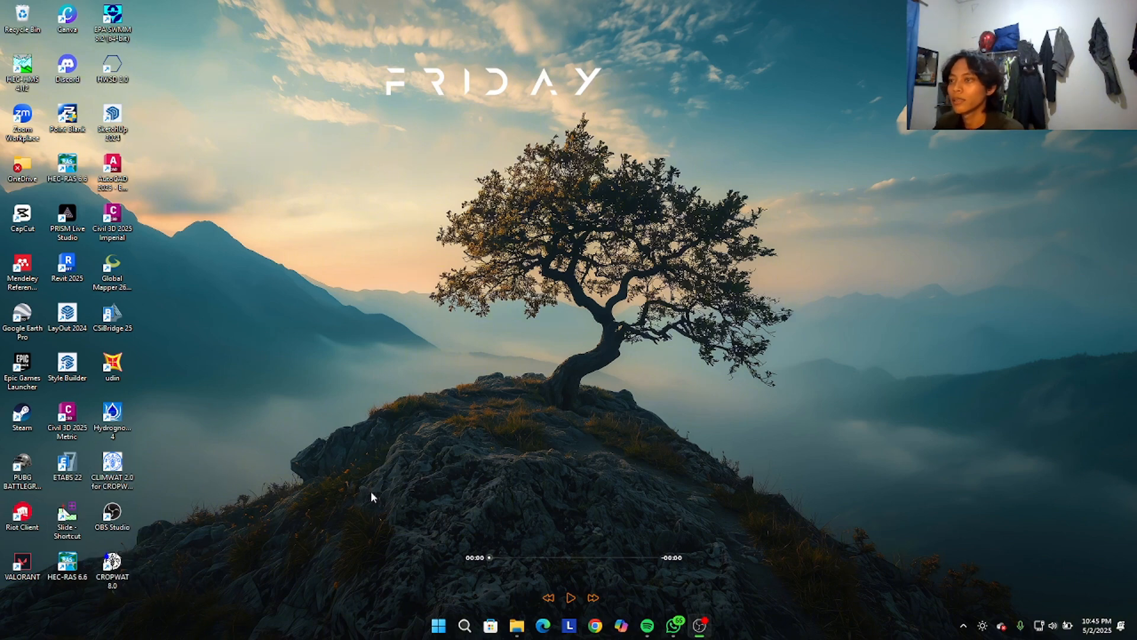
Search the installed apps for ArcMap 10.8 and launch it
click(432, 622)
click(575, 207)
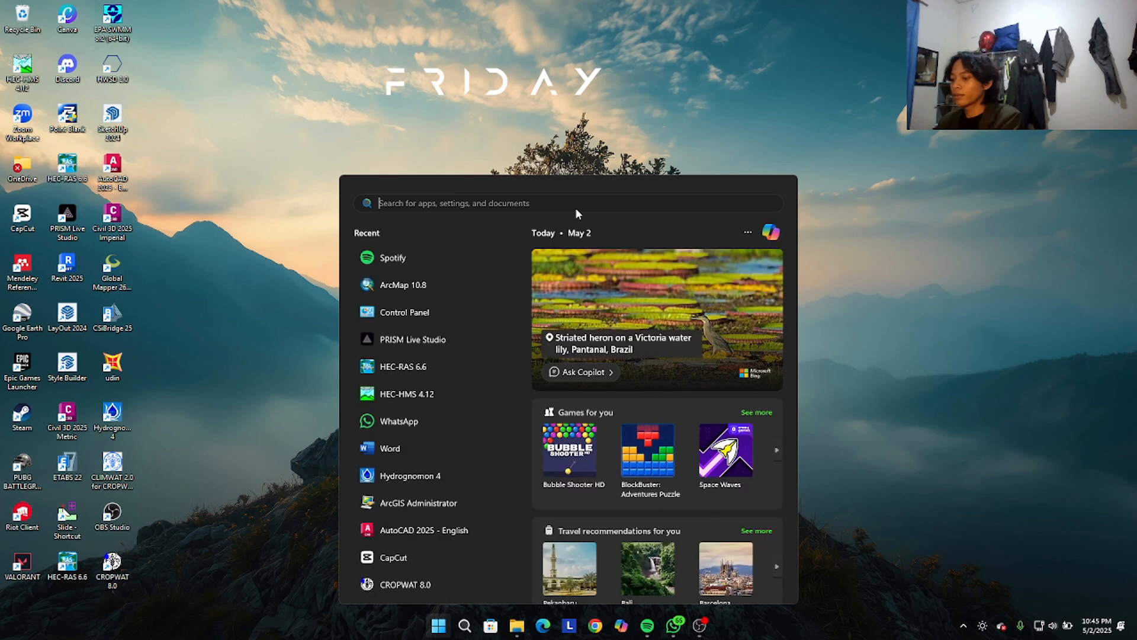
text(arcMap 10.8)
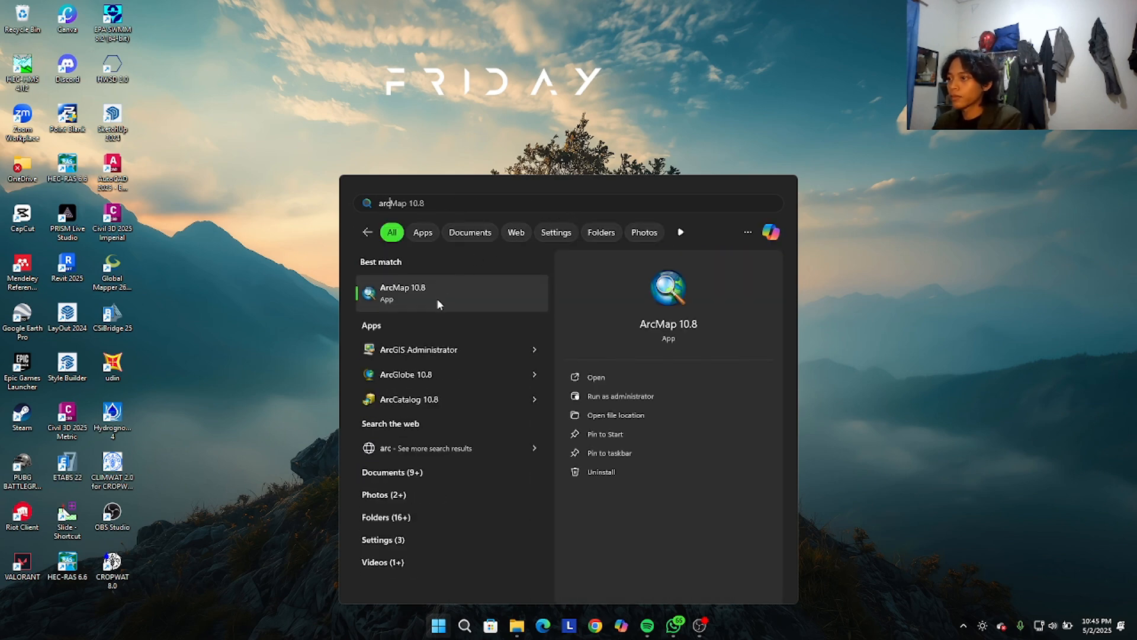
click(437, 300)
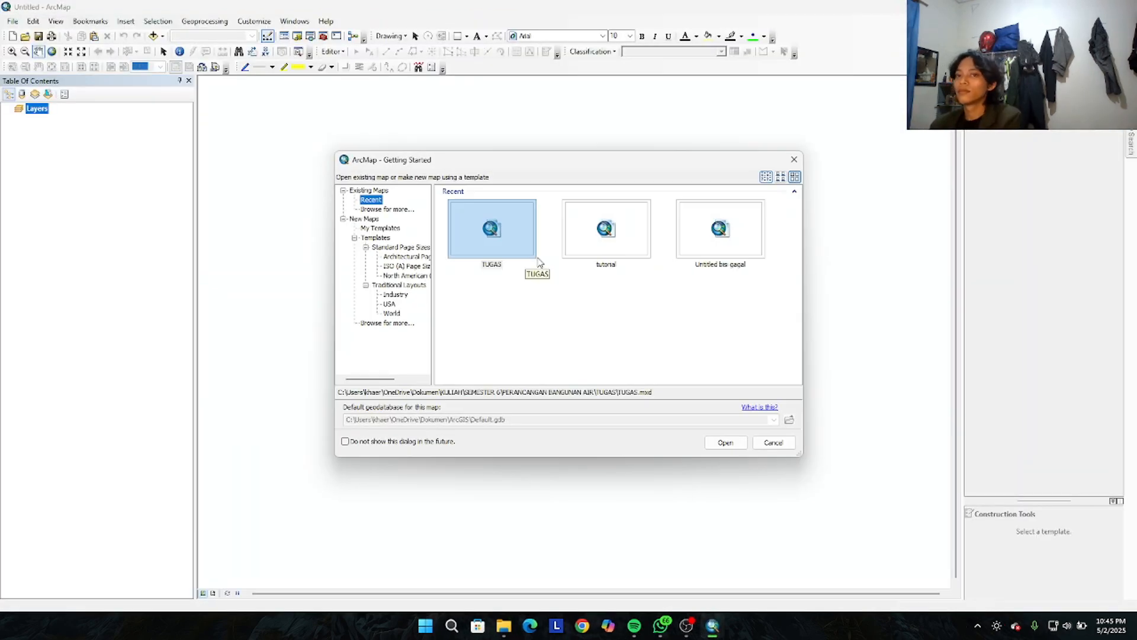
Dismiss the getting-started dialog and create a new document from the Blank Map template
click(794, 159)
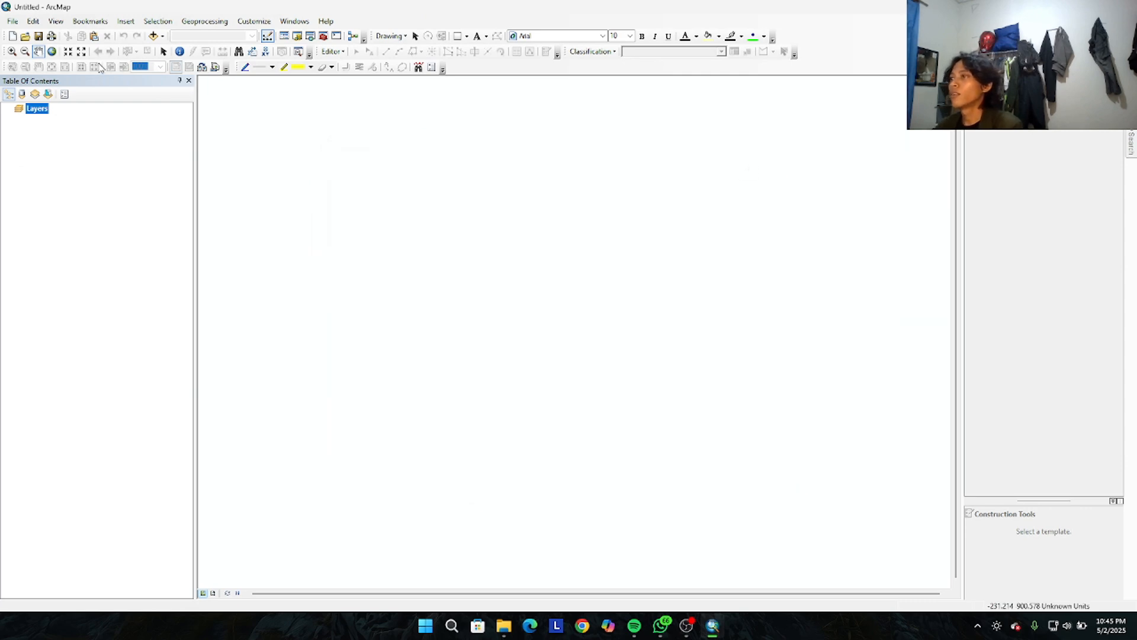
click(16, 40)
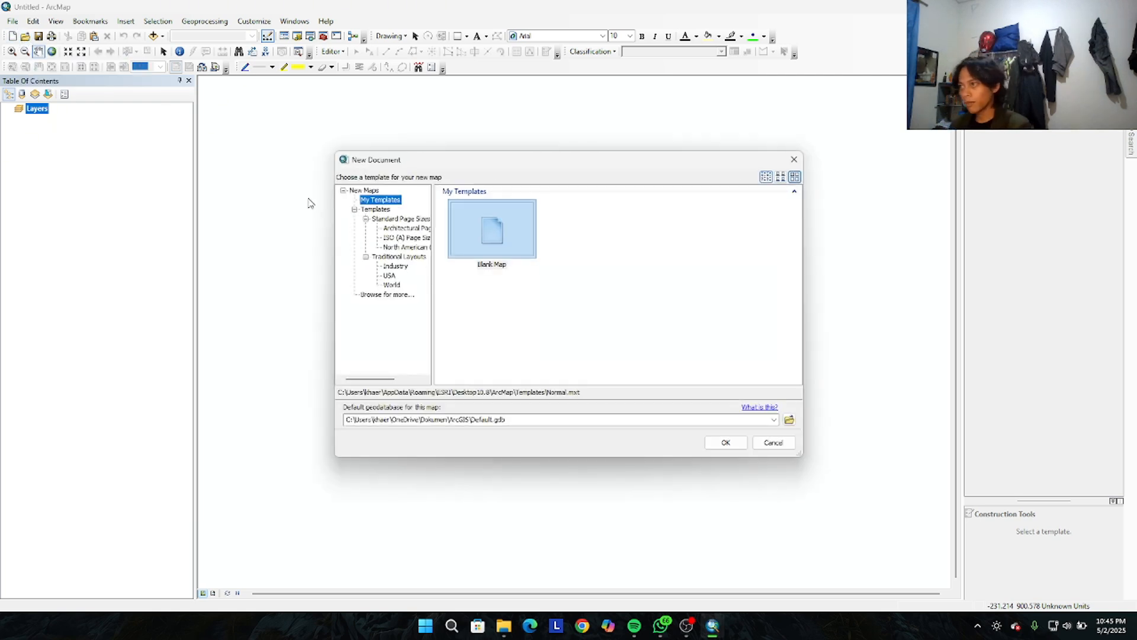
click(723, 442)
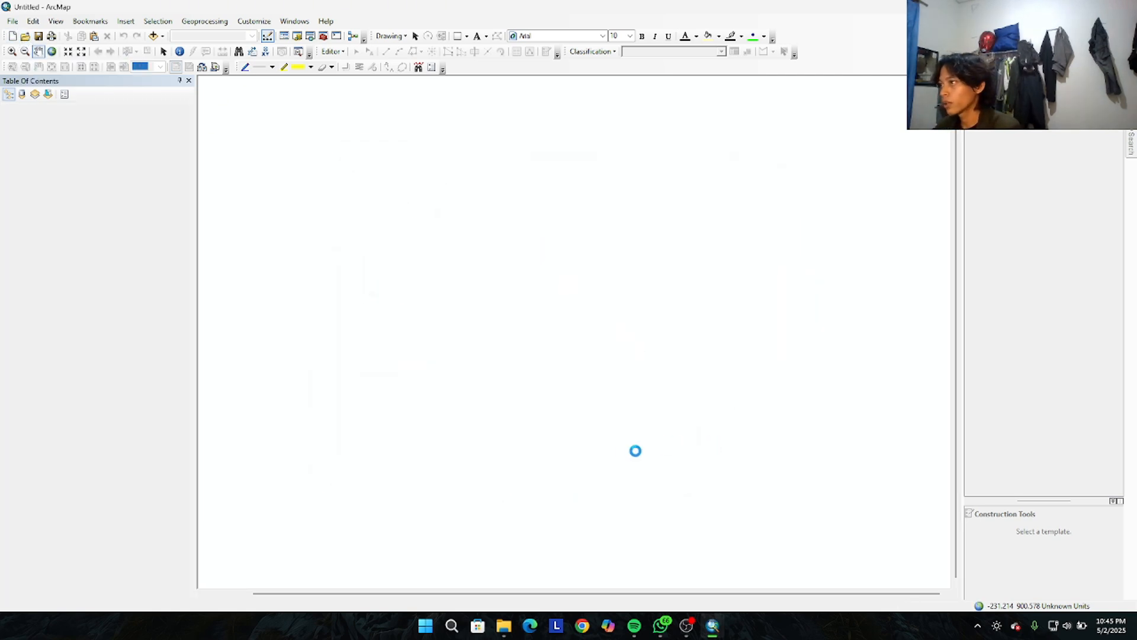
Set the Layers data frame's coordinate system to the favorite WGS 1984 UTM Zone 47N
click(56, 114)
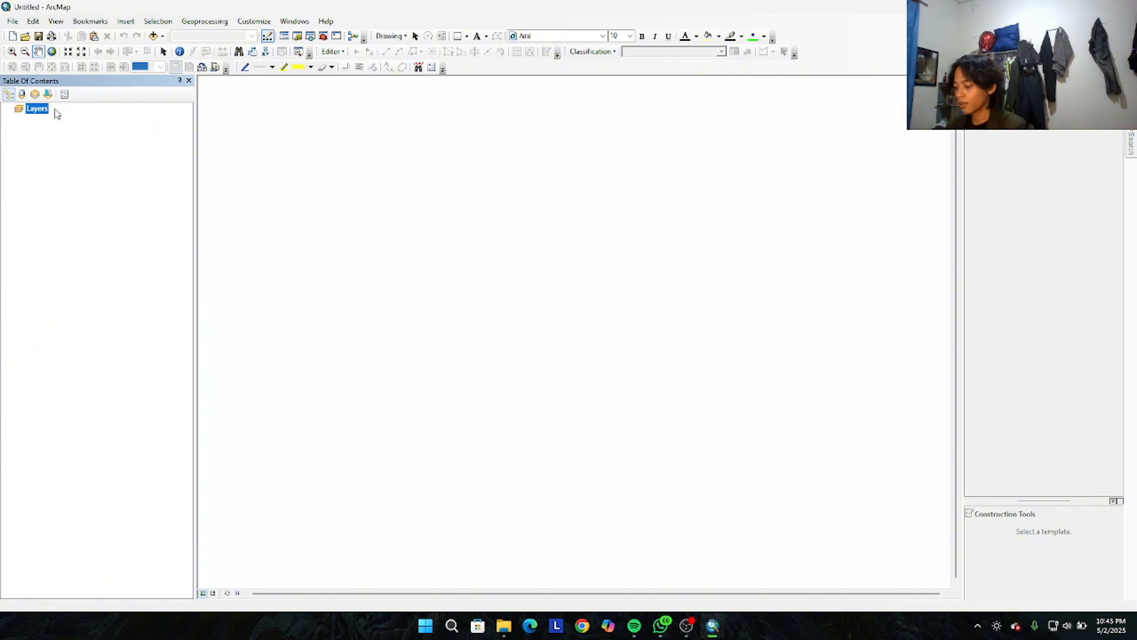
right_click(52, 114)
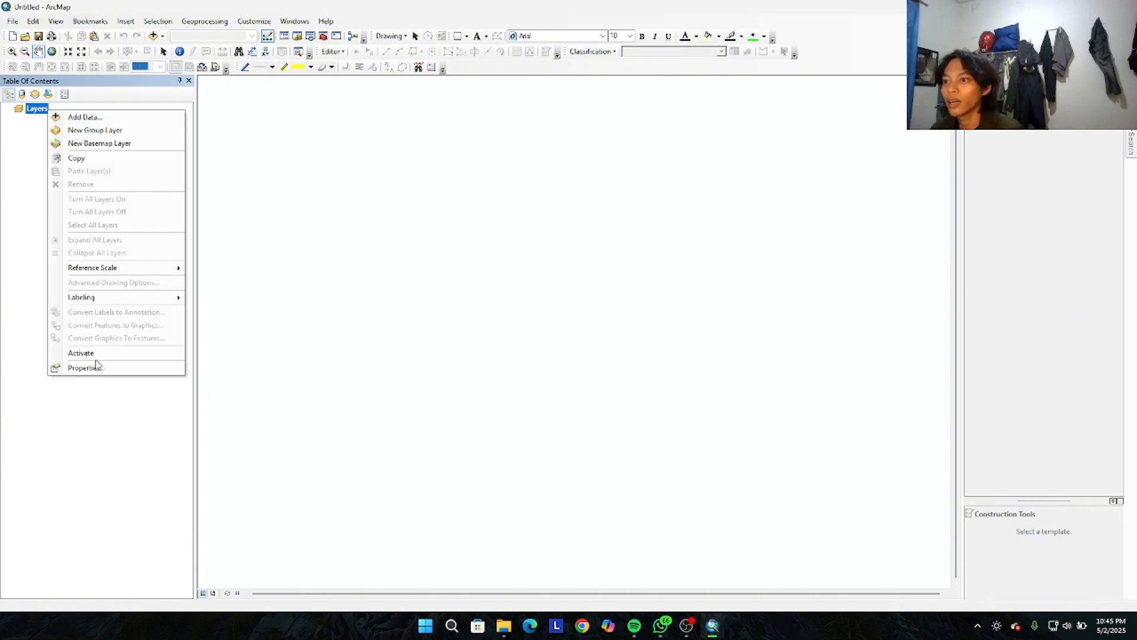
click(83, 368)
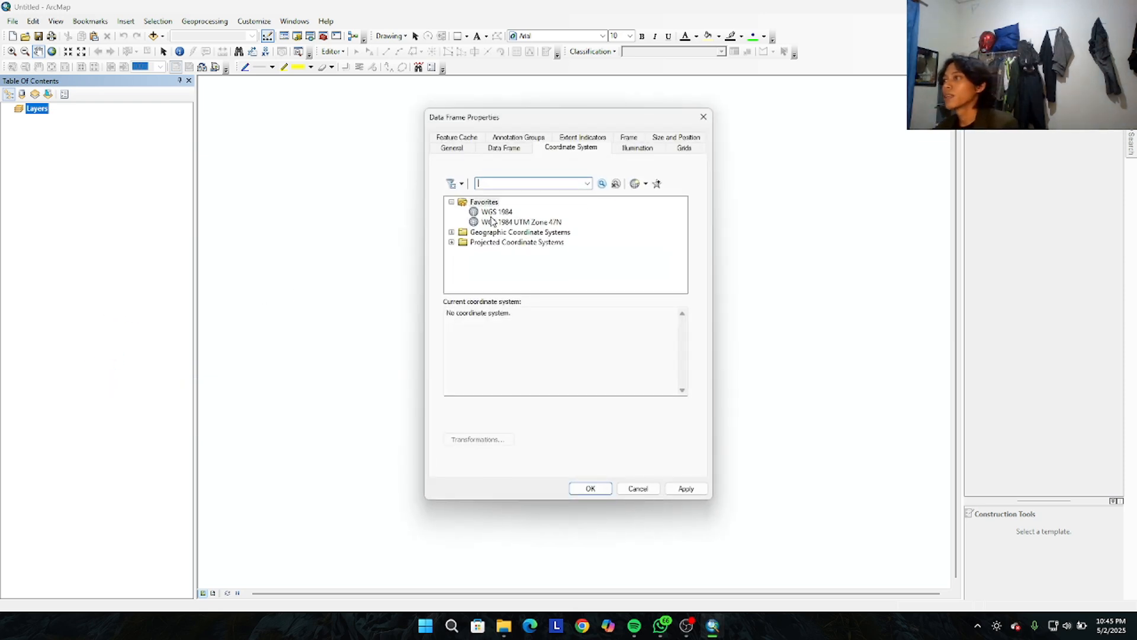
click(495, 224)
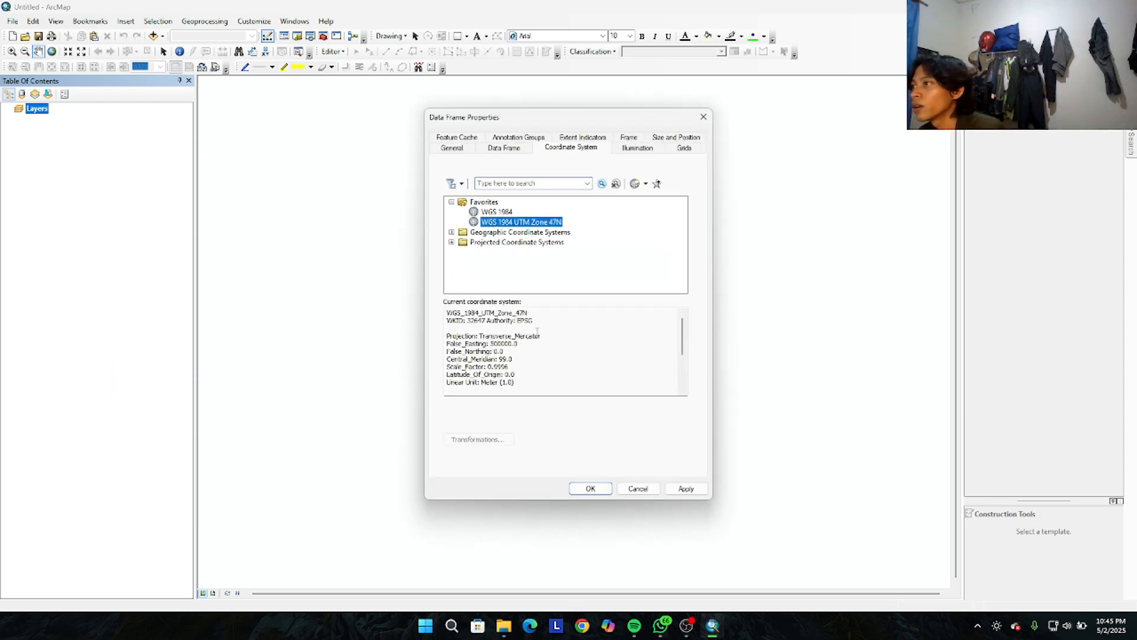
click(684, 487)
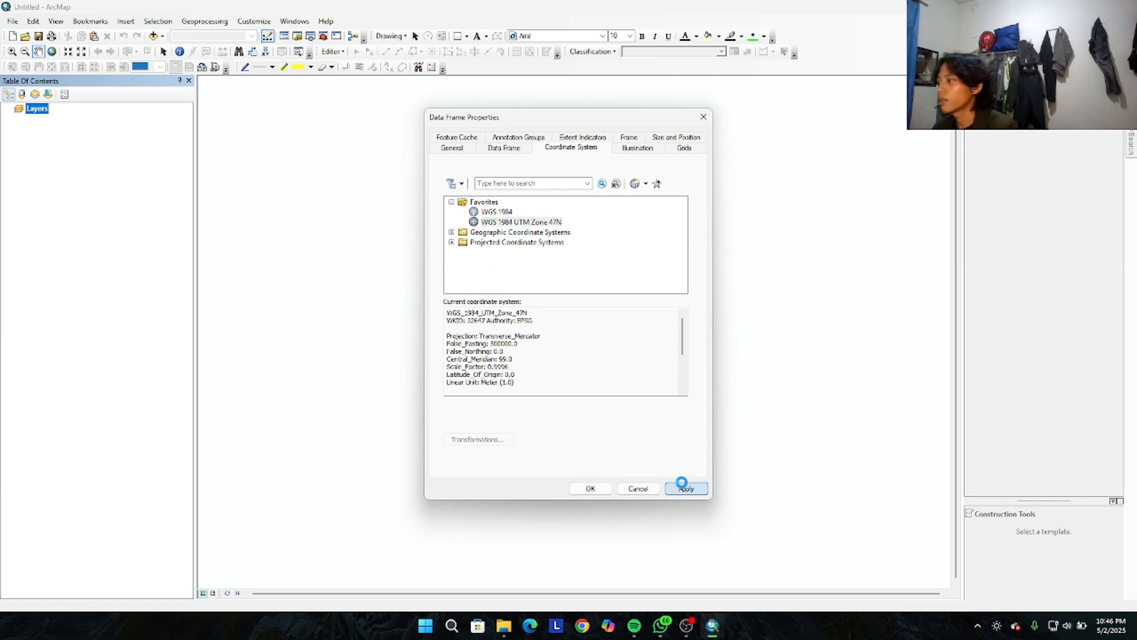
click(588, 487)
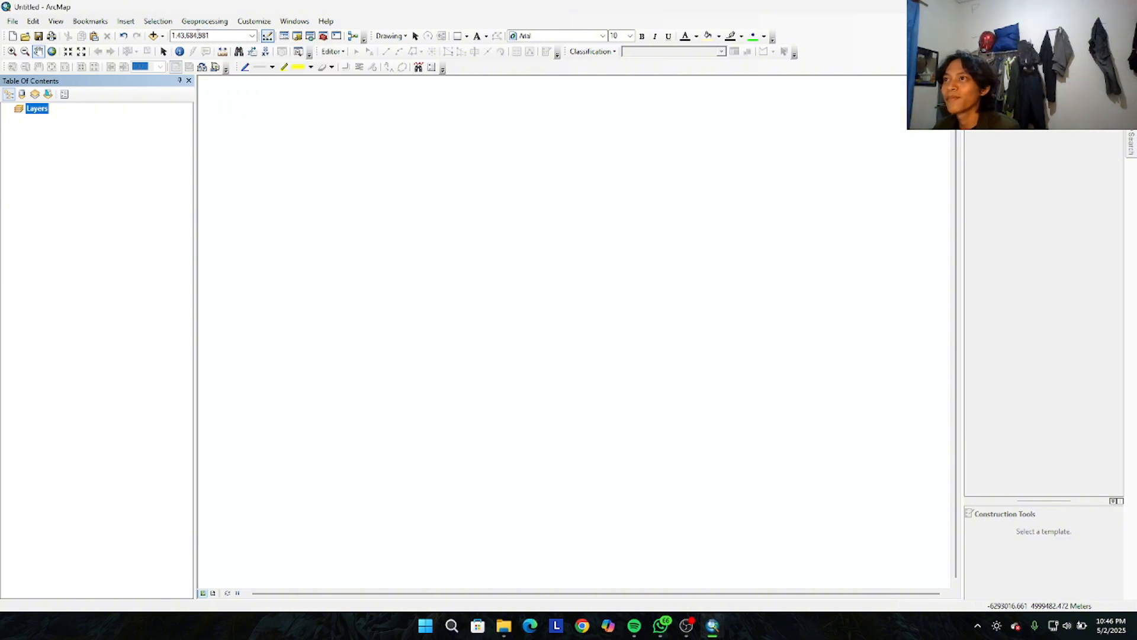
Start adding data and connect to the folder Data Digital Elevation Model Bireun inside Documents\BIREUN
click(162, 37)
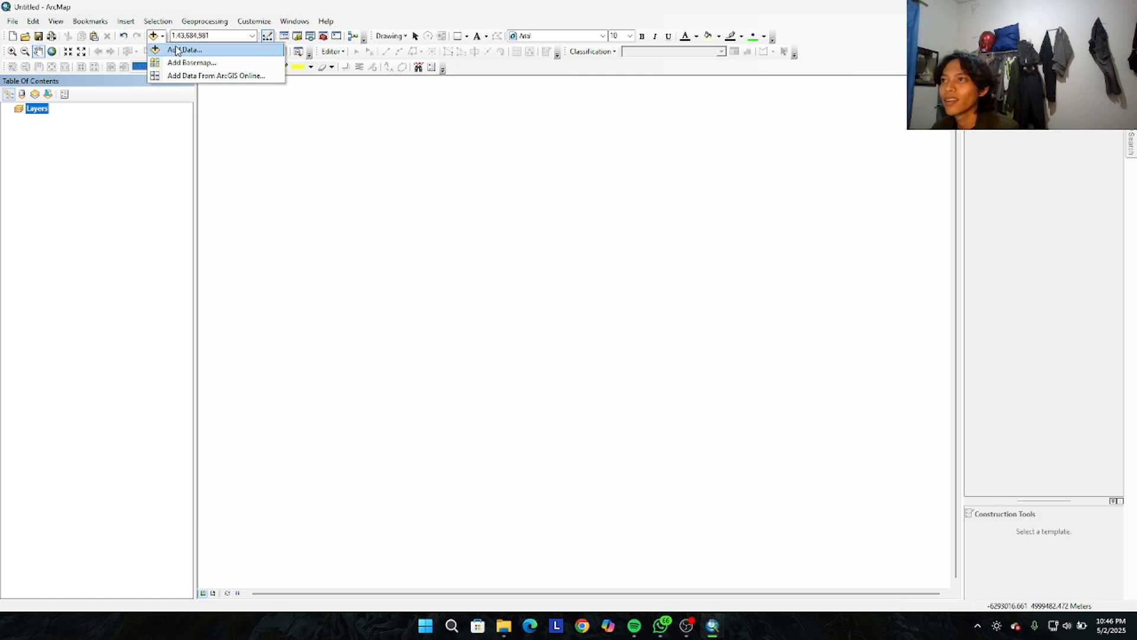
click(176, 46)
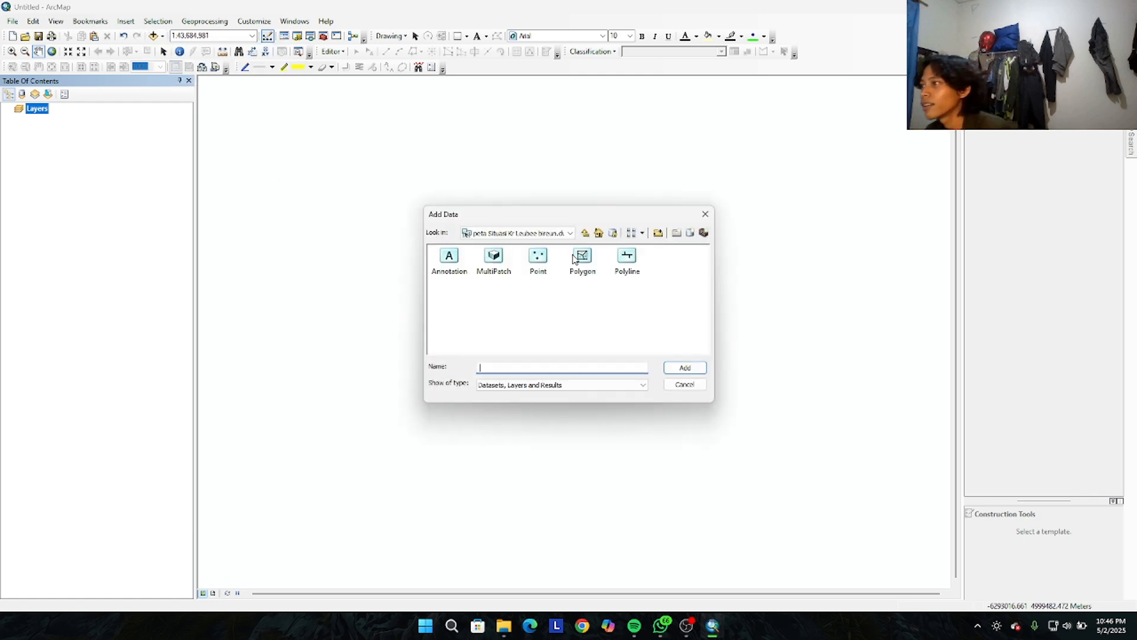
click(658, 232)
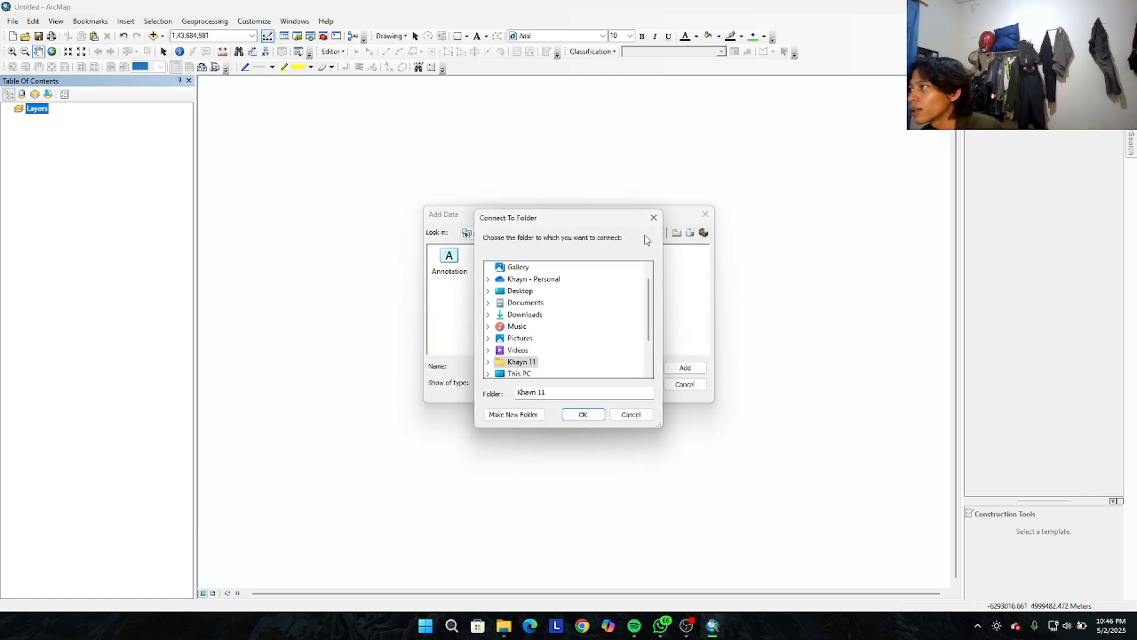
double_click(525, 303)
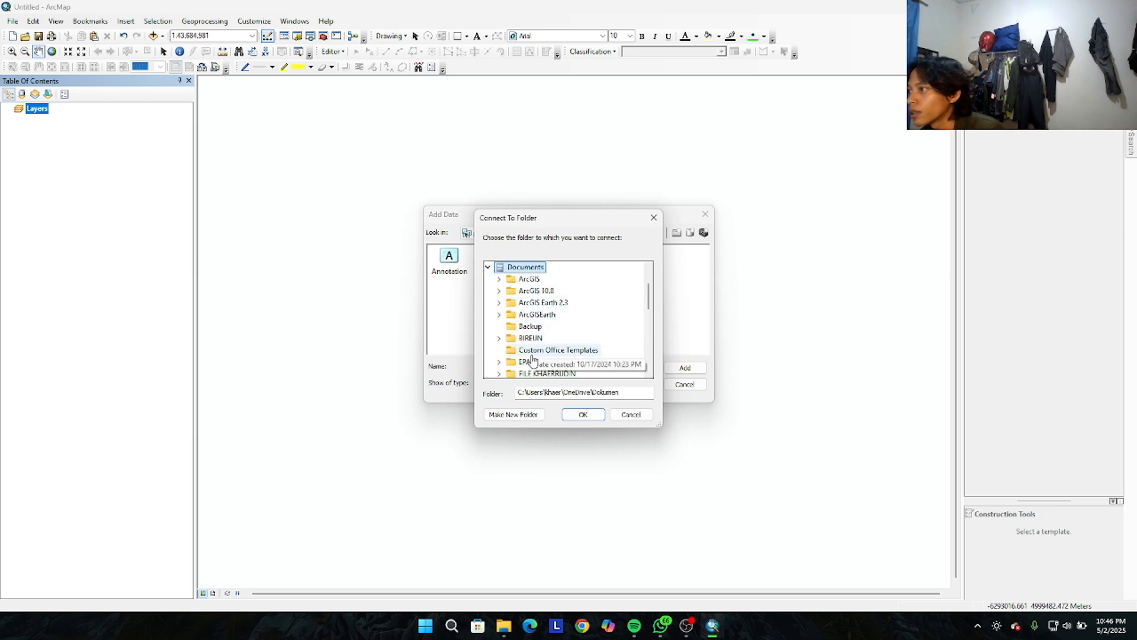
double_click(508, 342)
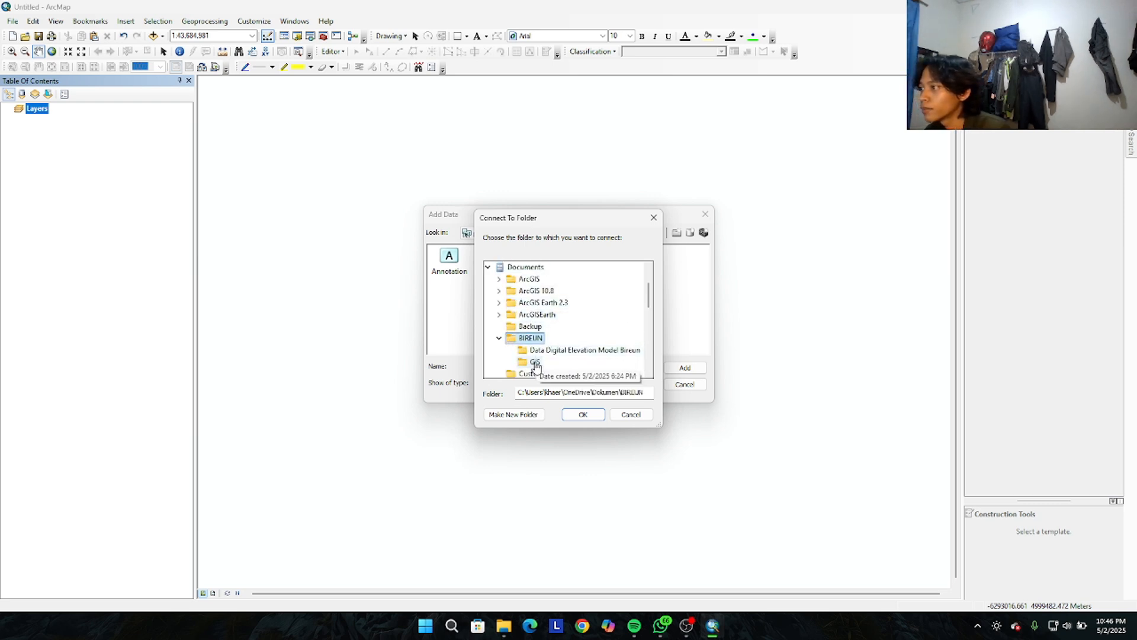
click(551, 350)
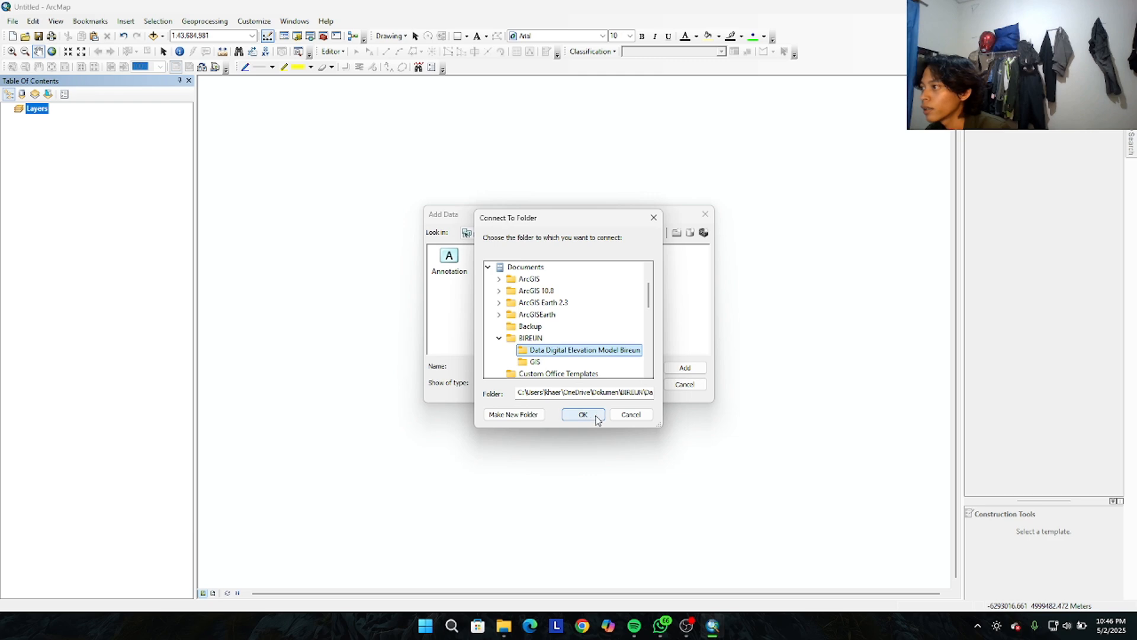
click(583, 415)
Add all nine DEMNAS .tif rasters from the Data Digital Elevation Model Bireun folder to the map, accepting the missing spatial reference
click(585, 233)
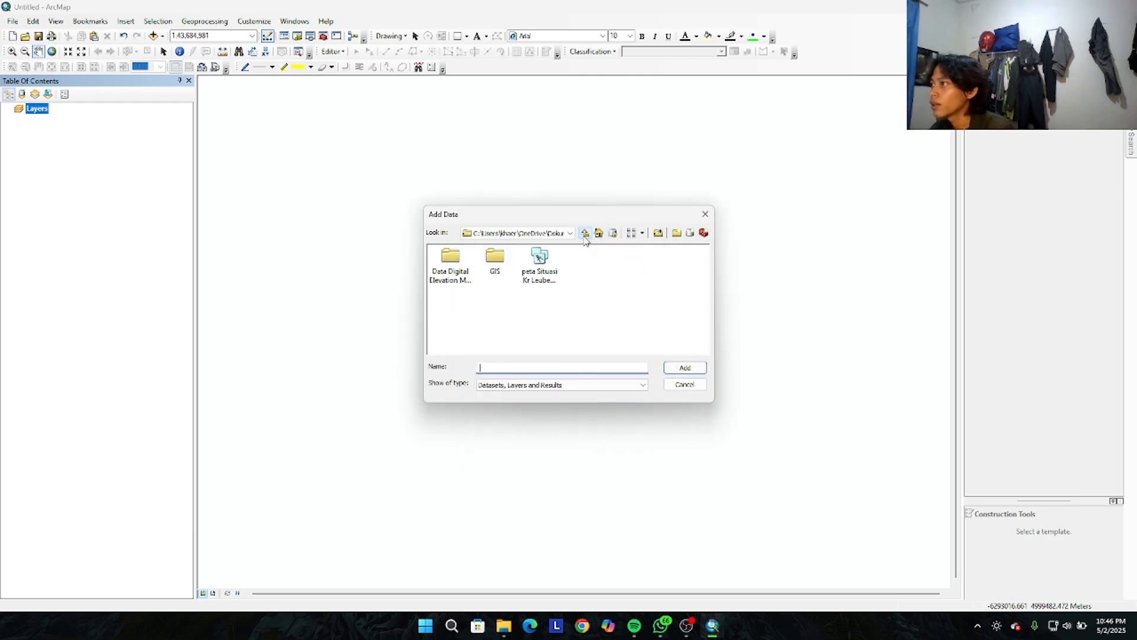
double_click(463, 268)
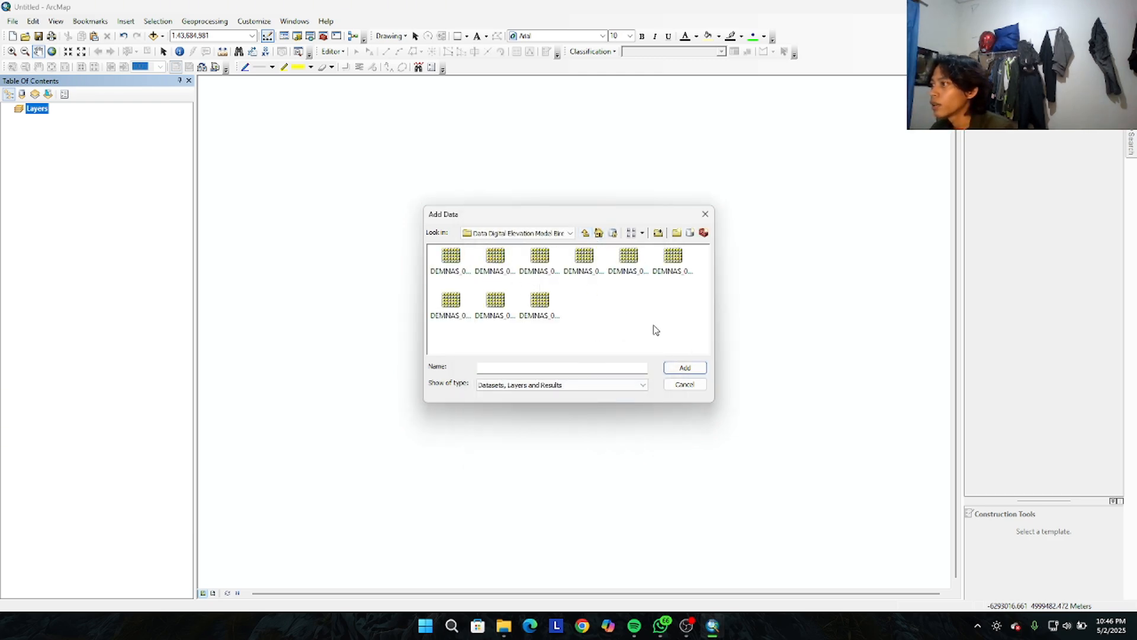
drag(702, 325, 443, 263)
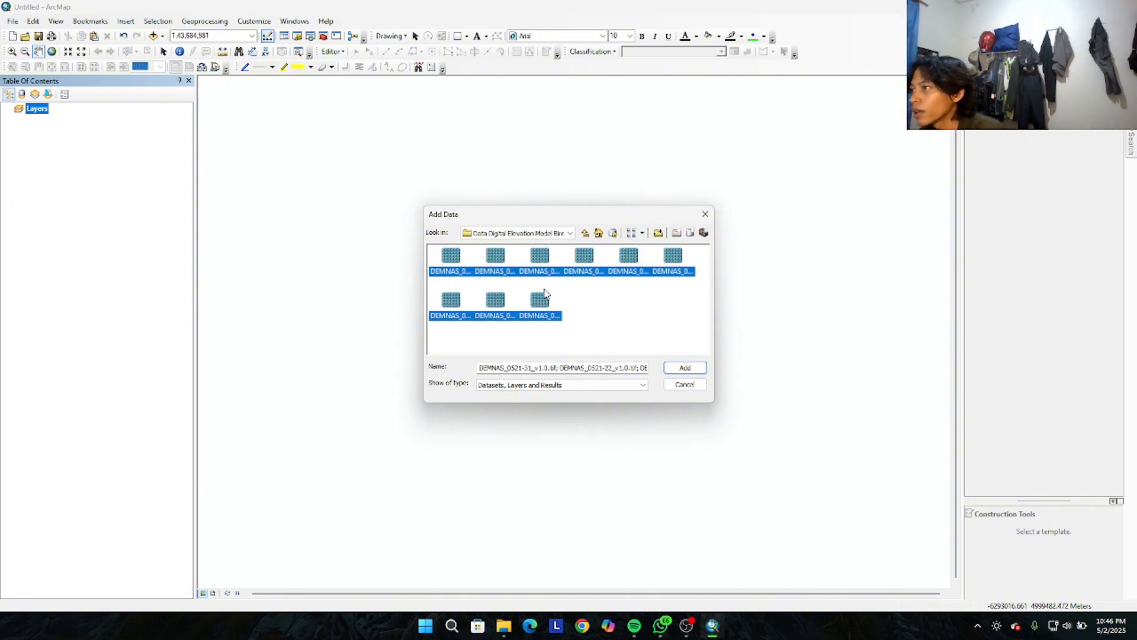
click(682, 368)
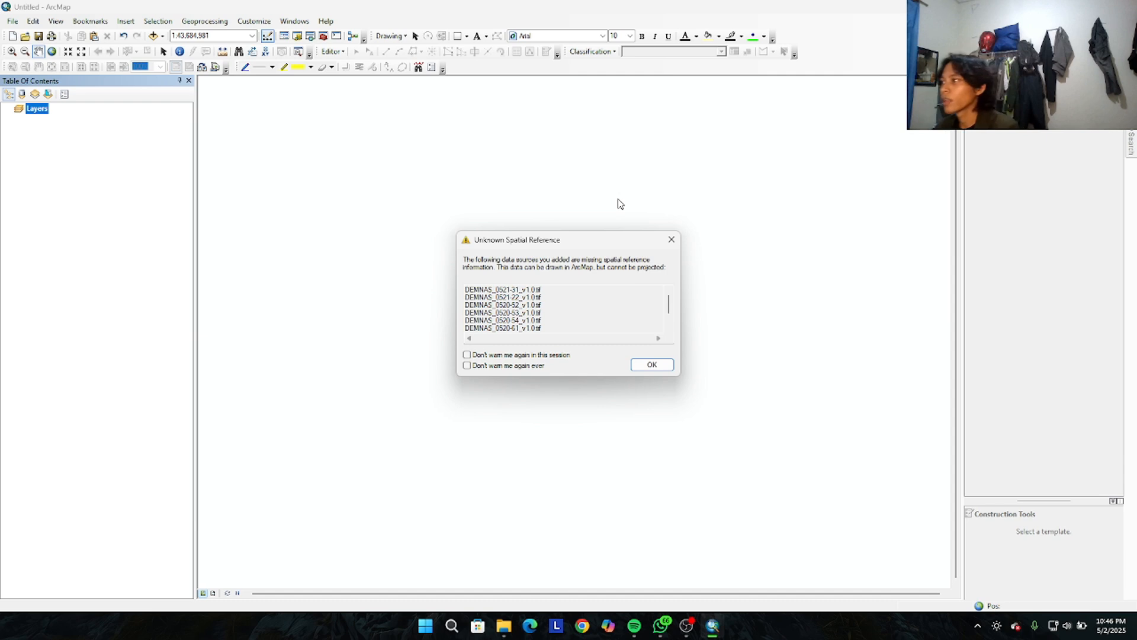
click(656, 364)
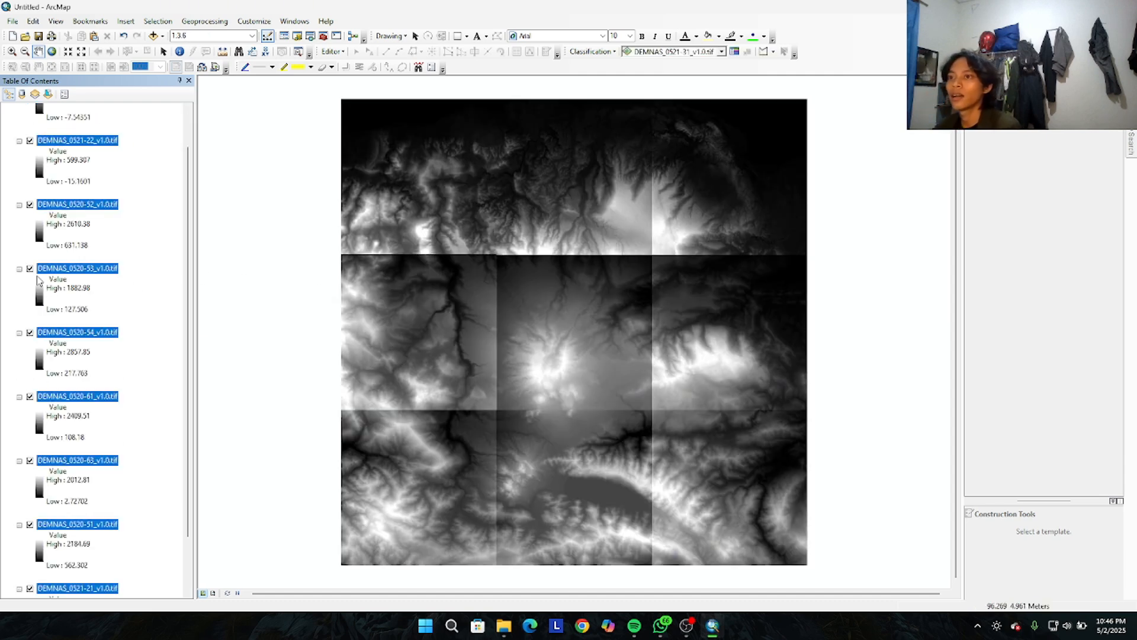
Collapse the value legends of the DEMNAS raster layers in the table of contents
click(19, 141)
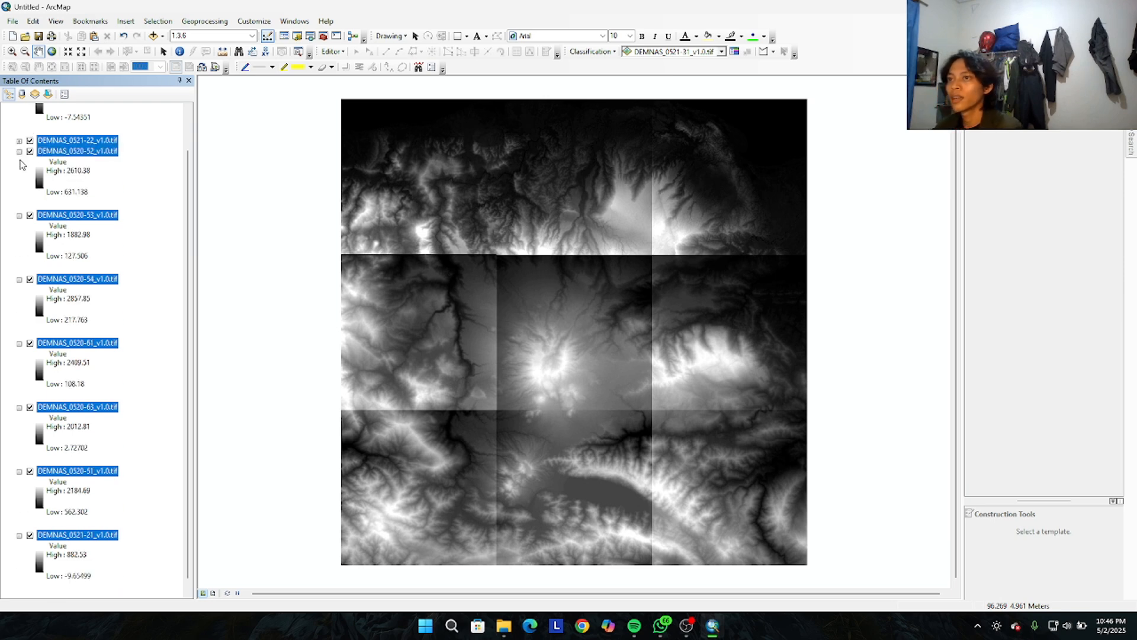
click(19, 152)
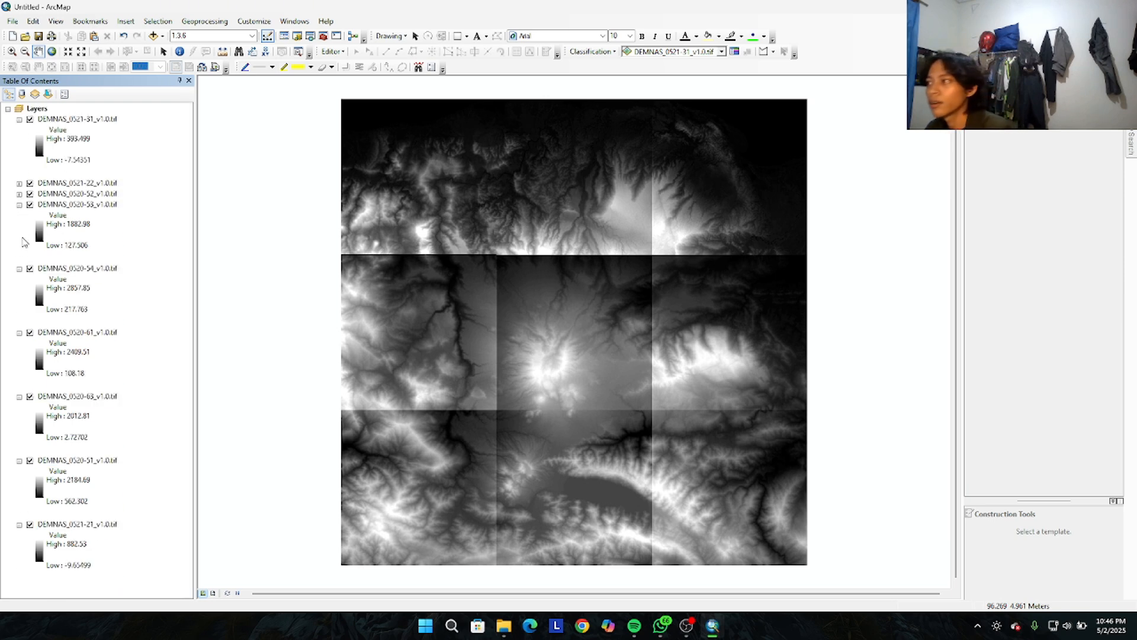
click(19, 269)
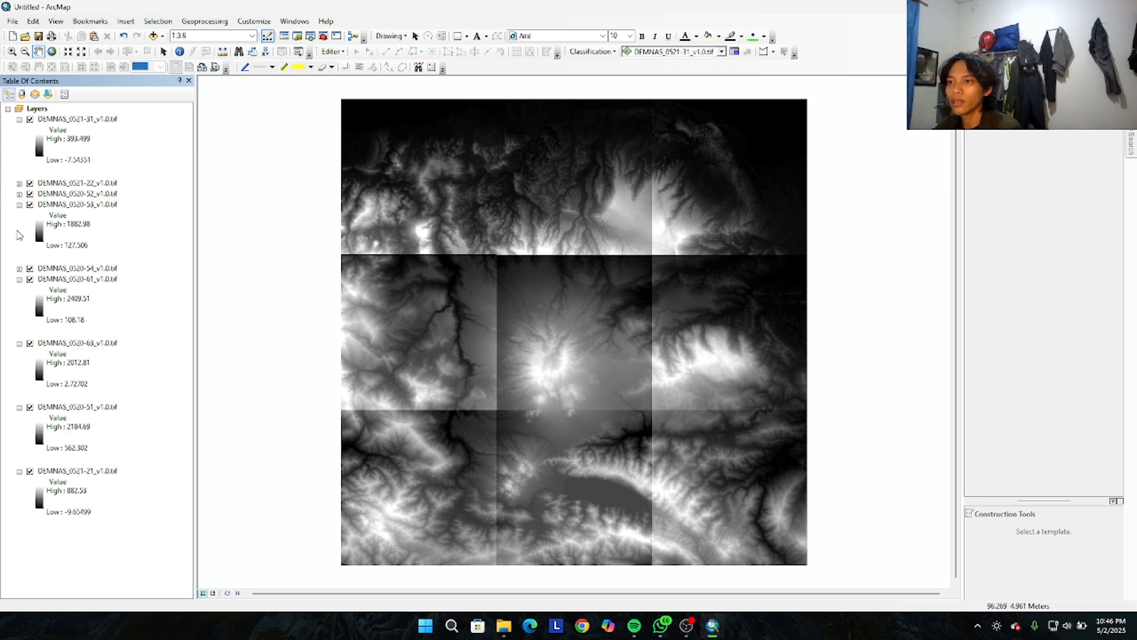
click(18, 205)
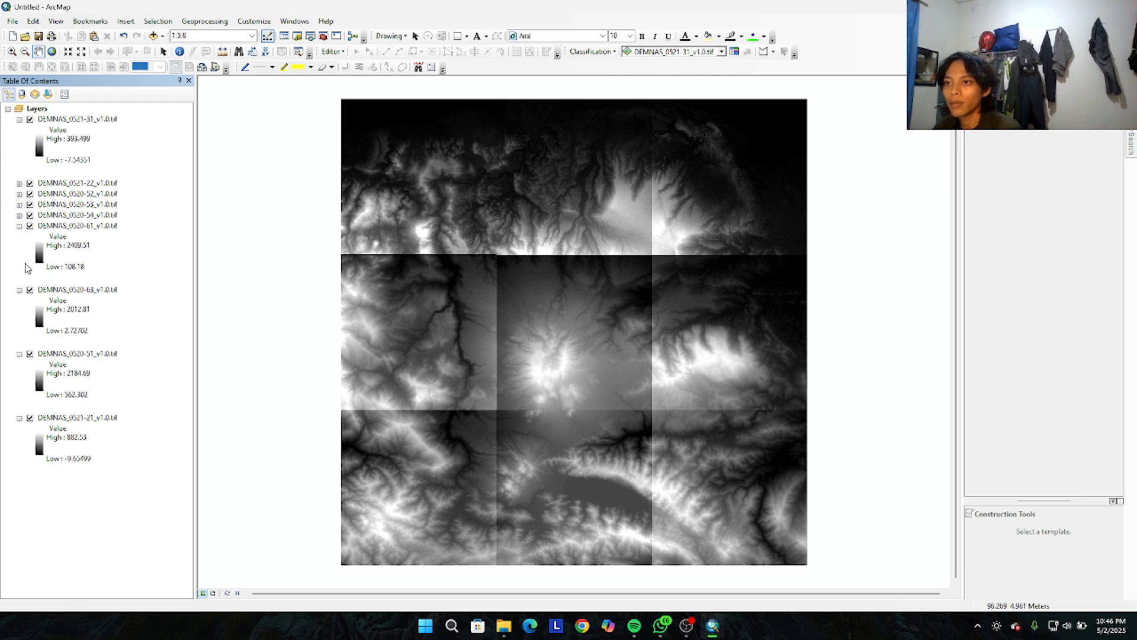
click(20, 289)
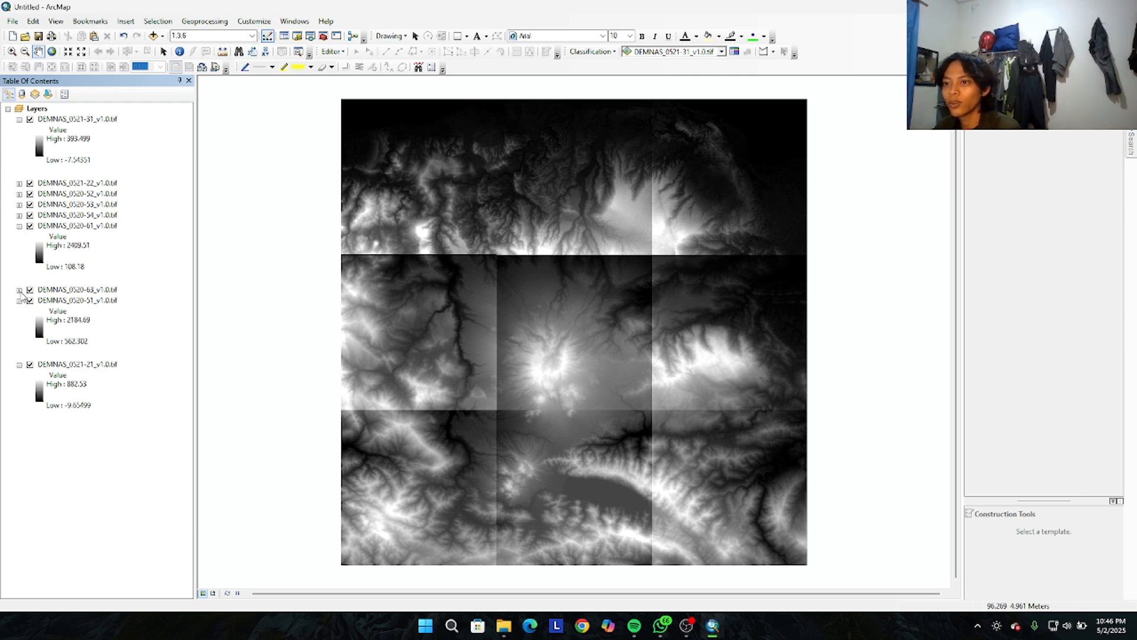
click(19, 226)
click(19, 311)
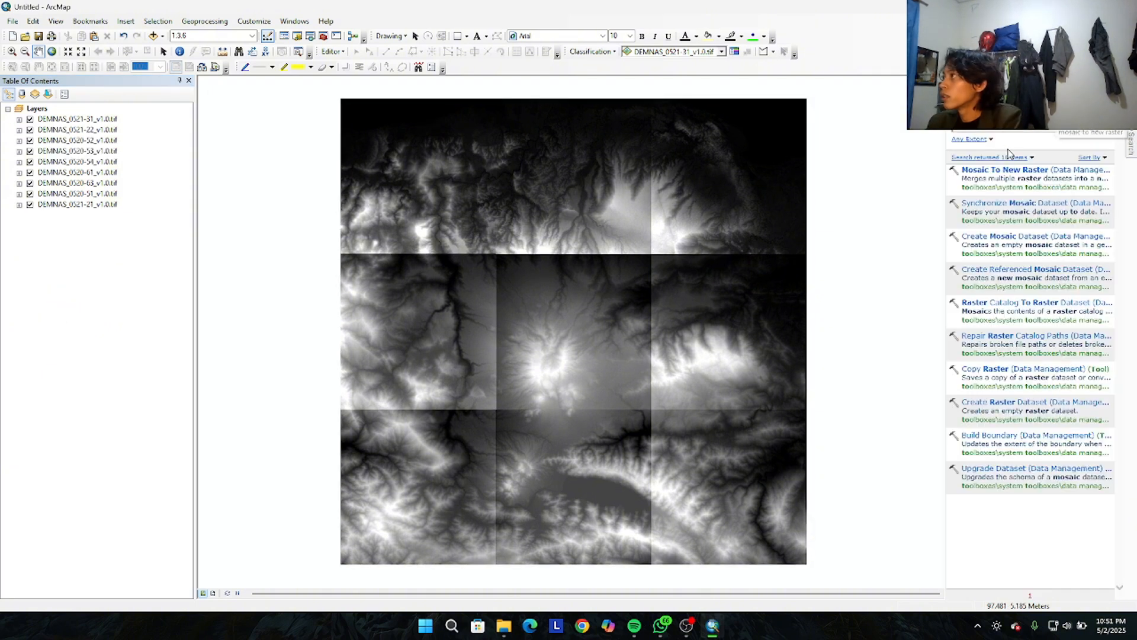
Start the Mosaic To New Raster tool and load all nine DEMNAS layers as its input rasters
click(1039, 171)
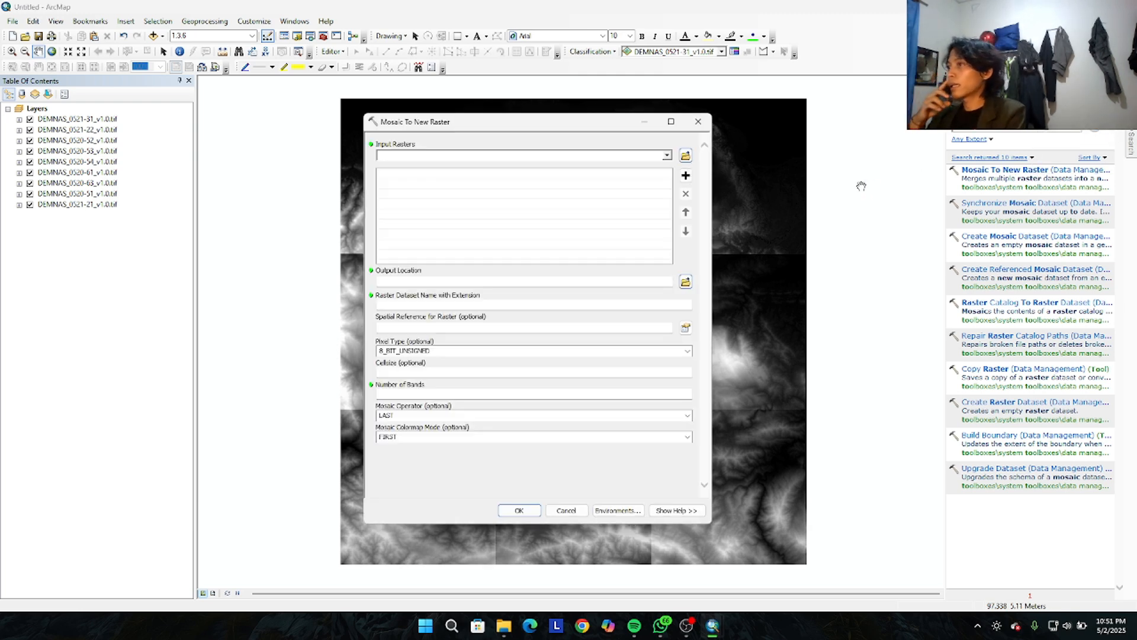
click(102, 120)
shift+click(114, 206)
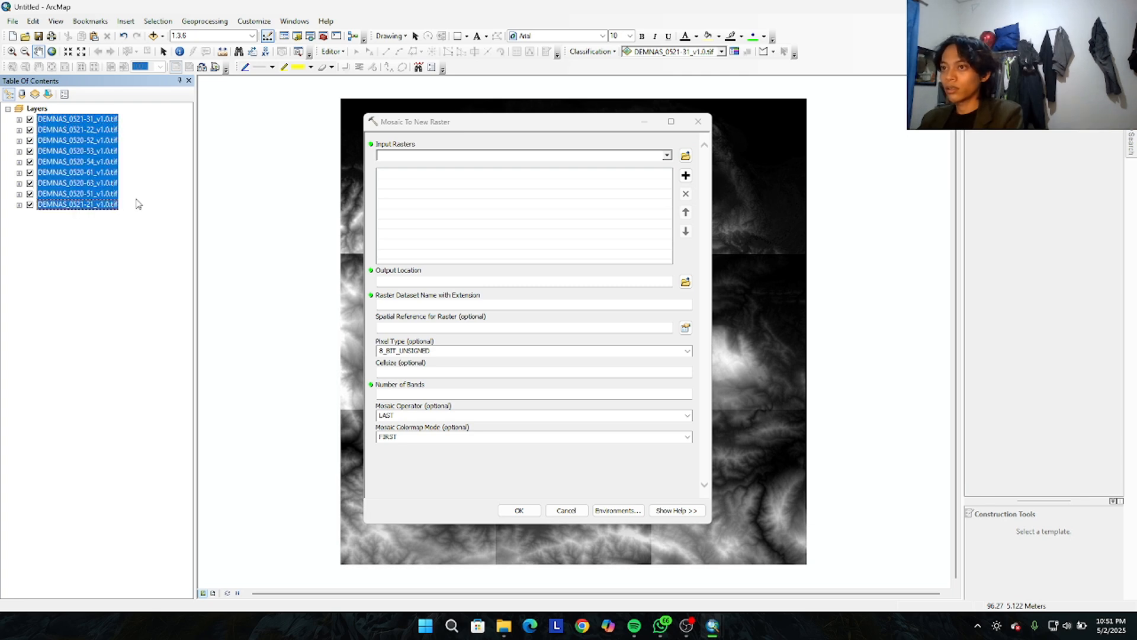
drag(95, 162, 455, 247)
Set the mosaic's output location to the GIS folder in BIREUN and name the raster dataset merge_DEM.tif
click(685, 282)
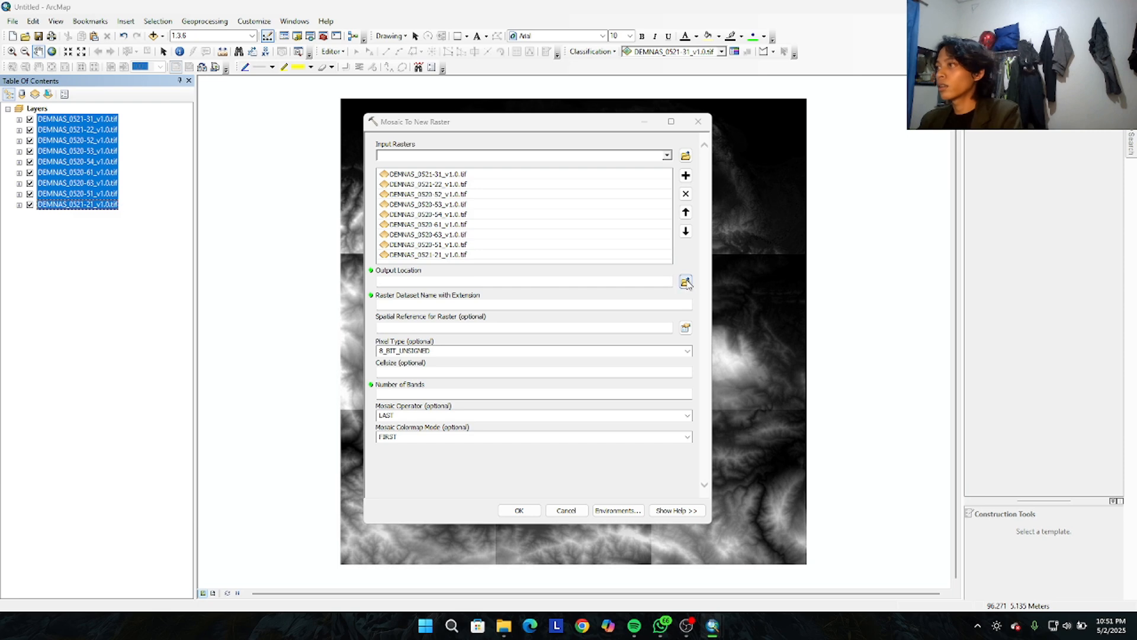
click(464, 274)
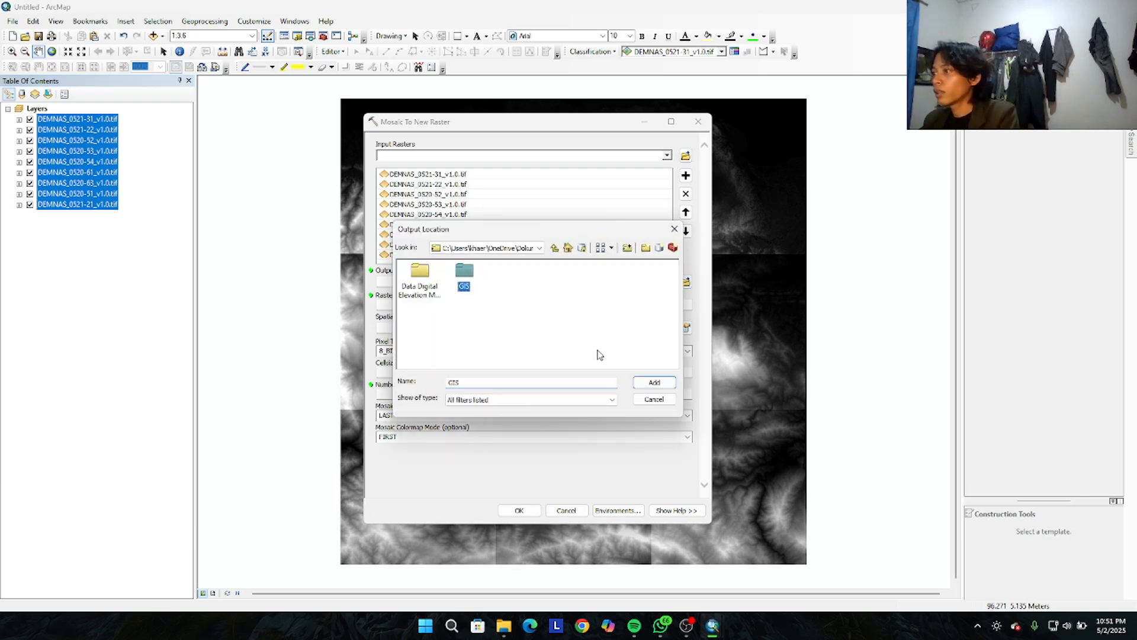
click(654, 382)
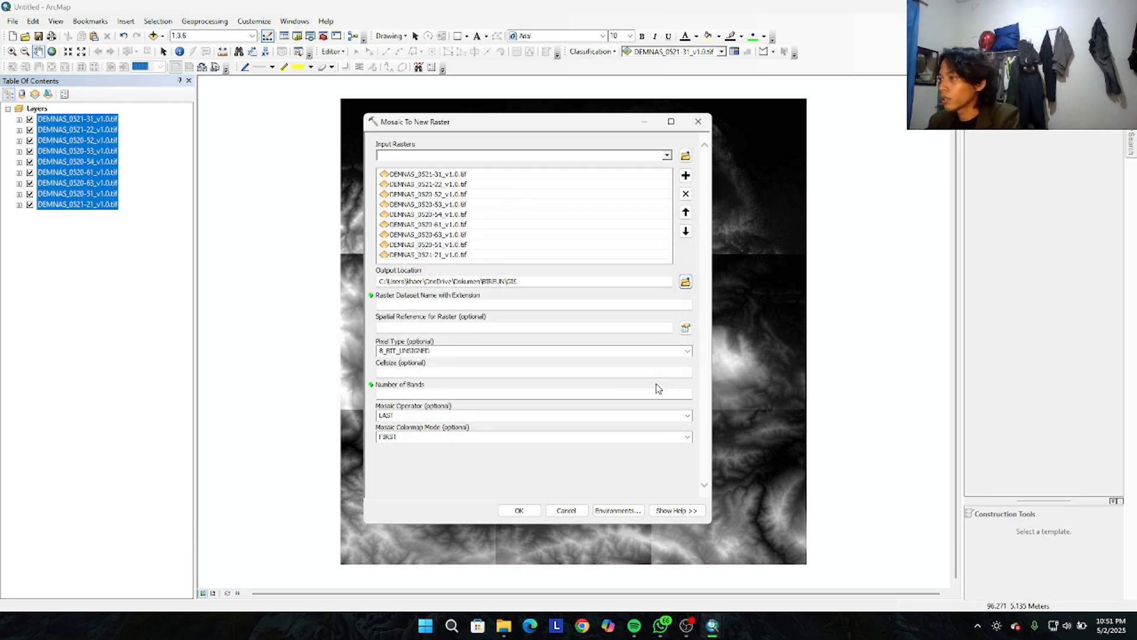
click(518, 303)
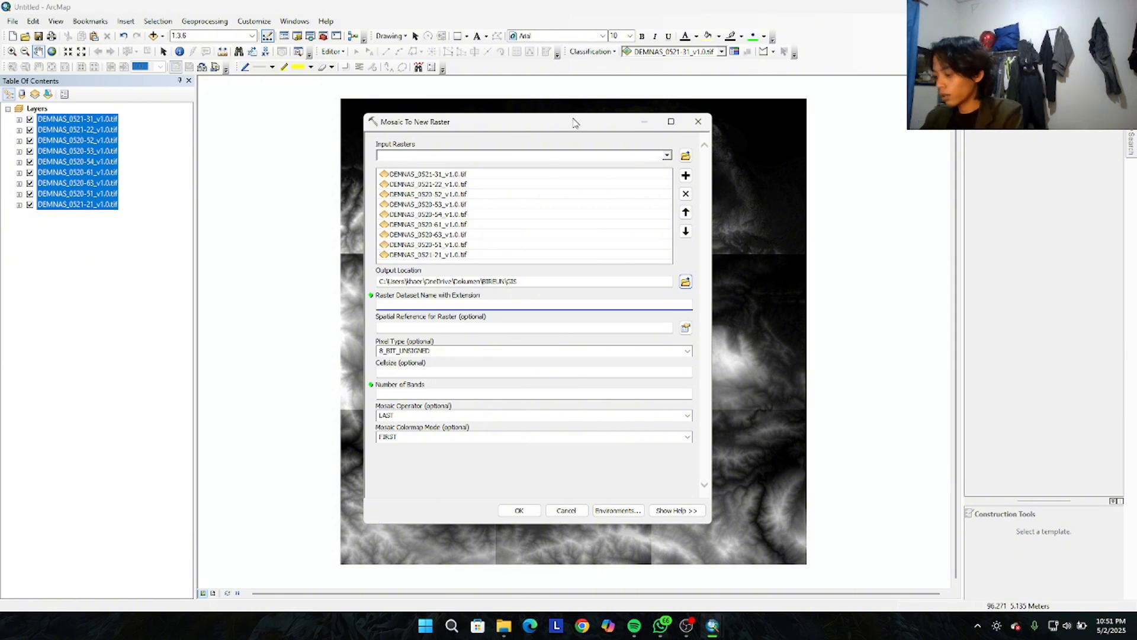
text(mo)
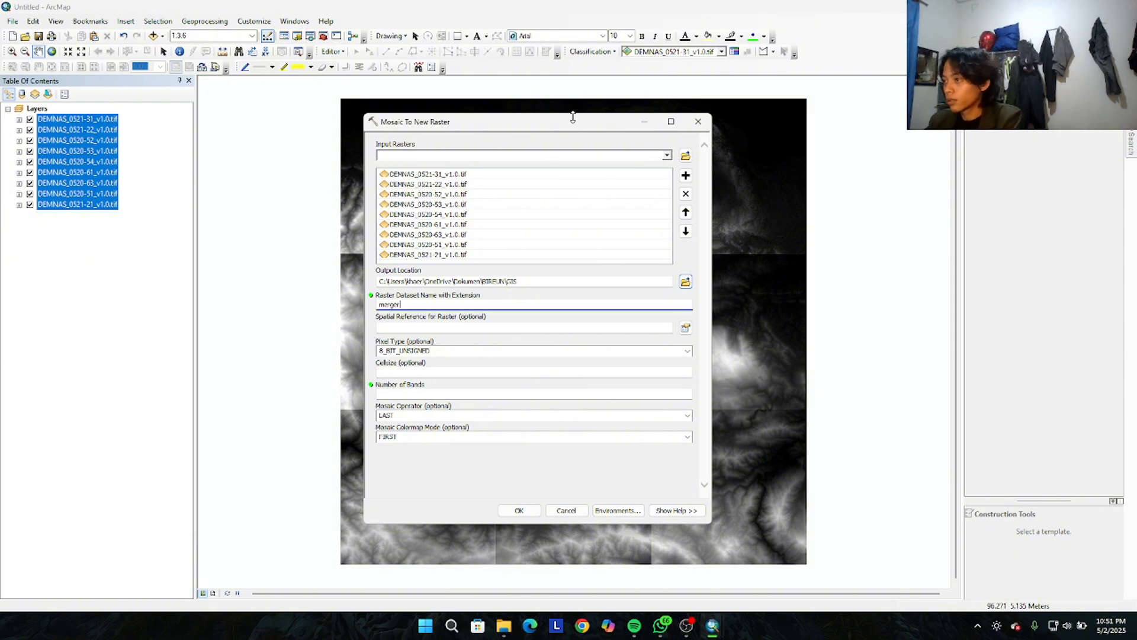
text(rge_DEM)
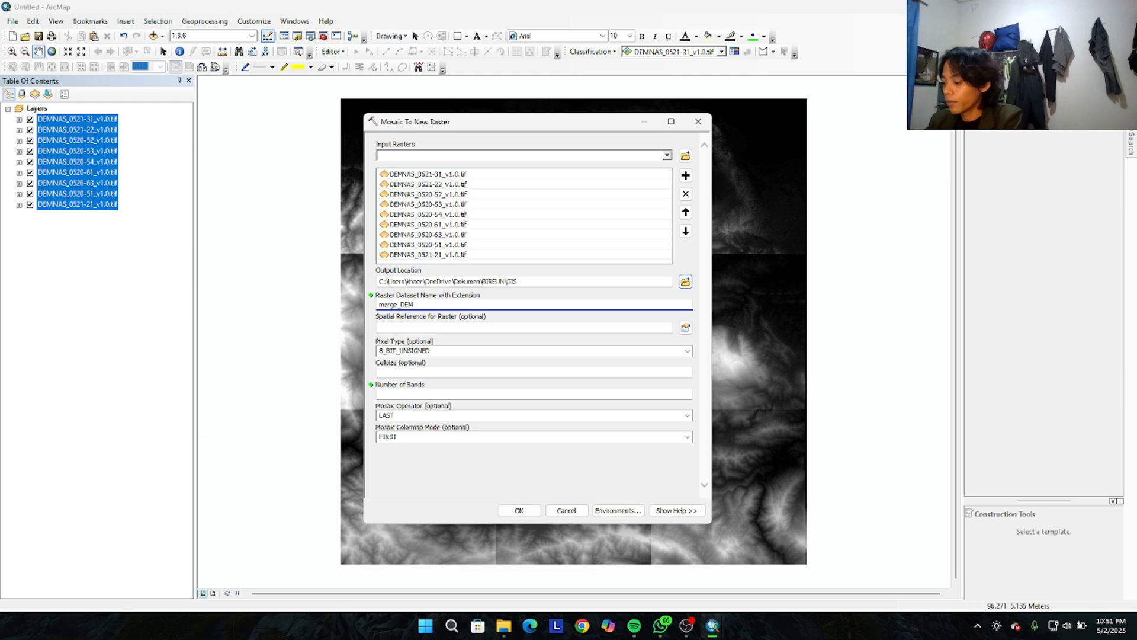
text(.tif)
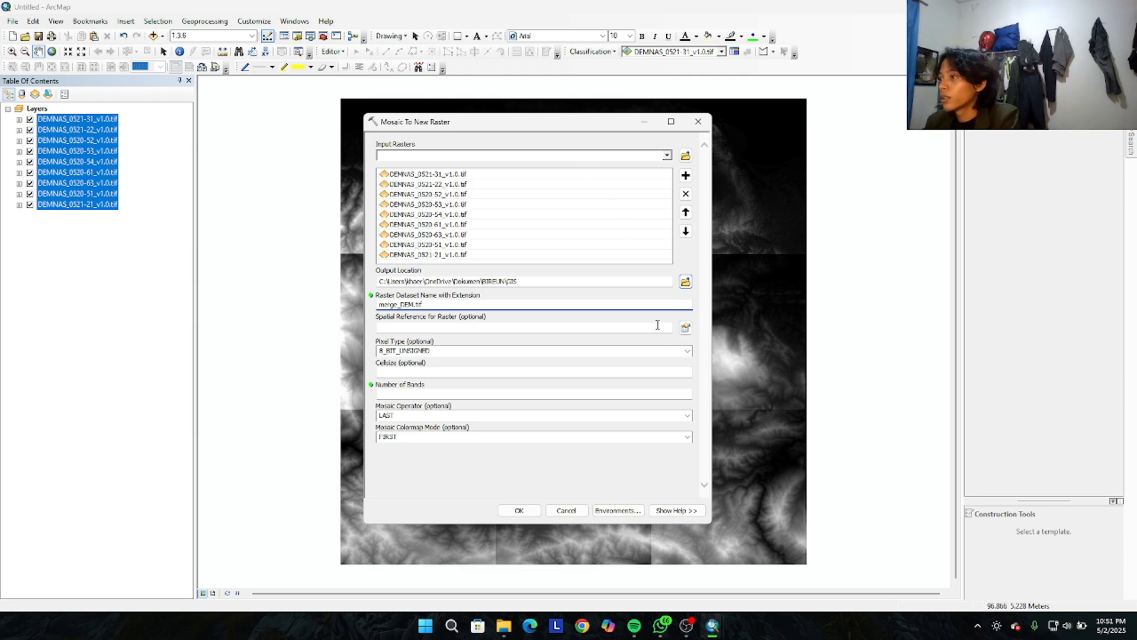
Set the spatial reference of the mosaic raster to the geographic coordinate system WGS 1984
click(685, 327)
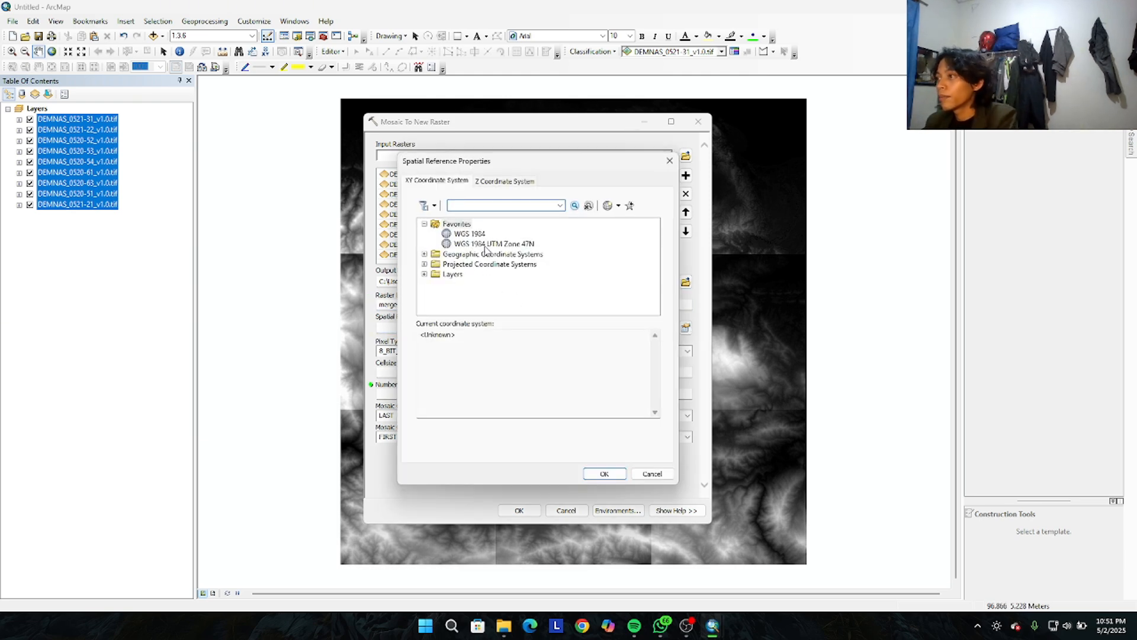
click(479, 234)
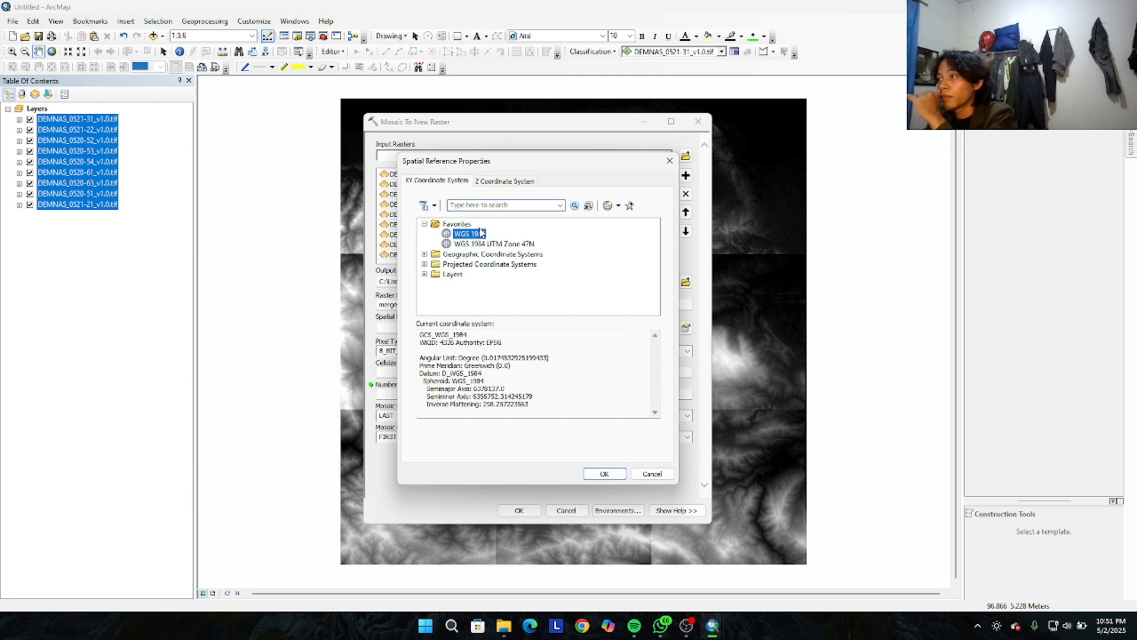
click(603, 474)
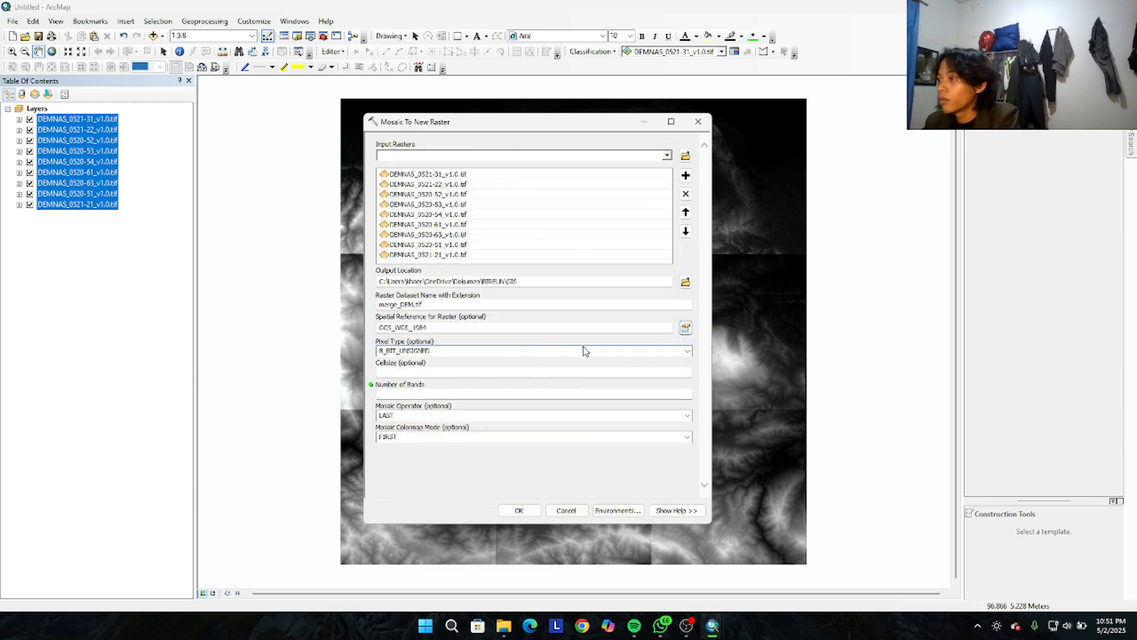
Set the mosaic's pixel type to 32_BIT_FLOAT and number of bands to 1, and run Mosaic To New Raster
click(687, 350)
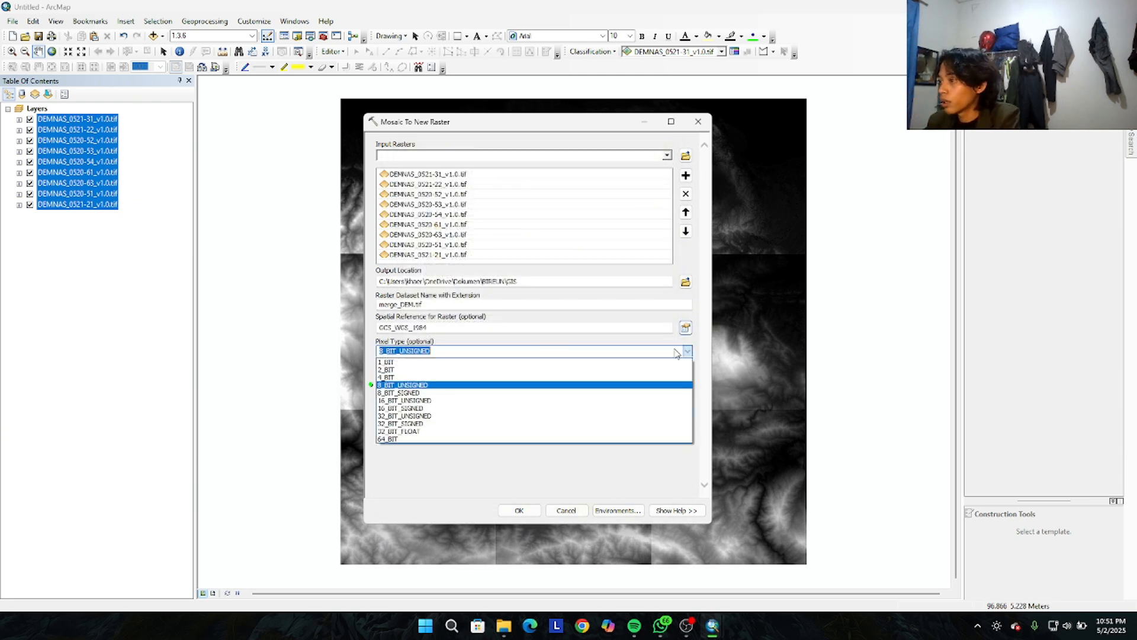
click(525, 432)
click(468, 396)
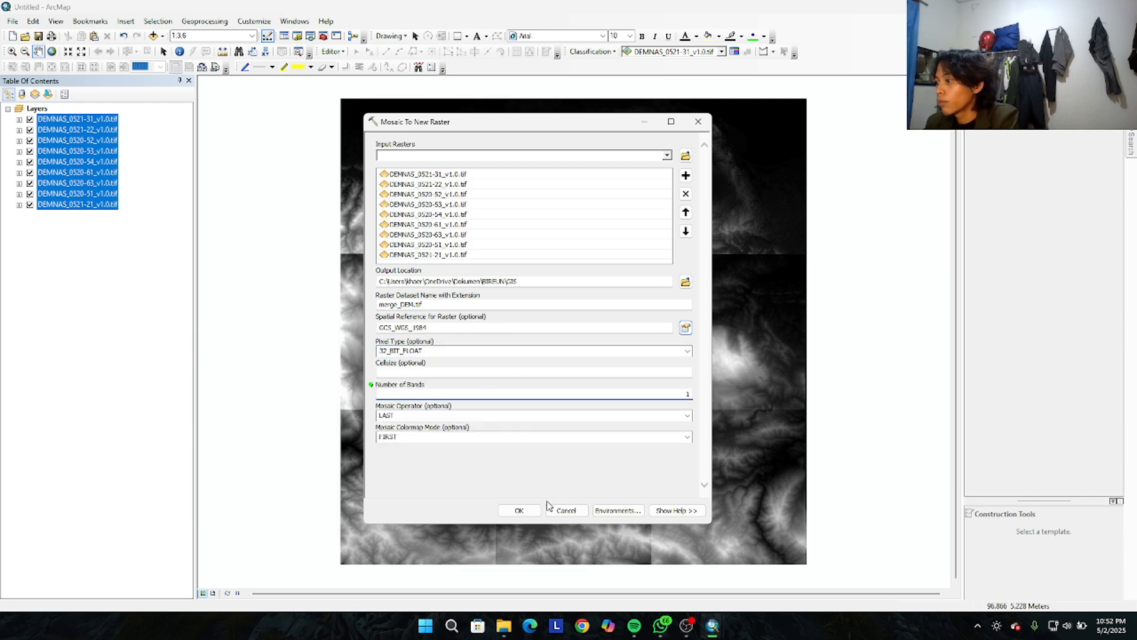
click(519, 511)
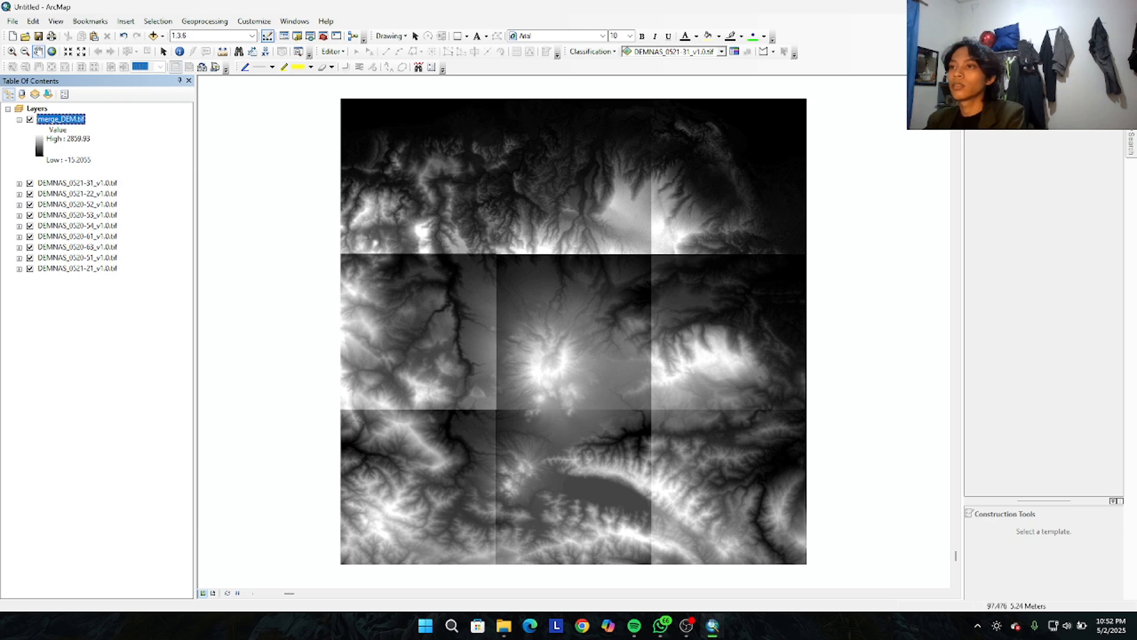
Hide all nine DEMNAS tile layers and show the full extent of merge_DEM.tif
click(30, 184)
click(29, 194)
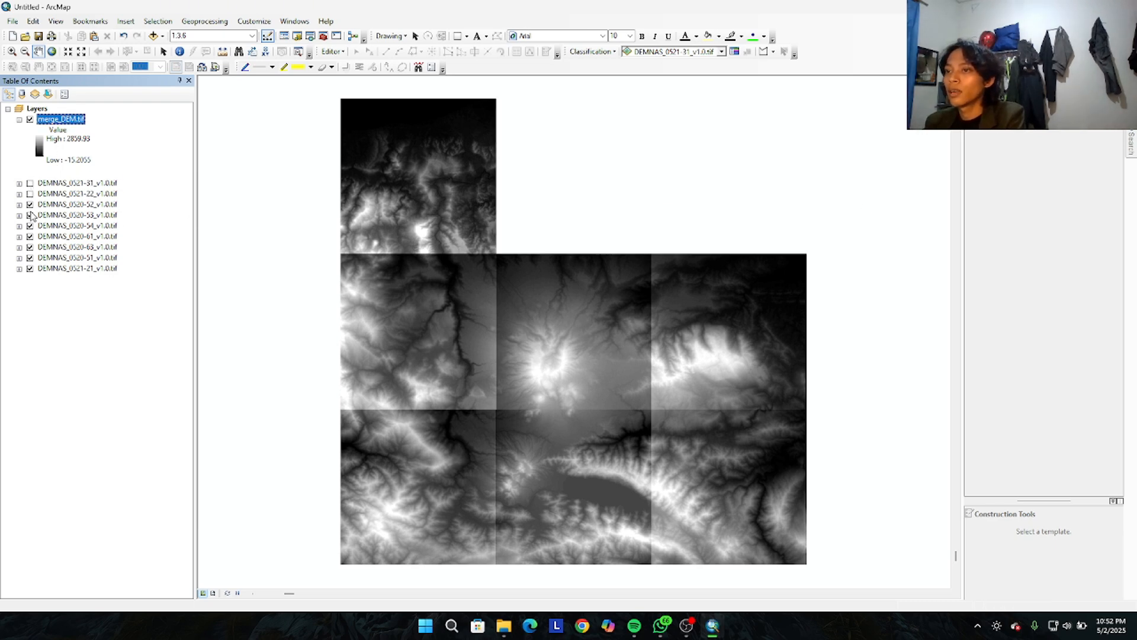
click(30, 204)
click(30, 215)
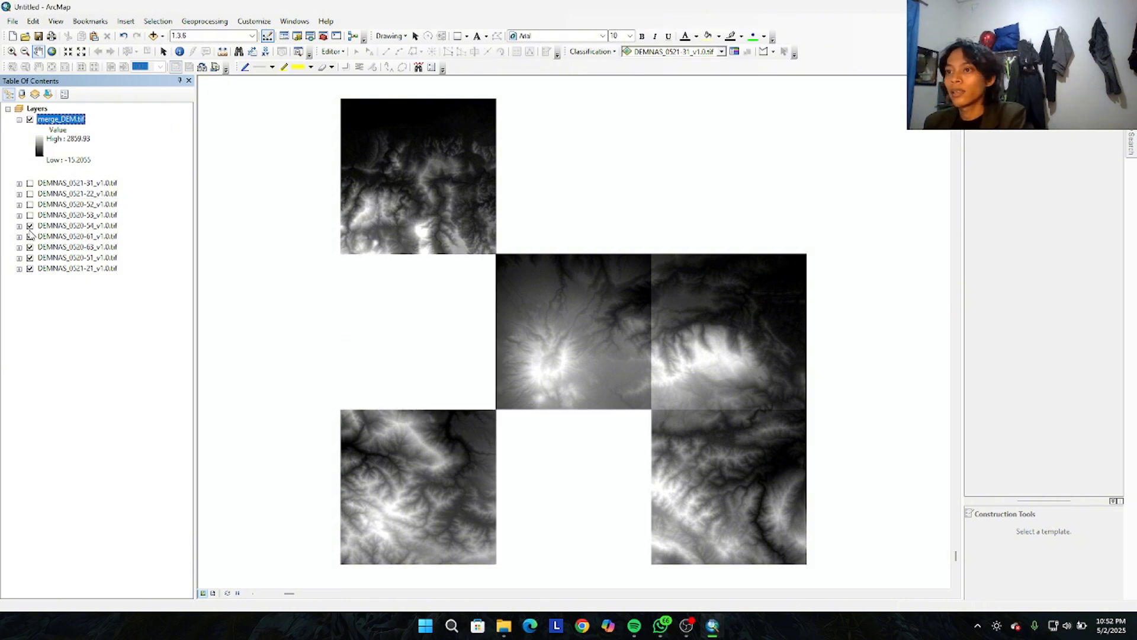
click(30, 225)
click(30, 236)
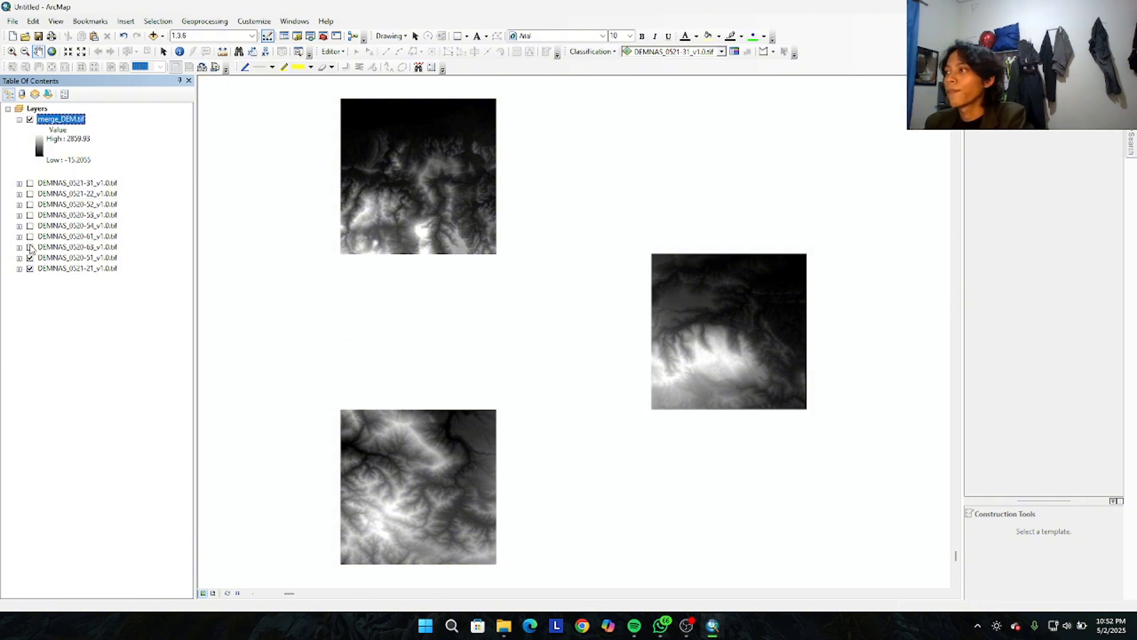
click(30, 247)
click(30, 258)
click(30, 248)
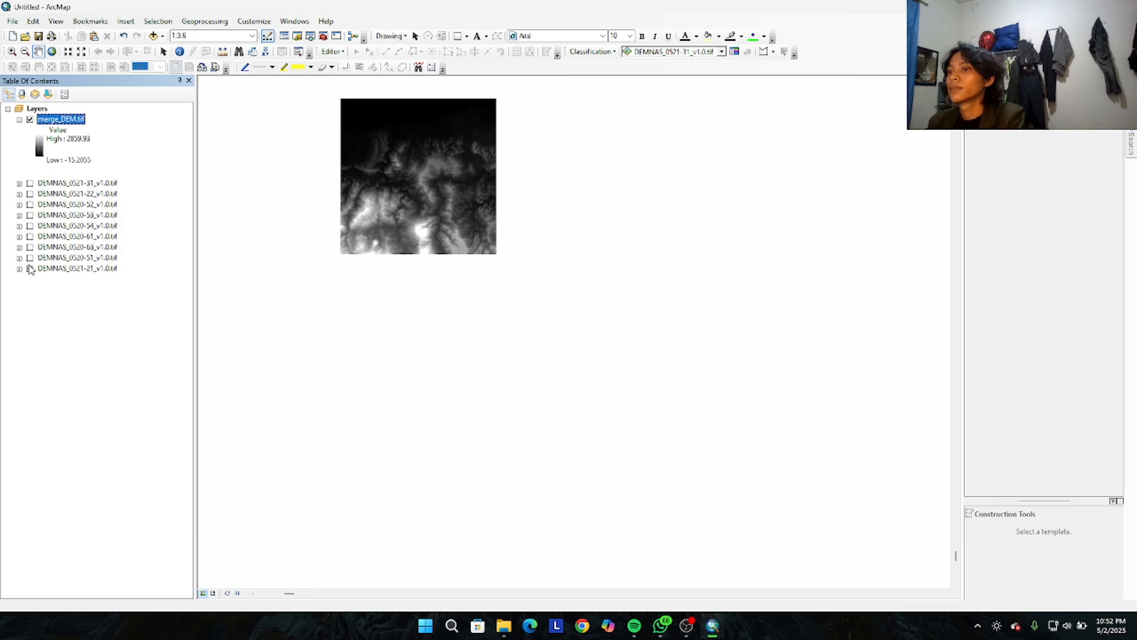
click(30, 268)
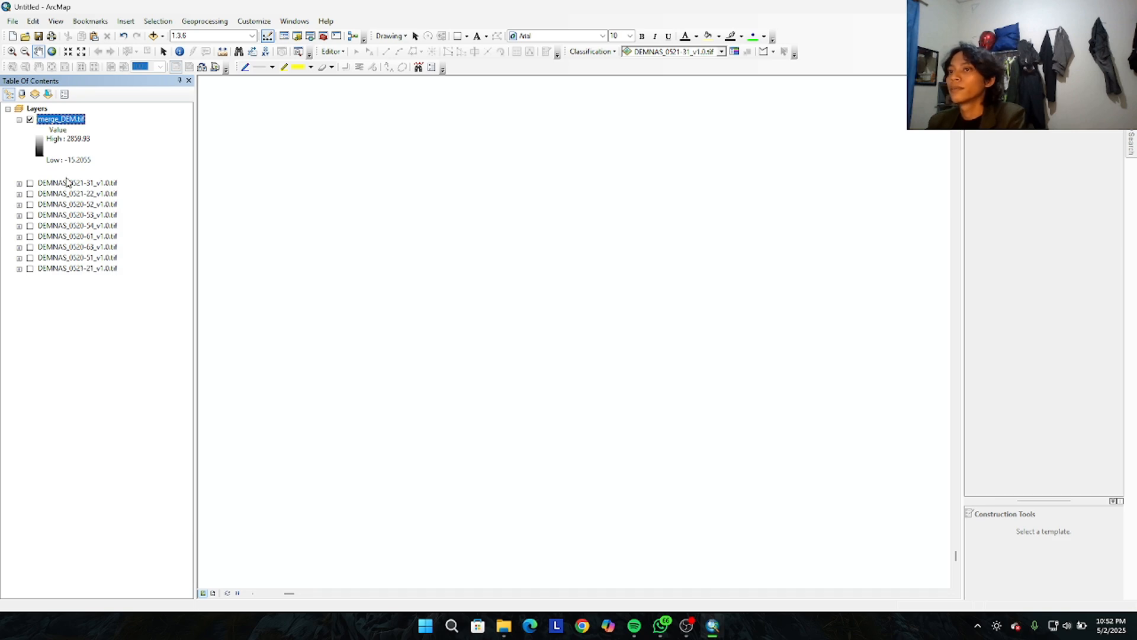
right_click(62, 119)
click(89, 180)
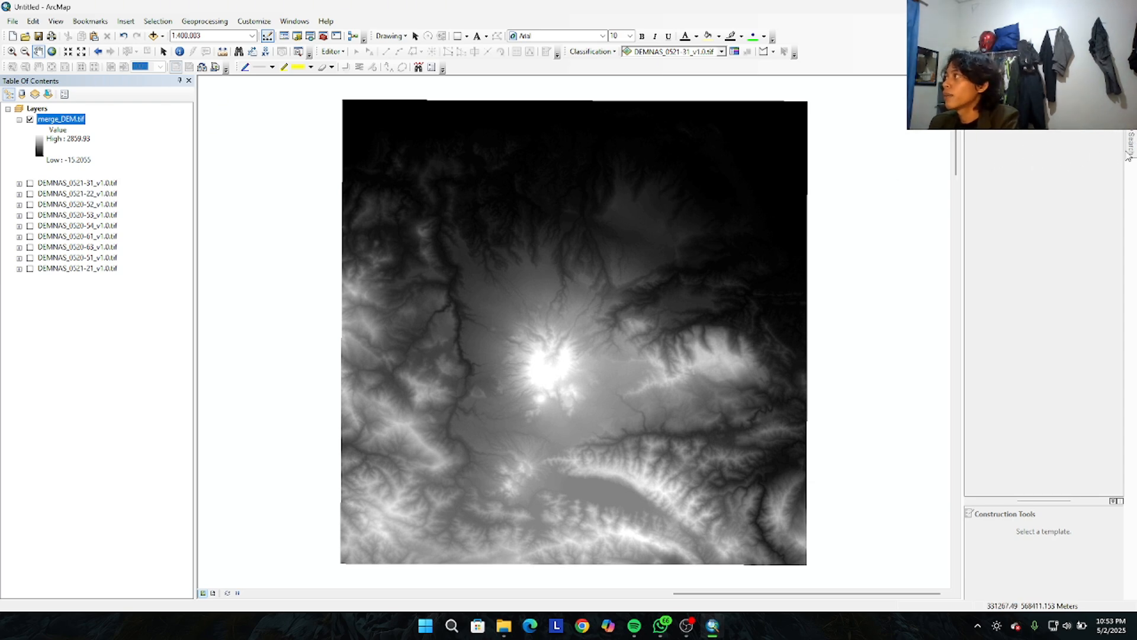
Start the Project Raster tool with merge_DEM.tif as input and save the output as project_DEM.tif in the GIS folder
mouse_move(1129, 155)
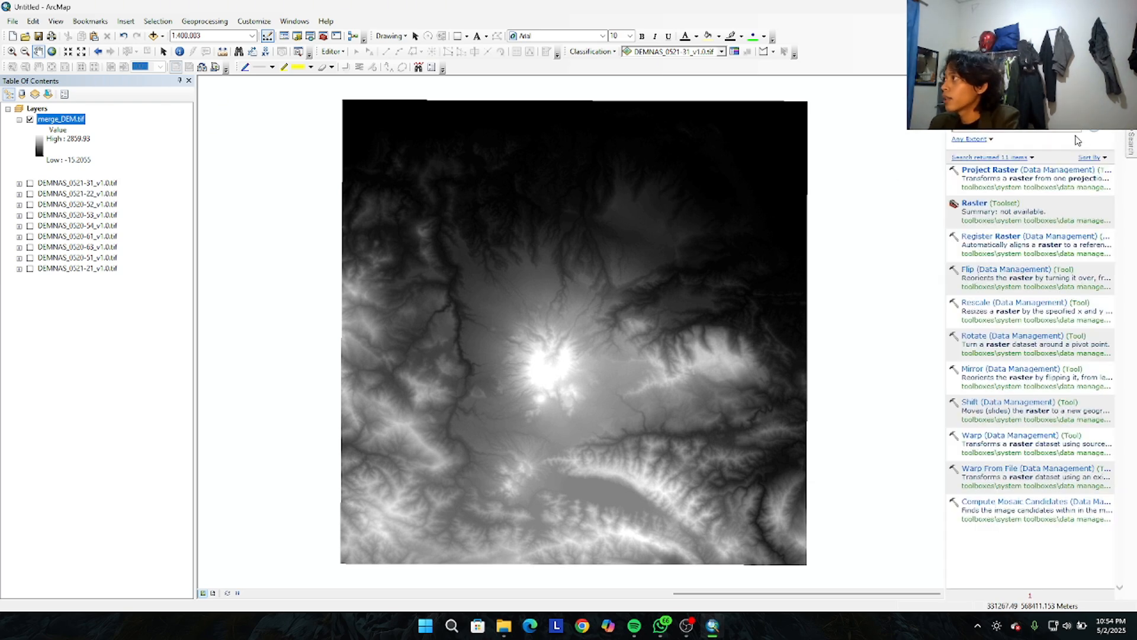
click(991, 171)
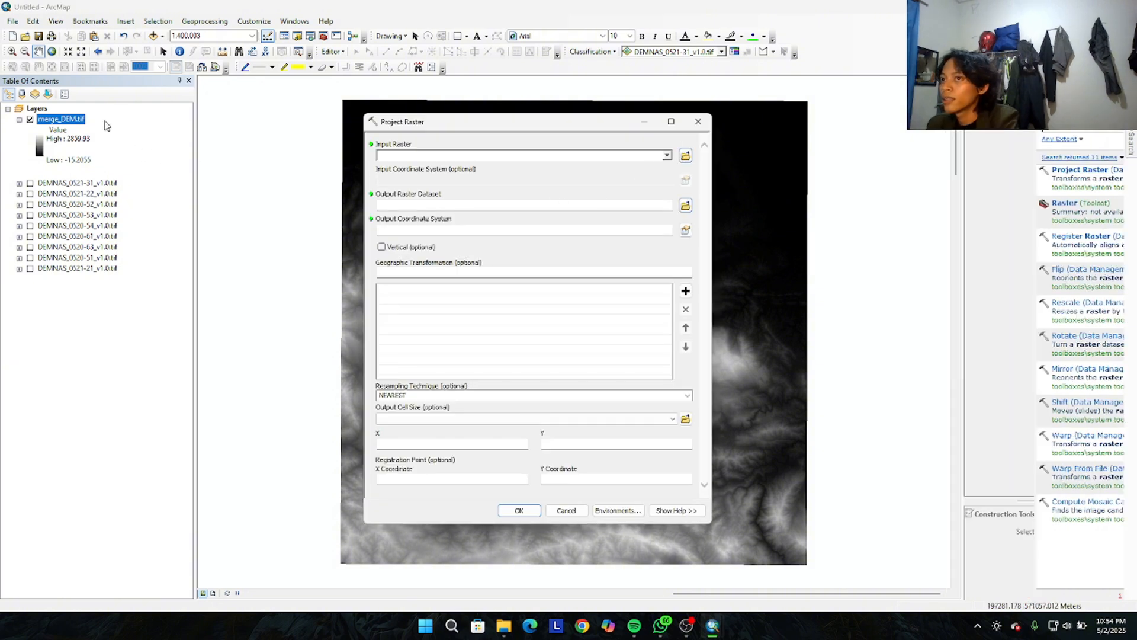
drag(377, 131, 428, 157)
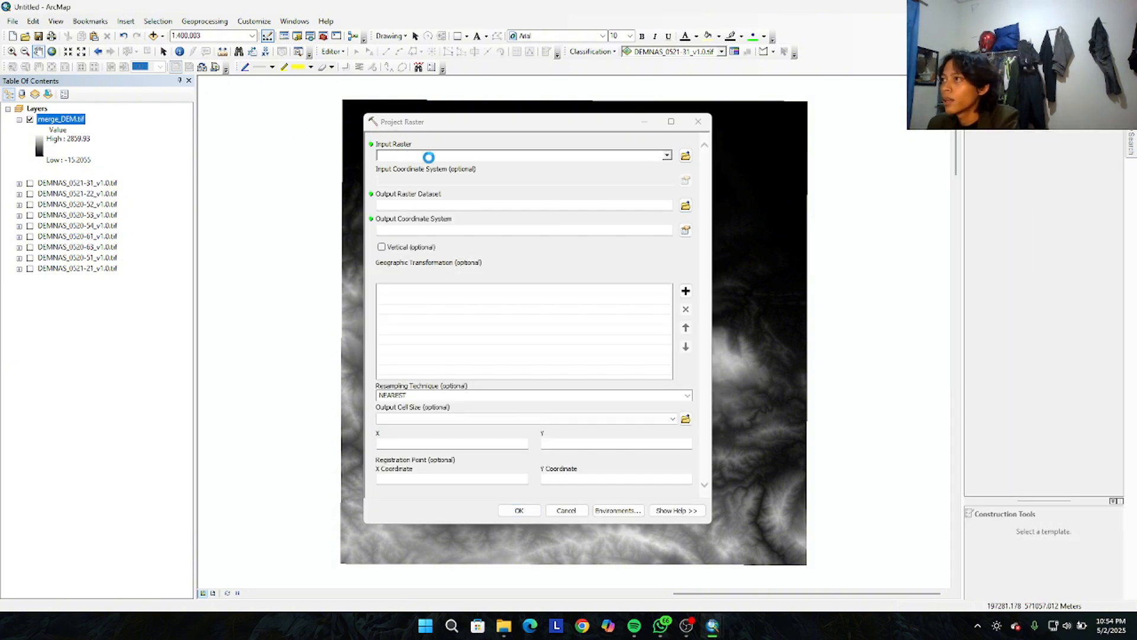
click(685, 205)
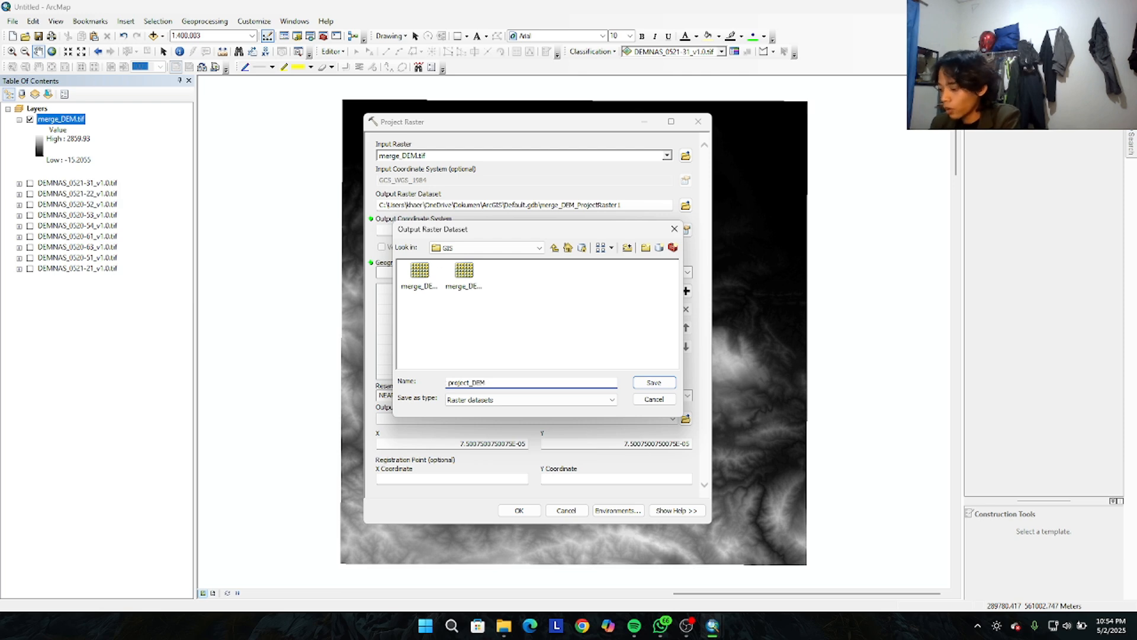
click(653, 382)
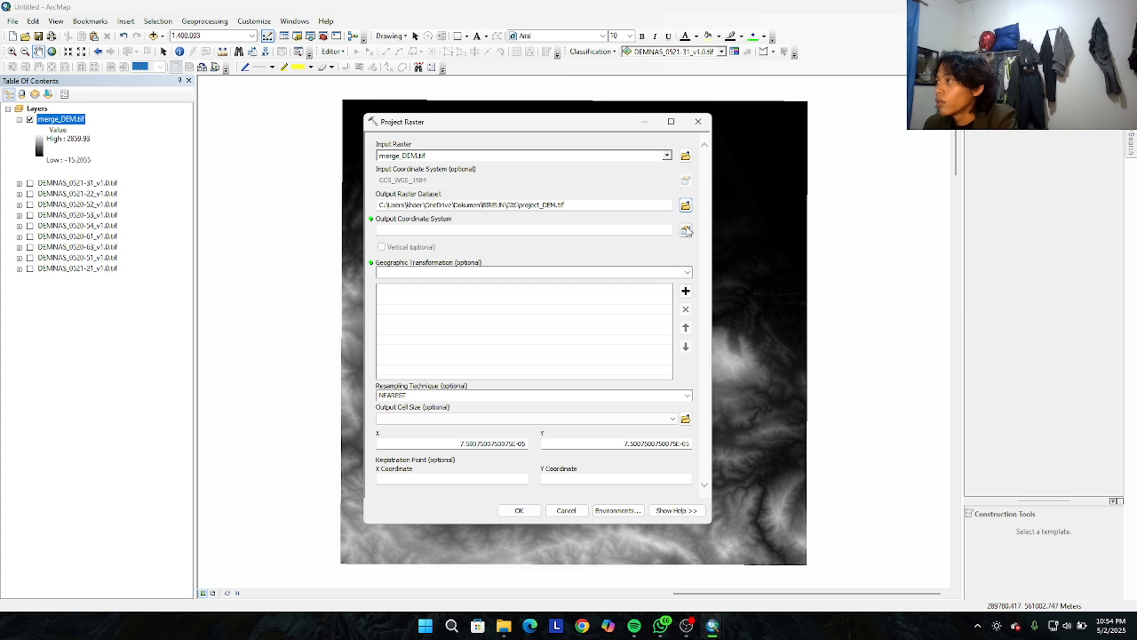
Set the output coordinate system to WGS 1984 UTM Zone 47N and run Project Raster
click(650, 228)
click(686, 230)
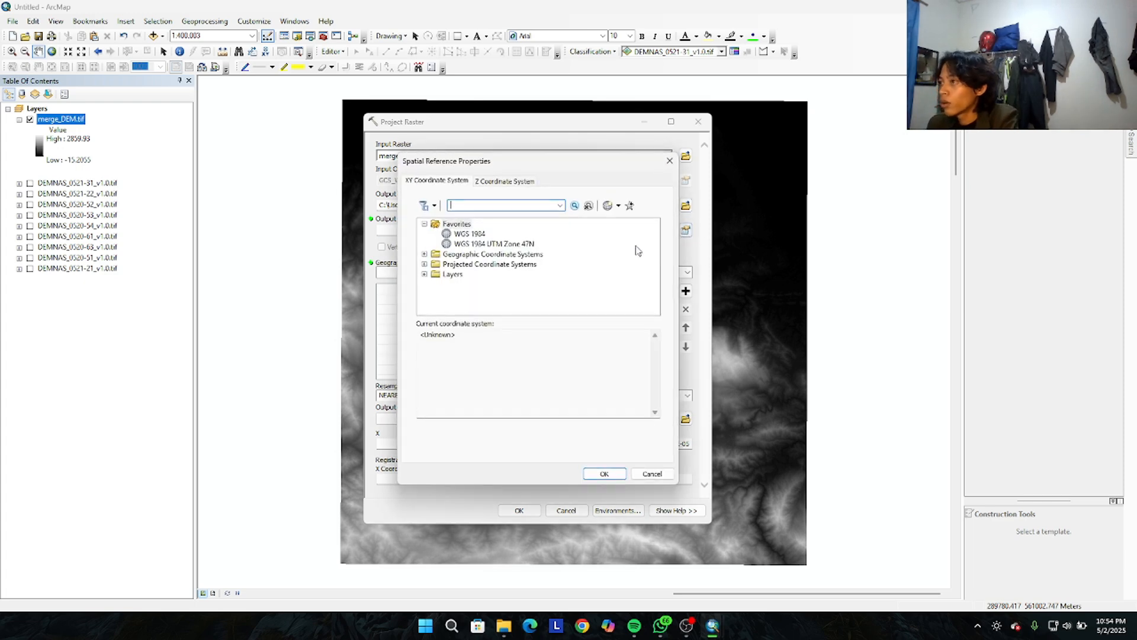
click(511, 244)
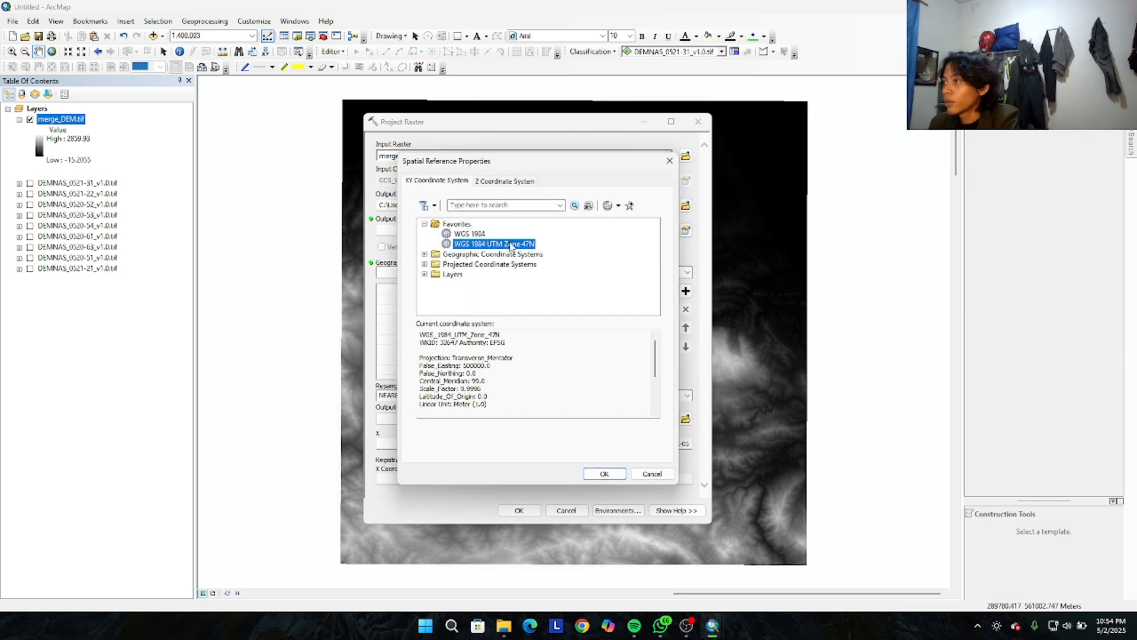
click(607, 473)
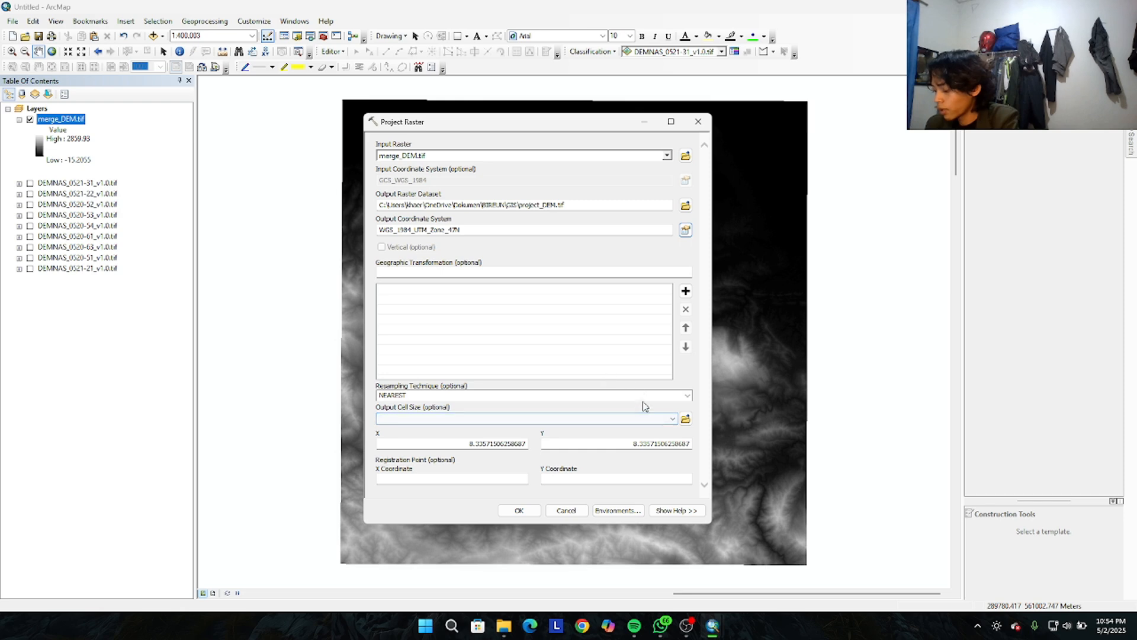
click(519, 510)
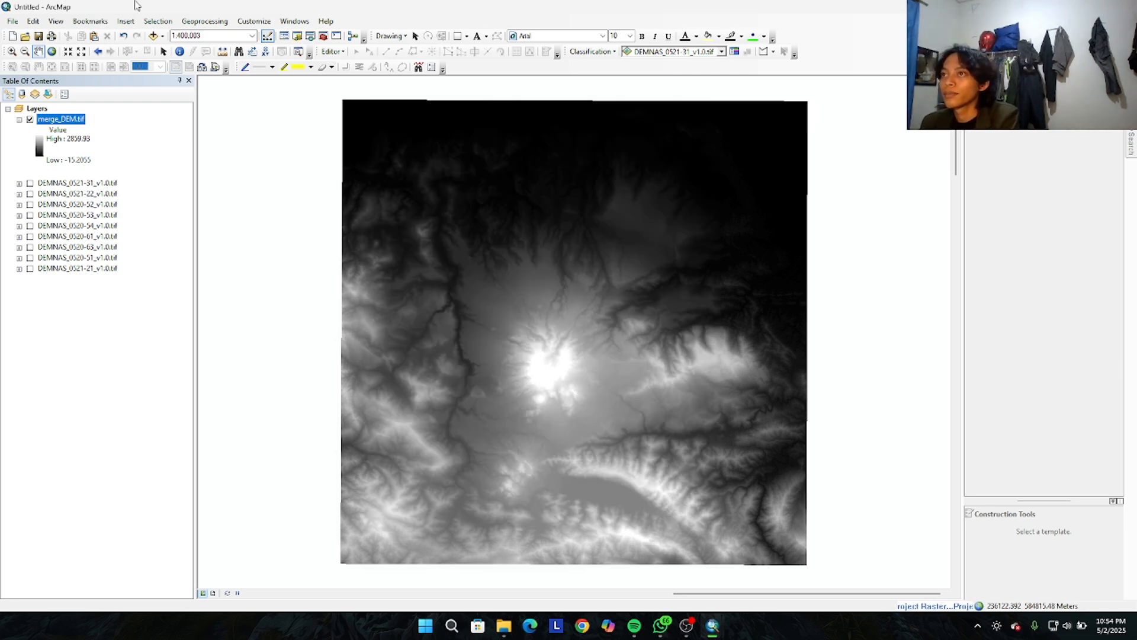
Add the Imagery basemap and check where the elevation raster lies on it
click(162, 36)
click(177, 64)
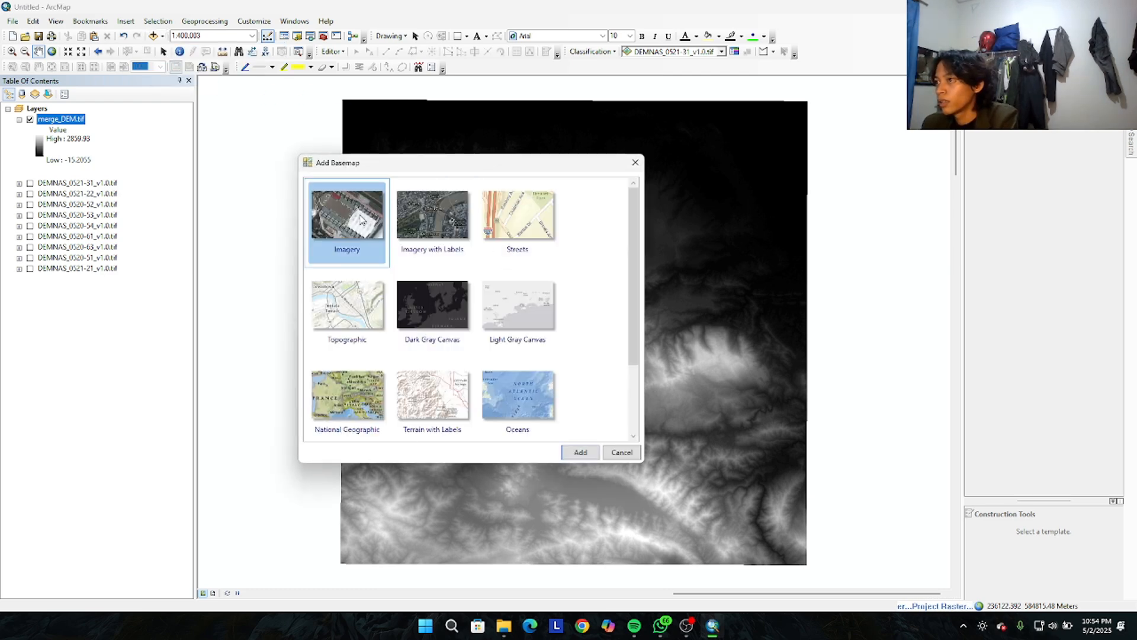
click(580, 452)
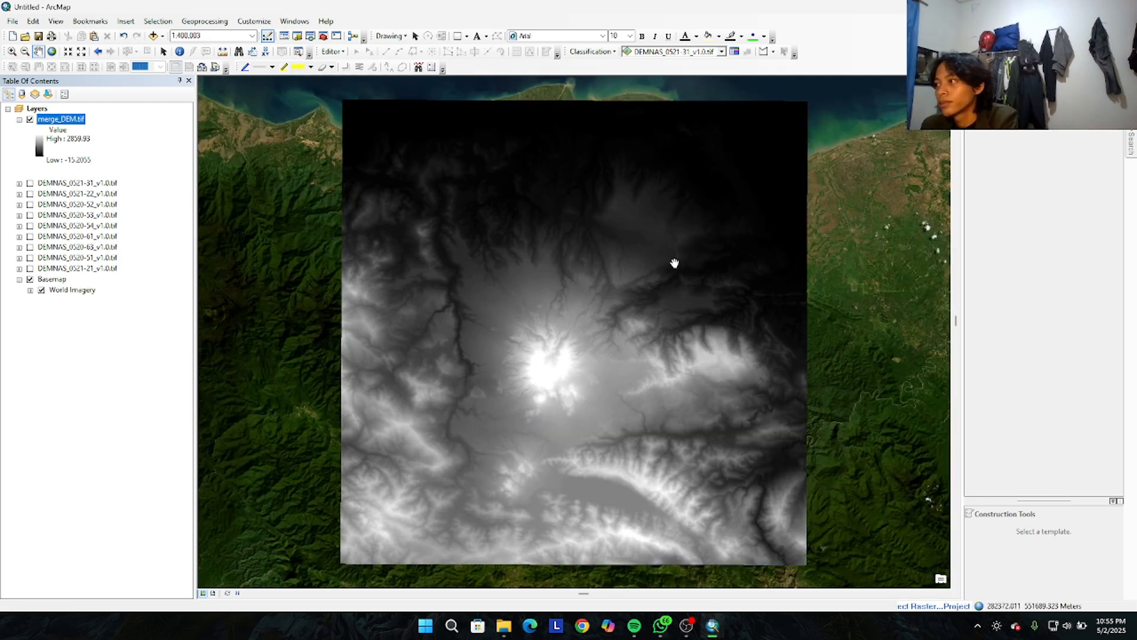
scroll(632, 282, up, 3)
scroll(637, 283, up, 2)
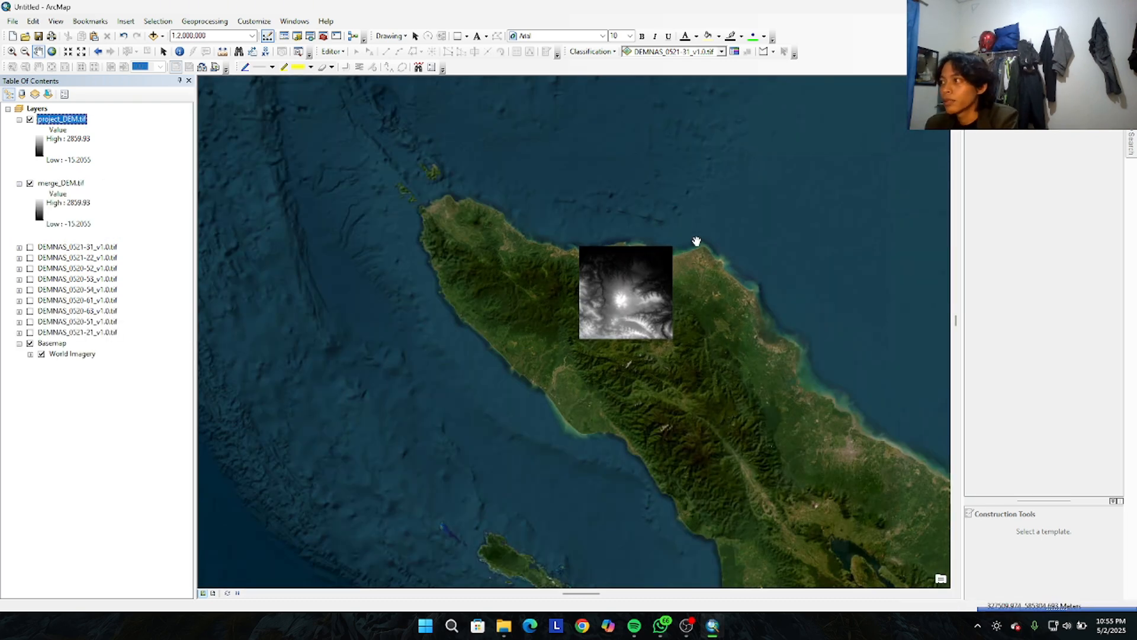
drag(709, 264, 700, 262)
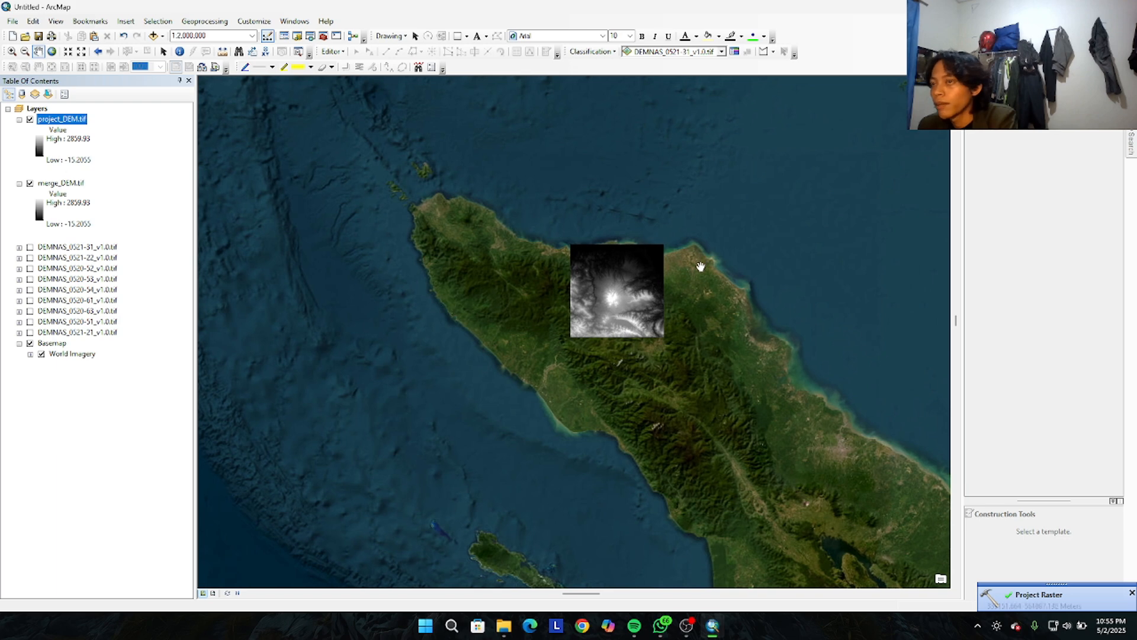
drag(757, 347, 724, 335)
Start the Resample tool with project_DEM.tif as input and save the output as ResDem.tif in the GIS folder
click(1130, 144)
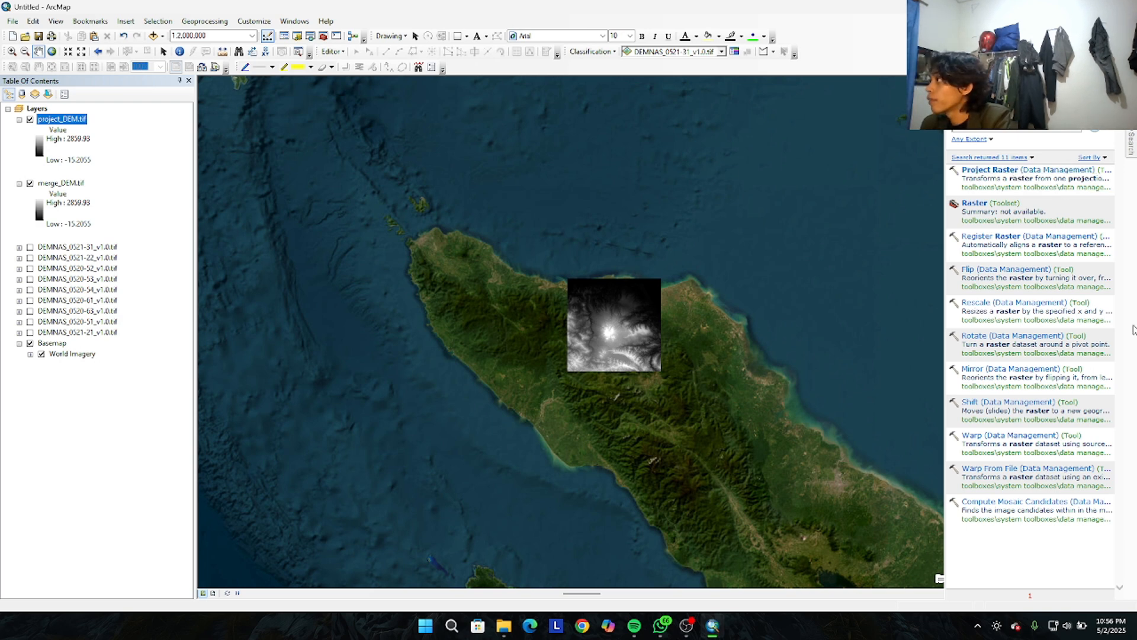
key(Return)
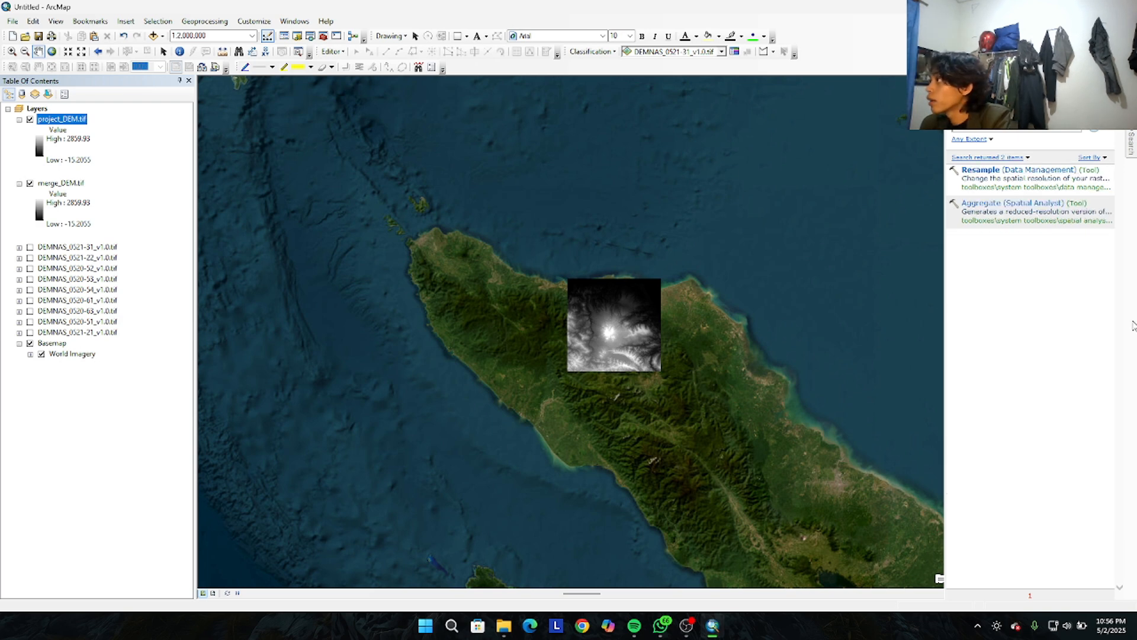
click(1042, 170)
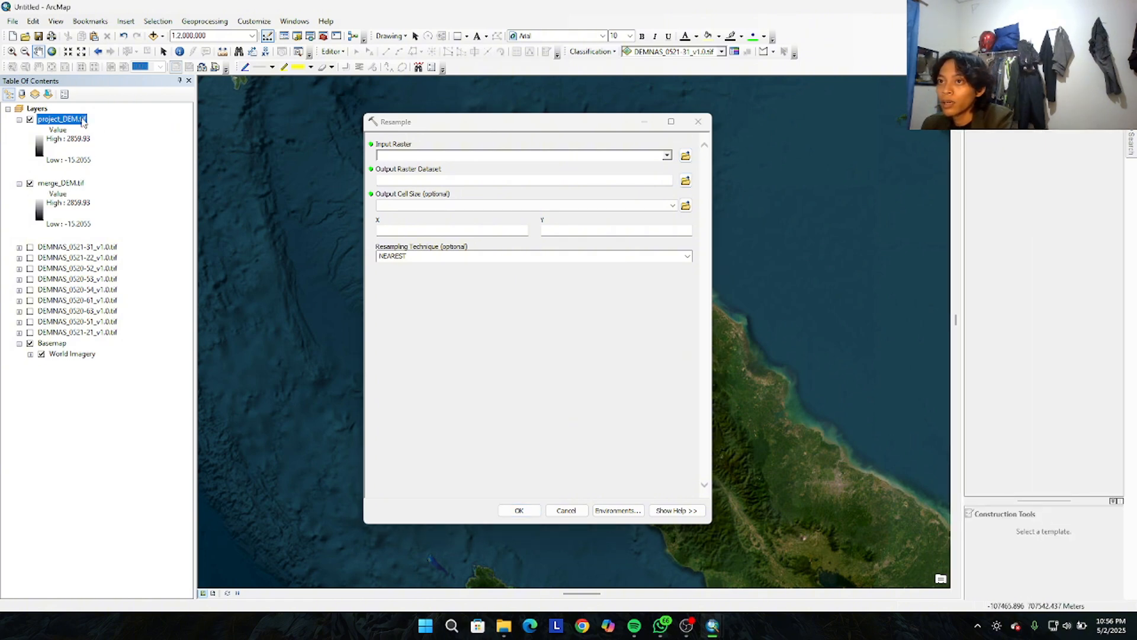
drag(276, 124, 426, 155)
click(684, 180)
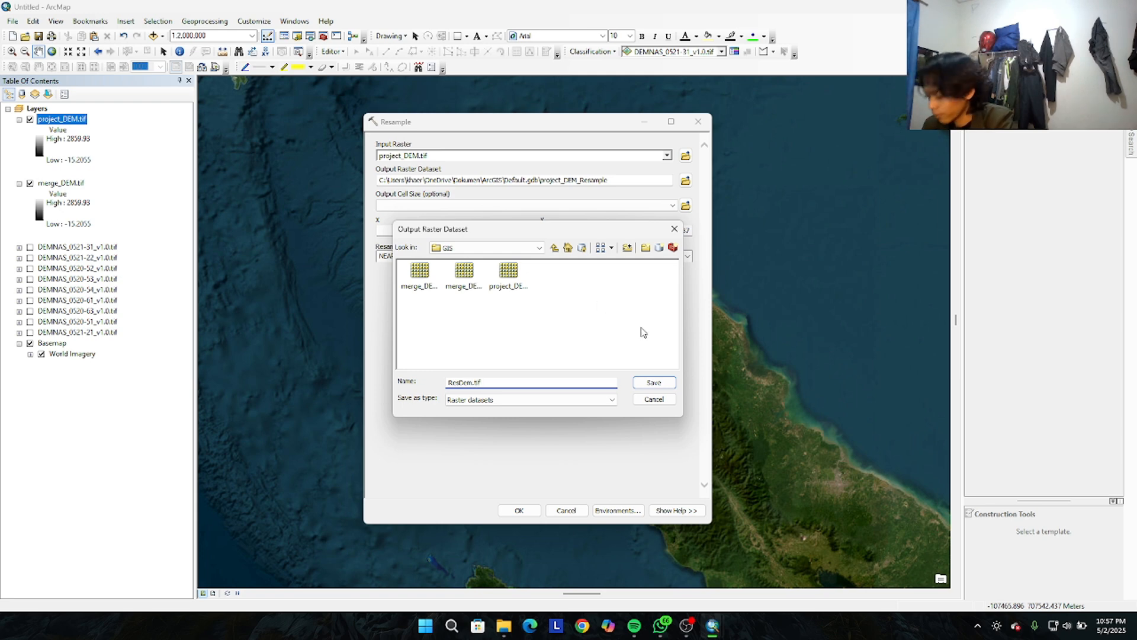
click(667, 388)
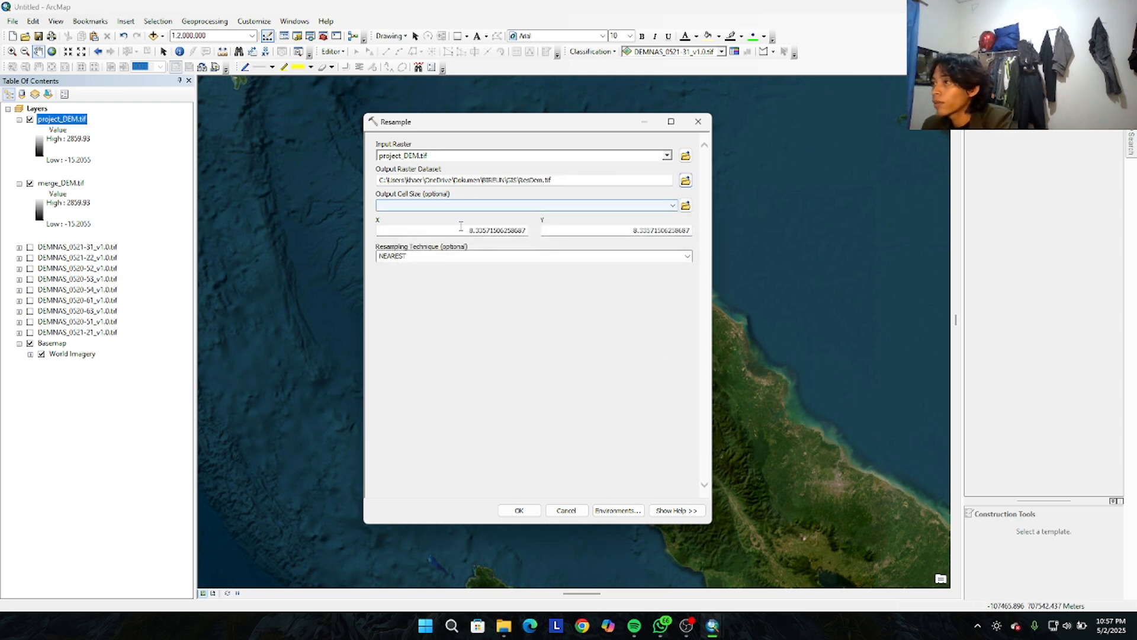
Set the X and Y output cell size to 30 and run Resample
double_click(529, 238)
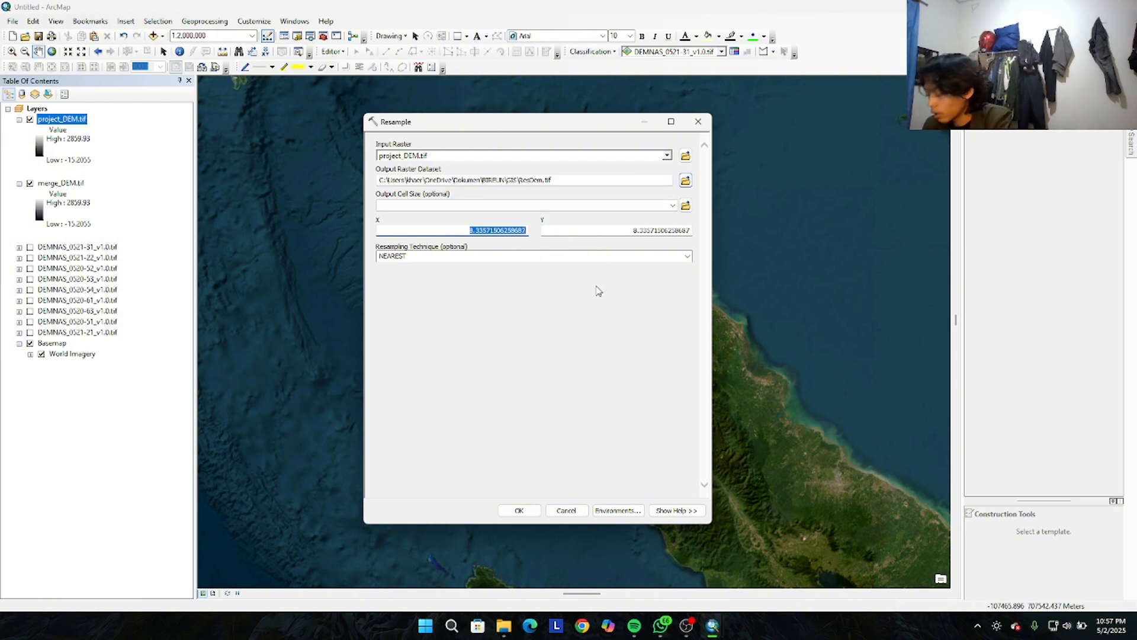
text(30)
key(Tab)
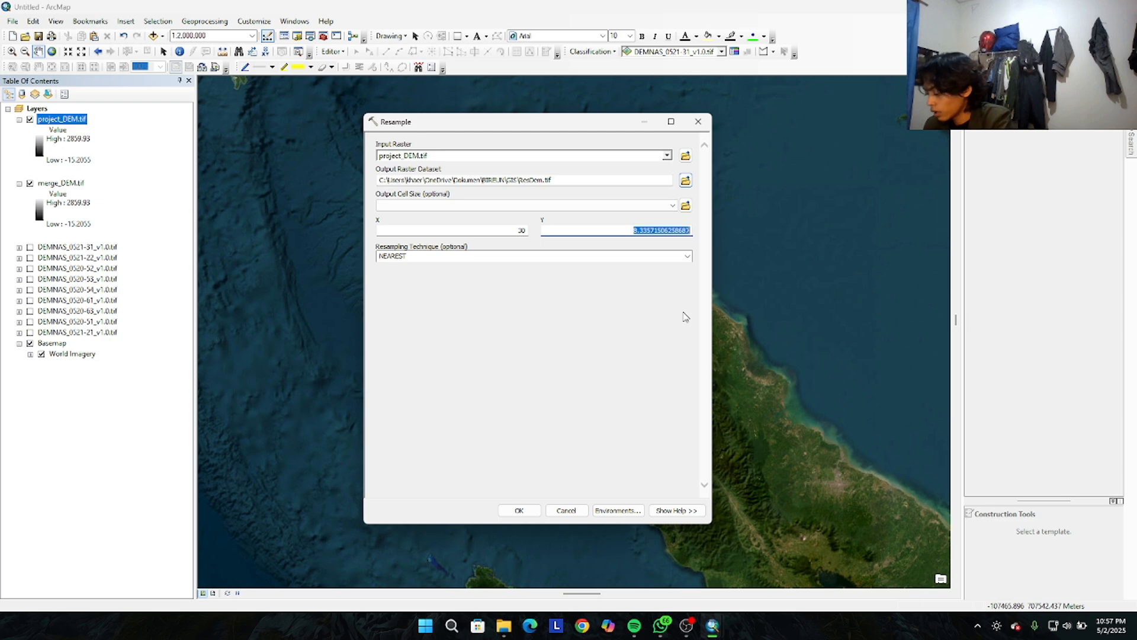
text(30)
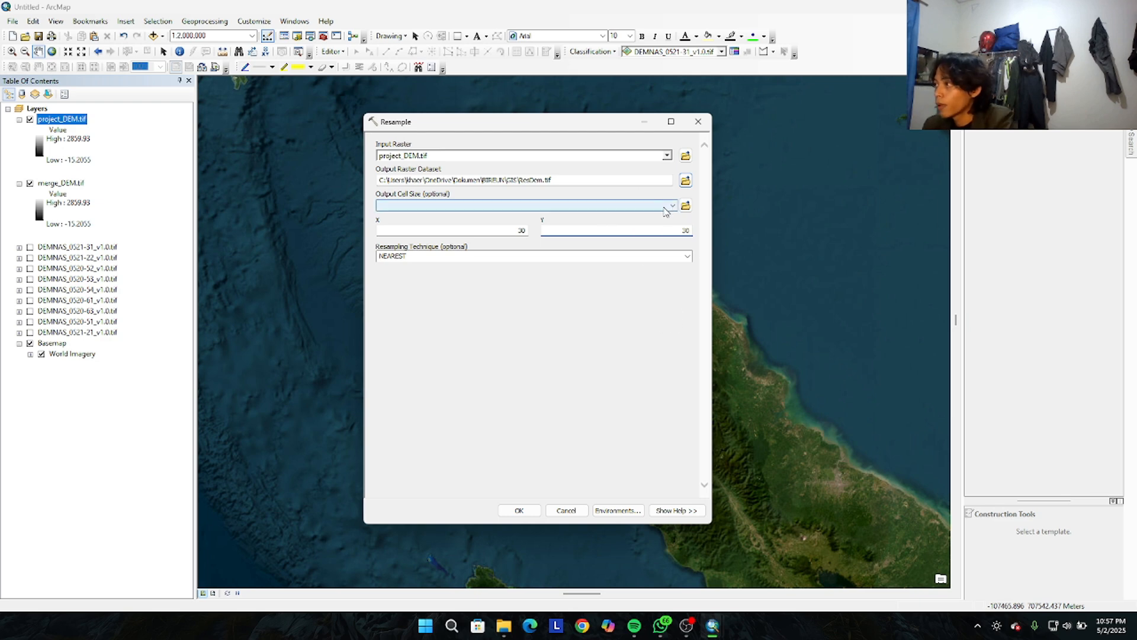
click(532, 511)
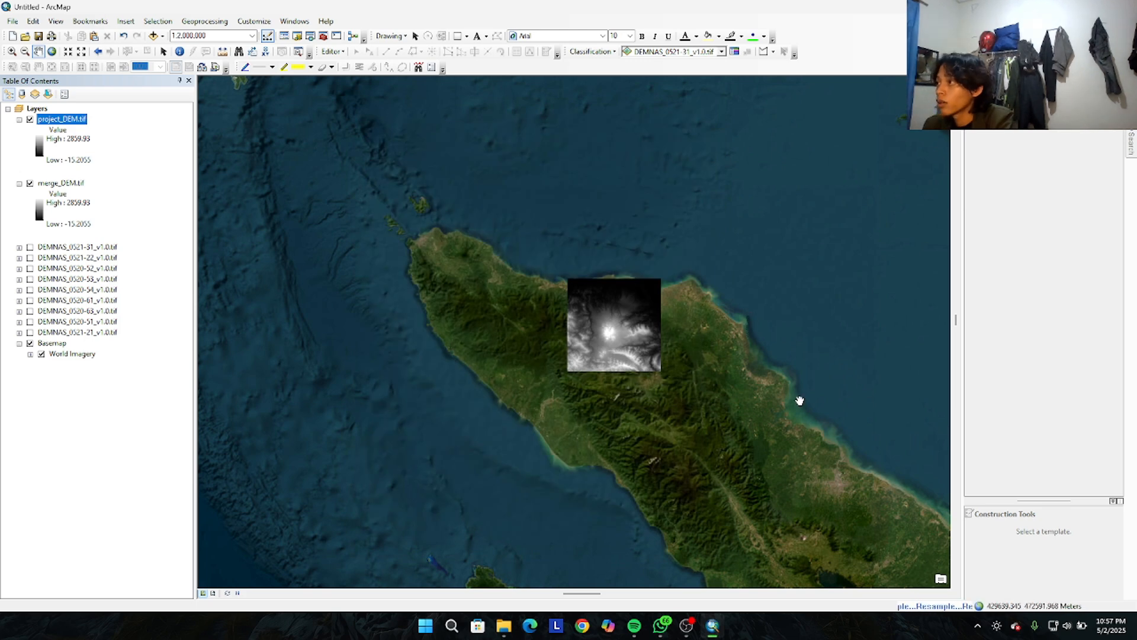
Set the Parallel Processing Factor to 0 in the geoprocessing environment settings
click(216, 24)
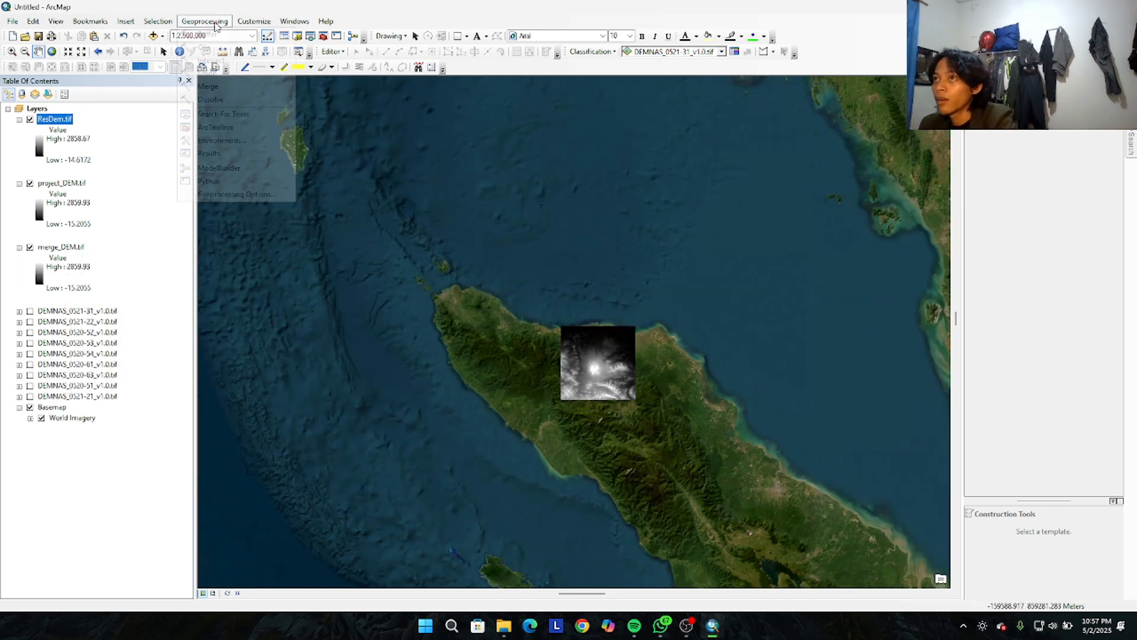
click(230, 143)
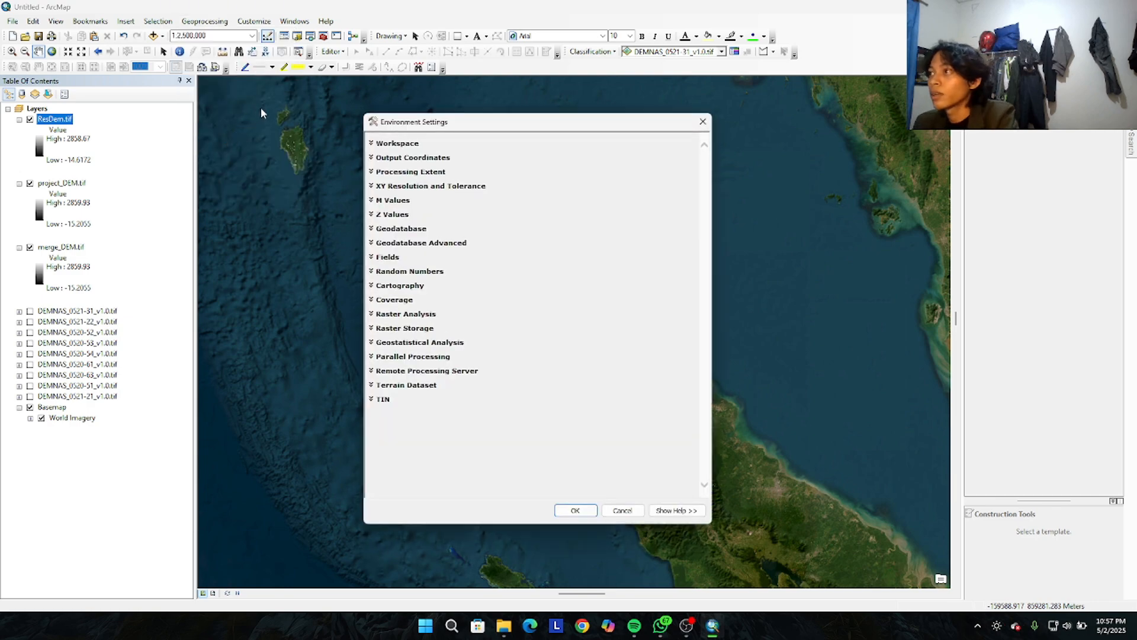
click(420, 356)
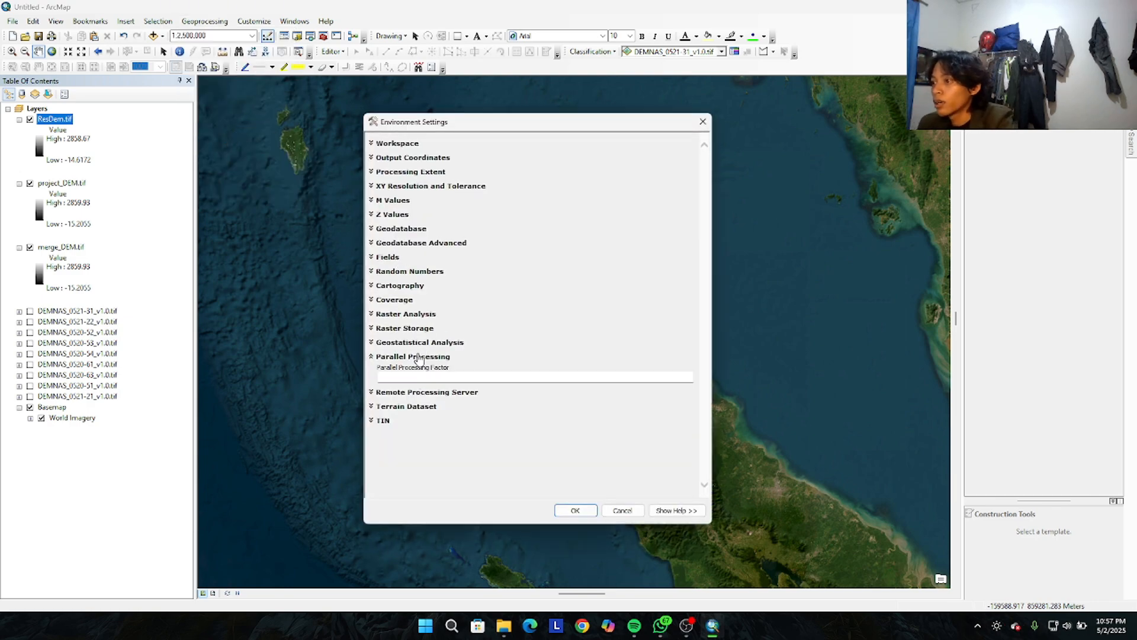
click(502, 375)
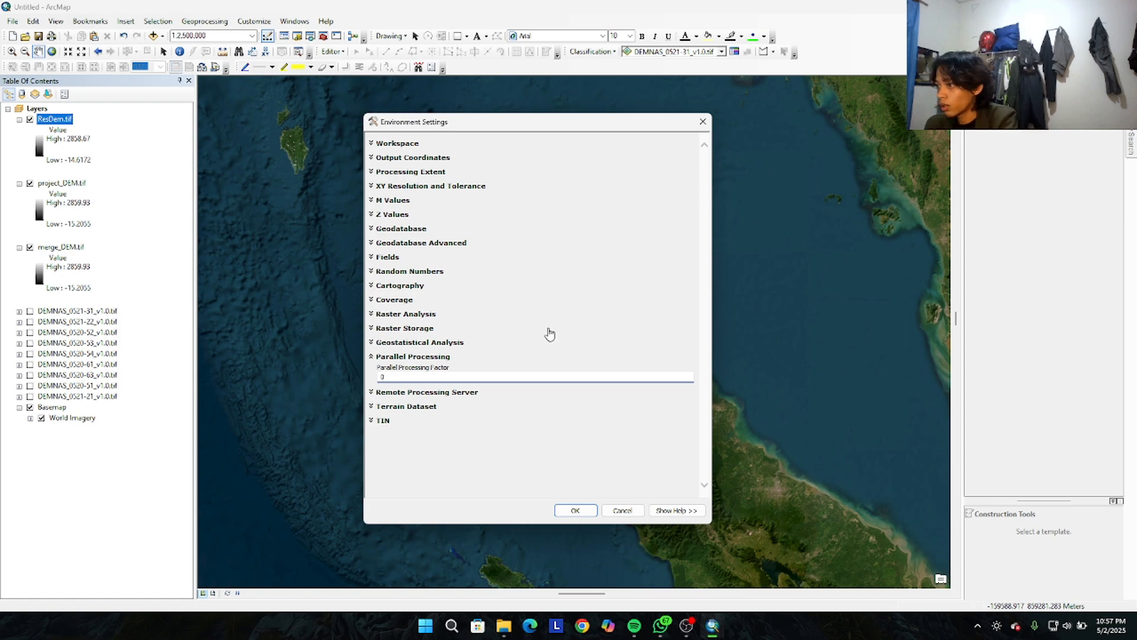
click(576, 510)
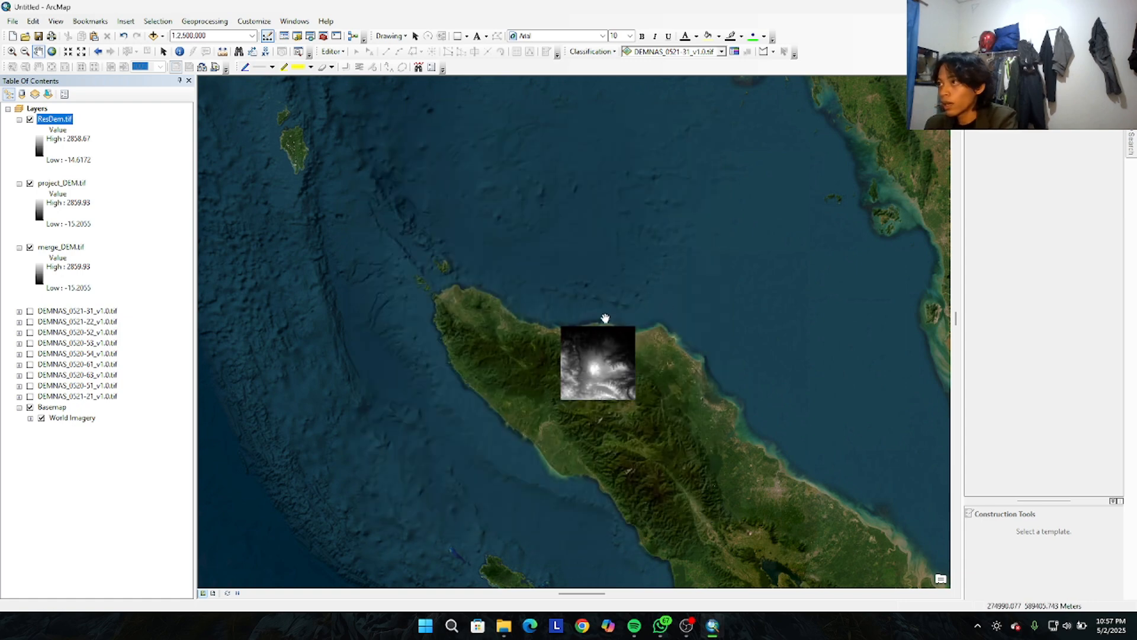
Run the Spatial Analyst Fill tool on ResDem.tif and save the output as fill.tif in the GIS folder
click(1131, 144)
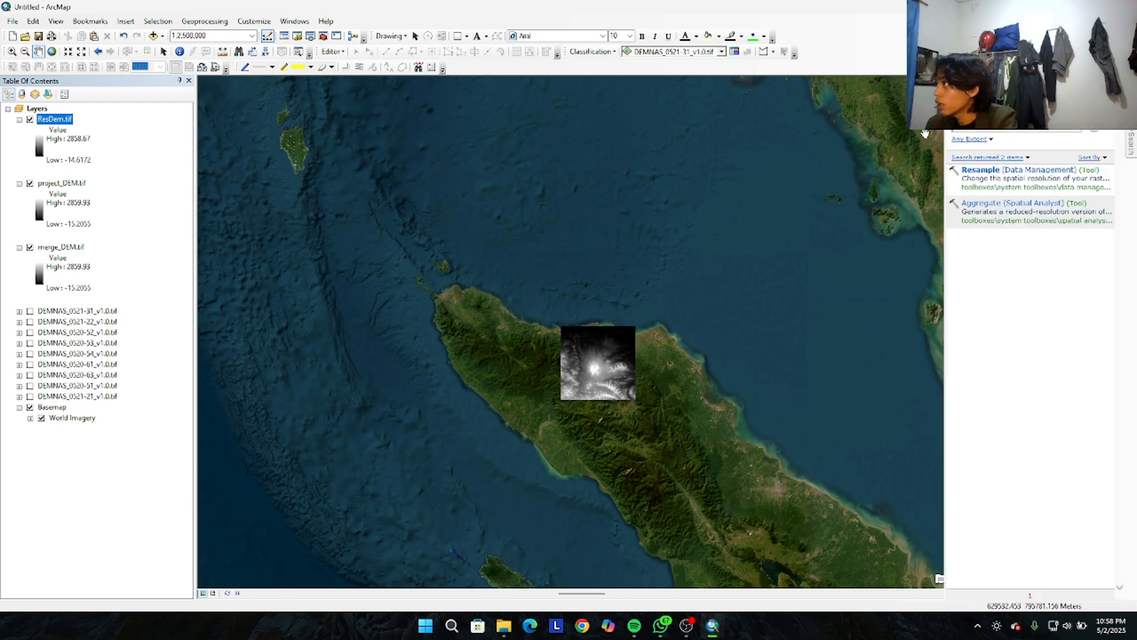
text(fill)
key(Return)
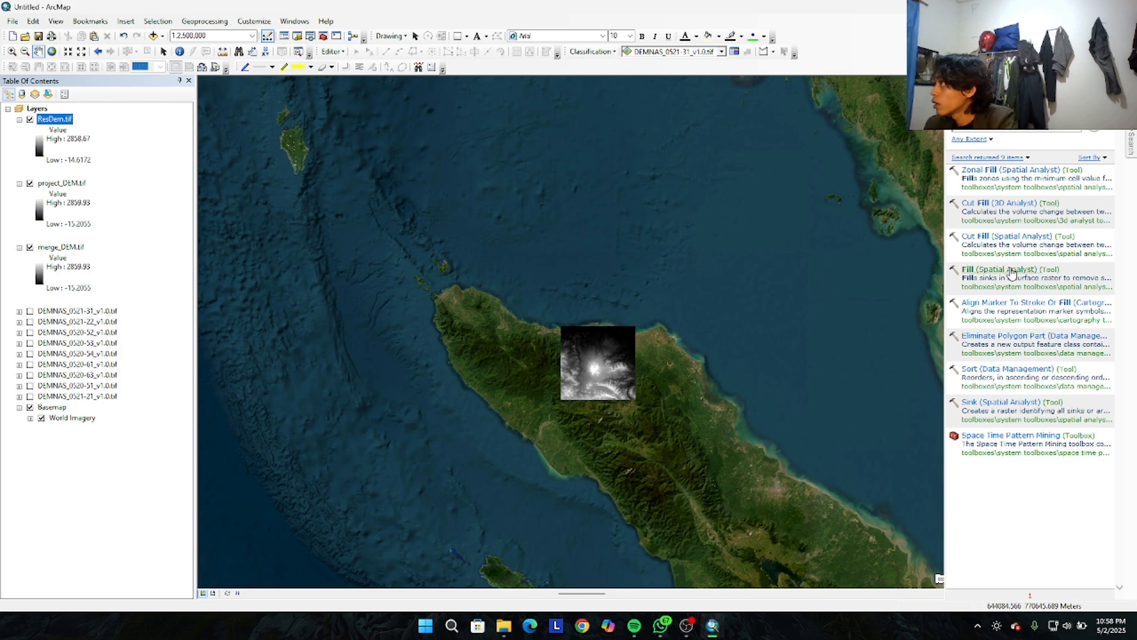
click(974, 270)
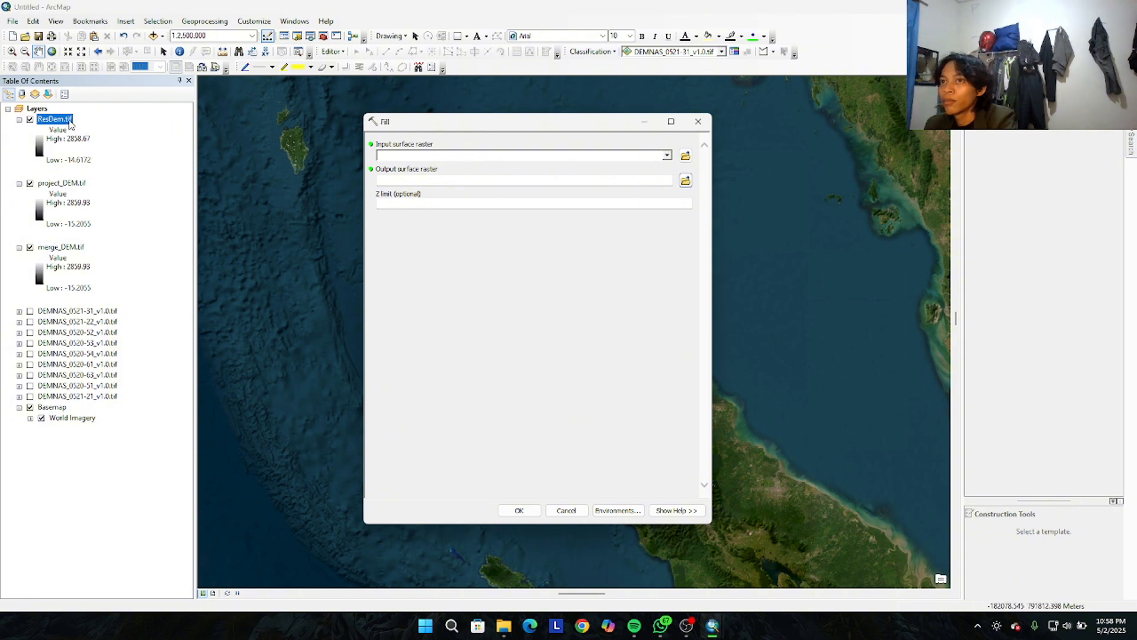
drag(58, 119, 424, 166)
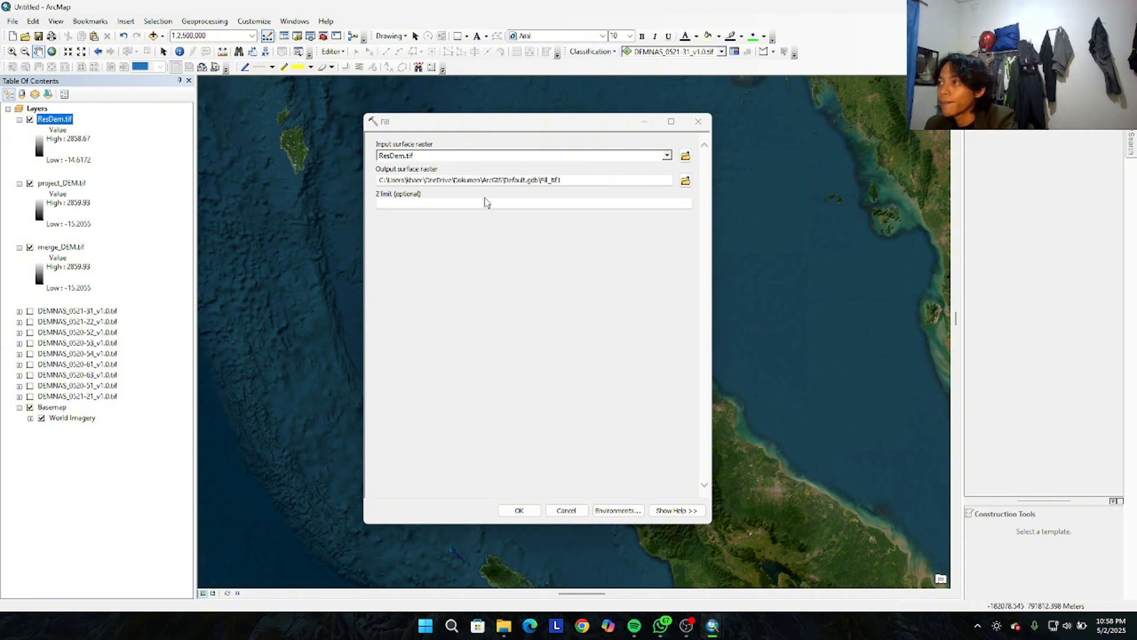
click(686, 181)
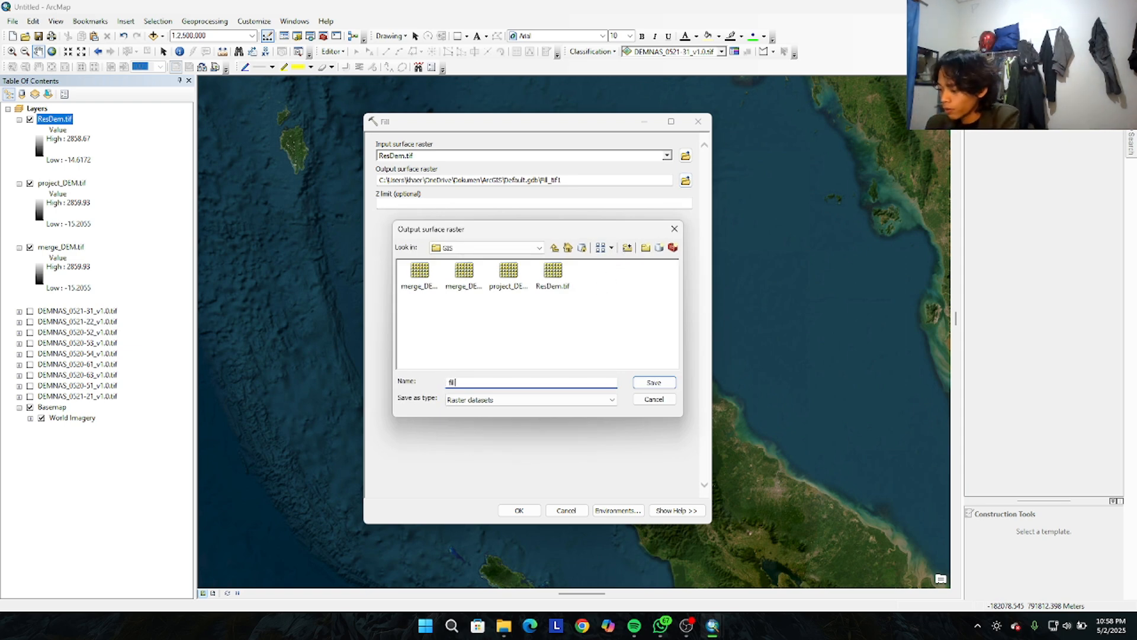
click(646, 383)
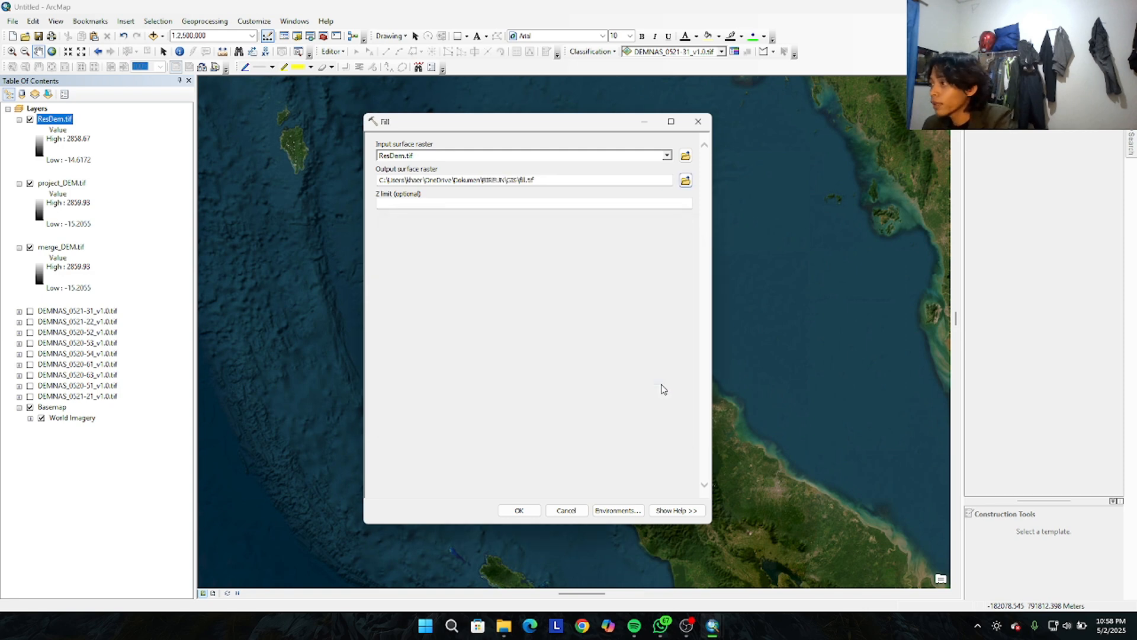
click(519, 510)
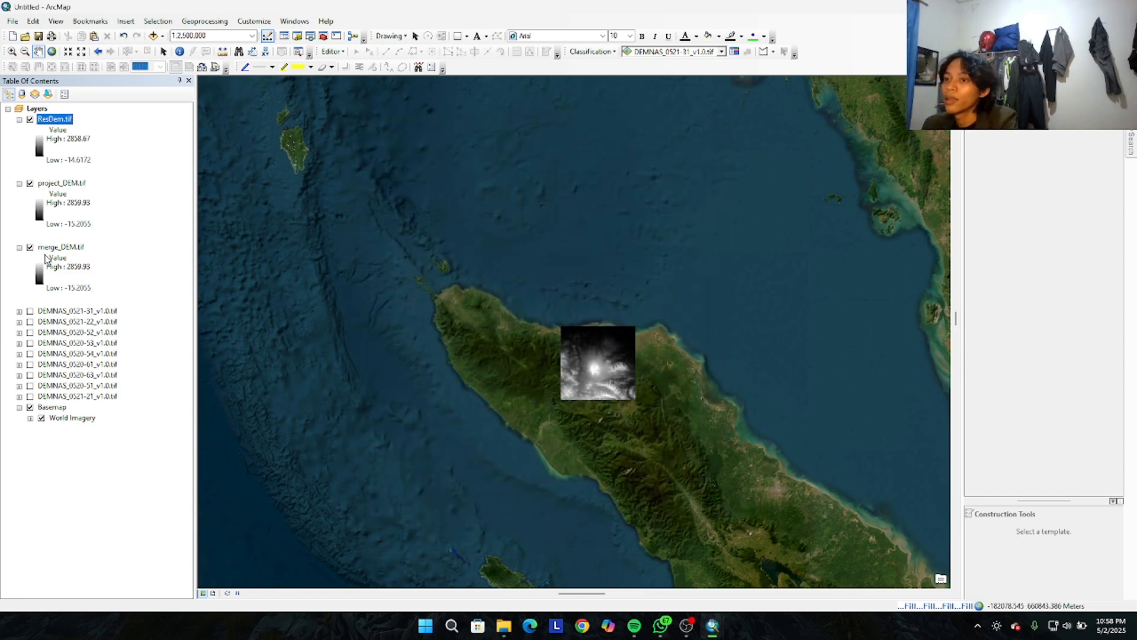
Hide the merge_DEM.tif, project_DEM.tif and ResDem.tif layers and inspect the filled raster up close
click(31, 248)
click(30, 248)
click(30, 184)
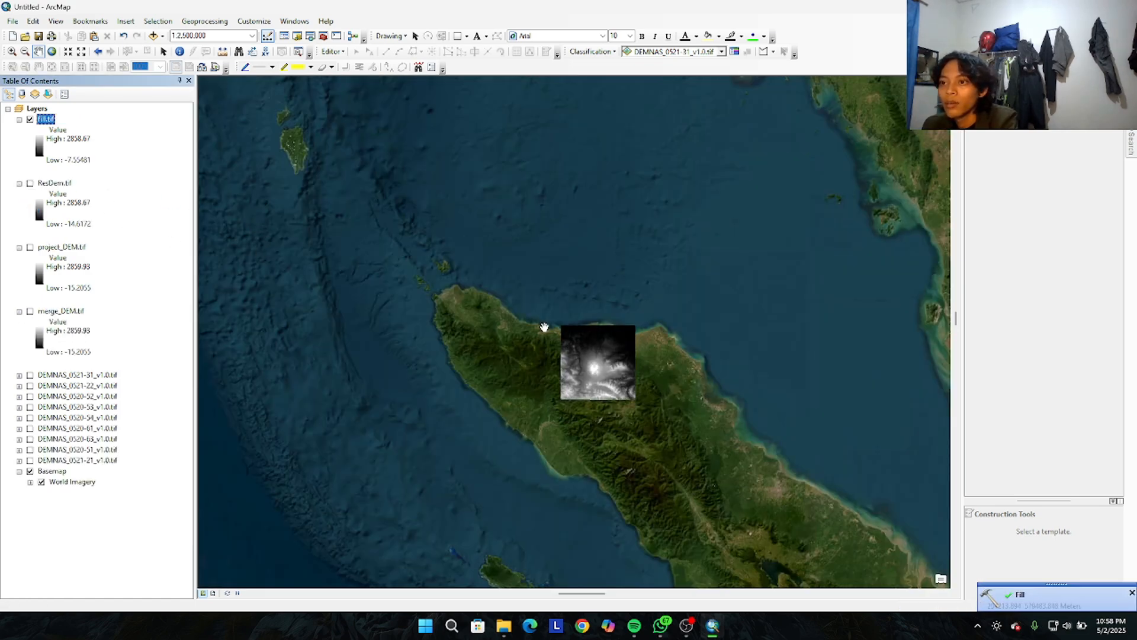
scroll(631, 382, up, 2)
scroll(586, 342, up, 1)
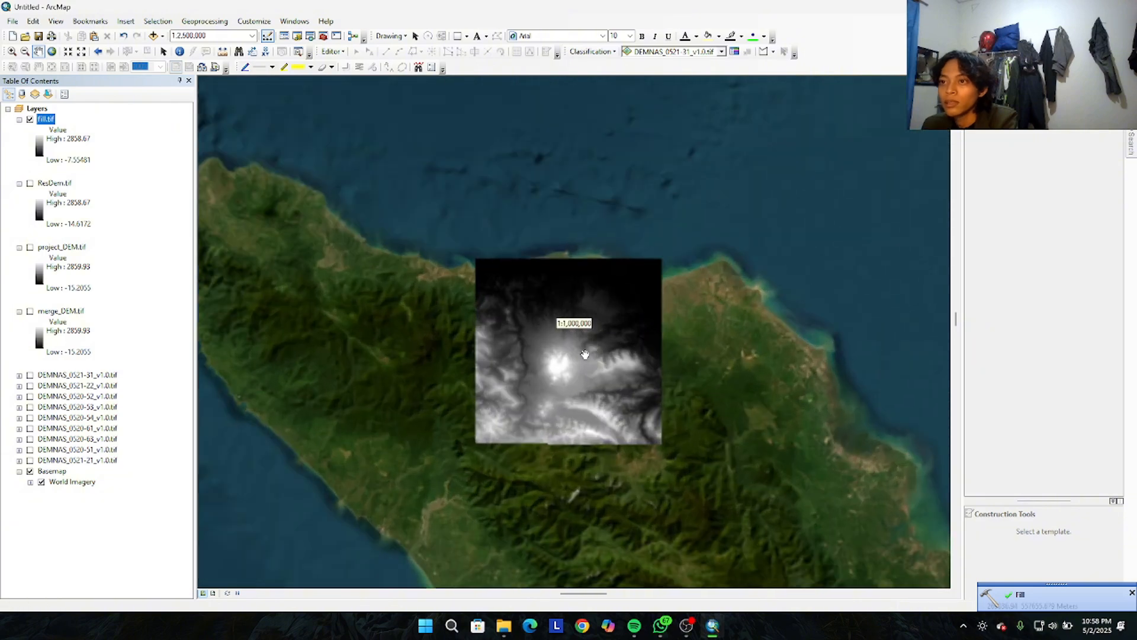
scroll(586, 361, up, 1)
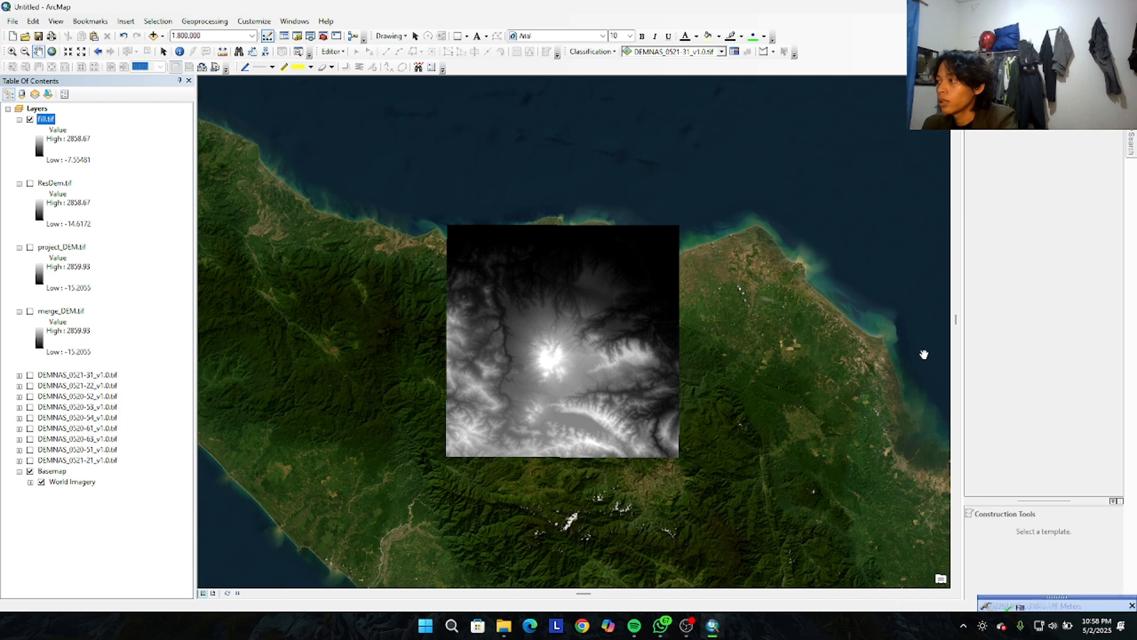
Run the Flow Direction tool on fill.tif and save the output as fdr.tif in the GIS folder
click(1132, 137)
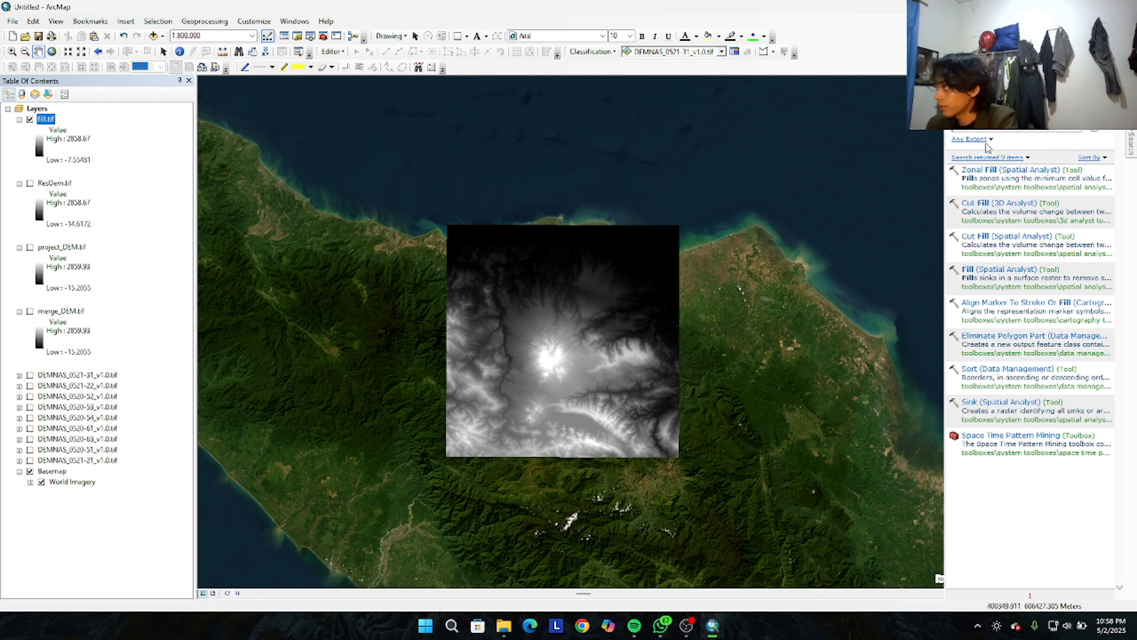
key(Return)
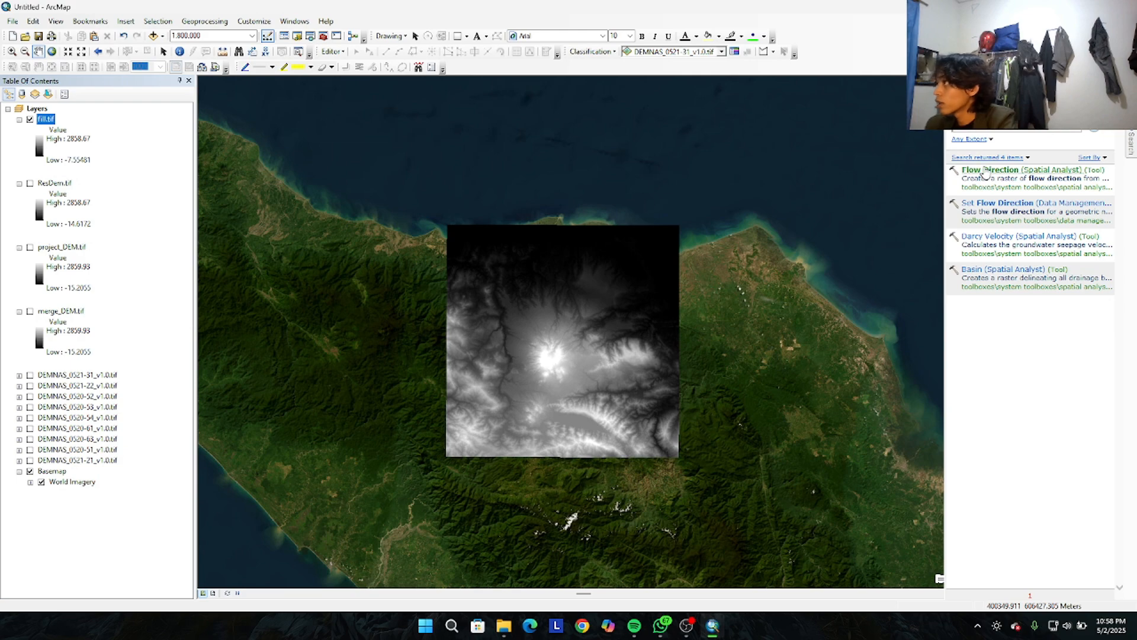
click(984, 177)
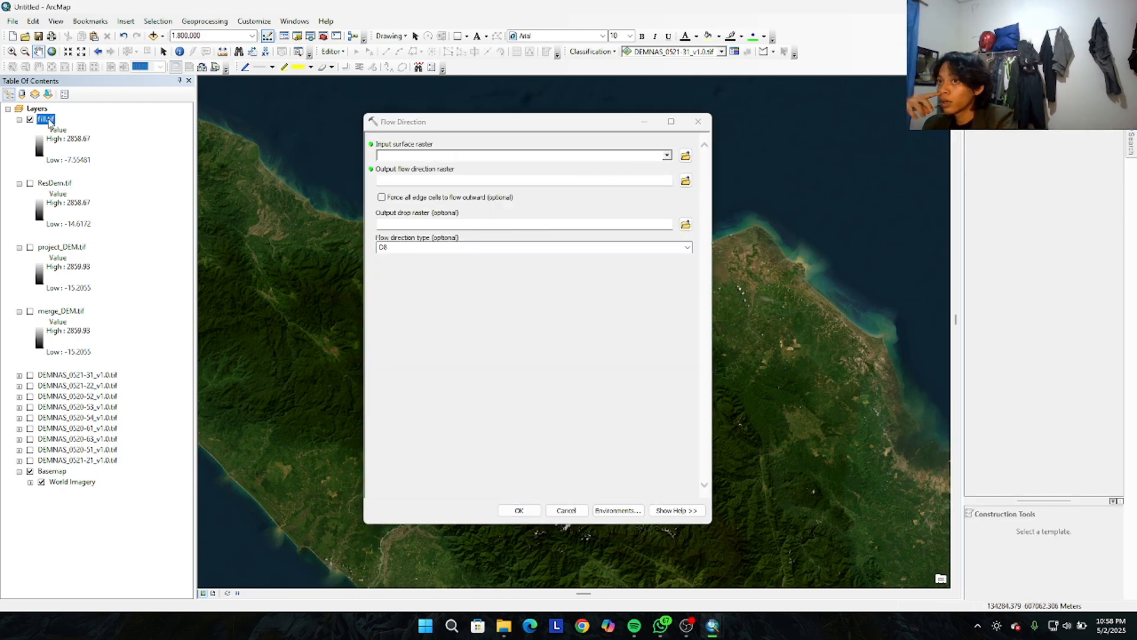
drag(48, 121, 416, 155)
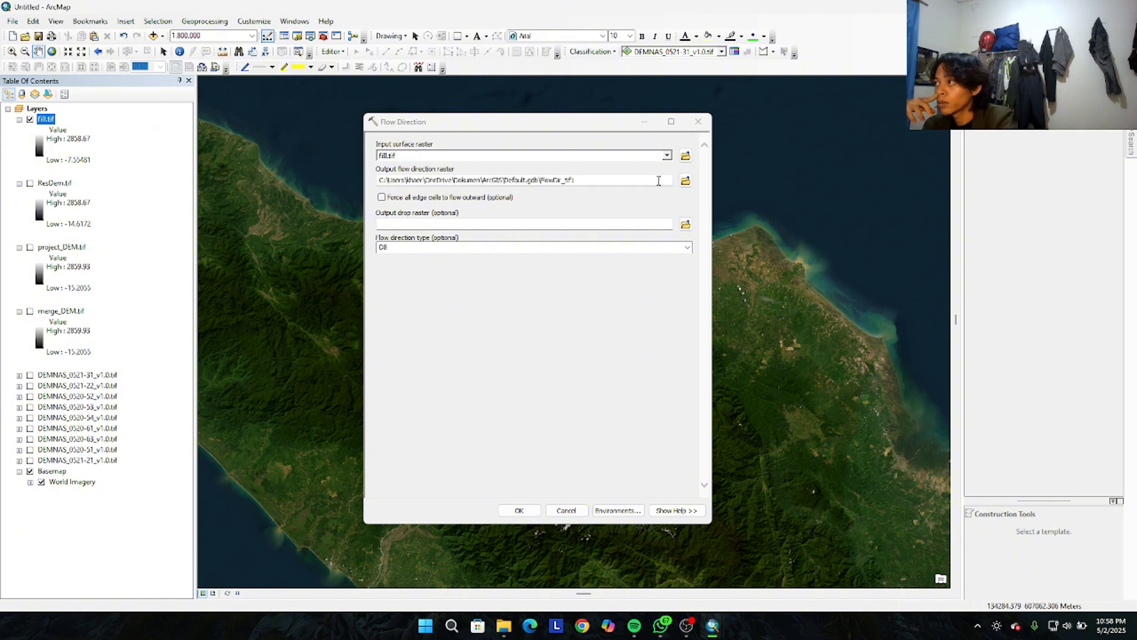
click(685, 181)
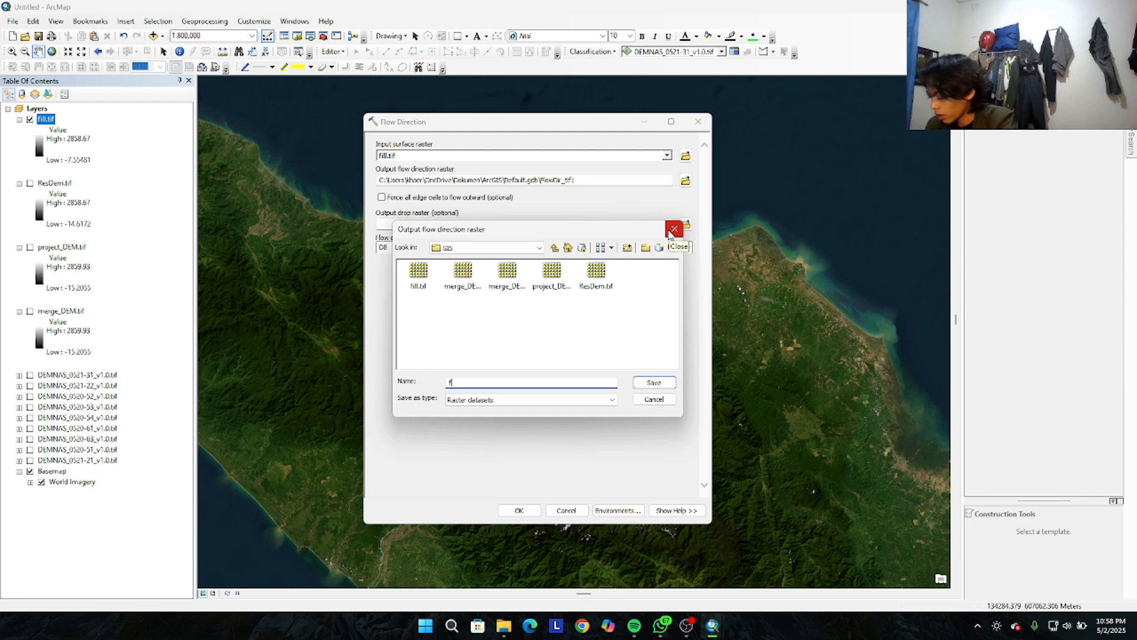
text(fdr.tif)
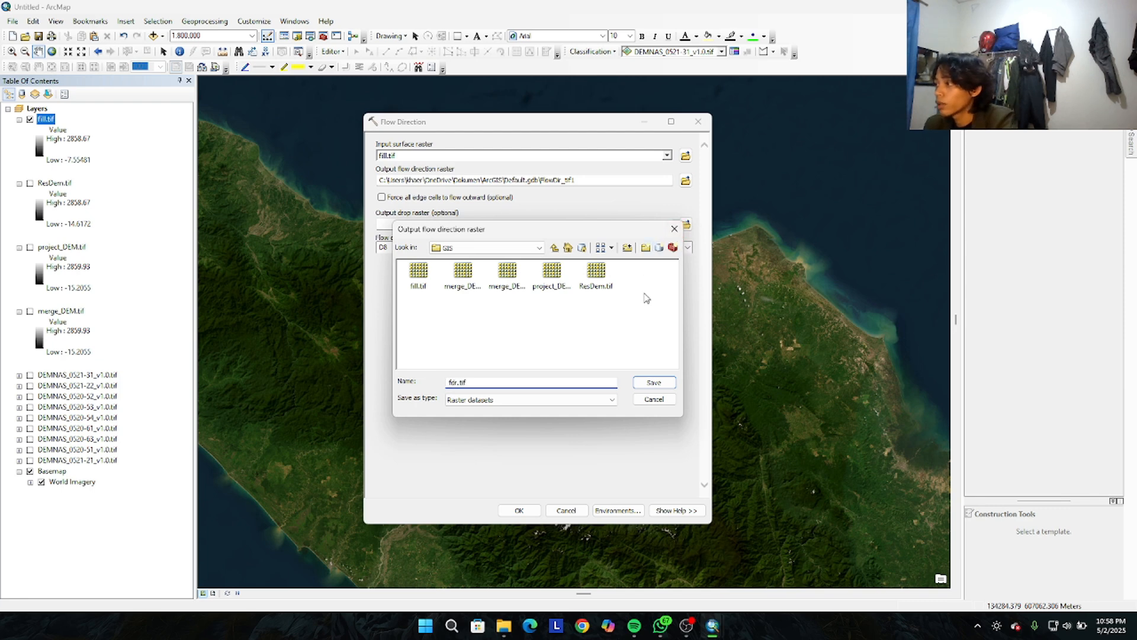
click(654, 382)
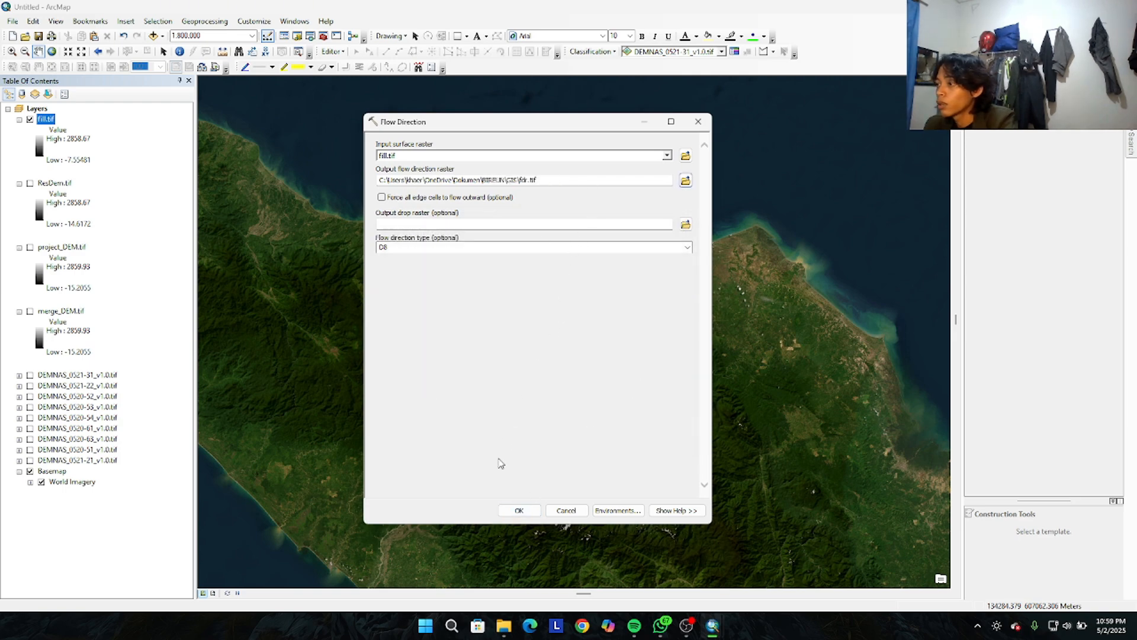
click(519, 510)
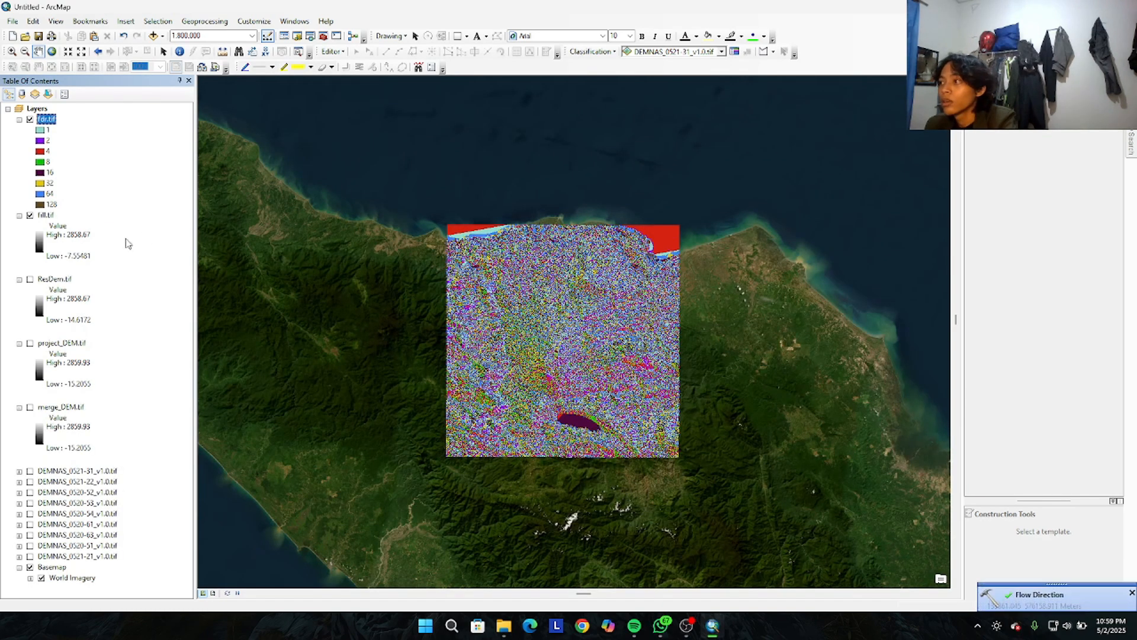
Run the Flow Accumulation tool on fdr.tif and save the output as facc.tif in the GIS folder
scroll(523, 325, up, 1)
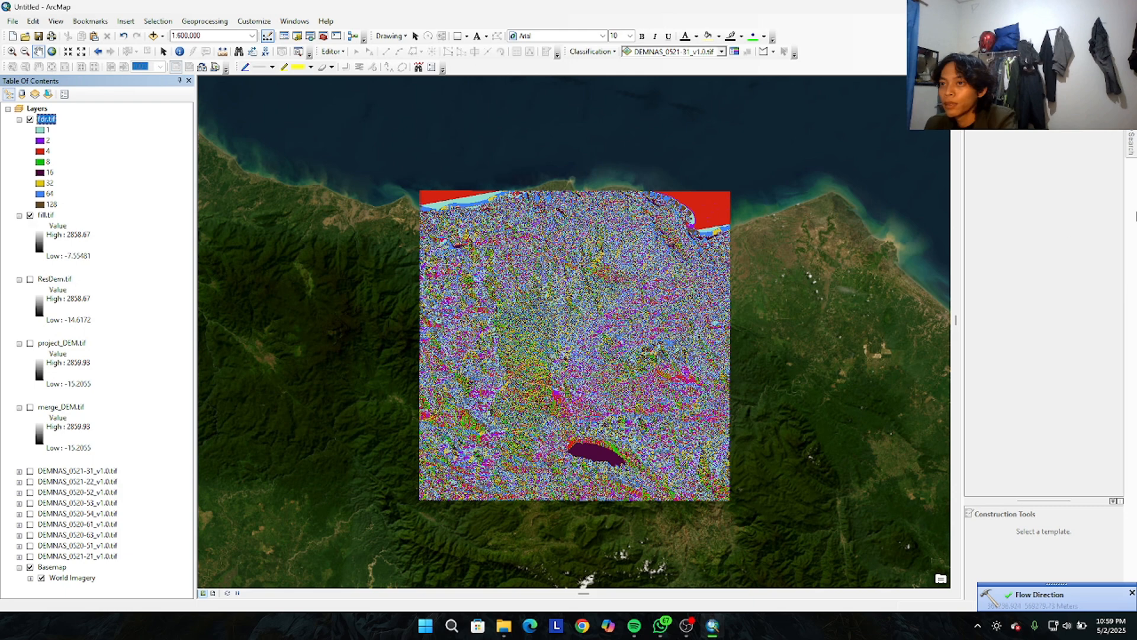
click(1129, 146)
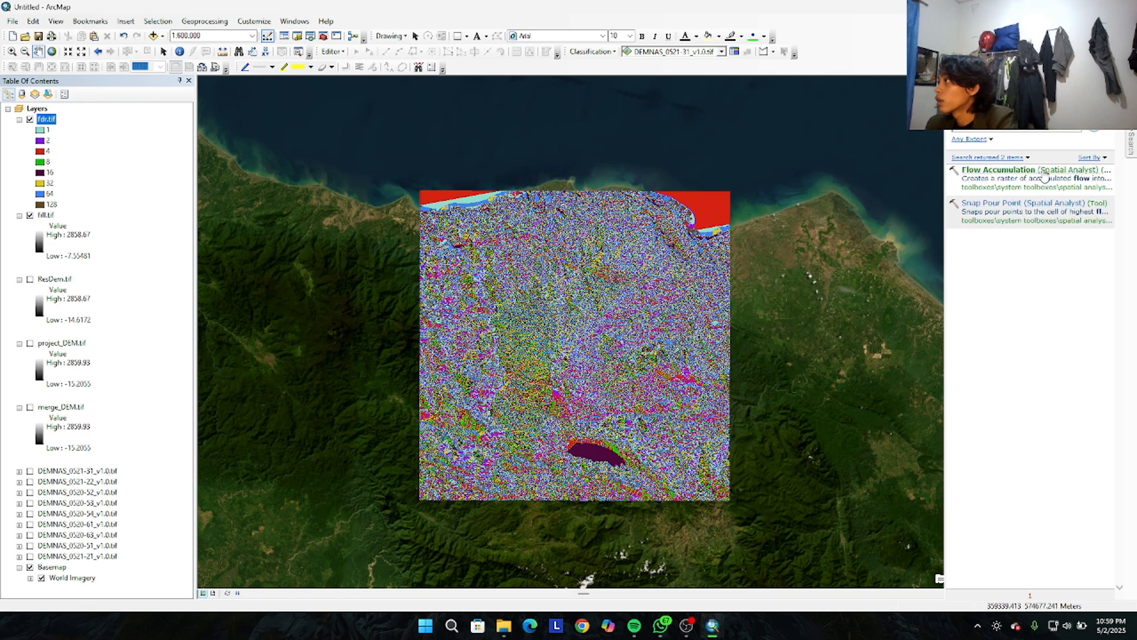
click(994, 180)
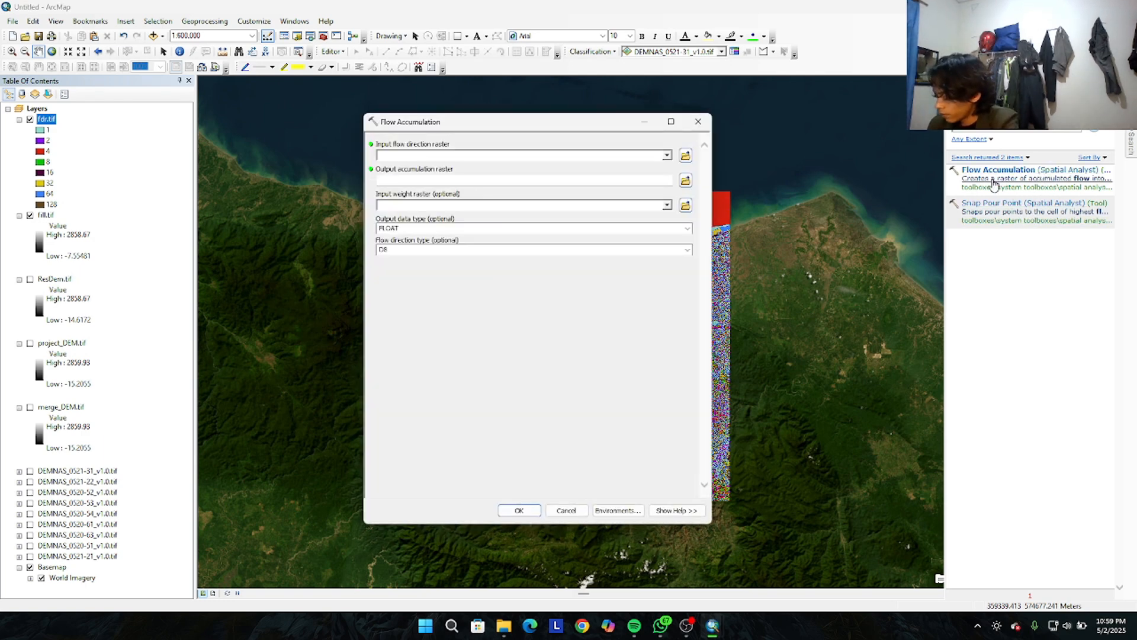
click(40, 121)
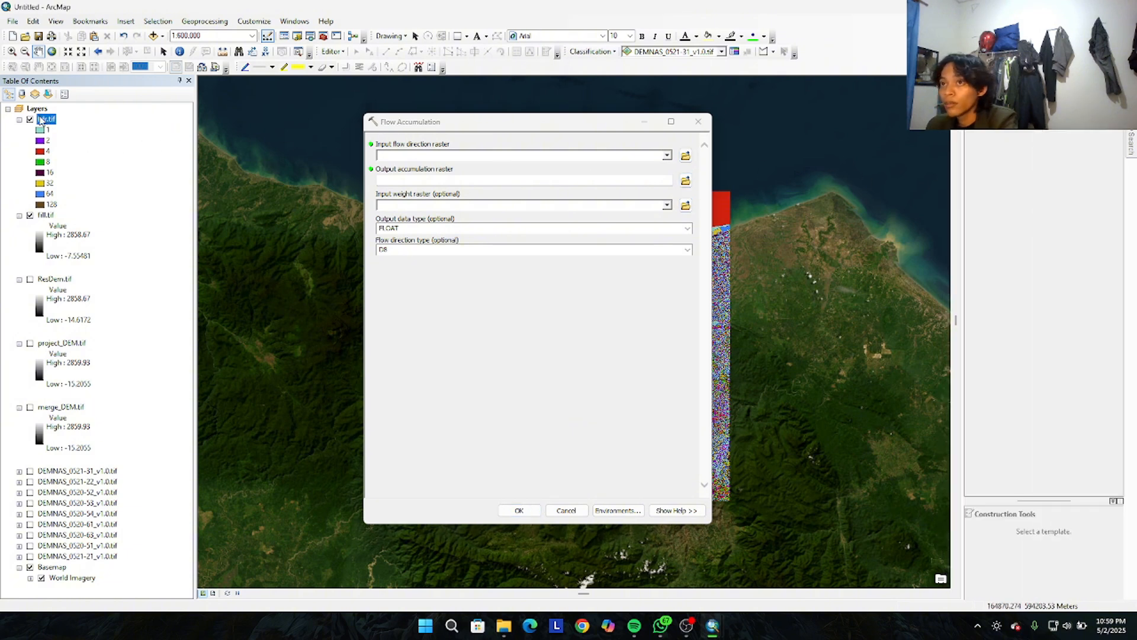
drag(33, 120, 419, 163)
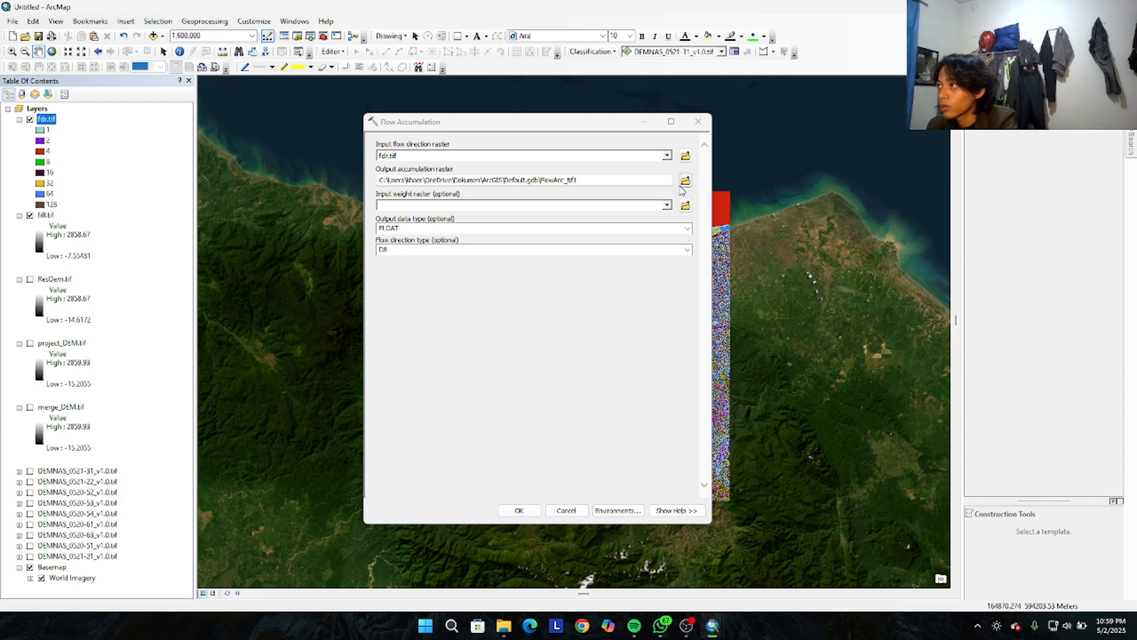
click(685, 180)
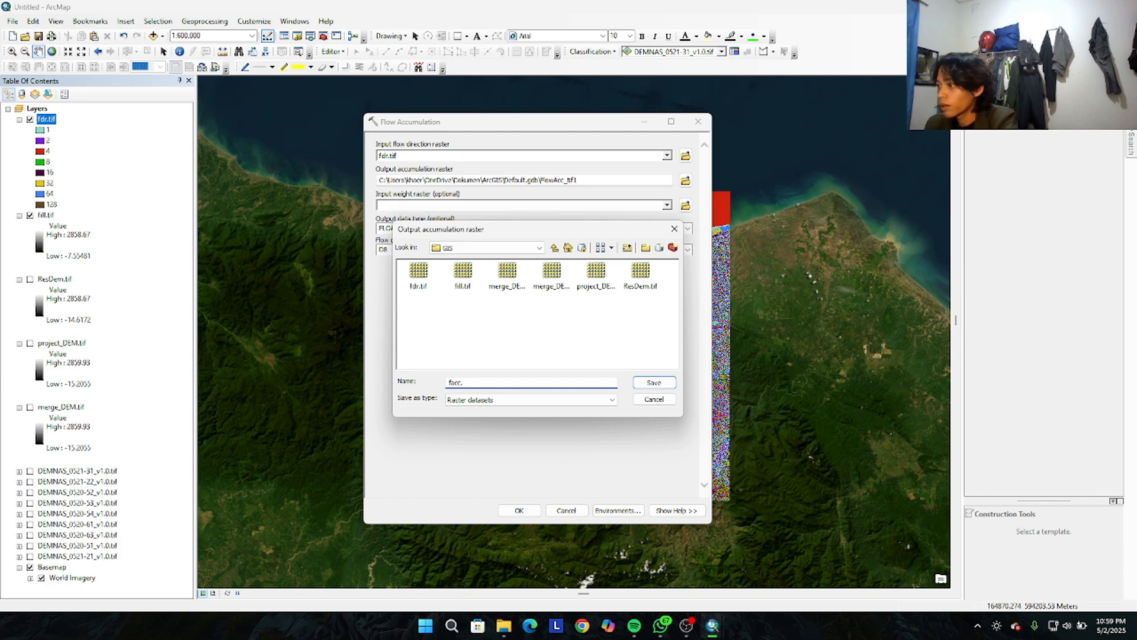
click(639, 383)
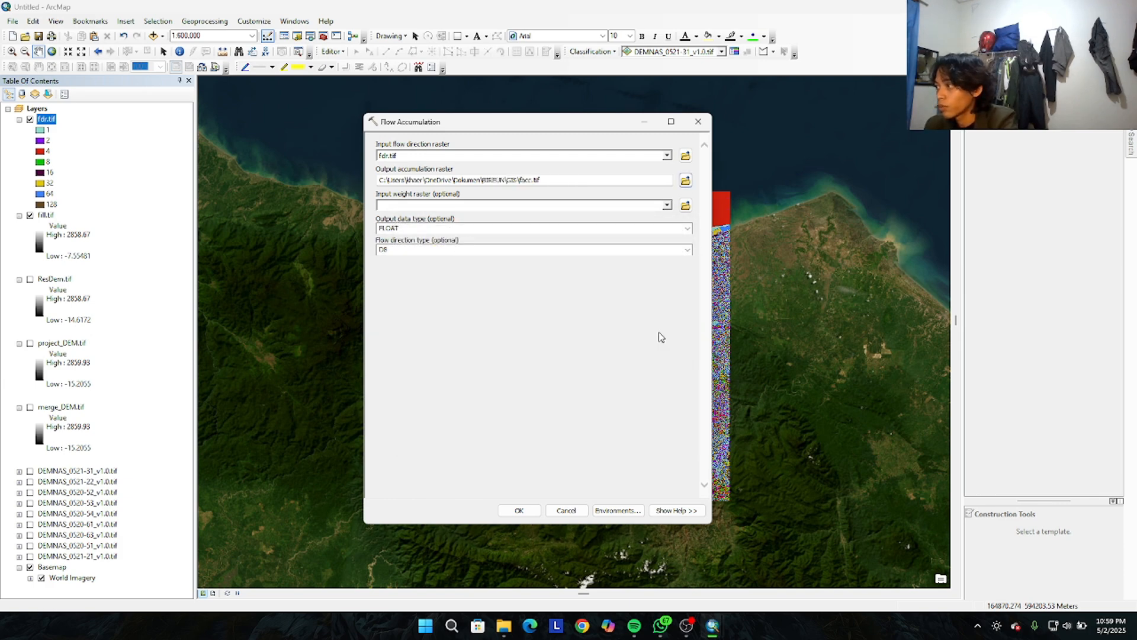
click(519, 510)
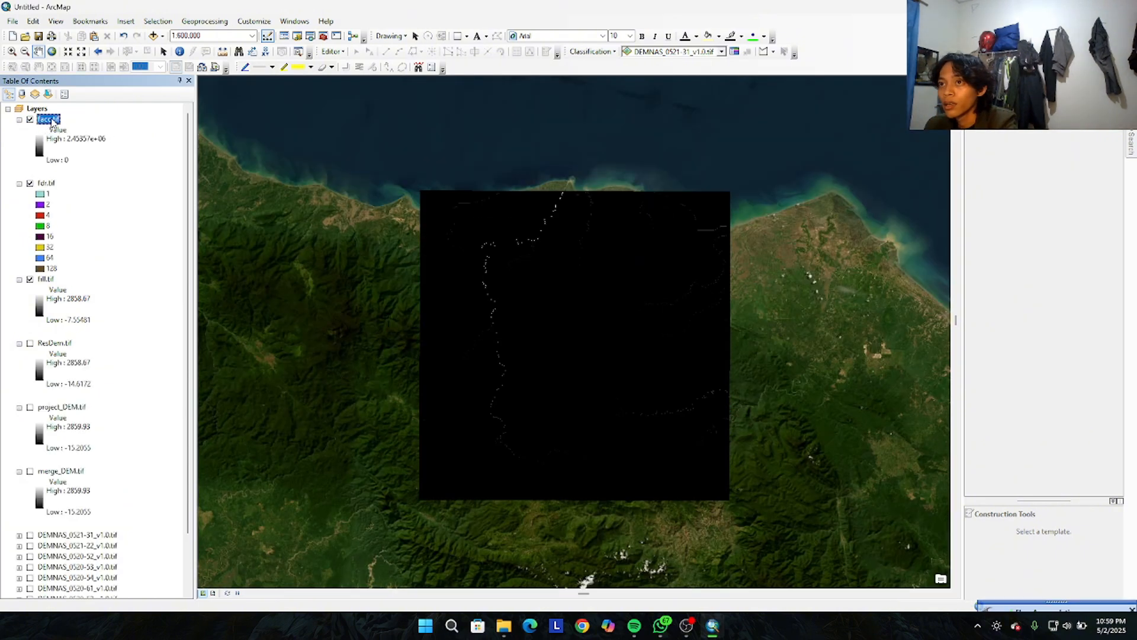
Classify the facc.tif symbology into 2 classes with a manual break value of 20,505.59298
right_click(52, 121)
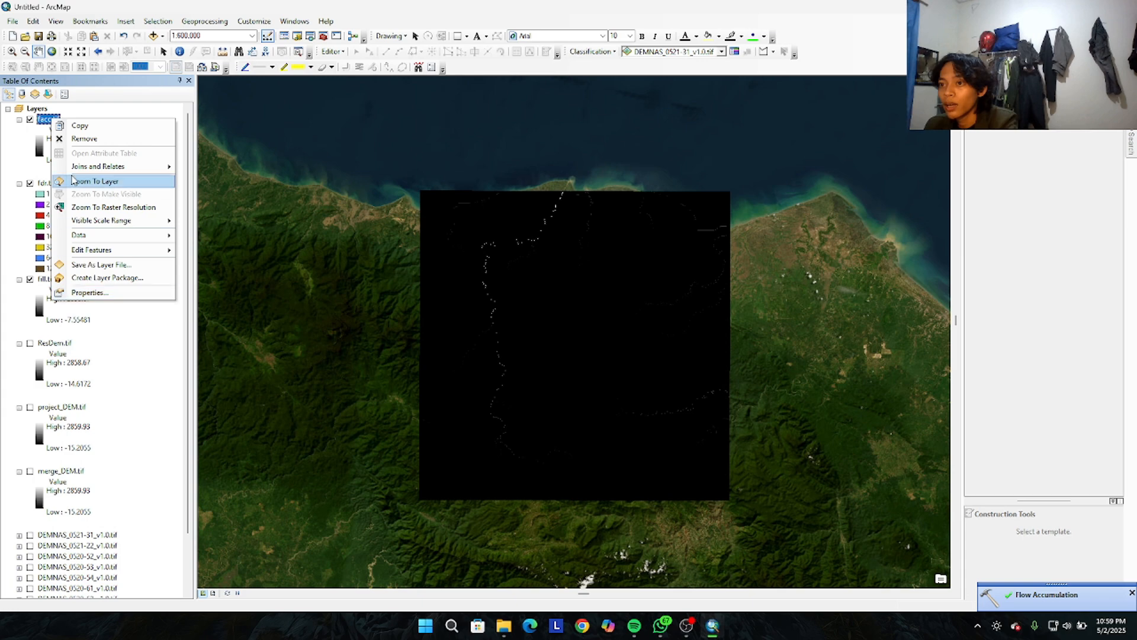
click(89, 292)
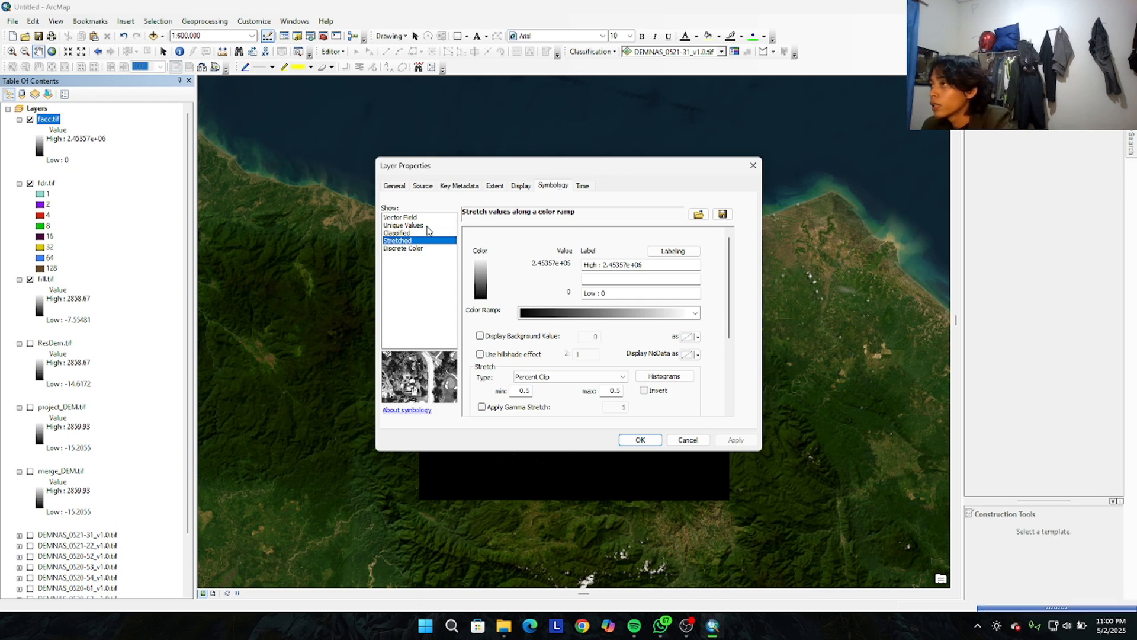
click(402, 234)
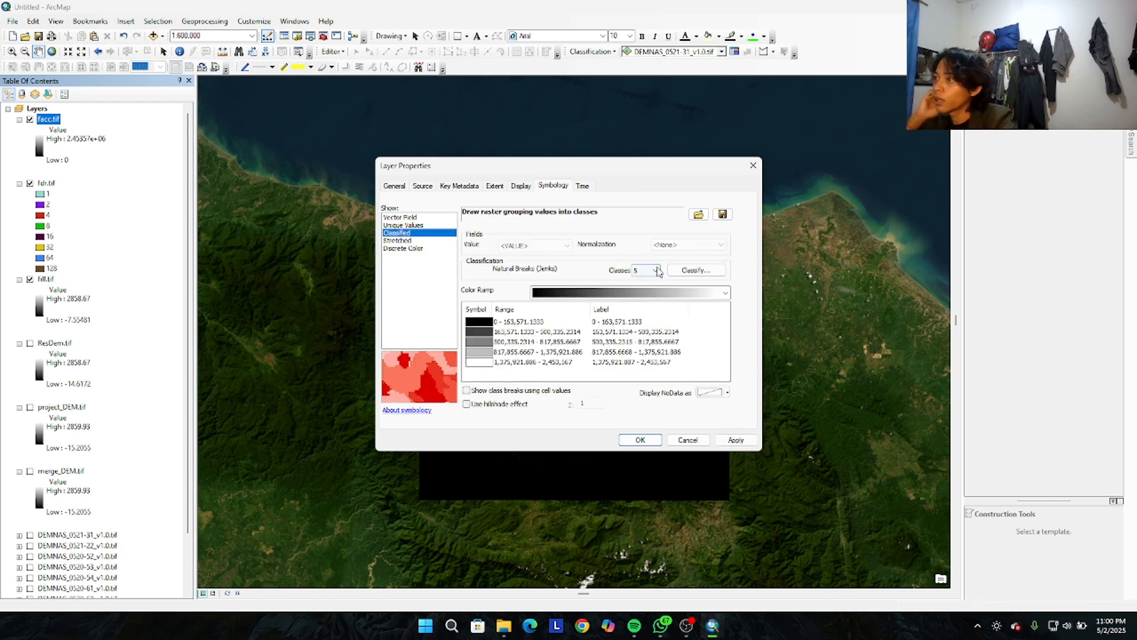
click(657, 270)
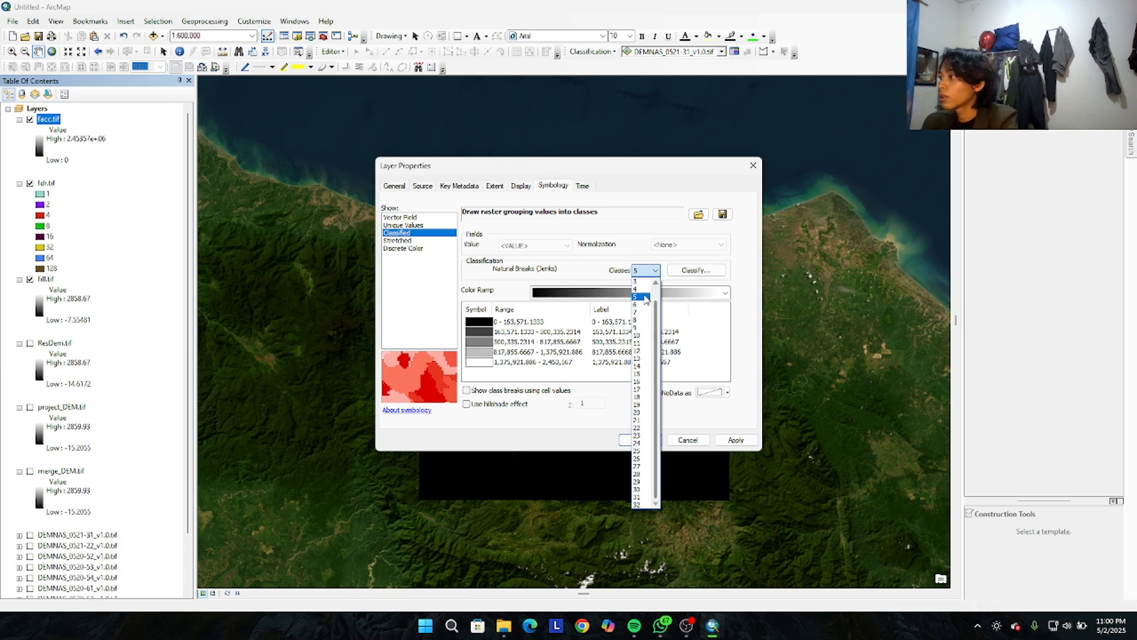
click(642, 289)
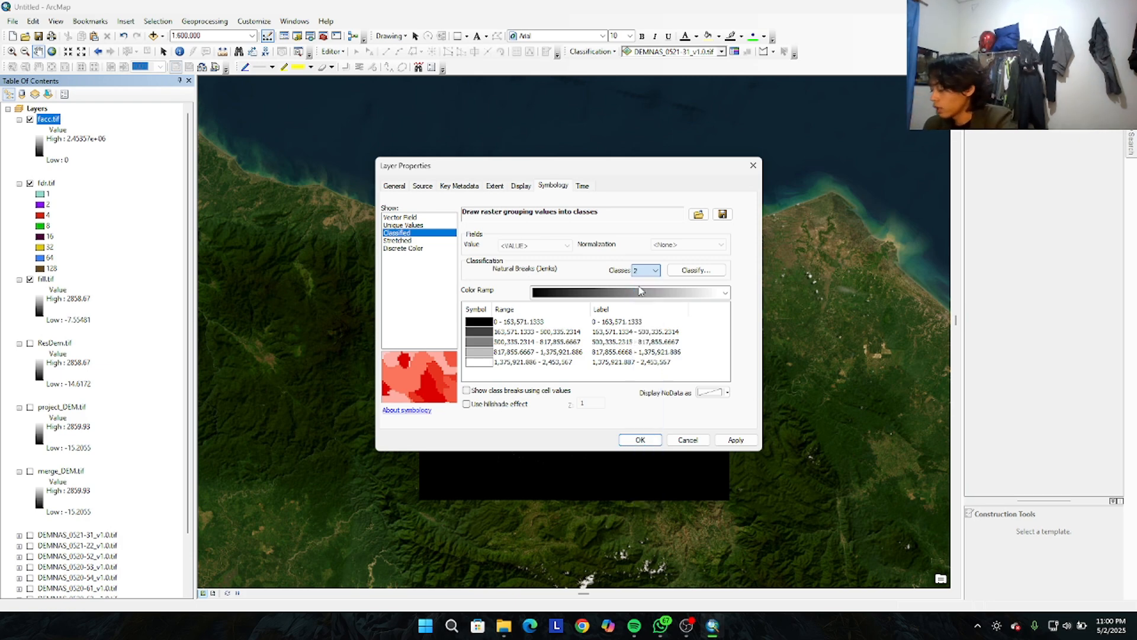
click(695, 272)
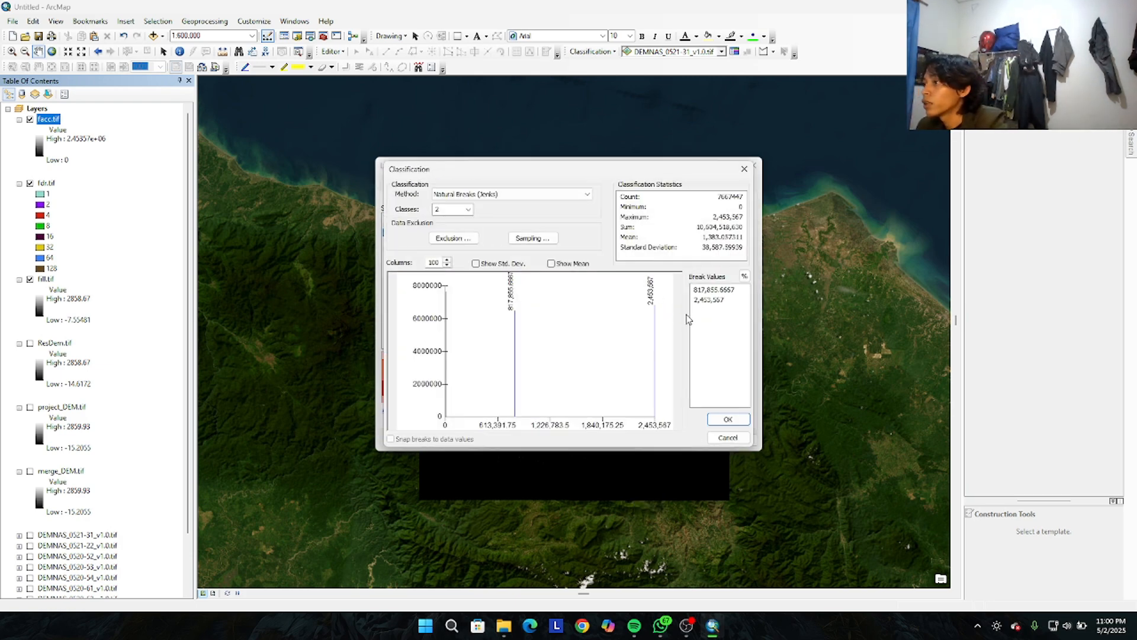
drag(514, 333, 446, 358)
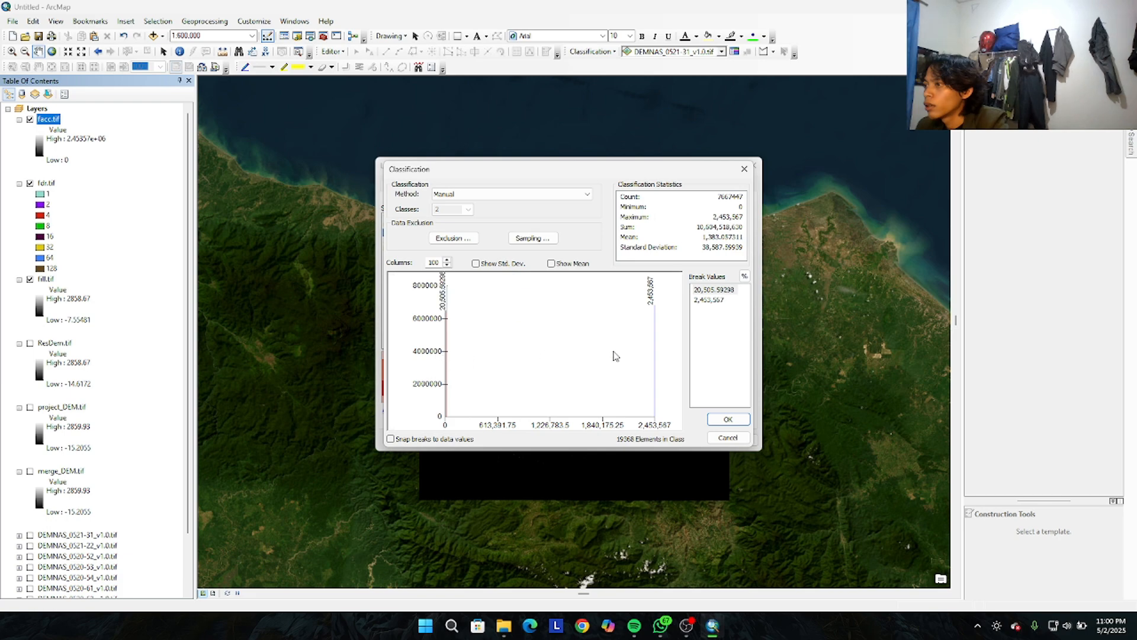
click(728, 419)
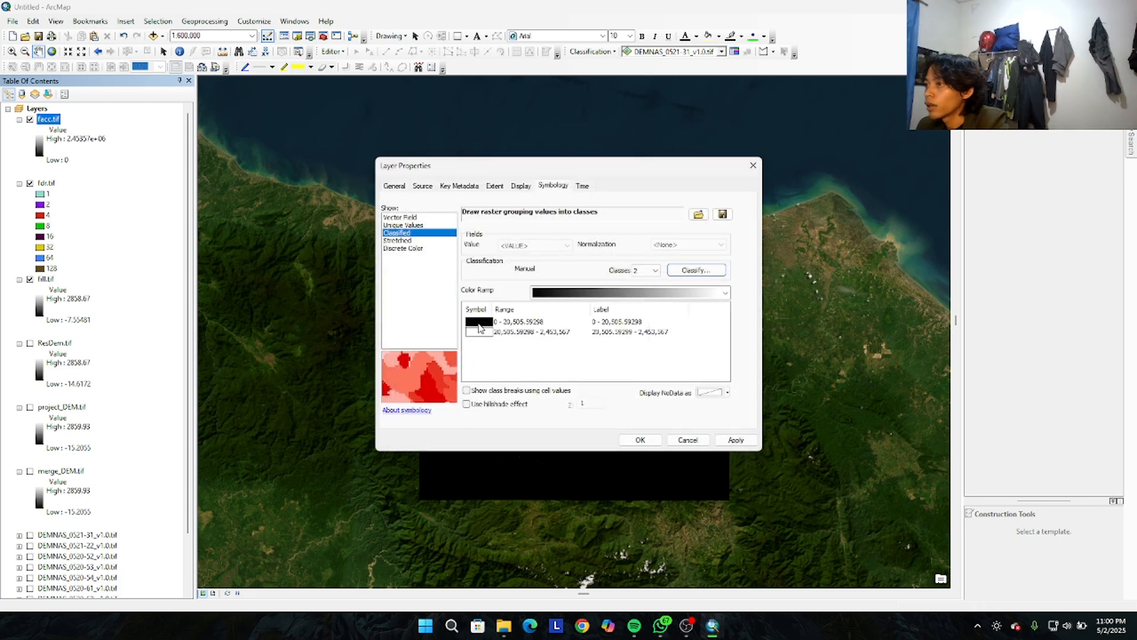
Set the lower facc.tif class to no color and the upper class to teal green, and apply the symbology
click(476, 326)
click(476, 325)
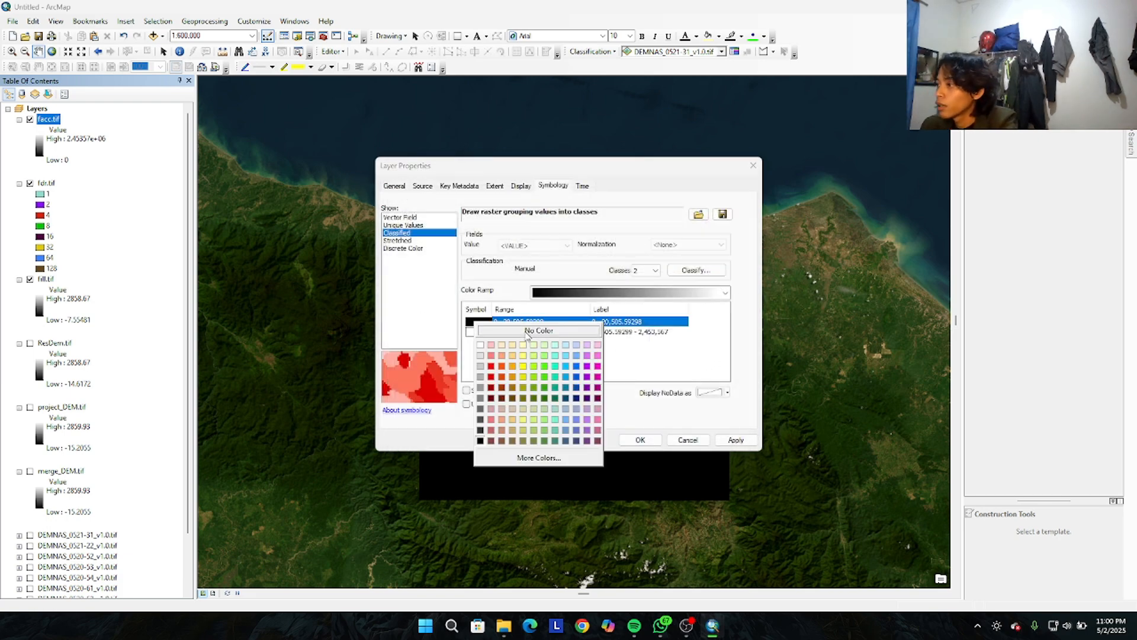
click(527, 333)
click(486, 334)
click(487, 335)
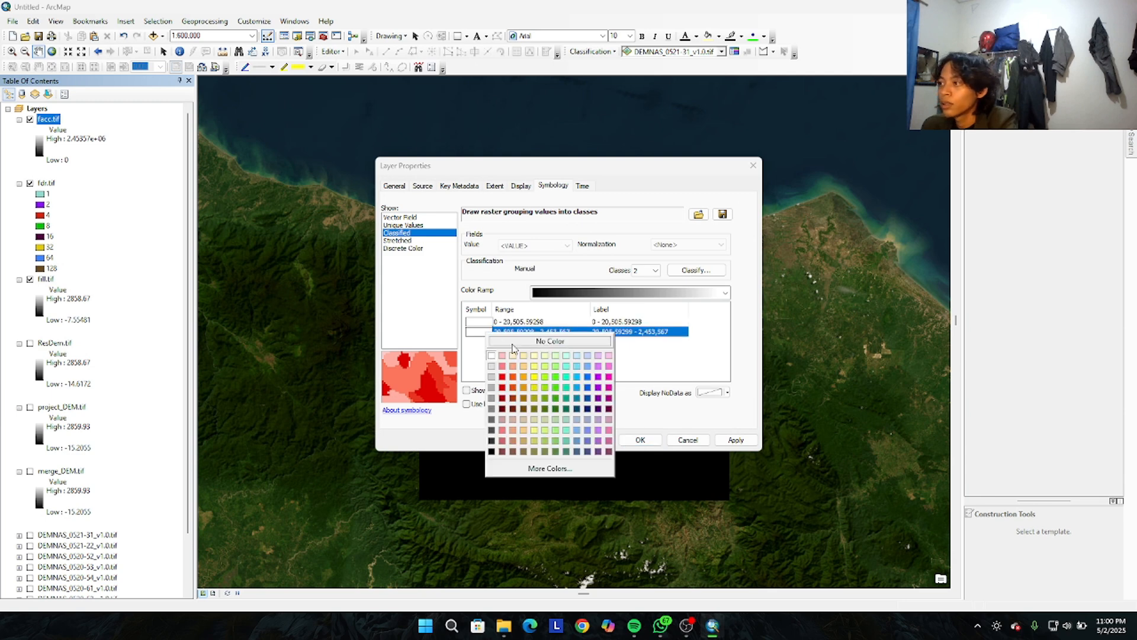
click(566, 389)
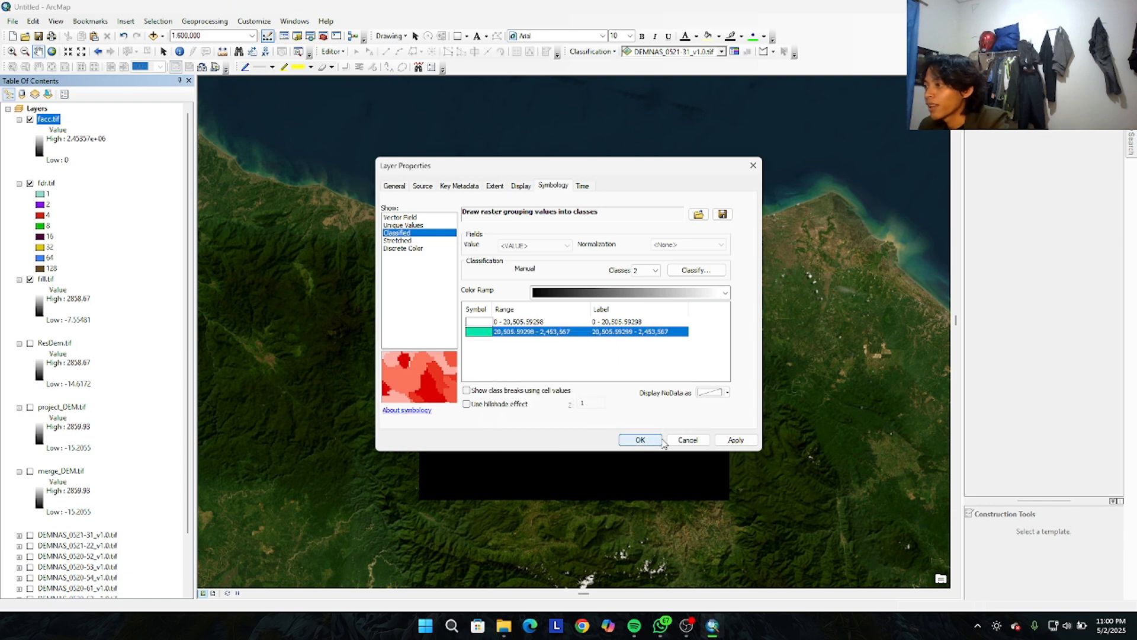
click(733, 439)
click(640, 439)
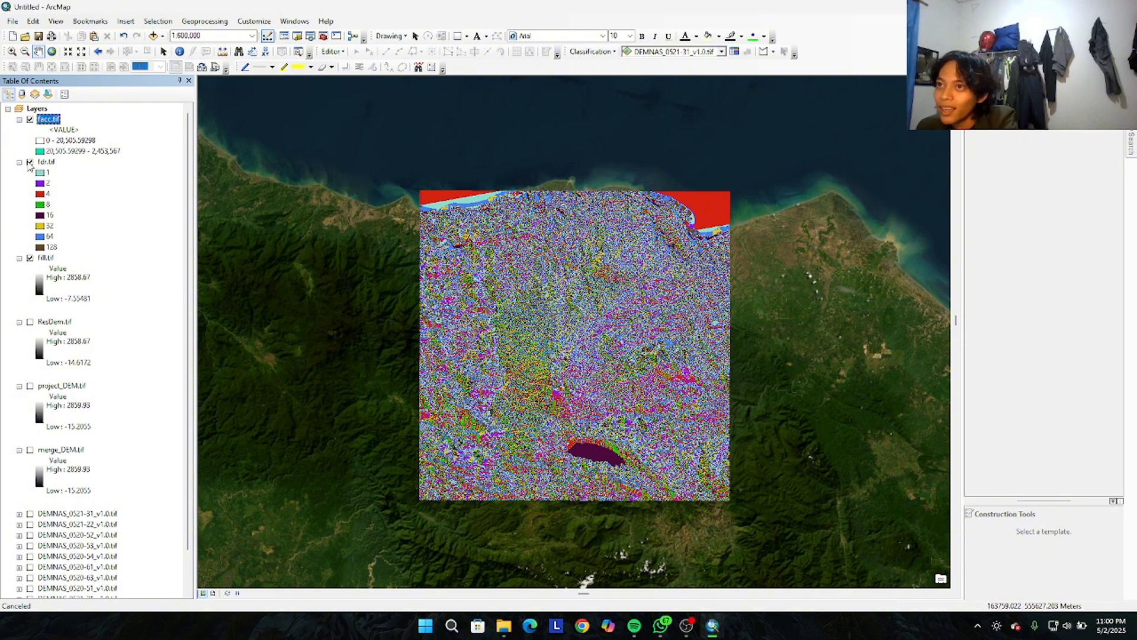
Inspect the stream network over the filled raster and the imagery, leaving the fdr.tif and facc.tif layers hidden
click(30, 162)
scroll(632, 248, up, 4)
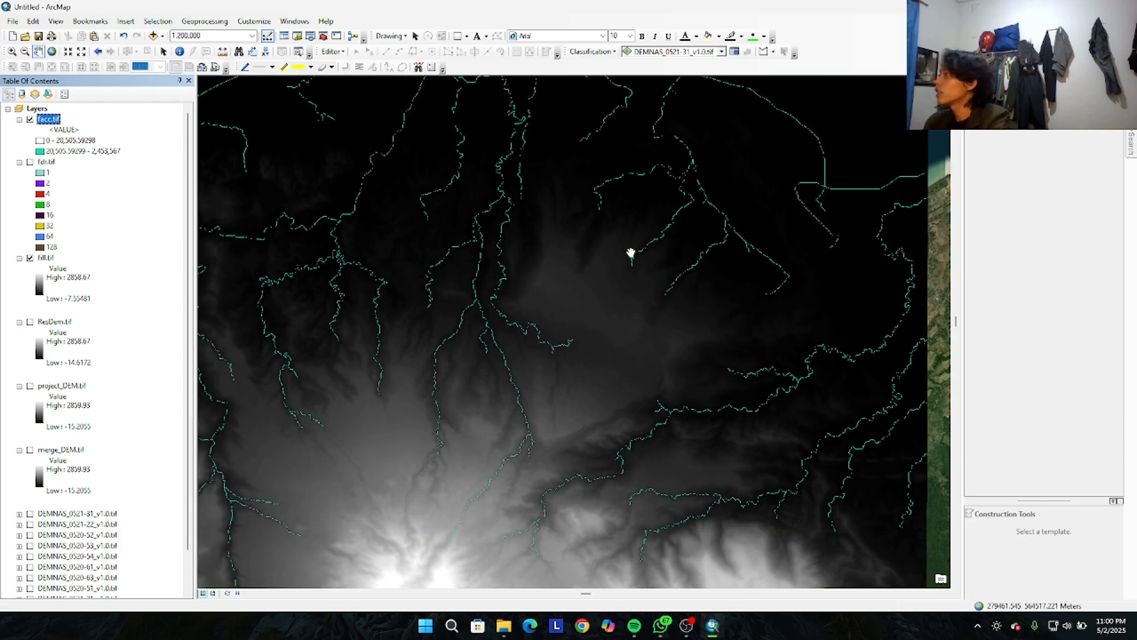
drag(631, 252, 674, 307)
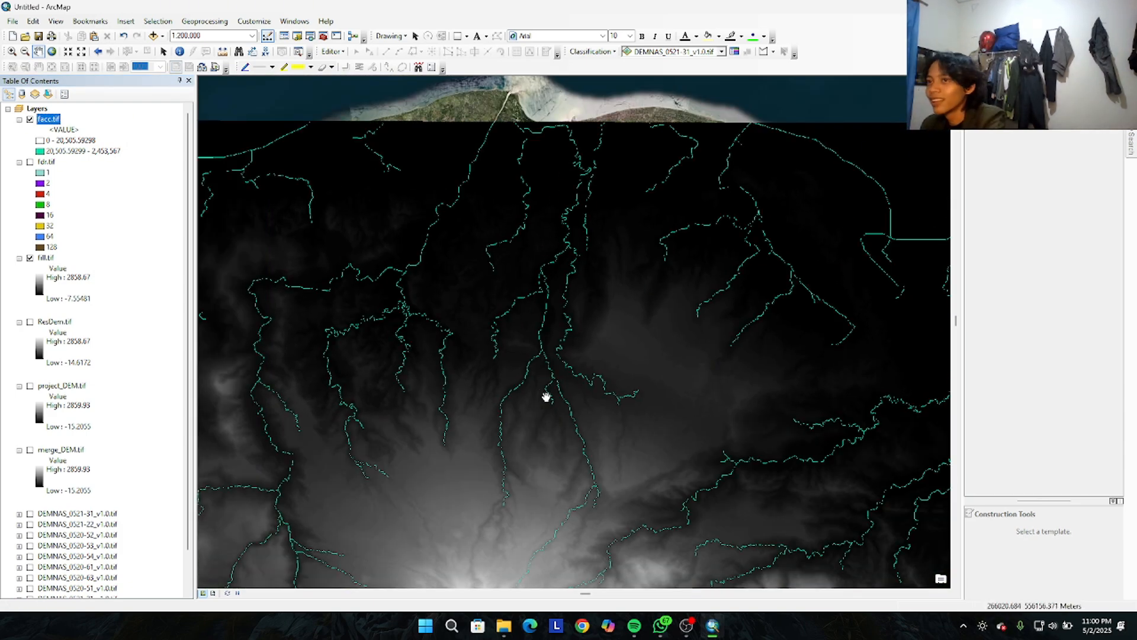
scroll(546, 397, down, 4)
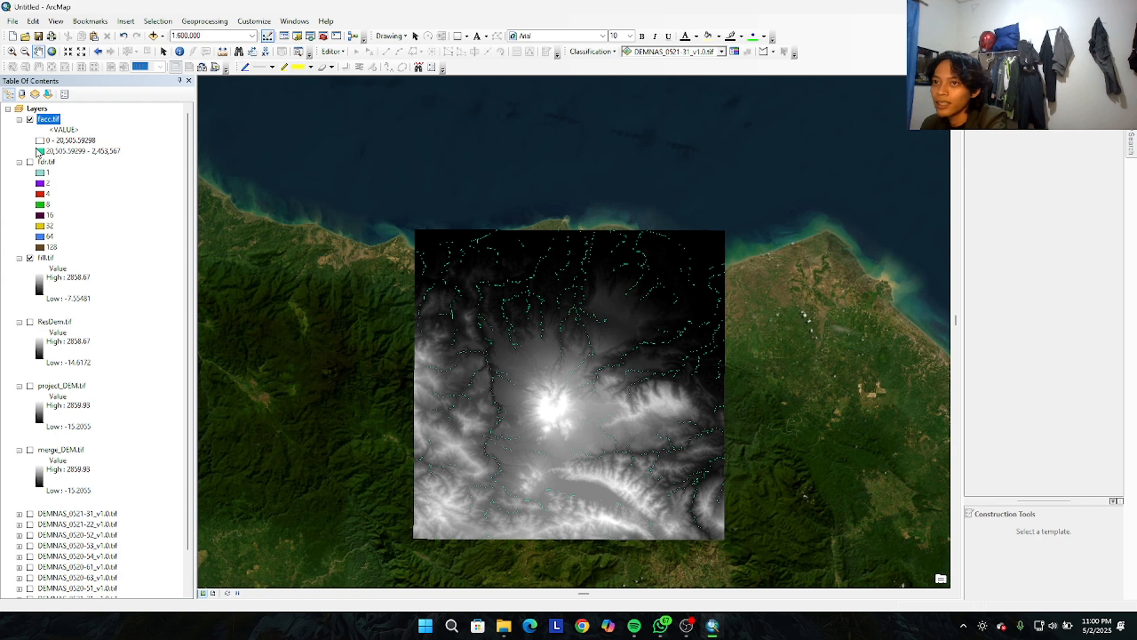
click(30, 258)
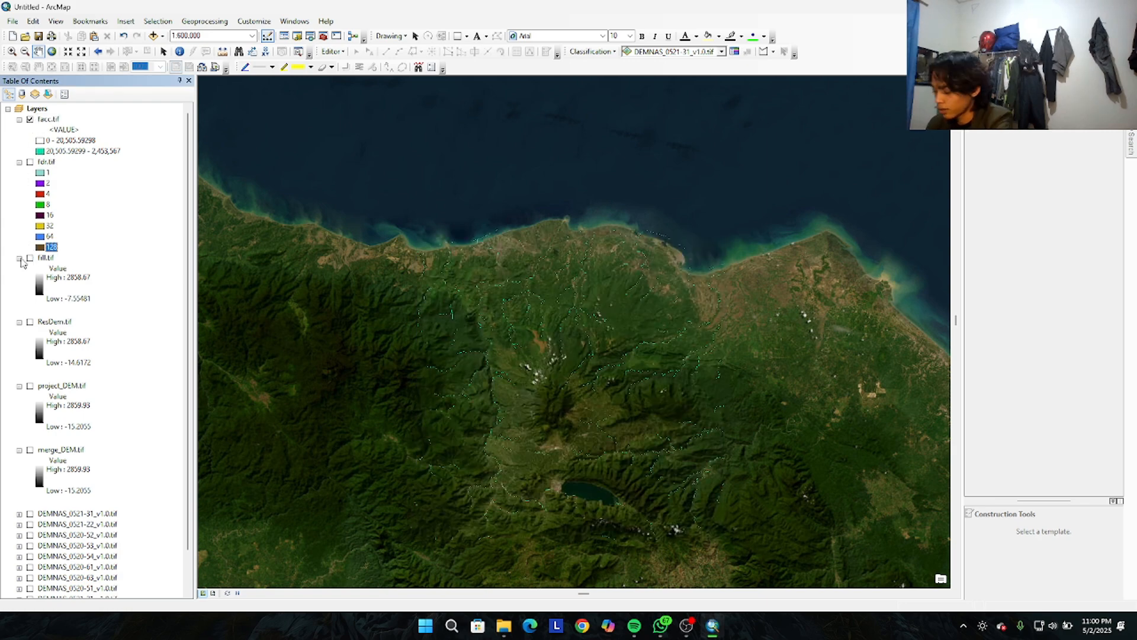
click(30, 120)
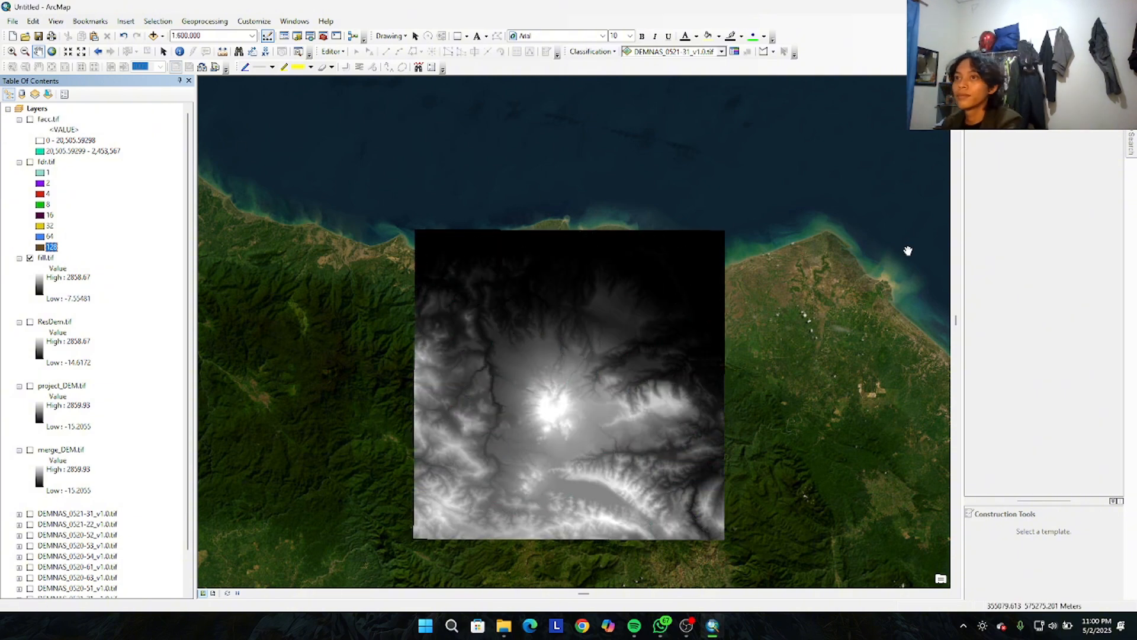
Add the Annotation and Polyline feature classes of peta Situasi Kr Leubee bireun.dwg to the map and view the drawing up close
mouse_move(1132, 155)
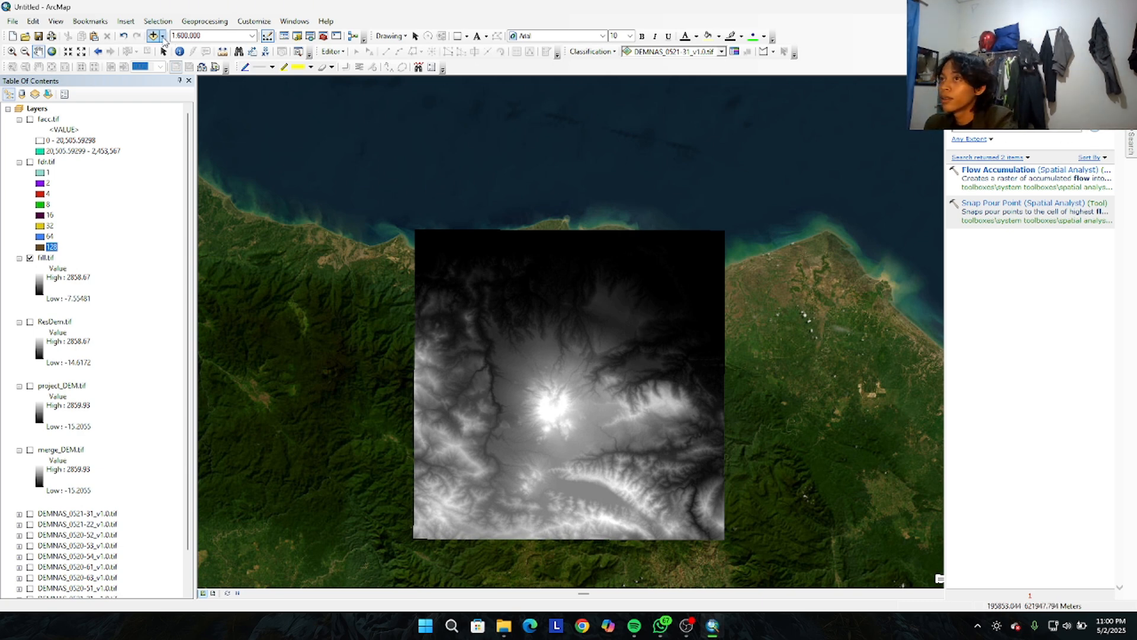
click(163, 36)
click(172, 49)
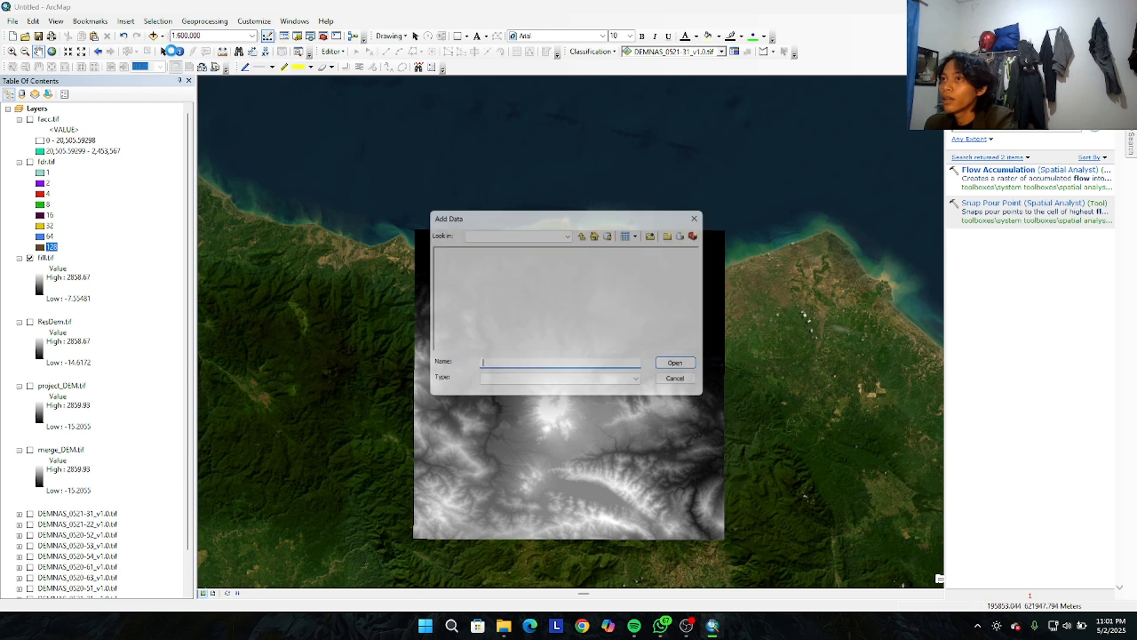
click(533, 267)
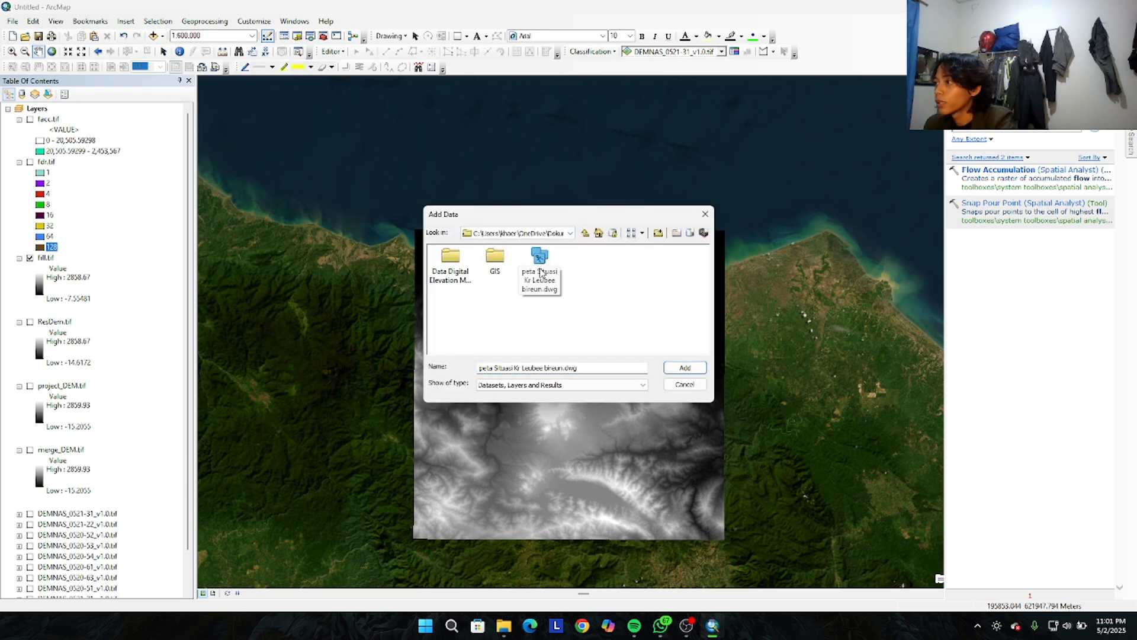
double_click(539, 262)
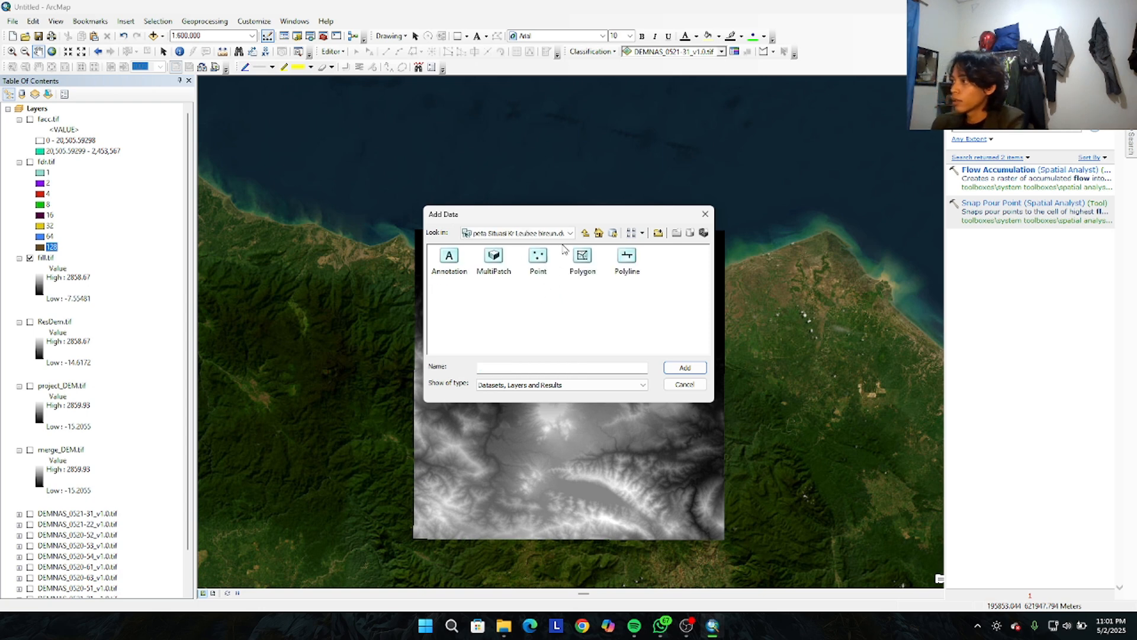
click(463, 267)
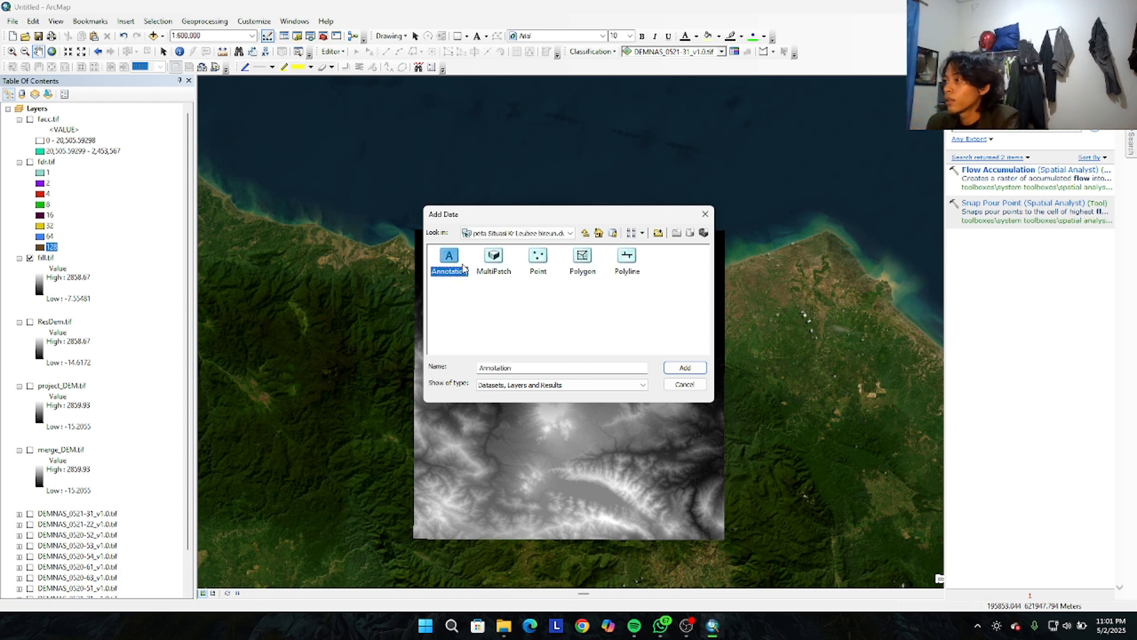
ctrl+click(635, 261)
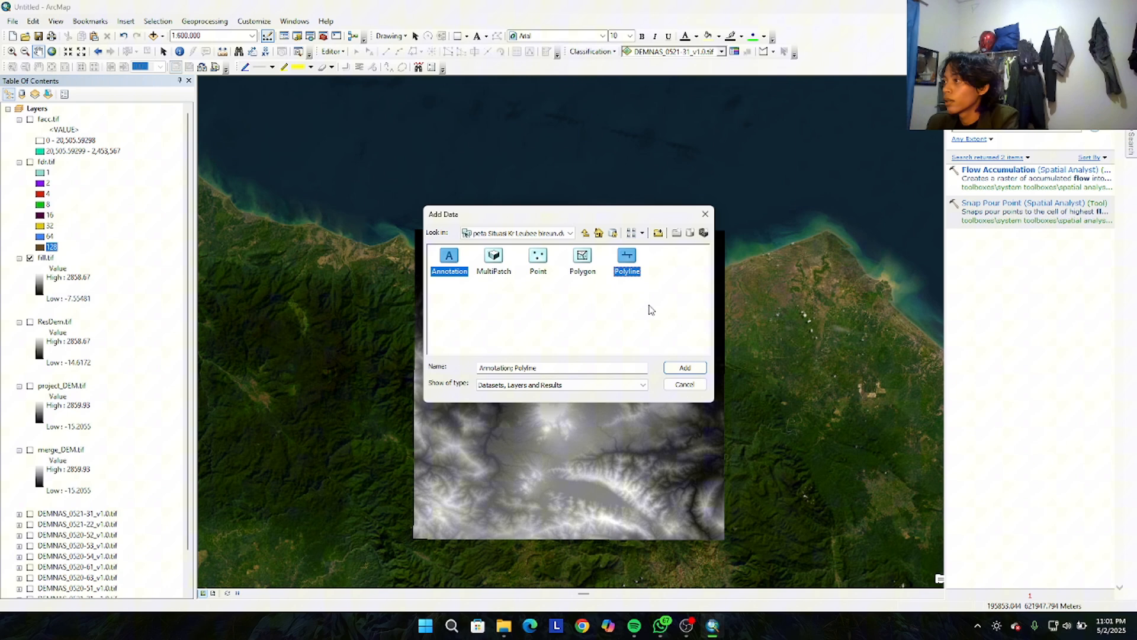
click(687, 367)
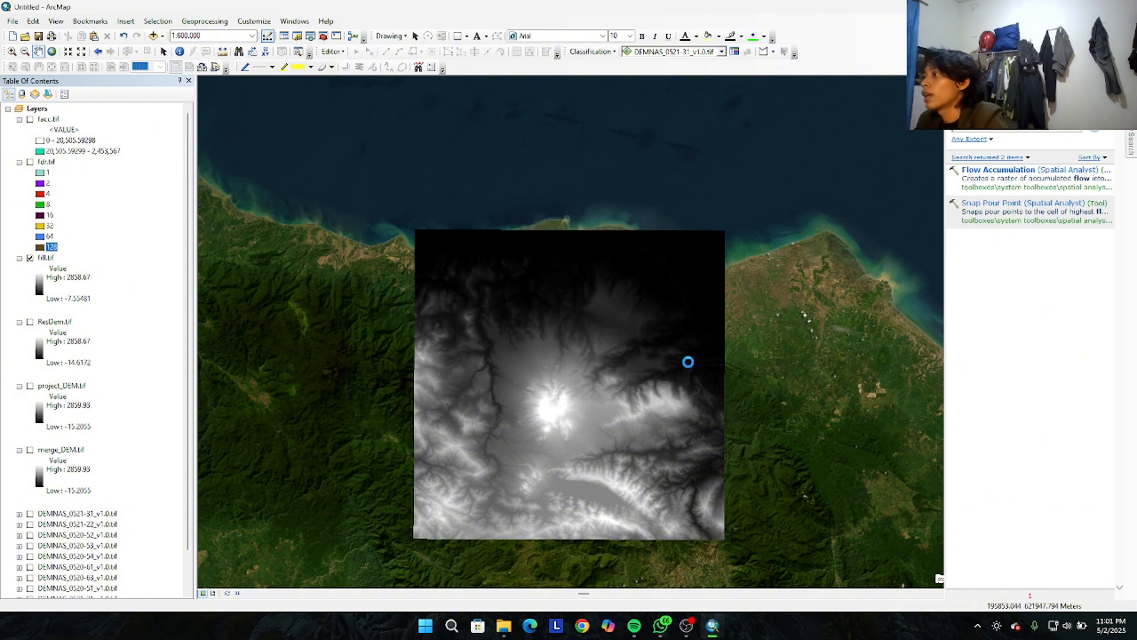
click(649, 365)
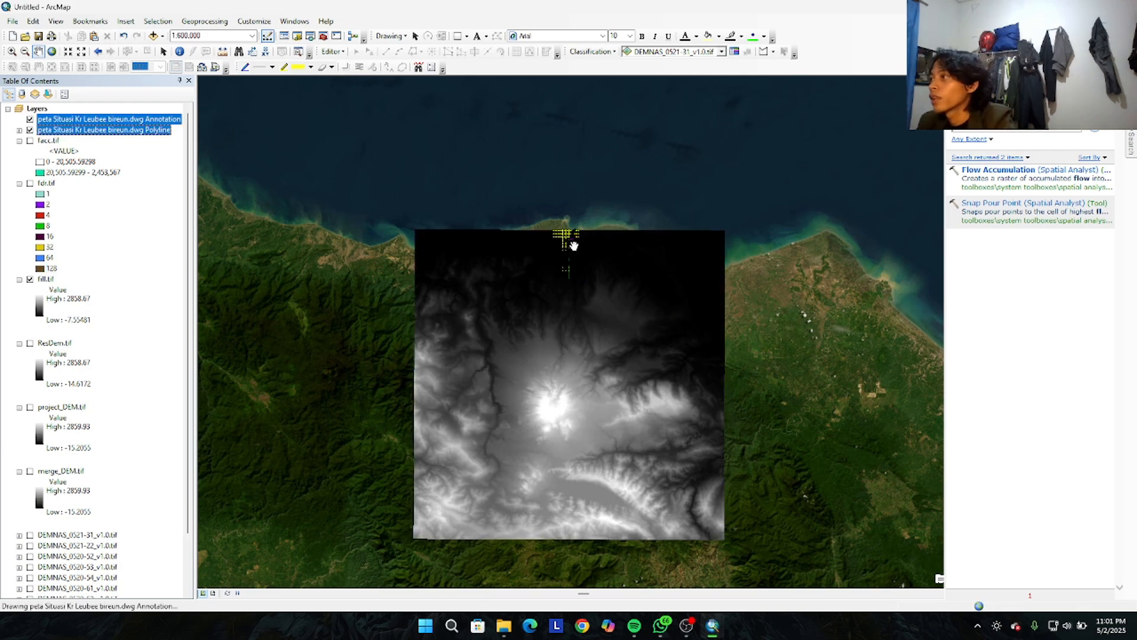
scroll(575, 244, up, 3)
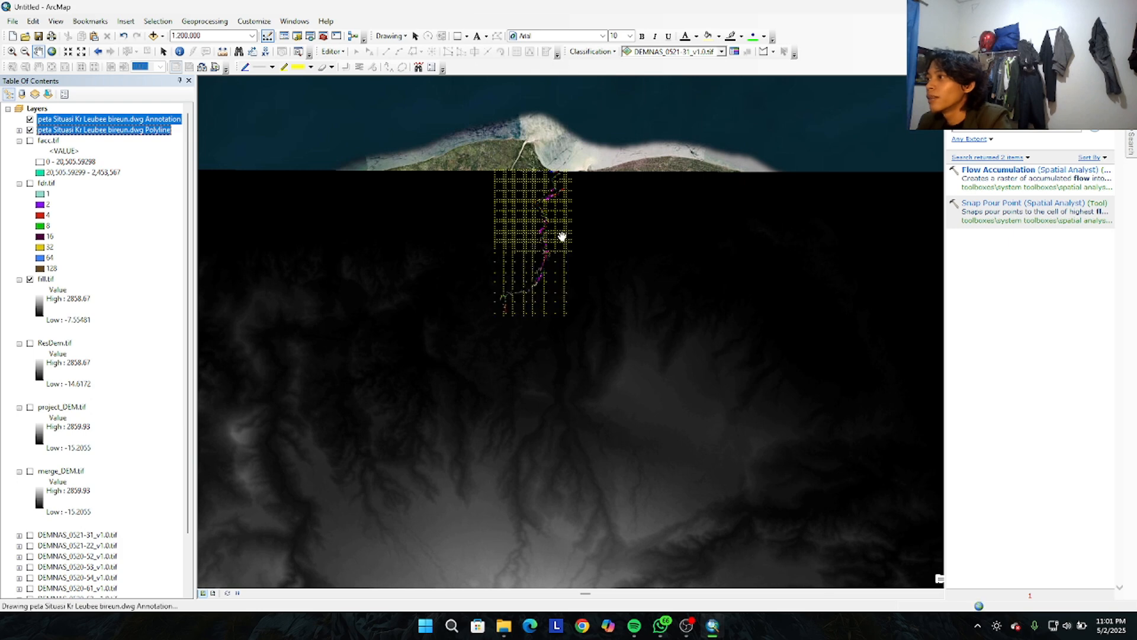
scroll(562, 237, up, 1)
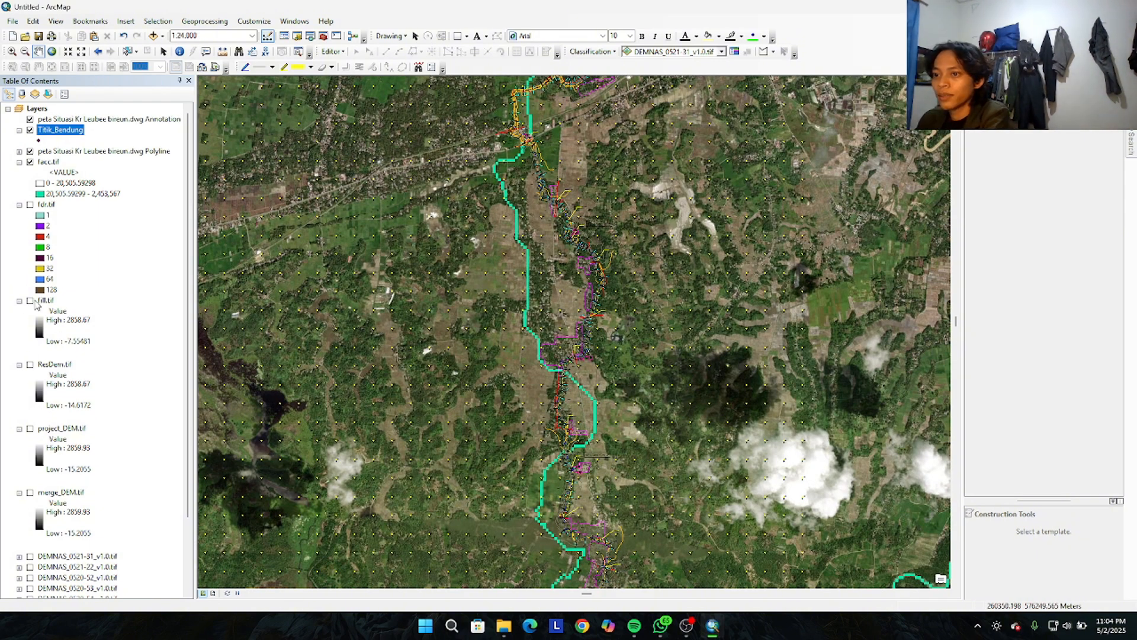
Compare the facc.tif stream line with the river situation drawing over the fill.tif raster and the imagery, toggling both rasters' visibility
click(29, 300)
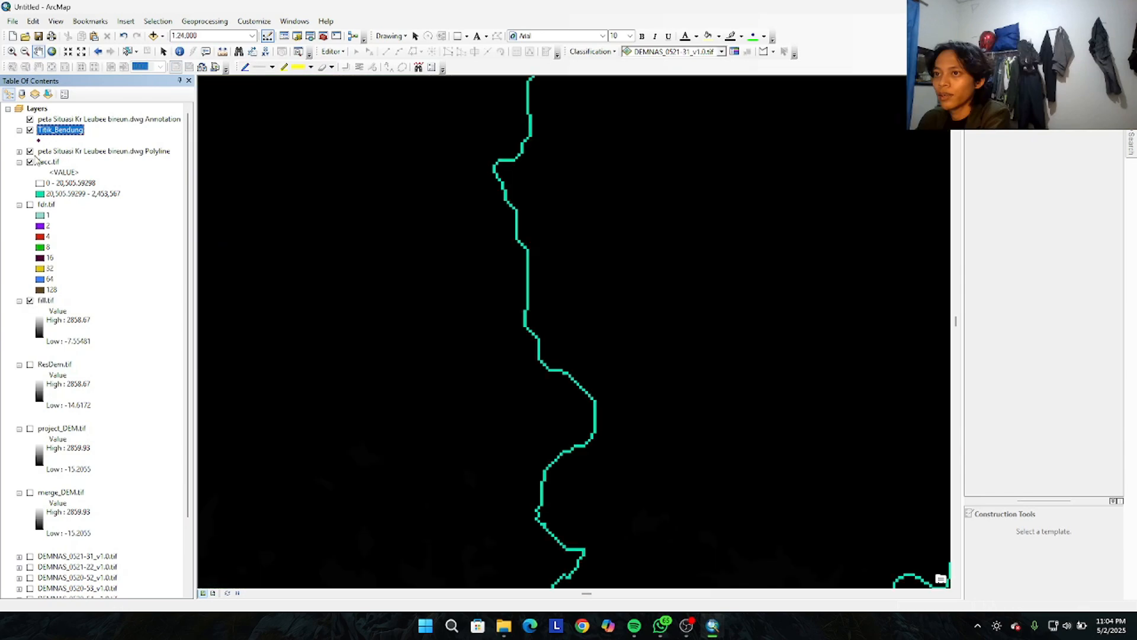
click(30, 161)
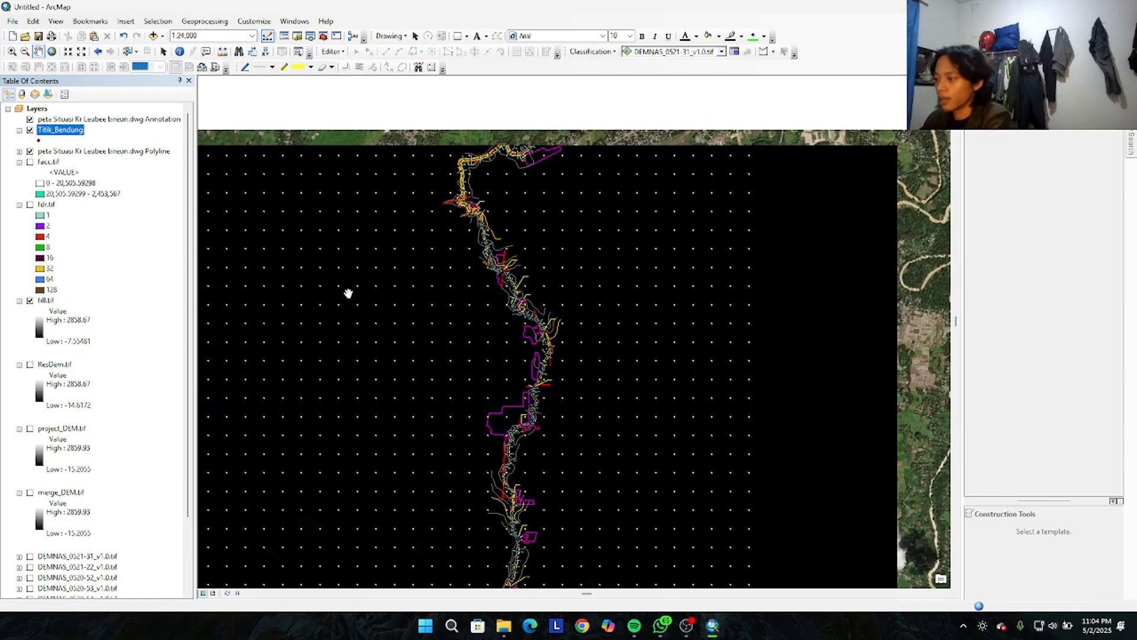
click(348, 295)
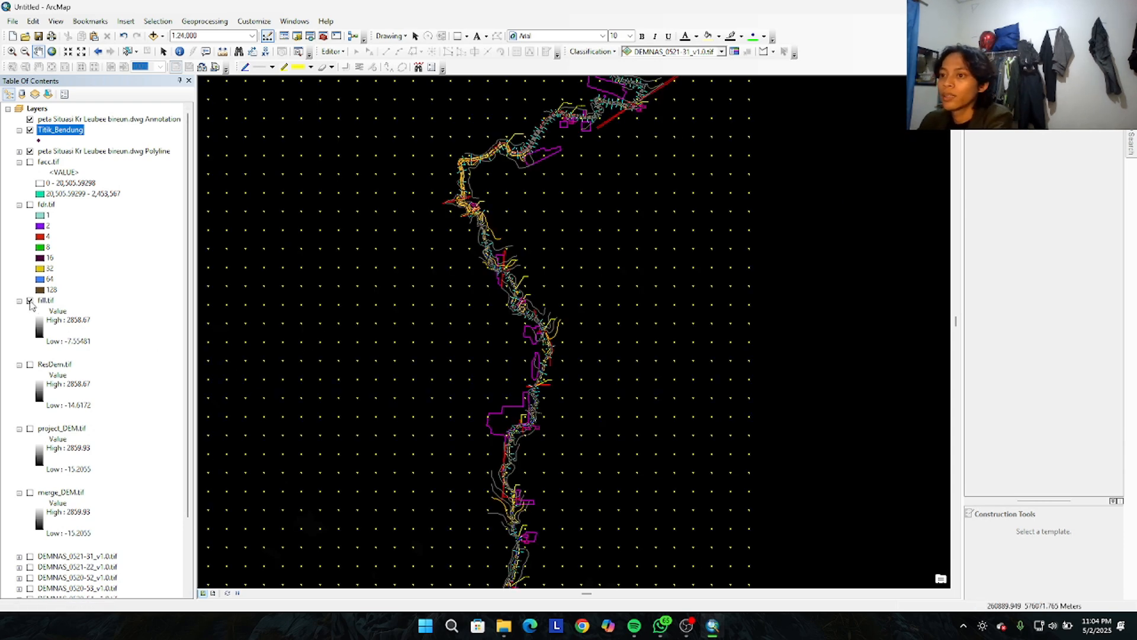
click(30, 301)
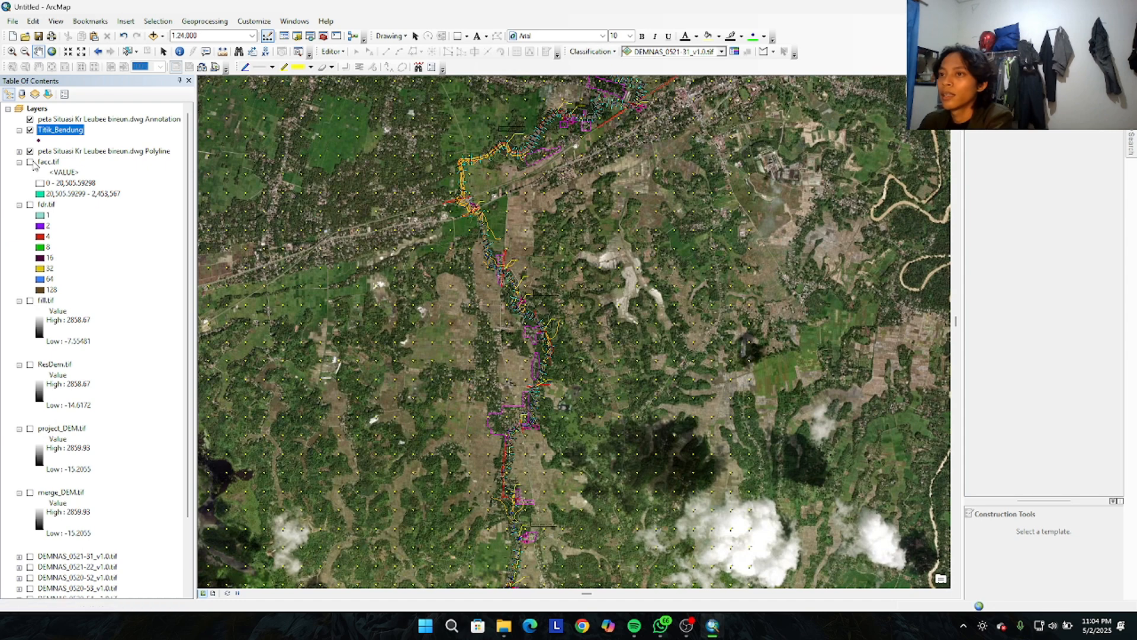
click(30, 162)
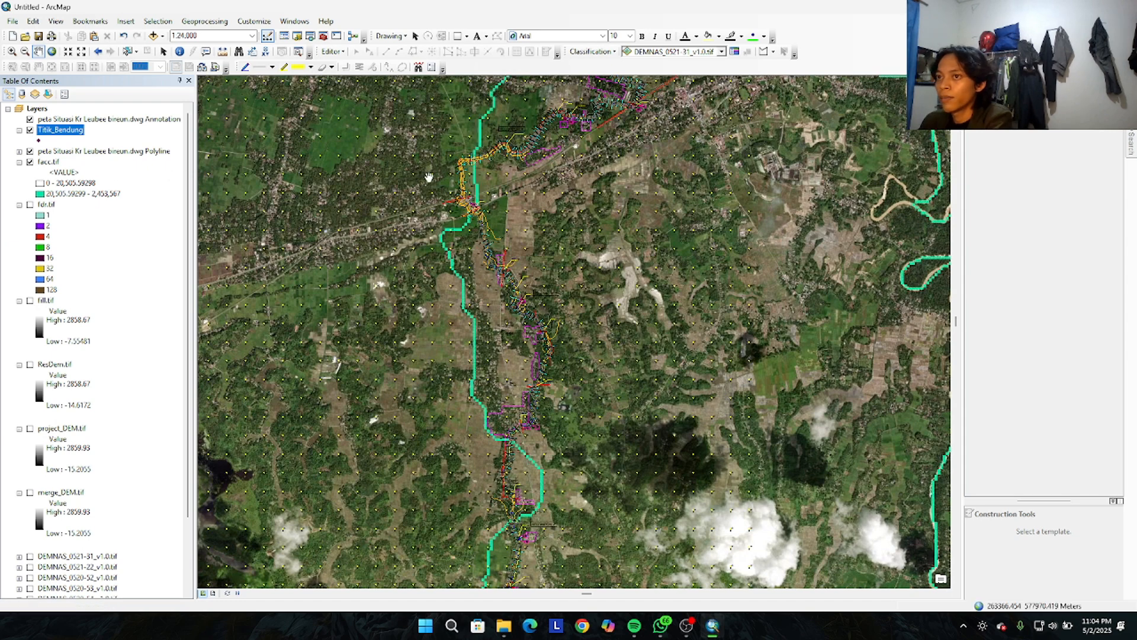
drag(419, 183, 368, 220)
drag(334, 263, 360, 222)
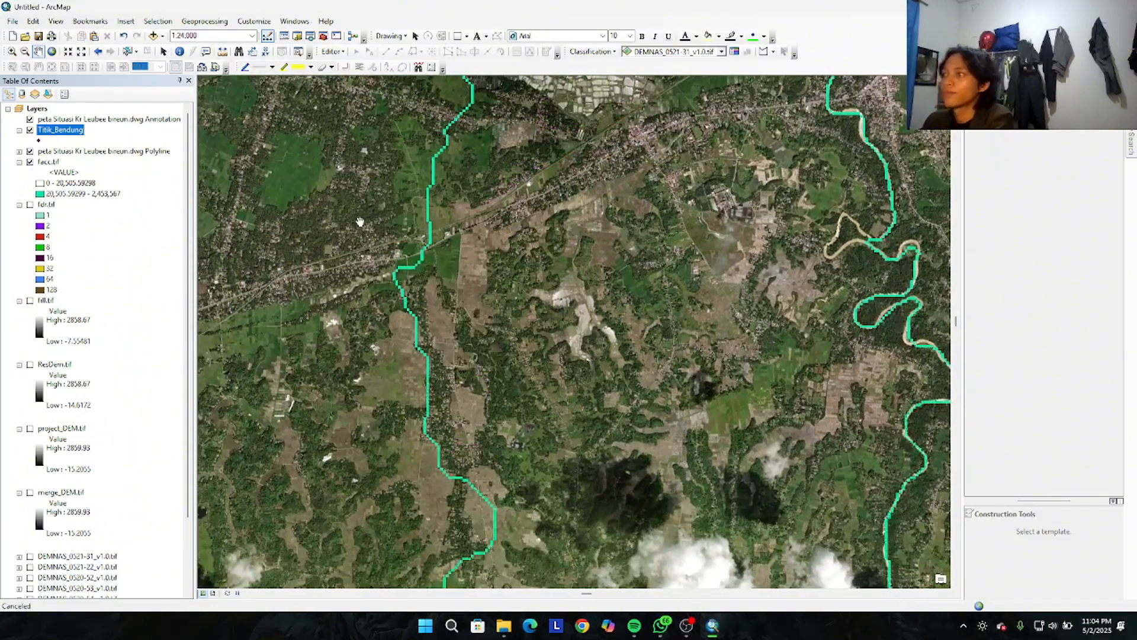
scroll(444, 202, up, 1)
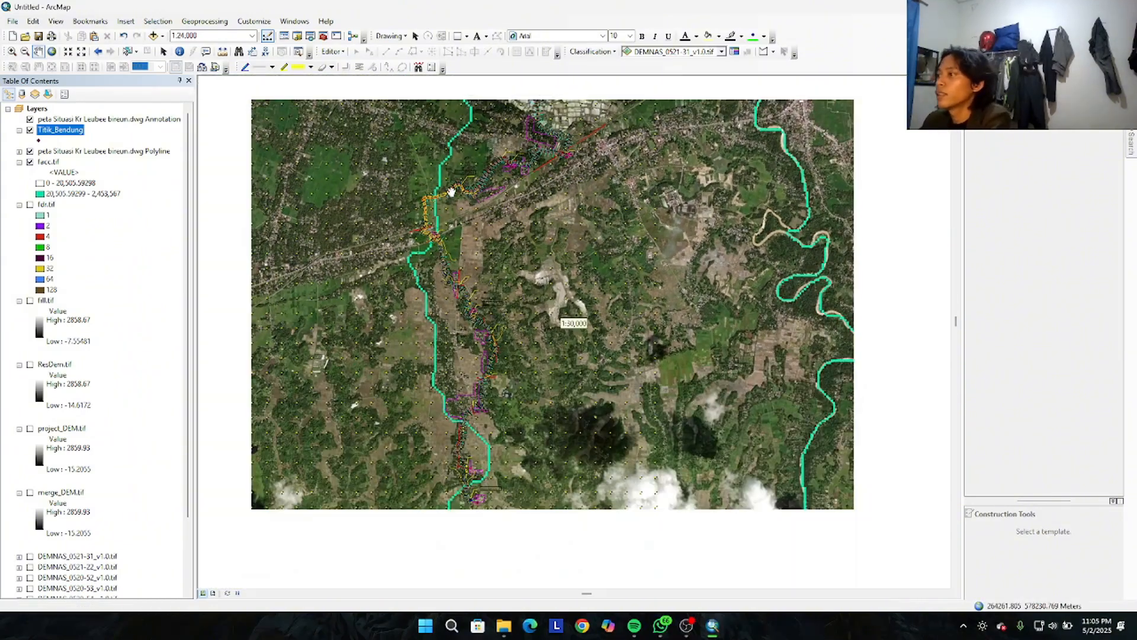
drag(451, 191, 493, 268)
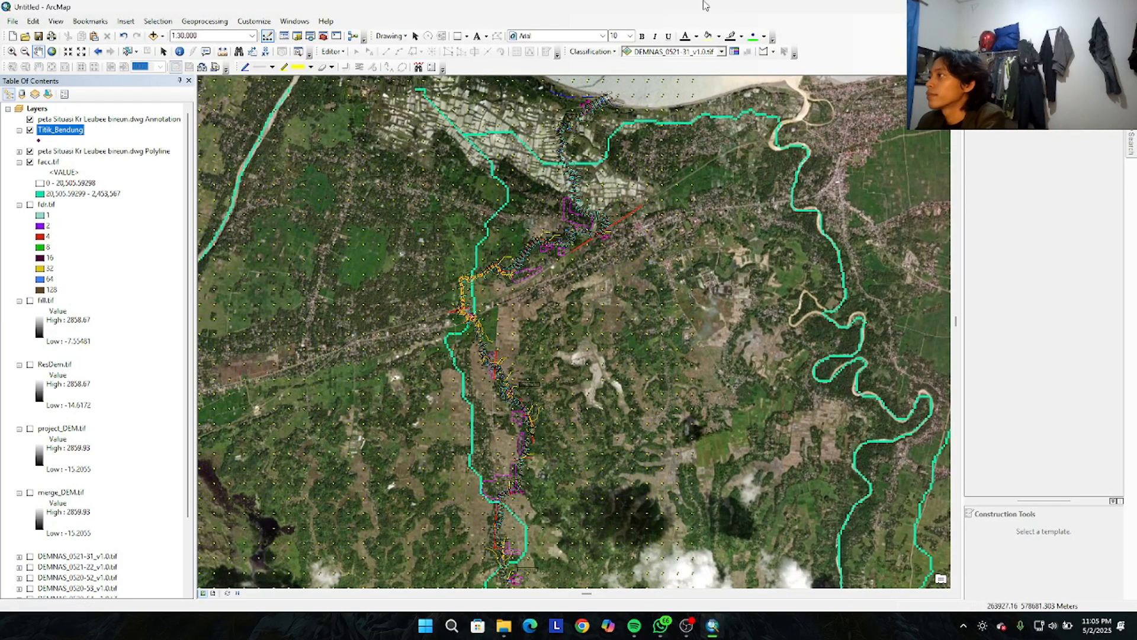
scroll(484, 423, down, 1)
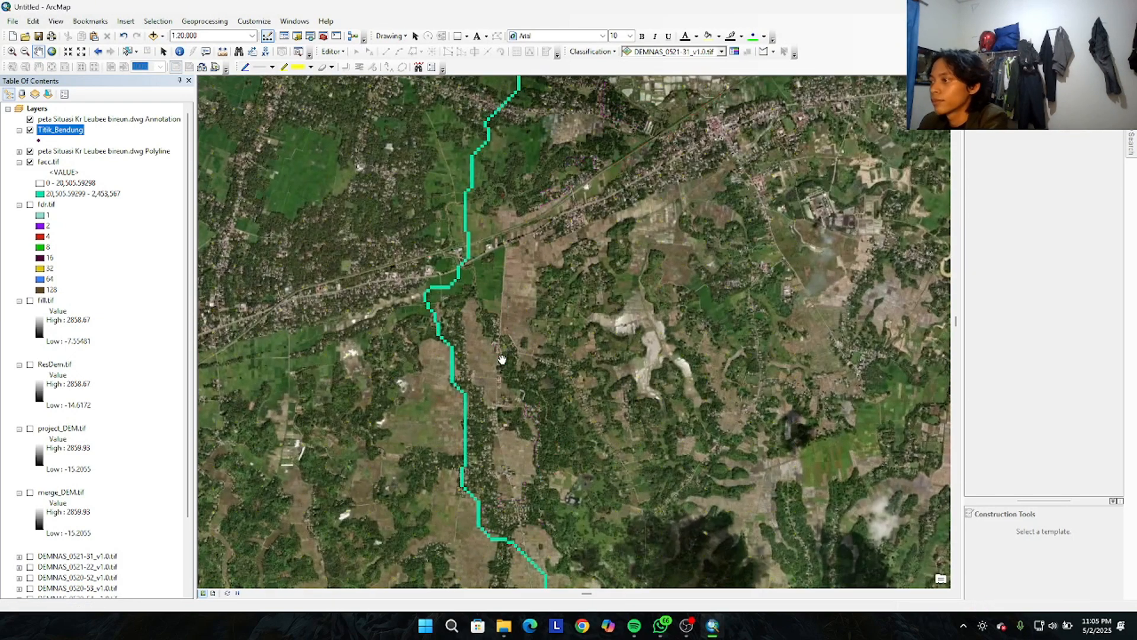
scroll(501, 360, down, 1)
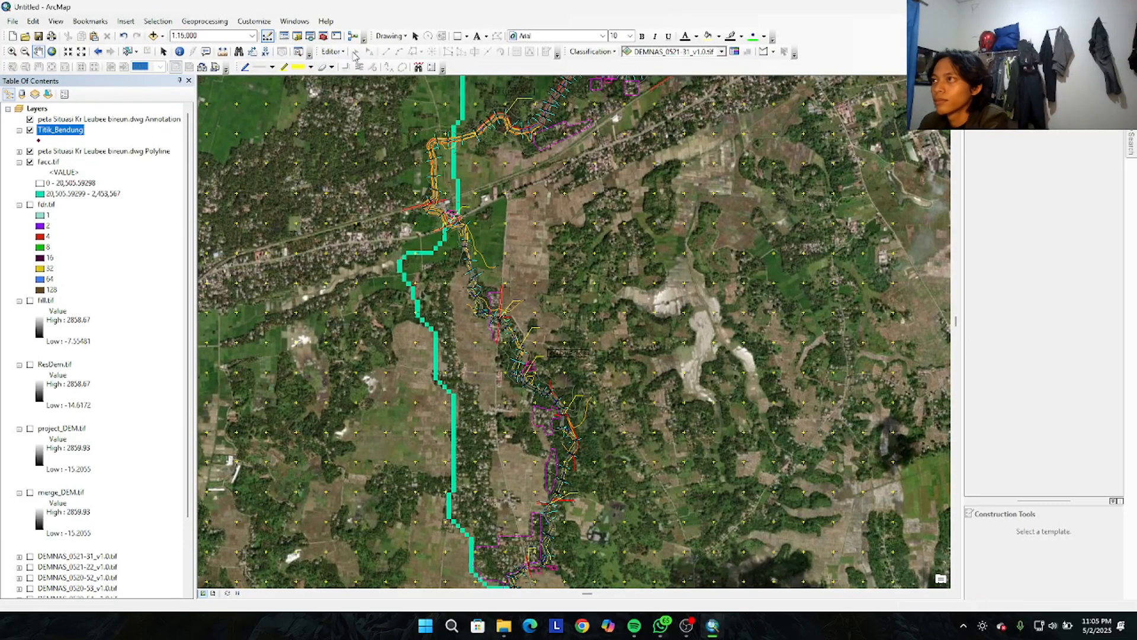
Start an edit session on the Titik_Bendung layer, continuing past the spatial reference warnings
click(341, 52)
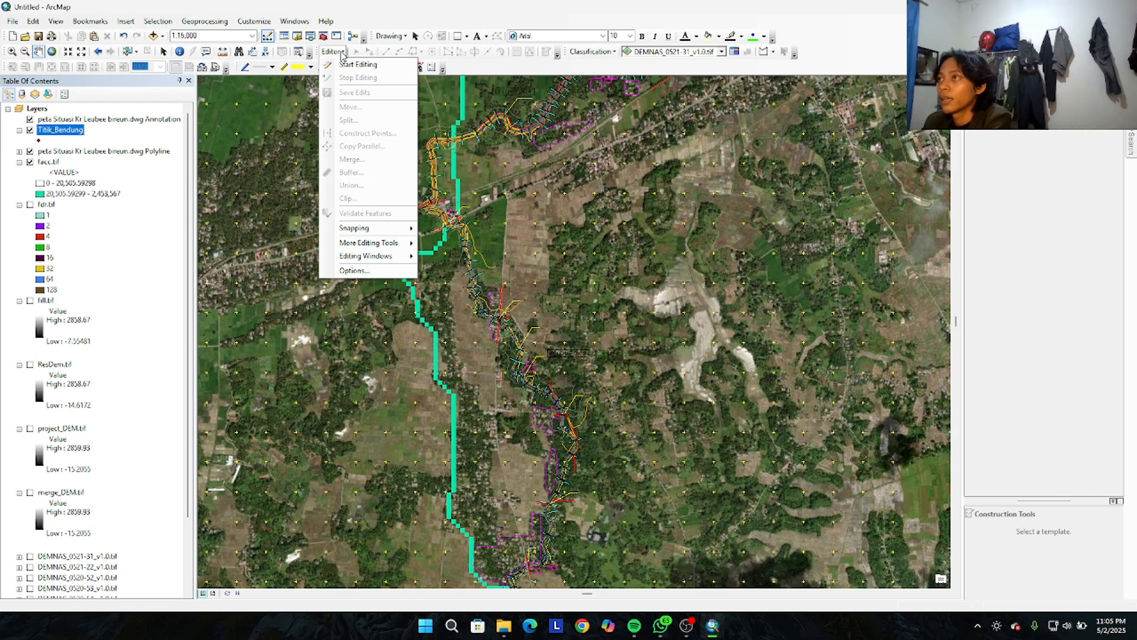
click(345, 65)
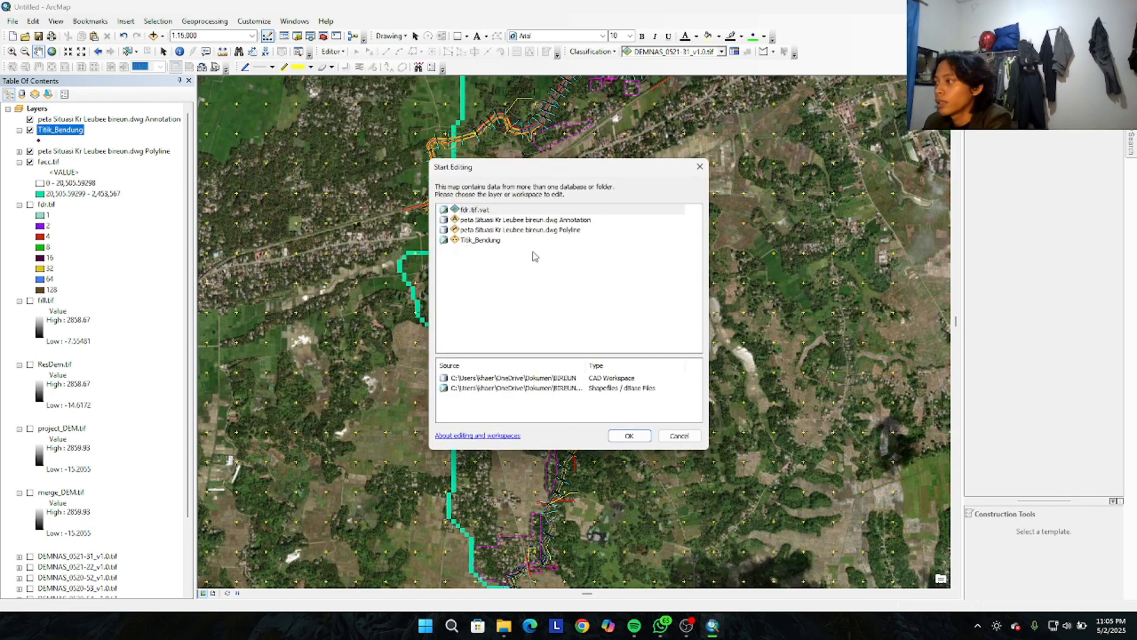
click(497, 244)
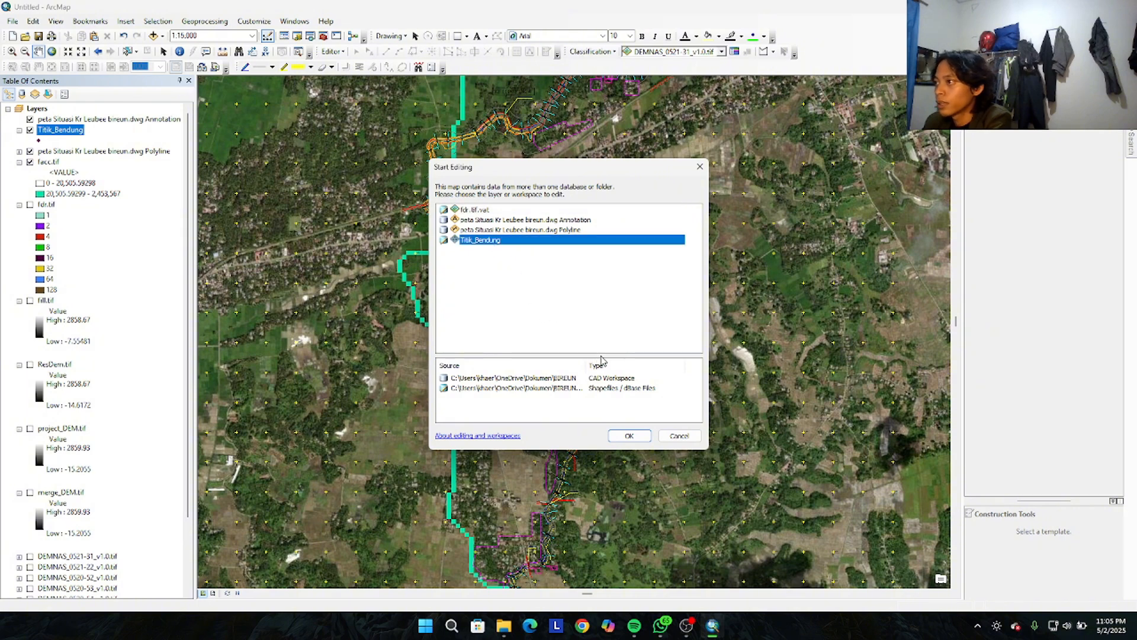
click(629, 436)
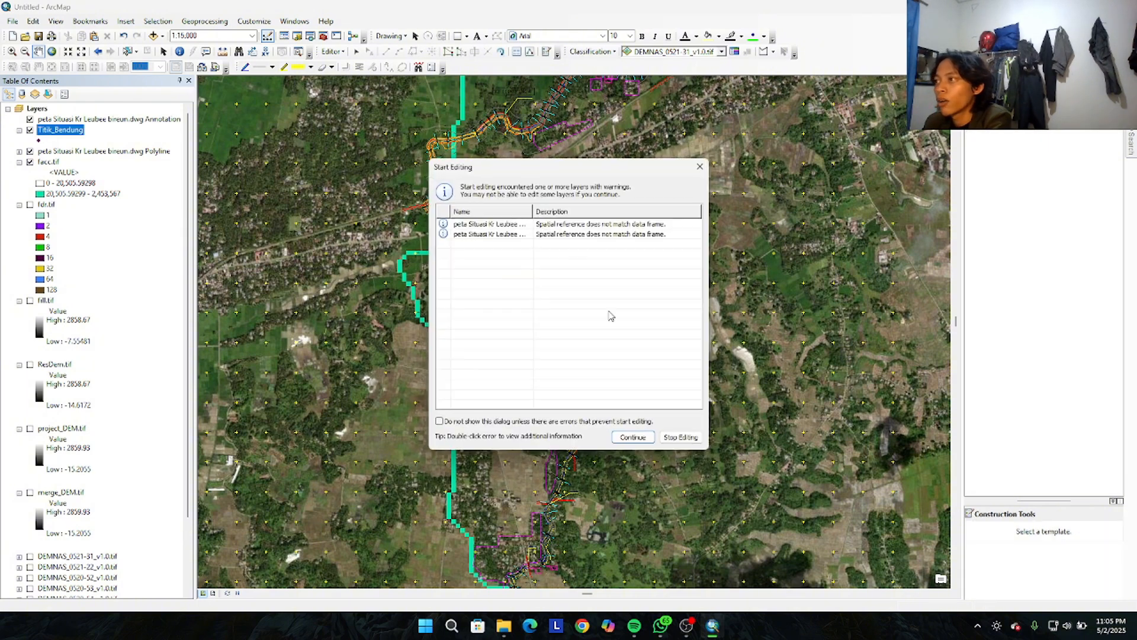
click(645, 440)
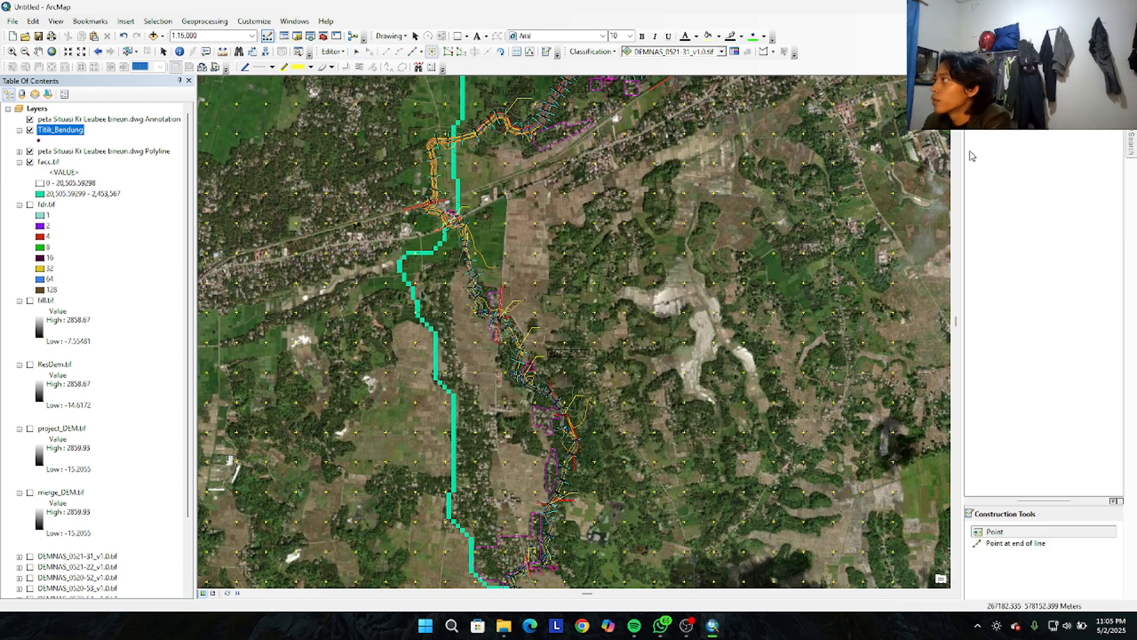
Place a Titik_Bendung point on the teal facc.tif stream cell west of the KELOMPOK 3 river reach, just above the diagonal bend
scroll(501, 485, up, 2)
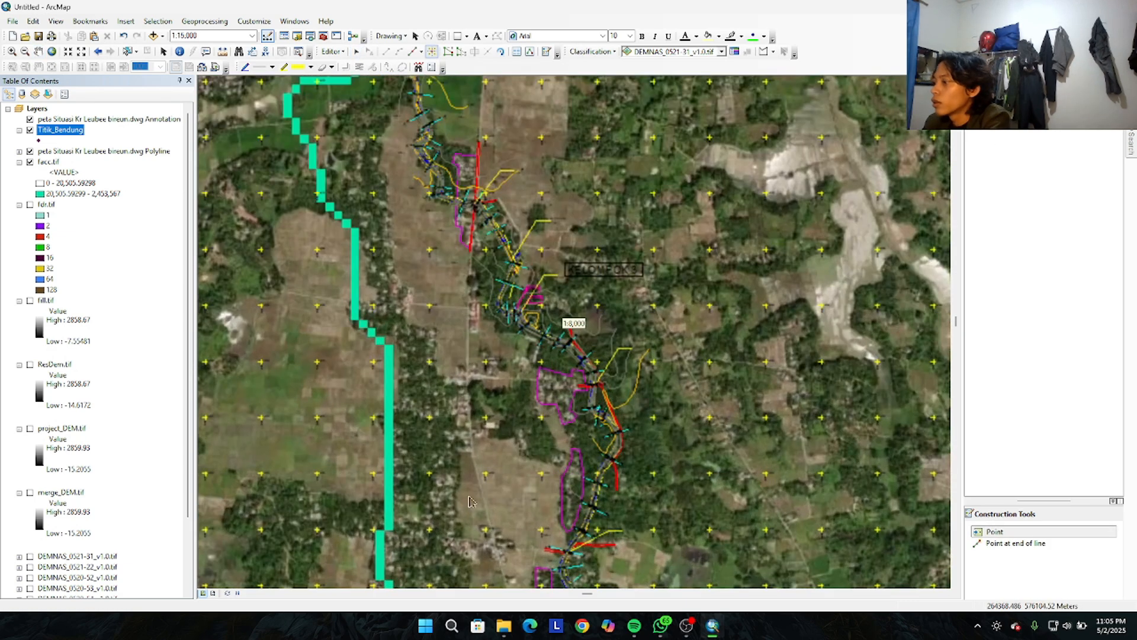
drag(490, 501, 475, 456)
drag(511, 497, 547, 377)
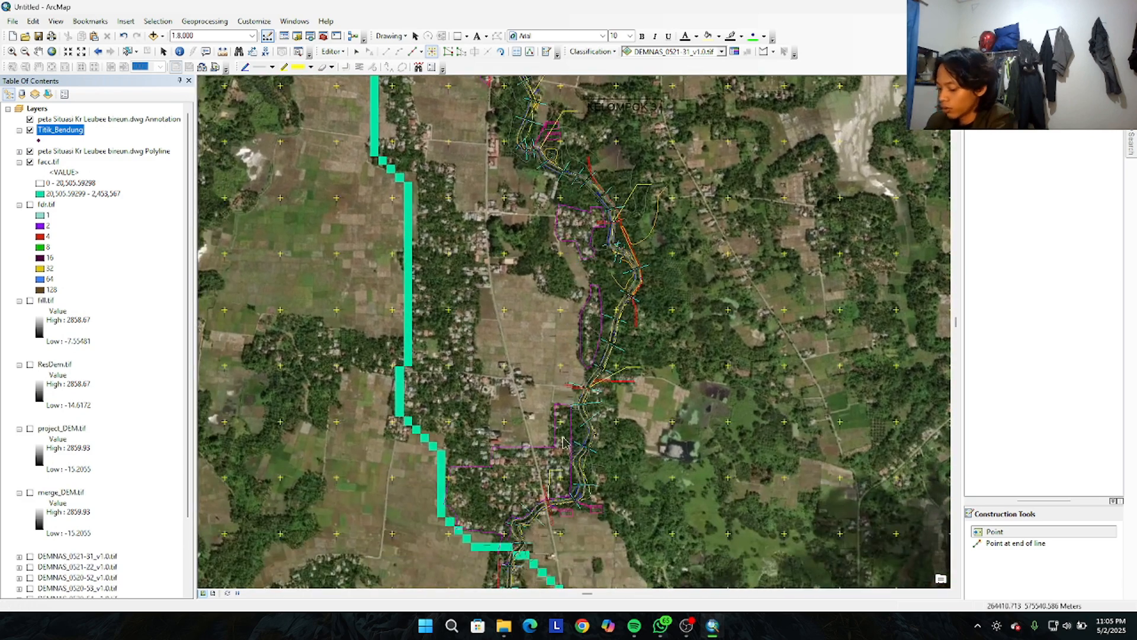
scroll(547, 377, up, 3)
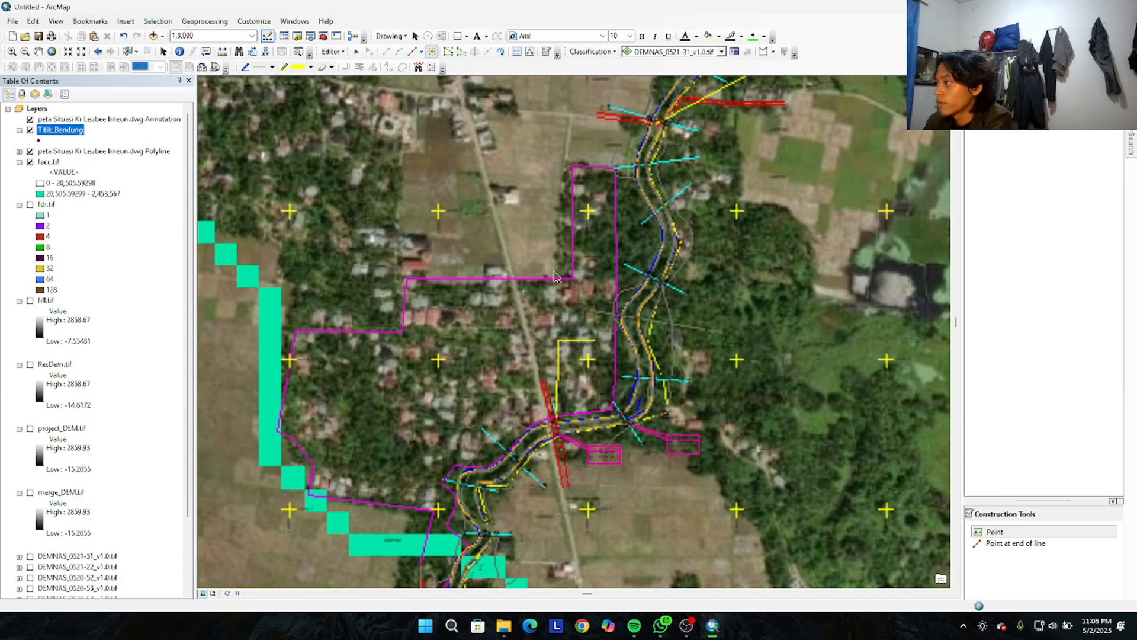
scroll(560, 240, up, 4)
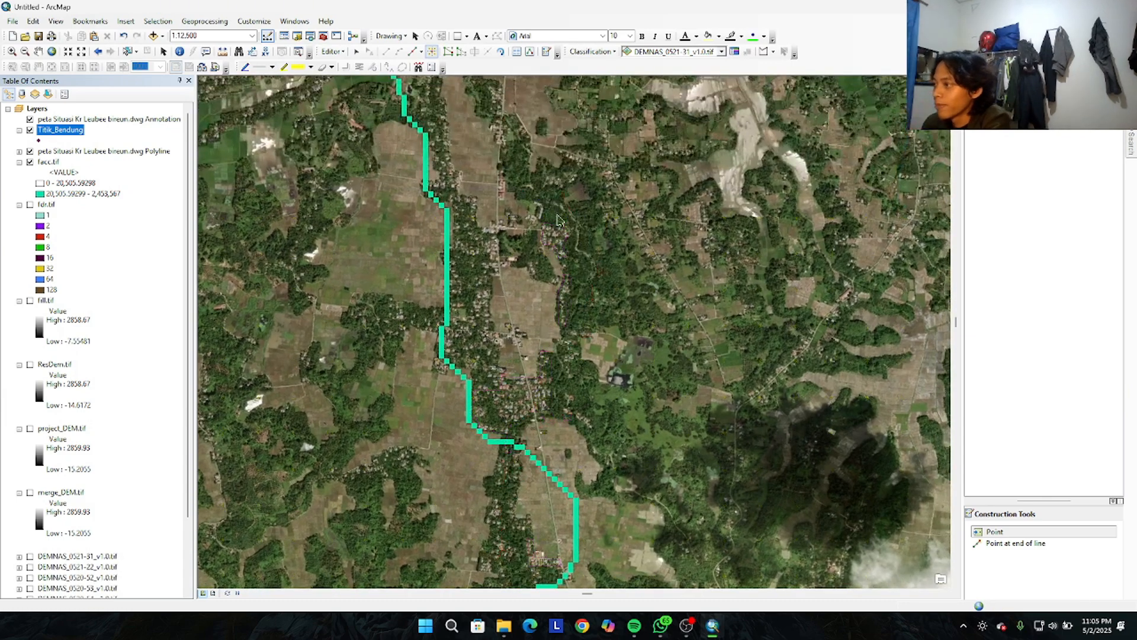
drag(555, 314, 553, 350)
scroll(507, 269, down, 3)
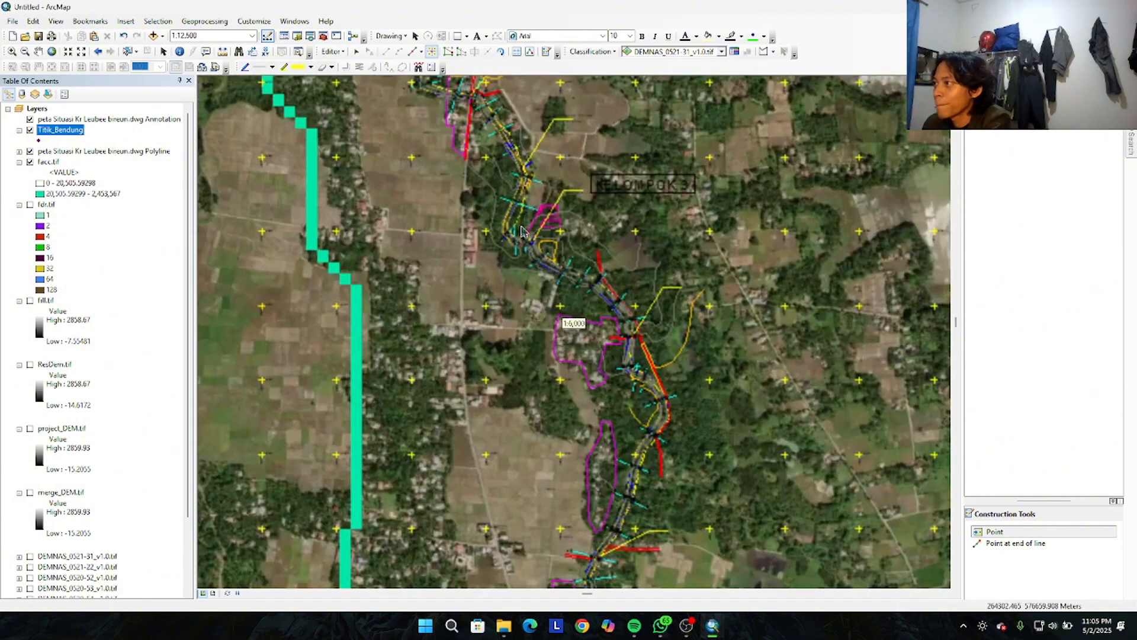
scroll(508, 269, down, 2)
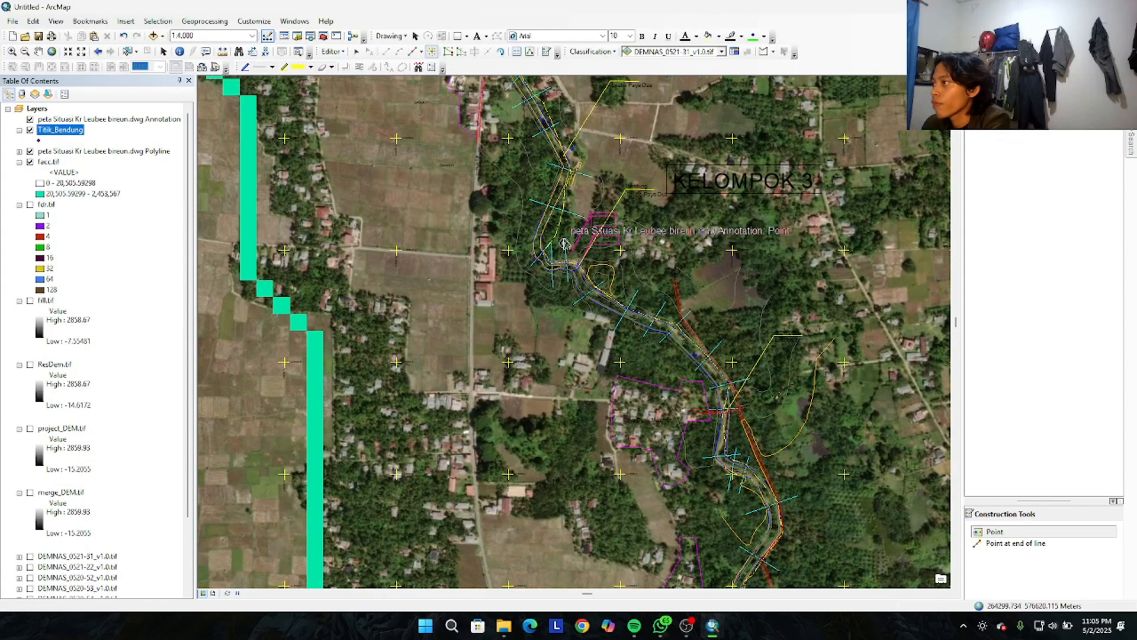
click(249, 276)
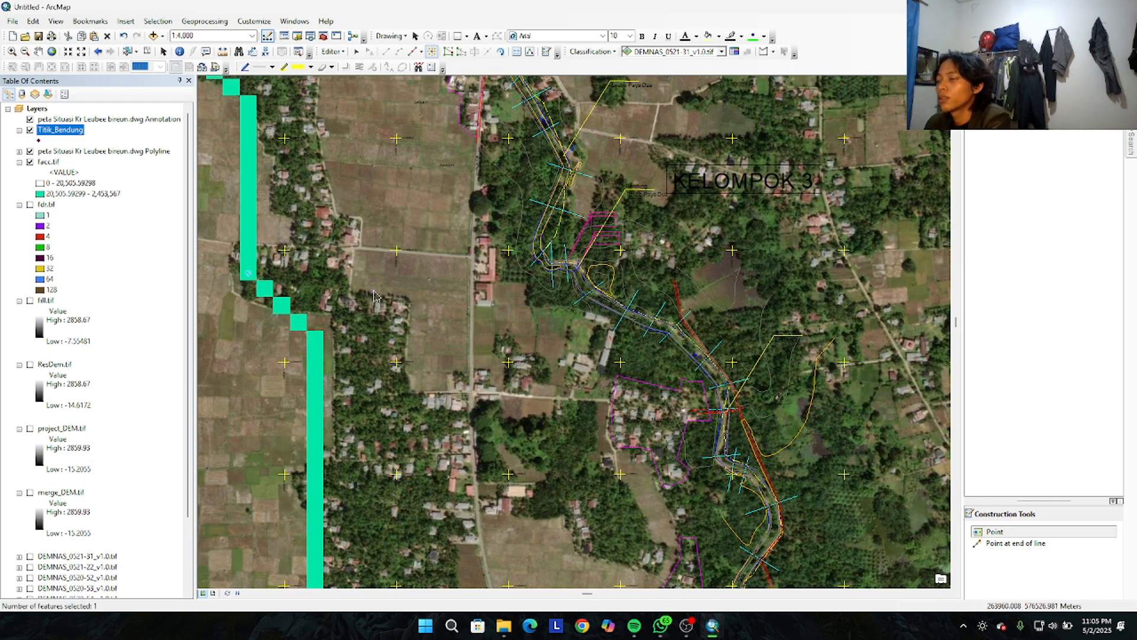
Stop editing the Titik_Bendung layer and save the edits
click(344, 52)
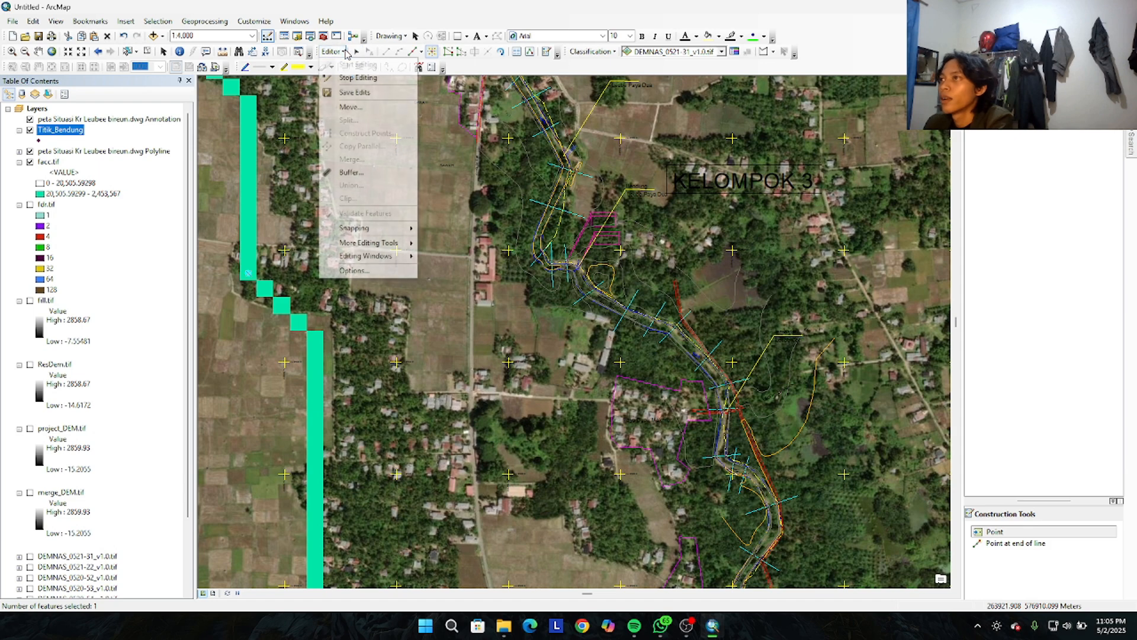
click(358, 78)
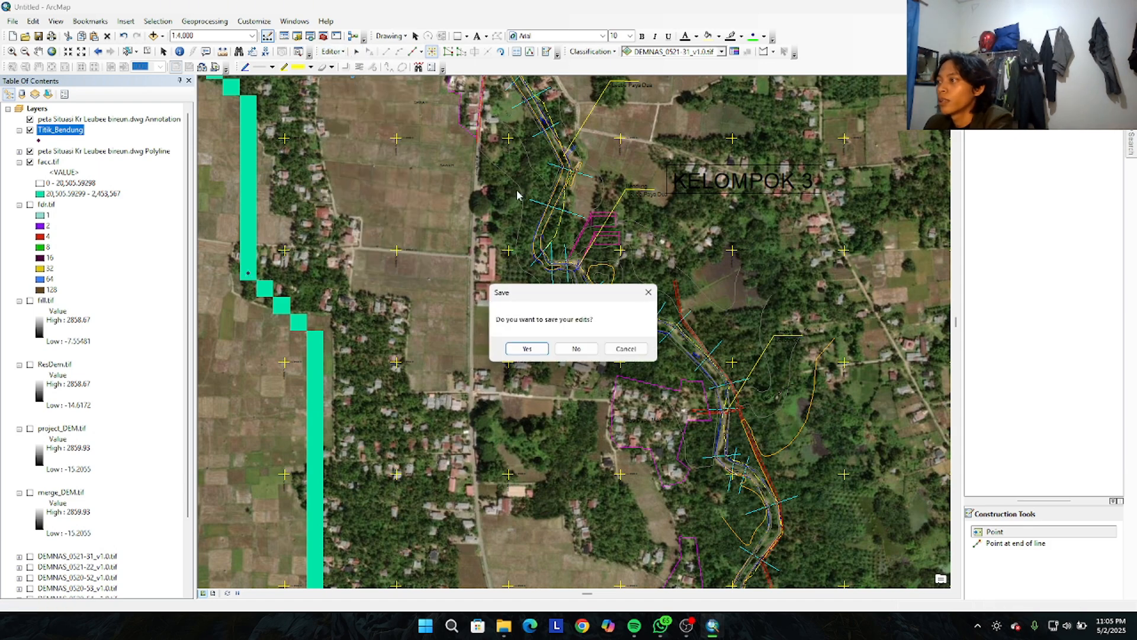
click(528, 349)
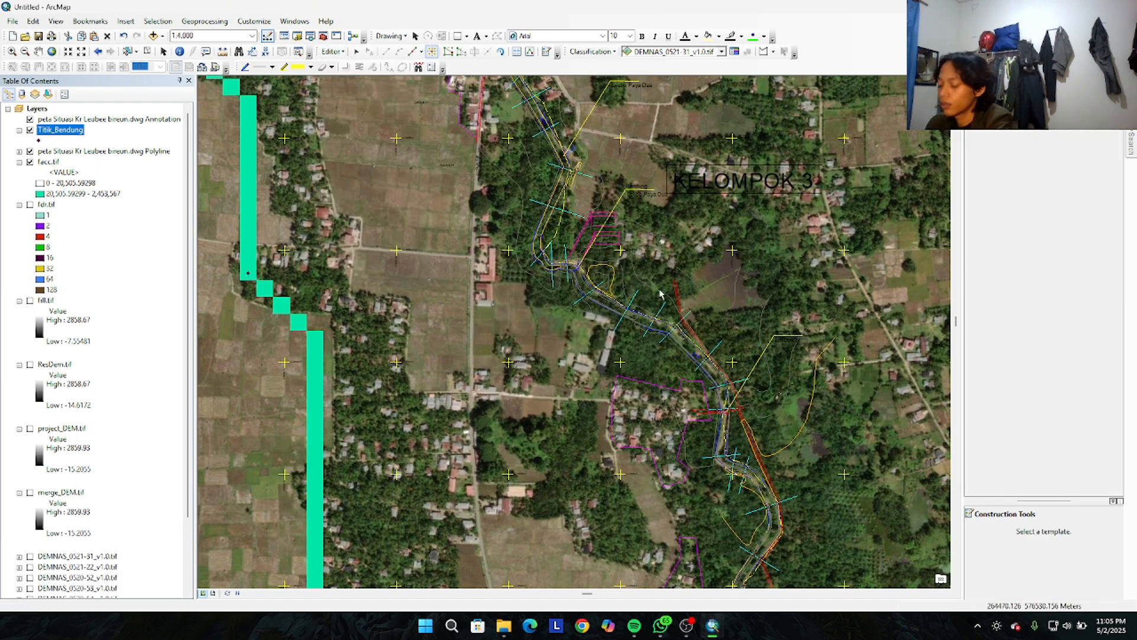
Find and open the Snap Pour Point tool, with Titik_Bendung as the pour point data and facc.tif as the accumulation raster
scroll(624, 249, up, 2)
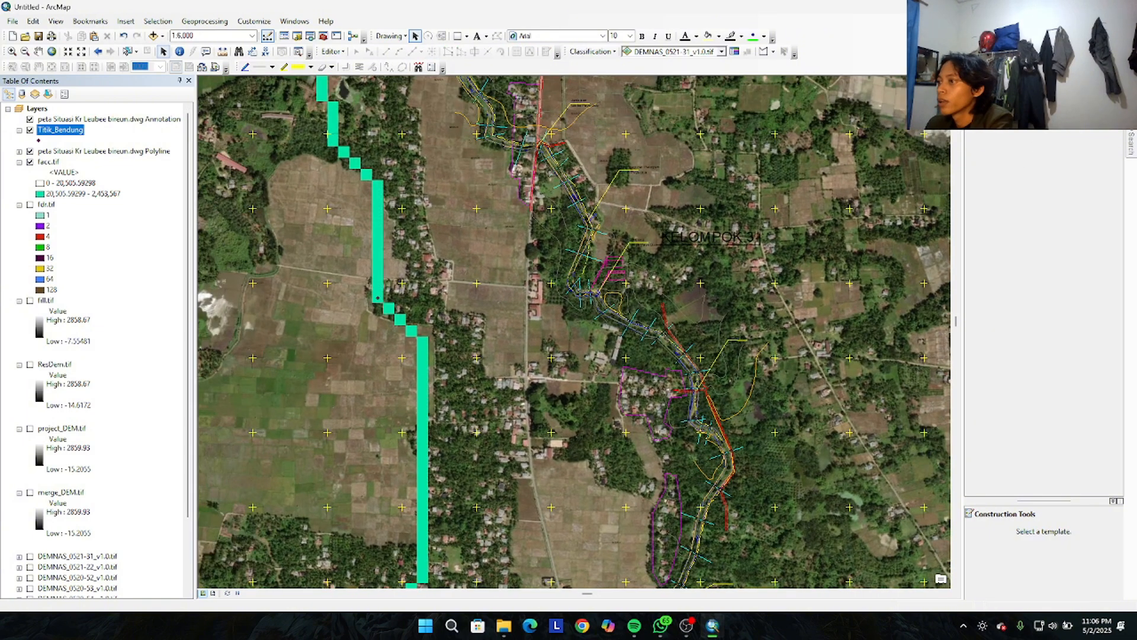
mouse_move(1131, 139)
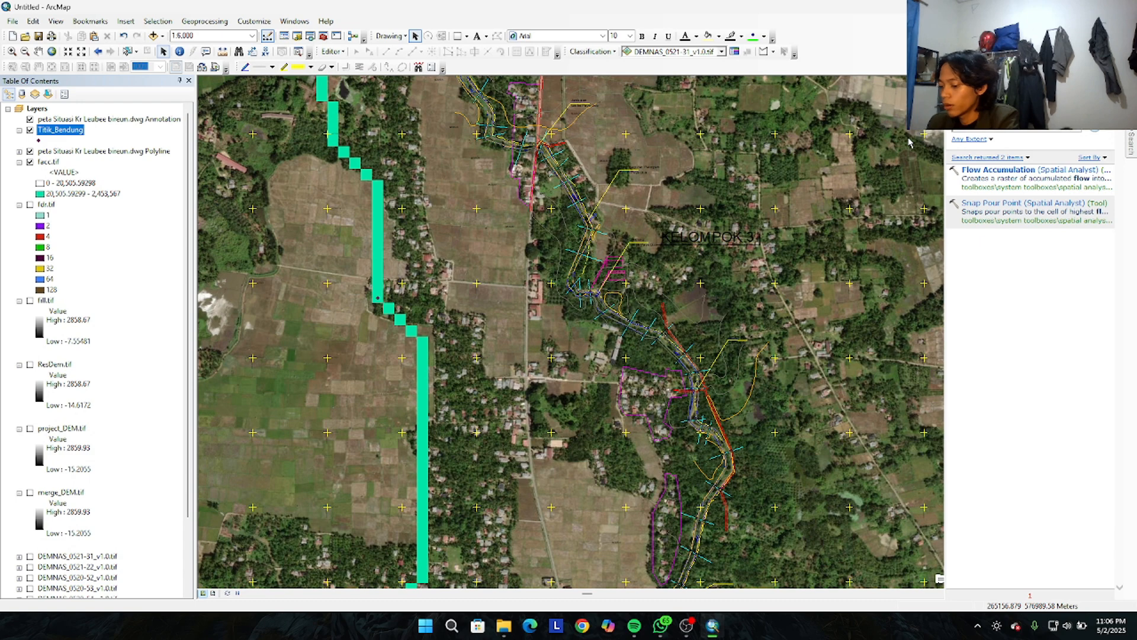
key(Return)
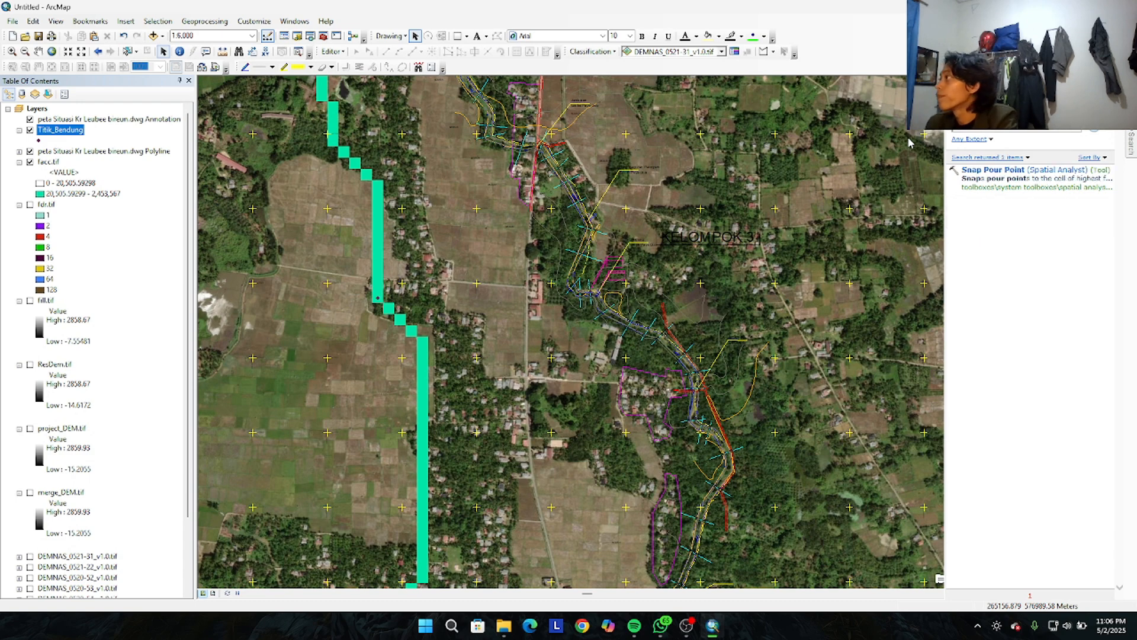
click(1024, 169)
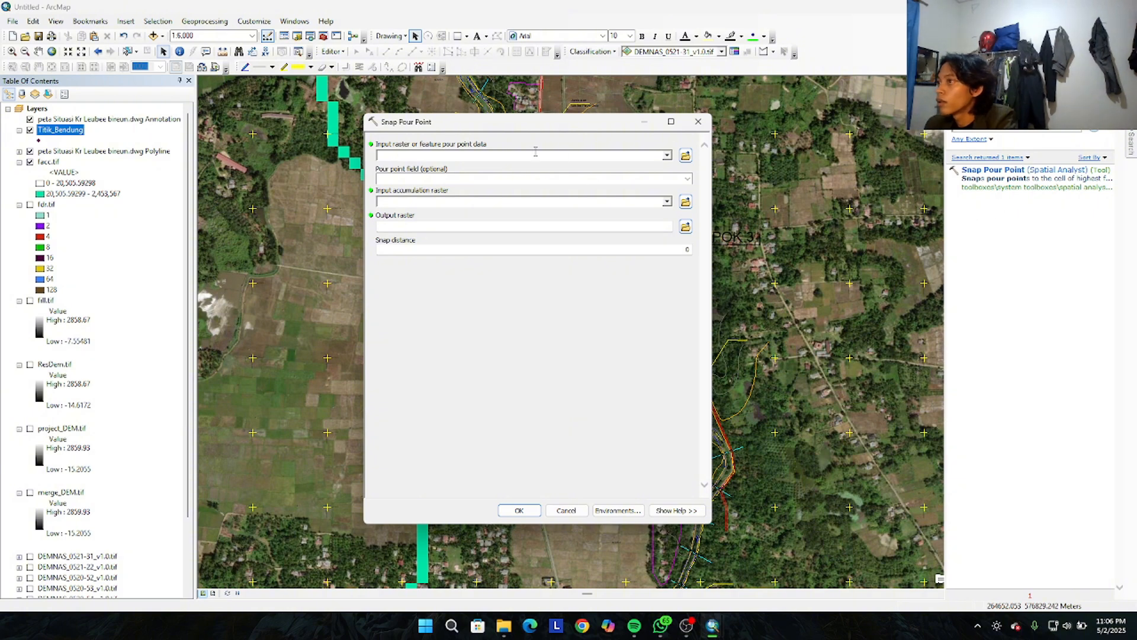
drag(83, 134, 405, 152)
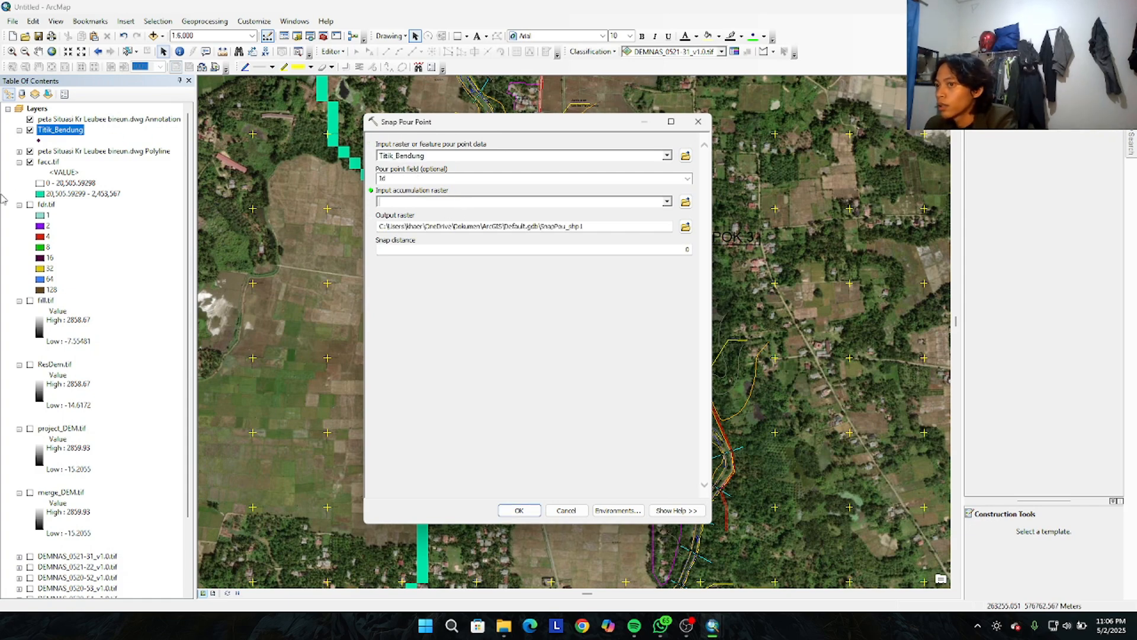
drag(57, 161, 414, 203)
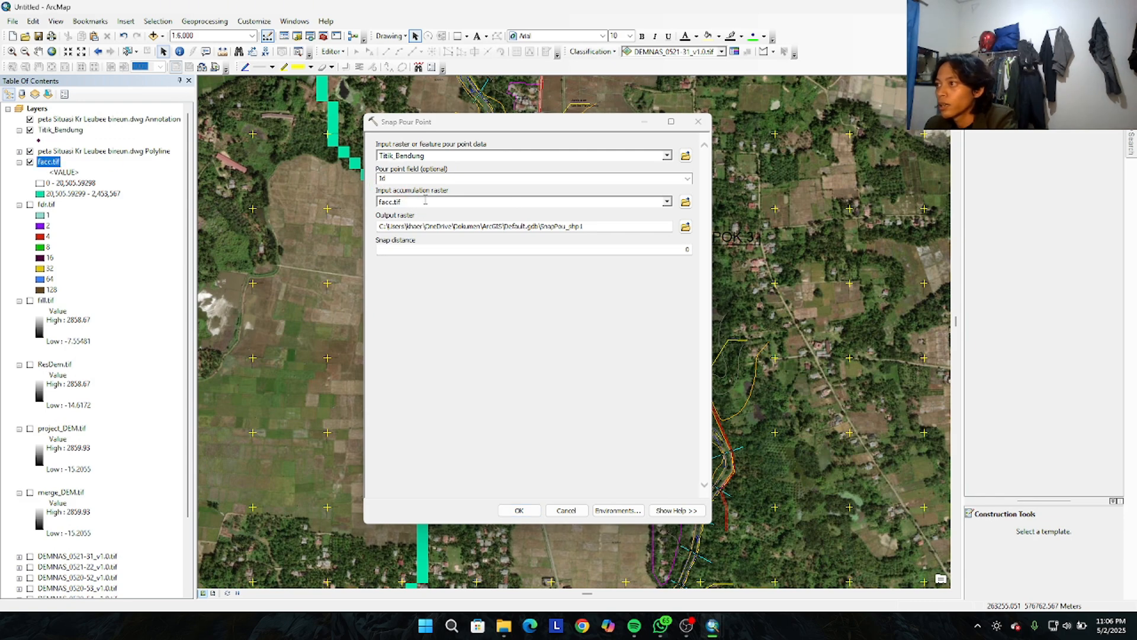
Name the output raster snap.tif in the GIS folder and run Snap Pour Point
click(687, 228)
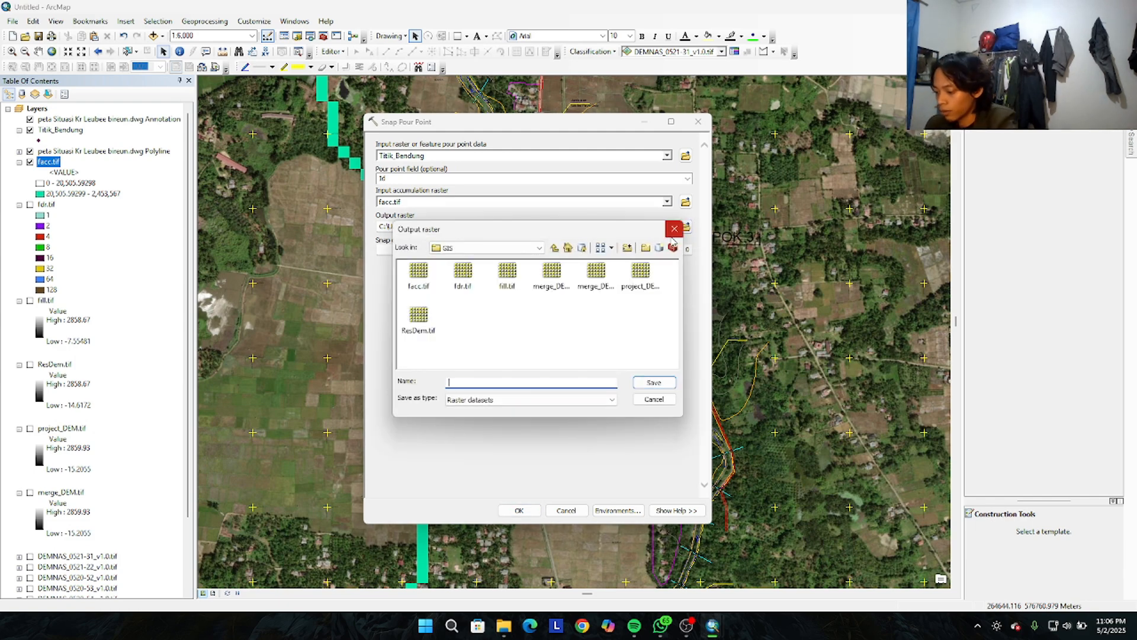
text(snap.tif)
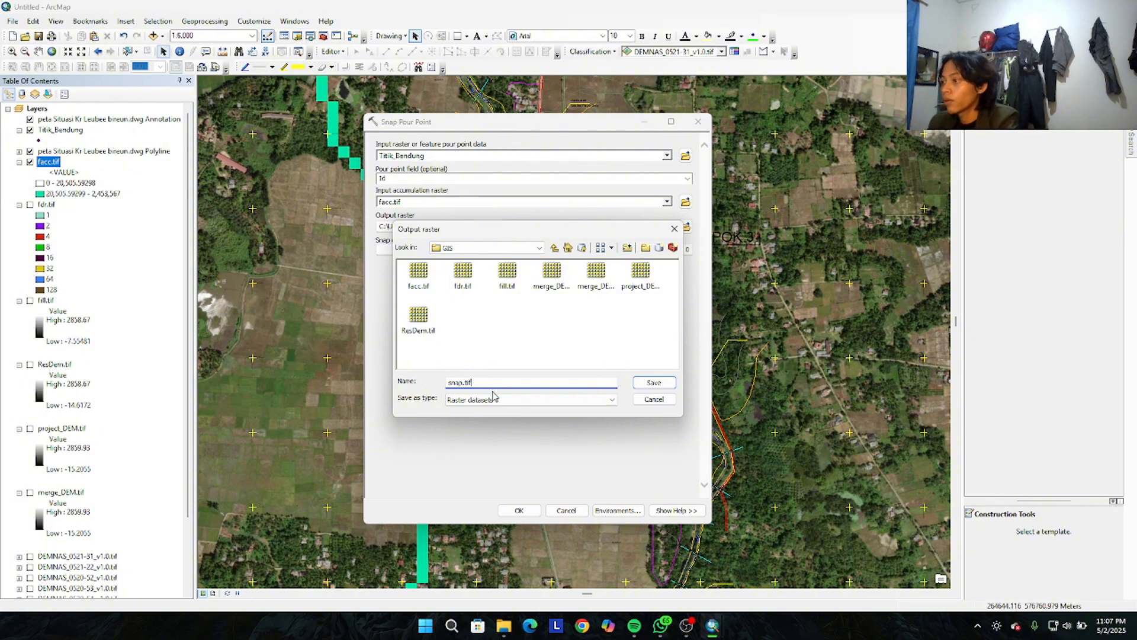
click(654, 382)
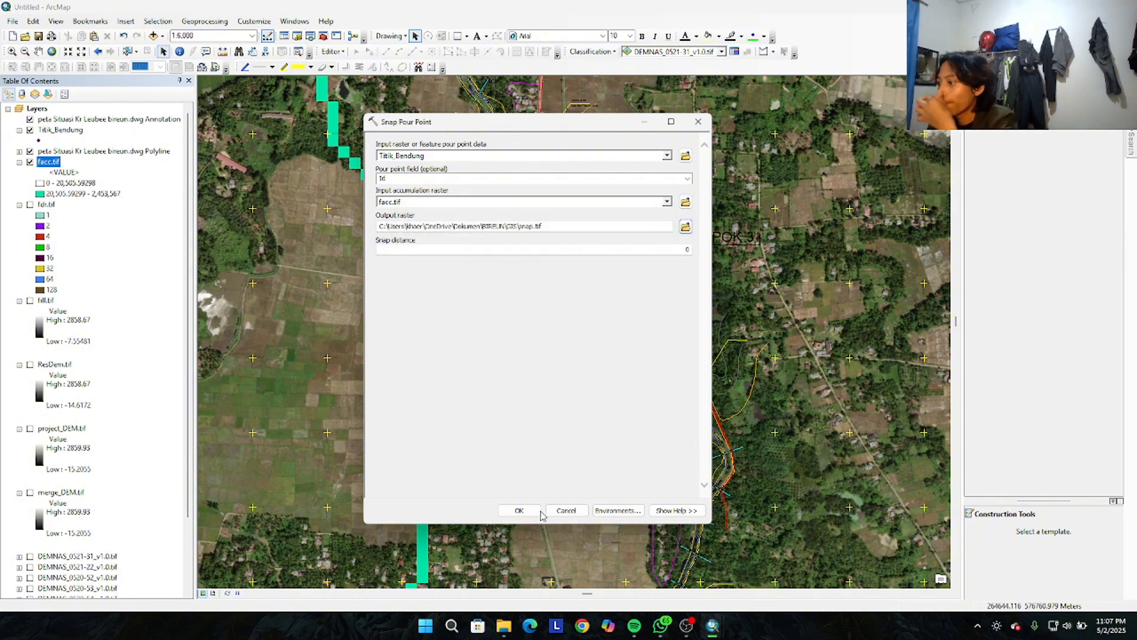
click(520, 510)
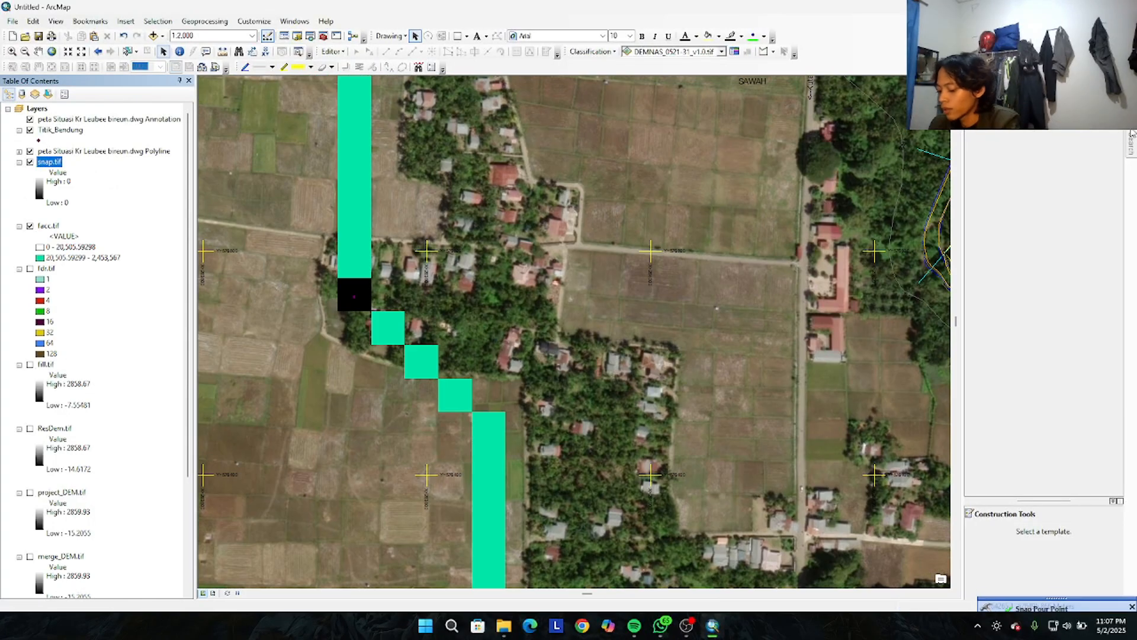
Open the Watershed tool with fdr.tif as the flow direction raster and Titik_Bendung as the pour point data
click(1131, 144)
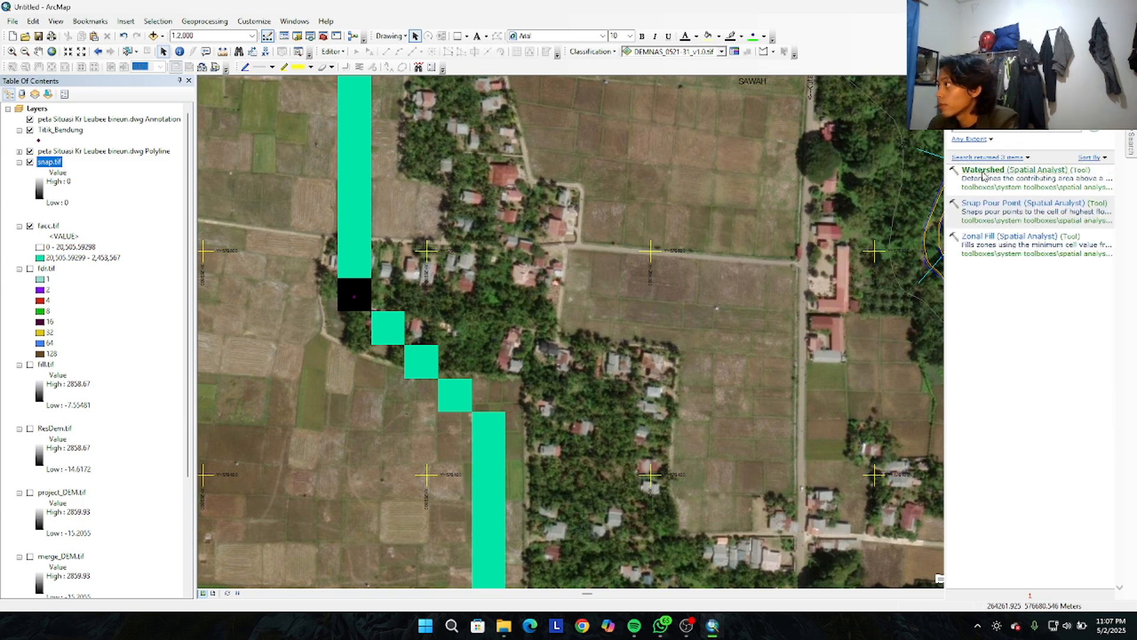
click(983, 171)
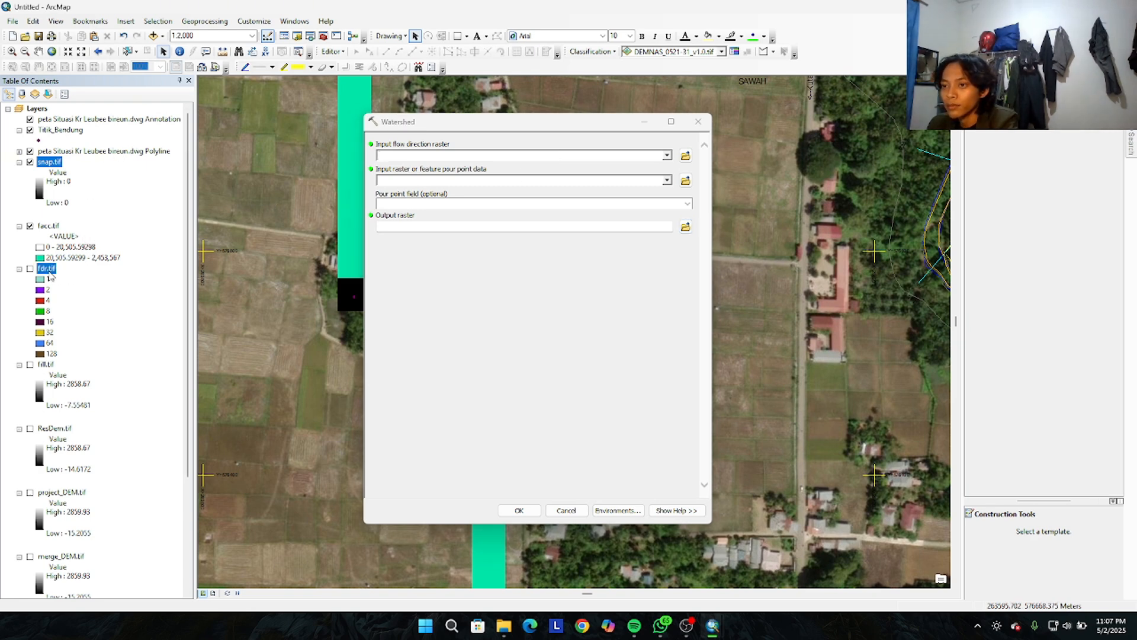
drag(48, 269, 407, 153)
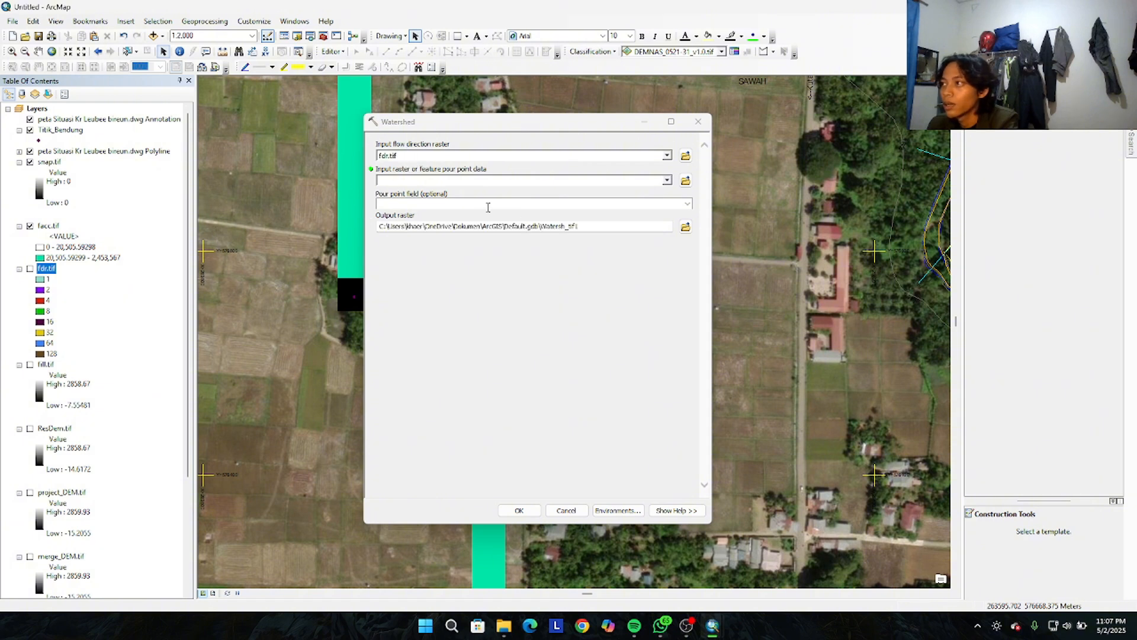
click(484, 179)
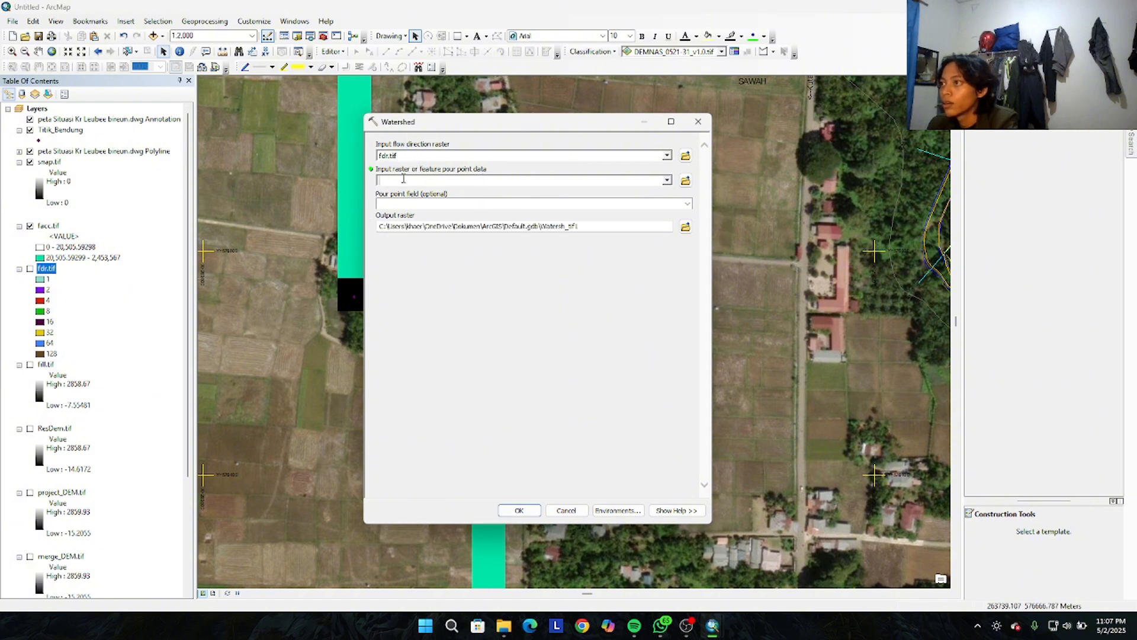
click(81, 131)
drag(81, 135, 427, 184)
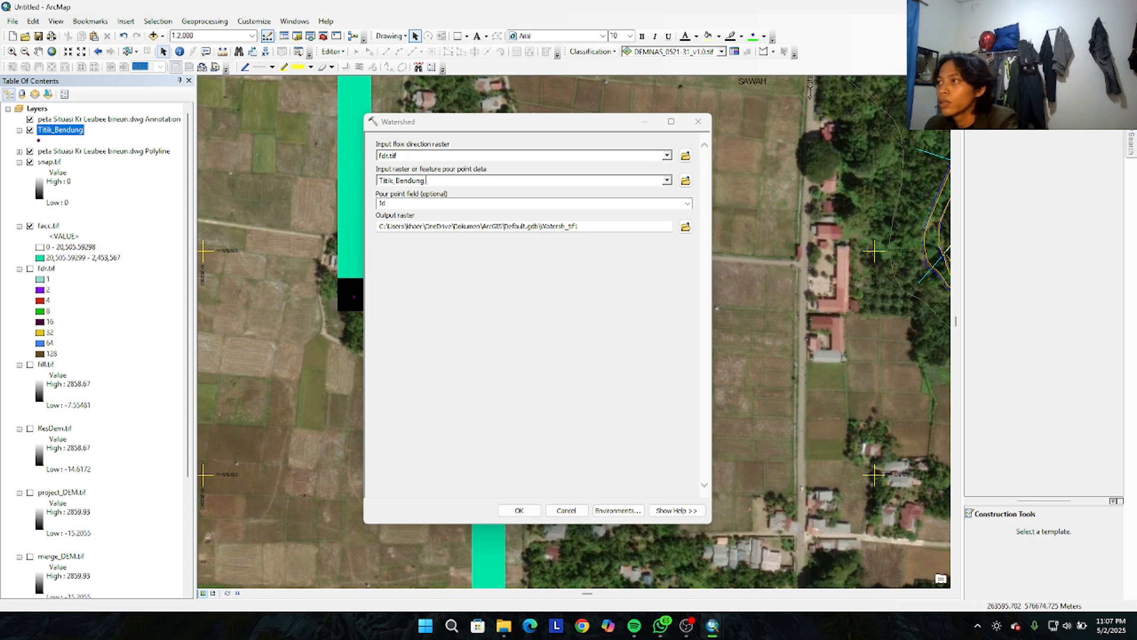
Name the output raster DAS_bendungBireun.tif in the GIS folder and run Watershed
click(686, 226)
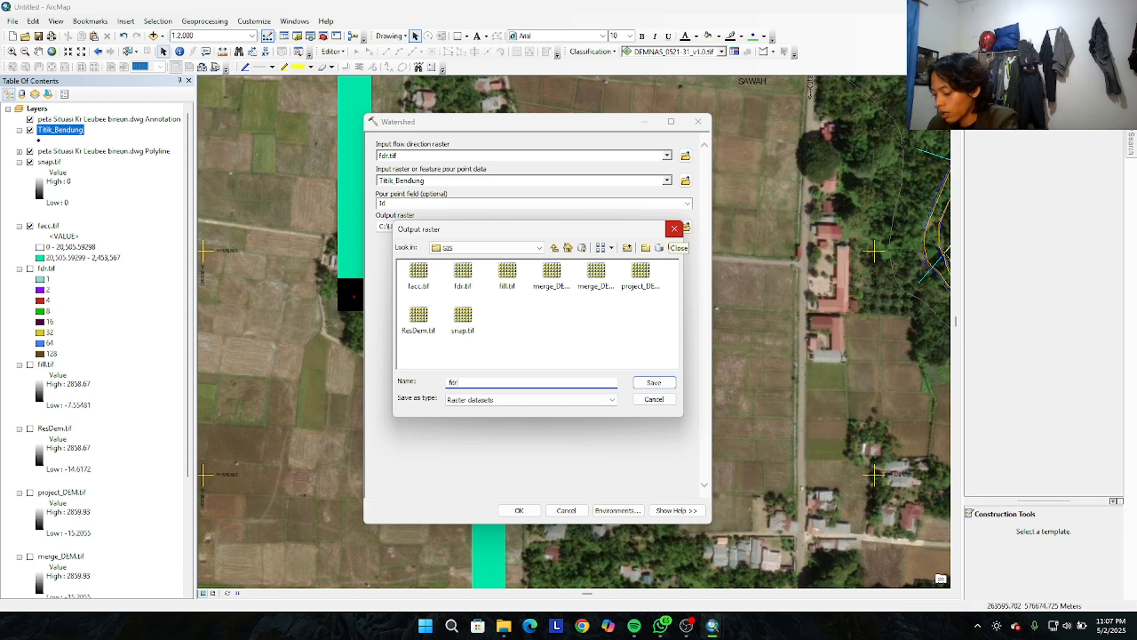
key(BackSpace)
key(BackSpace)
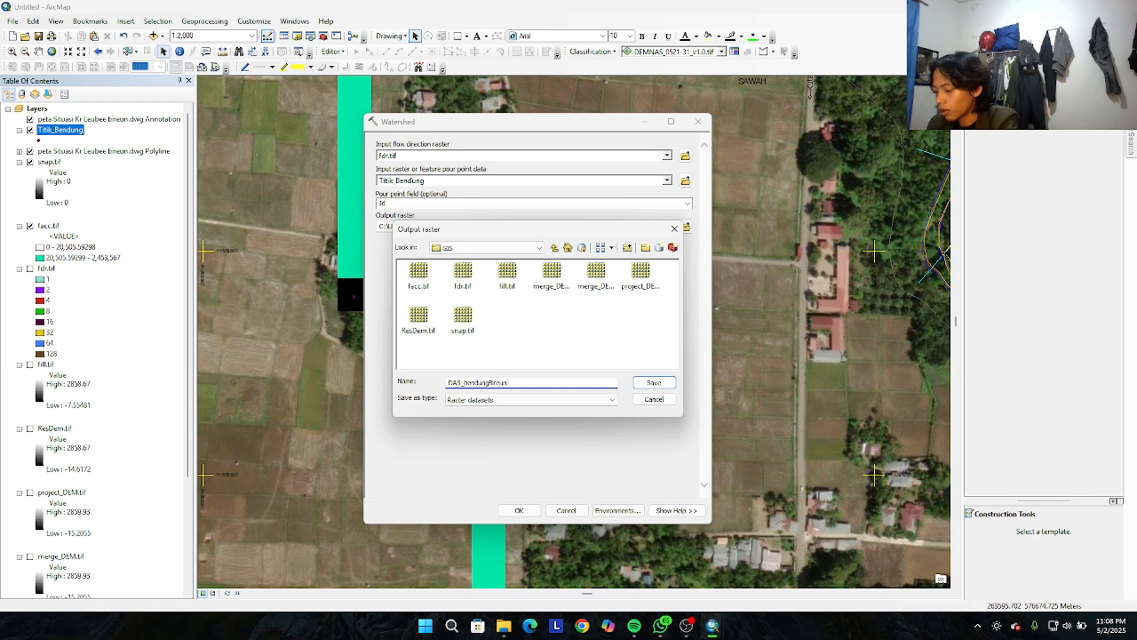
key(Return)
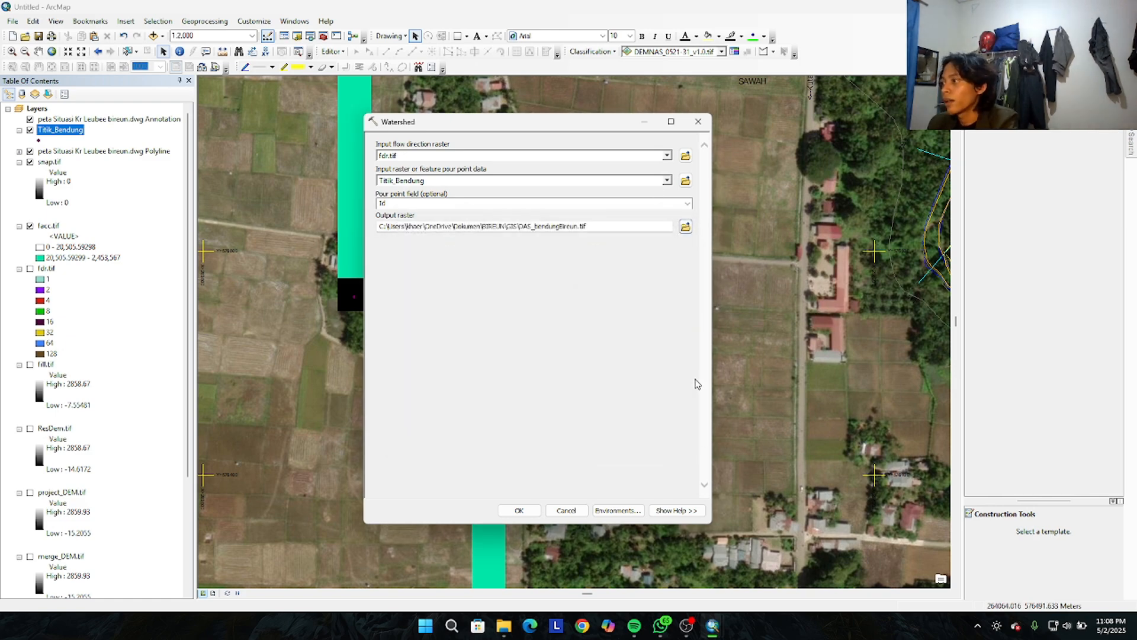
click(519, 510)
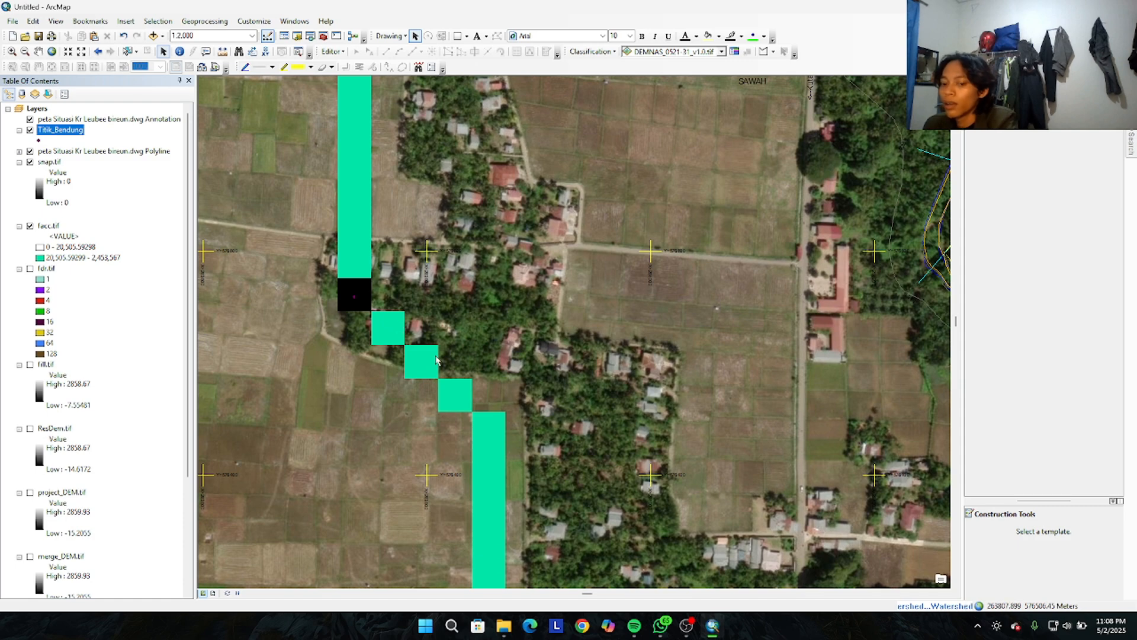
scroll(746, 318, down, 10)
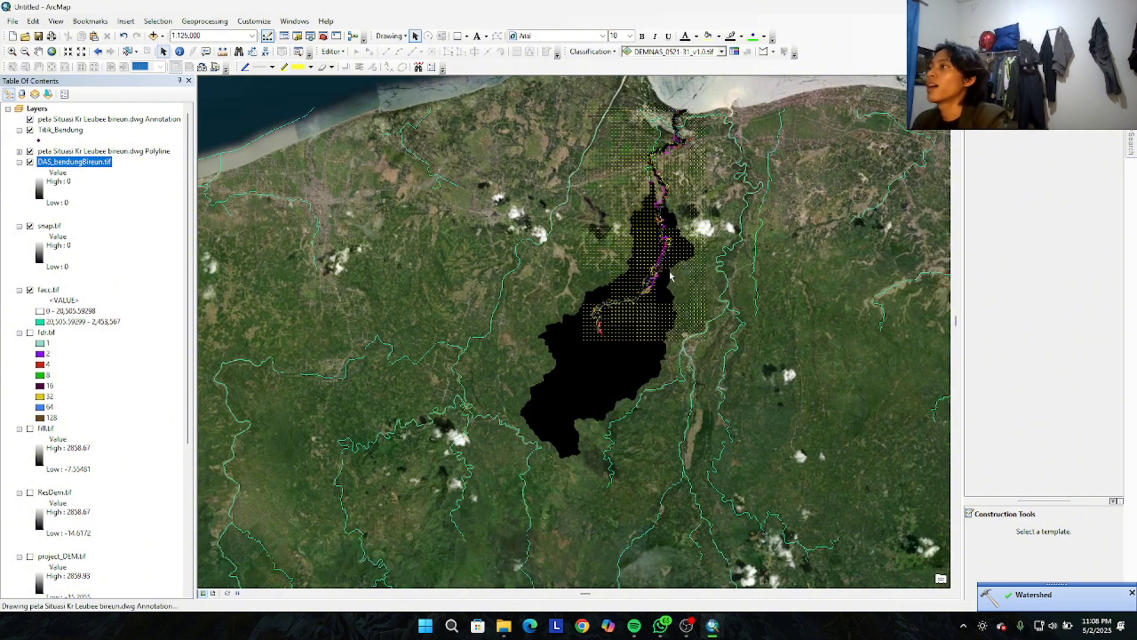
drag(645, 203, 573, 332)
drag(620, 392, 647, 320)
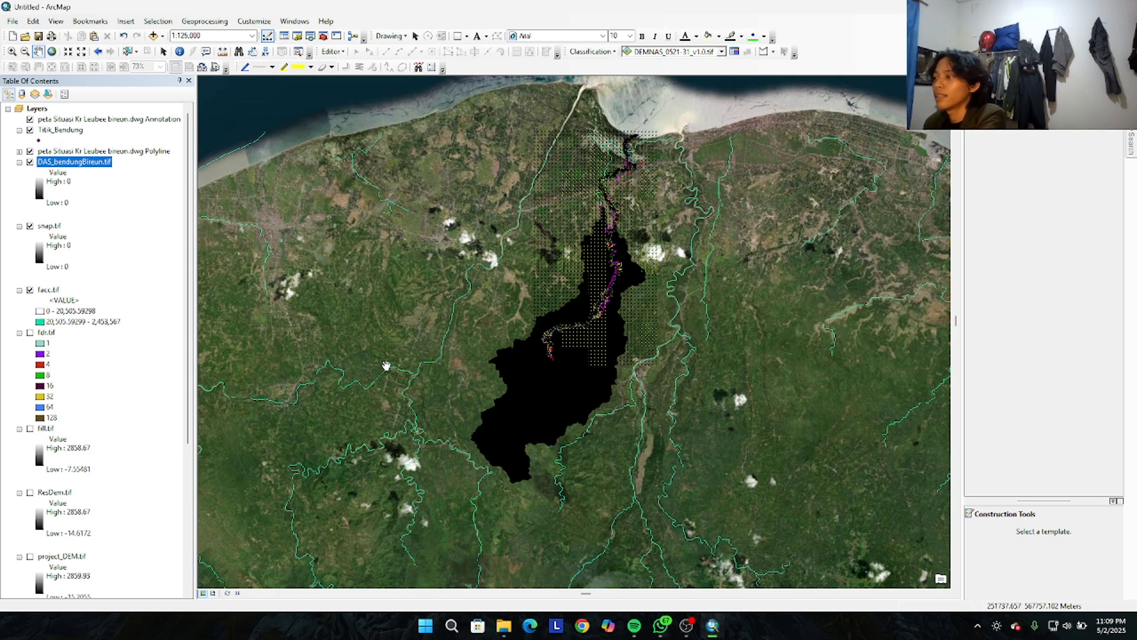
Switch to the layout view and set the paper size to A4
click(214, 594)
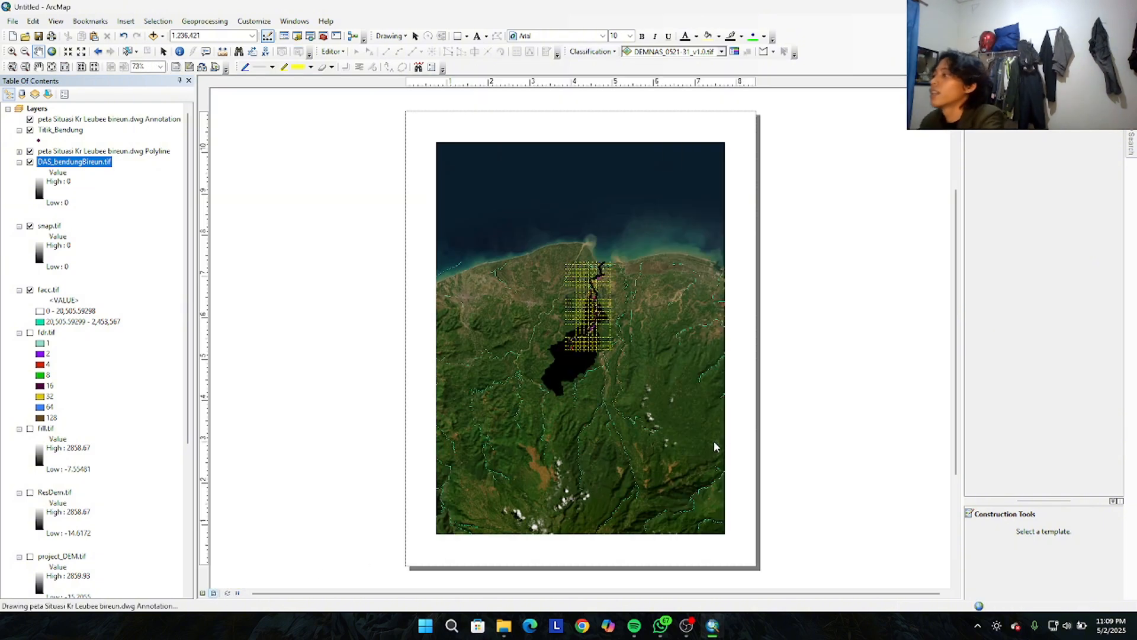
right_click(739, 418)
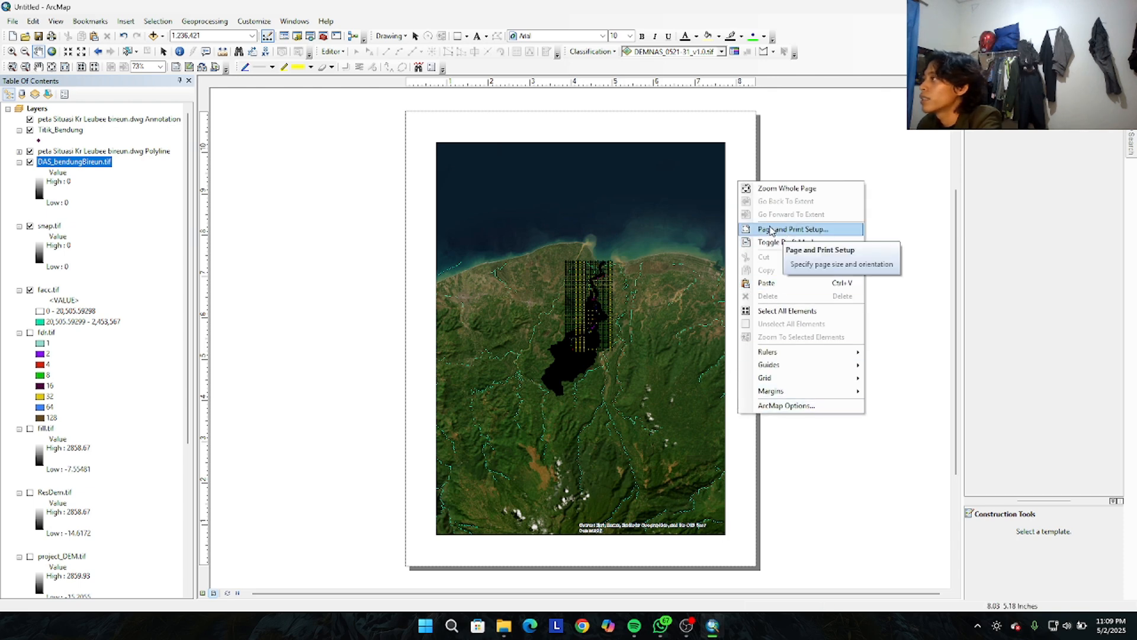
click(770, 230)
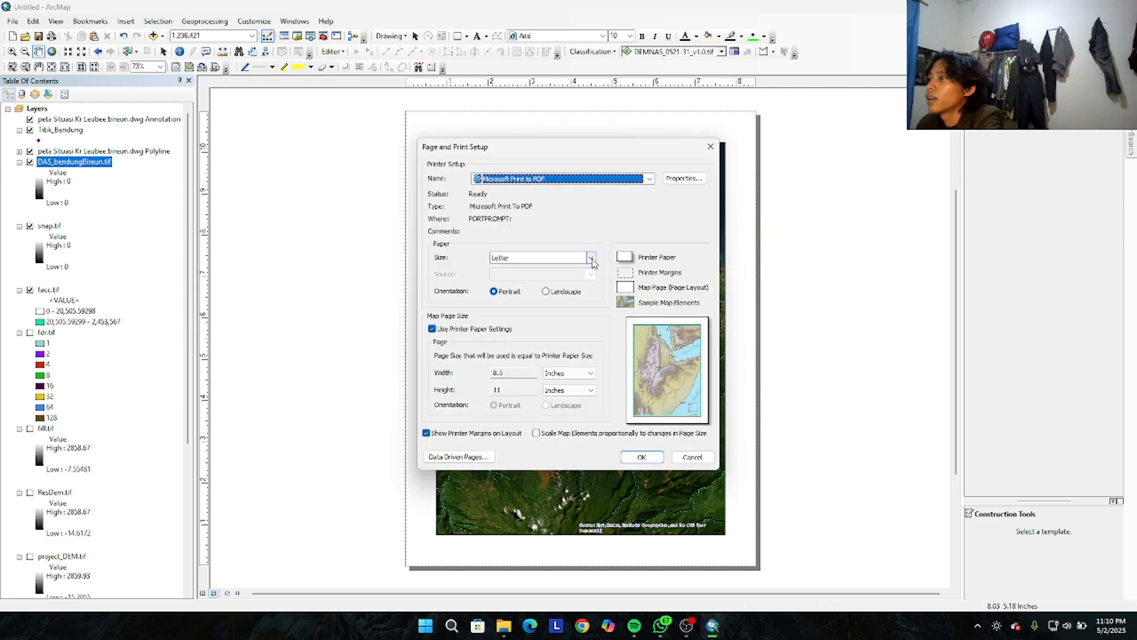
click(591, 258)
scroll(559, 304, up, 2)
scroll(560, 304, up, 8)
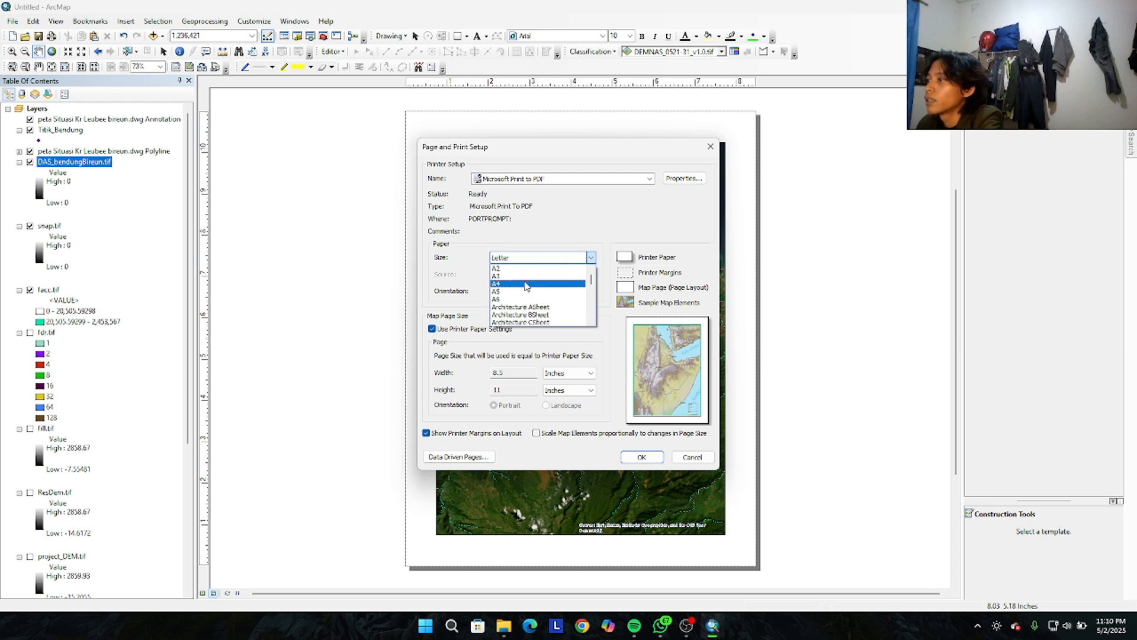
click(527, 285)
click(641, 456)
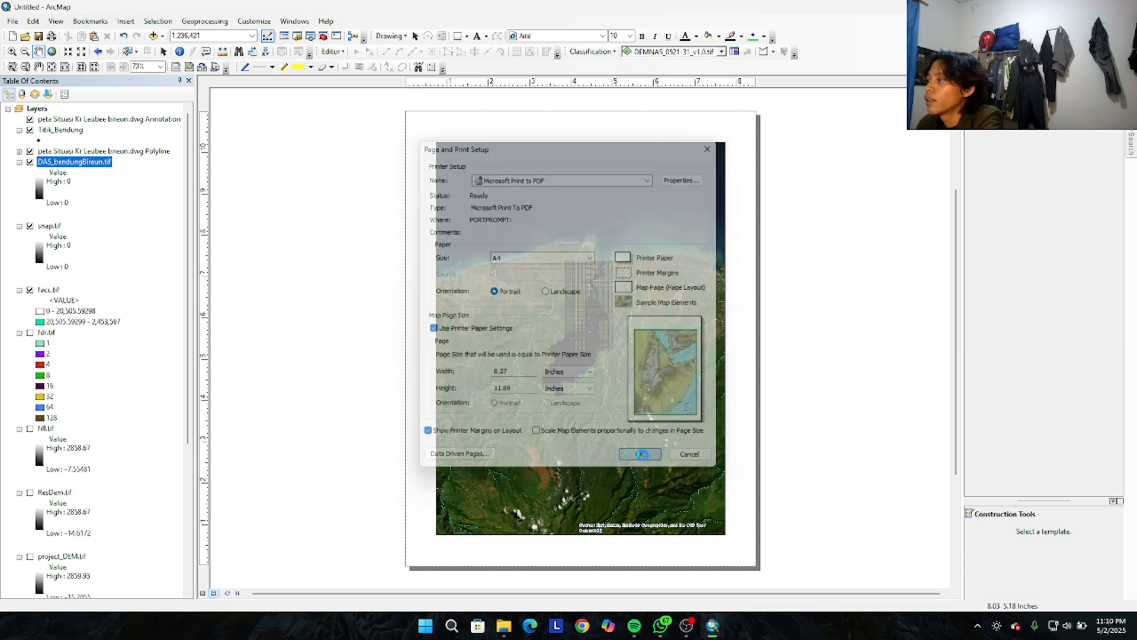
Set the layout page orientation to landscape
right_click(616, 154)
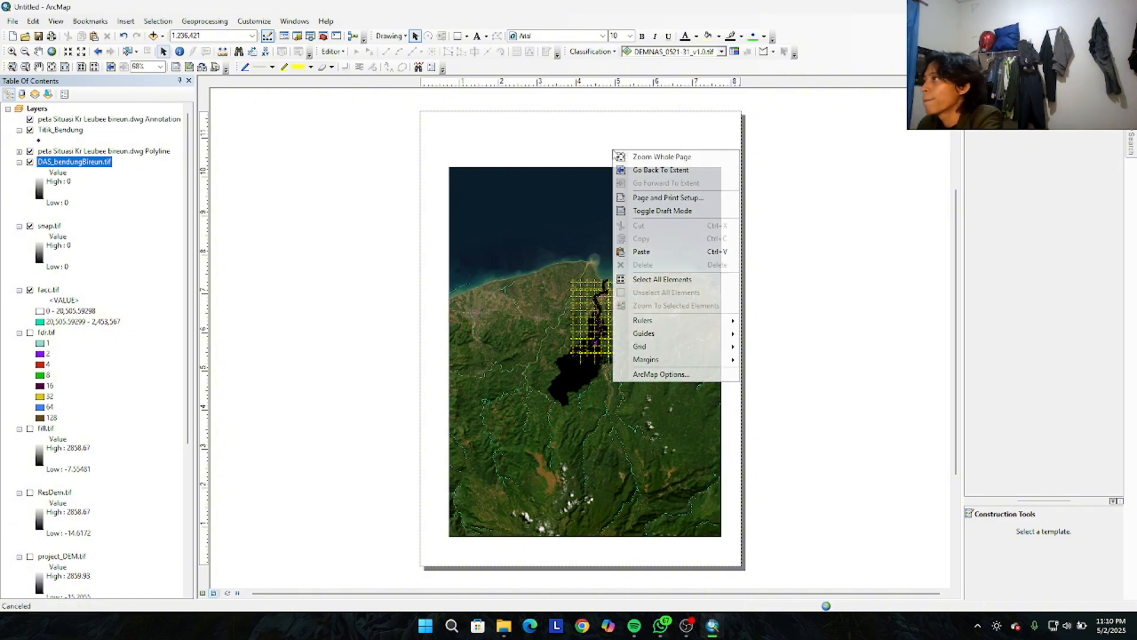
click(661, 196)
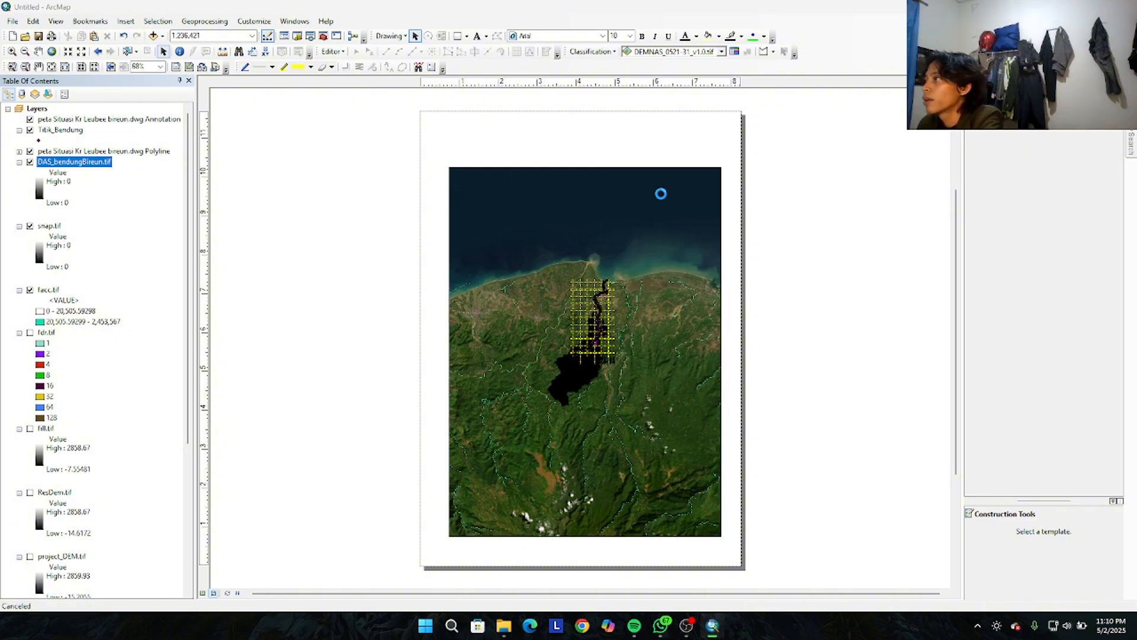
click(561, 296)
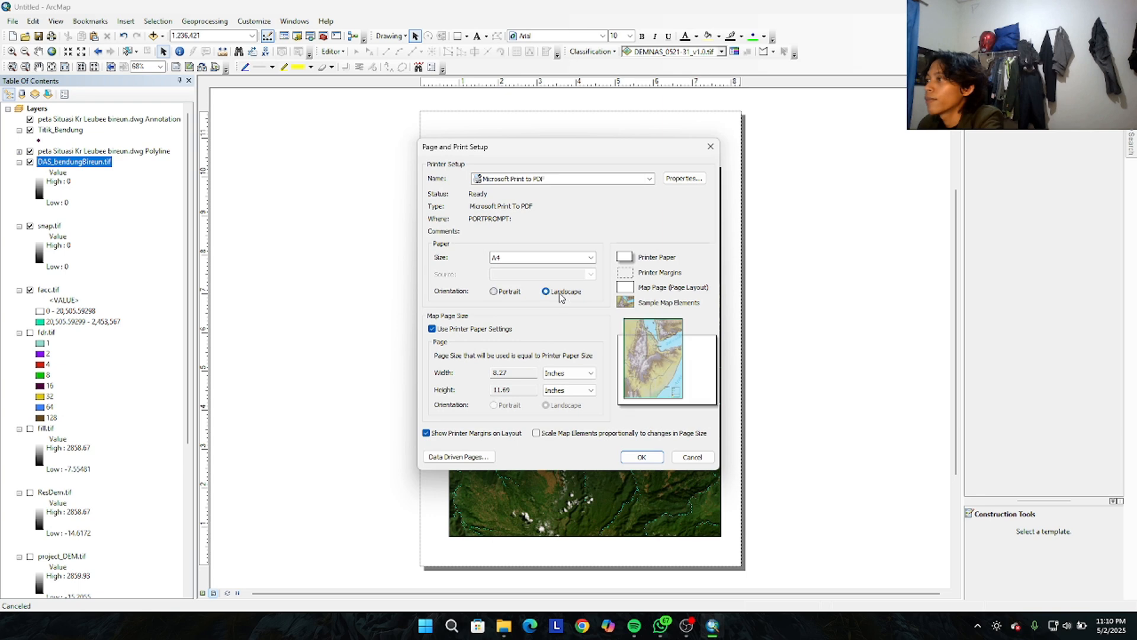
click(639, 459)
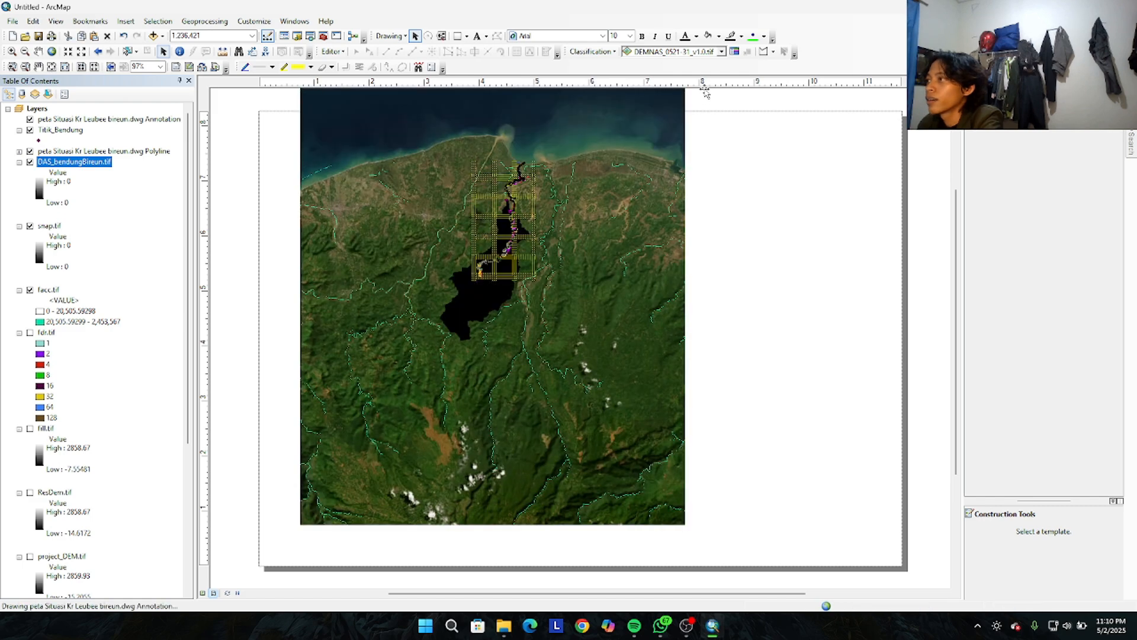
Resize and position the map frame to fit within the landscape page, leaving a vertical strip free along the page's right edge
scroll(618, 221, down, 1)
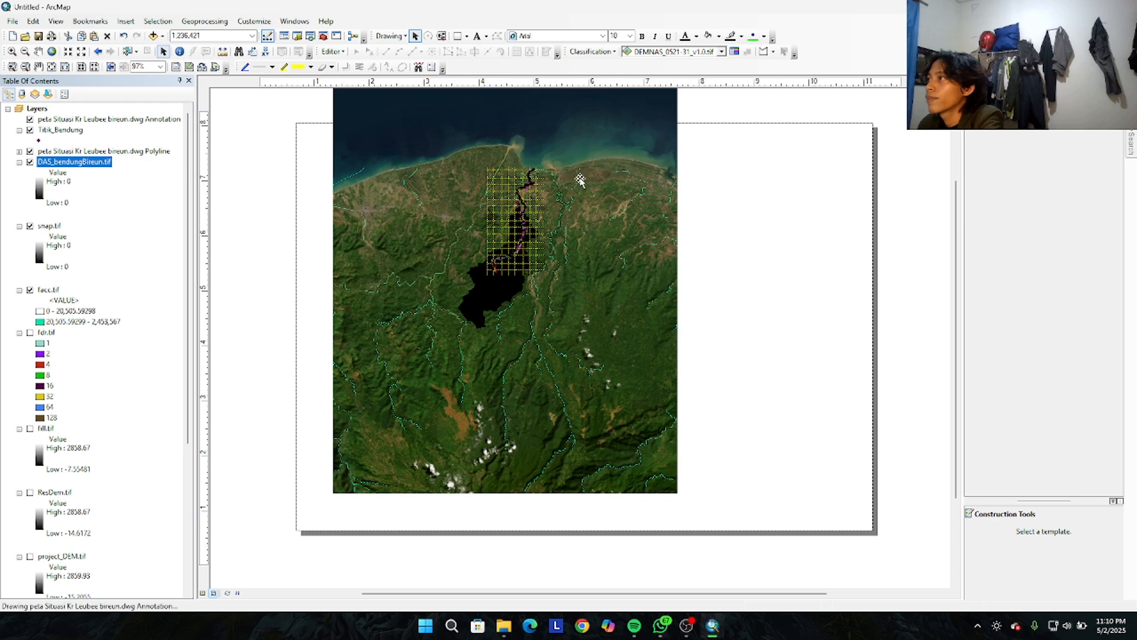
click(664, 492)
scroll(664, 496, down, 1)
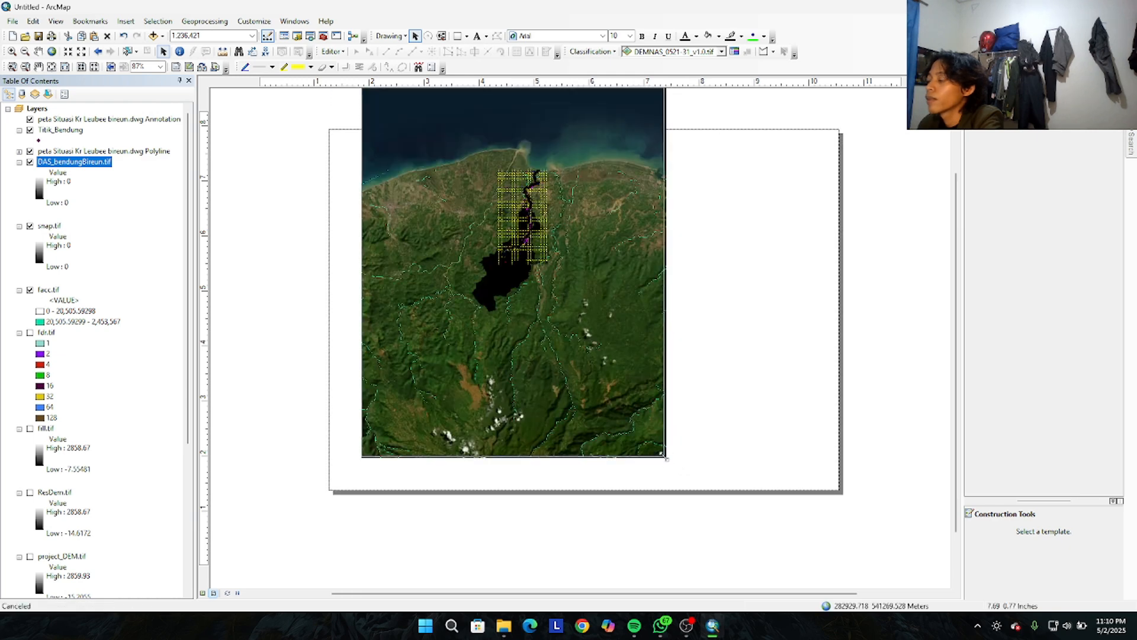
scroll(664, 457, down, 1)
drag(664, 457, 570, 377)
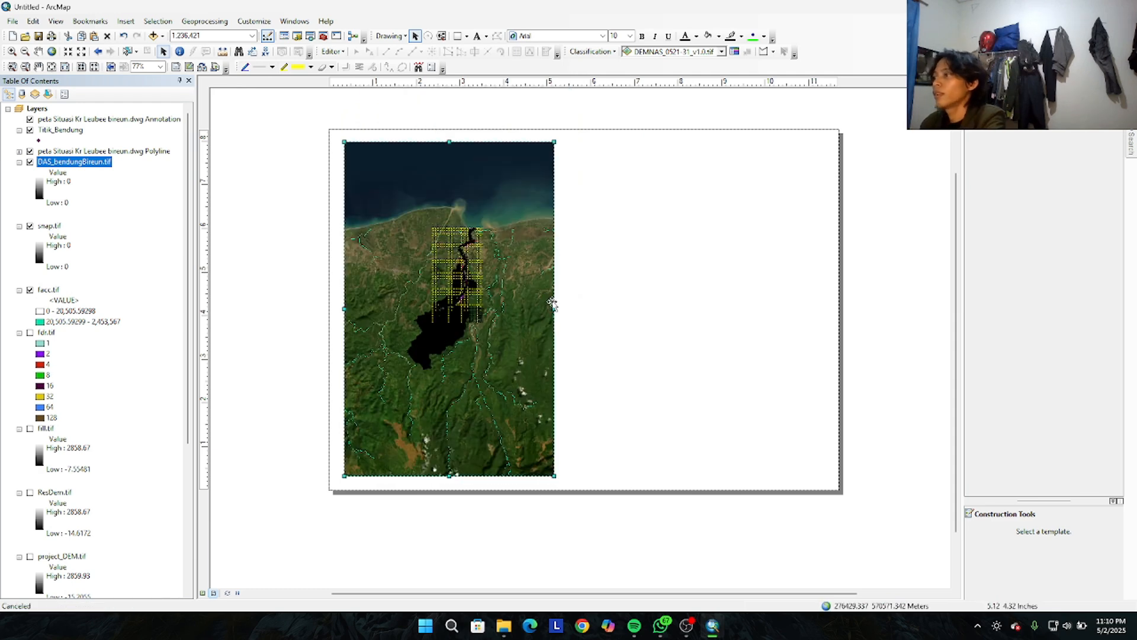
drag(553, 309, 705, 326)
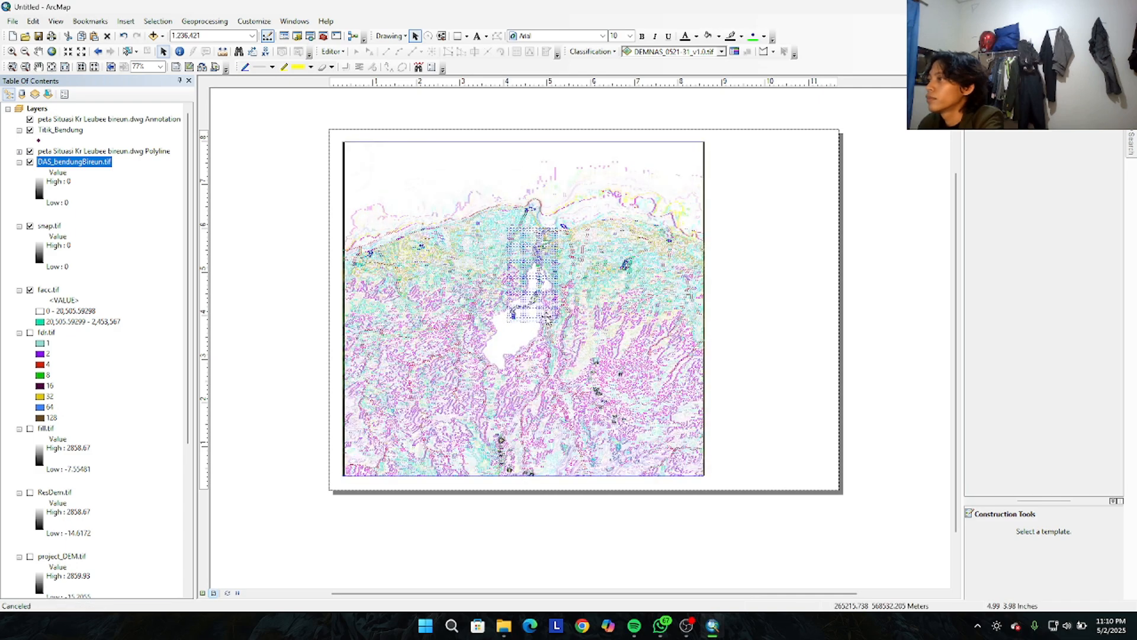
click(508, 117)
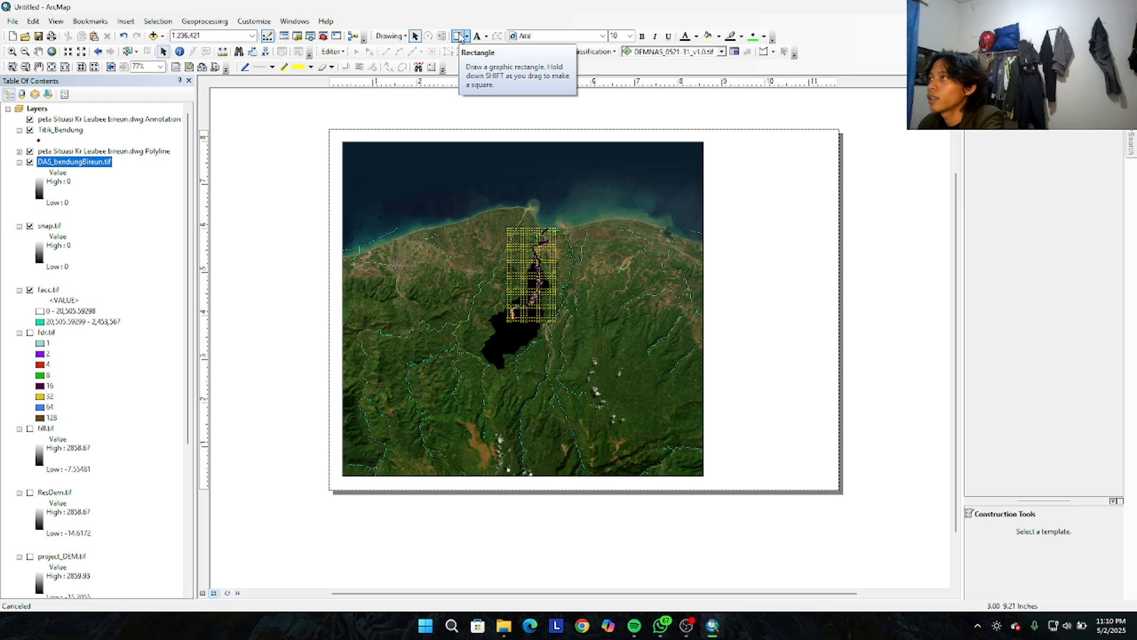
Draw a rectangle about 2.38 by 7.61 inches in the free strip beside the map frame, with no fill and a black outline
click(459, 37)
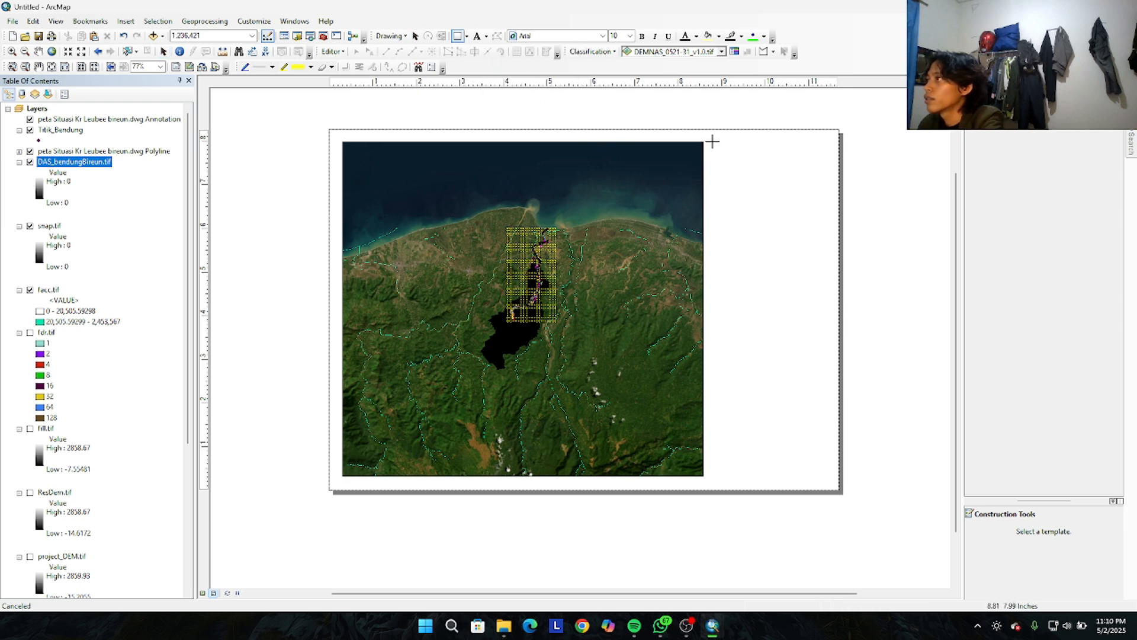
drag(713, 144, 817, 475)
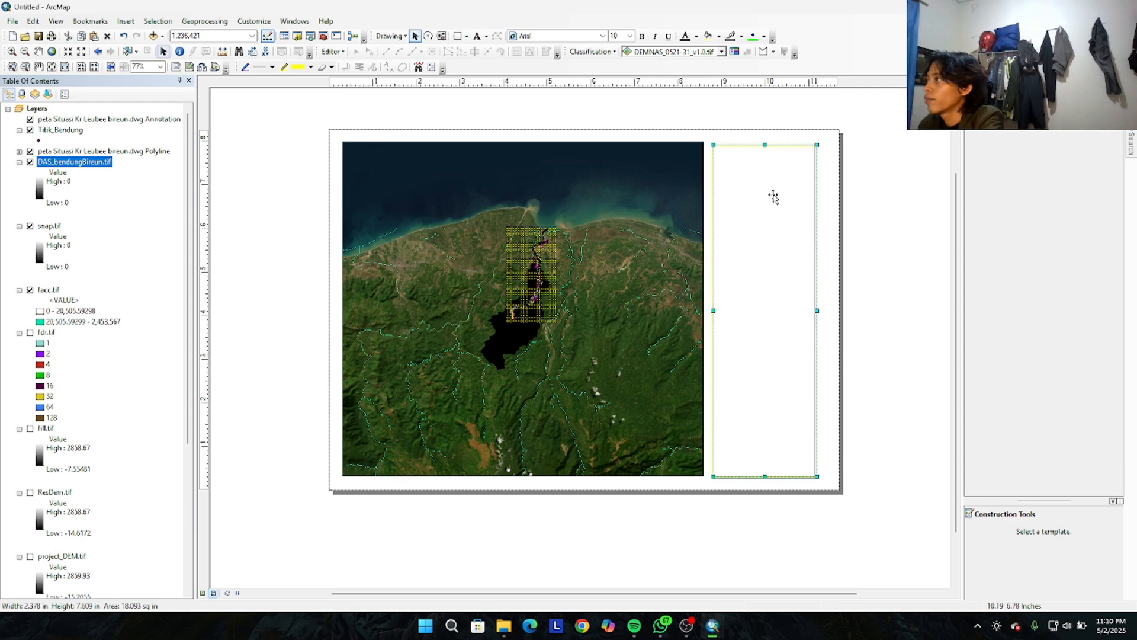
right_click(782, 188)
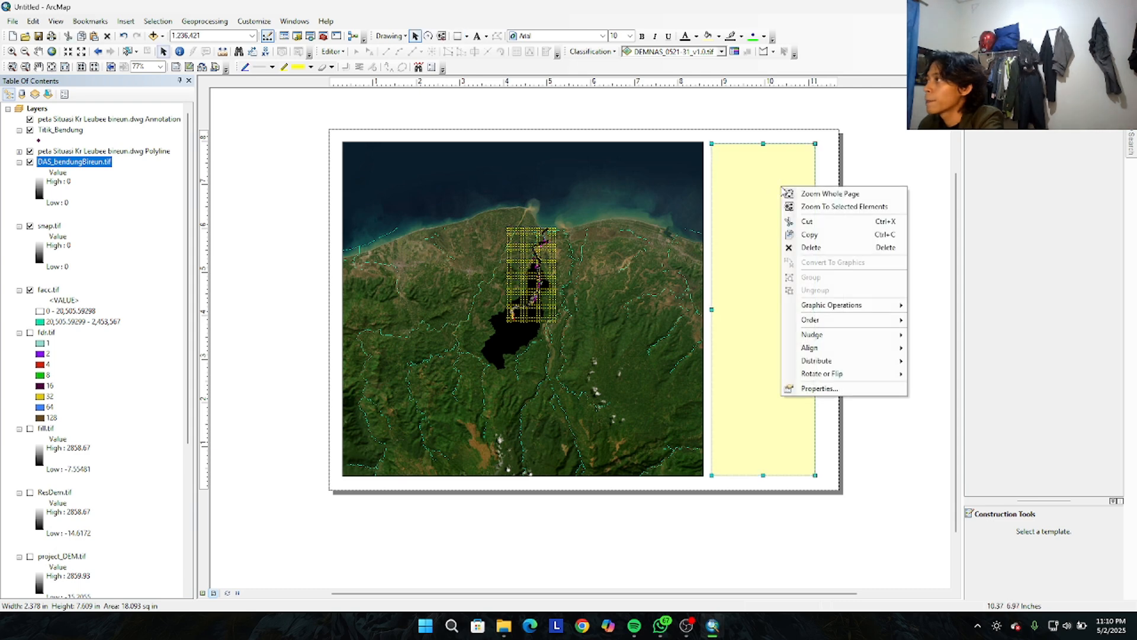
click(820, 388)
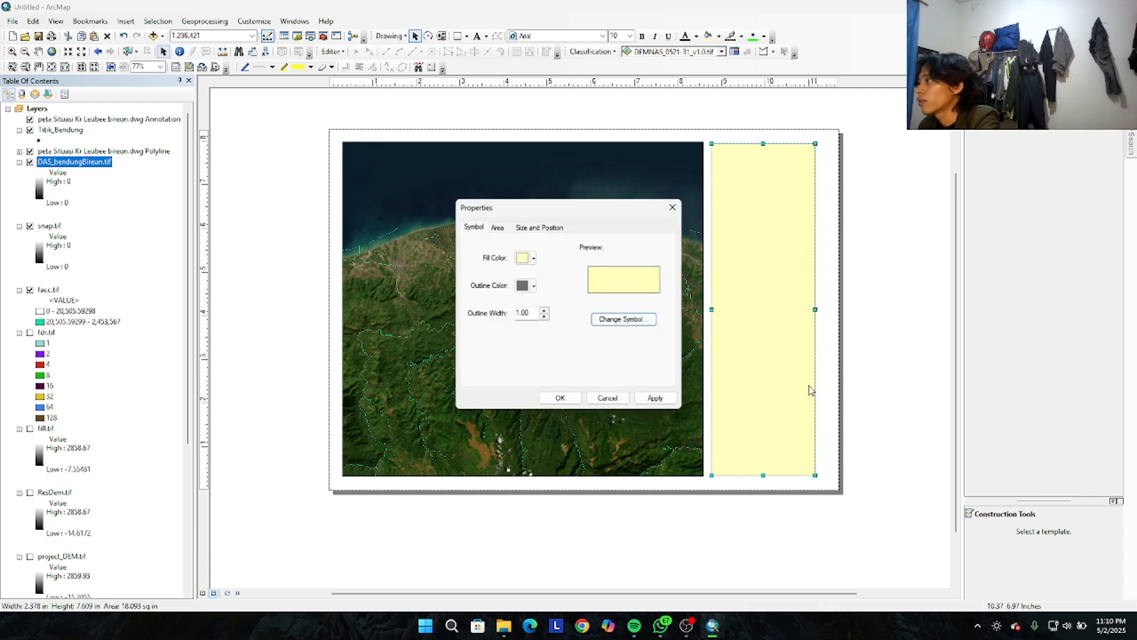
click(529, 258)
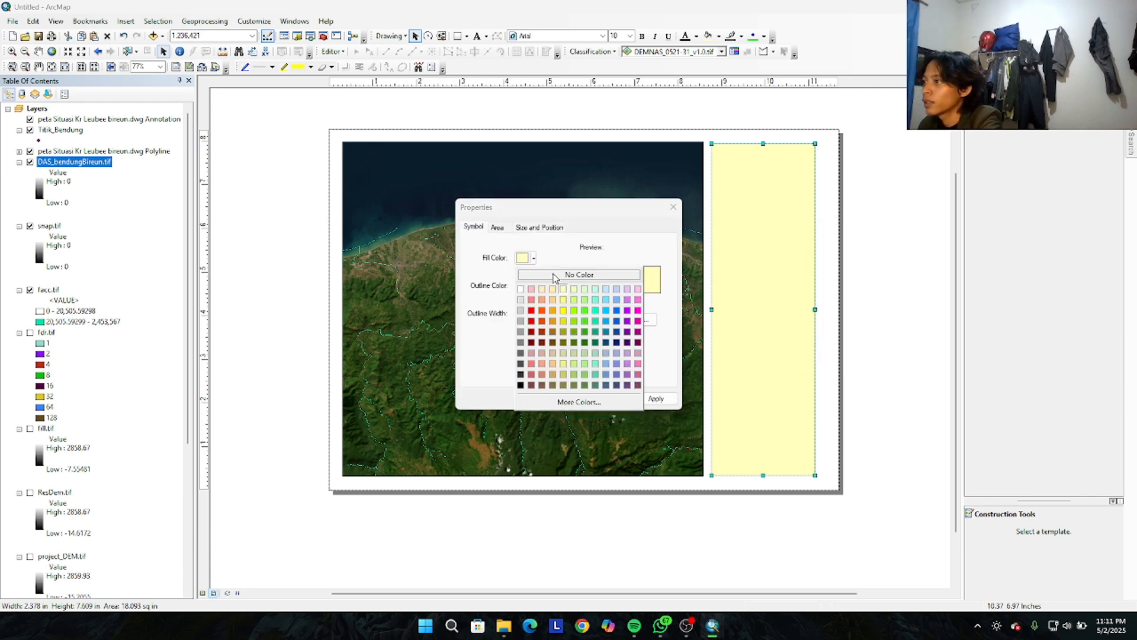
click(554, 276)
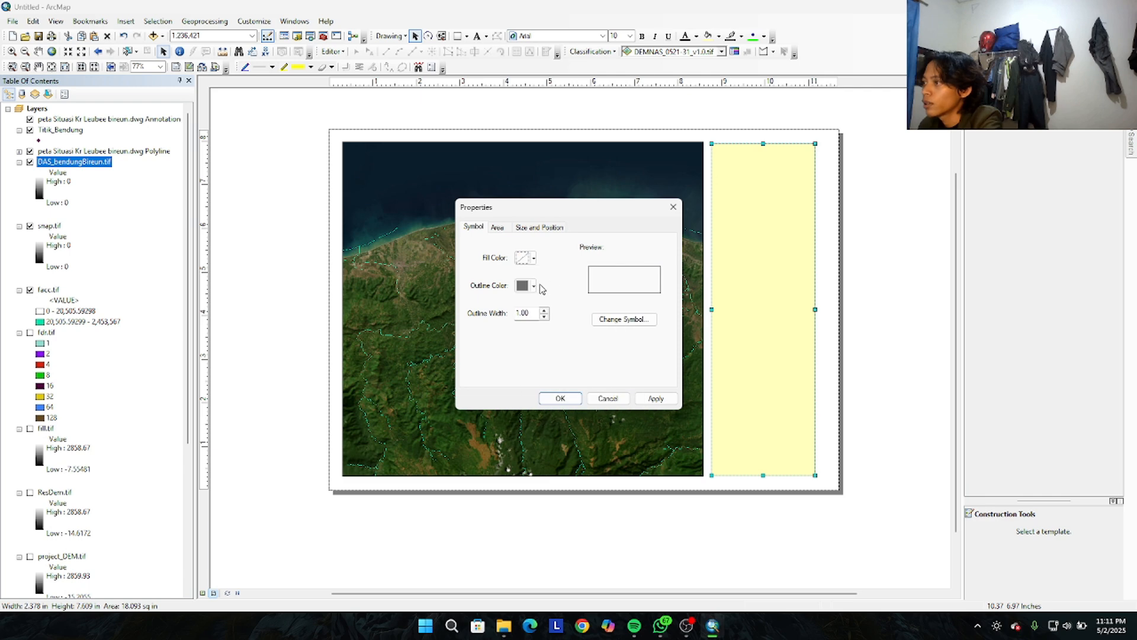
click(533, 285)
click(521, 413)
click(651, 398)
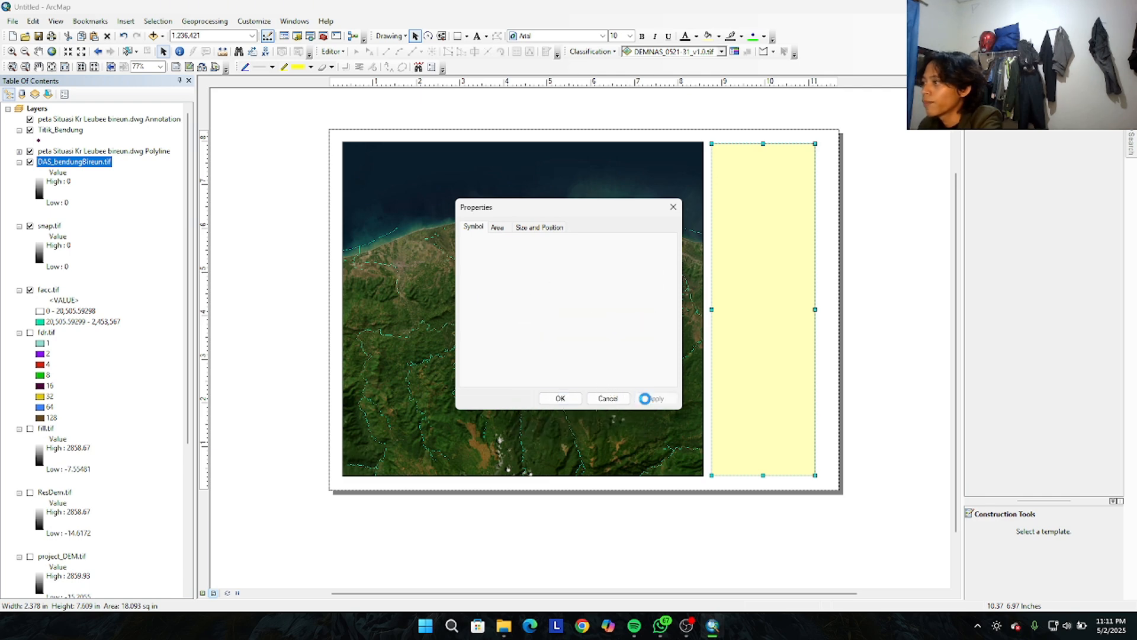
click(560, 398)
click(869, 290)
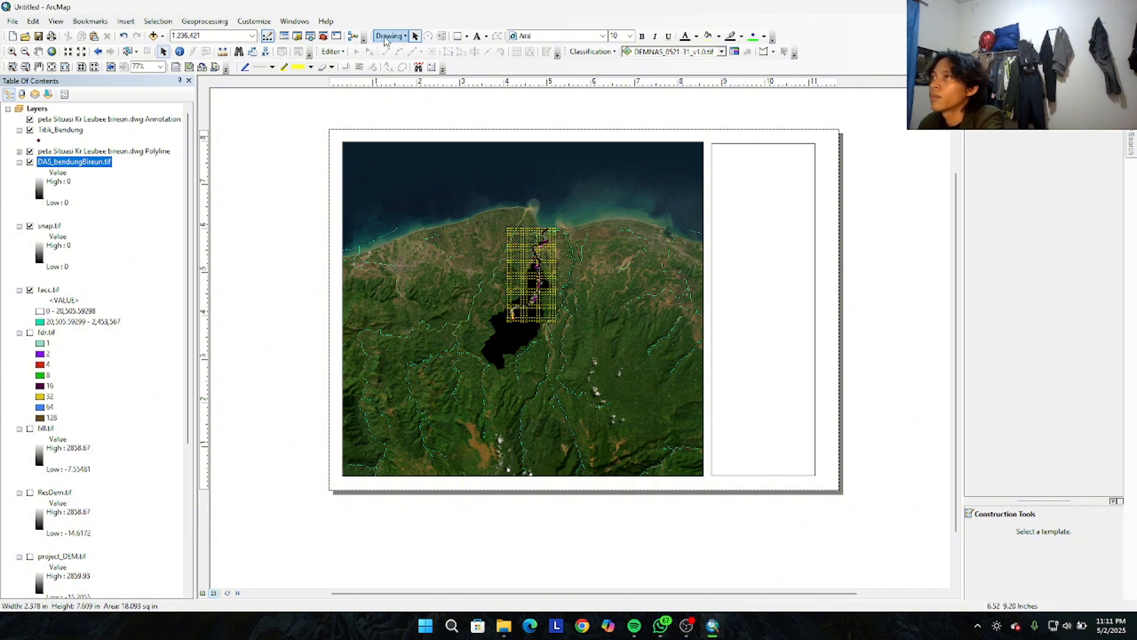
Draw a second, low rectangle spanning the width of the side box in its upper part
click(457, 35)
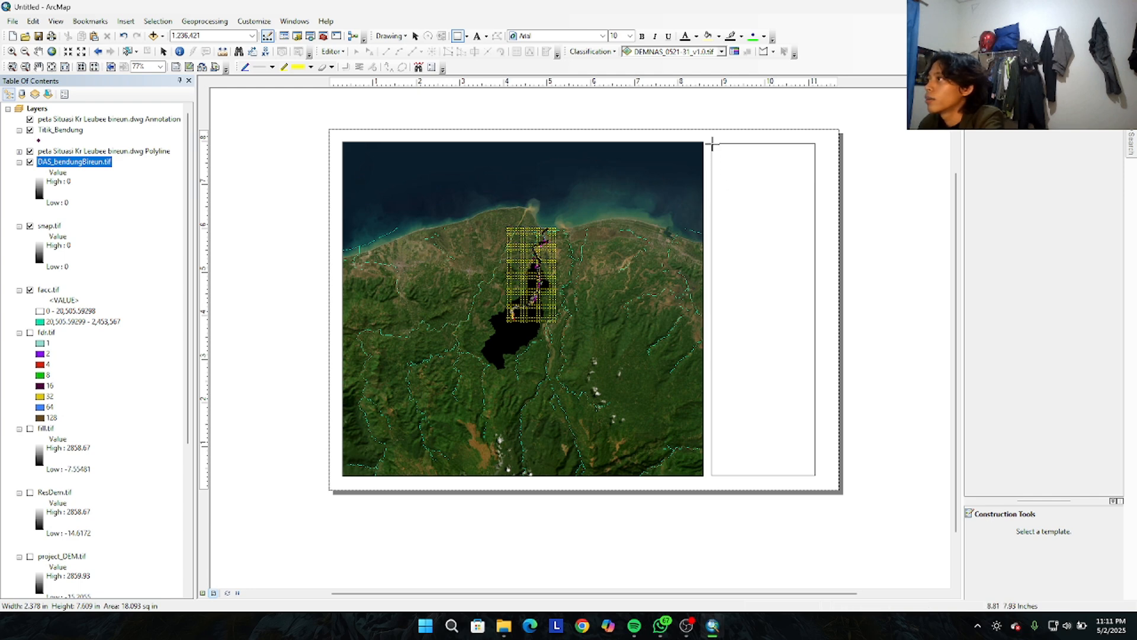
mouse_move(712, 143)
mouse_down()
mouse_move(820, 168)
mouse_move(758, 185)
mouse_move(752, 211)
mouse_move(769, 220)
mouse_up()
click(761, 237)
click(756, 214)
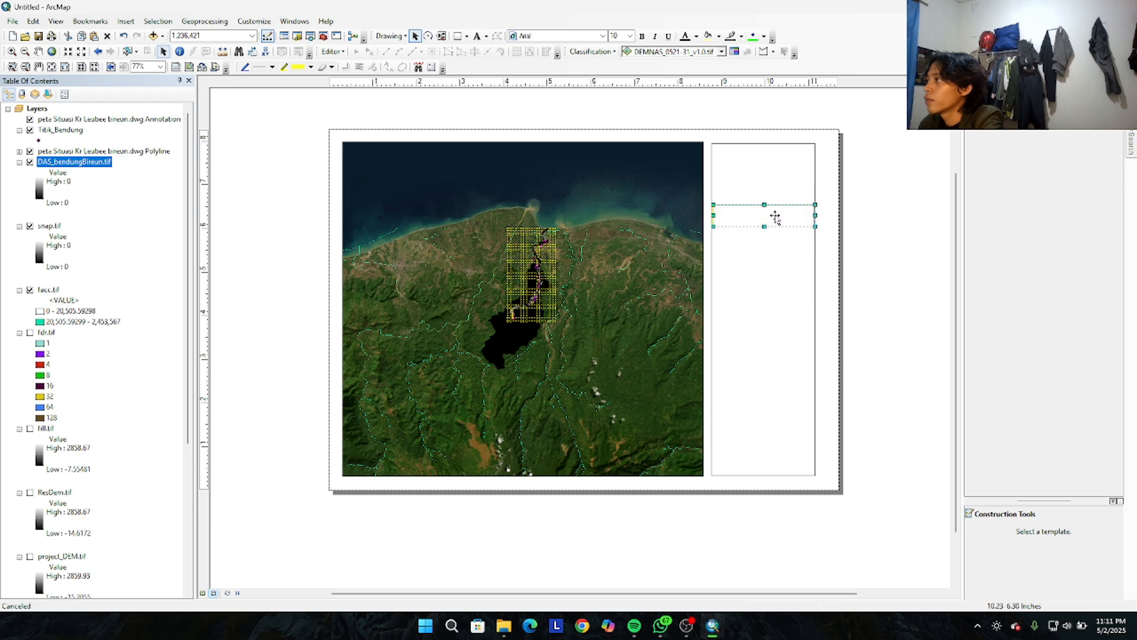
Give the low rectangle in the side box no fill colour and a black outline
click(782, 253)
click(763, 217)
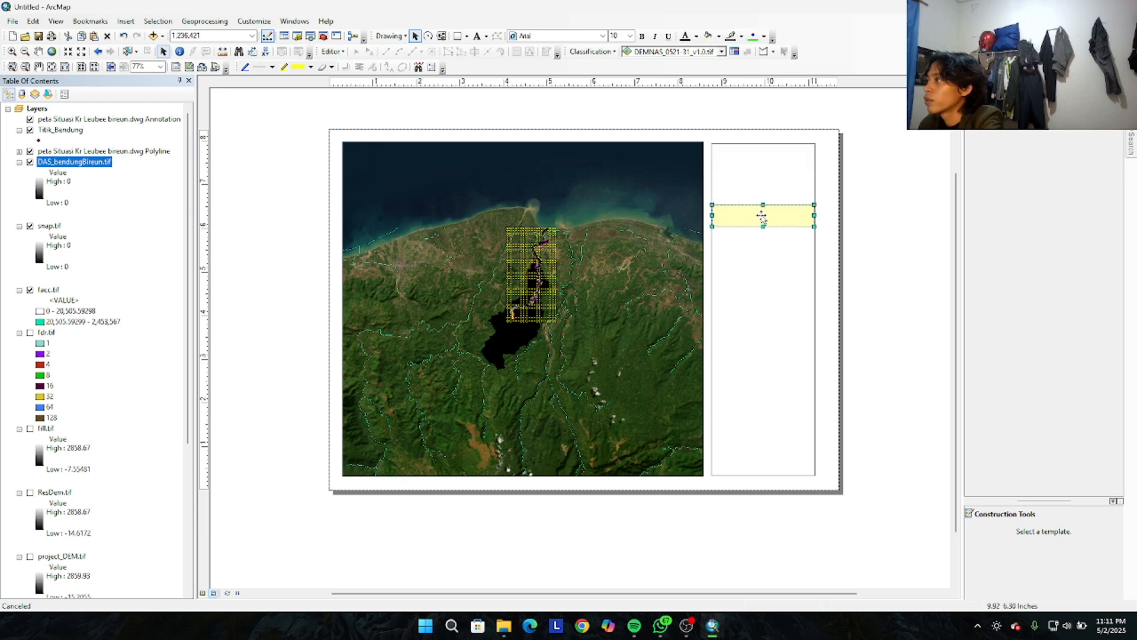
right_click(762, 217)
click(804, 415)
click(533, 258)
click(580, 276)
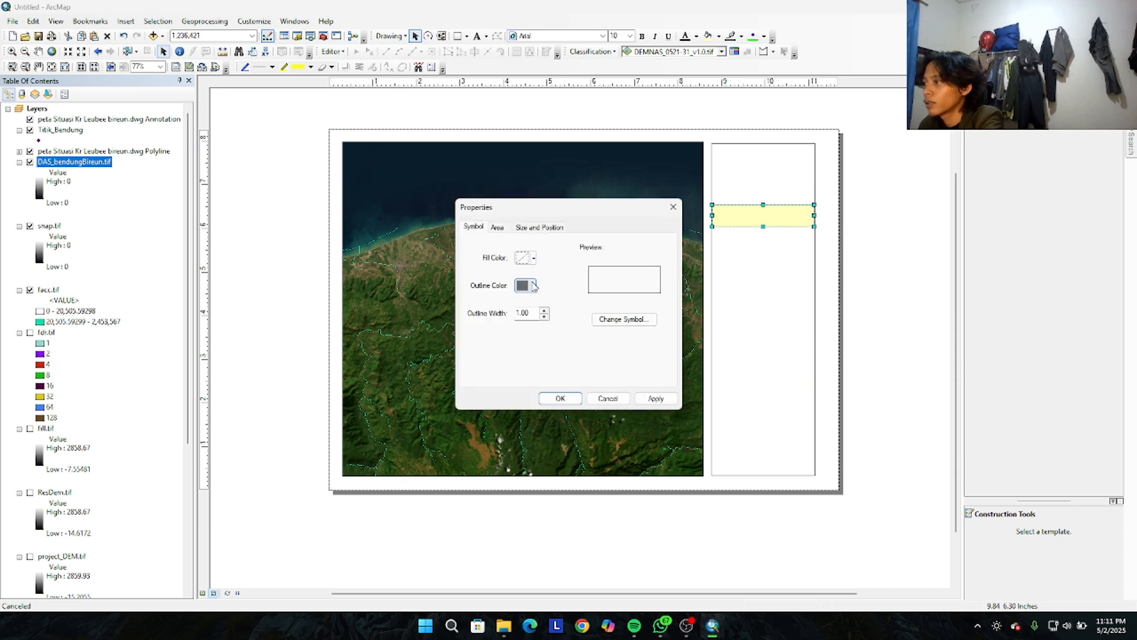
click(533, 285)
click(525, 411)
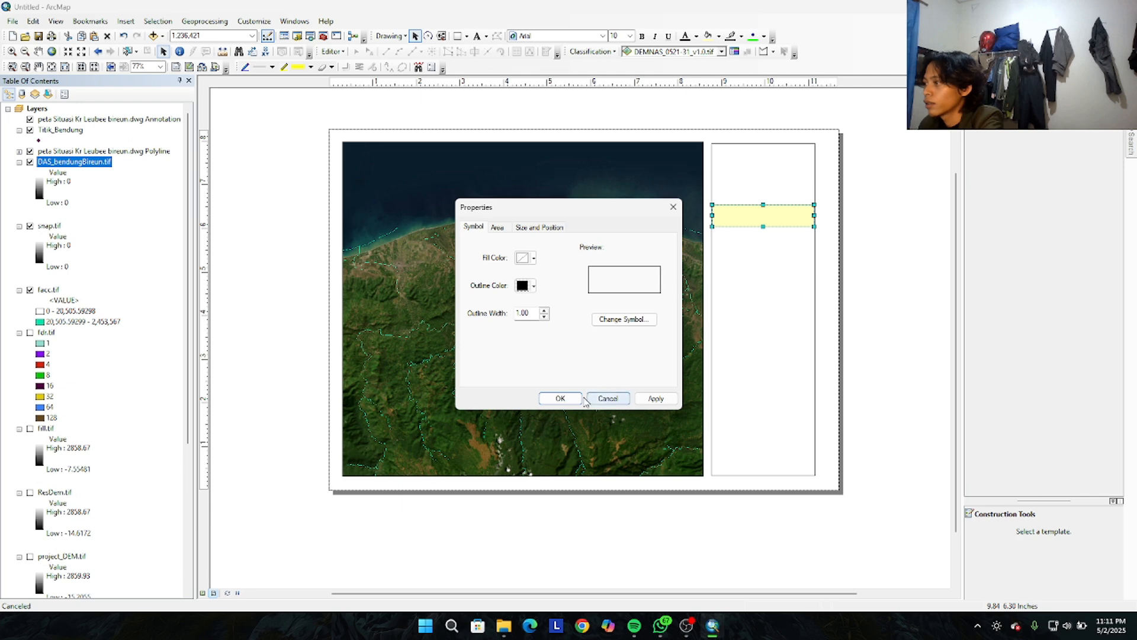
click(561, 398)
click(796, 259)
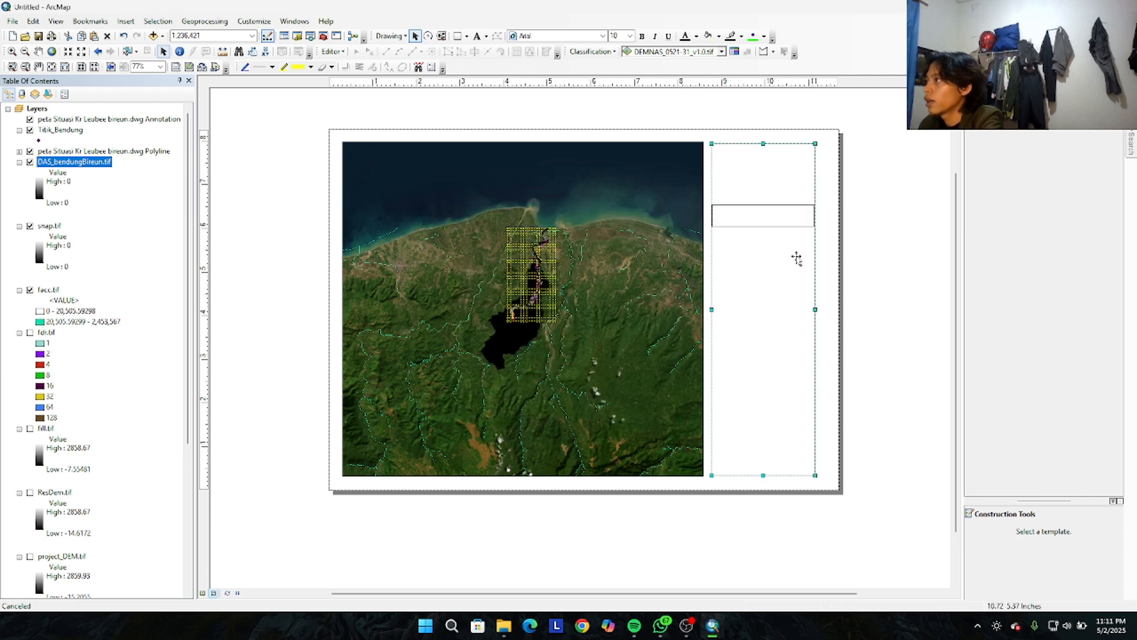
Duplicate the low rectangle and place the copy below the original, near the middle of the side box
click(767, 223)
right_click(762, 220)
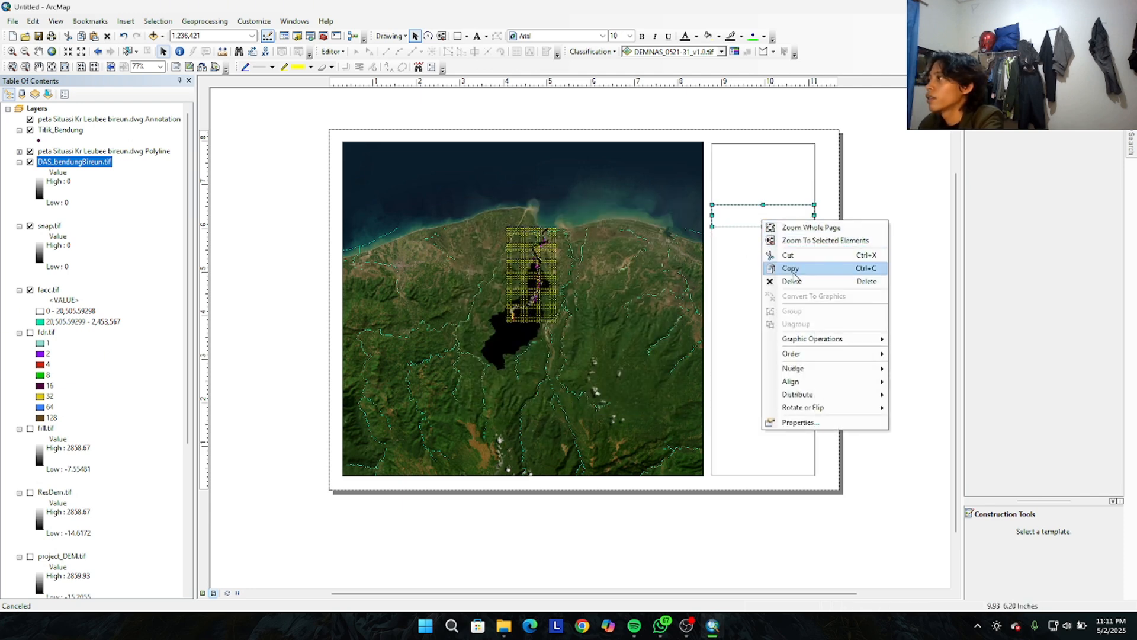
click(794, 272)
click(777, 346)
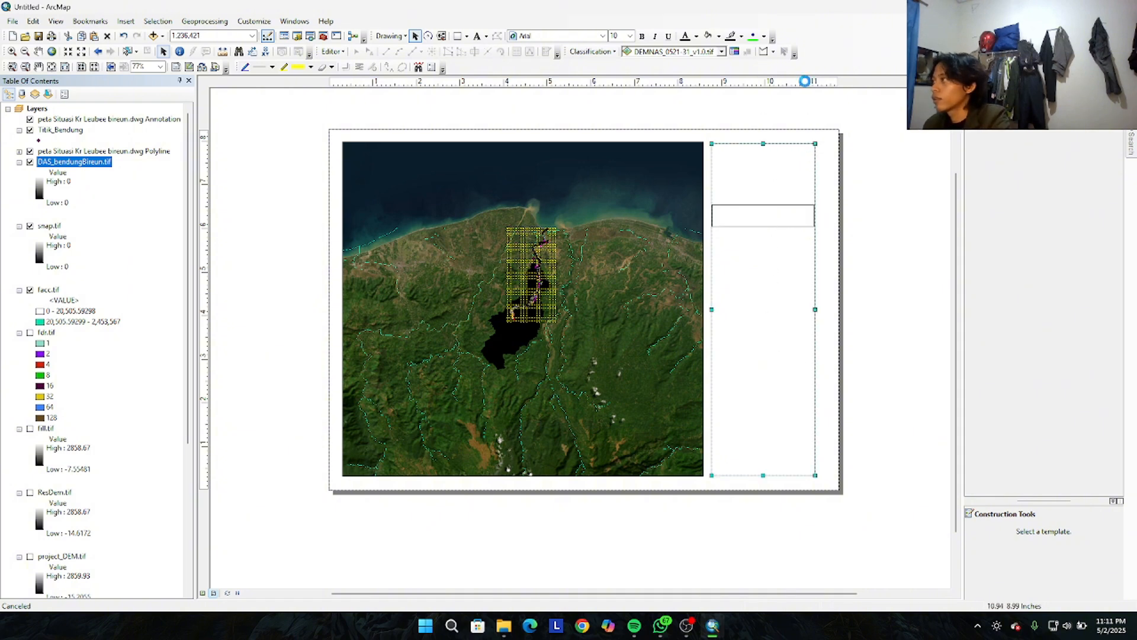
key(ctrl+v)
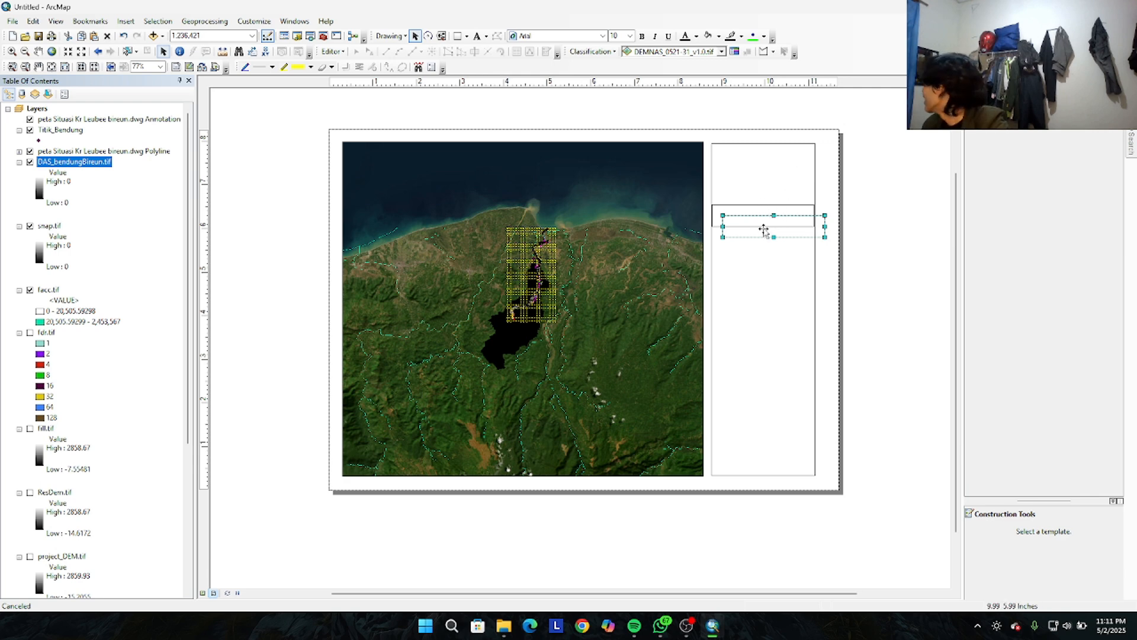
drag(766, 234, 754, 303)
click(876, 292)
click(794, 358)
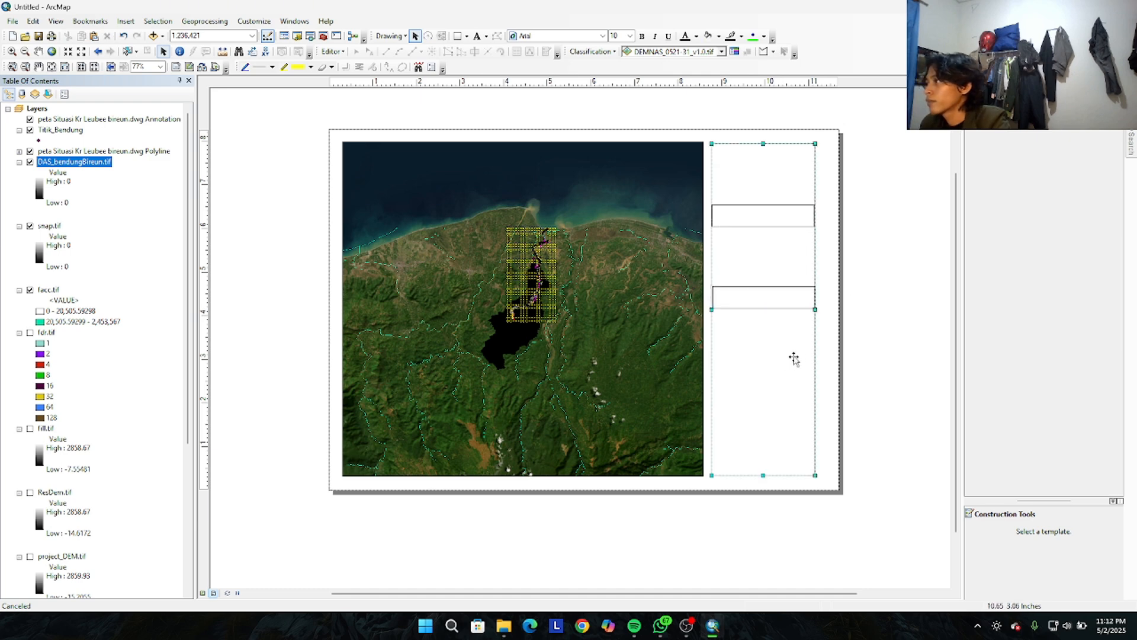
click(889, 260)
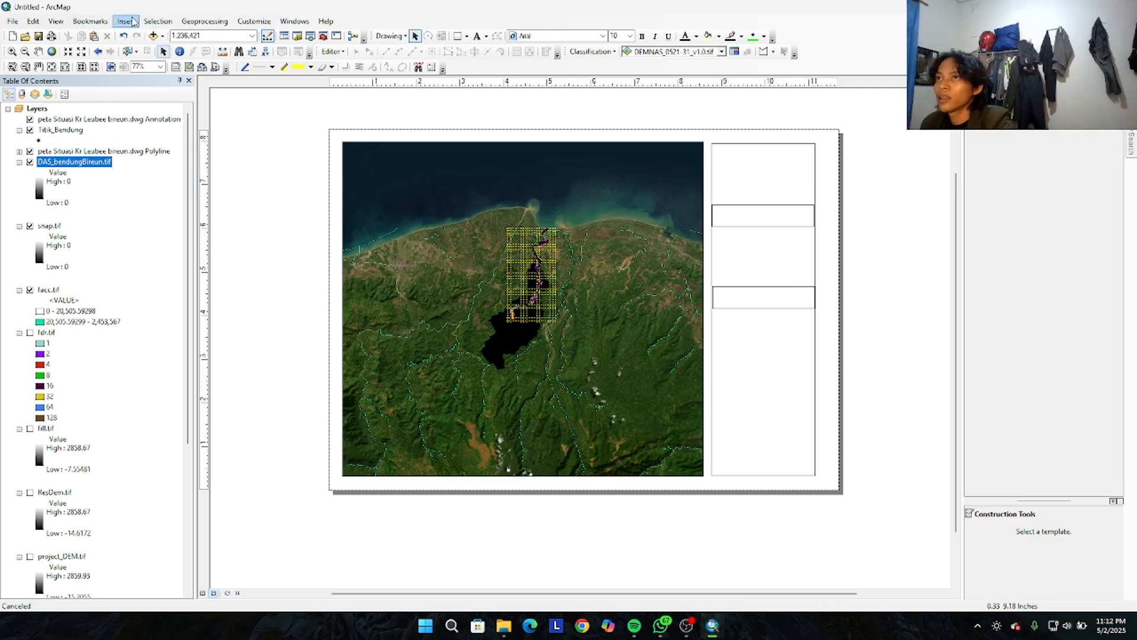
Insert the ESRI North 6 north arrow, then enlarge it and place it over the sea in the map's upper-left corner
click(127, 21)
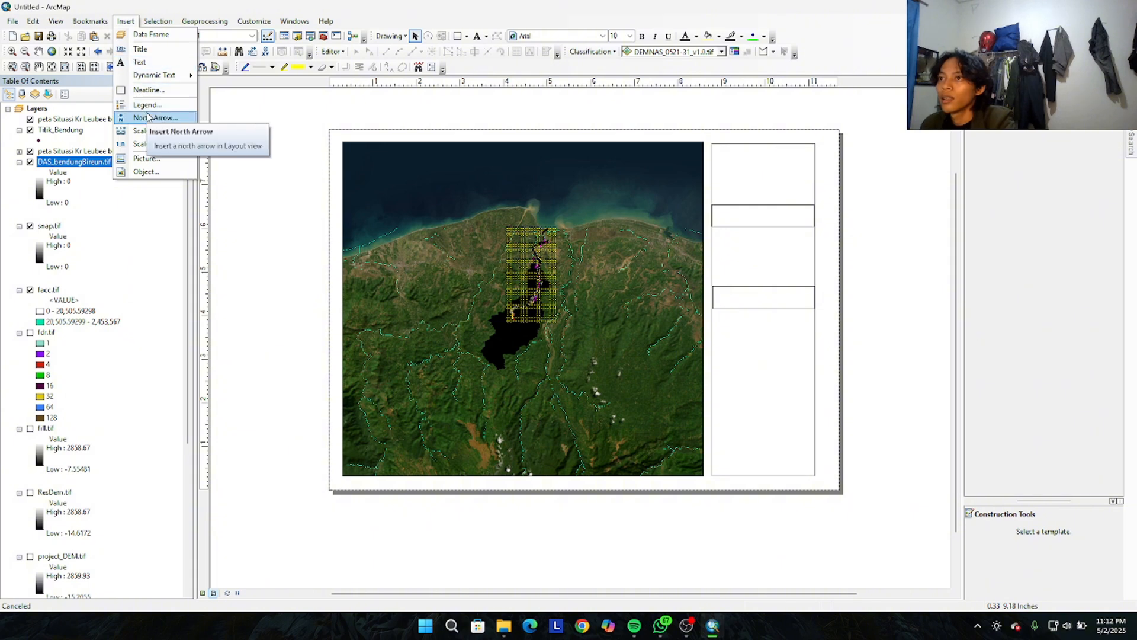
click(150, 118)
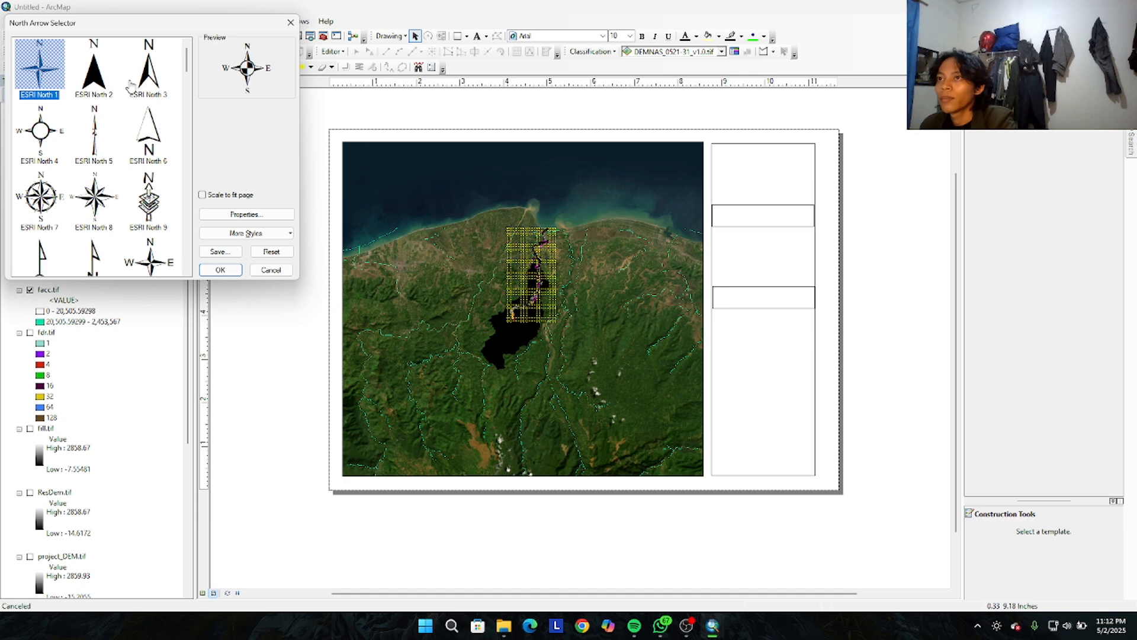
click(148, 144)
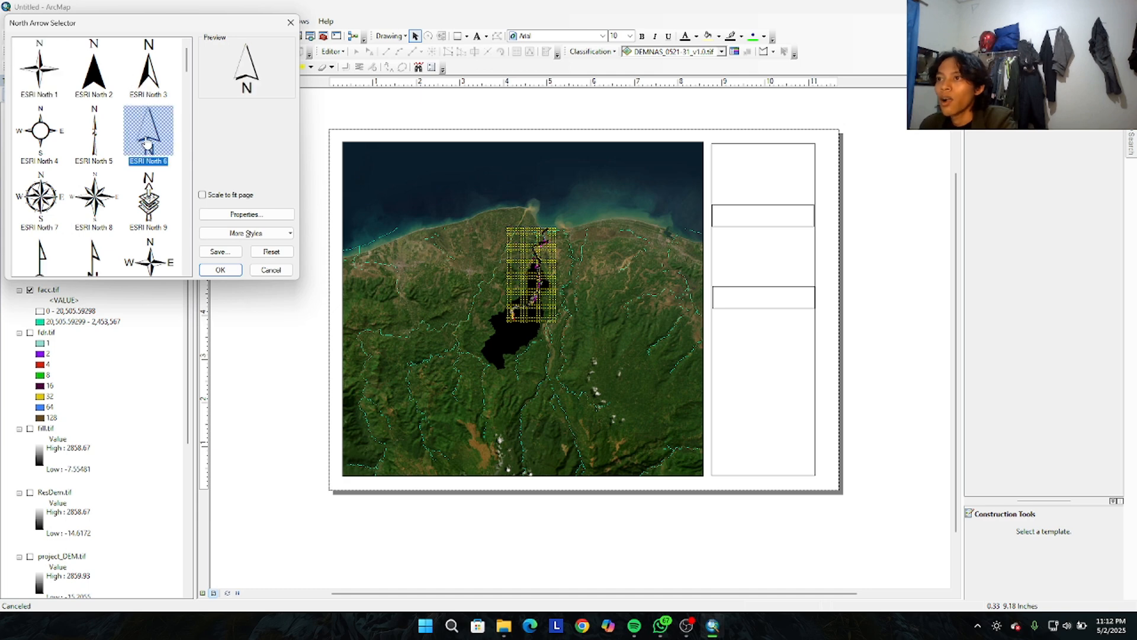
click(219, 270)
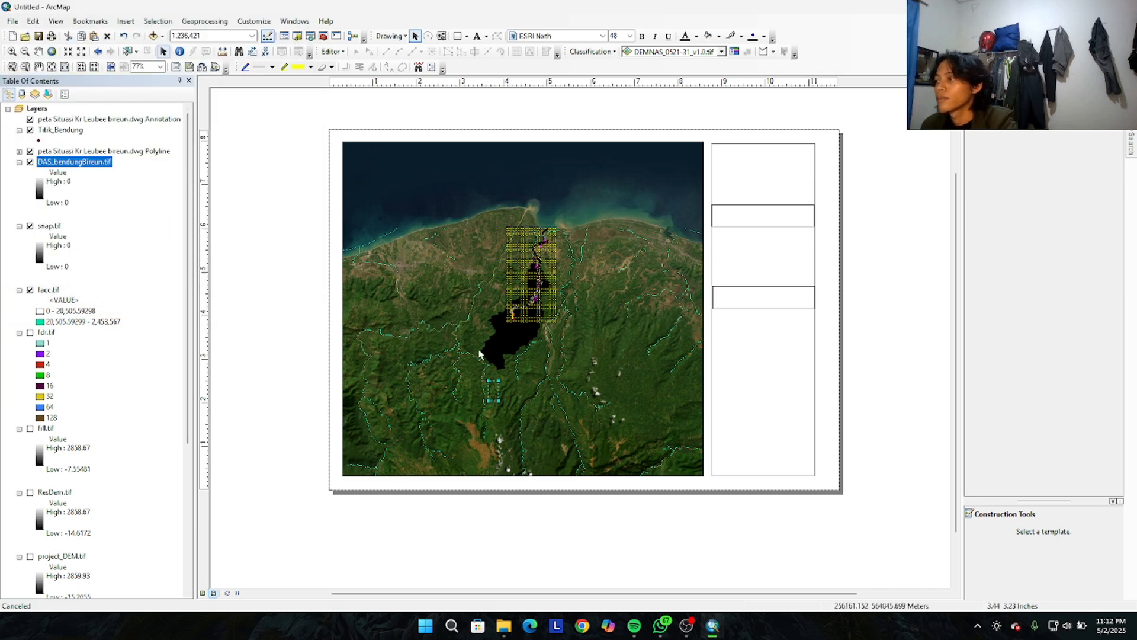
drag(500, 382, 384, 208)
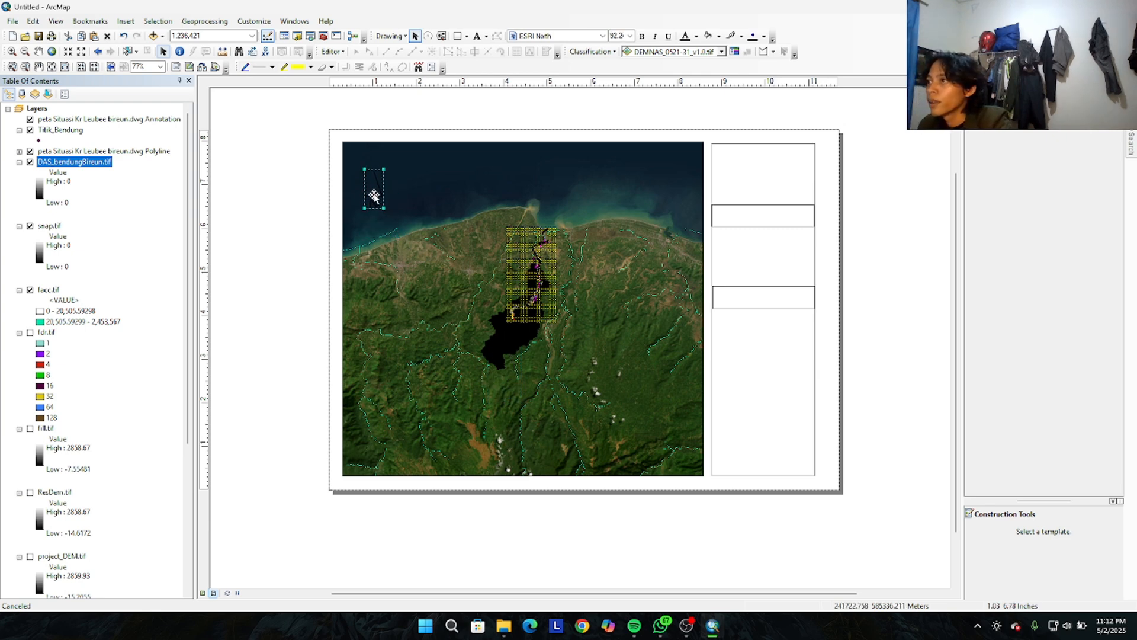
Change the north arrow's marker colour to white
right_click(375, 196)
click(436, 397)
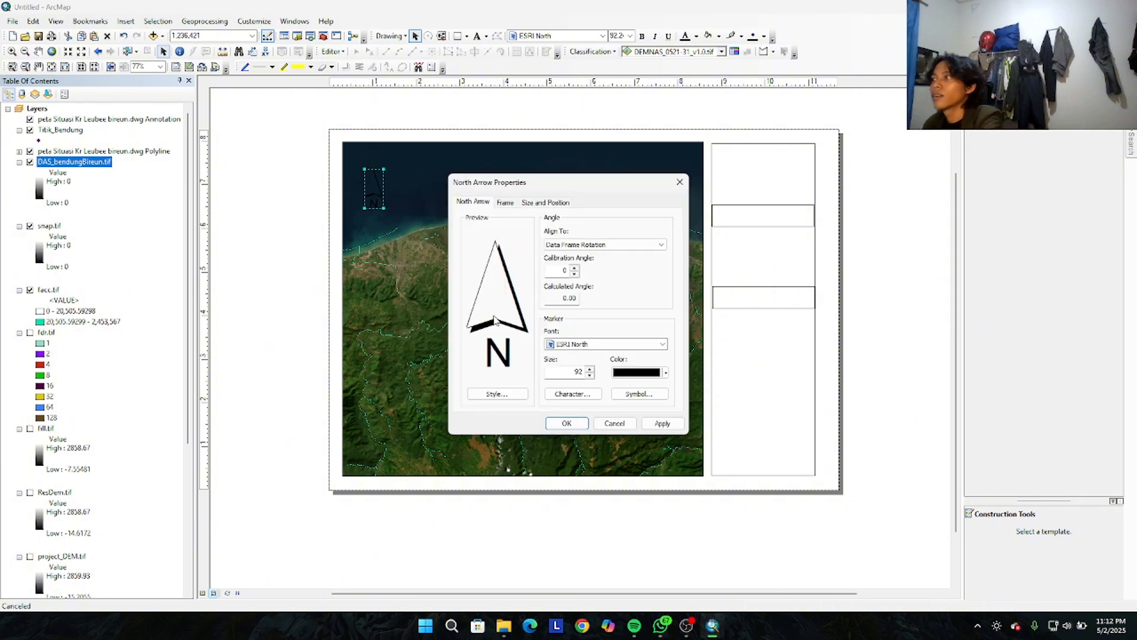
click(639, 373)
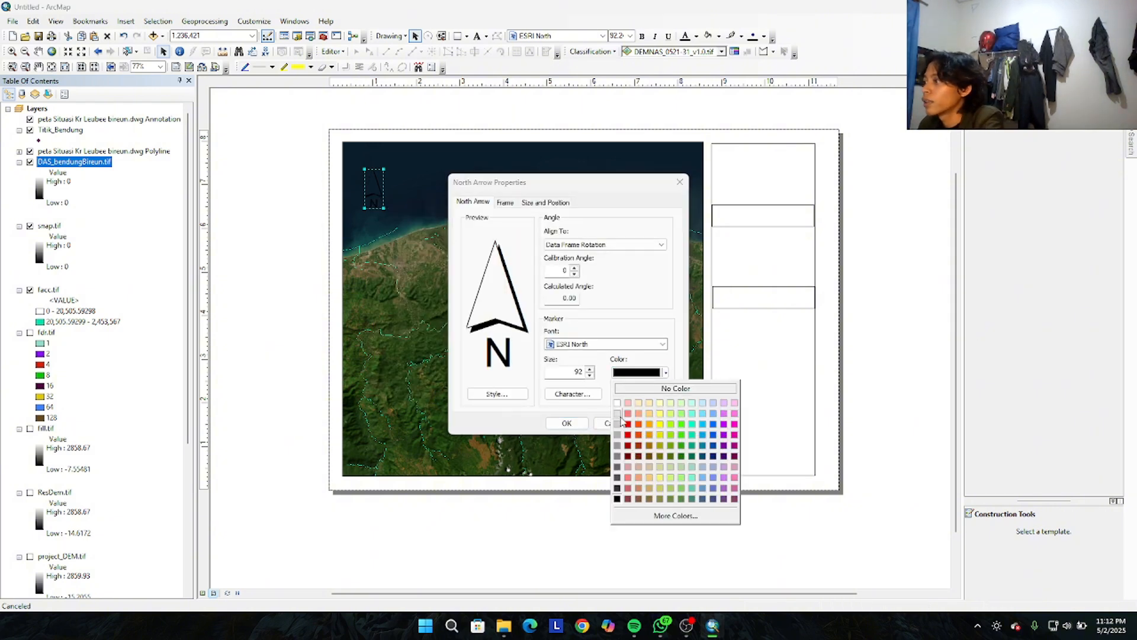
click(617, 404)
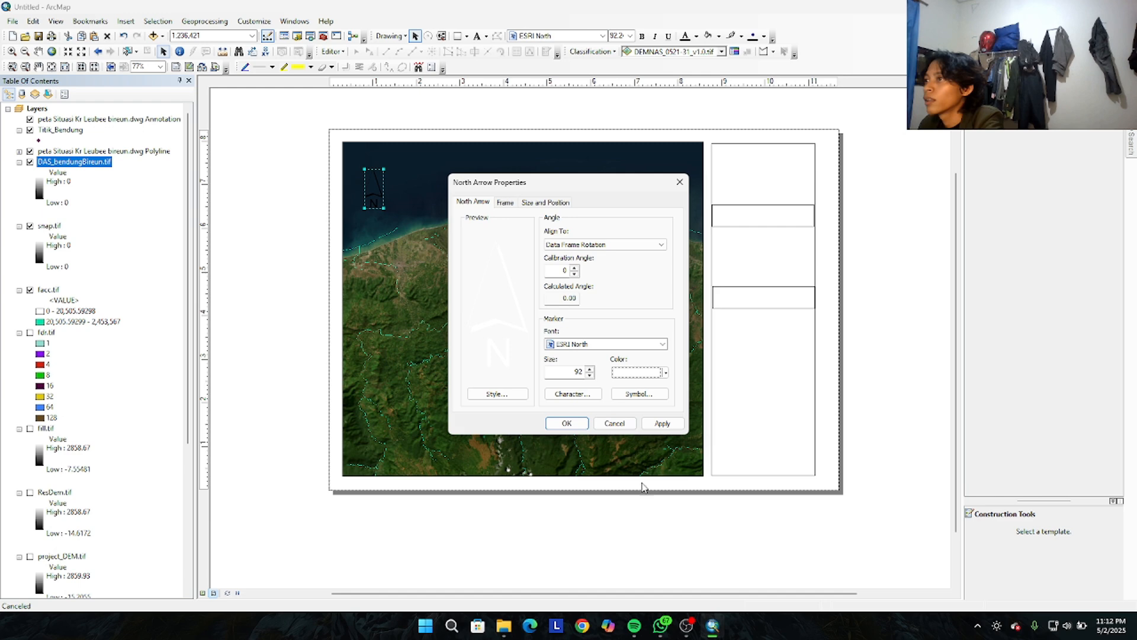
click(661, 423)
click(564, 426)
click(429, 244)
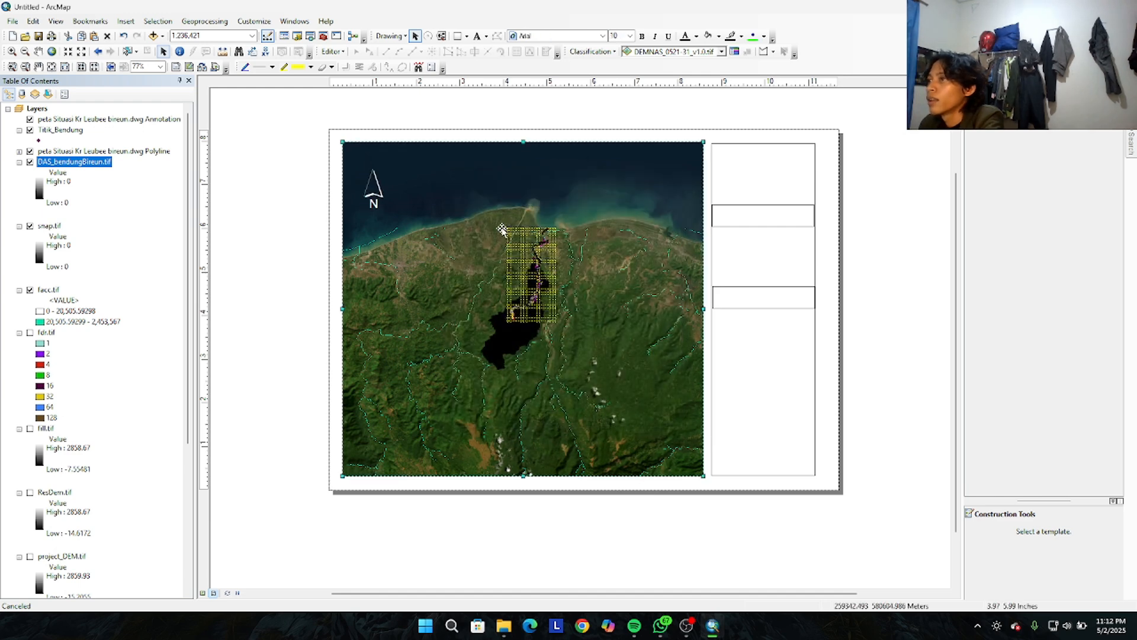
Shift the north arrow slightly upward over the sea area of the map
double_click(374, 200)
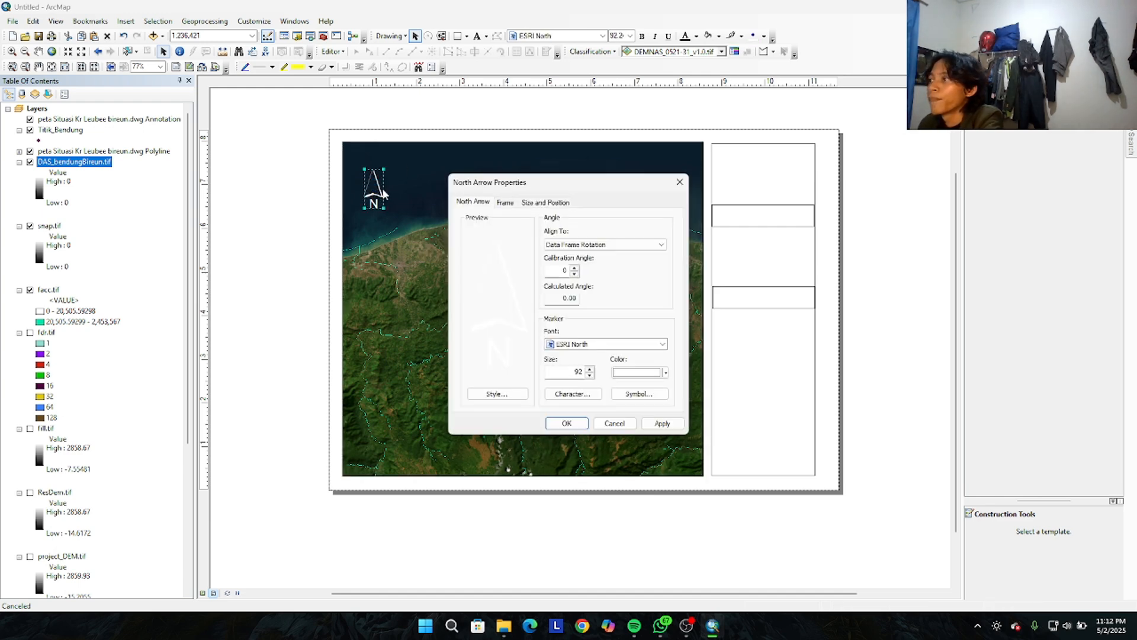
click(679, 182)
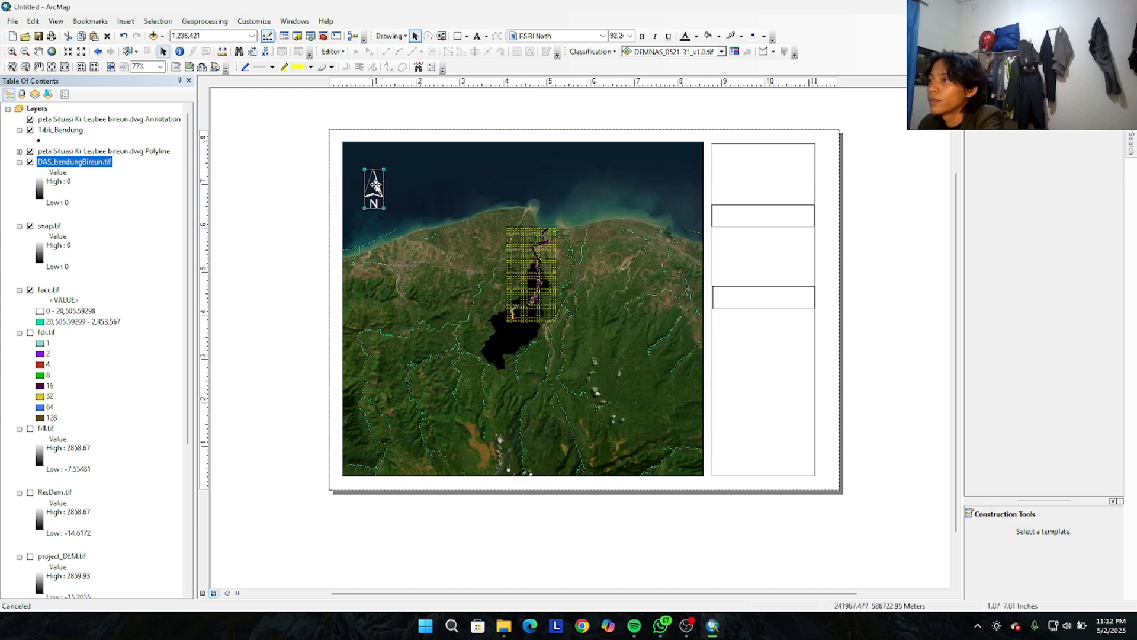
drag(375, 176, 376, 167)
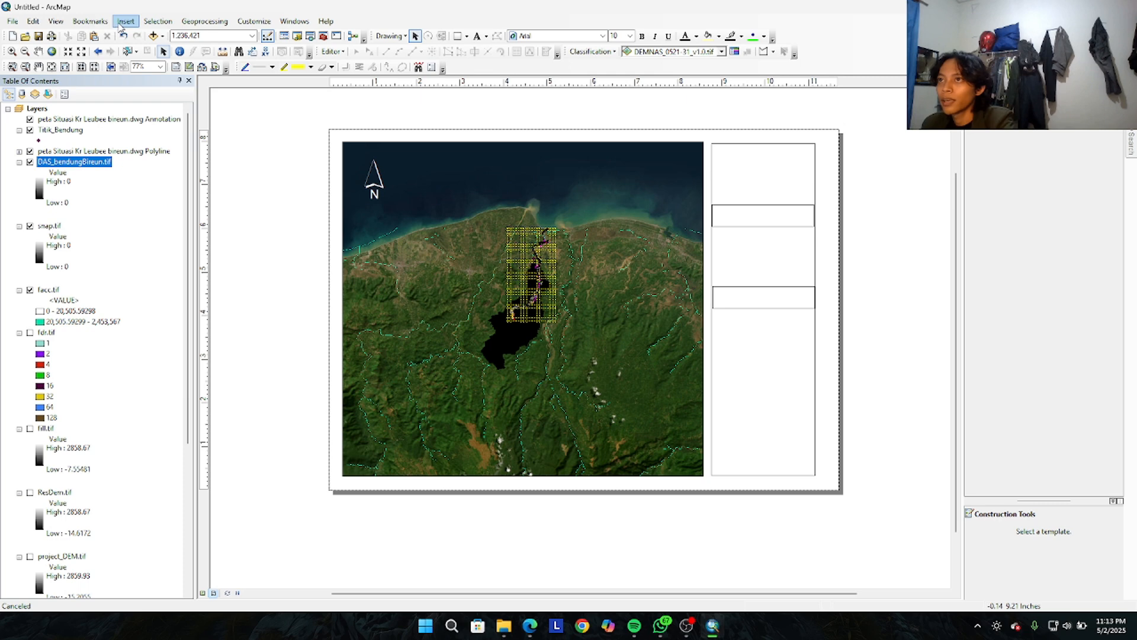
Insert the text "UNIVERSITAS JENDERAL ACHMAD YANI" and place it in the side box just above the upper low rectangle
click(125, 21)
key(Escape)
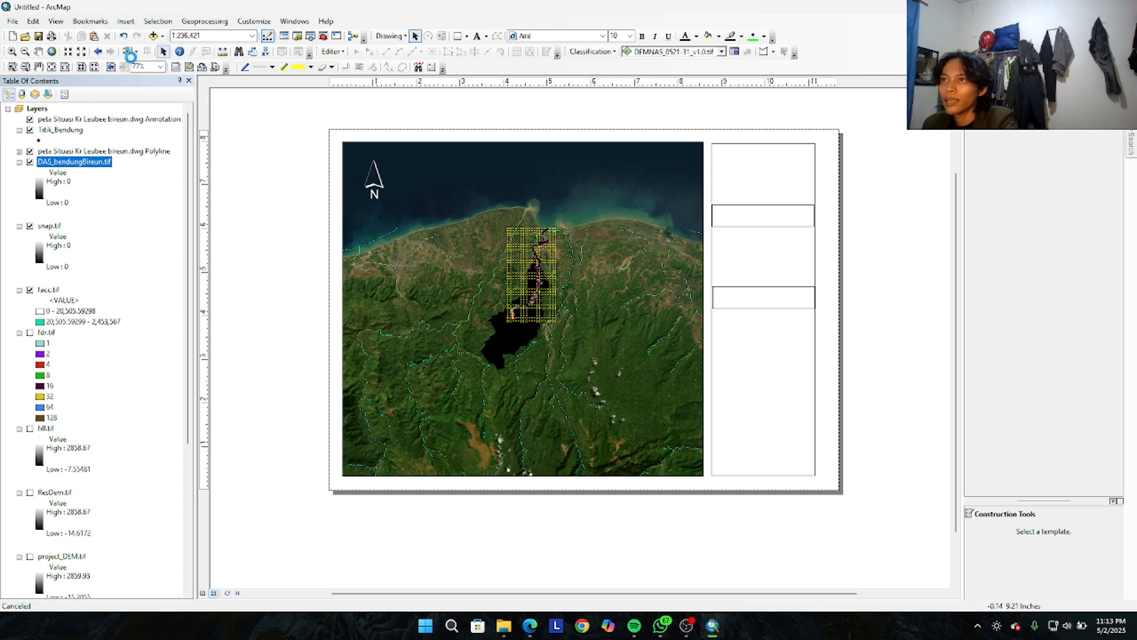
click(580, 343)
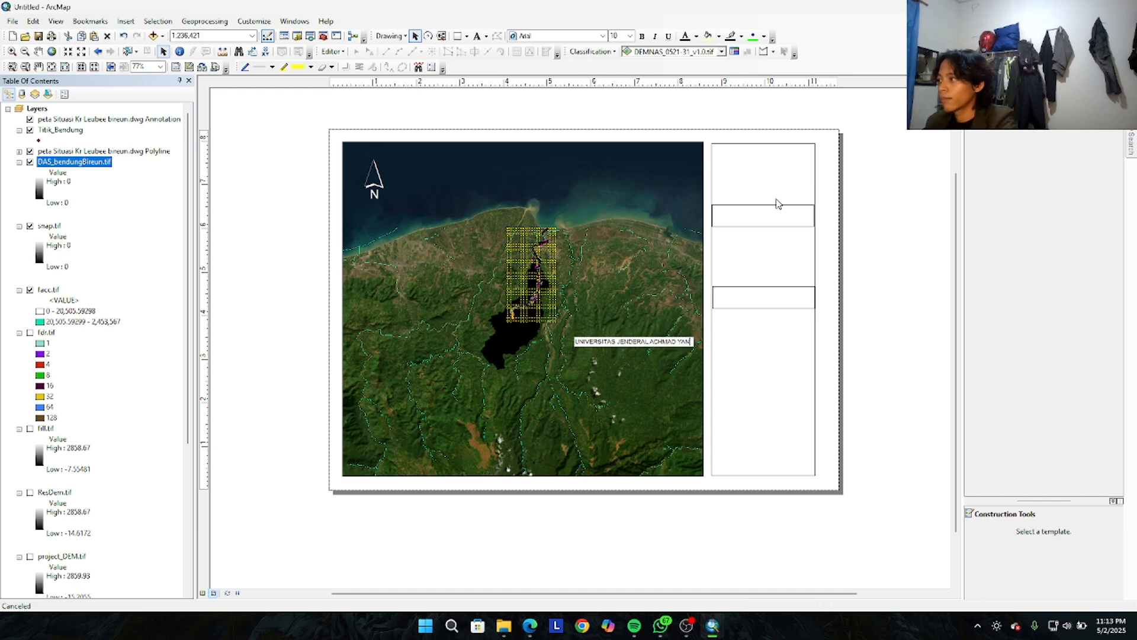
click(767, 381)
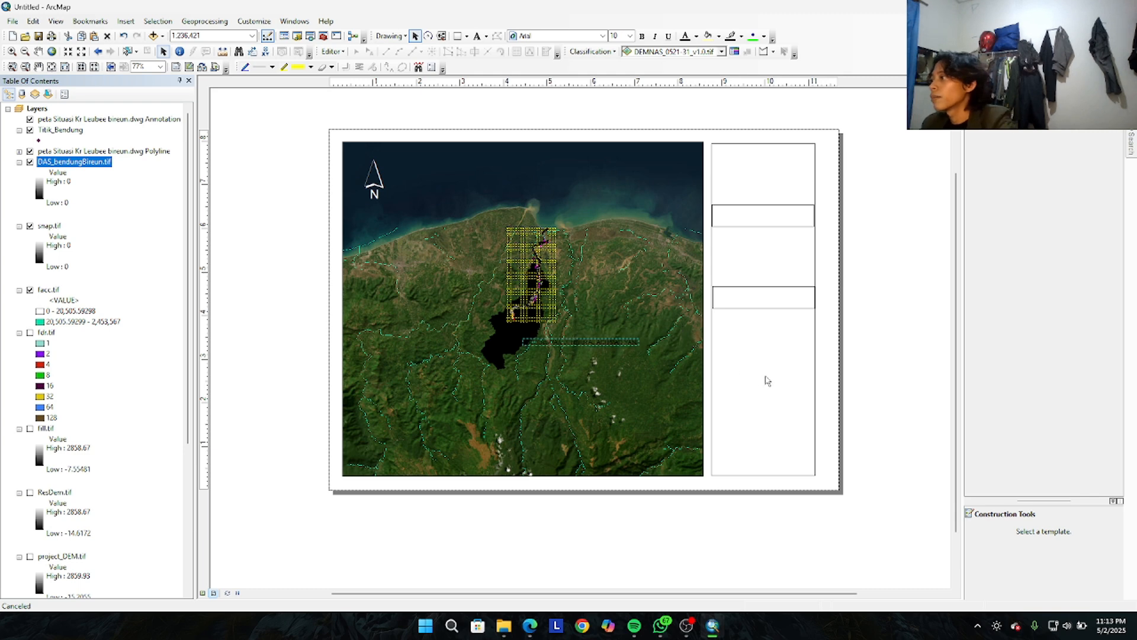
drag(597, 343, 789, 196)
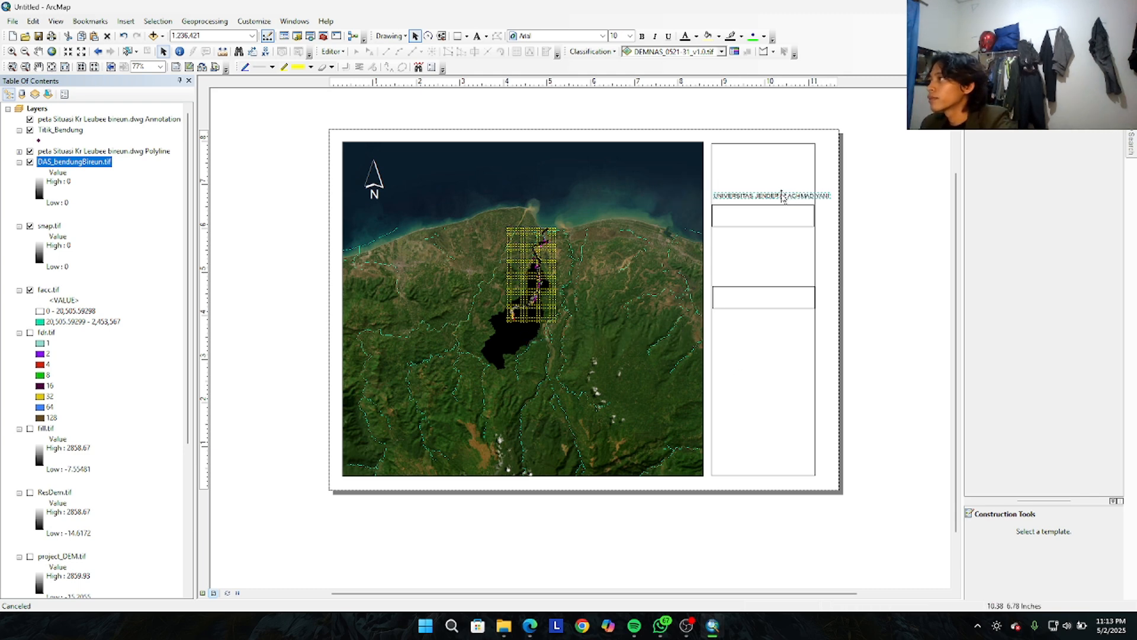
Reduce the university text's font size to 8 and centre it across the side box above the upper low rectangle
right_click(788, 197)
click(847, 395)
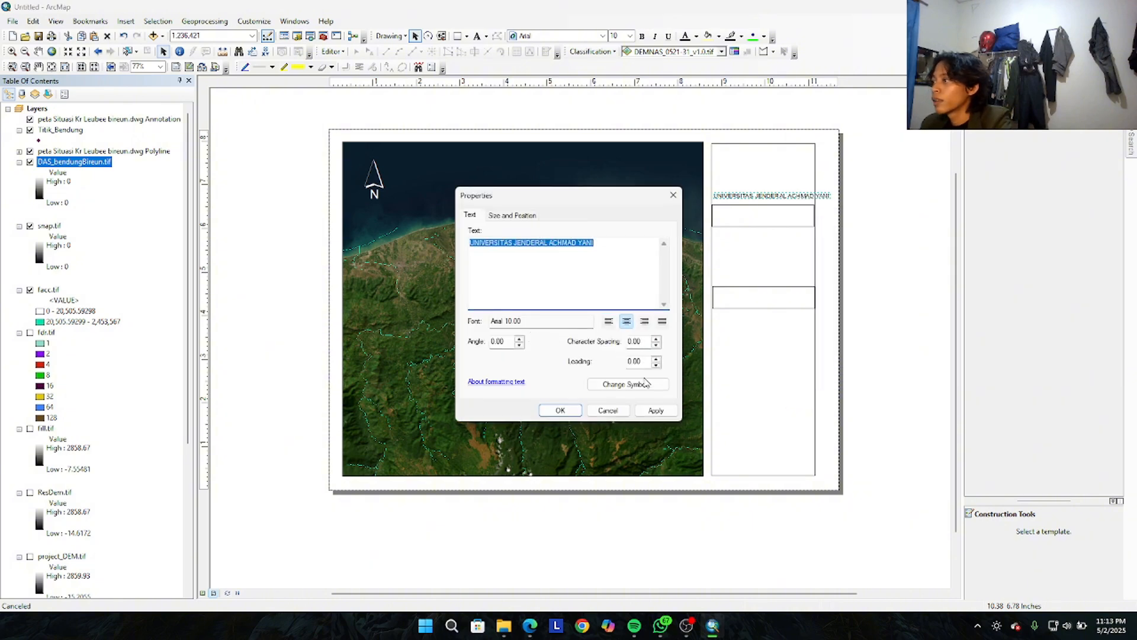
click(628, 384)
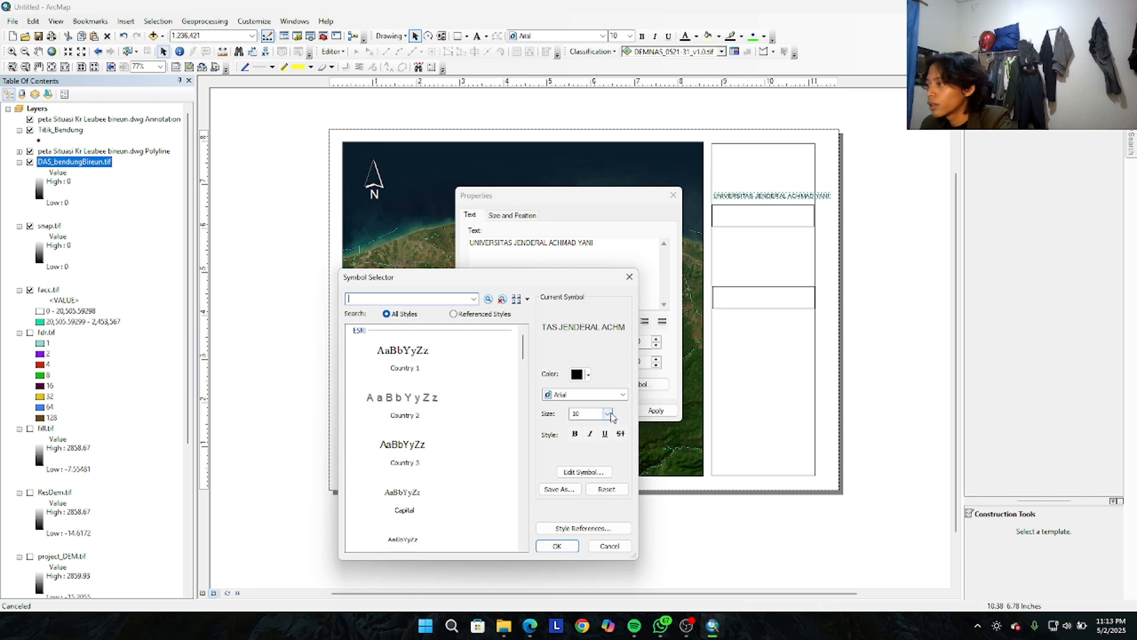
click(608, 413)
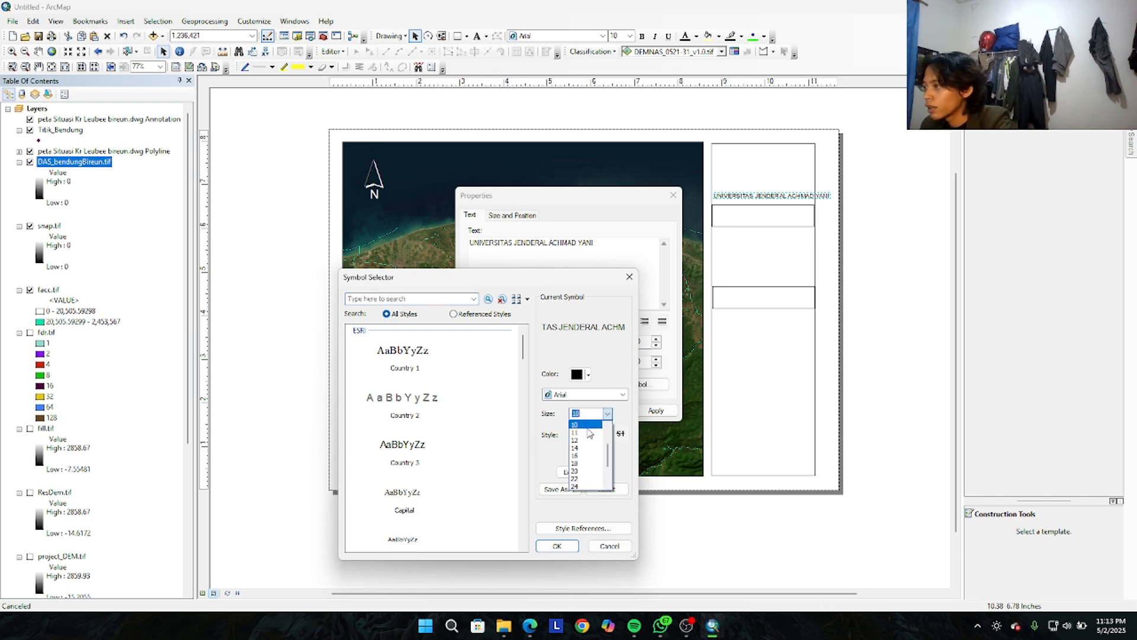
scroll(590, 433, up, 2)
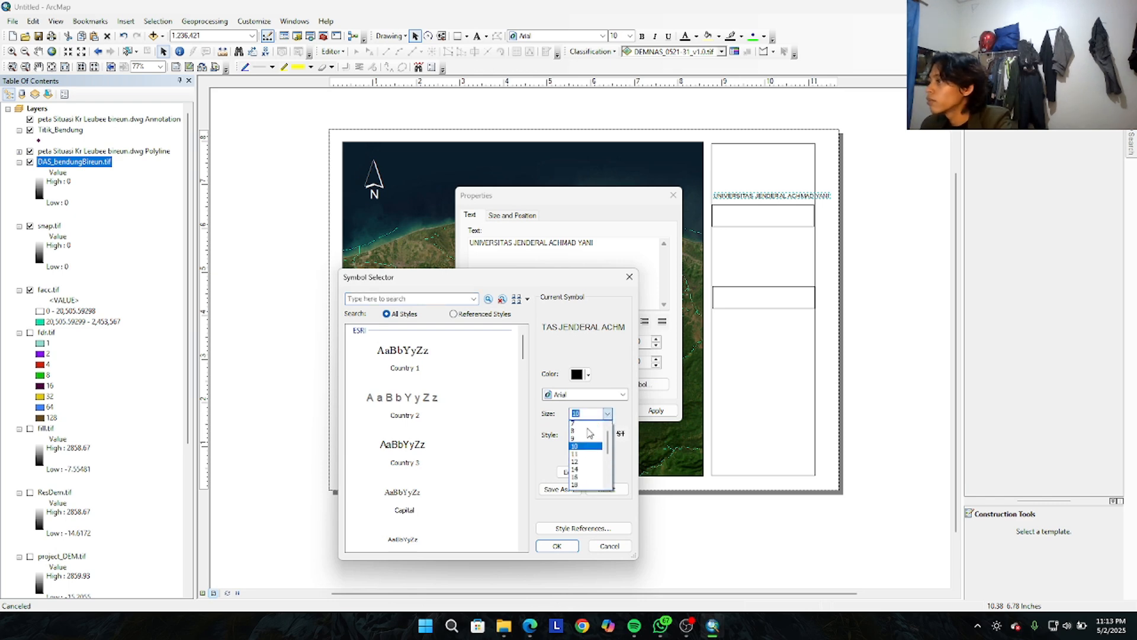
click(590, 431)
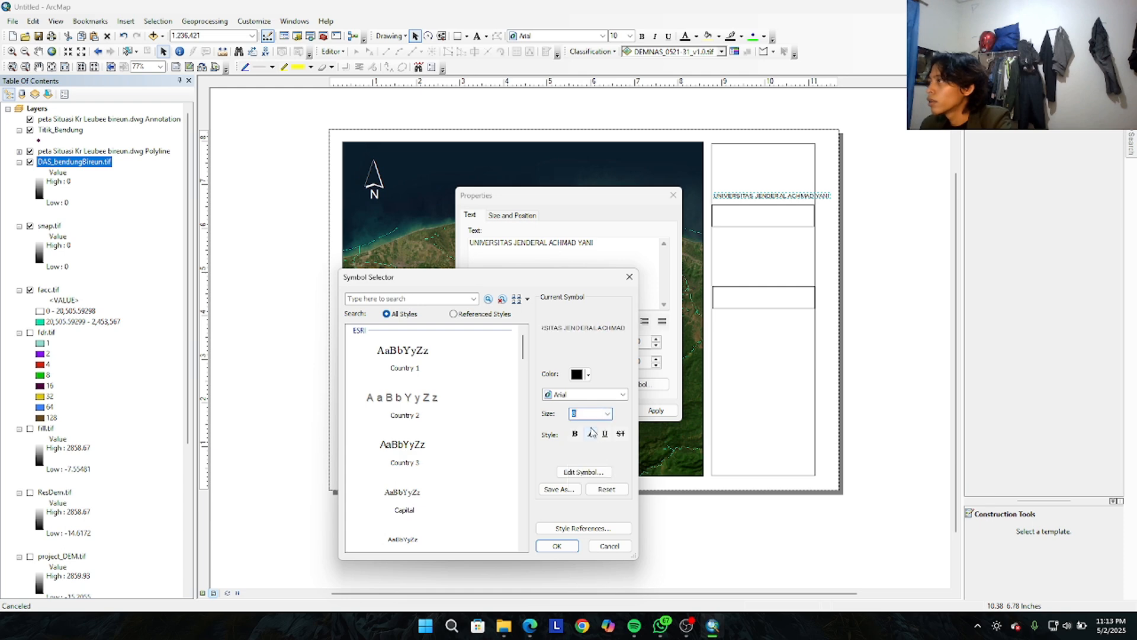
click(558, 547)
click(655, 410)
click(560, 410)
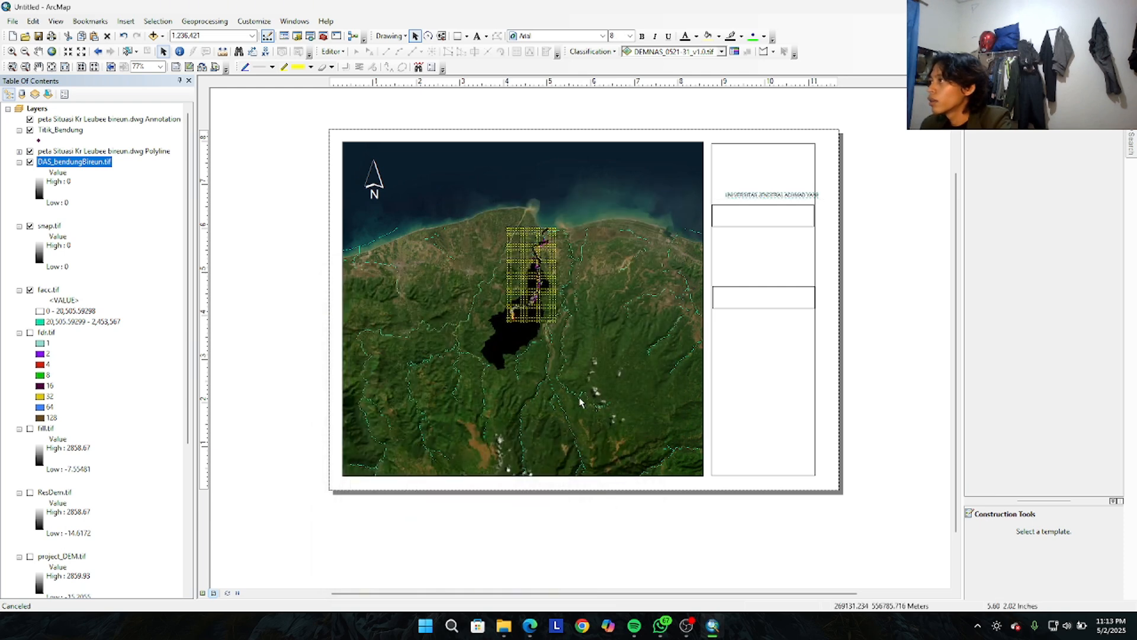
drag(752, 197, 744, 200)
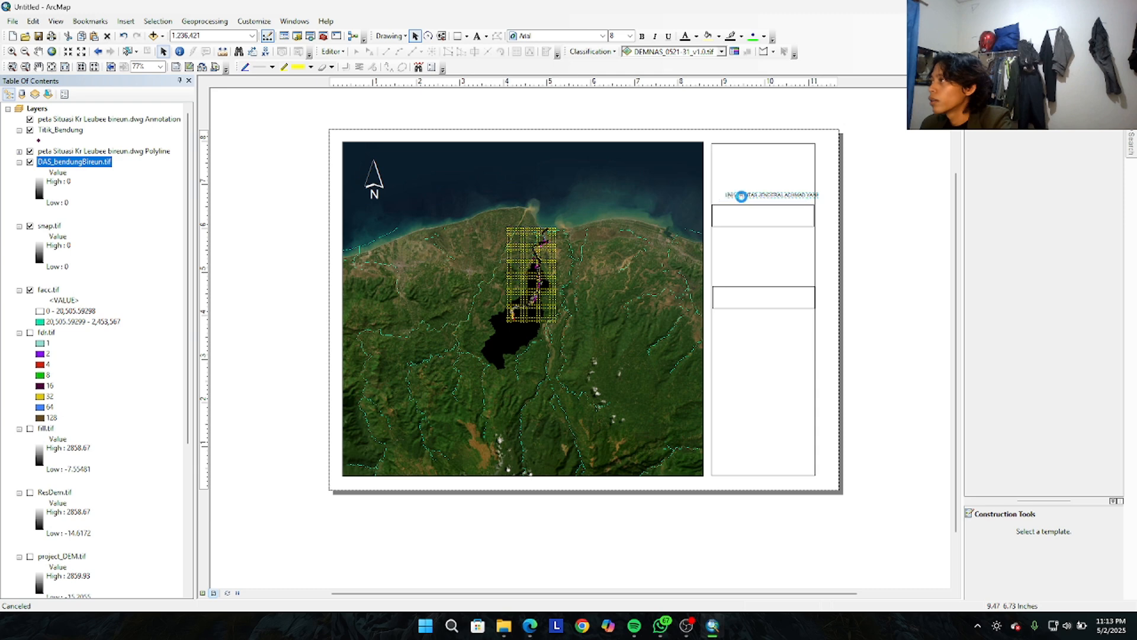
click(881, 222)
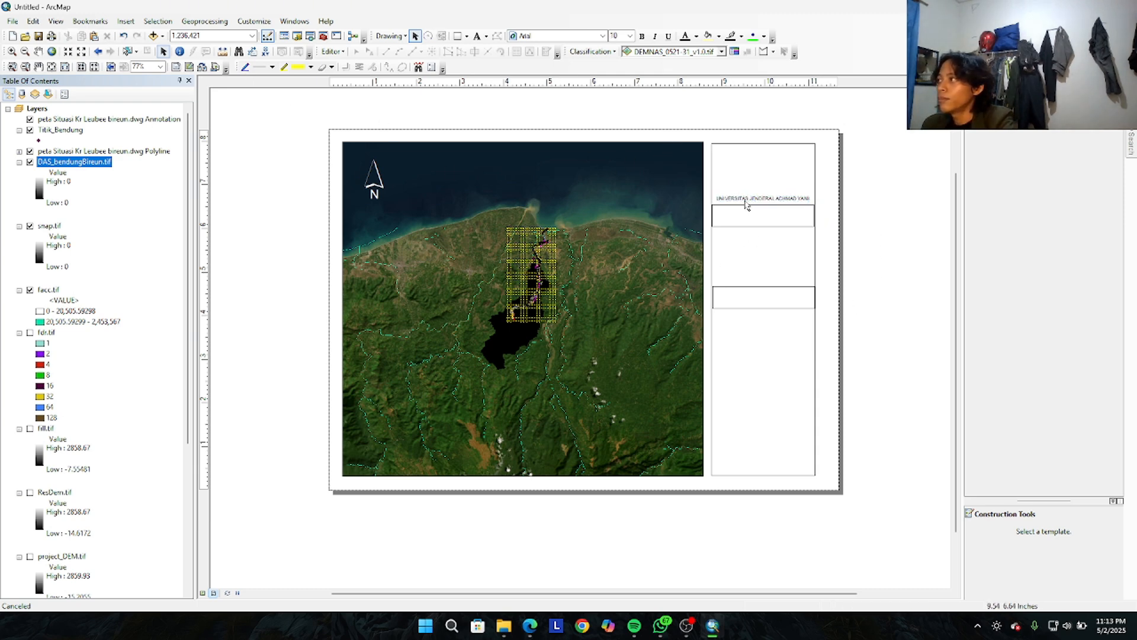
Duplicate the university text and place the copy inside the upper low rectangle of the side box
click(746, 204)
right_click(742, 198)
click(775, 248)
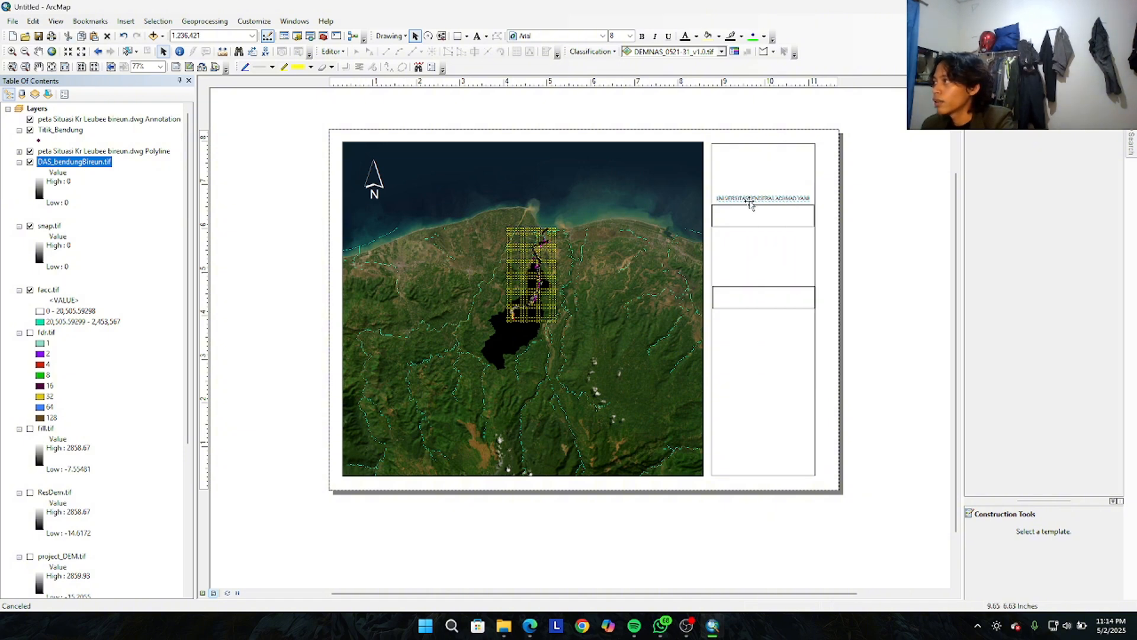
key(ctrl+v)
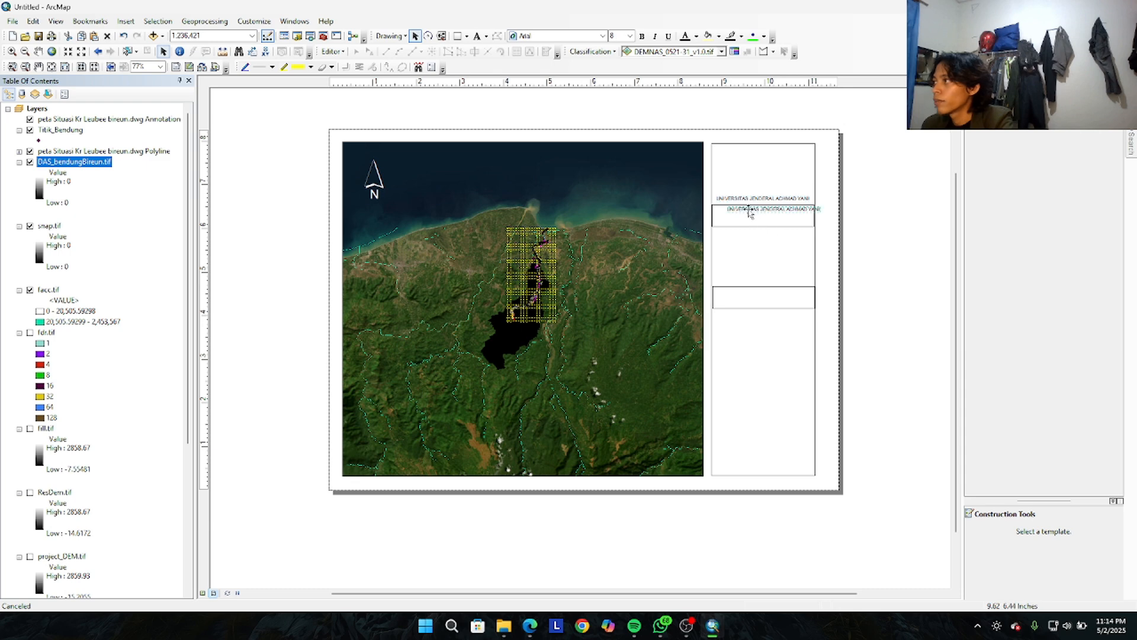
drag(748, 212, 737, 219)
Change the copied text in the upper low rectangle to "JUDUL GAMBAR"
double_click(749, 223)
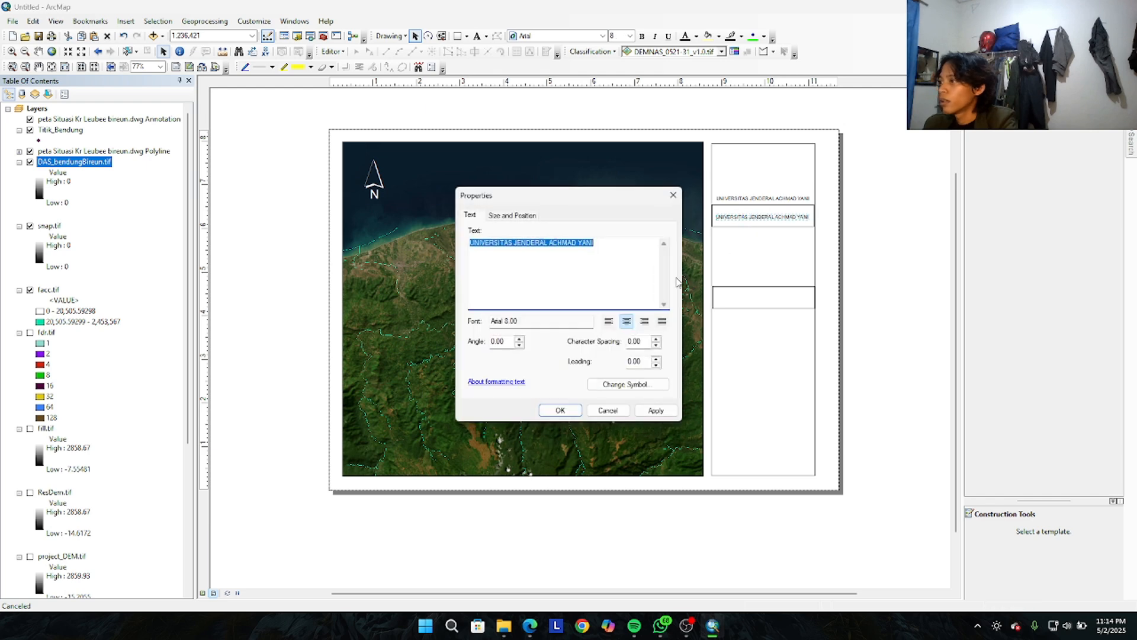
text(J)
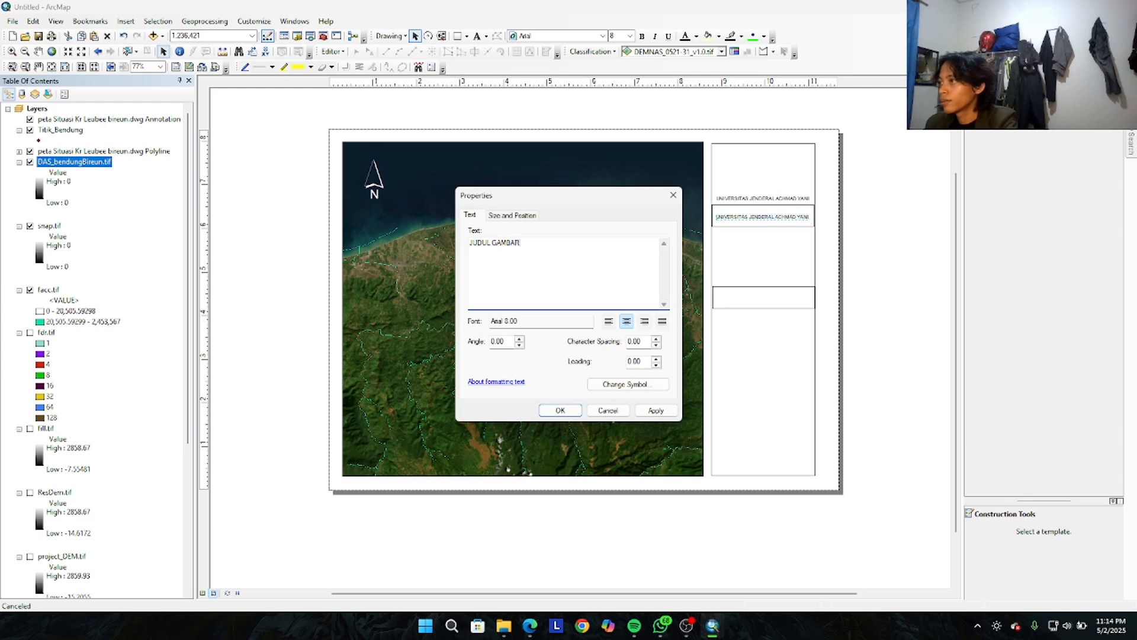
text(UDUL GAMBAR)
click(656, 410)
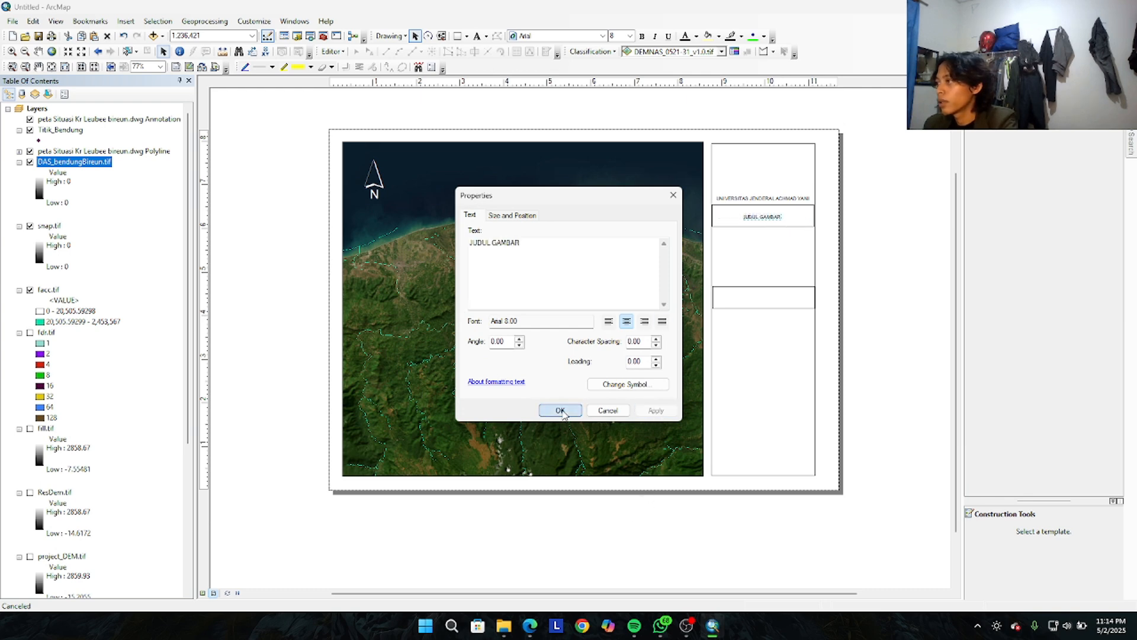
click(559, 410)
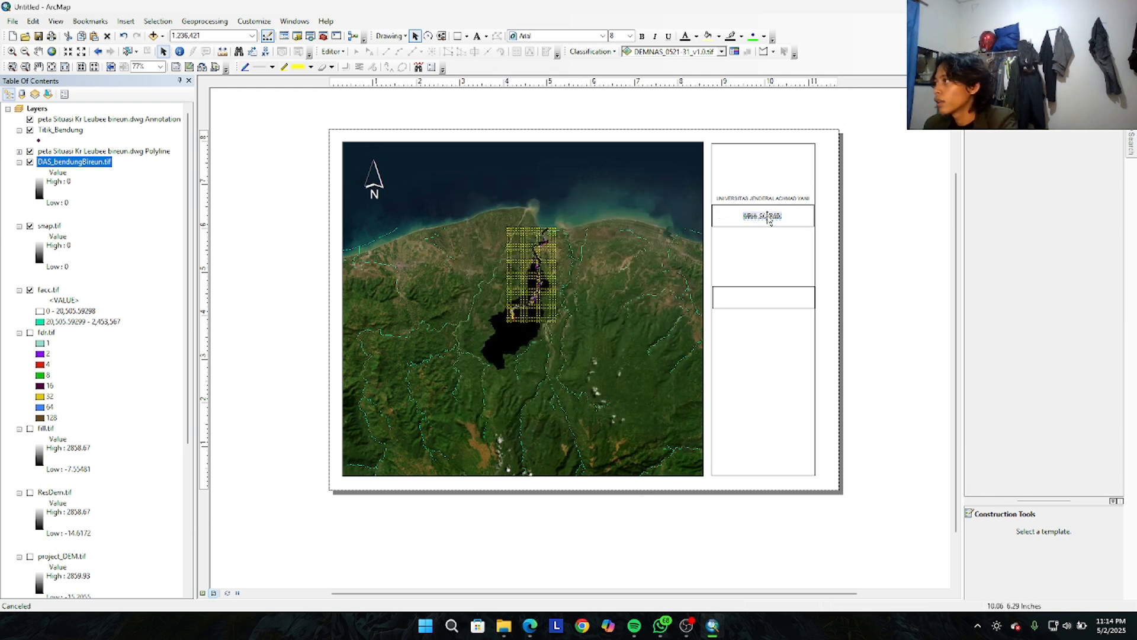
Duplicate the "JUDUL GAMBAR" text and place the copy centred in the space between the two low rectangles
right_click(765, 218)
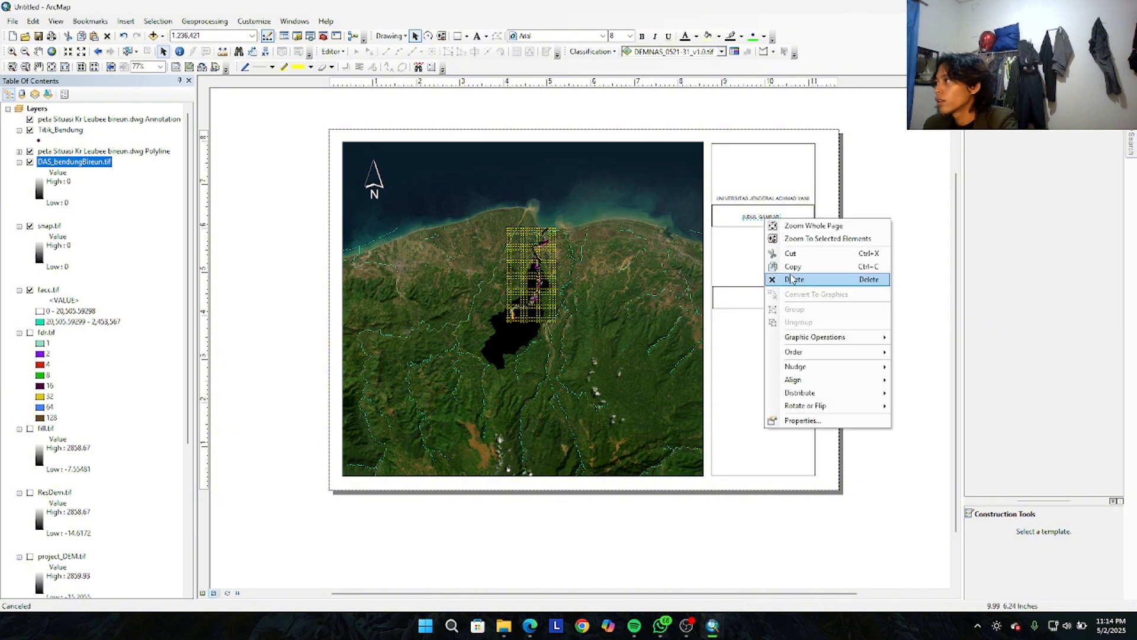
click(792, 269)
click(755, 305)
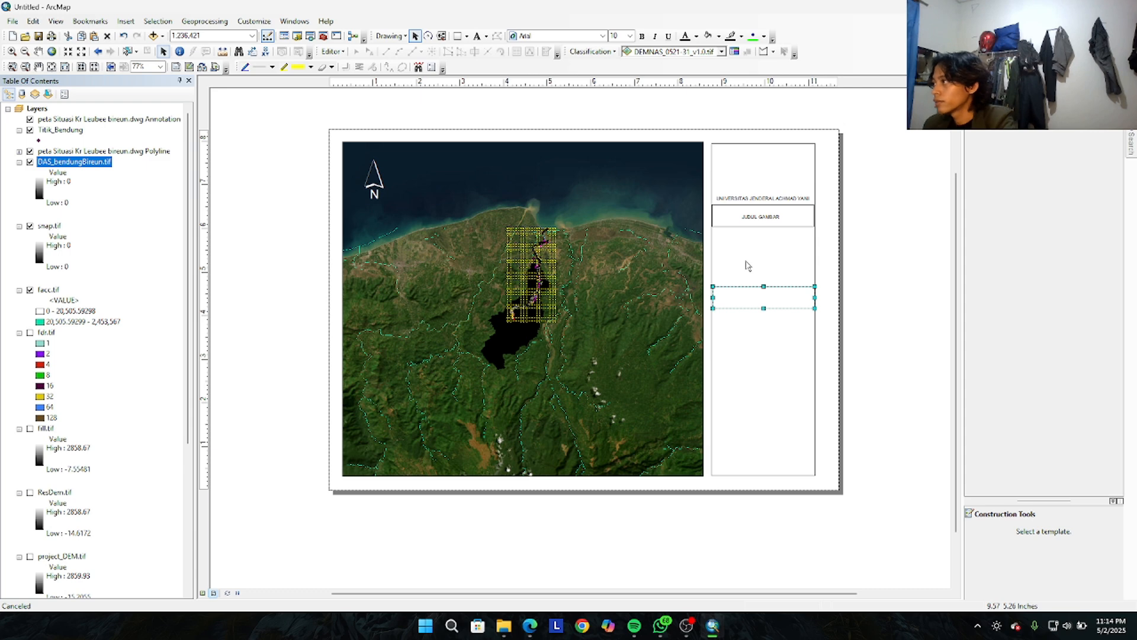
click(744, 267)
key(ctrl+v)
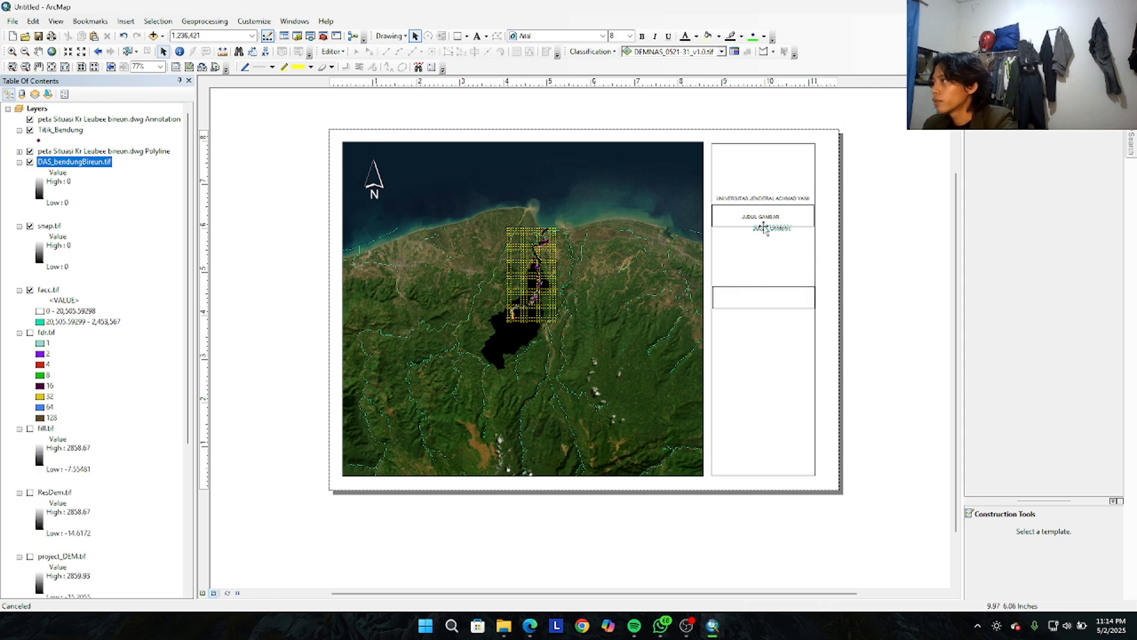
drag(765, 227, 758, 254)
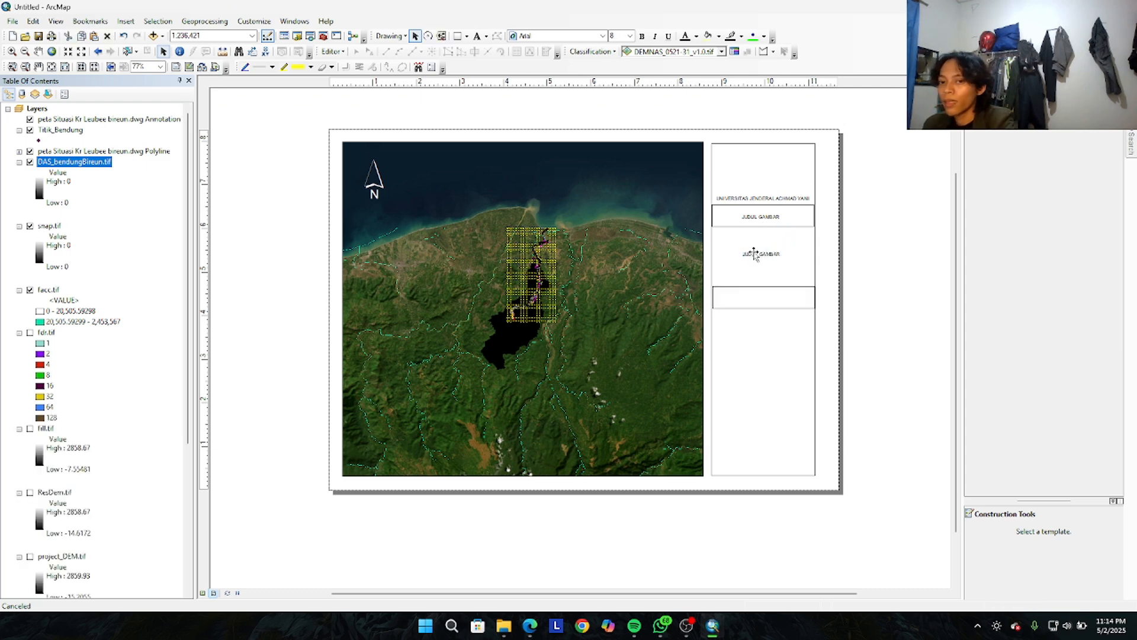
Change the copied text between the two low rectangles to "PETA DAERAH ALIRAN SUNGAI"
double_click(766, 255)
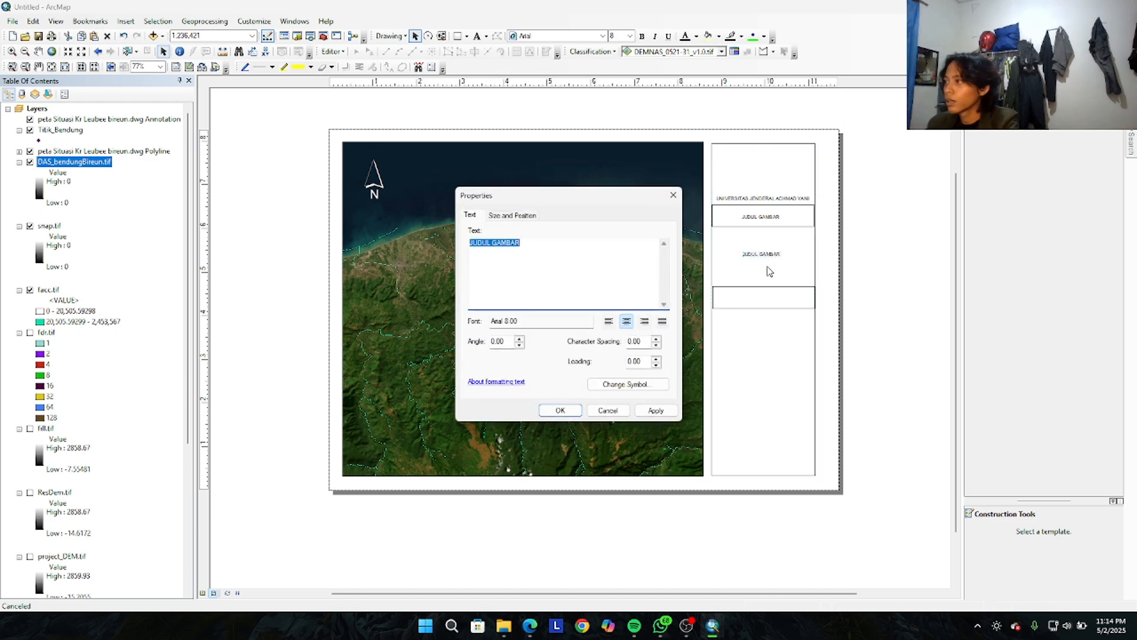
text(K)
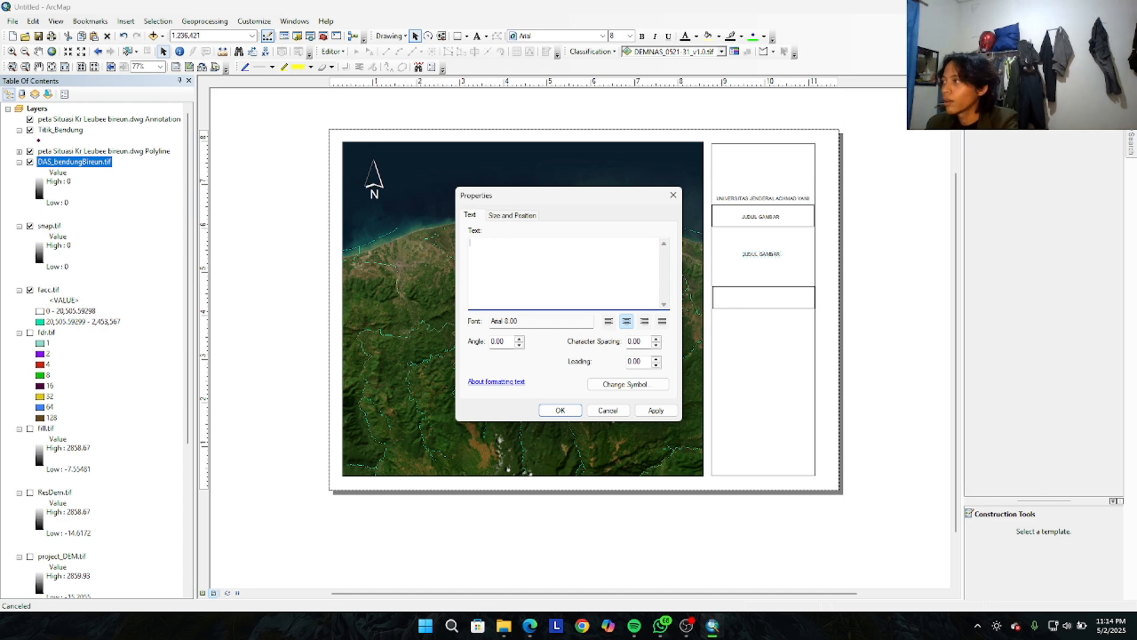
text(P)
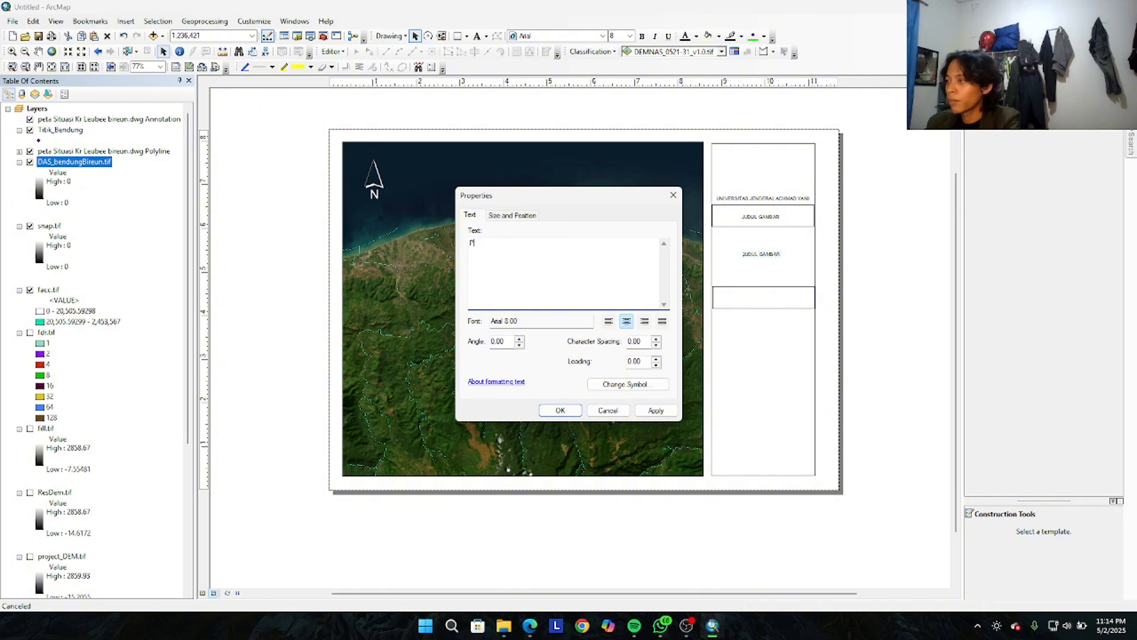
text(ETA DAERA)
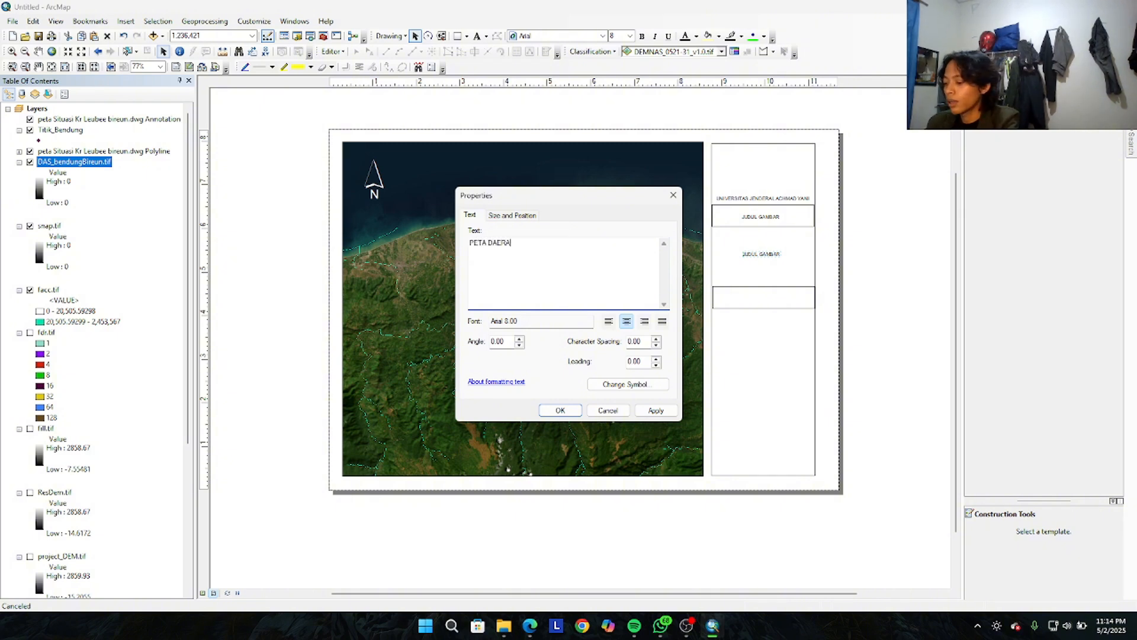
text(H ALIRAN SU)
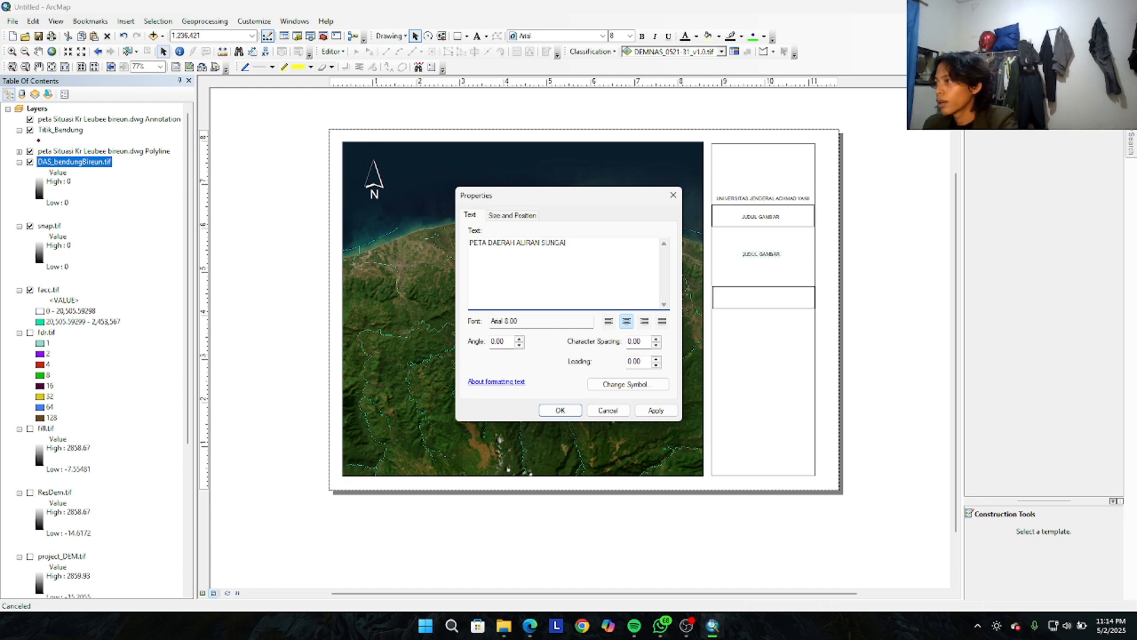
text(NGAI)
click(655, 410)
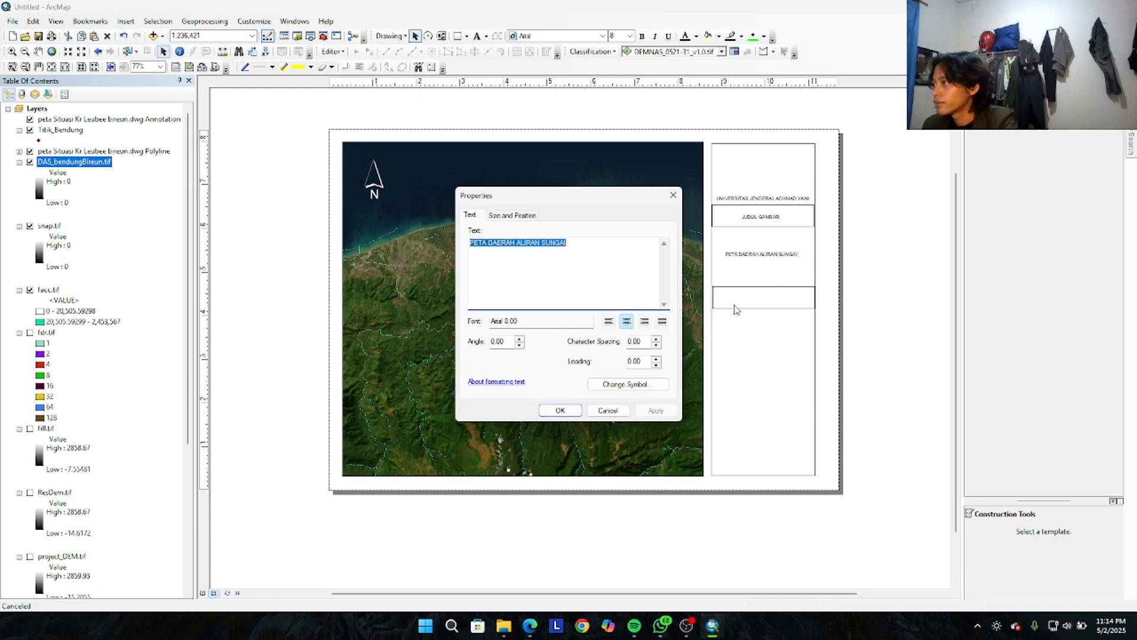
click(562, 414)
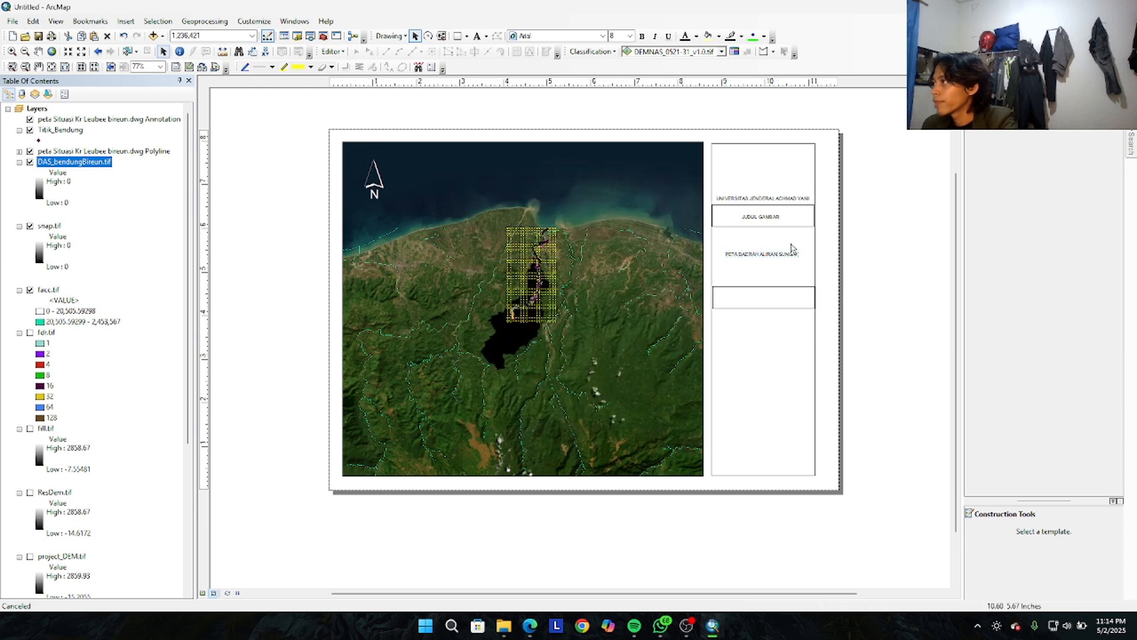
Copy the "PETA DAERAH ALIRAN SUNGAI" text element
click(781, 270)
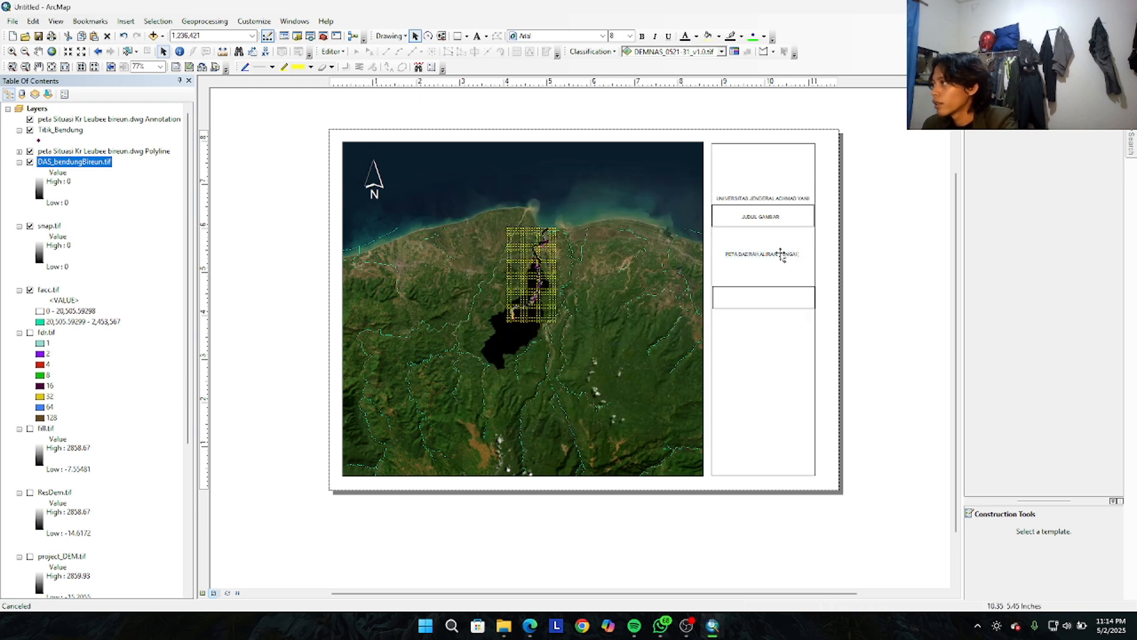
right_click(782, 253)
click(810, 300)
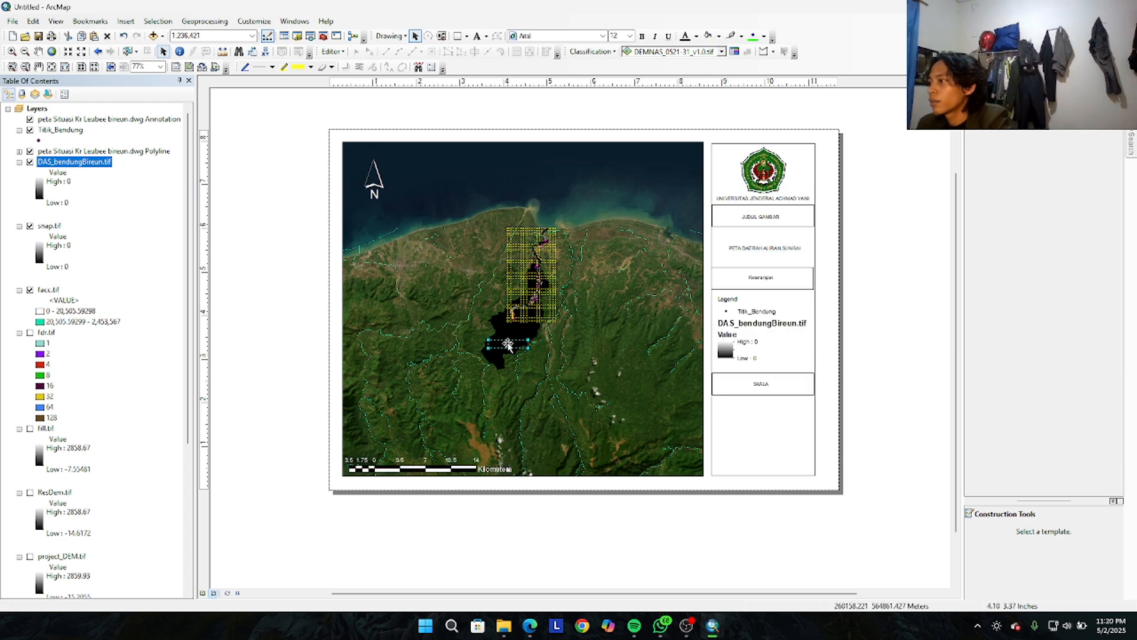
Move the scale text from the map to just below the SKALA rectangle in the side box
drag(509, 342, 762, 411)
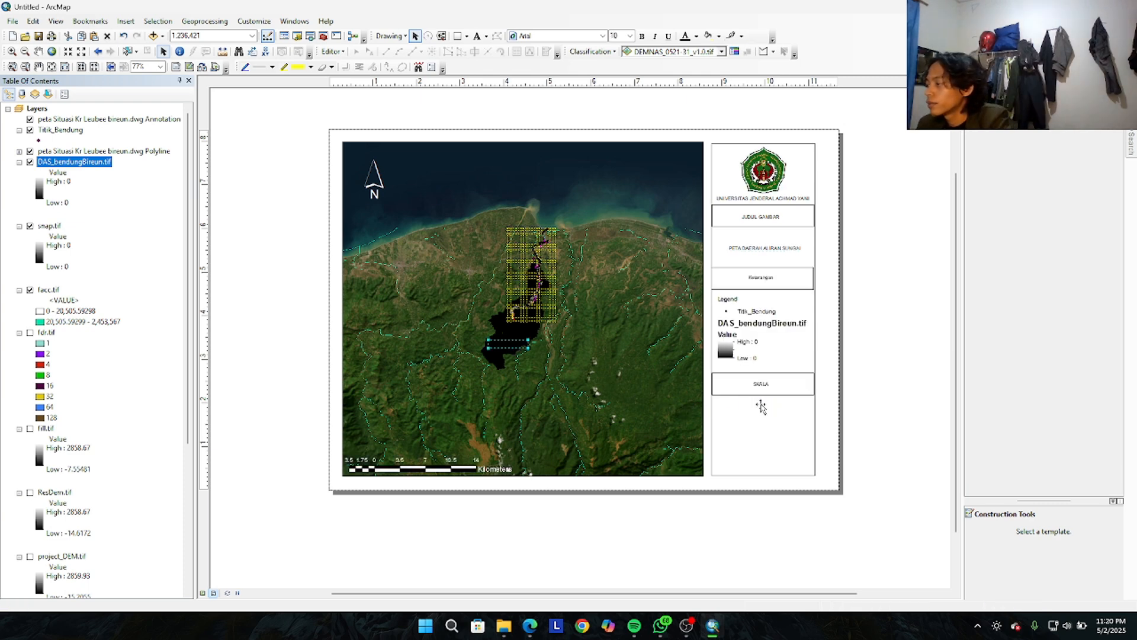
click(771, 462)
click(871, 396)
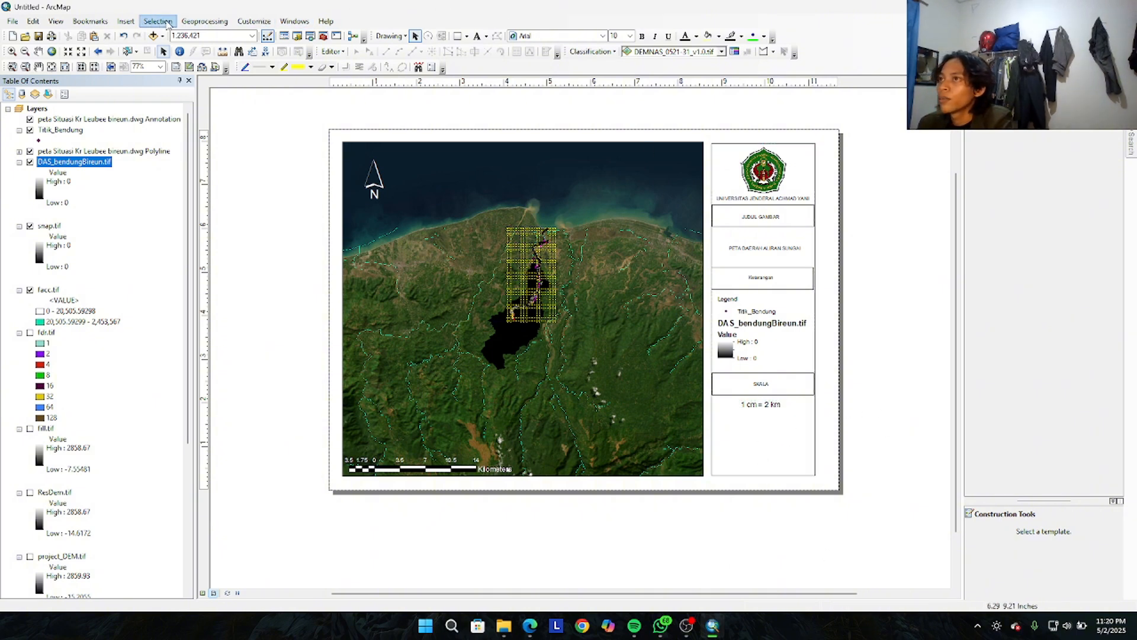
Insert a new data frame into the layout and activate it
click(127, 22)
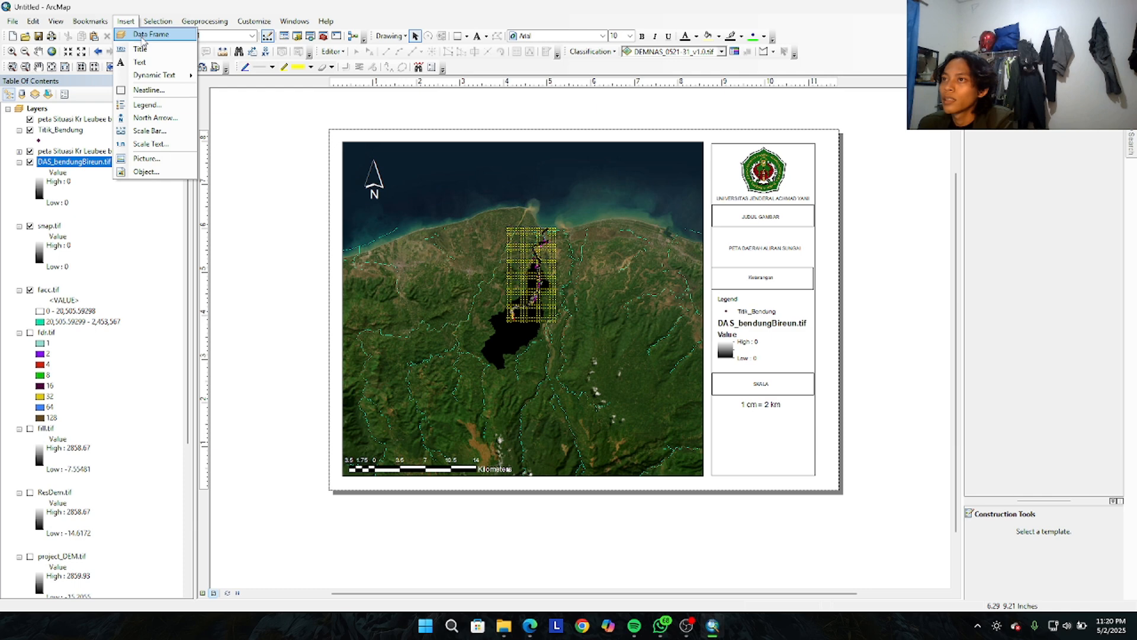
click(142, 36)
scroll(115, 447, down, 6)
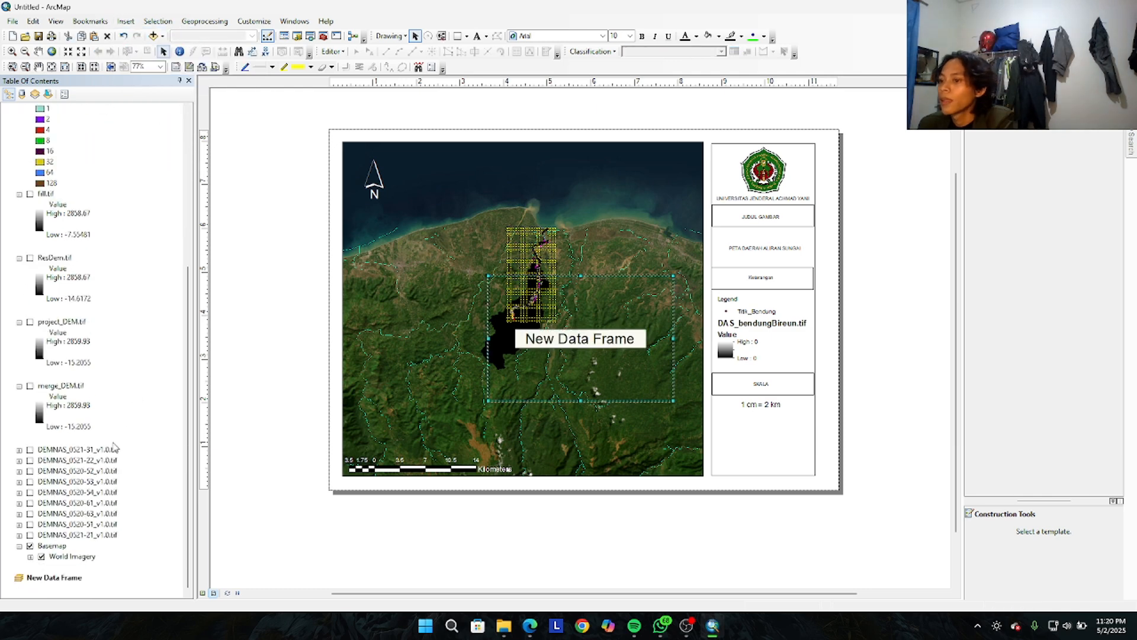
click(65, 578)
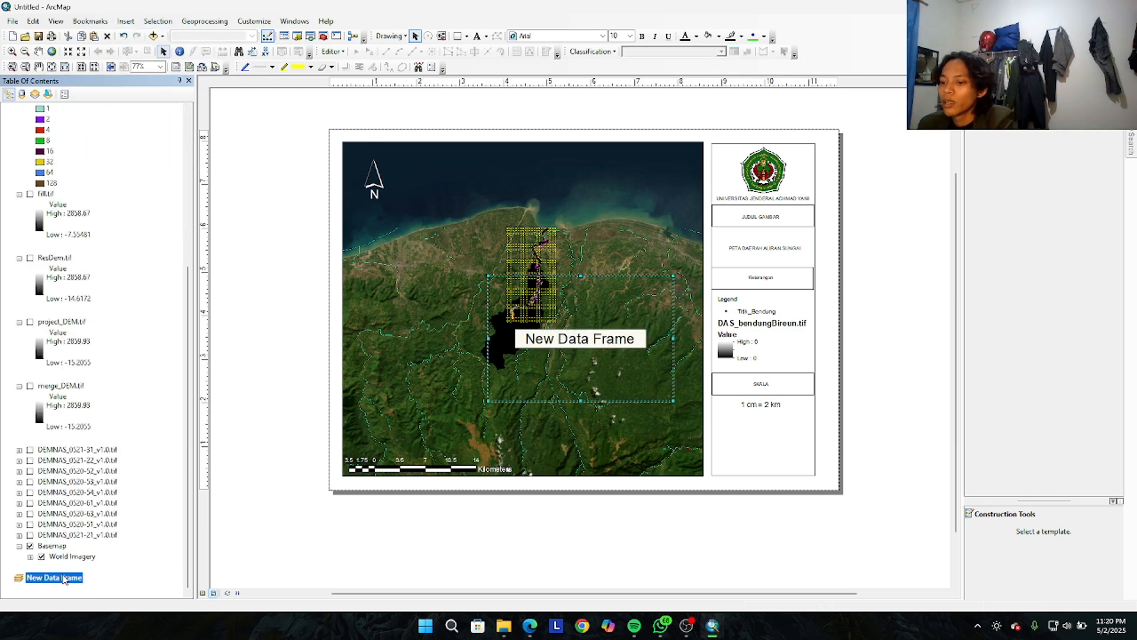
right_click(65, 579)
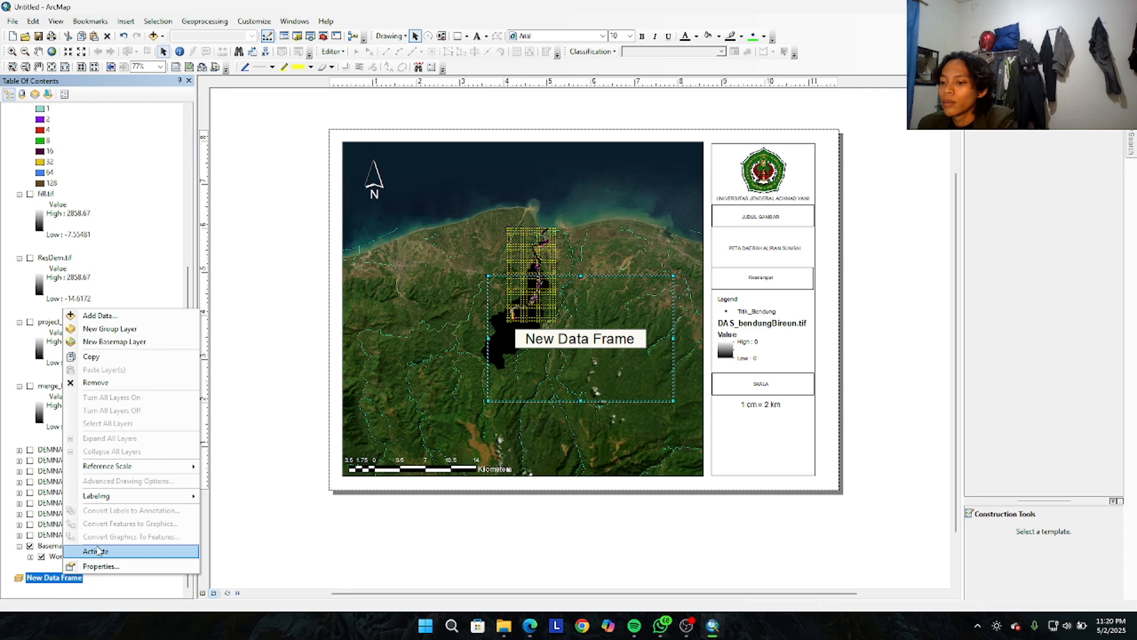
click(131, 550)
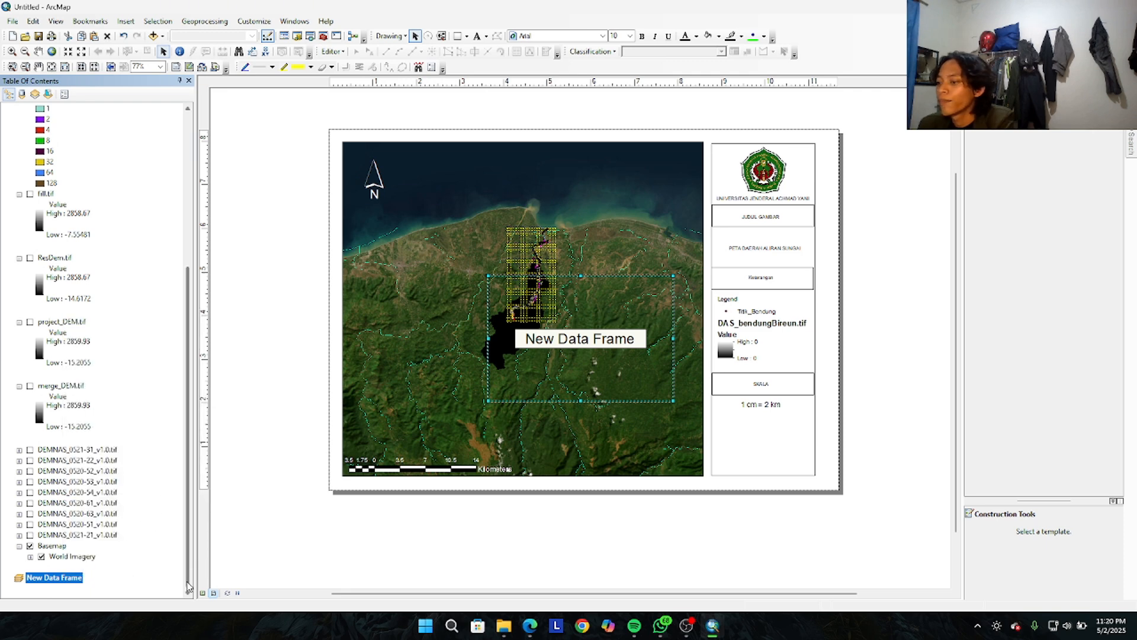
Add the Imagery basemap to the new data frame
click(166, 37)
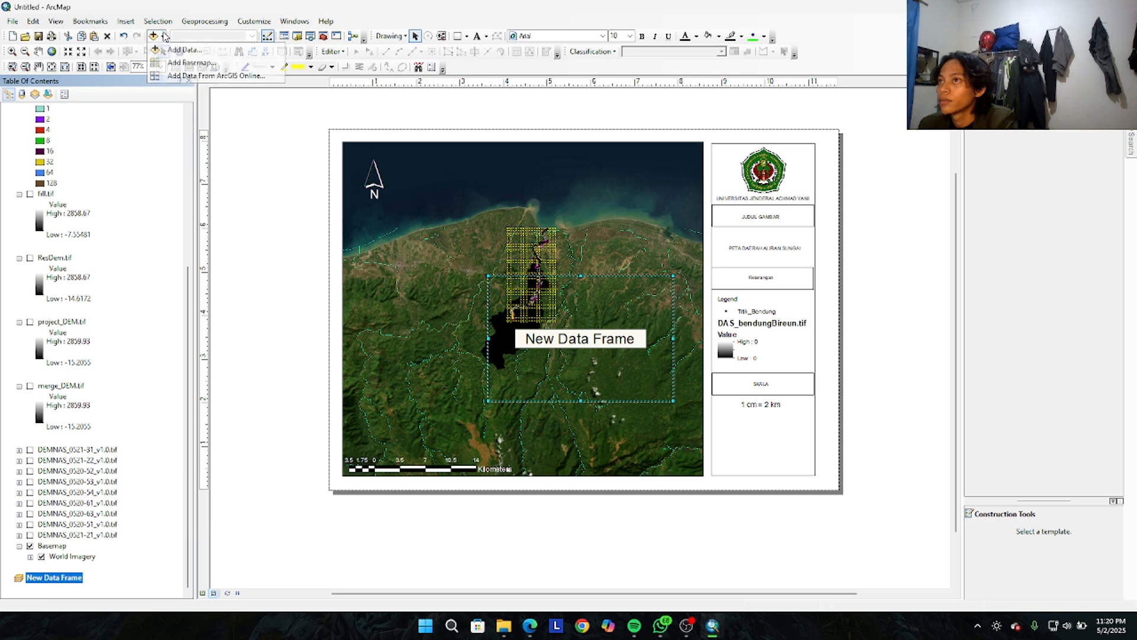
click(178, 64)
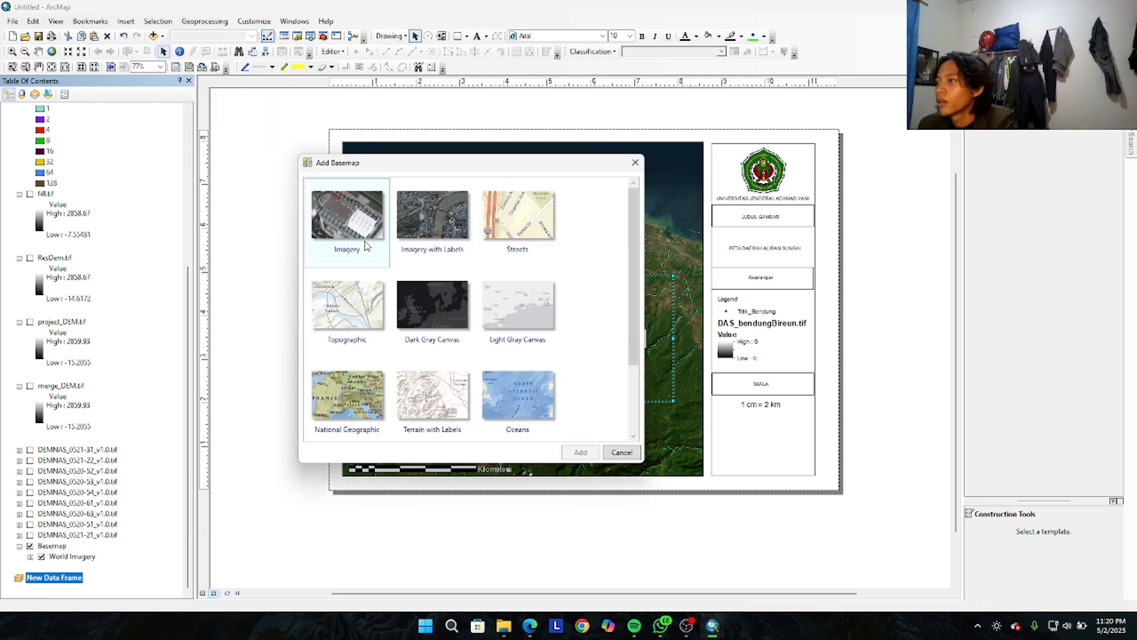
click(365, 246)
click(580, 454)
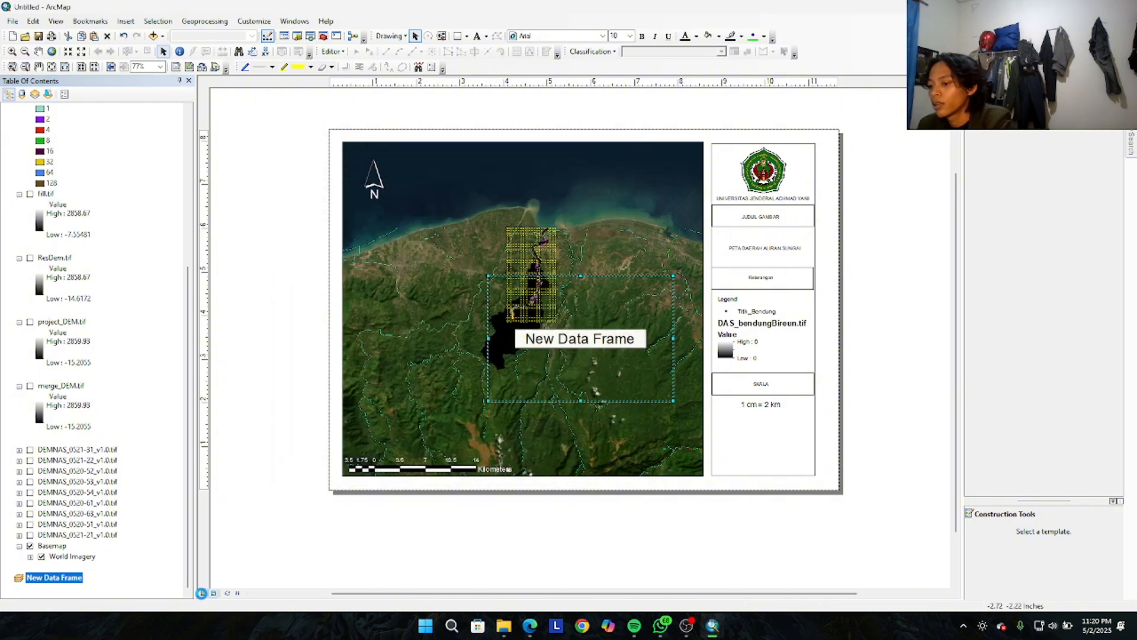
Frame the new data frame's imagery on Sumatra at a scale of 1:10,000,000 and return to the page layout
click(202, 592)
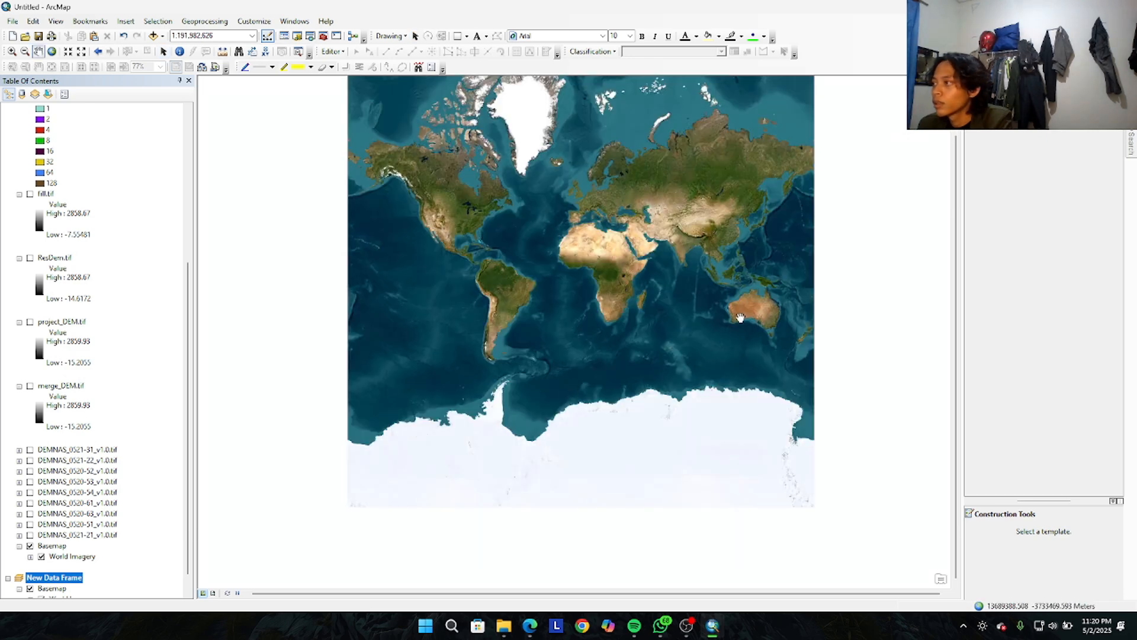
scroll(705, 269, up, 5)
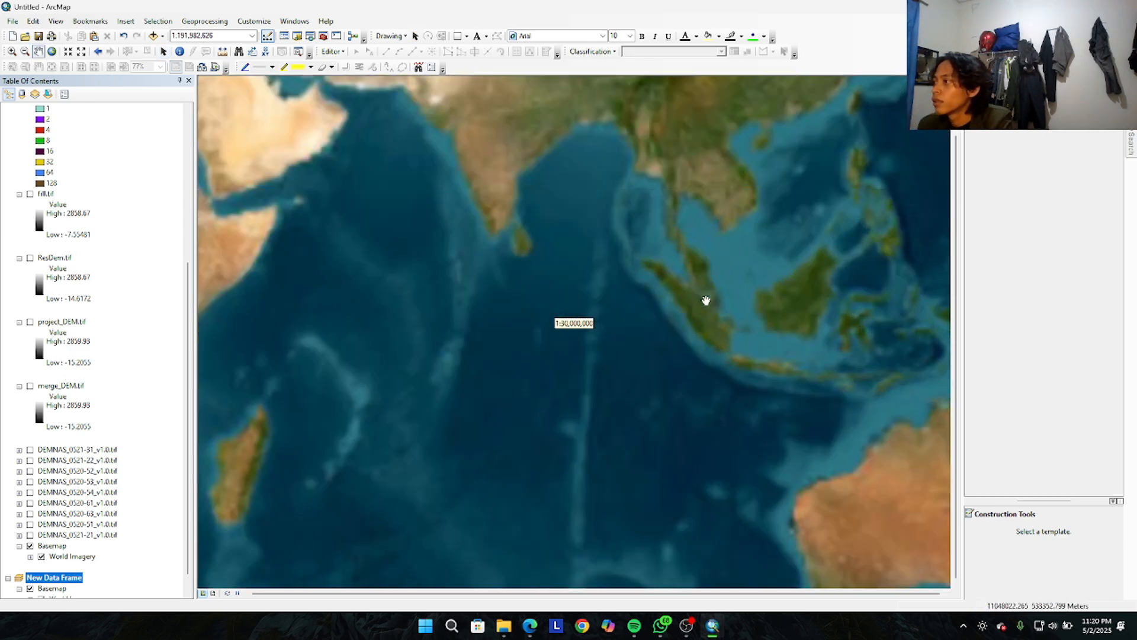
drag(706, 296, 579, 211)
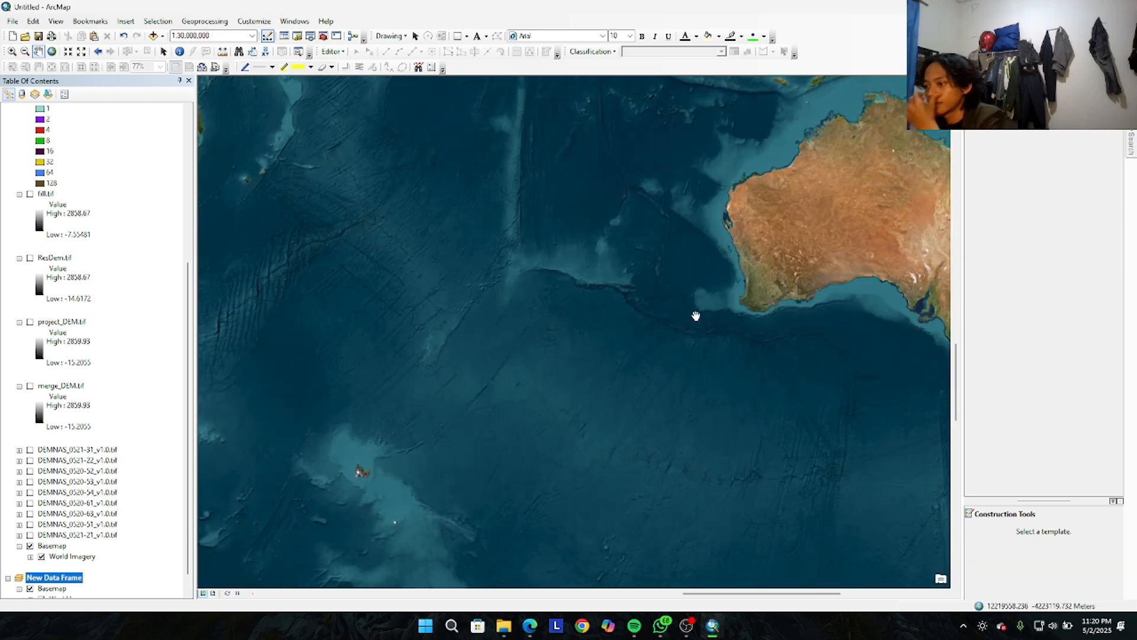
drag(696, 316, 344, 190)
drag(685, 348, 426, 421)
scroll(546, 438, down, 3)
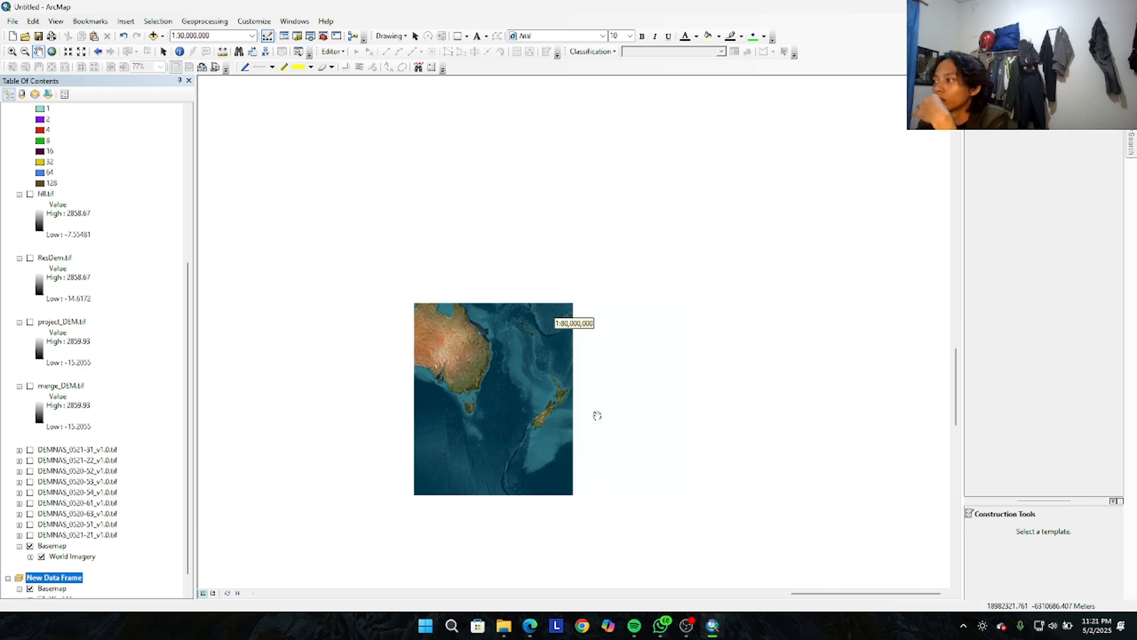
scroll(294, 278, up, 6)
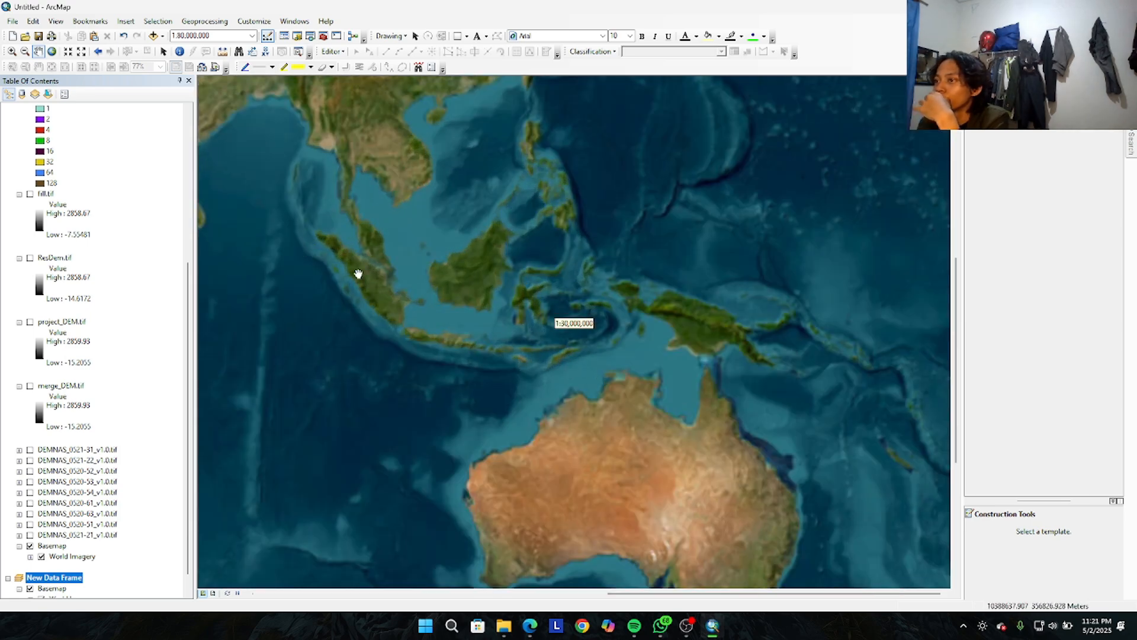
drag(441, 317, 882, 411)
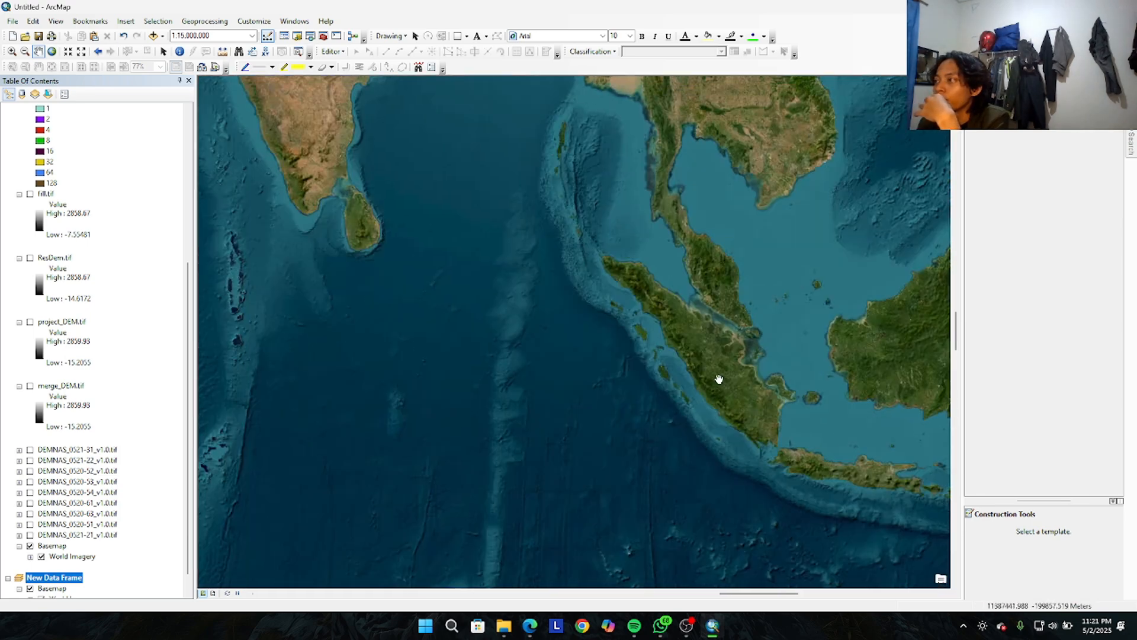
drag(718, 381, 586, 389)
scroll(610, 376, up, 1)
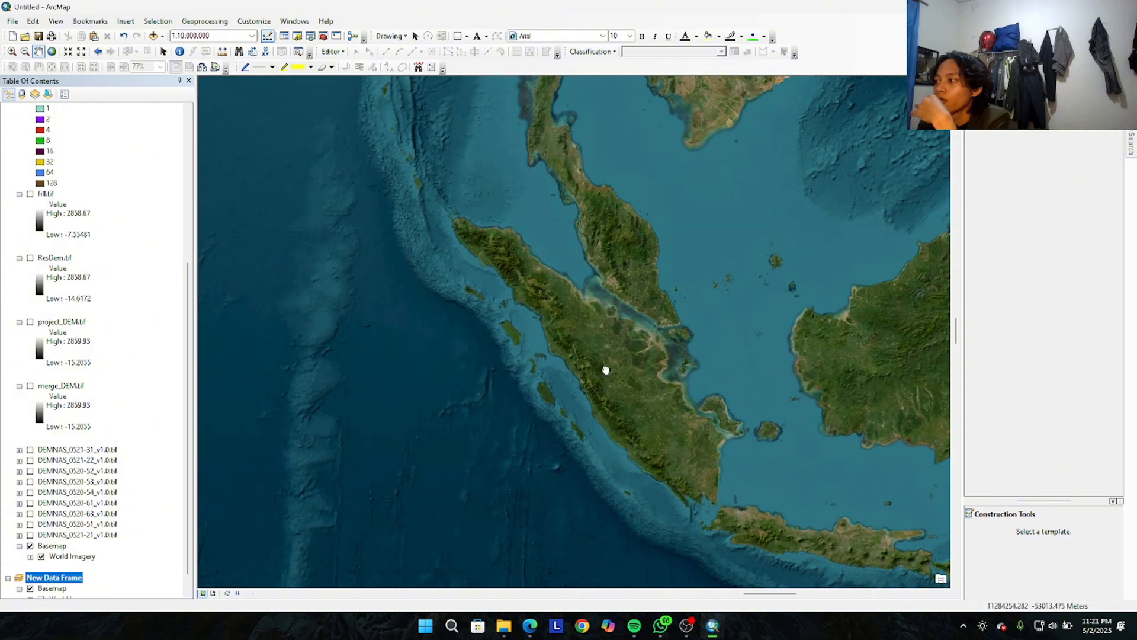
click(213, 593)
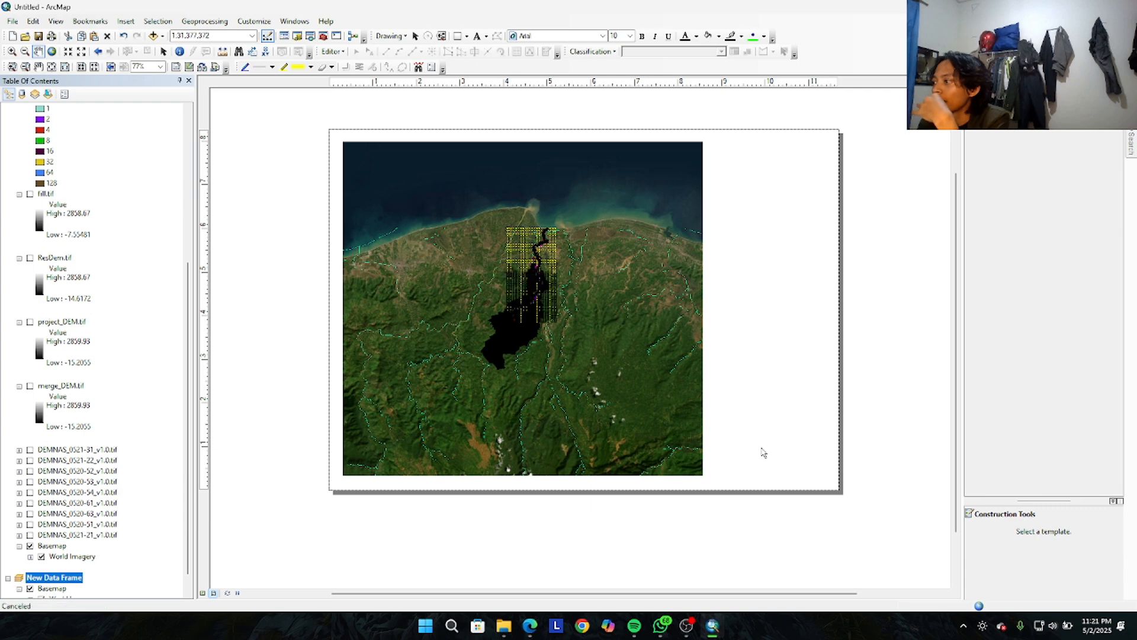
Move the new data frame into the side box below the scale text and resize it to fill the box's width
drag(593, 356, 816, 431)
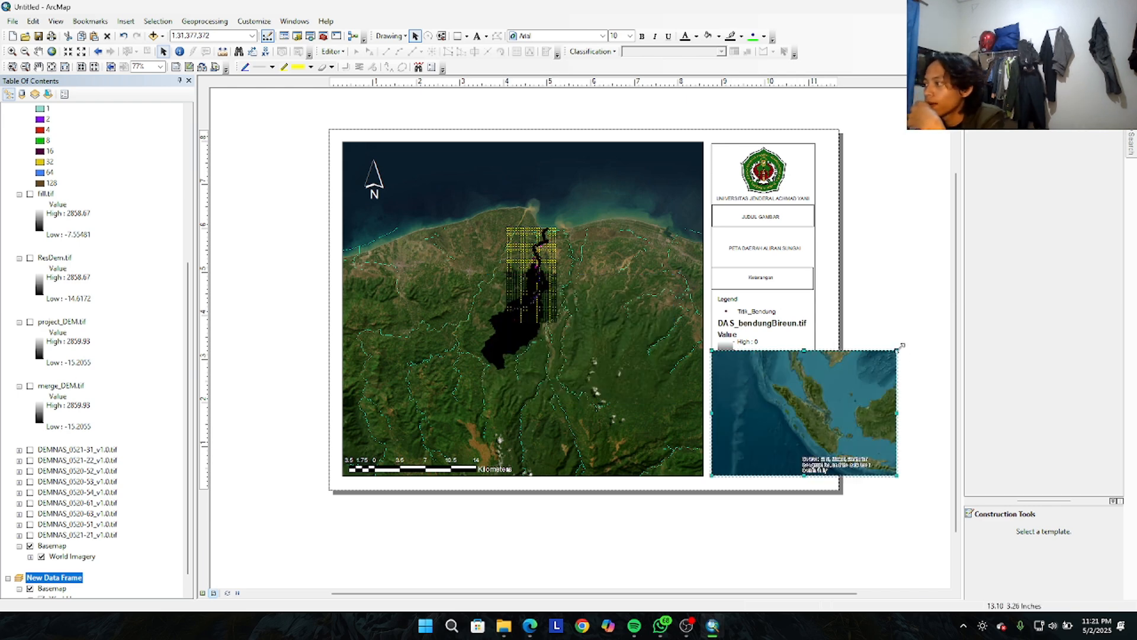
drag(897, 351, 816, 446)
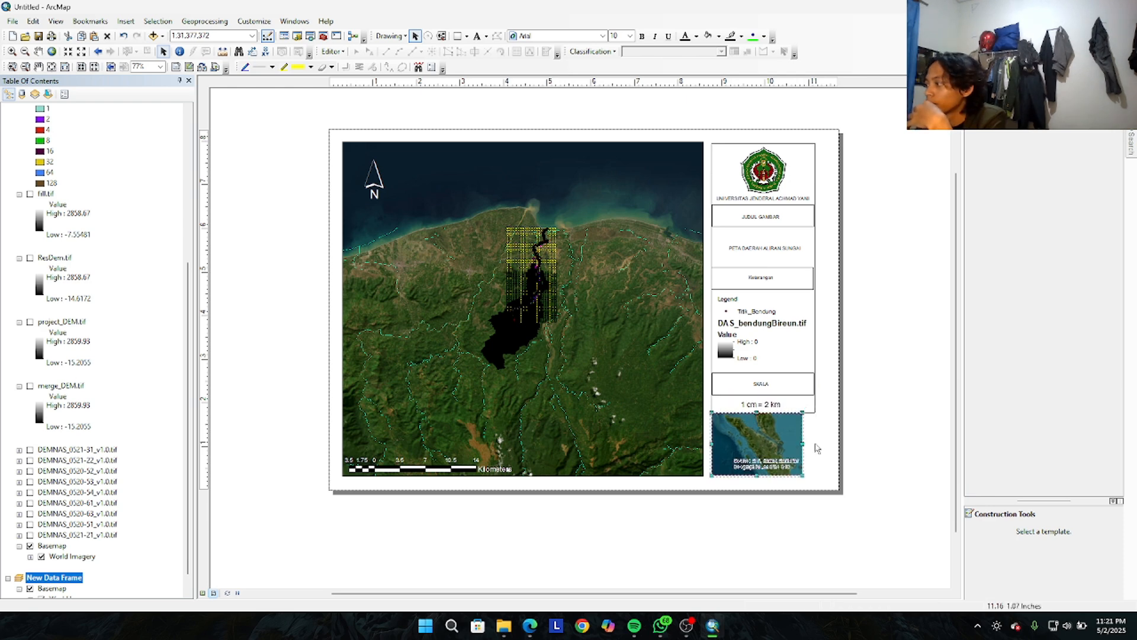
click(899, 455)
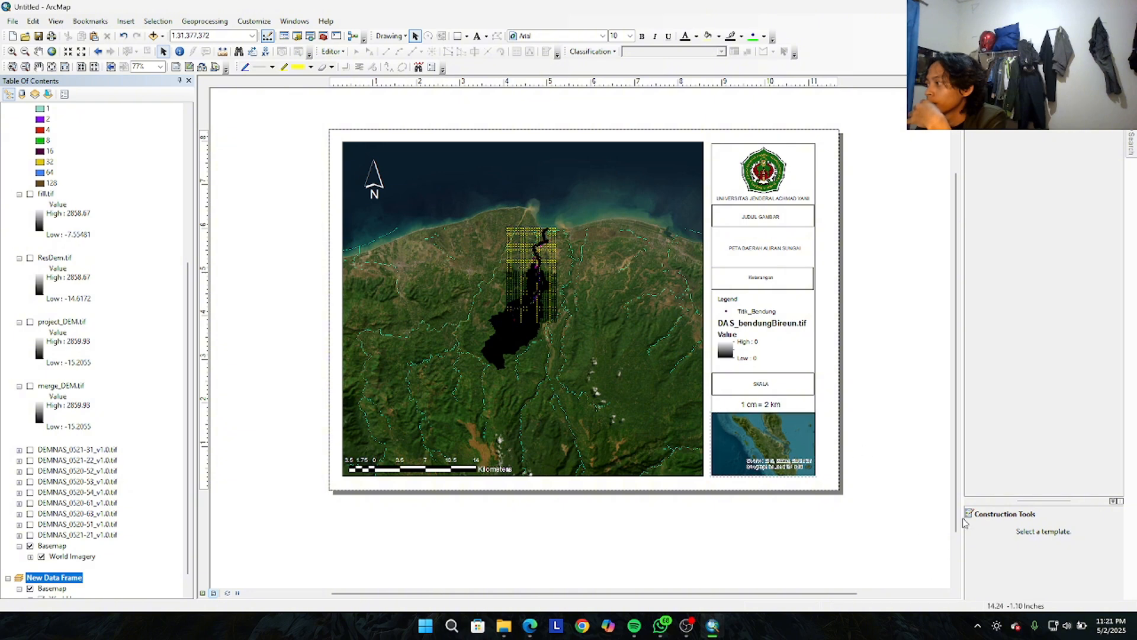
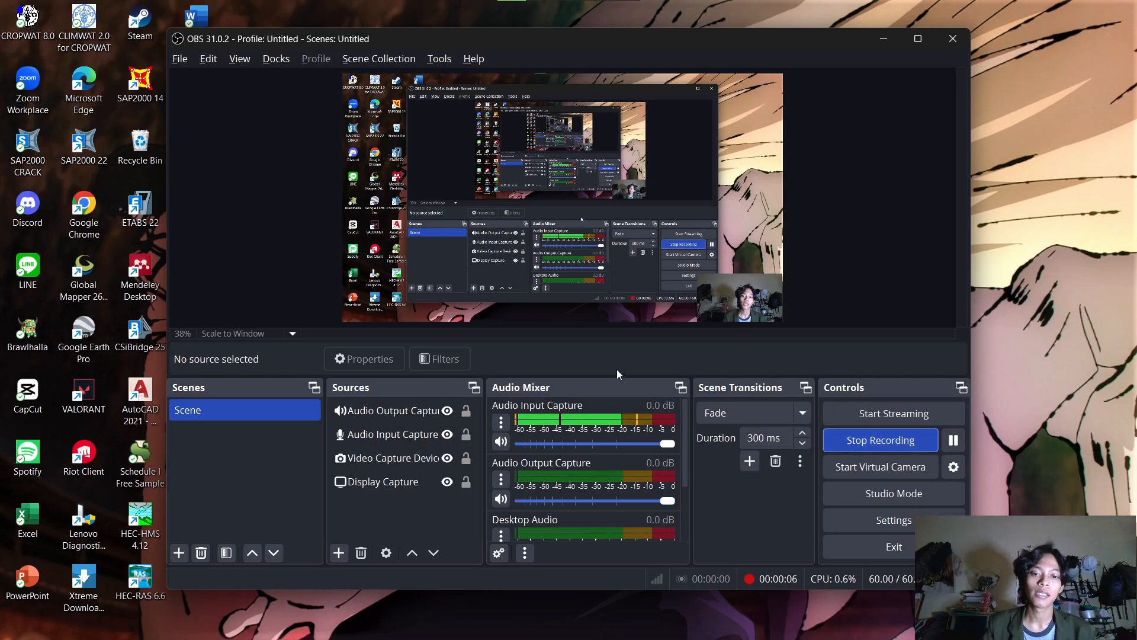
Minimize the recording window, then find and launch Hydrognomon
click(882, 40)
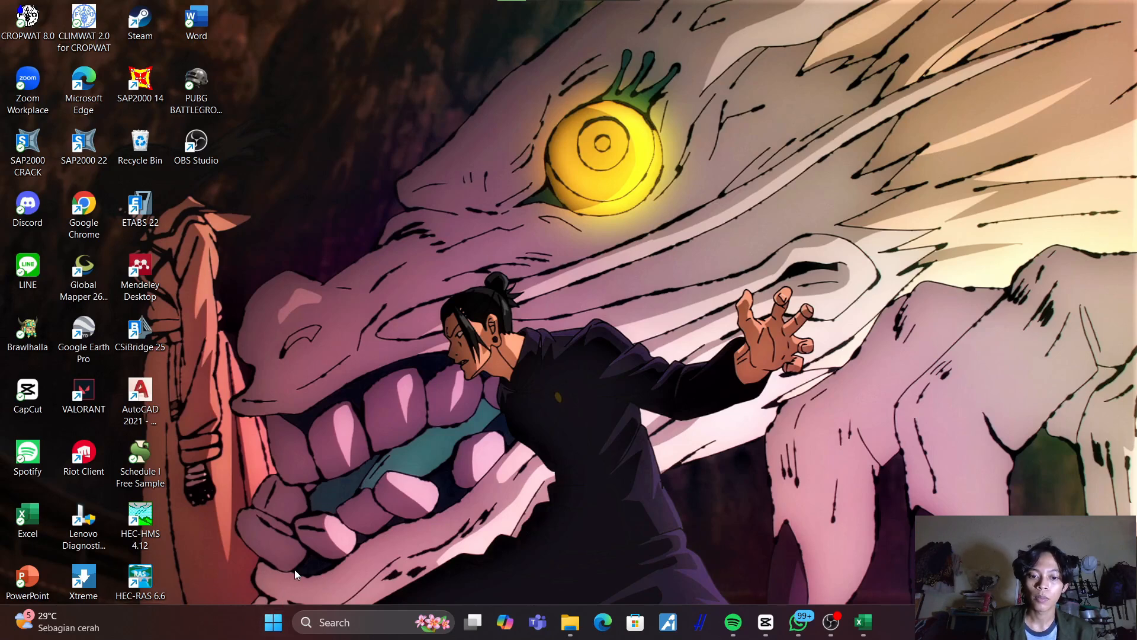
click(274, 620)
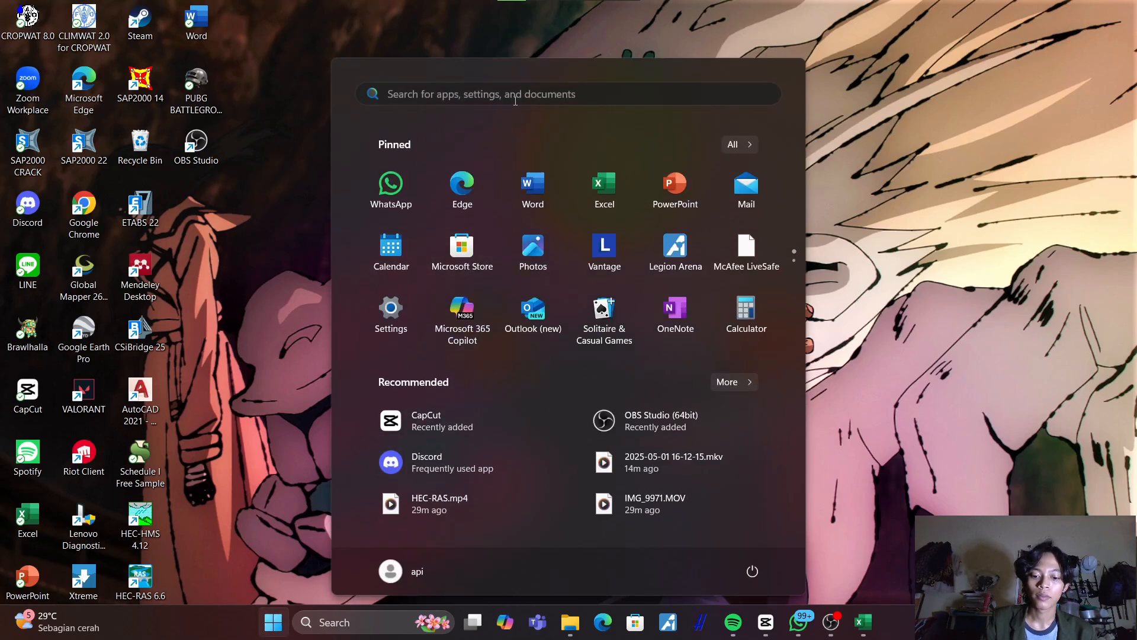
text(hi)
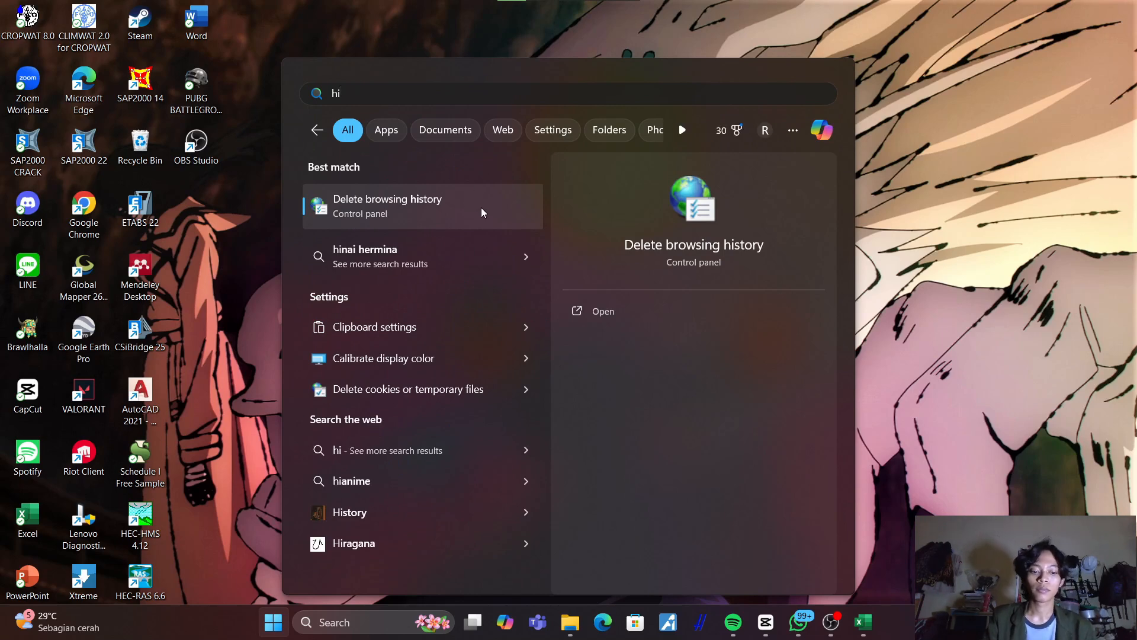
key(BackSpace)
text(yd)
click(481, 212)
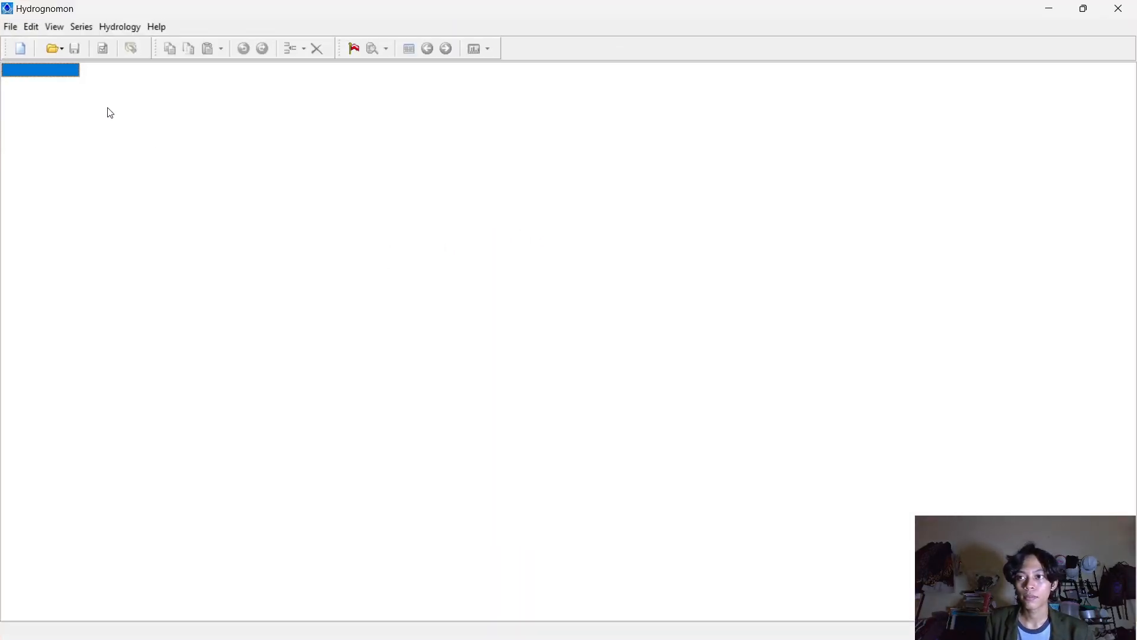
Start a new time series titled "Bireun" with Precipitation as the variable and mm as the measurement unit
click(12, 27)
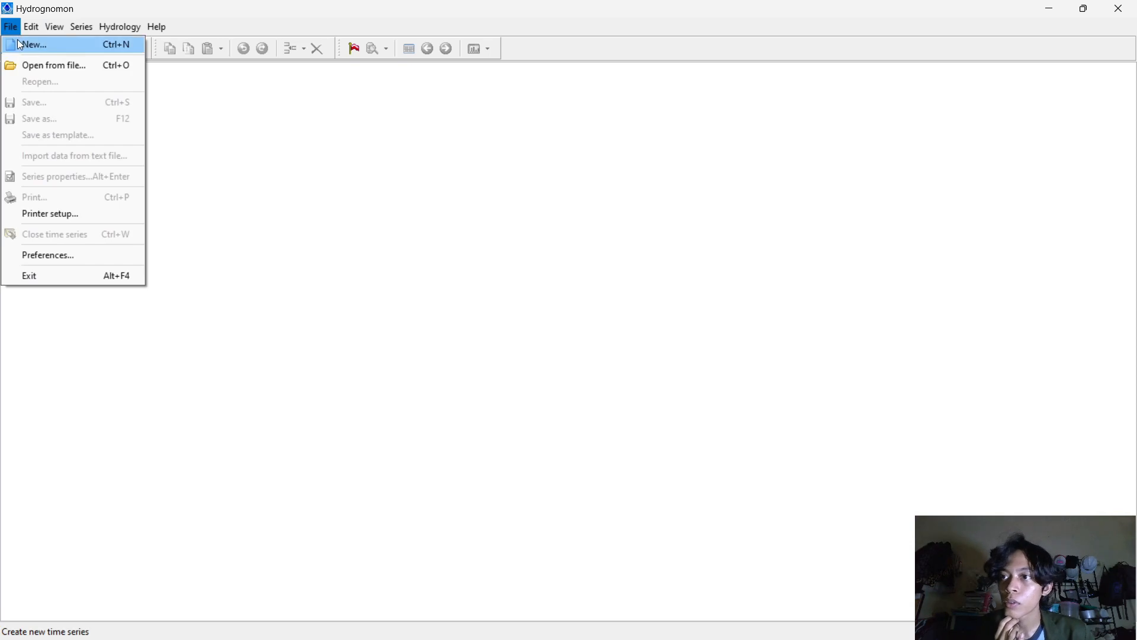
click(20, 45)
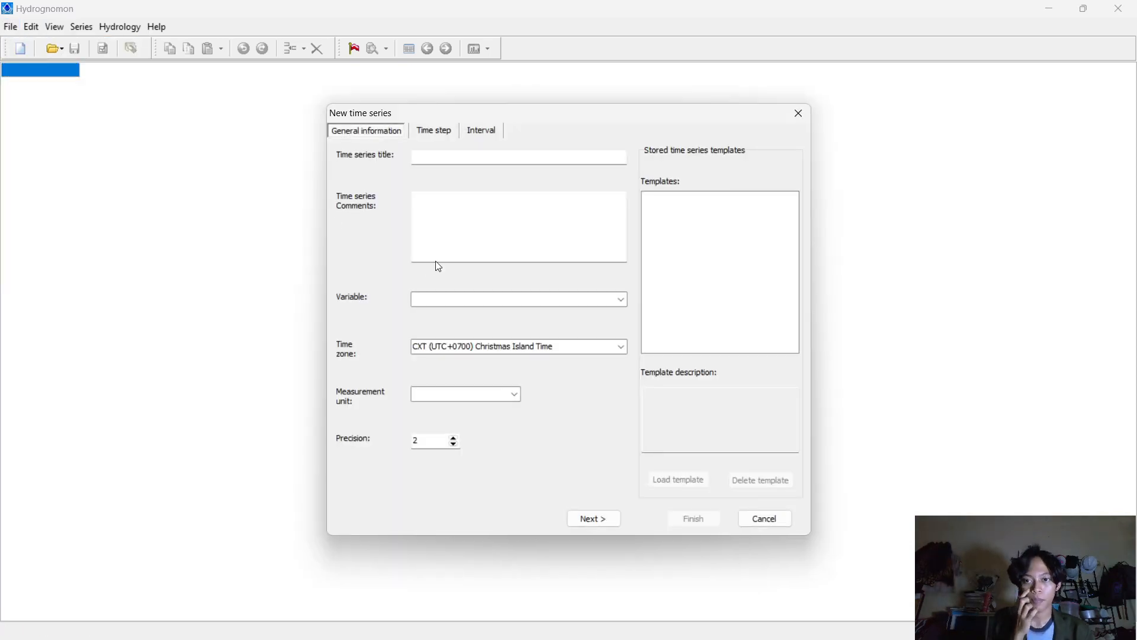
click(519, 155)
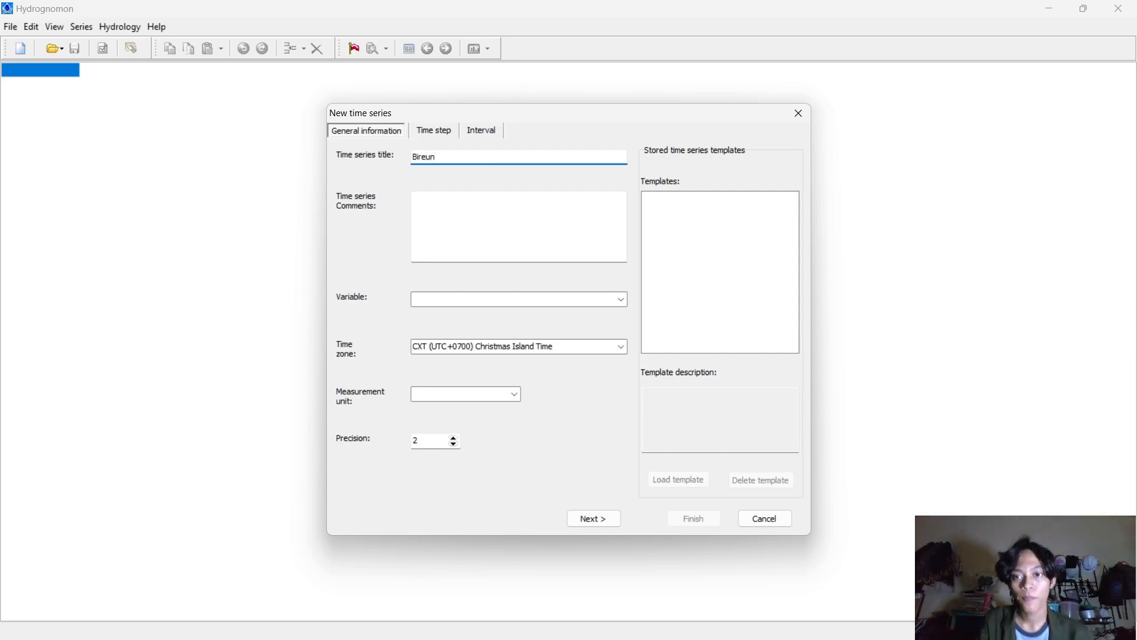
click(621, 301)
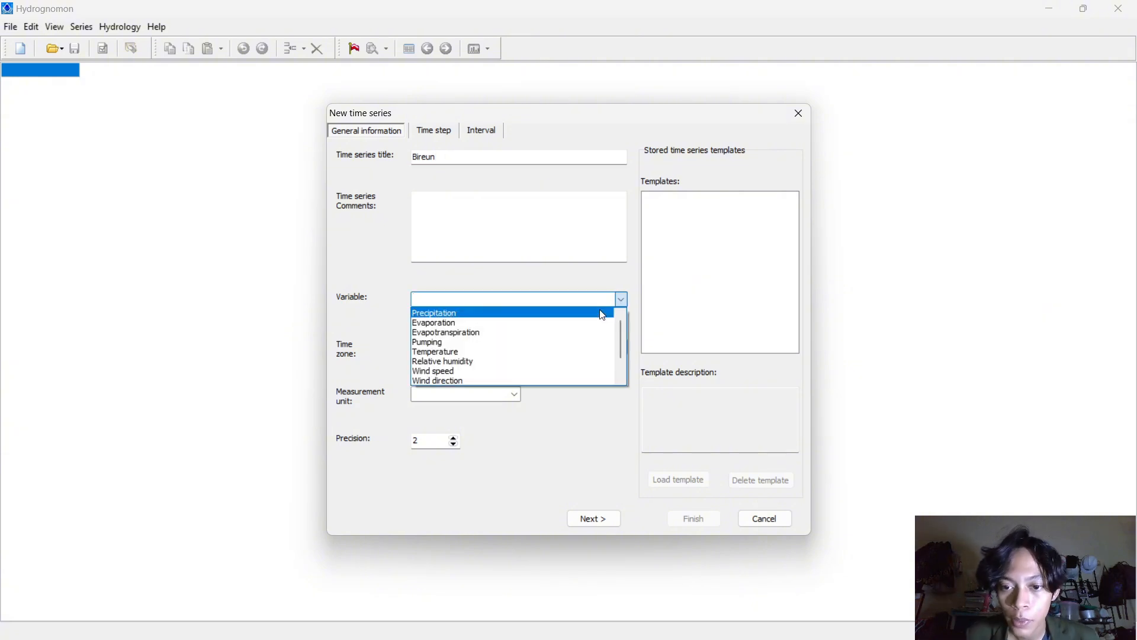
click(604, 314)
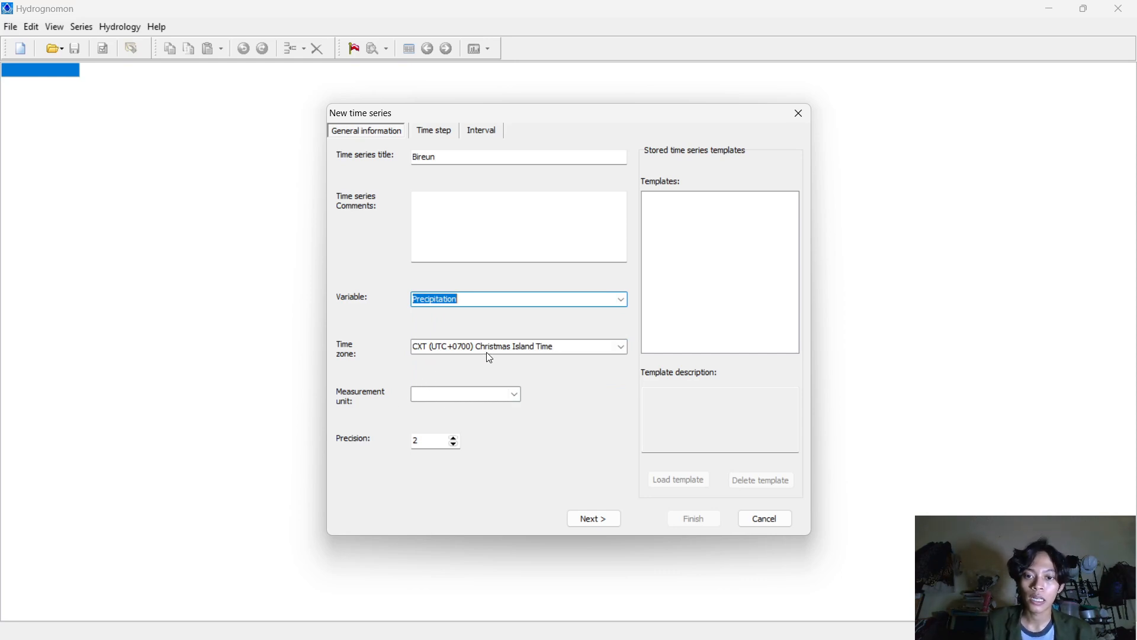
click(515, 395)
click(501, 408)
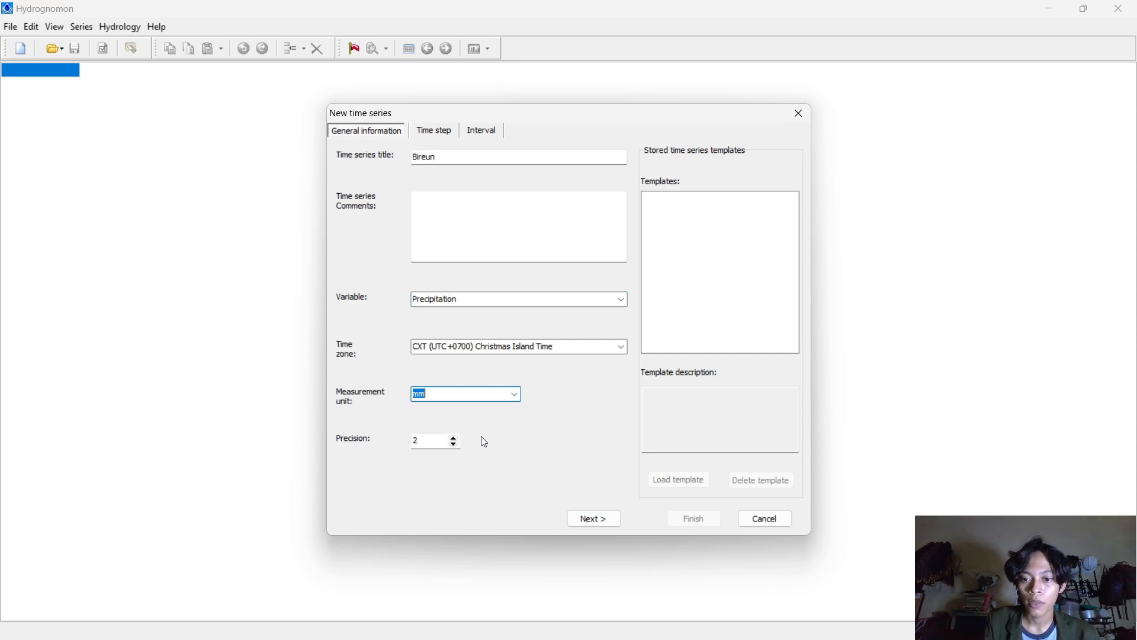
click(604, 519)
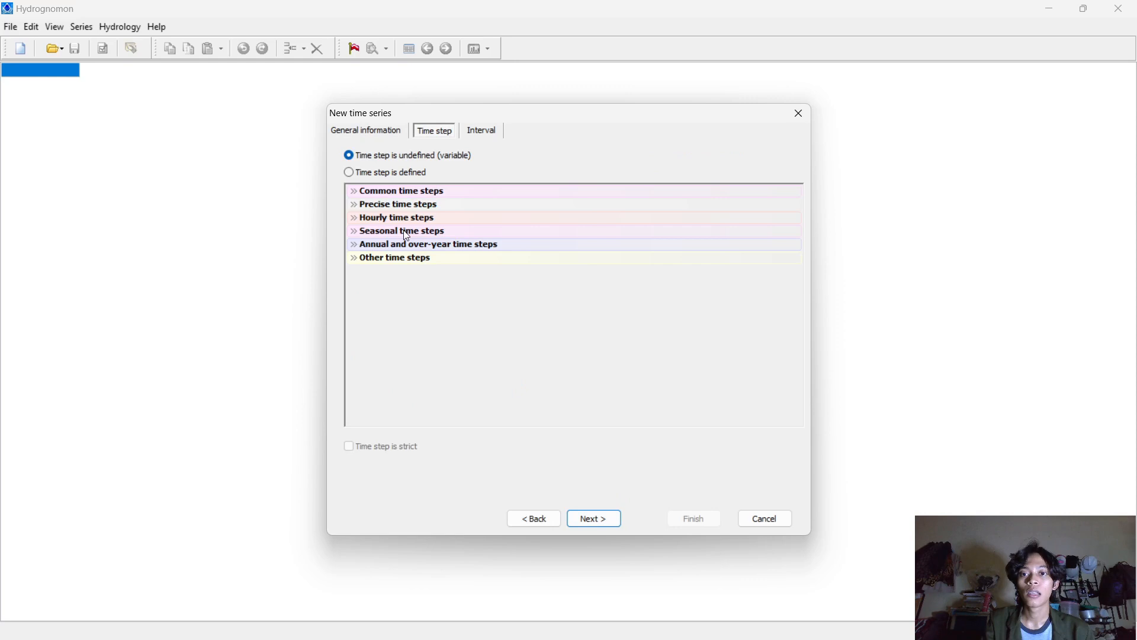
Define the series' time step as Annual and create the series with the Sum interval type
click(363, 173)
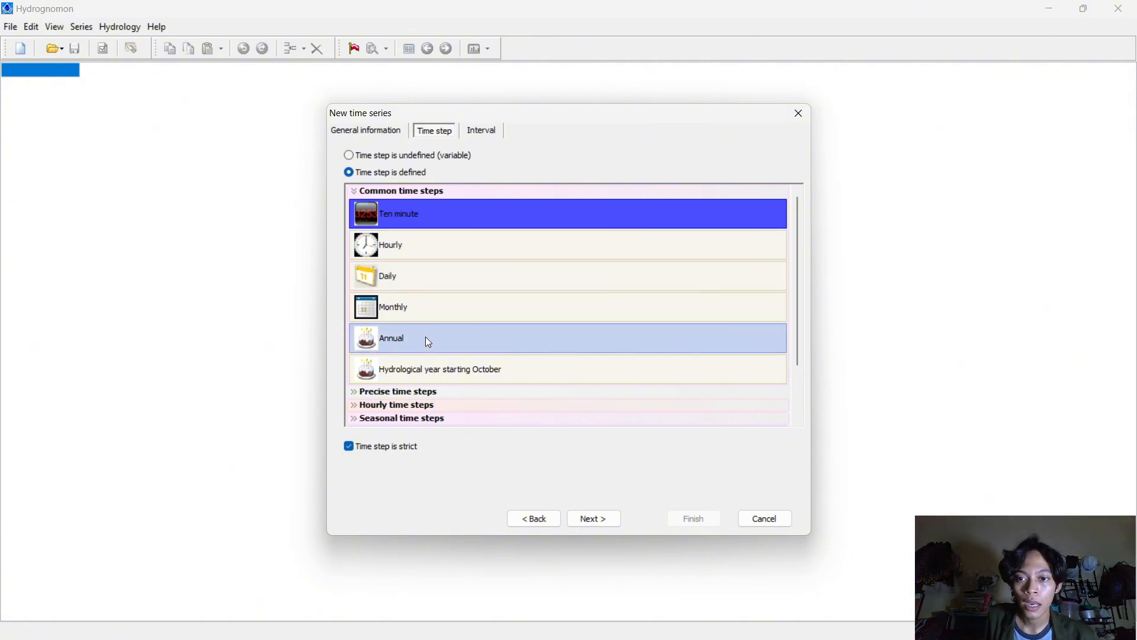
click(427, 339)
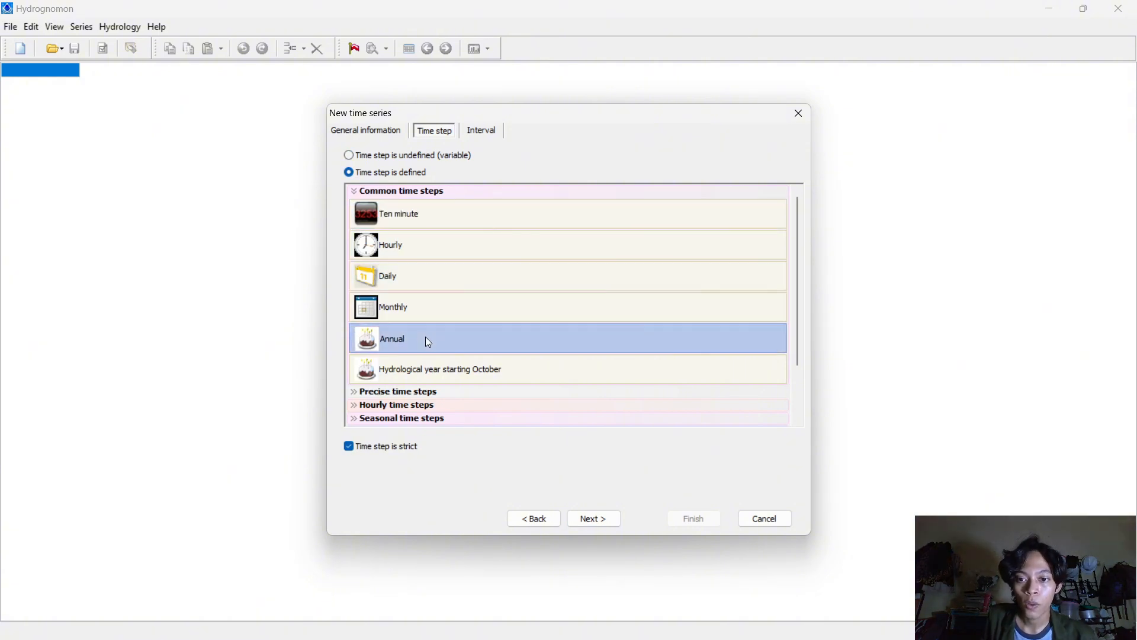
click(603, 521)
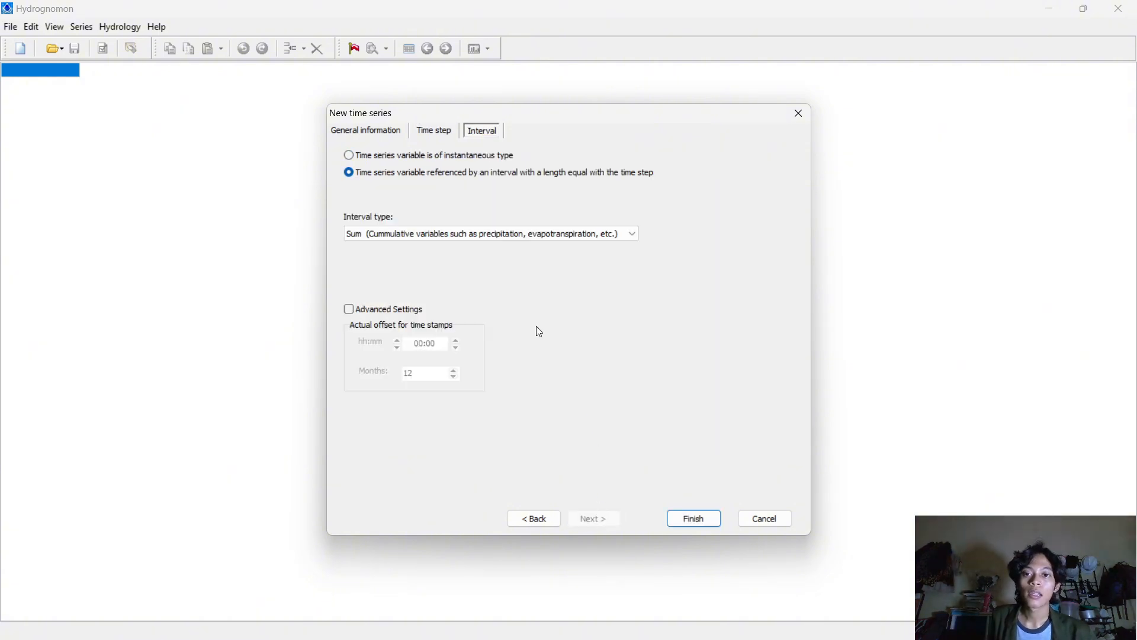
click(679, 518)
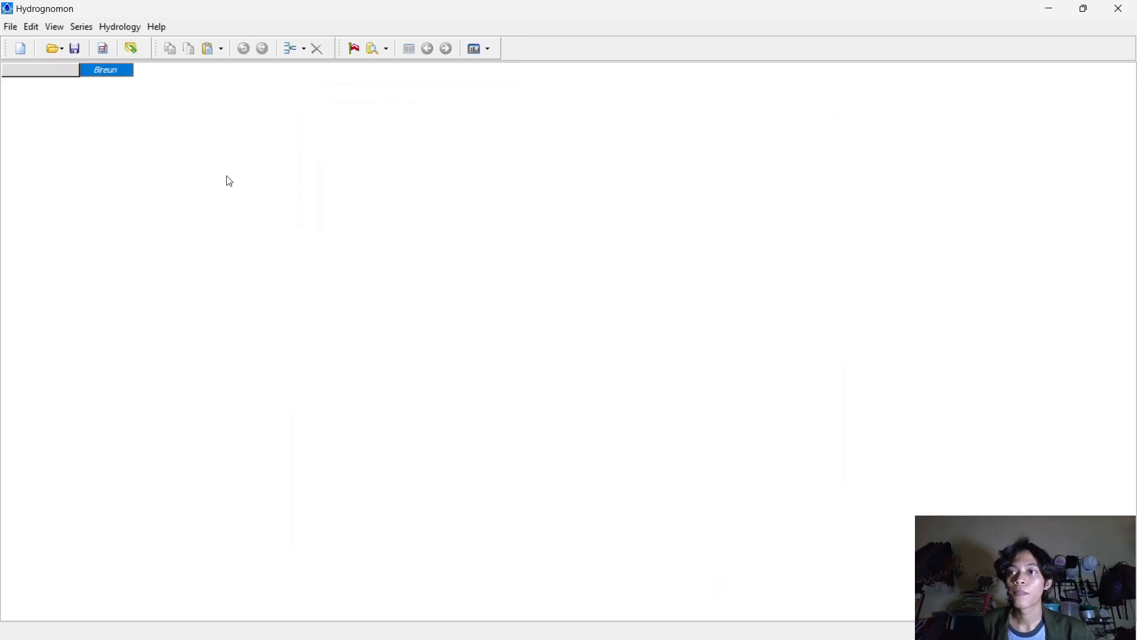
Insert the first record of the Bireun series, dated 2005
click(76, 70)
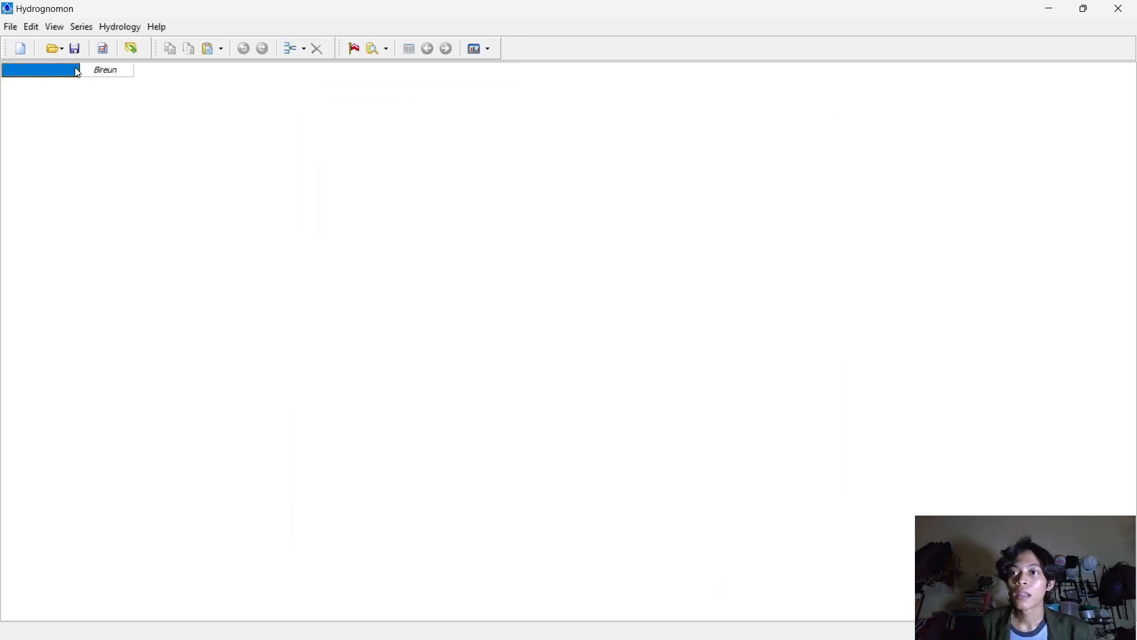
click(293, 49)
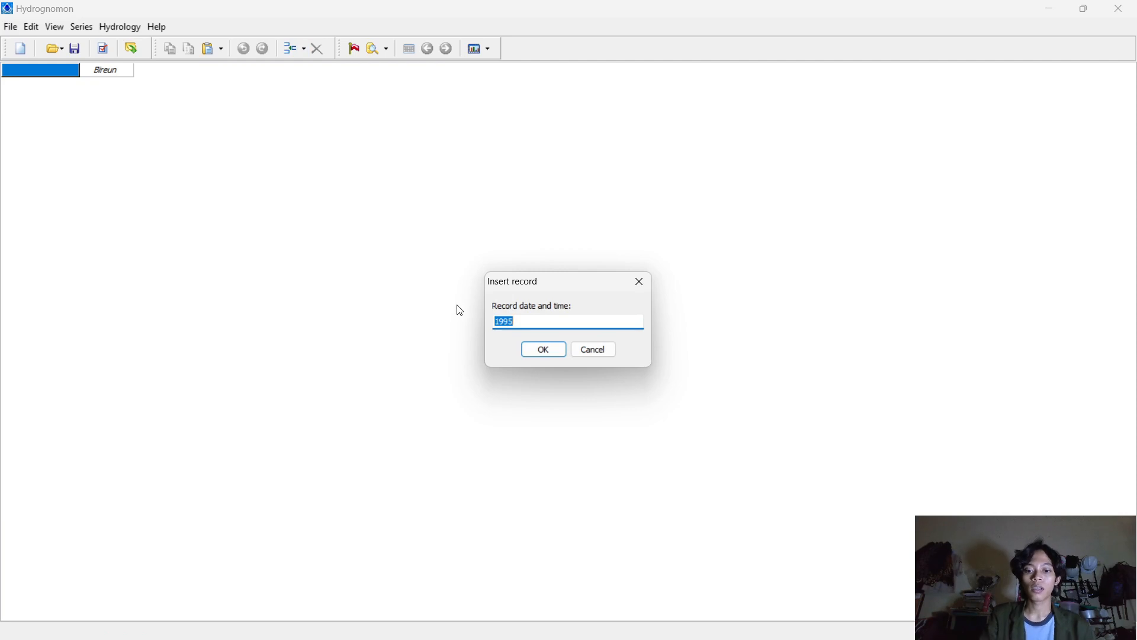
key(BackSpace)
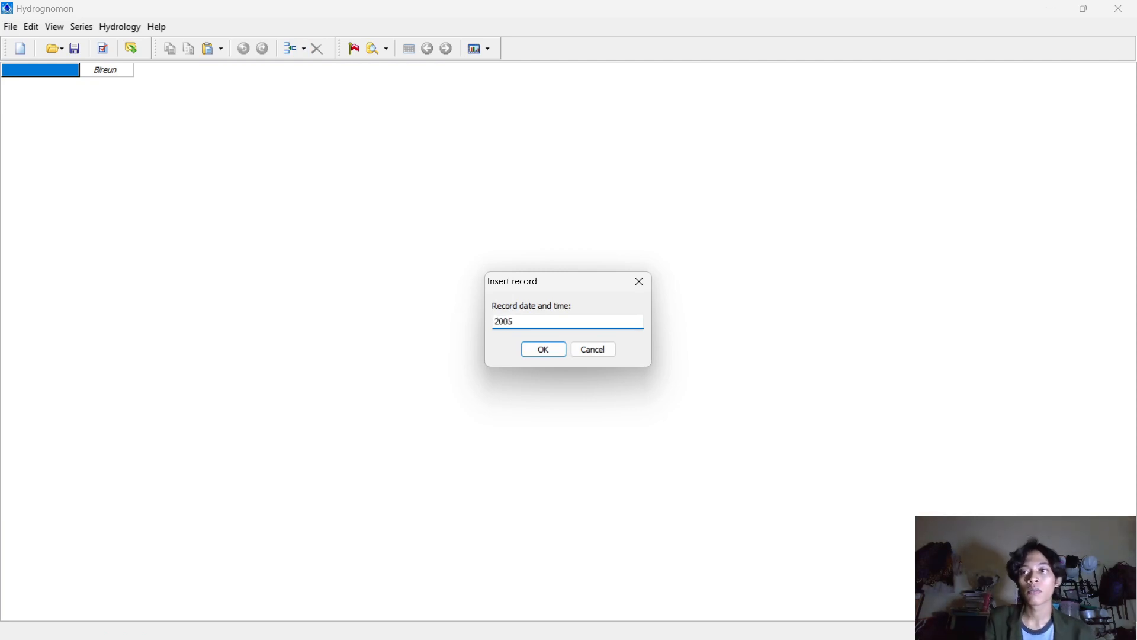
click(544, 352)
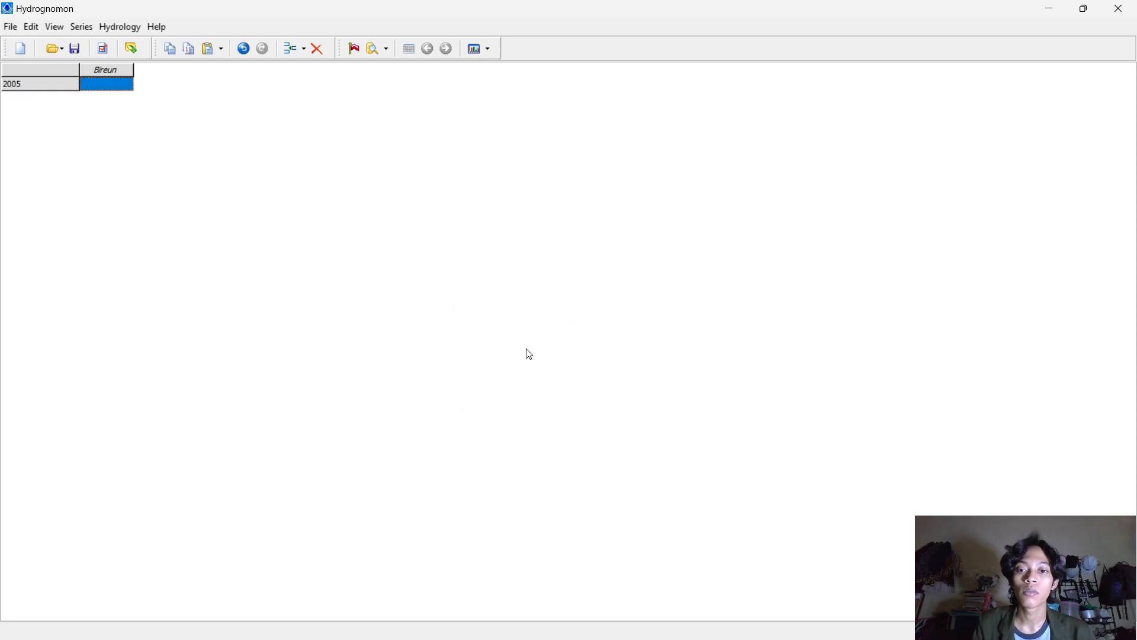
Add 14 more annual records after 2005 and select the empty Bireun value cell for 2005
click(308, 53)
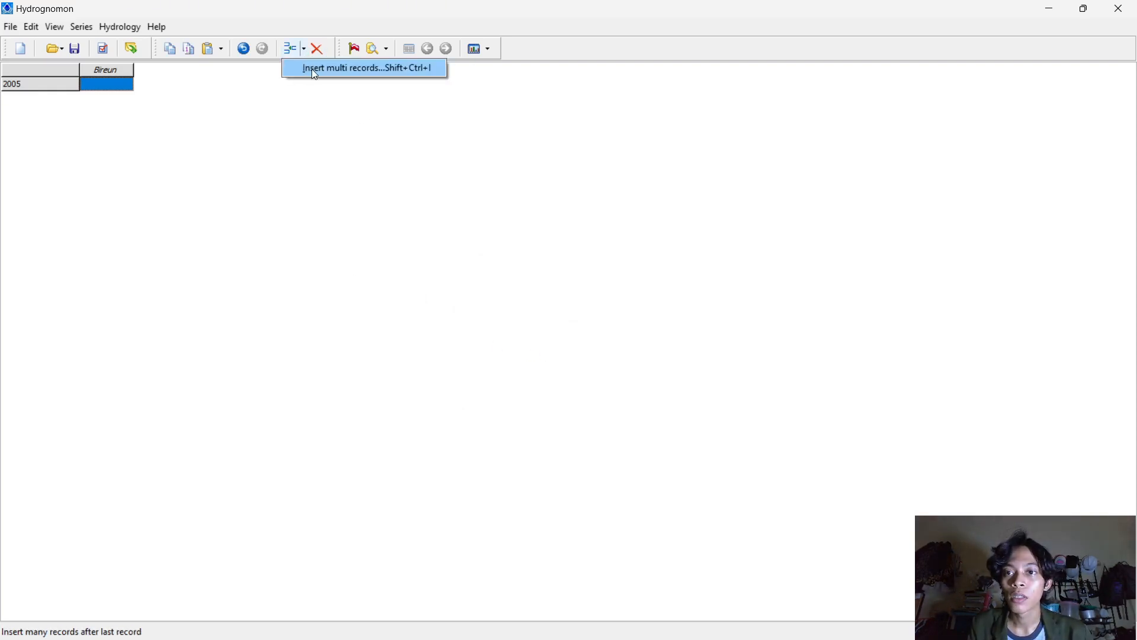
click(315, 70)
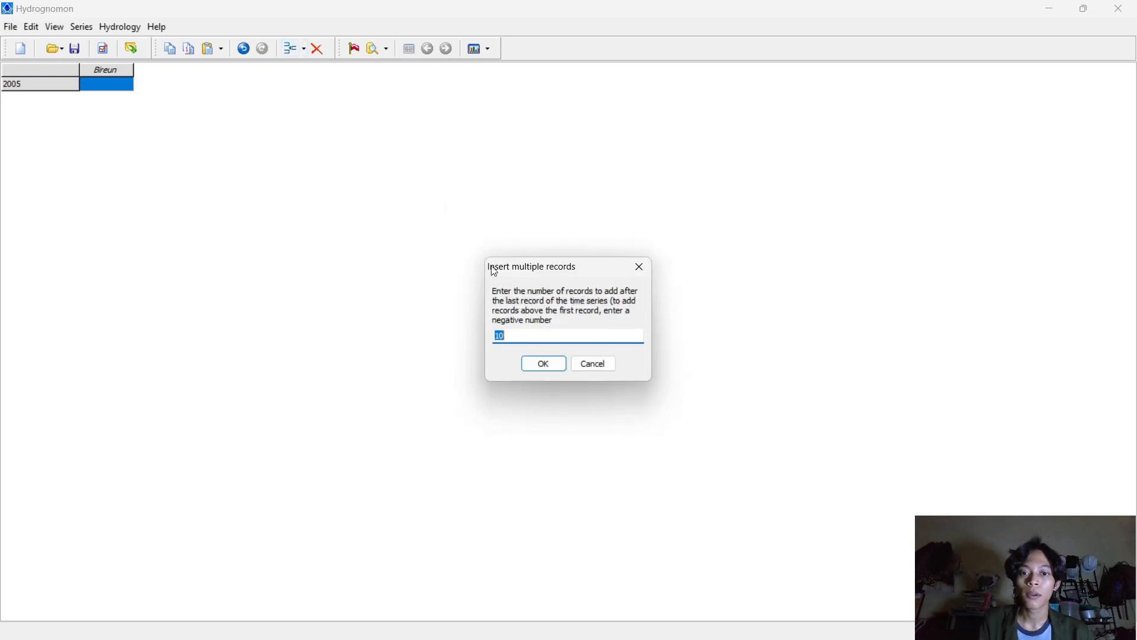
text(14)
key(Return)
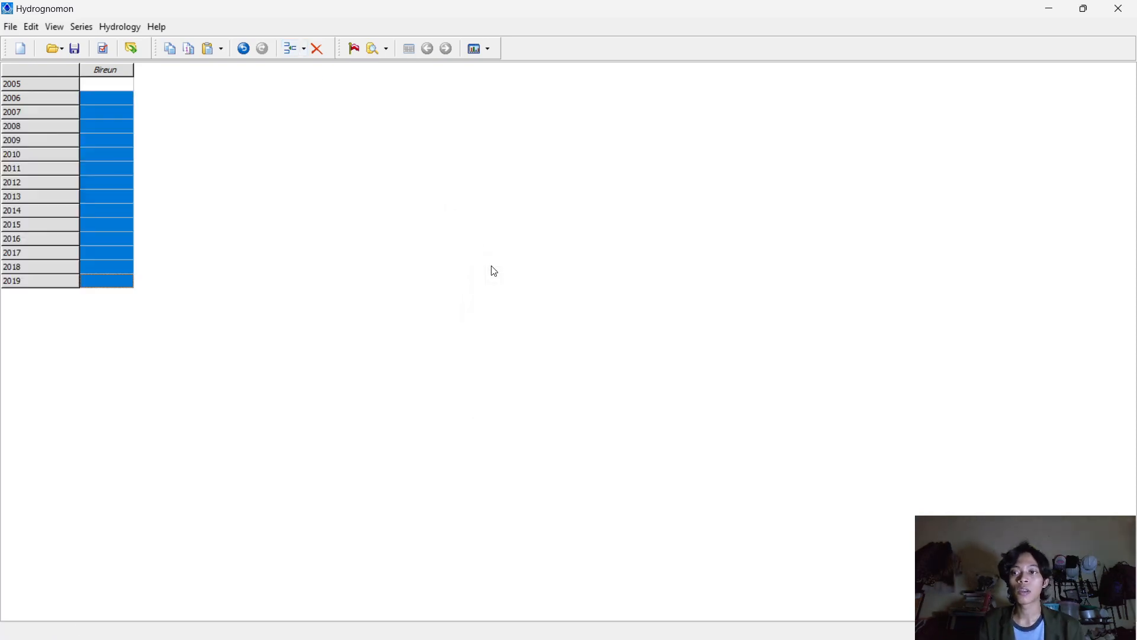
click(92, 89)
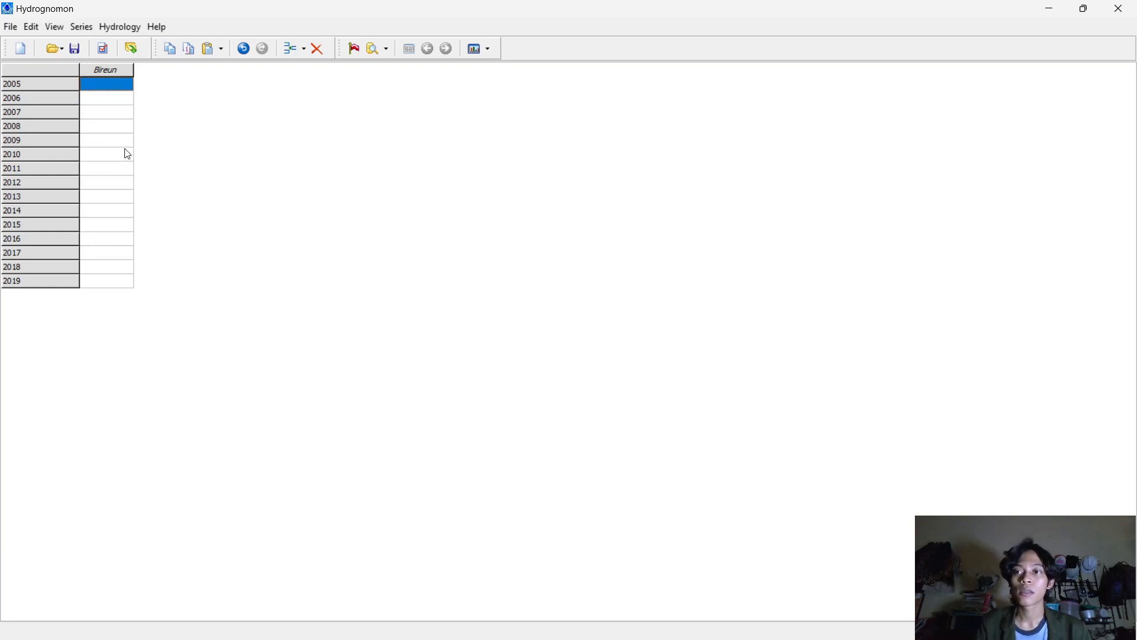
Copy the 2005–2019 Hujan wilayah (mm) values from the wow[1].xlsx workbook in Excel and paste them into the Bireun series in Hydrognomon
key(alt+Tab)
key(alt+Tab)
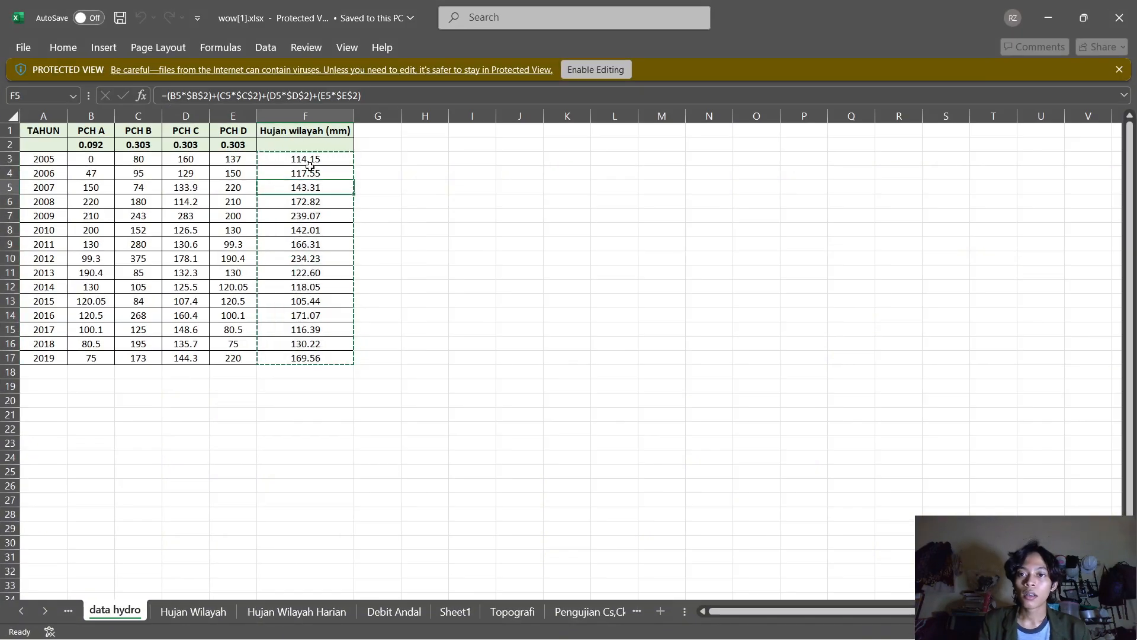
drag(310, 166, 337, 356)
key(ctrl+c)
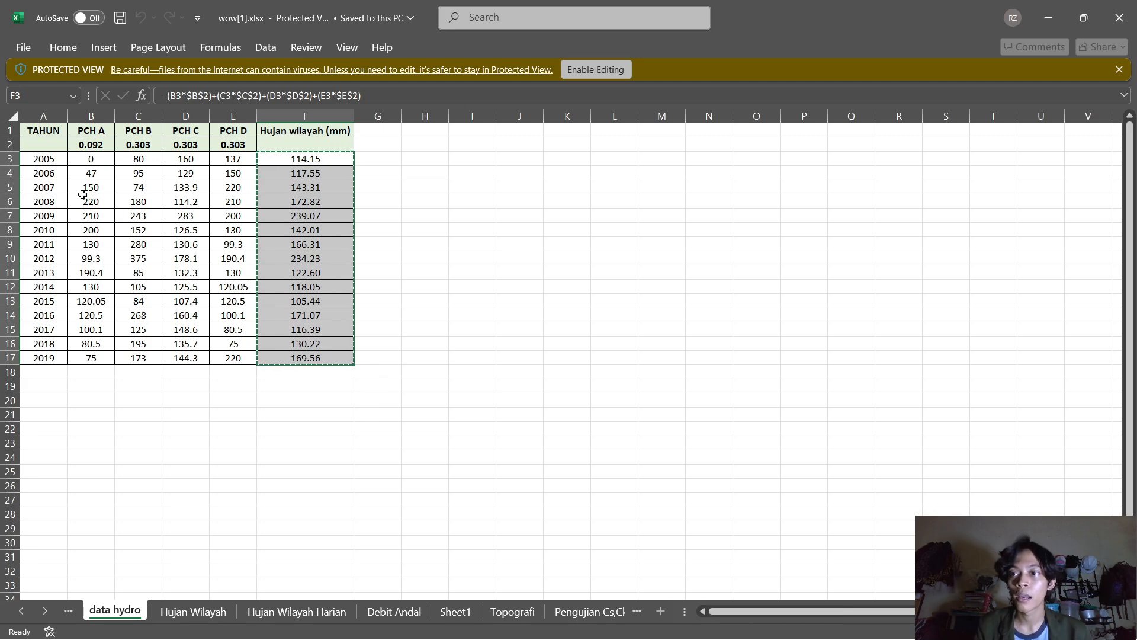
key(alt+Tab)
click(417, 196)
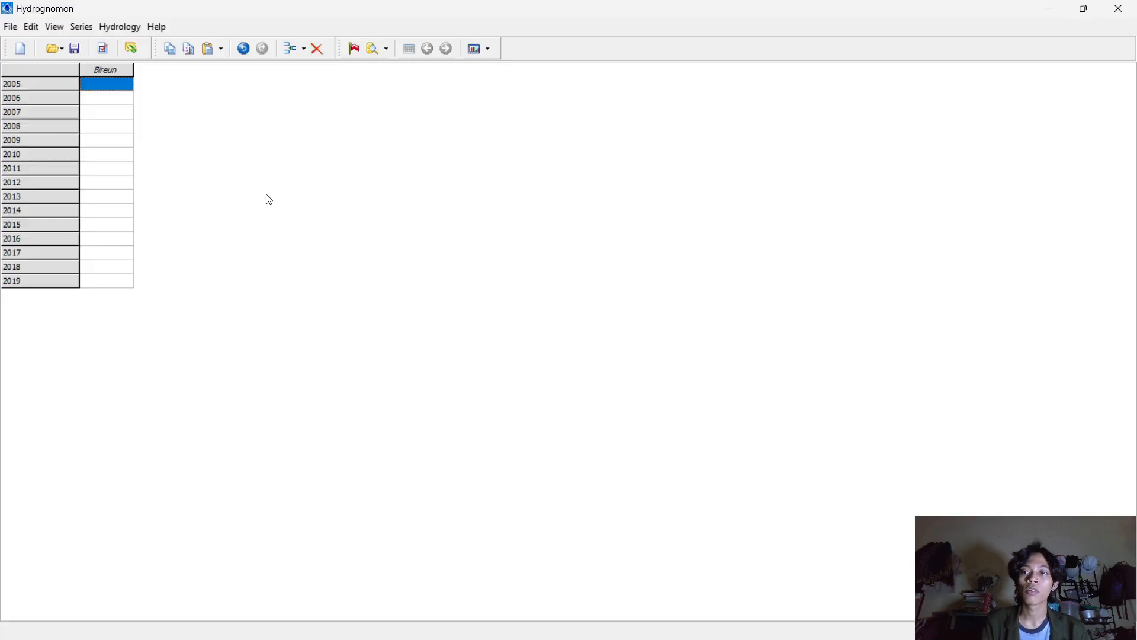
key(ctrl+v)
Start the Pythia statistical analysis of the Bireun series and plot the Normal, LogNormal, LogPearsonIII and Gumbel Max distributions
click(120, 27)
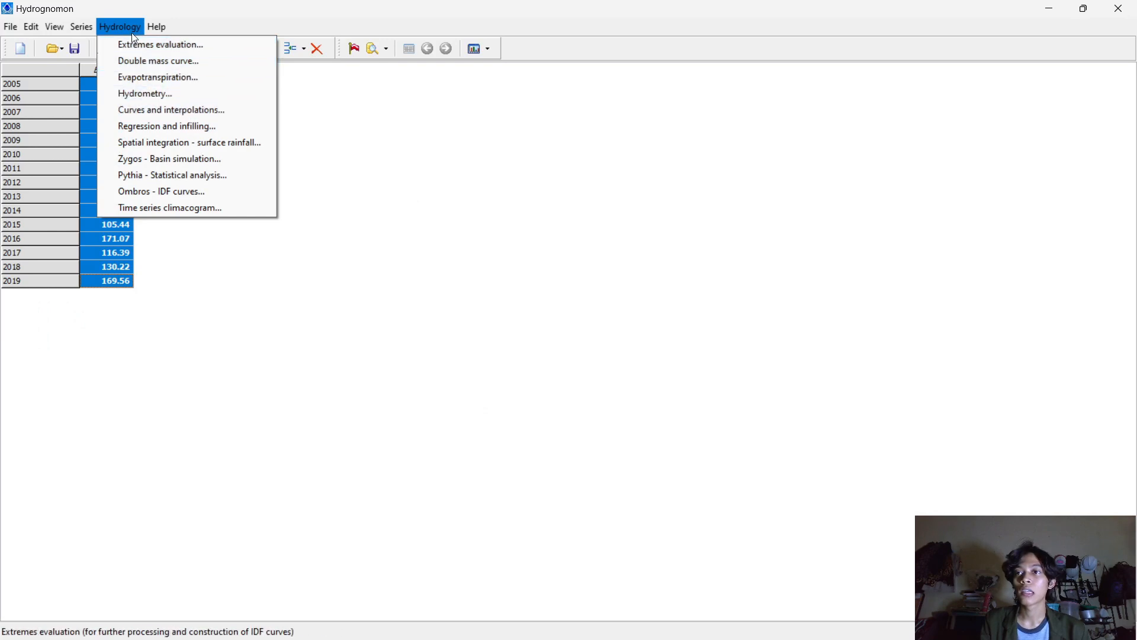
click(146, 183)
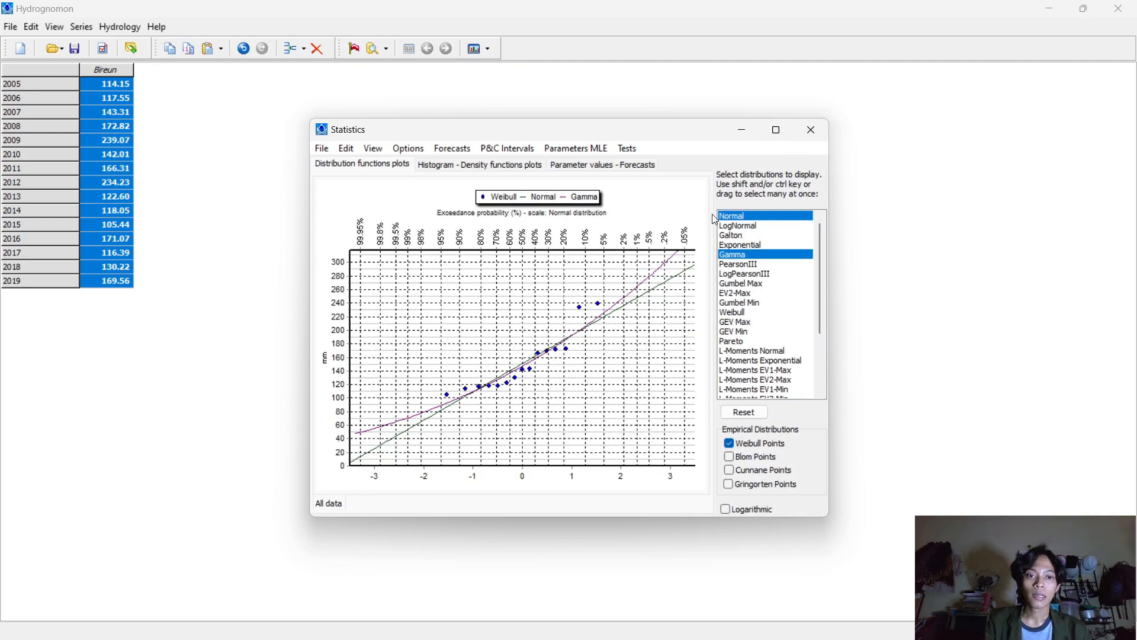
click(750, 256)
click(746, 217)
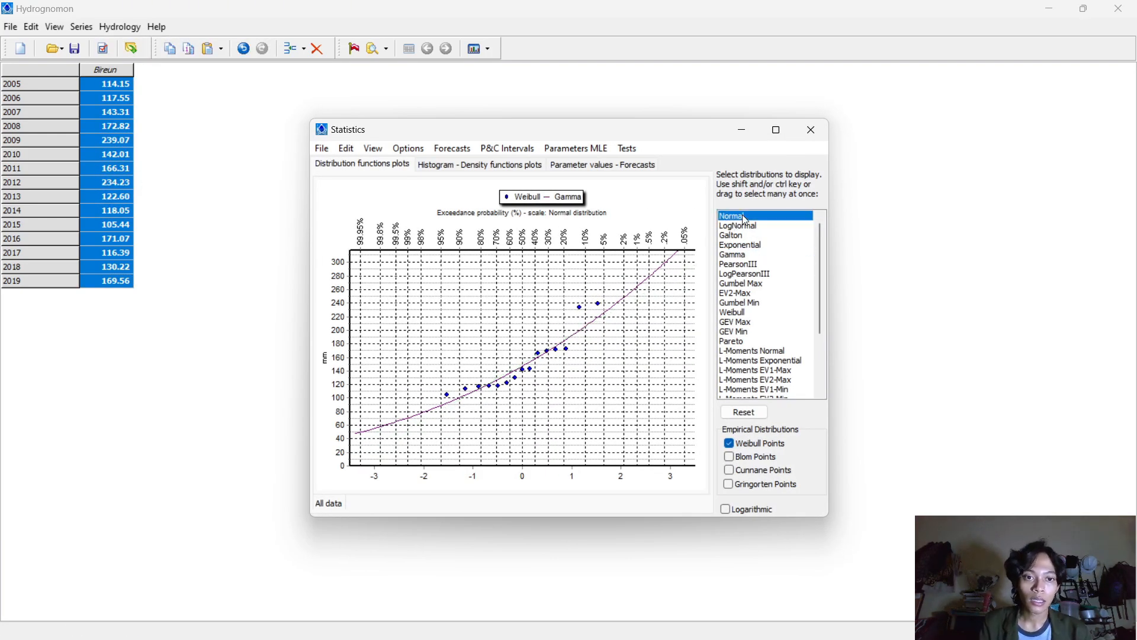
ctrl+click(744, 230)
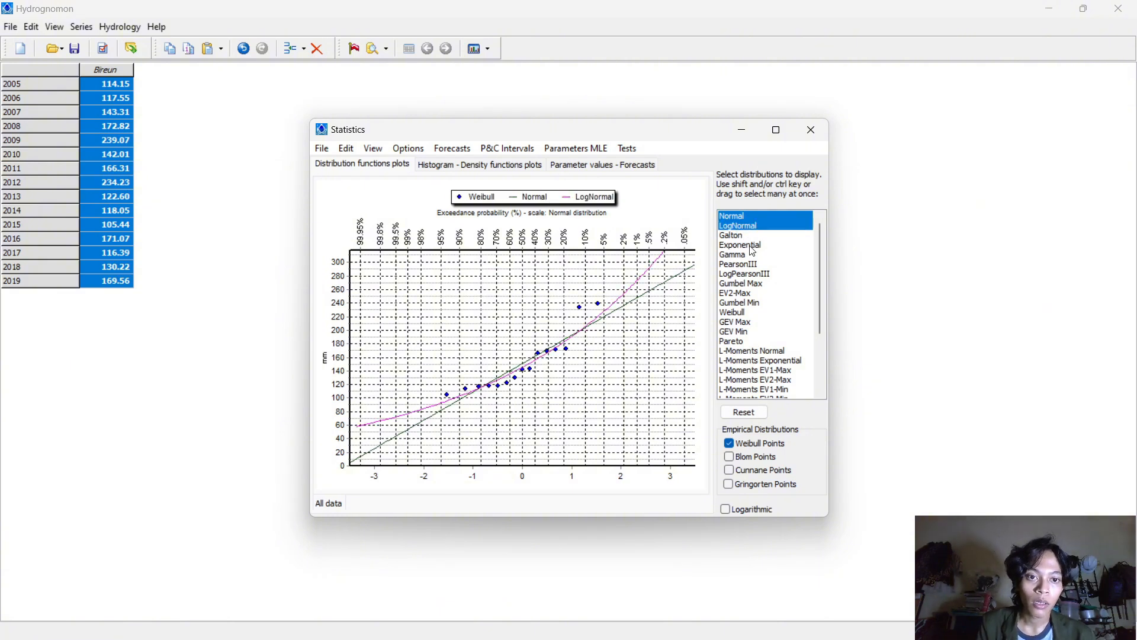
ctrl+click(763, 274)
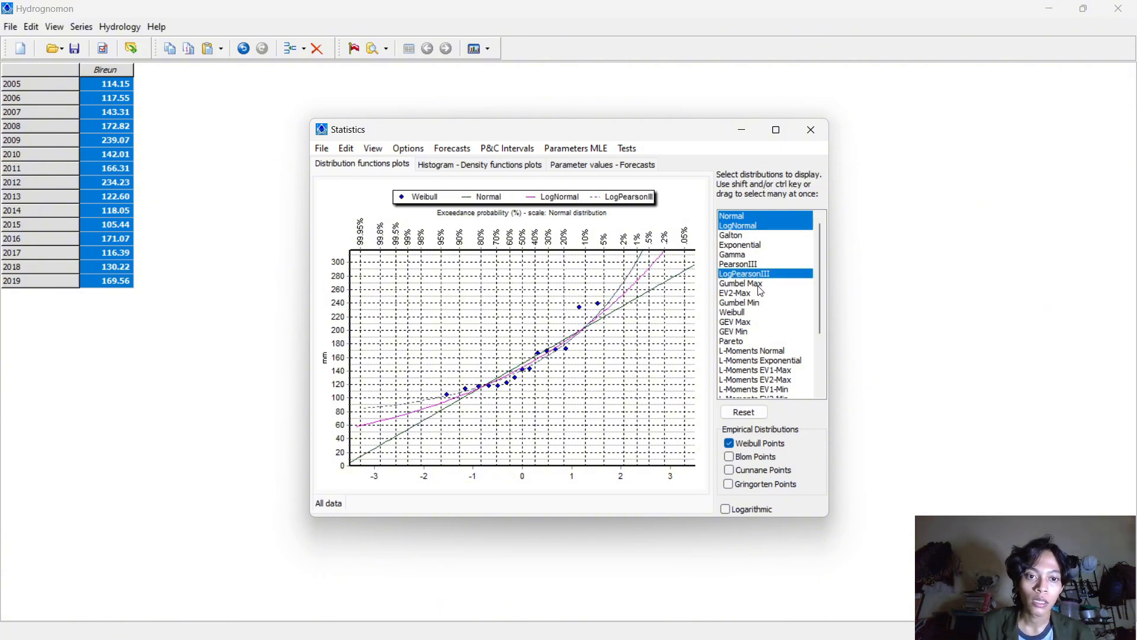
ctrl+click(761, 286)
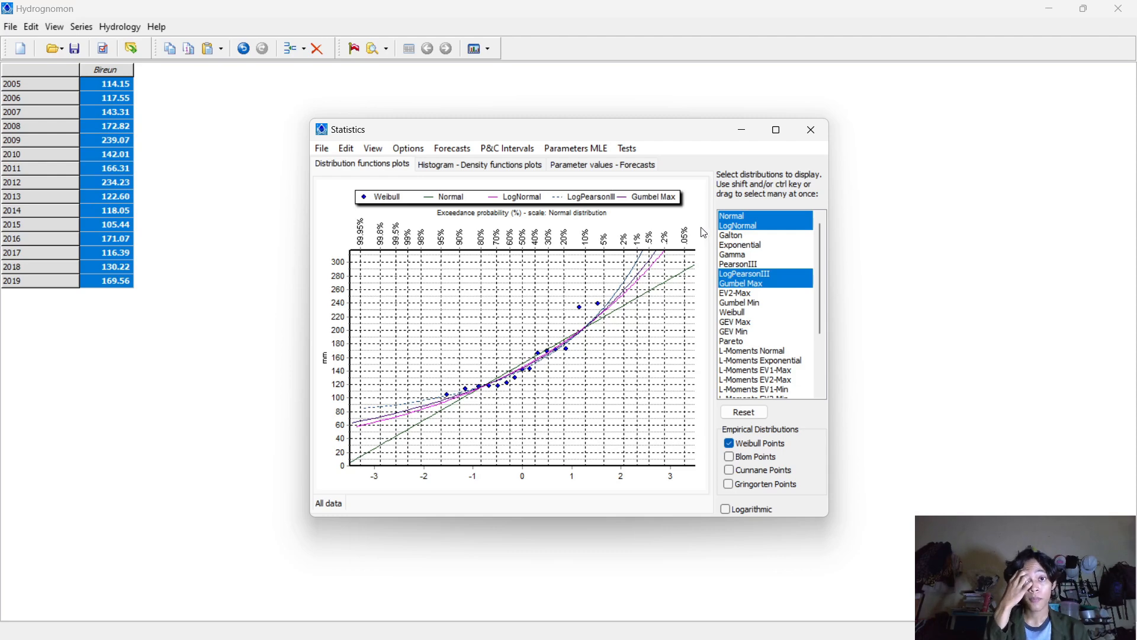
Run the Kolmogorov-Smirnov goodness-of-fit test on the Bireun data
click(628, 149)
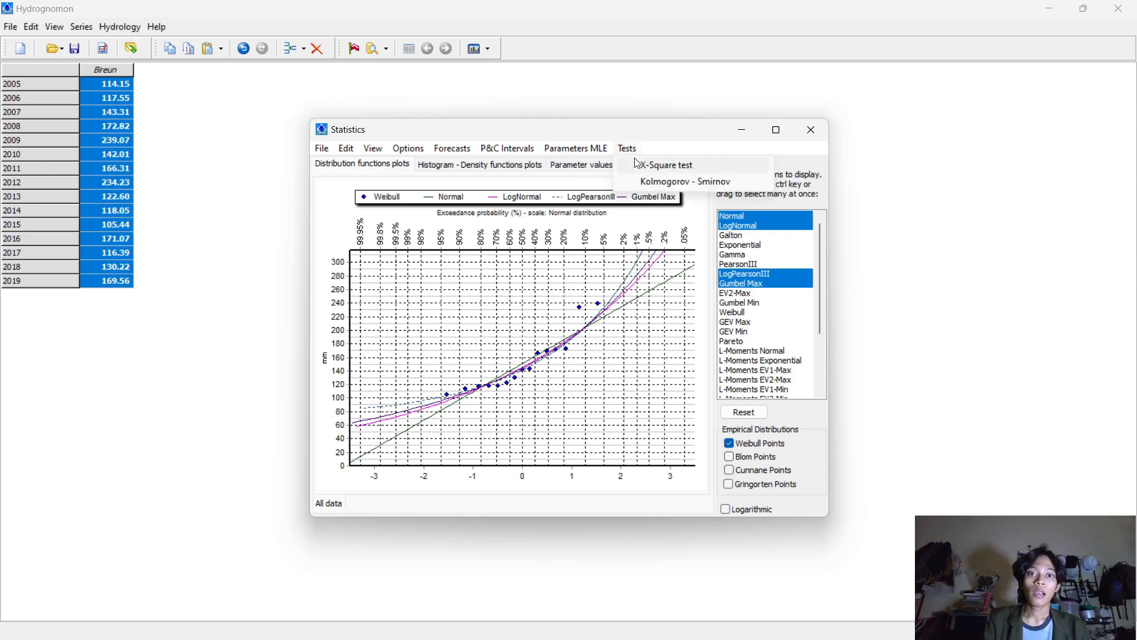
mouse_move(605, 155)
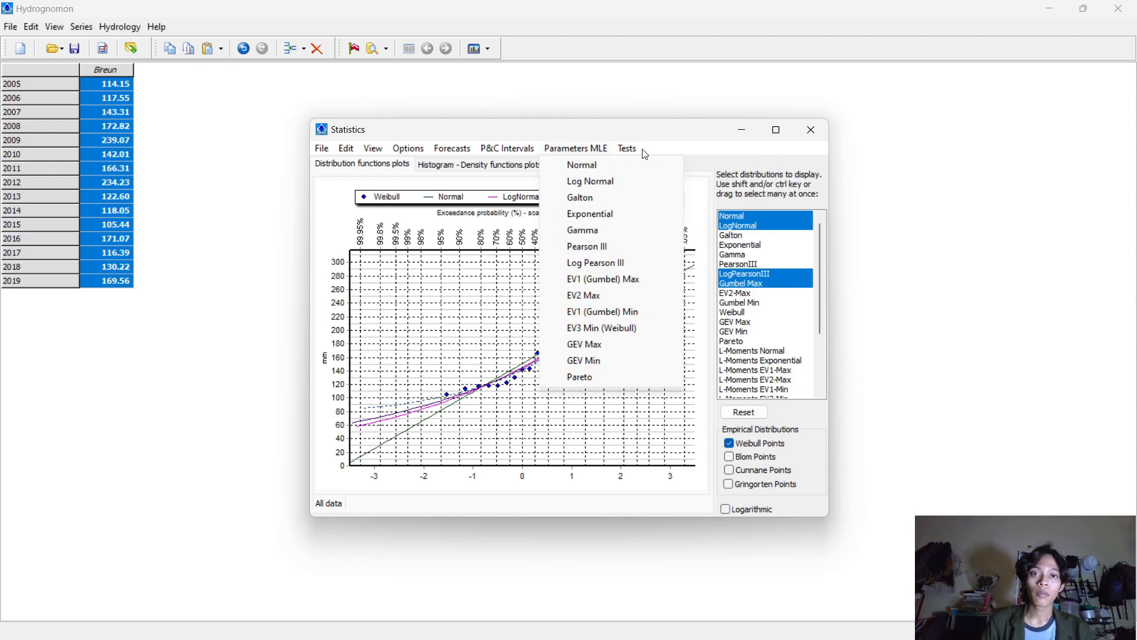
mouse_move(640, 154)
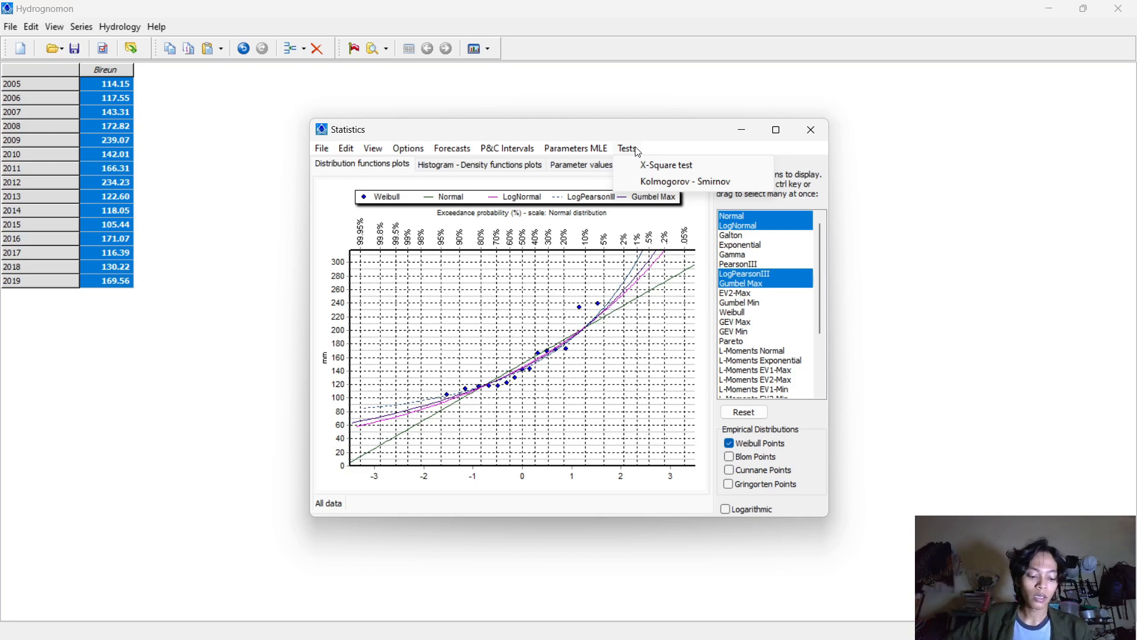
click(660, 187)
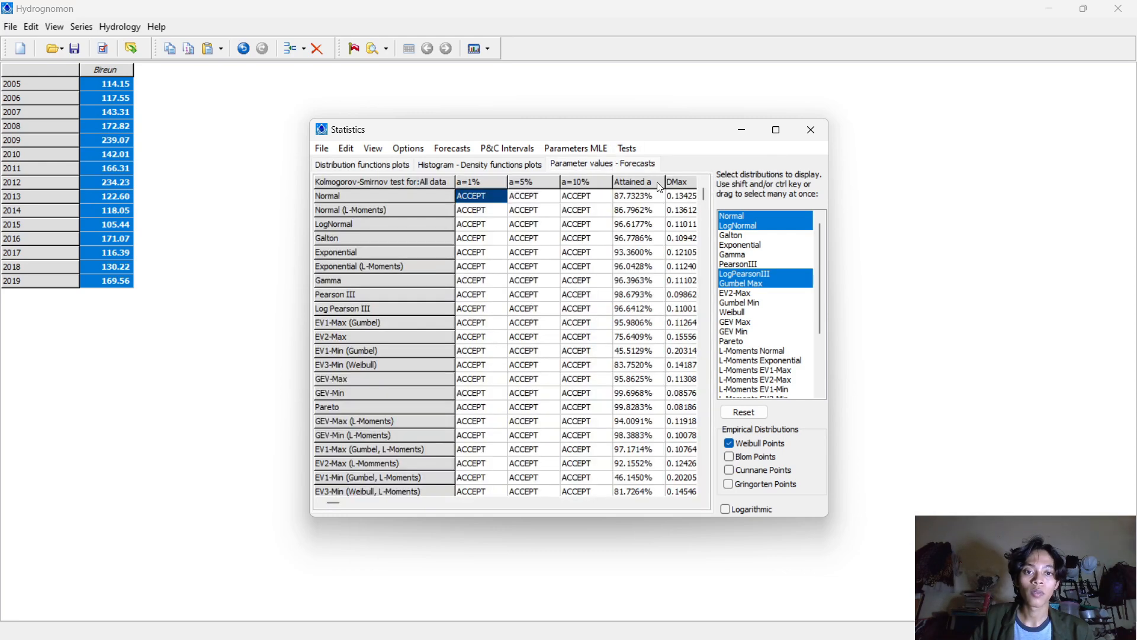
Look over the Kolmogorov-Smirnov verdicts for the listed distributions at the 1%, 5% and 10% significance levels
click(481, 379)
click(495, 365)
click(494, 308)
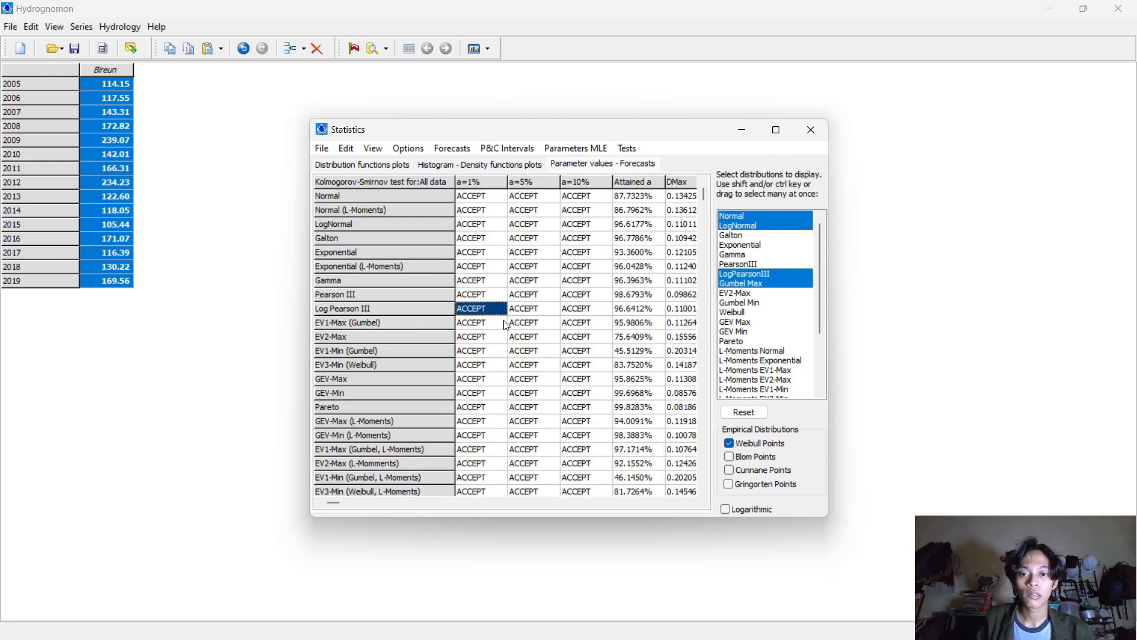
click(495, 253)
drag(514, 294, 513, 281)
click(485, 267)
click(487, 292)
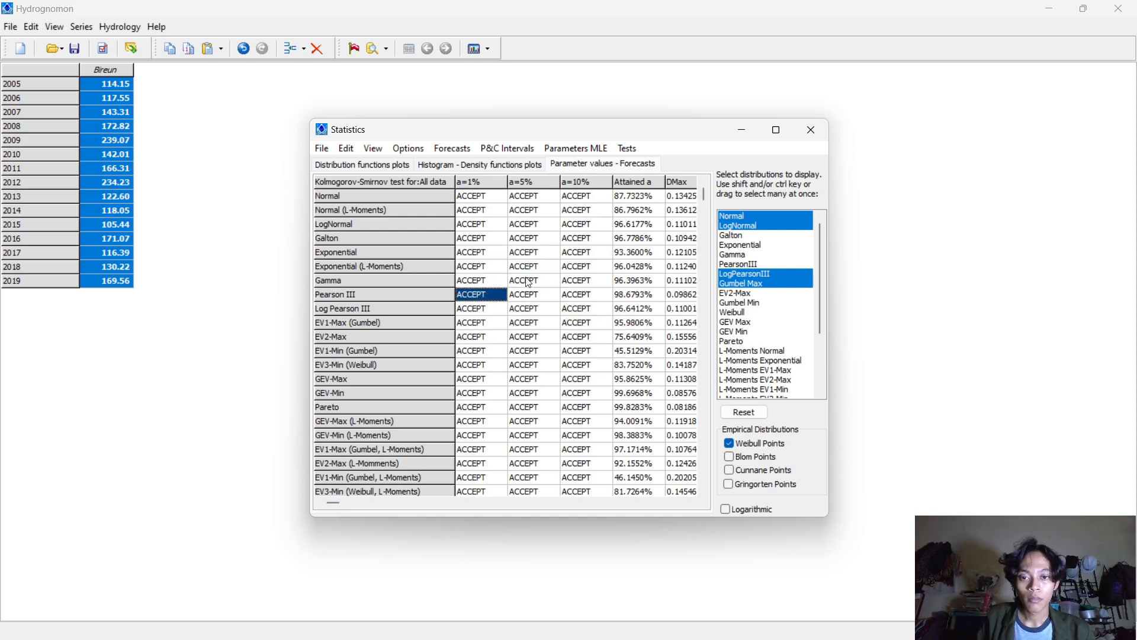
click(534, 268)
drag(583, 284, 595, 296)
click(544, 366)
click(481, 282)
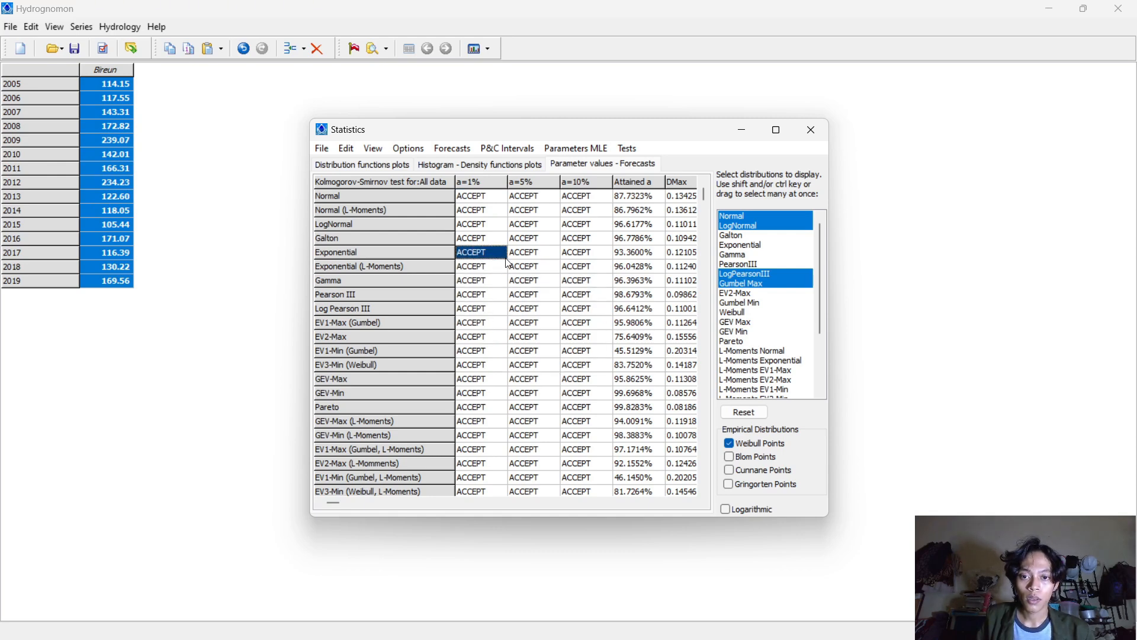
drag(524, 267, 504, 321)
click(499, 324)
click(495, 351)
click(494, 378)
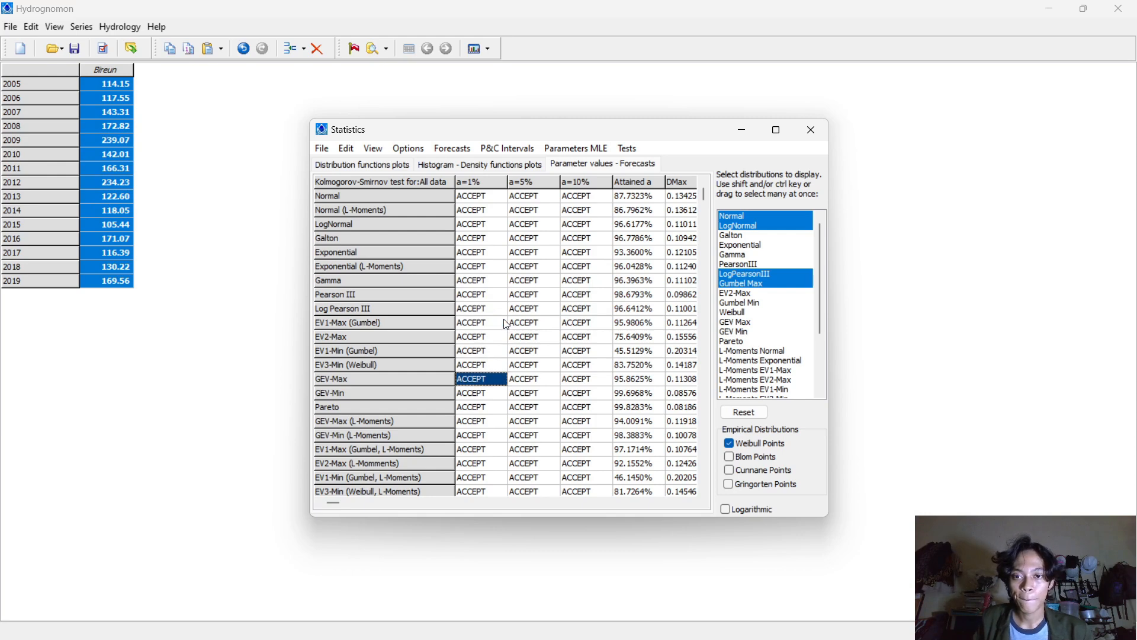
click(481, 295)
click(480, 267)
click(479, 252)
click(481, 294)
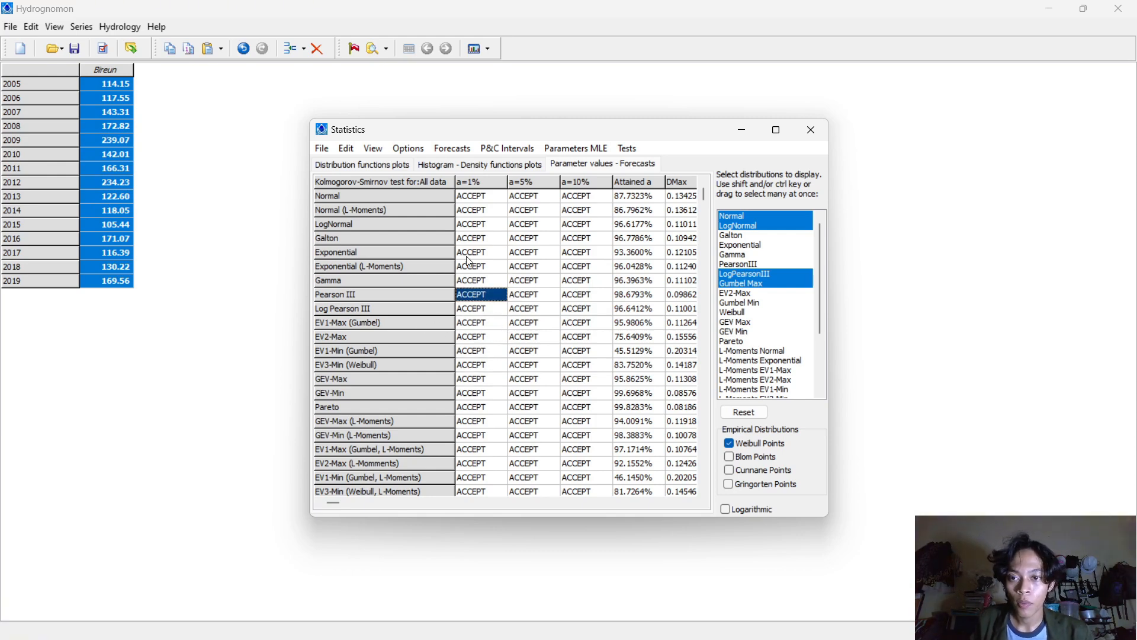
Check the Kolmogorov-Smirnov verdicts at a=1% for Normal, LogNormal, Log Pearson III and EV1-Max (Gumbel)
click(473, 200)
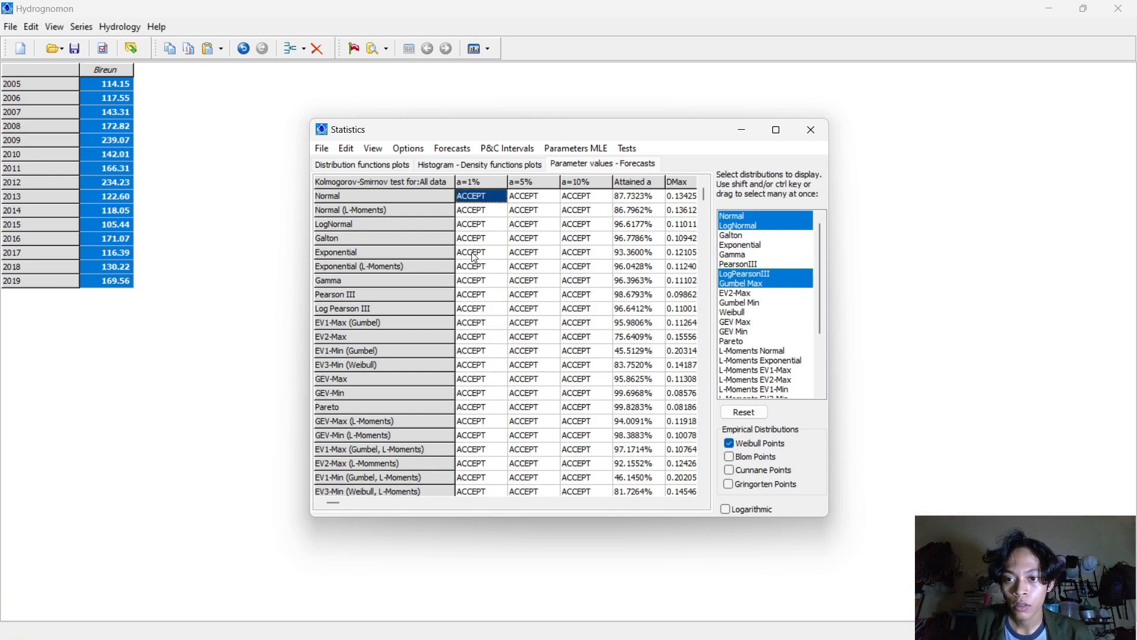
click(476, 225)
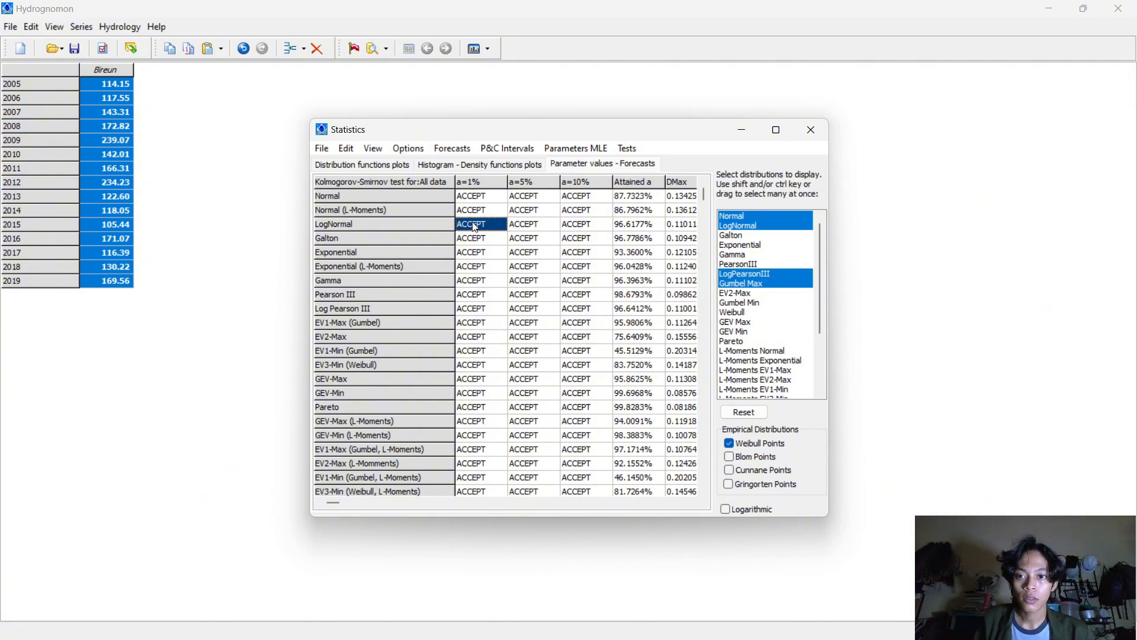
click(474, 309)
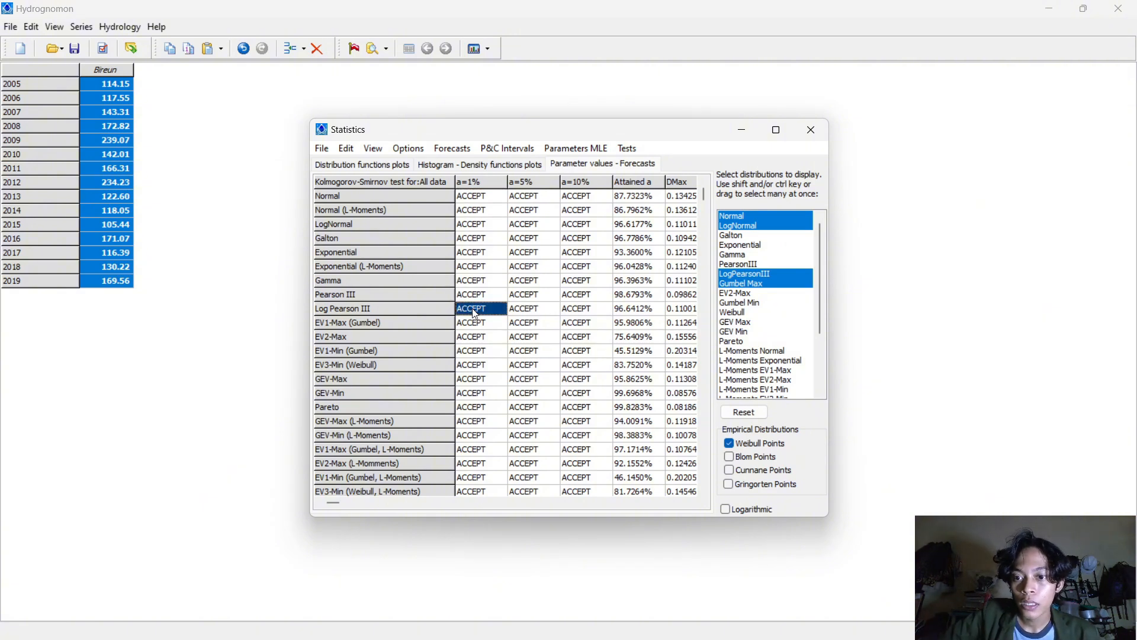
click(477, 323)
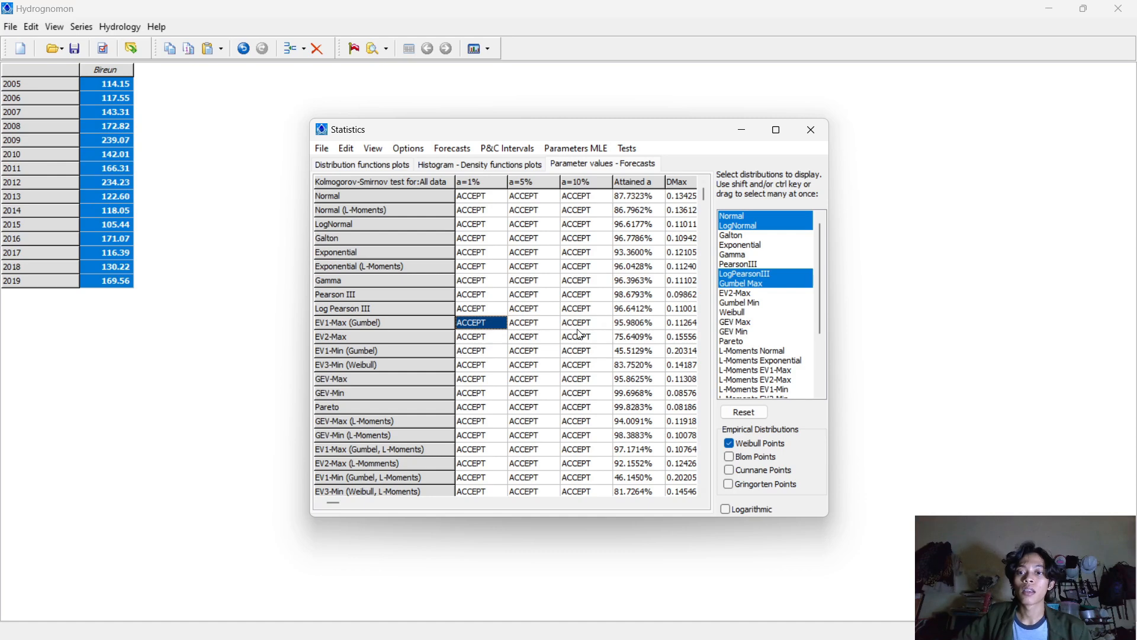
Run the X-Square test on the Bireun data with the default number of classes
click(622, 148)
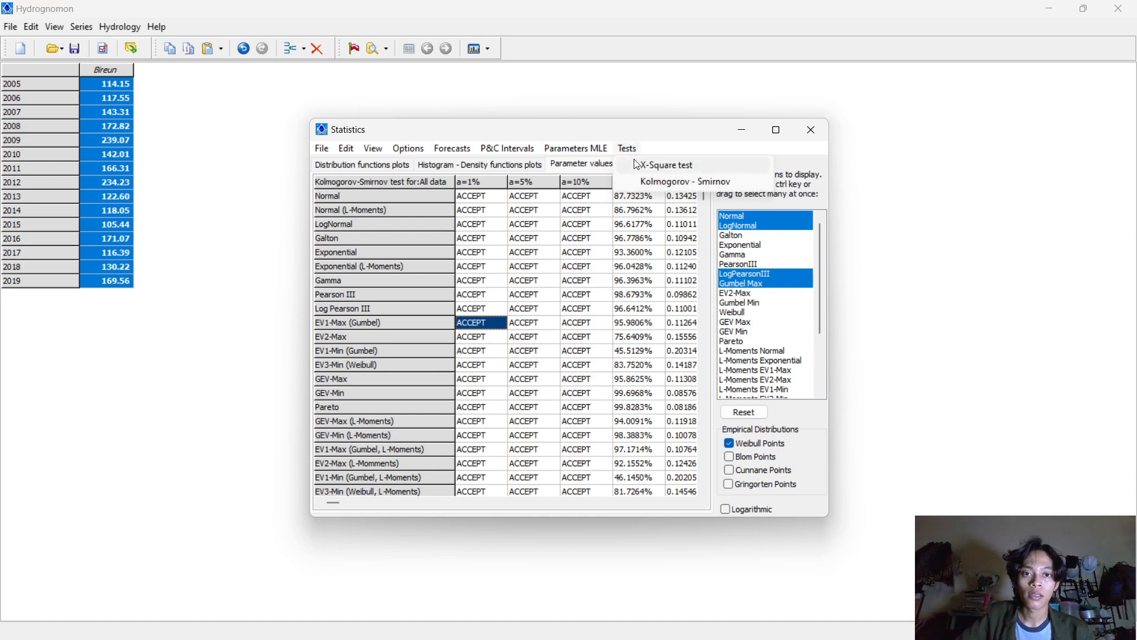
click(651, 165)
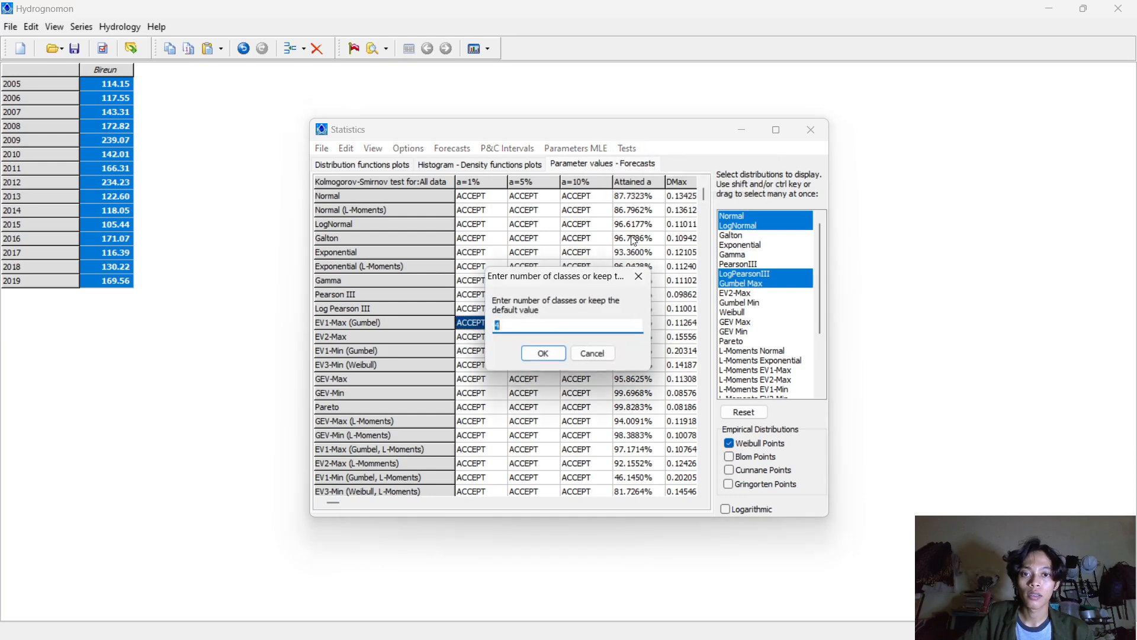
click(545, 356)
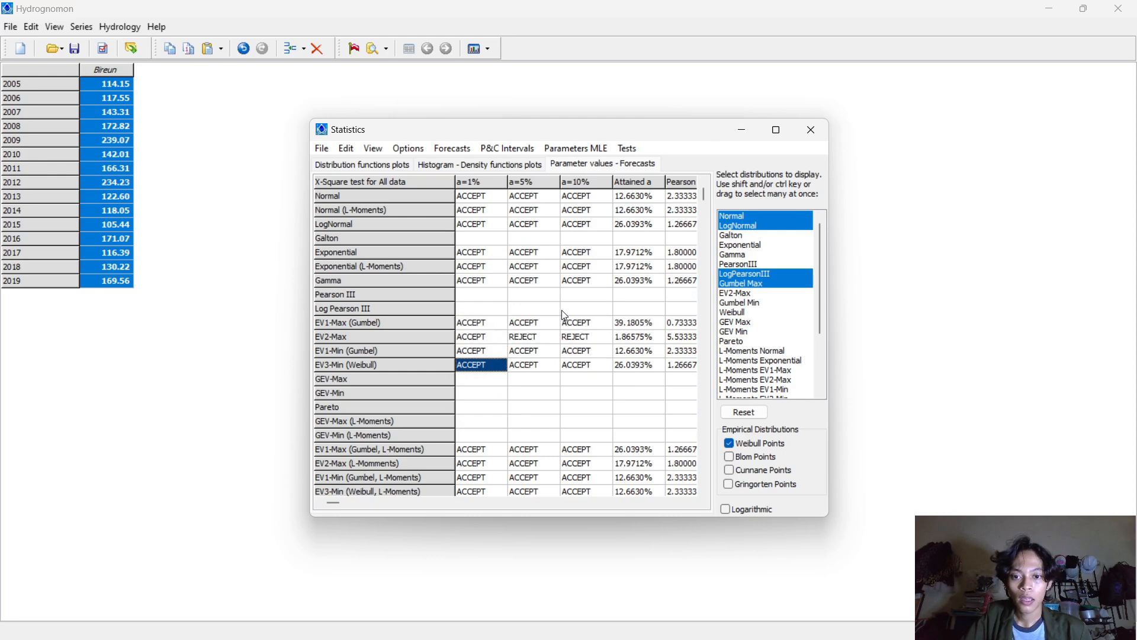
Examine the X-Square test results, comparing the EV1-Max (Gumbel) row with Galton, Log Pearson III and the other distributions
mouse_move(492, 324)
mouse_down()
mouse_move(670, 324)
mouse_move(495, 322)
mouse_up()
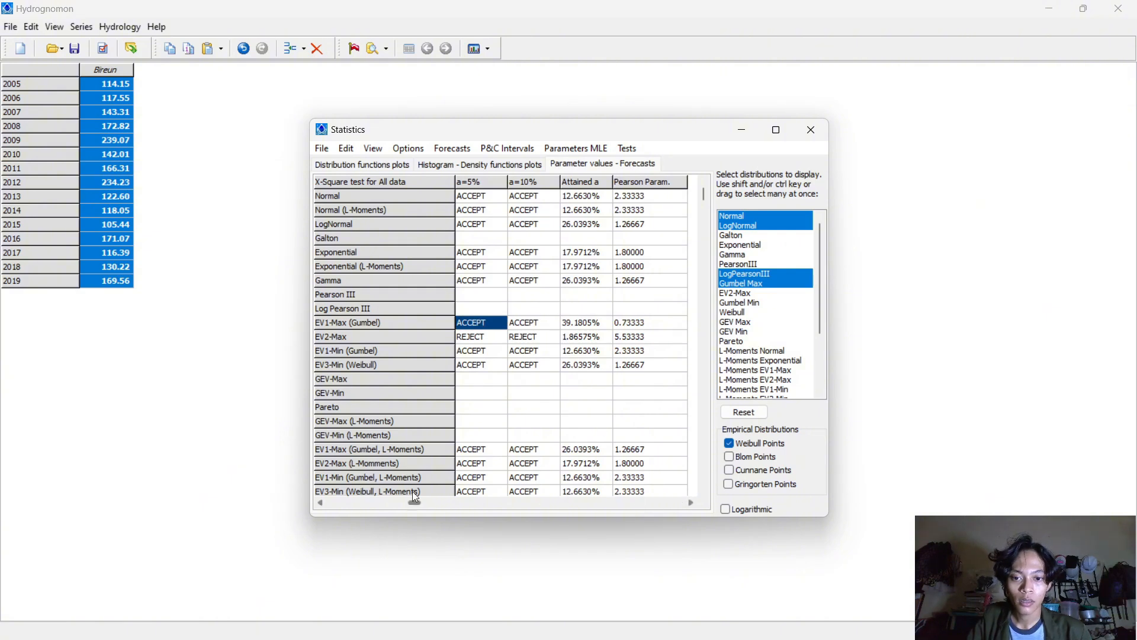
drag(415, 501, 335, 502)
click(482, 325)
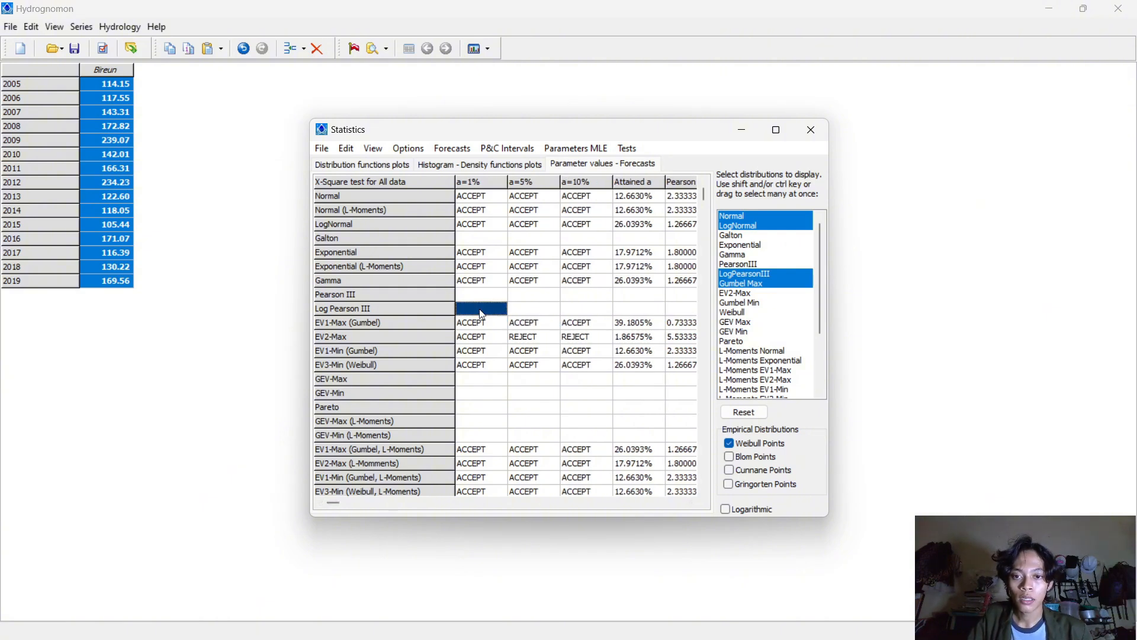
click(490, 239)
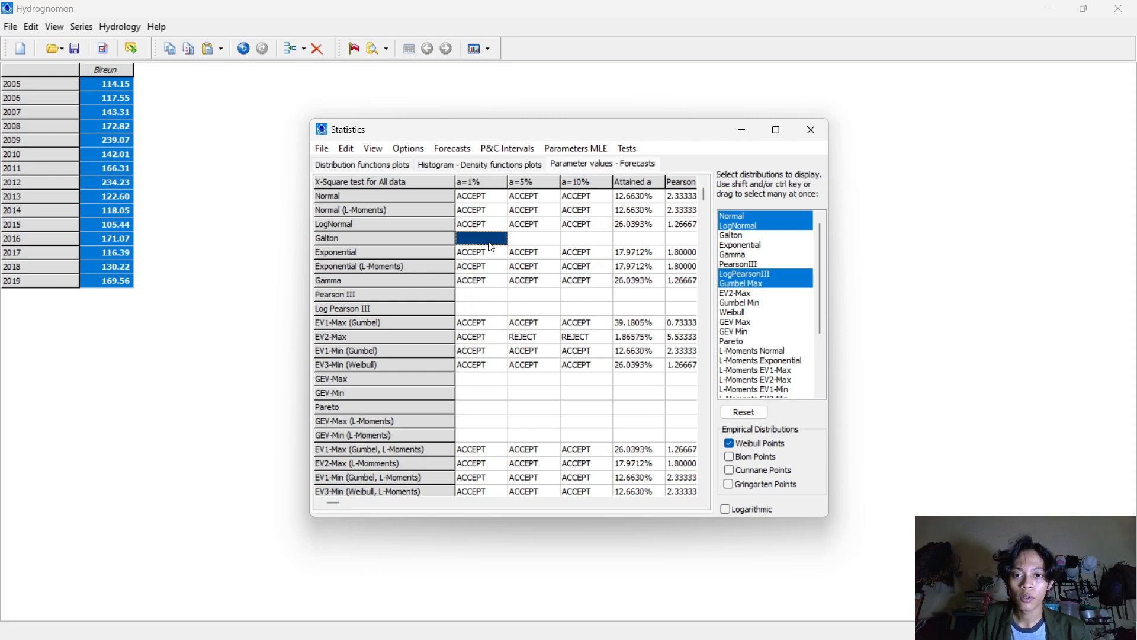
click(526, 266)
click(525, 280)
click(473, 324)
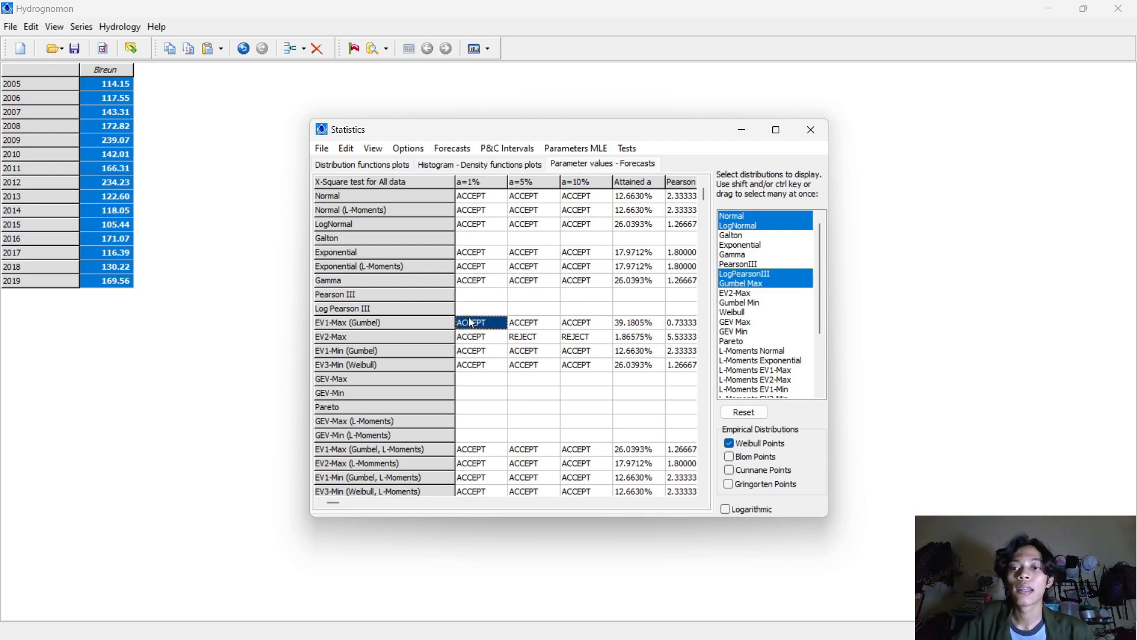
click(513, 325)
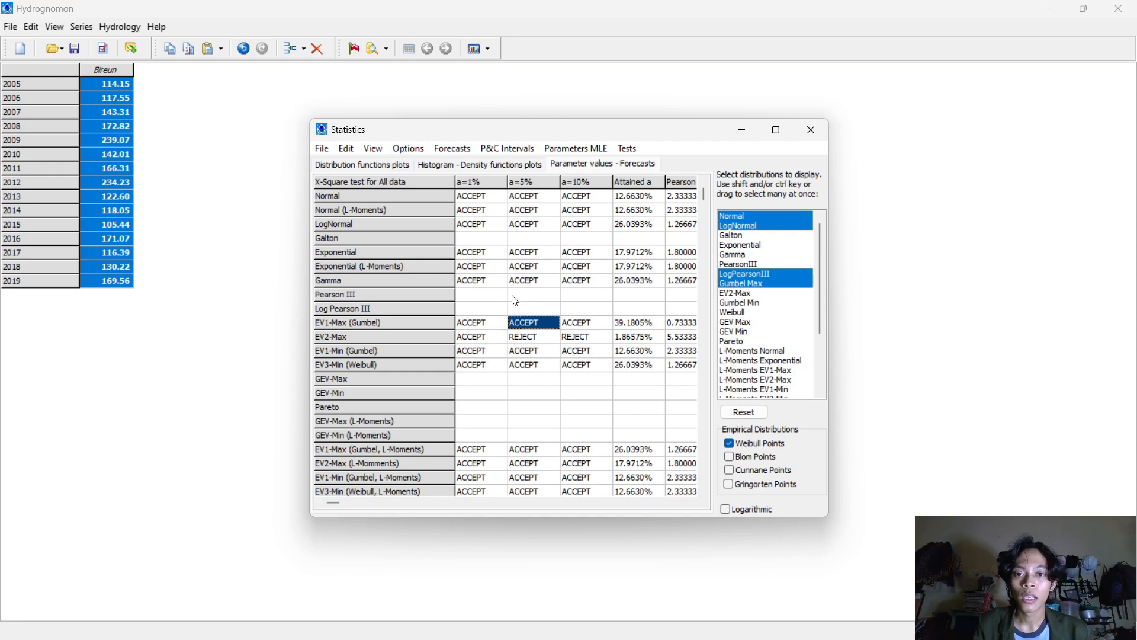
key(Left)
Forecast the precipitation for a maximum return period of 2 years and check the EV1-Max (Gumbel) value
click(448, 152)
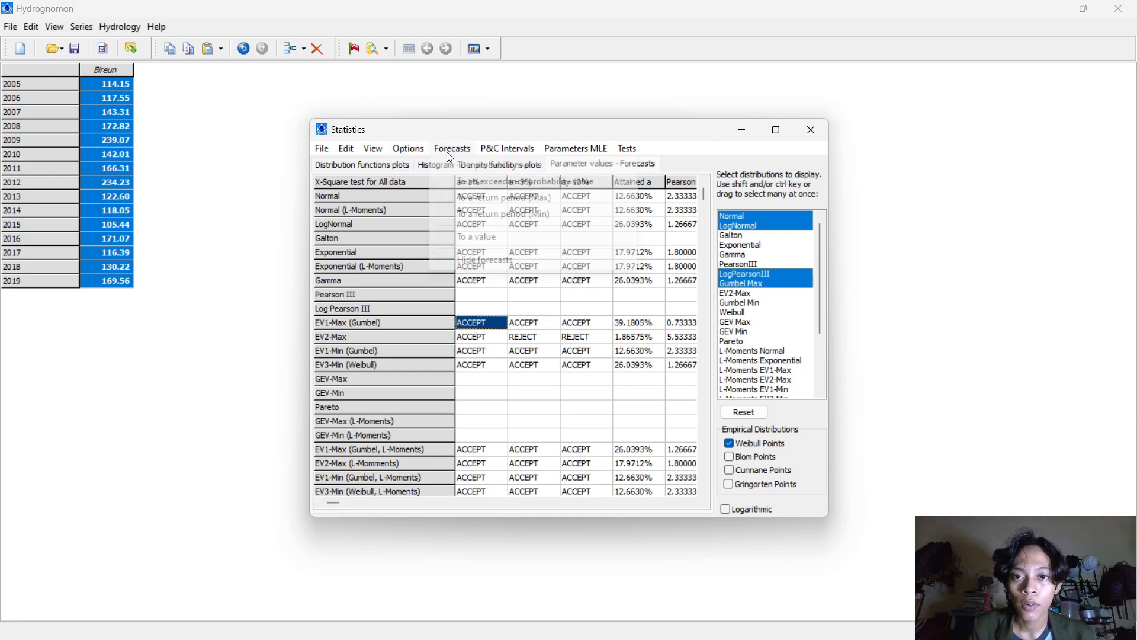
click(477, 204)
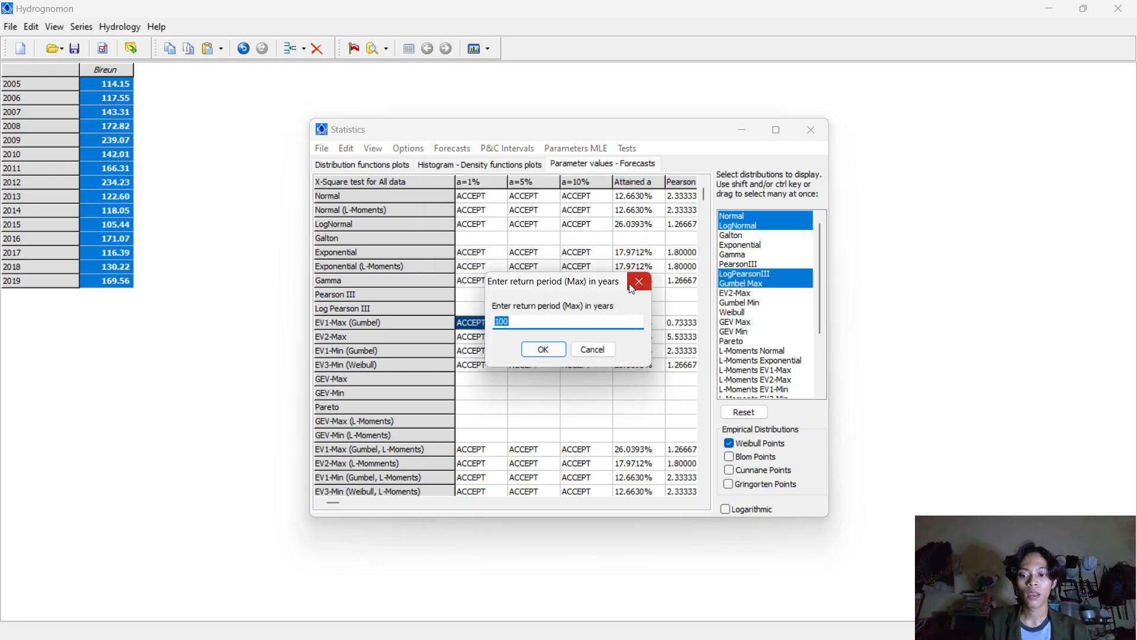
text(2)
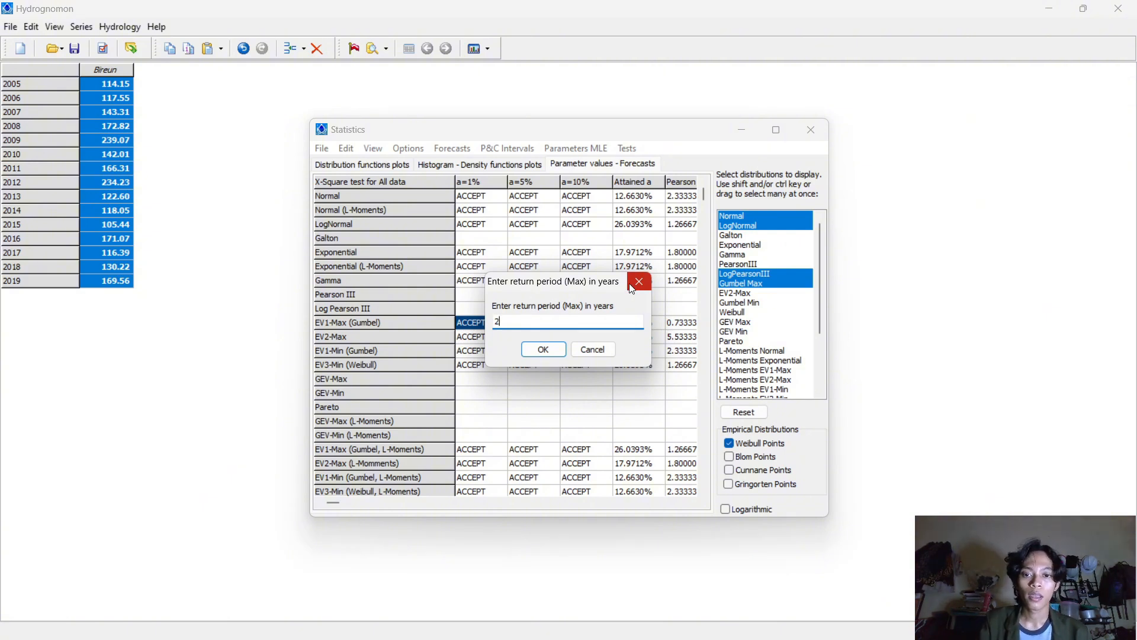
click(544, 350)
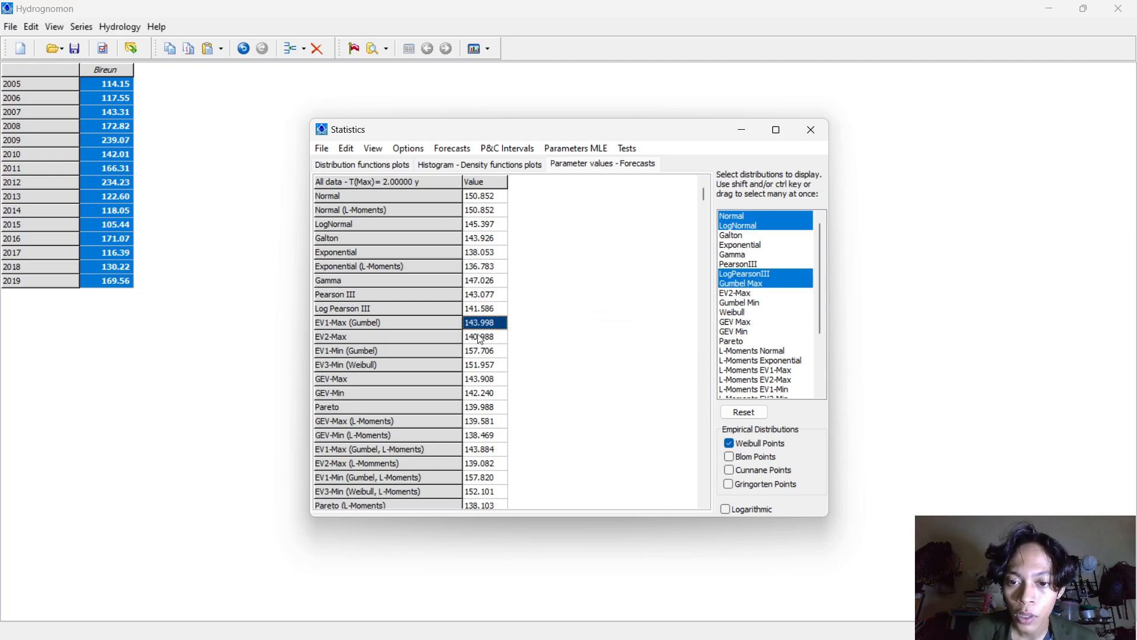
key(Up)
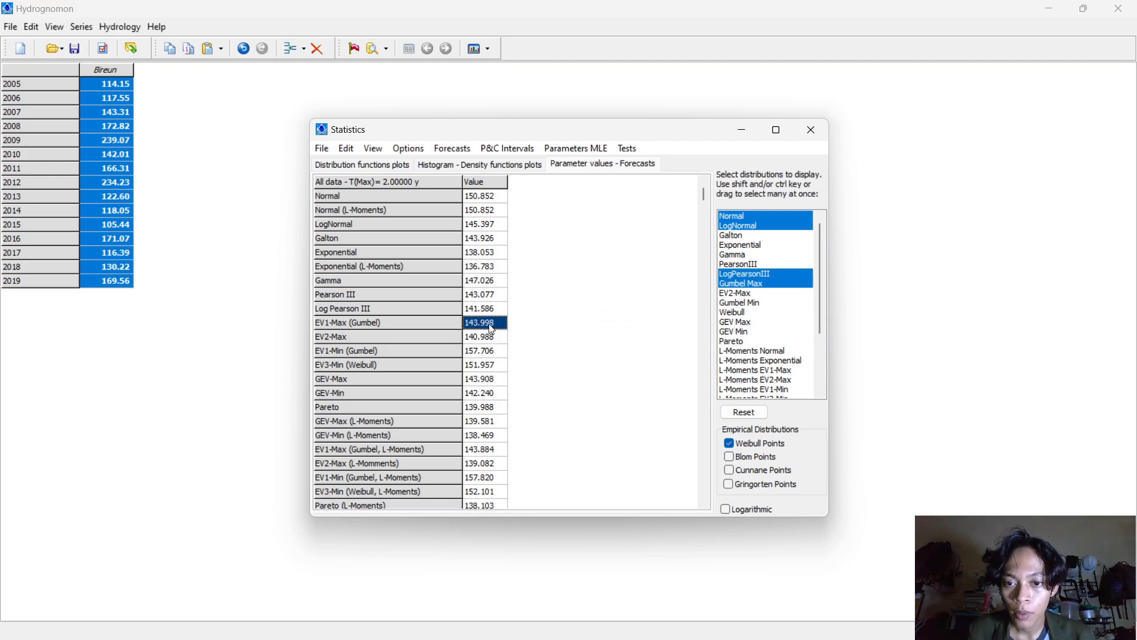
Copy the EV1-Max (Gumbel) forecast for the 2-year return period and switch to the wow.xlsx workbook in Excel
right_click(492, 326)
click(496, 310)
right_click(501, 324)
click(477, 324)
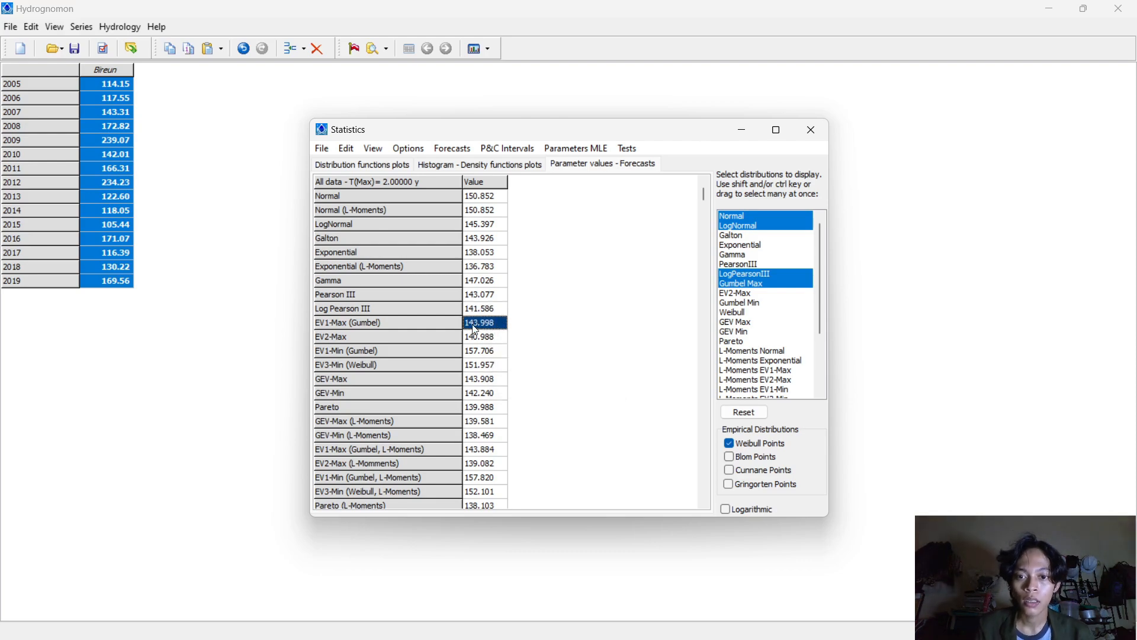
key(alt+Tab)
key(Tab)
key(Tab)
key(Tab)
key(Tab)
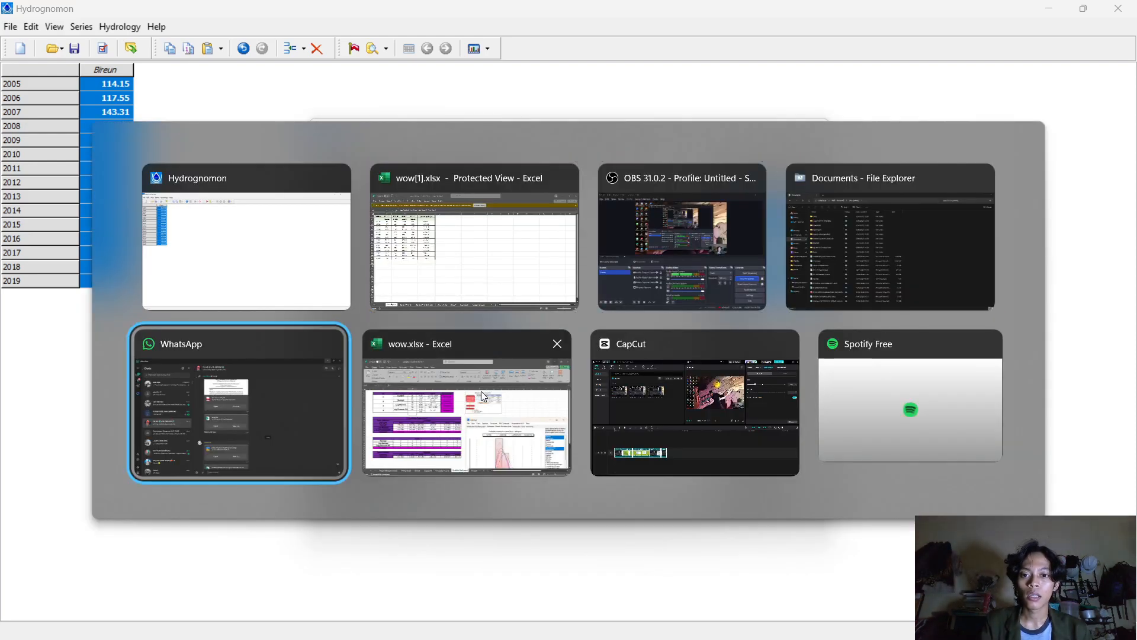
key(alt+Tab)
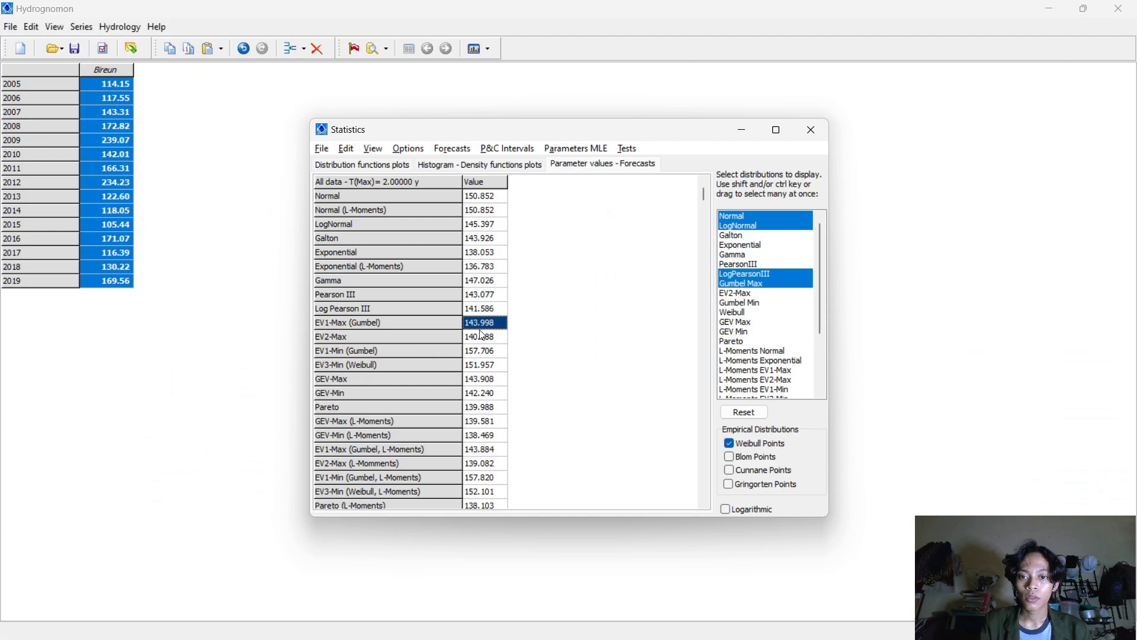
right_click(500, 324)
click(507, 351)
key(alt+Tab)
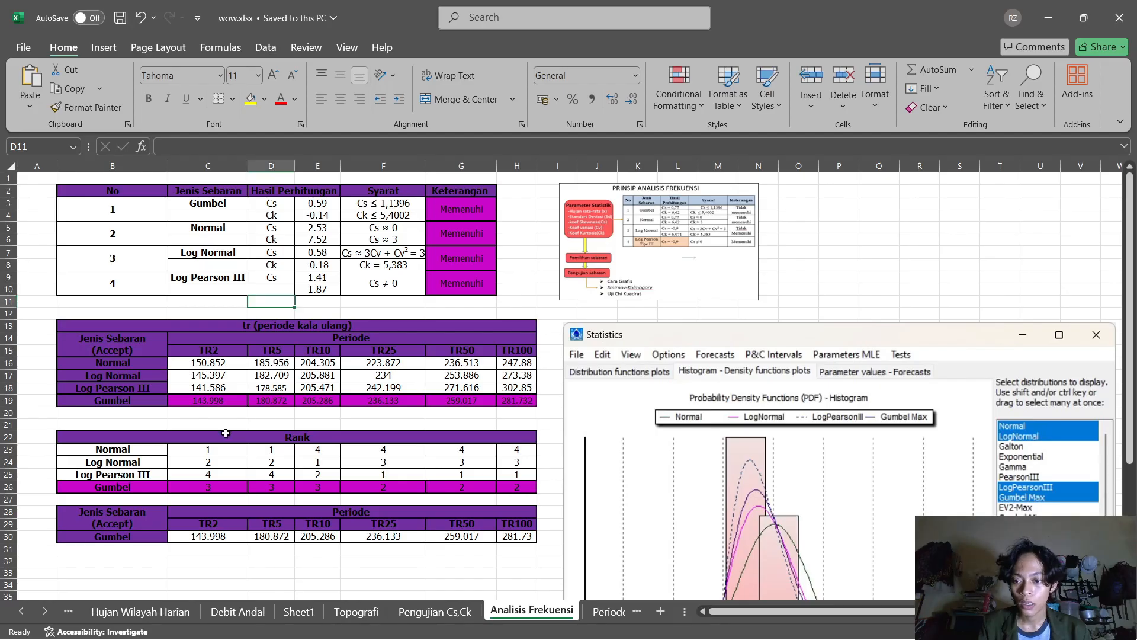
Paste the copied forecast as text only into the Gumbel TR2 cell of the return-period table
scroll(195, 459, down, 2)
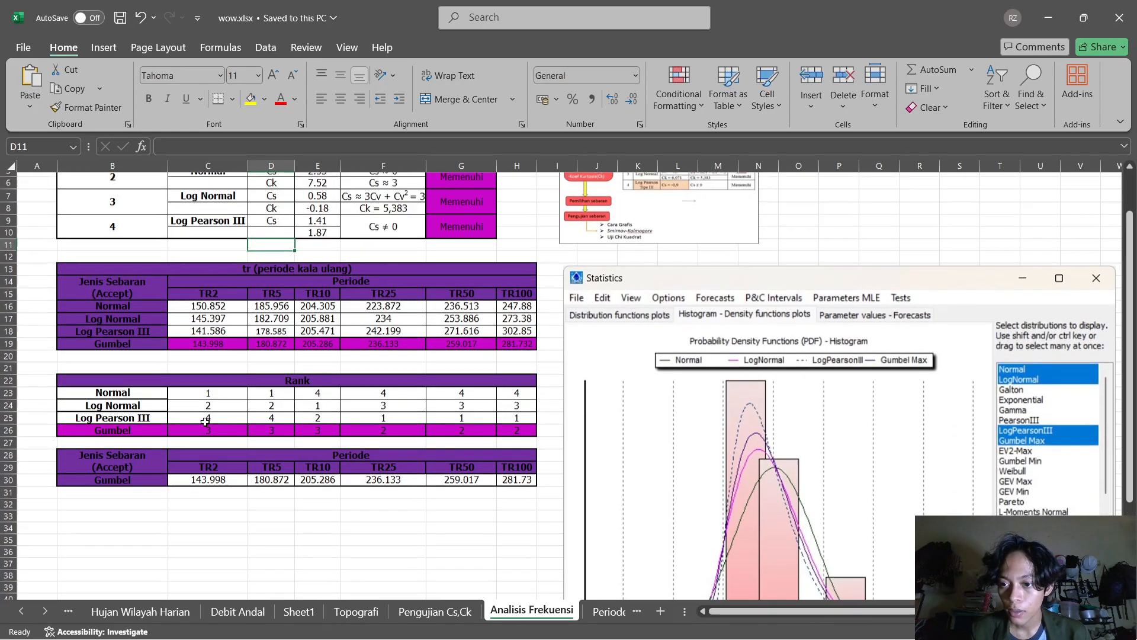
scroll(205, 421, down, 1)
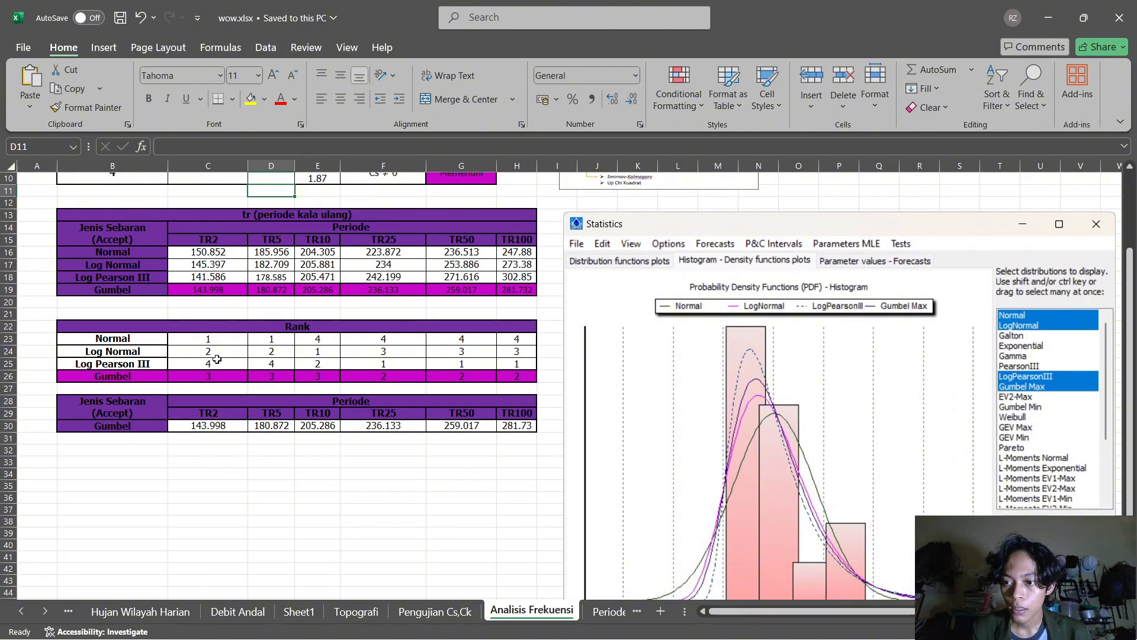
click(210, 291)
right_click(209, 290)
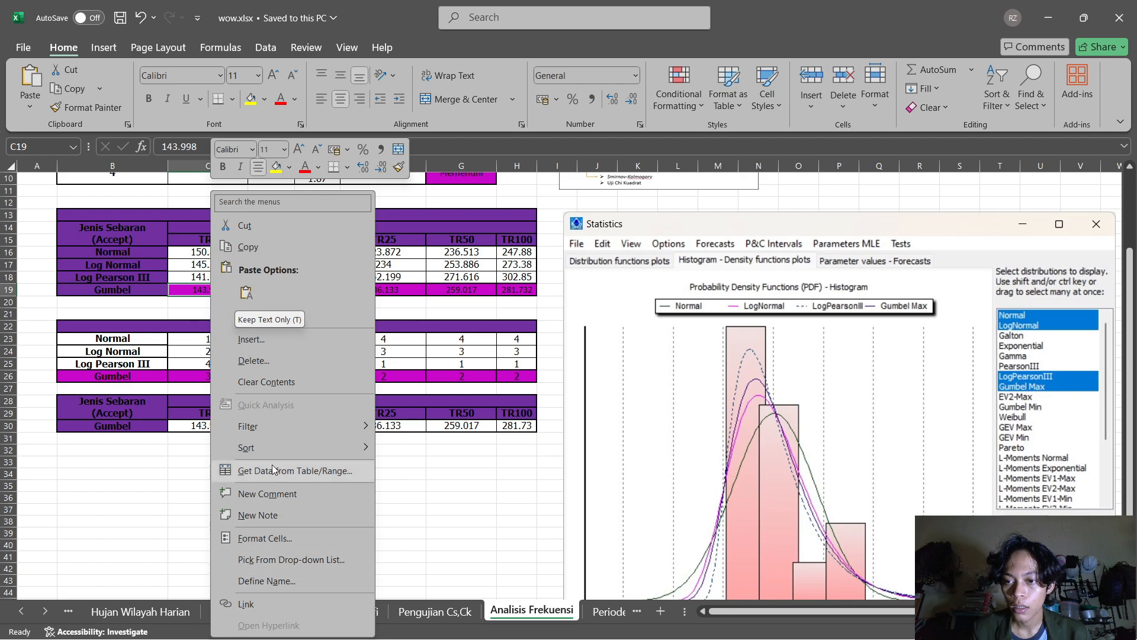
click(247, 291)
Switch back to Hydrognomon and forecast the precipitation for a maximum return period of 5 years
key(alt+Tab)
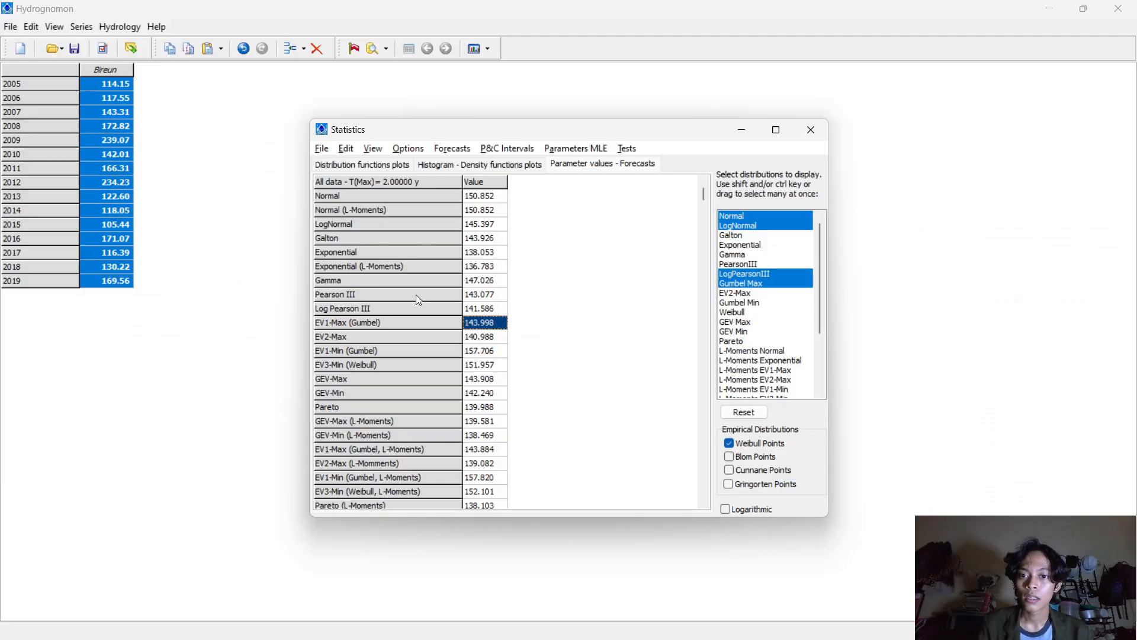
click(453, 148)
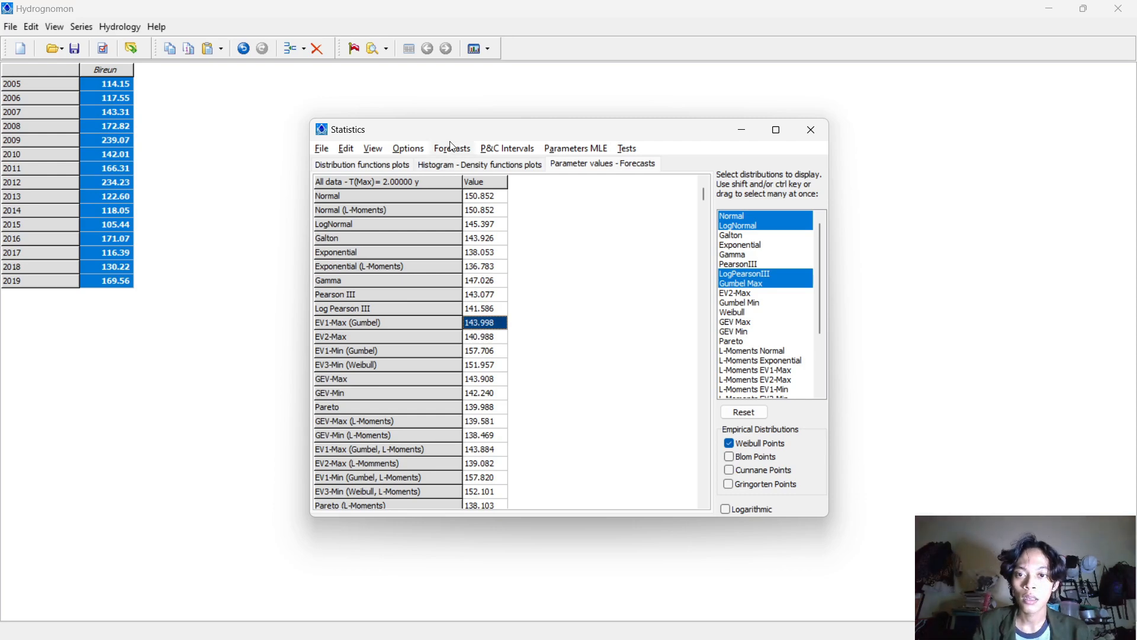
click(504, 198)
click(525, 323)
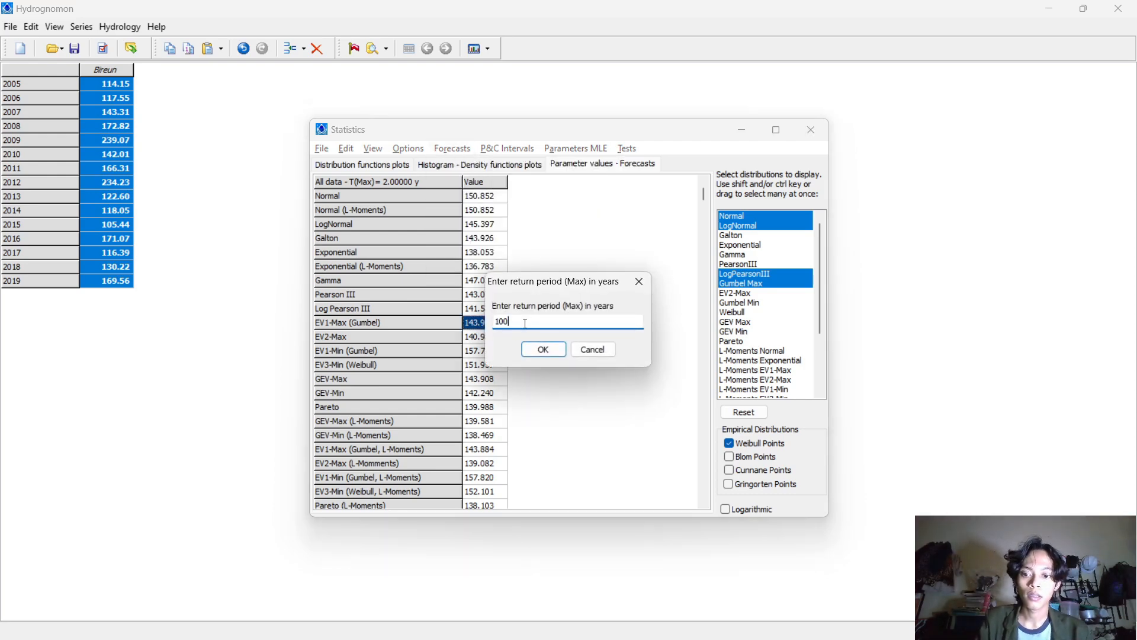
key(BackSpace)
key(BackSpace)
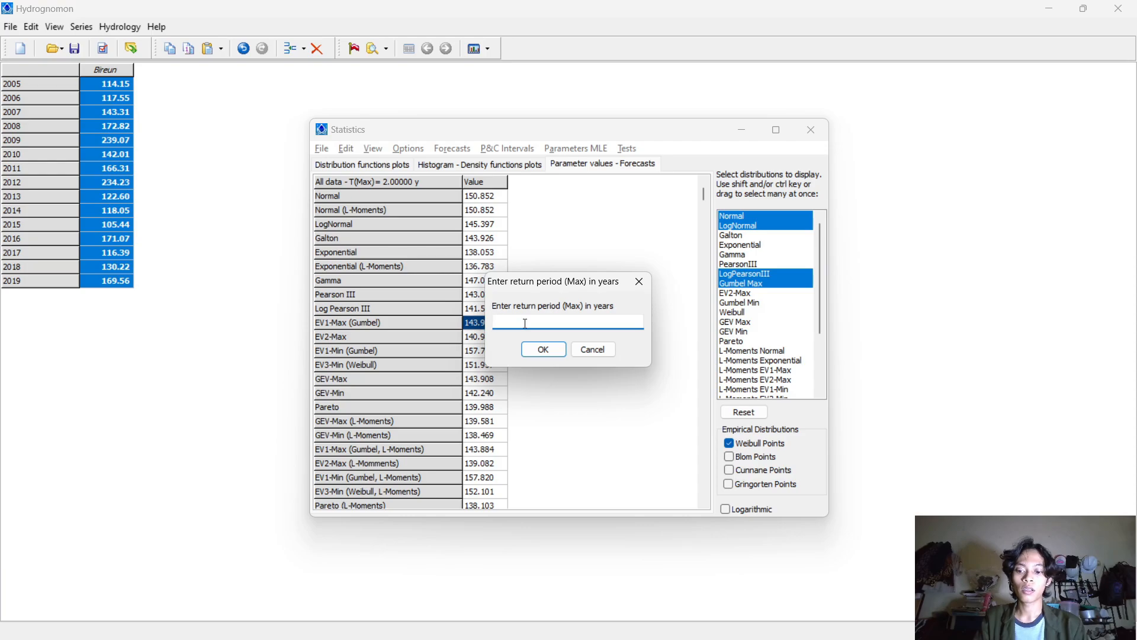
key(alt+Tab)
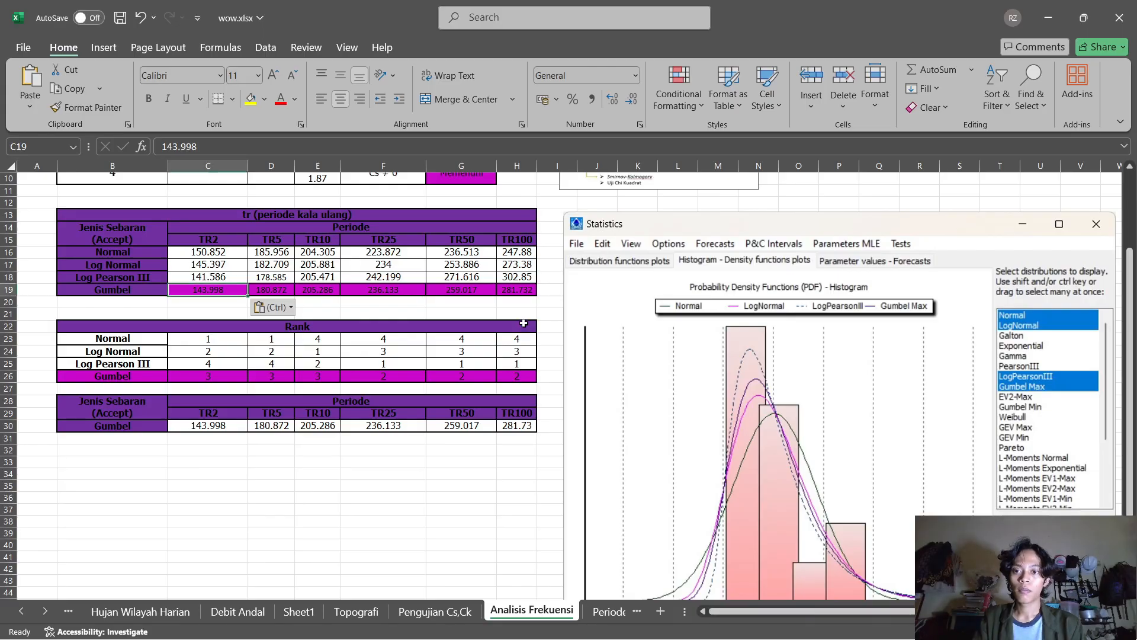
key(alt+Tab)
key(BackSpace)
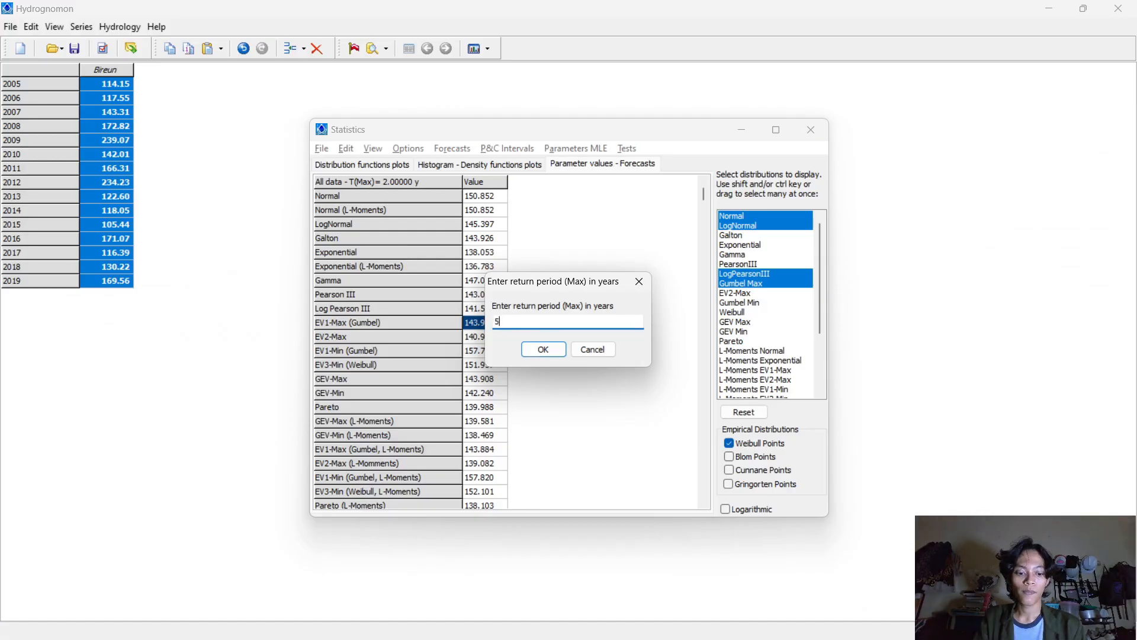
key(Return)
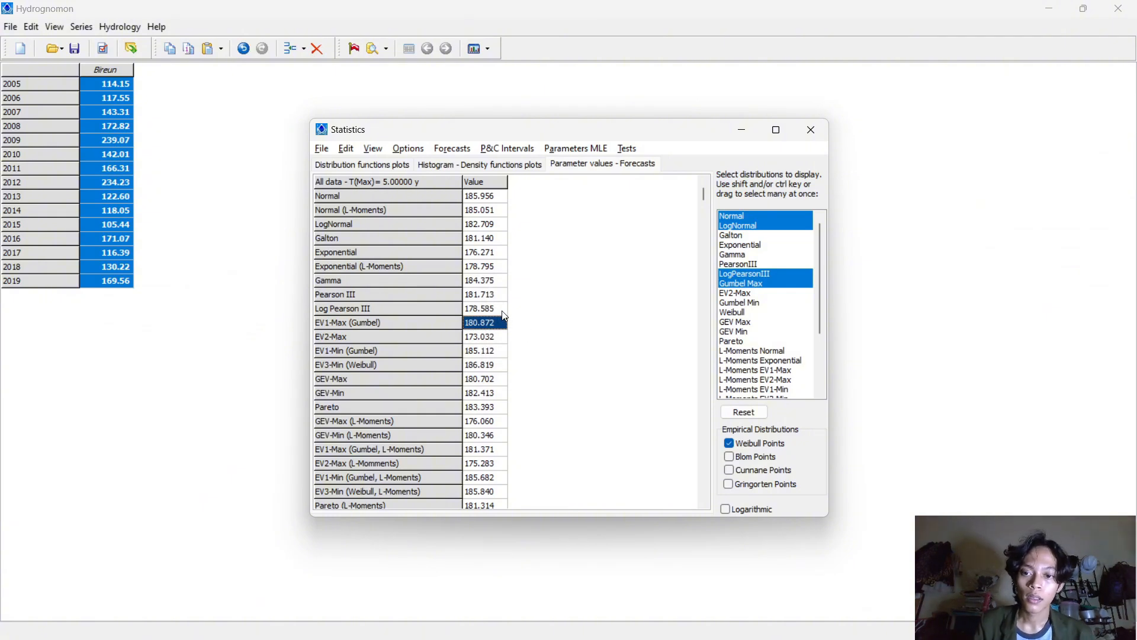
Copy the EV1-Max (Gumbel) 5-year forecast and paste it as text only into the Gumbel TR5 cell in Excel
right_click(504, 317)
key(Down)
key(Down)
key(Return)
key(alt+Tab)
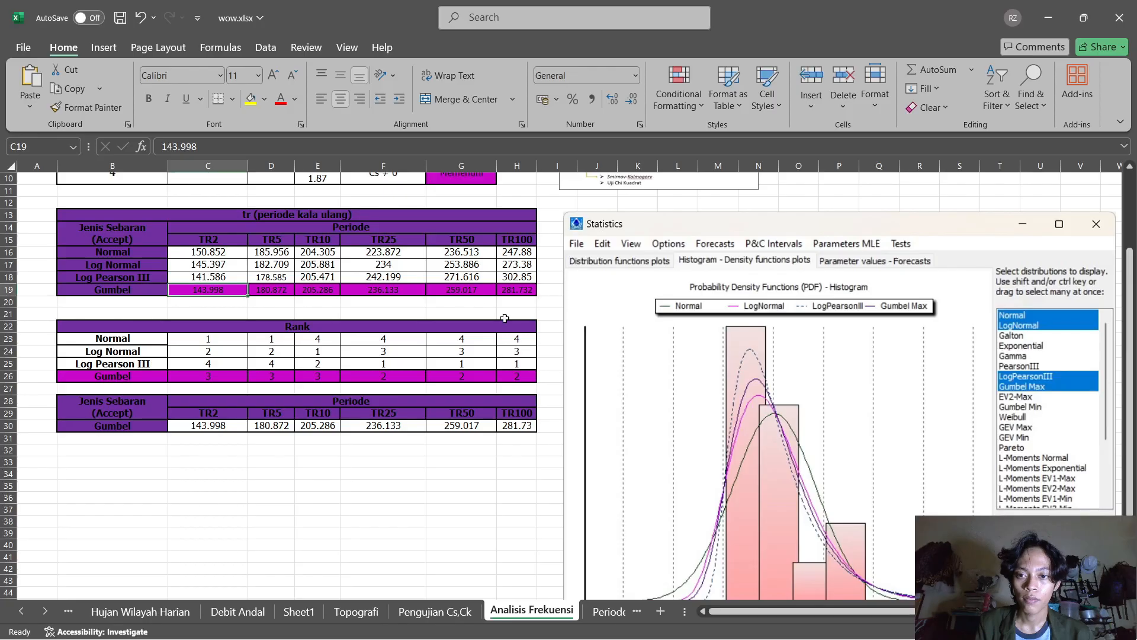
right_click(283, 289)
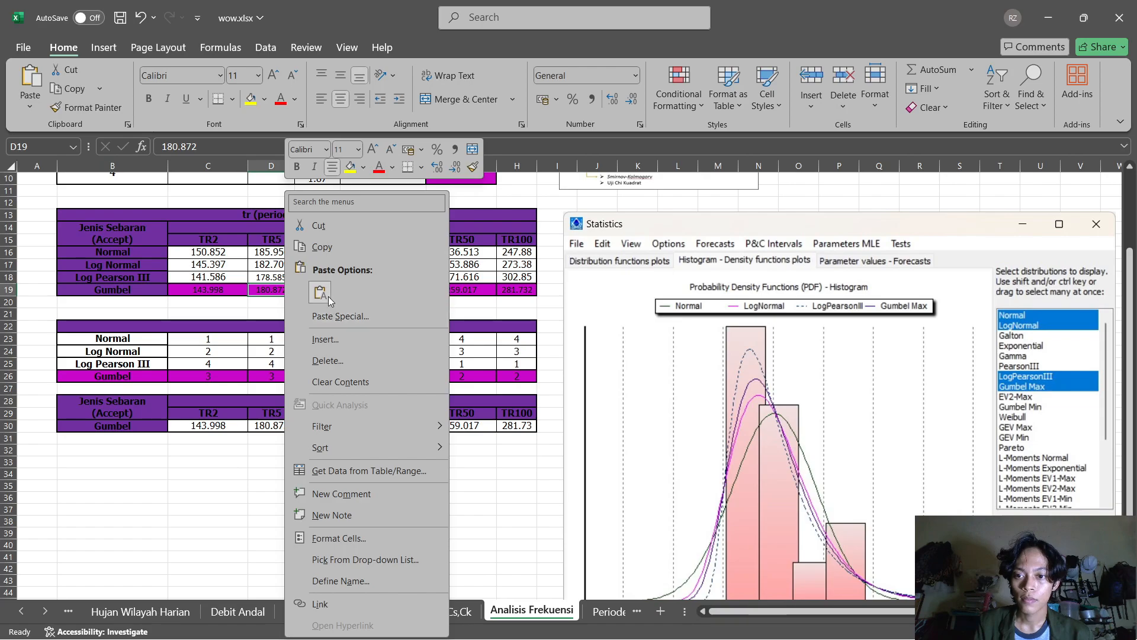
click(328, 298)
key(alt+Tab)
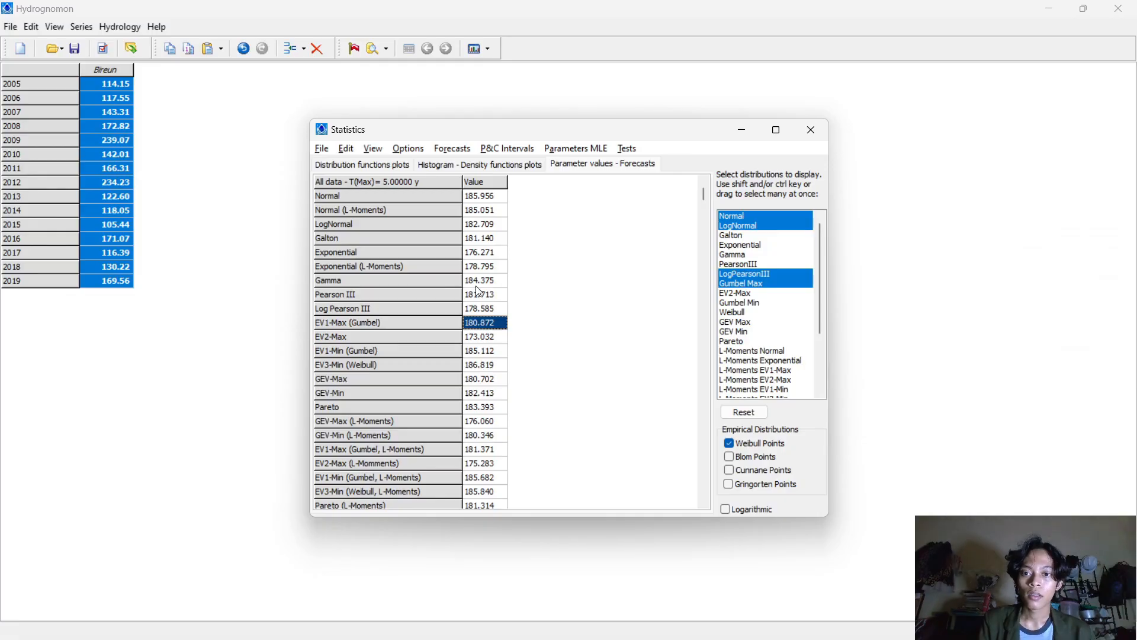
click(462, 149)
click(521, 197)
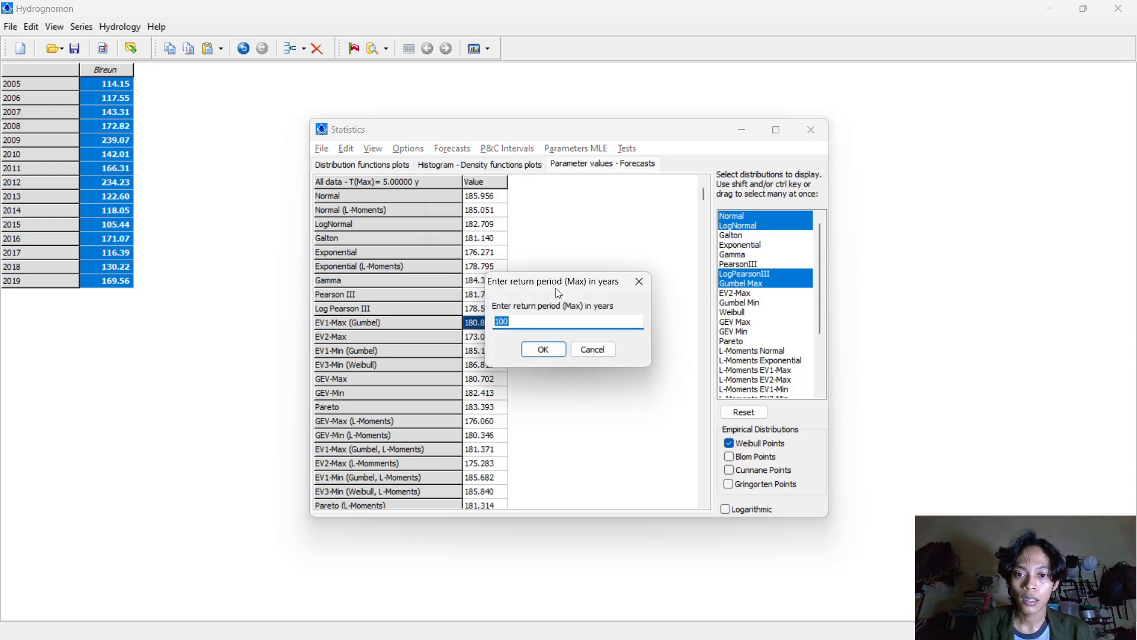
Review the Gumbel forecasts in Excel and the RANK formulas in the Gumbel row of the Rank table across the return periods
key(alt+Tab)
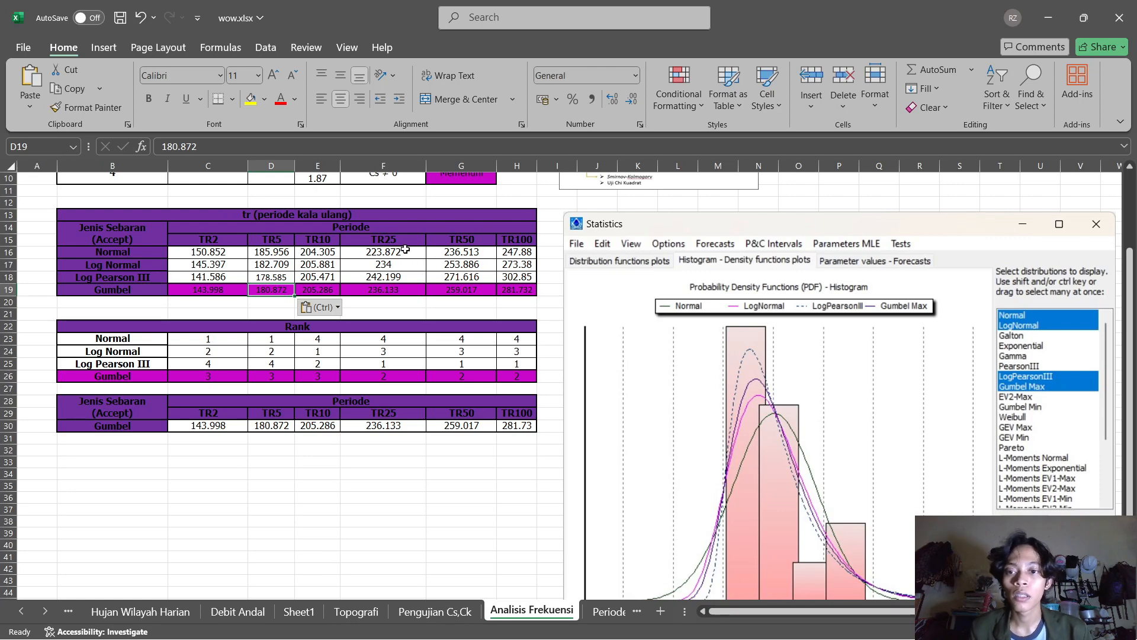
click(409, 289)
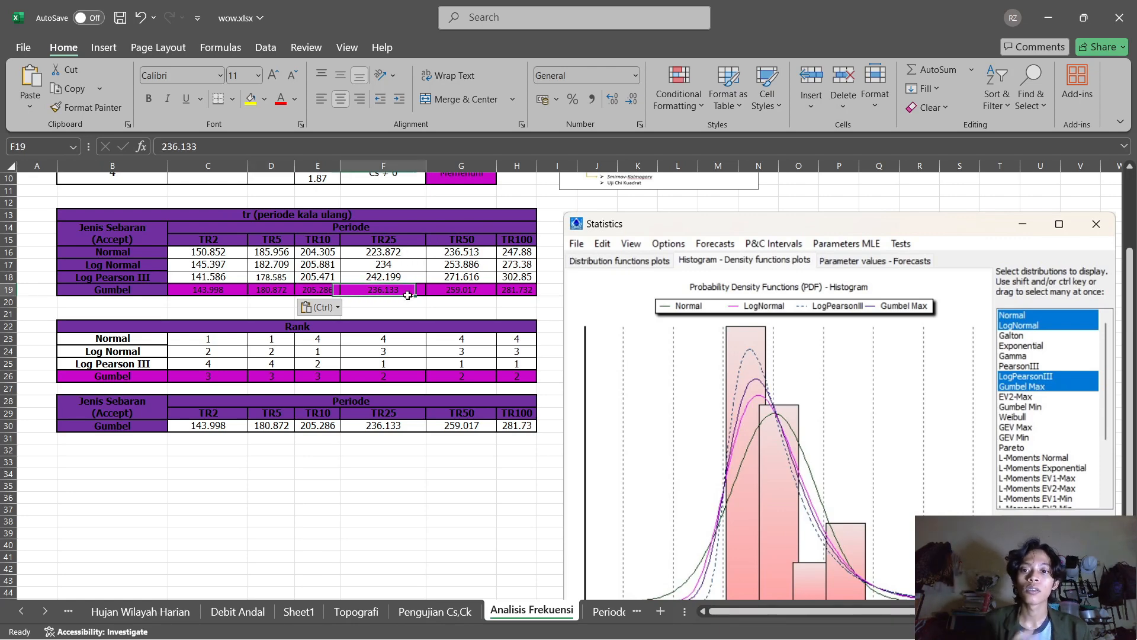
click(222, 290)
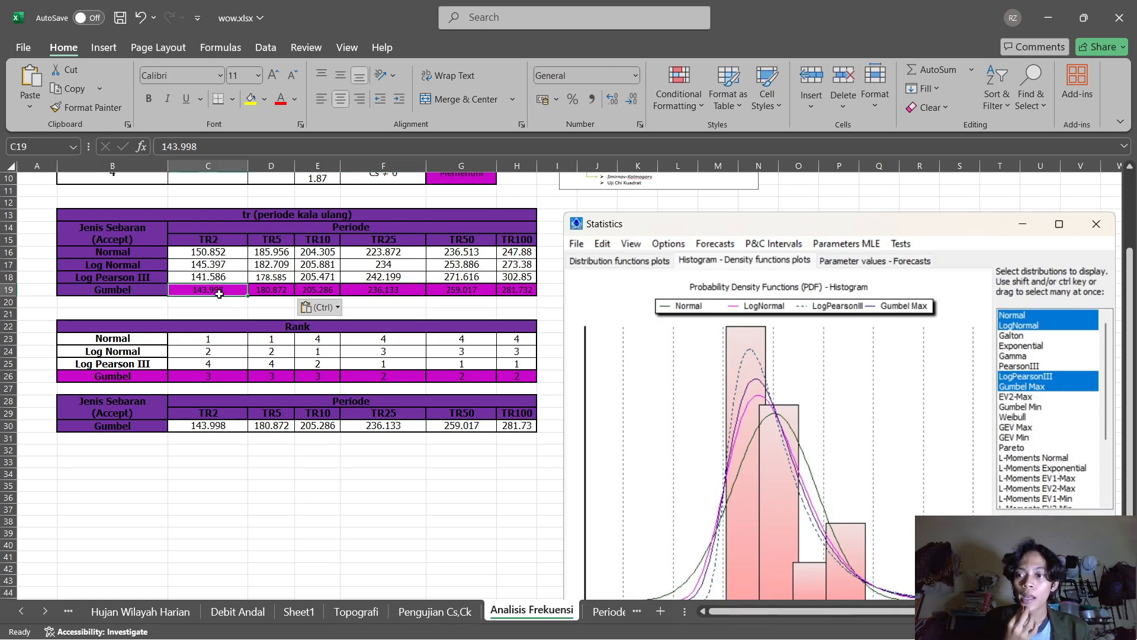
click(409, 301)
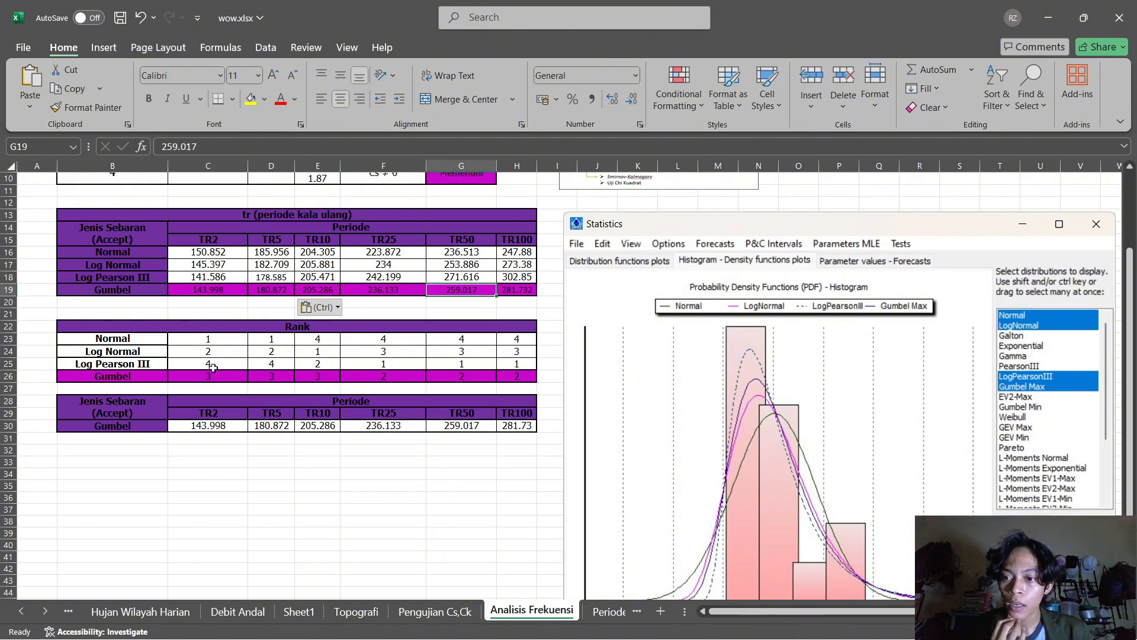
click(176, 379)
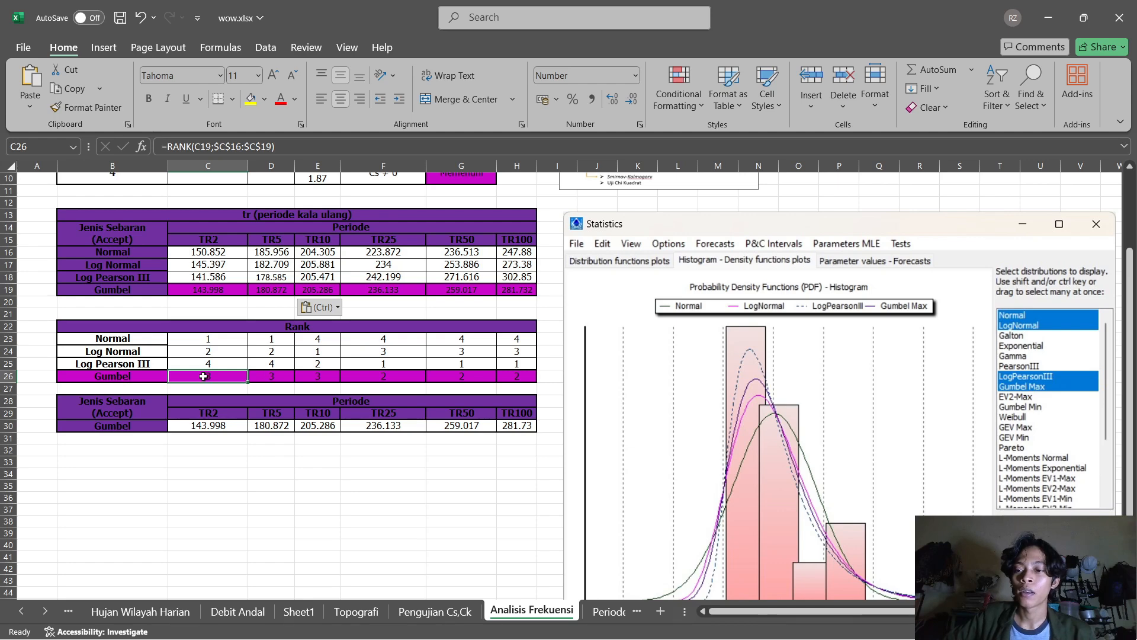
drag(217, 378, 503, 377)
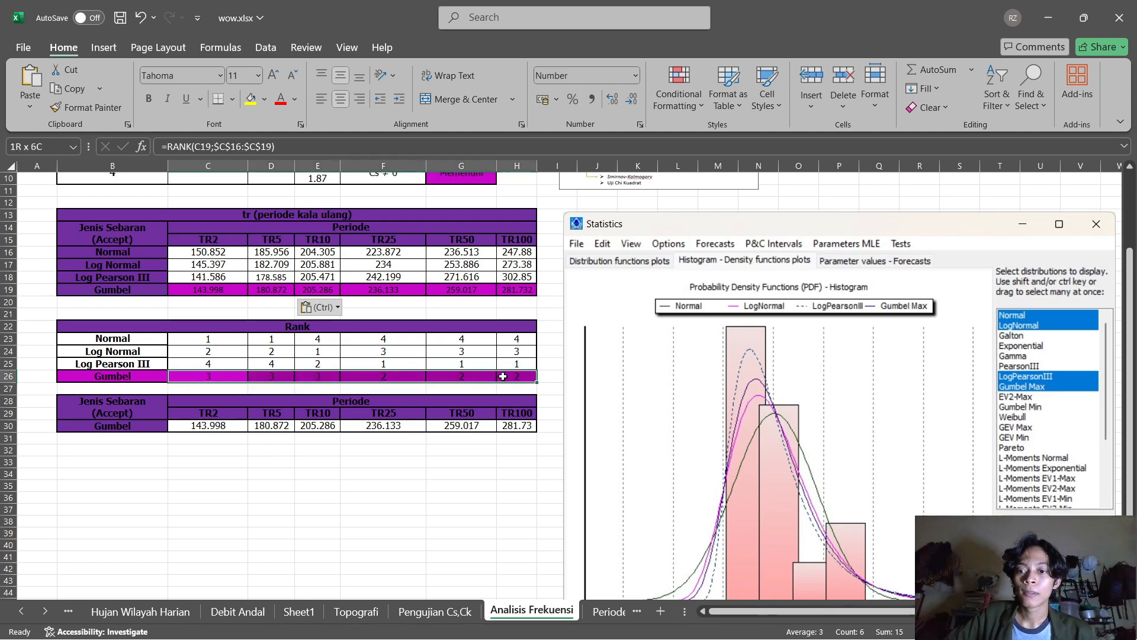
click(205, 379)
click(142, 379)
click(304, 380)
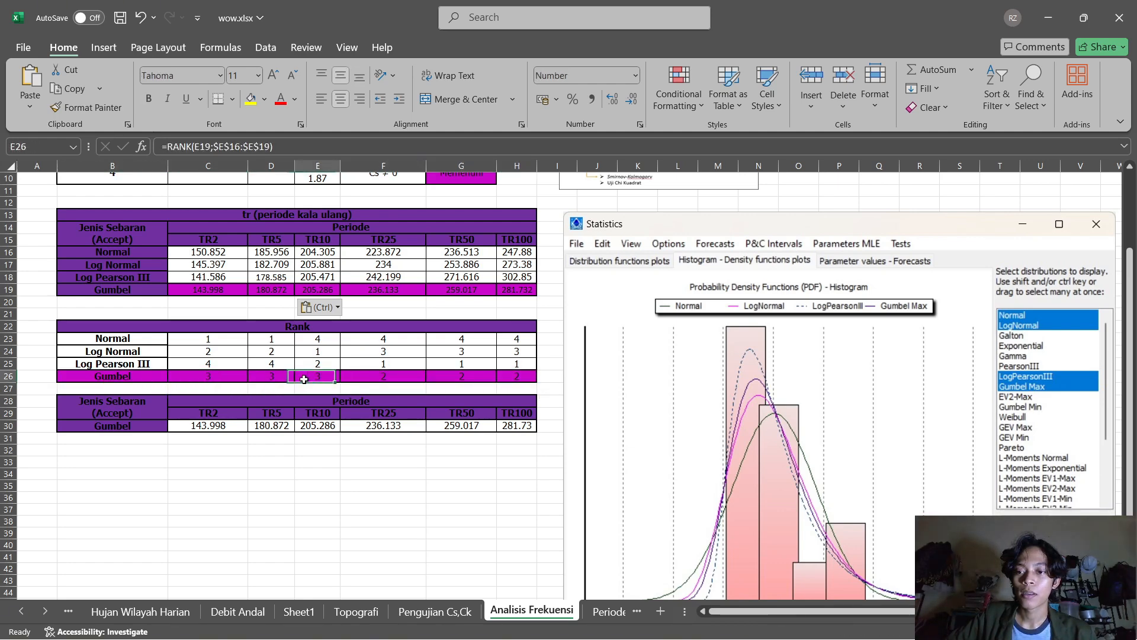
click(347, 379)
click(268, 376)
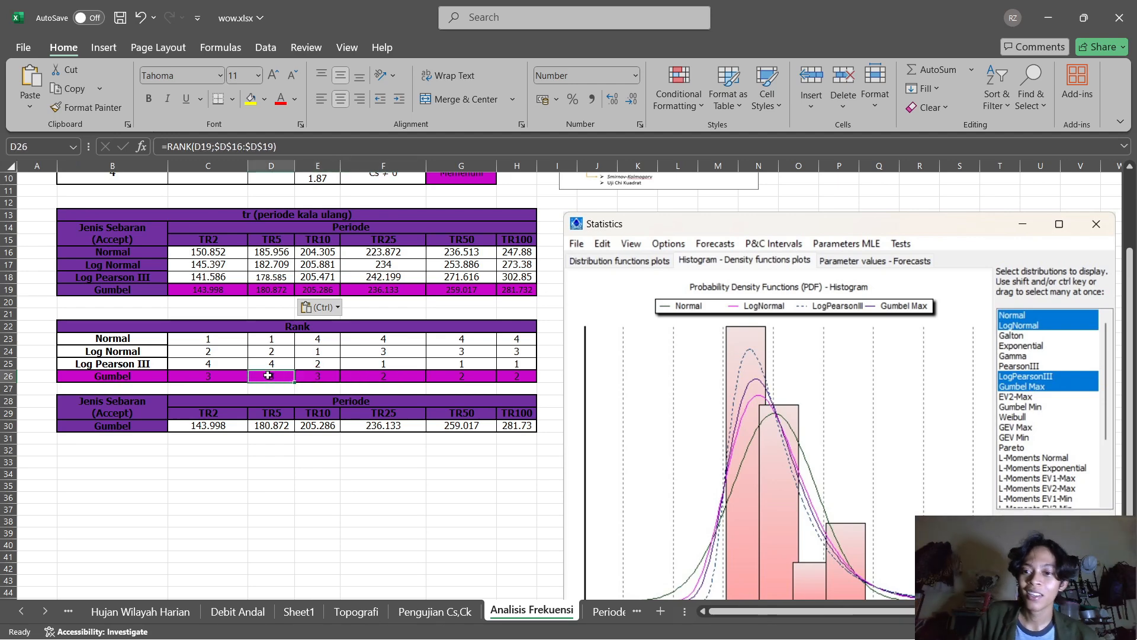
key(alt+Tab)
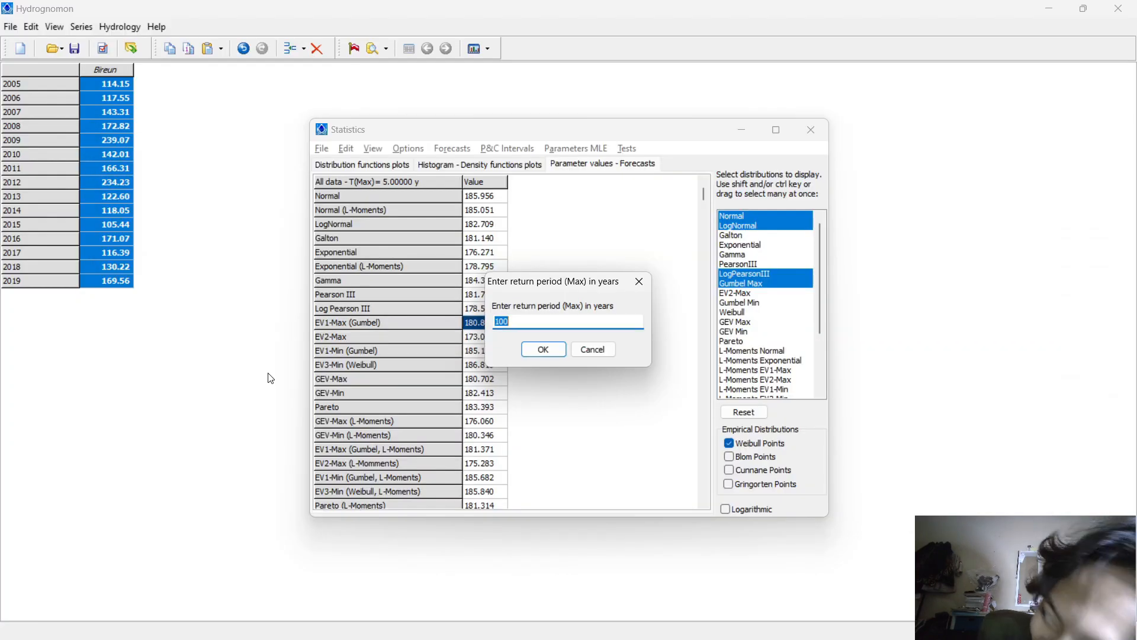
key(alt+Tab)
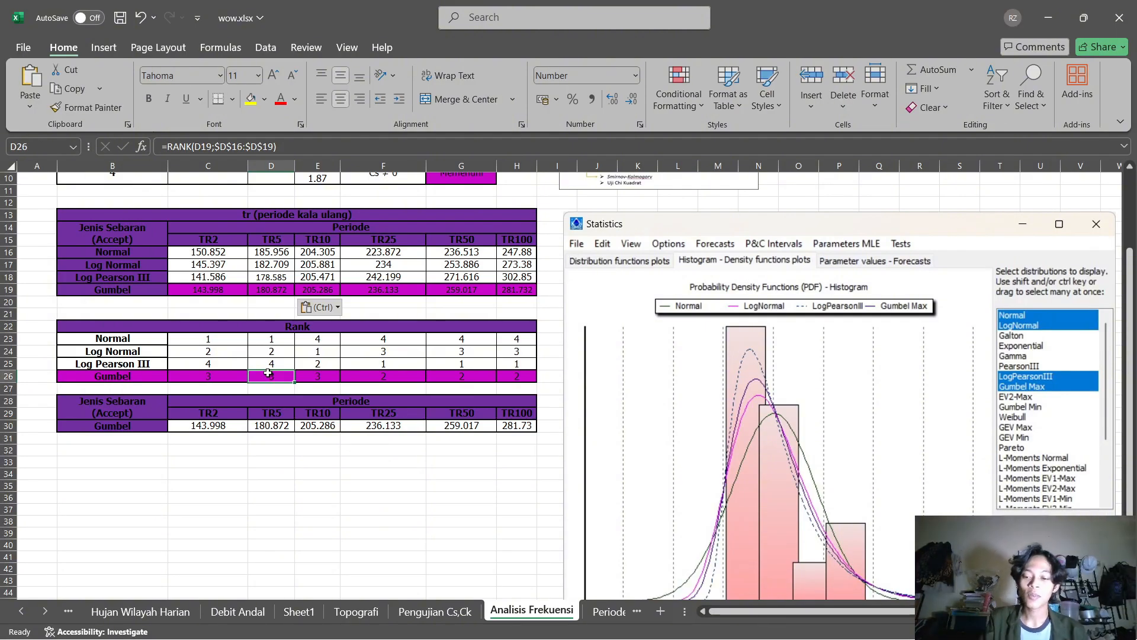
key(alt+Tab)
key(alt+Tab)
key(alt+Tab)
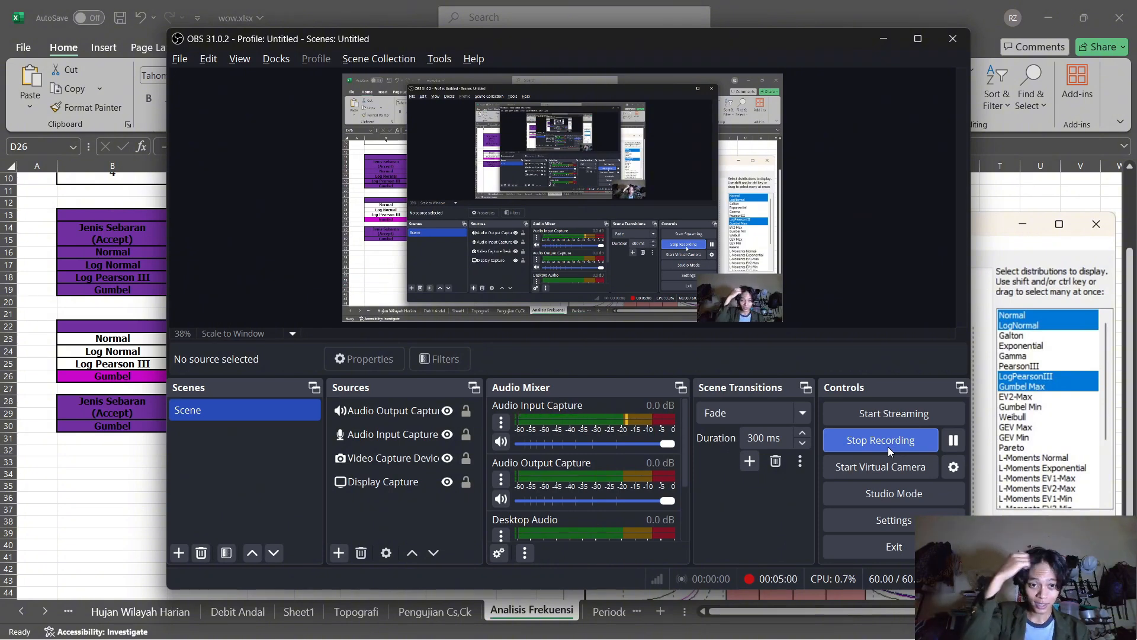
key(alt+Tab)
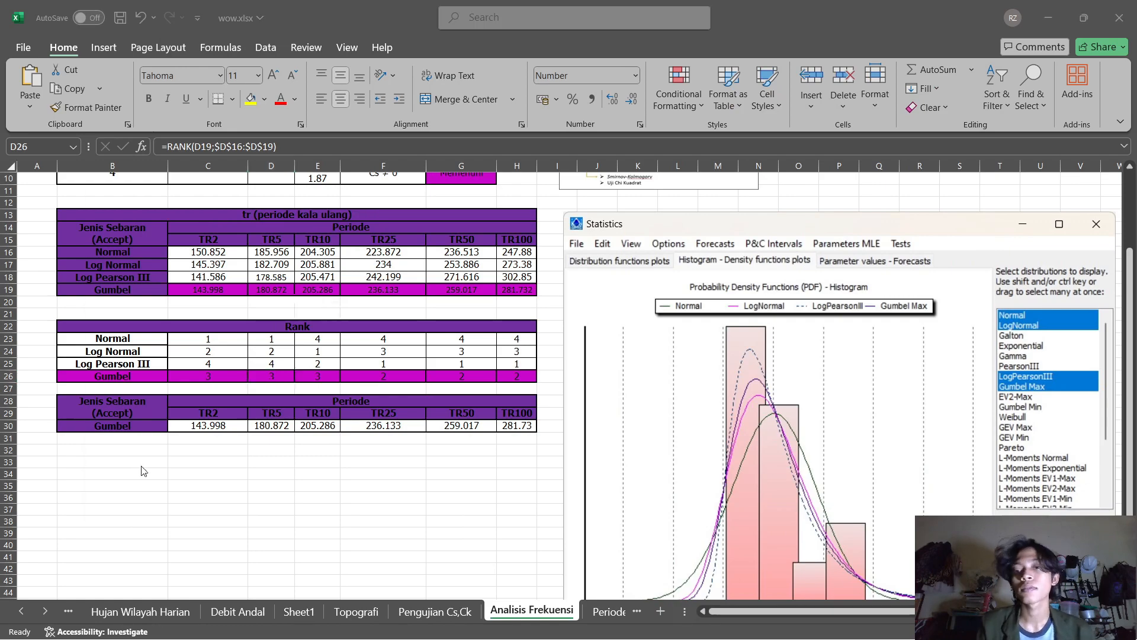
key(alt+Tab)
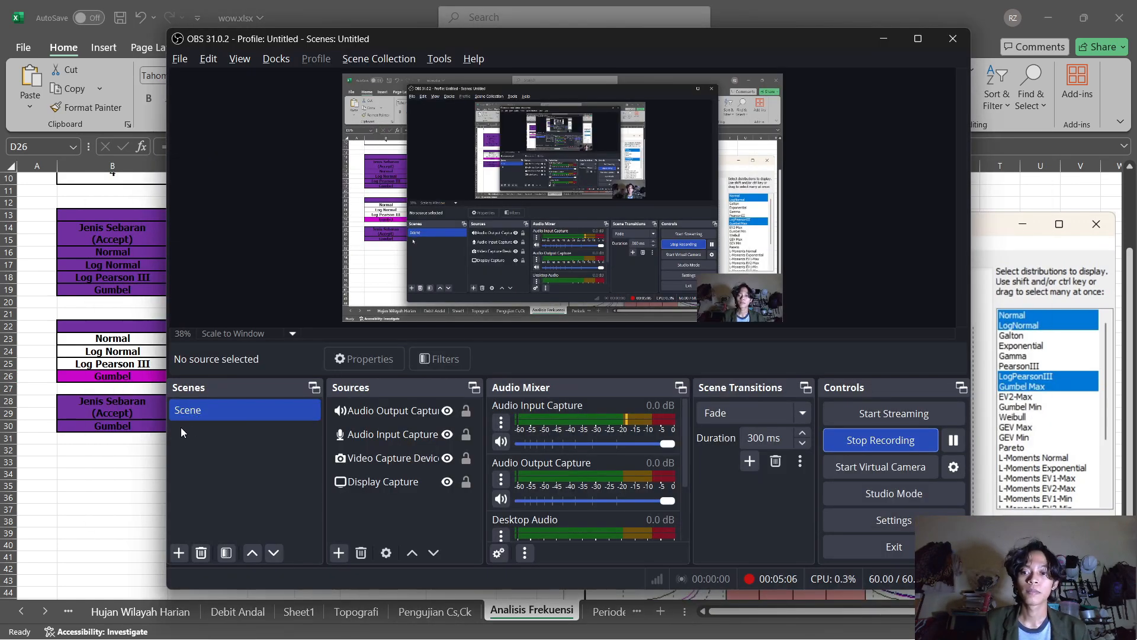
key(alt+Tab)
key(alt+Tab)
key(Tab)
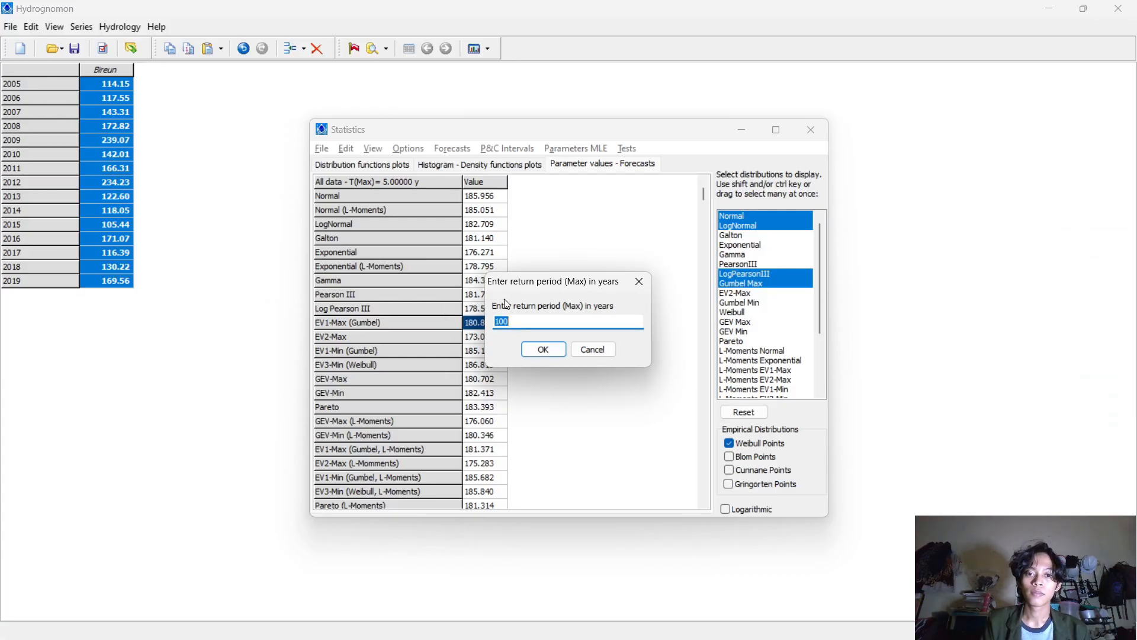
Rerun the X-Square test on the Bireun data in Hydrognomon to check the distributions' verdicts
click(635, 288)
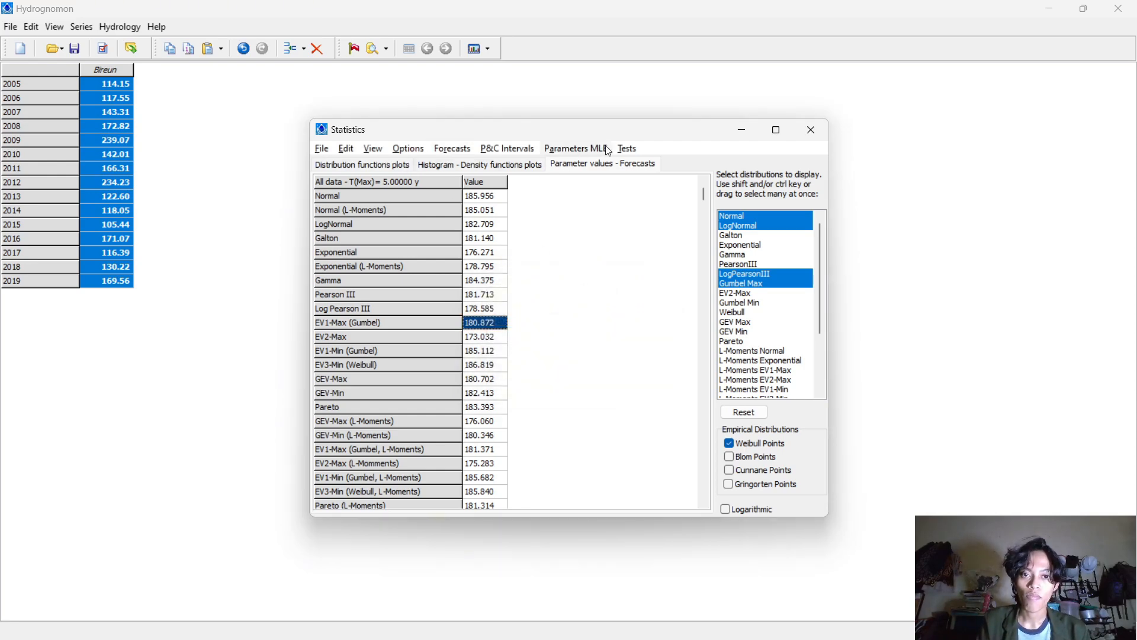
click(628, 149)
click(643, 167)
click(541, 353)
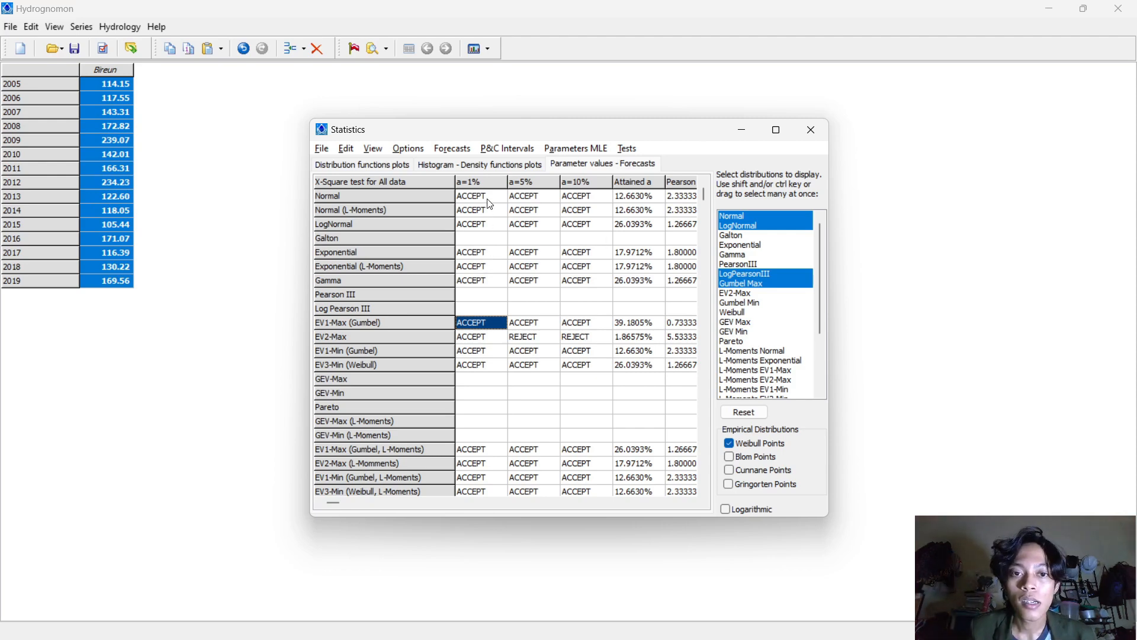
Run the Kolmogorov-Smirnov test on the Bireun data to check the distributions' verdicts
click(621, 150)
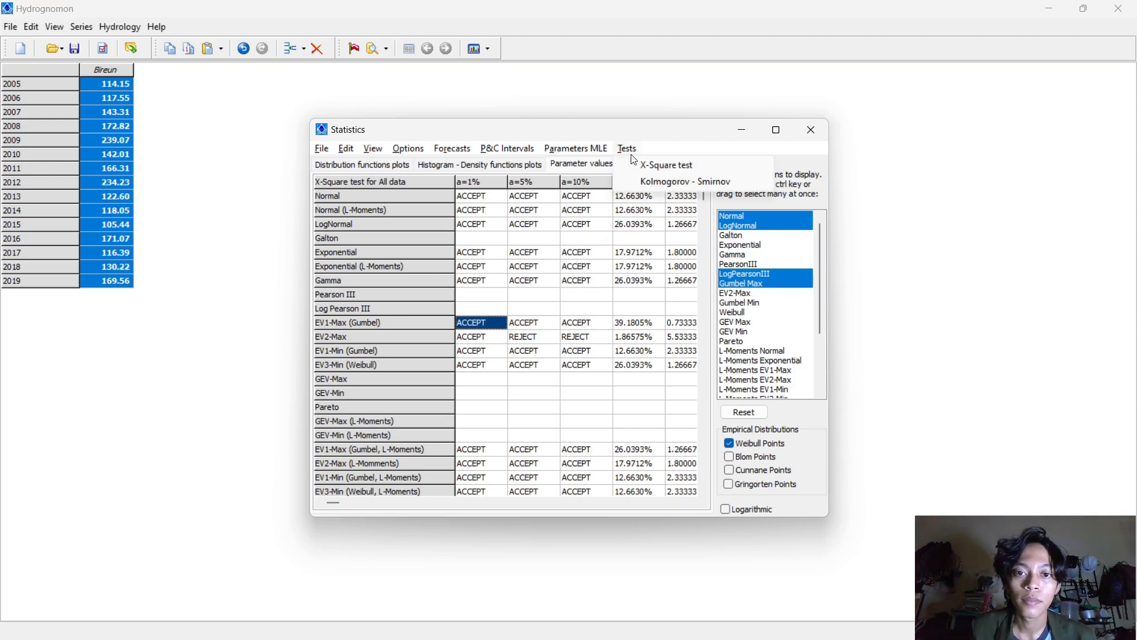
click(598, 237)
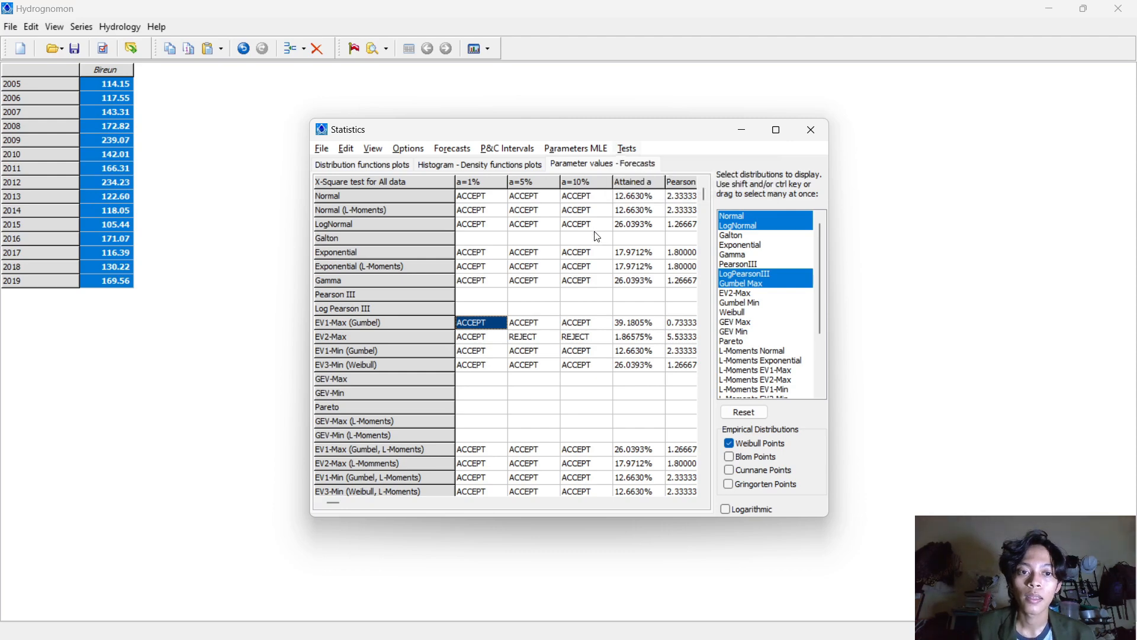
click(624, 152)
click(626, 152)
click(627, 151)
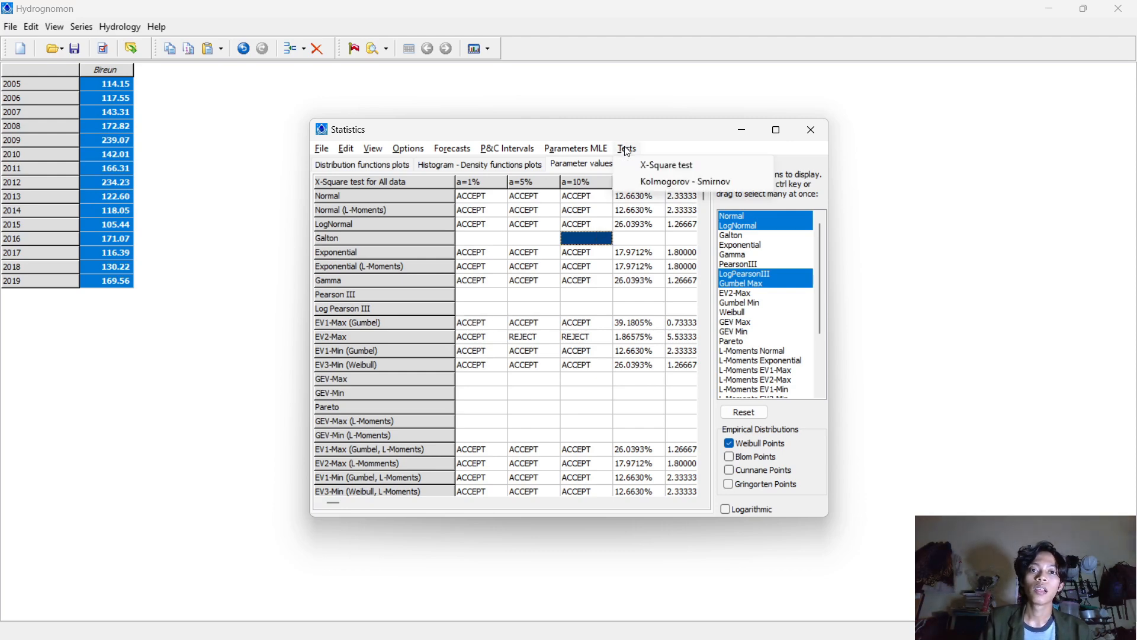
click(644, 180)
click(636, 151)
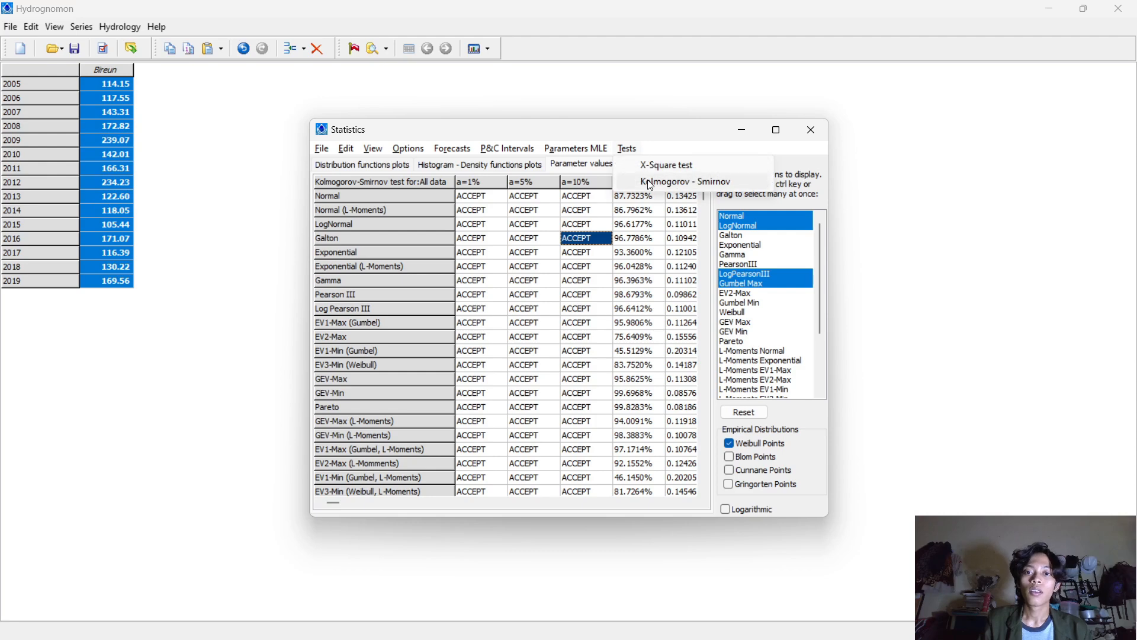
click(651, 202)
right_click(643, 196)
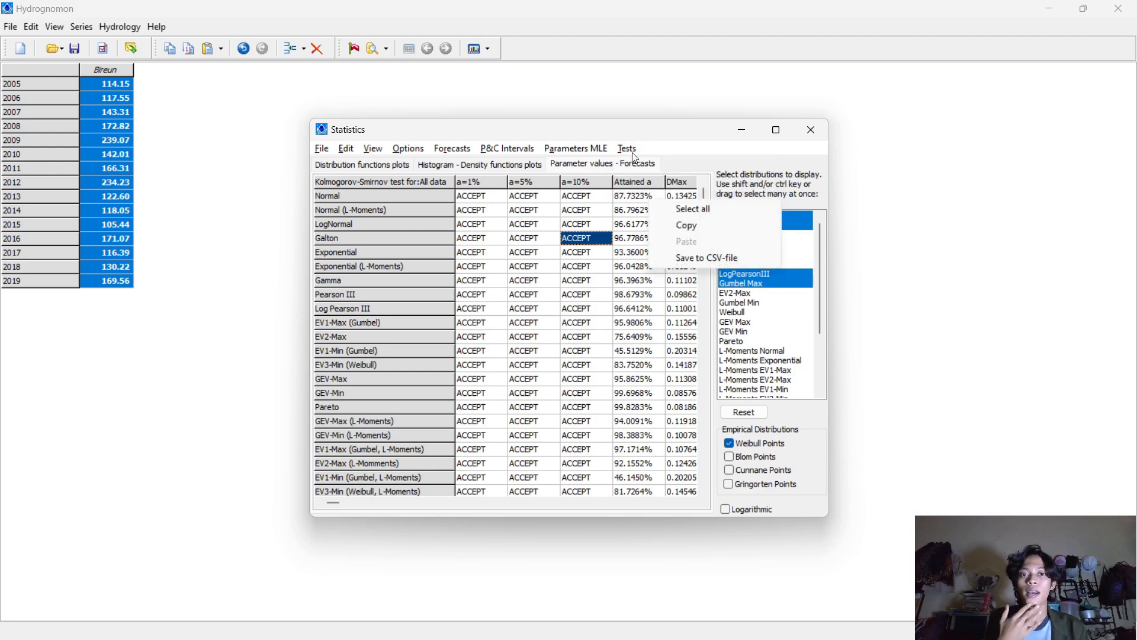
Run the X-Square test with the default number of classes and check the Normal distribution's verdict at a=1%
click(631, 151)
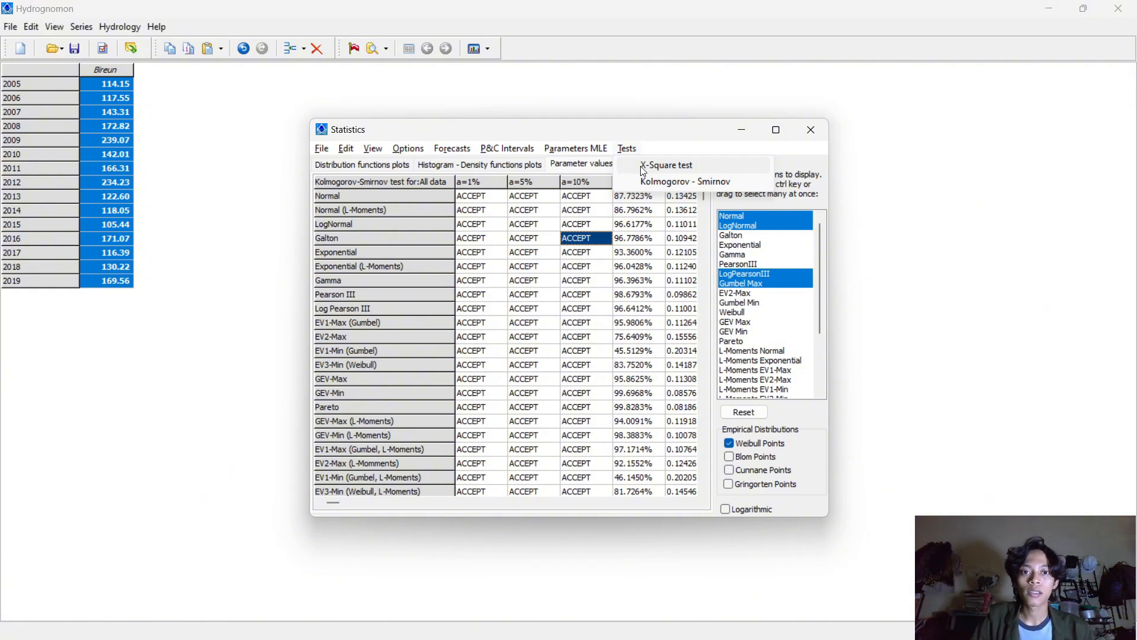
click(644, 167)
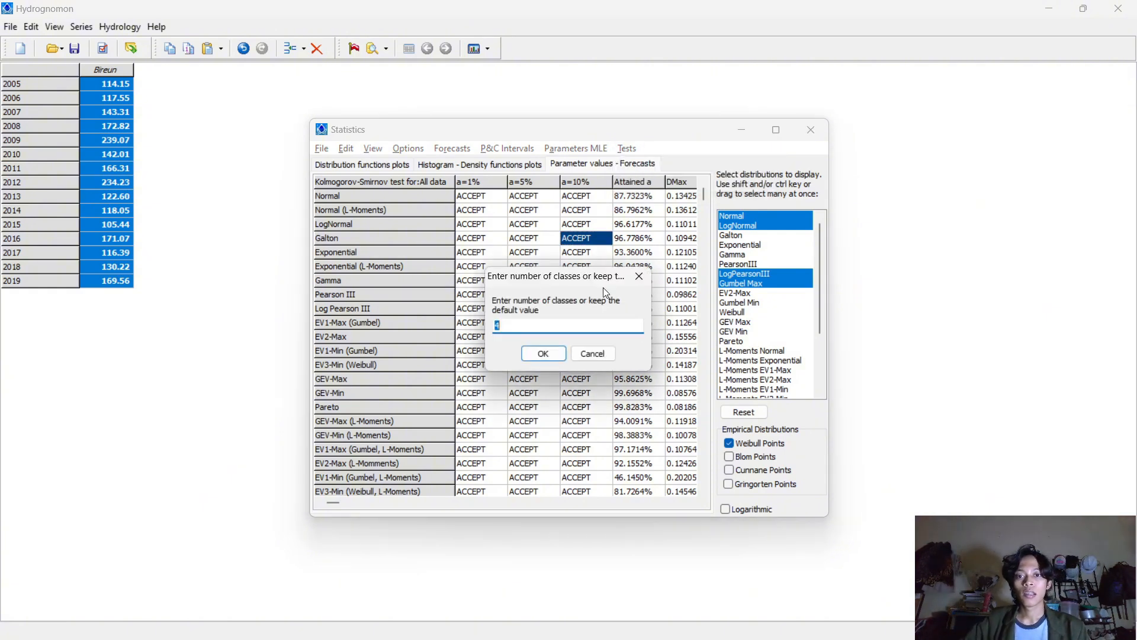
click(546, 361)
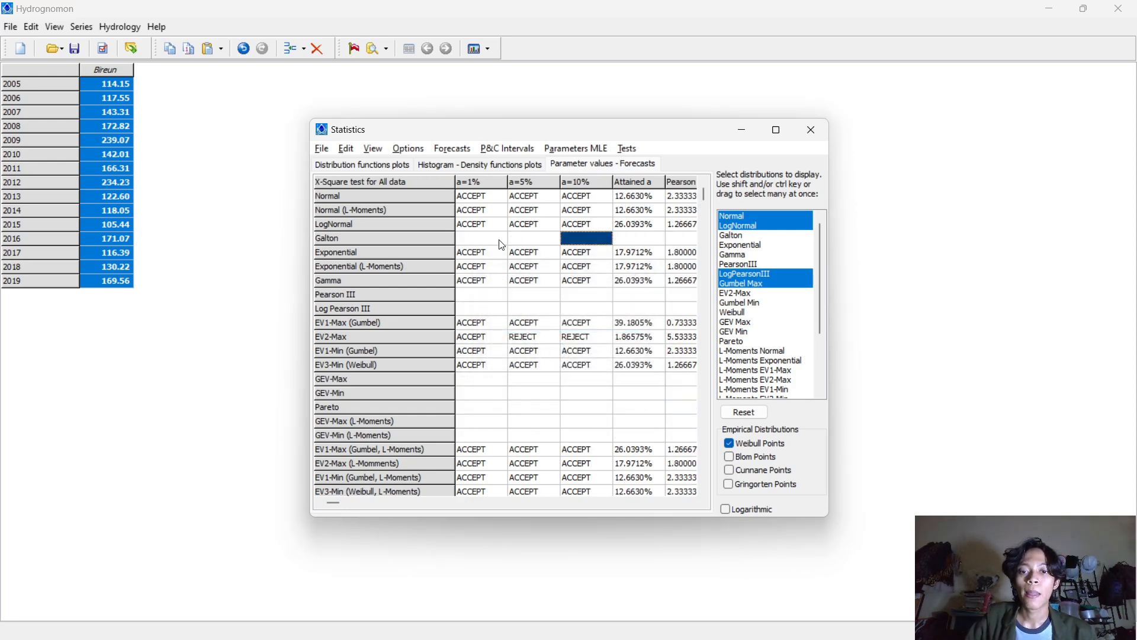
drag(481, 199, 456, 198)
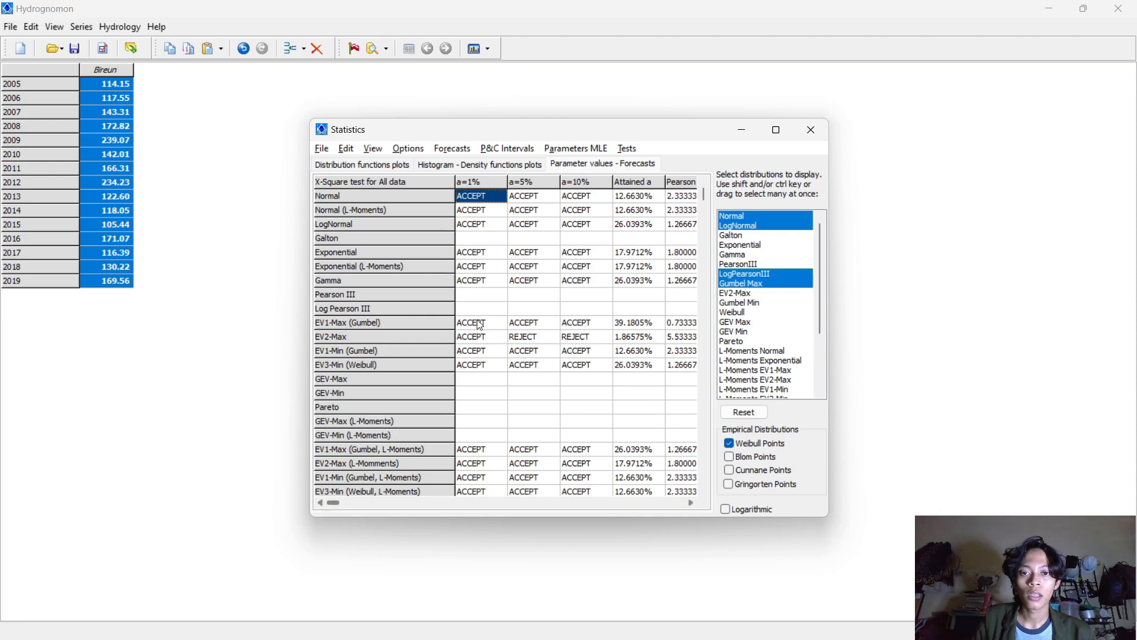
click(513, 199)
click(492, 202)
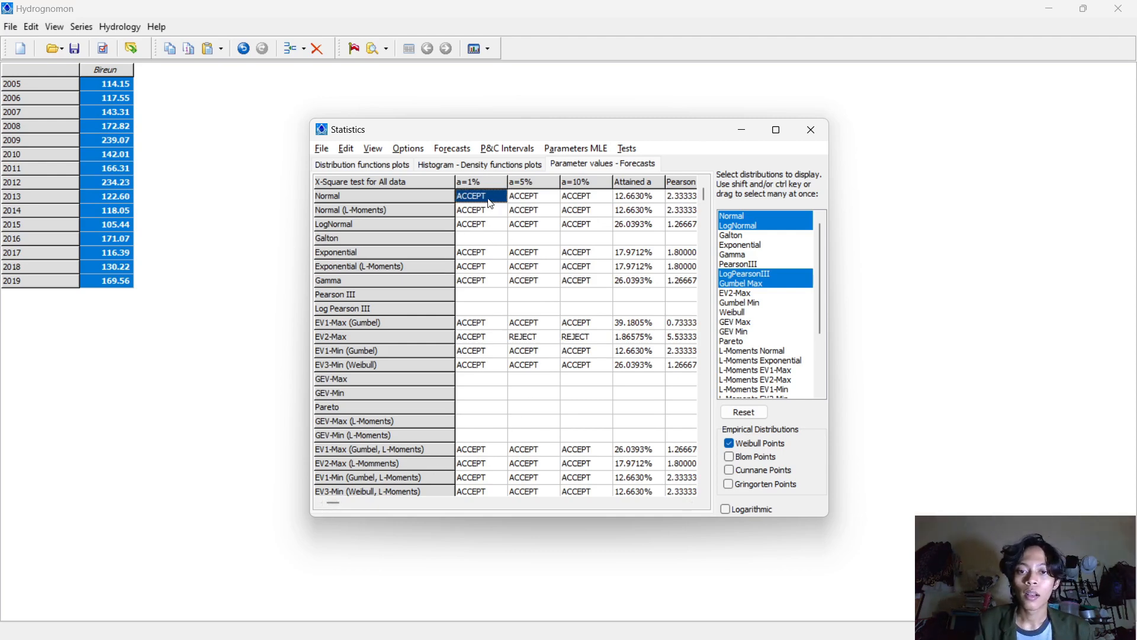
Switch to Excel to check the return-period and Rank tables, and return to Hydrognomon
click(454, 150)
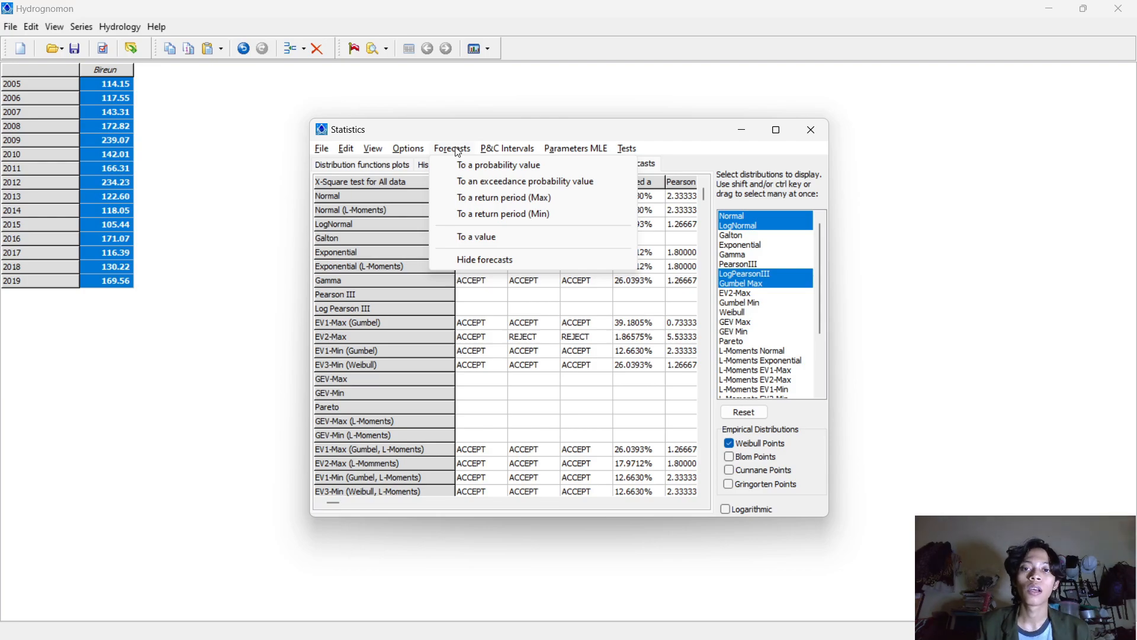
click(458, 152)
key(alt+Tab)
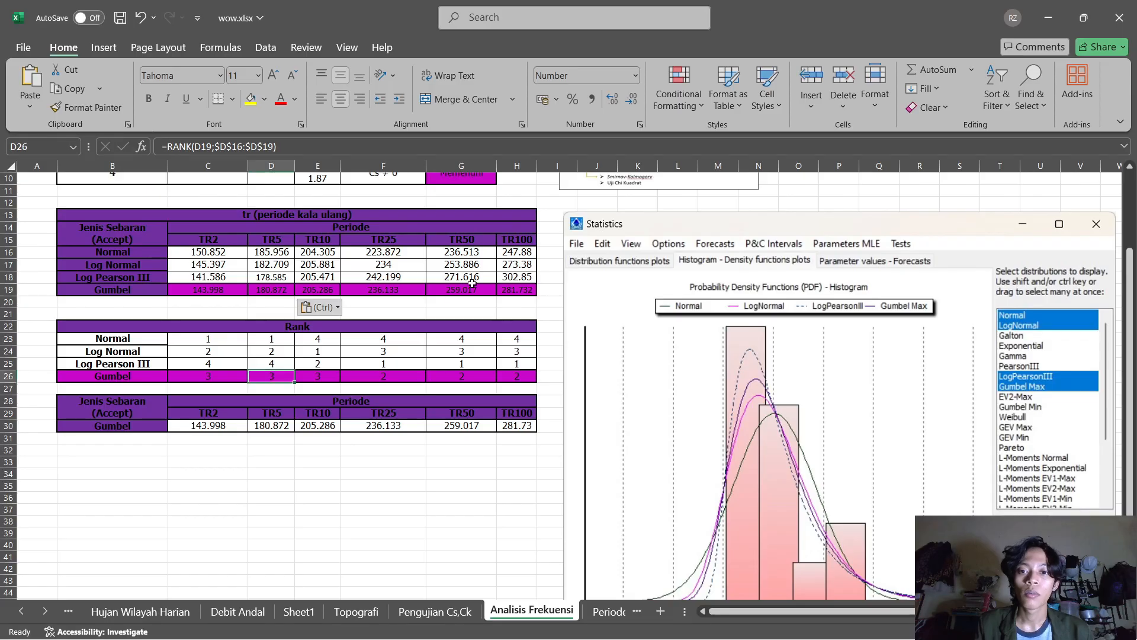
key(alt+Tab)
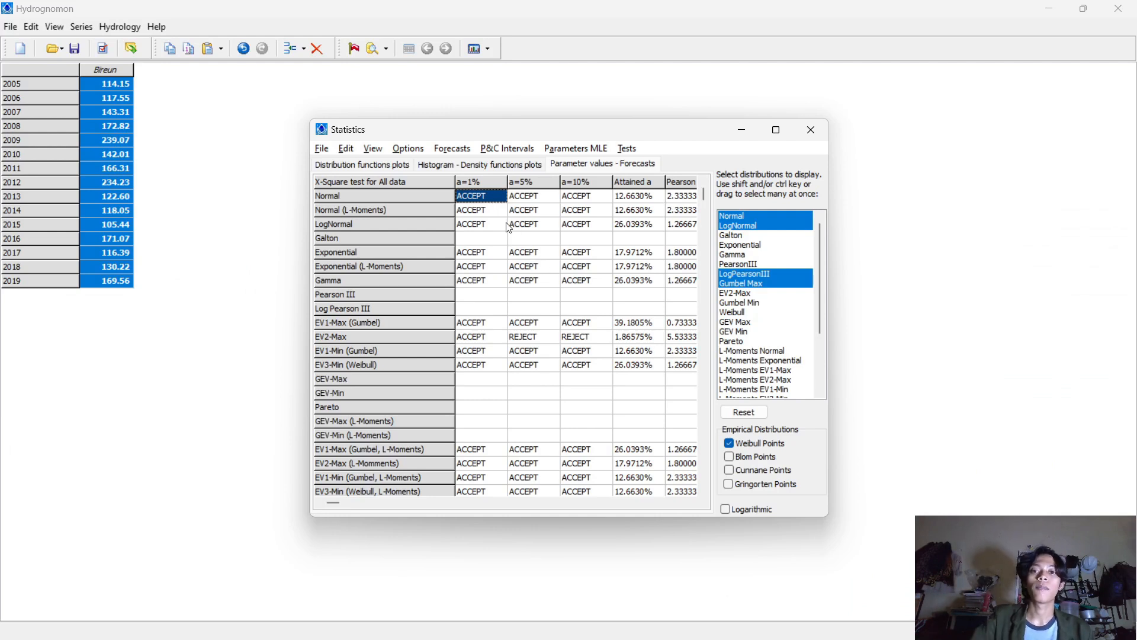
Forecast the Bireun precipitation for a maximum return period of 2 years
click(504, 255)
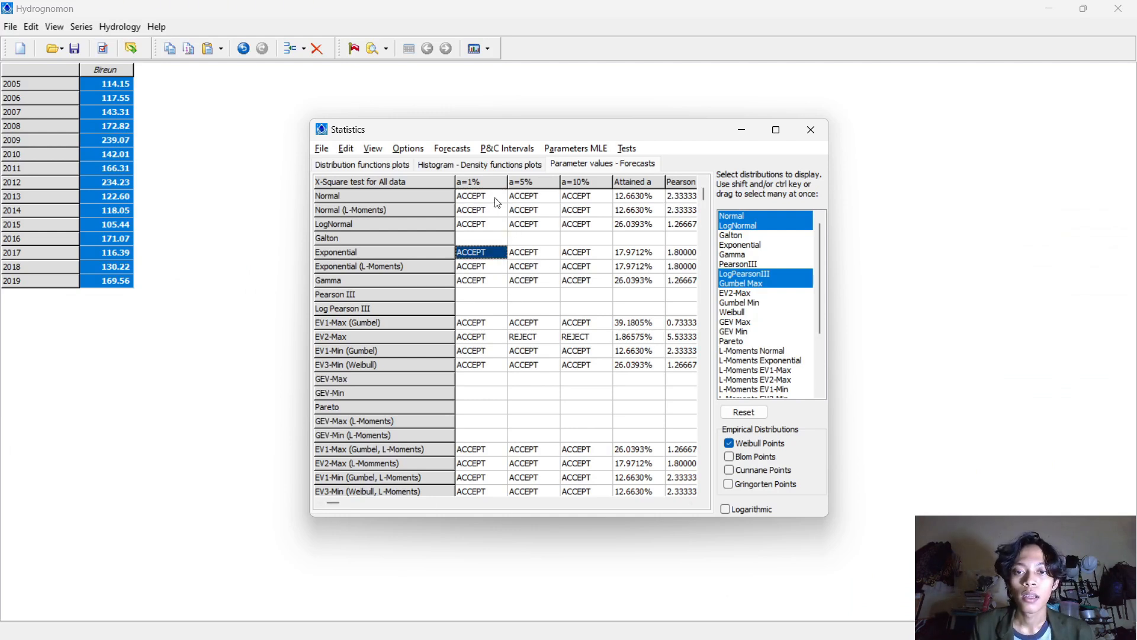
click(453, 149)
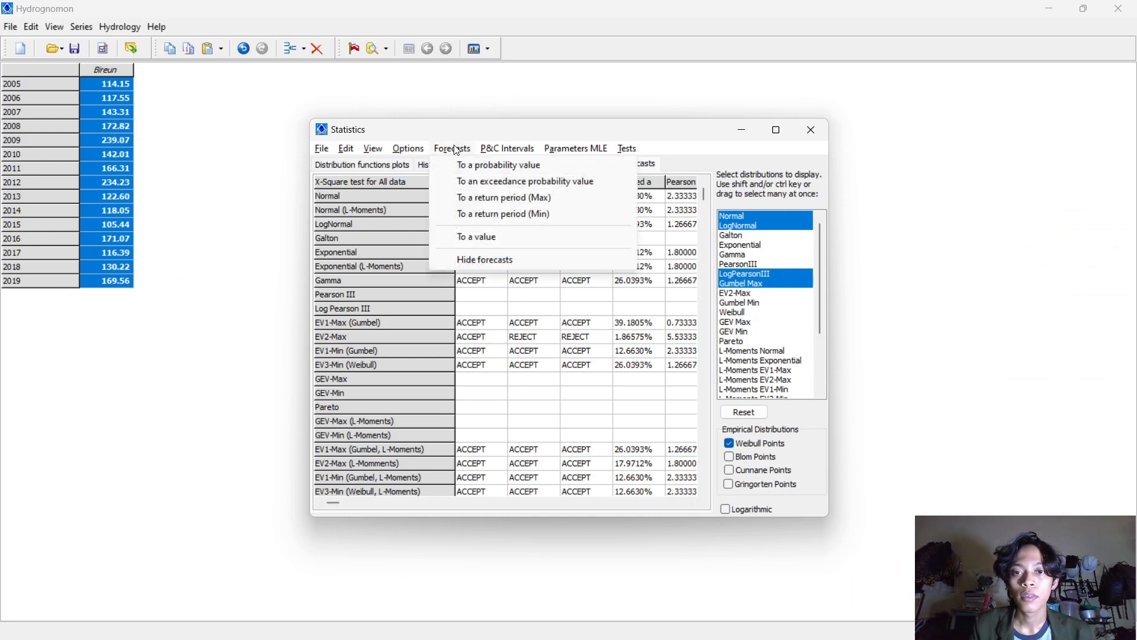
click(500, 201)
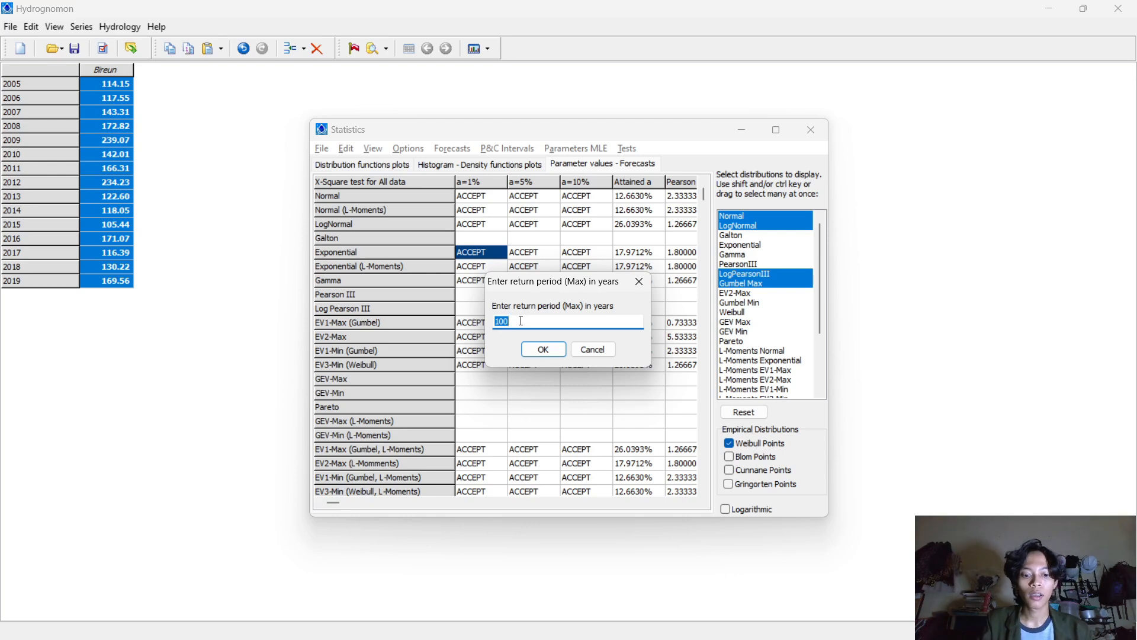
text(2)
key(Return)
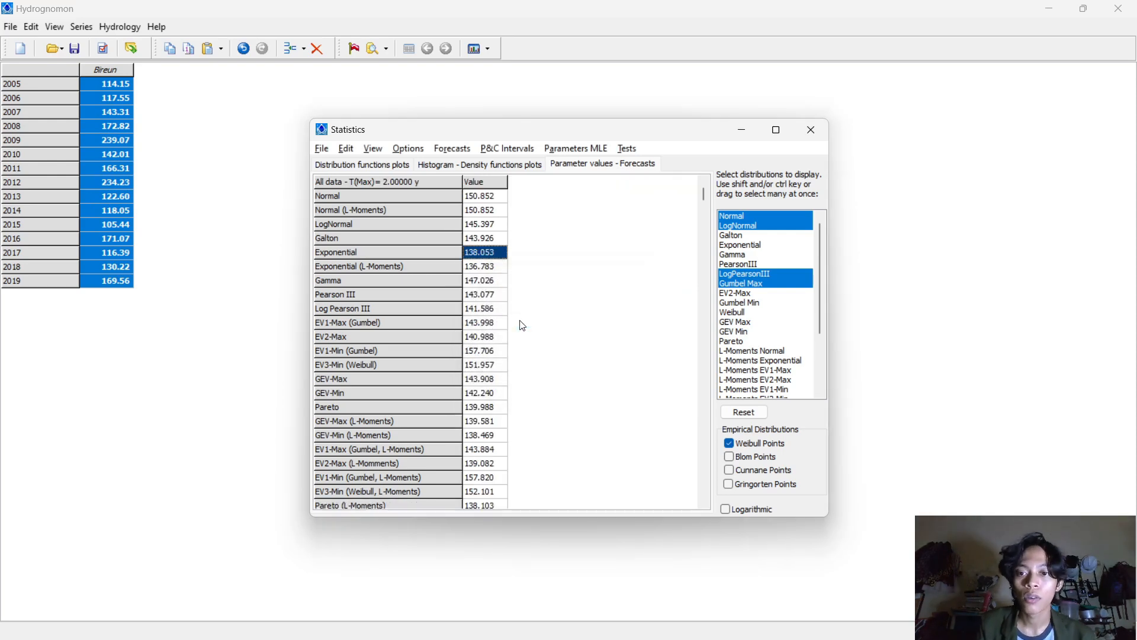
Examine the 2-year forecast values of the Normal, LogNormal, Log Pearson III and EV1-Max (Gumbel) distributions
click(485, 311)
click(478, 339)
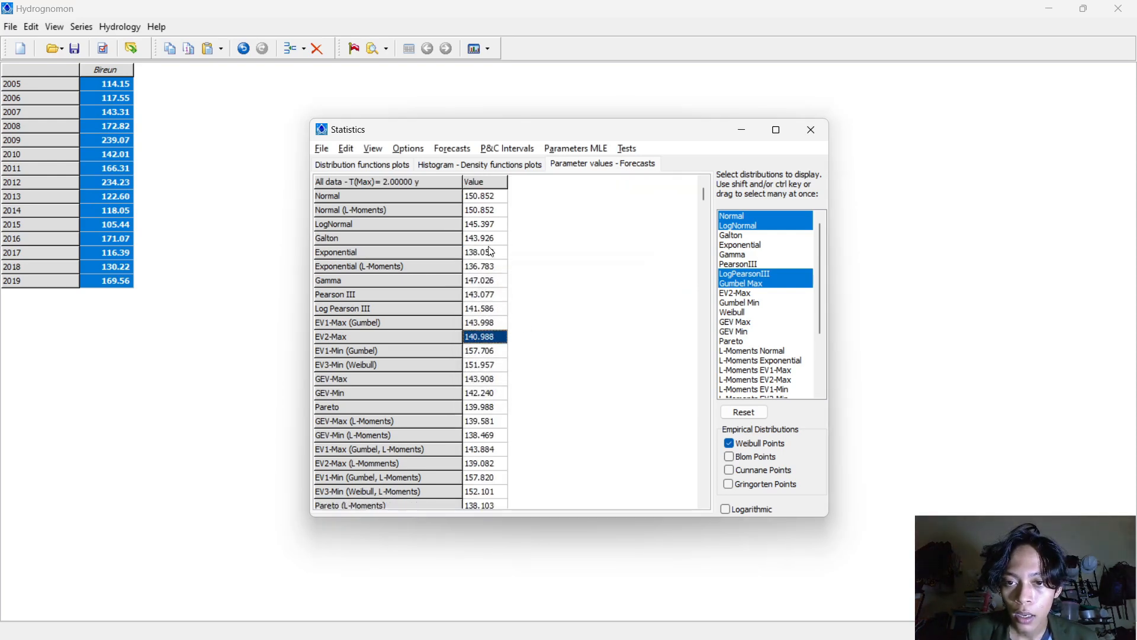
click(493, 198)
click(488, 211)
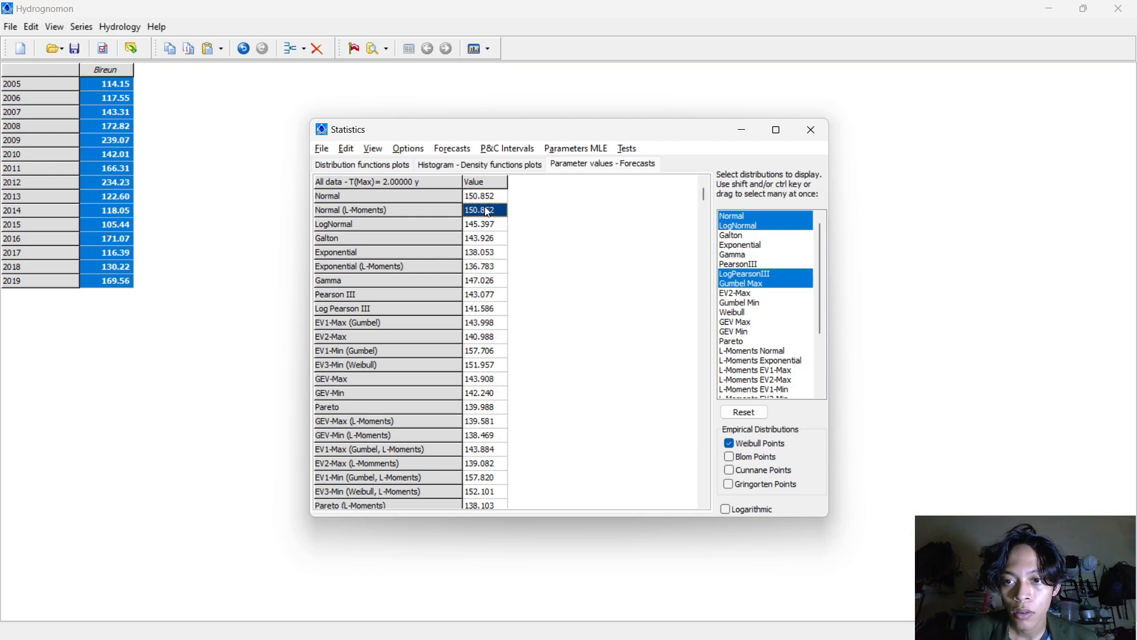
click(486, 226)
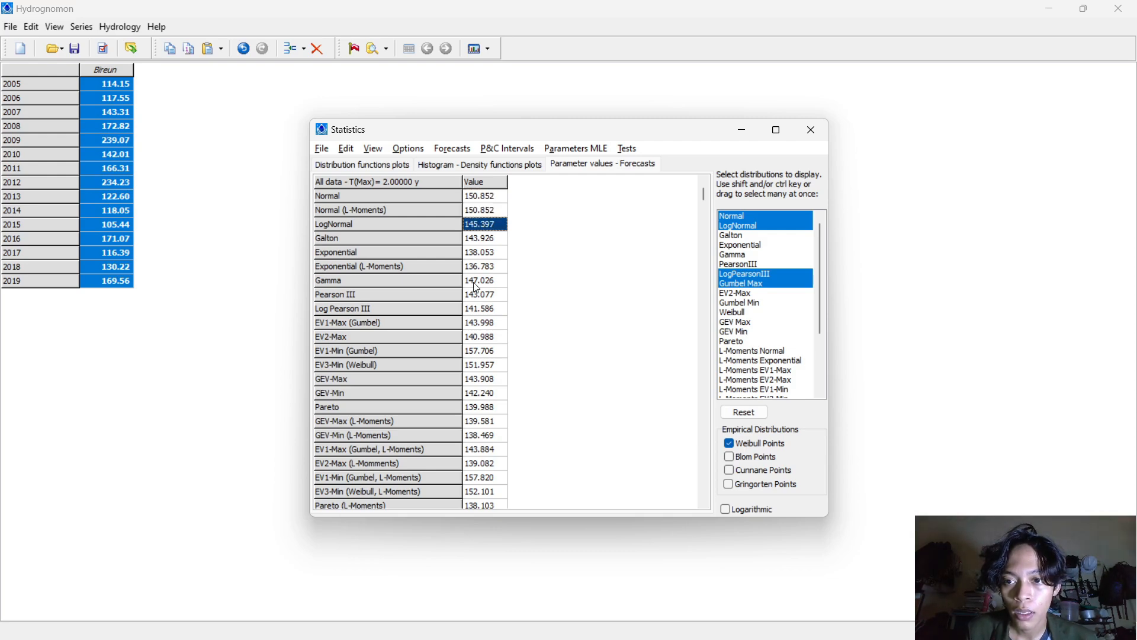
click(481, 308)
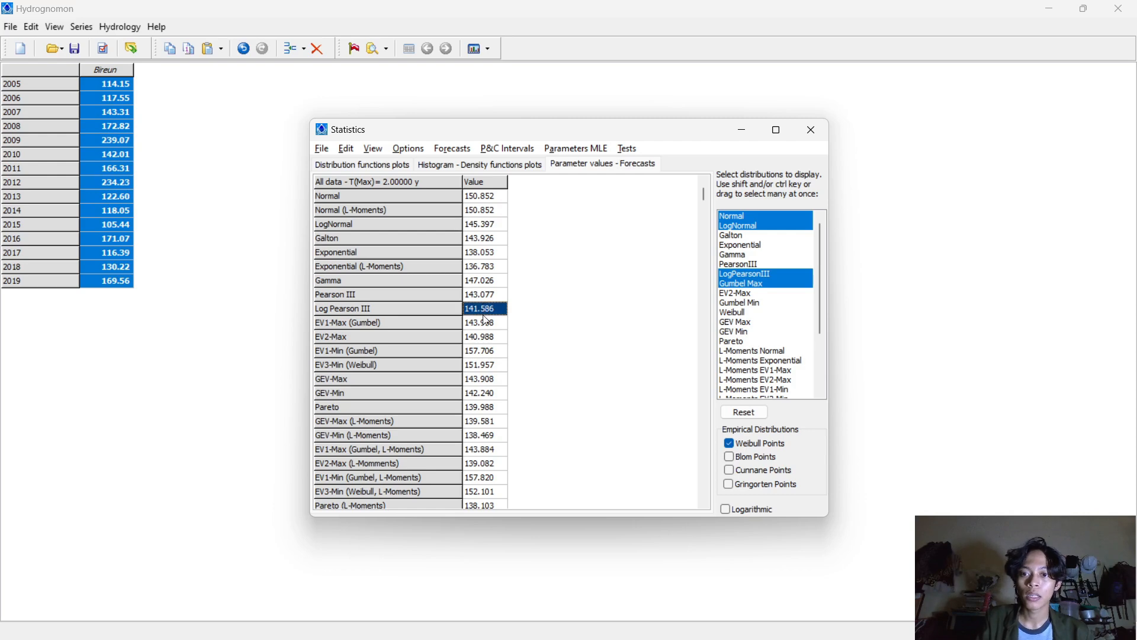
click(488, 326)
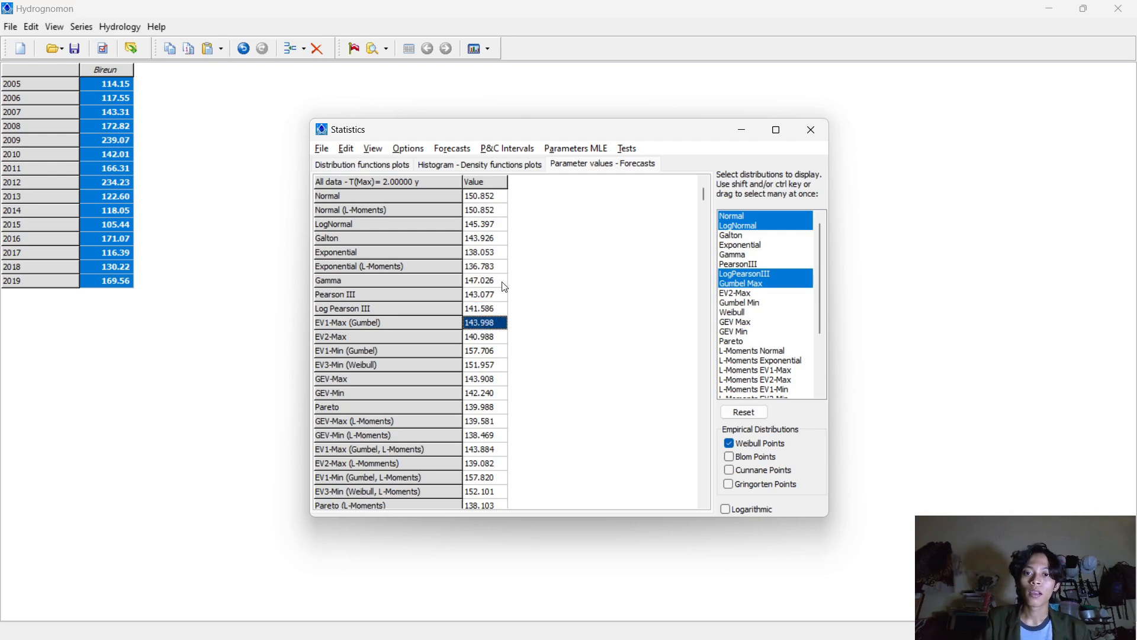
Compare the Normal TR2 and TR5 cells in Excel's return-period table with the Hydrognomon forecast values
key(alt+Tab)
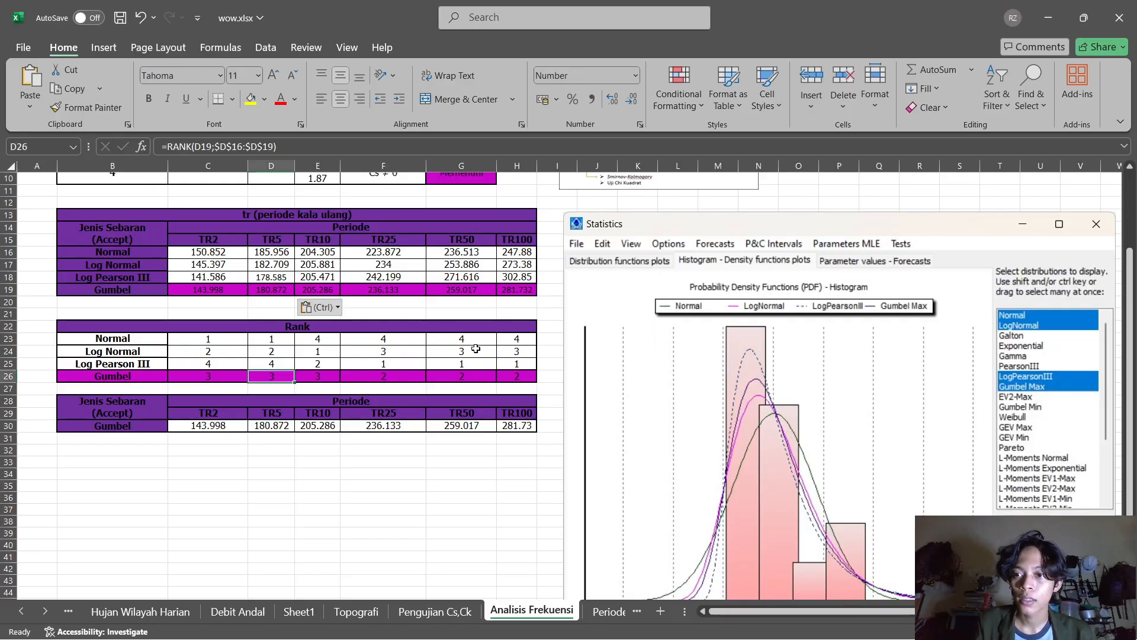
click(222, 254)
click(260, 254)
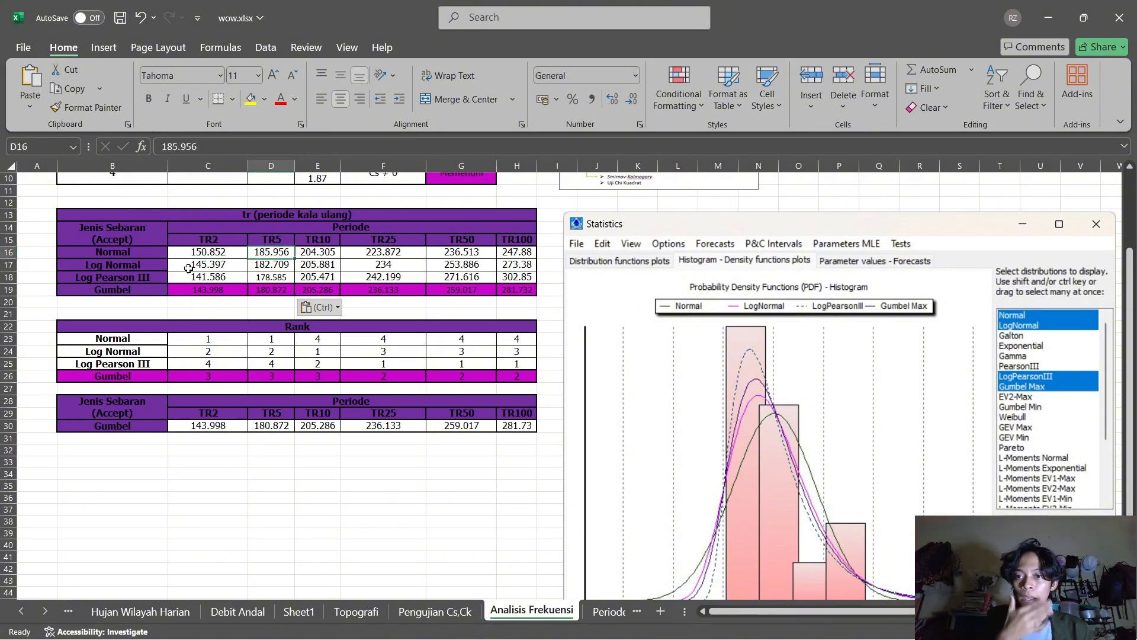
key(alt+Tab)
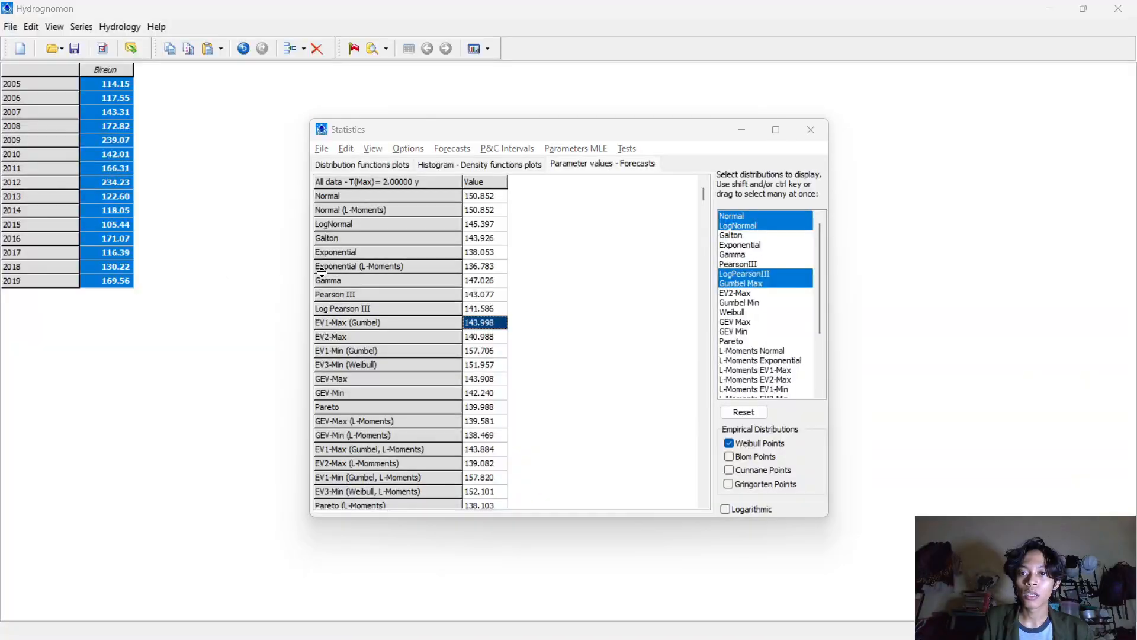
key(alt+Tab)
key(alt+Tab)
Forecast the distribution values for a maximum return period of 5 years
click(446, 148)
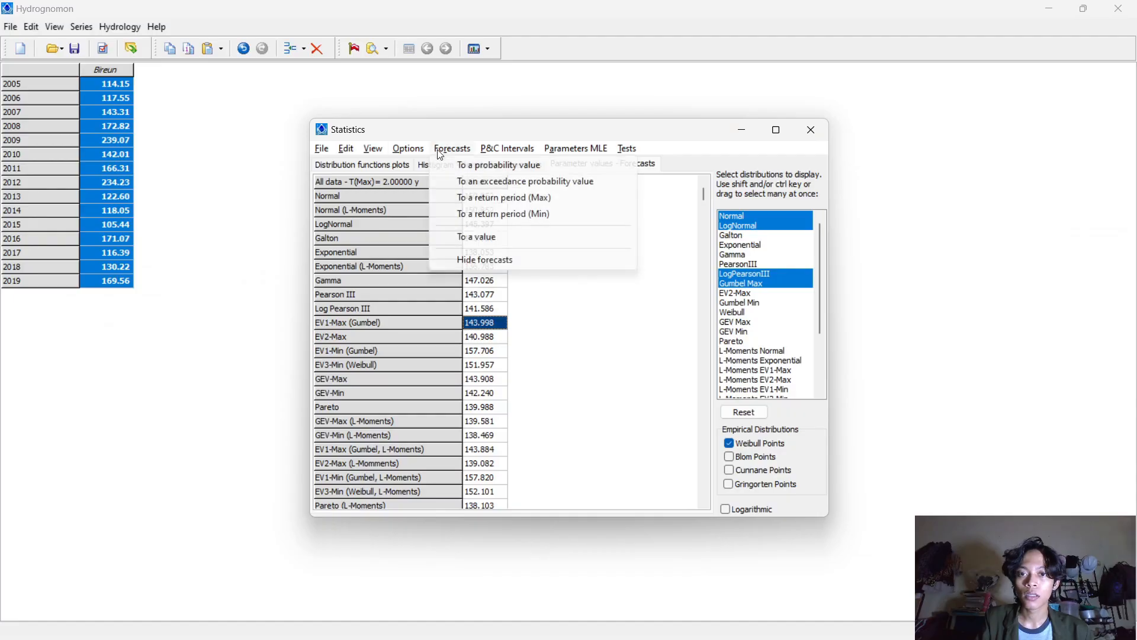
click(474, 197)
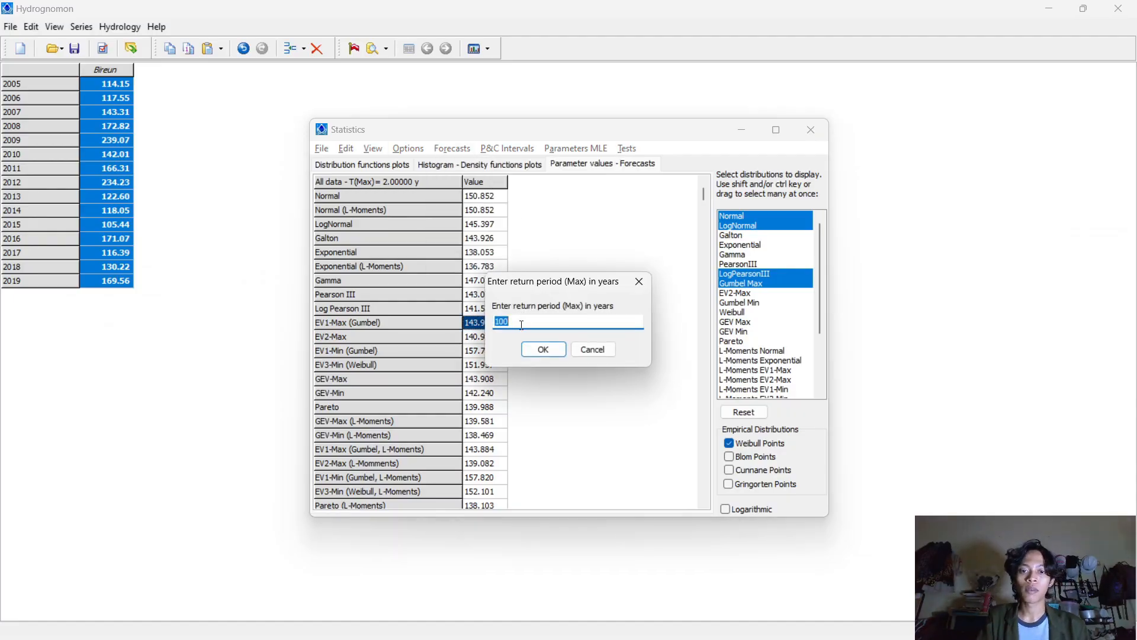
text(5)
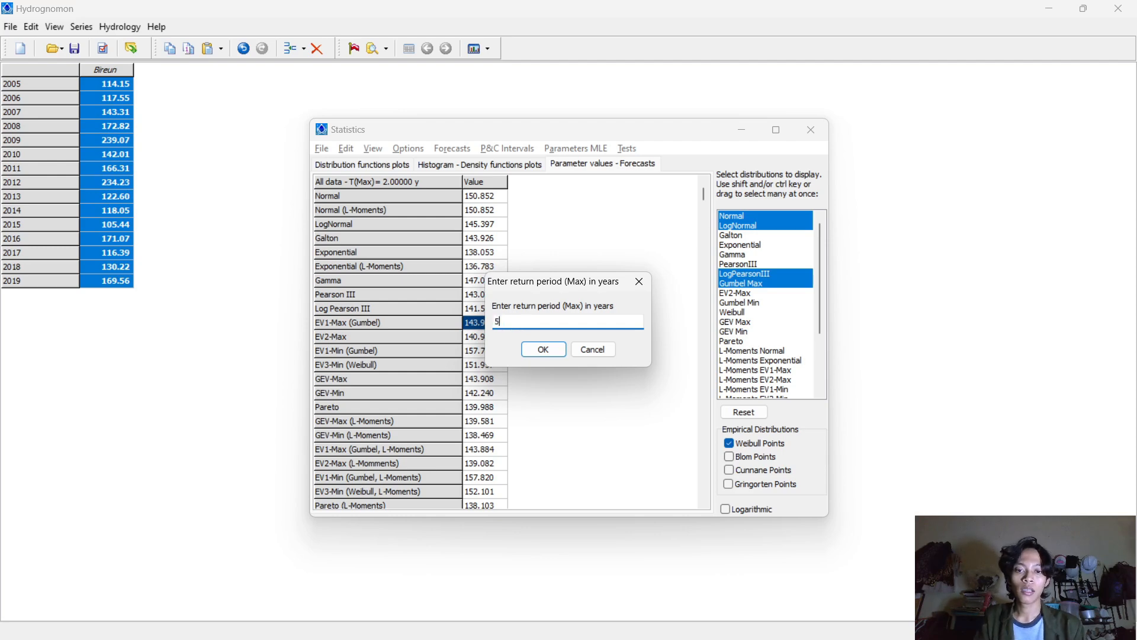
key(Return)
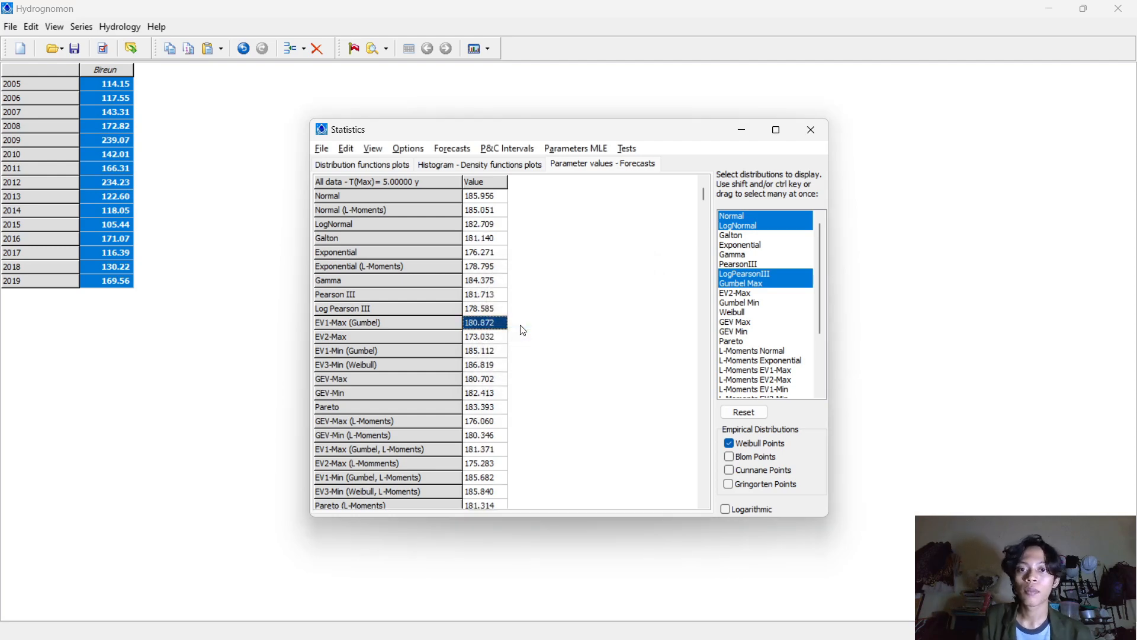
Check the 5-year Normal, LogNormal, Log Pearson III and Gumbel forecasts against the return-period table in Excel
click(493, 197)
click(493, 224)
click(495, 266)
click(493, 327)
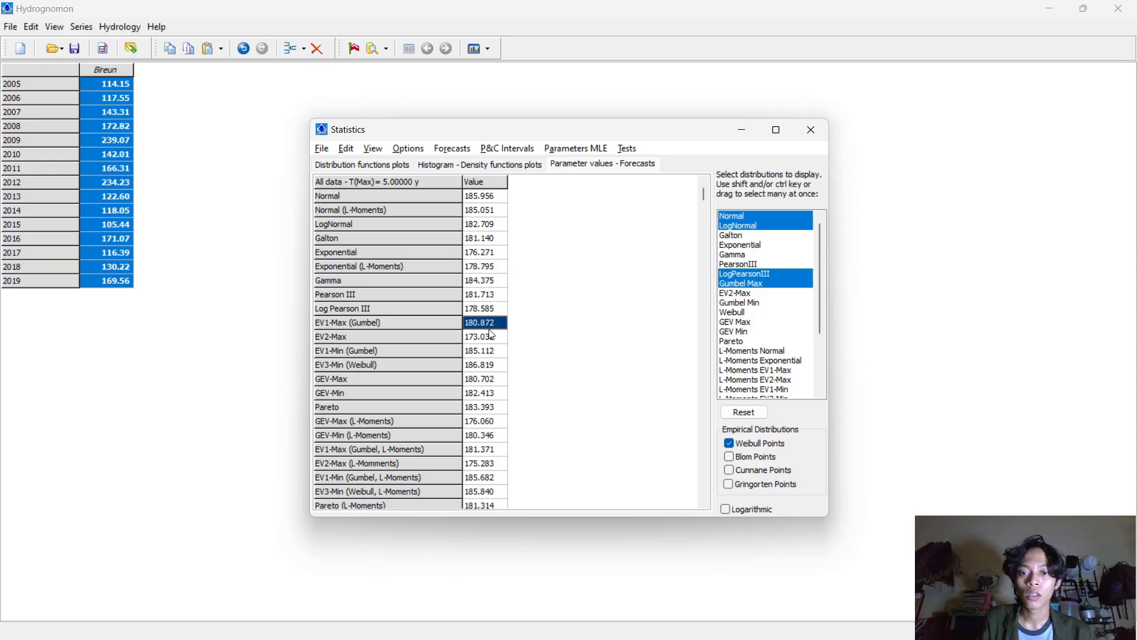
key(alt+Tab)
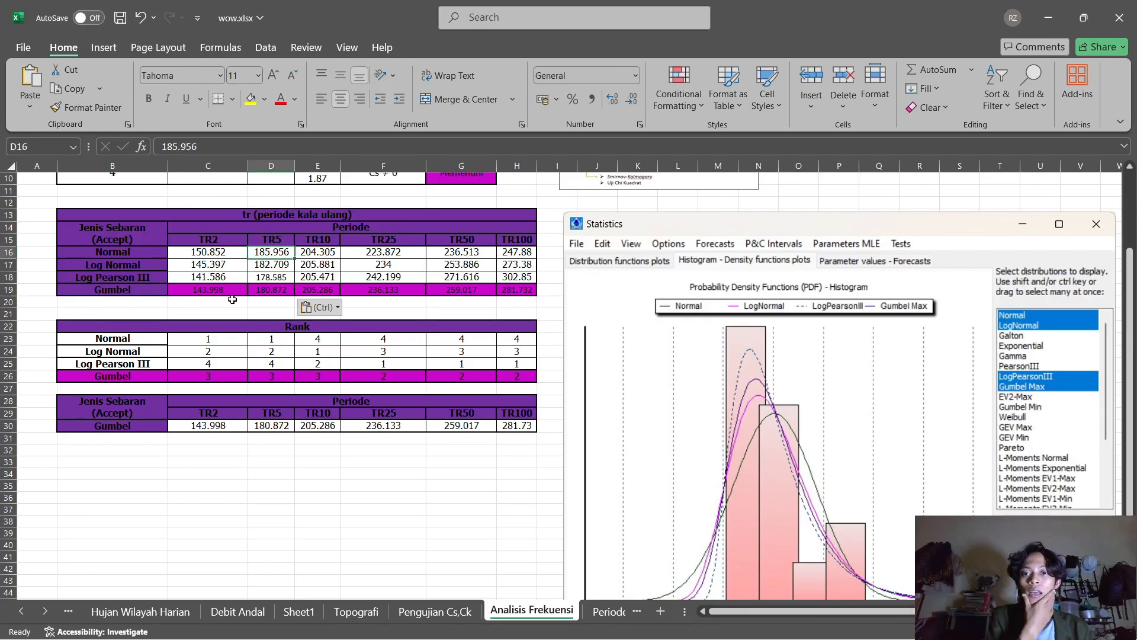
drag(201, 290, 305, 290)
click(462, 264)
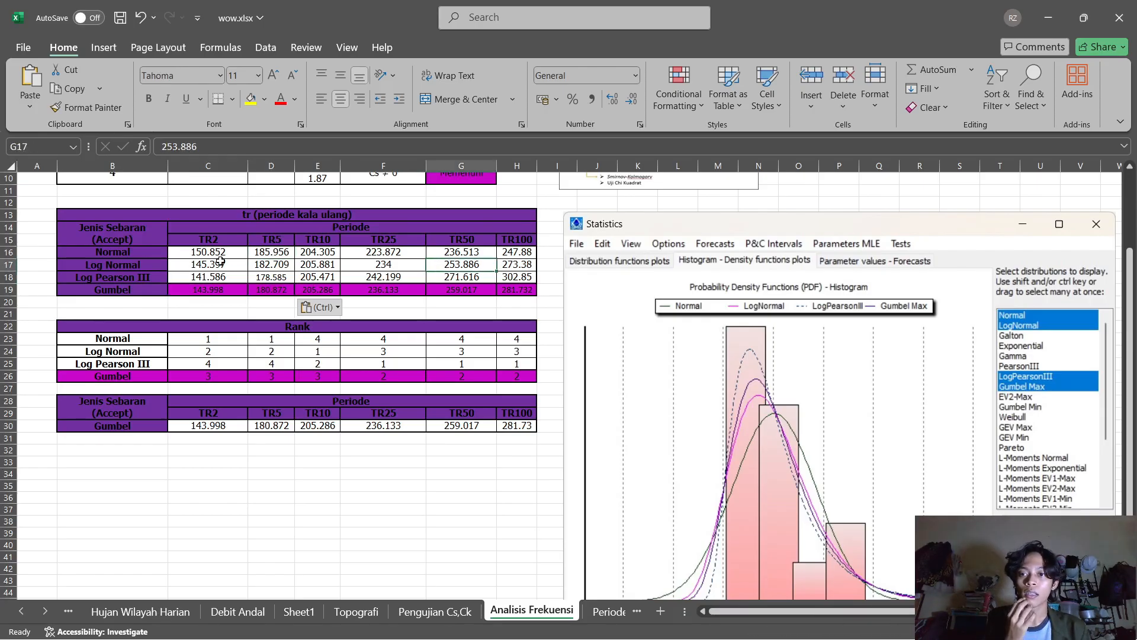
click(217, 253)
Review the return-period and rank tables, then examine the final Gumbel row from TR2 to TR100
scroll(215, 261, up, 2)
scroll(215, 266, down, 1)
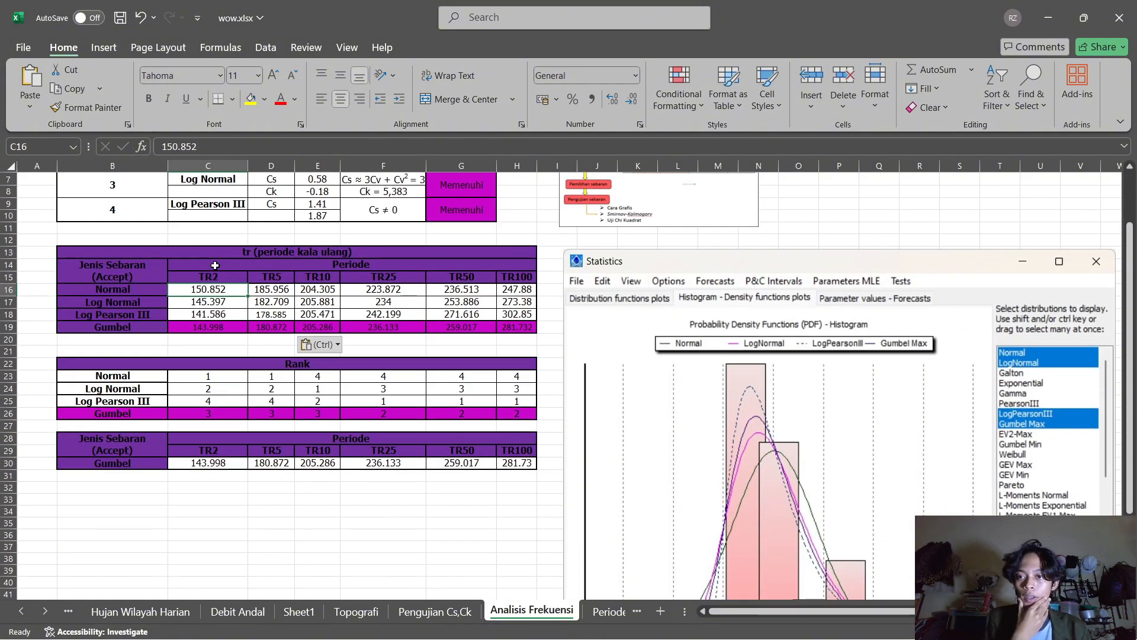
scroll(215, 265, up, 1)
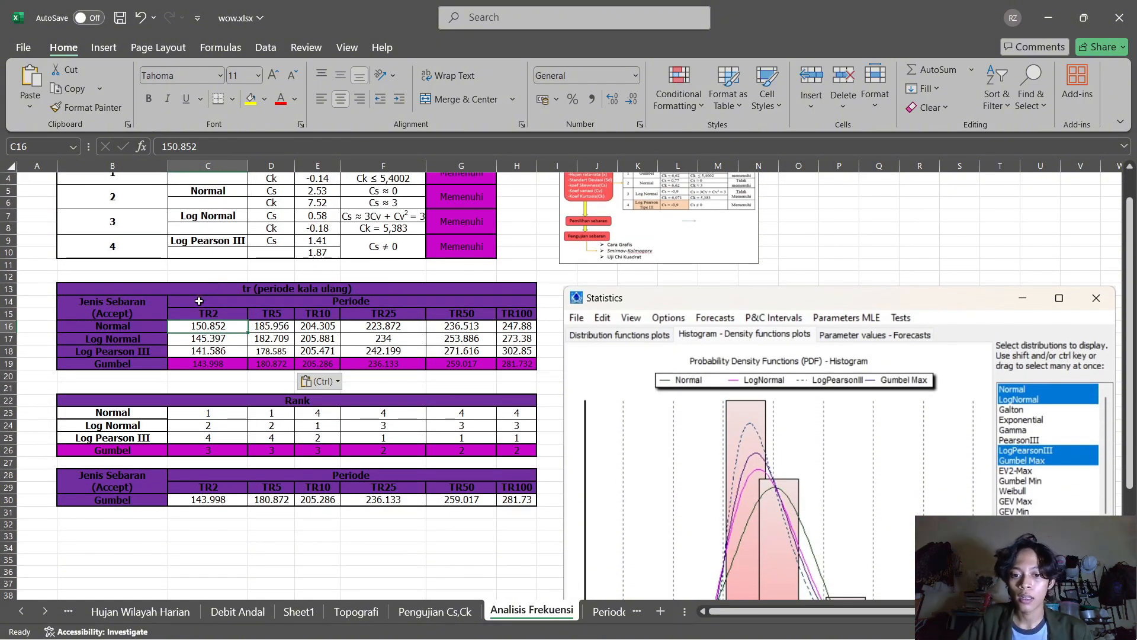
scroll(201, 302, up, 1)
scroll(222, 379, down, 4)
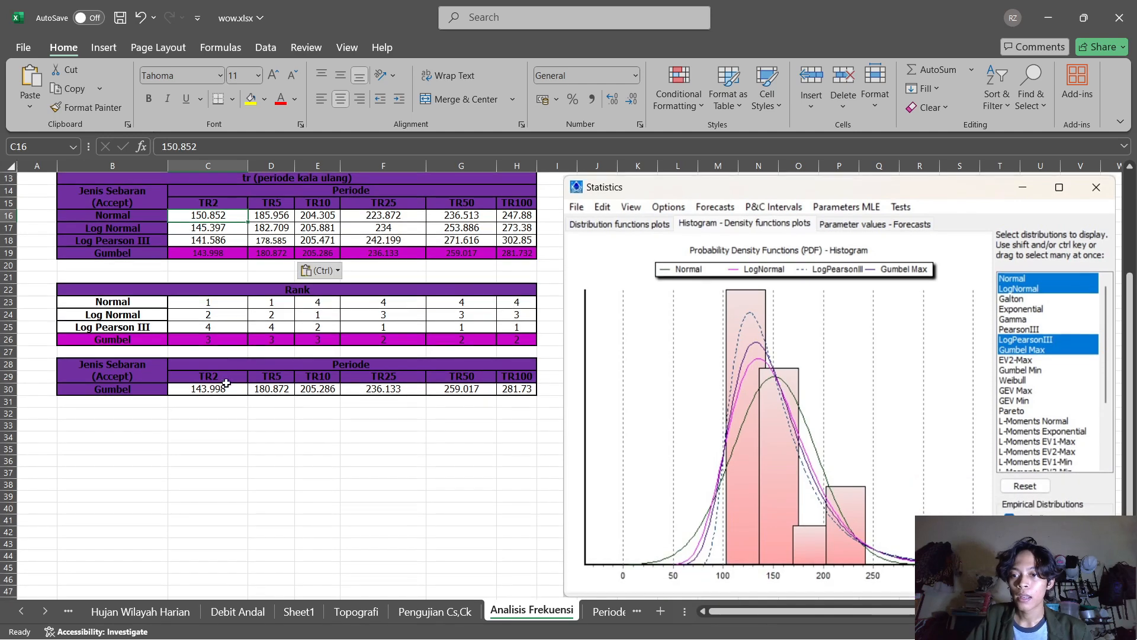
drag(140, 391, 515, 388)
drag(178, 447, 247, 447)
click(177, 442)
drag(113, 389, 516, 389)
click(153, 425)
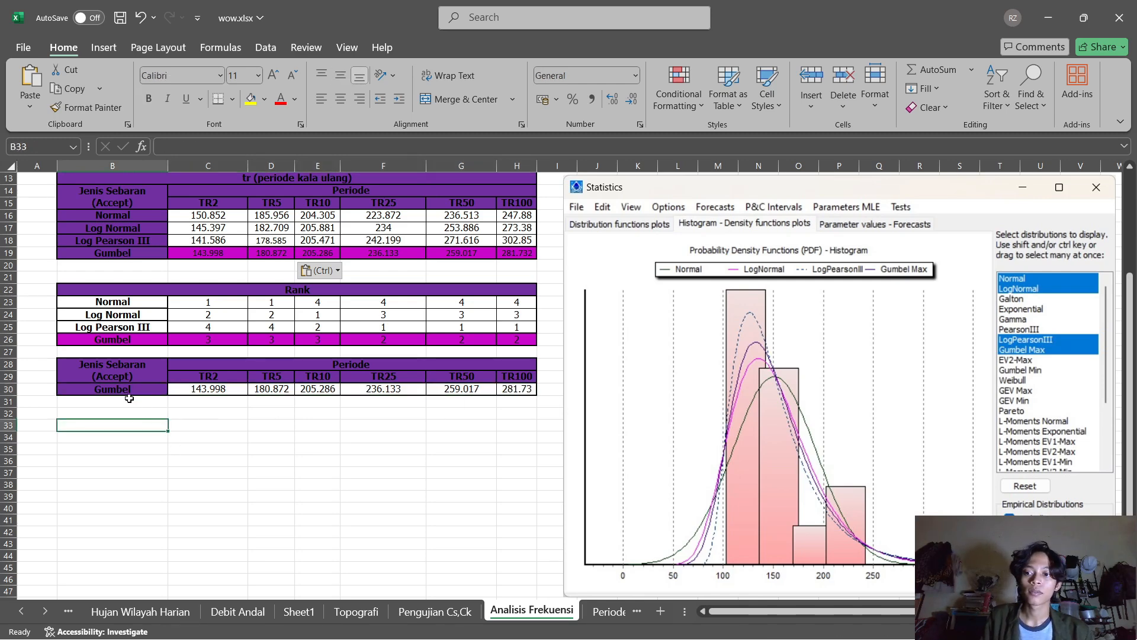
drag(128, 392, 519, 379)
click(514, 425)
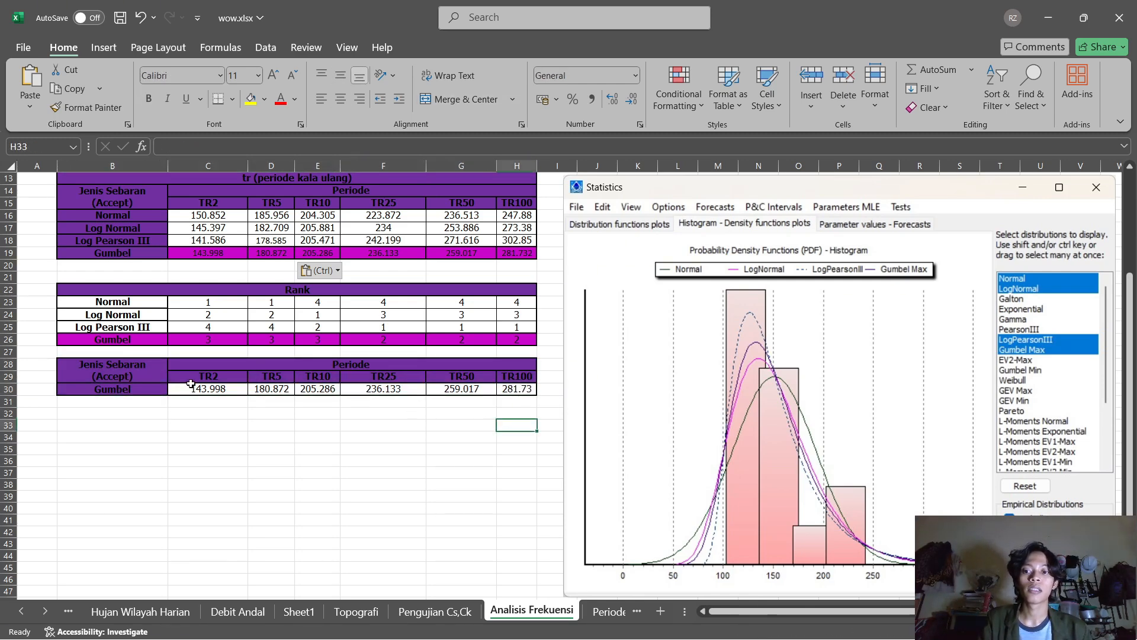
drag(127, 389, 516, 390)
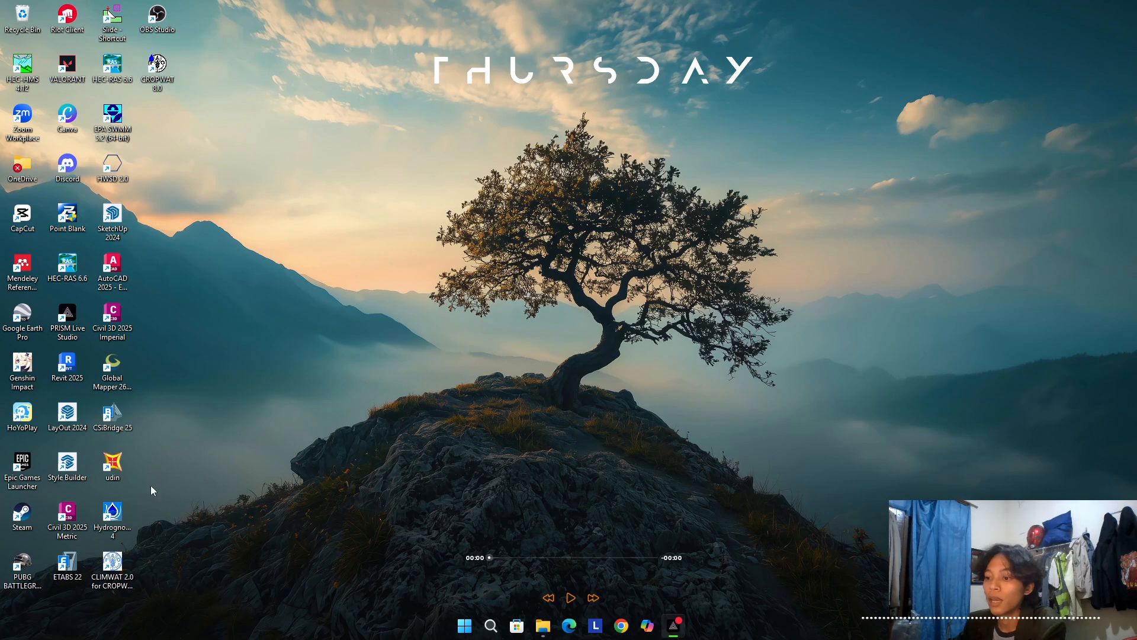
Open CLIMWAT 2.0 and load all stations within Indonesia from the country list
double_click(100, 576)
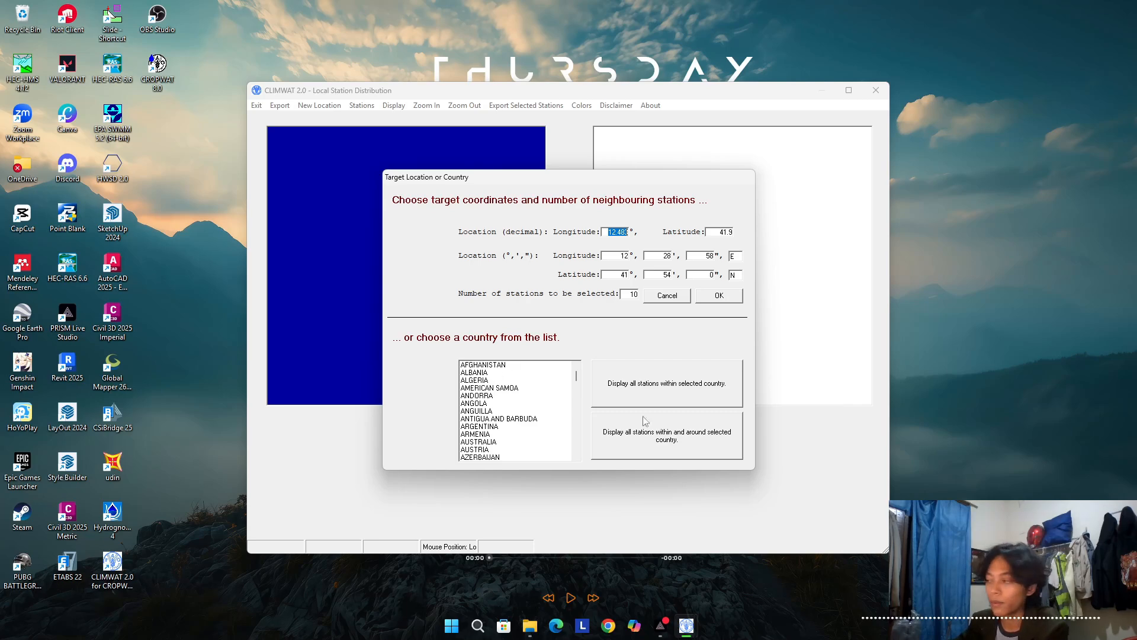
scroll(502, 387, down, 11)
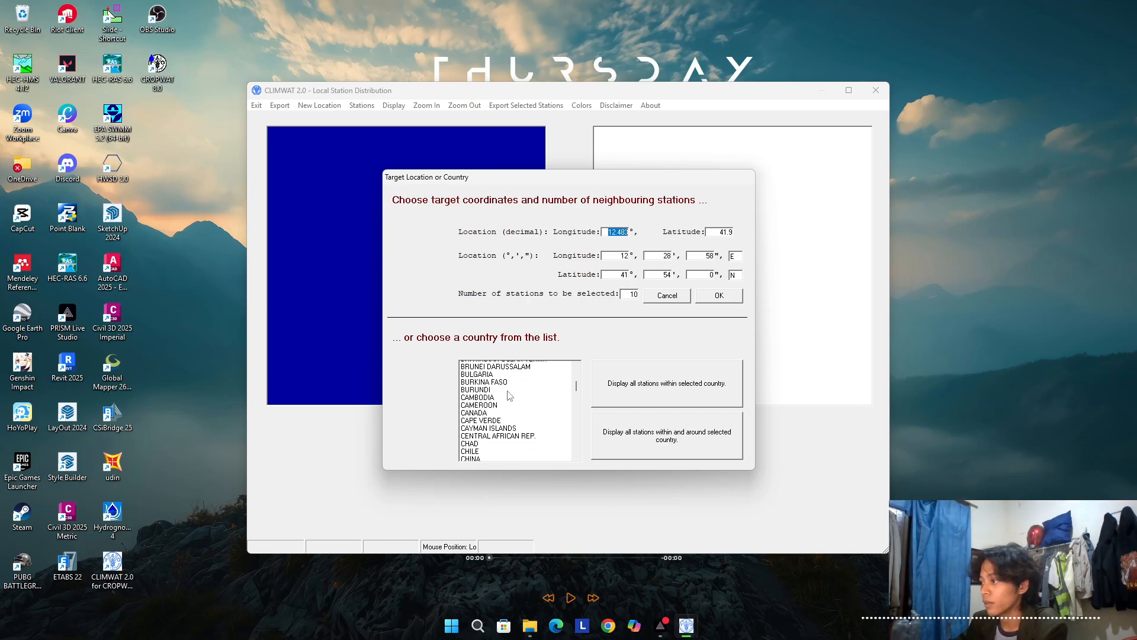
scroll(508, 395, down, 4)
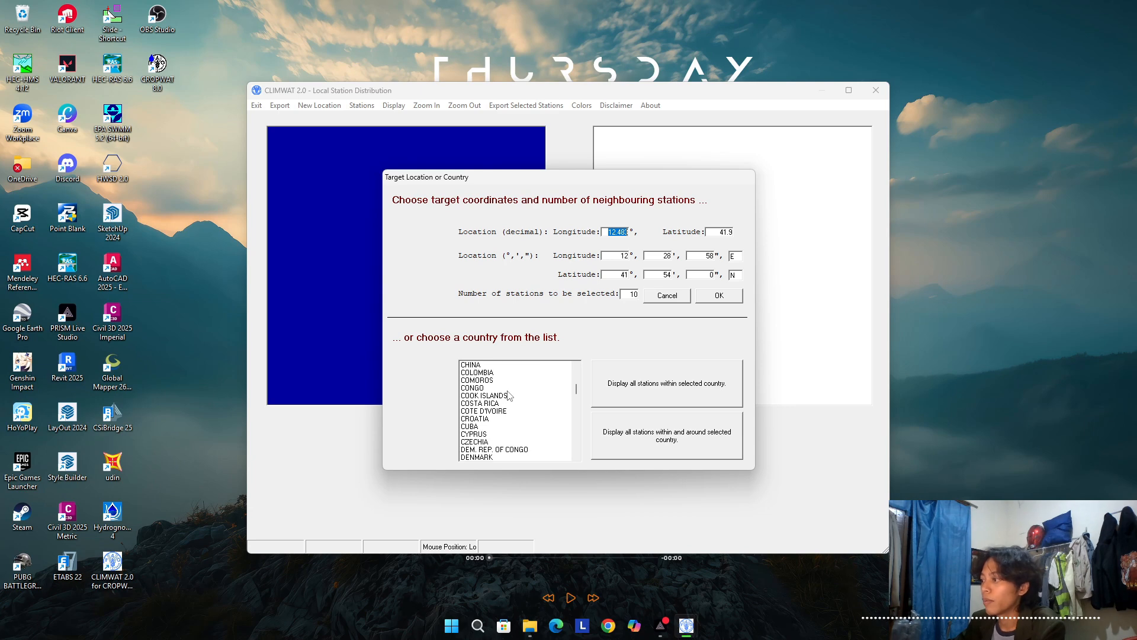
scroll(508, 395, down, 7)
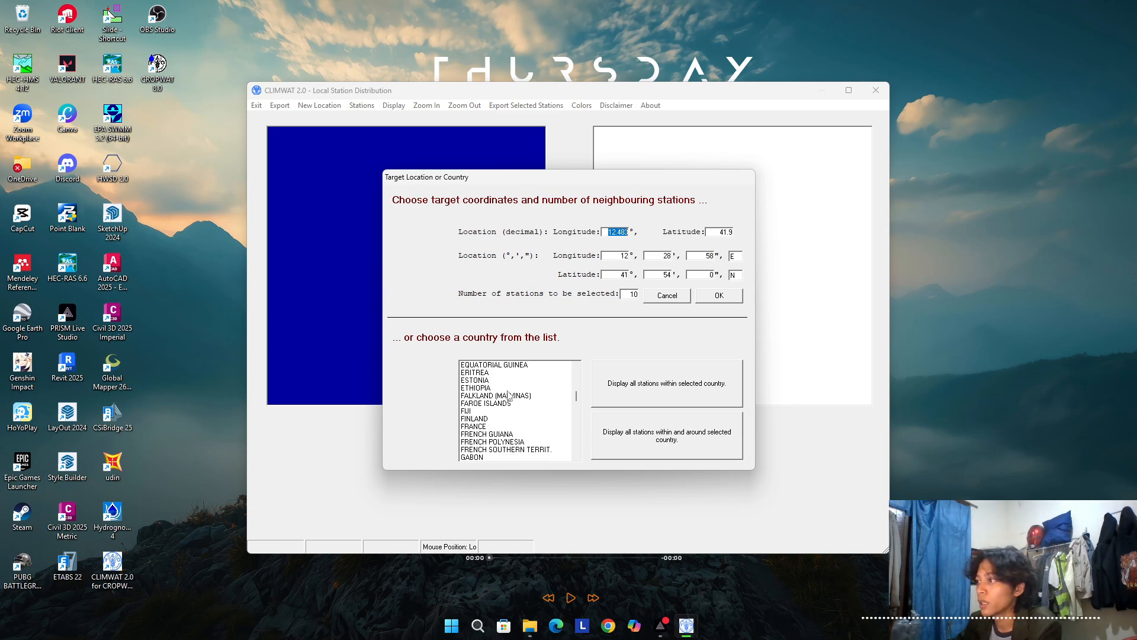
scroll(508, 395, up, 5)
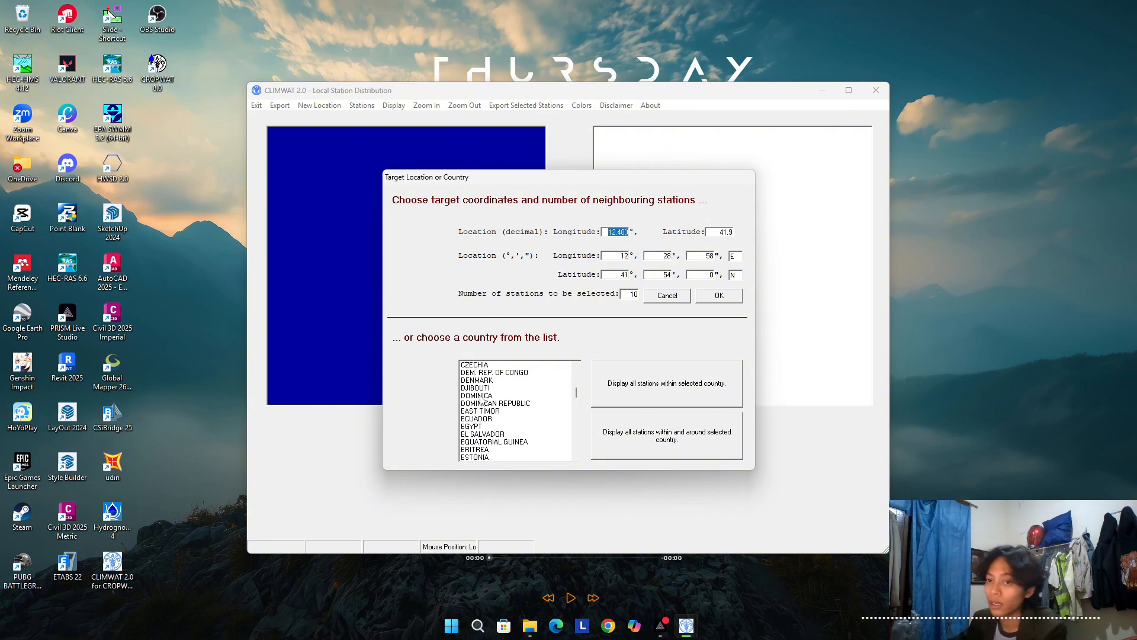
scroll(483, 400, down, 10)
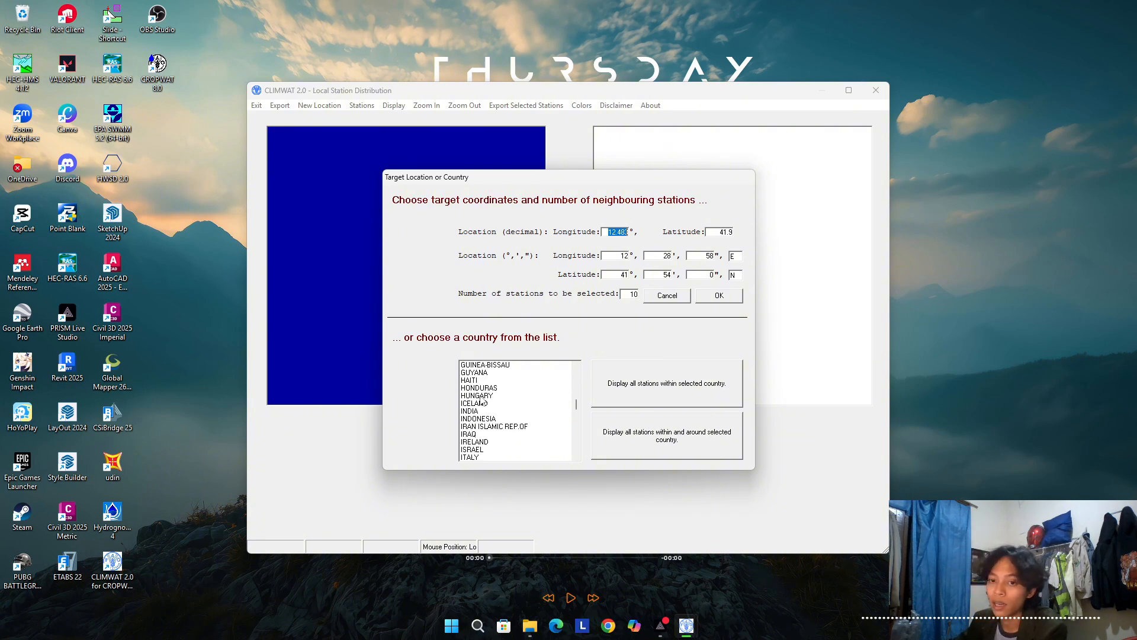
scroll(483, 402, down, 2)
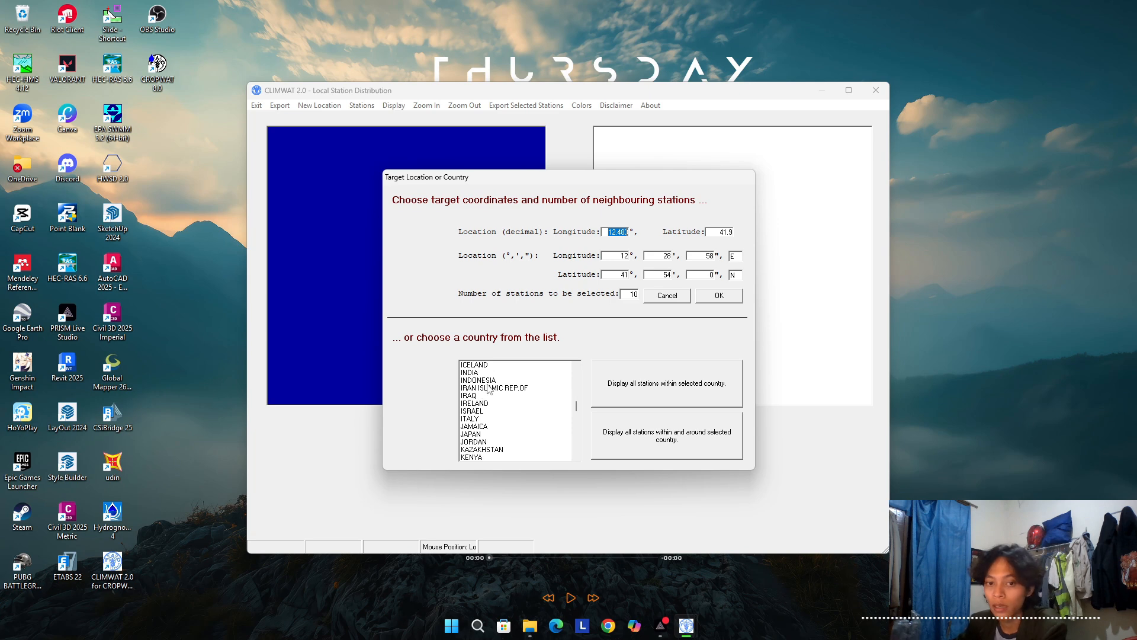
scroll(489, 390, down, 2)
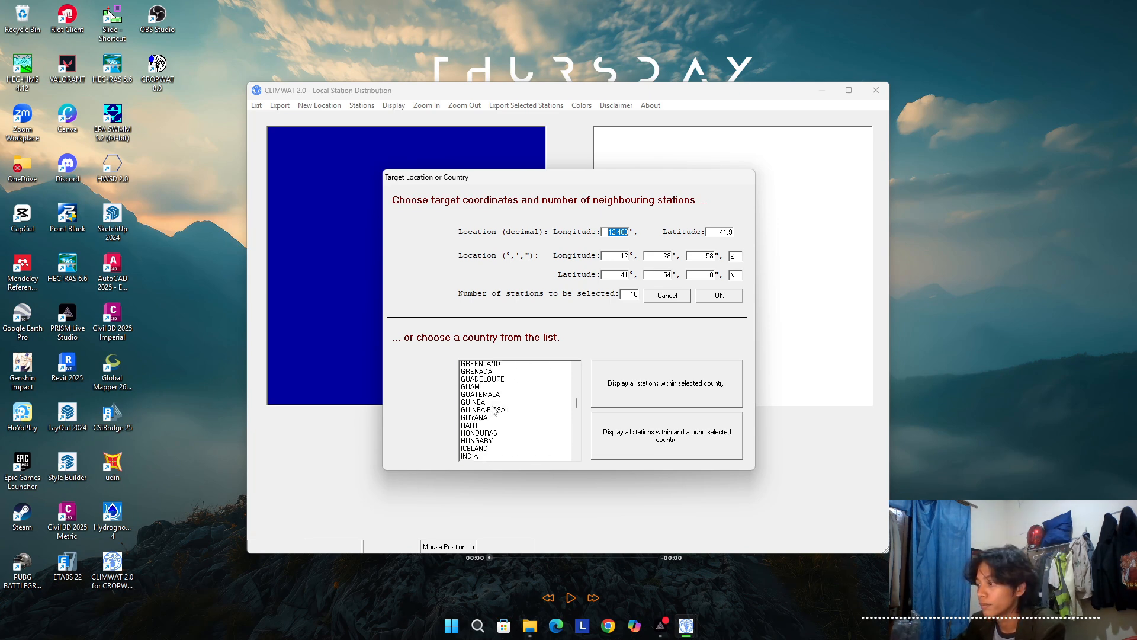
scroll(494, 406, down, 4)
click(483, 381)
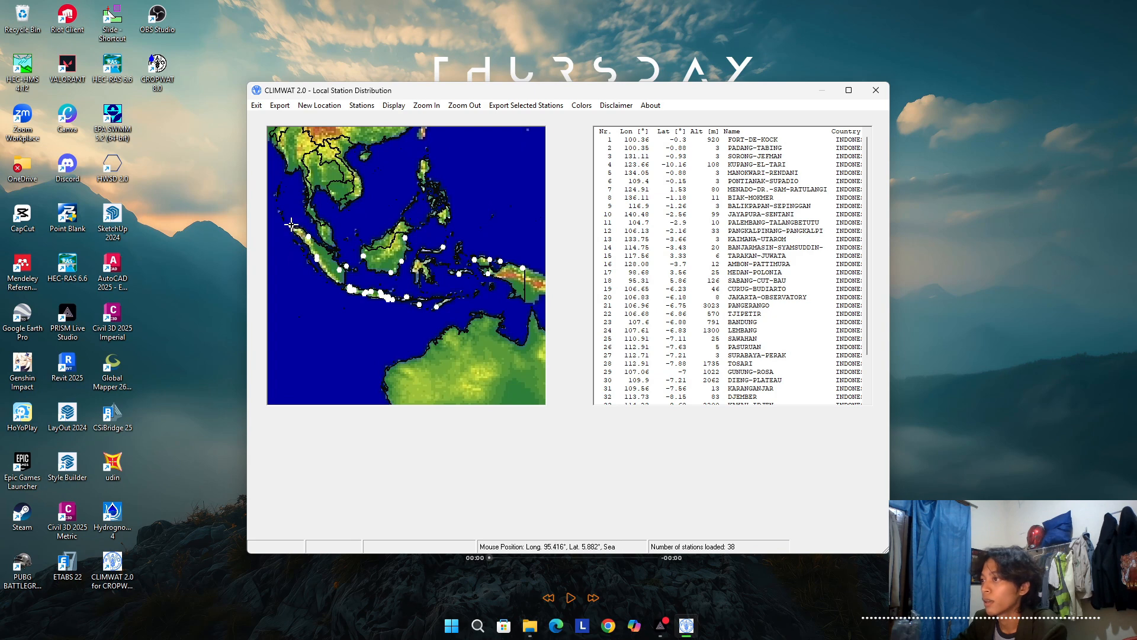
Select the SABANG-CUT-BAU station on the map and set C:\ as its CROPWAT export folder
click(291, 224)
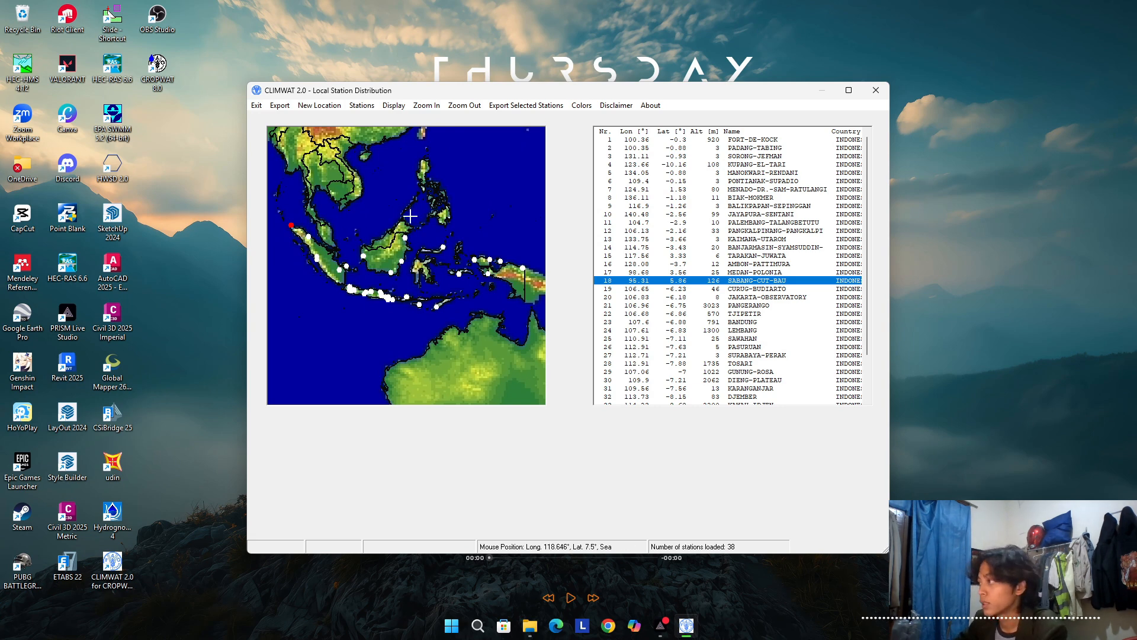
click(530, 107)
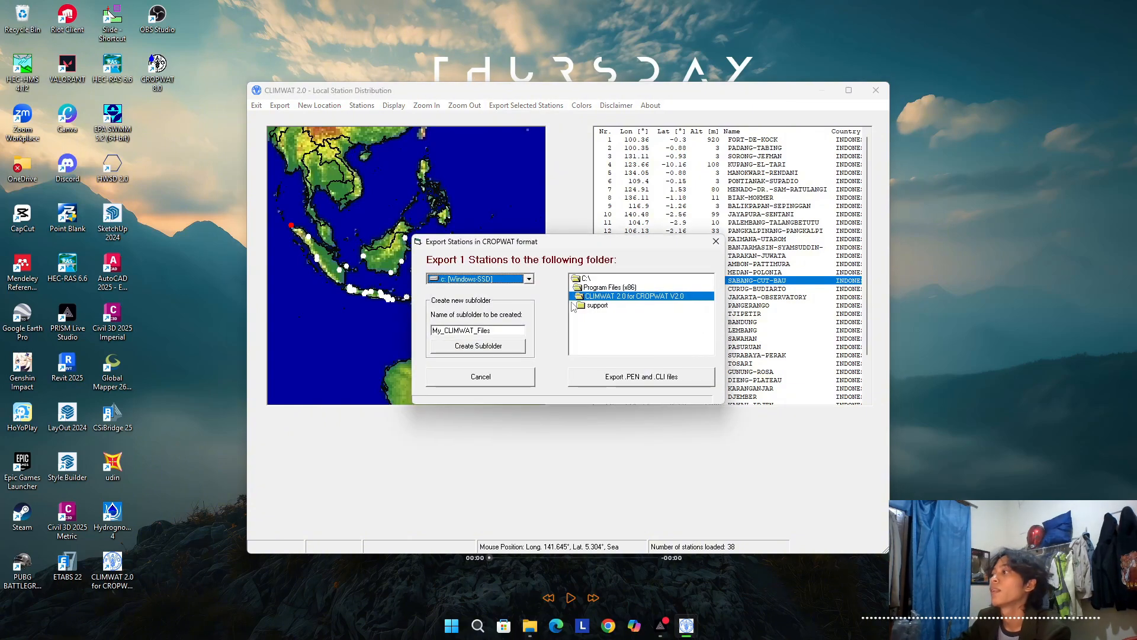
click(608, 288)
double_click(606, 278)
scroll(605, 296, down, 3)
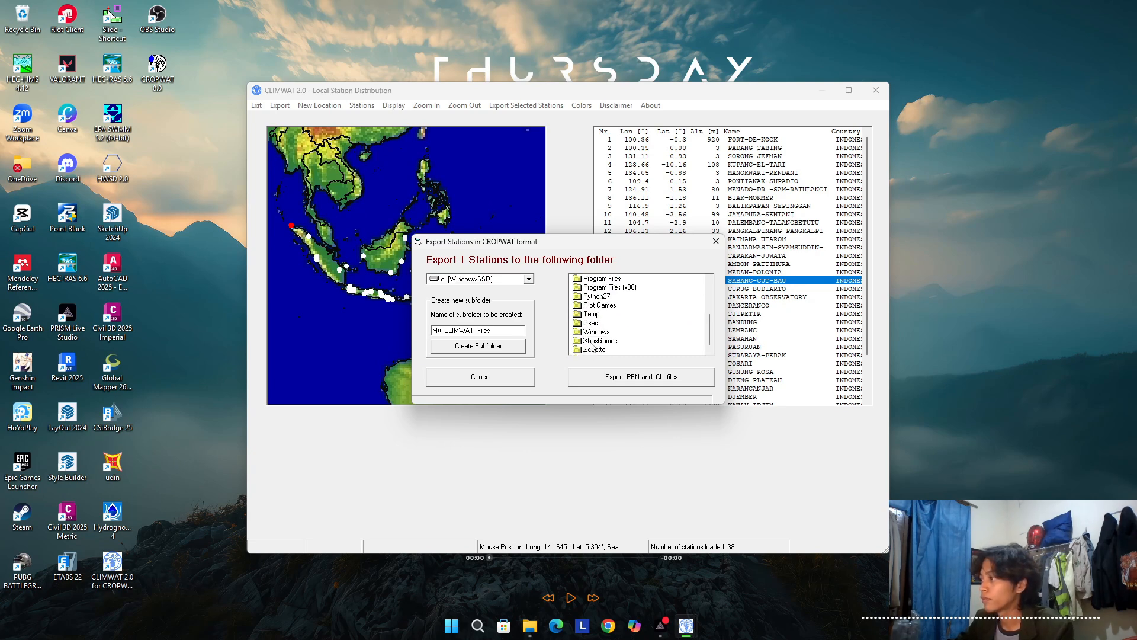
Enter Data_Klimatologi_Bireun as the name of the new export subfolder
double_click(482, 331)
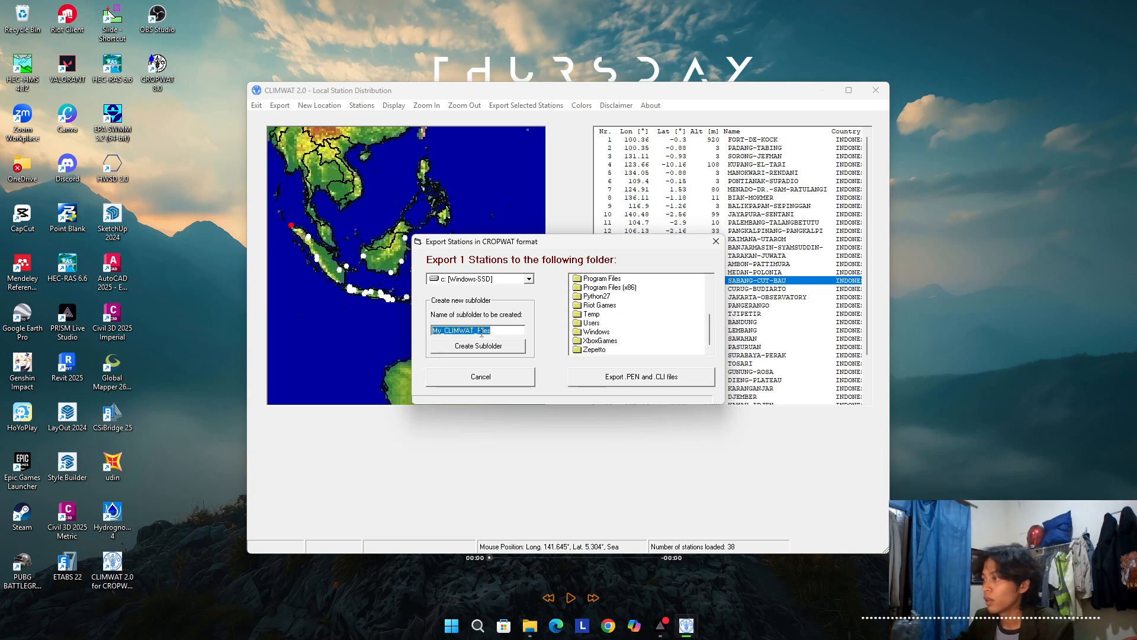
text(D)
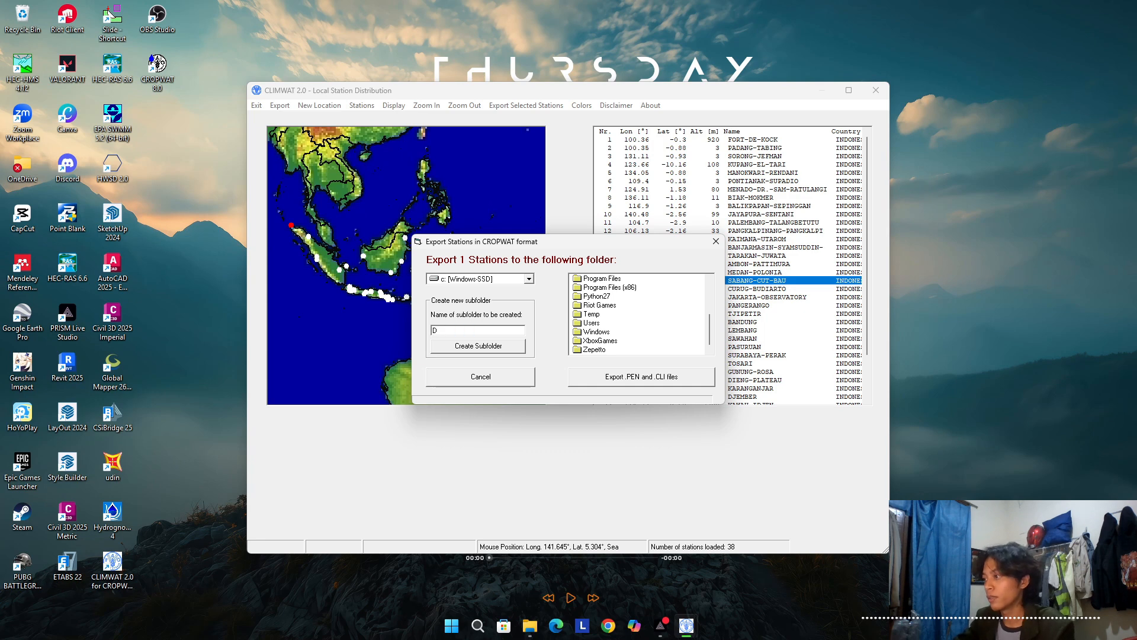
text(ta)
key(BackSpace)
key(BackSpace)
text(at)
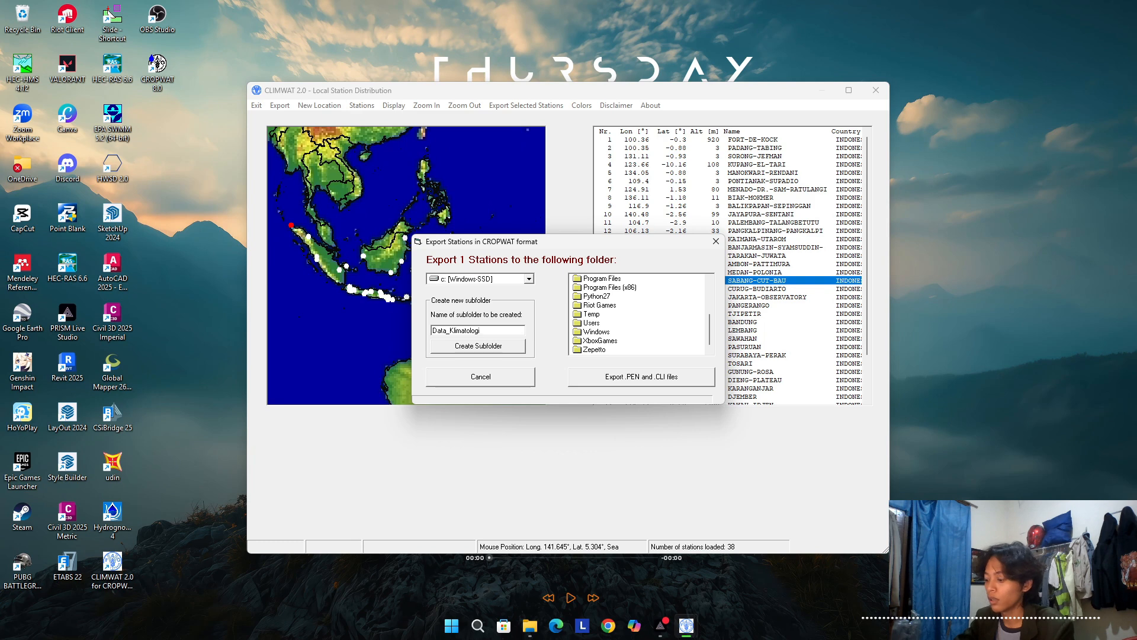
text(a_Klimatologi_Bireun)
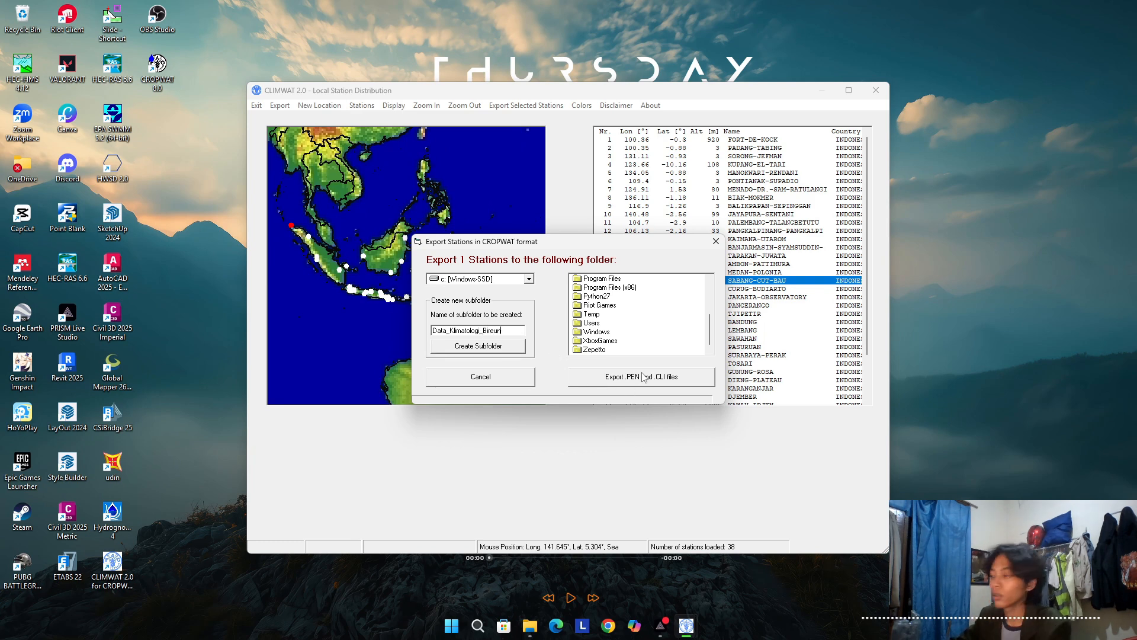
Export the selected station's .PEN and .CLI files and close CLIMWAT
click(630, 386)
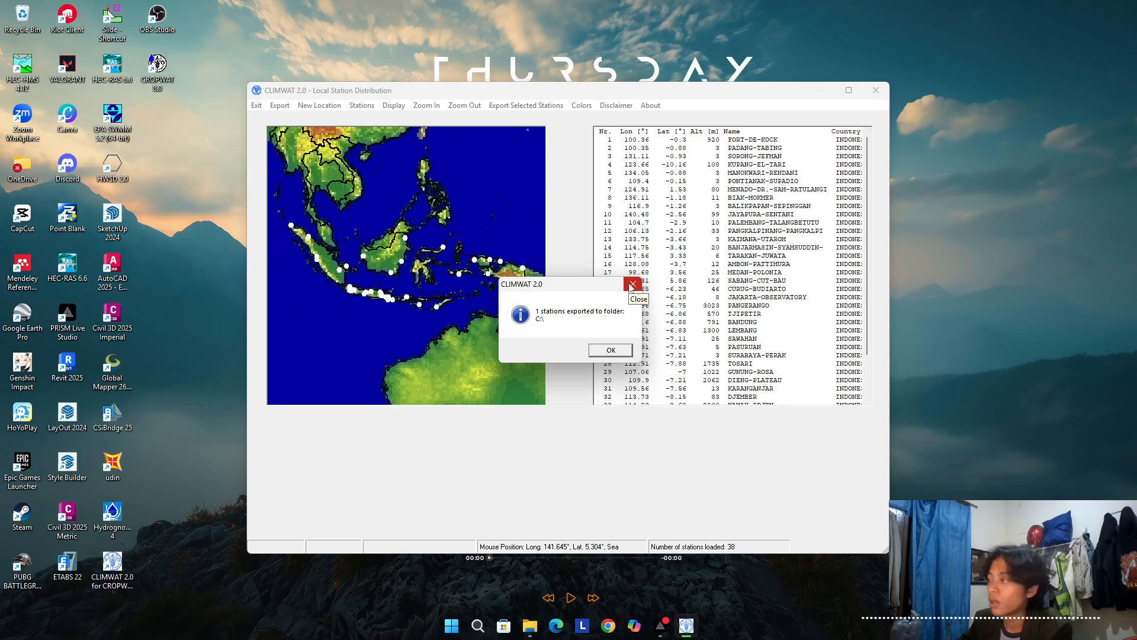
click(631, 286)
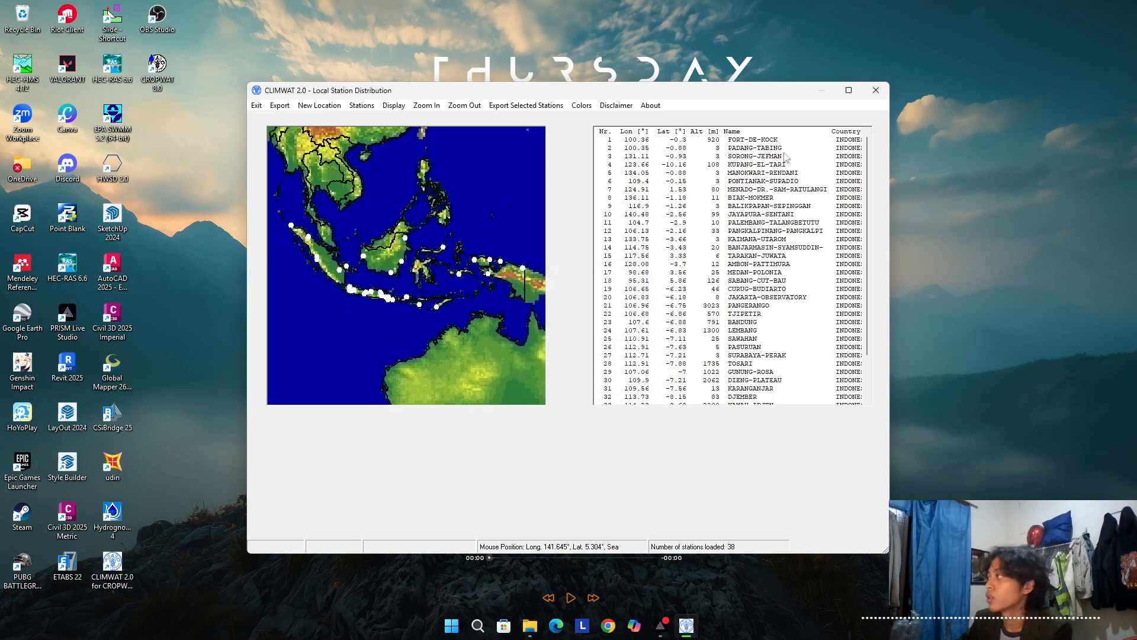
click(876, 90)
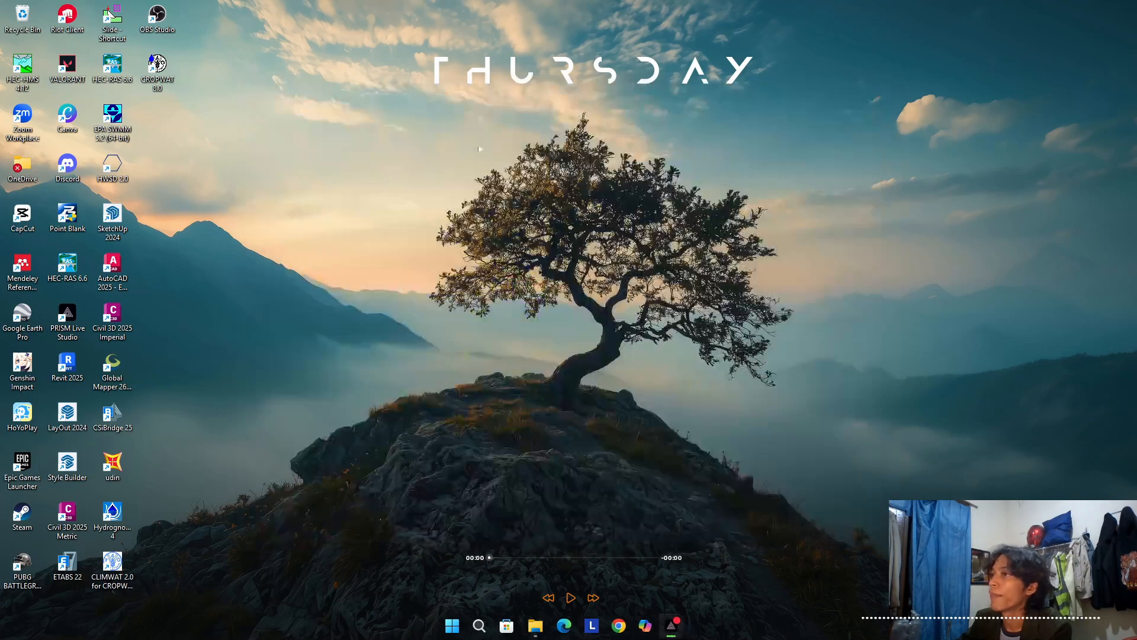
Open CROPWAT 8.0, load SABANG-CUT-BAU.pen from the C: drive as monthly climate/ETo data, and minimize its table
double_click(162, 87)
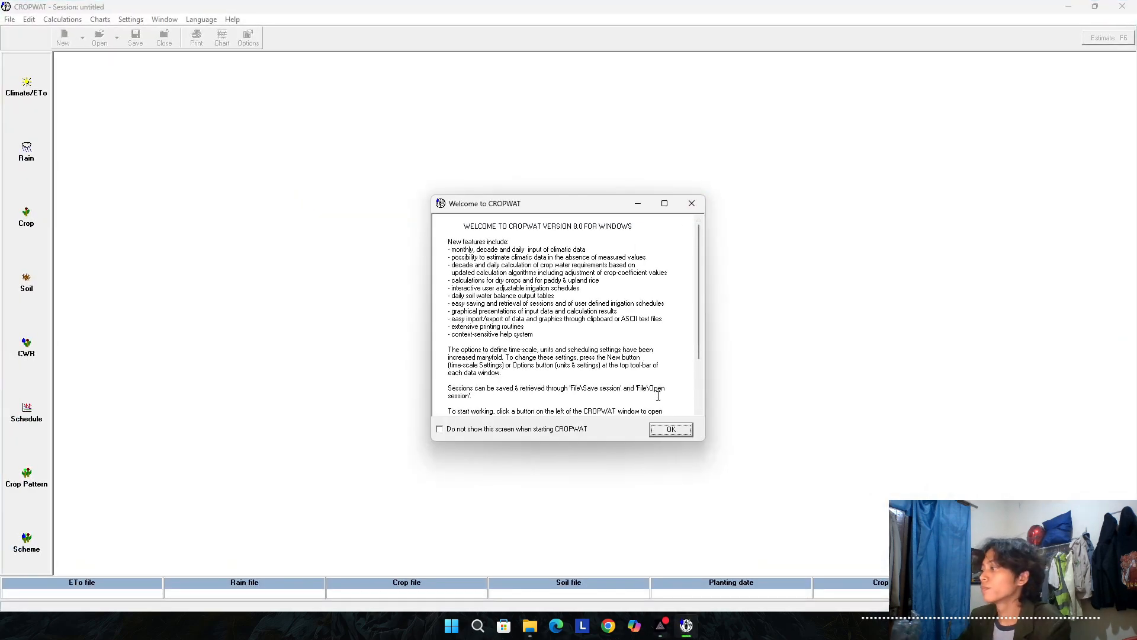
click(659, 431)
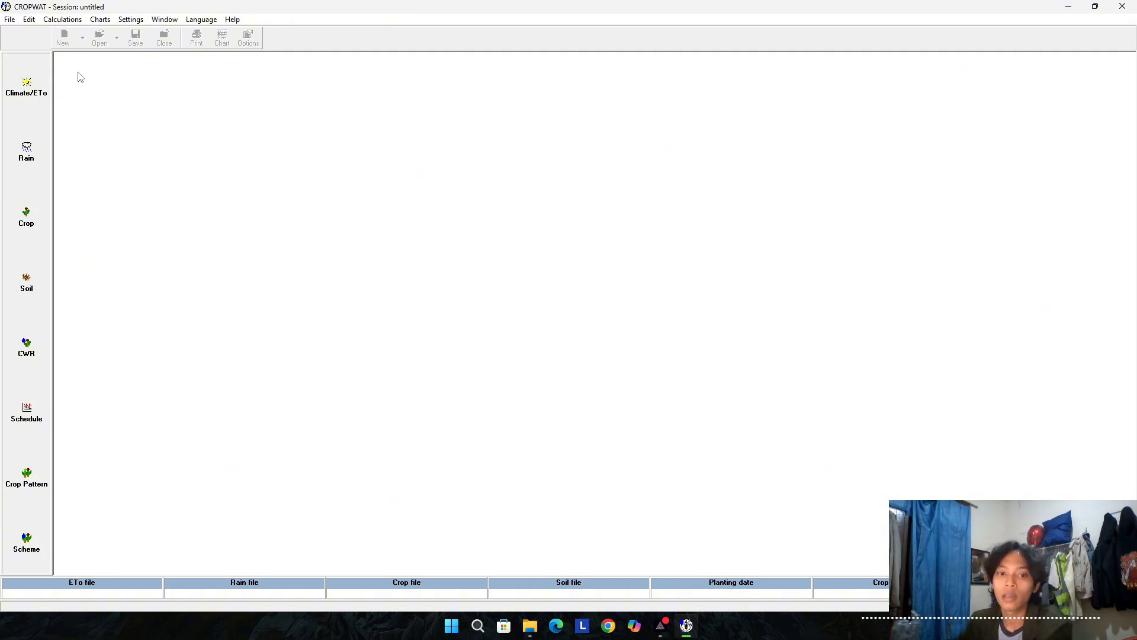
click(14, 84)
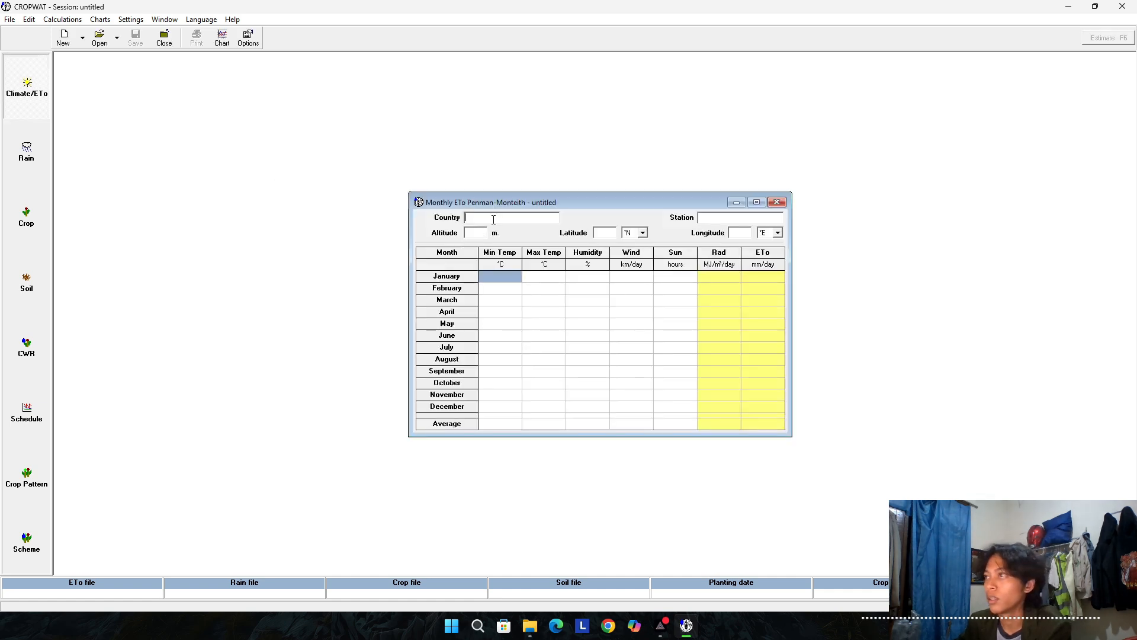
click(100, 38)
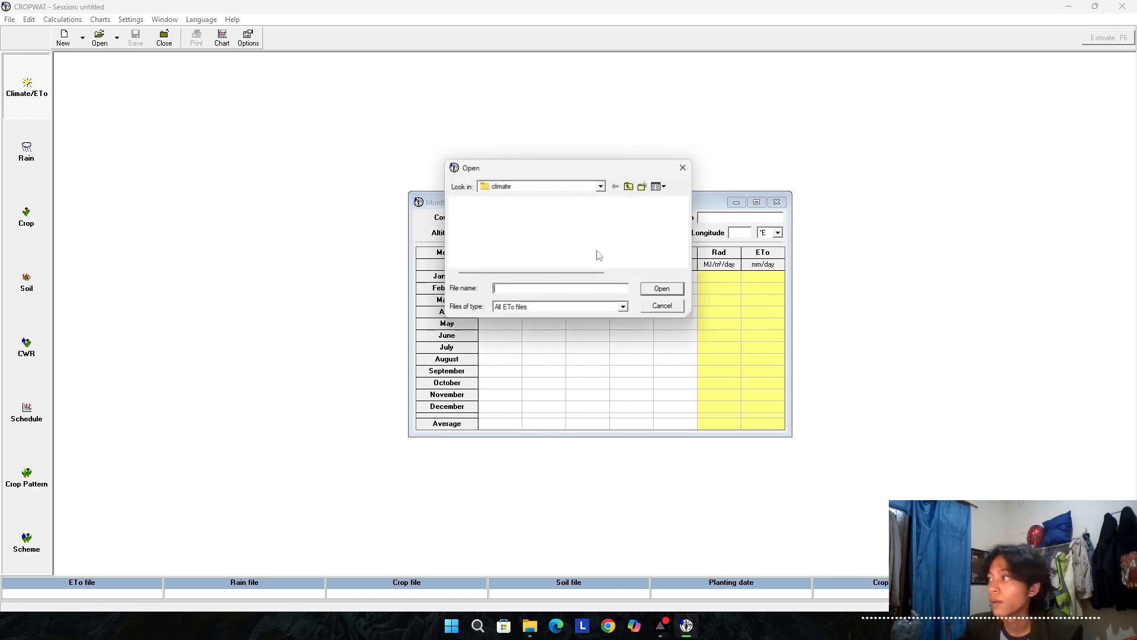
click(604, 186)
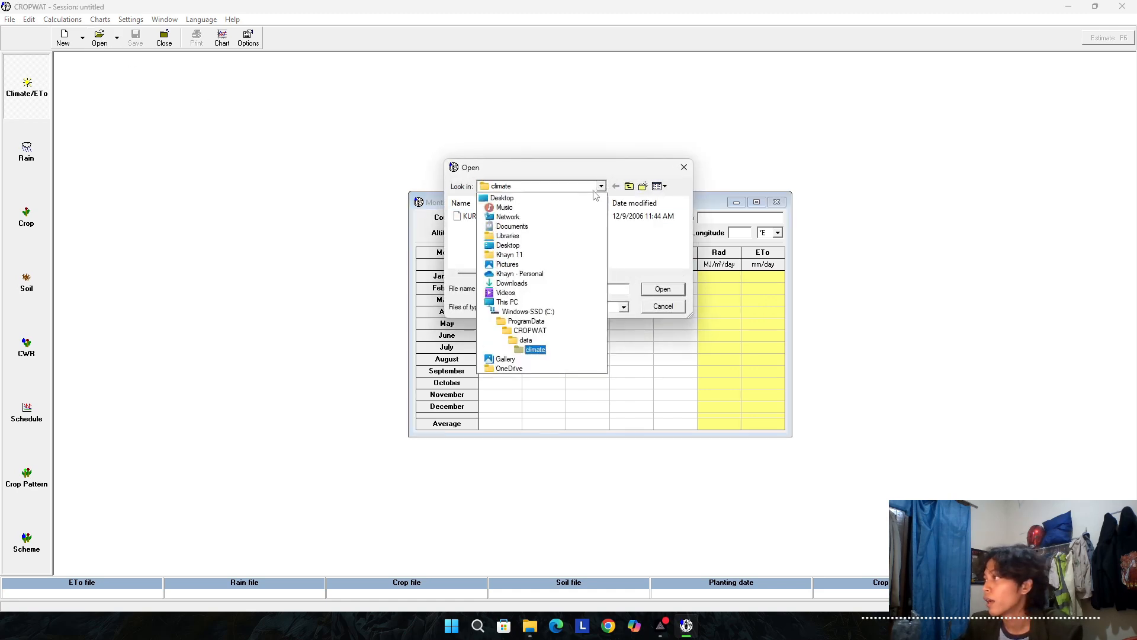
click(542, 314)
scroll(535, 237, down, 5)
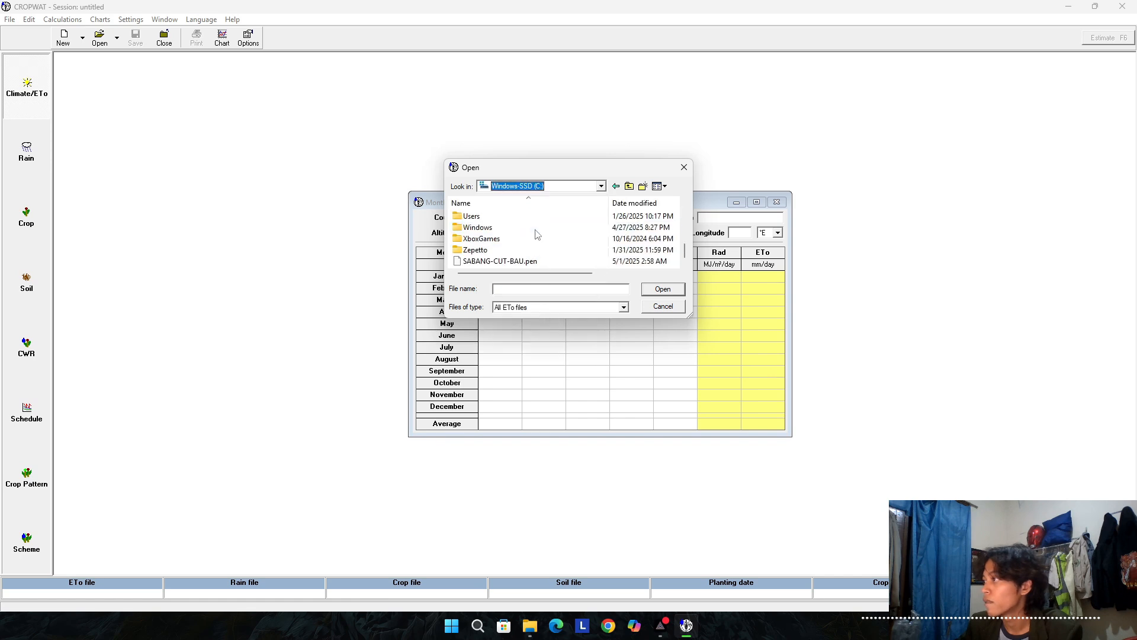
click(523, 262)
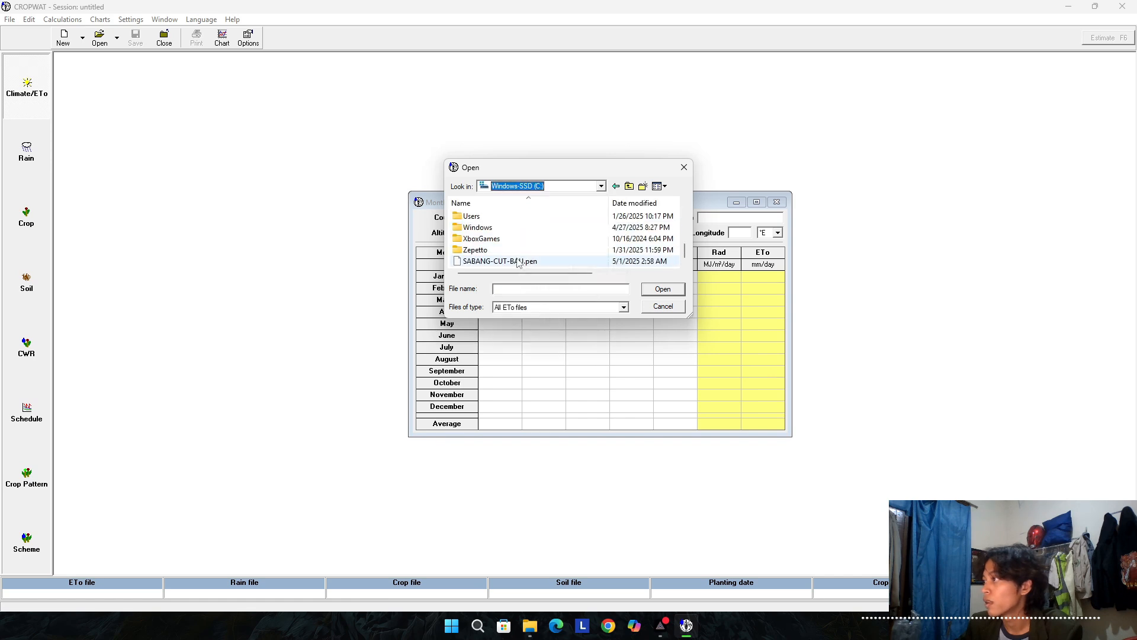
click(681, 291)
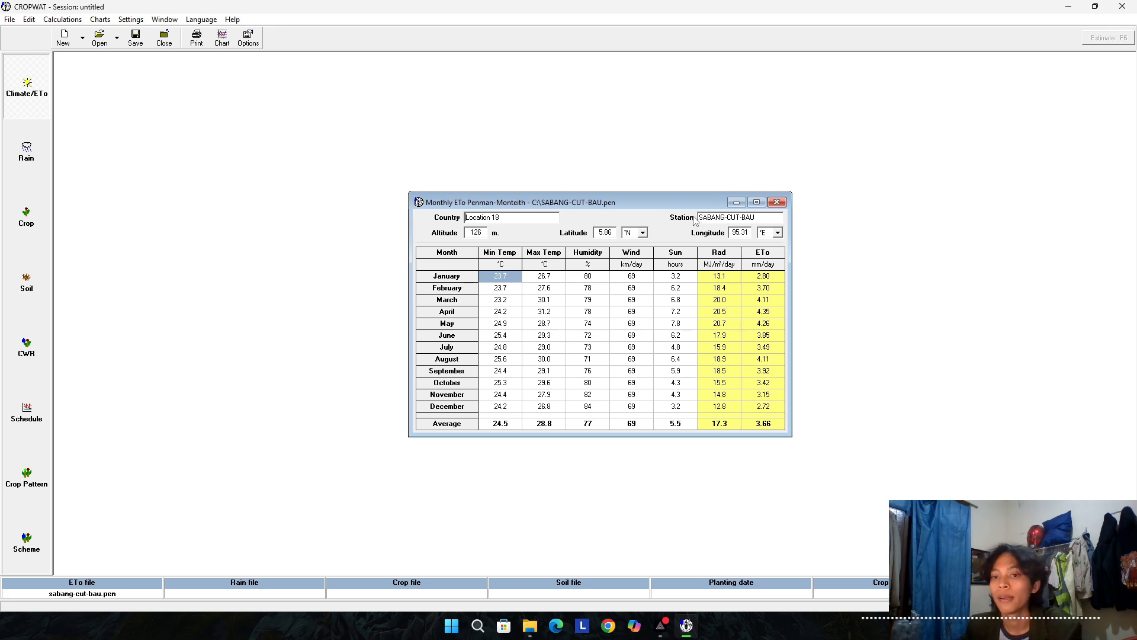
click(735, 203)
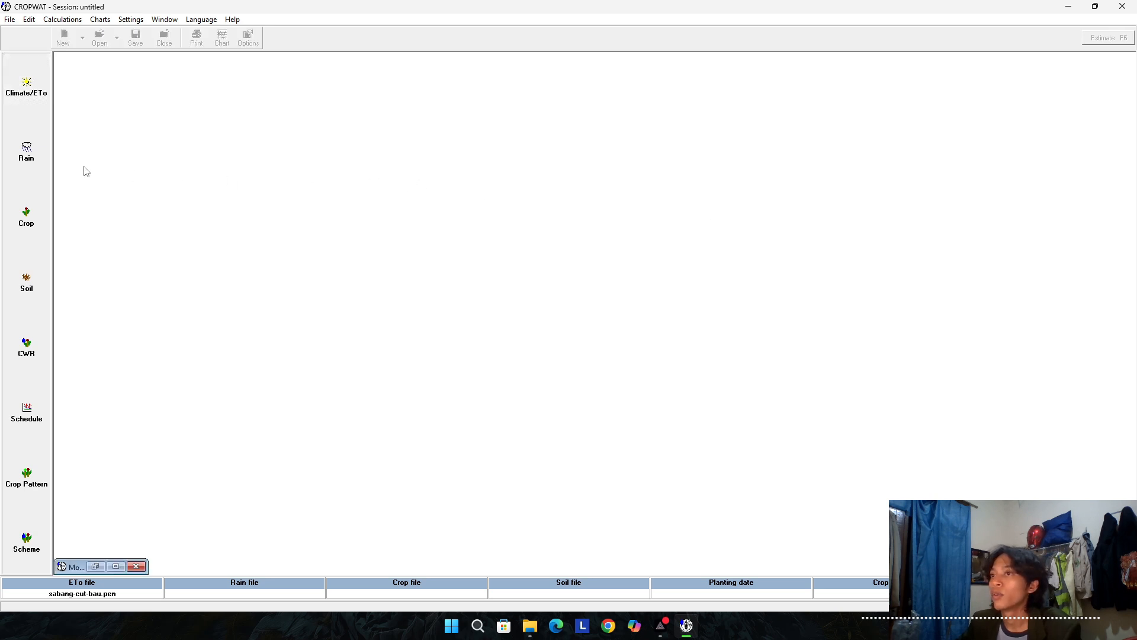
Load SABANG-CUT-BAU.cli from the C: drive as the monthly rain data
click(27, 150)
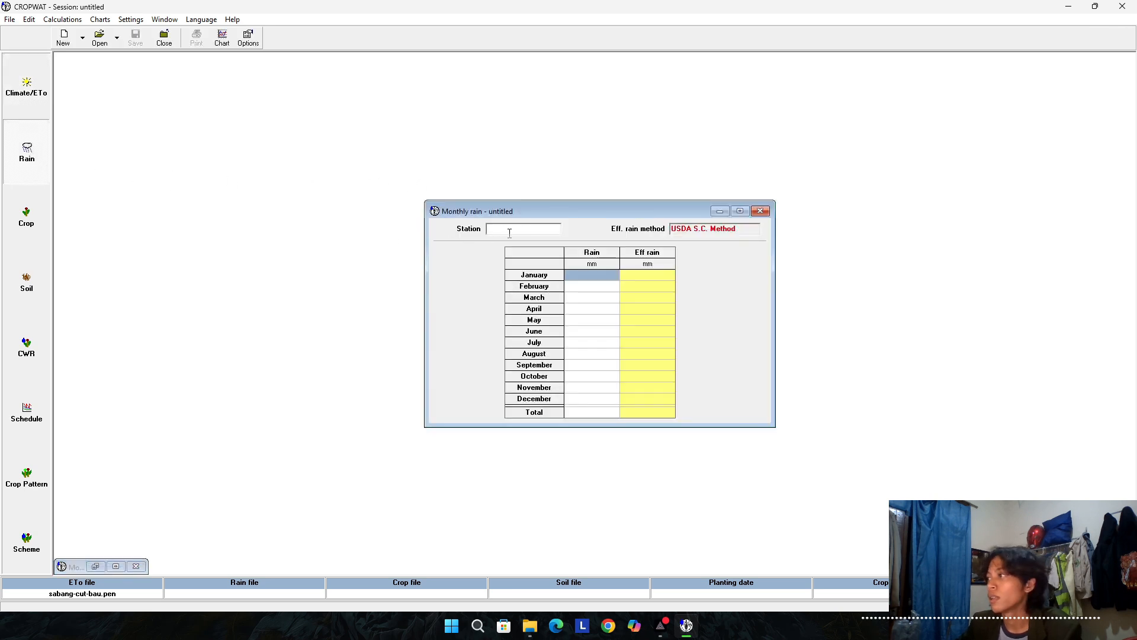
click(512, 230)
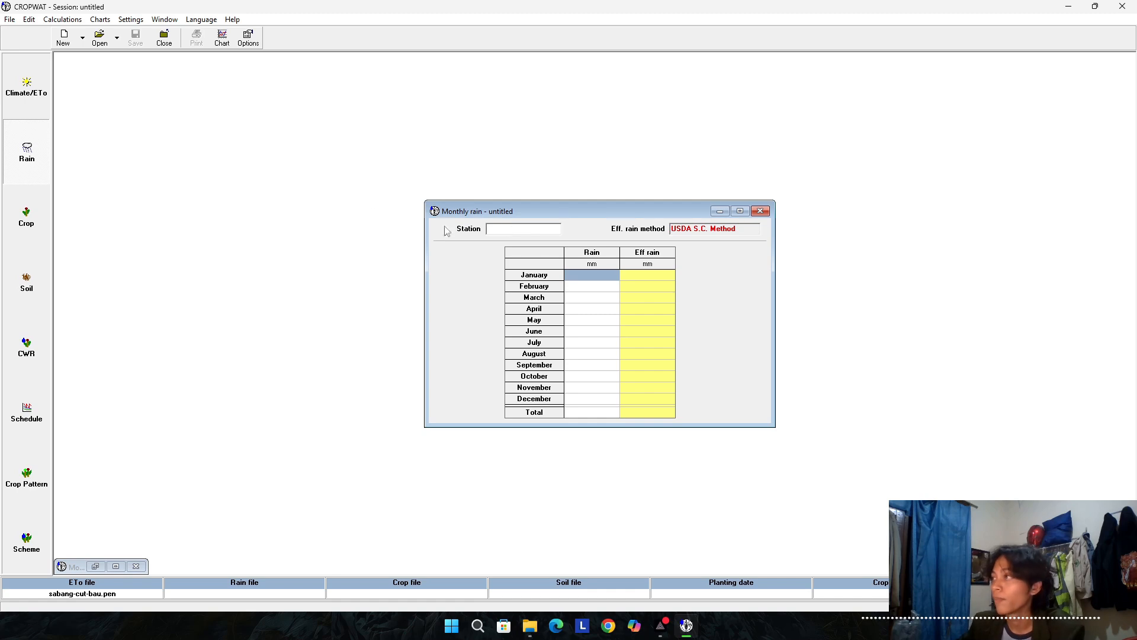
click(99, 37)
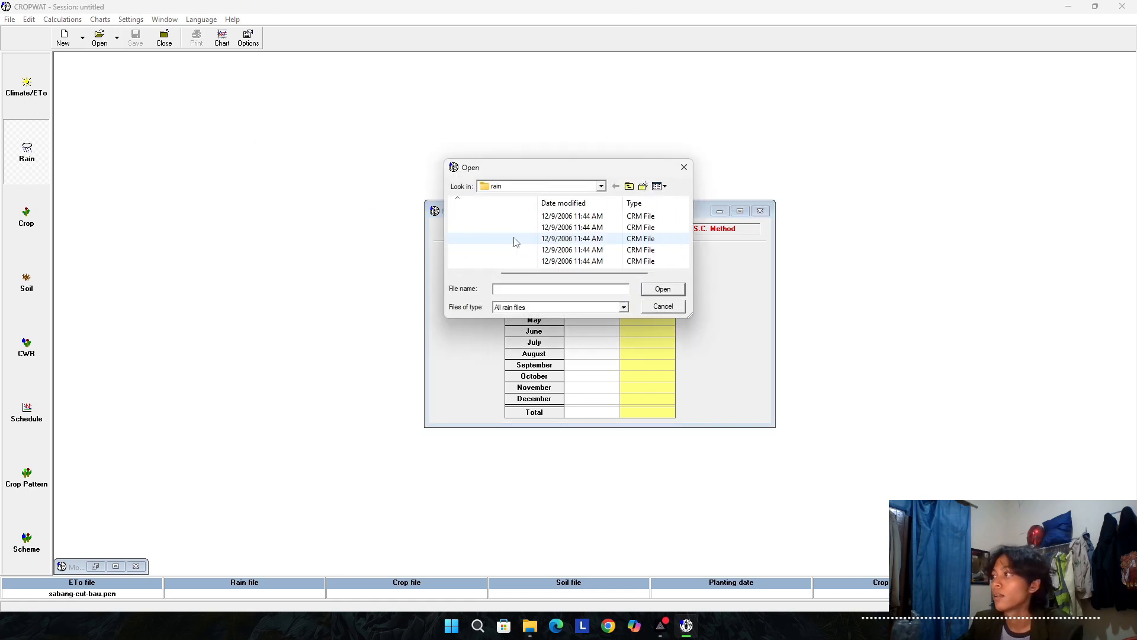
click(601, 186)
click(551, 315)
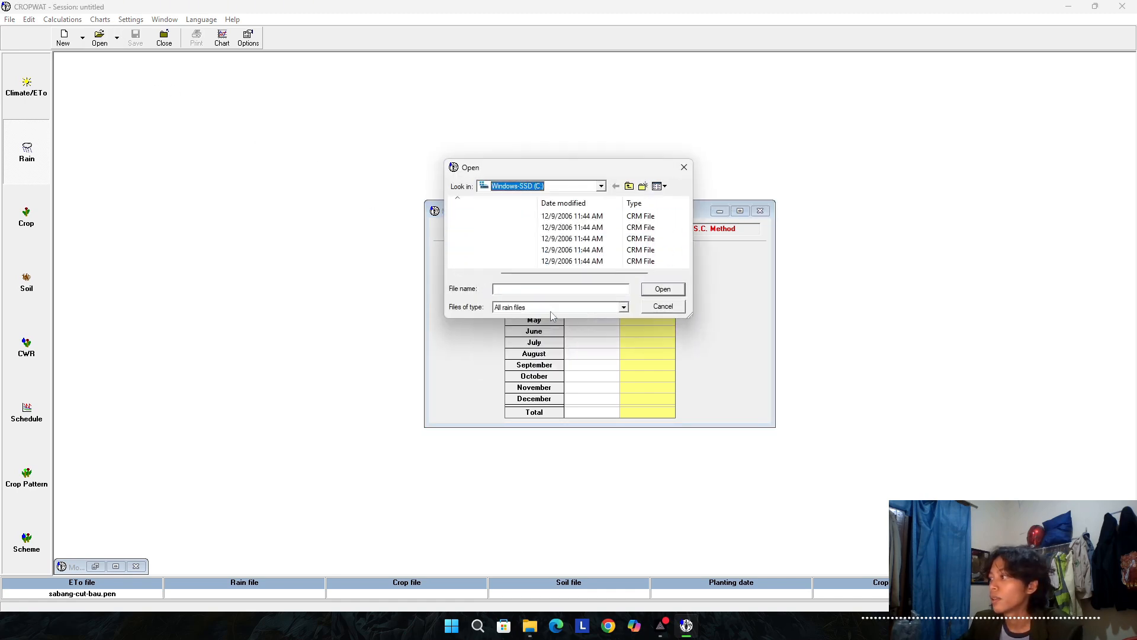
scroll(541, 248, down, 5)
click(521, 261)
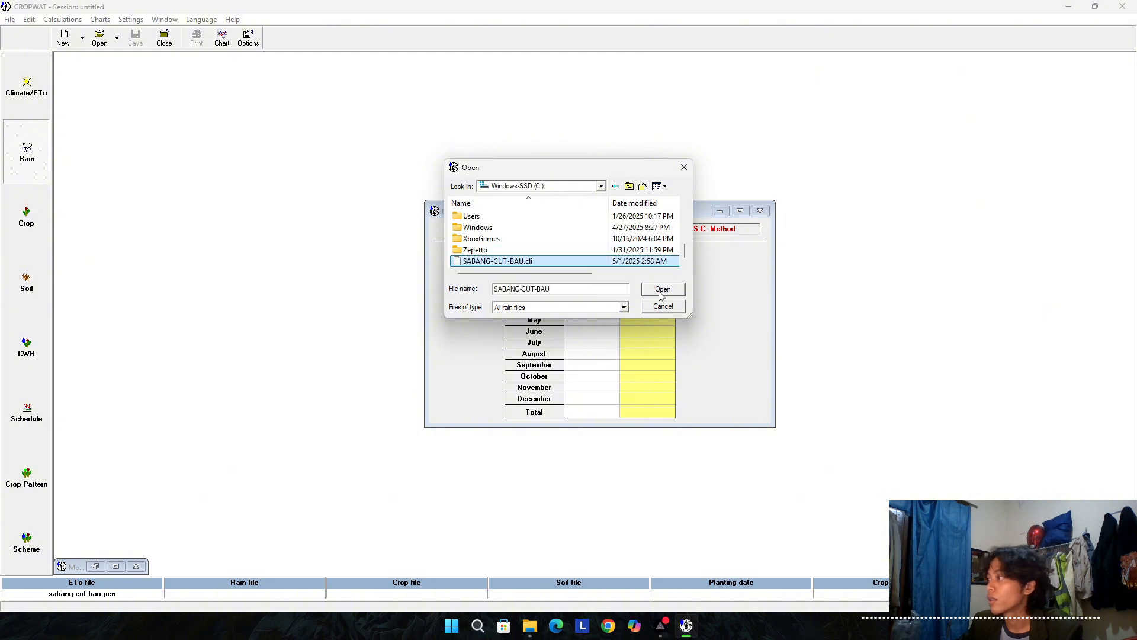
click(661, 290)
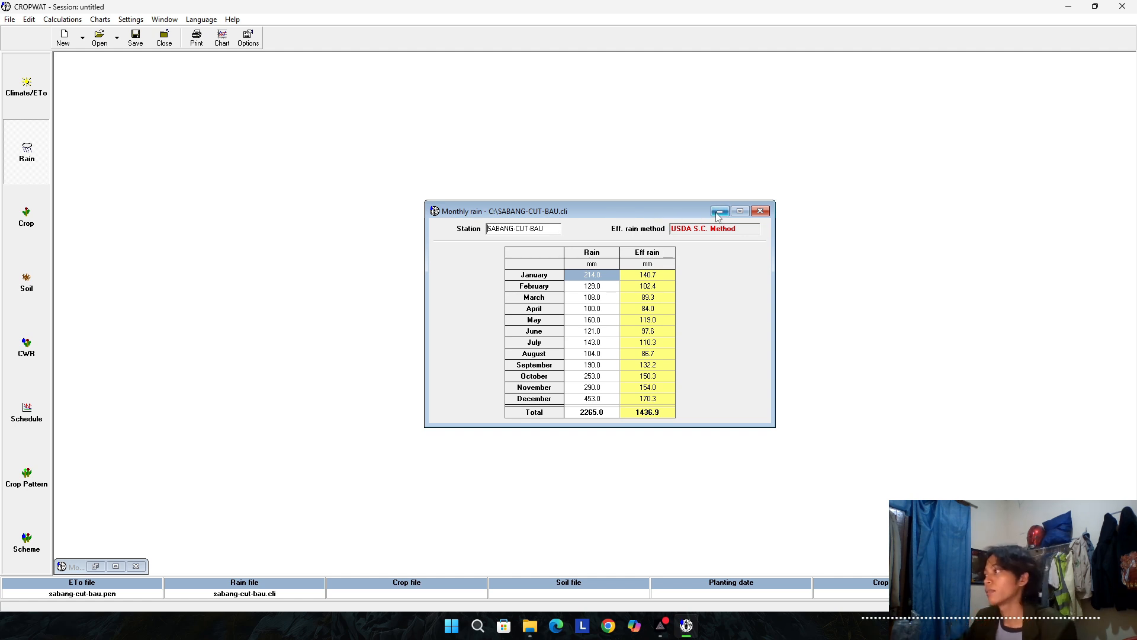
Close the monthly rain table and exit CROPWAT without saving the session
click(85, 569)
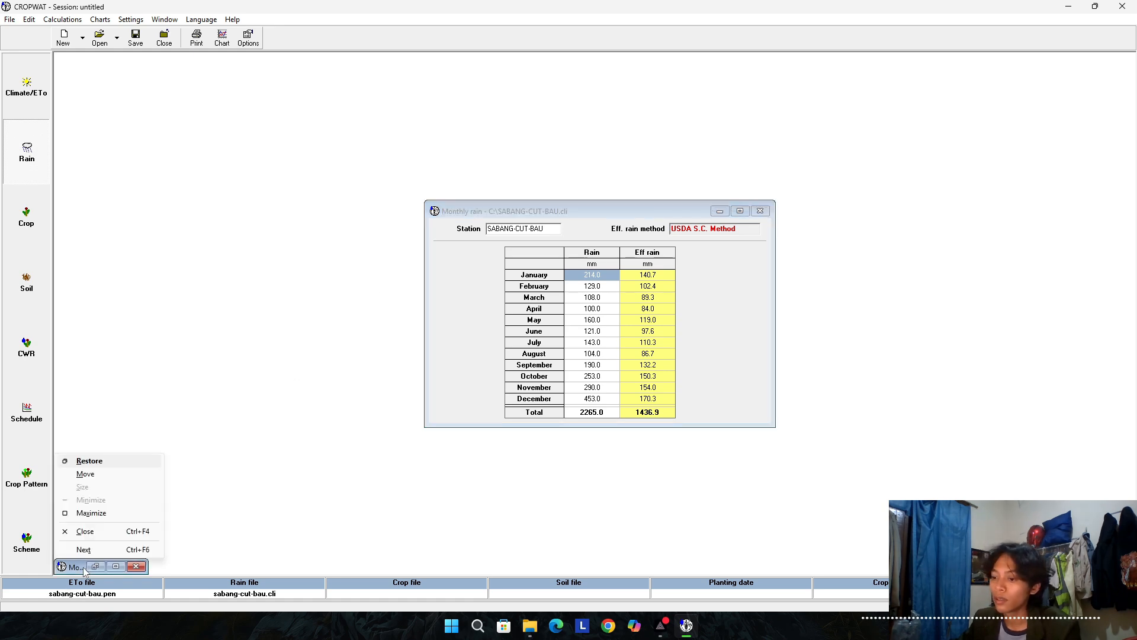
click(81, 566)
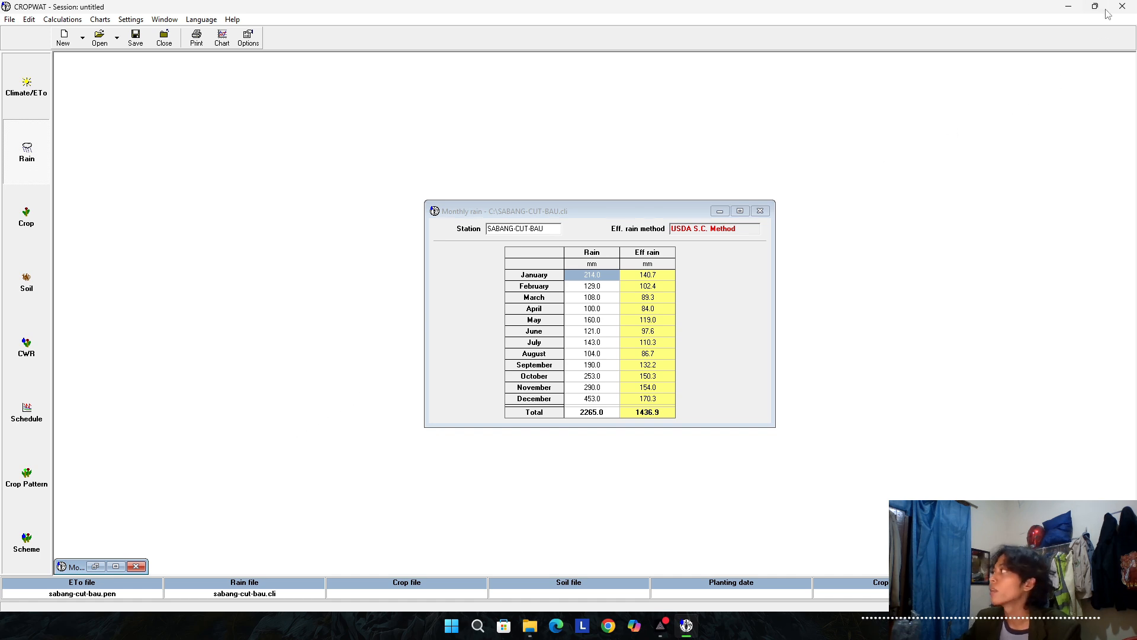
click(760, 211)
click(1123, 6)
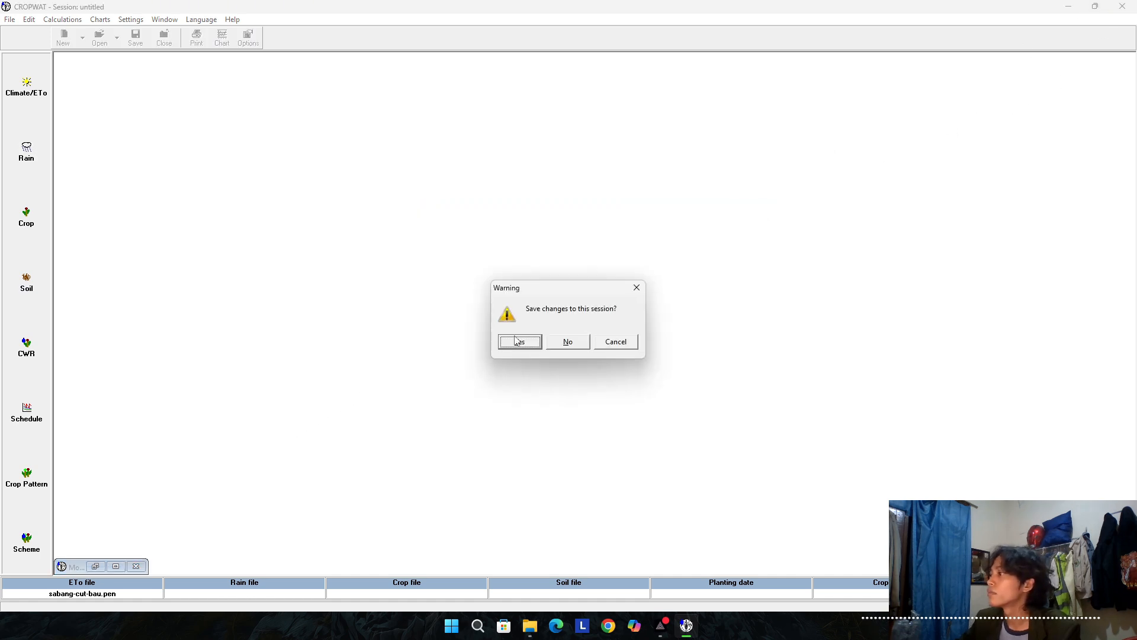
click(567, 341)
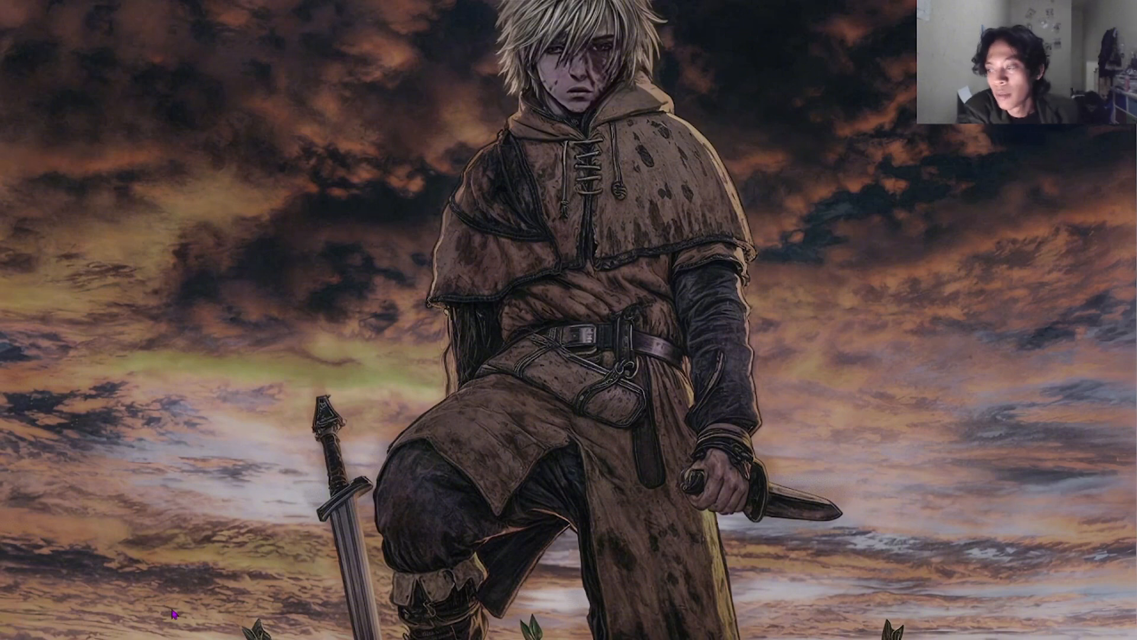
Find HEC-HMS 4.12 with the Windows search and launch it
mouse_move(193, 630)
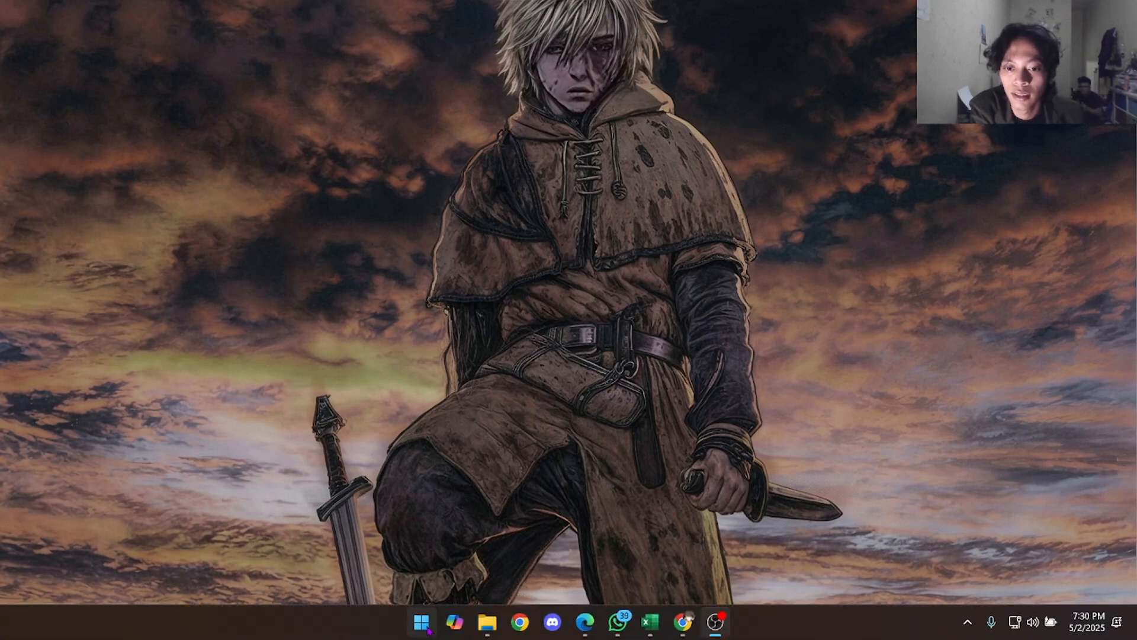
click(421, 622)
click(432, 98)
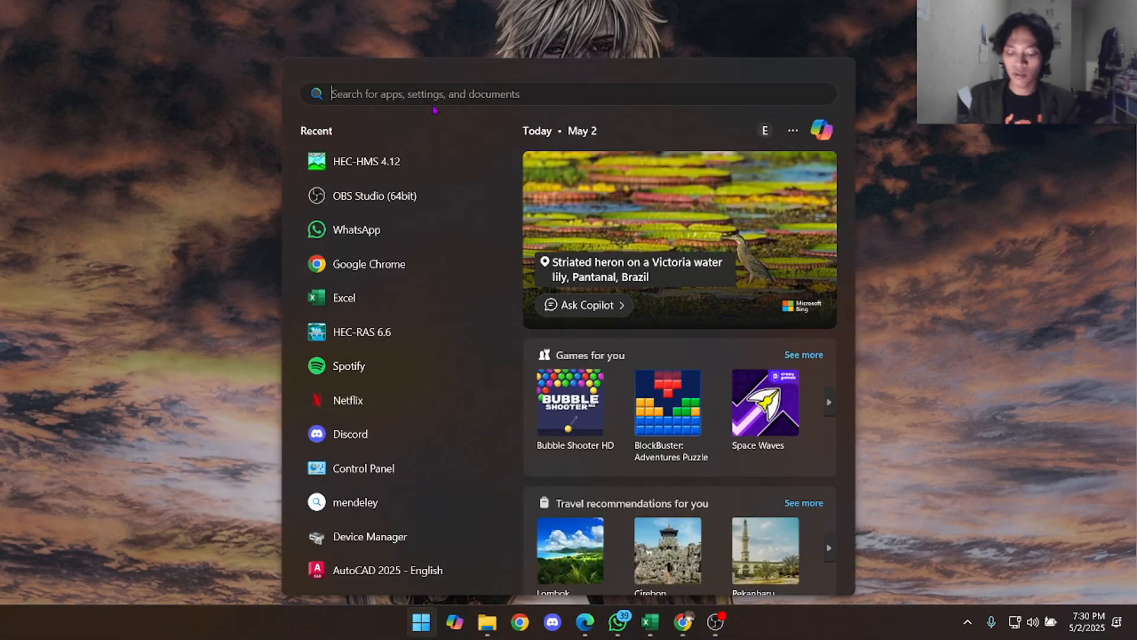
text(hec)
click(367, 213)
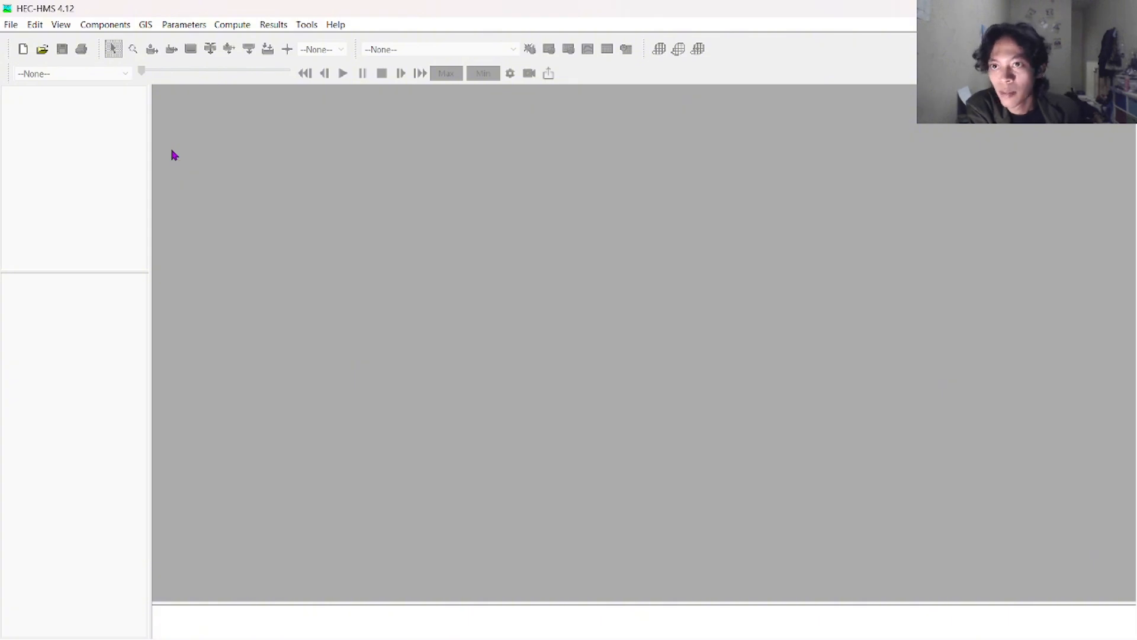
click(11, 26)
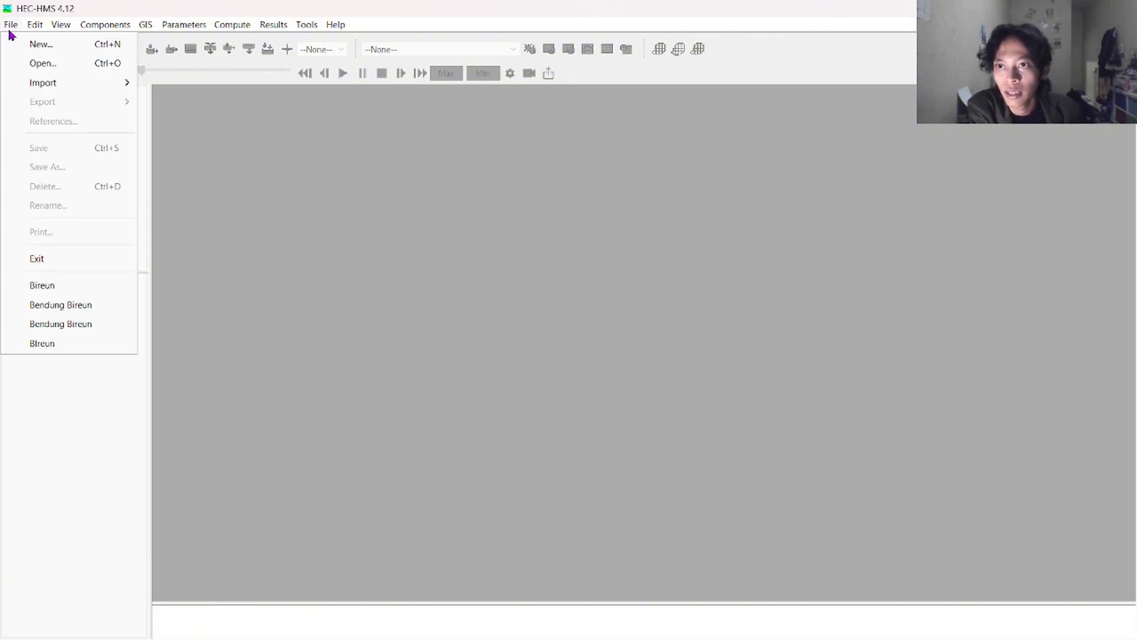
click(48, 47)
key(Escape)
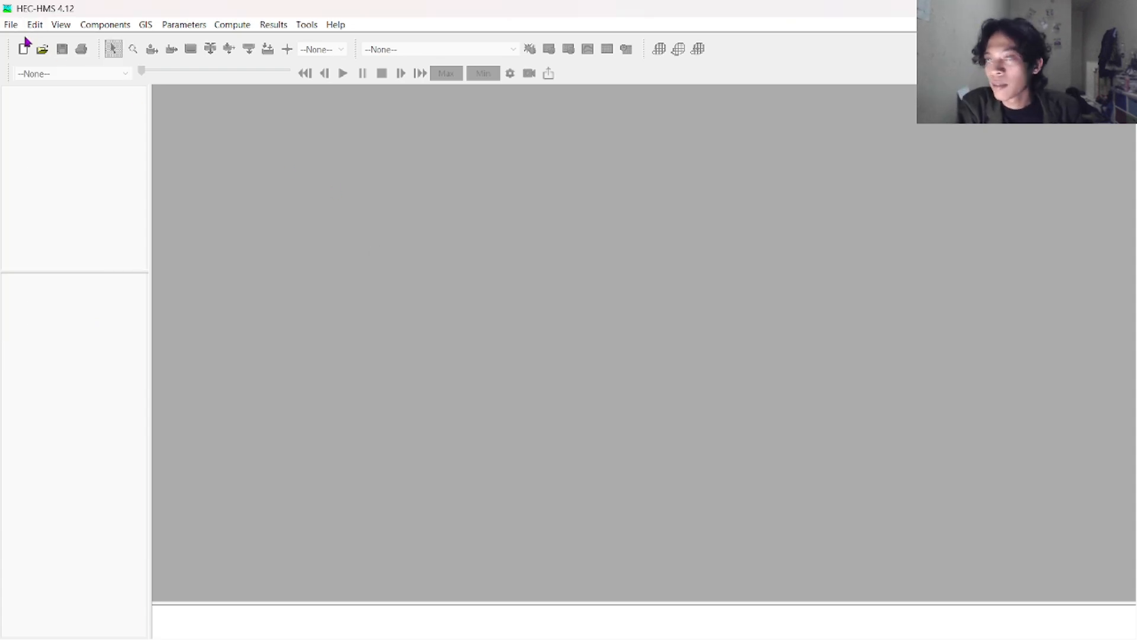
Start a new HEC-HMS project and name it Bendung Bireun
click(13, 27)
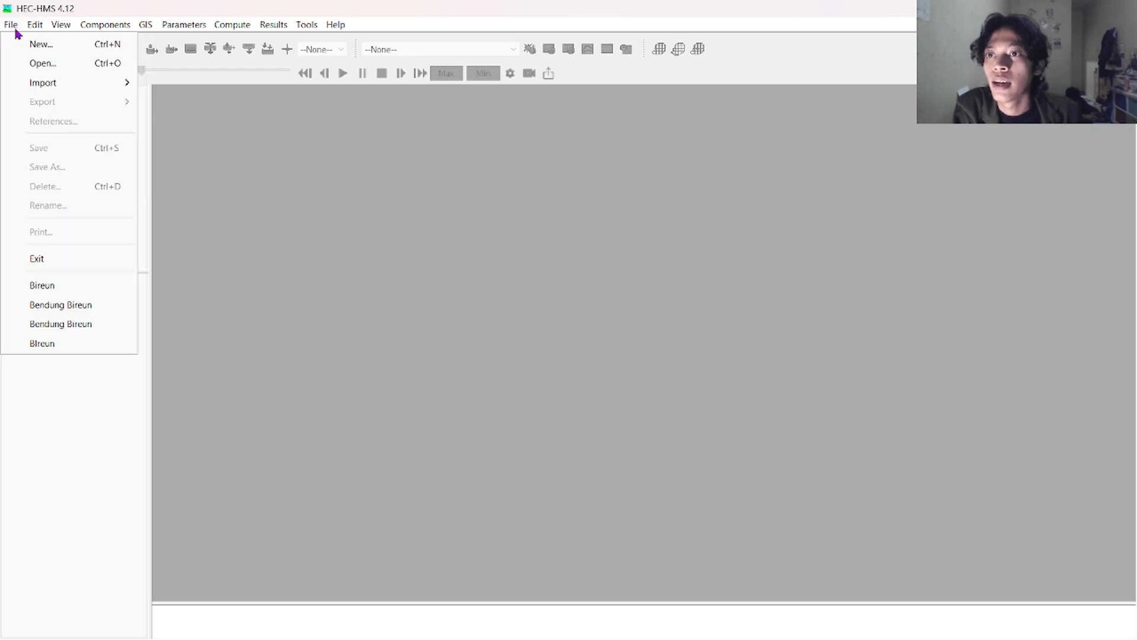
click(31, 45)
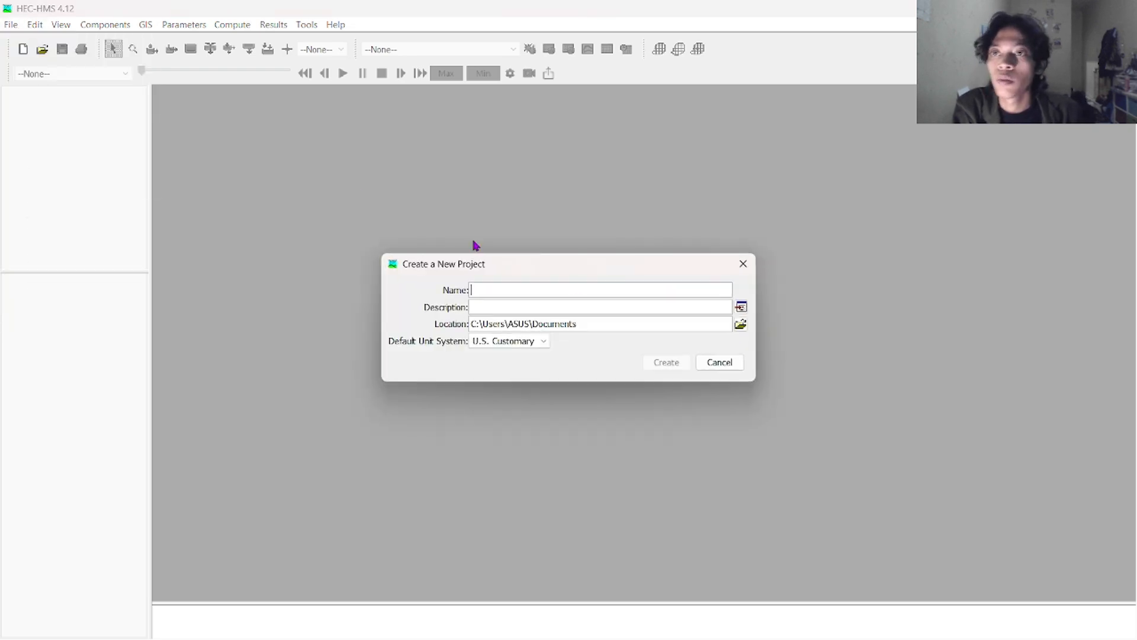
text(B)
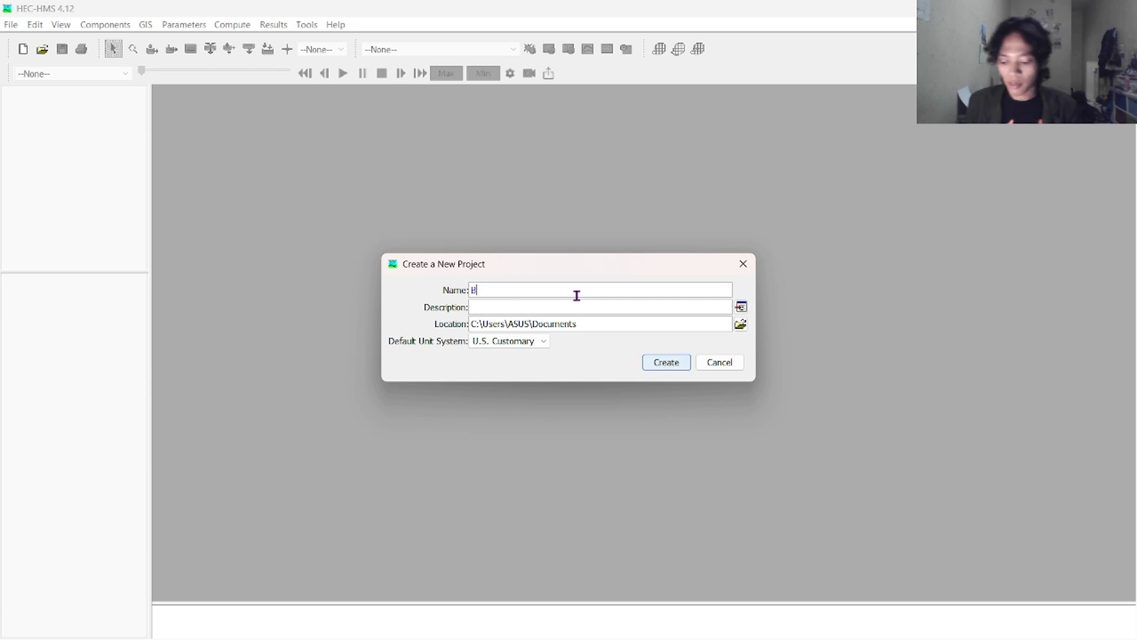
text(end)
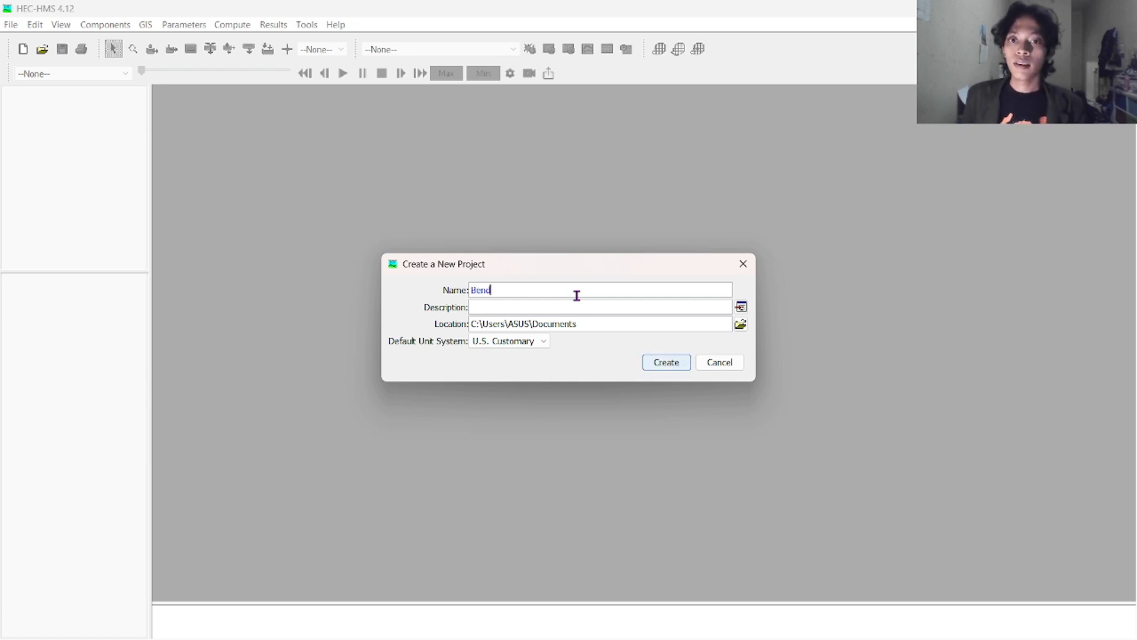
text(ung Br)
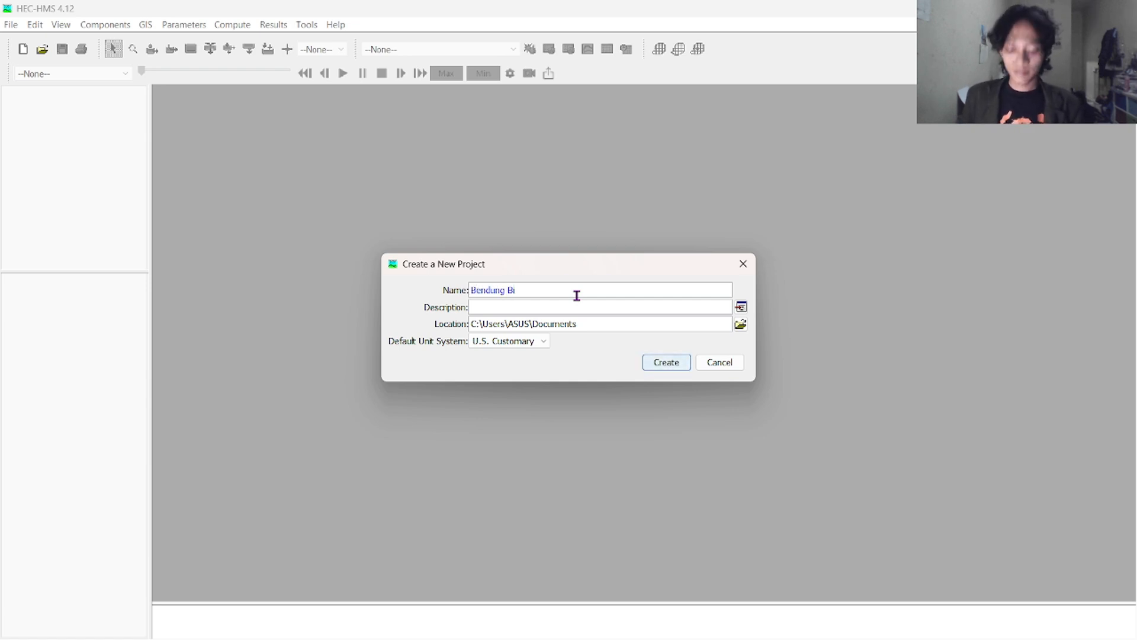
text(eun)
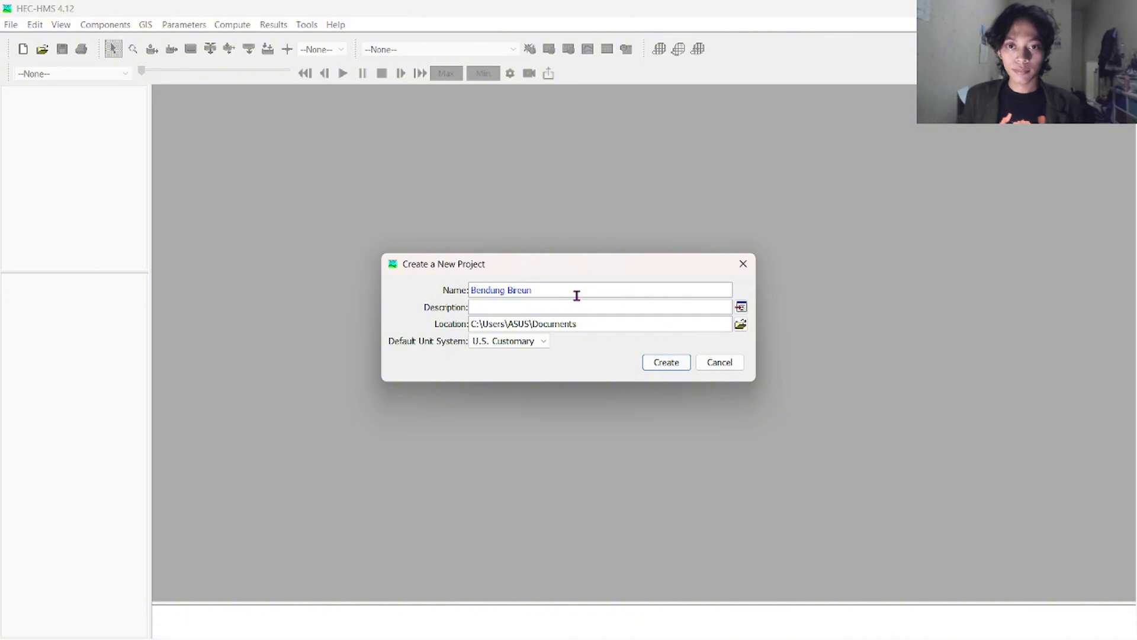
Browse for the project location to the HEC_HMS folder under SEMESTER 6, Perancangan Bangunan Bendungan, NEW TUBES PBA
click(740, 324)
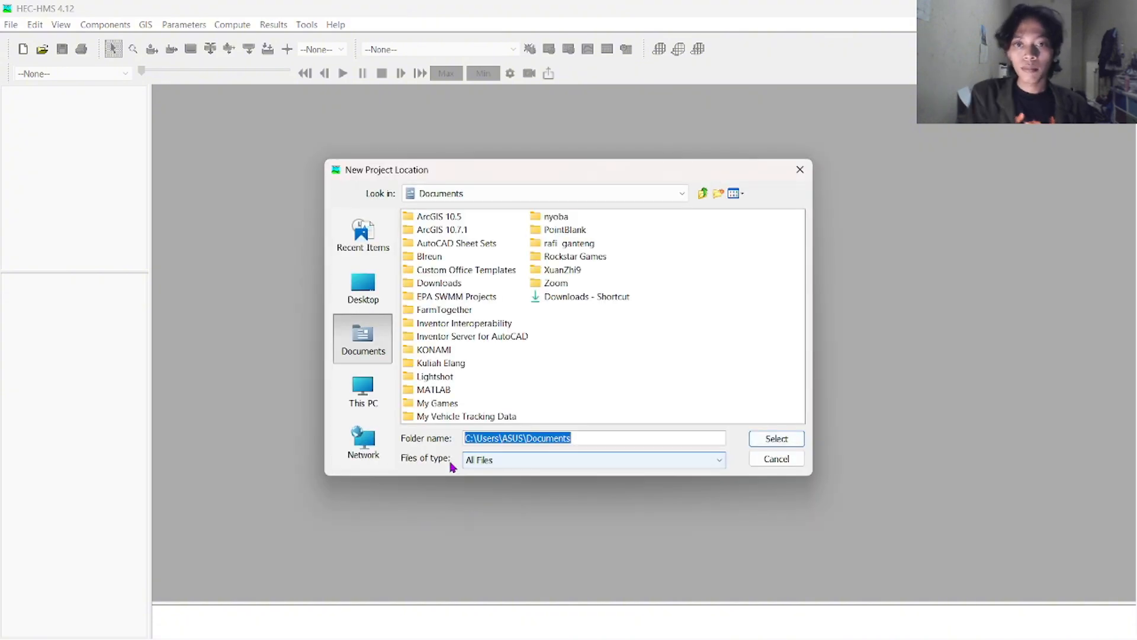
click(457, 365)
double_click(457, 365)
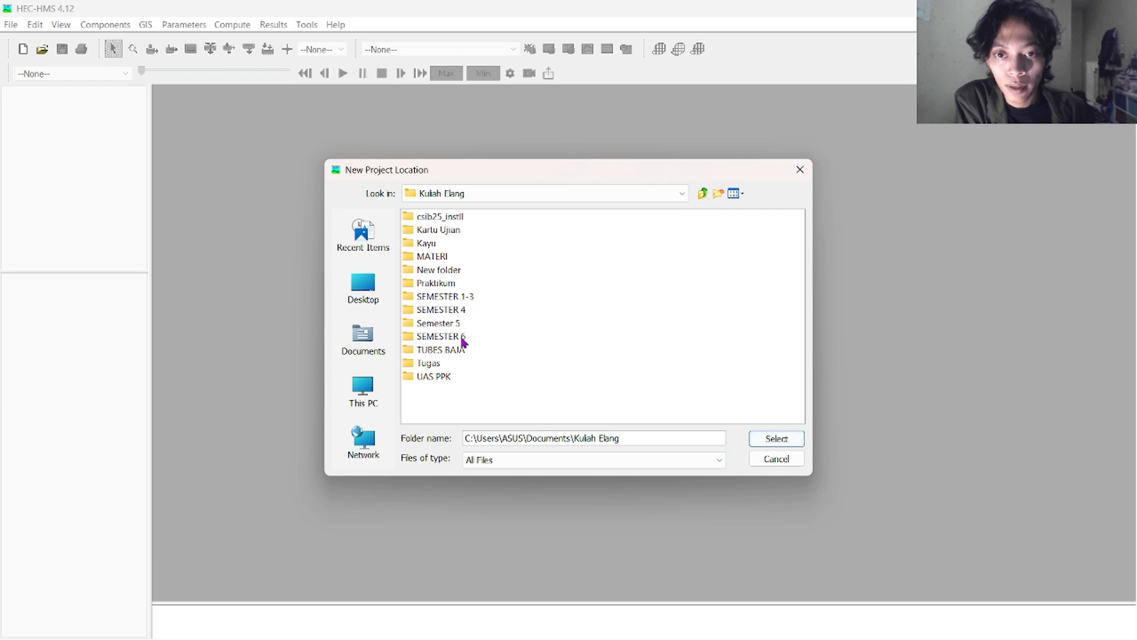
double_click(462, 335)
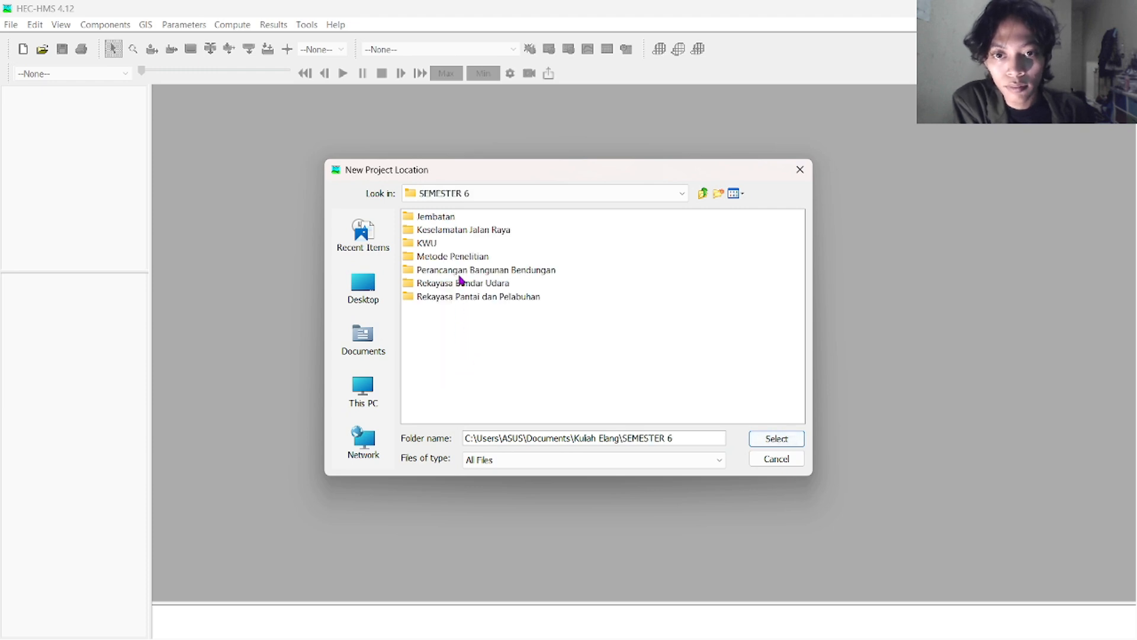
double_click(460, 270)
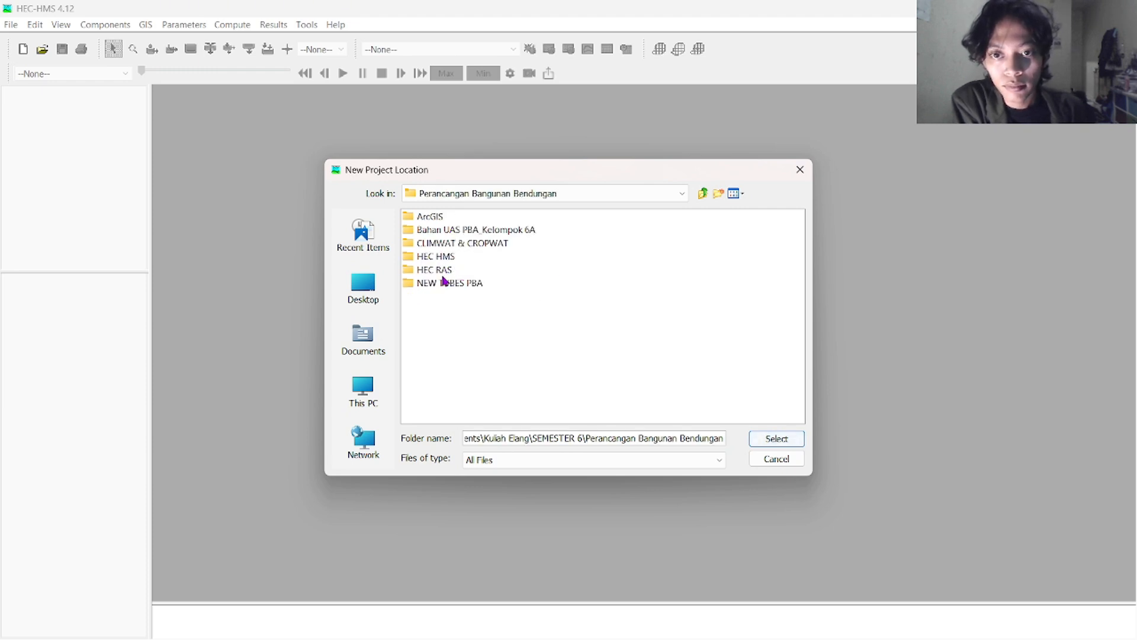
double_click(445, 282)
click(444, 298)
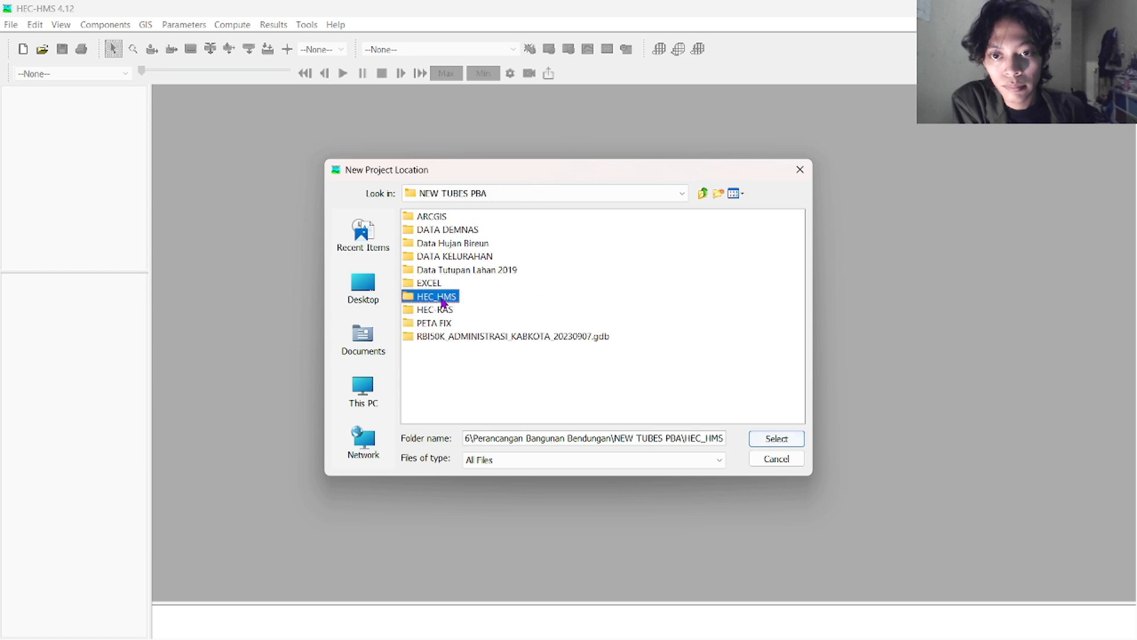
double_click(443, 299)
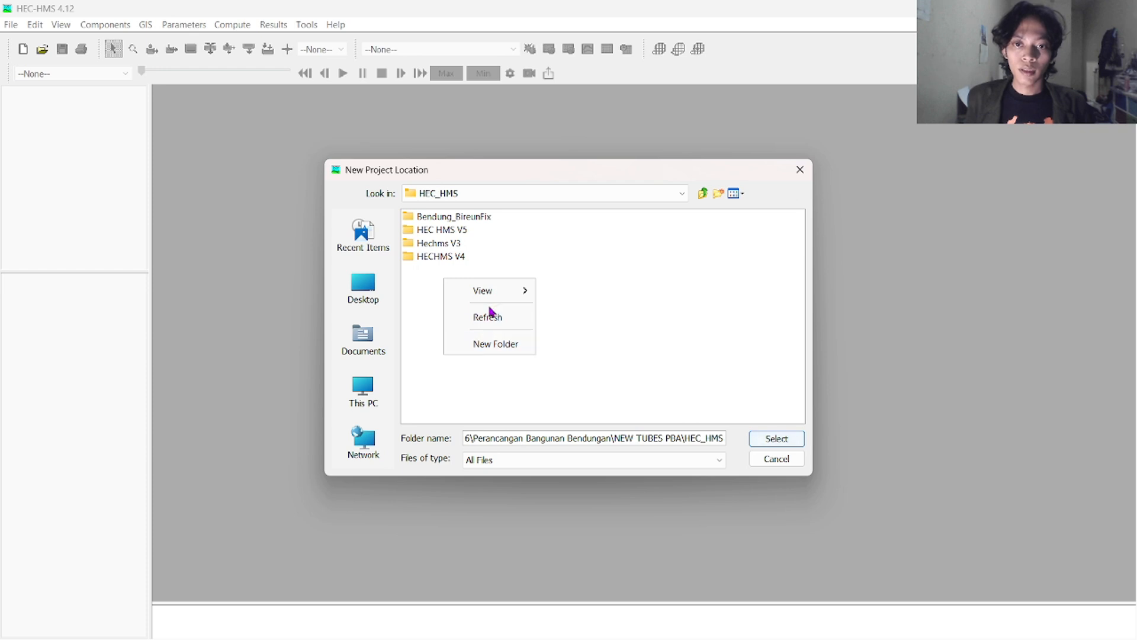
Create a folder named HEC HMS v.6 inside HEC_HMS and select it as the project location
click(500, 342)
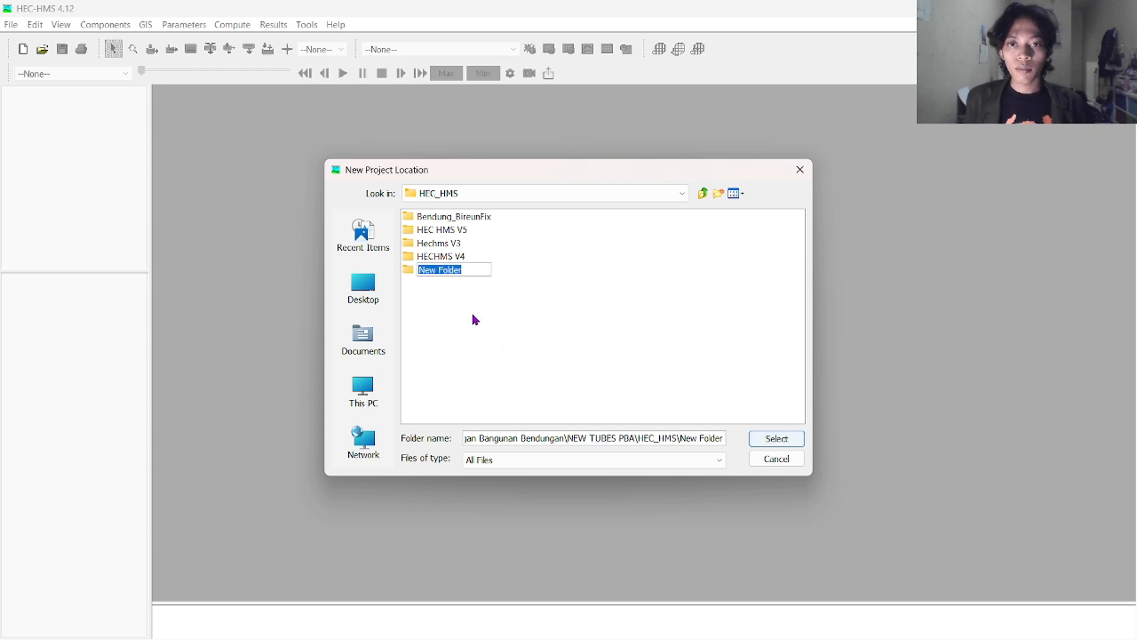
text(HE)
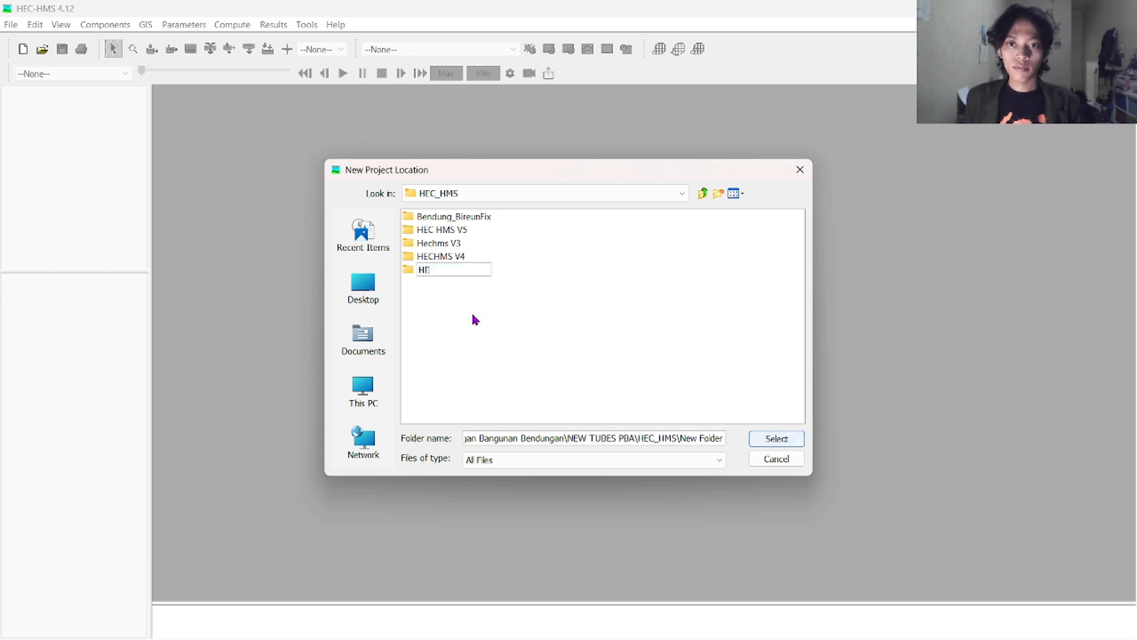
text(C HMS)
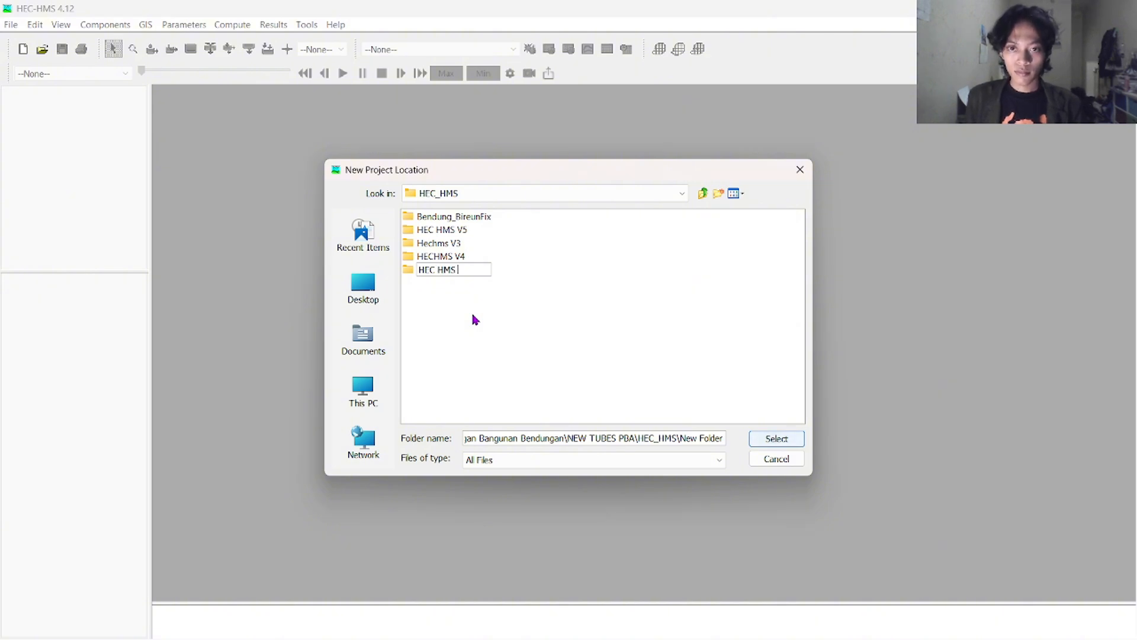
text( v.)
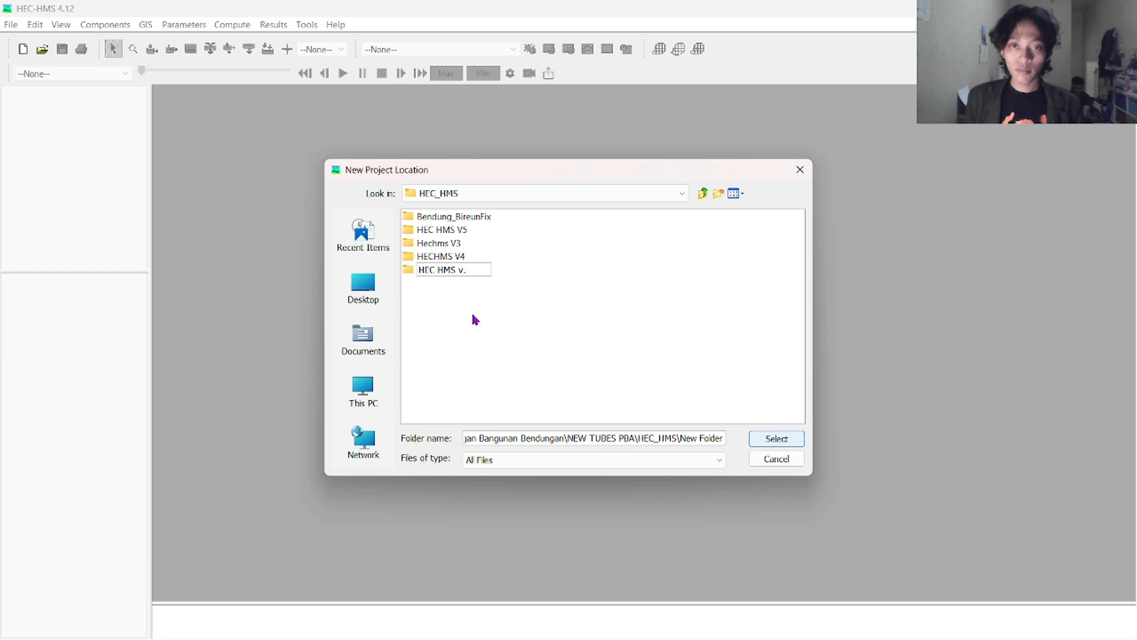
text(6)
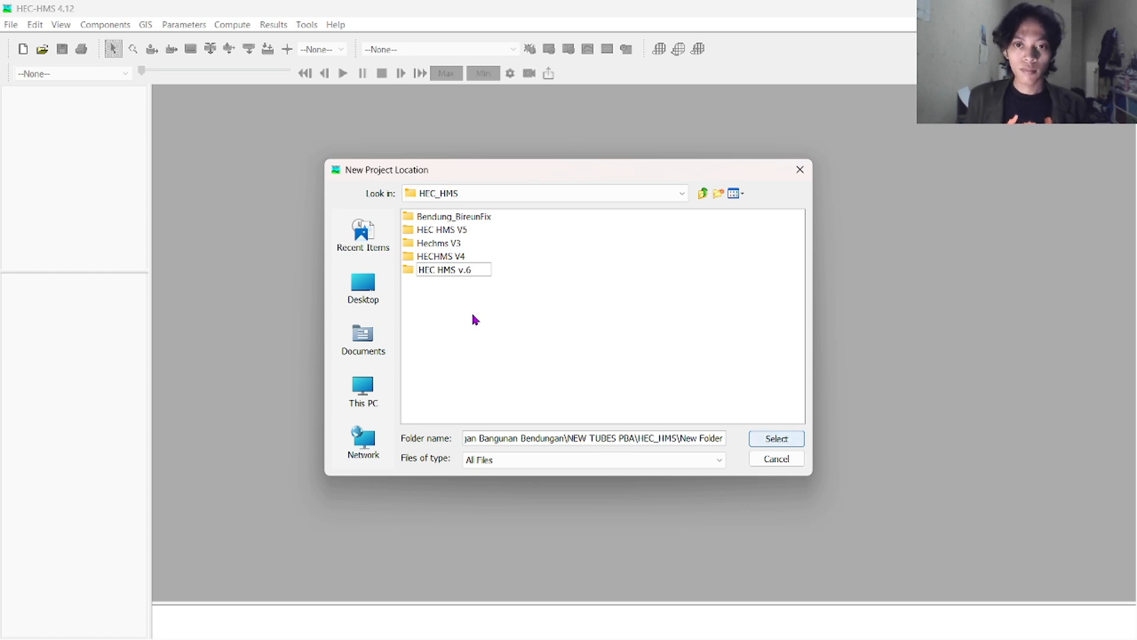
click(768, 439)
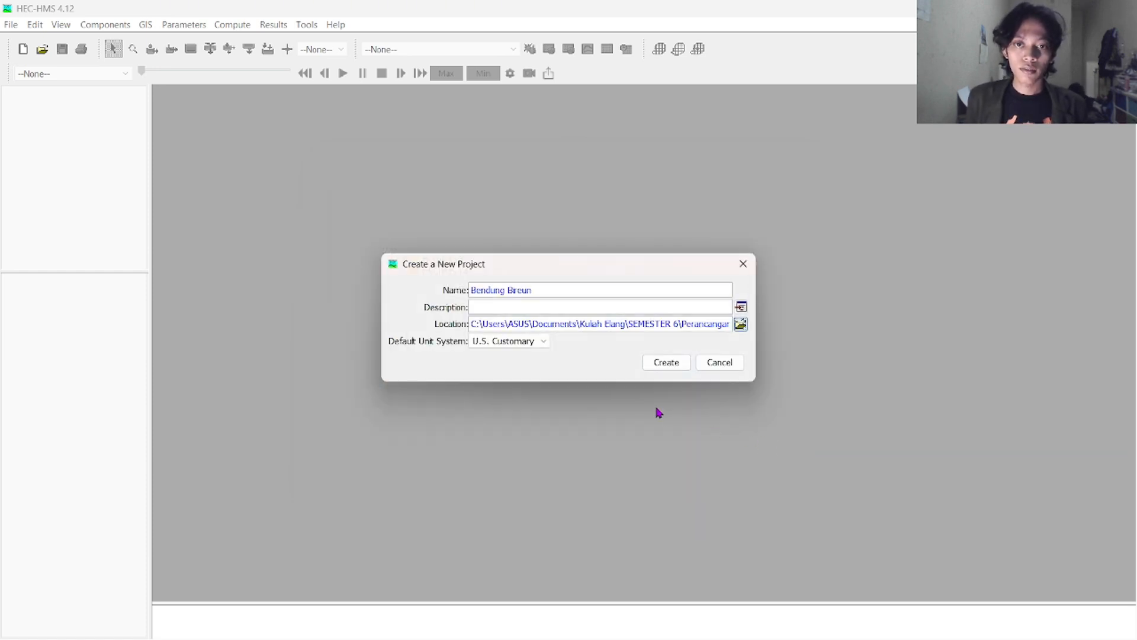
Set the default unit system to Metric and create the Bendung Bireun project
click(532, 348)
click(528, 353)
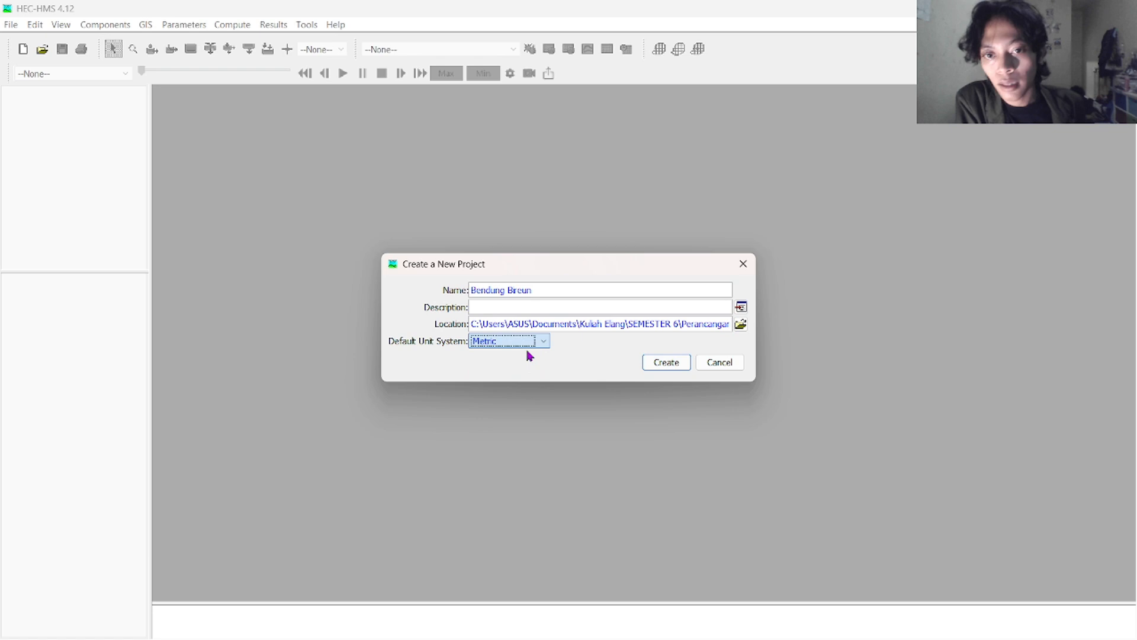
click(664, 365)
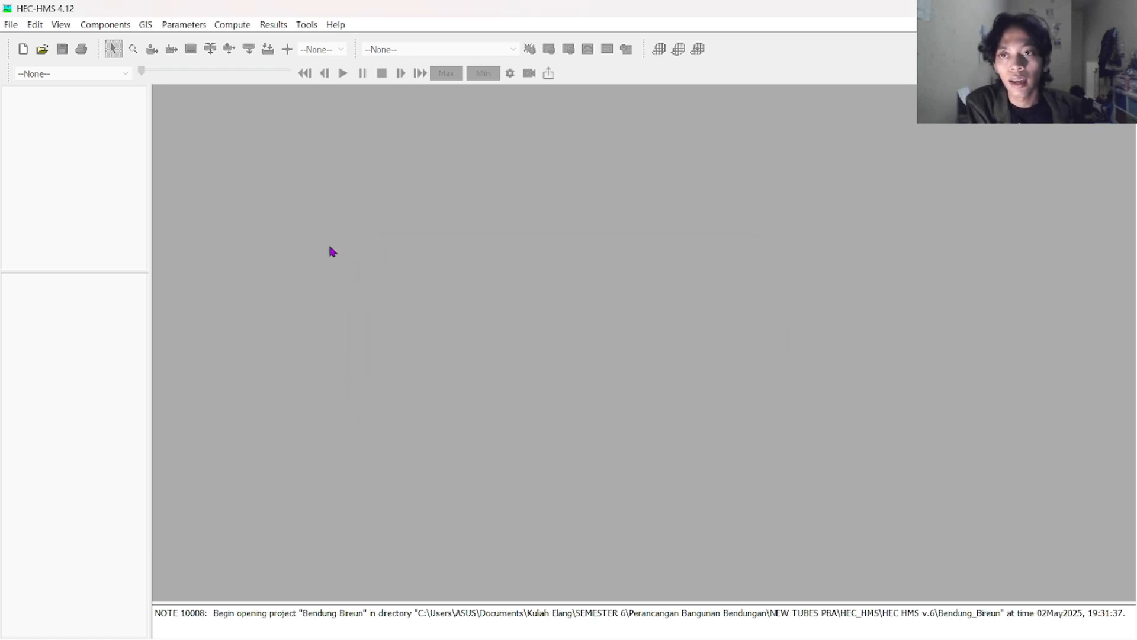
click(49, 94)
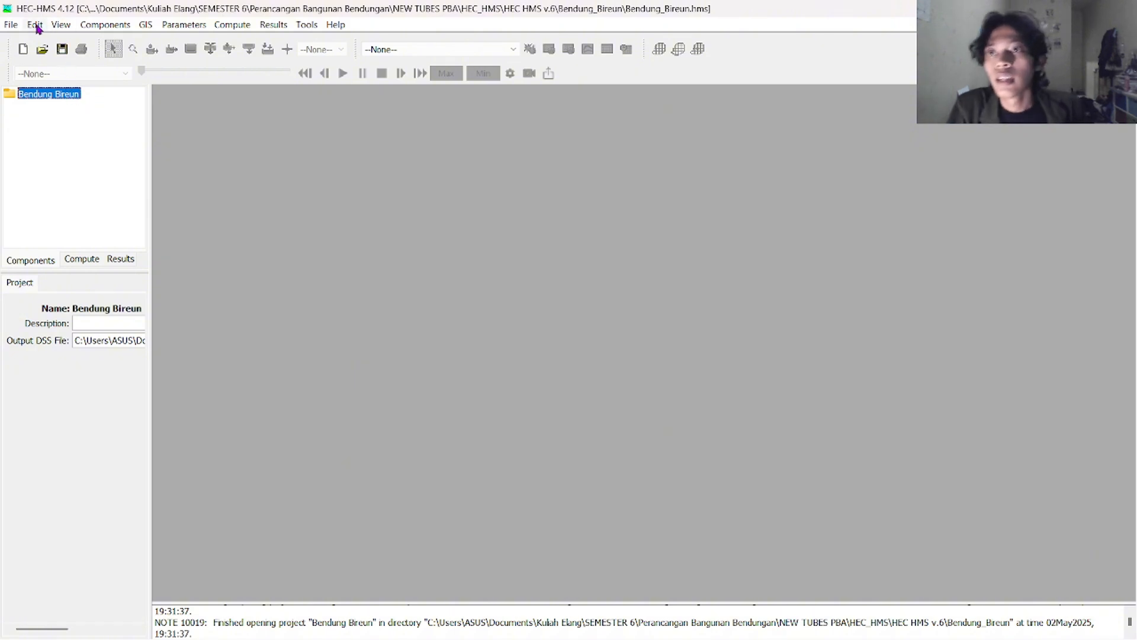
click(12, 26)
click(12, 26)
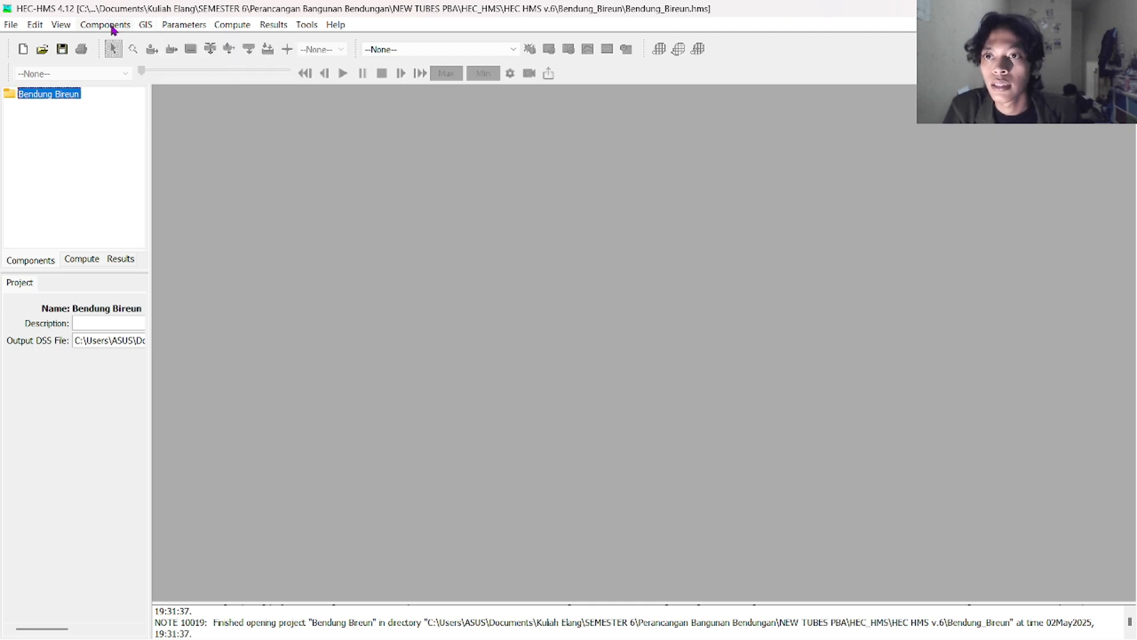
click(144, 27)
click(144, 28)
Create a new basin model component named Basin Bireun
click(116, 28)
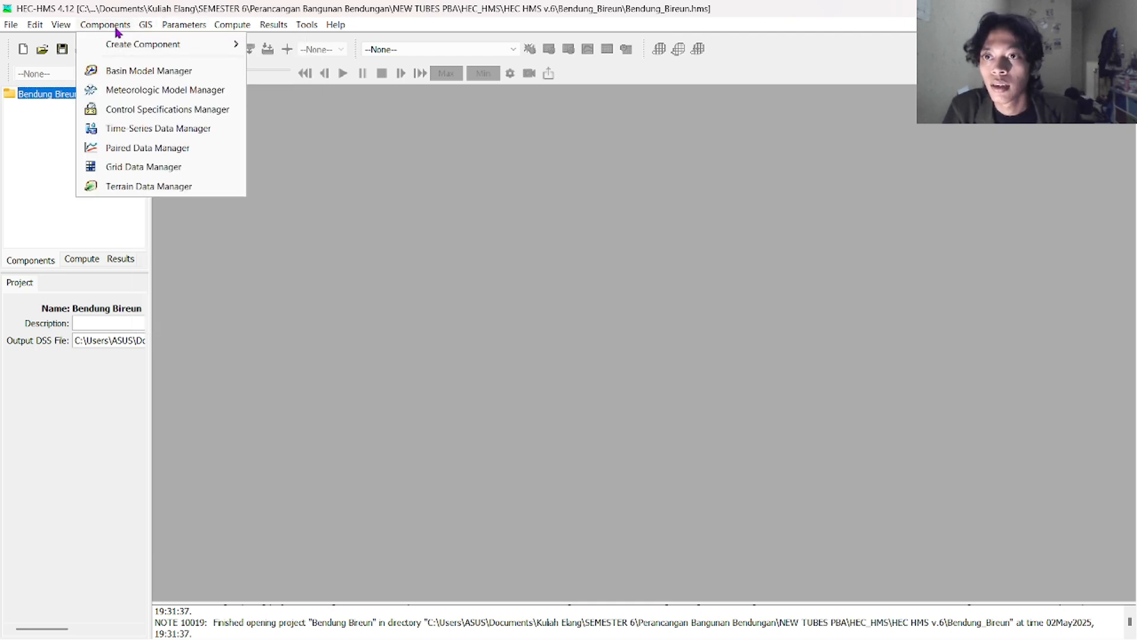
mouse_move(123, 40)
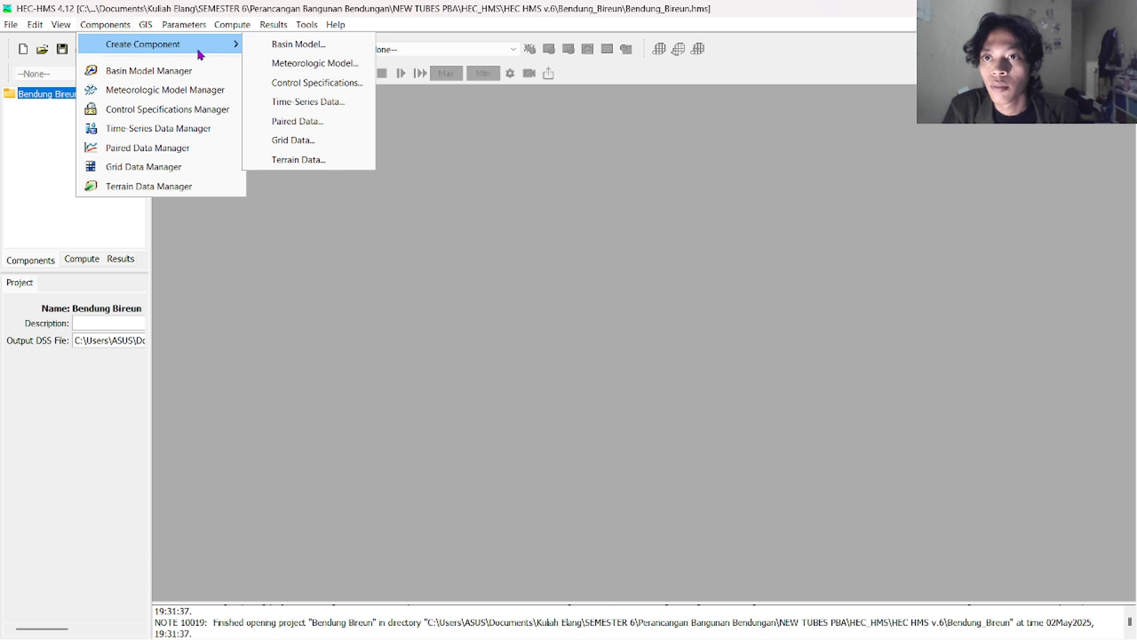
click(260, 50)
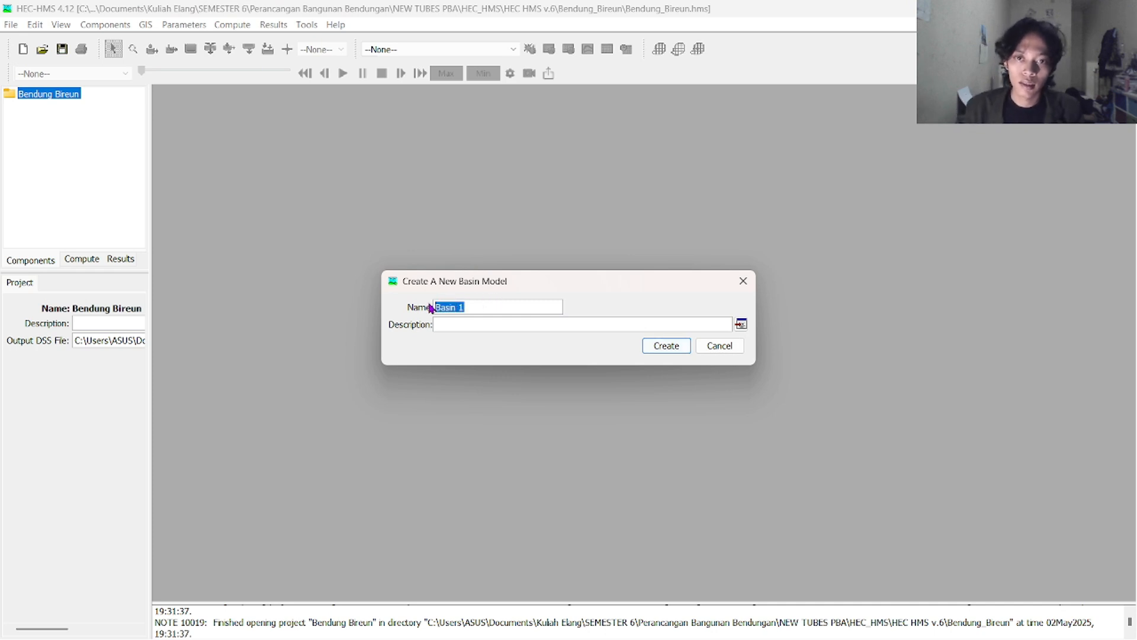
text(Breun)
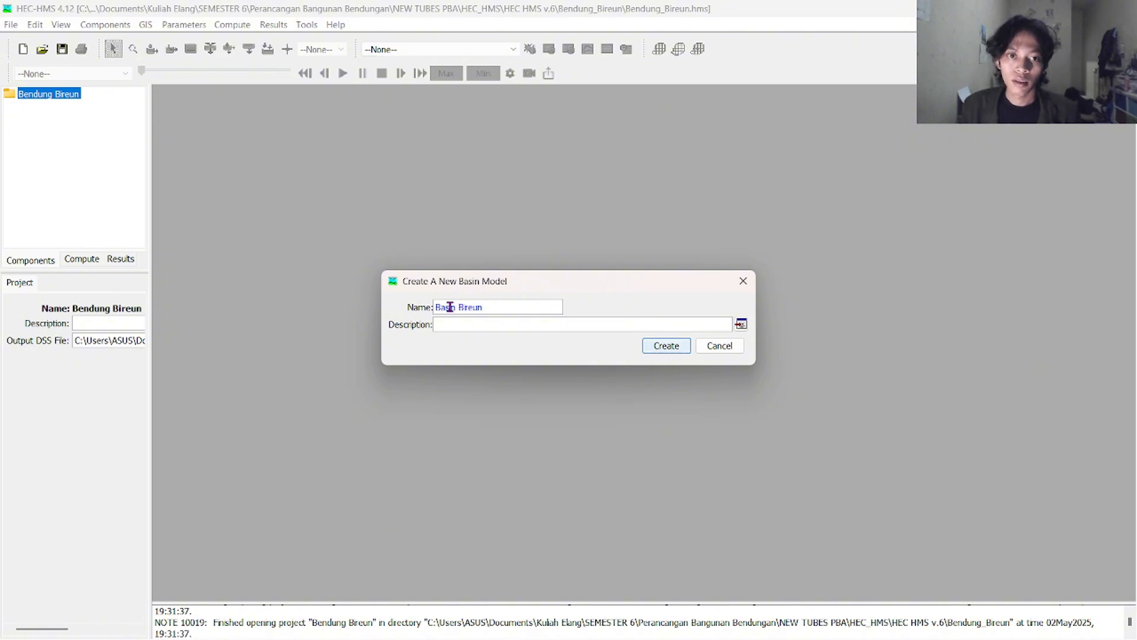
click(657, 347)
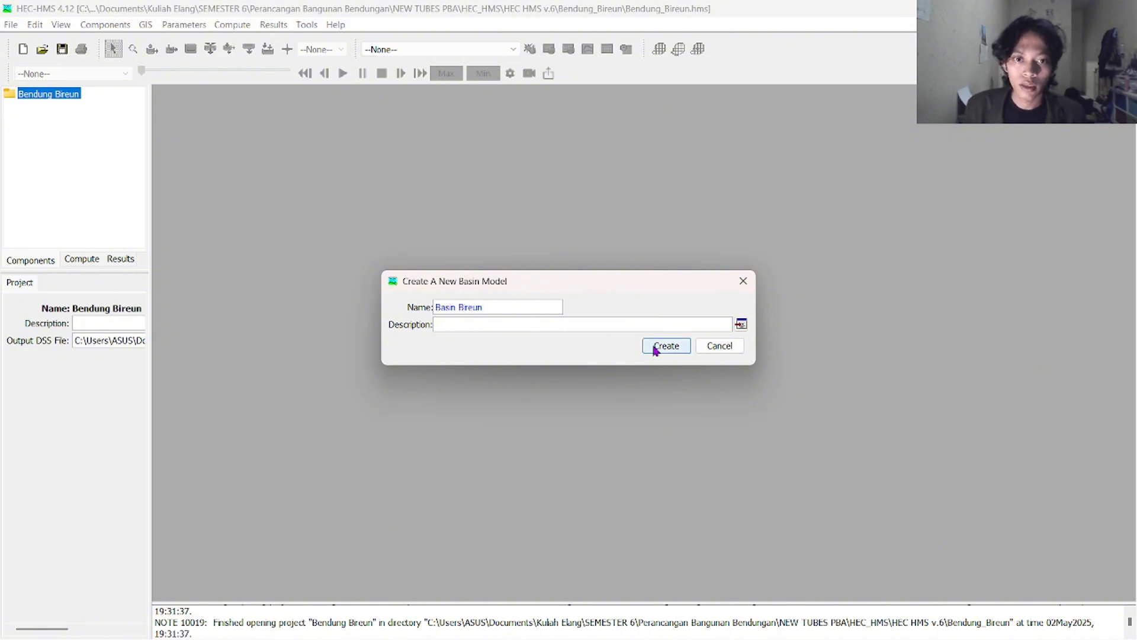
Expand the Basin Models folder, open Basin Bireun and maximize its map window
click(47, 110)
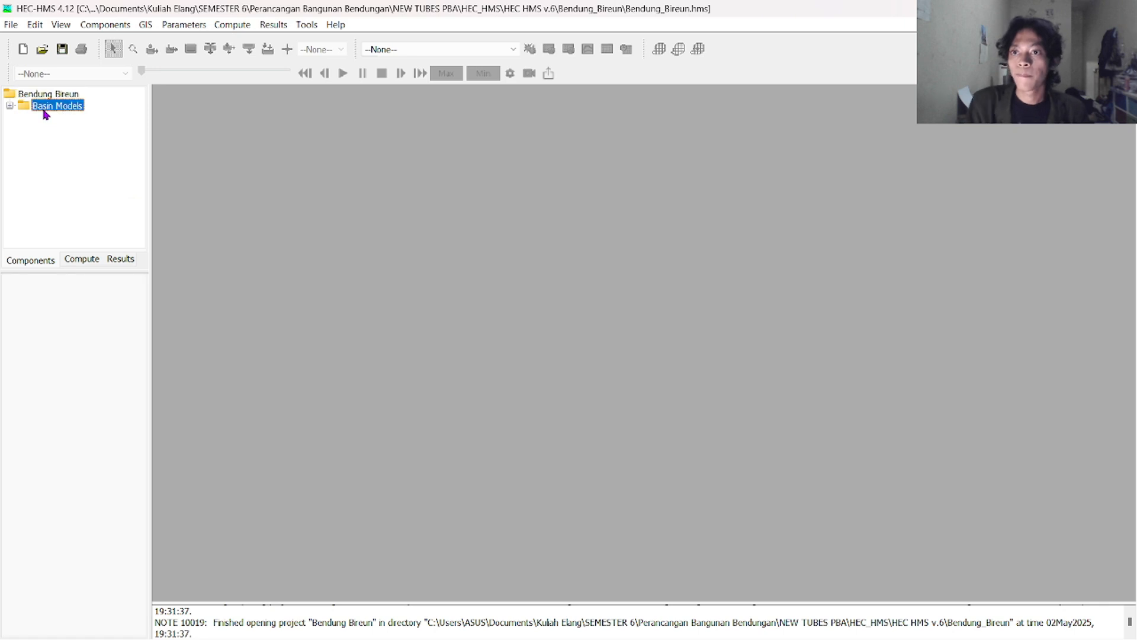
click(10, 106)
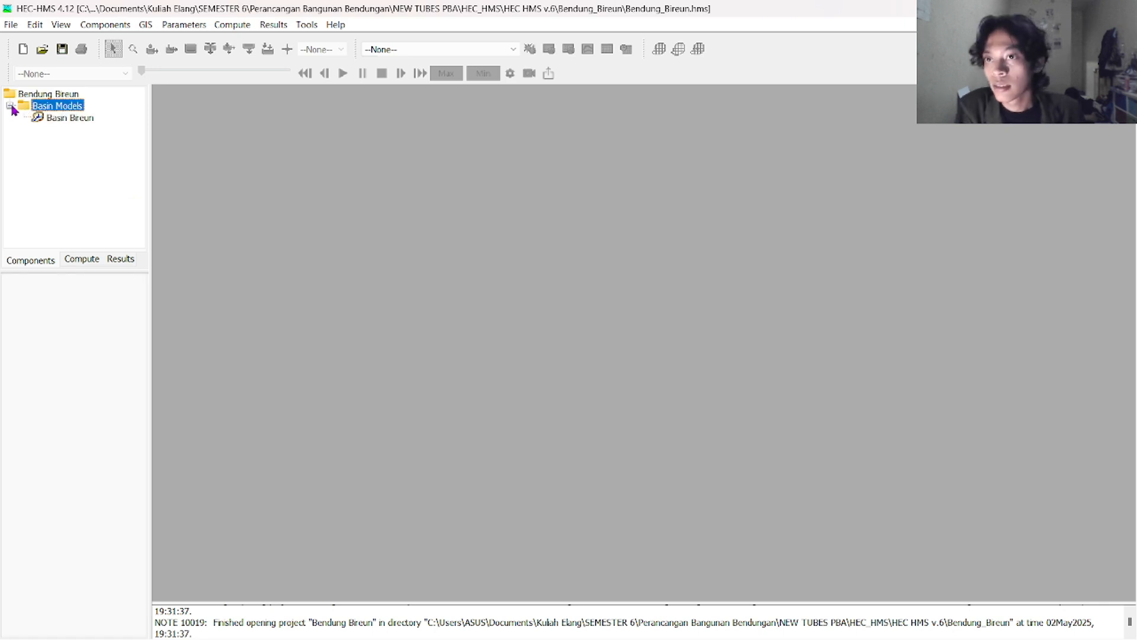
click(57, 122)
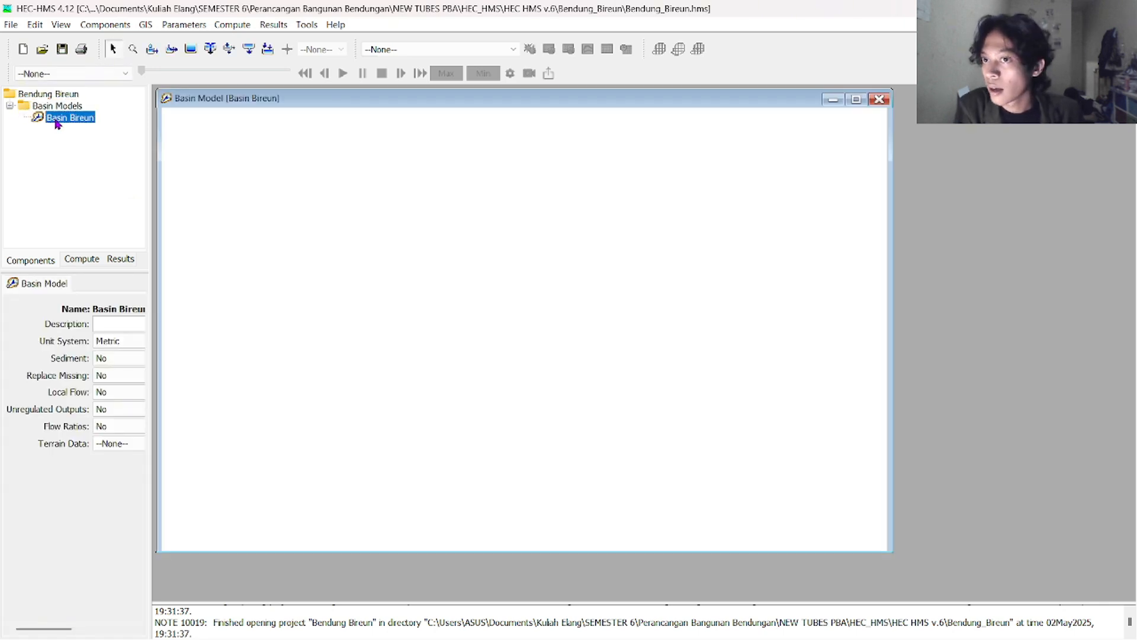
click(856, 99)
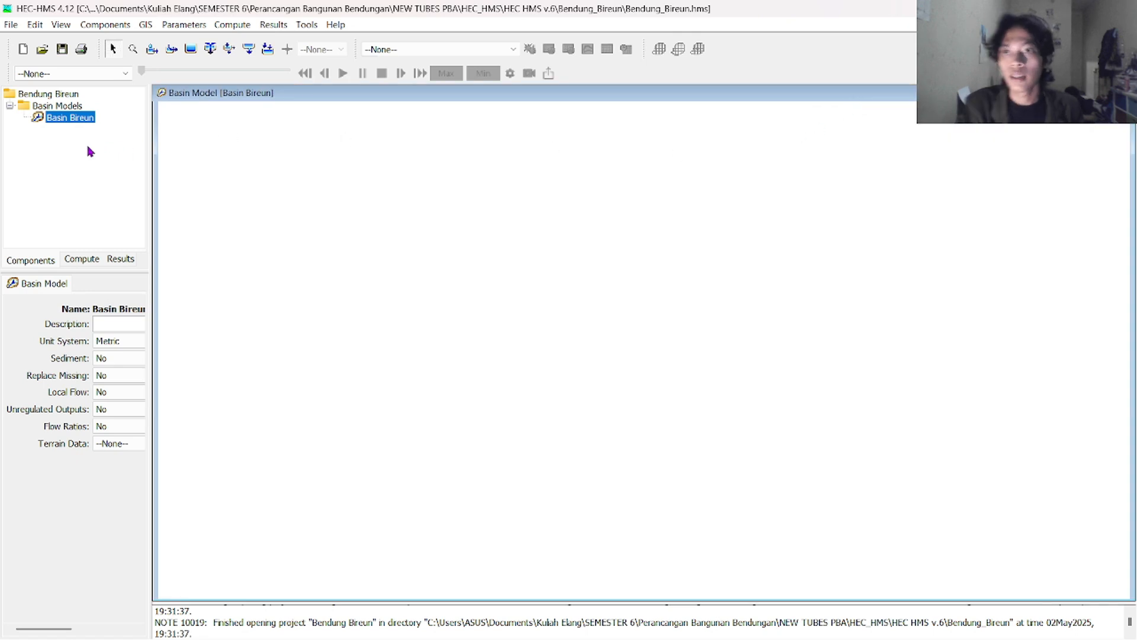
Set the Basin Bireun coordinate system from the WGS 1984 UTM Zone 47N.prj file in the ARCGIS folder
click(121, 445)
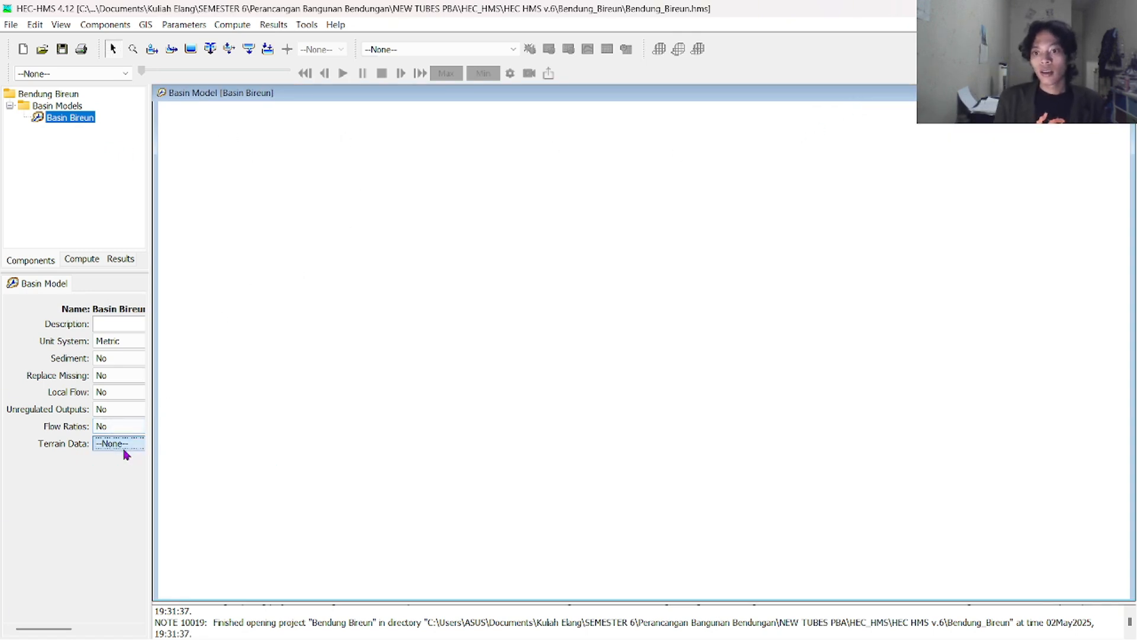
click(146, 25)
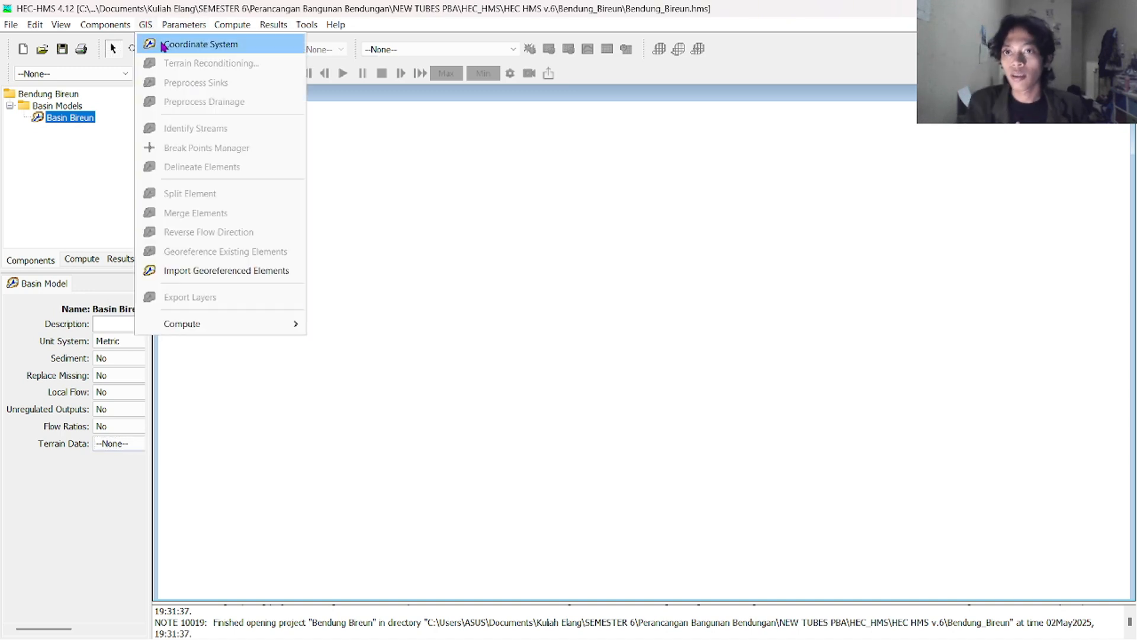
click(163, 45)
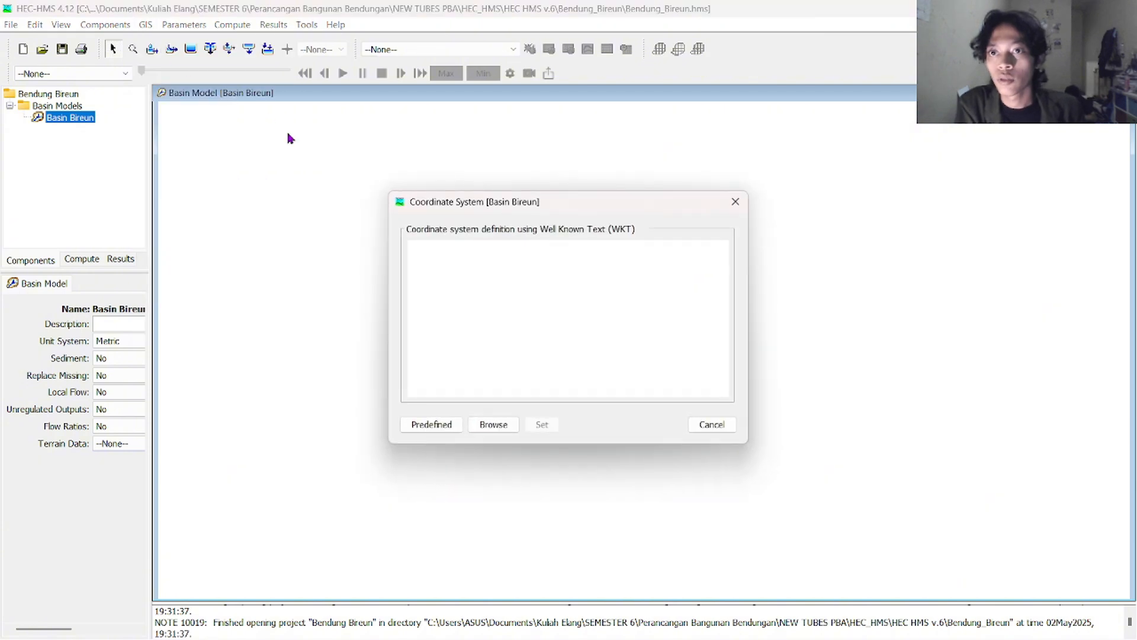
click(484, 433)
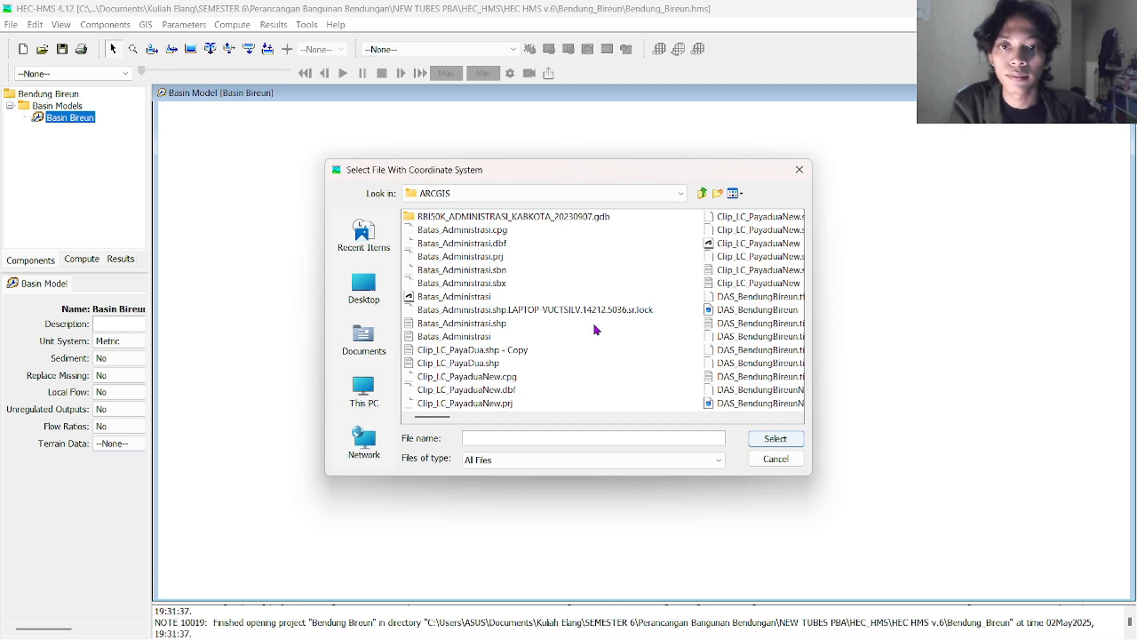
drag(425, 420, 792, 416)
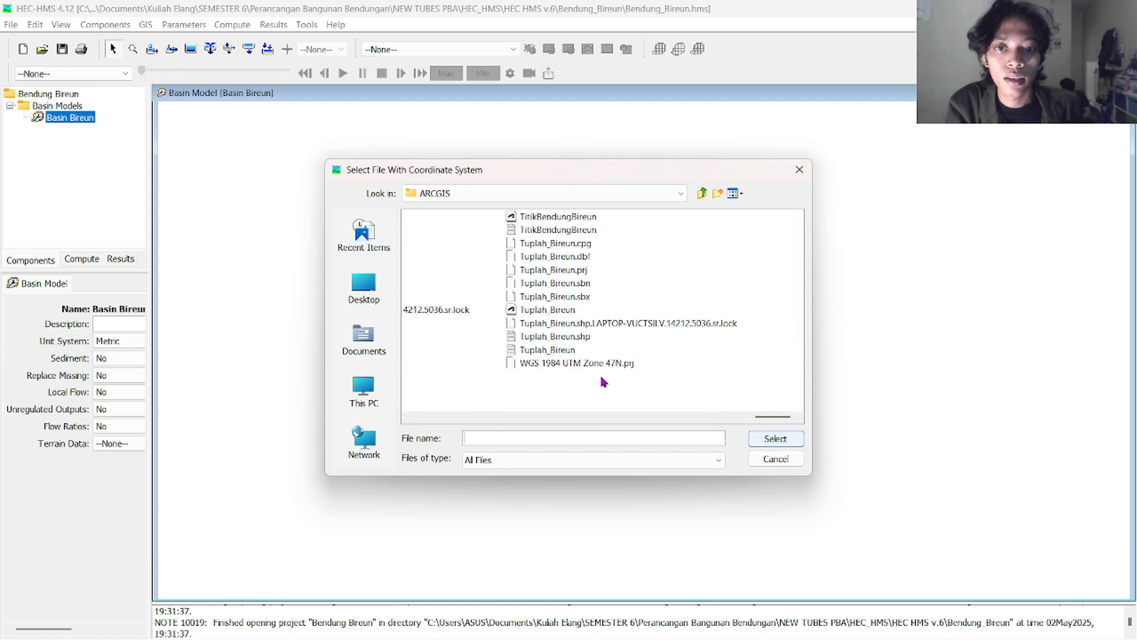
drag(776, 417, 769, 418)
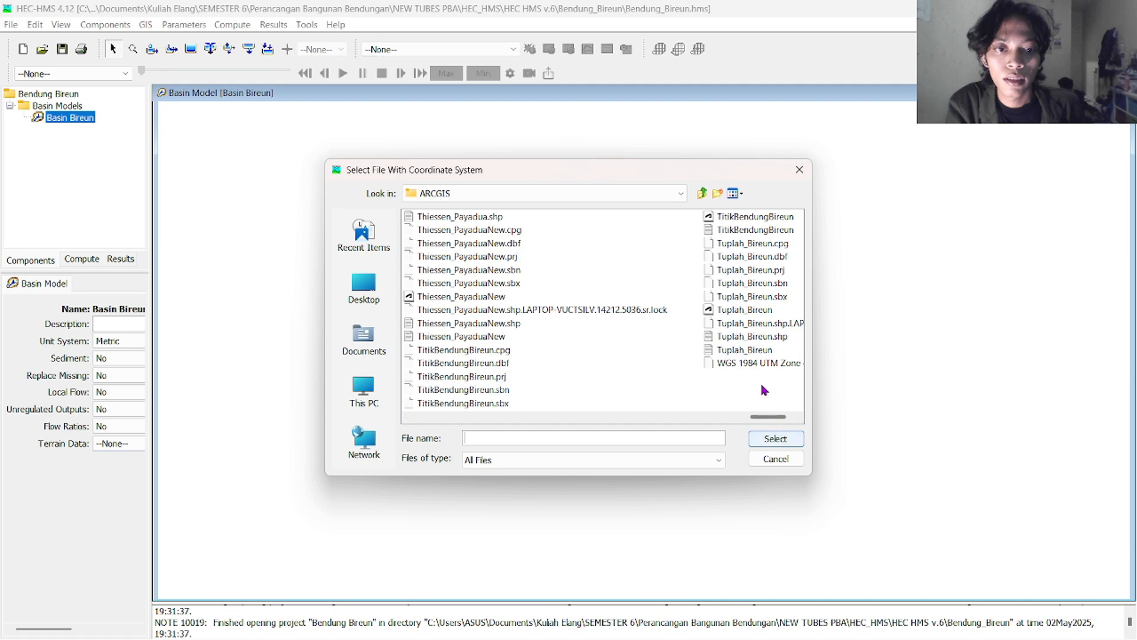
click(755, 364)
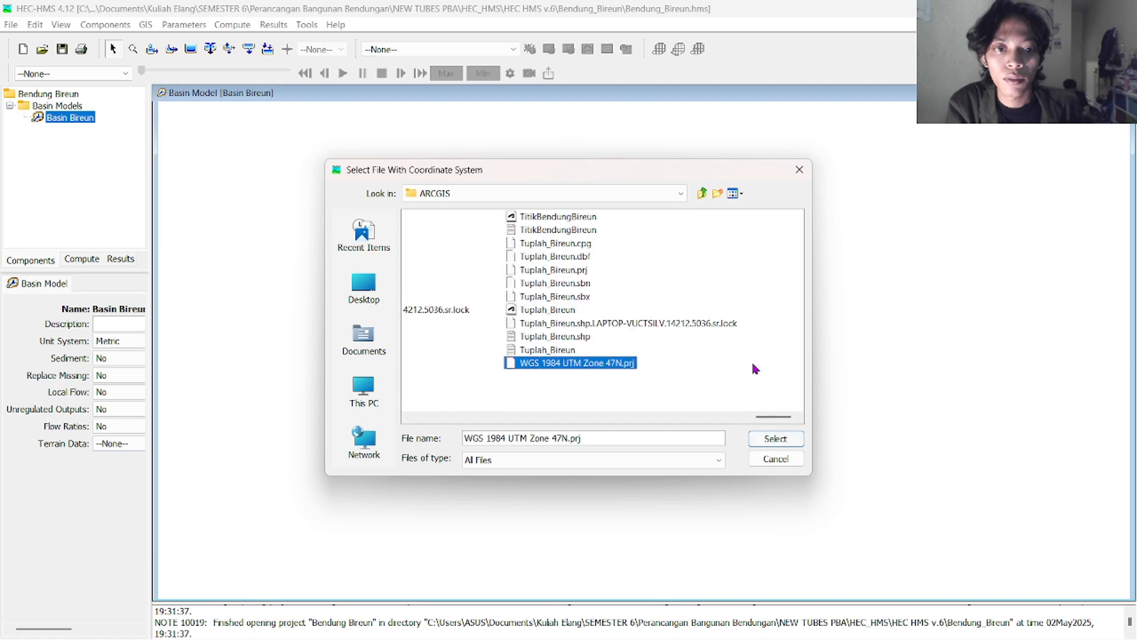
click(768, 442)
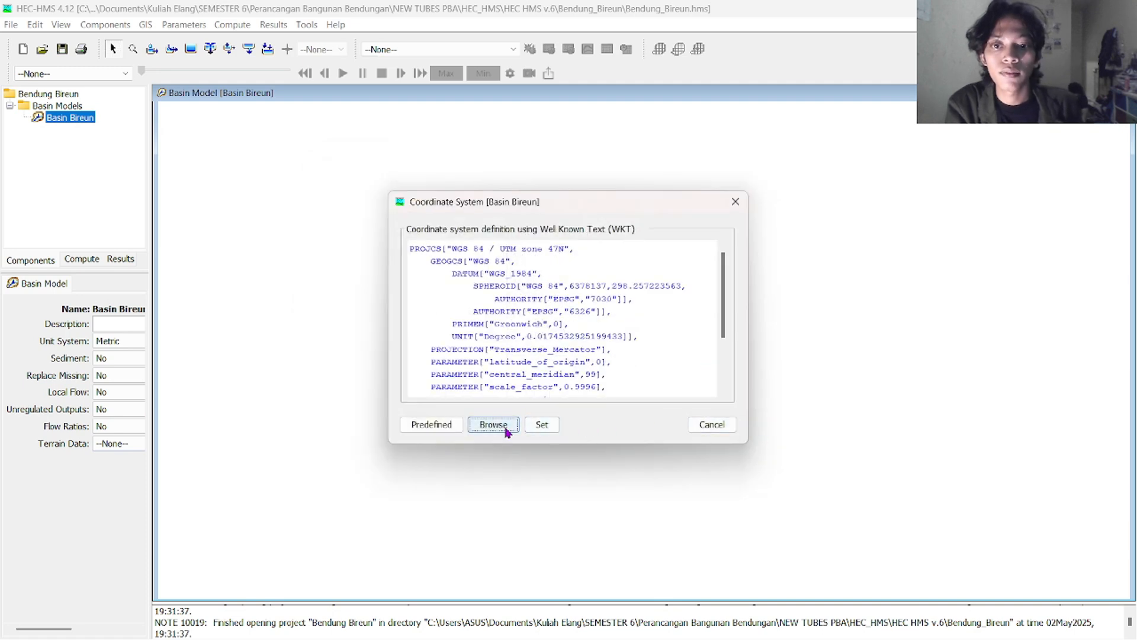
click(543, 426)
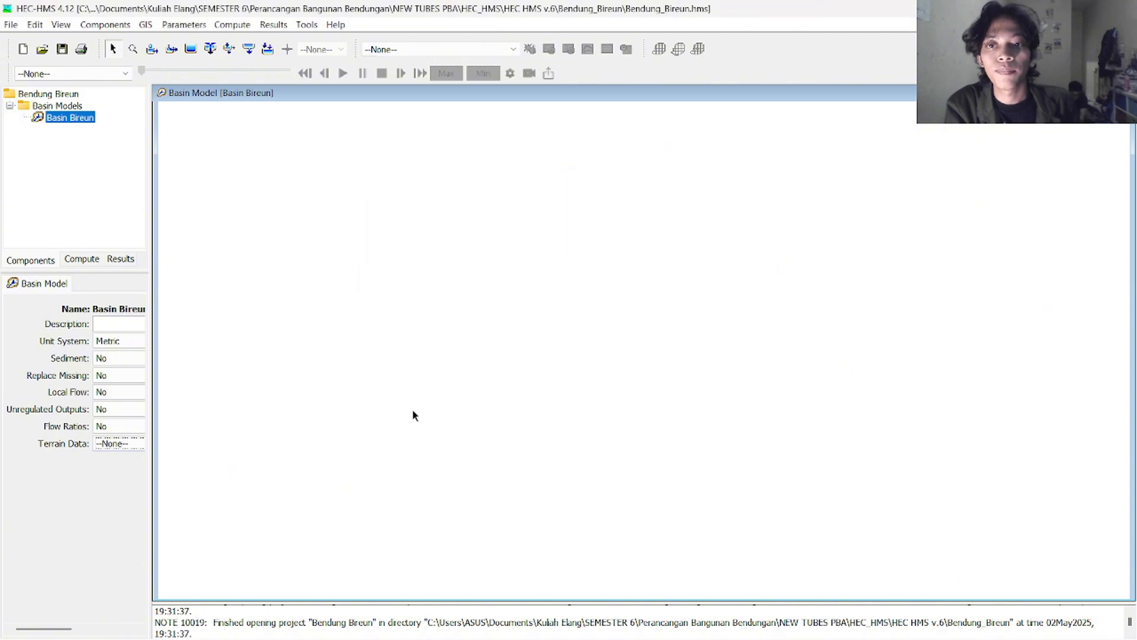
Start a new terrain data component named DEM in the Terrain Data Manager
click(118, 443)
click(145, 25)
mouse_move(82, 28)
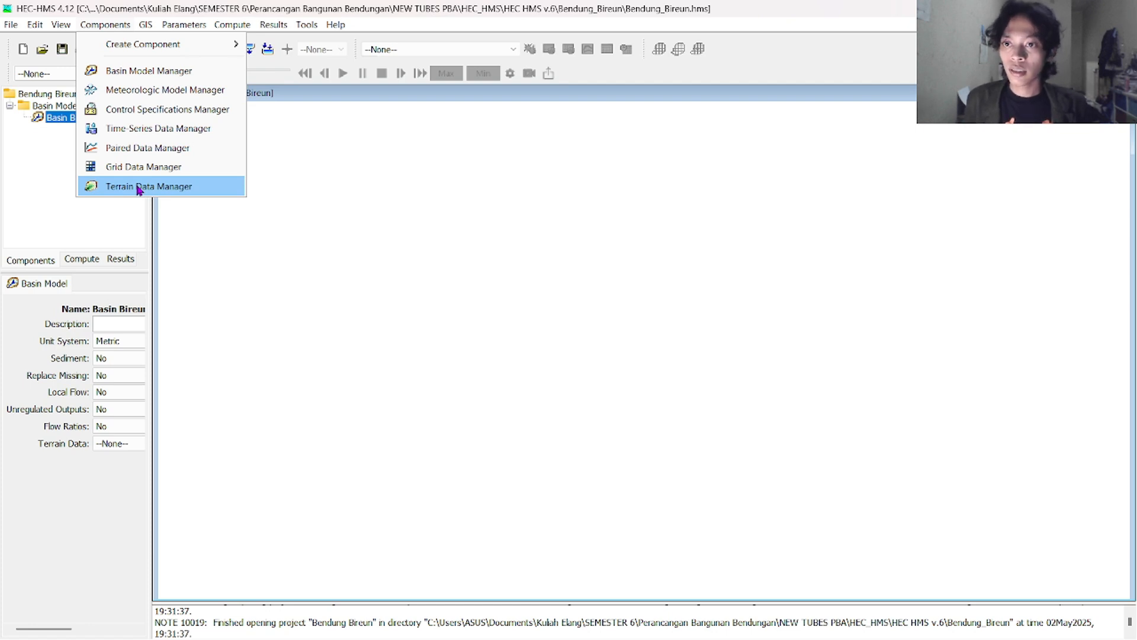
click(90, 26)
click(96, 27)
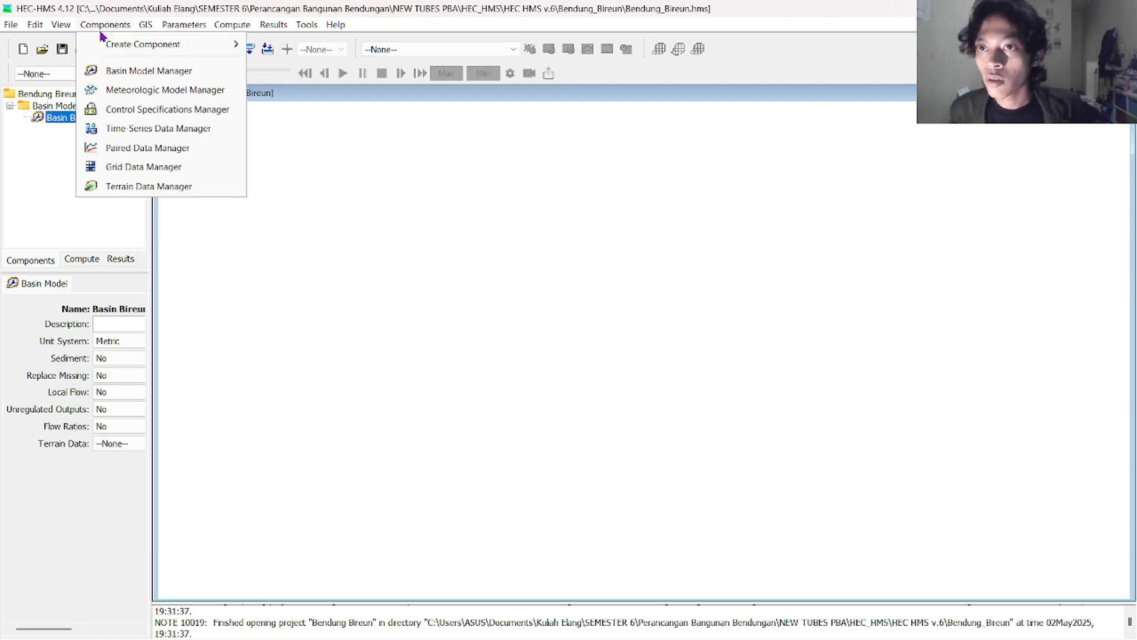
click(132, 188)
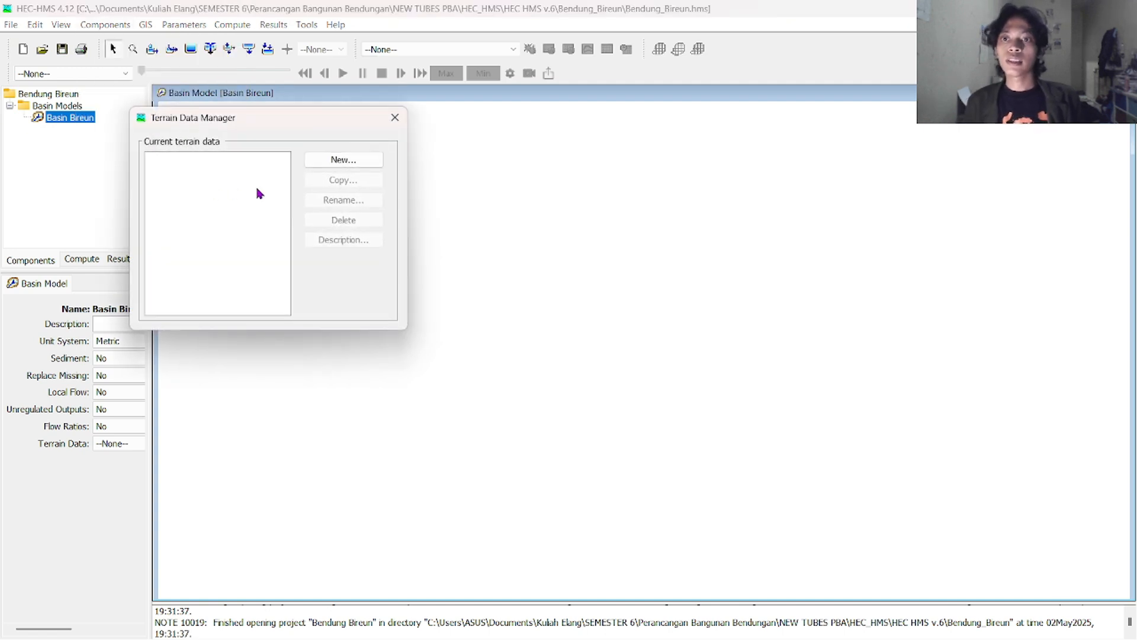
click(352, 160)
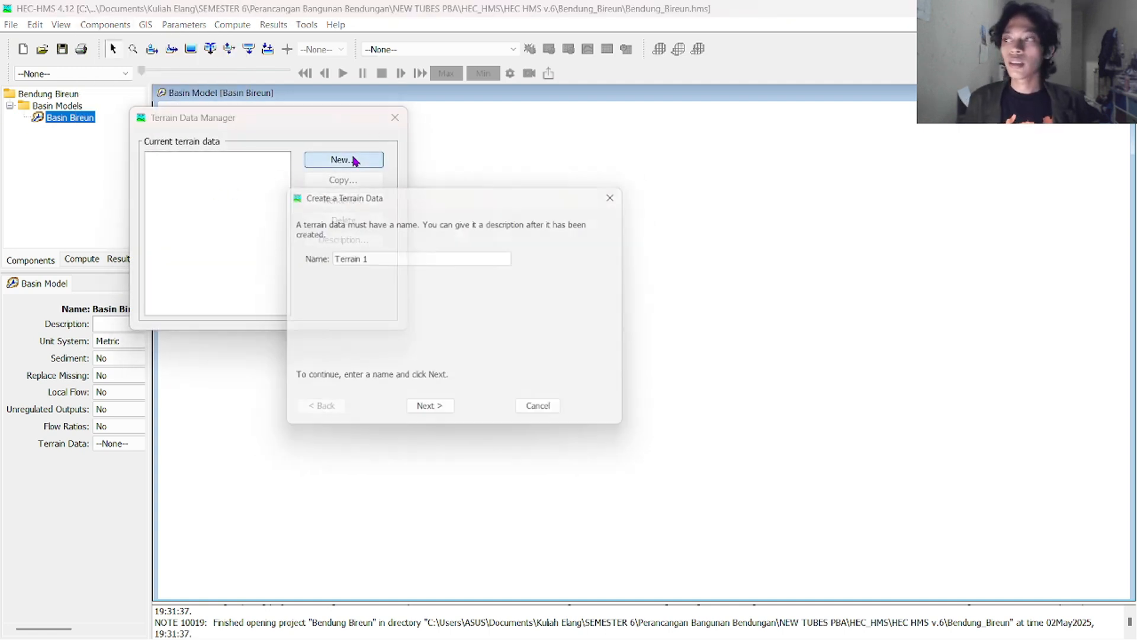
triple_click(384, 253)
text(DEM)
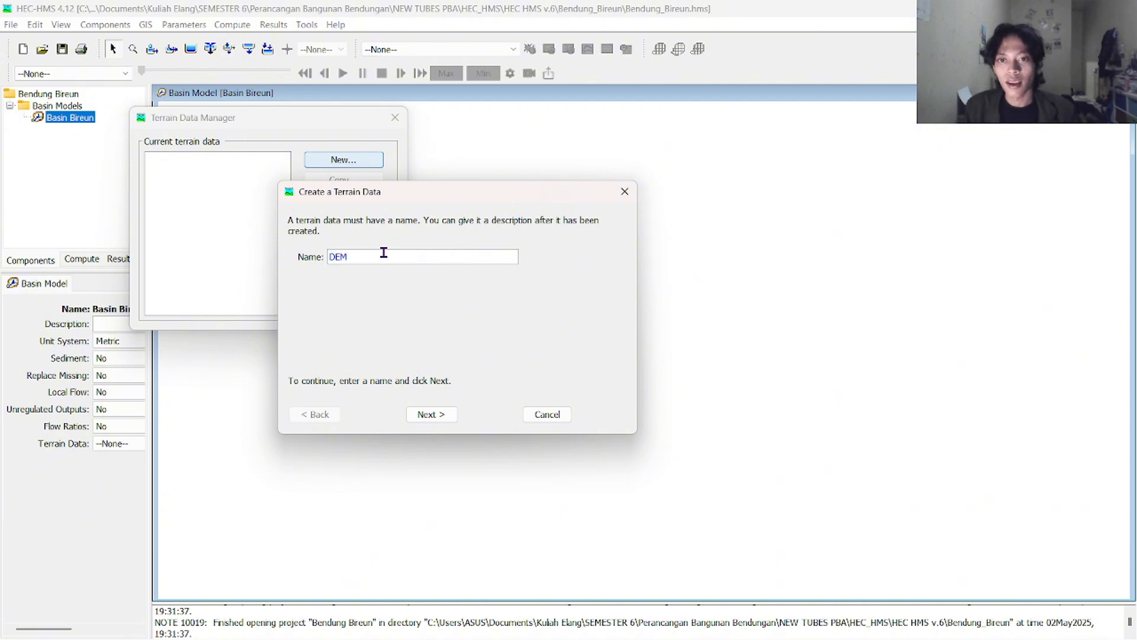
click(434, 422)
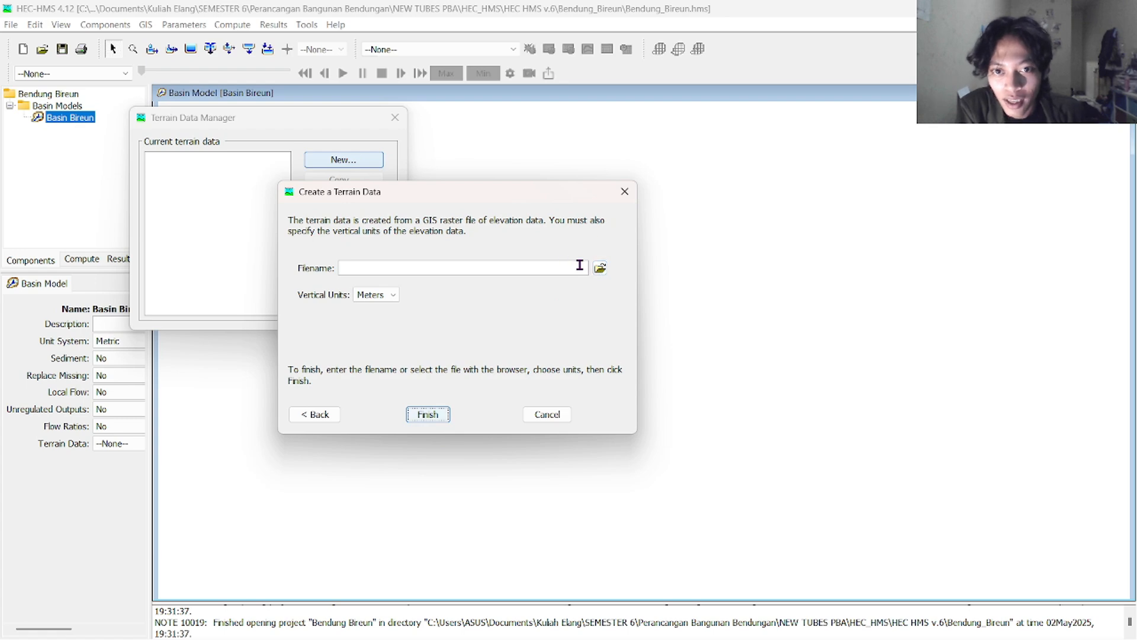
Choose Res_DEM.tif from the NEW TUBES PBA\ARCGIS folder as the elevation raster for the DEM terrain
click(561, 262)
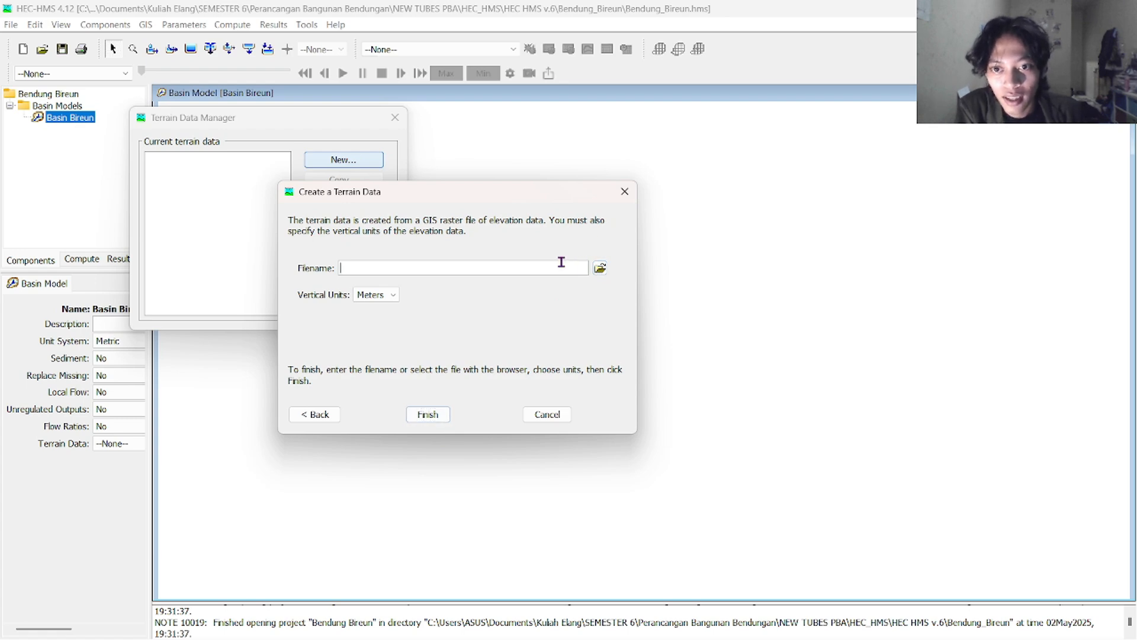
click(601, 270)
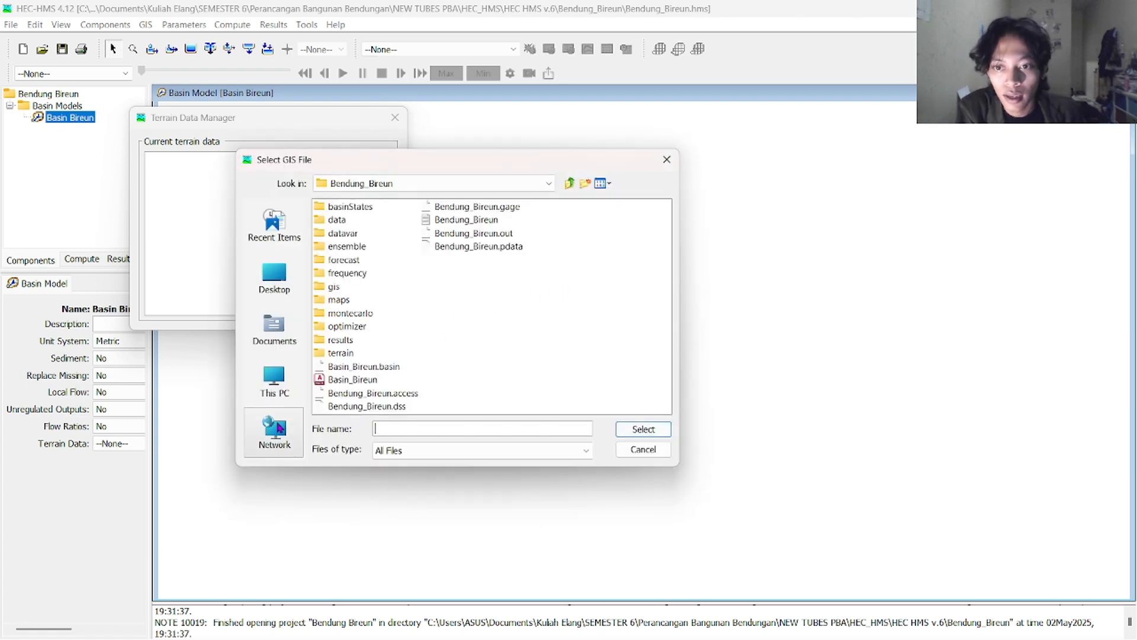
click(280, 404)
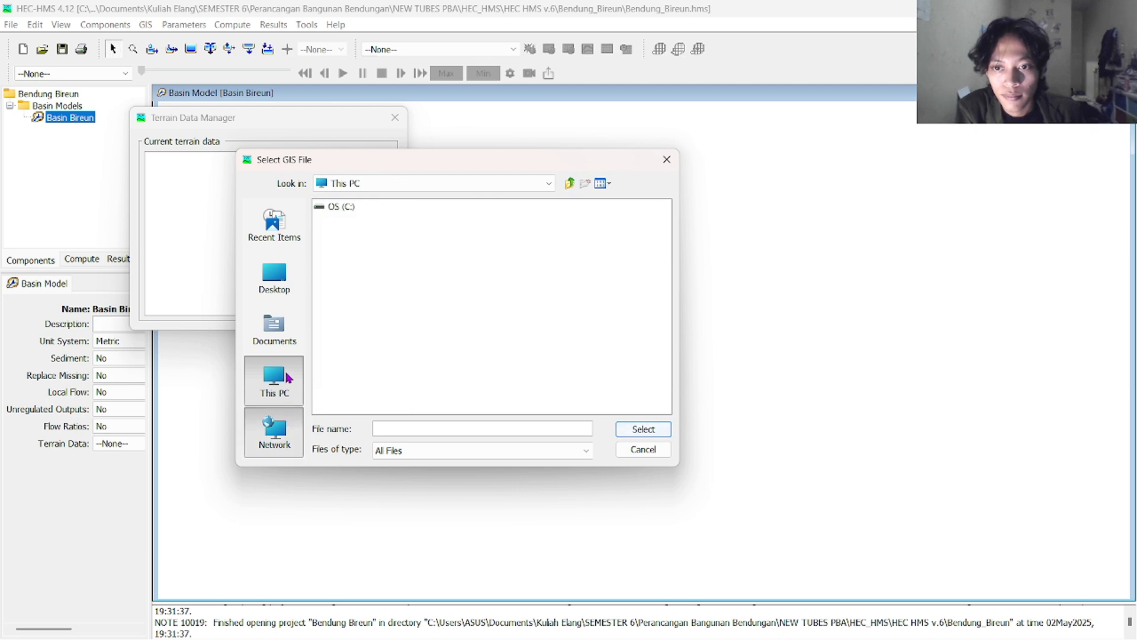
click(285, 330)
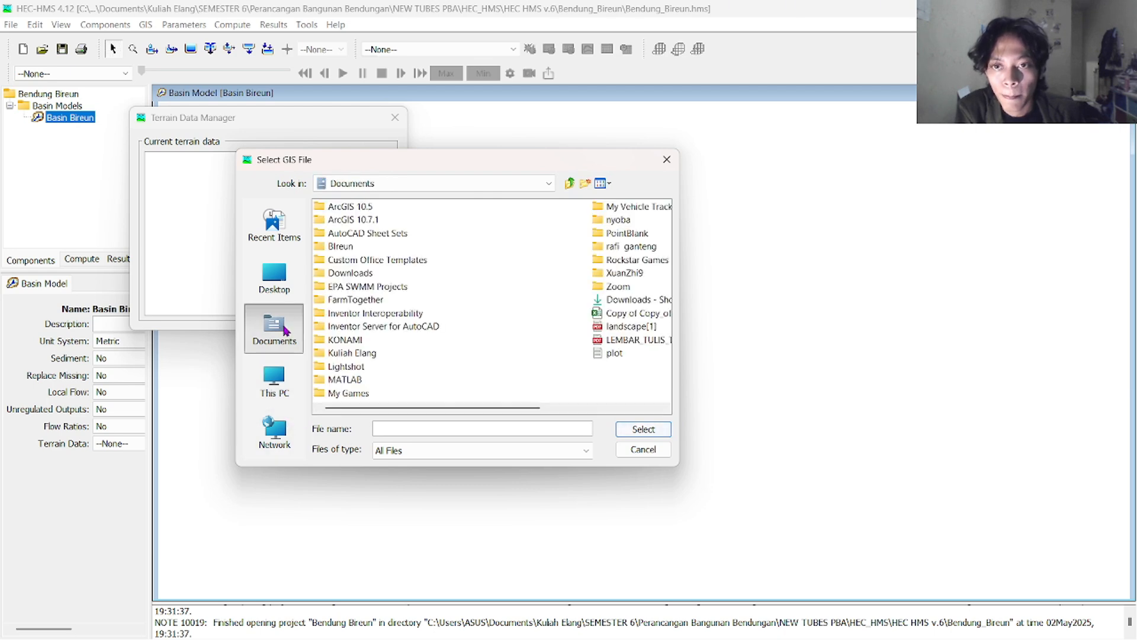
double_click(360, 357)
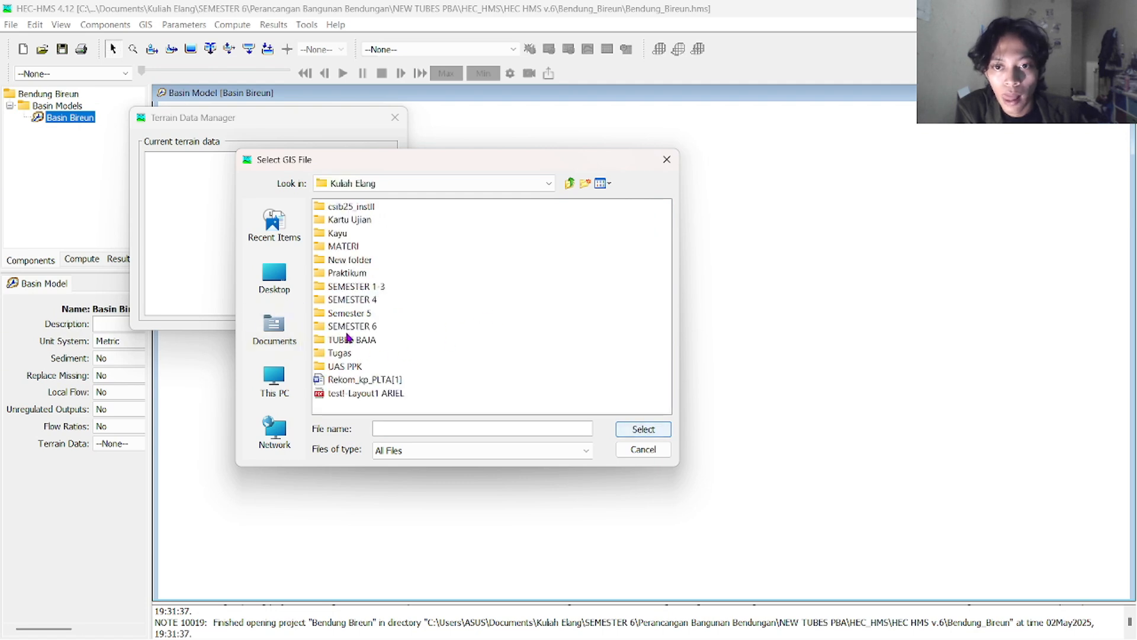
double_click(347, 326)
double_click(364, 261)
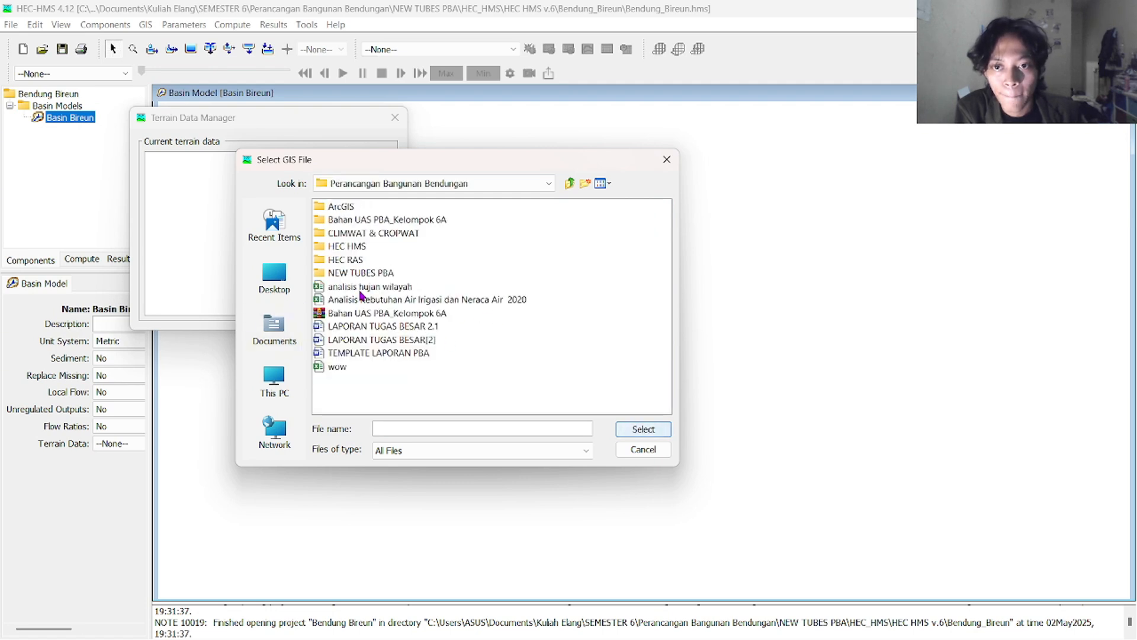
double_click(356, 271)
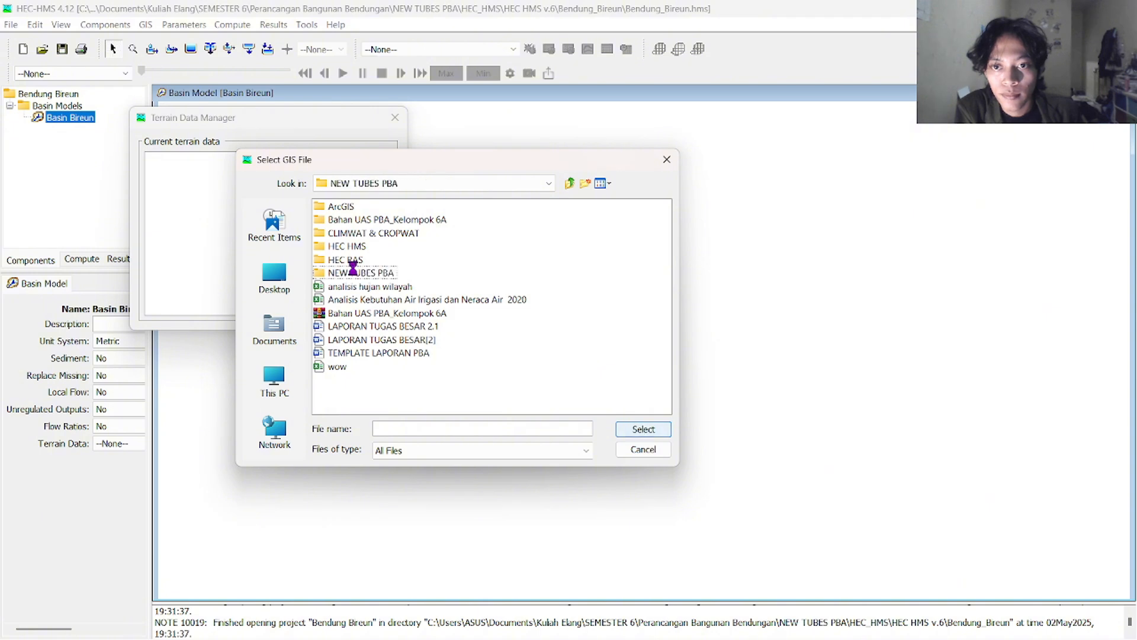
click(345, 208)
double_click(345, 208)
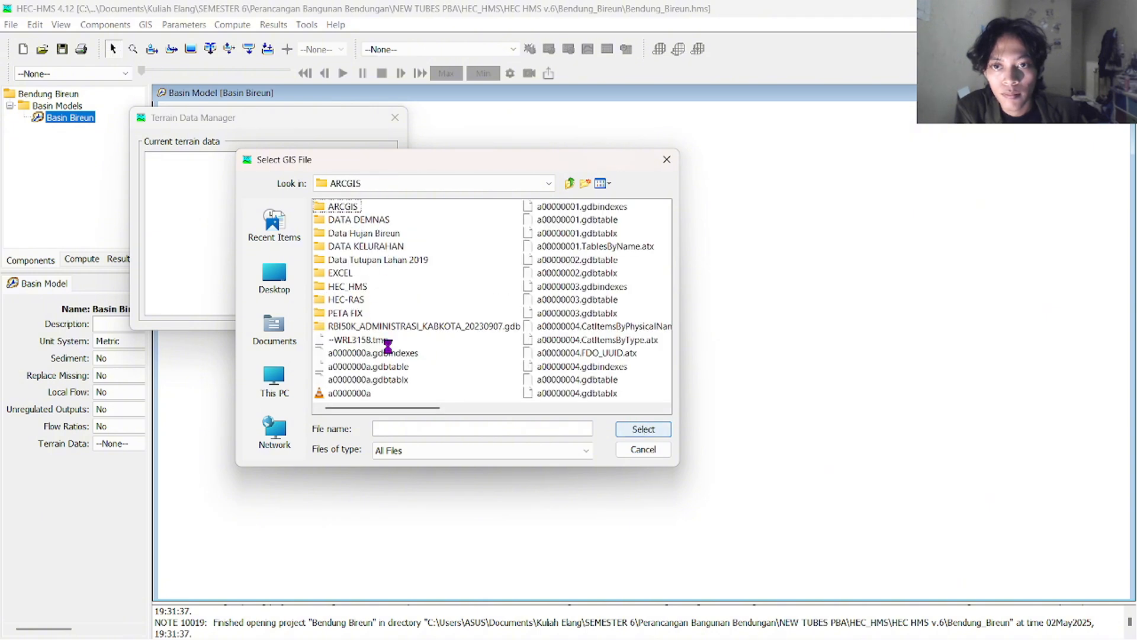
drag(341, 408, 599, 409)
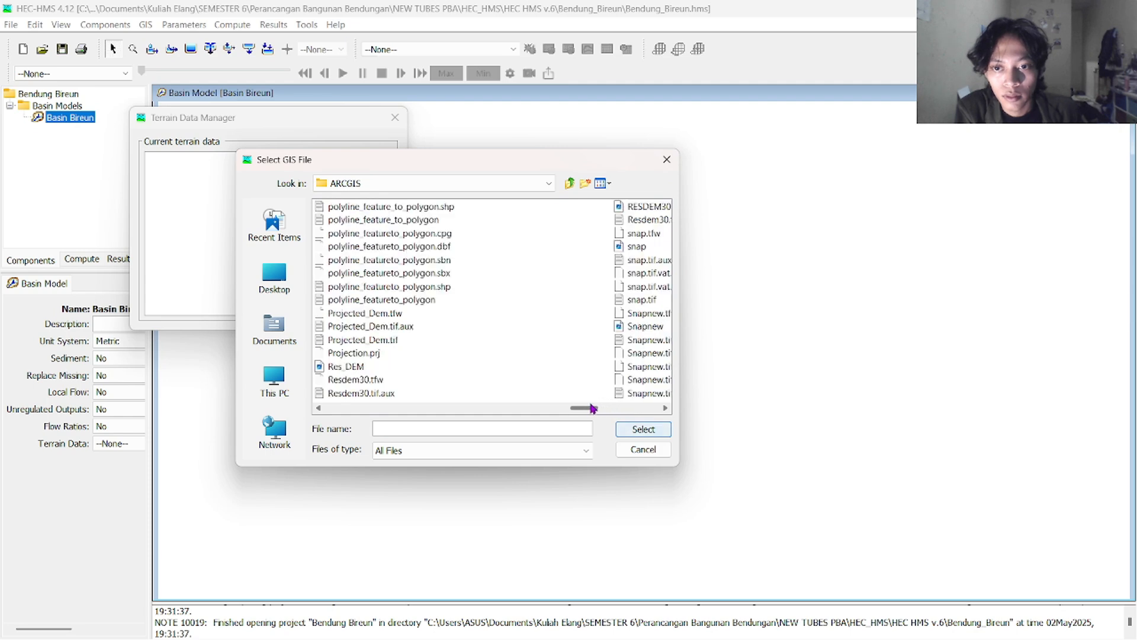
click(350, 367)
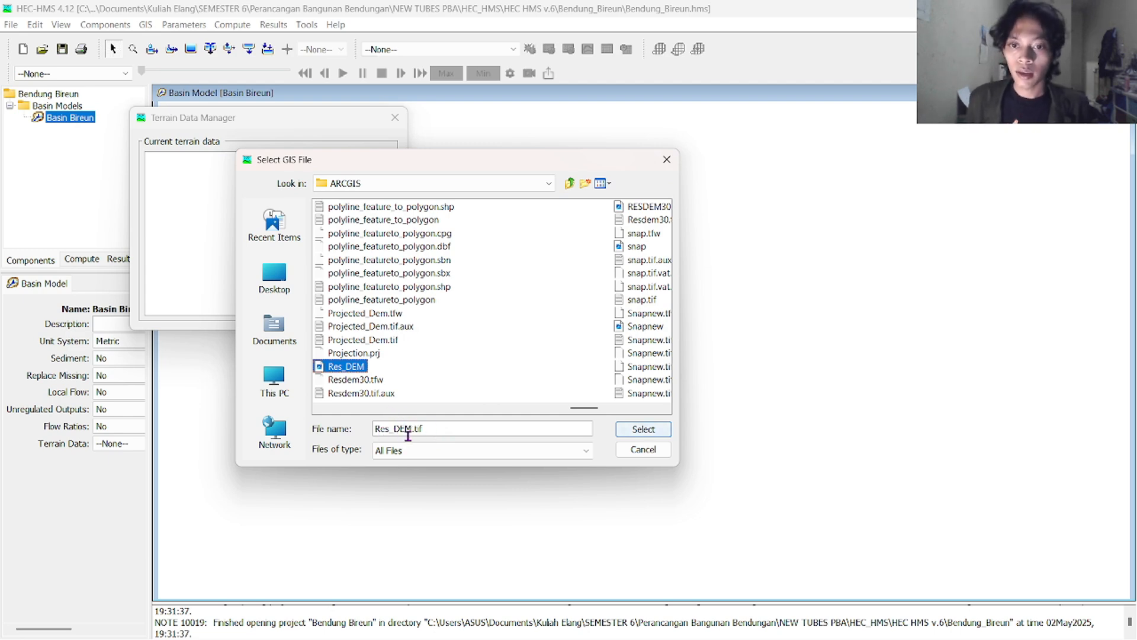
click(629, 434)
Keep the vertical units as Meters, finish creating the DEM terrain and close the Terrain Data Manager
click(391, 296)
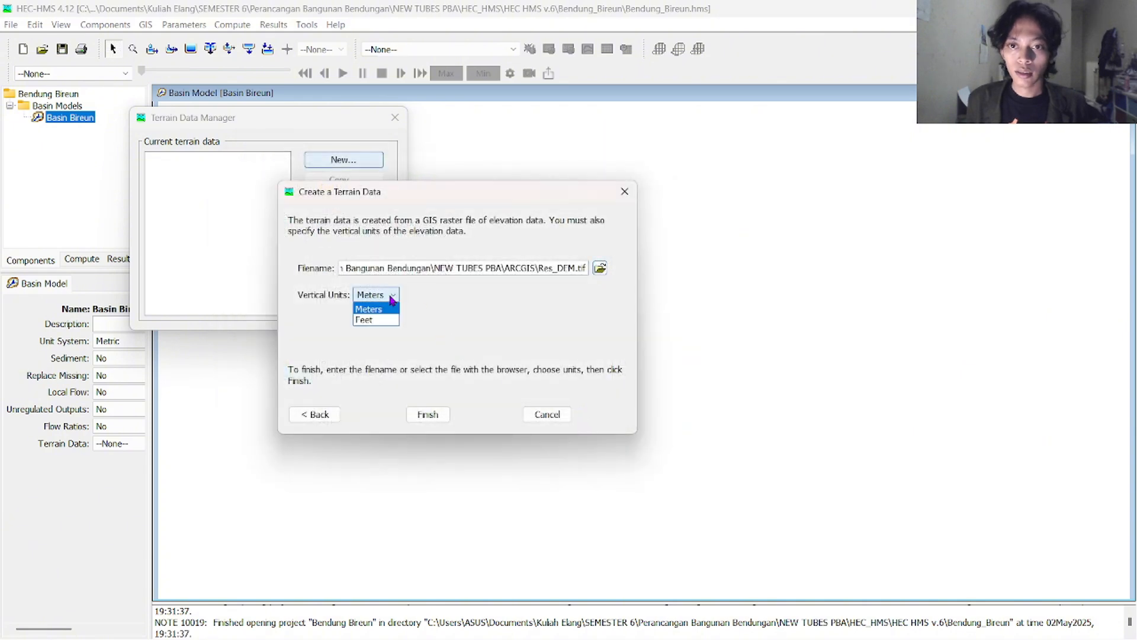
click(391, 300)
click(391, 300)
click(392, 300)
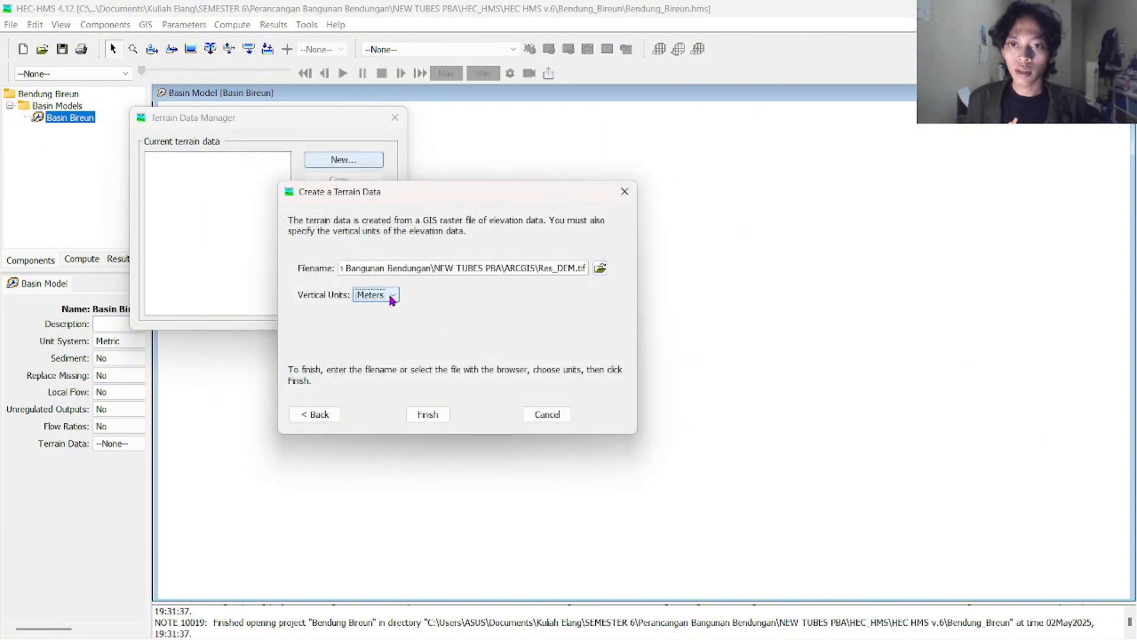
click(392, 299)
click(395, 303)
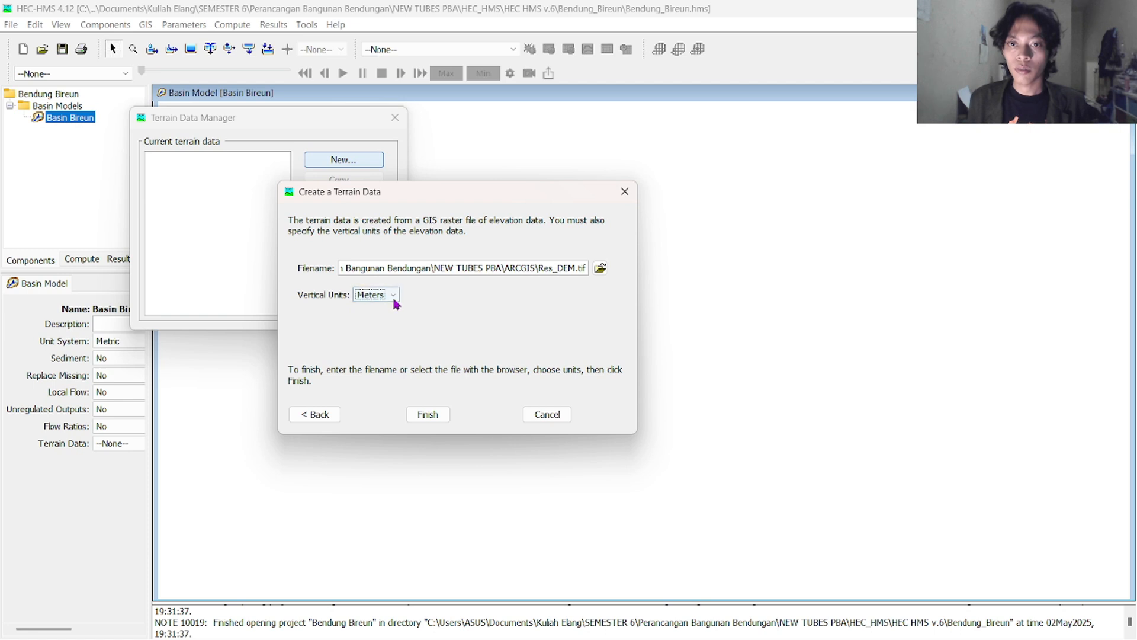
click(440, 419)
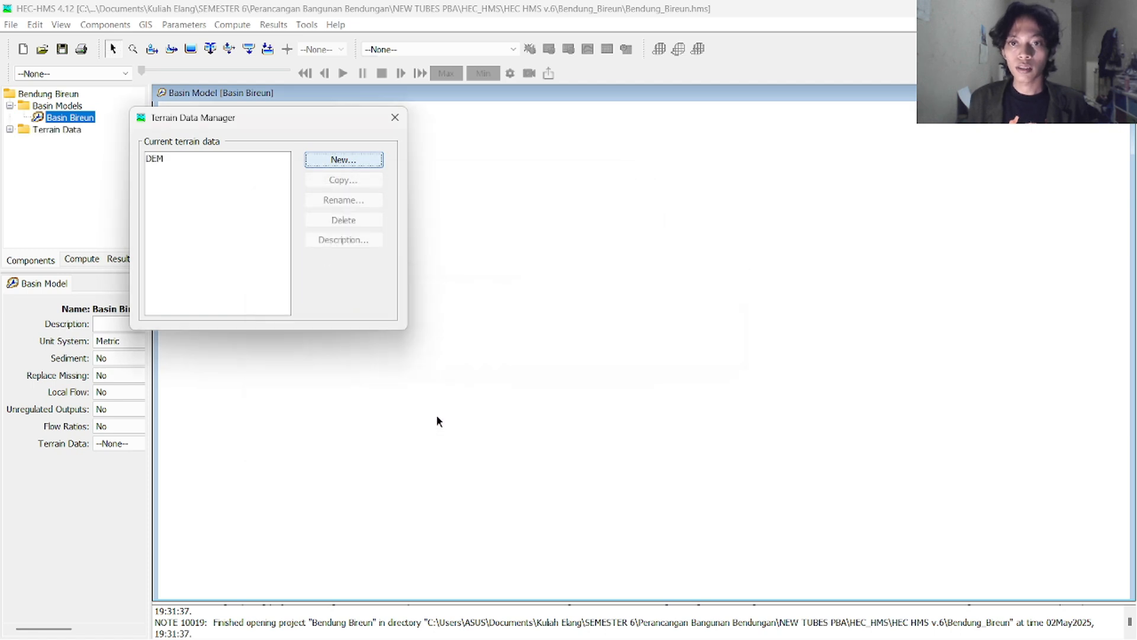
click(394, 118)
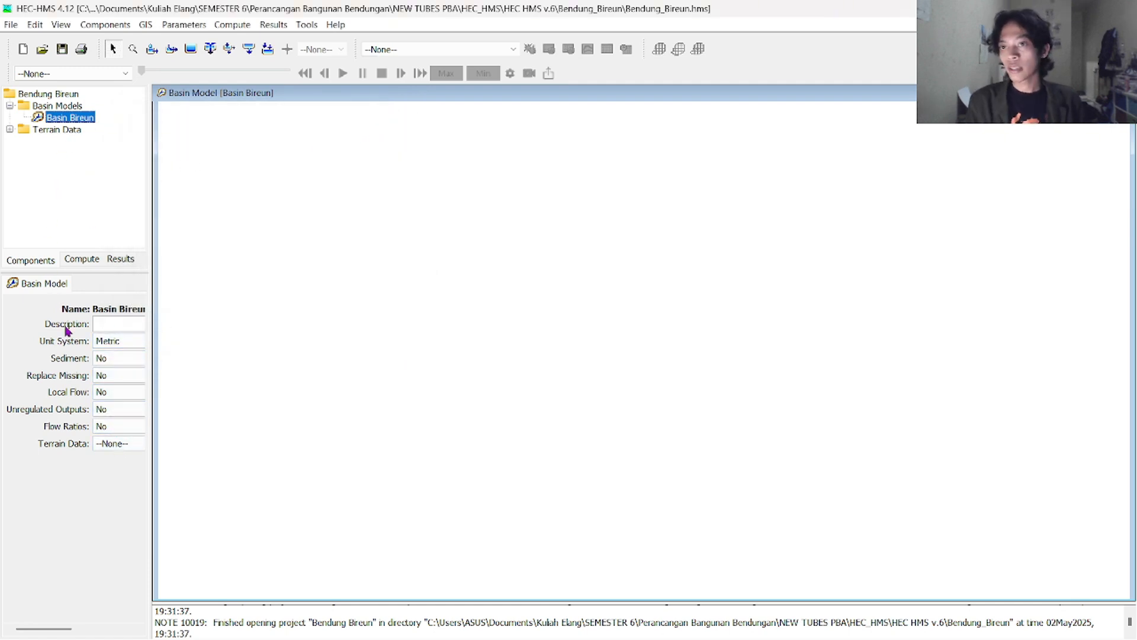
Assign the DEM terrain data to the Basin Bireun basin model and save the project
click(119, 443)
click(119, 444)
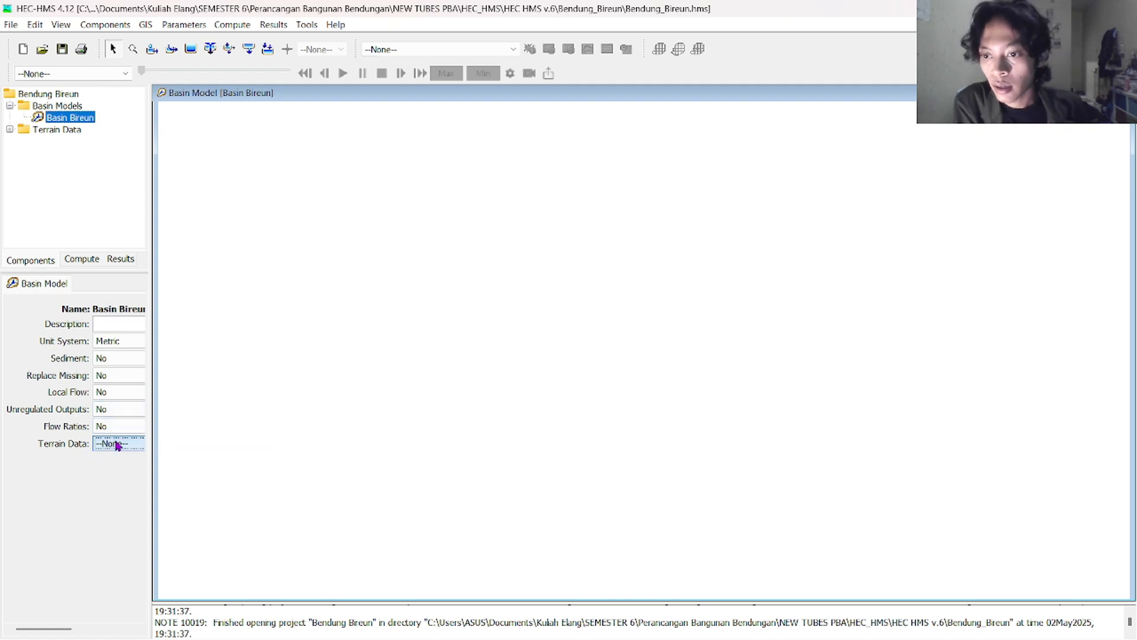
click(107, 444)
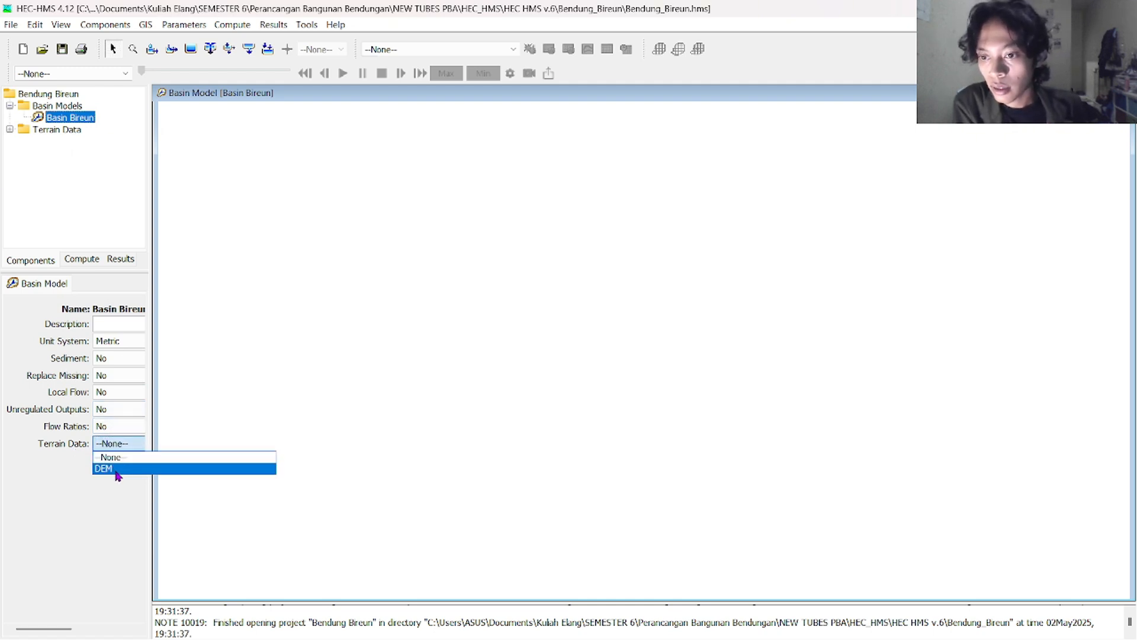
click(114, 468)
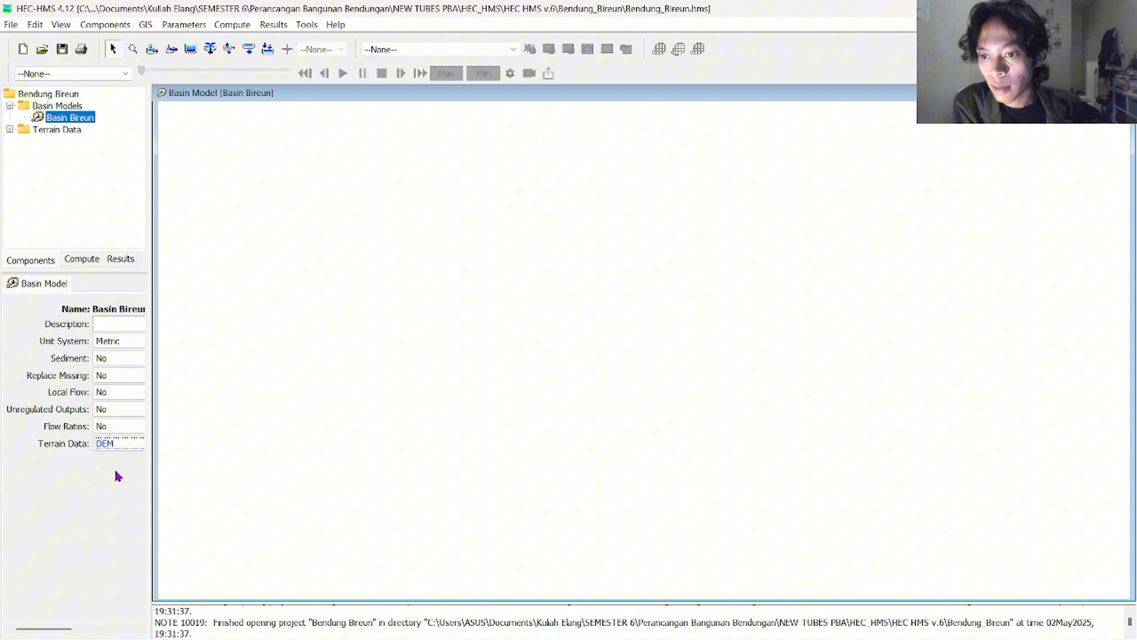
click(62, 49)
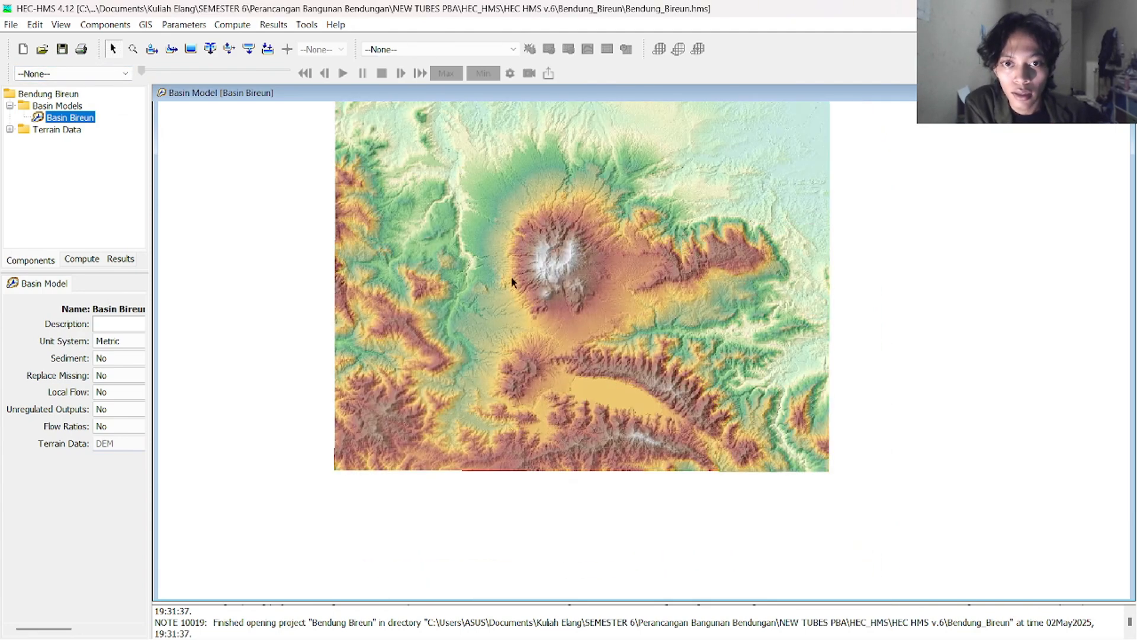
Run Preprocess Sinks on the Basin Bireun terrain and inspect the sink locations on the map
scroll(497, 278, up, 1)
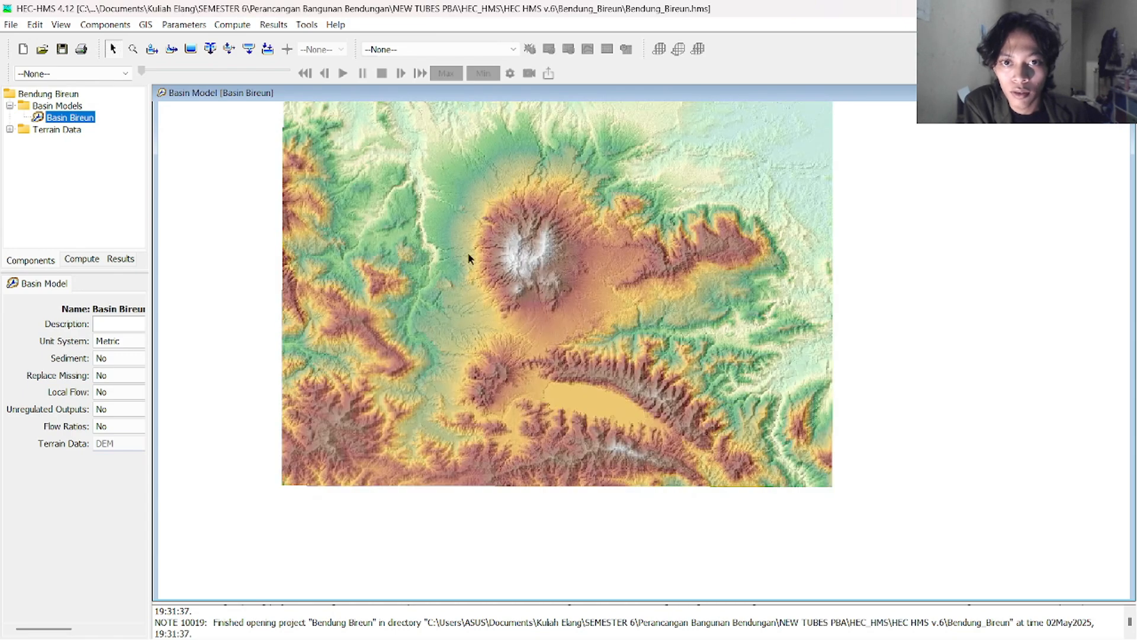
scroll(500, 254, up, 2)
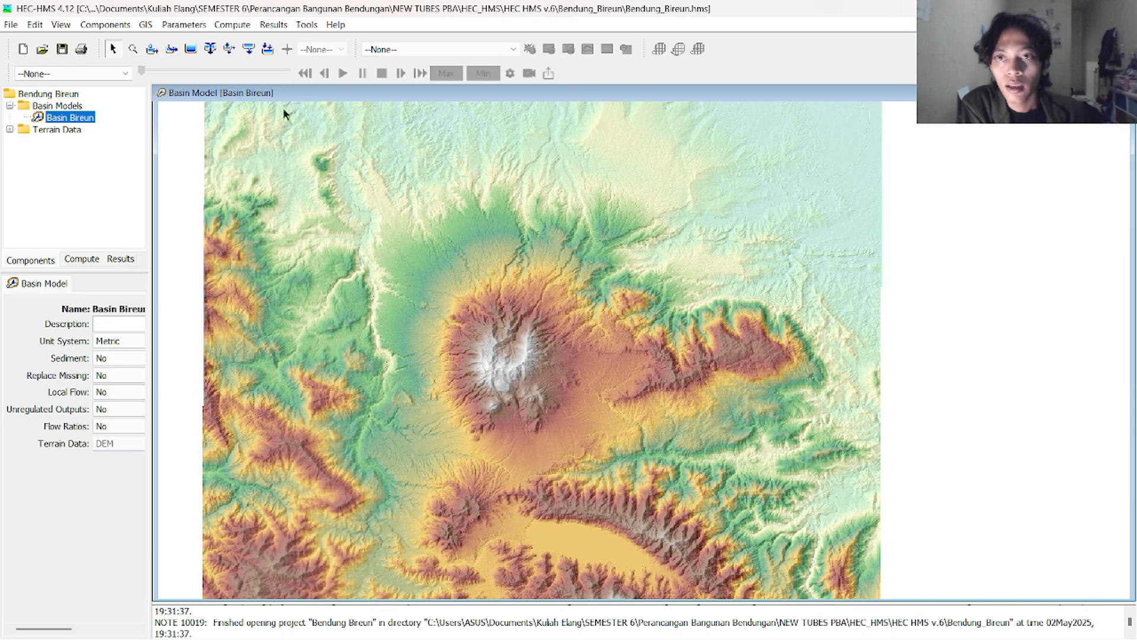
click(142, 25)
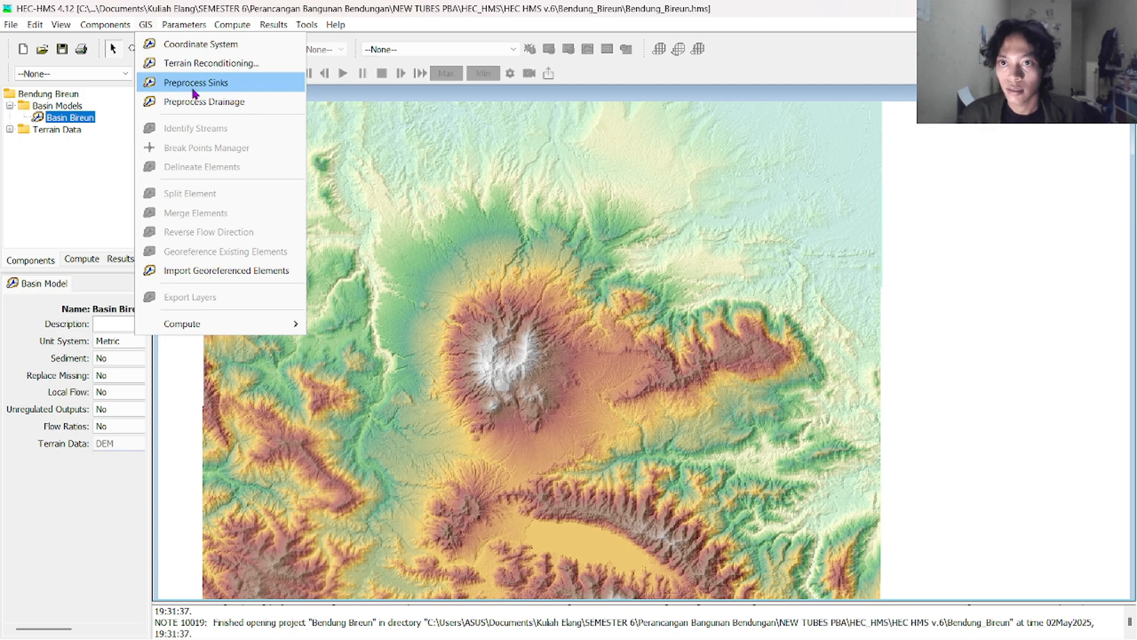
click(146, 25)
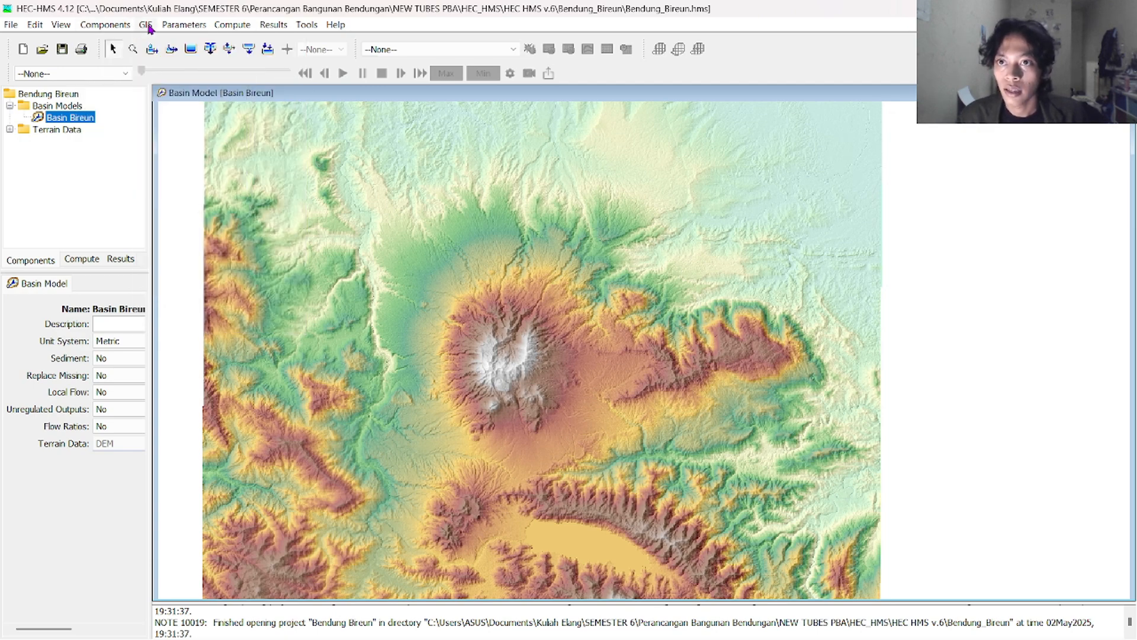
click(154, 27)
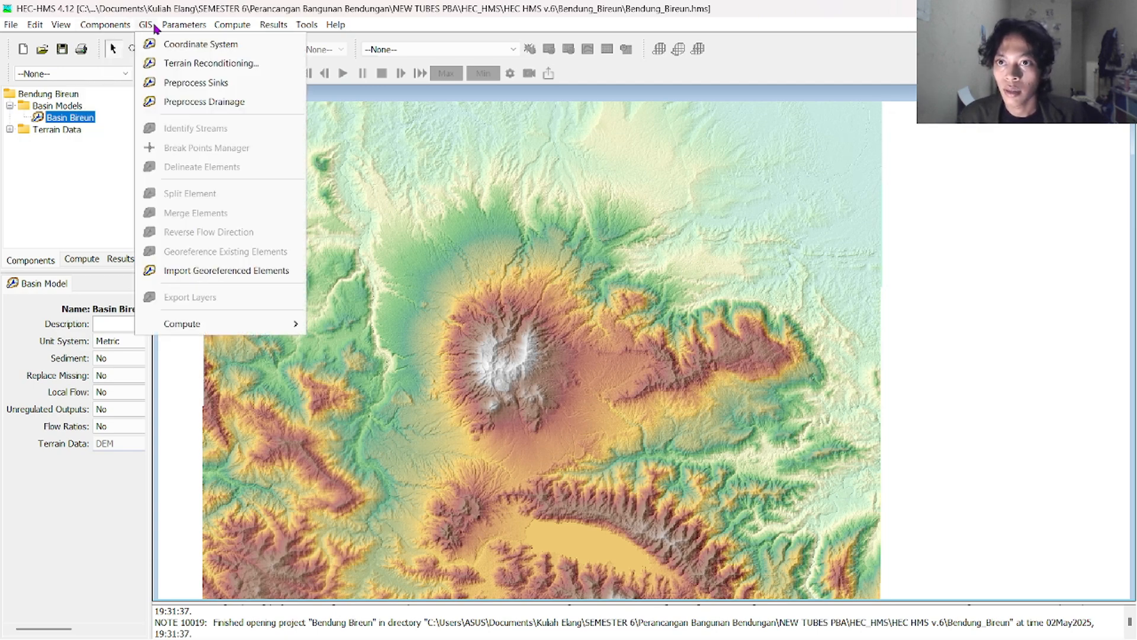
click(186, 90)
drag(569, 283, 702, 144)
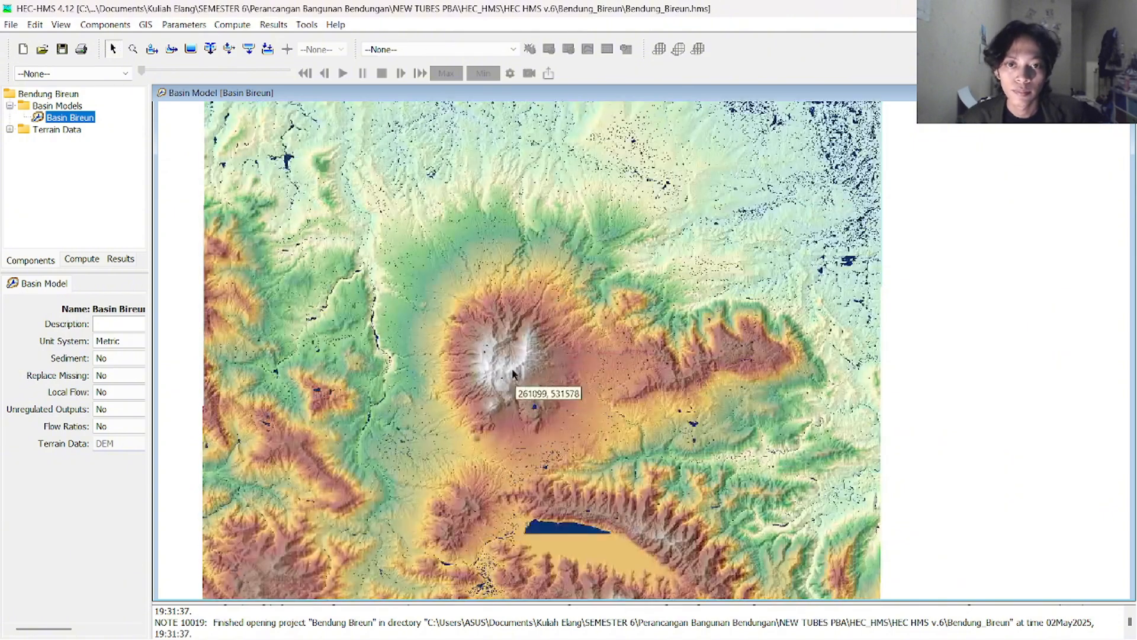
scroll(482, 340, up, 2)
scroll(521, 343, up, 3)
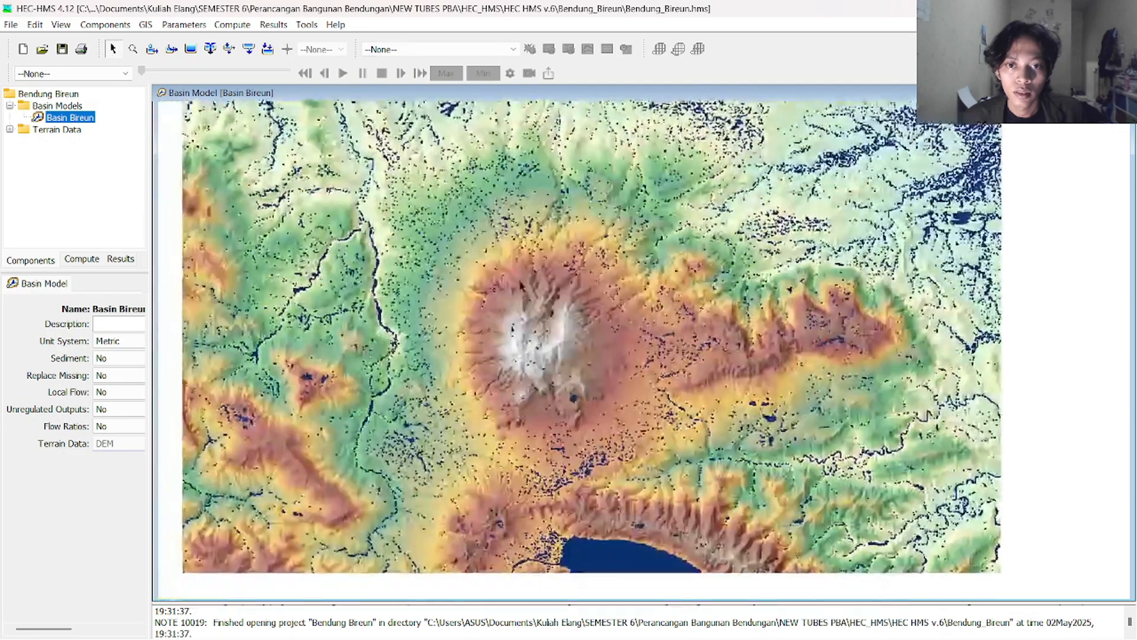
scroll(442, 300, up, 2)
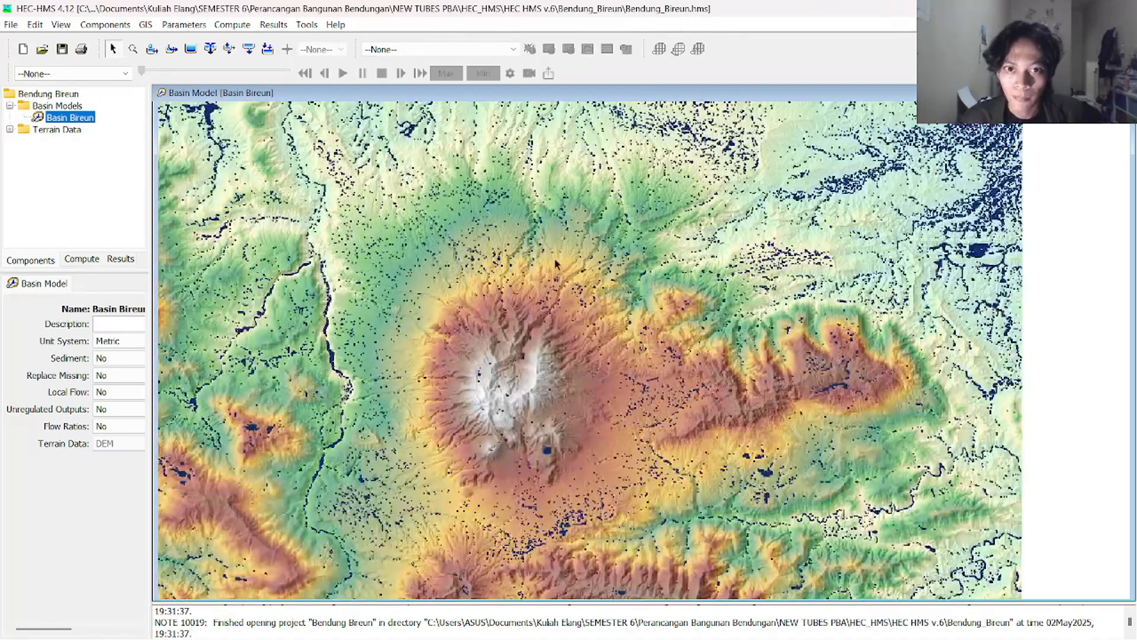
Run Preprocess Drainage on the Basin Bireun terrain
click(146, 25)
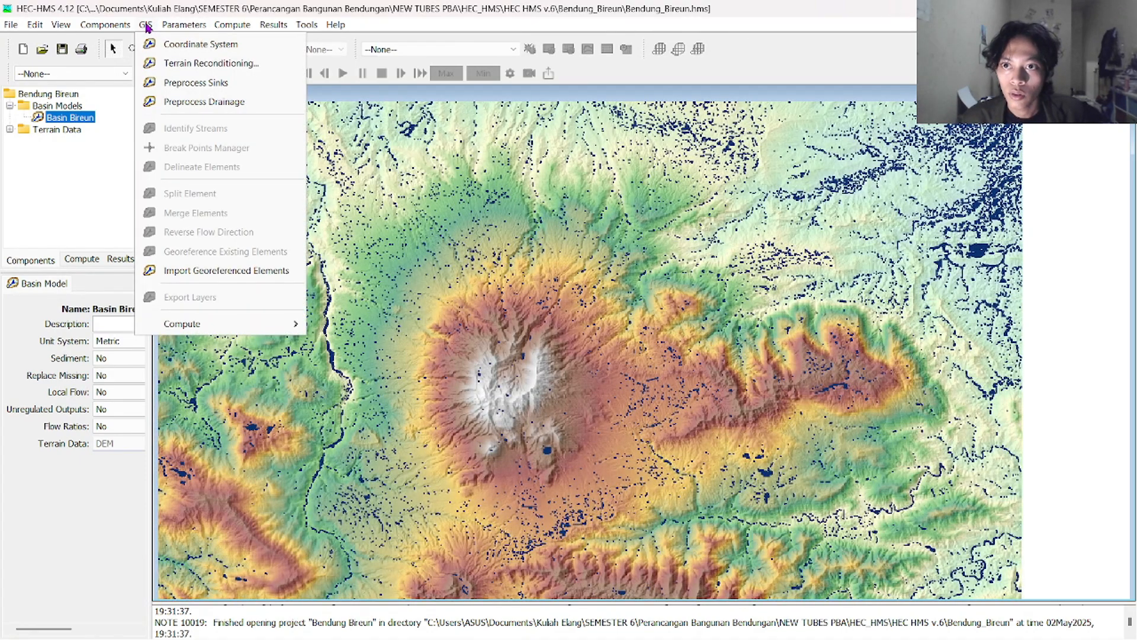
click(146, 25)
click(145, 25)
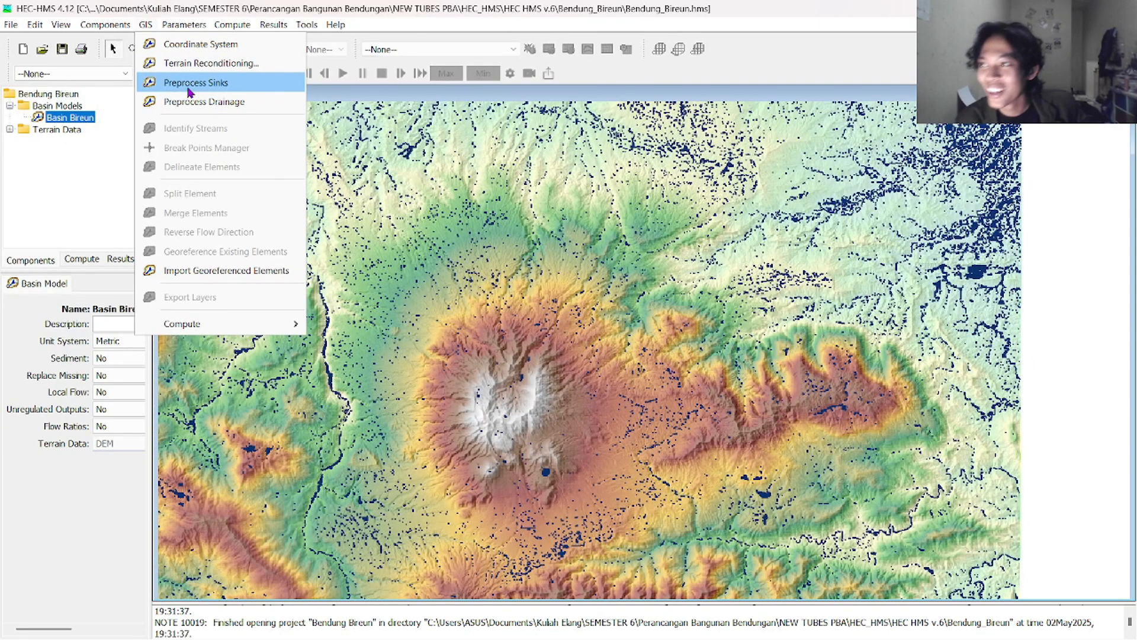
click(211, 109)
drag(486, 273, 702, 148)
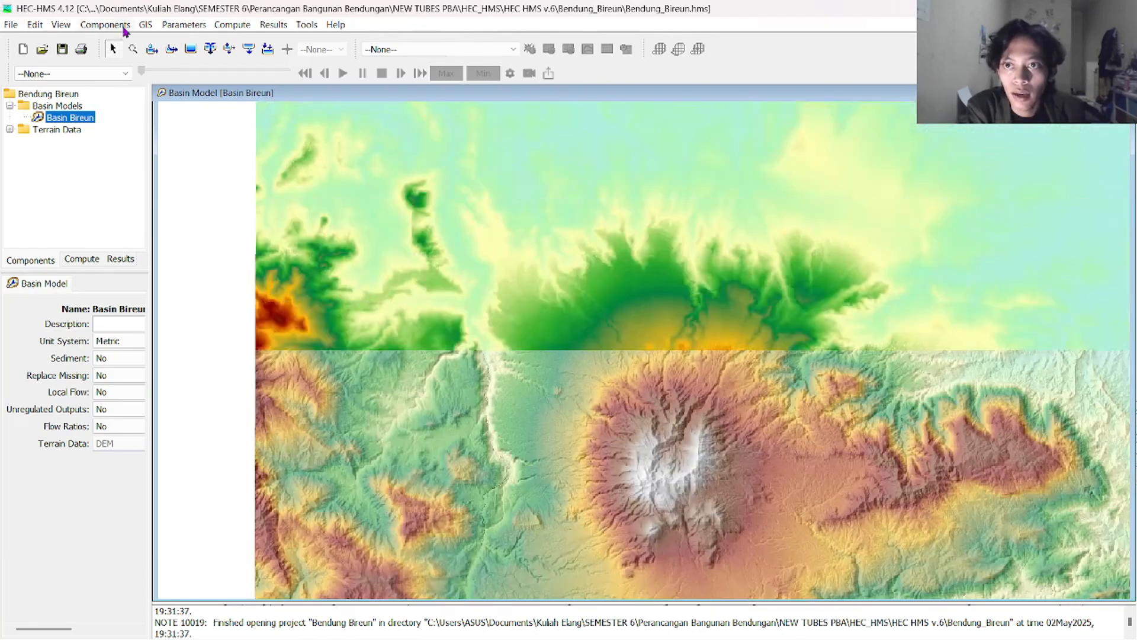
Identify streams in the Basin Bireun basin model with a stream definition area of 10 km2
click(145, 25)
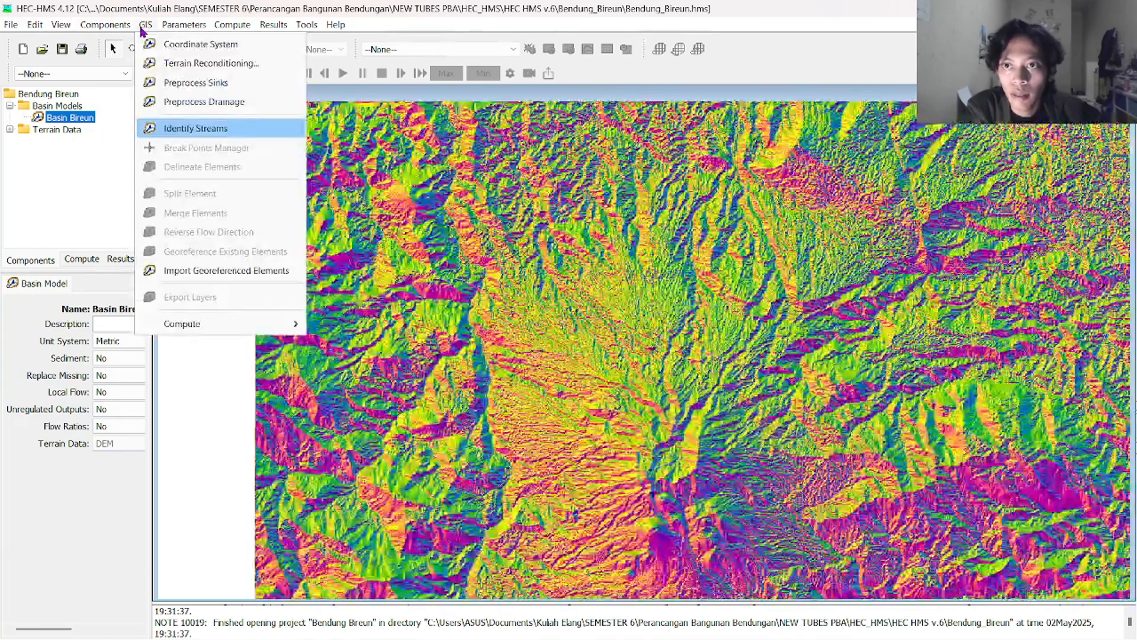
click(175, 132)
click(554, 315)
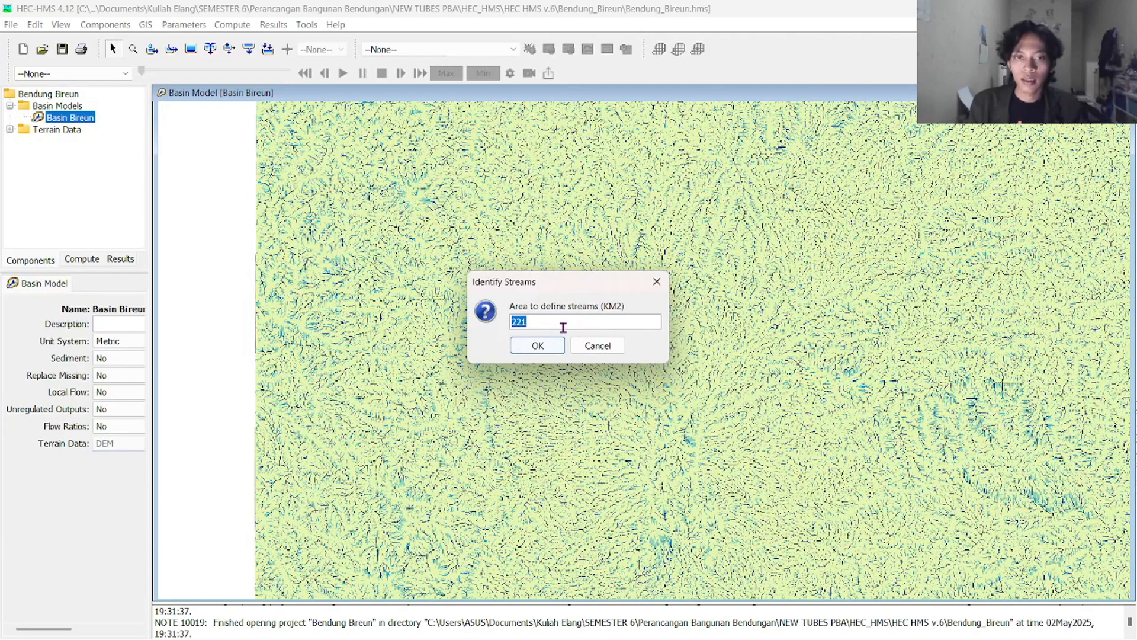
text(10)
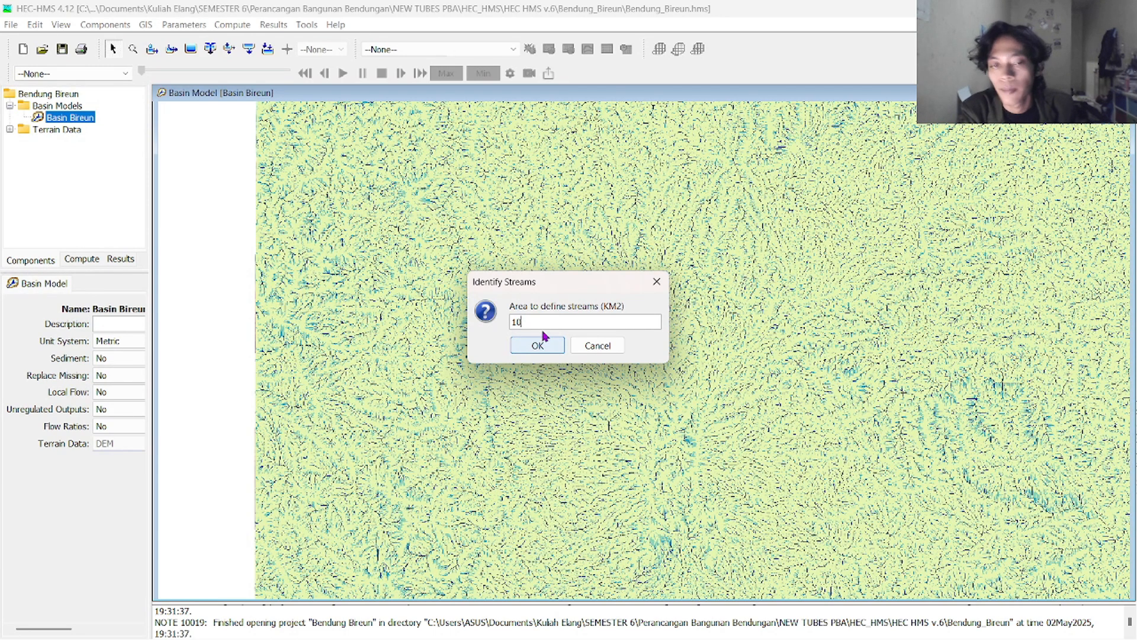
drag(544, 287, 719, 165)
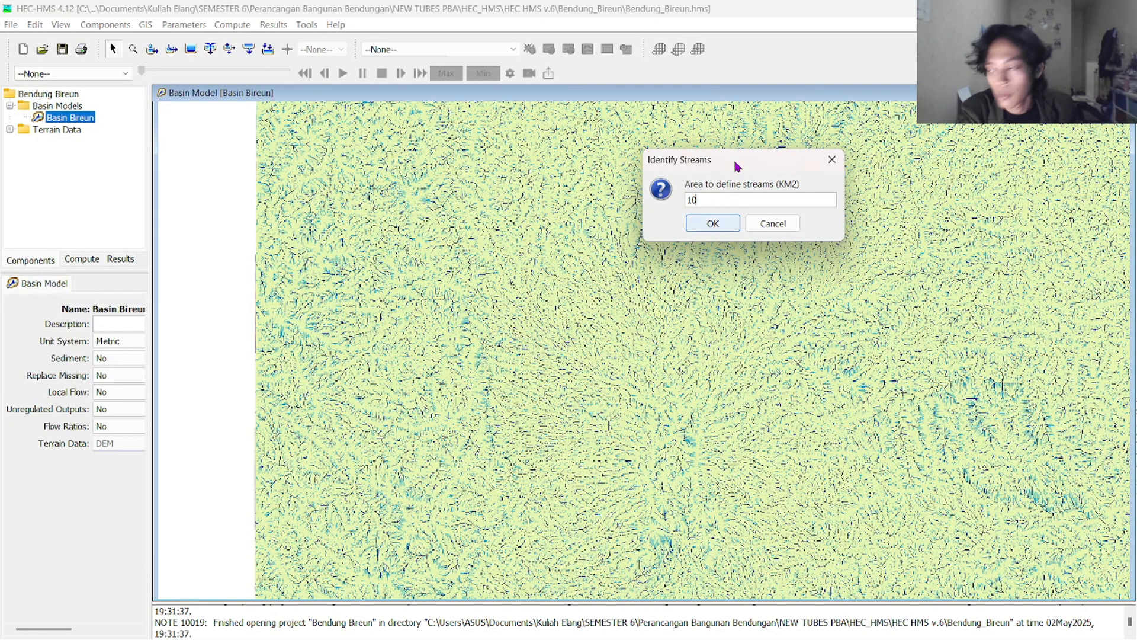
drag(755, 171, 728, 190)
click(686, 243)
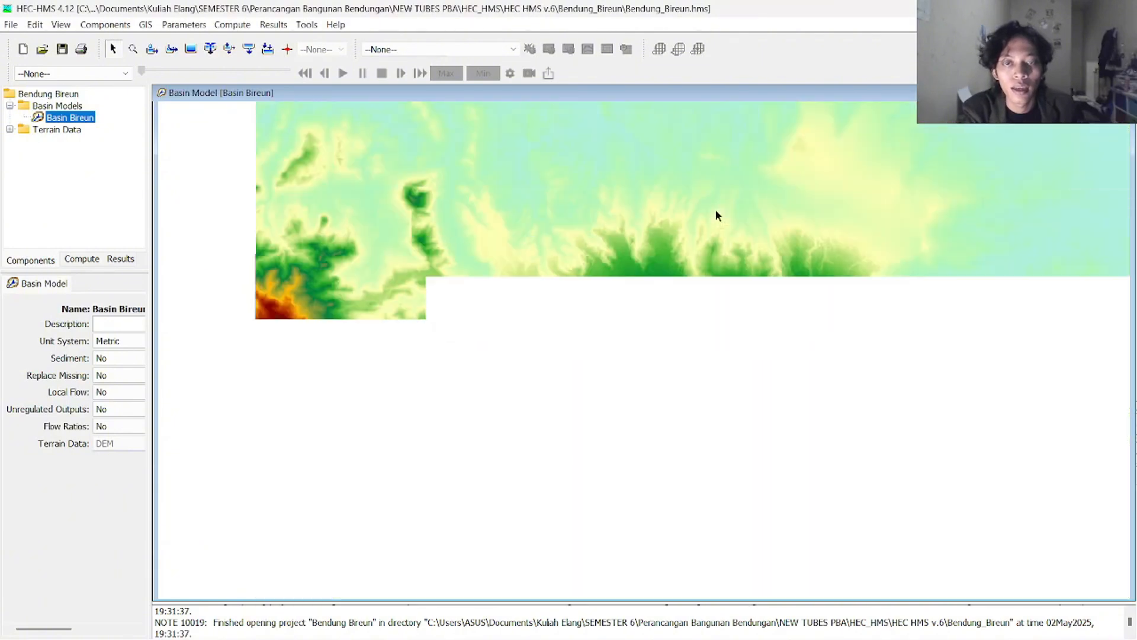
Import TitikBendungBireun.shp from the ARCGIS folder as break points, keeping them snapped to the identified streams, and close the Break Points Manager
scroll(755, 339, up, 1)
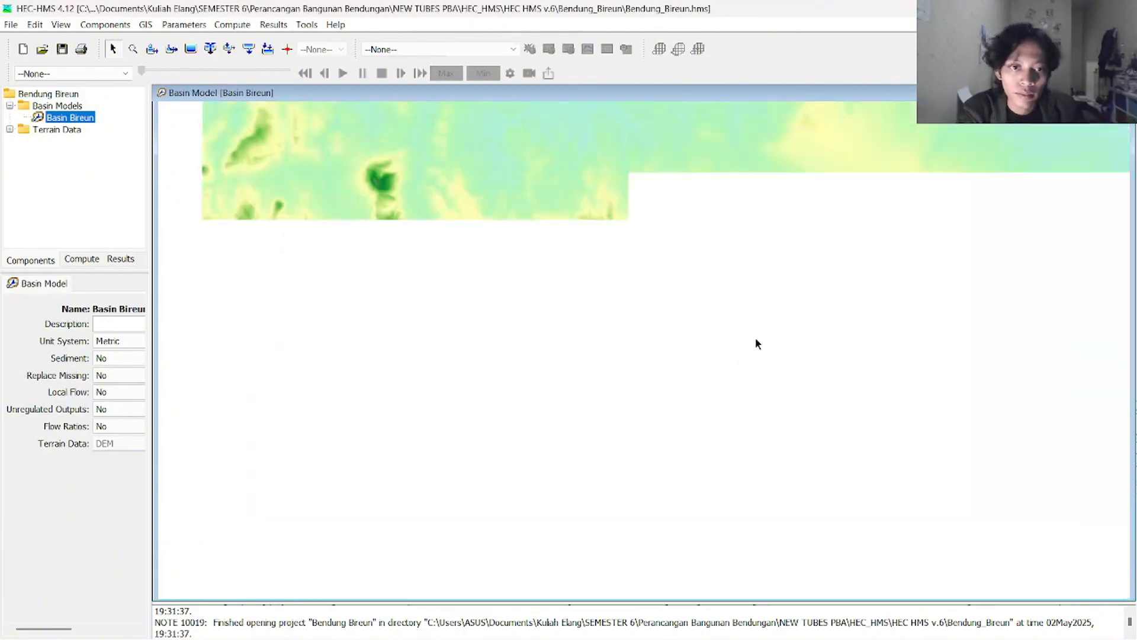
scroll(767, 223, down, 1)
drag(734, 174, 679, 233)
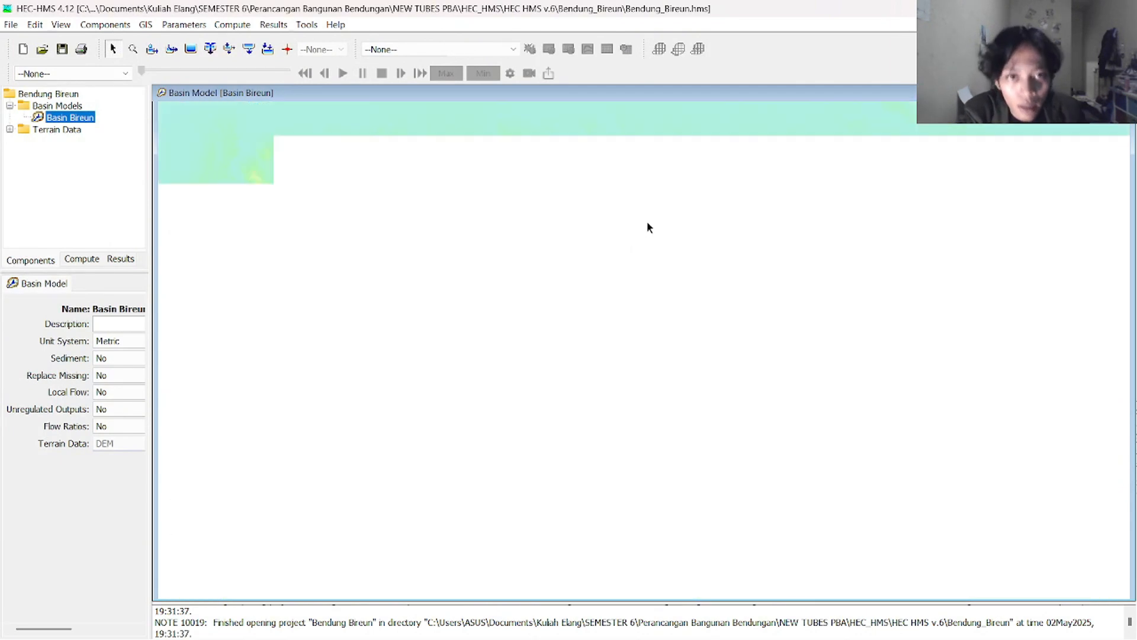
drag(626, 276, 523, 249)
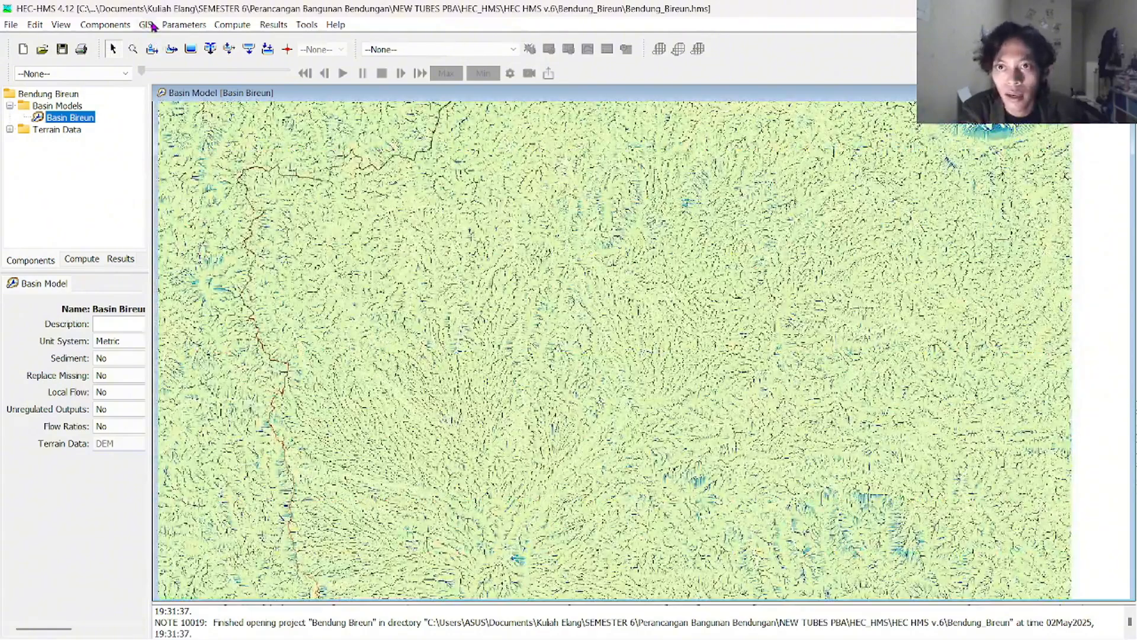
click(146, 25)
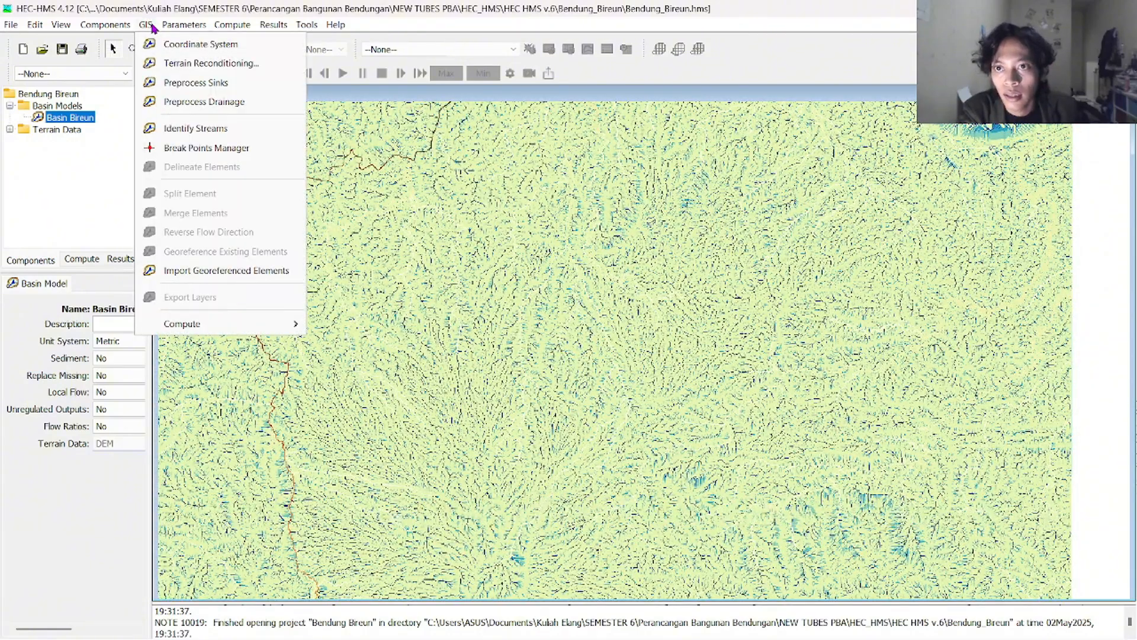
click(195, 155)
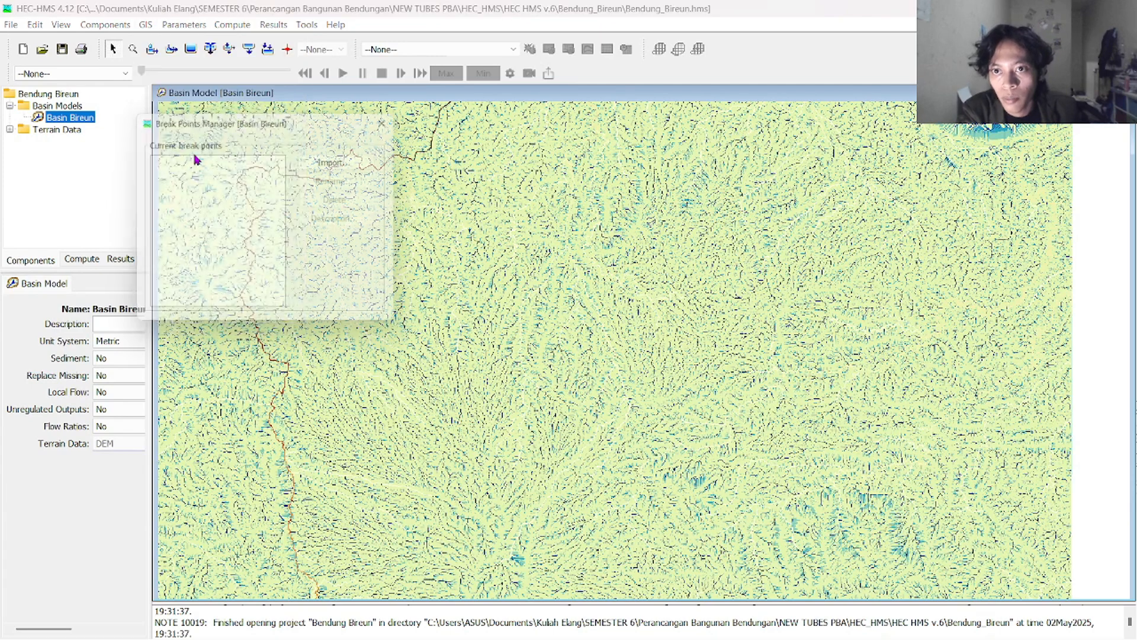
click(359, 162)
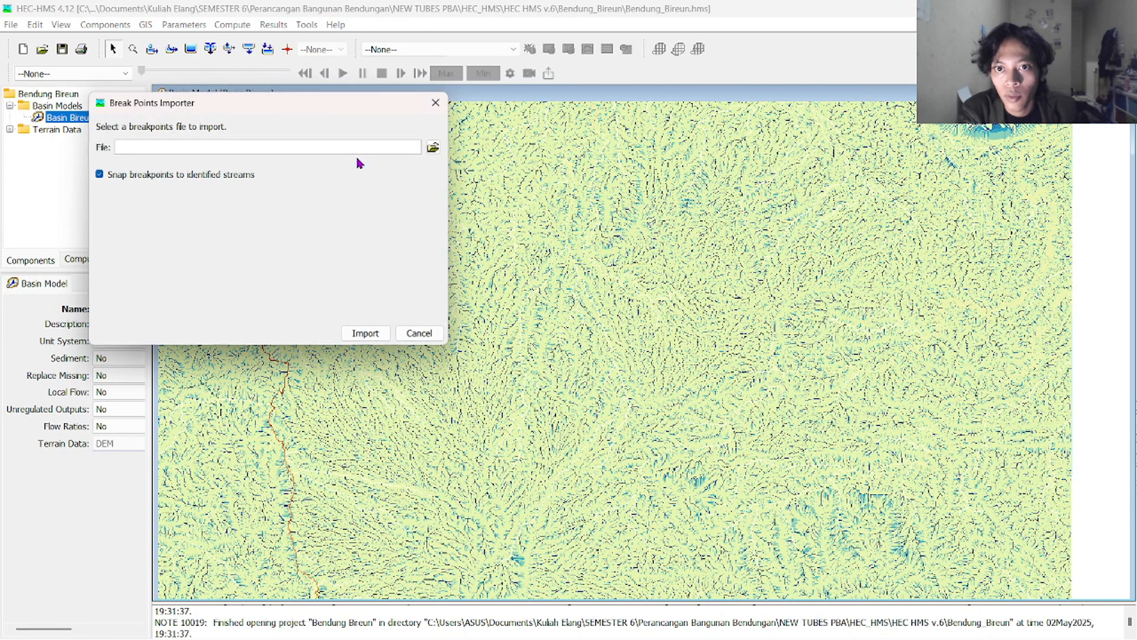
click(435, 148)
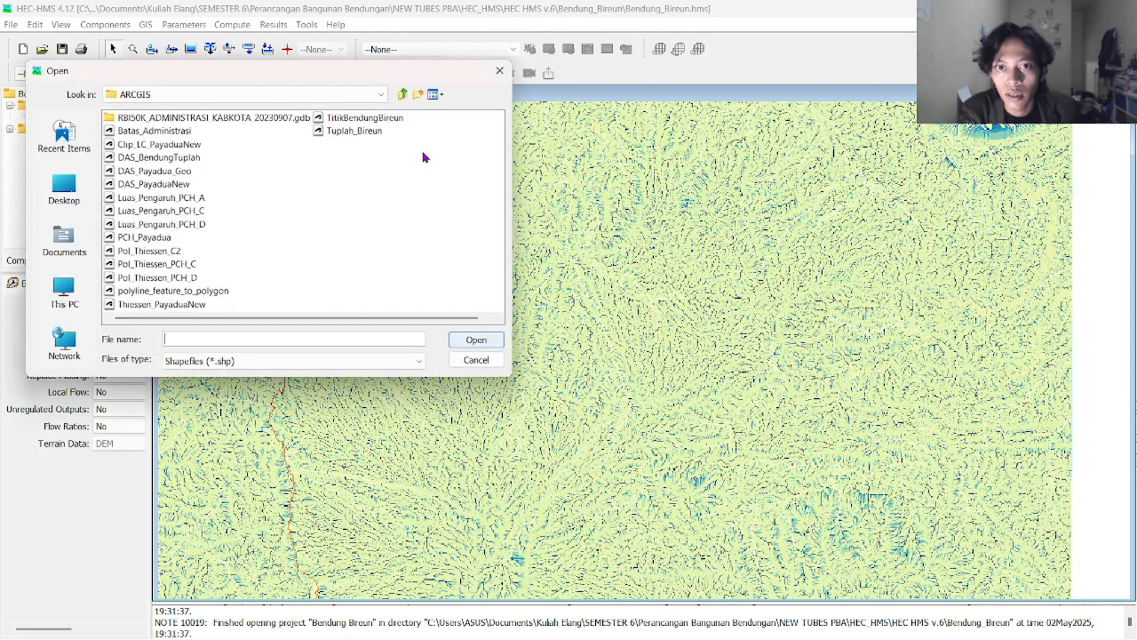
click(329, 120)
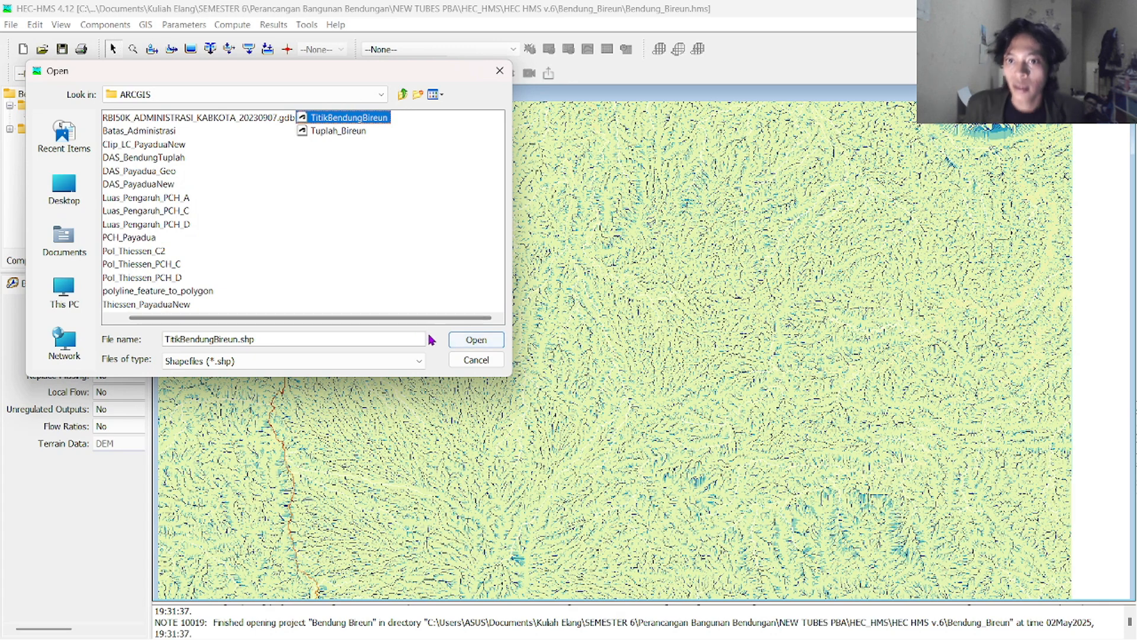
click(461, 342)
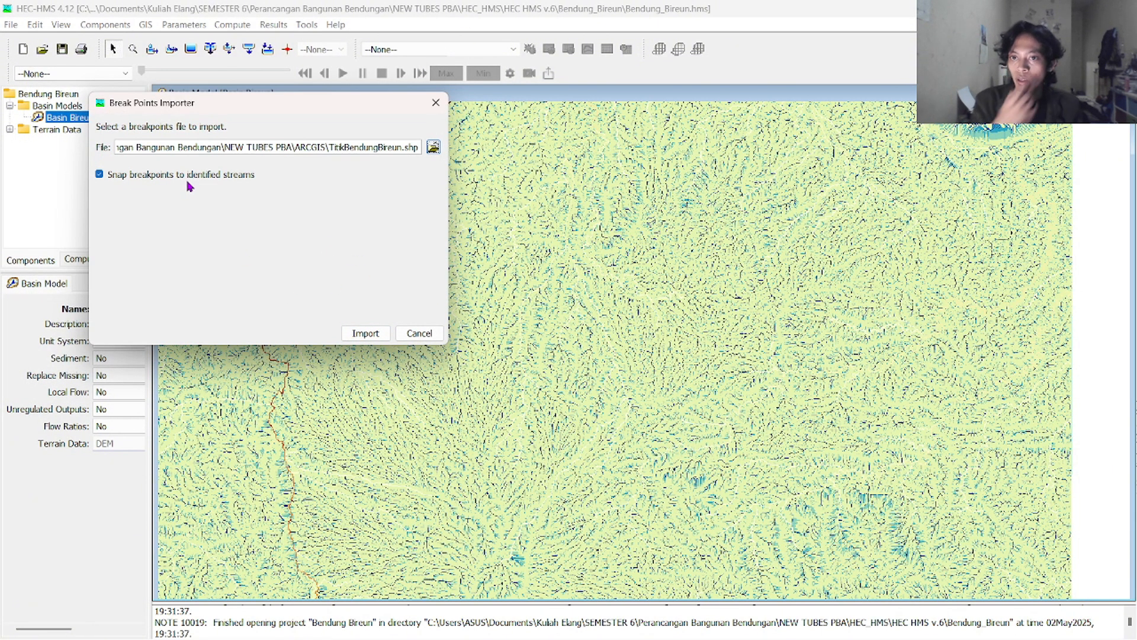
click(366, 334)
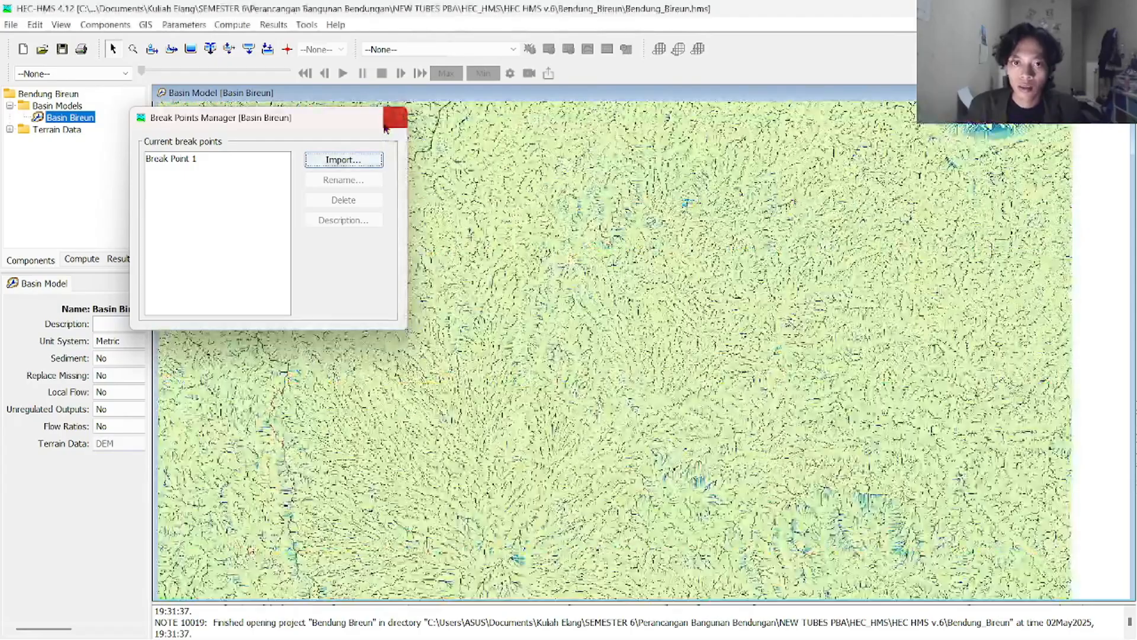
click(385, 126)
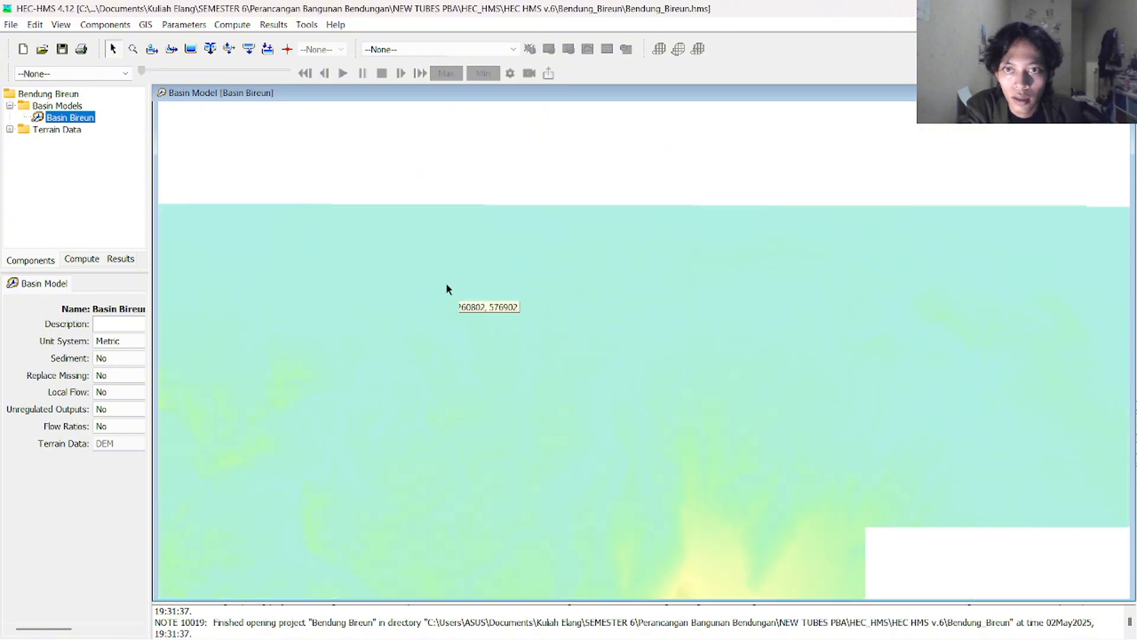
Rename the imported break point as Bendung Bireun and close the Break Points Manager
double_click(47, 133)
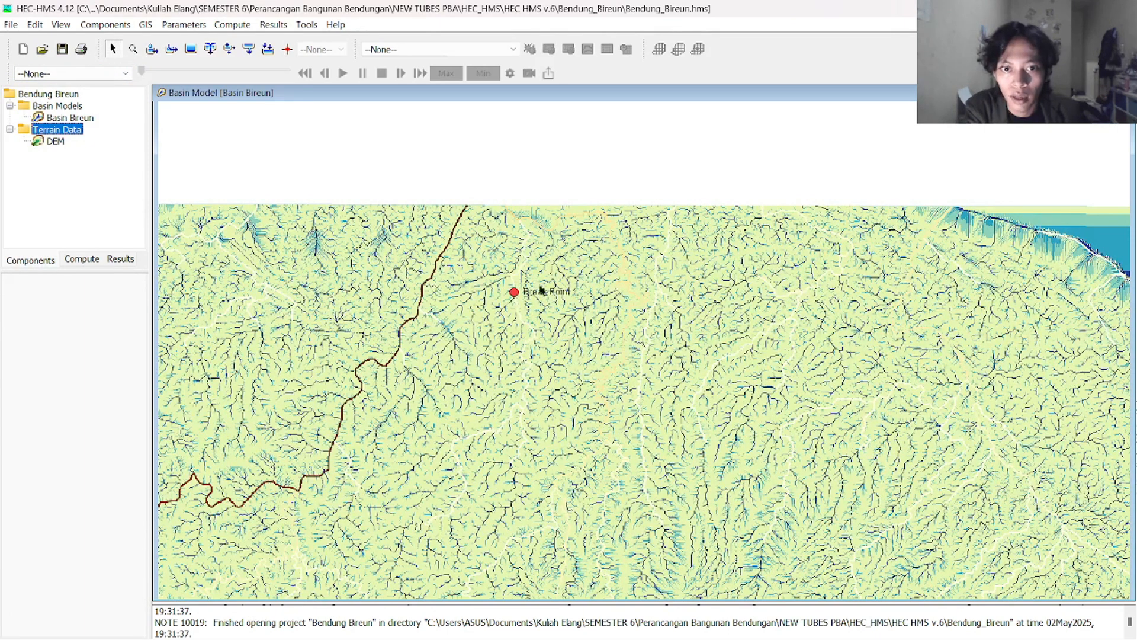
click(181, 26)
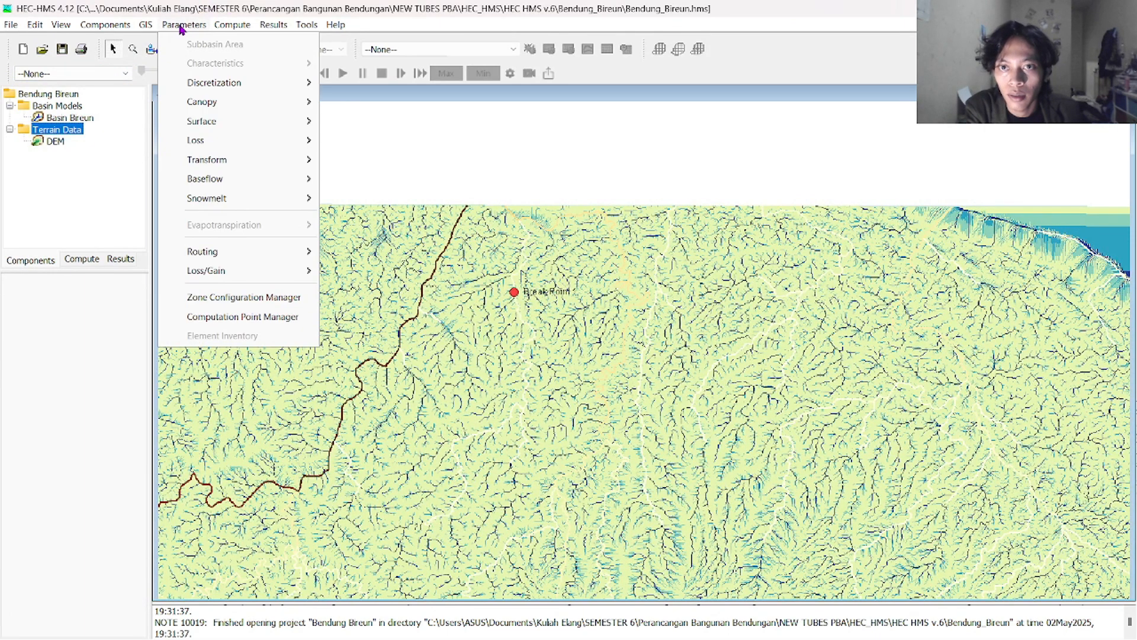
mouse_move(148, 29)
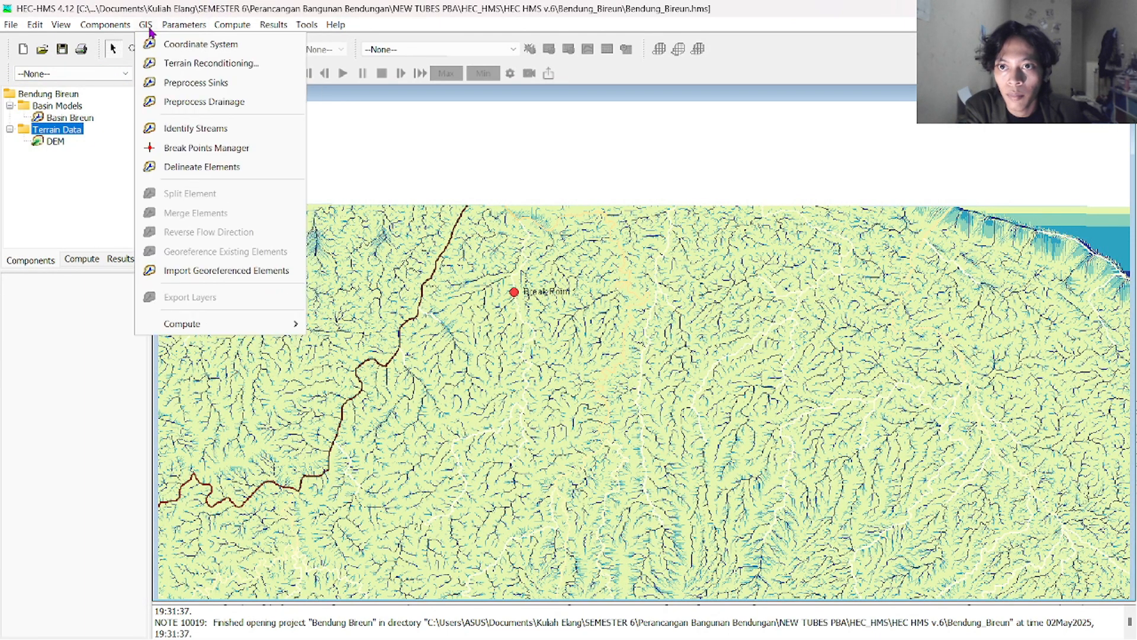
click(177, 148)
click(199, 160)
click(332, 179)
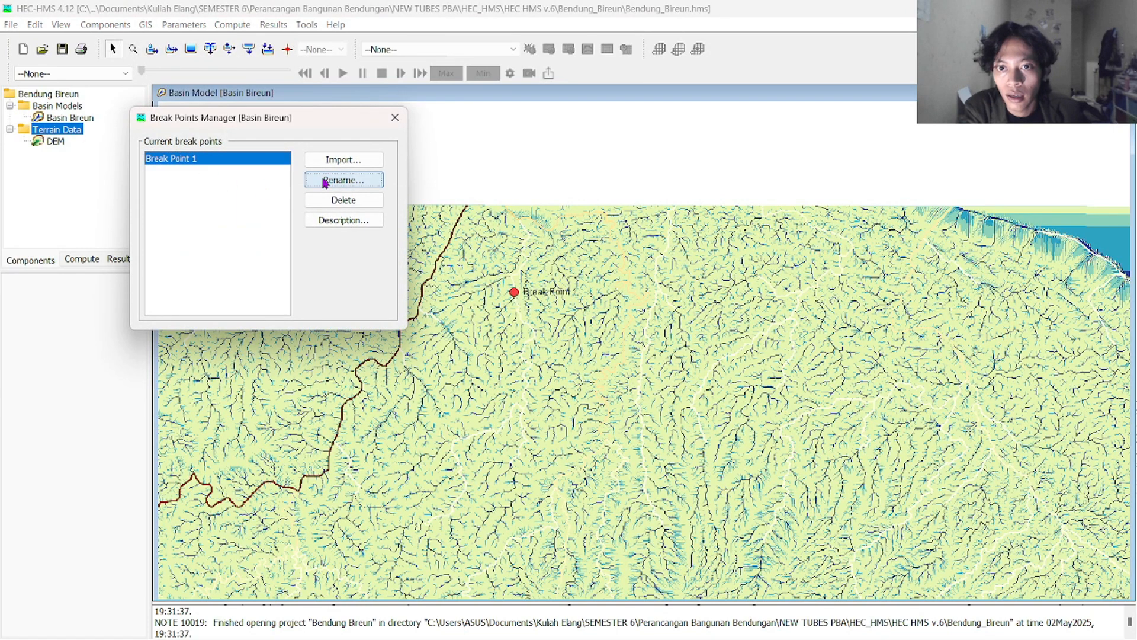
text(Bendung Breun)
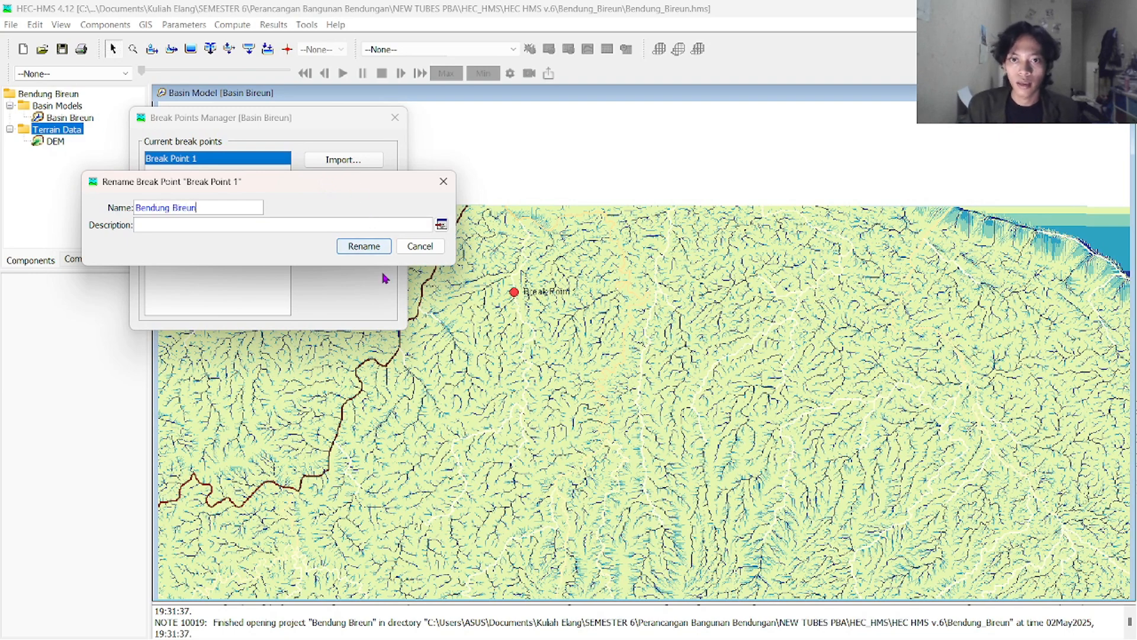
click(364, 246)
click(395, 118)
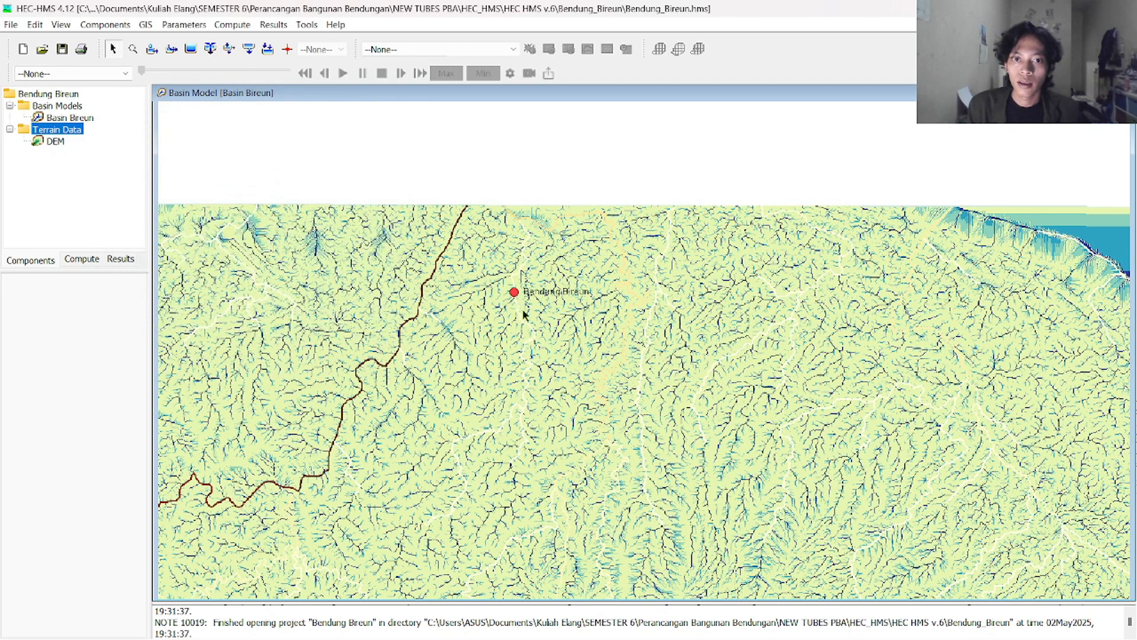
Start delineating the Basin Bireun elements with subbasin prefix SB and reach prefix R
scroll(523, 315, up, 2)
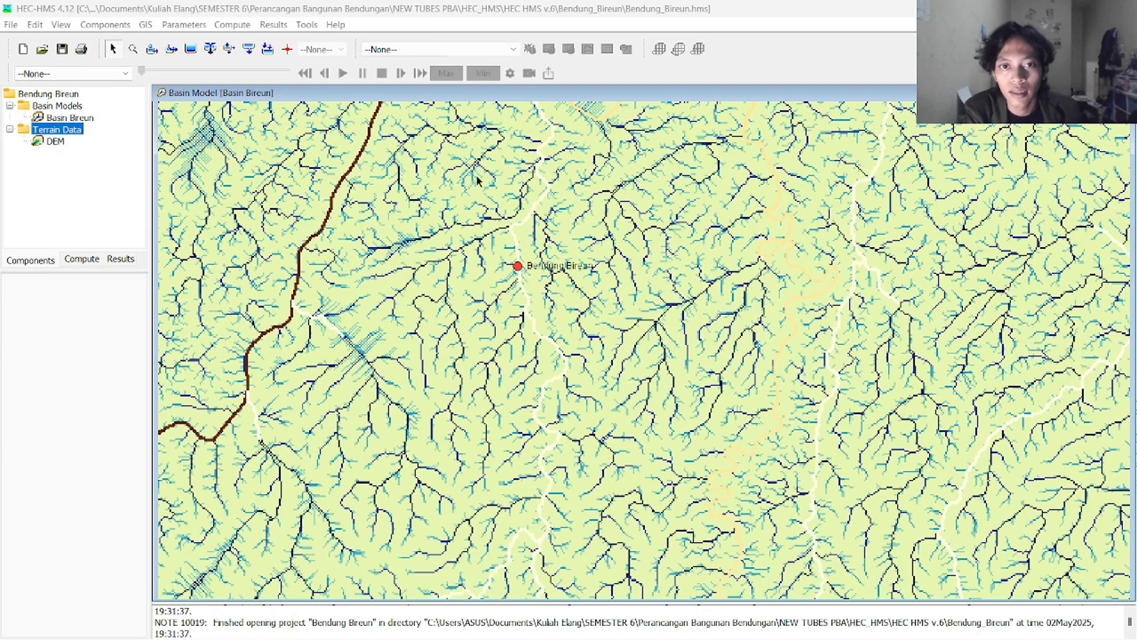
drag(477, 176, 473, 191)
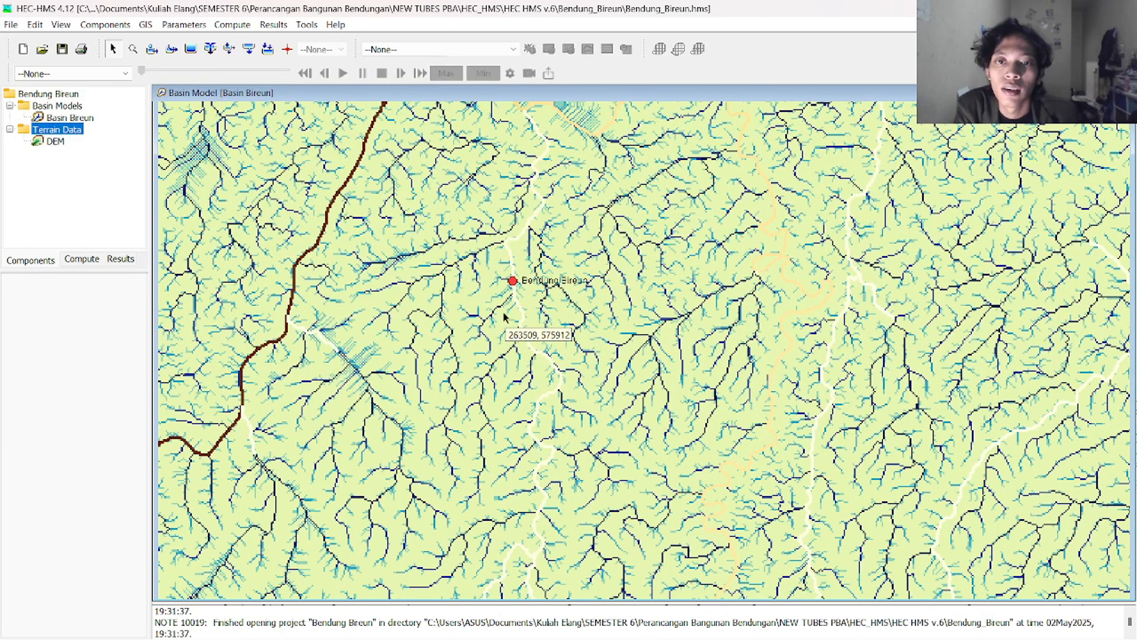
drag(513, 288, 472, 290)
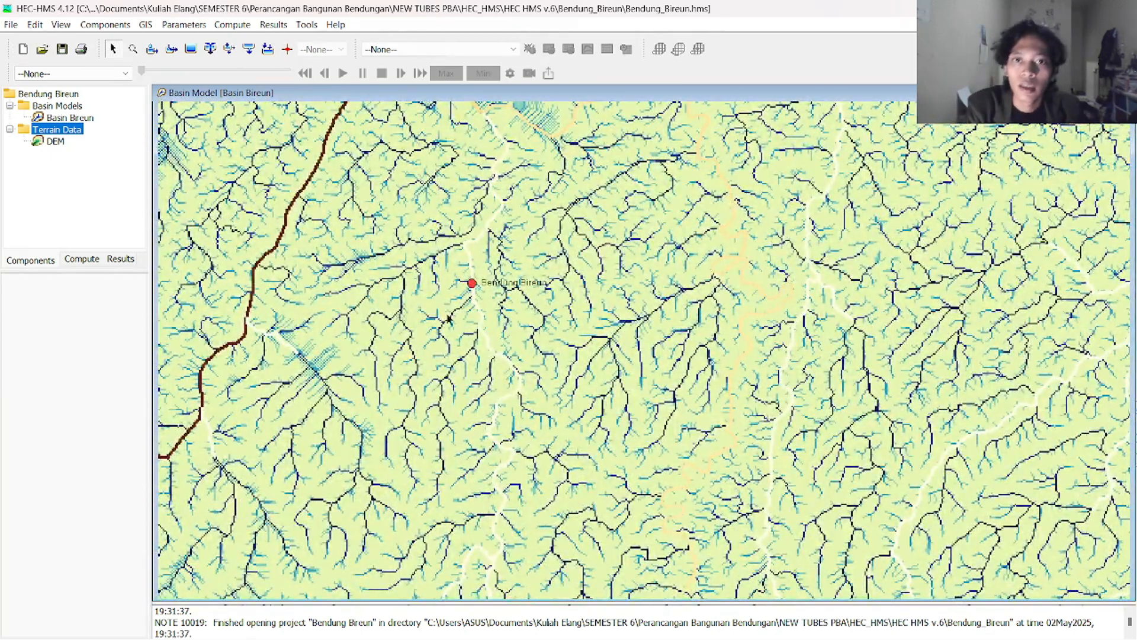
click(146, 25)
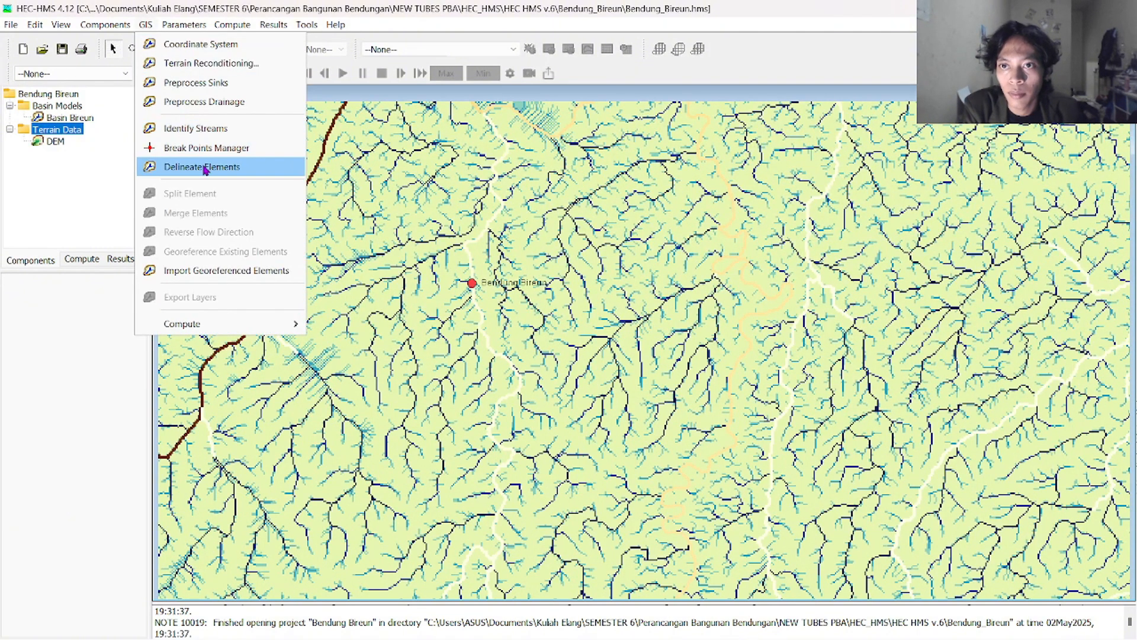
click(146, 24)
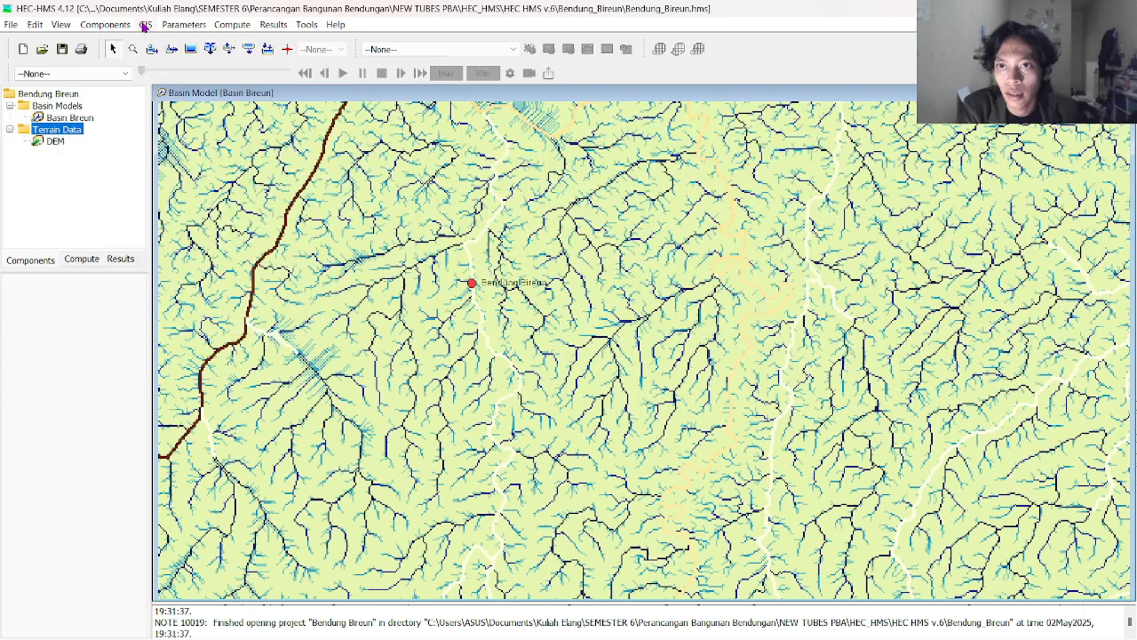
click(146, 25)
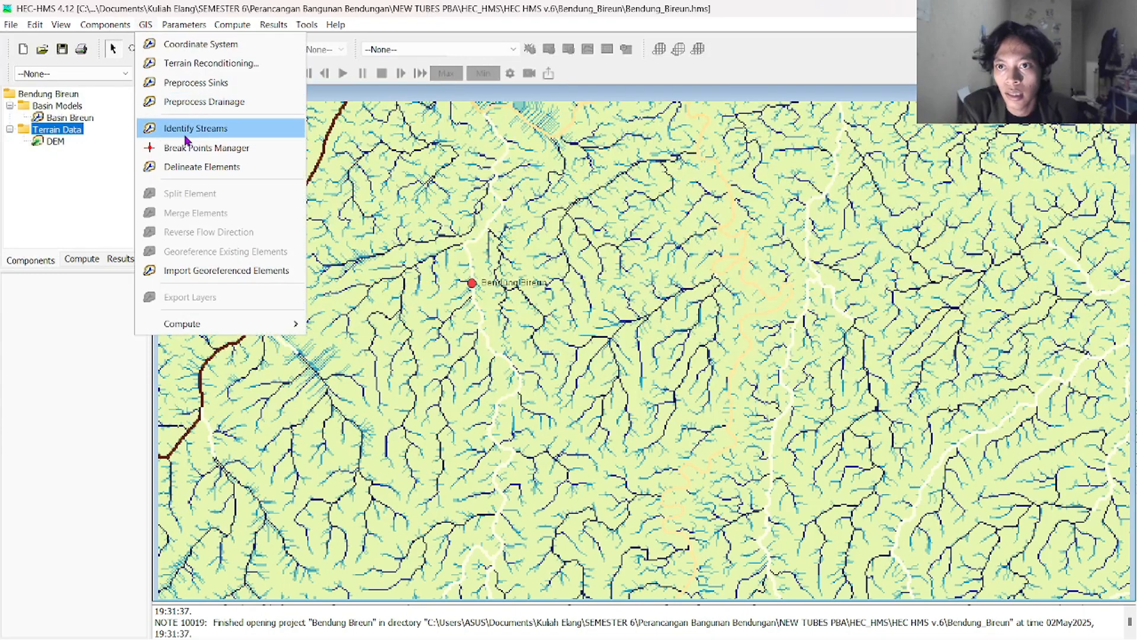
click(197, 172)
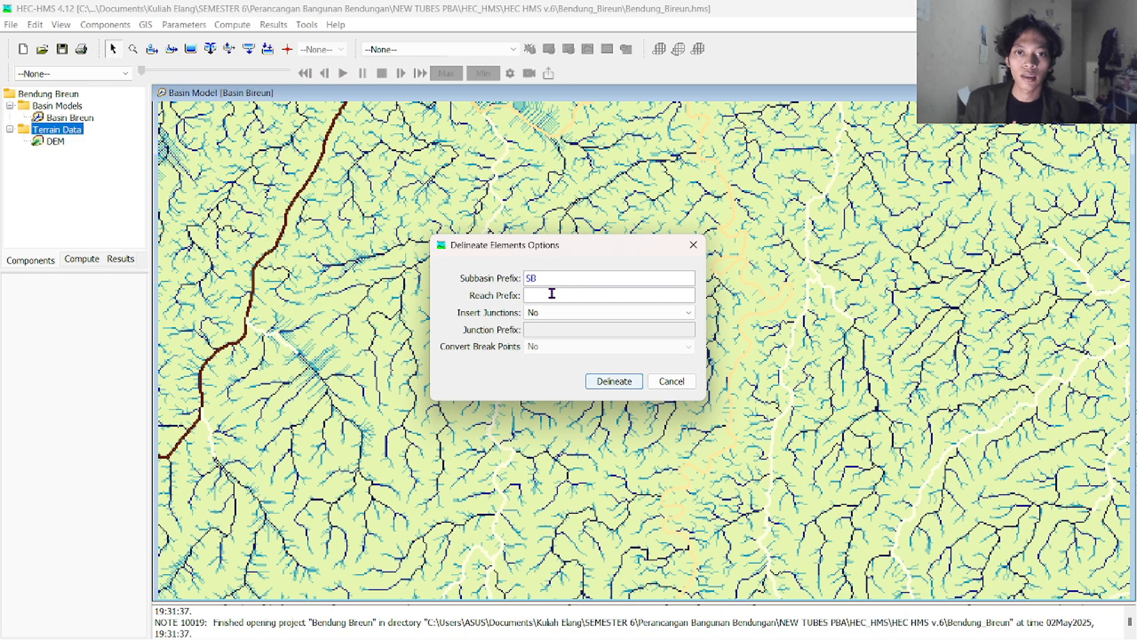
text(R)
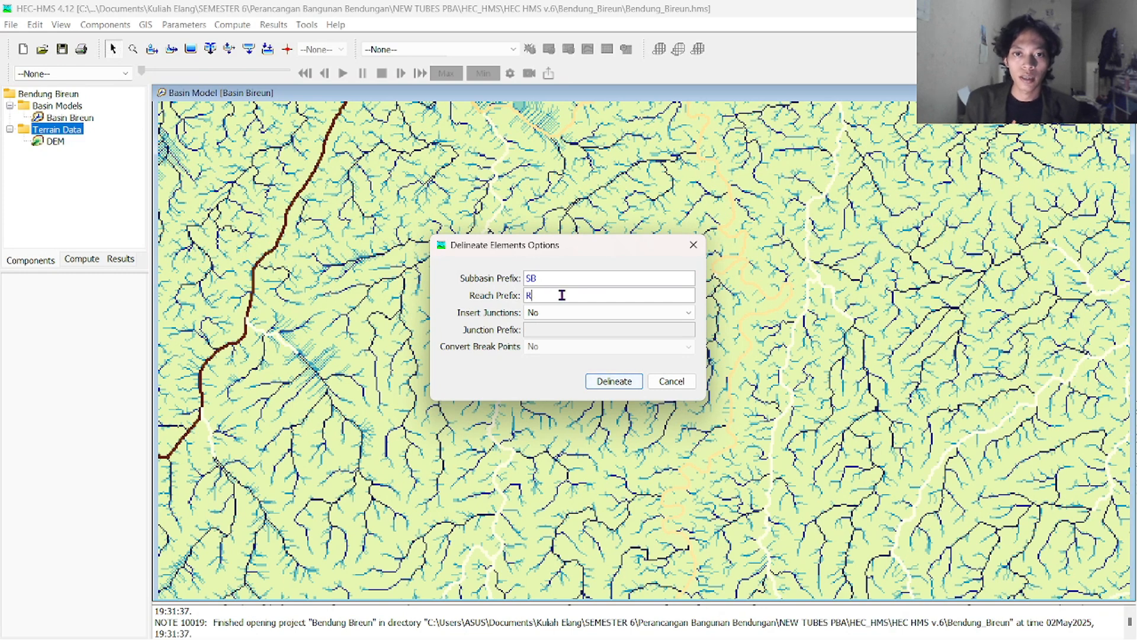
Enable junction insertion with prefix J, keep break point conversion at No, and run the delineation
click(590, 313)
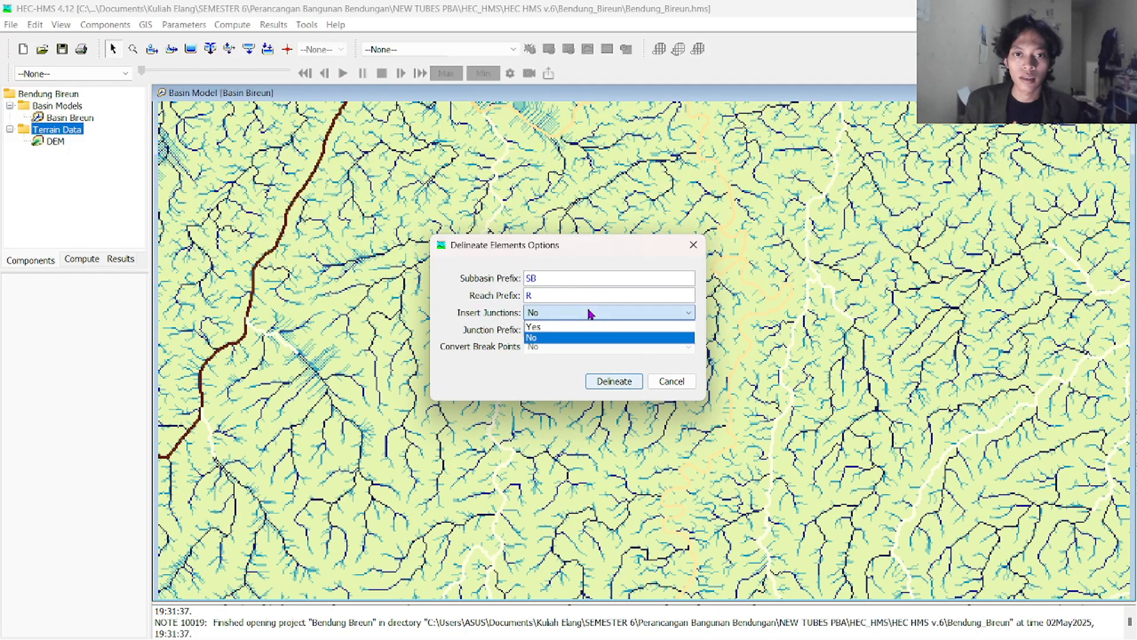
click(559, 327)
click(557, 329)
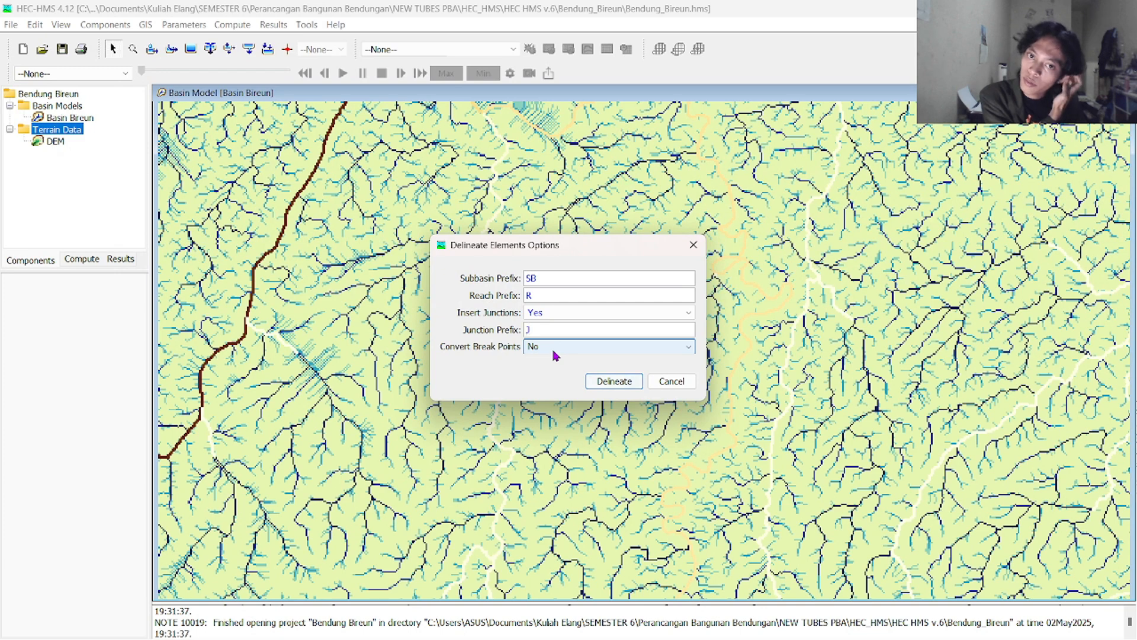
click(555, 355)
click(574, 380)
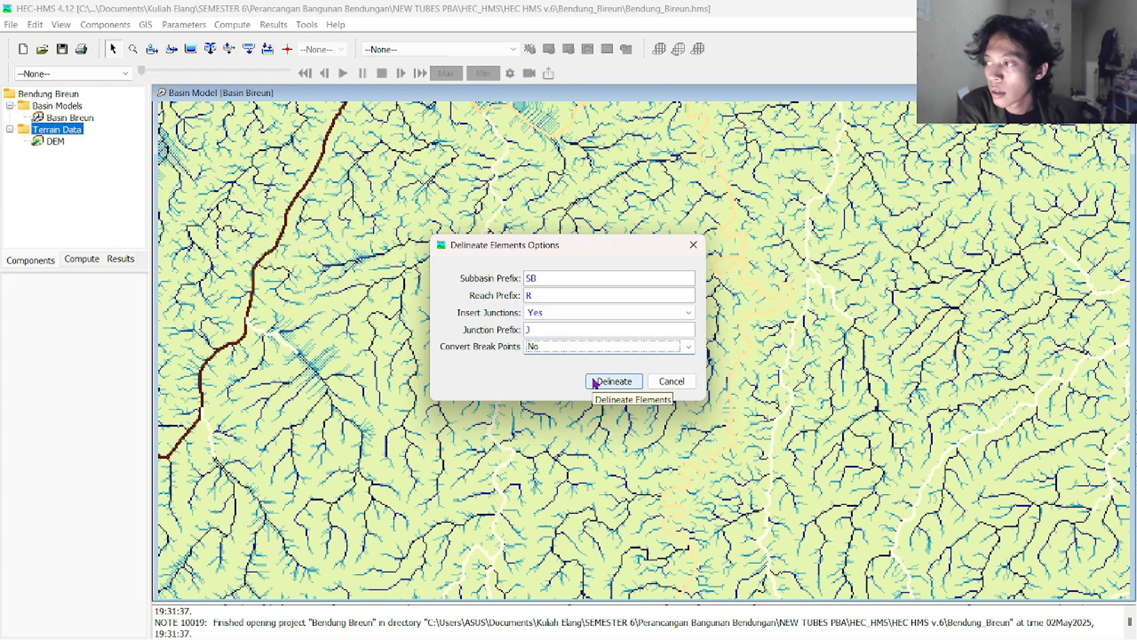
click(592, 381)
drag(614, 276, 676, 127)
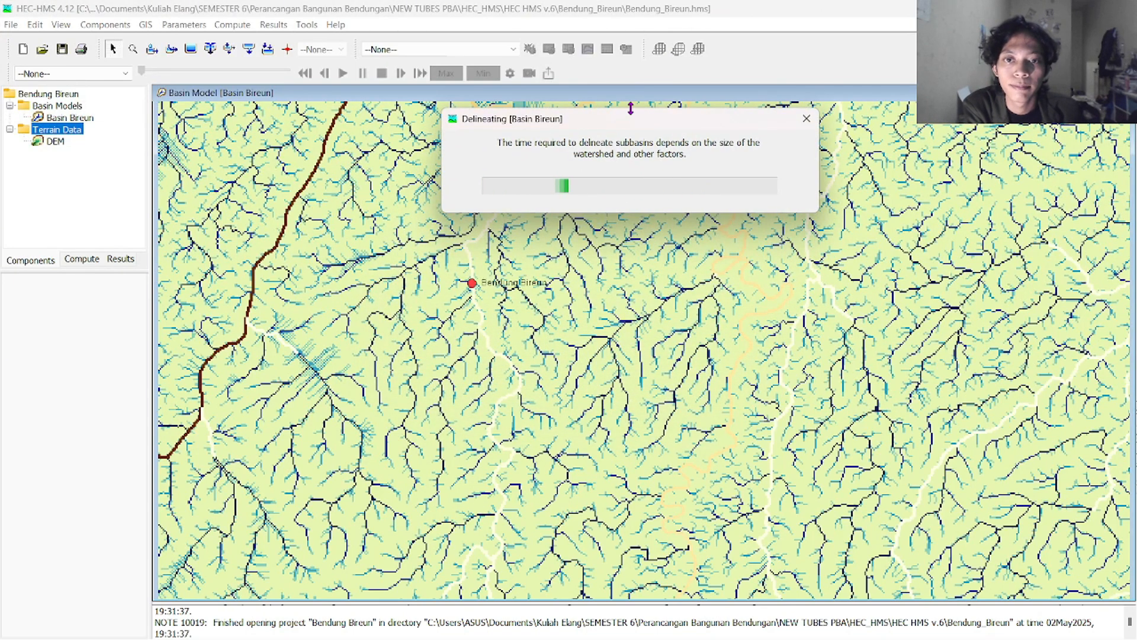
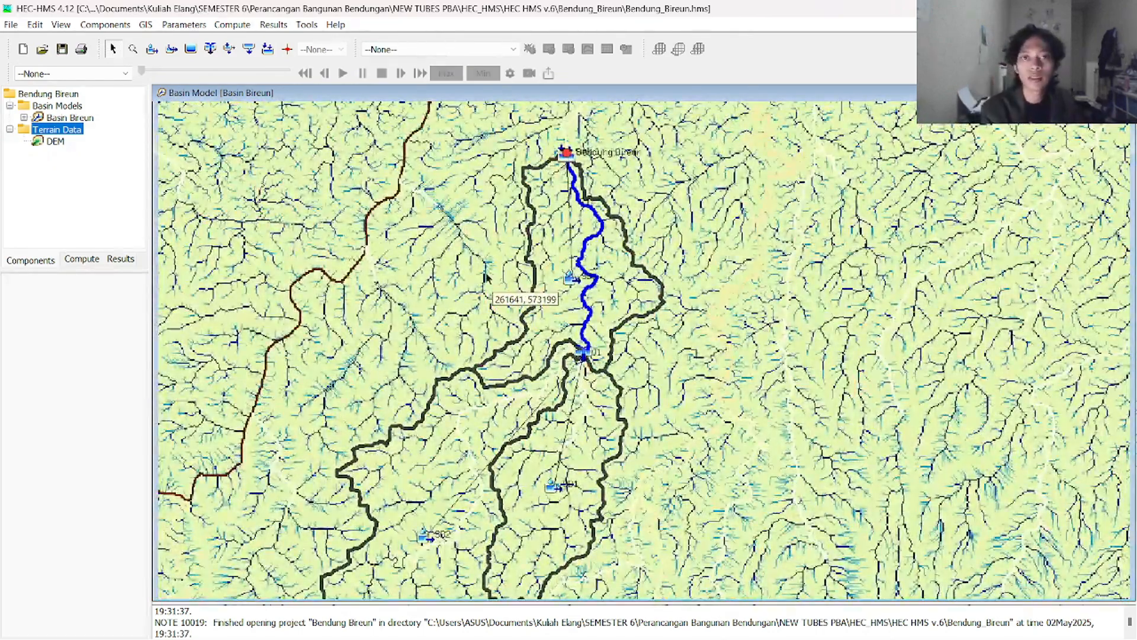
Save the Bendung Bireun project with the delineated basin
click(11, 25)
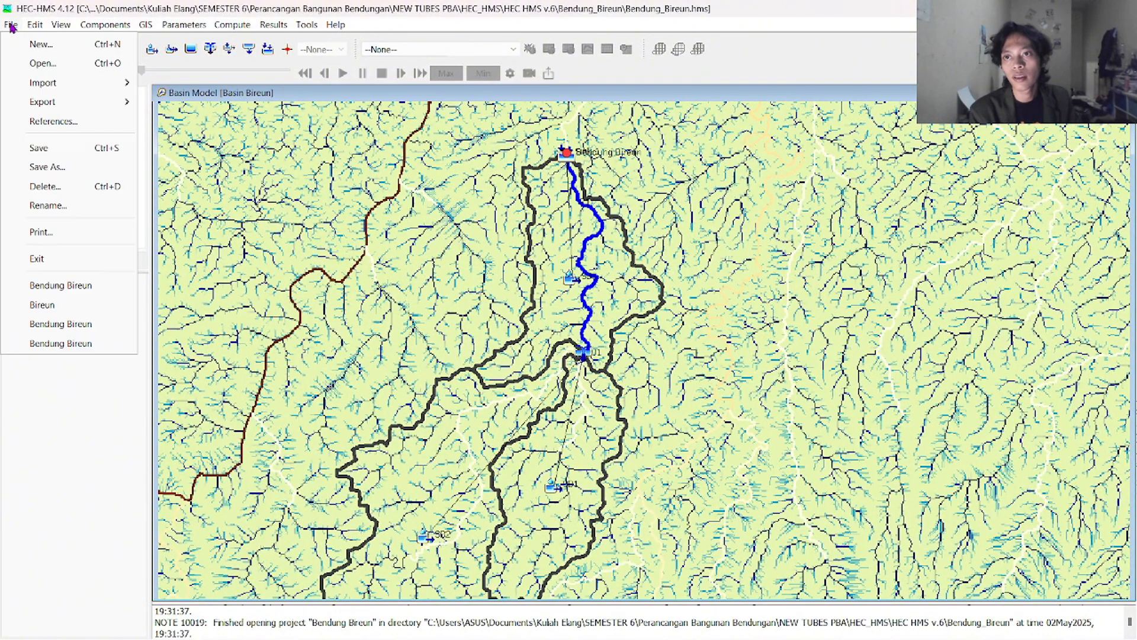
key(Right)
click(12, 24)
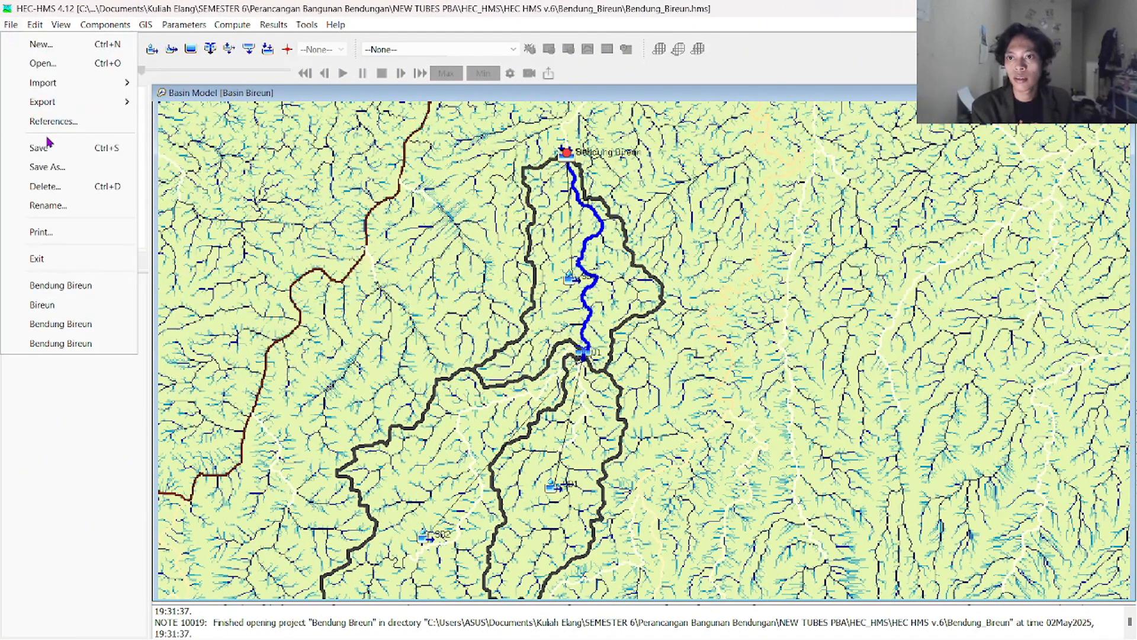
click(57, 151)
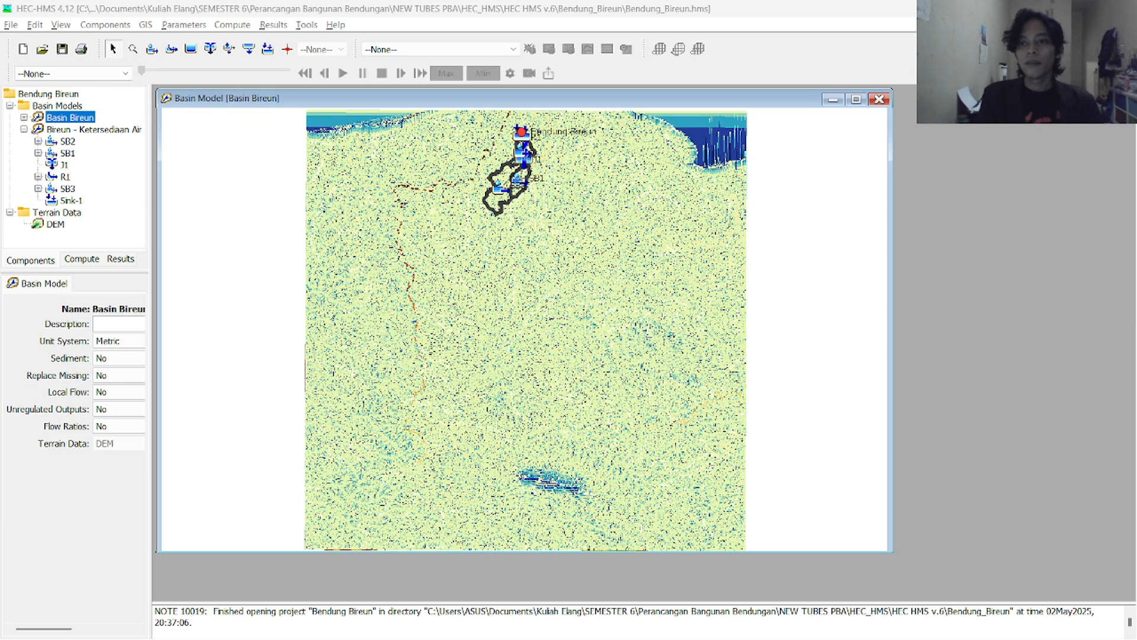
Review the Basin Bireun and Bireun - Ketersediaan Air basin models, including the settings of subbasin SB2
right_click(91, 120)
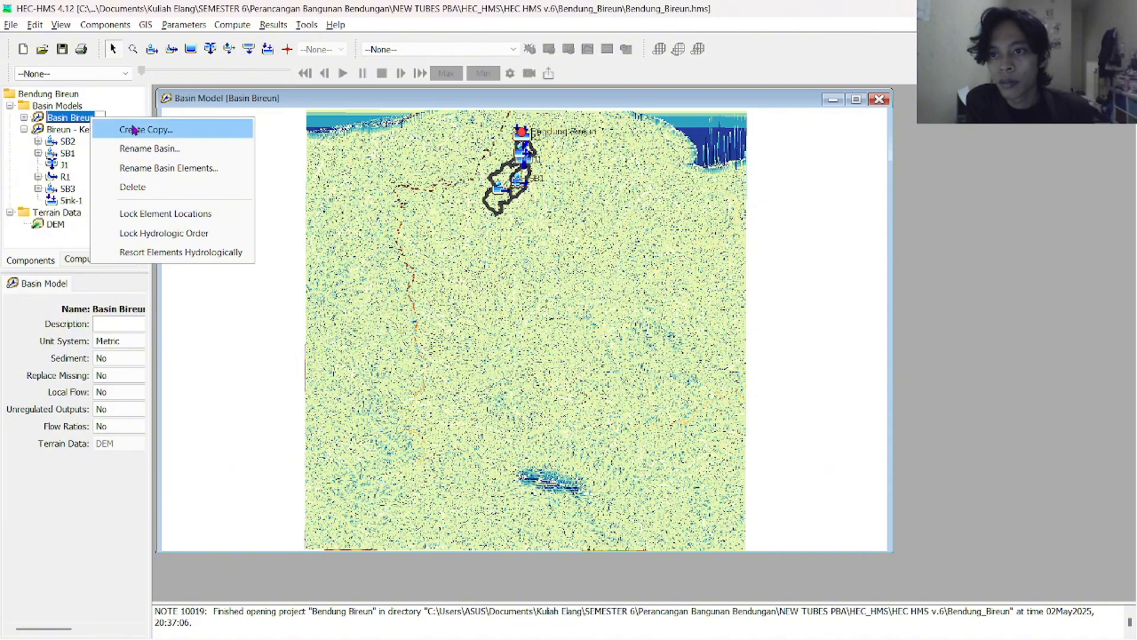
click(103, 113)
click(106, 135)
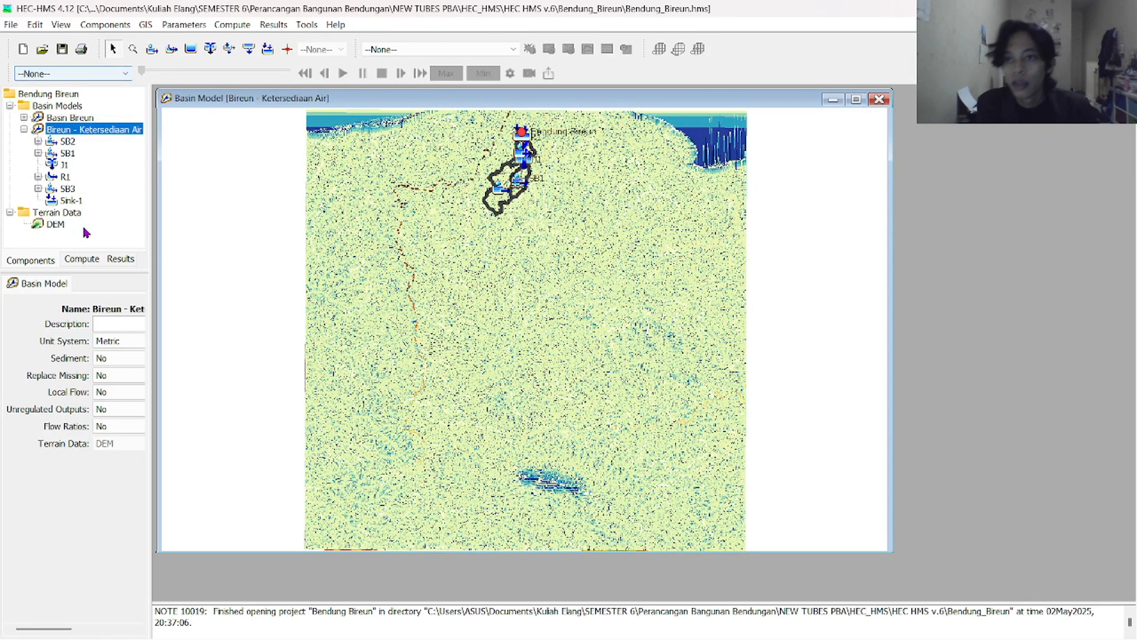
click(70, 118)
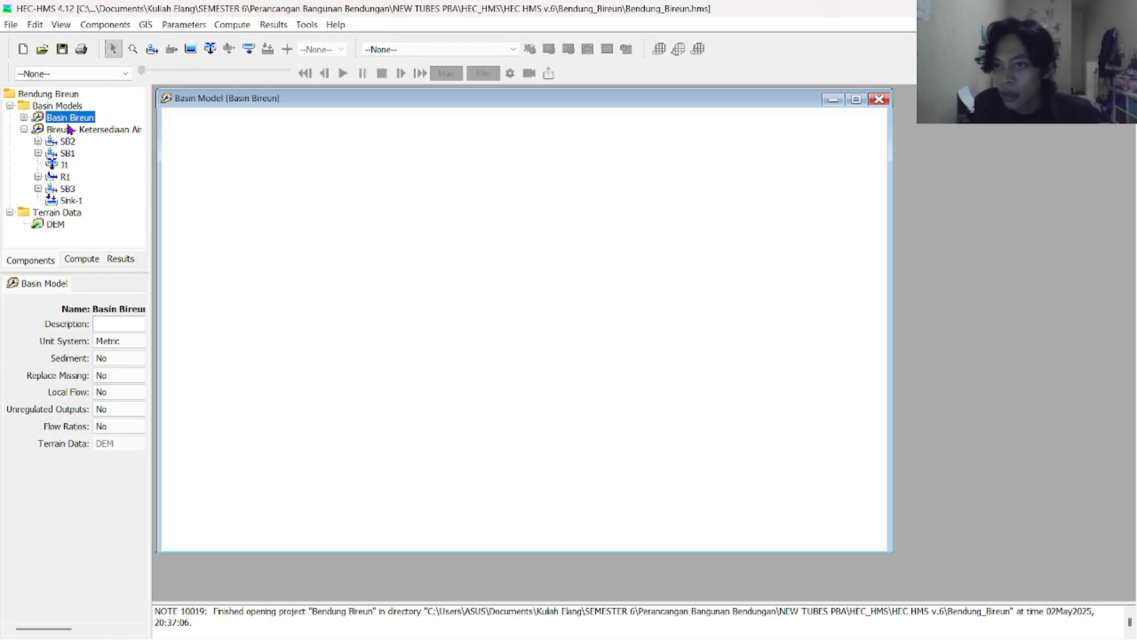
click(71, 129)
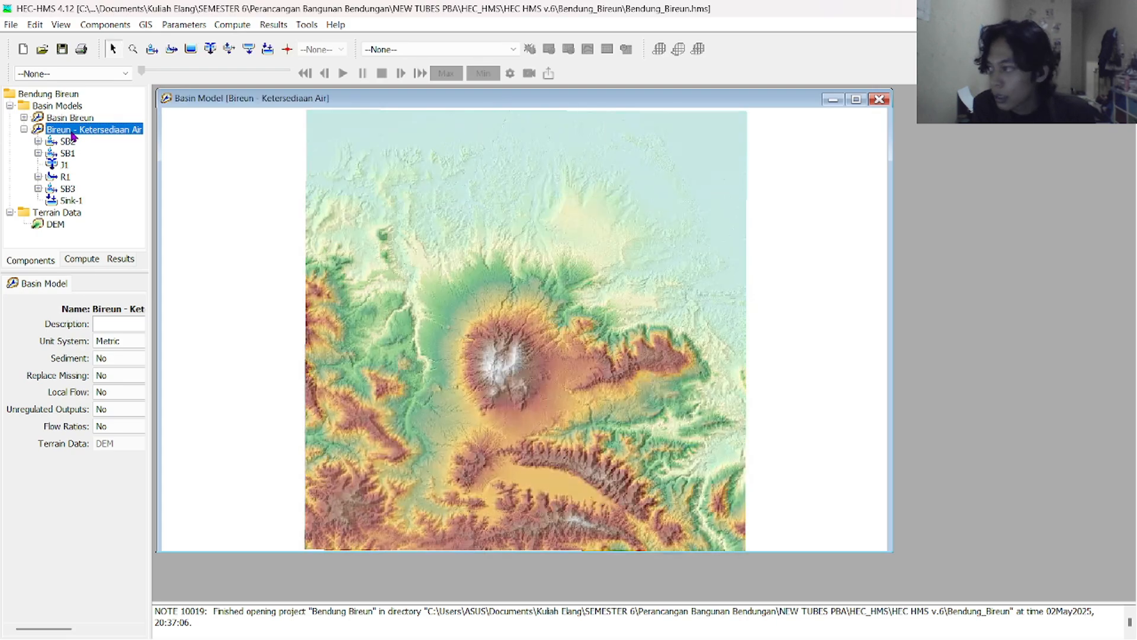
click(76, 143)
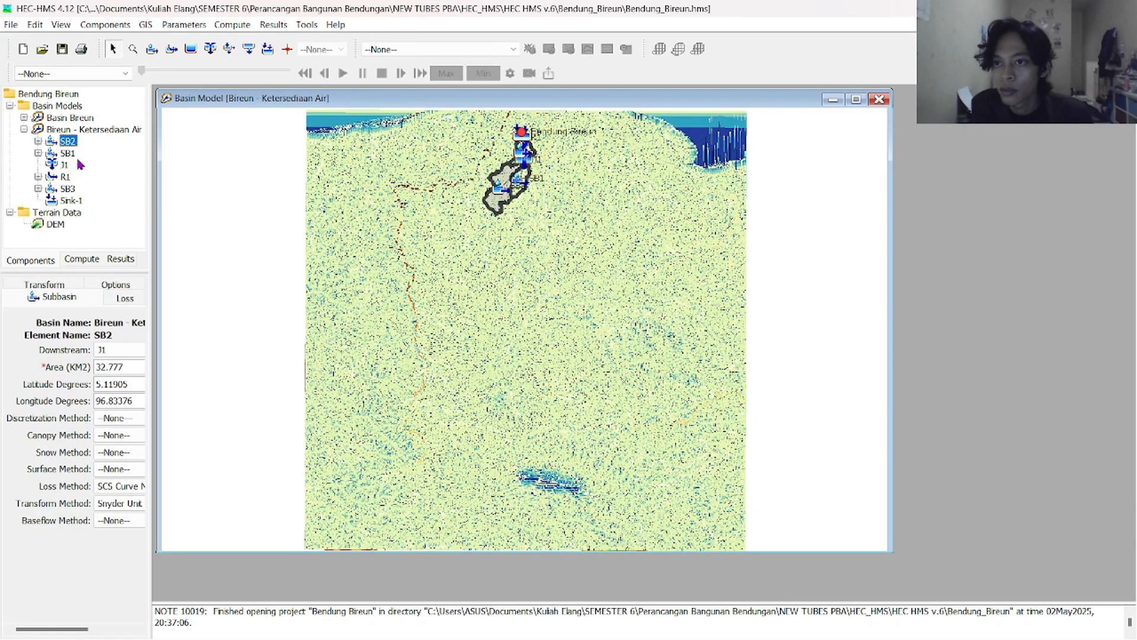
Change the canopy method of all subbasins in Bireun - Ketersediaan Air to Simple Canopy
click(93, 132)
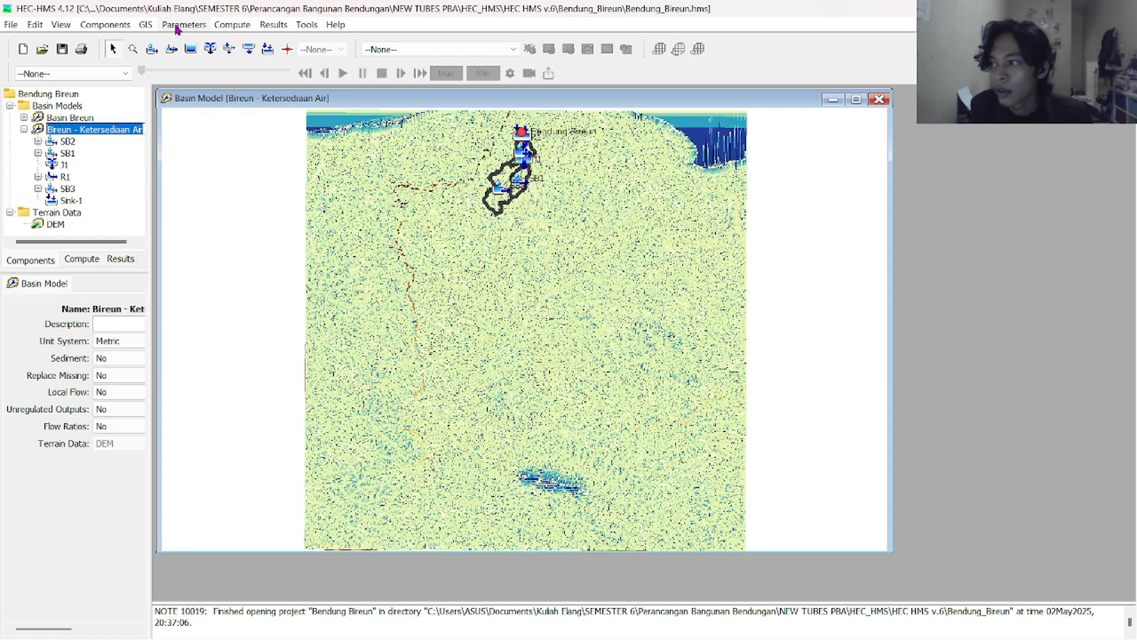
click(177, 26)
mouse_move(226, 89)
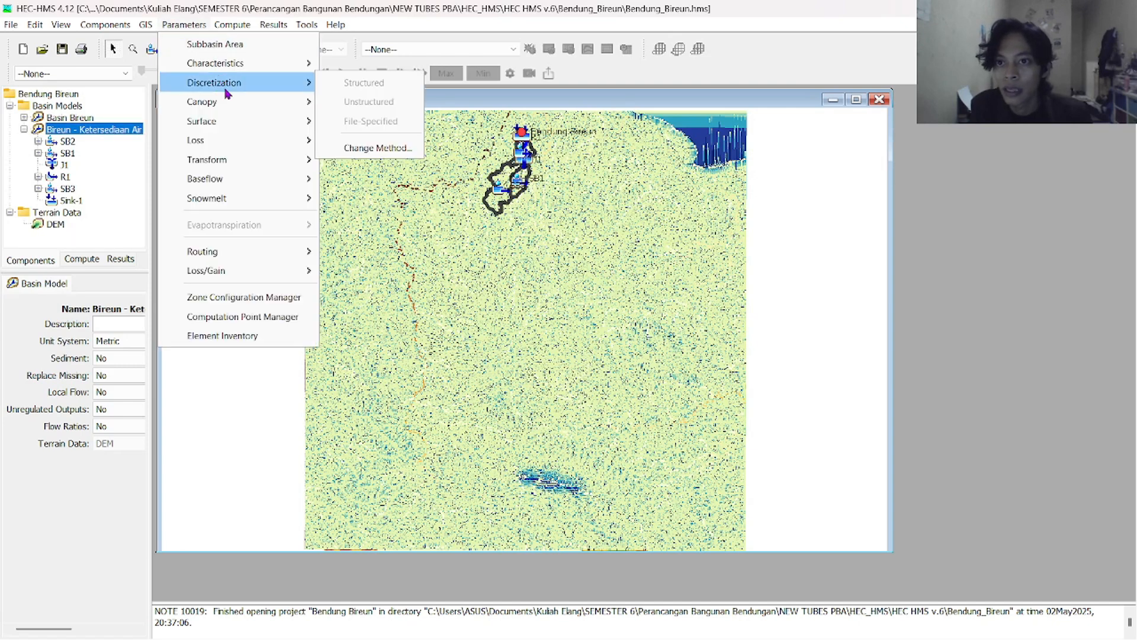
mouse_move(247, 106)
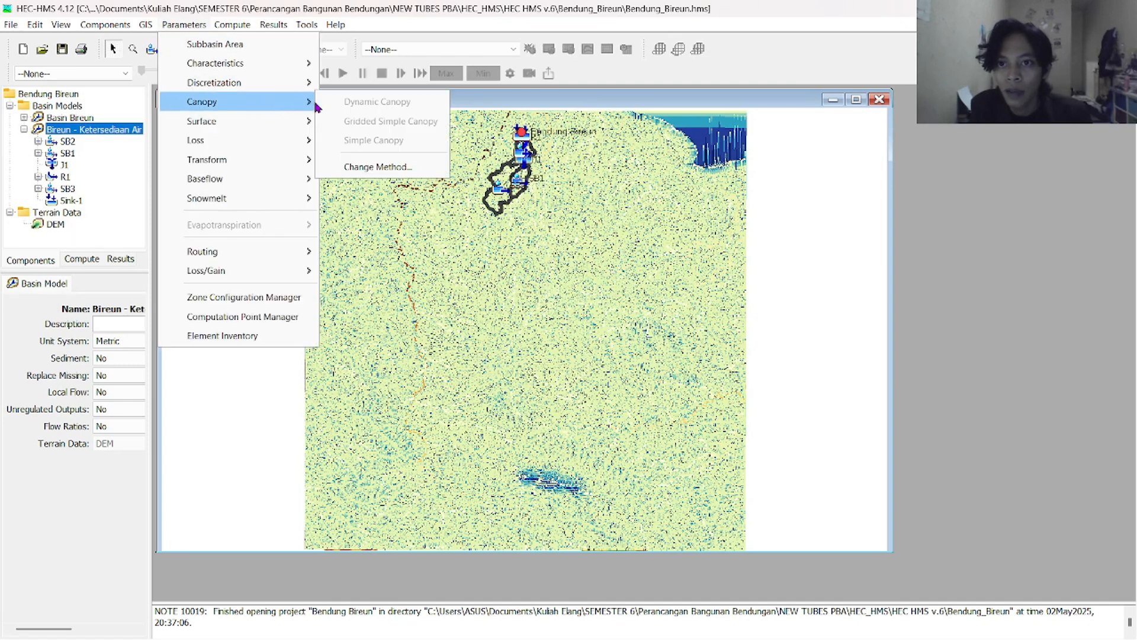
click(386, 169)
click(539, 346)
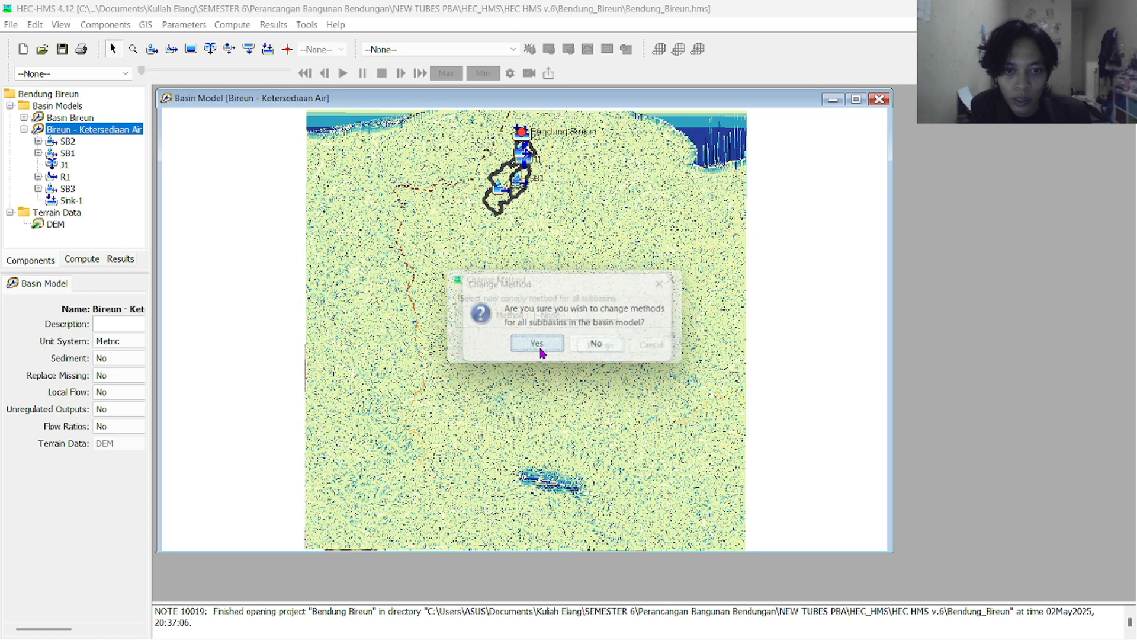
click(570, 319)
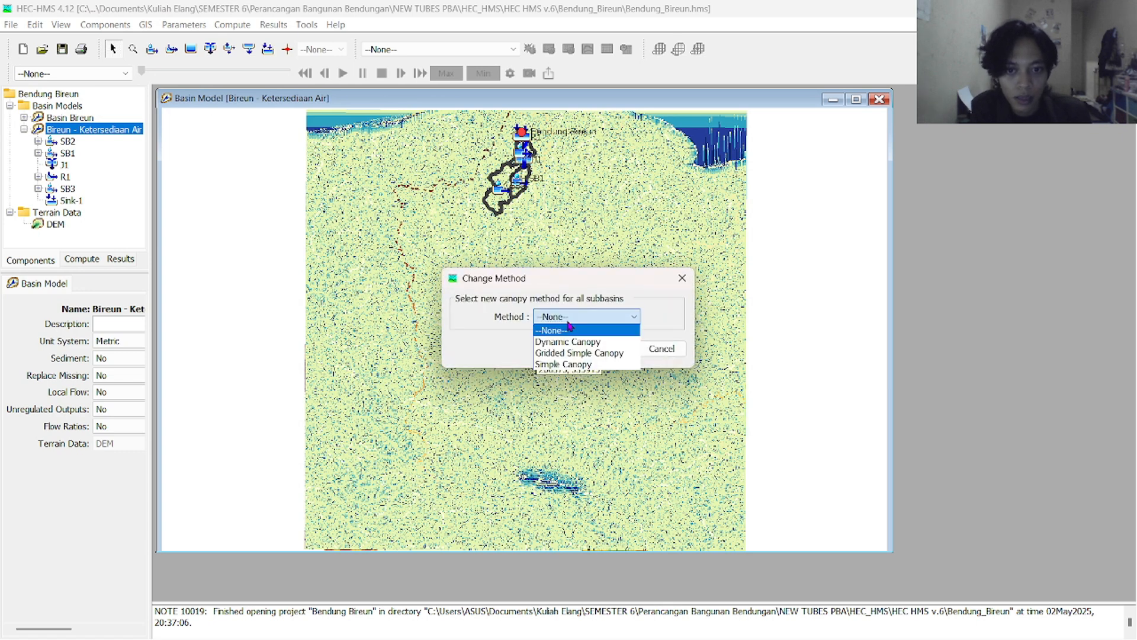
click(570, 364)
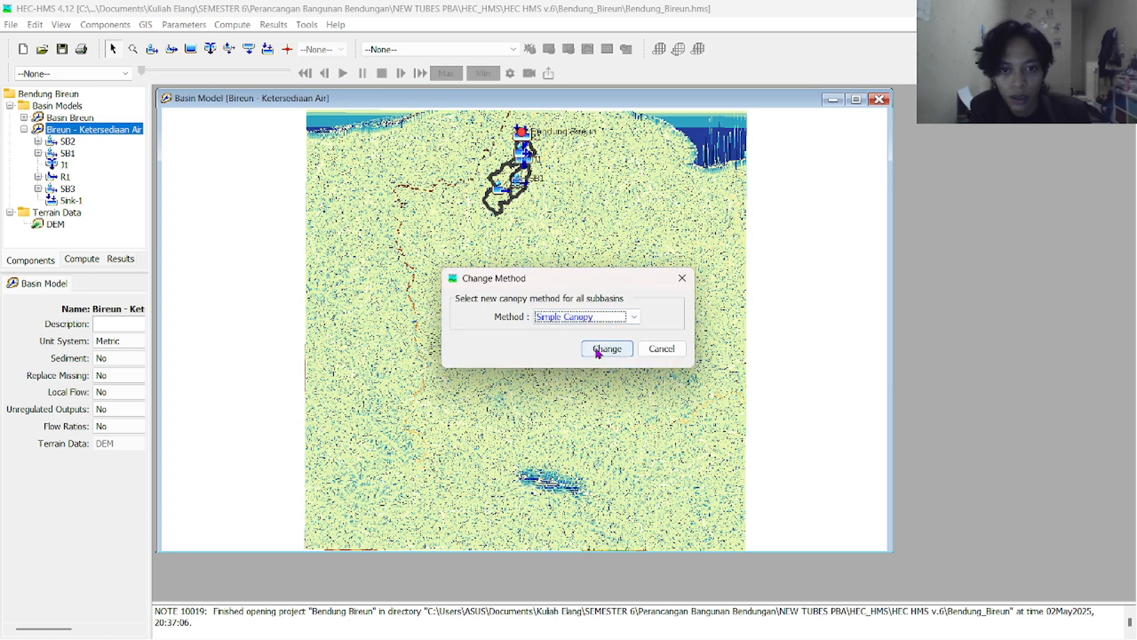
click(594, 349)
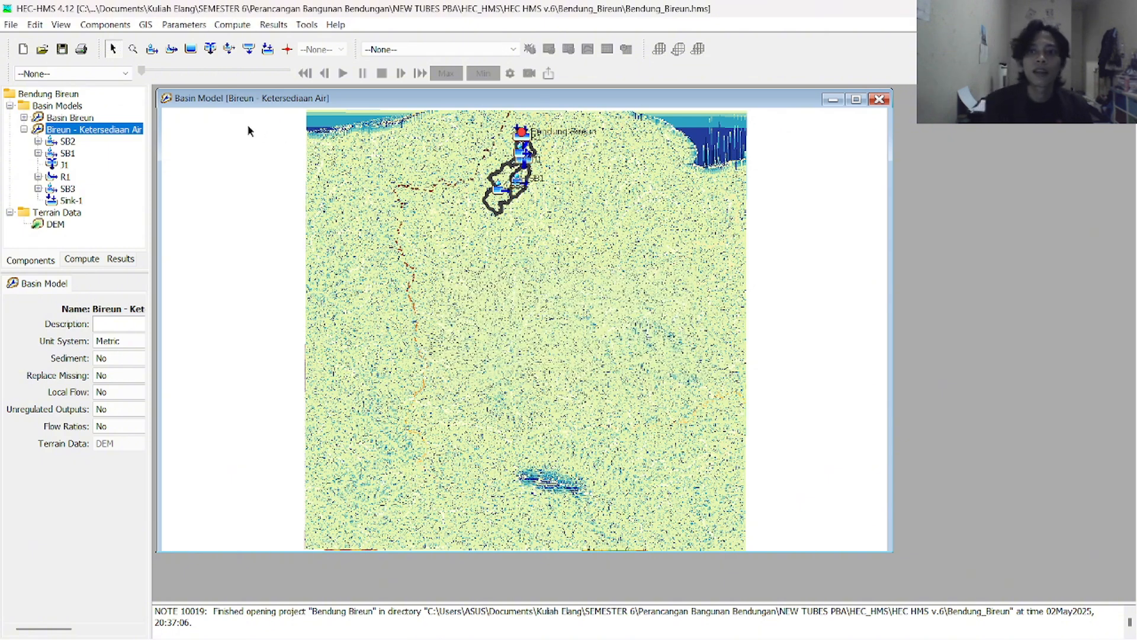
Open the Simple Canopy parameter table of the Bireun - Ketersediaan Air basin model and maximize its window
click(183, 24)
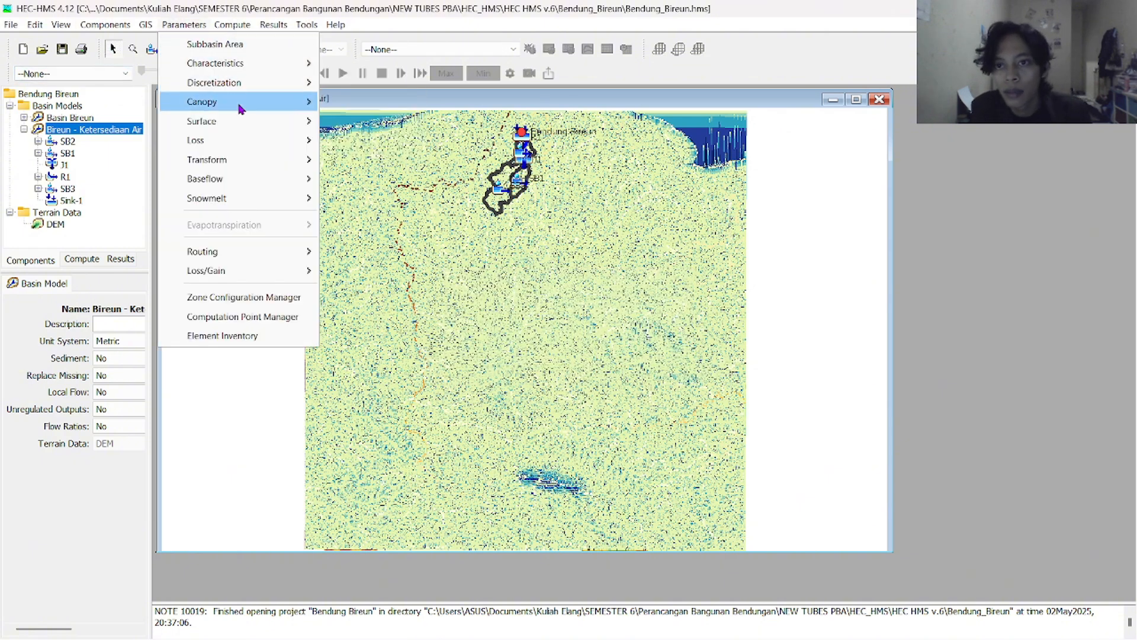
mouse_move(294, 104)
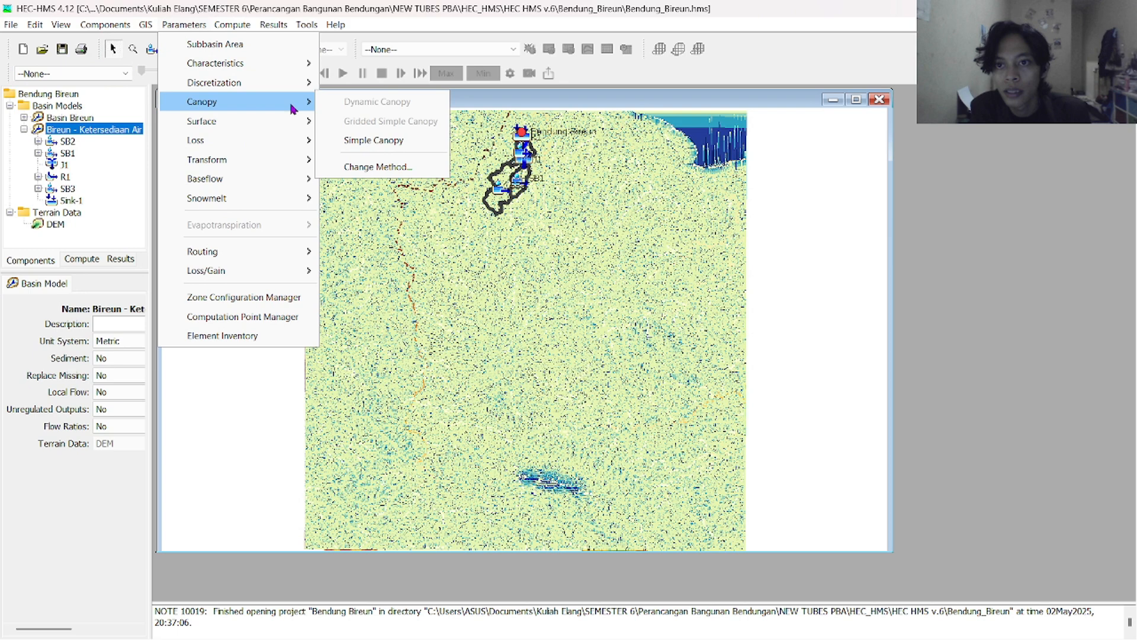
click(374, 151)
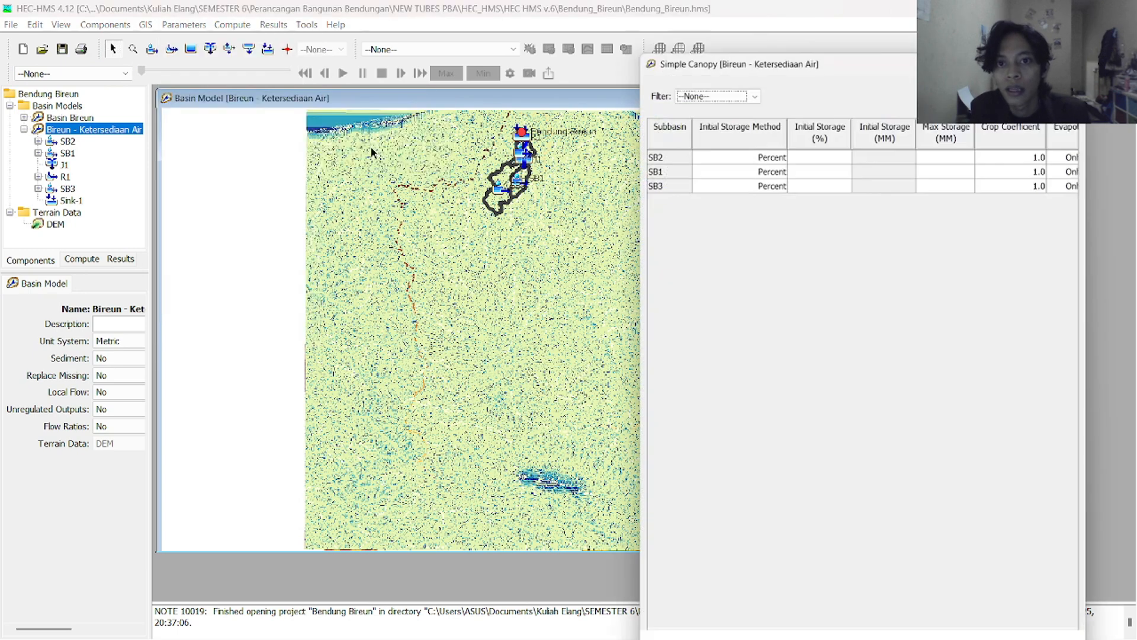
double_click(847, 70)
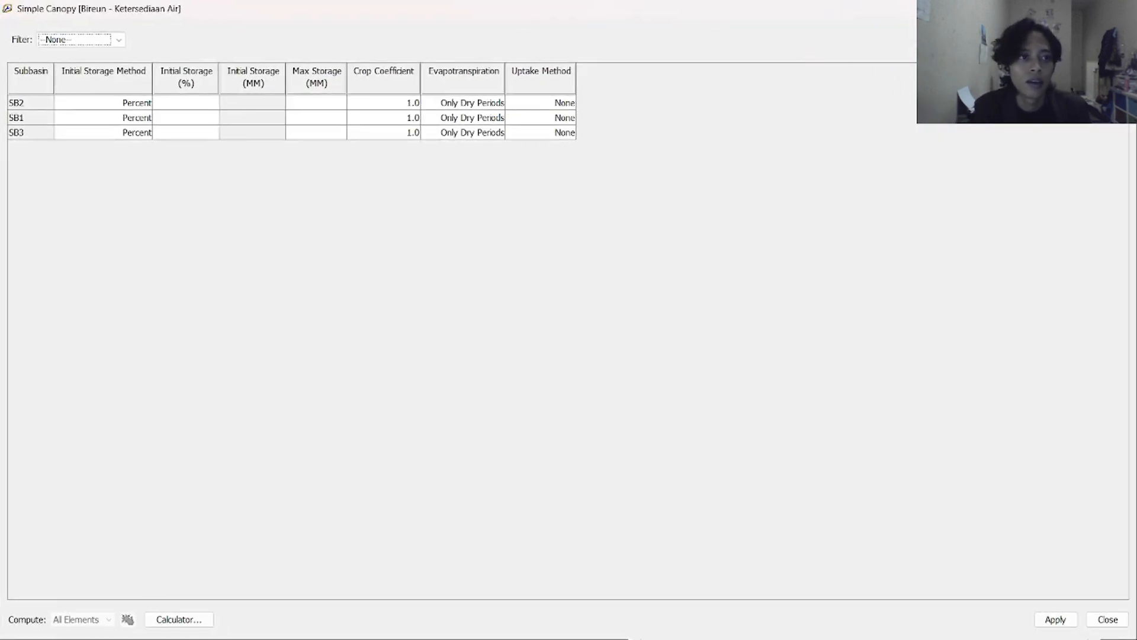
click(1086, 9)
drag(862, 63, 590, 36)
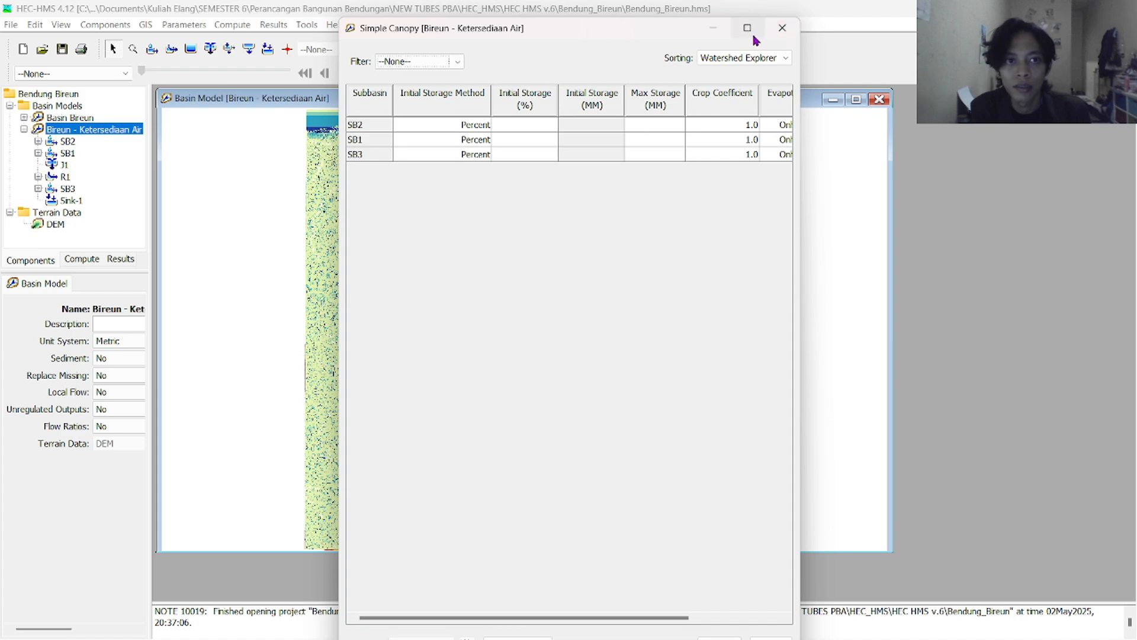
mouse_move(752, 38)
double_click(638, 29)
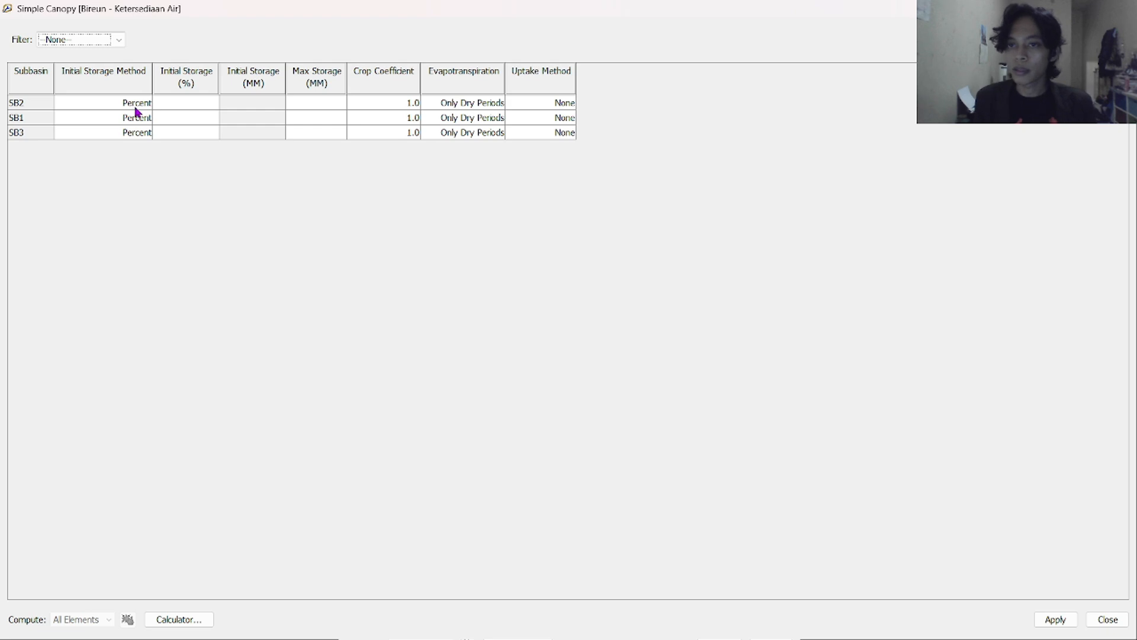
Set the Simple Canopy initial storage of subbasins SB2, SB1 and SB3 to 10 percent
click(190, 105)
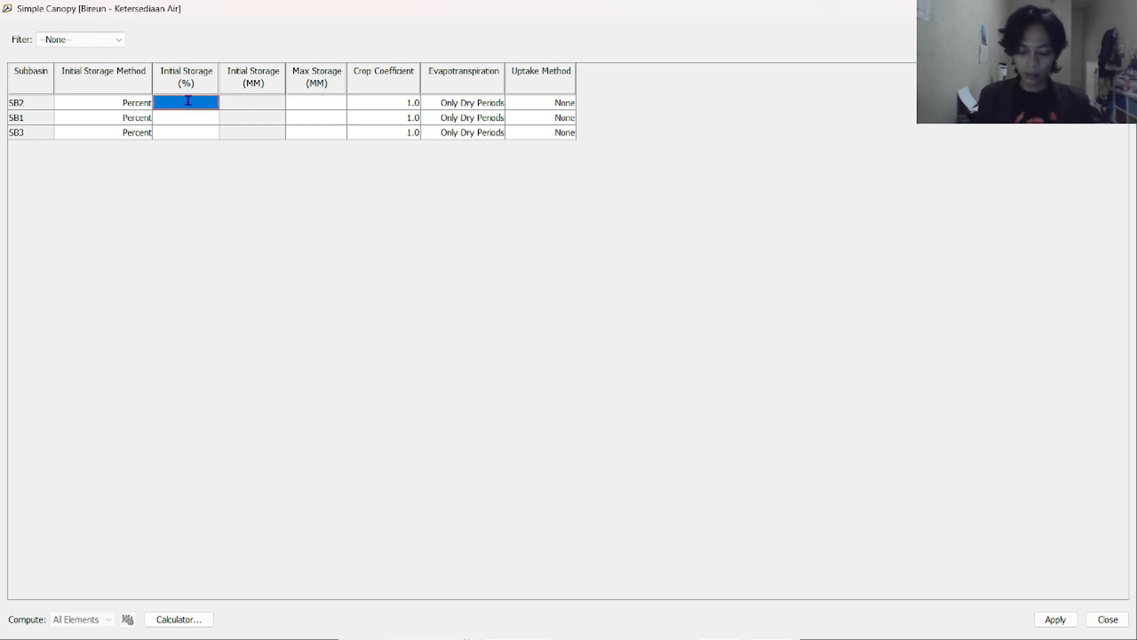
text(10)
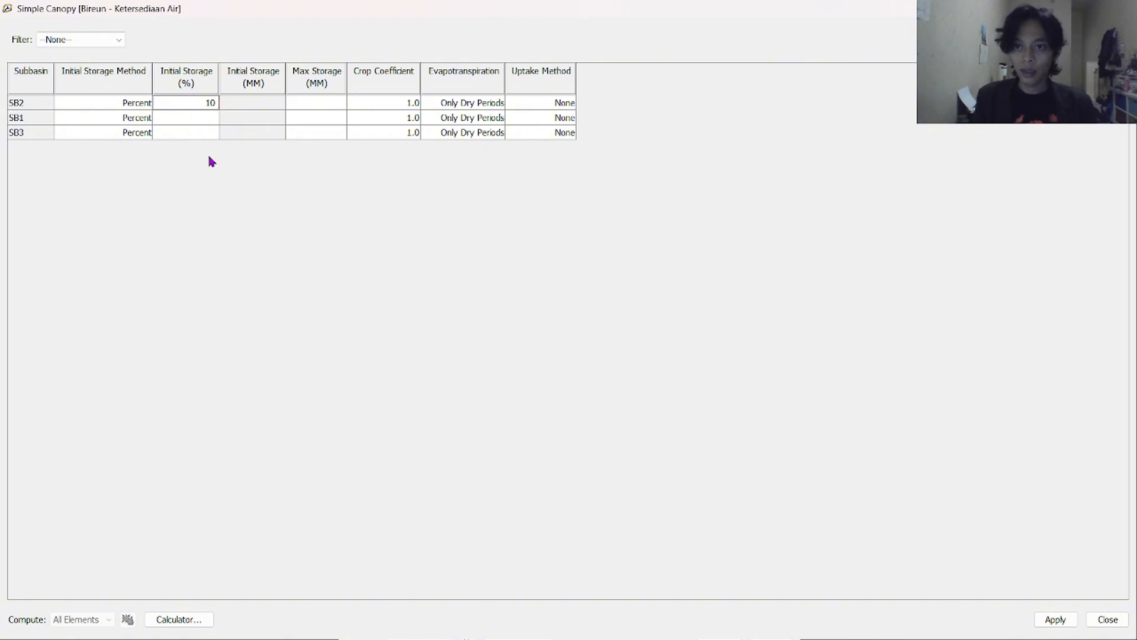
click(201, 118)
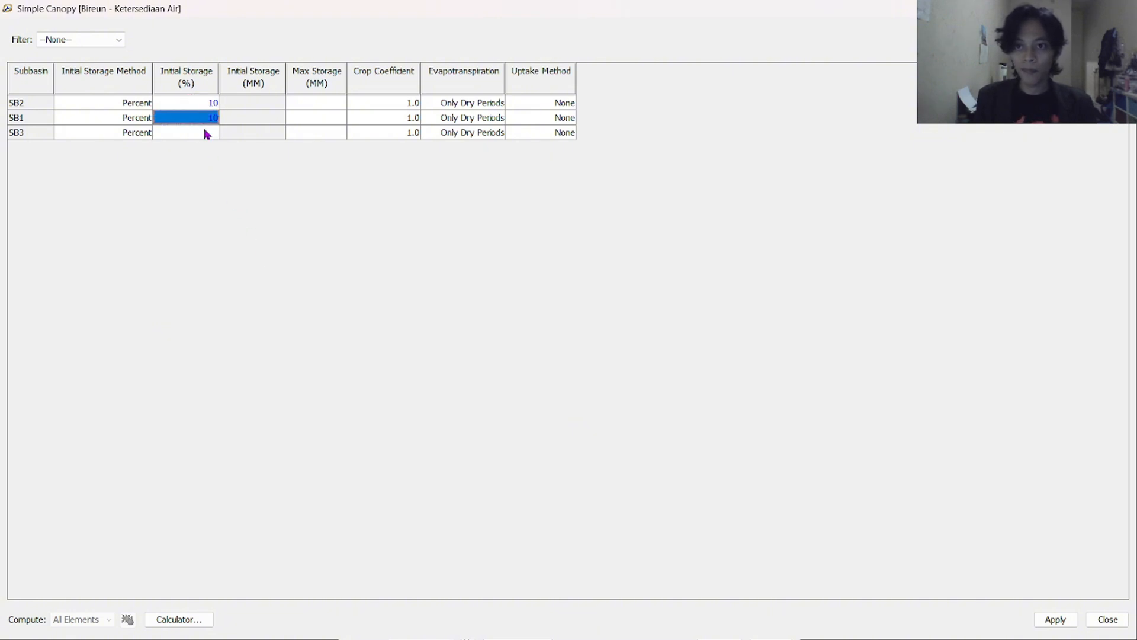
click(204, 131)
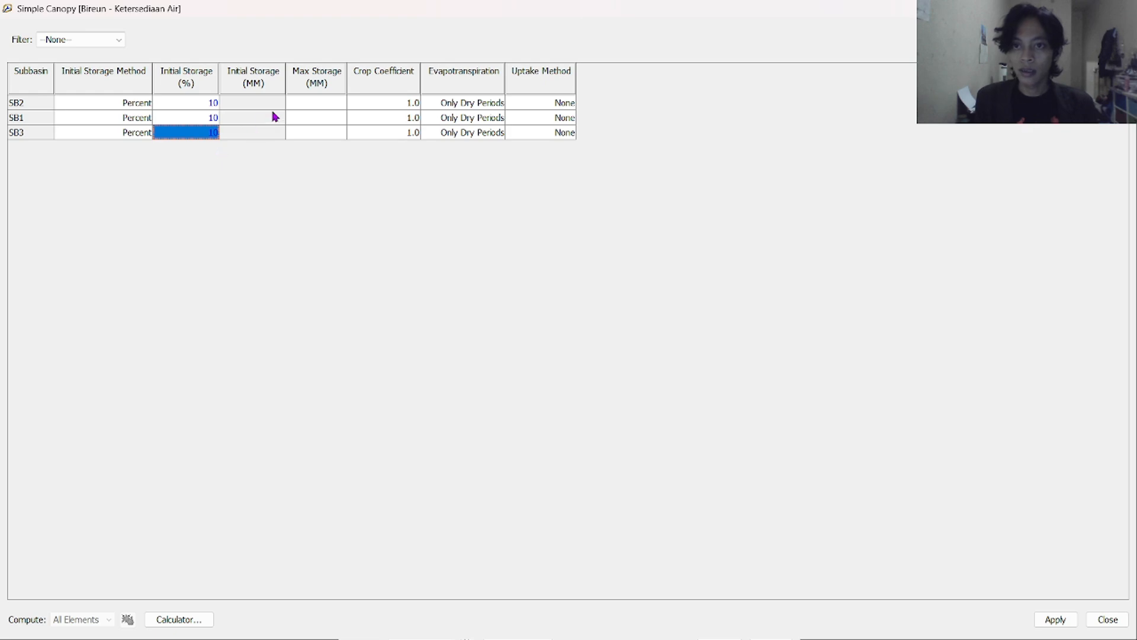
text(10)
Switch to the reference PDF in Edge and check the Simple Canopy soil type table for the maximum storage value
click(307, 103)
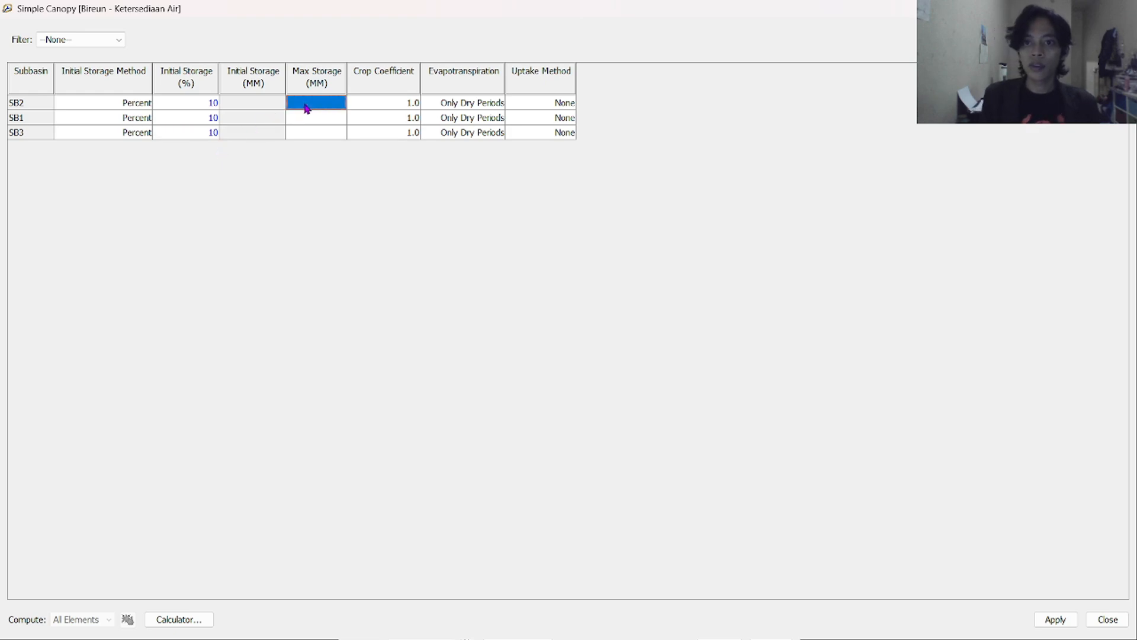
key(alt+Tab)
key(alt+Tab)
key(alt+Tab)
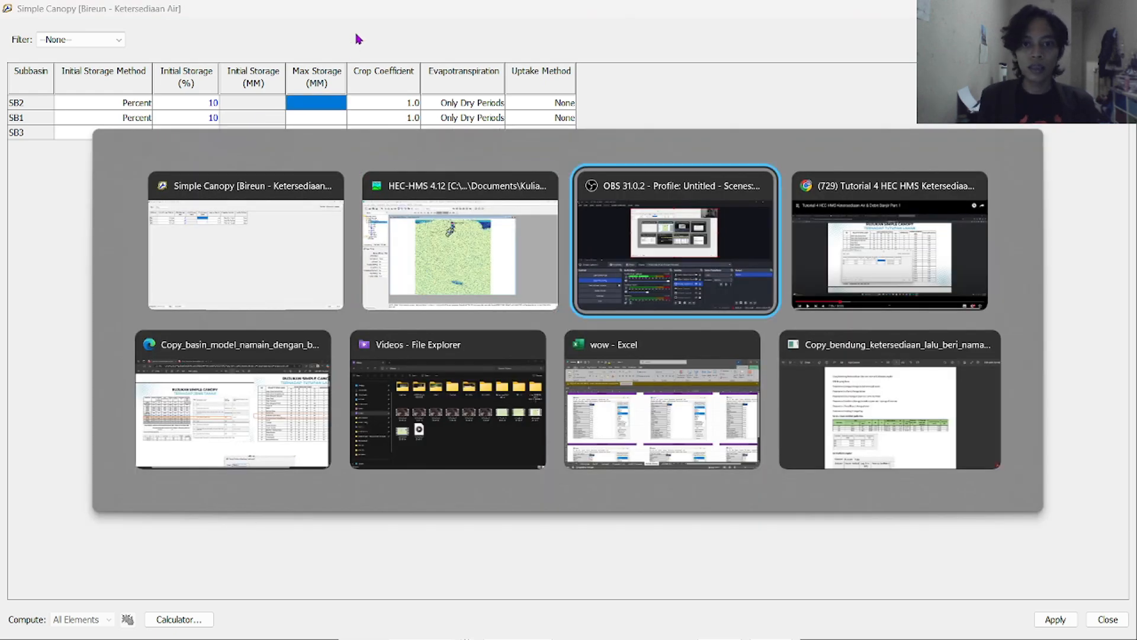
key(alt+Tab)
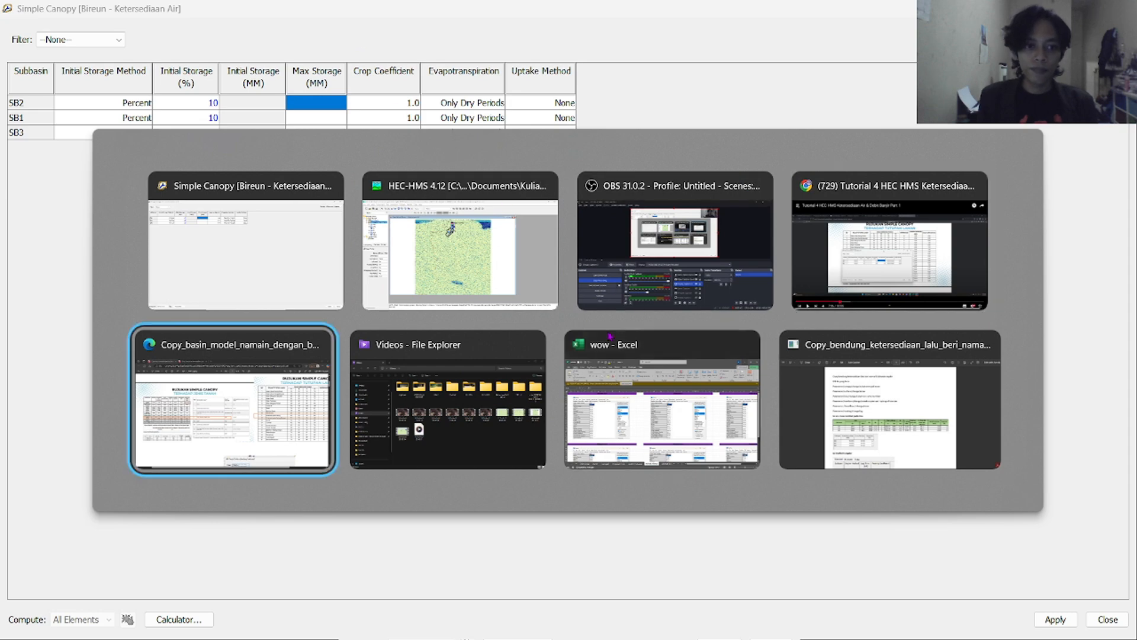
click(295, 435)
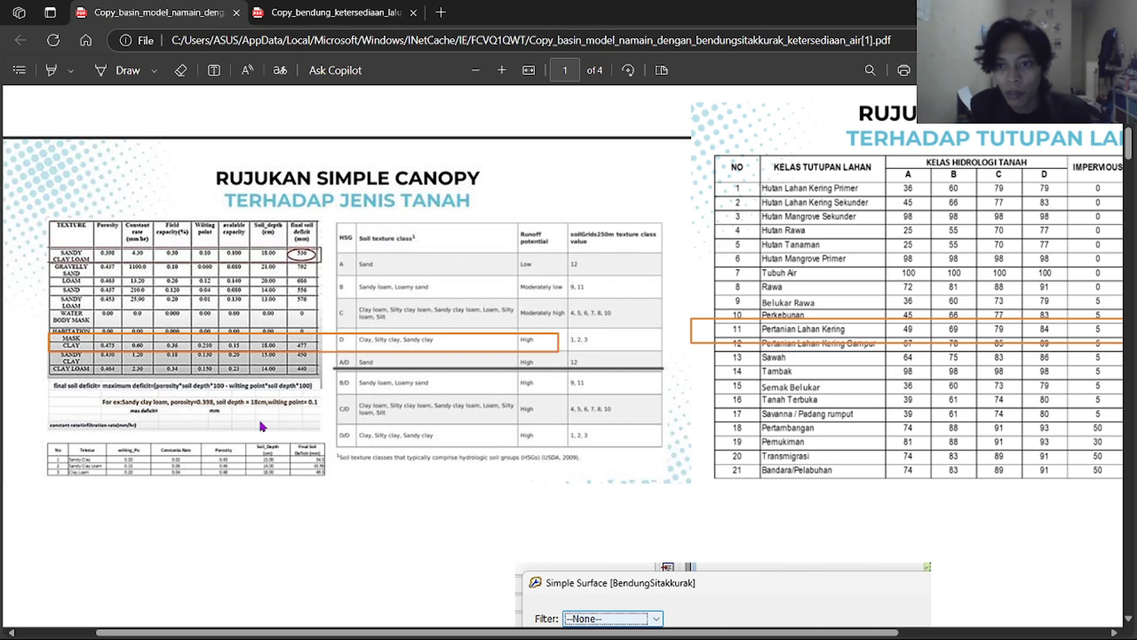
scroll(350, 408, up, 1)
scroll(126, 392, down, 1)
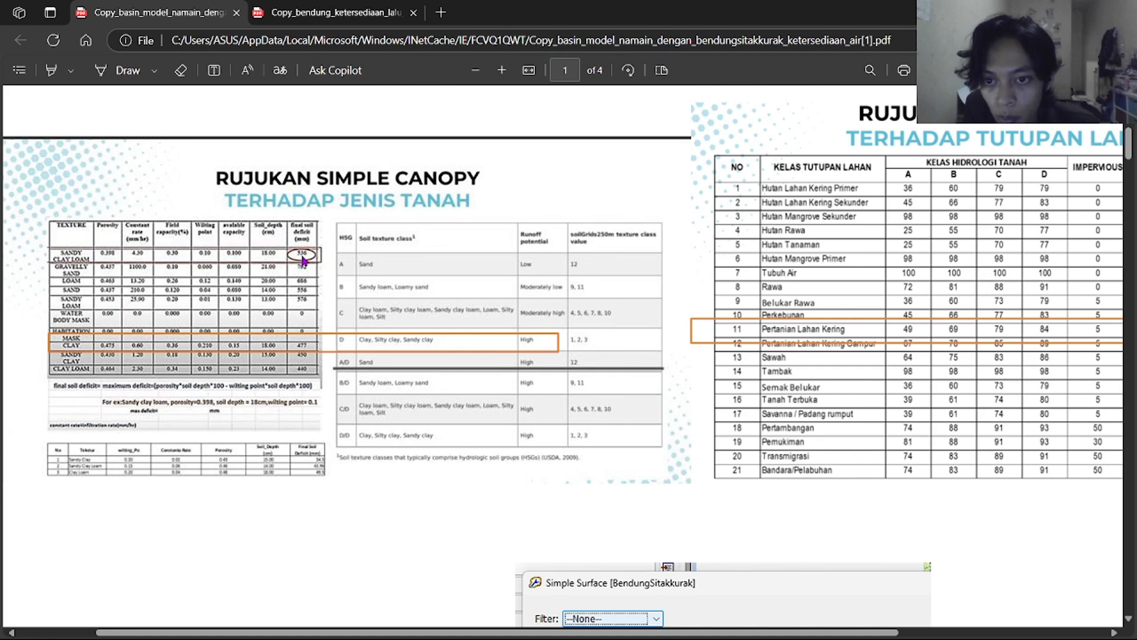
Return to the Simple Canopy table in HEC-HMS and set the max storage of SB2, SB1 and SB3 to 53.6 mm
key(alt+Tab)
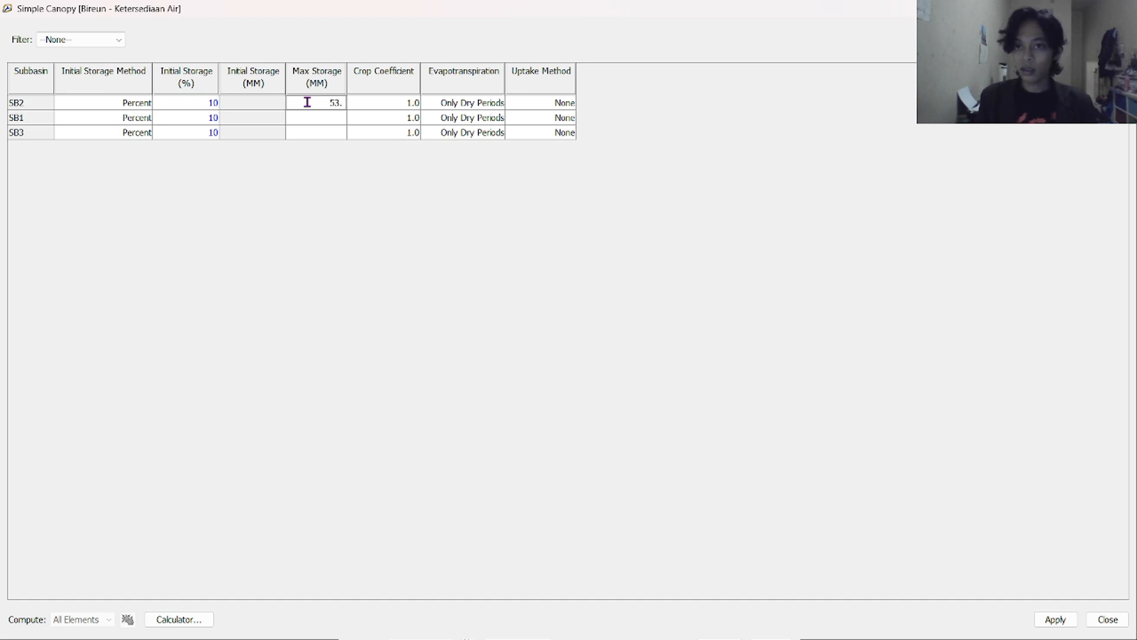
key(alt+Tab)
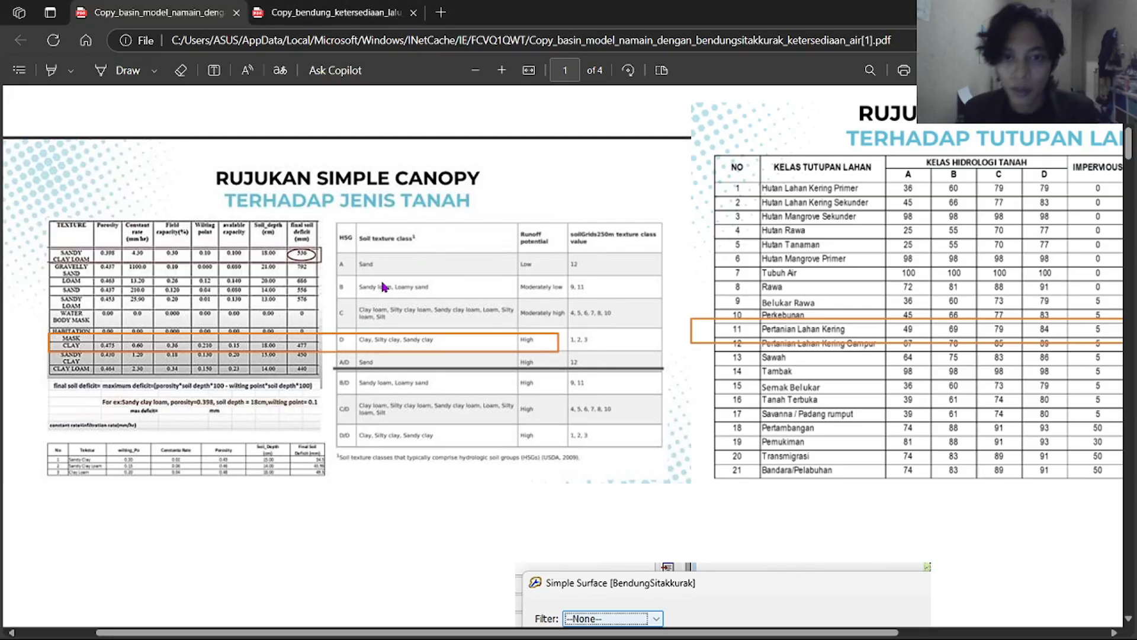
key(alt+Tab)
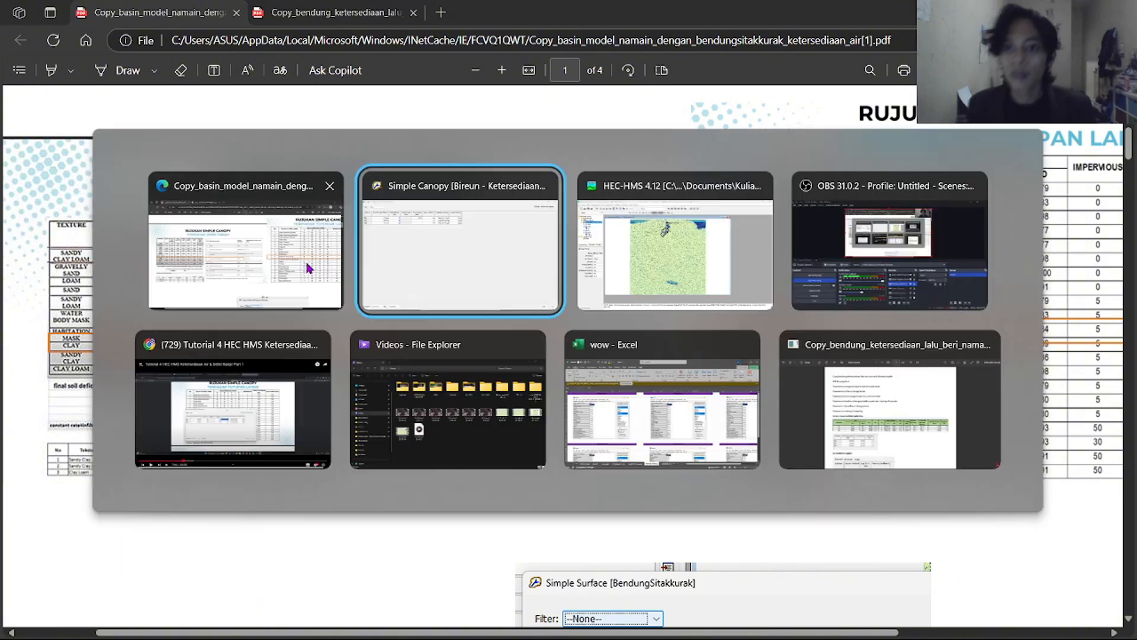
click(331, 113)
click(332, 104)
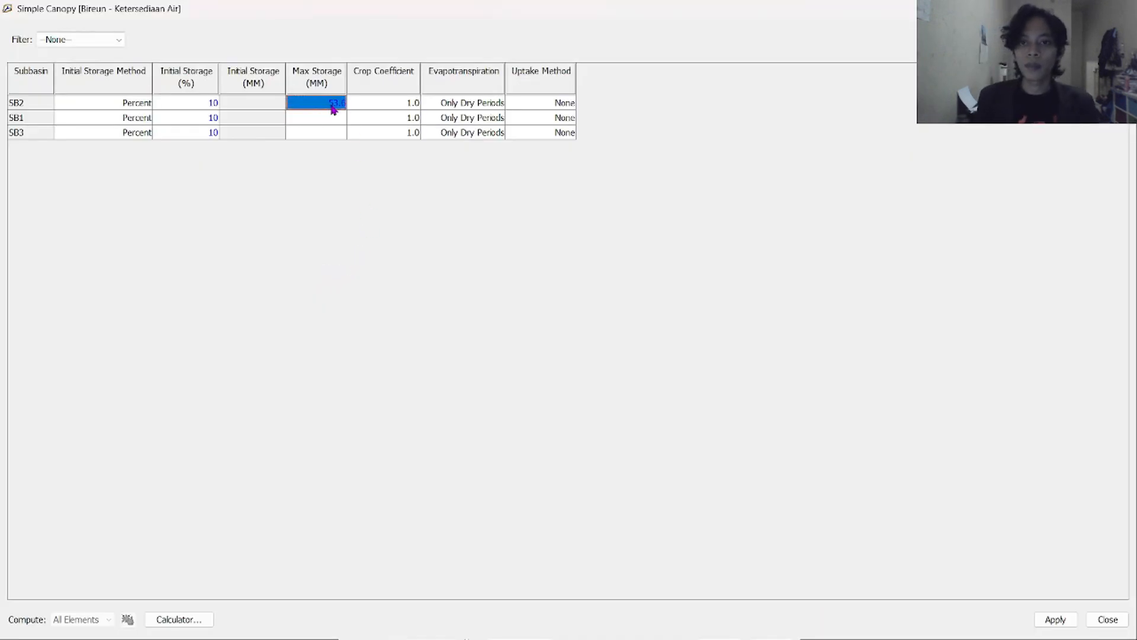
click(339, 119)
text(53.6)
click(340, 131)
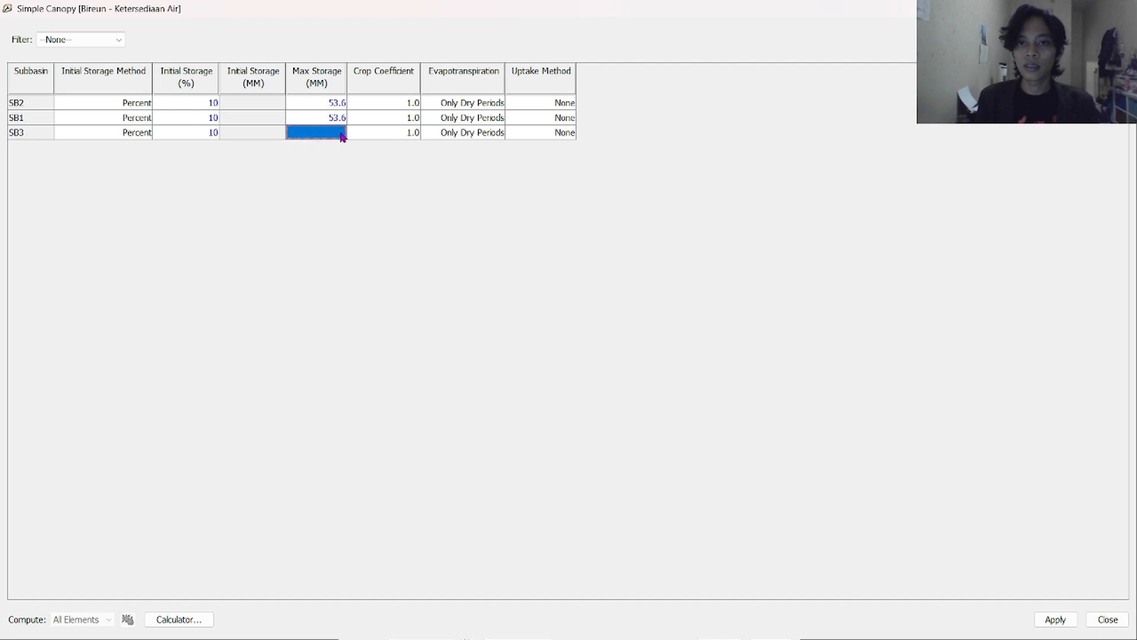
text(53.6)
Consult the land cover crop coefficients in the Edge reference PDF, and set SB2's crop coefficient to 0.9 in the HEC-HMS Simple Canopy table
click(417, 103)
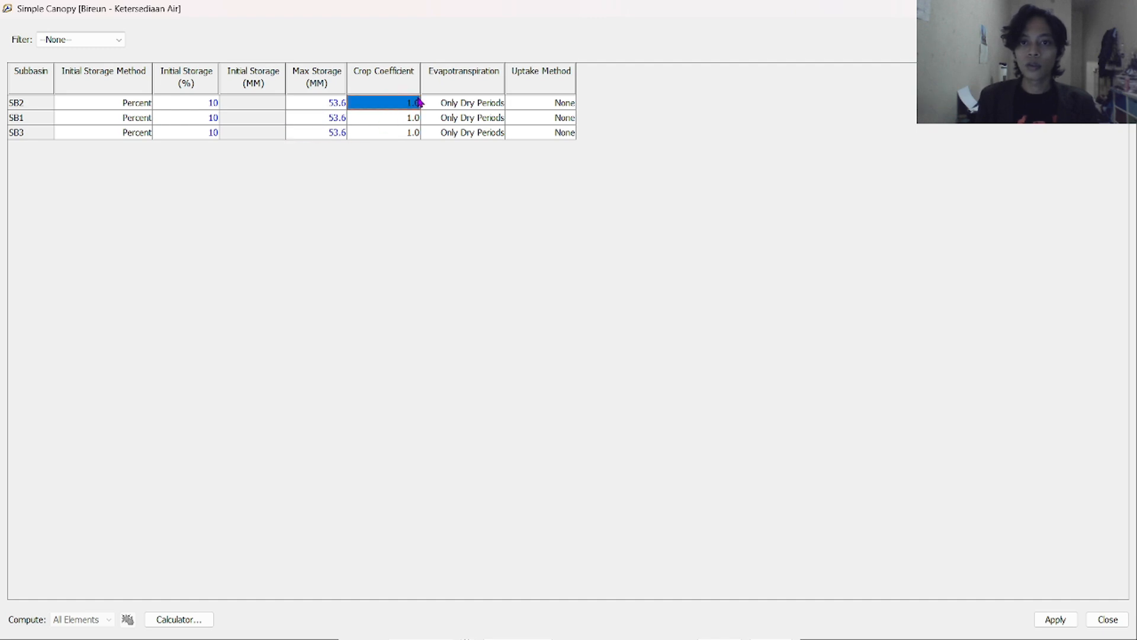
key(alt+Tab)
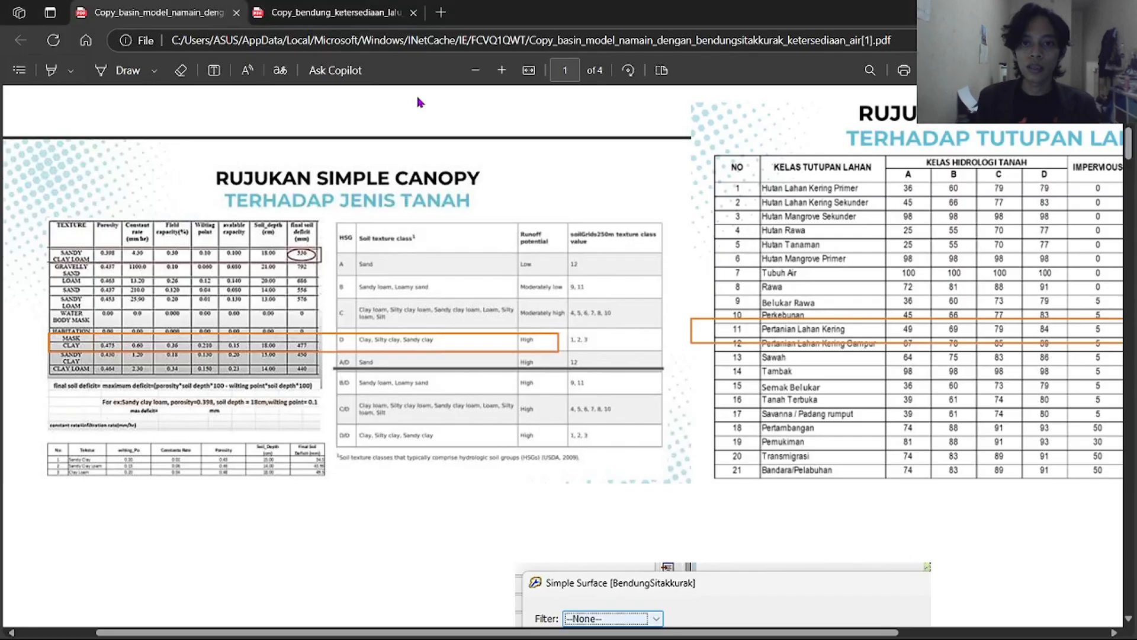
drag(590, 632, 792, 613)
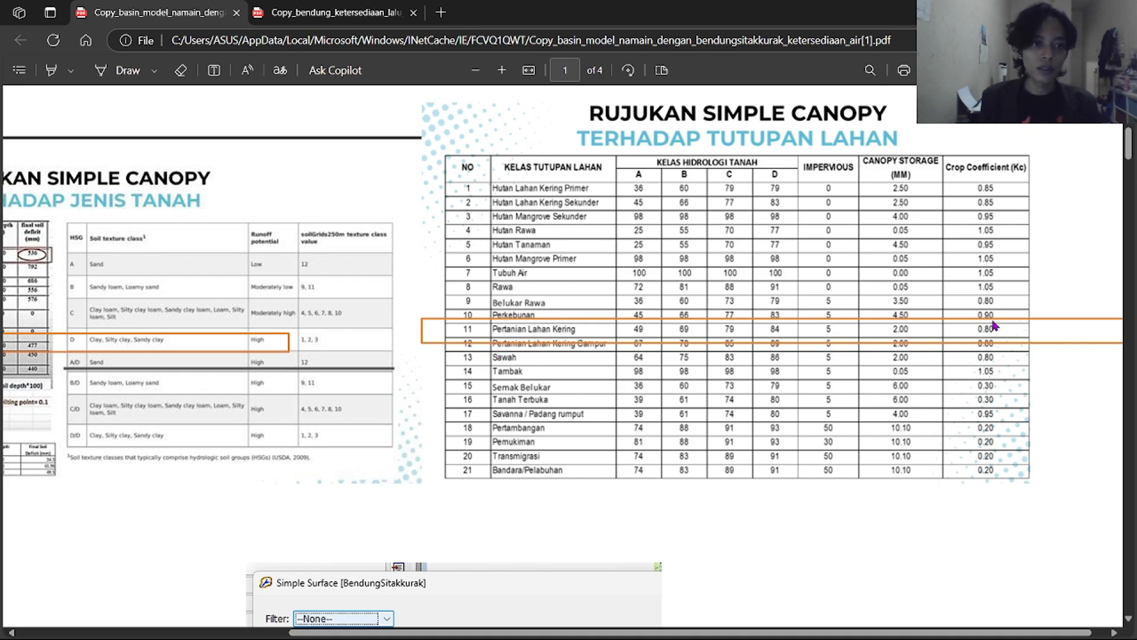
key(alt+Tab)
double_click(404, 104)
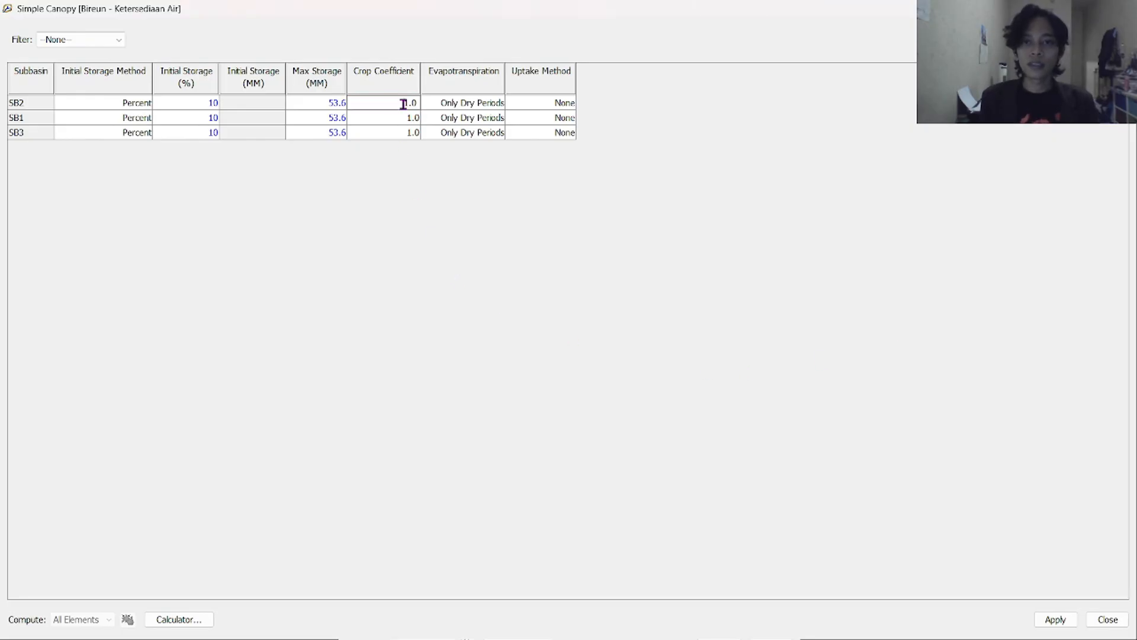
double_click(403, 104)
text(0.9)
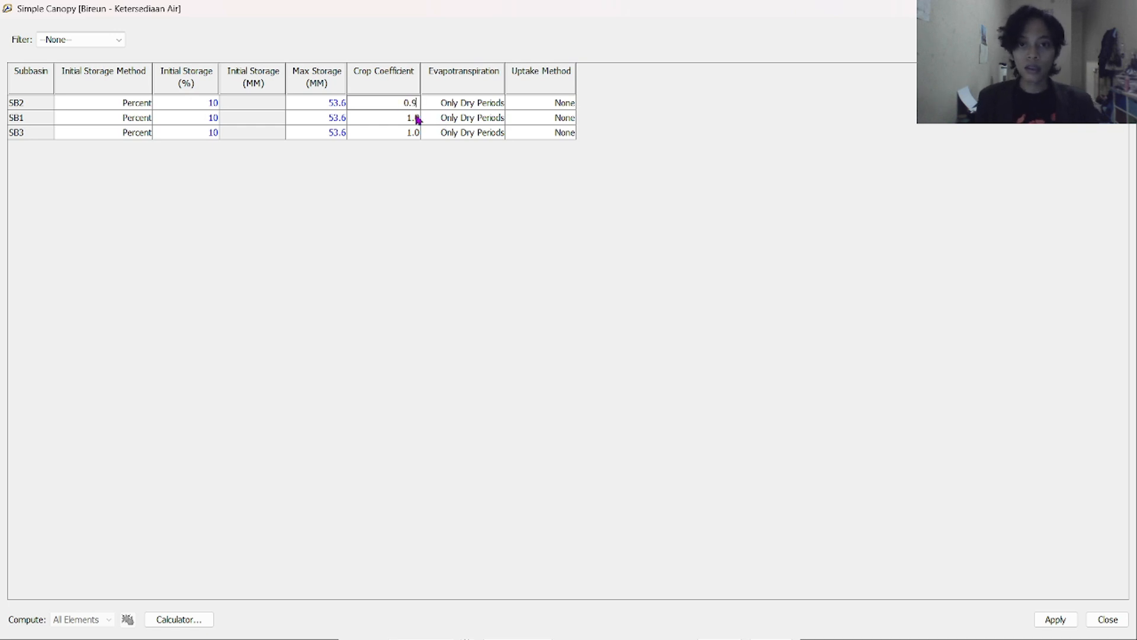
Set the crop coefficient of subbasins SB1 and SB3 to 0.9 as well
double_click(410, 116)
double_click(411, 116)
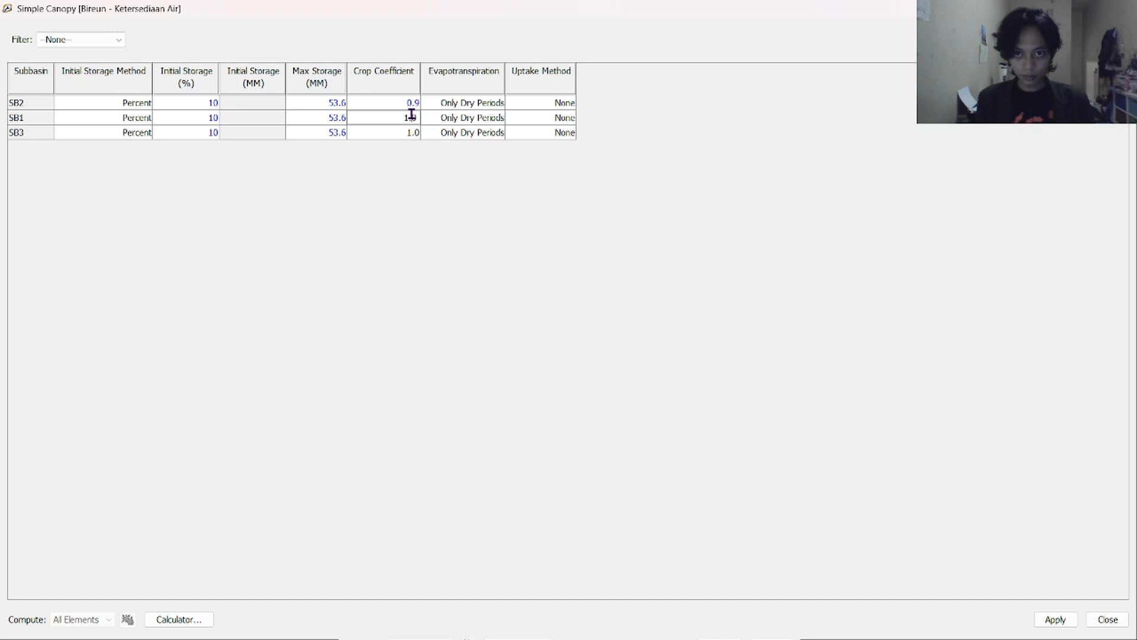
drag(413, 116, 402, 117)
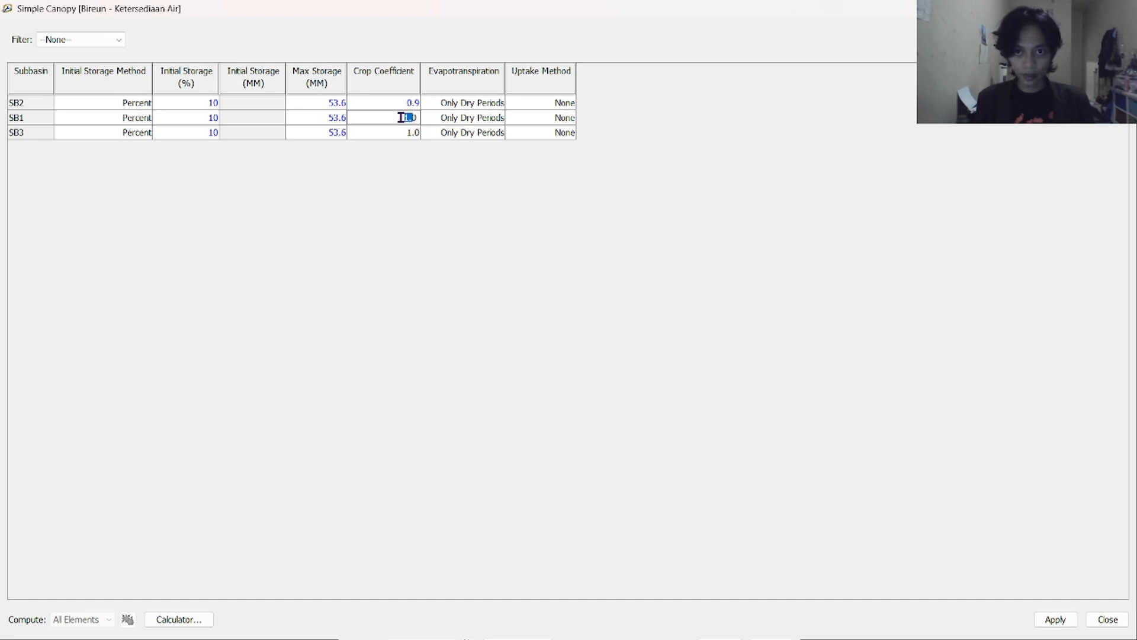
text(0.9)
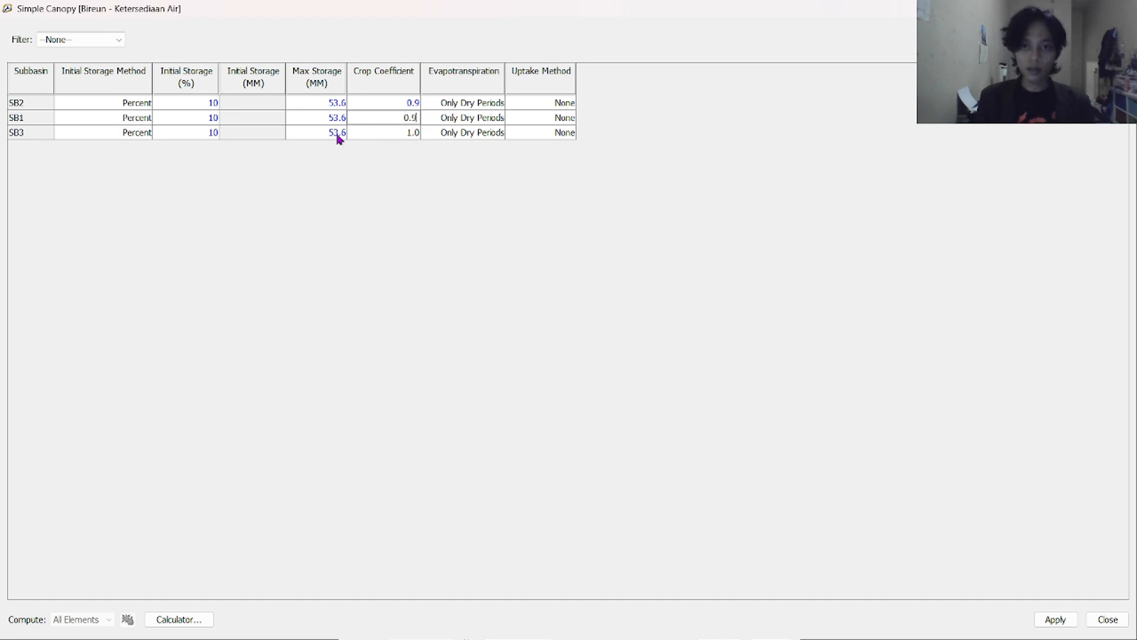
drag(397, 112, 418, 117)
key(ctrl+c)
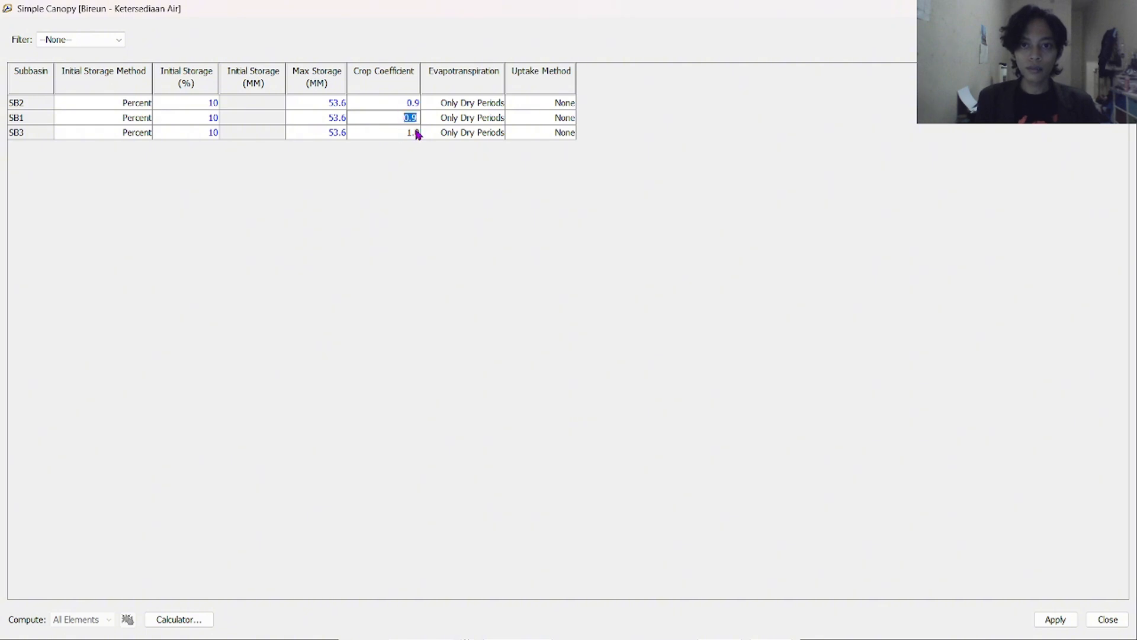
click(414, 132)
key(ctrl+v)
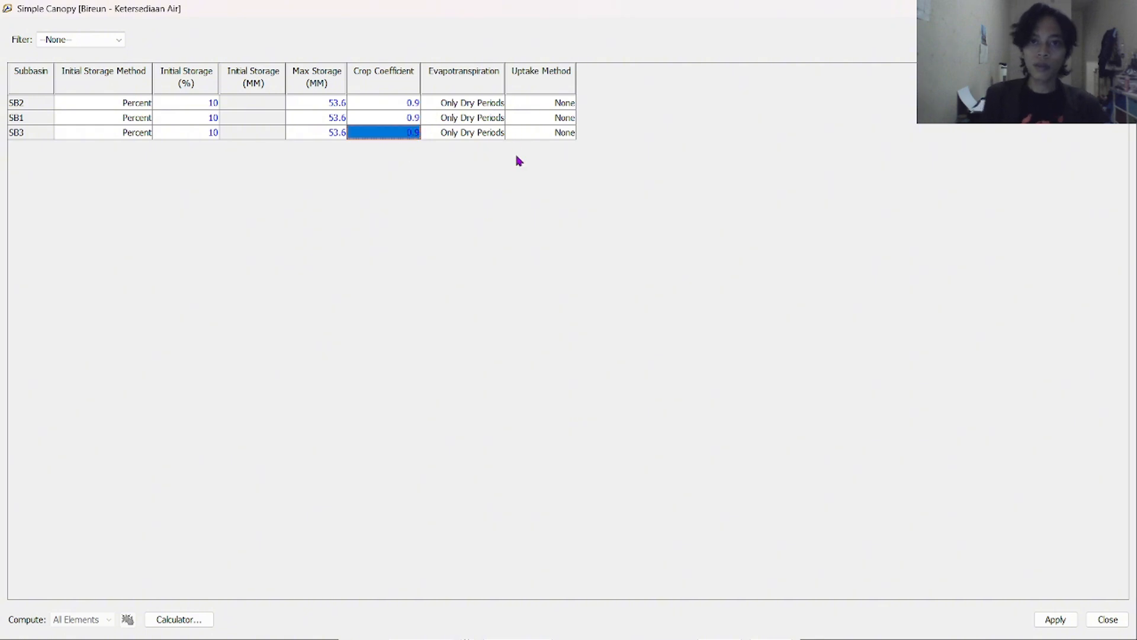
Set the evapotranspiration option of subbasins SB2, SB1 and SB3 to Wet and Dry Periods
click(482, 105)
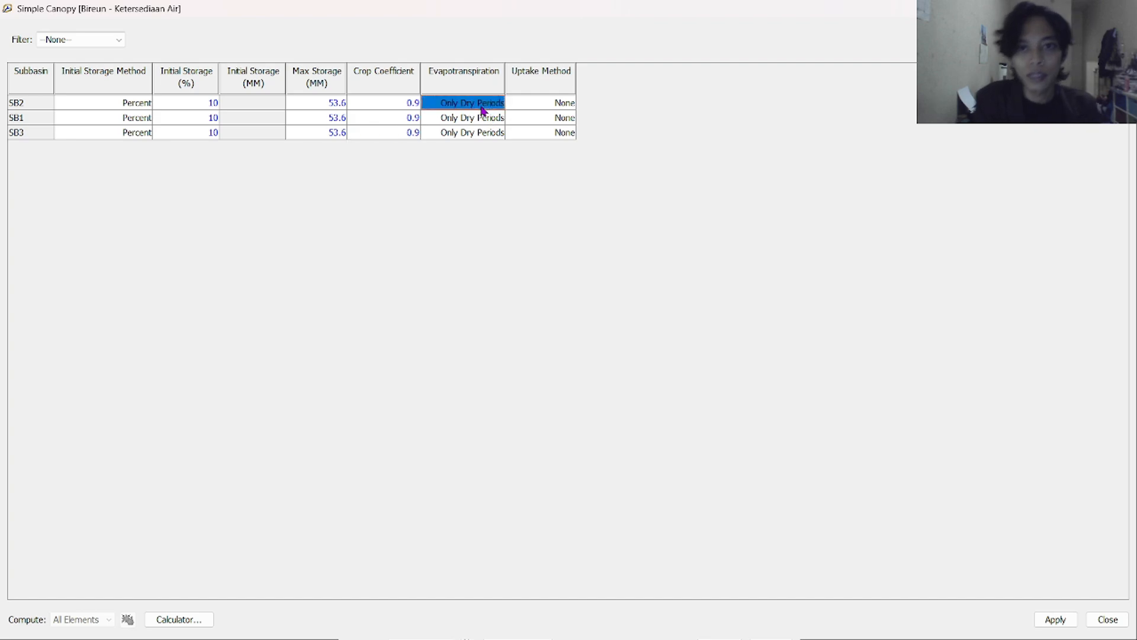
click(487, 106)
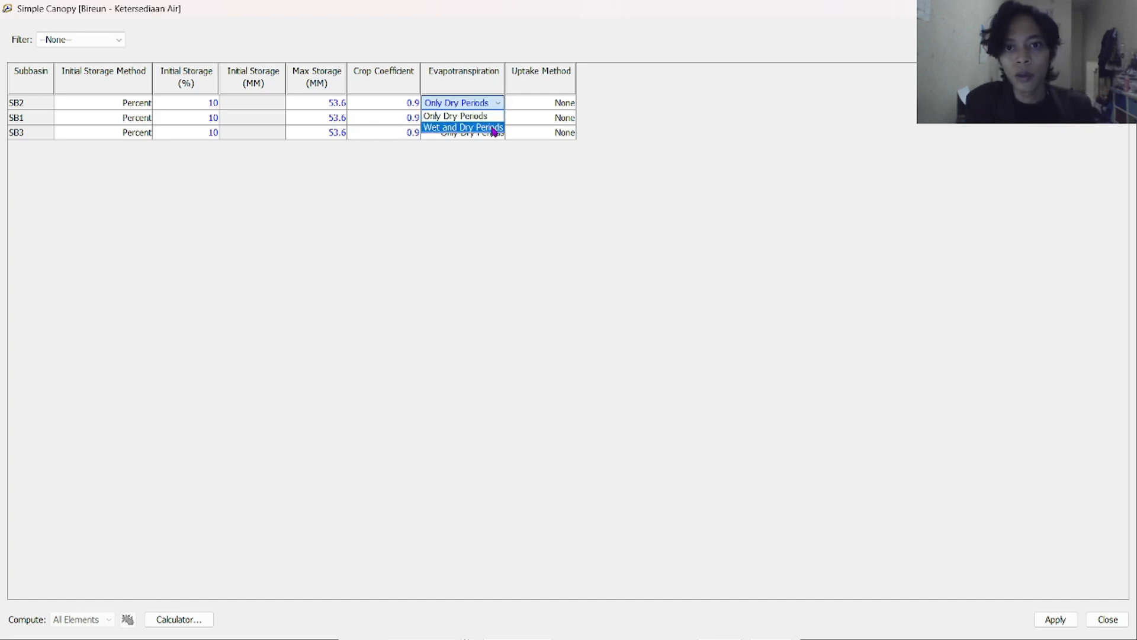
click(493, 129)
click(504, 122)
click(506, 122)
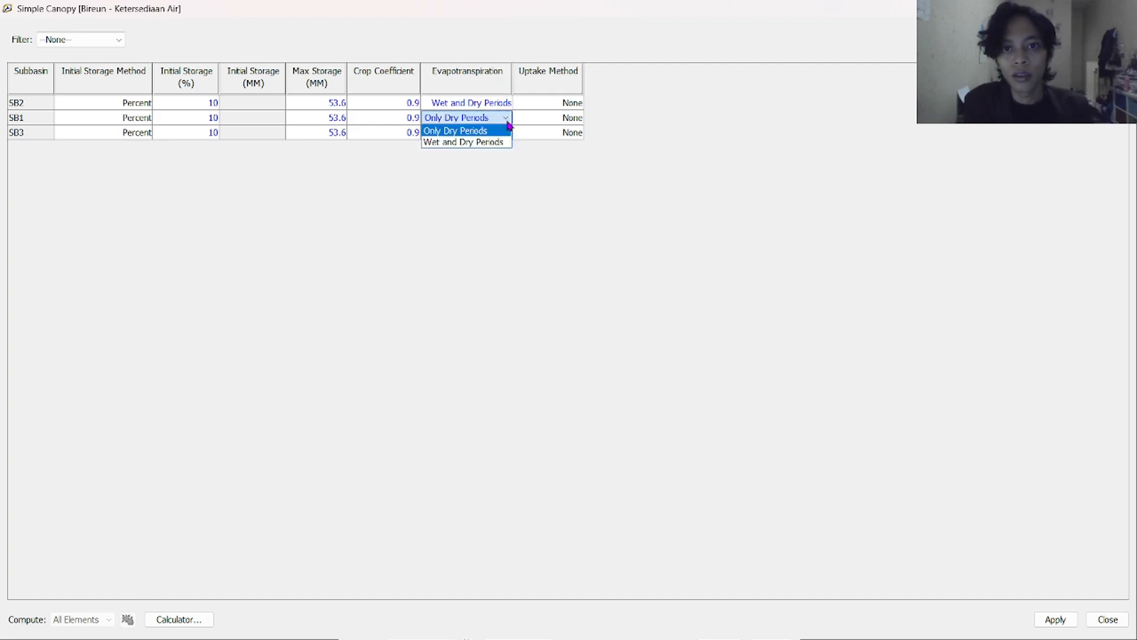
click(495, 142)
click(492, 135)
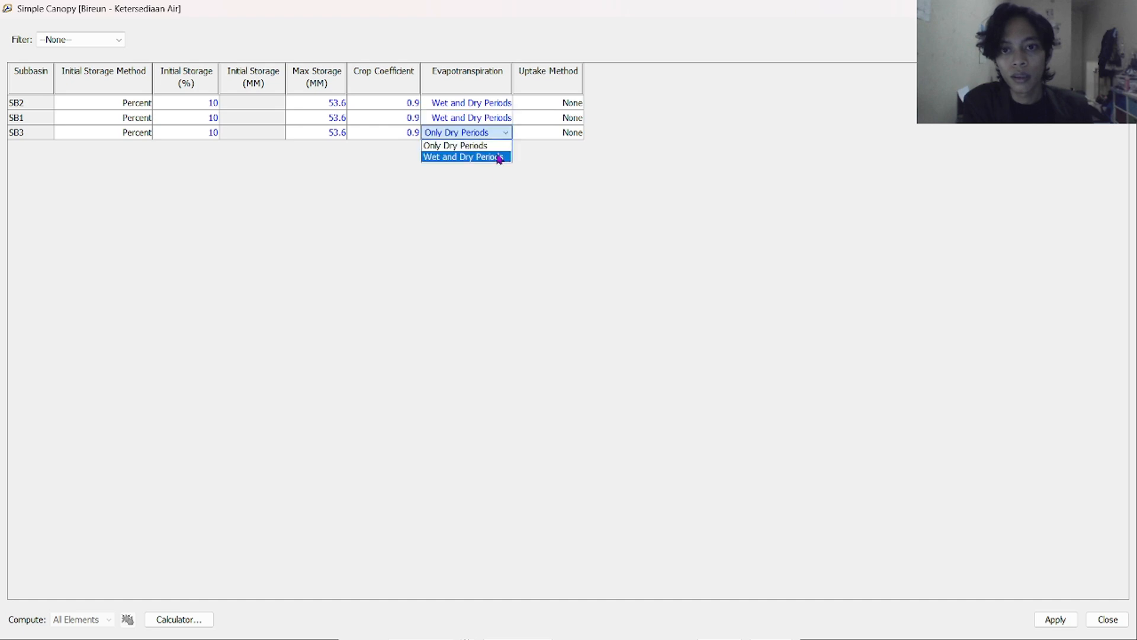
click(484, 157)
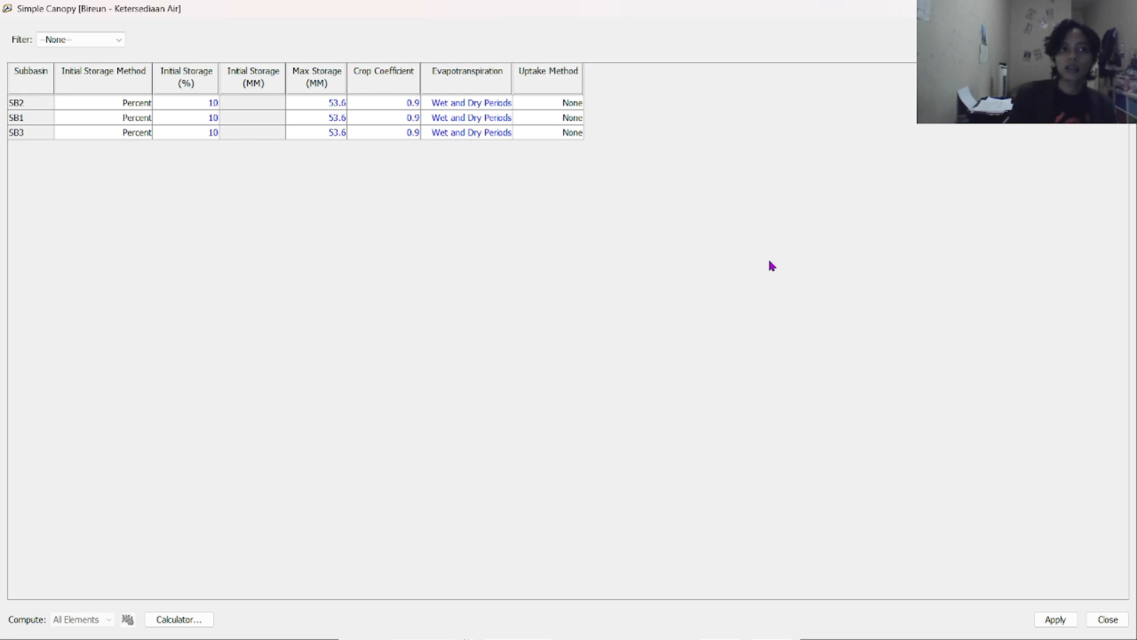
Apply and close the Simple Canopy parameters, and return to the HEC-HMS main window
click(1055, 622)
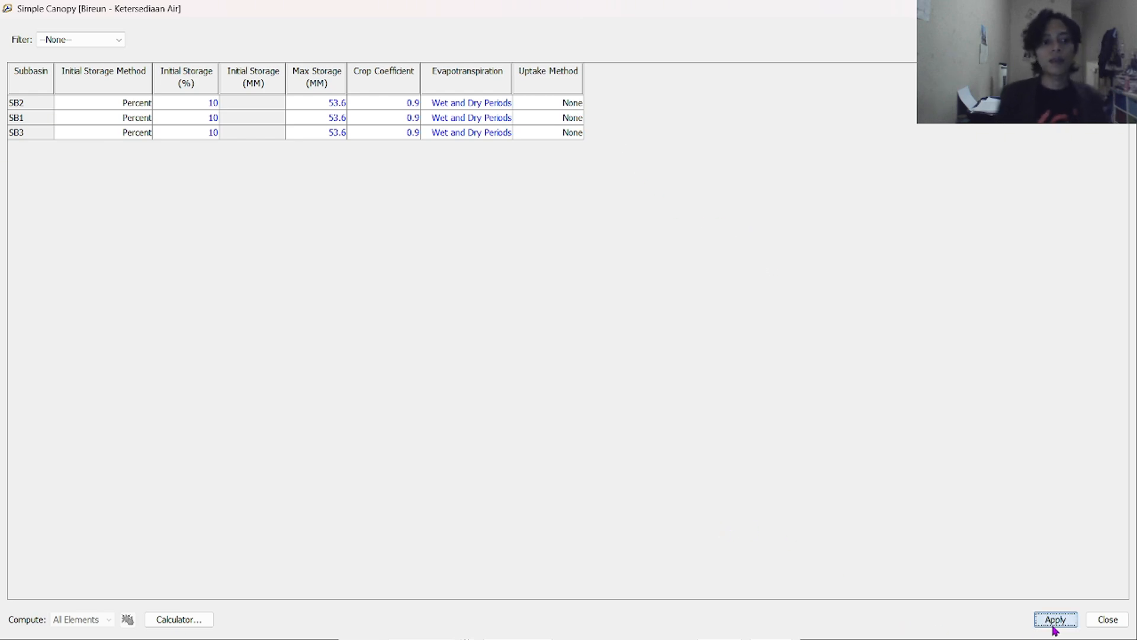
click(1103, 621)
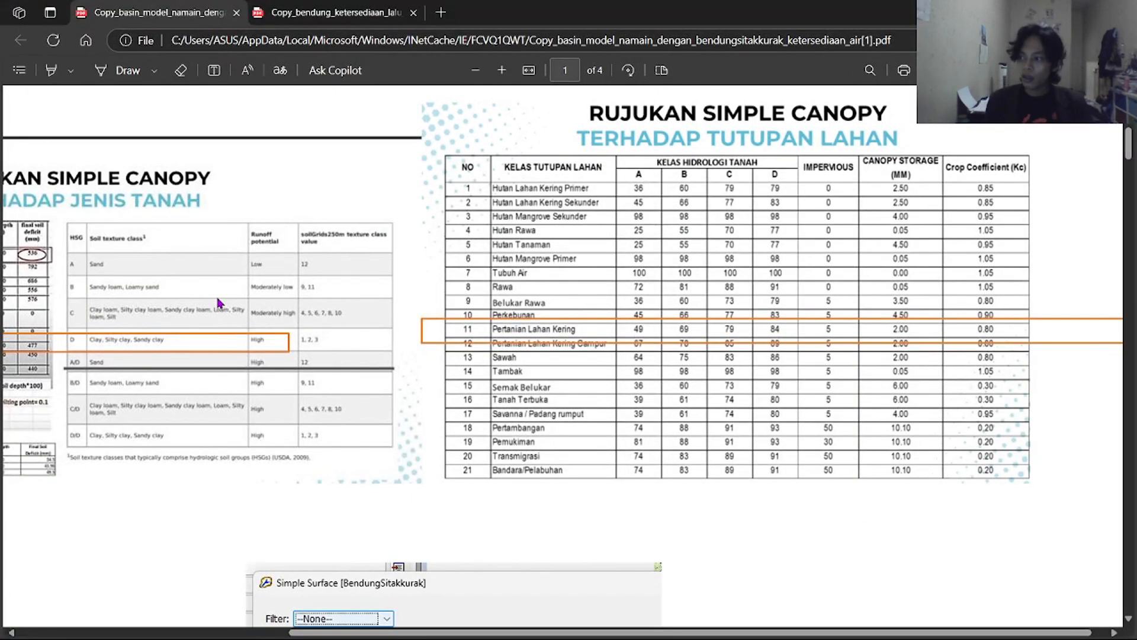
key(alt+Tab)
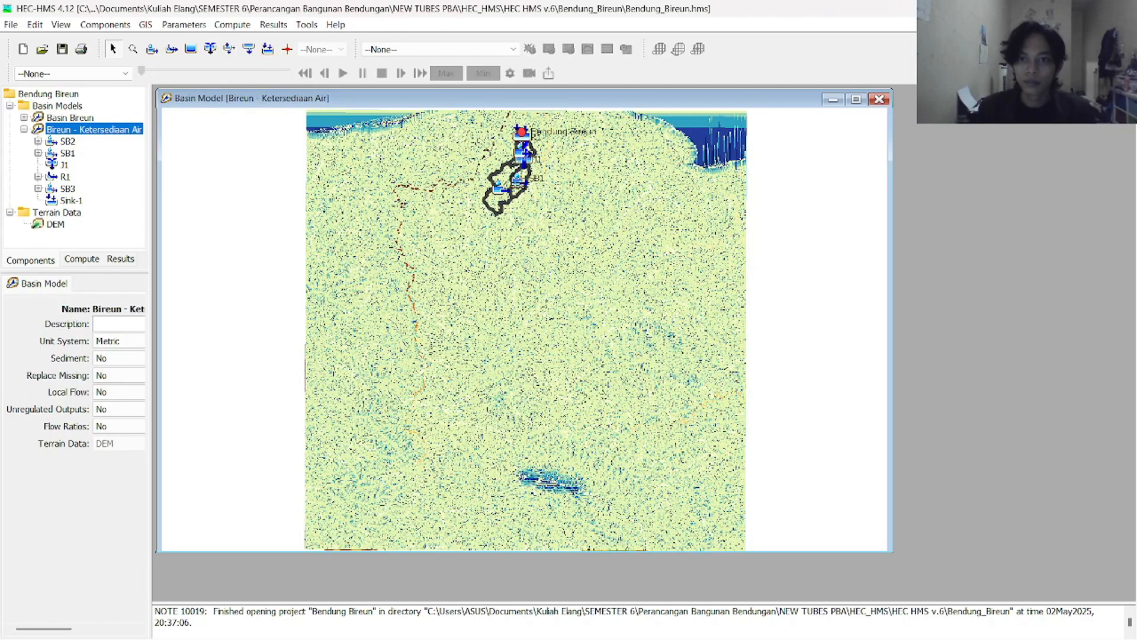
key(alt)
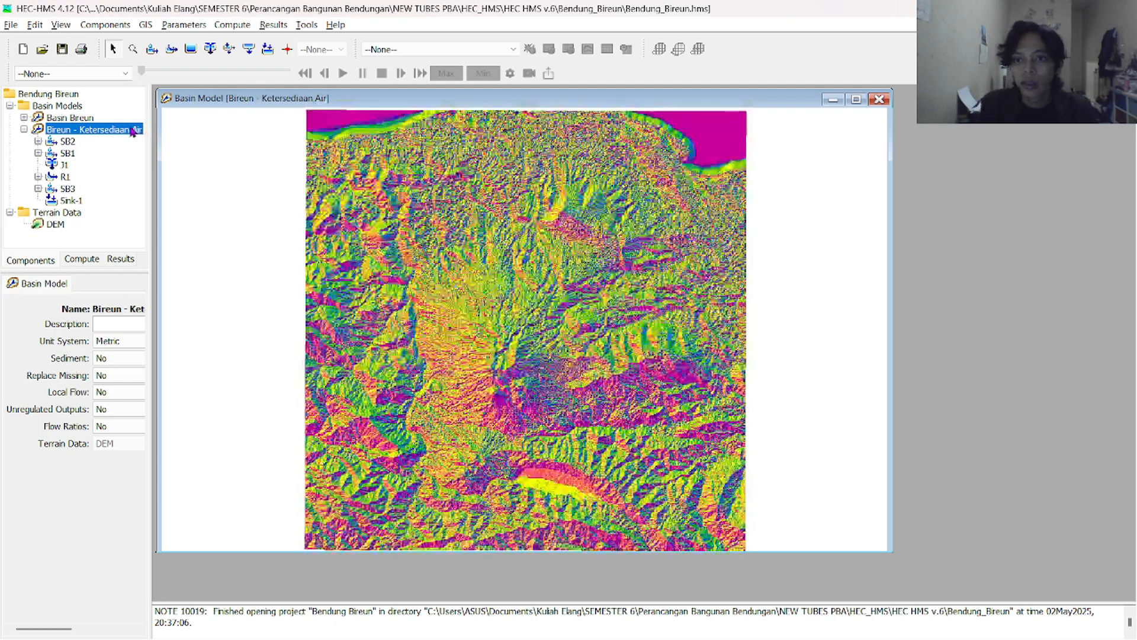
Change the surface method of all subbasins in the Bireun - Ketersediaan Air basin model to Simple Surface
click(182, 27)
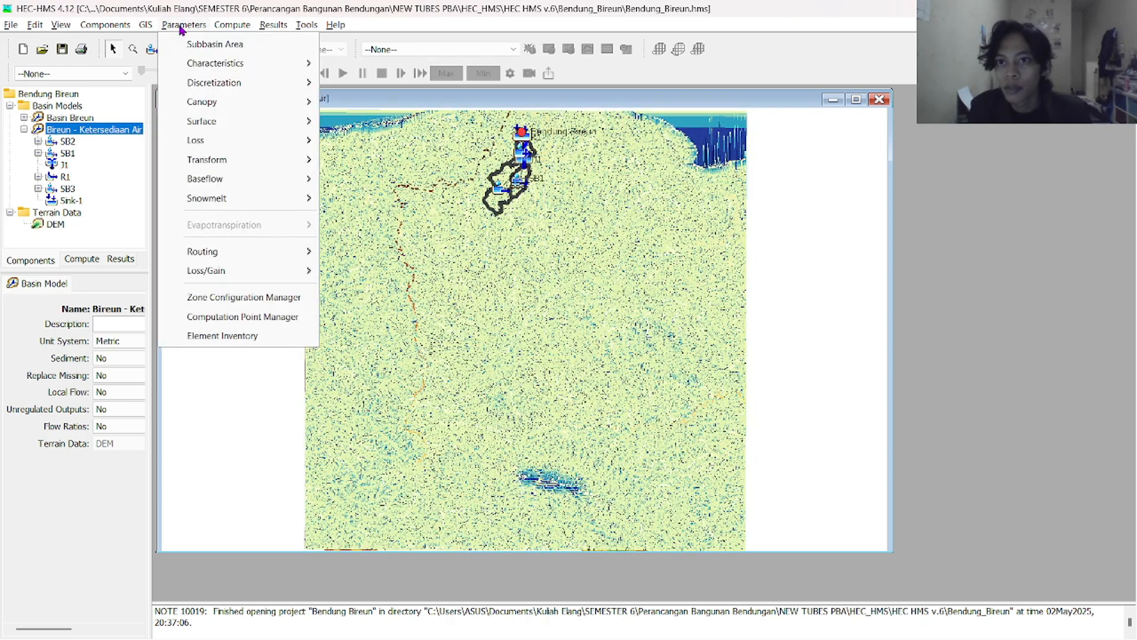
mouse_move(259, 123)
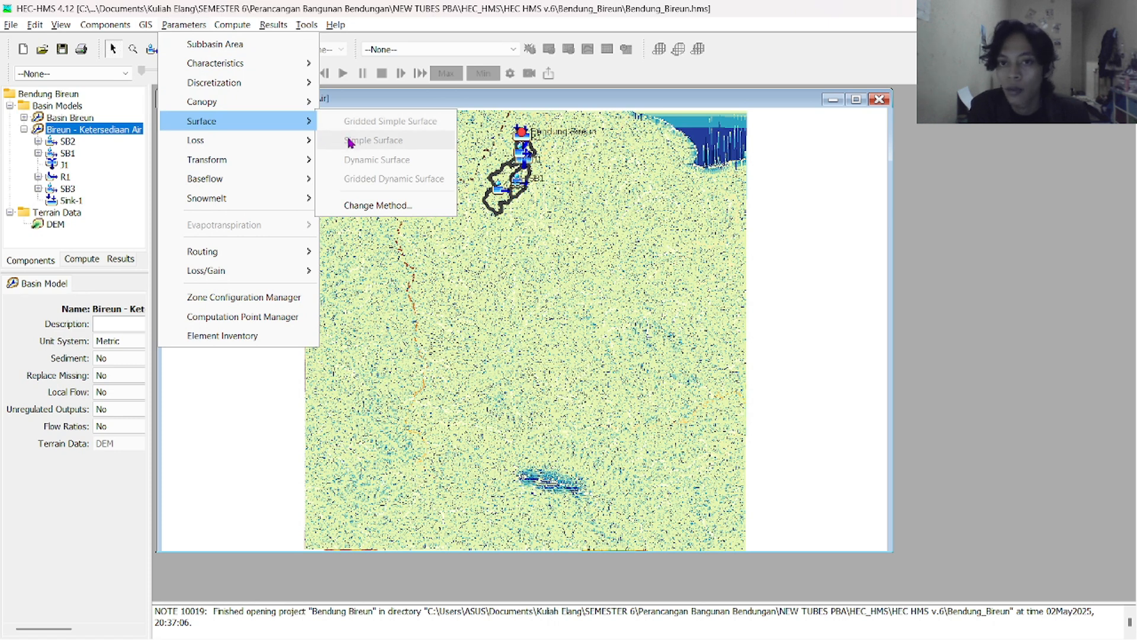
click(391, 206)
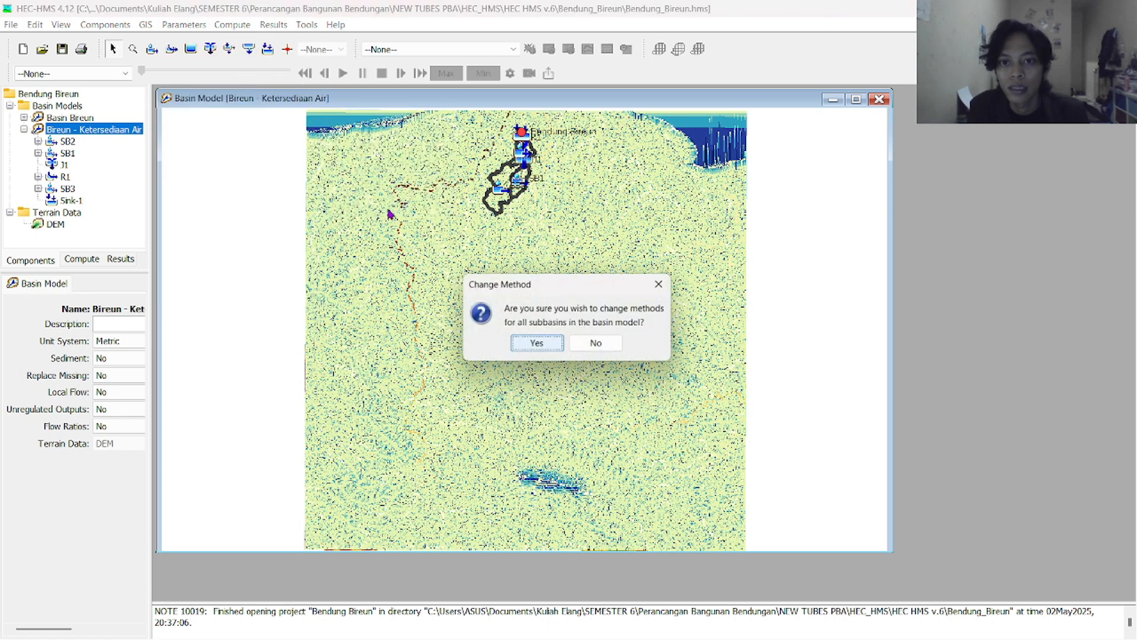
click(540, 341)
click(557, 318)
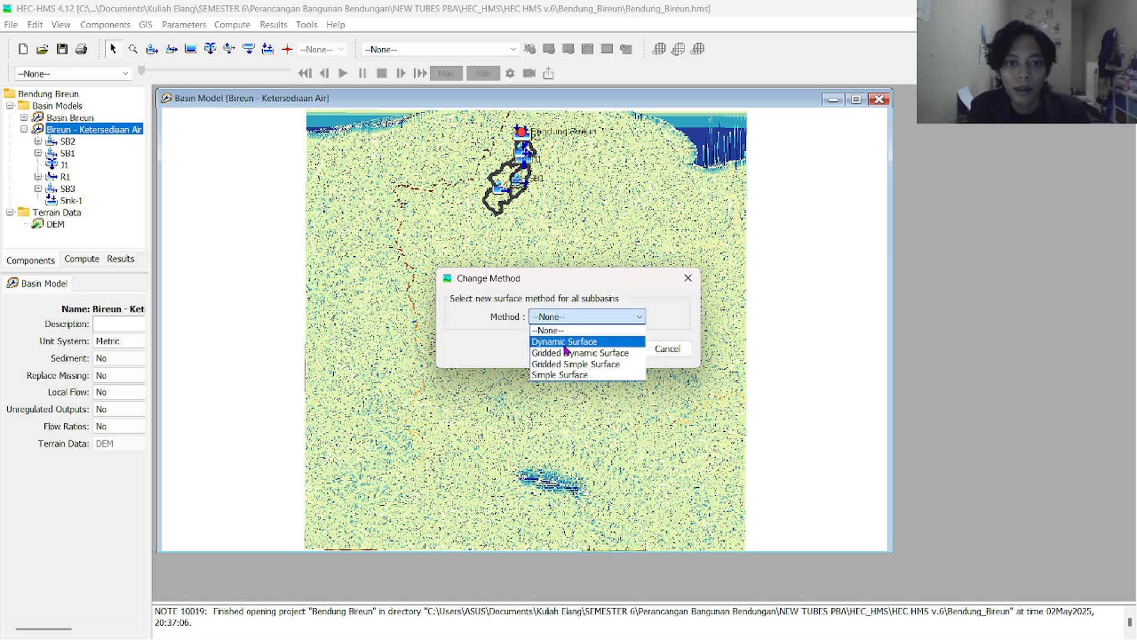
click(570, 375)
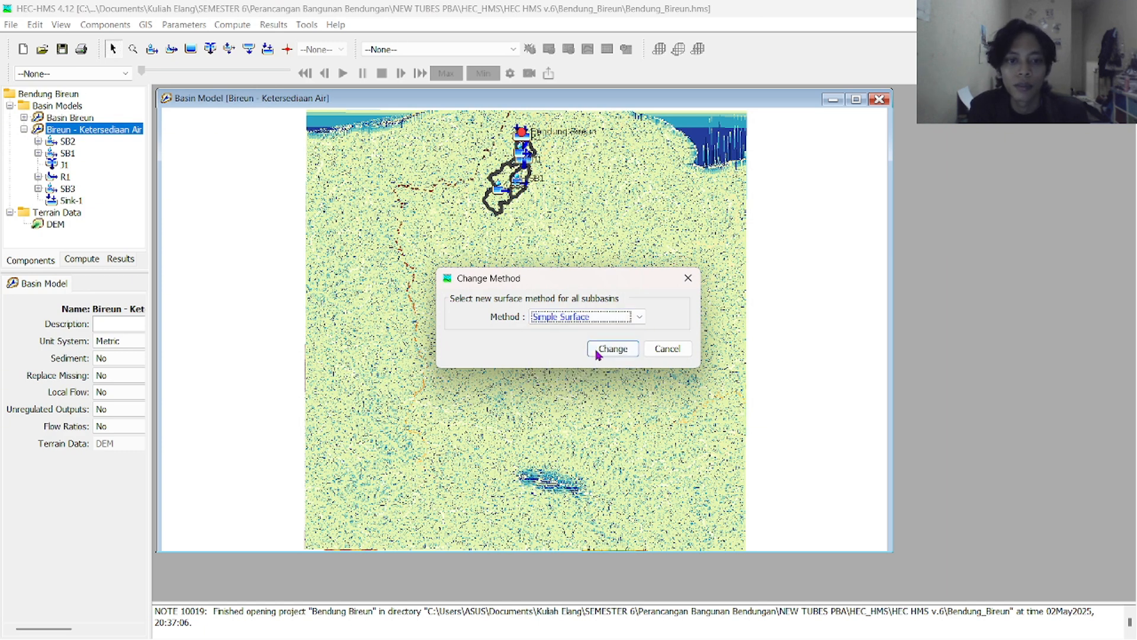
click(609, 349)
Open the Simple Surface parameters and set the initial storage of SB2, SB1 and SB3 to 10 percent
click(195, 24)
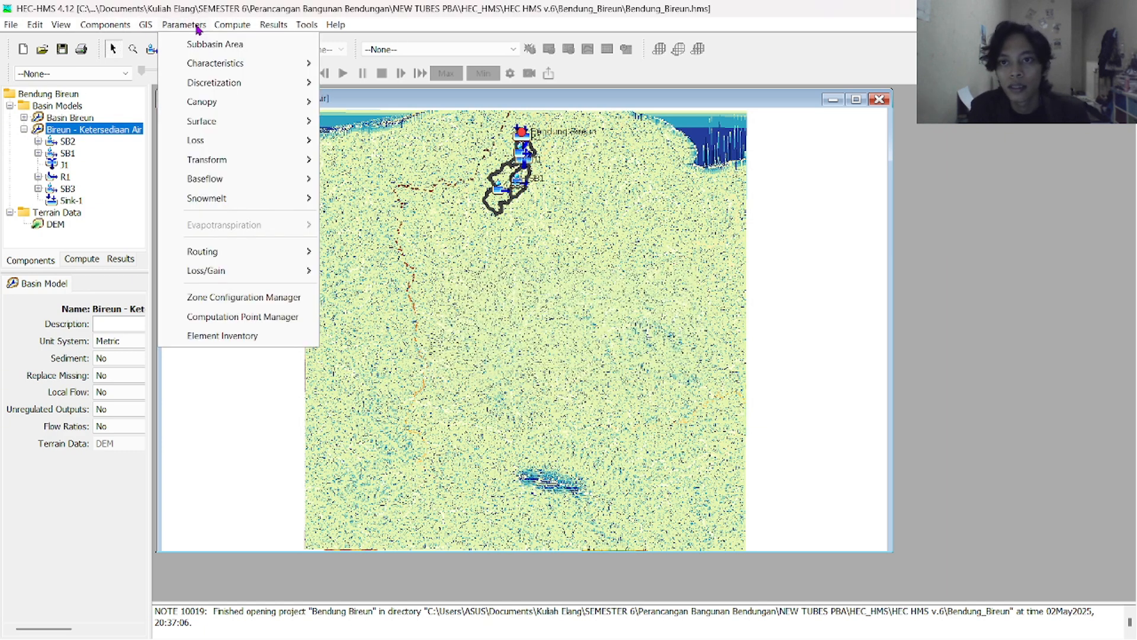
mouse_move(302, 125)
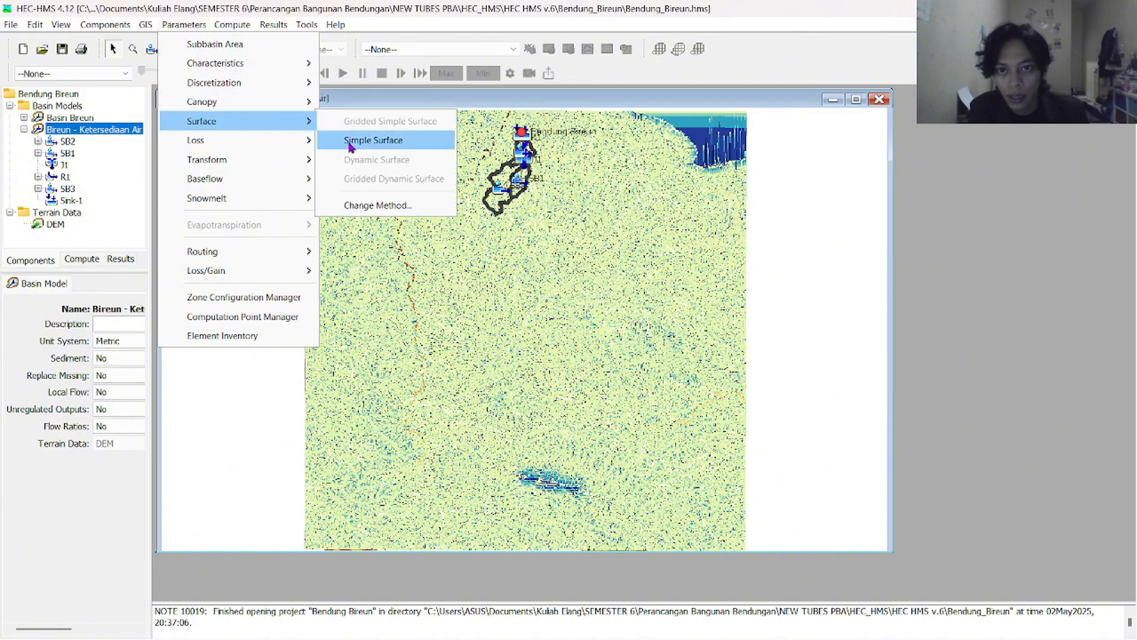
click(374, 141)
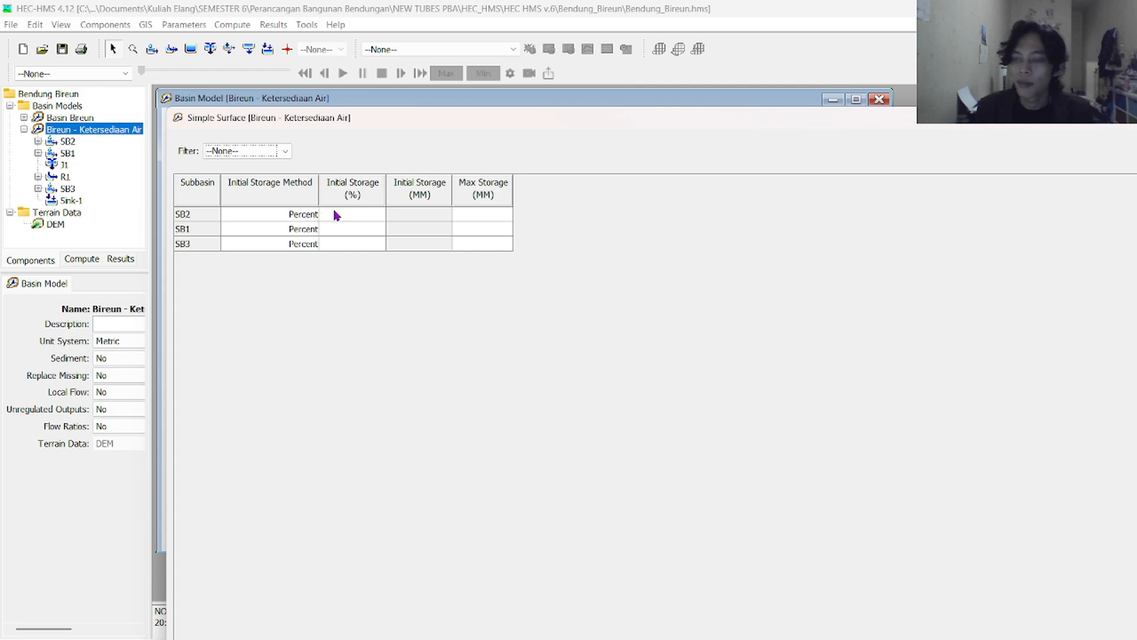
click(337, 215)
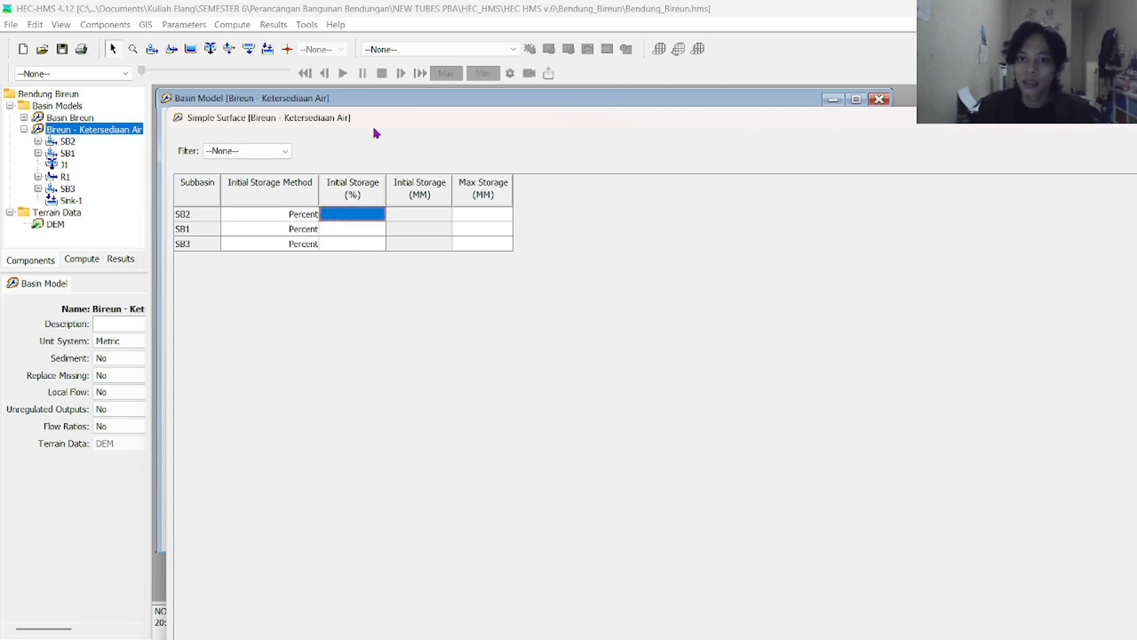
key(alt+Tab)
key(alt+Tab)
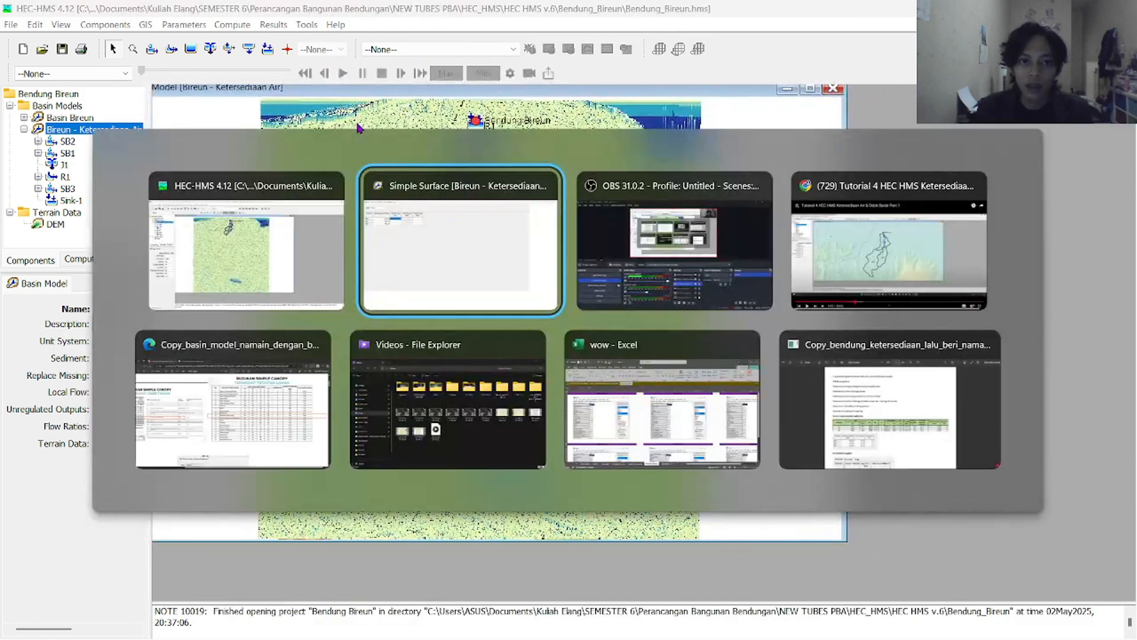
text(10)
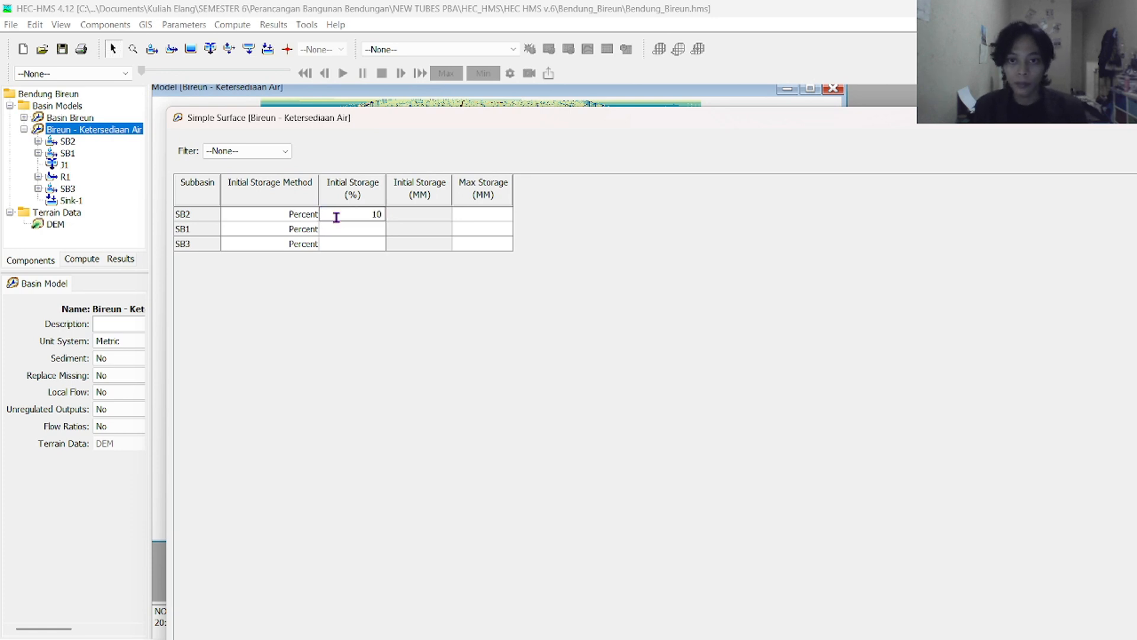
click(383, 231)
click(386, 244)
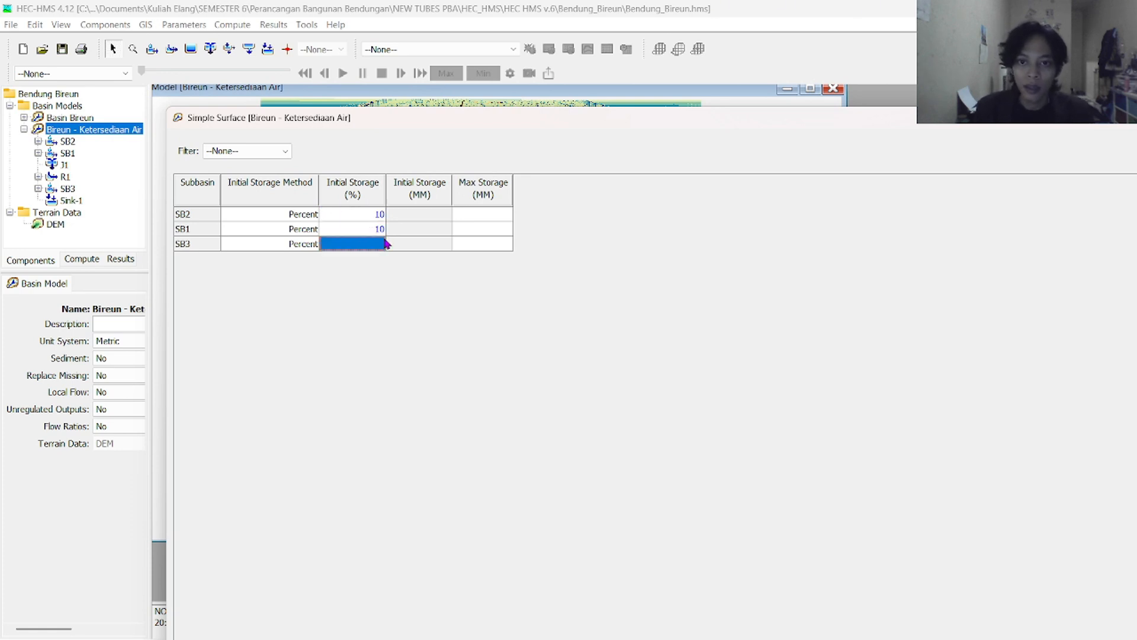
text(10)
click(438, 231)
click(434, 214)
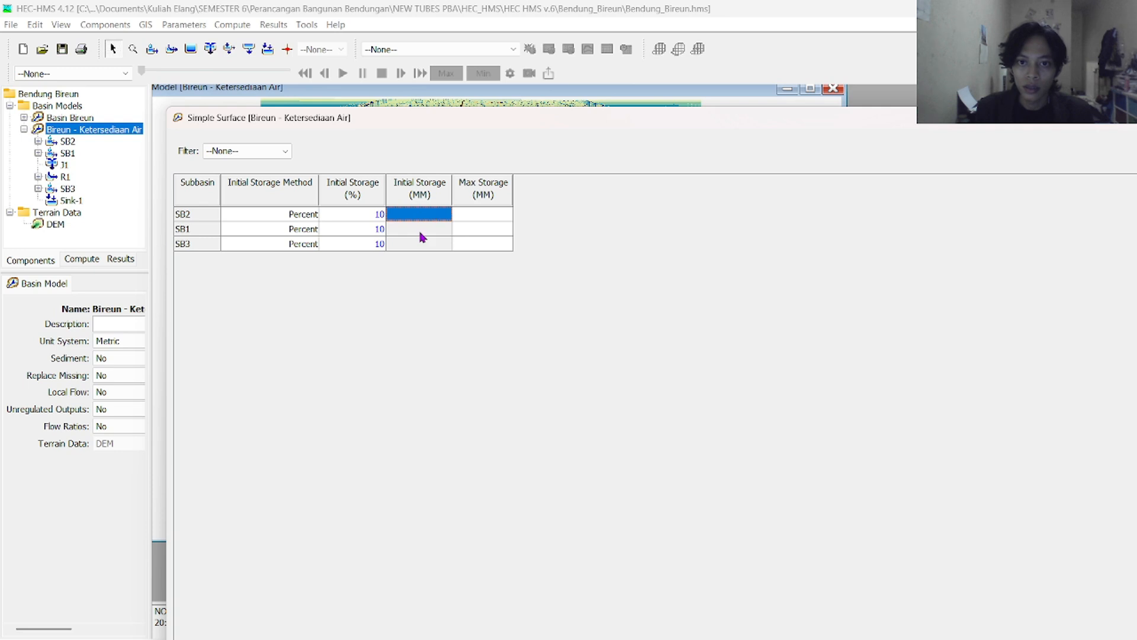
click(422, 236)
click(429, 215)
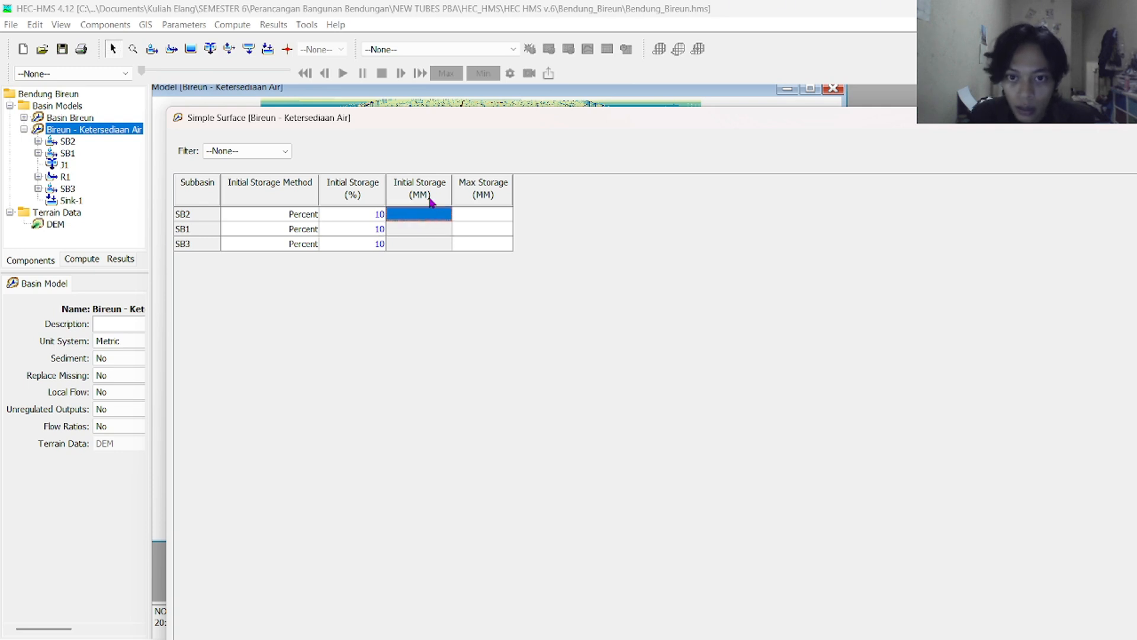
Set the Simple Surface max storage of SB2, SB1 and SB3 to 53.6 mm
drag(445, 119, 332, 42)
click(384, 147)
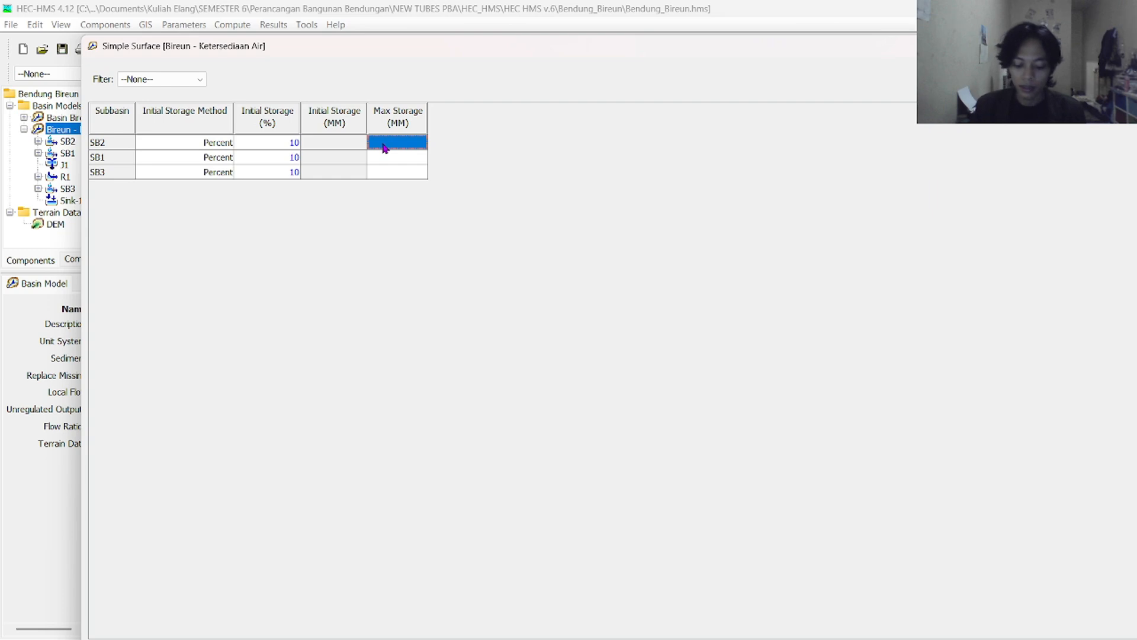
text(53.6)
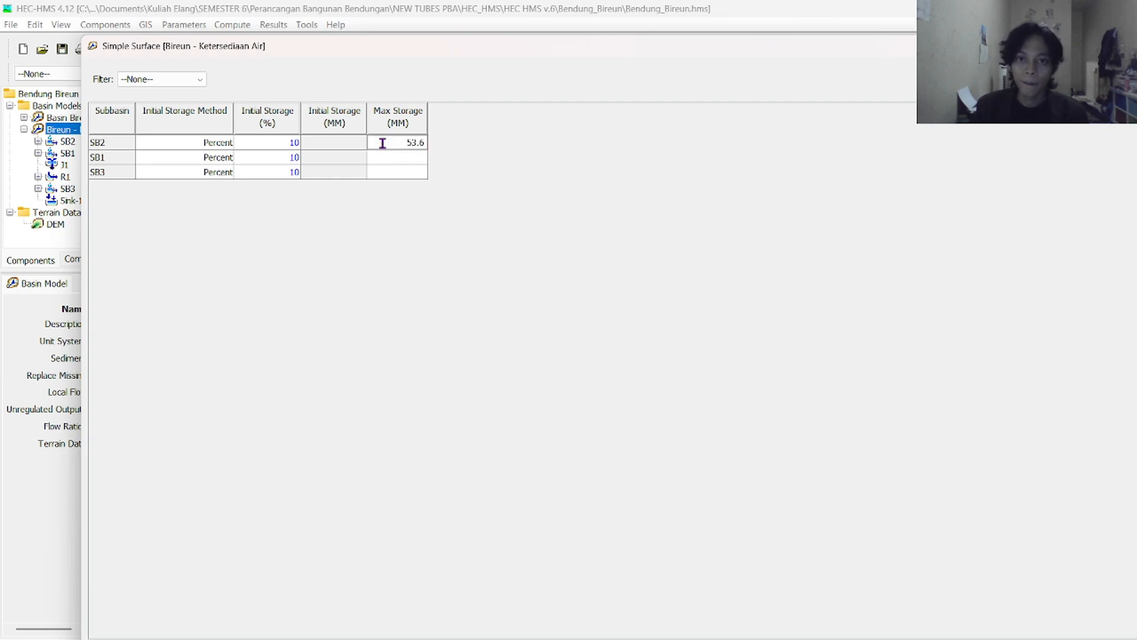
key(ctrl+a)
key(ctrl+c)
click(411, 158)
key(ctrl+v)
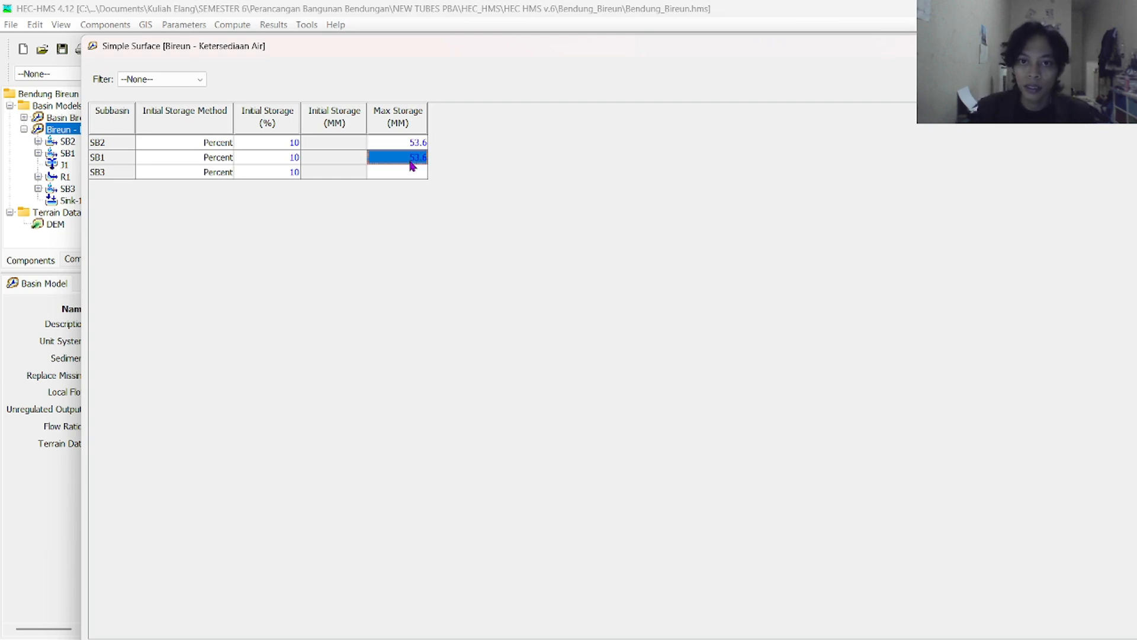
click(413, 168)
key(ctrl+v)
Apply and close the Simple Surface parameters, and save the project
drag(909, 48, 832, 6)
click(1056, 619)
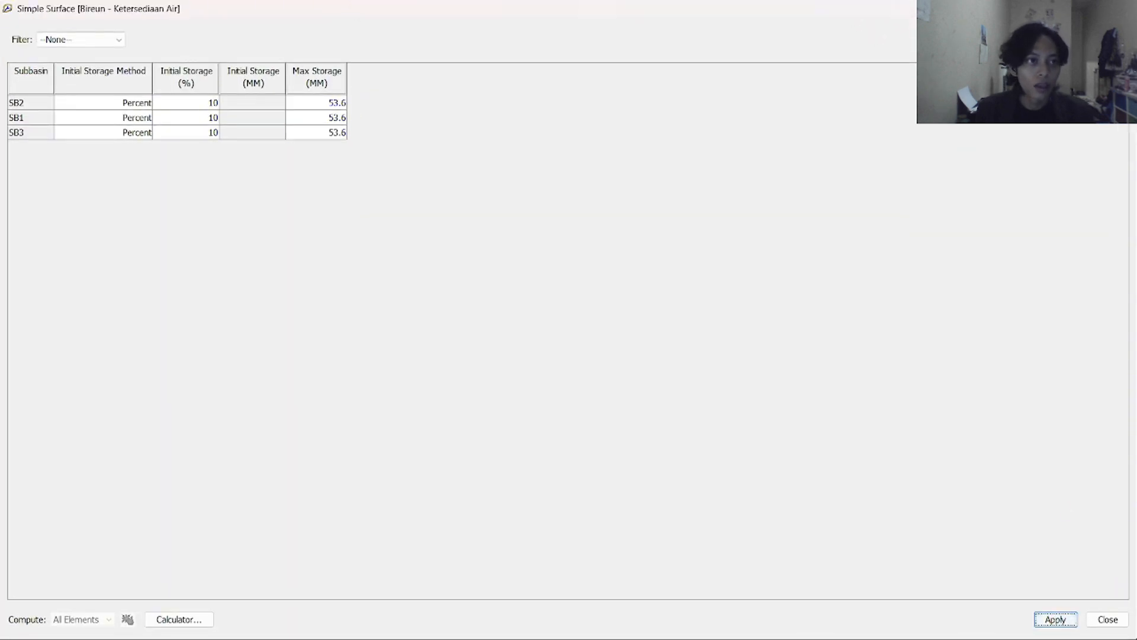
click(1117, 619)
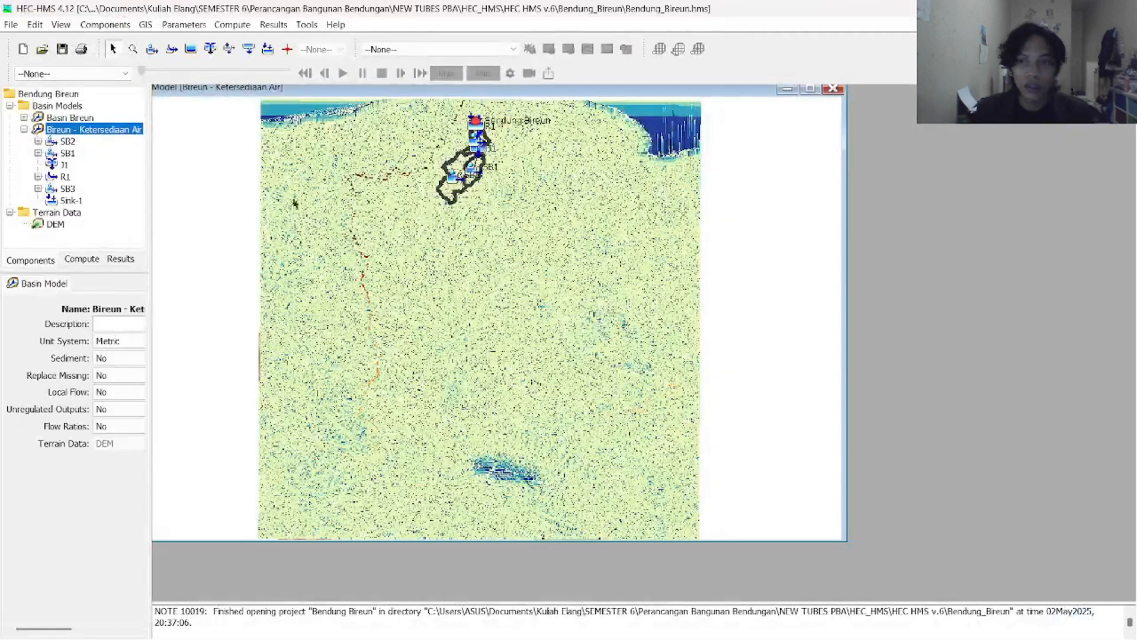
click(63, 51)
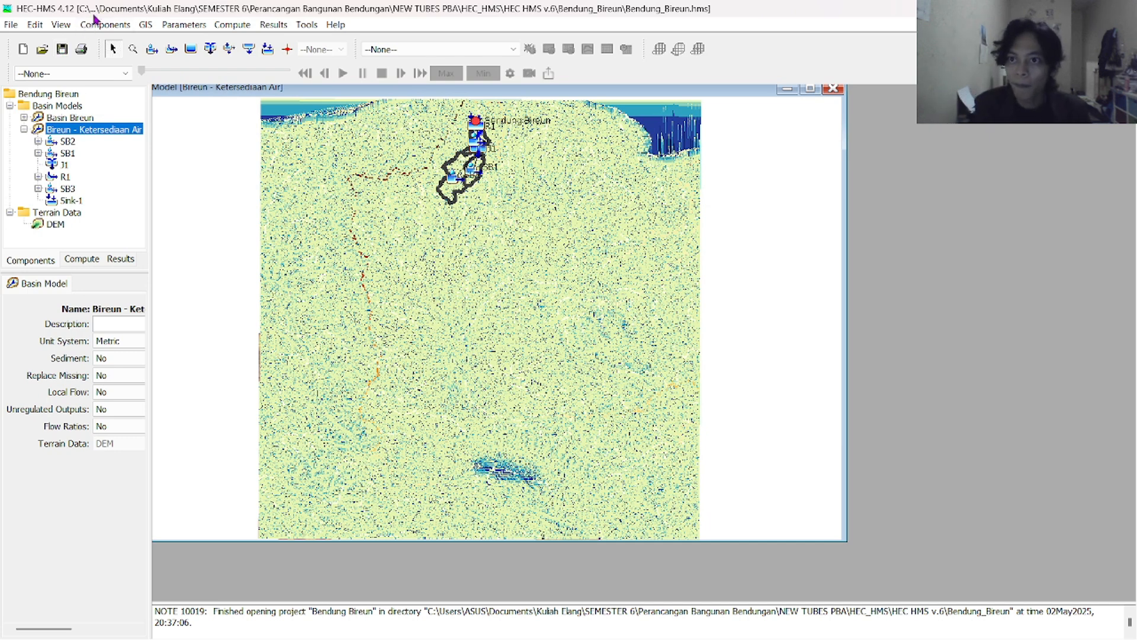
Change the loss method of all subbasins in the basin model to Deficit and Constant
key(alt)
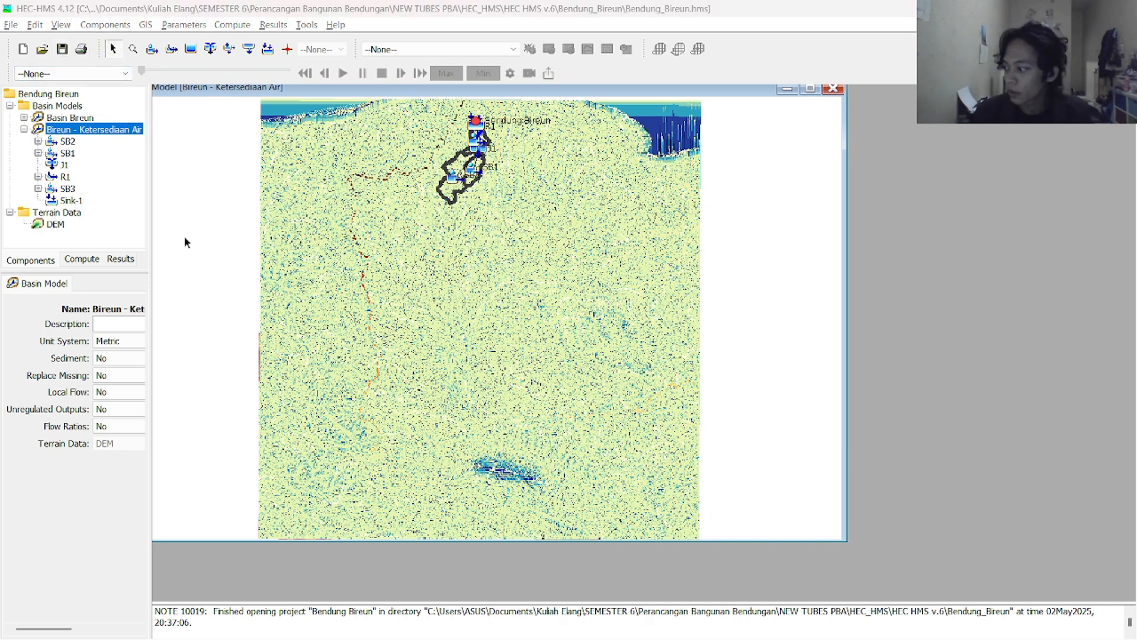
click(188, 27)
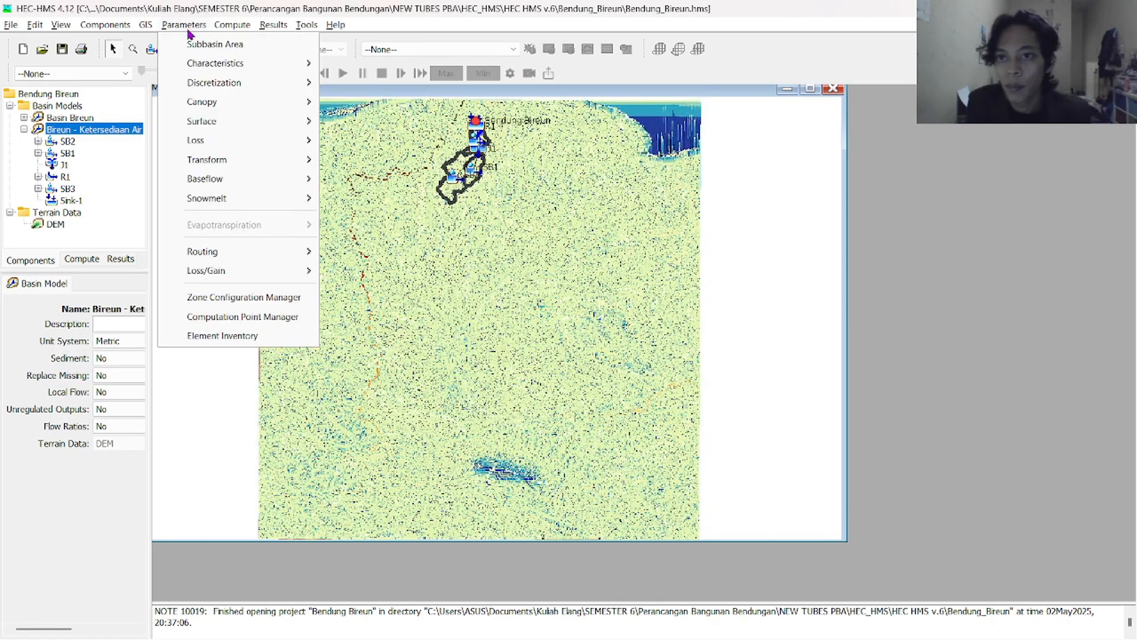
mouse_move(251, 140)
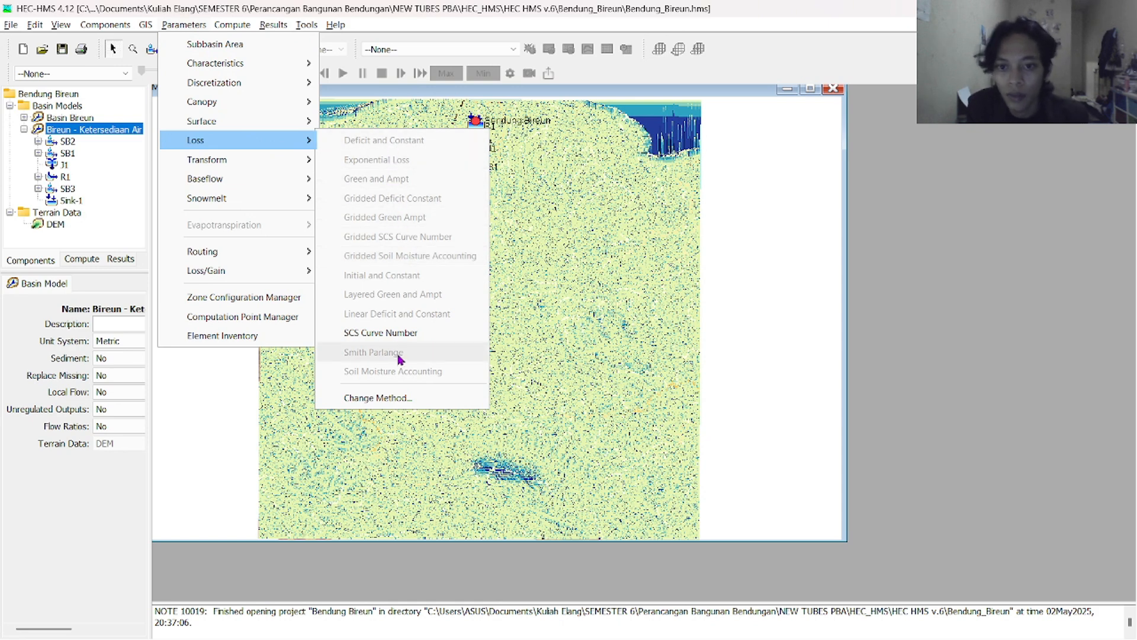
click(407, 401)
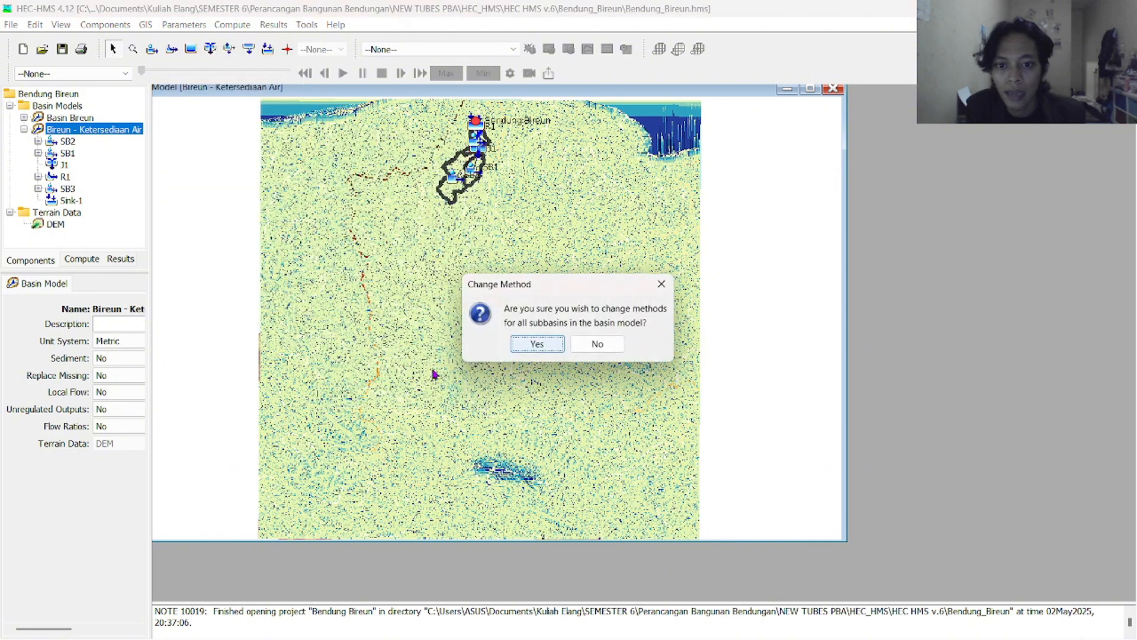
click(539, 346)
click(559, 320)
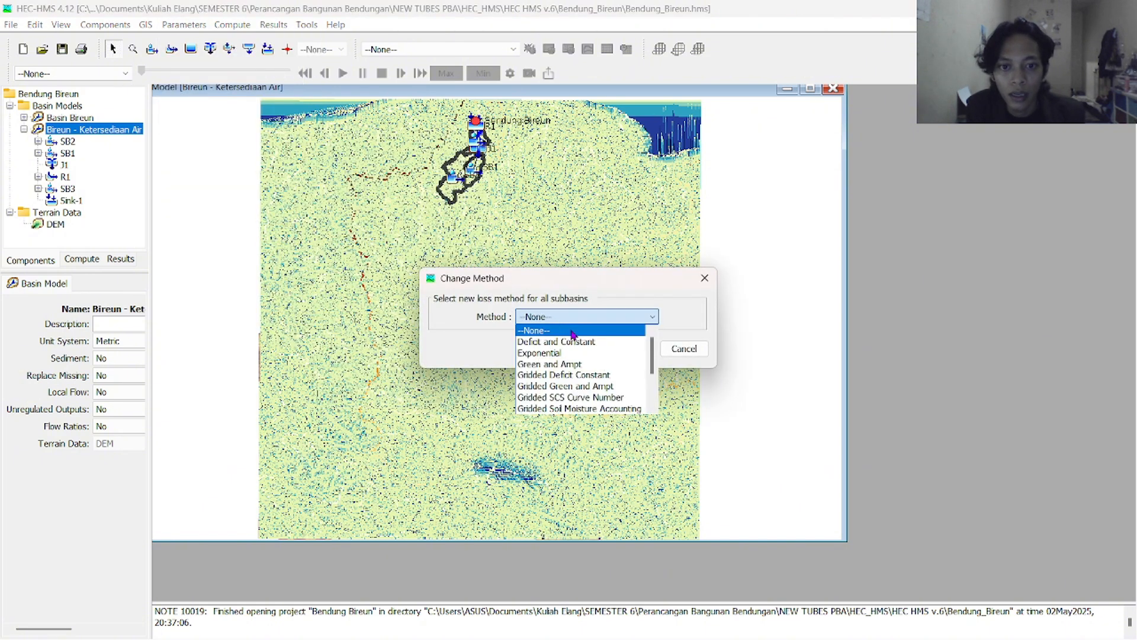
click(556, 342)
click(640, 353)
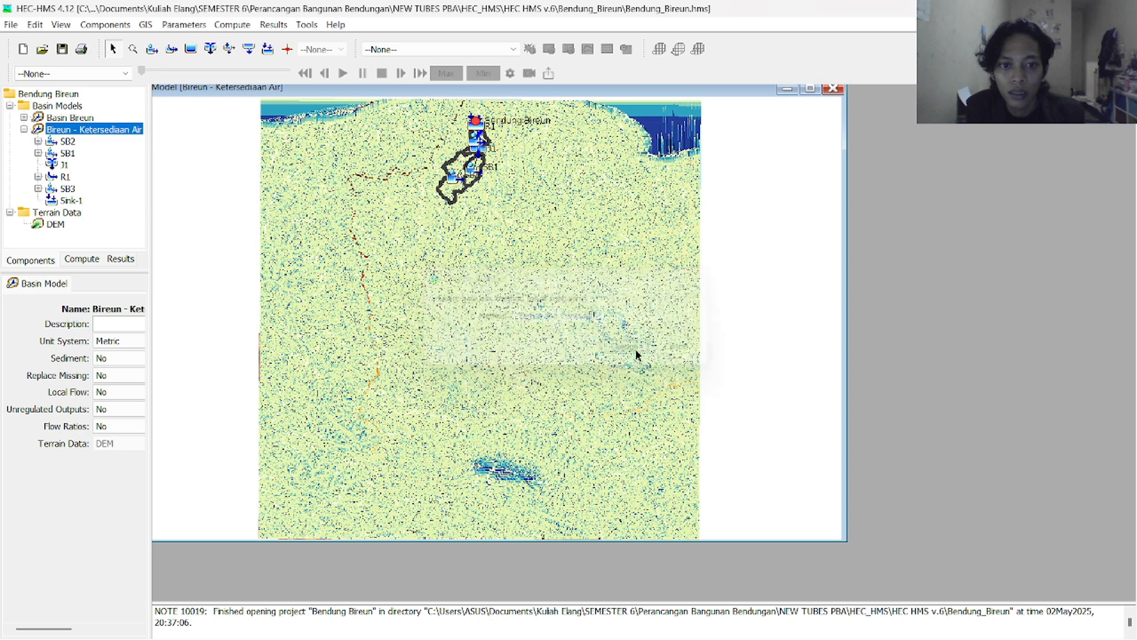
Open the Deficit and Constant loss parameters and set the initial deficit of SB2, SB1 and SB3 to 10 mm
click(167, 29)
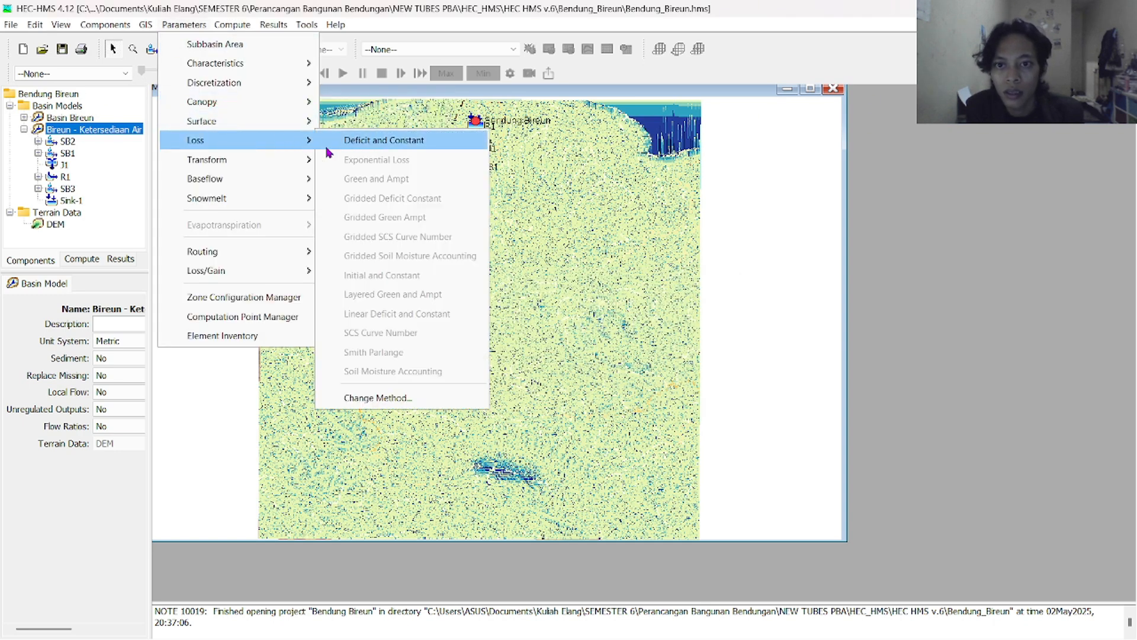
click(325, 143)
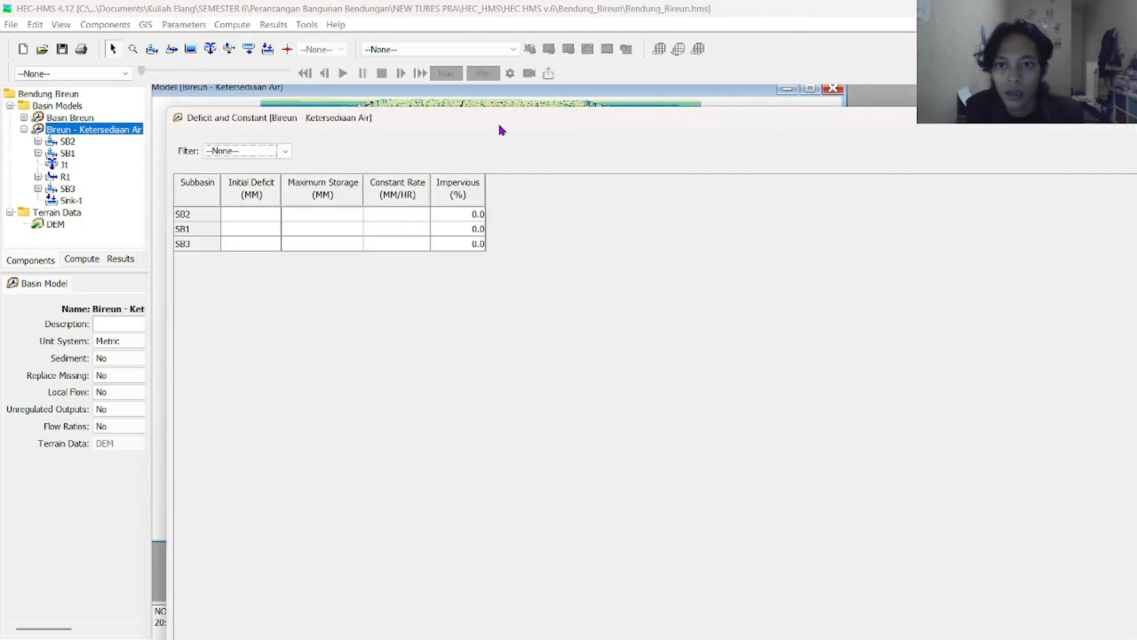
drag(498, 120, 365, 67)
double_click(364, 72)
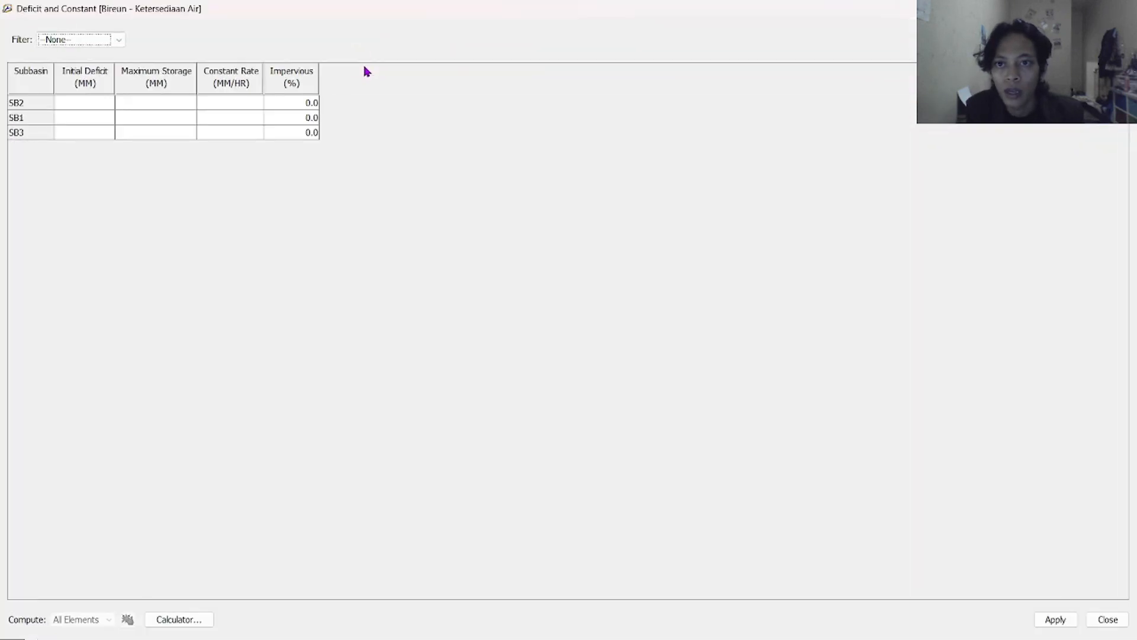
click(69, 110)
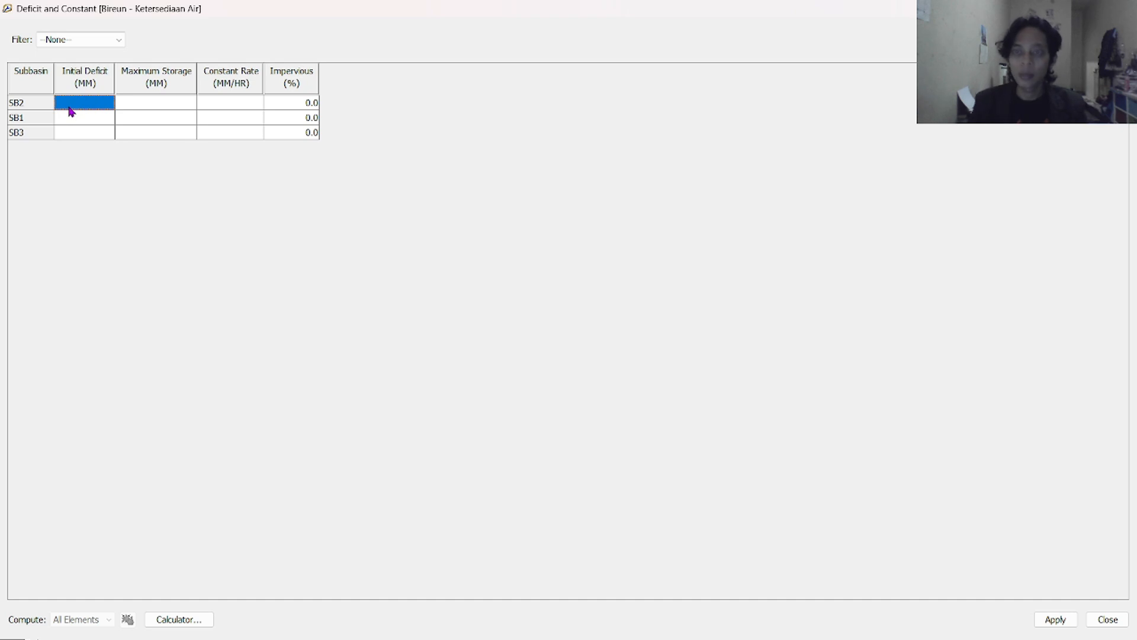
text(10)
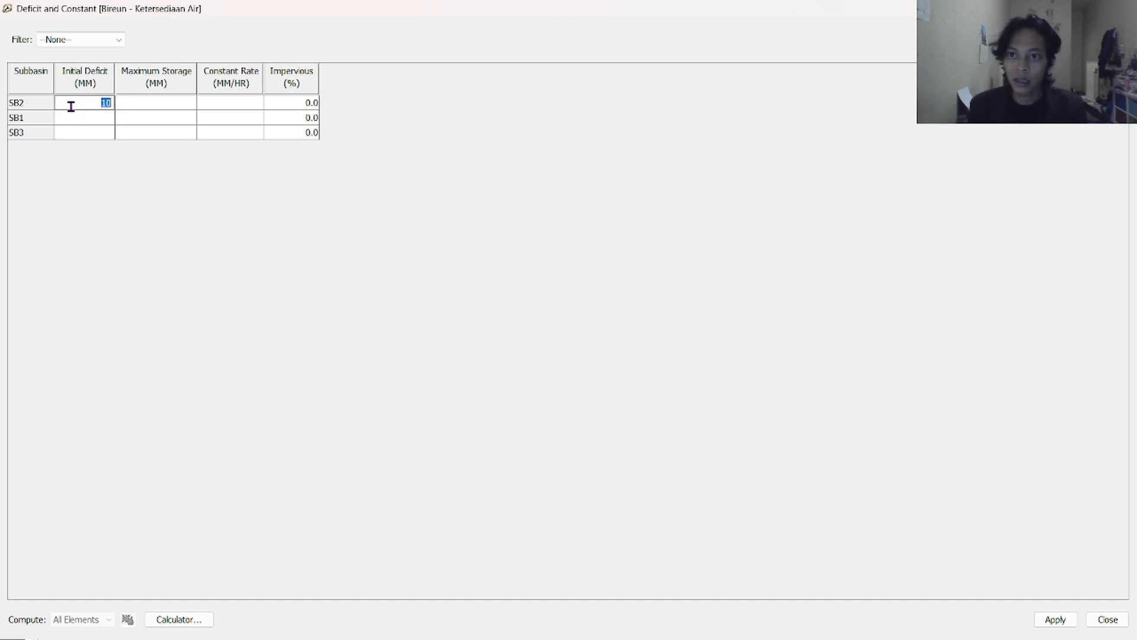
click(109, 122)
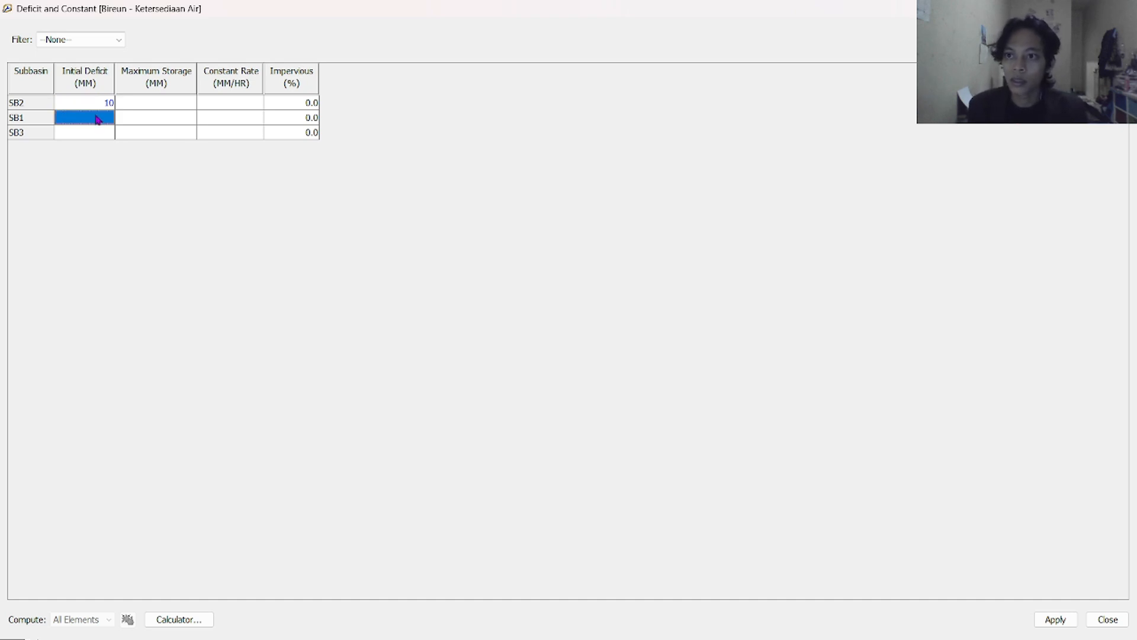
click(105, 133)
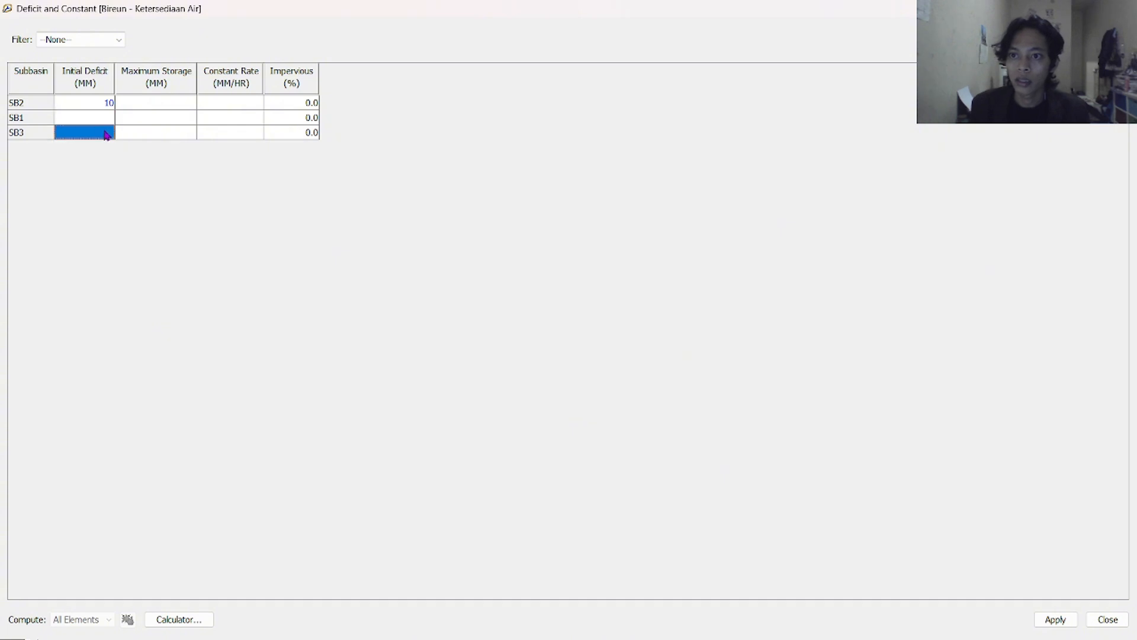
click(106, 122)
text(10)
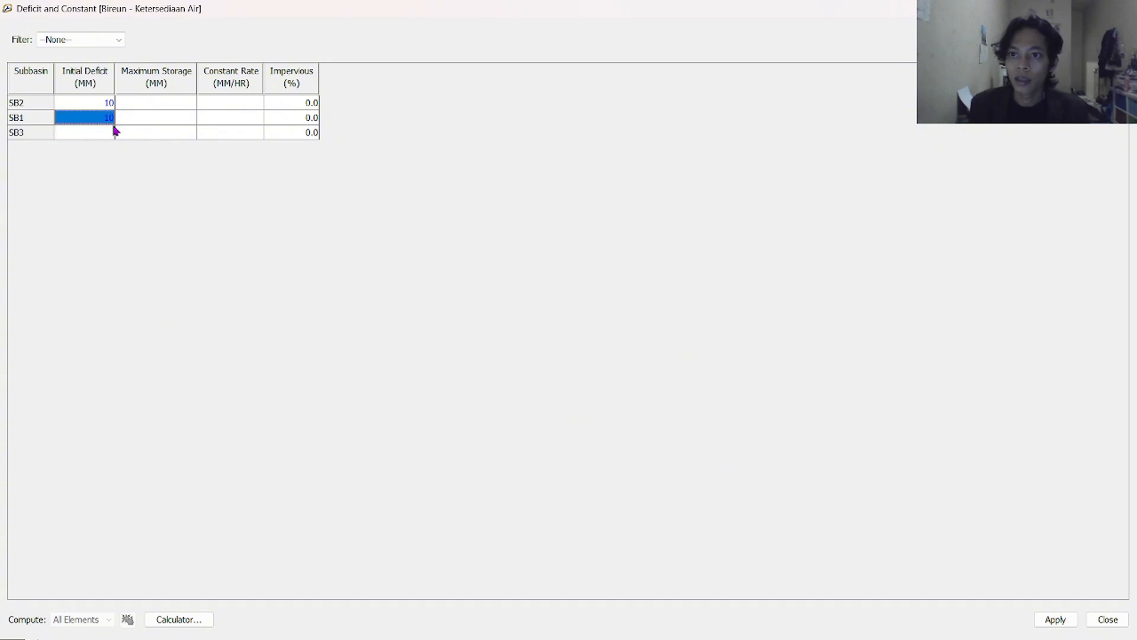
click(107, 133)
text(10)
Set the Deficit and Constant maximum storage of SB2, SB1 and SB3 to 53.6 mm
click(168, 102)
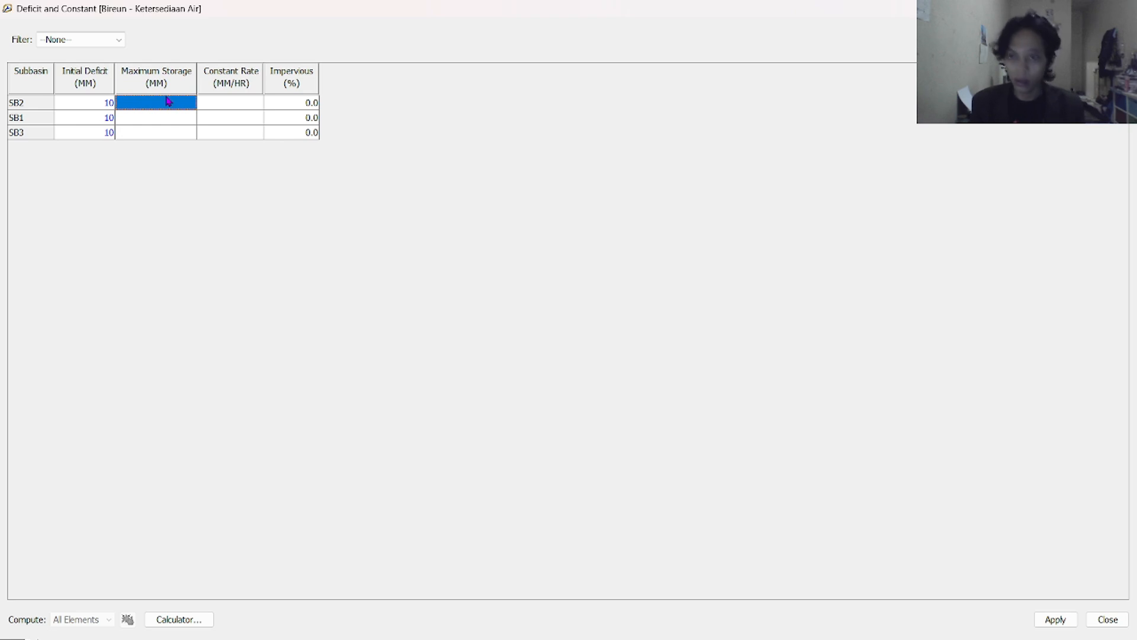
text(5)
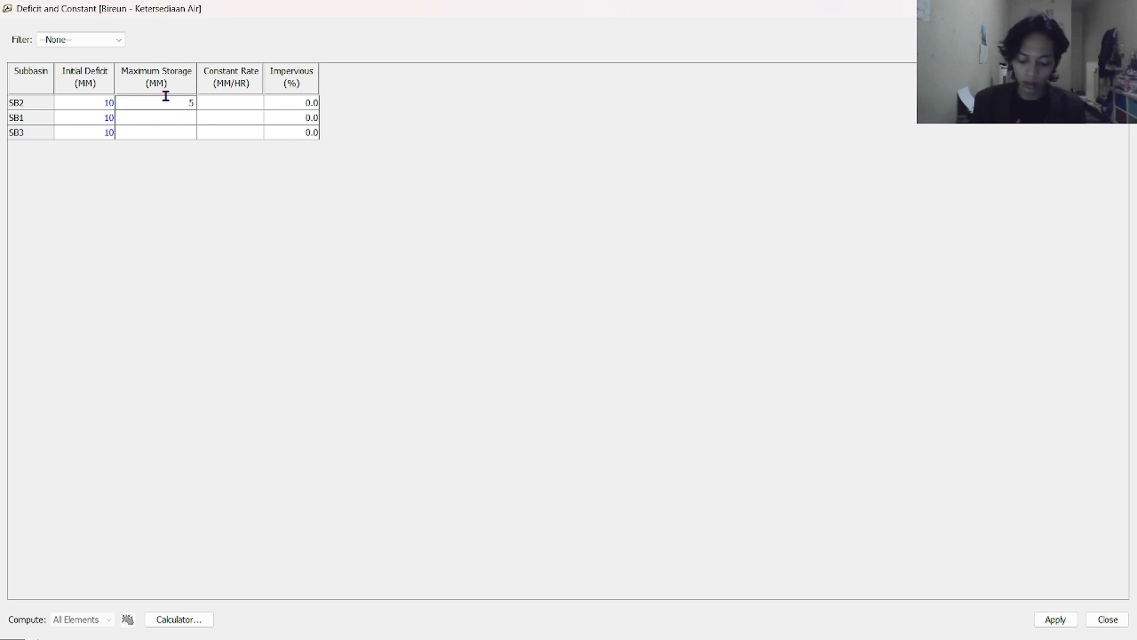
text(3.6)
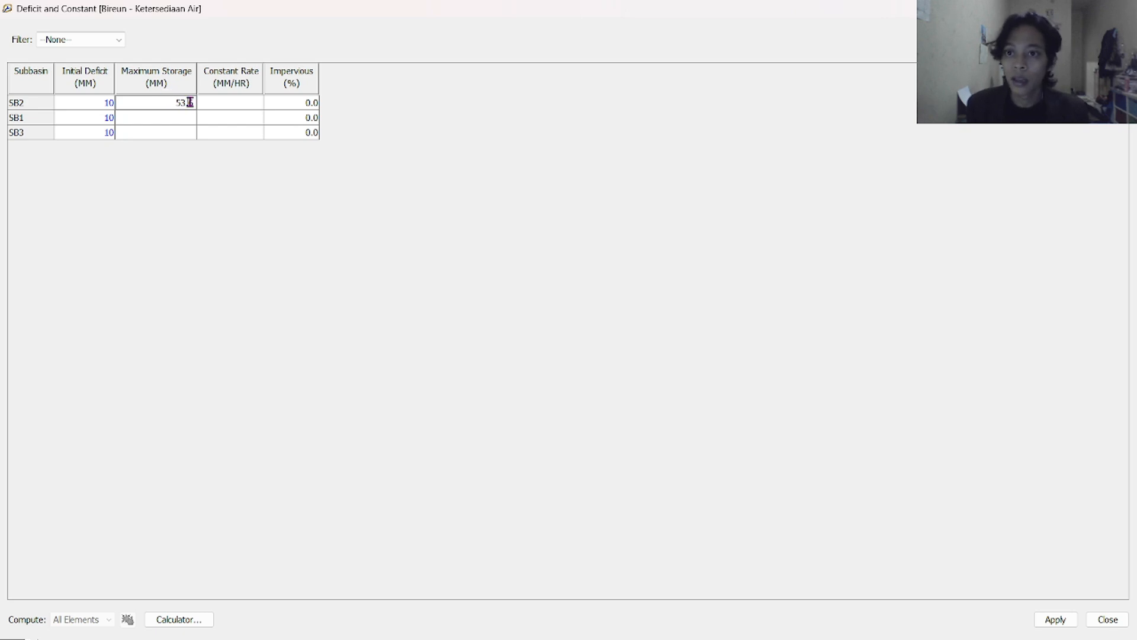
double_click(188, 102)
key(ctrl+c)
click(186, 119)
key(ctrl+v)
click(189, 134)
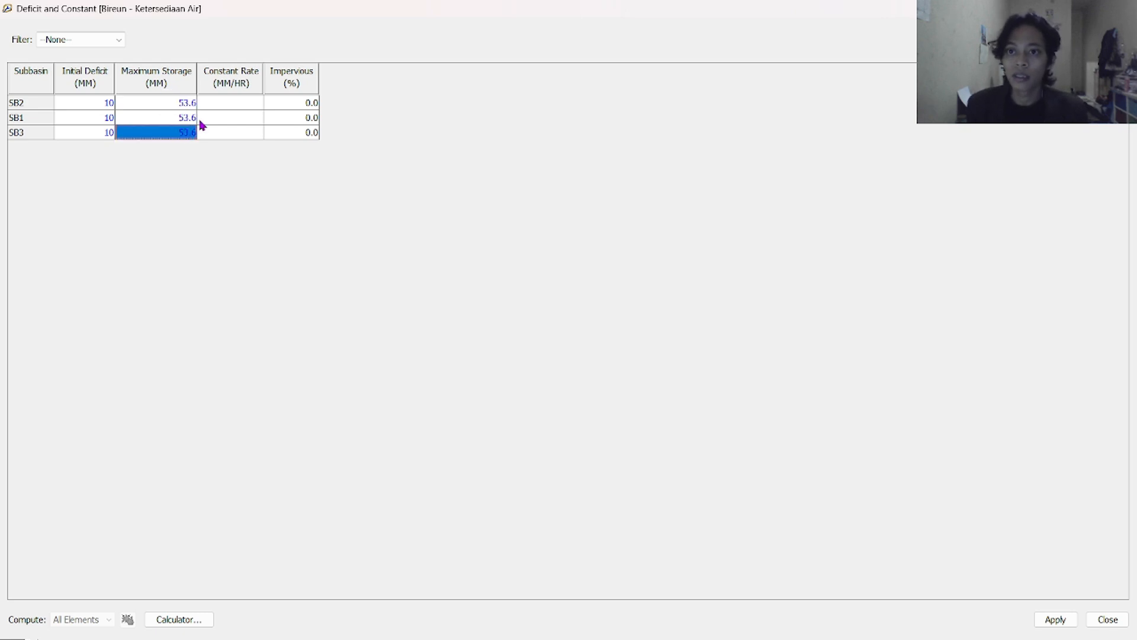
key(ctrl+v)
Consult the soil texture table image for the constant rate and set it to 0.06 mm/hr for SB2, SB1 and SB3
click(231, 102)
key(alt+Tab)
key(alt+Tab)
key(alt+Tab)
key(alt+Tab)
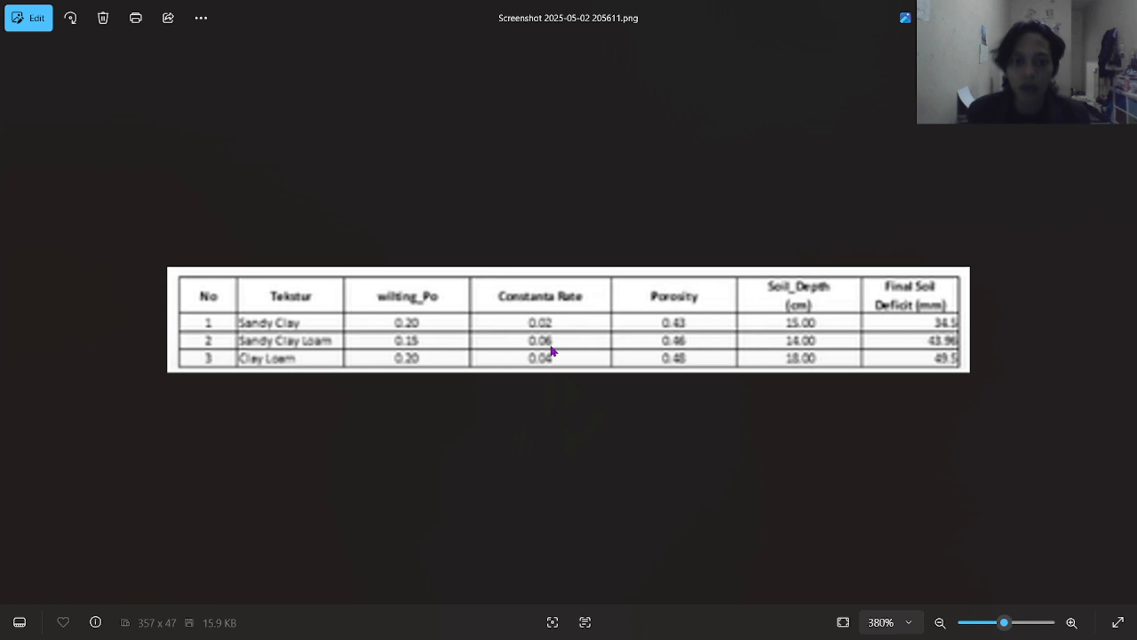
key(alt+Tab)
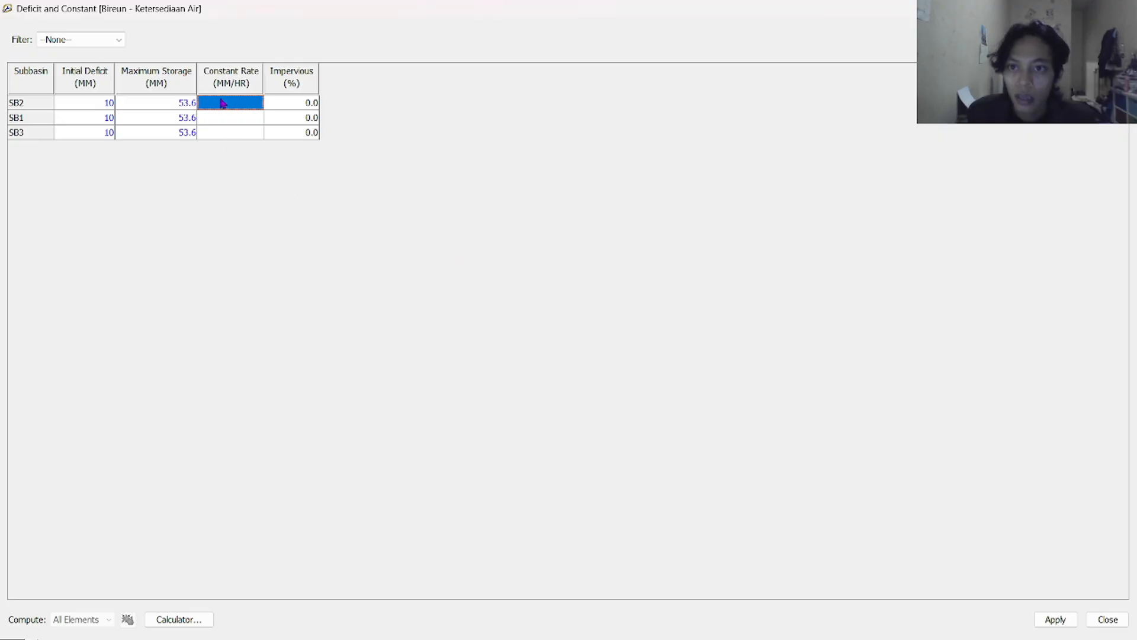
text(0)
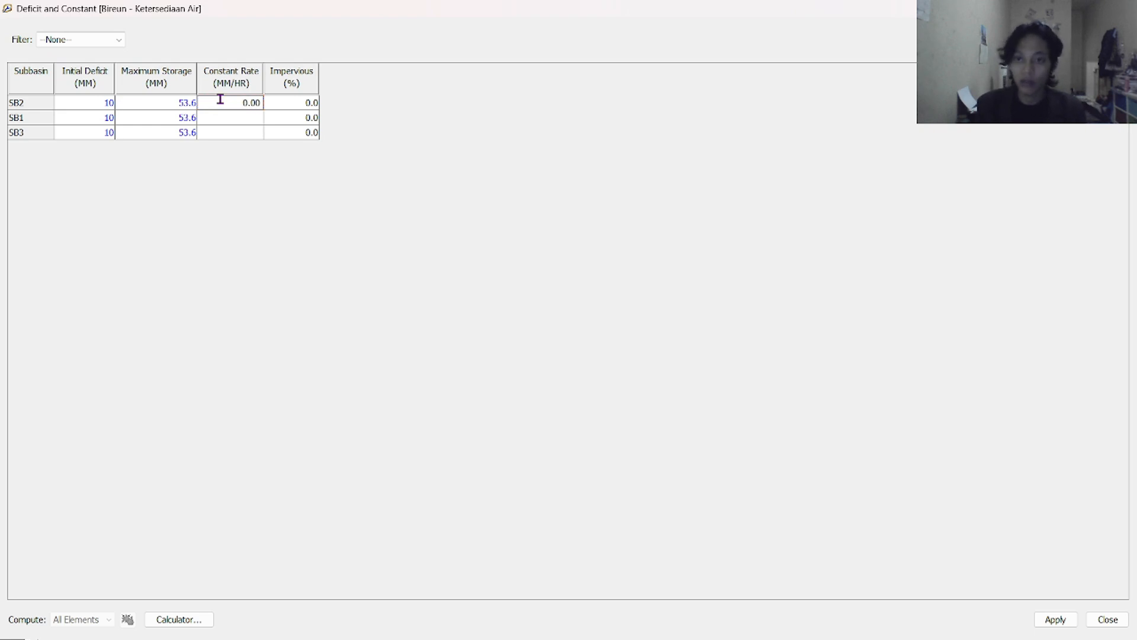
text(.06)
double_click(220, 100)
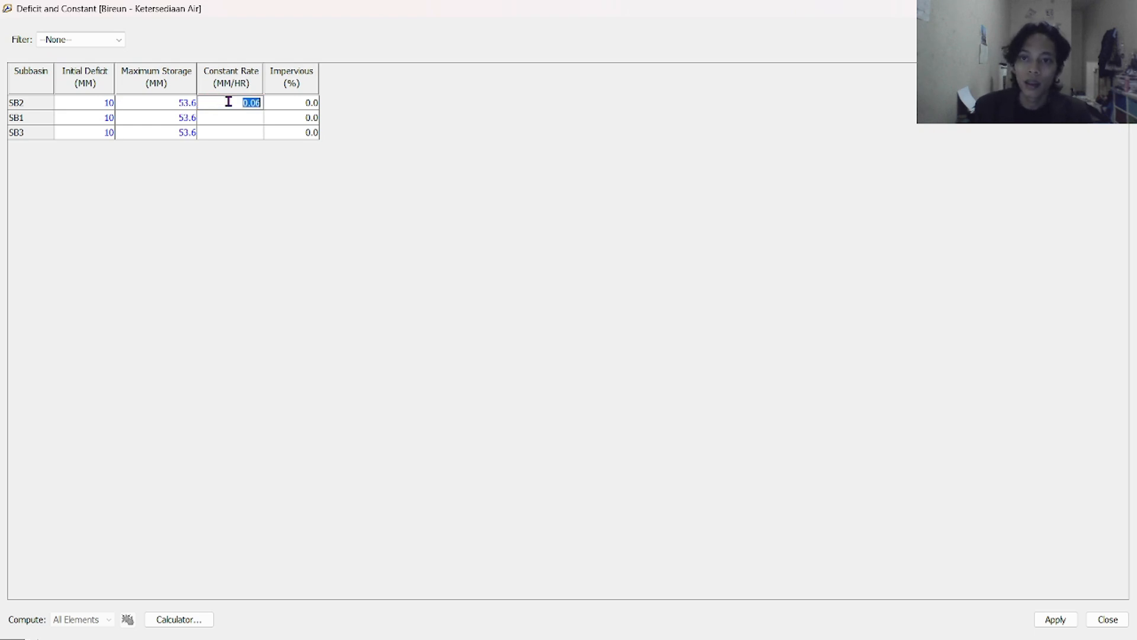
click(249, 121)
click(254, 136)
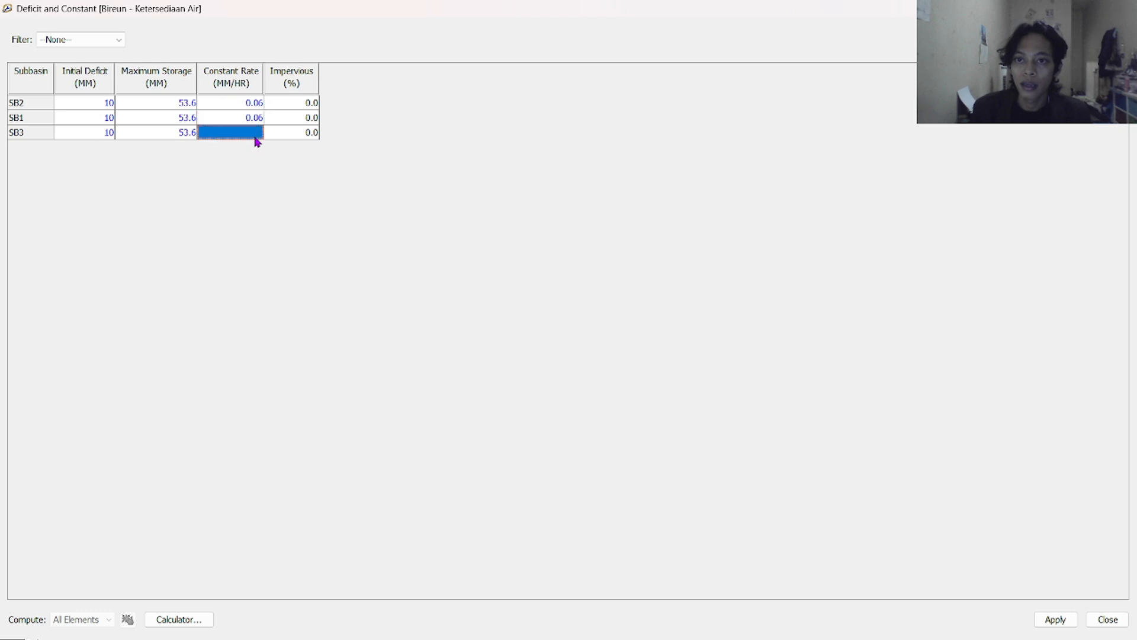
key(ctrl+v)
Copy the three 6.54 percent impervious values from the wow Excel workbook into the Impervious column for SB2, SB1 and SB3
click(284, 102)
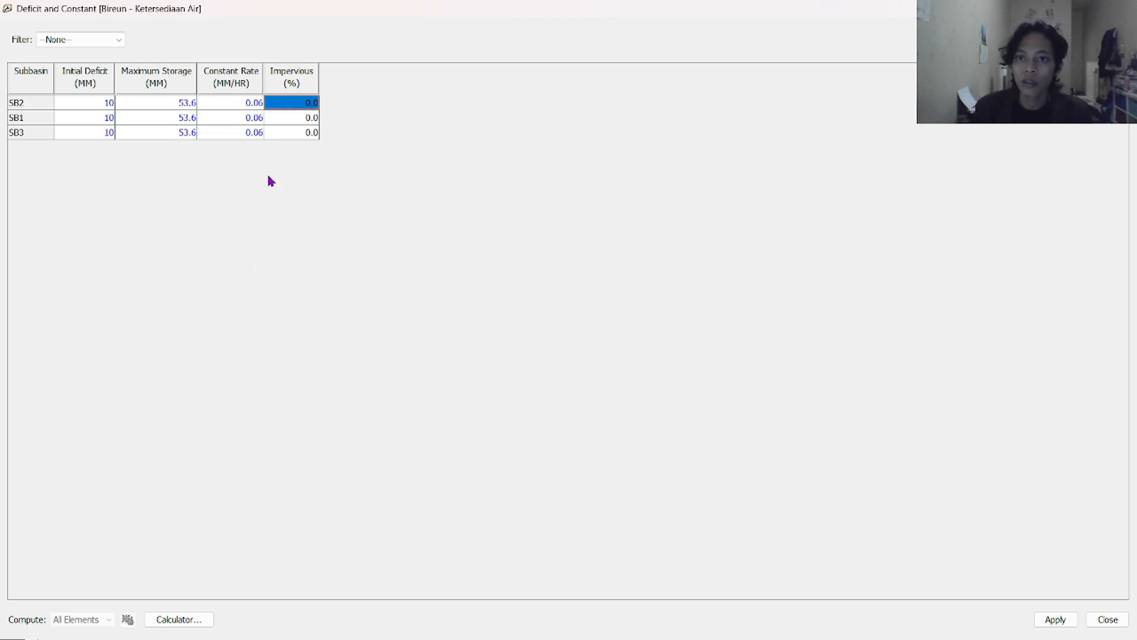
key(alt+Tab)
key(Tab)
key(Tab)
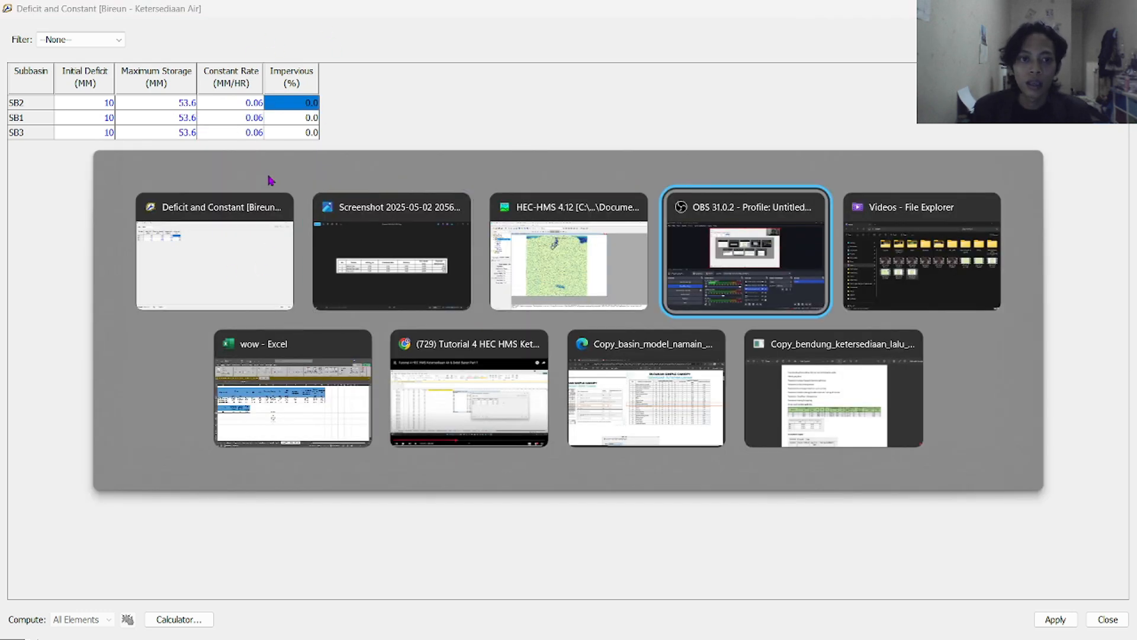
click(329, 398)
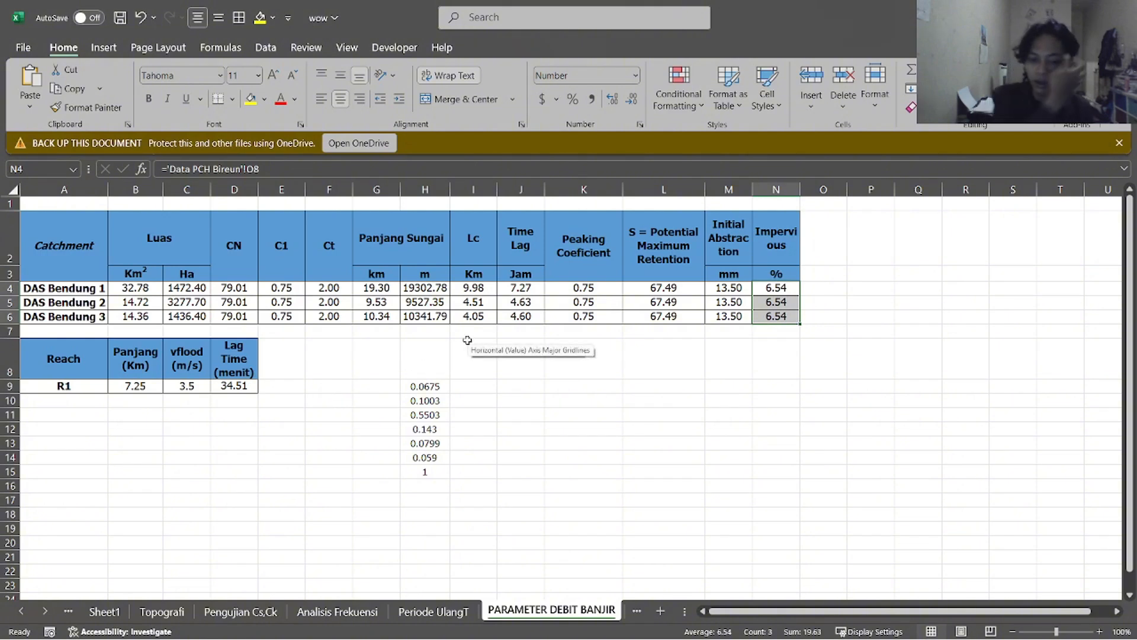
click(776, 274)
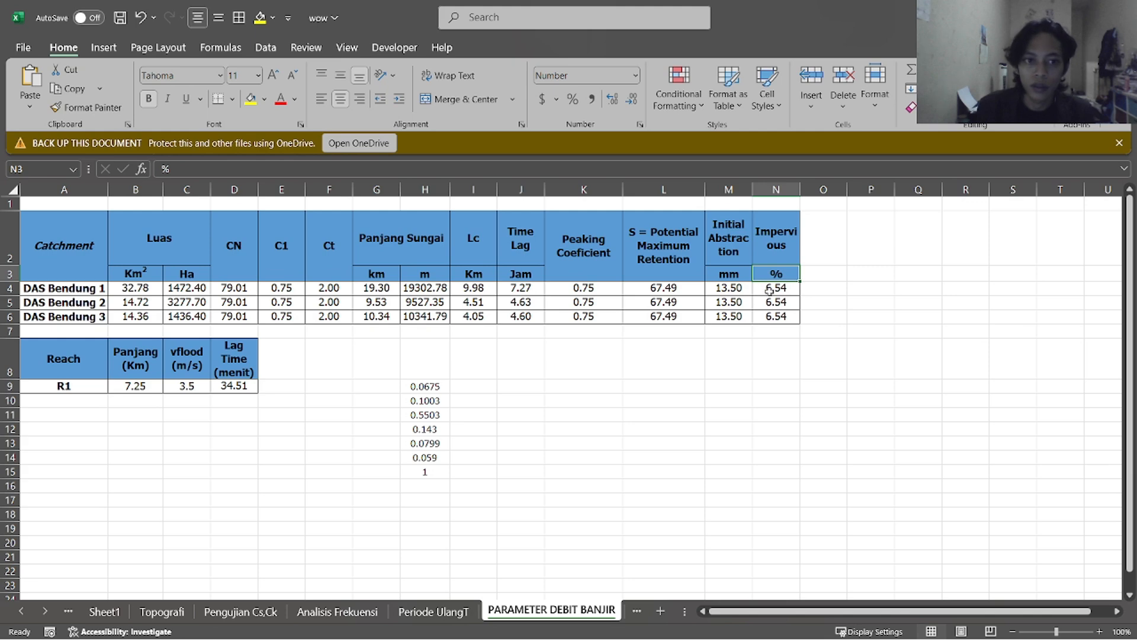
drag(770, 290, 783, 323)
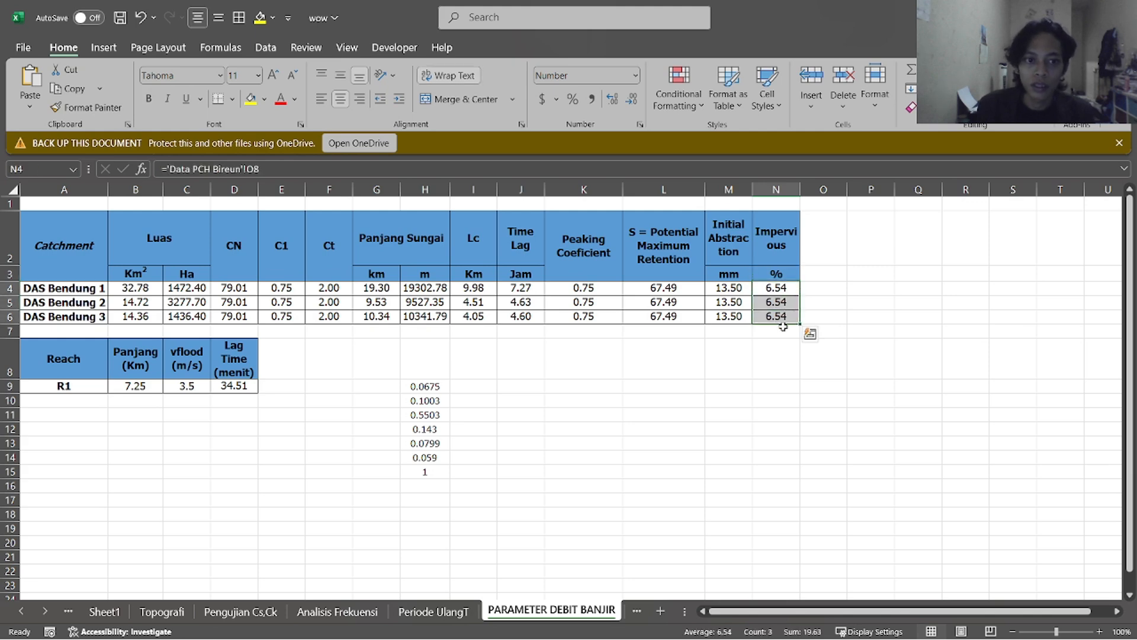
key(ctrl+c)
key(alt+Tab)
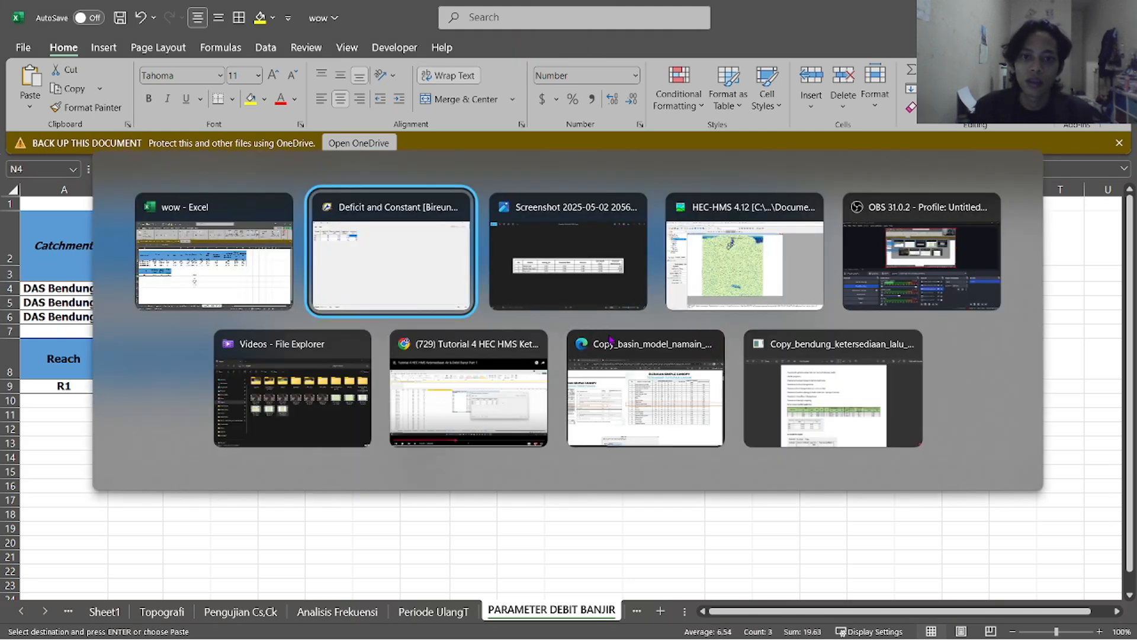
key(ctrl+v)
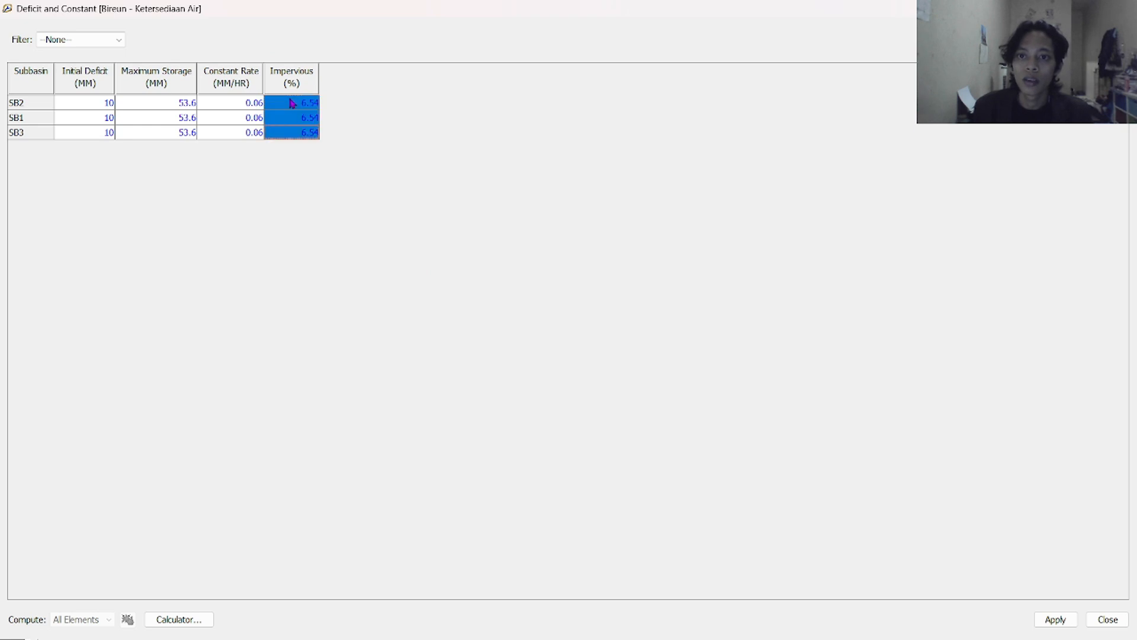
Apply and close the Deficit and Constant parameters, and return to the HEC-HMS main window
click(1057, 620)
click(1090, 620)
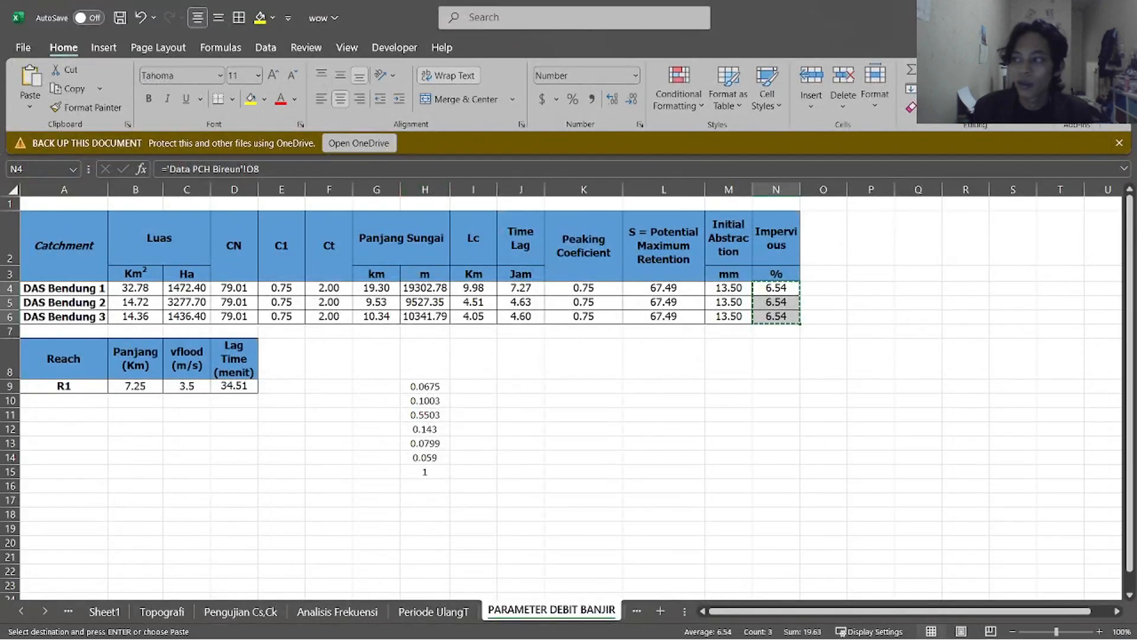
key(alt+Tab)
key(alt+Tab)
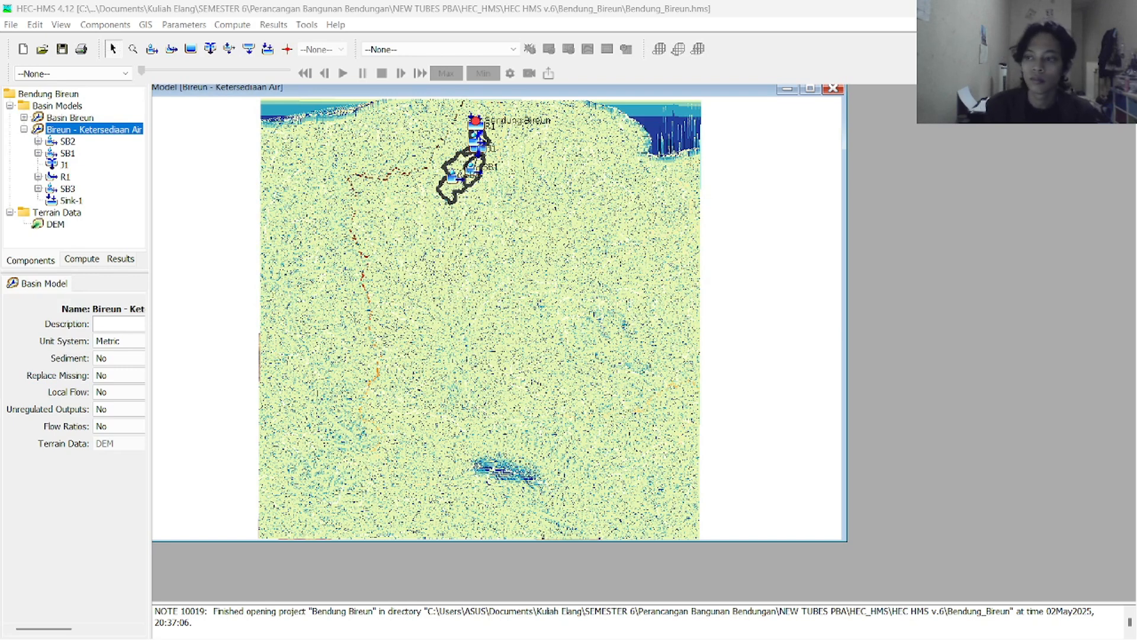
key(alt+Tab)
key(alt+Tab)
key(alt+Tab)
key(alt+Tab)
key(alt+Tab)
key(alt+Tab)
key(alt+Tab)
key(alt+Tab)
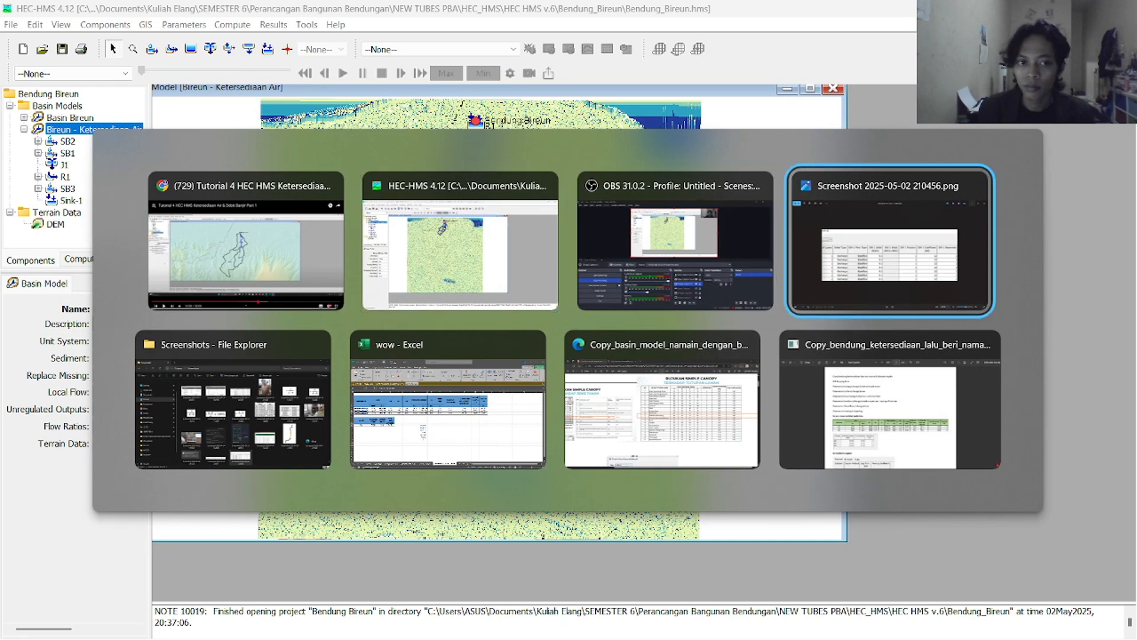
key(alt+Tab)
key(alt+Tab)
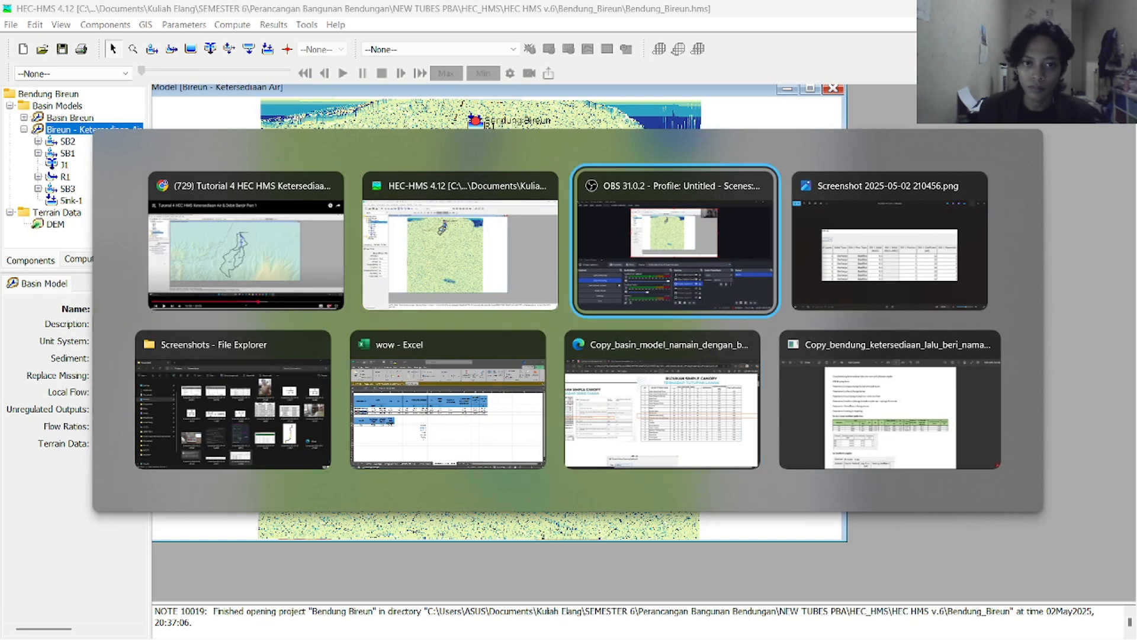
key(Escape)
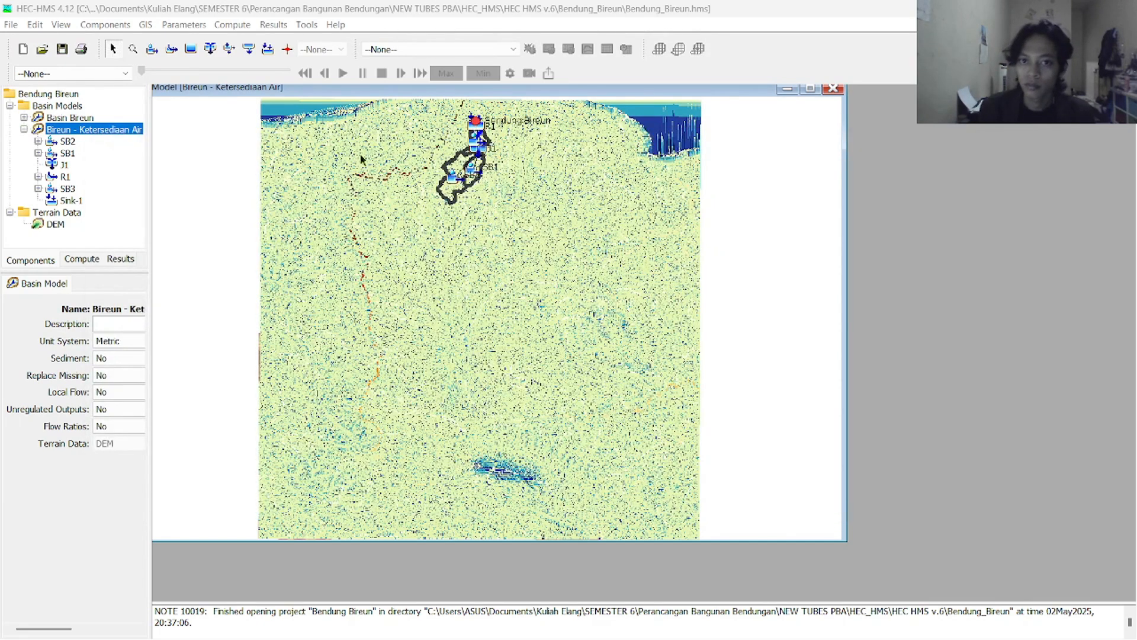
Change the baseflow method of all subbasins in the basin model to Linear Reservoir
click(184, 25)
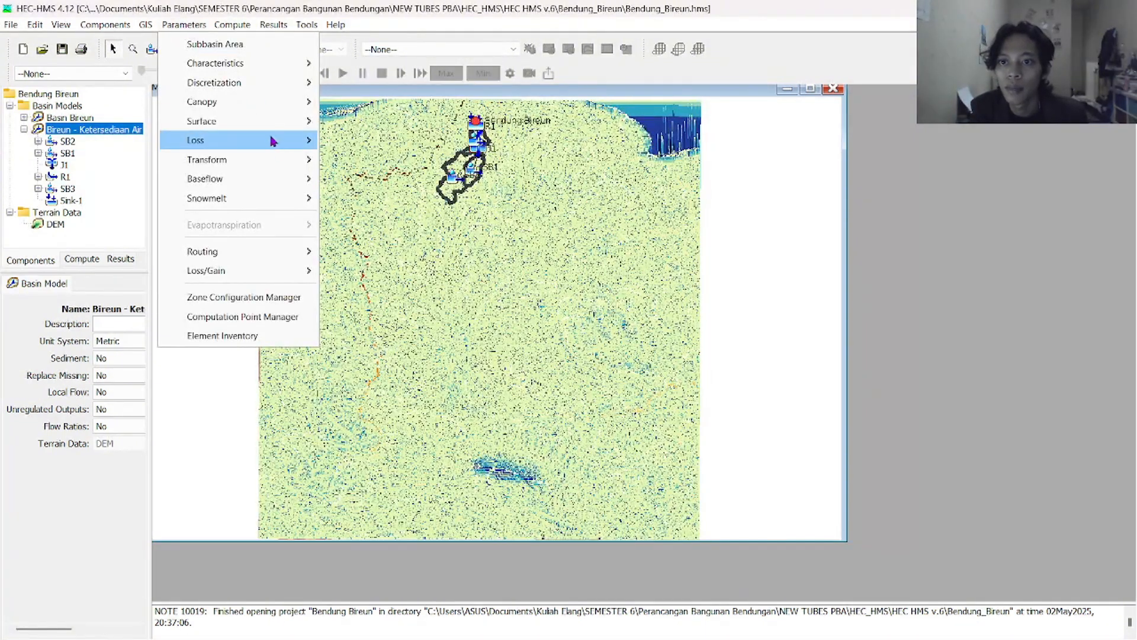
mouse_move(283, 178)
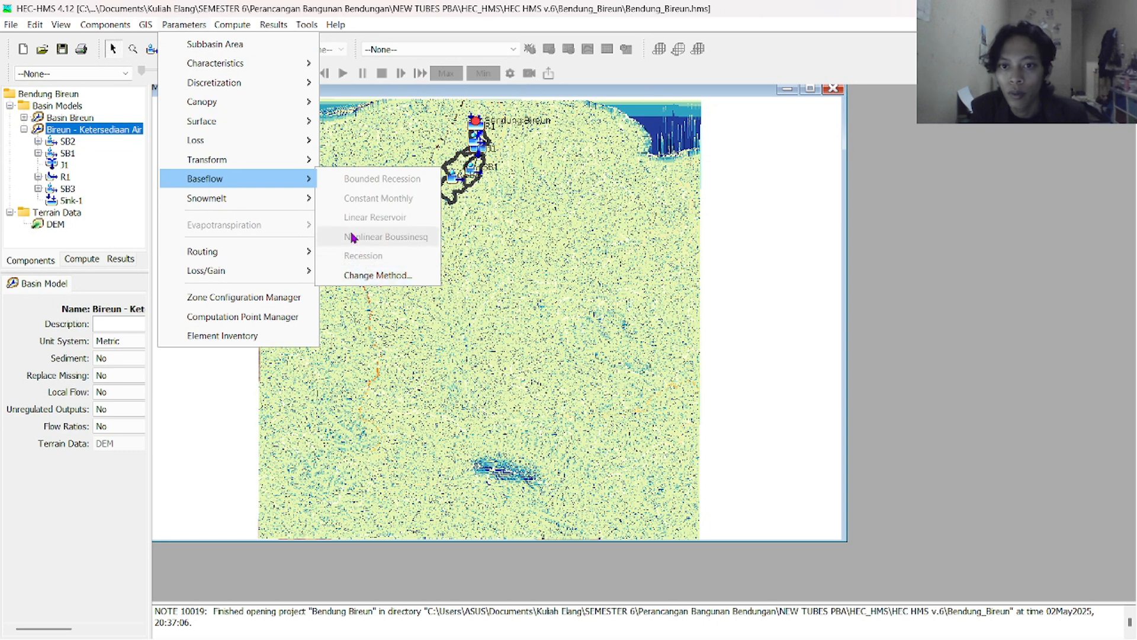
click(403, 274)
click(531, 343)
click(563, 316)
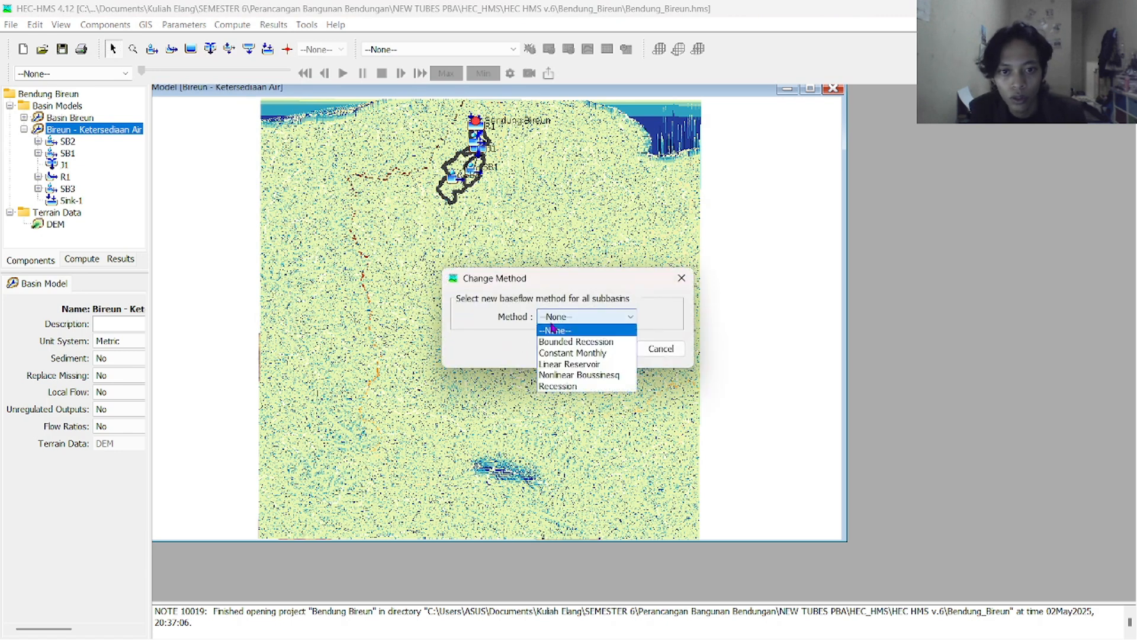
click(562, 364)
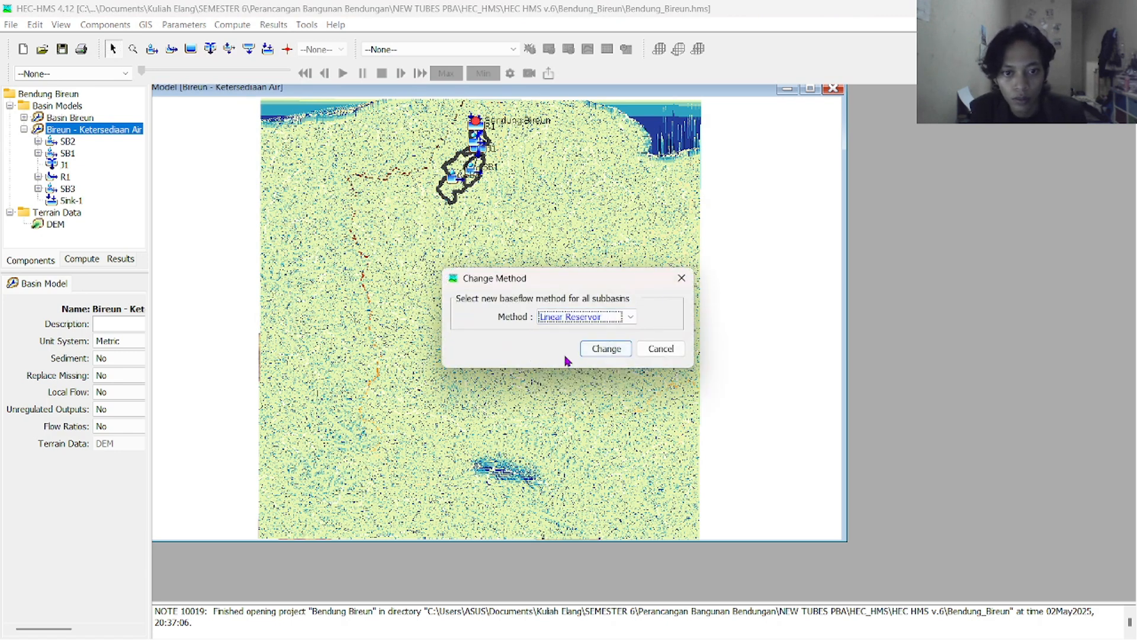
click(584, 352)
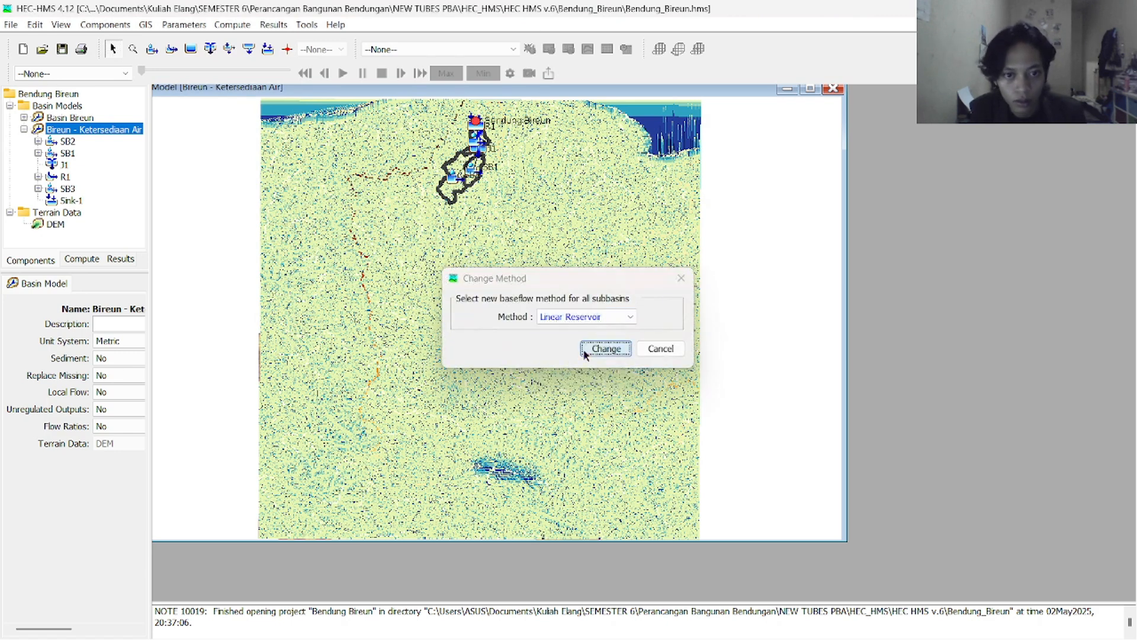
Open the Linear Reservoir baseflow parameters for the subbasins and consult the reference image for the GW 1 Initial value
click(184, 24)
mouse_move(299, 179)
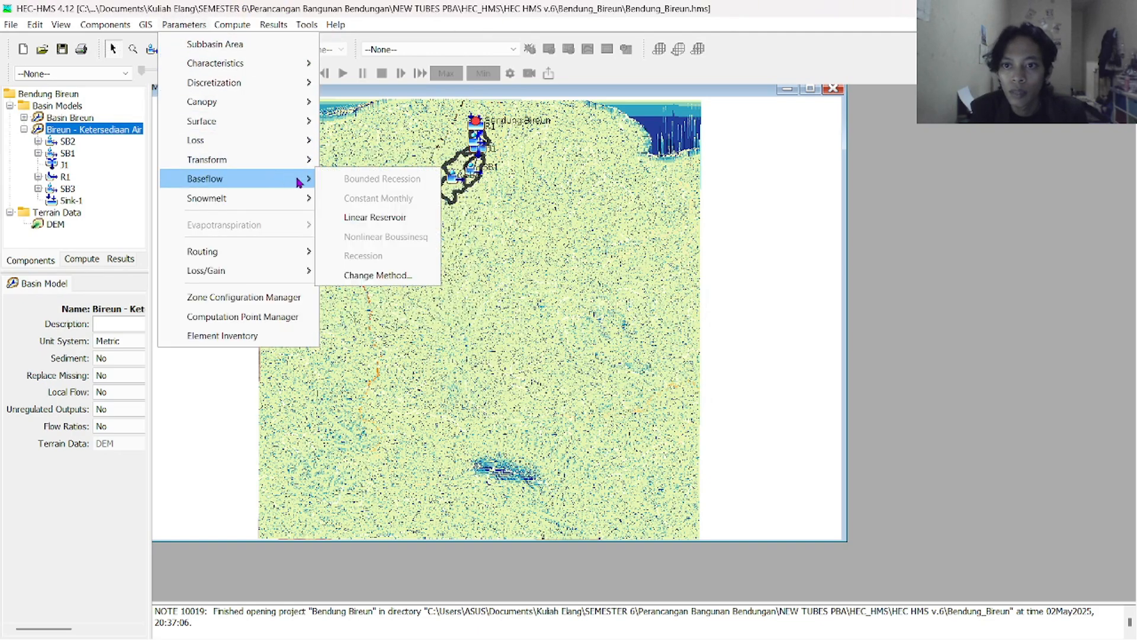
click(375, 218)
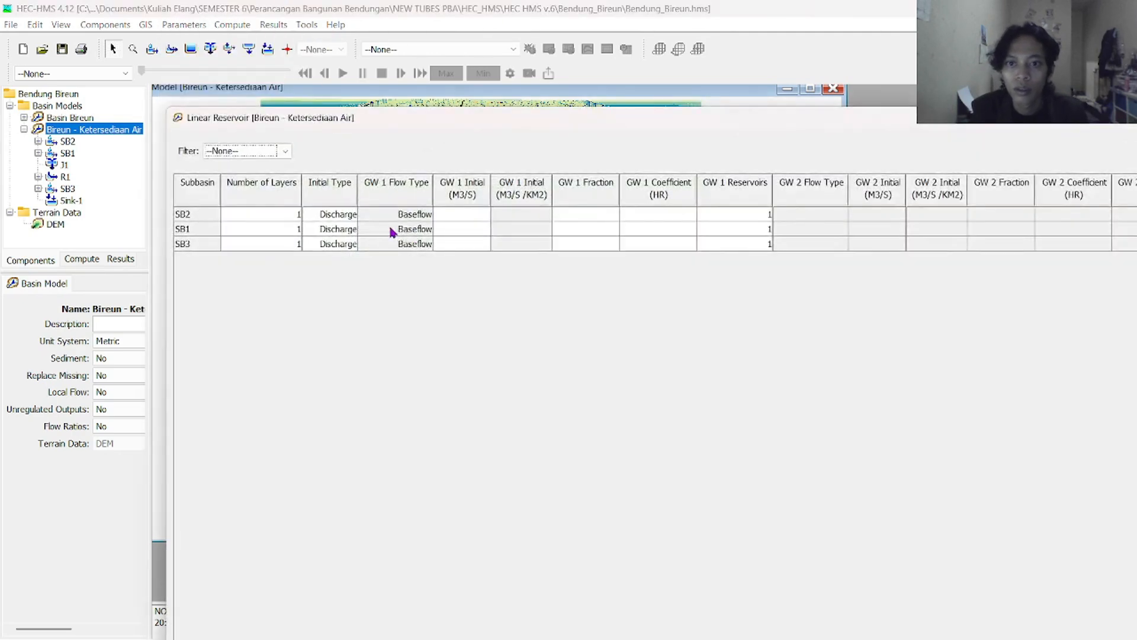
click(464, 214)
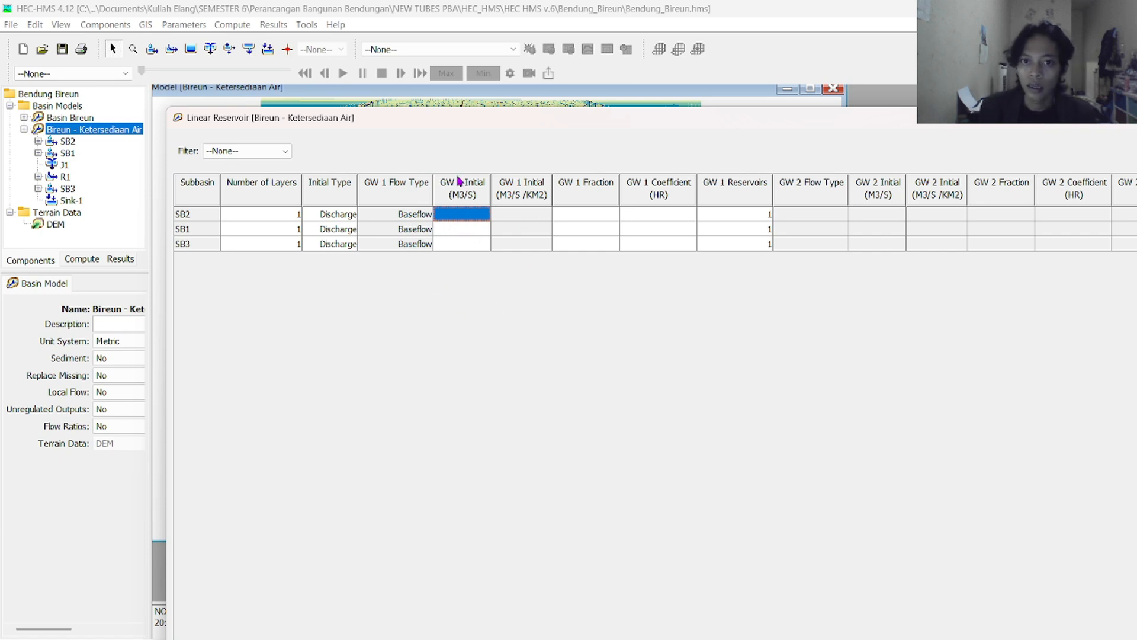
key(alt+Tab)
key(Tab)
key(Tab)
key(Tab)
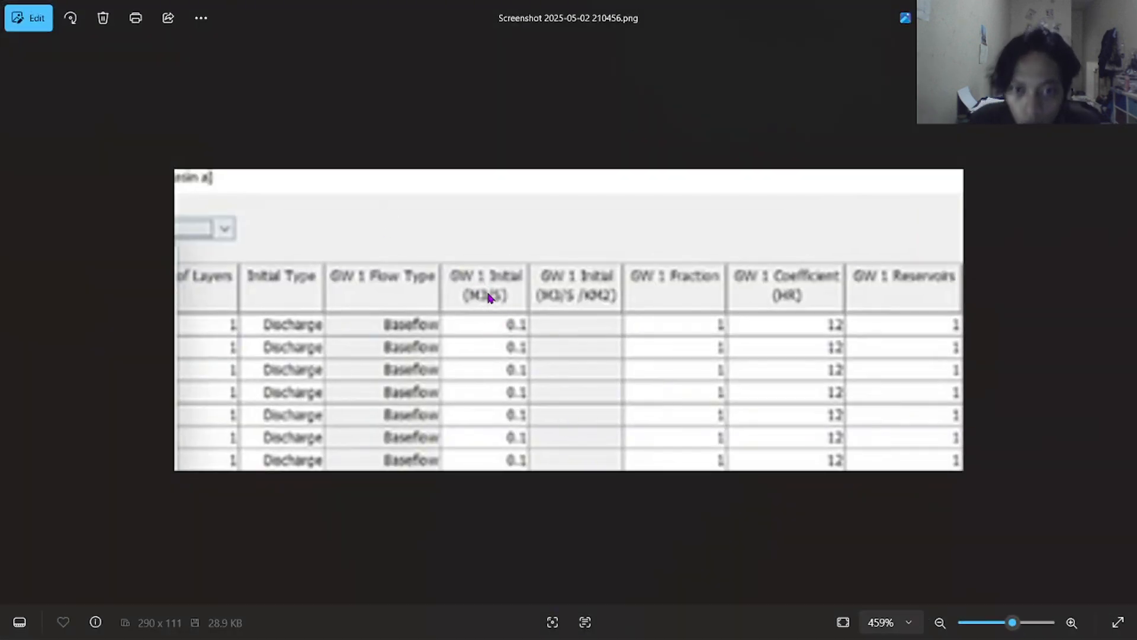
key(alt+Tab)
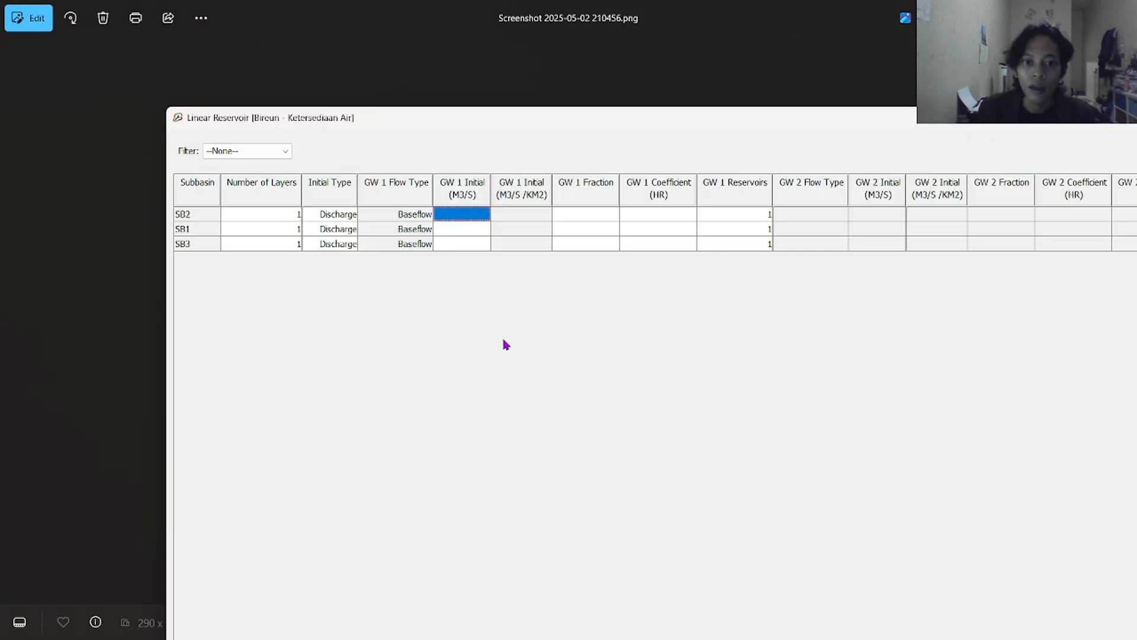
Set GW 1 Initial to 0.1 M3/S for SB2, SB1 and SB3
text(0.)
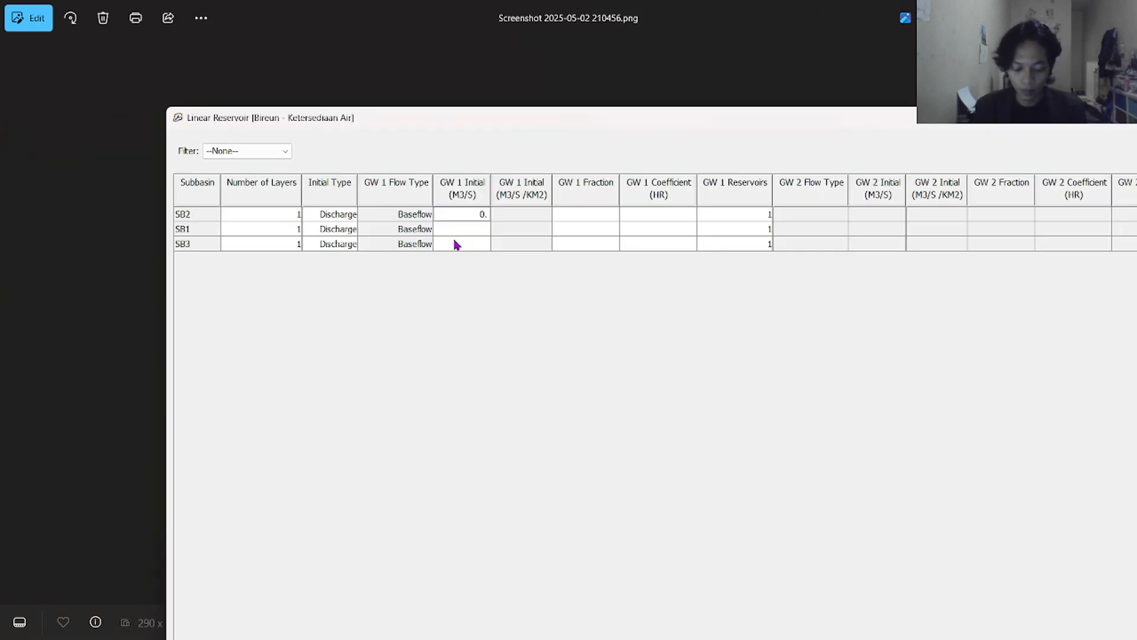
text(1)
double_click(457, 217)
key(ctrl+c)
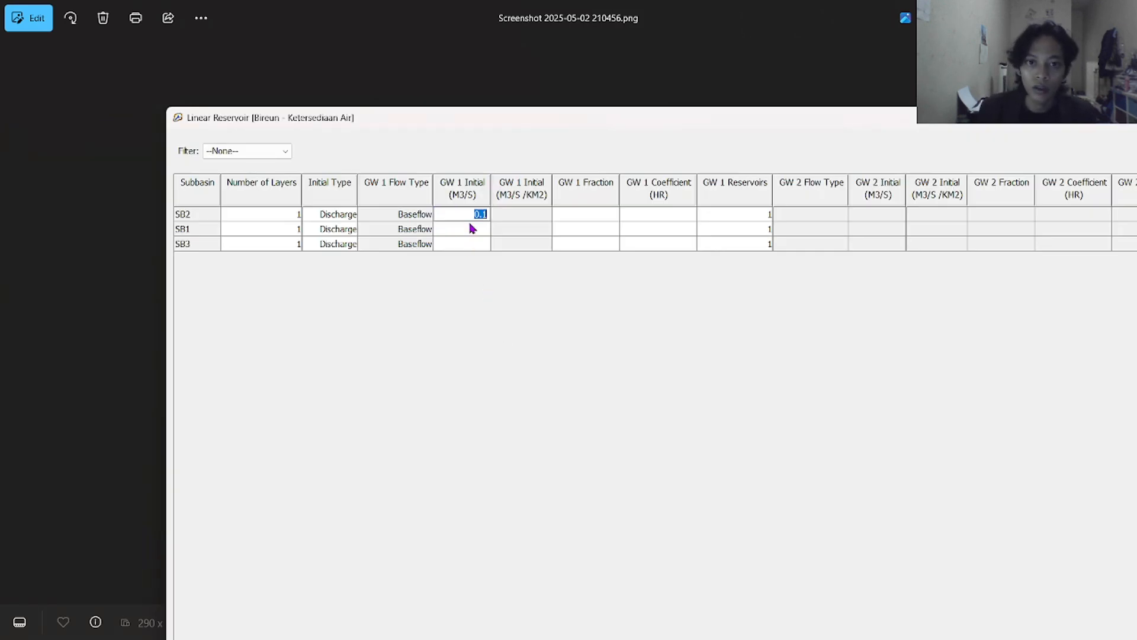
click(482, 247)
key(ctrl+v)
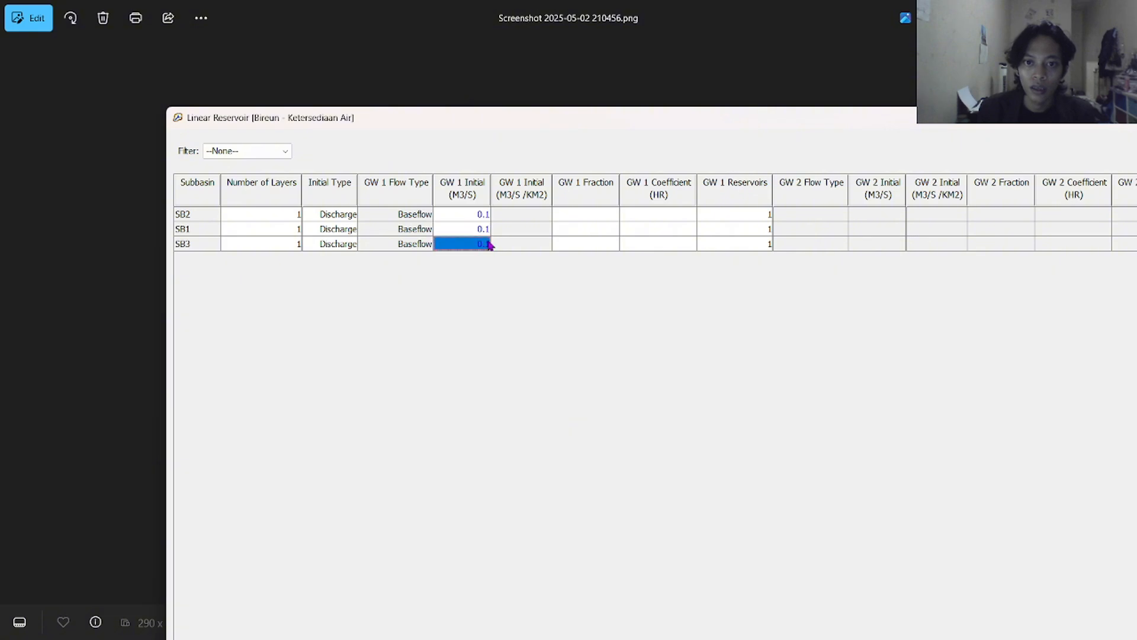
Consult the reference image for the GW 1 Fraction and set it to 1 for SB2, SB1 and SB3
click(529, 218)
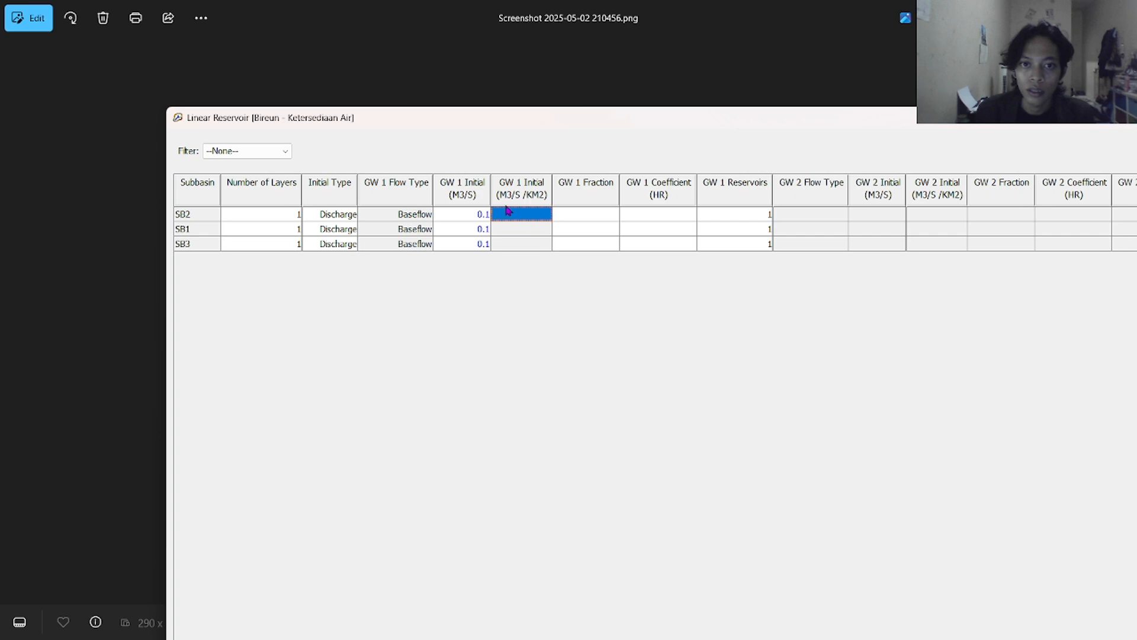
key(alt+Tab)
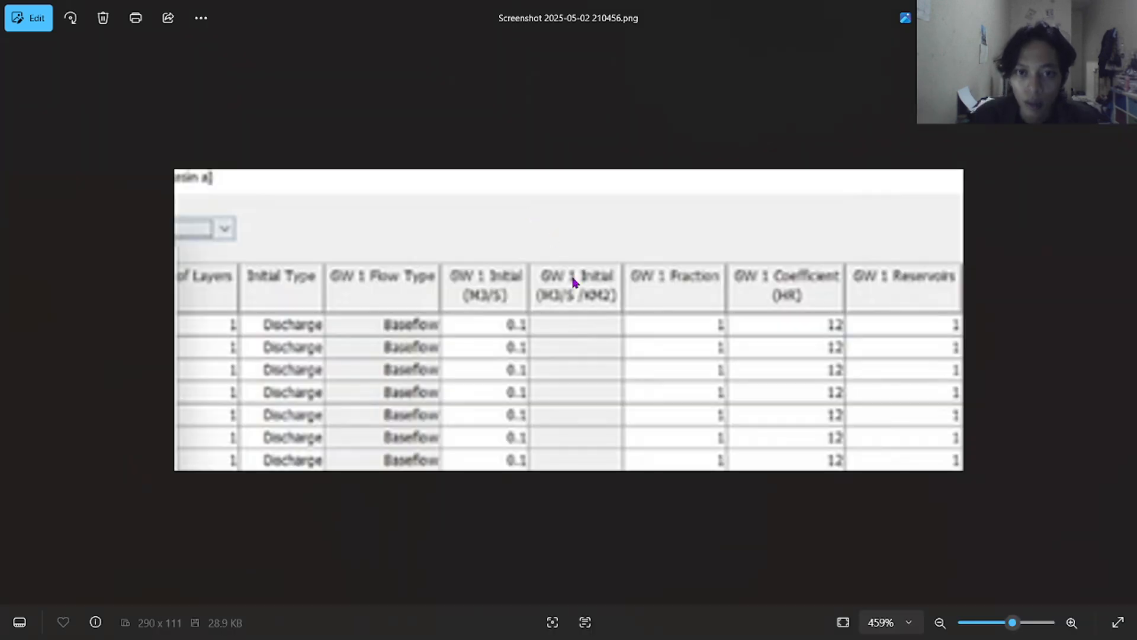
key(alt+Tab)
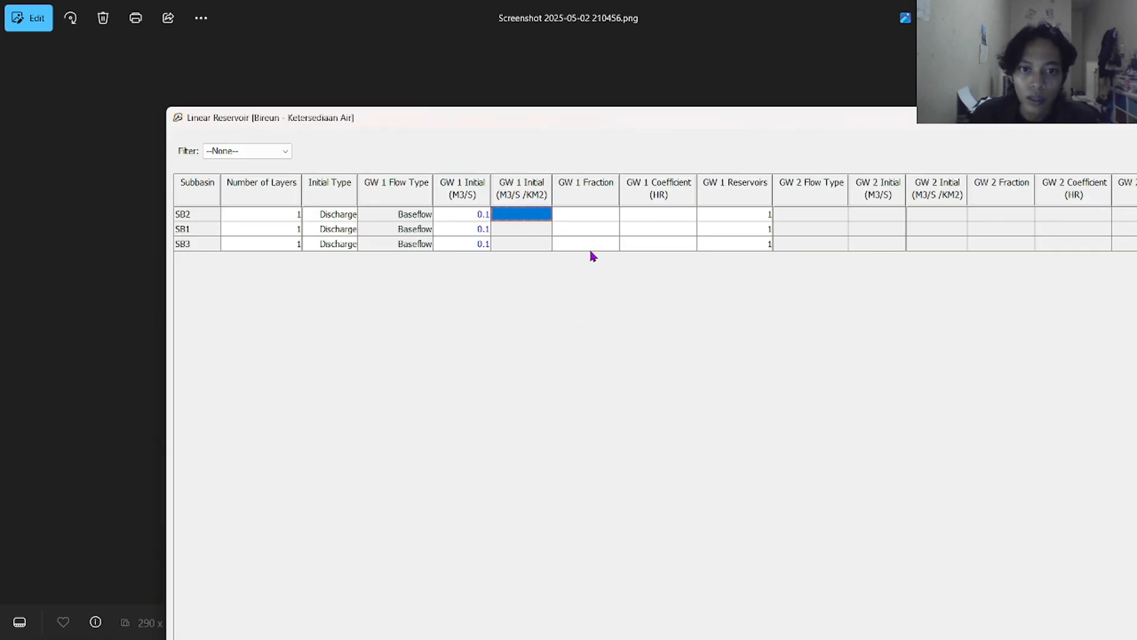
click(593, 215)
key(alt+Tab)
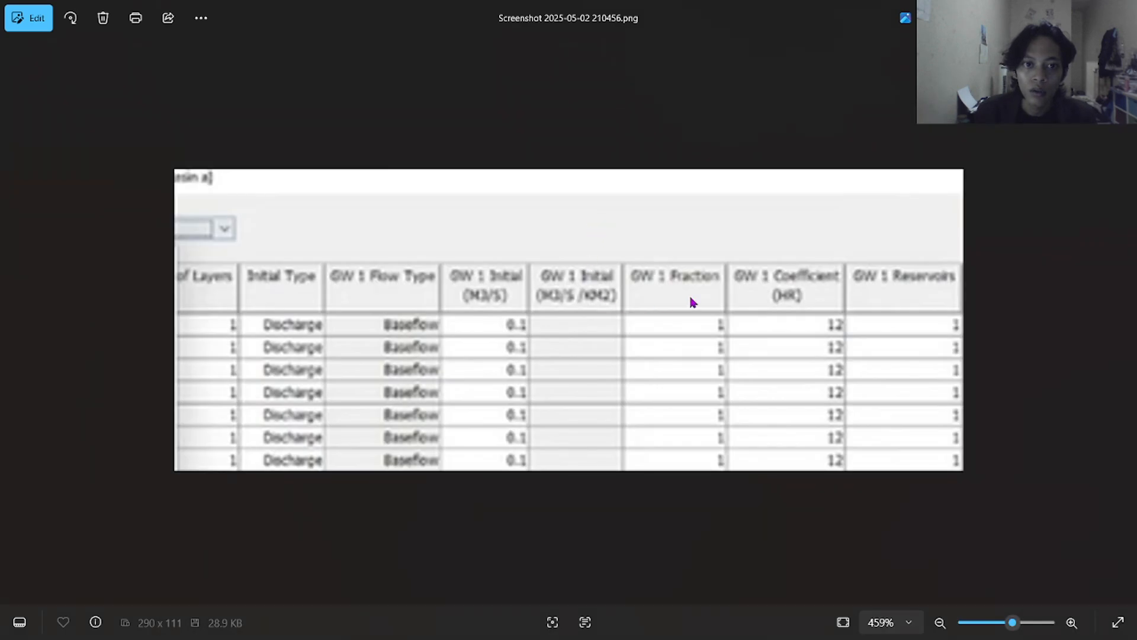
key(alt+Tab)
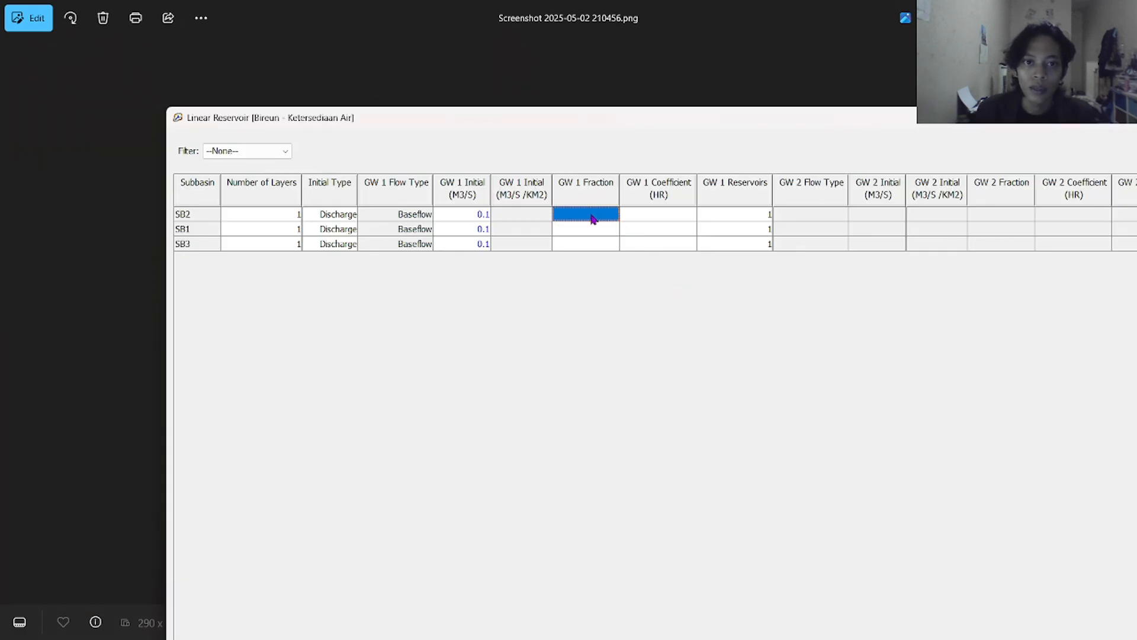
key(alt+Tab)
key(alt+Tab)
text(1)
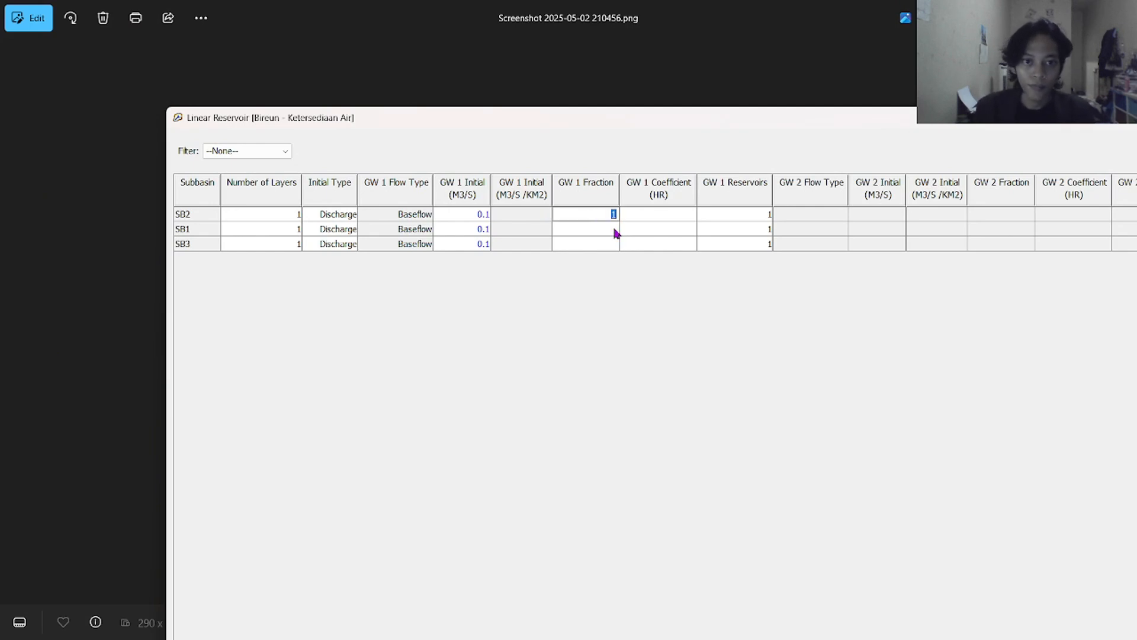
click(613, 228)
text(1)
click(616, 244)
text(1)
Consult the reference image for the GW 1 Coefficient and set it to 12 HR for SB2, SB1 and SB3
click(665, 214)
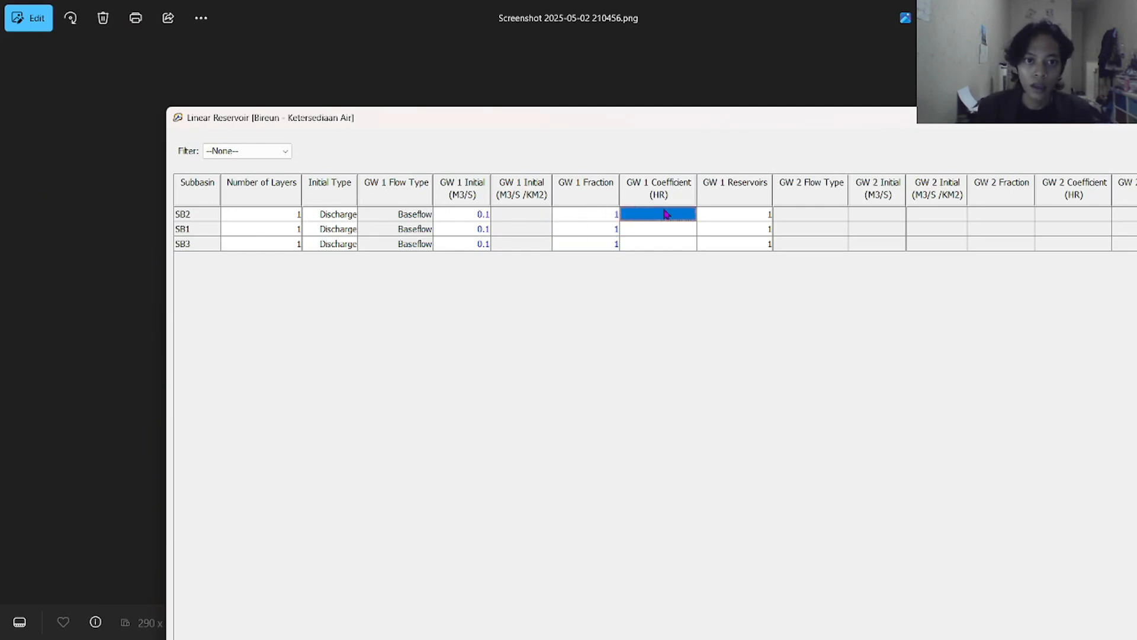
key(alt+Tab)
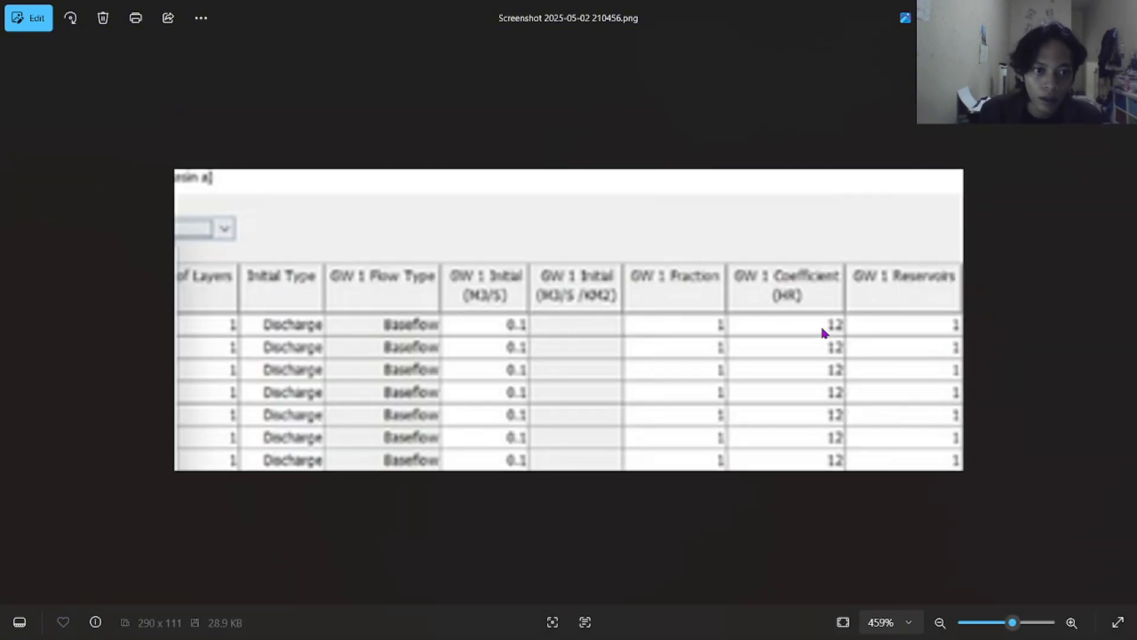
key(alt+Tab)
text(12)
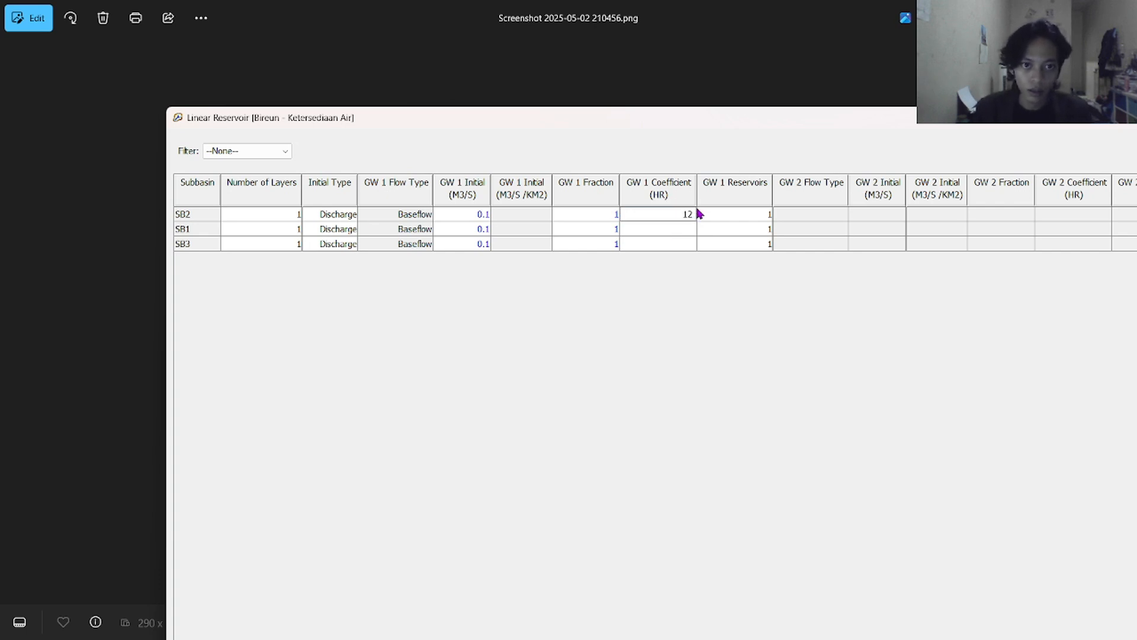
double_click(689, 213)
key(ctrl+c)
click(694, 230)
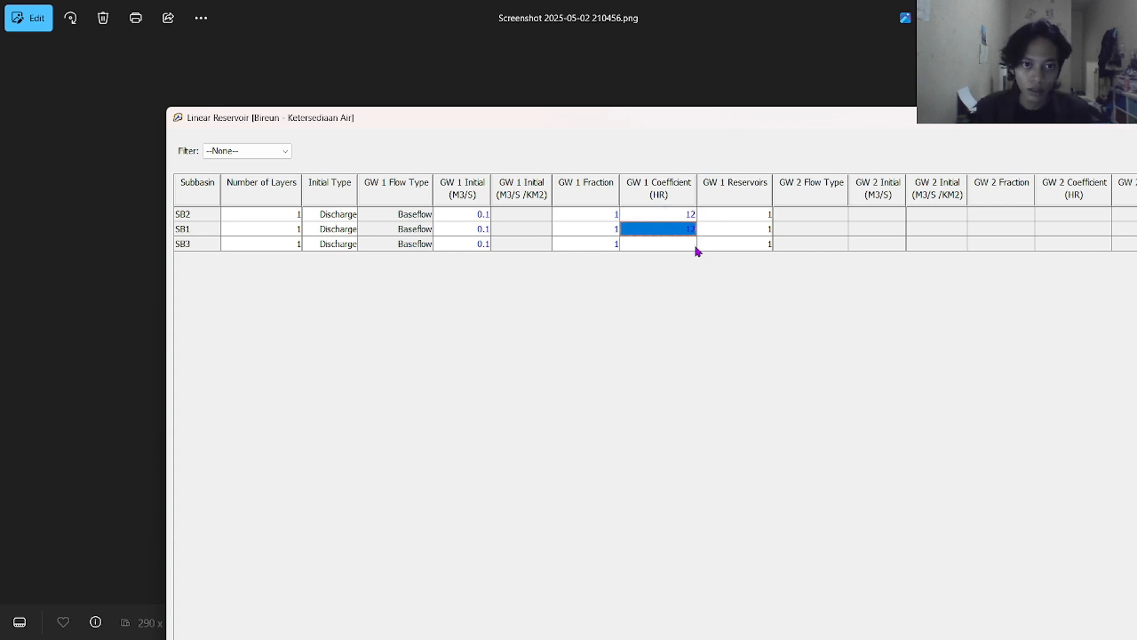
click(677, 248)
key(ctrl+v)
Compare GW 1 Reservoirs with the reference image, apply and close the Linear Reservoir parameters, and return to the HEC-HMS main window
click(752, 212)
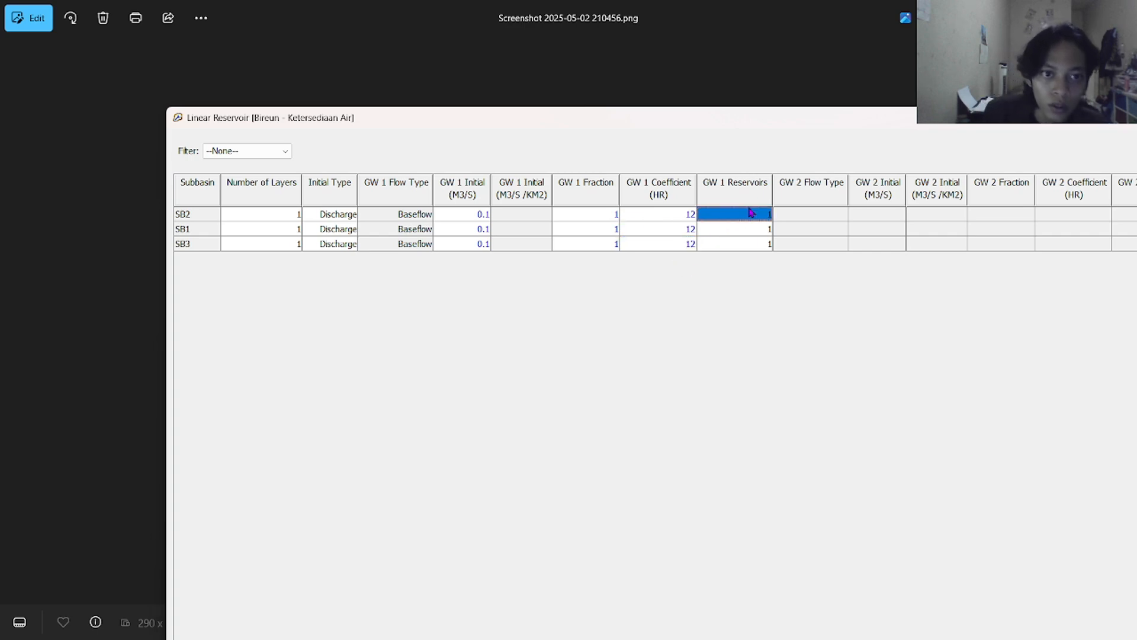
key(alt+Tab)
key(alt+Tab)
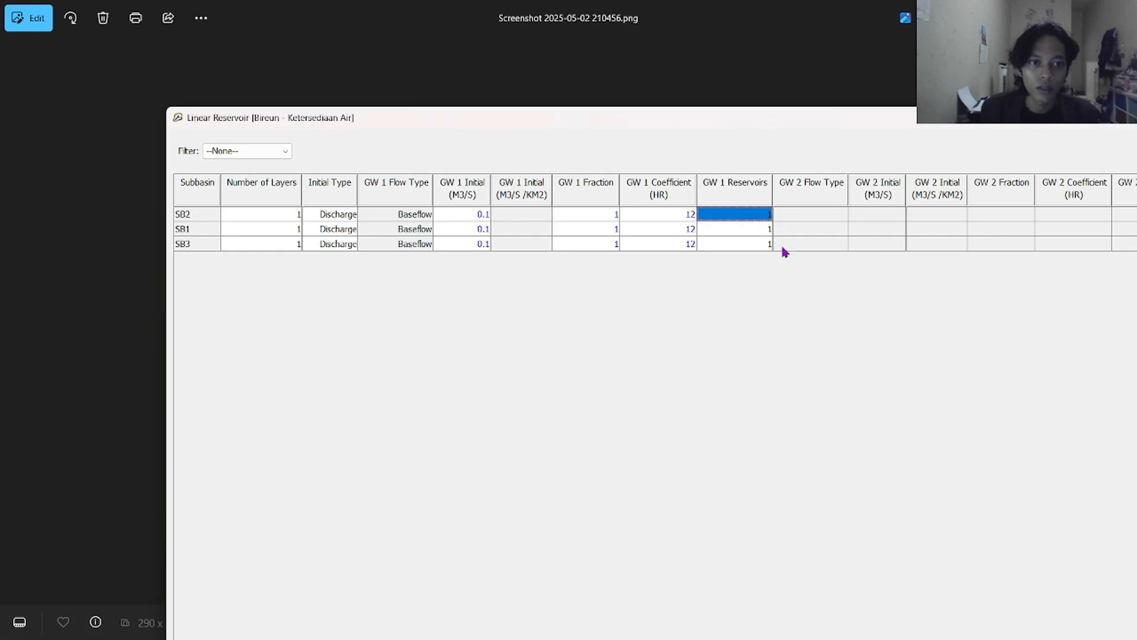
key(super+Up)
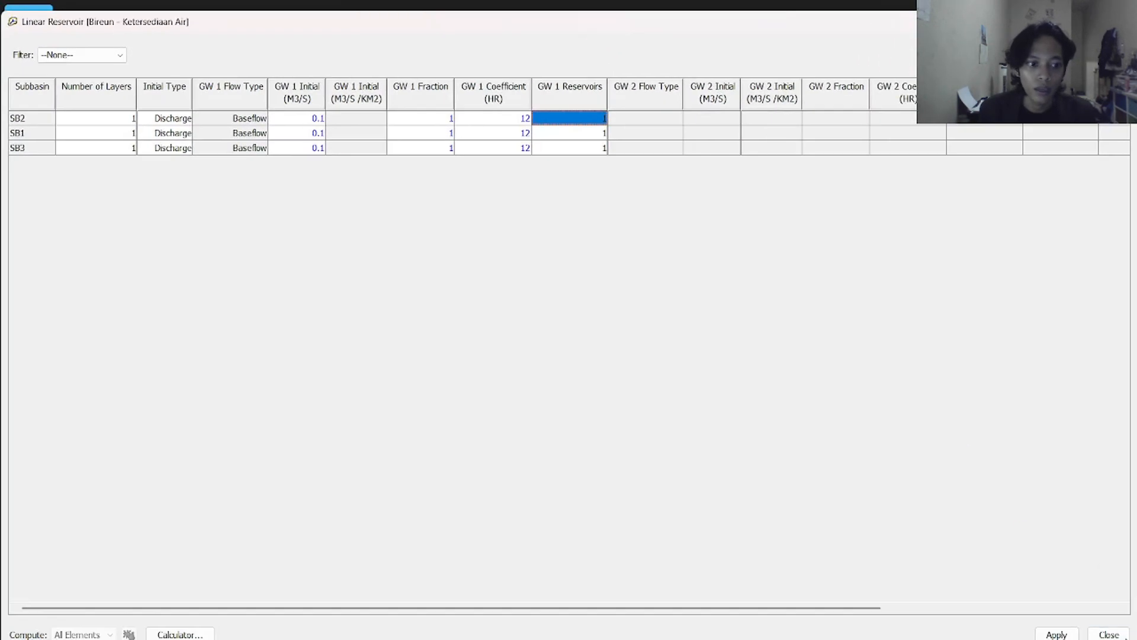
click(1057, 633)
click(1109, 634)
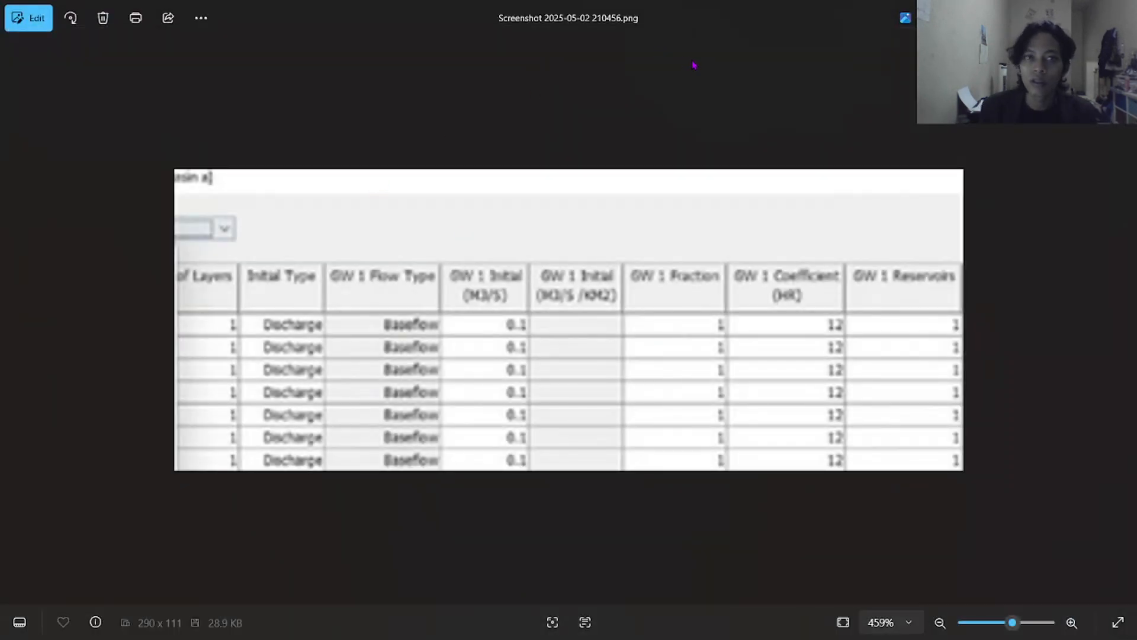
key(alt+Tab)
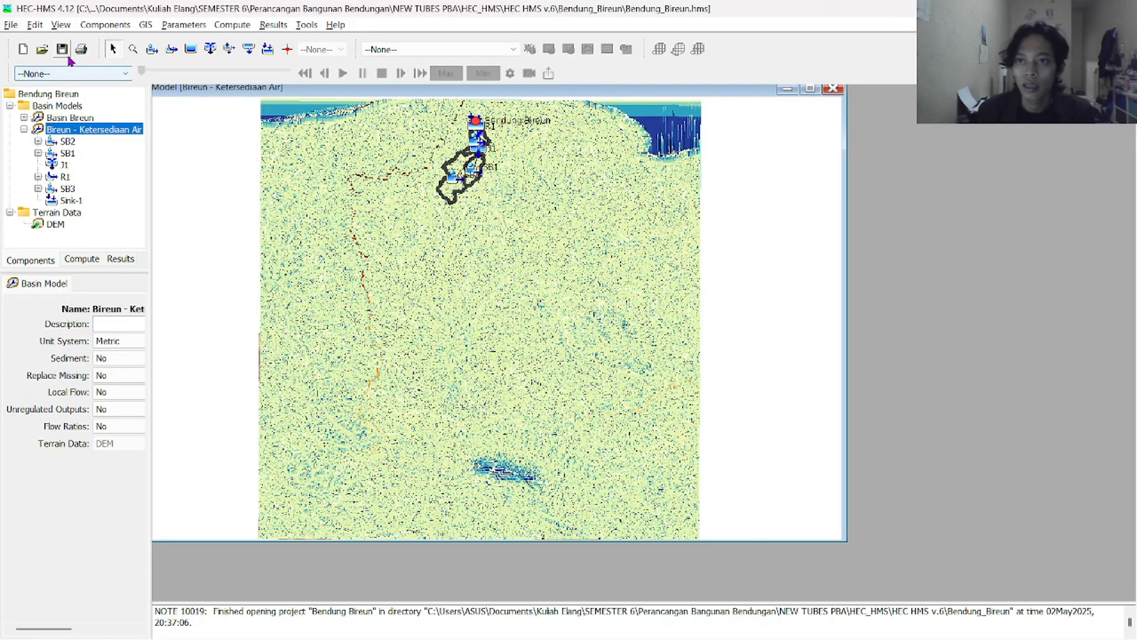
Change the transform method of all subbasins in the basin model to None
click(90, 26)
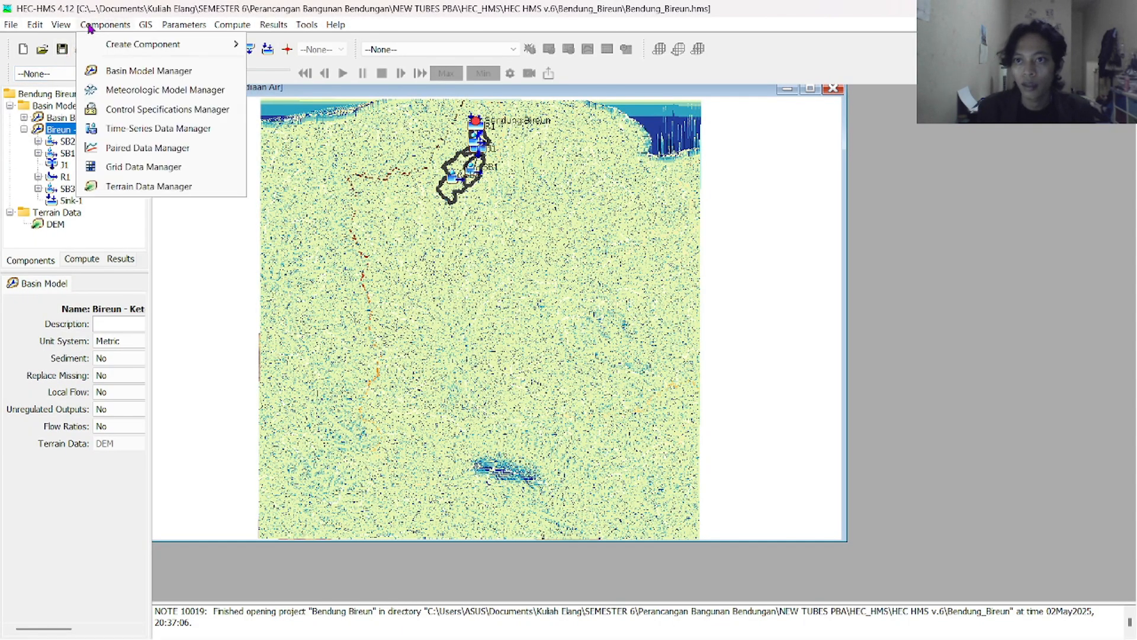
mouse_move(169, 29)
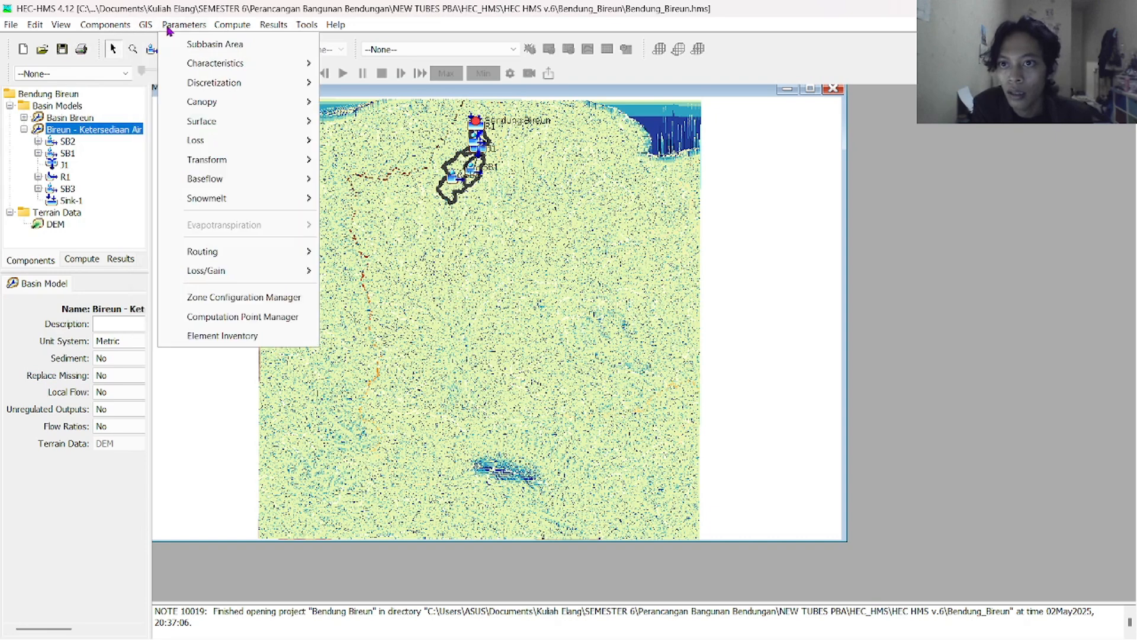
mouse_move(231, 187)
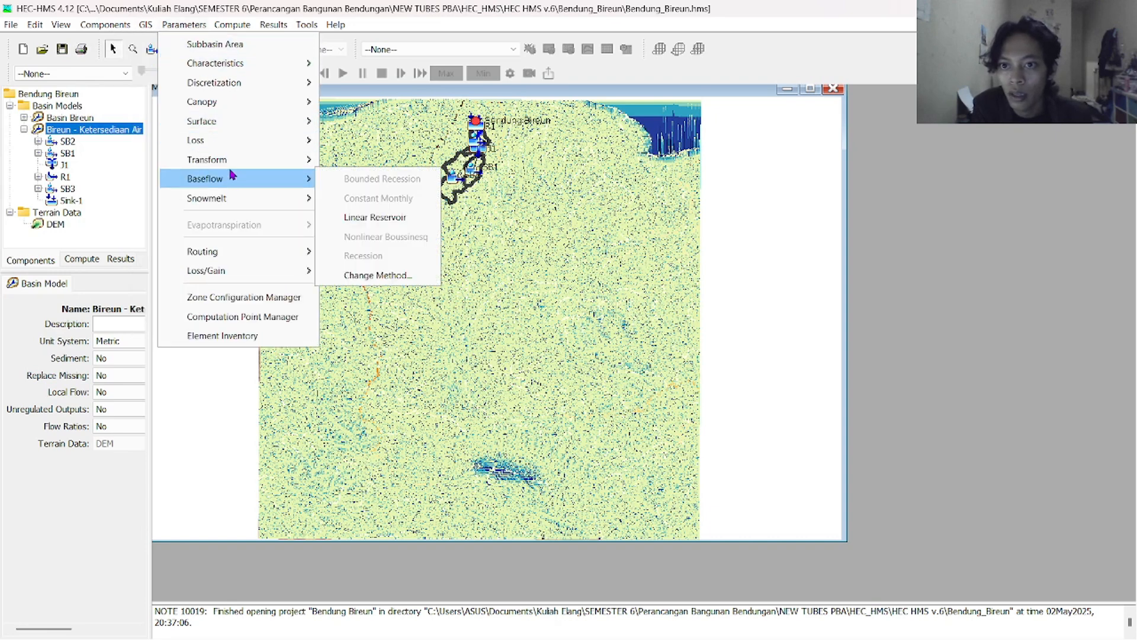
mouse_move(231, 164)
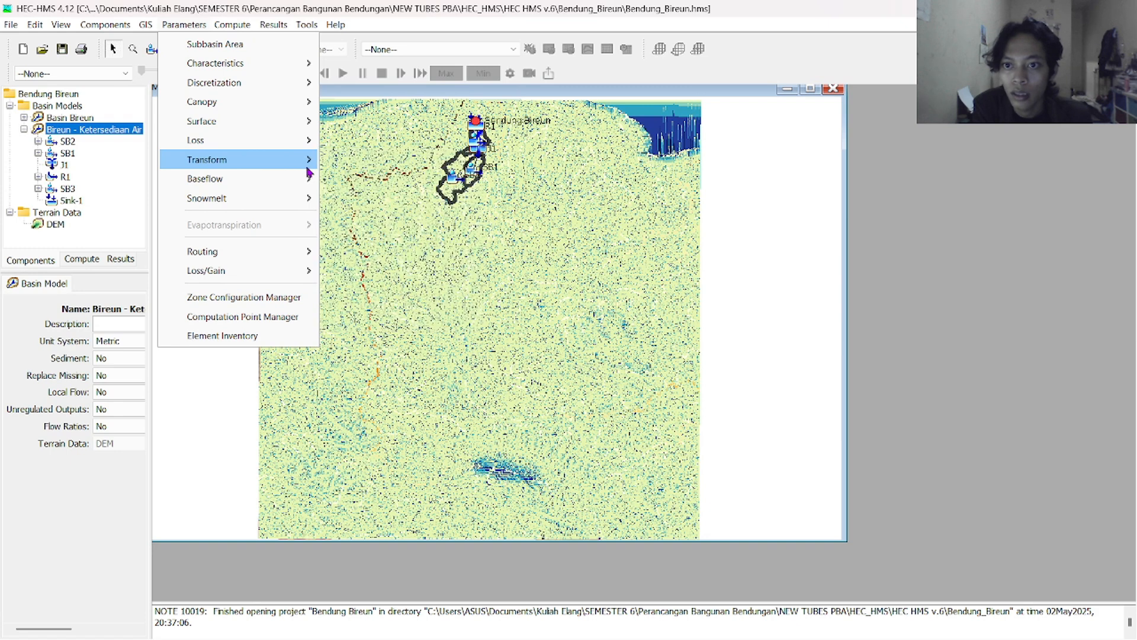
mouse_move(307, 171)
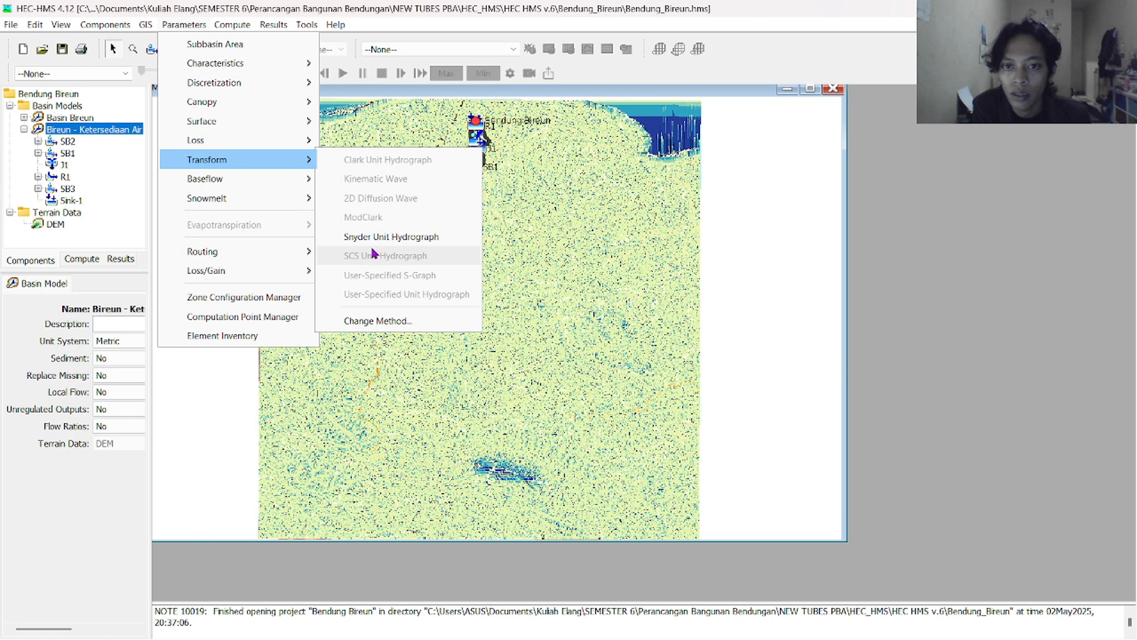
click(417, 320)
click(525, 344)
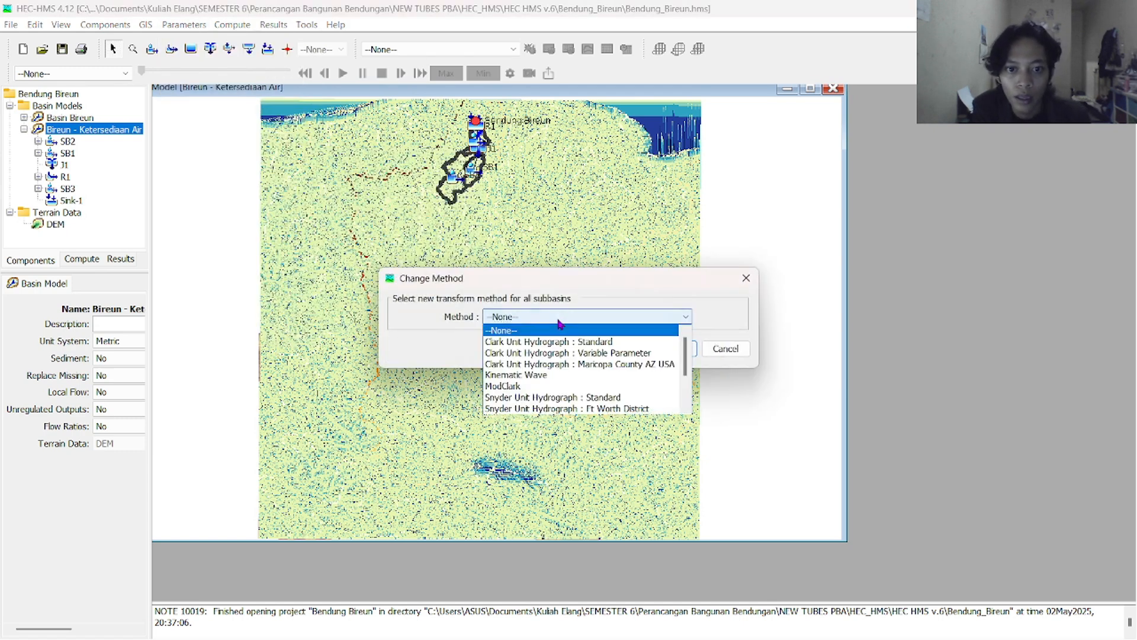
click(572, 331)
click(655, 348)
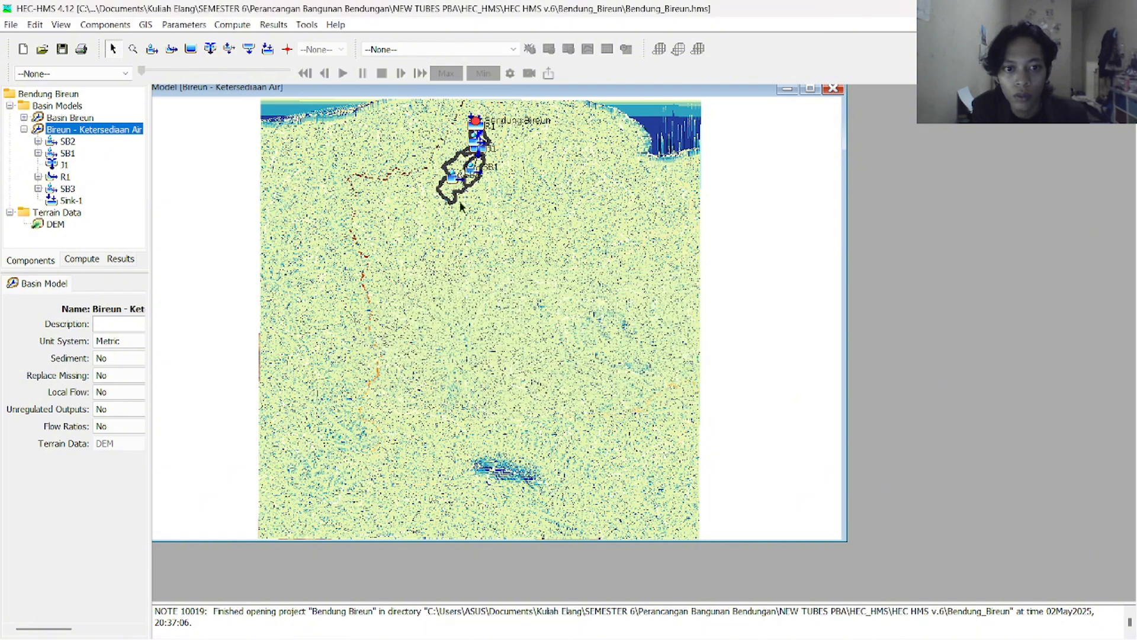
Create a new control specification named "Control - Ketersediaan air" and close the Control Specifications Manager
click(109, 28)
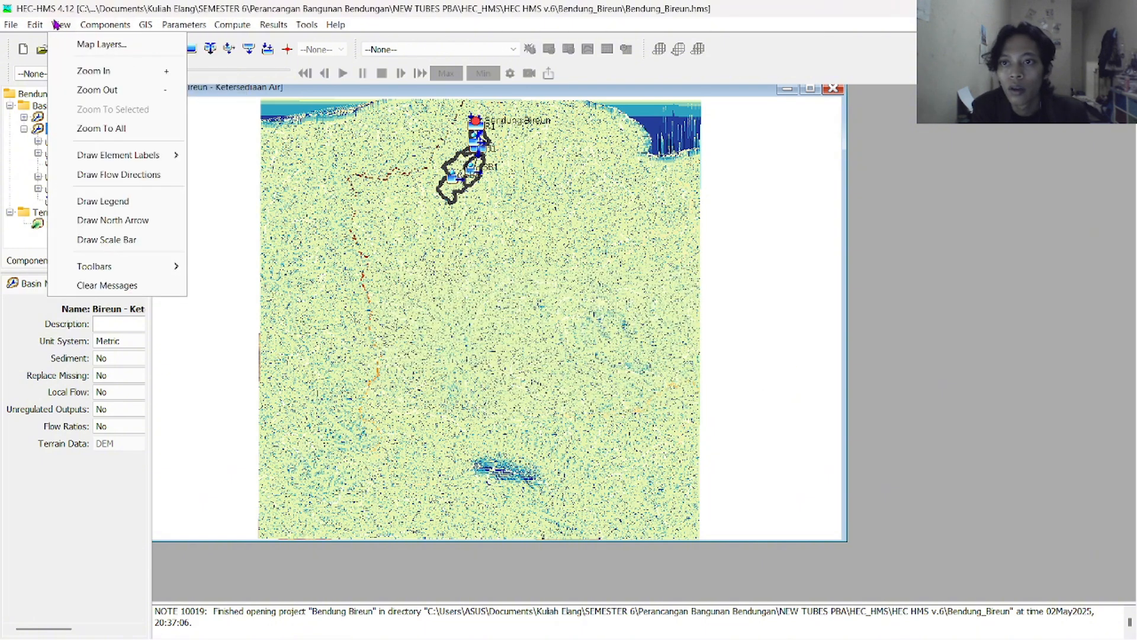
click(12, 338)
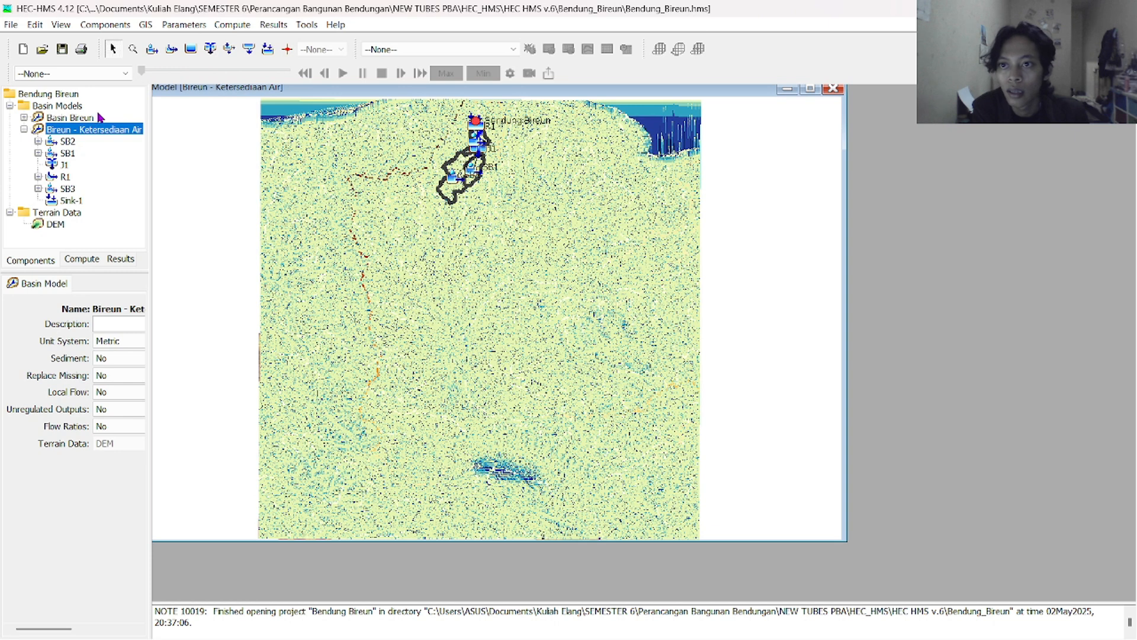
click(105, 24)
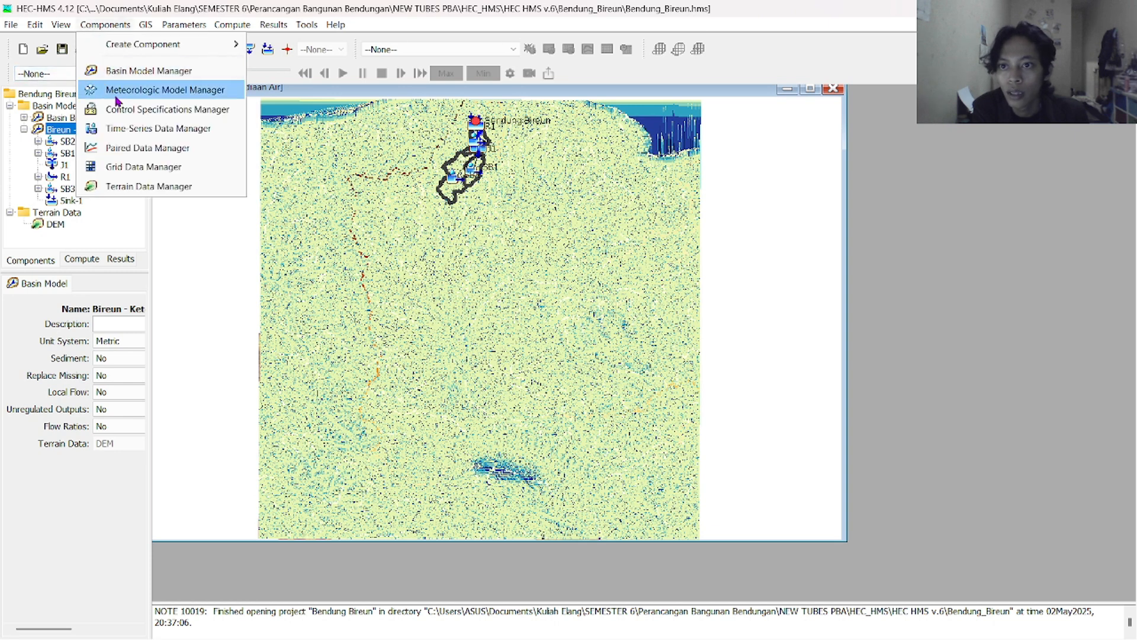
click(131, 110)
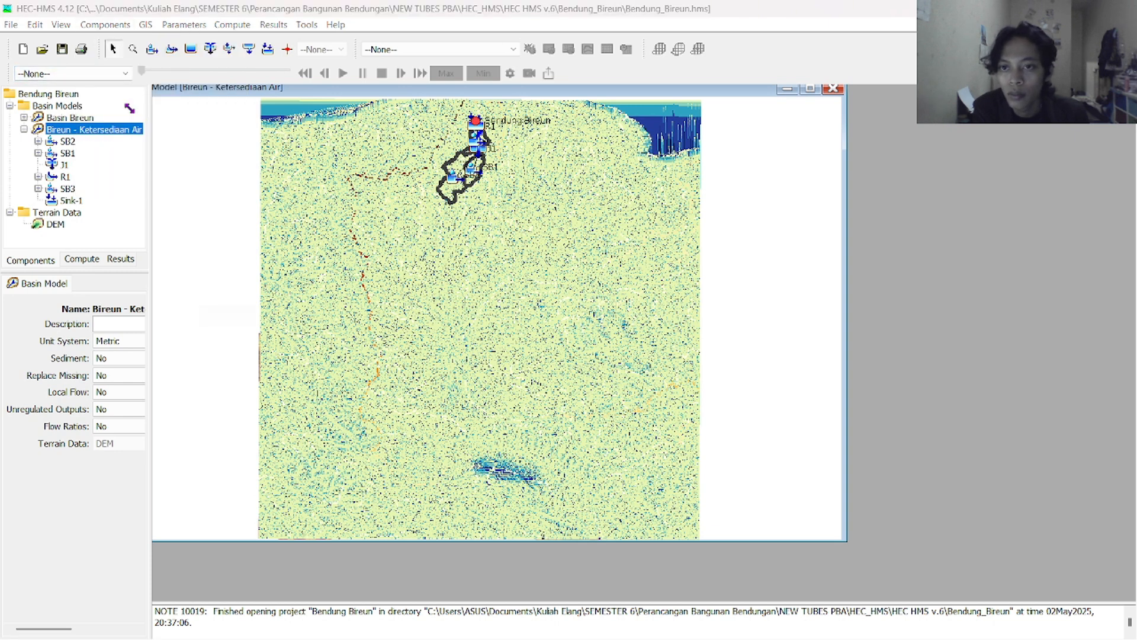
click(344, 160)
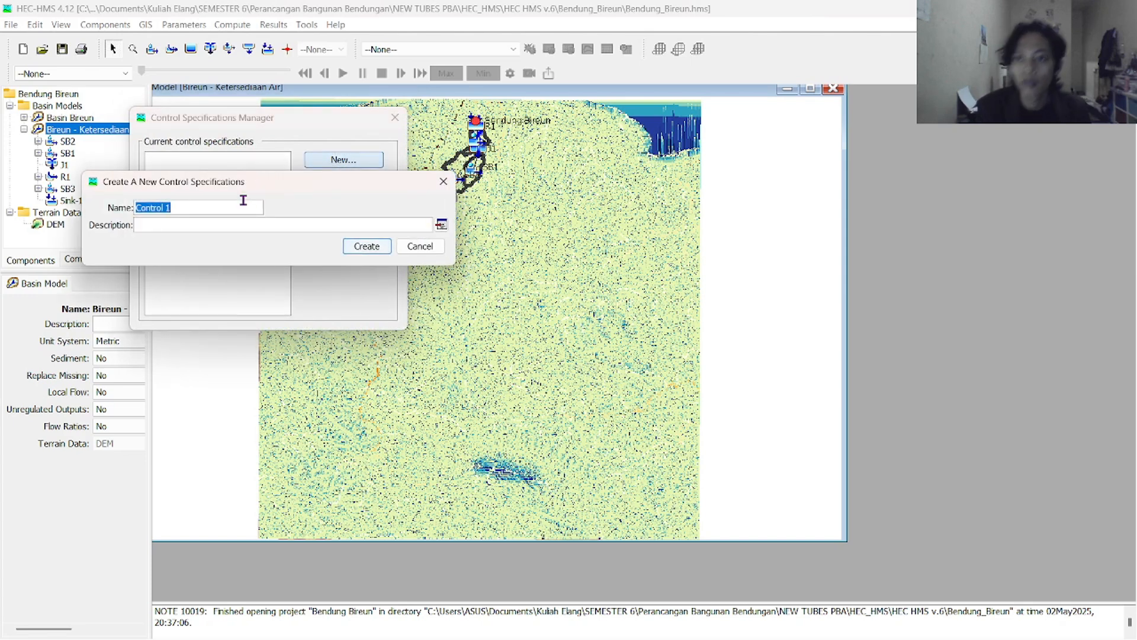
click(239, 207)
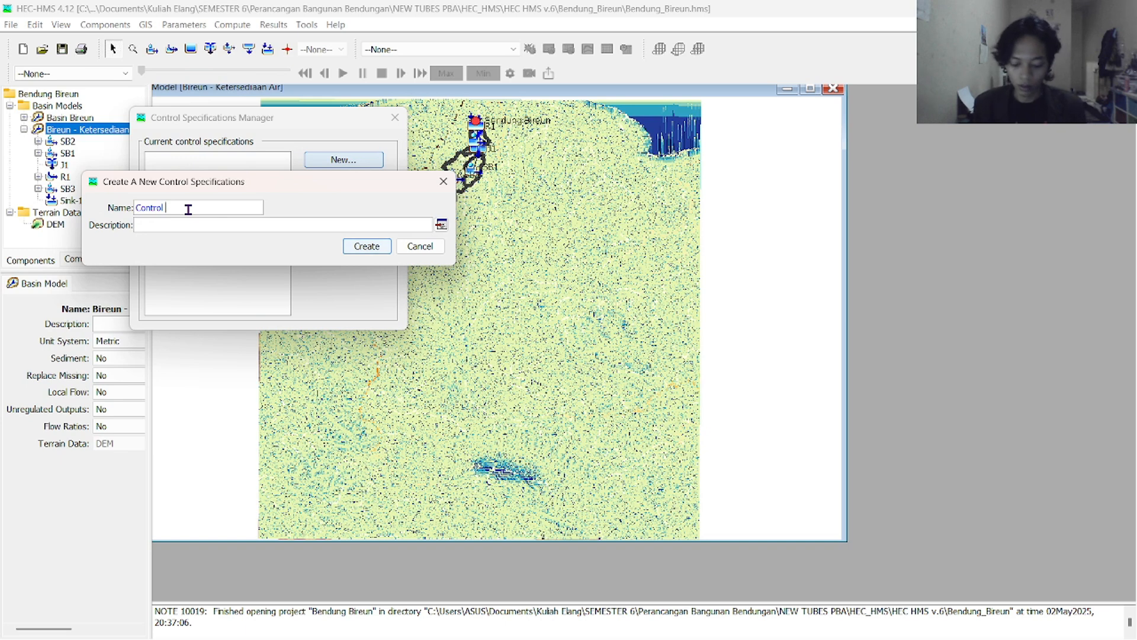
key(BackSpace)
text(- Ketersediaan air)
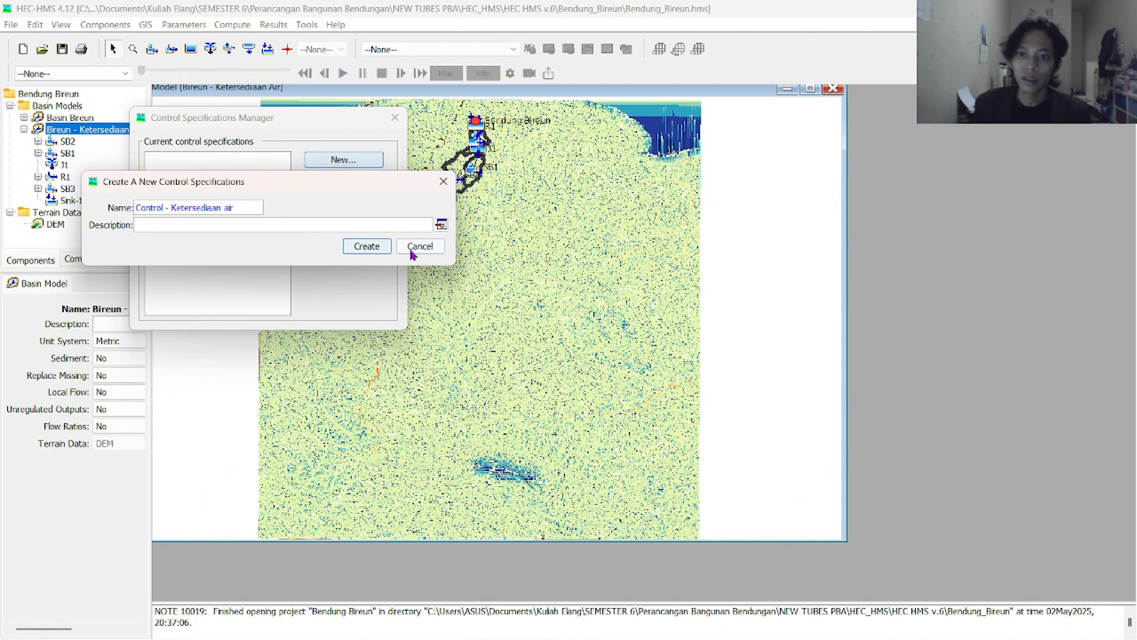
click(369, 246)
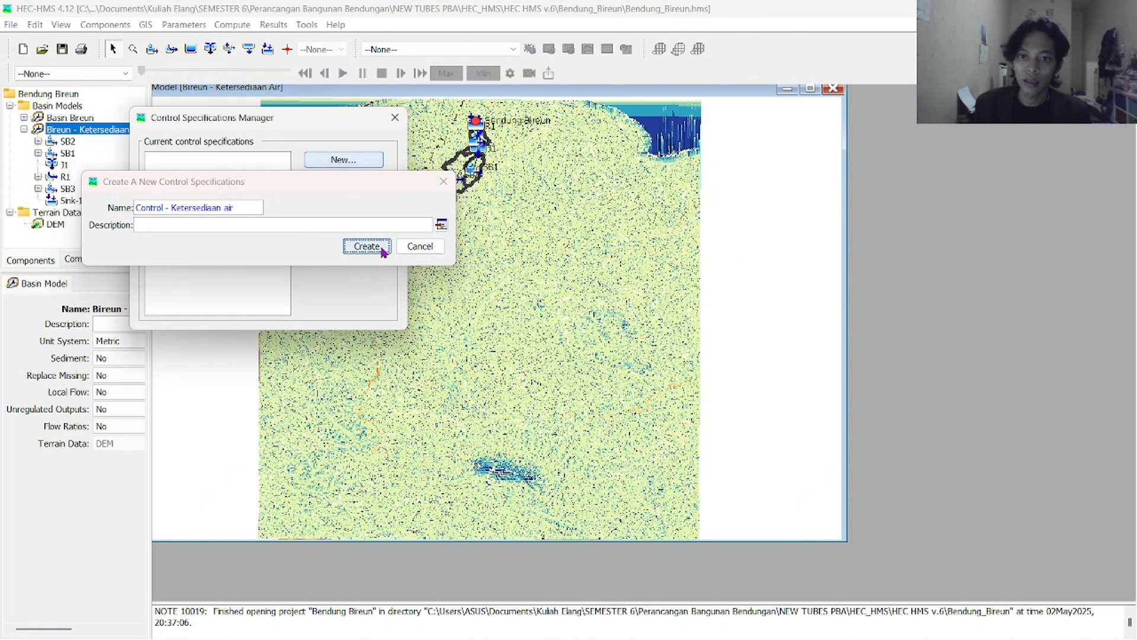
click(395, 117)
Open the settings of Control - Ketersediaan air and widen the component area until its full name fits
click(67, 214)
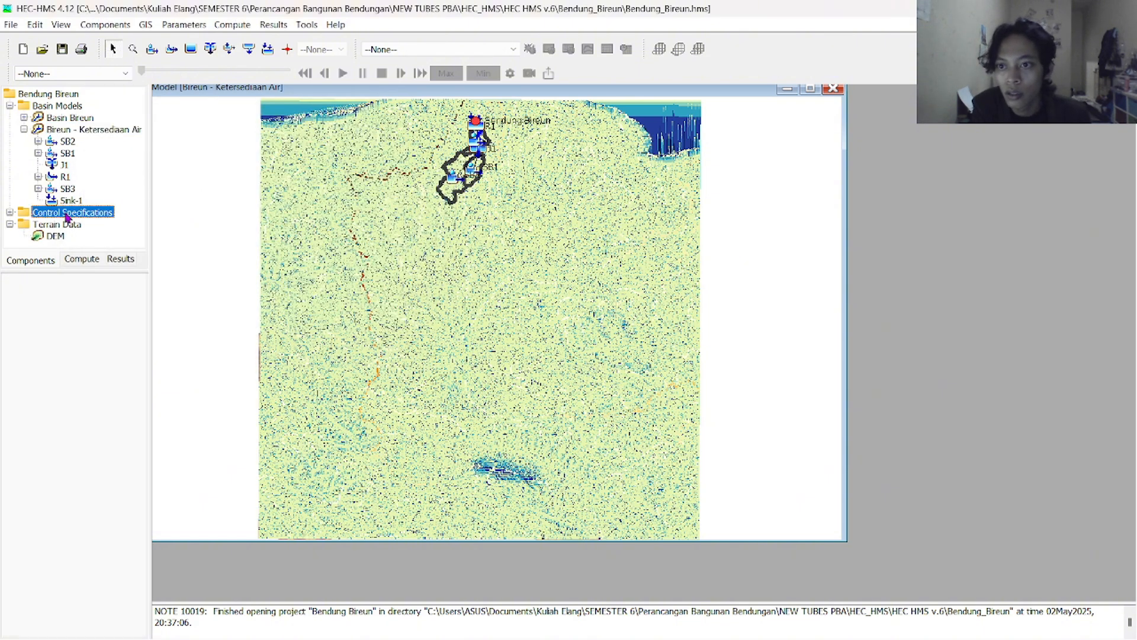
click(10, 212)
scroll(42, 213, down, 1)
click(70, 208)
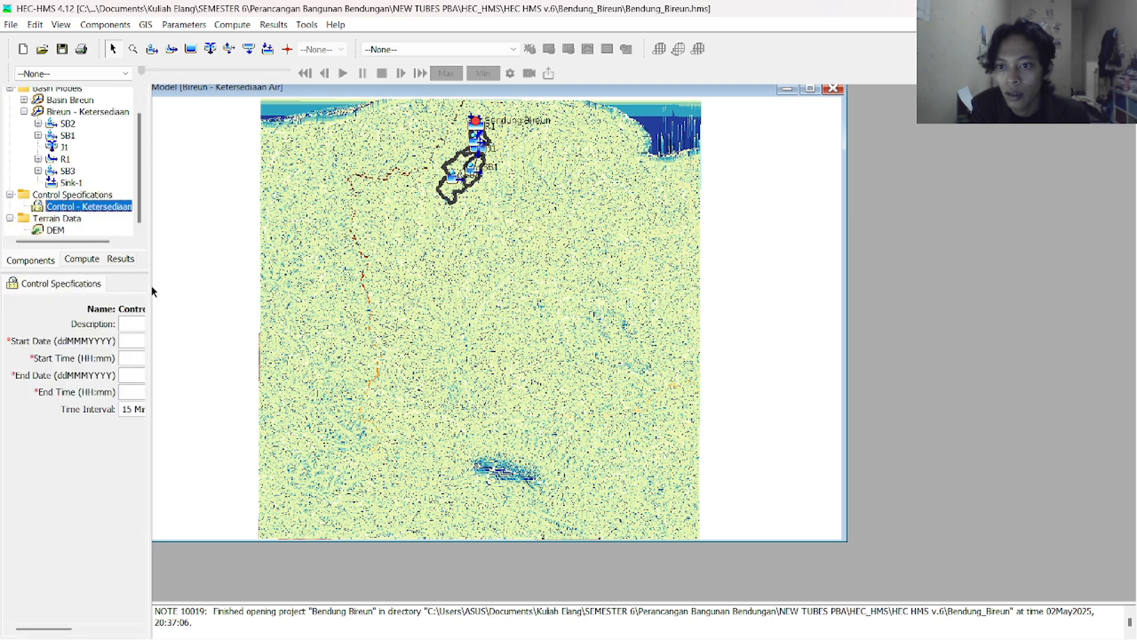
drag(148, 290, 211, 291)
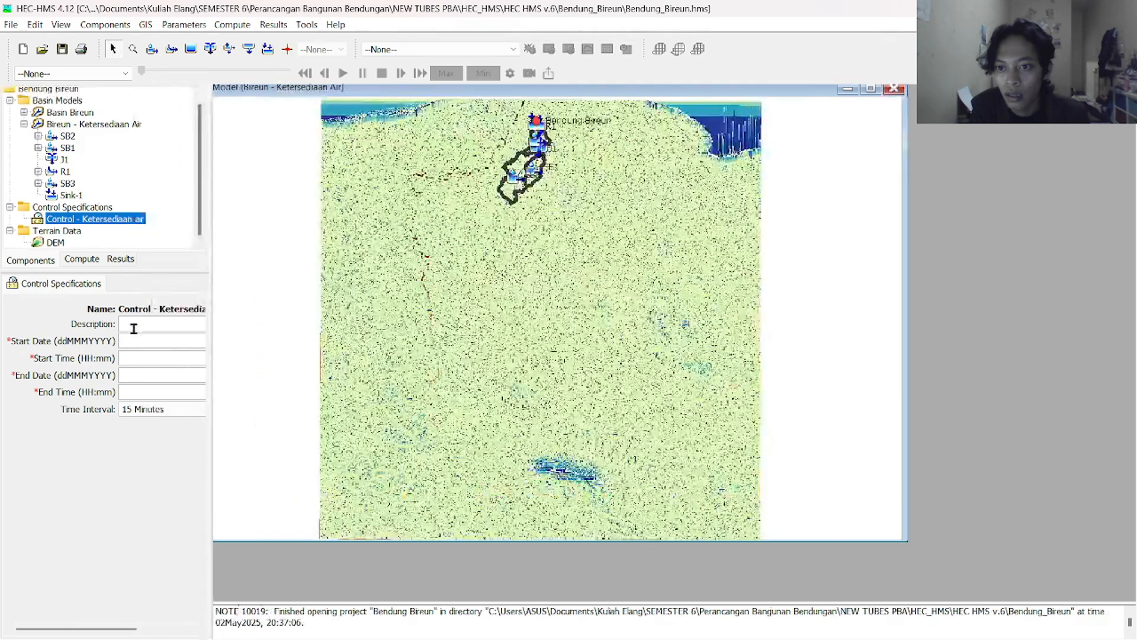
click(132, 325)
click(130, 344)
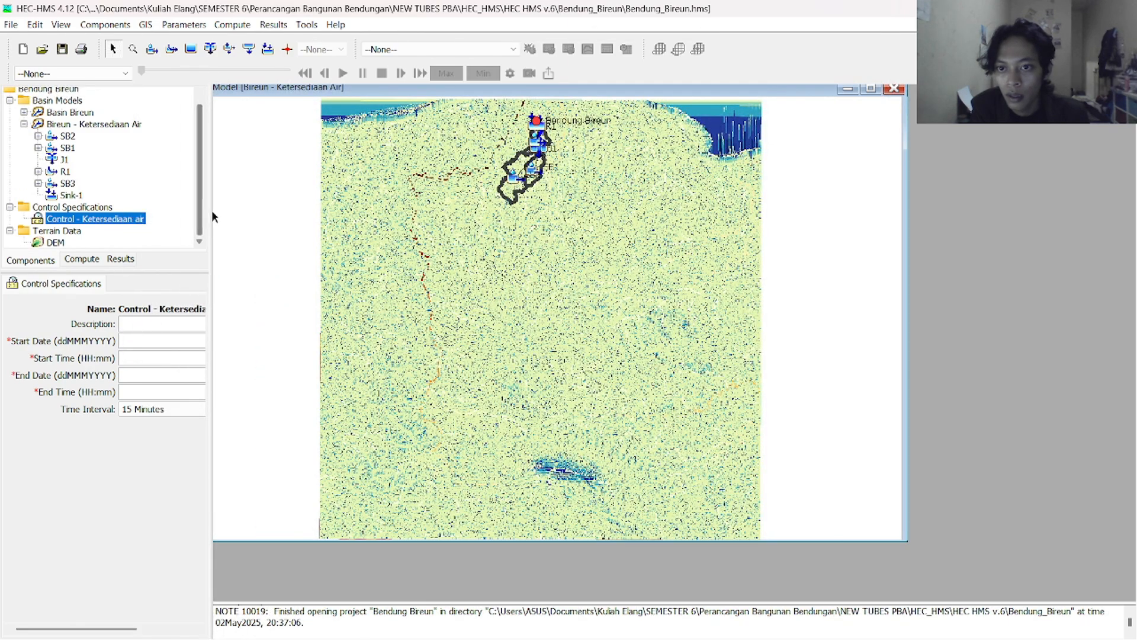
drag(211, 209, 228, 218)
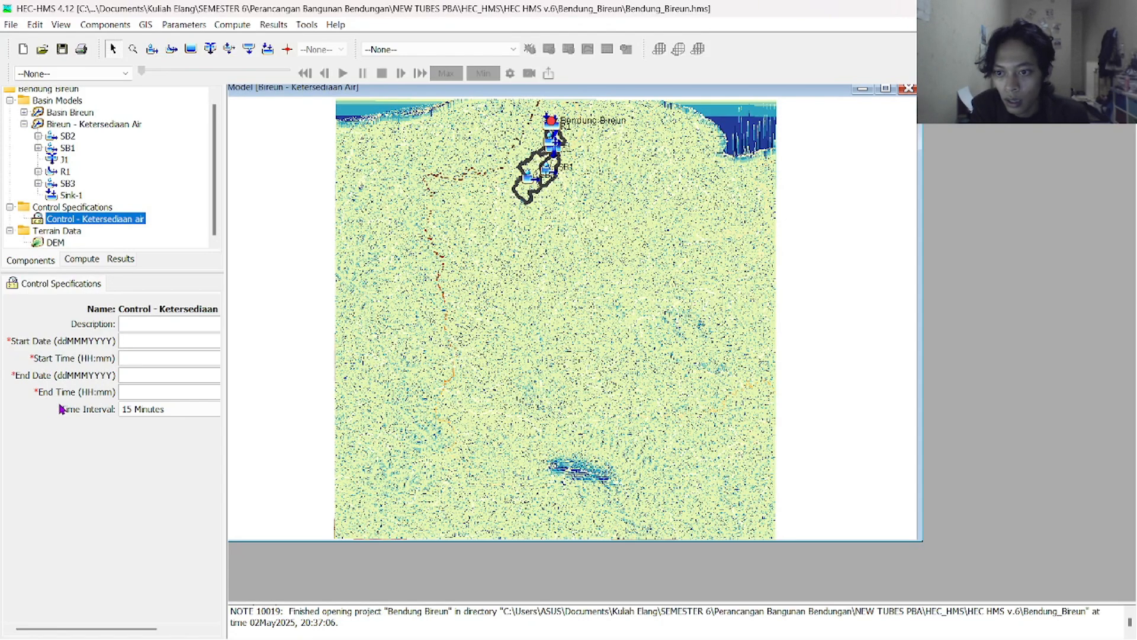
drag(223, 252, 234, 255)
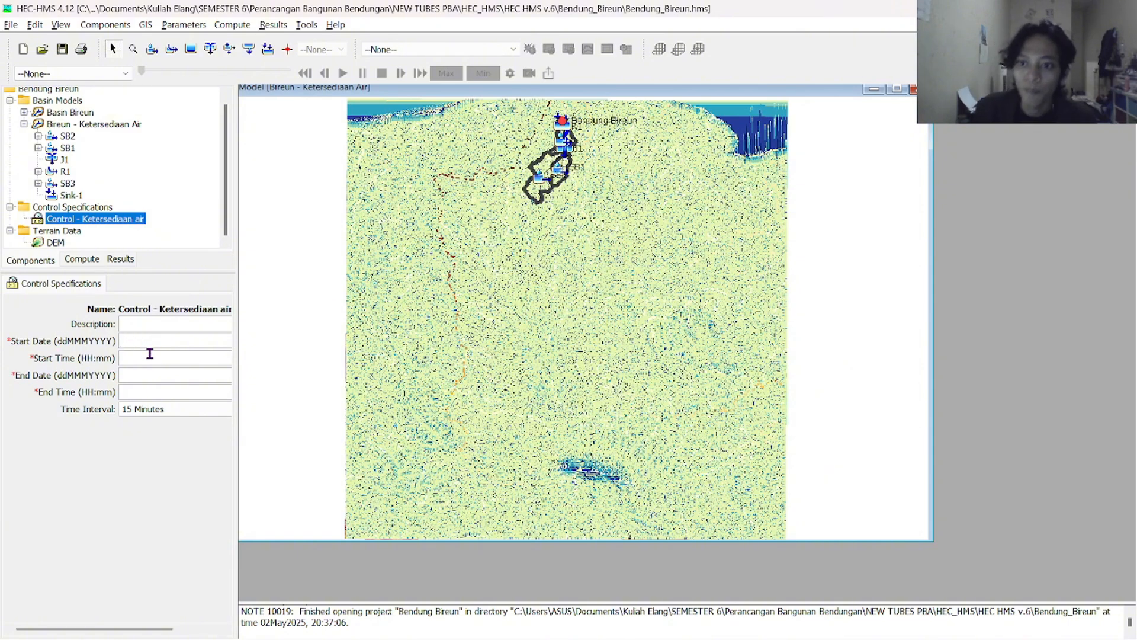
Switch to the Excel workbook and check the first and last dates of the daily rainfall on the Hujan Wilayah Harian sheet
key(alt+Tab)
key(alt+Tab)
key(alt+Tab)
key(alt+Tab)
key(alt+Tab)
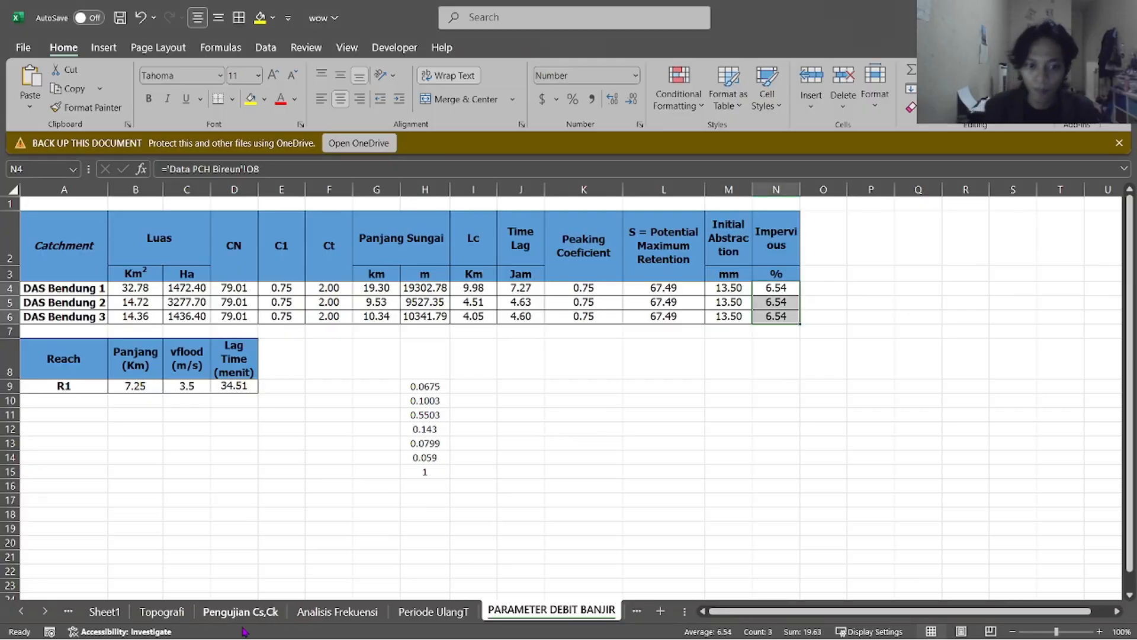
click(70, 611)
click(70, 611)
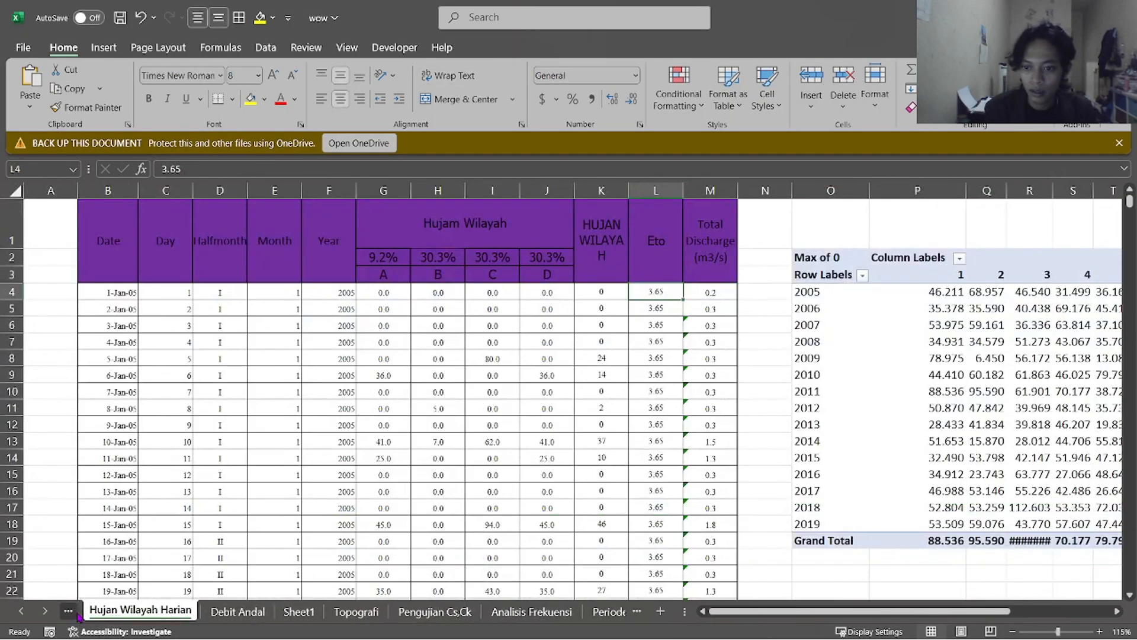
click(112, 296)
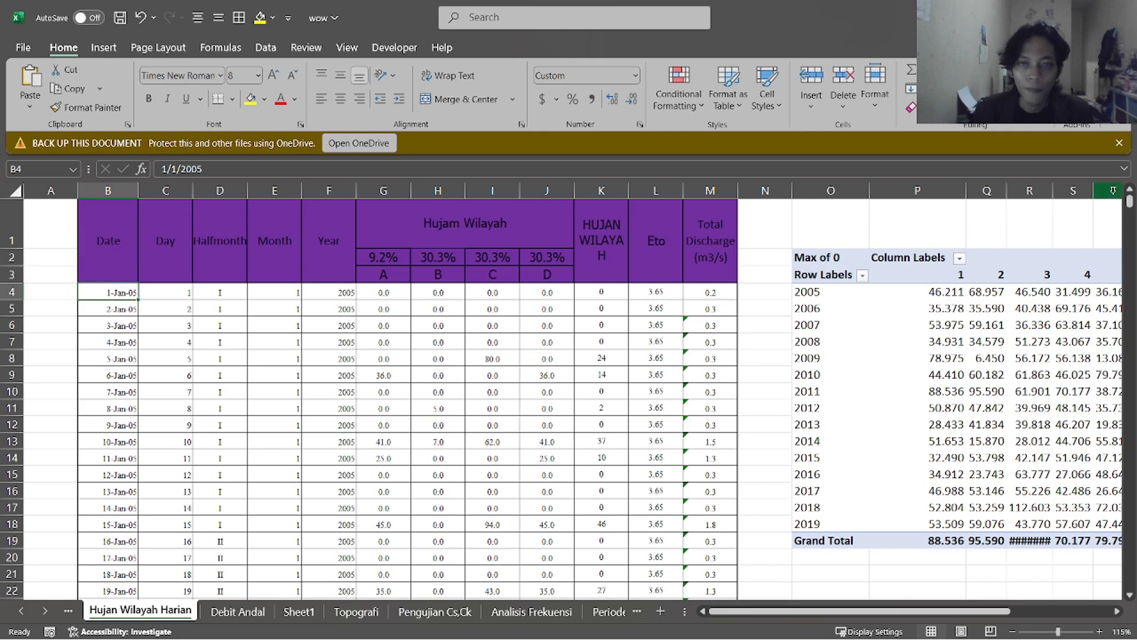
drag(1130, 202, 1129, 583)
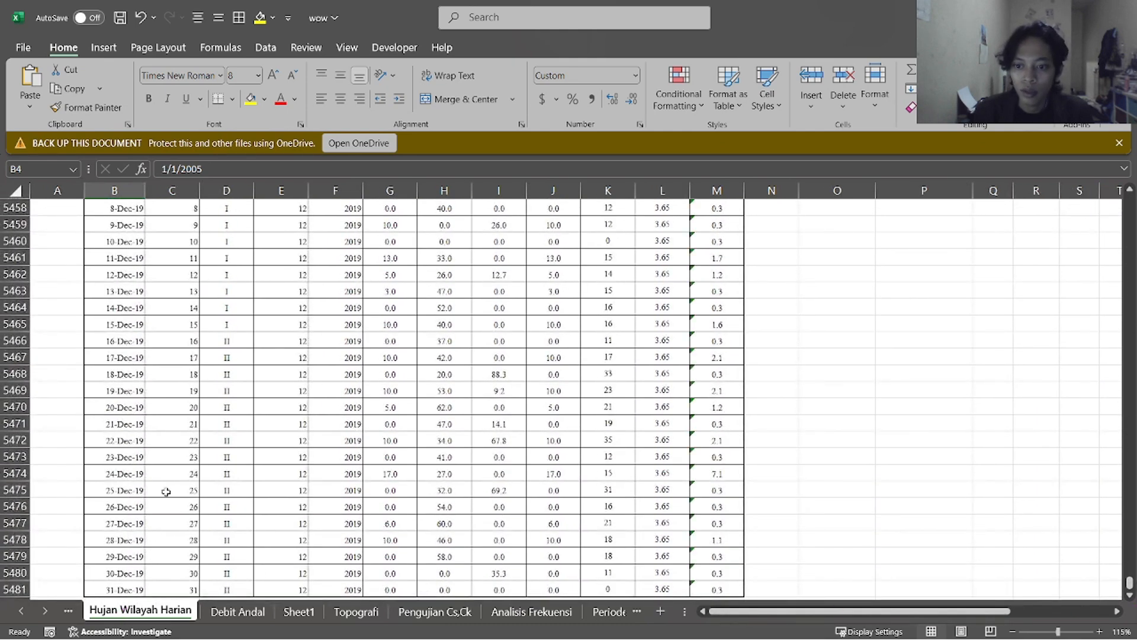
Return to HEC-HMS and set the control specification to start 1Jan2005 at 00:00 and end 31Dec2019 at 00:00
key(alt+Tab)
click(138, 339)
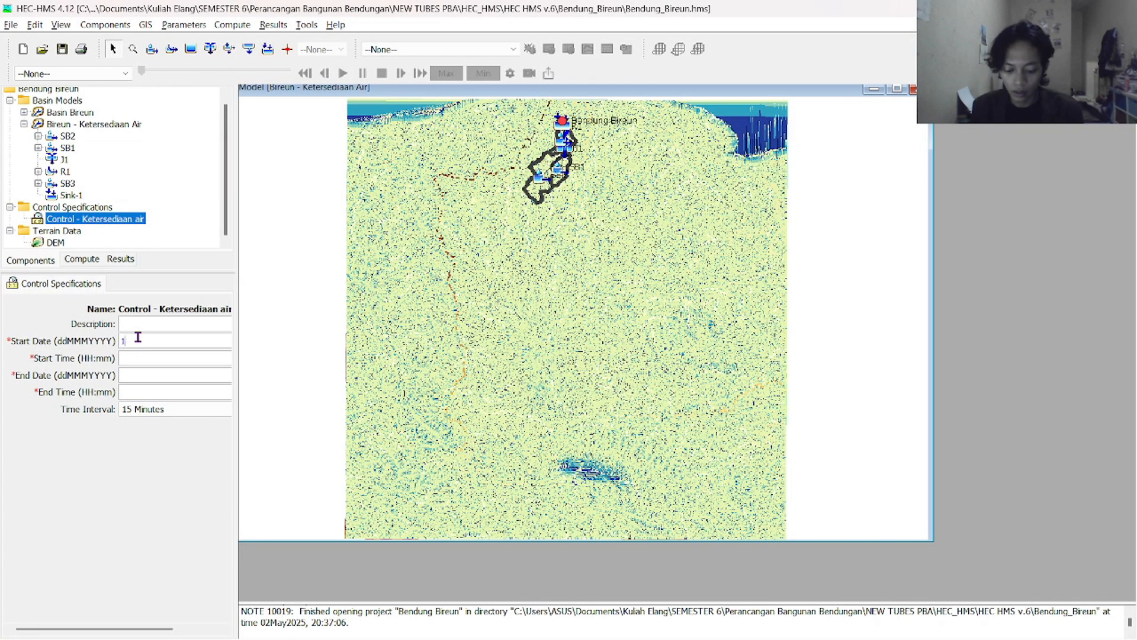
text(1Jan)
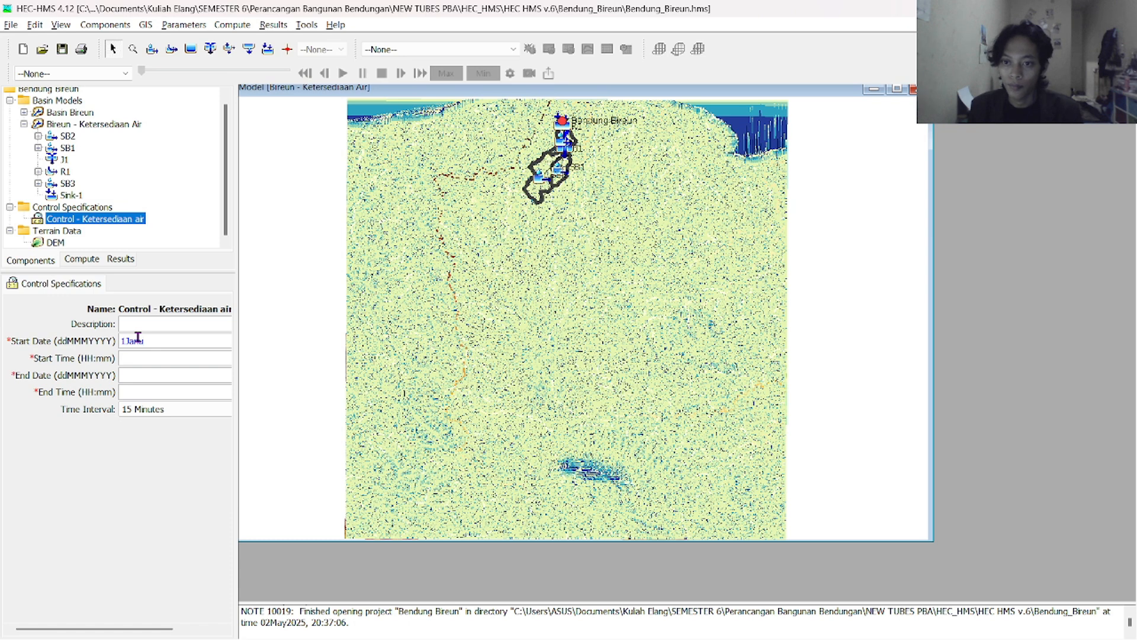
text(u)
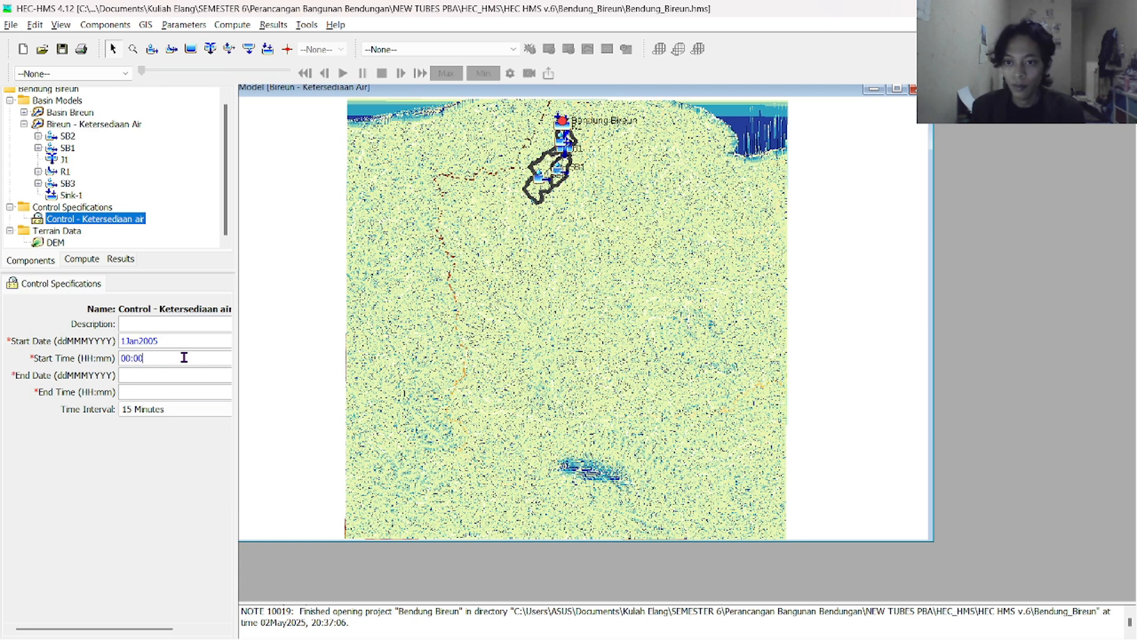
click(186, 376)
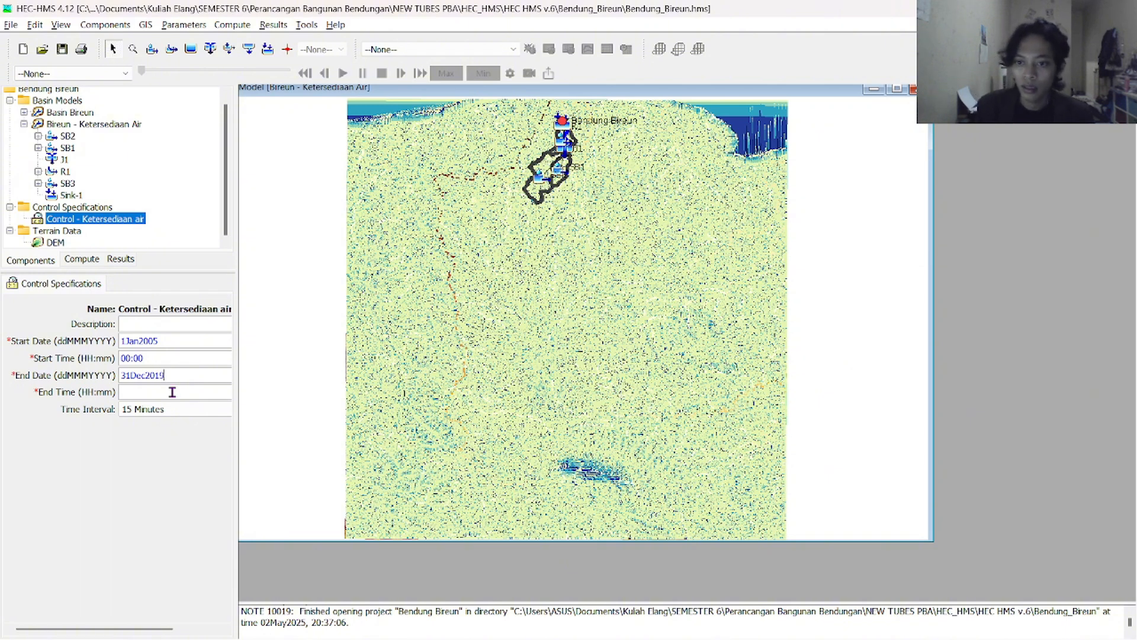
click(164, 398)
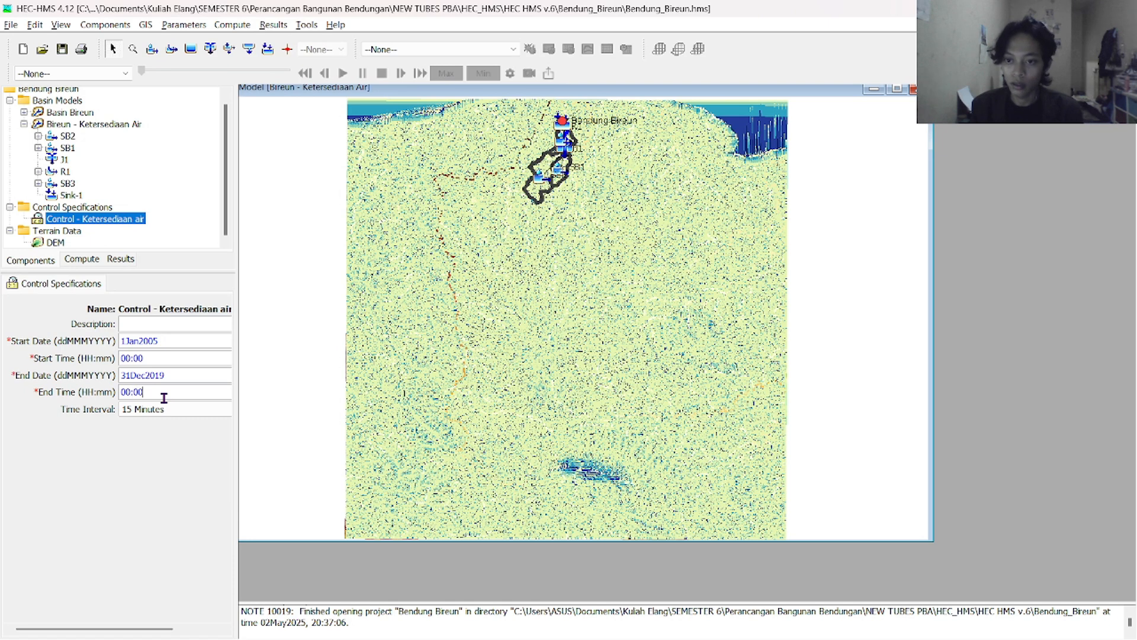
Set the control specification's time interval to 1 Day and save the project
click(181, 409)
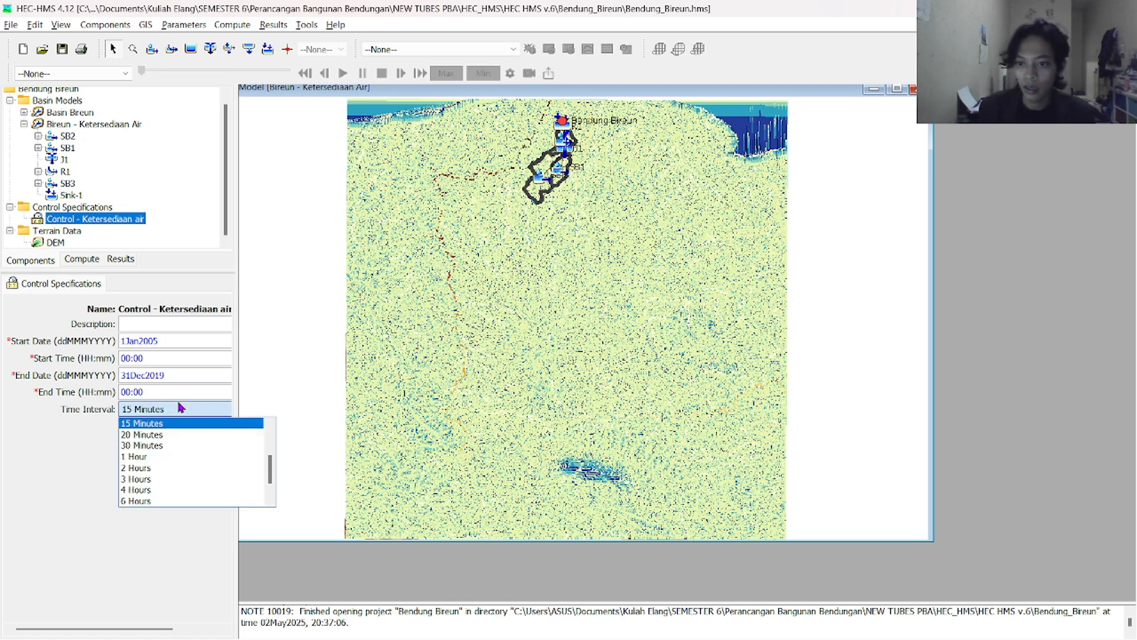
scroll(198, 474, down, 1)
click(178, 501)
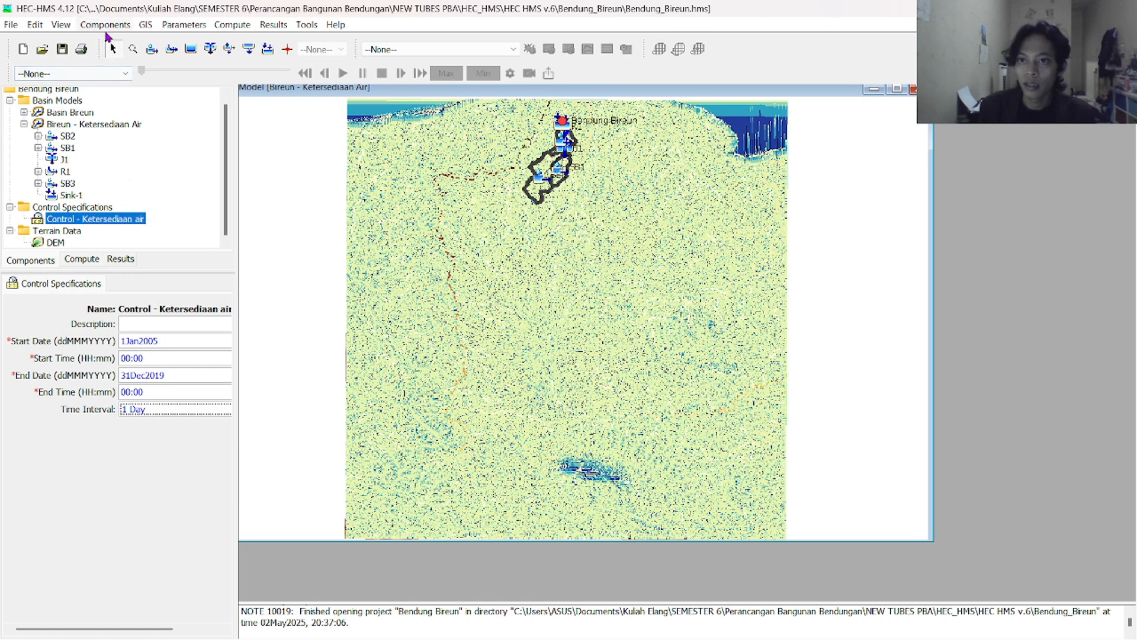
click(62, 50)
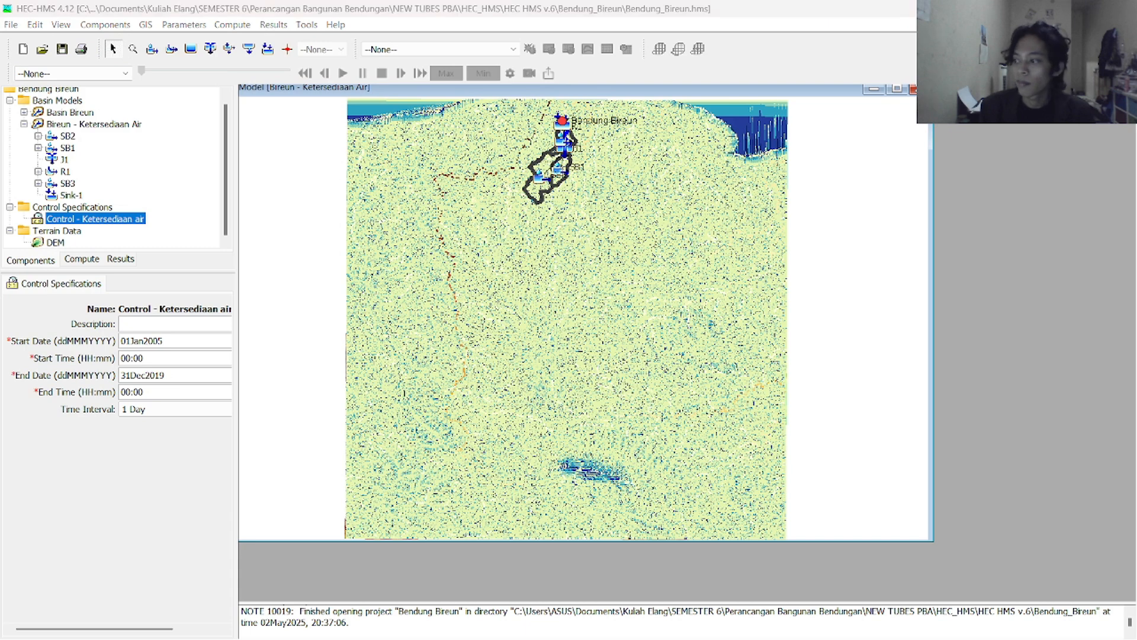
key(alt+Tab)
key(Tab)
key(Tab)
key(Escape)
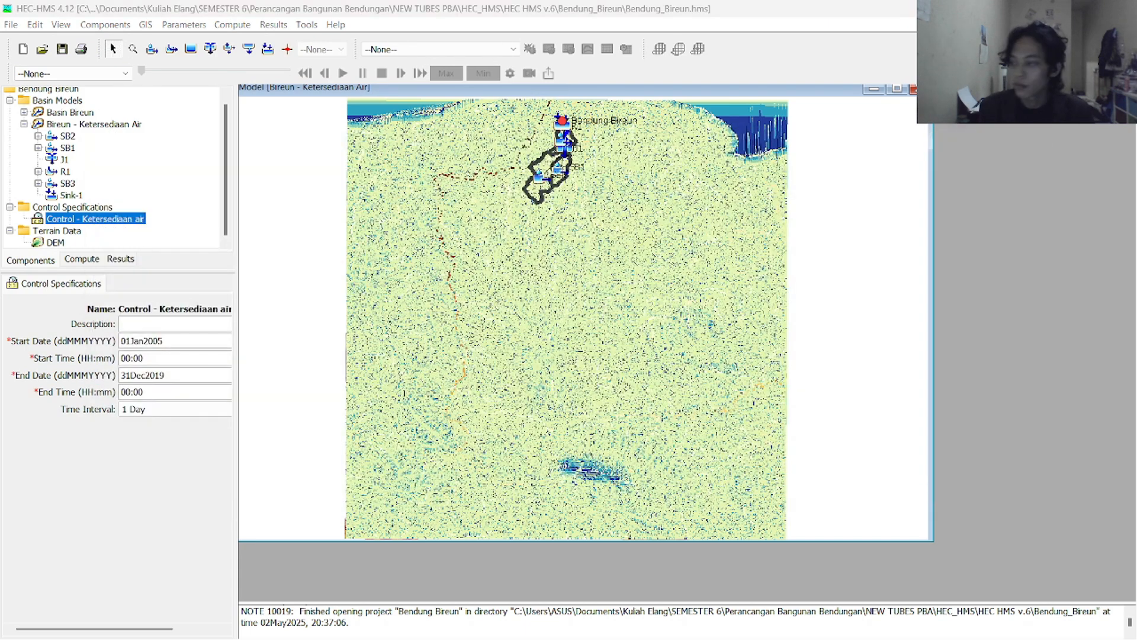
scroll(119, 134, up, 1)
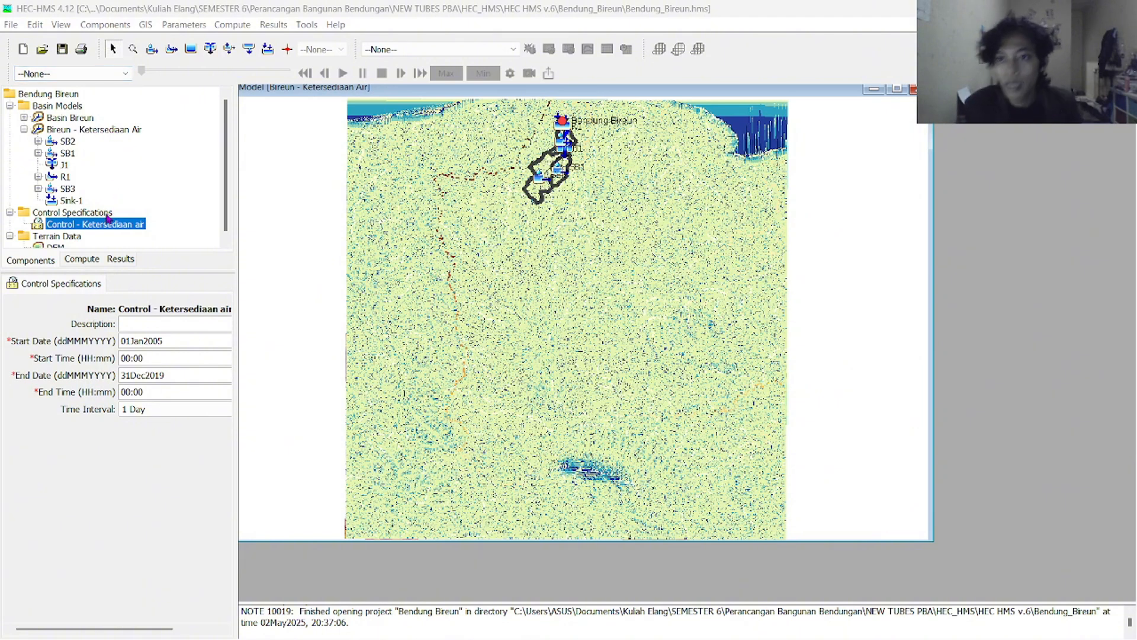
Create a new meteorologic model named "Hujan Harian" with the Meteorologic Model Manager
click(121, 24)
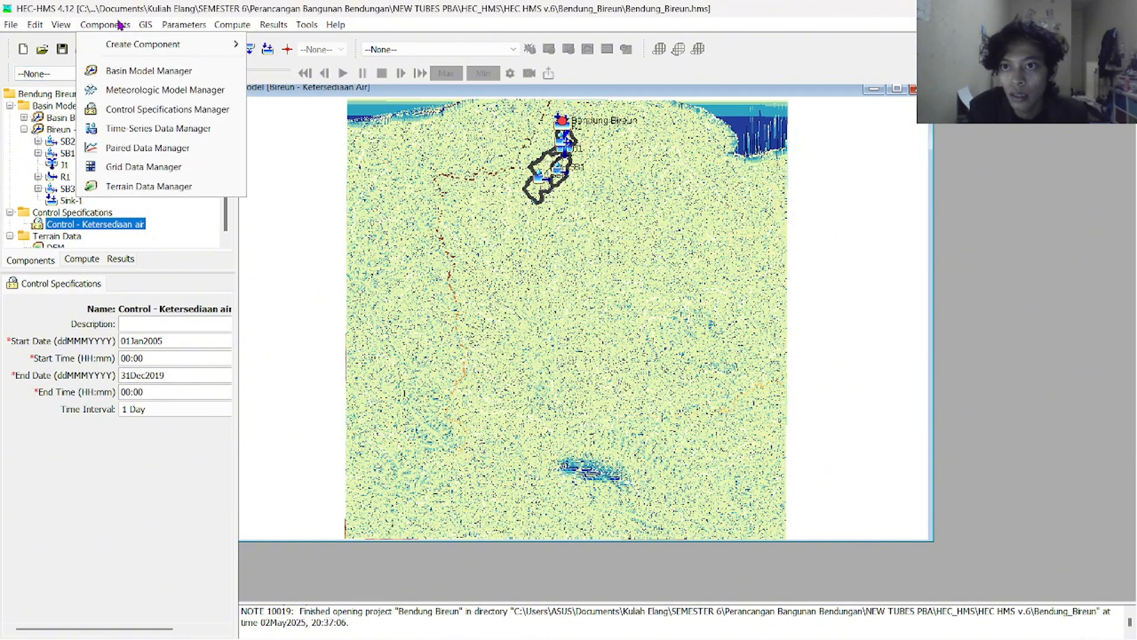
click(171, 98)
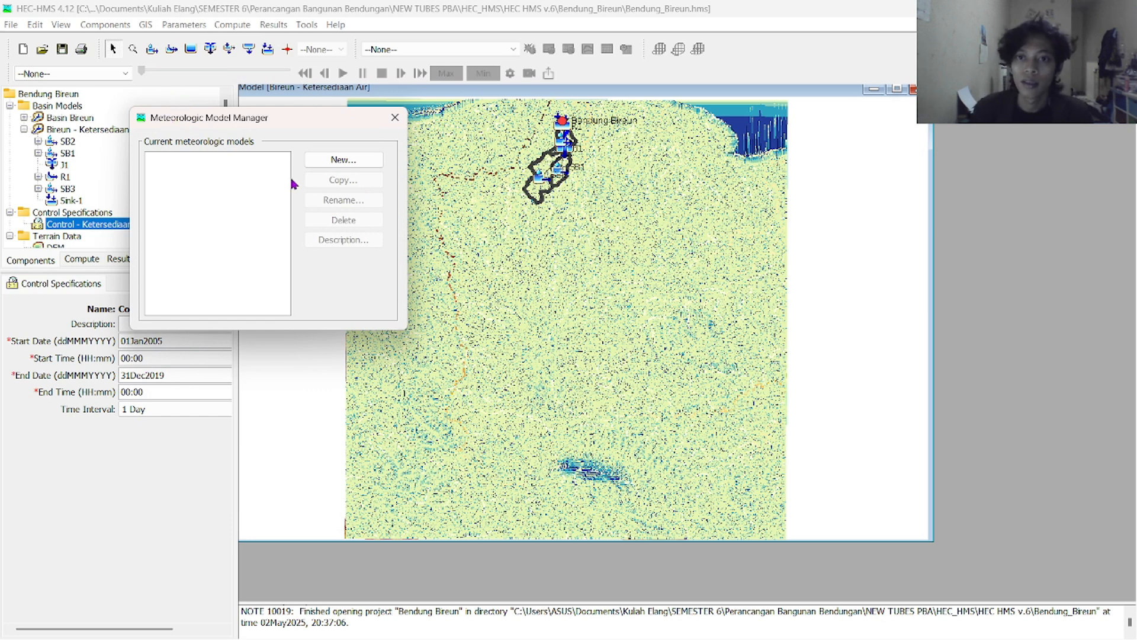
key(Return)
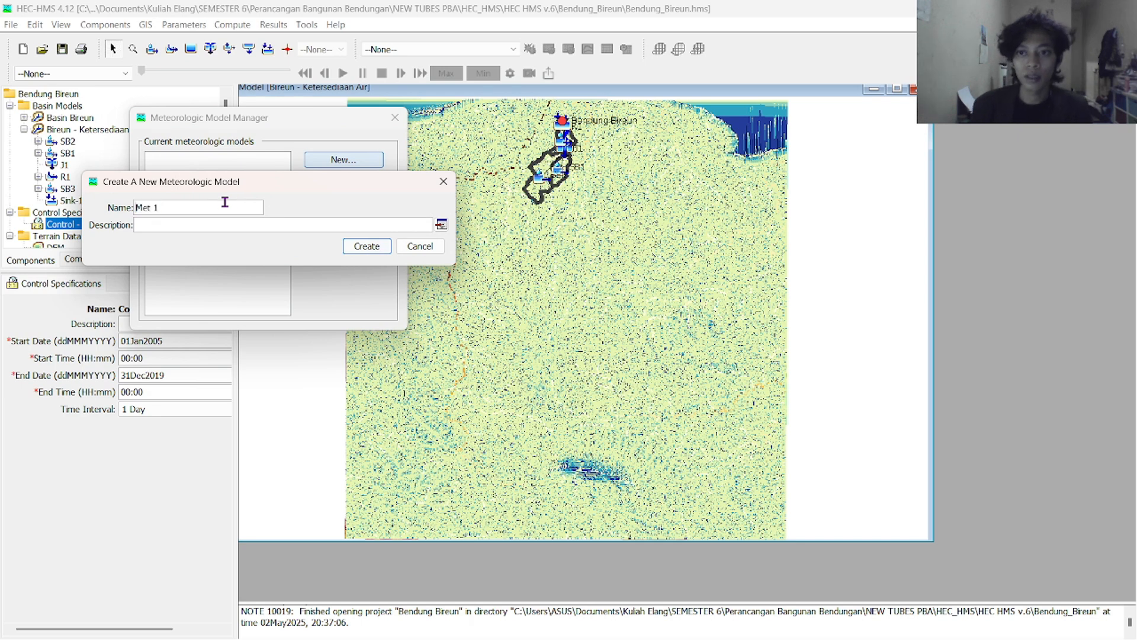
drag(157, 212, 128, 211)
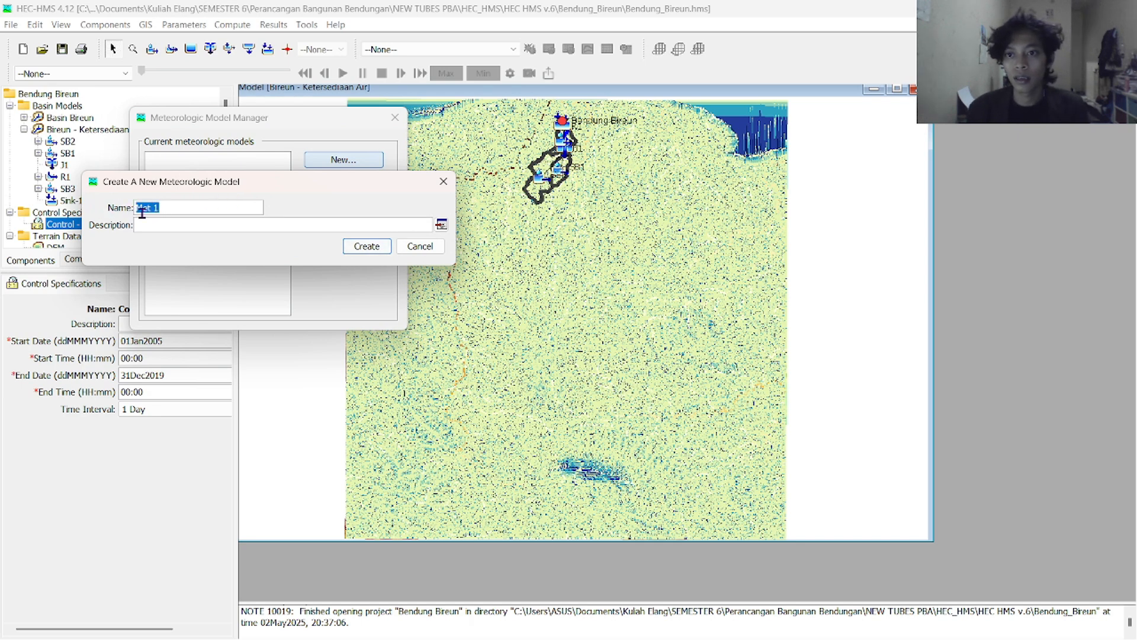
key(BackSpace)
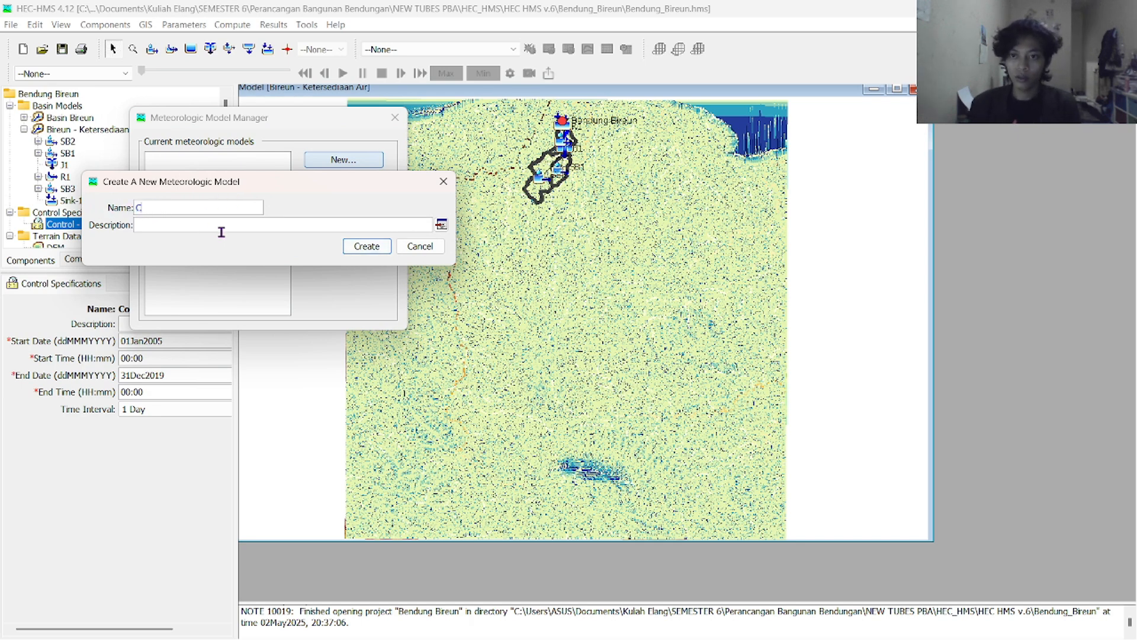
text(Hujan Harian)
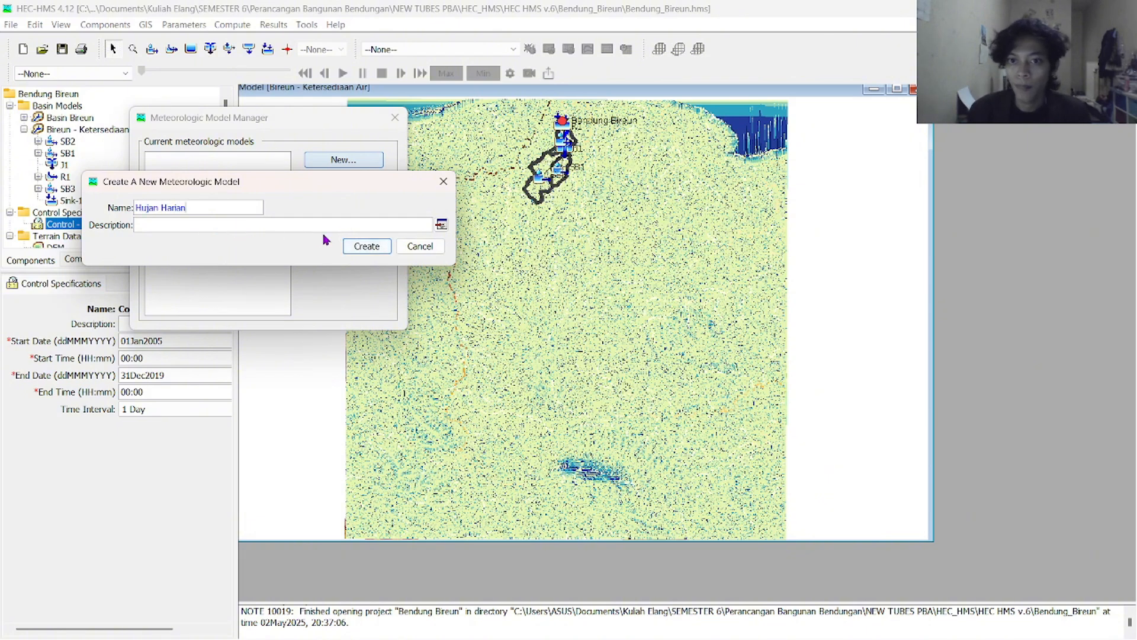
click(366, 246)
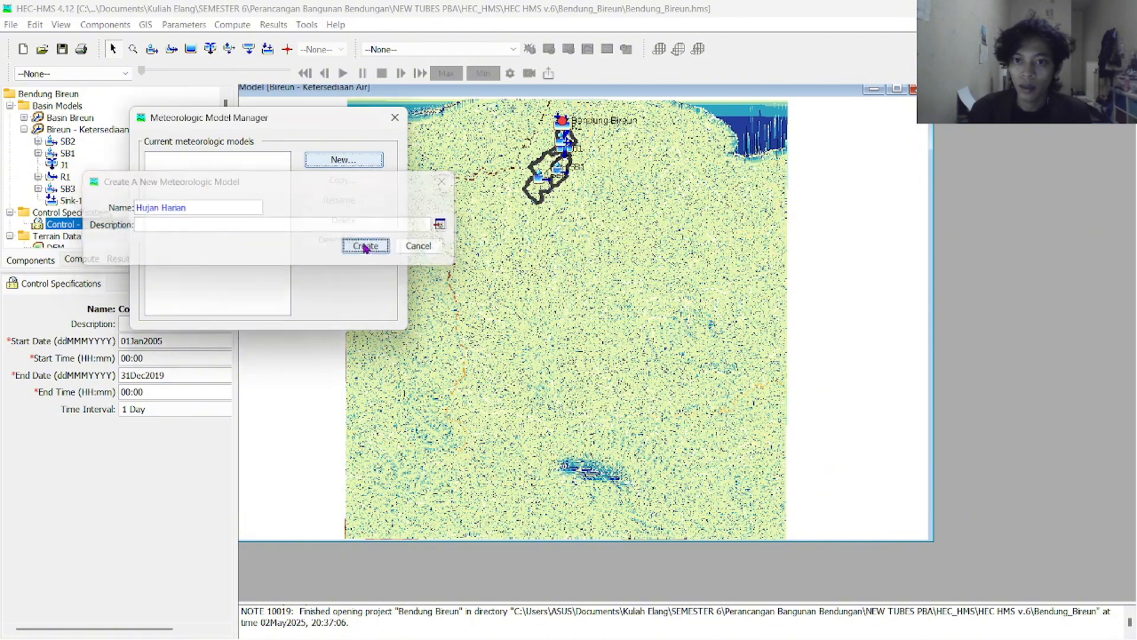
Open the Hujan Harian meteorologic model's settings and set its unit system to Metric
click(395, 118)
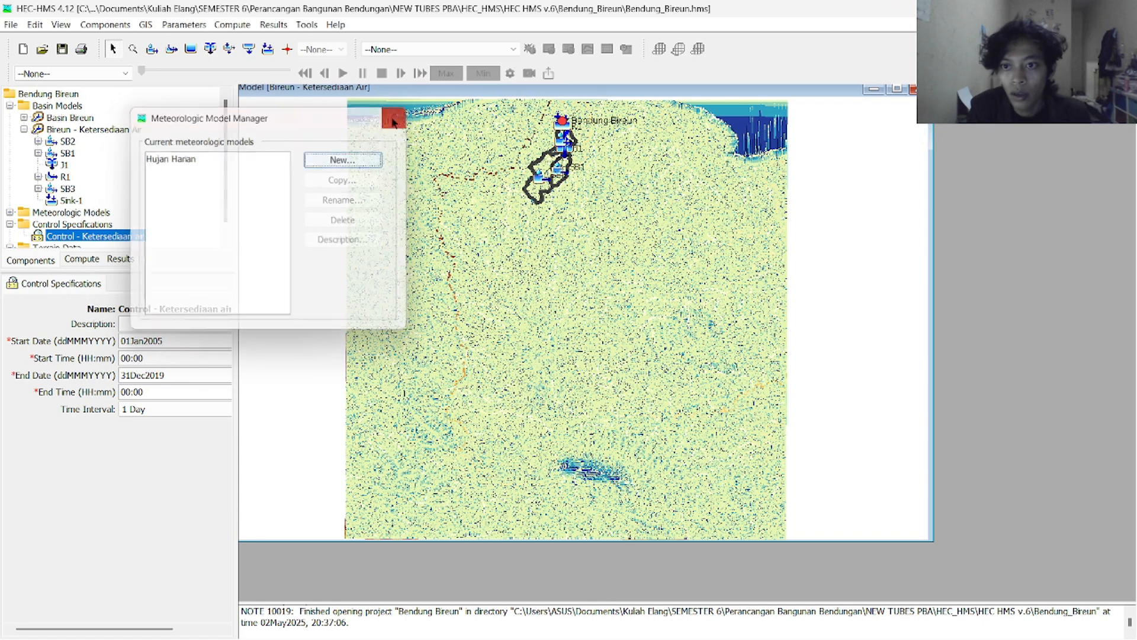
scroll(87, 227, down, 1)
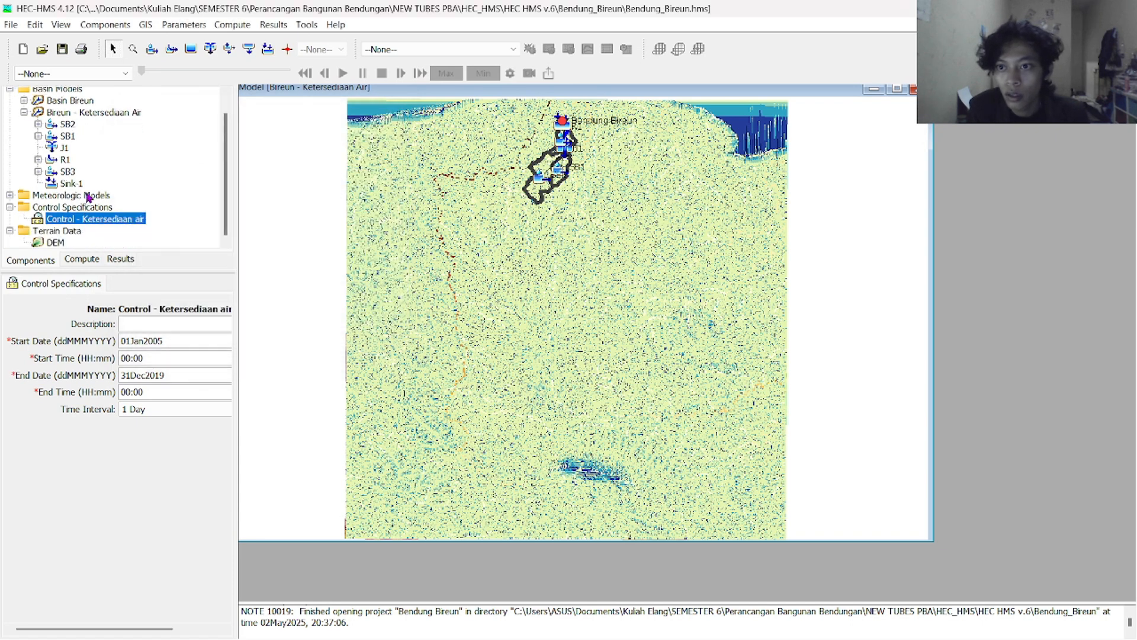
click(89, 196)
click(10, 196)
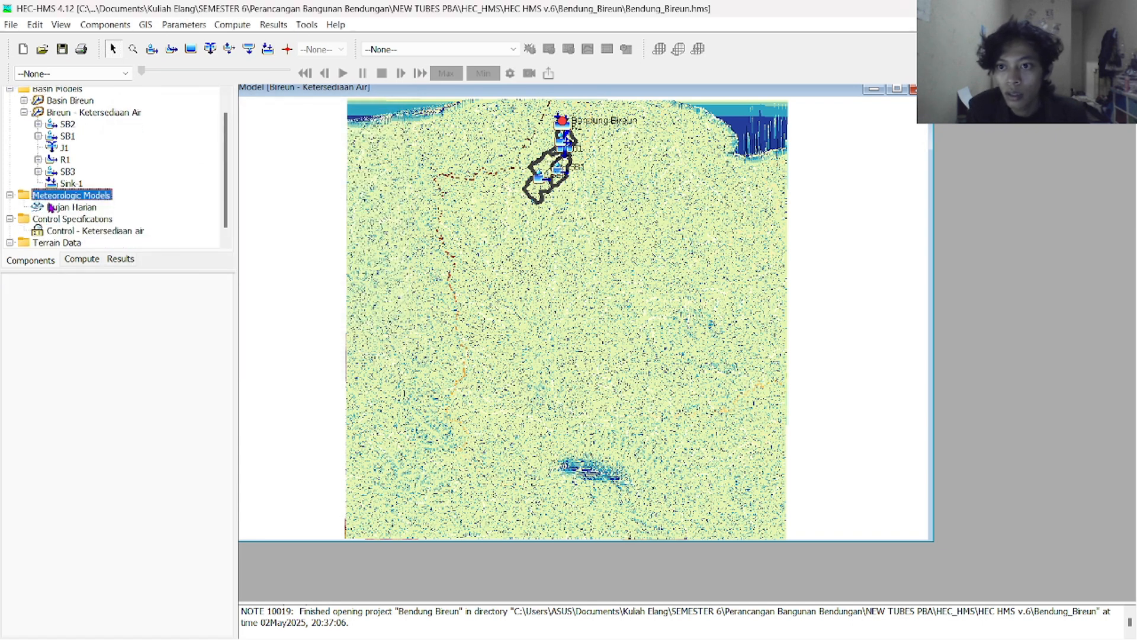
double_click(51, 207)
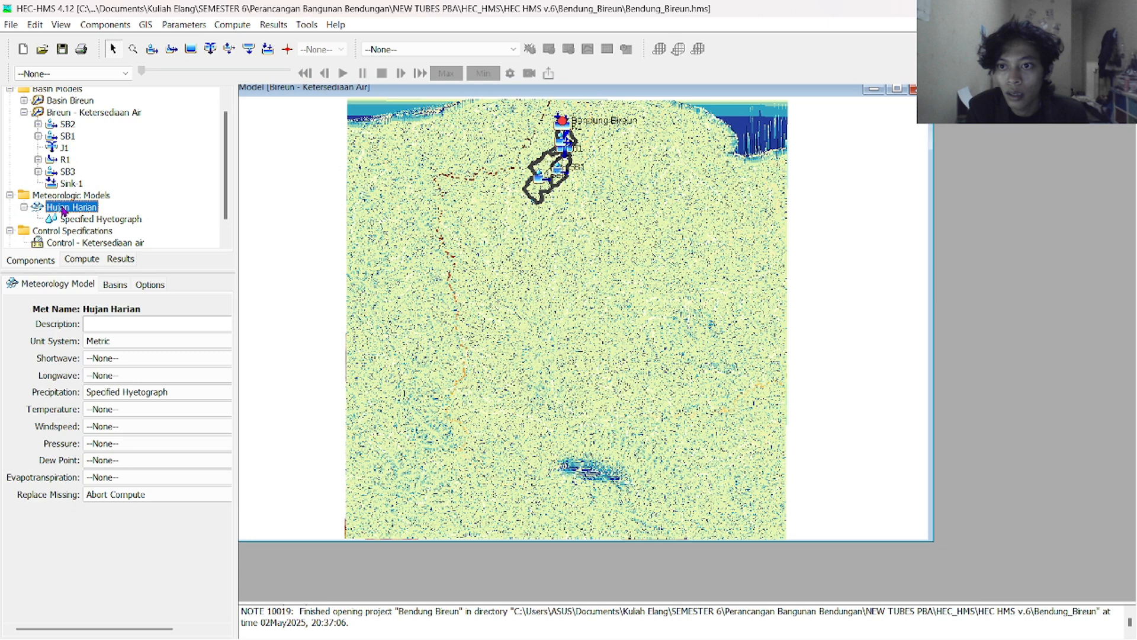
click(131, 346)
click(57, 342)
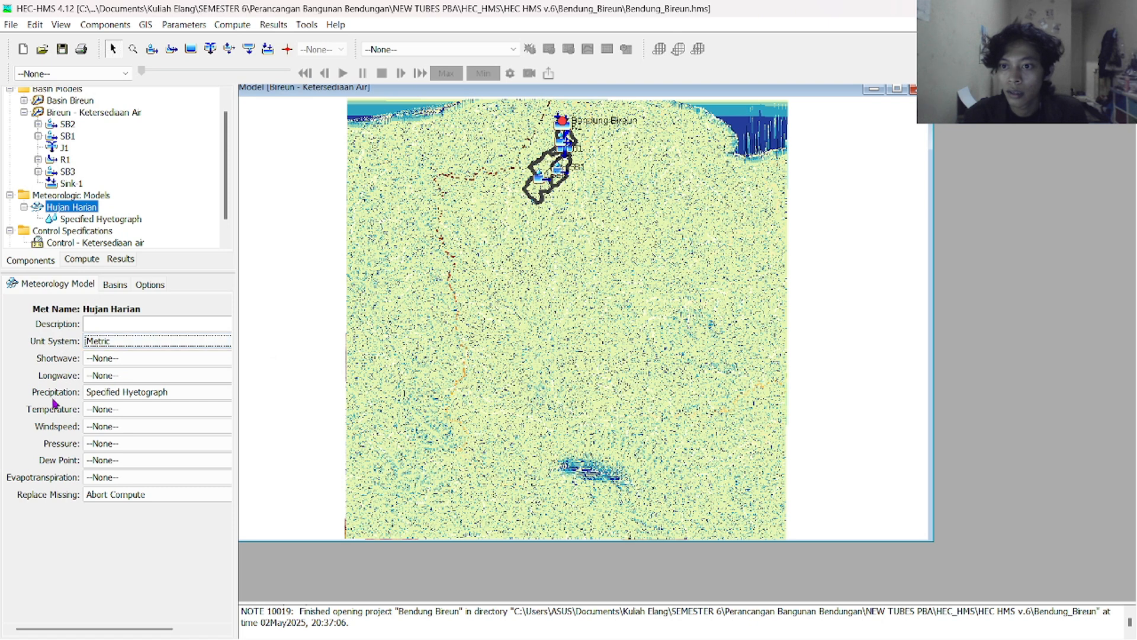
click(102, 345)
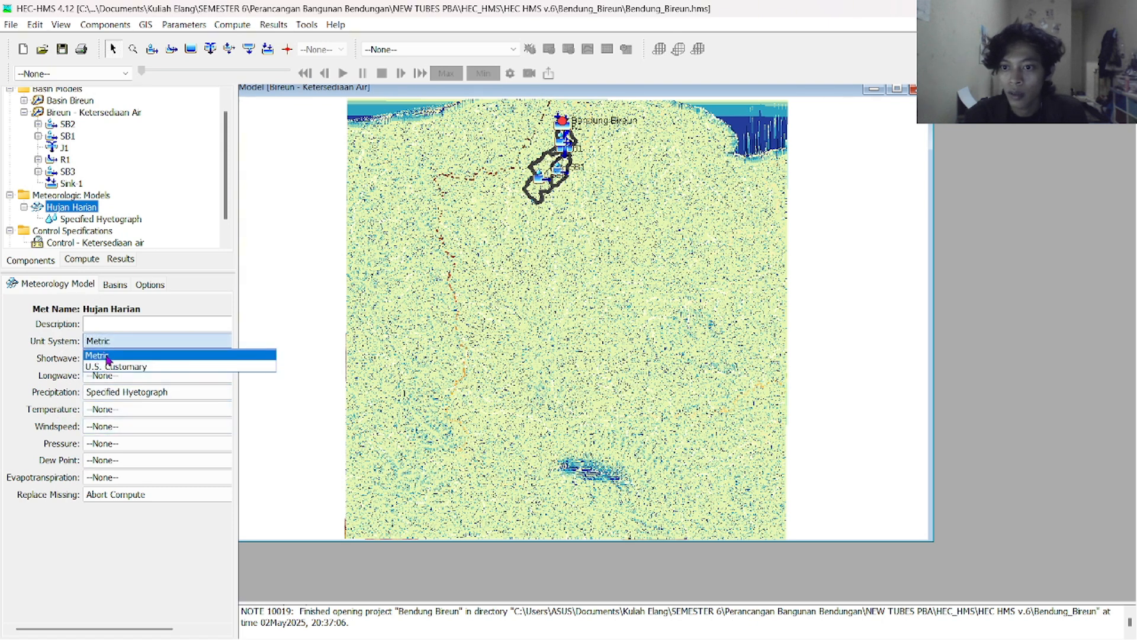
click(108, 357)
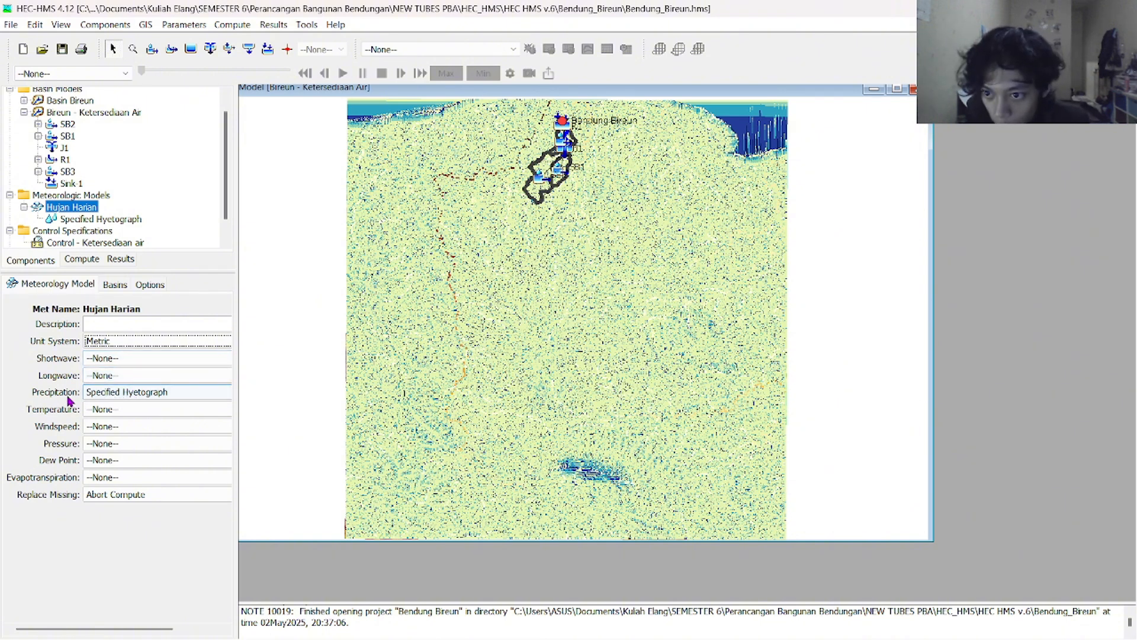
Choose Specified Hyetograph as the precipitation method of the Hujan Harian model
click(98, 392)
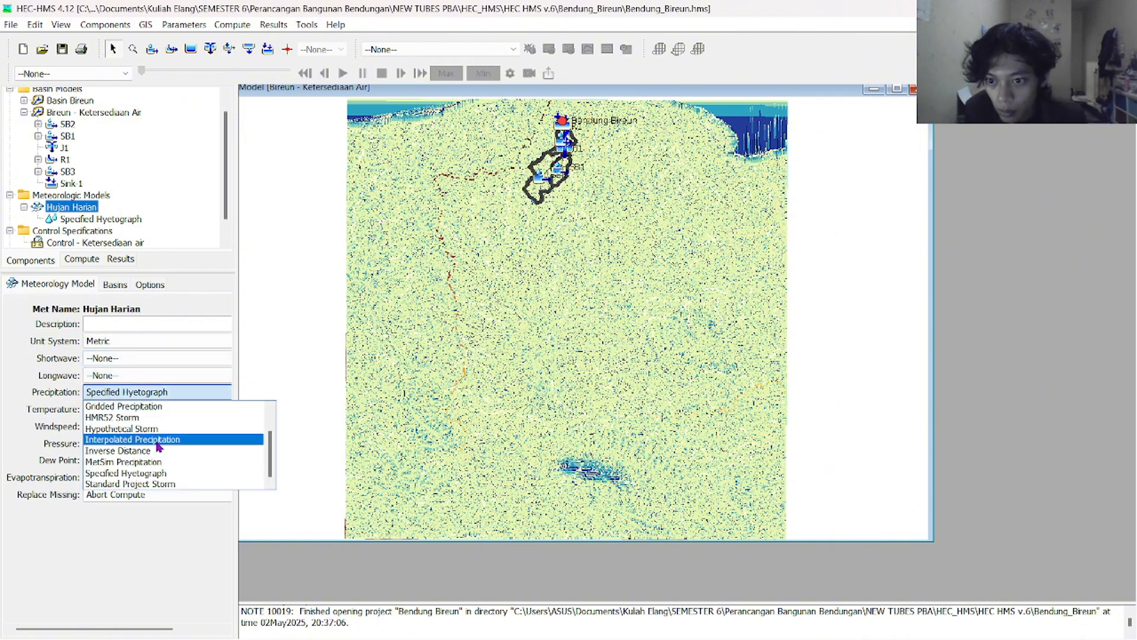
scroll(153, 455, up, 1)
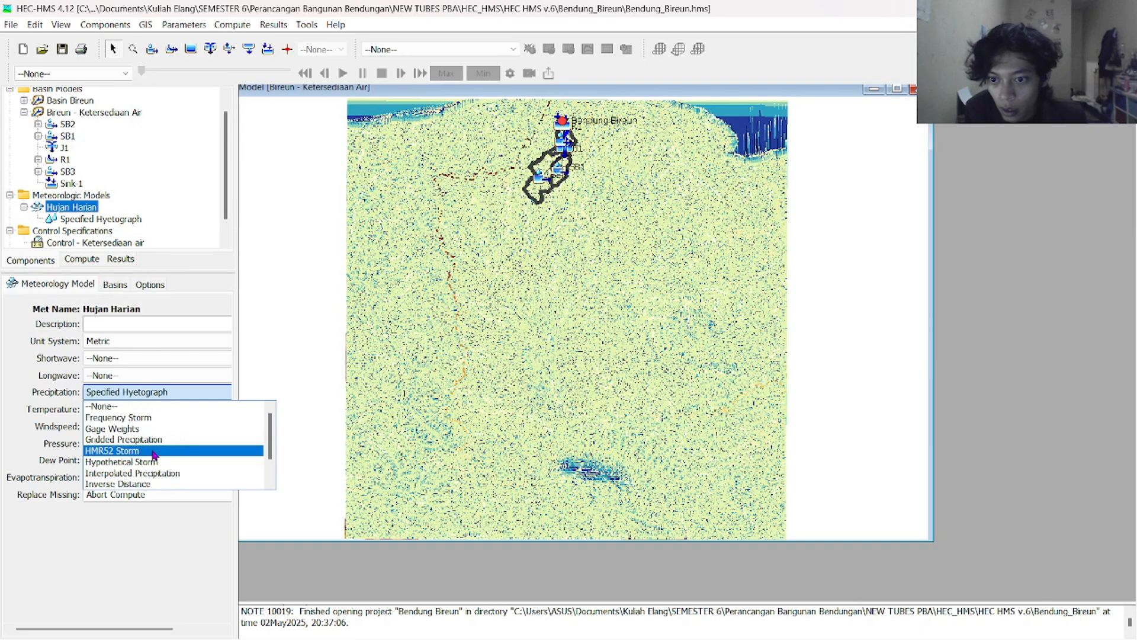
scroll(153, 455, down, 1)
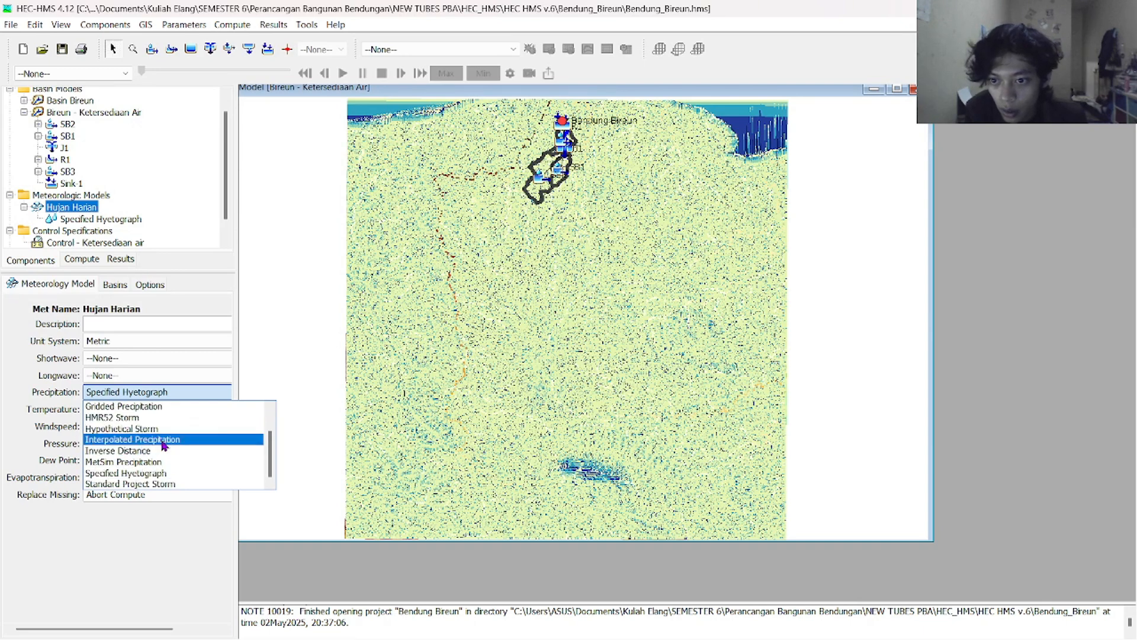
click(159, 477)
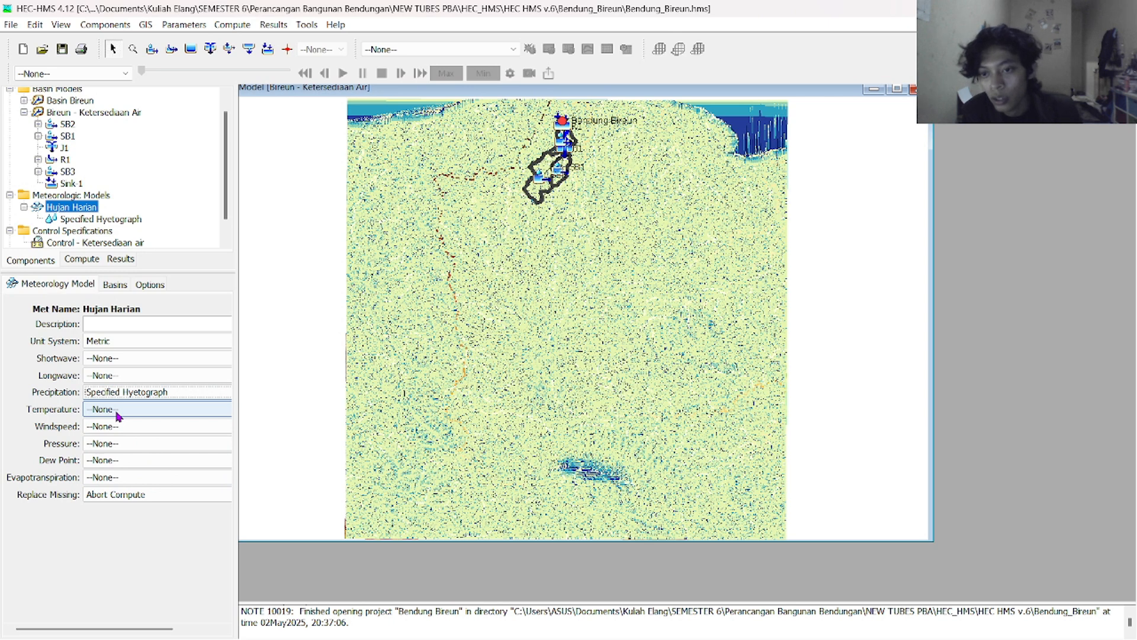
Set the evapotranspiration method to Specified Evapotranspiration and Replace Missing to Set To Default
click(109, 483)
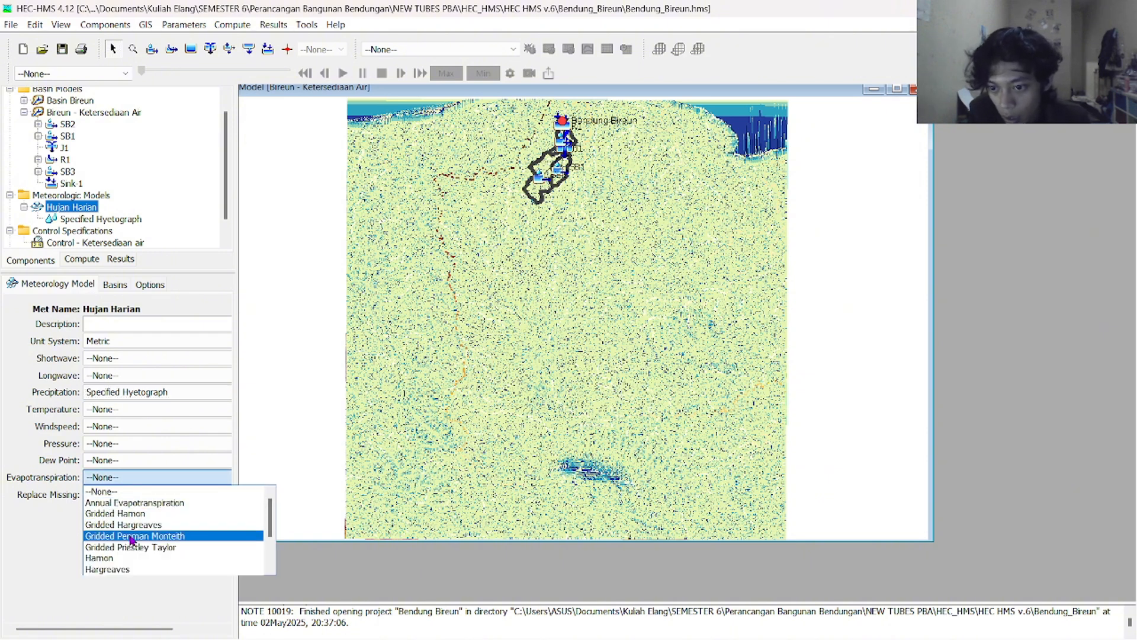
scroll(131, 536, down, 2)
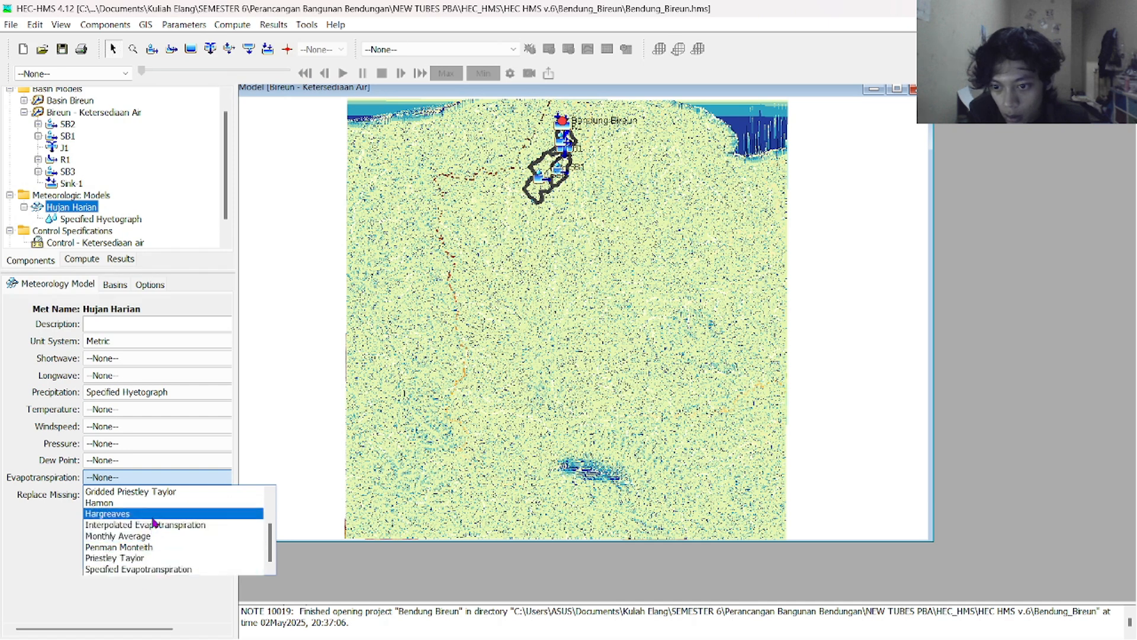
click(160, 571)
click(120, 490)
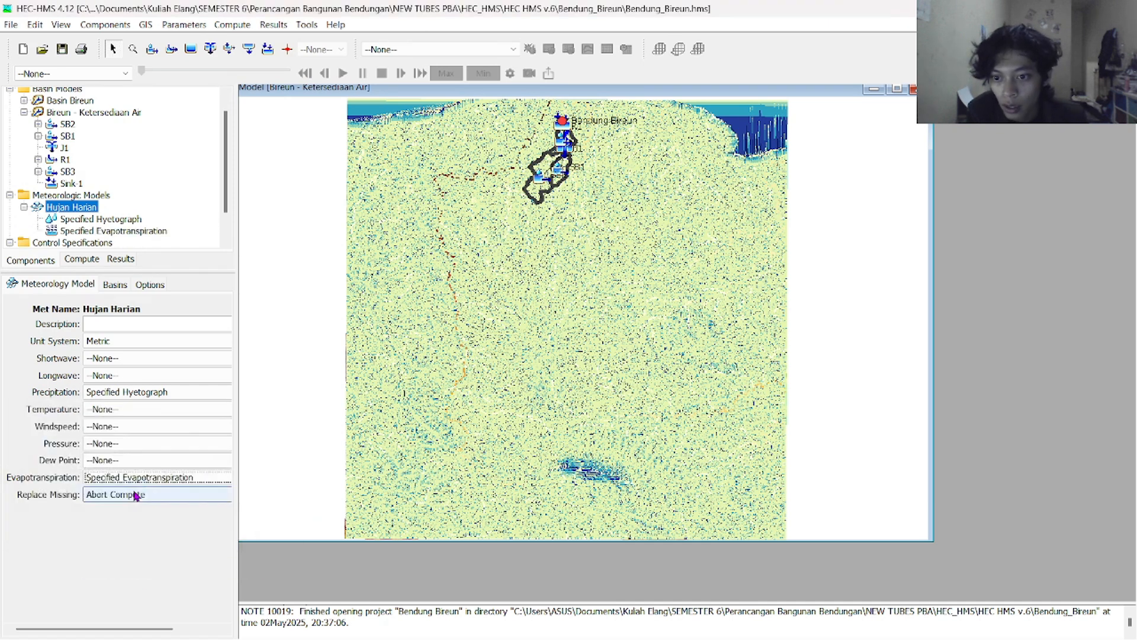
click(152, 500)
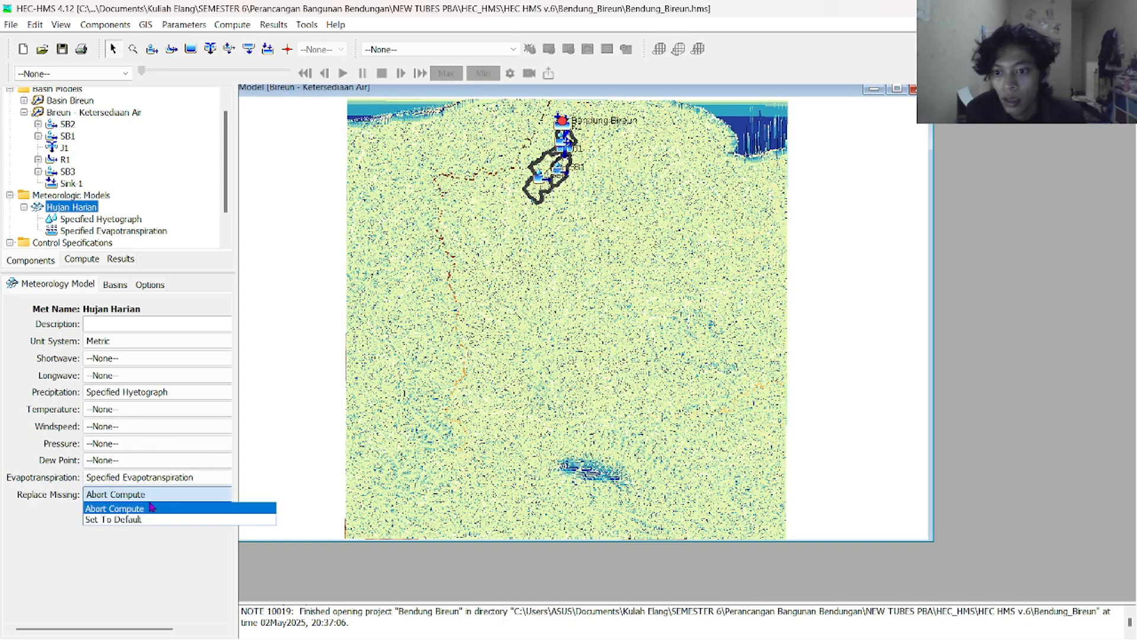
click(117, 519)
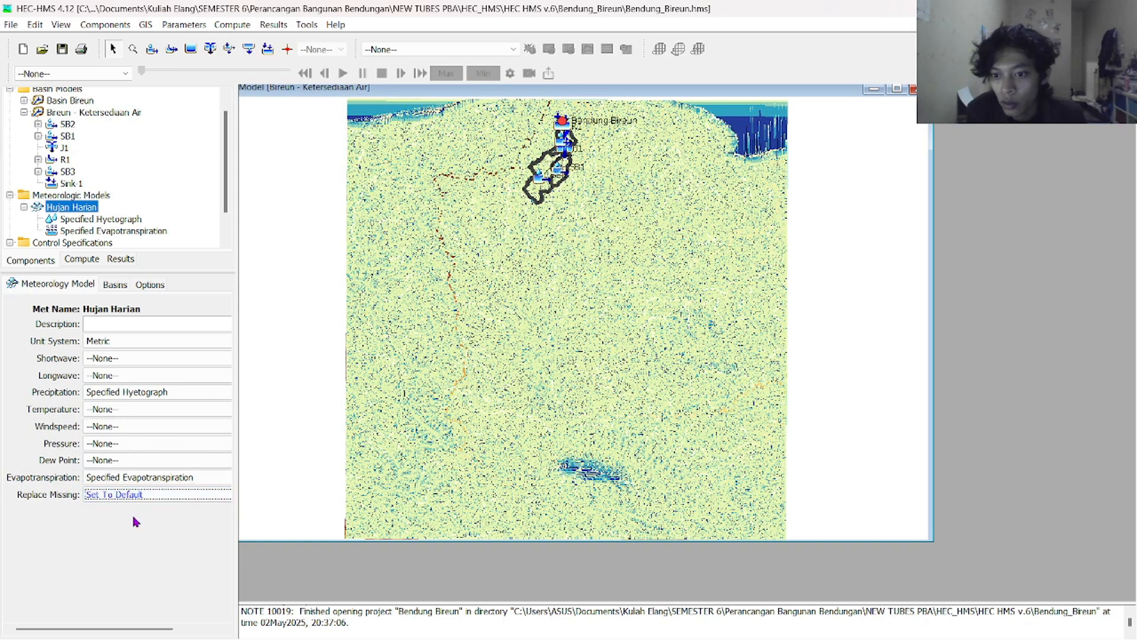
click(93, 25)
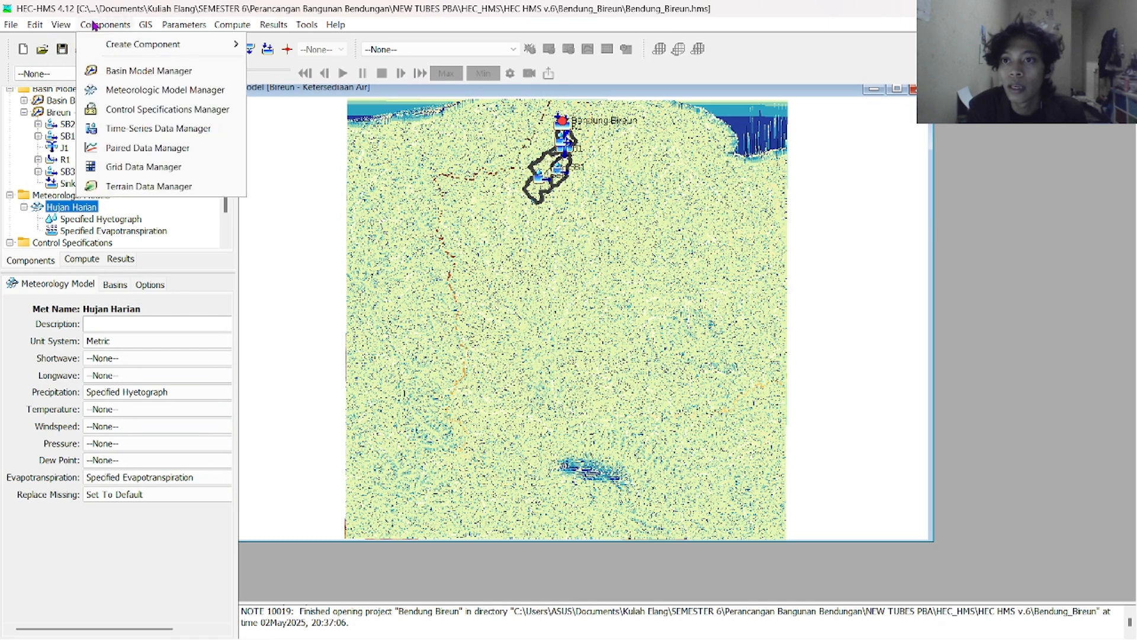
click(132, 89)
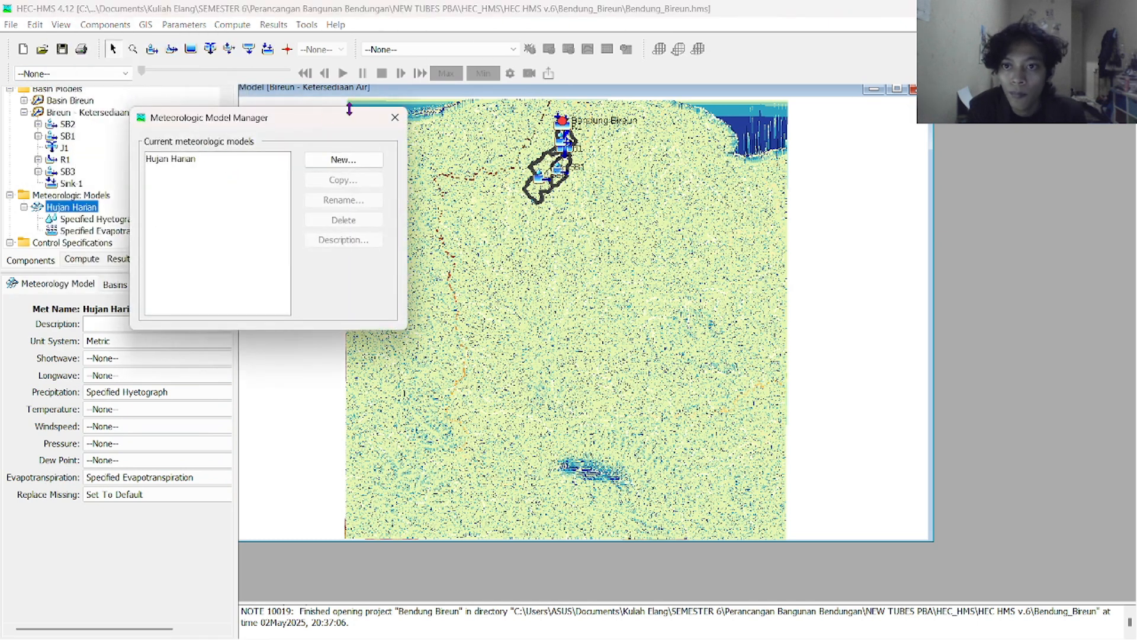
click(395, 117)
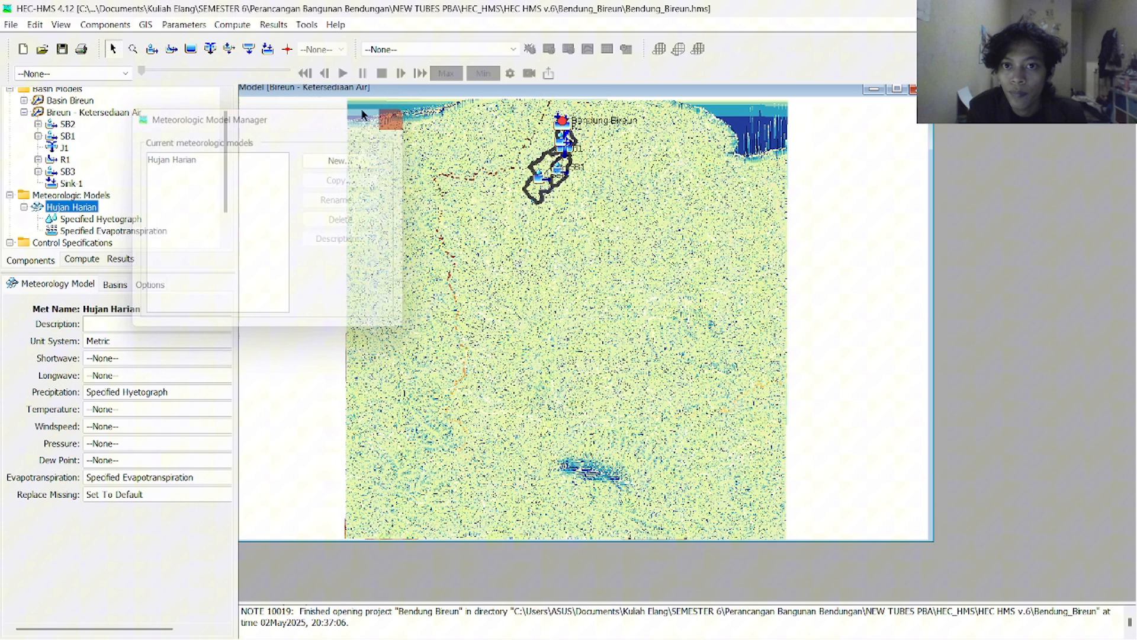
Examine the Specified Hyetograph and Specified Evapotranspiration gage tables of the Hujan Harian model
click(74, 220)
click(92, 231)
click(92, 223)
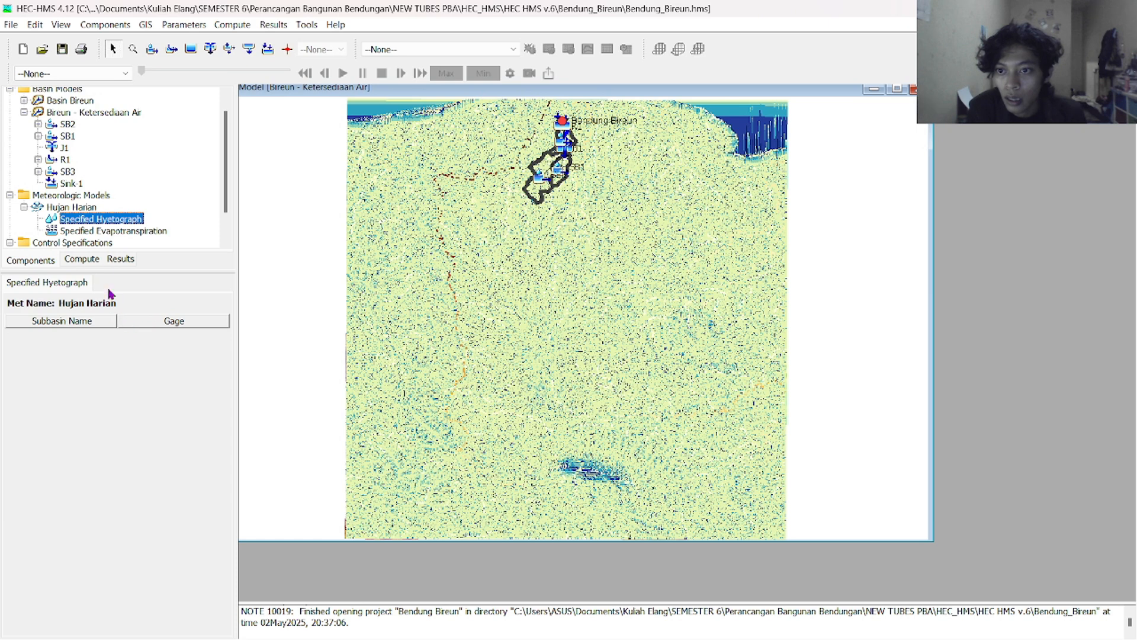
click(93, 232)
click(88, 224)
click(114, 235)
click(99, 222)
click(105, 234)
click(96, 220)
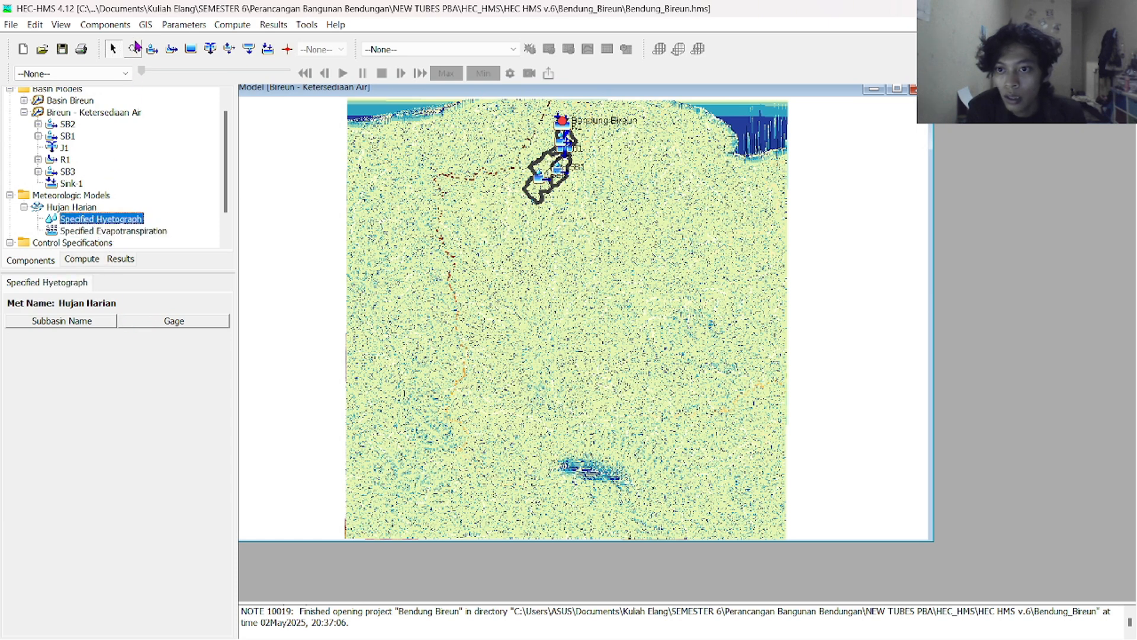
click(105, 26)
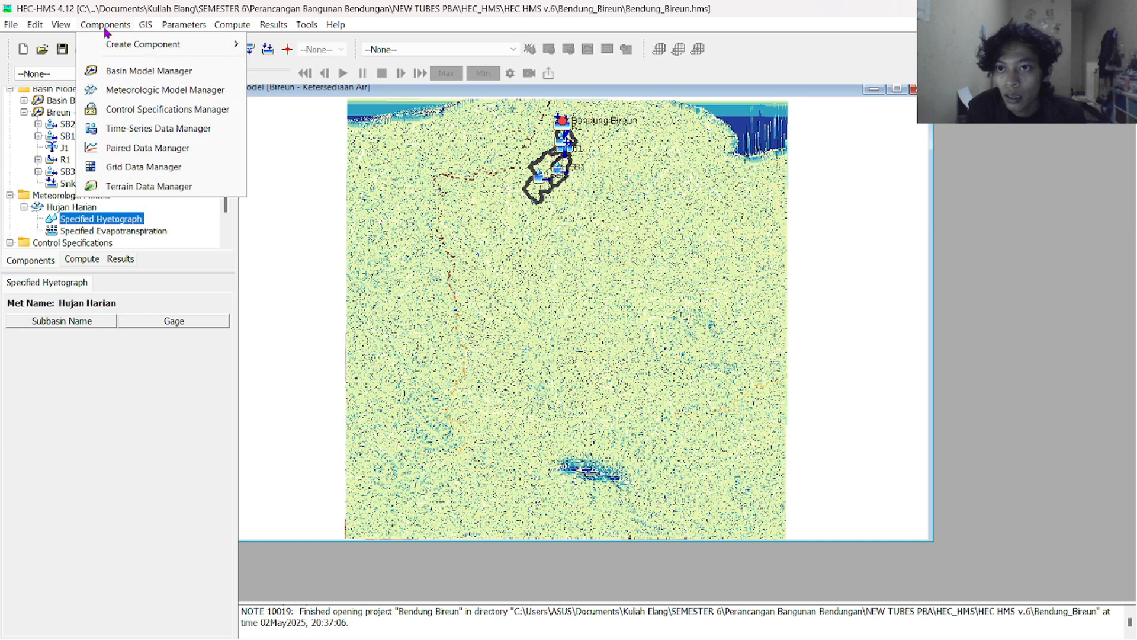
click(176, 98)
click(392, 115)
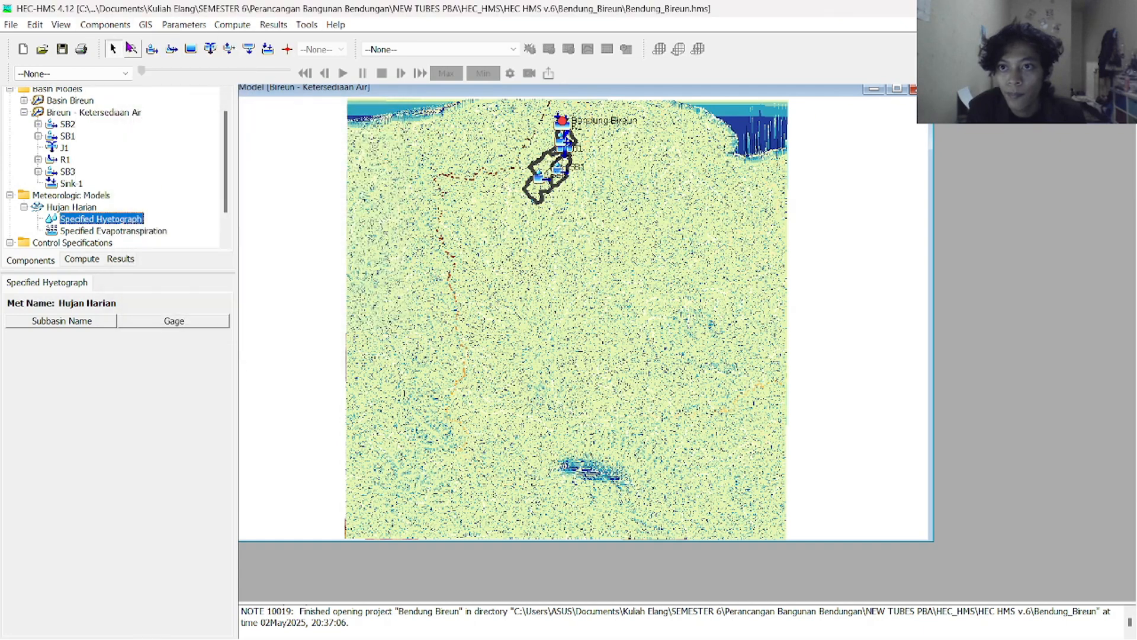
click(104, 25)
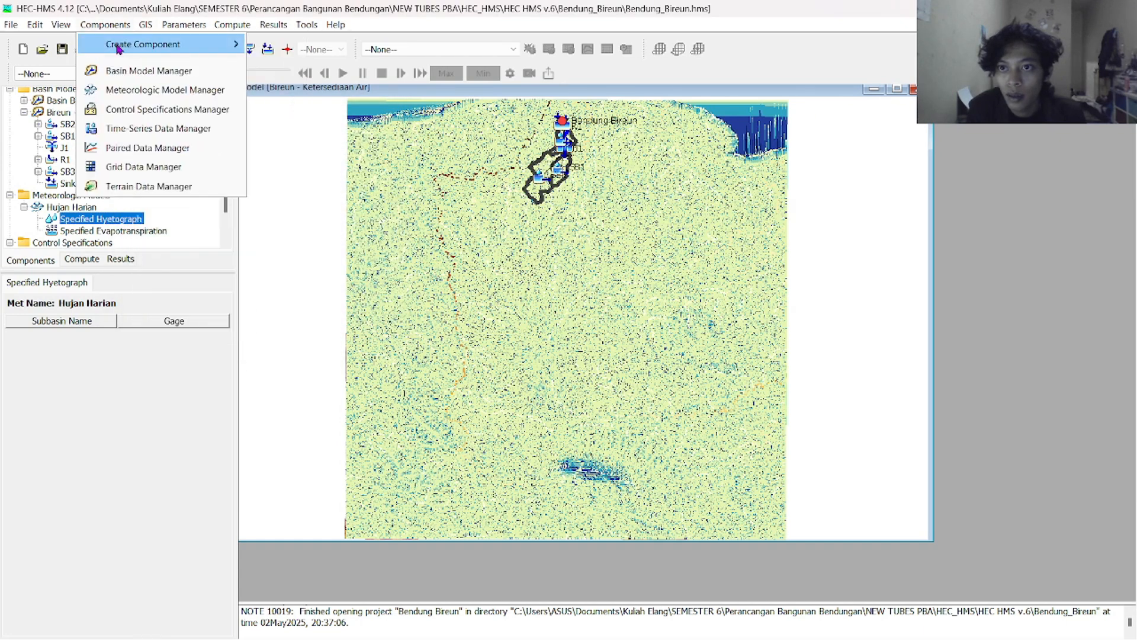
click(135, 95)
click(168, 163)
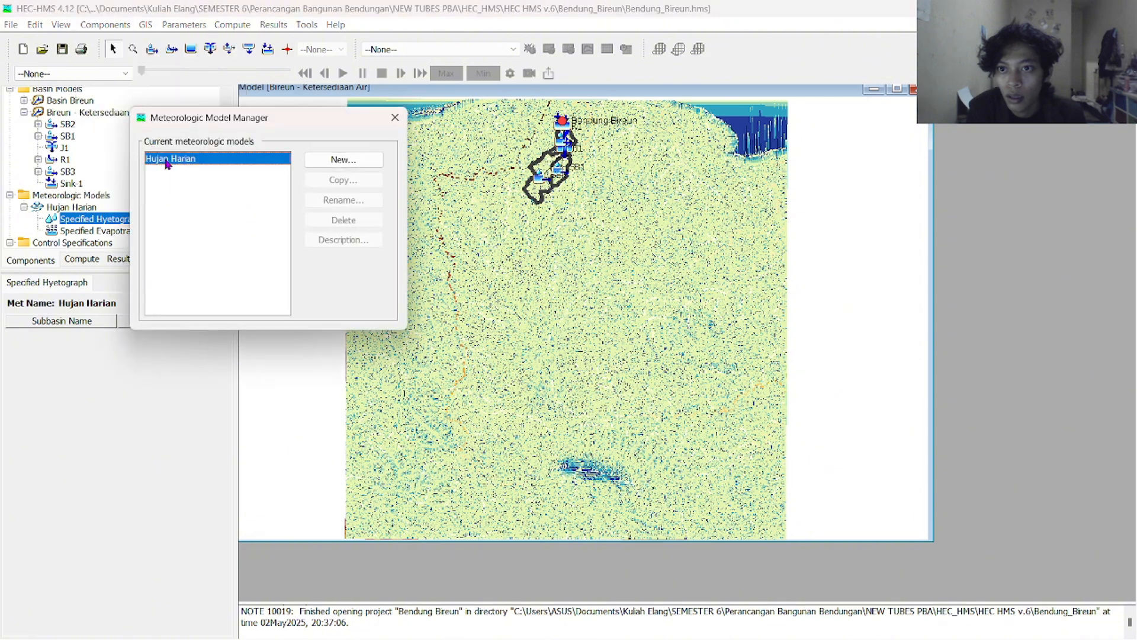
click(395, 117)
Set Include Subbasins to Yes for the Bireun - Ketersediaan Air basin model in the Hujan Harian meteorologic model
click(53, 210)
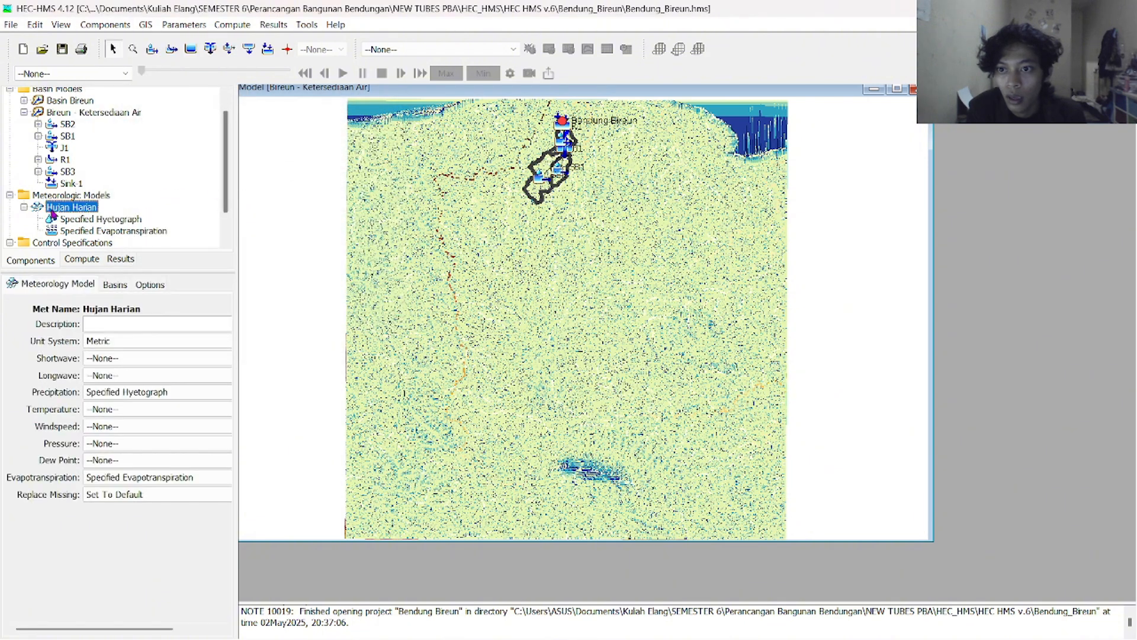
click(109, 285)
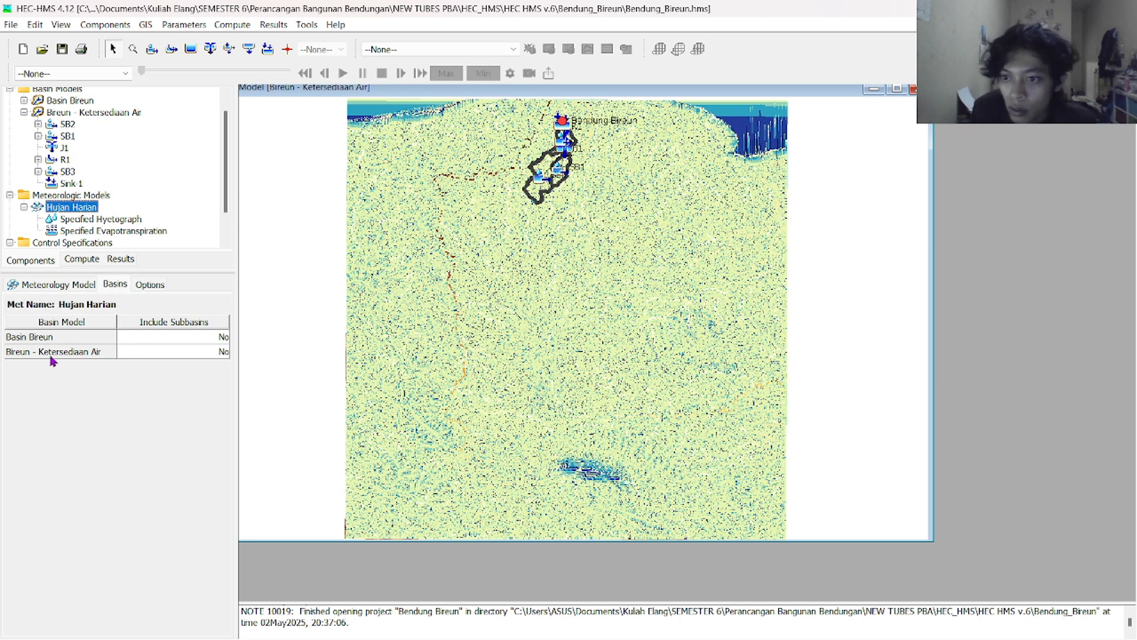
click(125, 354)
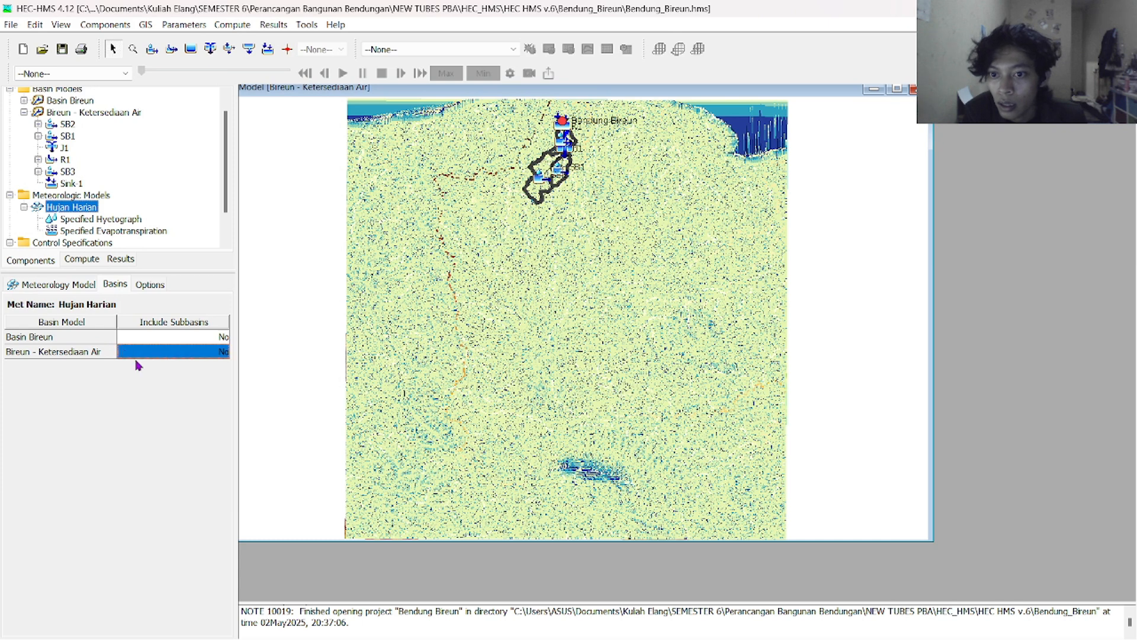
click(216, 355)
click(209, 355)
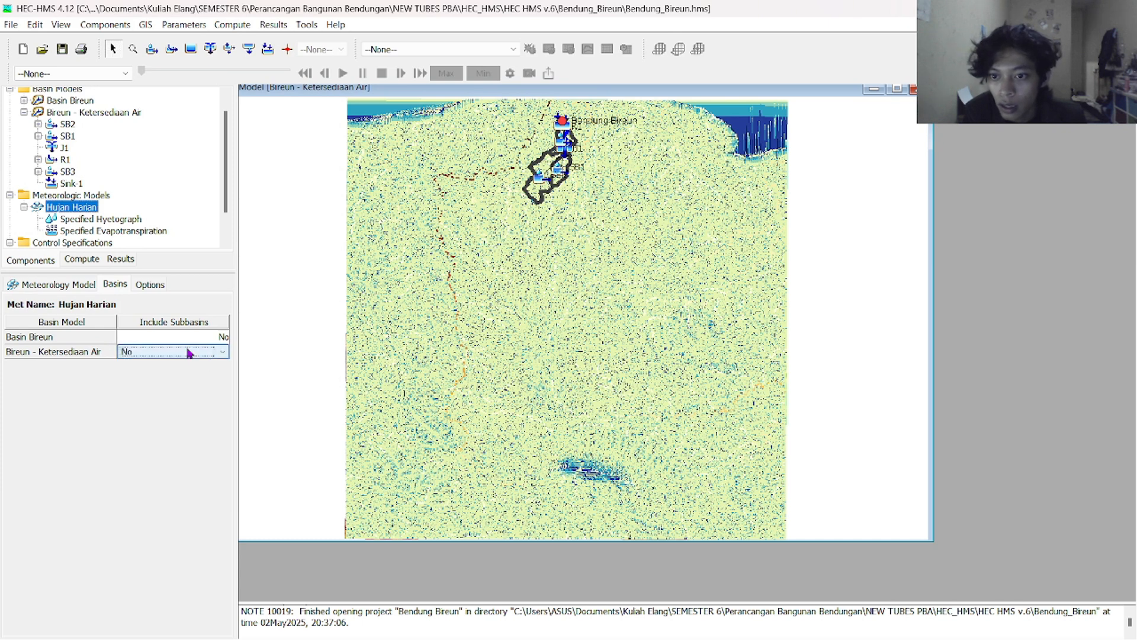
click(188, 354)
click(185, 364)
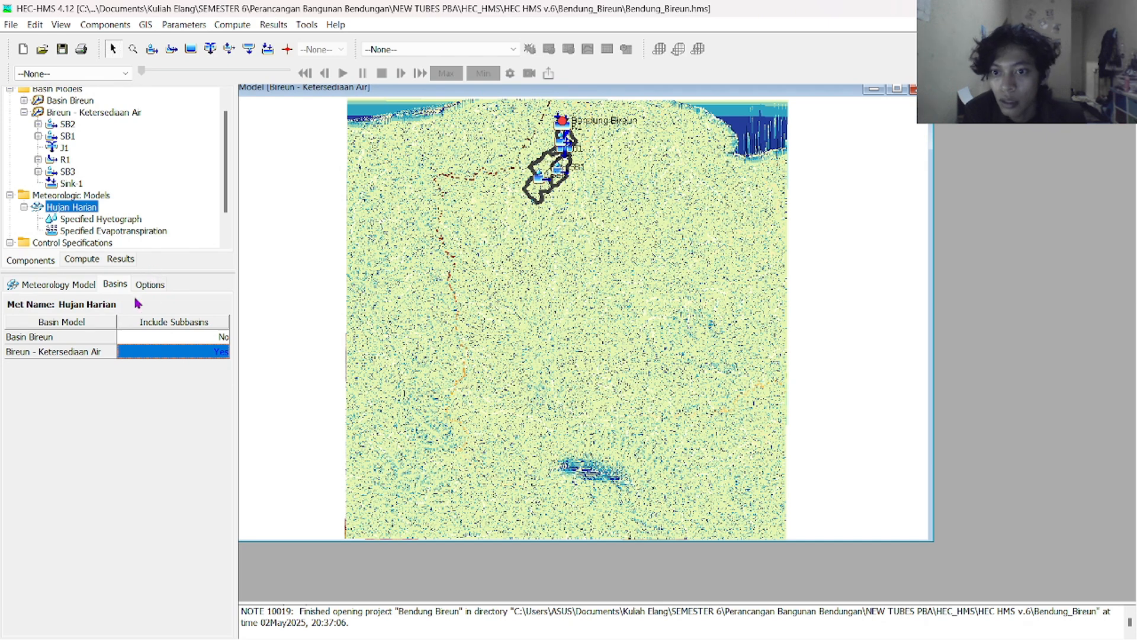
click(59, 285)
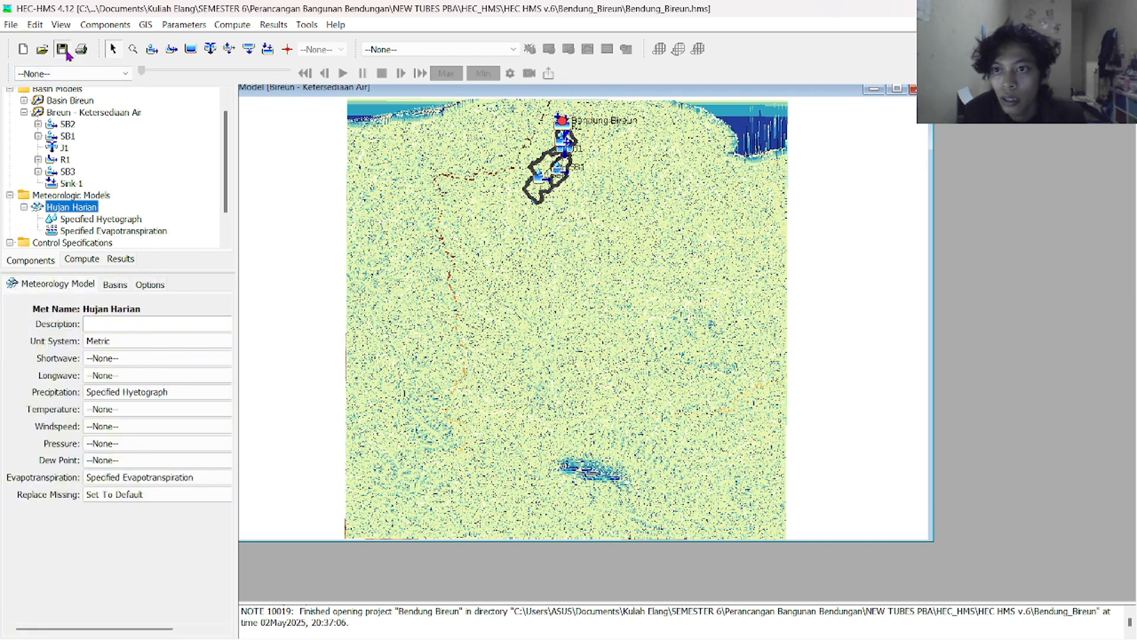
Check which subbasins are listed in Hujan Harian's hyetograph and evapotranspiration gage tables
click(80, 206)
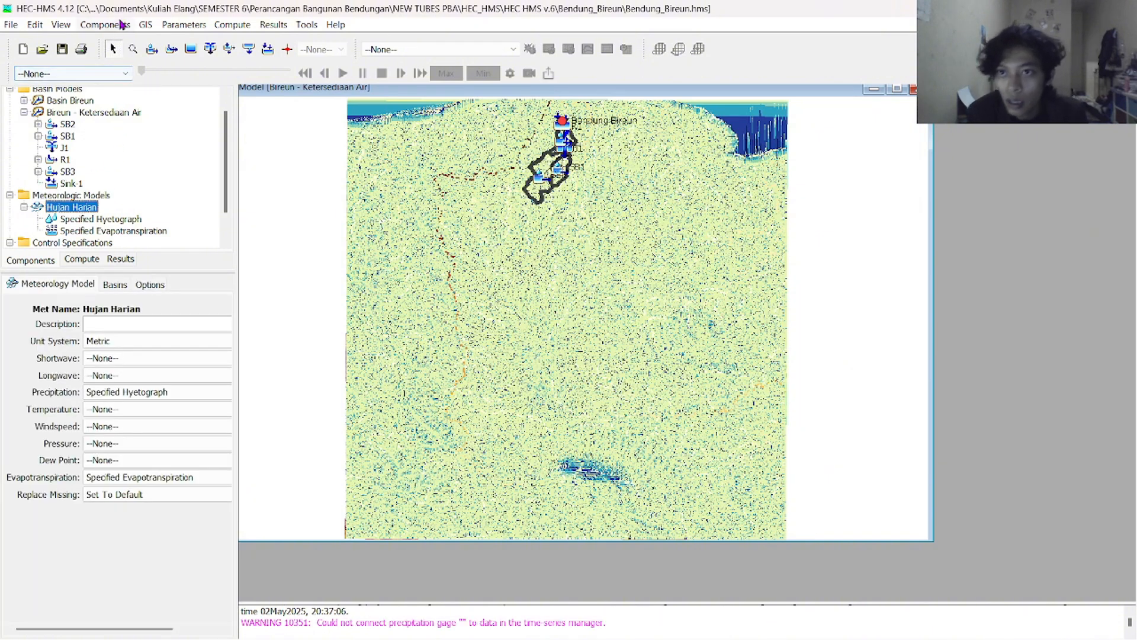
click(122, 24)
click(122, 24)
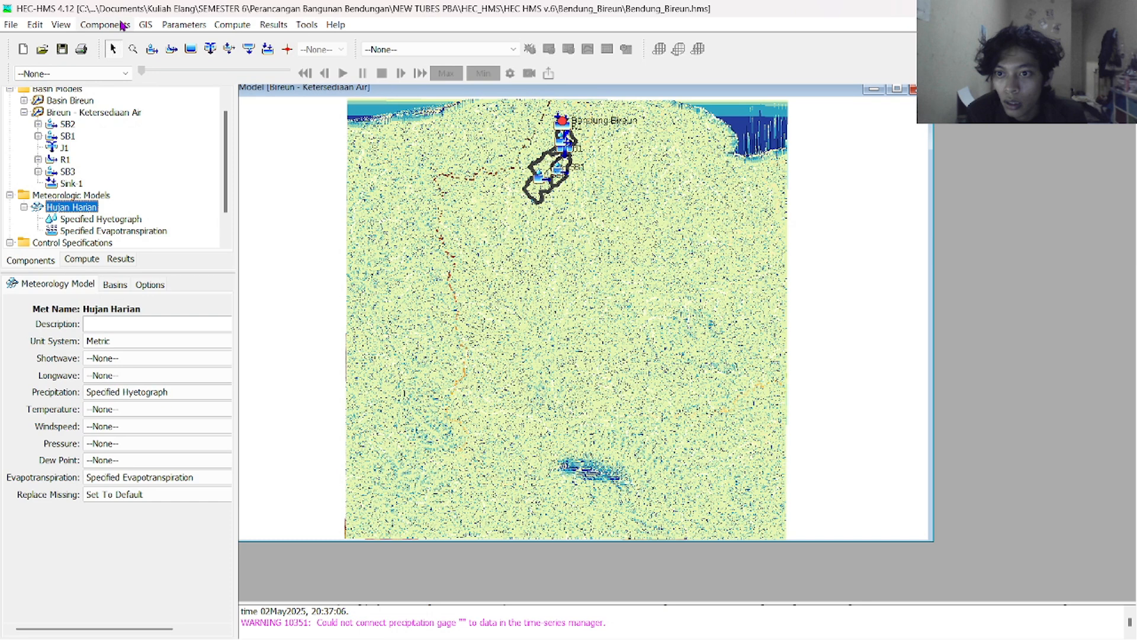
click(89, 220)
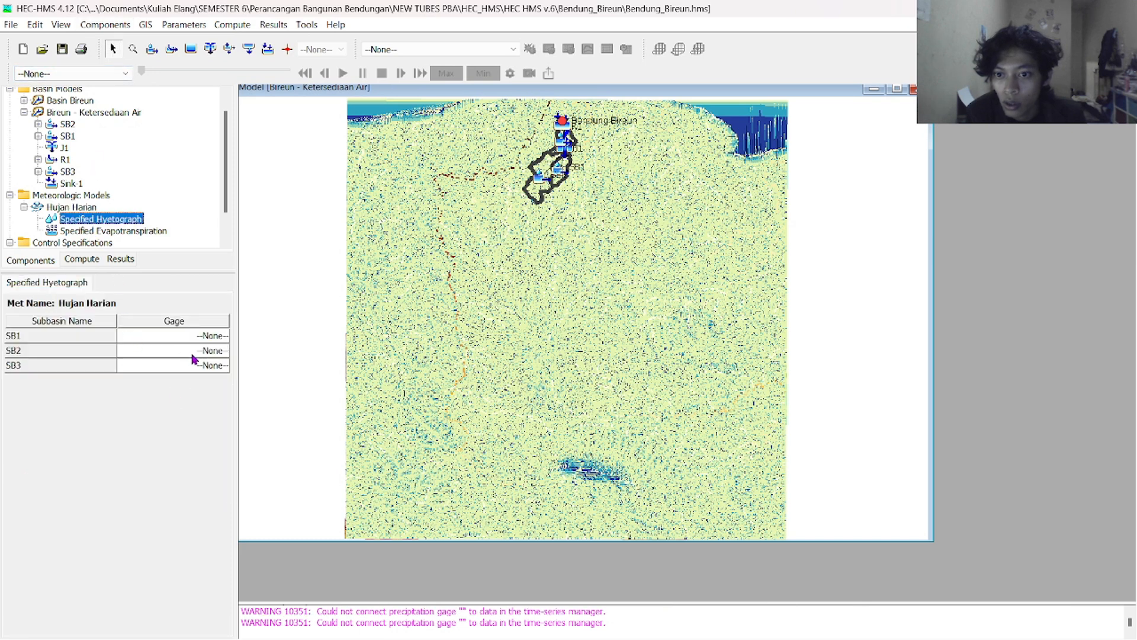
click(96, 235)
click(151, 335)
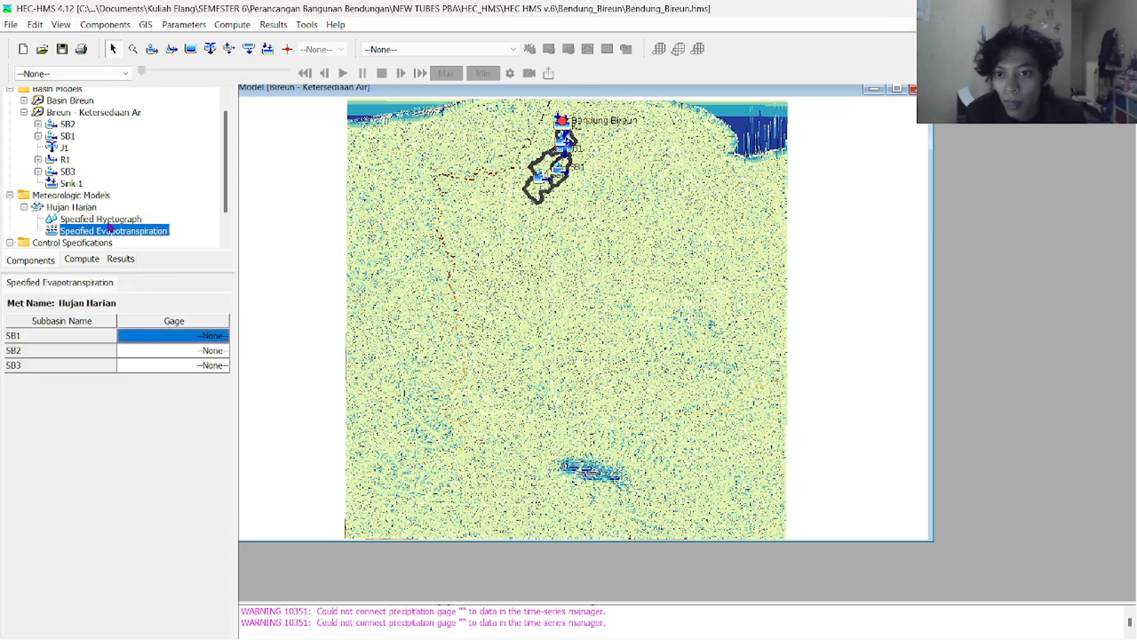
click(83, 209)
Open the Time-Series Data Manager with Precipitation Gages as the data type
click(107, 25)
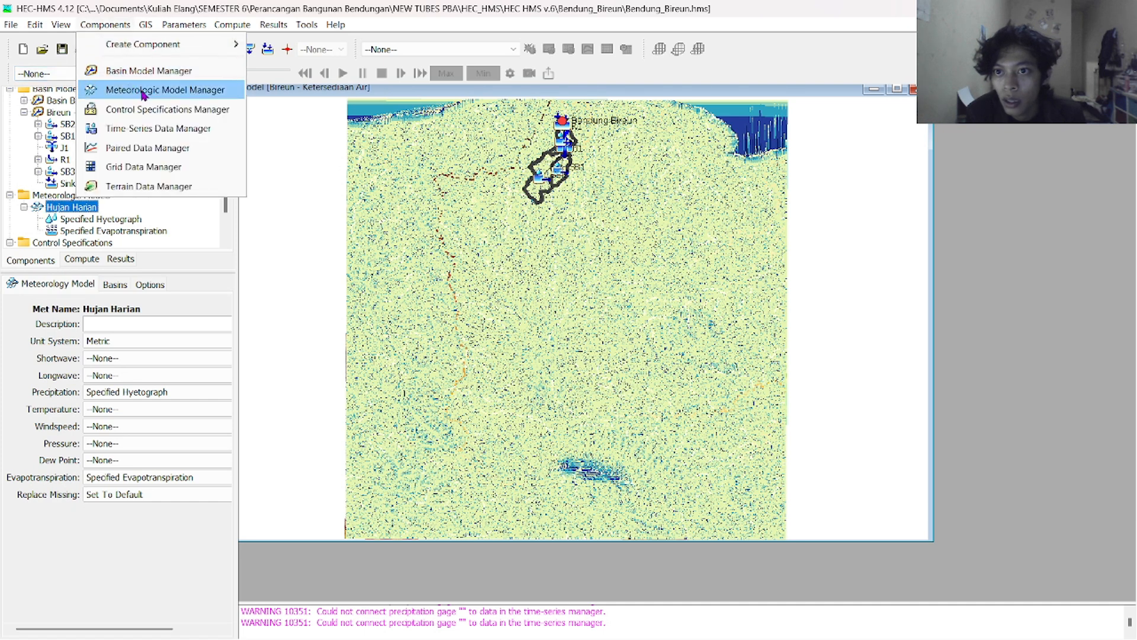
click(143, 90)
click(393, 117)
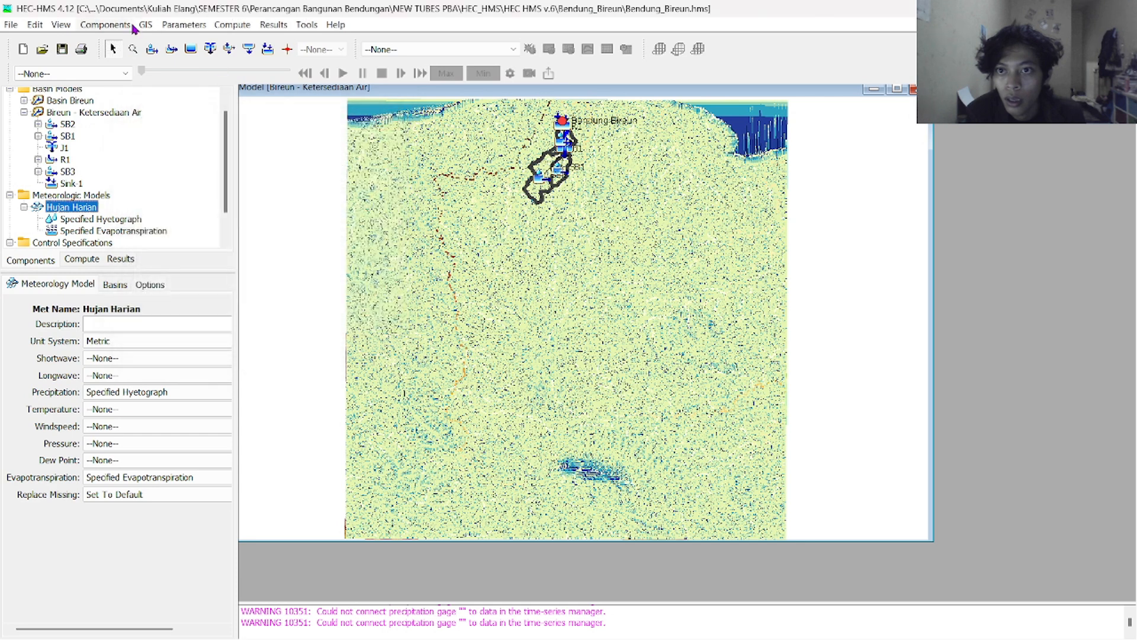
click(128, 25)
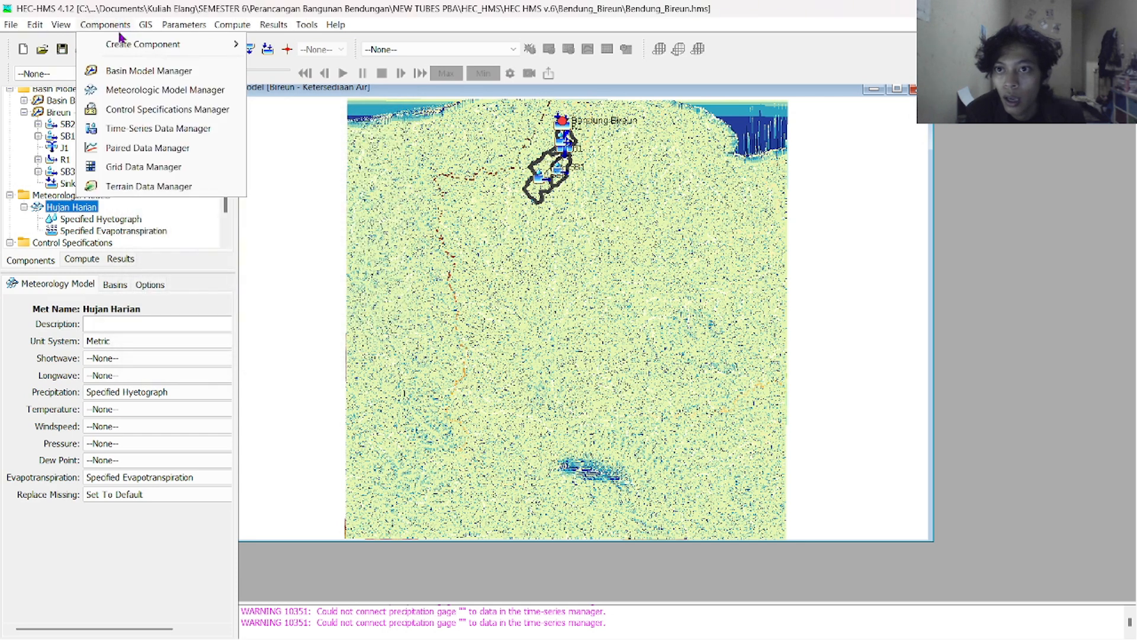
click(150, 131)
click(217, 148)
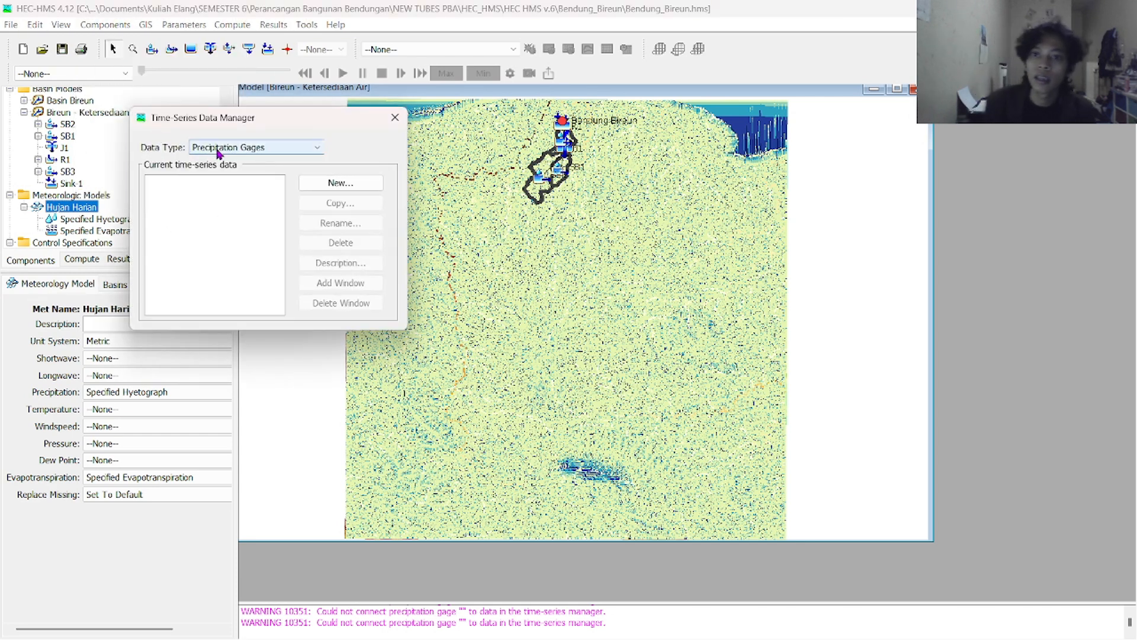
Create a precipitation gage named Hujan Harian in the time-series data
scroll(225, 216, down, 3)
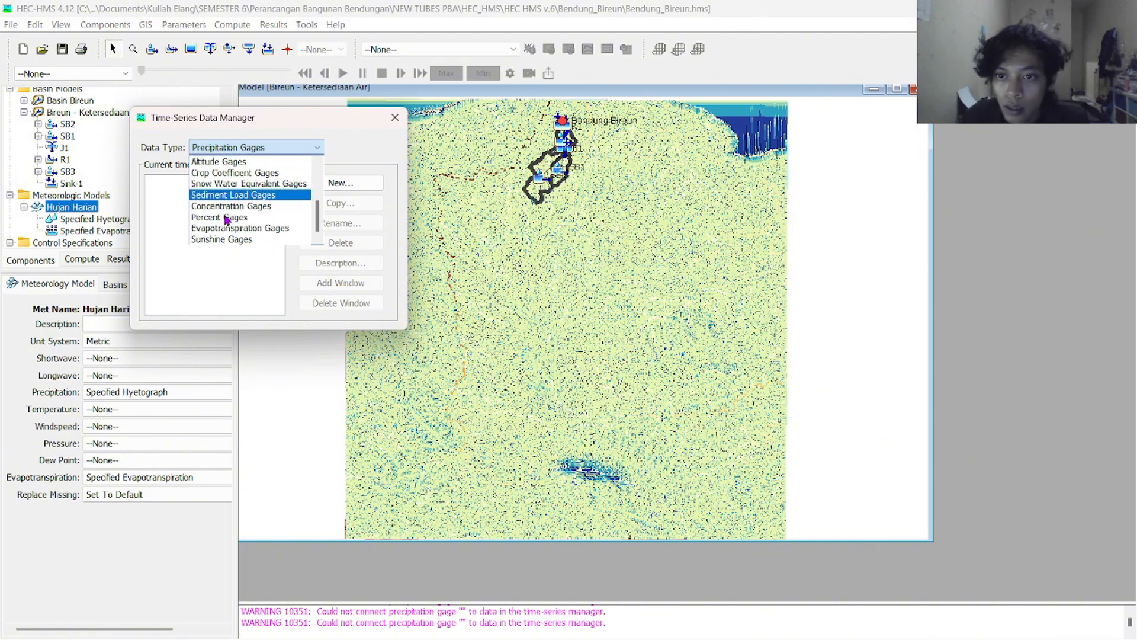
scroll(225, 216, up, 3)
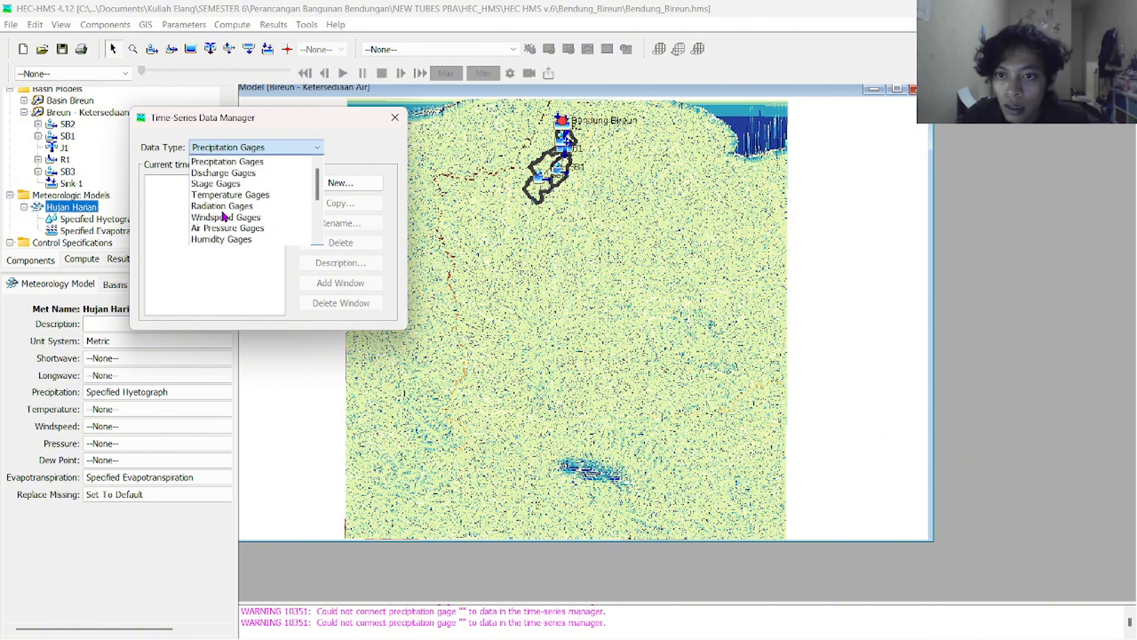
click(250, 163)
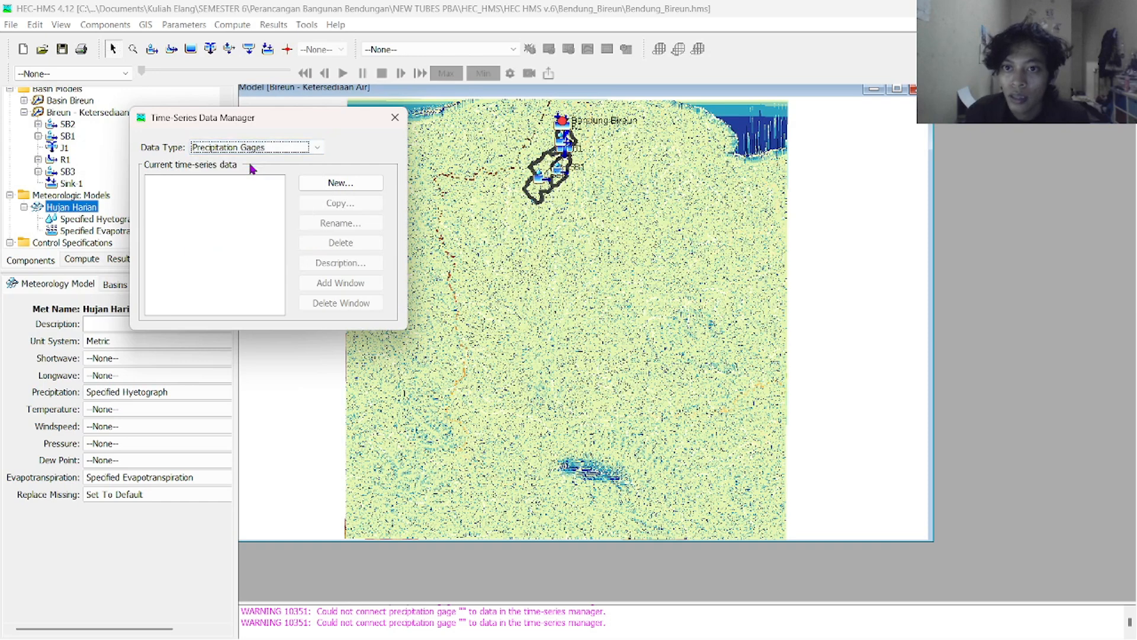
click(333, 182)
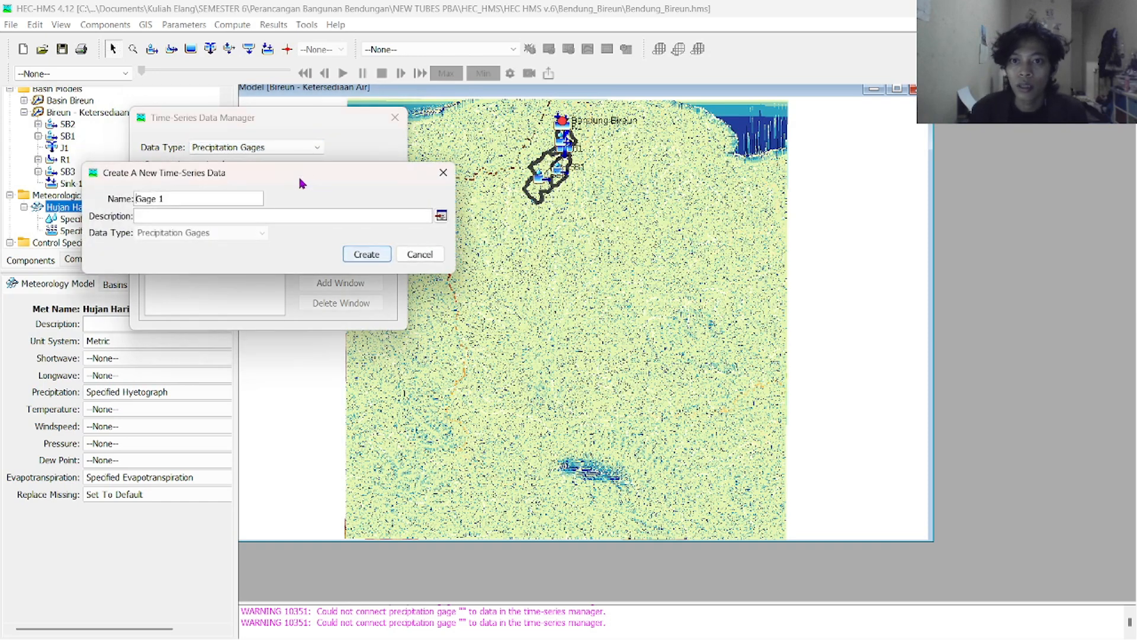
triple_click(225, 192)
drag(205, 197, 123, 199)
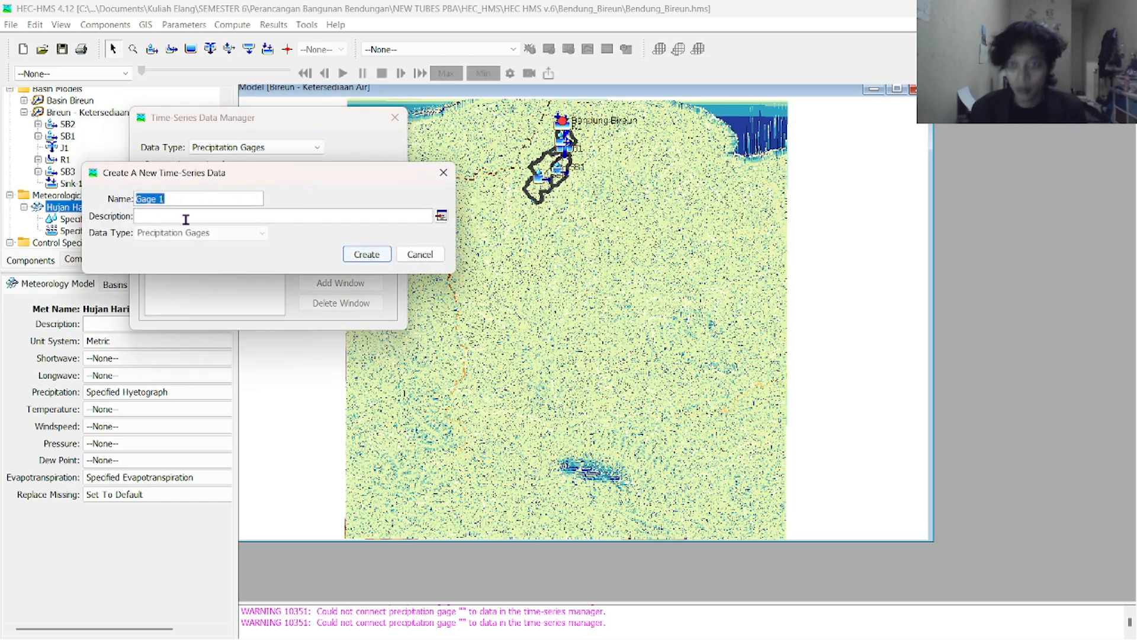
text(Hujan Harian)
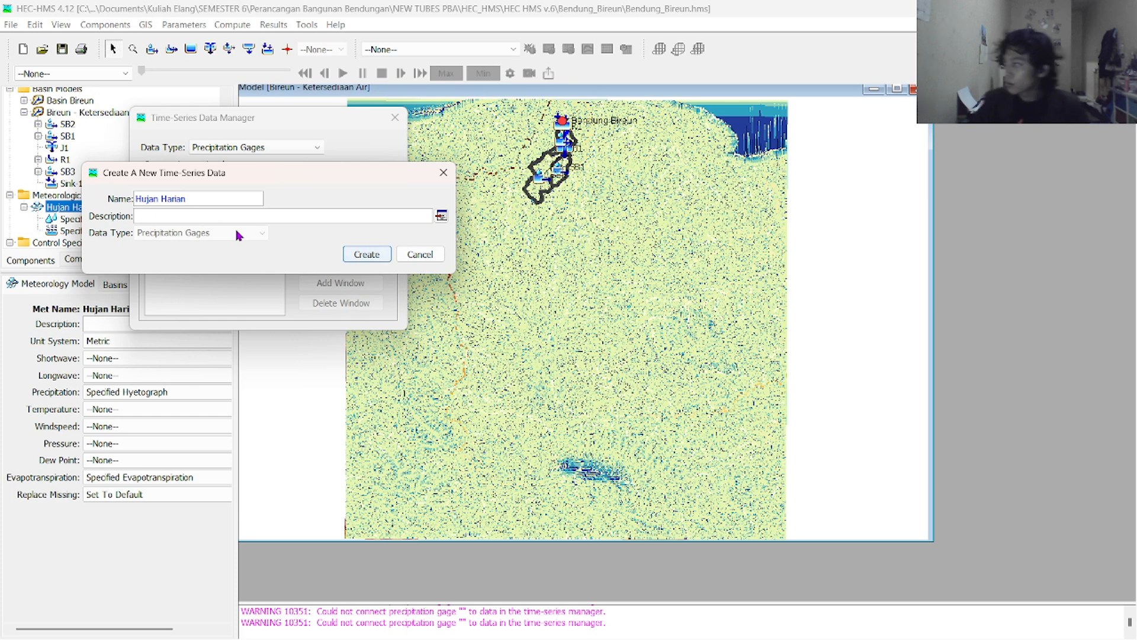
click(359, 258)
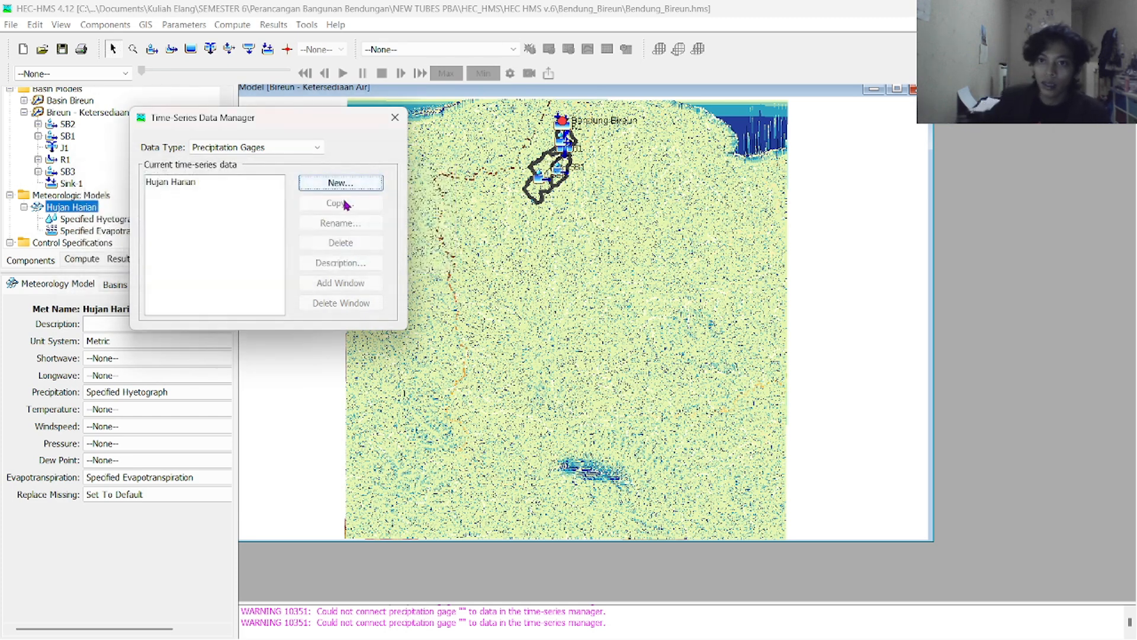
Create an evapotranspiration gage named Evapotranspiration, close the time-series manager and save the project
click(266, 147)
scroll(267, 172, down, 3)
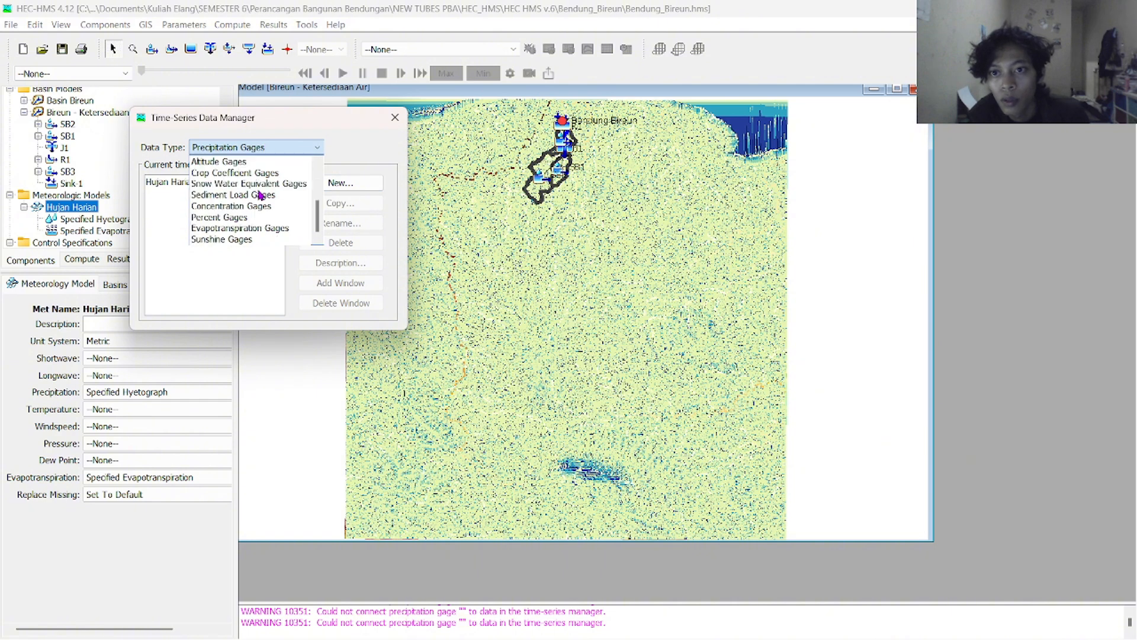
click(259, 234)
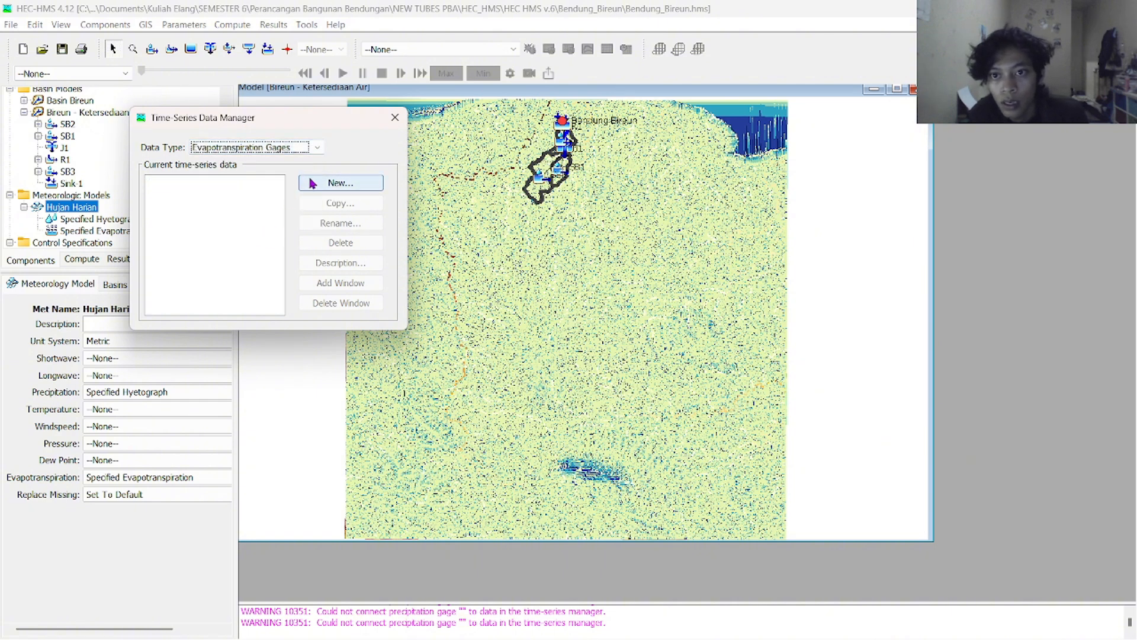
click(309, 184)
triple_click(248, 196)
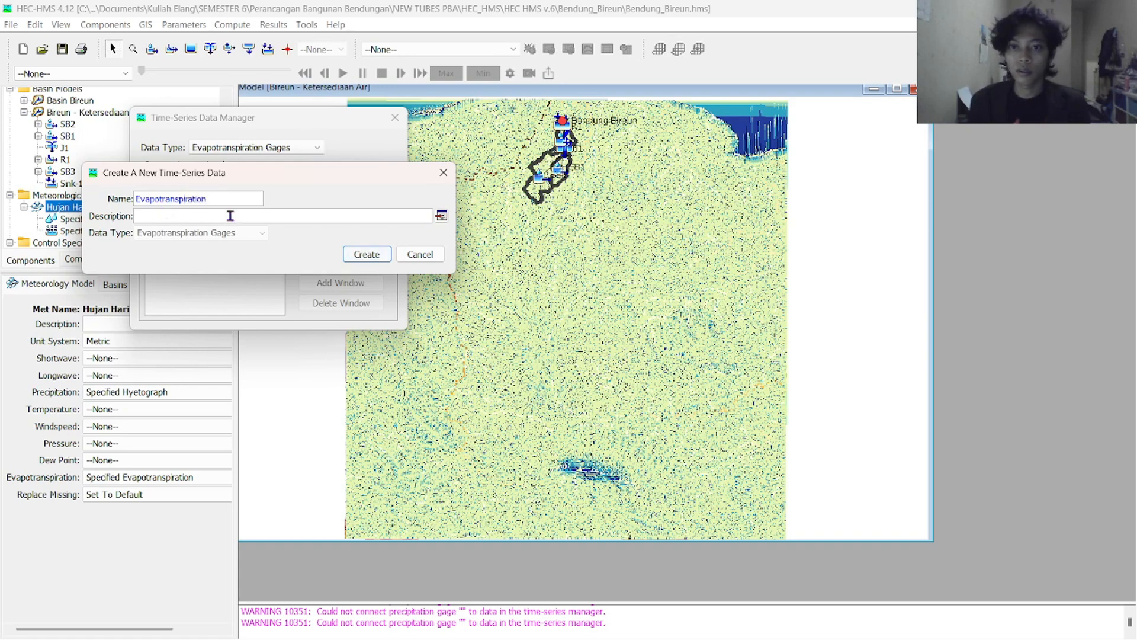
click(348, 254)
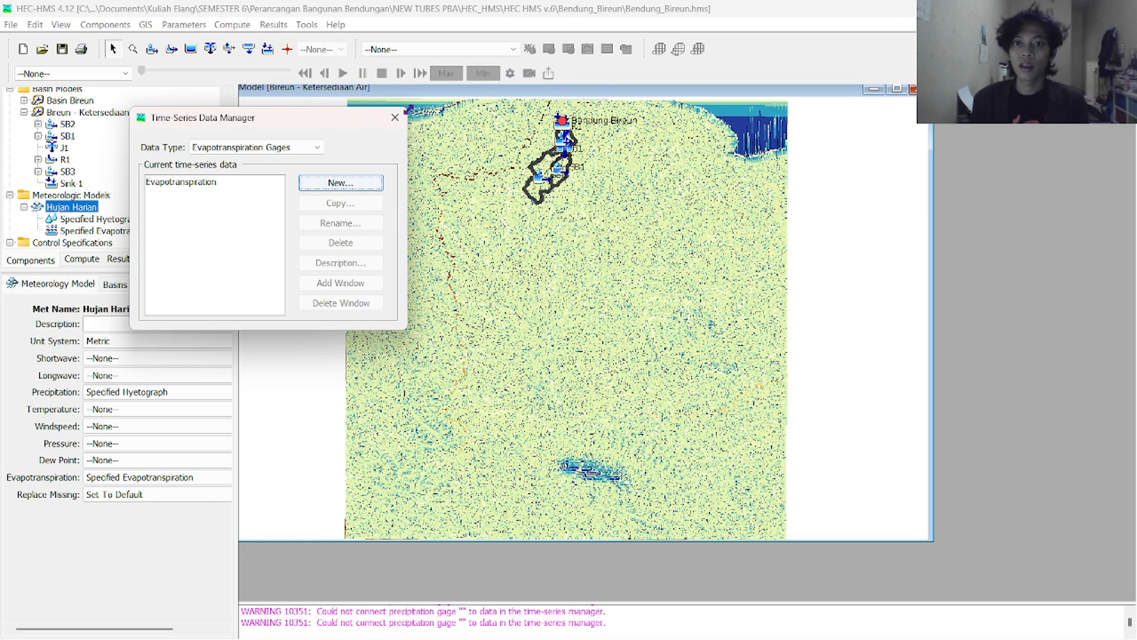
click(395, 118)
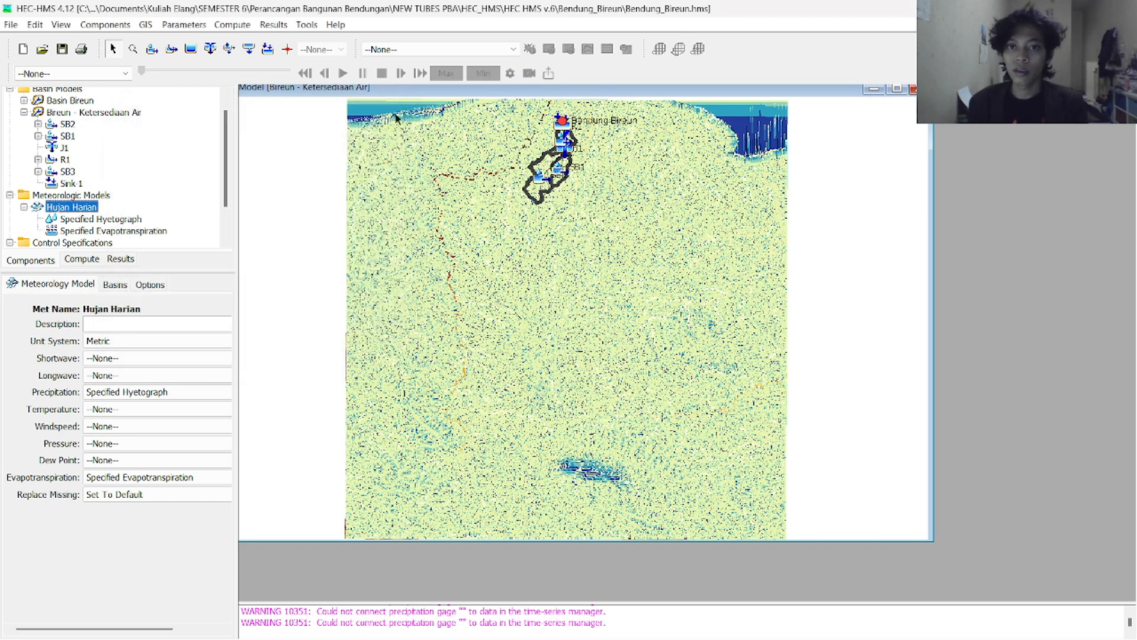
click(62, 49)
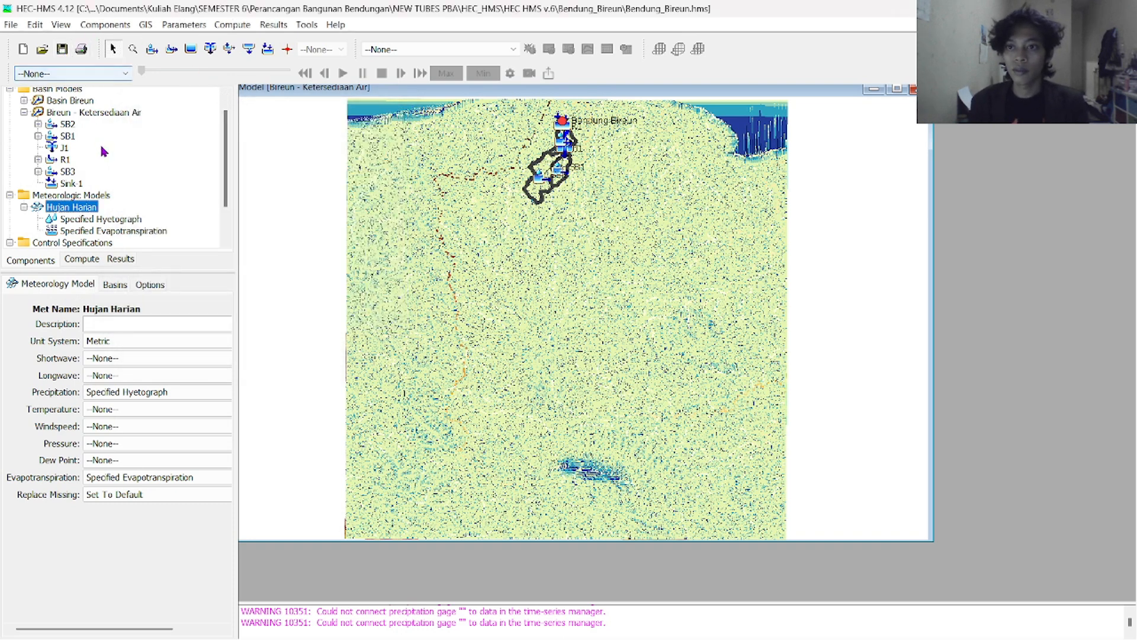
Examine the gage assignments in the Hujan Harian specified hyetograph and look through the project's component tree
click(93, 219)
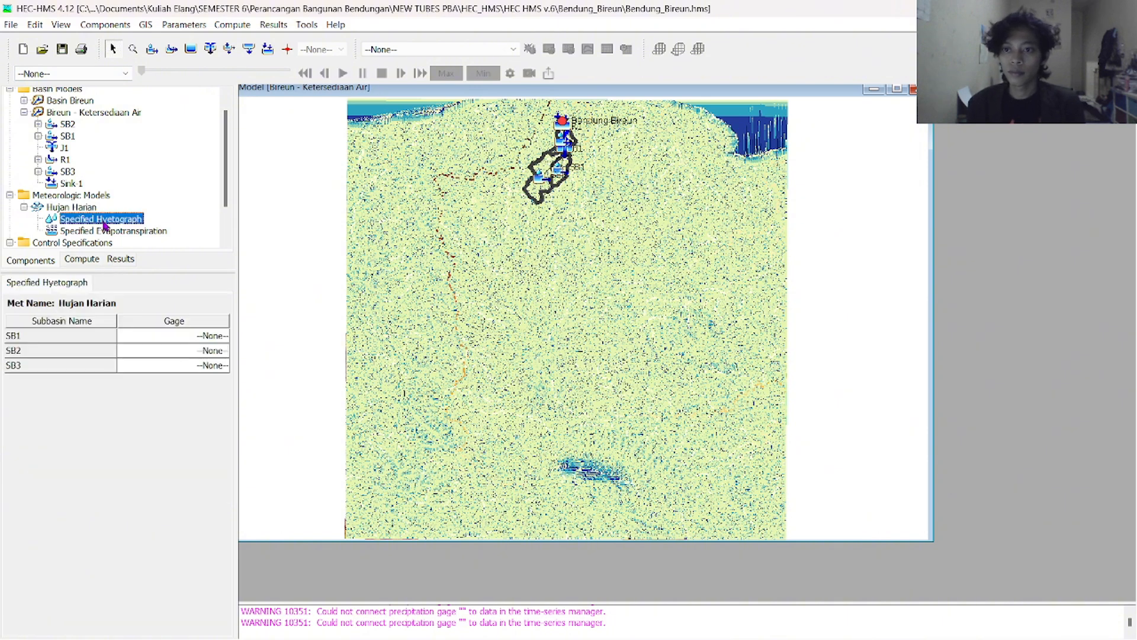
click(74, 208)
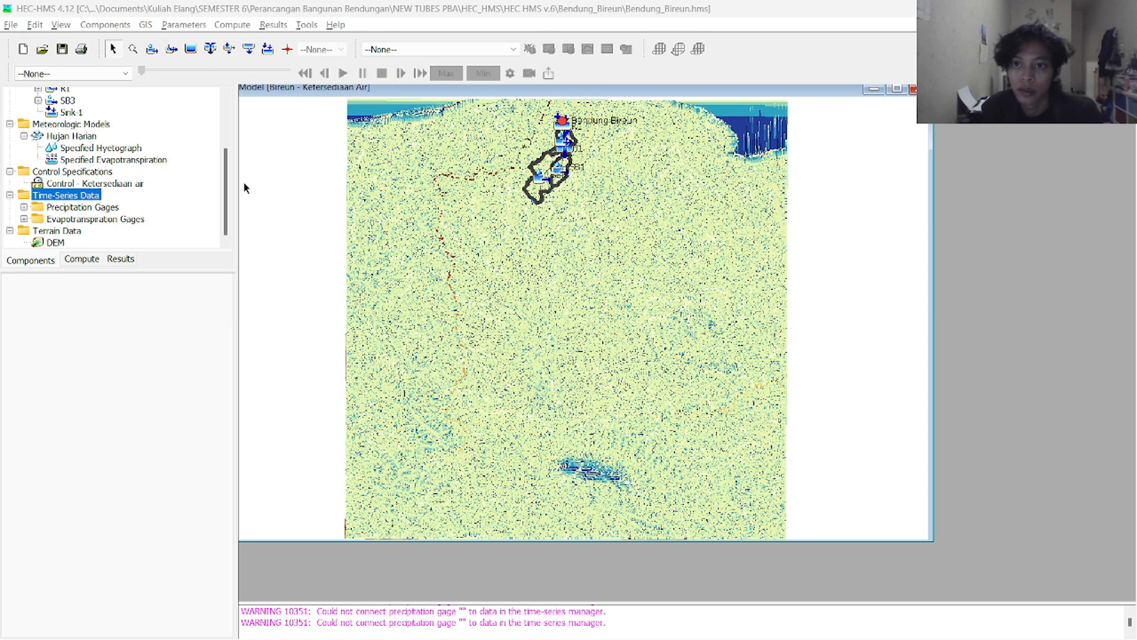
scroll(183, 152, up, 3)
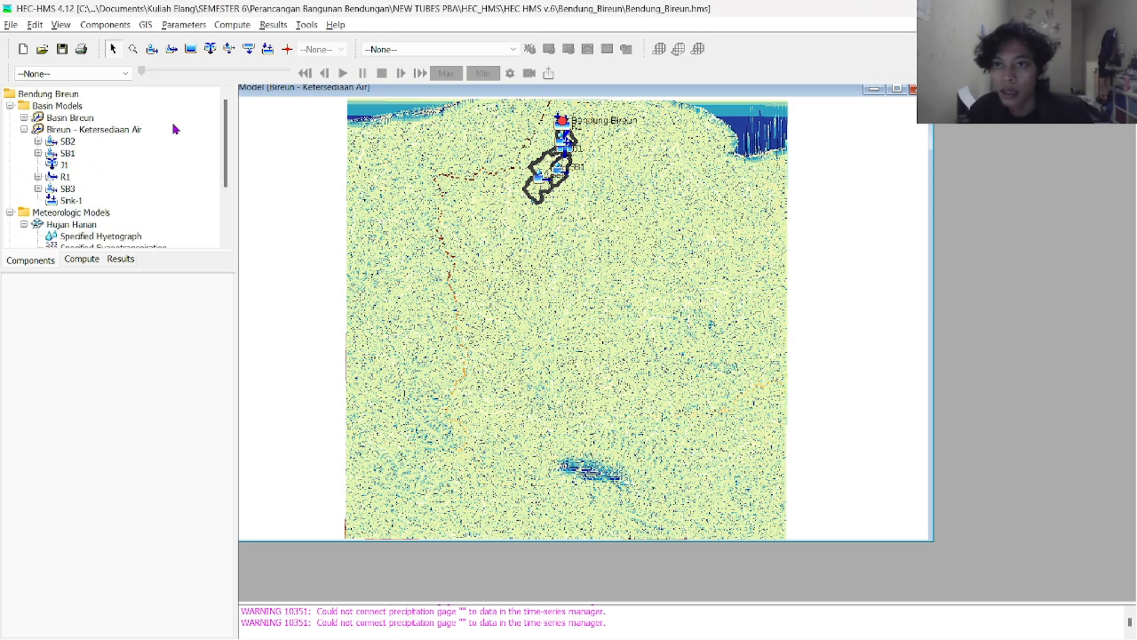
scroll(116, 184, down, 1)
scroll(116, 186, up, 1)
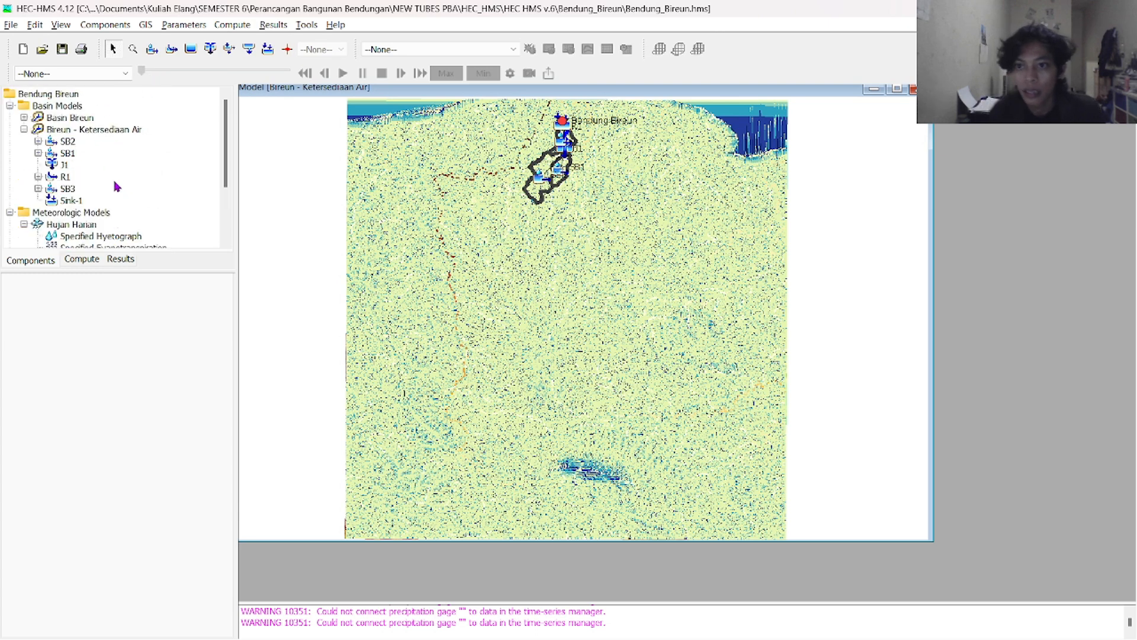
scroll(117, 186, down, 1)
scroll(116, 186, up, 1)
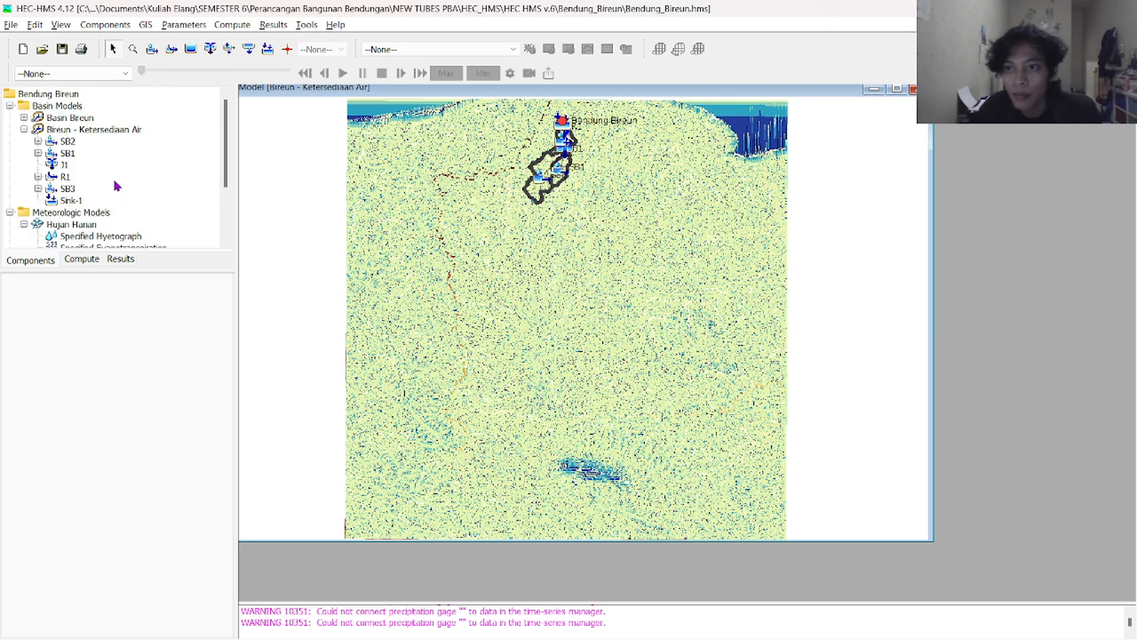
scroll(114, 185, down, 2)
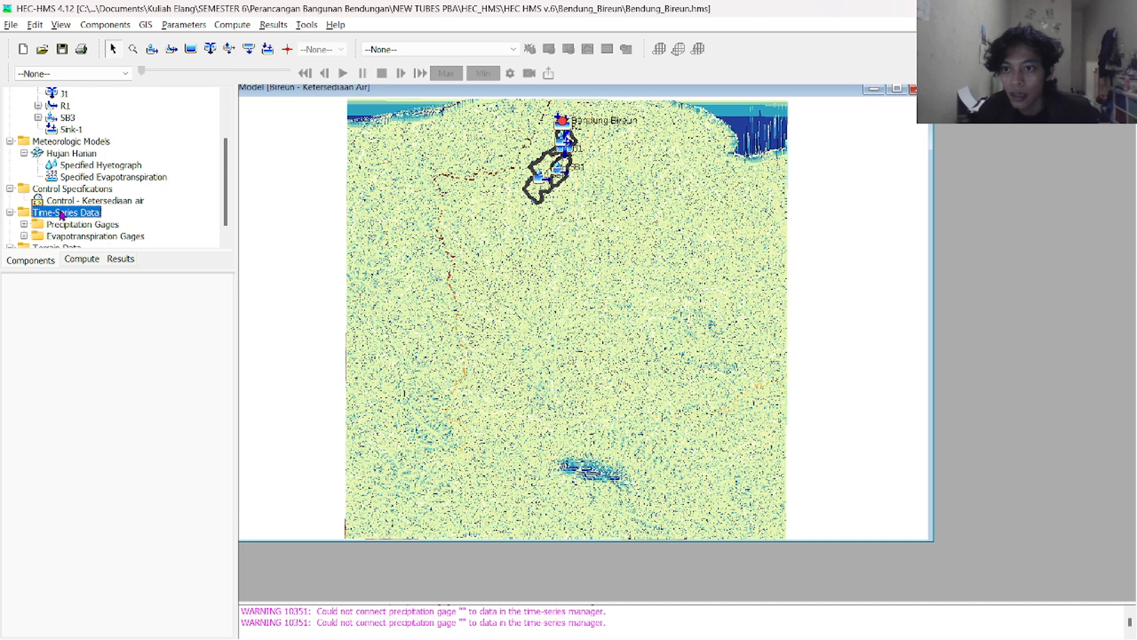
Set the Hujan Harian precipitation gage to Manual Entry with a time interval of 1 Day
click(25, 224)
scroll(42, 223, down, 1)
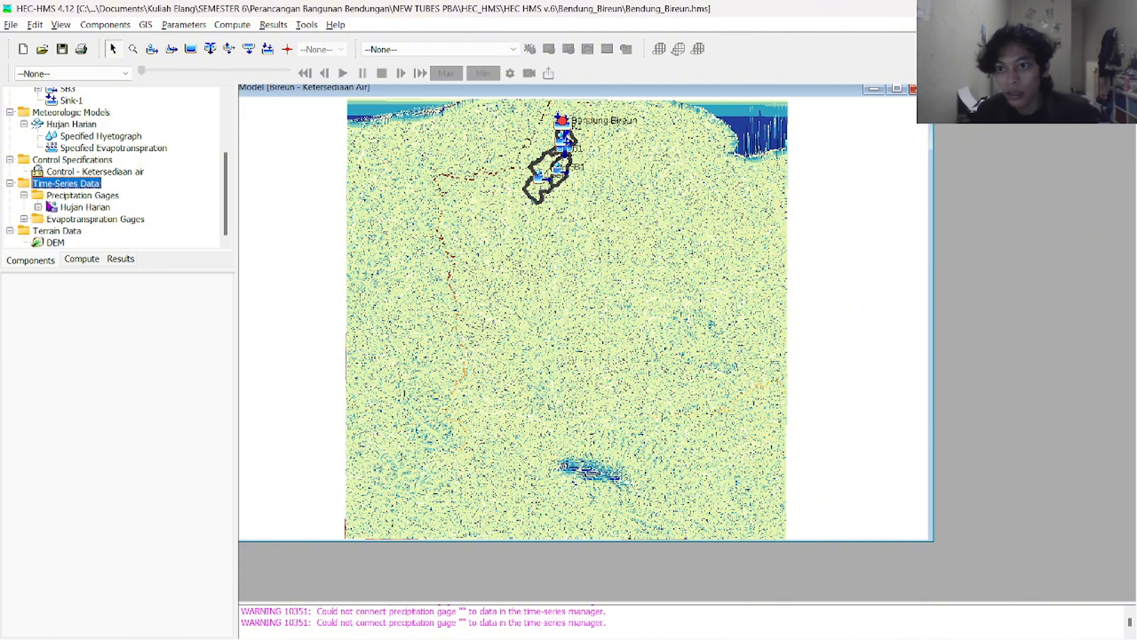
click(52, 210)
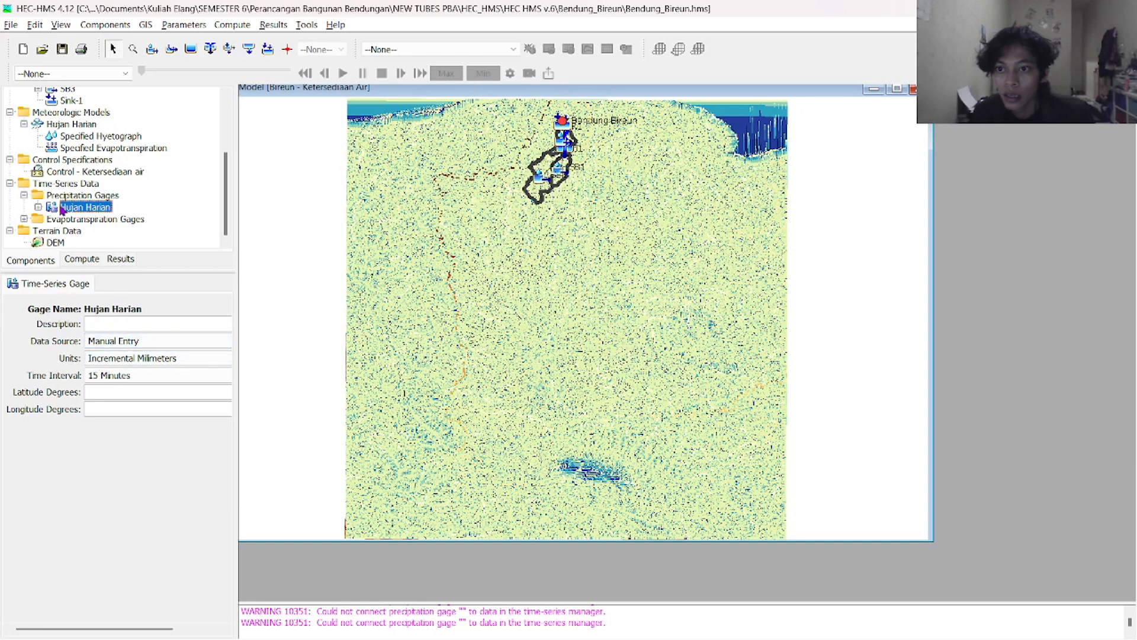
click(103, 344)
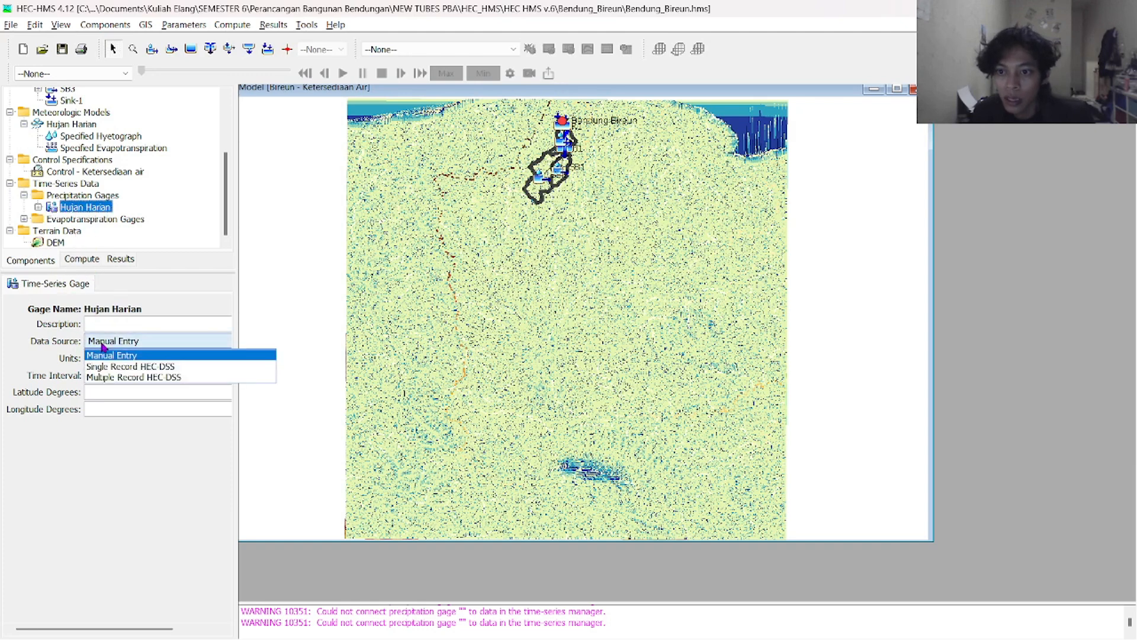
click(110, 355)
click(118, 375)
click(119, 375)
click(119, 375)
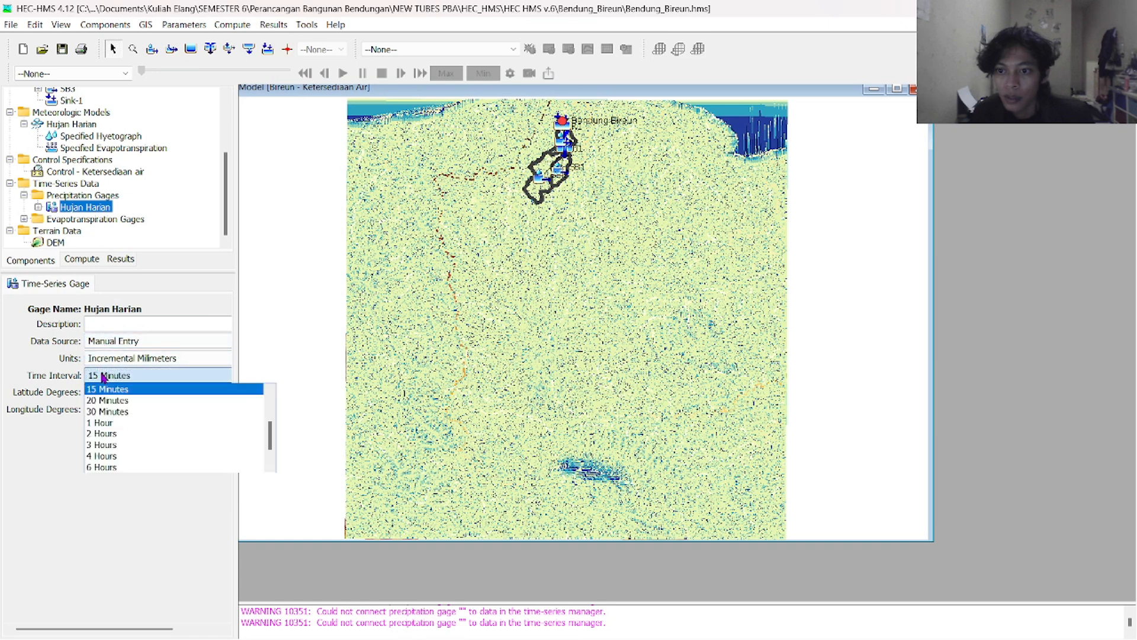
scroll(105, 451, down, 3)
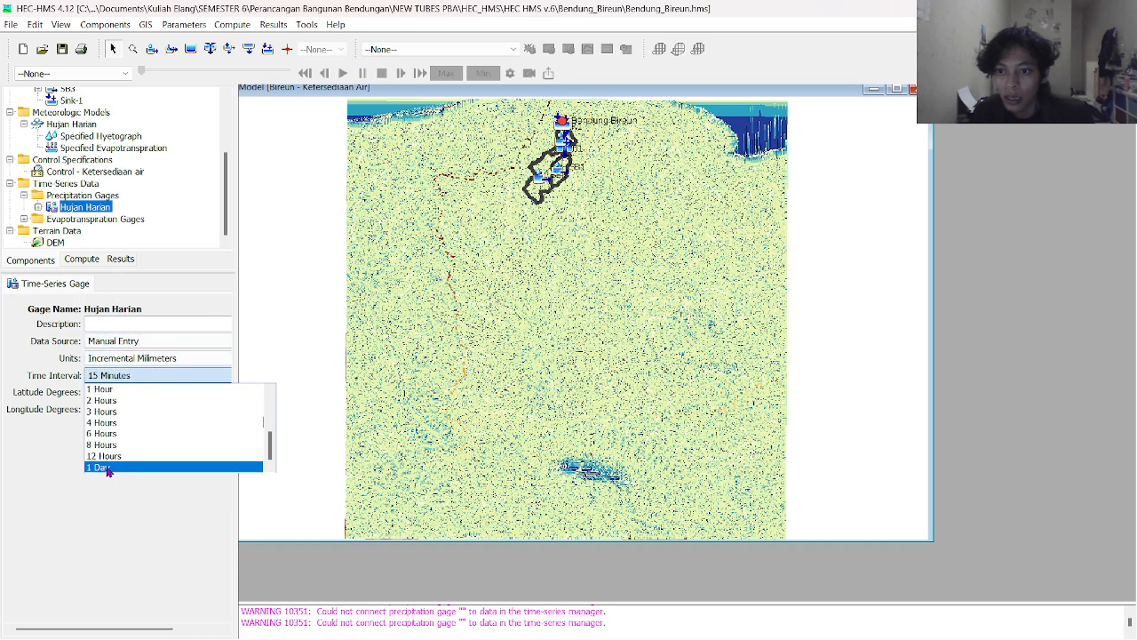
click(107, 468)
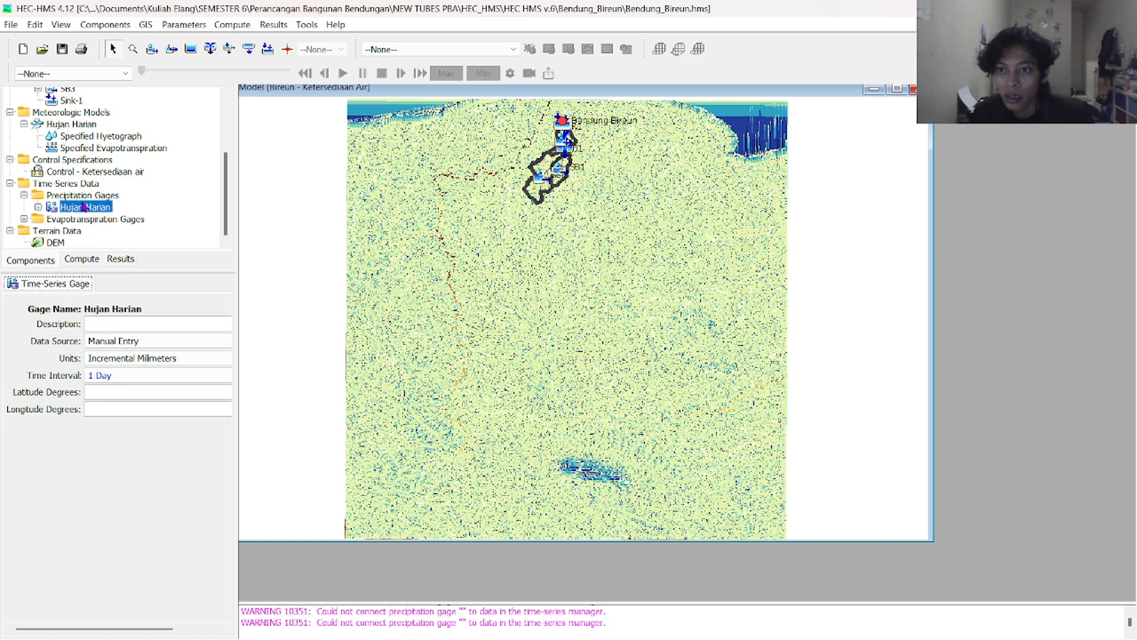
Expand the Hujan Harian precipitation gage and open its time window settings
click(81, 259)
click(44, 261)
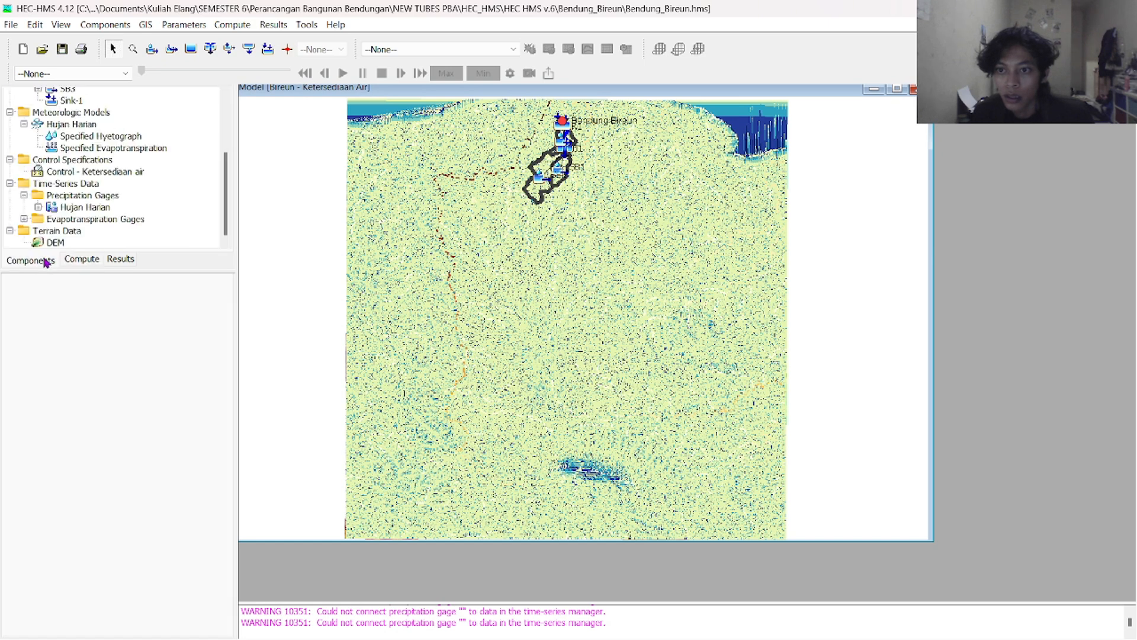
click(79, 210)
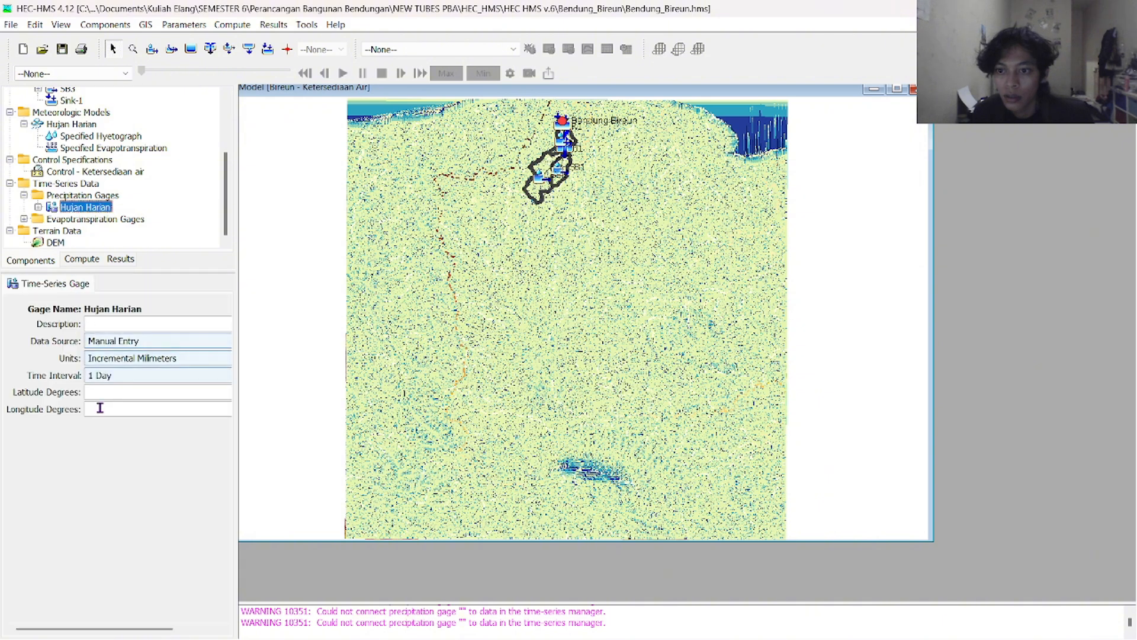
click(121, 261)
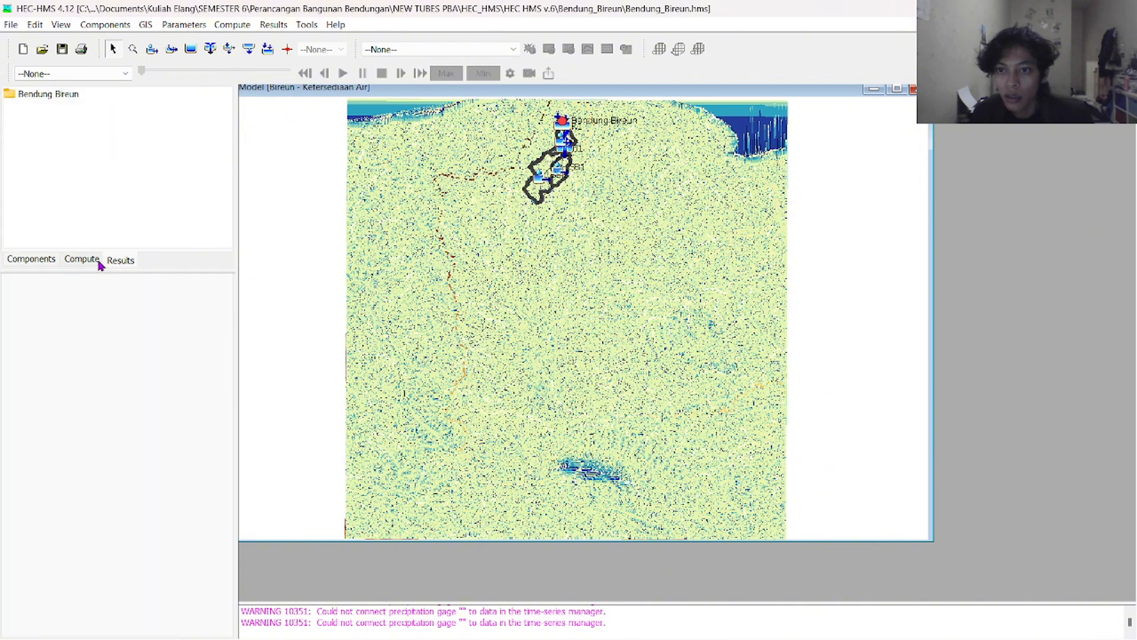
click(49, 261)
double_click(85, 209)
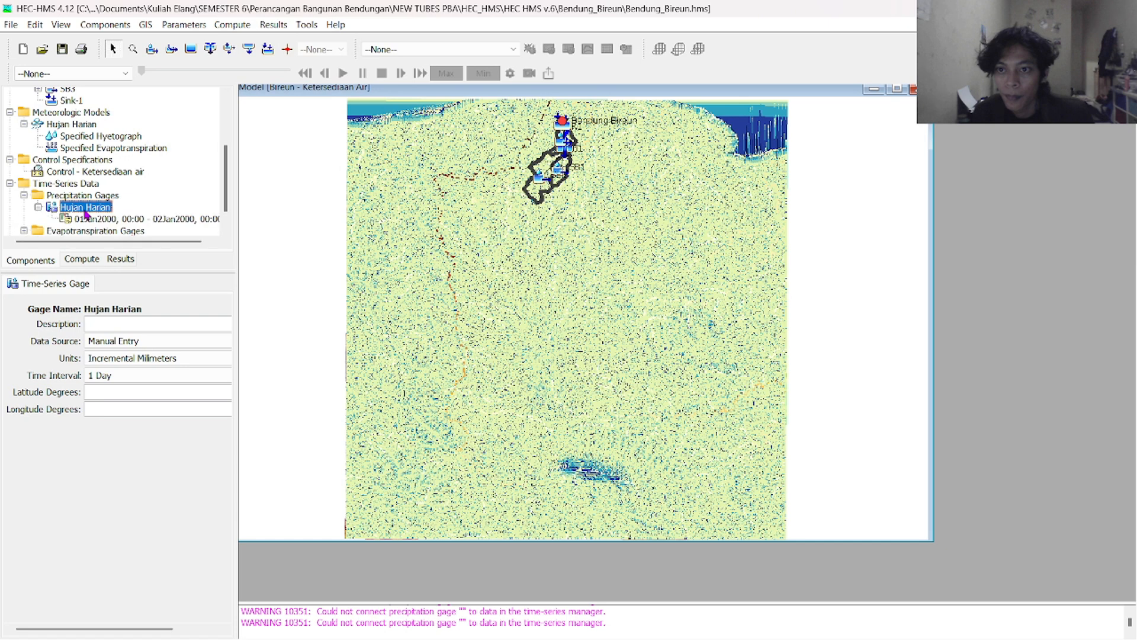
click(100, 219)
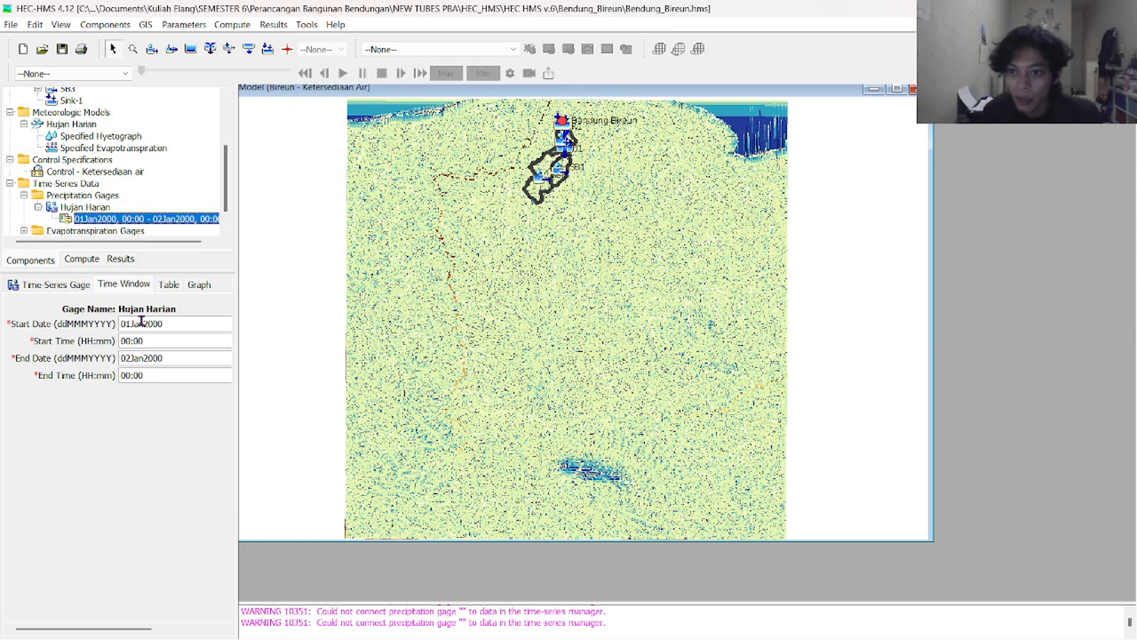
Review the Hujan Harian gage's general settings against its time window
click(79, 285)
click(105, 284)
click(73, 288)
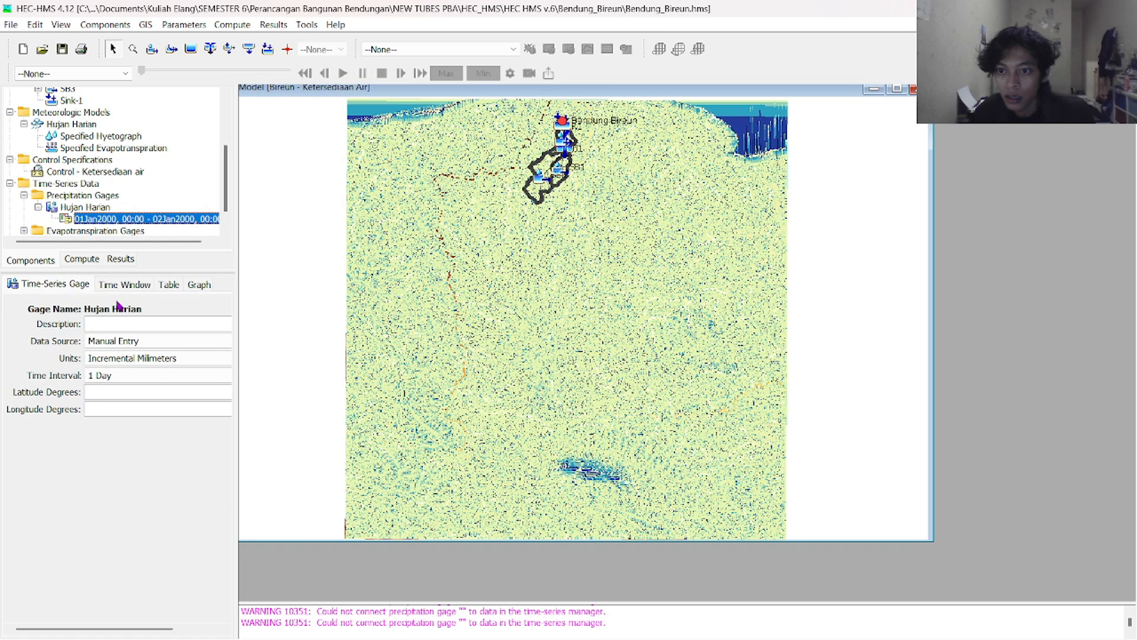
click(117, 285)
click(81, 288)
click(114, 342)
click(109, 289)
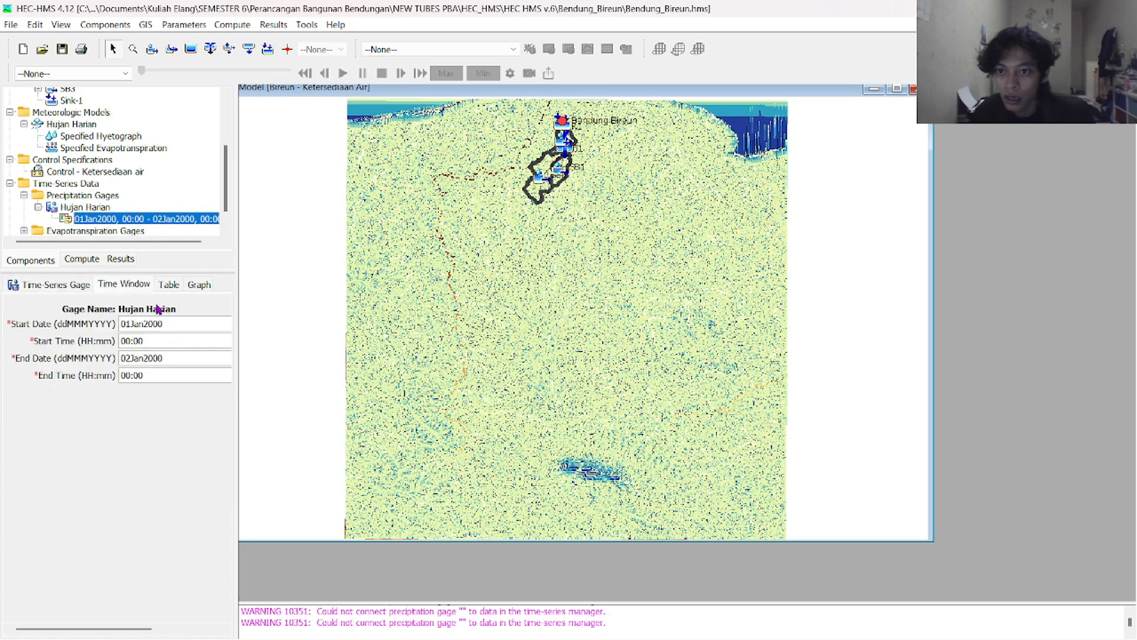
Try to set the start date of the Hujan Harian gage's time window to 31Dec2004
click(130, 325)
double_click(132, 324)
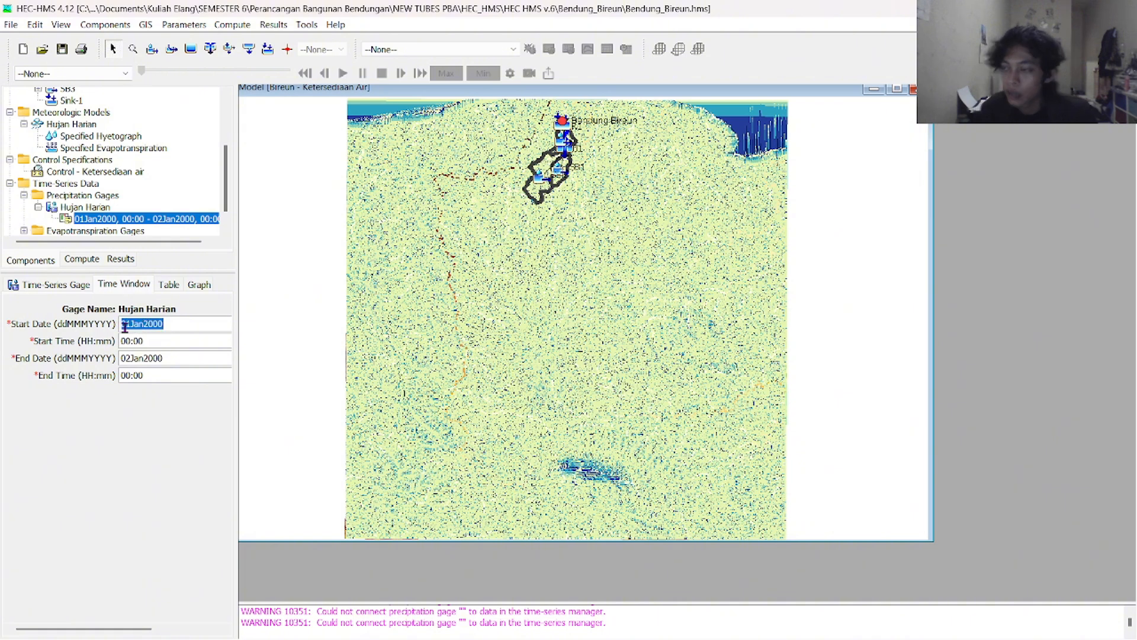
text(3)
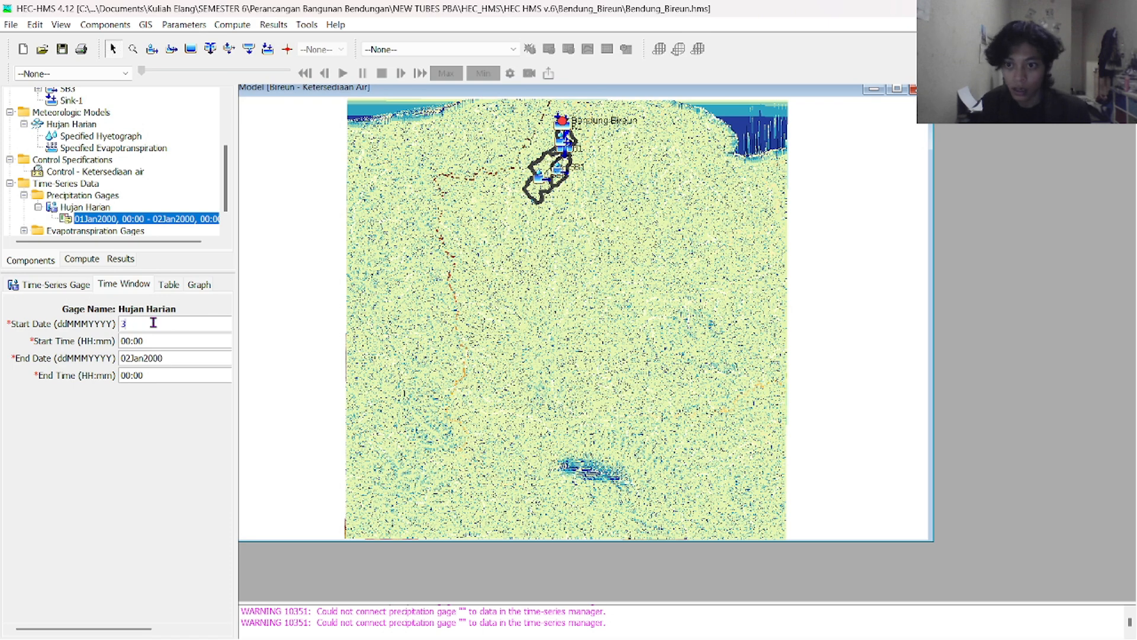
text(1Dec)
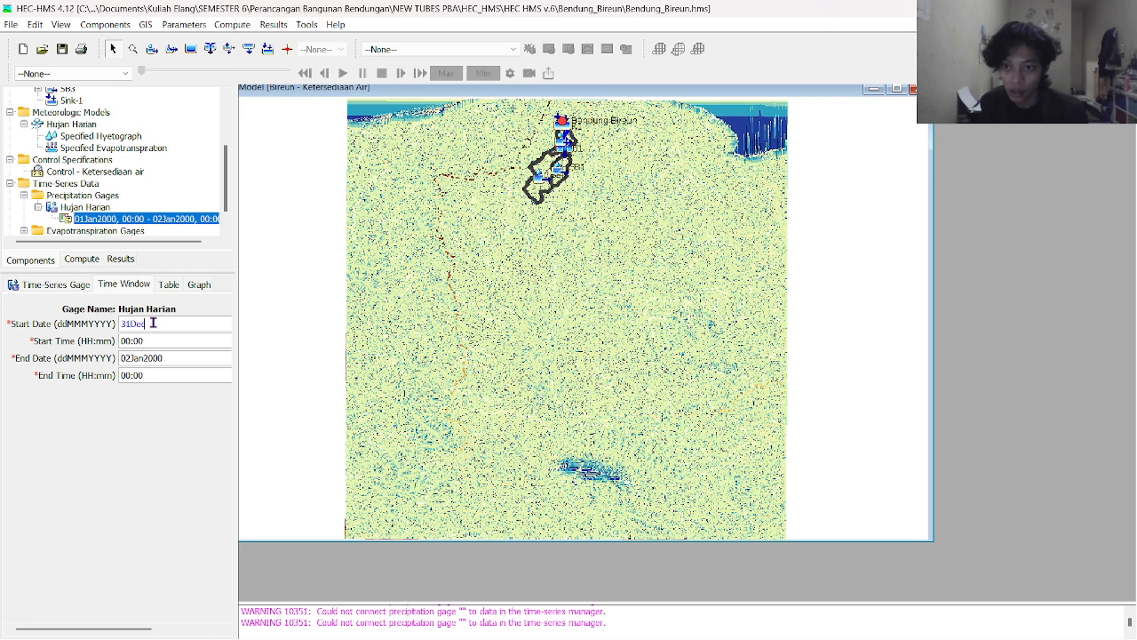
text(200)
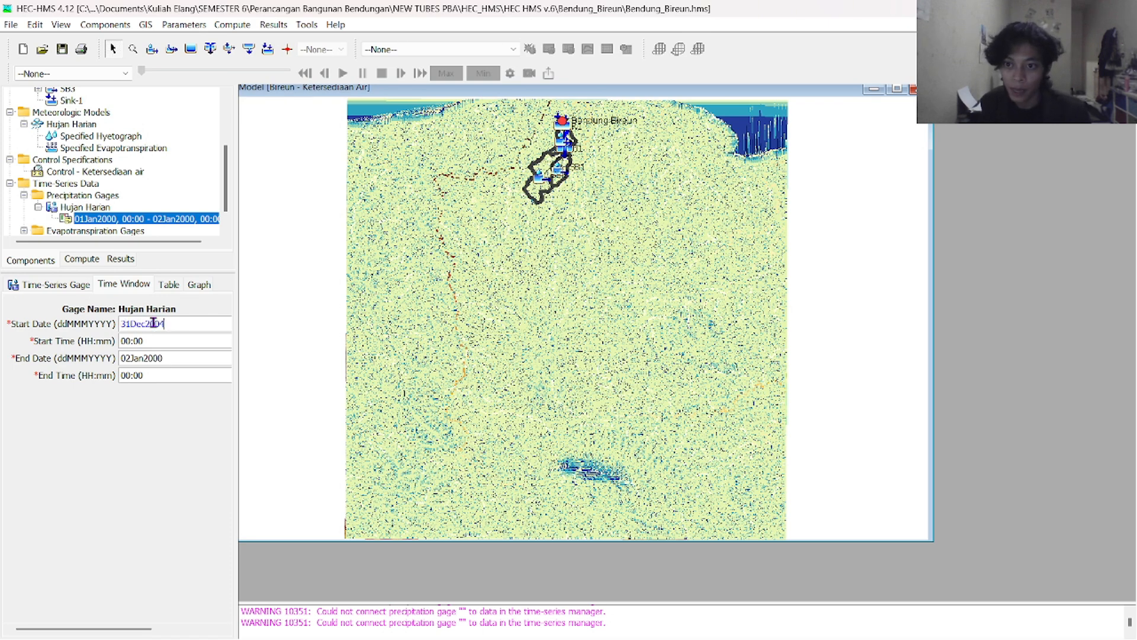
text(4)
click(172, 285)
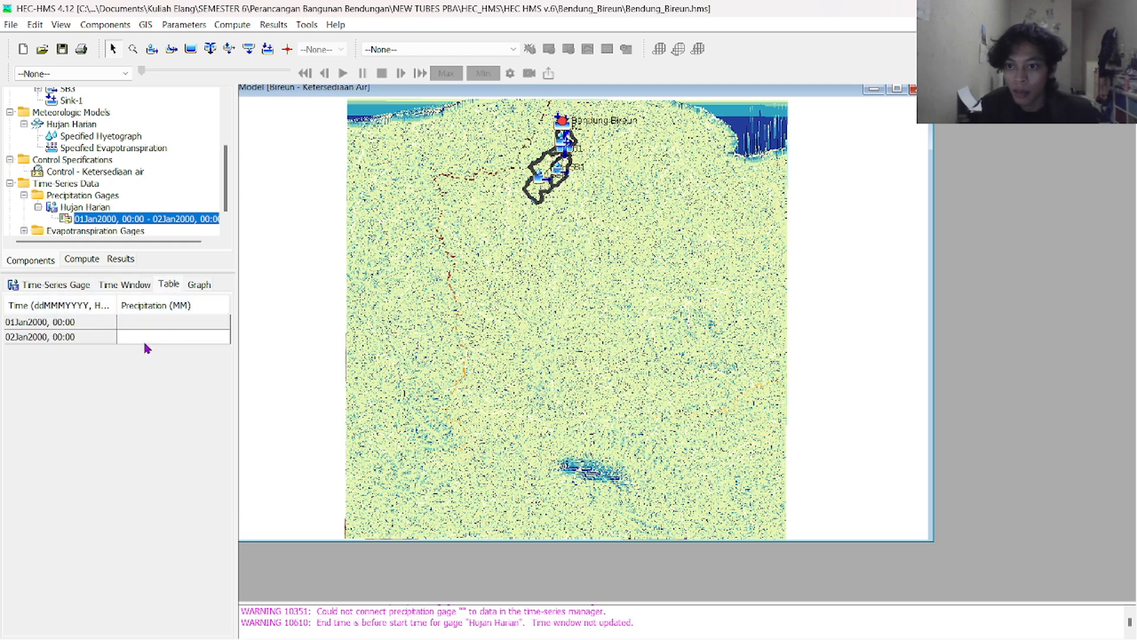
Compare the Hujan Harian gage's time window with the dates in its precipitation table
click(121, 285)
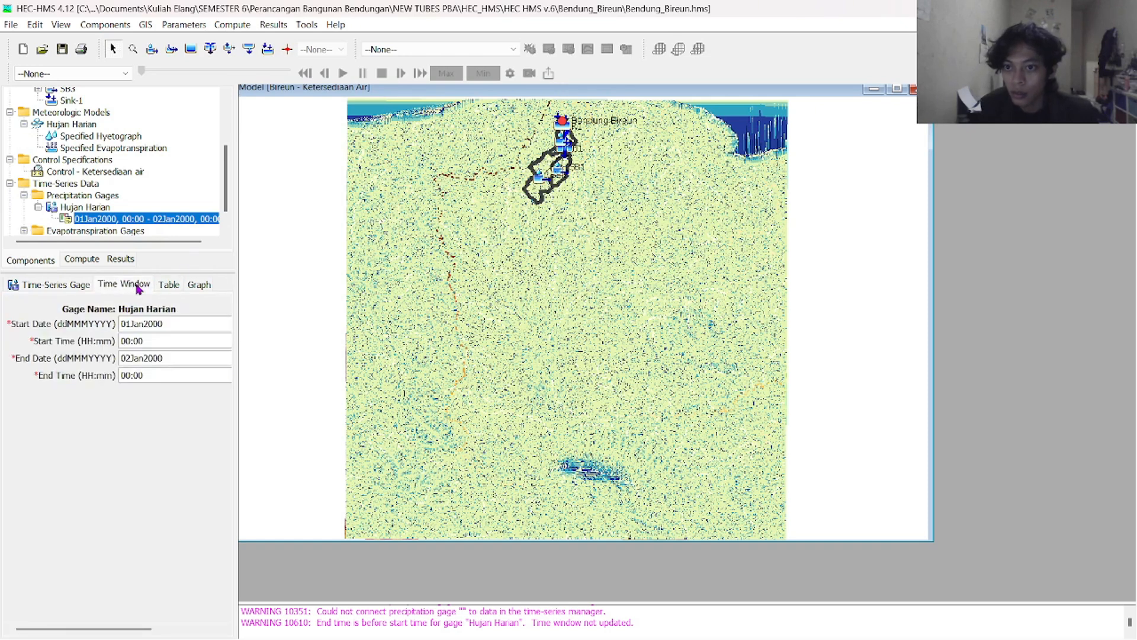
click(145, 289)
click(169, 286)
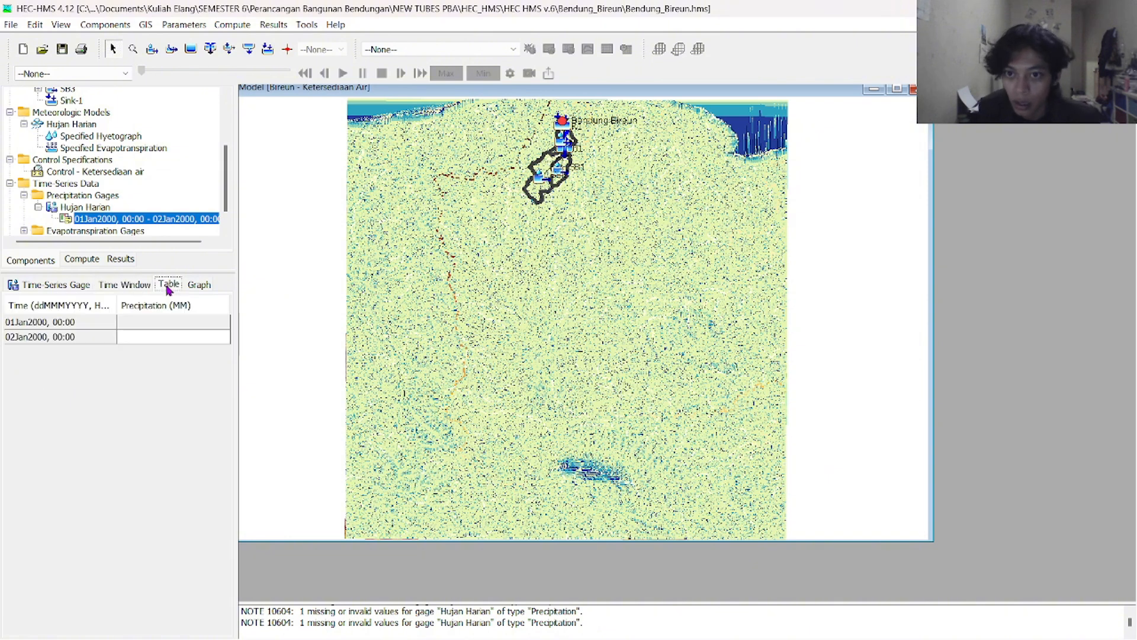
click(124, 286)
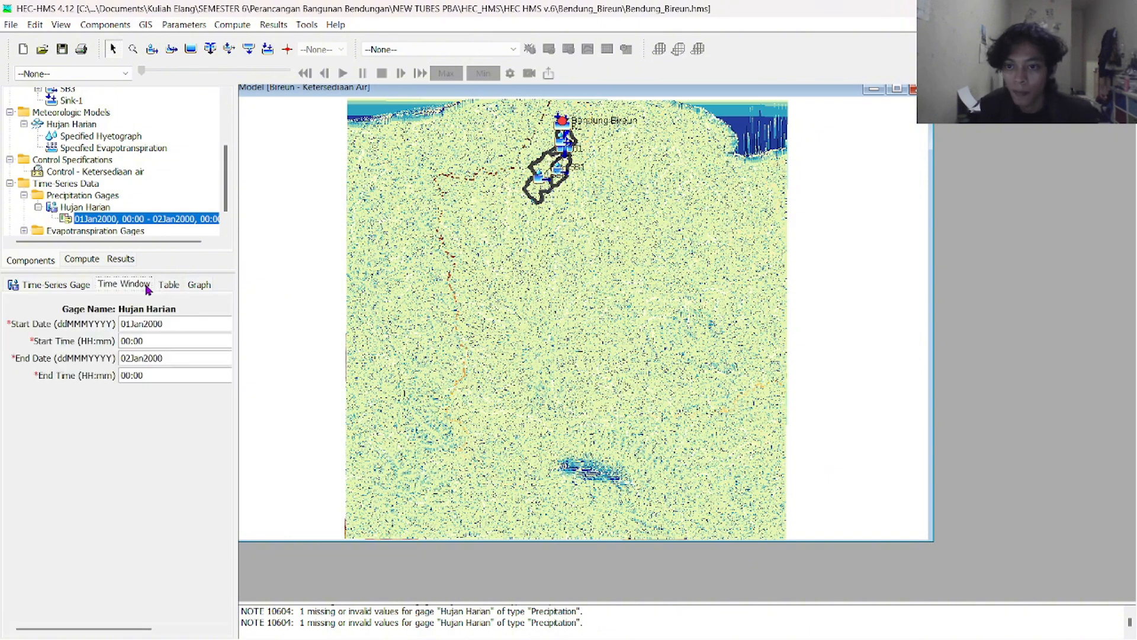
click(86, 291)
click(113, 288)
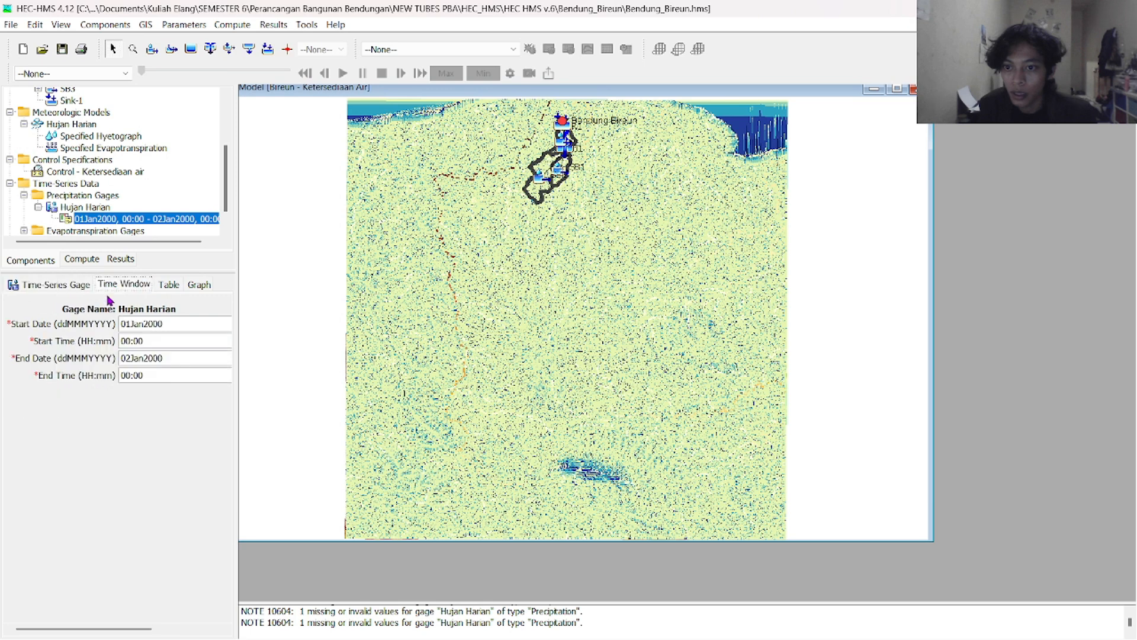
Set the Hujan Harian gage's time window from 31Dec2004 to 31Dec2019 and save the project
double_click(164, 325)
text(31)
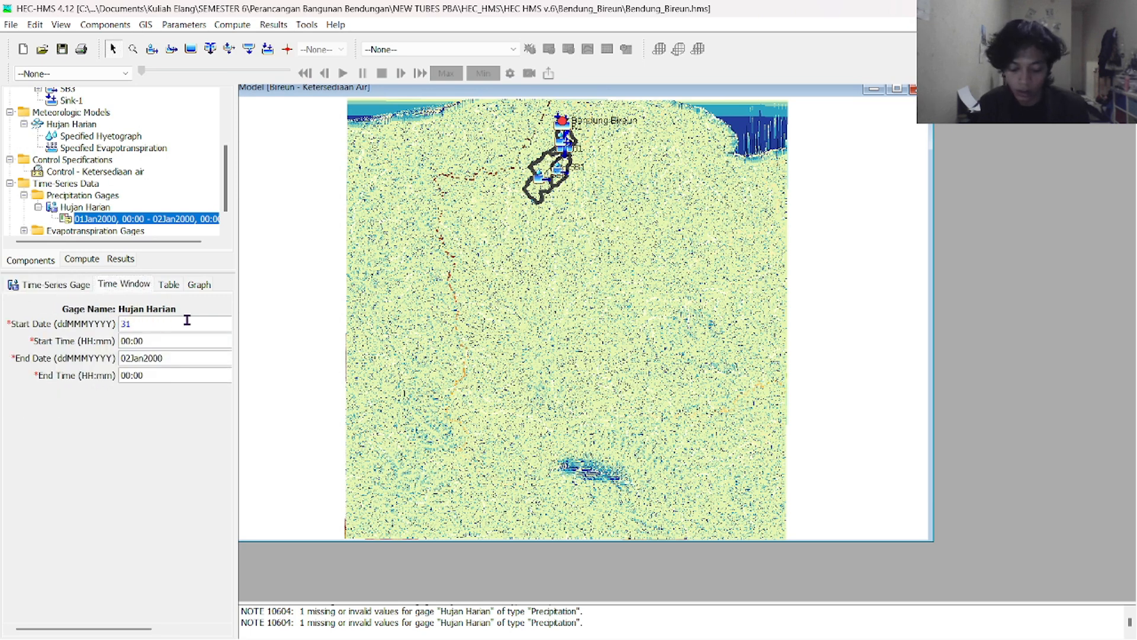
text(Dec2004)
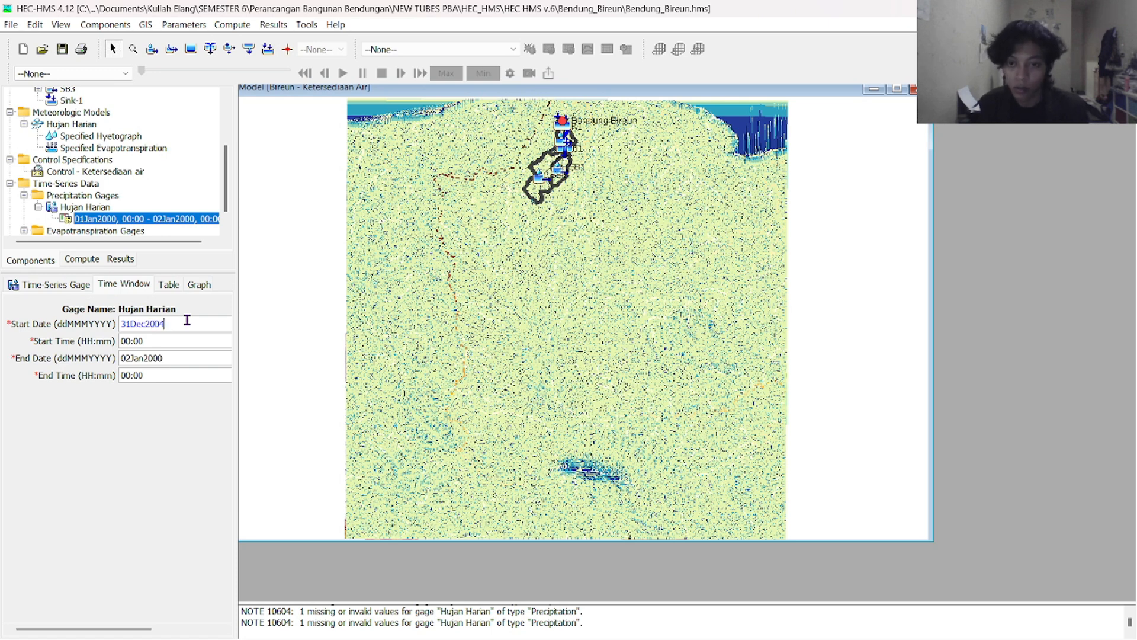
click(156, 342)
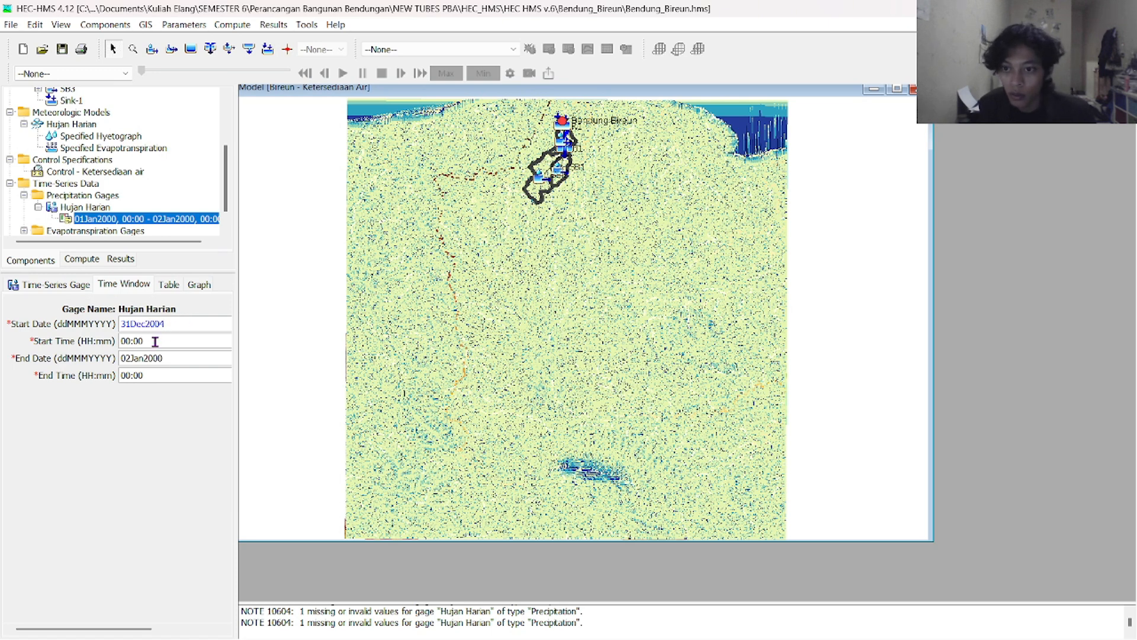
key(Tab)
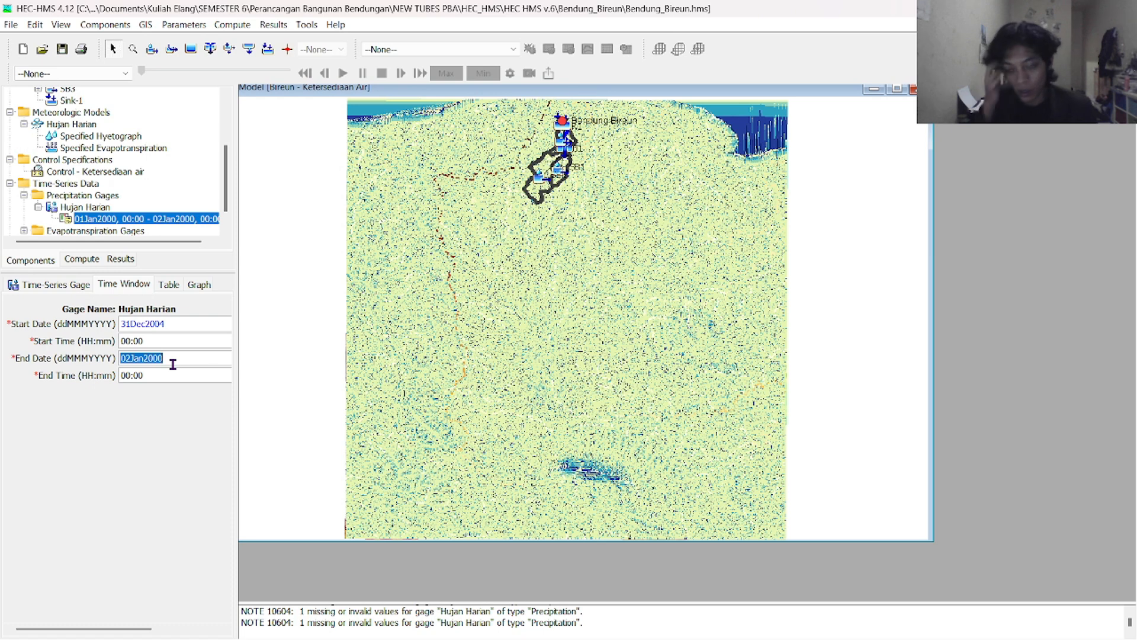
text(31Dec2019)
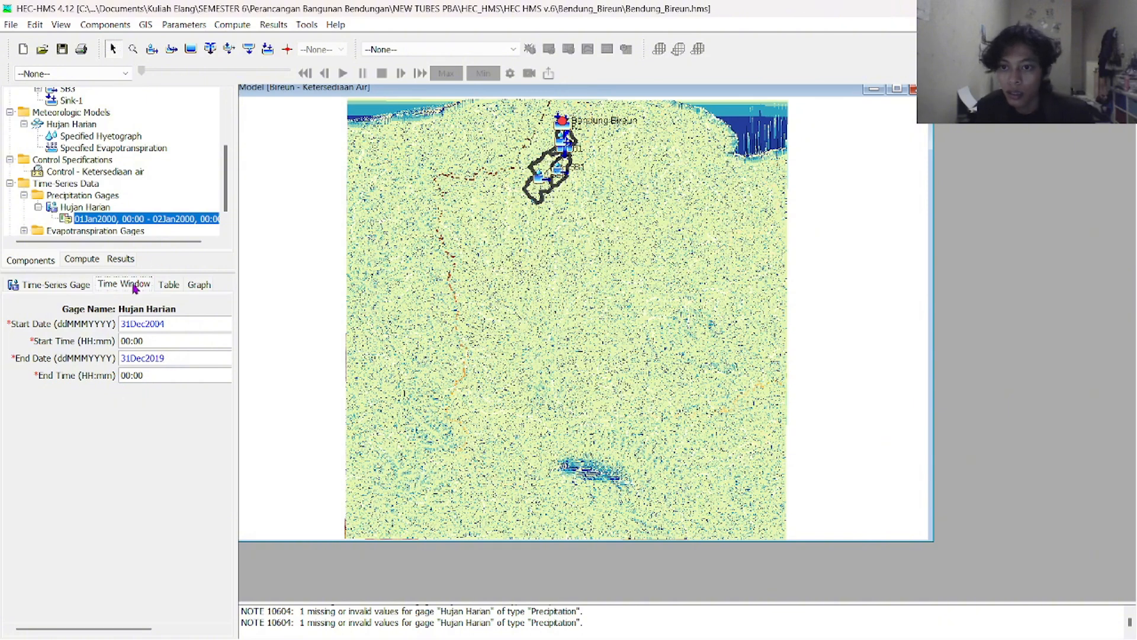
click(61, 50)
Open the Hujan Harian gage's precipitation table and activate the 01Jan2005 value for entry
click(170, 285)
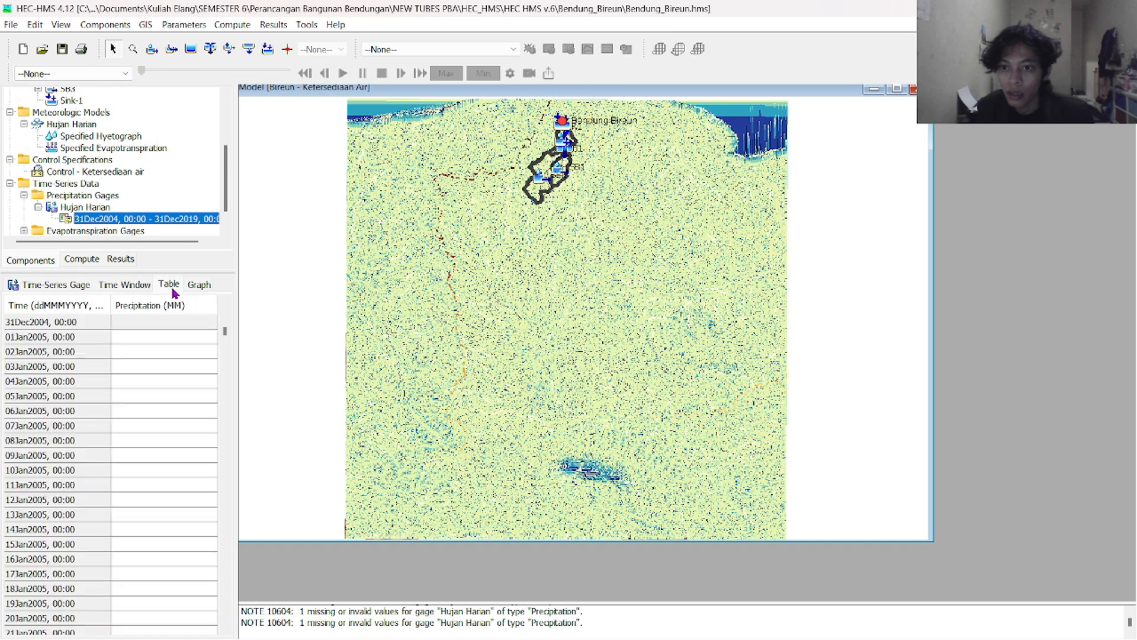
click(135, 324)
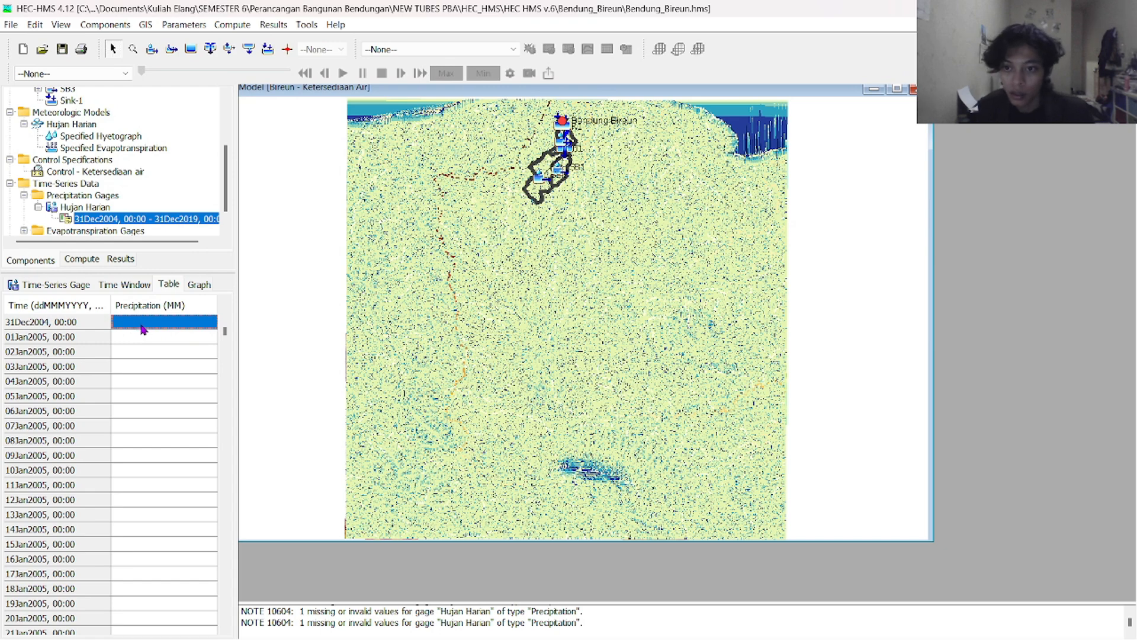
click(165, 337)
text(0)
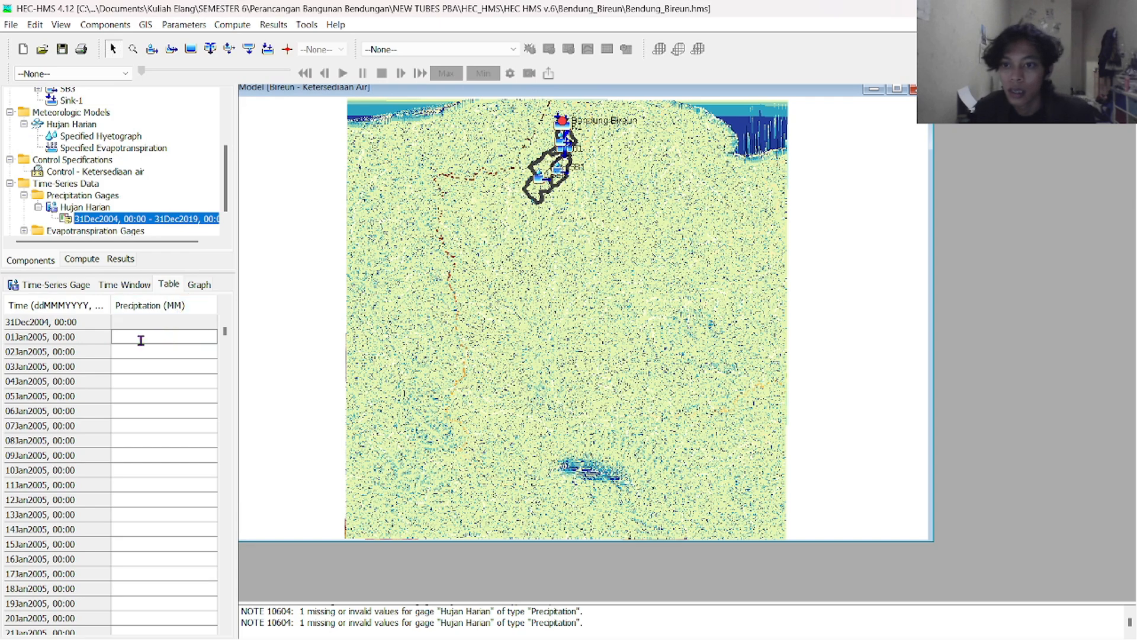
Switch to Excel and copy the HUJAN WILAYAH values from K4 to the last row of the Hujan Wilayah Harian sheet
key(alt+Tab)
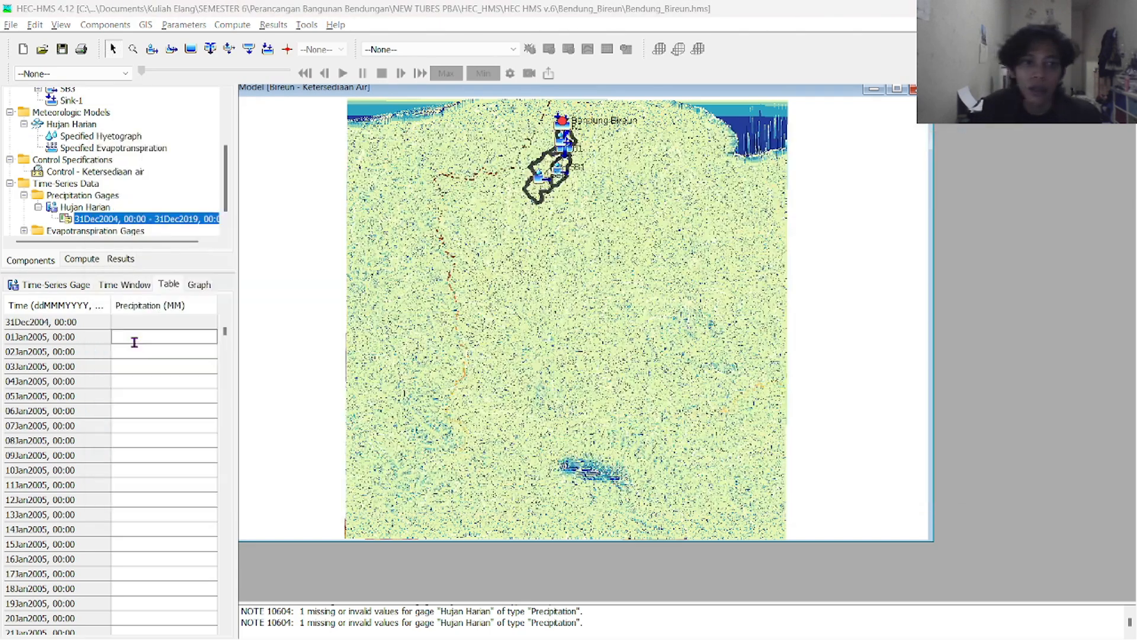
key(alt+Tab)
key(Tab)
key(Tab)
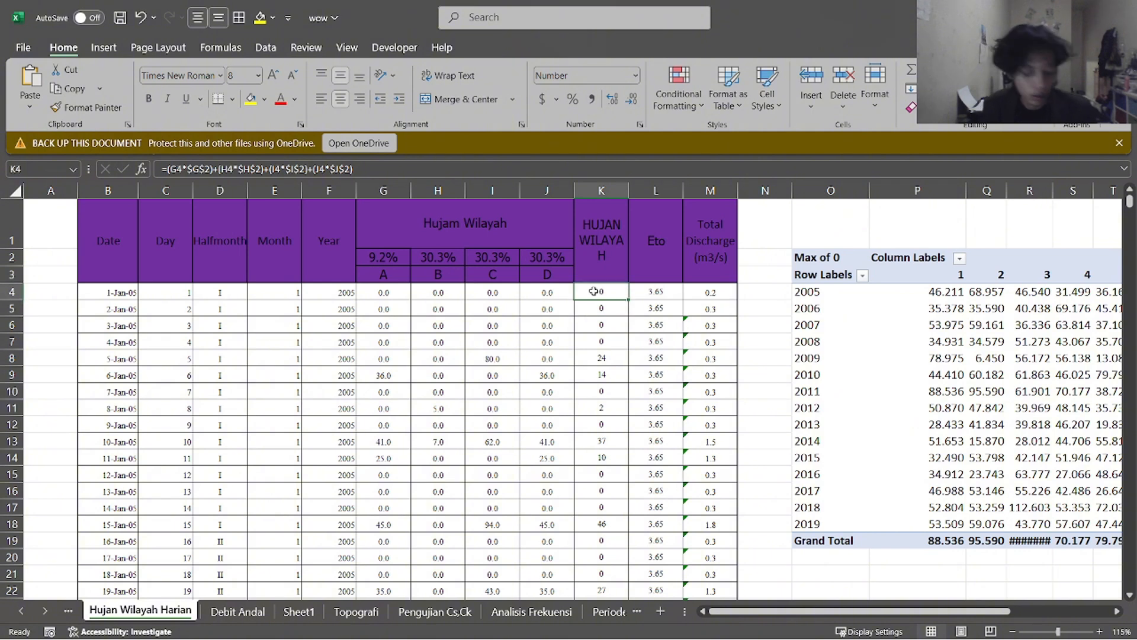
key(ctrl+shift+Down)
key(ctrl+c)
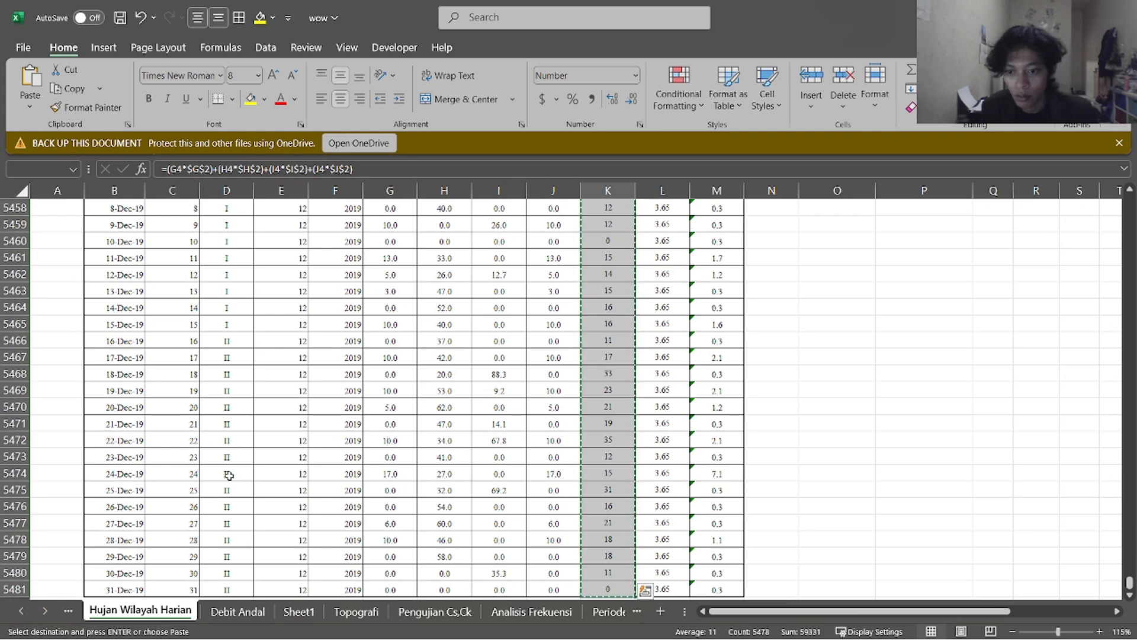
Back in HEC-HMS, paste the copied rainfall into the Hujan Harian table from 01Jan2005 and check the last rows and graph
key(alt+Tab)
click(141, 333)
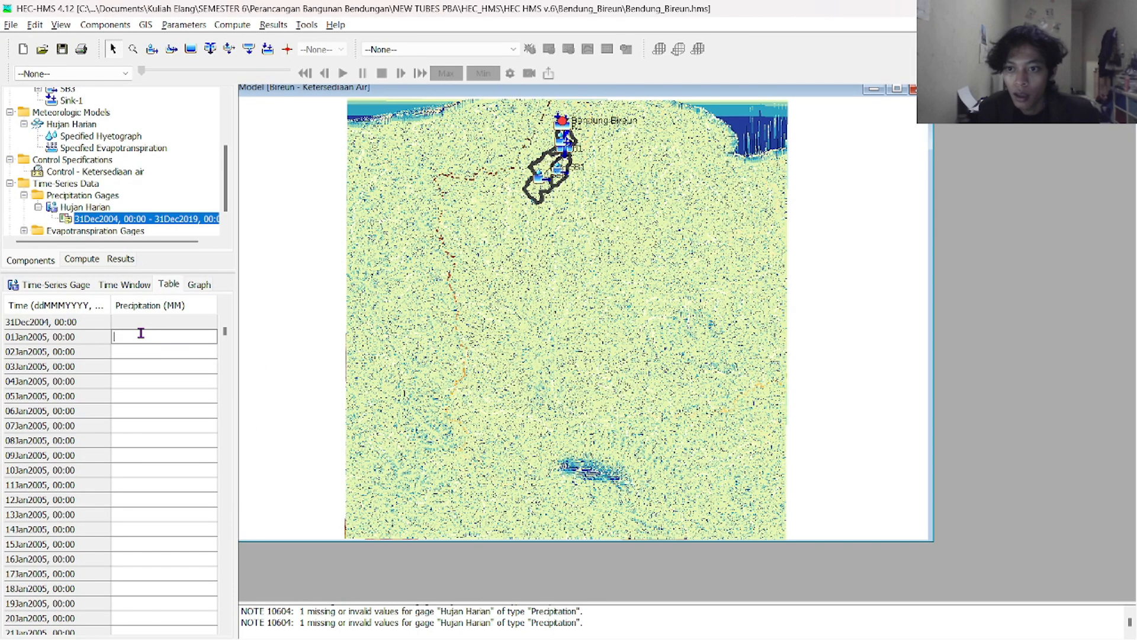
key(ctrl+v)
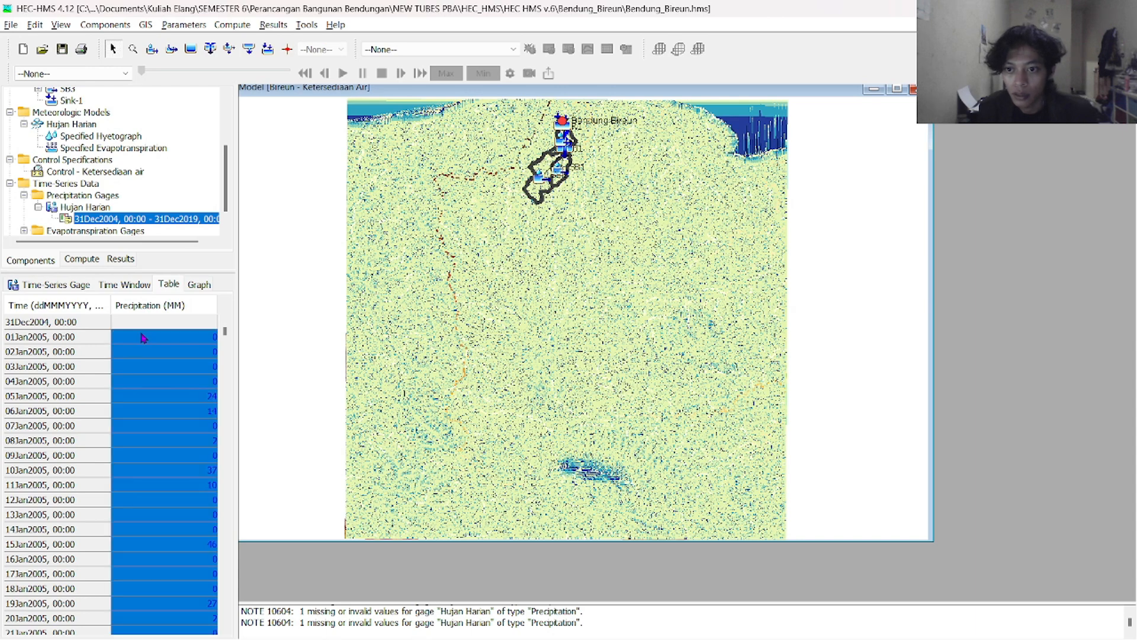
scroll(155, 336, down, 10)
drag(226, 336, 256, 637)
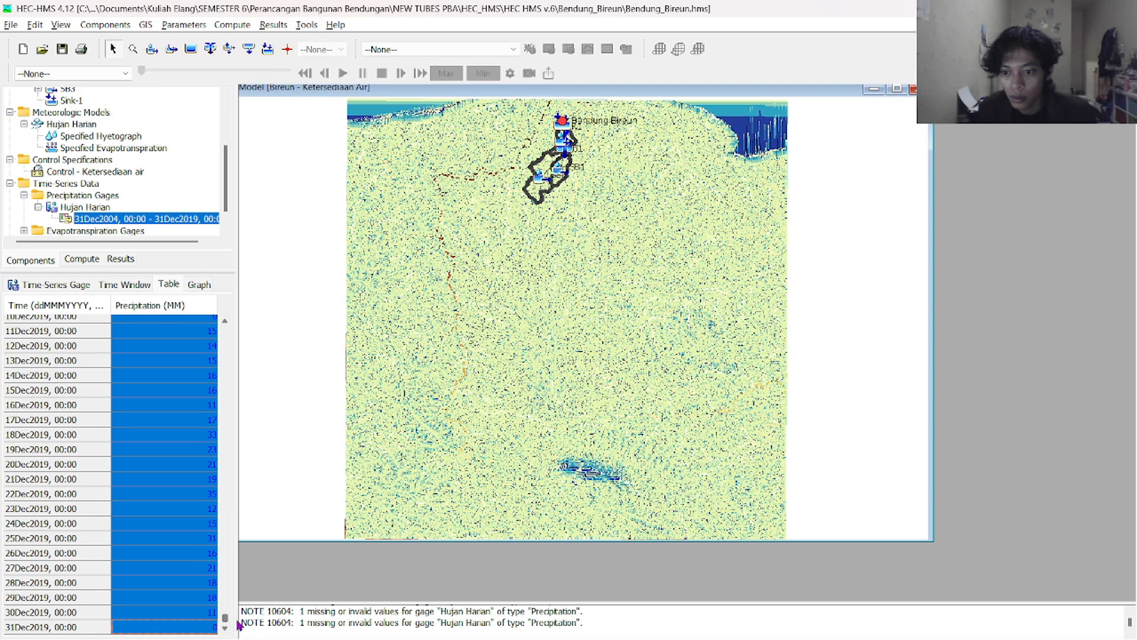
click(195, 285)
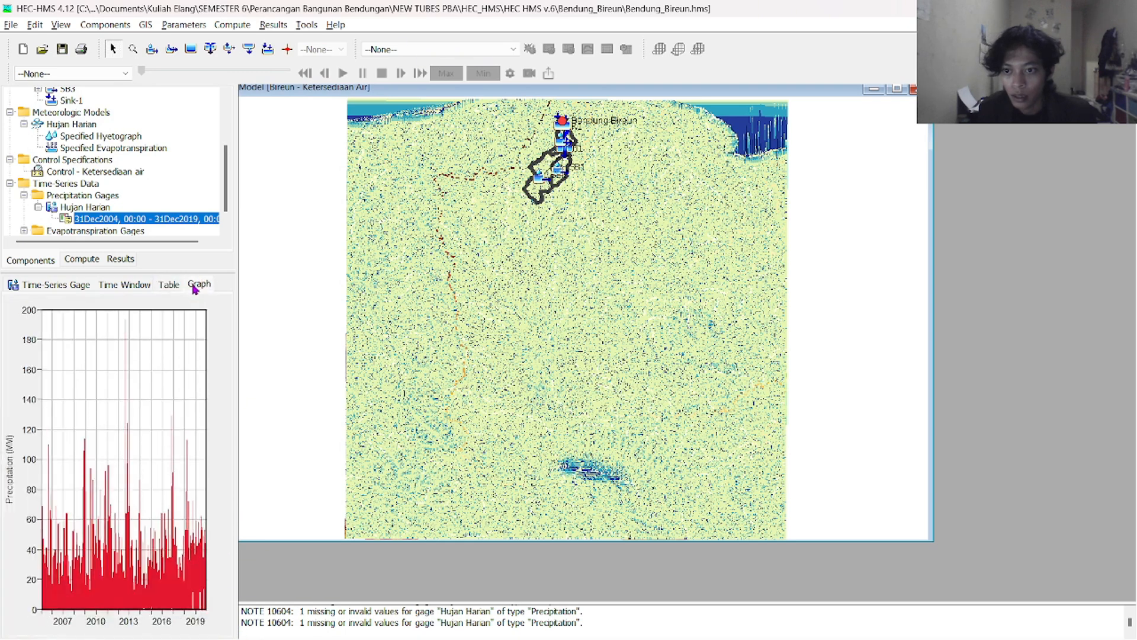
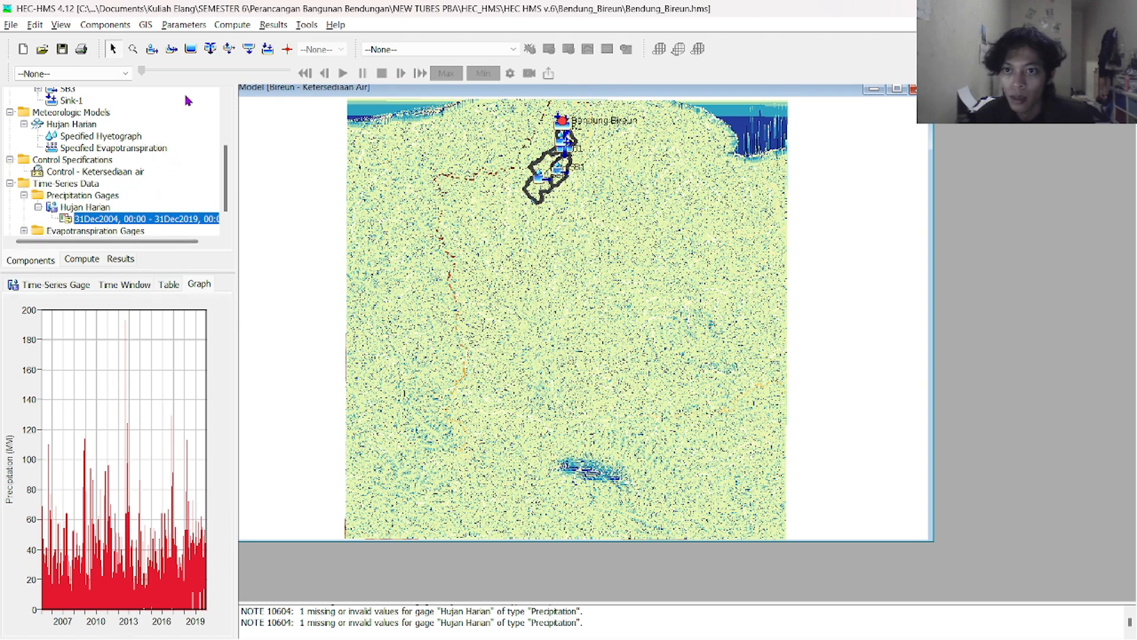
Glance at the Excel workbook, return to HEC-HMS and review the Hujan Harian gage's general settings
key(alt+Tab)
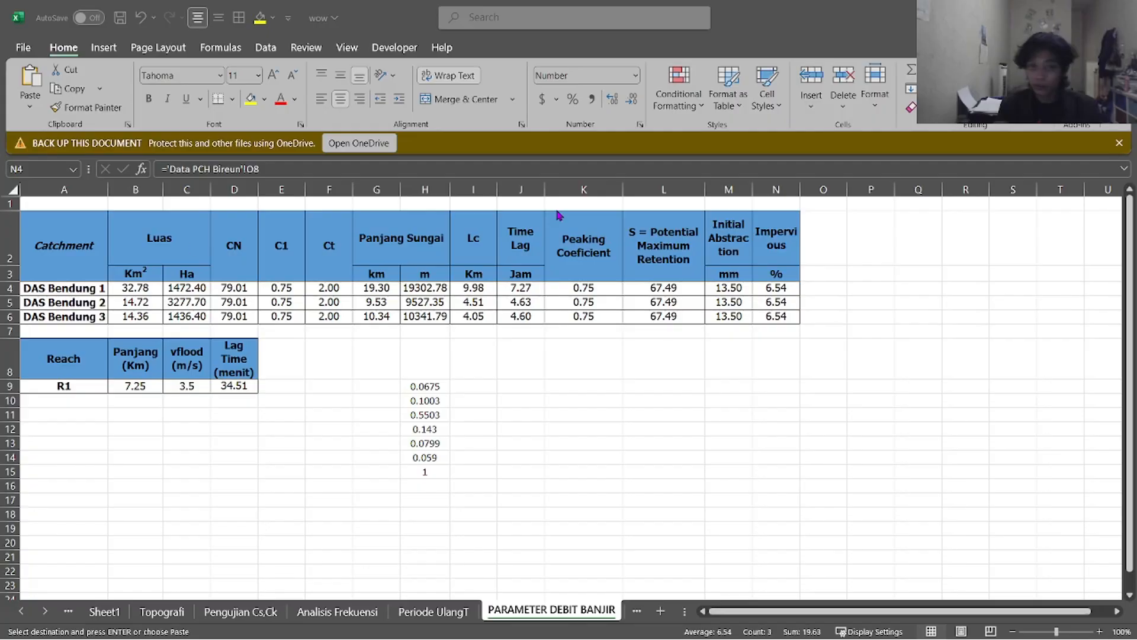
key(alt+Tab)
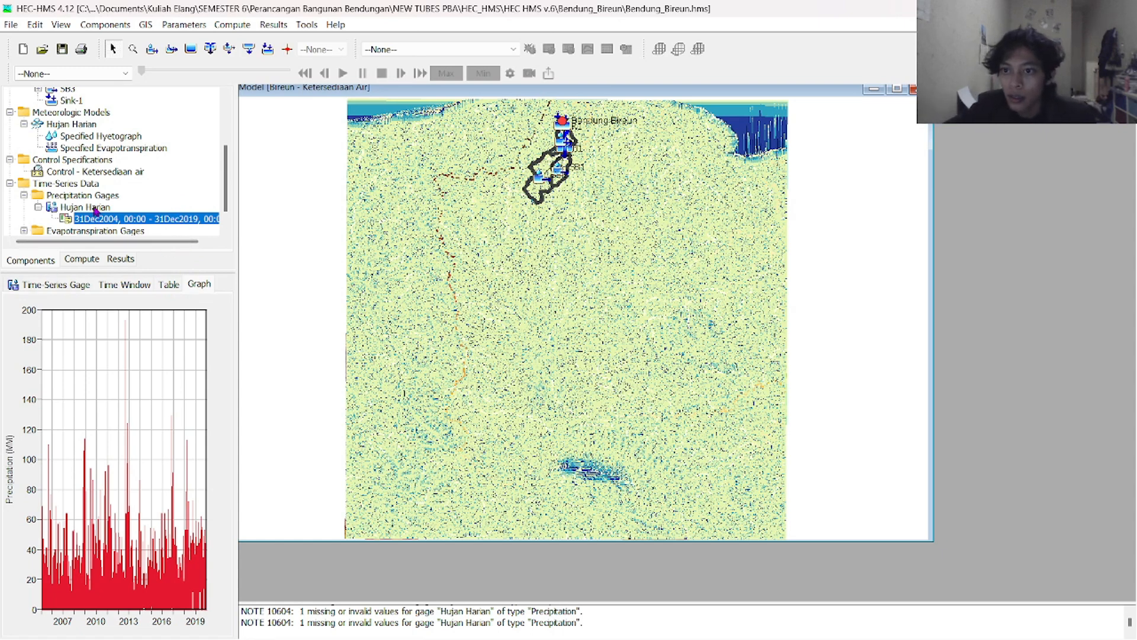
click(95, 209)
click(96, 196)
click(99, 209)
Expand the Evapotranspiration gage and set its time interval to 1 Day
scroll(65, 212, down, 1)
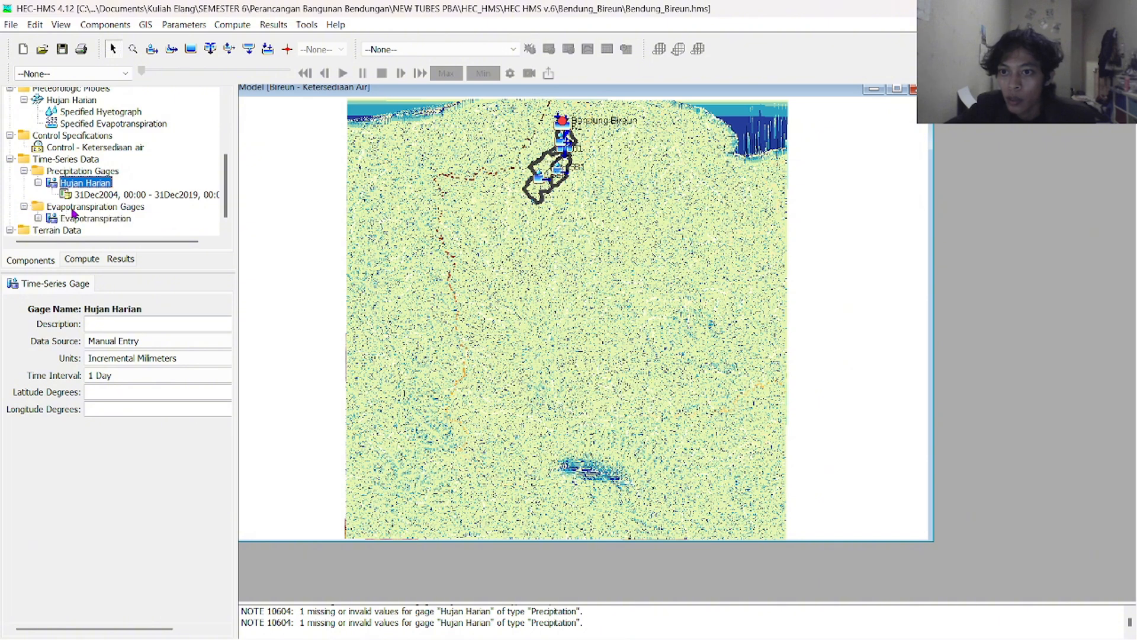
click(39, 219)
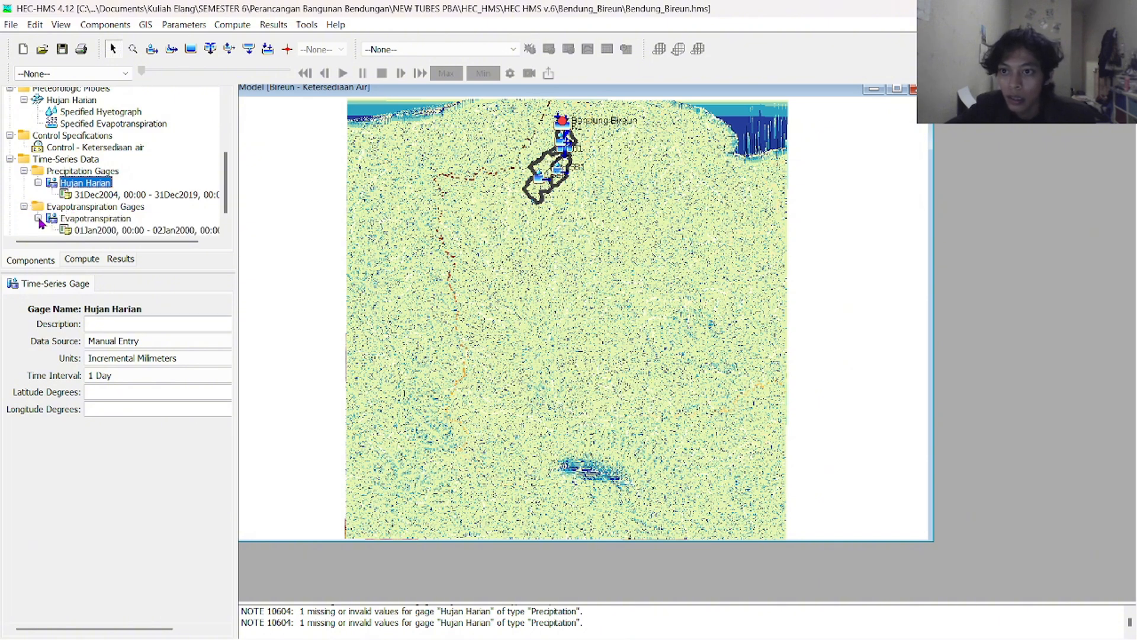
click(92, 219)
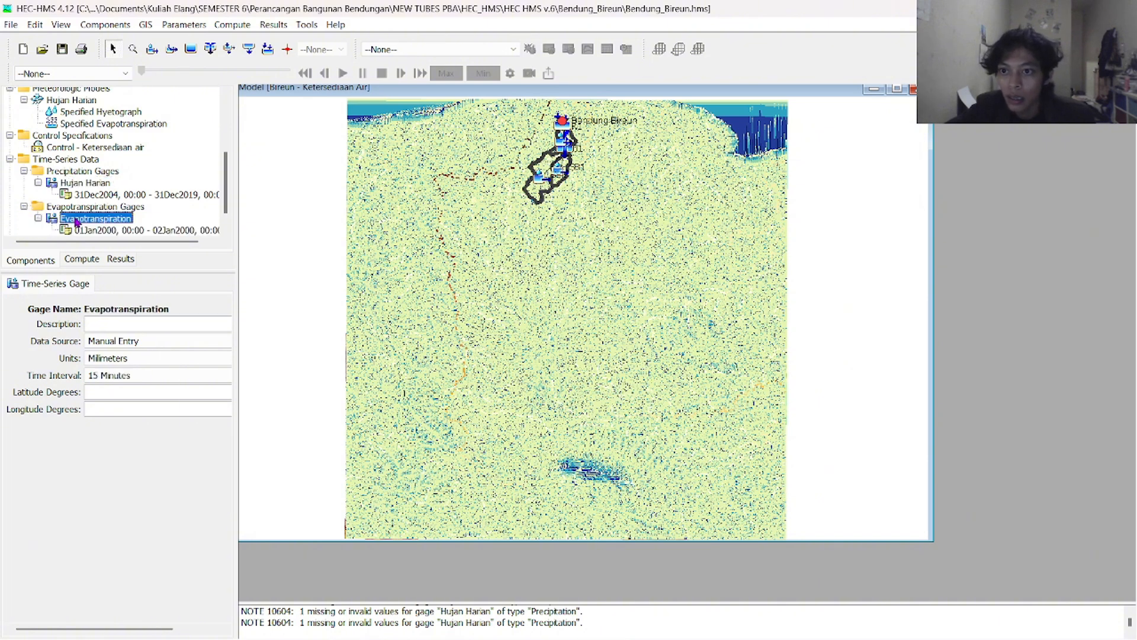
click(134, 375)
scroll(134, 456, down, 1)
click(134, 468)
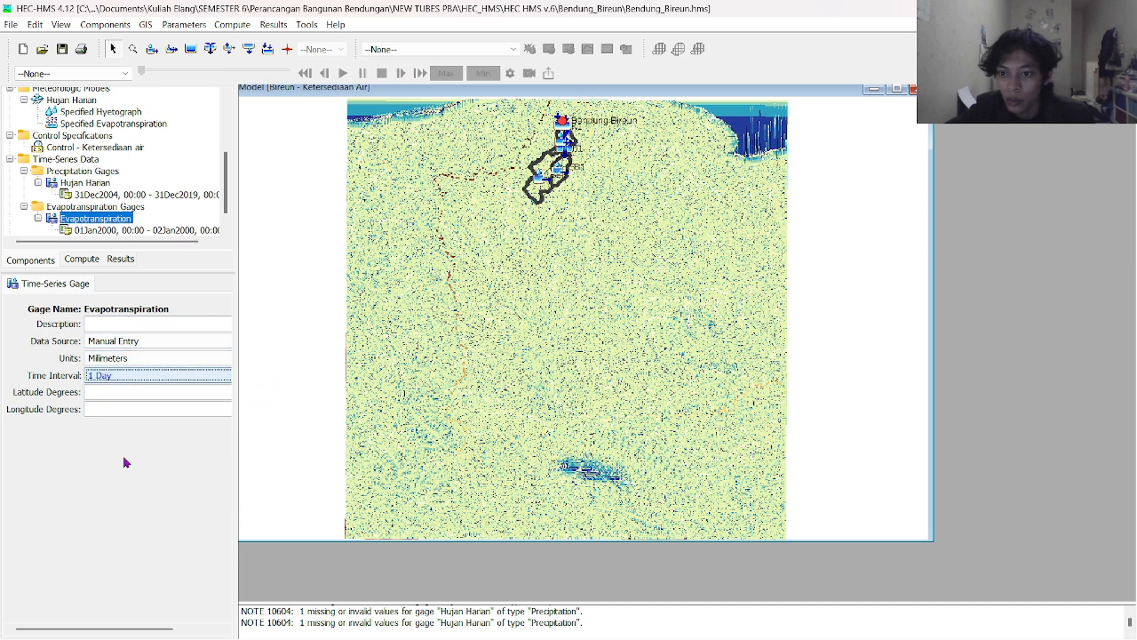
Set the Evapotranspiration gage's time window from 31Dec2005 to 31Dec2019 and open its data table
click(104, 231)
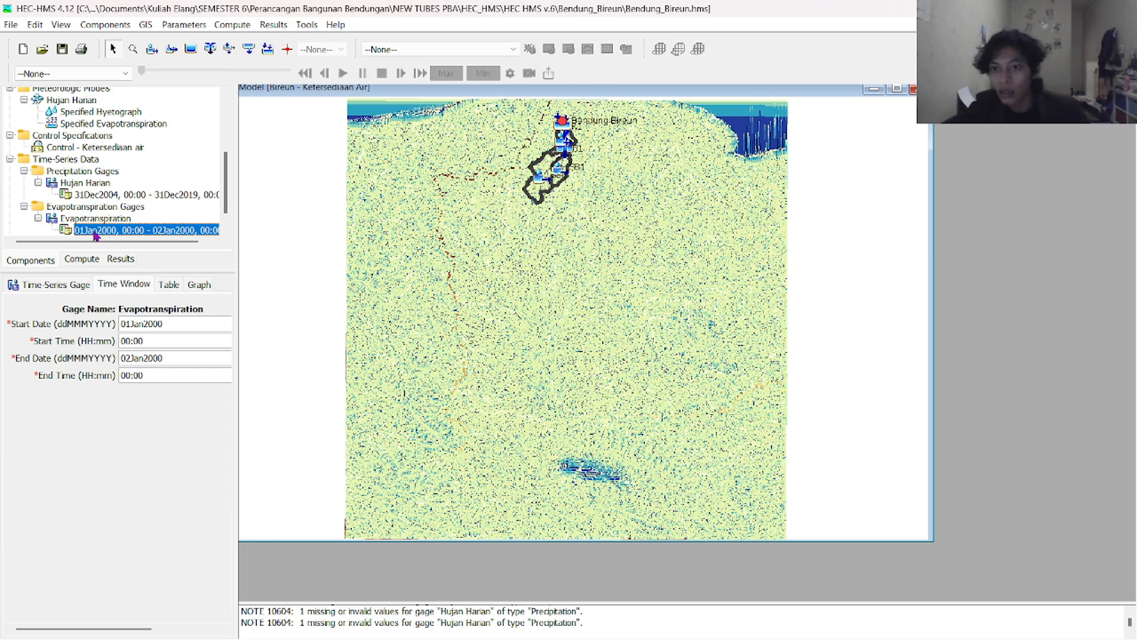
click(146, 324)
click(145, 324)
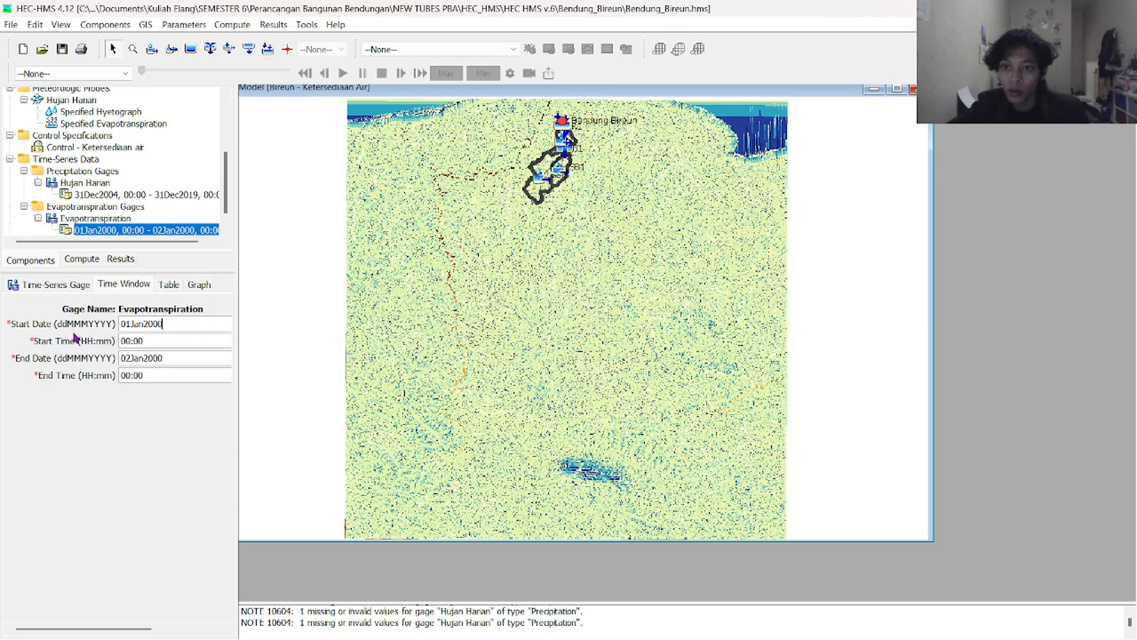
drag(193, 326, 113, 323)
text(31Dec2005)
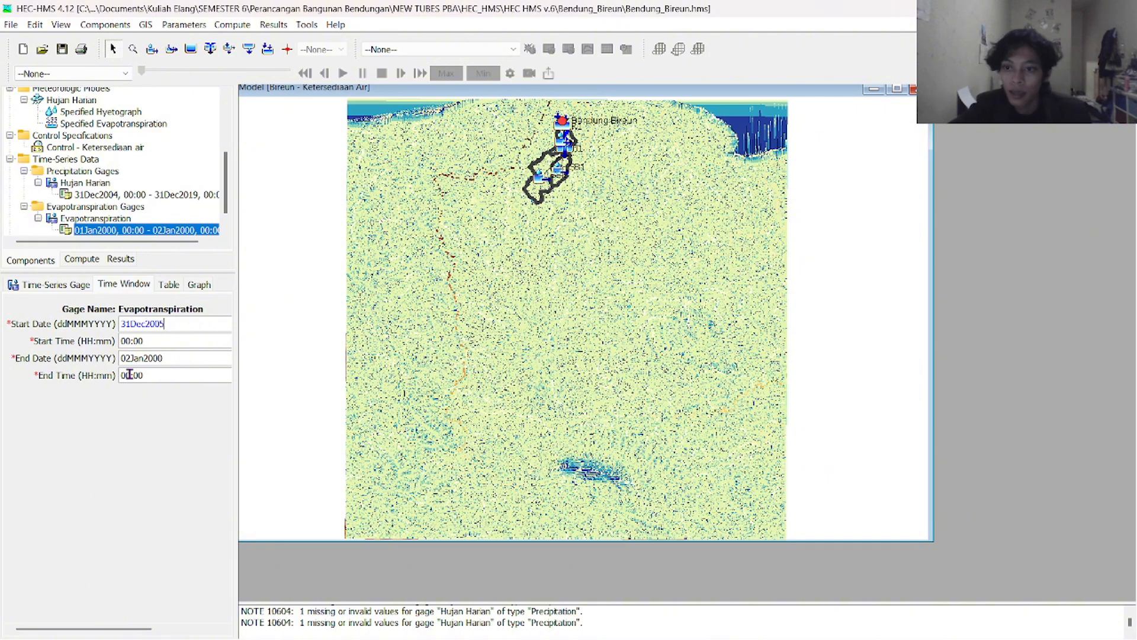
double_click(149, 357)
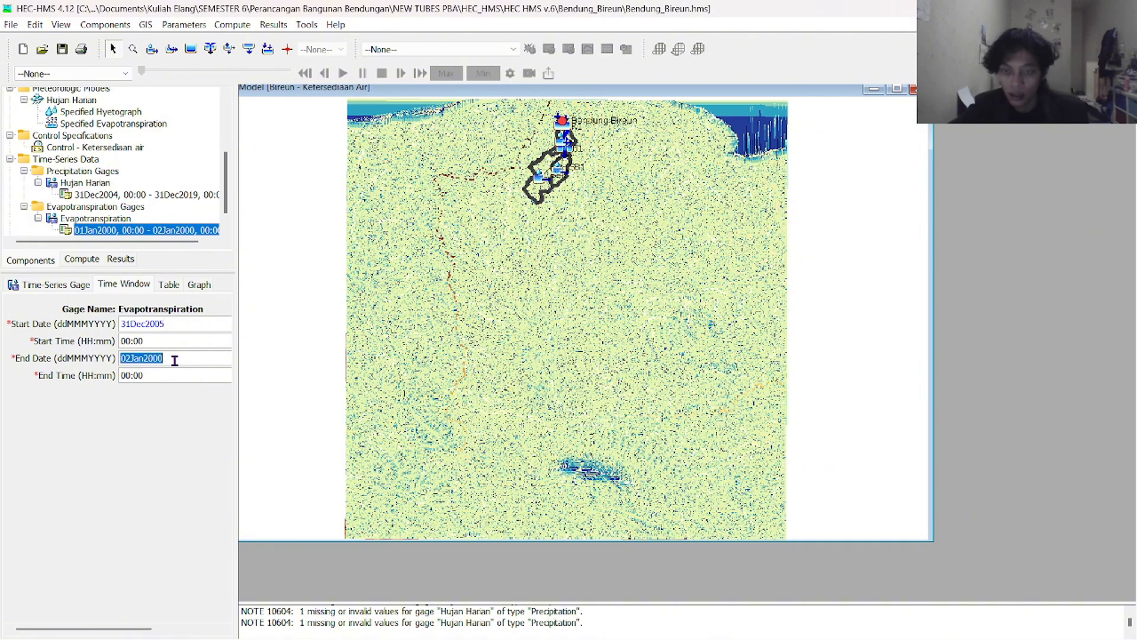
text(31Dec2019)
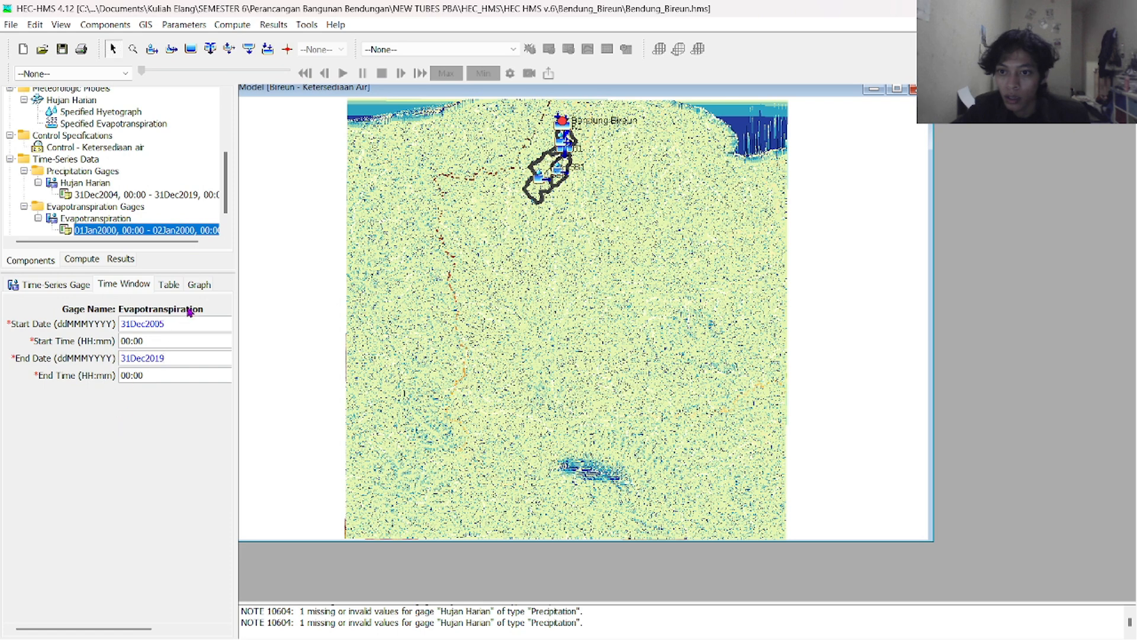
click(168, 287)
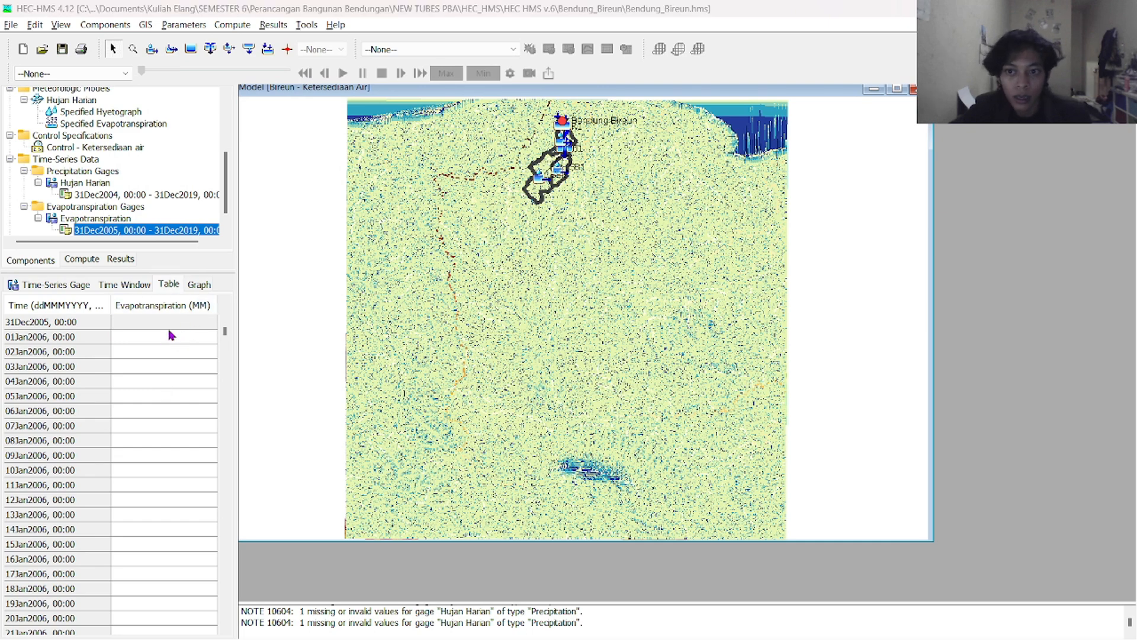
Switch to Excel and copy the Eto values from L4 to the last row of the Hujan Wilayah Harian sheet
key(alt+Tab)
key(alt+Tab)
key(alt+Tab)
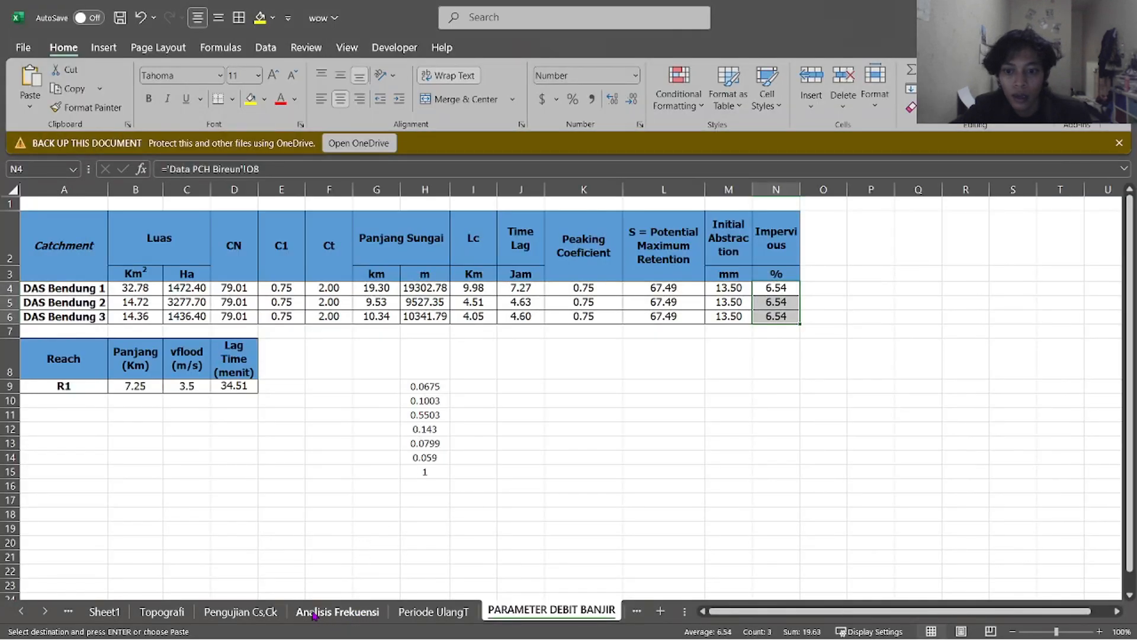
click(70, 611)
click(70, 611)
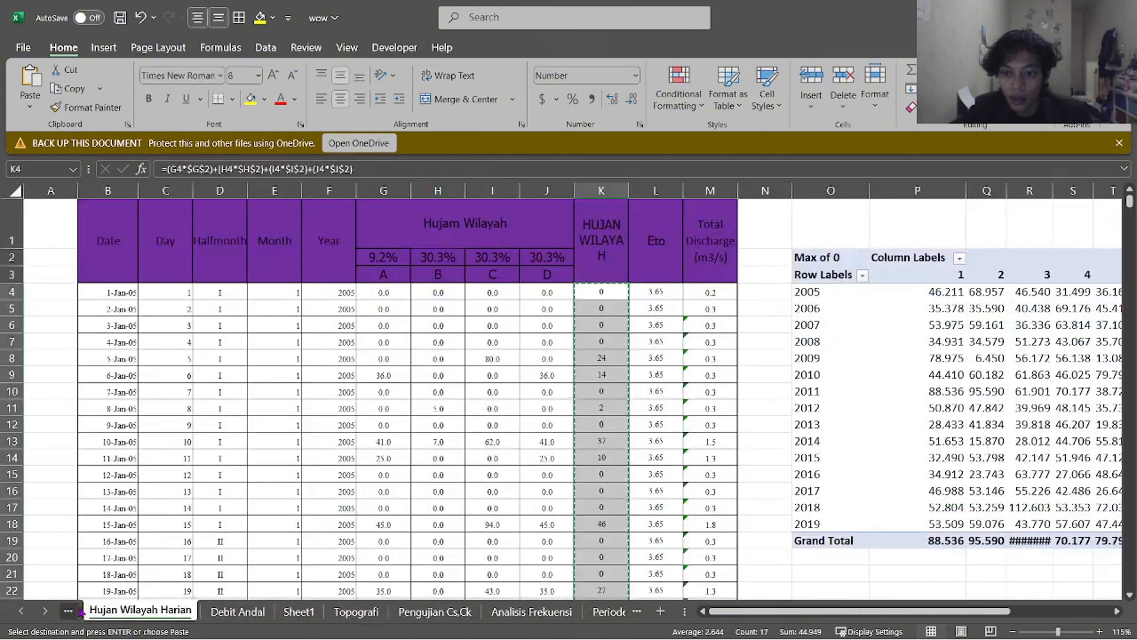
click(637, 313)
click(655, 290)
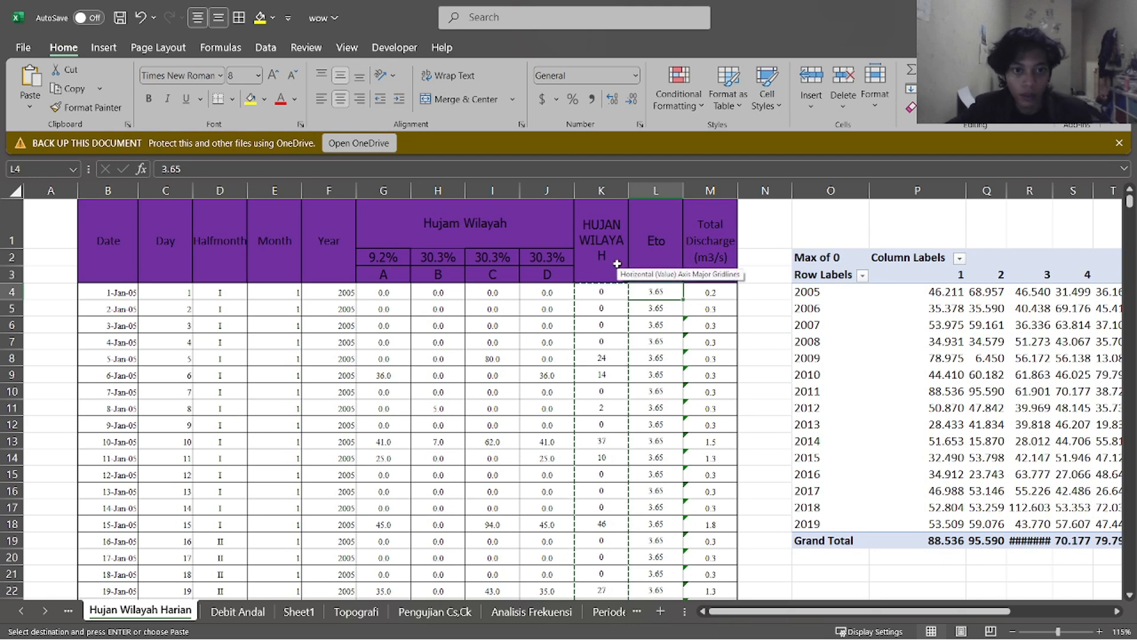
key(ctrl+shift+Down)
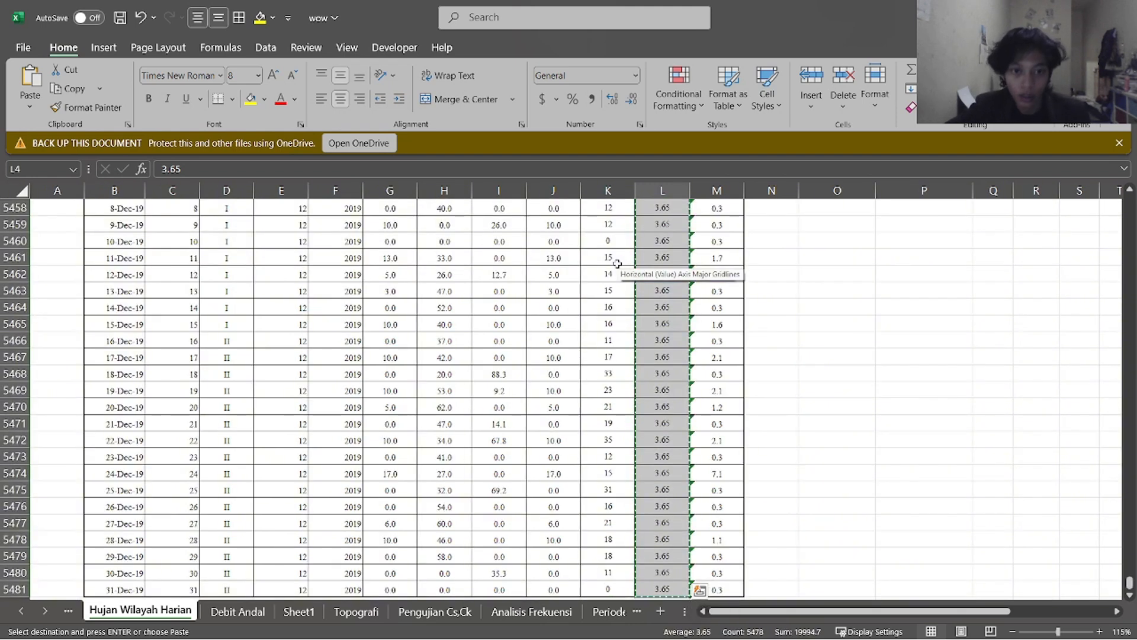
Back in HEC-HMS, paste the copied Eto values into the Evapotranspiration table from 01Jan2006 and check the last rows
key(alt+Tab)
click(135, 326)
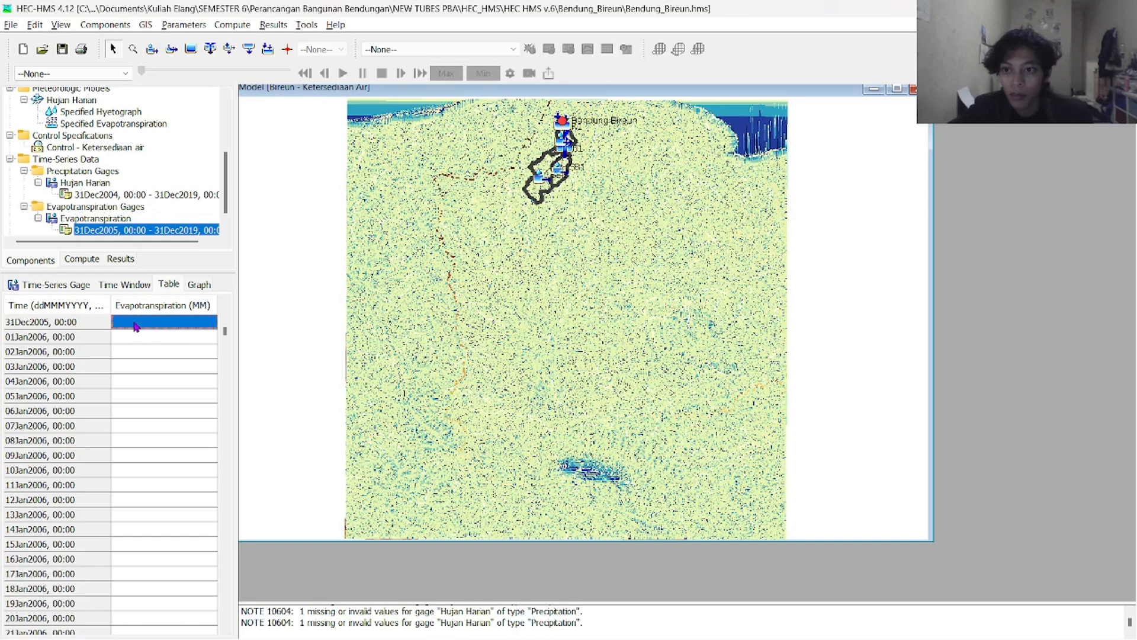
click(151, 338)
key(ctrl+v)
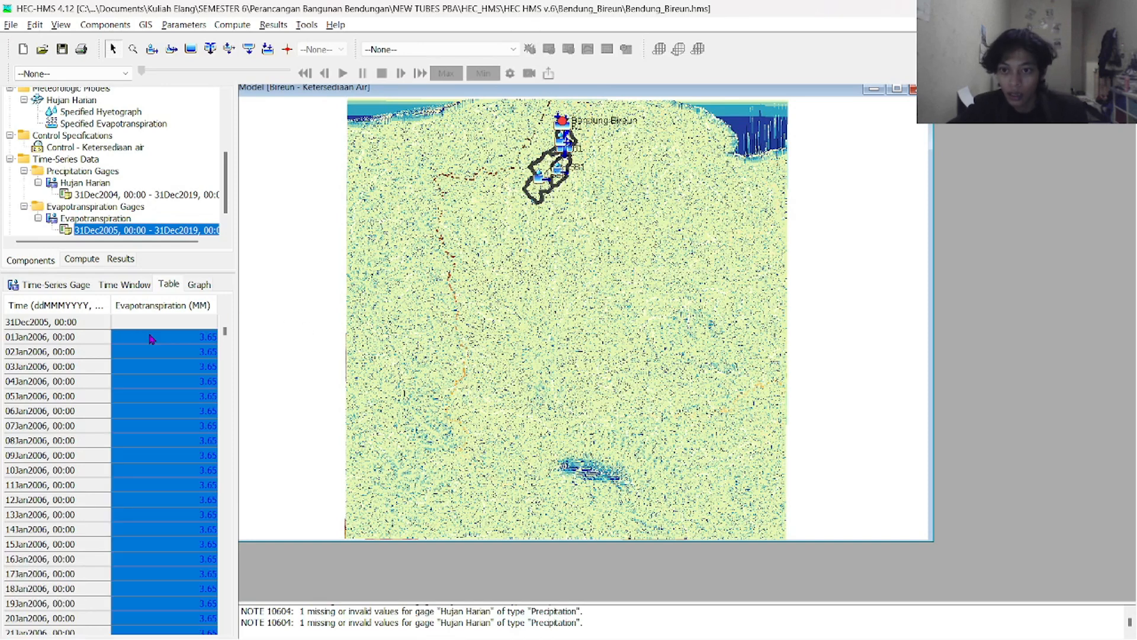
scroll(184, 347, down, 1)
drag(225, 337, 231, 633)
scroll(202, 533, up, 1)
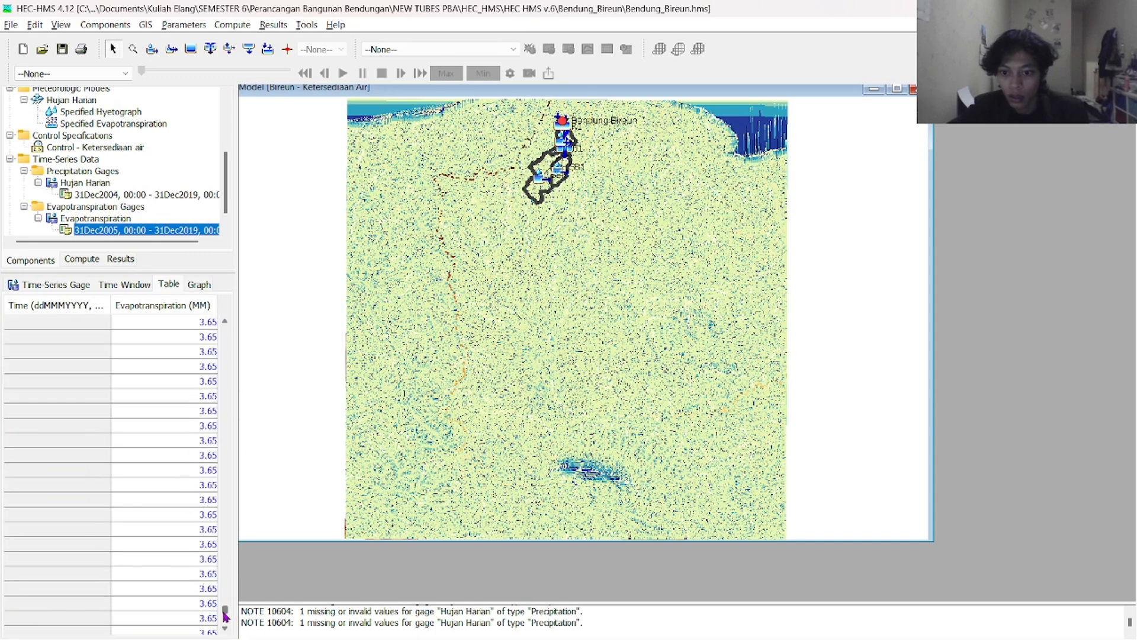
Try to clear the surplus evapotranspiration values in the undated rows at the end of the table, and return to its first rows
drag(226, 616, 160, 335)
click(204, 626)
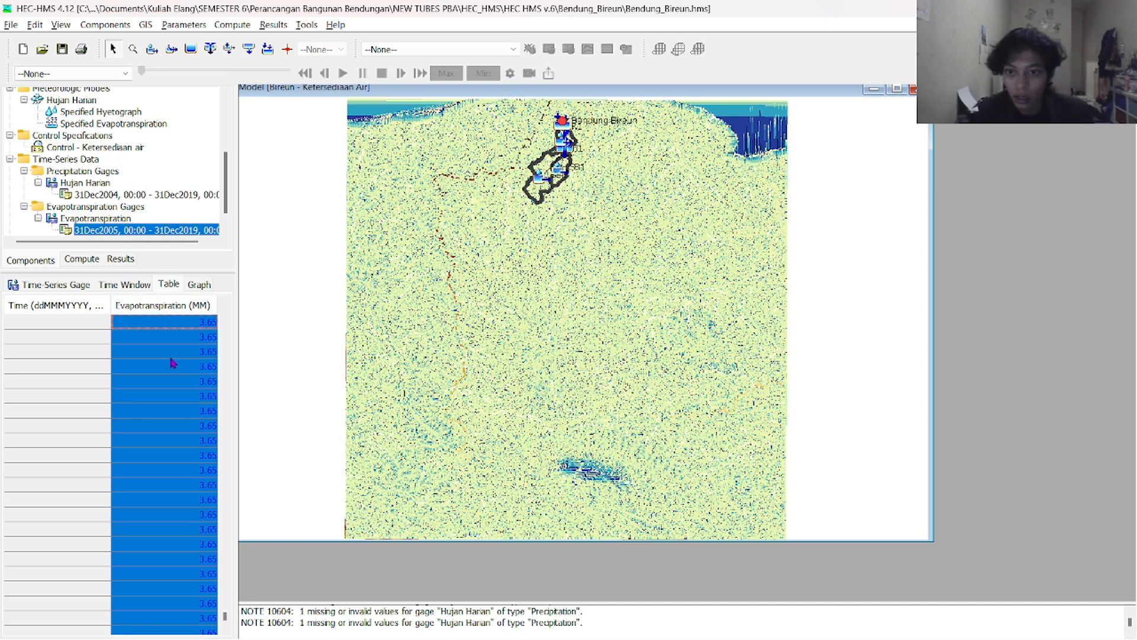
text(3.6)
key(BackSpace)
key(BackSpace)
scroll(170, 339, up, 2)
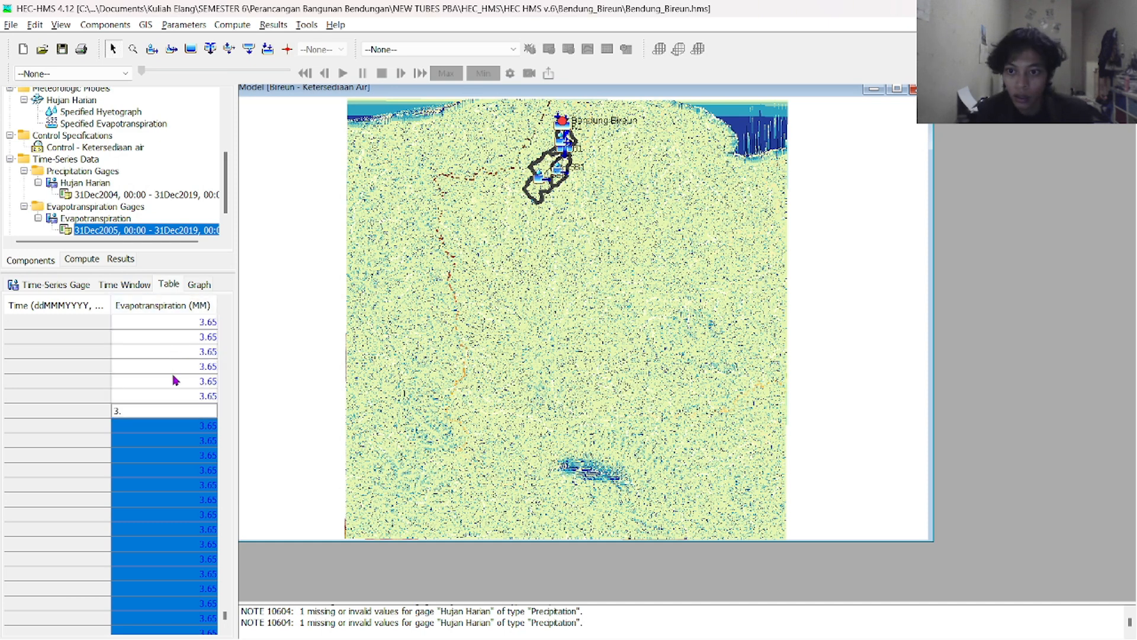
scroll(163, 388, up, 2)
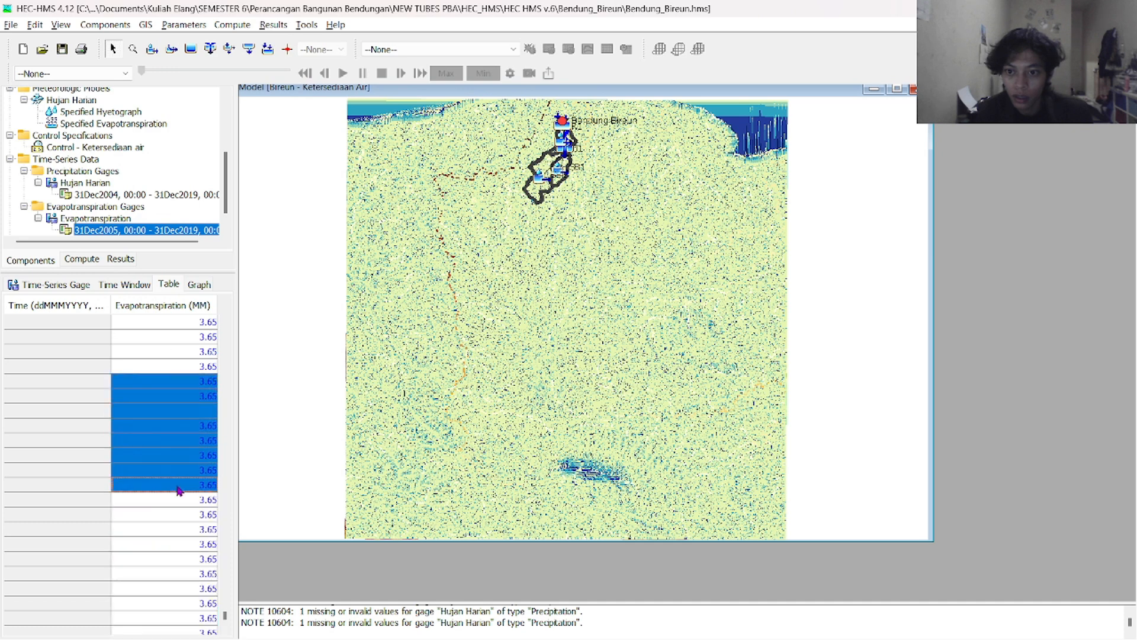
text(.6)
mouse_move(162, 397)
mouse_down()
mouse_move(166, 455)
mouse_move(170, 400)
mouse_up()
click(179, 384)
key(BackSpace)
click(185, 372)
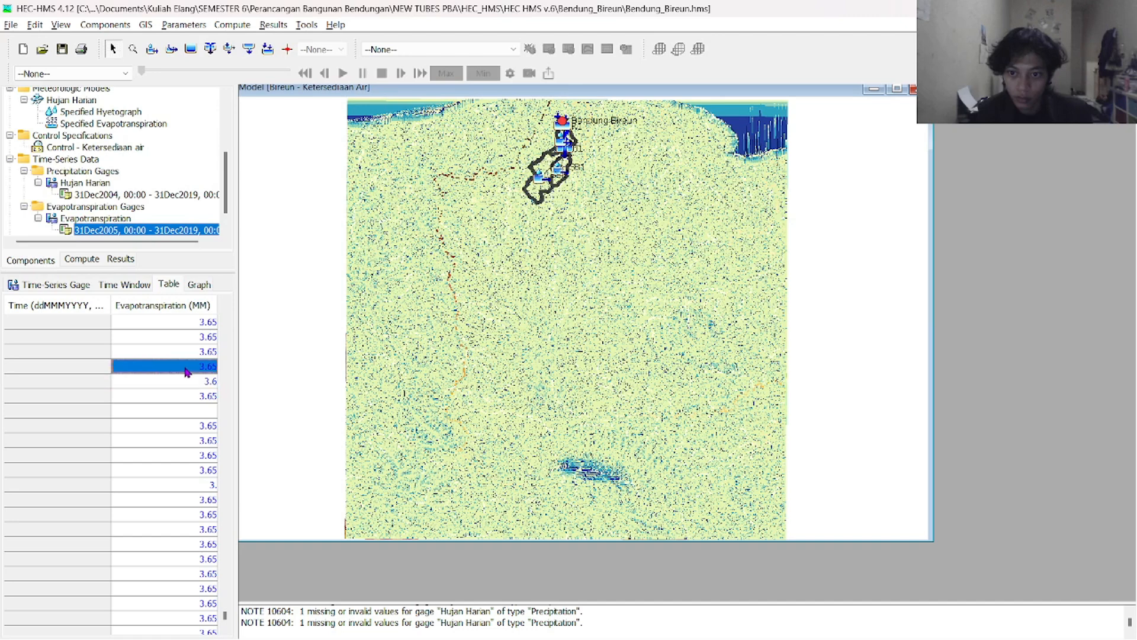
key(BackSpace)
click(209, 382)
text(3)
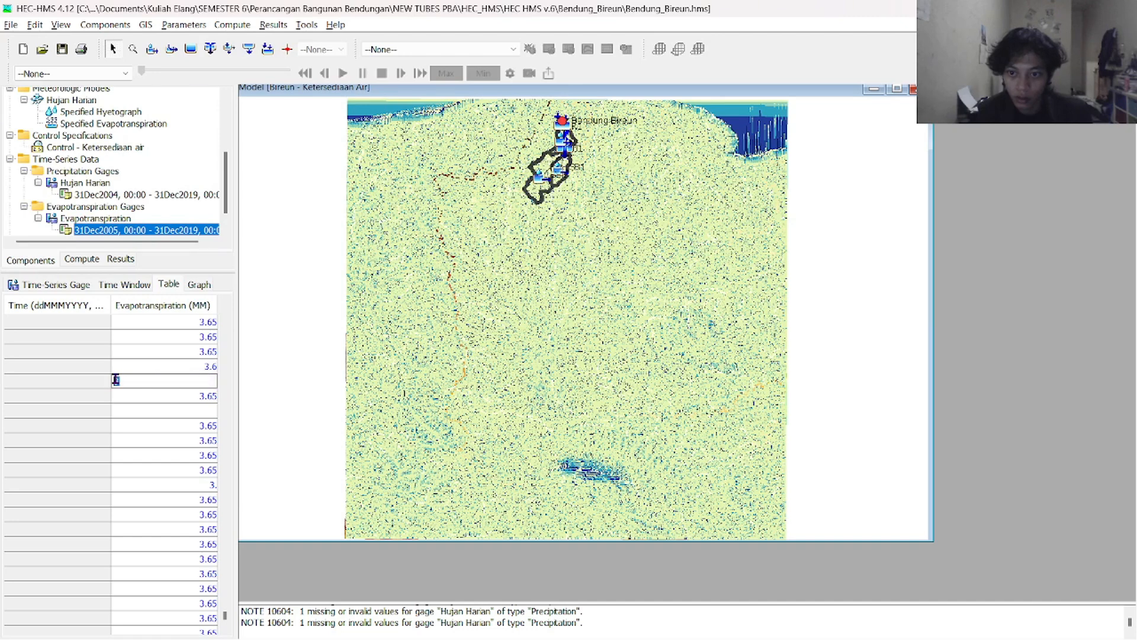
key(BackSpace)
drag(157, 352, 207, 466)
key(BackSpace)
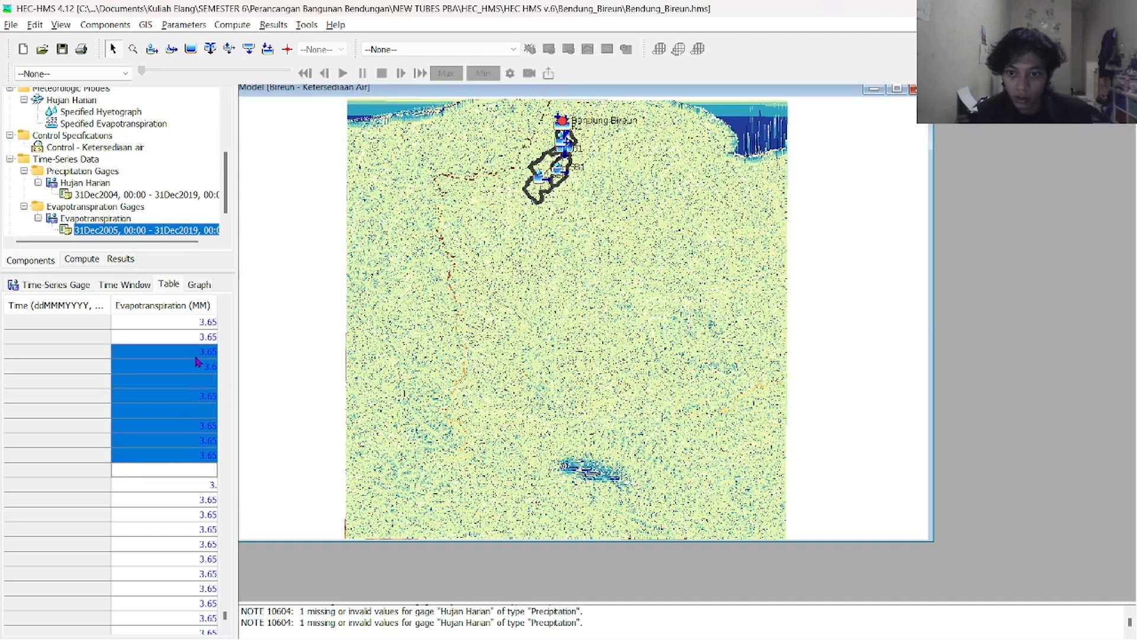
click(195, 354)
key(BackSpace)
click(204, 367)
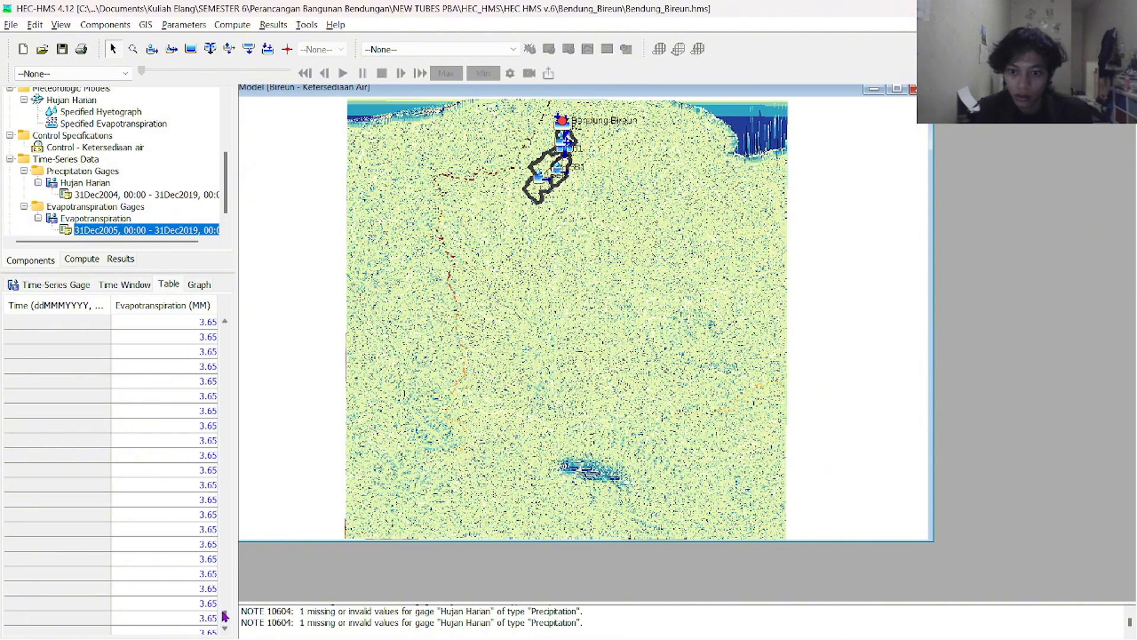
drag(228, 618, 225, 325)
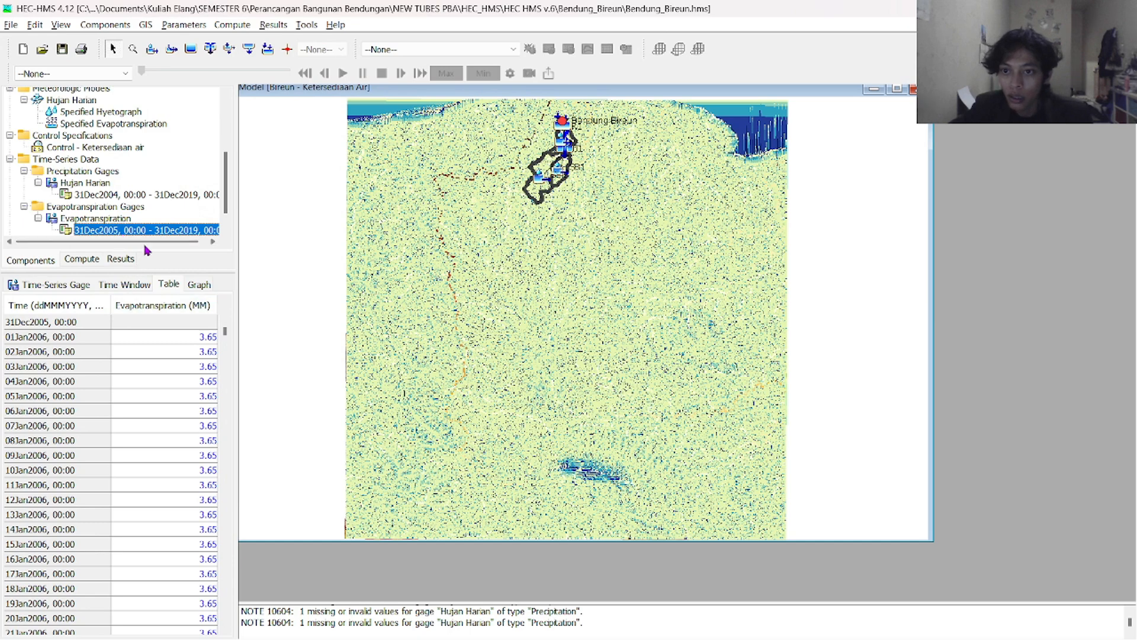
click(87, 26)
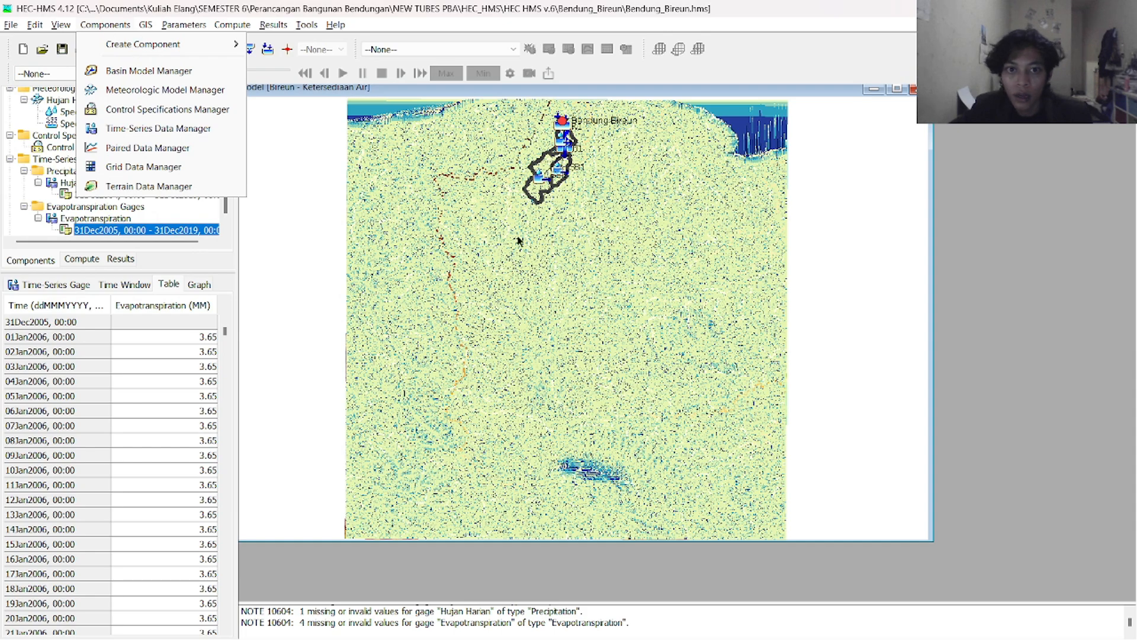
click(548, 161)
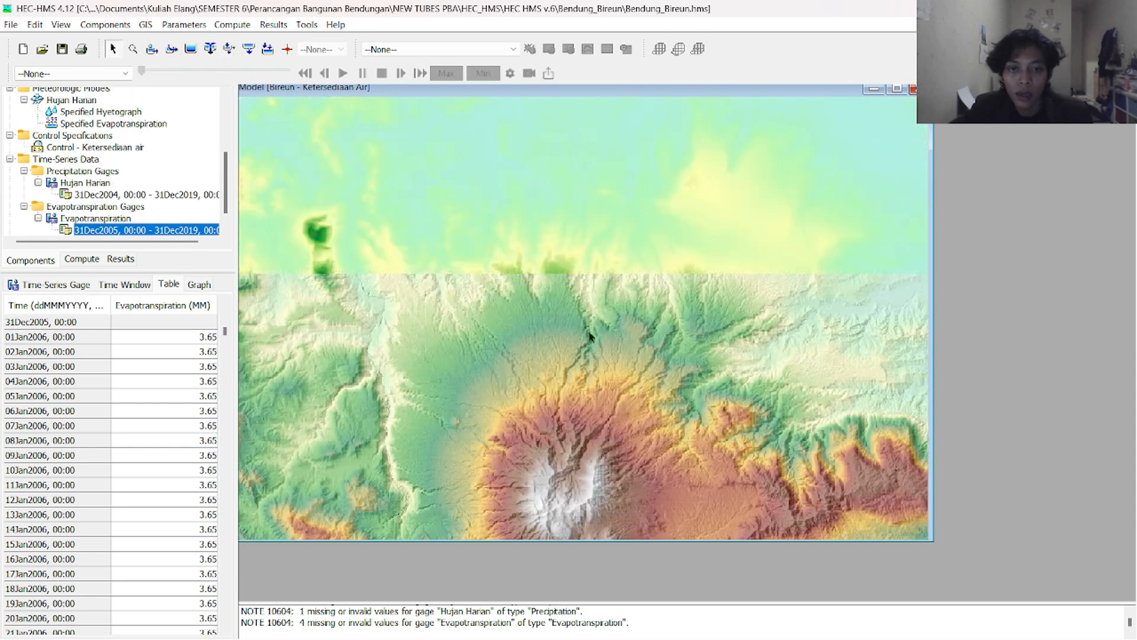
scroll(569, 187, up, 5)
drag(582, 189, 539, 310)
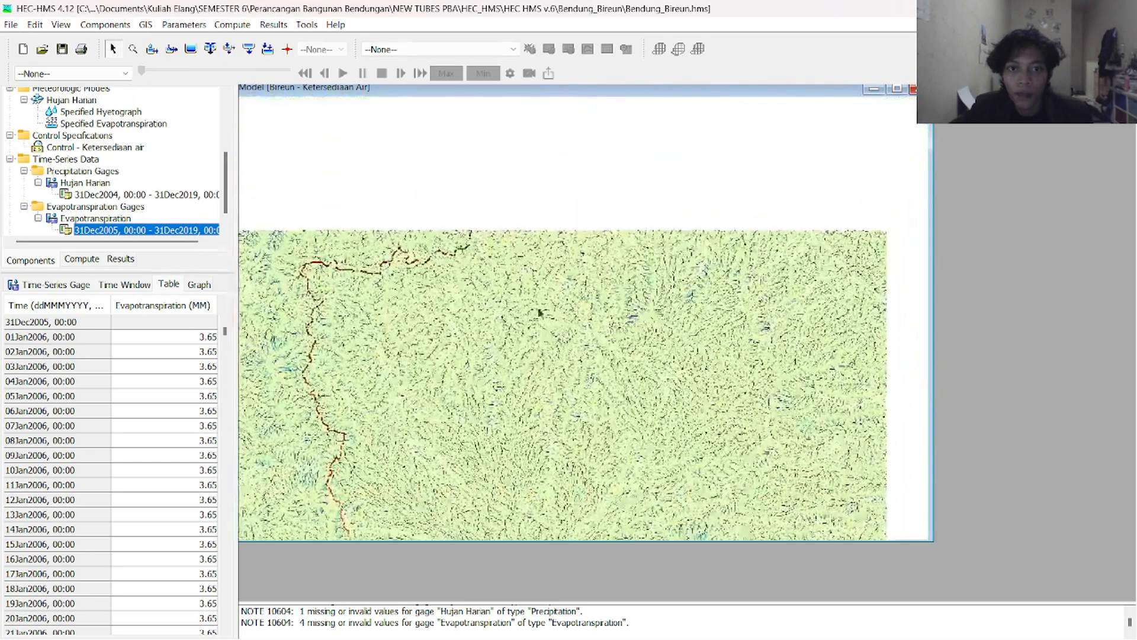
scroll(574, 193, down, 5)
scroll(578, 190, up, 1)
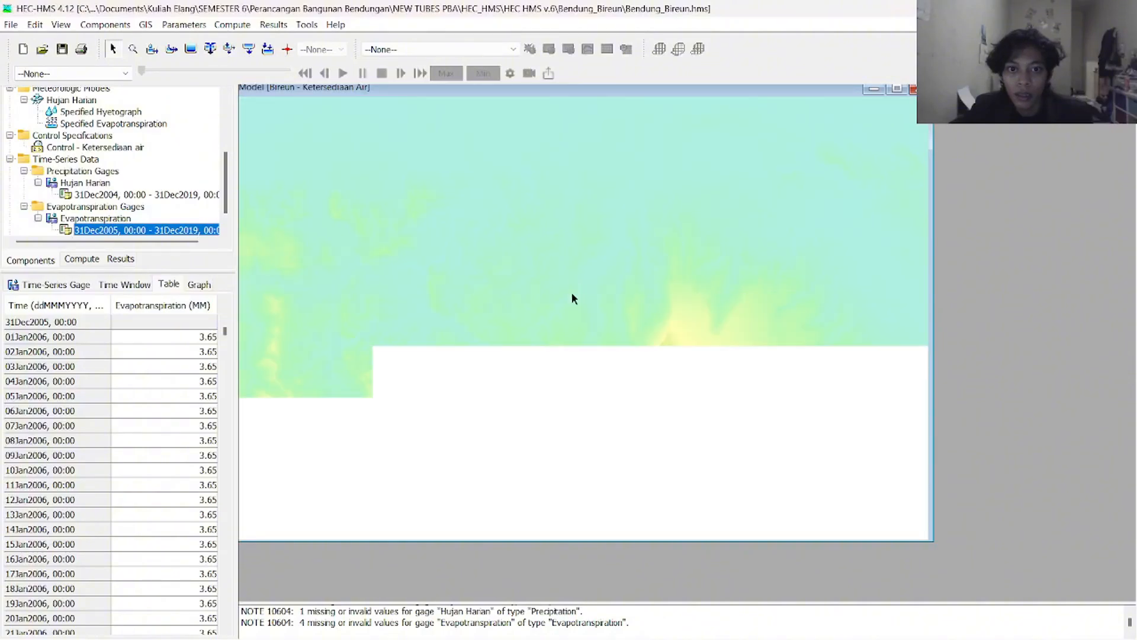
drag(540, 448, 449, 481)
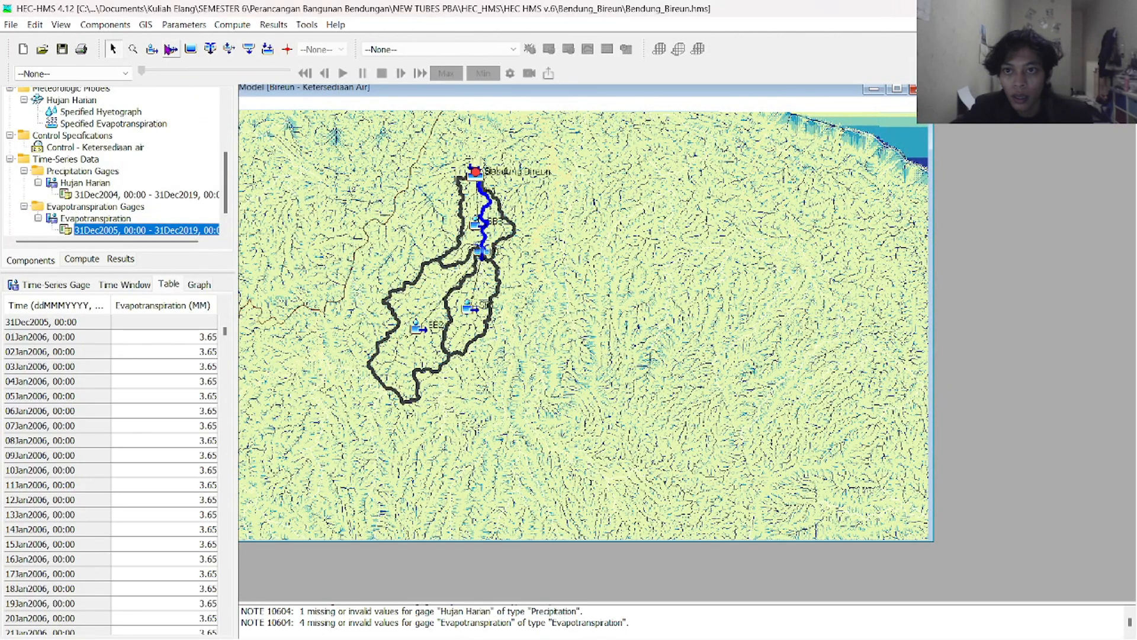
Open the Lag routing parameters of the Bireun - Ketersediaan Air model and show the full table with reach R1
click(177, 24)
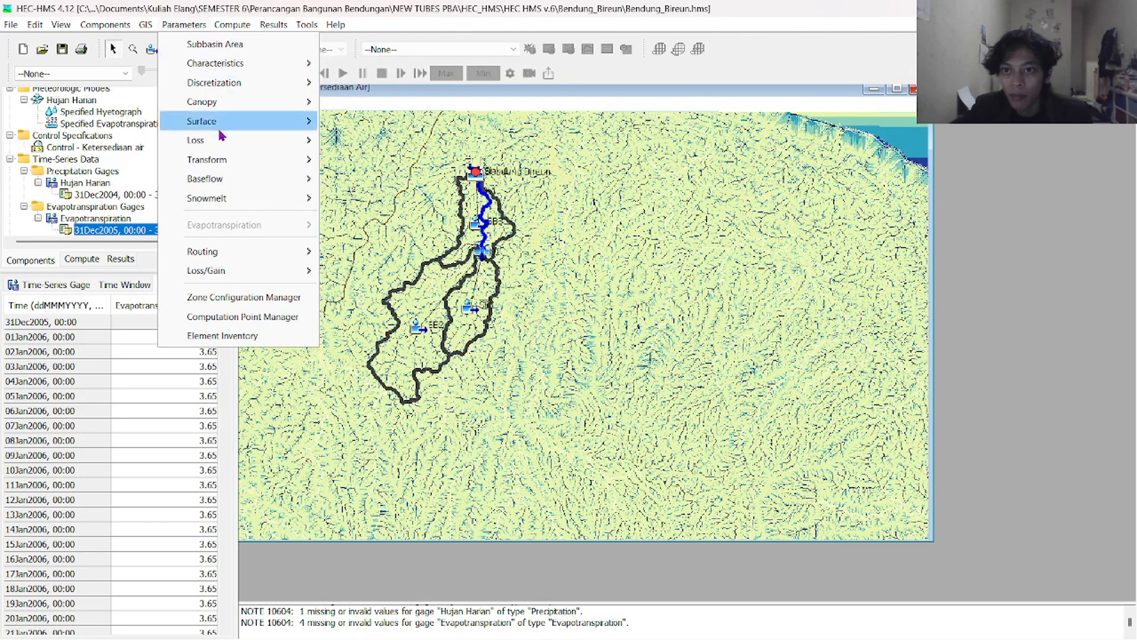
mouse_move(234, 251)
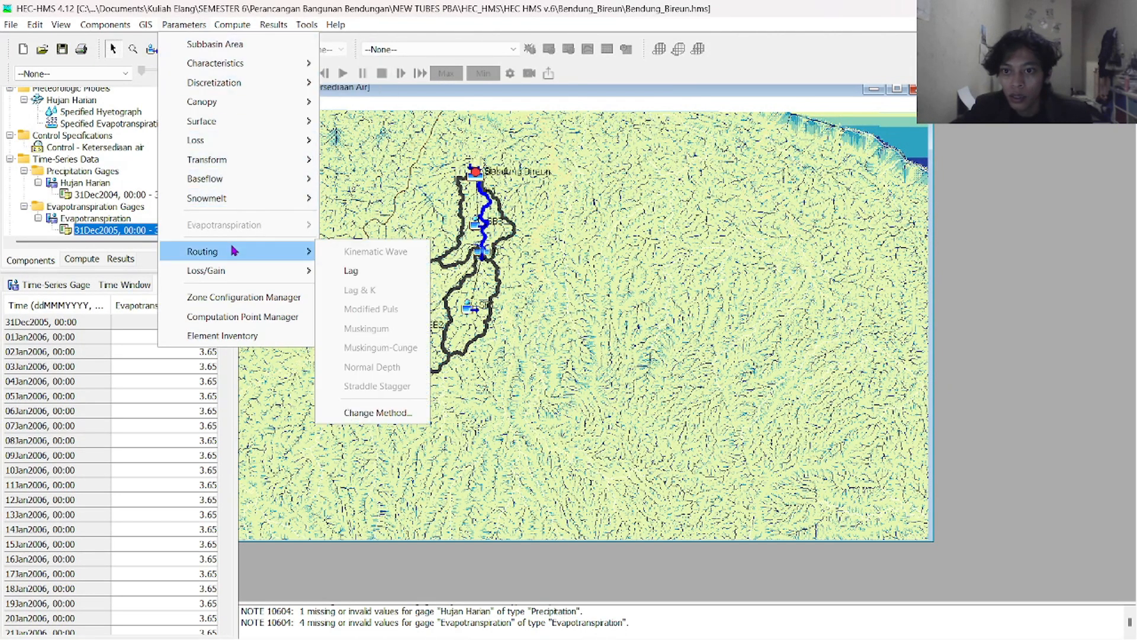
click(371, 274)
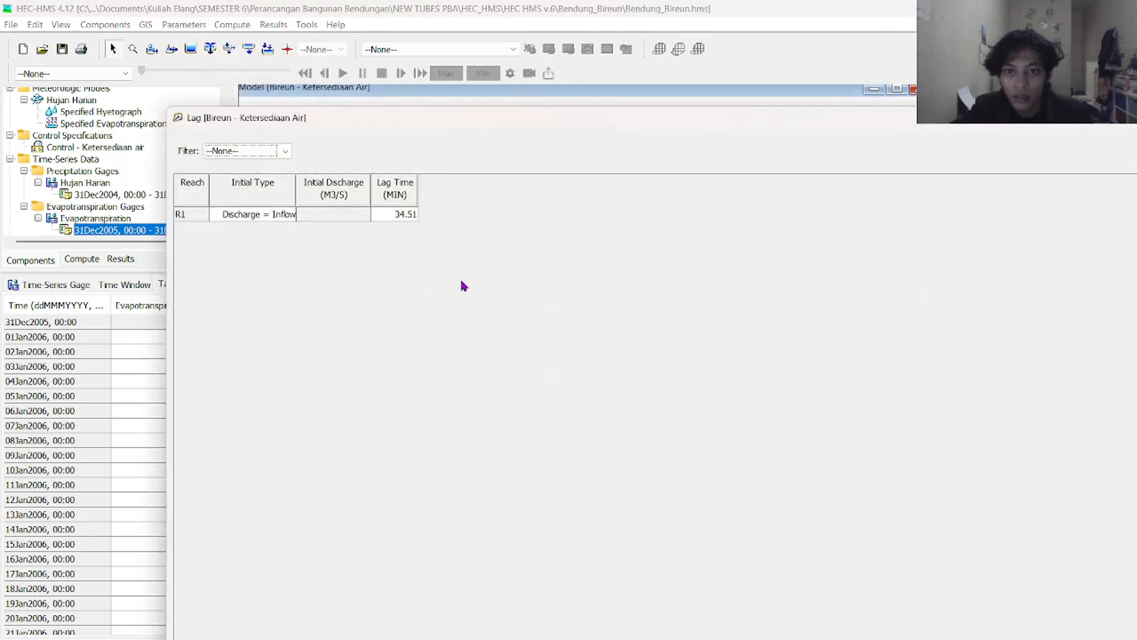
drag(407, 129, 241, 12)
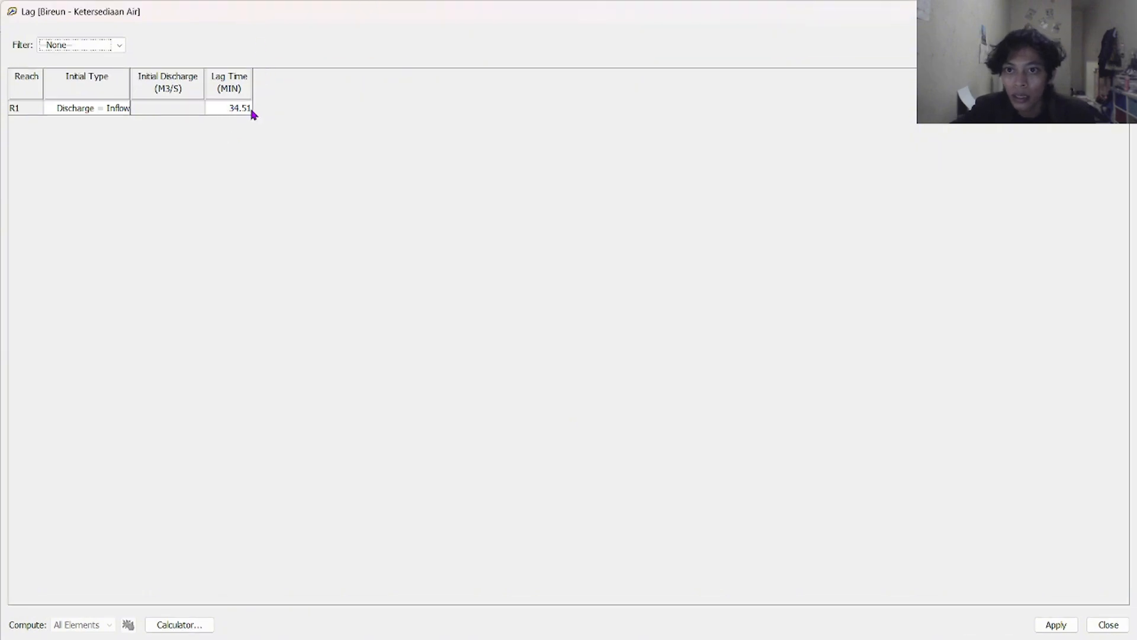
Switch to Excel and look through the sheets for the R1 reach table on the PARAMETER DEBIT BANJIR sheet
key(alt+Tab)
key(alt+Tab)
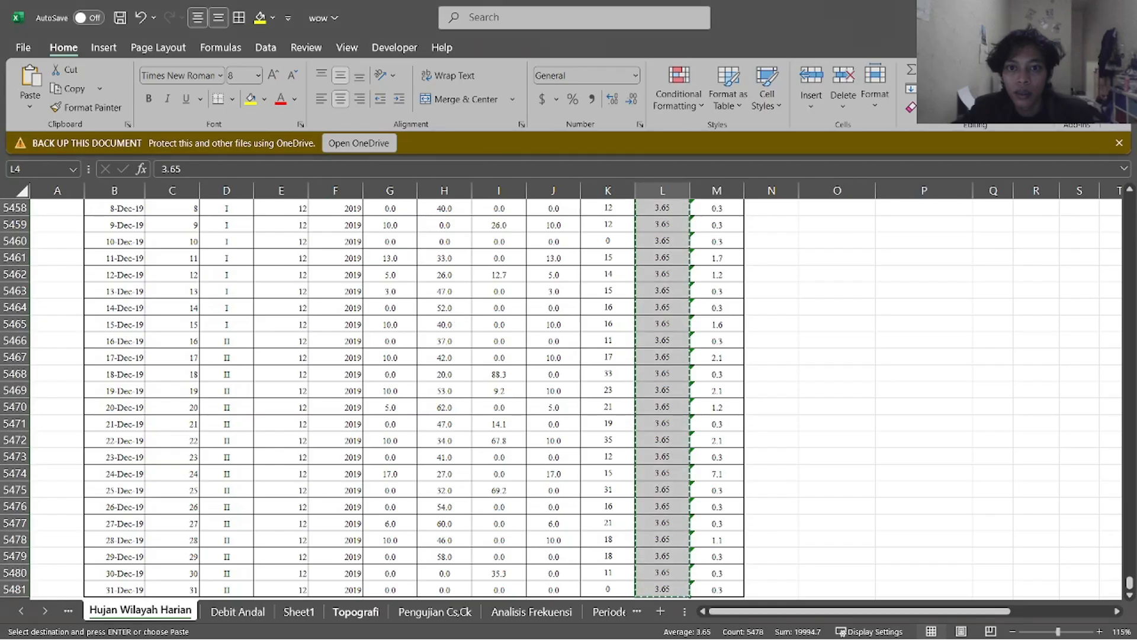
click(355, 611)
click(435, 611)
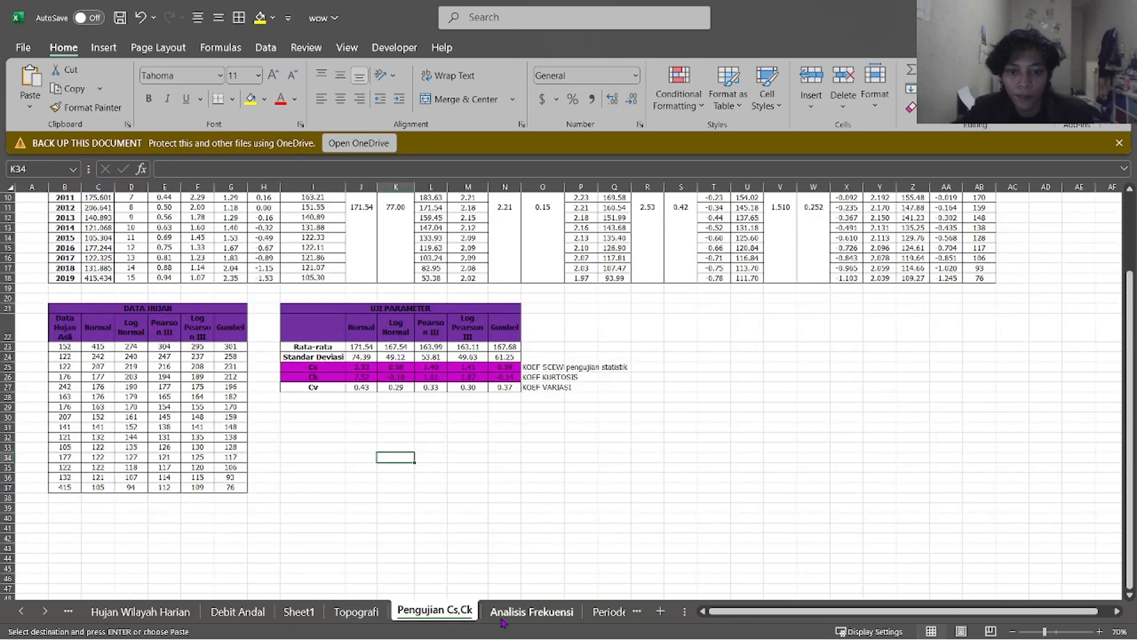
click(502, 611)
click(609, 611)
click(601, 610)
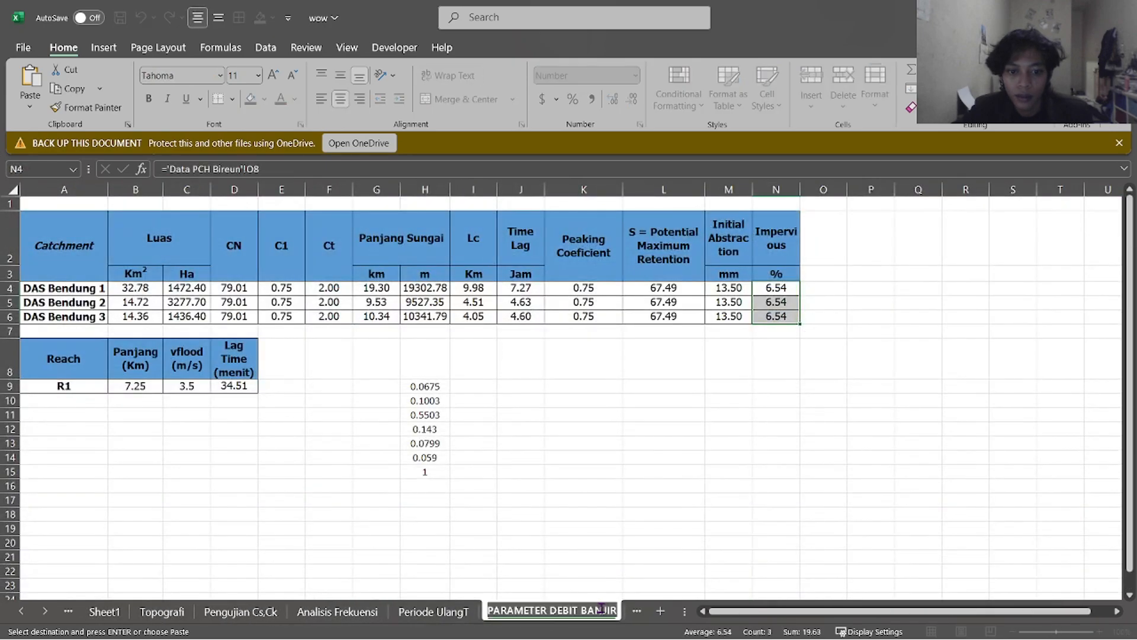
click(637, 614)
click(593, 613)
click(592, 614)
click(572, 614)
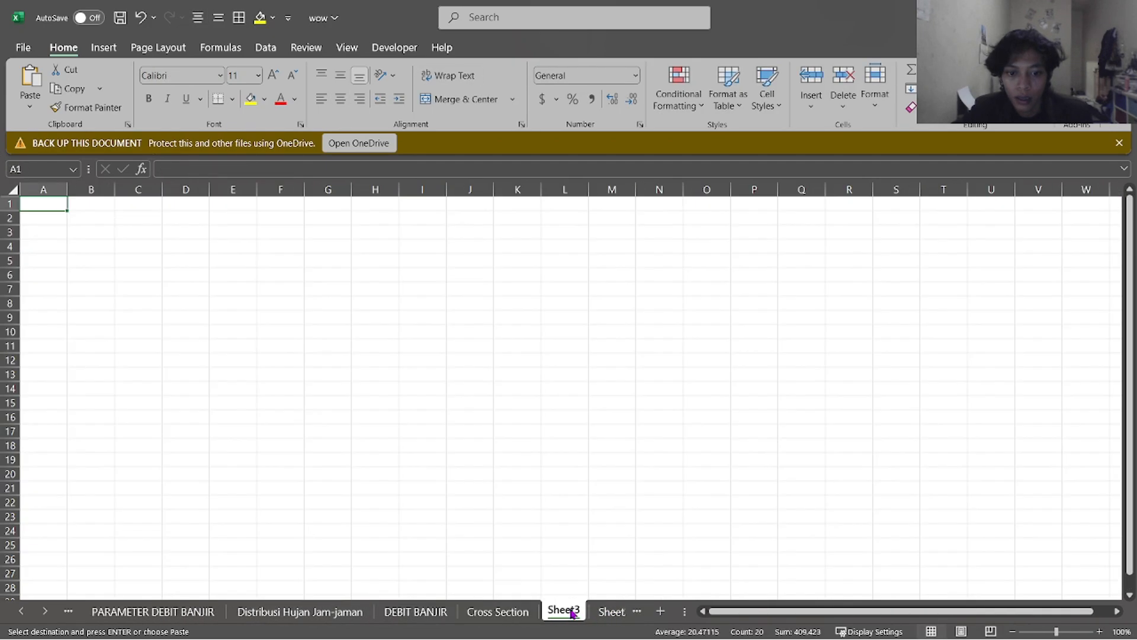
click(611, 613)
click(352, 612)
click(290, 614)
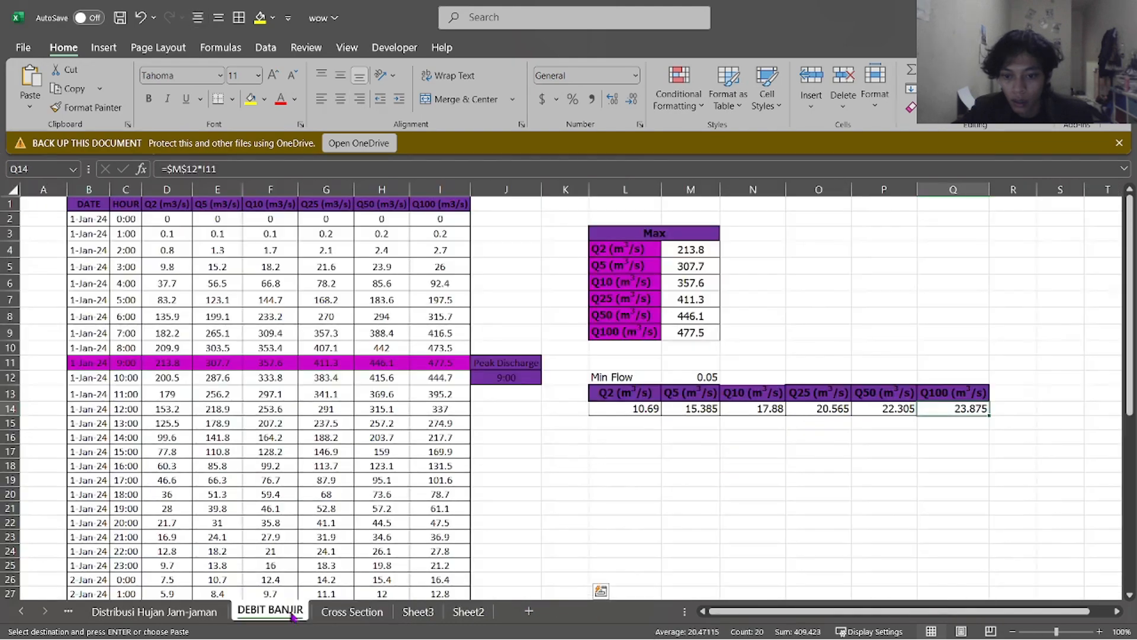
click(205, 612)
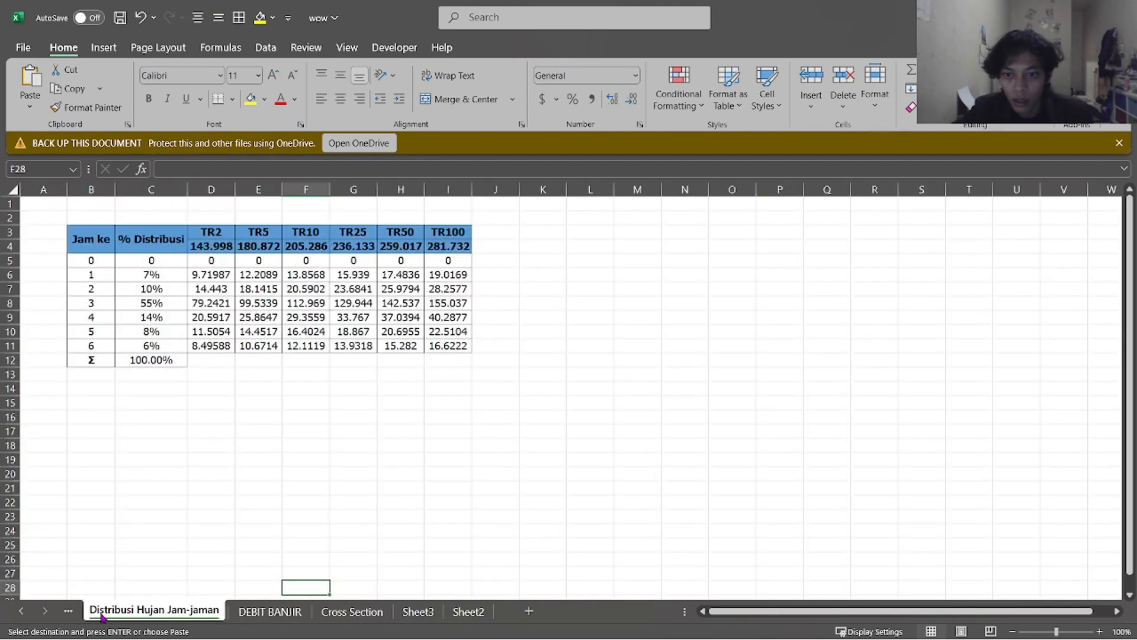
click(68, 611)
Inspect the lag time formula for reach R1 in cell D9 and copy that cell
click(235, 388)
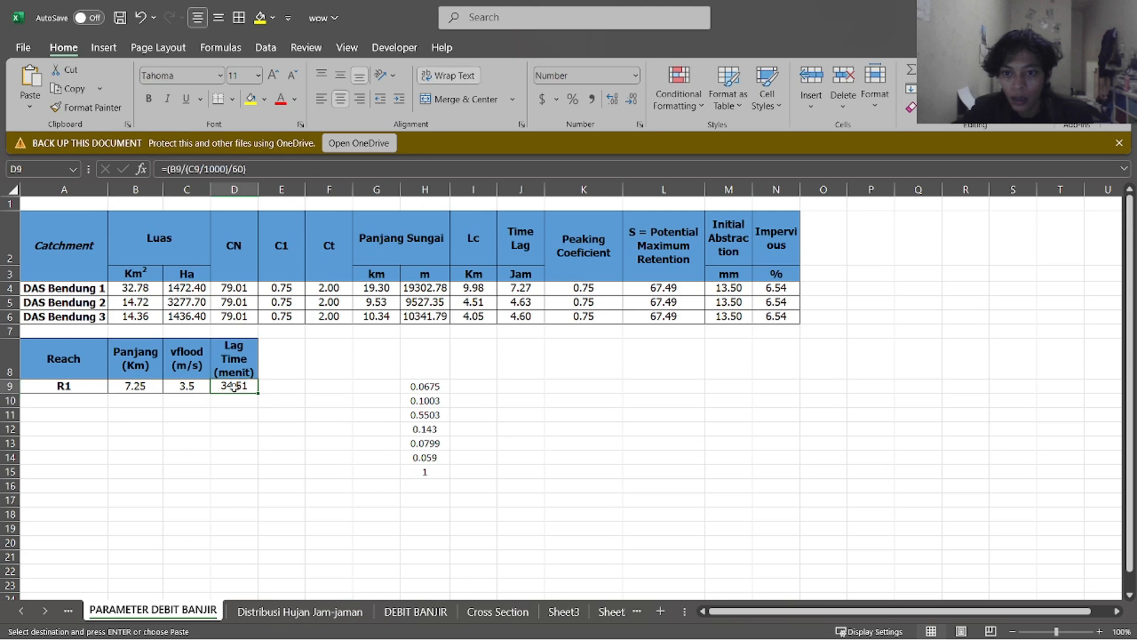
click(265, 164)
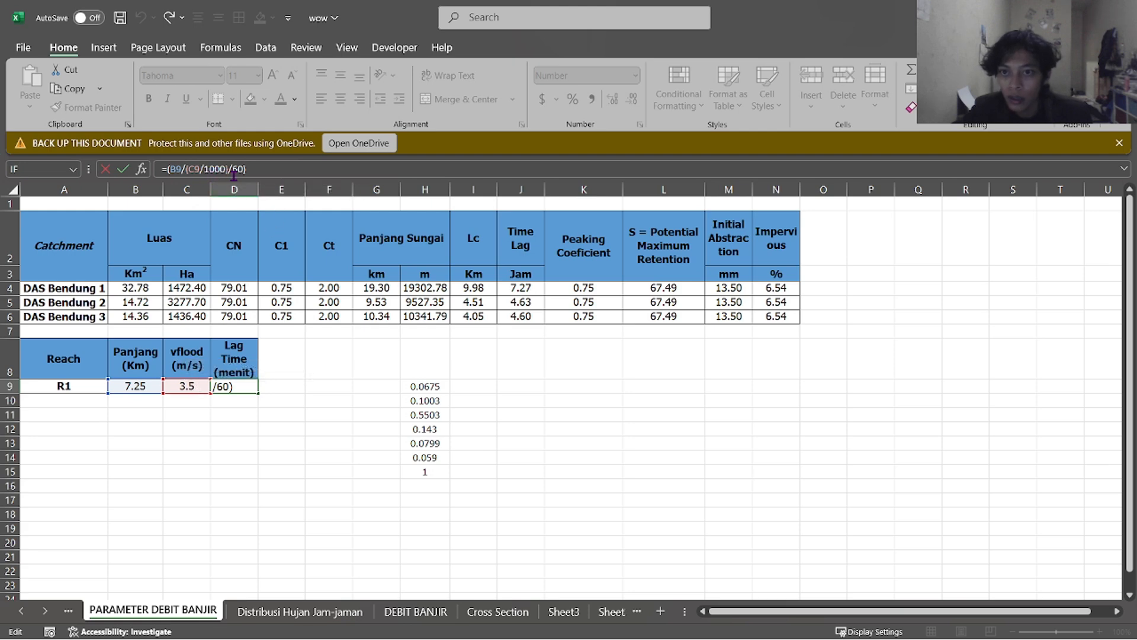
click(262, 409)
click(231, 391)
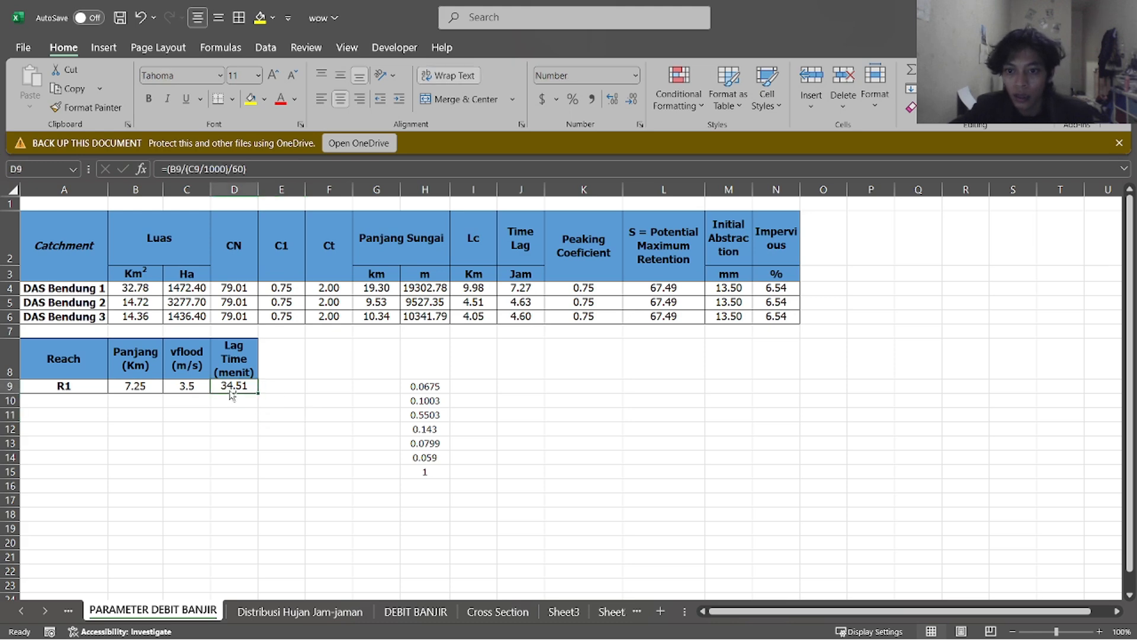
key(ctrl+c)
Back in the HEC-HMS Lag window, keep R1's lag time at 34.51 min, apply the routing parameters and close the window
key(alt+Tab)
key(alt+Tab)
key(alt+Tab)
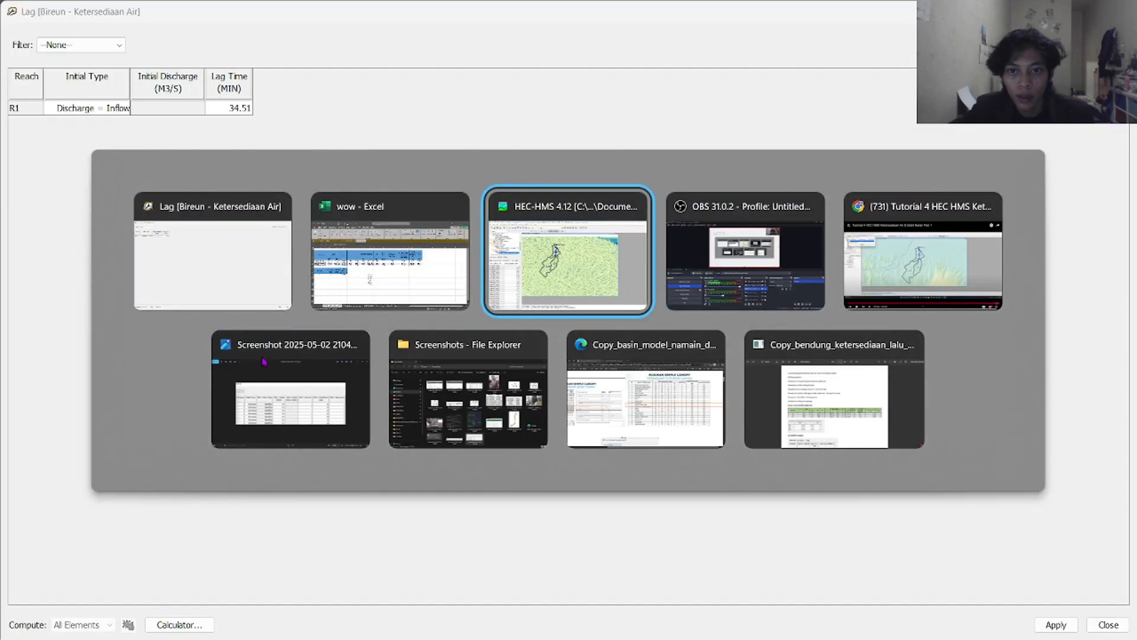
click(267, 259)
click(229, 109)
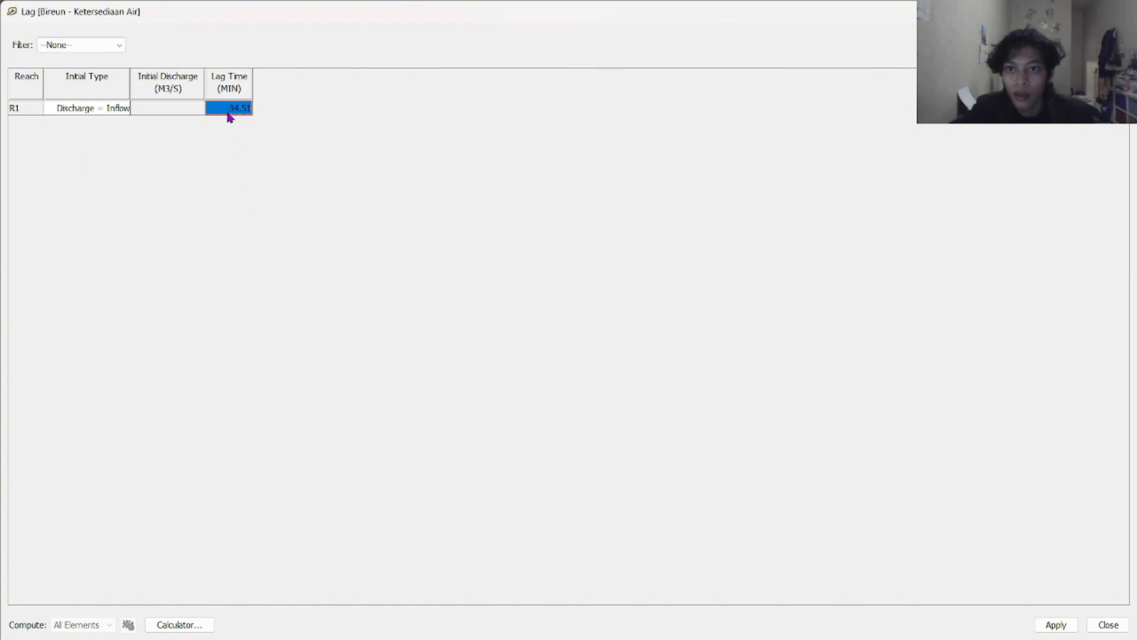
click(227, 112)
key(Return)
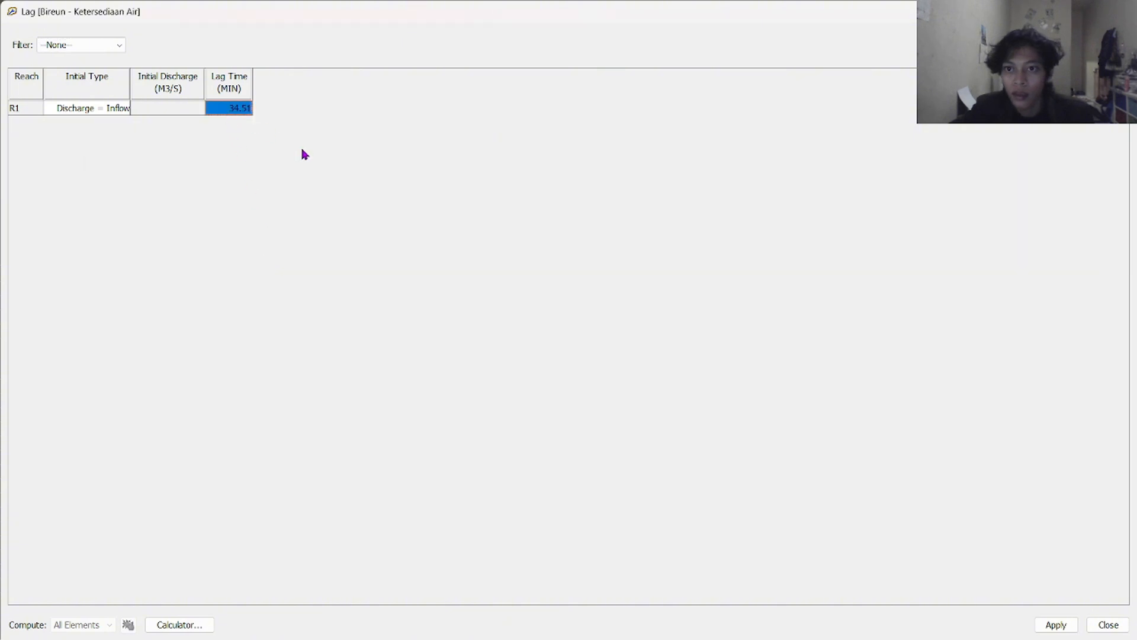
click(1057, 625)
click(1108, 624)
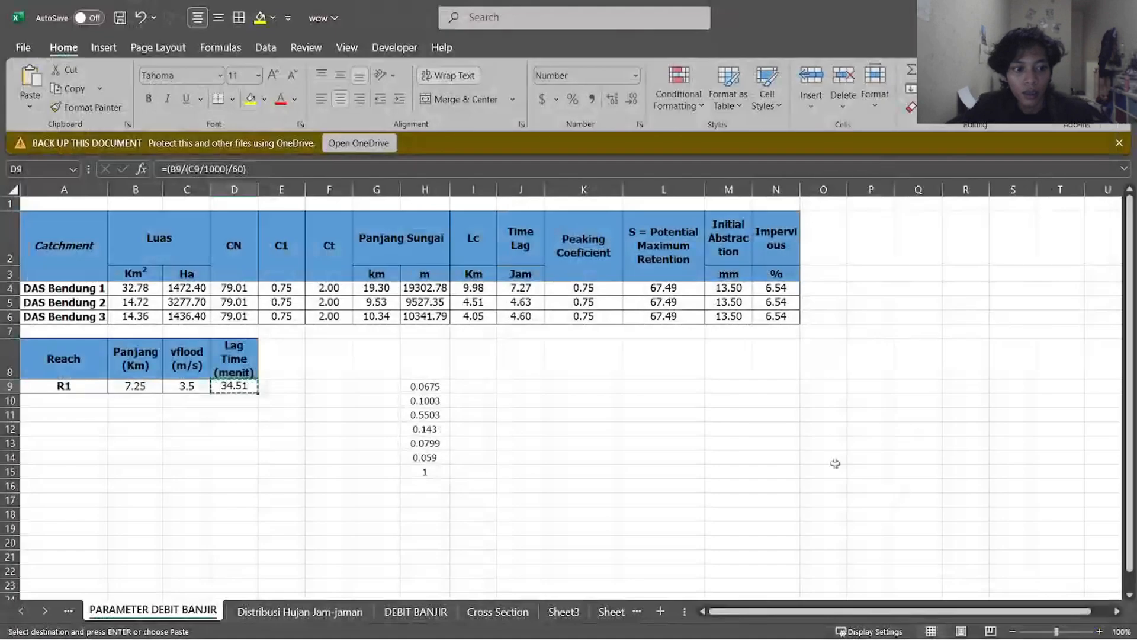
Switch from Excel to the main HEC-HMS window and check the project's time-series components
key(alt+Tab)
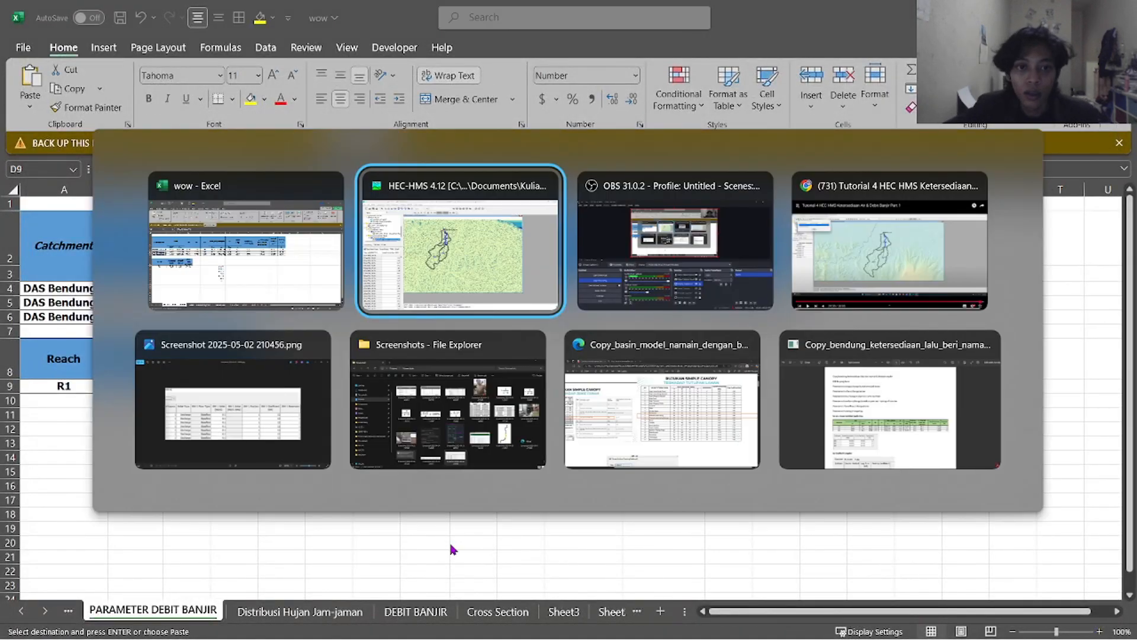
key(alt+Tab)
key(Escape)
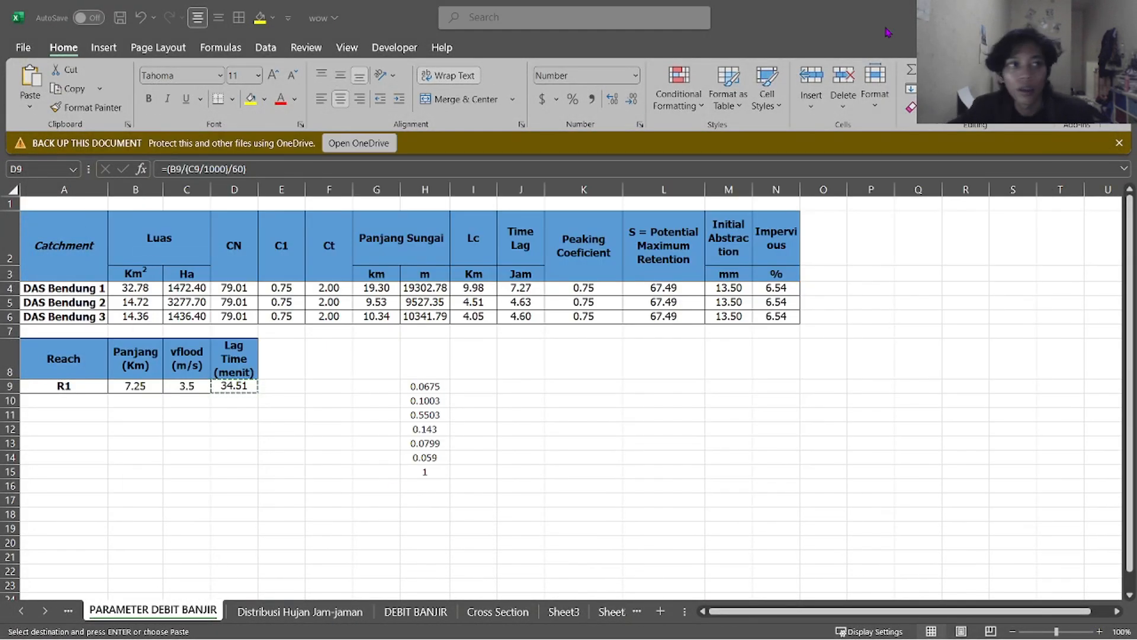
key(super+Down)
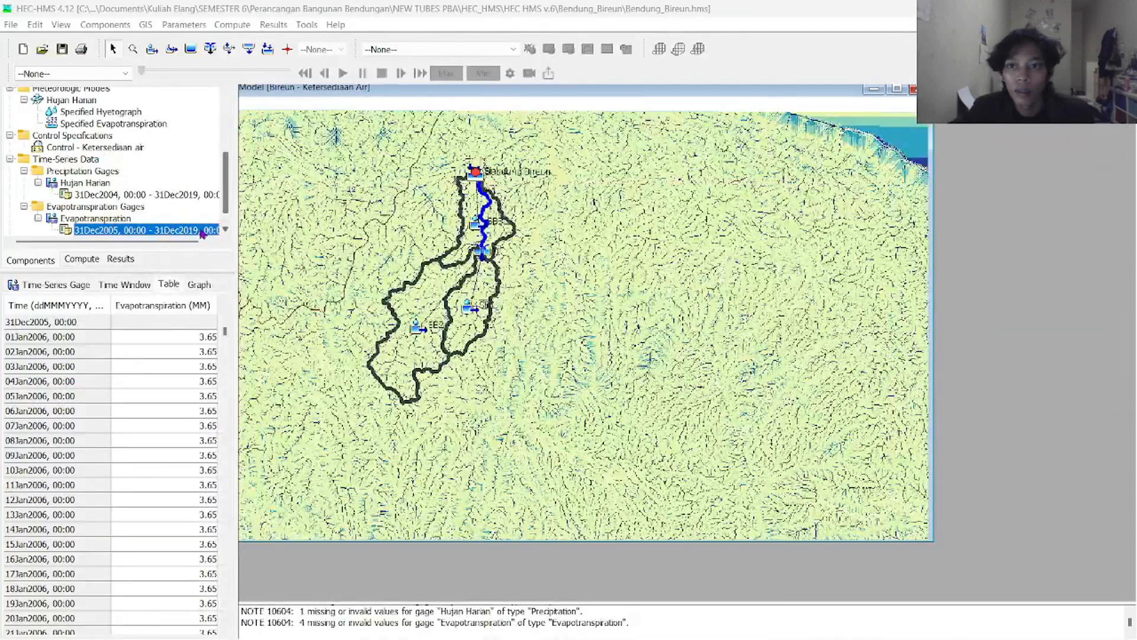
scroll(116, 222, up, 3)
scroll(116, 222, down, 4)
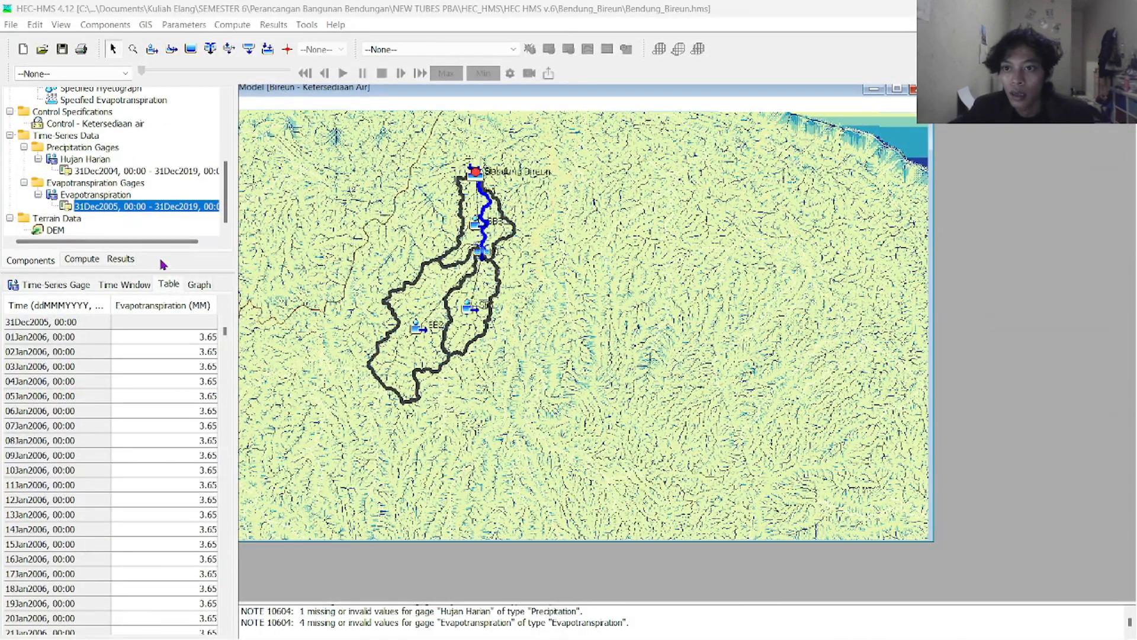
Start creating a simulation run, name it Hujan Harin and continue to the basin model selection
click(95, 25)
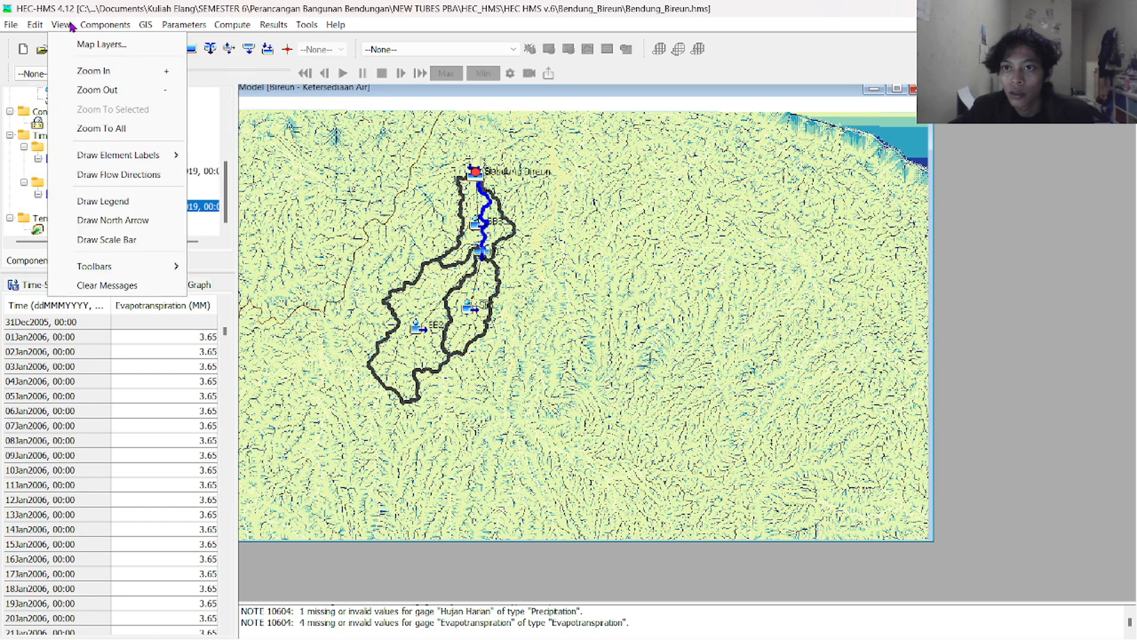
mouse_move(232, 25)
mouse_move(260, 41)
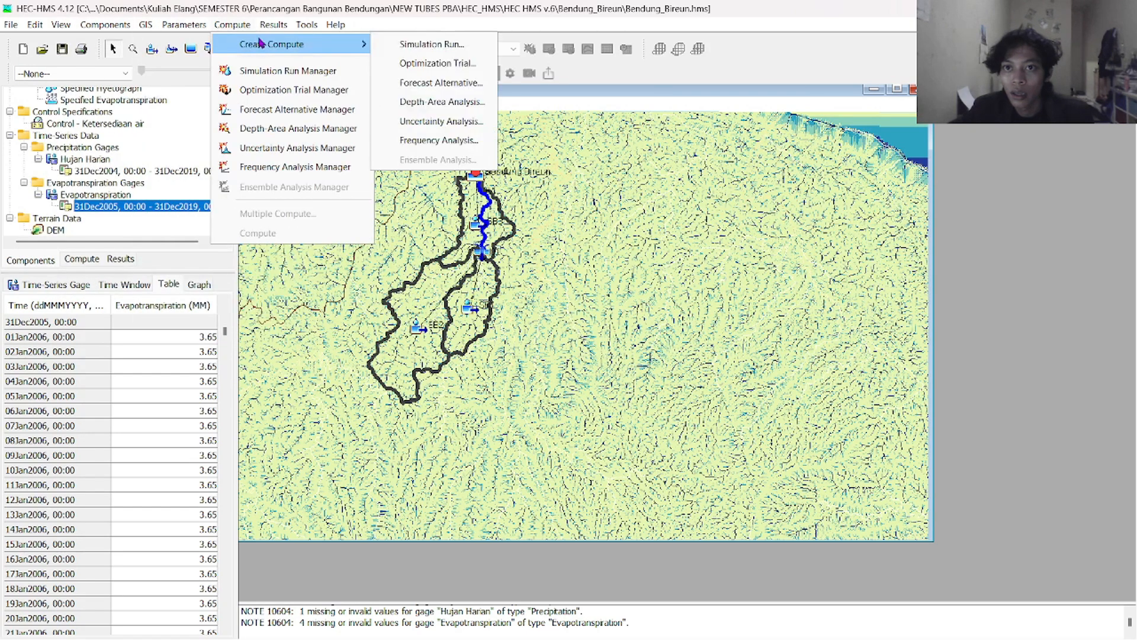
click(411, 47)
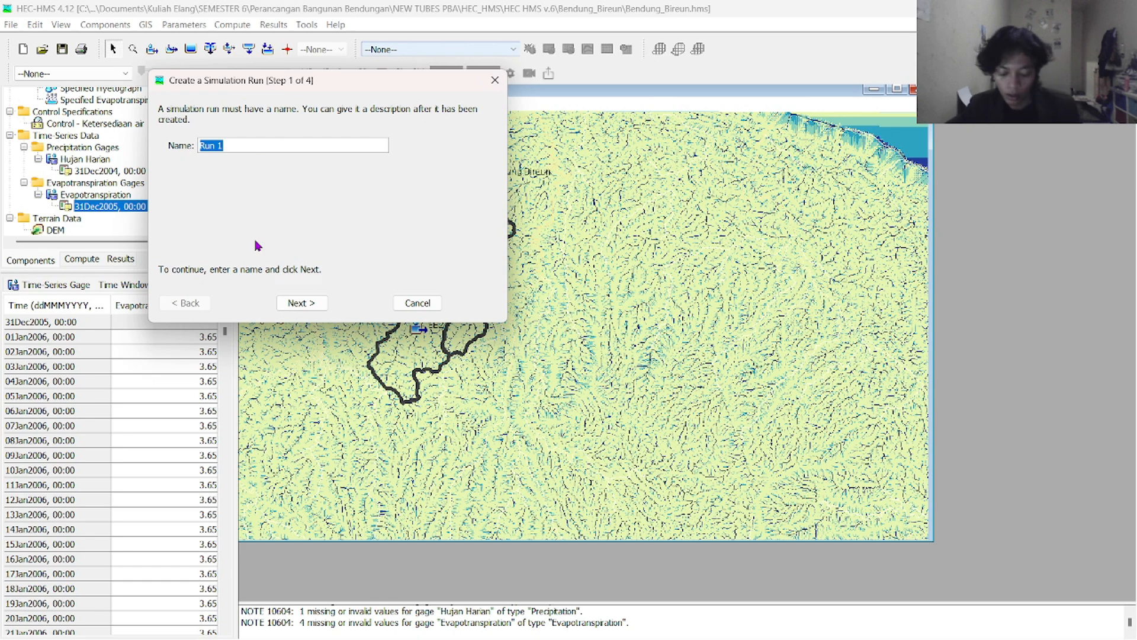
text(Huja)
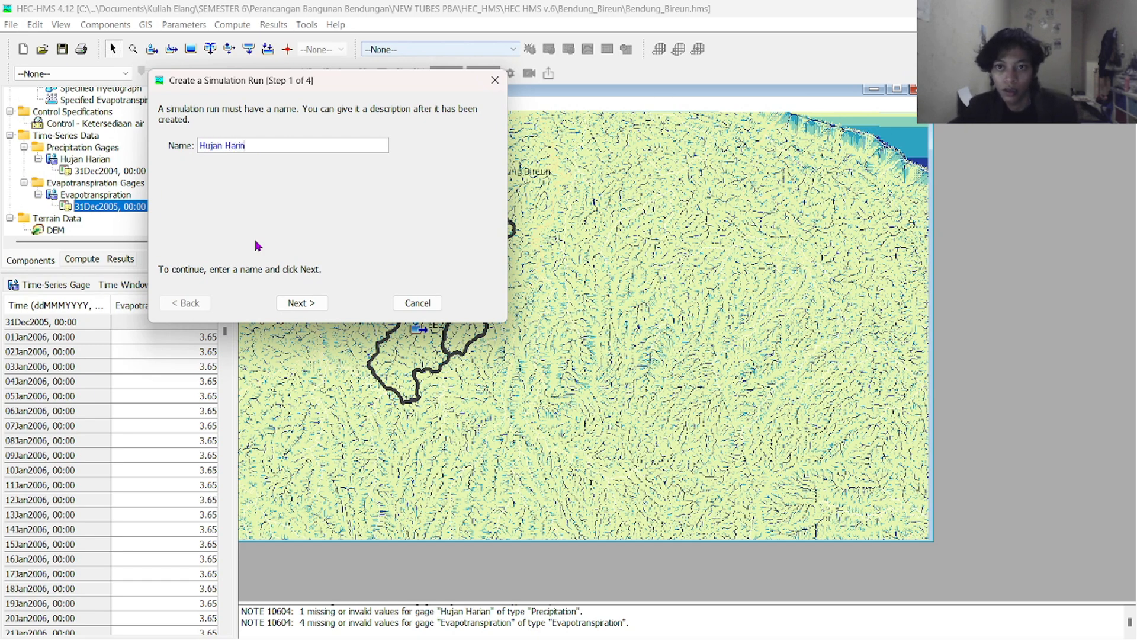
click(301, 303)
Complete the simulation run with basin model Bireun - Ketersediaan Air, meteorologic model Hujan Harian and control specification Control - Ketersediaan air
click(230, 162)
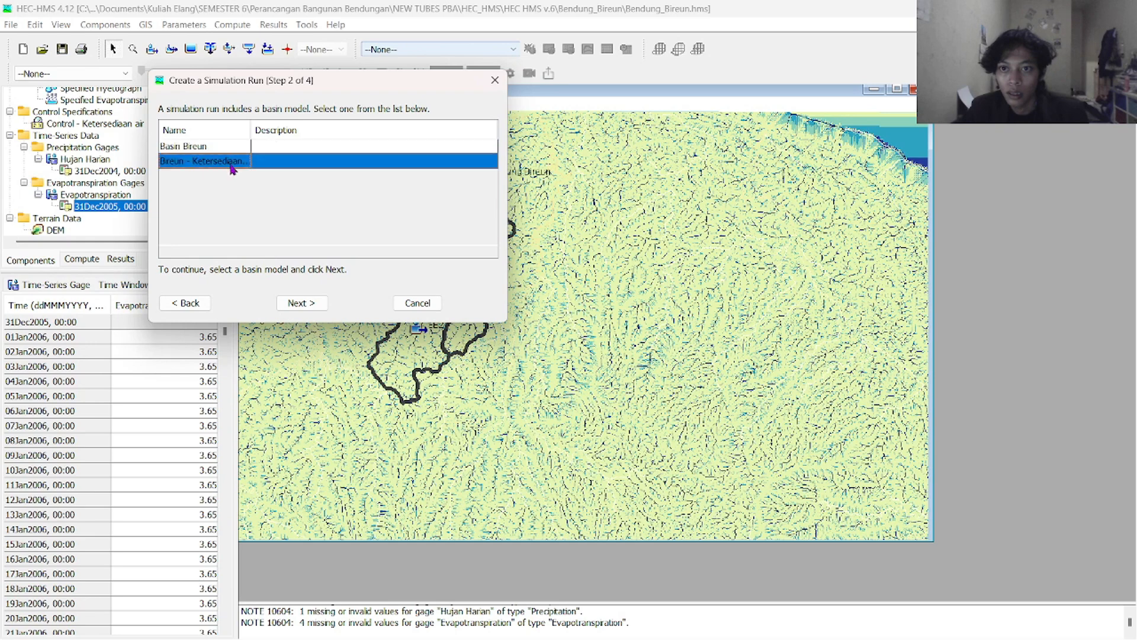
click(295, 305)
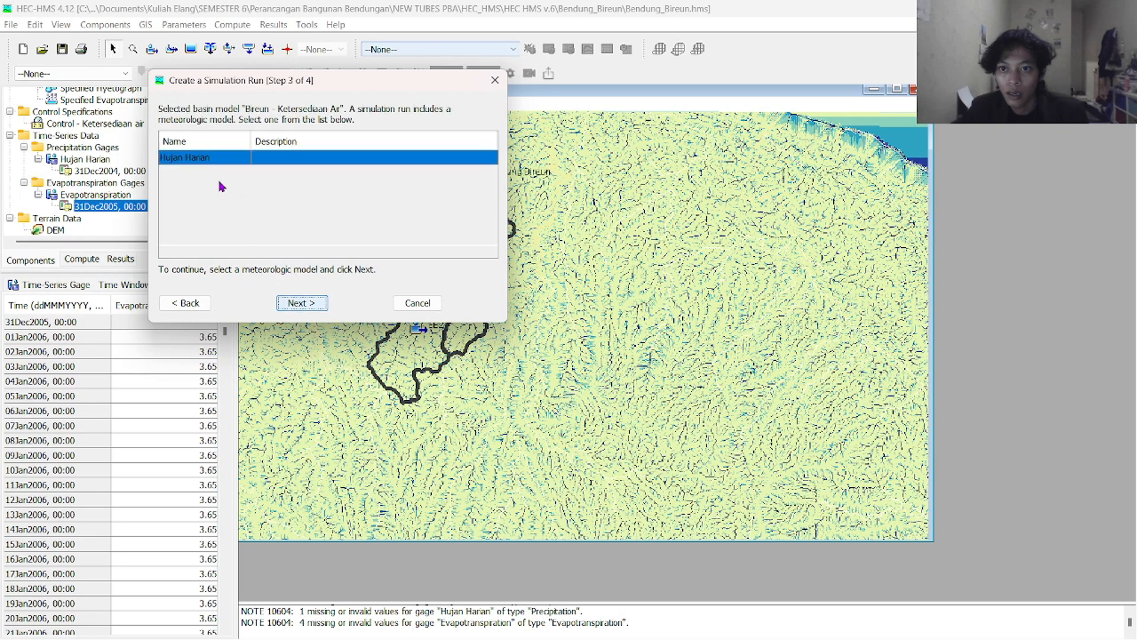
double_click(201, 159)
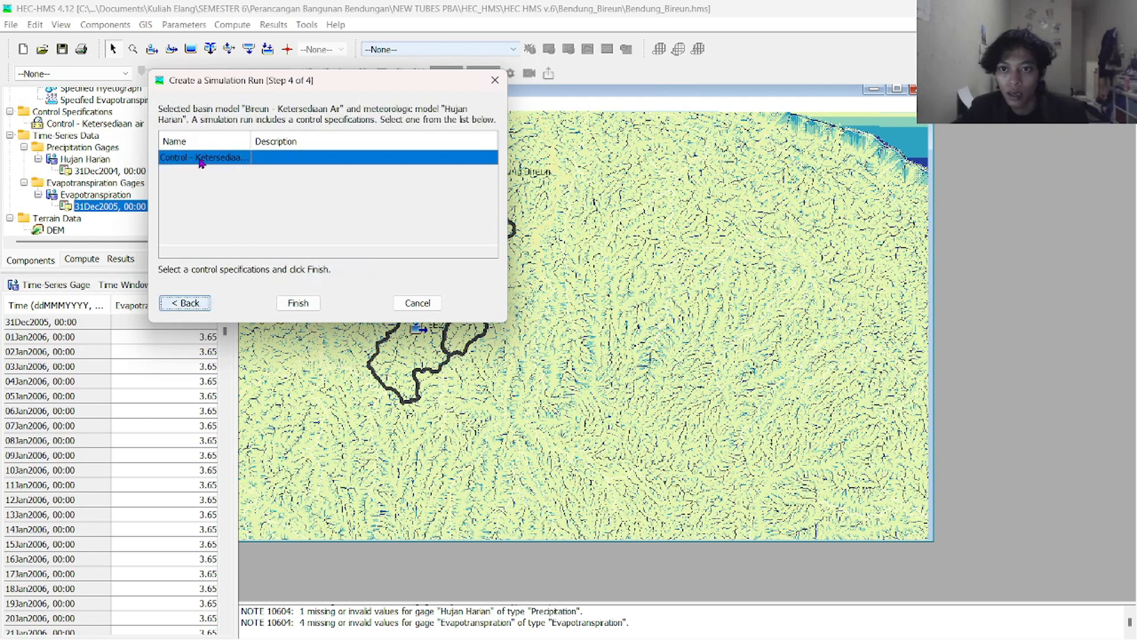
click(207, 303)
click(300, 304)
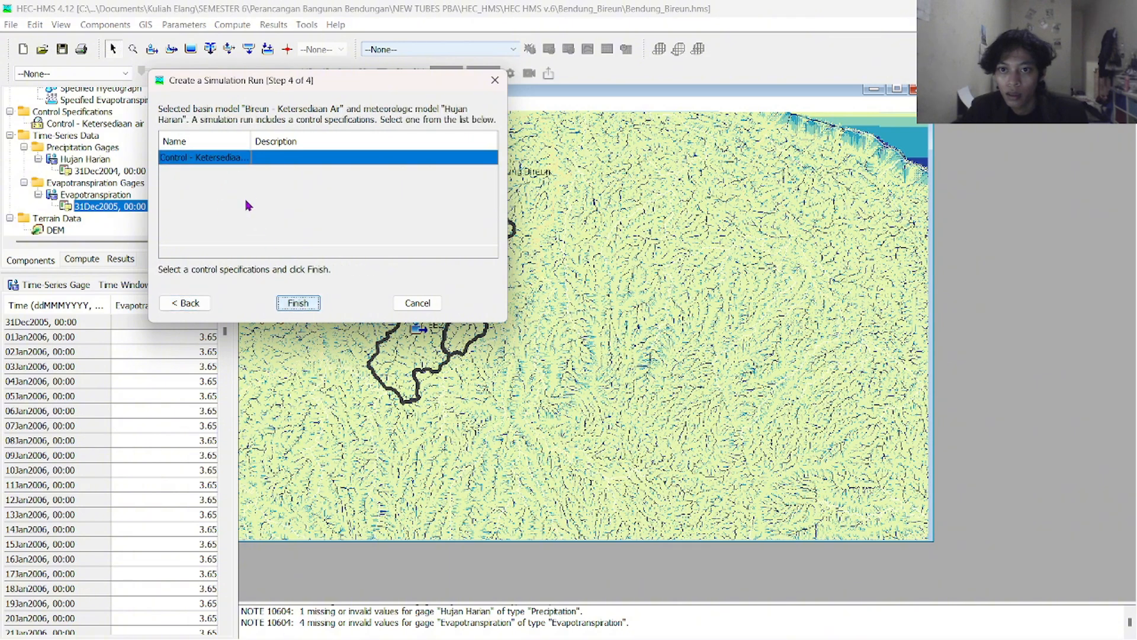
click(298, 303)
scroll(150, 171, up, 3)
scroll(148, 162, up, 1)
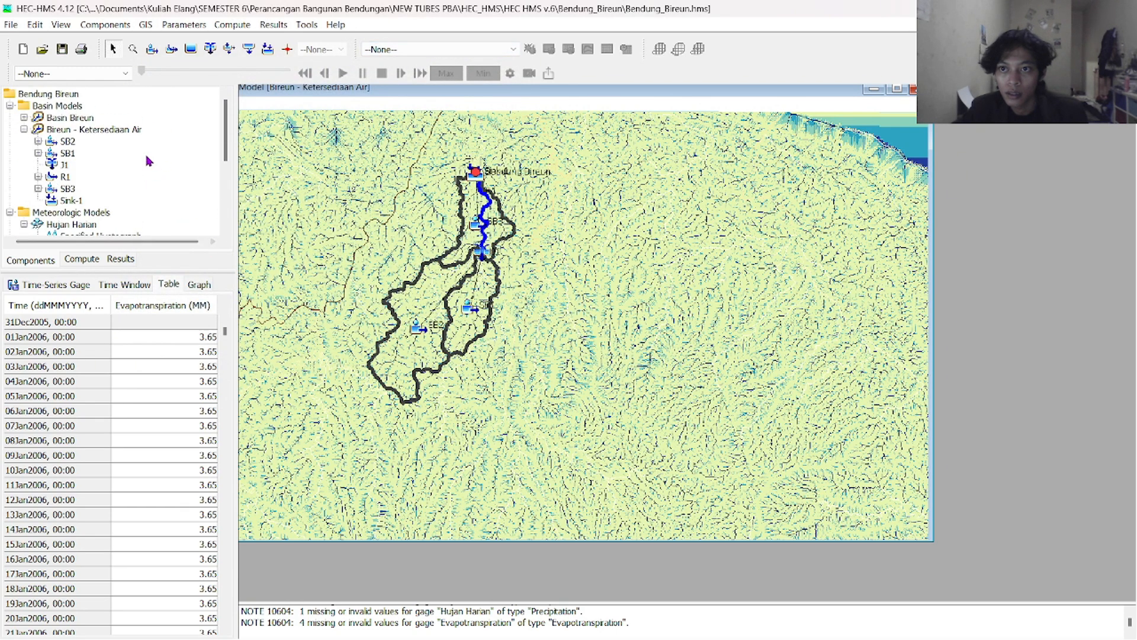
scroll(129, 133, down, 1)
scroll(95, 224, up, 1)
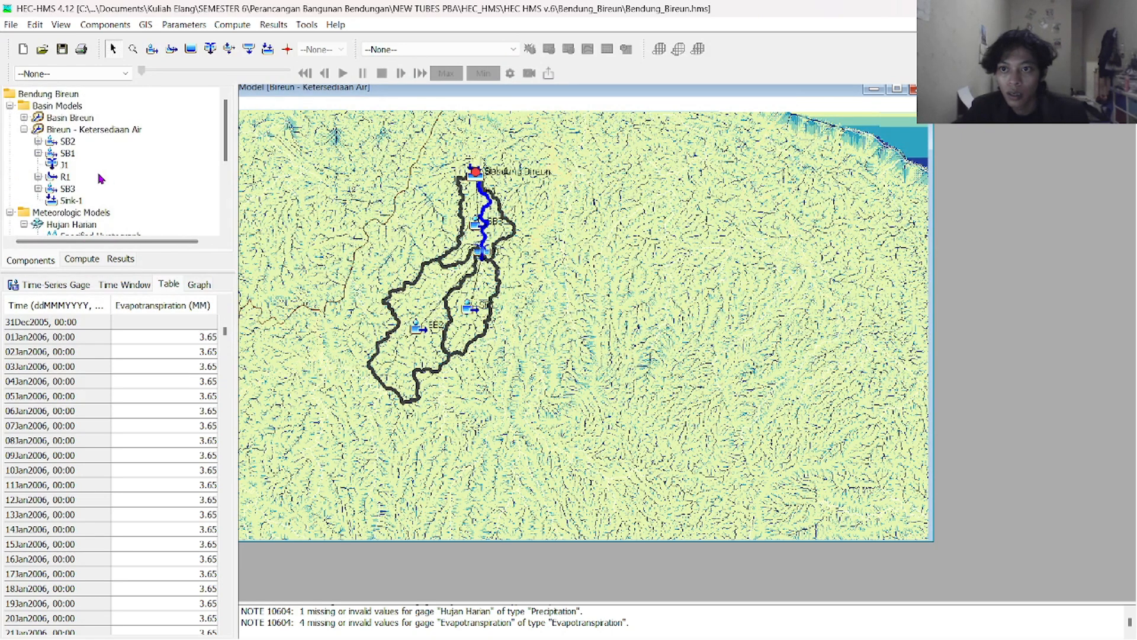
click(65, 26)
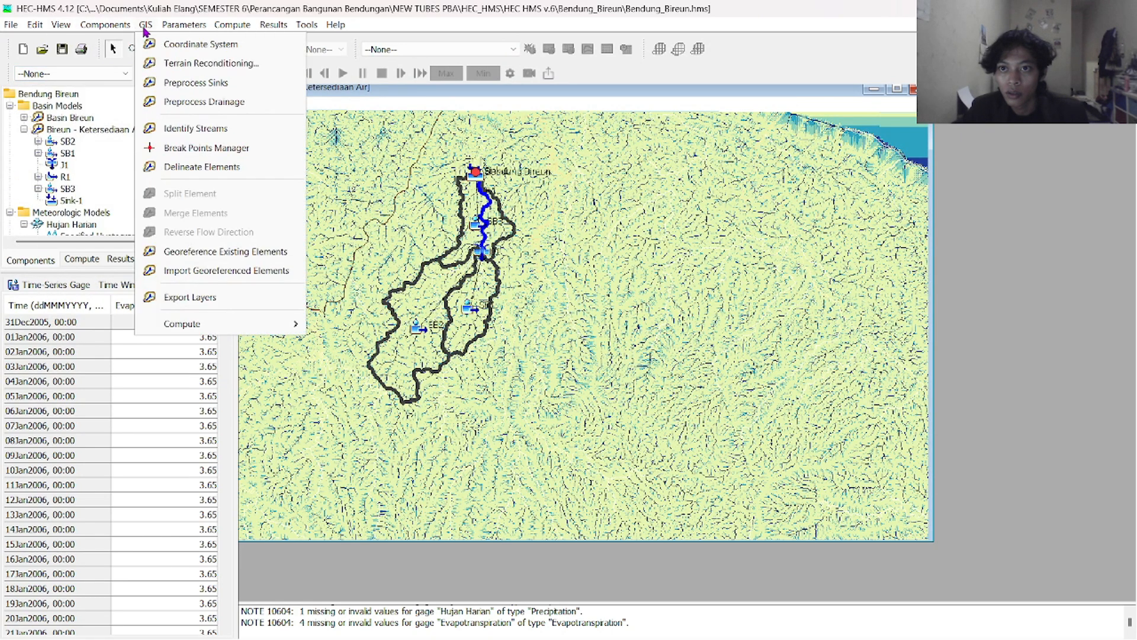
mouse_move(228, 35)
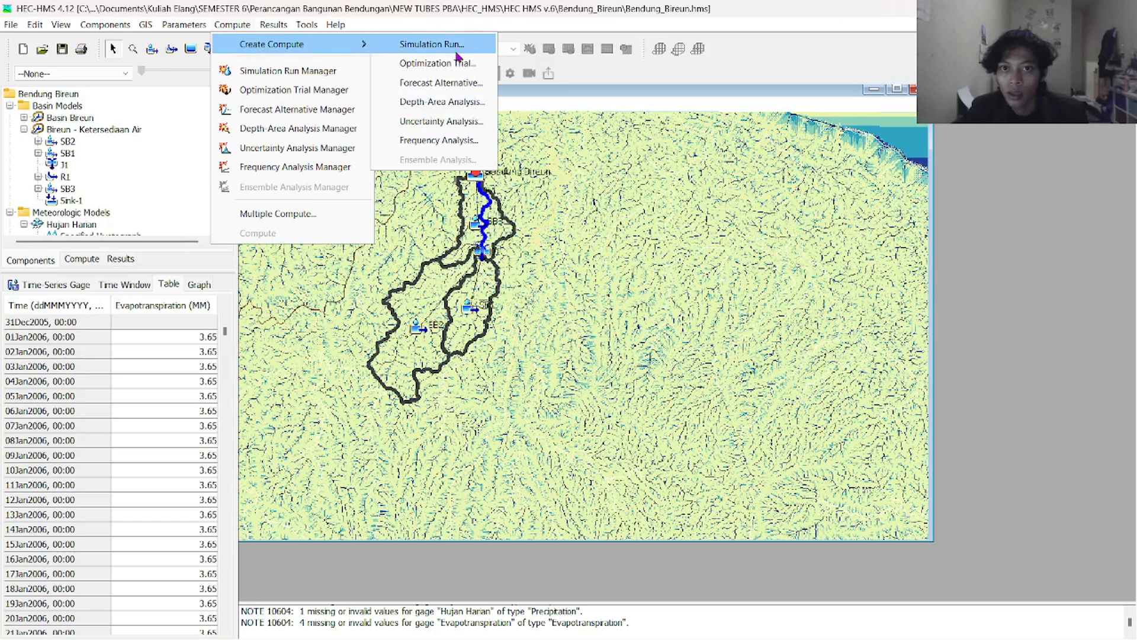
click(459, 56)
click(494, 80)
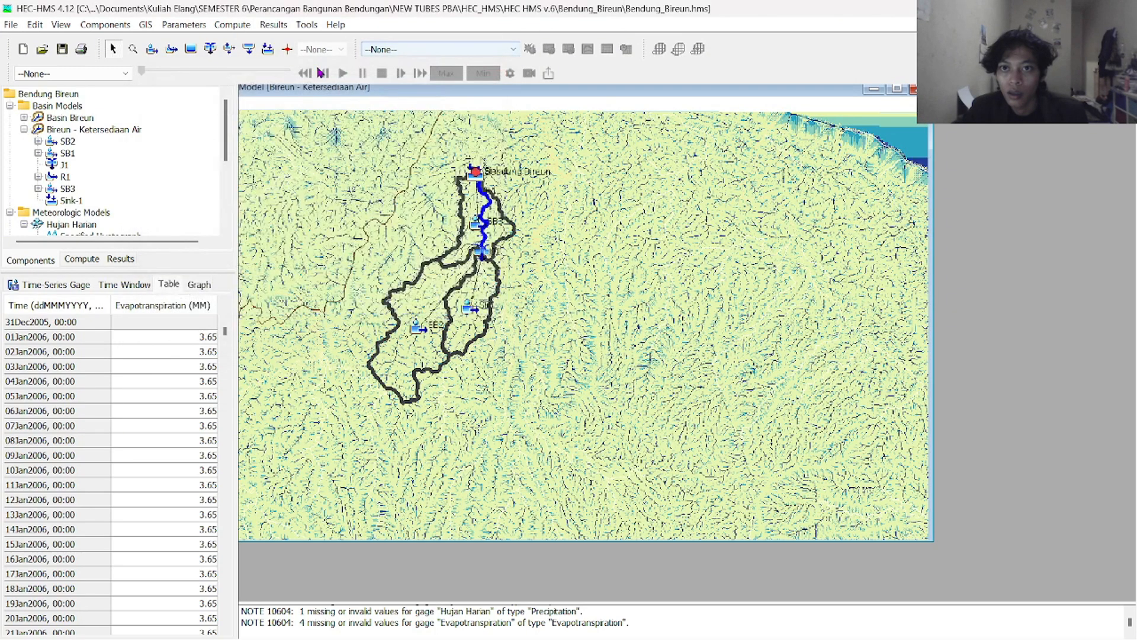
click(184, 24)
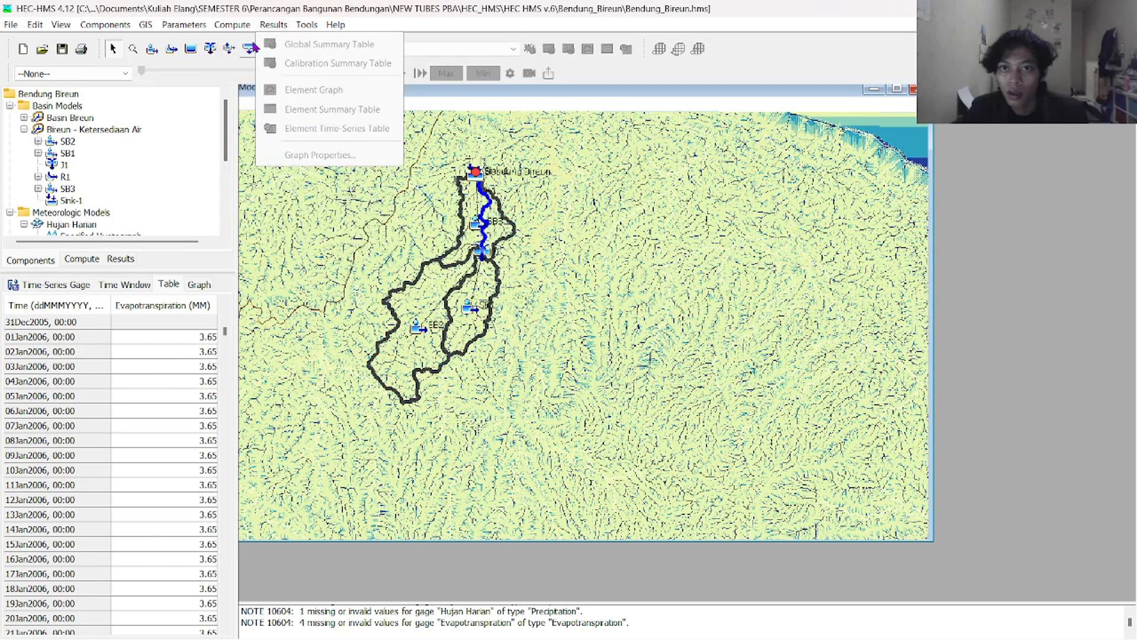
mouse_move(104, 29)
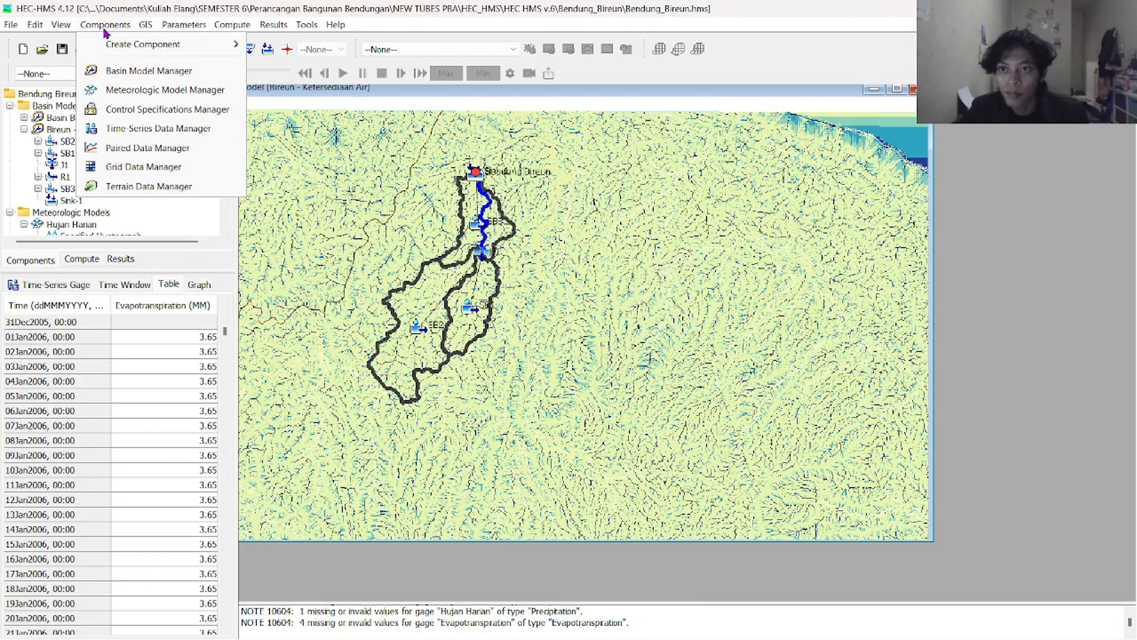
mouse_move(132, 45)
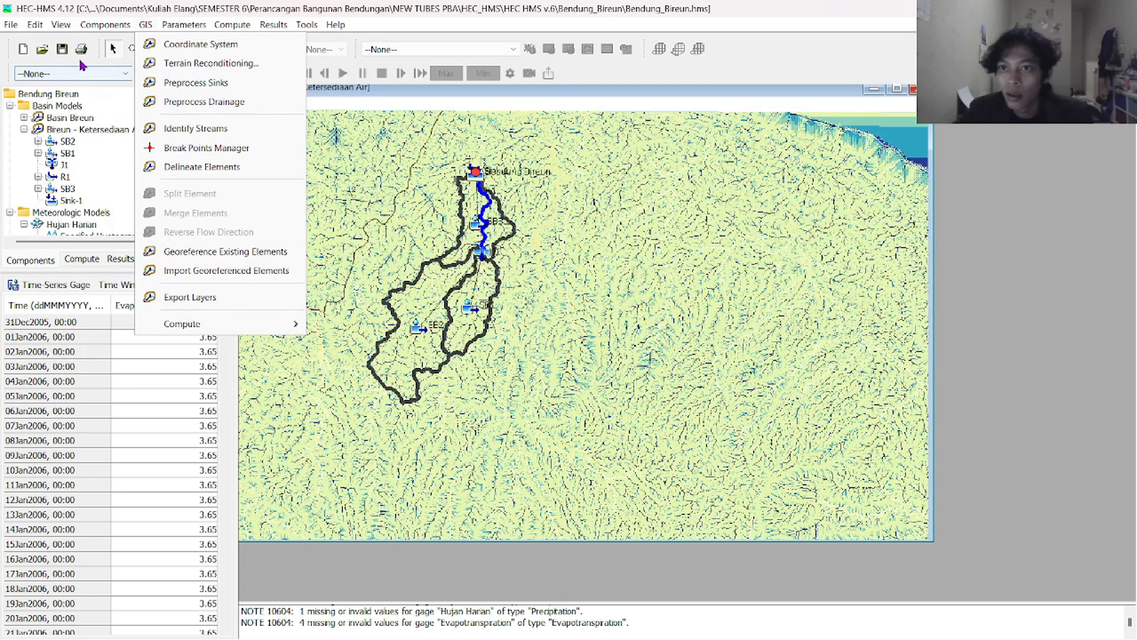
click(81, 50)
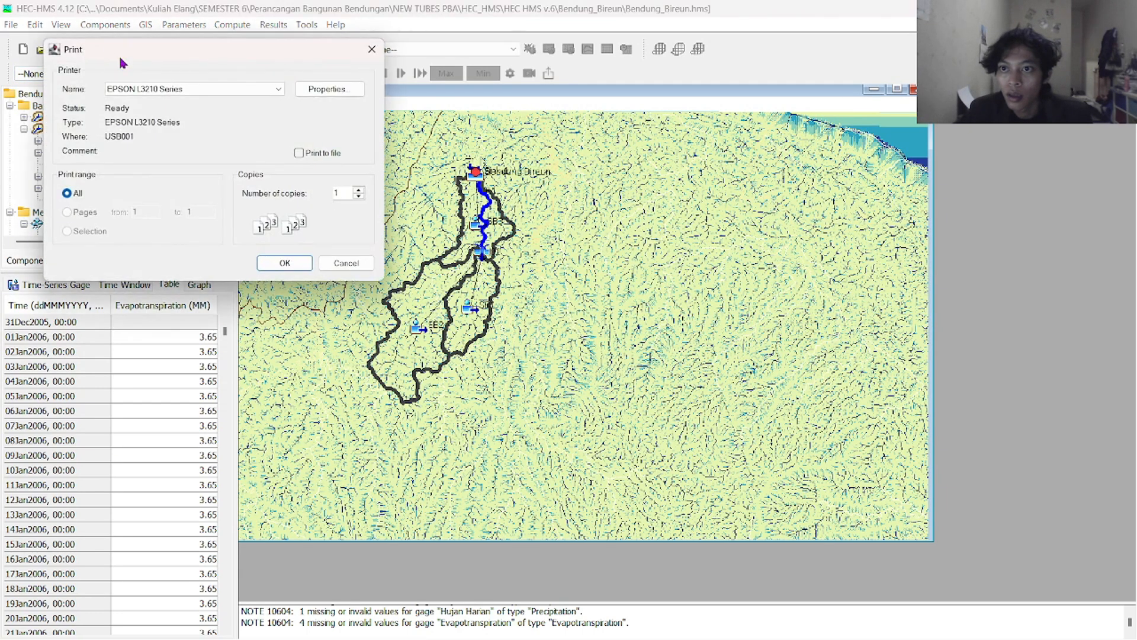
click(388, 46)
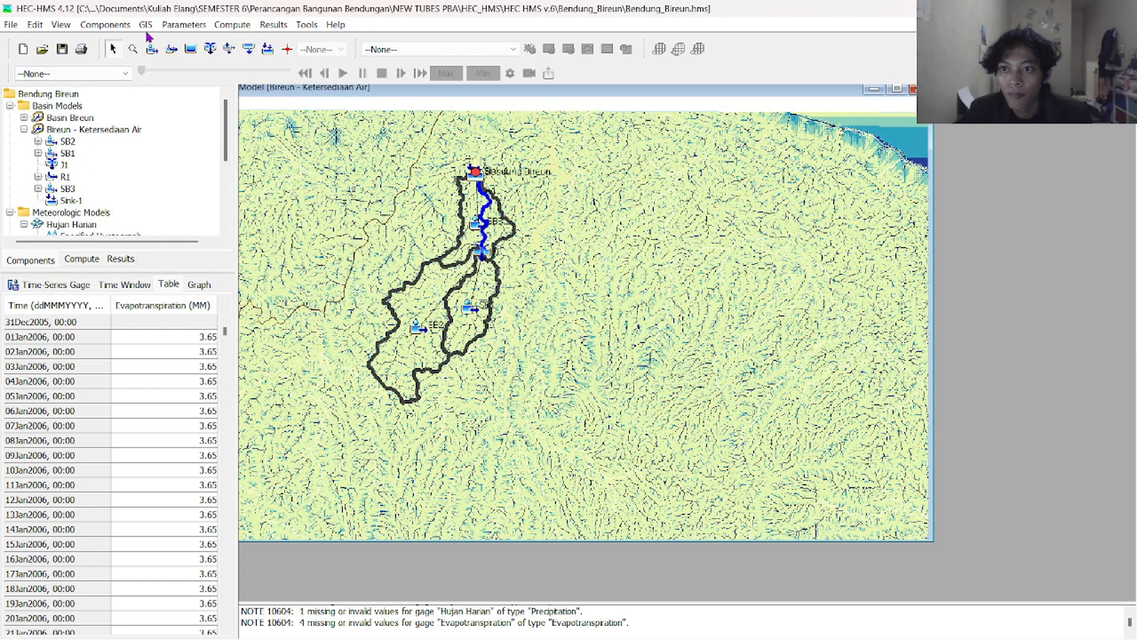
Check the project's existing simulation runs in the Simulation Run Manager and close it
click(230, 25)
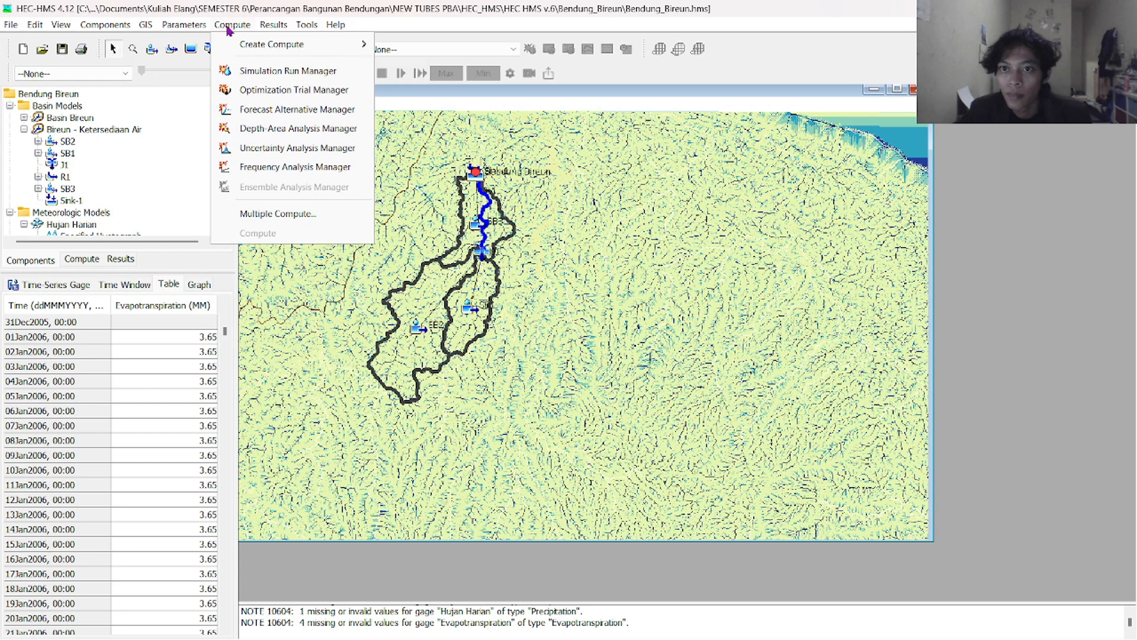
click(269, 69)
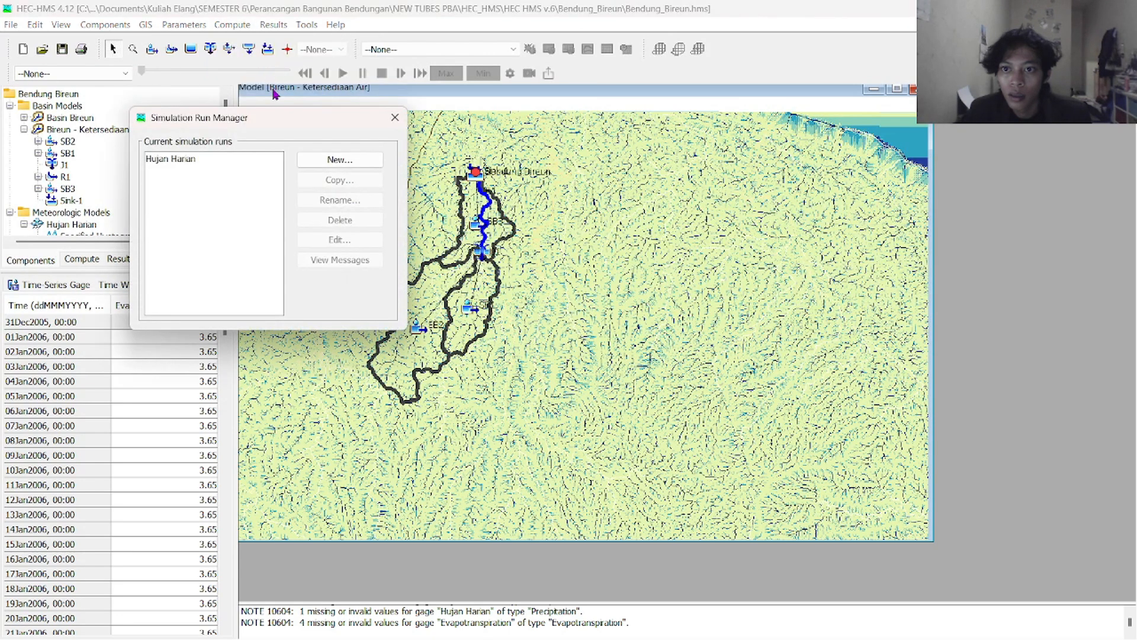
click(397, 117)
Try to compute the Hujan Harian simulation run with Multiple Compute, review the messages and close the progress window
click(276, 25)
mouse_move(231, 28)
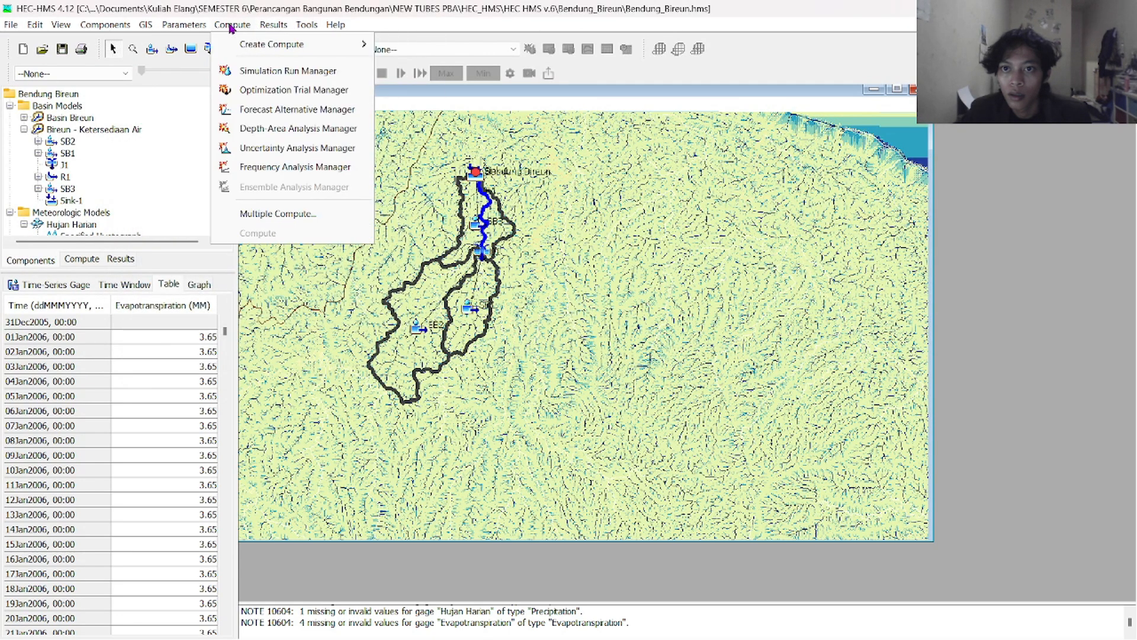
click(287, 214)
click(78, 126)
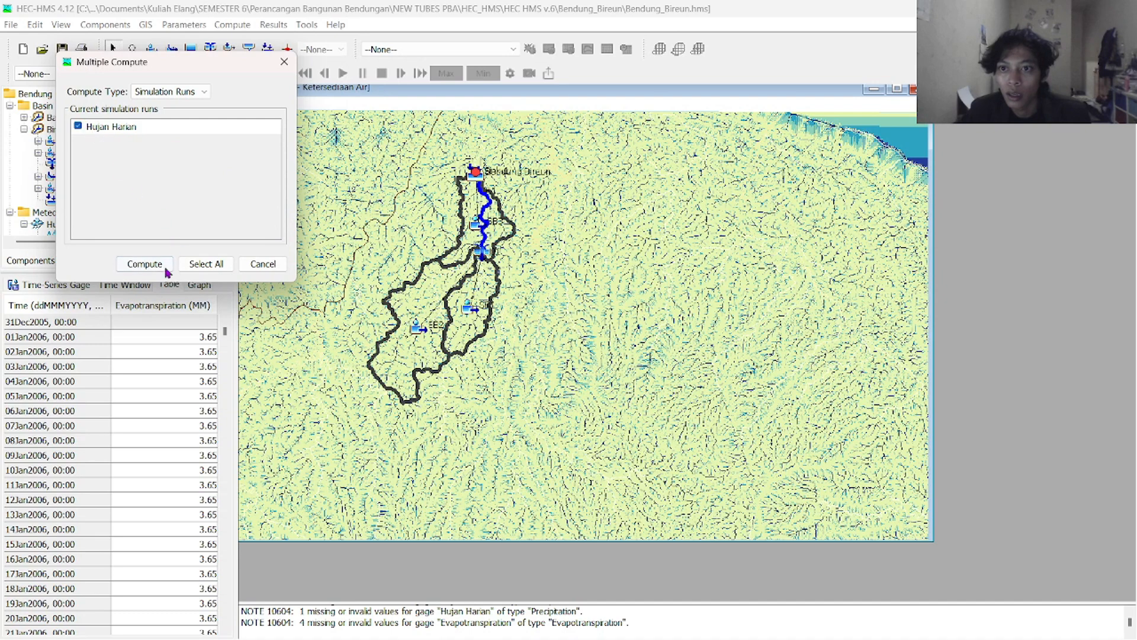
click(144, 263)
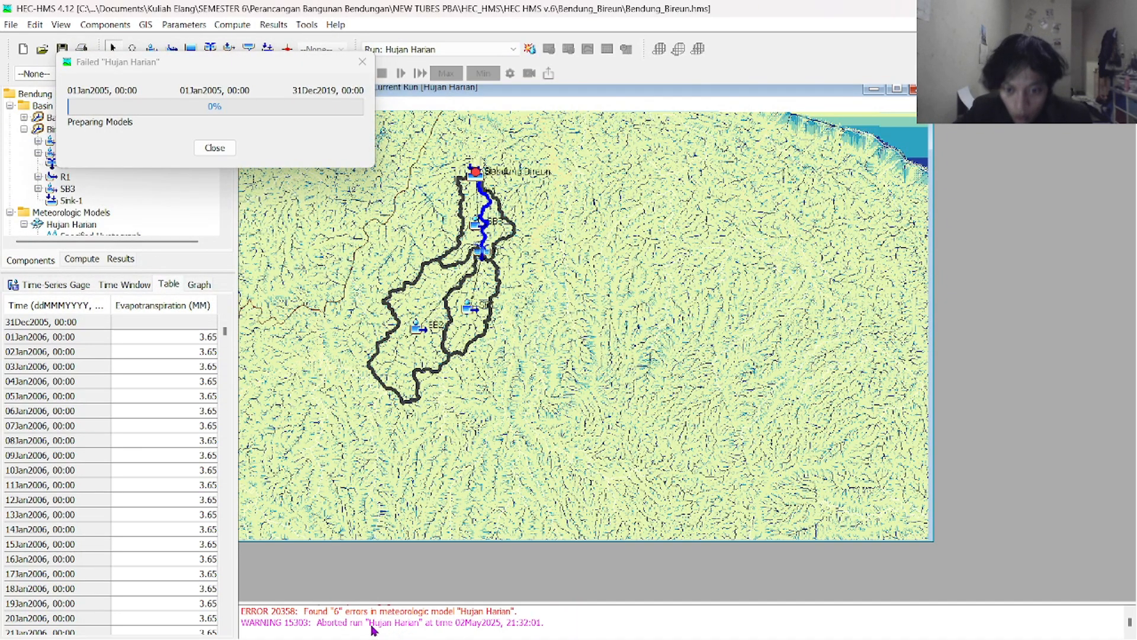
scroll(385, 631, up, 2)
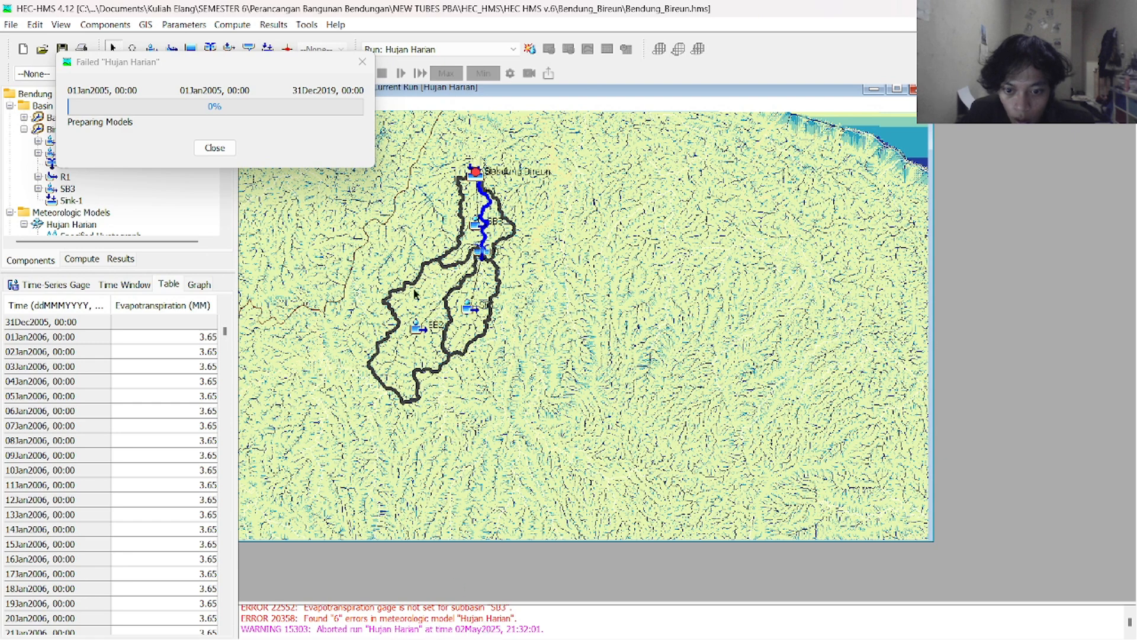
click(213, 148)
In the Hujan Harian meteorologic model's Specified Hyetograph, assign the Hujan Harian precipitation gage to subbasins SB1, SB2 and SB3
scroll(119, 163, down, 2)
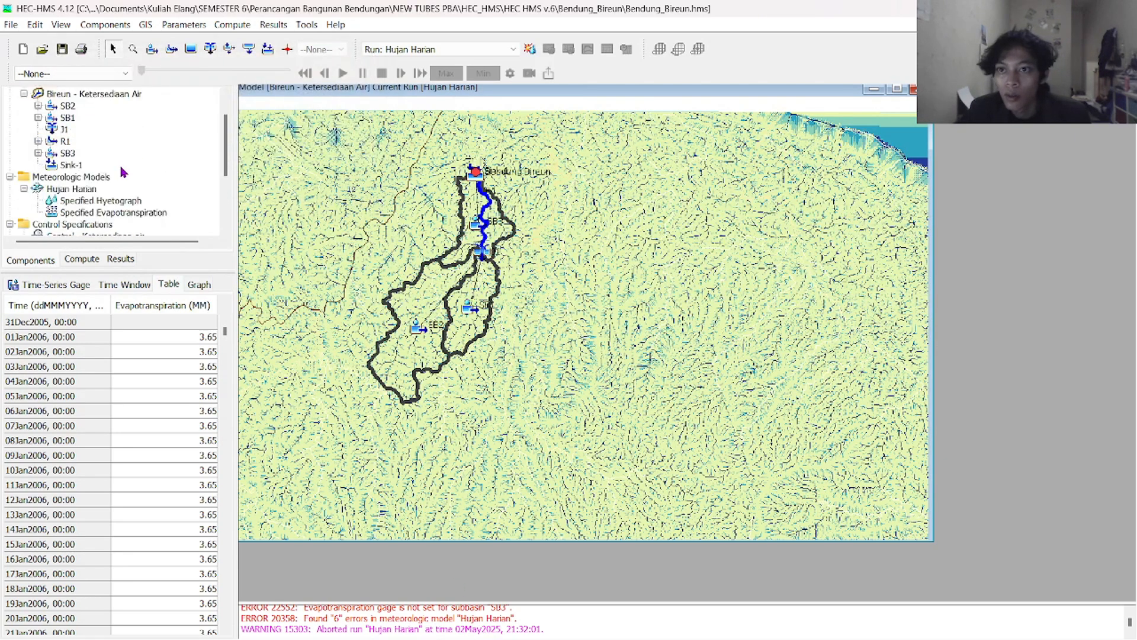
click(83, 155)
click(88, 165)
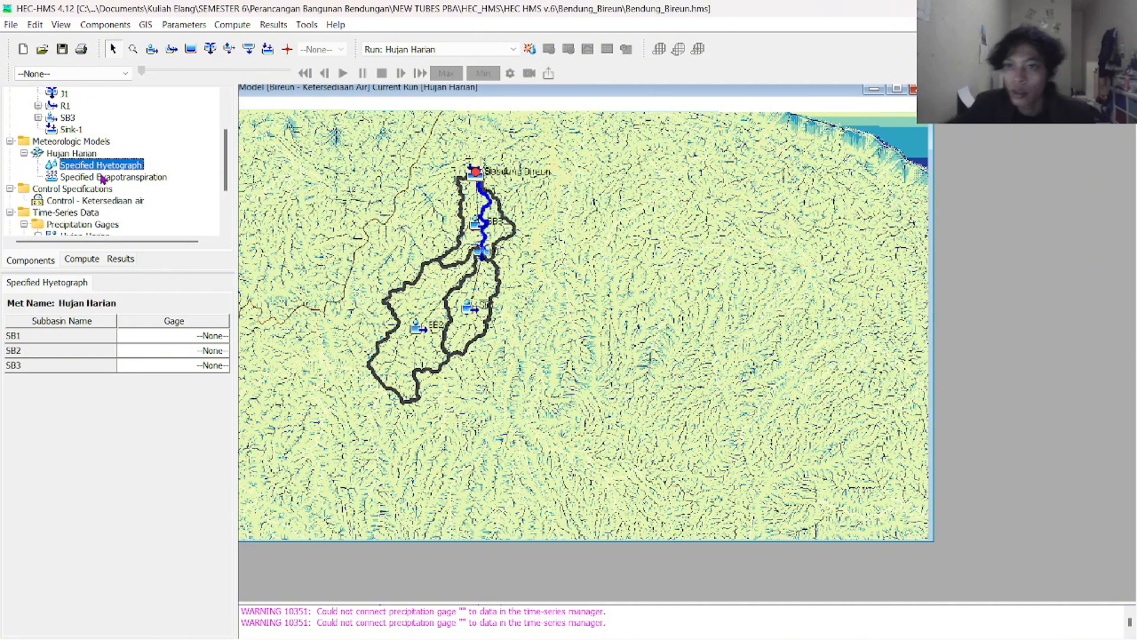
click(203, 339)
click(203, 339)
click(207, 360)
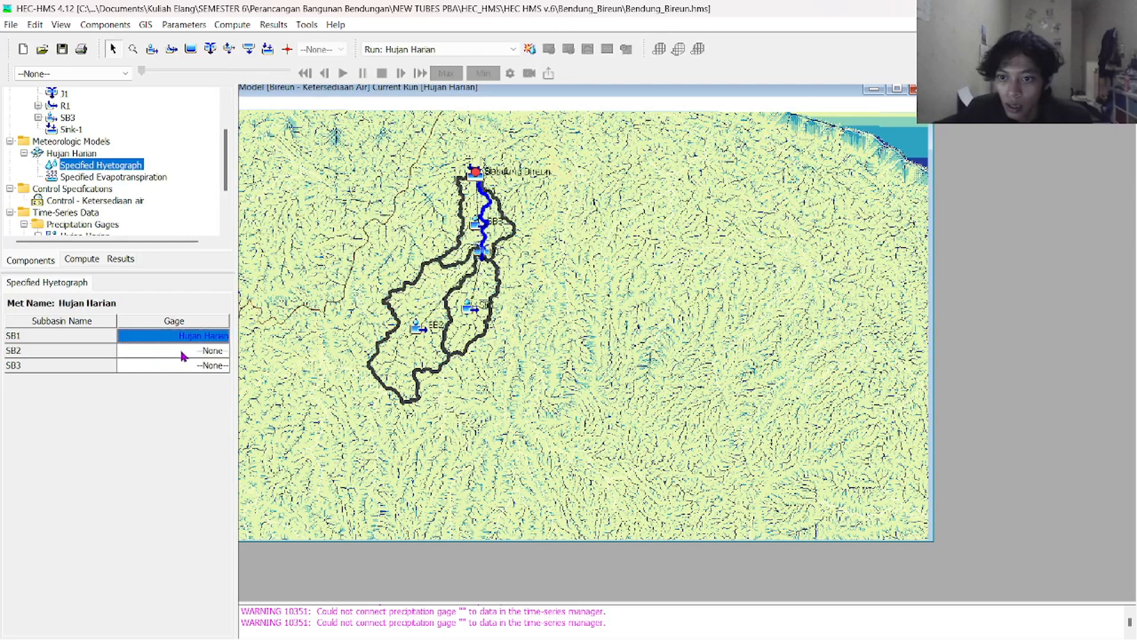
click(208, 351)
click(208, 354)
click(207, 376)
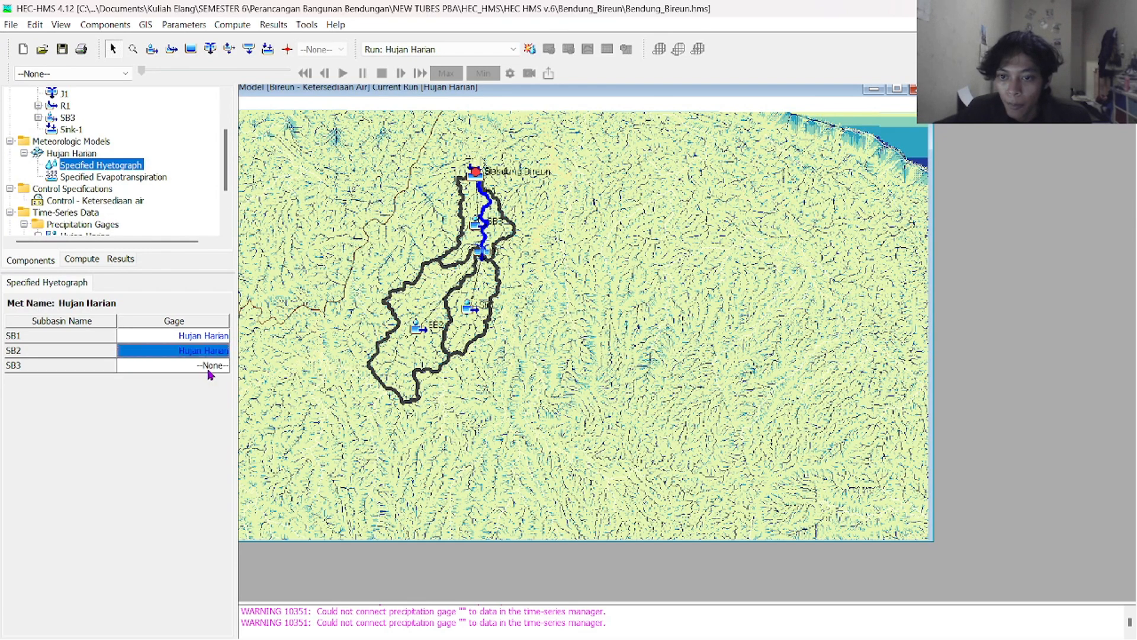
click(212, 367)
click(214, 370)
click(204, 390)
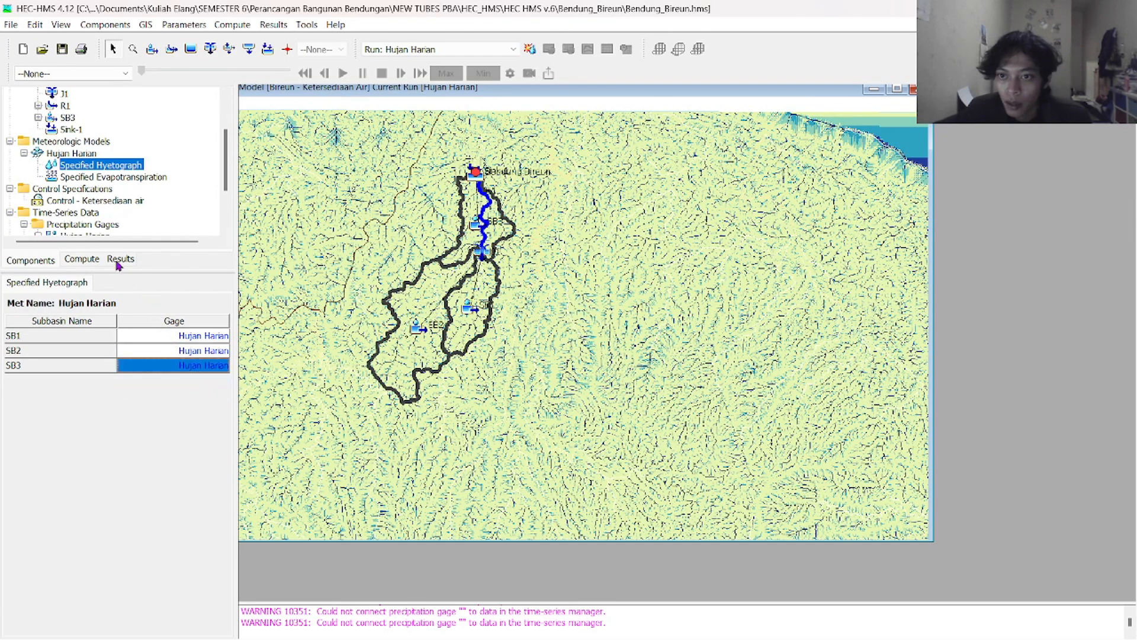
In the Specified Evapotranspiration settings, assign the Evapotranspiration gage to subbasins SB1, SB2 and SB3, and save the project
click(81, 177)
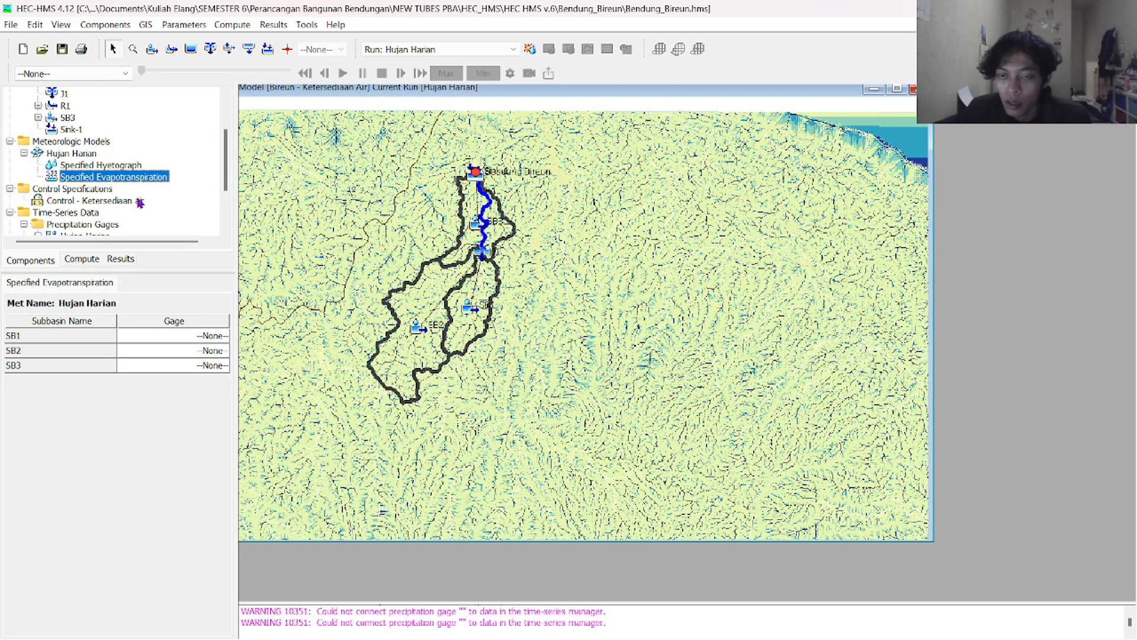
click(218, 335)
click(218, 336)
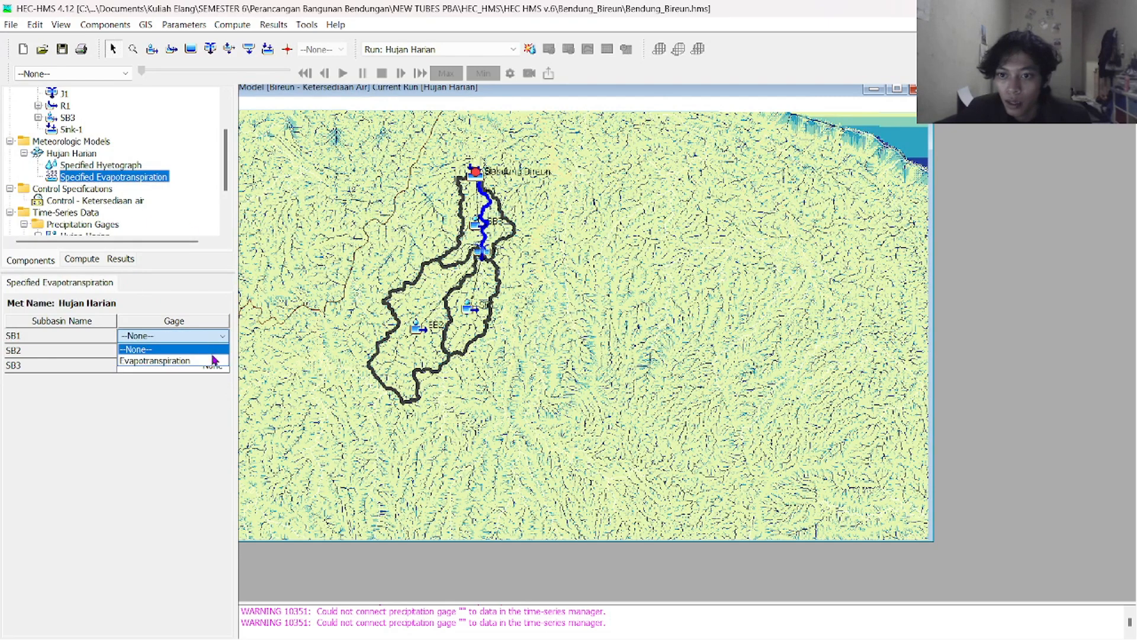
click(214, 360)
click(216, 351)
click(216, 351)
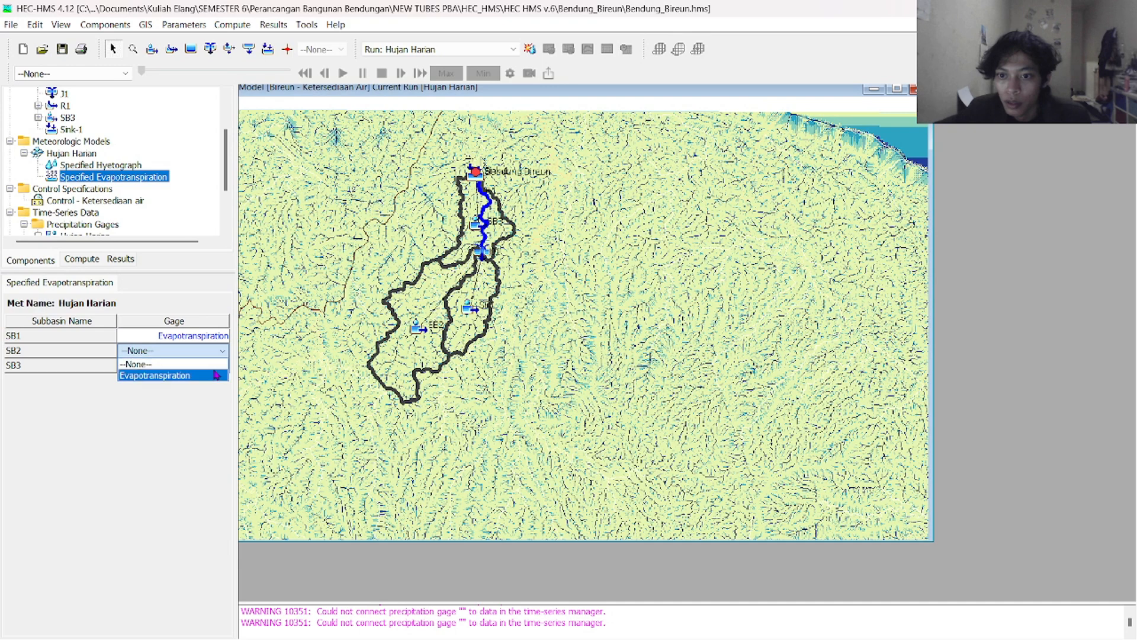
click(216, 375)
click(213, 365)
click(214, 366)
click(213, 390)
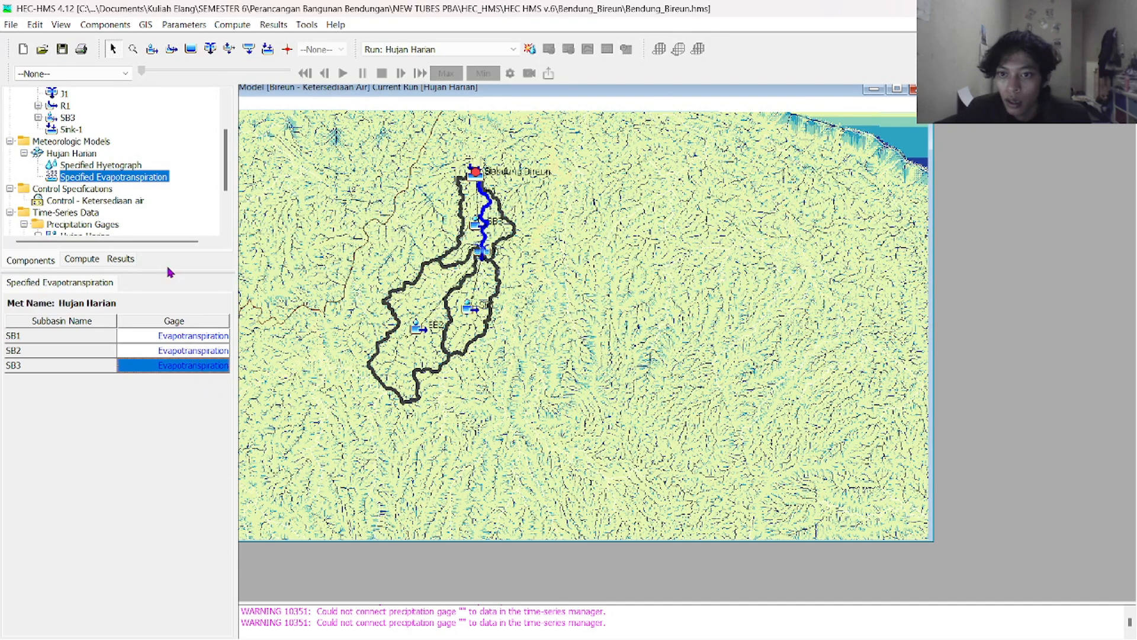
scroll(143, 166, up, 2)
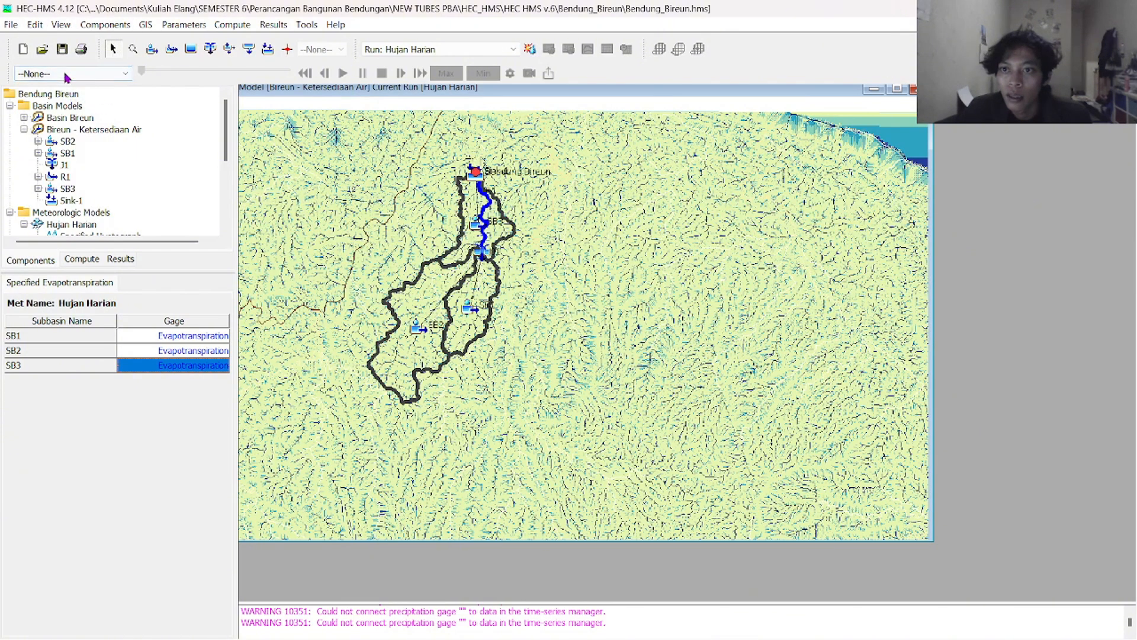
click(63, 50)
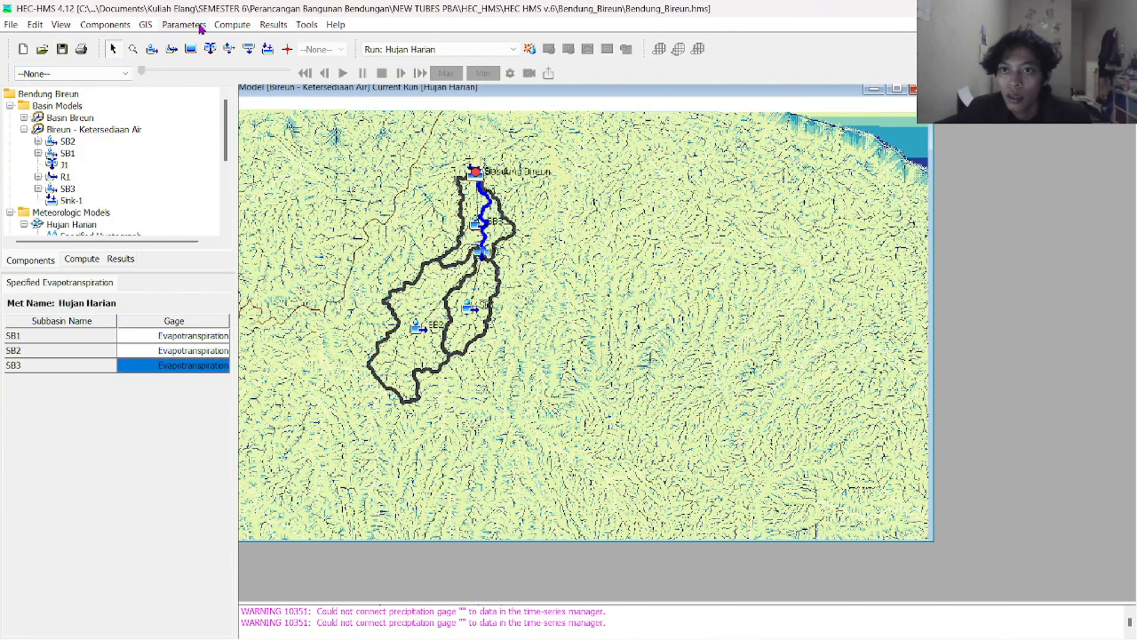
Try computing the Hujan Harian run again with the assigned gages, read the messages and close the progress window
click(218, 27)
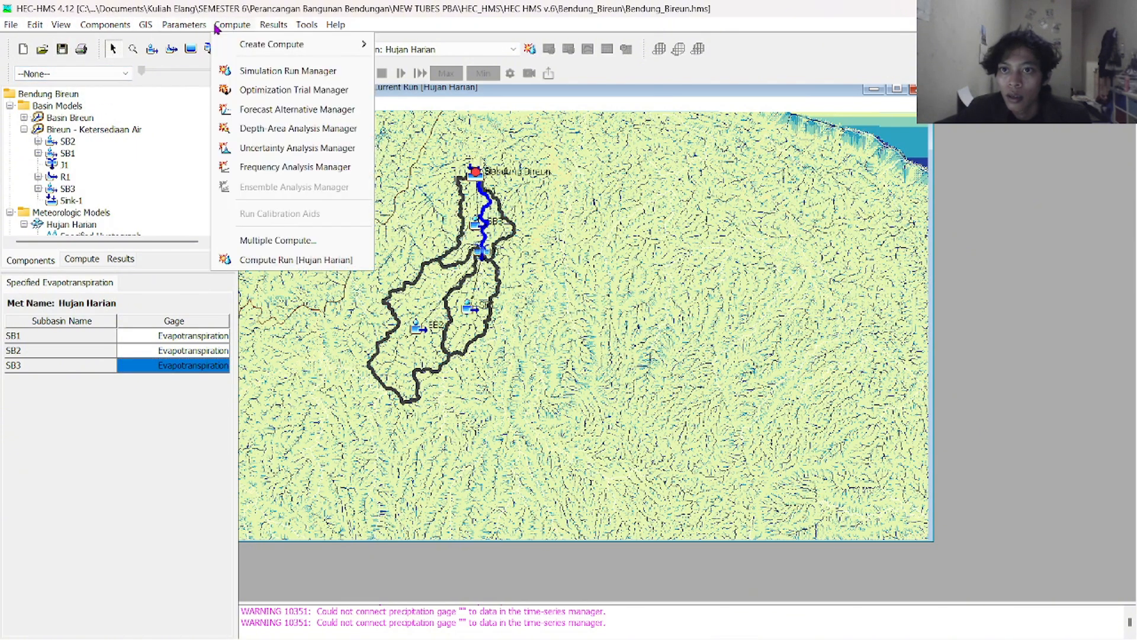
click(248, 244)
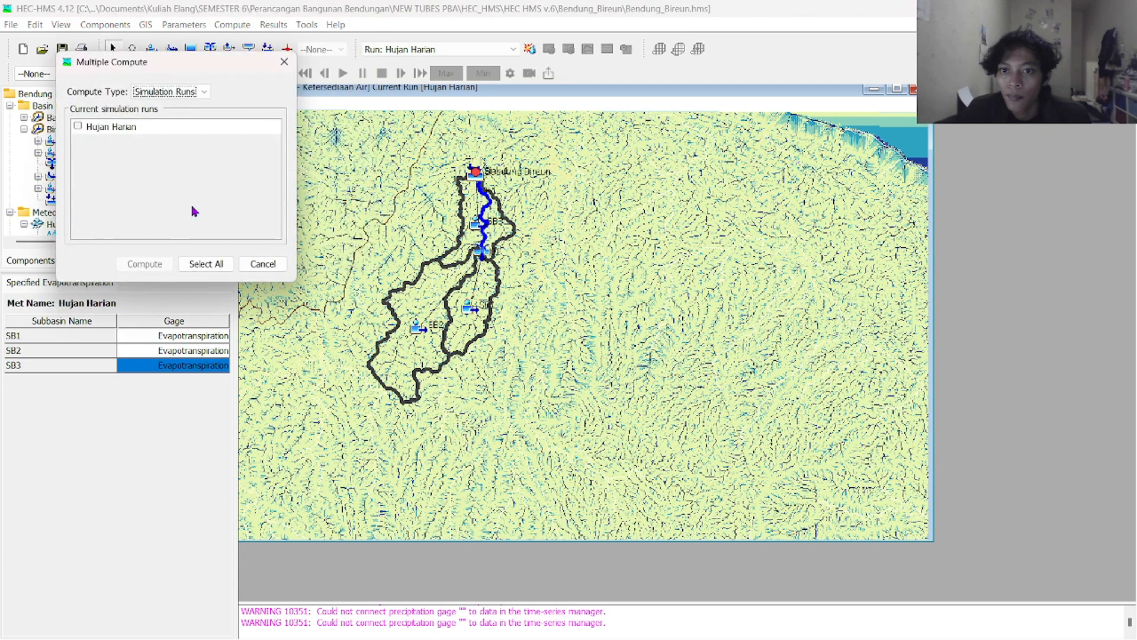
click(94, 128)
click(144, 264)
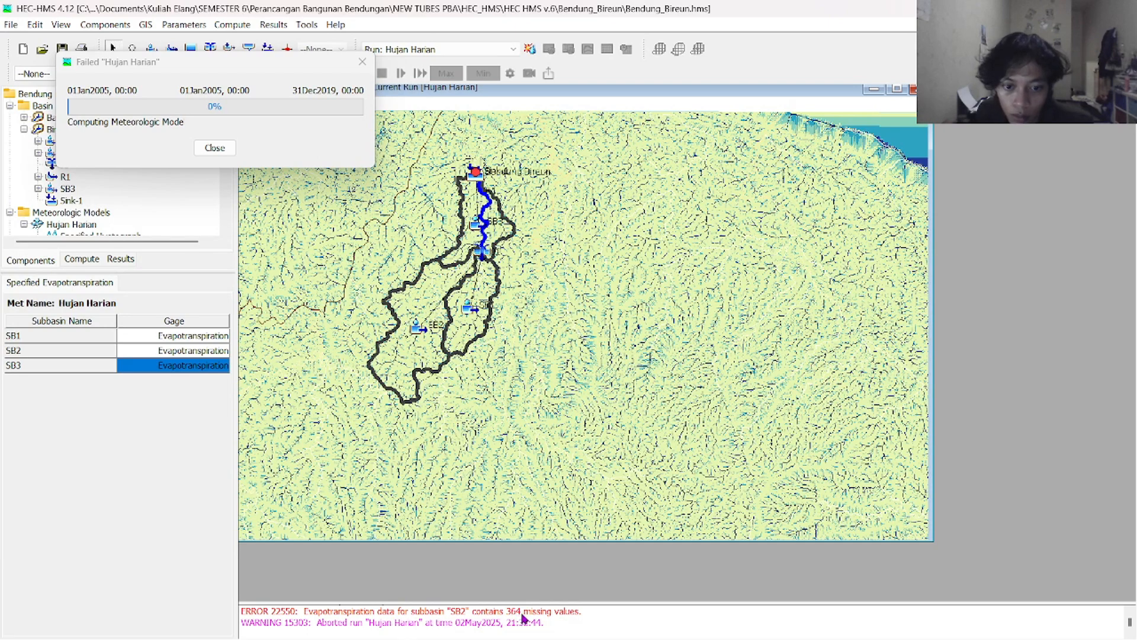
scroll(516, 619, up, 1)
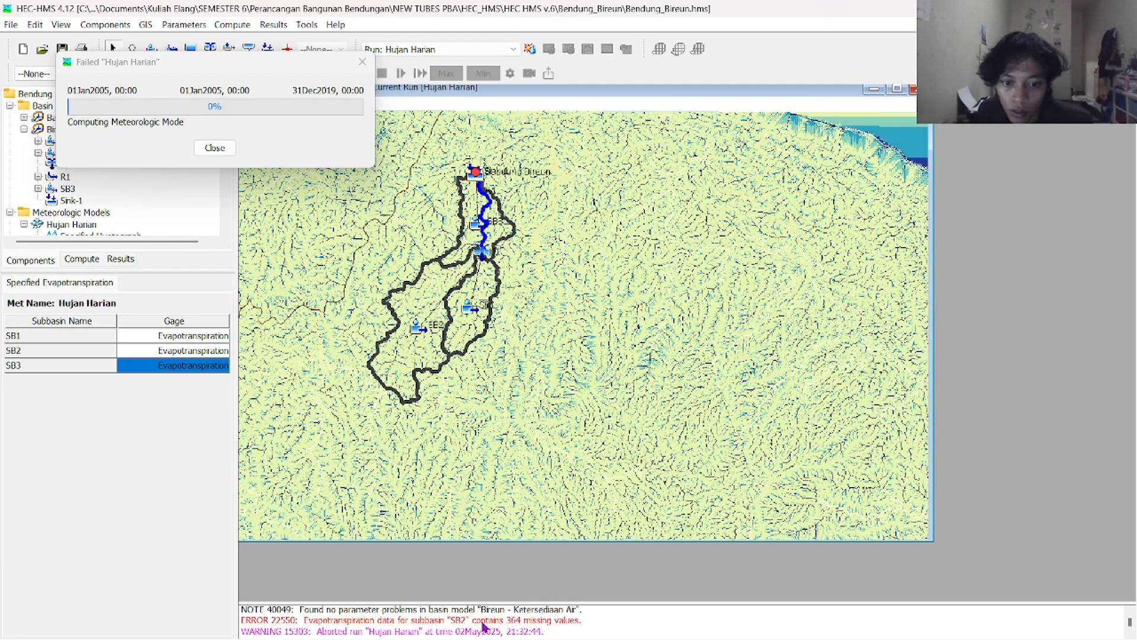
scroll(483, 625, down, 1)
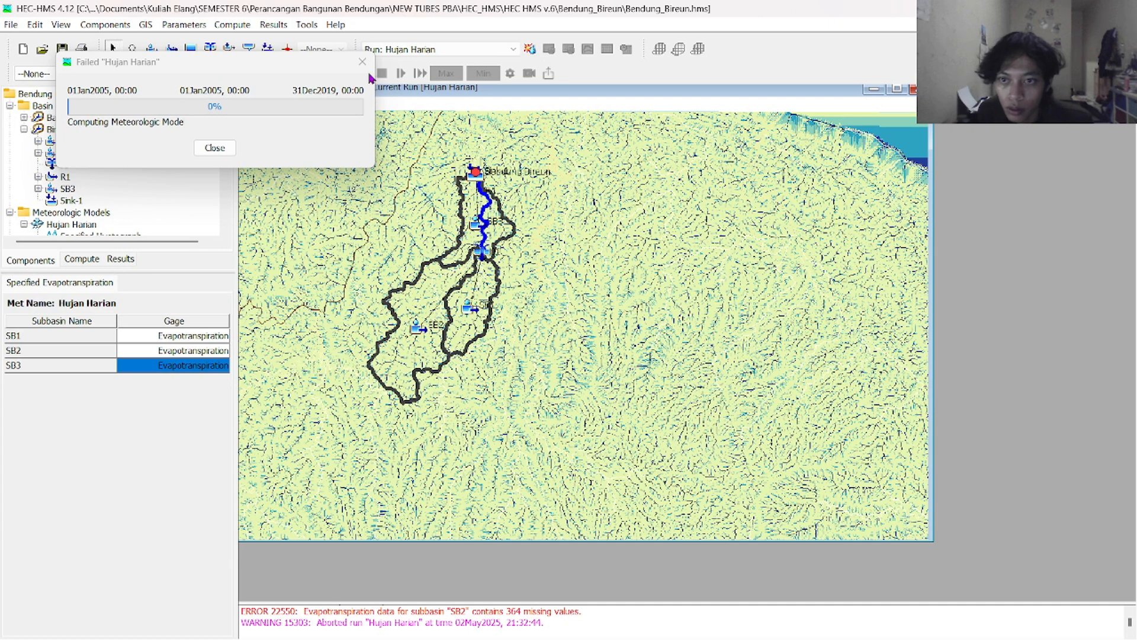
click(214, 147)
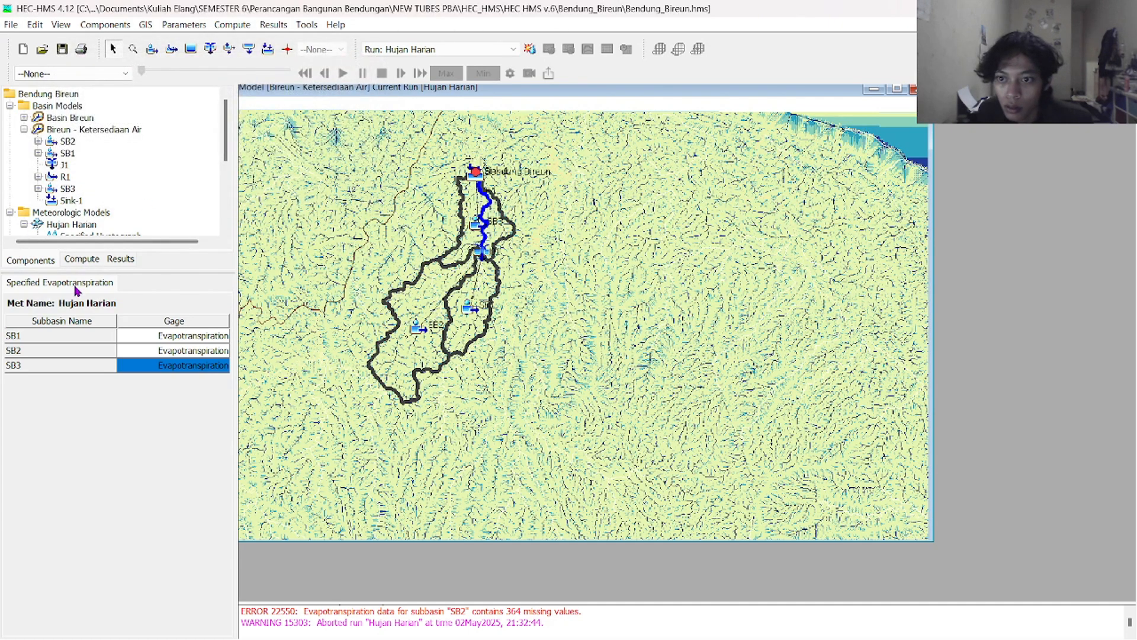
Set the start date of the Evapotranspiration gage's time window to 31Dec2004
scroll(85, 204, down, 2)
scroll(86, 204, down, 1)
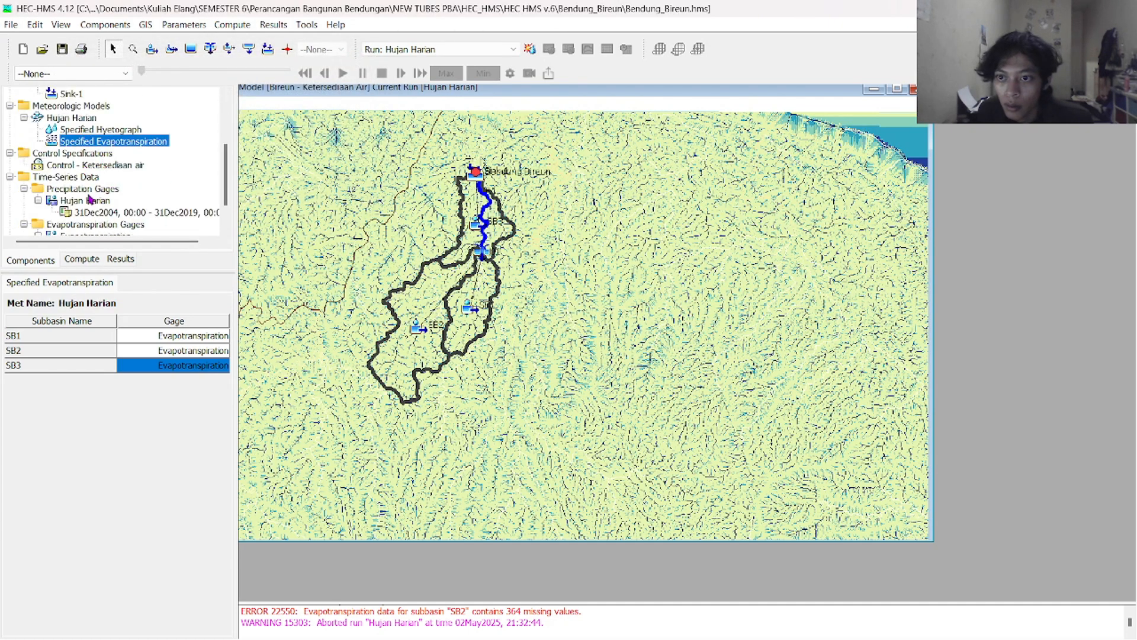
click(86, 201)
scroll(88, 205, down, 1)
click(88, 201)
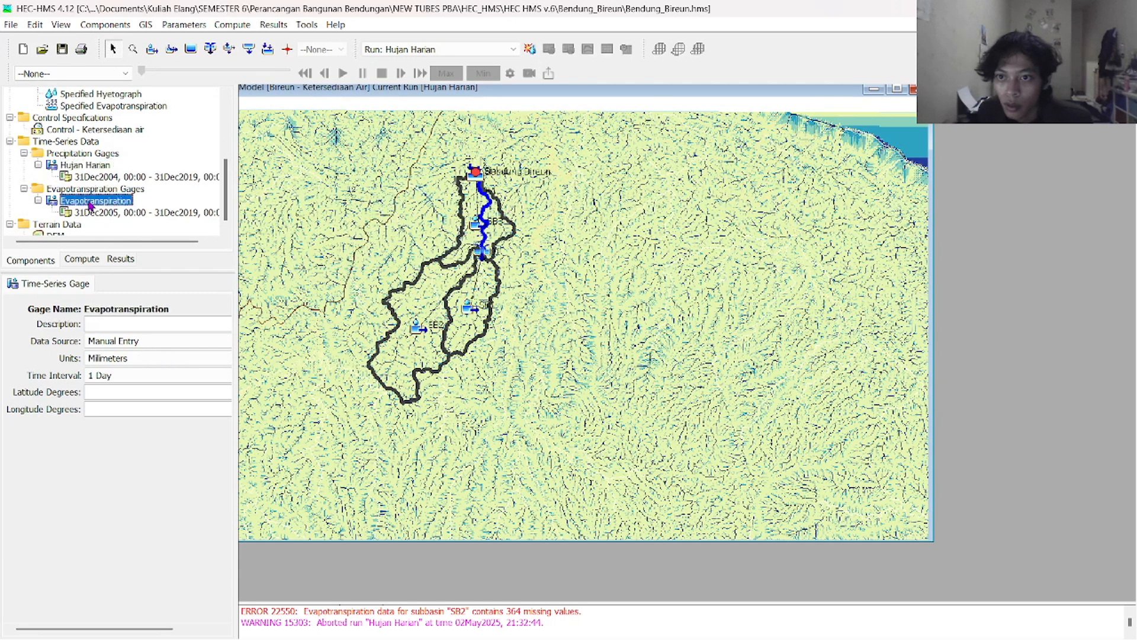
click(119, 213)
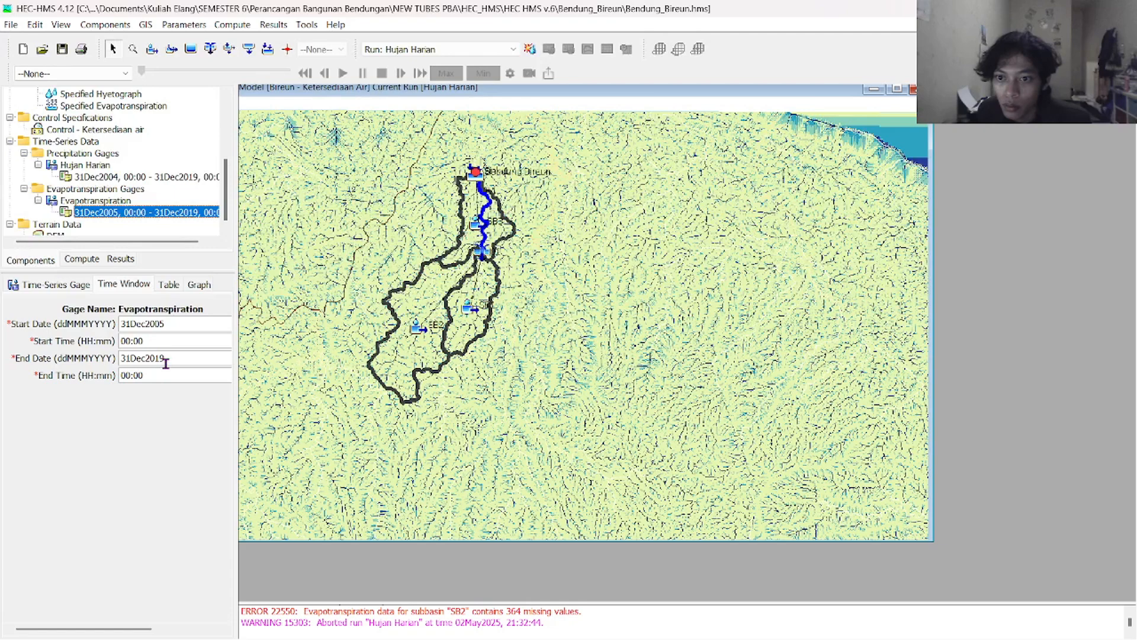
click(166, 324)
key(BackSpace)
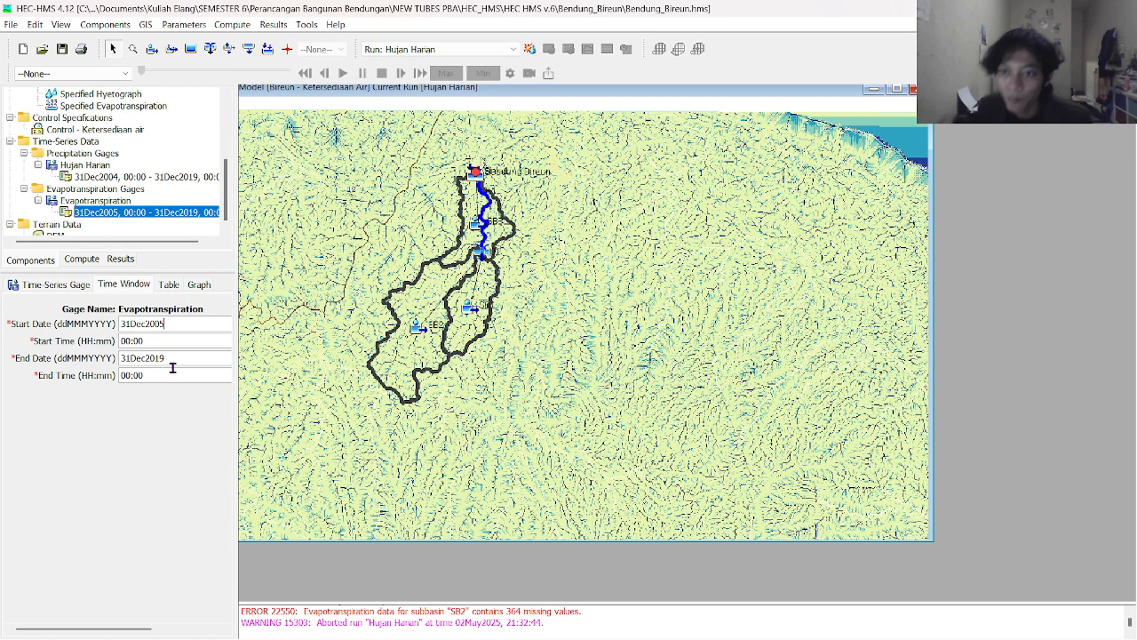
text(4)
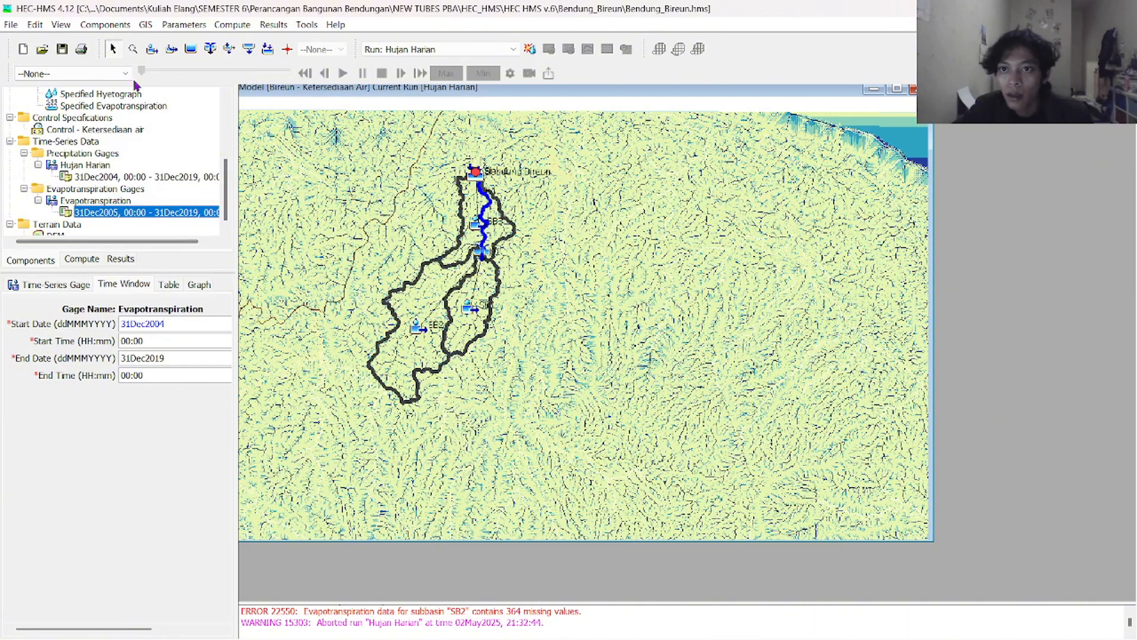
key(Return)
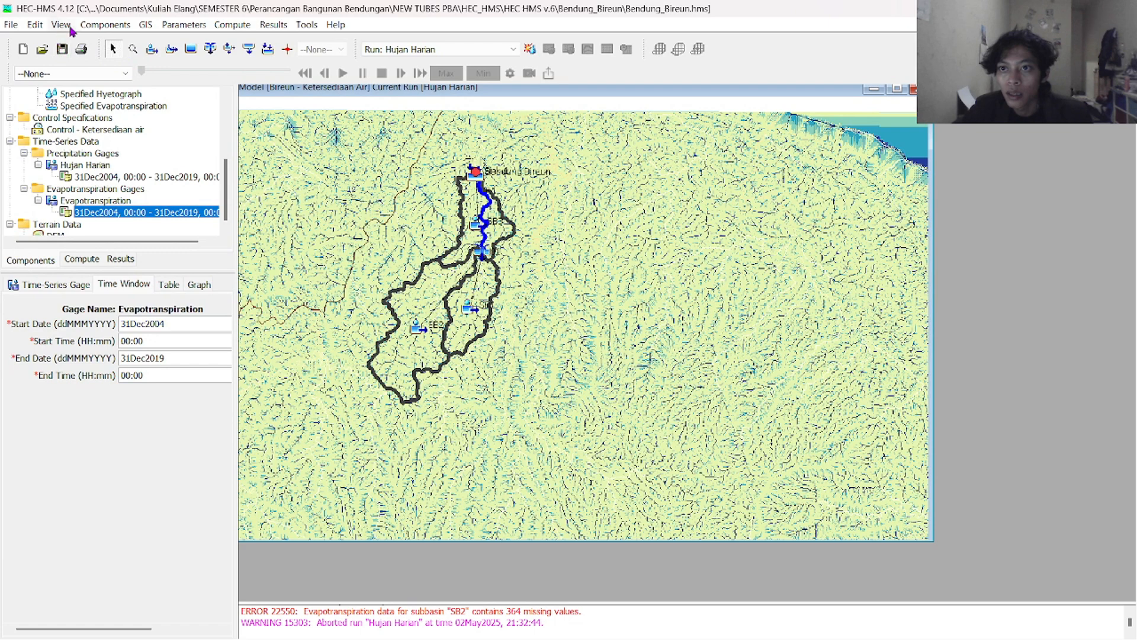
Compute the Hujan Harian simulation run with the corrected evapotranspiration time window and close the progress window
click(190, 24)
mouse_move(232, 25)
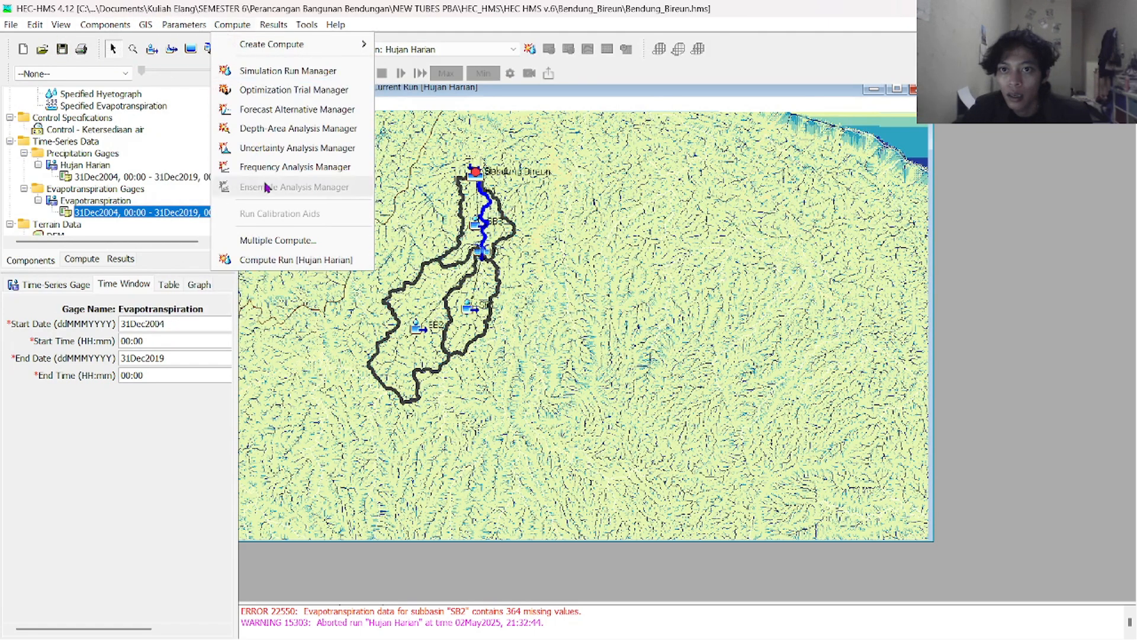
click(278, 240)
click(78, 125)
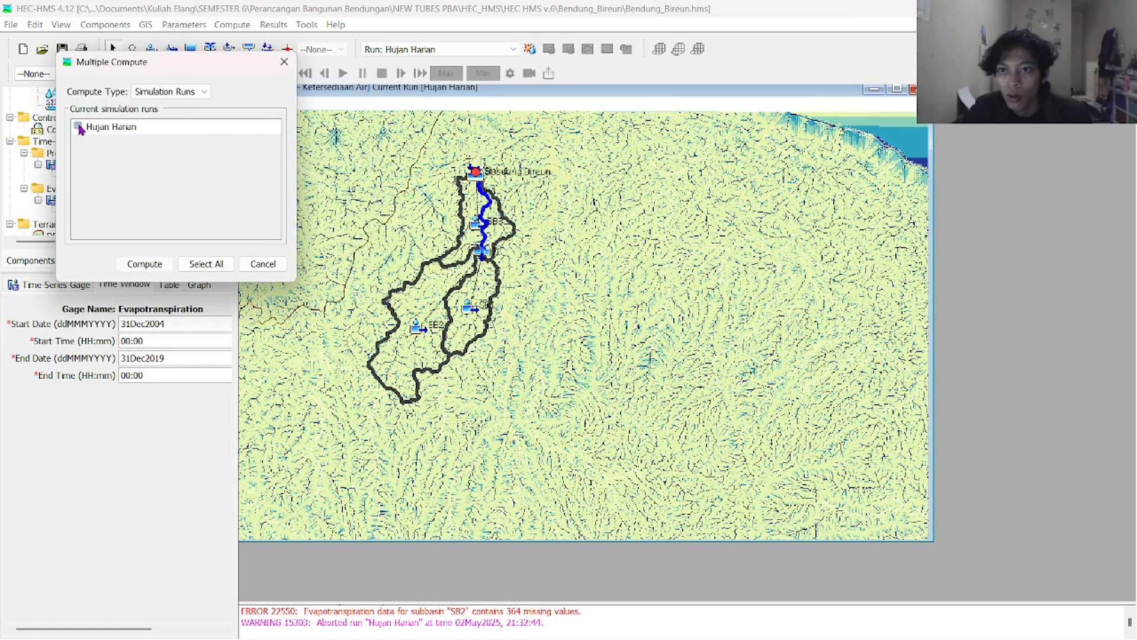
click(167, 264)
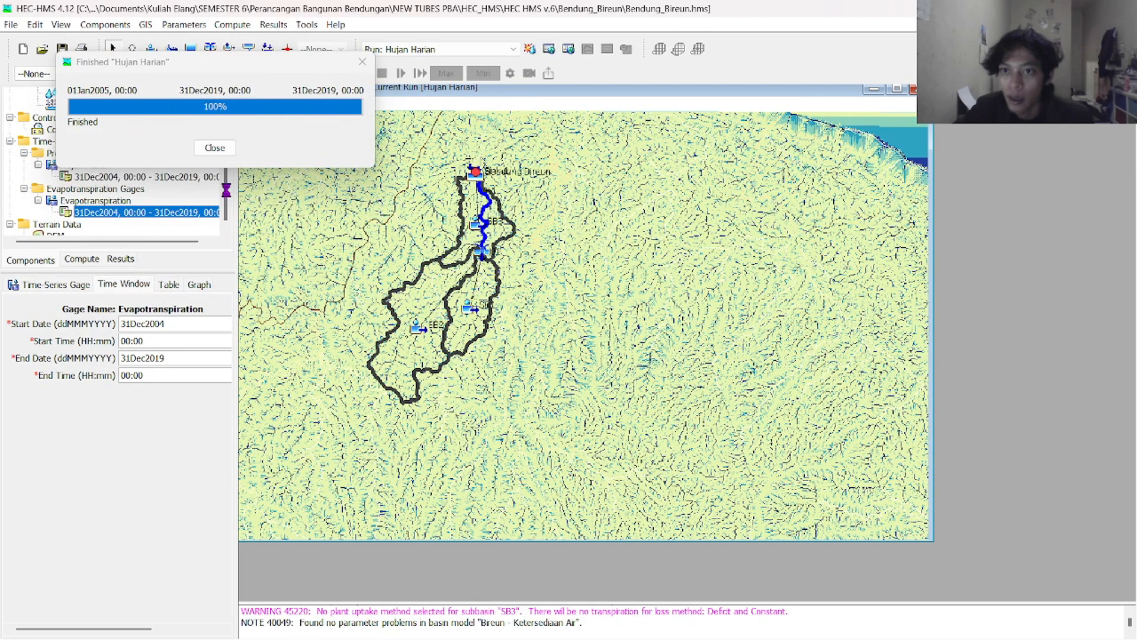
click(215, 147)
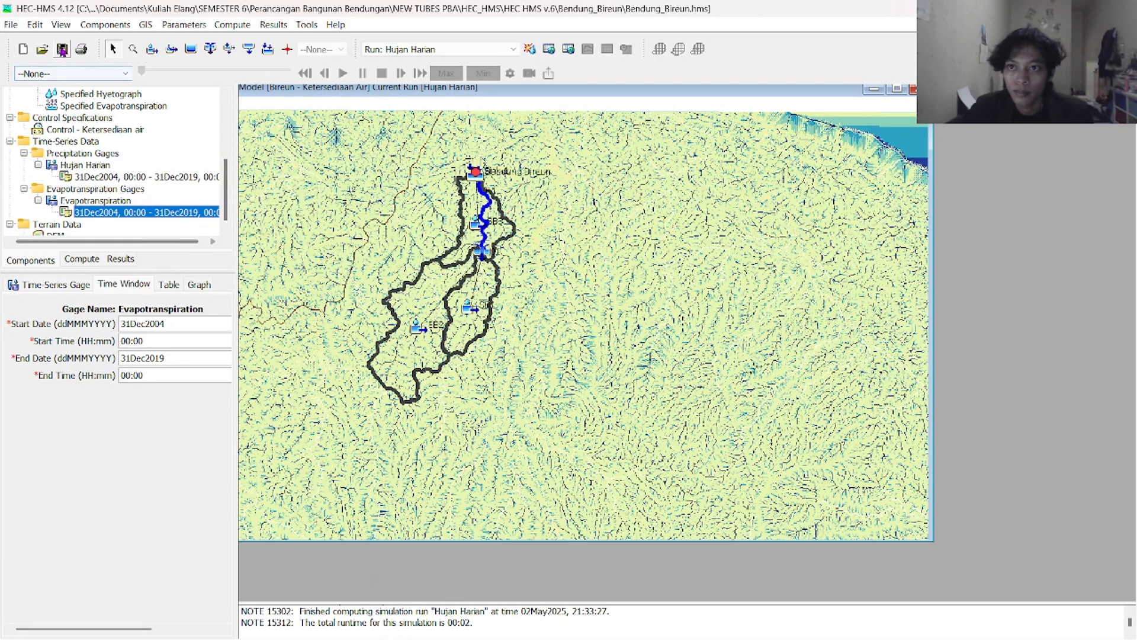
Open the graph of subbasin SB2 from the Hujan Harian simulation results
key(alt)
click(120, 259)
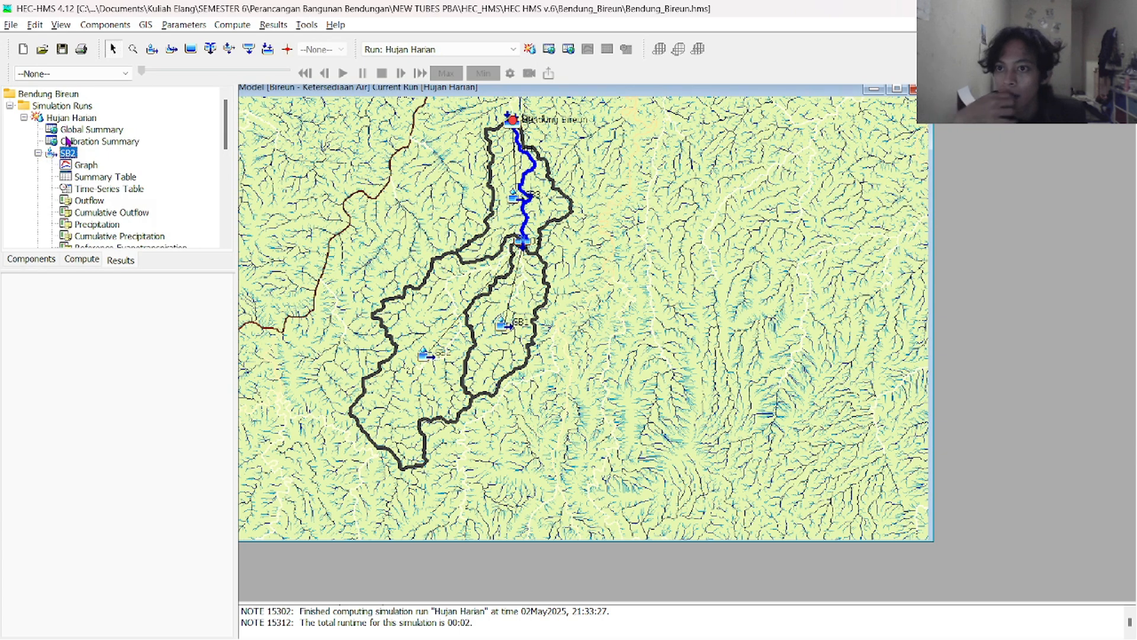
click(73, 166)
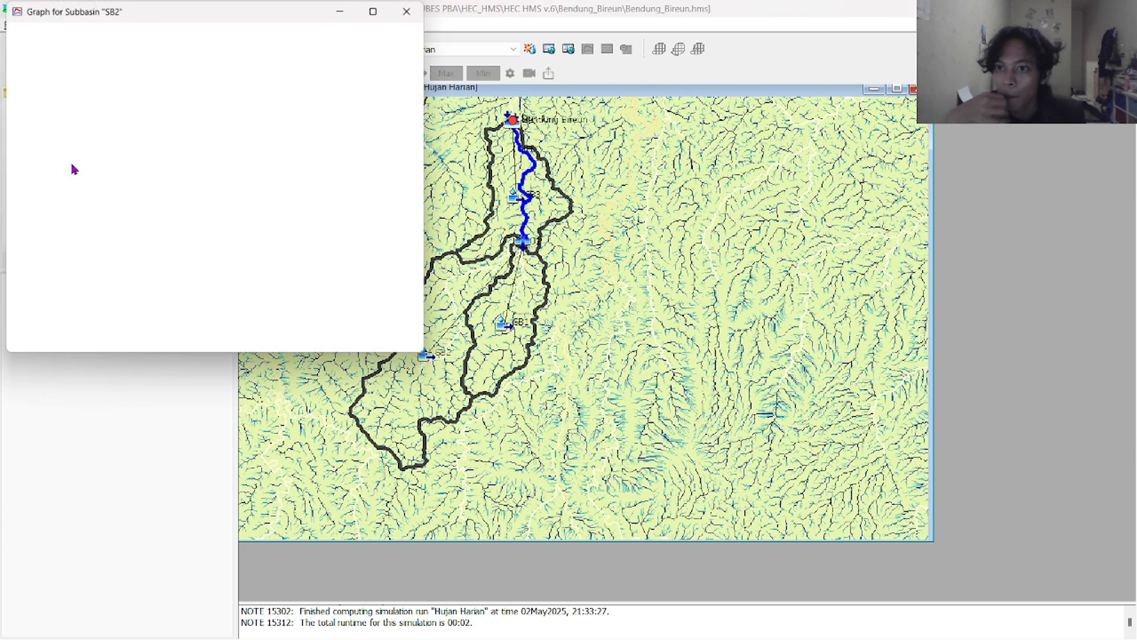
Move the SB2 graph clear of the basin map, highlight its outflow series to examine the flow pattern, and close the graph
drag(189, 12, 767, 164)
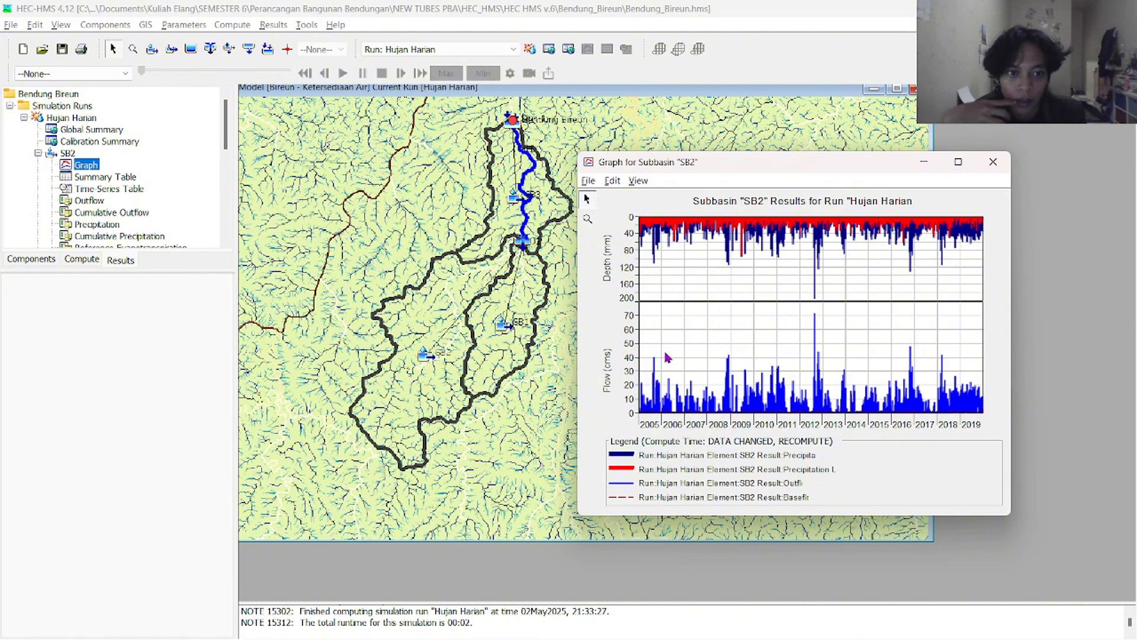
click(683, 484)
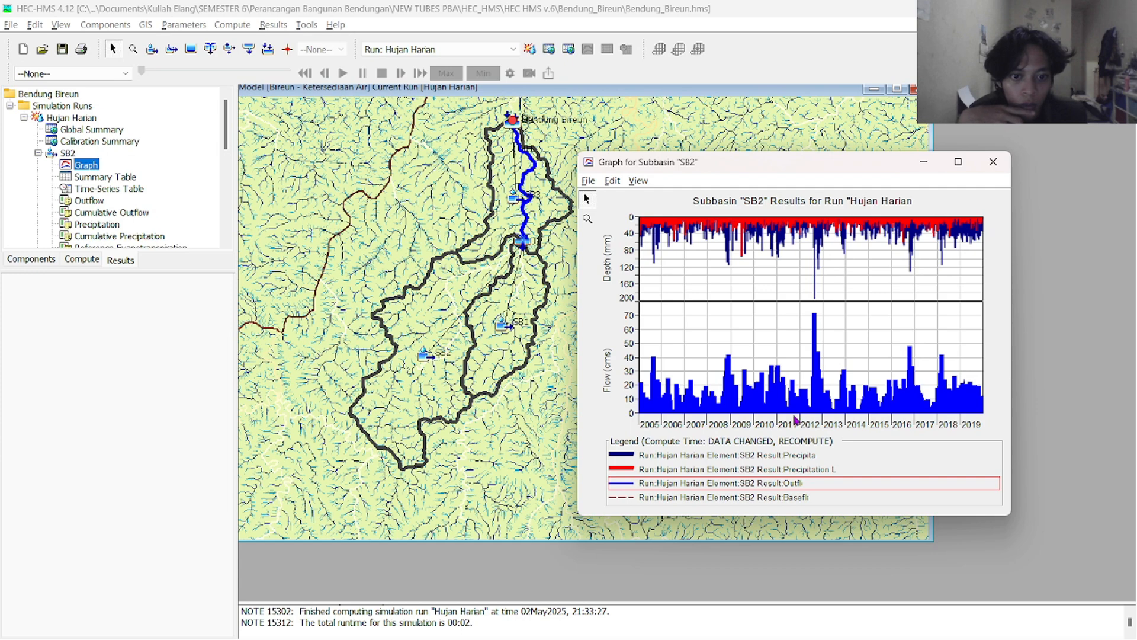
mouse_move(812, 412)
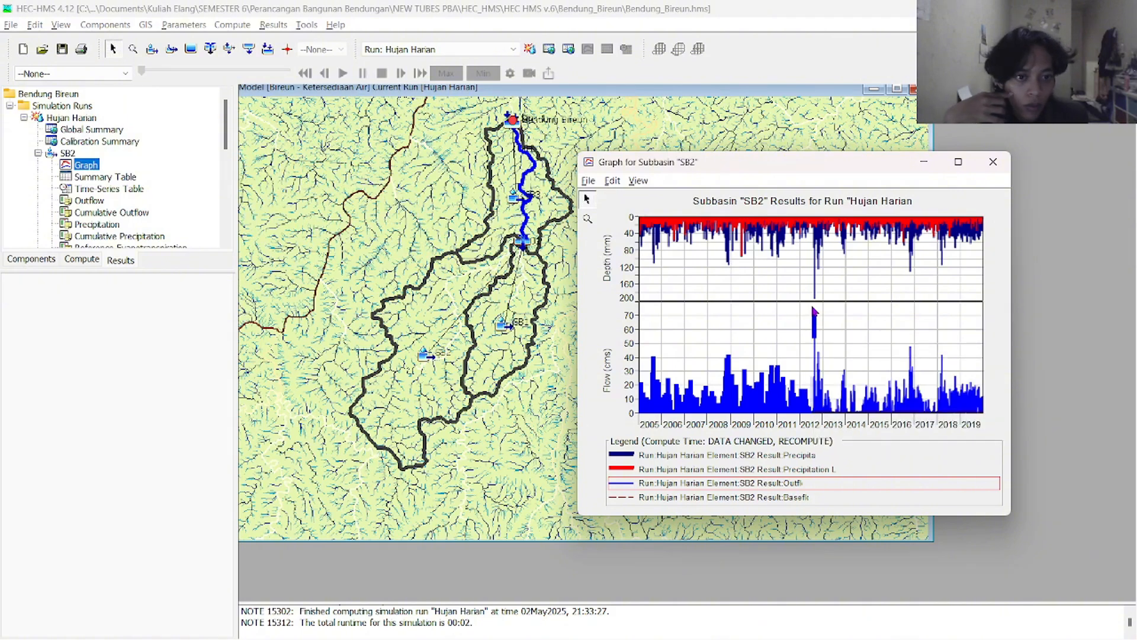
click(994, 162)
Review SB2's time-series results table from the start to the end of the Hujan Harian run and close it
click(112, 189)
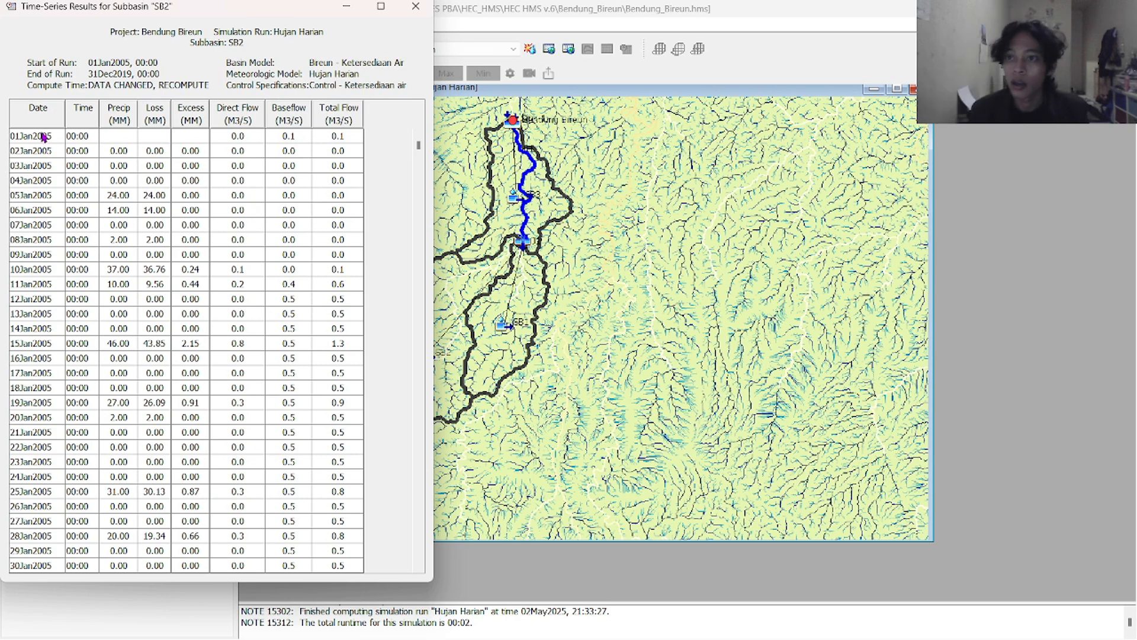
scroll(44, 137, down, 10)
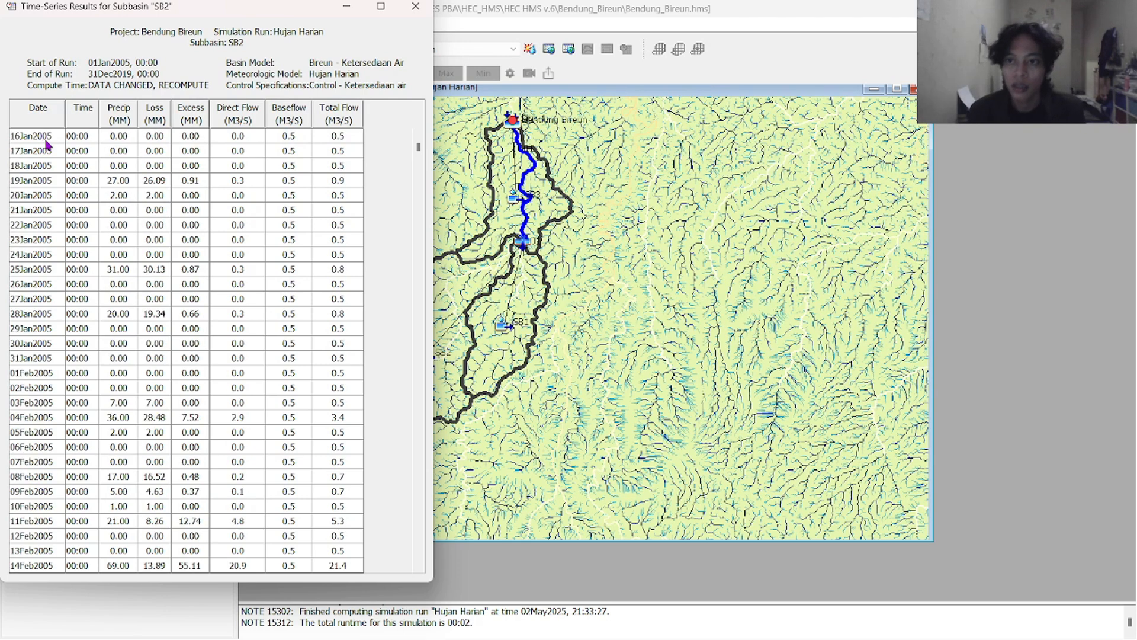
drag(418, 148, 434, 564)
scroll(340, 552, up, 18)
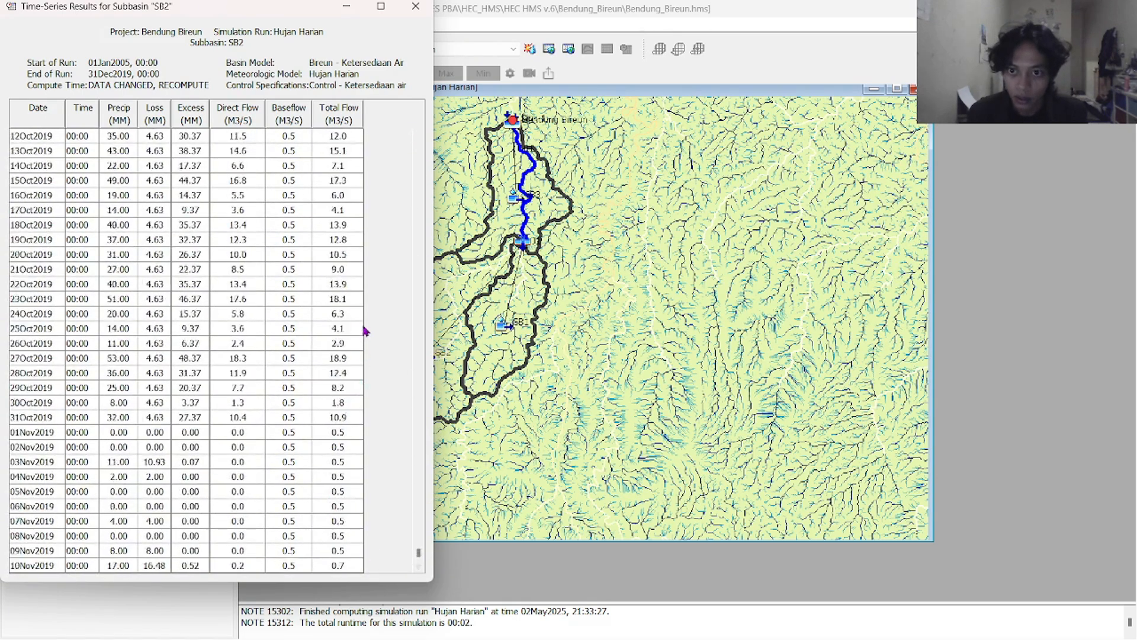
drag(419, 554, 398, 106)
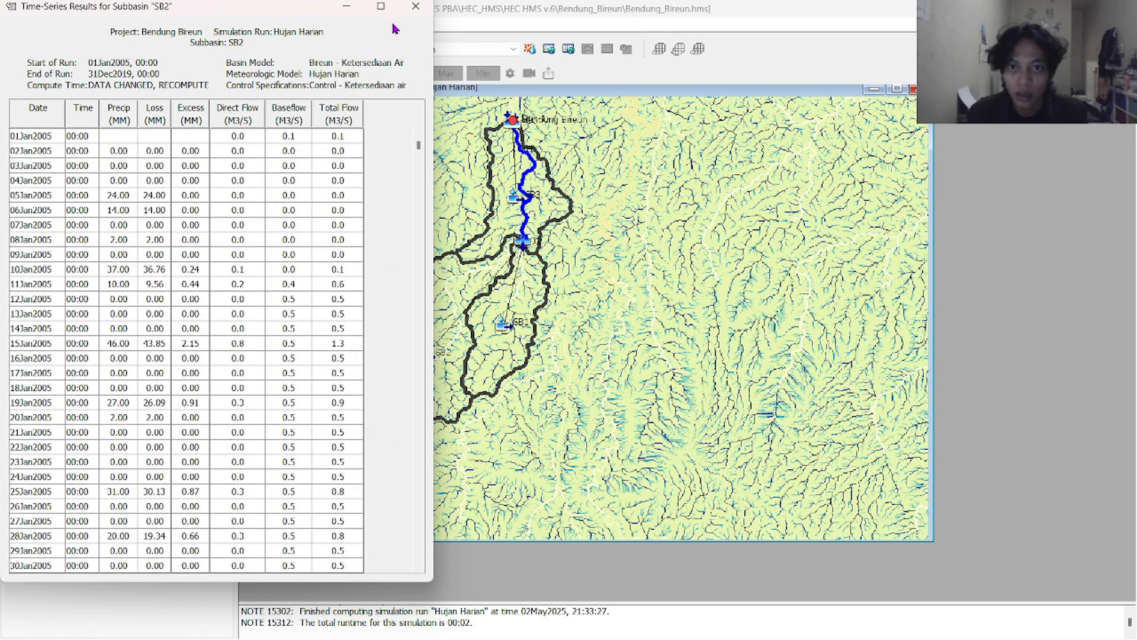
click(415, 6)
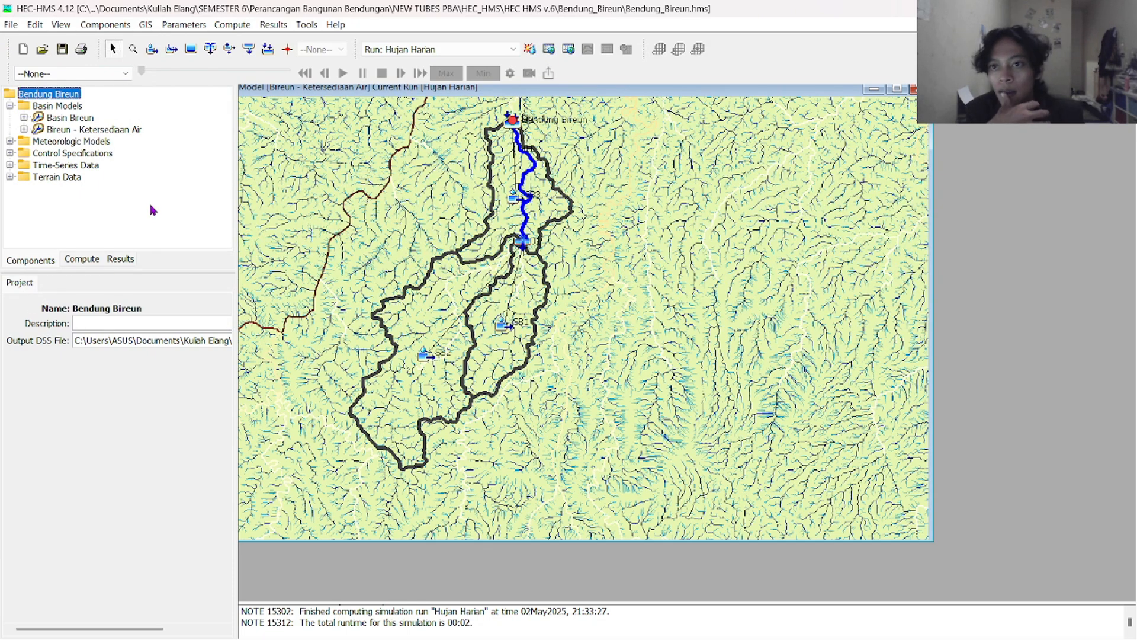
Create a copy of the Bireun - Ketersediaan Air basin model named Bireun - Sydner
click(87, 132)
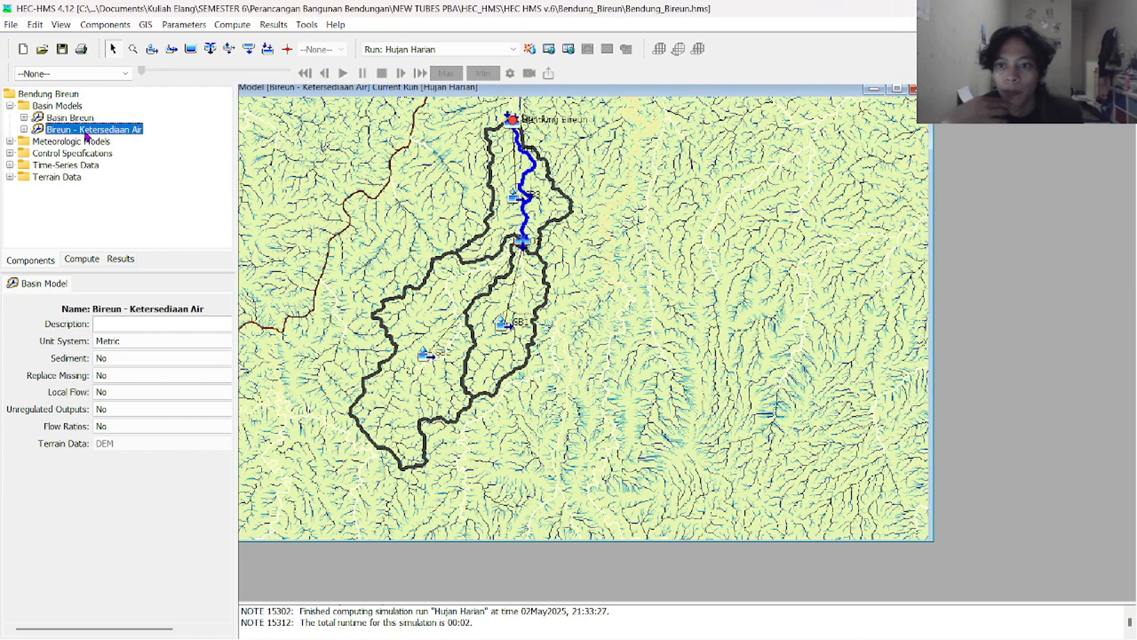
right_click(88, 135)
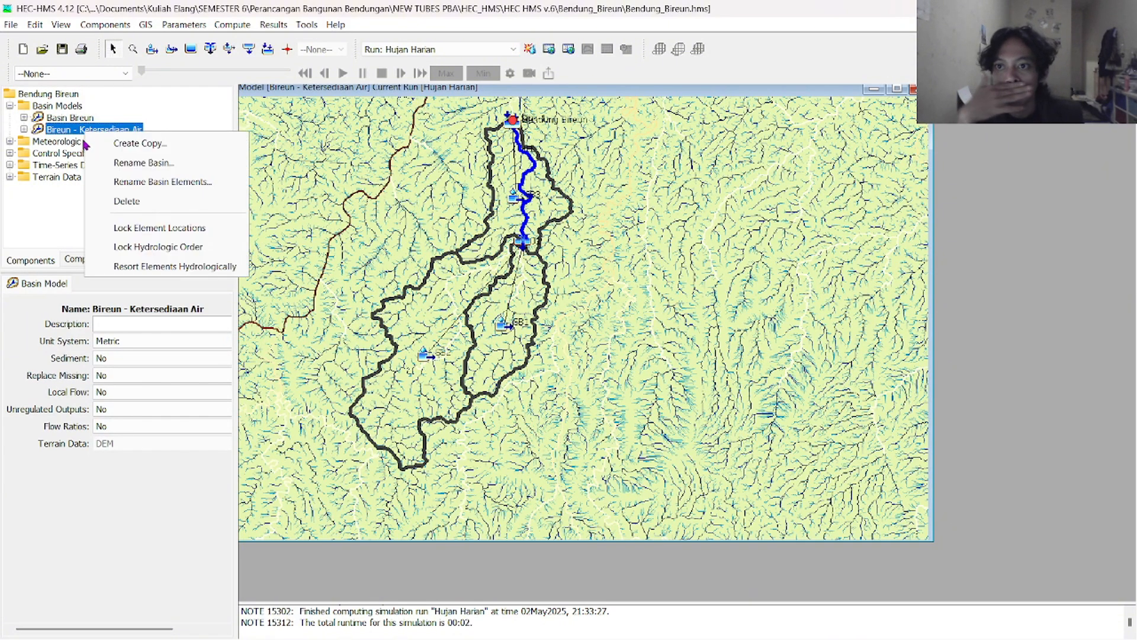
click(142, 144)
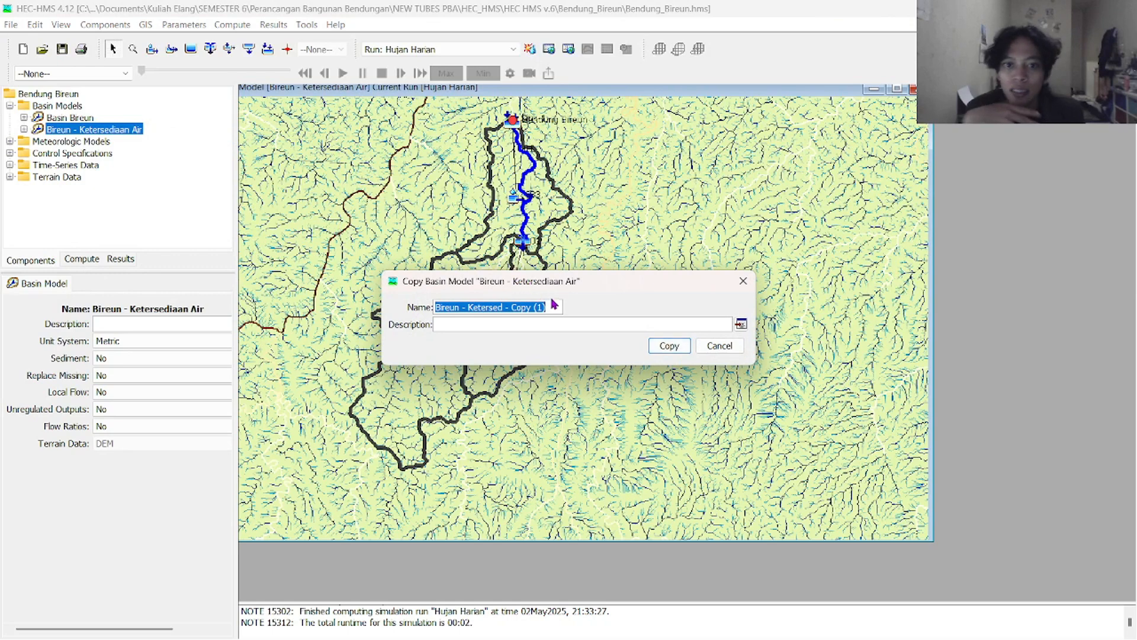
click(556, 305)
shift+click(469, 309)
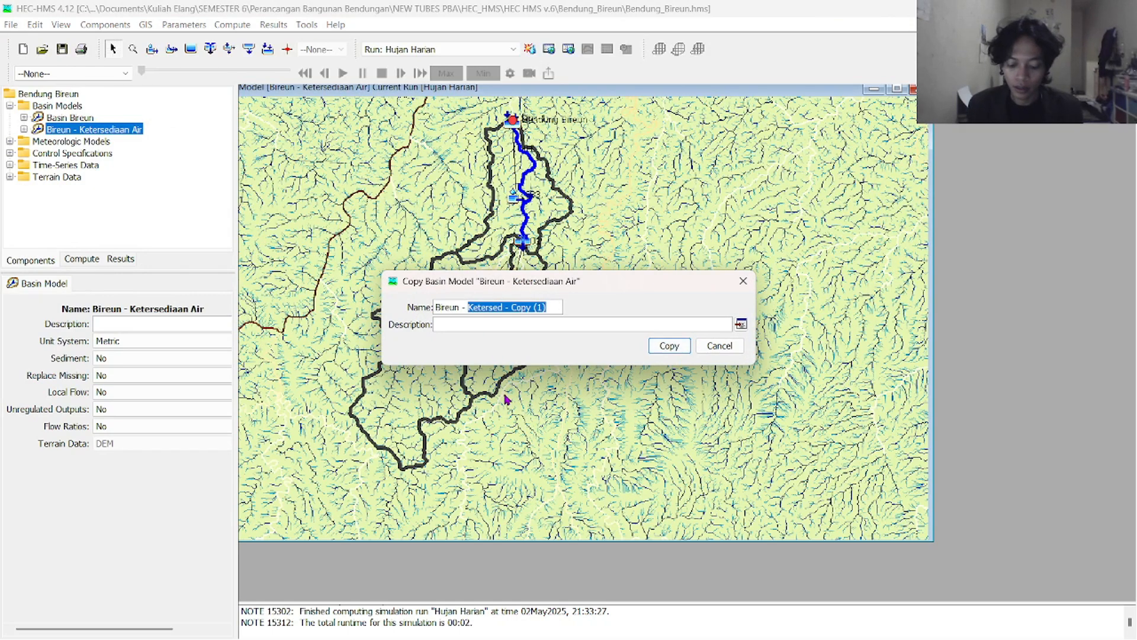
text(Sydner)
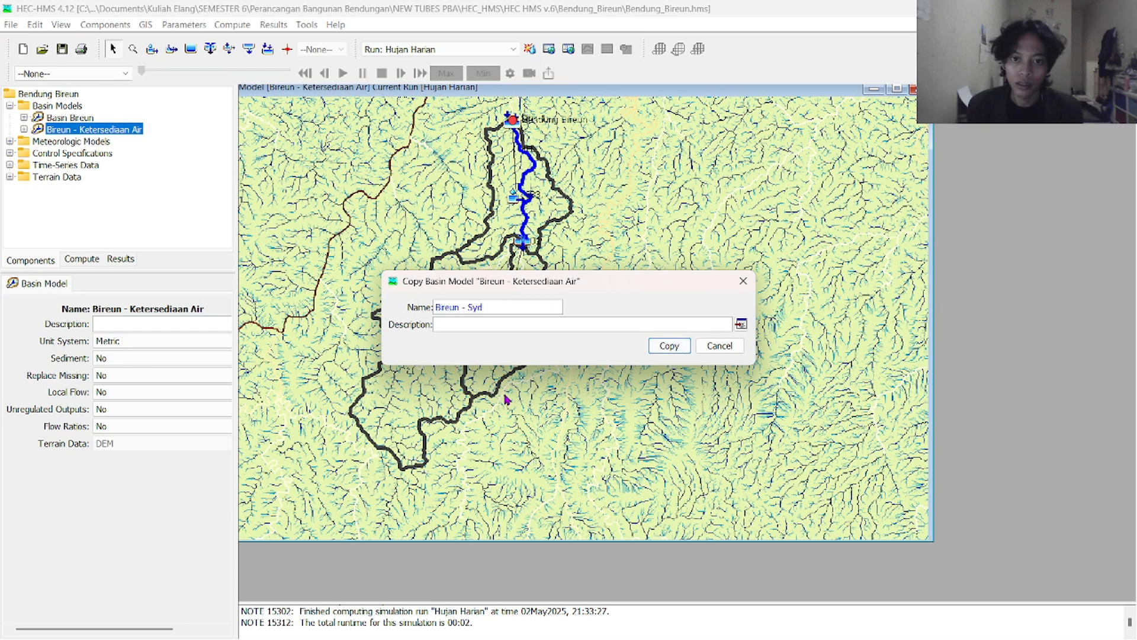
click(675, 351)
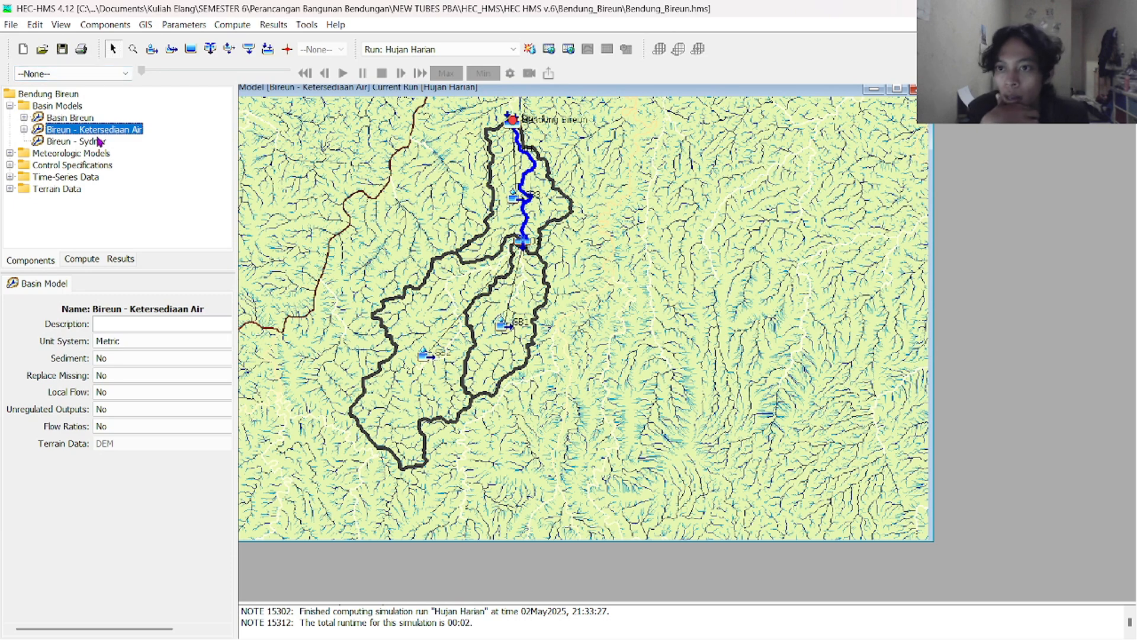
Open the Bireun - Sydner basin model and change the canopy method to None for all subbasins
click(94, 141)
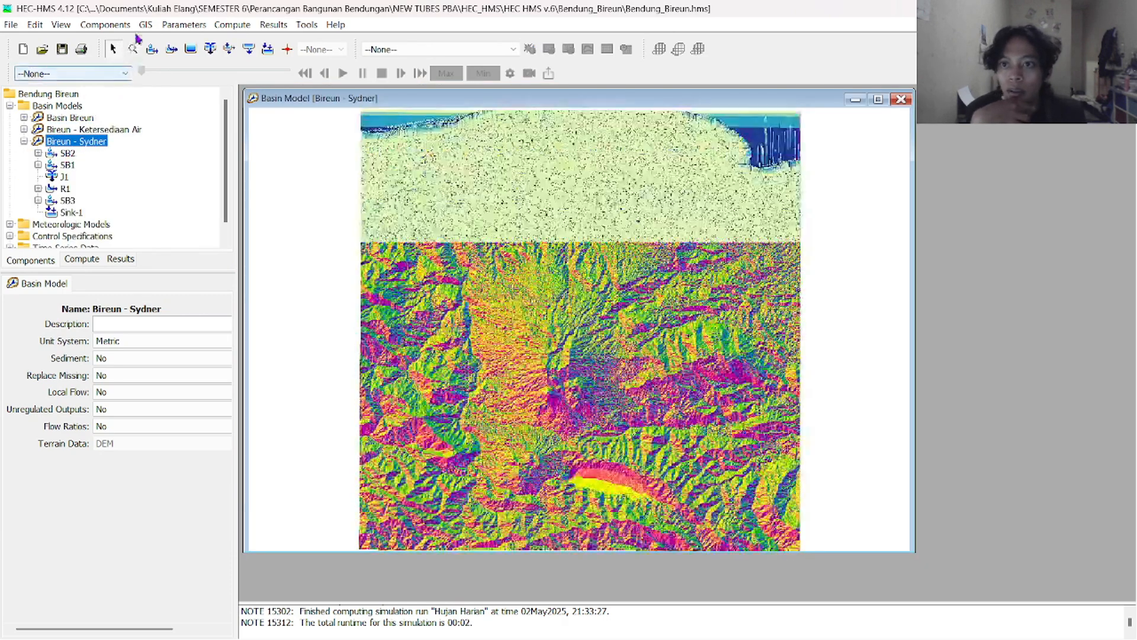
click(167, 27)
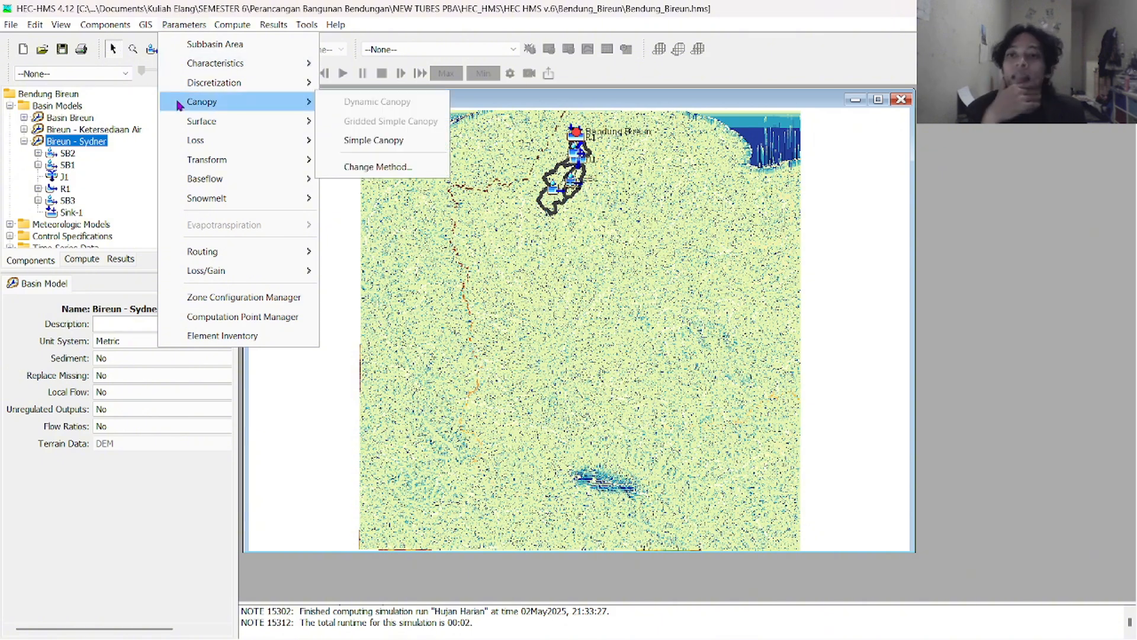
mouse_move(205, 102)
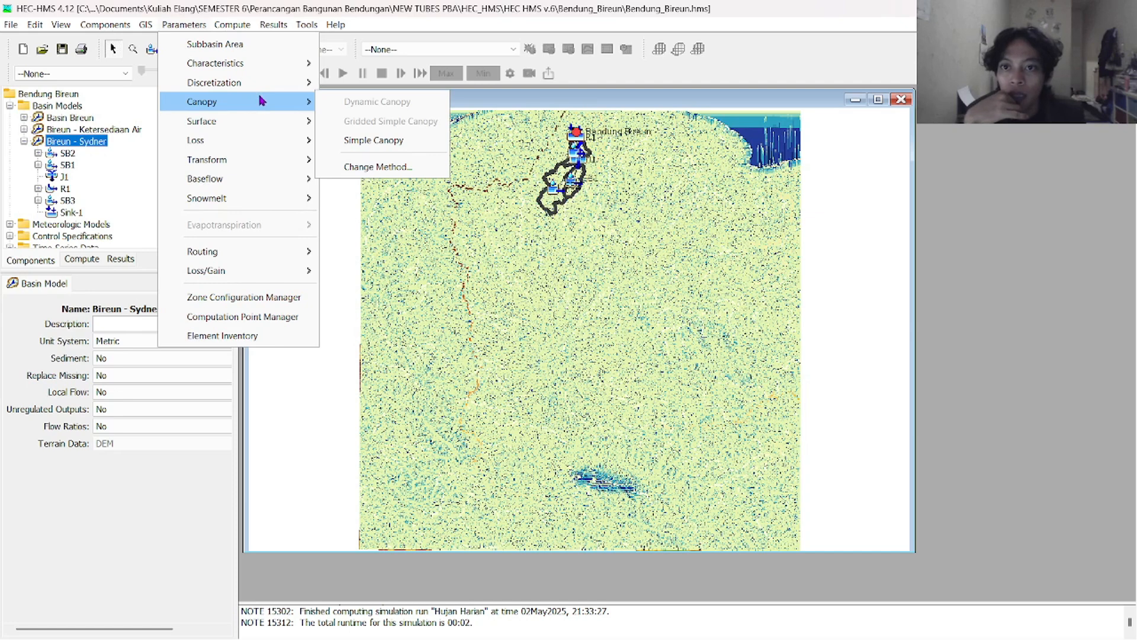
click(370, 169)
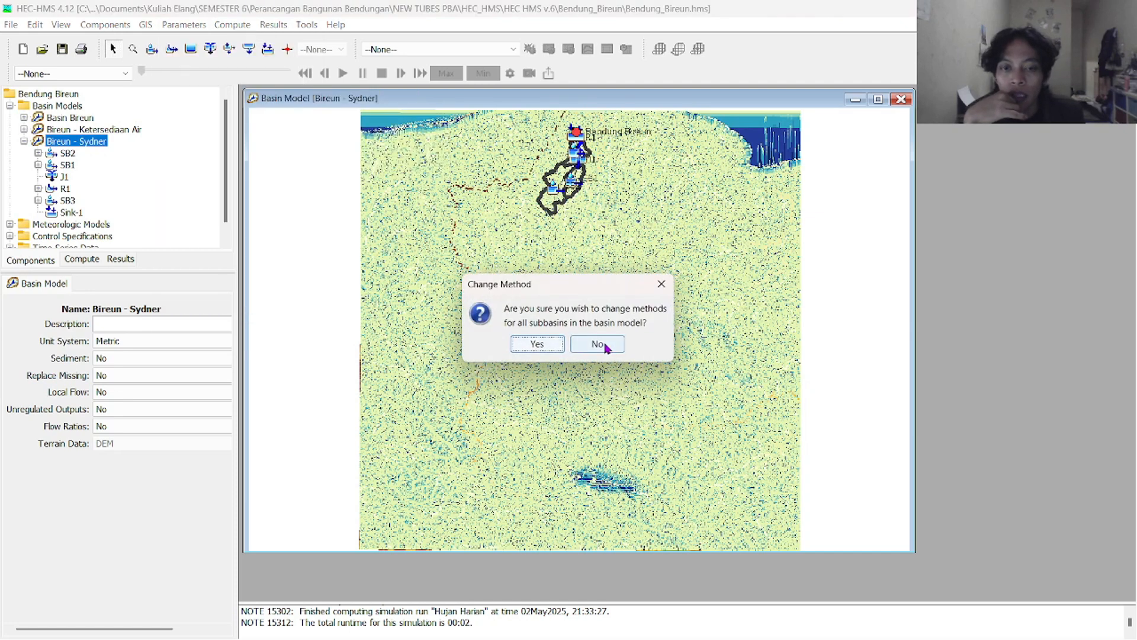
click(554, 346)
click(579, 316)
click(581, 328)
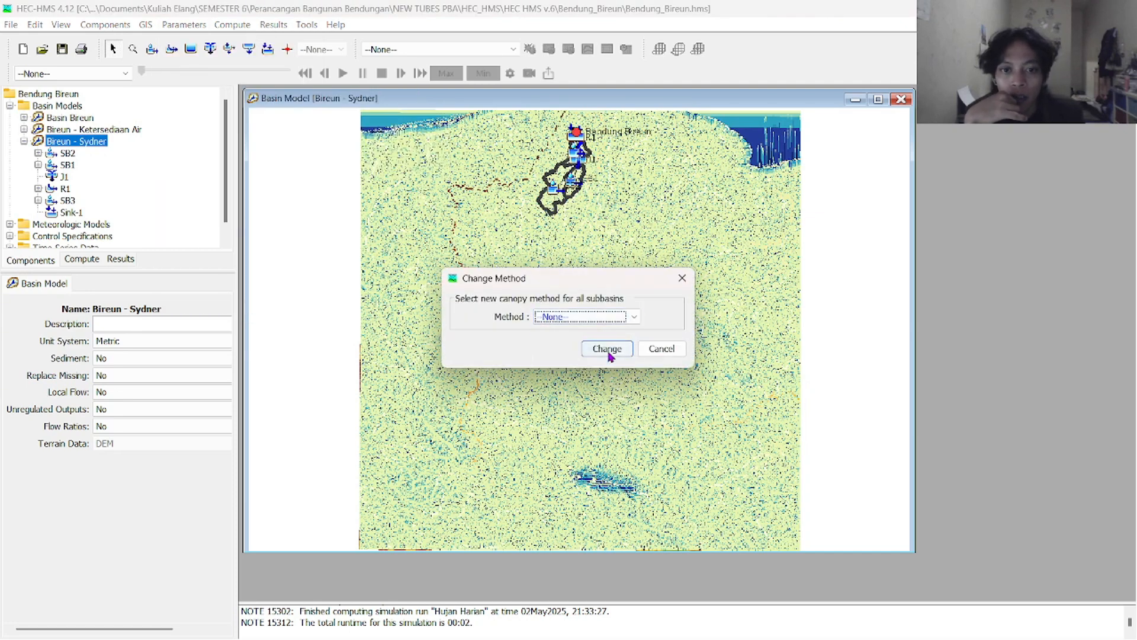
click(607, 348)
Change the surface method to None for all subbasins in the Bireun - Sydner basin model
click(186, 26)
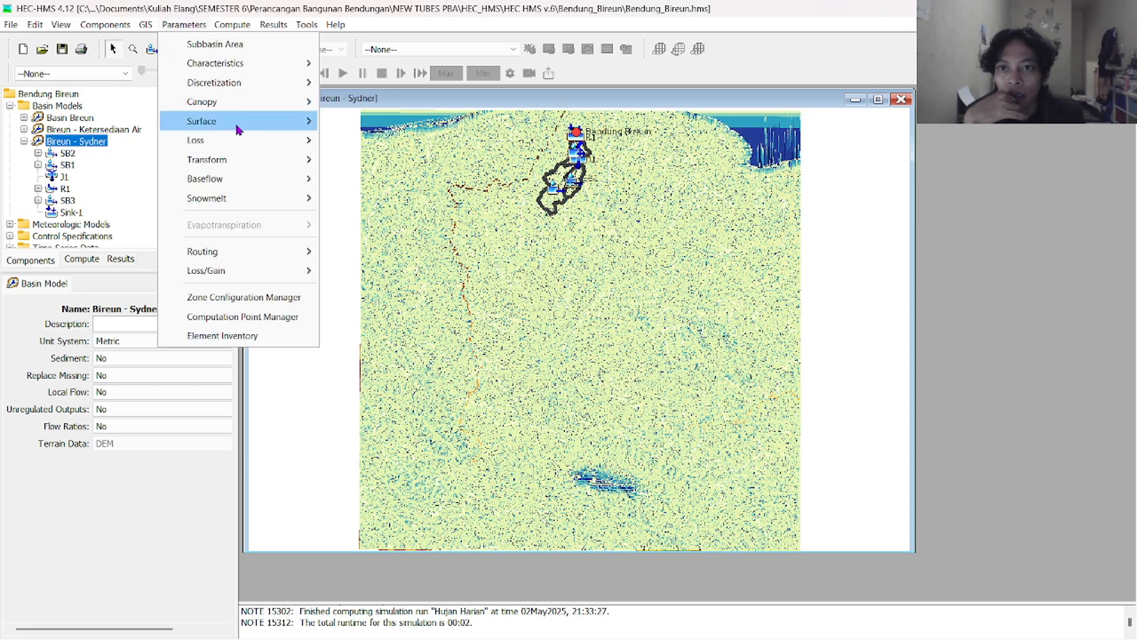
mouse_move(283, 122)
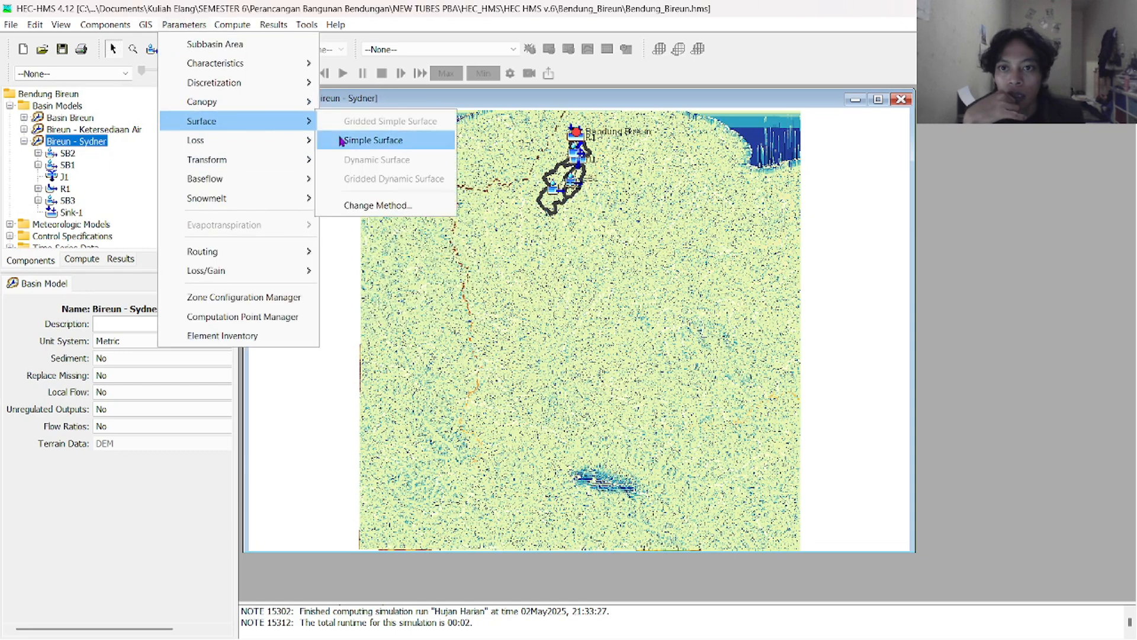
click(369, 206)
click(540, 344)
click(560, 317)
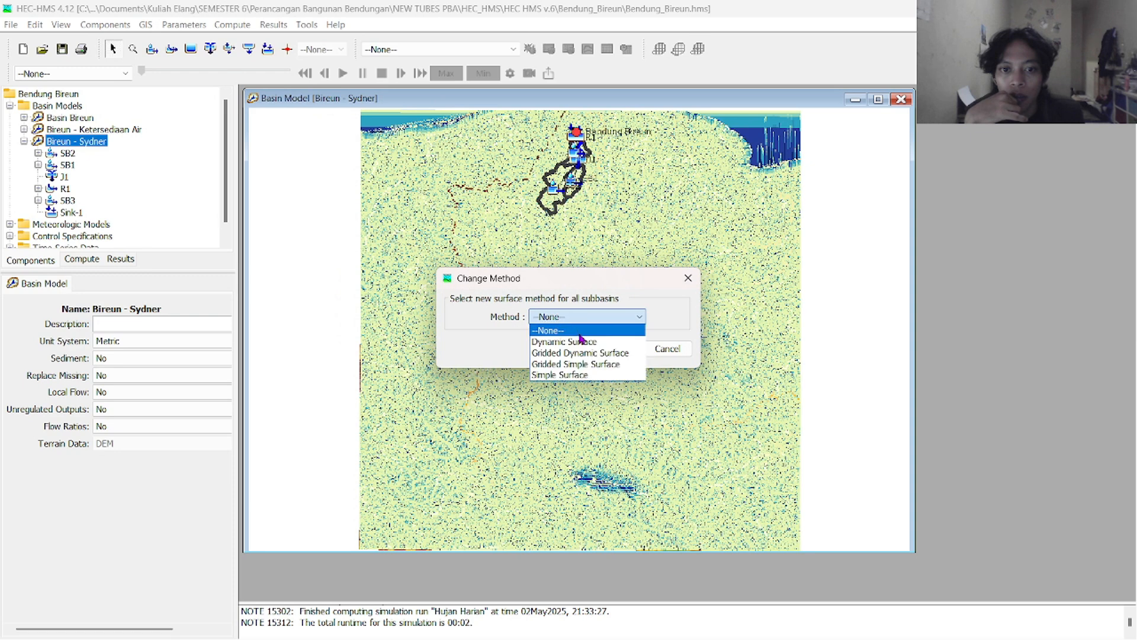
click(563, 326)
click(612, 349)
Change the loss method to SCS Curve Number for all subbasins in the Bireun - Sydner basin model
click(184, 24)
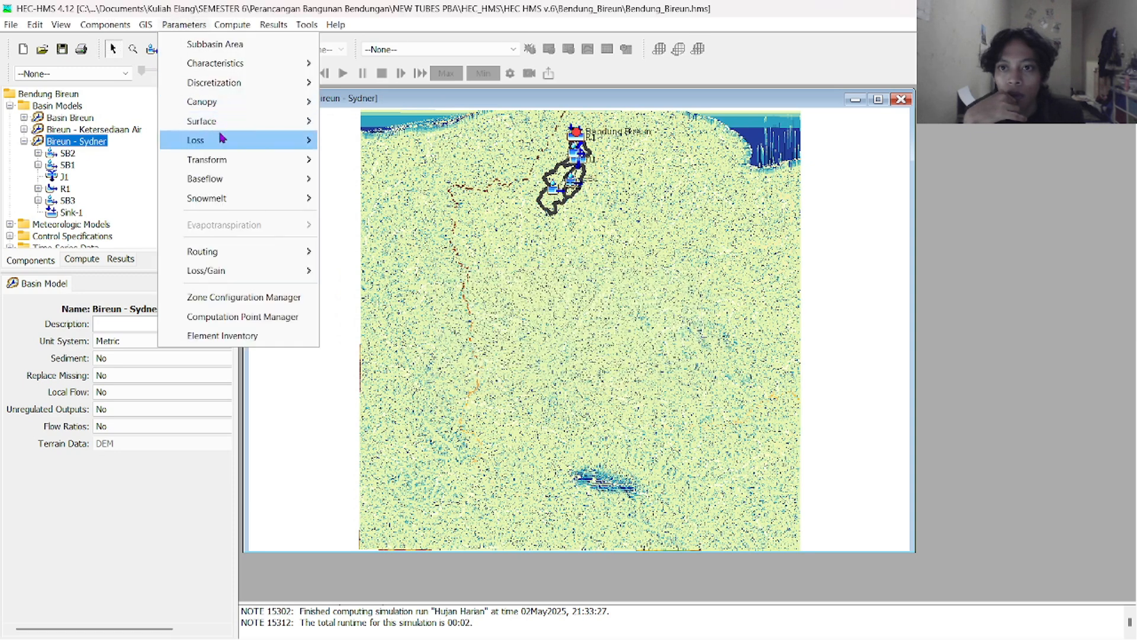
mouse_move(311, 140)
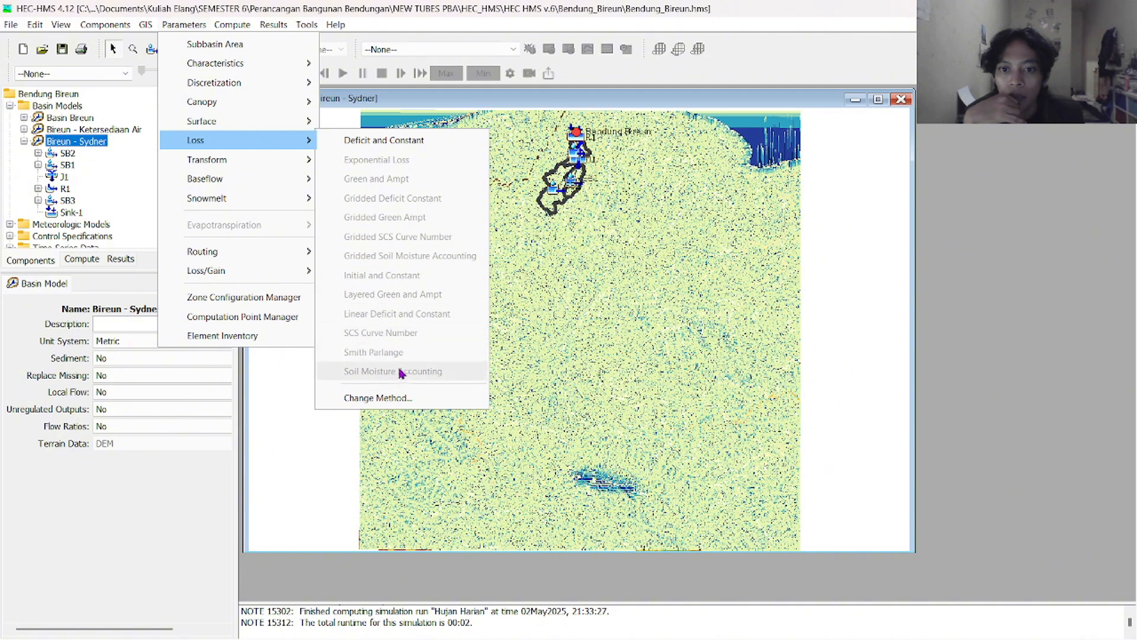
click(379, 397)
click(540, 341)
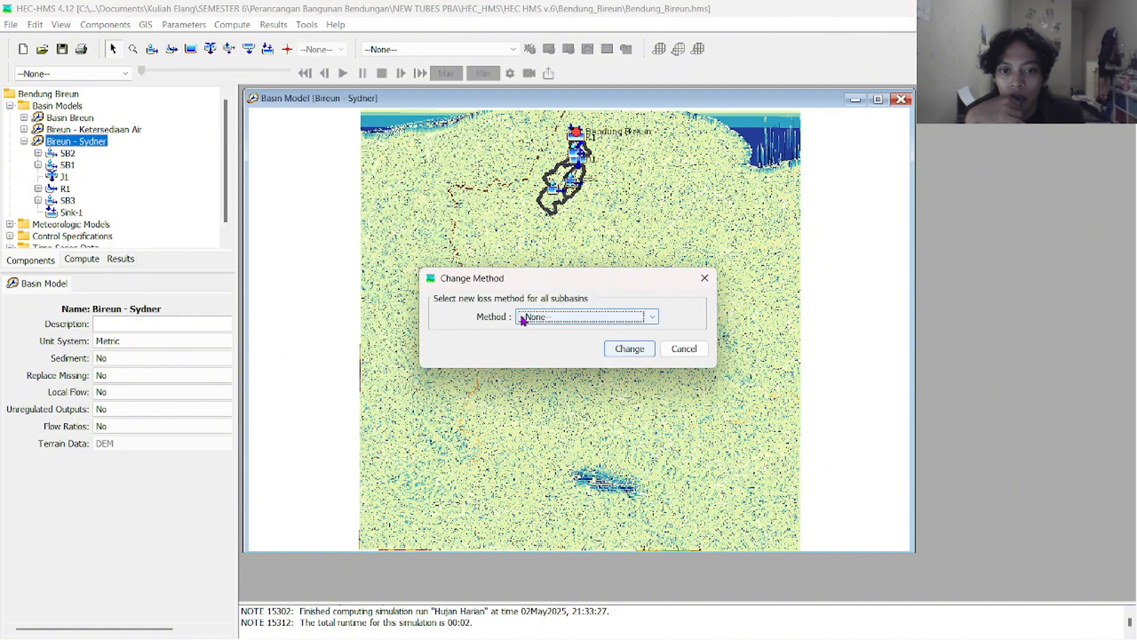
click(523, 318)
scroll(548, 385, down, 2)
click(549, 390)
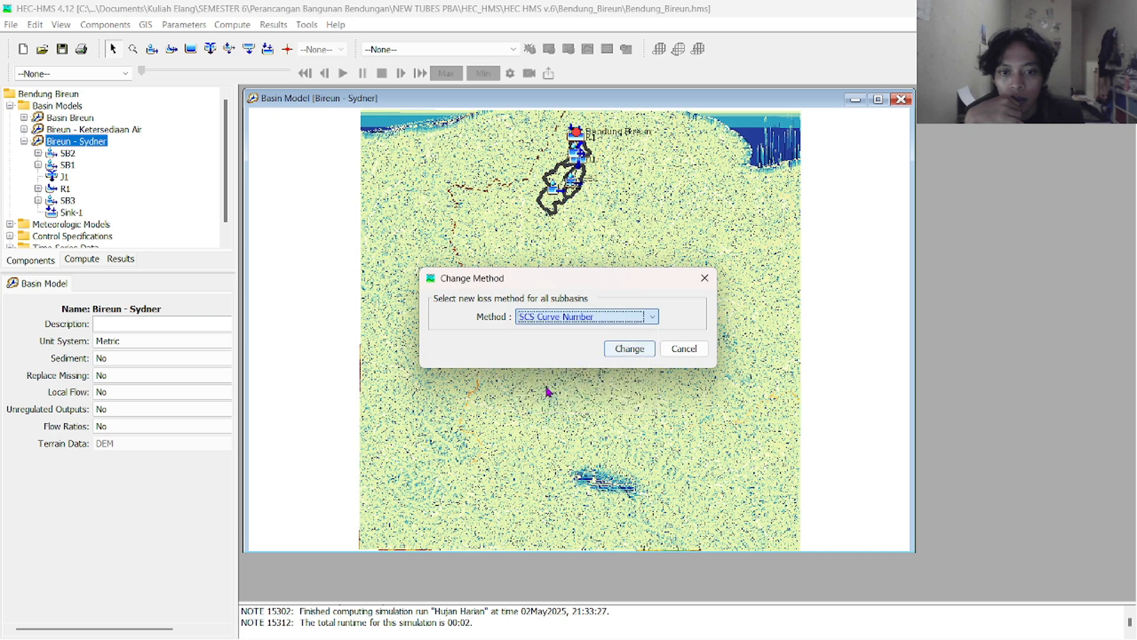
click(629, 349)
Change the transform method to Snyder Unit Hydrograph : Standard for all subbasins in the Bireun - Sydner basin model
click(168, 26)
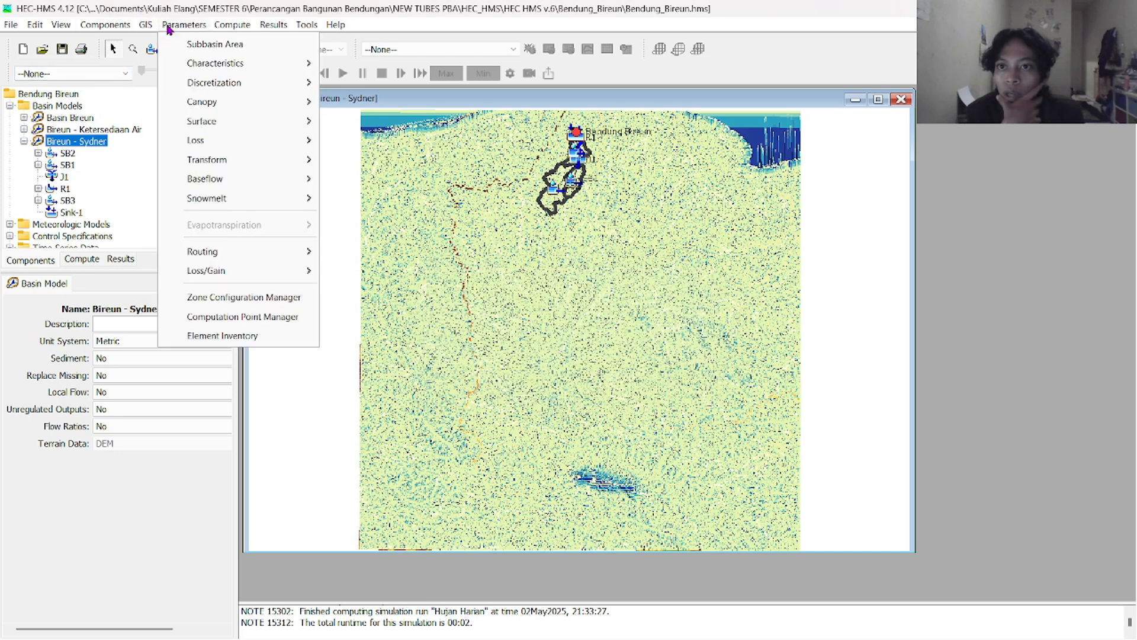
mouse_move(199, 159)
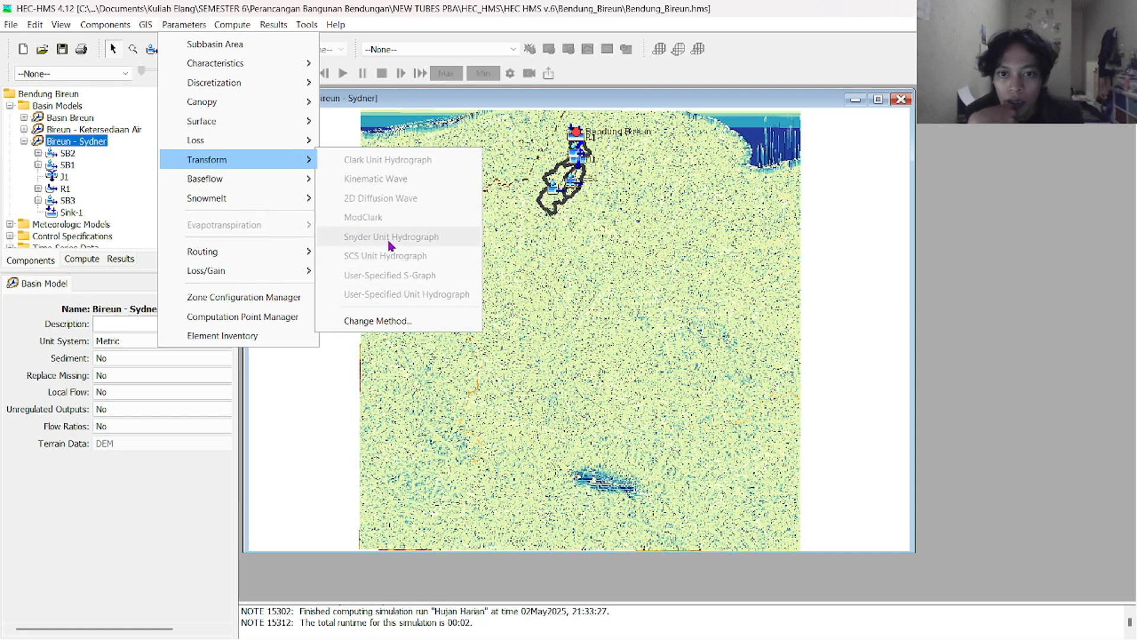
click(401, 325)
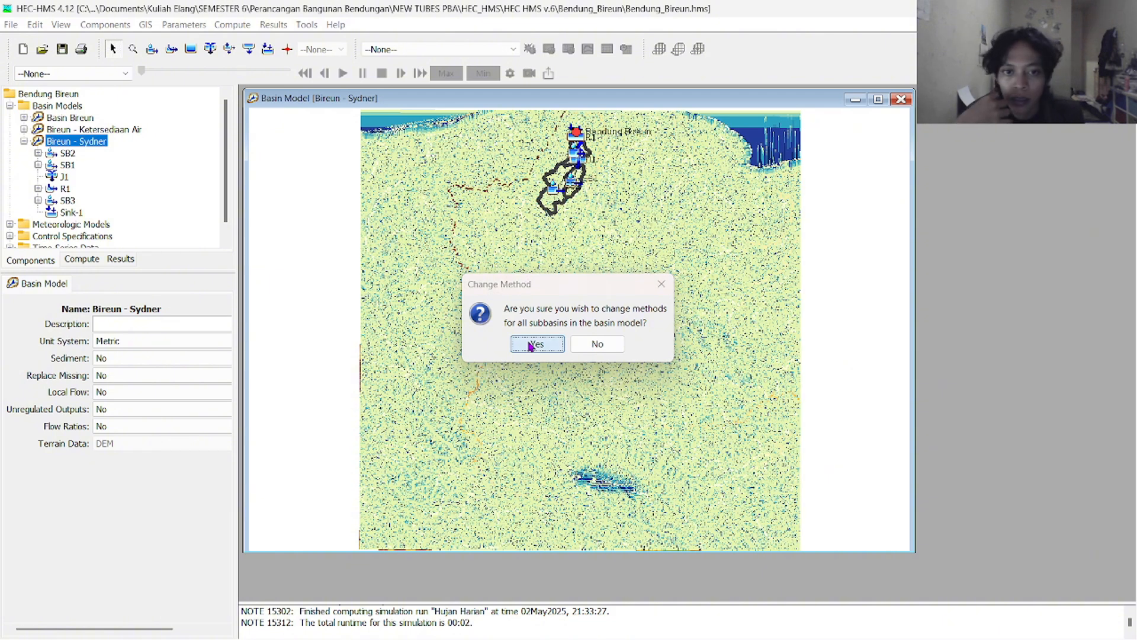
click(530, 345)
click(523, 319)
scroll(523, 364, down, 2)
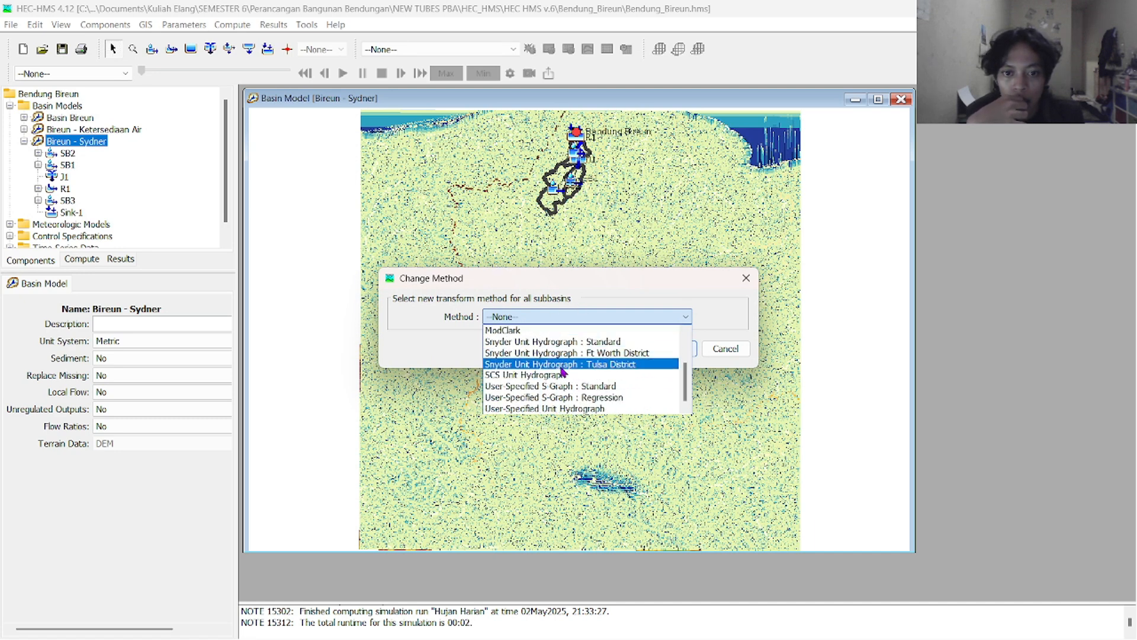
scroll(559, 383, up, 1)
scroll(559, 384, down, 1)
scroll(558, 383, up, 2)
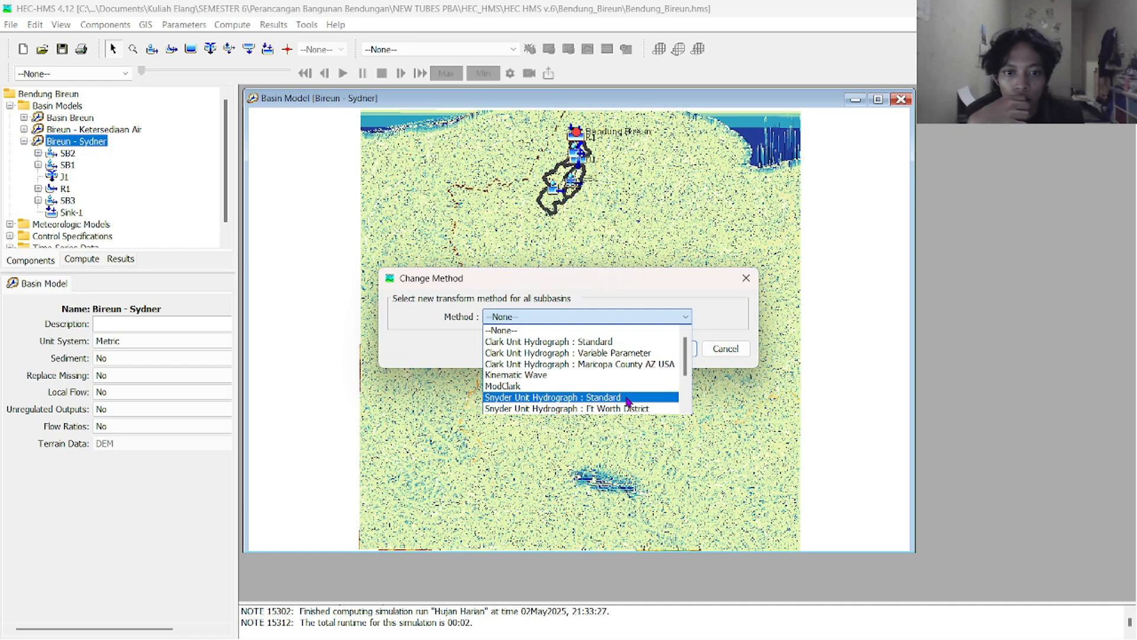
click(628, 398)
click(657, 349)
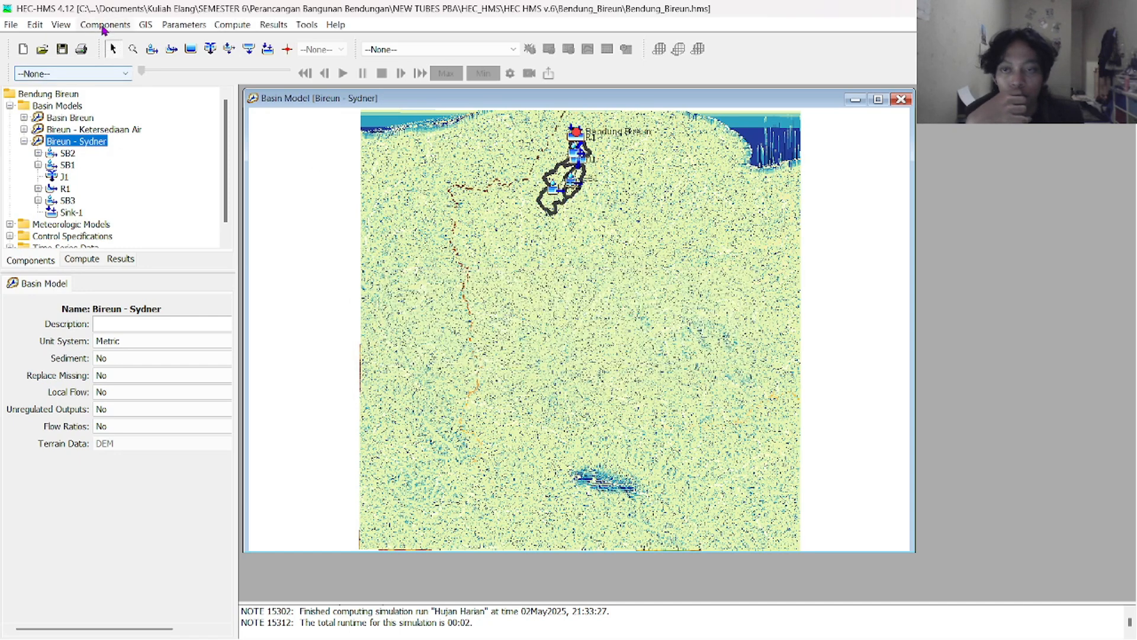
Change the baseflow method to None for all subbasins in the Bireun - Sydner basin model
click(170, 27)
mouse_move(222, 181)
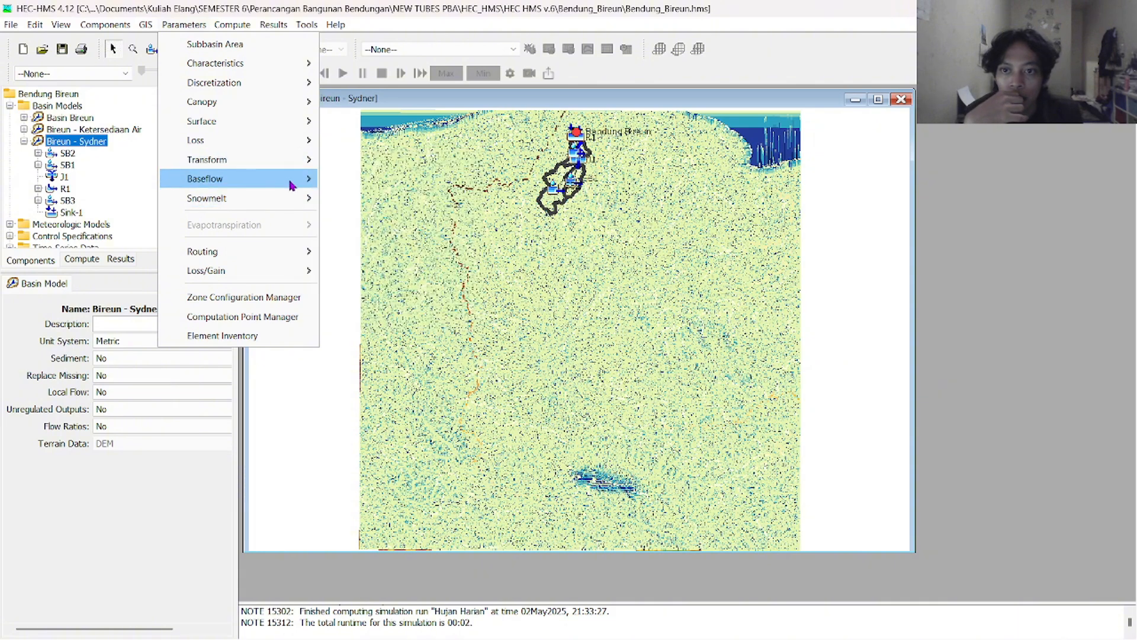
mouse_move(303, 204)
mouse_move(305, 181)
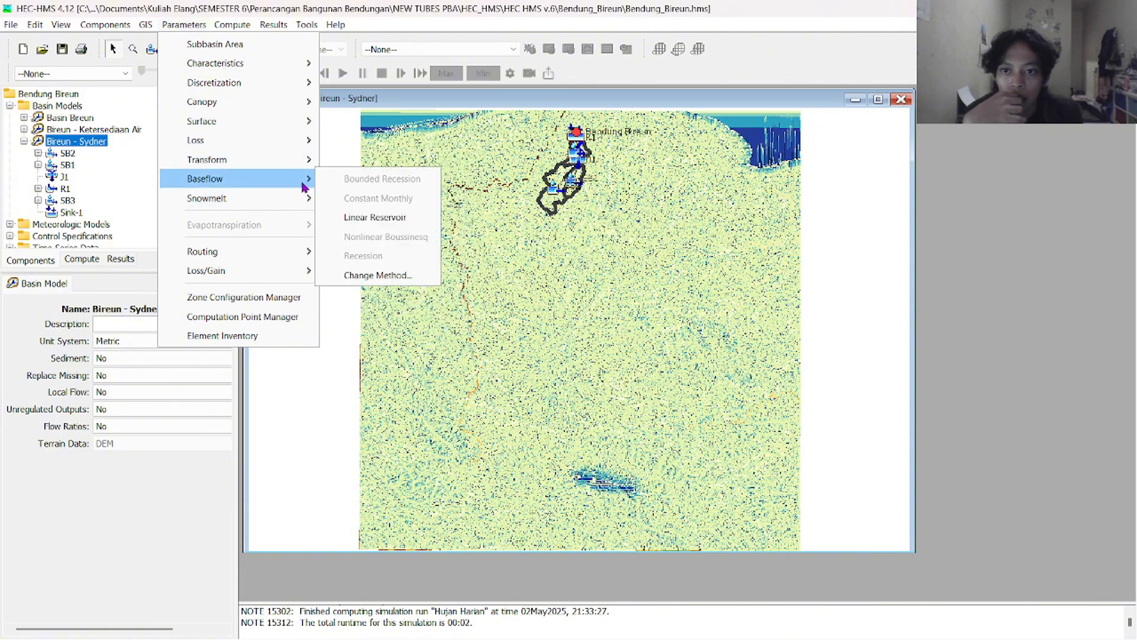
click(396, 278)
click(537, 343)
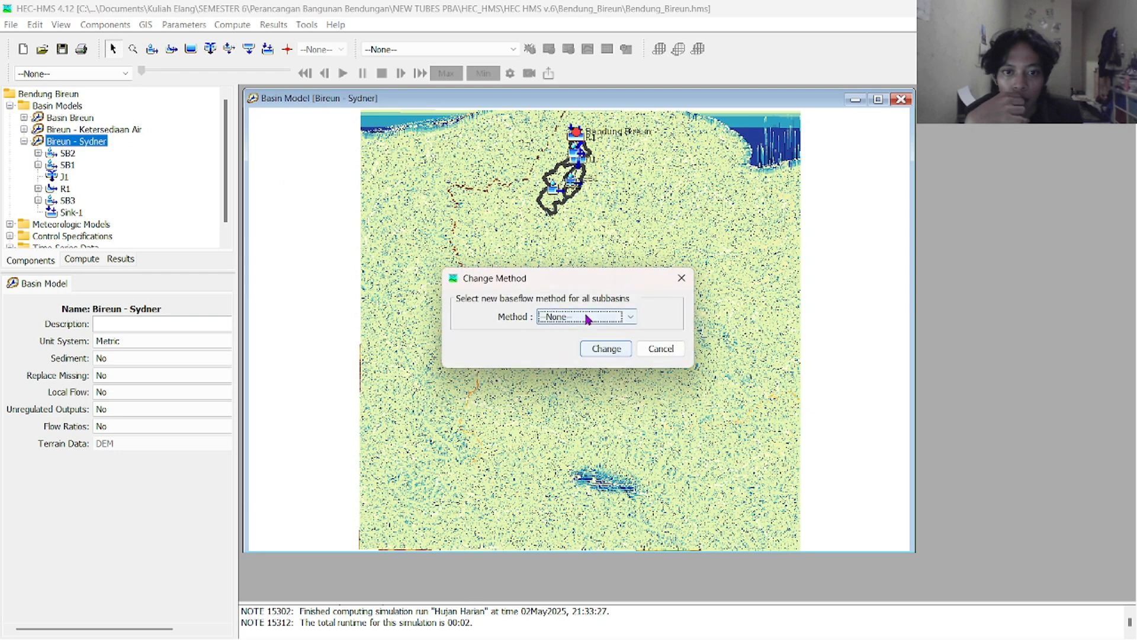
click(587, 317)
click(598, 332)
click(607, 347)
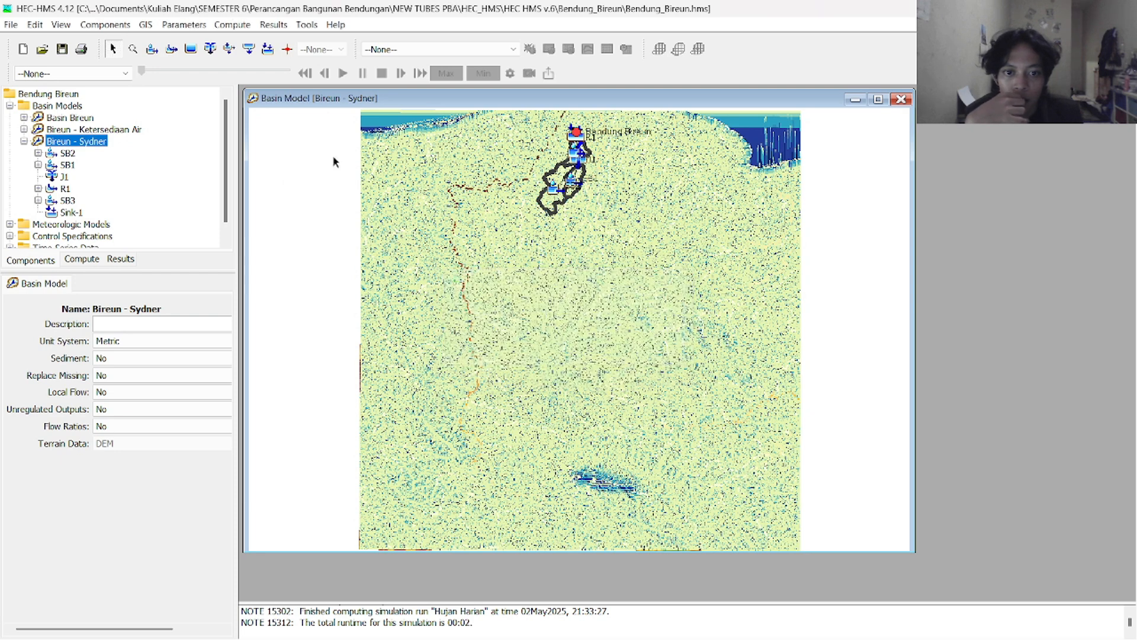
click(184, 24)
mouse_move(223, 258)
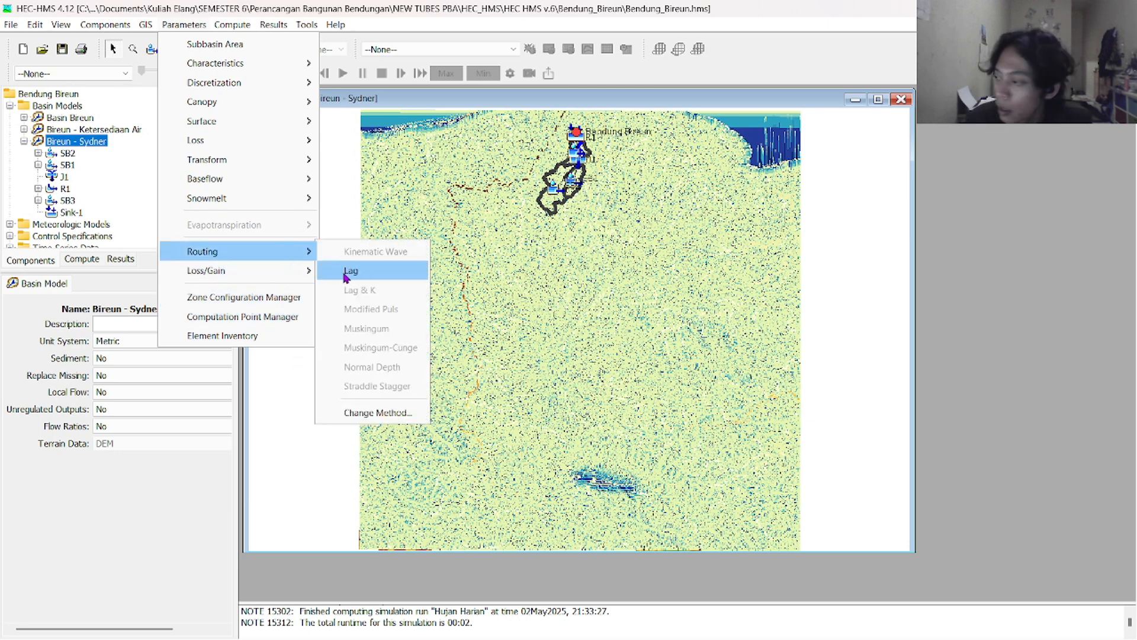
click(510, 187)
scroll(551, 186, up, 3)
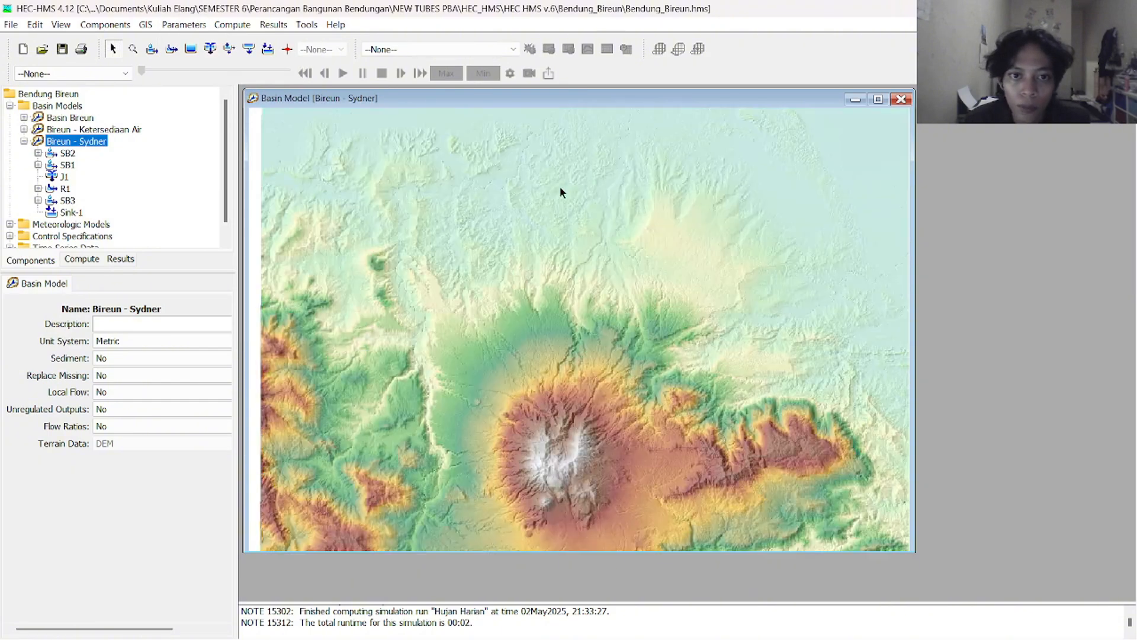
scroll(562, 250, up, 2)
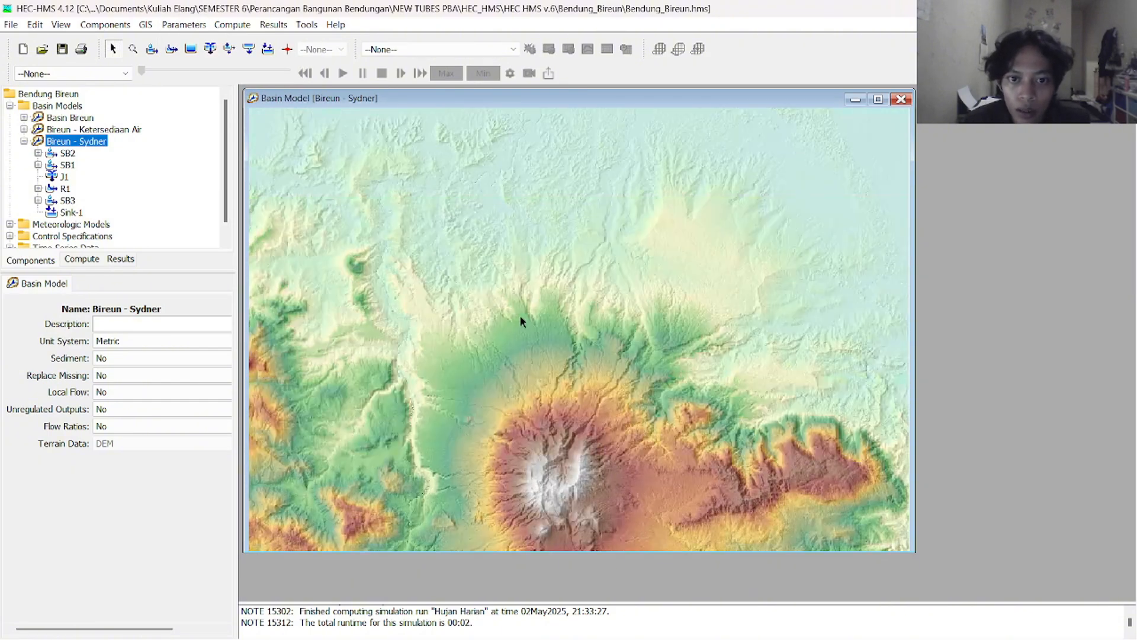
drag(519, 314, 480, 255)
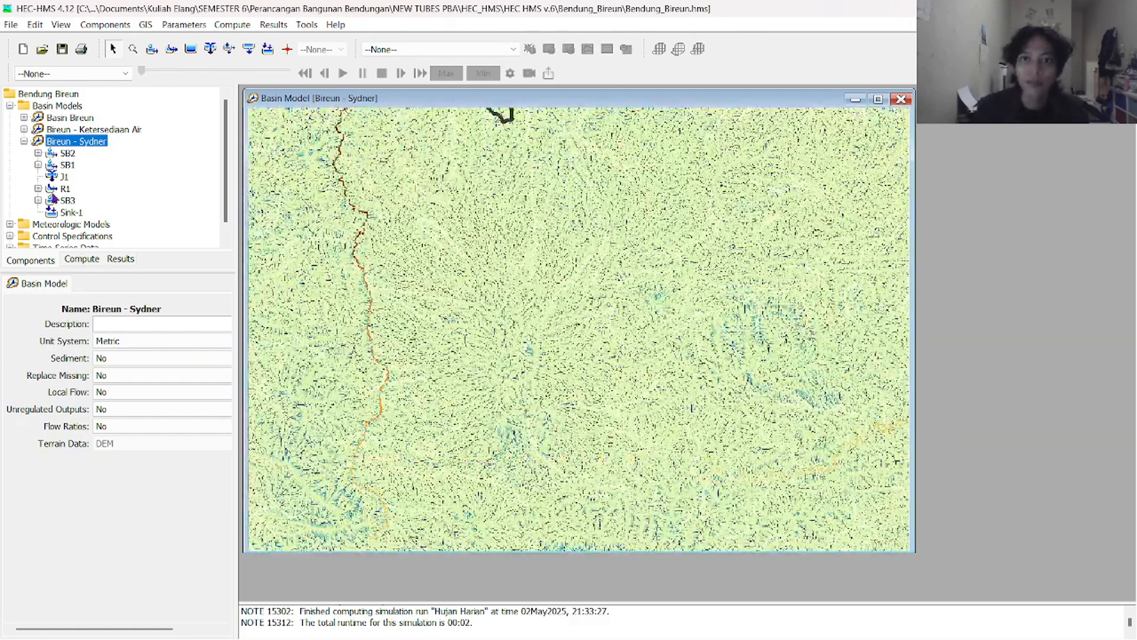
click(183, 24)
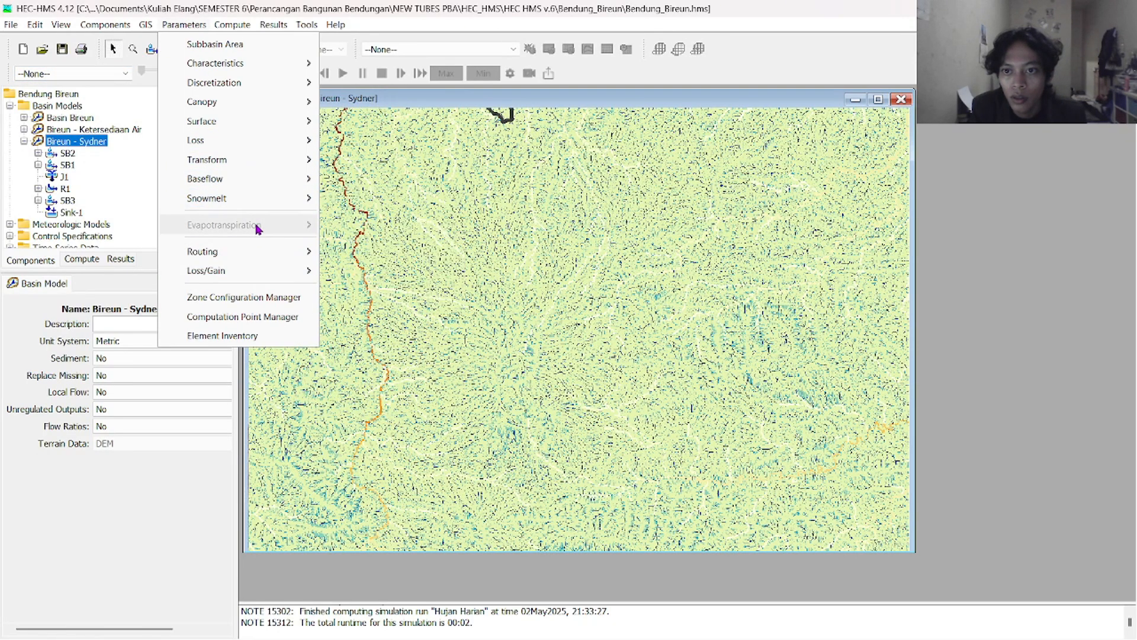
mouse_move(257, 251)
click(358, 185)
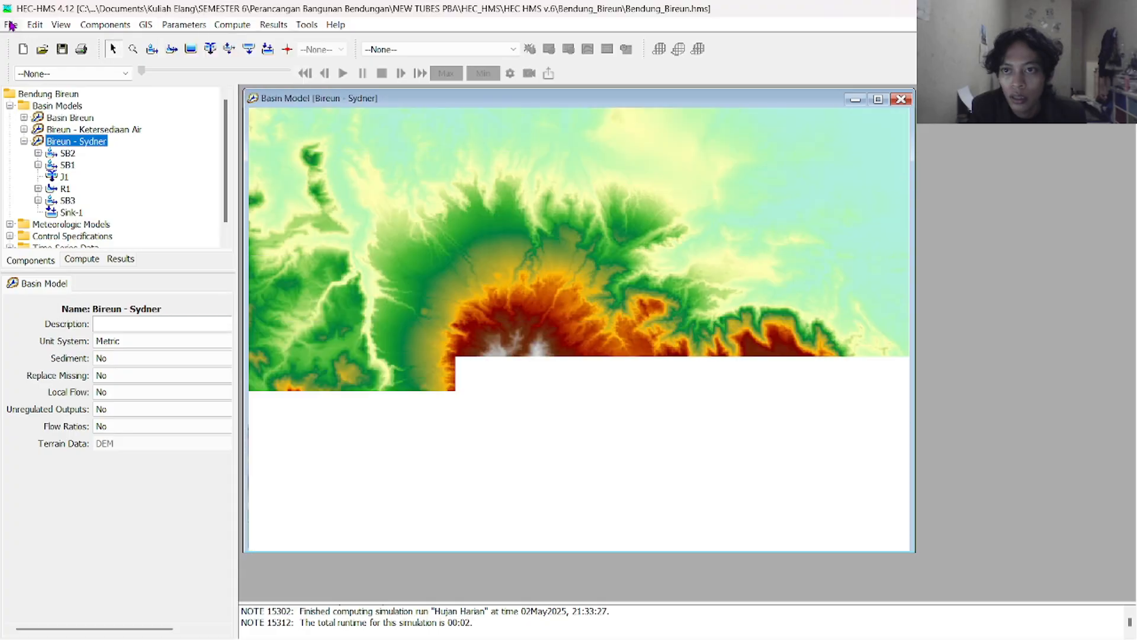
key(alt+Tab)
key(alt+Tab)
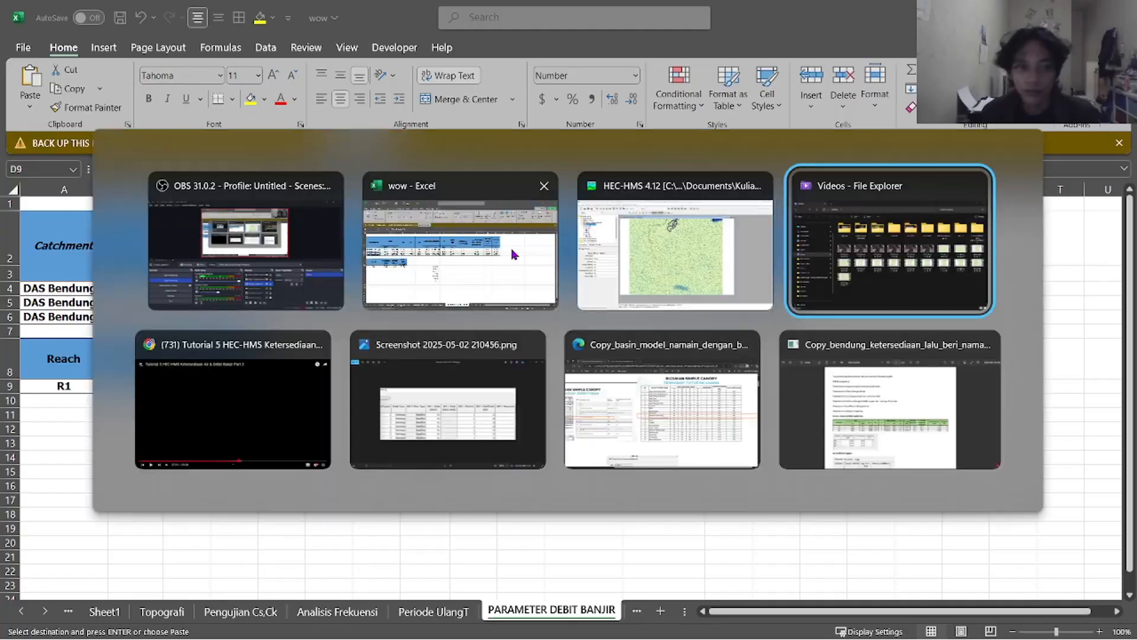
key(alt+shift+Tab)
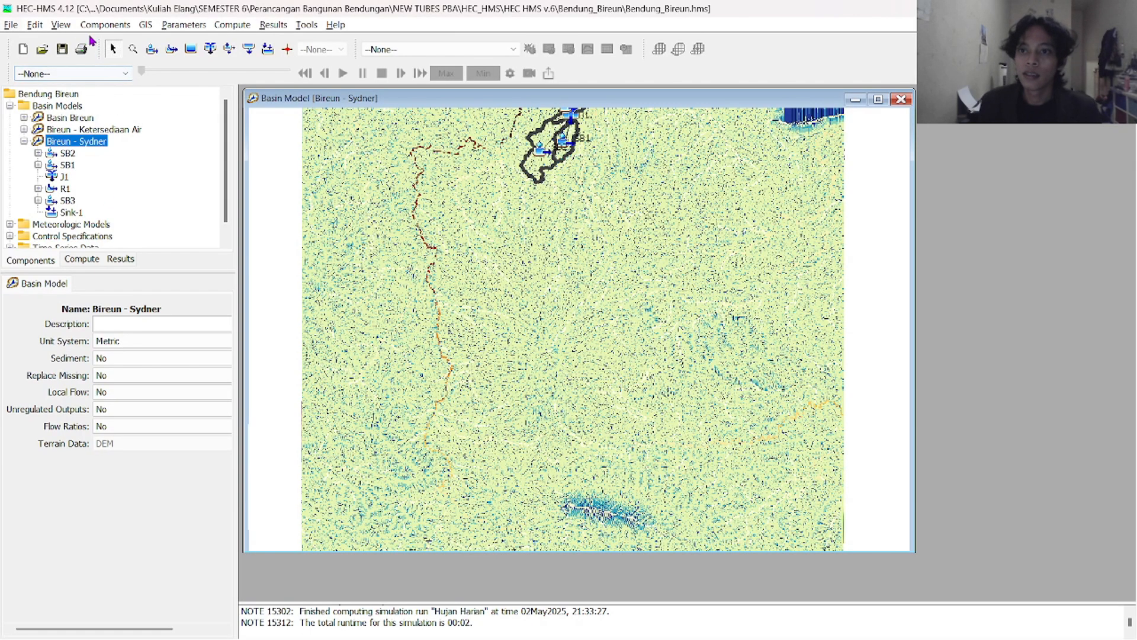
click(183, 24)
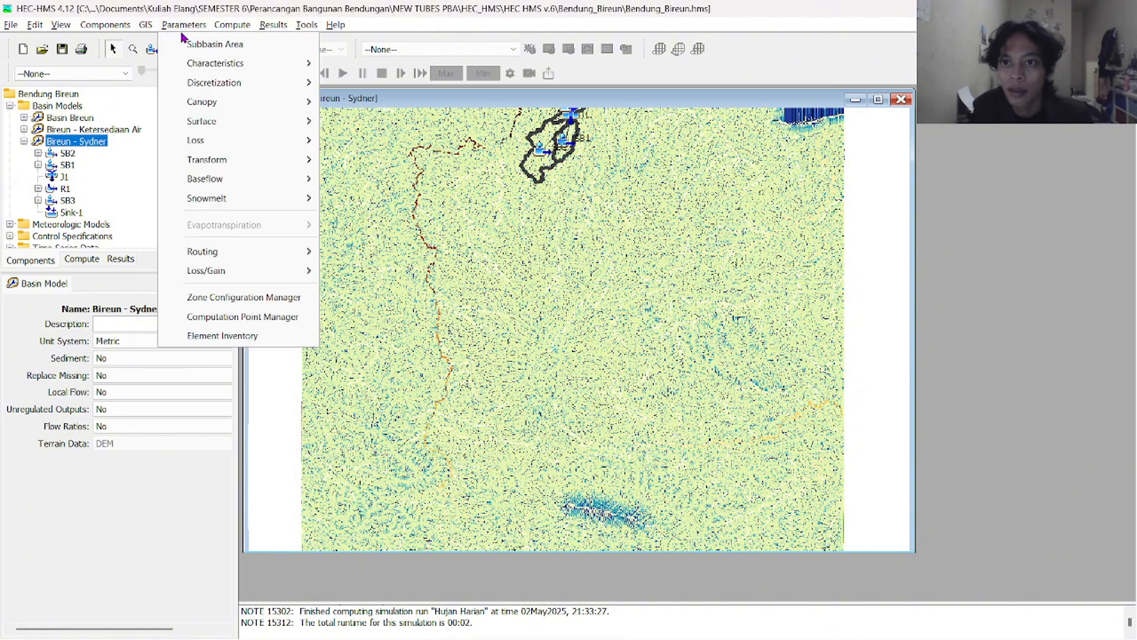
click(152, 28)
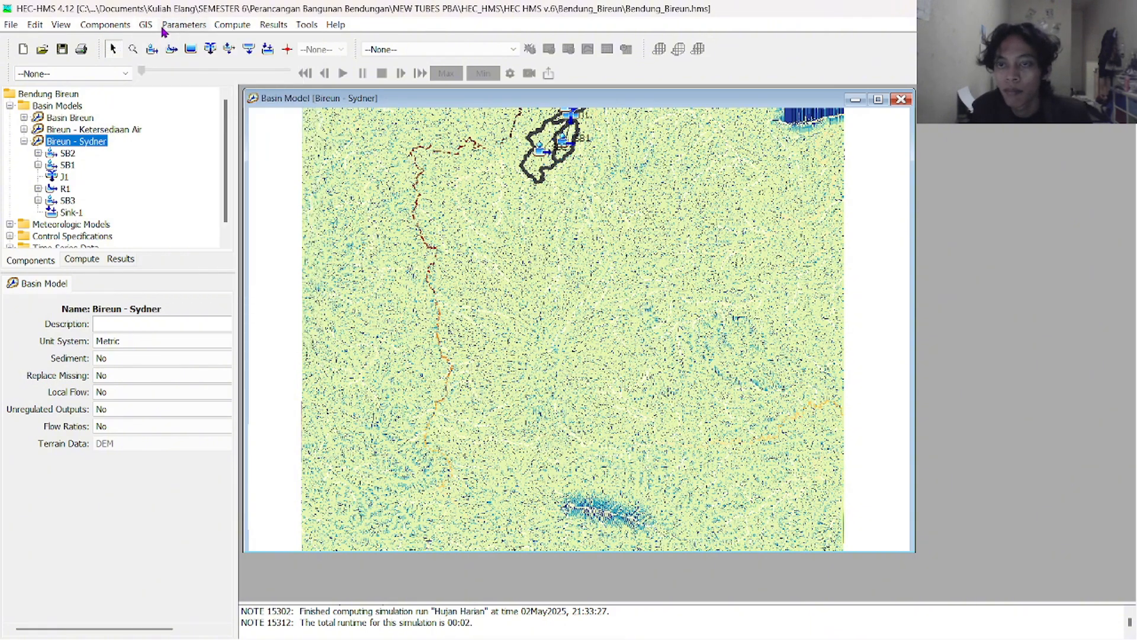
Open the SCS Curve Number loss parameter table for the Bireun - Sydner subbasins
click(163, 28)
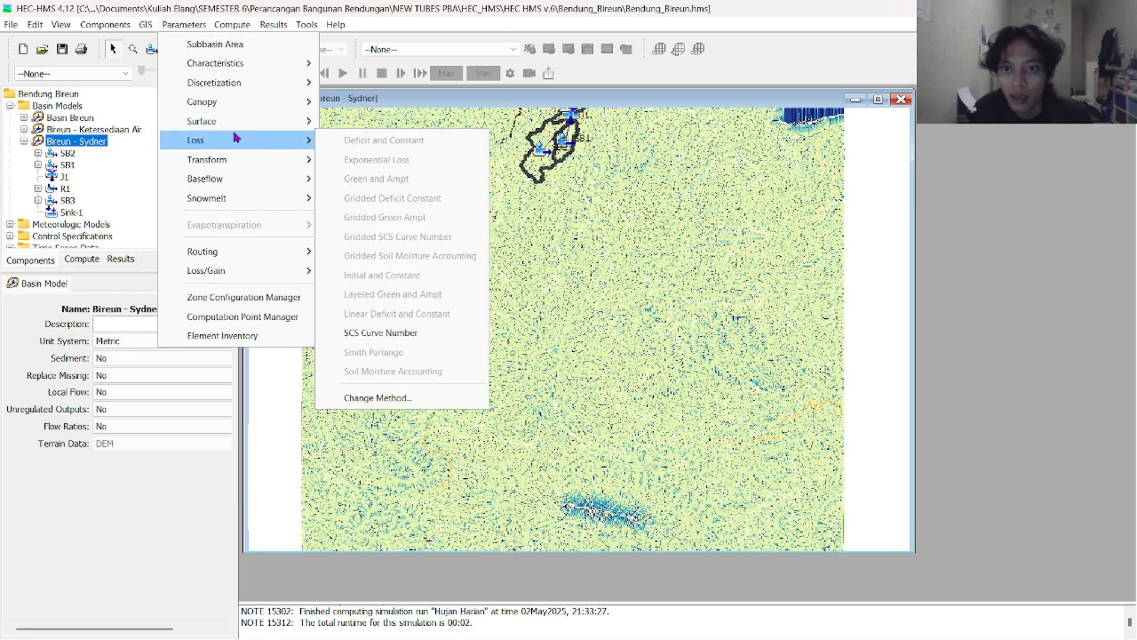
mouse_move(221, 126)
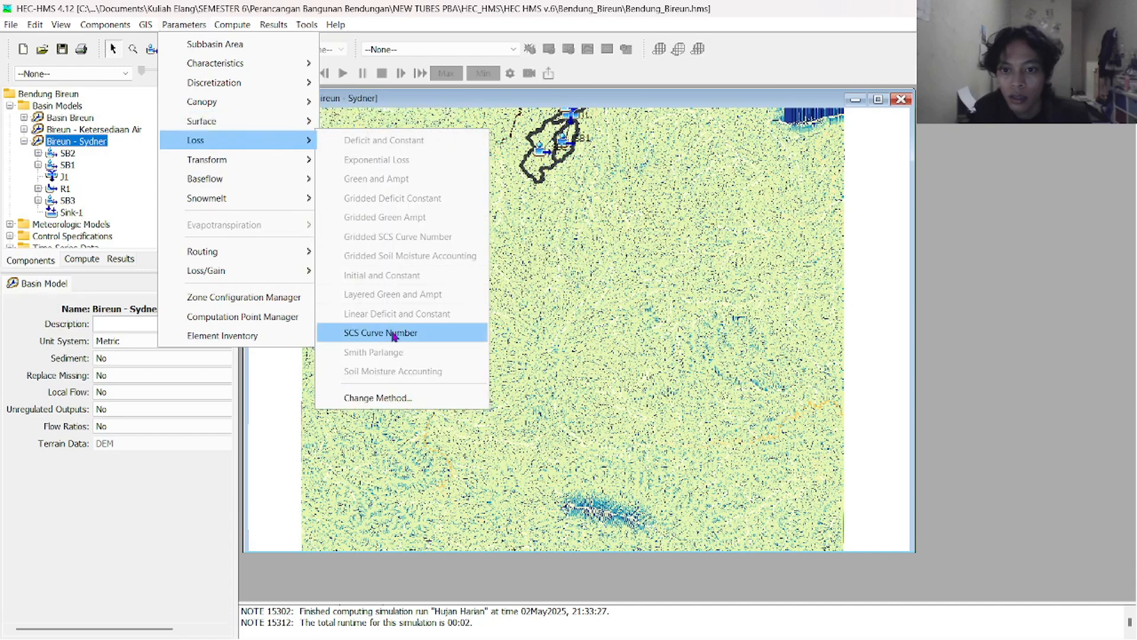
click(385, 335)
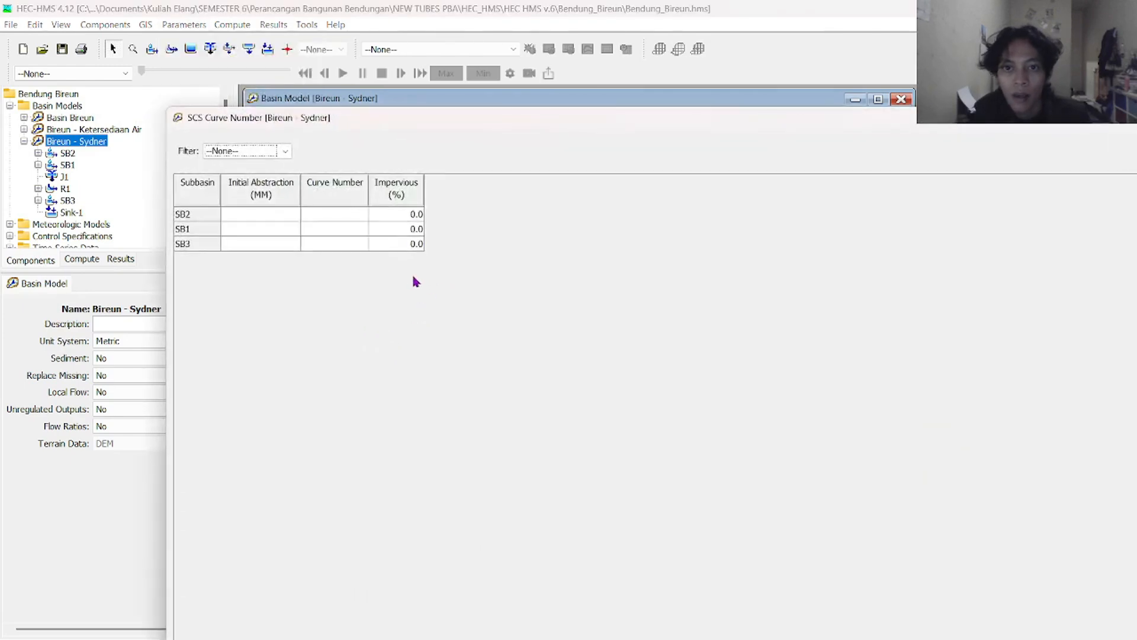
double_click(350, 123)
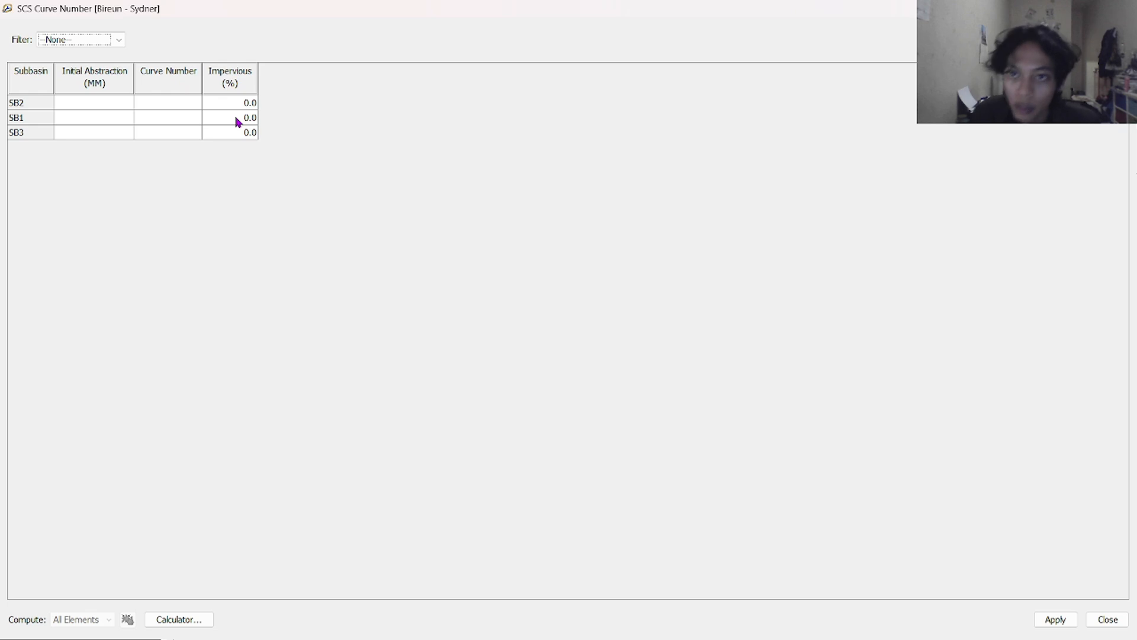
Switch to the PARAMETER DEBIT BANJIR sheet in Excel and place a shrunken SCS Curve Number window below its catchment table
key(alt+Tab)
key(alt+Tab)
key(alt+Tab)
click(425, 359)
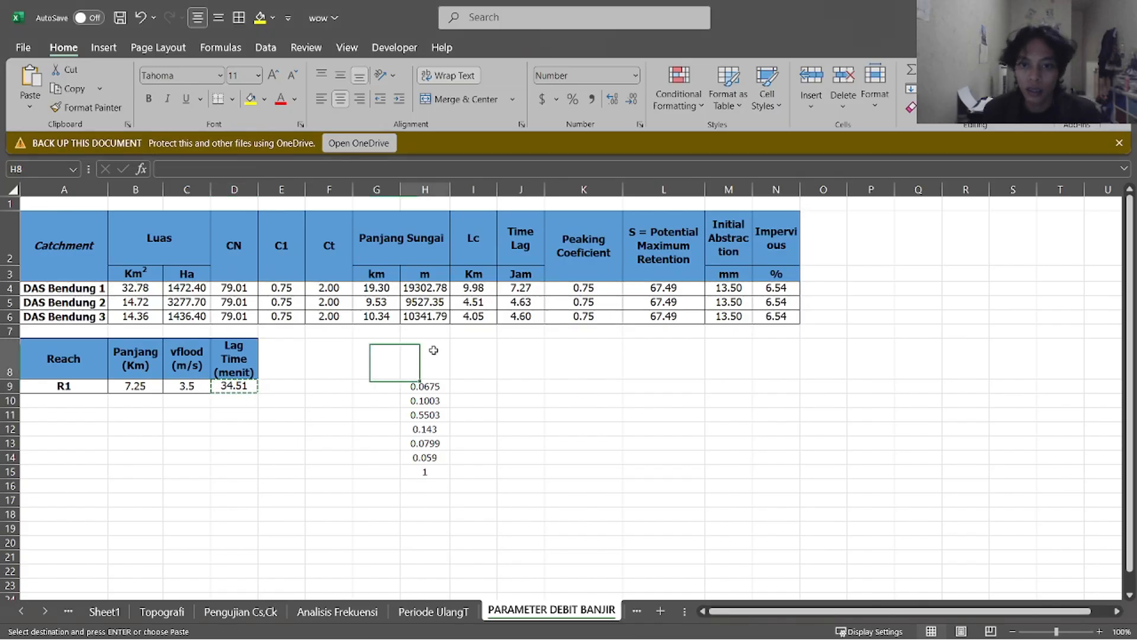
key(Escape)
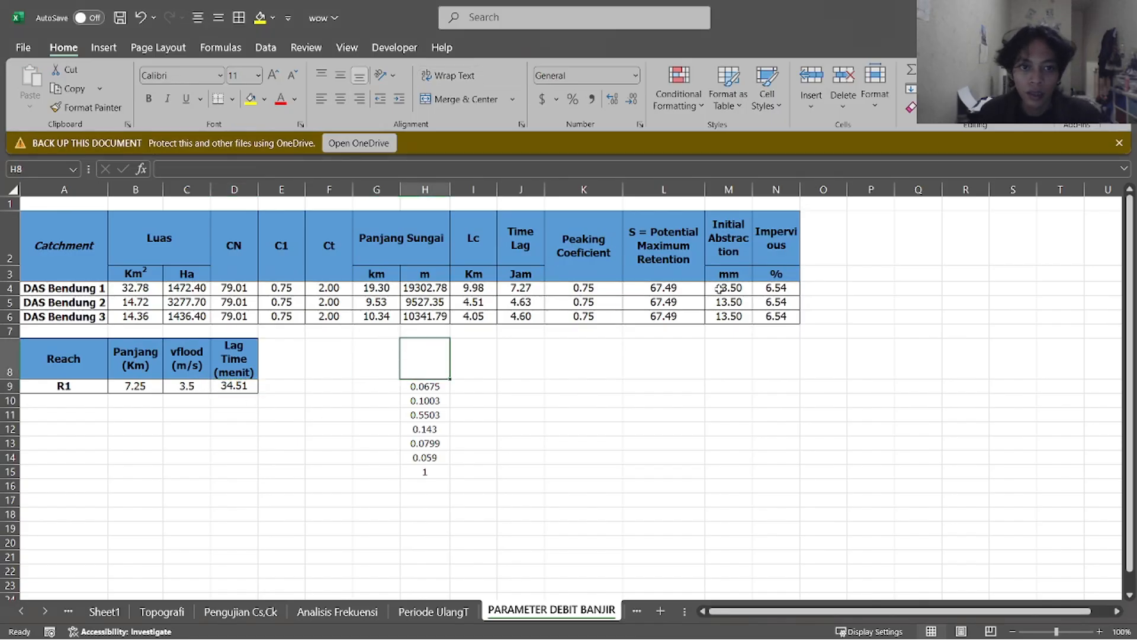
key(alt+Tab)
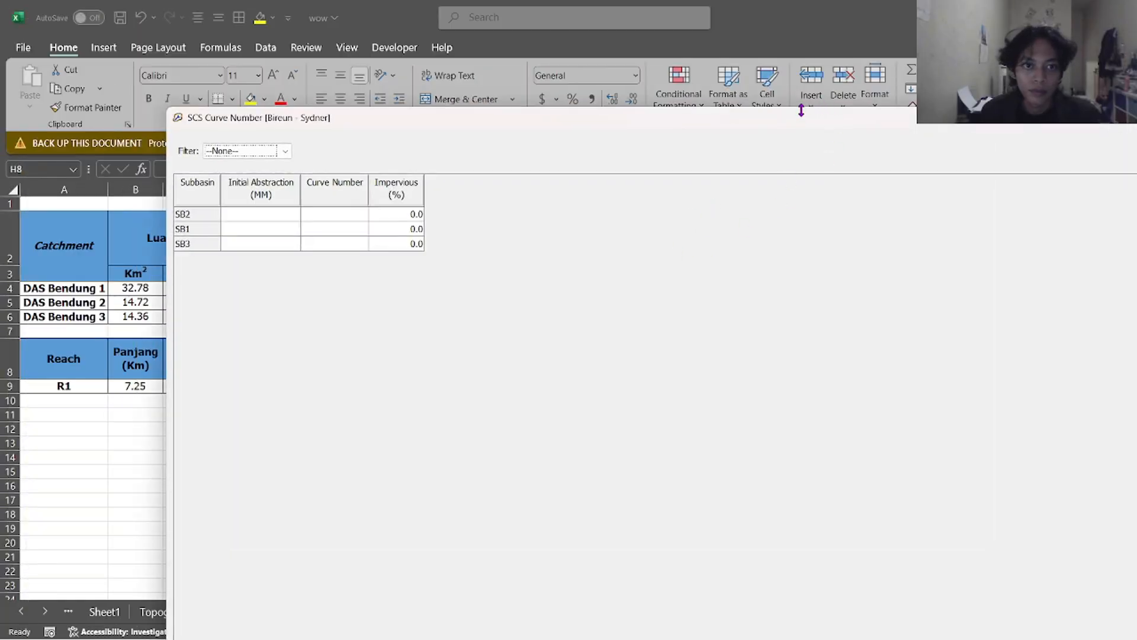
drag(801, 110, 713, 124)
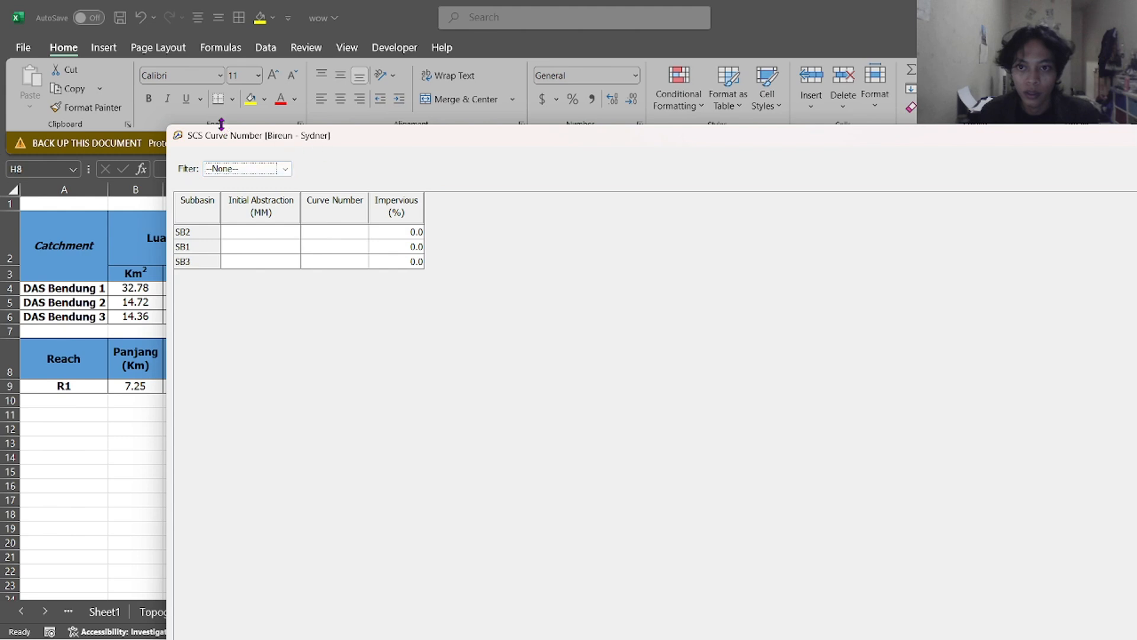
drag(221, 124, 46, 33)
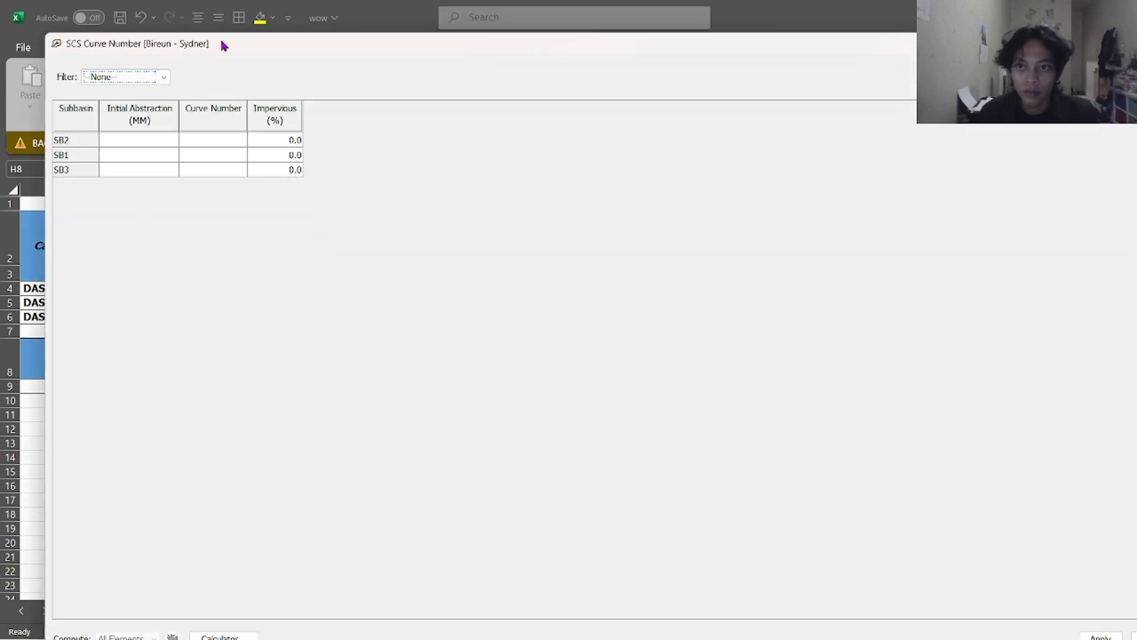
drag(224, 45, 194, 15)
drag(16, 201, 783, 233)
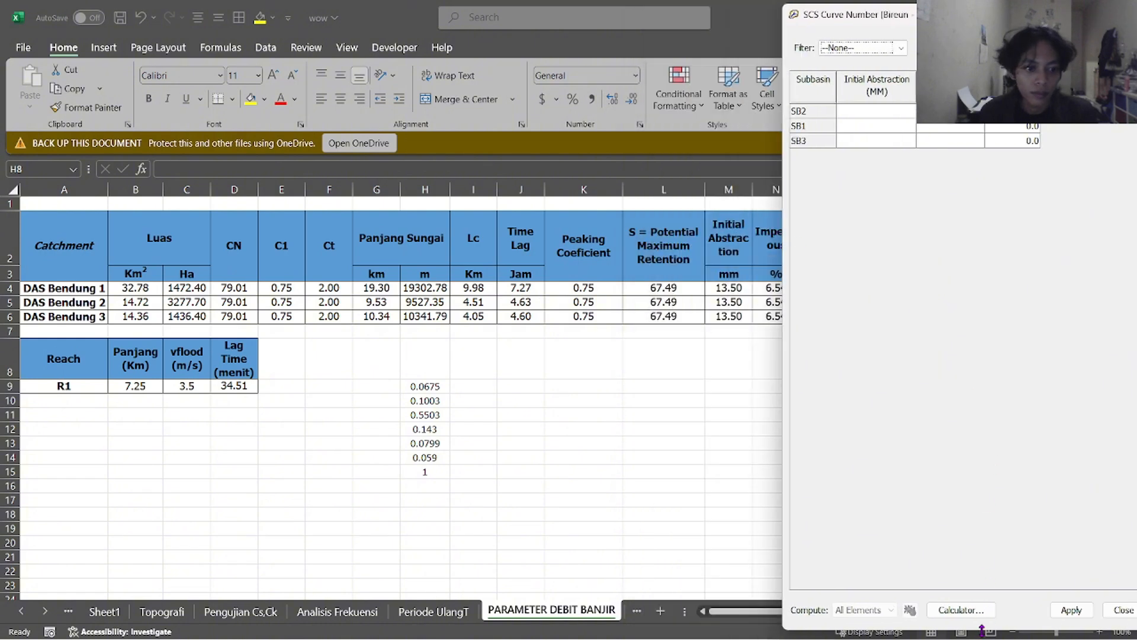
drag(981, 629, 952, 228)
drag(940, 21, 646, 375)
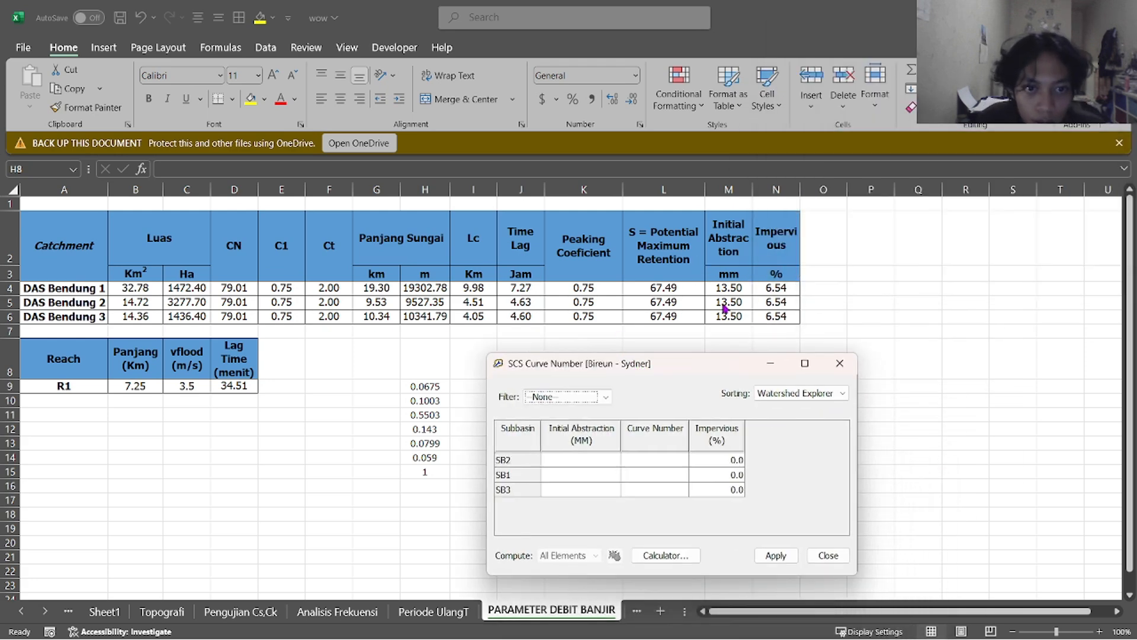
Copy the three Initial Abstraction values of 13.50 mm from Excel into the SCS Curve Number table for SB2, SB1 and SB3
key(alt+Tab)
drag(719, 288, 735, 317)
key(ctrl+c)
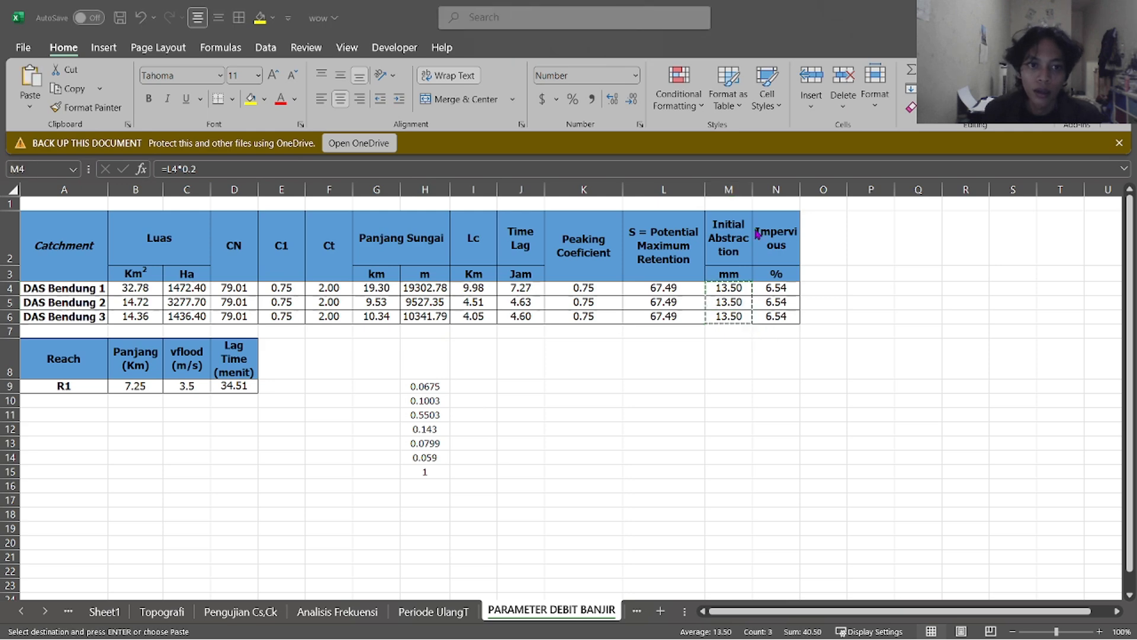
key(alt+Tab)
click(613, 463)
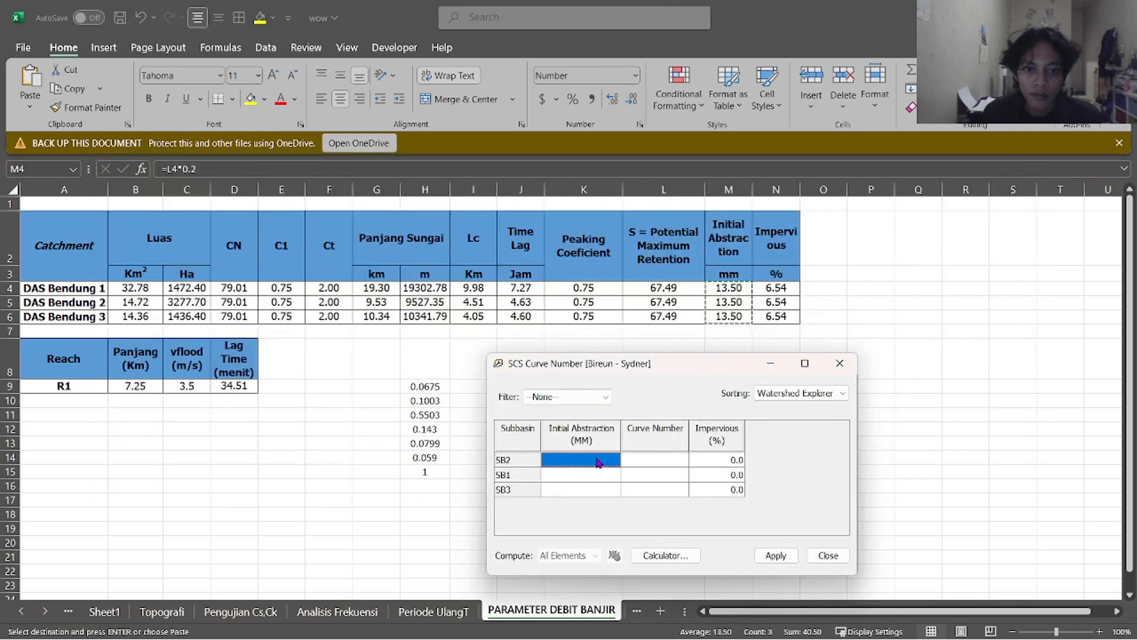
drag(593, 461, 593, 489)
key(ctrl+v)
Copy the three CN values of 79.01 from Excel into the Curve Number column for SB2, SB1 and SB3
click(664, 460)
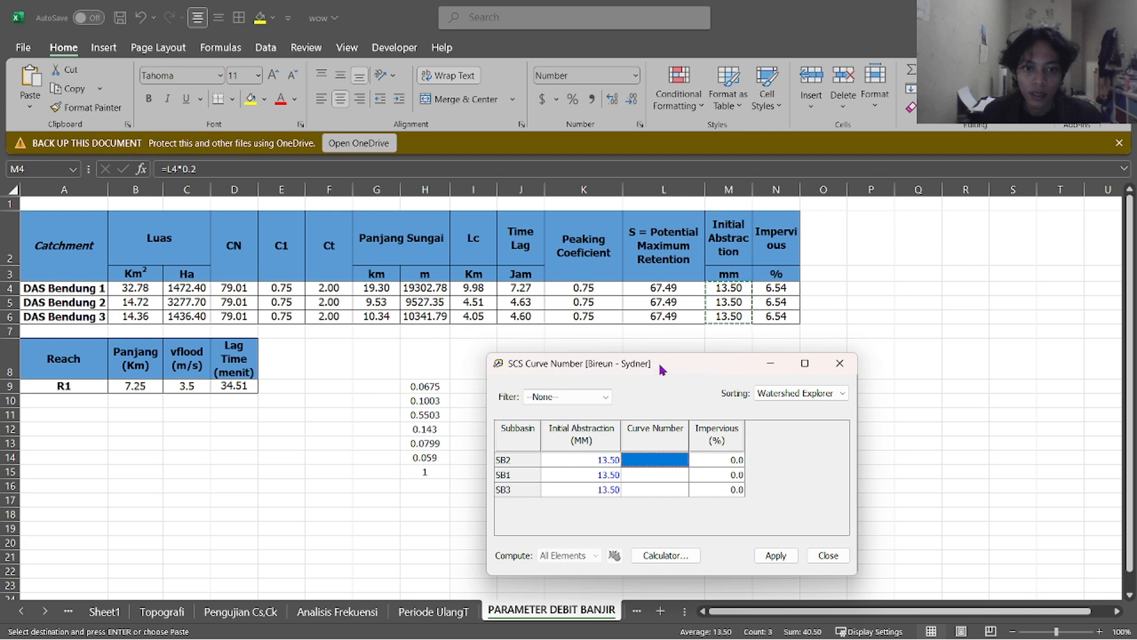
key(alt+Tab)
drag(221, 288, 237, 316)
key(ctrl+c)
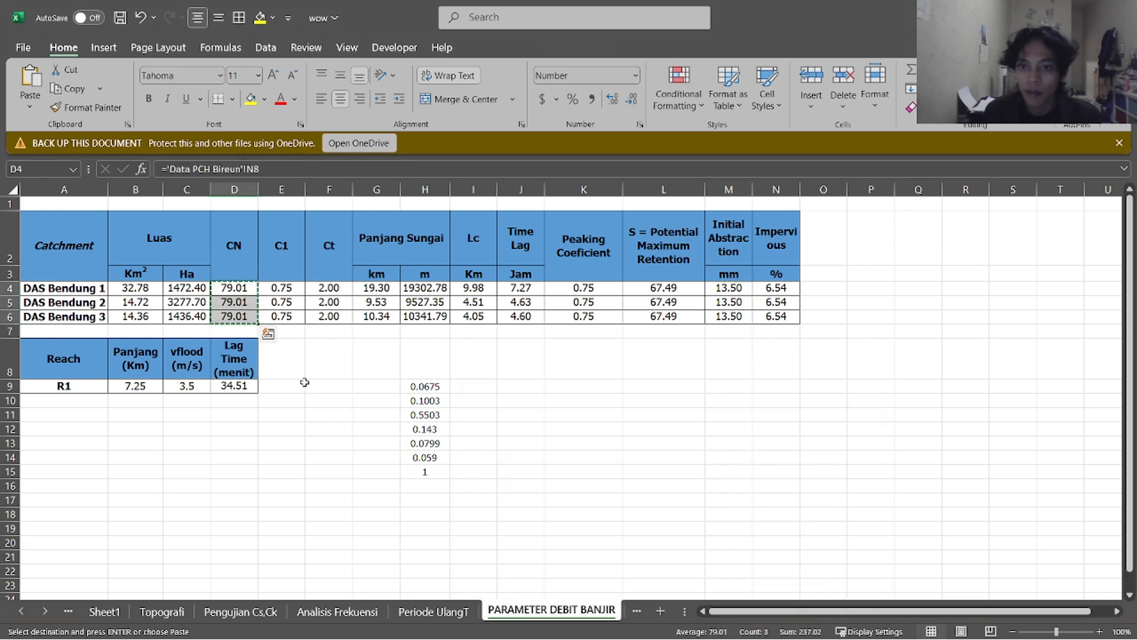
key(alt+Tab)
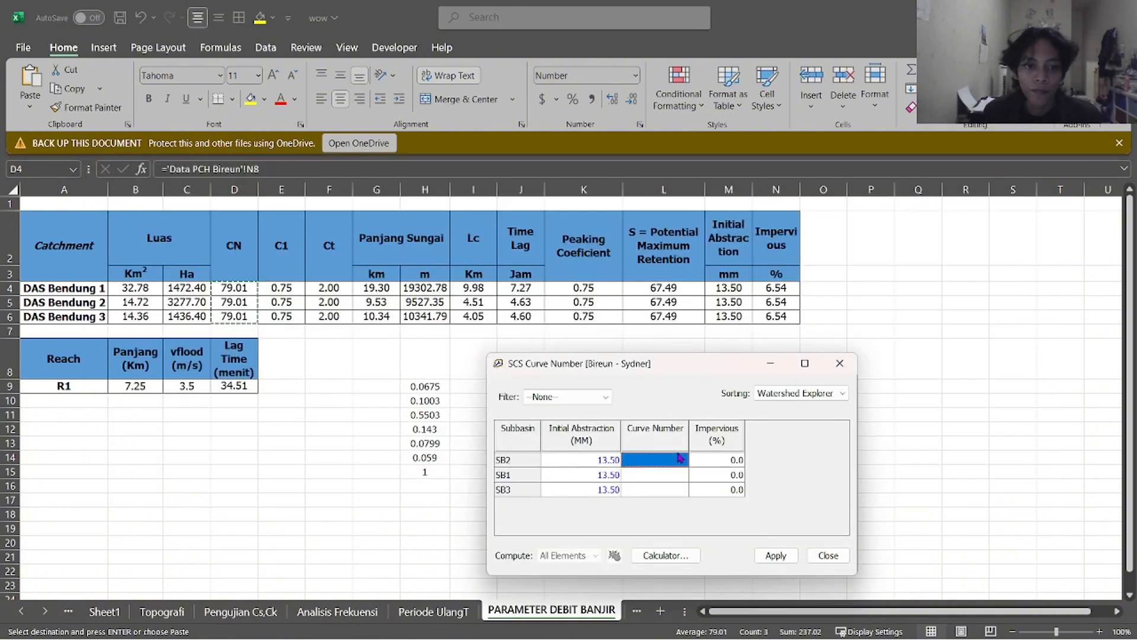
key(ctrl+v)
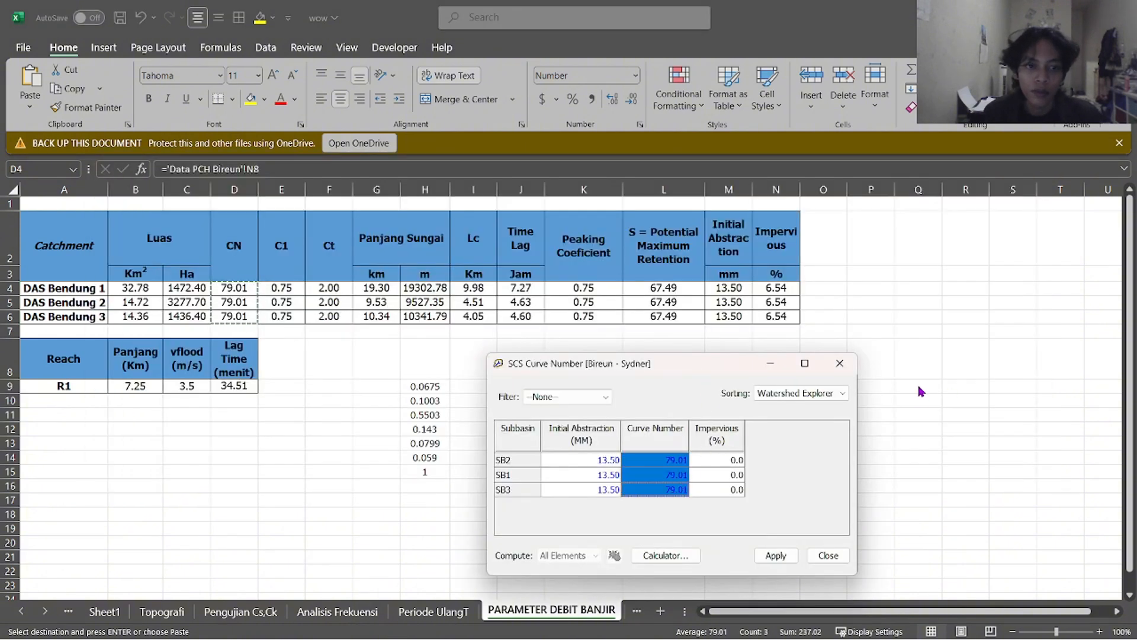
Copy the three Impervious values of 6.54 % from Excel into the SCS Curve Number table for all subbasins and apply the parameters
key(alt+Tab)
drag(774, 288, 782, 320)
key(ctrl+c)
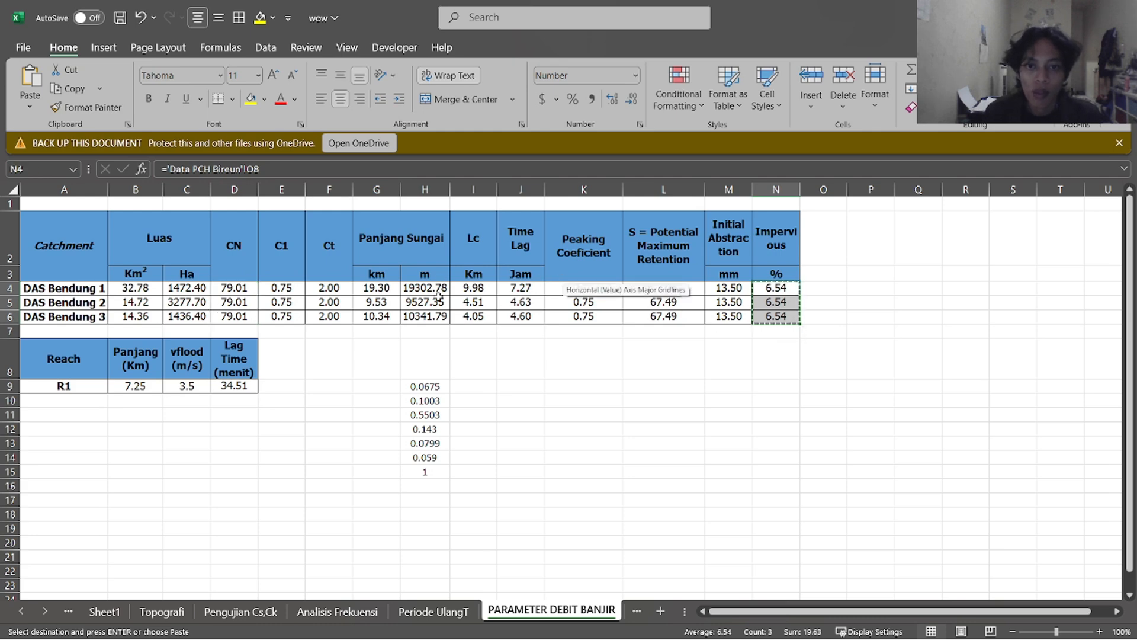
key(alt+Tab)
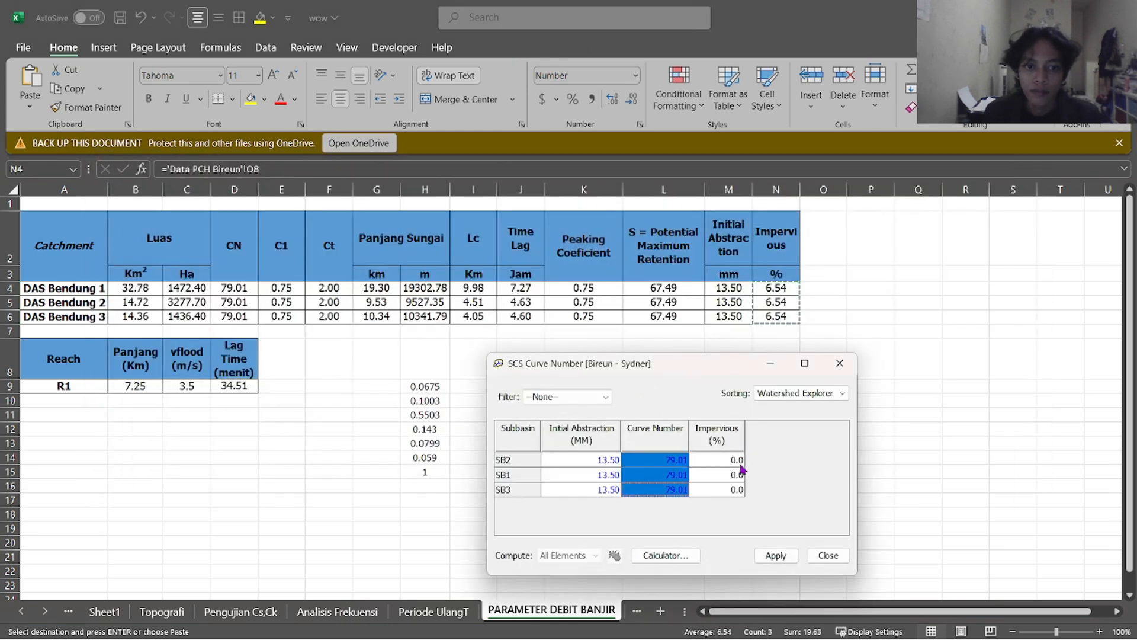
drag(737, 460, 734, 494)
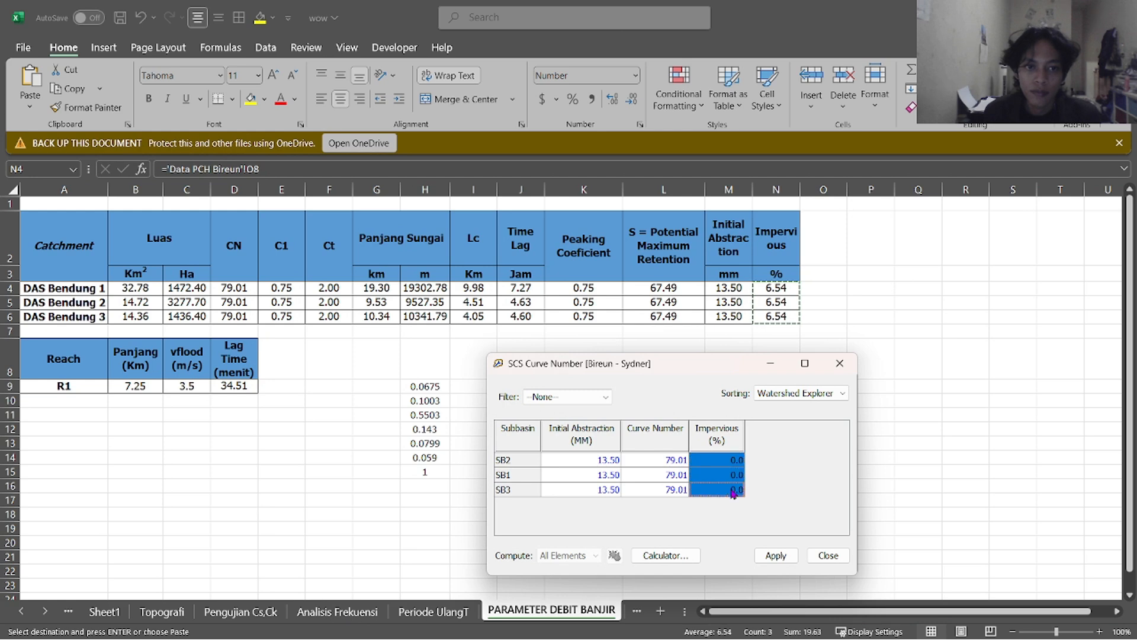
click(777, 555)
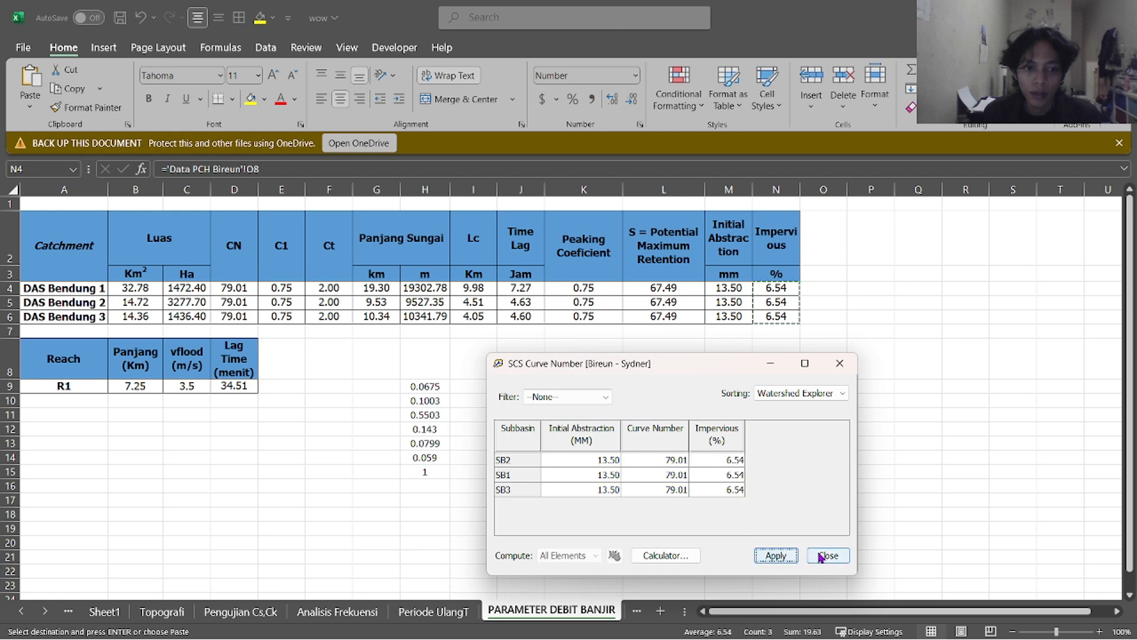
Close the SCS Curve Number table and open the Snyder Unit Hydrograph transform parameters for Bireun - Sydner in HEC-HMS
click(828, 555)
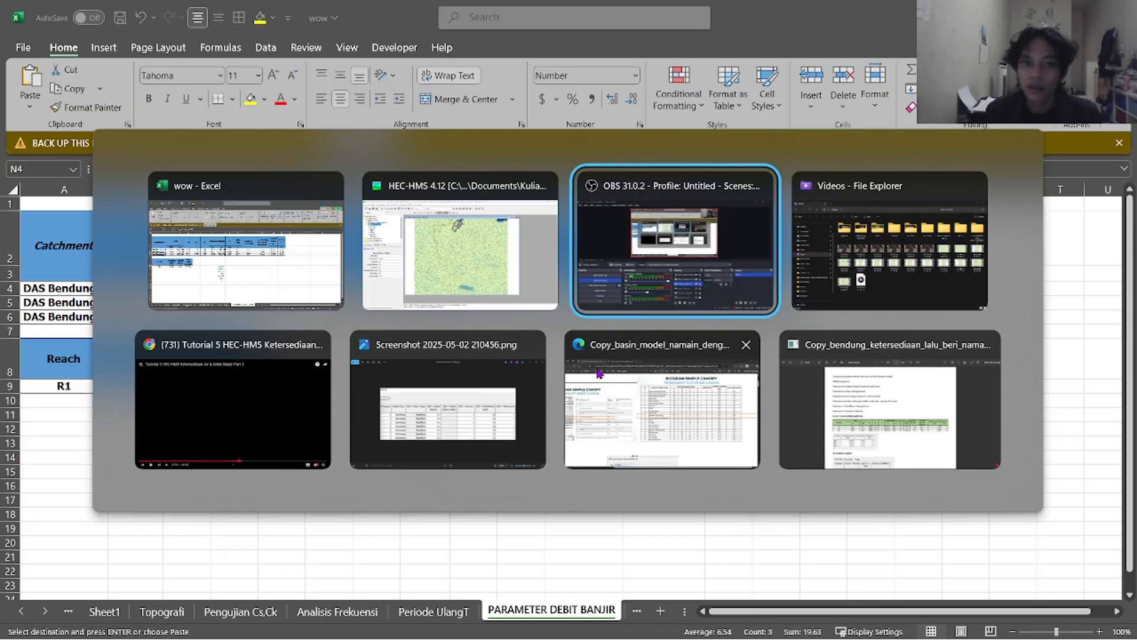
click(481, 276)
click(186, 26)
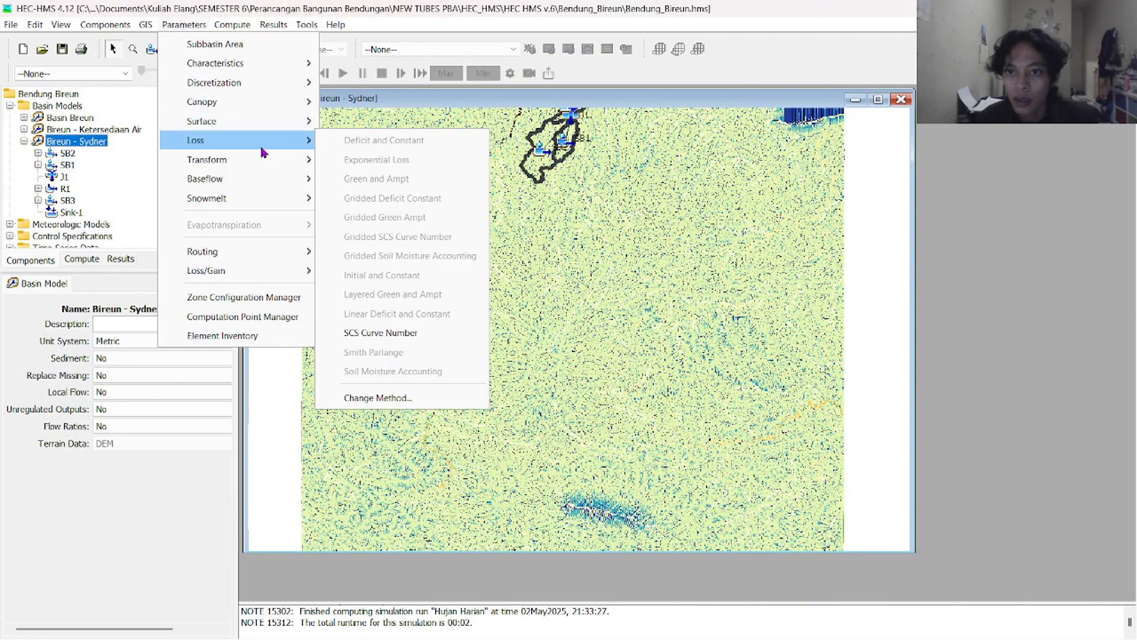
mouse_move(284, 178)
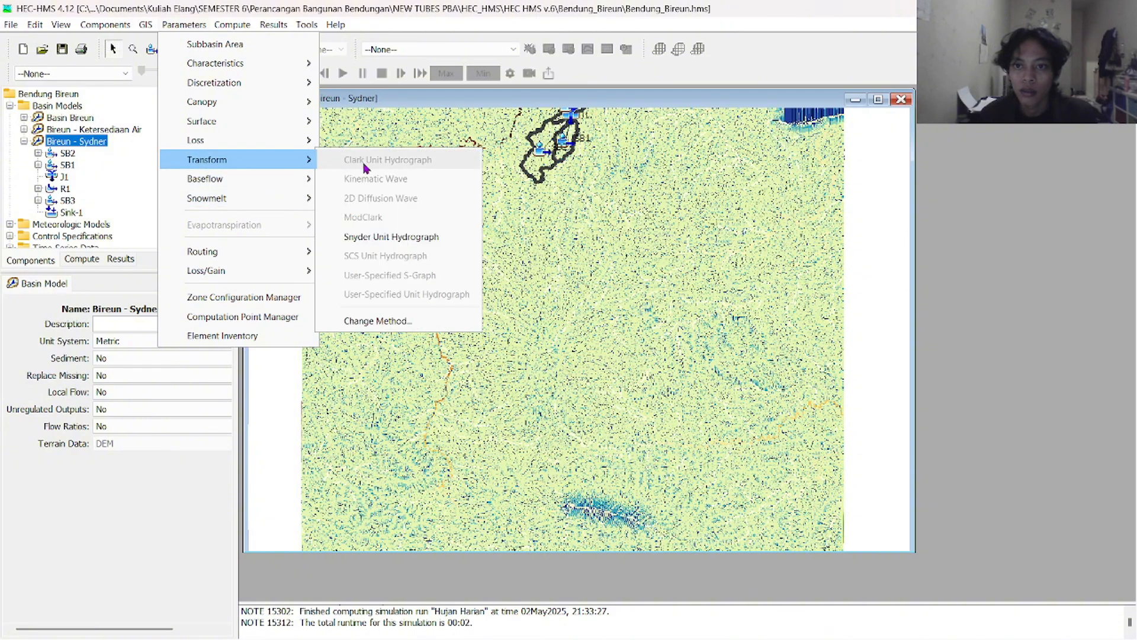
click(383, 235)
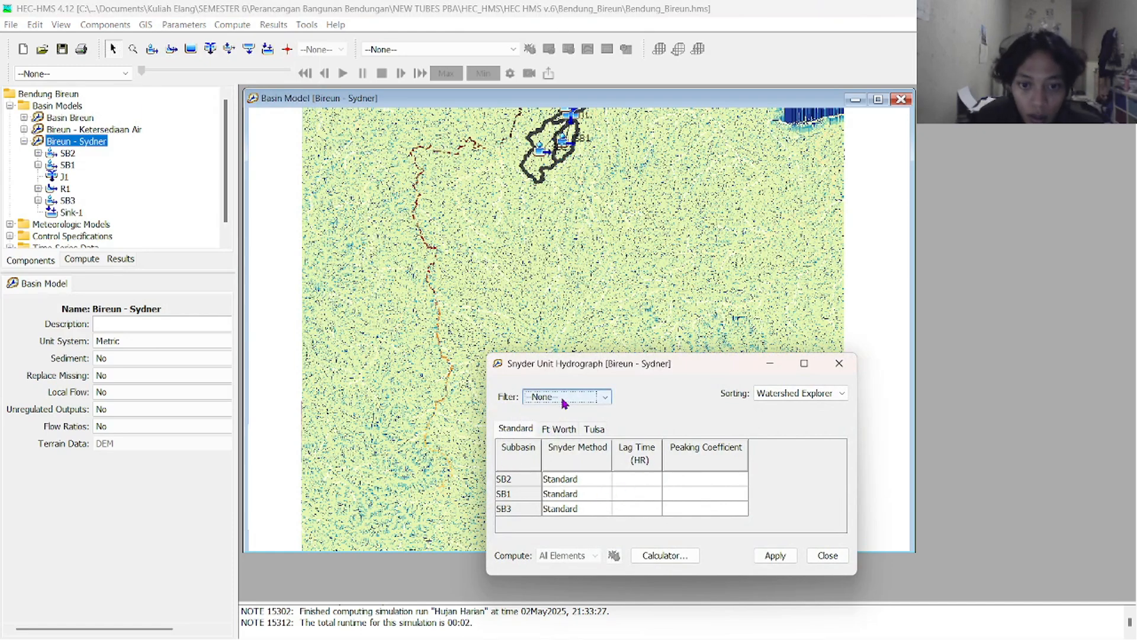
Switch to Excel and place the Snyder Unit Hydrograph window below the catchment table
drag(598, 363, 574, 219)
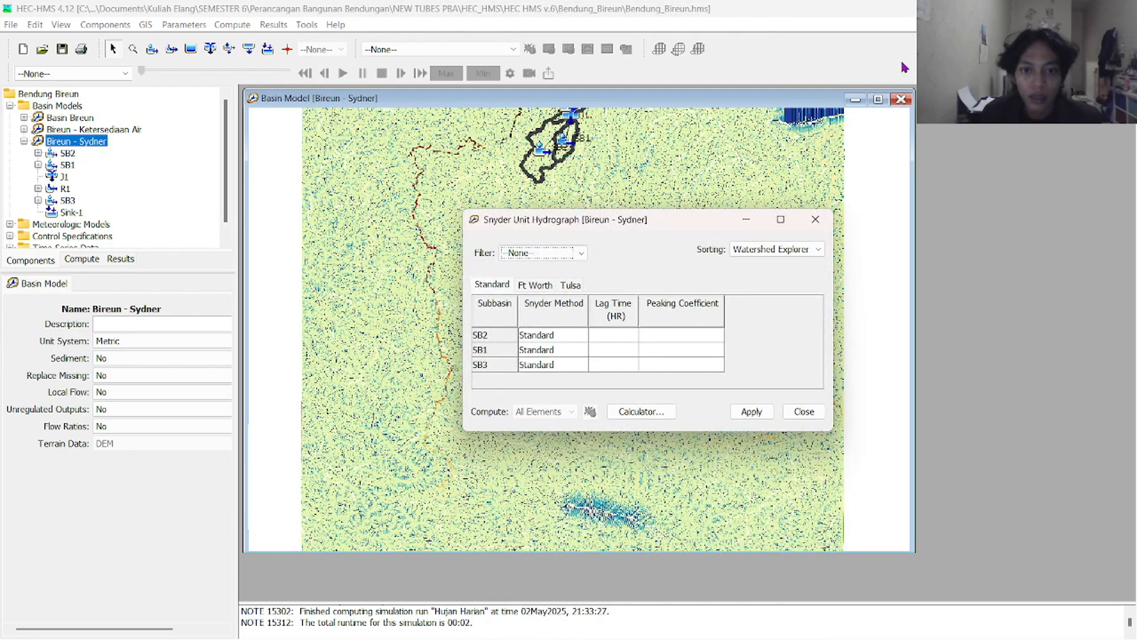
key(alt+Tab)
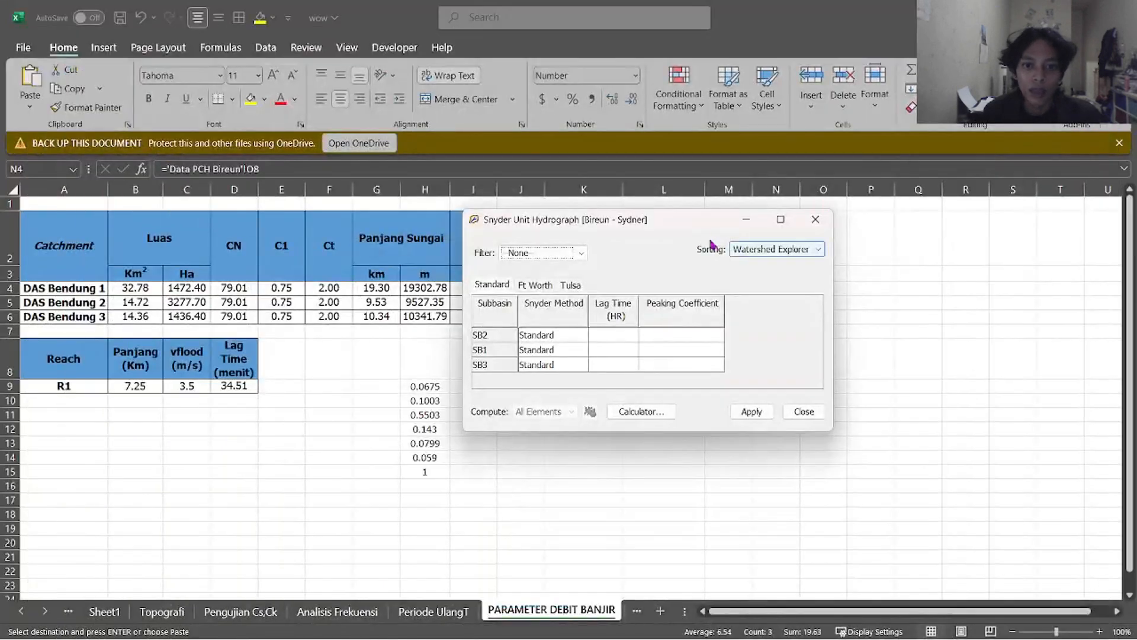
drag(685, 229, 786, 254)
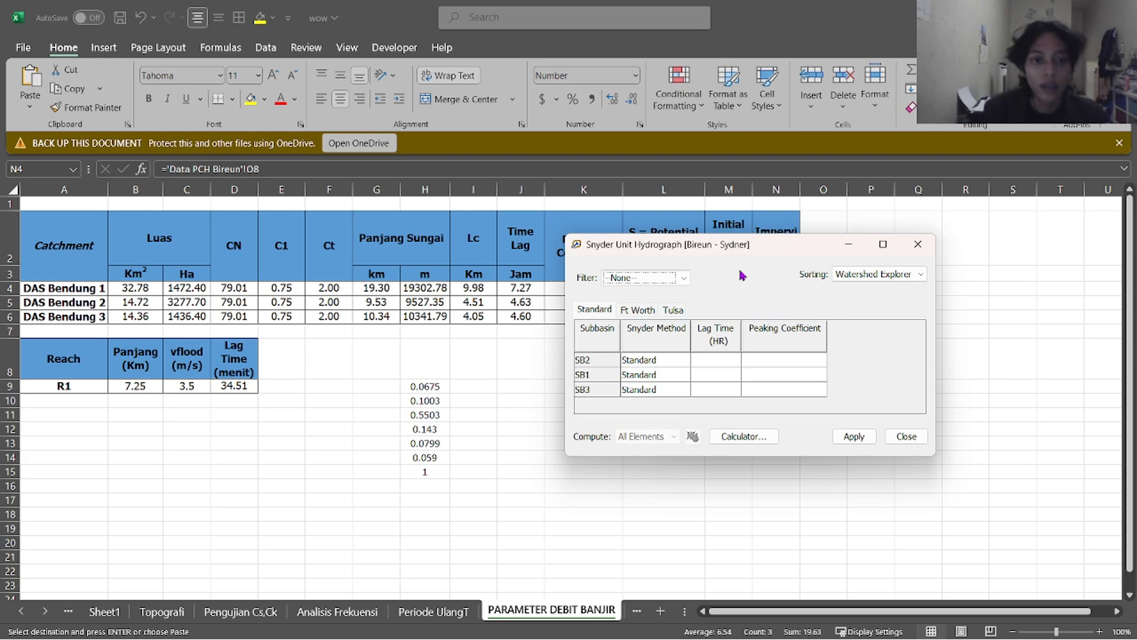
drag(786, 266, 637, 345)
Copy the Time Lag values 7.27, 4.63 and 4.60 hours from Excel into the Lag Time column for SB2, SB1 and SB3
double_click(525, 288)
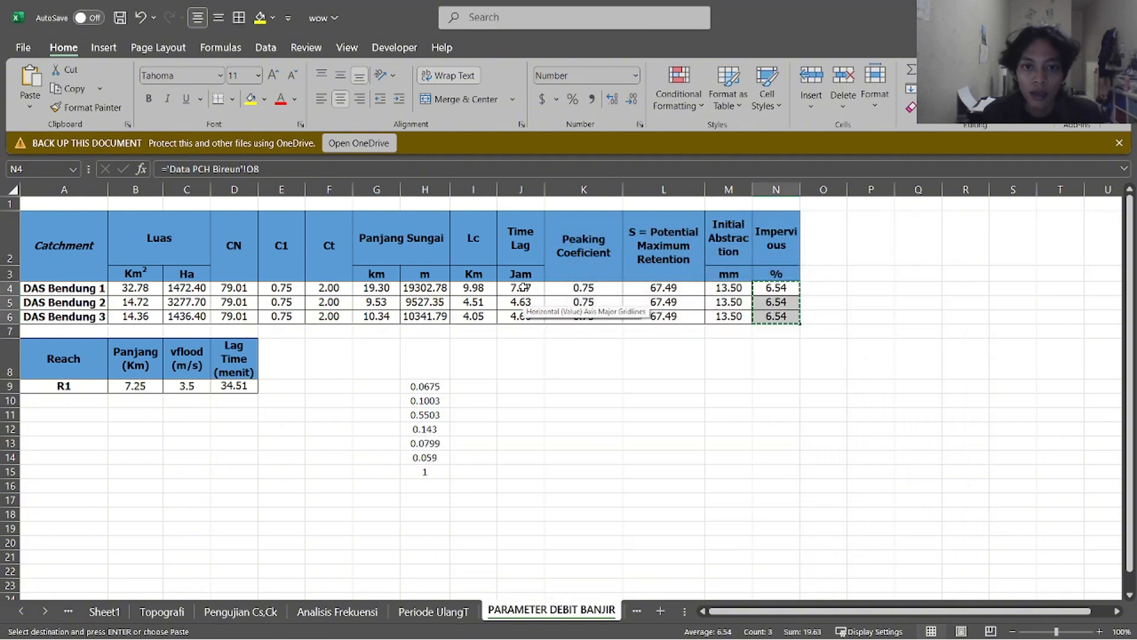
click(528, 287)
key(Escape)
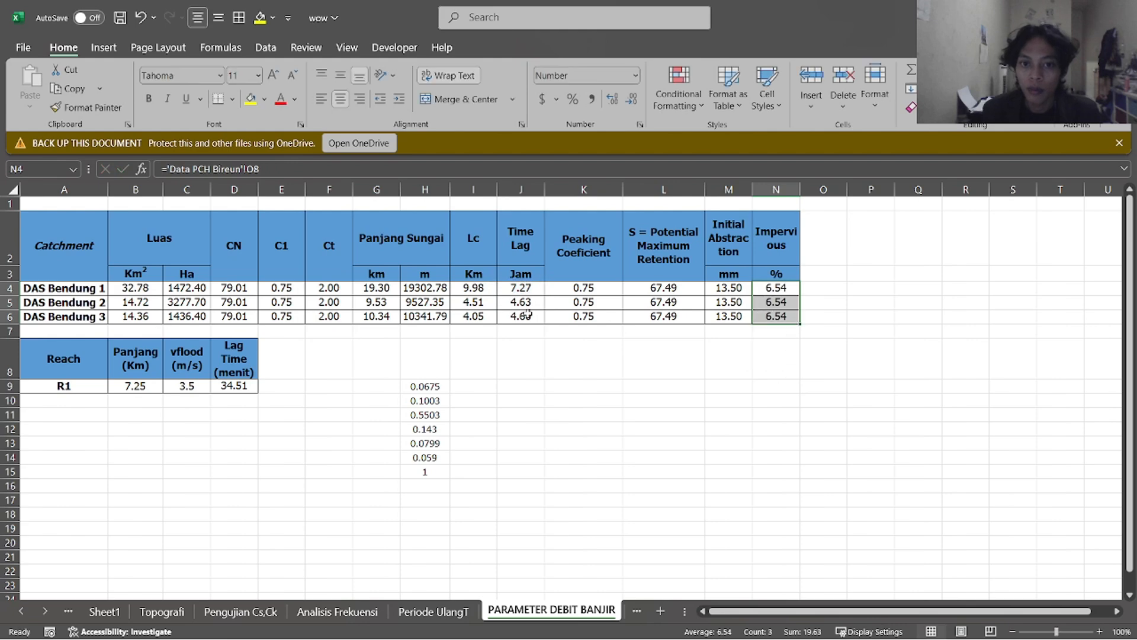
drag(519, 290, 532, 317)
key(ctrl+c)
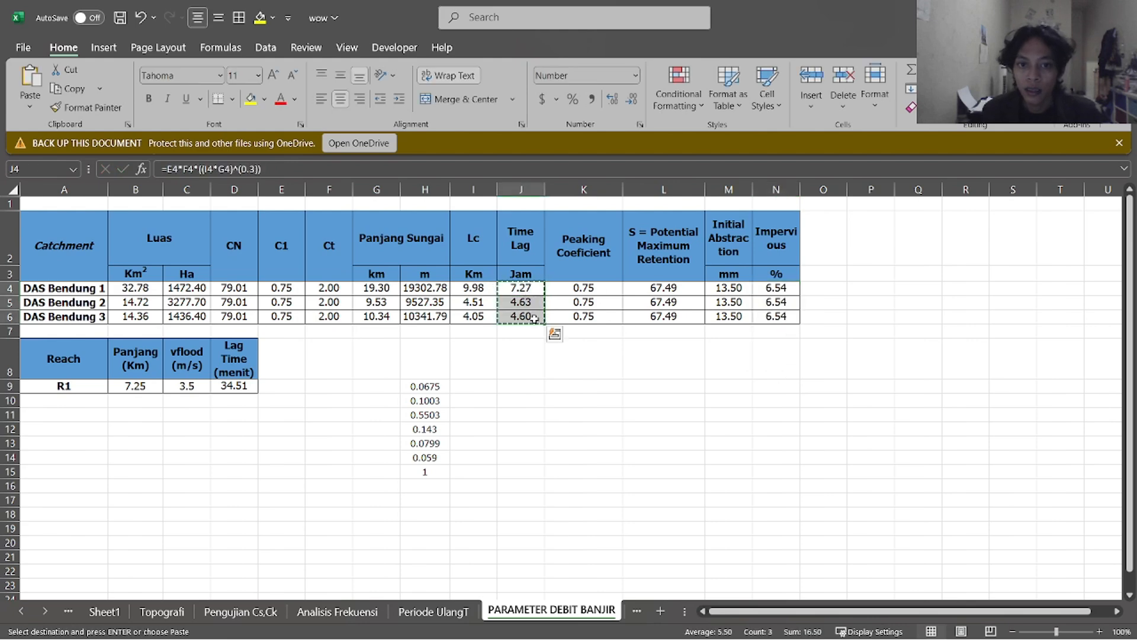
key(alt+Tab)
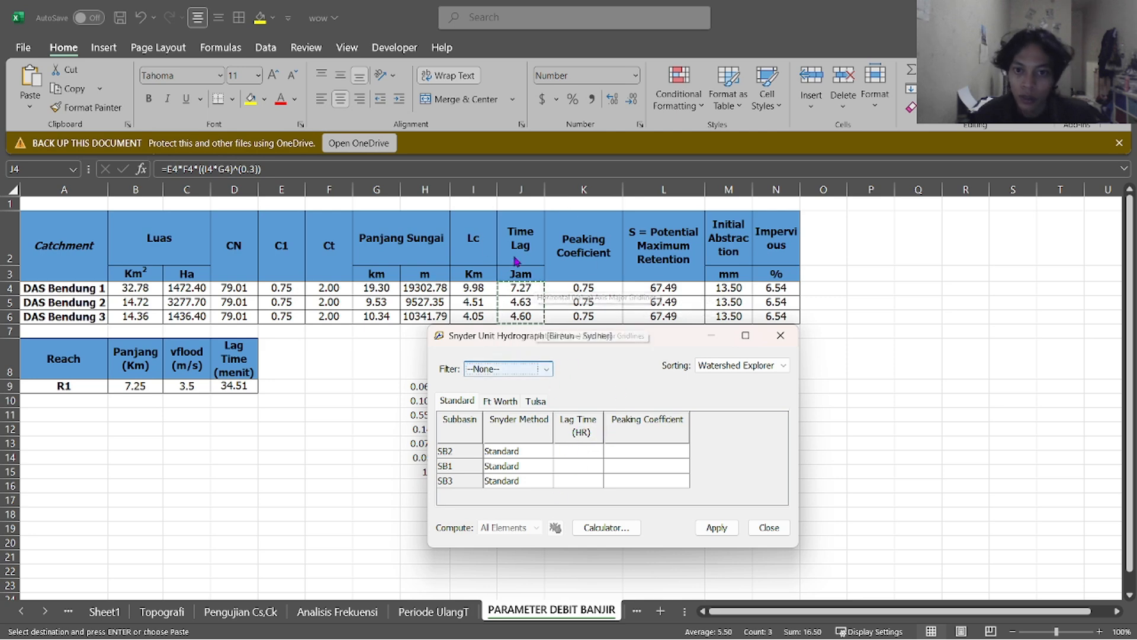
click(571, 450)
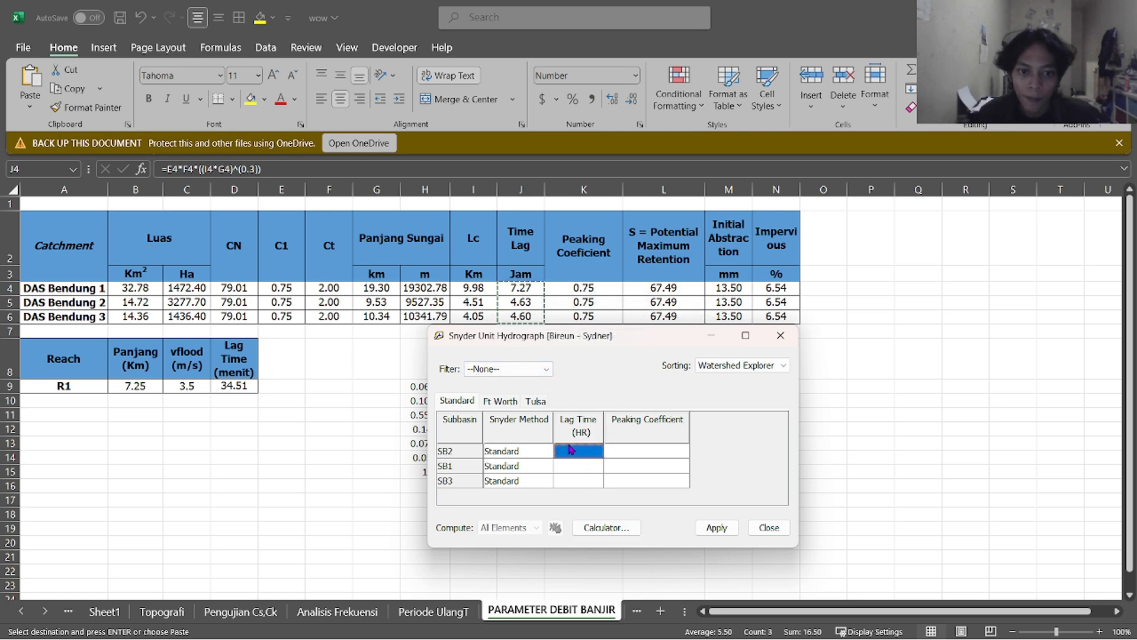
key(ctrl+v)
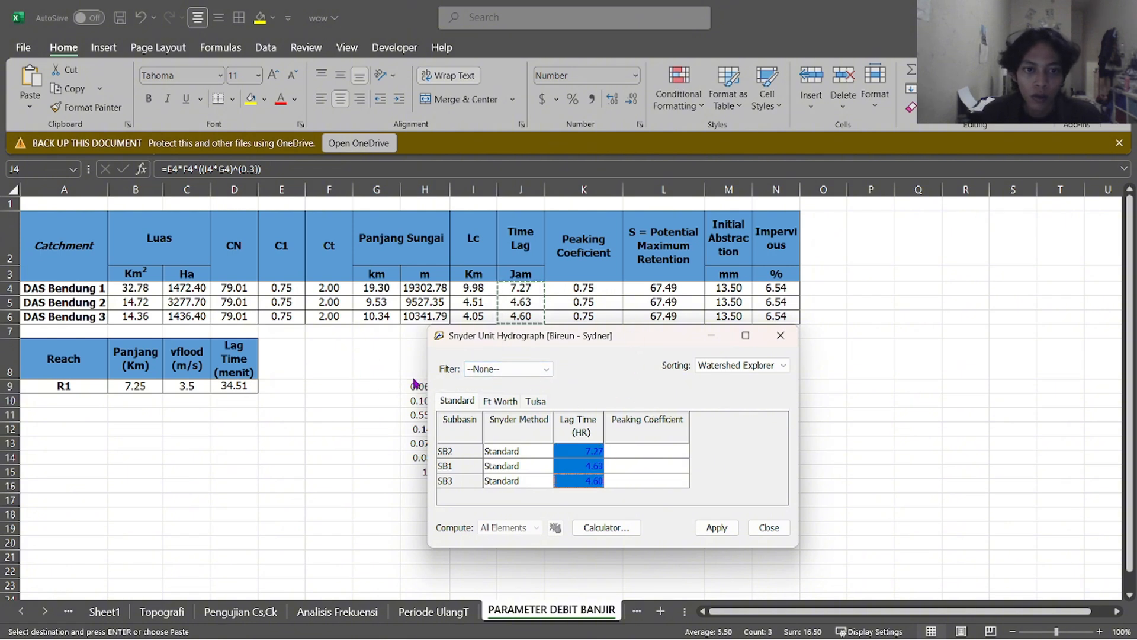
Copy the three peaking coefficients of 0.75 from Excel into the Snyder table for all subbasins, then apply and close it
click(395, 381)
click(586, 285)
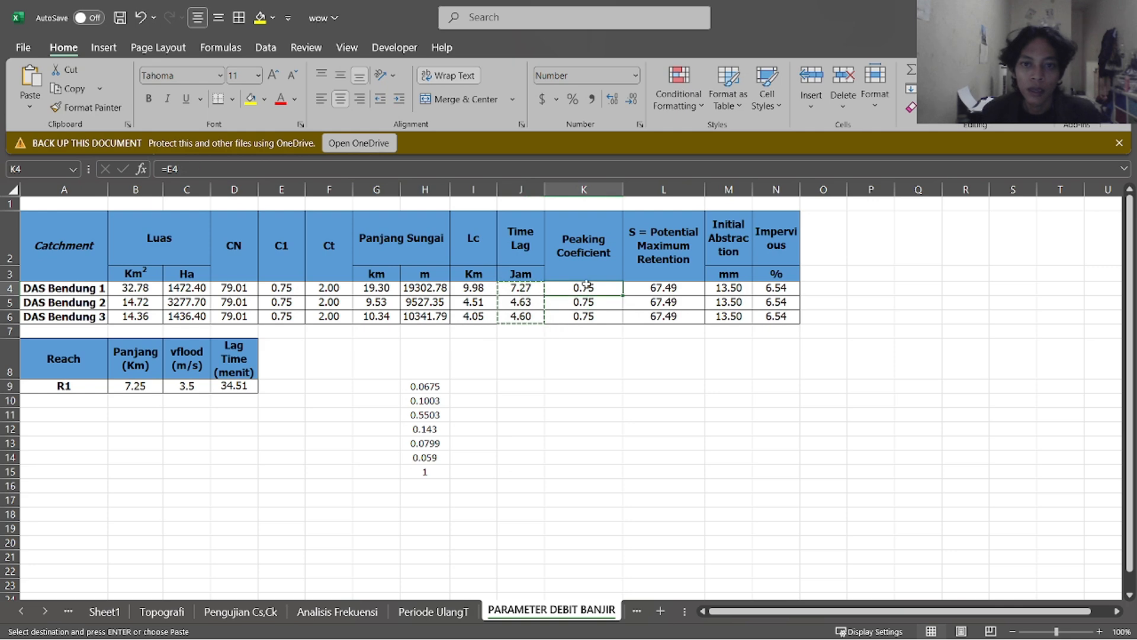
drag(591, 288, 586, 316)
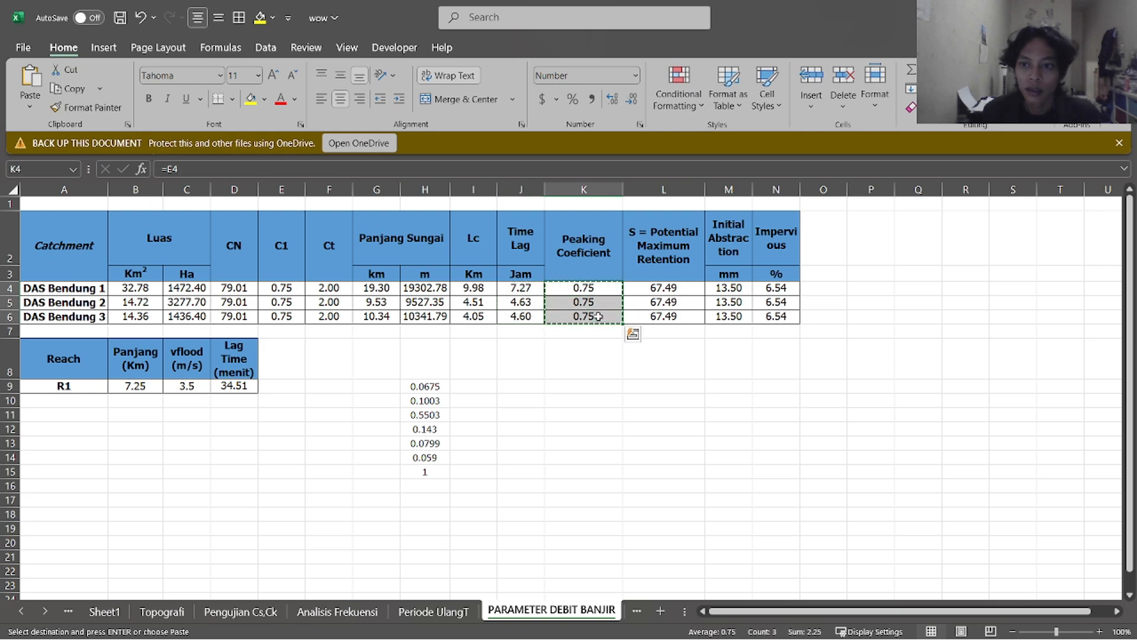
key(alt+Tab)
click(652, 452)
key(ctrl+v)
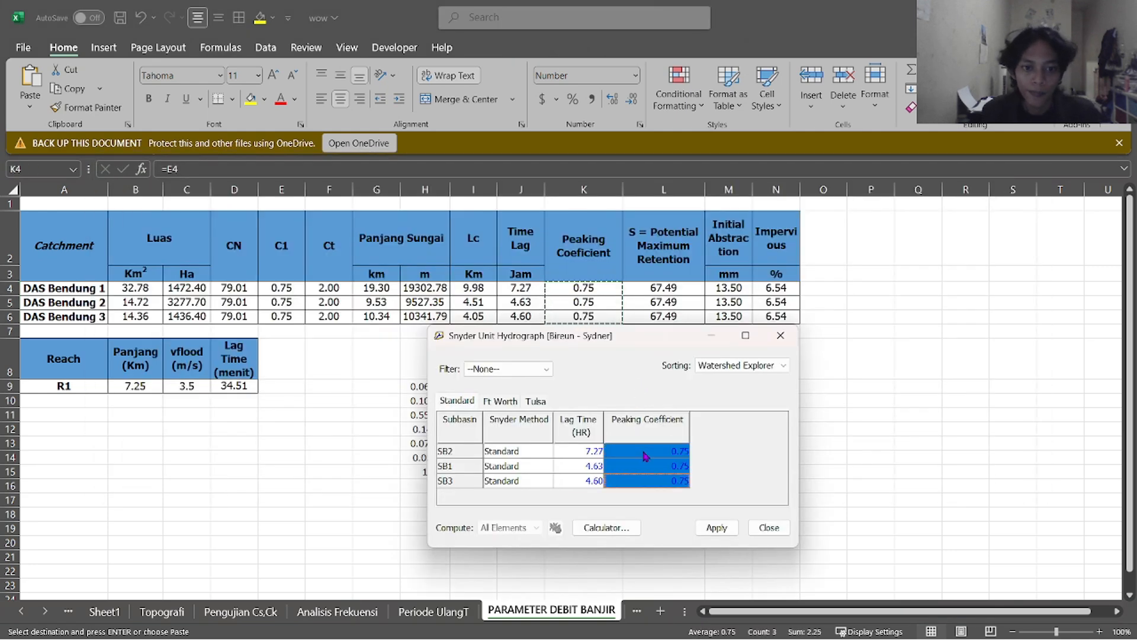
click(720, 528)
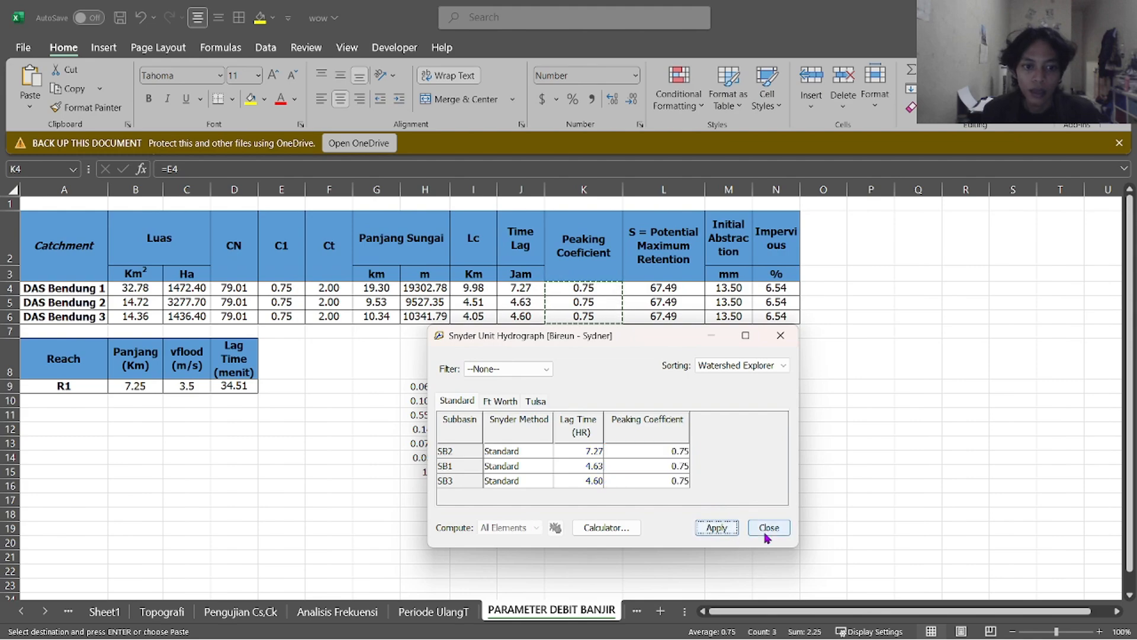
click(768, 527)
Open the Lag routing parameters for Bireun - Sydner in HEC-HMS and place their window over the Excel sheet, clear of the reach table
key(alt+Tab)
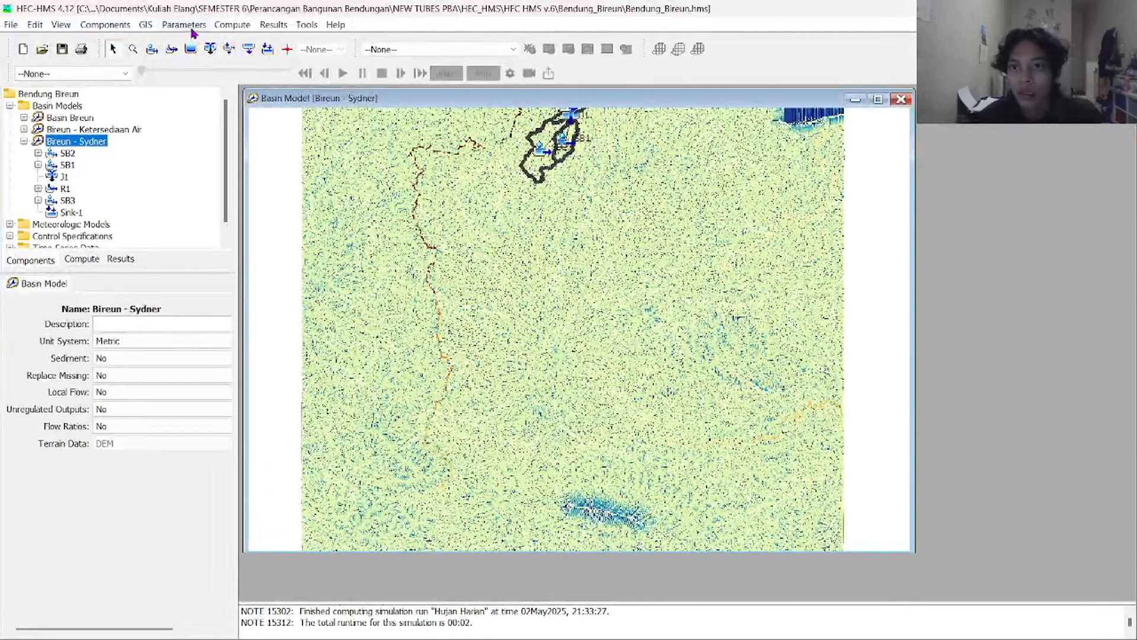
click(184, 24)
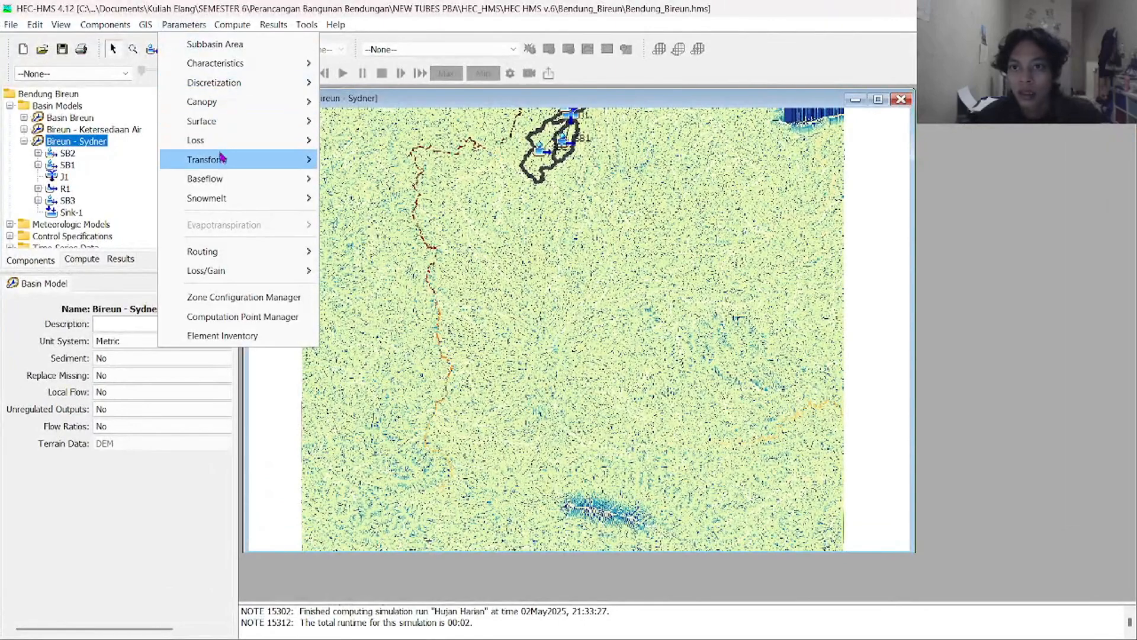
mouse_move(222, 148)
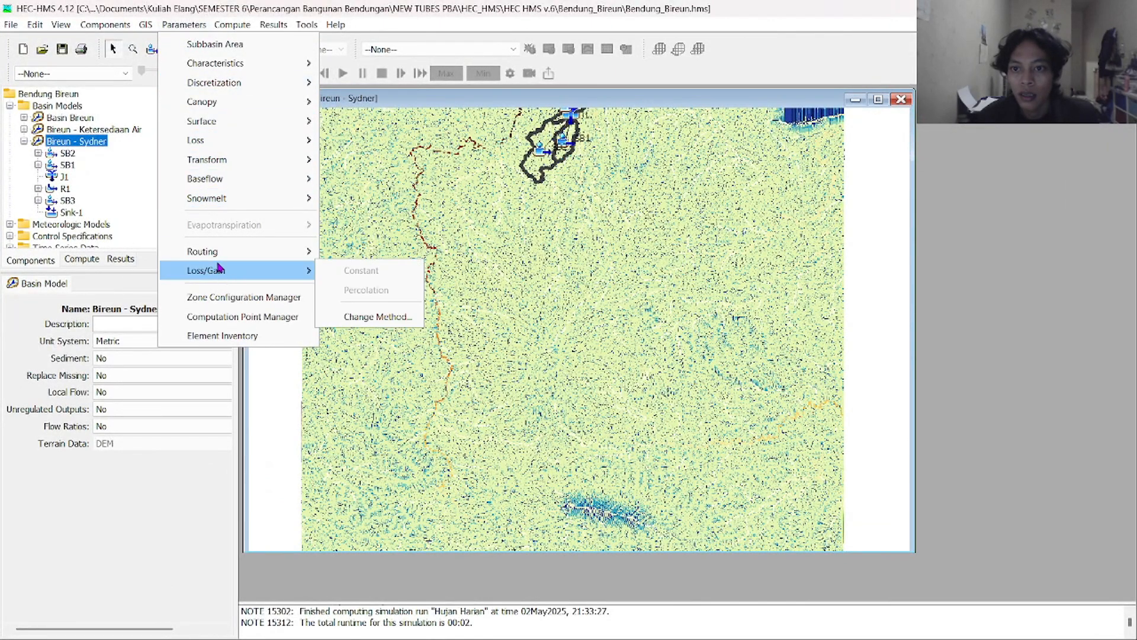
mouse_move(308, 256)
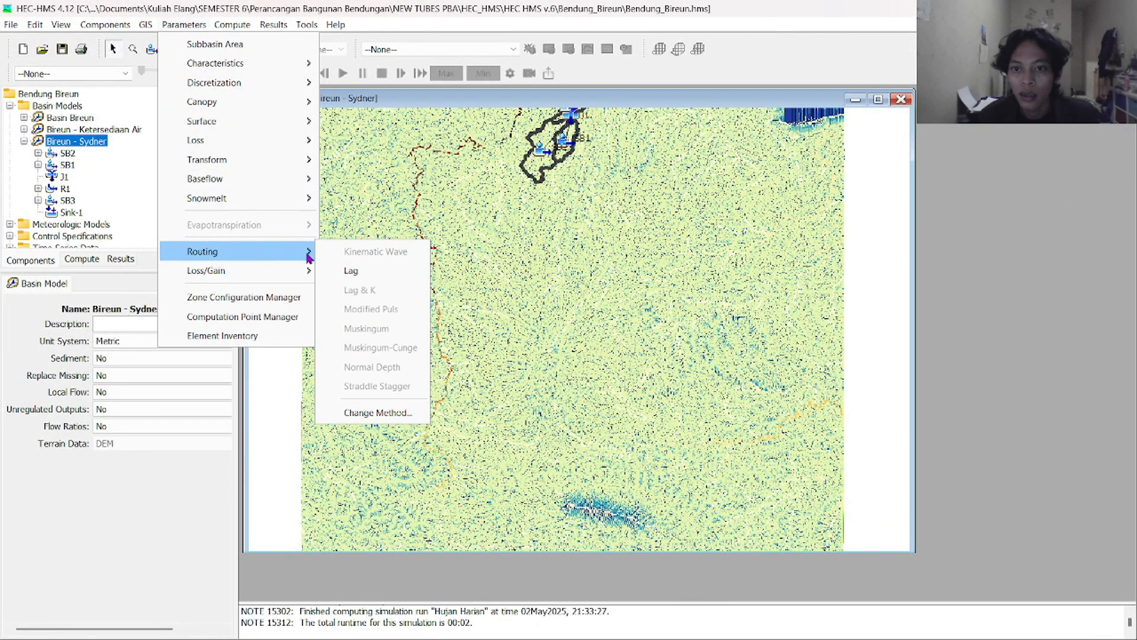
click(355, 273)
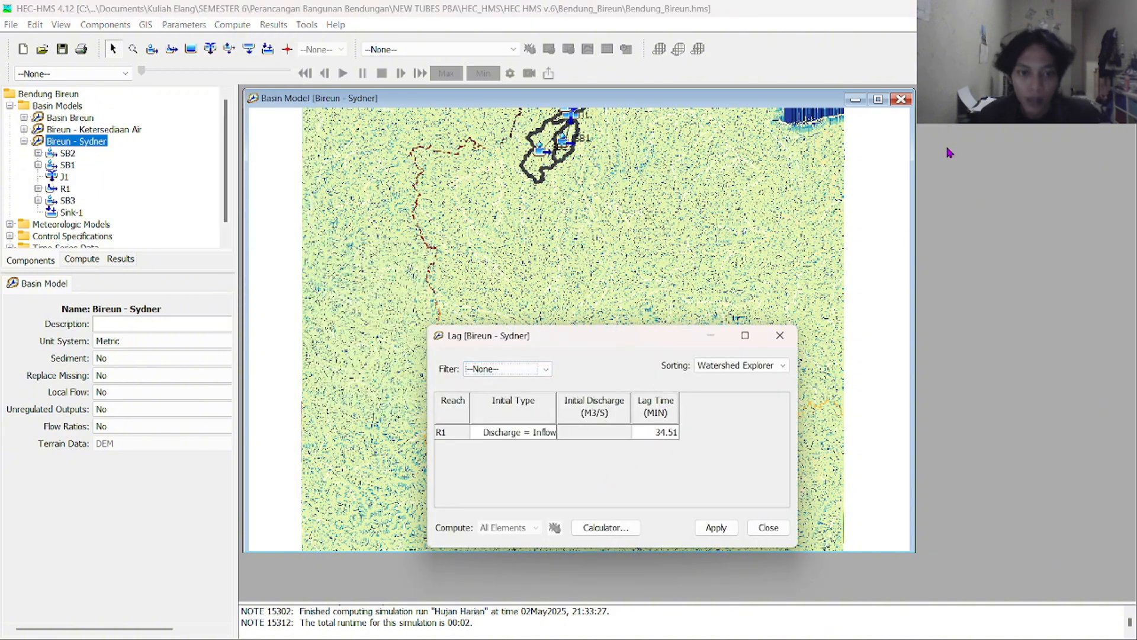
key(alt+Tab)
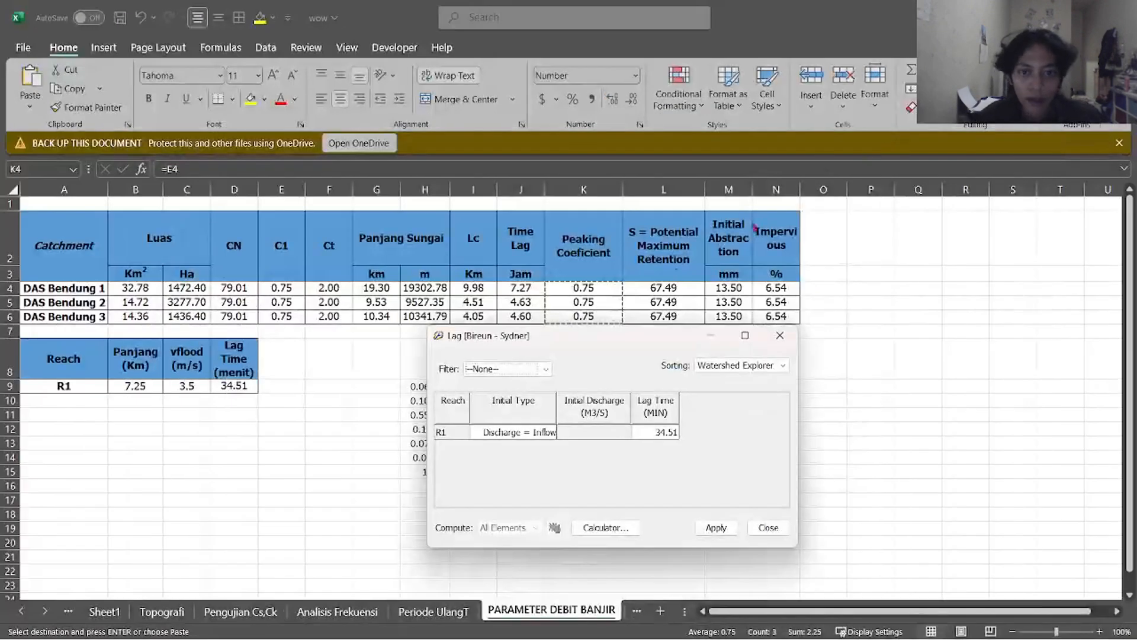
drag(587, 335, 617, 221)
Copy the R1 lag time of 34.51 minutes from the Excel reach table into the Lag Time cell of reach R1
click(228, 392)
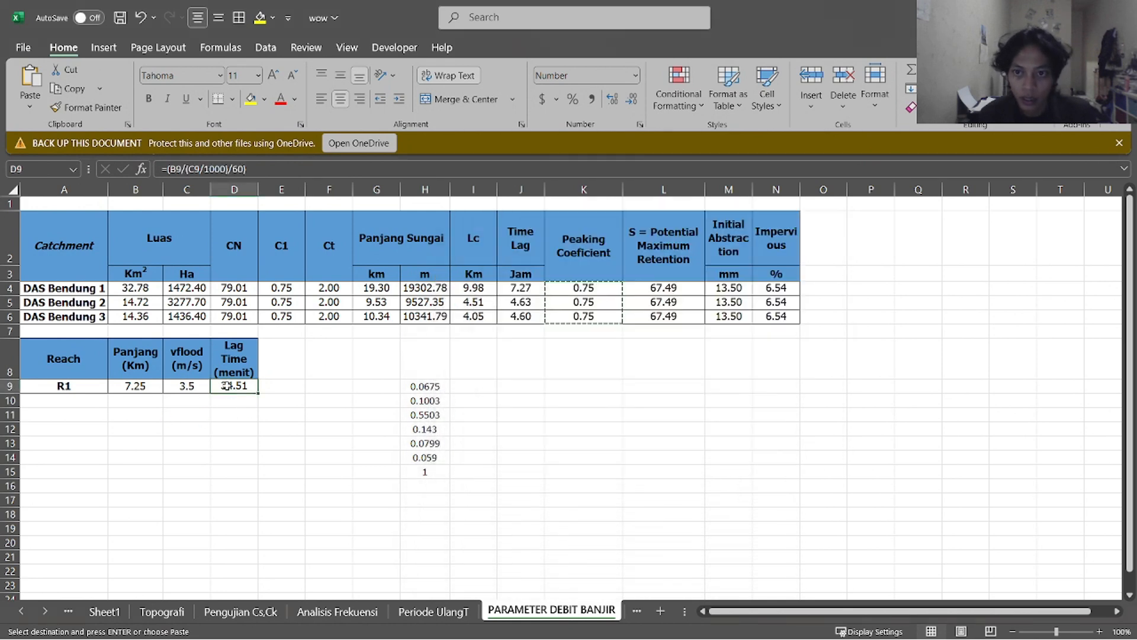
key(Escape)
key(alt+Tab)
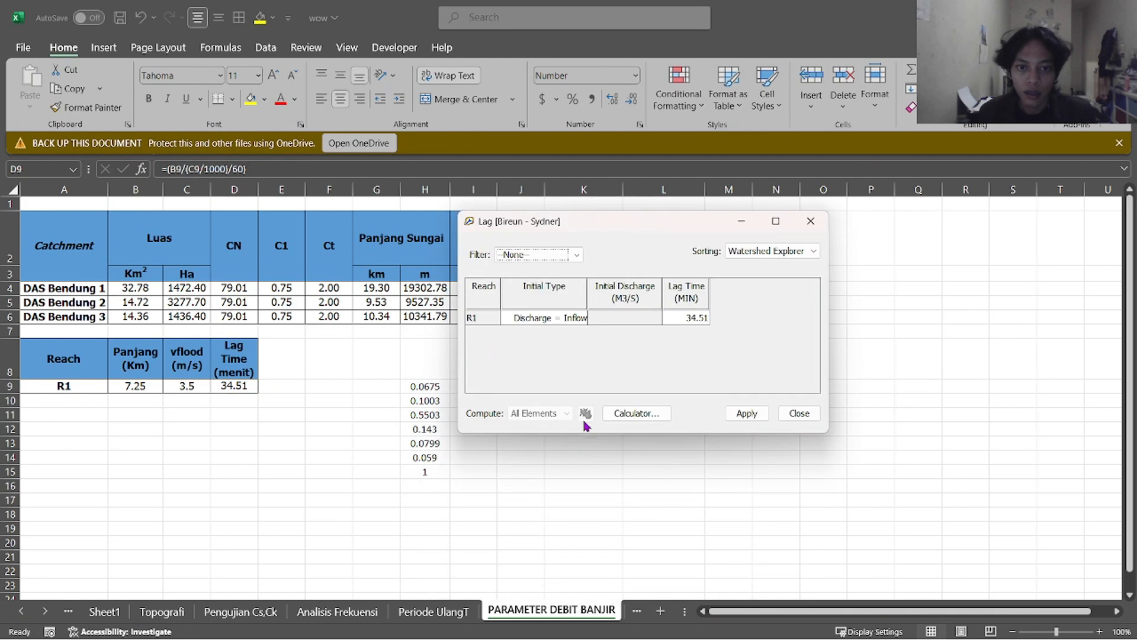
click(239, 383)
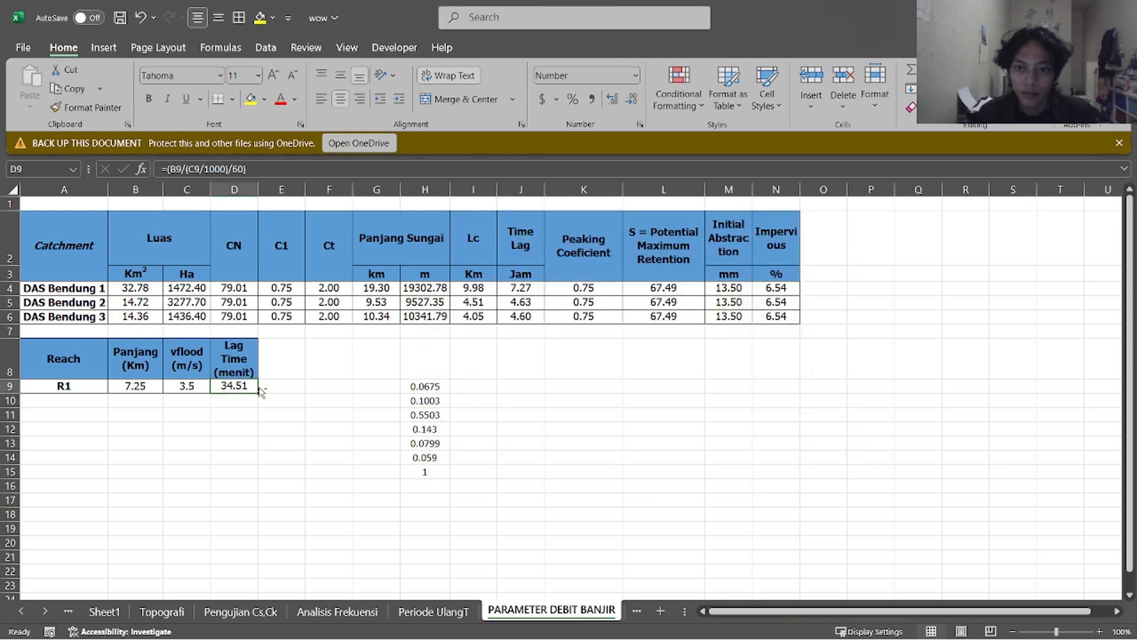
key(ctrl+c)
key(alt+Tab)
click(665, 320)
key(ctrl+v)
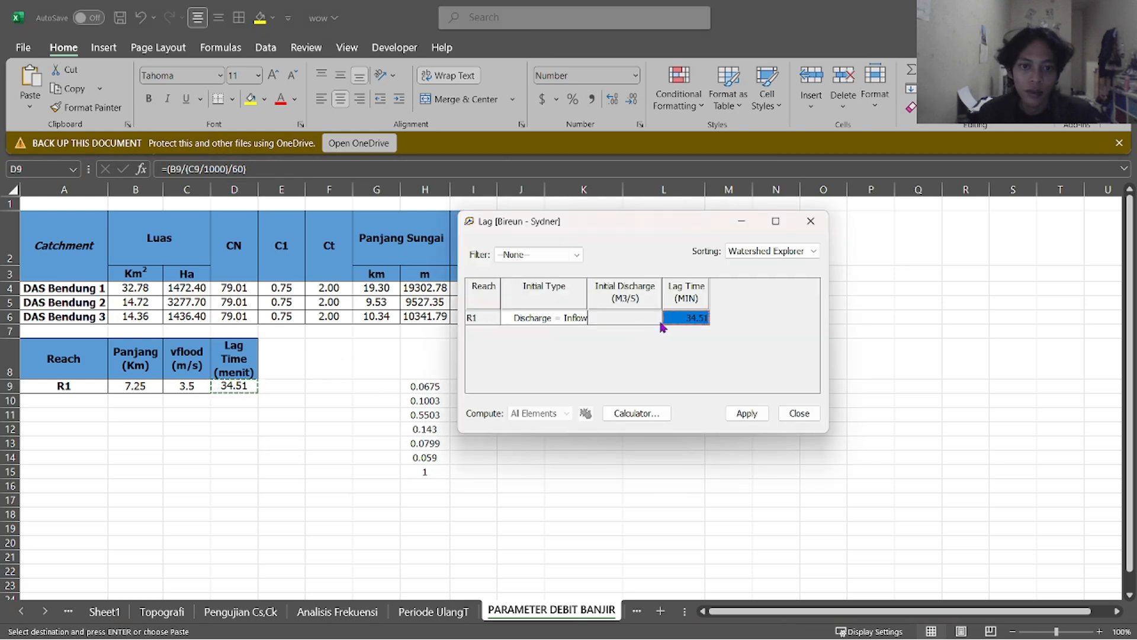
Check the initial type and initial discharge of reach R1, then apply the Lag routing parameters and close the table
click(635, 319)
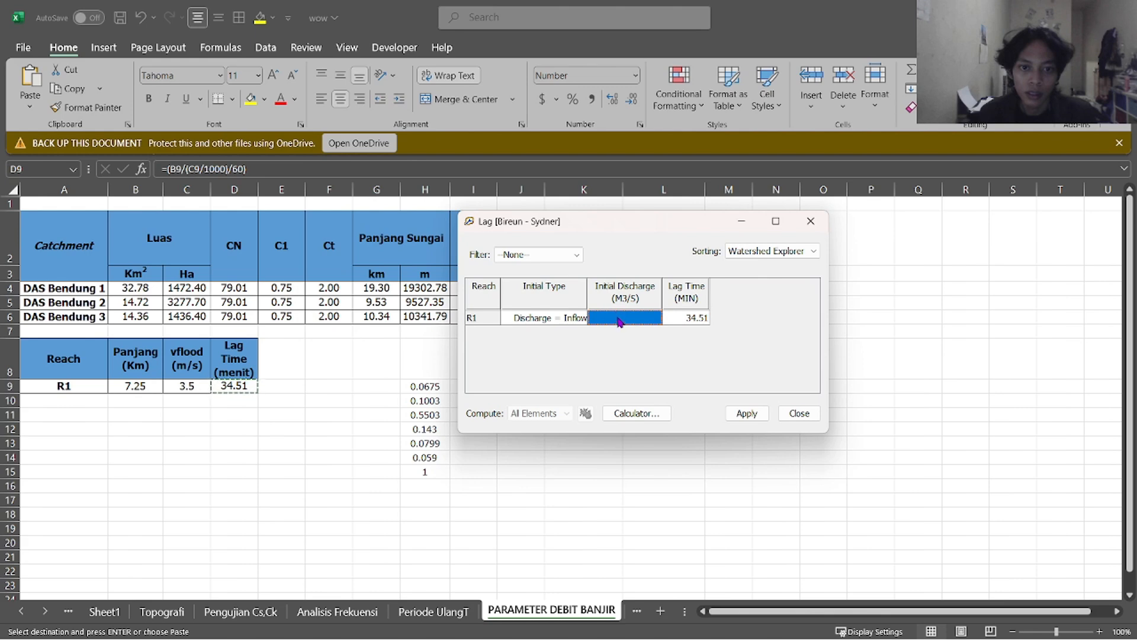
click(583, 319)
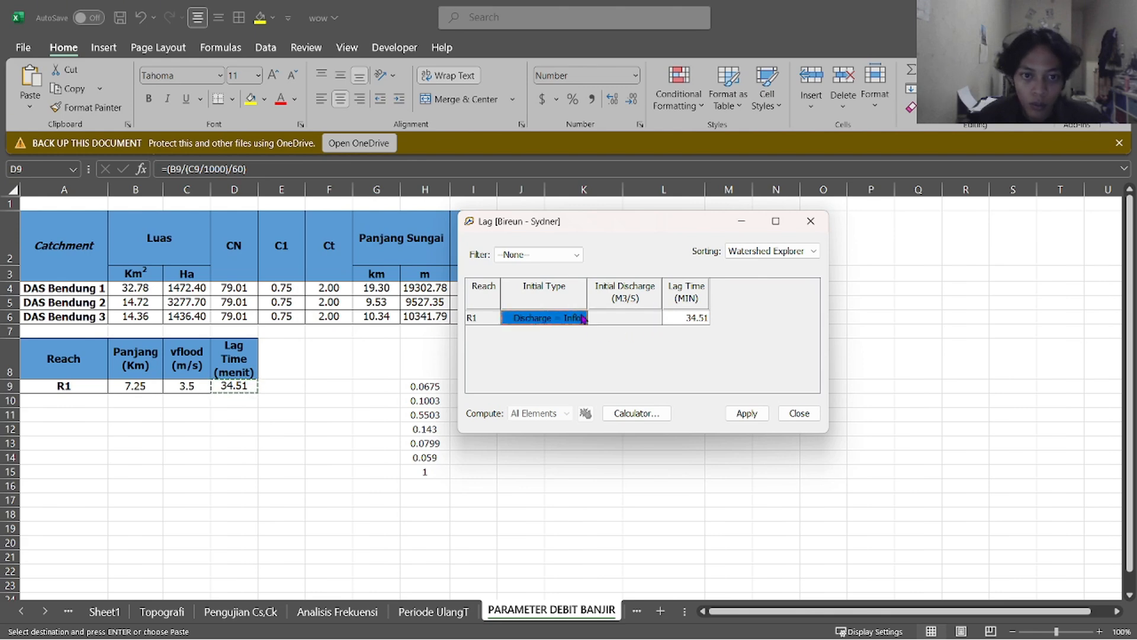
click(601, 320)
click(573, 320)
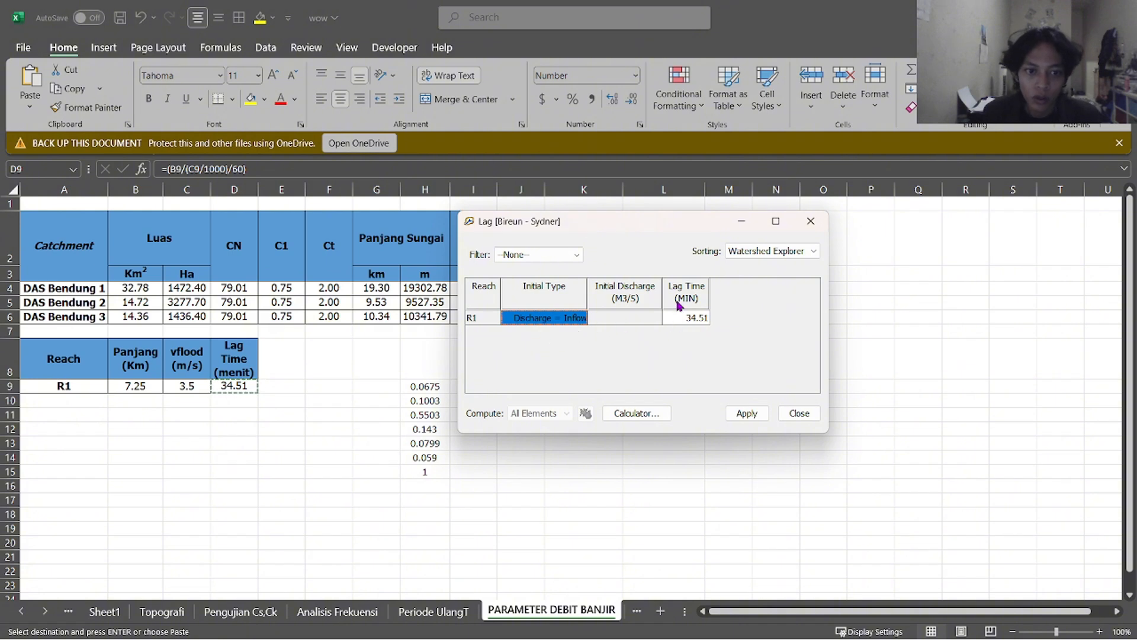
click(684, 316)
click(747, 413)
click(799, 415)
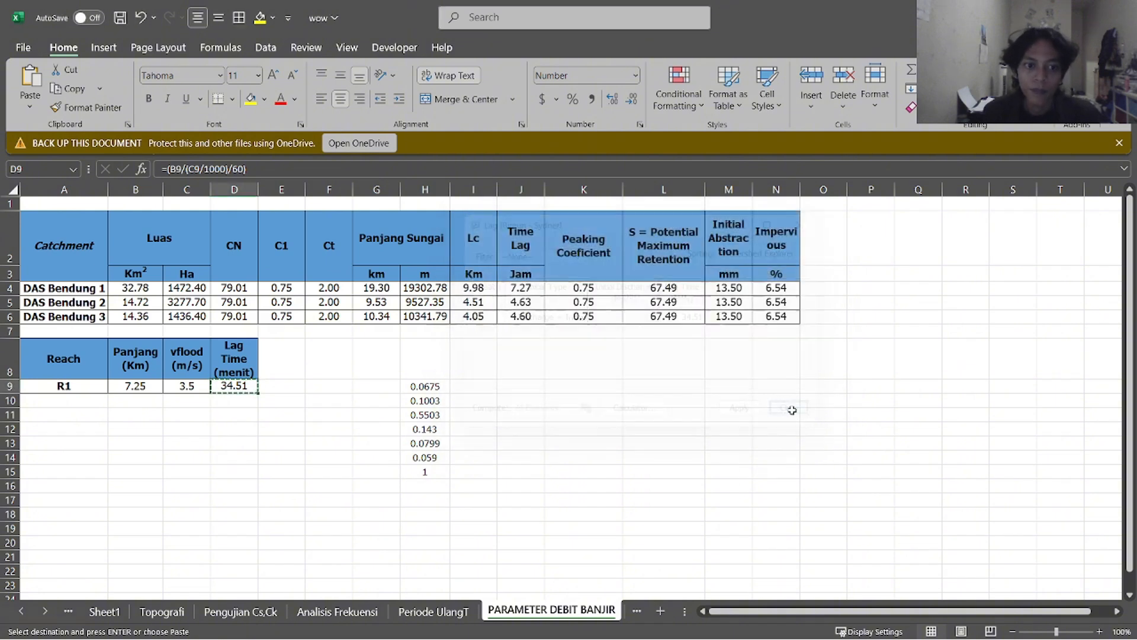
Switch to HEC-HMS and create new control specifications named Control - Debit banjir, then close their manager
key(alt+Tab)
key(alt+Tab)
key(alt+Tab)
key(alt+Tab)
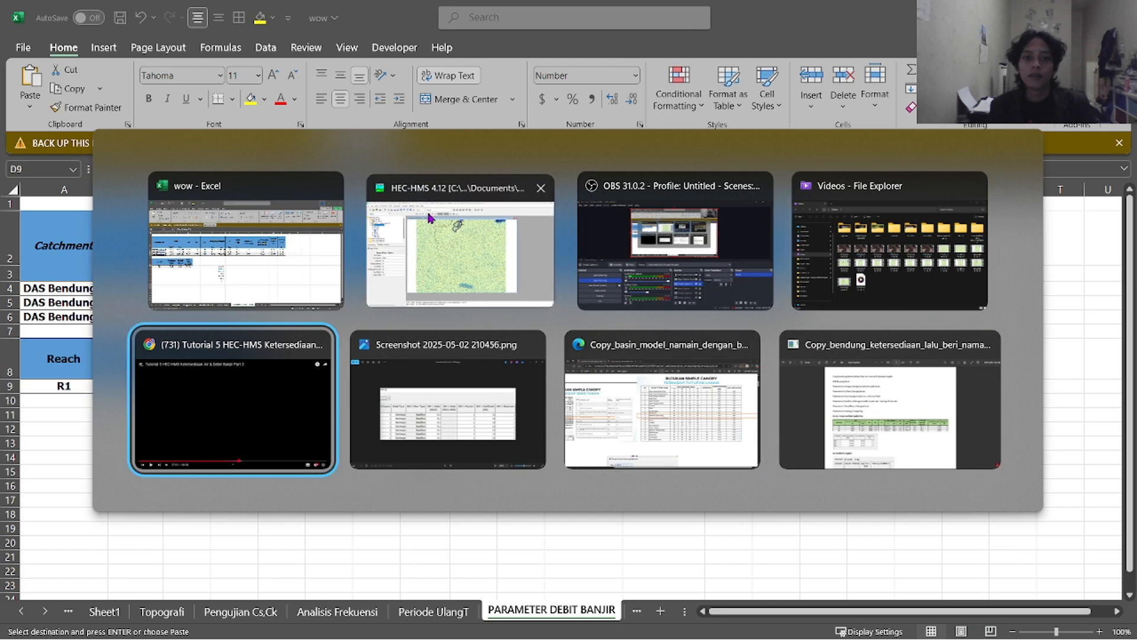
click(431, 219)
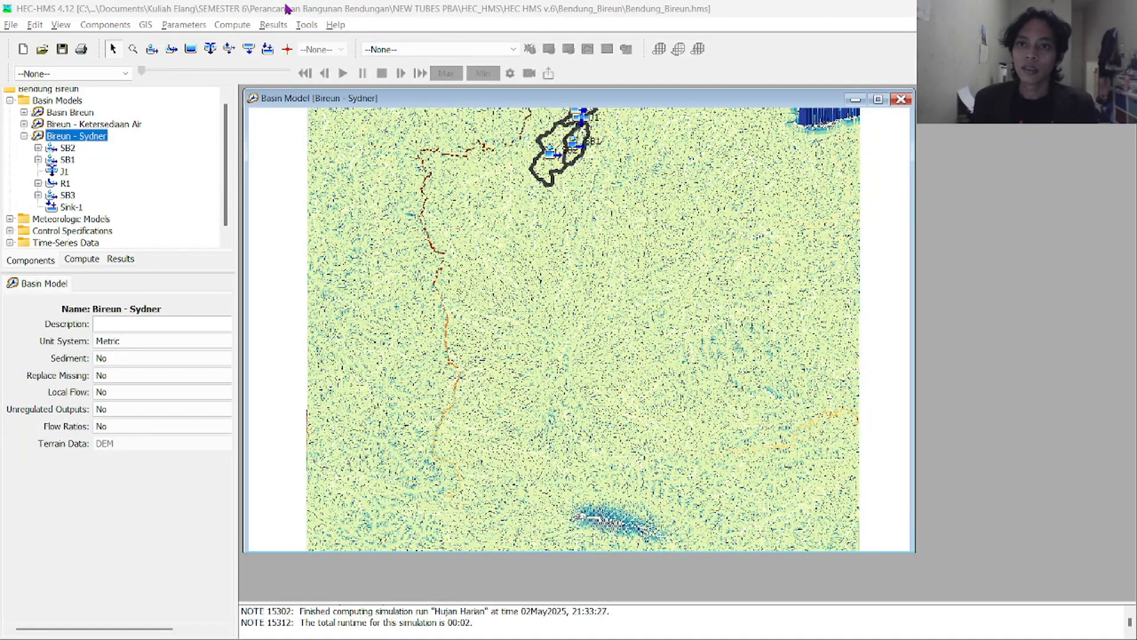
click(121, 27)
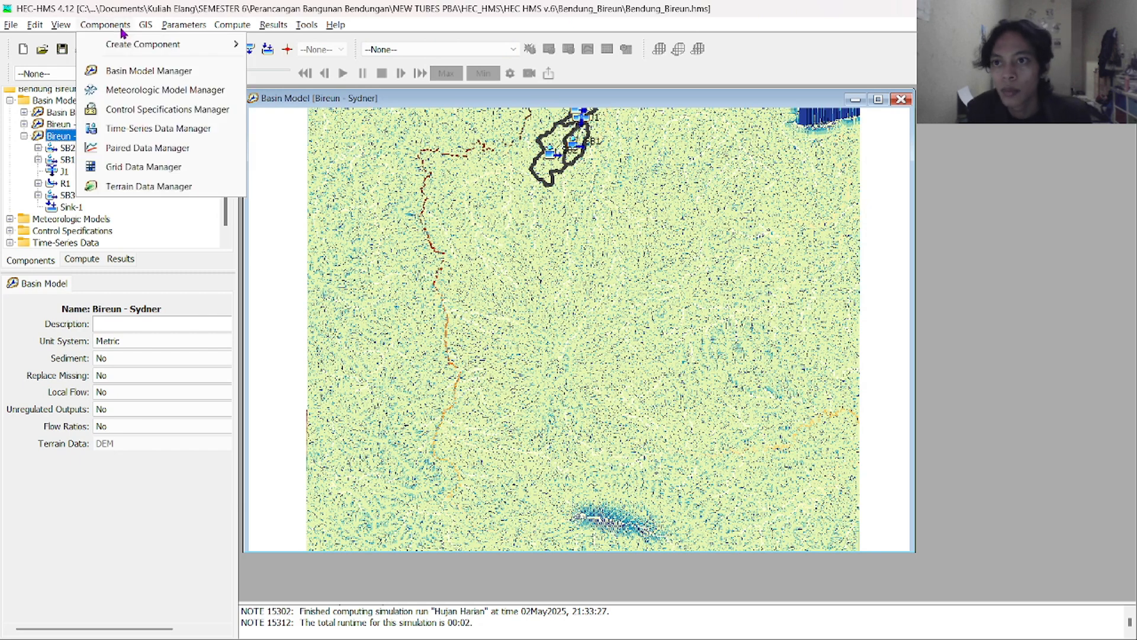
click(168, 109)
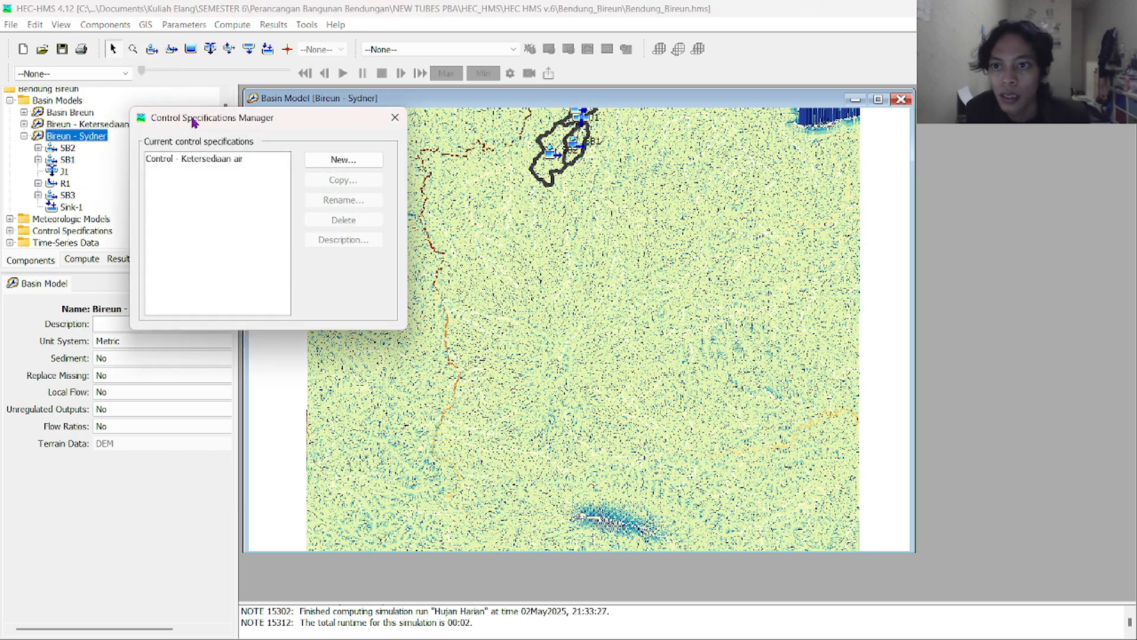
click(323, 161)
click(213, 206)
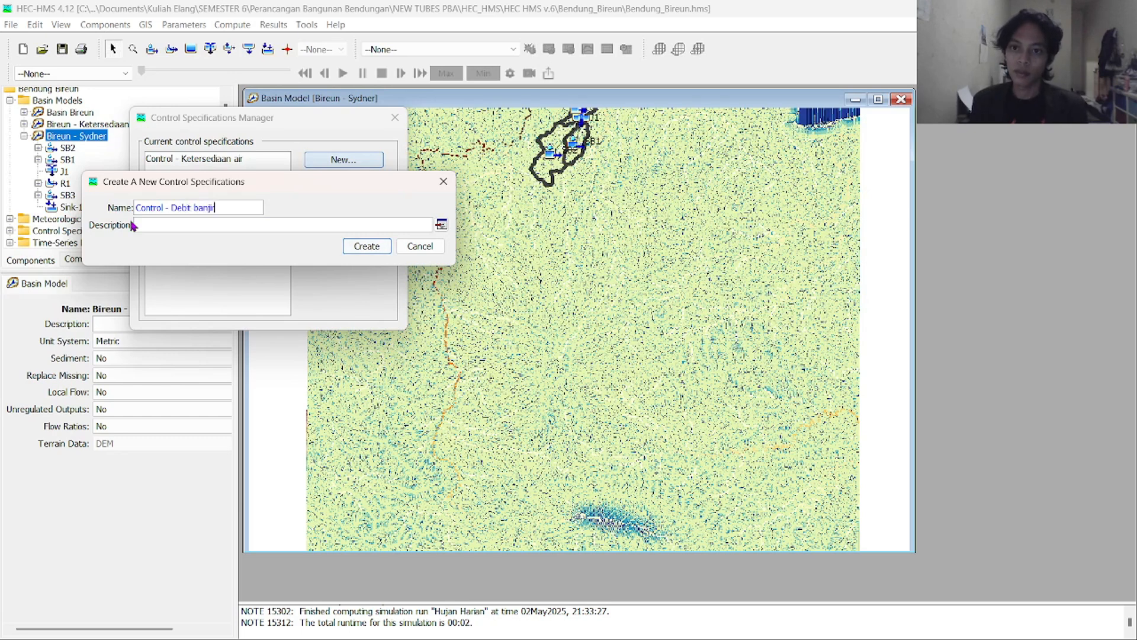
click(364, 245)
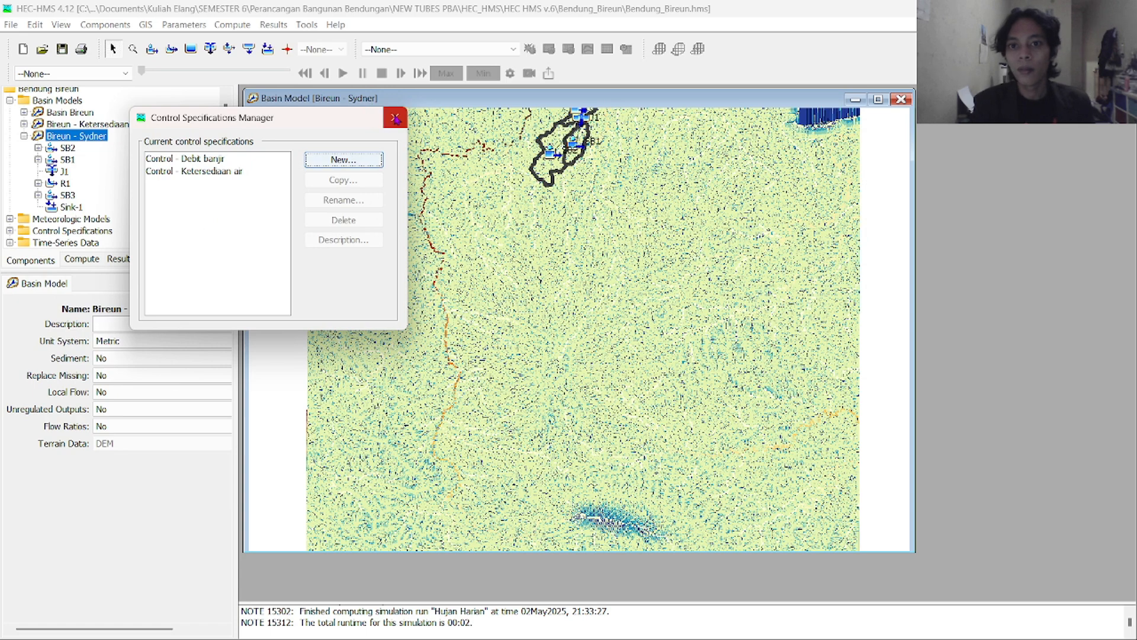
click(395, 118)
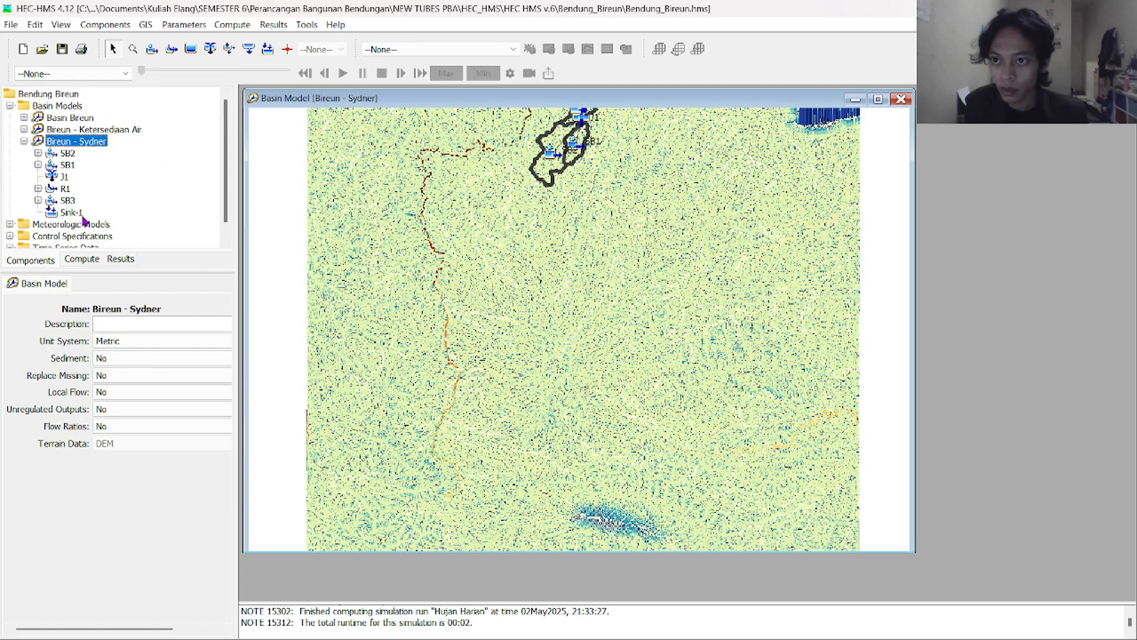
Set Control - Debit banjir to start on 1Jan2024 at 00:00 and end on 3Jan2024 at 00:00
scroll(84, 220, down, 1)
double_click(83, 220)
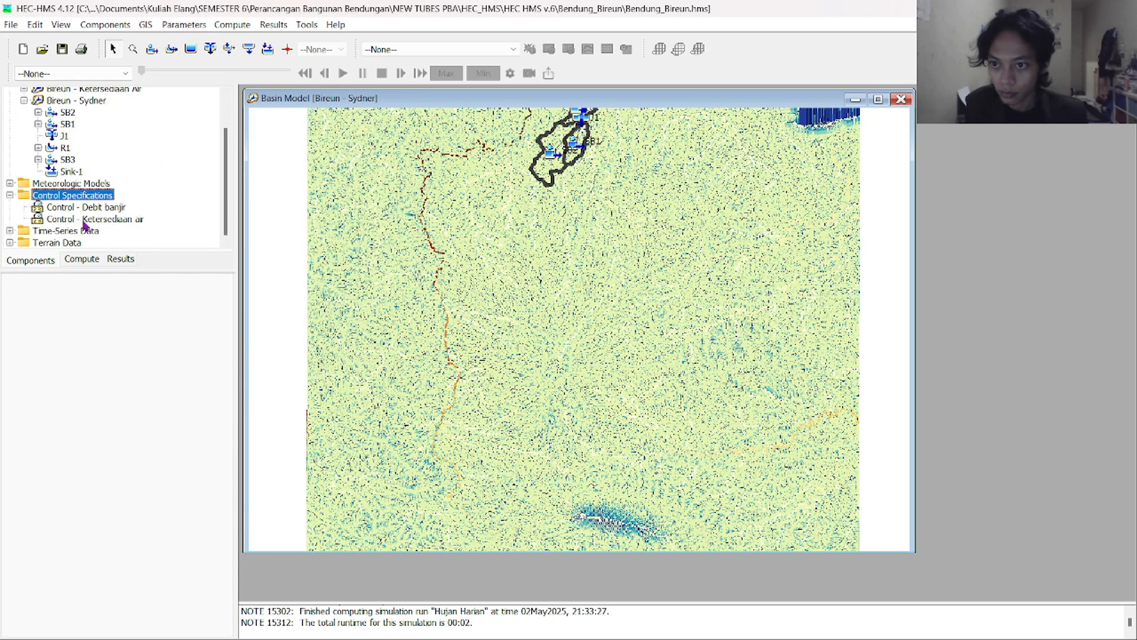
click(95, 220)
click(97, 209)
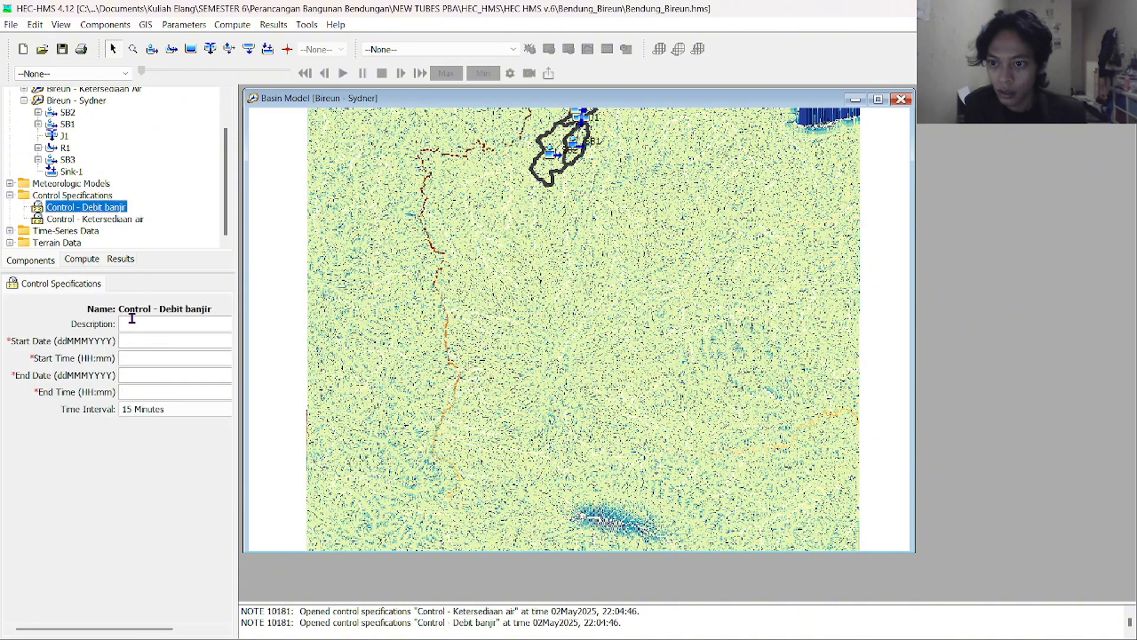
click(64, 259)
click(44, 261)
click(84, 208)
click(153, 342)
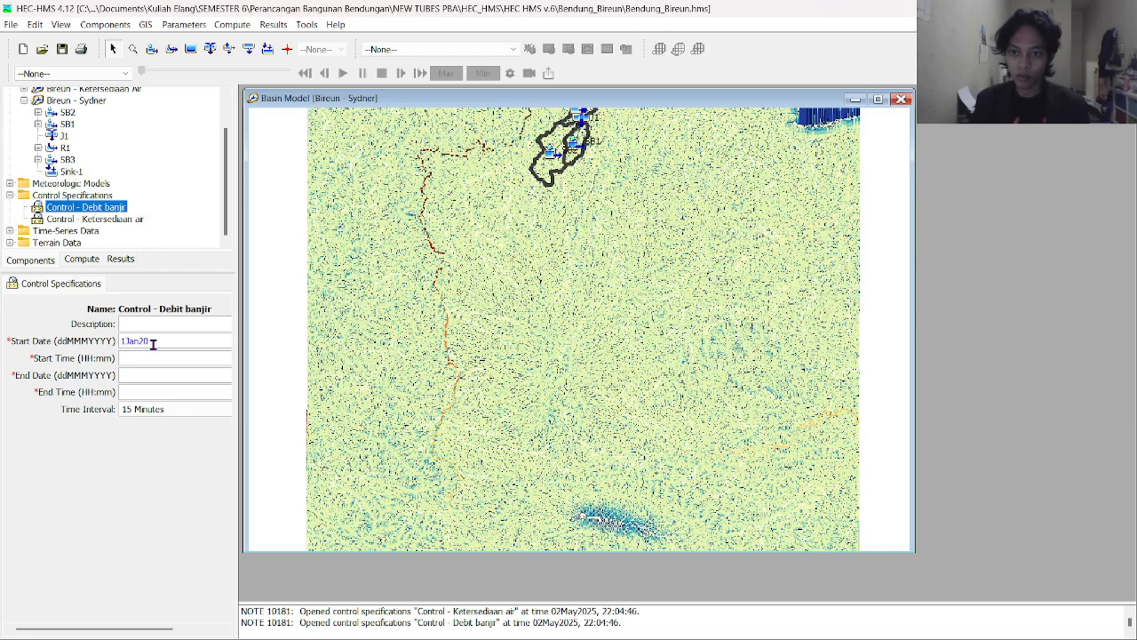
click(172, 358)
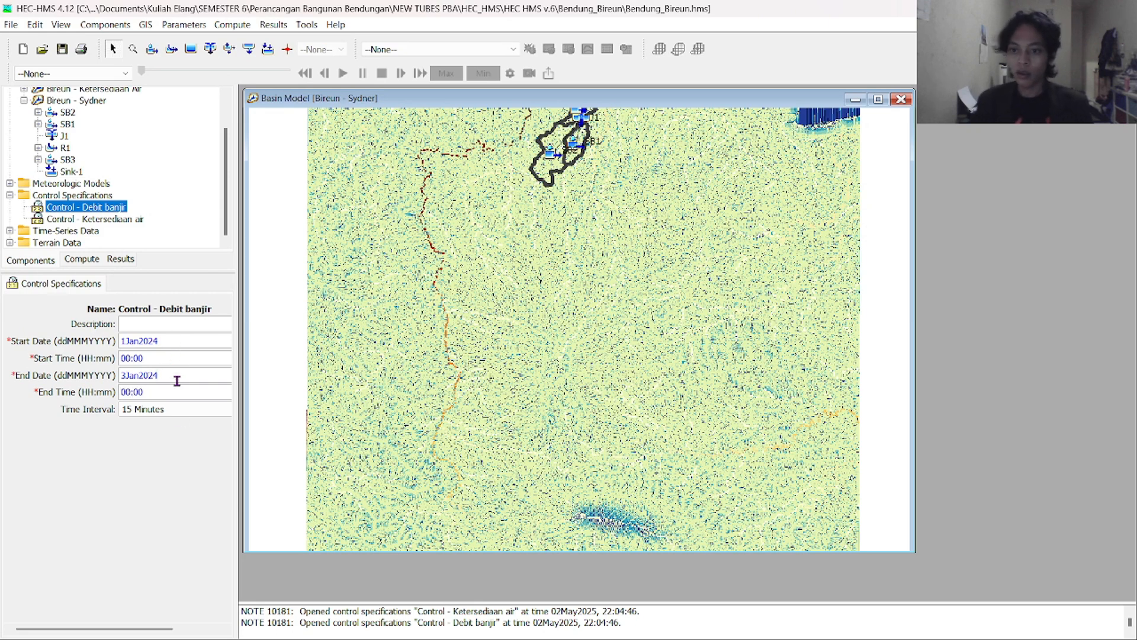
Set the time interval of Control - Debit banjir to 1 Hour
click(180, 411)
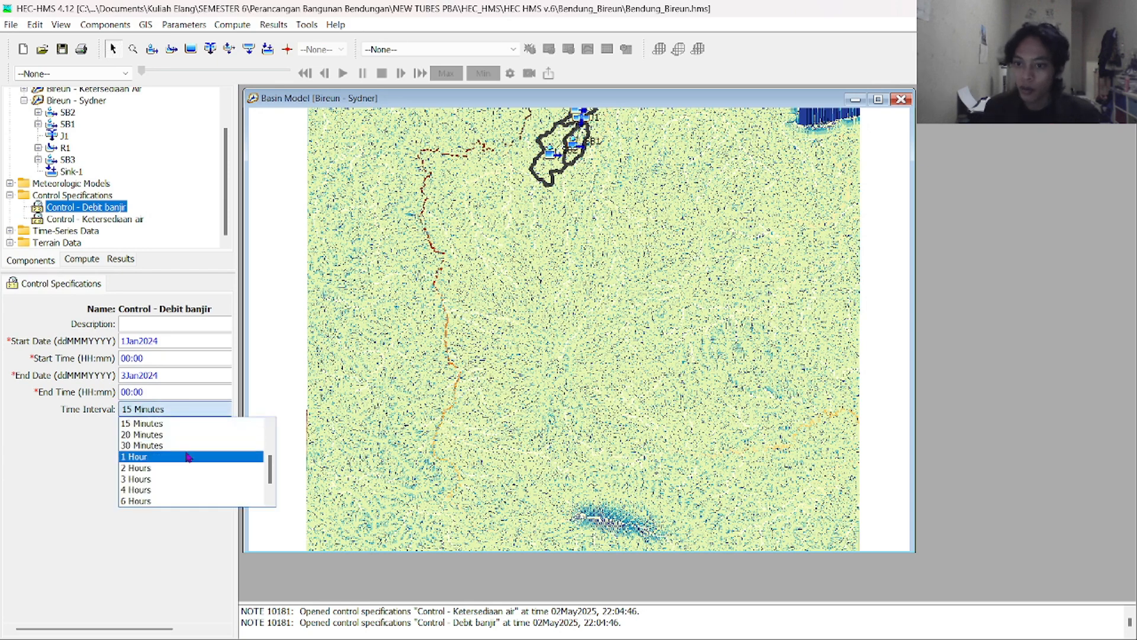
scroll(185, 458, down, 1)
scroll(148, 500, up, 2)
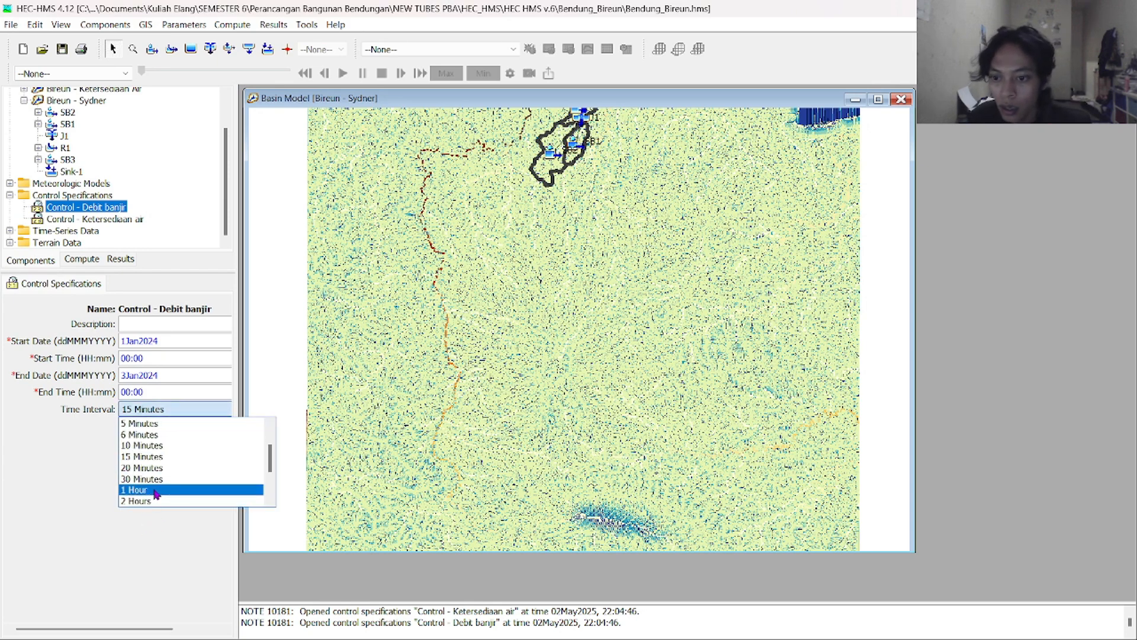
click(151, 490)
click(179, 411)
scroll(176, 459, down, 1)
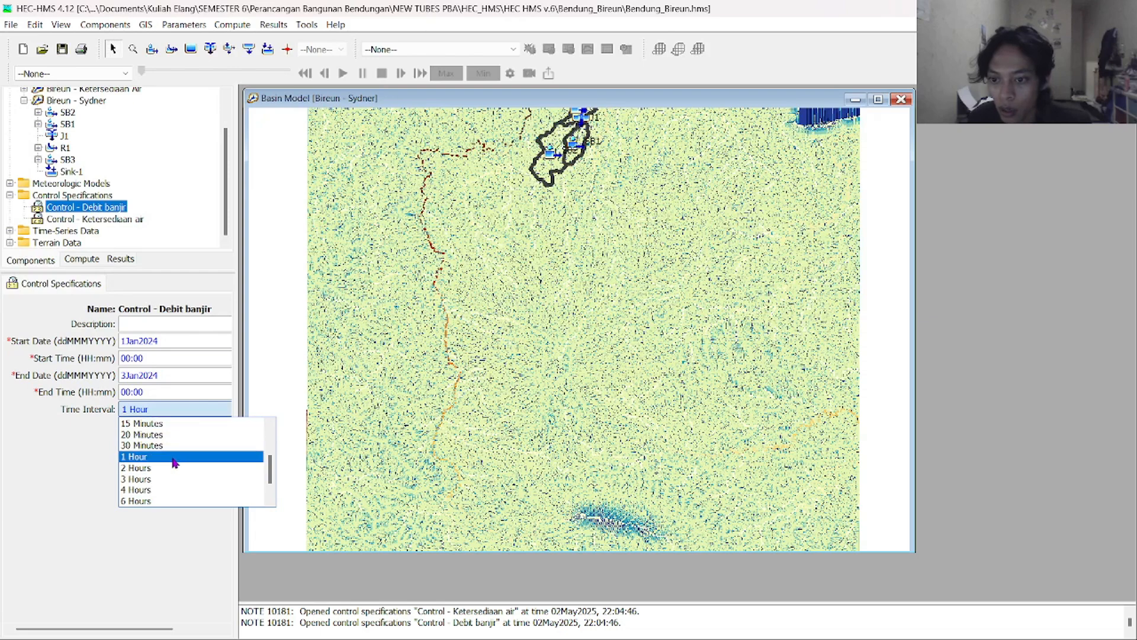
click(175, 460)
click(173, 411)
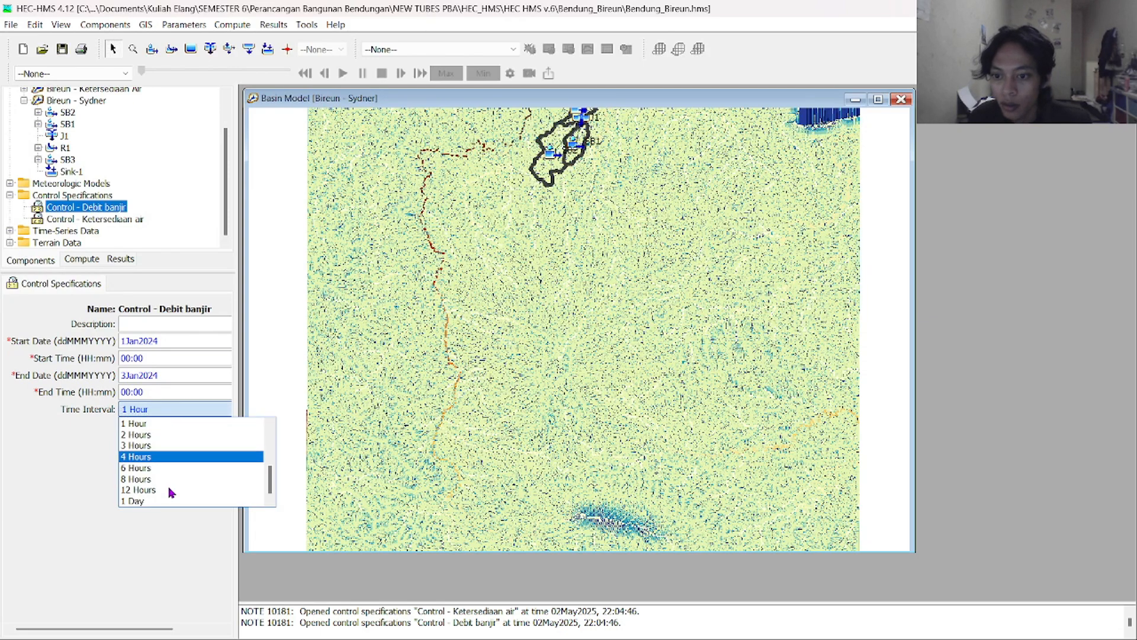
scroll(170, 451, up, 2)
click(168, 490)
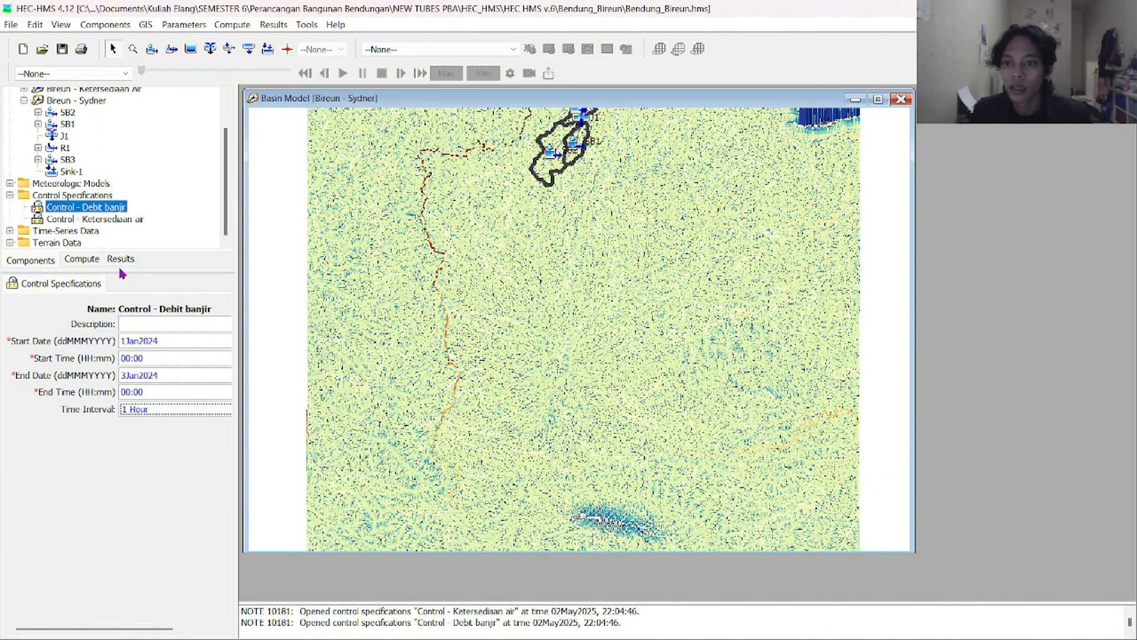
Leave and reopen Control - Debit banjir to check its stored dates, times and time interval
click(84, 260)
click(52, 262)
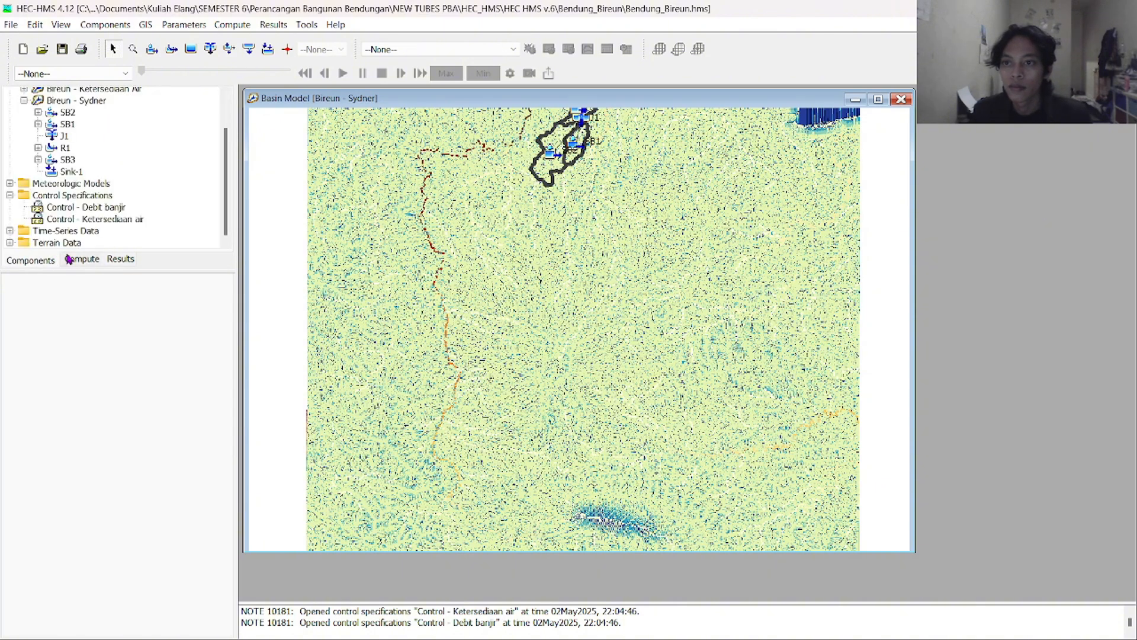
click(83, 207)
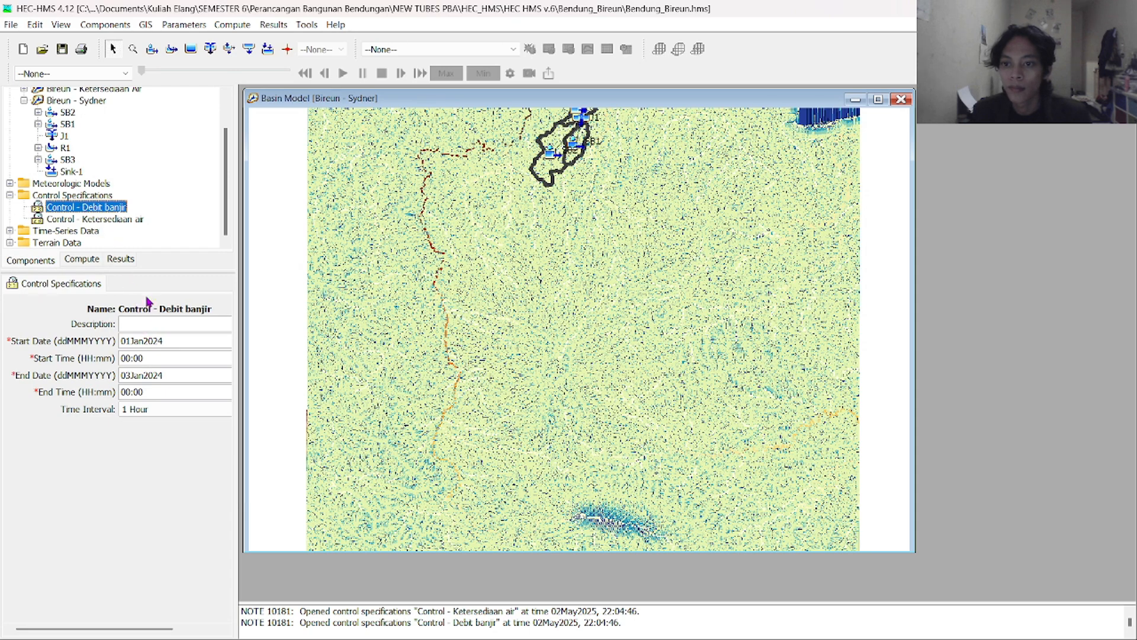
click(86, 260)
click(47, 260)
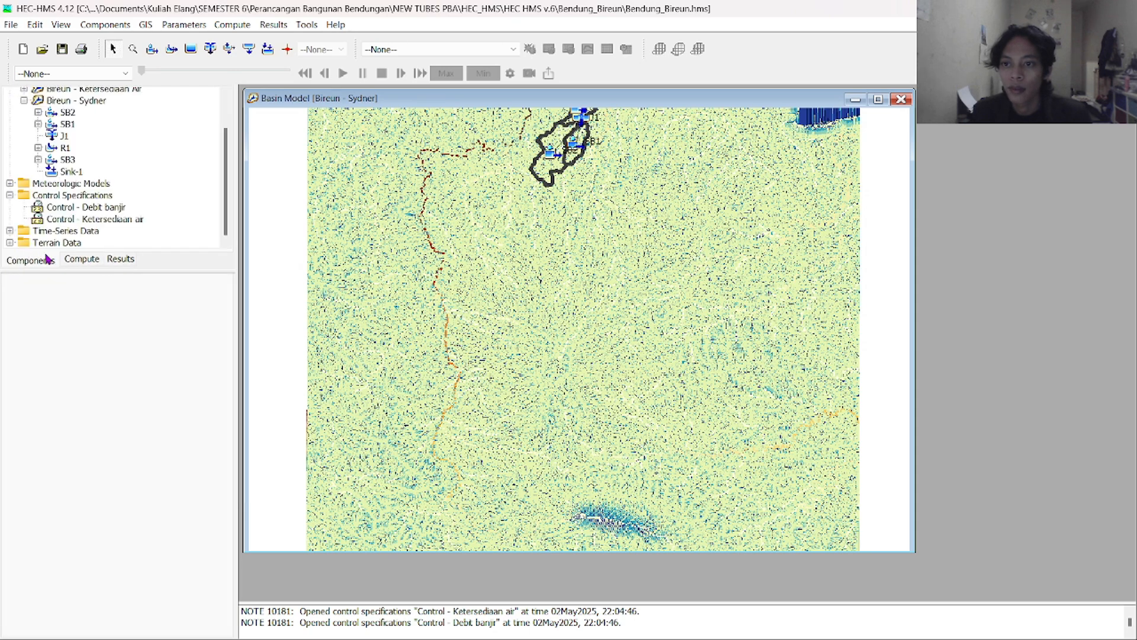
click(62, 208)
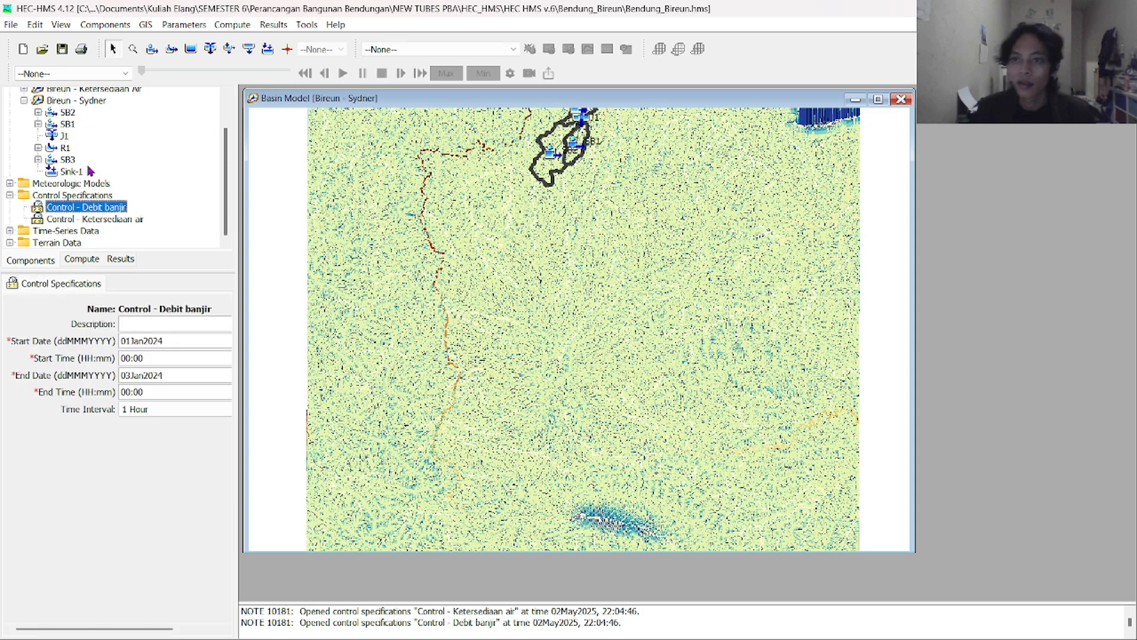
Create a new meteorologic model named Hujan 2 Tahun
scroll(90, 172, up, 1)
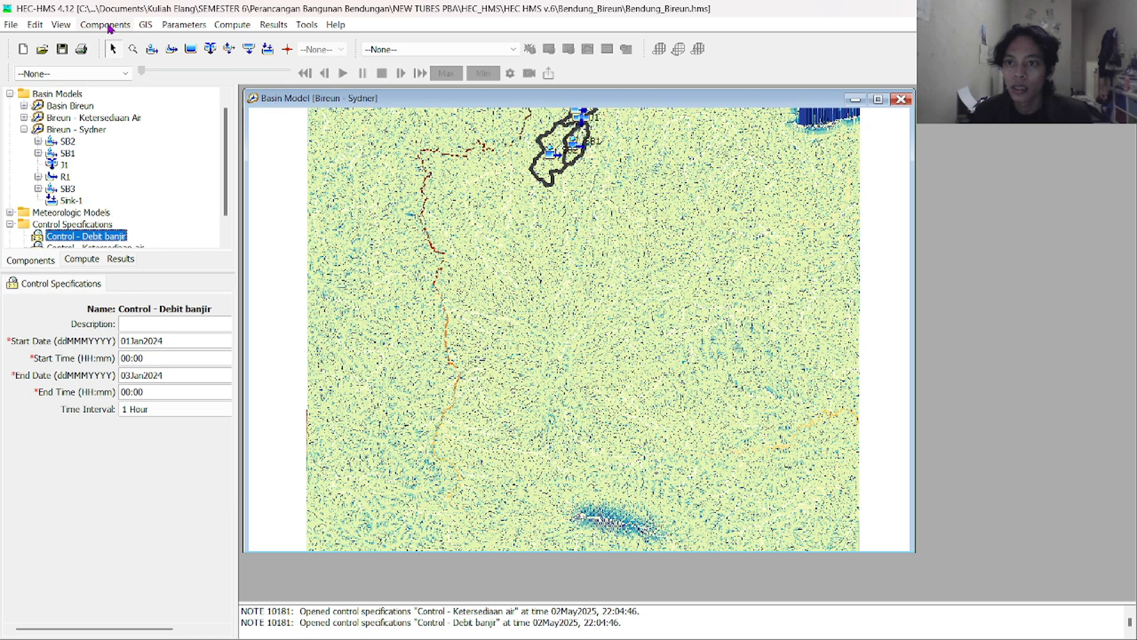
scroll(86, 155, up, 1)
click(86, 143)
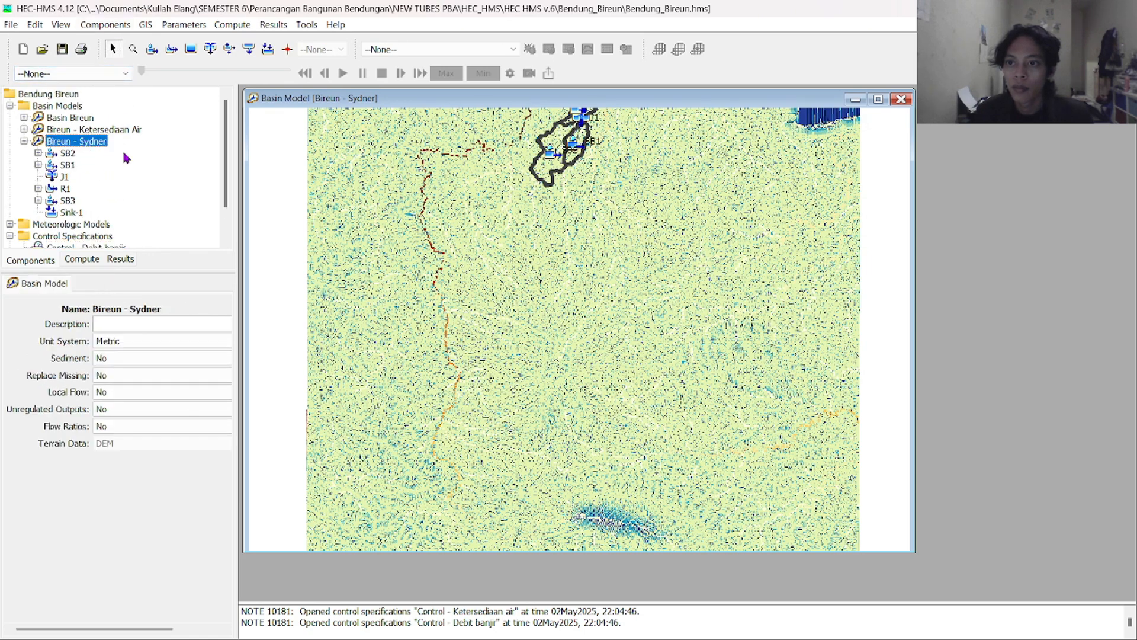
click(178, 24)
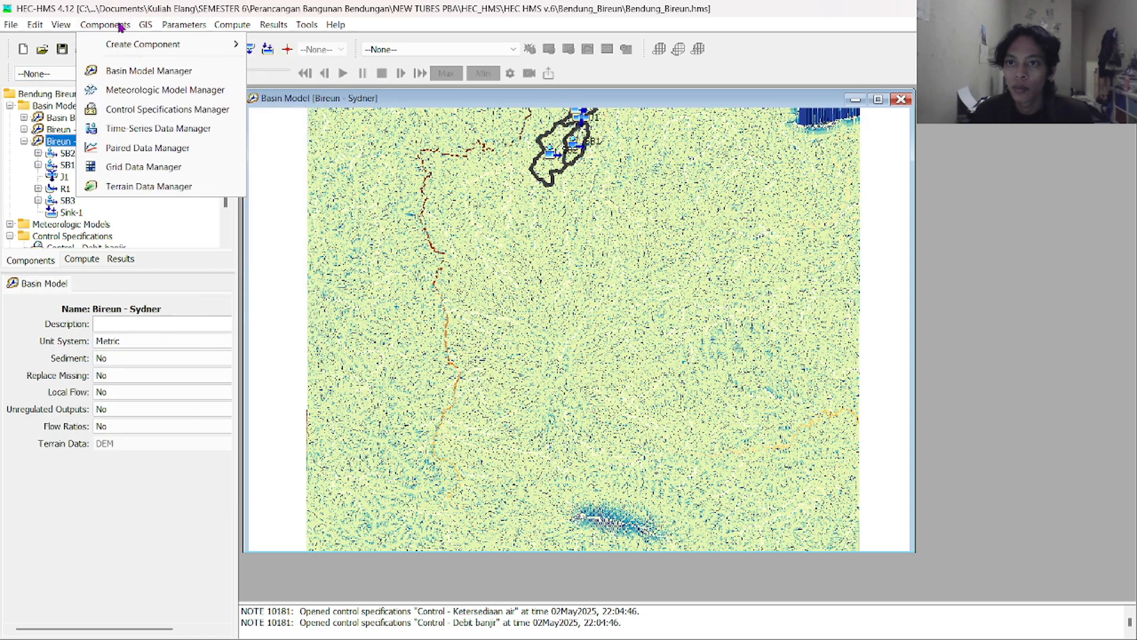
click(140, 91)
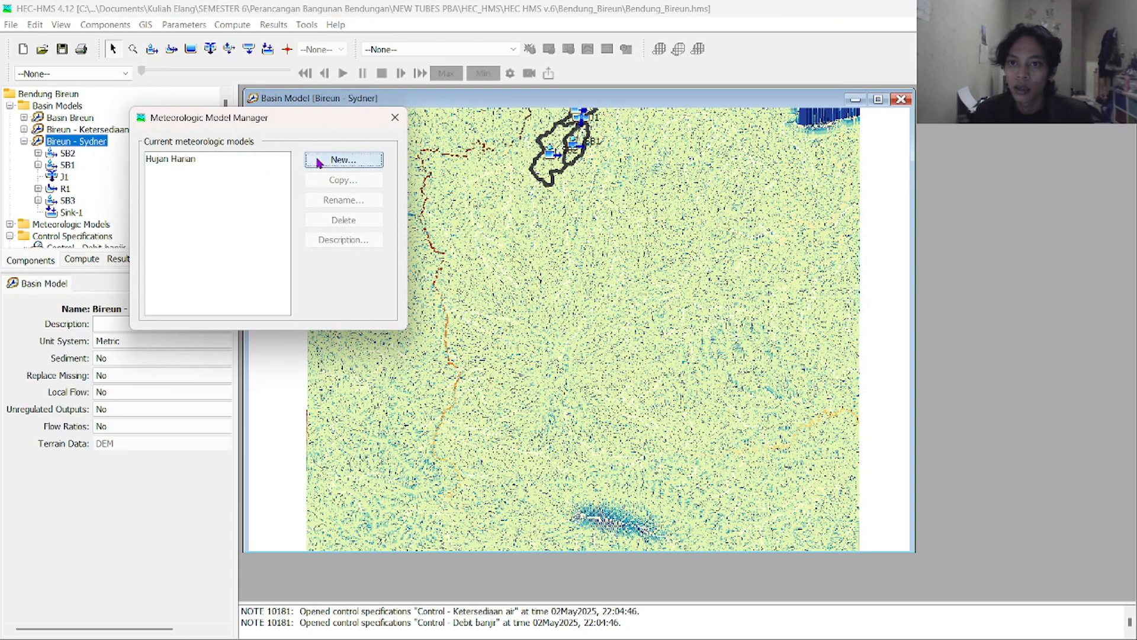
click(319, 161)
text(Hujan)
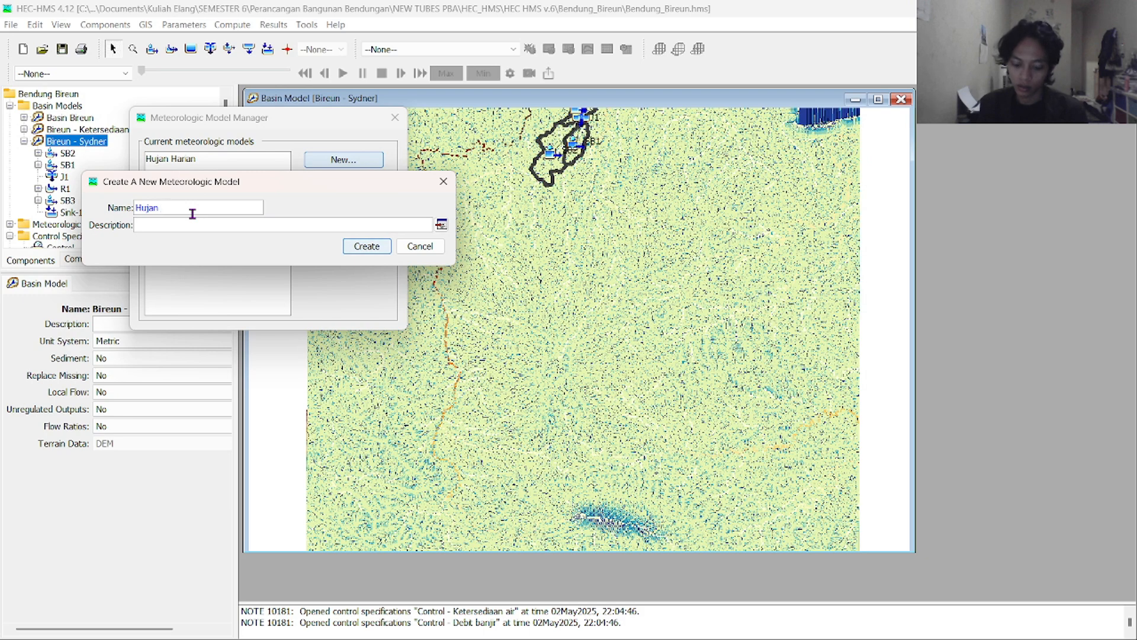
text( 2 ta)
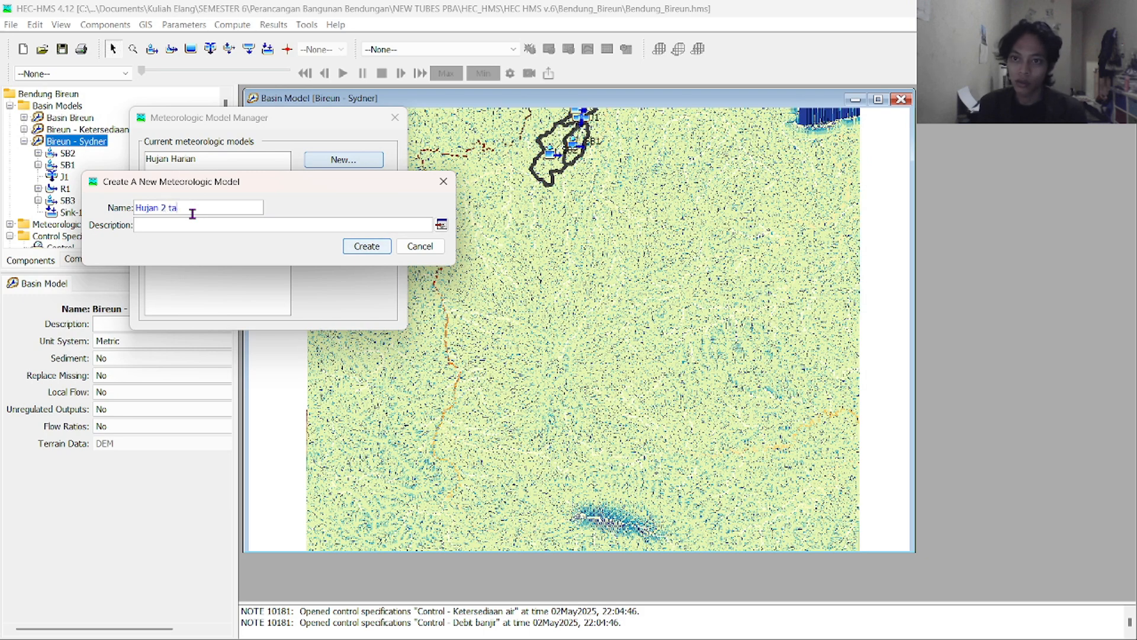
text(un)
key(Return)
Copy the meteorologic model Hujan 2 Tahun under the name Hujan 5 Tahun
click(356, 159)
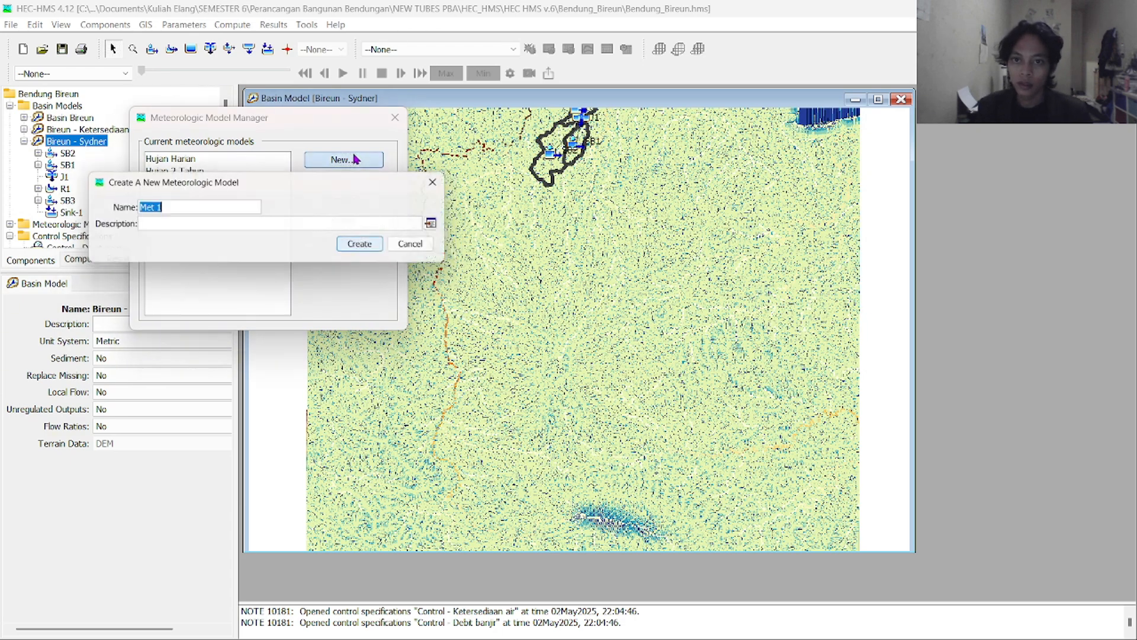
click(444, 183)
click(233, 172)
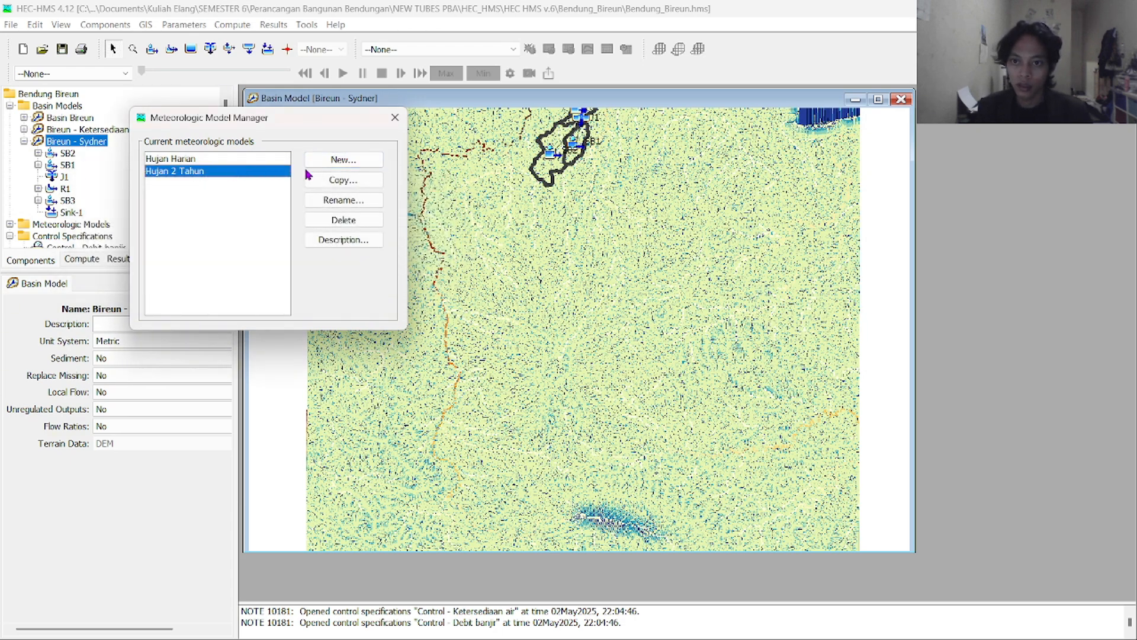
click(342, 179)
click(240, 203)
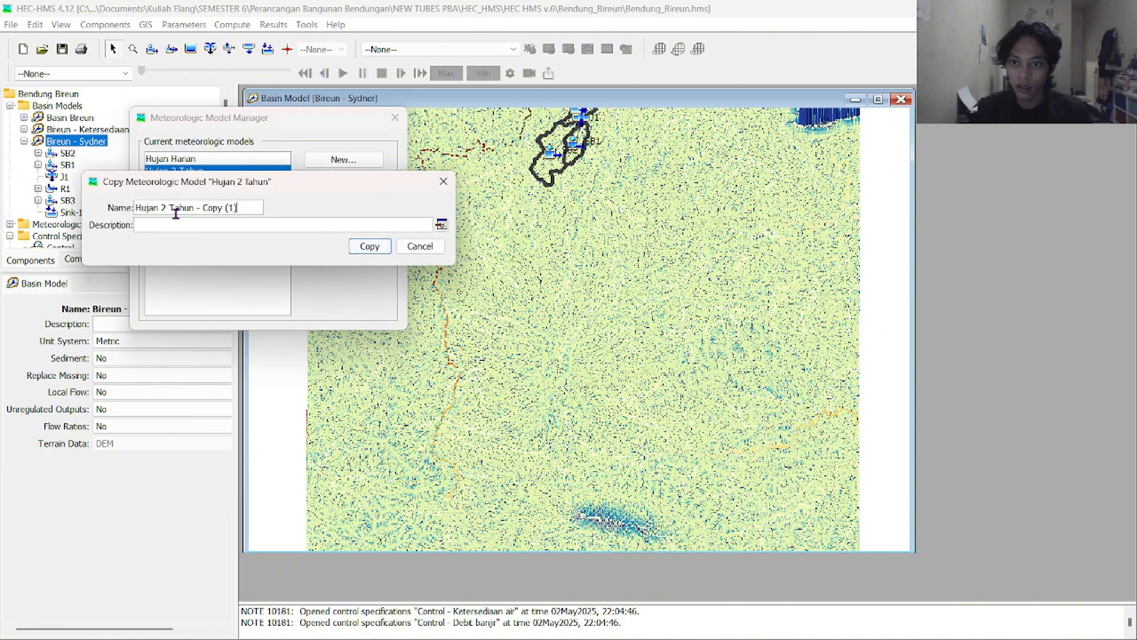
drag(239, 209, 197, 212)
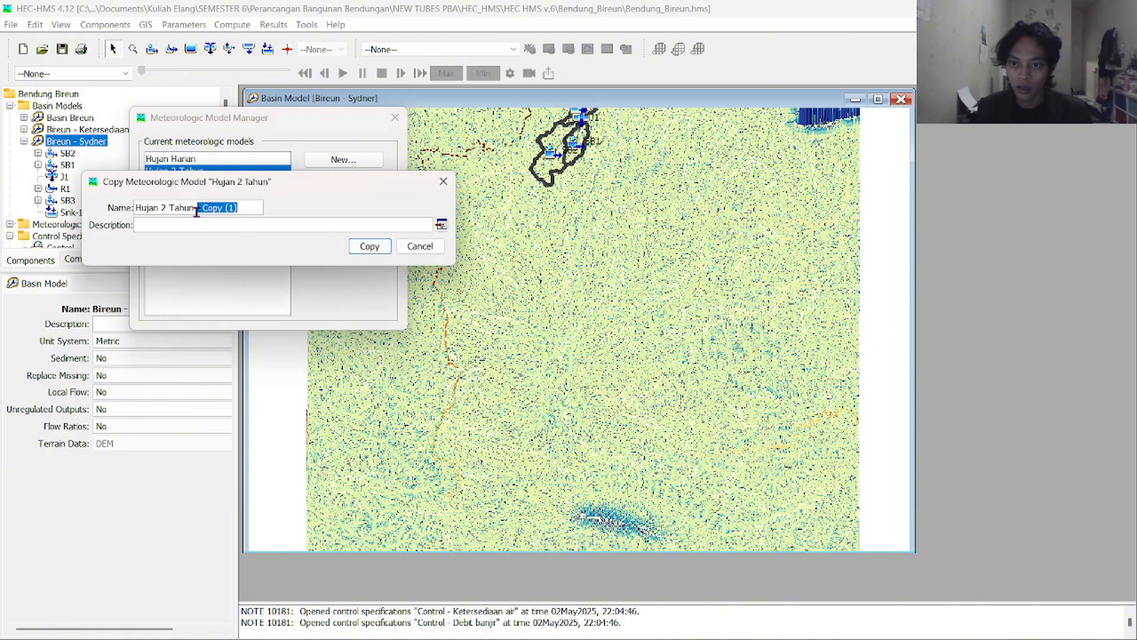
key(BackSpace)
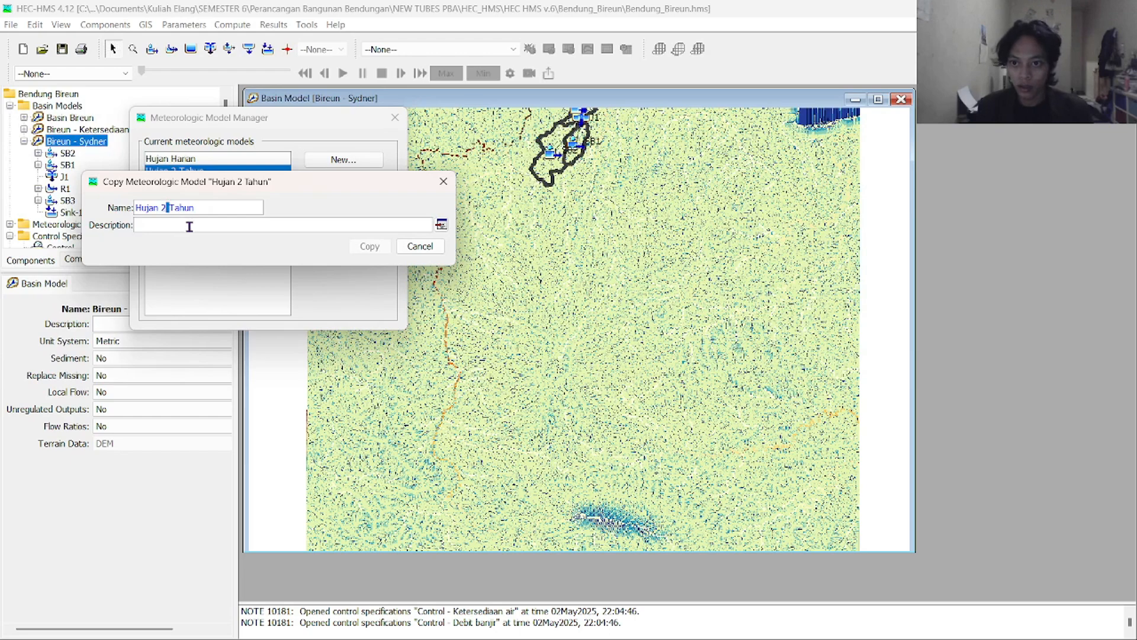
key(BackSpace)
text(5)
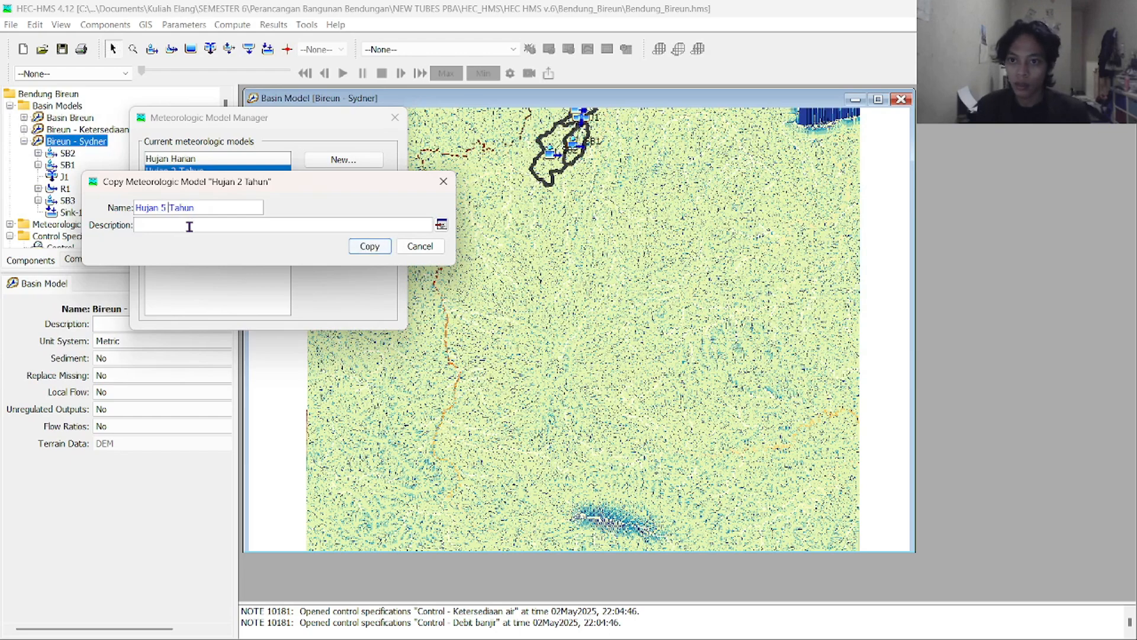
click(360, 245)
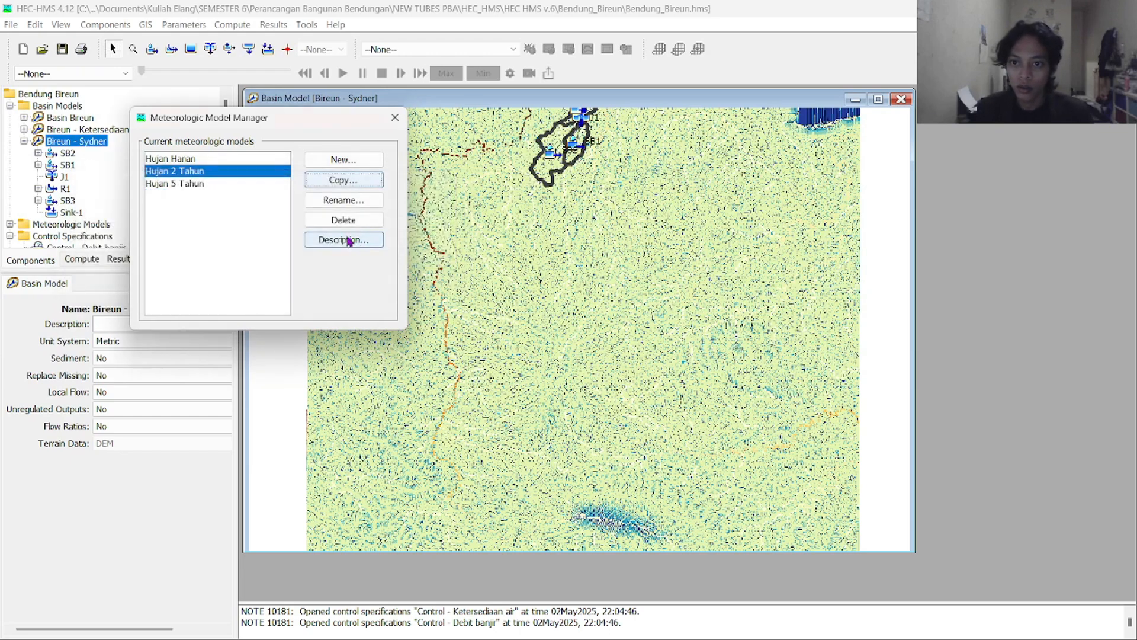
Create two new meteorologic models named Hujan 10 and Hujan 25 Tahun
click(324, 161)
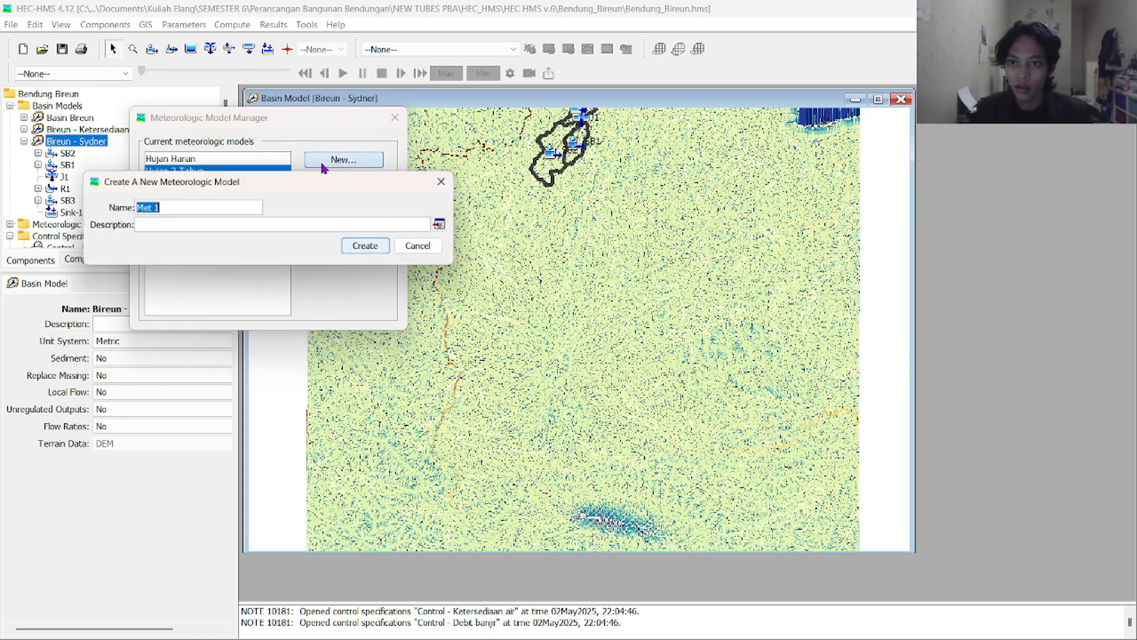
text(Hujan 10)
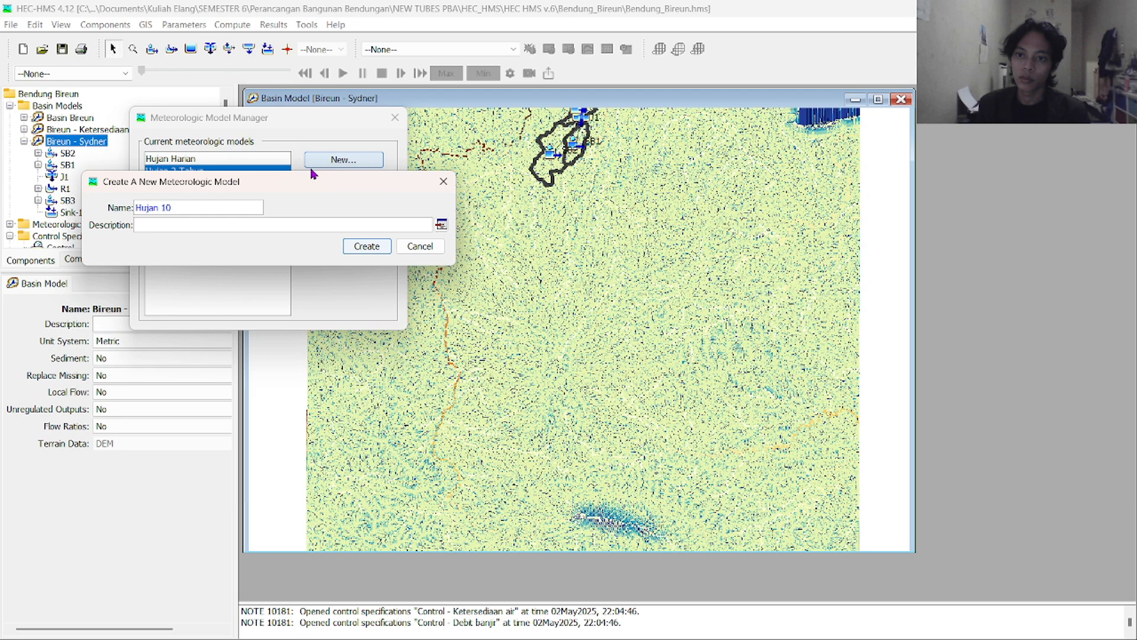
key(Return)
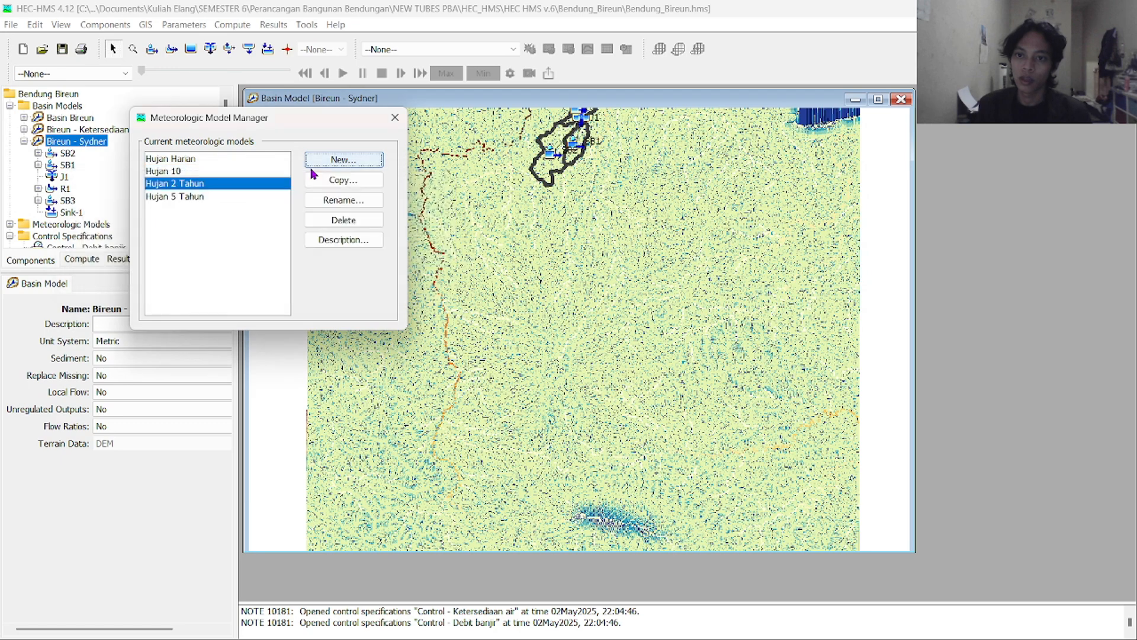
click(314, 165)
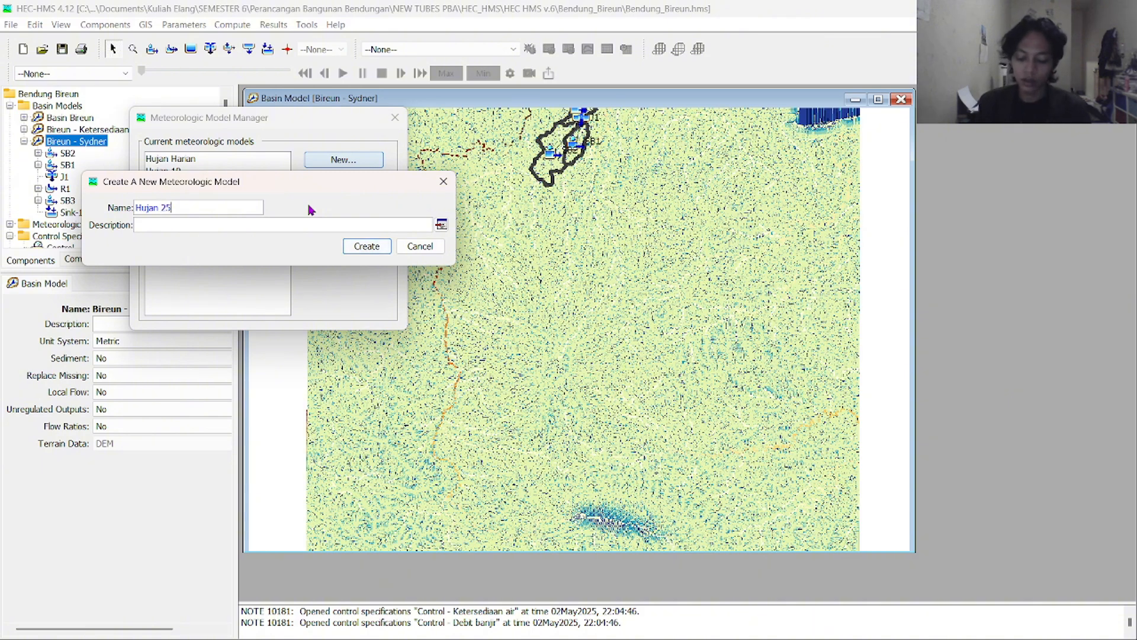
key(Return)
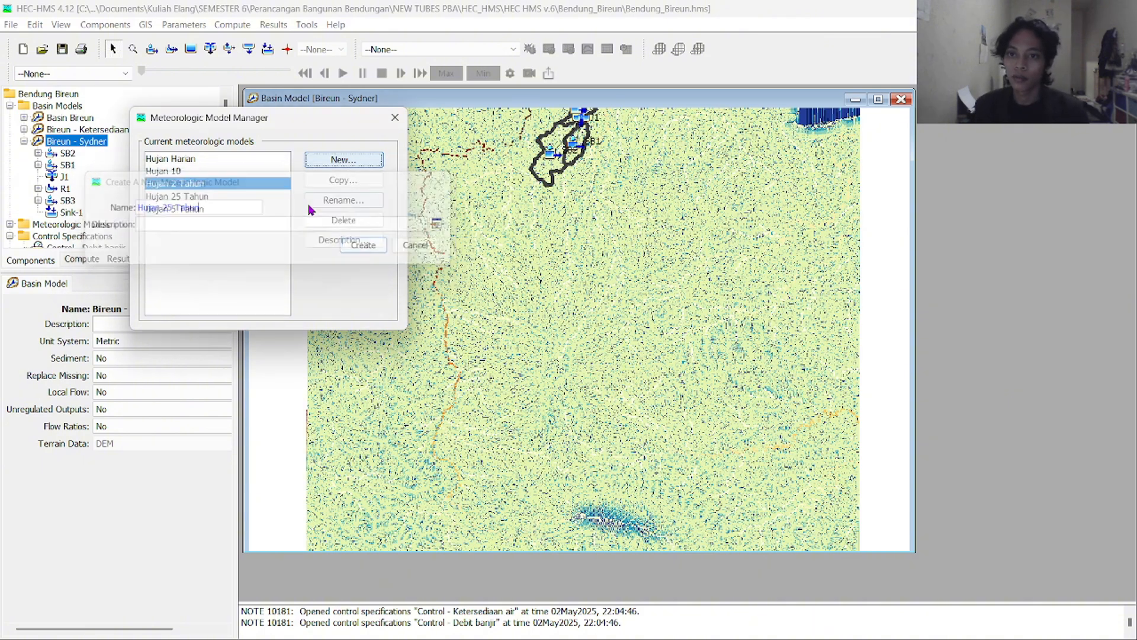
Create a new meteorologic model named Hujan 50 Tahun
click(342, 160)
text(Huna)
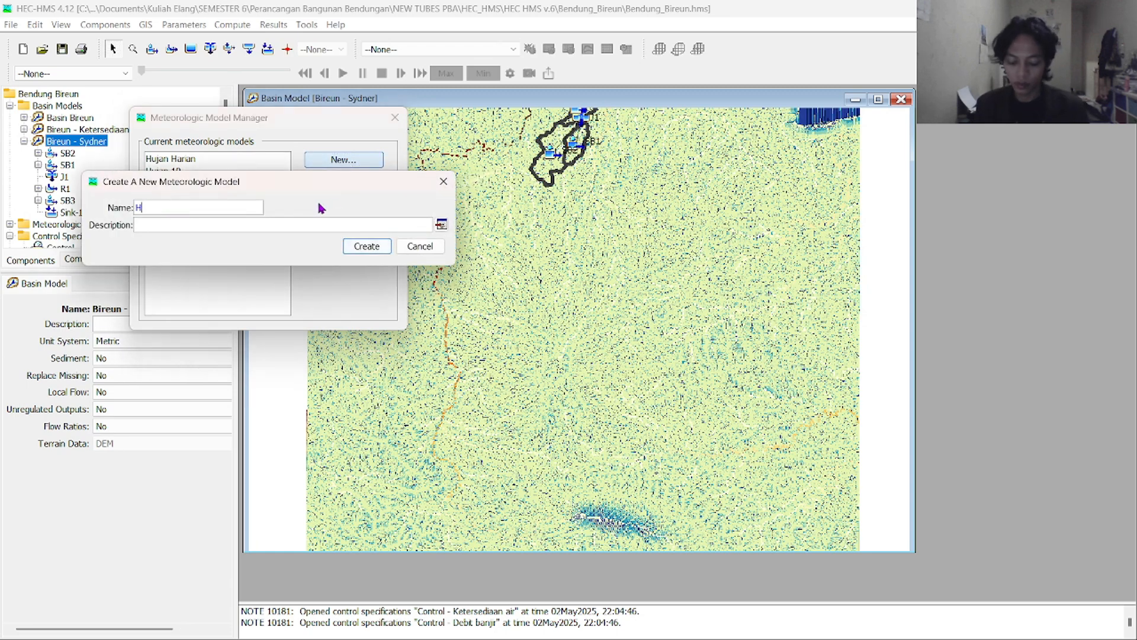
key(BackSpace)
key(BackSpace)
key(BackSpace)
key(BackSpace)
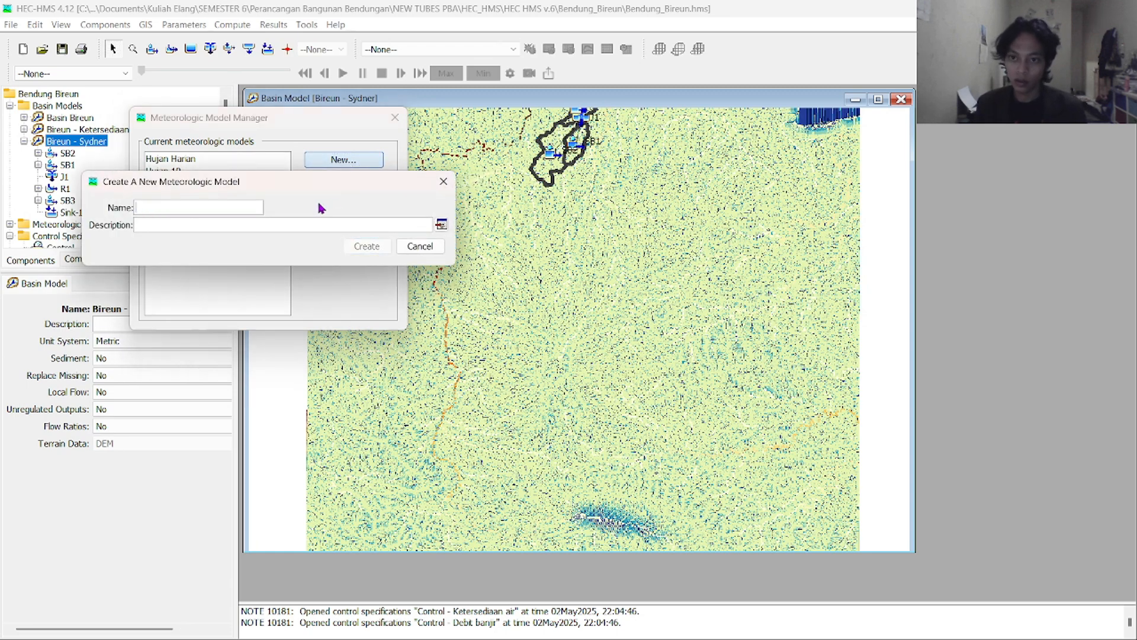
text(Hujan)
key(BackSpace)
key(BackSpace)
key(BackSpace)
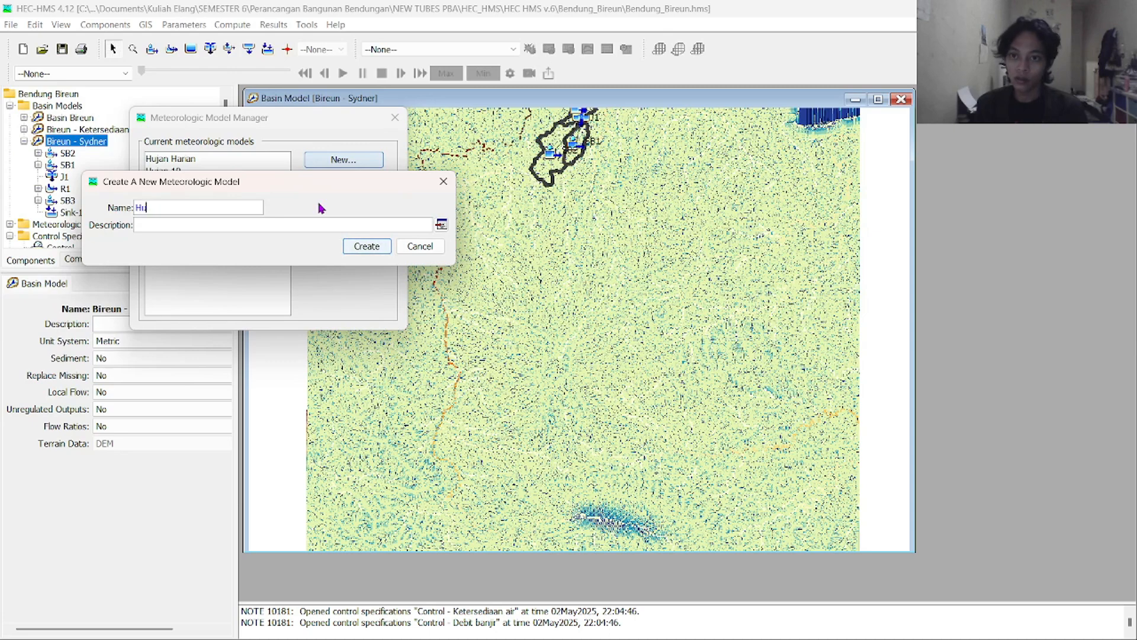
text(jan 50)
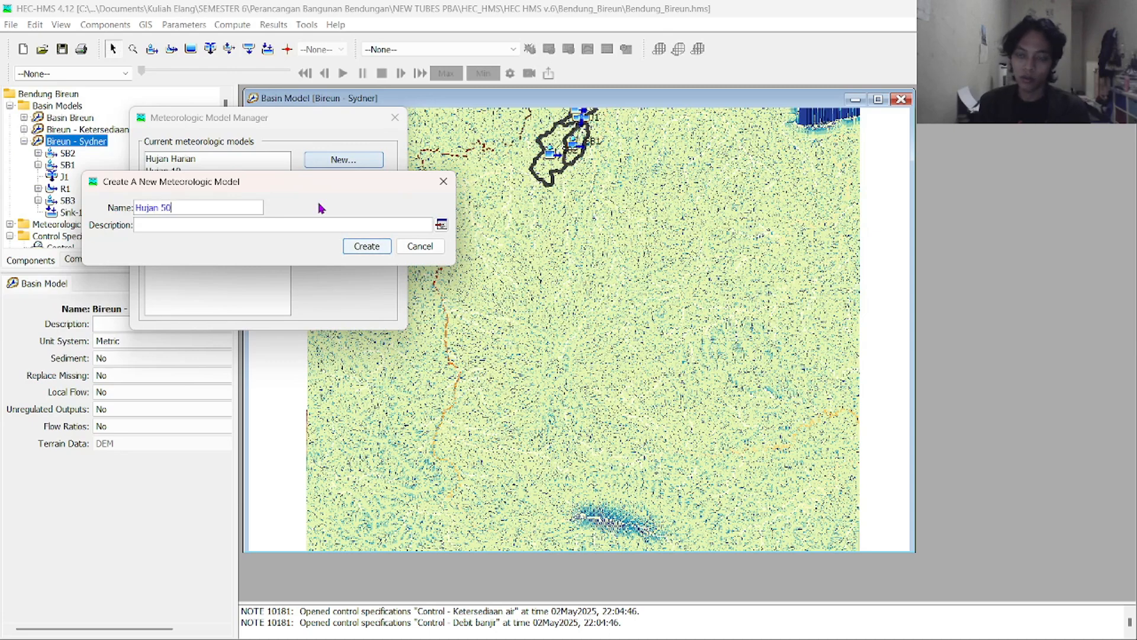
text( Tahun)
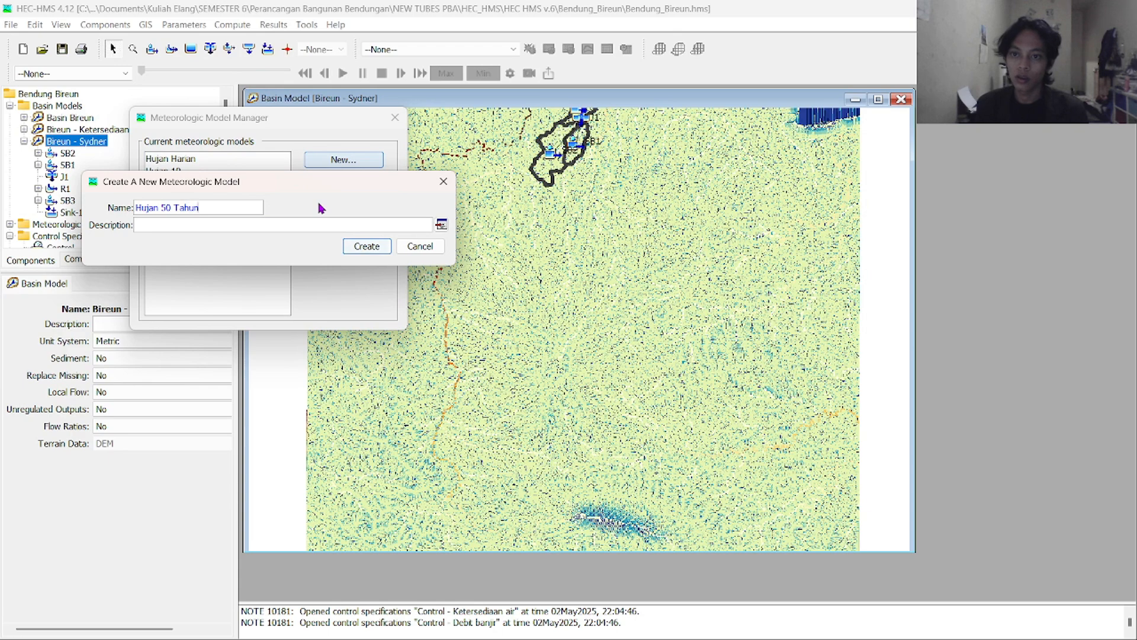
key(Return)
Create a new meteorologic model named Hujan 100 Tahun and leave the Meteorologic Model Manager
click(346, 159)
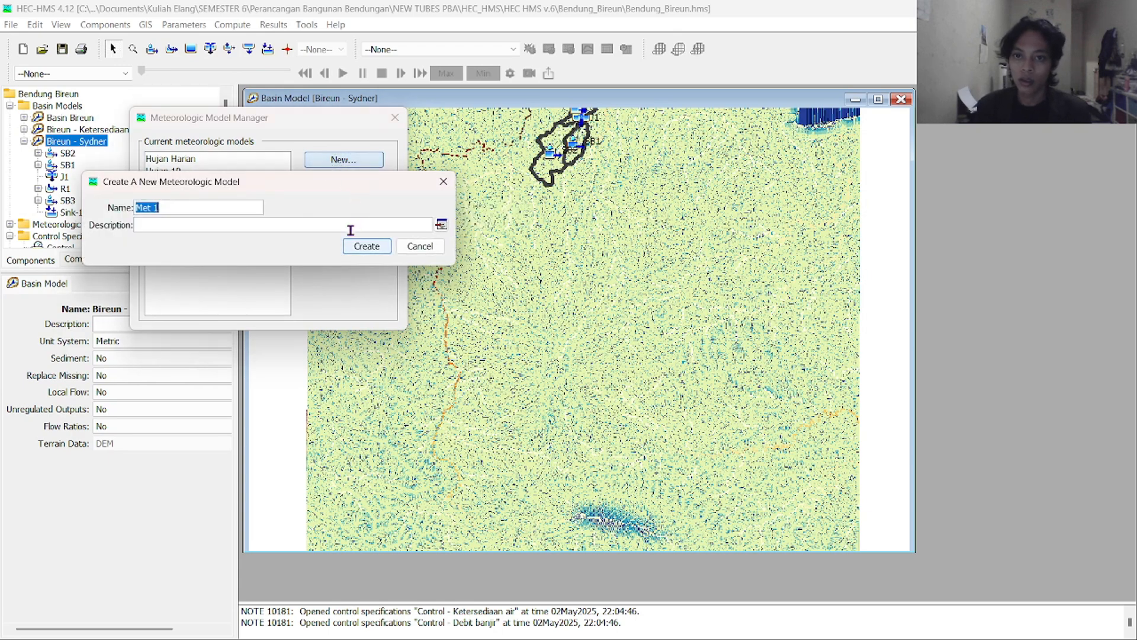
text(Huj)
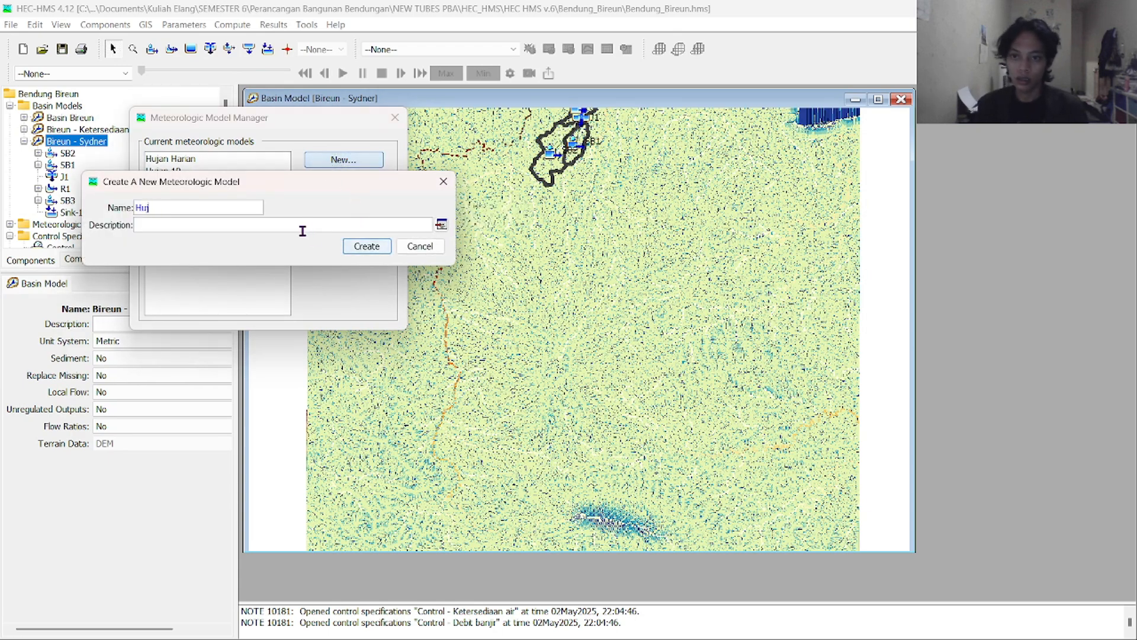
text(an )
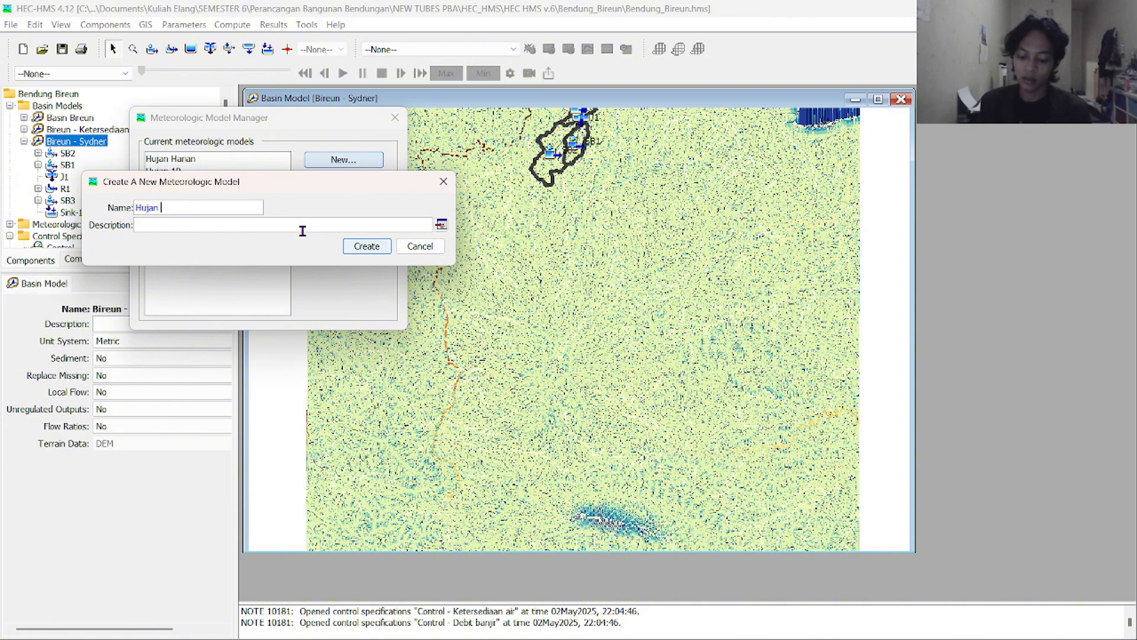
text(100 Tahun)
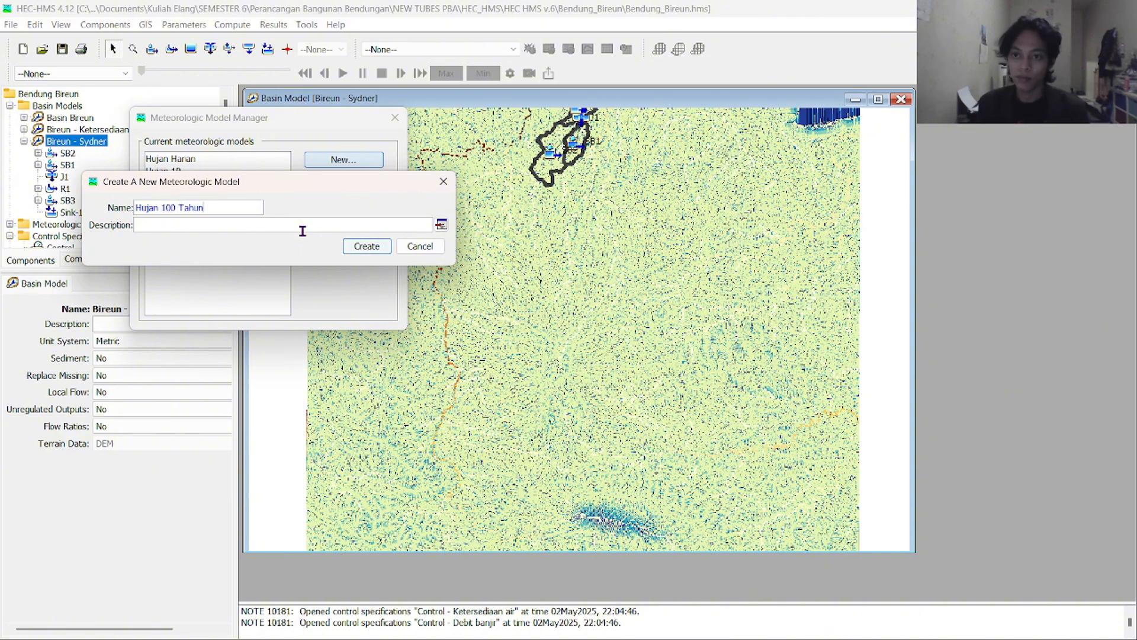
click(364, 245)
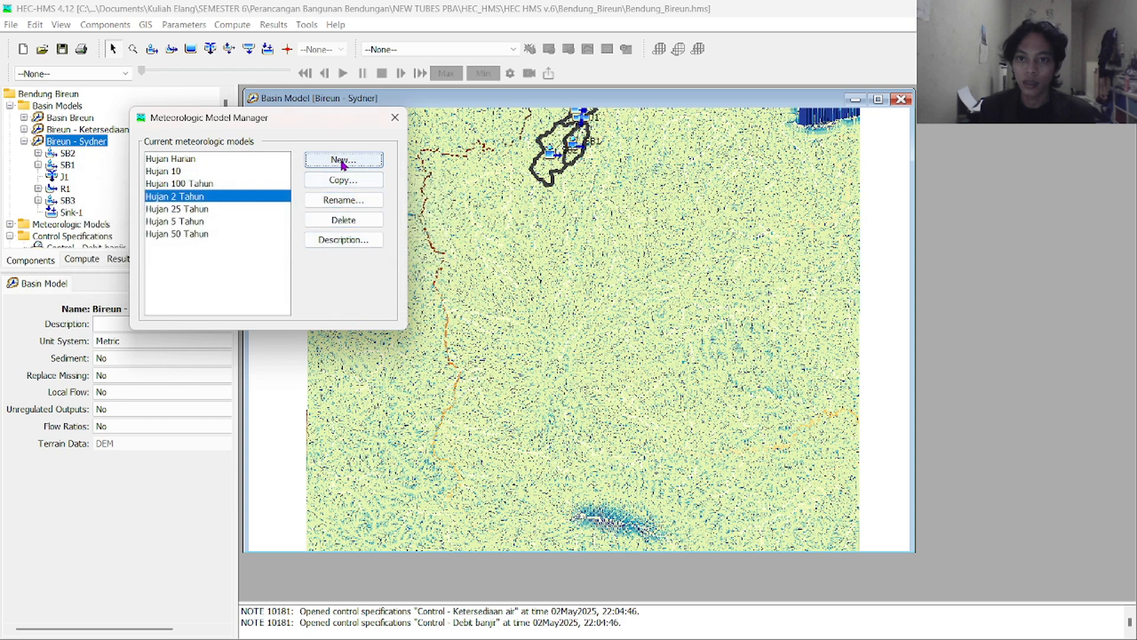
click(396, 118)
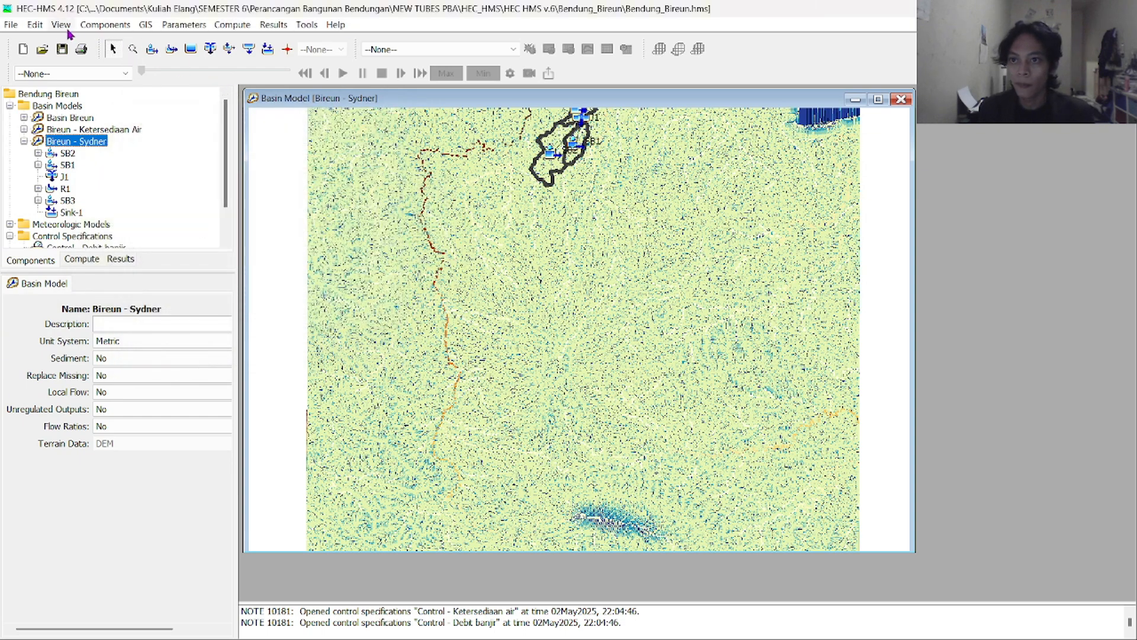
Expand the meteorologic models and open Hujan 10, 100 Tahun, 2 Tahun, 25 Tahun, 5 Tahun and 50 Tahun to examine their components
scroll(123, 179, down, 1)
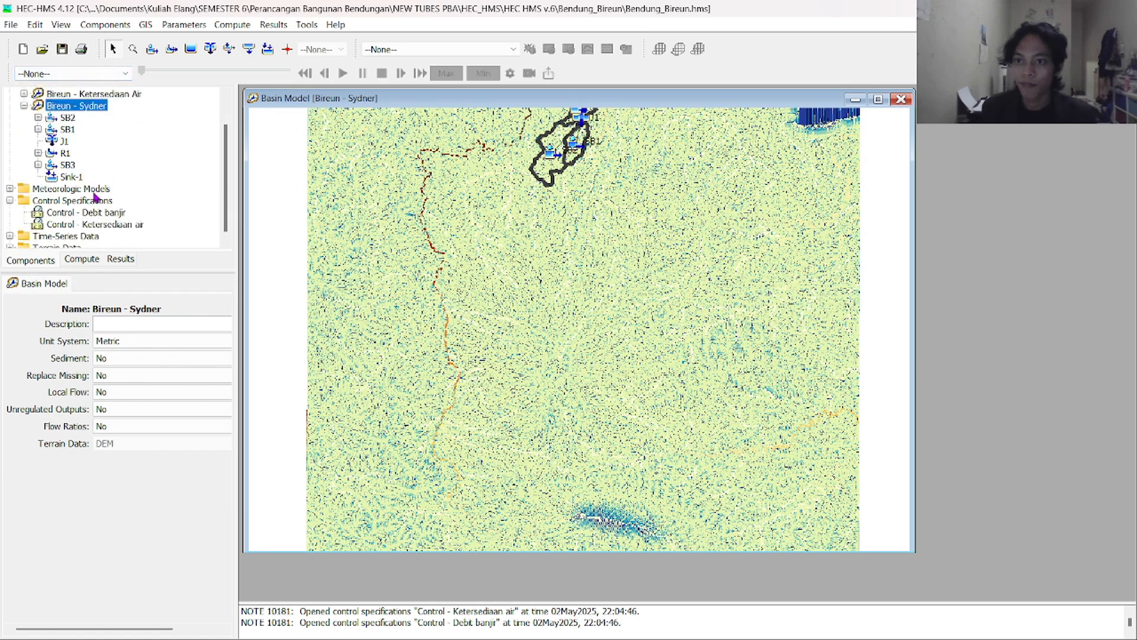
double_click(93, 190)
scroll(93, 197, down, 2)
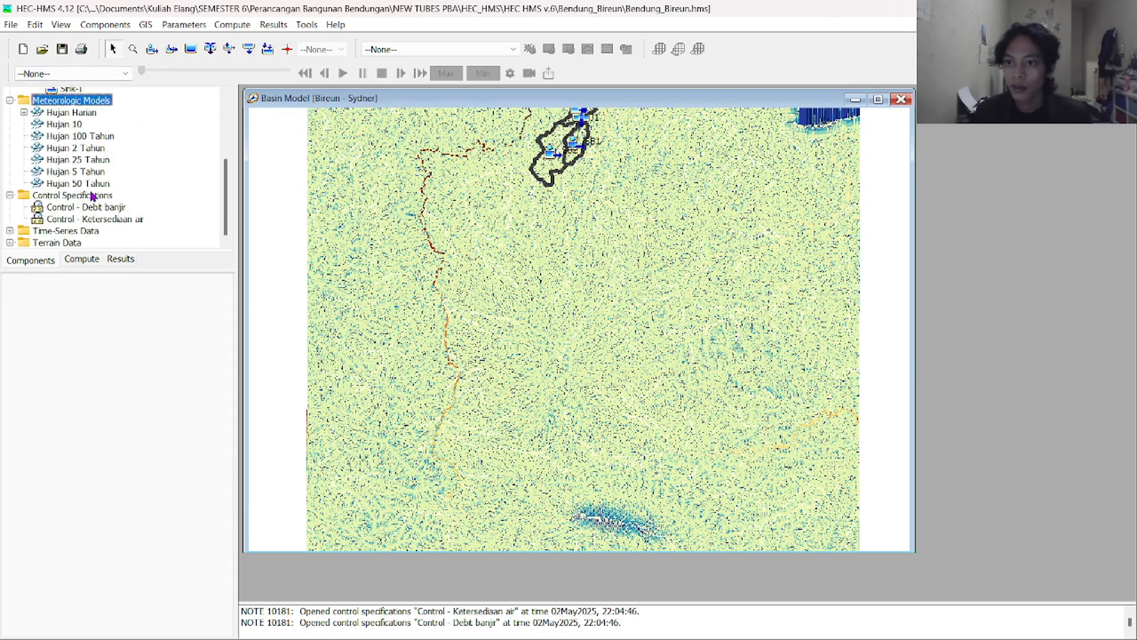
click(79, 128)
double_click(82, 128)
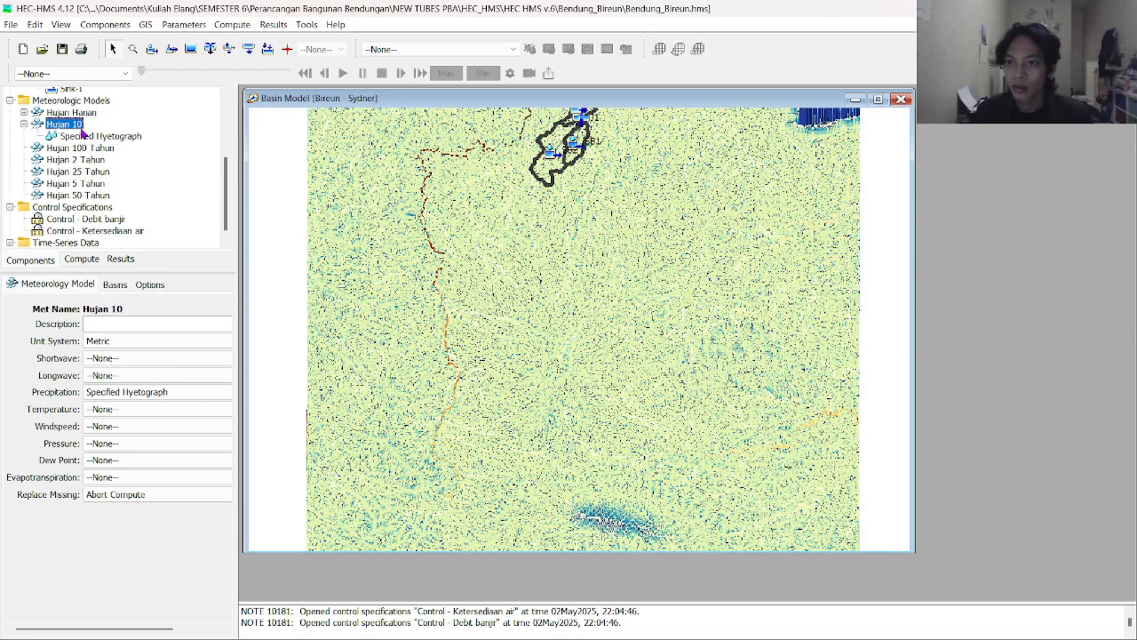
click(84, 149)
click(84, 149)
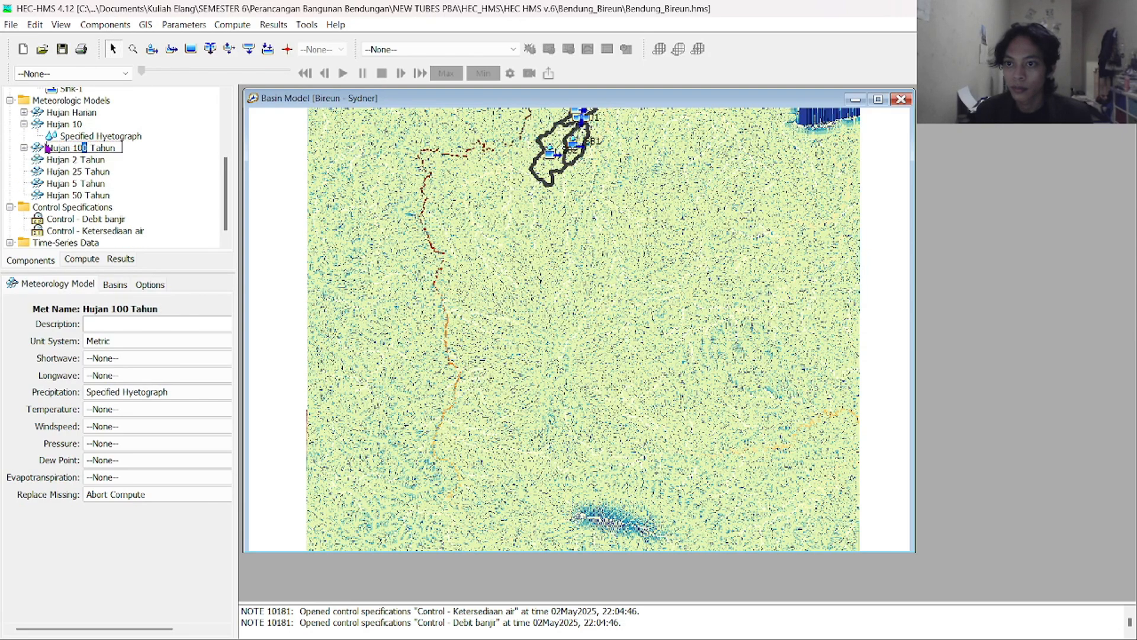
double_click(41, 148)
click(44, 173)
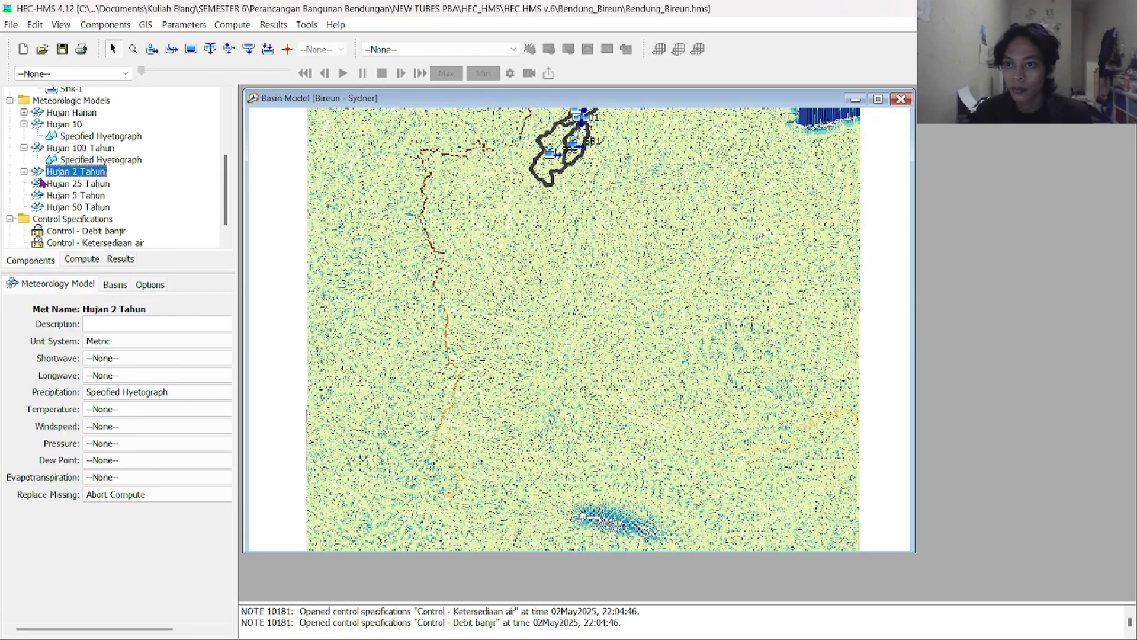
click(42, 194)
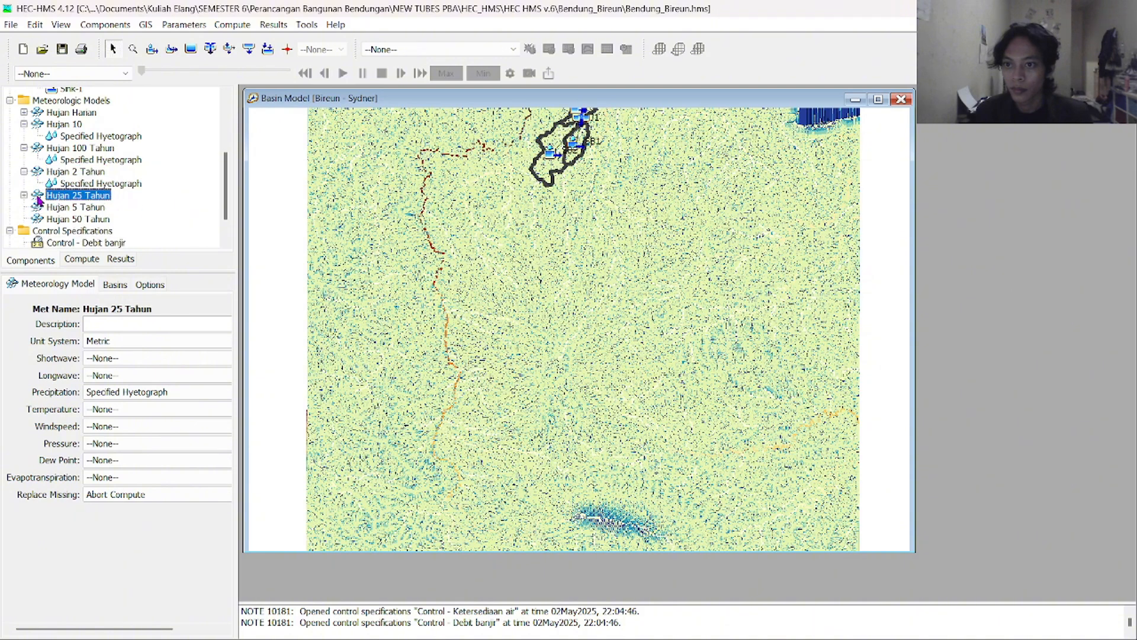
click(43, 218)
click(41, 213)
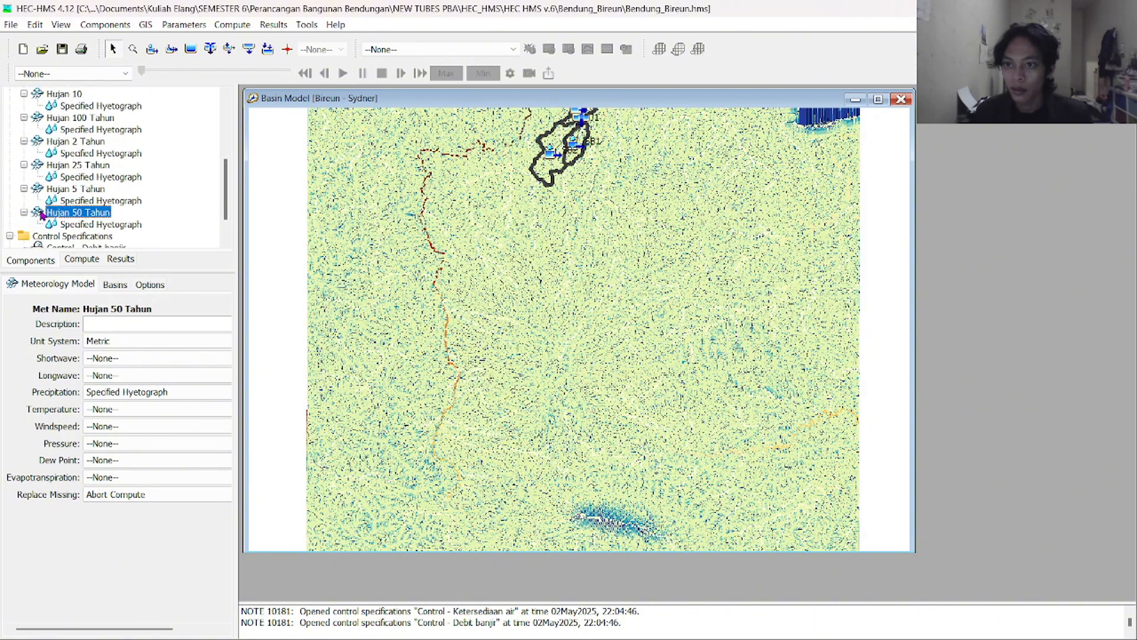
Keep Hujan 10 on the Metric unit system and set its Replace Missing option to Set To Default
scroll(83, 121, up, 1)
click(66, 129)
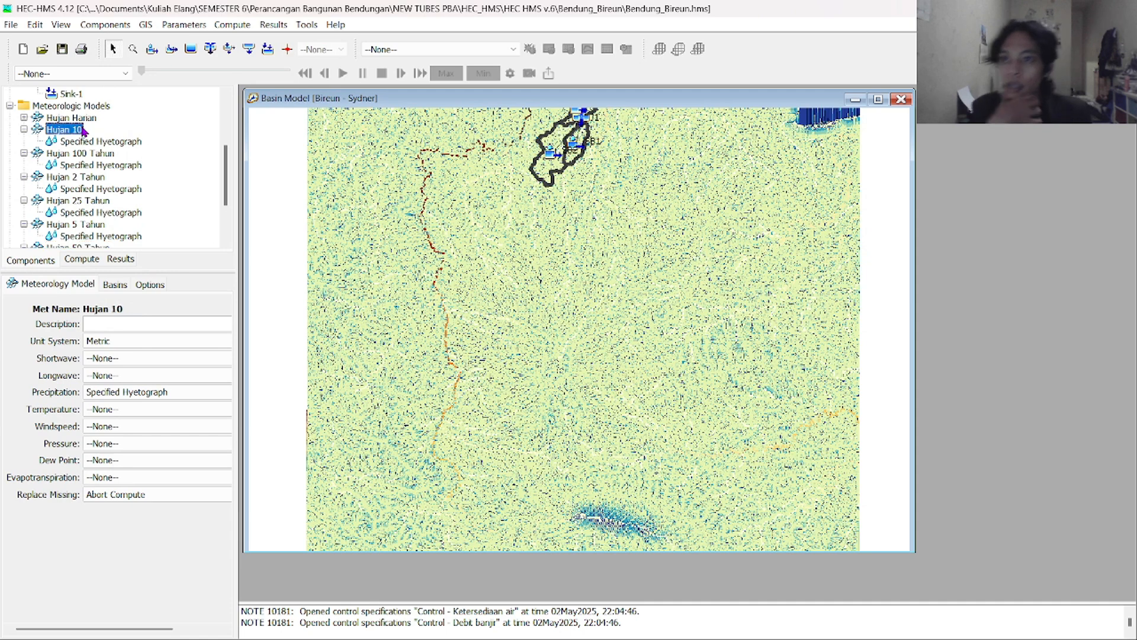
click(121, 343)
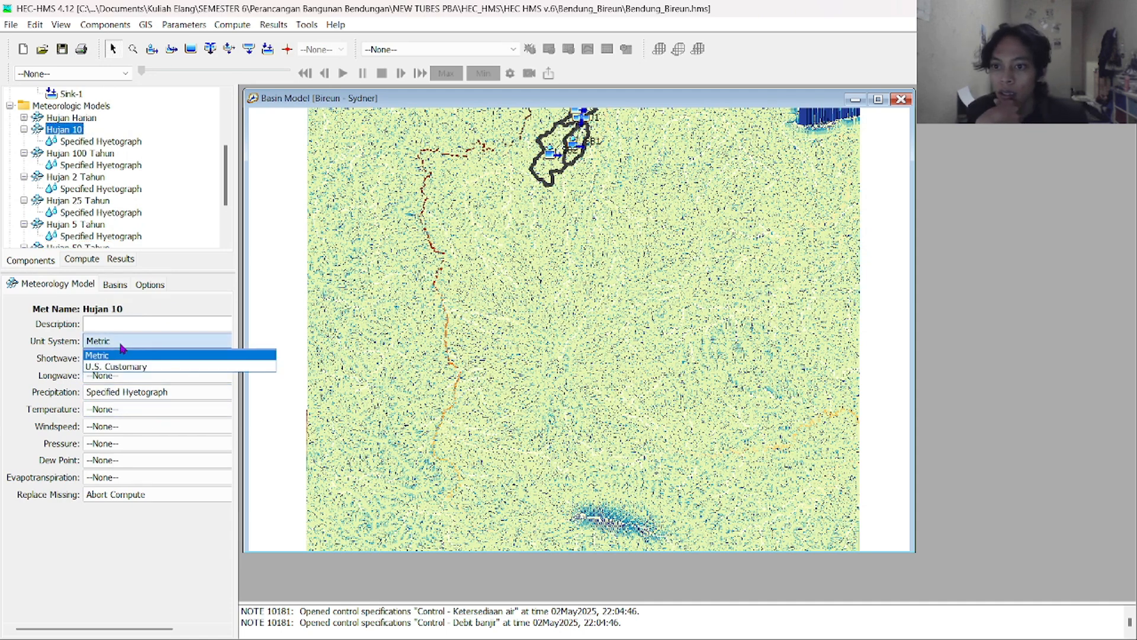
click(121, 344)
click(121, 343)
click(116, 356)
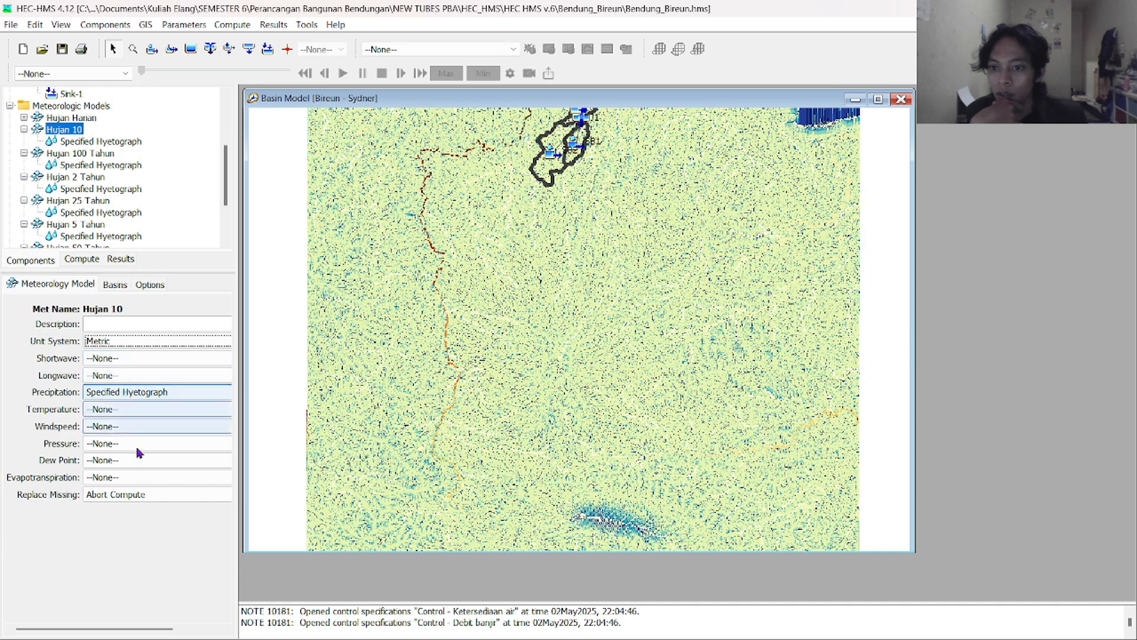
click(117, 494)
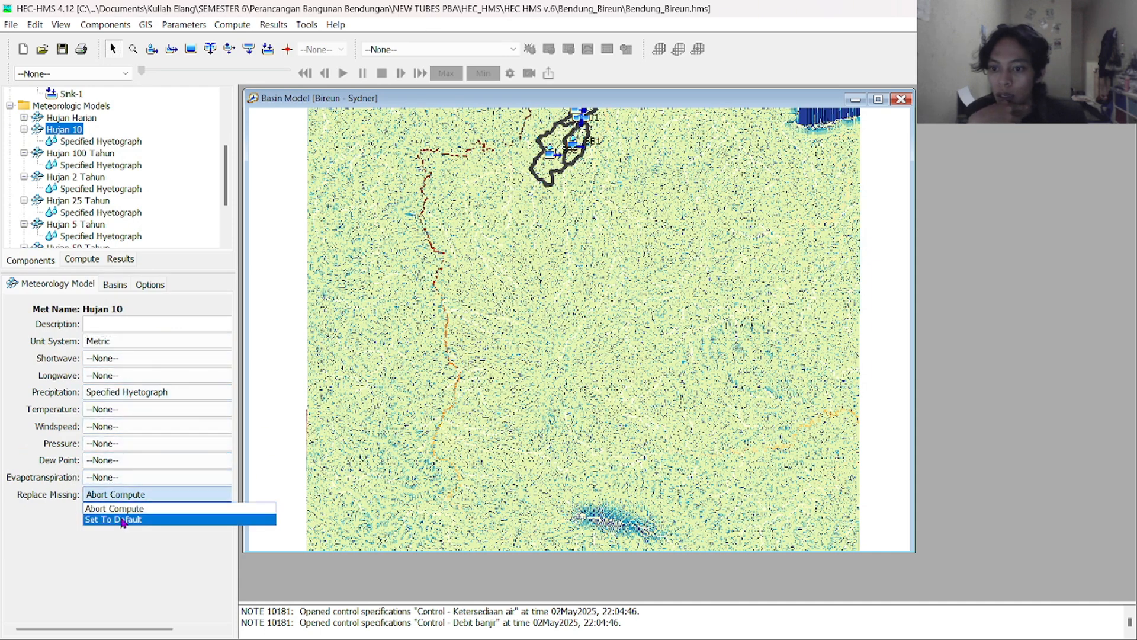
click(119, 520)
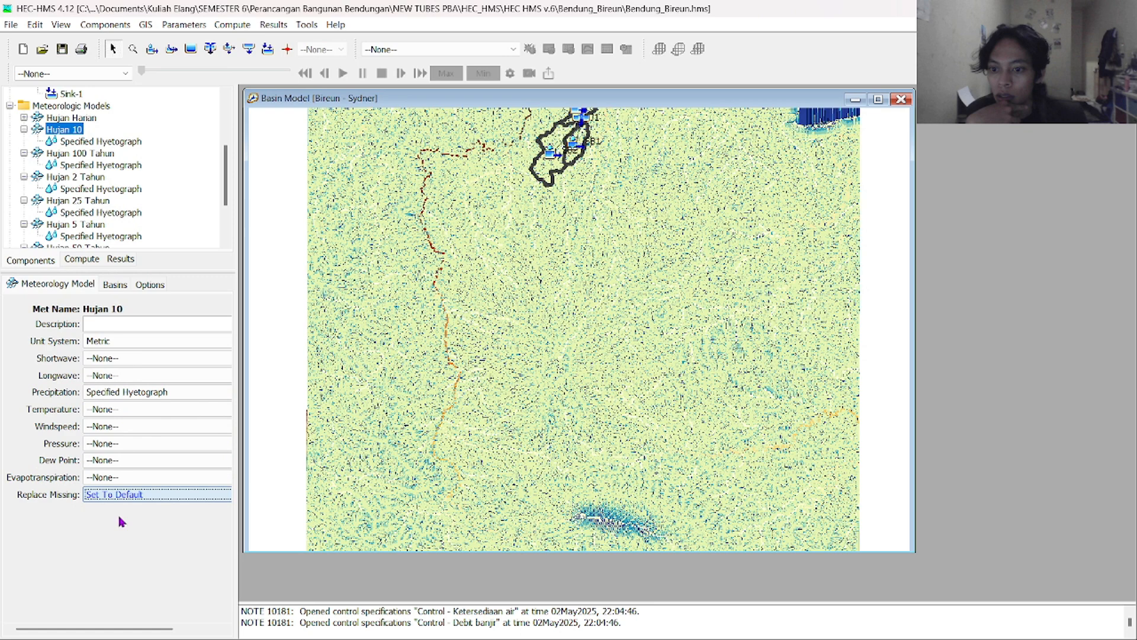
Include the subbasins of Bireun - Sydner in Hujan 10 and set its Total Override to Yes
click(115, 284)
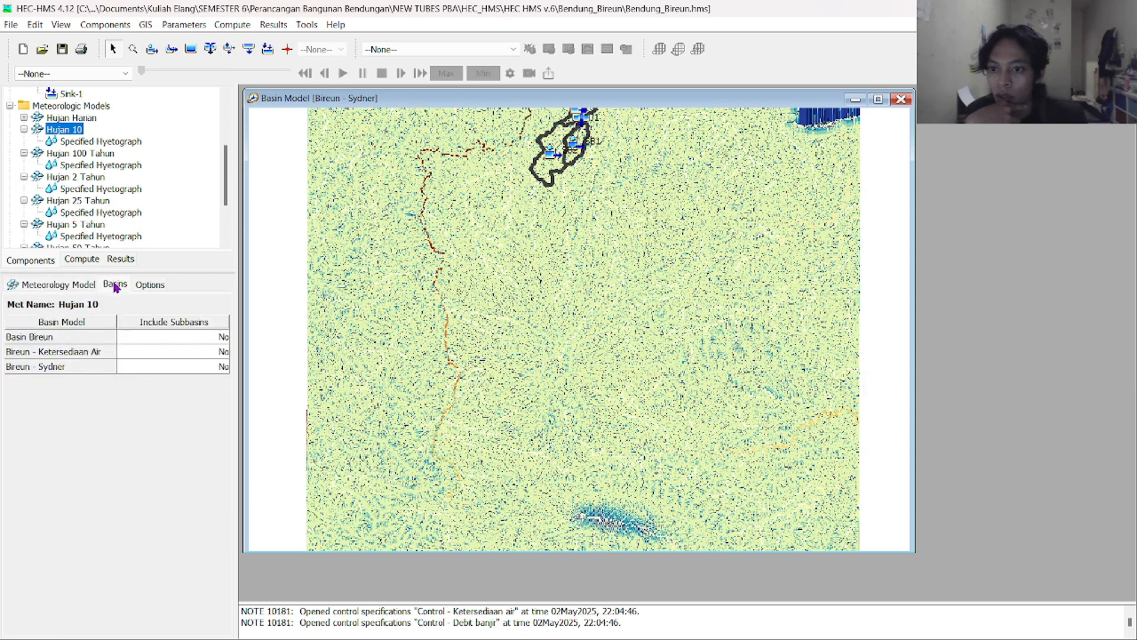
click(142, 372)
click(145, 370)
click(152, 380)
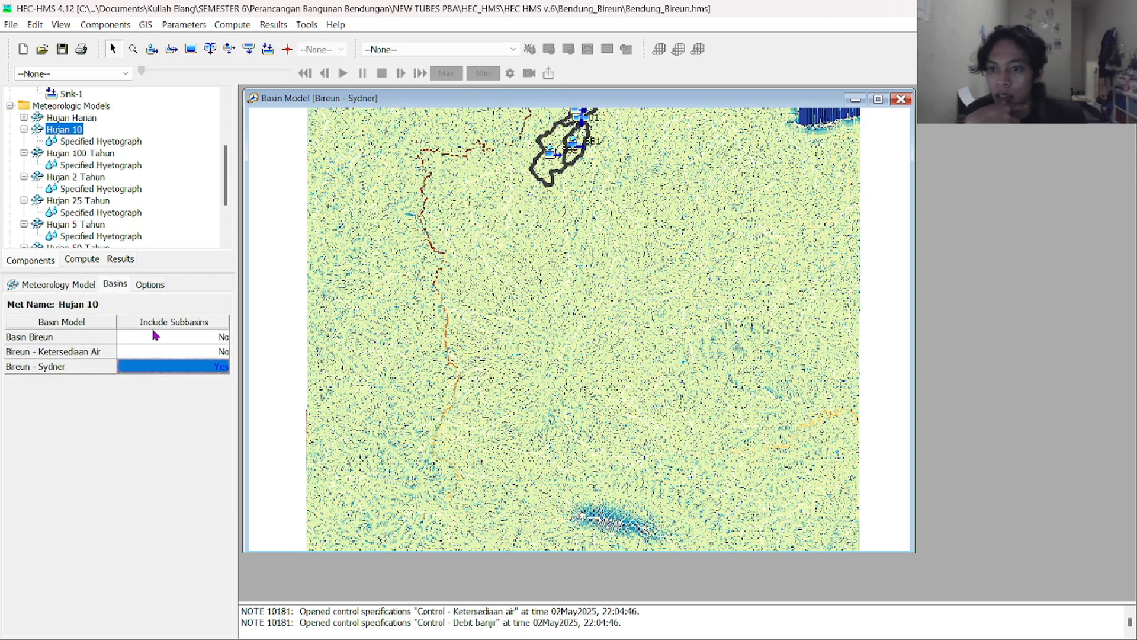
click(148, 284)
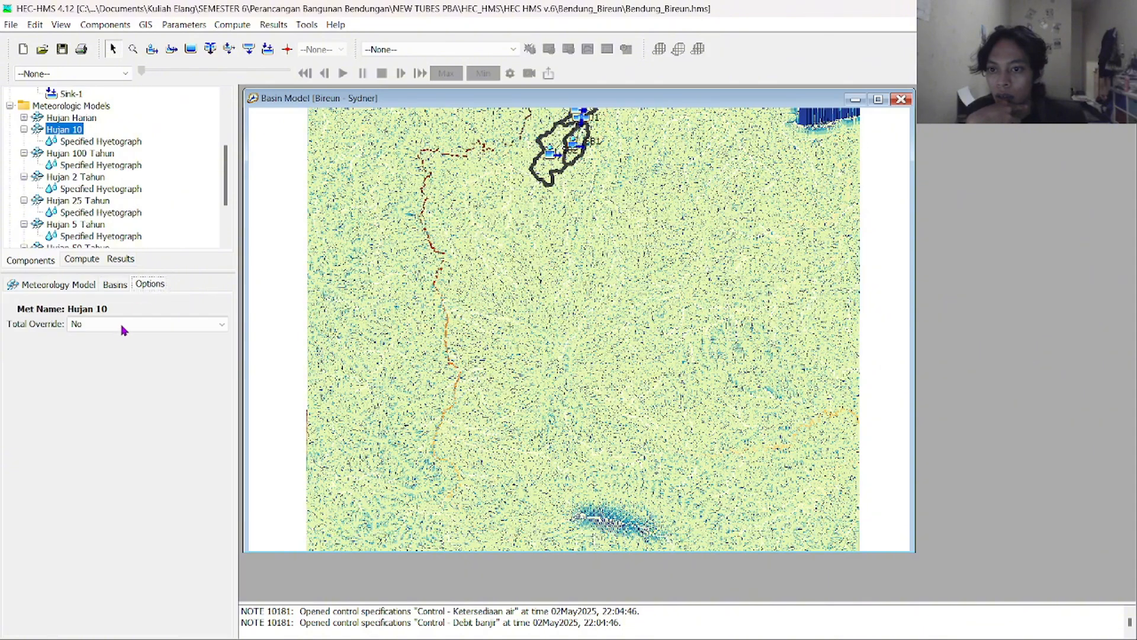
click(107, 326)
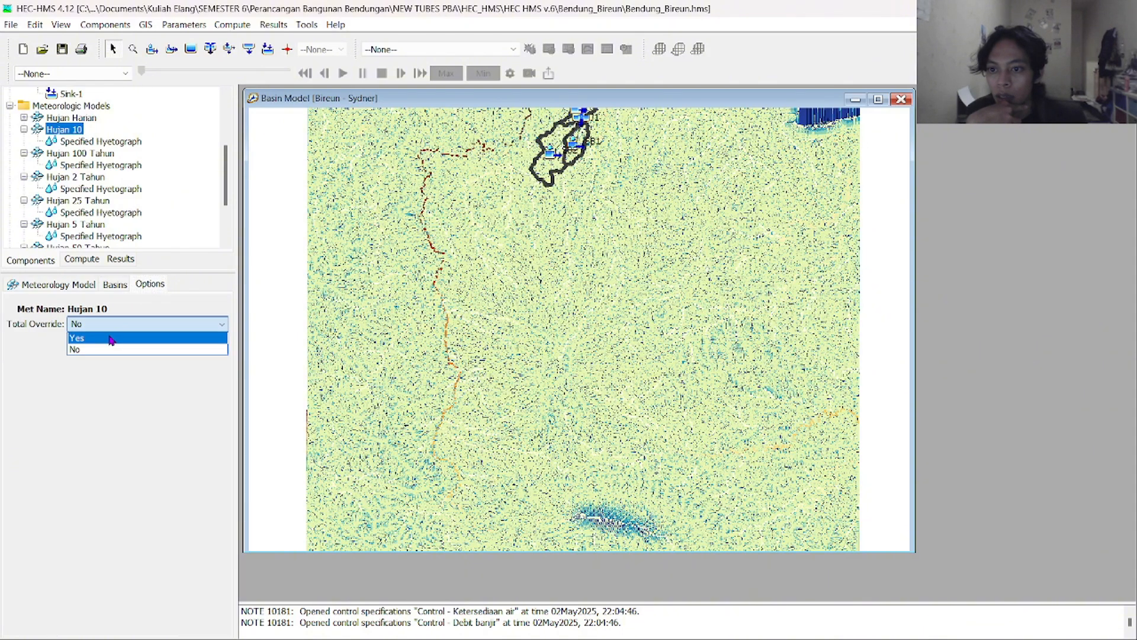
click(110, 339)
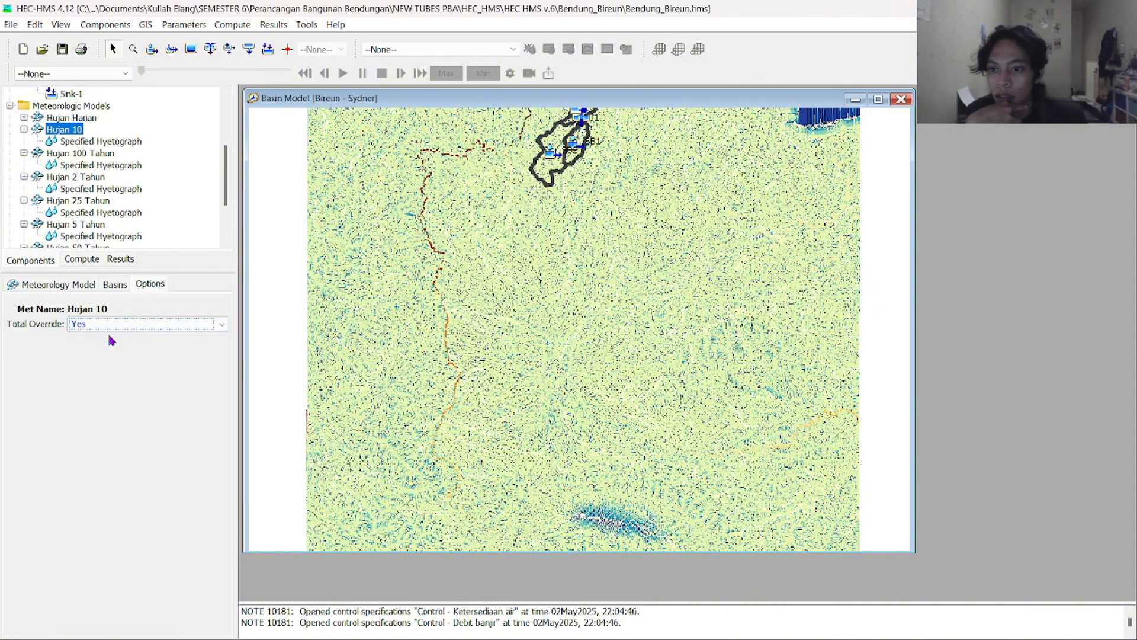
Set the Total Override of Hujan 100 Tahun to Yes
click(77, 153)
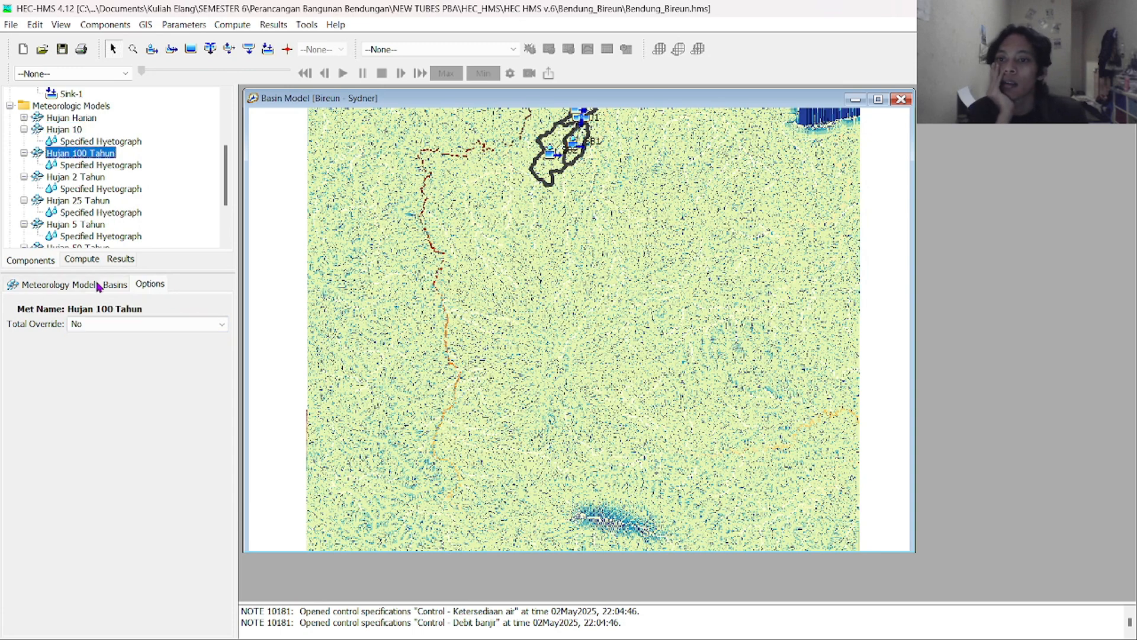
click(106, 326)
click(110, 348)
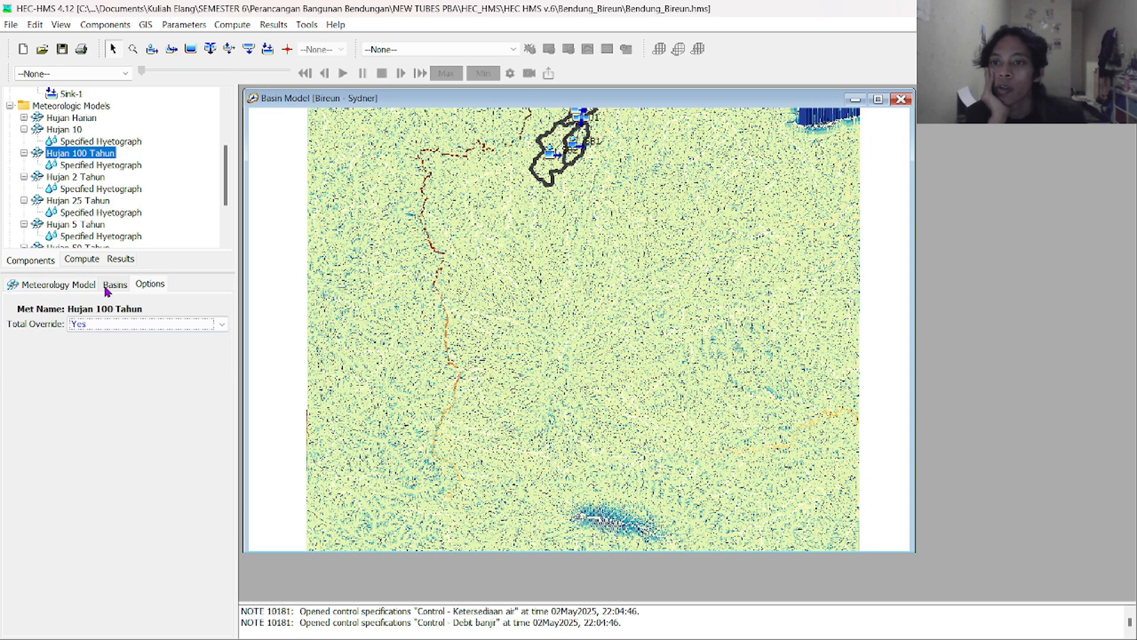
Include the subbasins of Bireun - Sydner in Hujan 100 Tahun and set its Replace Missing option to Set To Default
click(107, 287)
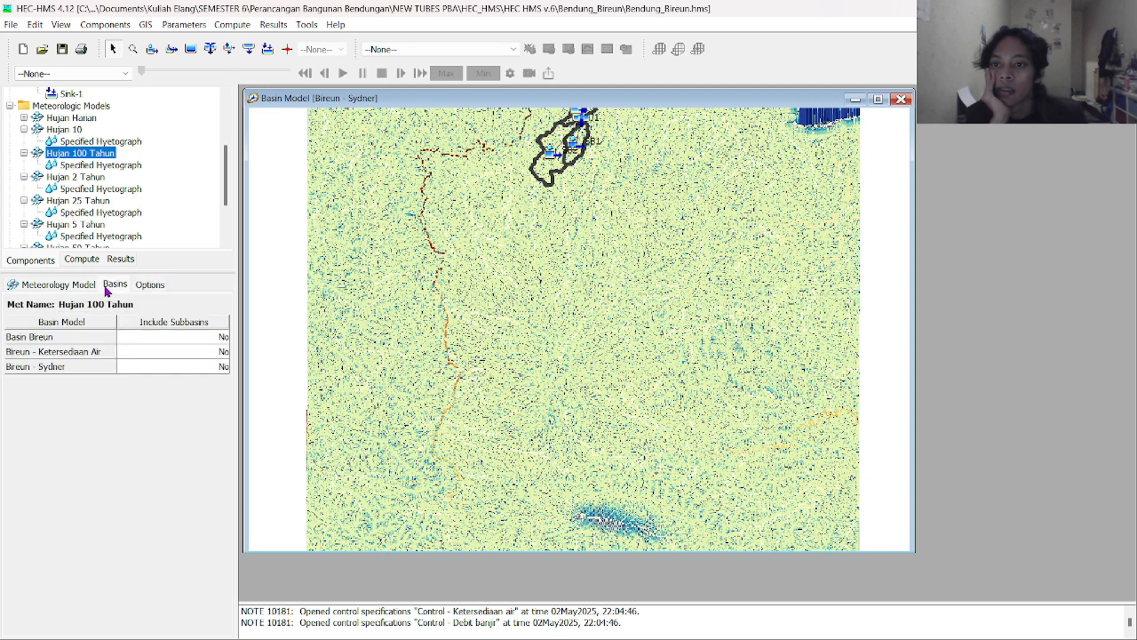
click(172, 367)
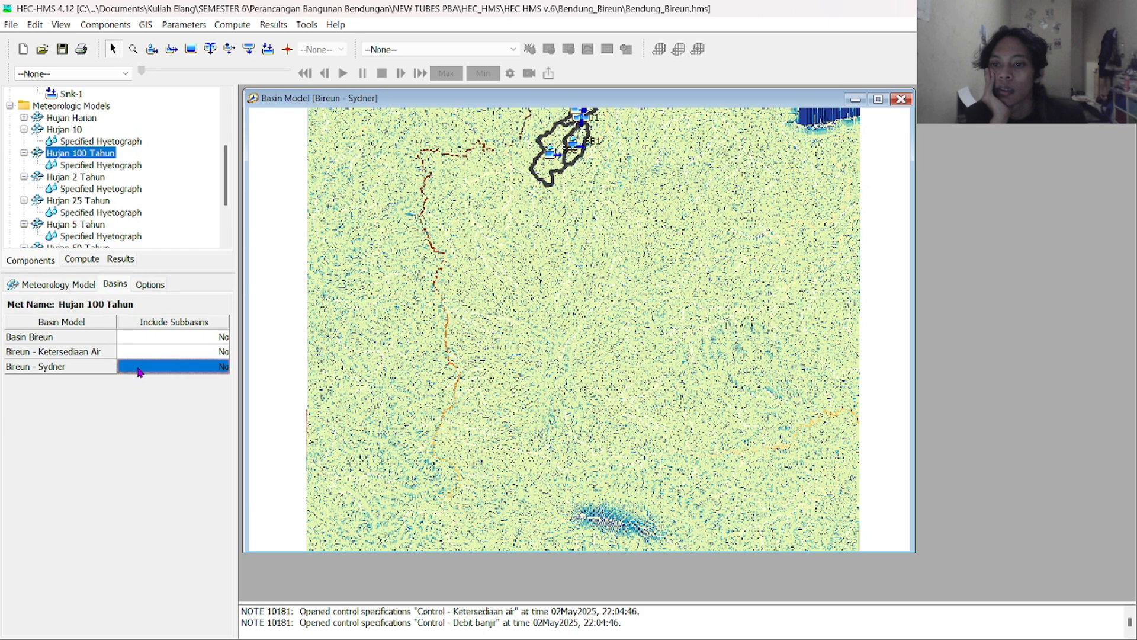
click(172, 367)
click(151, 378)
click(67, 286)
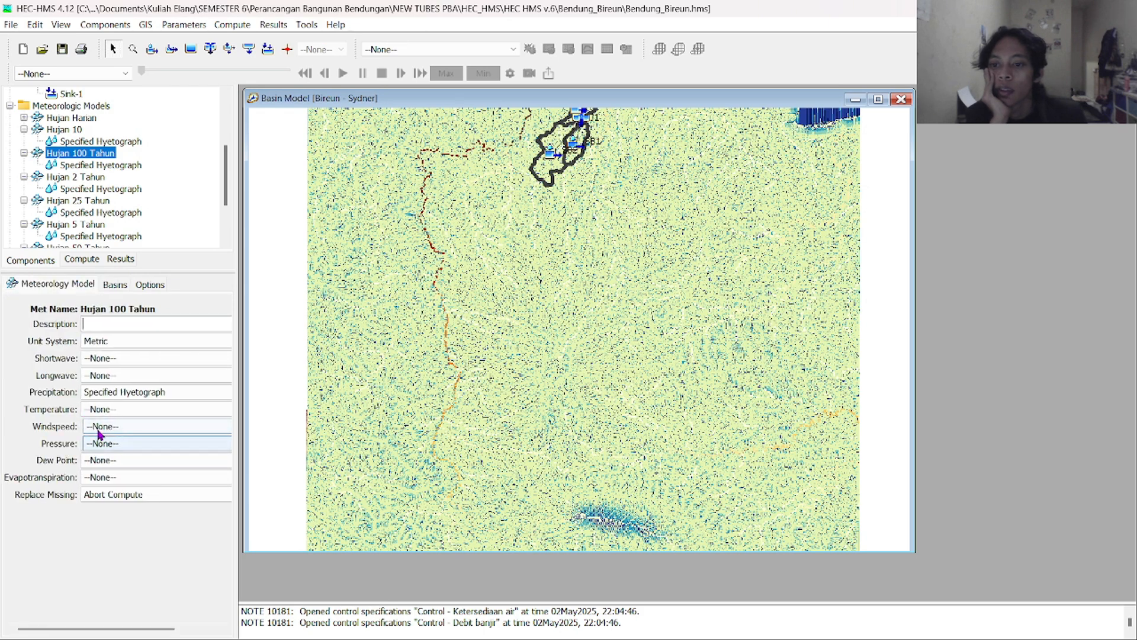
click(114, 494)
click(118, 517)
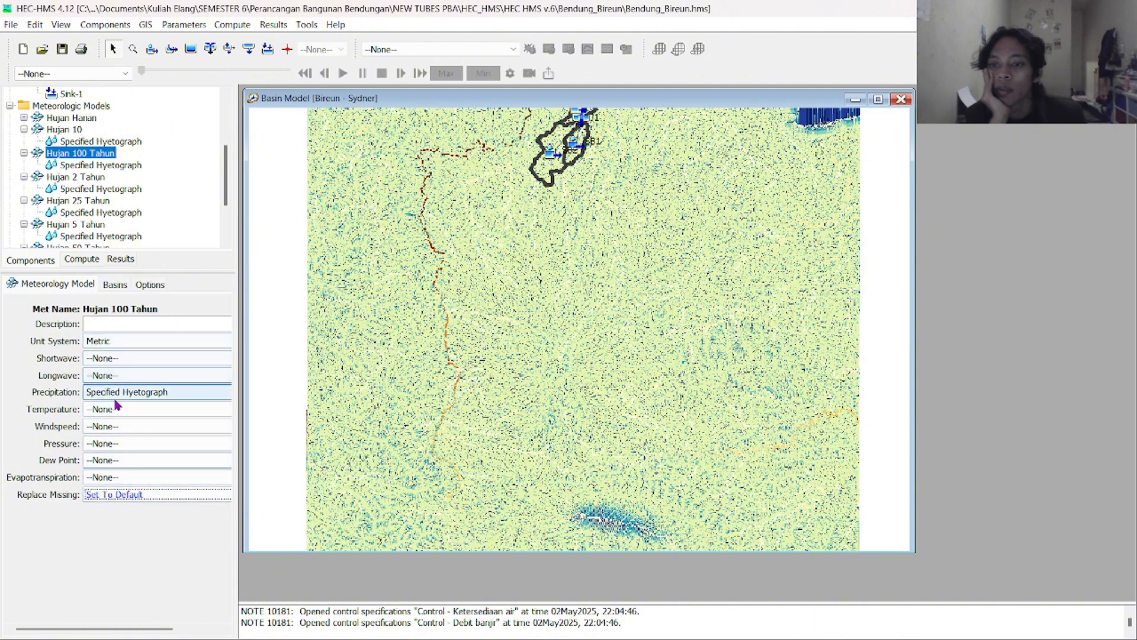
Include the subbasins of Bireun - Sydner in Hujan 2 Tahun and set its Total Override to Yes
click(71, 178)
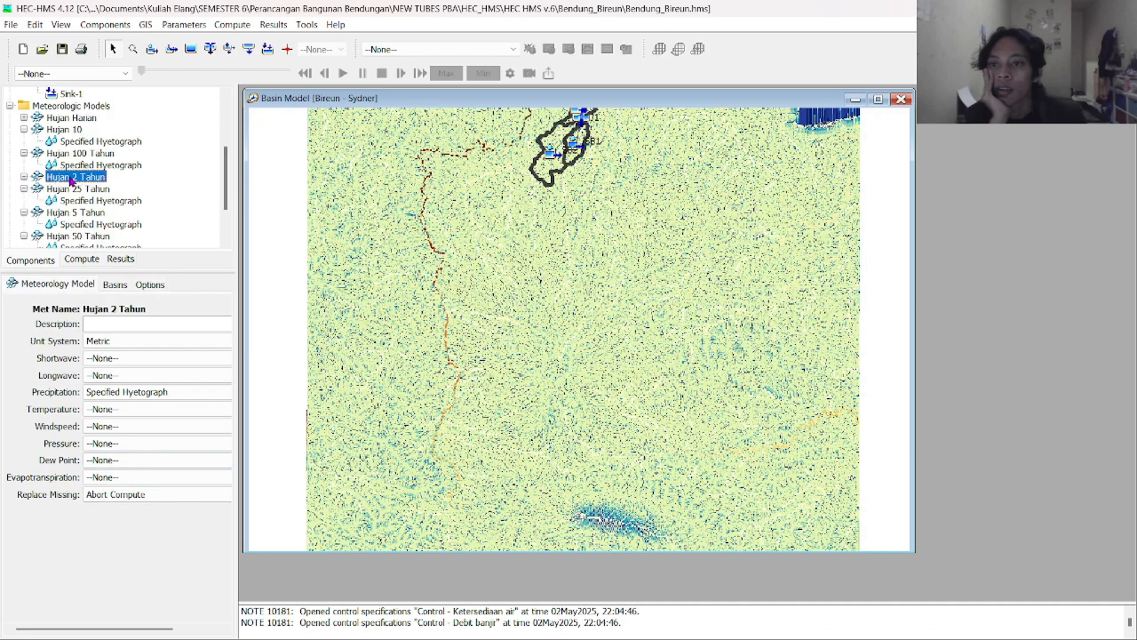
double_click(81, 179)
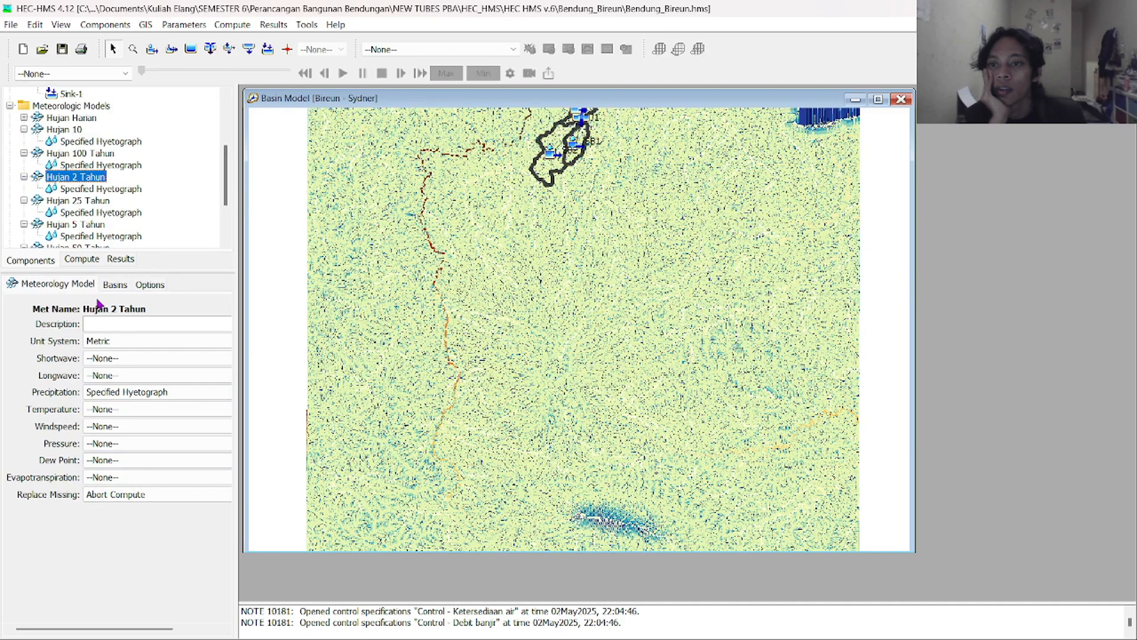
click(109, 286)
click(150, 366)
click(149, 367)
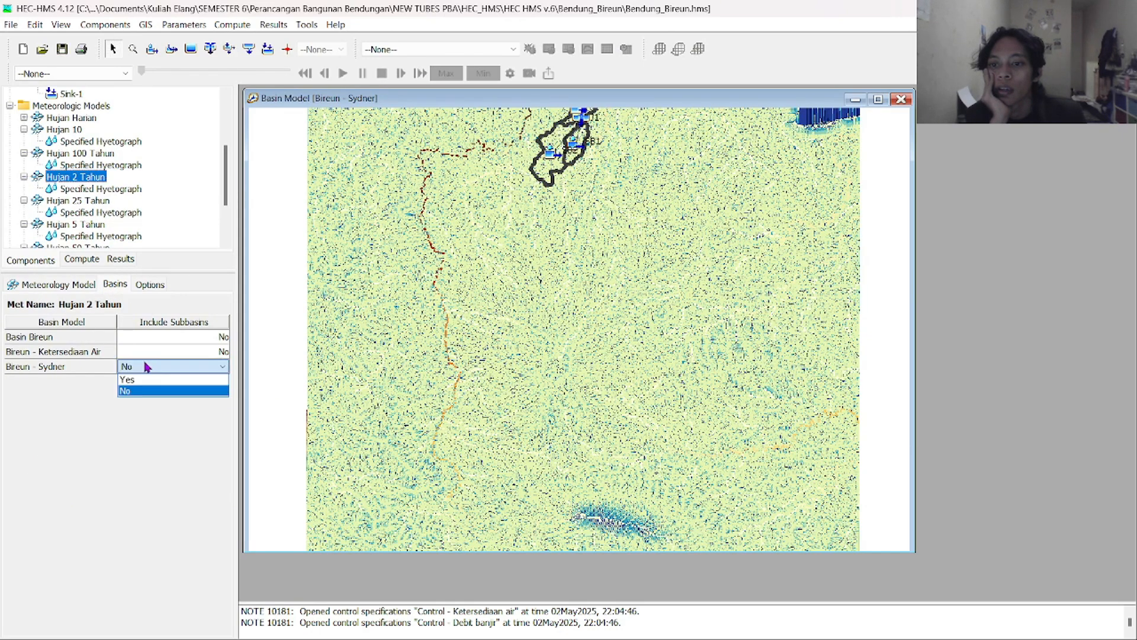
click(150, 379)
click(146, 285)
click(141, 323)
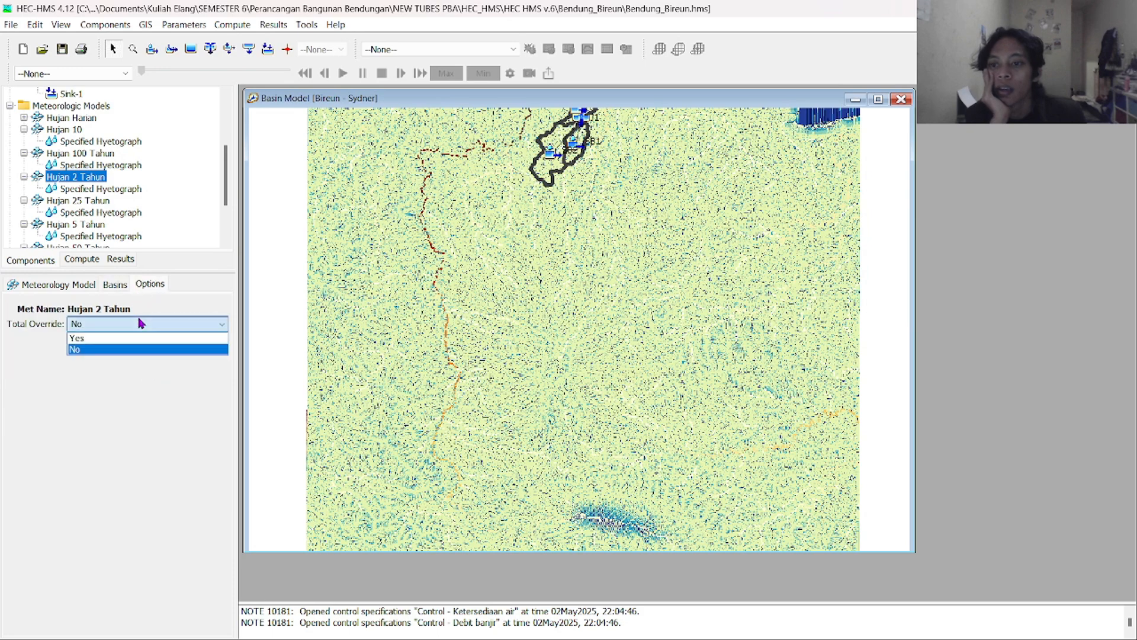
click(131, 345)
Try to set the Replace Missing option of Hujan 2 Tahun to Set To Default
click(77, 286)
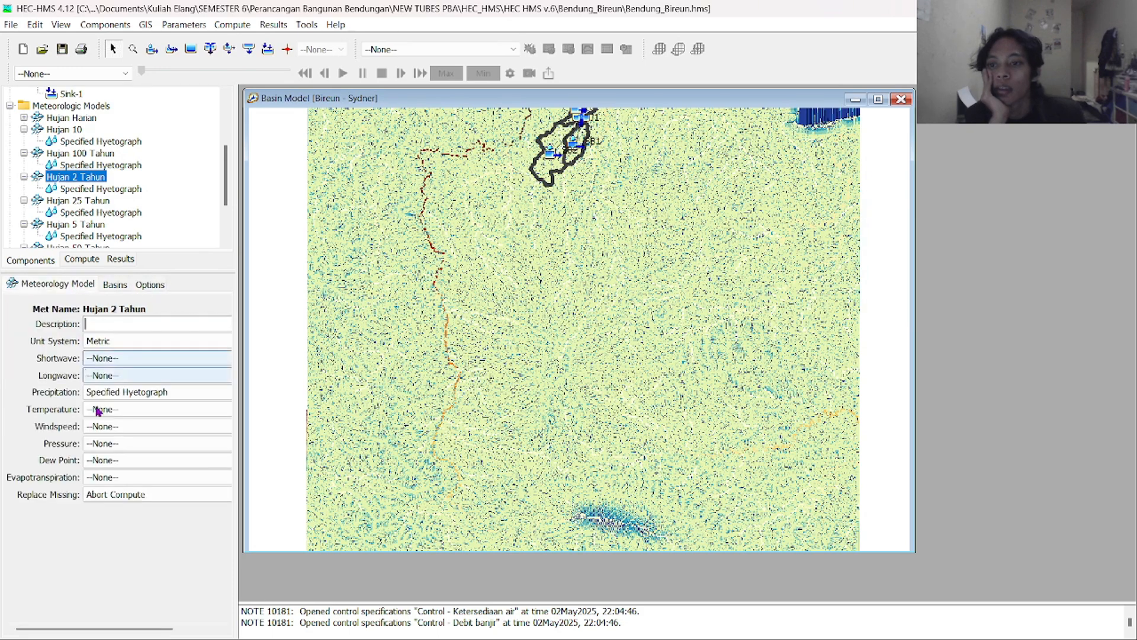
click(114, 494)
click(111, 512)
Set the Replace Missing option of Hujan 25 Tahun to Set To Default
click(94, 201)
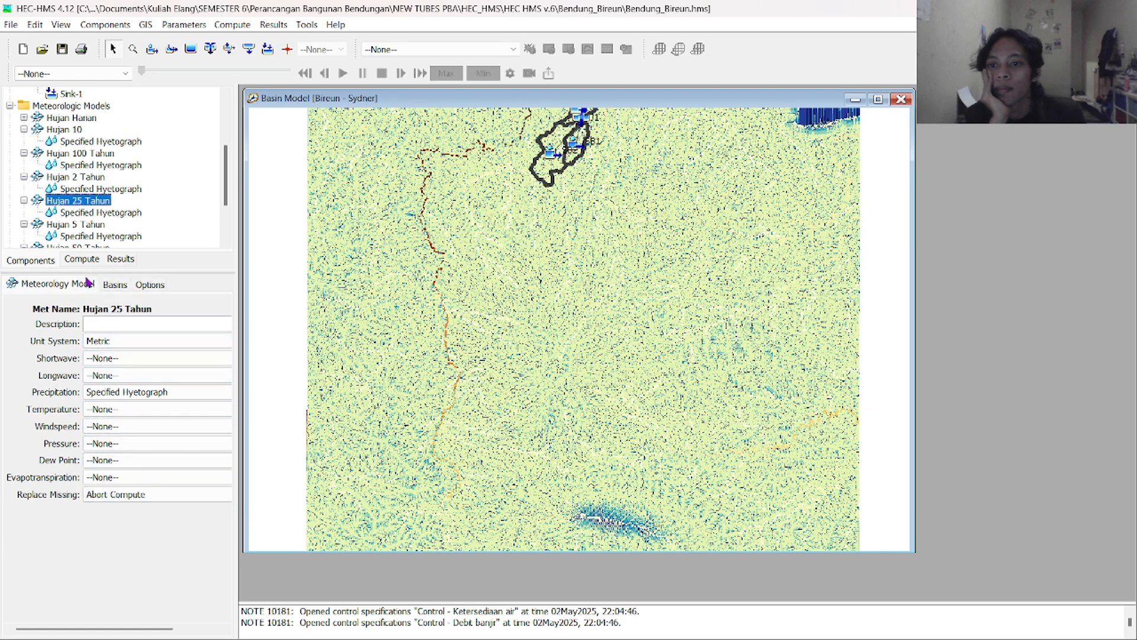
click(112, 495)
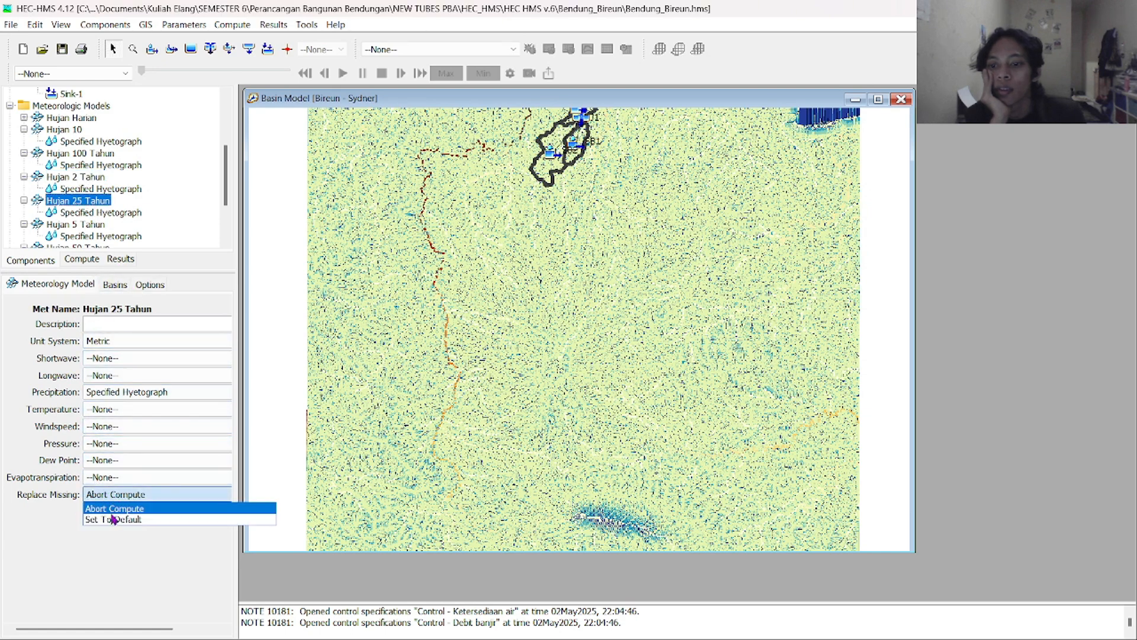
click(113, 519)
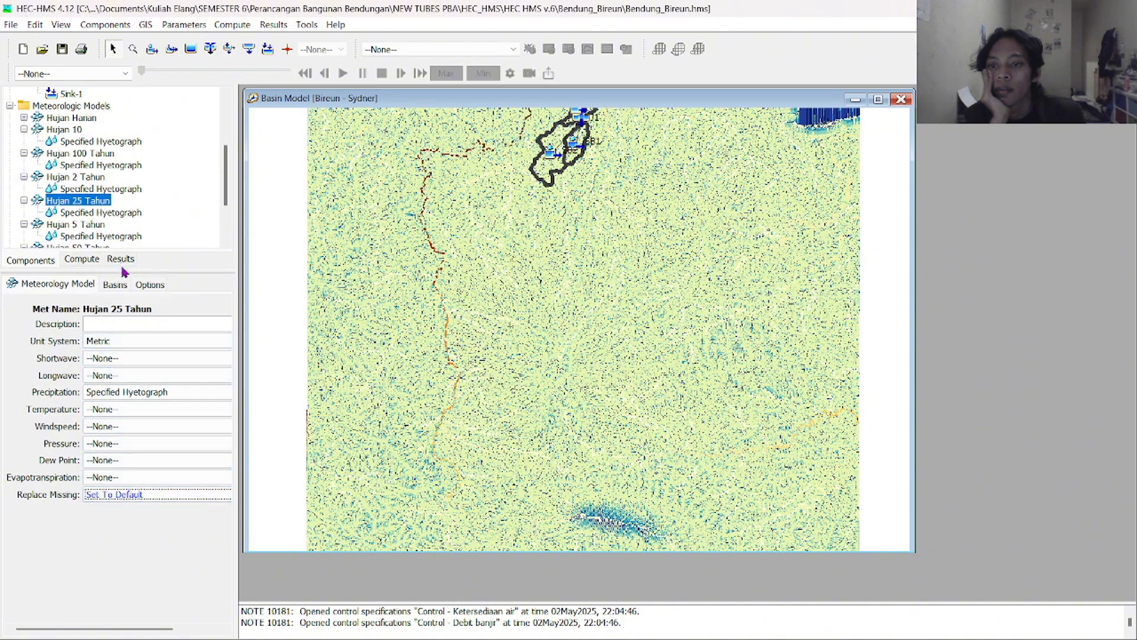
Include the subbasins of Bireun - Sydner in Hujan 25 Tahun and set its Total Override to Yes
click(115, 284)
click(144, 366)
click(142, 367)
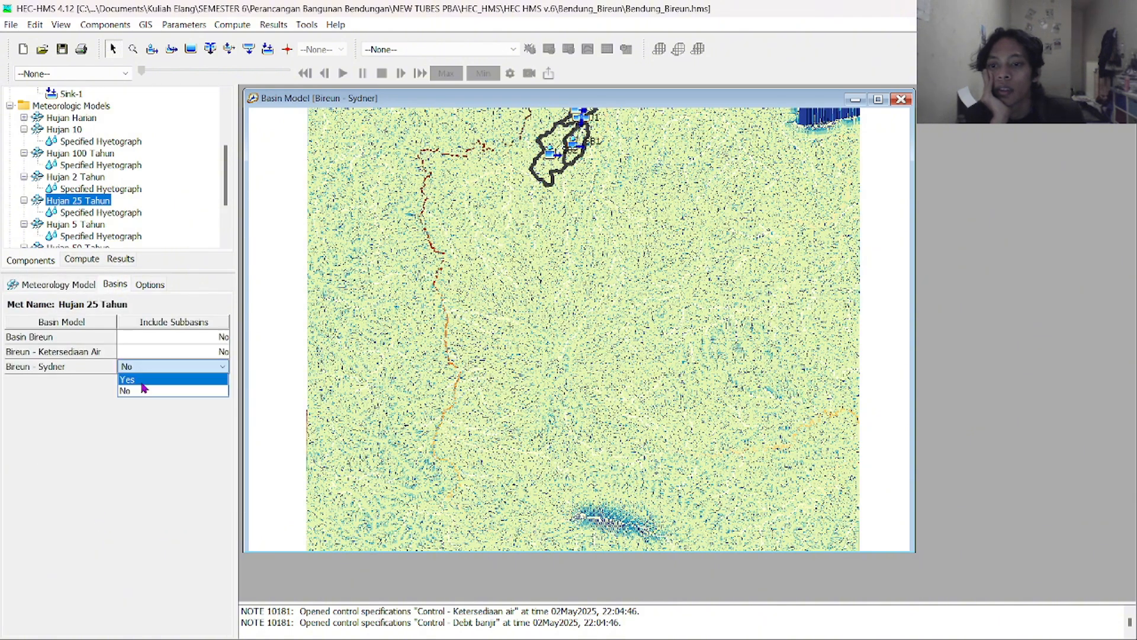
click(142, 384)
click(139, 284)
click(126, 325)
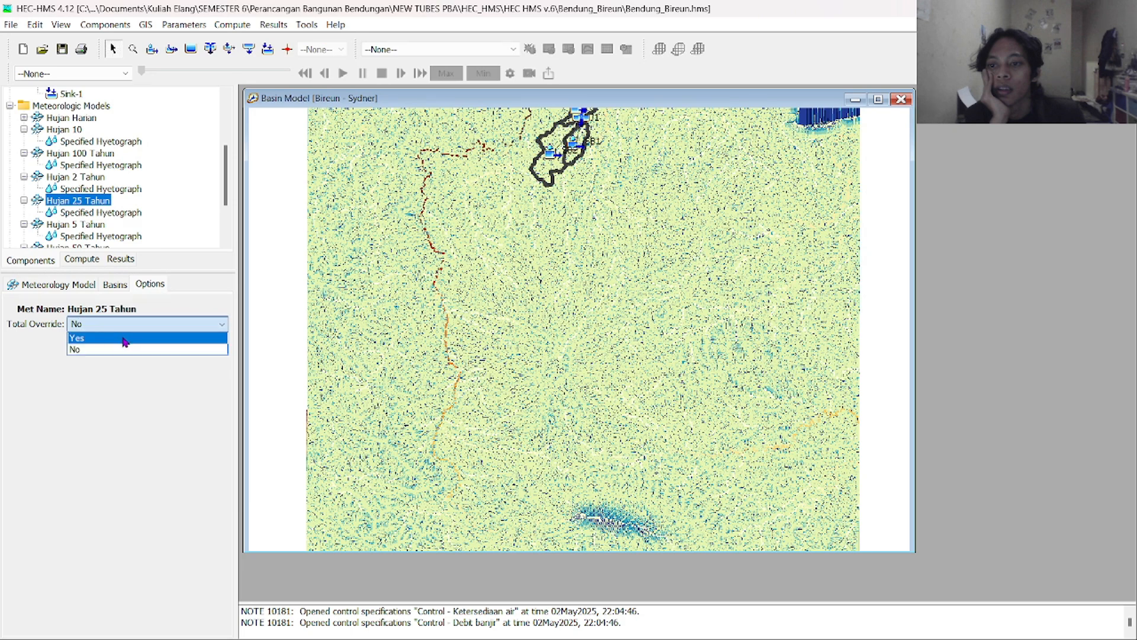
click(125, 337)
Set the Total Override of Hujan 5 Tahun to Yes and include the subbasins of Bireun - Sydner
click(76, 224)
click(97, 324)
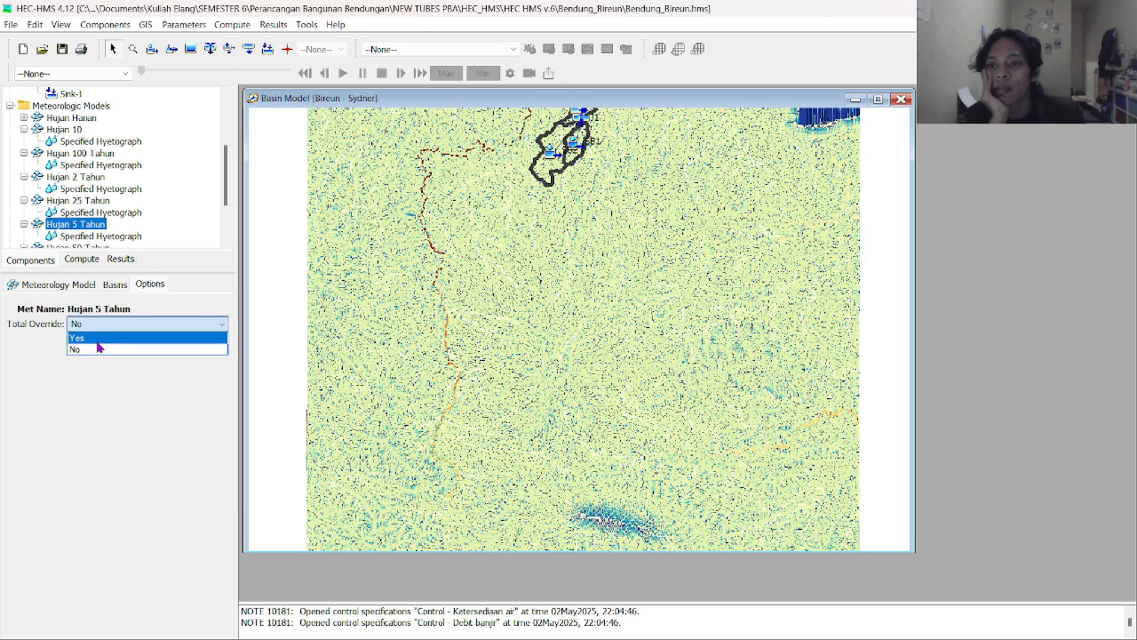
click(97, 341)
click(114, 285)
click(136, 370)
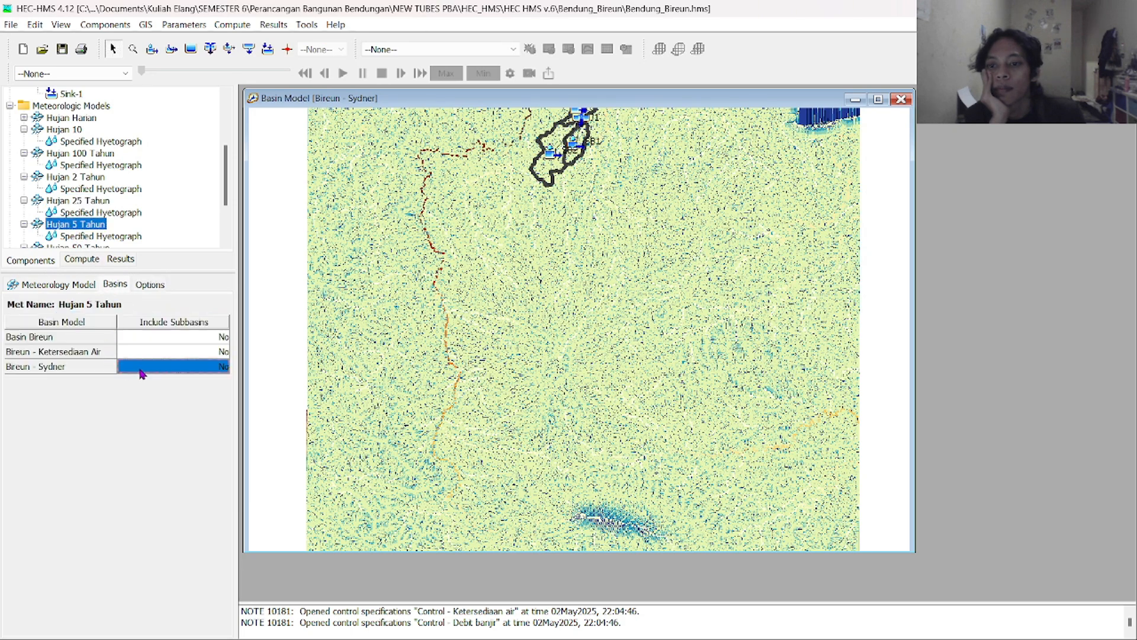
click(142, 372)
click(143, 381)
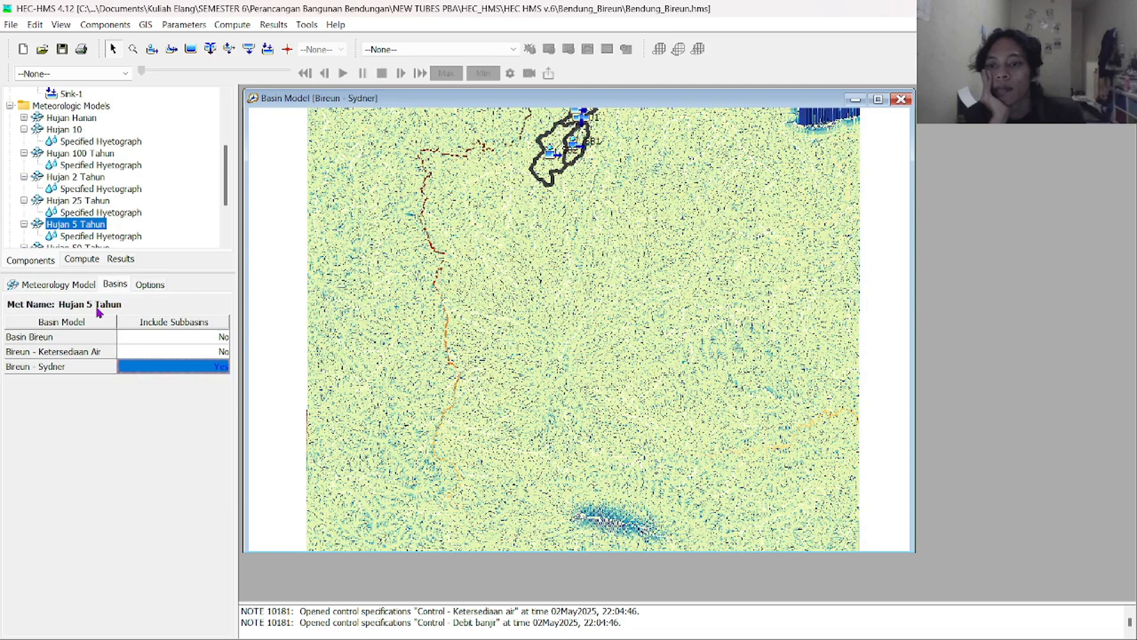
Set the Replace Missing option of Hujan 5 Tahun to Set To Default
click(75, 286)
click(118, 495)
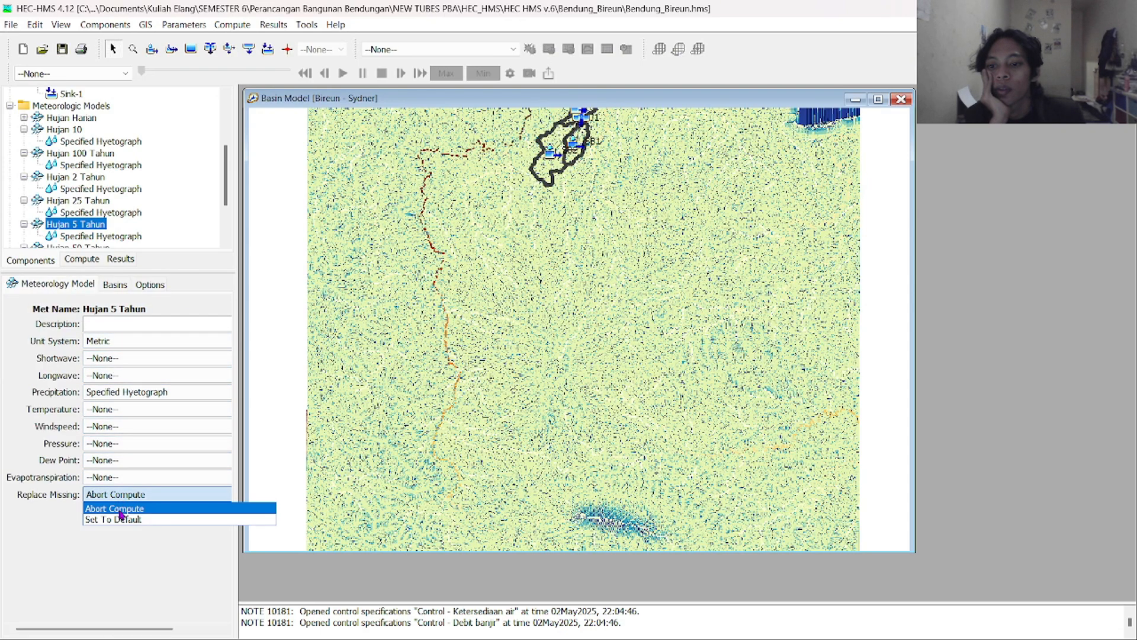
click(119, 518)
Set the Total Override of Hujan 50 Tahun to Yes and include the subbasins of Bireun - Sydner
scroll(81, 213, down, 1)
click(81, 213)
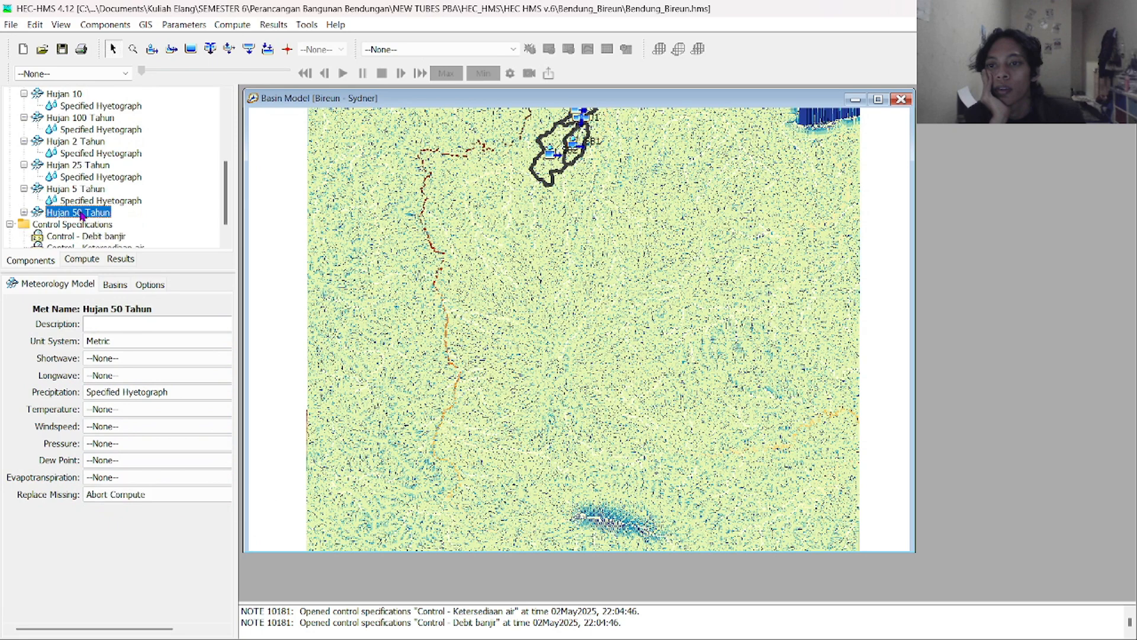
click(150, 285)
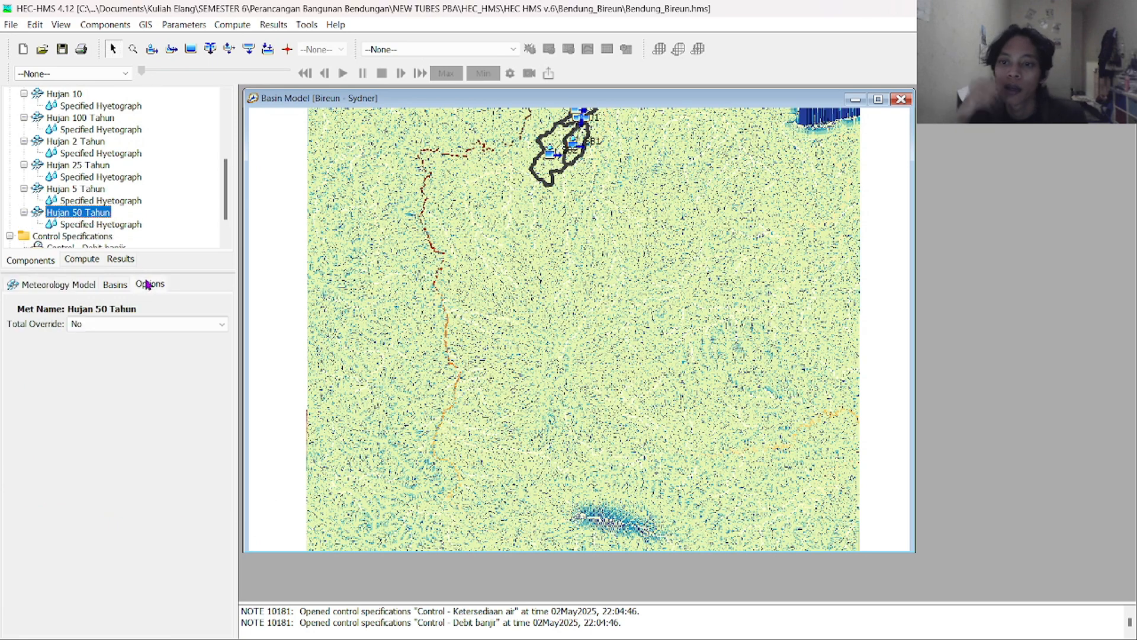
click(138, 324)
click(130, 338)
scroll(98, 238, down, 1)
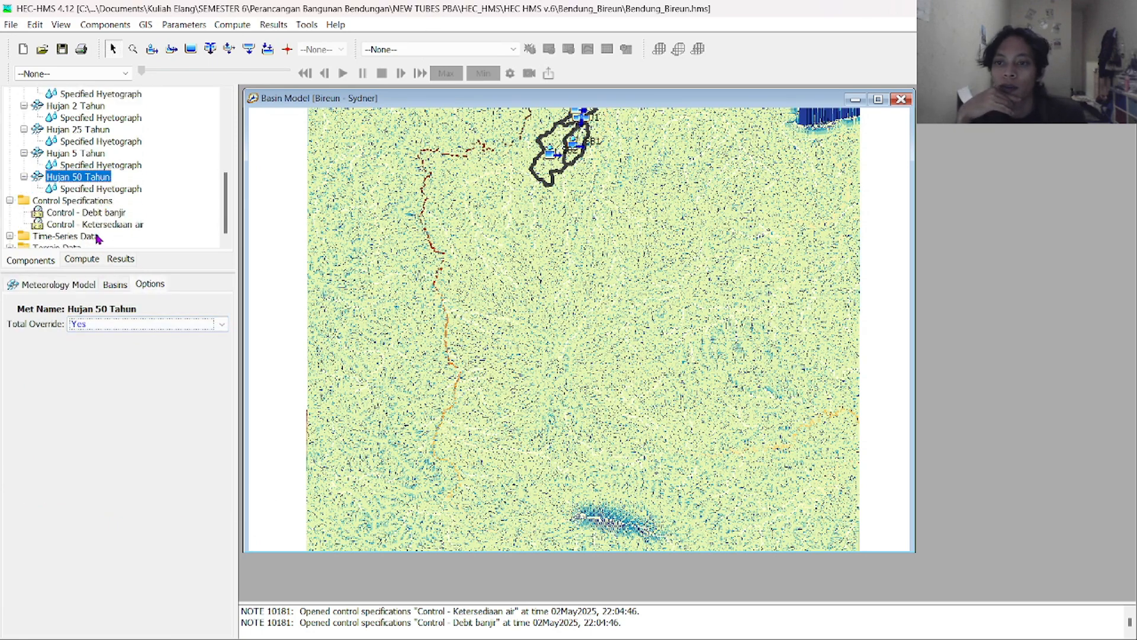
click(113, 290)
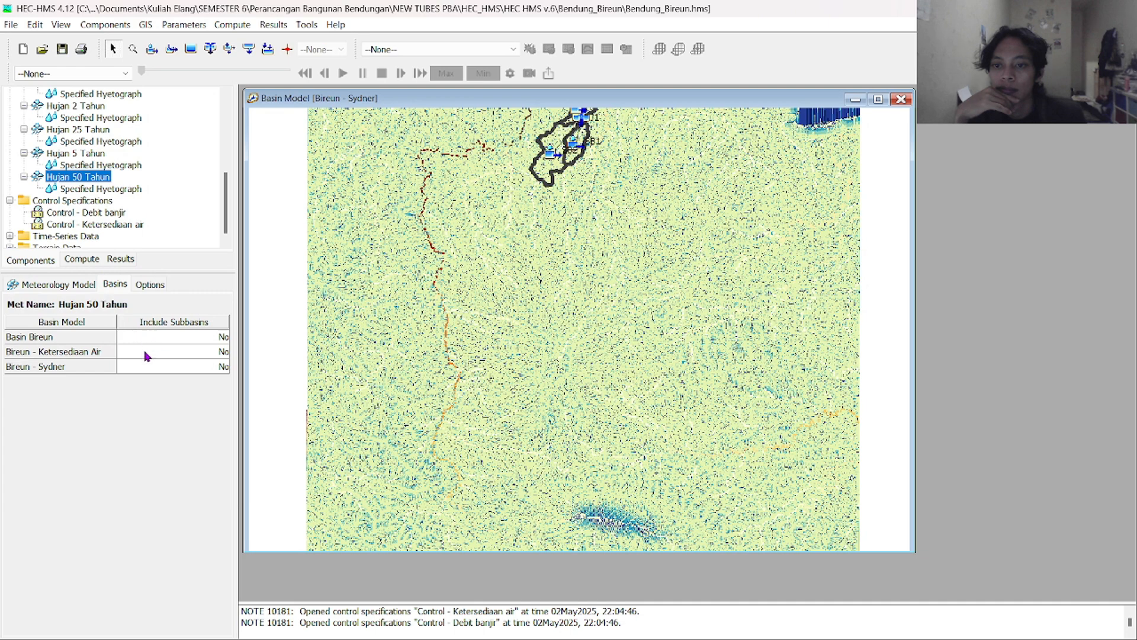
click(136, 367)
click(137, 367)
click(137, 391)
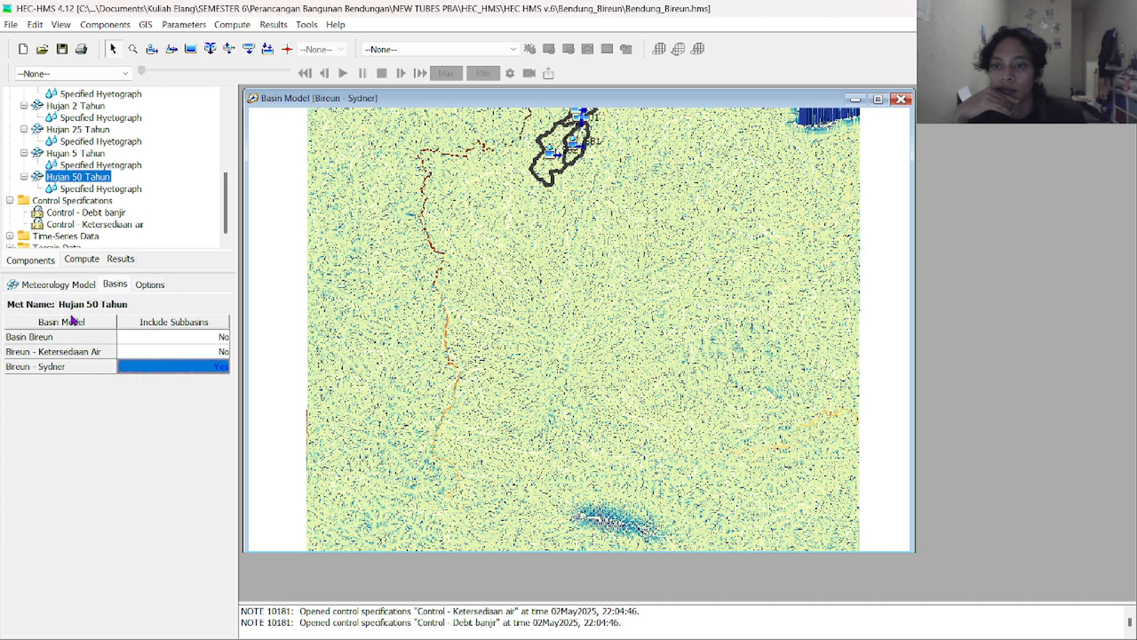
Set the Replace Missing option of Hujan 50 Tahun to Set To Default
click(74, 287)
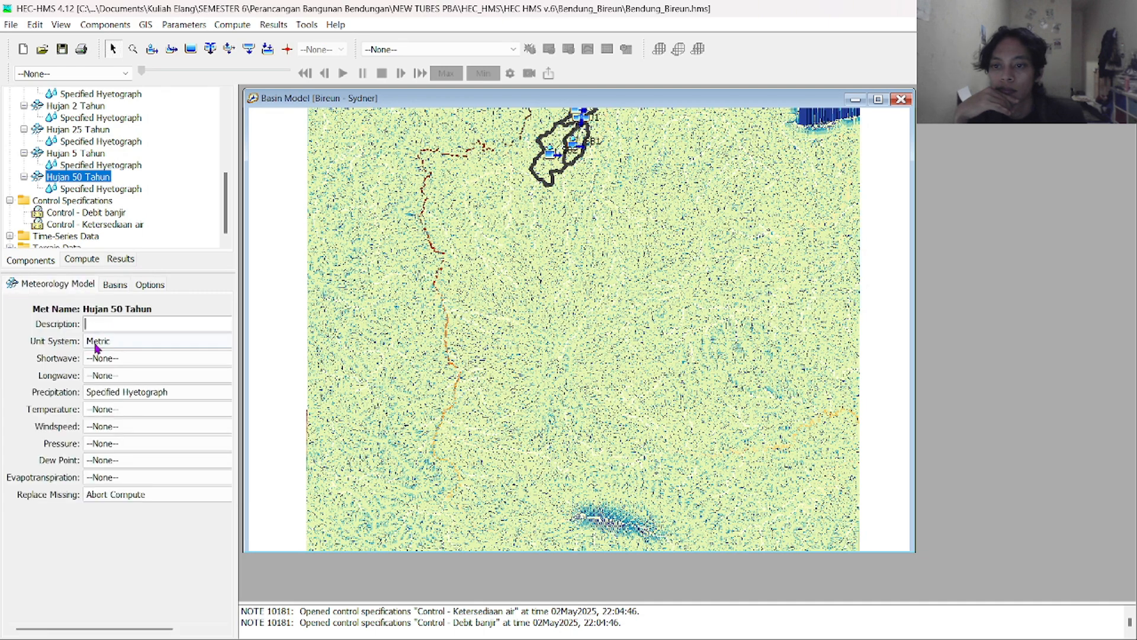
click(102, 496)
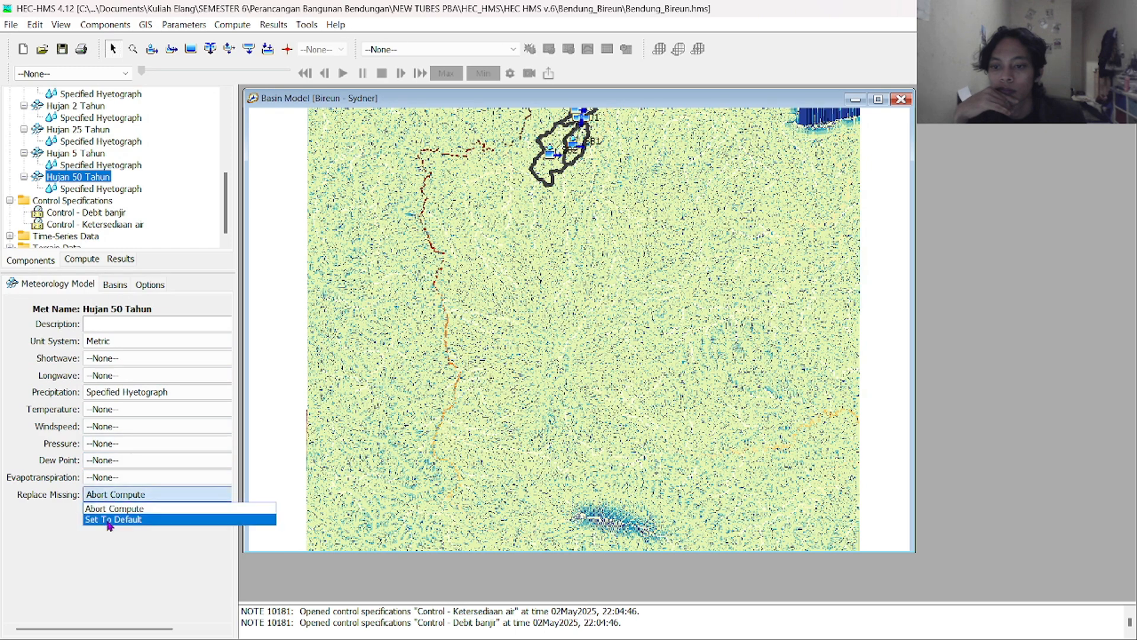
click(106, 518)
Examine the model, basin and override settings of Hujan 50 Tahun, Hujan 5 Tahun and Hujan 25 Tahun
scroll(98, 237, up, 1)
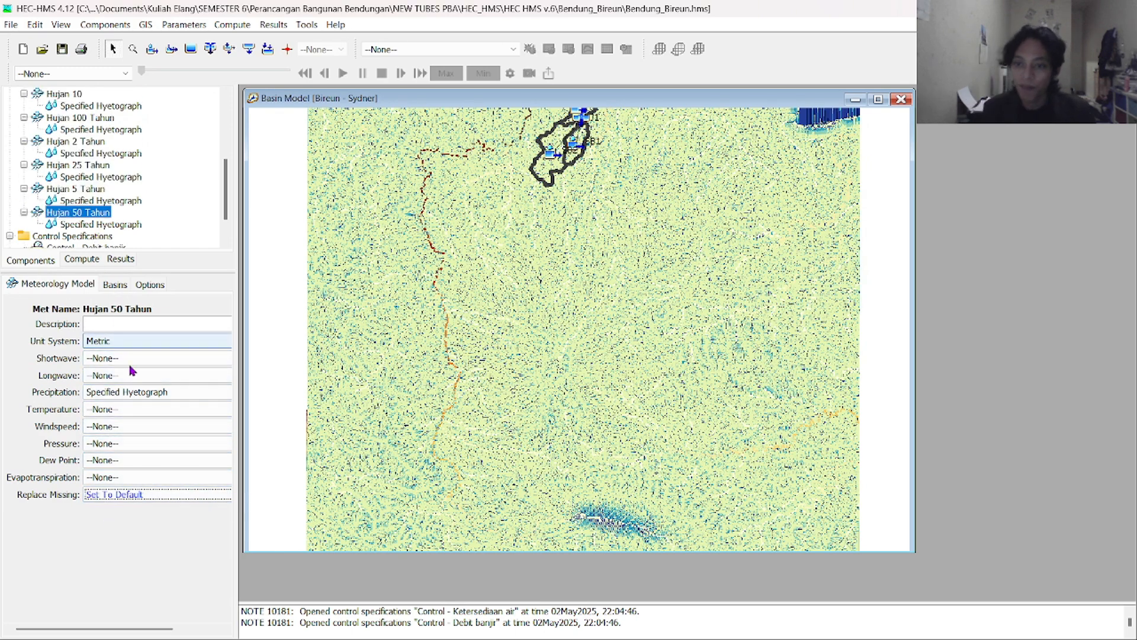
click(131, 285)
click(135, 284)
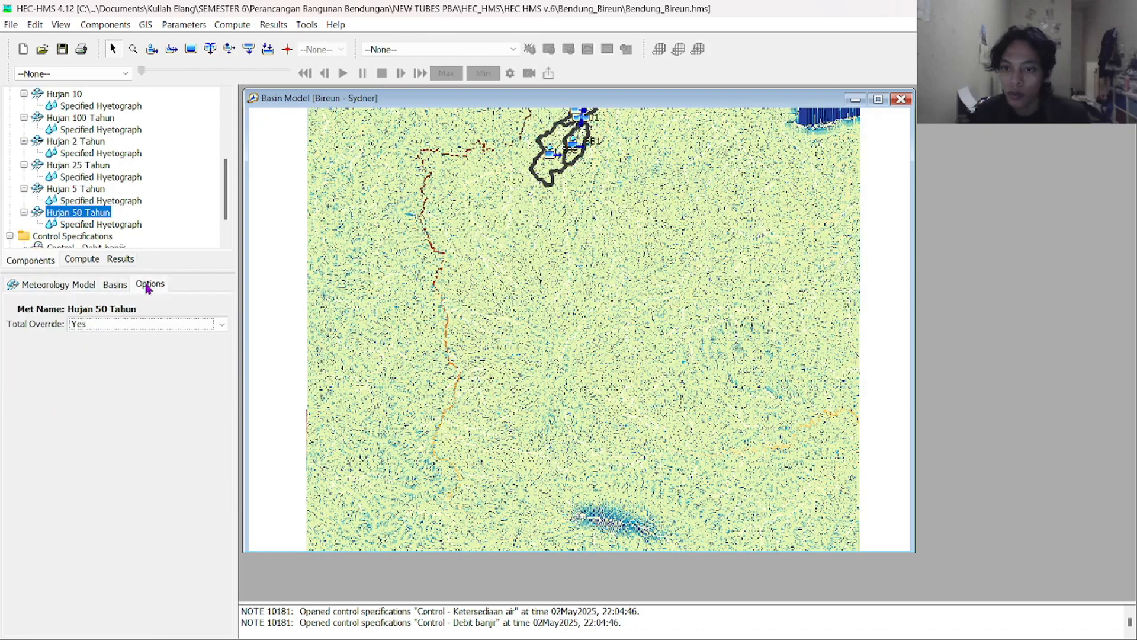
click(91, 189)
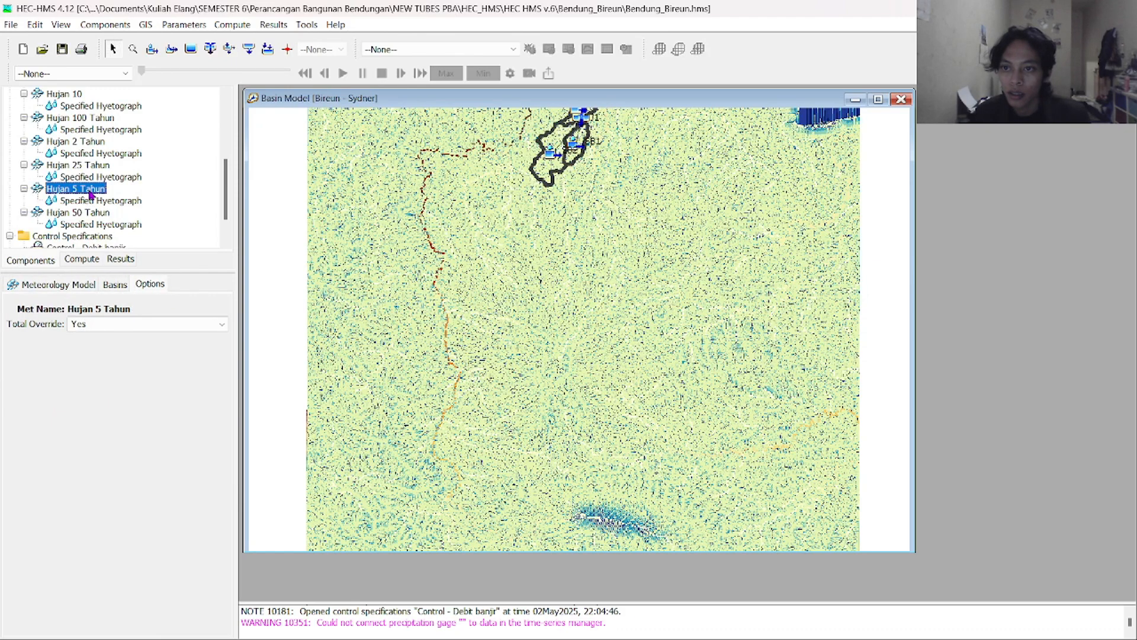
click(115, 285)
click(93, 285)
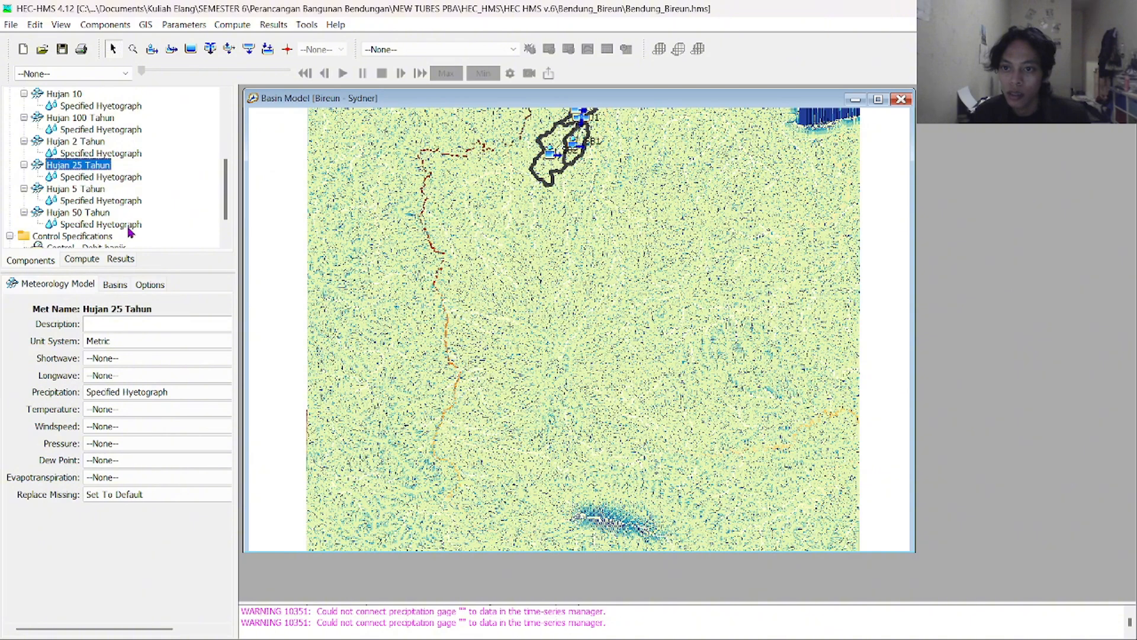
click(130, 259)
click(92, 260)
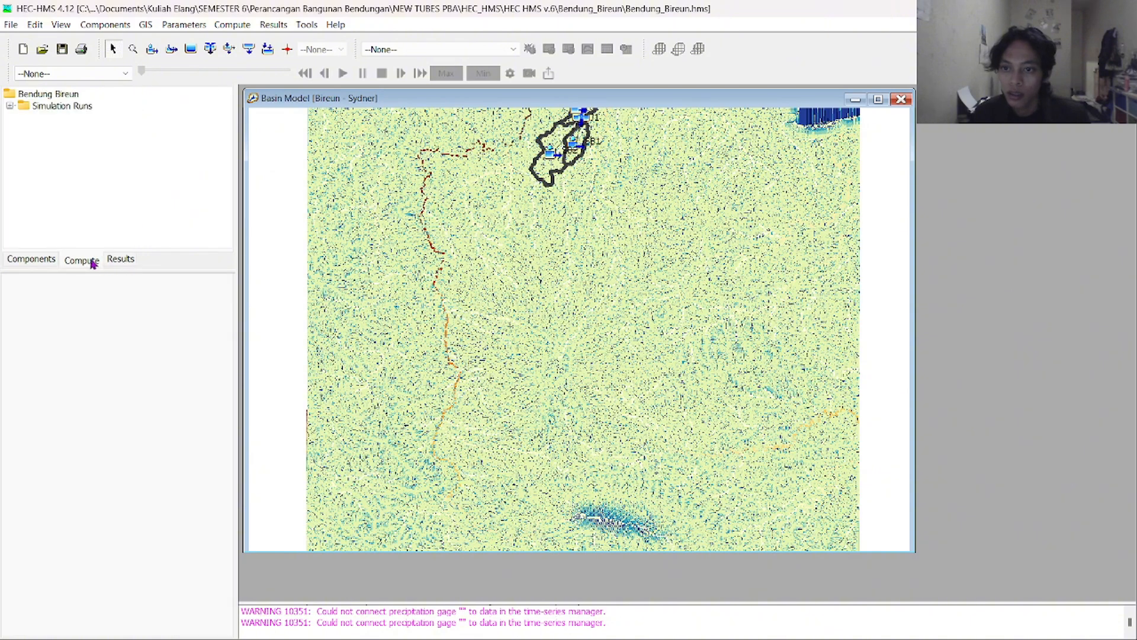
click(49, 262)
click(88, 177)
click(87, 167)
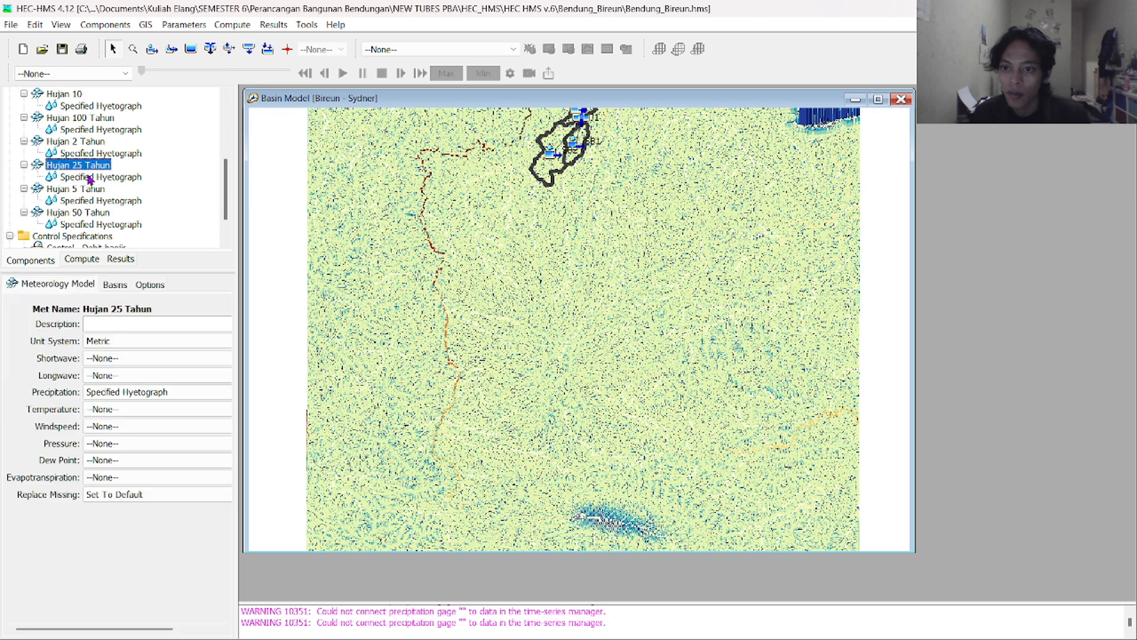
click(140, 286)
click(105, 286)
click(86, 285)
Check the included basins of Hujan 2 Tahun and set its Replace Missing option to Set To Default
scroll(92, 203, up, 2)
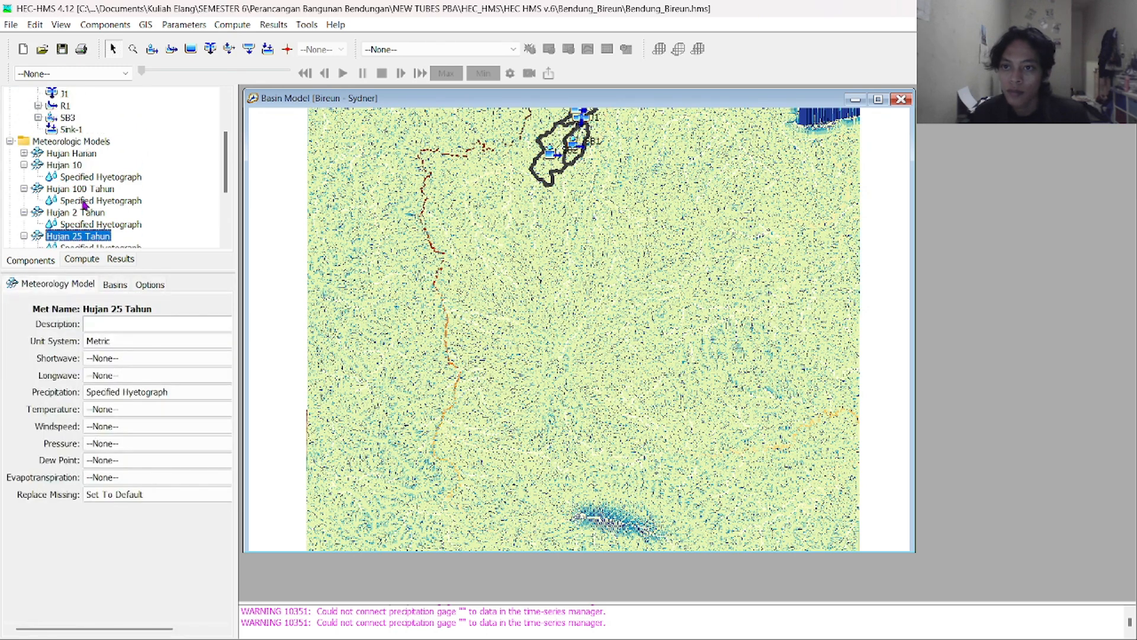
click(82, 213)
click(107, 288)
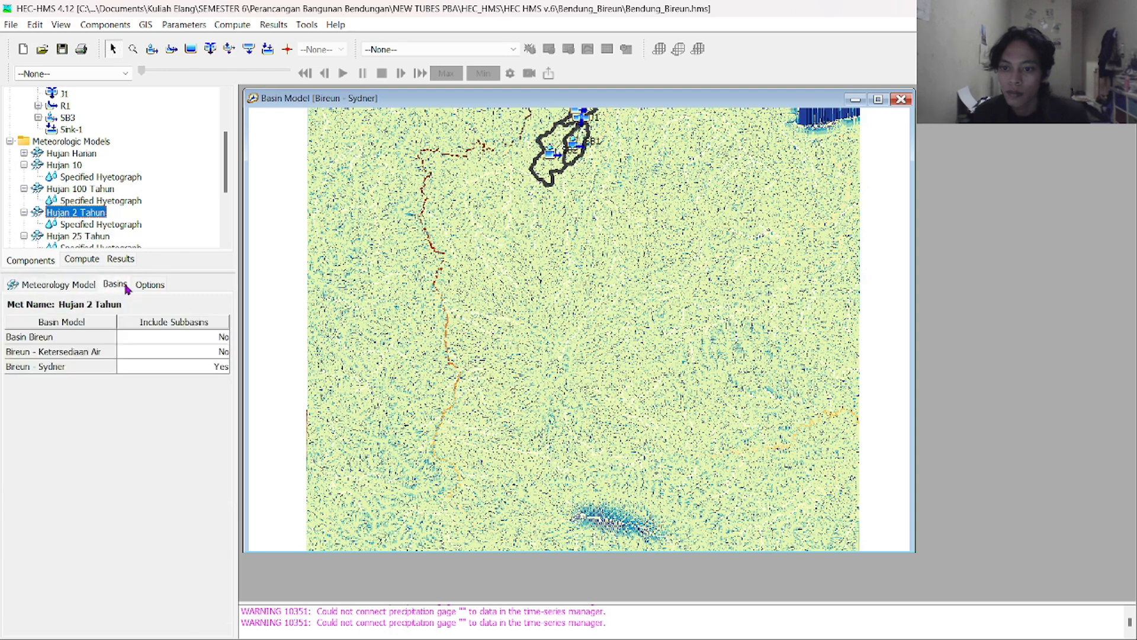
click(98, 288)
click(113, 495)
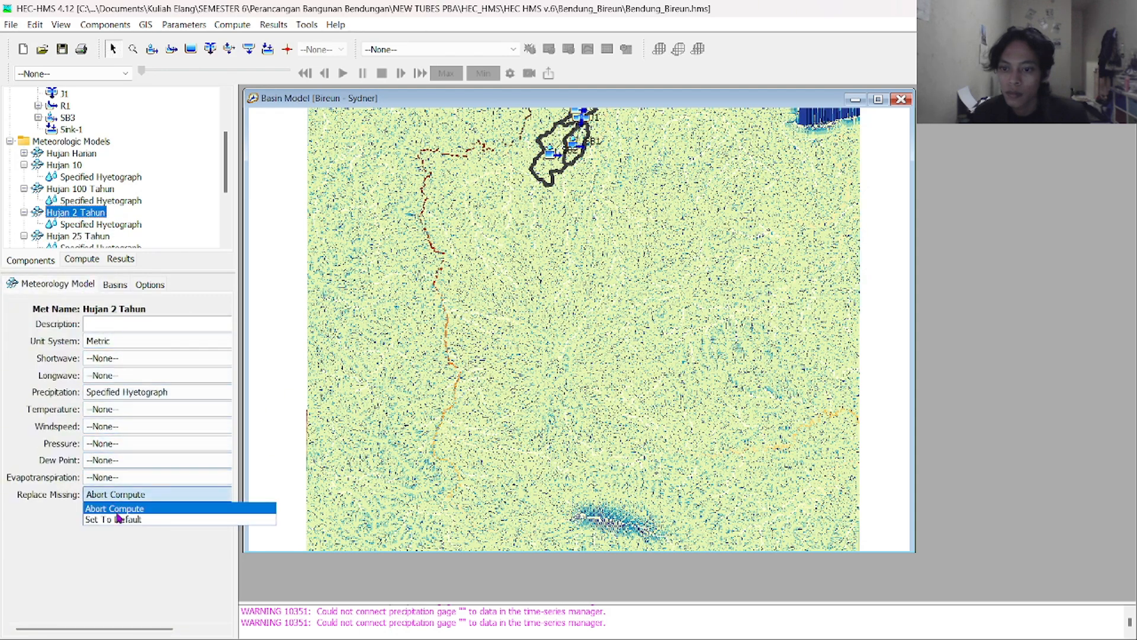
click(114, 519)
click(116, 285)
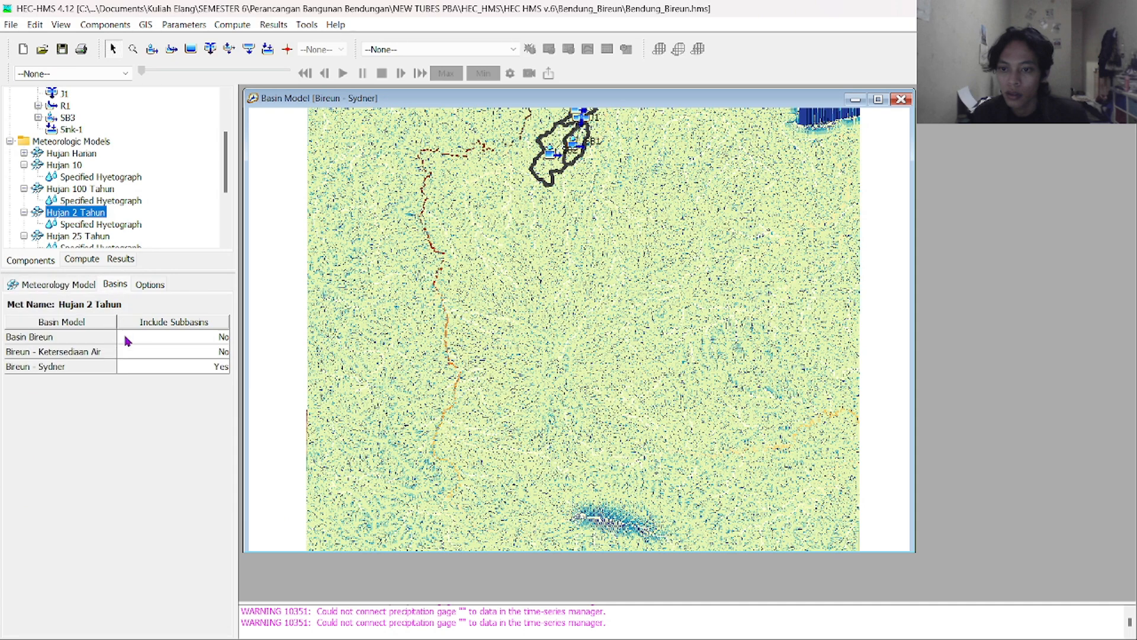
Check the override, basin and model settings of Hujan 2 Tahun, Hujan 100 Tahun and Hujan 10, and save the project
click(149, 284)
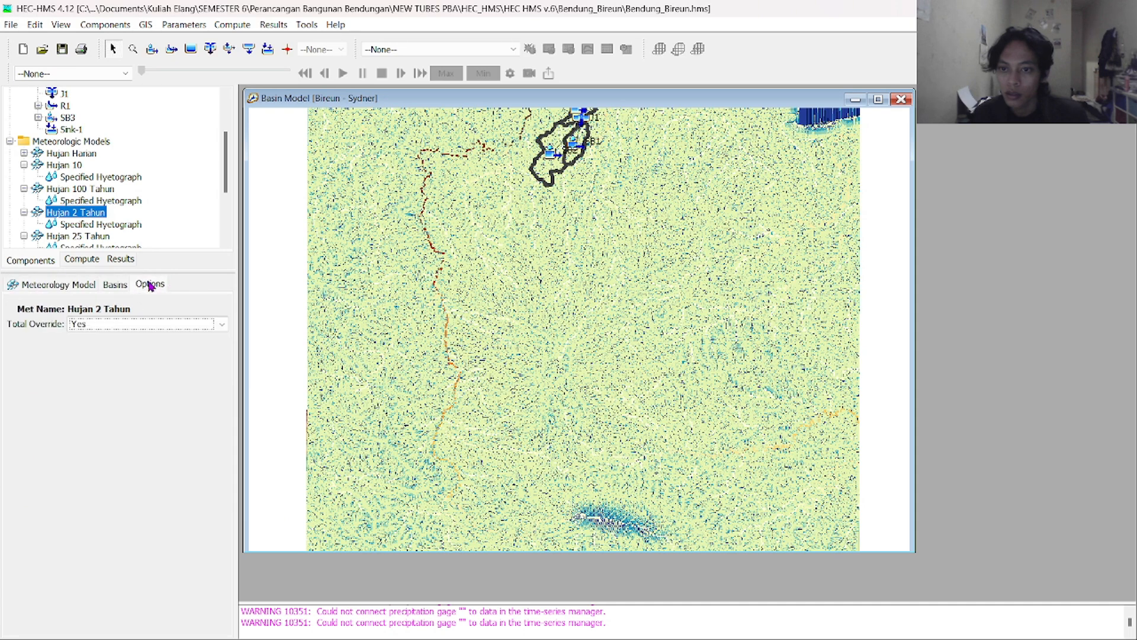
click(92, 189)
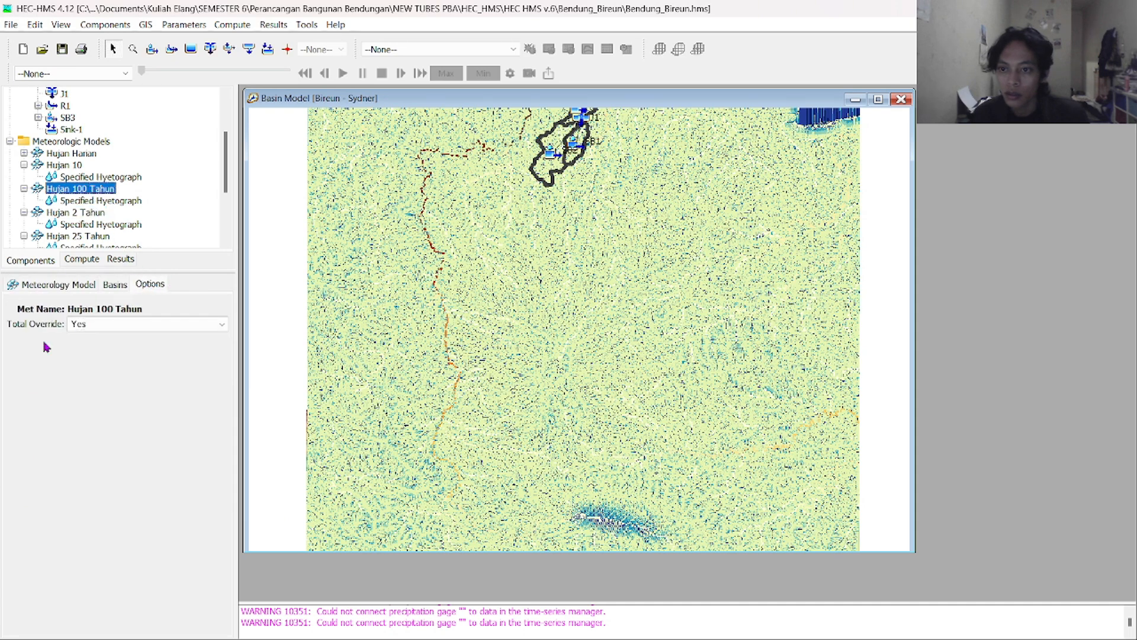
click(115, 284)
click(88, 286)
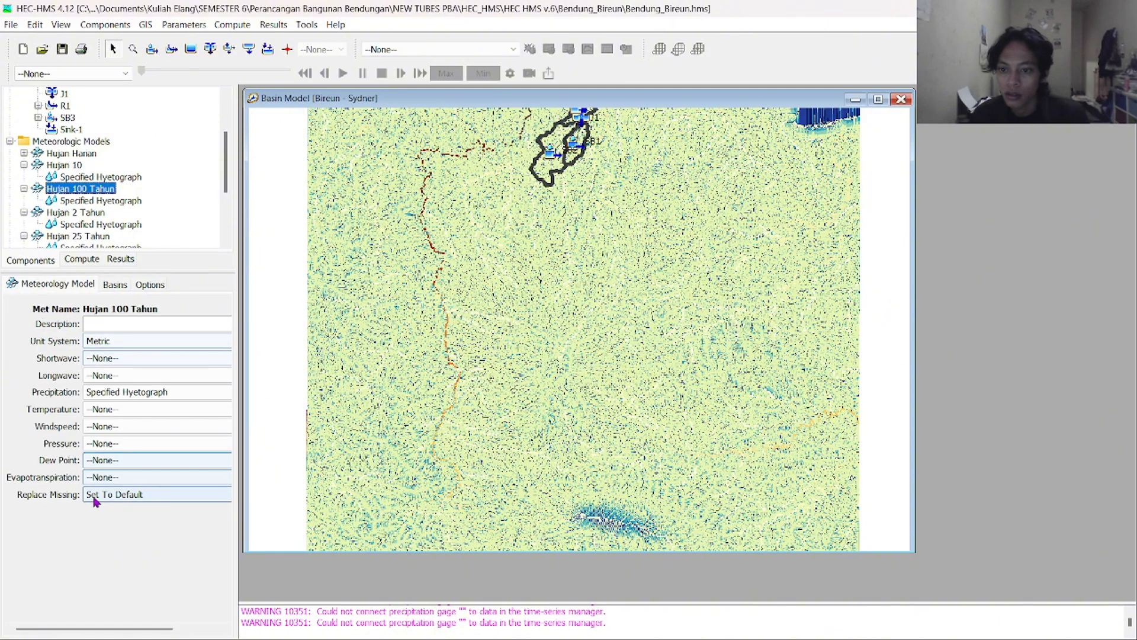
click(68, 166)
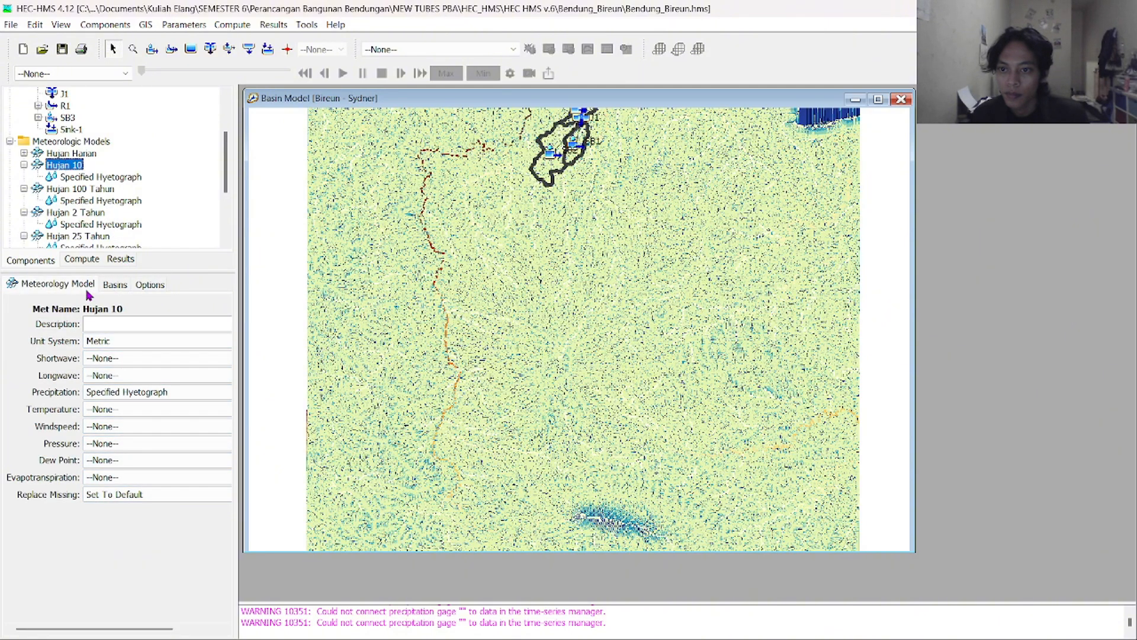
click(114, 285)
click(142, 286)
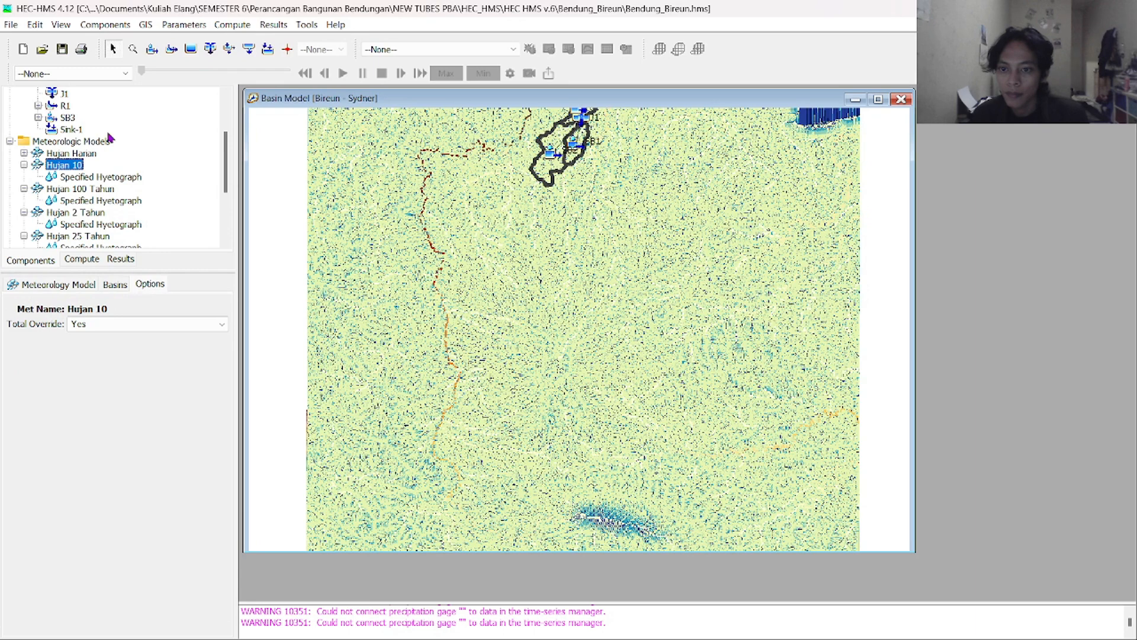
click(65, 50)
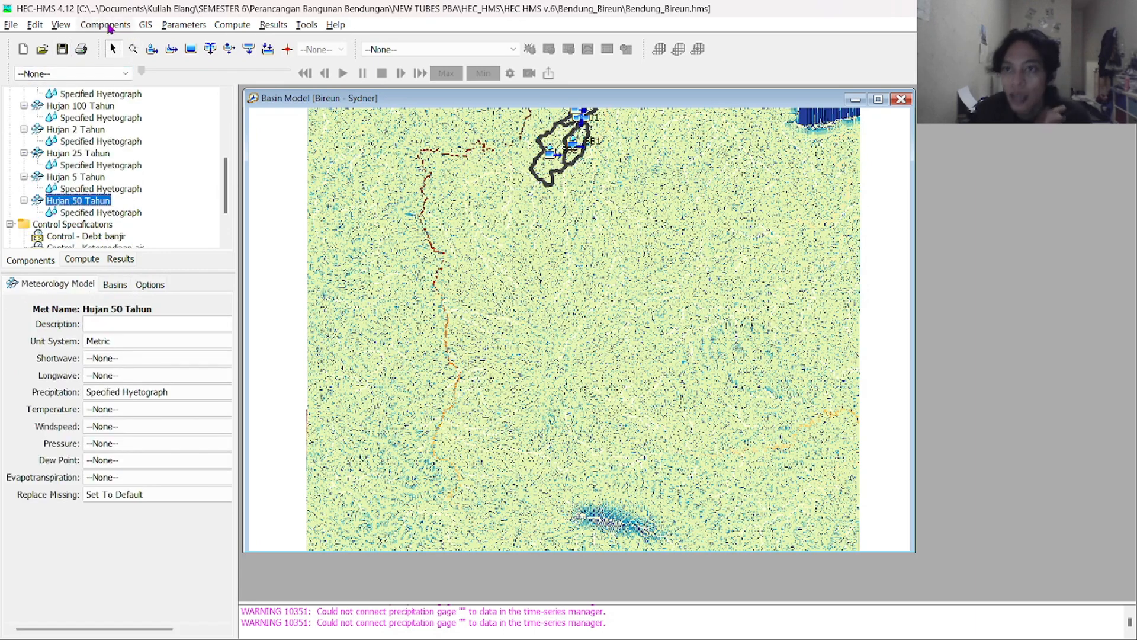
scroll(101, 150, down, 1)
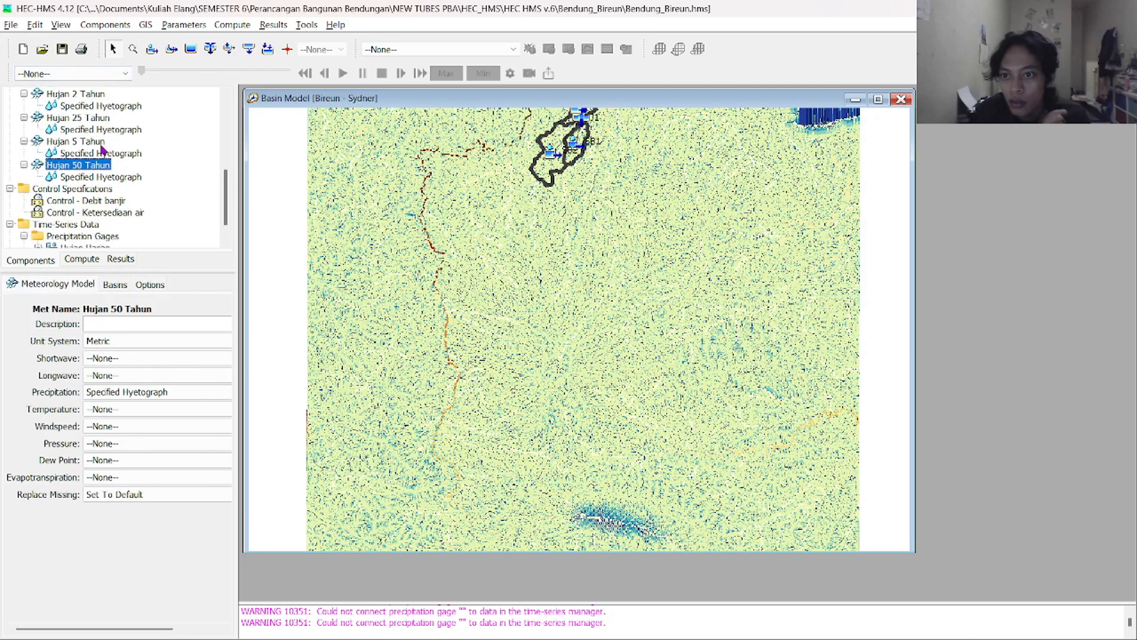
scroll(101, 150, down, 1)
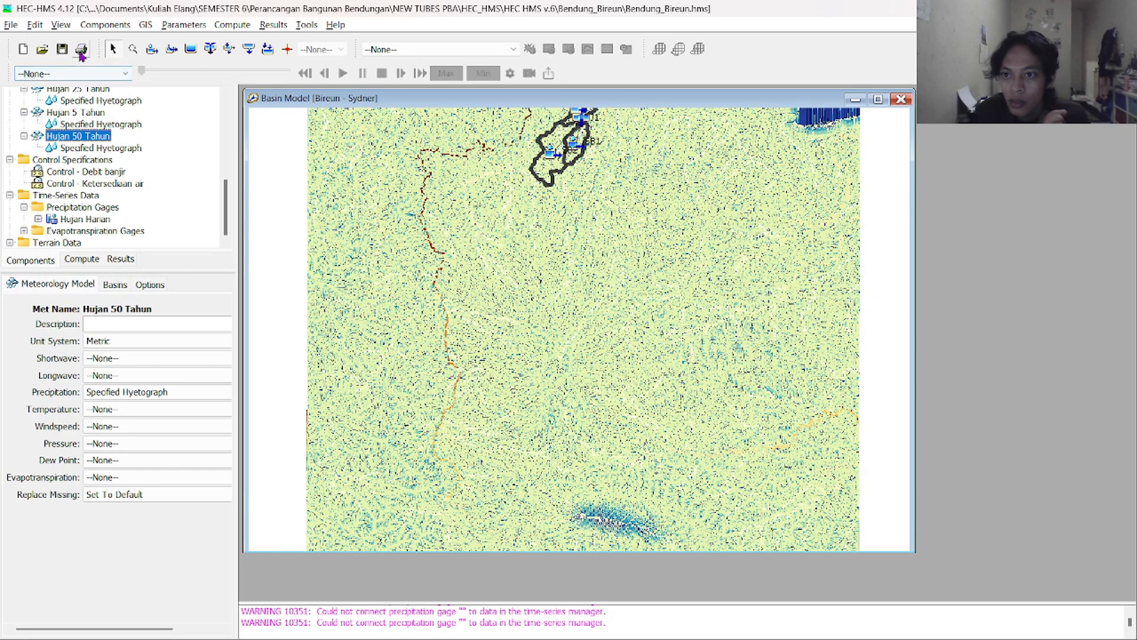
click(95, 26)
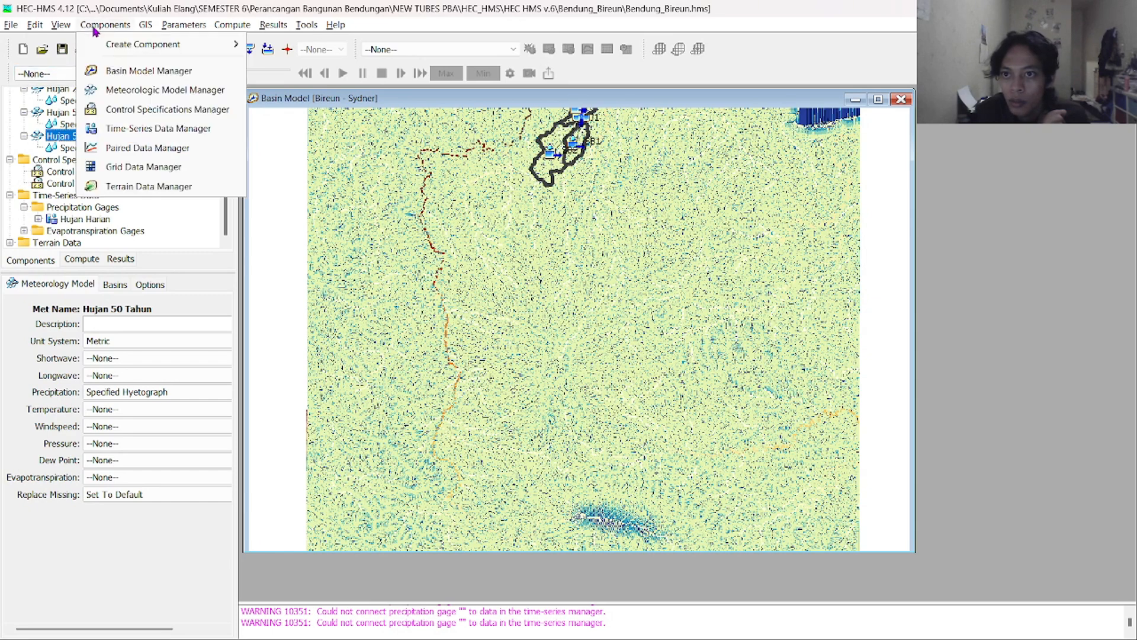
click(124, 95)
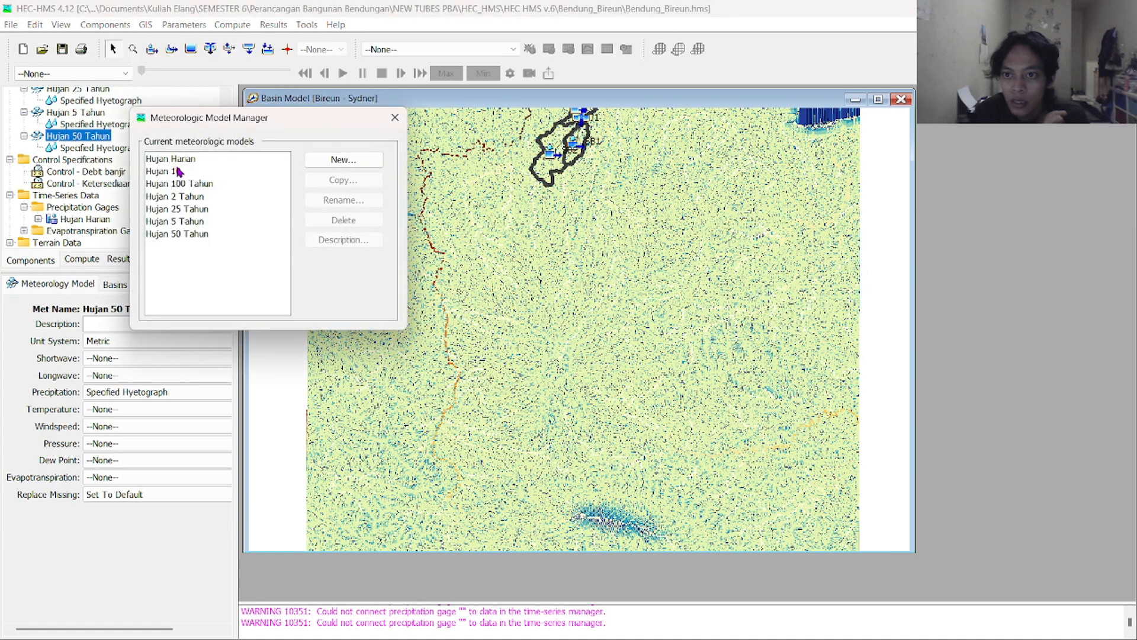
click(394, 118)
Create a new precipitation gage time series named PSA 007 6 Jam
click(123, 25)
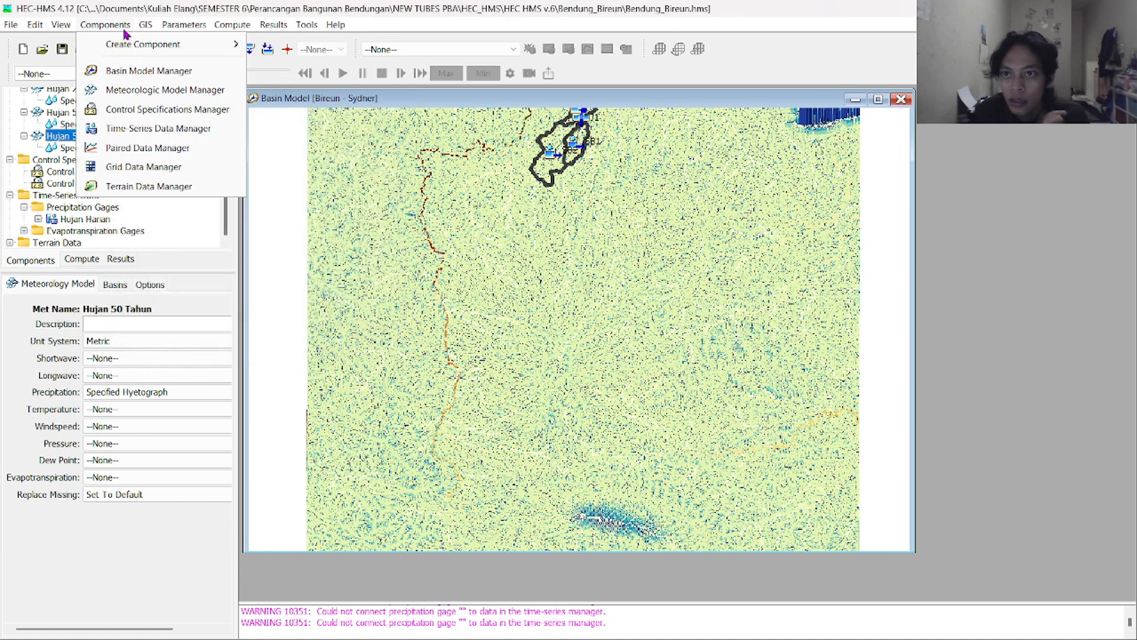
click(153, 128)
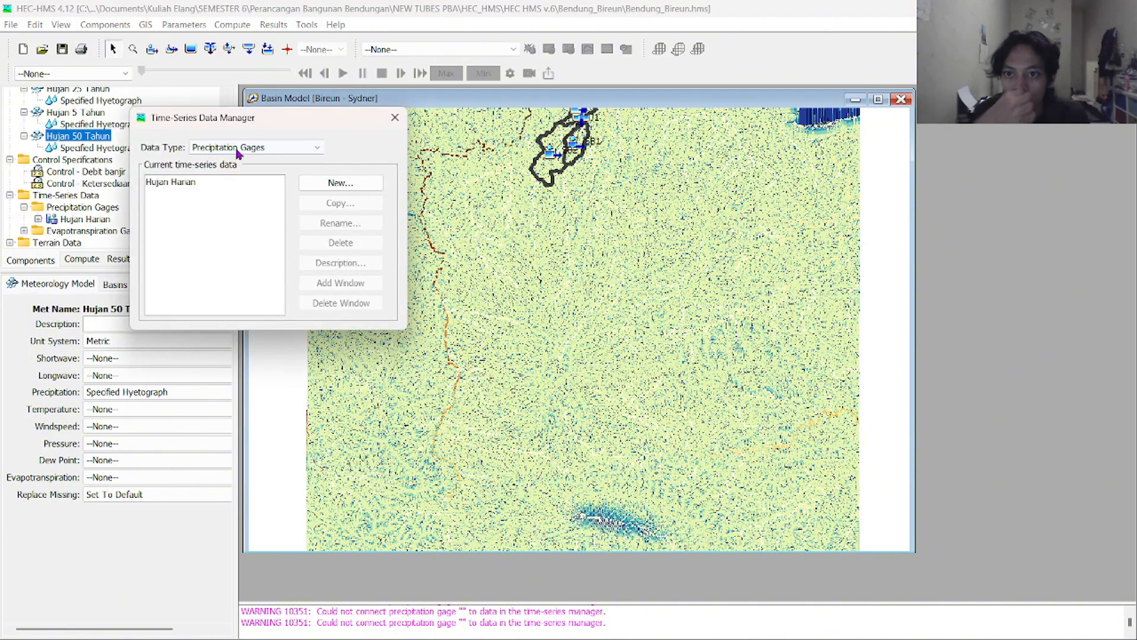
click(341, 182)
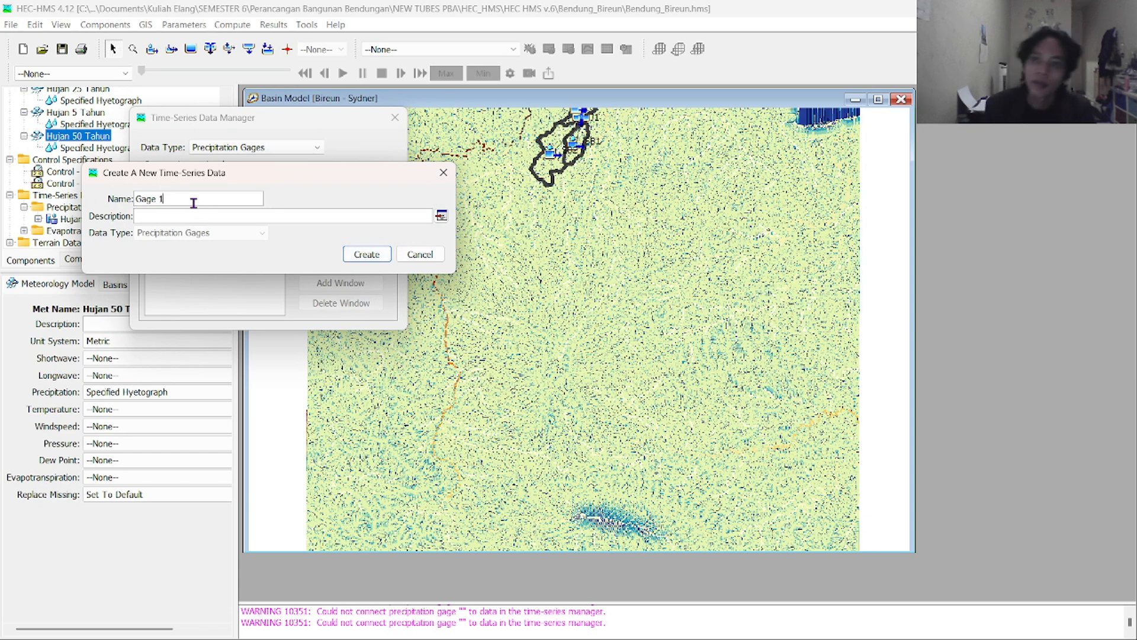
key(BackSpace)
key(BackSpace)
key(BackSpace)
key(BackSpace)
key(BackSpace)
key(BackSpace)
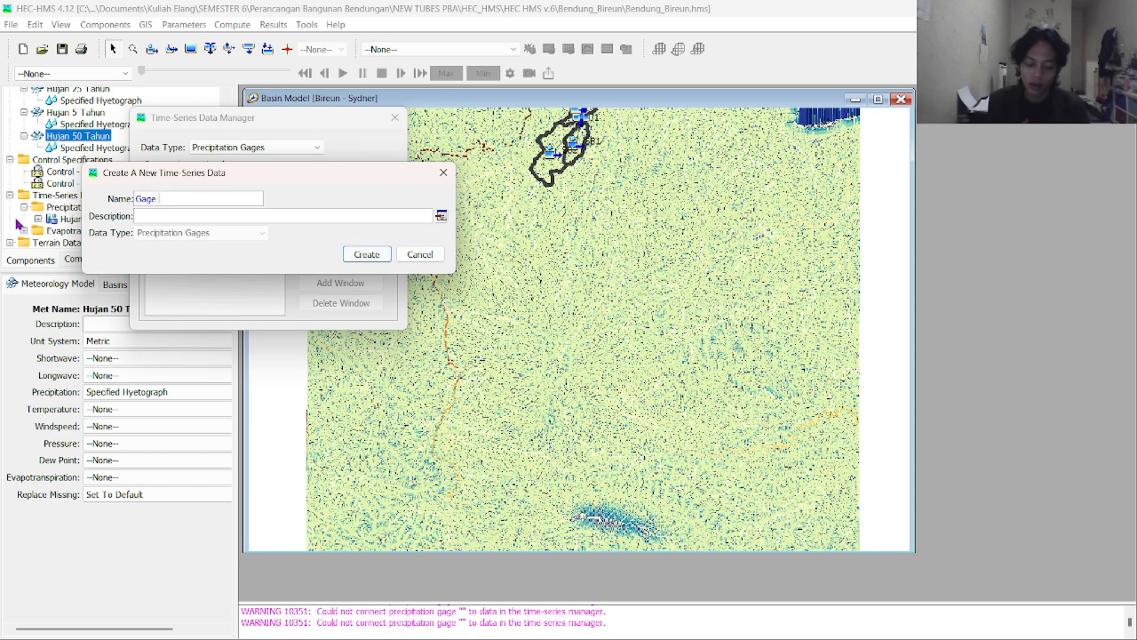
text(PSA)
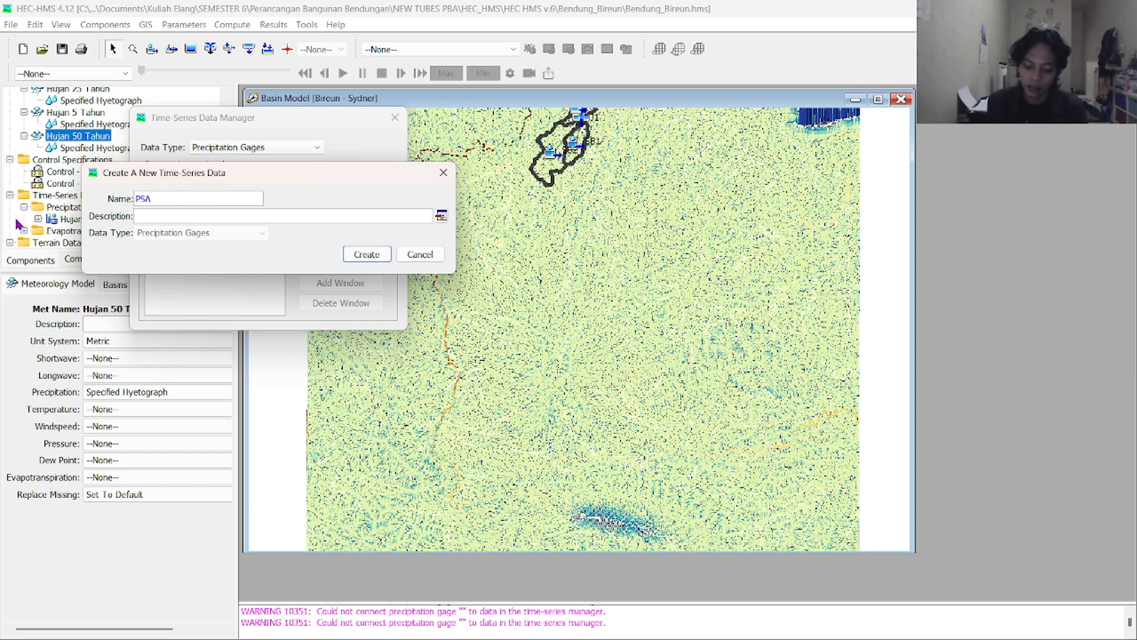
text( 007)
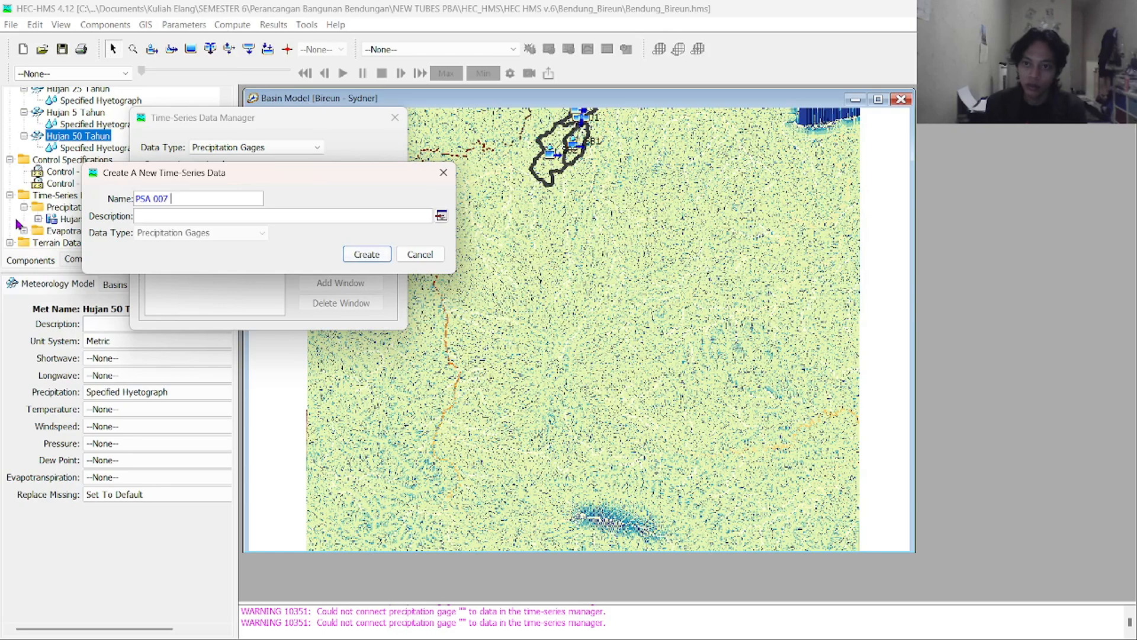
text( 6 1am)
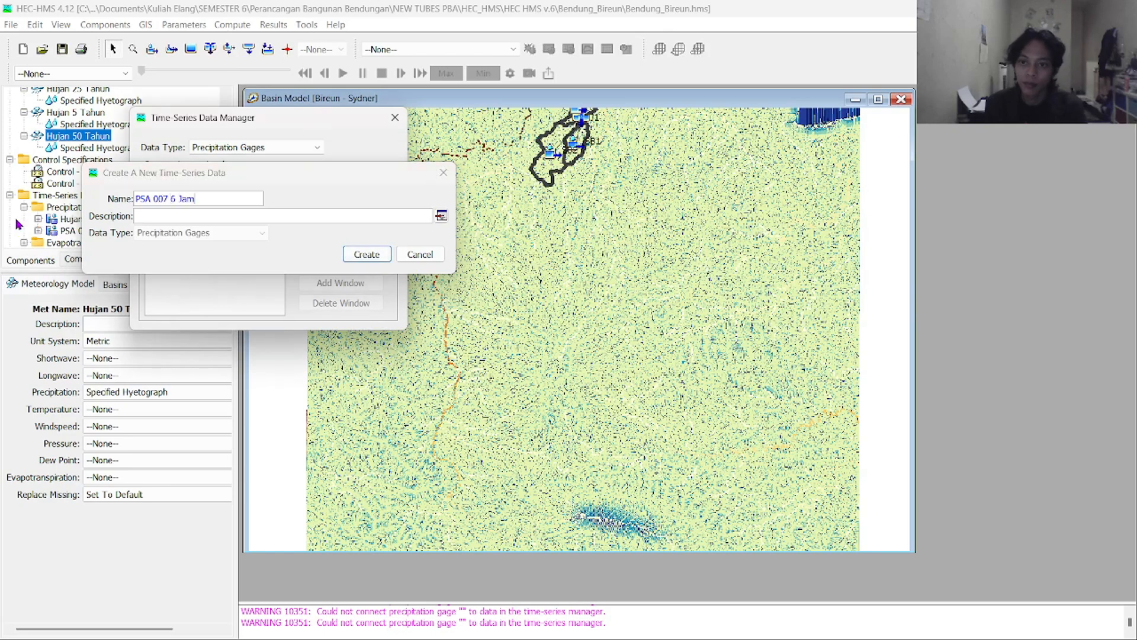
key(Return)
click(395, 120)
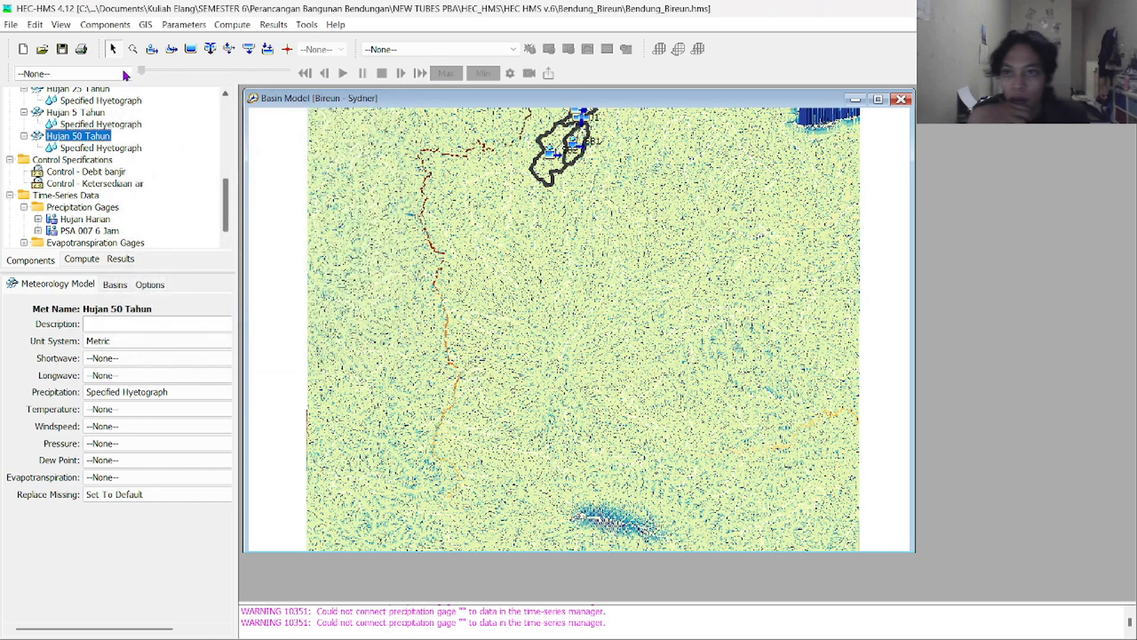
Set the time interval of the PSA 007 6 Jam gage to 1 Hour
scroll(103, 219, down, 1)
click(102, 220)
double_click(102, 220)
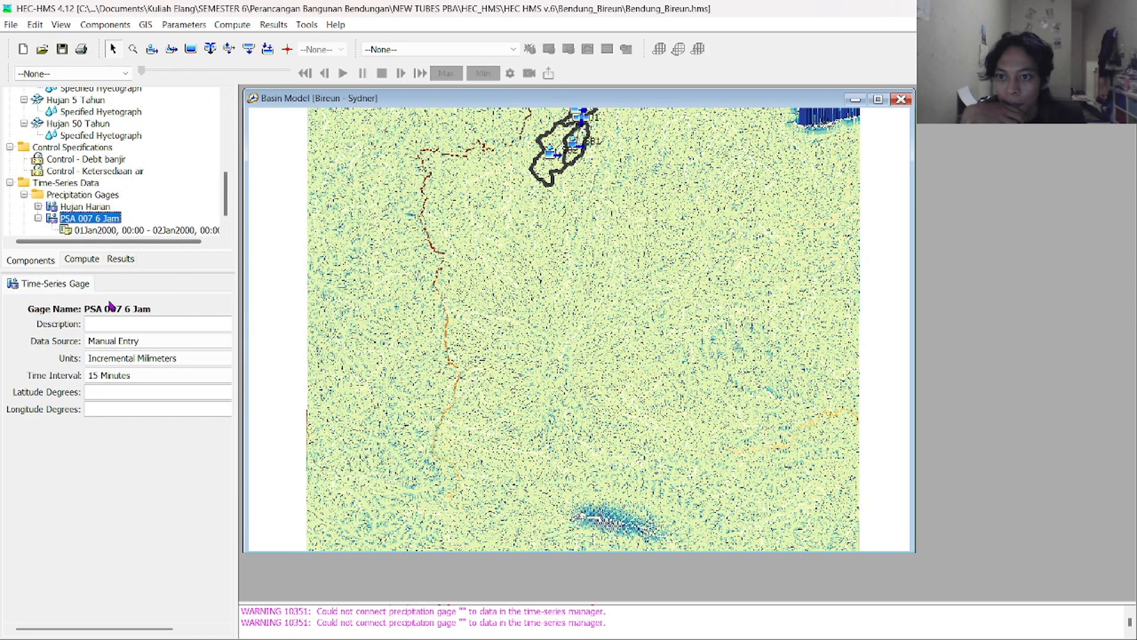
click(122, 375)
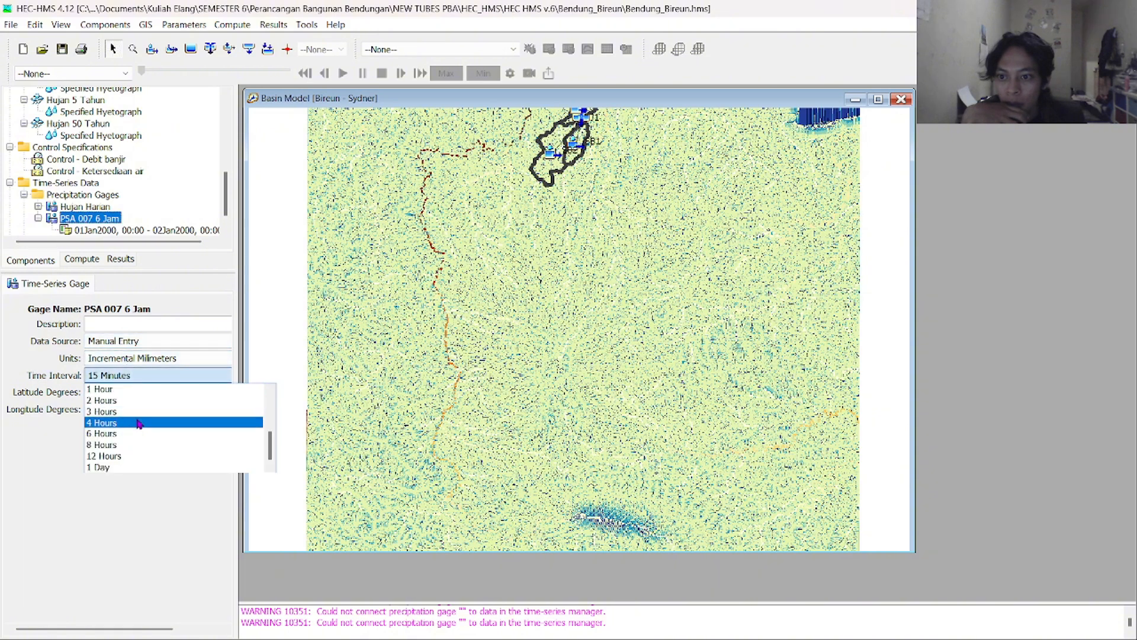
click(121, 388)
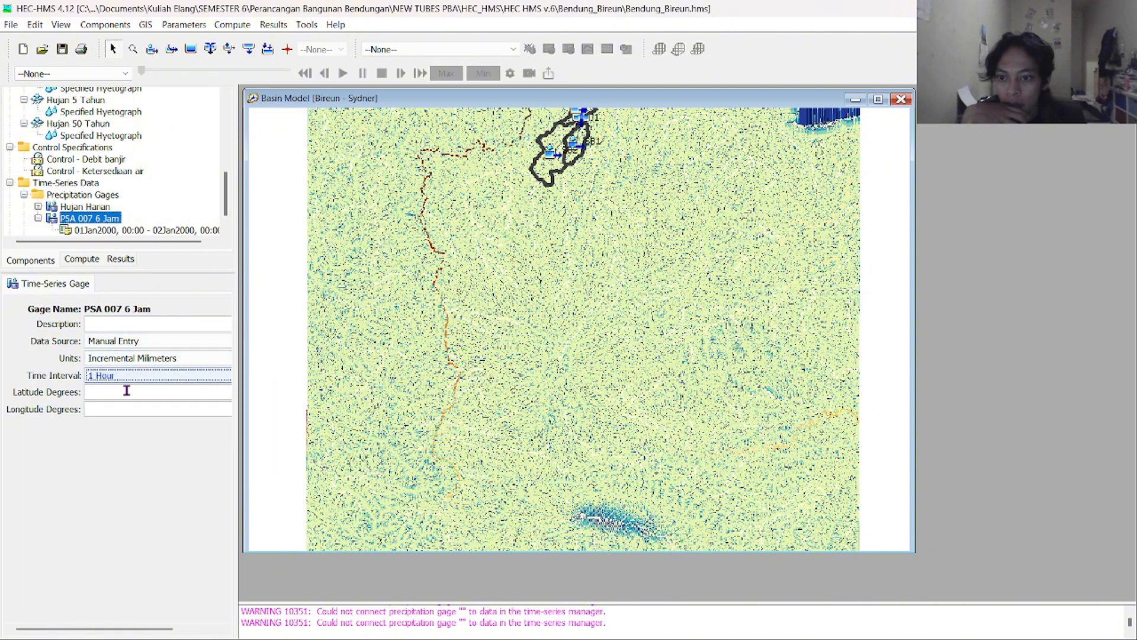
Set the start date of the PSA 007 6 Jam gage's time window to 1Jan2024
click(121, 230)
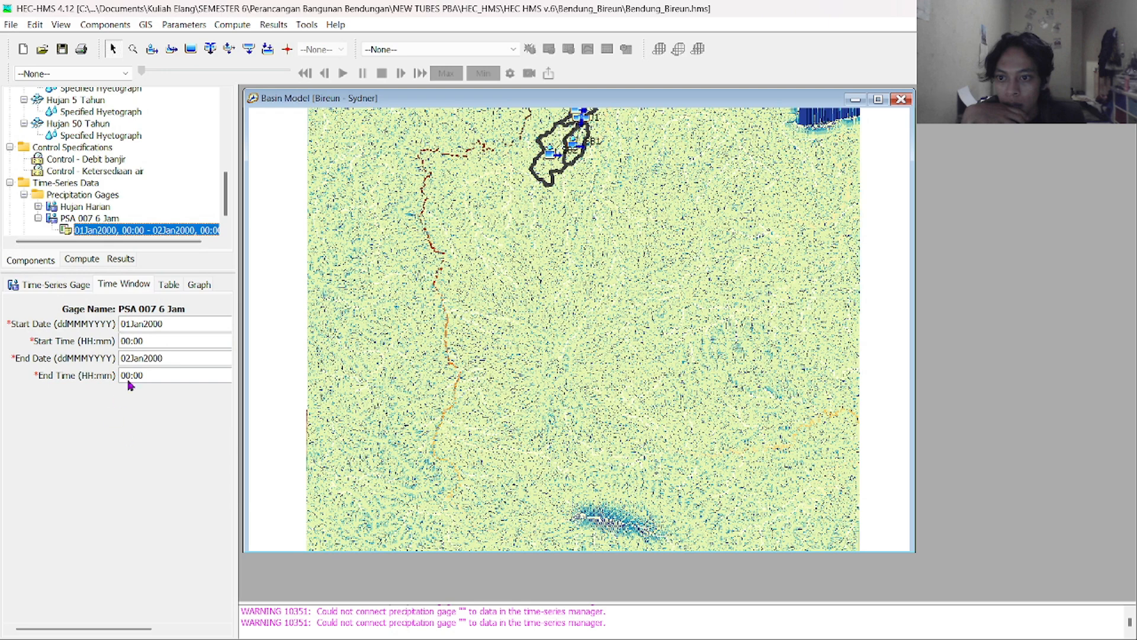
drag(170, 323, 101, 320)
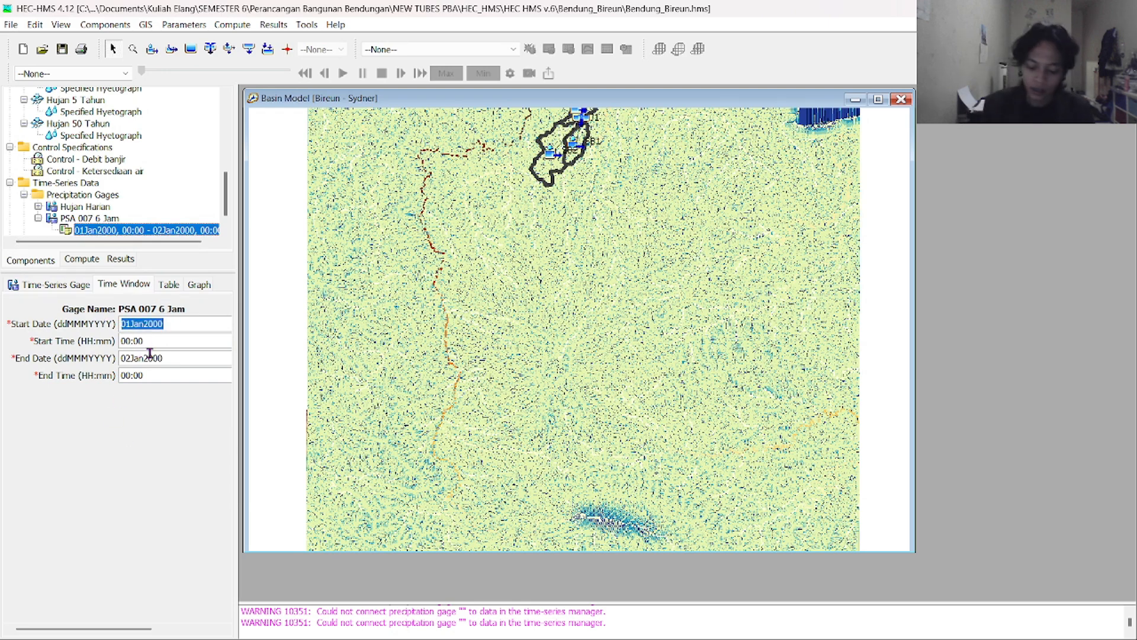
text(1J)
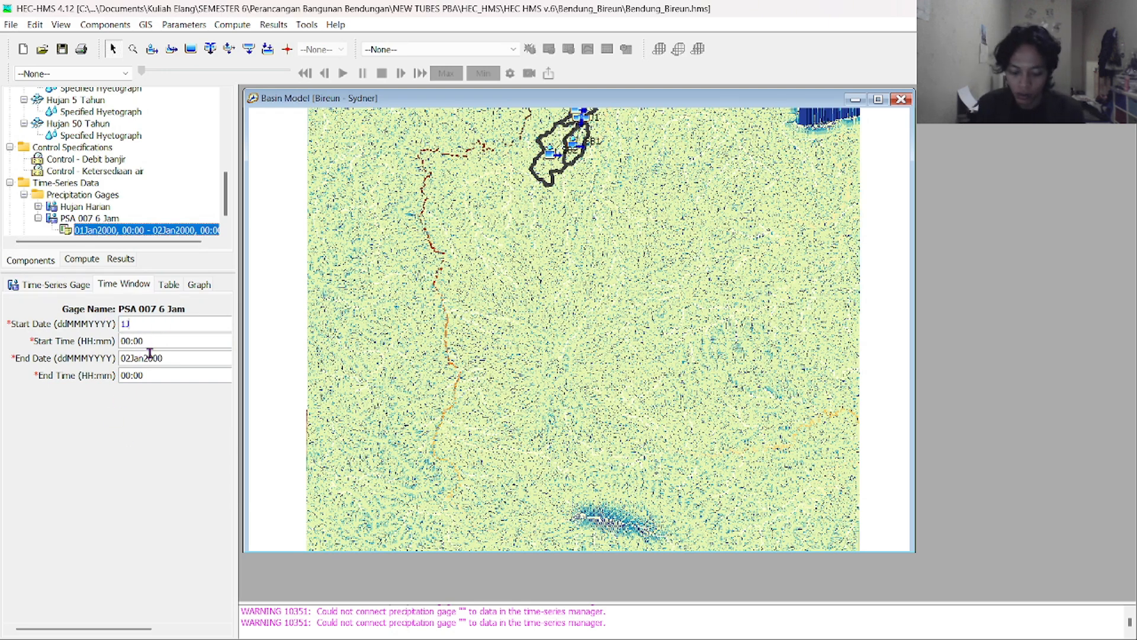
text(an2024)
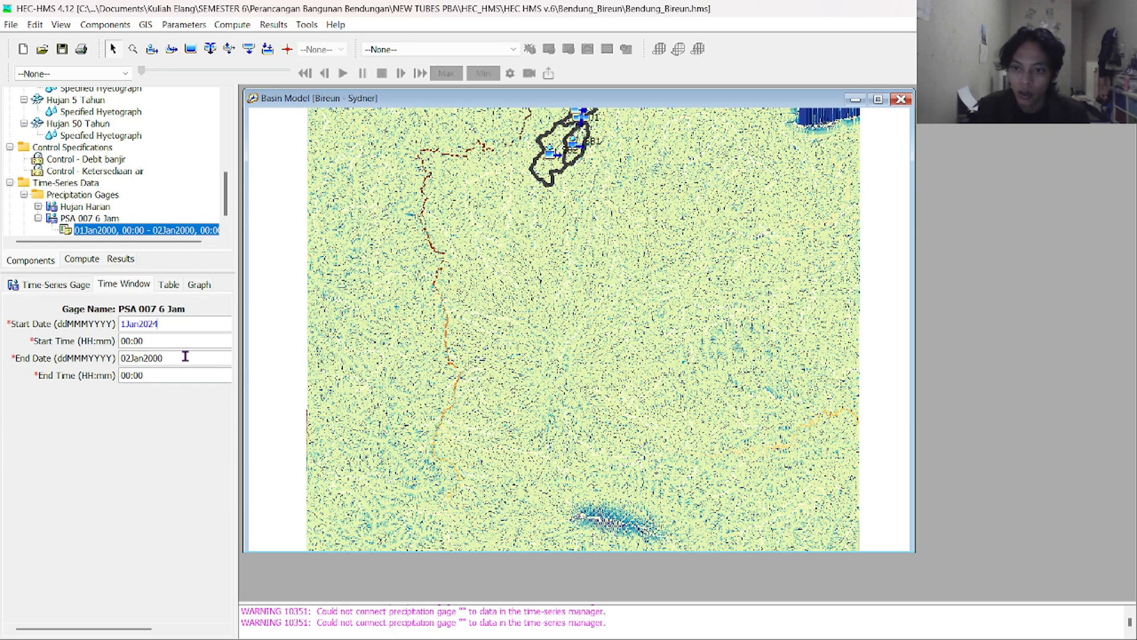
Set the PSA 007 6 Jam gage's time window to end on 1Jan2024 at 06:00 and open its precipitation table
drag(183, 355, 120, 347)
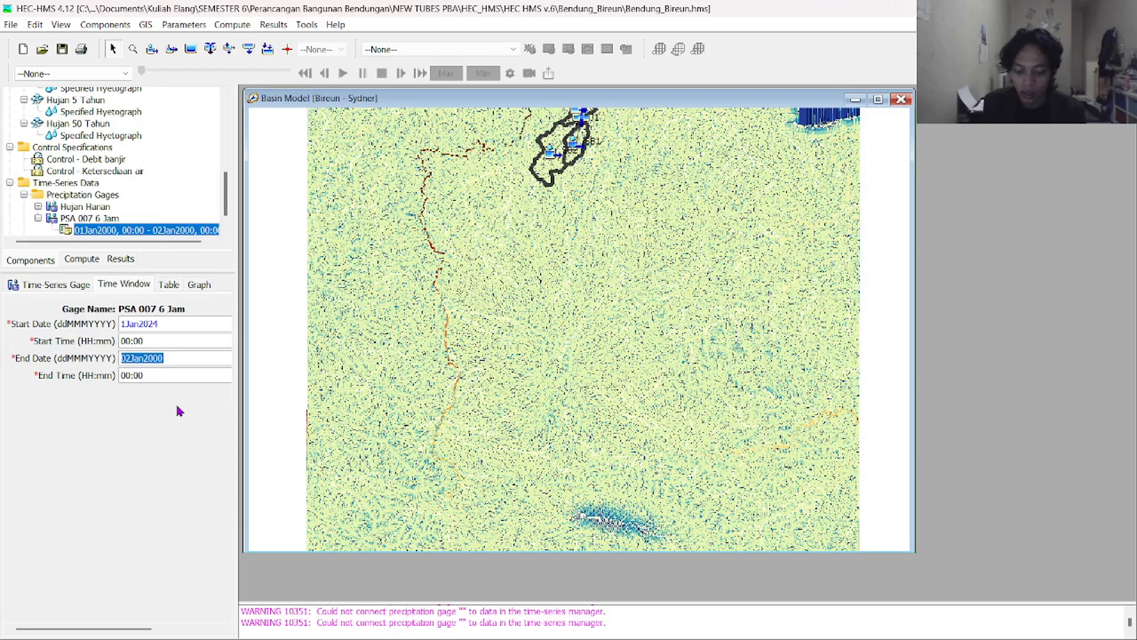
text(1Jan2024)
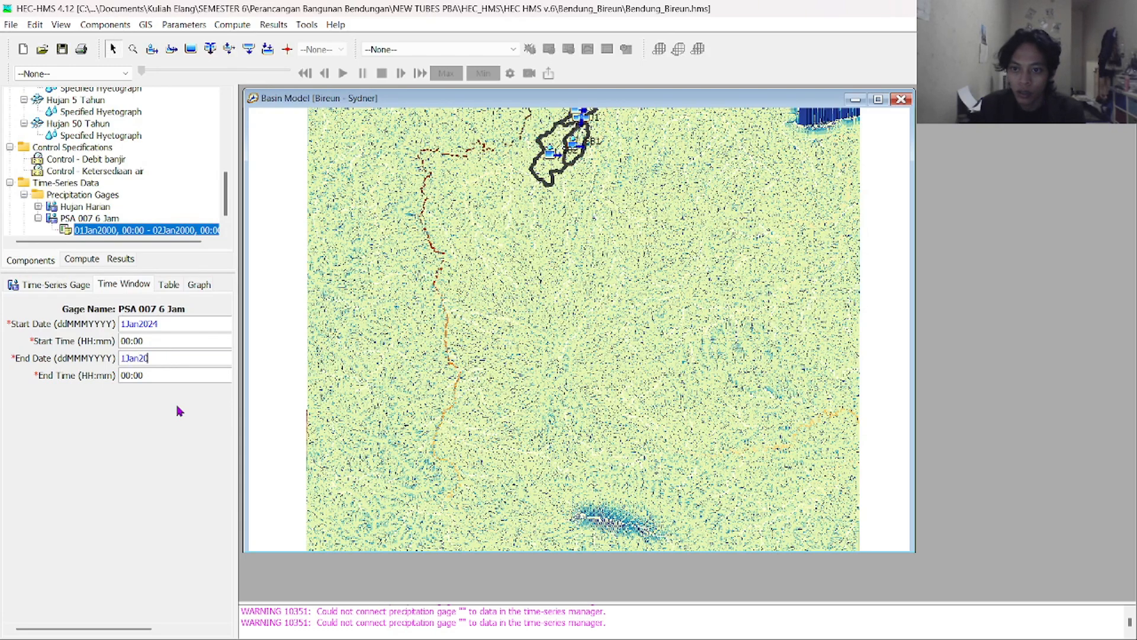
click(171, 379)
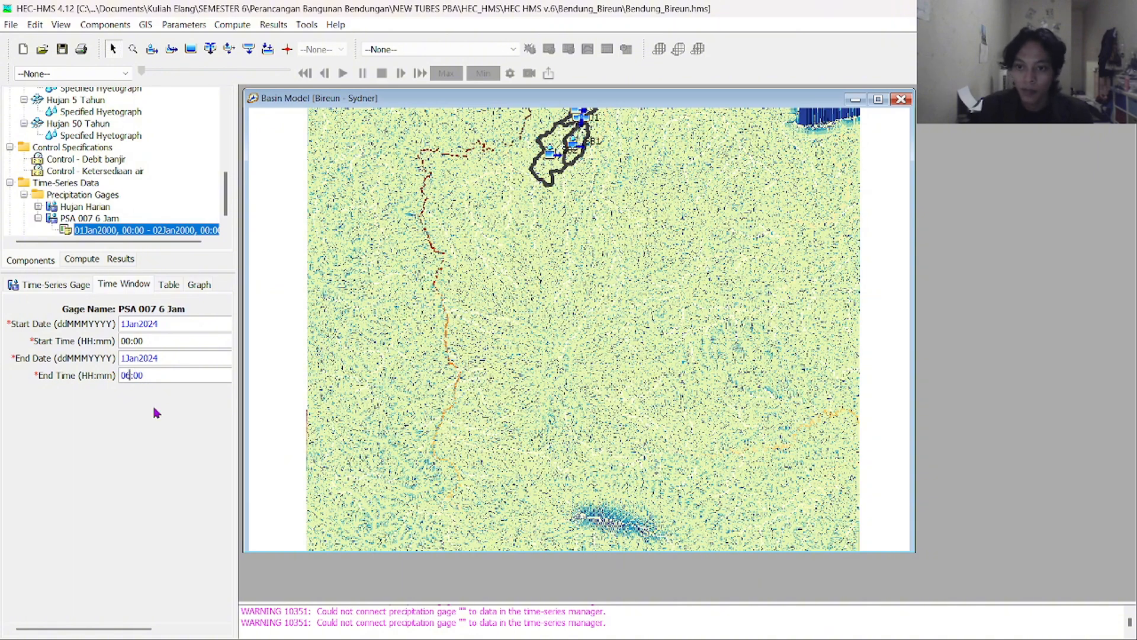
click(169, 285)
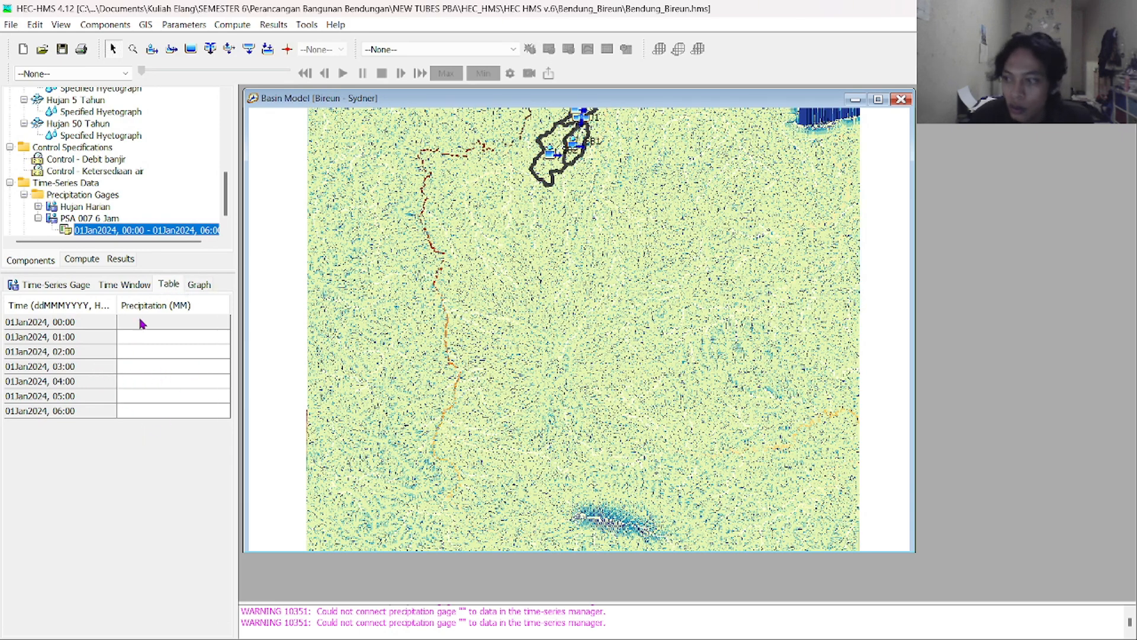
key(alt+Tab)
key(alt+Tab)
key(alt+Tab)
key(alt+Tab)
key(alt+Tab)
key(alt+Tab)
key(alt+Tab)
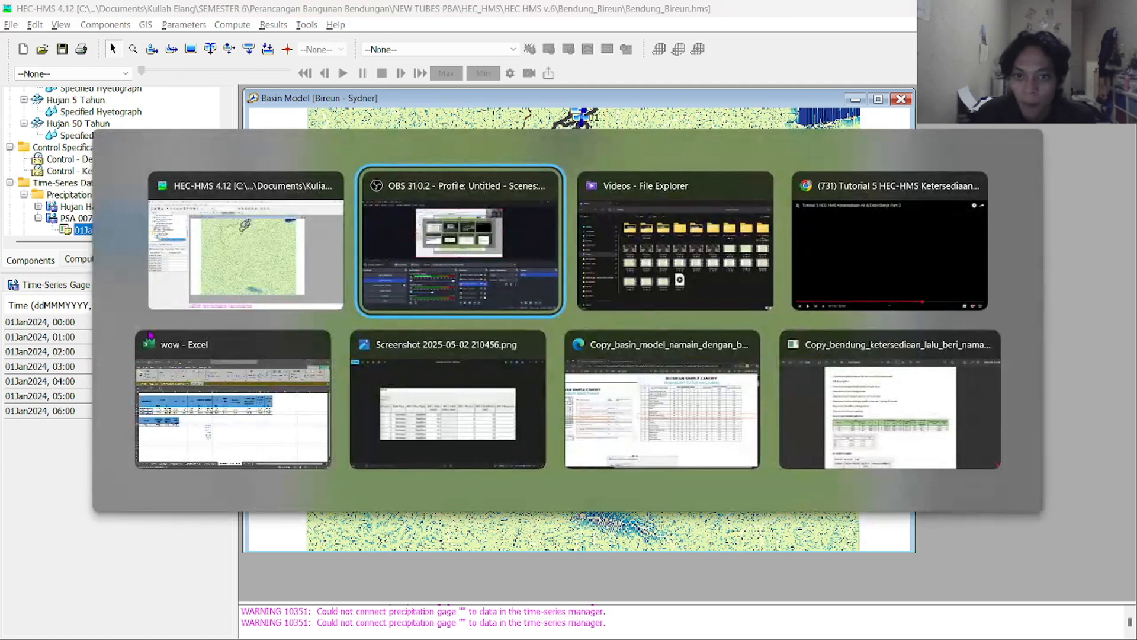
key(Escape)
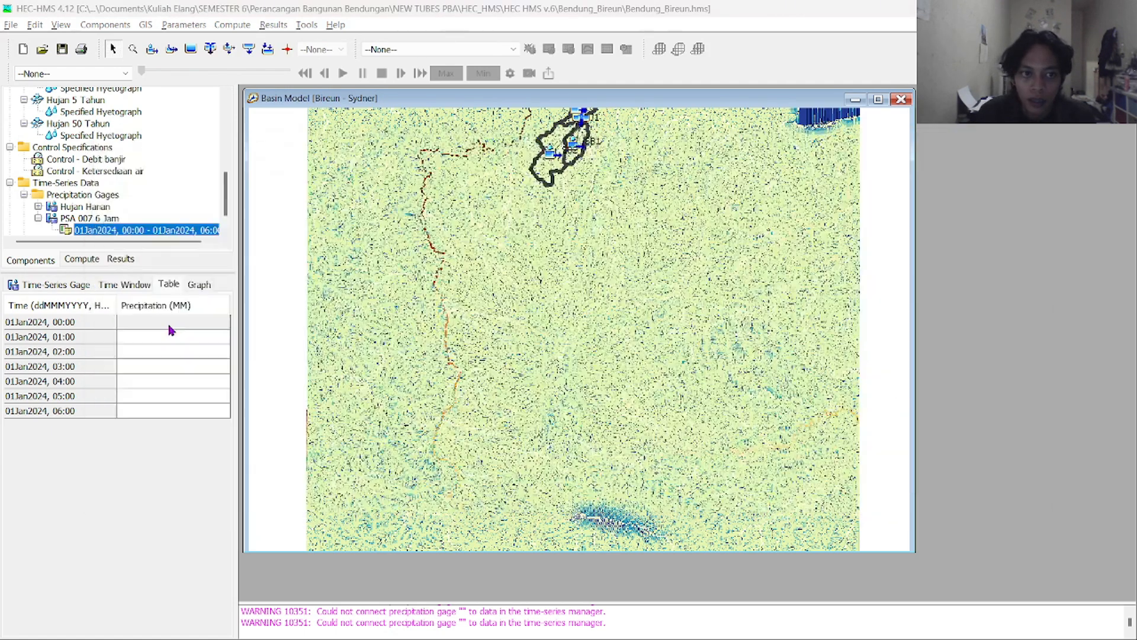
Switch to the Excel workbook and copy the rainfall values in H9:H15 of the PARAMETER DEBIT BANJIR sheet
key(alt+Tab)
key(alt+Tab)
key(alt+Tab)
key(alt+Tab)
key(alt+Tab)
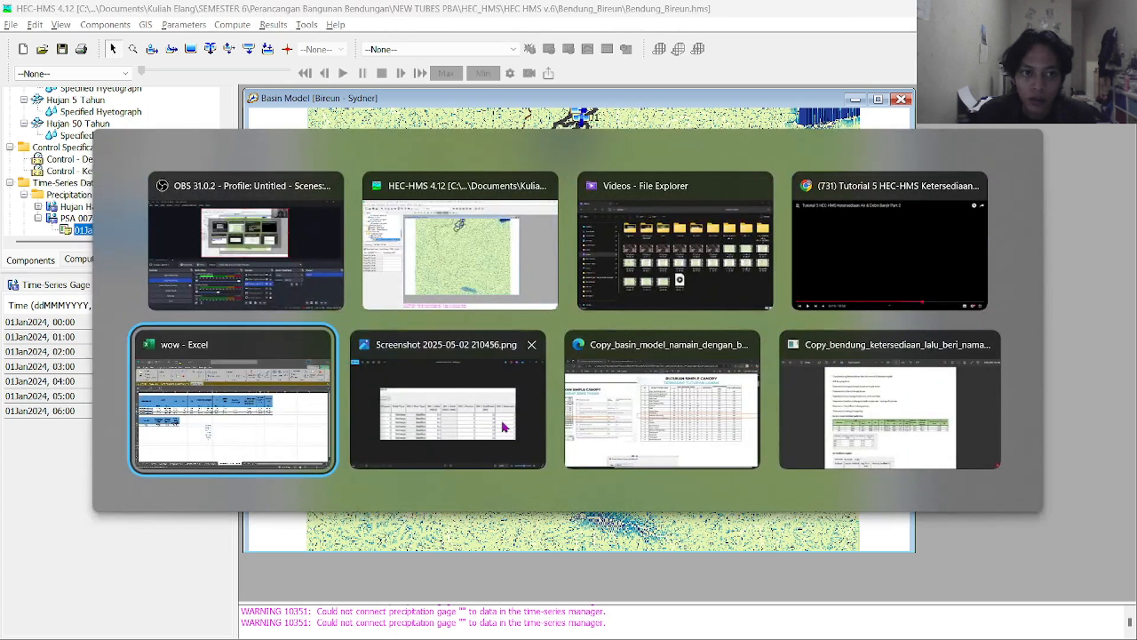
click(424, 387)
drag(424, 392, 424, 472)
click(599, 366)
click(584, 429)
key(ctrl+c)
key(alt+Tab)
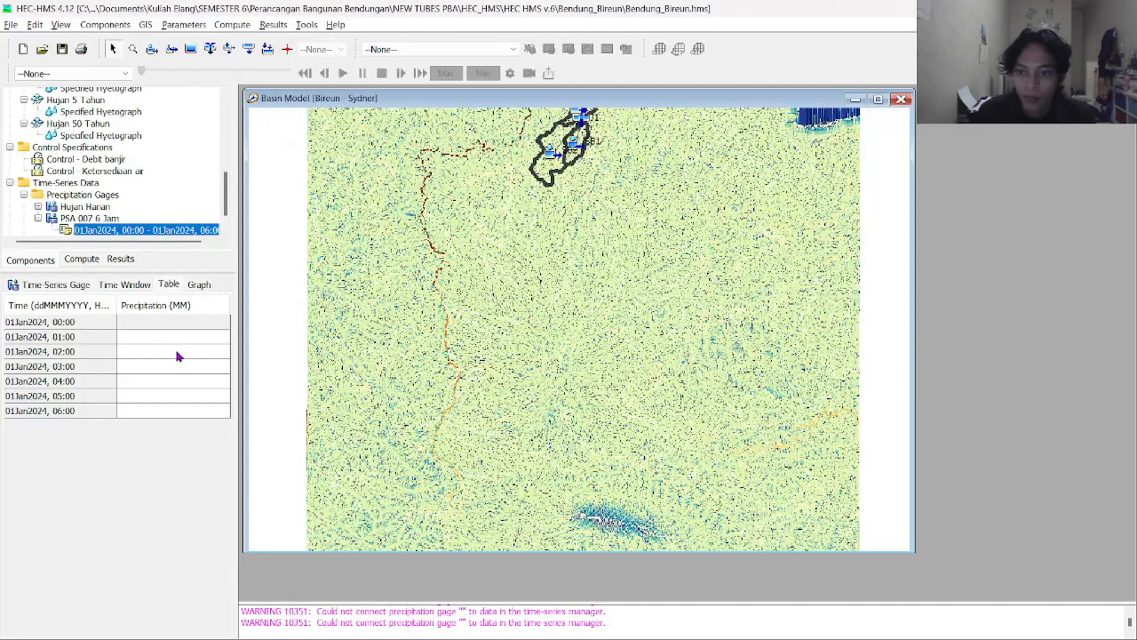
Paste the copied rainfall values into the gage's precipitation rows from 00:00 to 06:00 on 01Jan2024
drag(148, 320, 174, 413)
key(ctrl+v)
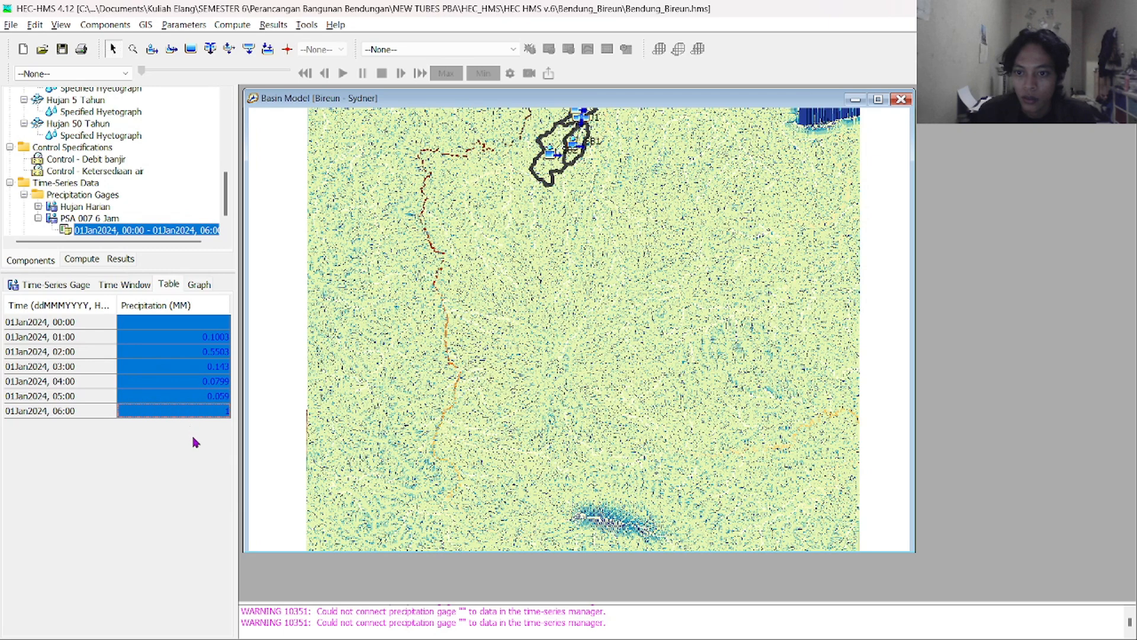
Compare the pasted precipitation rows, starting at 00:00, with the source values in the Excel sheet
click(220, 323)
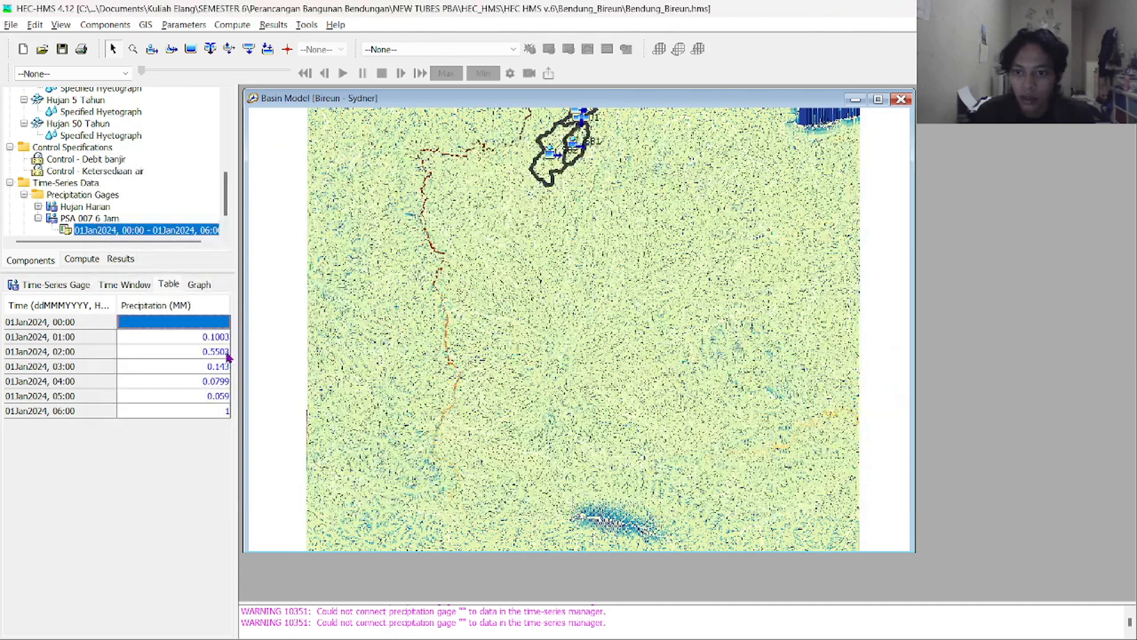
key(alt+Tab)
key(alt+Tab)
click(471, 386)
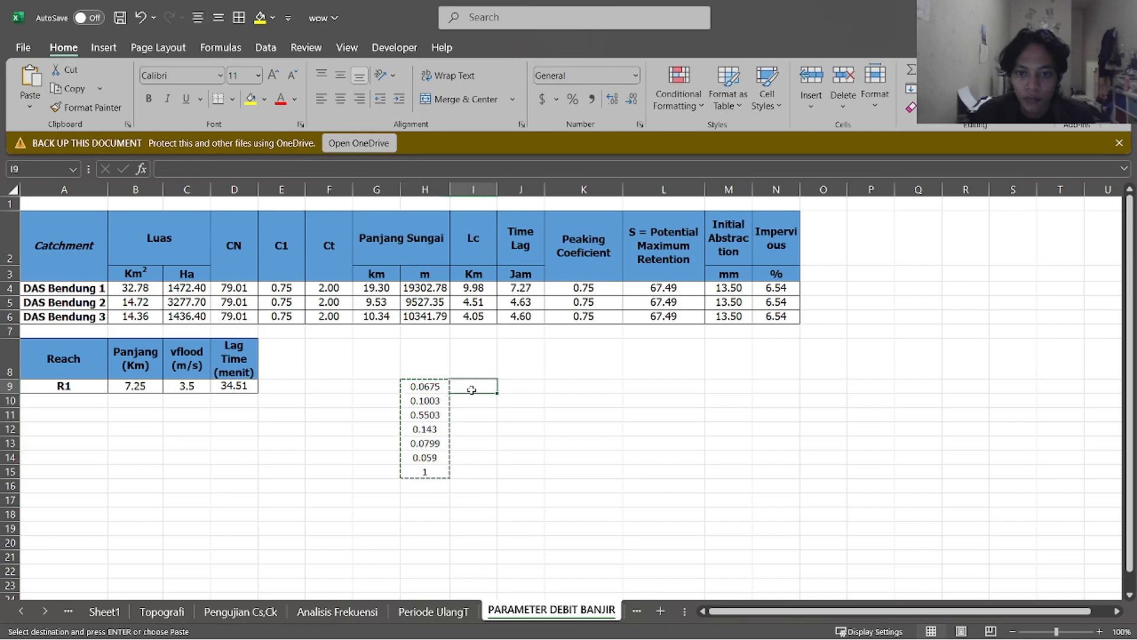
key(alt+Tab)
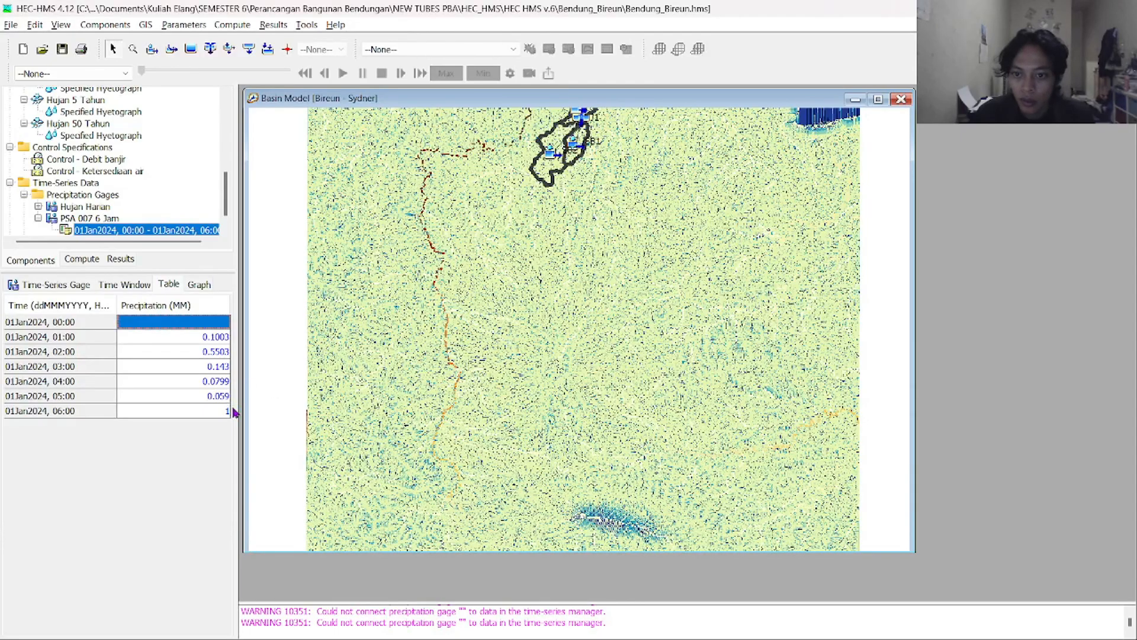
key(alt+Tab)
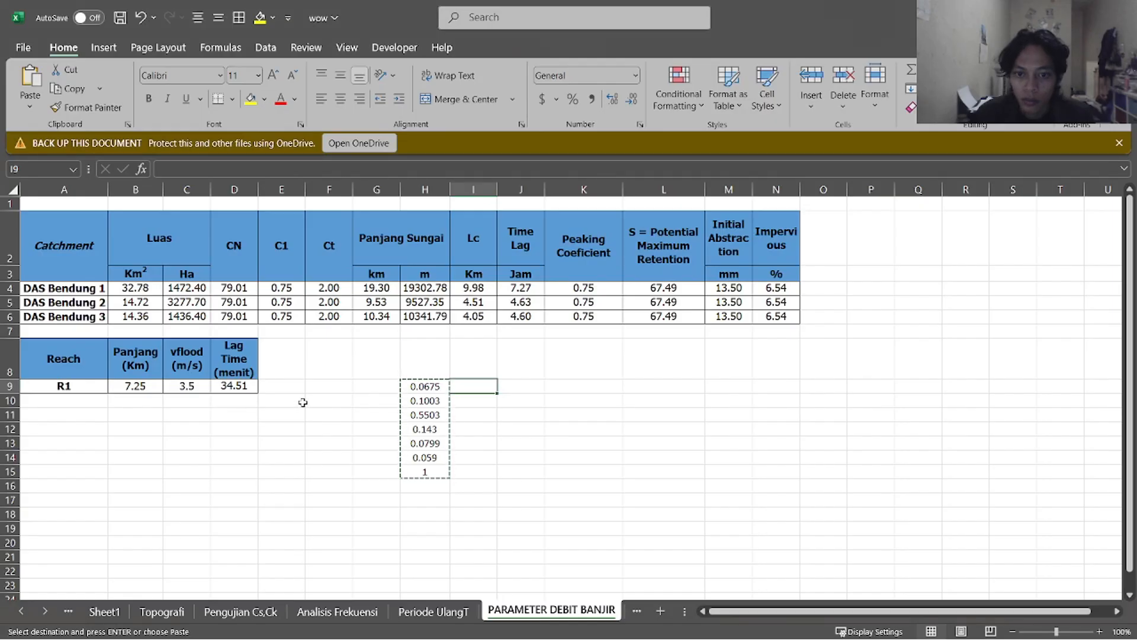
key(alt+Tab)
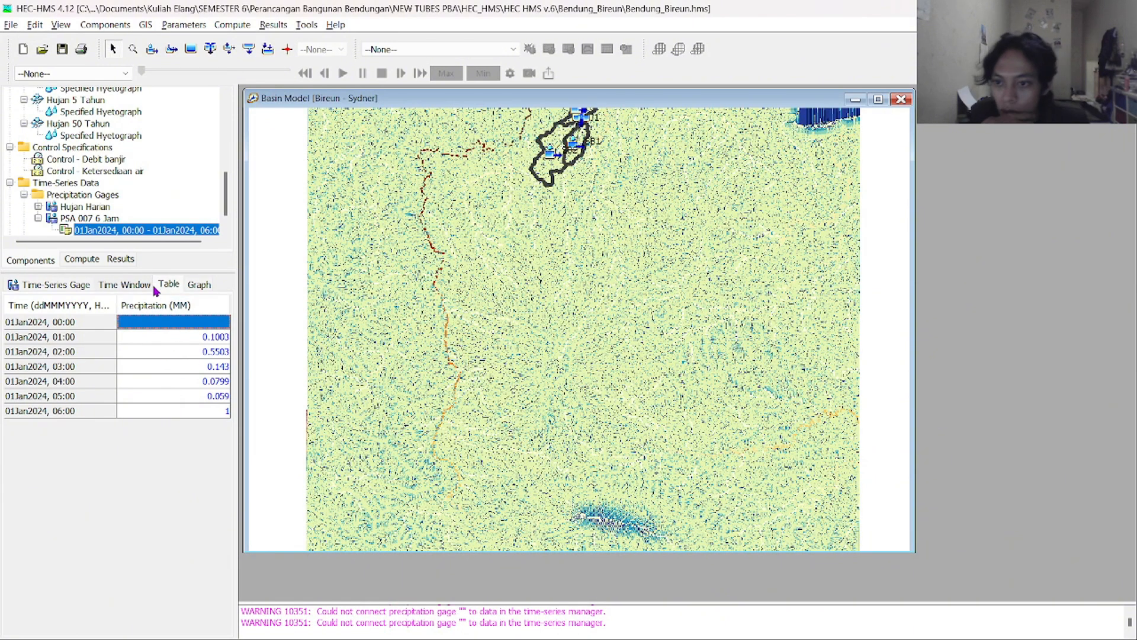
Check the gage's time window and recheck its precipitation rows against the Excel values
click(118, 289)
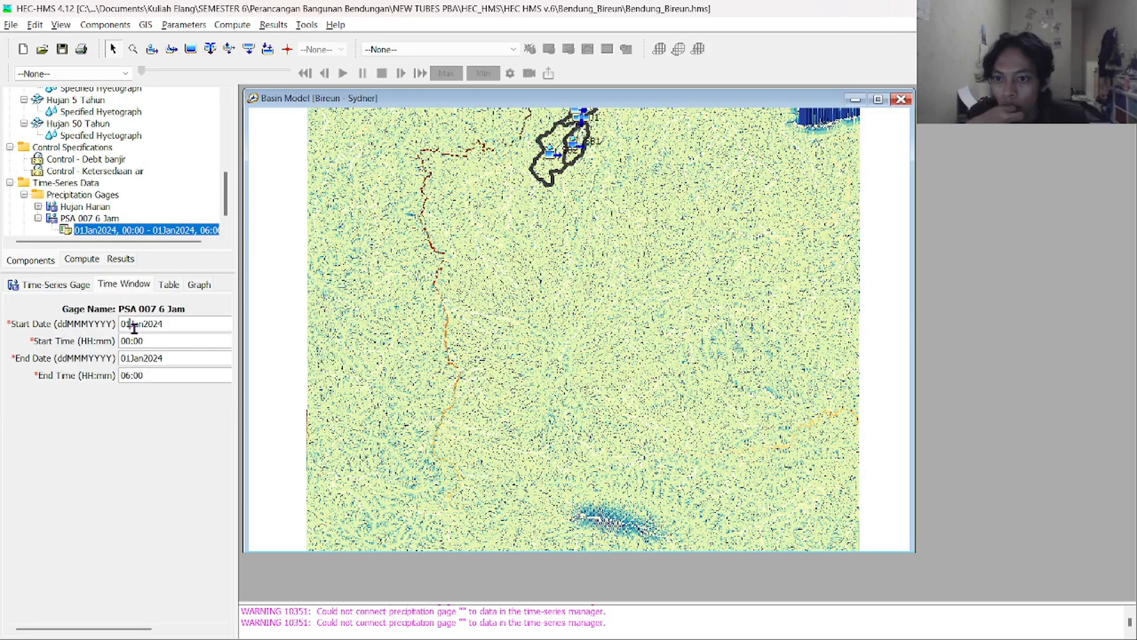
click(161, 286)
click(146, 289)
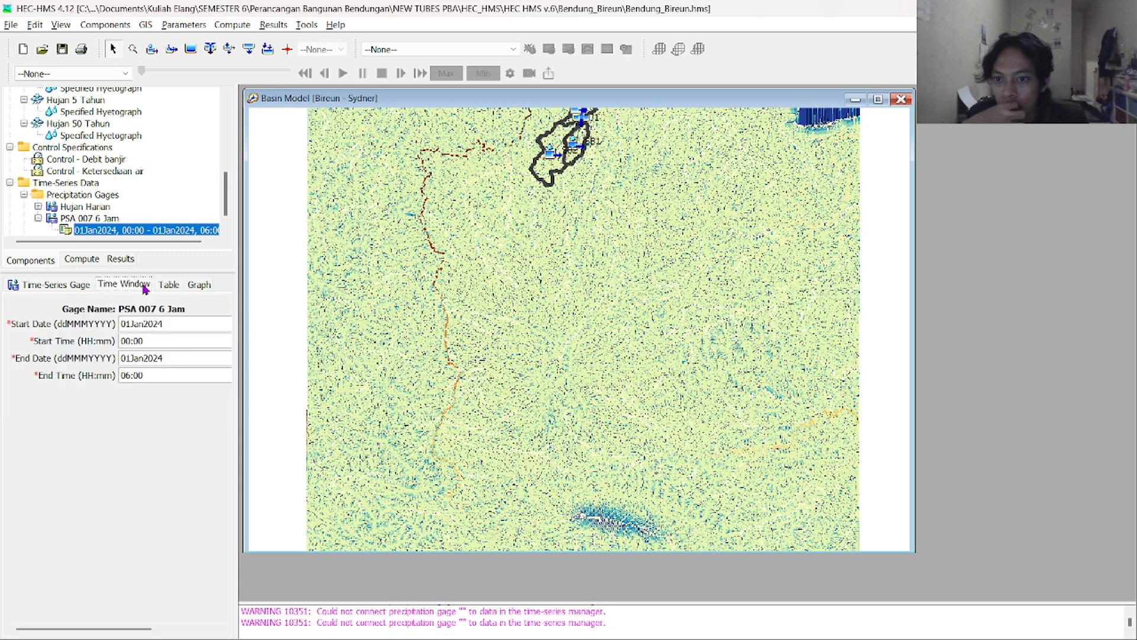
click(163, 287)
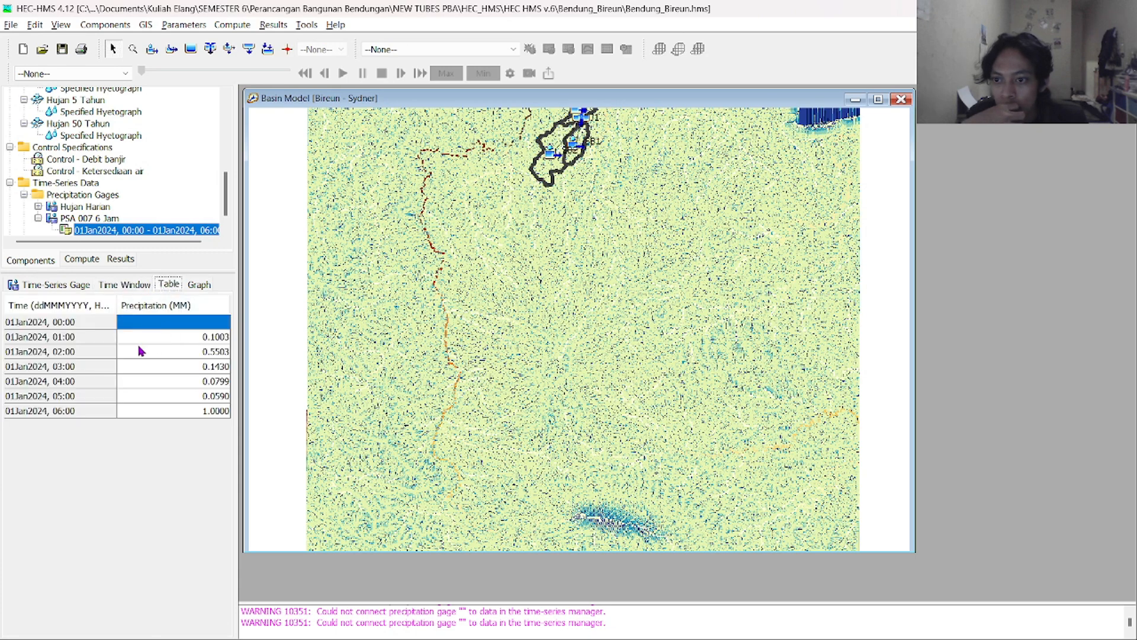
click(166, 338)
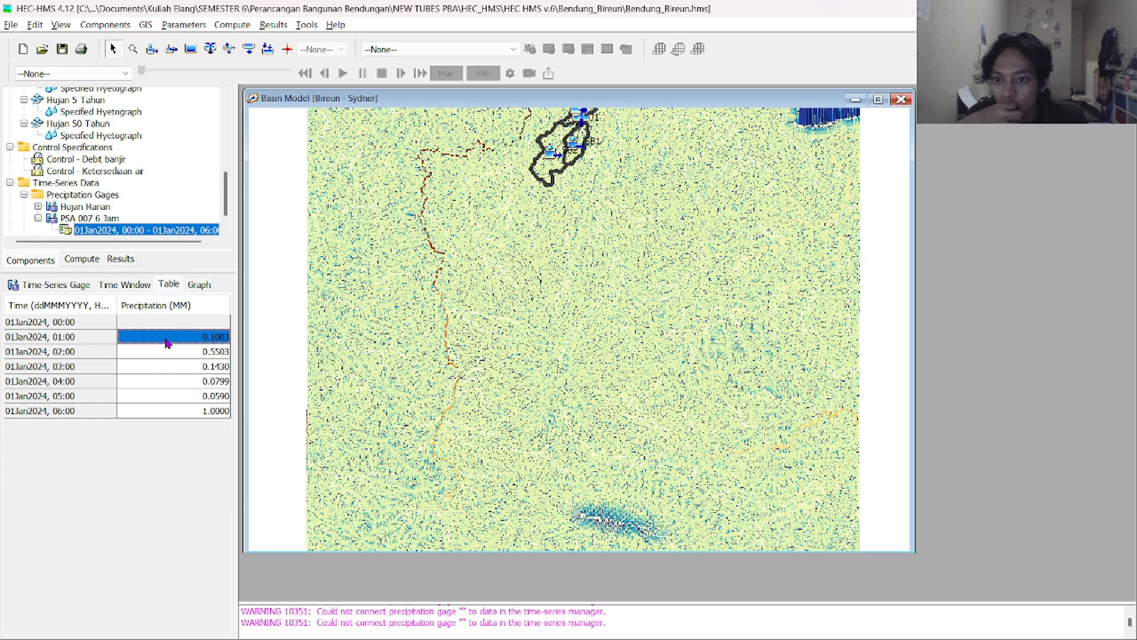
drag(166, 342, 190, 423)
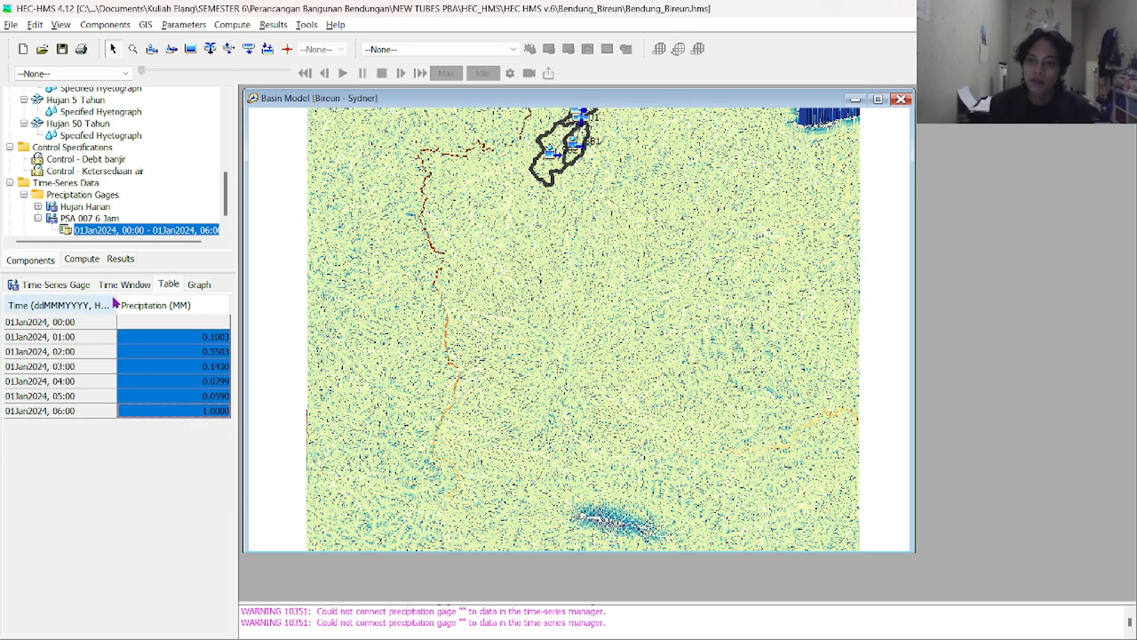
click(169, 322)
key(alt+Tab)
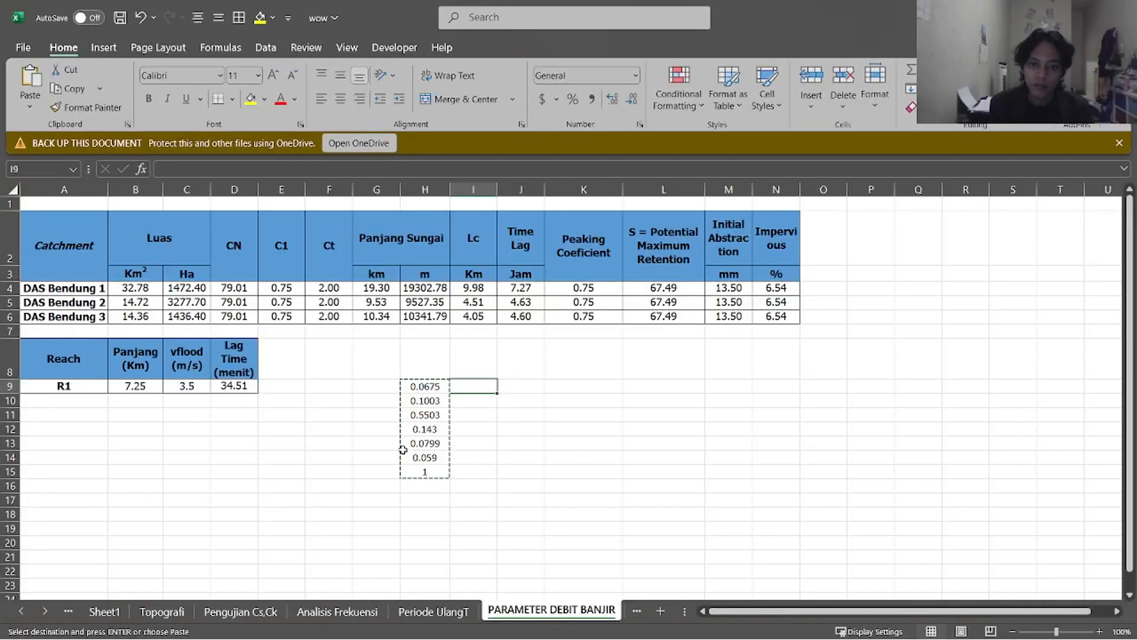
key(alt+Tab)
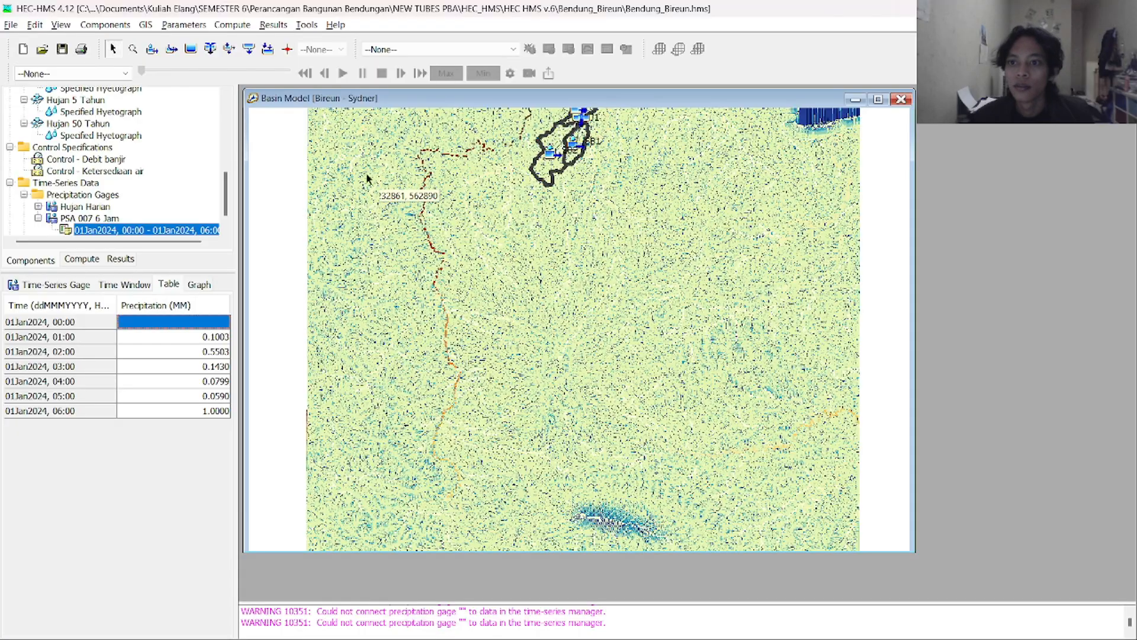
Delete the precipitation gage PSA 007 6 Jam from the time-series data
scroll(137, 210, up, 1)
scroll(124, 217, down, 1)
right_click(100, 213)
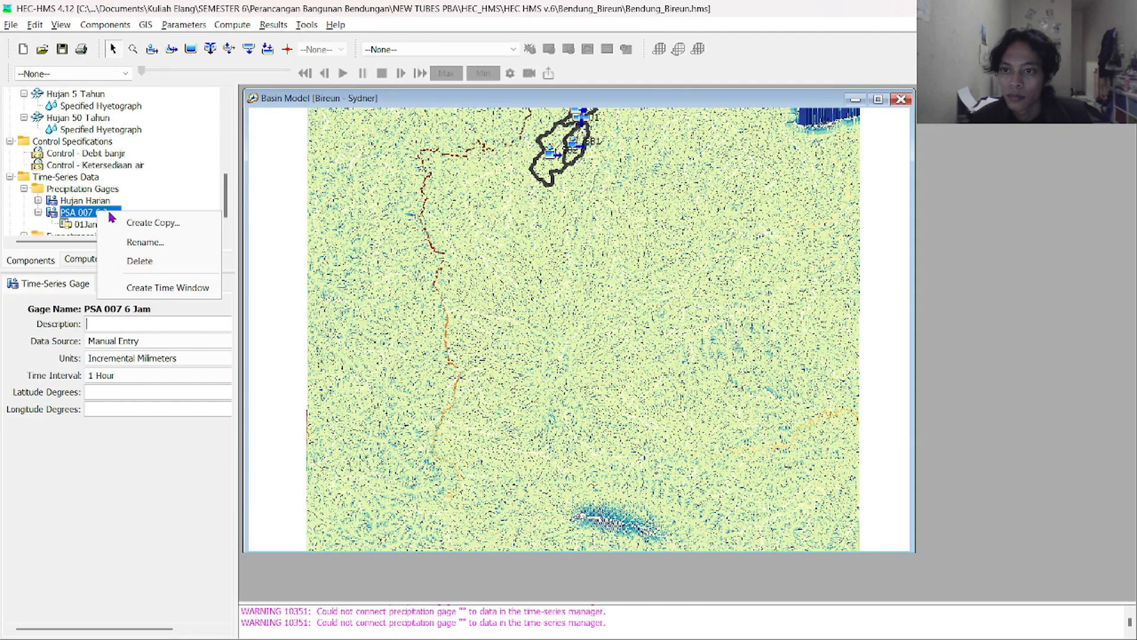
click(167, 263)
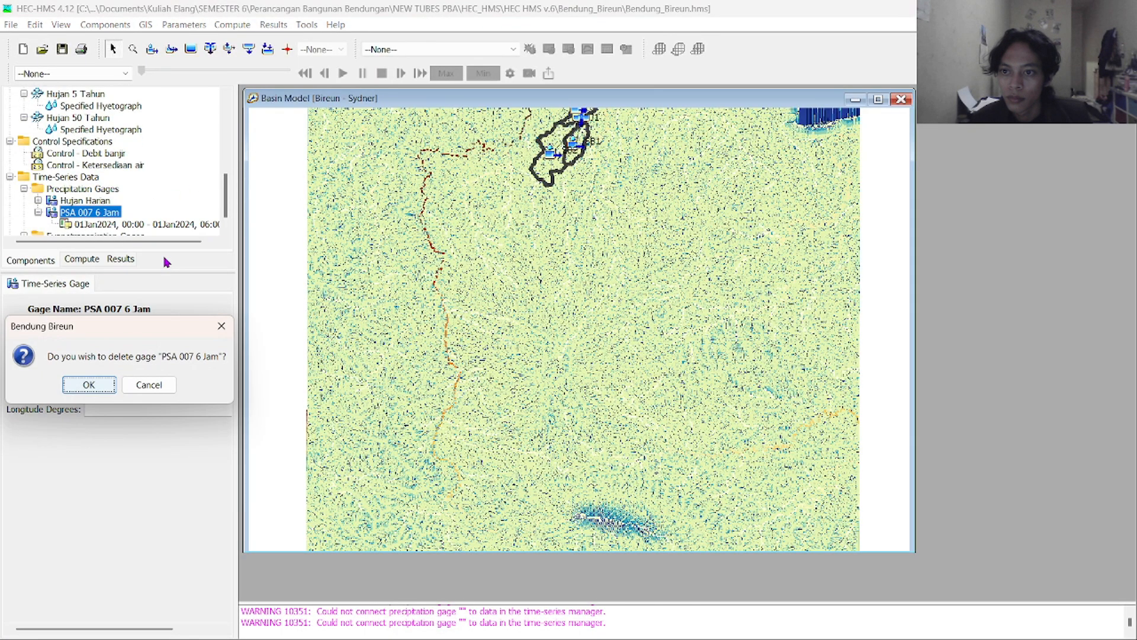
click(88, 386)
scroll(96, 172, up, 2)
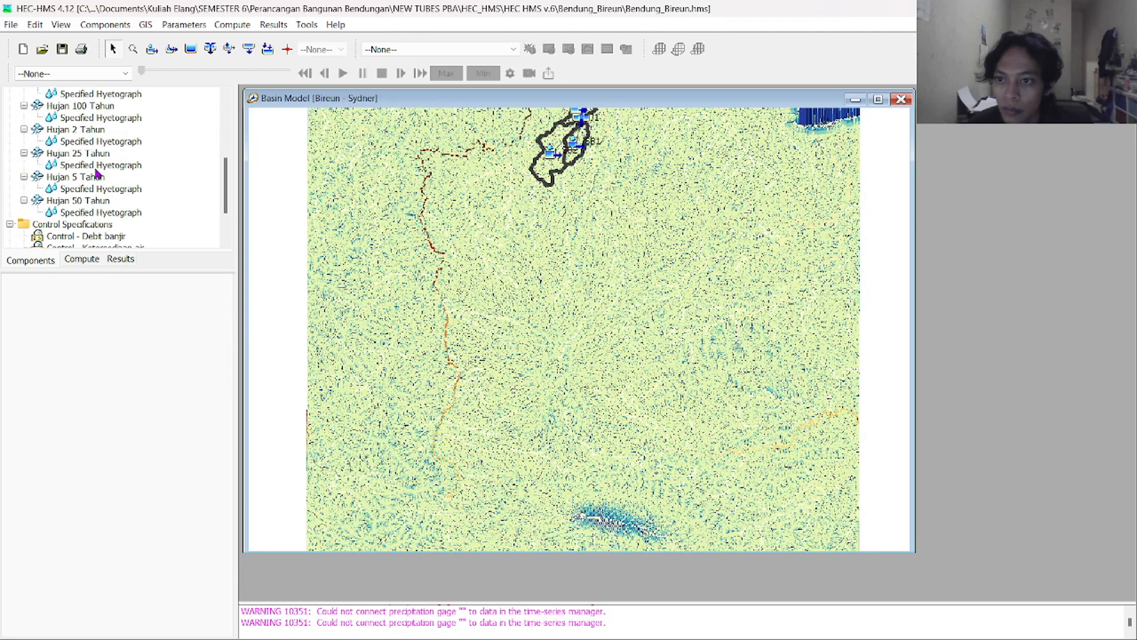
click(93, 201)
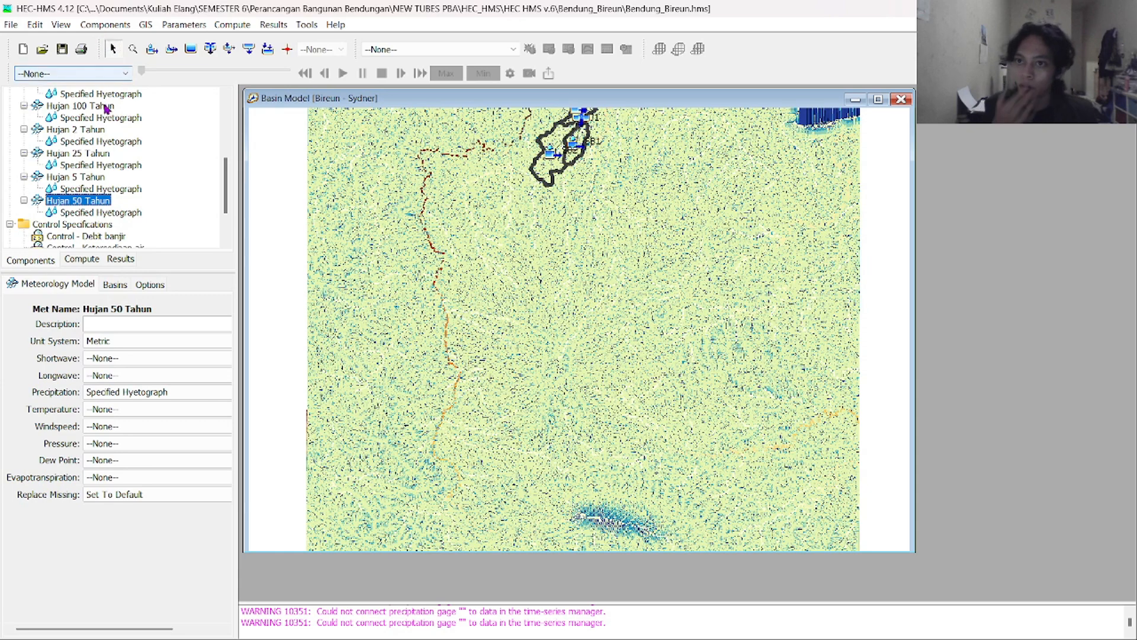
scroll(111, 145, down, 2)
Create a new precipitation gage named PSA 007 6 Jam in the Time-Series Data Manager and close the manager
click(108, 23)
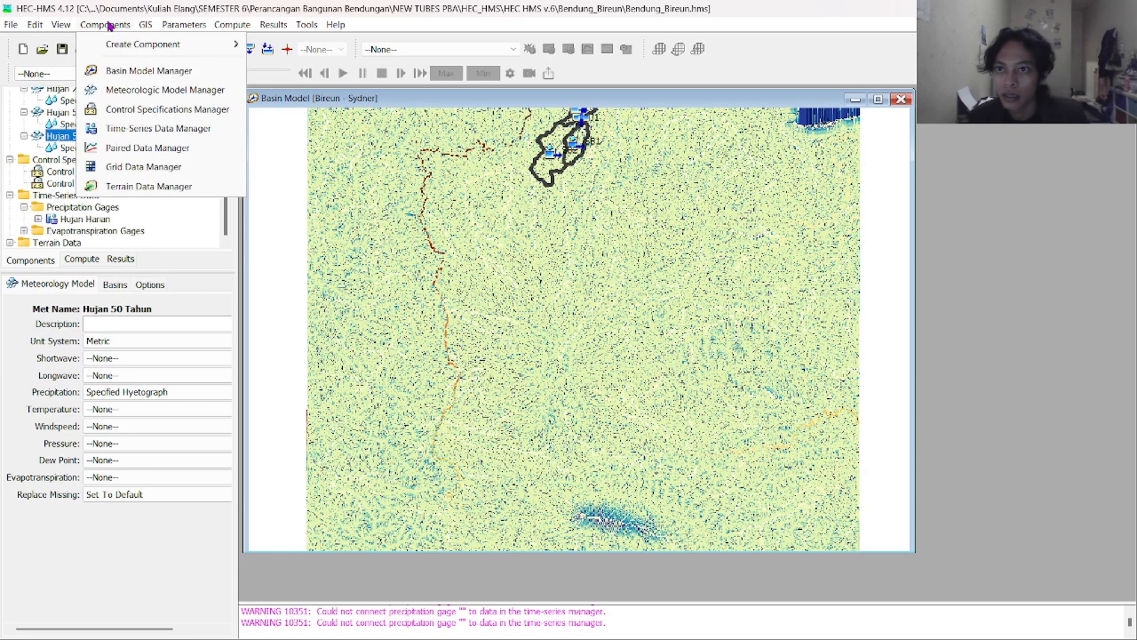
click(135, 129)
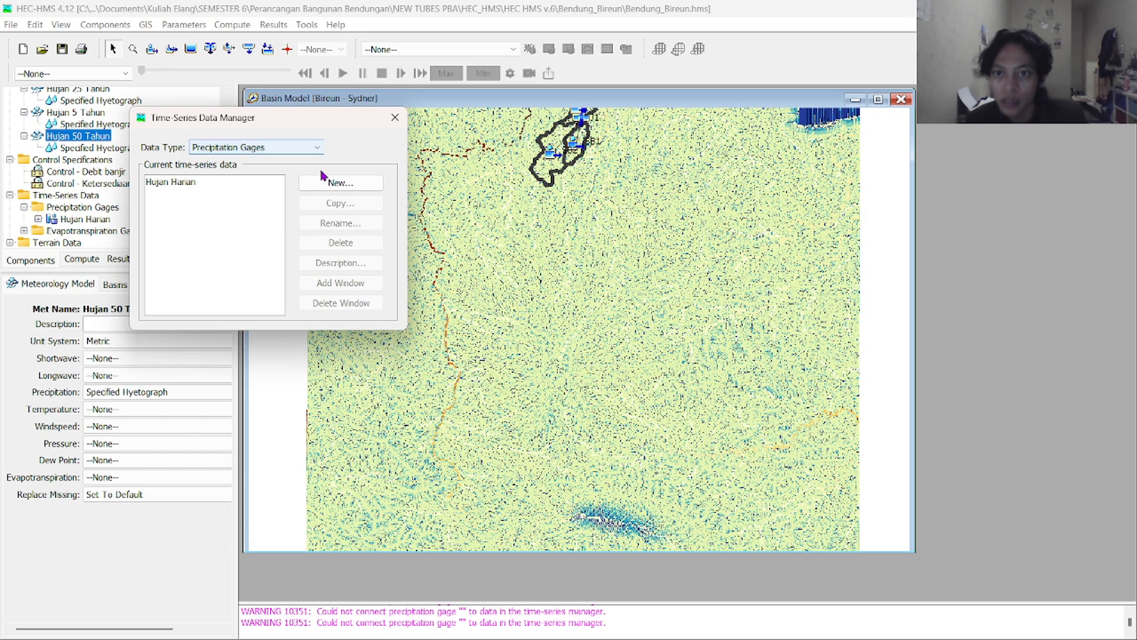
click(338, 183)
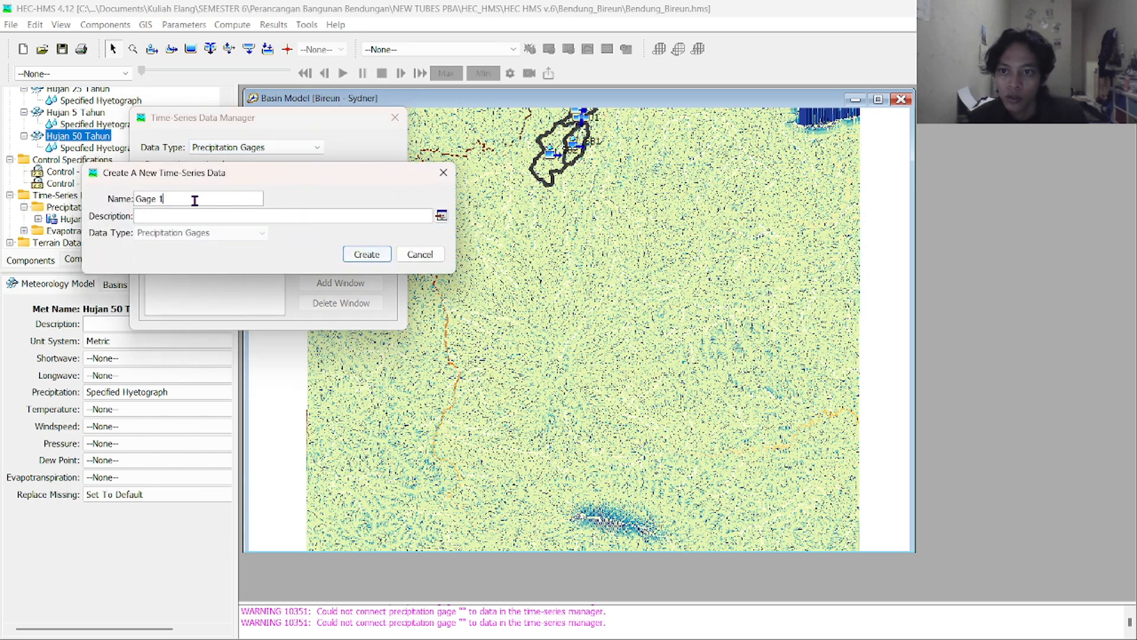
drag(193, 201, 114, 201)
text(PSA 007)
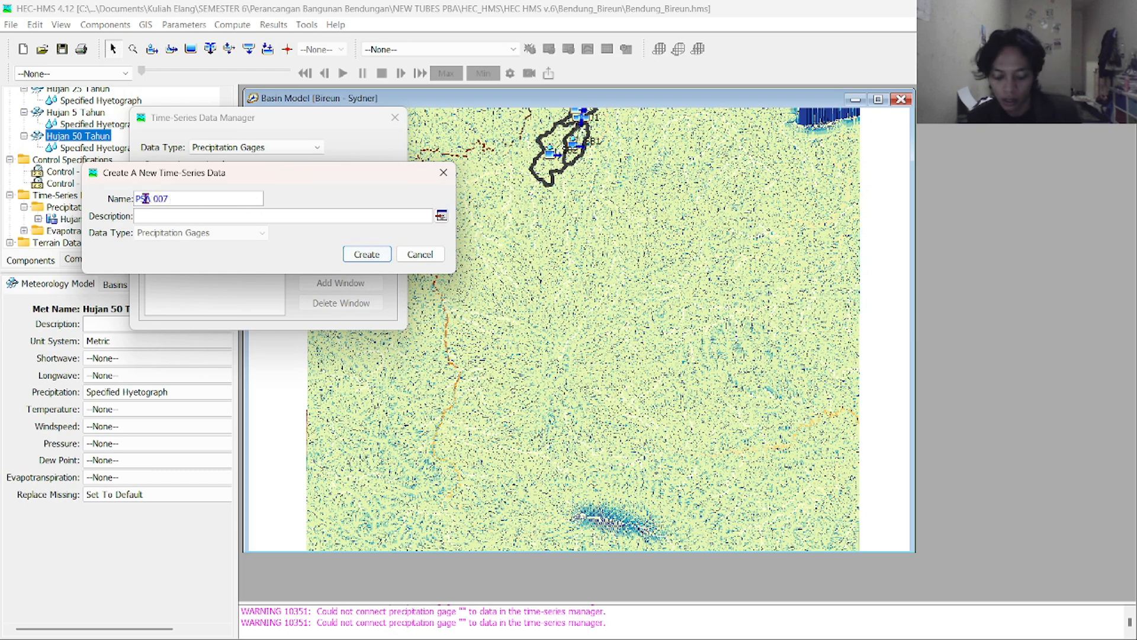
text( 6 Jam)
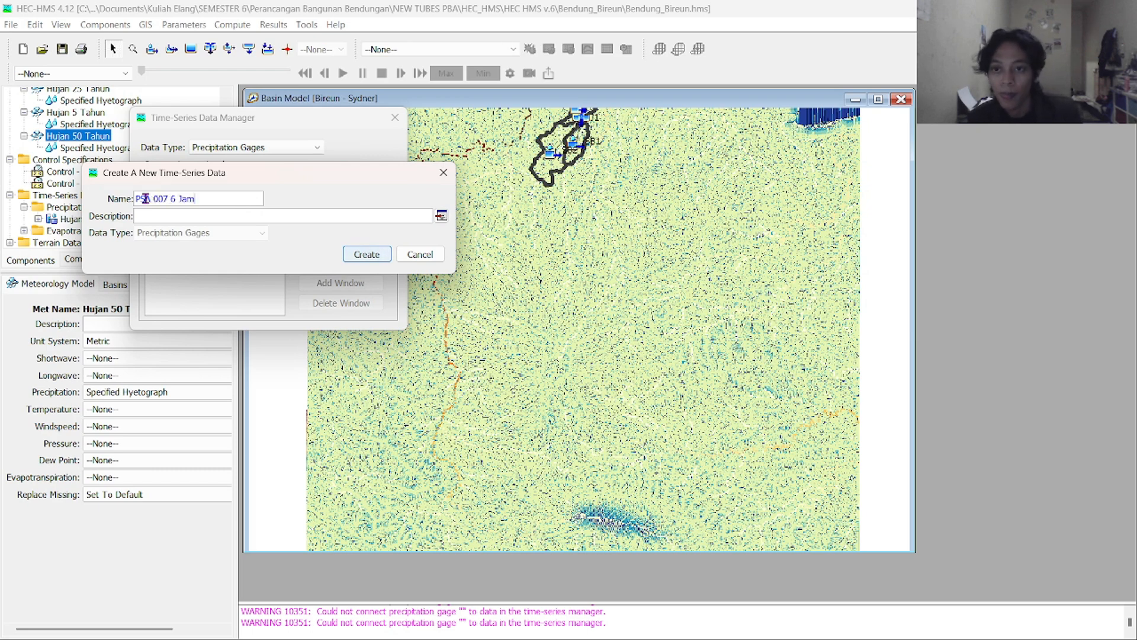
click(364, 254)
click(395, 118)
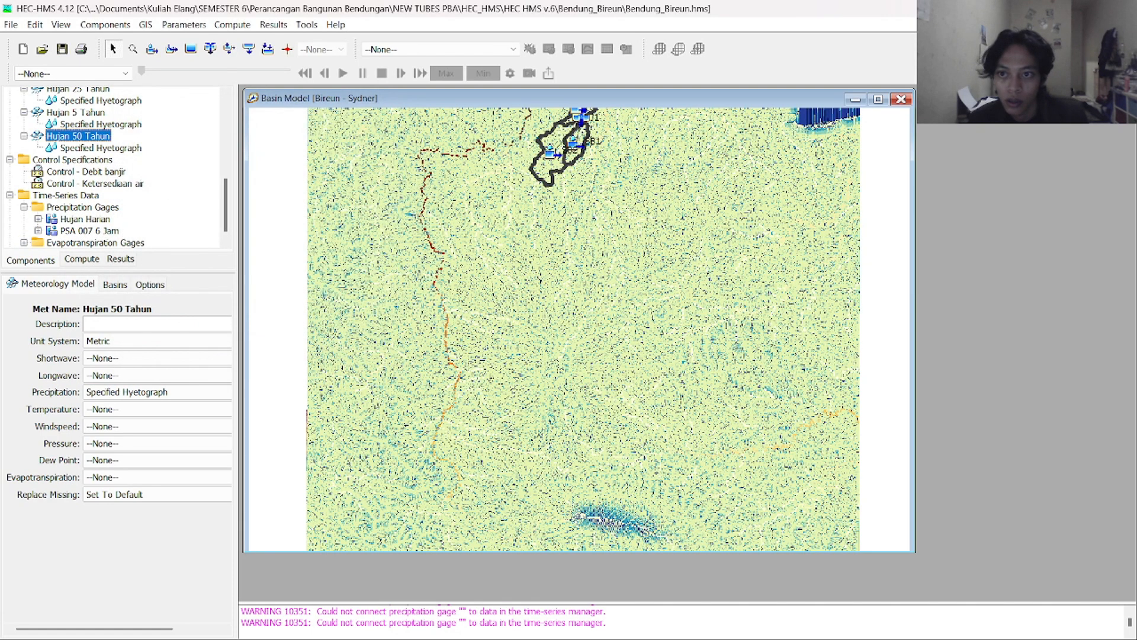
Set the new PSA 007 6 Jam gage's time interval to 1 Hour and open its time window settings
click(105, 230)
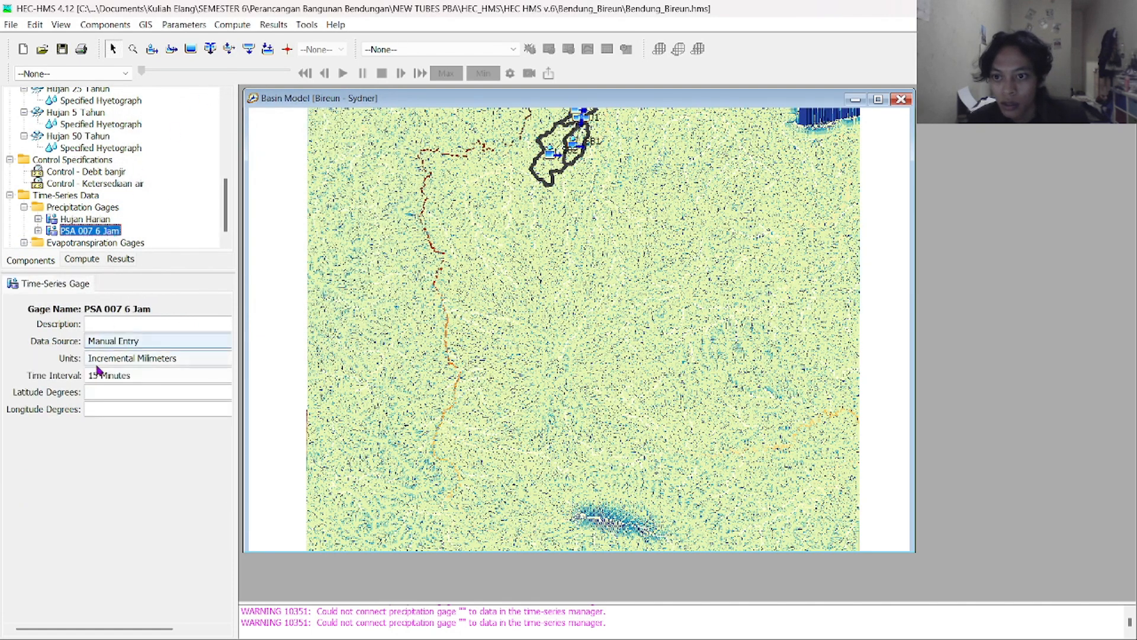
click(122, 376)
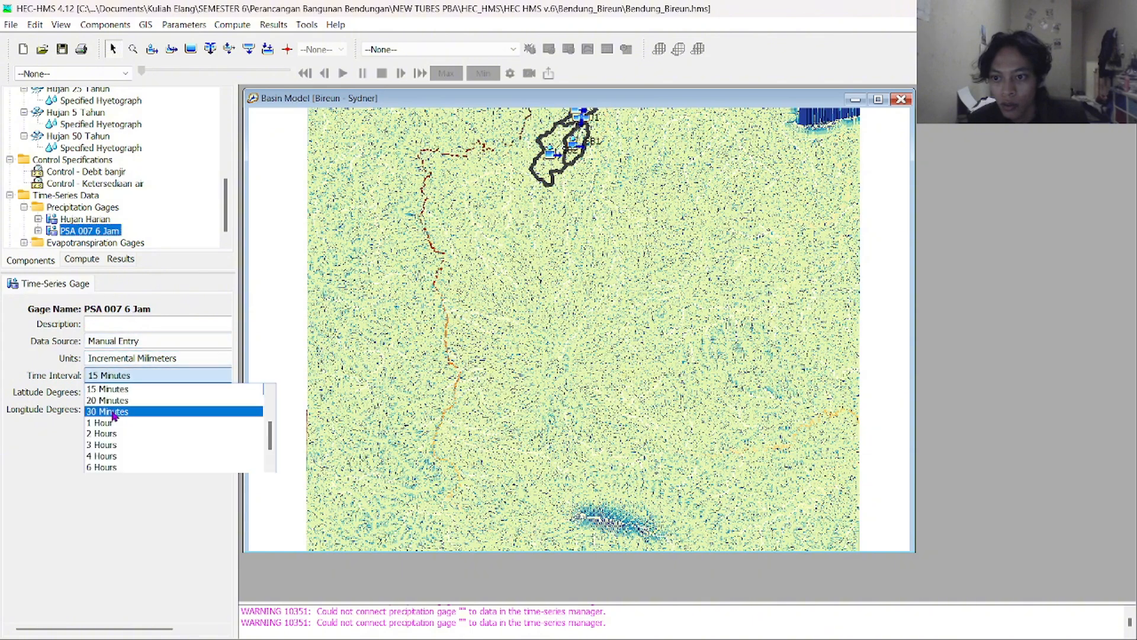
click(101, 423)
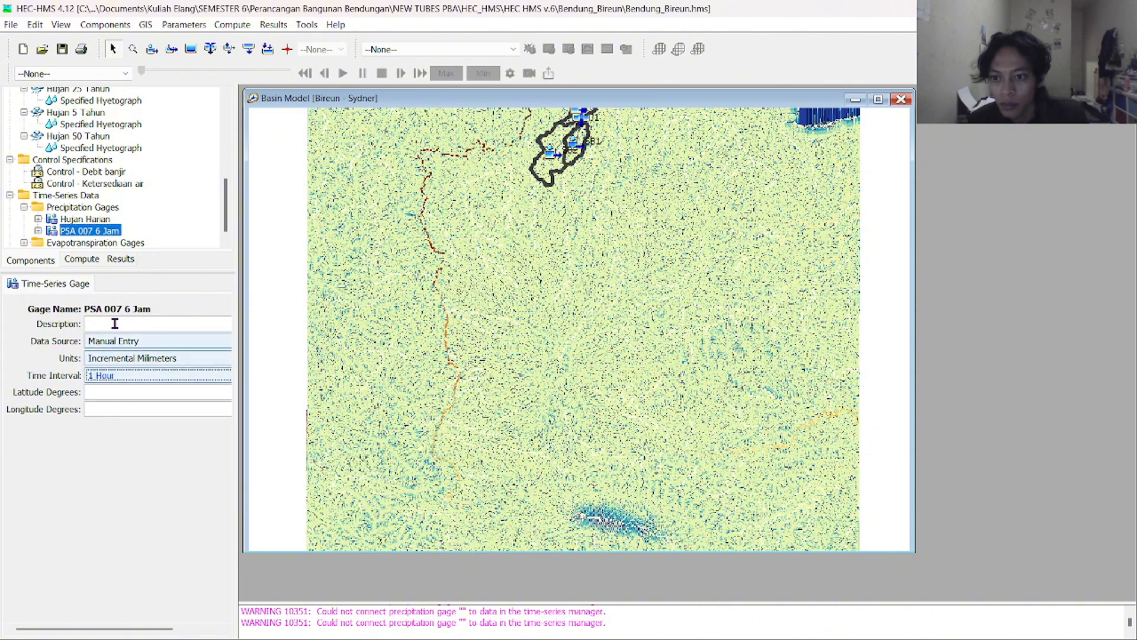
double_click(97, 234)
click(96, 234)
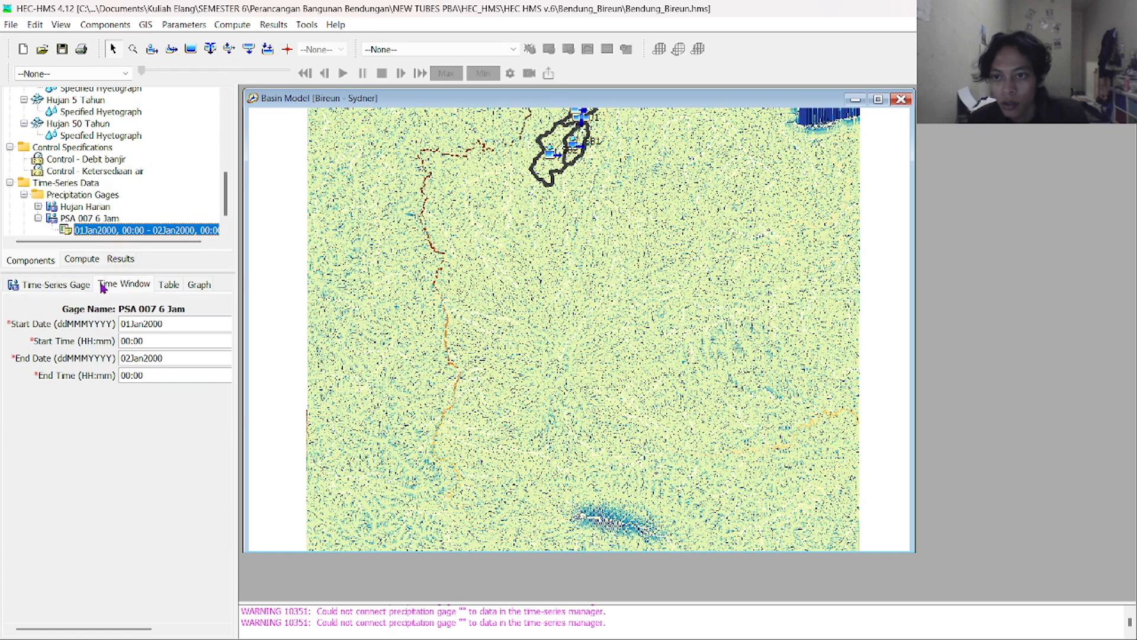
Set the start date of the PSA 007 6 Jam gage's time window to 01Jan2024
double_click(140, 324)
click(140, 324)
key(BackSpace)
key(BackSpace)
key(BackSpace)
key(BackSpace)
key(BackSpace)
key(BackSpace)
key(BackSpace)
key(BackSpace)
key(BackSpace)
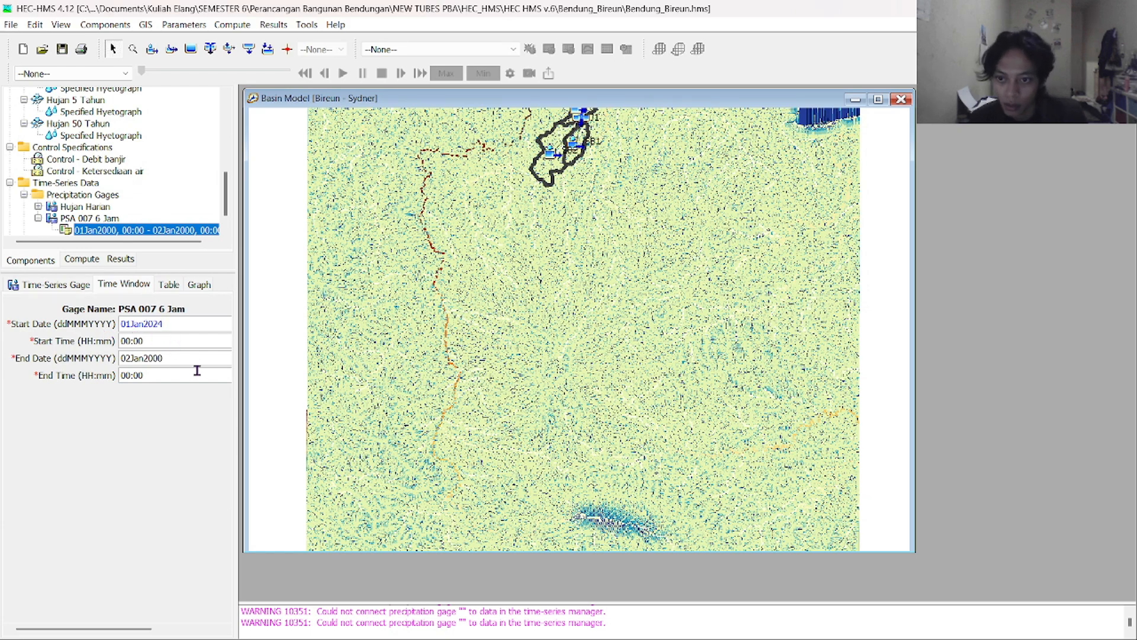
Set the gage's end date to 01Jan2024 and end time to 06:00, and open its precipitation table
double_click(171, 360)
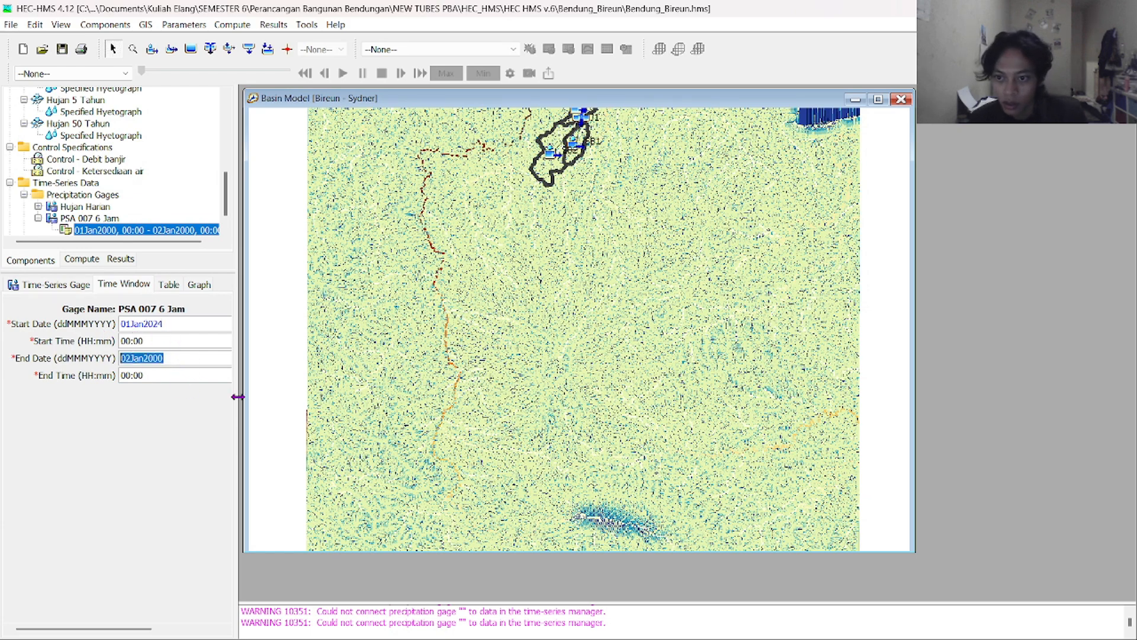
text(1)
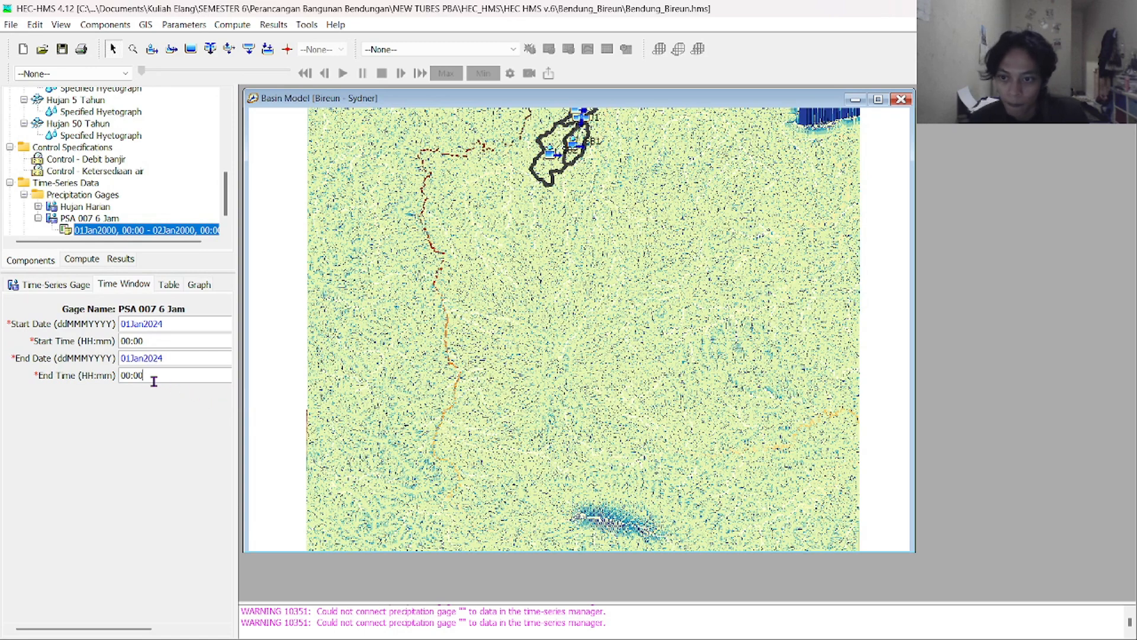
drag(153, 381, 109, 376)
text(0)
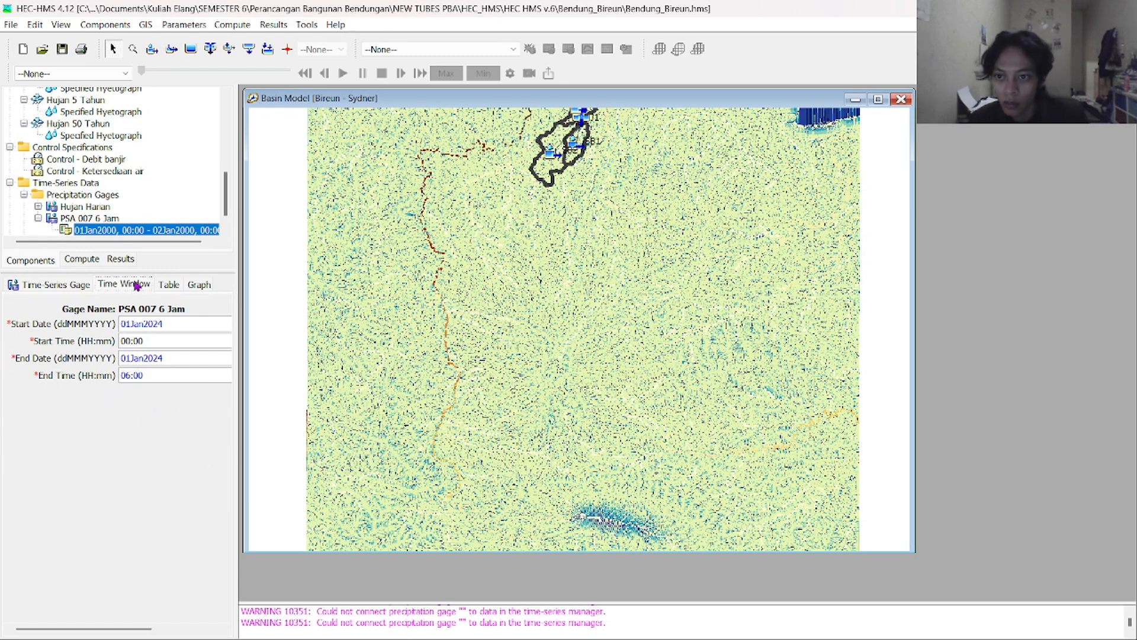
click(161, 285)
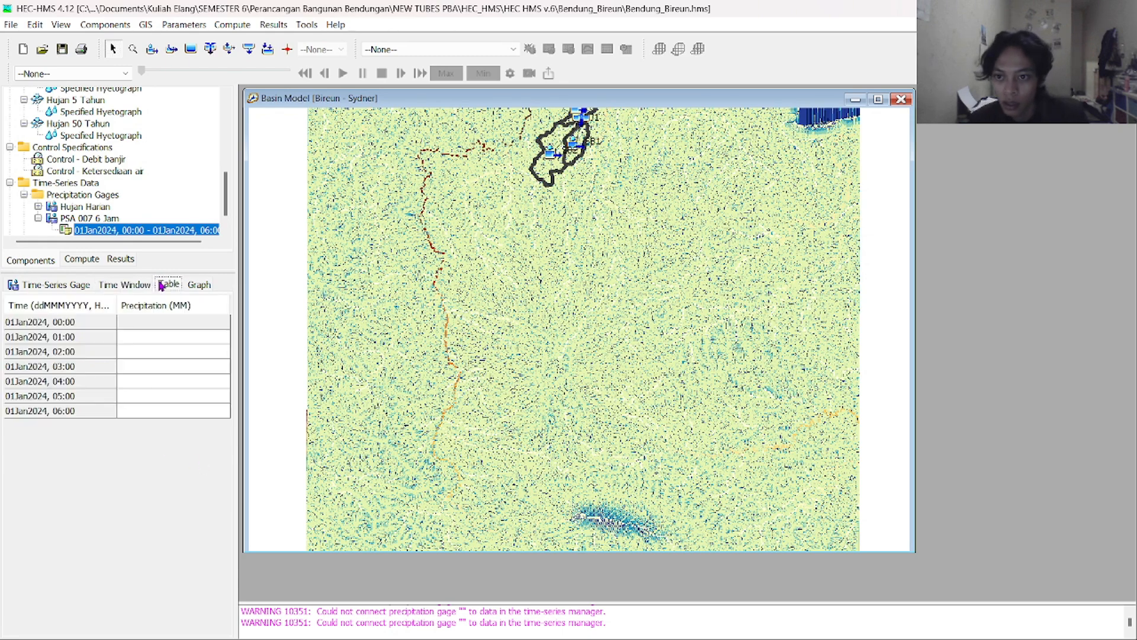
click(142, 322)
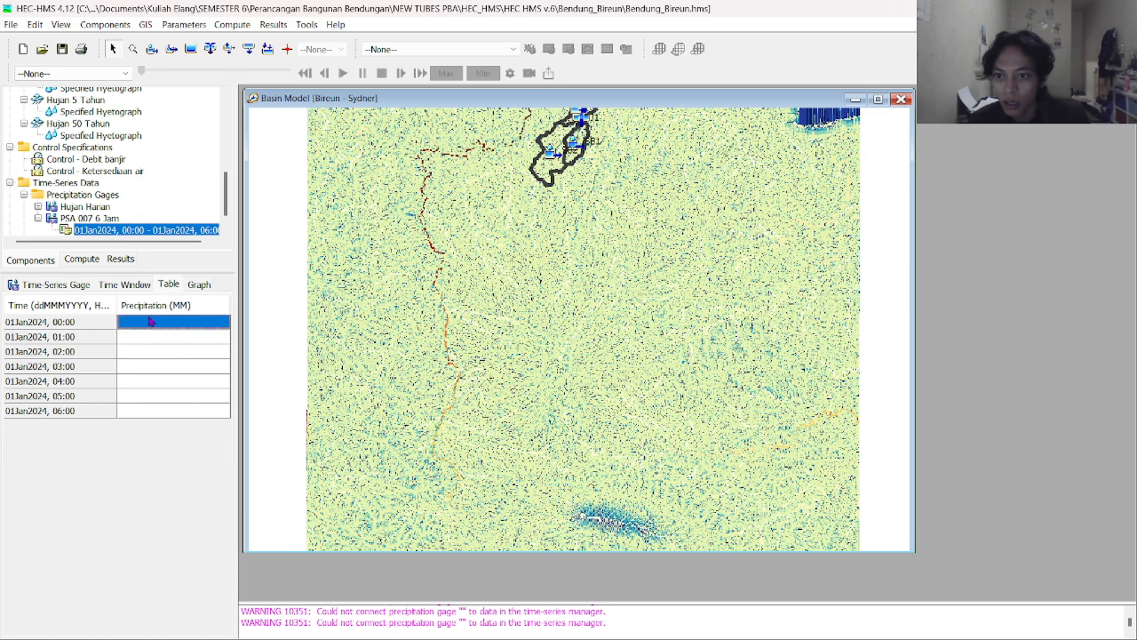
Switch to Excel and copy the six hourly distribution values in H9:H14 of the PARAMETER DEBIT BANJIR sheet
key(alt+Tab)
key(alt+Tab)
click(165, 373)
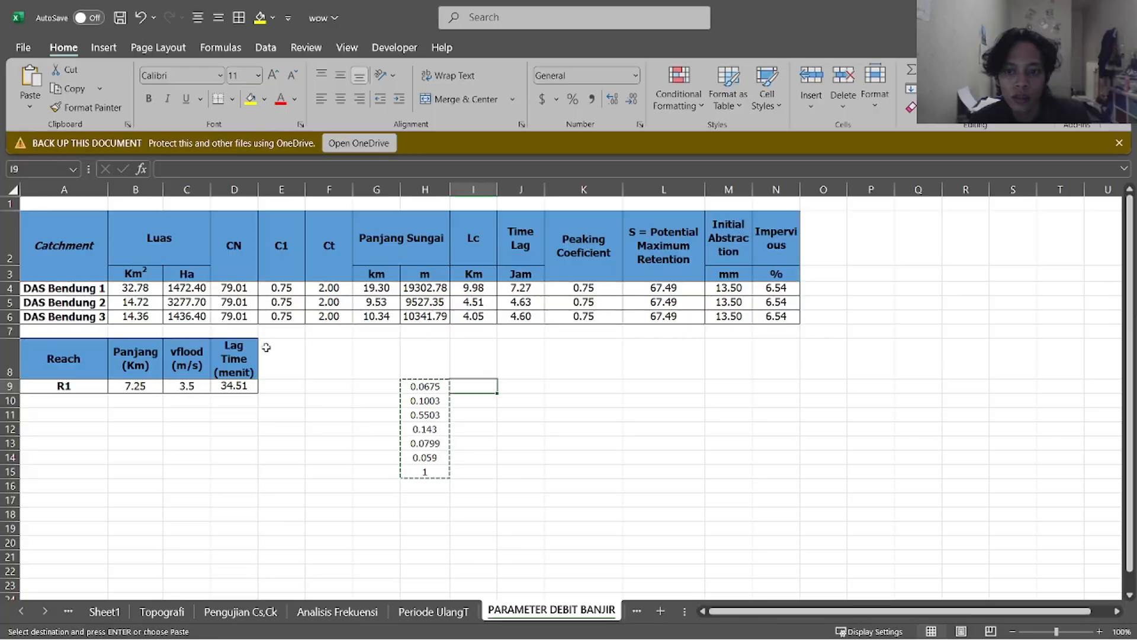
click(584, 414)
key(Escape)
drag(422, 388, 454, 459)
key(ctrl+c)
key(alt+Tab)
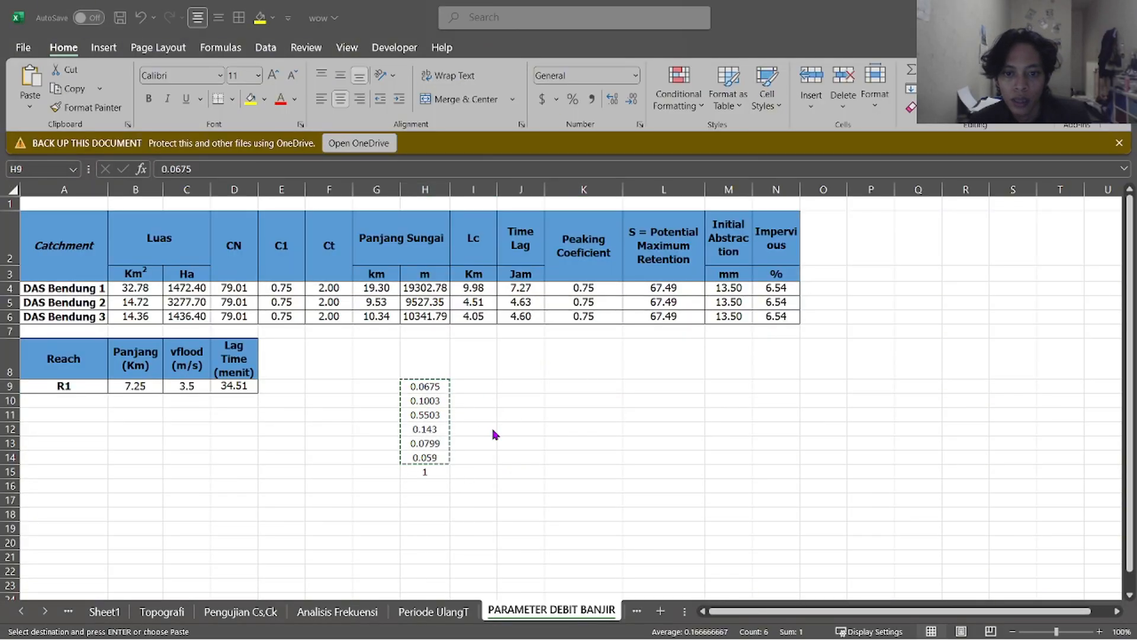
key(alt+Tab)
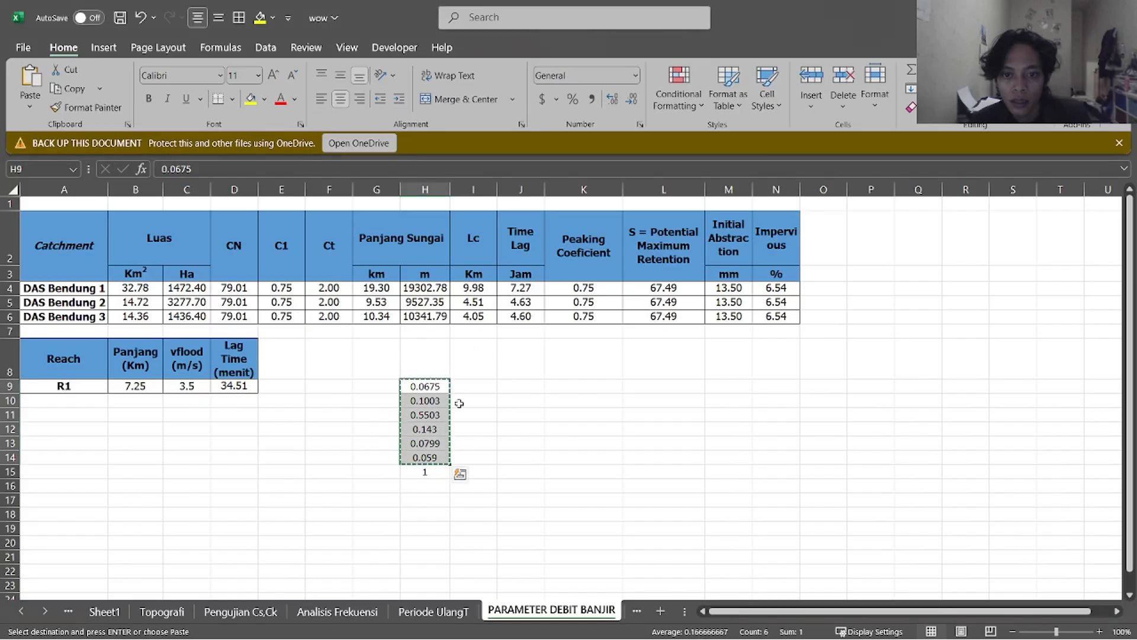
Enter a SUM formula over H9:H14 in cell I15 to check the distribution total
click(516, 401)
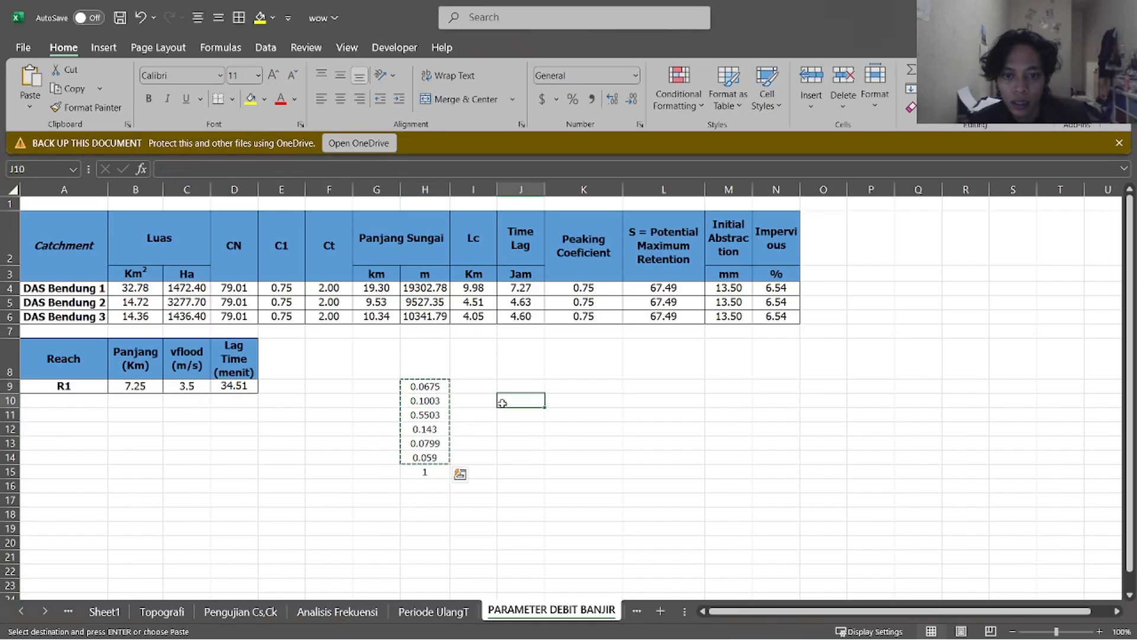
click(474, 475)
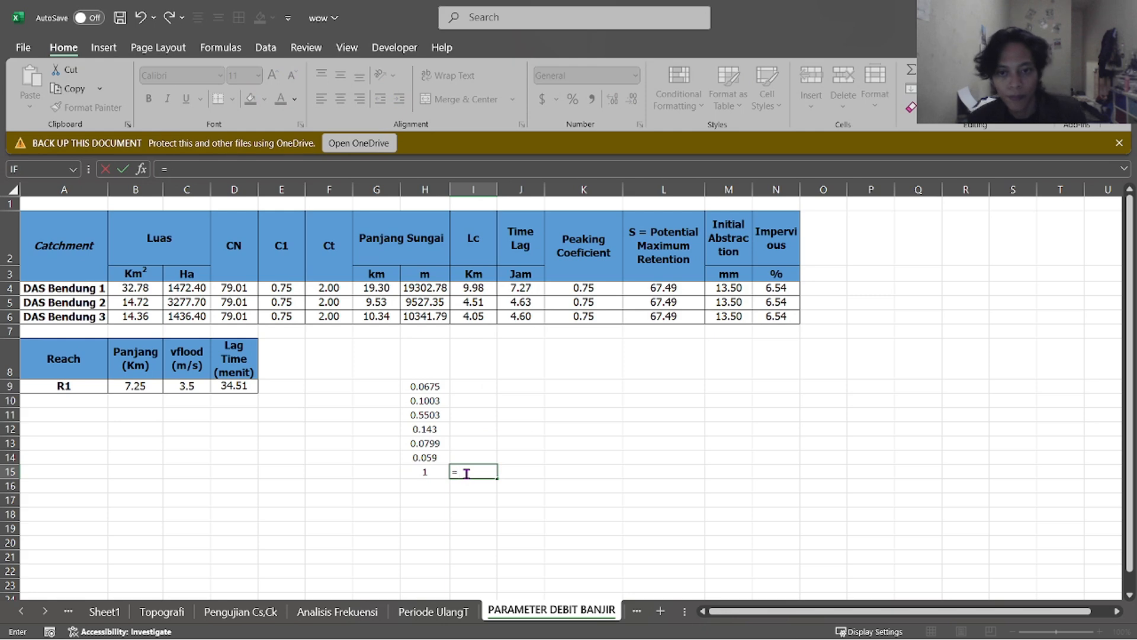
text(sum)
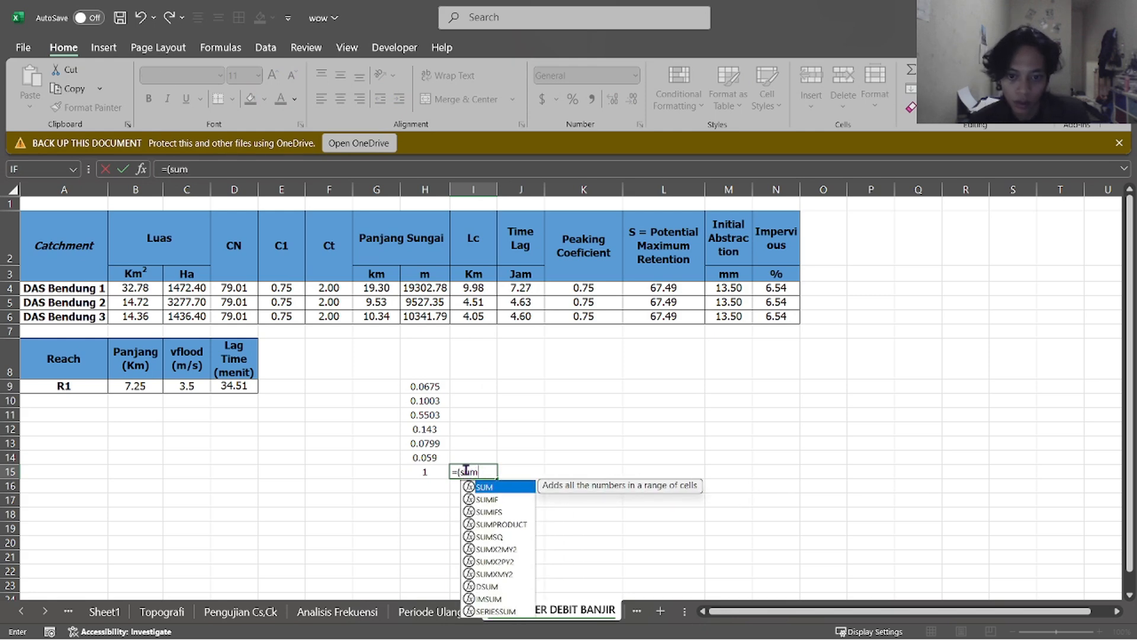
click(466, 471)
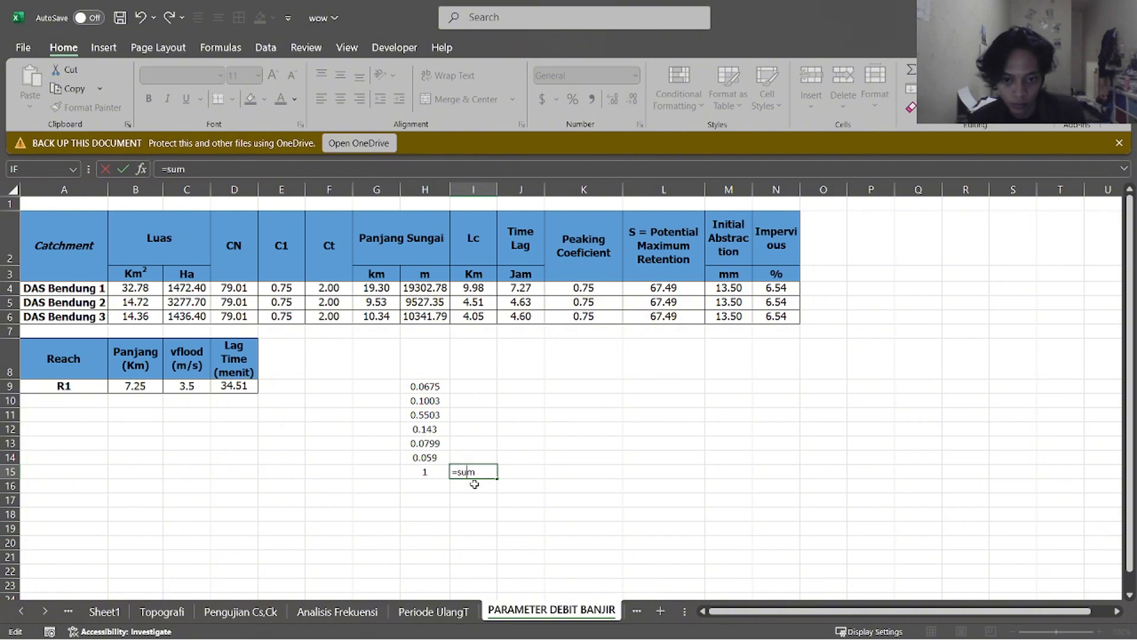
text(()
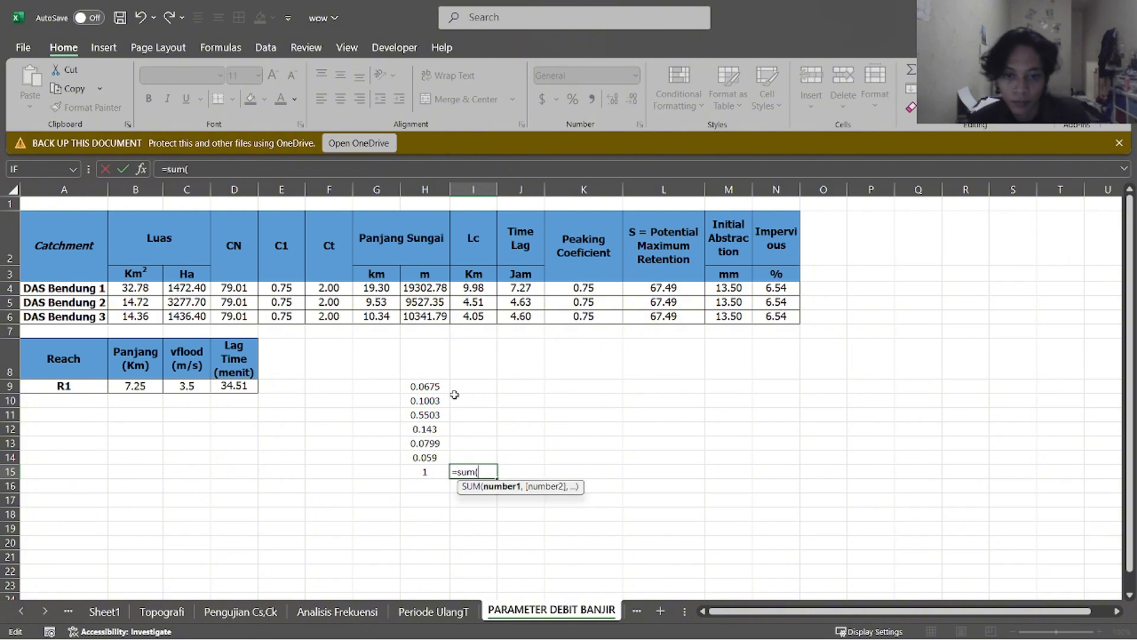
drag(432, 387, 431, 455)
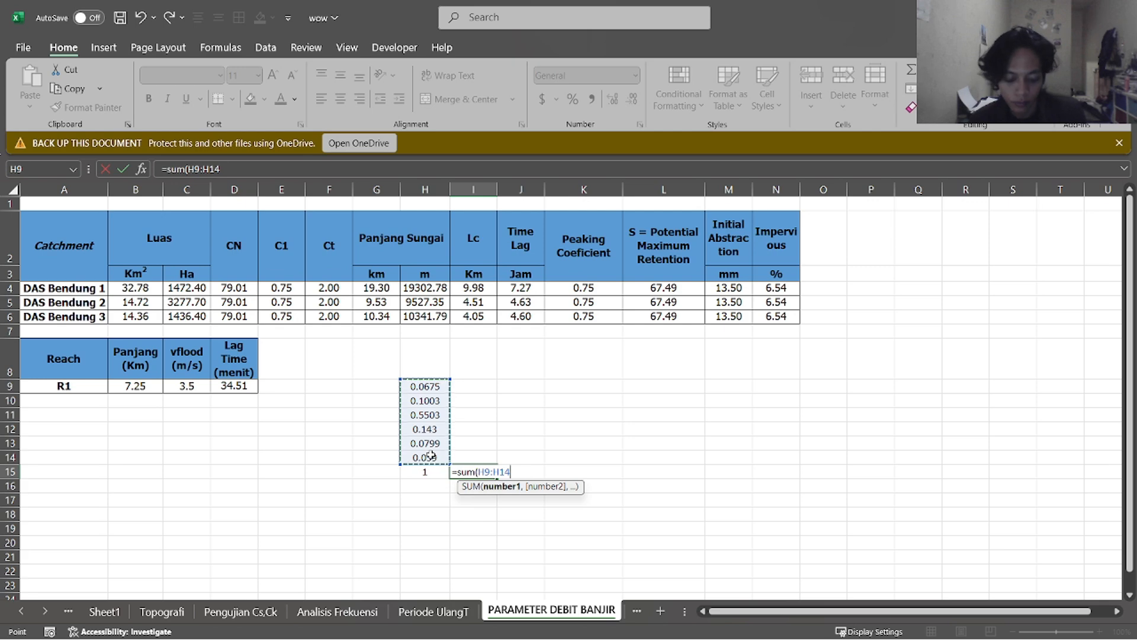
key(Return)
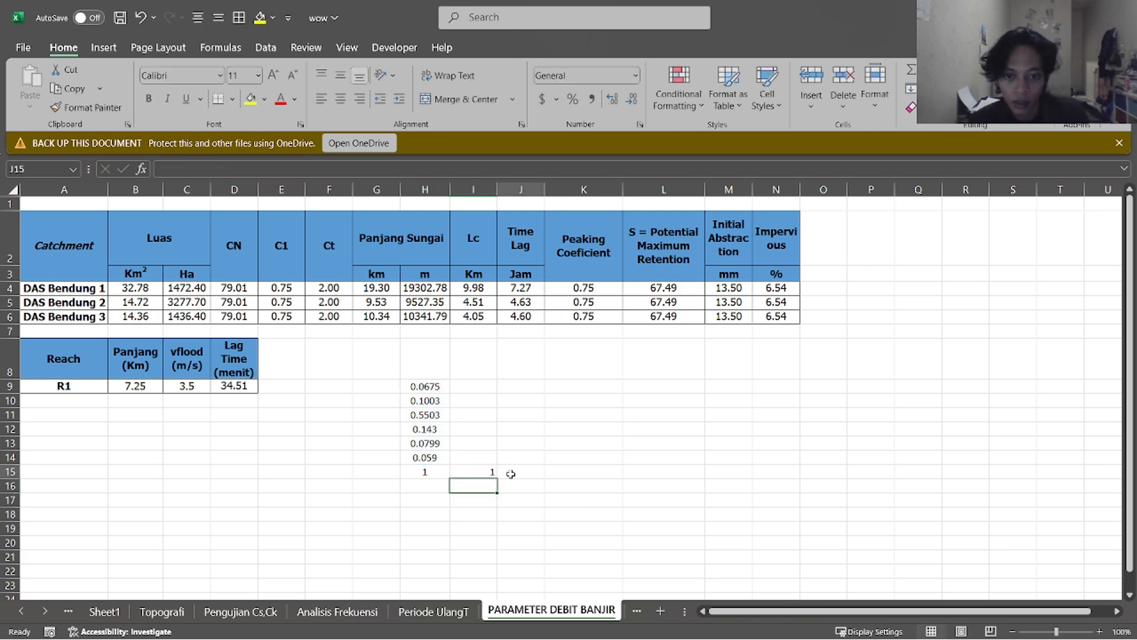
Copy the hourly distribution values in H9:H14 again and switch to HEC-HMS
click(489, 470)
drag(420, 388, 444, 456)
key(ctrl+c)
key(alt+Tab)
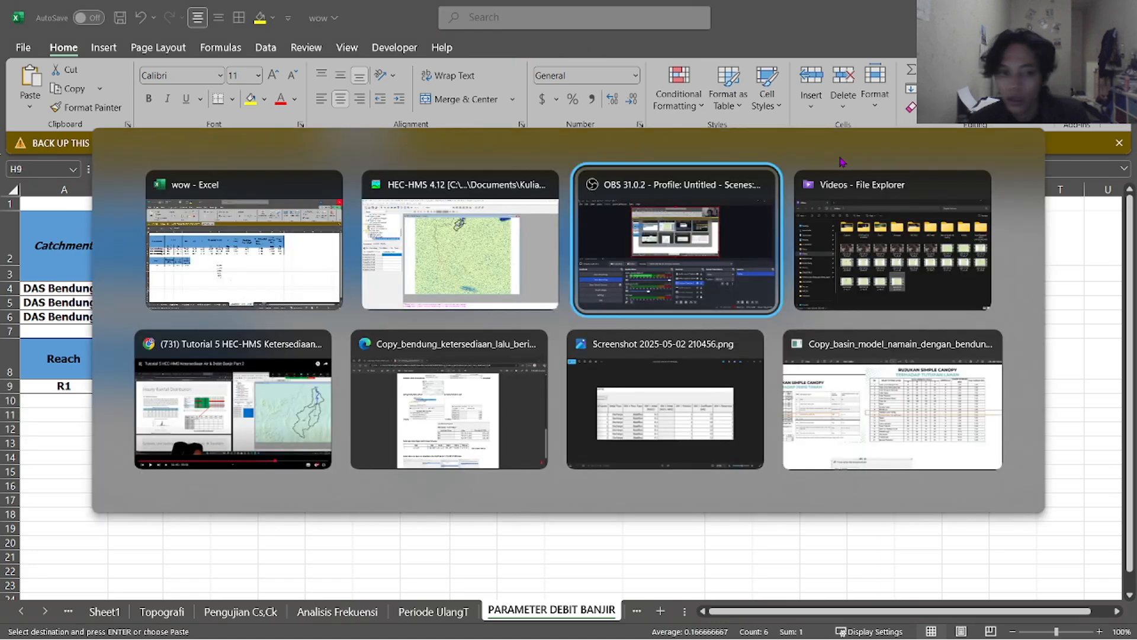
click(501, 258)
Paste the copied values into the gage's precipitation rows from 01:00 to 06:00, leaving the 00:00 row empty
drag(148, 334, 181, 405)
key(ctrl+v)
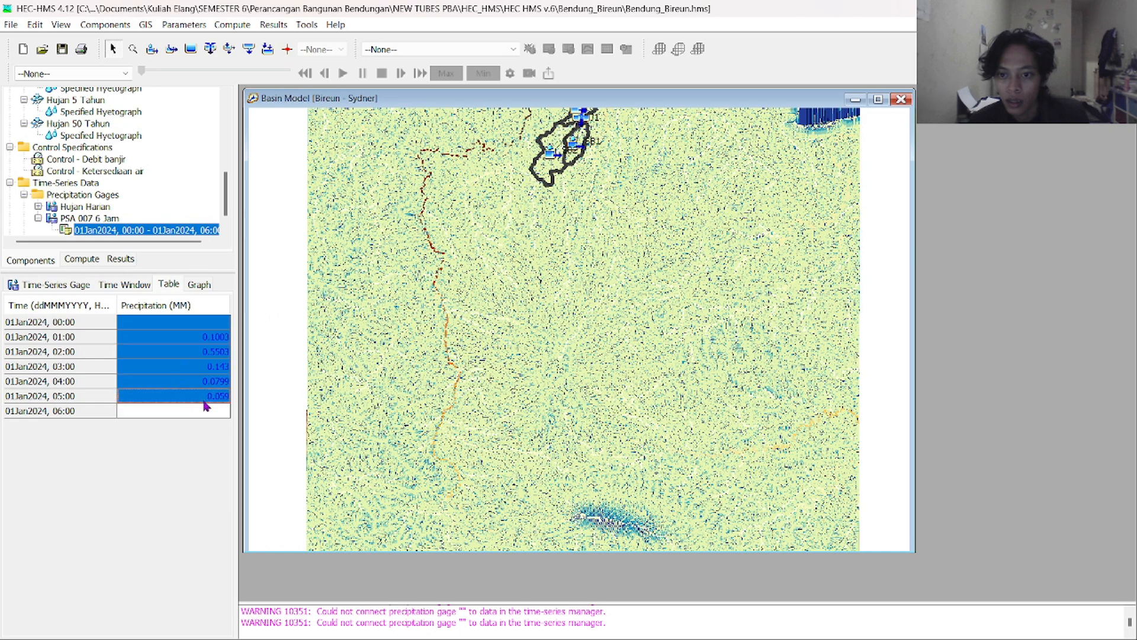
click(204, 402)
click(191, 326)
drag(194, 338, 197, 427)
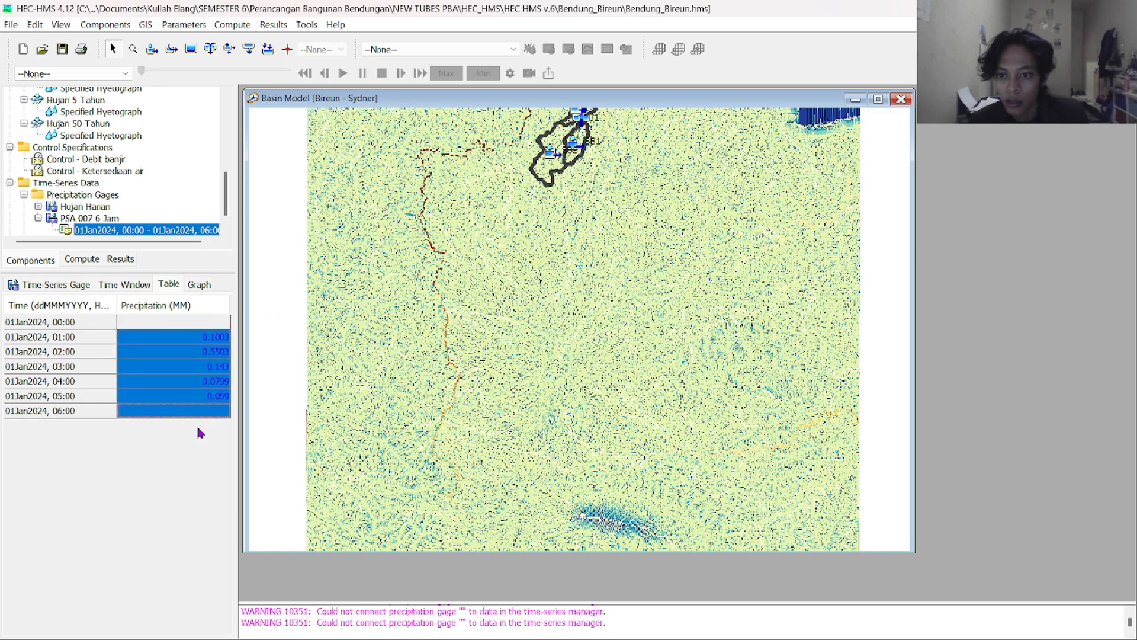
key(ctrl+v)
key(alt+Tab)
key(alt+Tab)
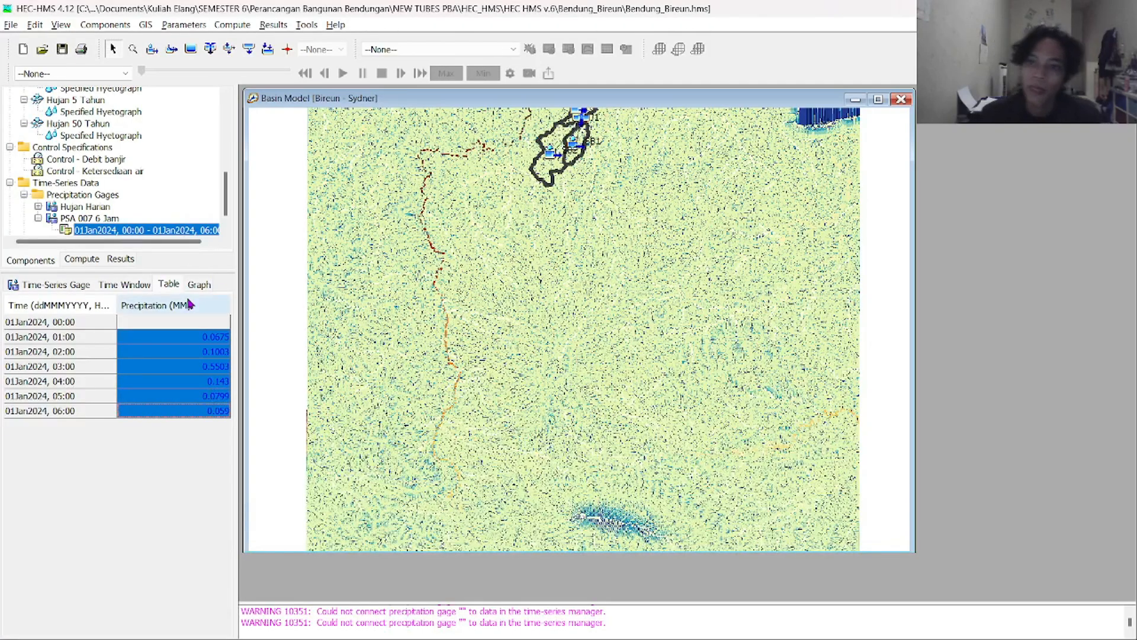
key(alt+Tab)
key(alt+Tab)
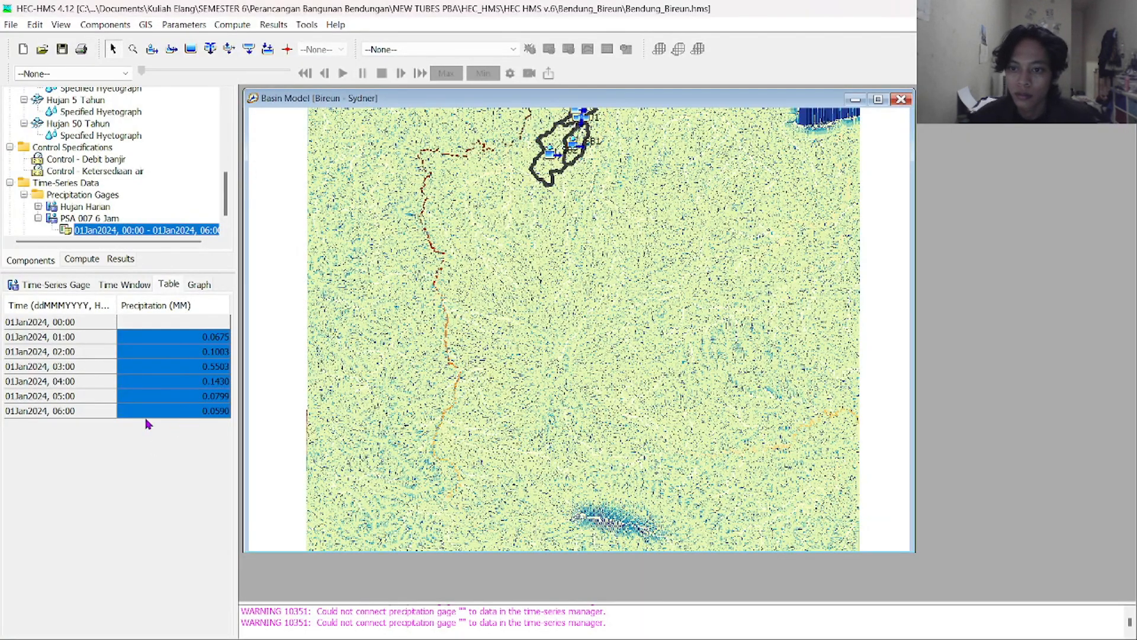
click(144, 400)
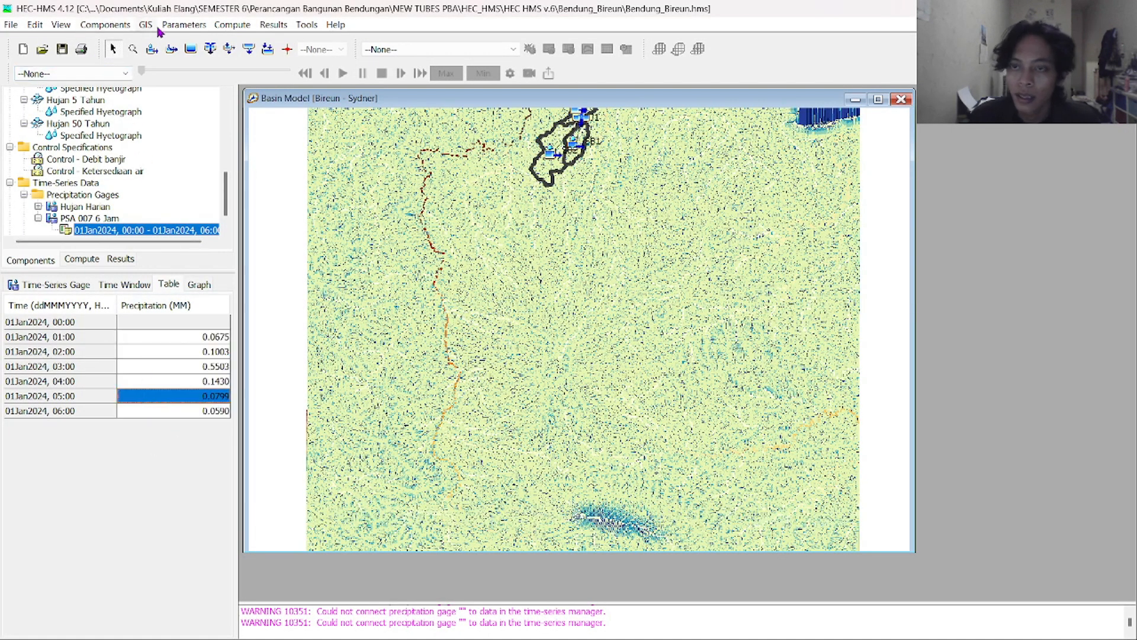
Open the specified hyetograph settings of the Hujan 10 meteorologic model
click(101, 209)
click(98, 195)
scroll(97, 169, up, 3)
click(100, 120)
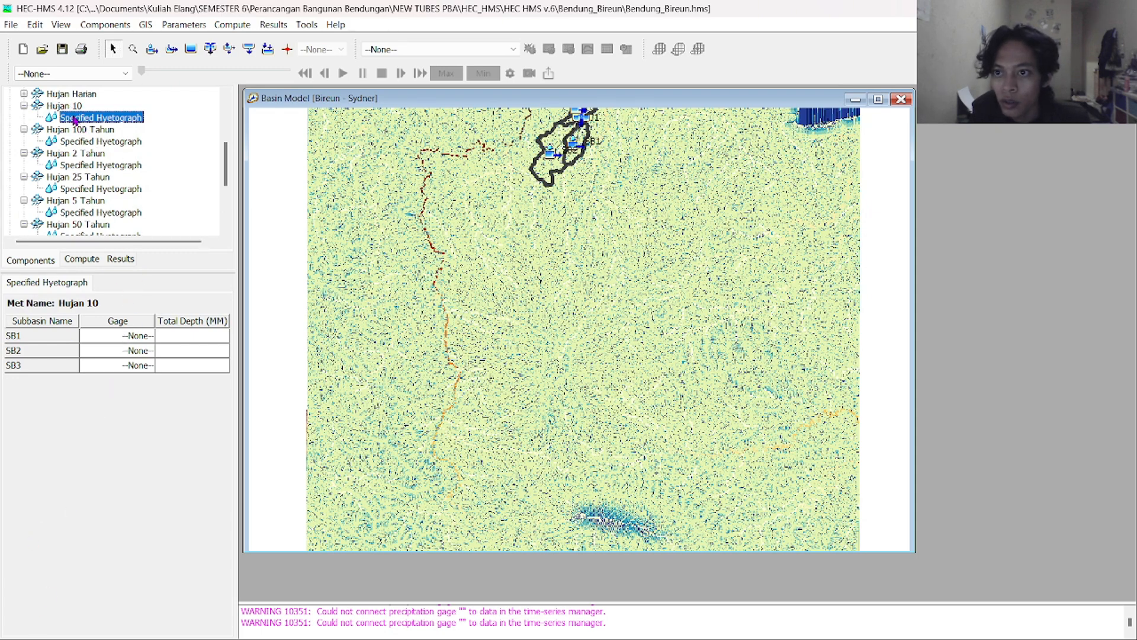
click(96, 130)
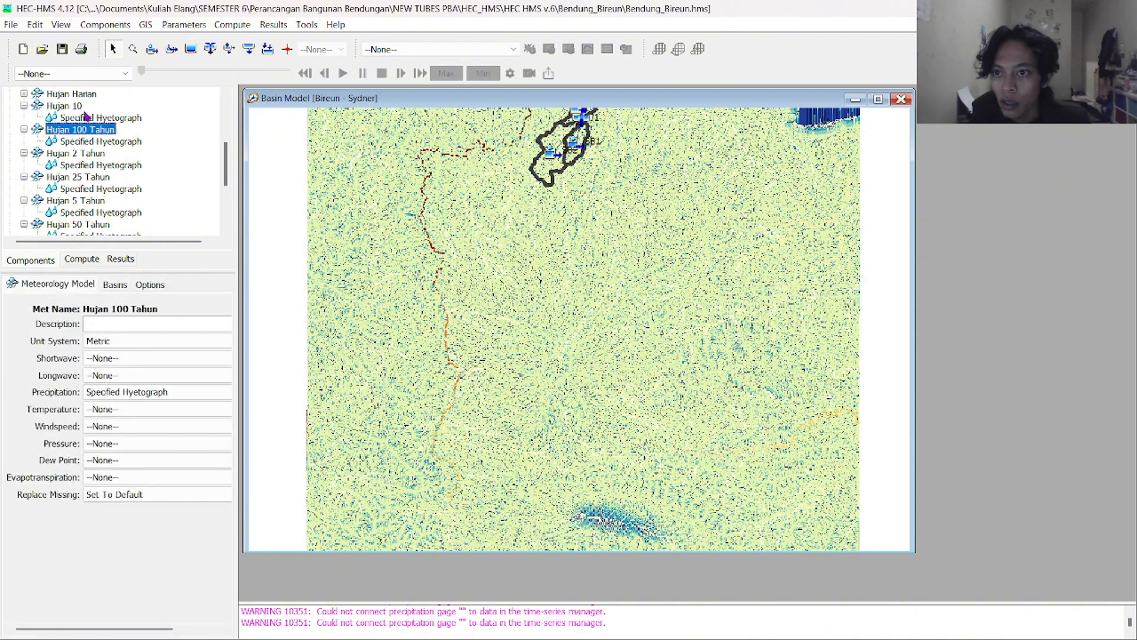
scroll(96, 145, down, 1)
scroll(95, 186, up, 1)
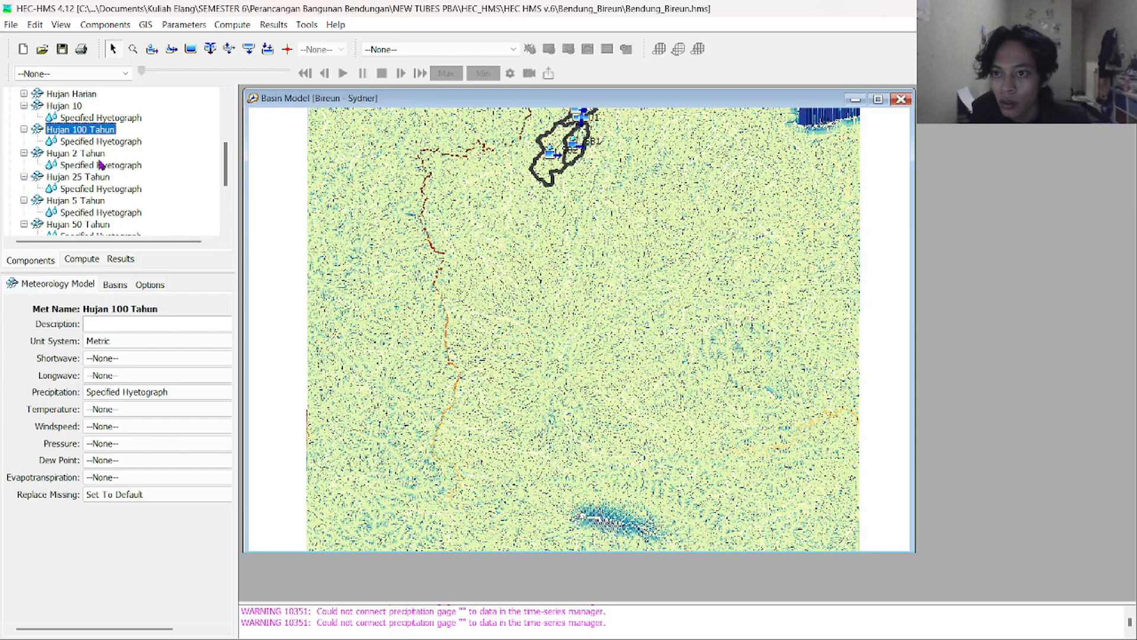
click(80, 106)
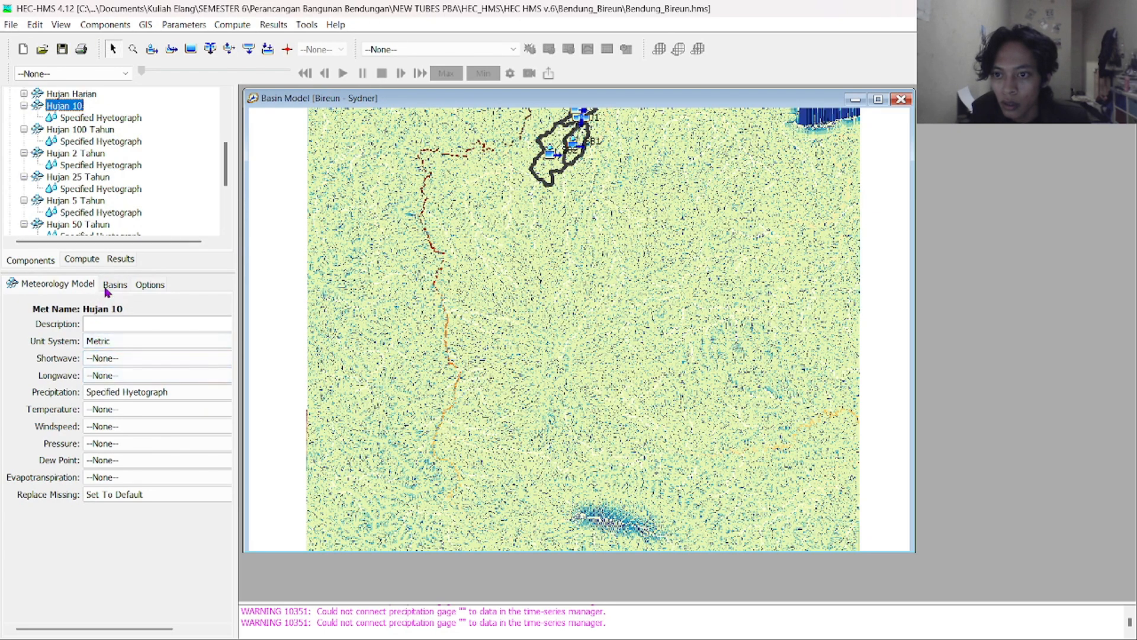
click(102, 117)
Assign the PSA 007 6 Jam gage to subbasins SB1, SB2 and SB3 in the Hujan 10 hyetograph
click(108, 336)
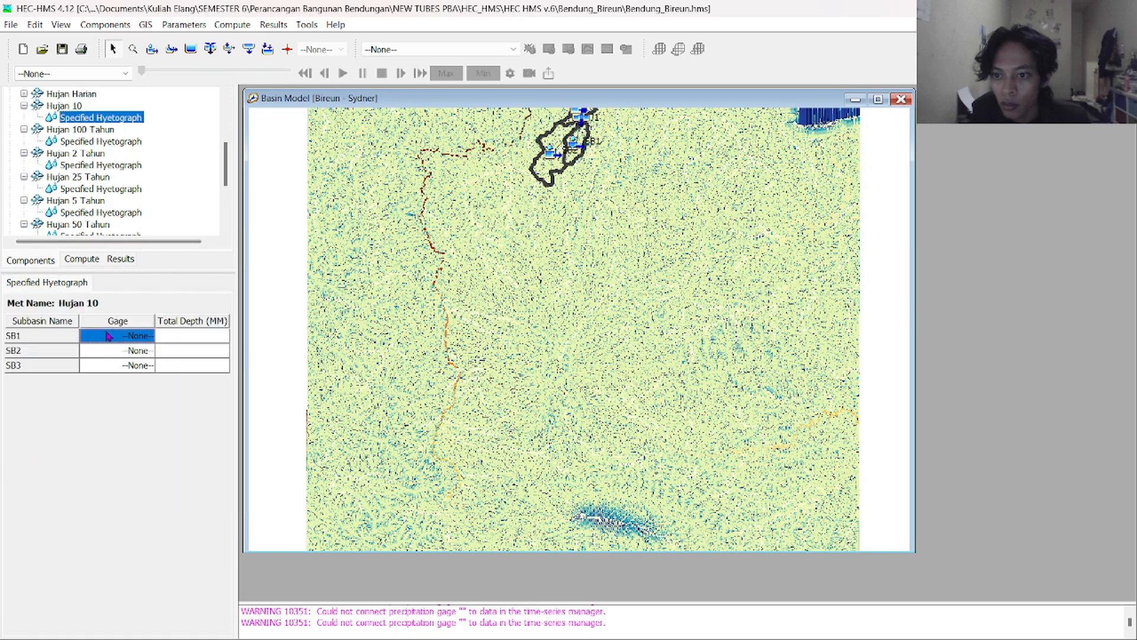
click(134, 337)
click(131, 372)
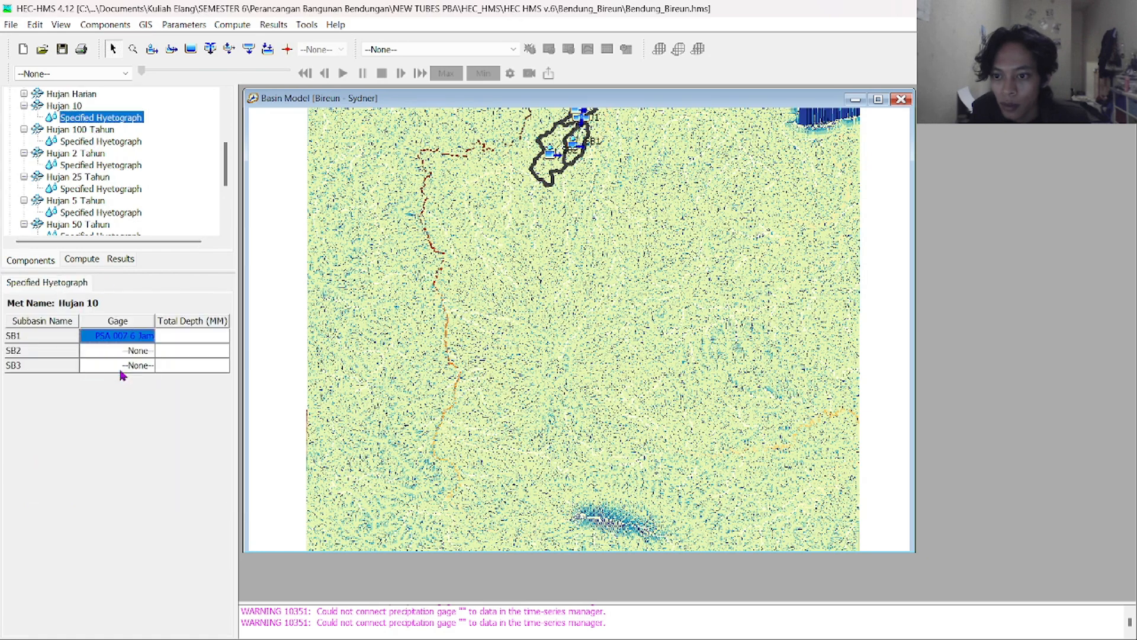
click(126, 351)
click(132, 375)
click(128, 355)
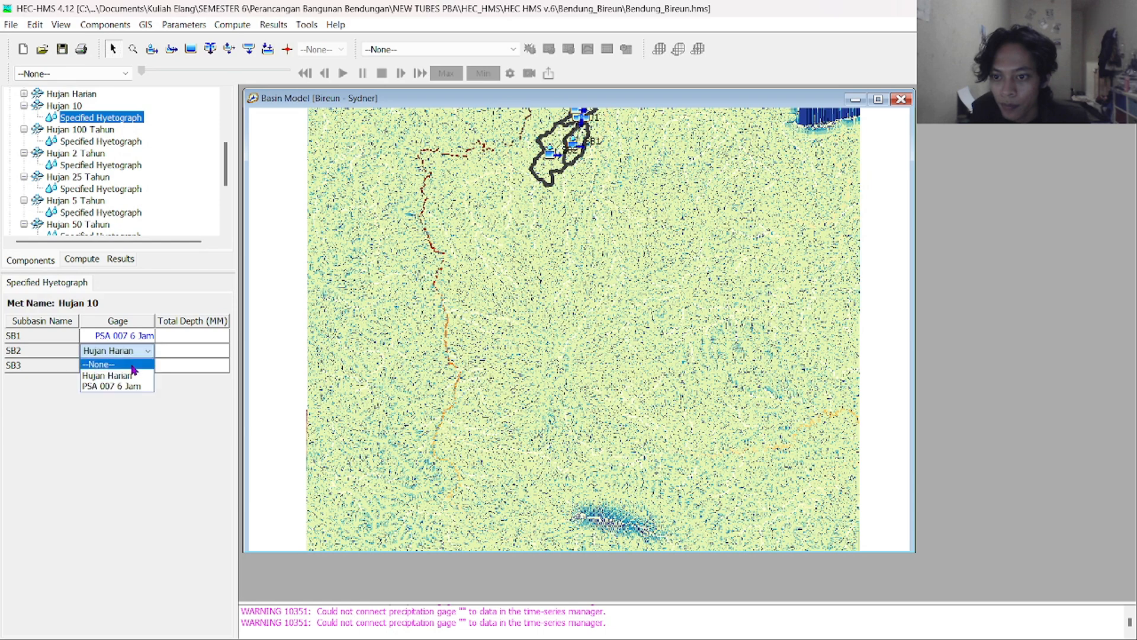
click(132, 385)
click(130, 366)
click(133, 402)
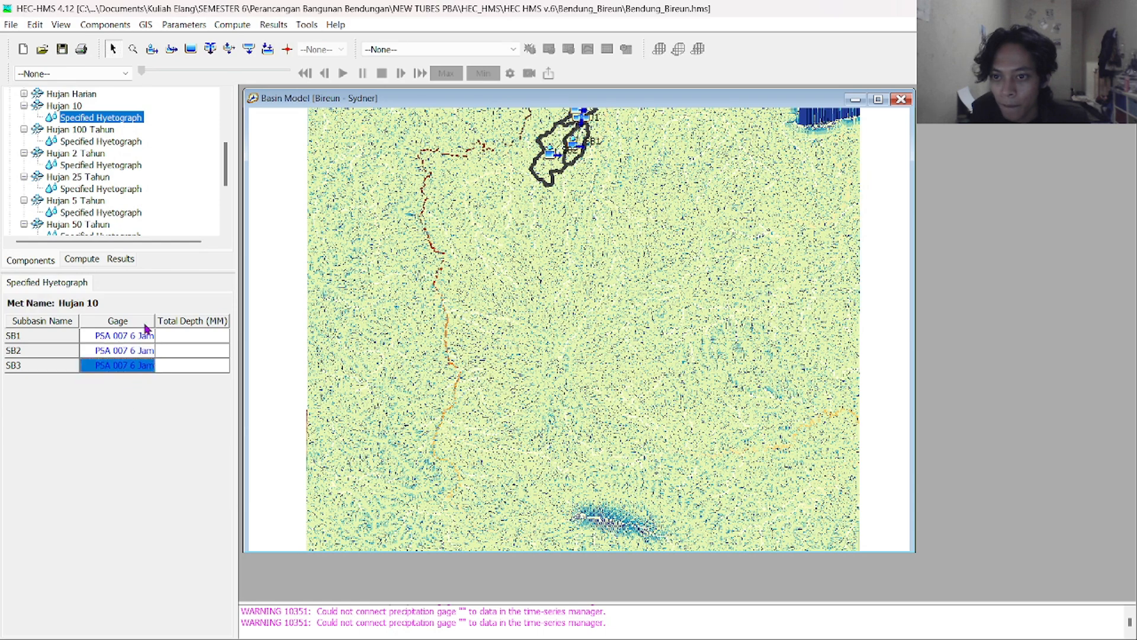
Look up the TR10 rainfall depth in Excel's Distribusi Hujan Jam-jaman sheet and return to HEC-HMS
click(176, 337)
key(alt+Tab)
key(alt+Tab)
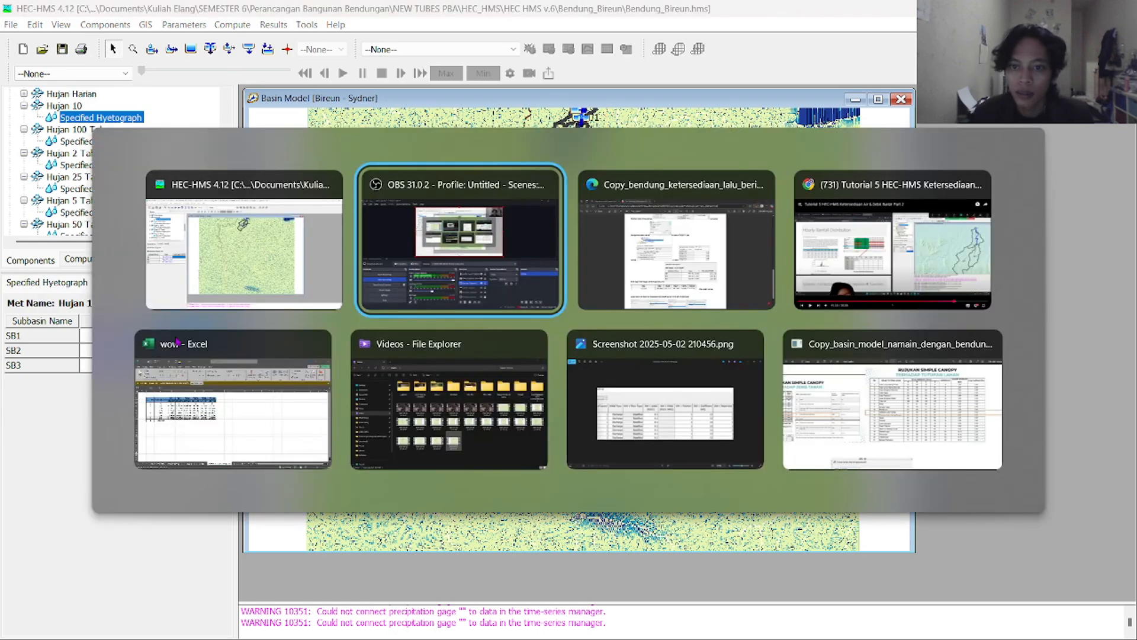
click(178, 338)
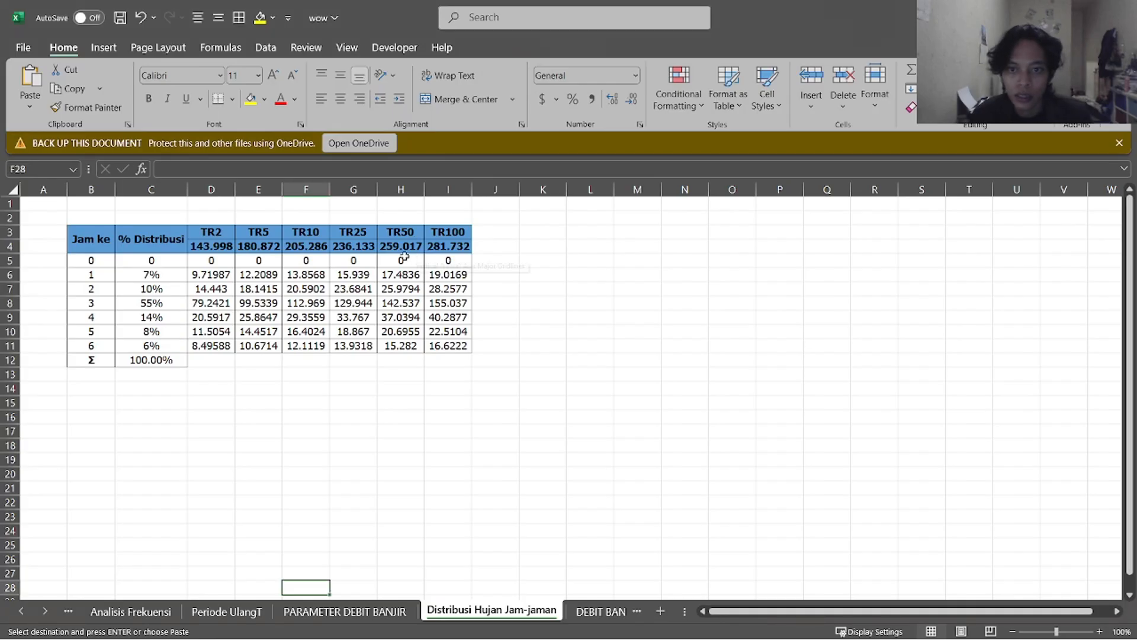
click(315, 242)
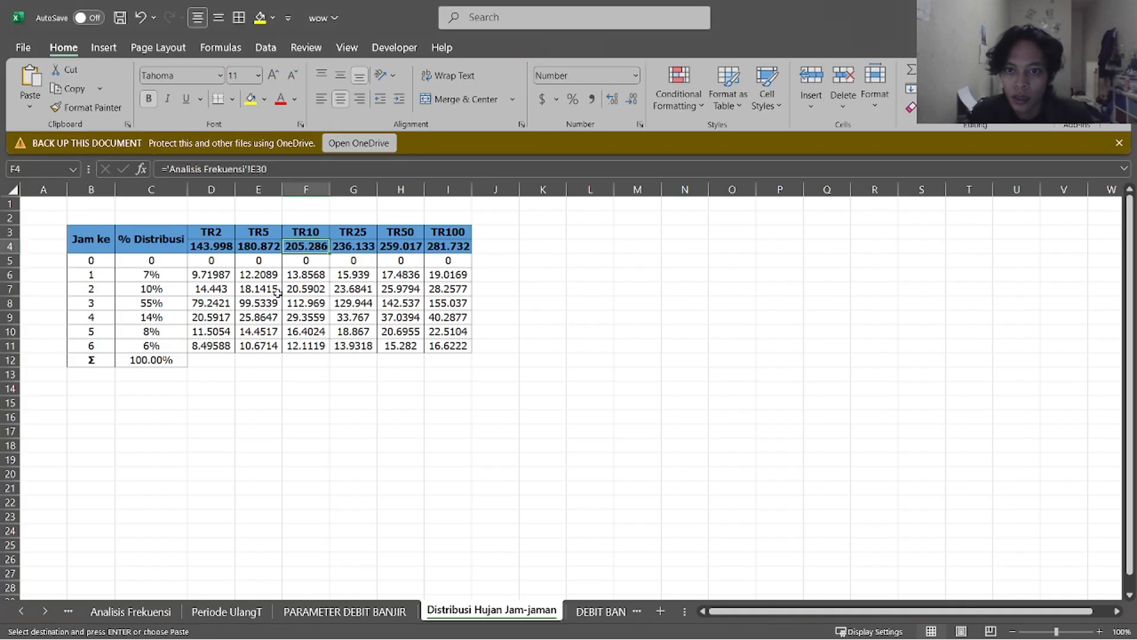
key(alt+Tab)
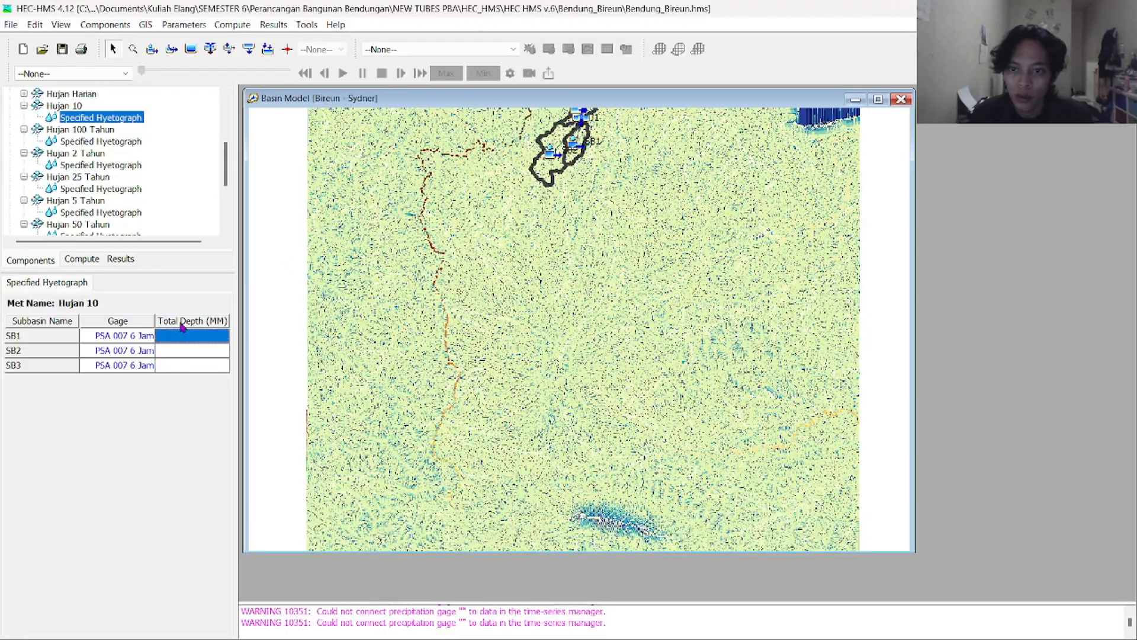
Set the total depth to 205.286 mm for subbasins SB1, SB2 and SB3 in the Hujan 10 hyetograph
text(205.286)
click(196, 350)
text(205.286)
click(199, 365)
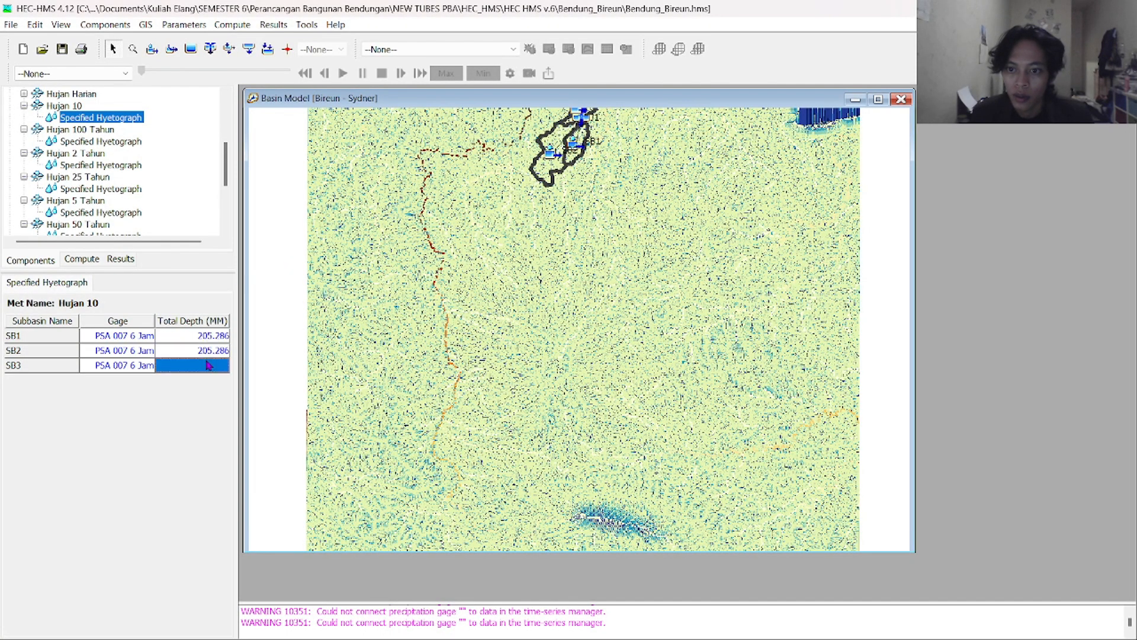
text(205.286)
Assign the PSA 007 6 Jam gage to subbasins SB1, SB2 and SB3 in the Hujan 100 Tahun specified hyetograph
click(102, 141)
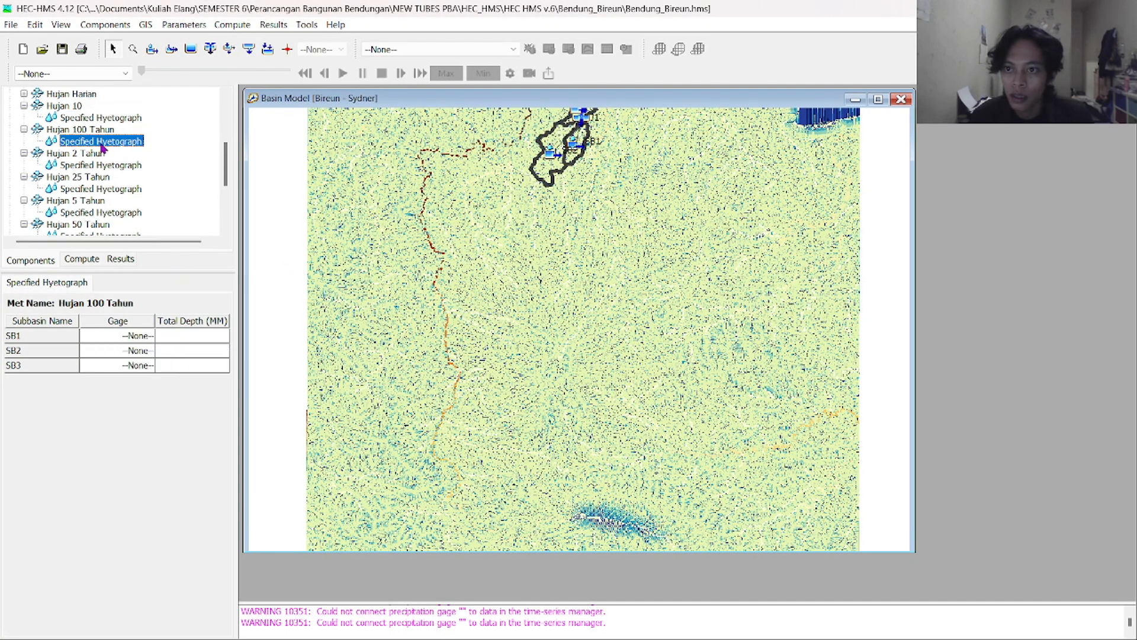
click(142, 337)
click(144, 342)
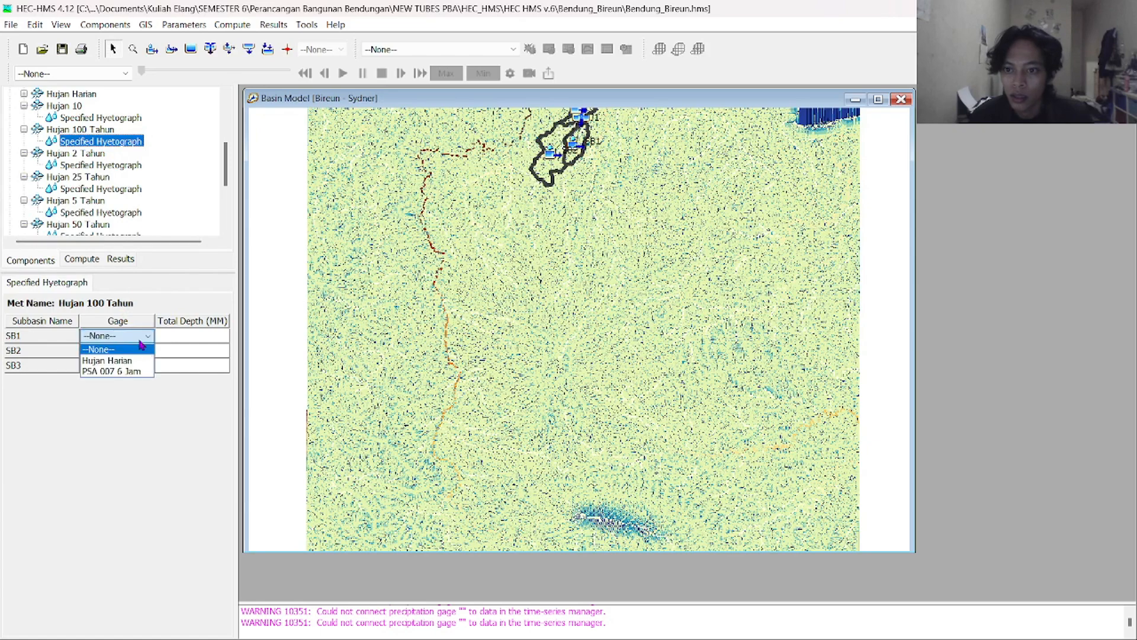
click(139, 371)
click(141, 350)
click(141, 385)
click(133, 366)
click(140, 366)
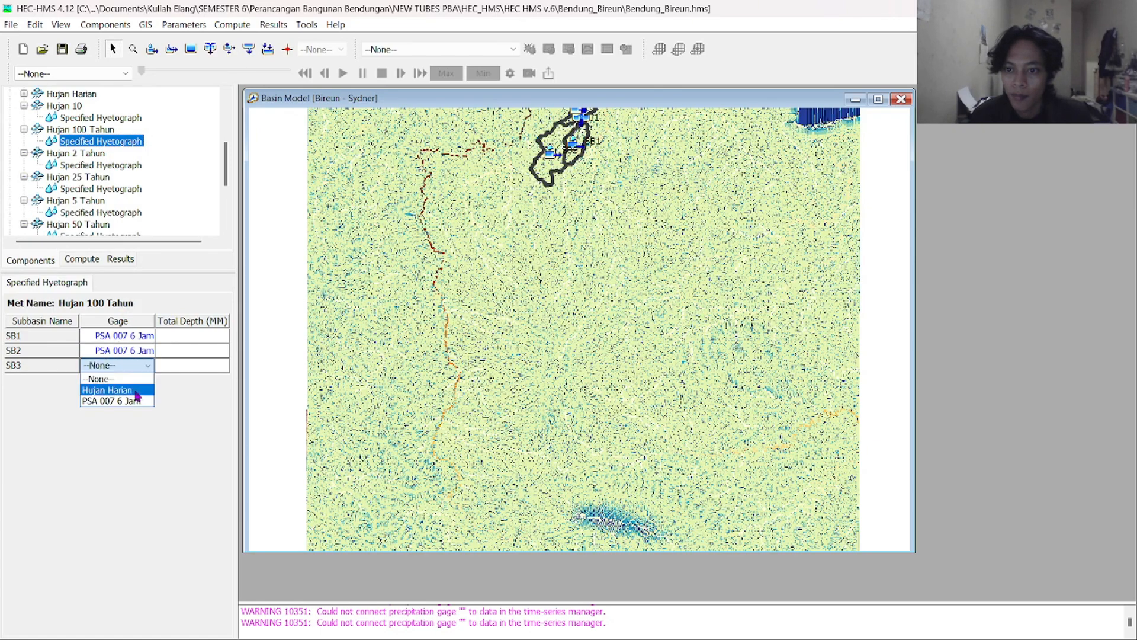
click(136, 401)
Take the TR100 depth from Excel's Distribusi Hujan Jam-jaman sheet and enter 281.732 mm as total depth for Hujan 100 Tahun's SB1, SB2 and SB3 in HEC-HMS
key(alt+Tab)
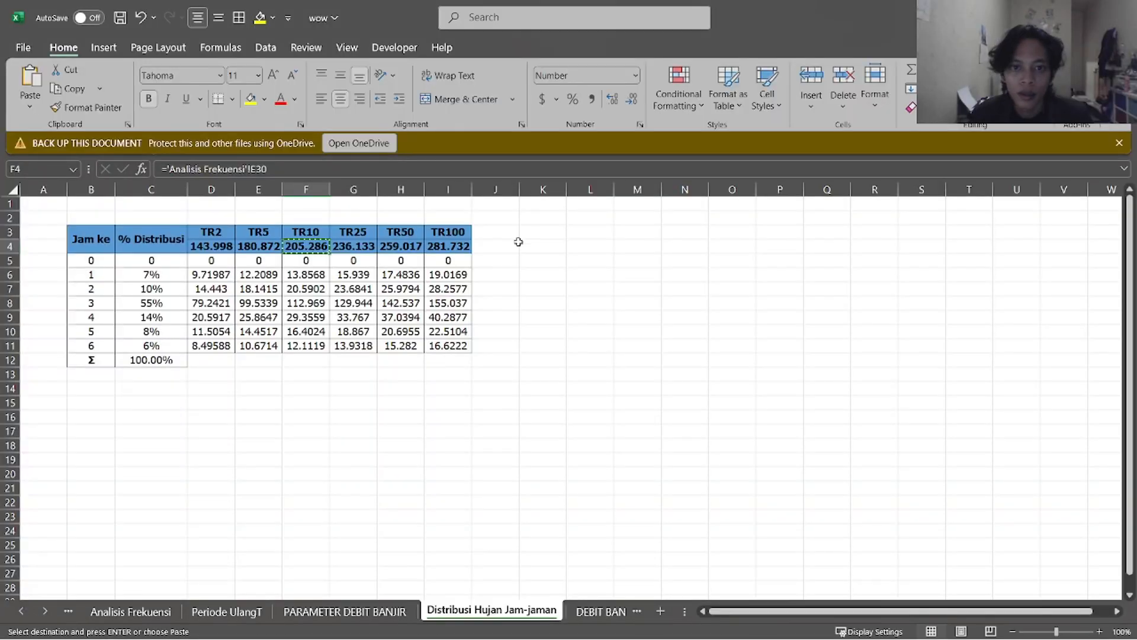
key(alt+Tab)
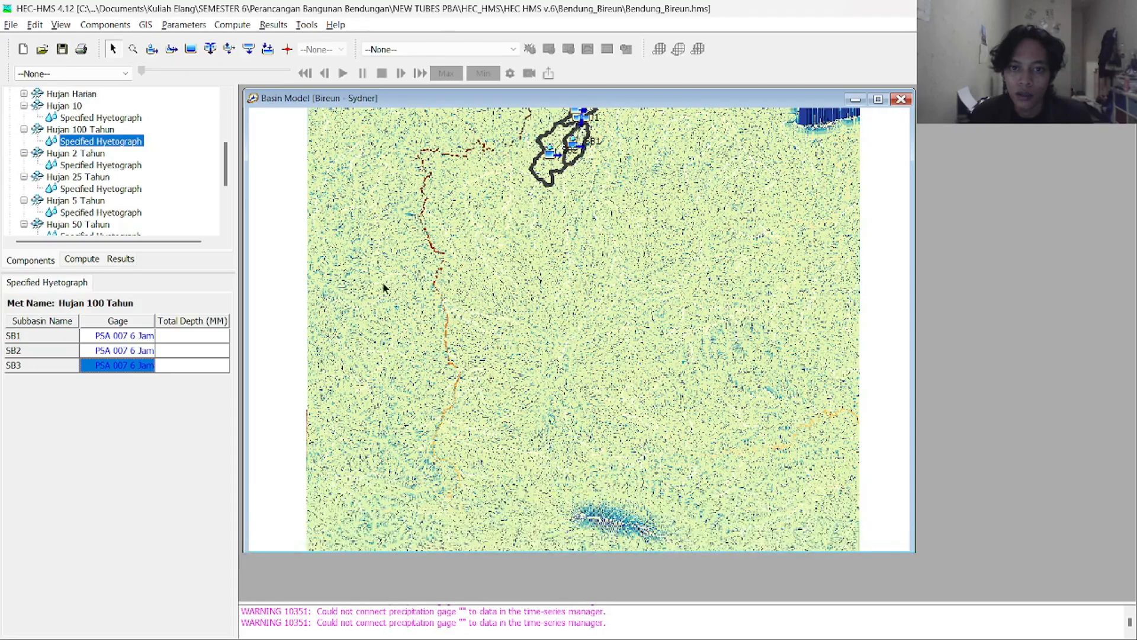
click(198, 335)
text(281.732)
key(Return)
text(281.732)
key(Return)
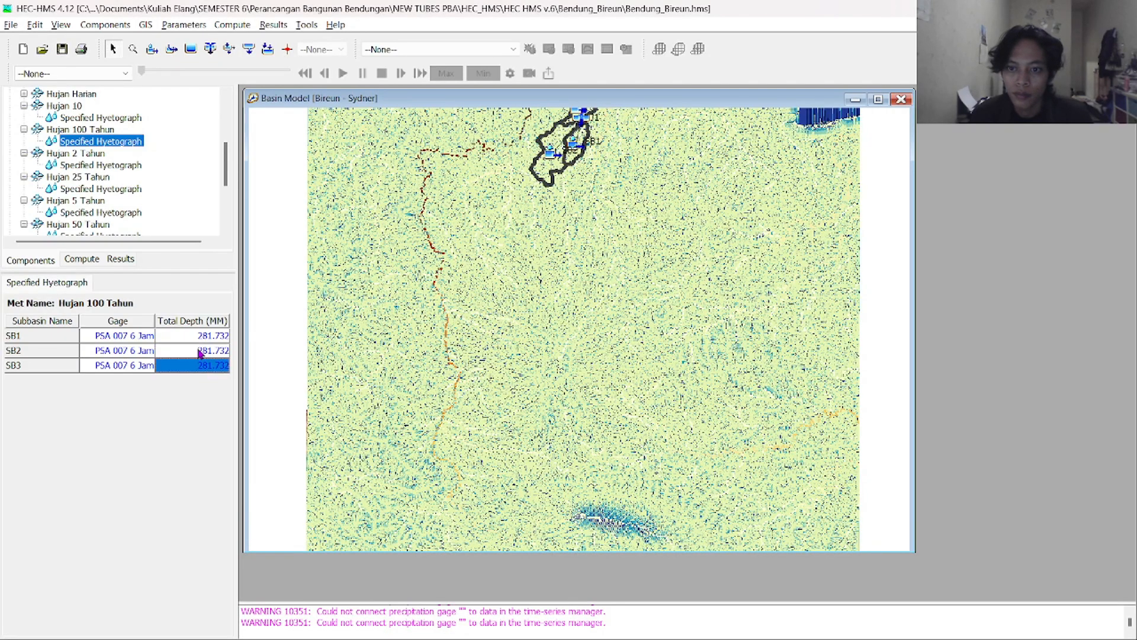
Assign the PSA 007 6 Jam gage to subbasins SB1, SB2 and SB3 in the Hujan 2 Tahun specified hyetograph
click(108, 166)
click(123, 336)
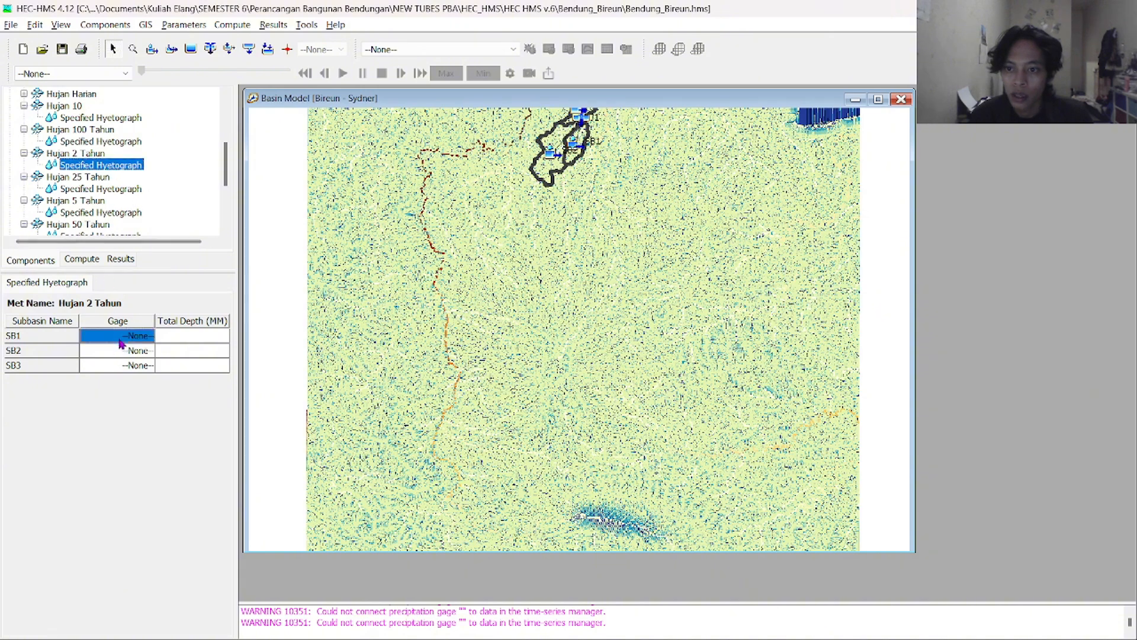
click(134, 336)
click(137, 371)
click(127, 351)
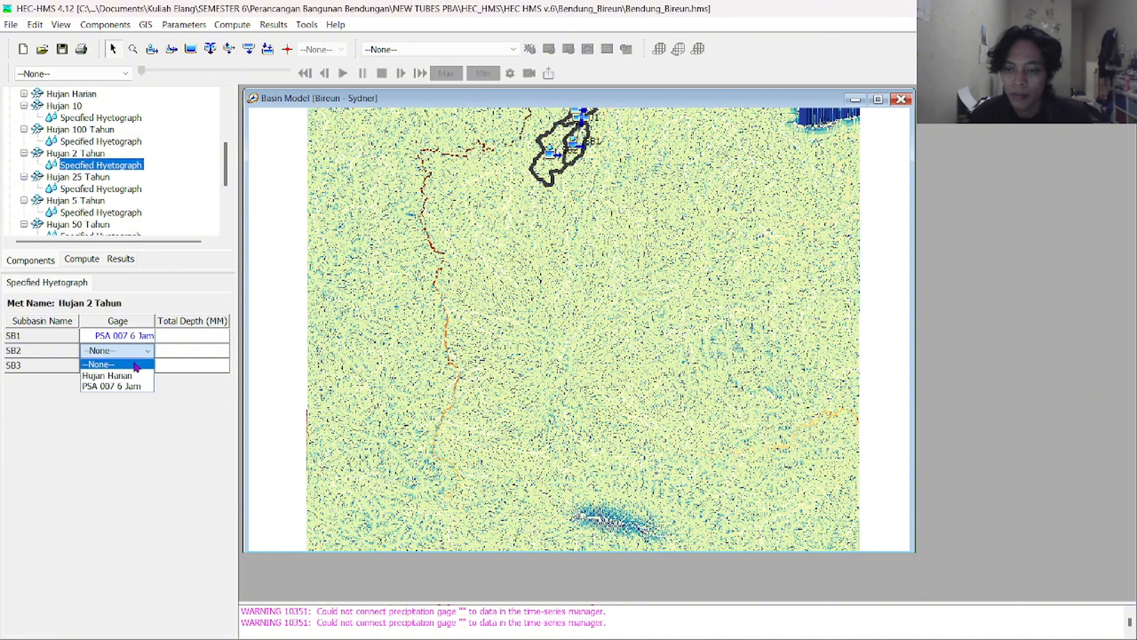
click(137, 386)
click(126, 368)
click(122, 401)
Copy the TR2 depth from the Excel rainfall table and enter 143.998 mm as total depth for Hujan 2 Tahun's subbasins in HEC-HMS
key(alt+Tab)
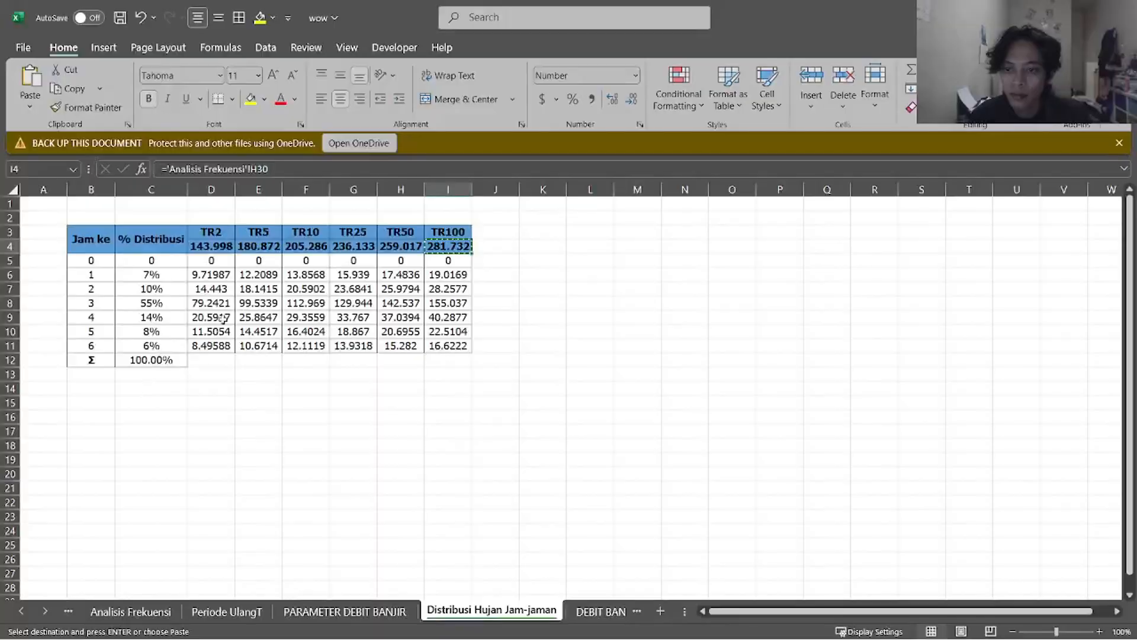
click(223, 245)
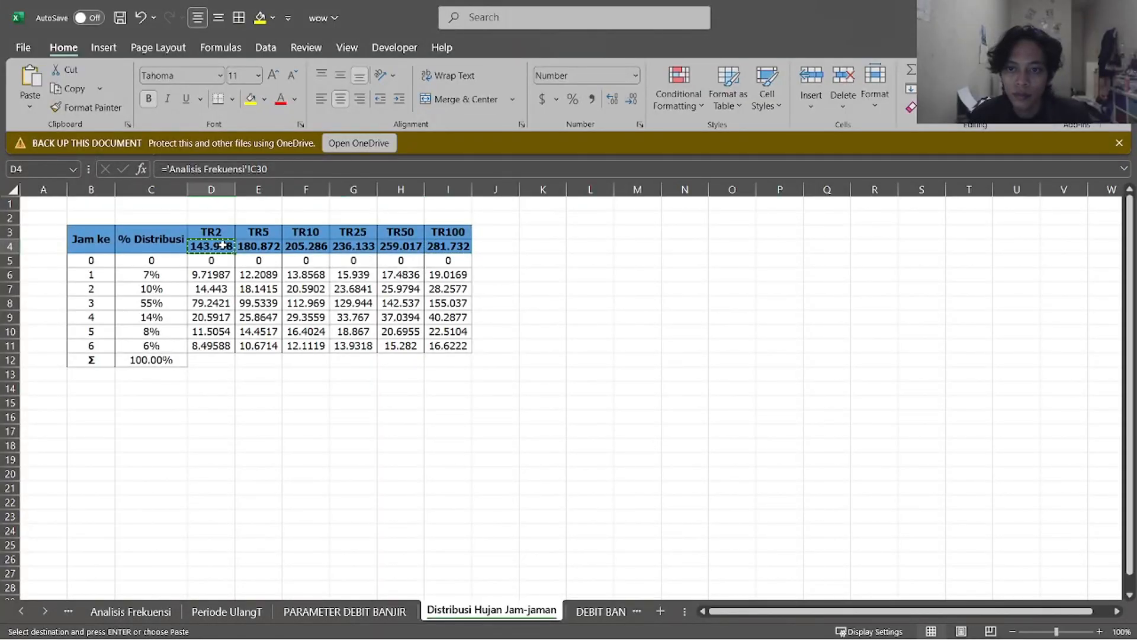
key(alt+Tab)
click(201, 336)
text(143.998)
click(201, 350)
text(143.998)
click(202, 366)
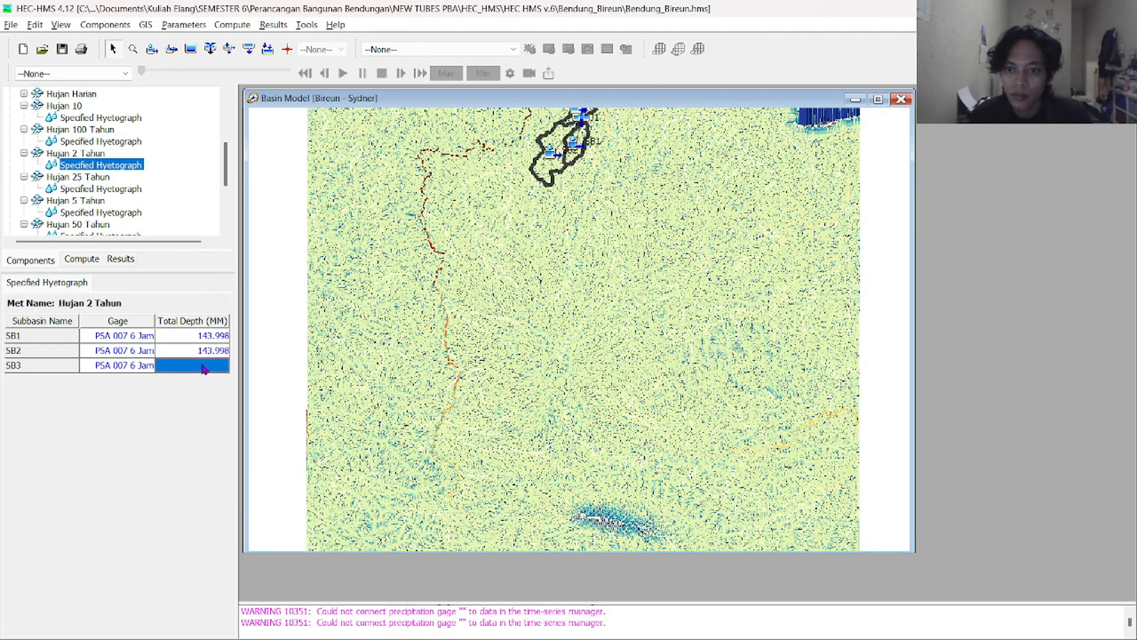
Open the Hujan 25 Tahun specified hyetograph, copy the TR25 depth from the Excel rainfall table and return to HEC-HMS
click(99, 189)
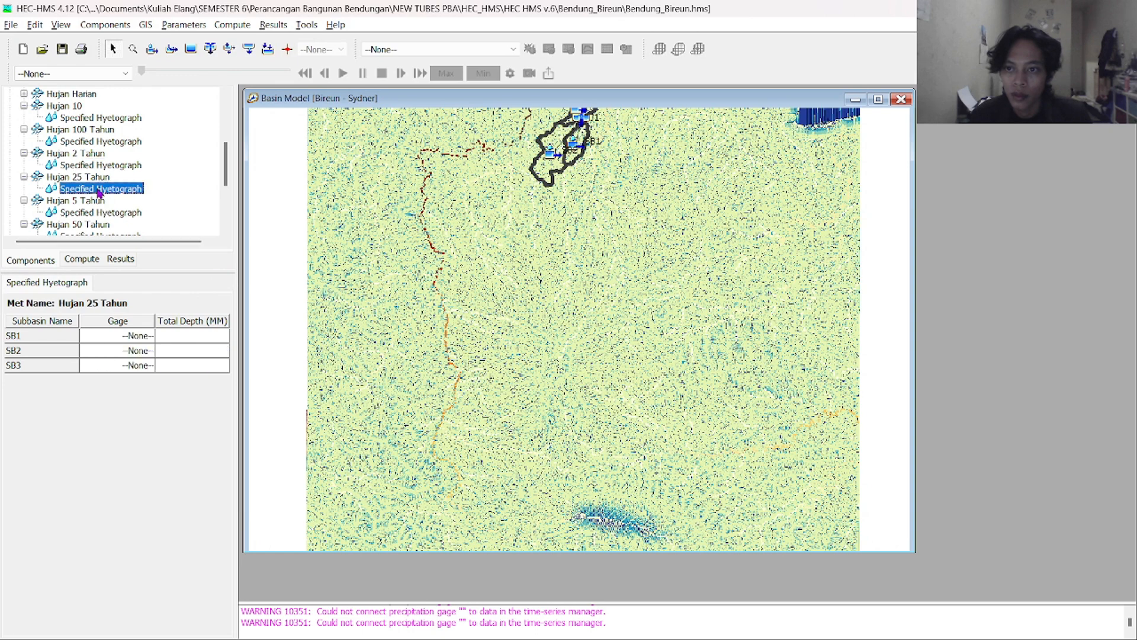
key(alt+Tab)
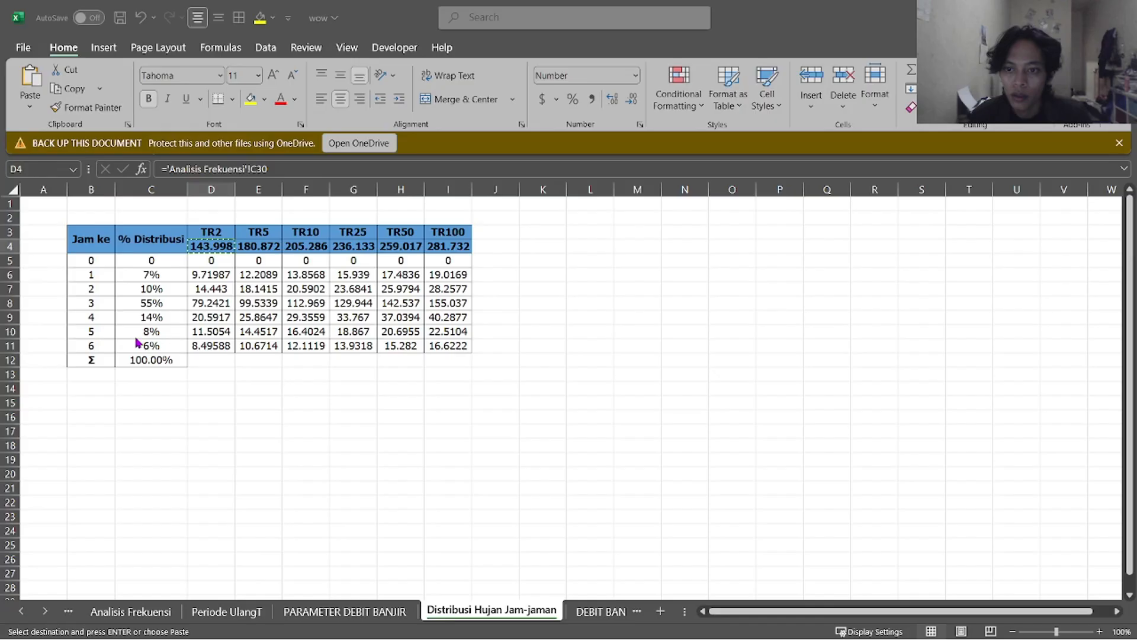
click(353, 246)
key(ctrl+c)
key(alt+Tab)
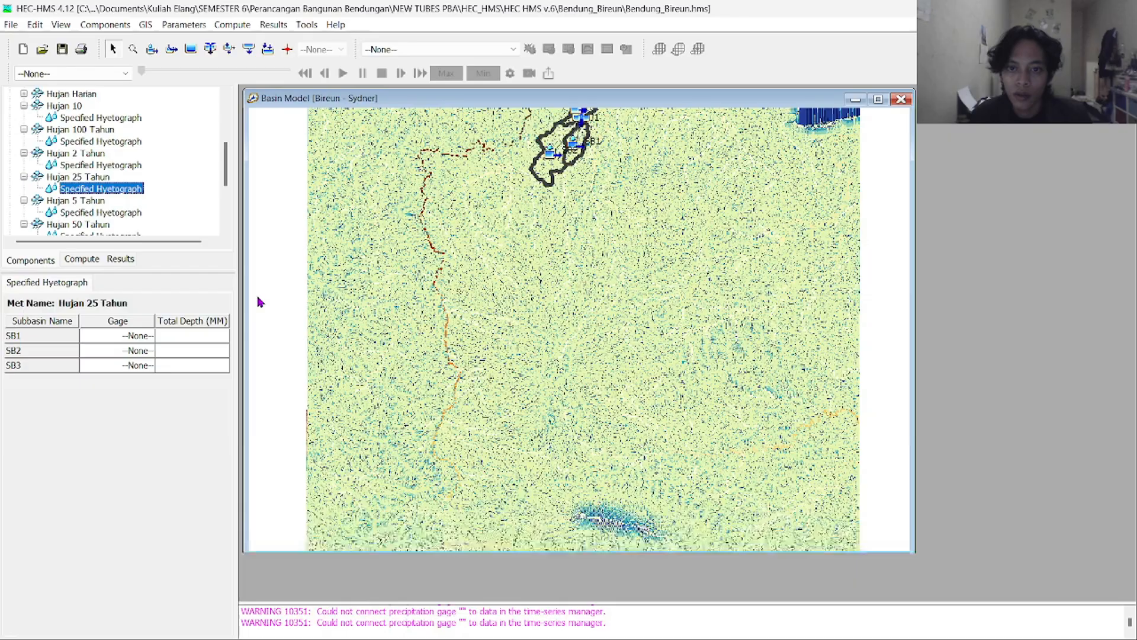
Assign the PSA 007 6 Jam gage to subbasins SB1, SB2 and SB3 in the Hujan 25 Tahun hyetograph
click(149, 338)
click(129, 382)
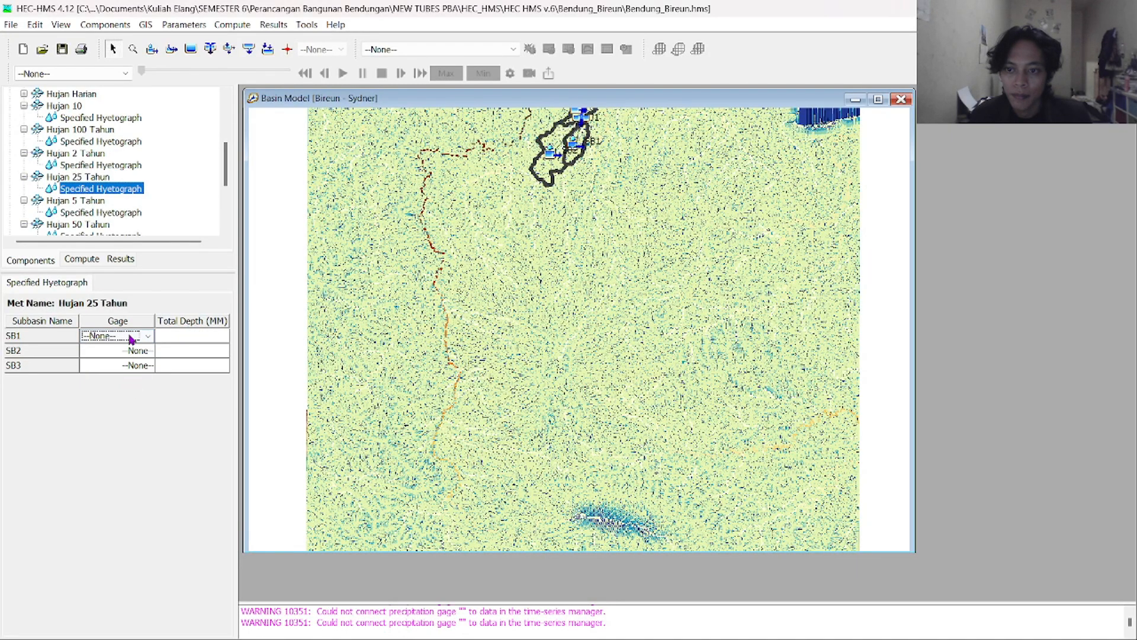
click(130, 339)
click(112, 371)
click(135, 353)
click(136, 354)
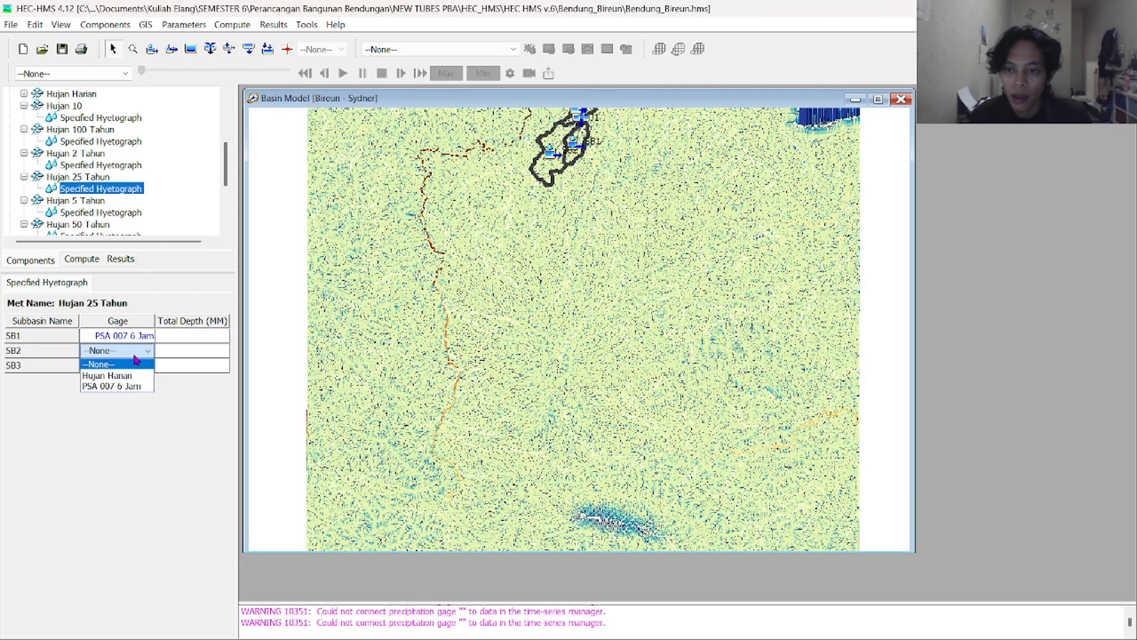
click(127, 386)
click(137, 366)
click(139, 367)
click(145, 401)
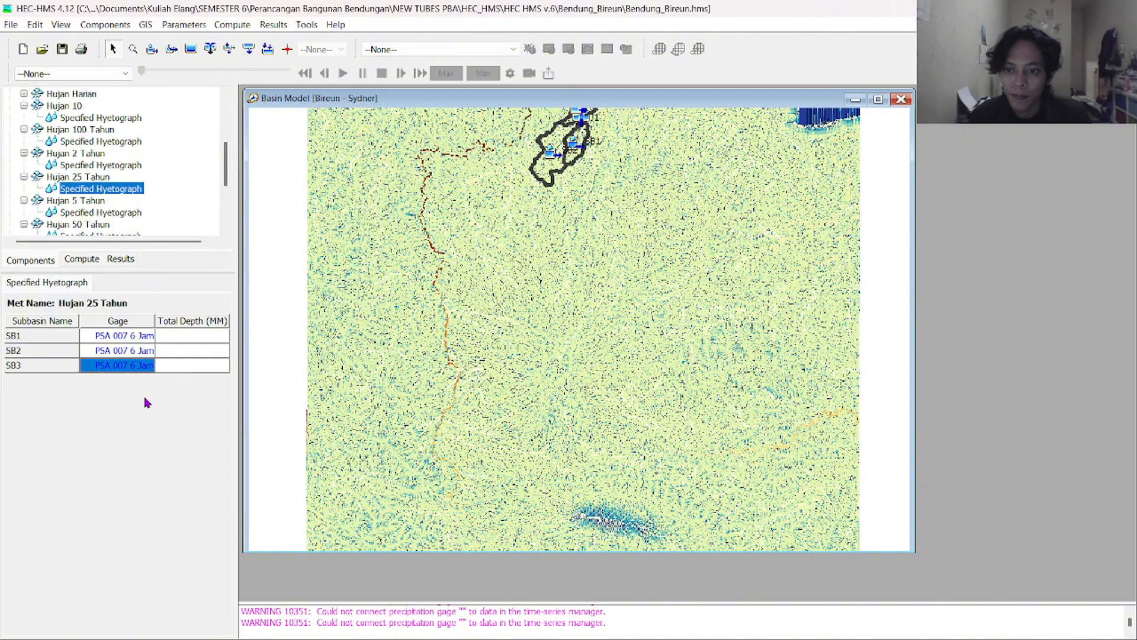
Enter 236.133 mm as the total depth of SB1, SB2 and SB3 in the Hujan 25 Tahun hyetograph
click(177, 341)
click(178, 350)
click(193, 363)
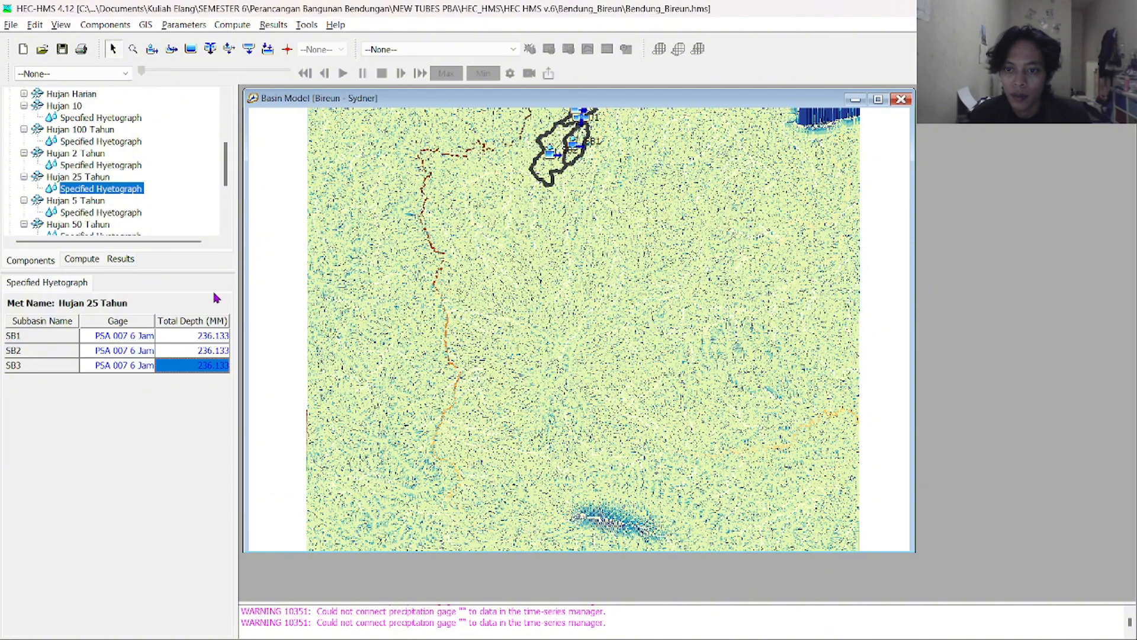
Open the Hujan 5 Tahun specified hyetograph, copy the TR5 depth from the Excel rainfall table and return to HEC-HMS
key(alt+Tab)
key(alt+Tab)
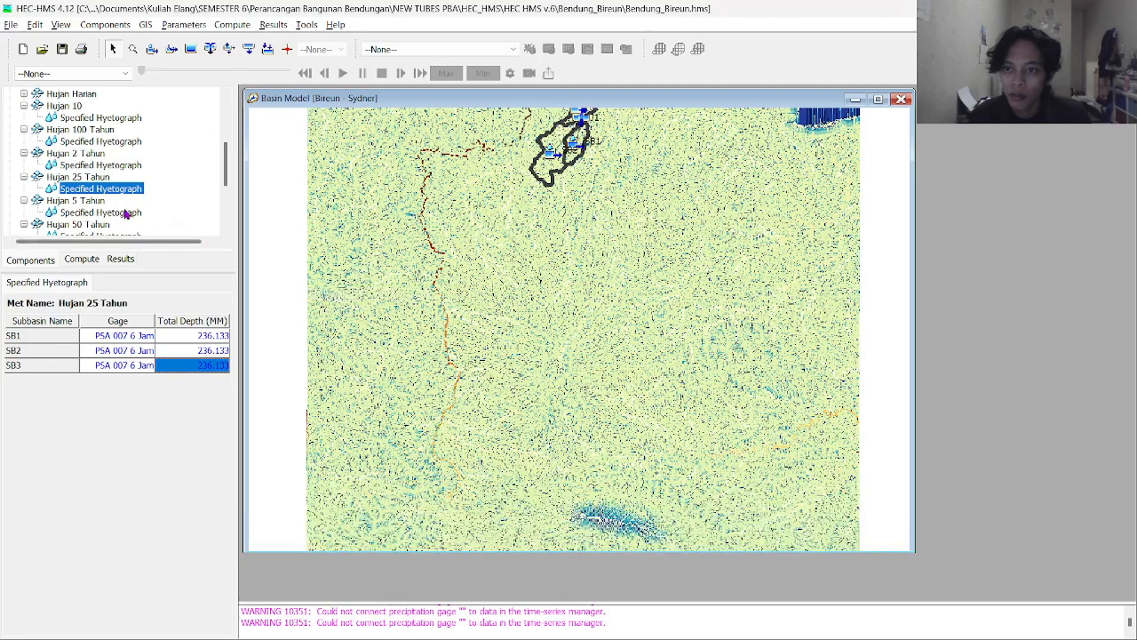
click(93, 200)
click(110, 213)
key(alt+Tab)
click(268, 245)
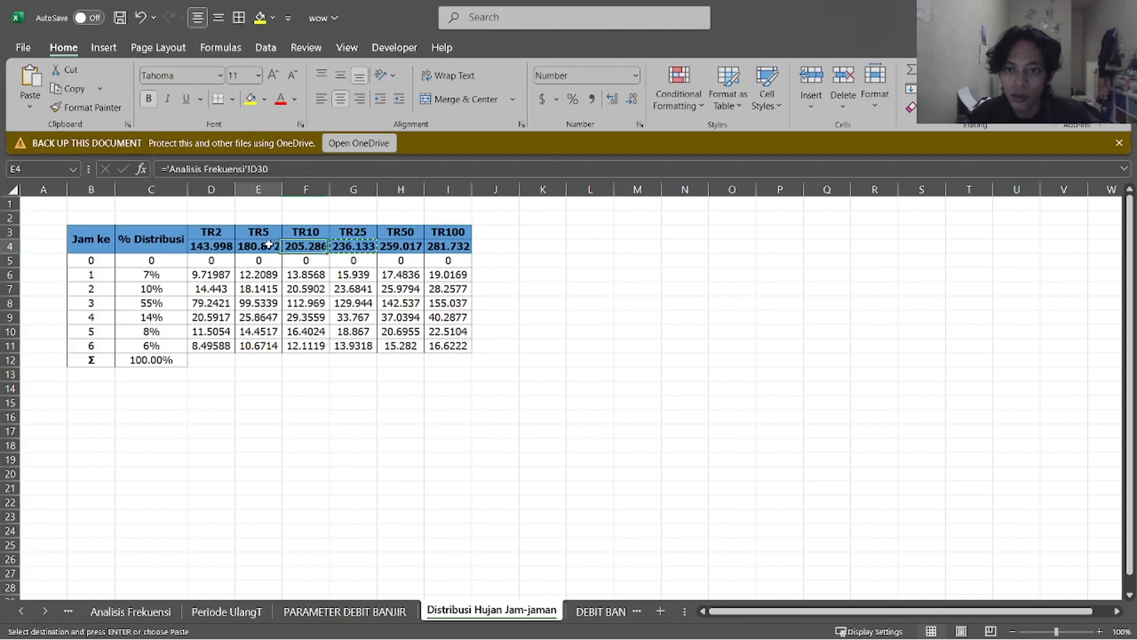
key(ctrl+c)
key(alt+Tab)
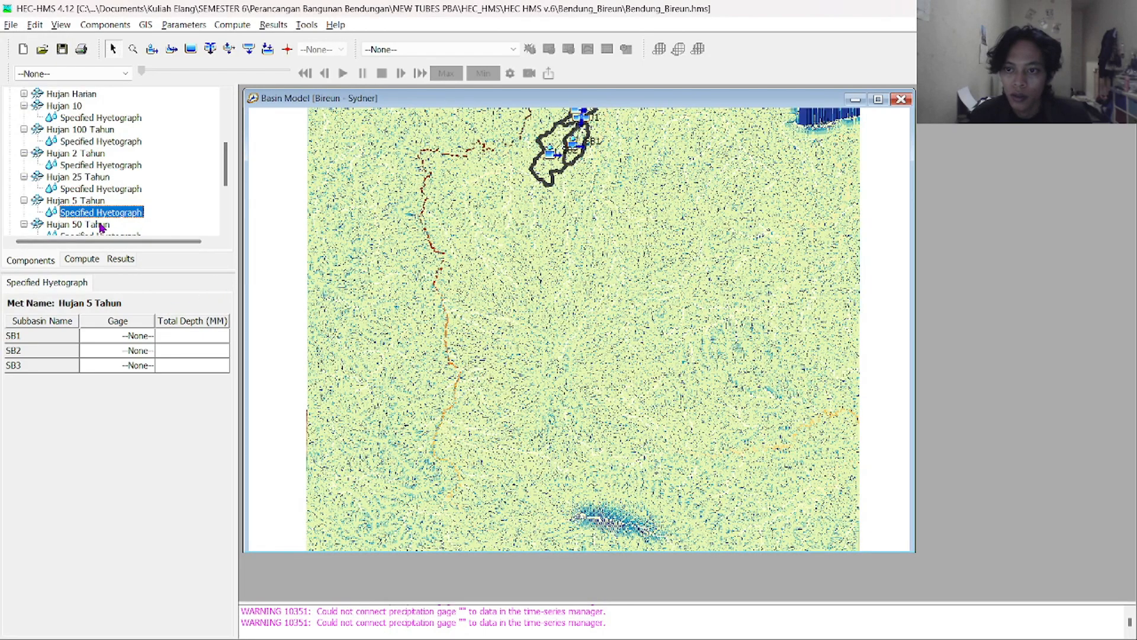
Assign the PSA 007 6 Jam gage to subbasins SB1, SB2 and SB3 in the Hujan 5 Tahun hyetograph
click(151, 336)
click(130, 337)
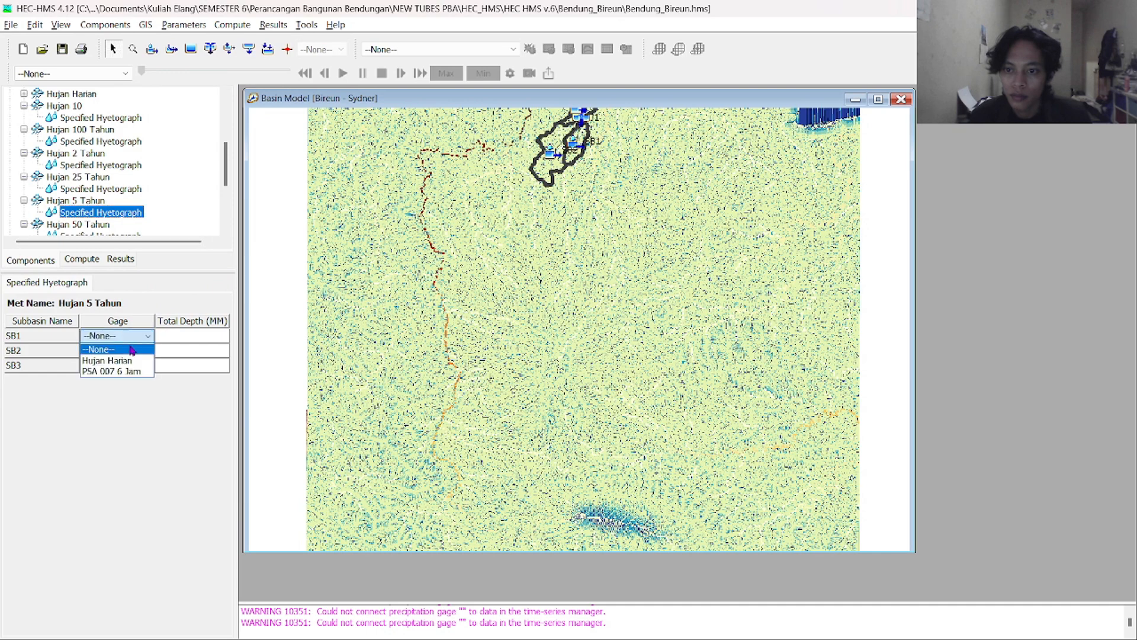
click(118, 371)
click(133, 351)
click(133, 351)
click(122, 386)
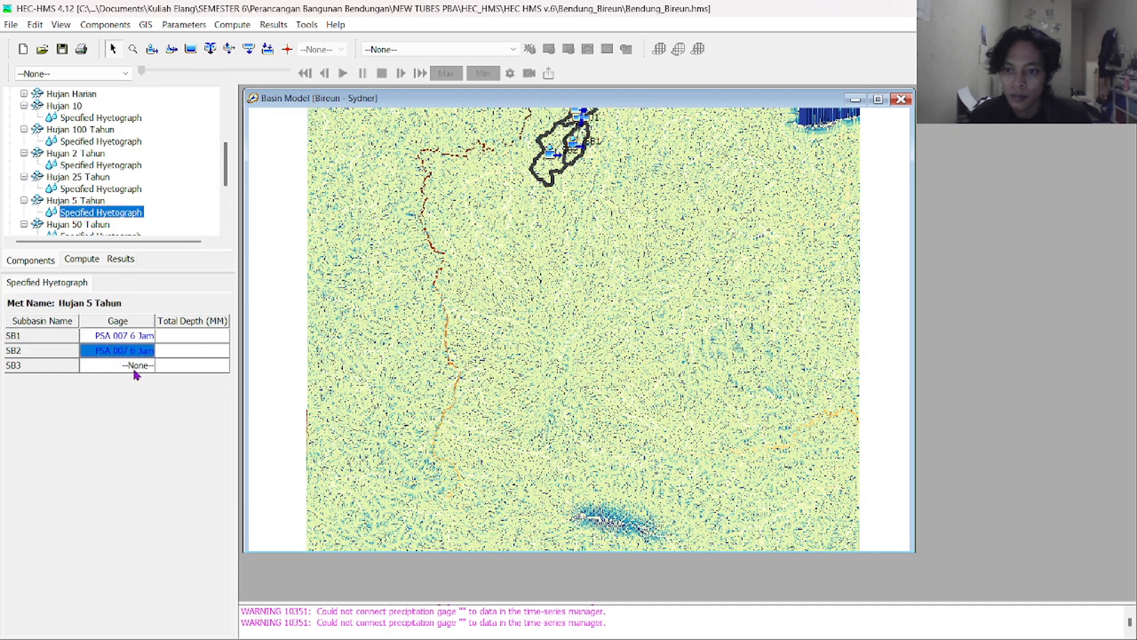
click(135, 371)
click(121, 401)
Paste 180.872 mm as the total depth of SB1, SB2 and SB3 in the Hujan 5 Tahun hyetograph
click(178, 341)
key(ctrl+v)
click(183, 350)
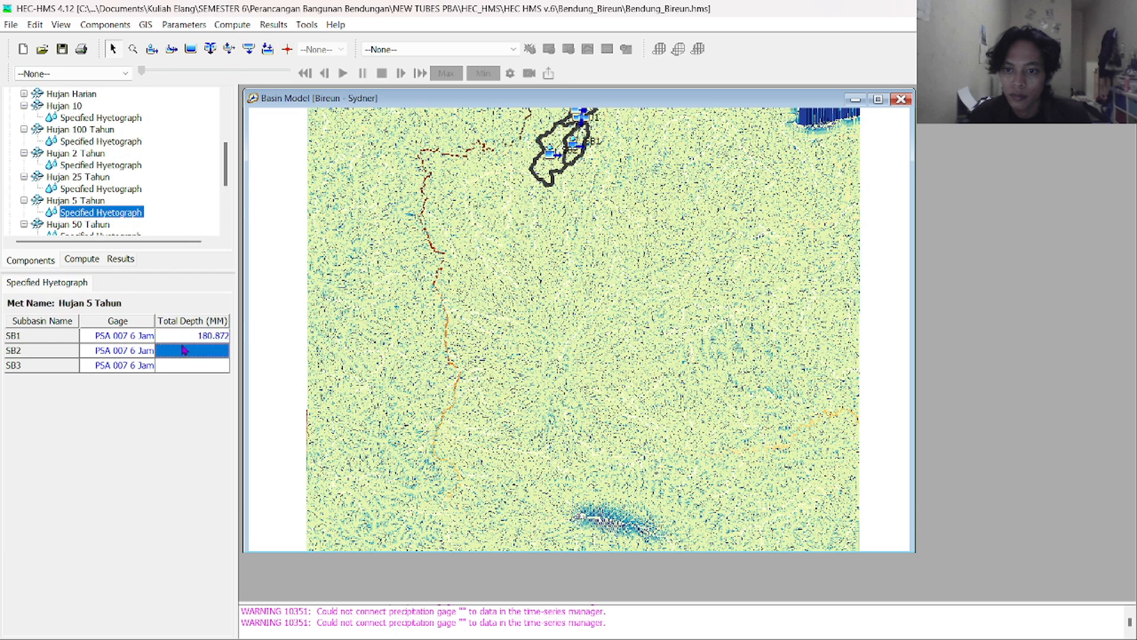
key(ctrl+v)
click(188, 365)
key(ctrl+v)
Open the Hujan 50 Tahun specified hyetograph, copy the TR50 depth from the Excel rainfall table and return to HEC-HMS
scroll(109, 224, down, 1)
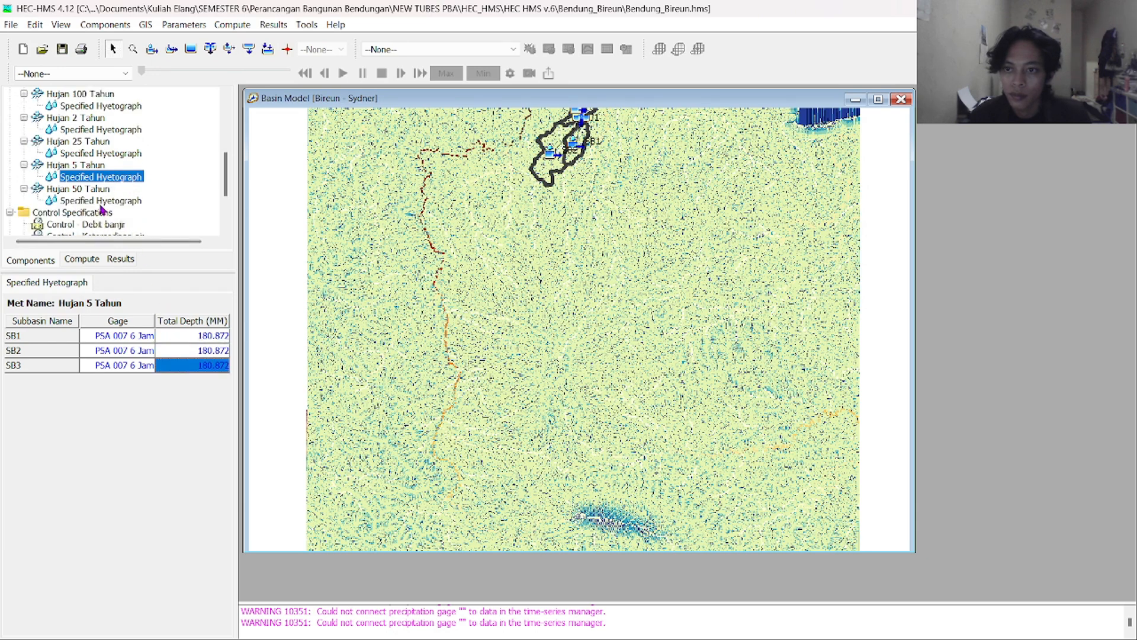
click(101, 202)
key(alt+Tab)
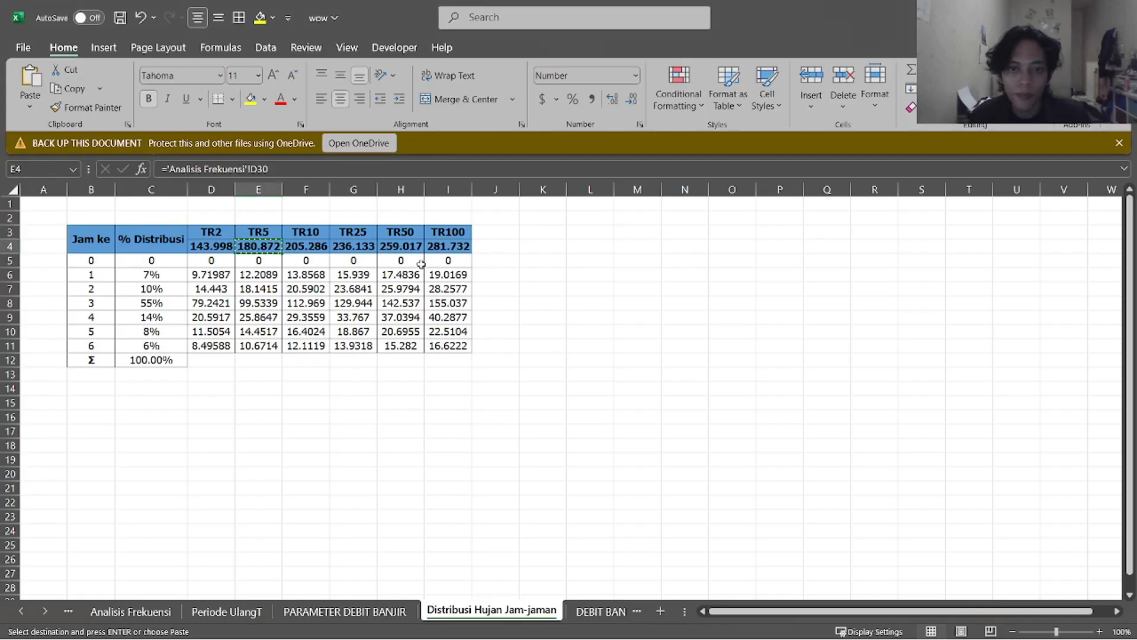
click(401, 251)
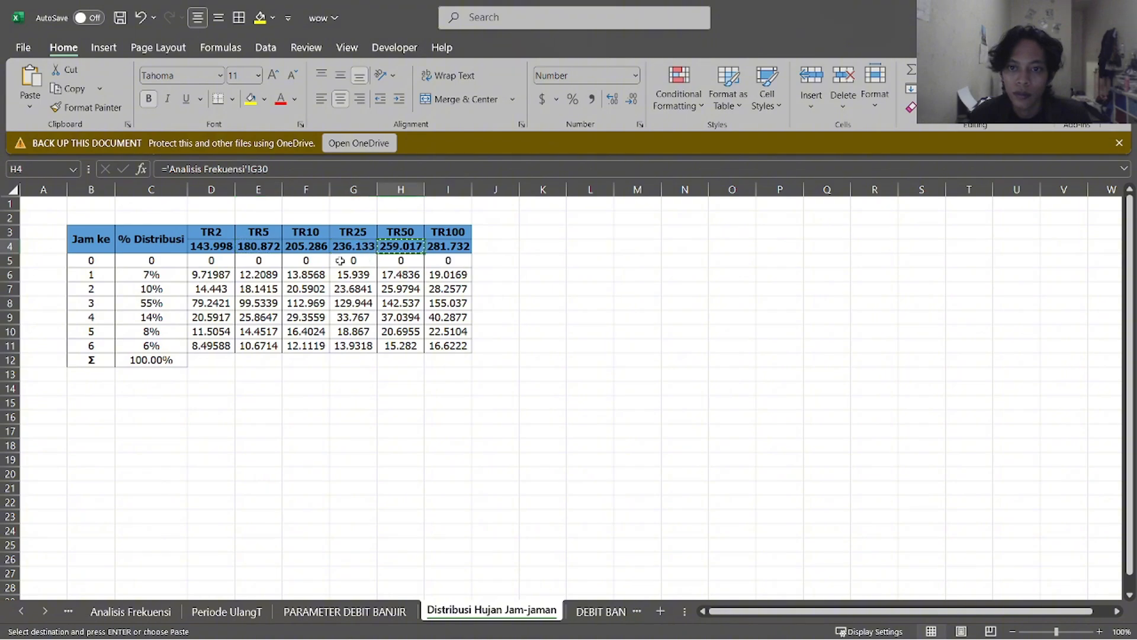
key(alt+Tab)
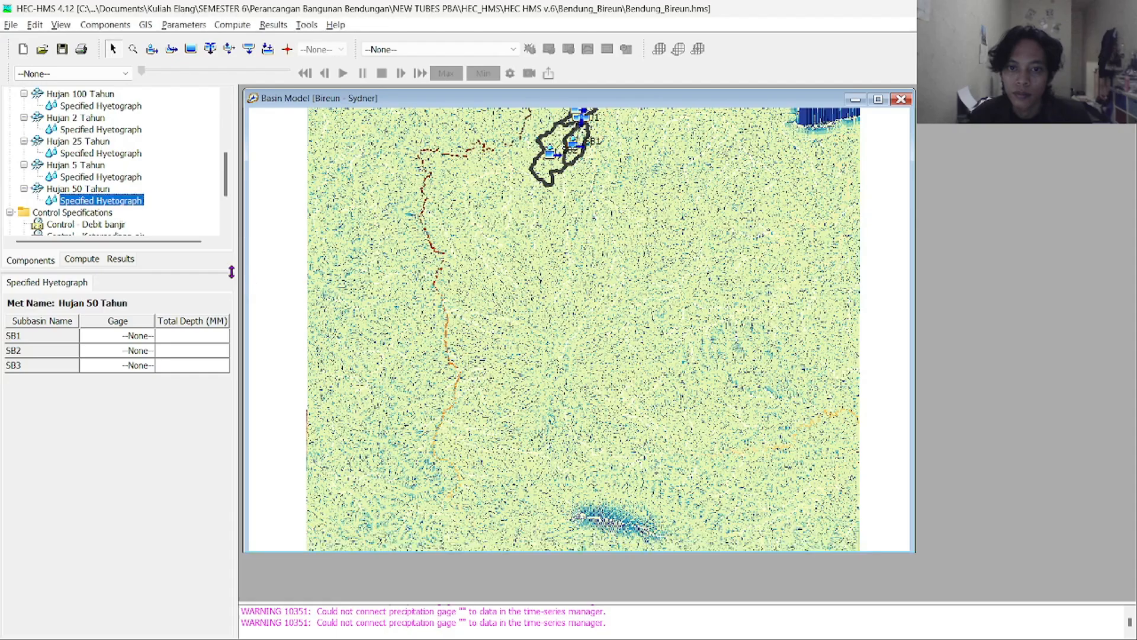
Assign the PSA 007 6 Jam gage to subbasins SB1, SB2 and SB3 in the Hujan 50 Tahun hyetograph
click(115, 334)
click(128, 371)
click(130, 350)
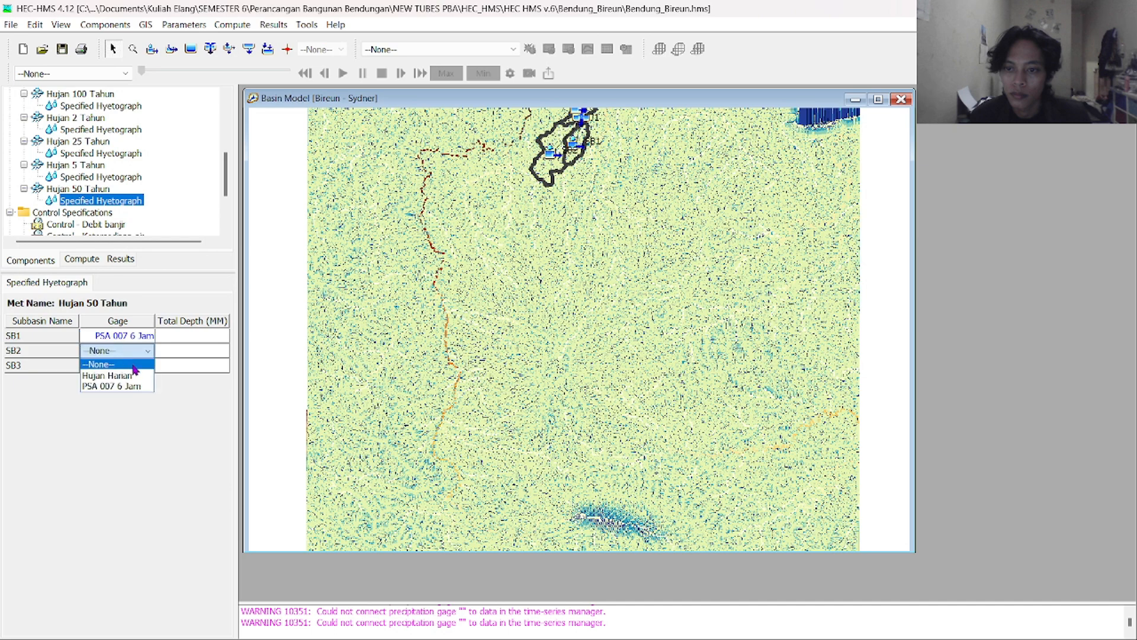
click(111, 385)
click(118, 365)
click(112, 400)
Paste 259.017 mm as the total depth of SB1, SB2 and SB3 in the Hujan 50 Tahun hyetograph
click(174, 337)
key(ctrl+v)
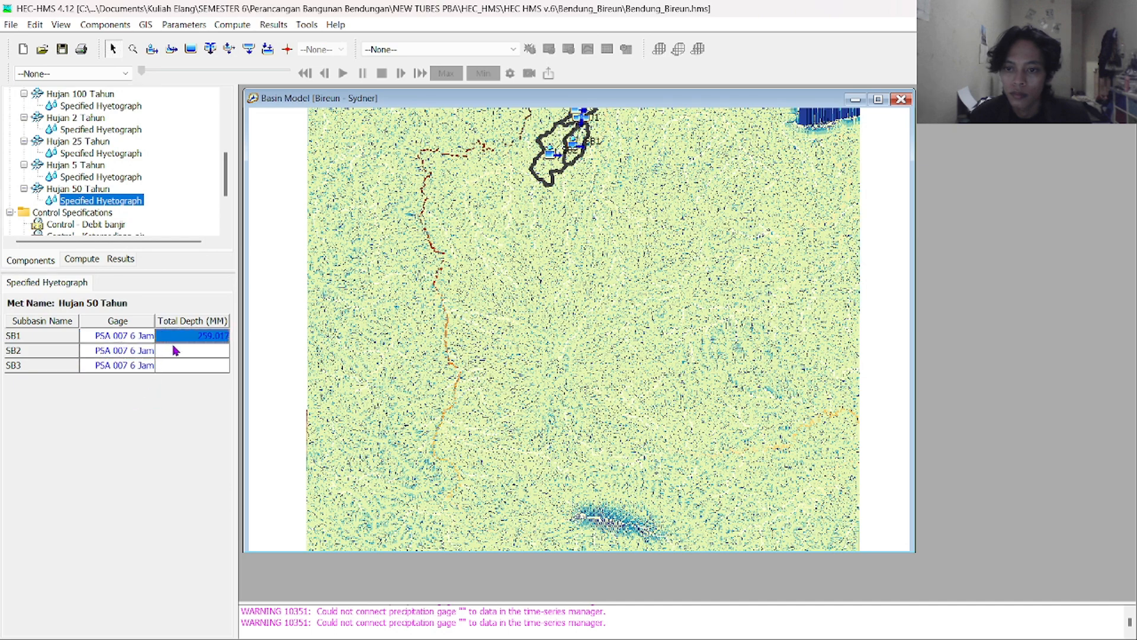
click(175, 350)
key(ctrl+v)
click(185, 365)
key(ctrl+v)
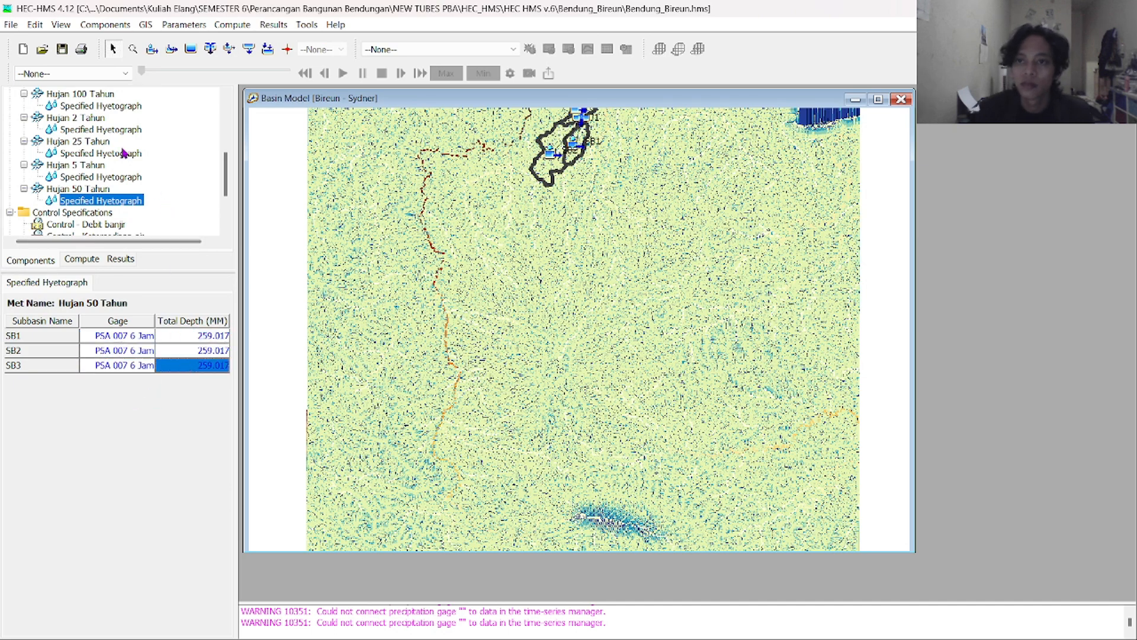
Start a new simulation run named Debit 2 Tahun with the Bireun - Sydner basin model
scroll(150, 160, up, 4)
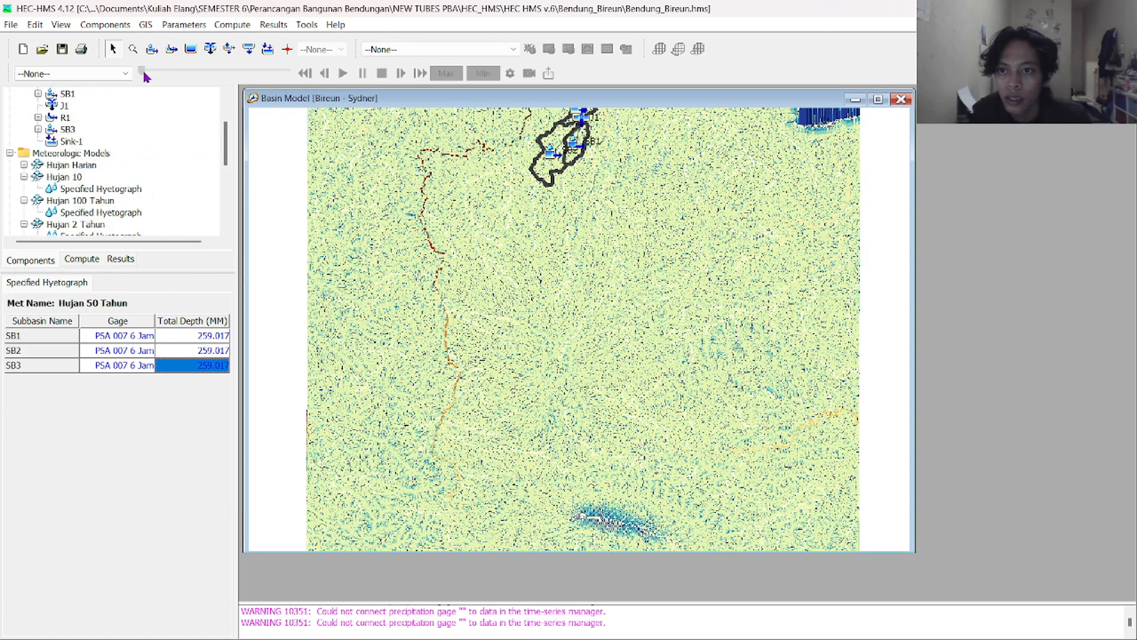
scroll(104, 143, up, 1)
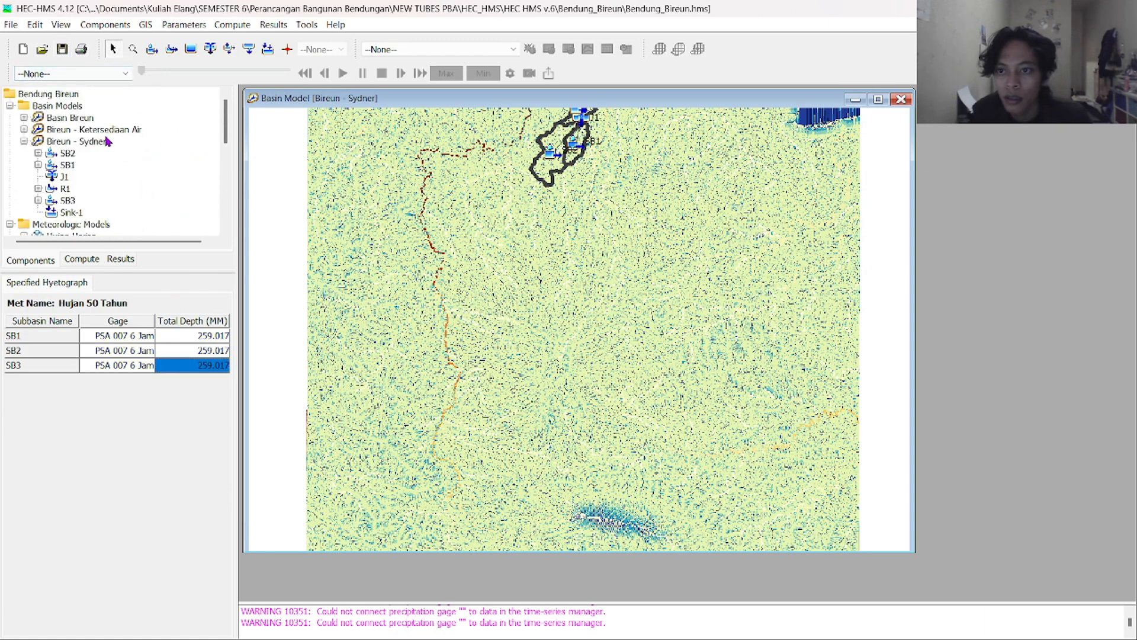
click(225, 25)
mouse_move(244, 46)
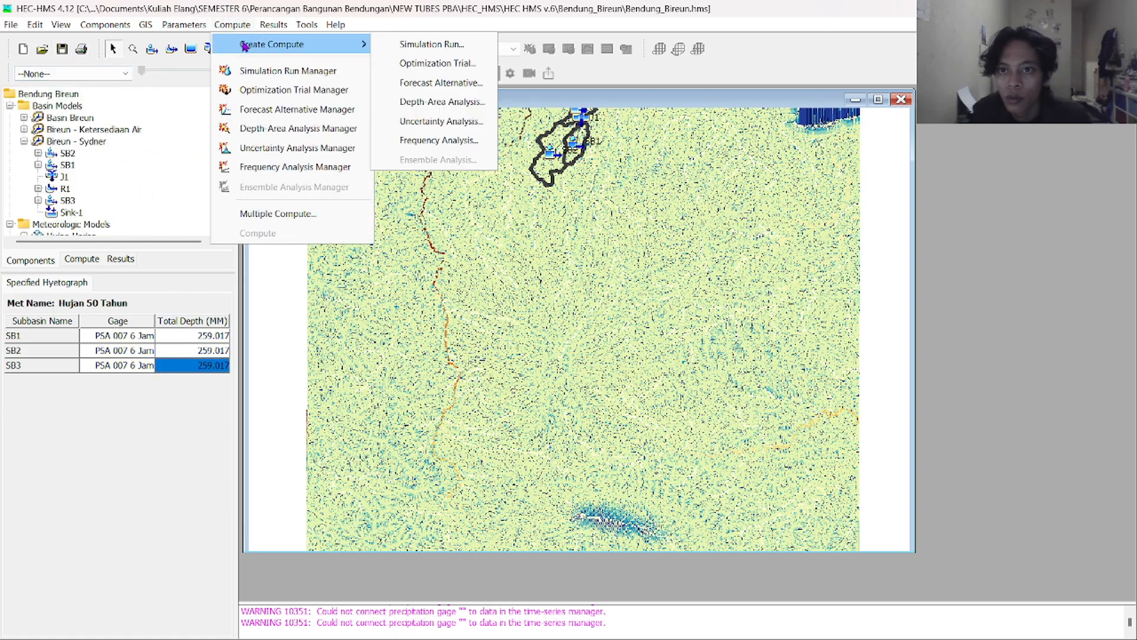
click(409, 44)
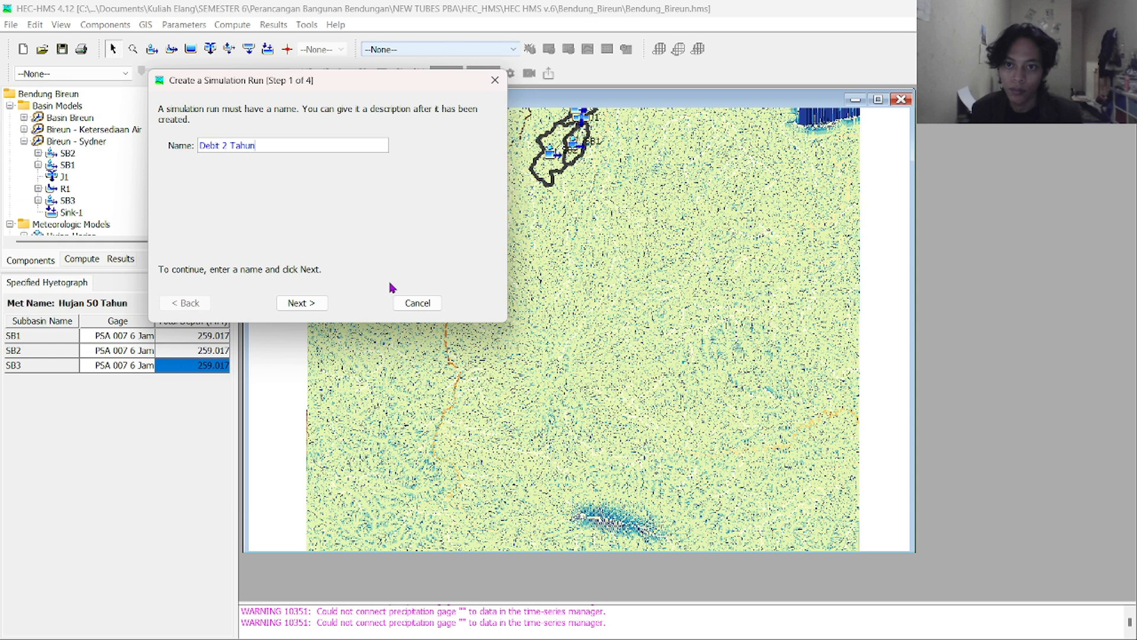
click(303, 303)
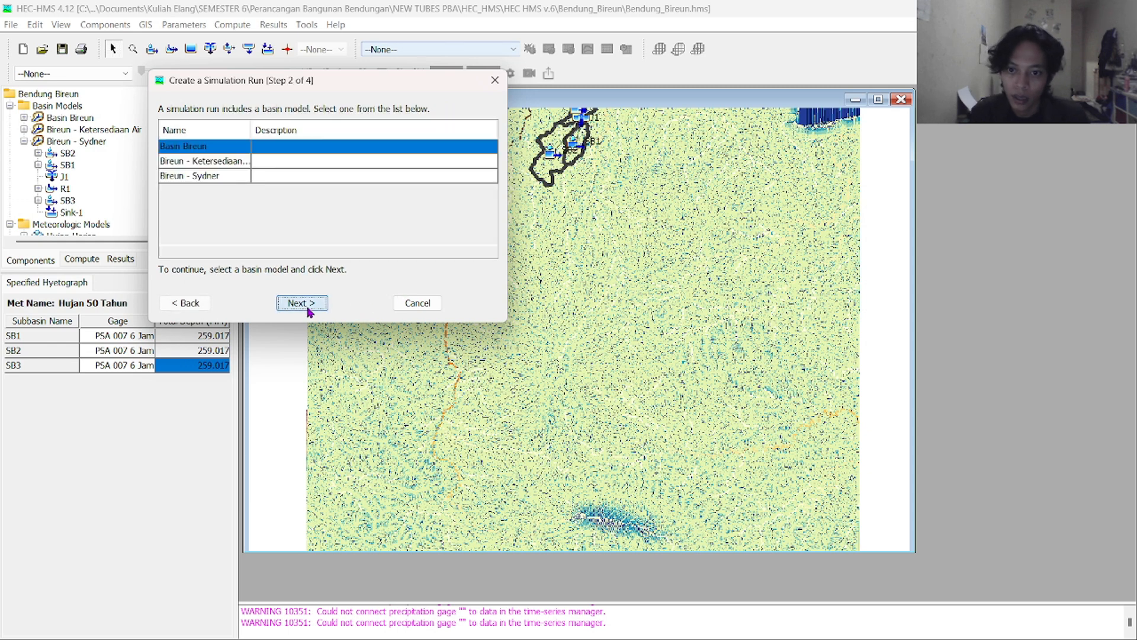
click(237, 177)
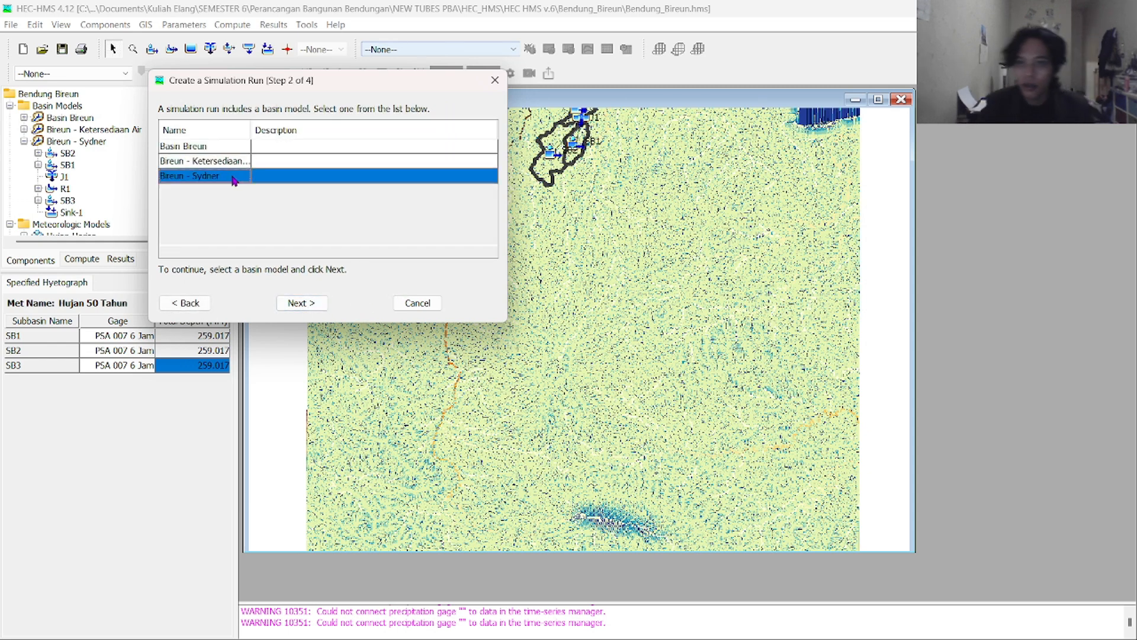
click(303, 305)
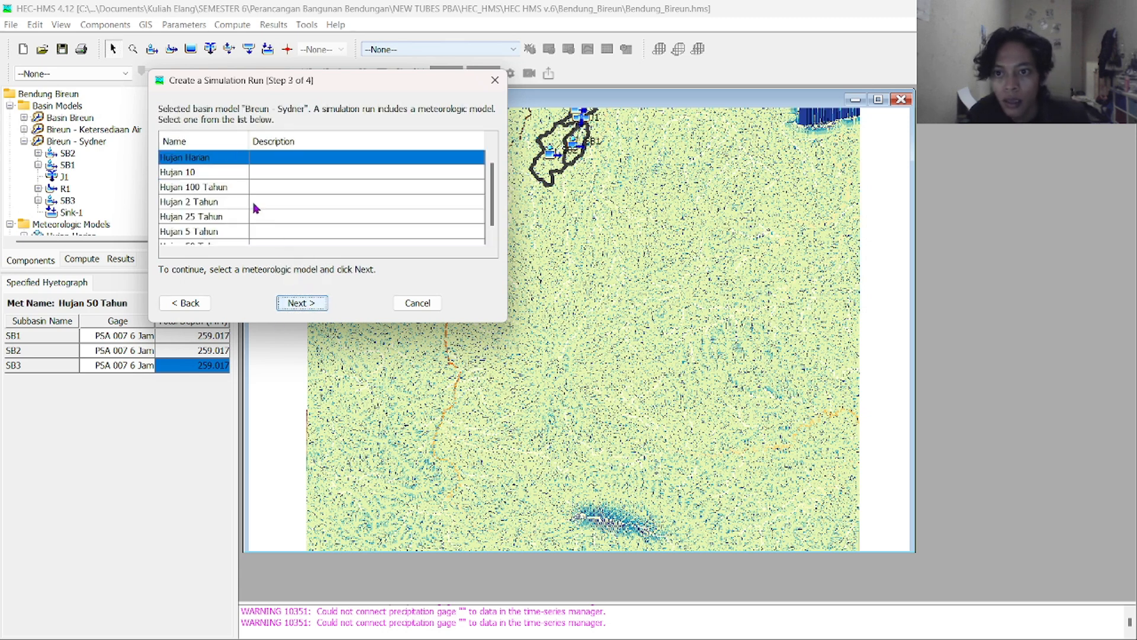
Finish the 2-year run with the Hujan 2 Tahun meteorologic model and the Control - Debit banjir specifications
scroll(253, 204, down, 1)
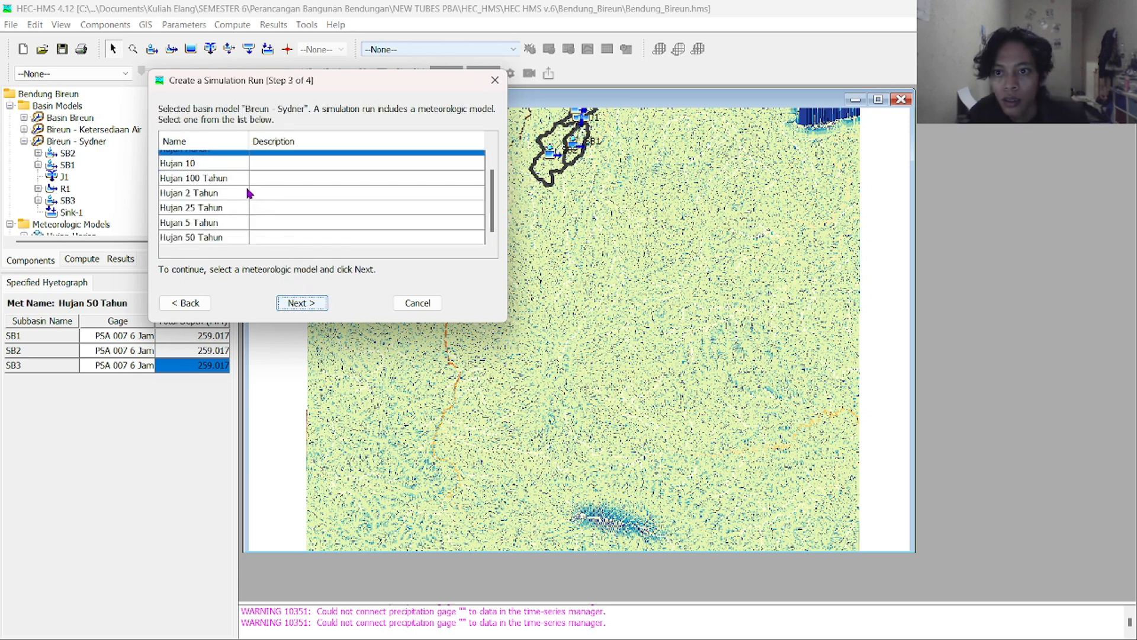
click(250, 193)
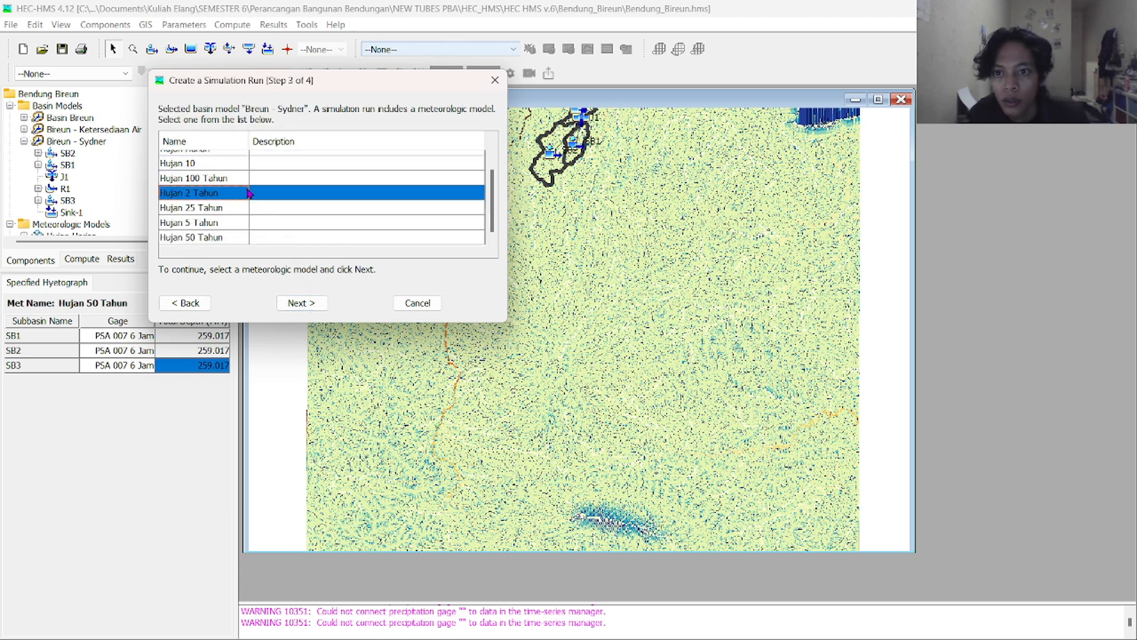
click(321, 304)
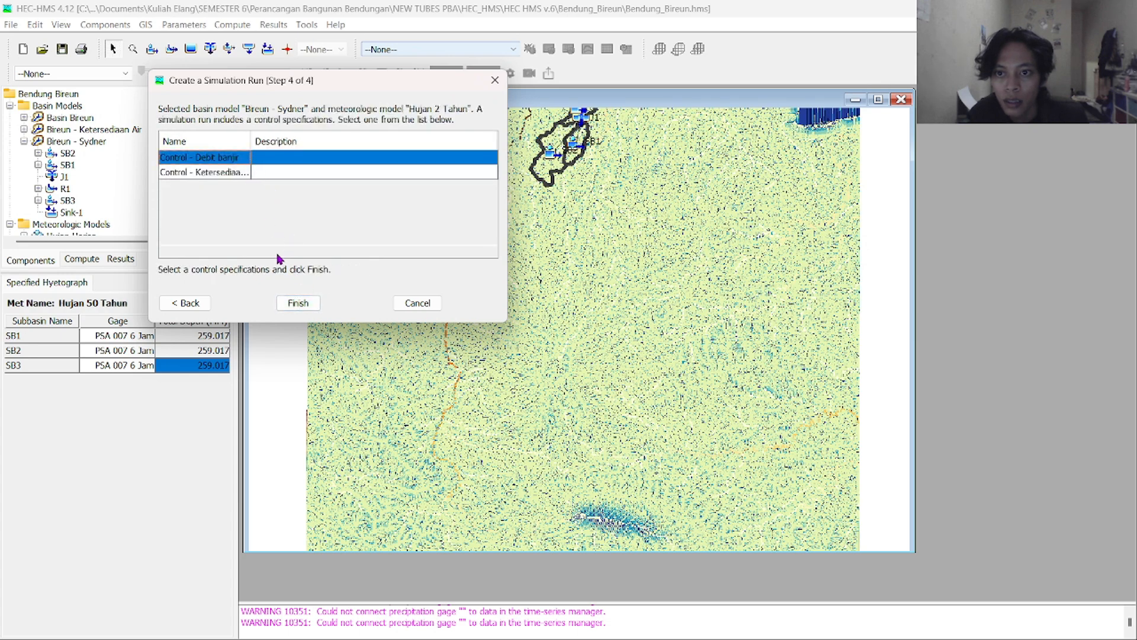
click(293, 305)
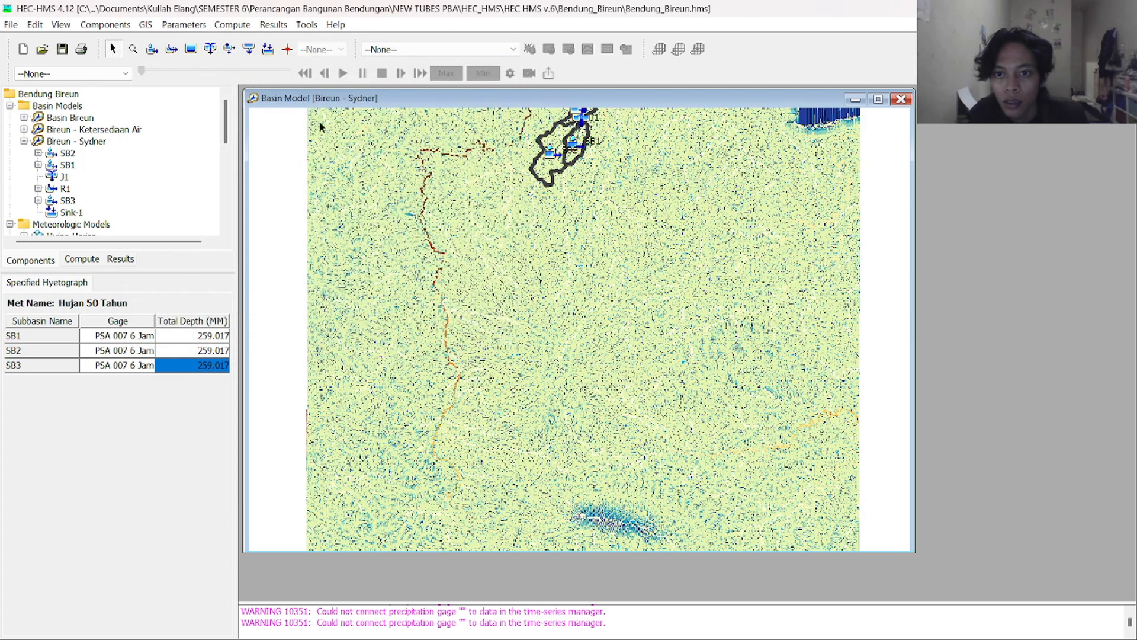
Start a new simulation run named Debit 5 Tahun with the Bireun - Sydner basin model
click(232, 25)
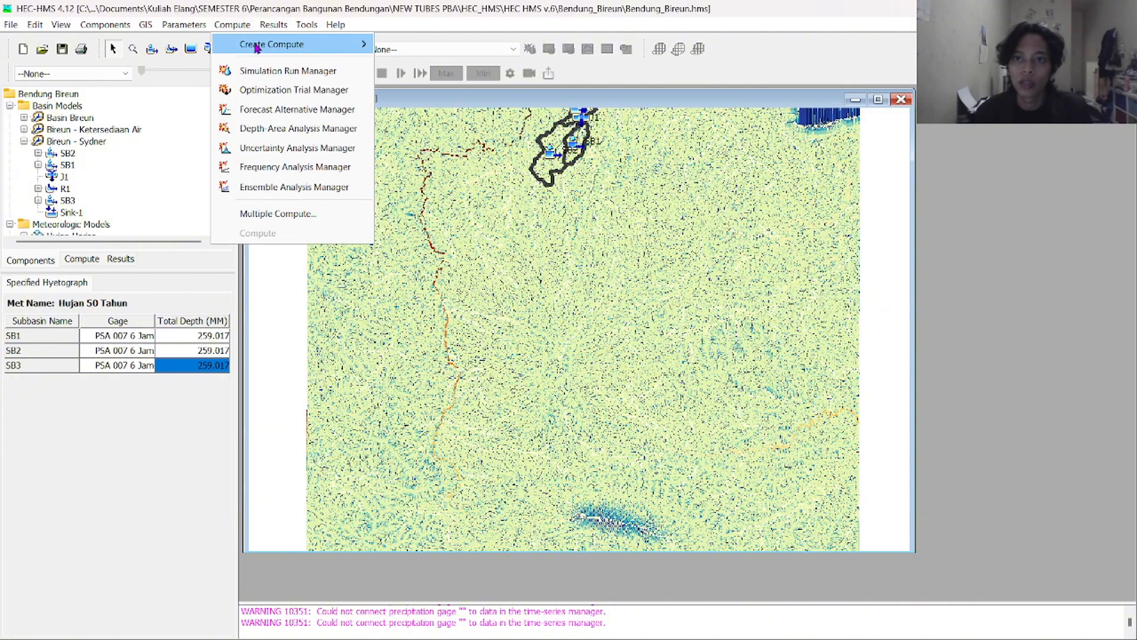
mouse_move(260, 45)
click(450, 45)
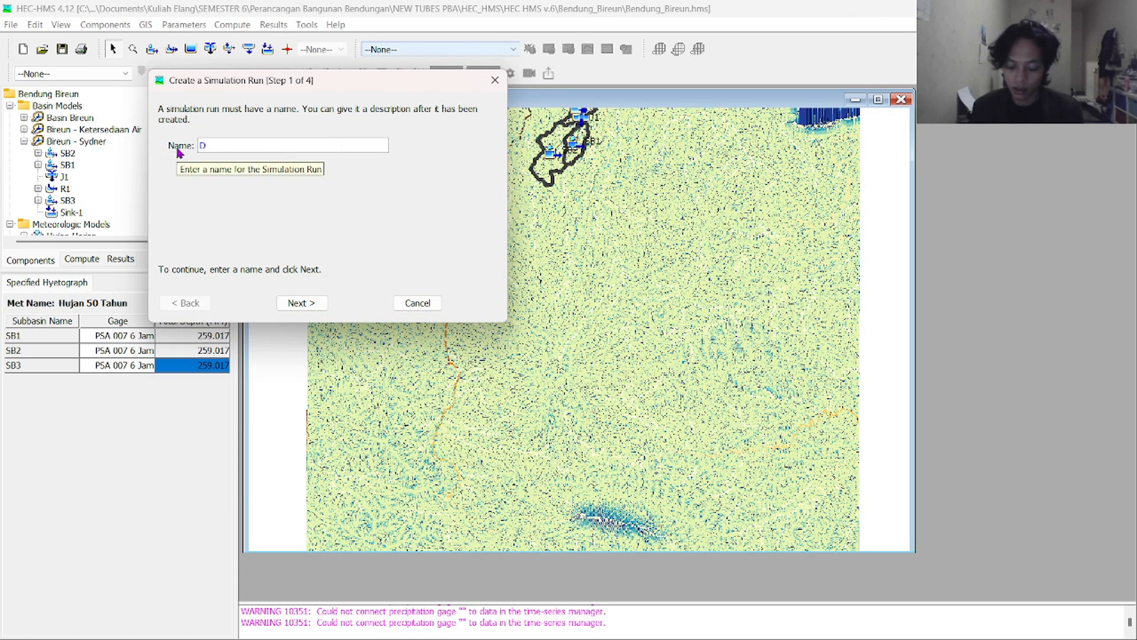
text(Debt )
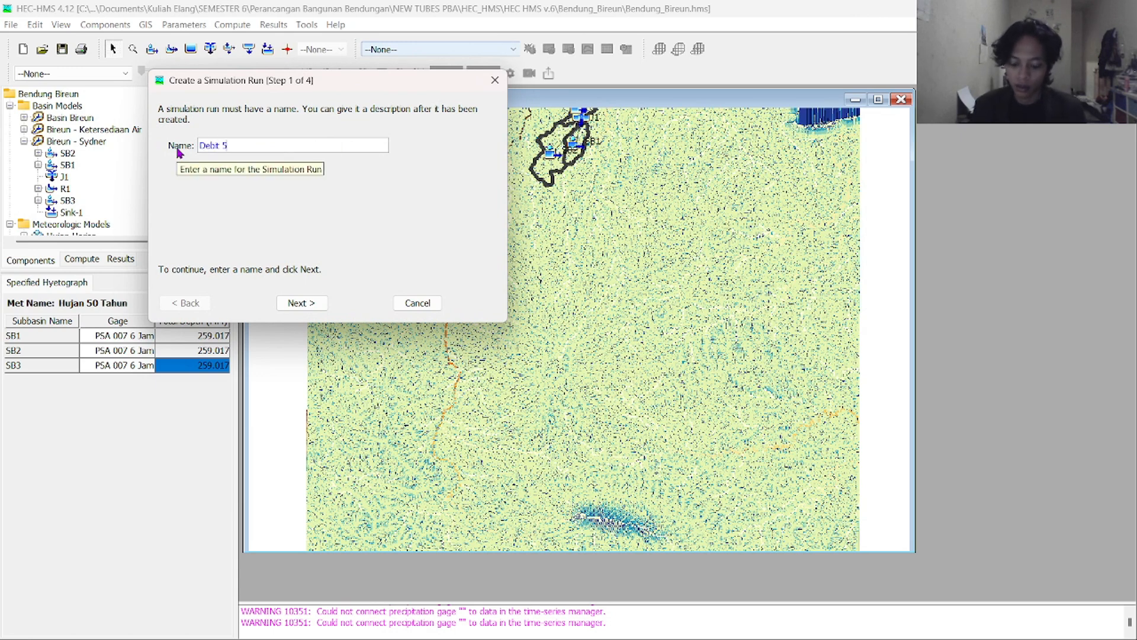
text(5 Tahun)
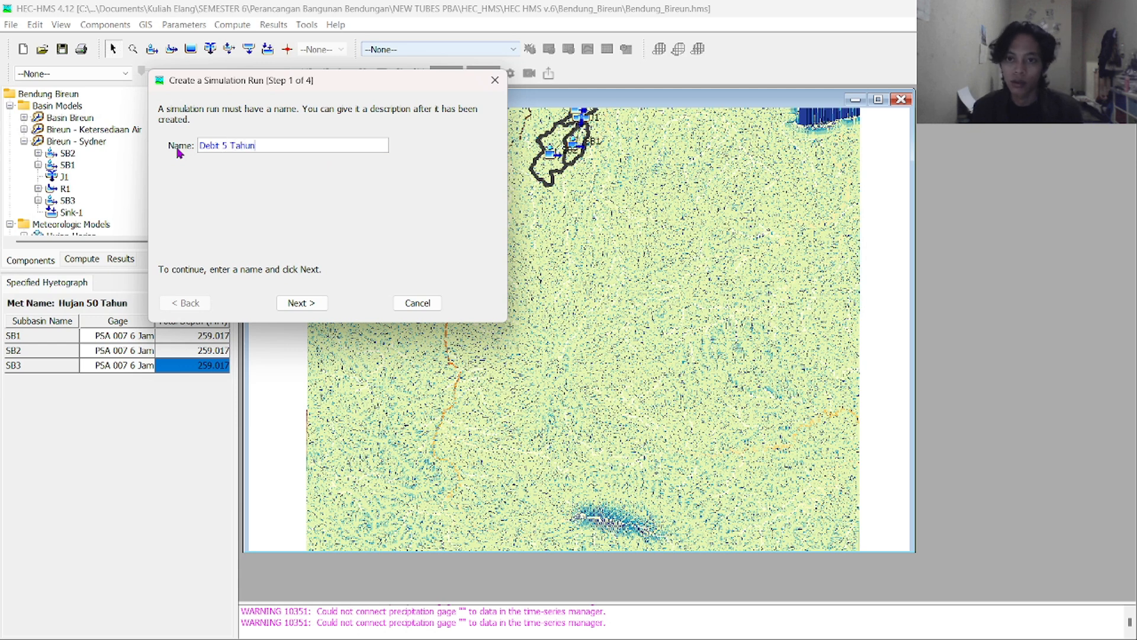
click(322, 302)
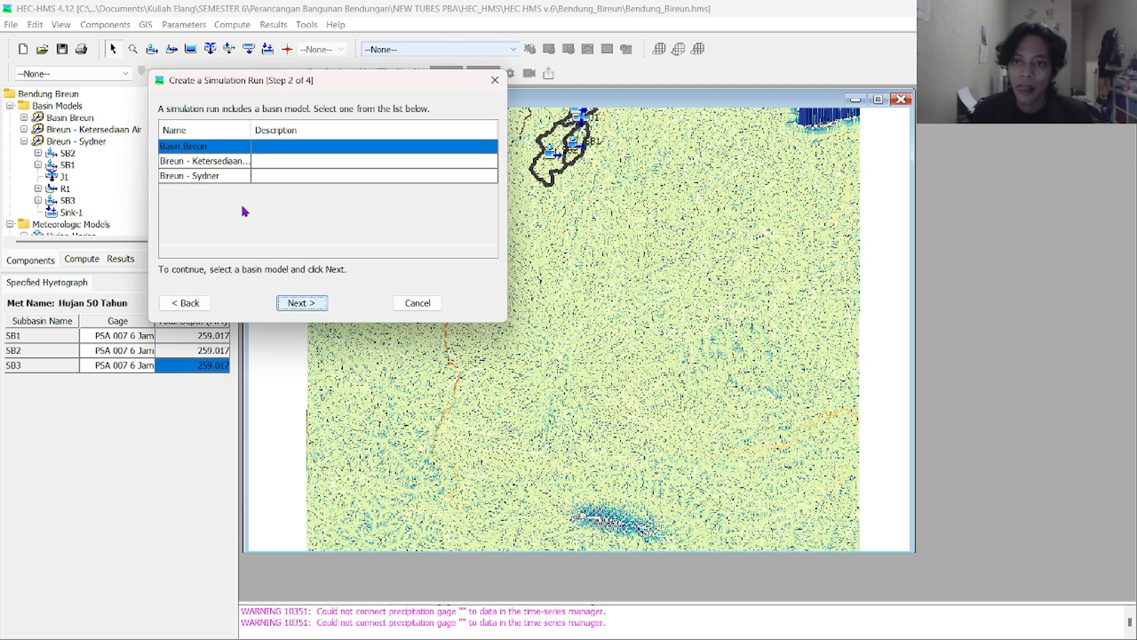
click(230, 178)
click(301, 303)
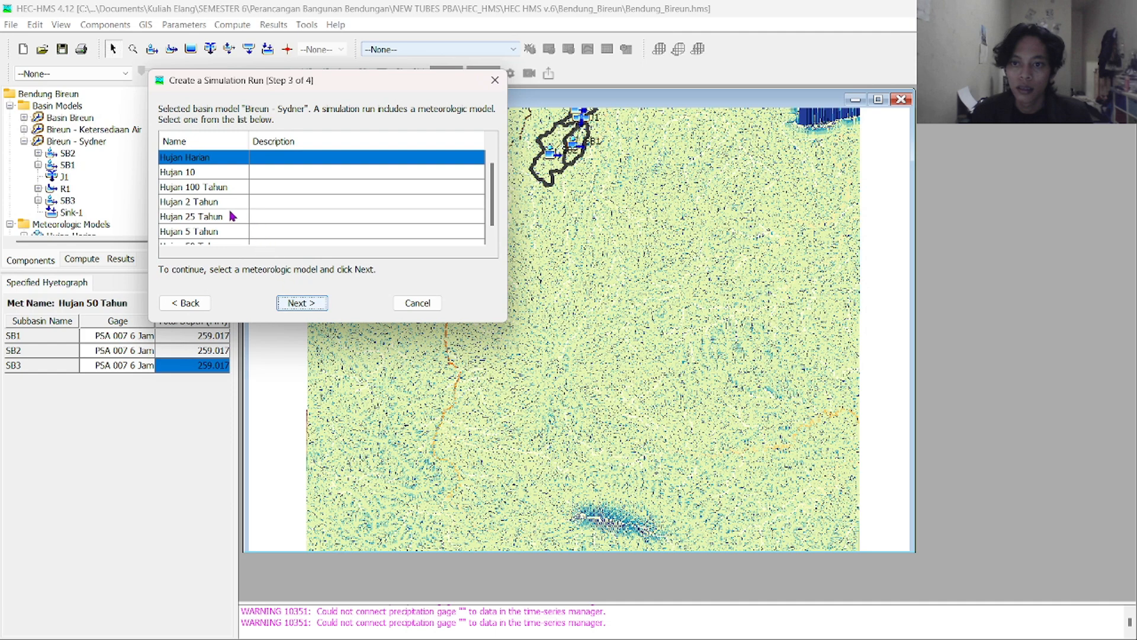
Finish the 5-year run with the Hujan 5 Tahun meteorologic model and the Control - Debit banjir specifications
click(231, 233)
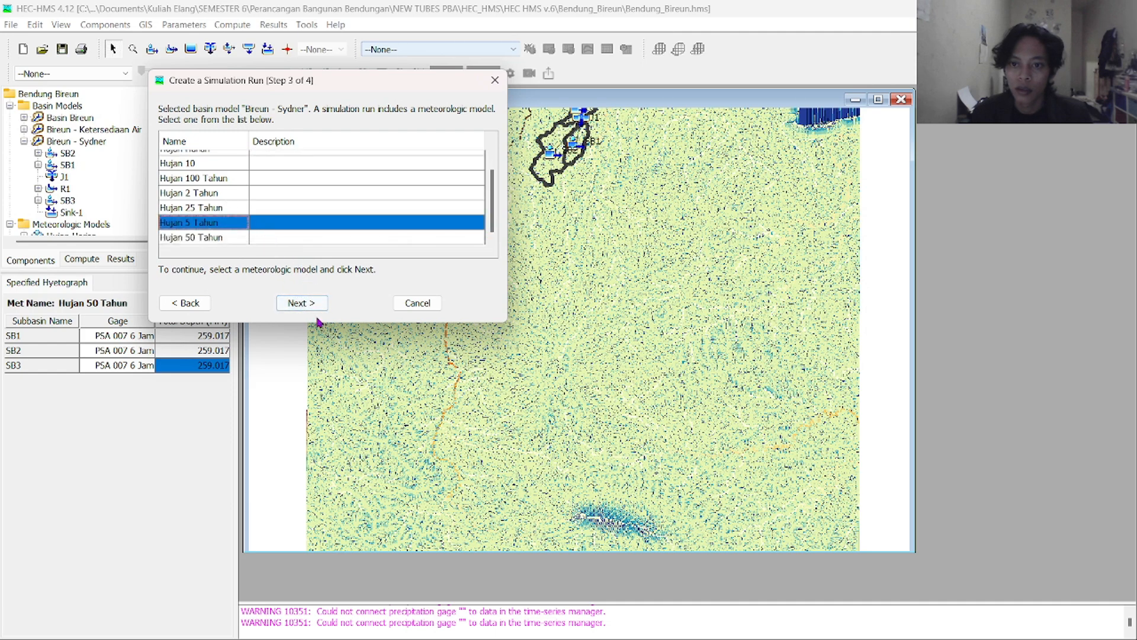
click(305, 303)
click(228, 173)
click(259, 162)
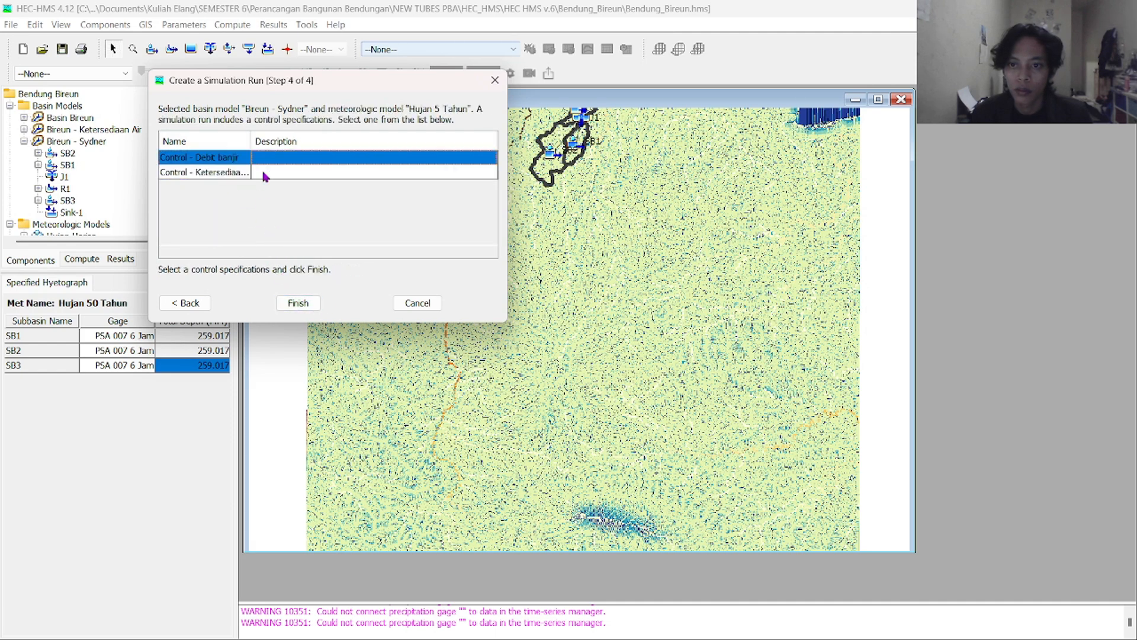
click(299, 303)
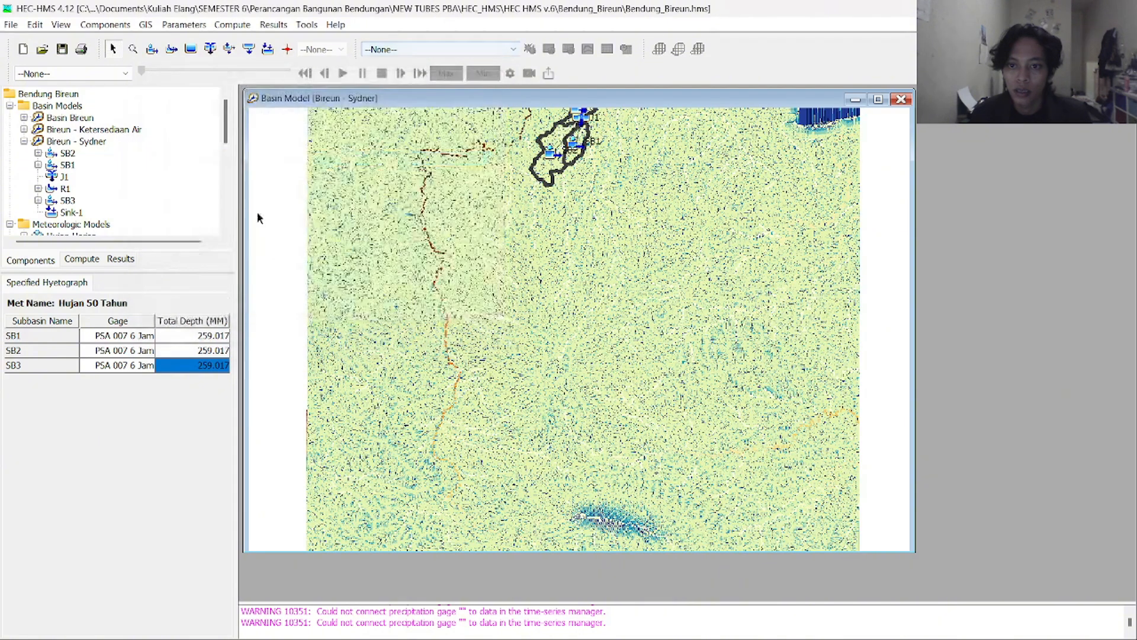
Start a new simulation run named Debit 10 Tahun with the Bireun - Sydner basin model
click(251, 28)
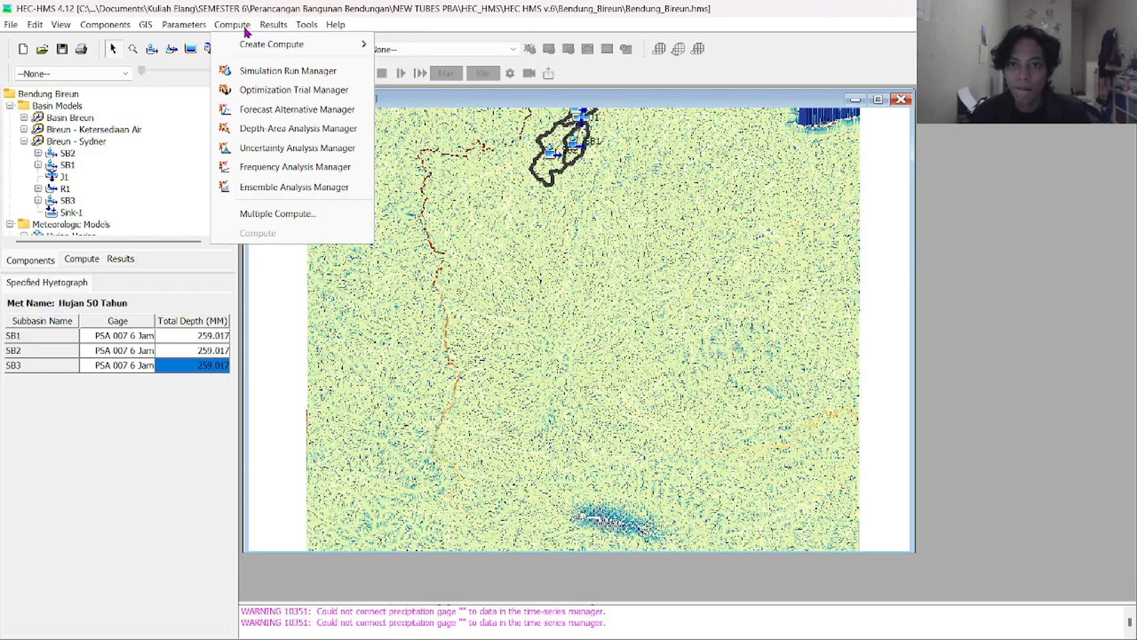
mouse_move(272, 44)
click(409, 45)
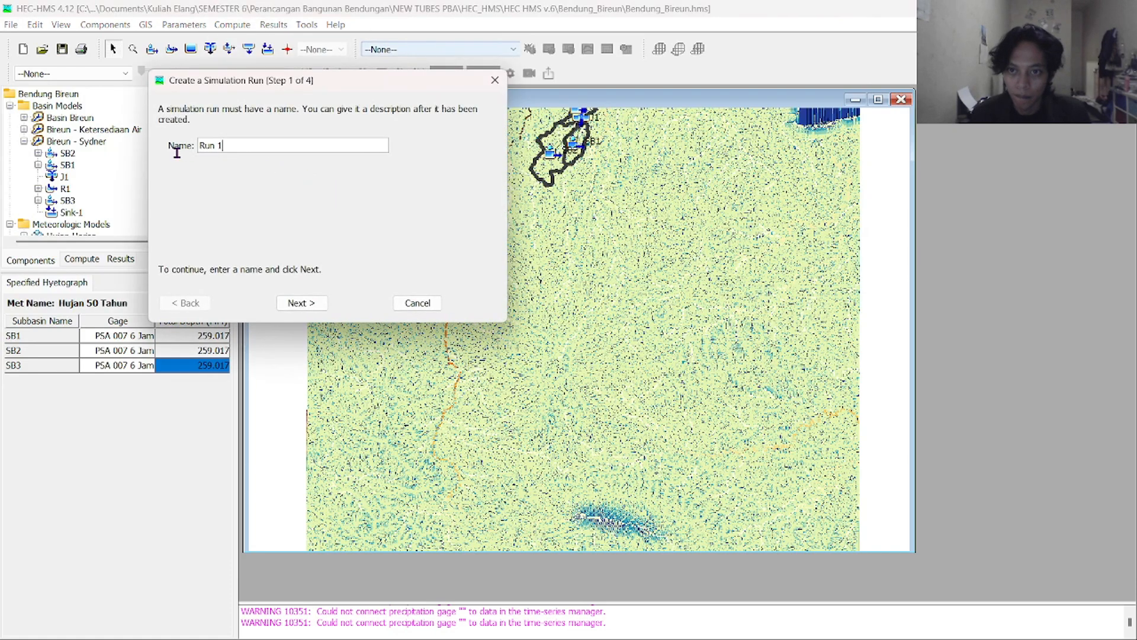
key(BackSpace)
key(BackSpace)
key(BackSpace)
key(BackSpace)
key(BackSpace)
text(De)
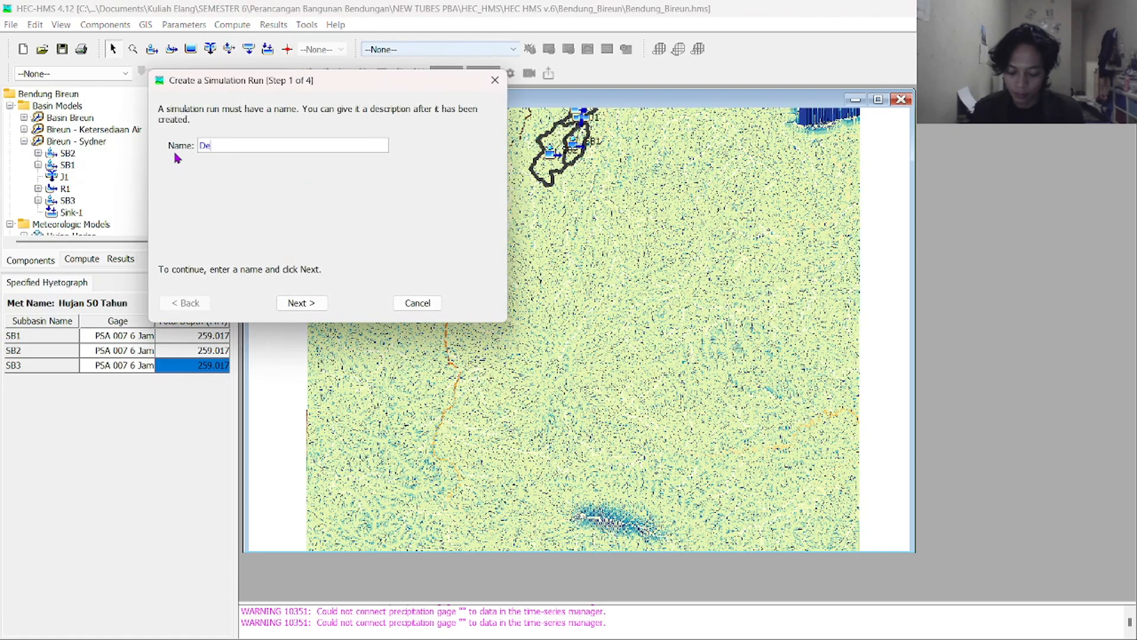
text(bt 10 Tahun)
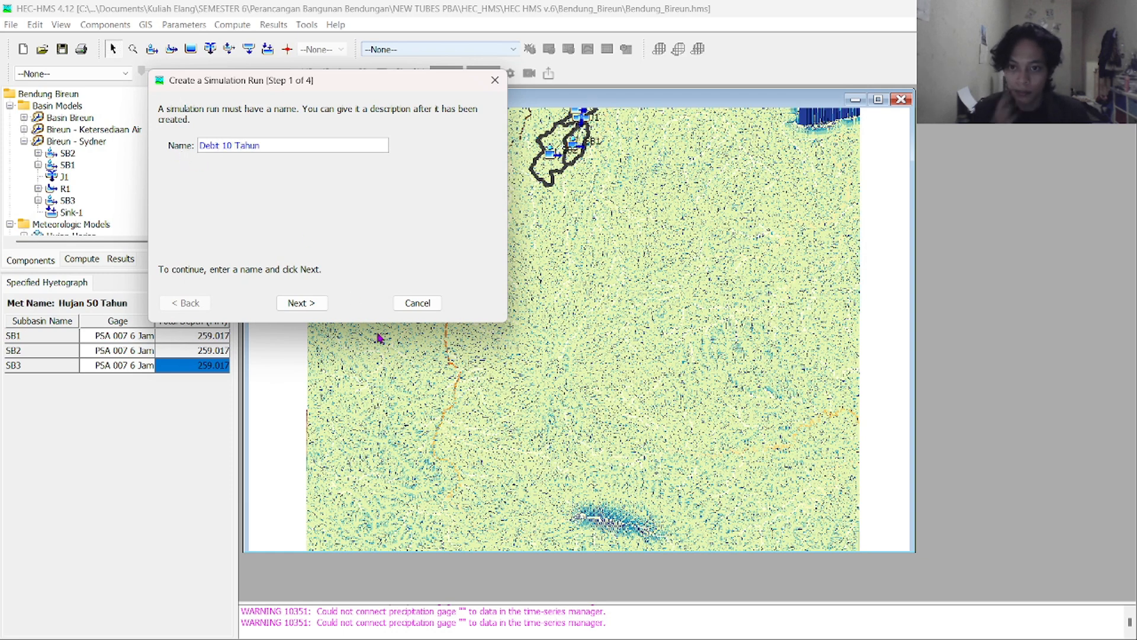
click(295, 305)
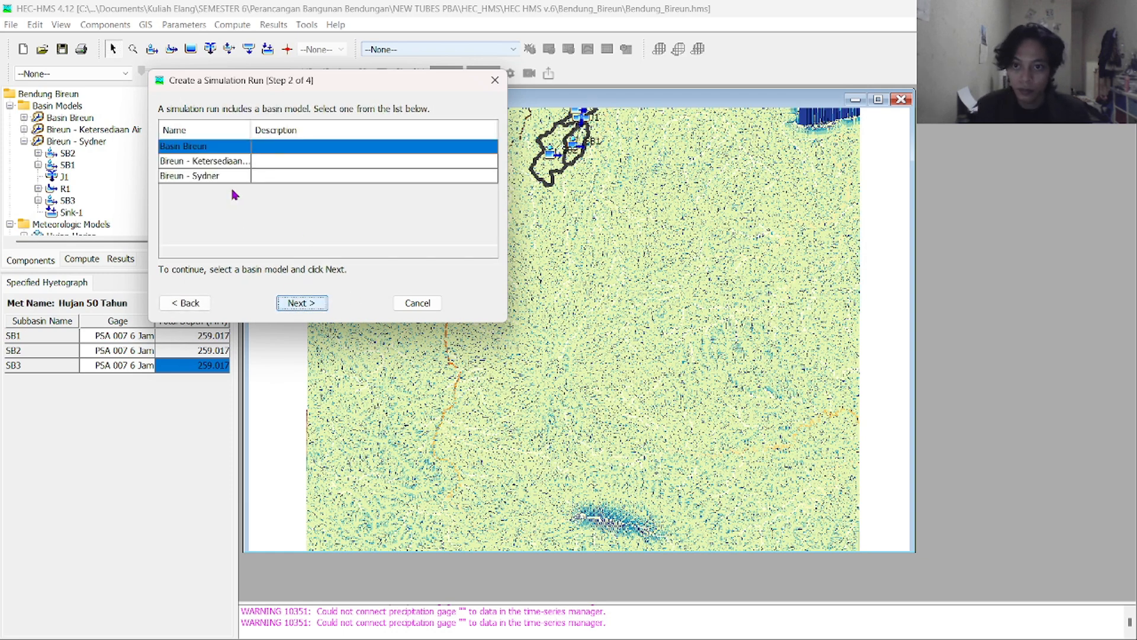
click(286, 303)
Finish the 10-year run with the Hujan 10 meteorologic model and the Control - Debit banjir specifications
scroll(215, 231, down, 1)
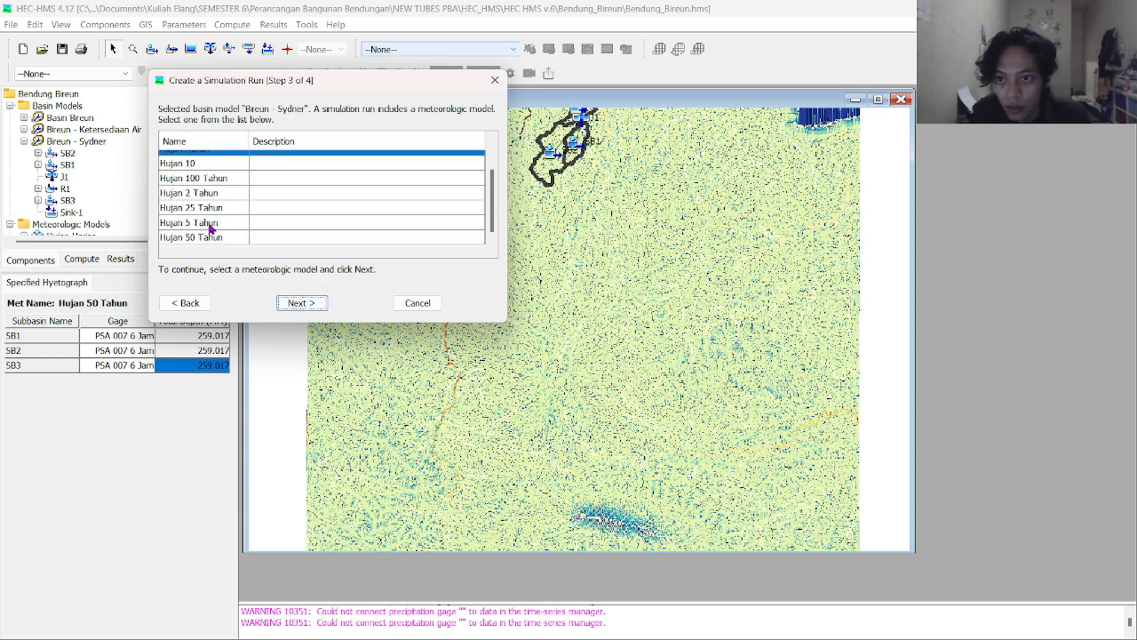
scroll(215, 237, up, 1)
click(209, 173)
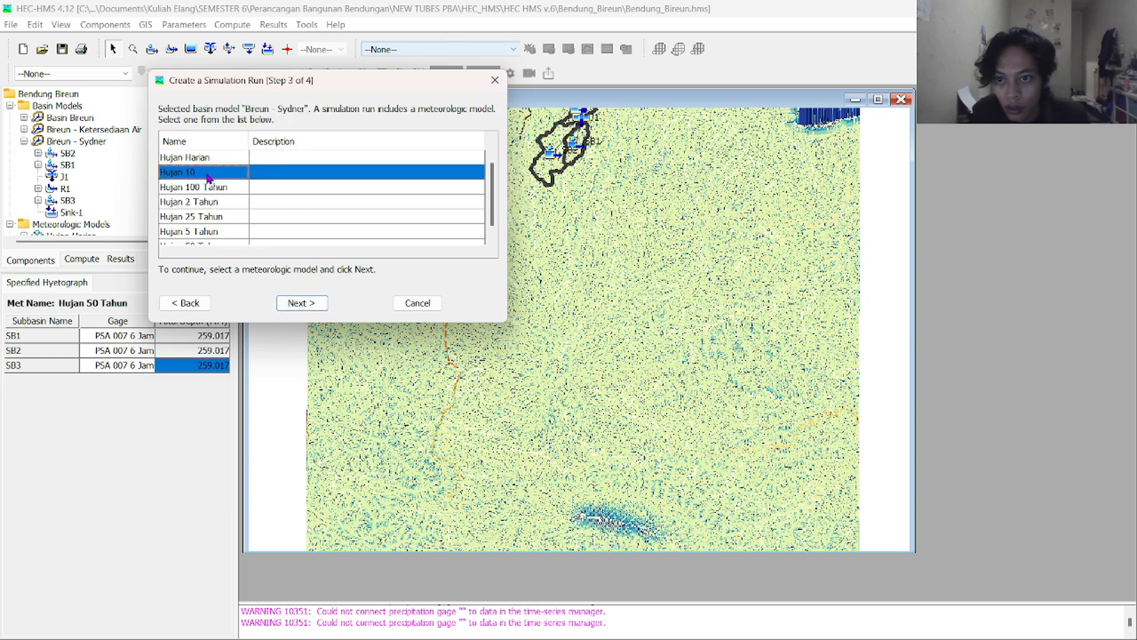
click(282, 303)
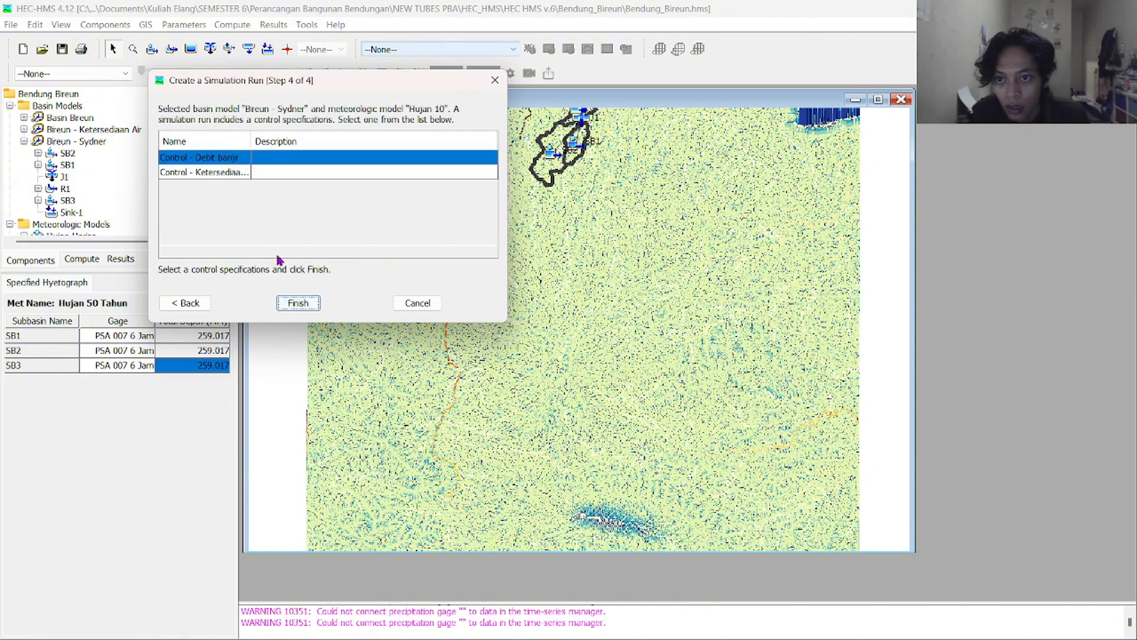
click(299, 303)
Start a new simulation run named debit 25 tahun with the Bireun - Sydner basin model
click(243, 28)
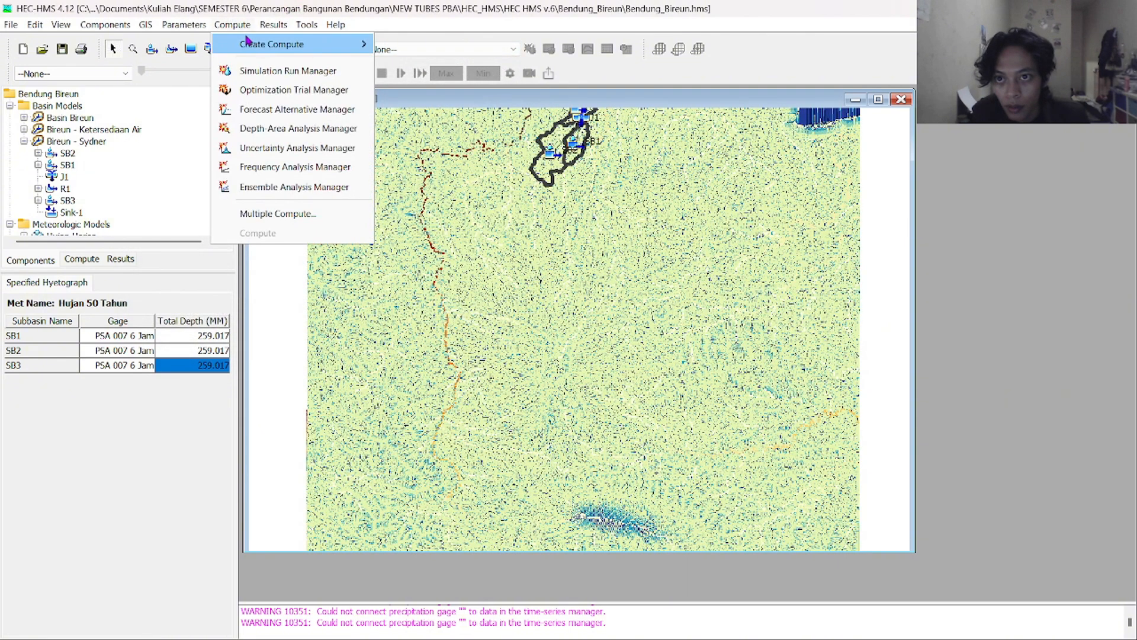
mouse_move(251, 43)
click(409, 44)
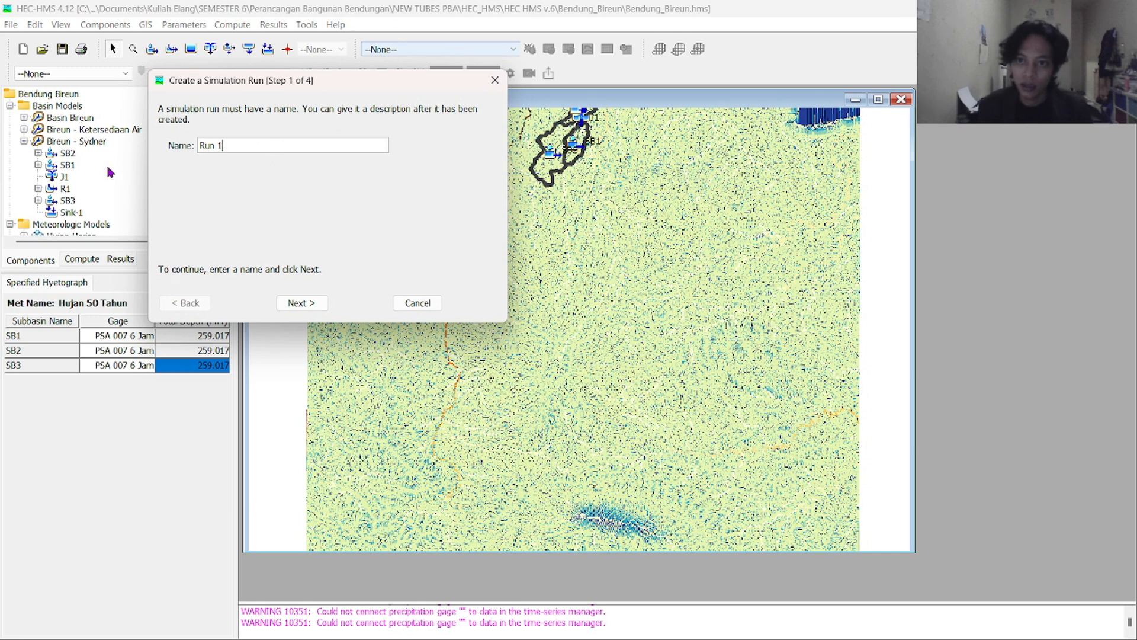
key(BackSpace)
key(BackSpace)
key(BackSpace)
key(BackSpace)
key(BackSpace)
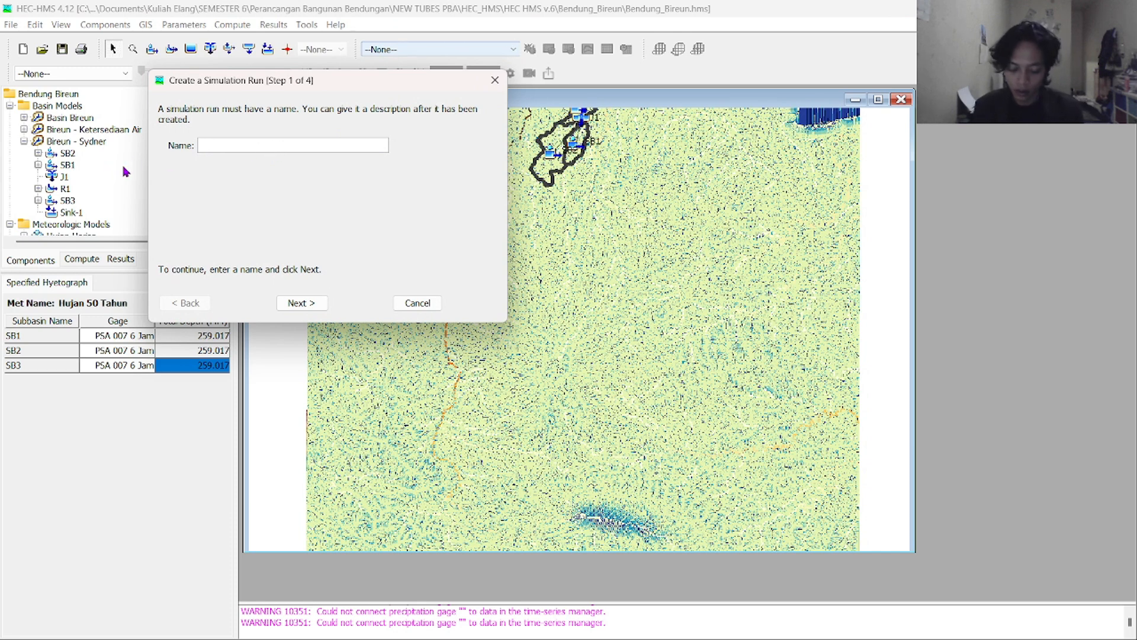
text(debit 25 )
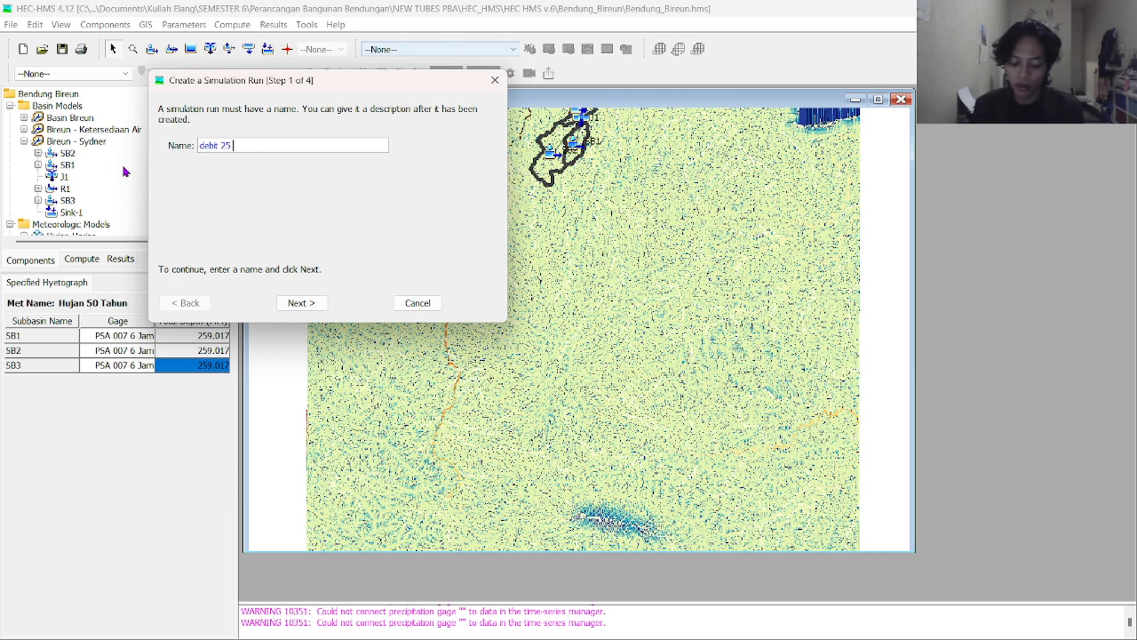
text(tahun)
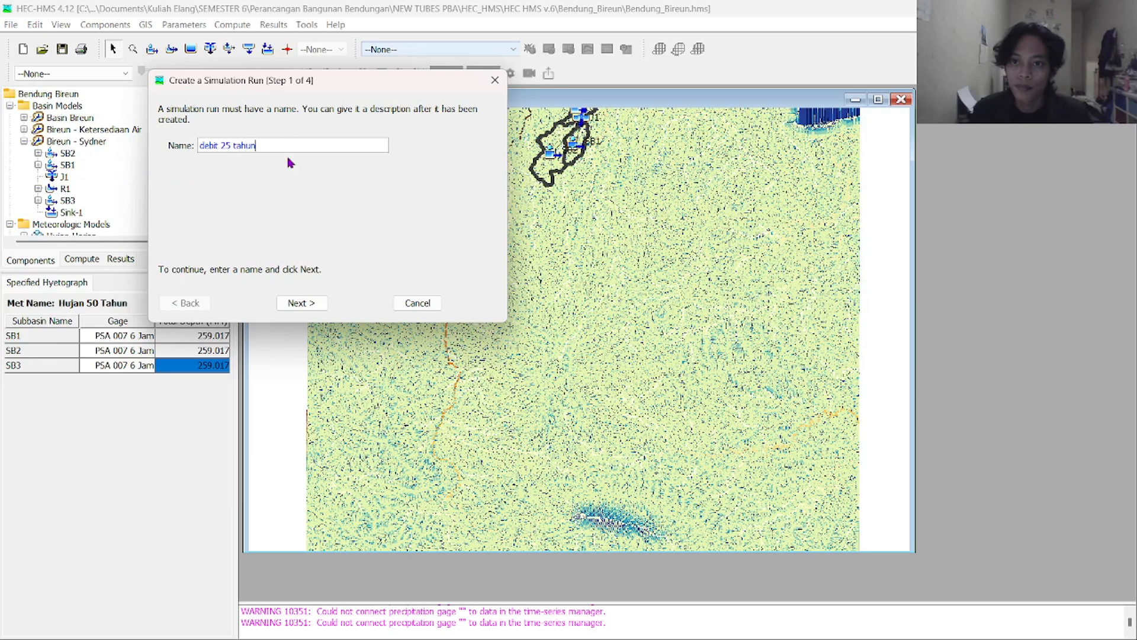
click(301, 308)
click(219, 177)
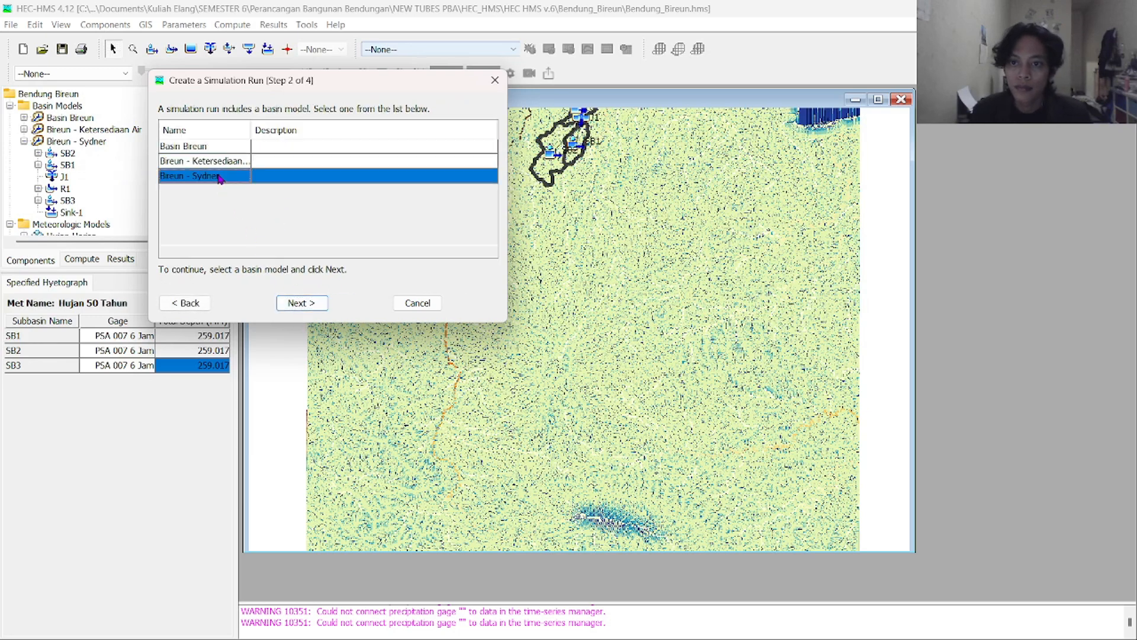
click(299, 303)
Finish the 25-year run with the Hujan 25 Tahun meteorologic model and the Control - Debit banjir specifications
scroll(223, 182, down, 1)
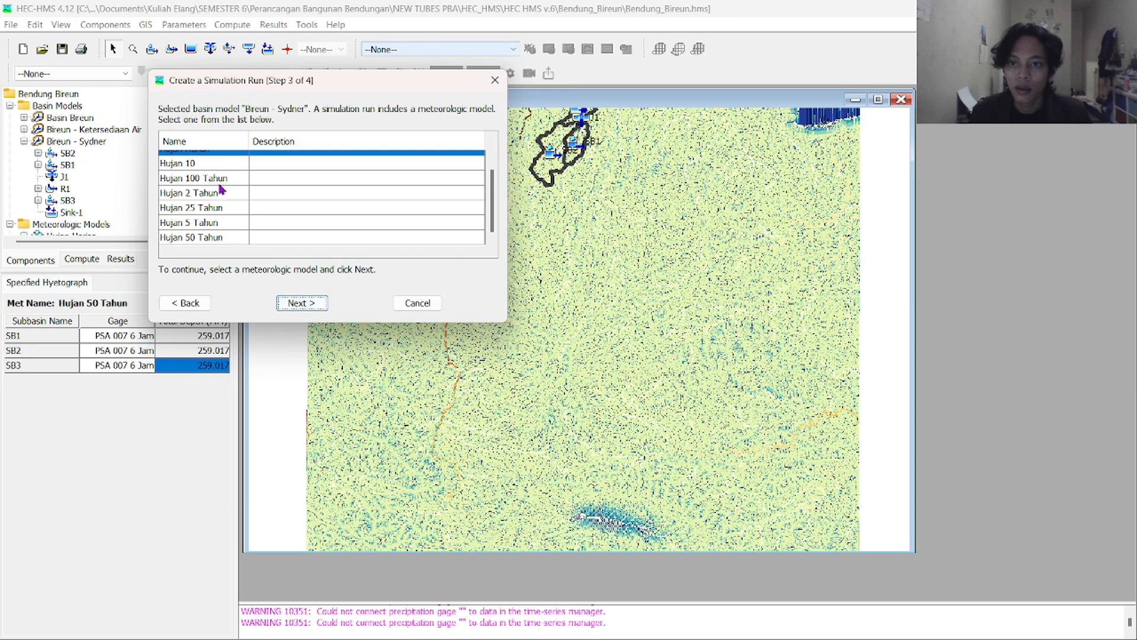
click(219, 208)
click(294, 301)
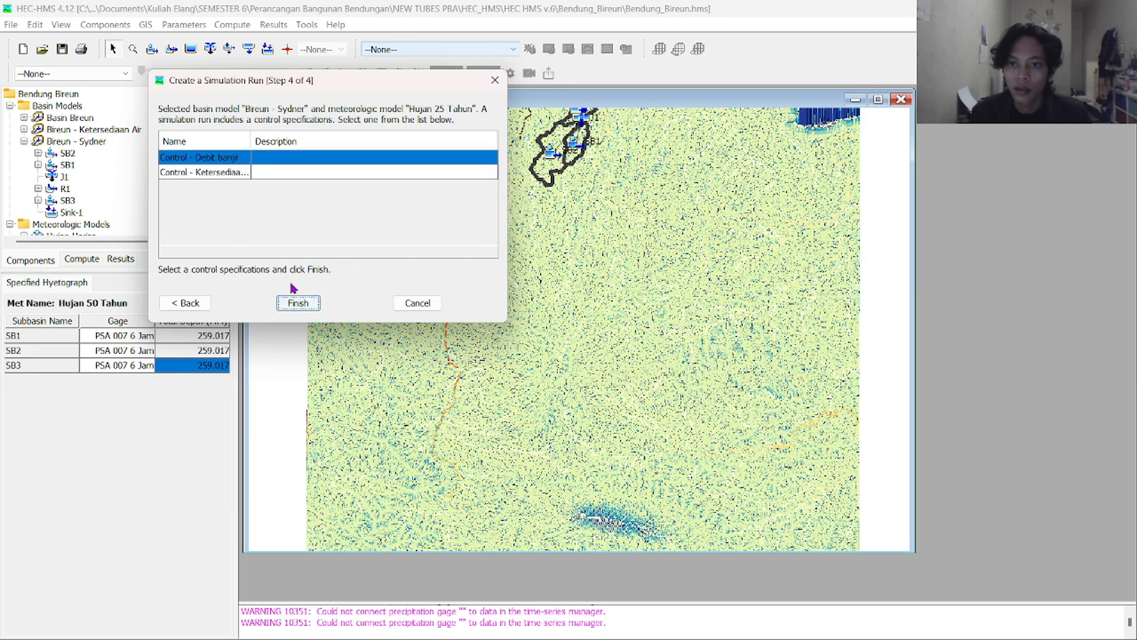
click(298, 302)
Start a new simulation run named Debit 50 Tahun with the Bireun - Sydner basin model
click(232, 25)
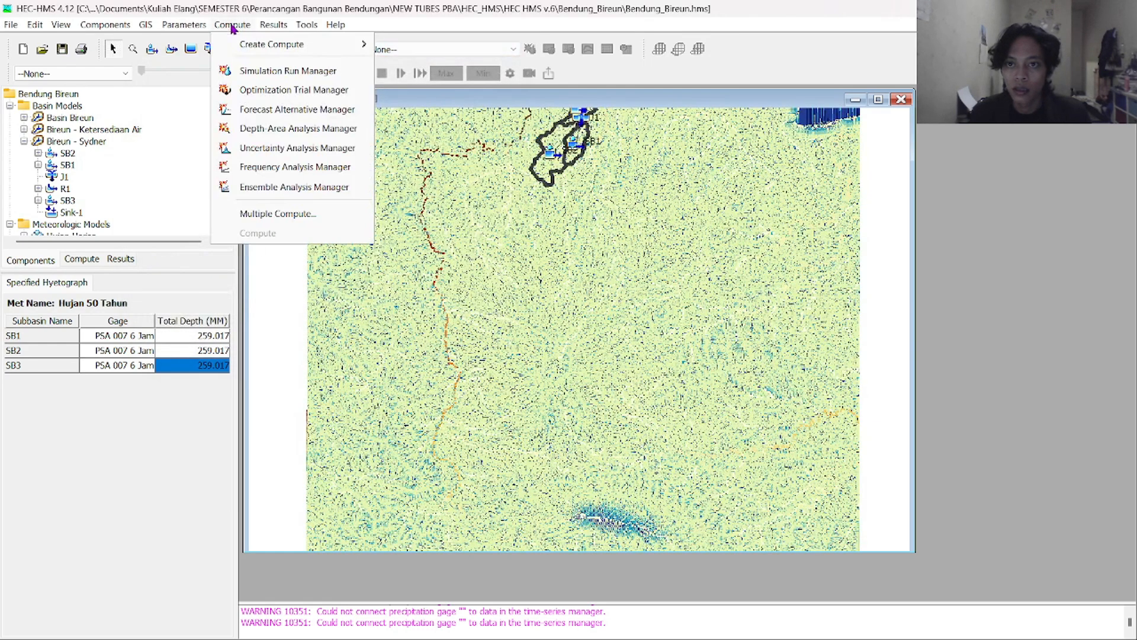
mouse_move(310, 50)
click(415, 45)
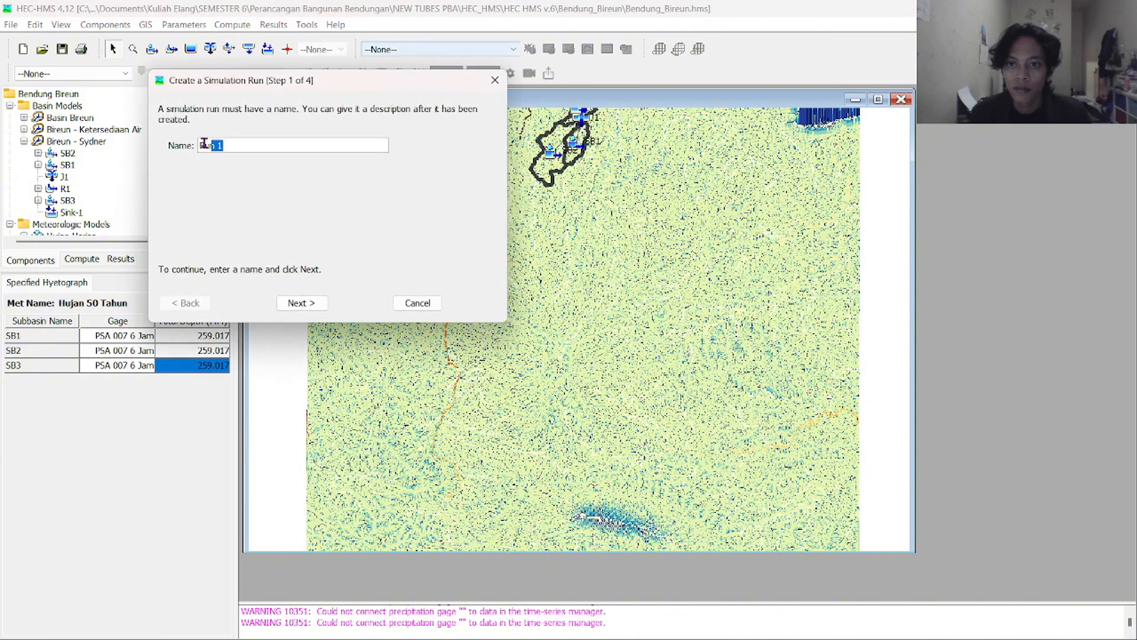
text(Debt )
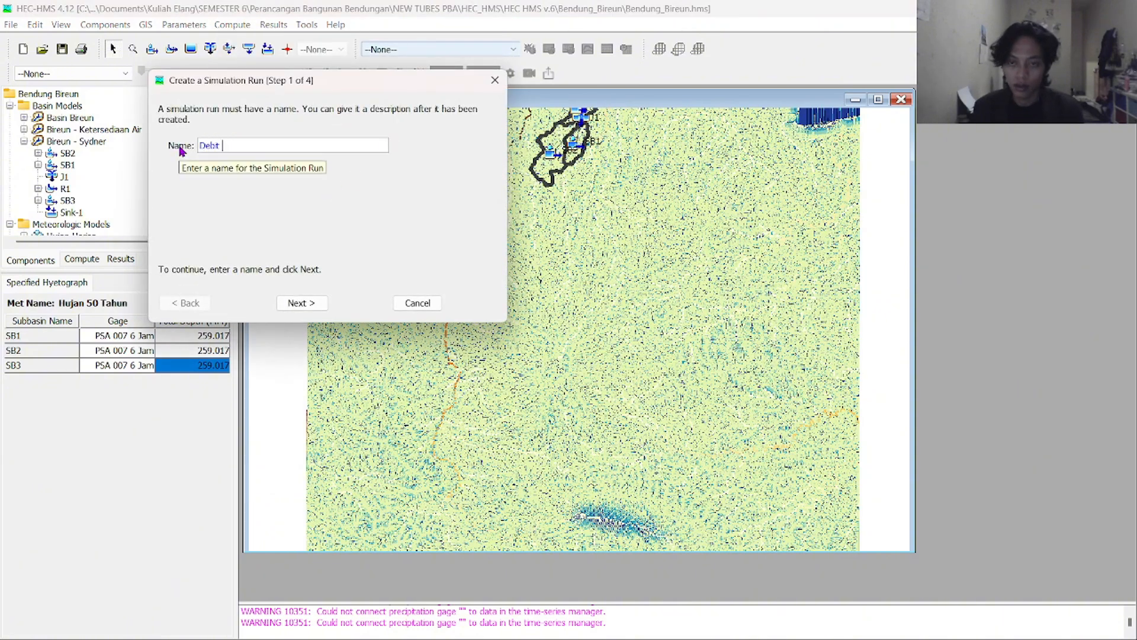
text(50 Ta)
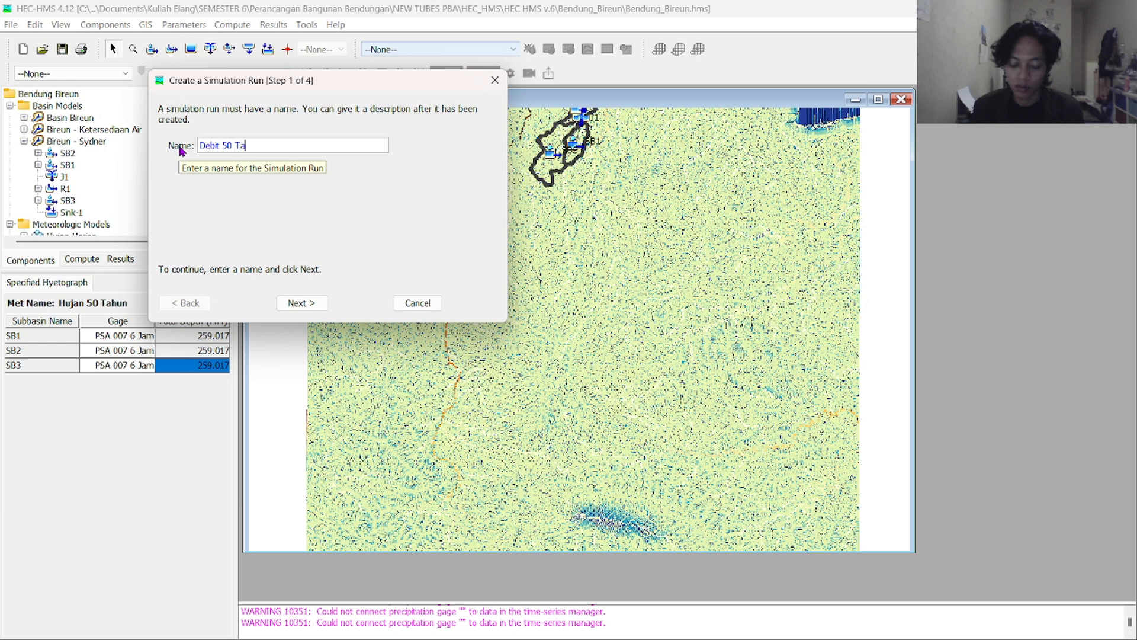
text(hun)
click(289, 303)
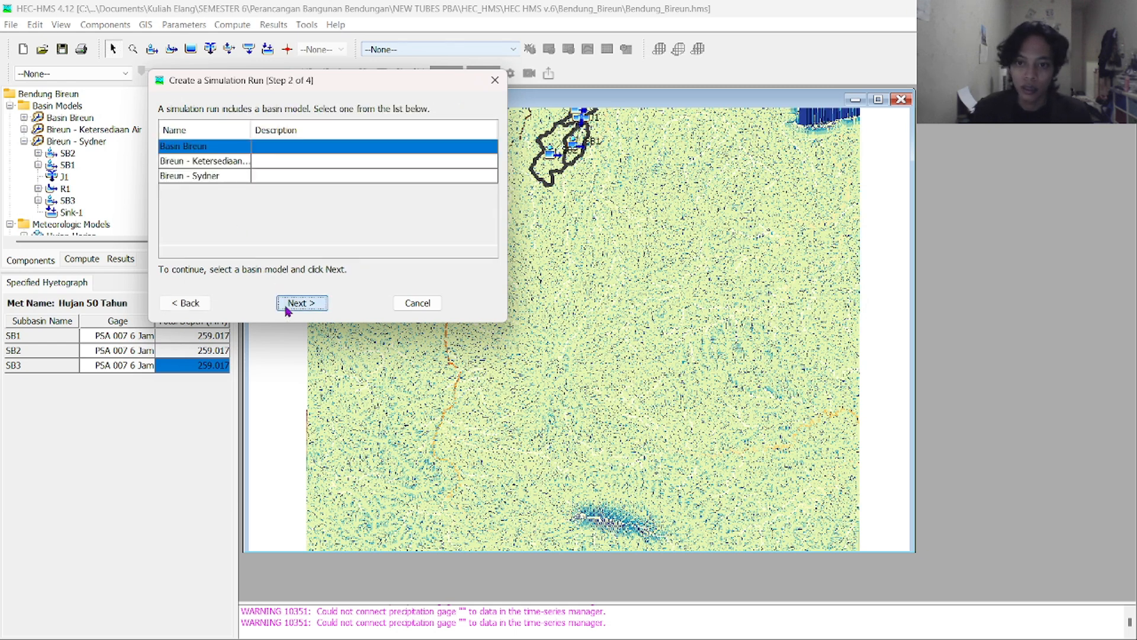
click(231, 176)
click(299, 303)
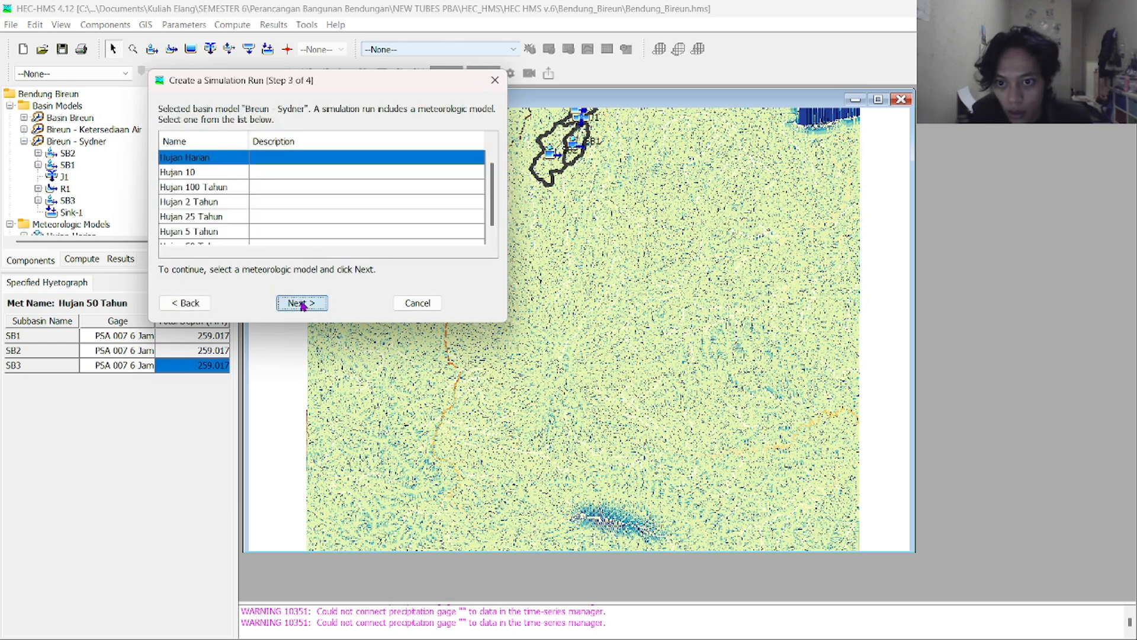
Finish the 50-year run with the Hujan 50 Tahun meteorologic model and the Control - Debit banjir specifications
scroll(220, 202, down, 1)
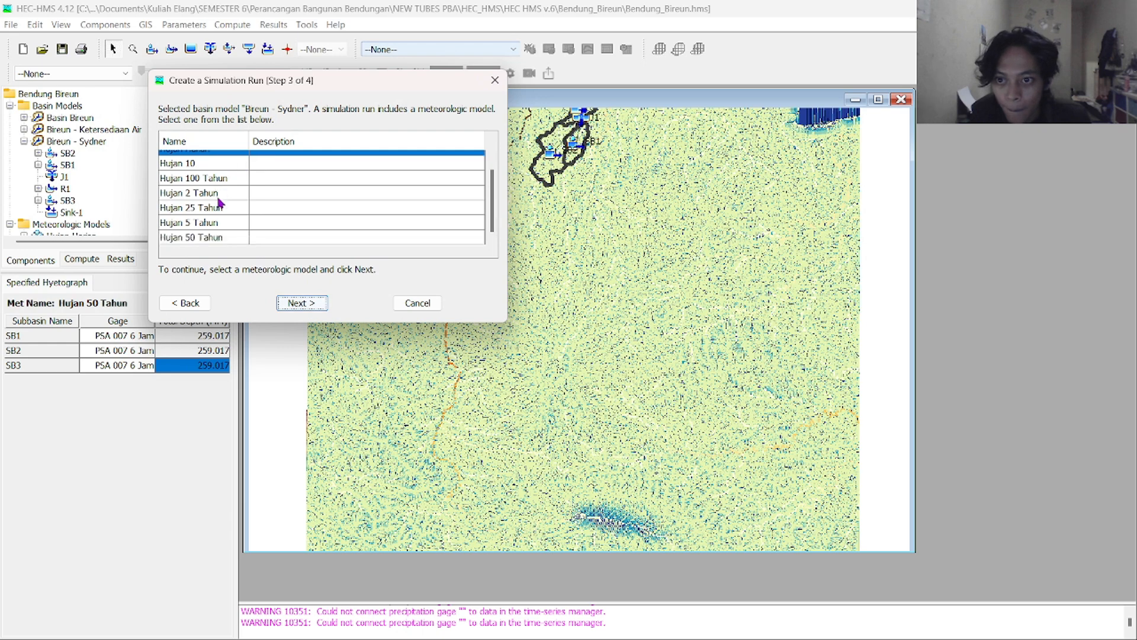
click(230, 229)
click(241, 237)
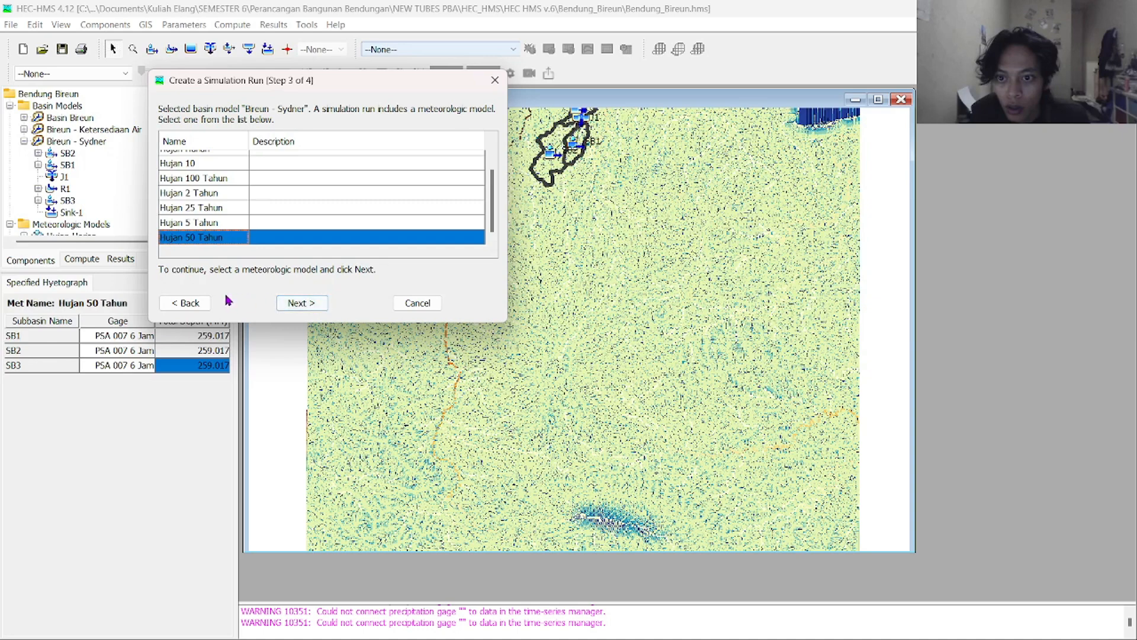
click(186, 302)
click(186, 303)
click(287, 303)
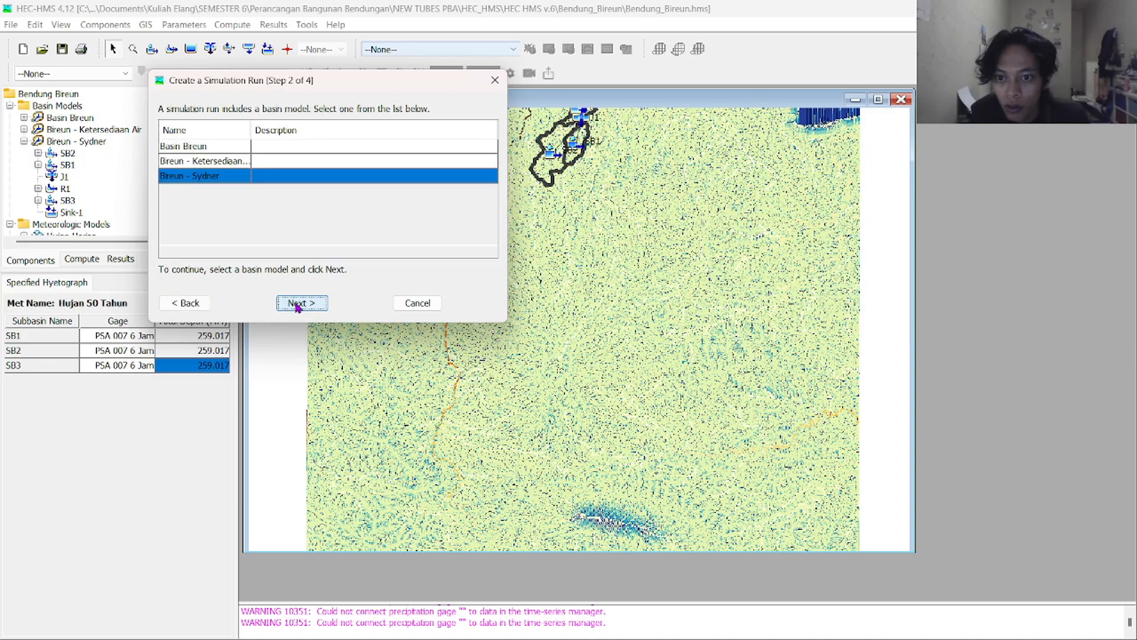
click(296, 304)
click(297, 303)
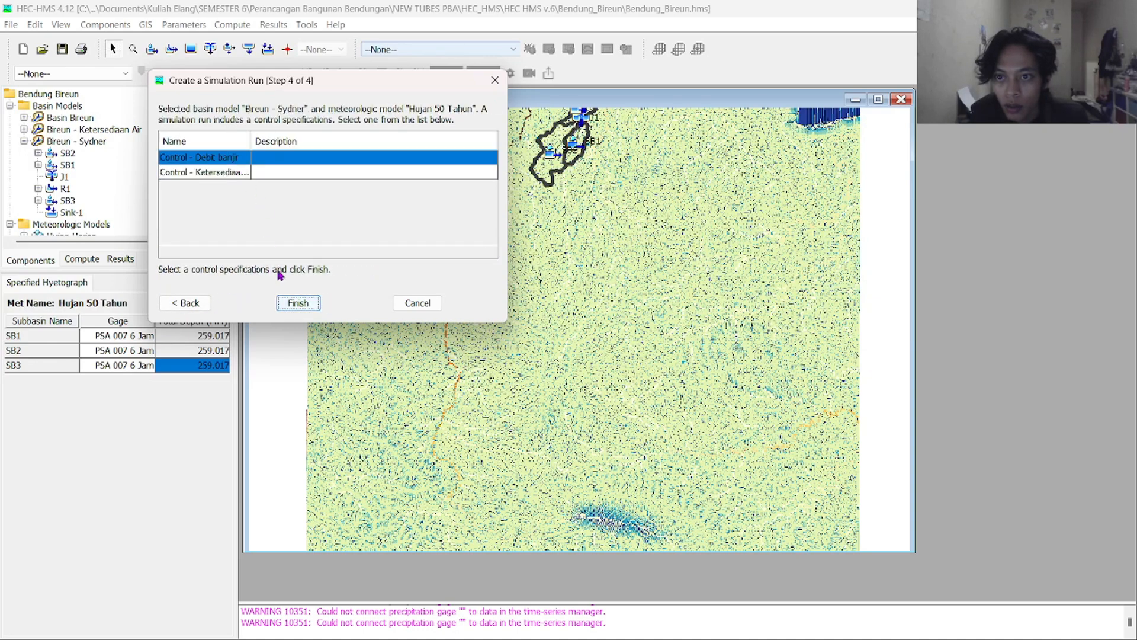
click(298, 302)
Start a new simulation run named Debit 100 tahun with the Bireun - Sydner basin model
click(248, 28)
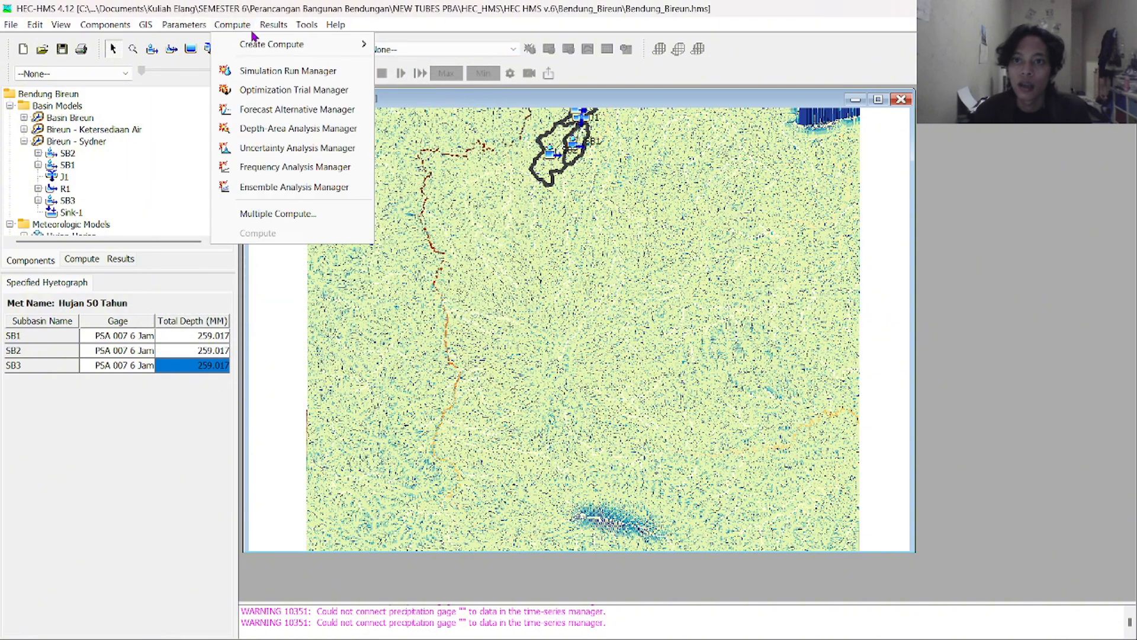
mouse_move(266, 43)
click(420, 44)
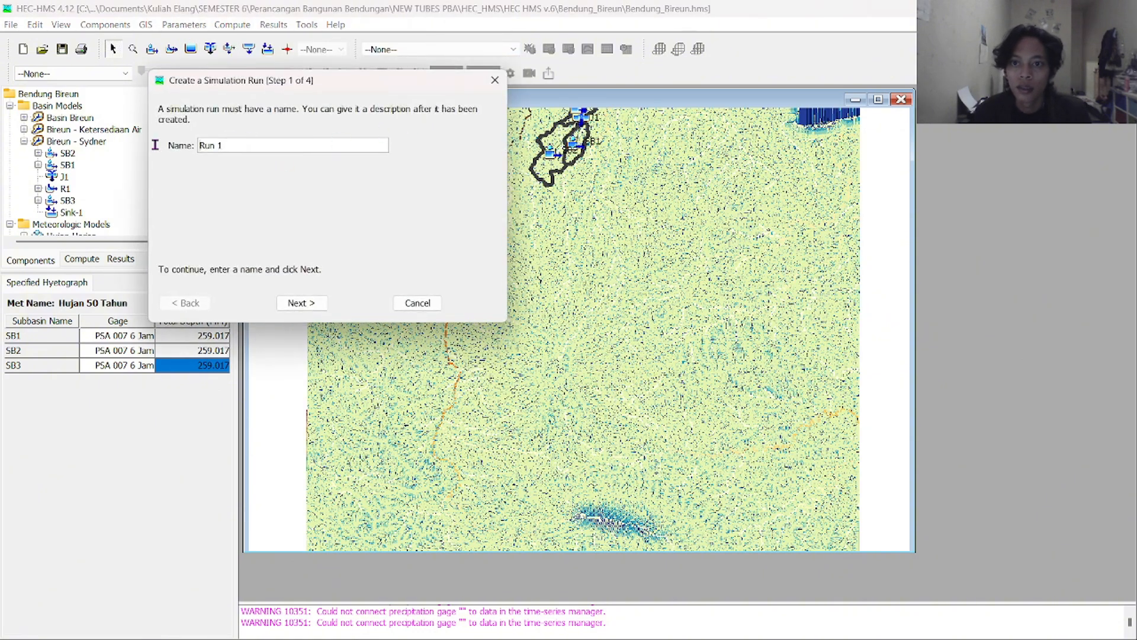
key(BackSpace)
key(BackSpace)
key(BackSpace)
key(BackSpace)
key(BackSpace)
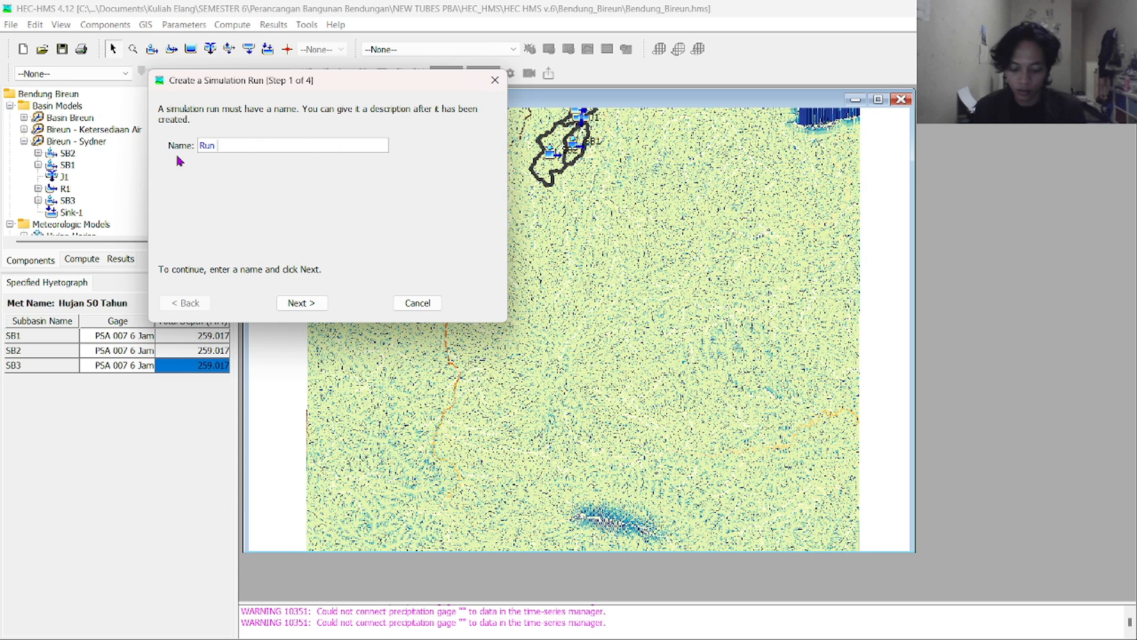
text(d)
key(BackSpace)
text(Deb)
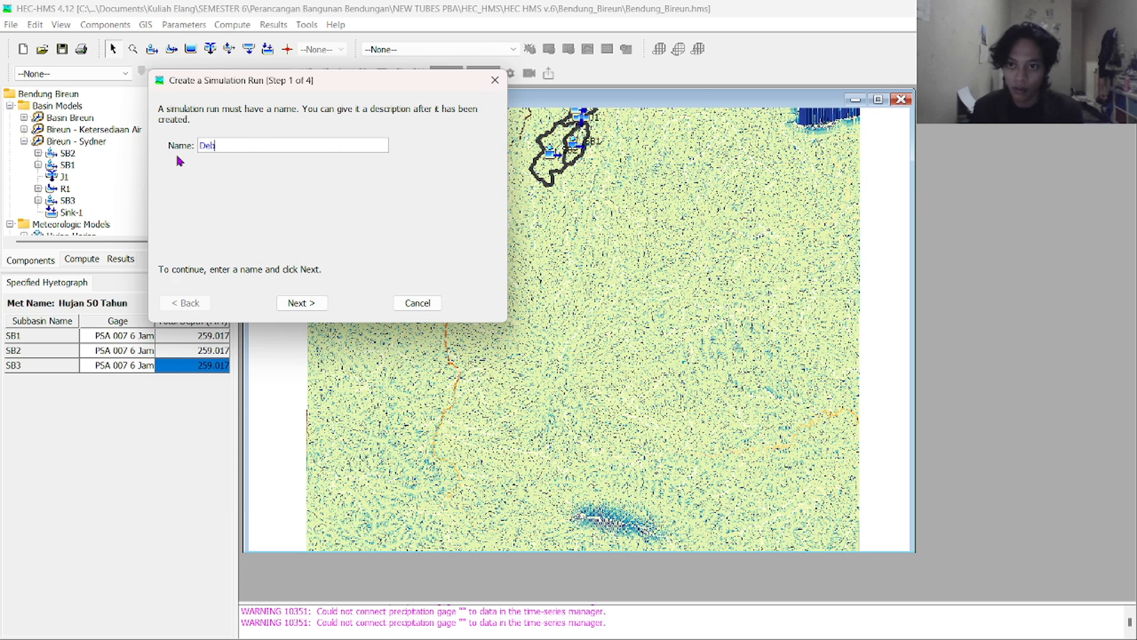
text(t 100 tahun)
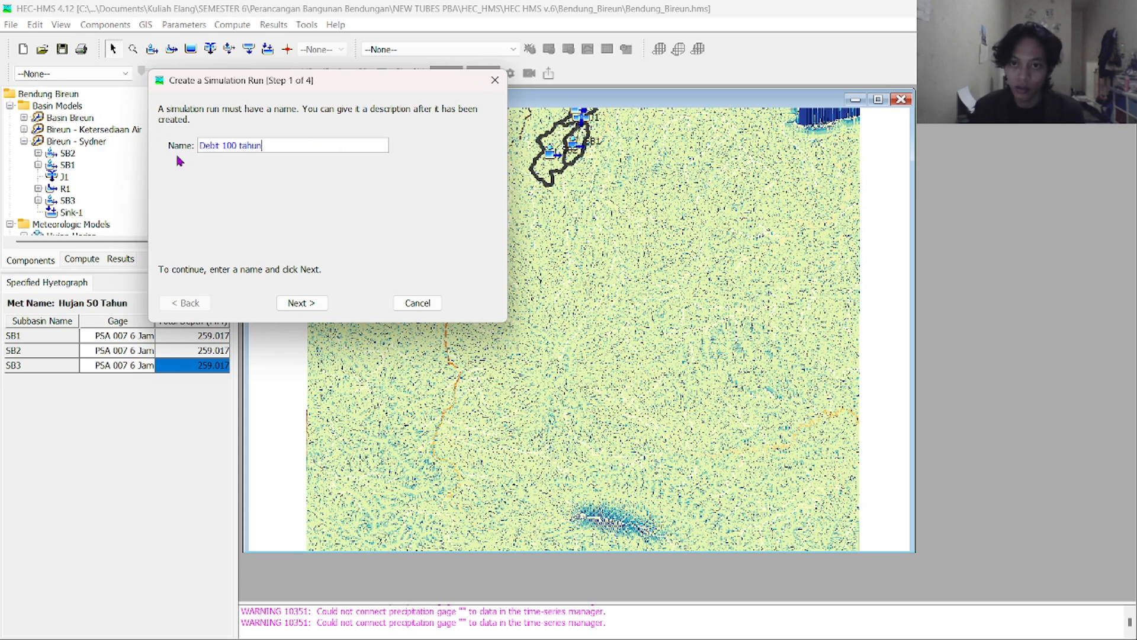
click(308, 305)
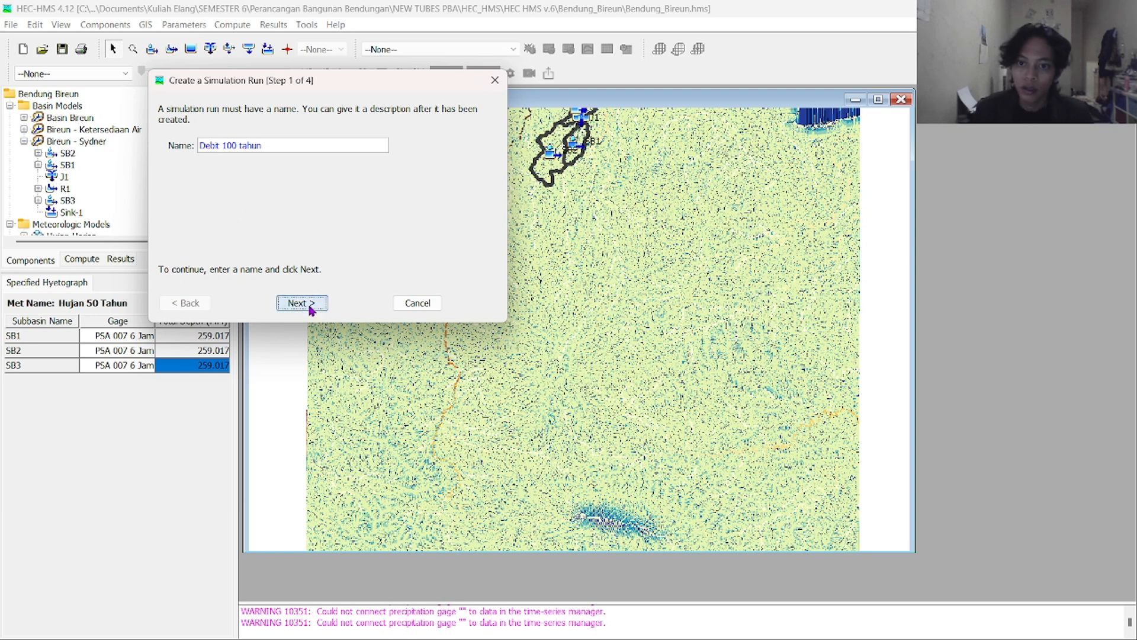
click(230, 182)
click(301, 303)
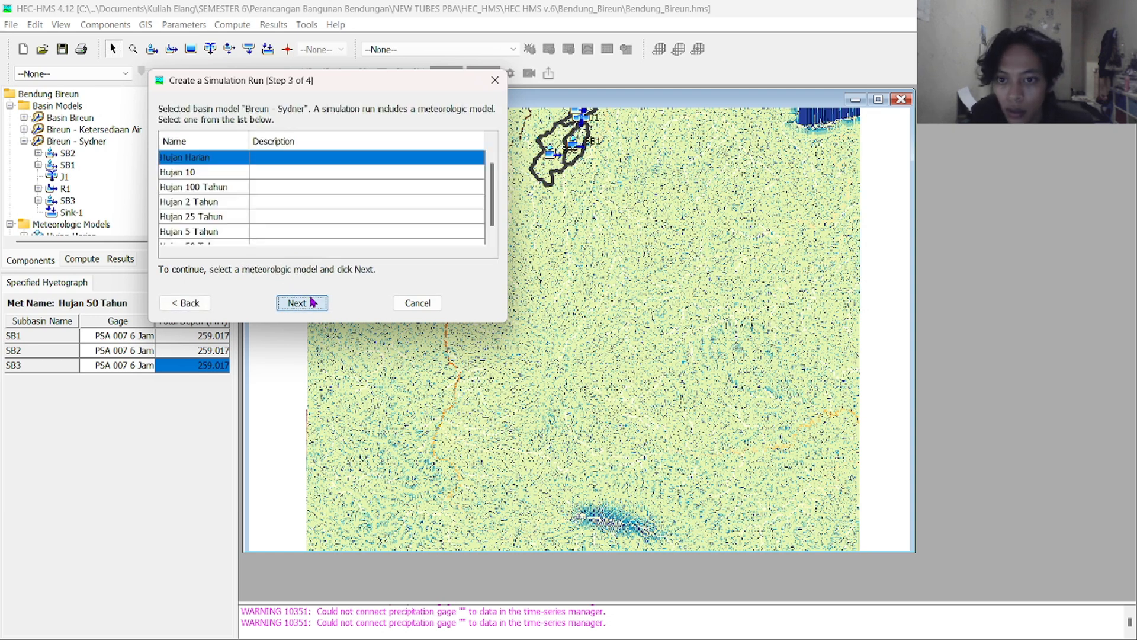
Finish the 100-year run with the Hujan 100 Tahun meteorologic model and the Control - Debit banjir specifications
click(222, 187)
click(301, 303)
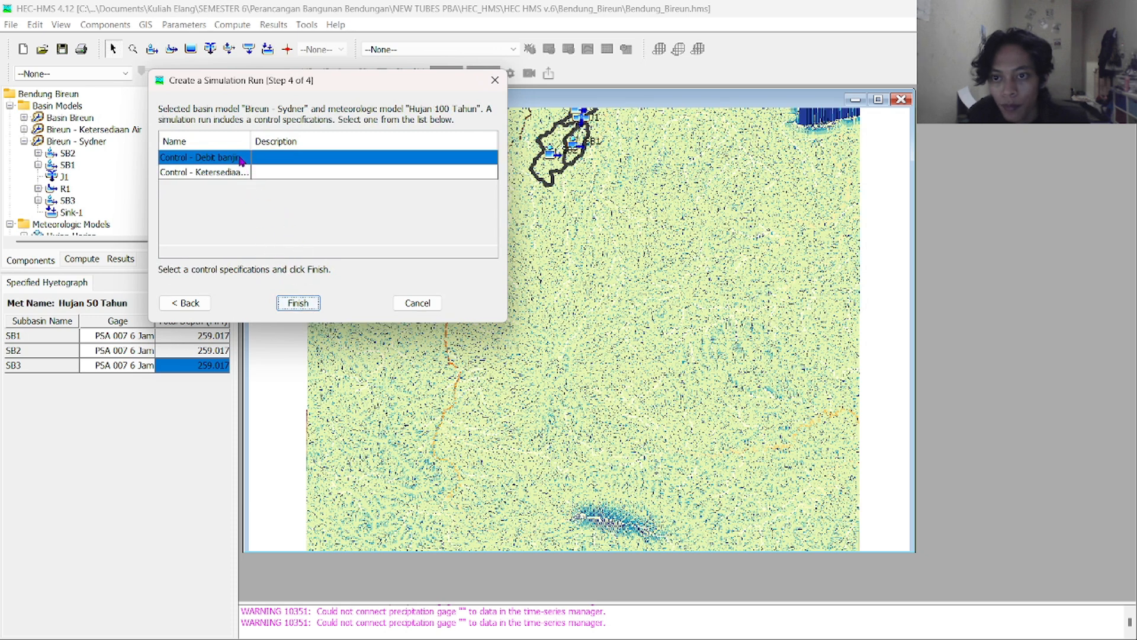
click(310, 304)
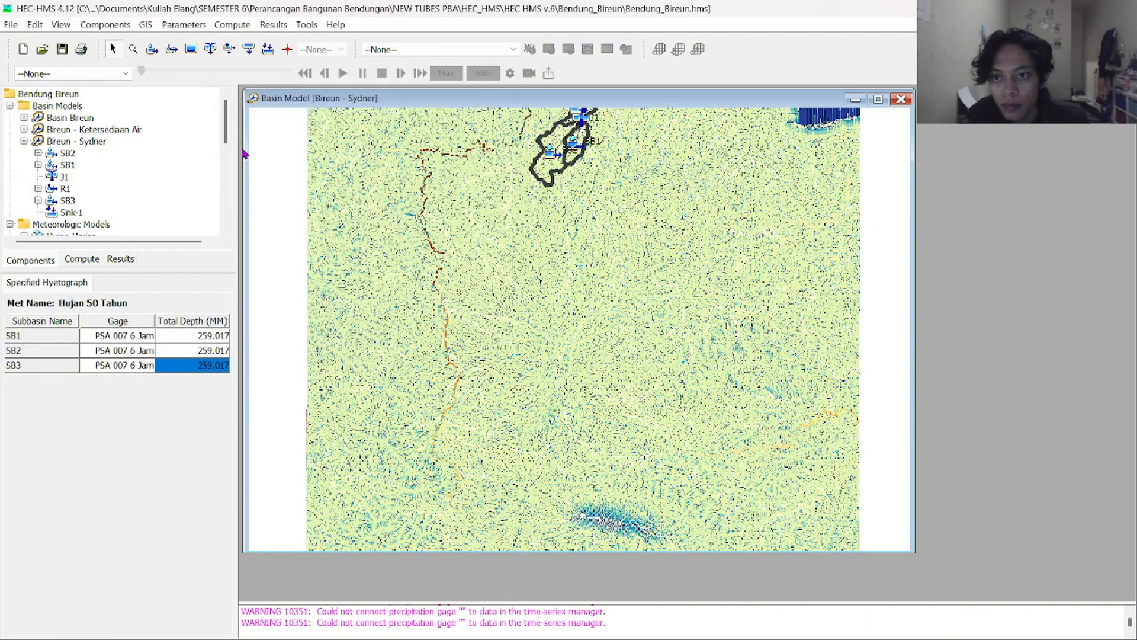
Compute the 2, 5, 10, 25, 50 and 100-year Debit simulation runs together with Multiple Compute, leaving Hujan Harian out
click(61, 24)
click(232, 24)
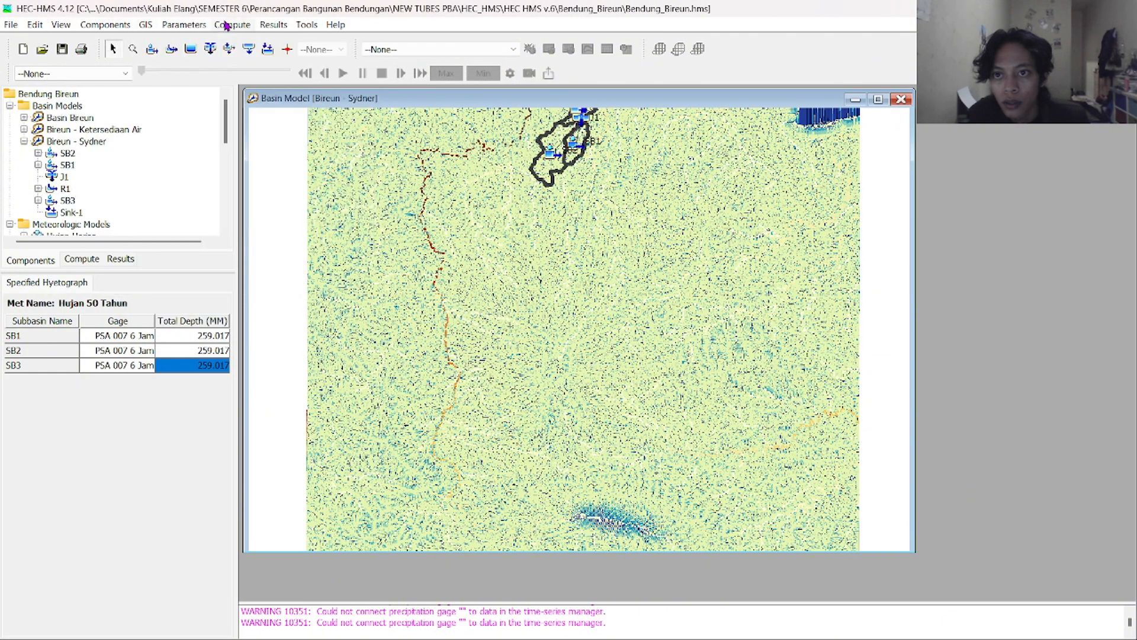
click(231, 24)
click(254, 213)
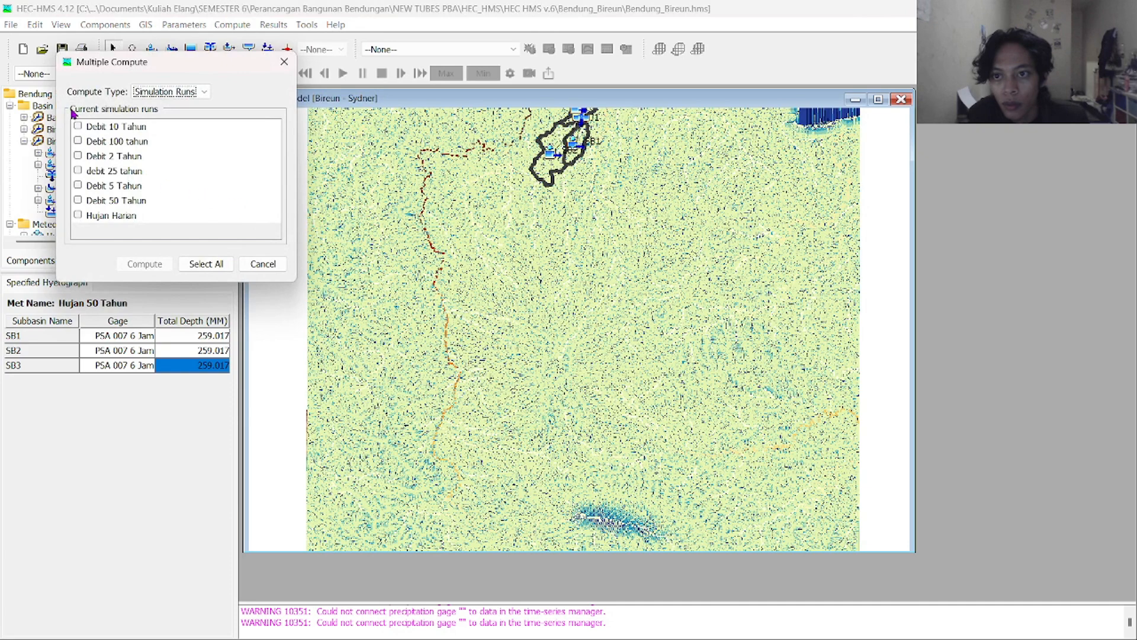
click(209, 264)
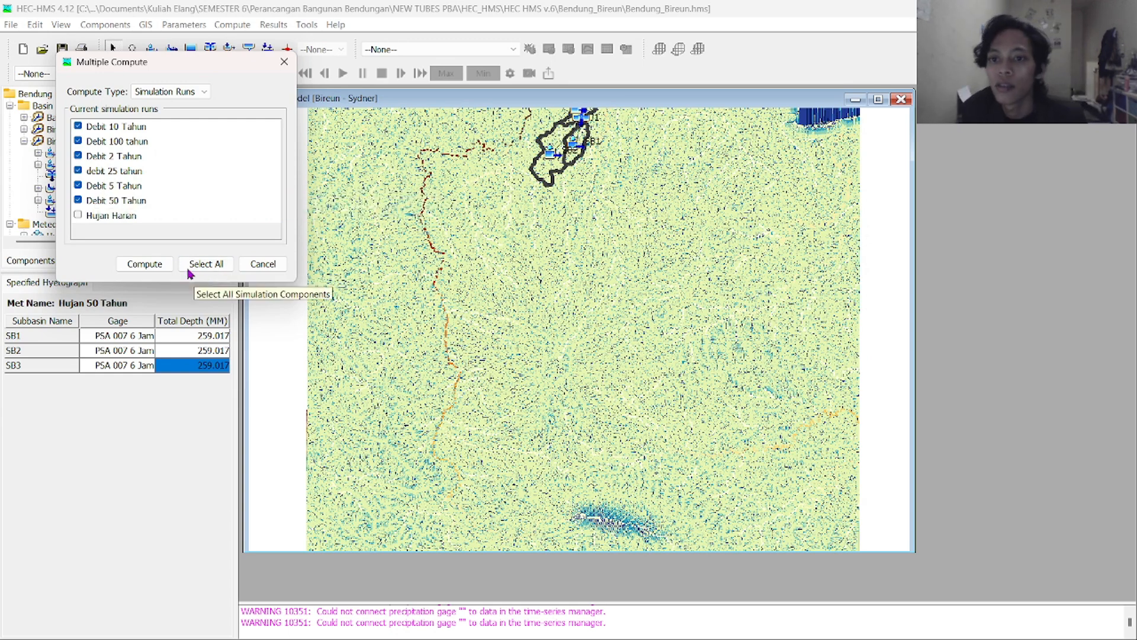
click(162, 264)
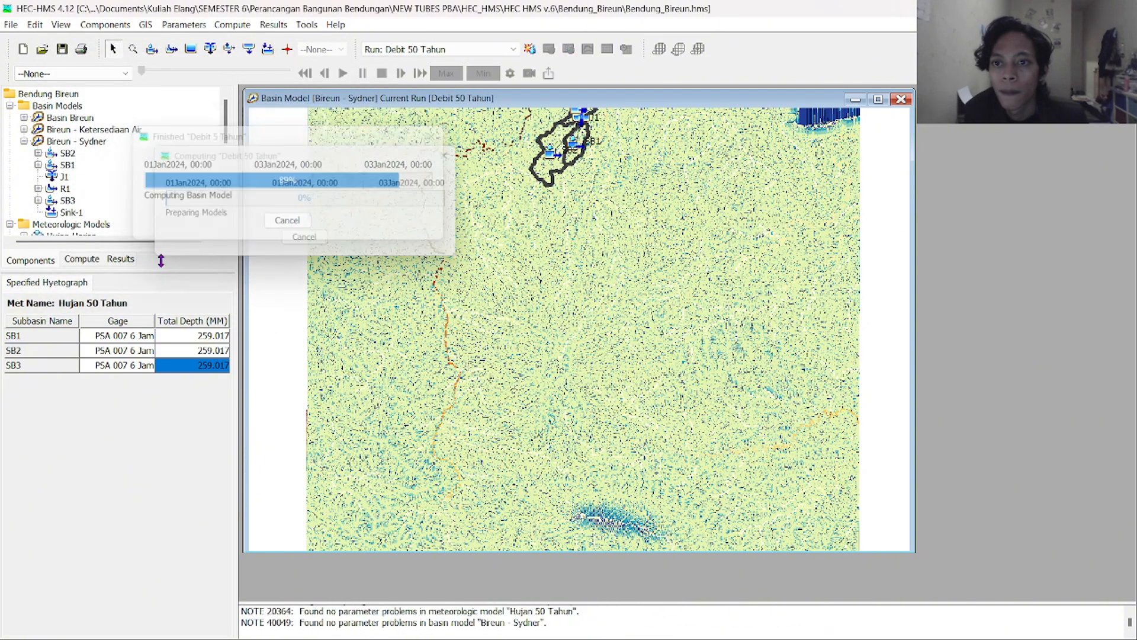
key(Return)
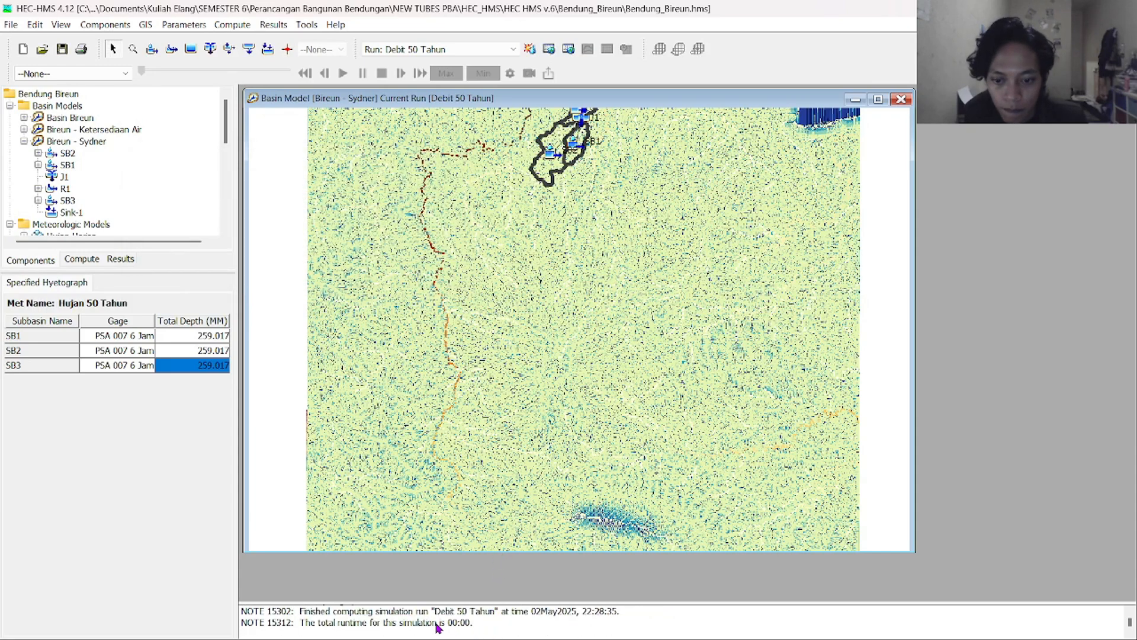
Enlarge the message log and review the notes and warnings from the computed simulation runs
scroll(439, 627, up, 10)
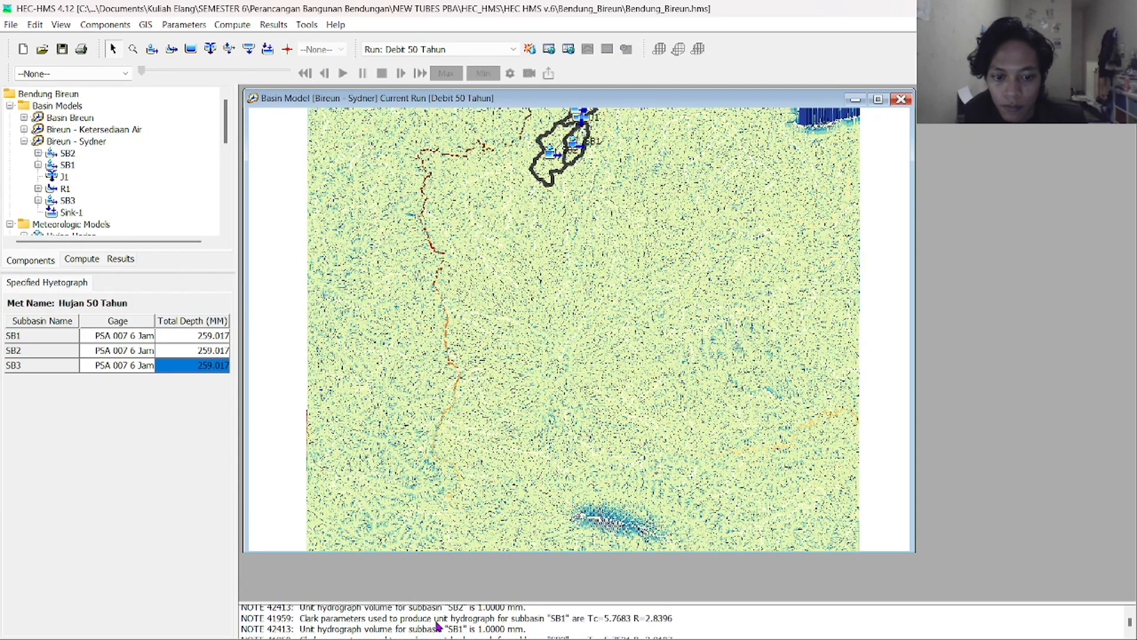
scroll(439, 626, down, 10)
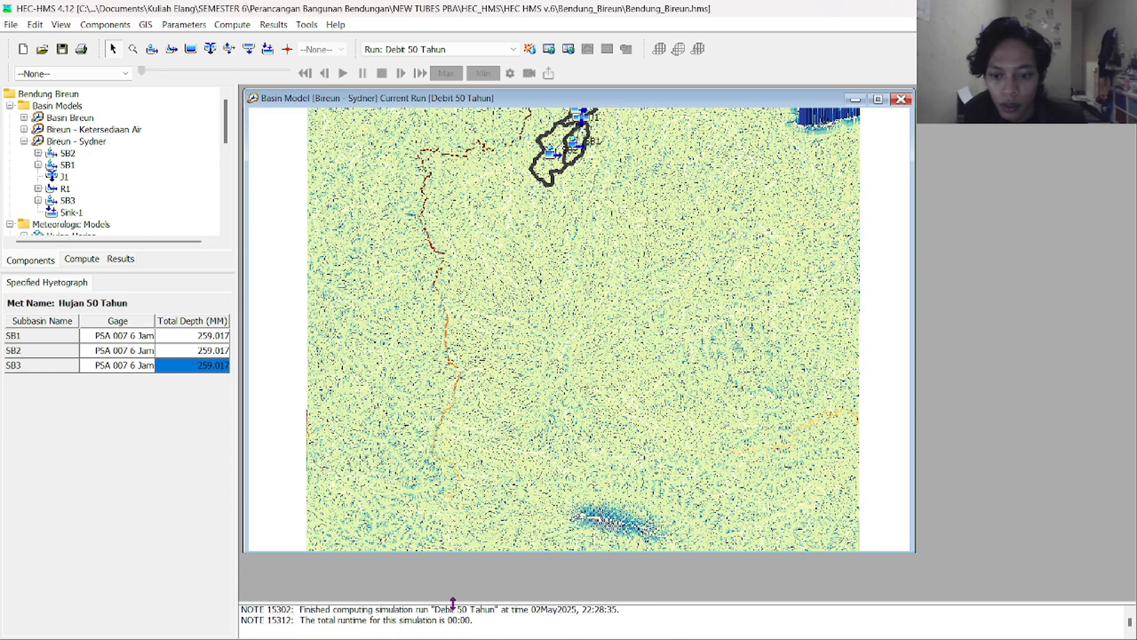
drag(486, 603, 486, 406)
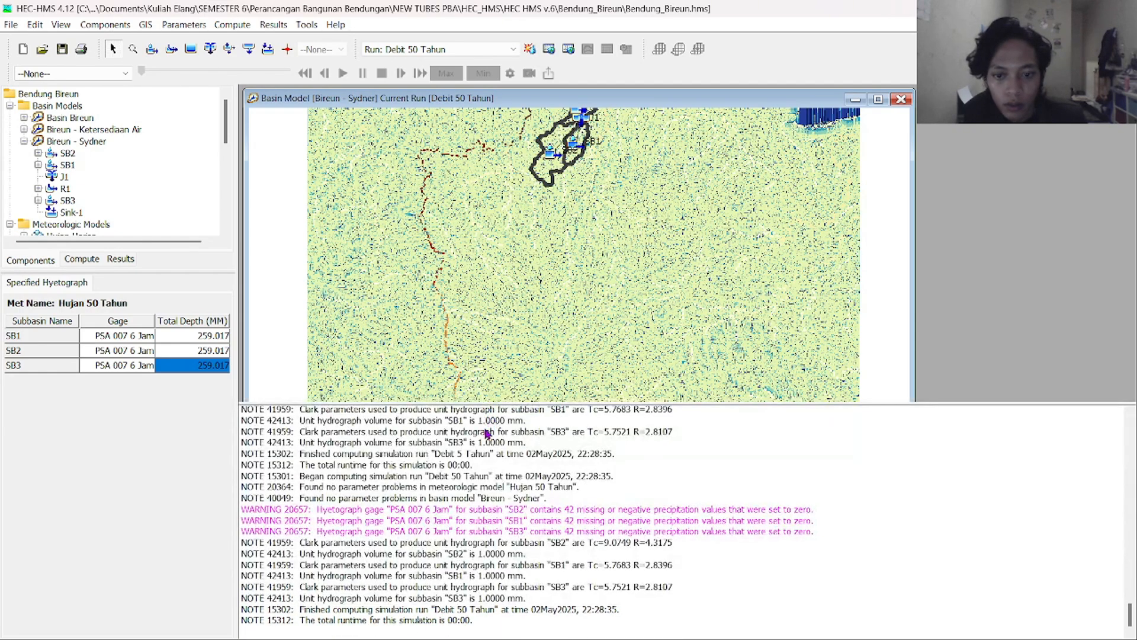
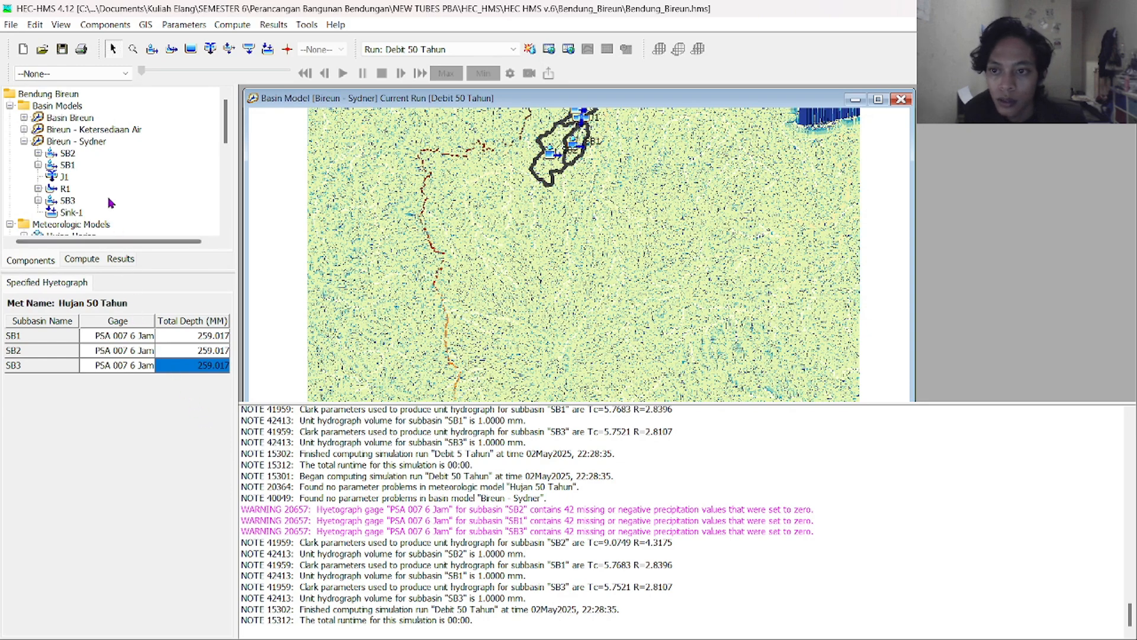
Look through the gage data types offered in the Time-Series Data Manager, down to the evapotranspiration gages
scroll(107, 189, down, 5)
scroll(107, 178, up, 5)
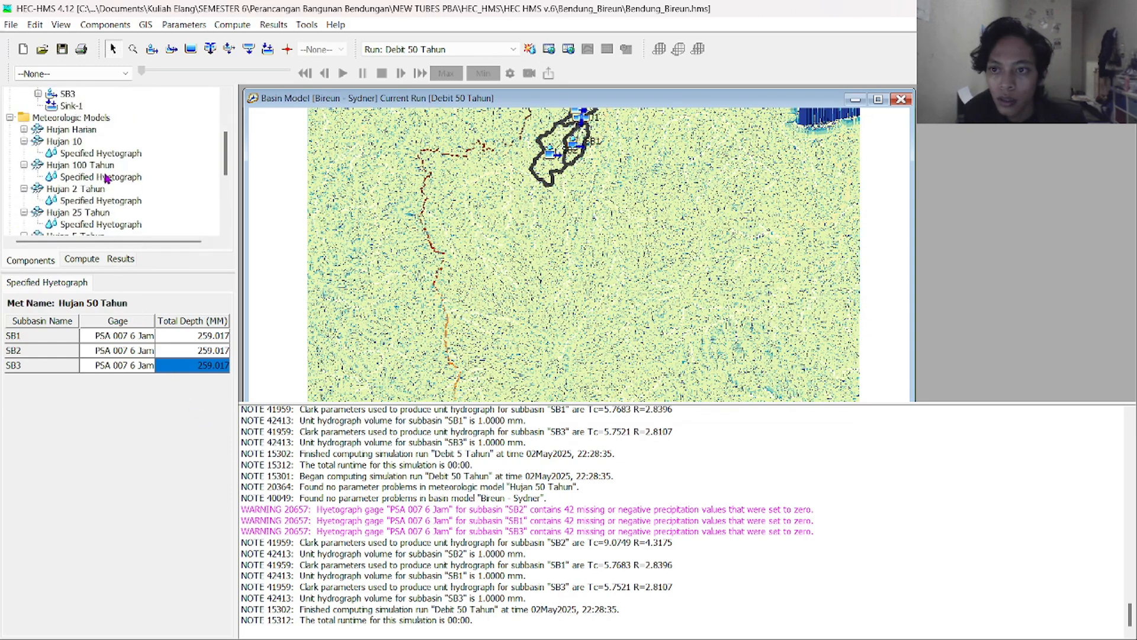
scroll(89, 187, down, 8)
scroll(84, 189, down, 1)
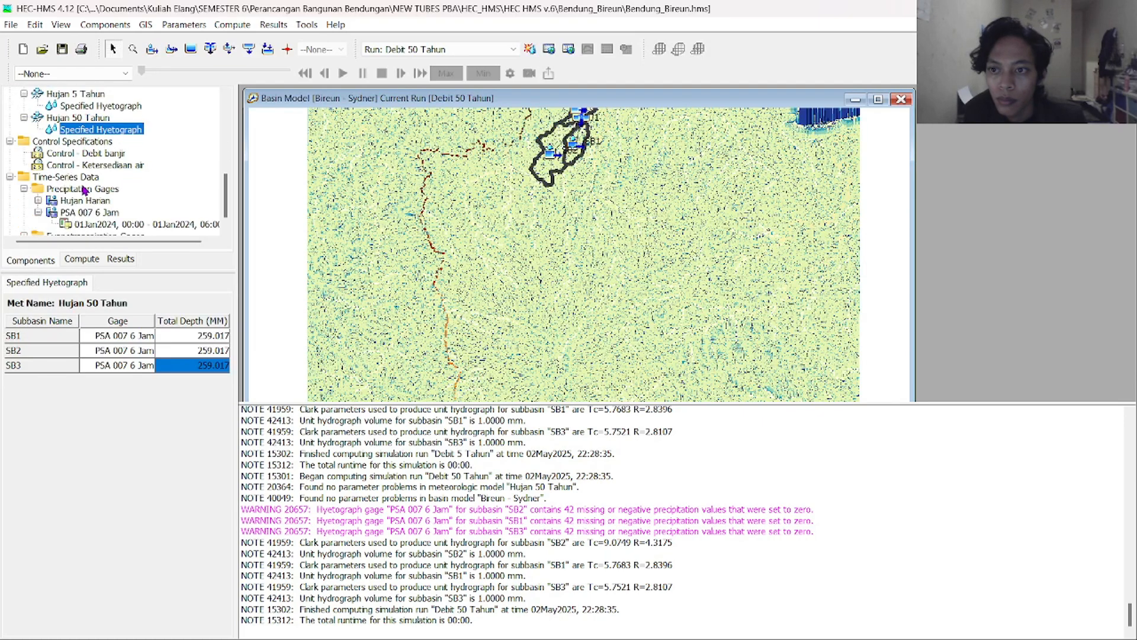
click(105, 24)
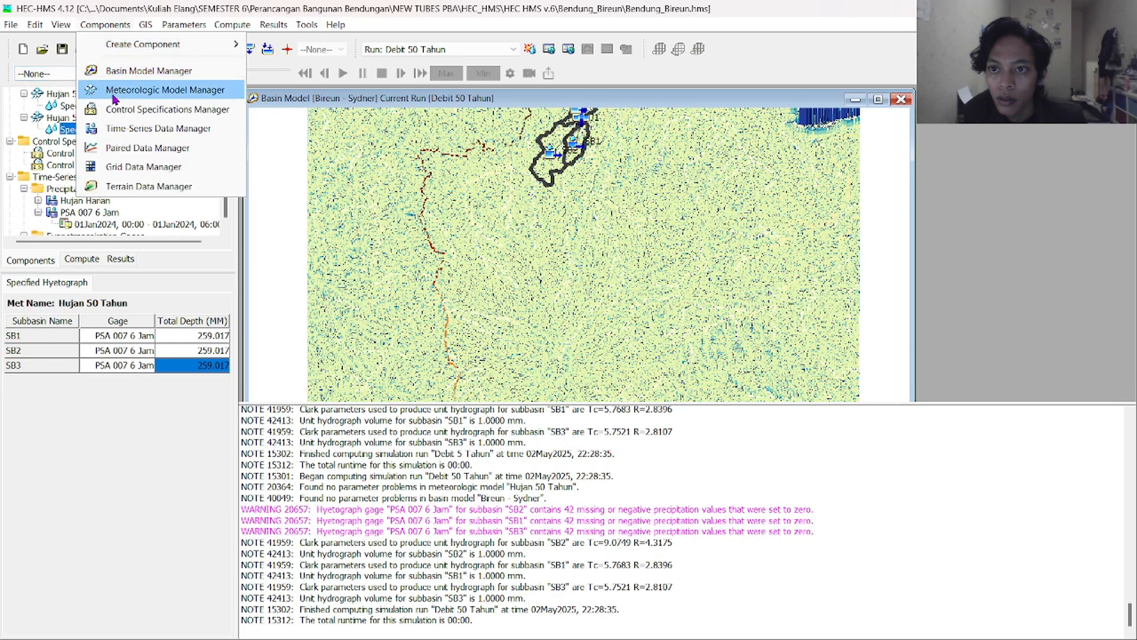
click(123, 126)
click(215, 149)
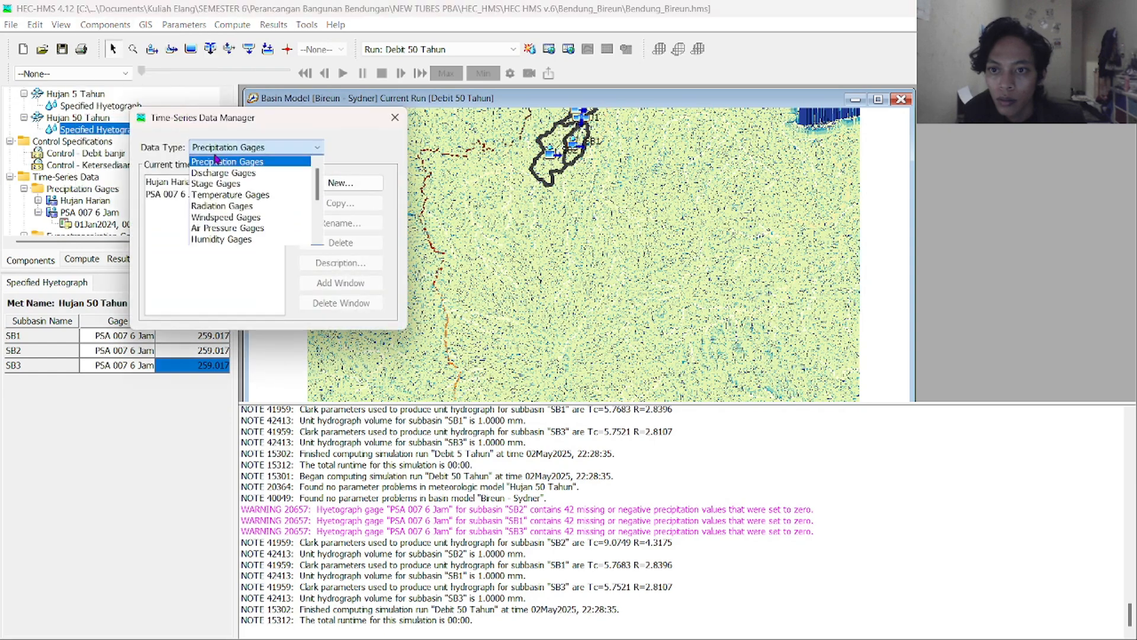
scroll(215, 228, down, 3)
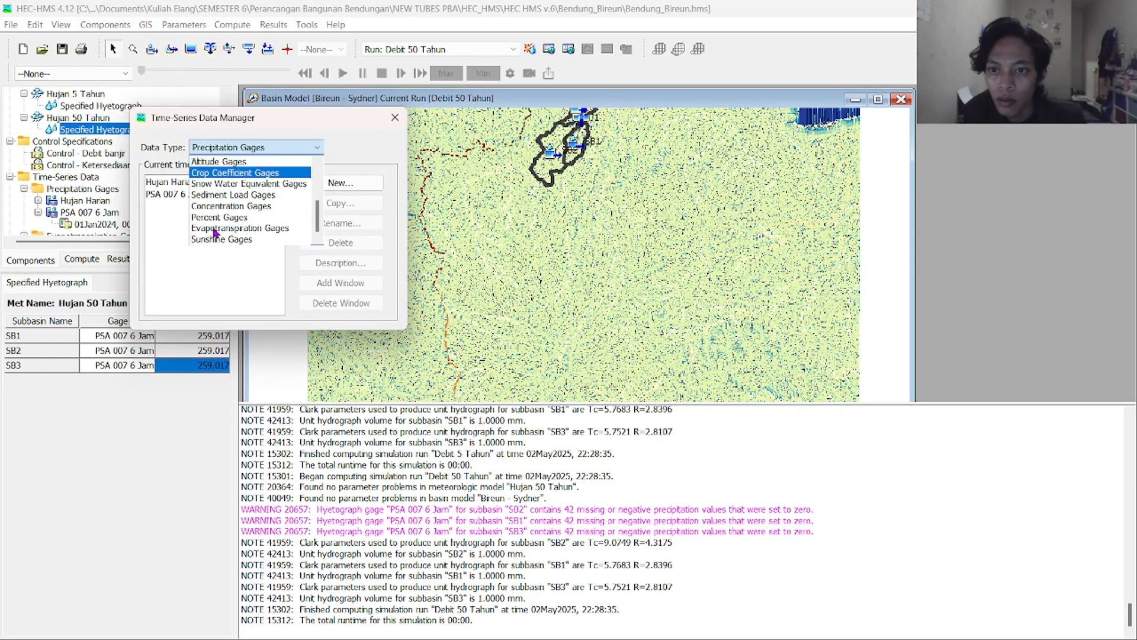
scroll(216, 214, up, 2)
scroll(216, 208, down, 2)
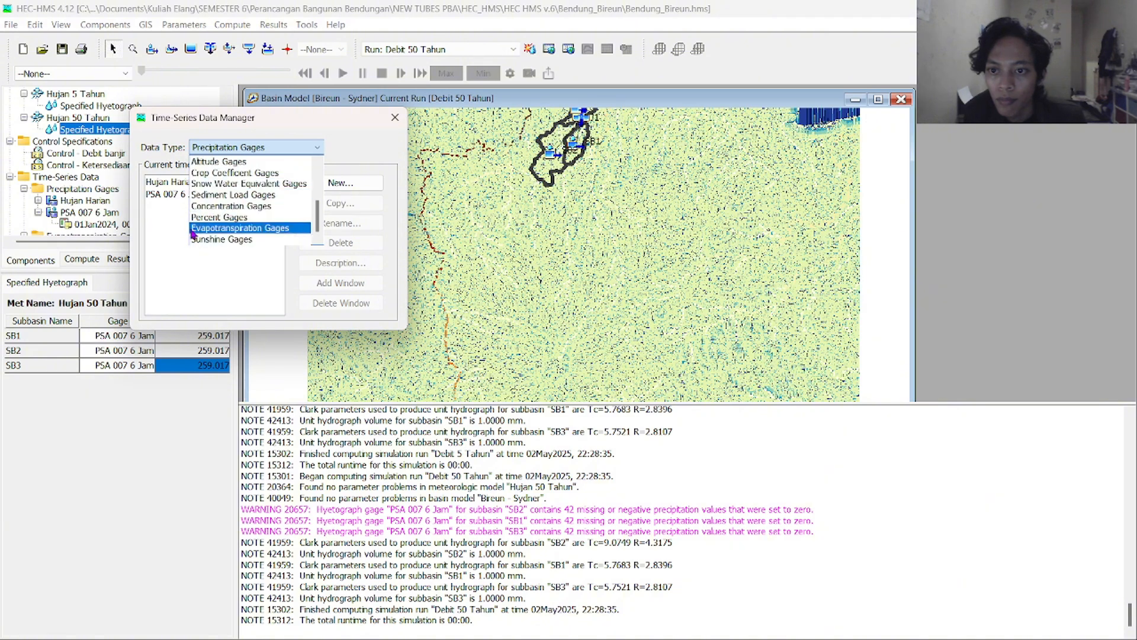
click(167, 224)
click(396, 118)
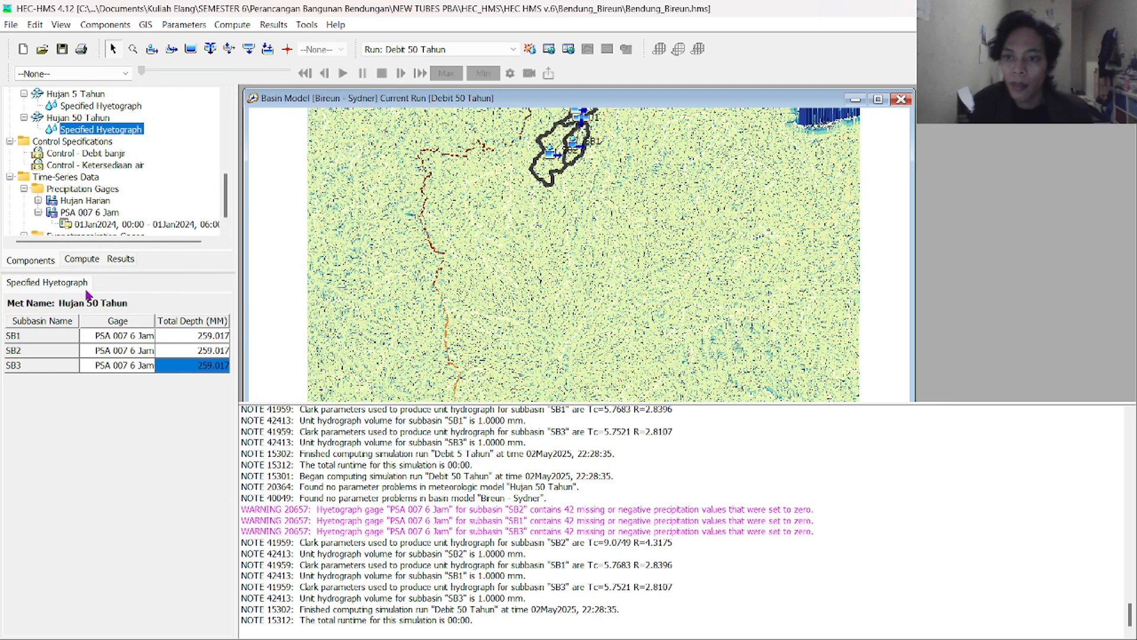
Scroll back through the computation messages and shrink the message log to enlarge the basin map area
scroll(324, 498, up, 5)
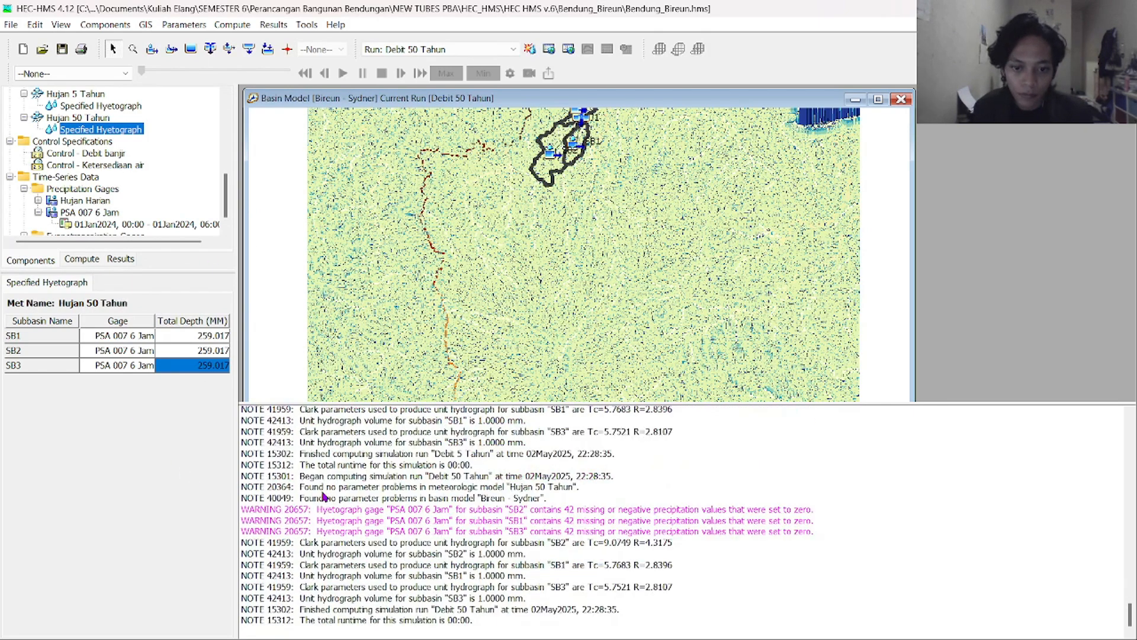
key(alt+Tab)
key(Escape)
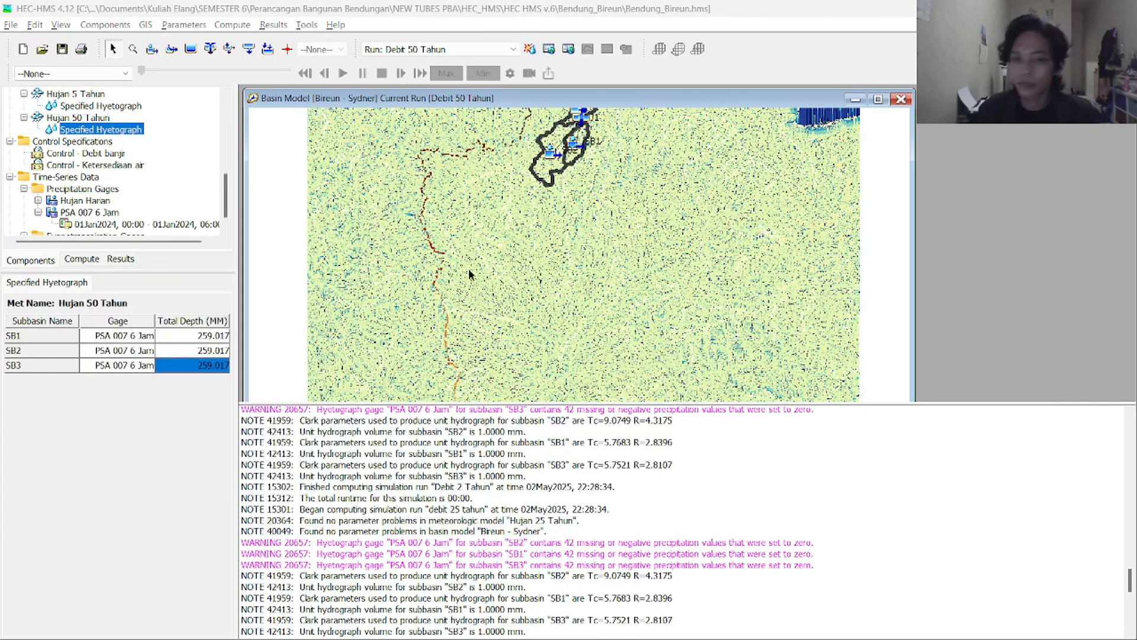
scroll(660, 472, up, 2)
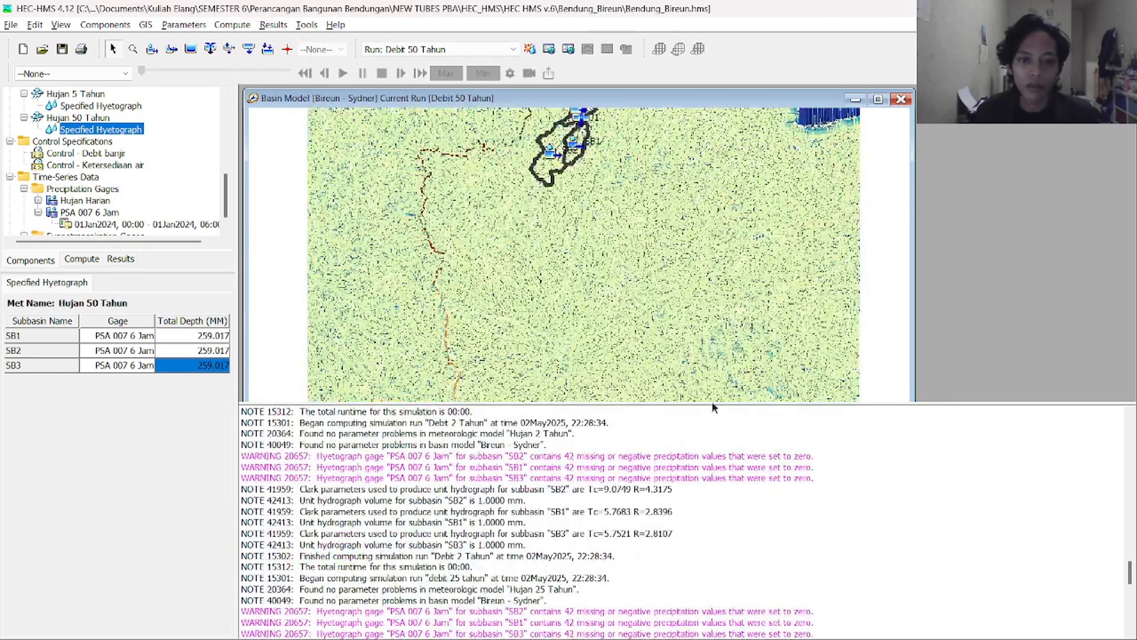
drag(776, 402, 777, 593)
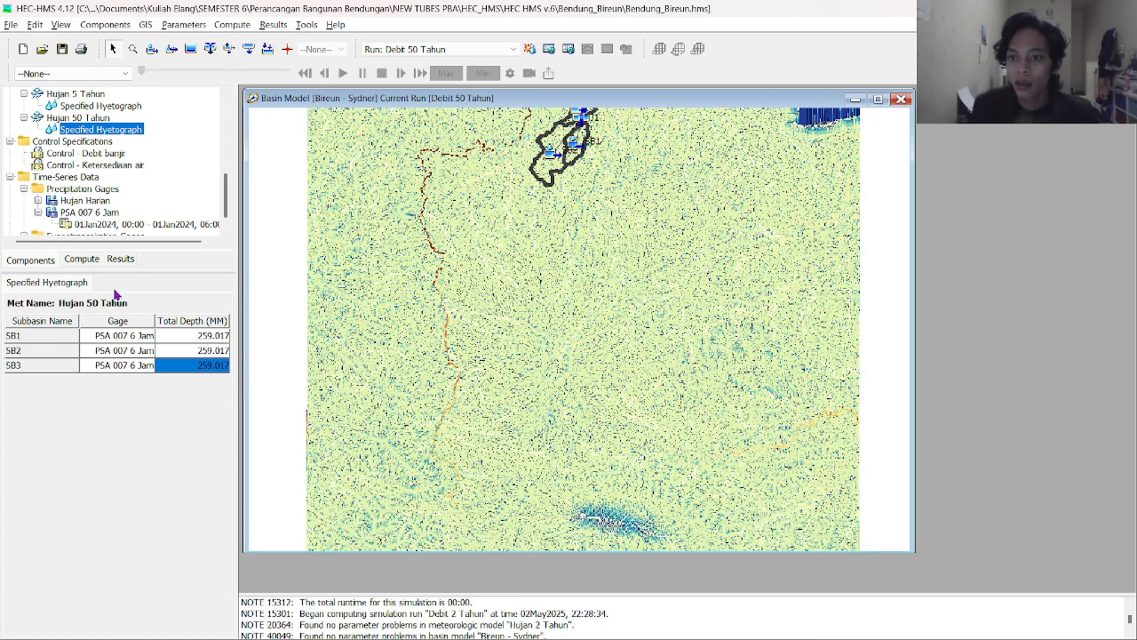
Check the gage and total depth of each subbasin in the Hujan 50 Tahun specified hyetograph
scroll(116, 185, down, 1)
scroll(116, 185, up, 3)
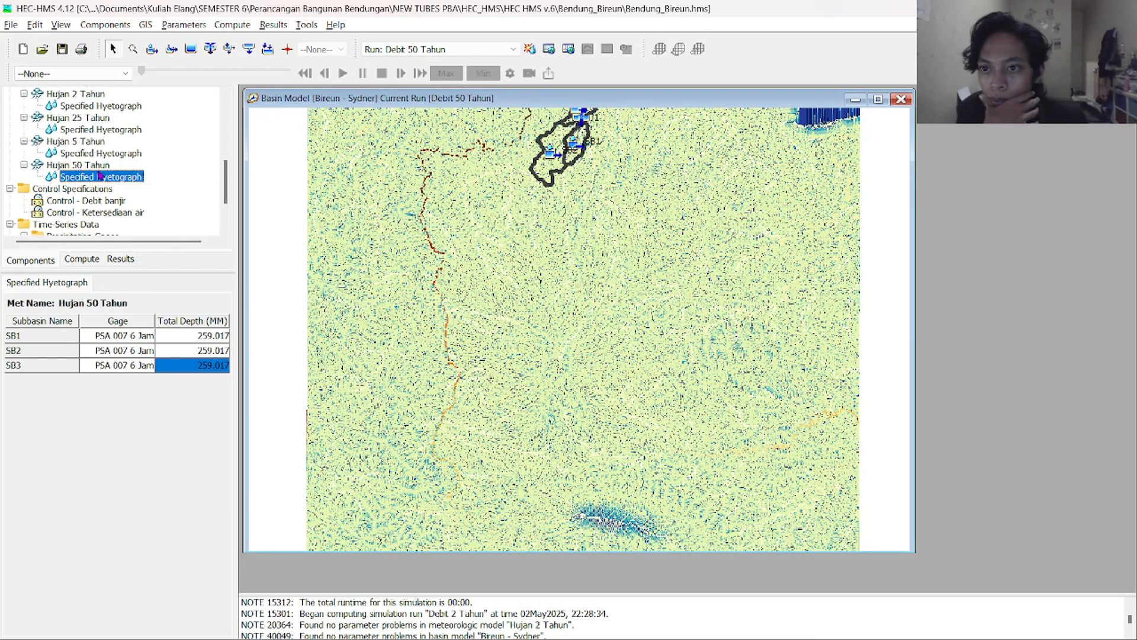
click(99, 170)
click(101, 178)
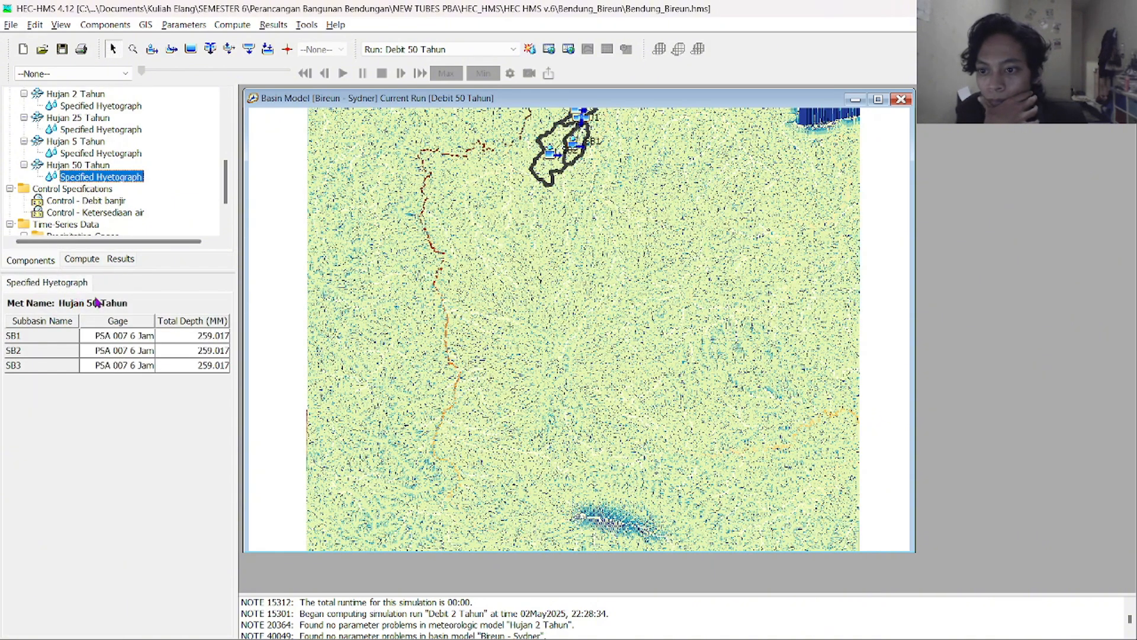
click(78, 264)
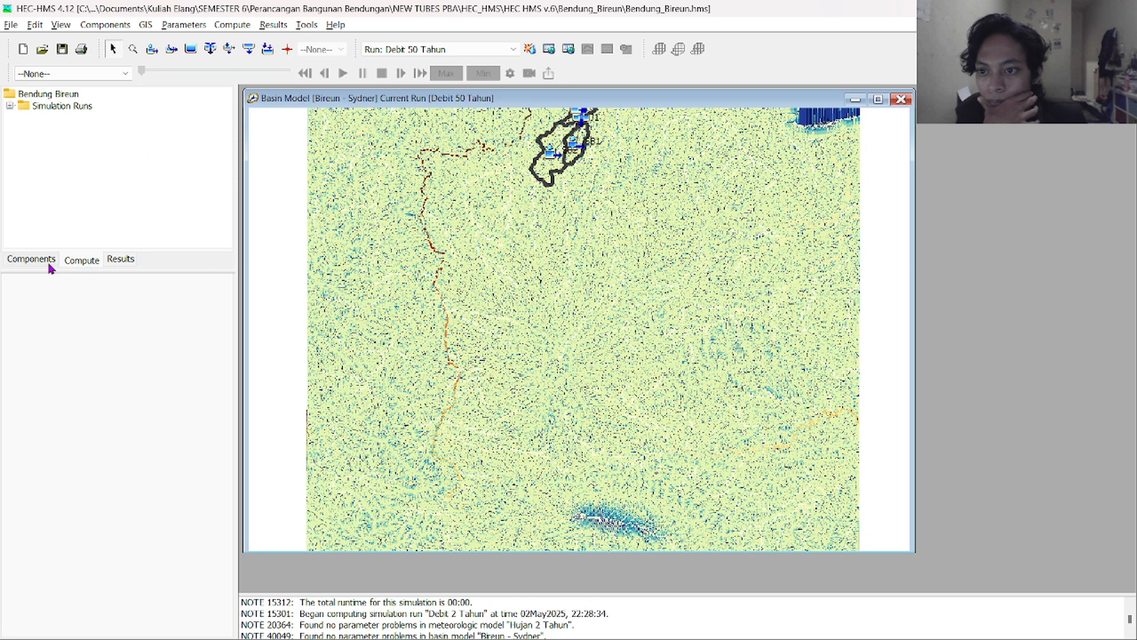
click(50, 265)
click(101, 178)
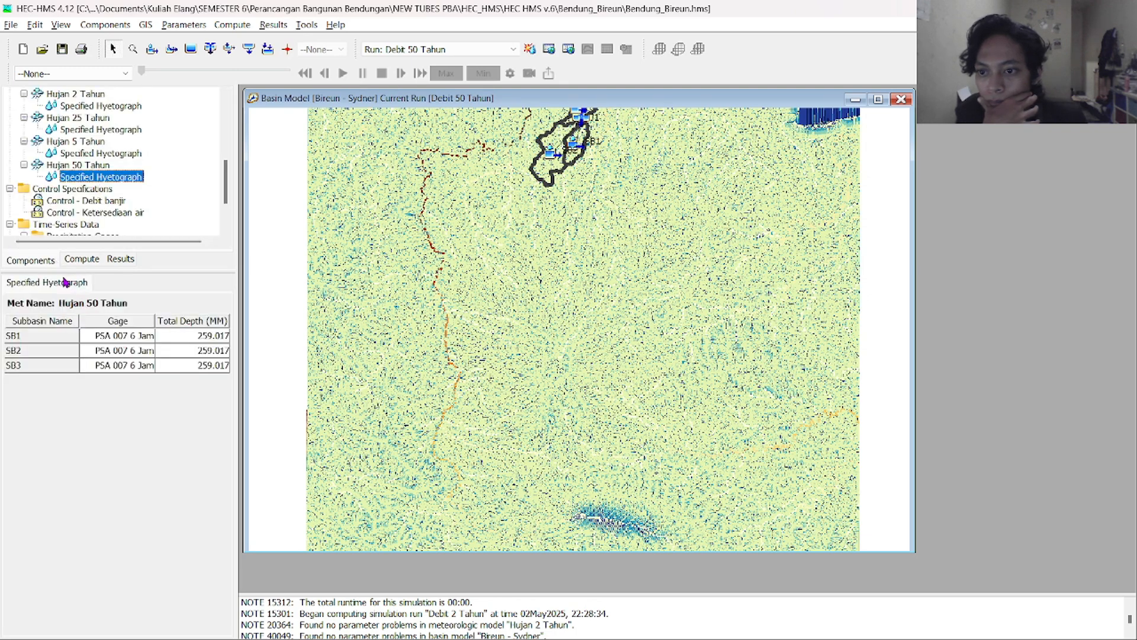
Check the meteorology model settings of the 50, 5, 25, 2, 100 and 10-year Hujan models one by one
click(78, 164)
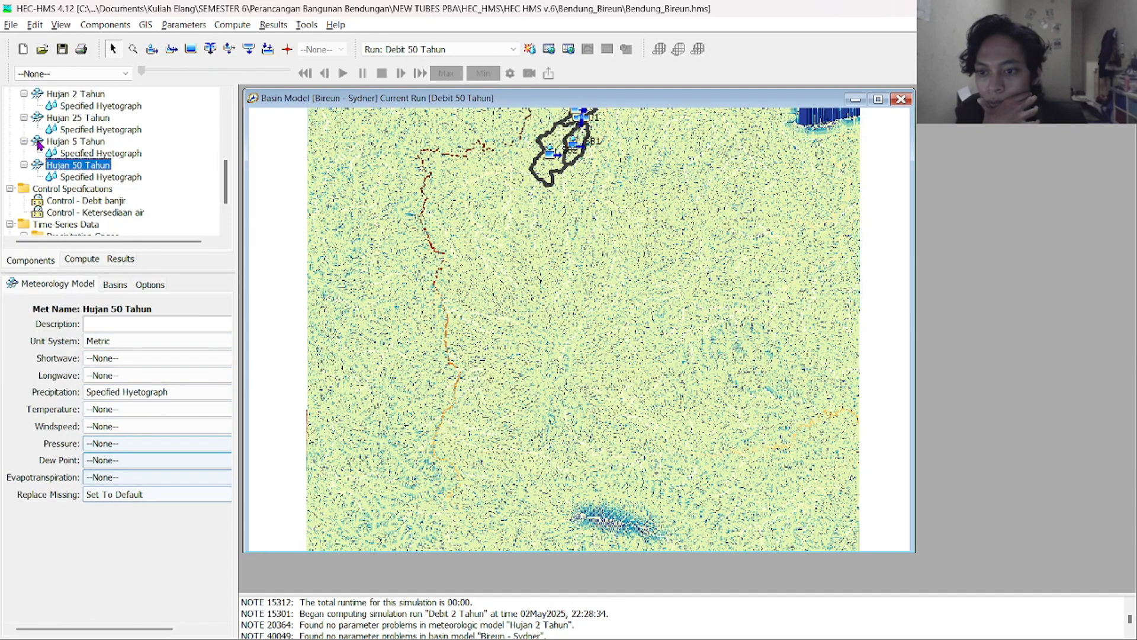
click(81, 142)
click(78, 120)
scroll(77, 123, up, 1)
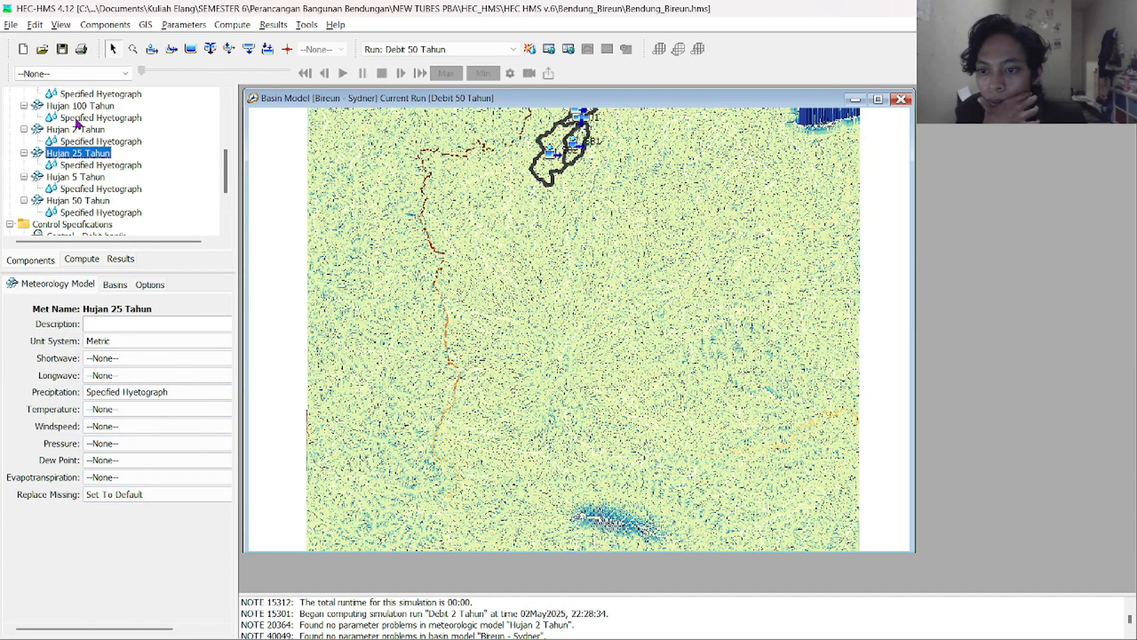
click(77, 127)
click(80, 109)
scroll(82, 113, up, 2)
click(82, 153)
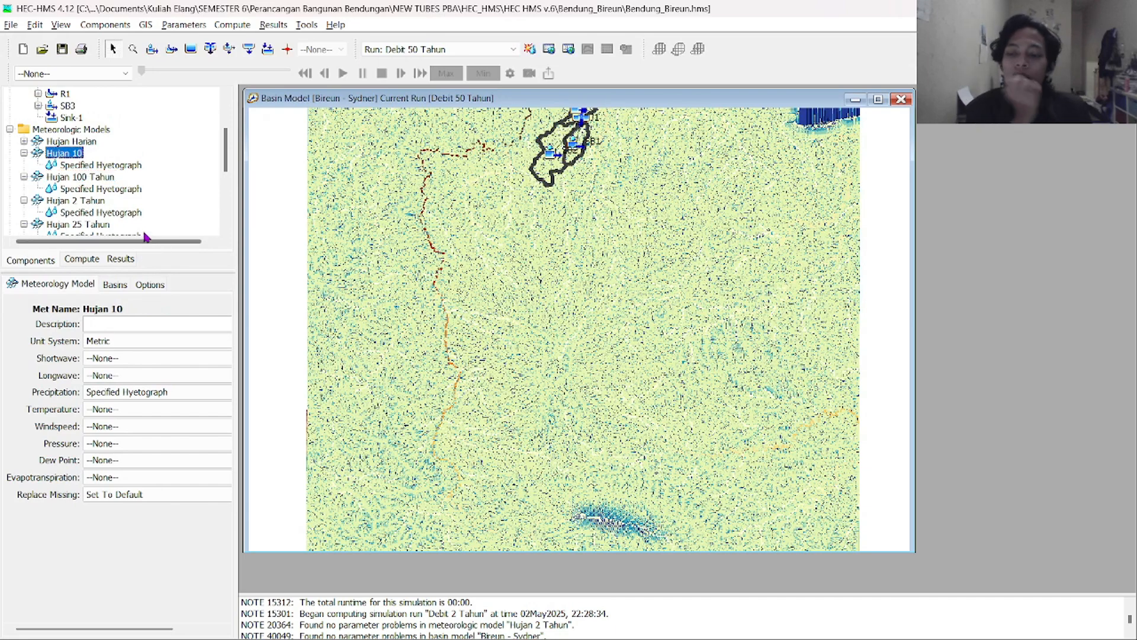
Recompute the Debit simulation runs together with Multiple Compute
click(232, 24)
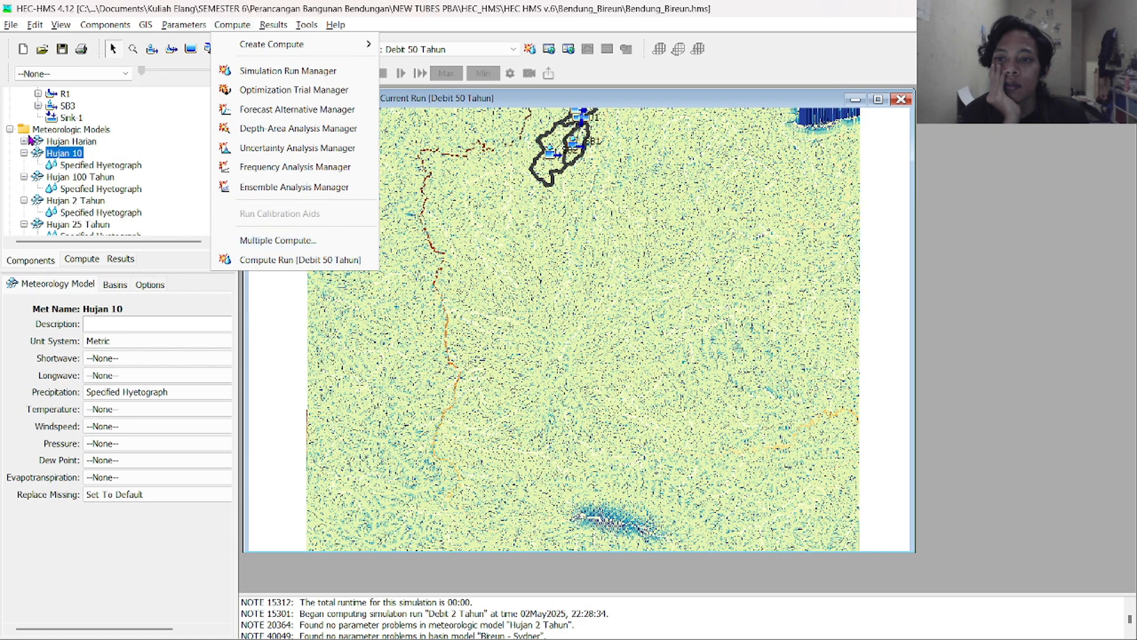
click(240, 240)
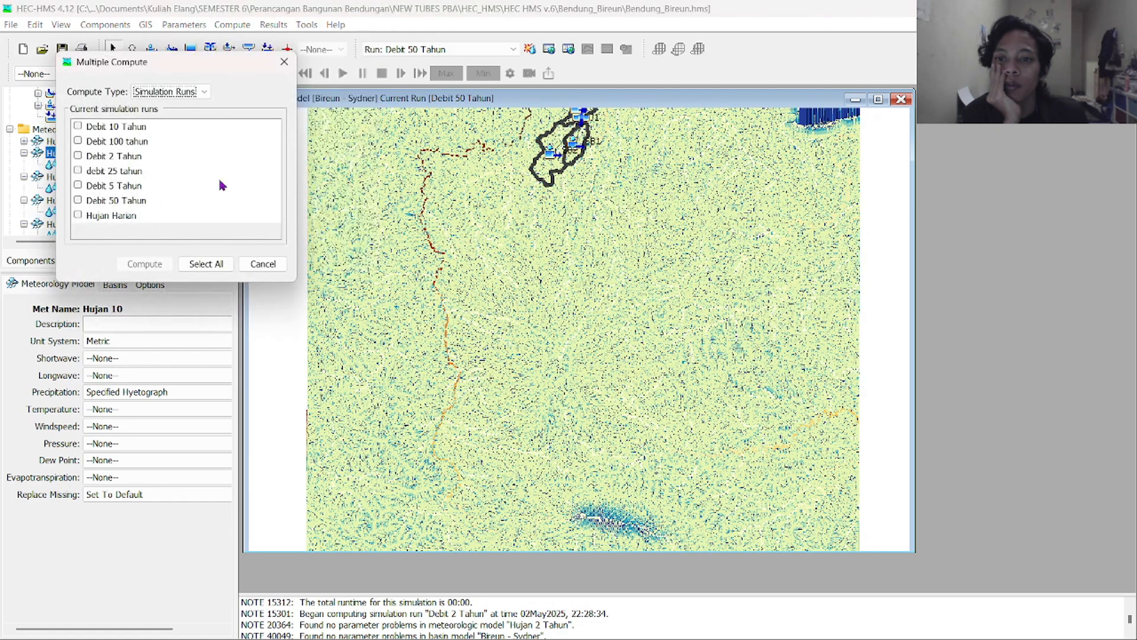
click(112, 216)
click(203, 264)
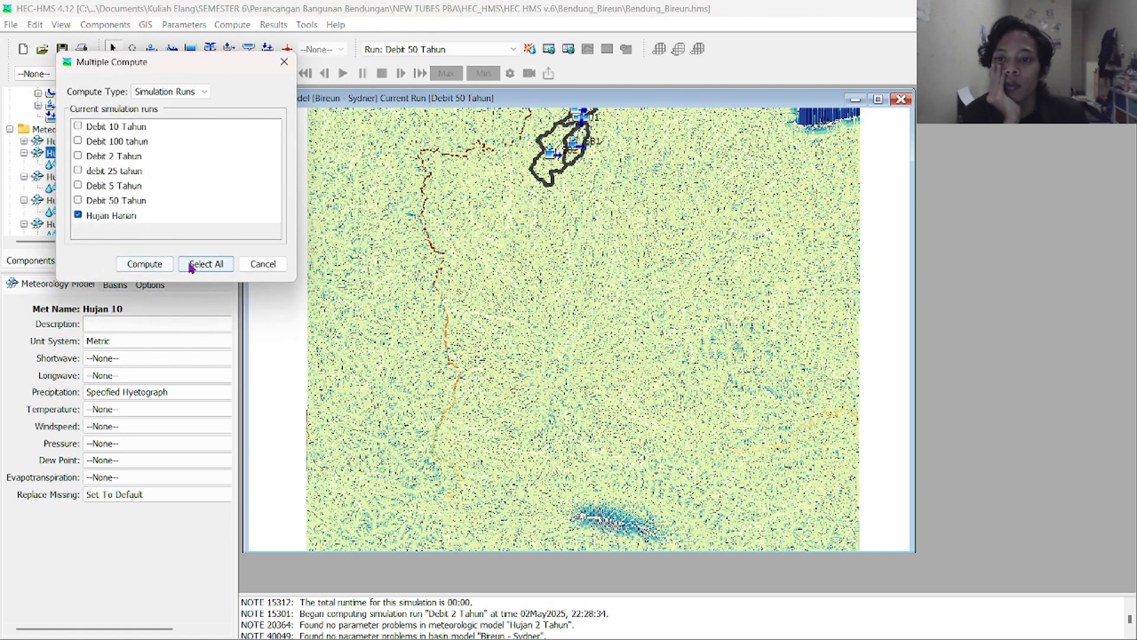
click(145, 263)
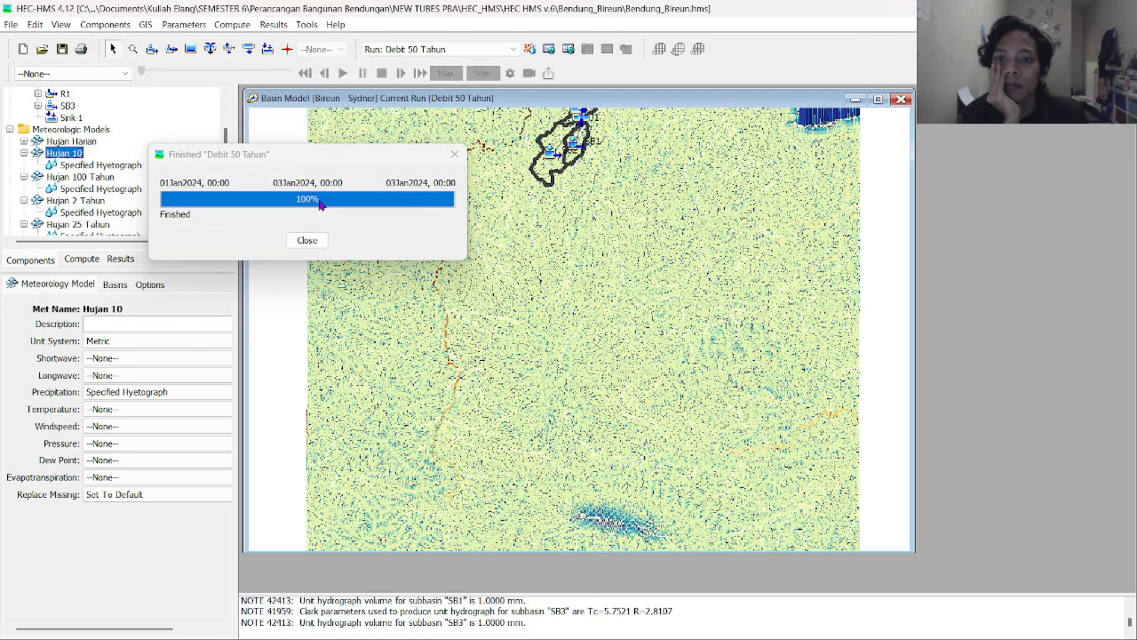
click(308, 238)
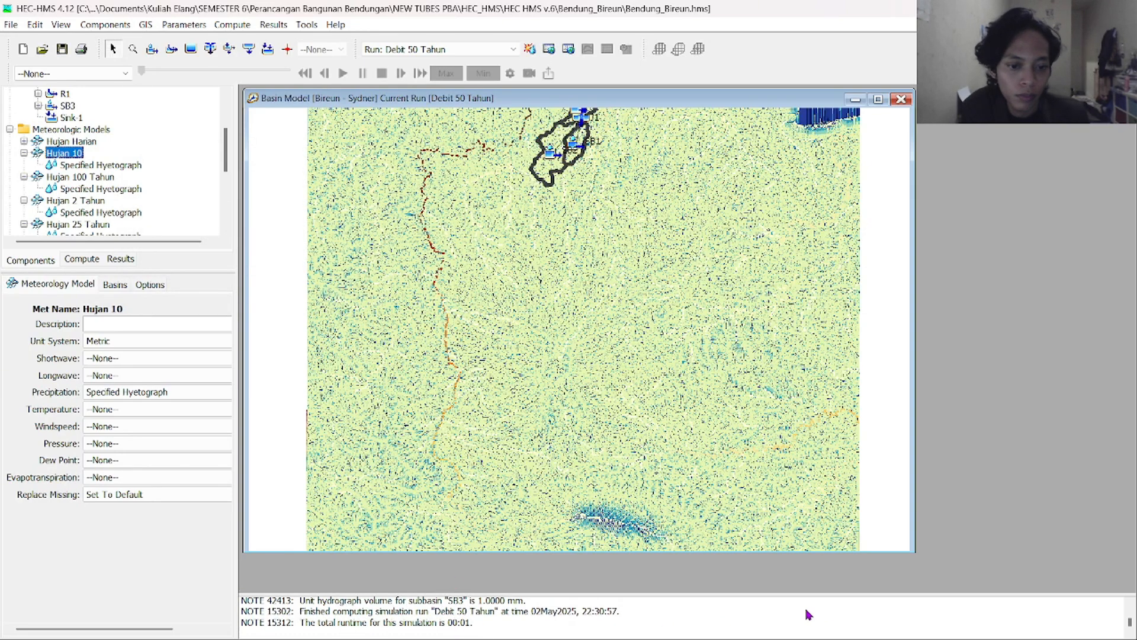
drag(804, 594, 795, 639)
drag(1131, 630, 1130, 631)
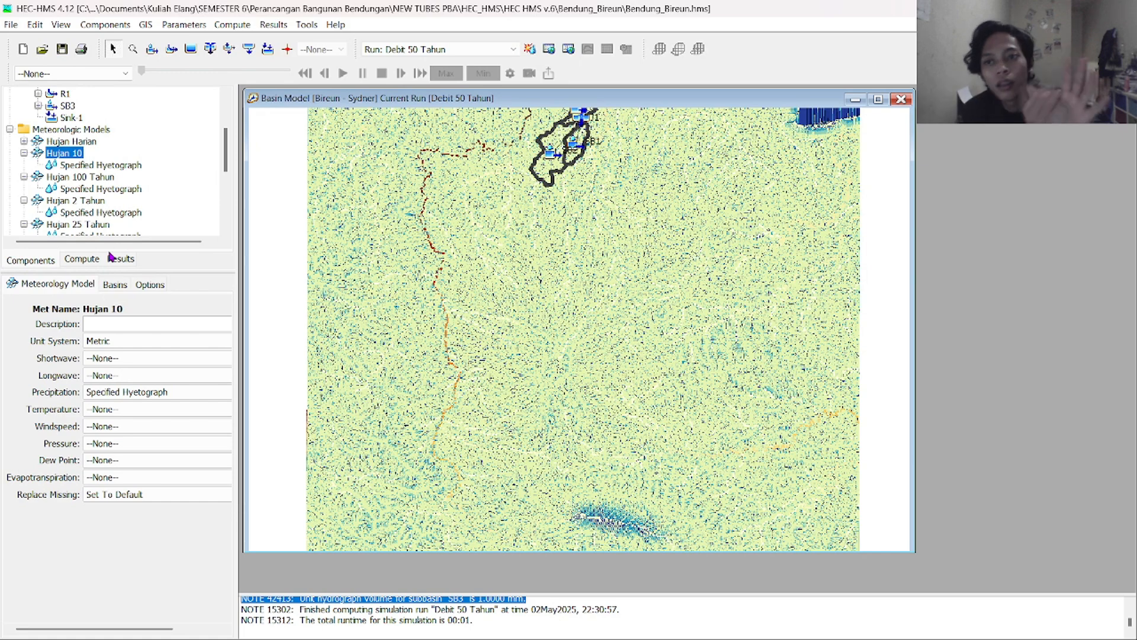
scroll(149, 199, down, 4)
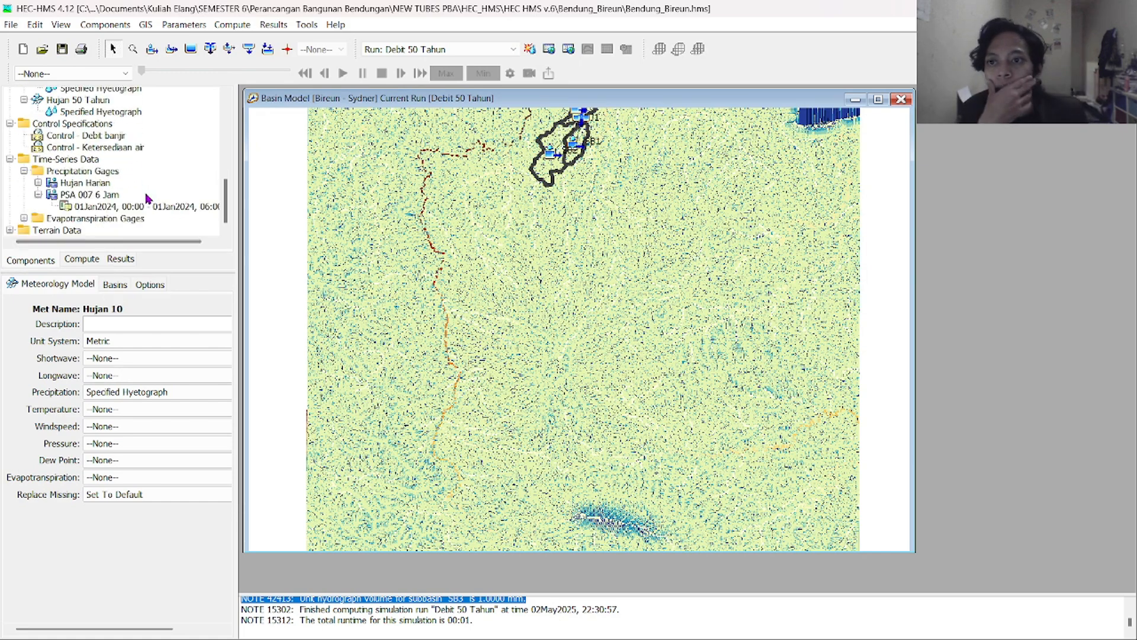
scroll(148, 199, up, 2)
scroll(149, 200, up, 6)
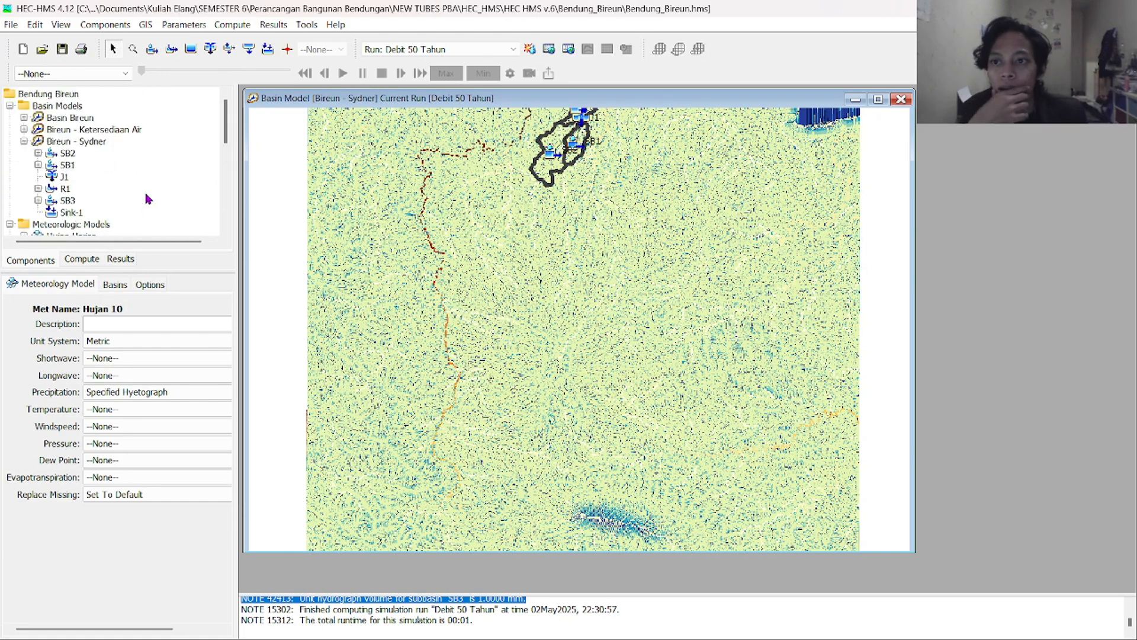
scroll(55, 157, down, 2)
Expand the simulation run results to list the summaries and basin elements of Debit 2 Tahun
click(120, 258)
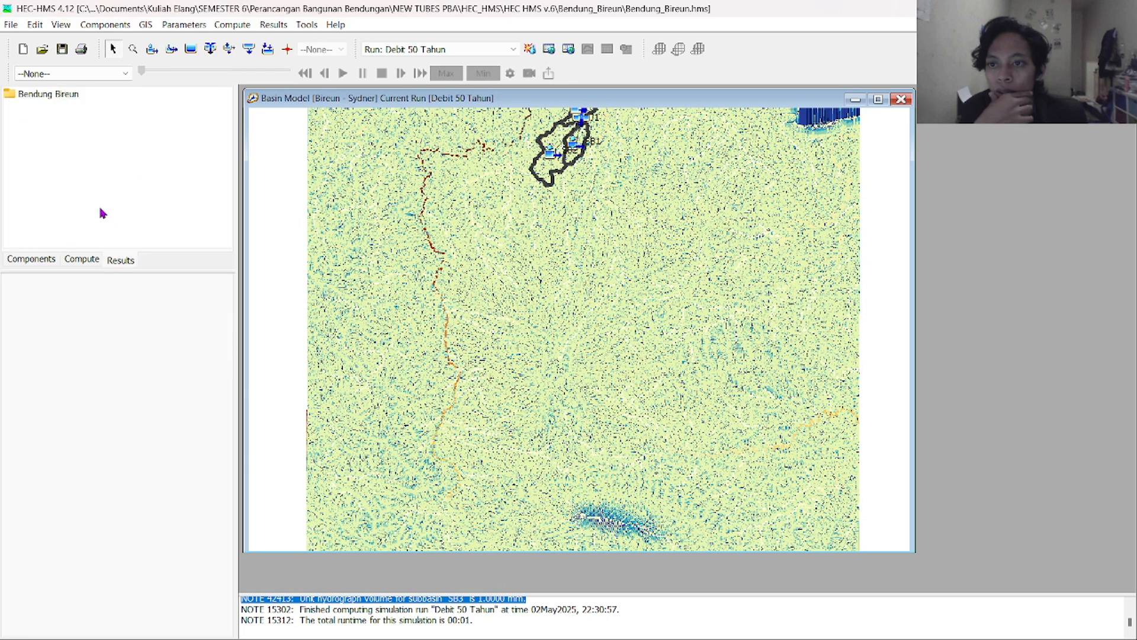
click(52, 95)
double_click(52, 95)
double_click(57, 106)
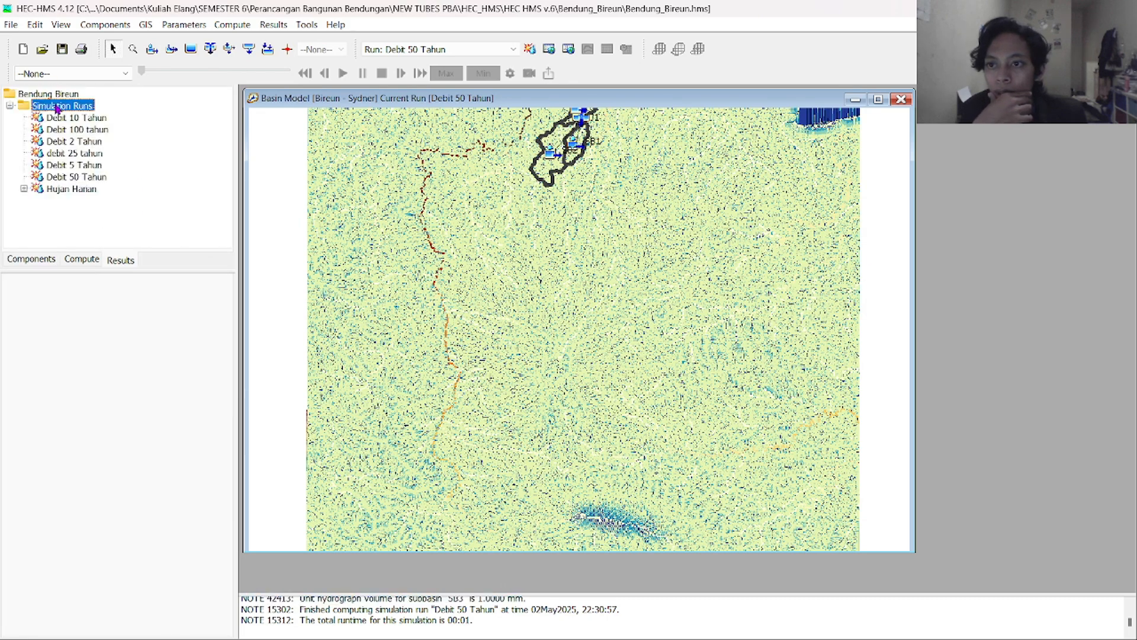
double_click(74, 148)
double_click(74, 148)
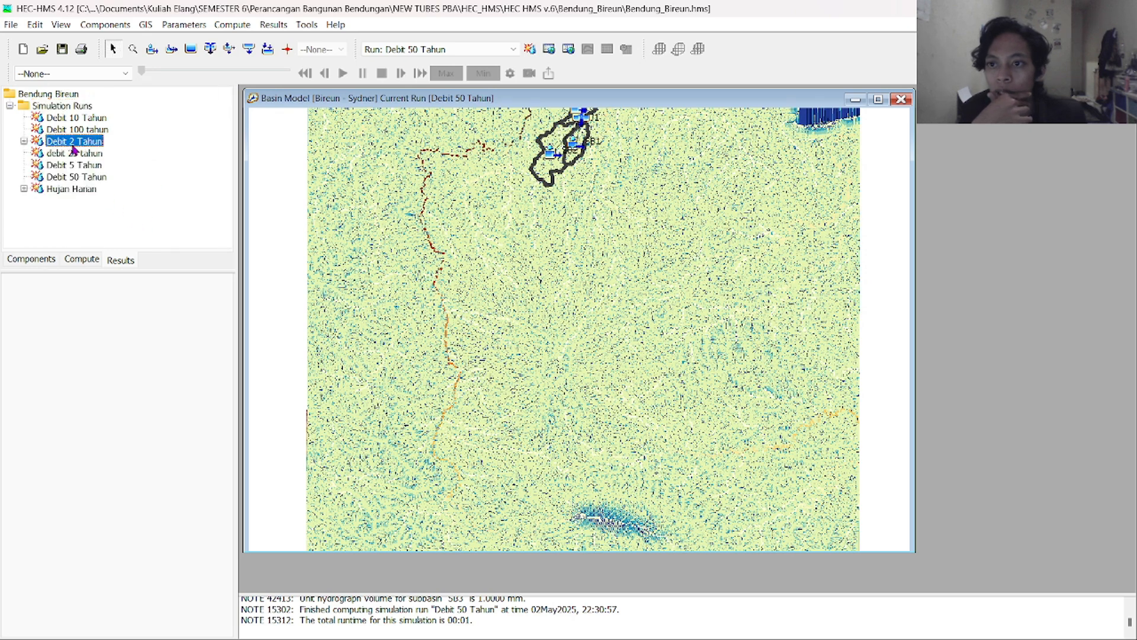
double_click(74, 148)
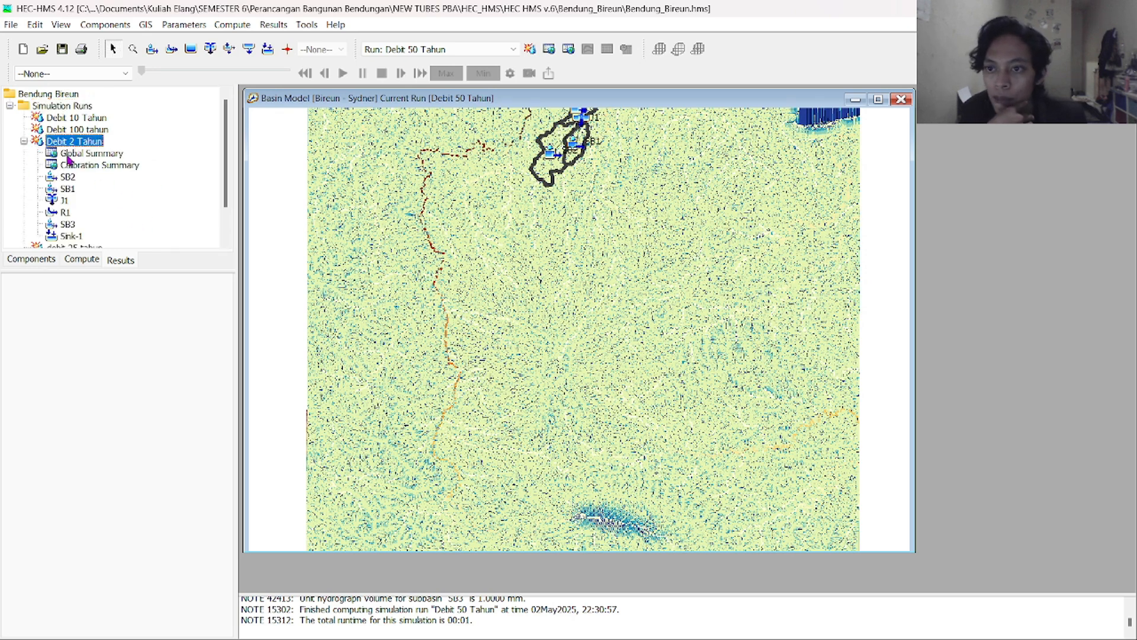
scroll(92, 170, down, 1)
scroll(91, 160, up, 1)
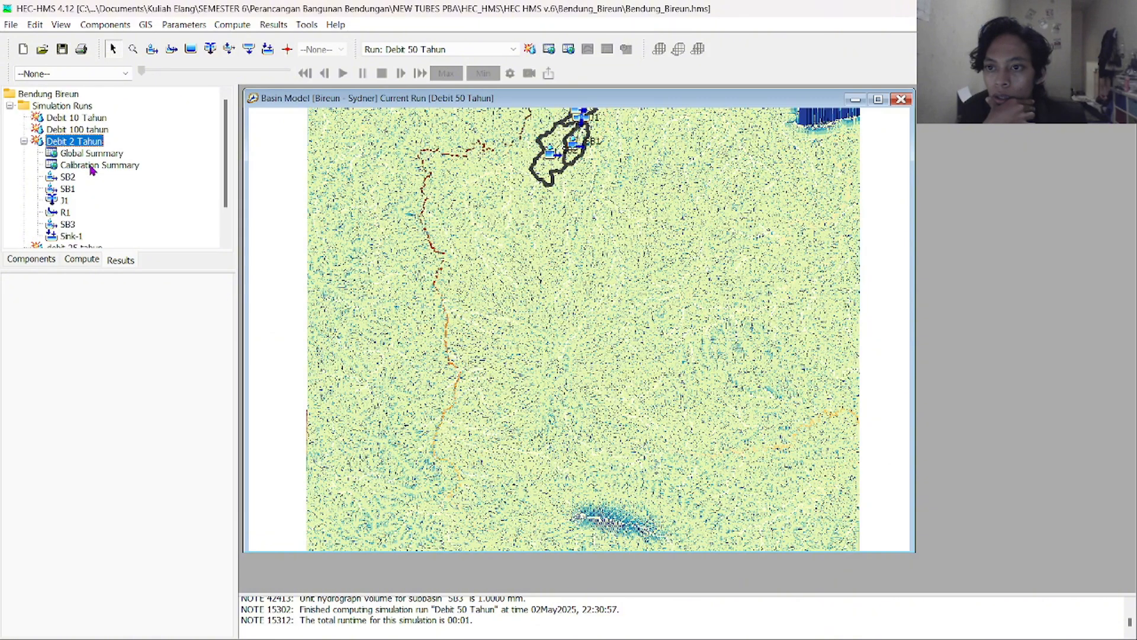
View the Global Summary and the Calibration Summary of the Debit 2 Tahun run, closing each one
click(92, 153)
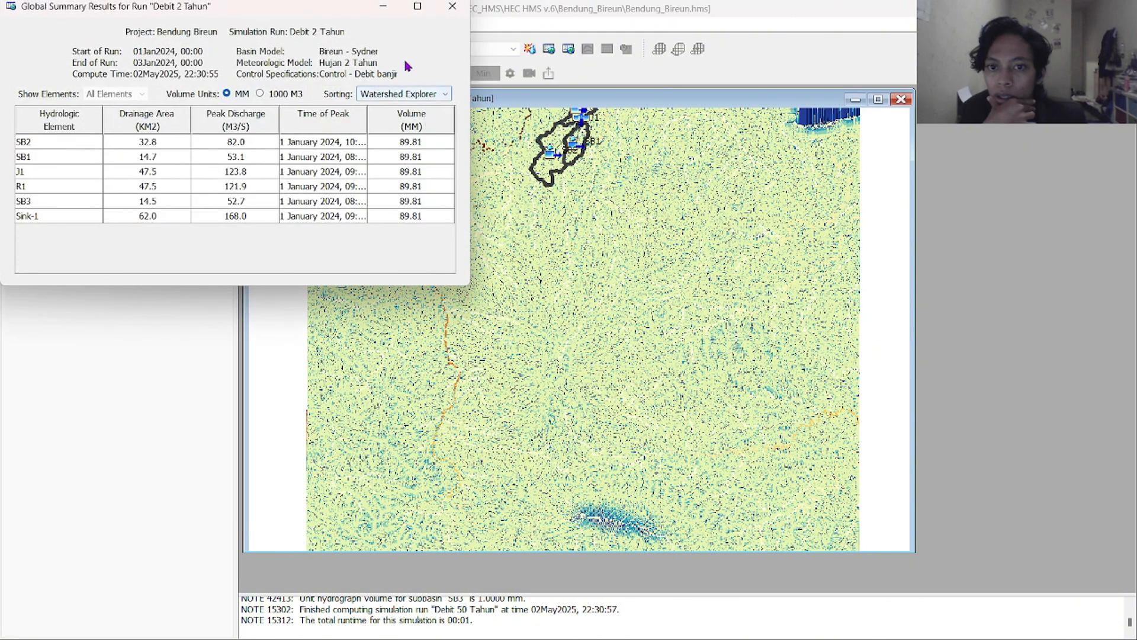
click(452, 8)
click(66, 170)
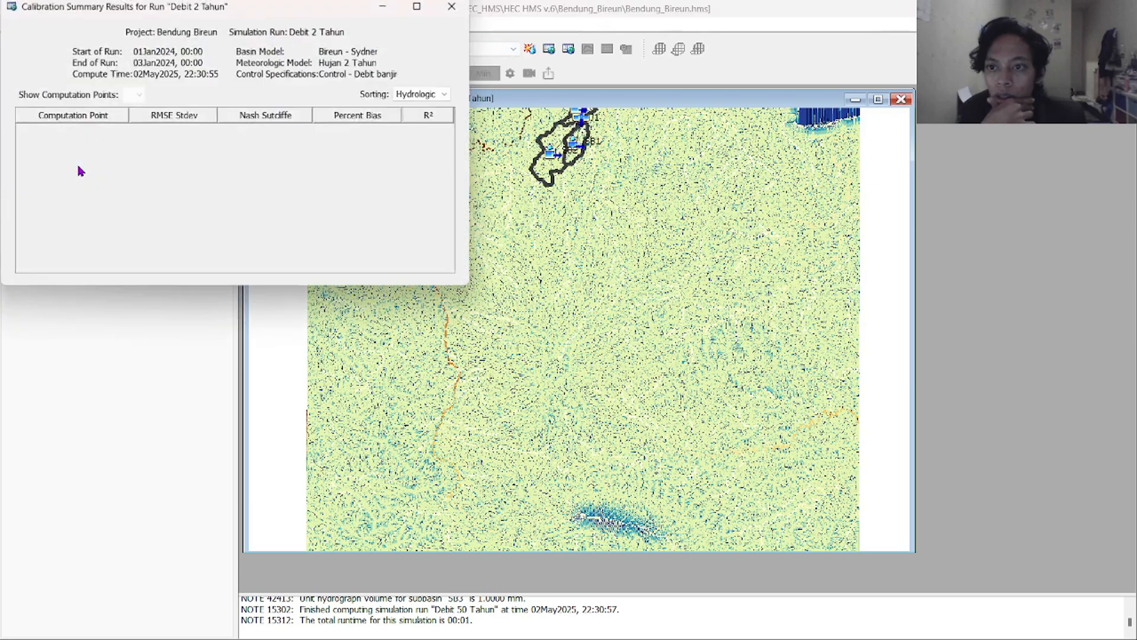
click(452, 7)
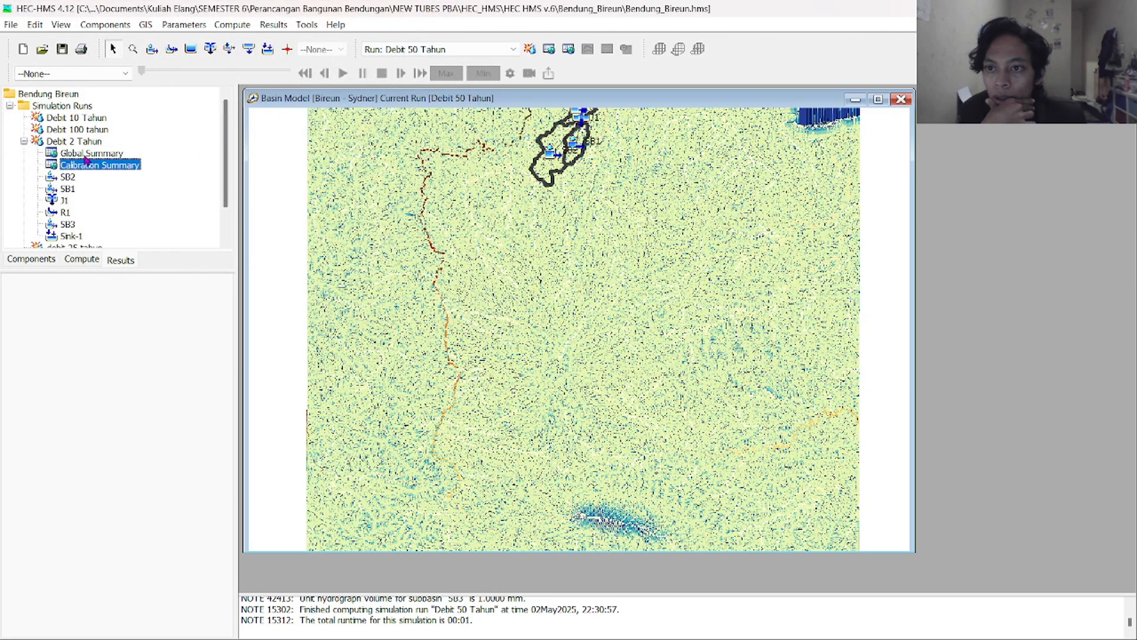
Expand the debit 25 tahun run's results and look over its elements alongside those of Debit 2 Tahun
scroll(80, 187, down, 1)
double_click(77, 212)
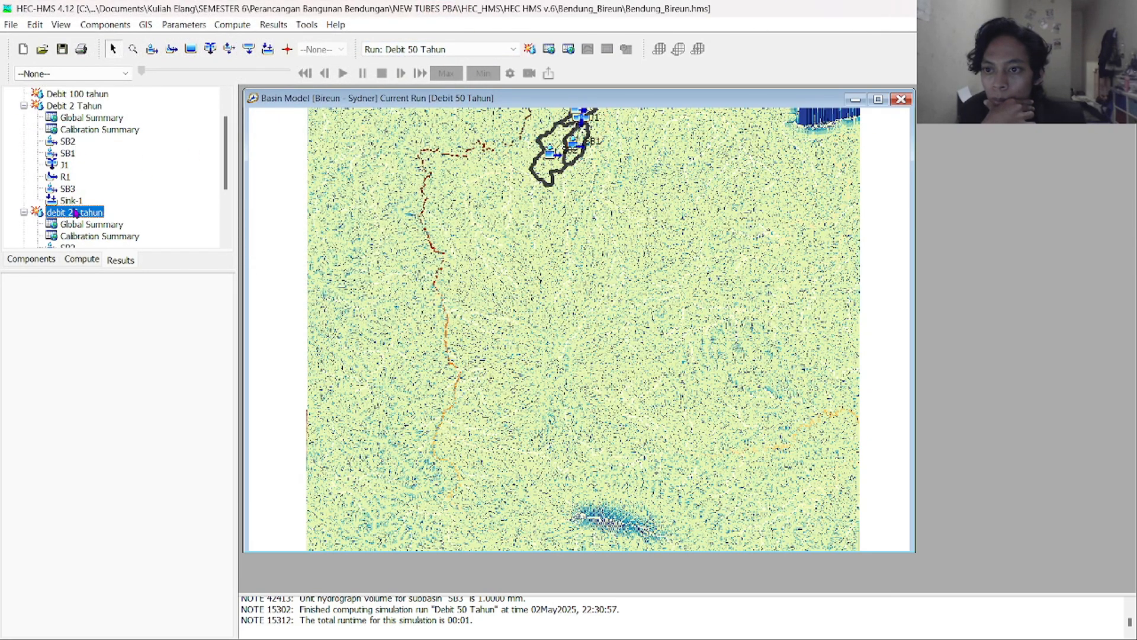
scroll(77, 211, down, 1)
scroll(77, 212, down, 2)
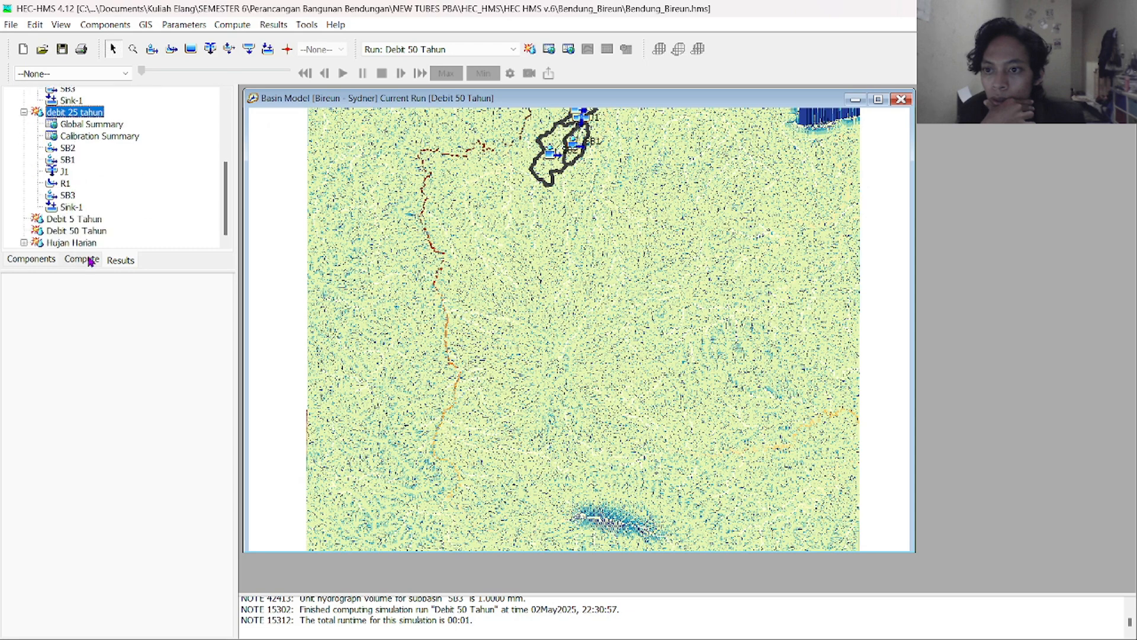
scroll(82, 192, up, 2)
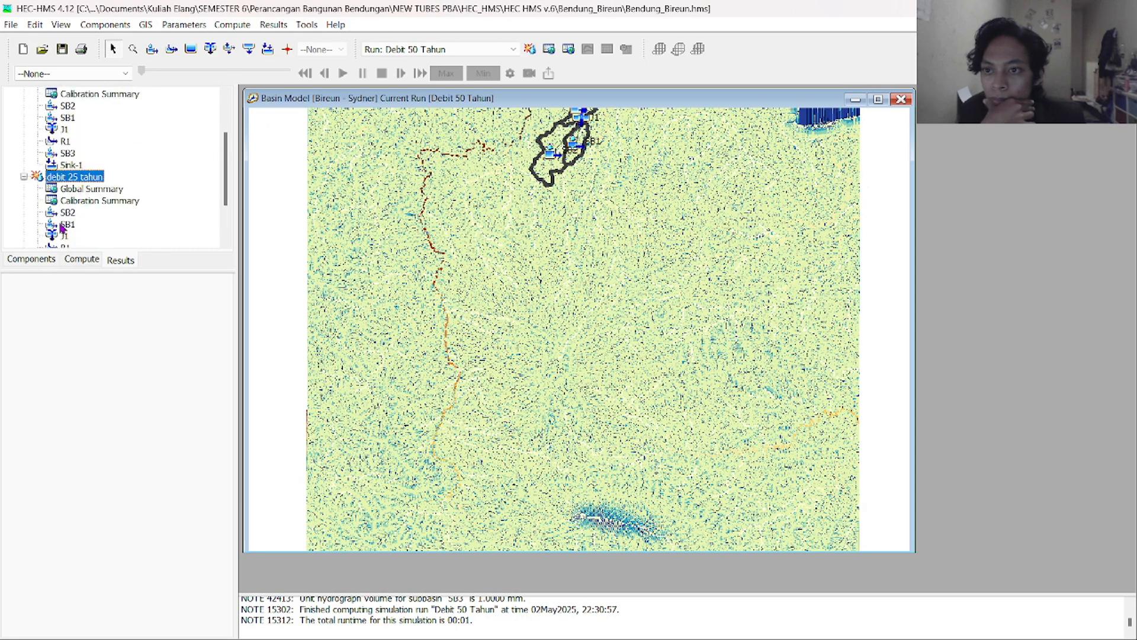
scroll(74, 214, up, 2)
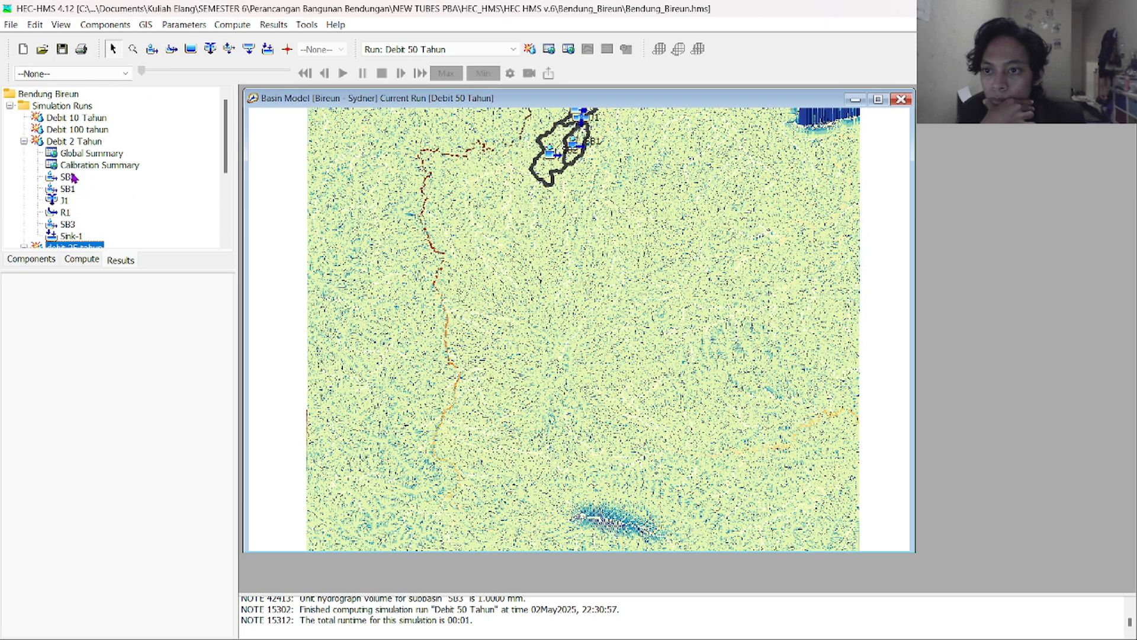
View the results graph of subbasin SB2 for the Debit 2 Tahun run and close it
double_click(74, 177)
click(89, 190)
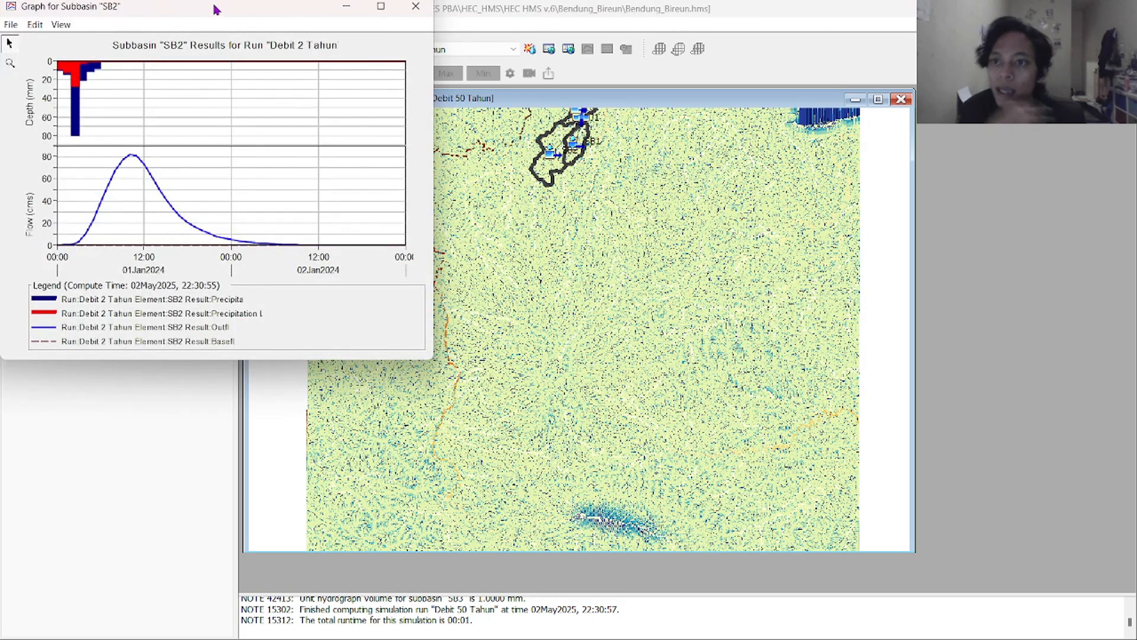
drag(216, 10, 650, 118)
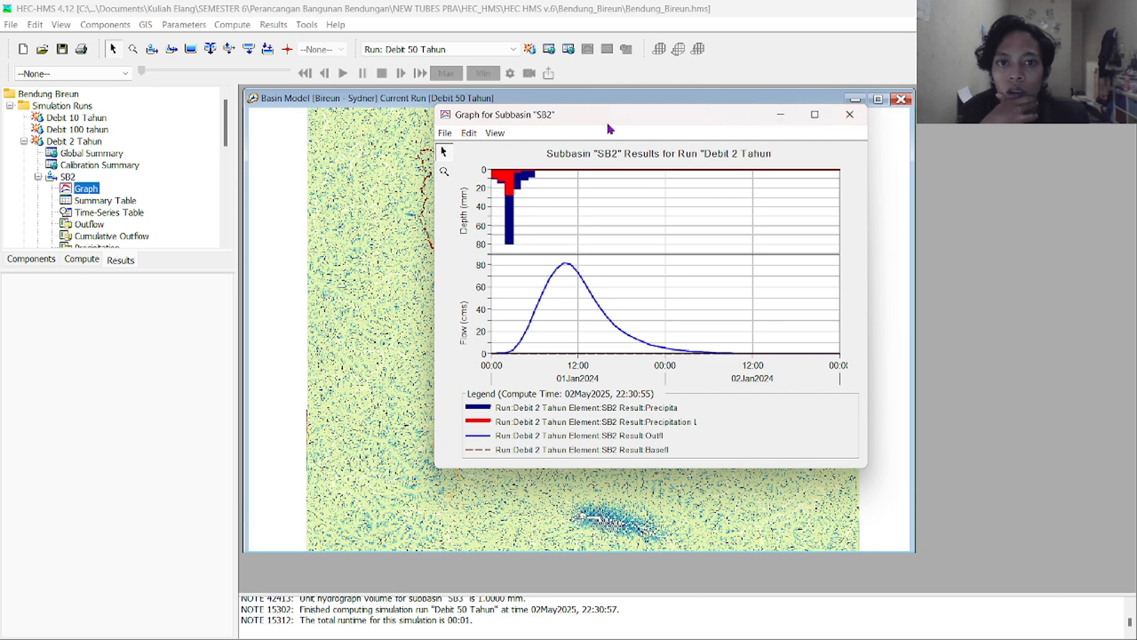
drag(609, 125, 634, 147)
click(852, 138)
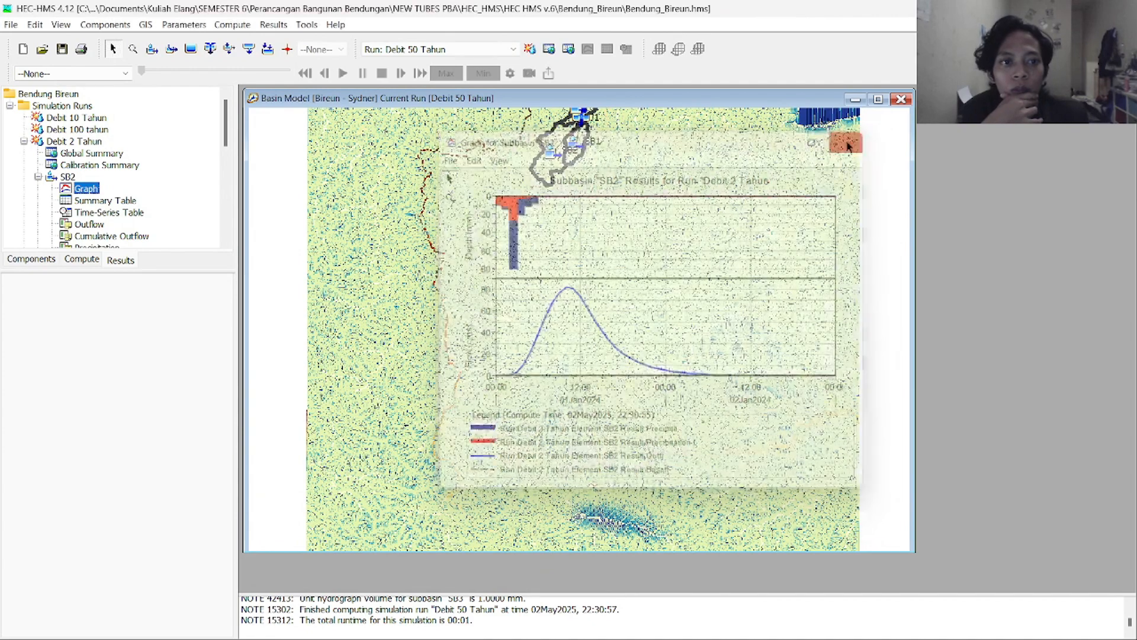
Review the Time-Series Table of subbasin SB2 for the Debit 2 Tahun run, close it and collapse the SB2 results
scroll(90, 184, down, 1)
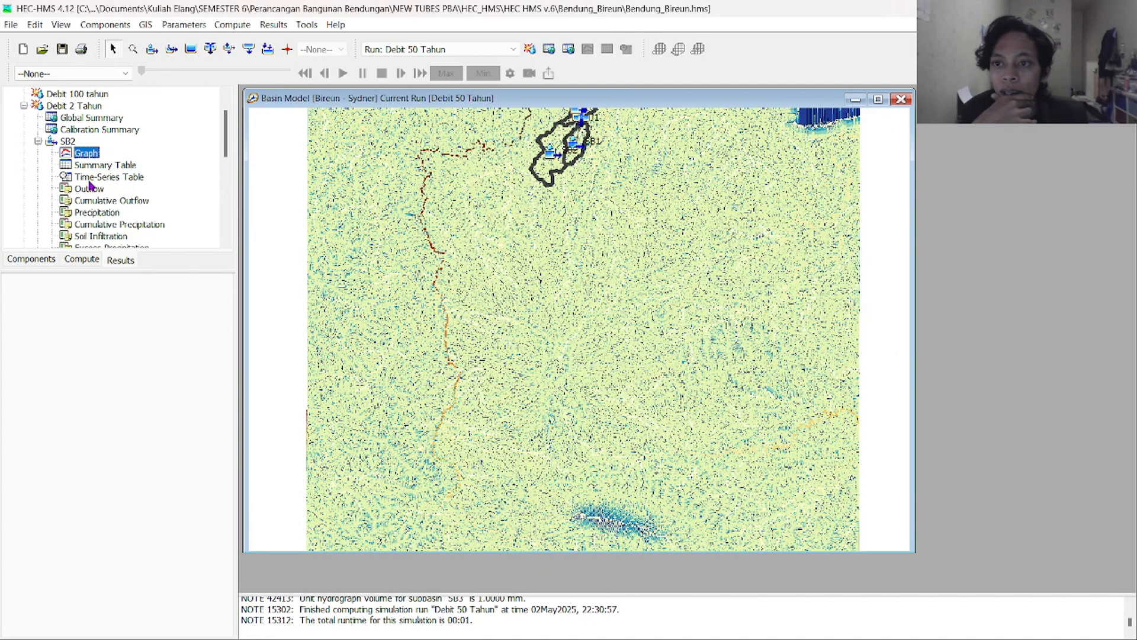
click(92, 178)
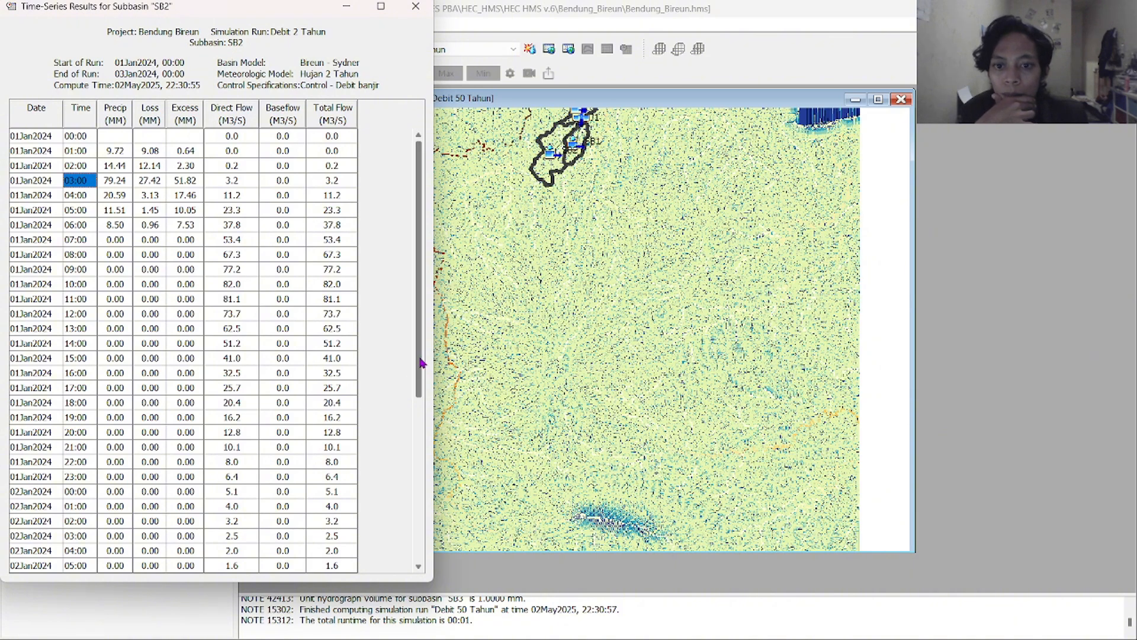
drag(422, 363, 422, 533)
click(425, 16)
scroll(98, 220, down, 1)
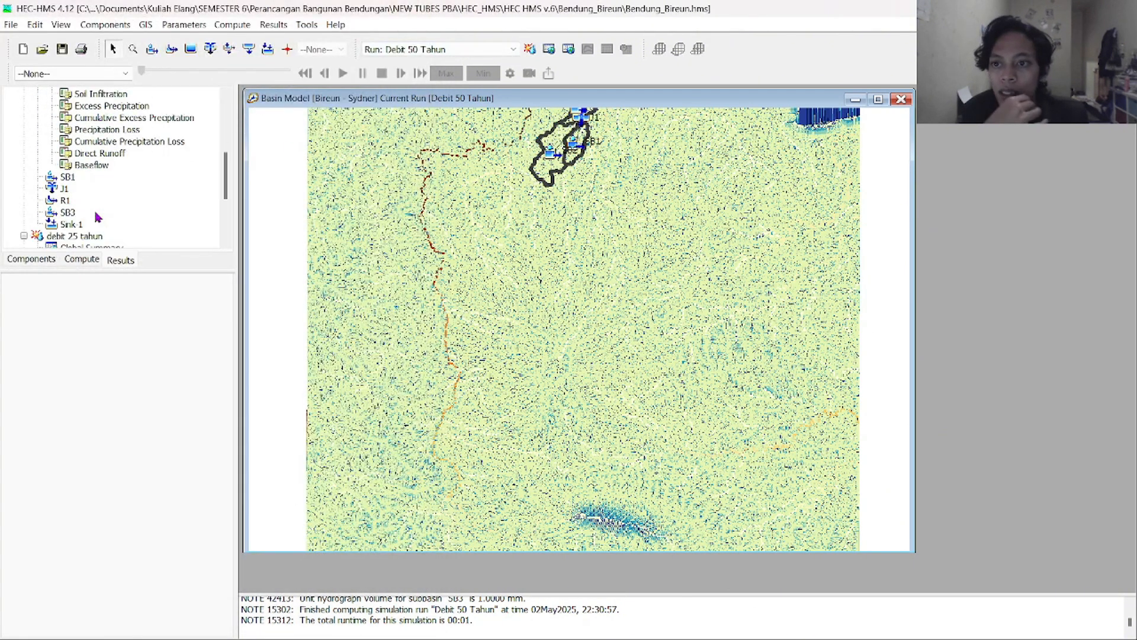
scroll(98, 213, up, 2)
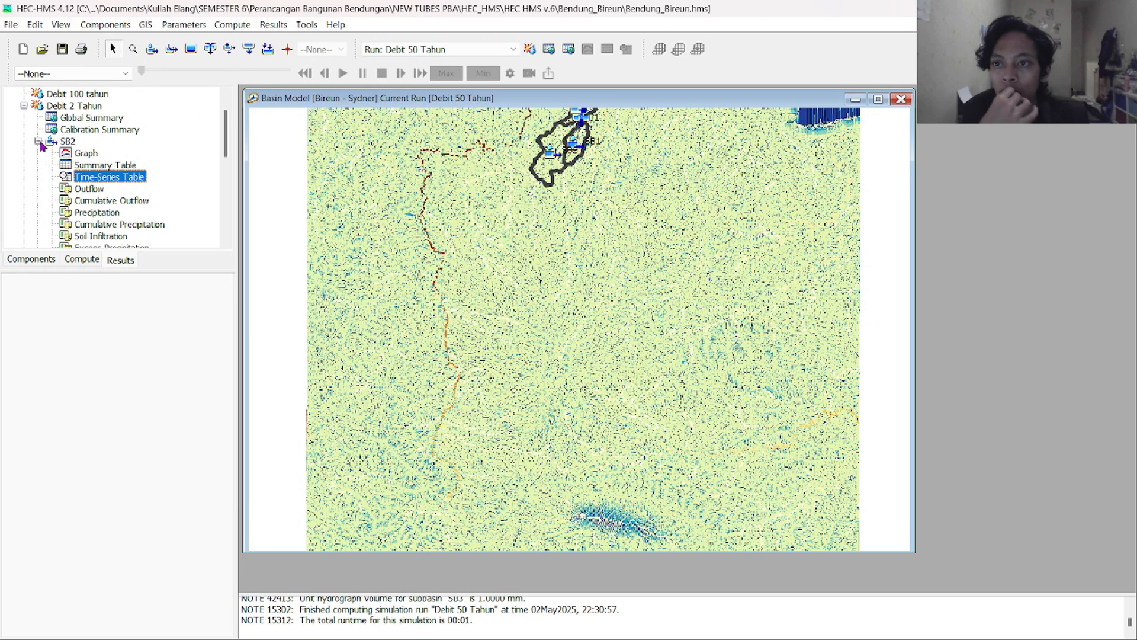
click(38, 142)
View the results graph of subbasin SB2 for the debit 25 tahun run and close it
scroll(71, 176, down, 1)
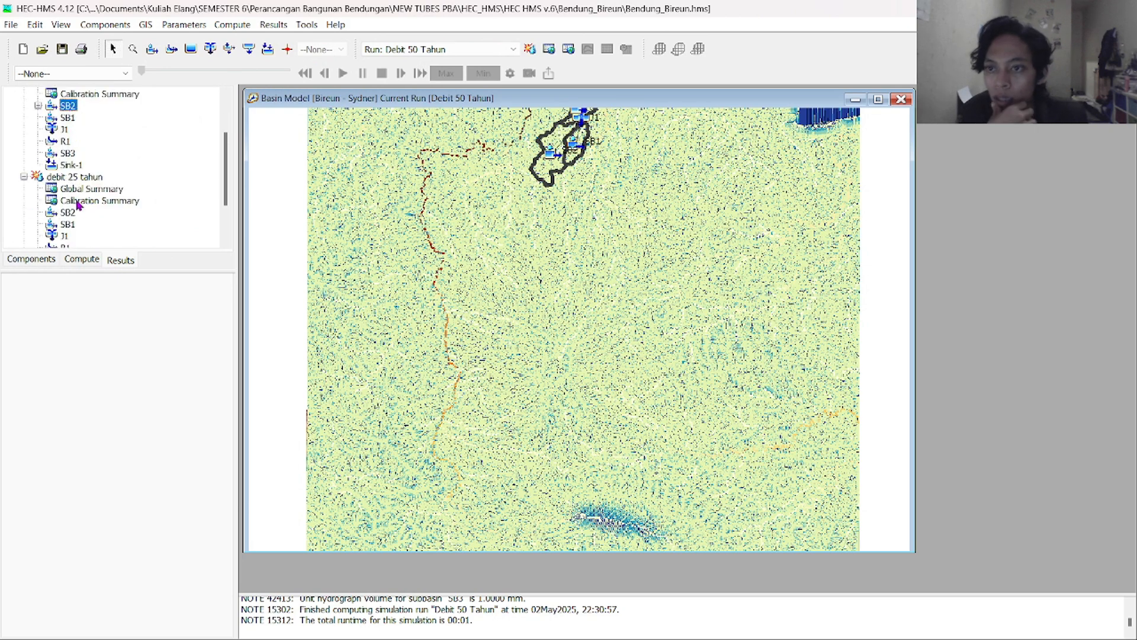
scroll(78, 205, down, 1)
click(72, 142)
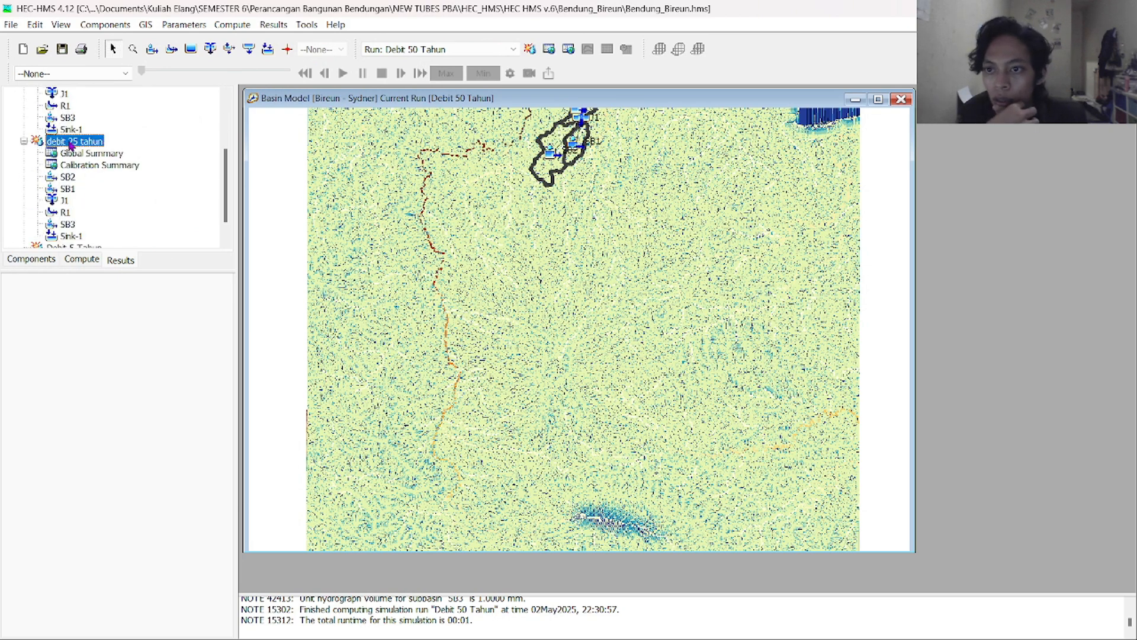
double_click(69, 177)
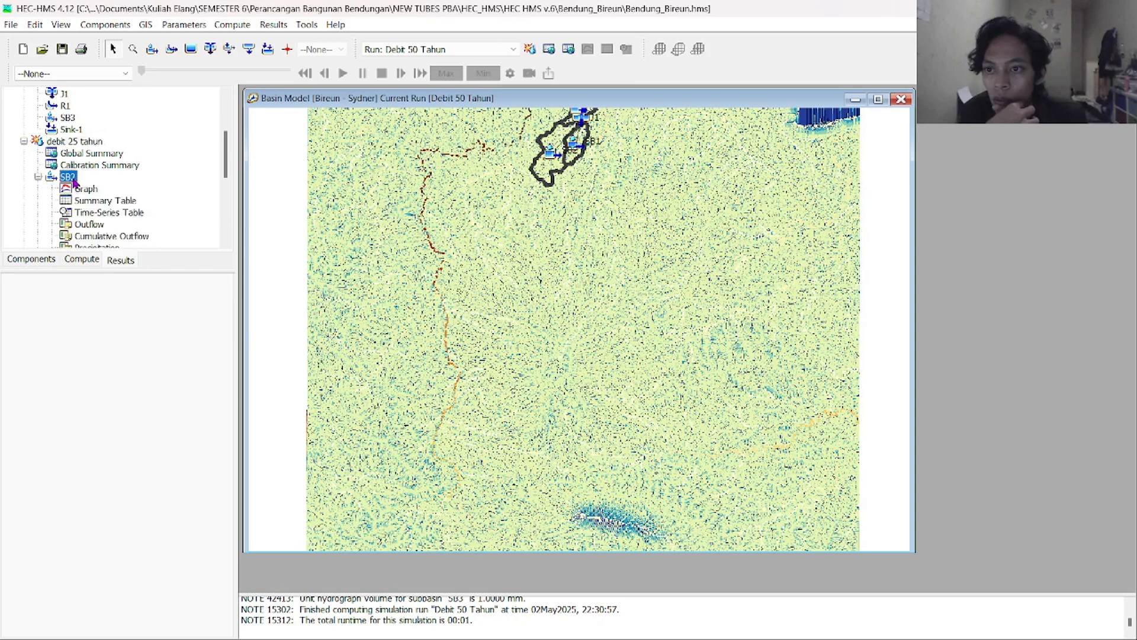
click(88, 189)
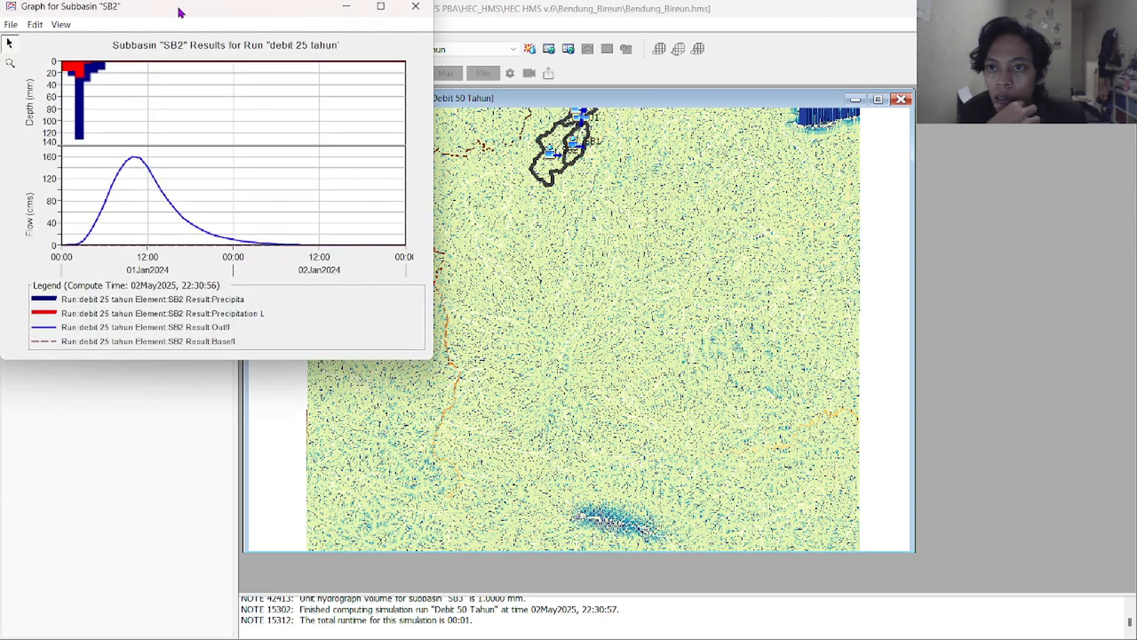
drag(180, 12, 682, 147)
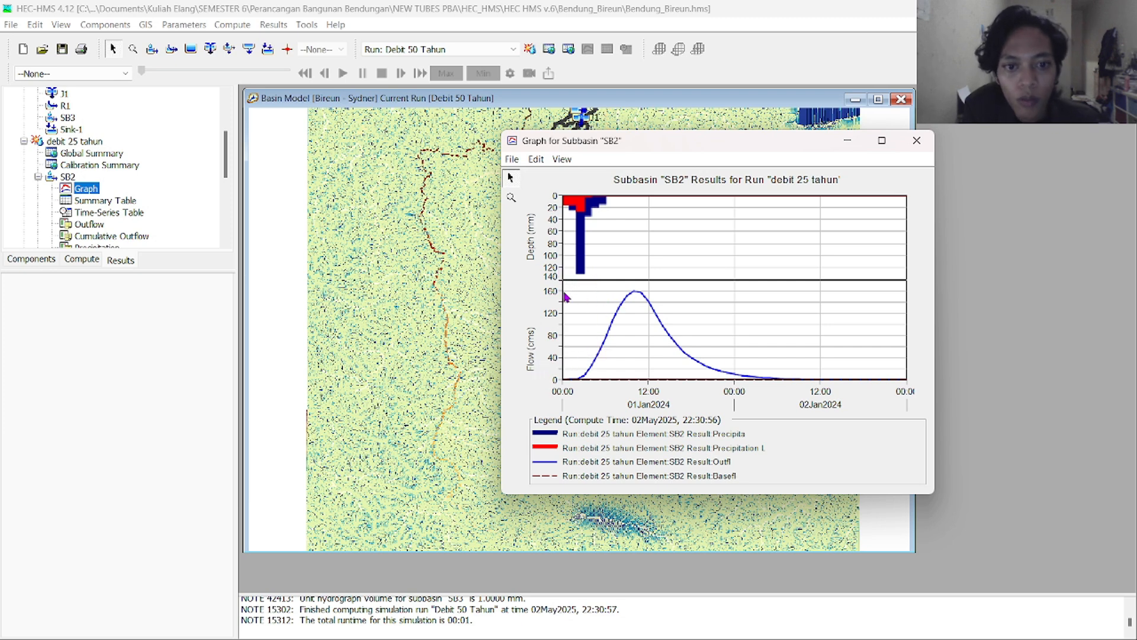
click(917, 140)
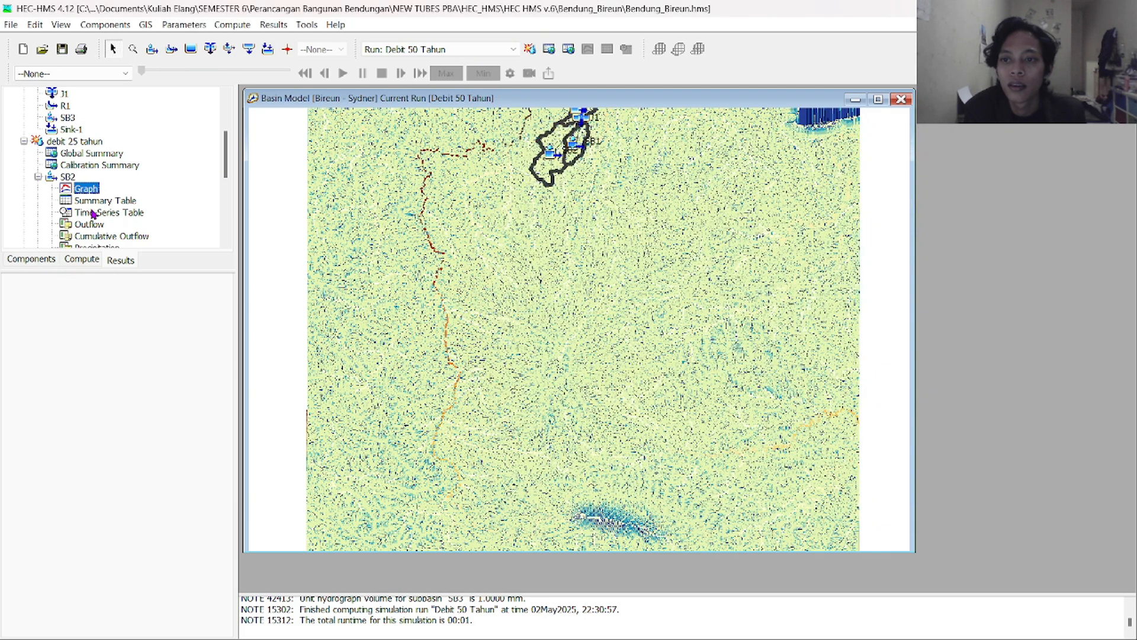
Review the precipitation, loss, excess and flow values in SB2's Time-Series Table for the debit 25 tahun run, closing it when done
scroll(92, 215, down, 1)
click(111, 177)
scroll(117, 227, down, 5)
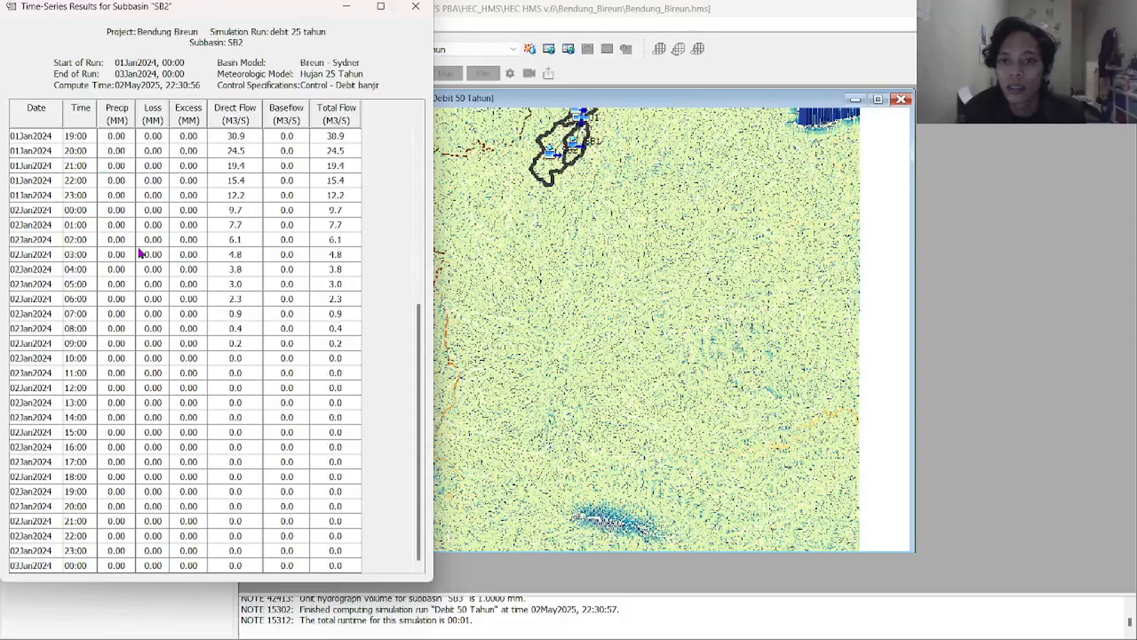
scroll(146, 455, up, 6)
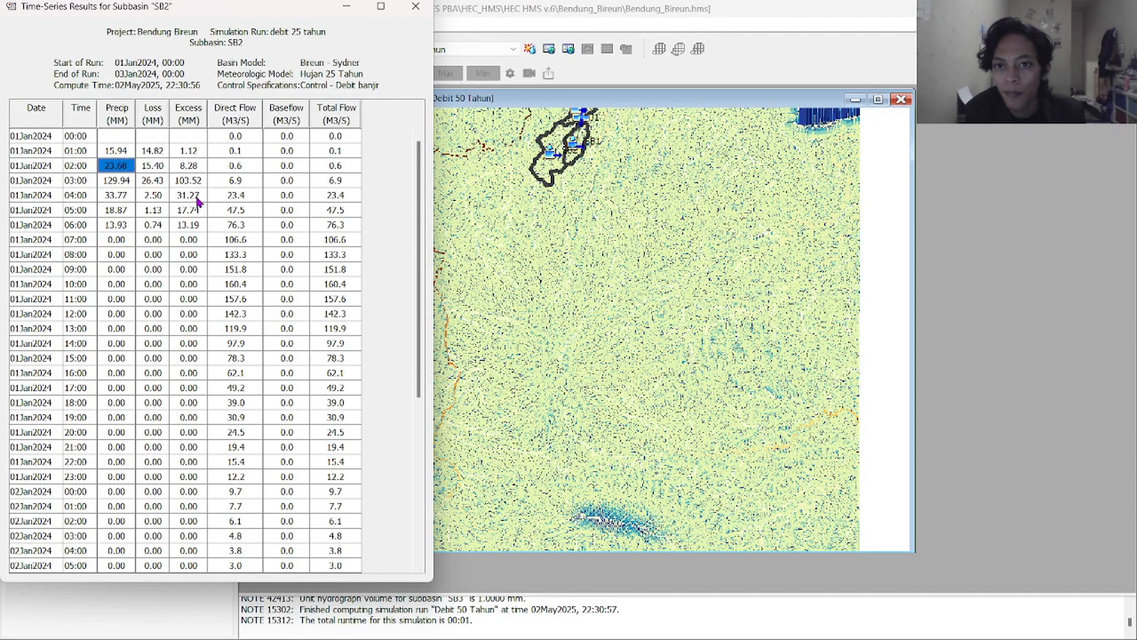
drag(145, 148, 185, 156)
drag(188, 269, 190, 285)
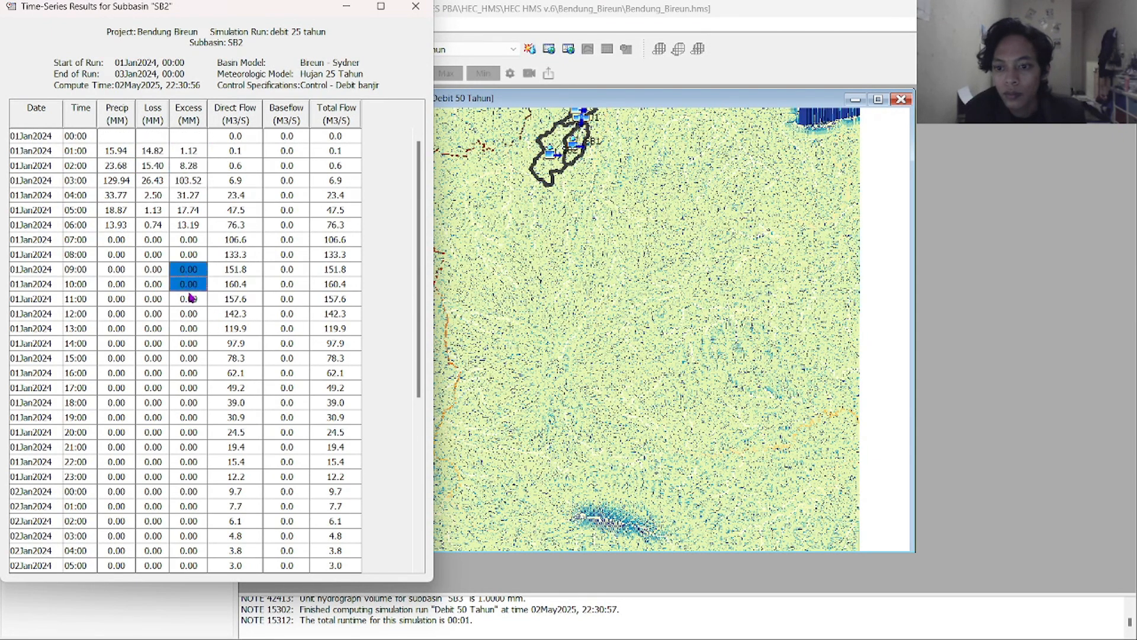
click(415, 7)
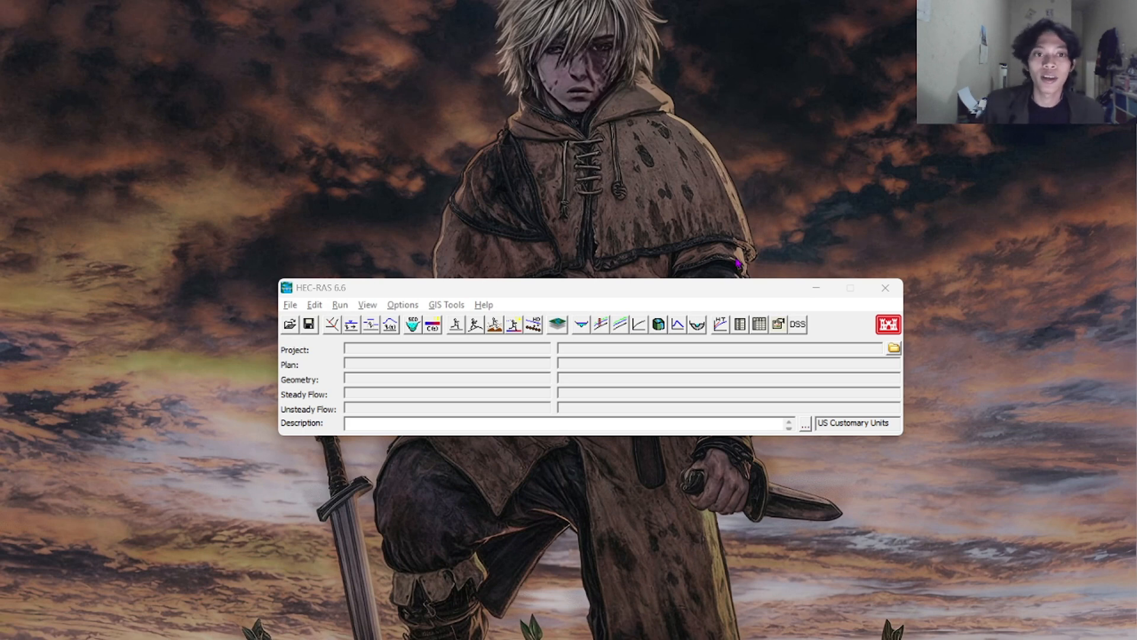
drag(649, 289, 675, 213)
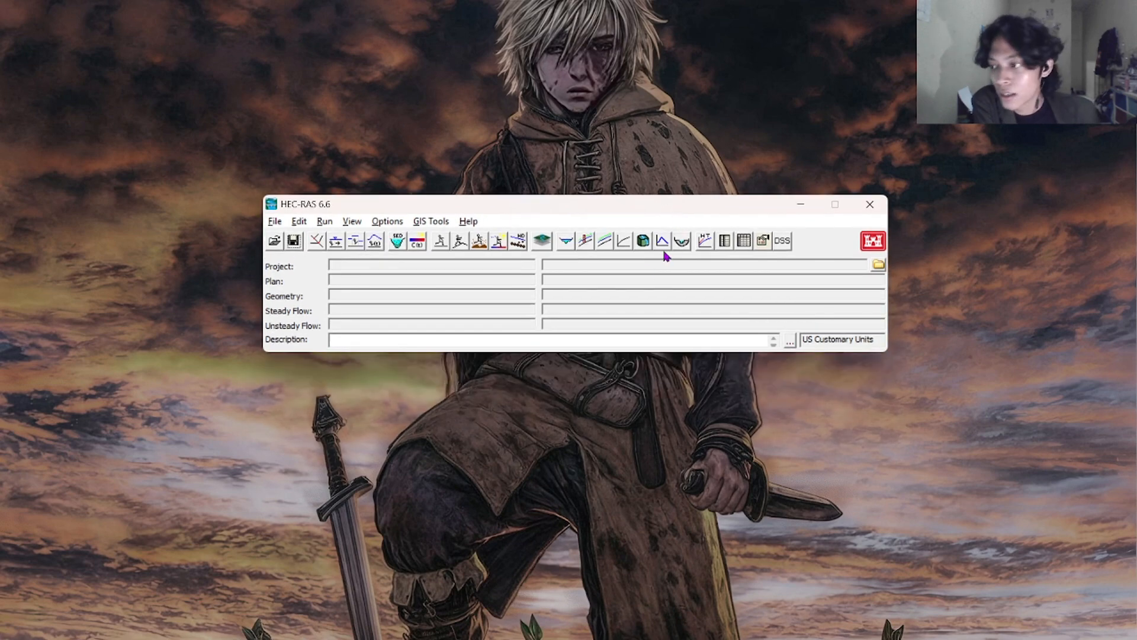
click(275, 224)
click(347, 208)
drag(347, 208, 361, 164)
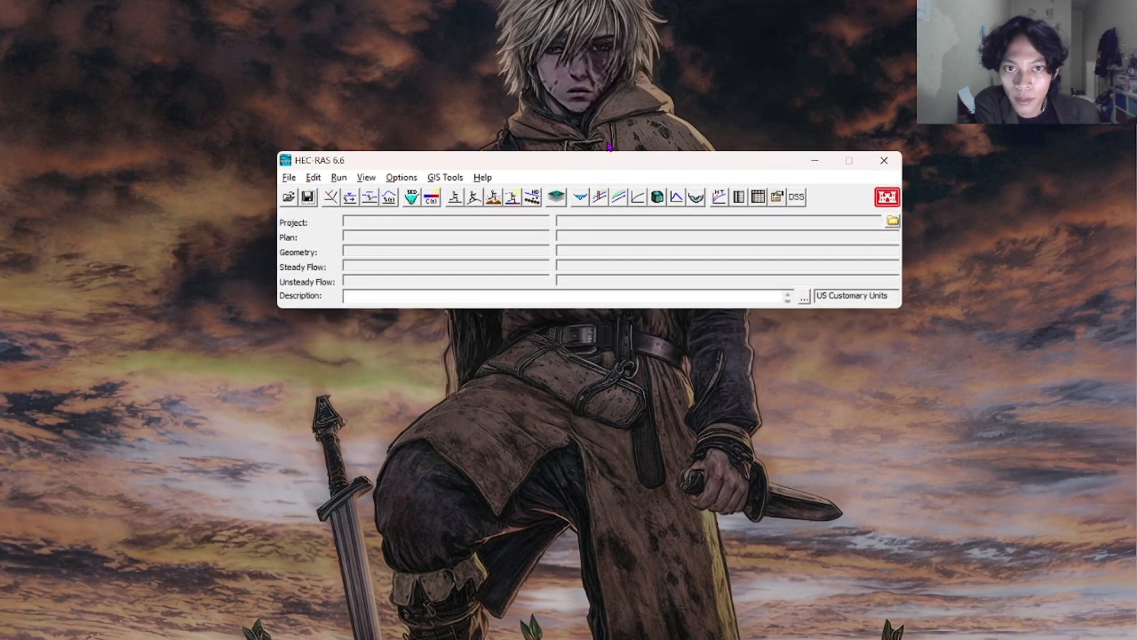
Start a new project in HEC-RAS and enter the title Bireun ygy
click(289, 177)
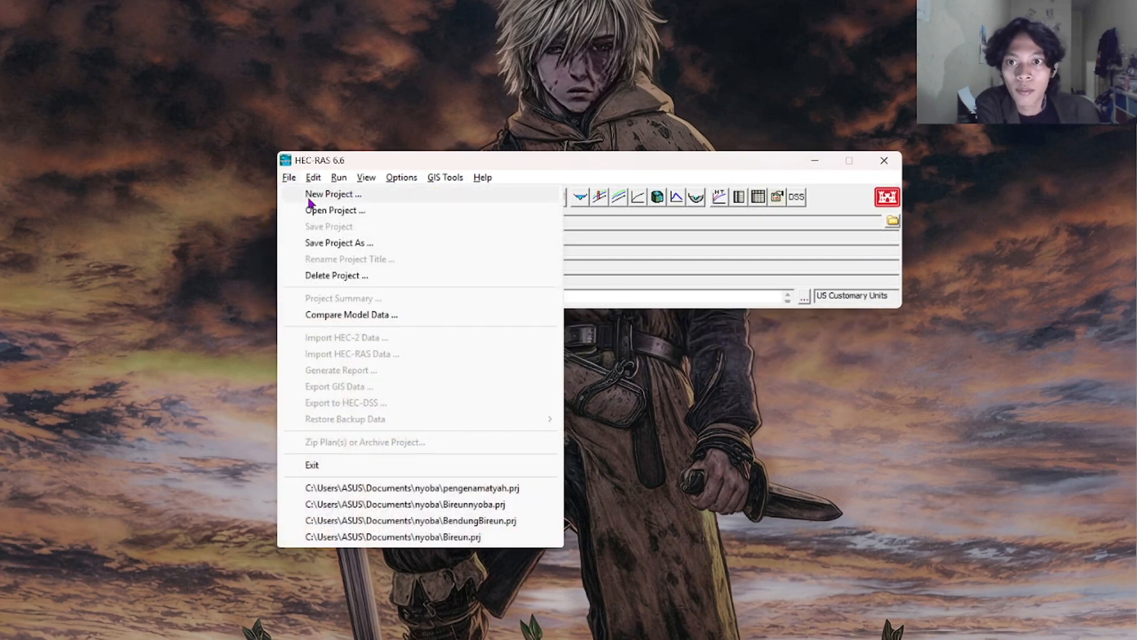
click(312, 196)
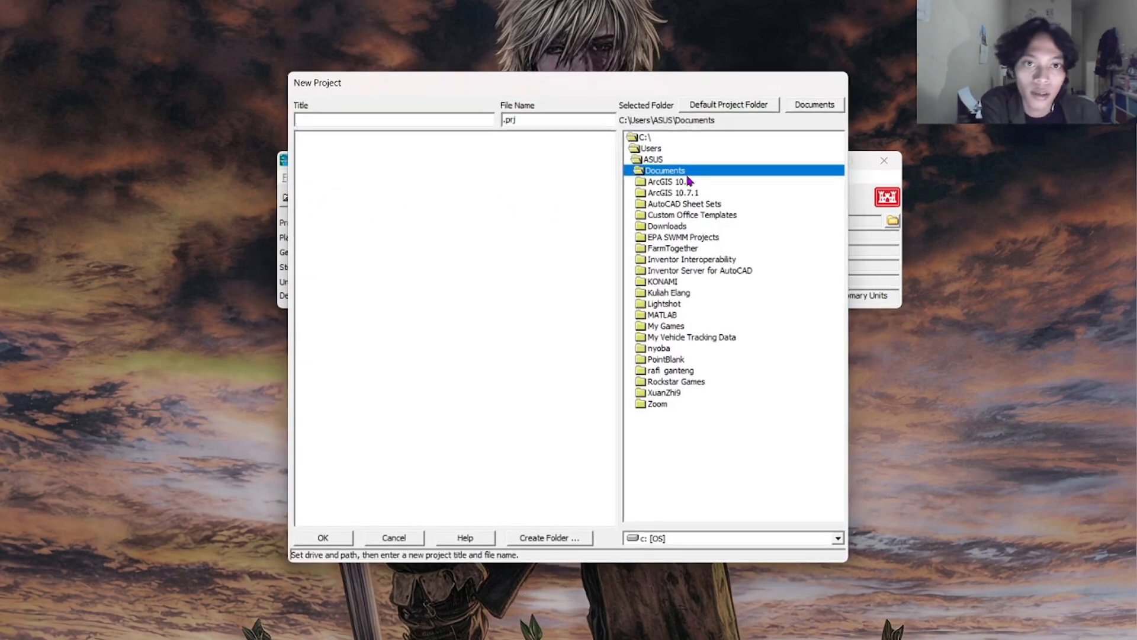
double_click(643, 138)
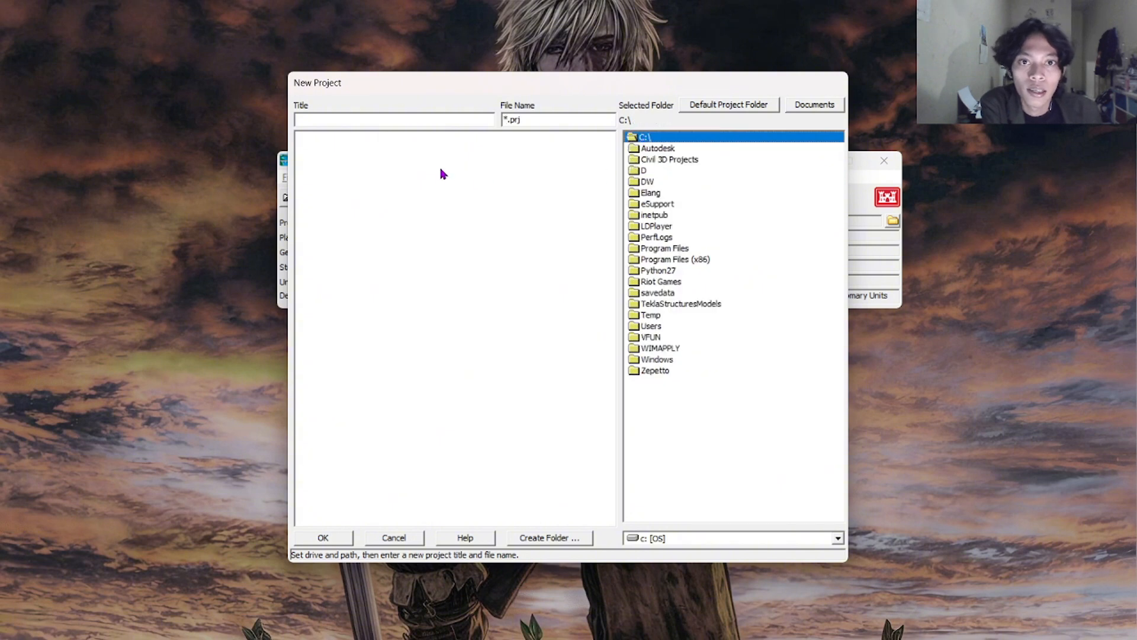
click(412, 116)
text(Bireun)
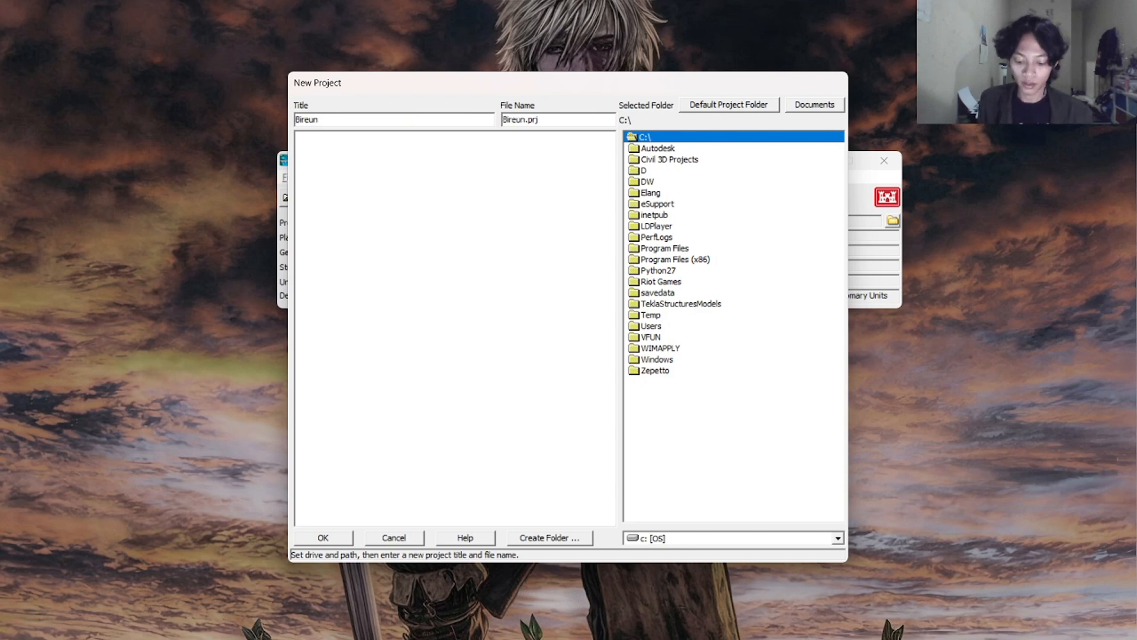
text( ygy)
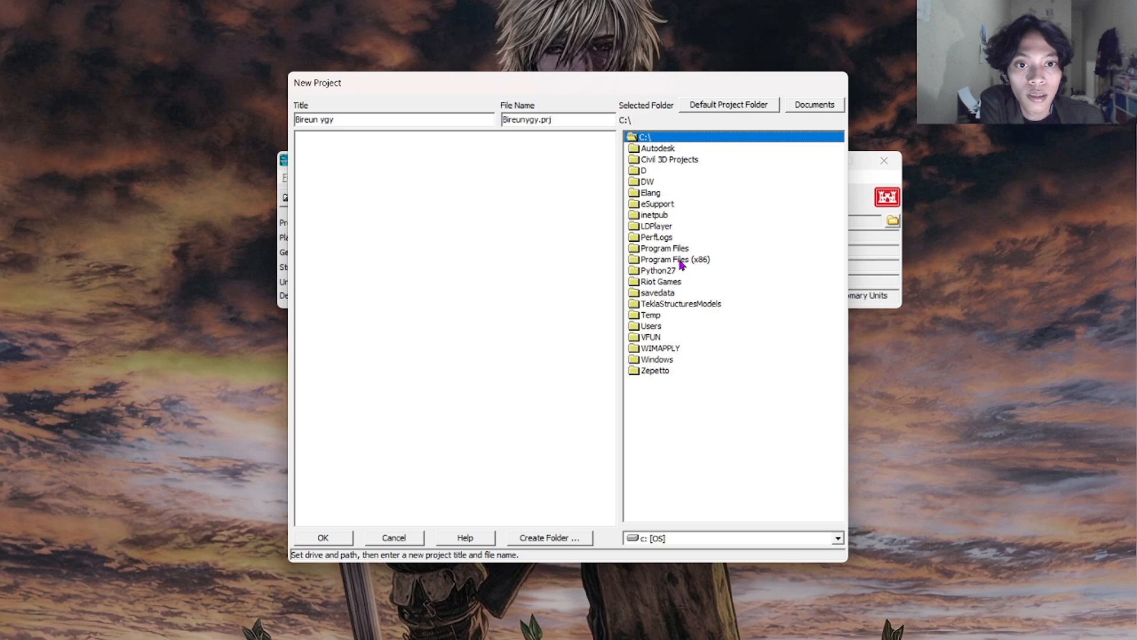
Browse from Documents to SEMESTER 6 and its Perancangan Bangunan Bendungan folder for the project location, and select the HEC RAS subfolder
click(809, 107)
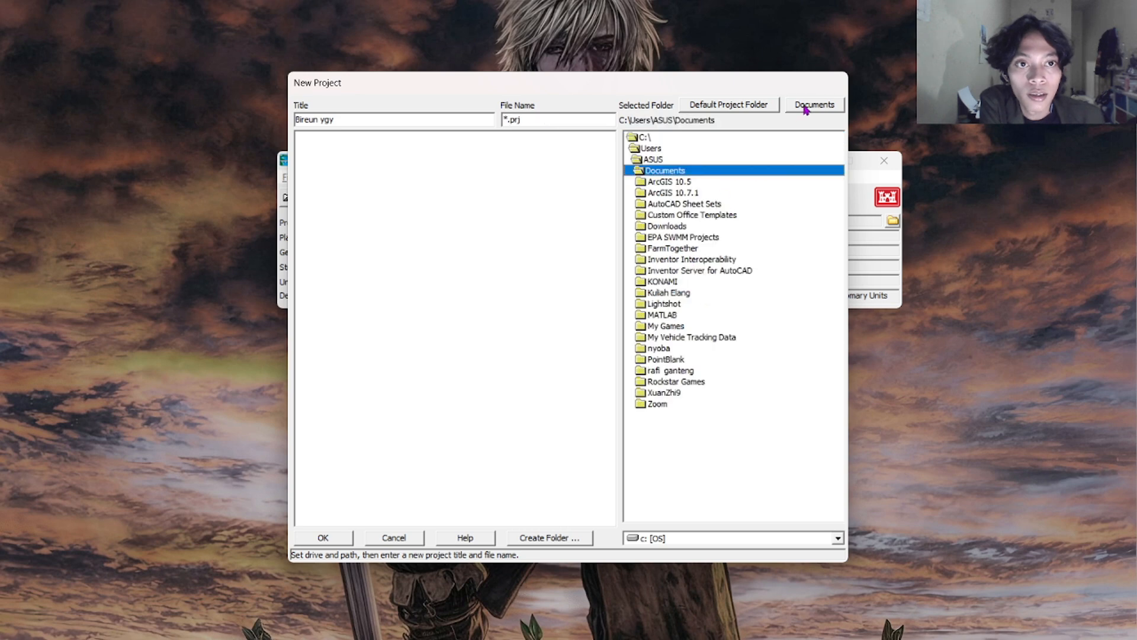
double_click(677, 293)
double_click(683, 288)
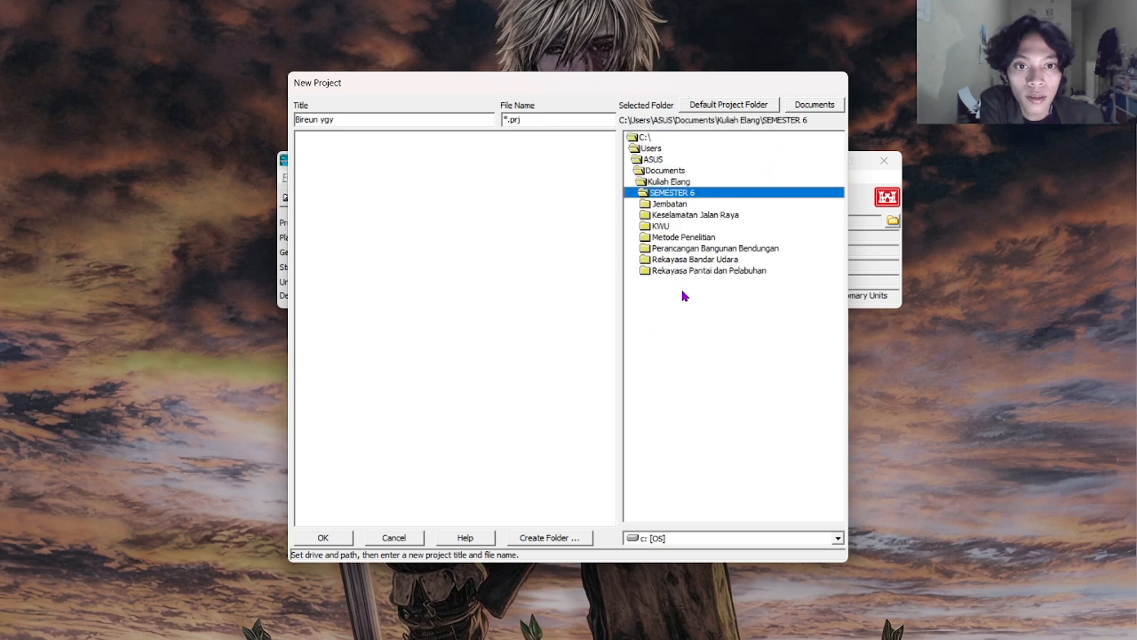
click(693, 254)
double_click(693, 254)
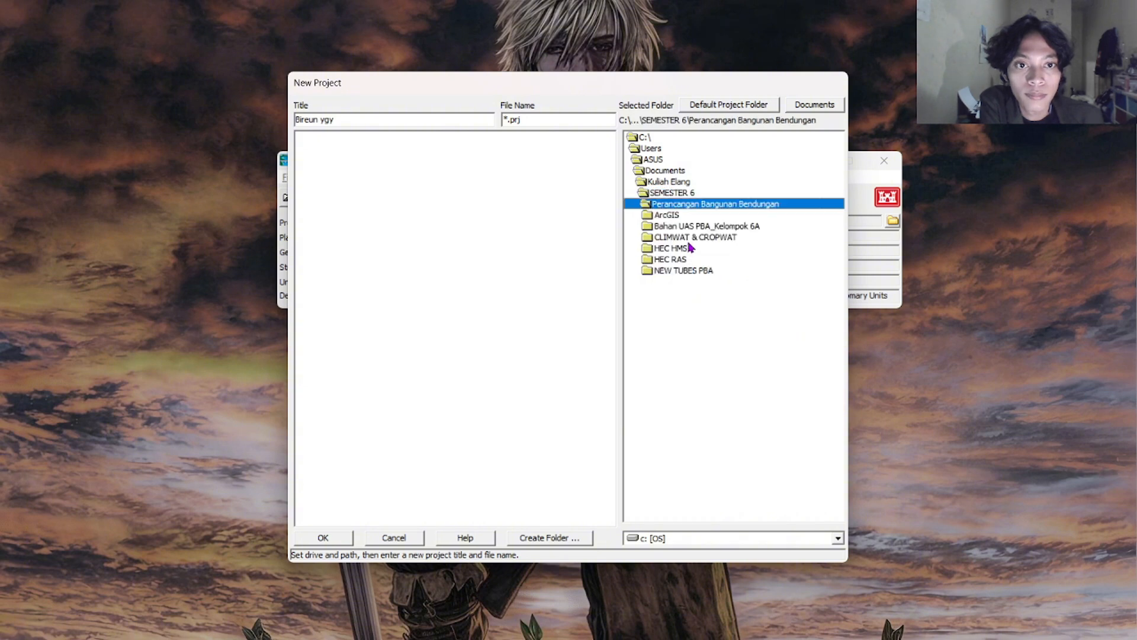
click(682, 261)
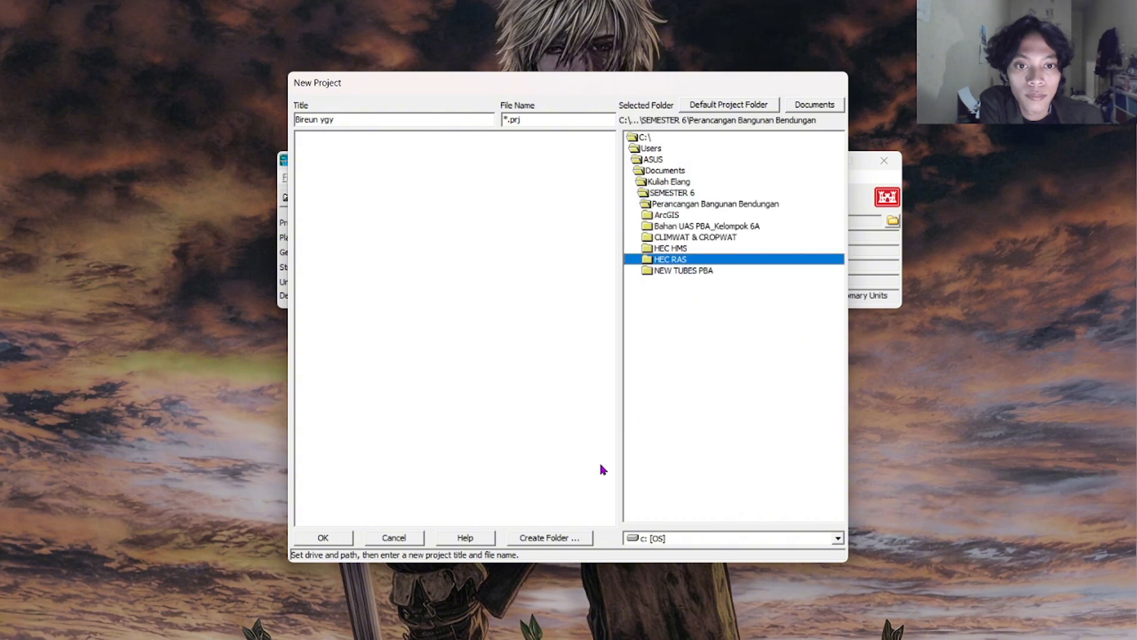
Open the HEC RAS folder as the project location, change the title to Bireunygy and create the project as Bireunygy.prj
click(323, 538)
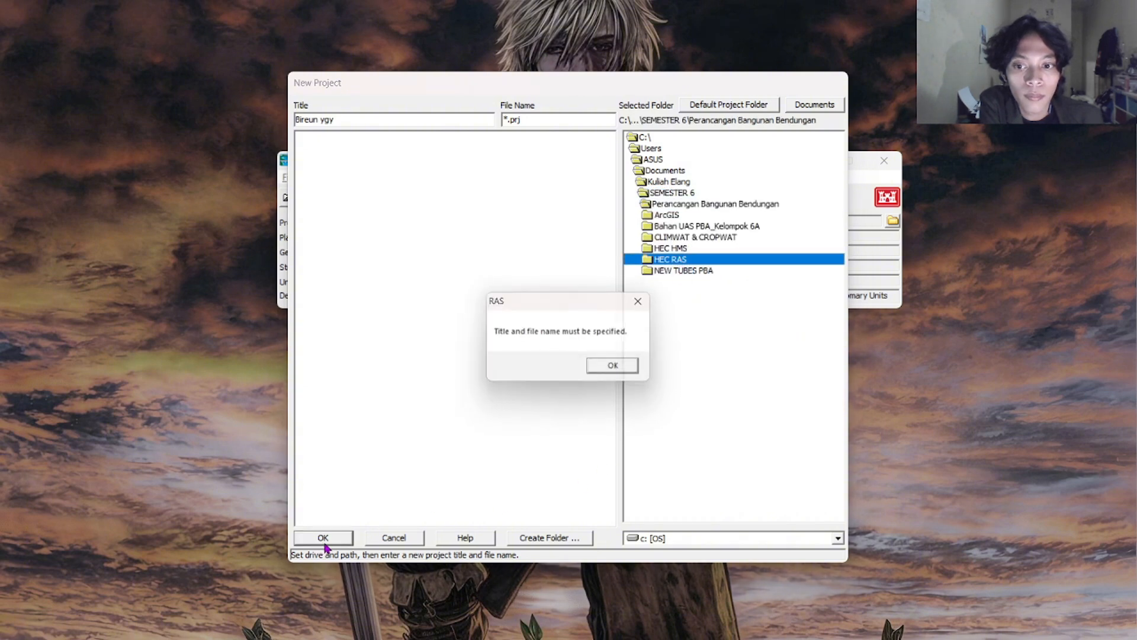
click(612, 369)
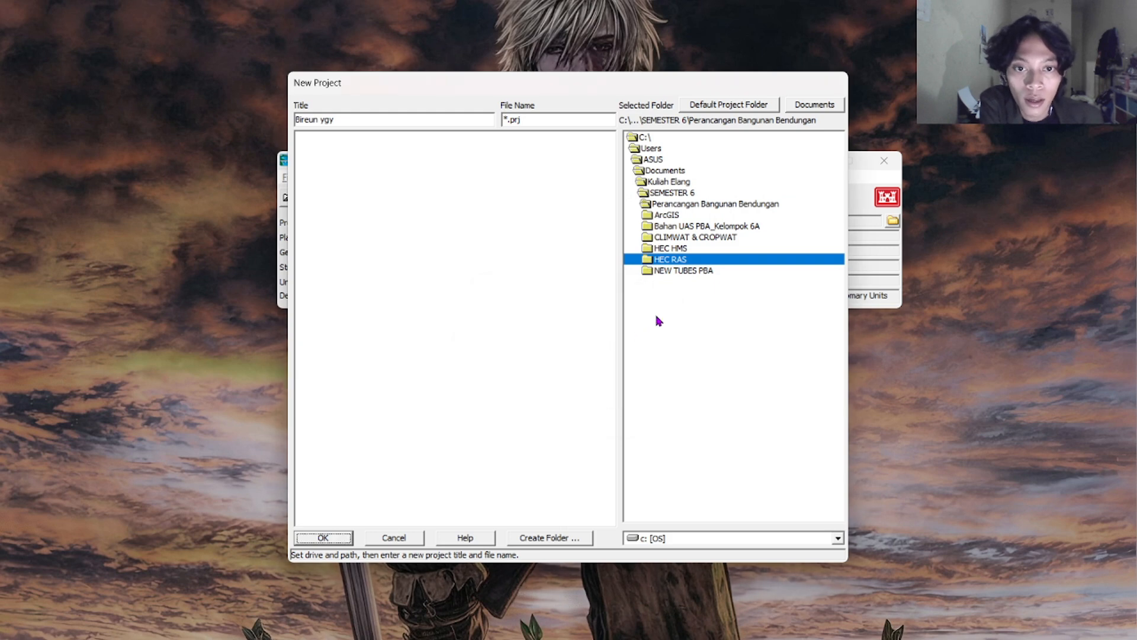
double_click(681, 261)
click(348, 535)
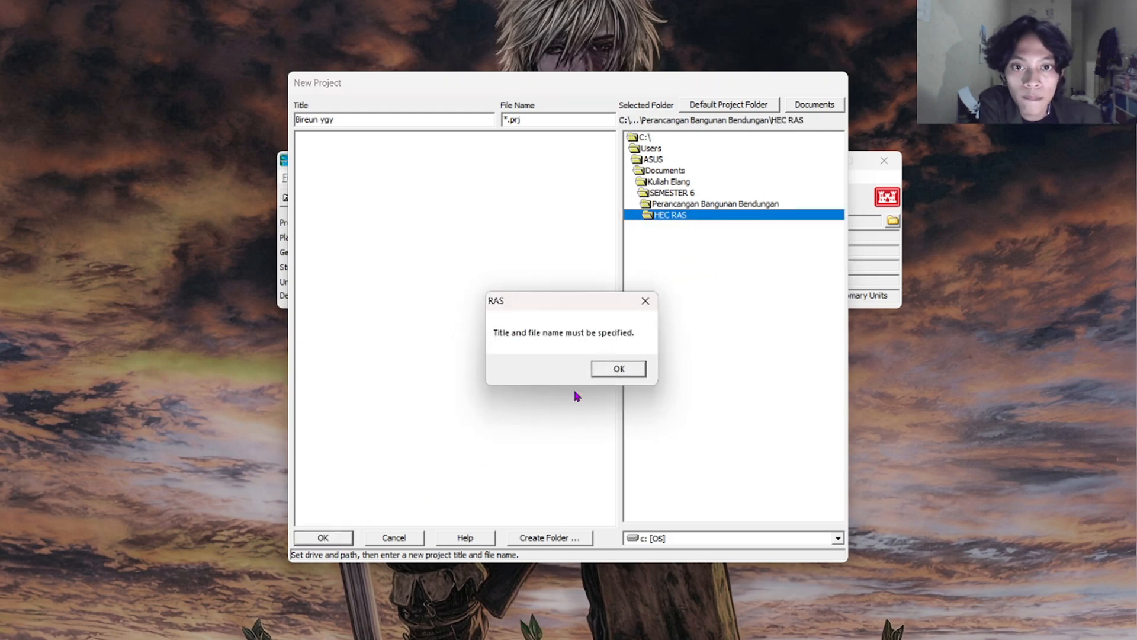
click(615, 372)
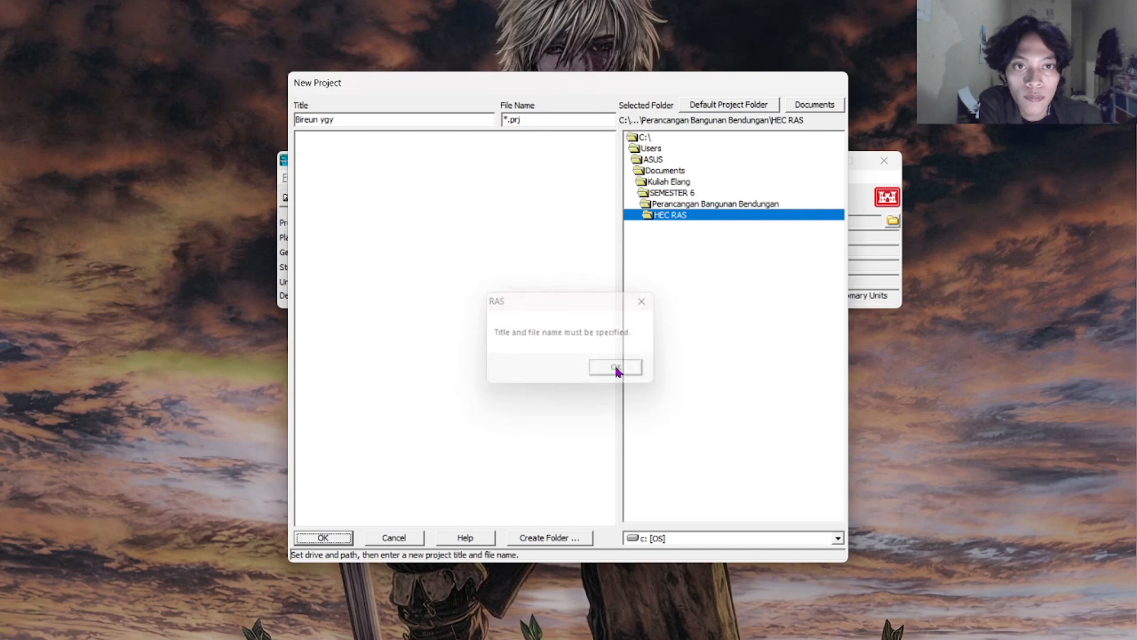
click(323, 120)
key(BackSpace)
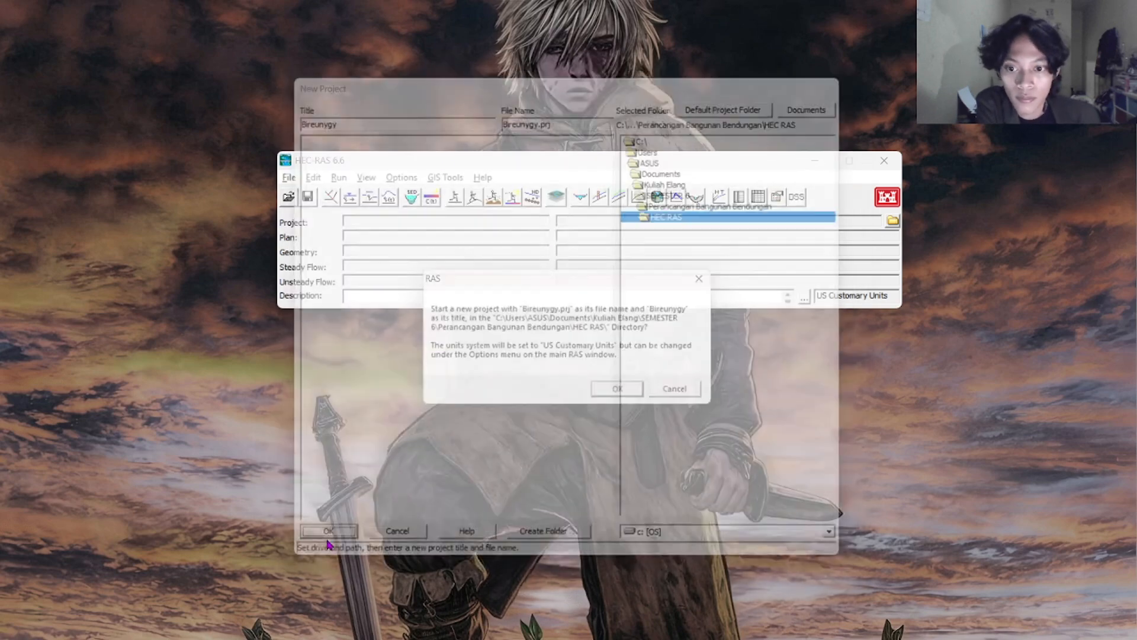
click(330, 535)
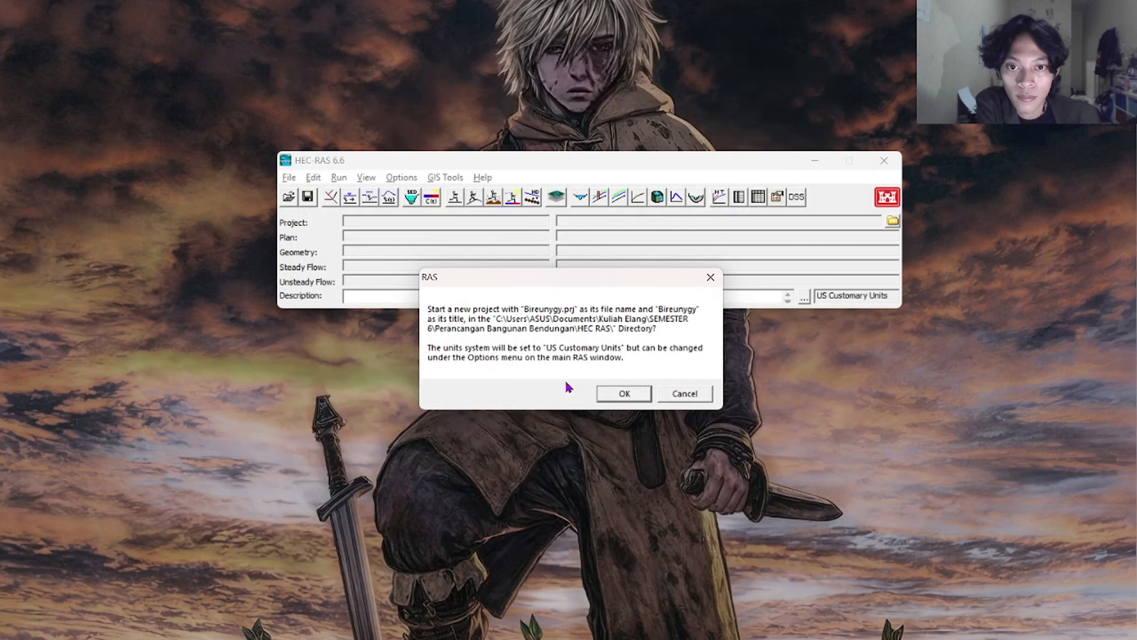
click(623, 392)
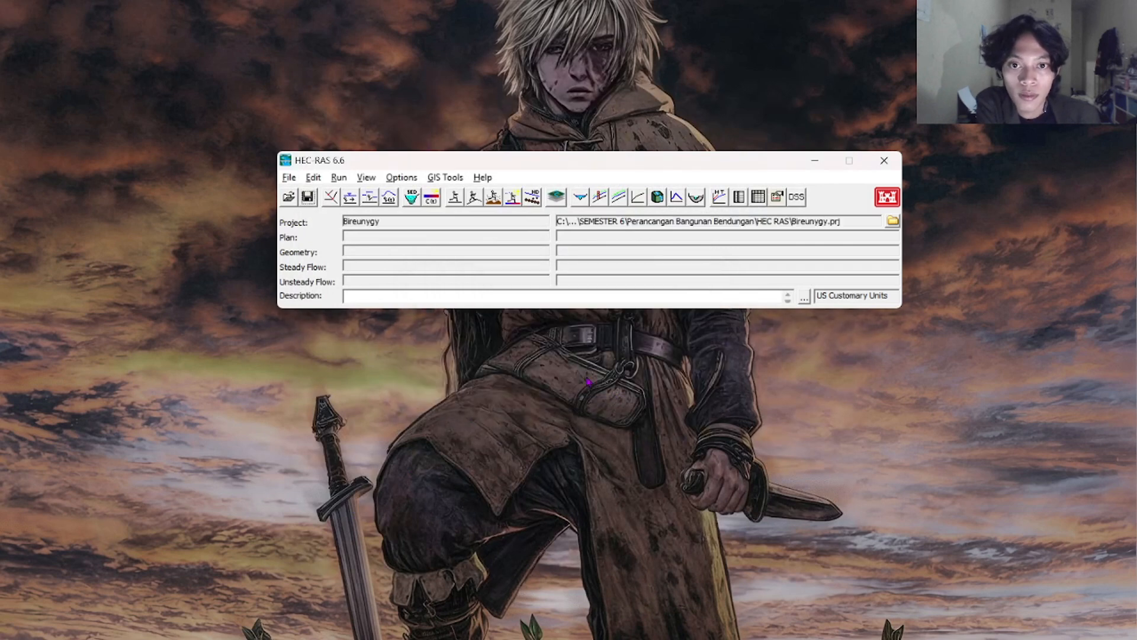
Set the project's unit system to System International (Metric System) and accept the change
click(392, 181)
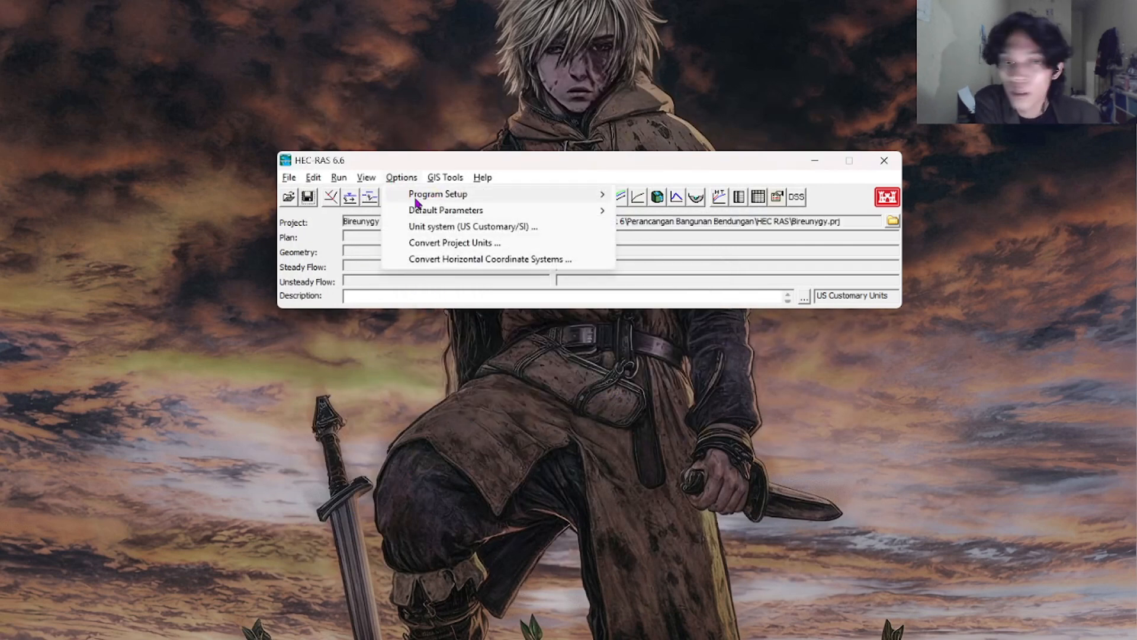
click(448, 228)
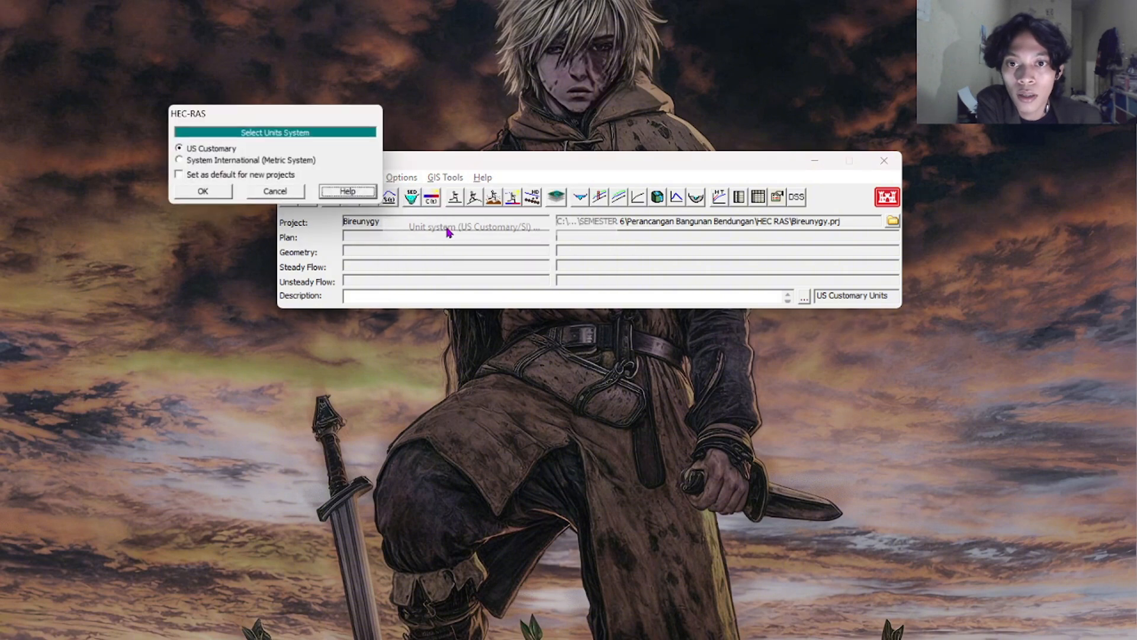
click(185, 165)
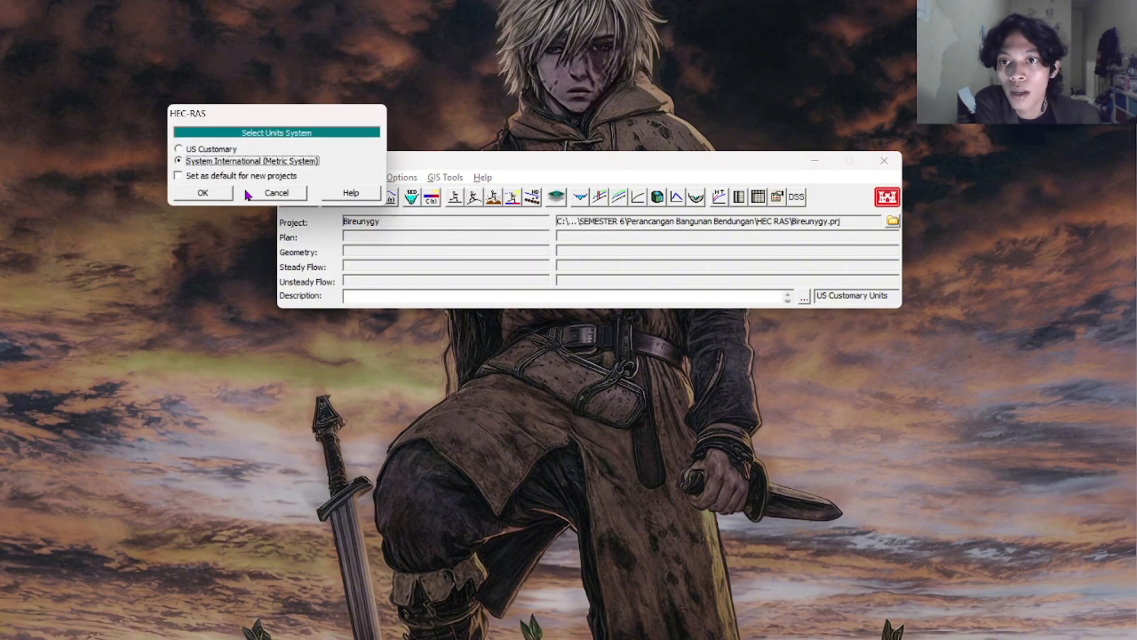
click(213, 196)
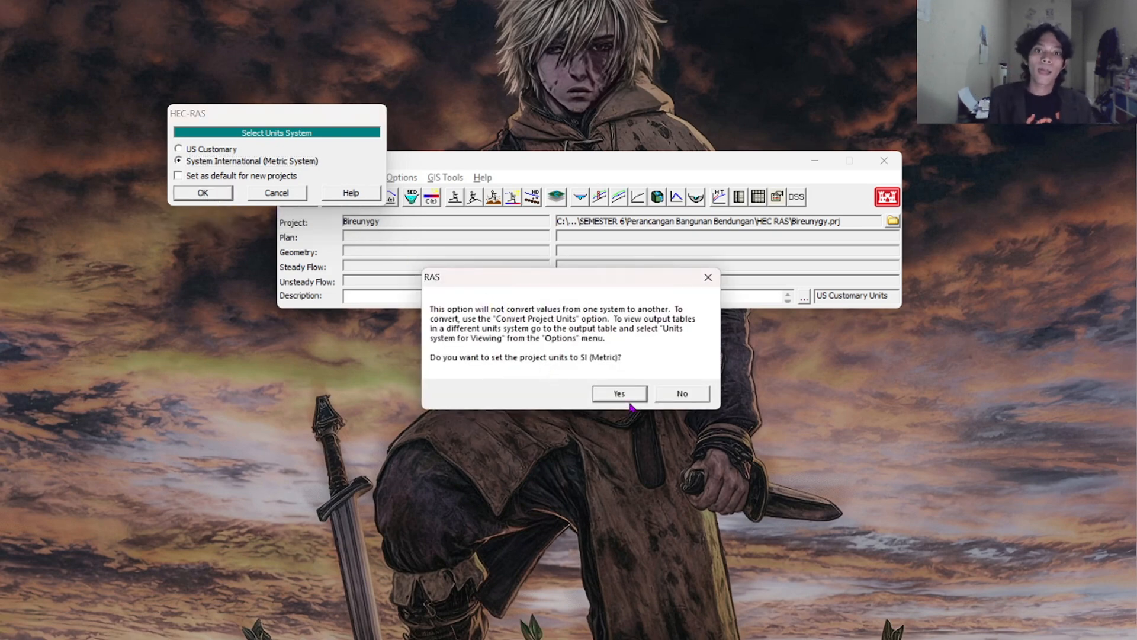
click(629, 400)
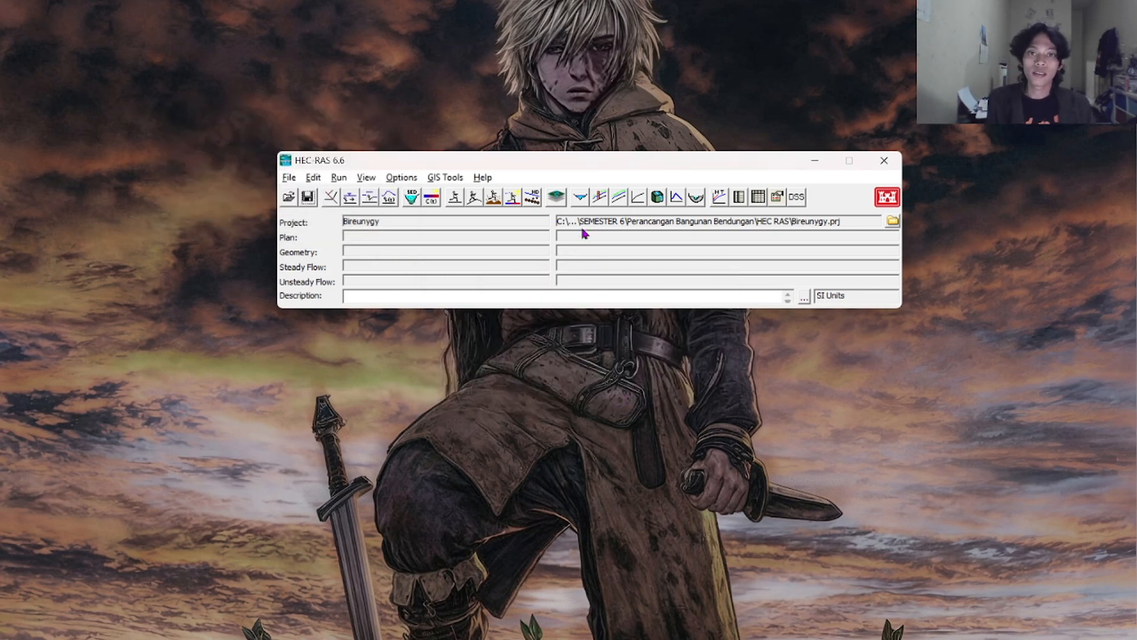
Start a new RAS terrain in RAS Mapper, closing the projection options without specifying a projection file
click(557, 198)
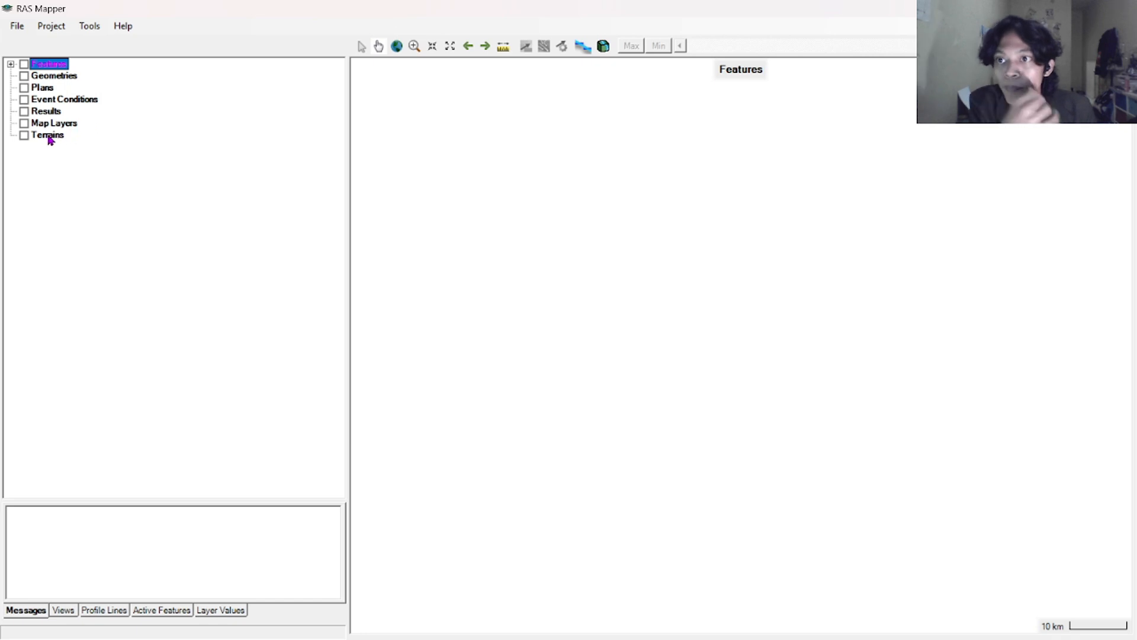
click(44, 135)
right_click(43, 135)
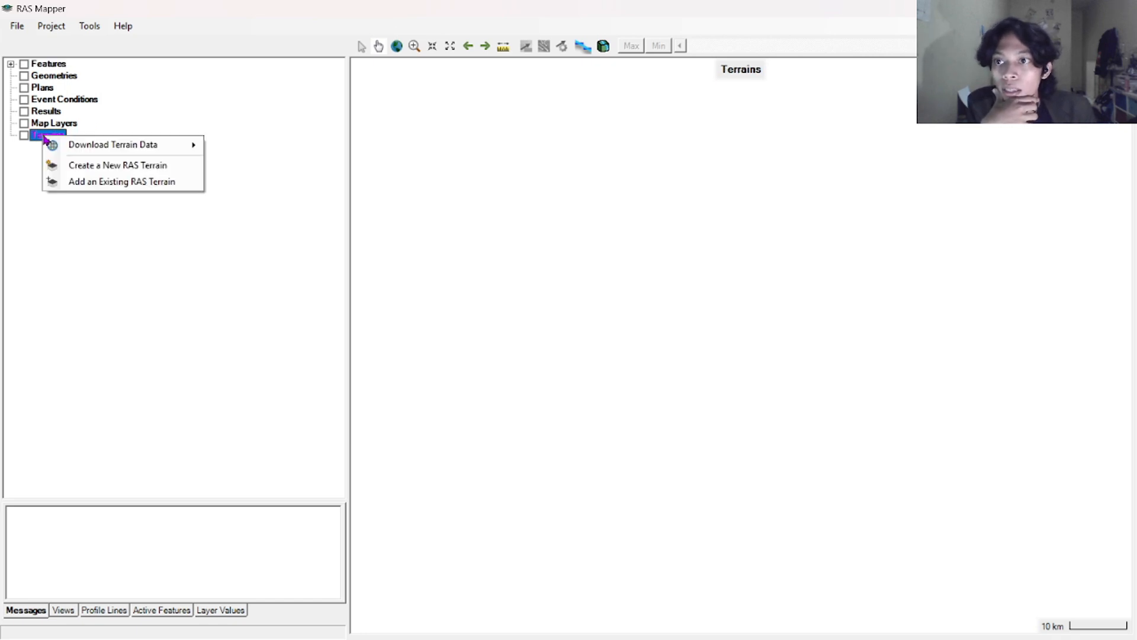
click(31, 181)
right_click(35, 143)
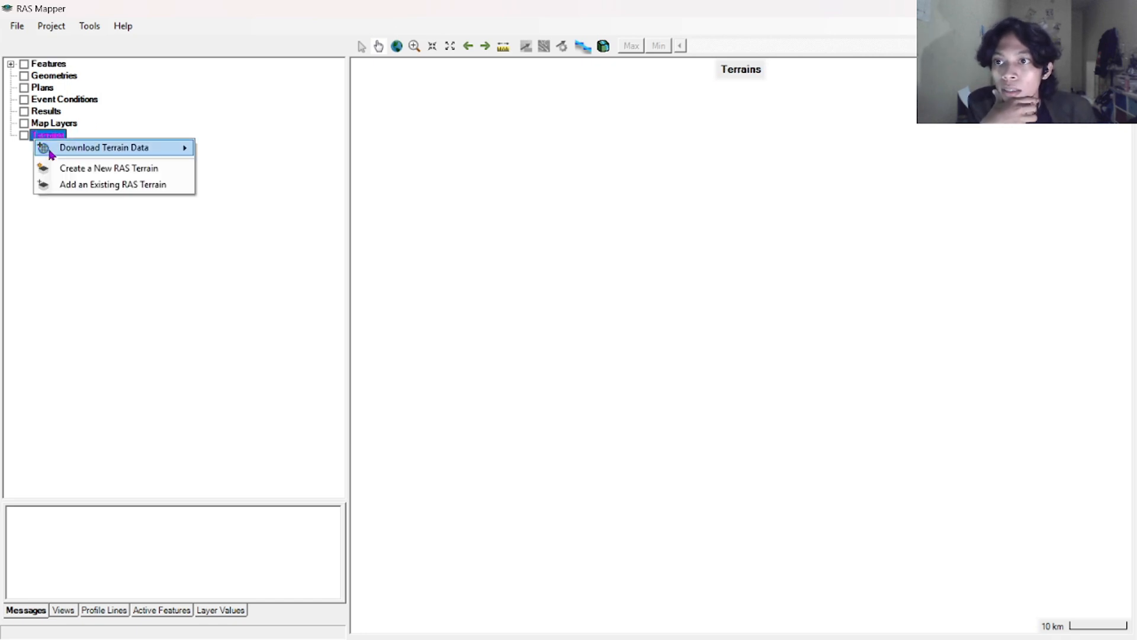
click(128, 170)
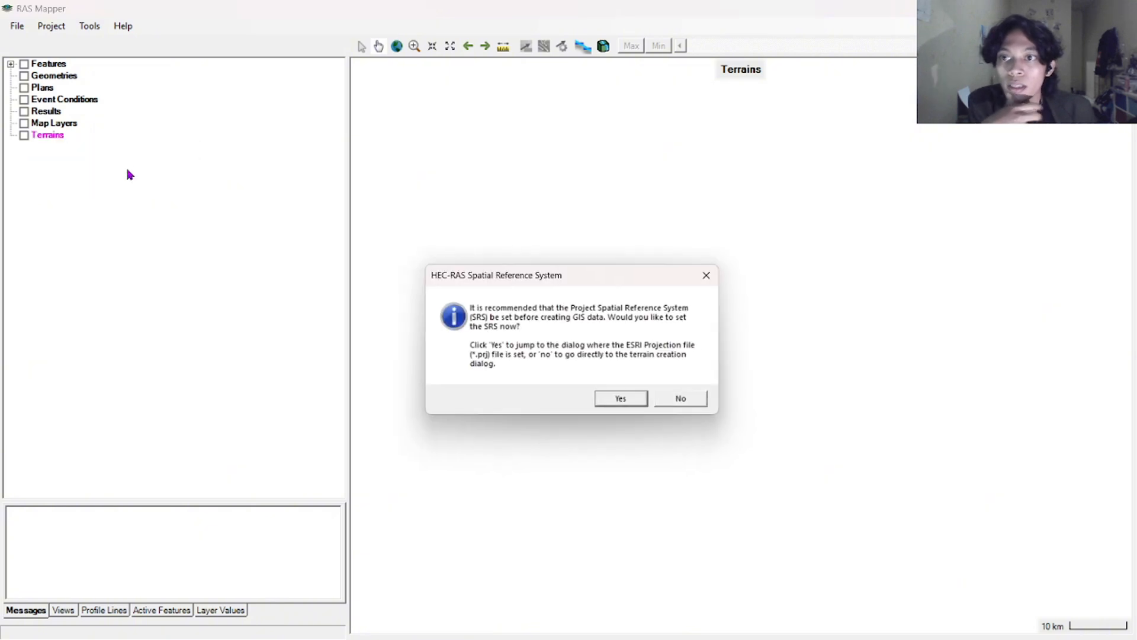
click(615, 404)
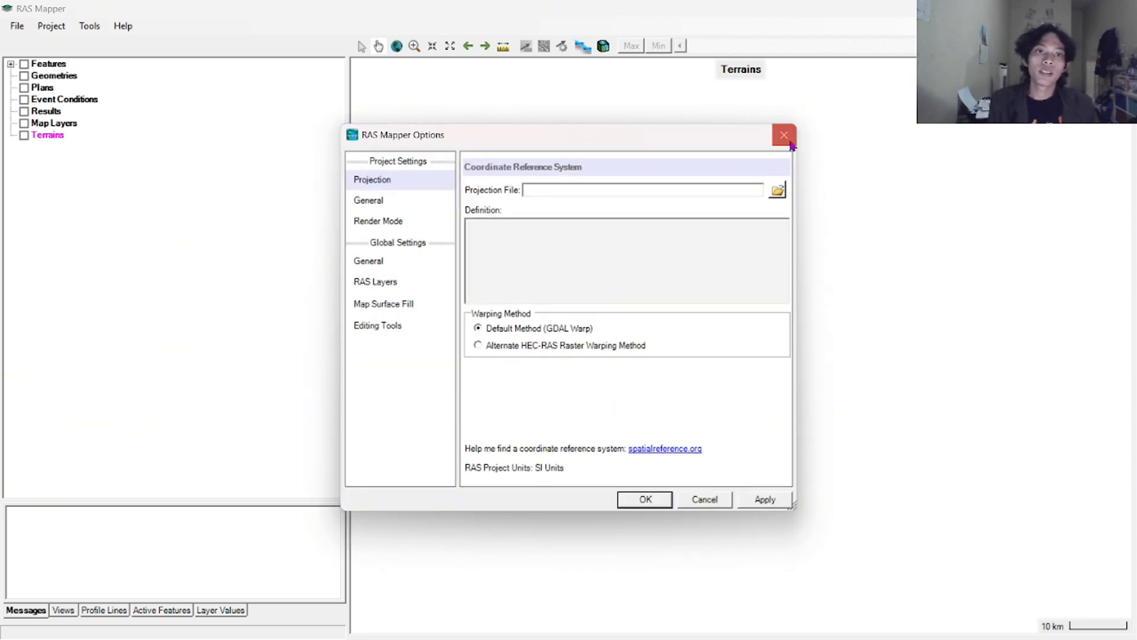
click(786, 142)
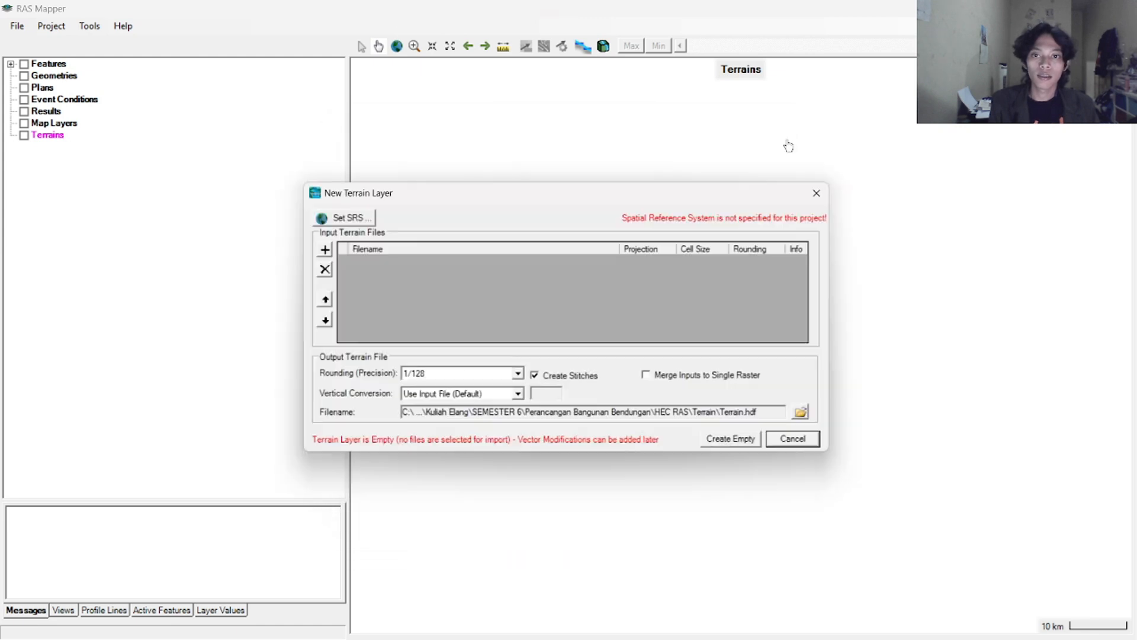
Start adding an input terrain raster and browse to the ArcGIS folder inside Perancangan Bangunan Bendungan
click(323, 252)
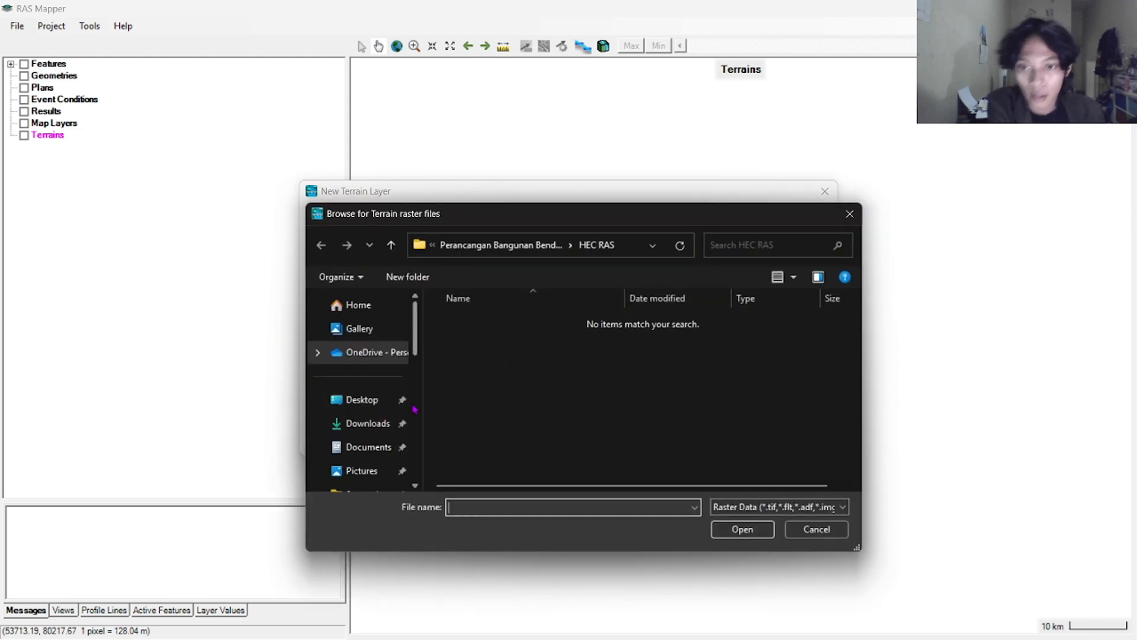
scroll(373, 426, down, 3)
click(362, 443)
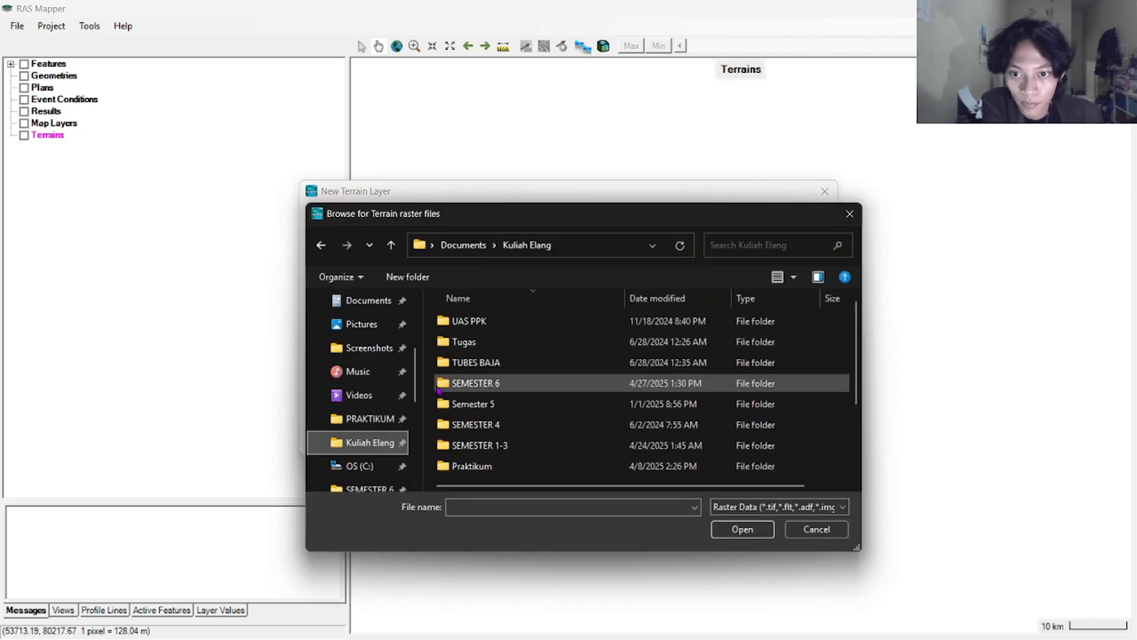
scroll(394, 452, down, 3)
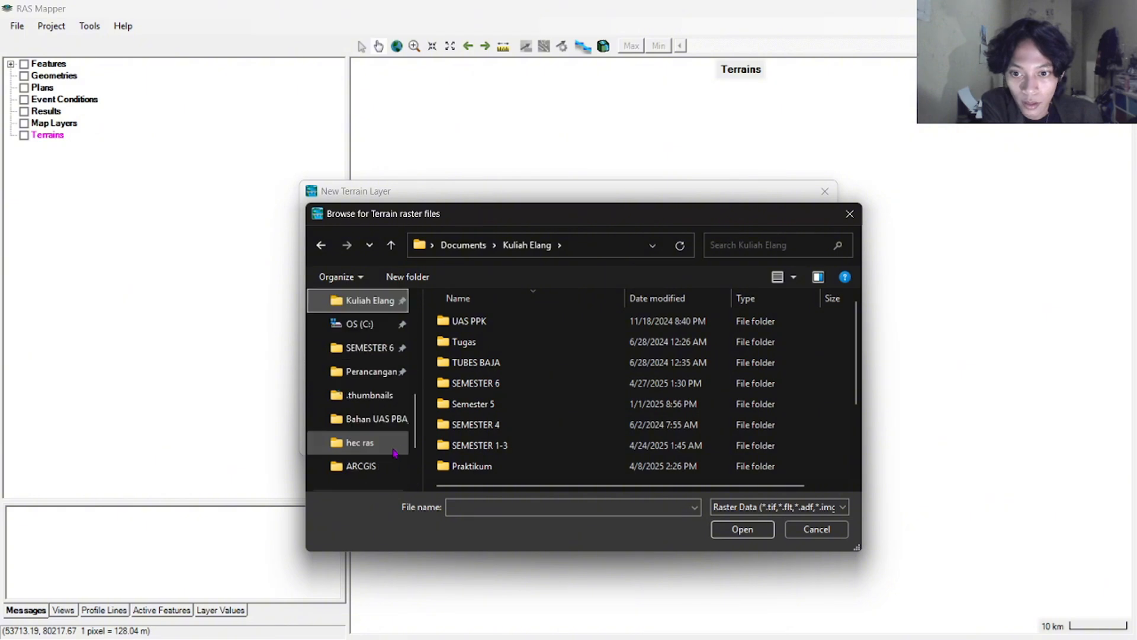
click(382, 372)
click(513, 385)
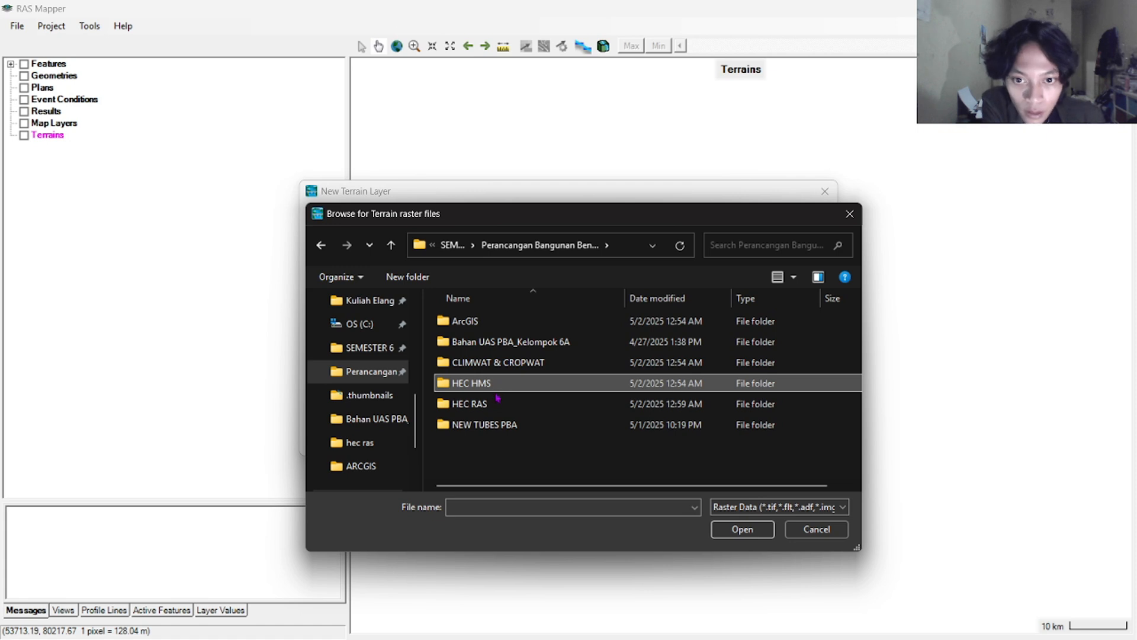
click(499, 401)
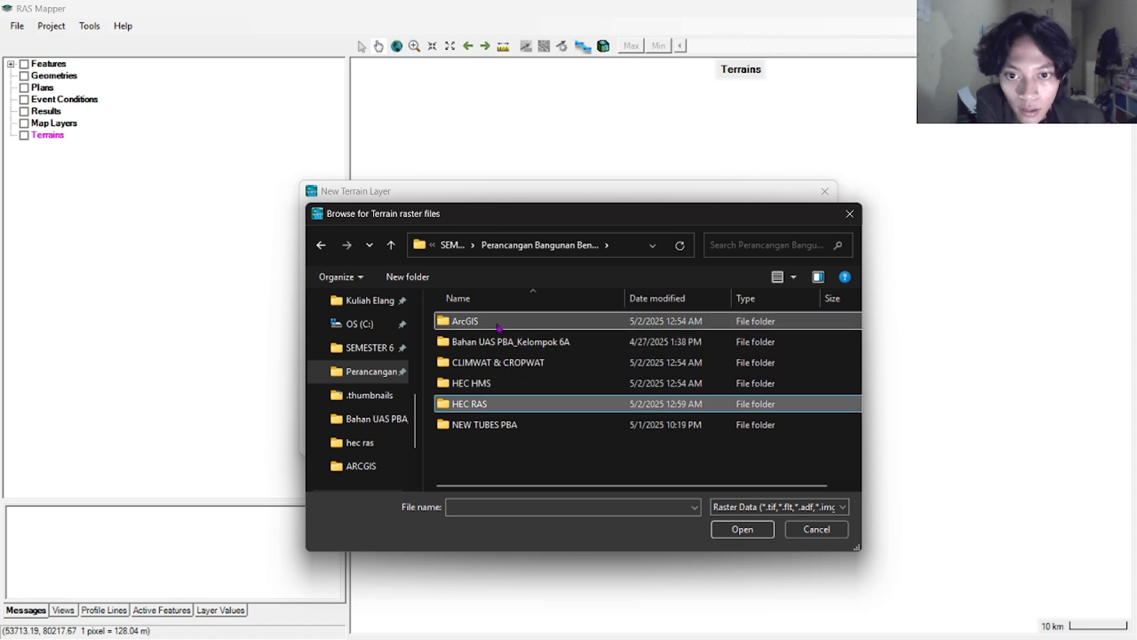
double_click(498, 325)
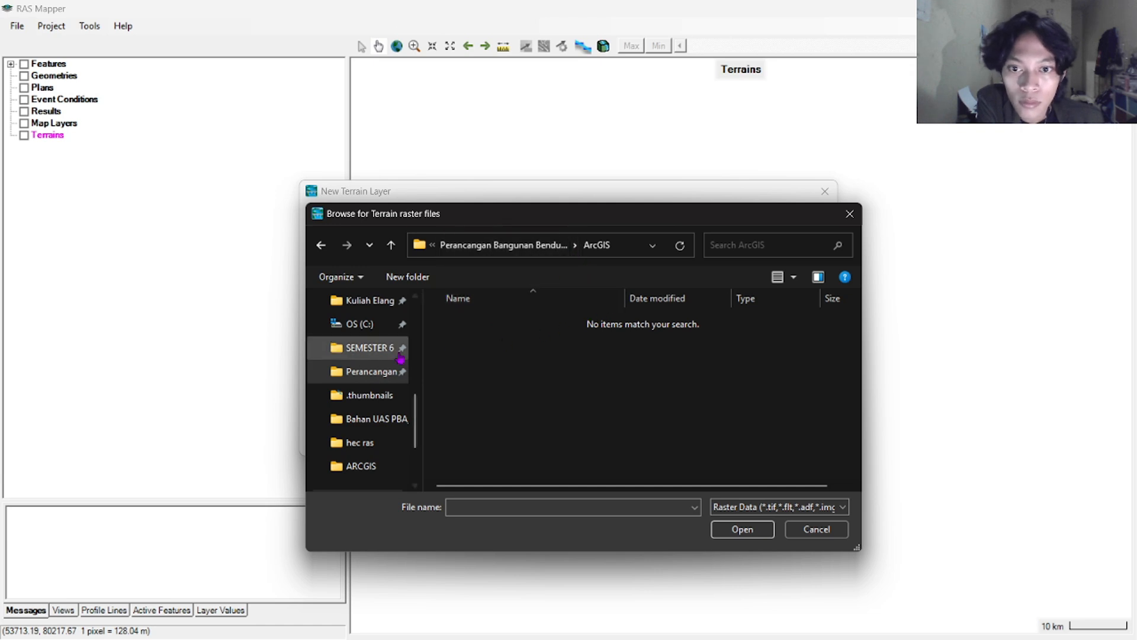
Look for the terrain raster in the SEMESTER 6 folder and on the OS (C:) drive
scroll(385, 362, up, 1)
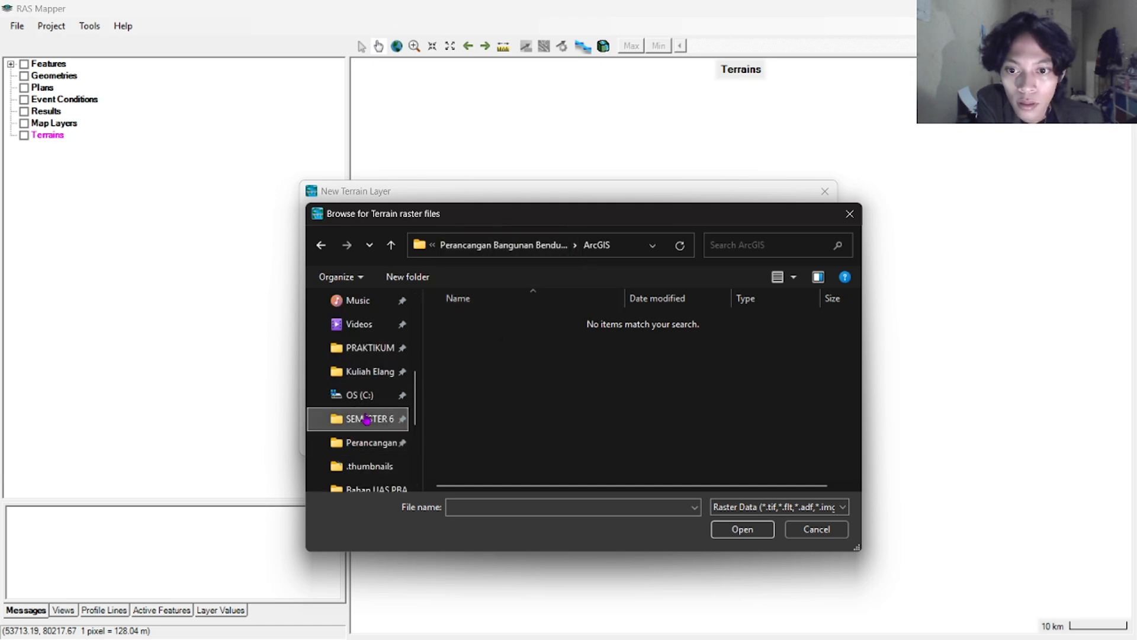
click(372, 443)
click(370, 418)
scroll(376, 391, up, 2)
scroll(376, 391, down, 1)
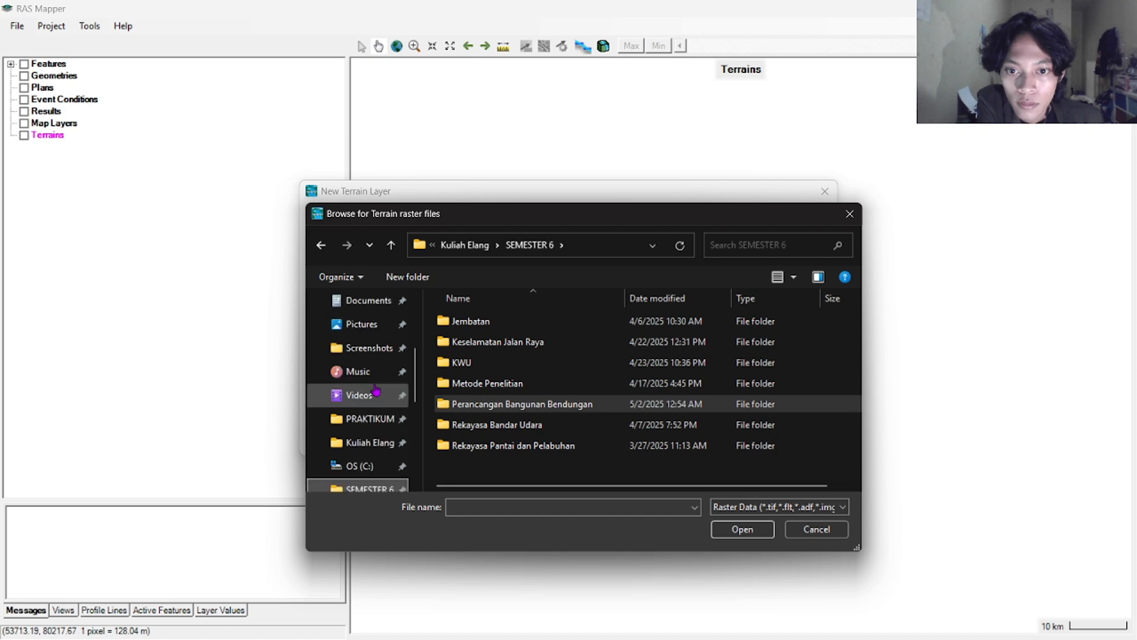
scroll(390, 403, up, 1)
scroll(391, 405, down, 1)
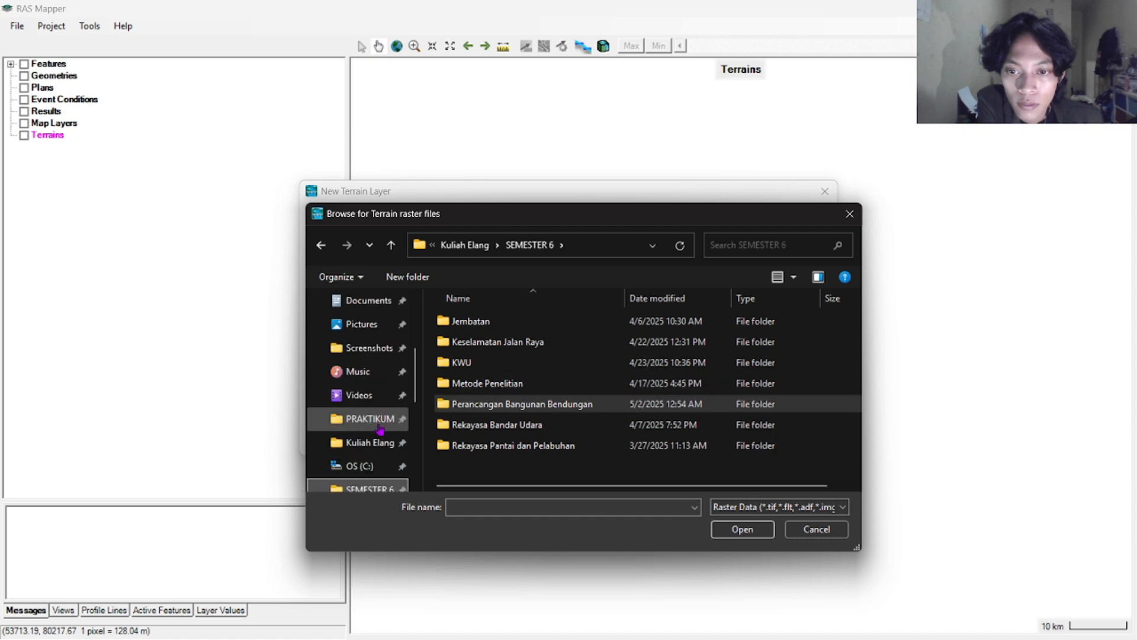
click(359, 466)
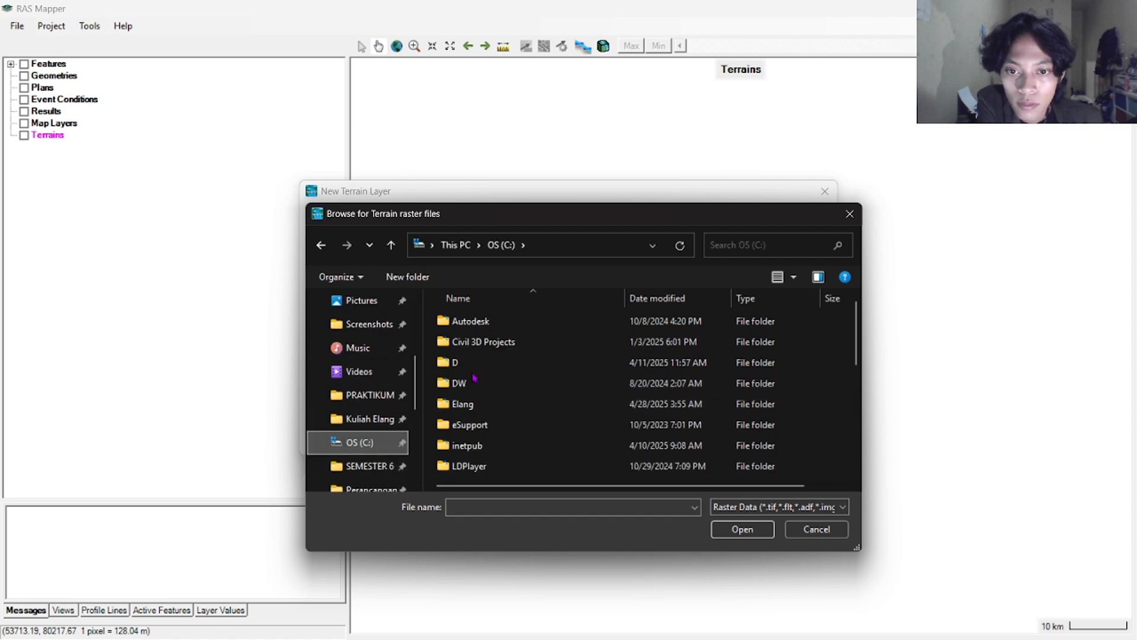
Add the fill raster from the ARCGIS folder of NEW TUBES PBA and adopt its spatial reference system for the model
scroll(363, 431, down, 5)
click(367, 373)
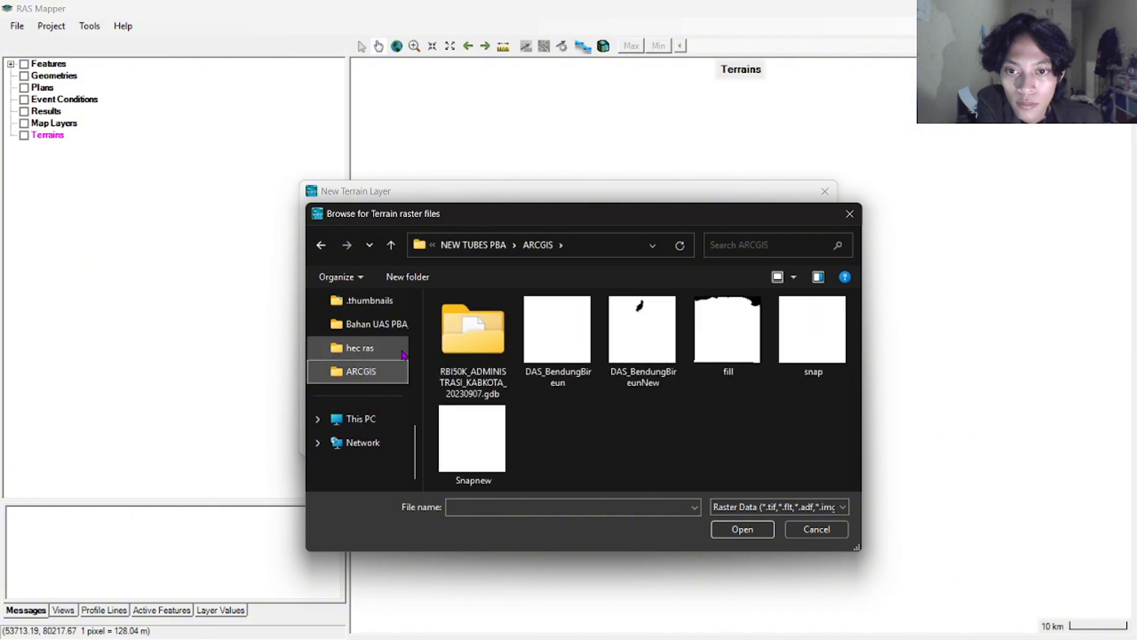
click(730, 341)
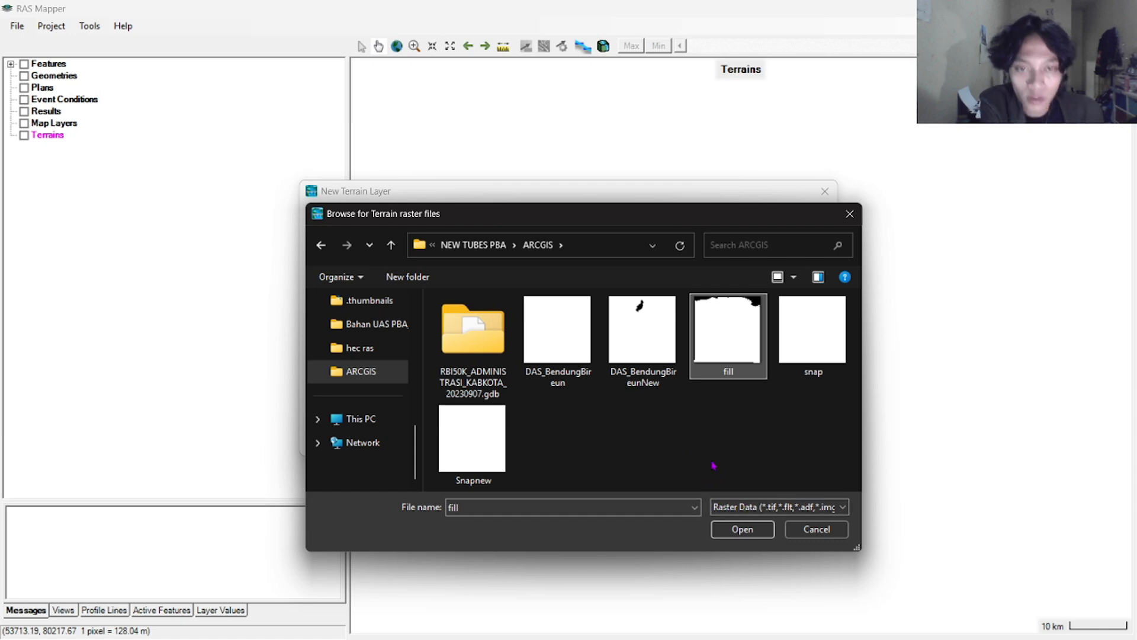
click(742, 529)
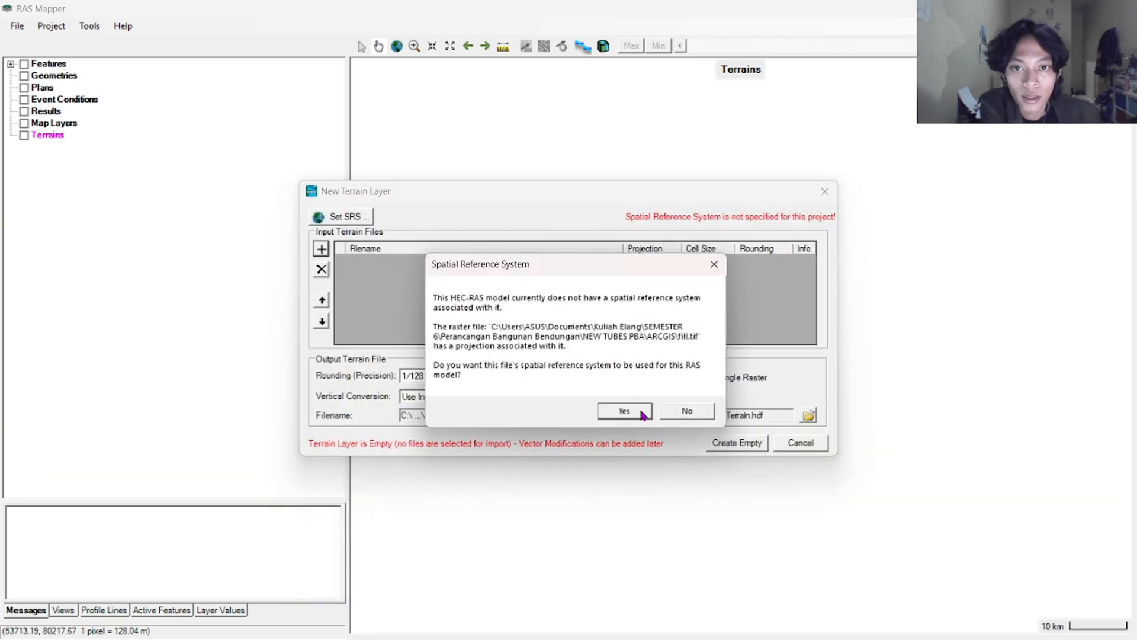
click(643, 414)
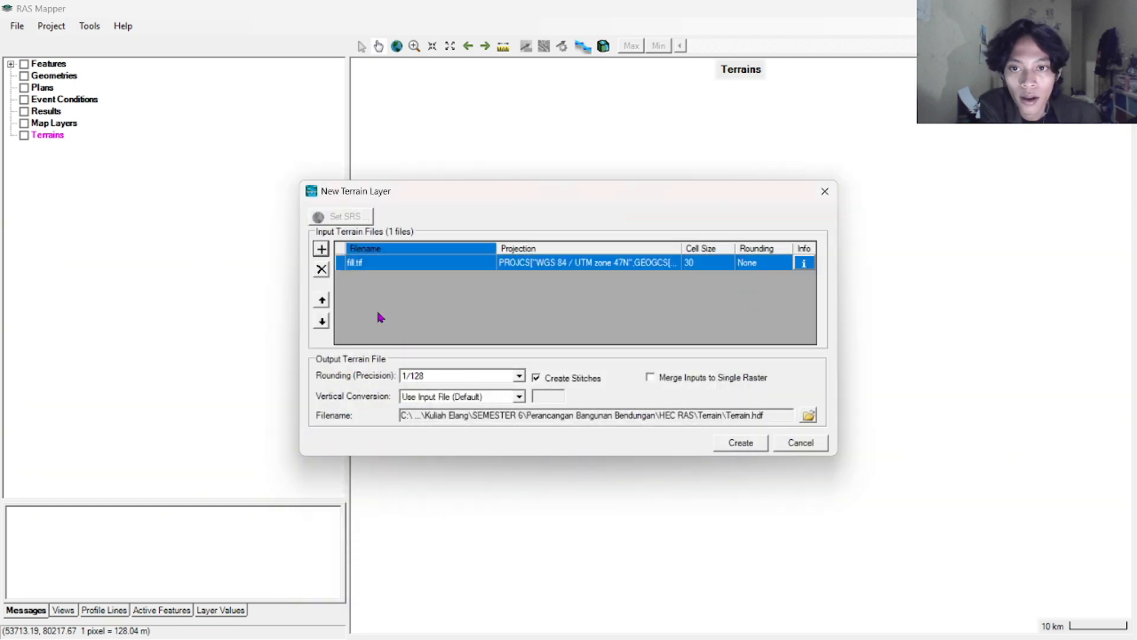
Create the terrain layer from fill.tif with the default output settings and close the computation report
click(741, 444)
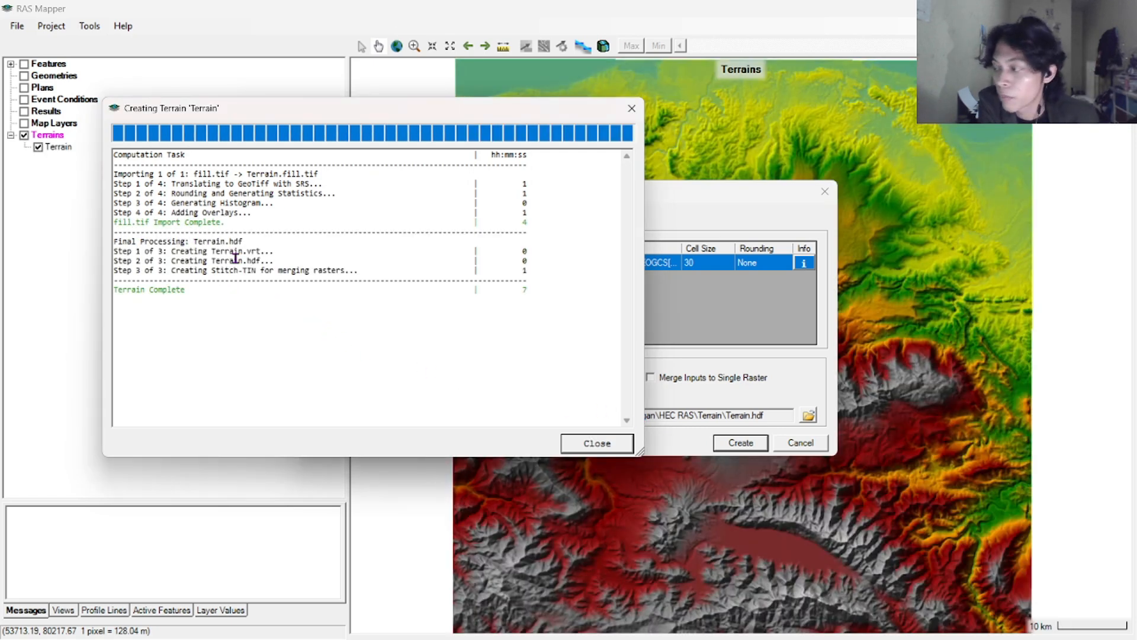
click(591, 445)
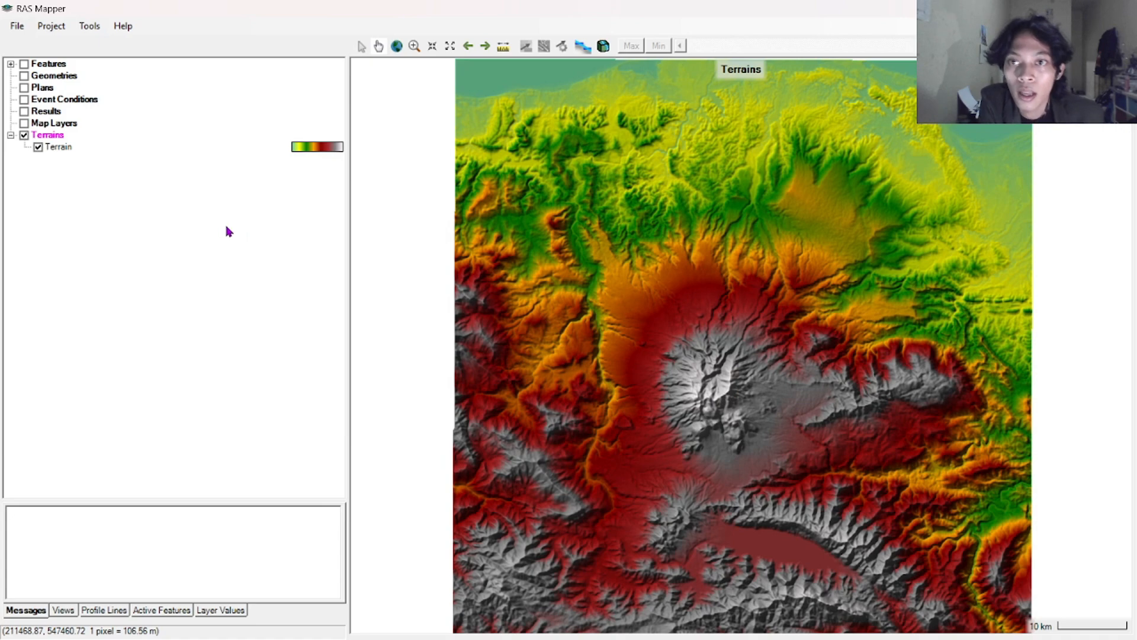
scroll(622, 340, down, 1)
scroll(635, 397, up, 2)
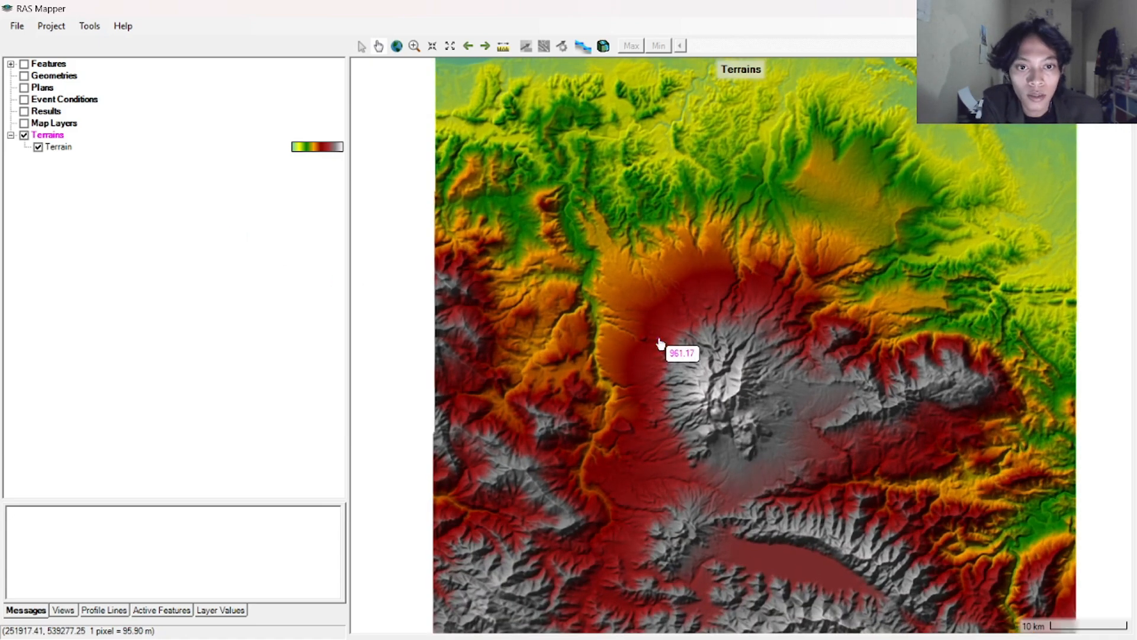
Add polyline_feature_to_polygon from the ARCGIS folder of NEW TUBES PBA as a reference map layer
drag(661, 344, 606, 315)
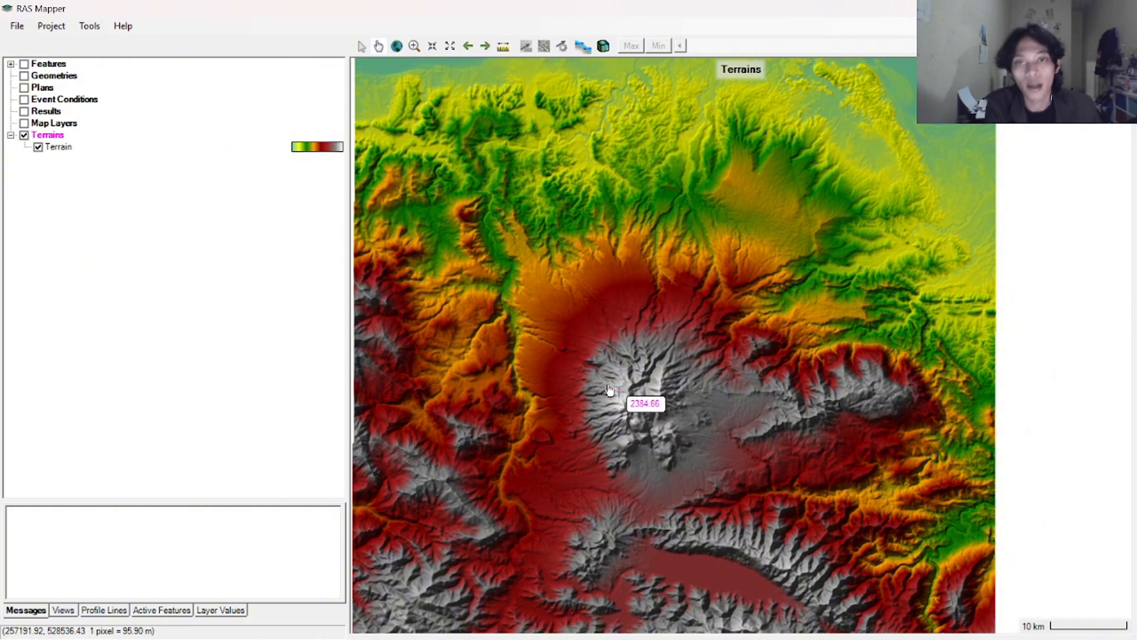
right_click(43, 125)
mouse_move(70, 154)
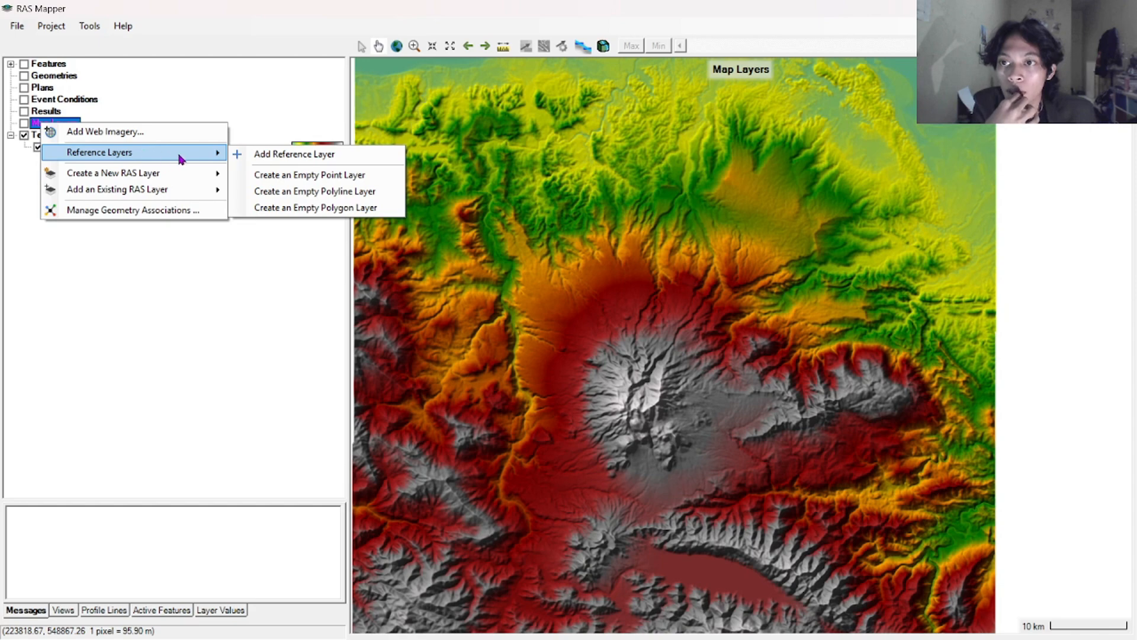
click(261, 160)
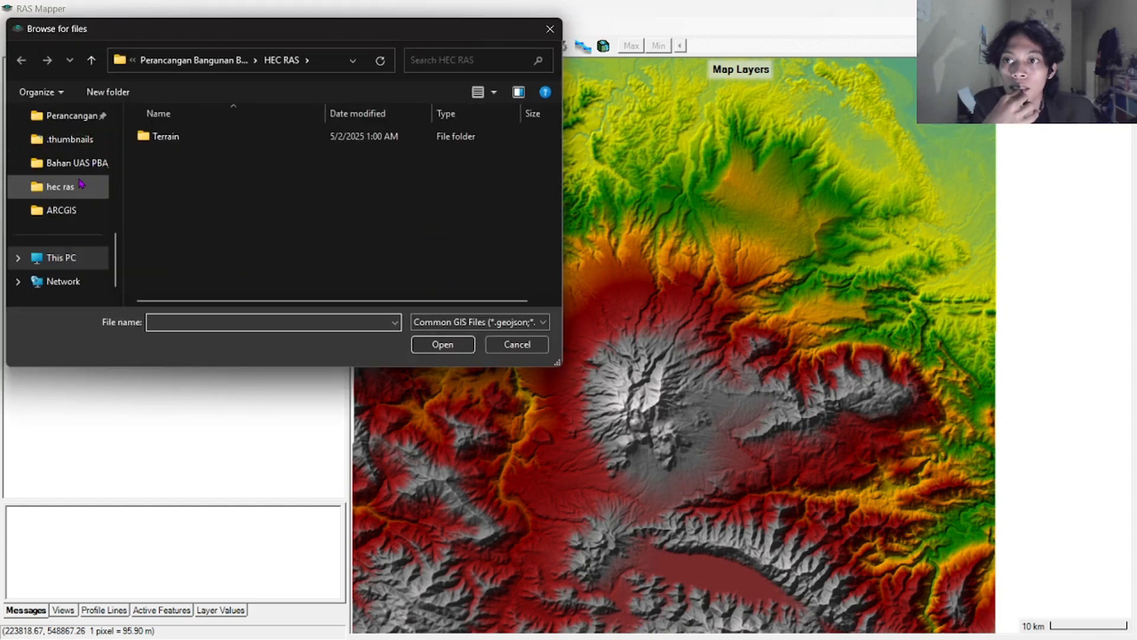
scroll(74, 197, down, 1)
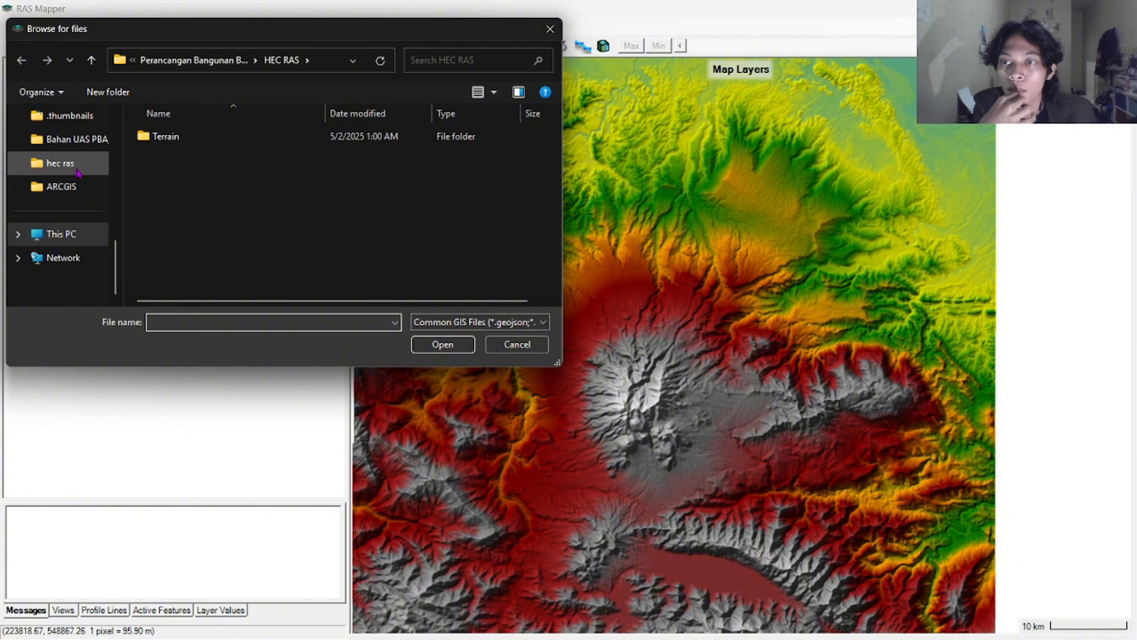
click(74, 187)
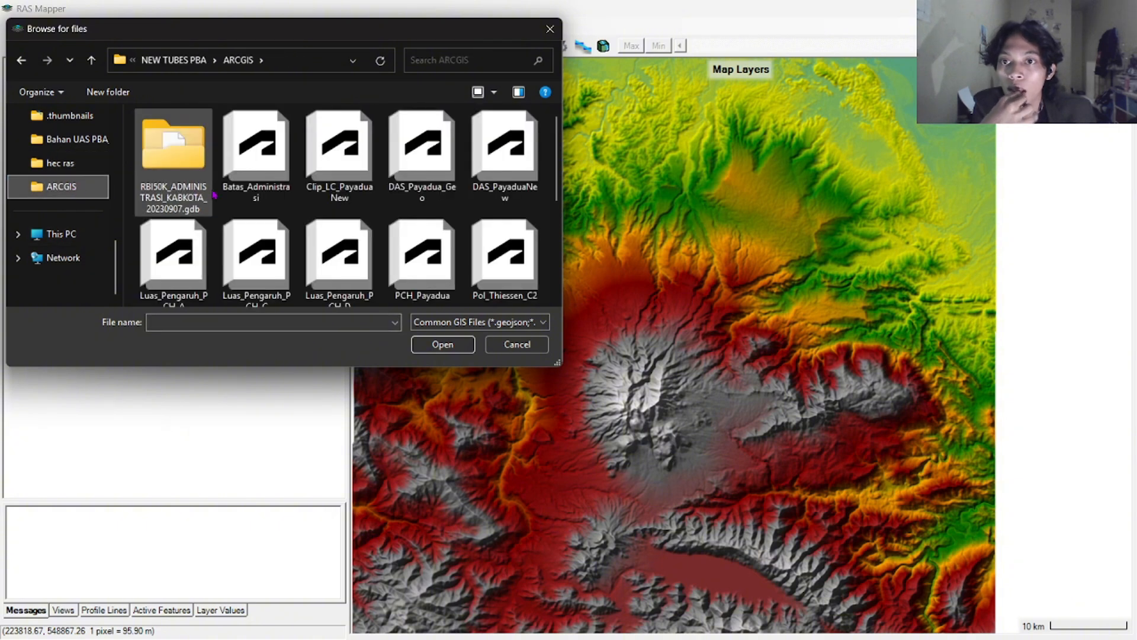
scroll(251, 196, down, 3)
scroll(296, 225, up, 1)
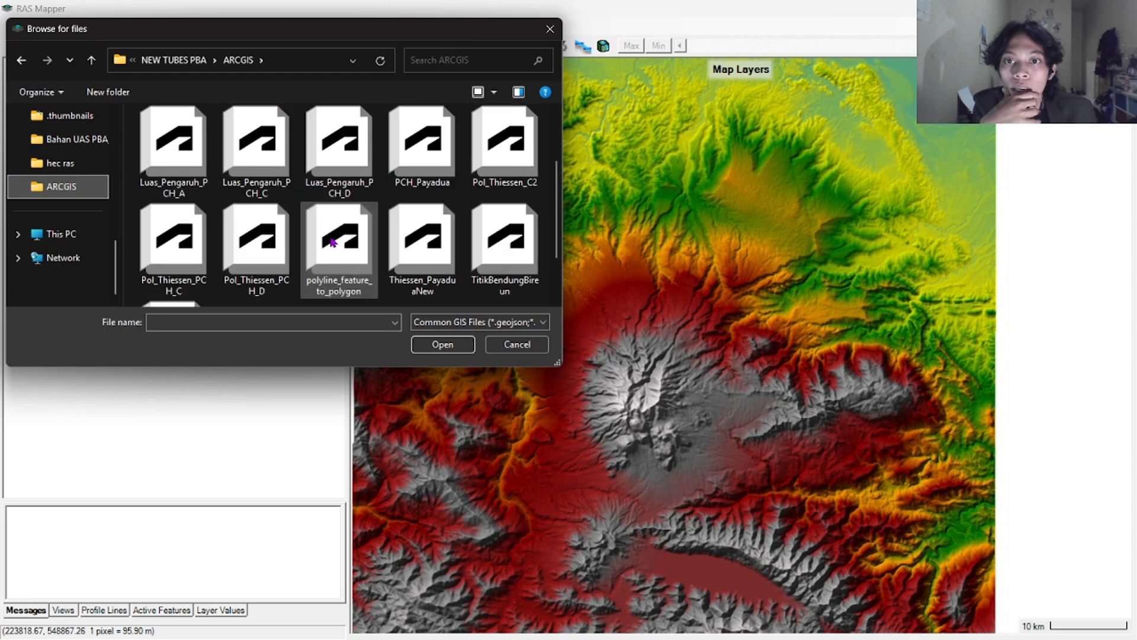
scroll(333, 241, down, 1)
scroll(309, 255, up, 3)
scroll(310, 255, down, 3)
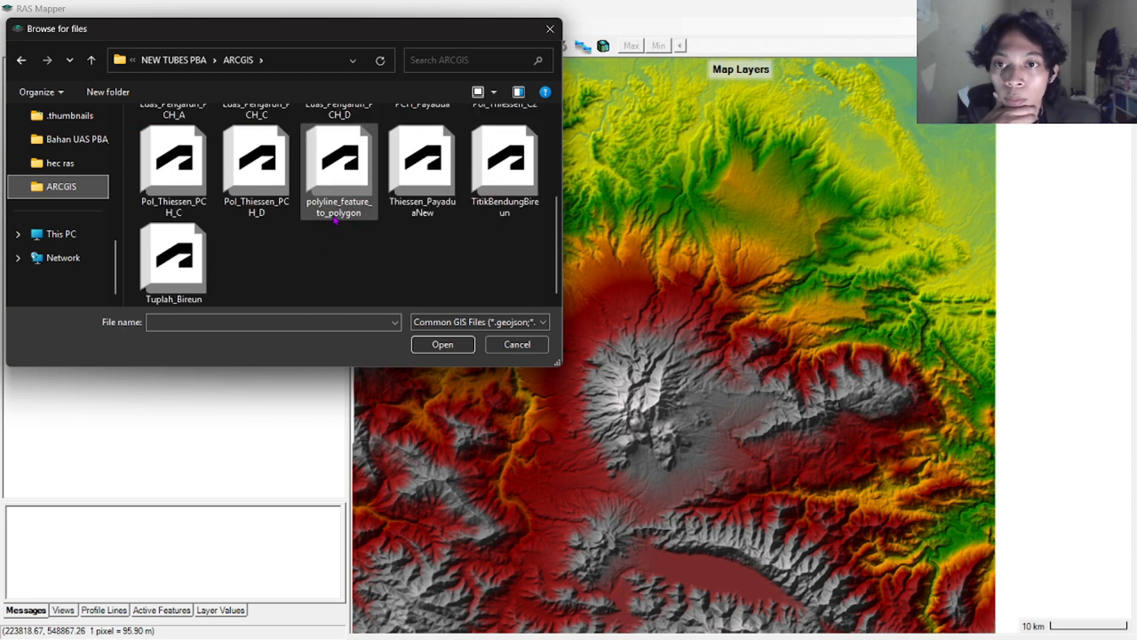
click(335, 217)
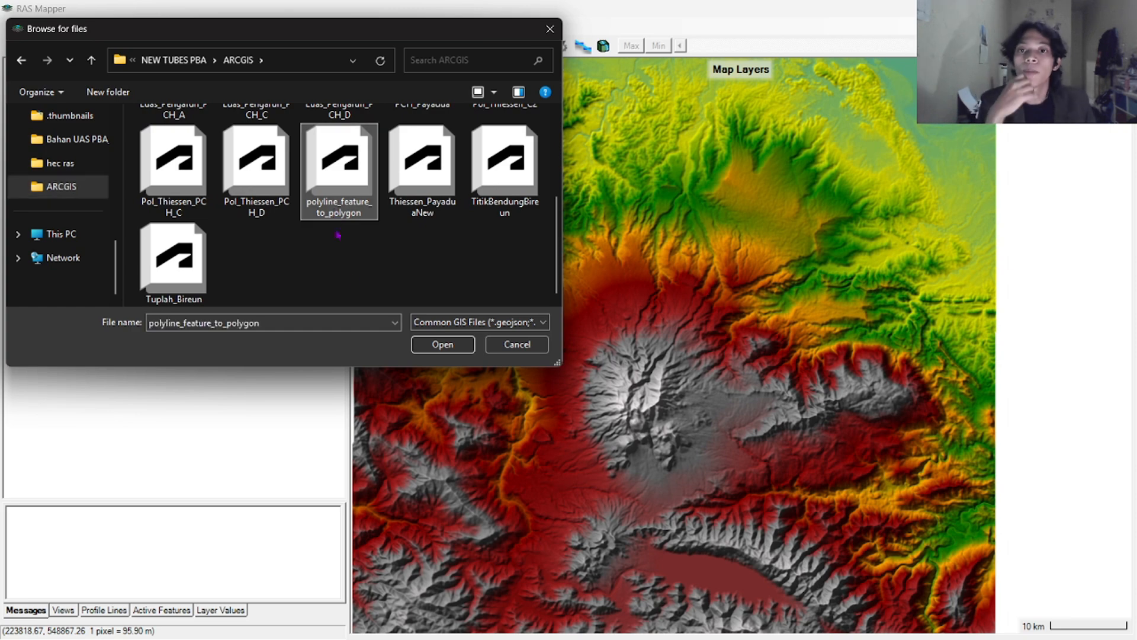
click(441, 346)
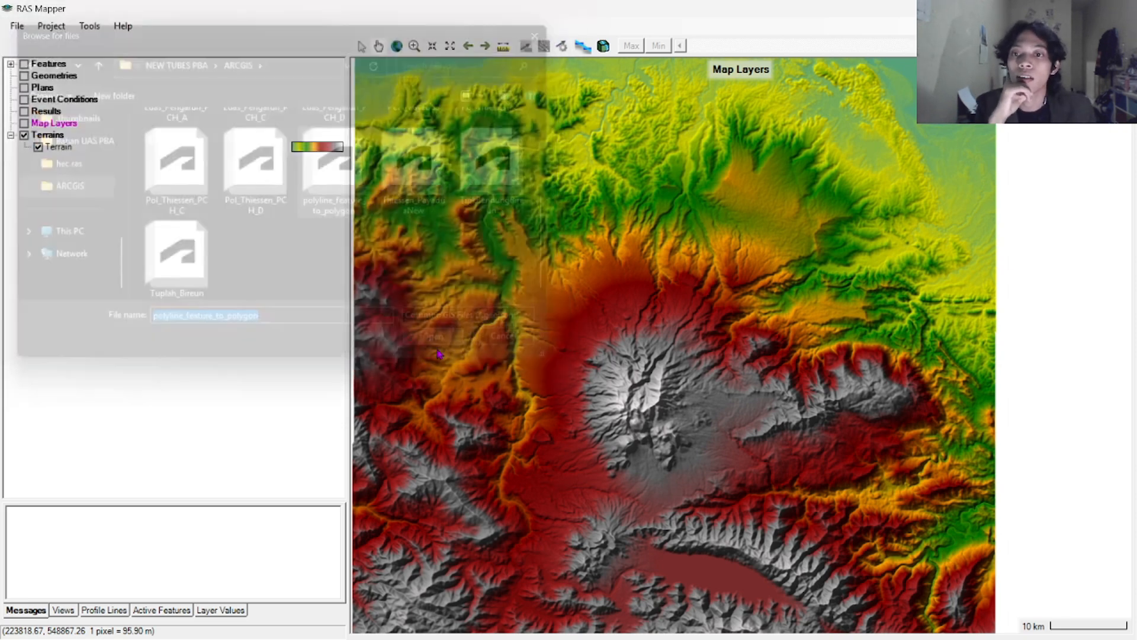
Add the DAS_PayaduaNew watershed boundary from the ARCGIS folder as another reference map layer
scroll(633, 117, up, 2)
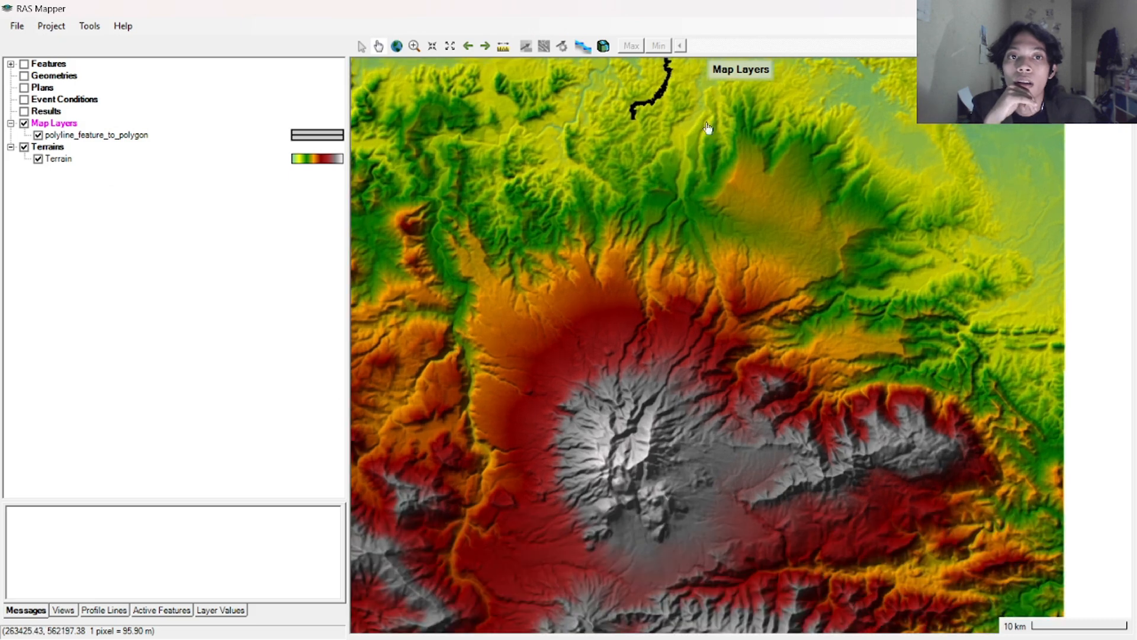
scroll(682, 103, up, 2)
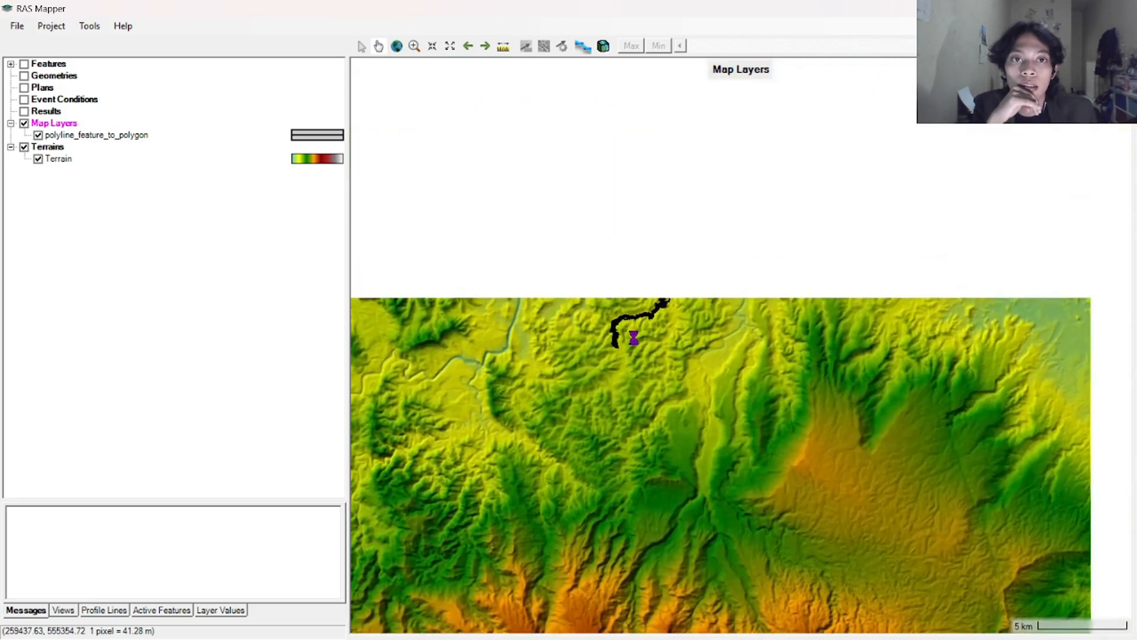
scroll(732, 203, up, 2)
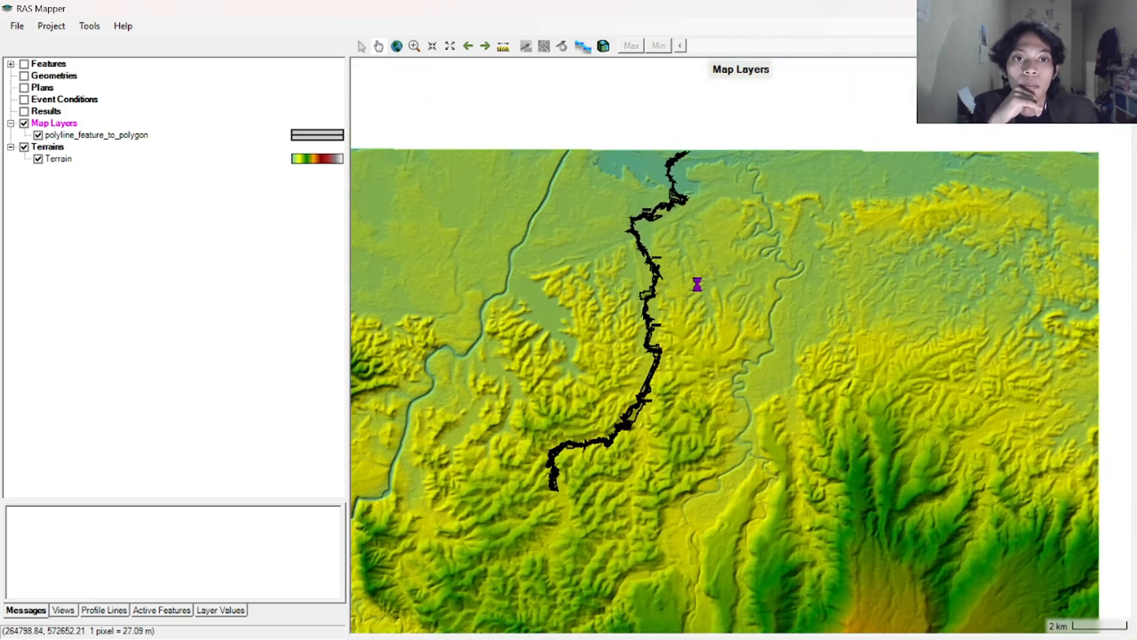
scroll(690, 255, up, 2)
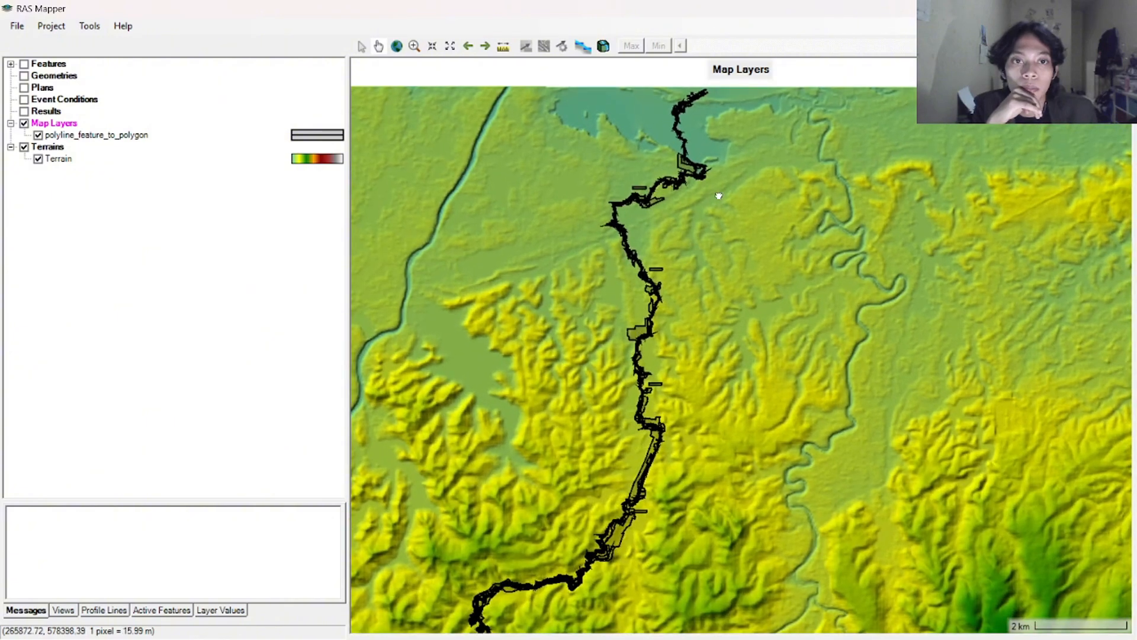
scroll(616, 357, up, 1)
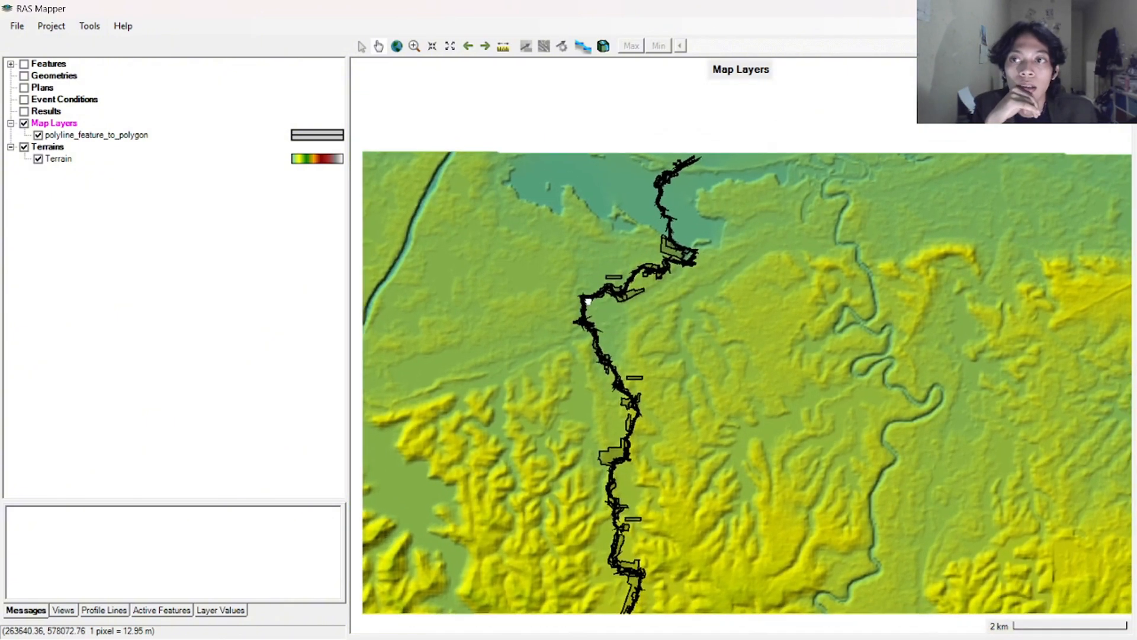
scroll(616, 358, down, 1)
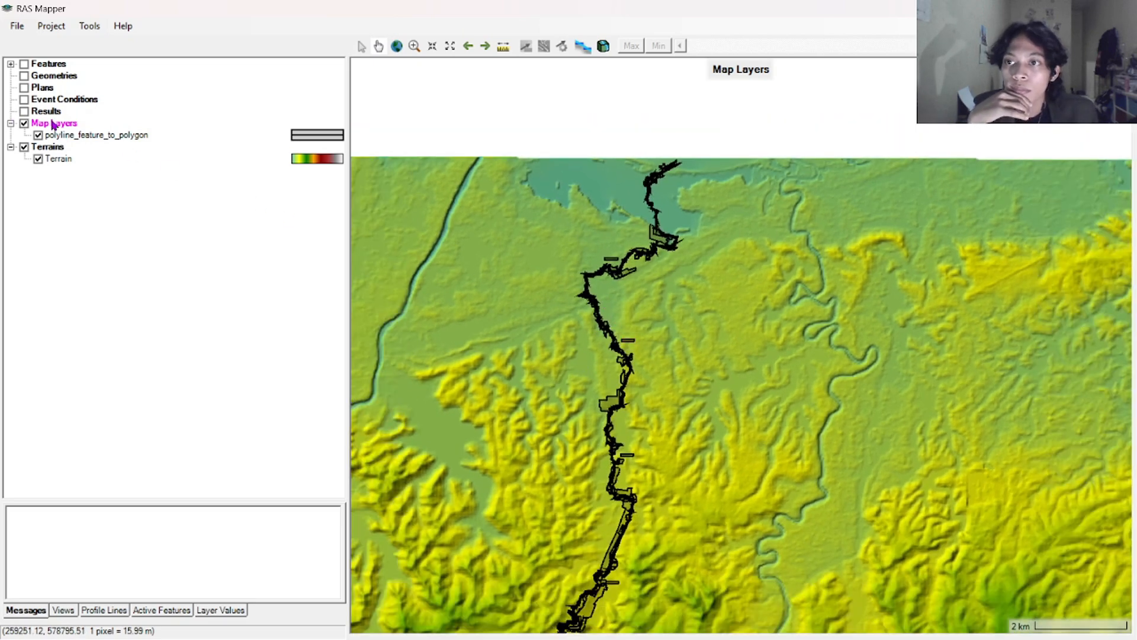
right_click(53, 125)
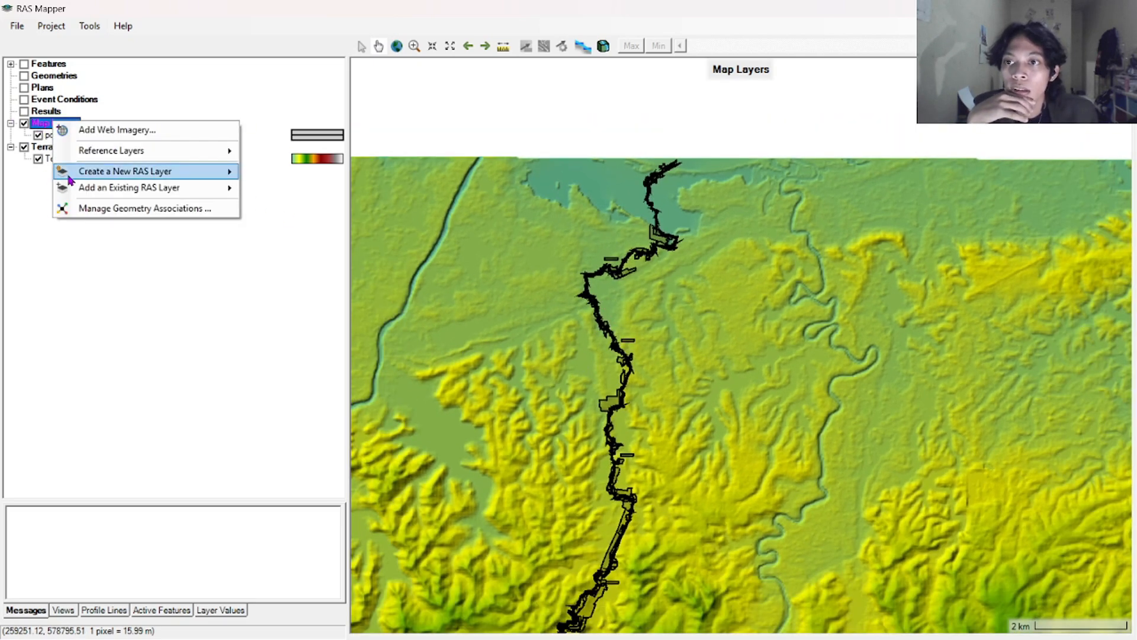
mouse_move(130, 153)
click(250, 153)
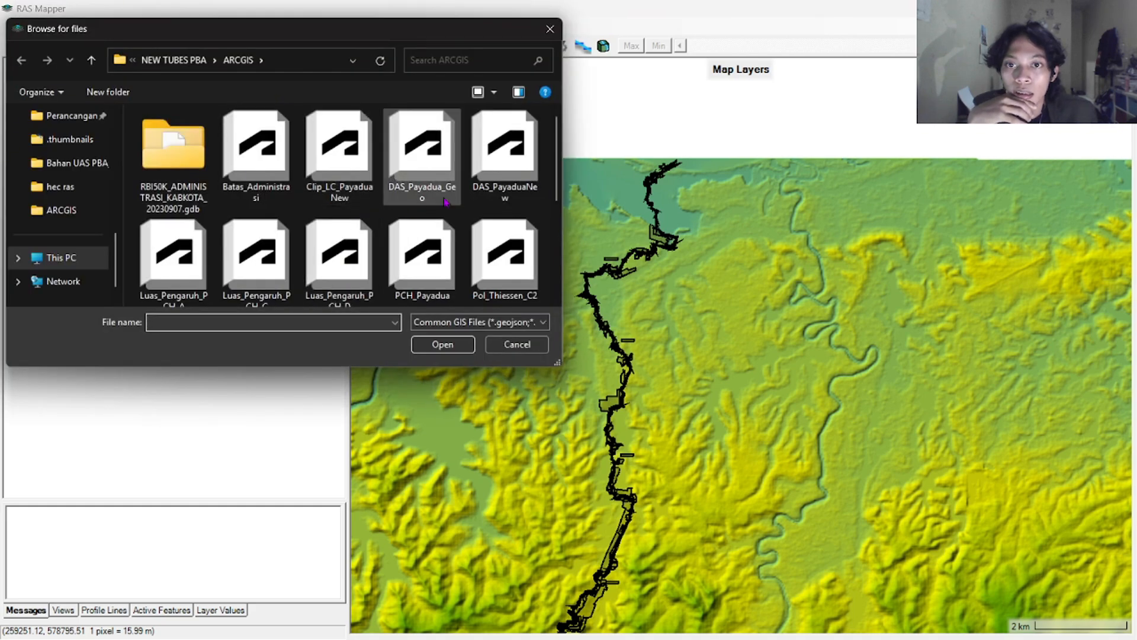
click(505, 157)
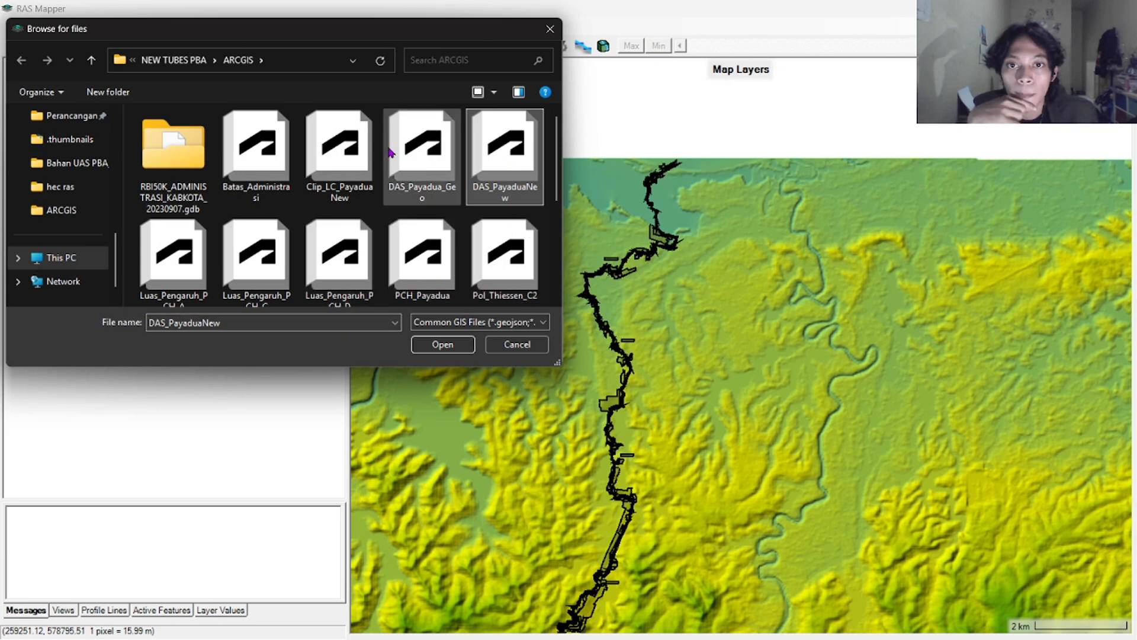
click(442, 344)
scroll(669, 447, down, 1)
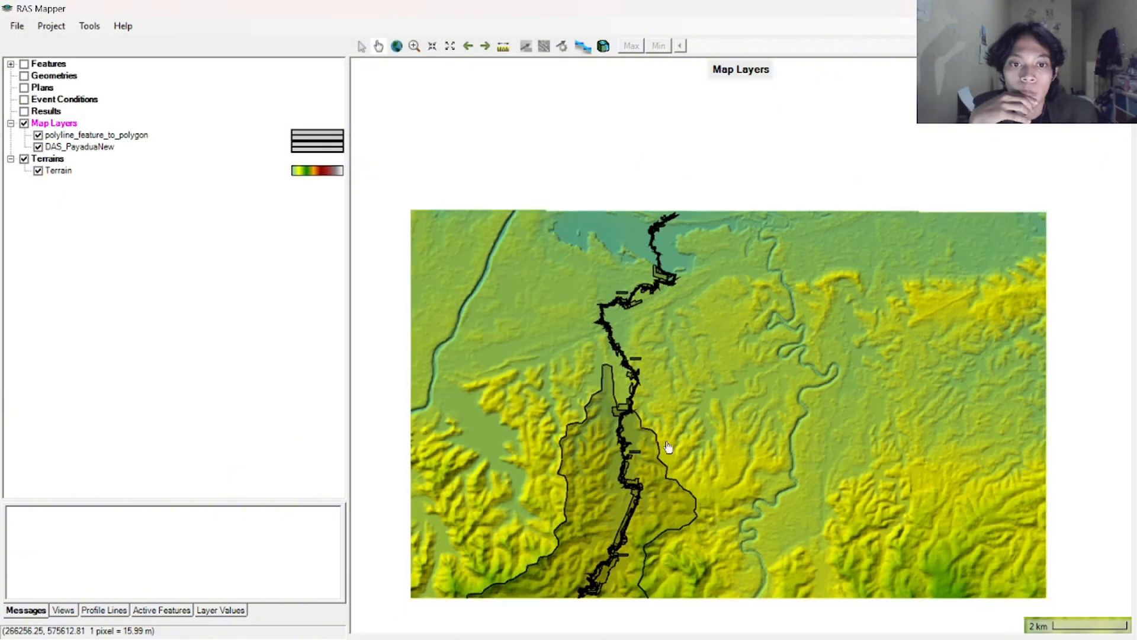
scroll(569, 363, up, 1)
drag(542, 385, 604, 212)
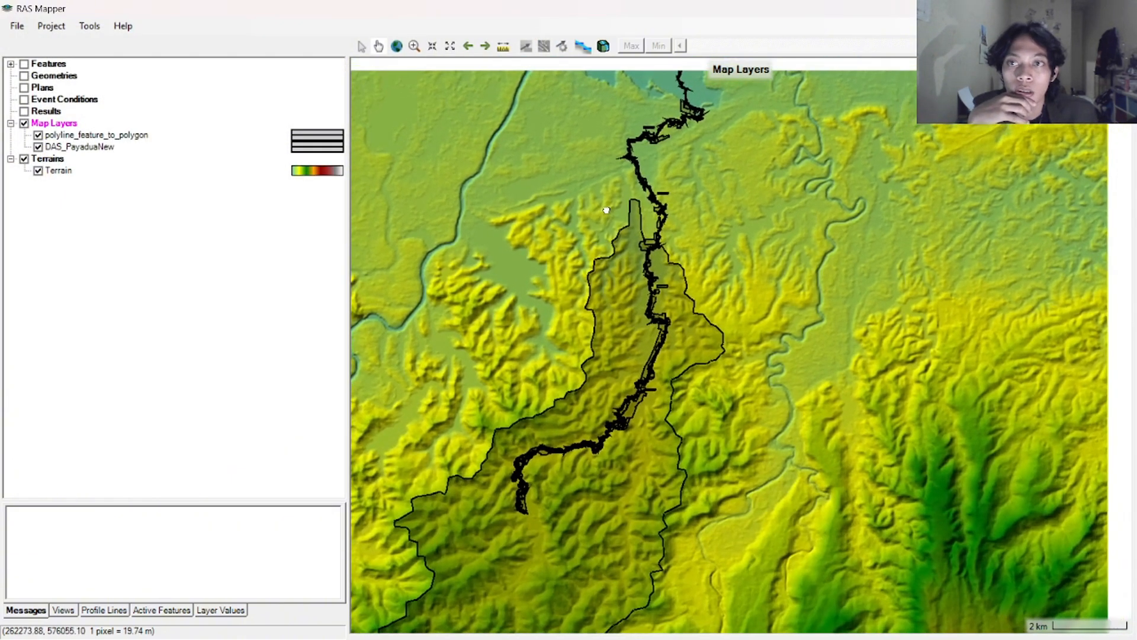
right_click(58, 122)
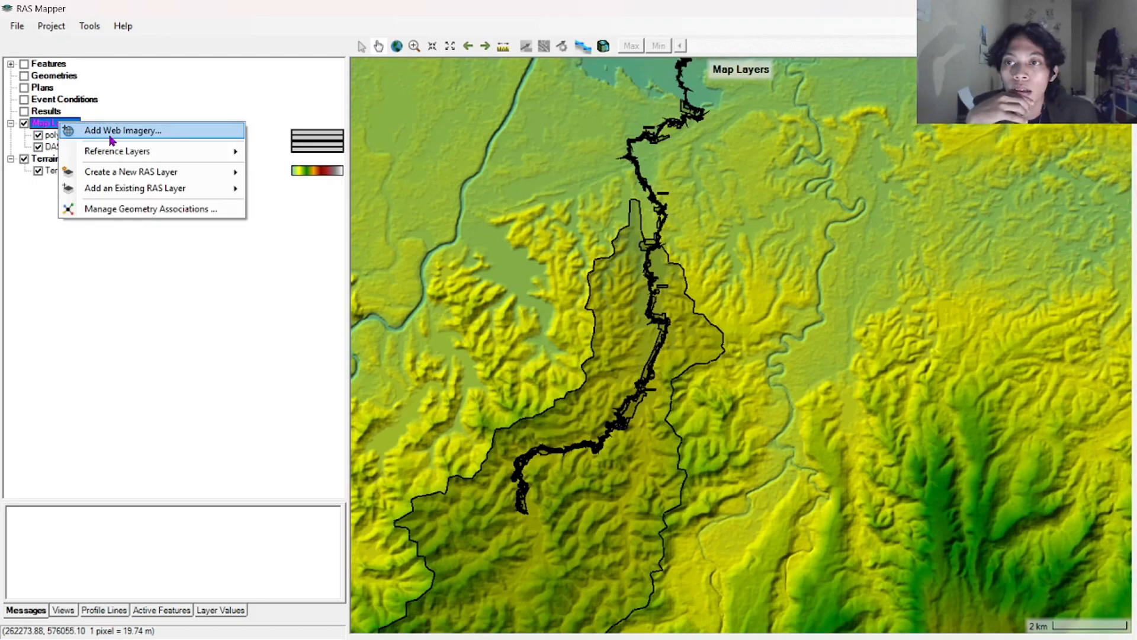
mouse_move(126, 152)
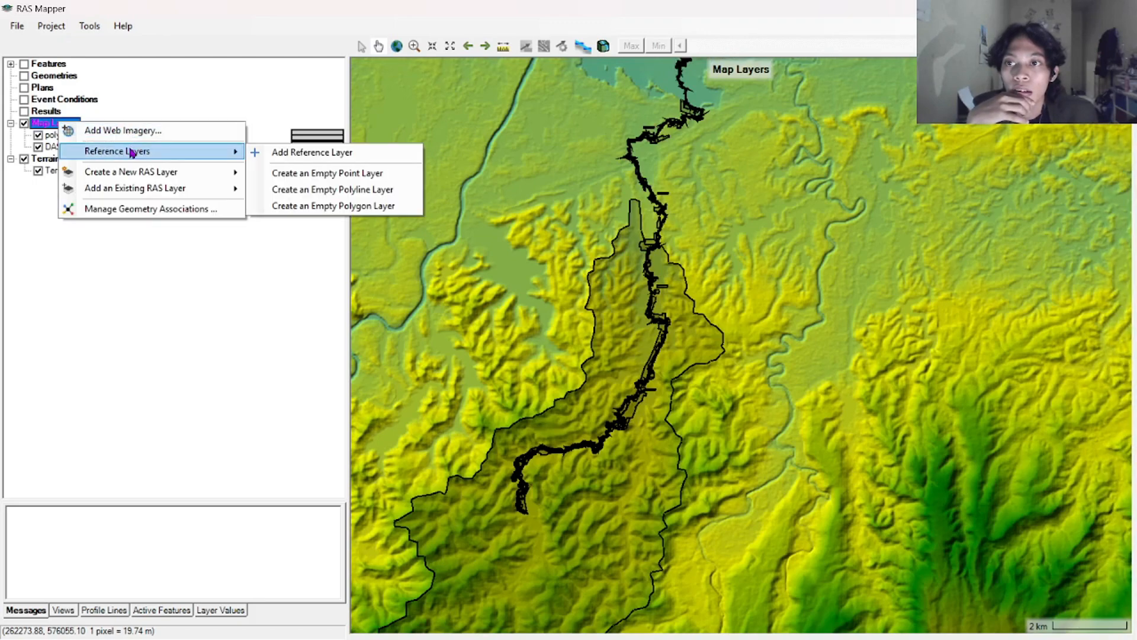
key(Escape)
key(Escape)
right_click(60, 123)
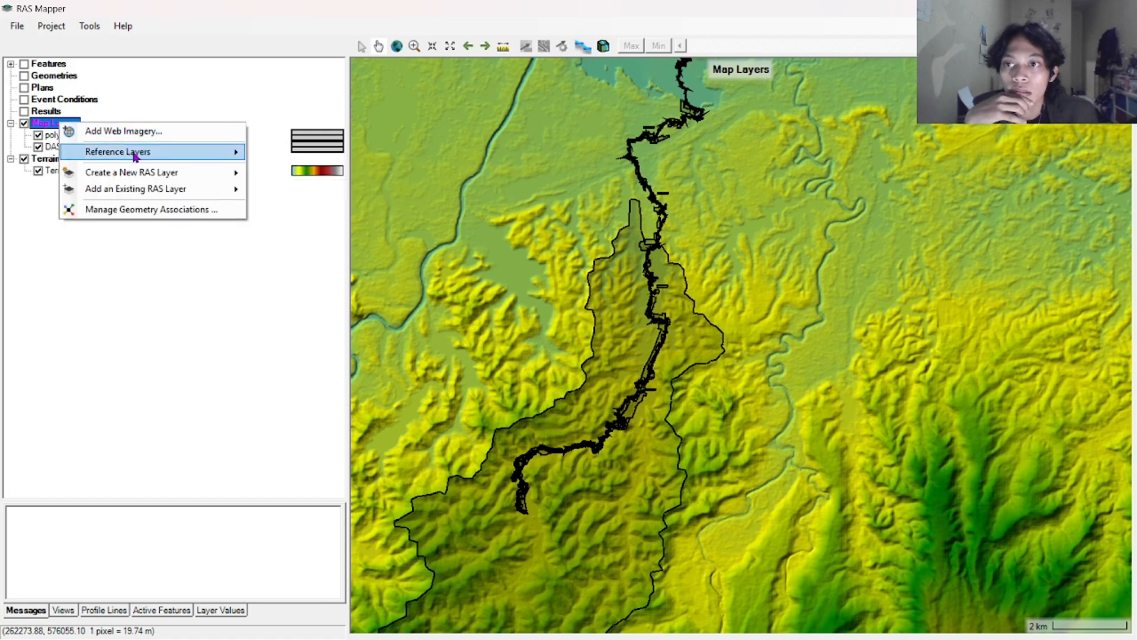
click(45, 220)
Add Google Hybrid web imagery to the map layers, keeping the near reprojection resample method
right_click(74, 127)
click(131, 132)
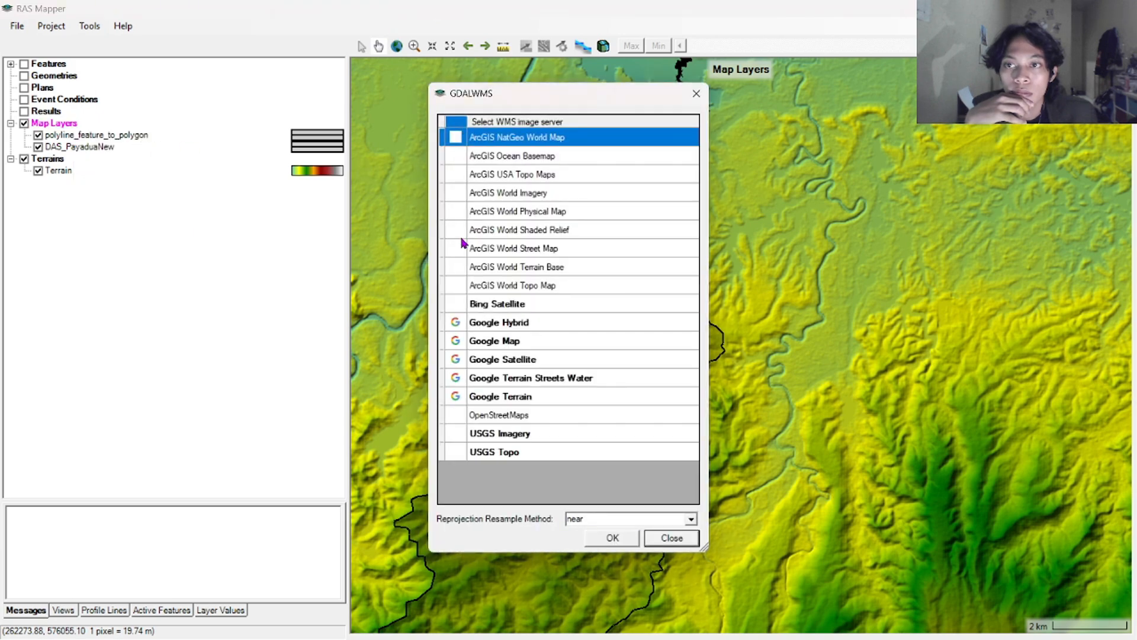
click(513, 326)
click(612, 538)
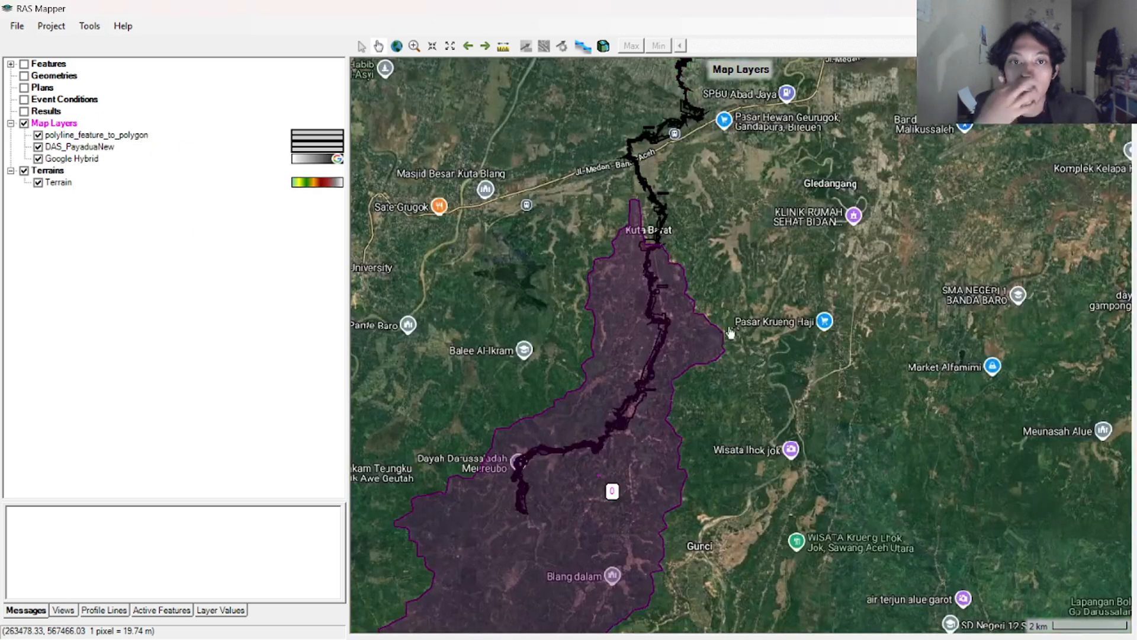
Examine the river polygon against the satellite imagery, from the watershed down to its reach near the coast
scroll(711, 349, up, 1)
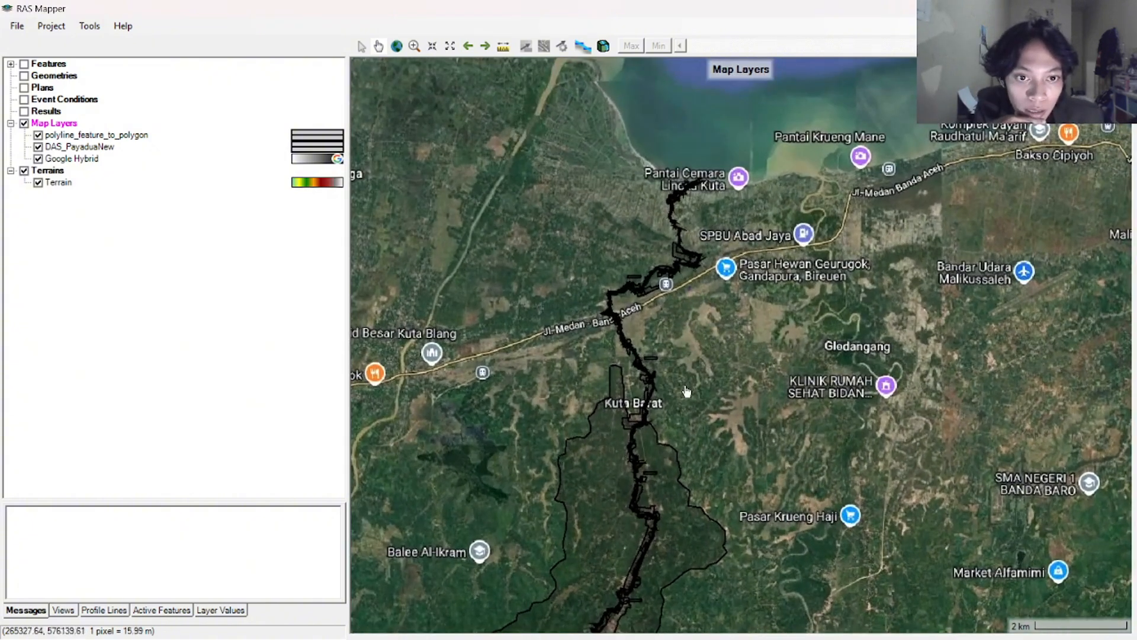
drag(685, 395, 712, 328)
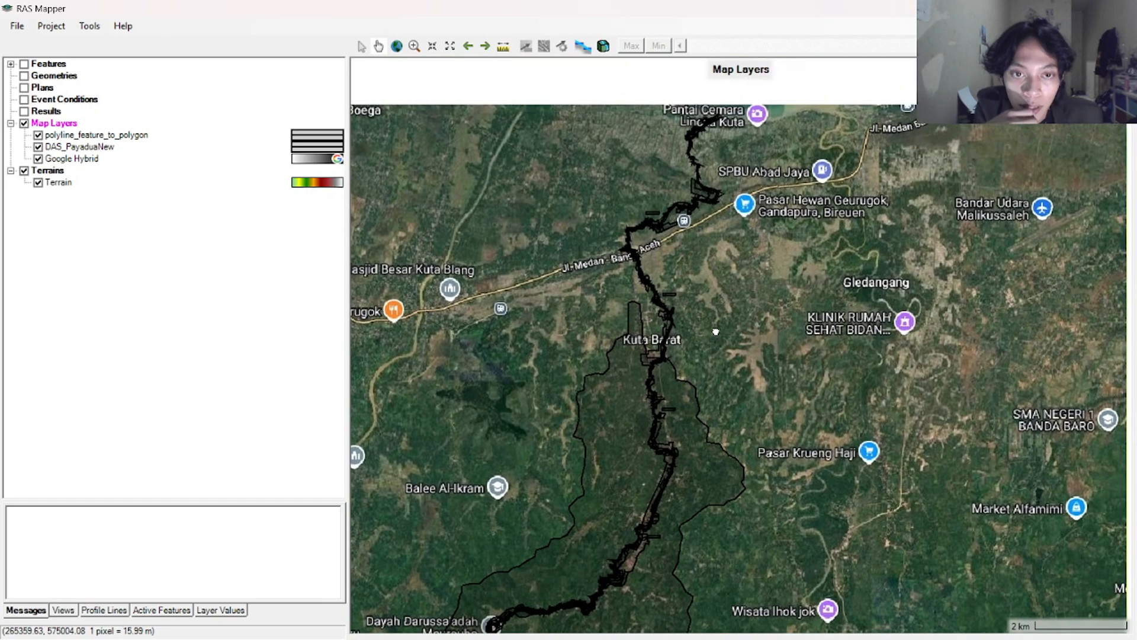
scroll(714, 333, down, 1)
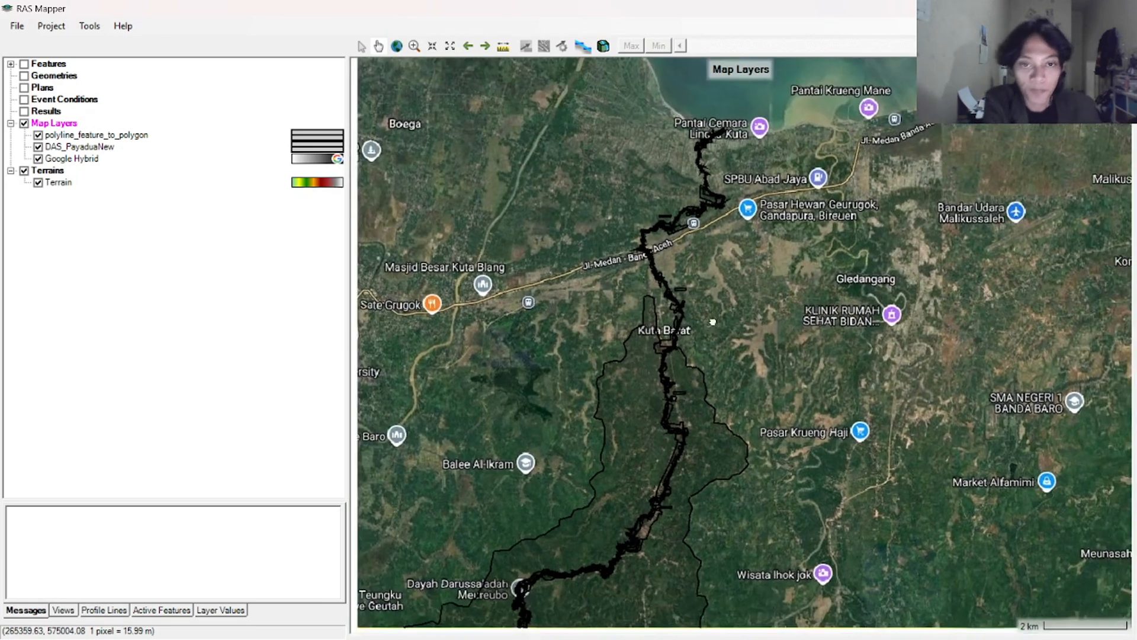
scroll(703, 245, up, 1)
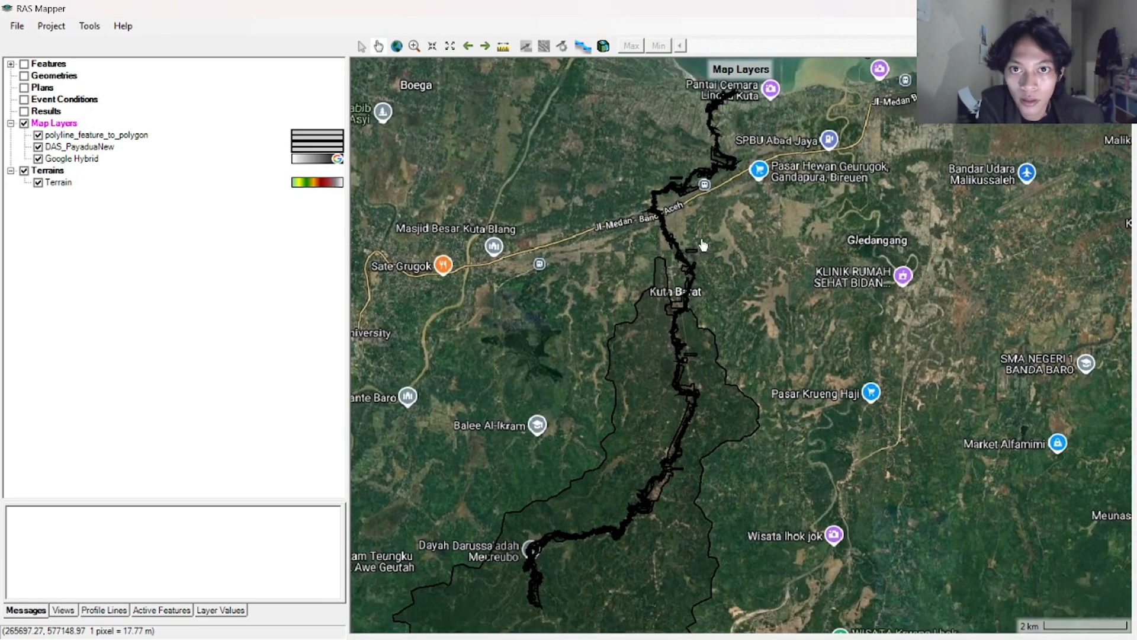
scroll(711, 186, up, 4)
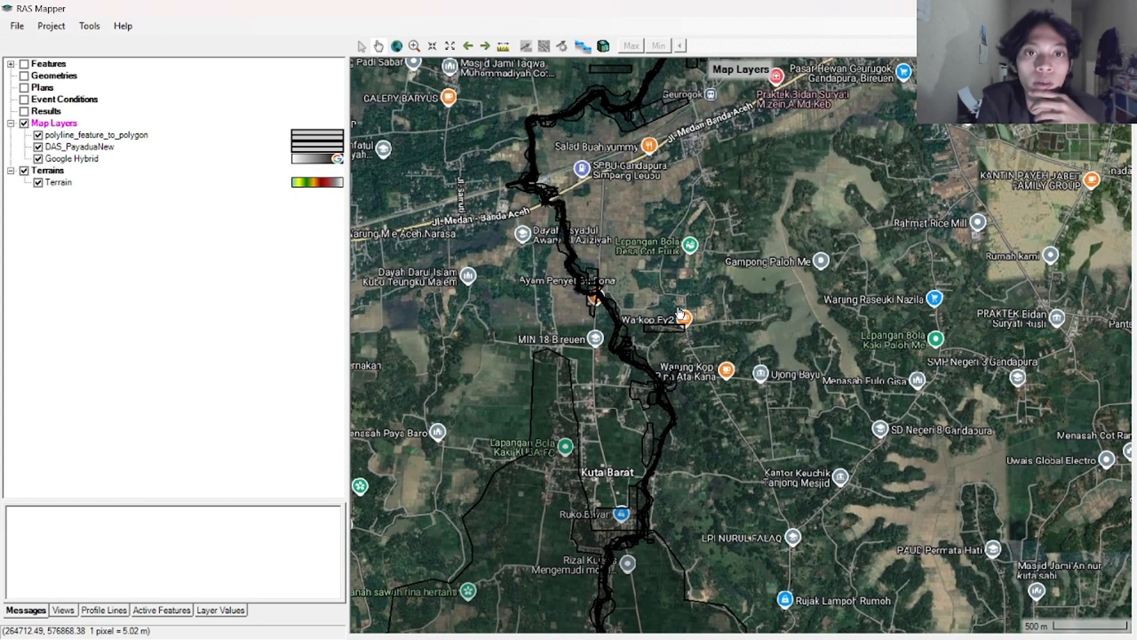
drag(692, 143, 670, 385)
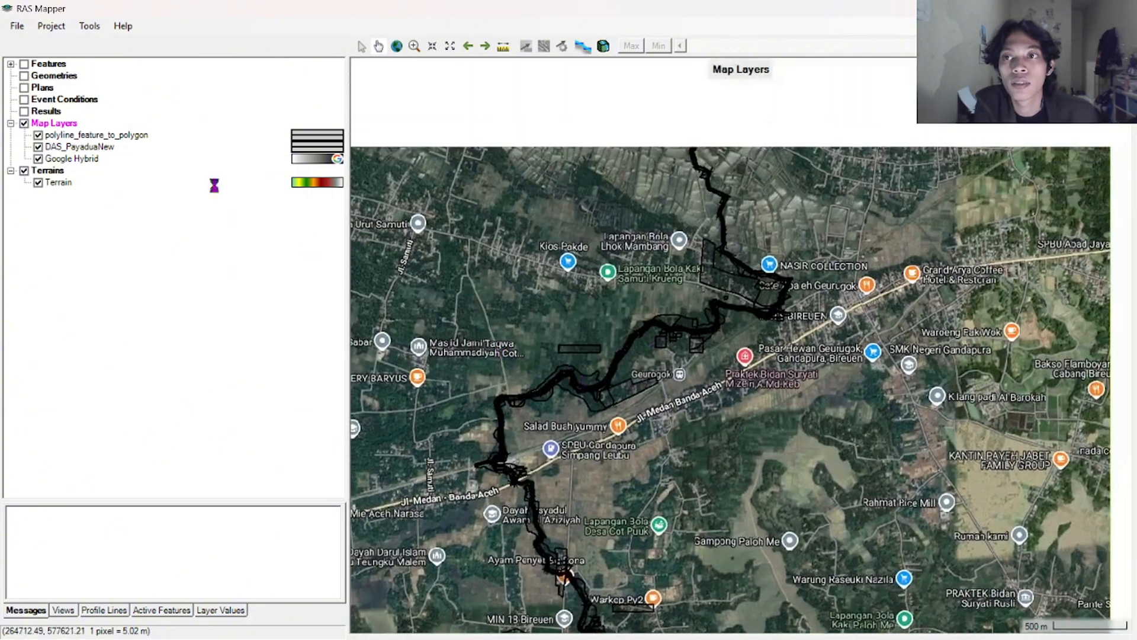
right_click(32, 77)
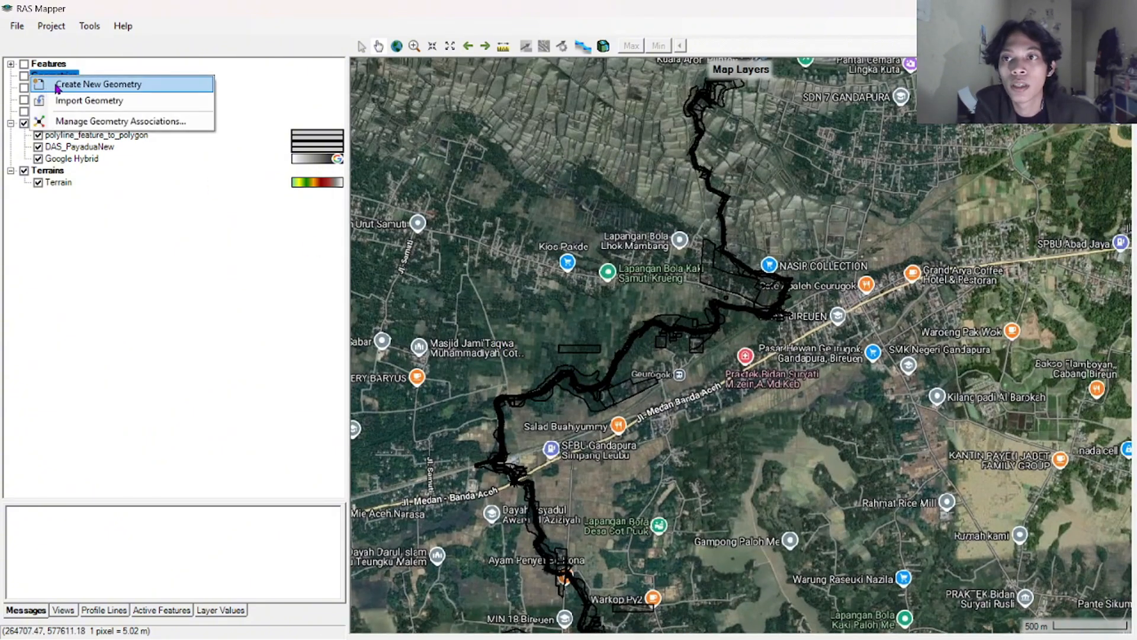
click(83, 270)
right_click(55, 76)
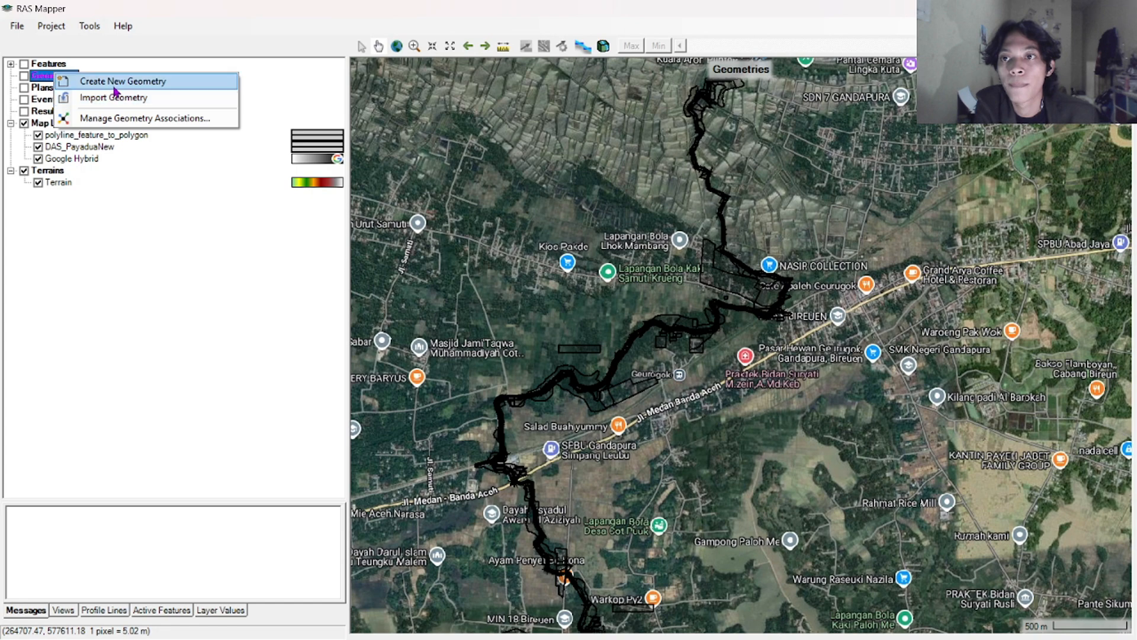
click(68, 201)
right_click(55, 79)
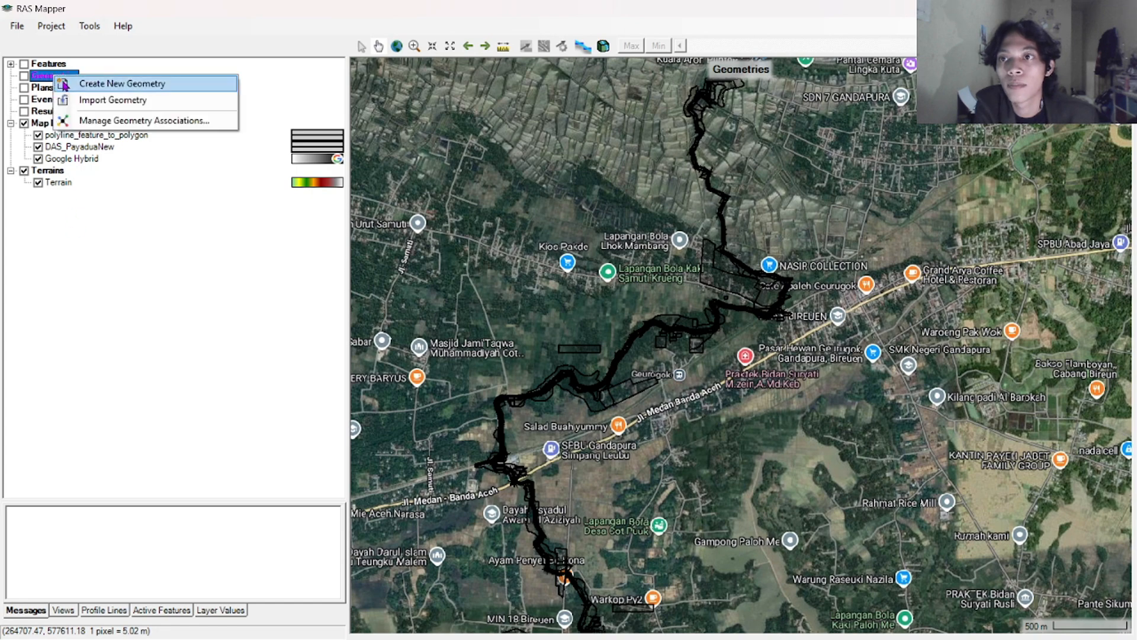
click(64, 225)
Create a new geometry named GEOMETRIES BIREUN and keep its default layer associations
right_click(55, 79)
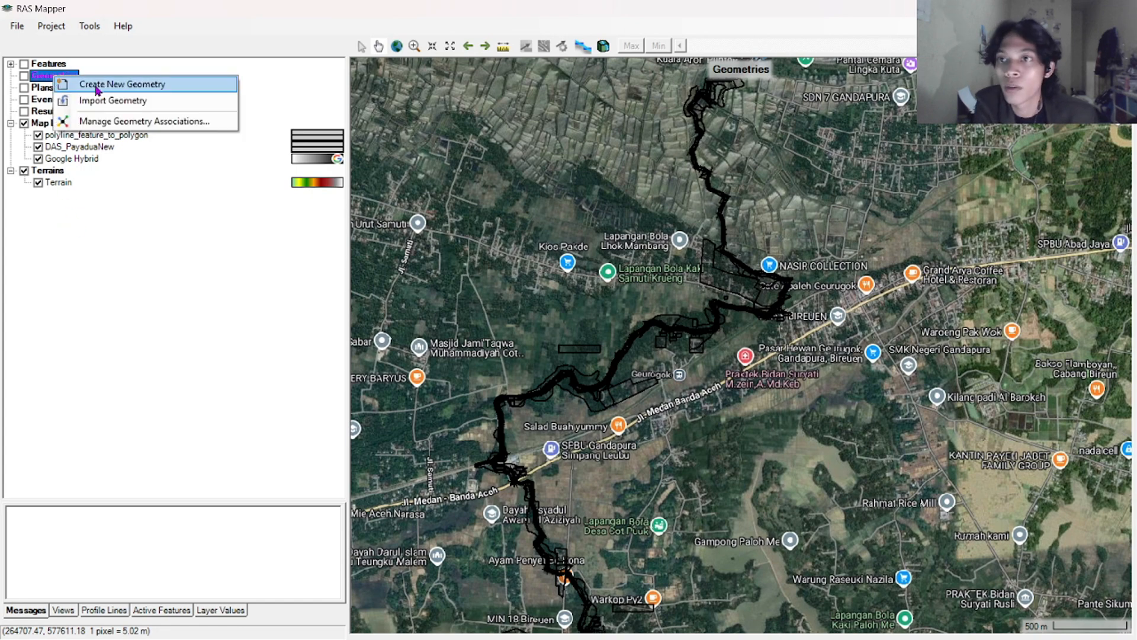
click(98, 86)
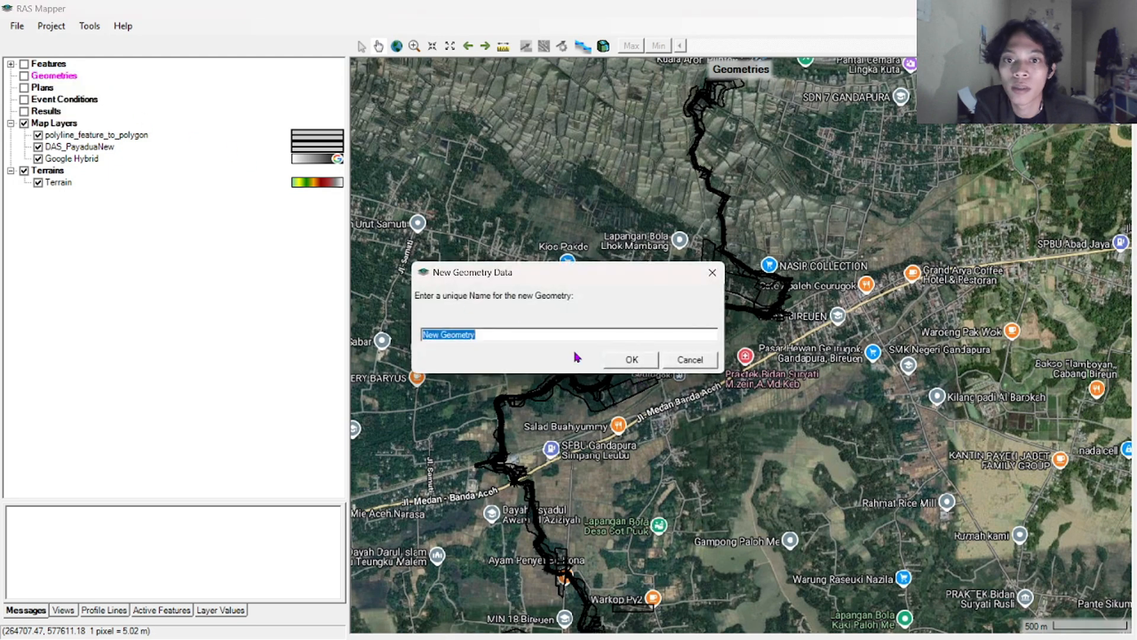
click(547, 334)
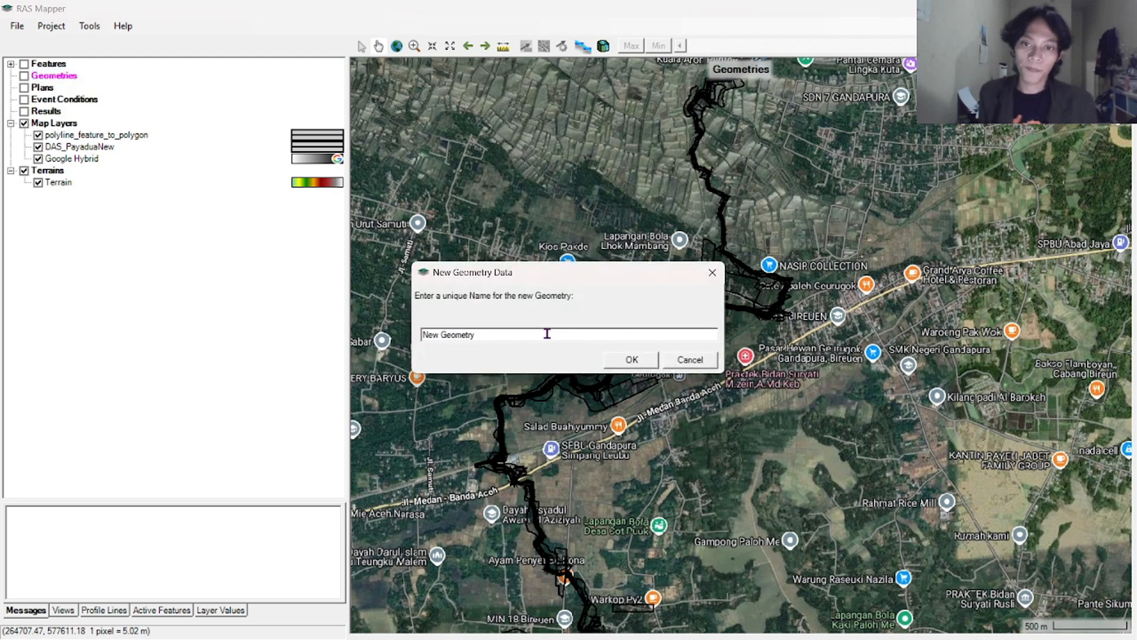
drag(547, 334, 431, 344)
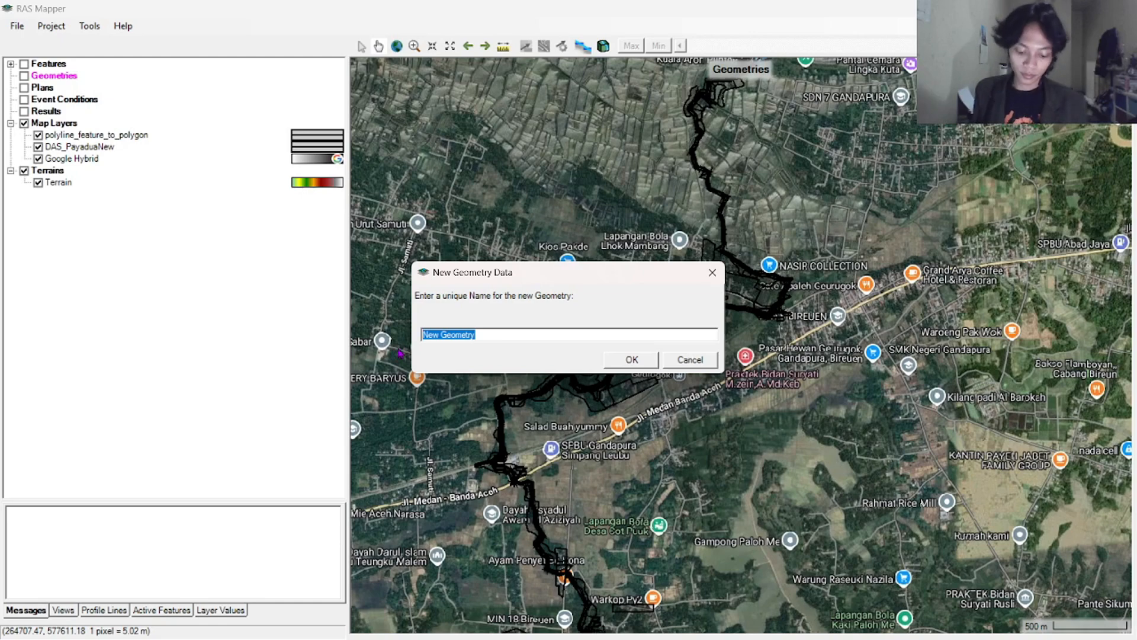
text(K)
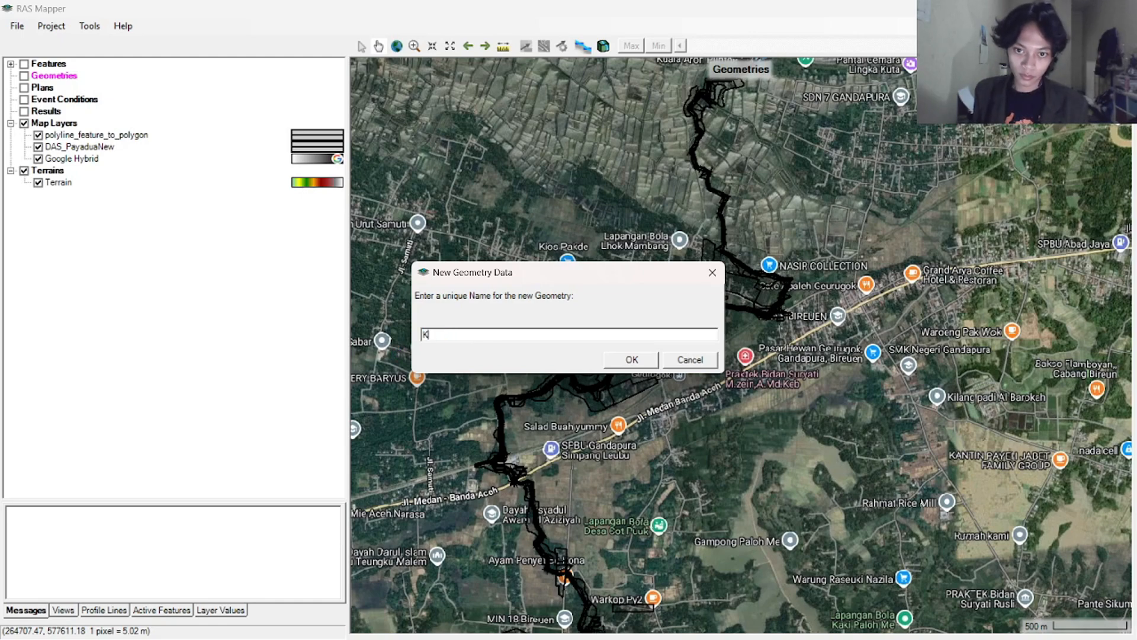
key(BackSpace)
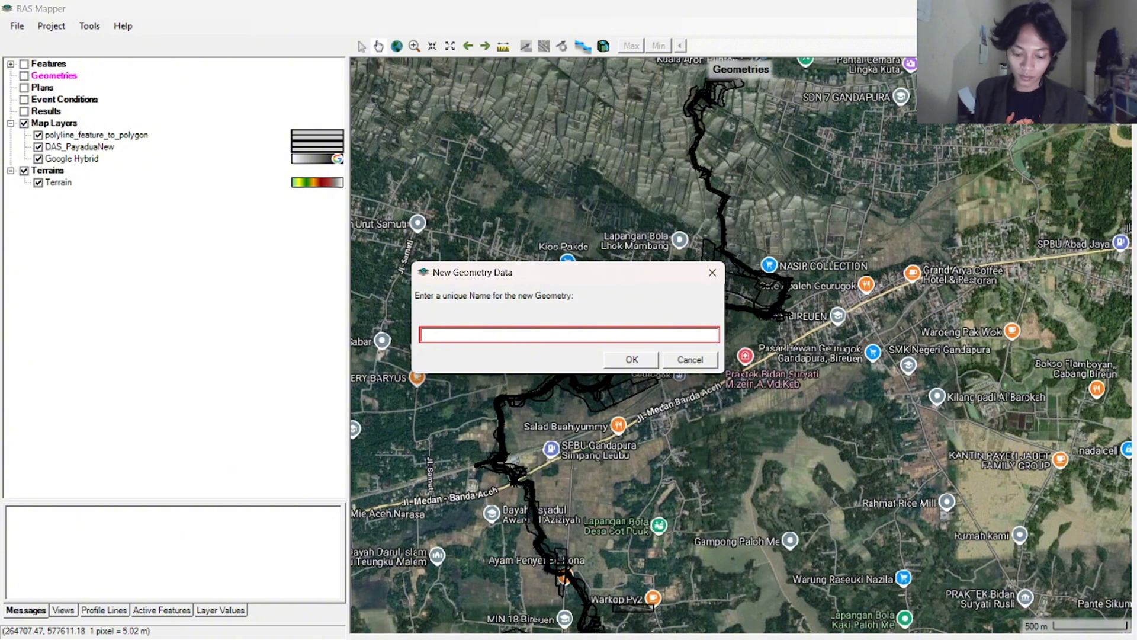
text(S)
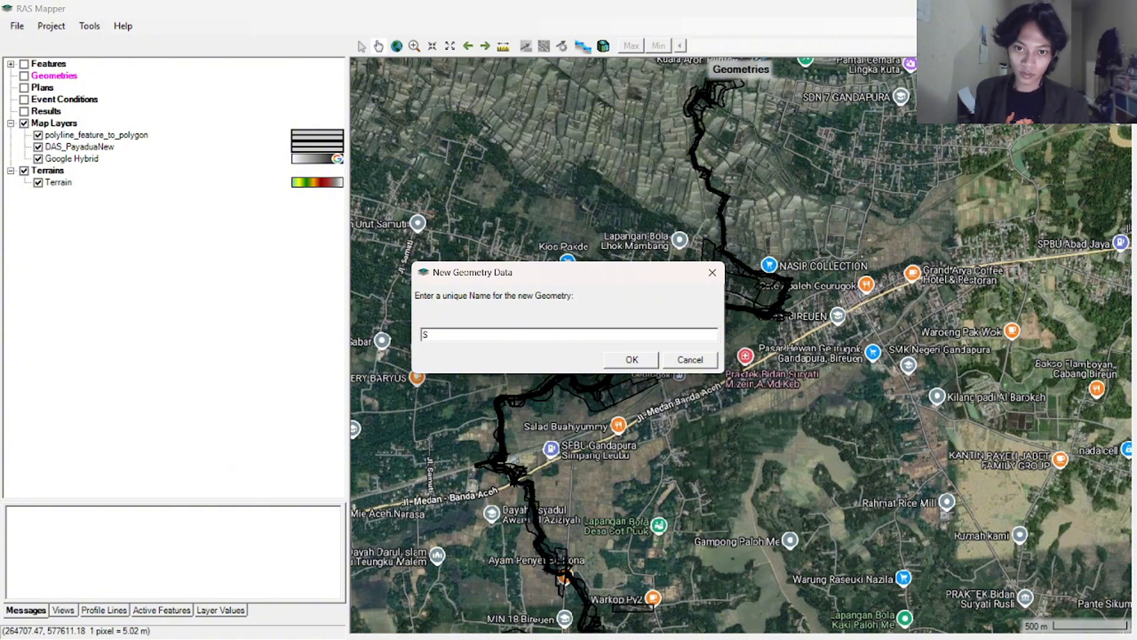
key(BackSpace)
text(B)
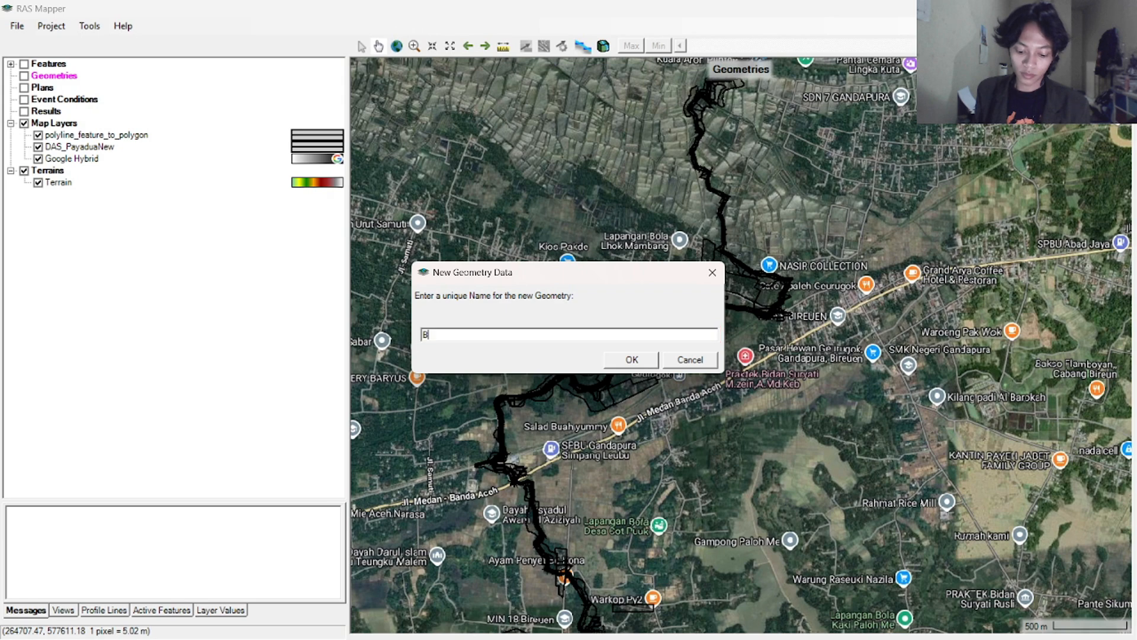
key(BackSpace)
text(GEO)
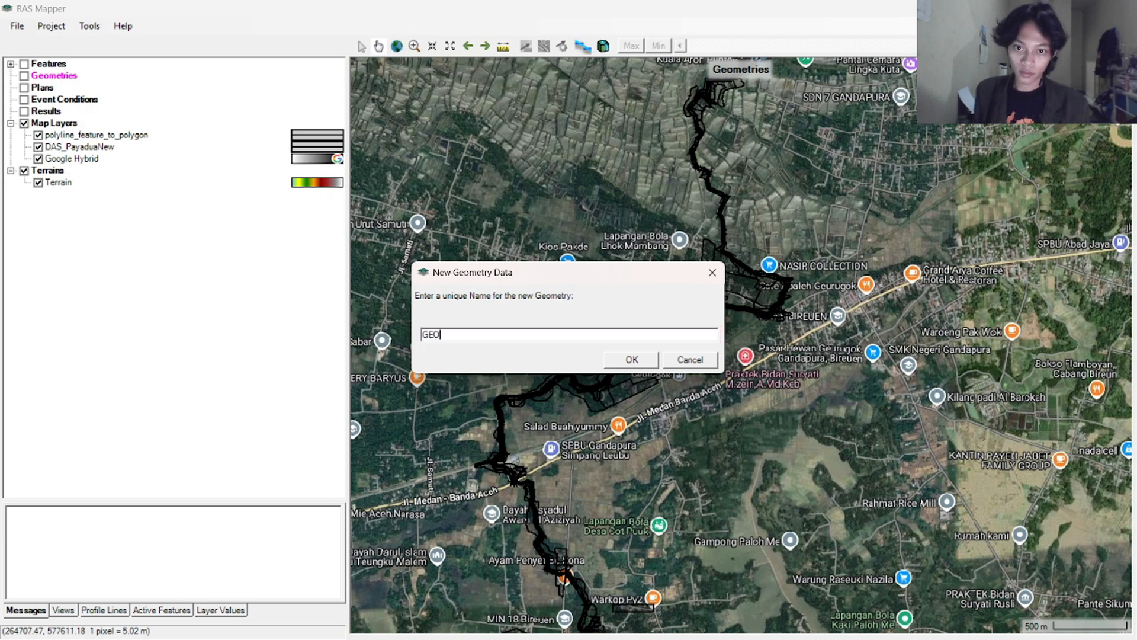
text(METRIES)
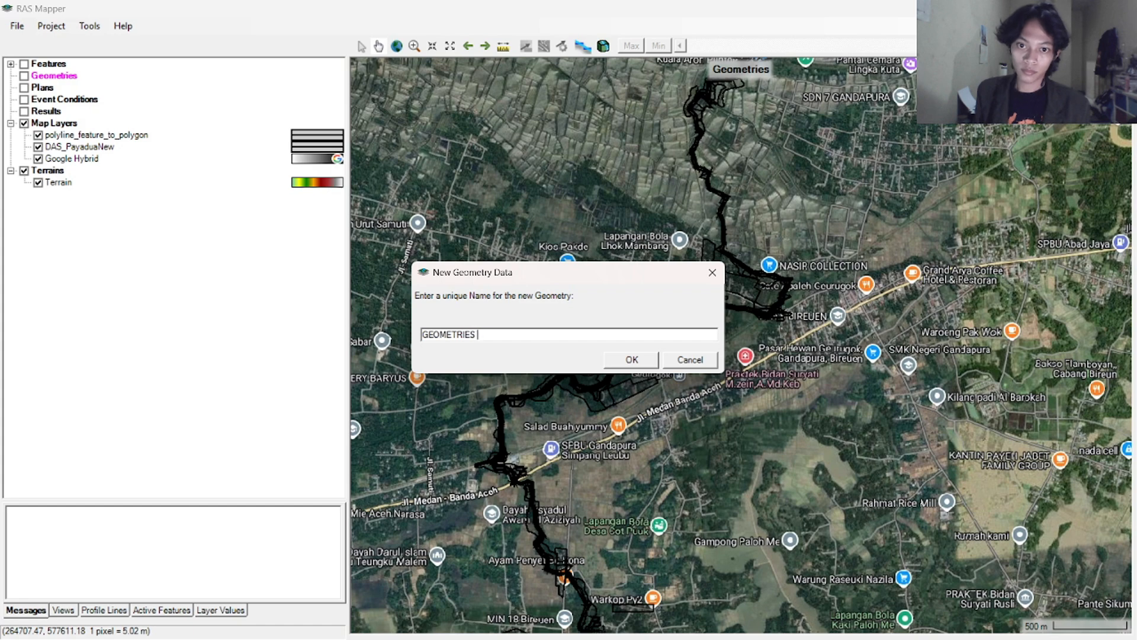
text( BIREU)
key(BackSpace)
text(REU)
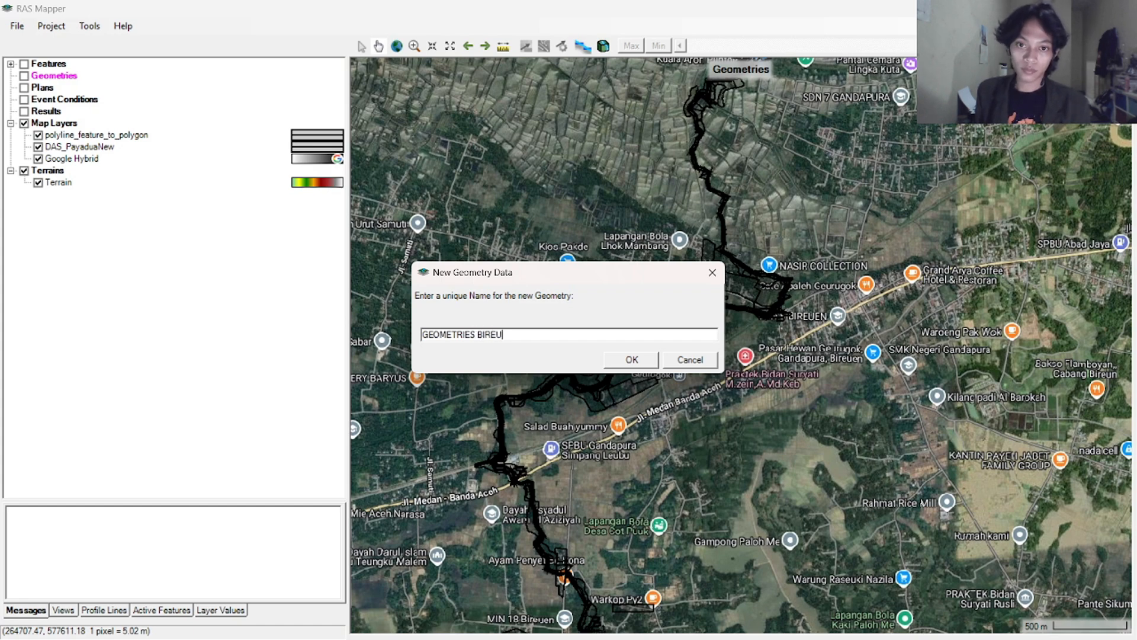
text(N)
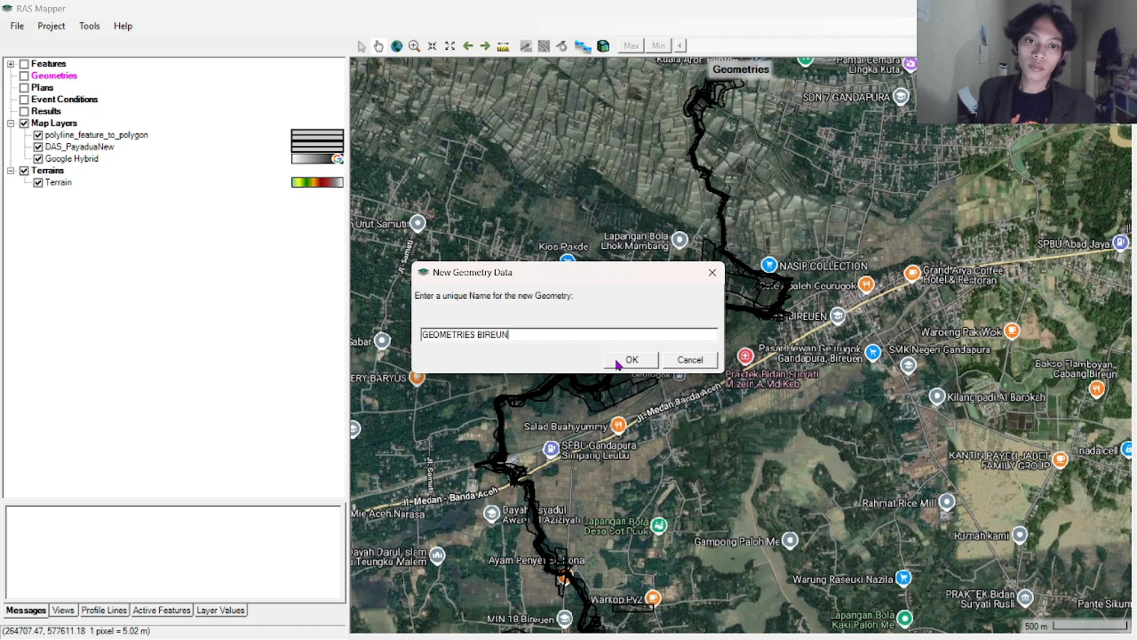
click(630, 359)
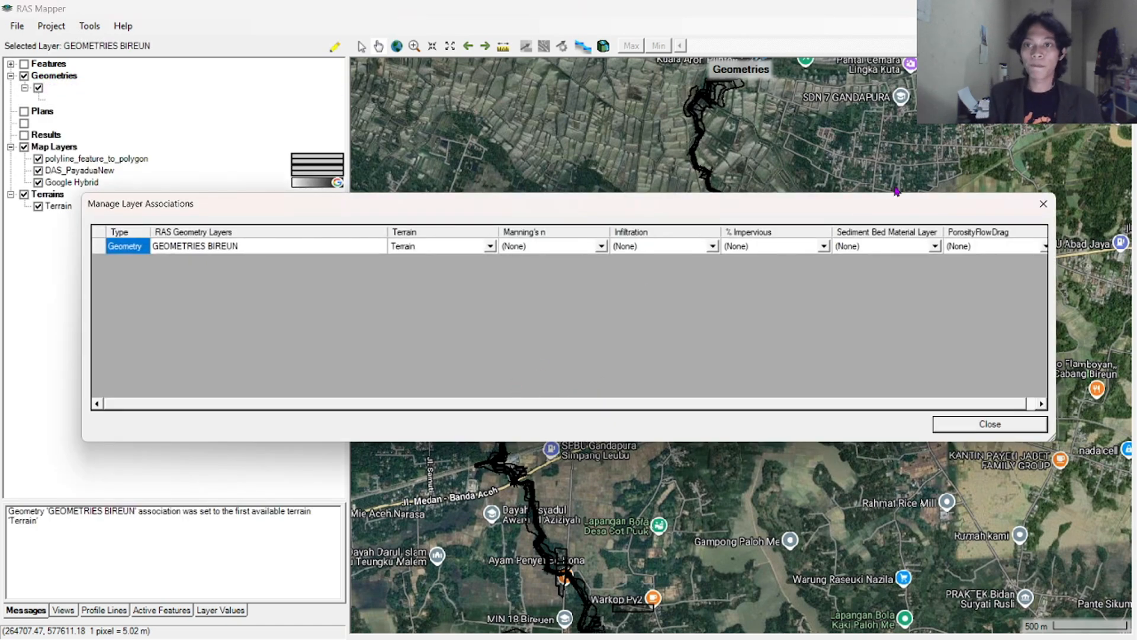
click(1043, 203)
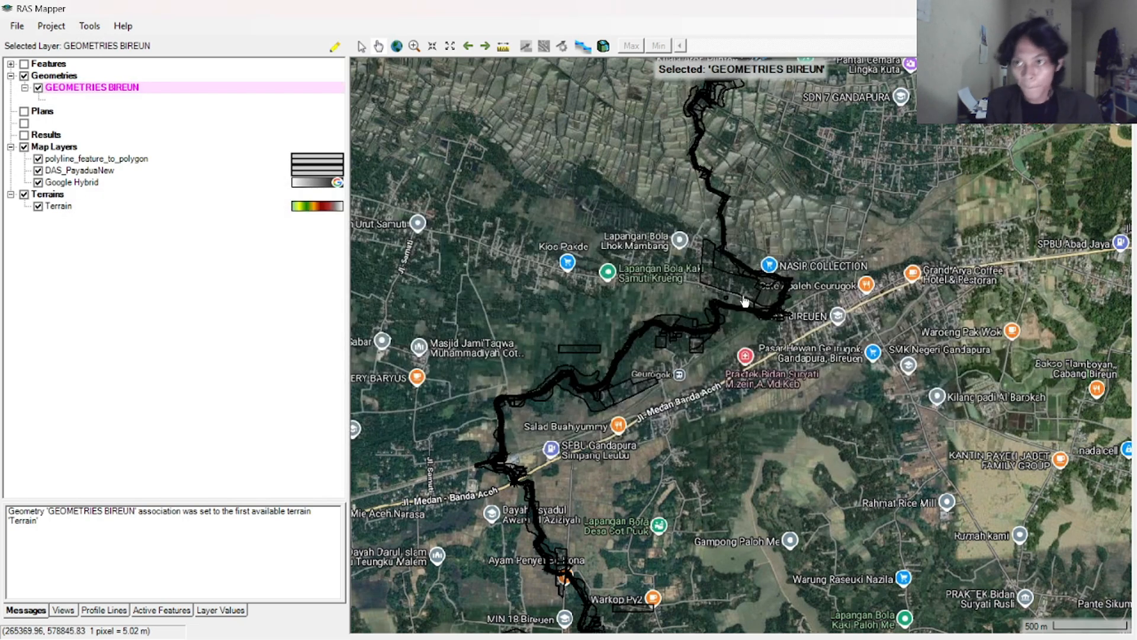
Examine the river polygon against the imagery southward past the Medan–Banda Aceh road, down to the sharp bend near MIN 18 Bireuen
scroll(619, 283, down, 2)
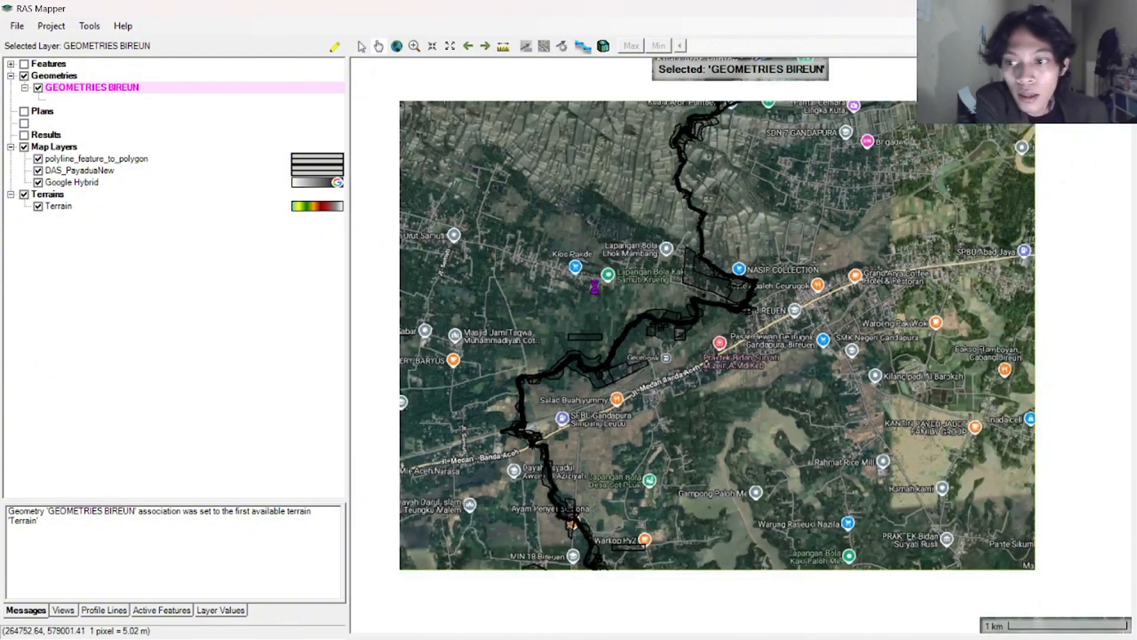
drag(610, 319, 600, 260)
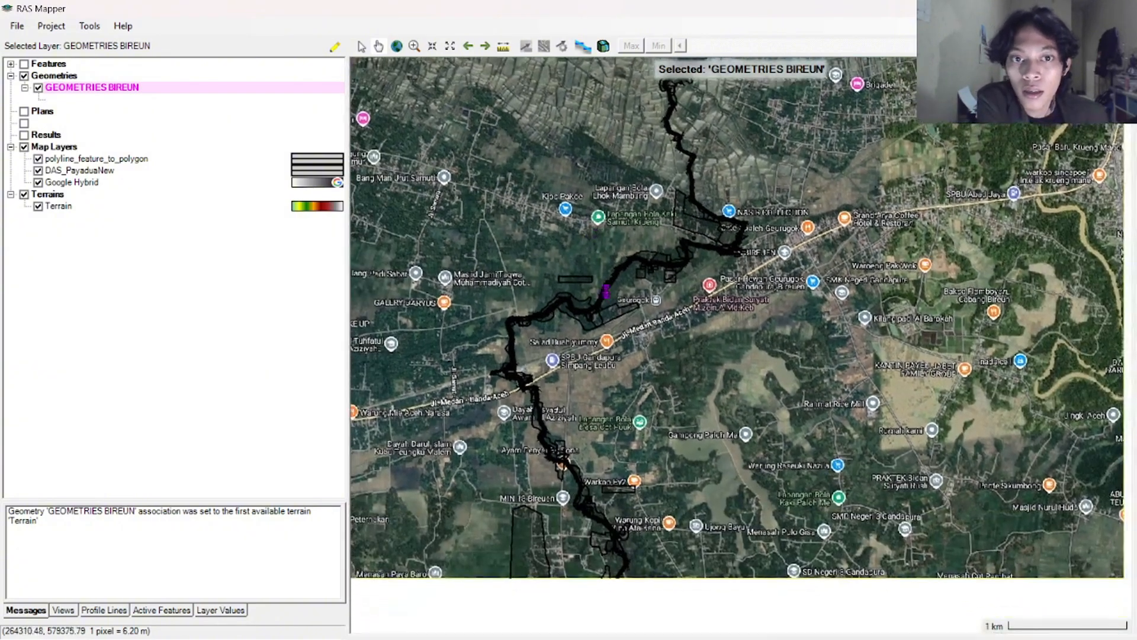
drag(588, 358, 620, 280)
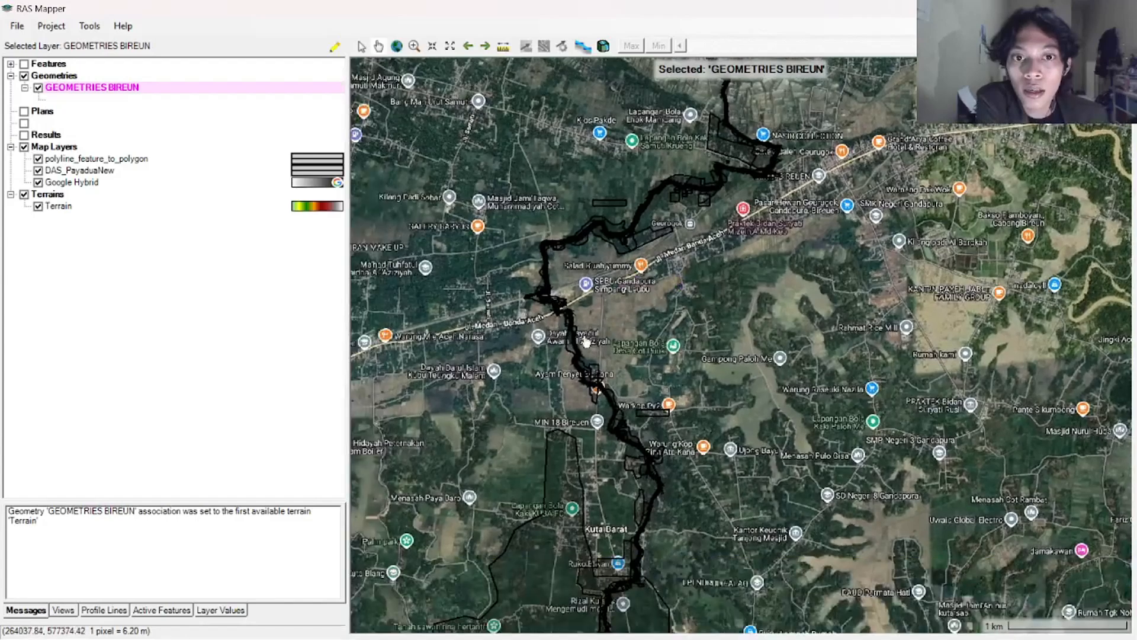
drag(553, 363, 569, 276)
drag(541, 325, 523, 228)
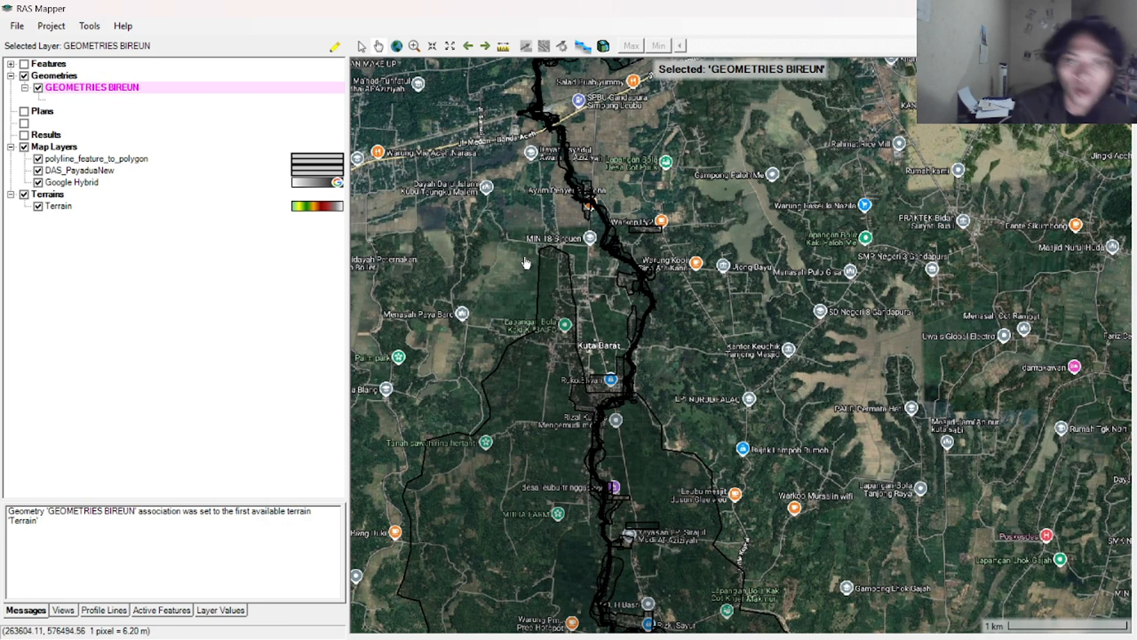
drag(528, 251, 528, 238)
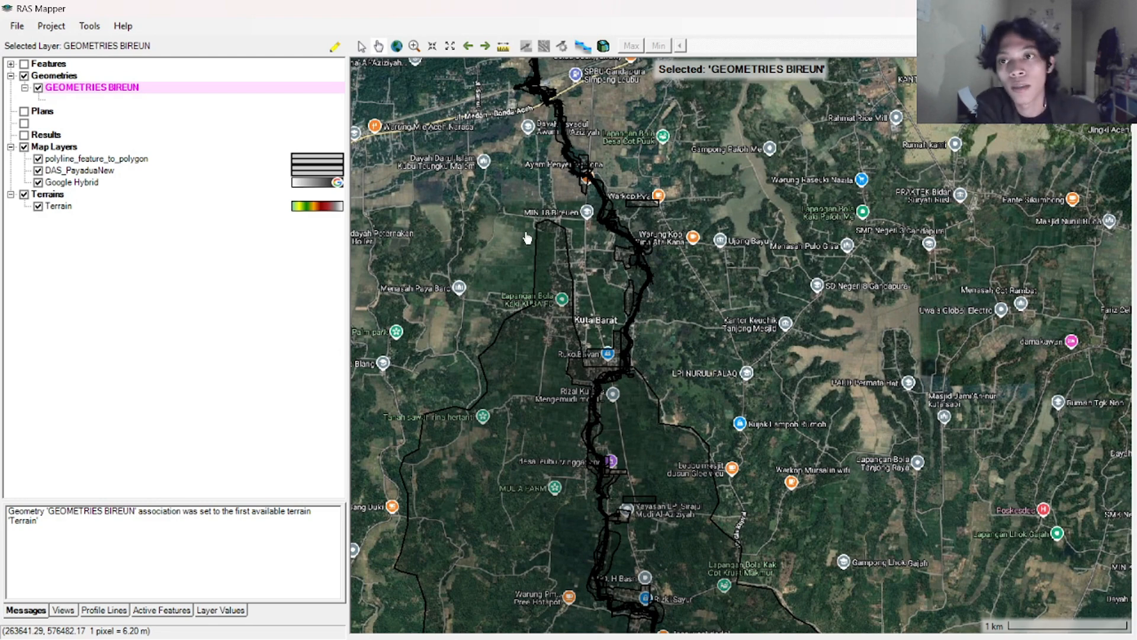
scroll(560, 210, up, 1)
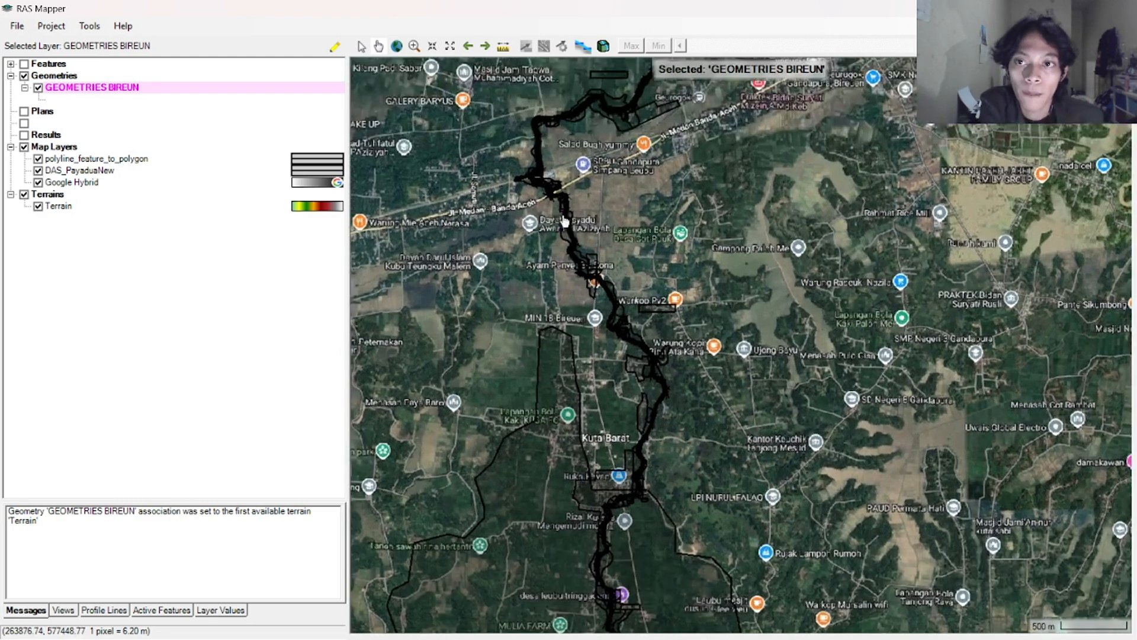
scroll(566, 222, up, 2)
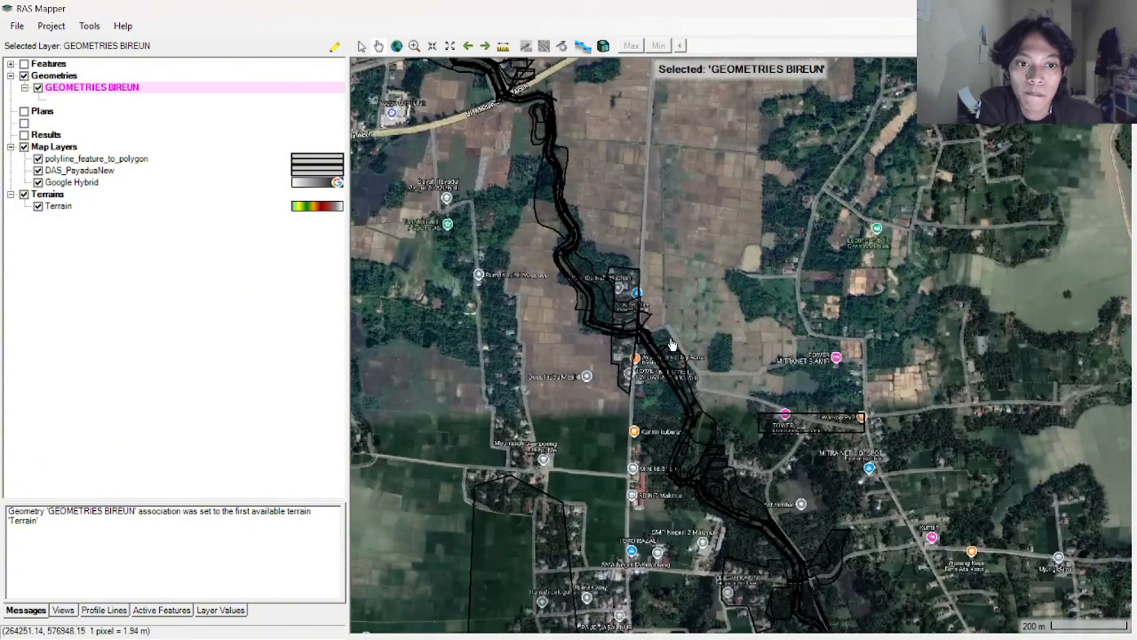
drag(702, 365, 609, 213)
scroll(676, 367, up, 1)
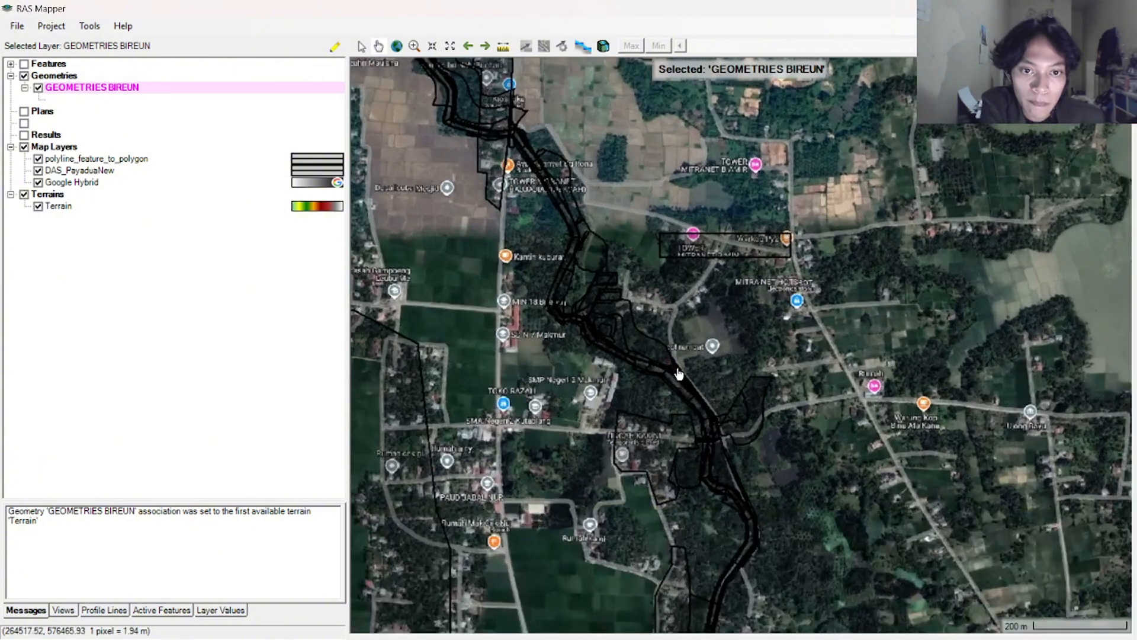
scroll(561, 320, up, 6)
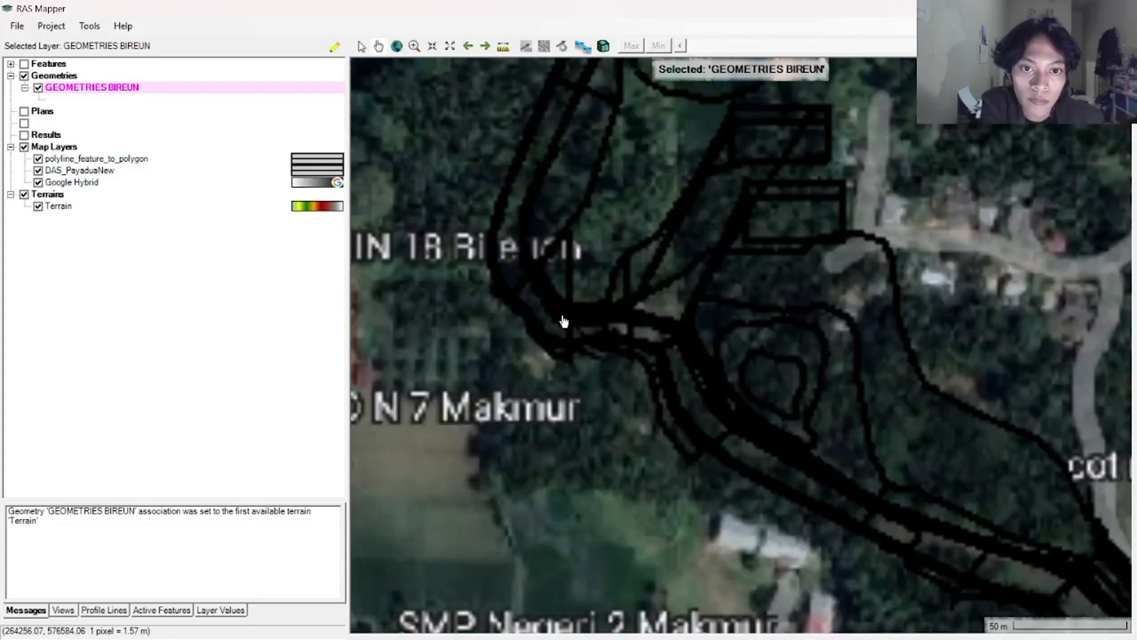
scroll(566, 323, up, 1)
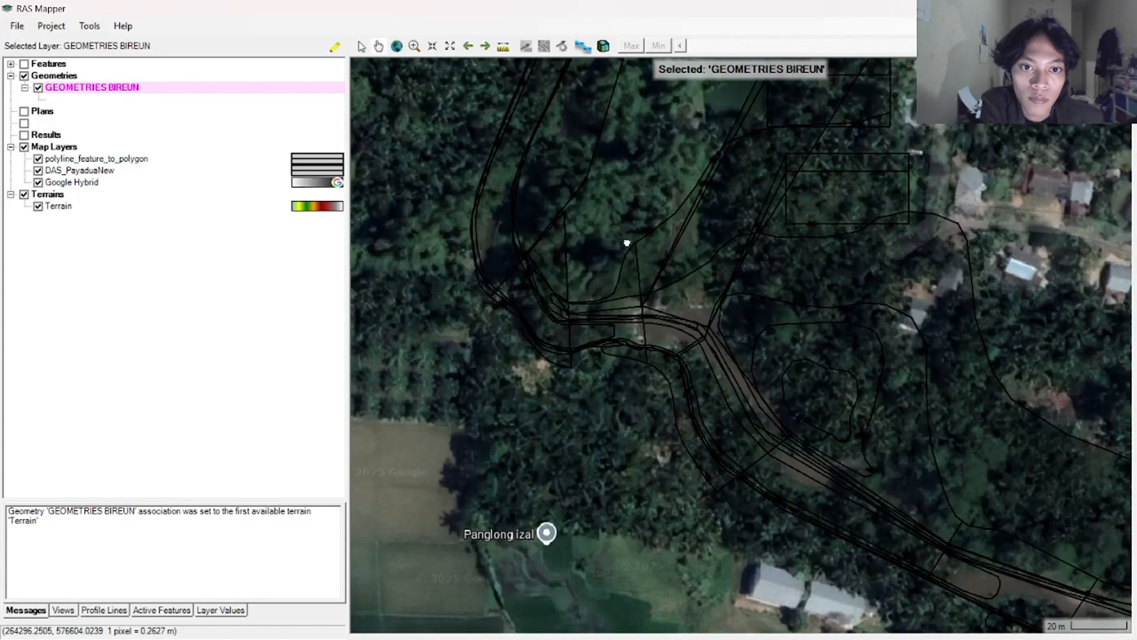
scroll(627, 243, up, 2)
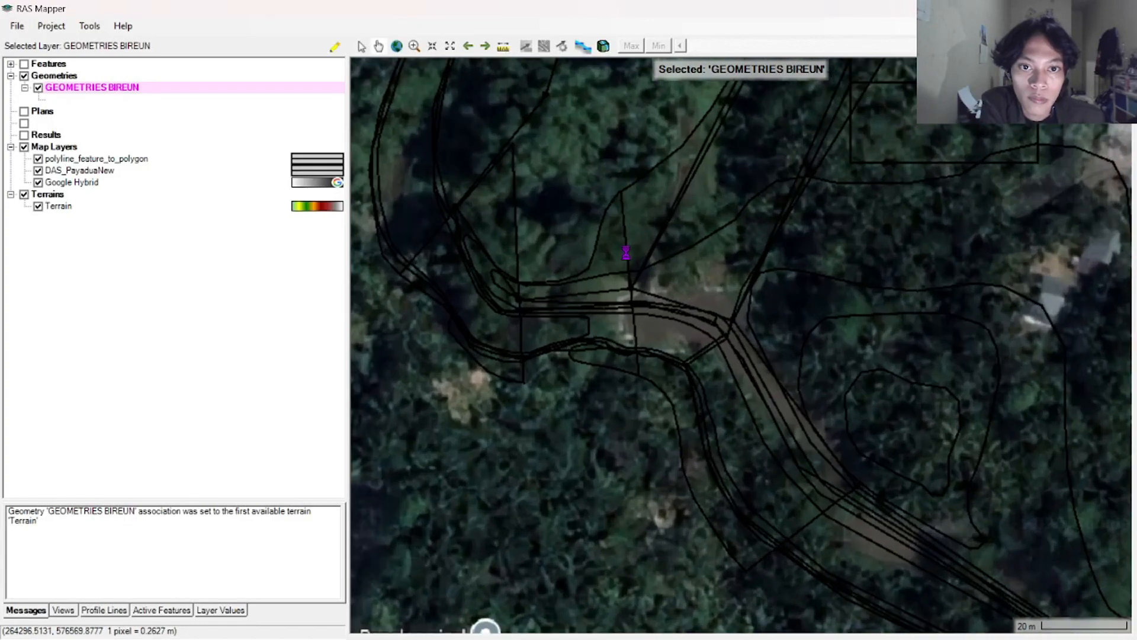
scroll(625, 228, up, 1)
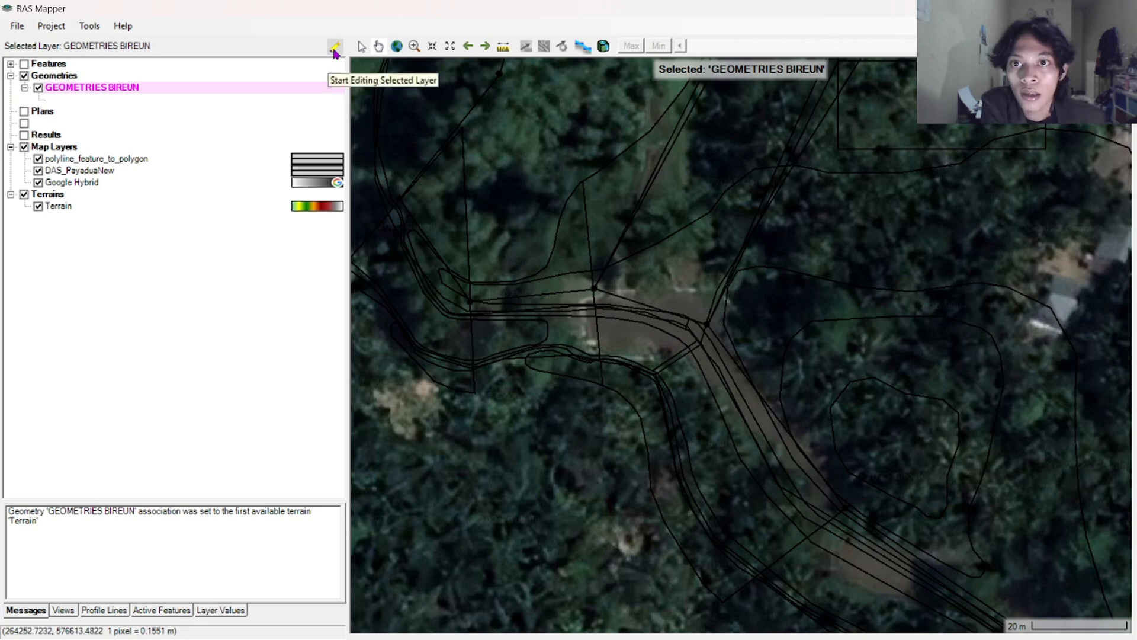
Start editing the GEOMETRIES BIREUN geometry and enable editing of the Profile Lines layer
right_click(121, 90)
click(147, 114)
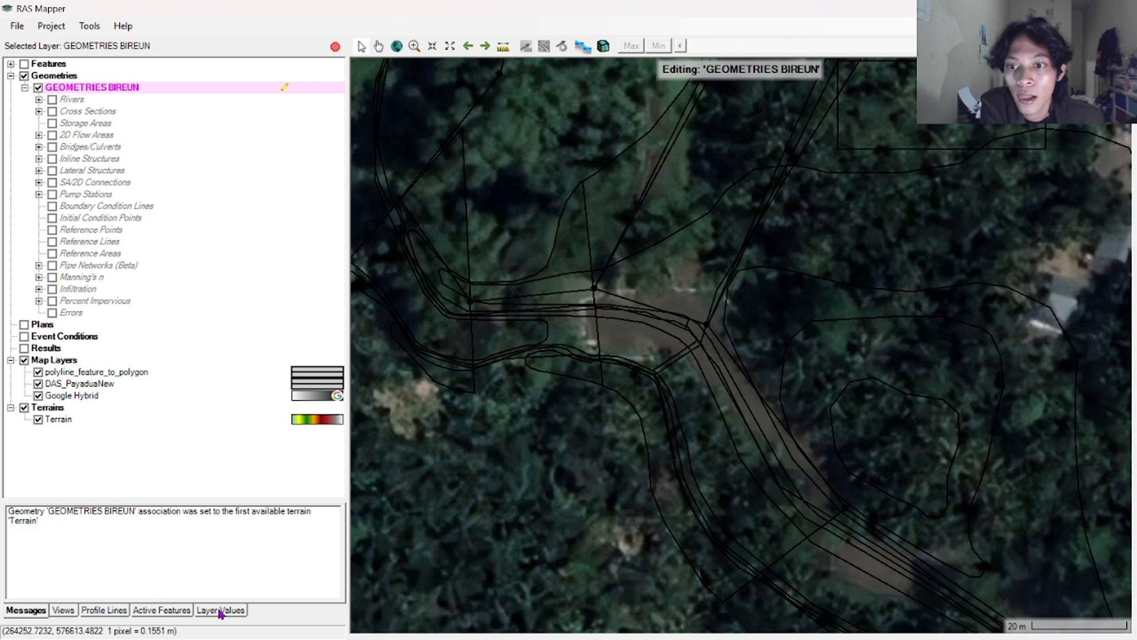
click(109, 613)
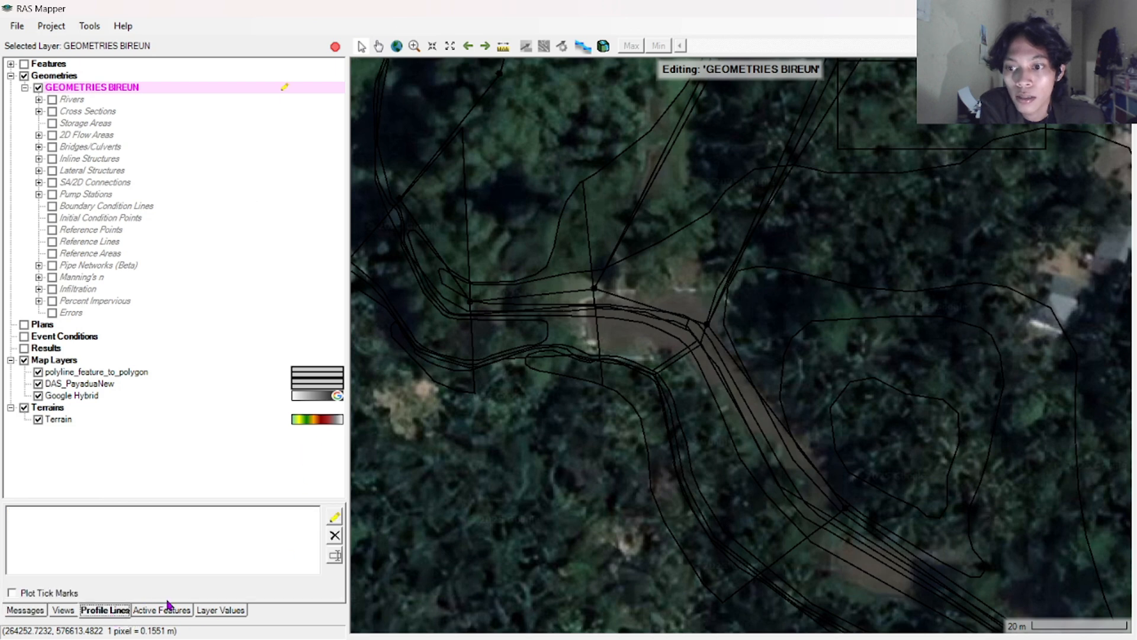
click(336, 519)
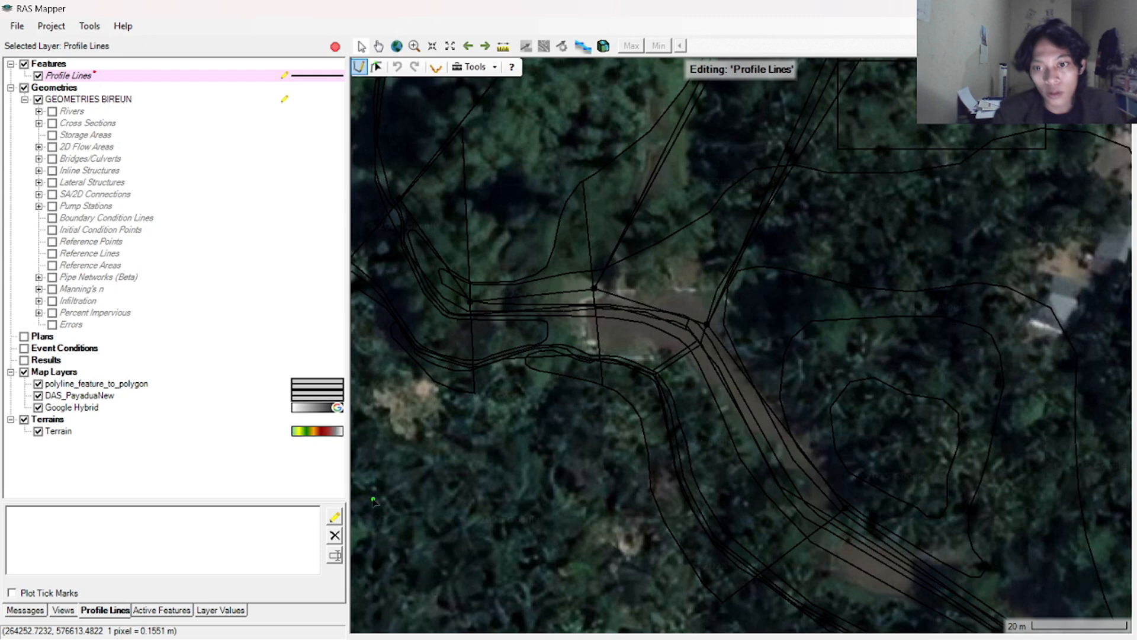
Draw a profile line across the river along the surveyed section line just west of the sharp bend and name it PATOK L.161
click(606, 409)
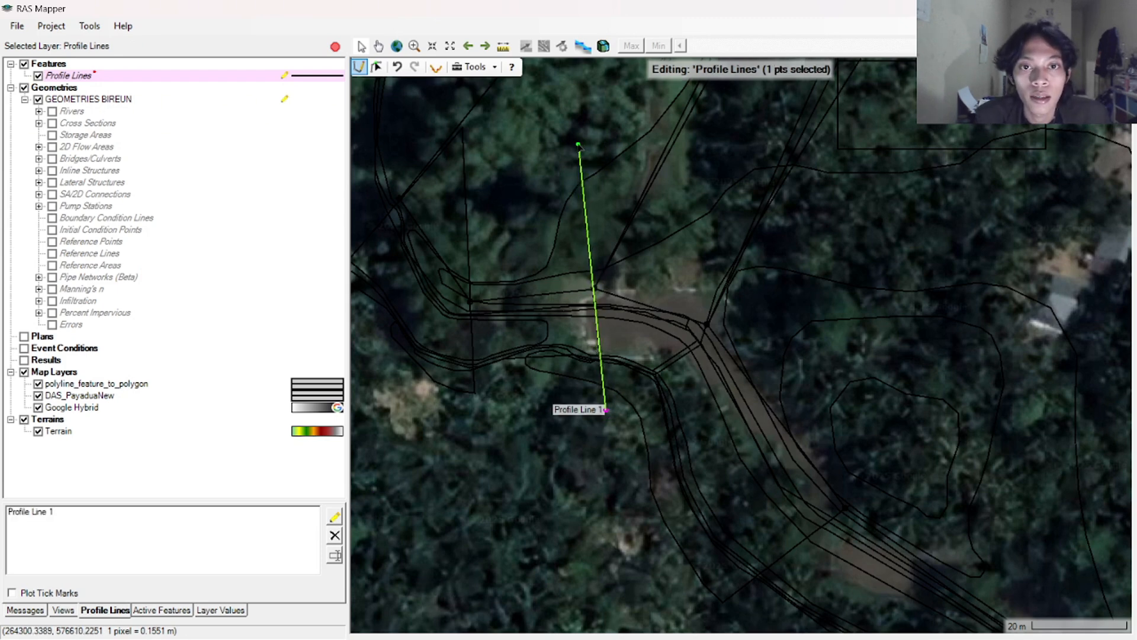
double_click(579, 146)
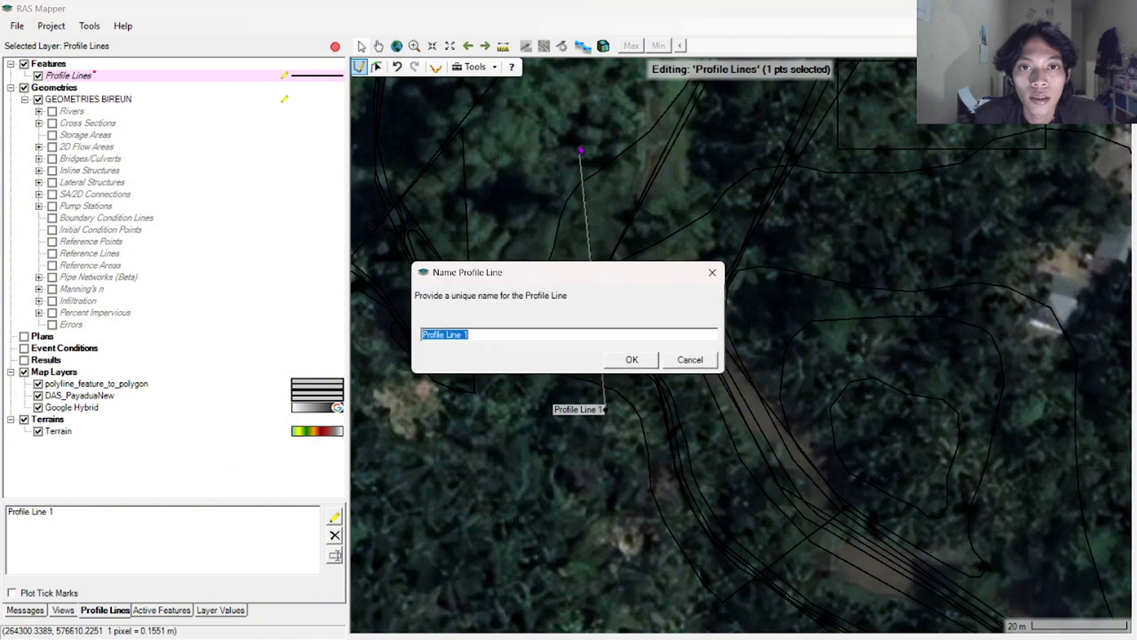
click(514, 334)
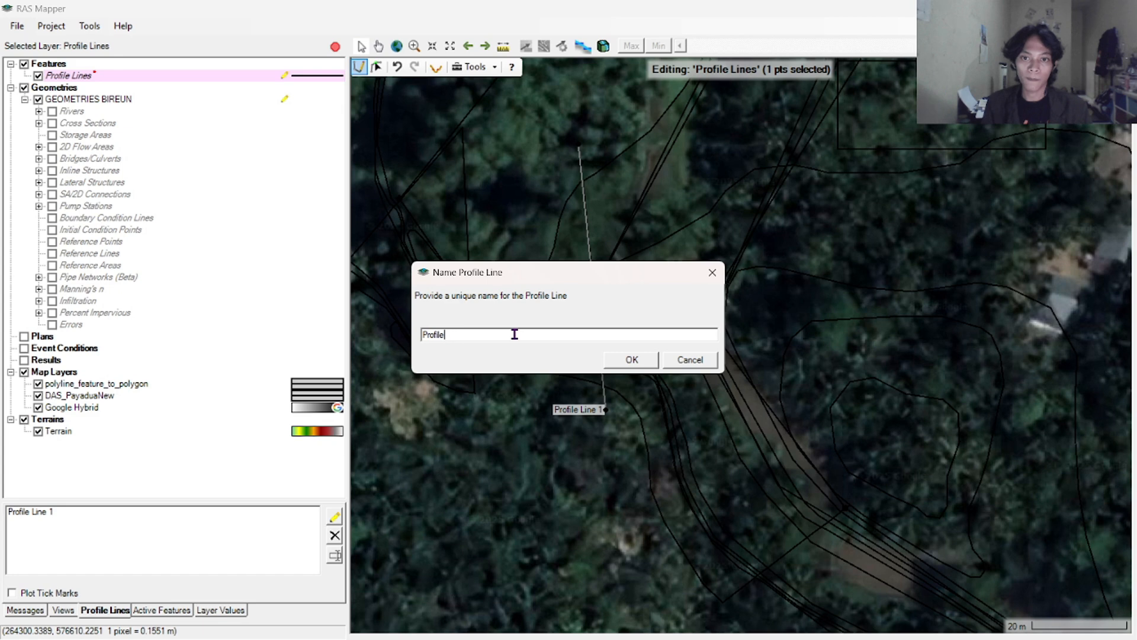
key(BackSpace)
key(BackSpace)
text(PAT)
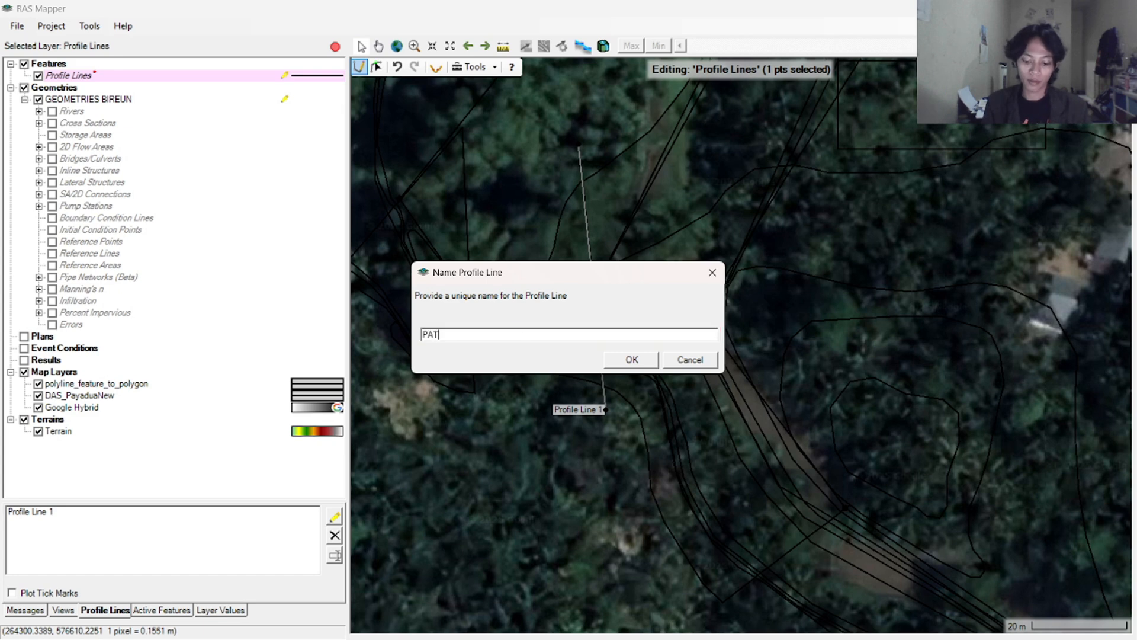
text(OK L.)
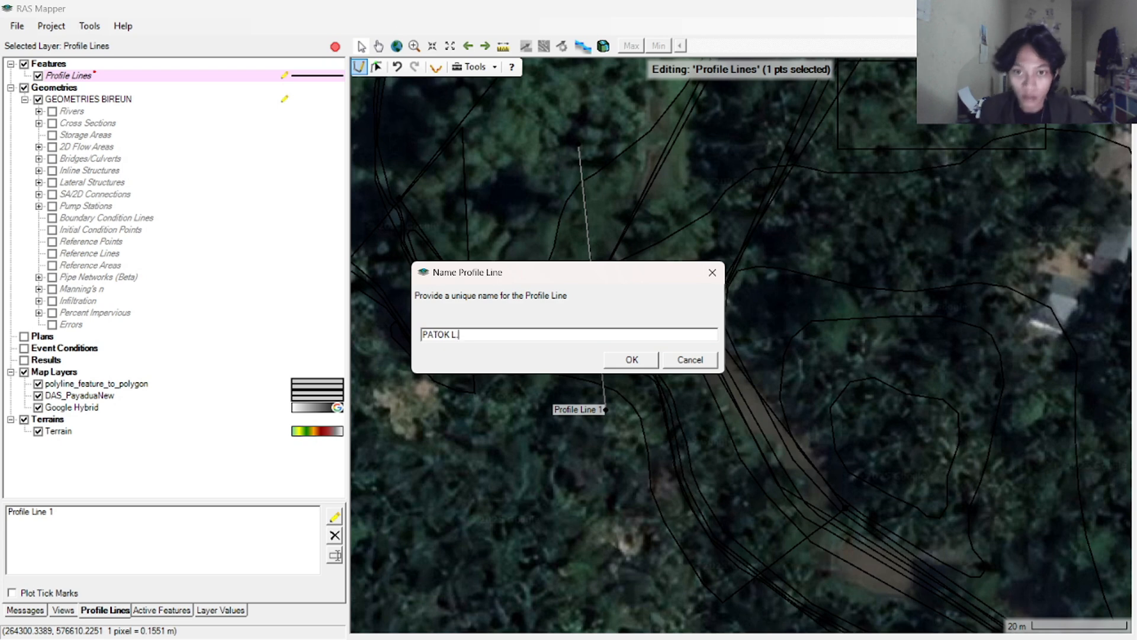
text(.)
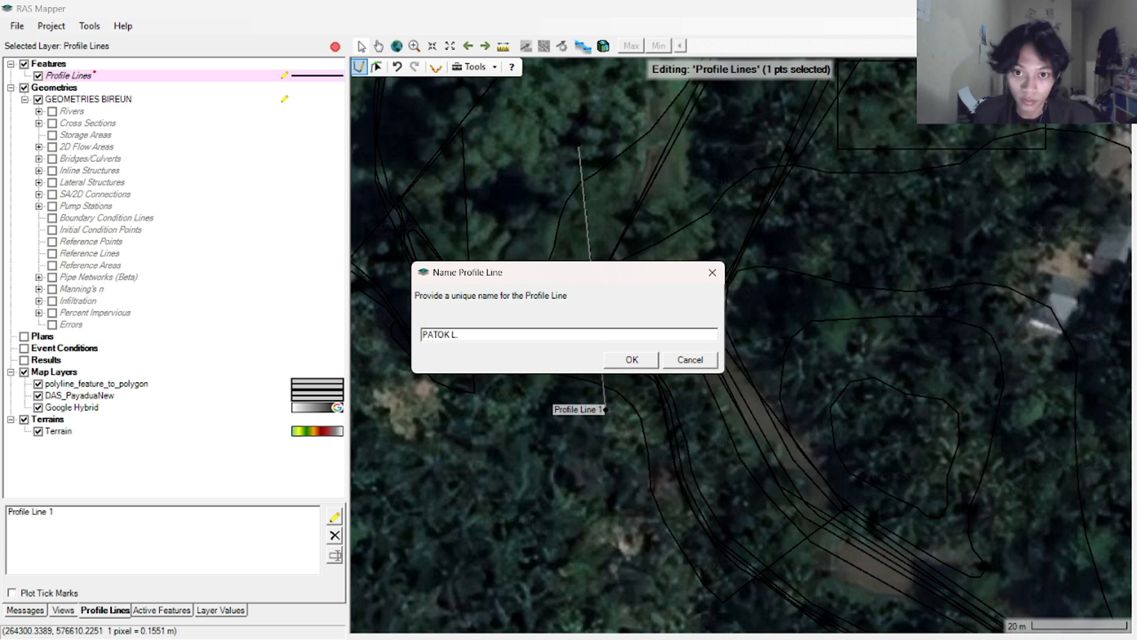
click(632, 360)
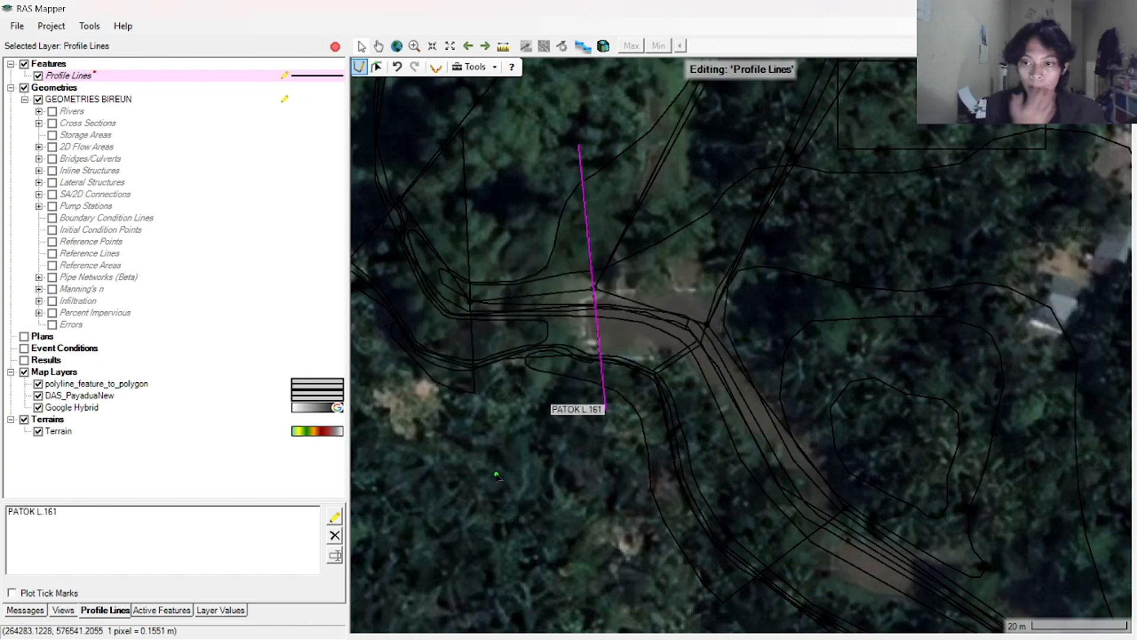
Measure about 1000 m upstream along the river channel, starting from the PATOK L.161 profile line and following its bends southward
scroll(525, 439, down, 1)
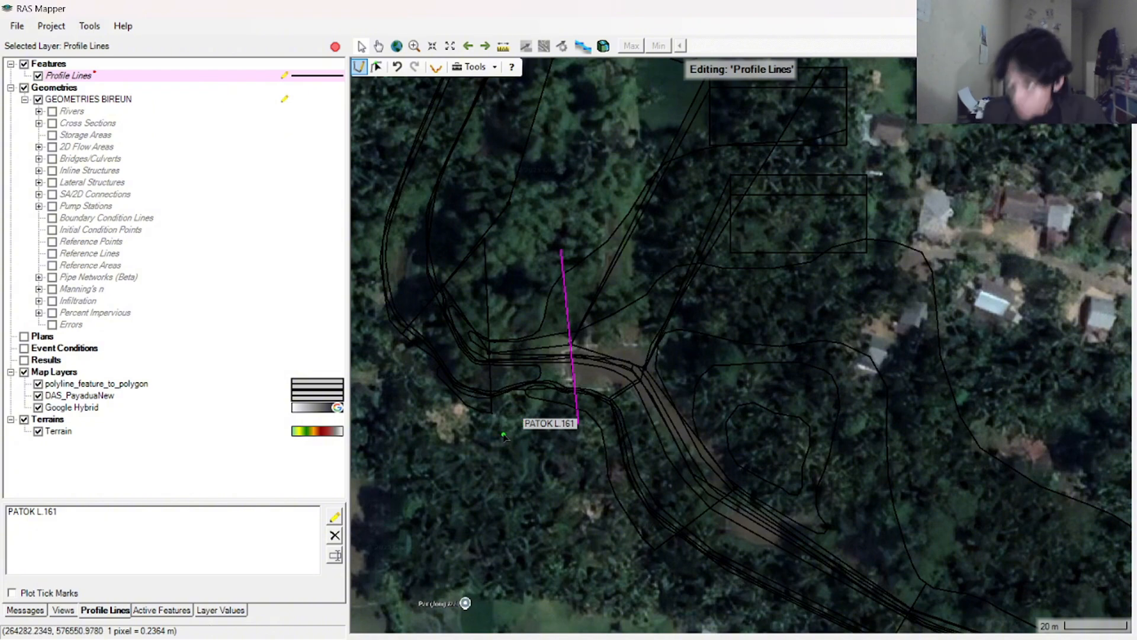
scroll(523, 449, down, 1)
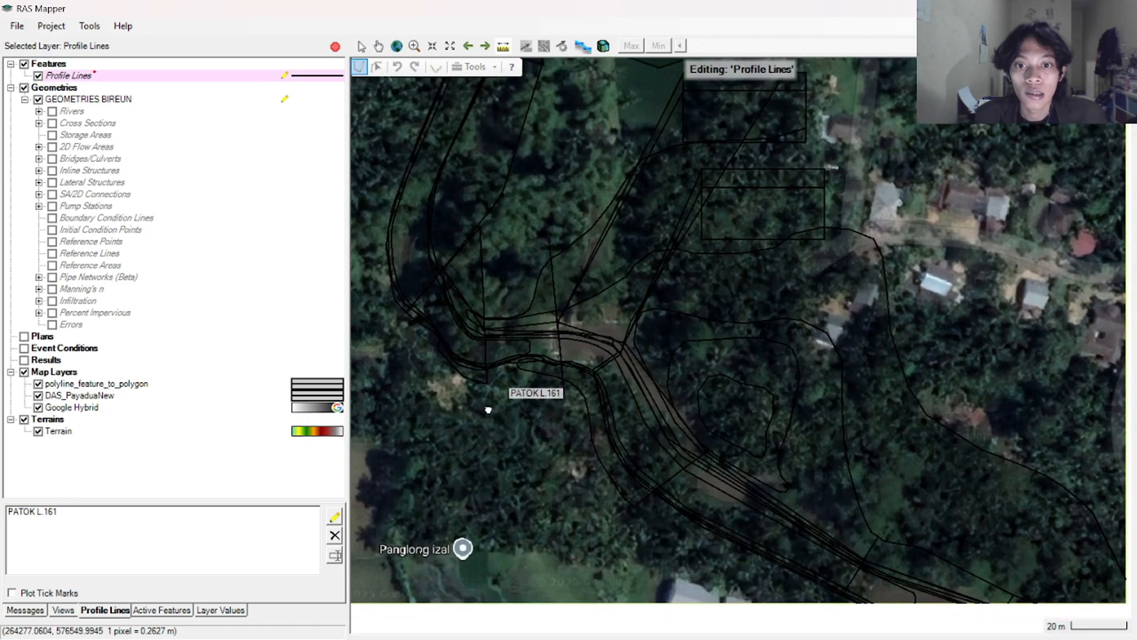
drag(493, 439, 489, 377)
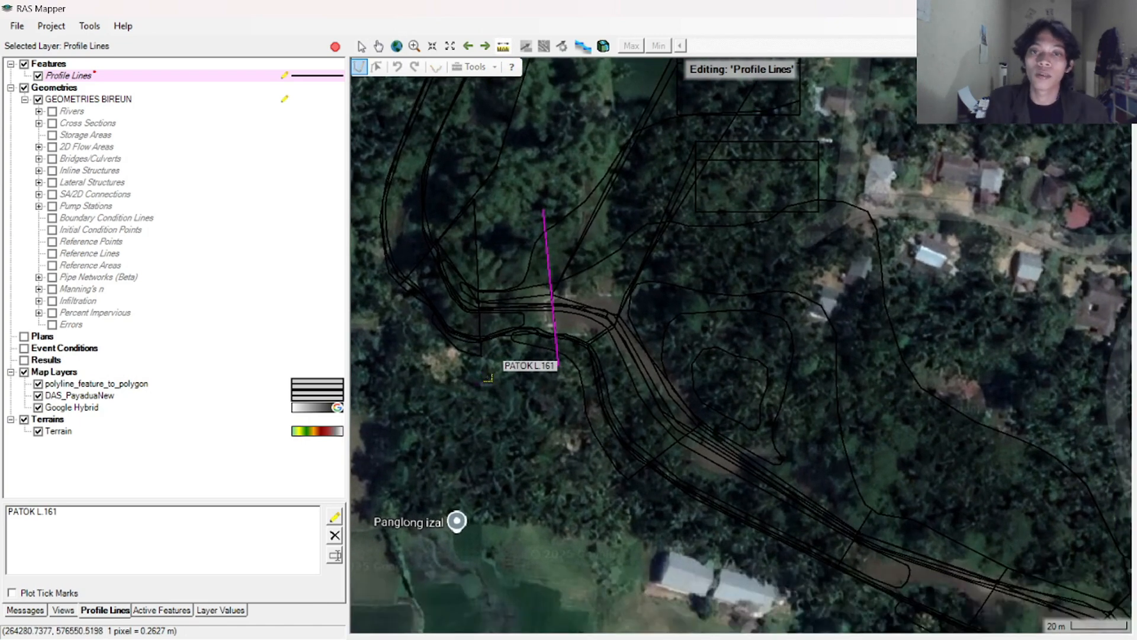
scroll(495, 406, down, 1)
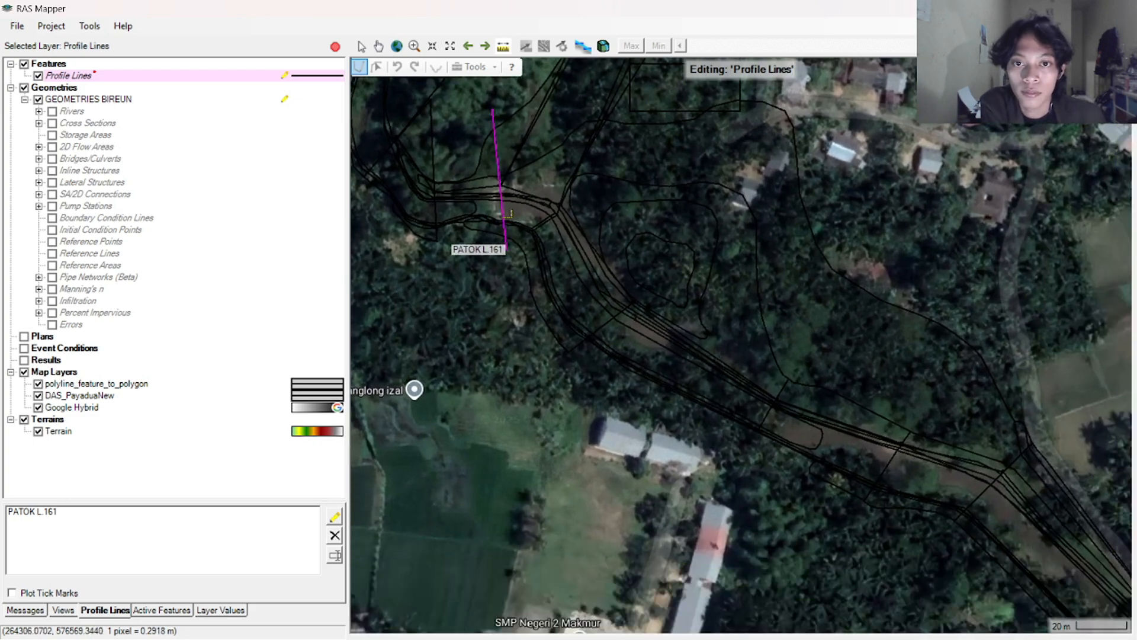
scroll(503, 210, up, 1)
scroll(503, 210, up, 3)
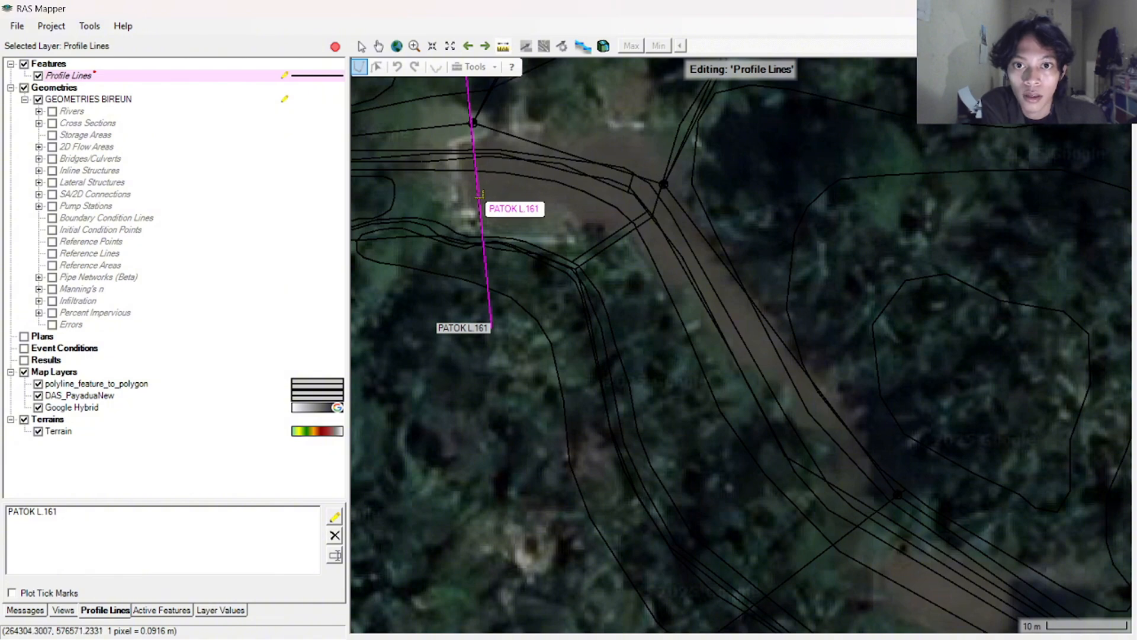
scroll(481, 205, up, 1)
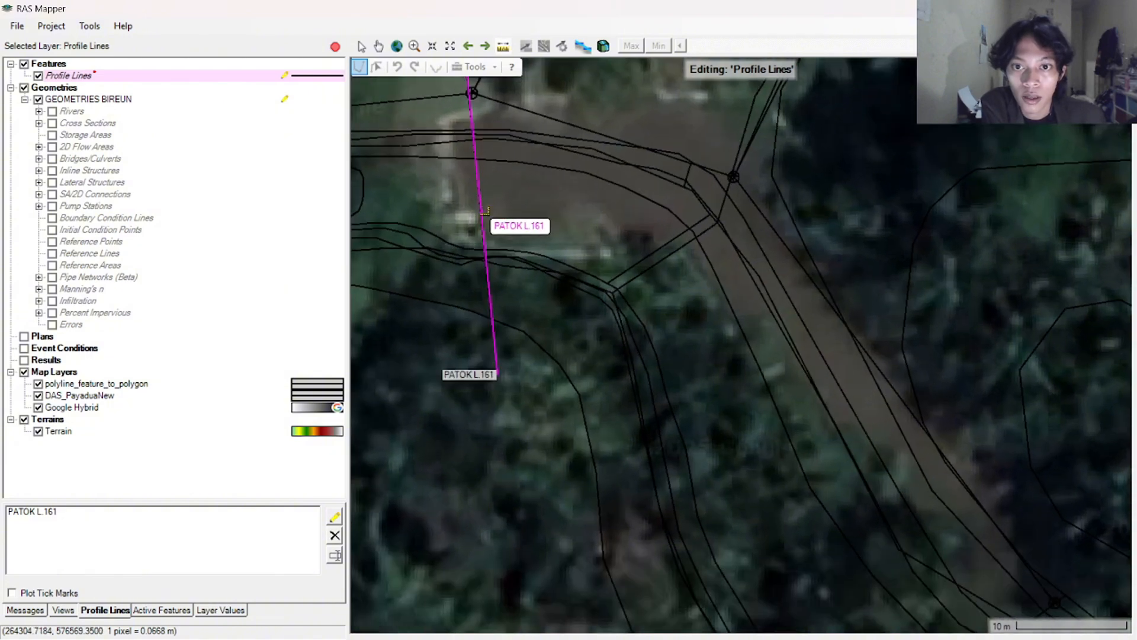
scroll(483, 206, down, 1)
click(484, 208)
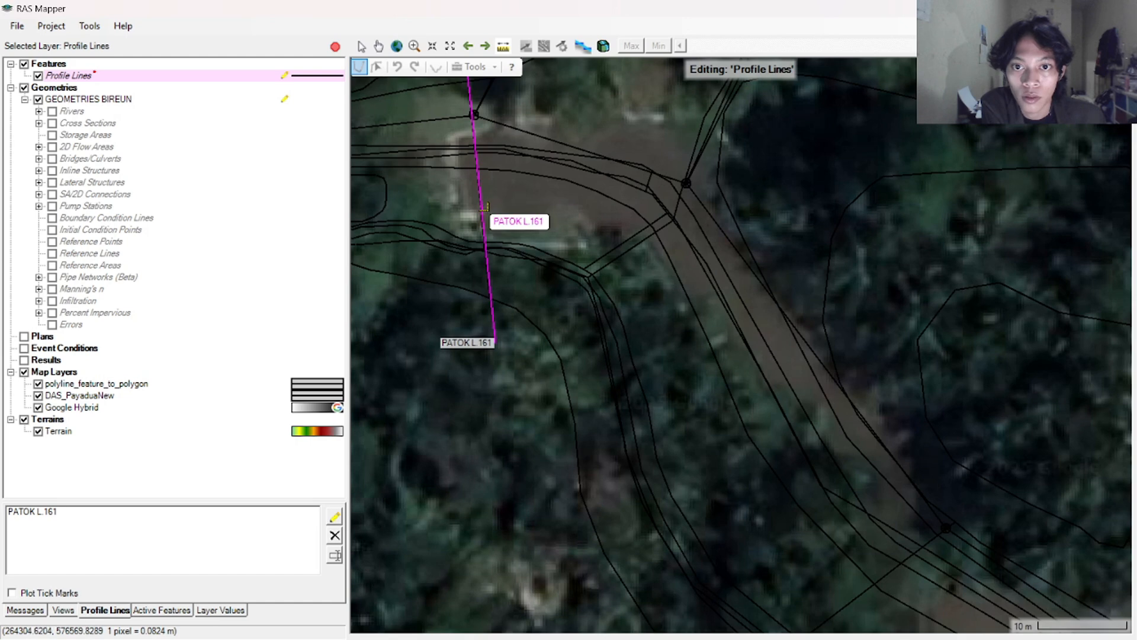
click(648, 292)
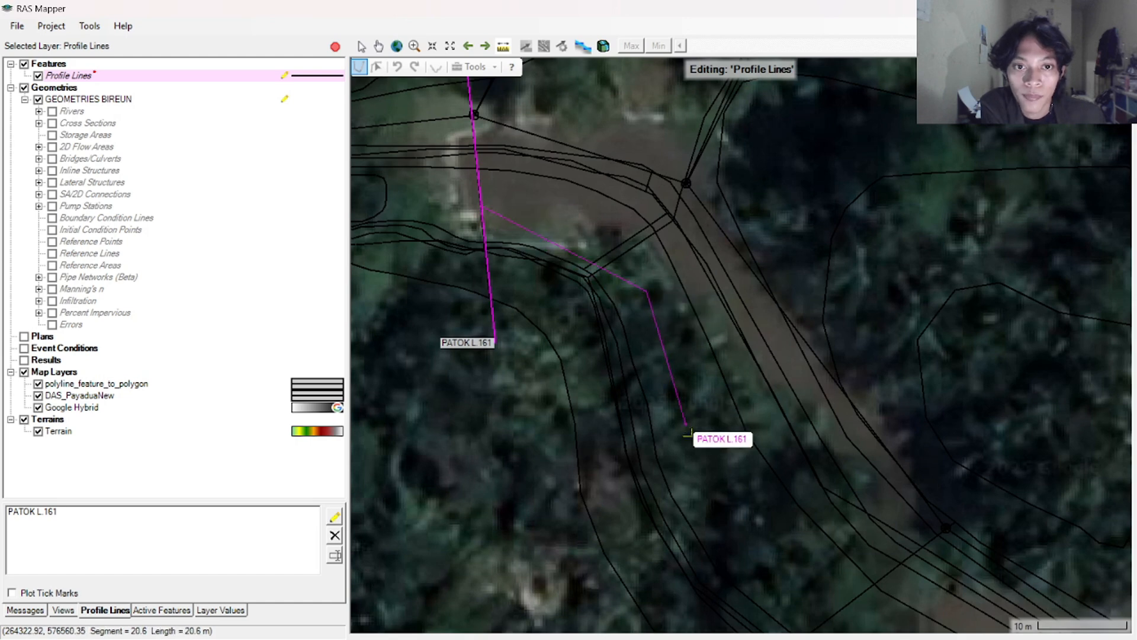
drag(721, 505, 599, 305)
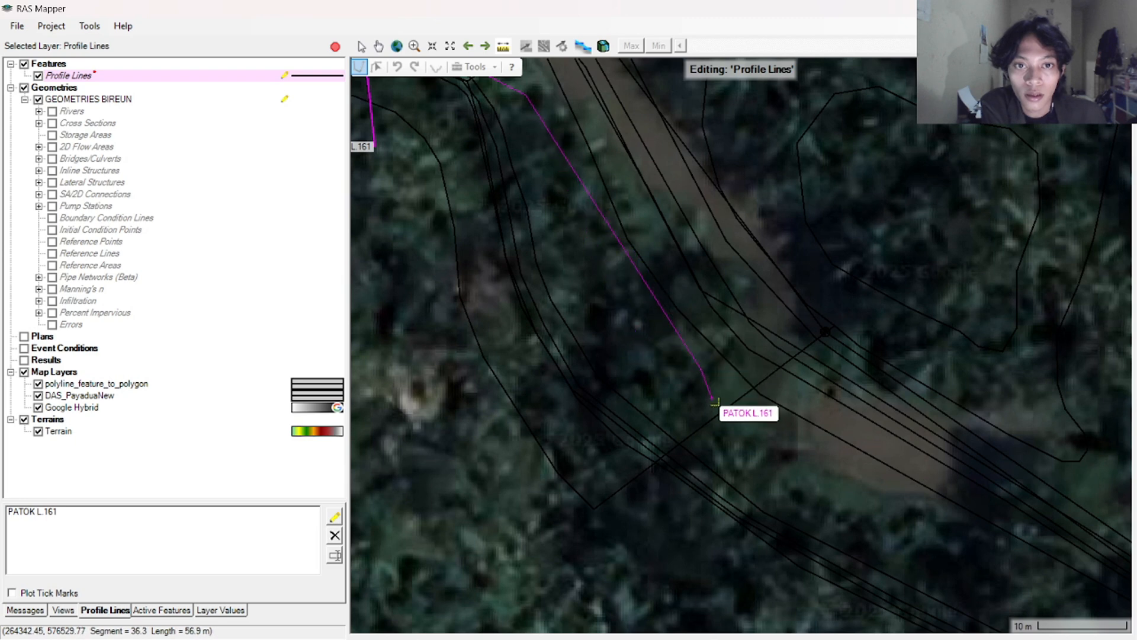
scroll(860, 494, down, 1)
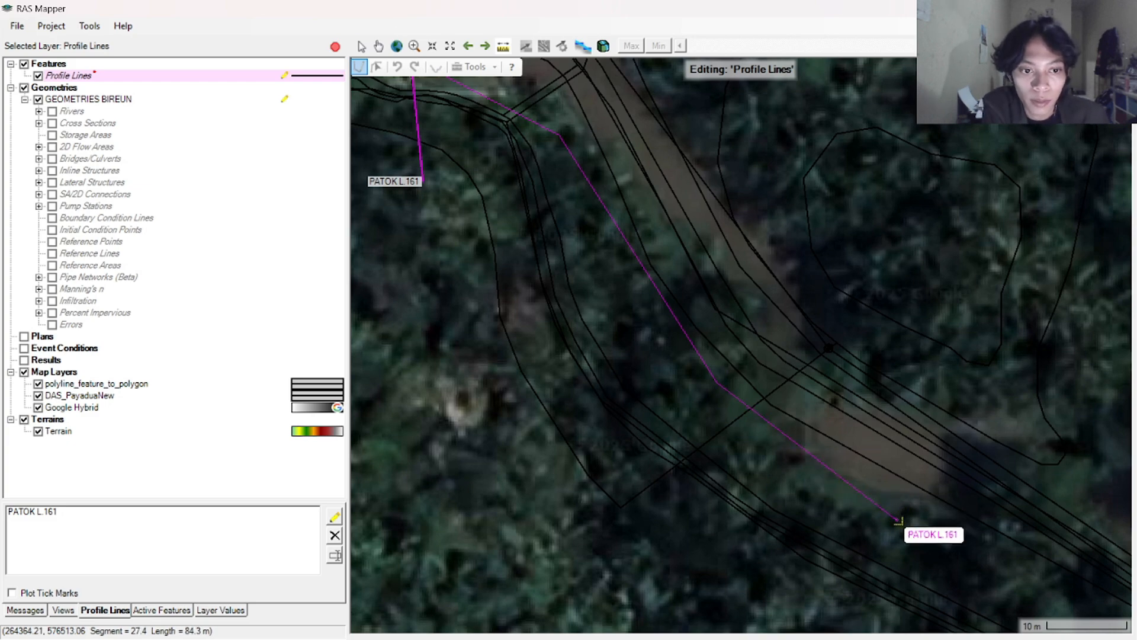
scroll(890, 515, down, 1)
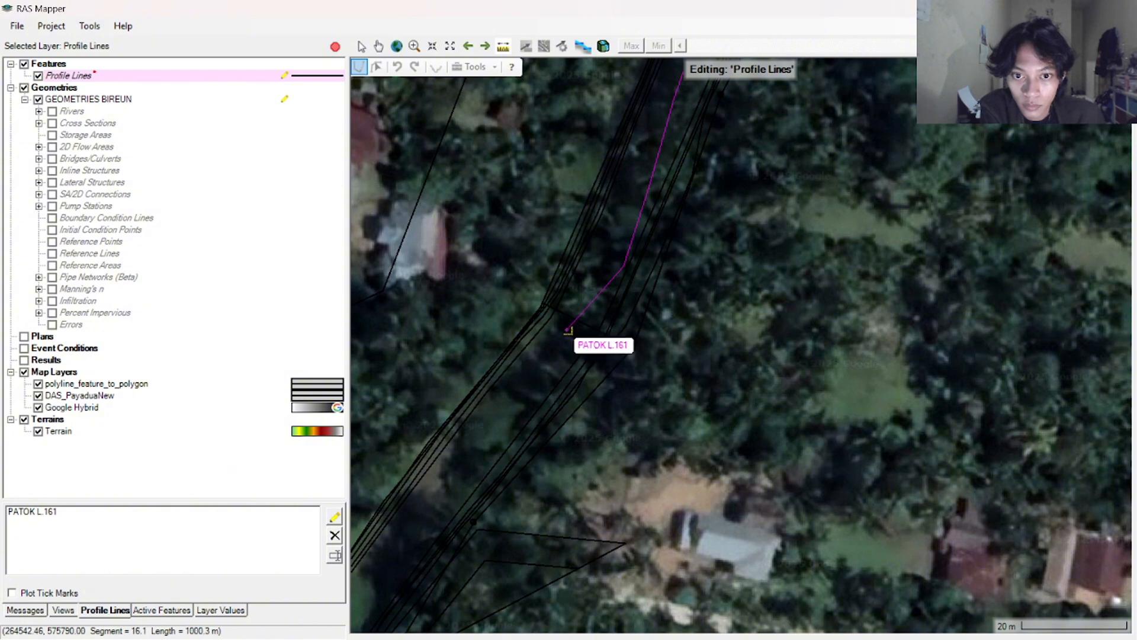
click(568, 330)
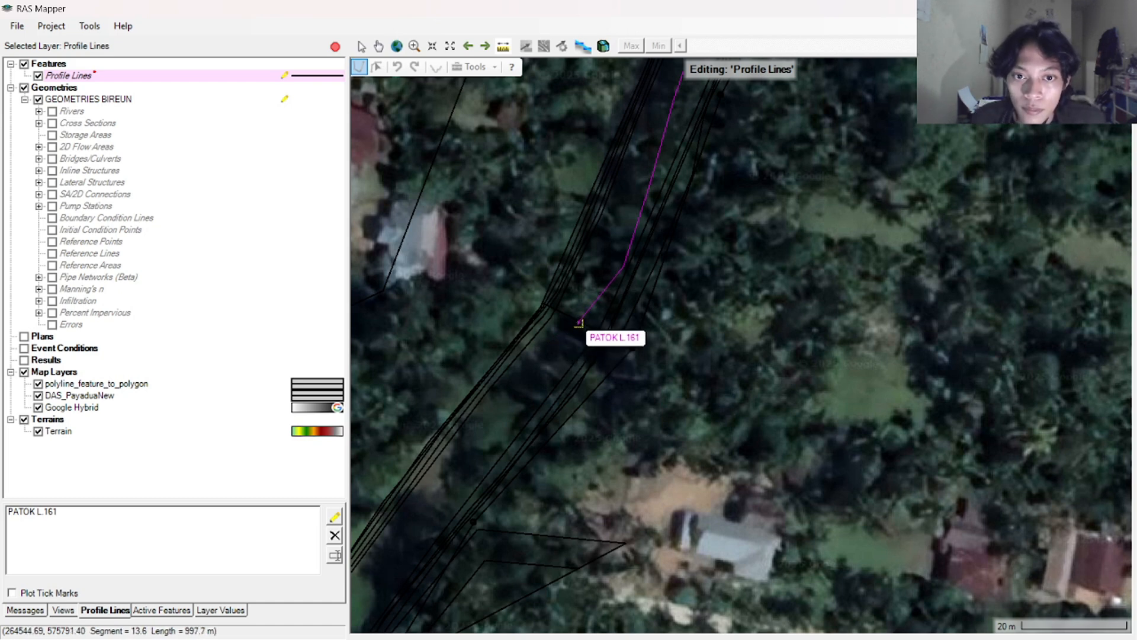
scroll(578, 323, up, 2)
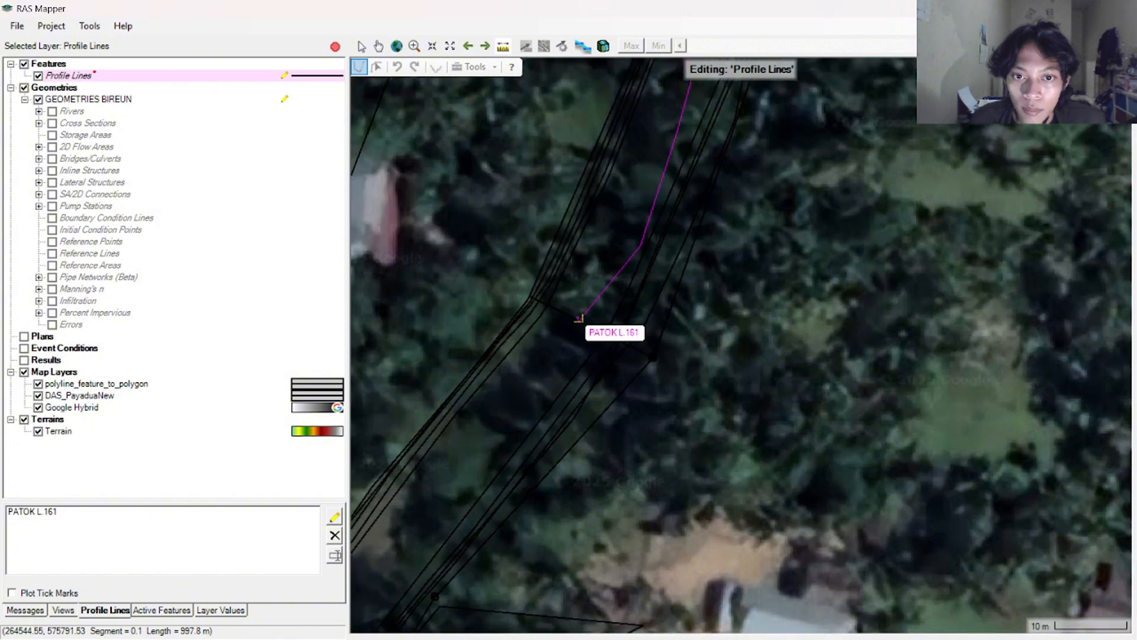
right_click(581, 322)
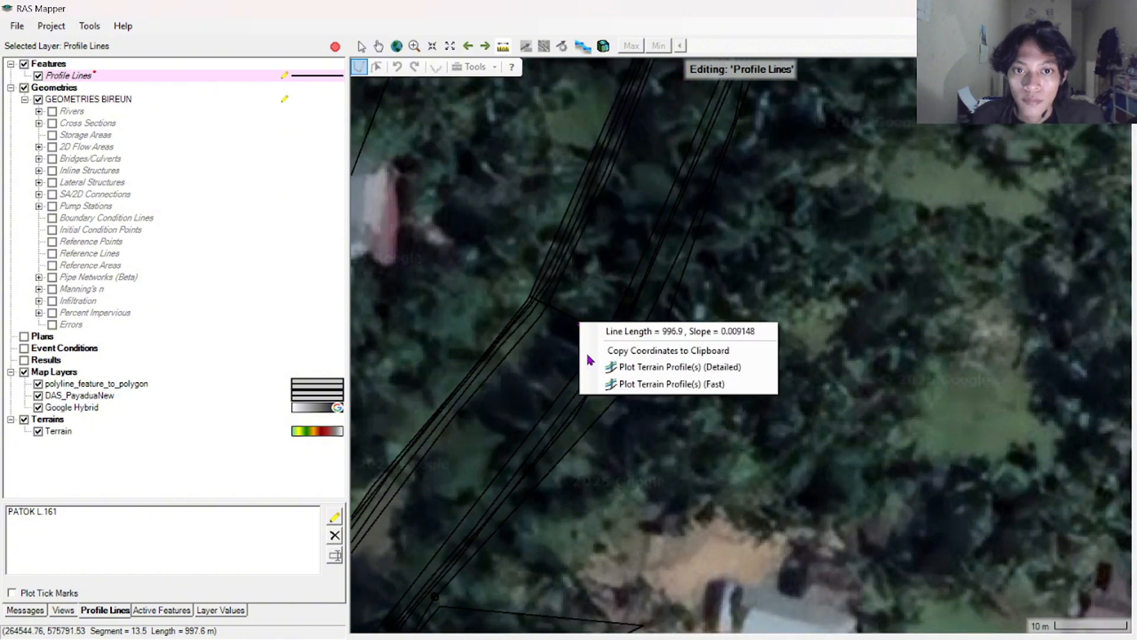
click(533, 314)
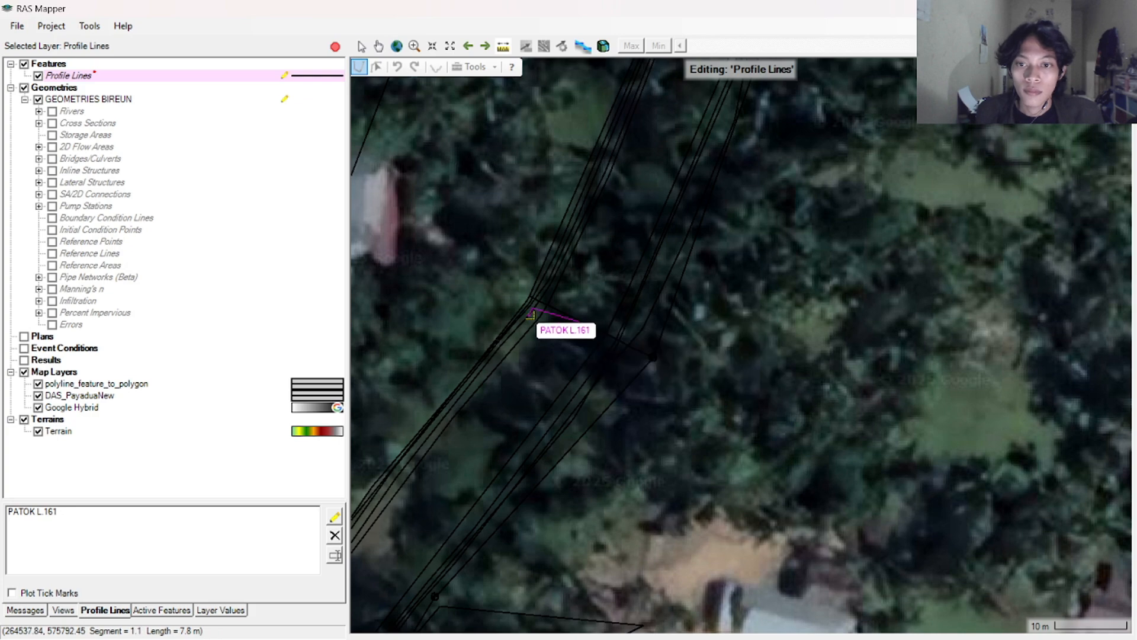
drag(532, 315, 745, 347)
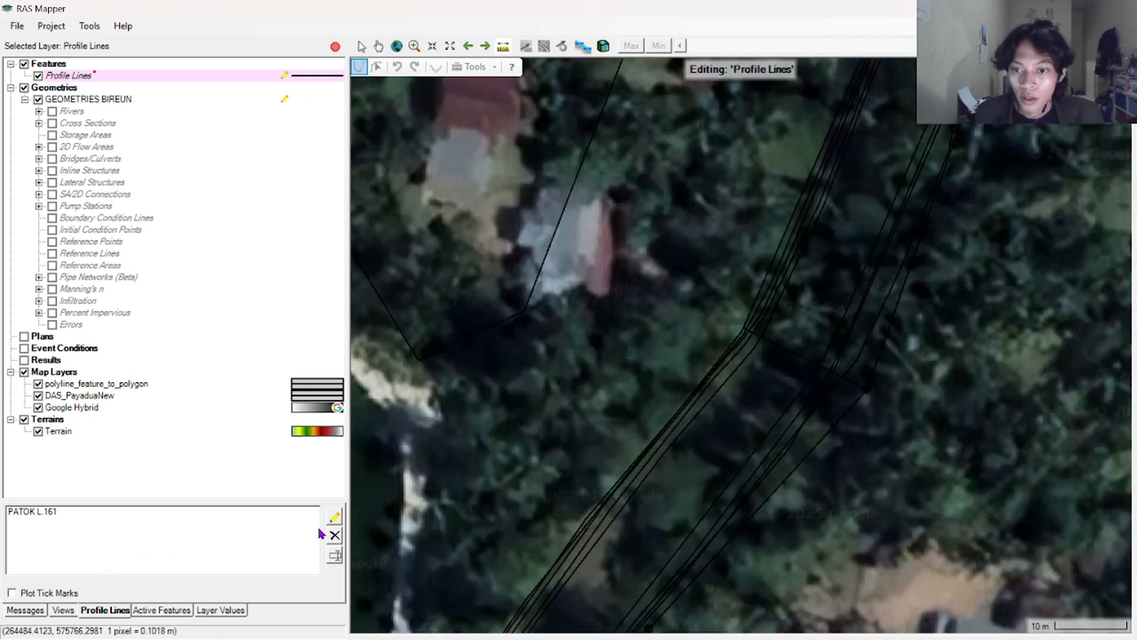
Draw a profile line across the river at the upstream end of the measured stretch and name it Hulu Sungai
click(335, 517)
drag(699, 346, 536, 270)
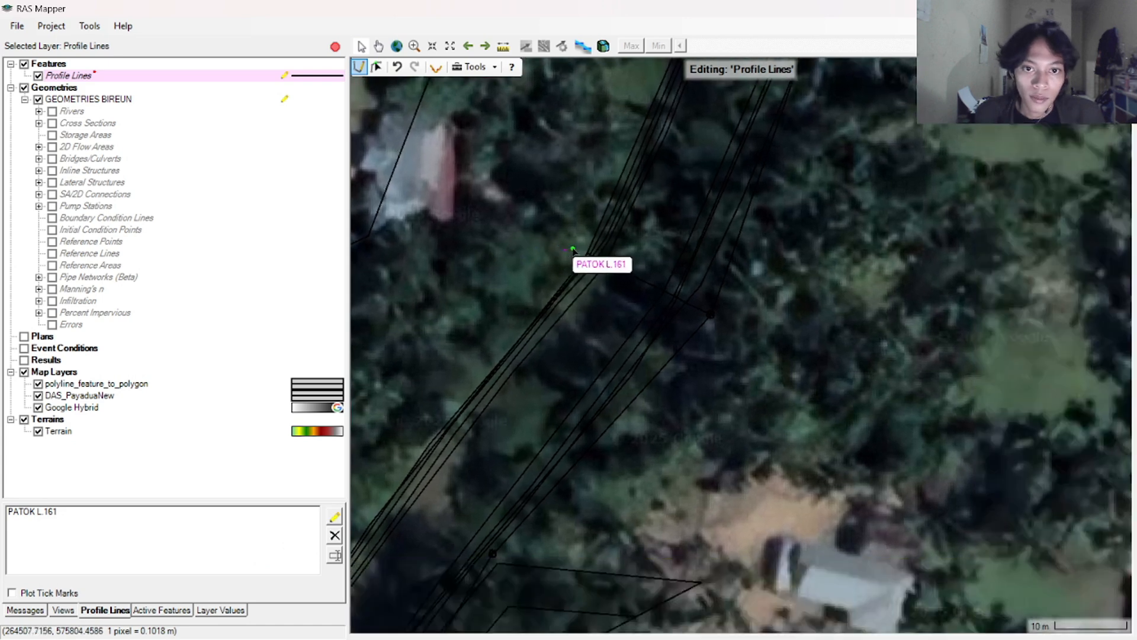
click(555, 233)
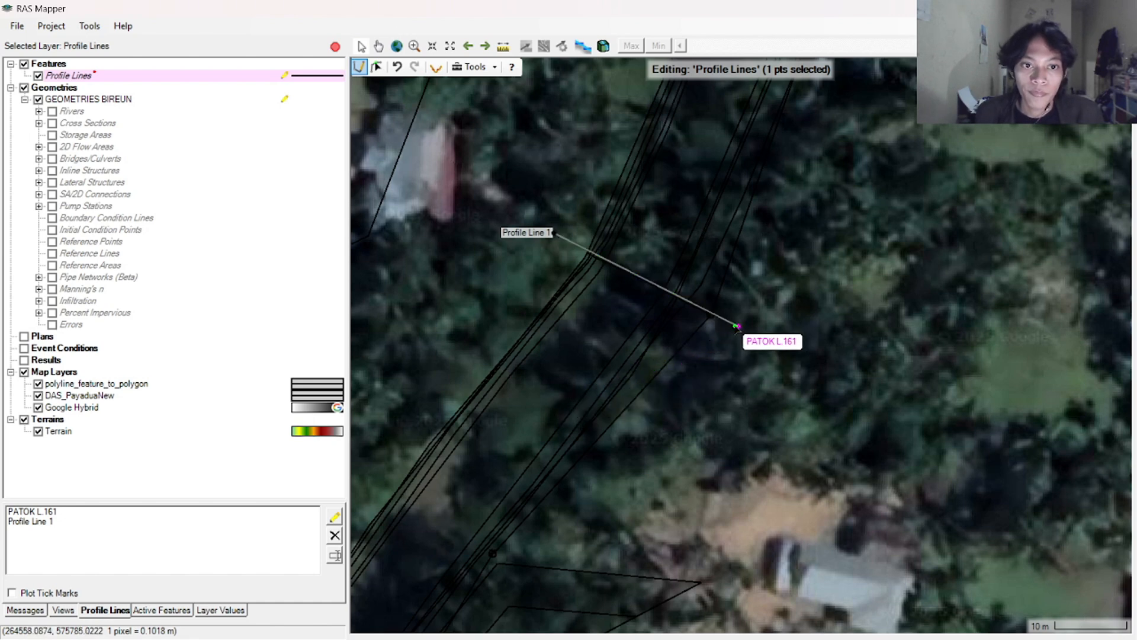
double_click(737, 326)
right_click(64, 523)
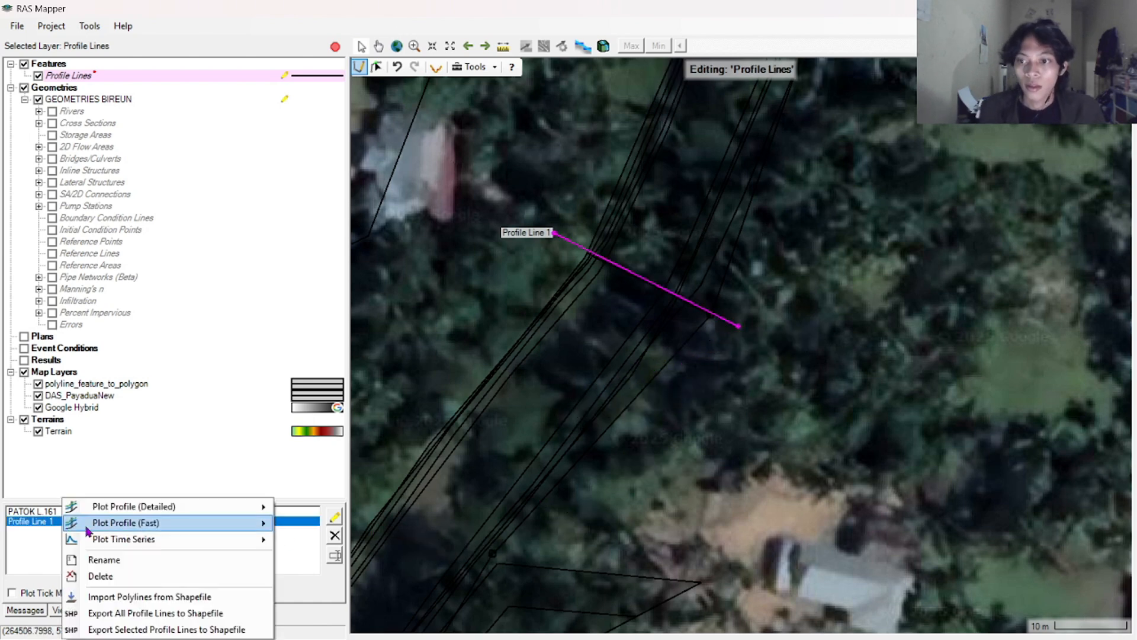
click(98, 560)
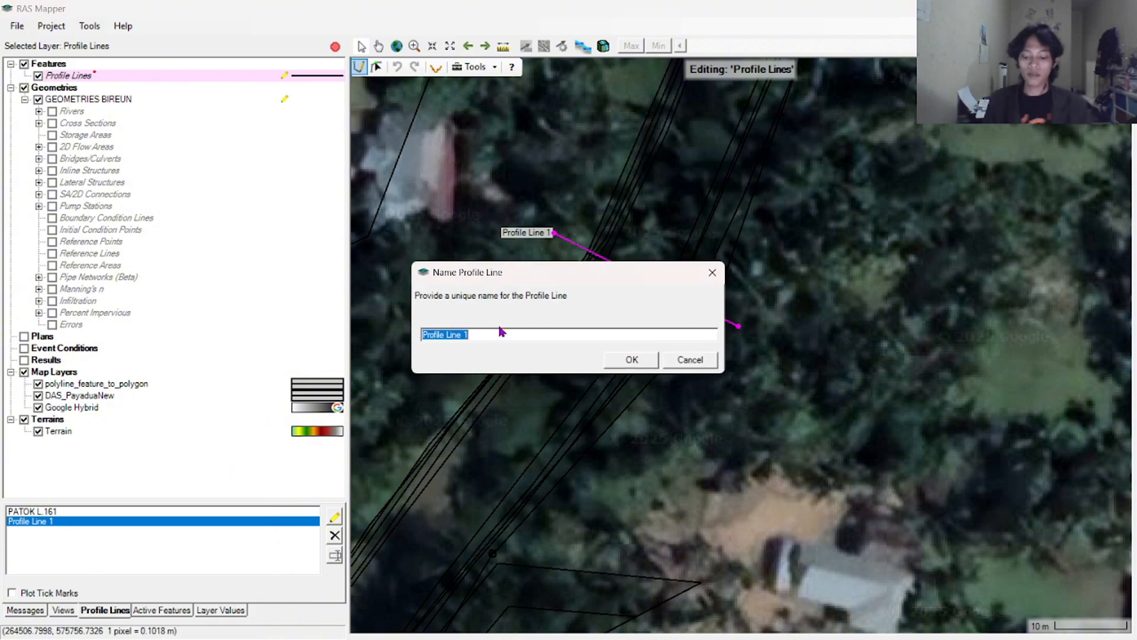
text(HJ)
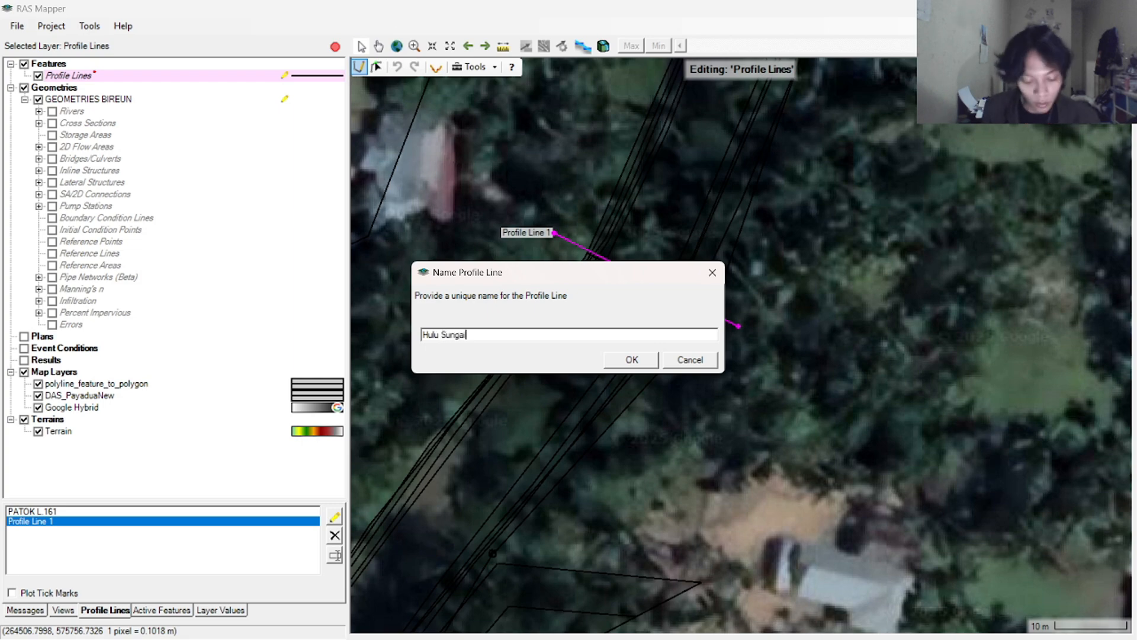
key(Return)
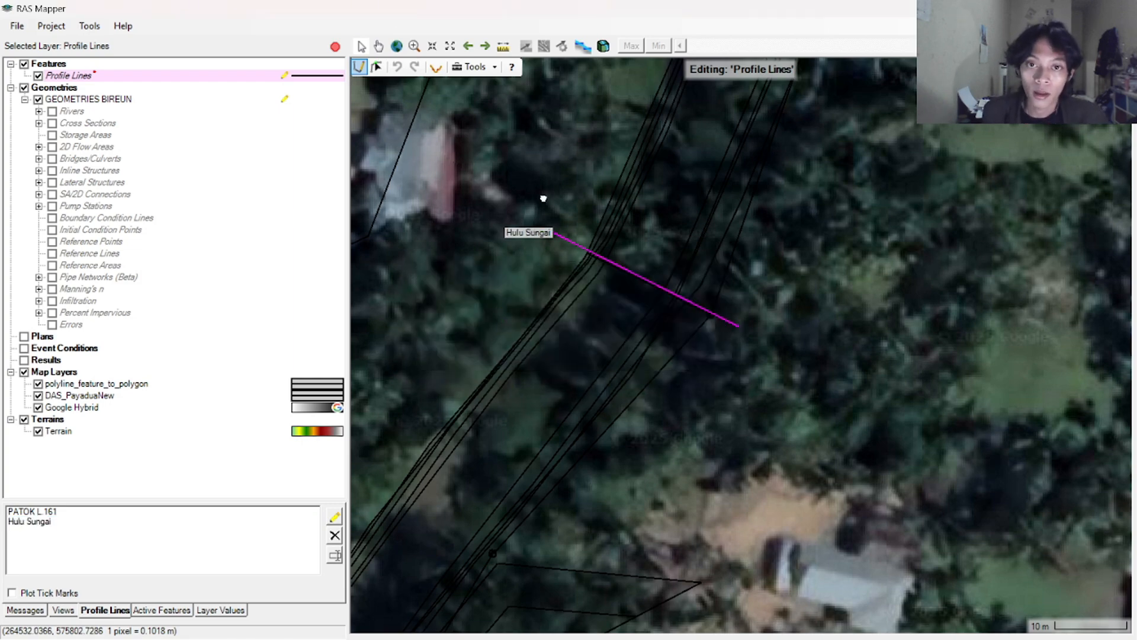
Find the PATOK L.161 profile line again by following the river back downstream from Hulu Sungai
scroll(517, 324, down, 1)
scroll(522, 305, down, 2)
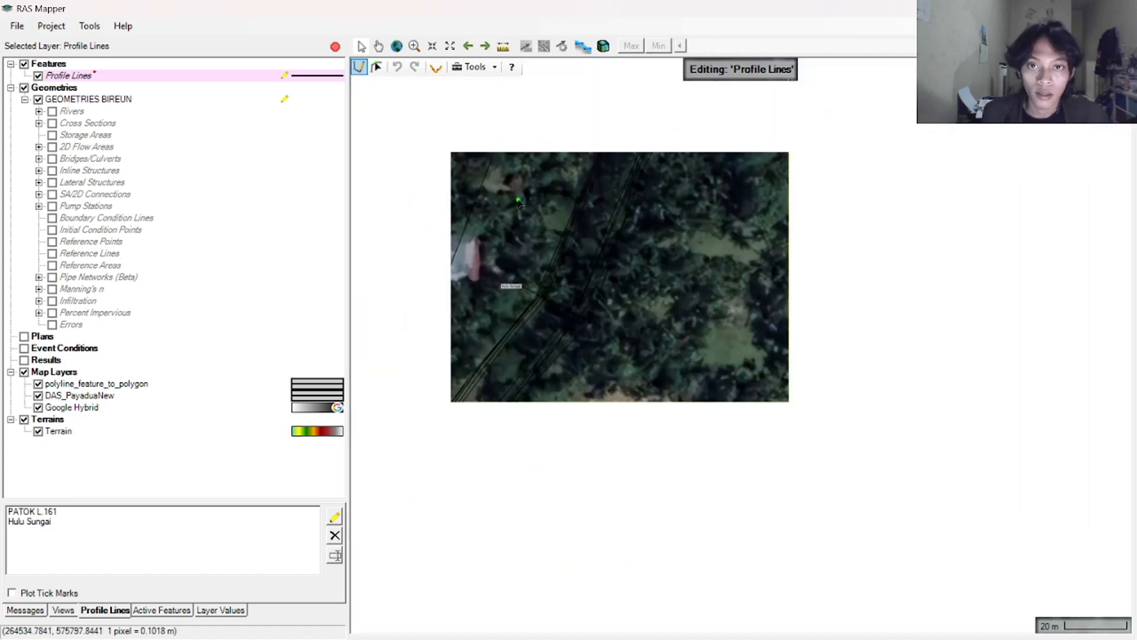
scroll(511, 173, down, 2)
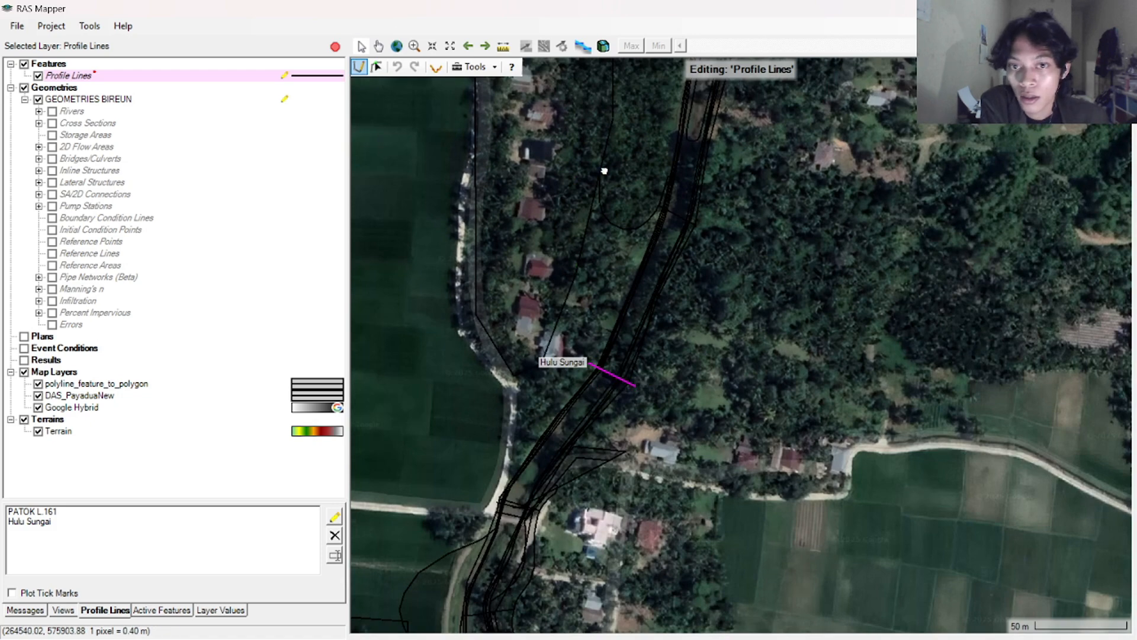
scroll(587, 356, down, 2)
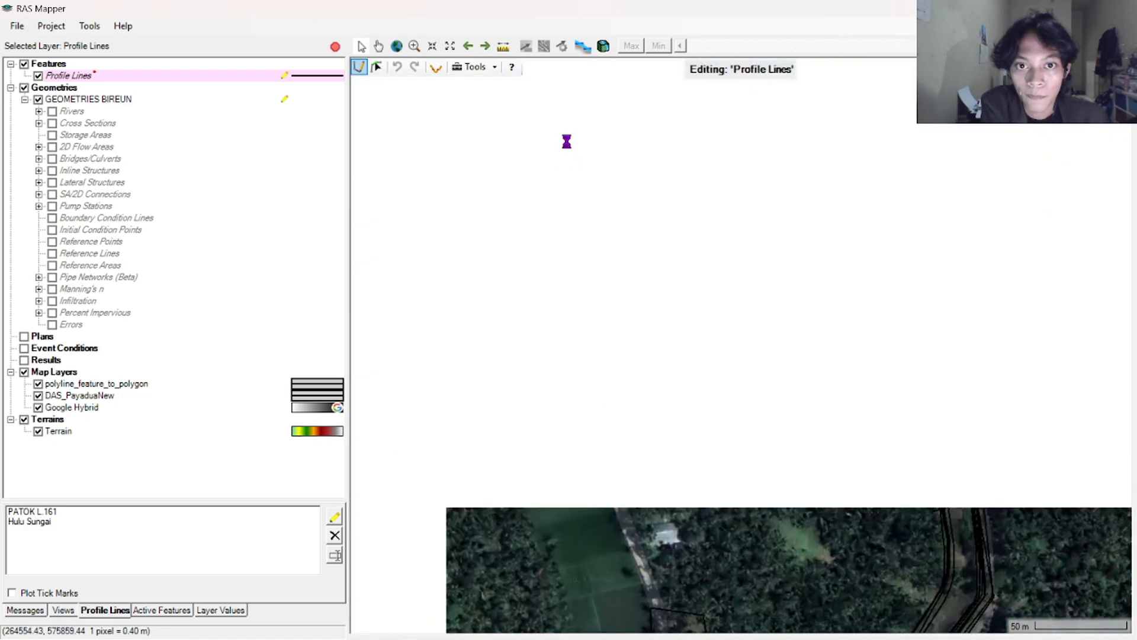
scroll(629, 187, down, 1)
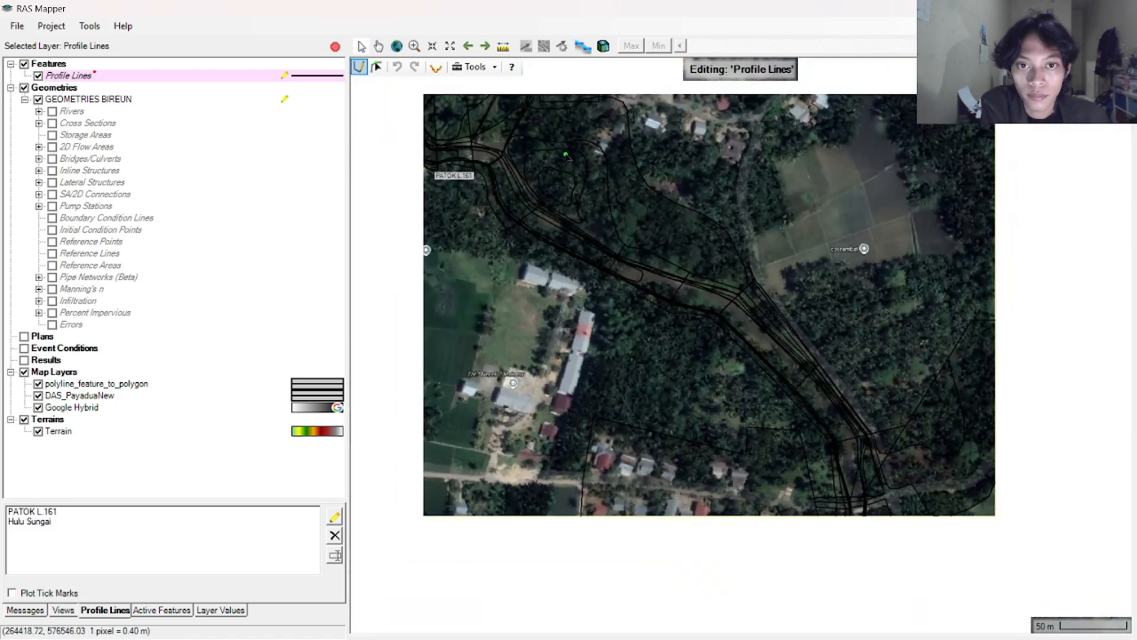
scroll(632, 241, down, 1)
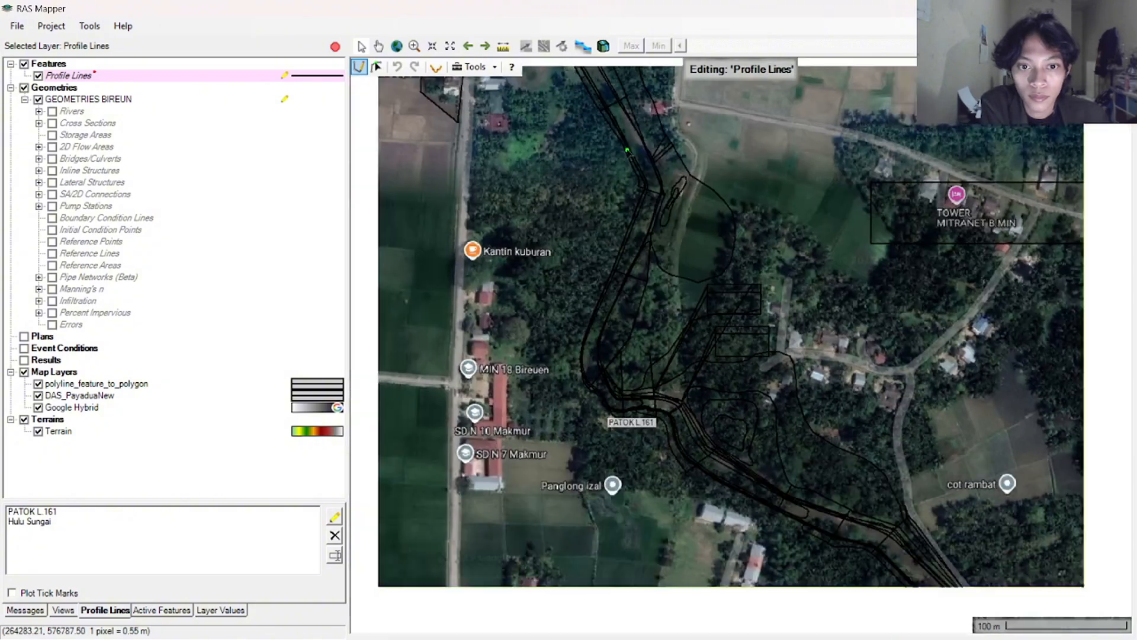
scroll(631, 195, up, 5)
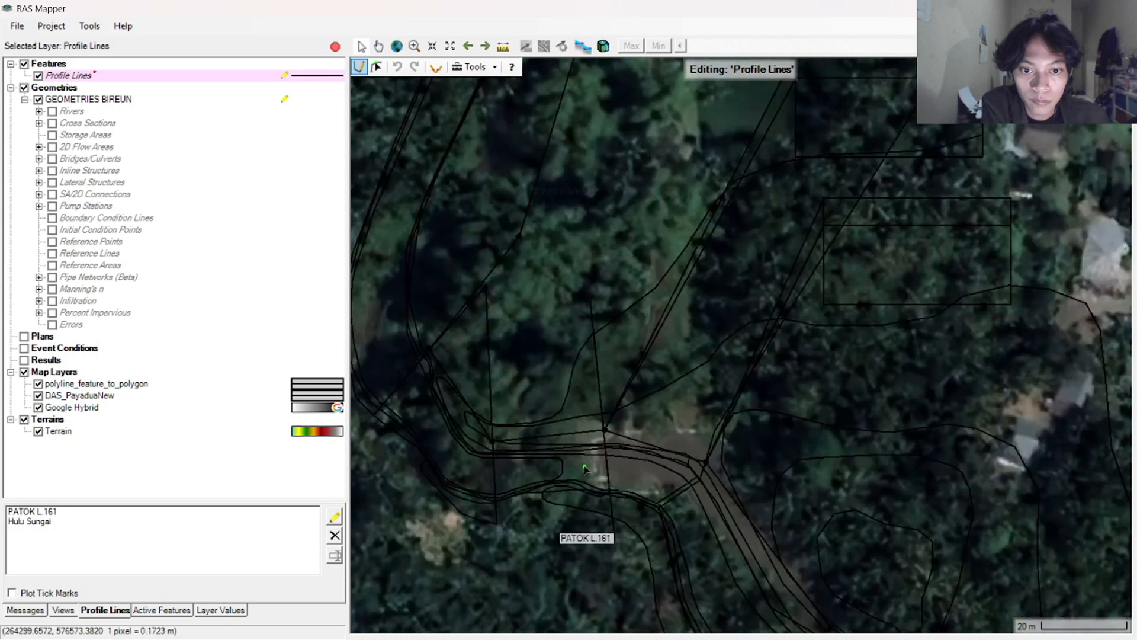
drag(591, 458, 563, 314)
scroll(563, 314, up, 1)
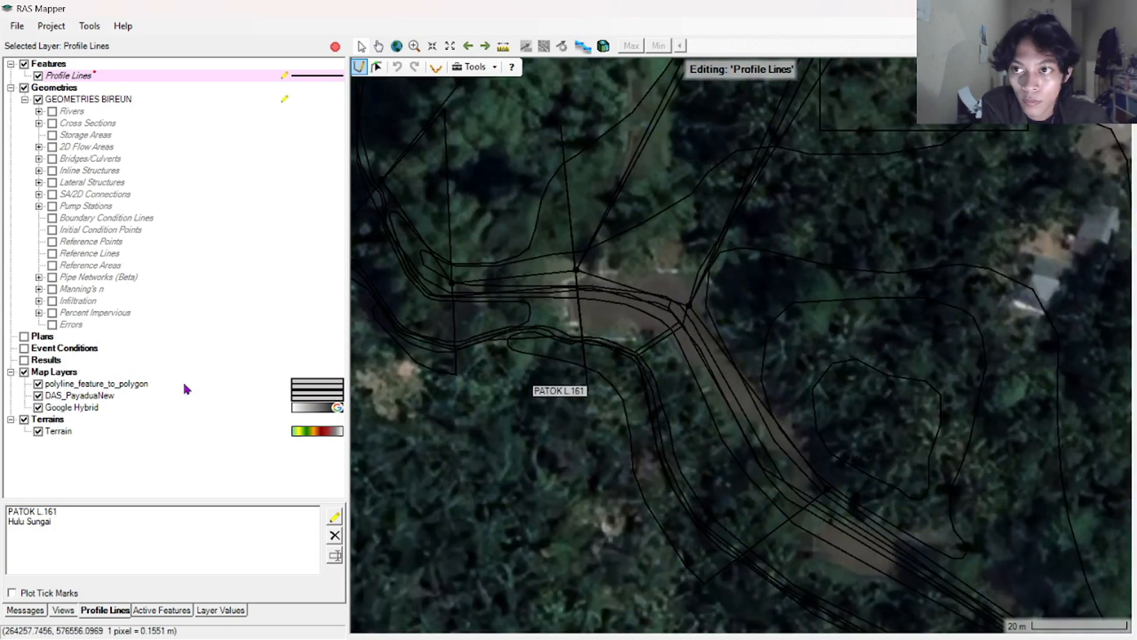
right_click(65, 516)
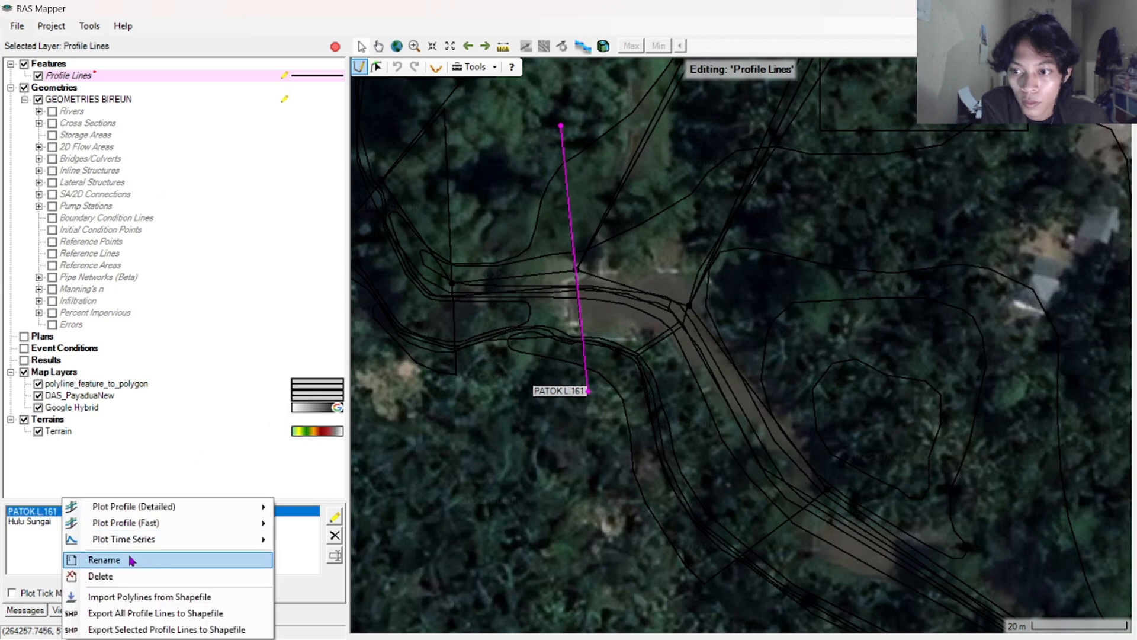
click(299, 557)
click(300, 557)
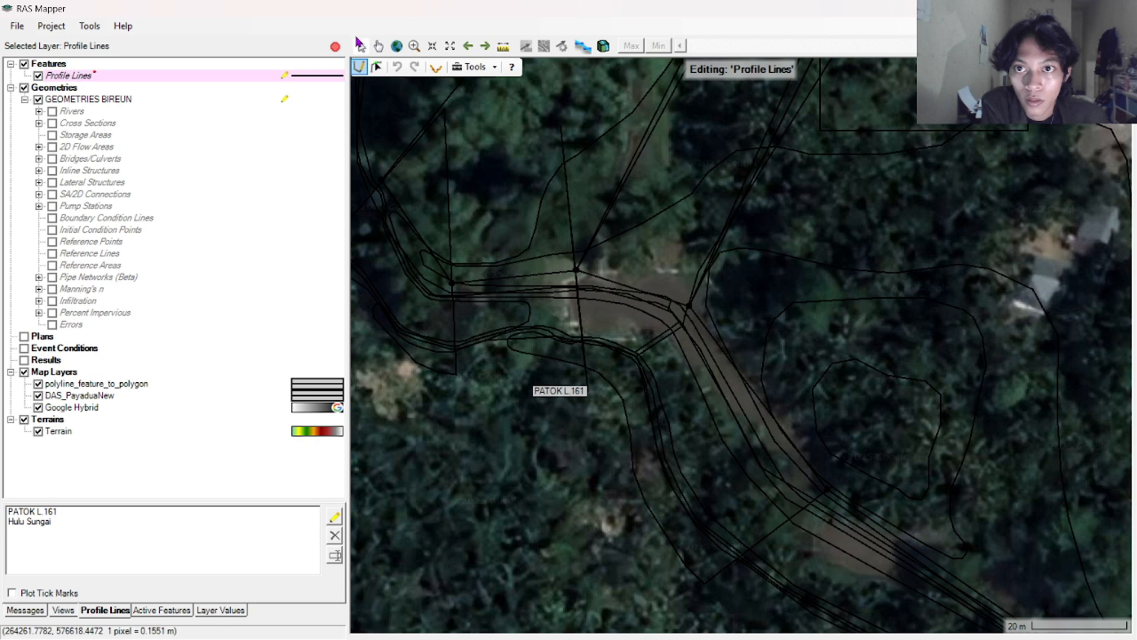
Set the Profile Lines layer's line colour to BlueViolet in its layer properties
right_click(307, 81)
click(335, 84)
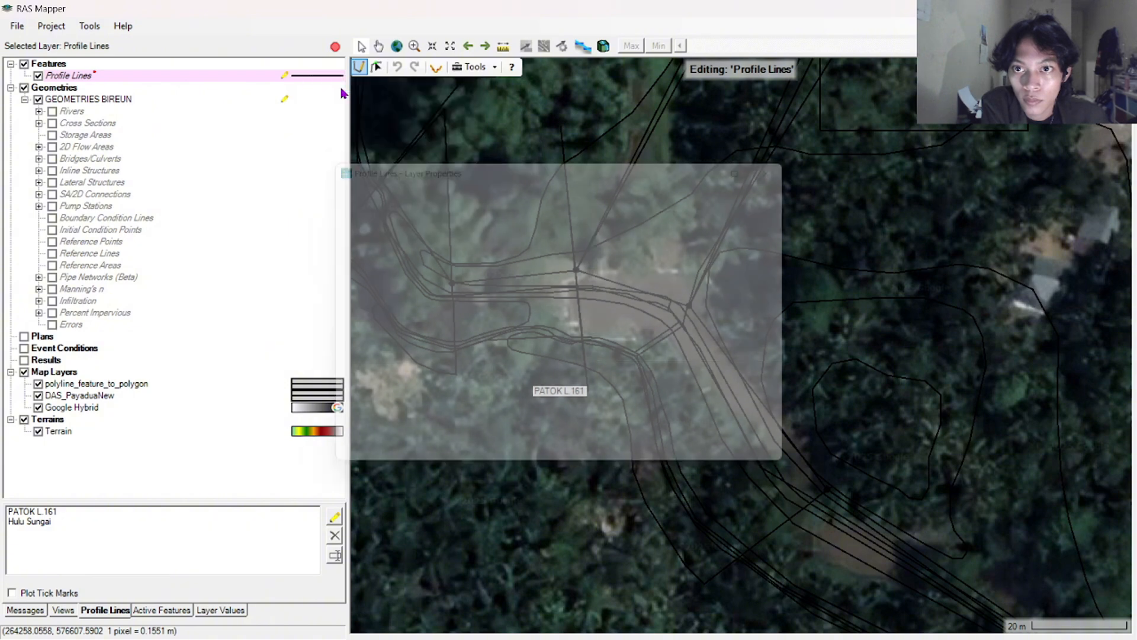
click(464, 216)
click(602, 268)
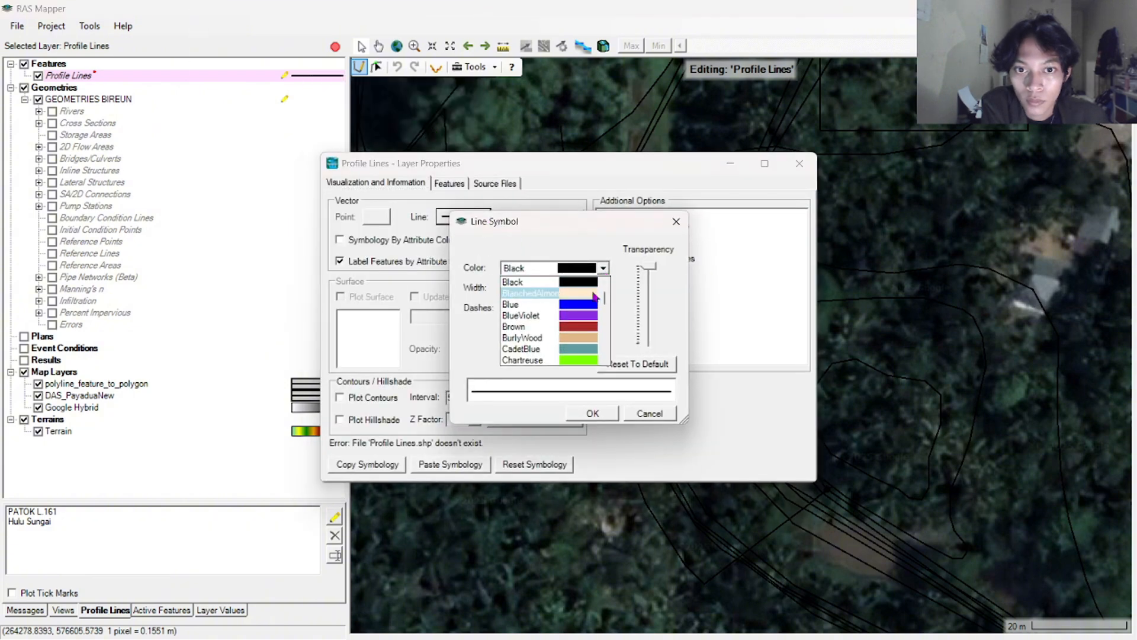
click(563, 315)
click(574, 410)
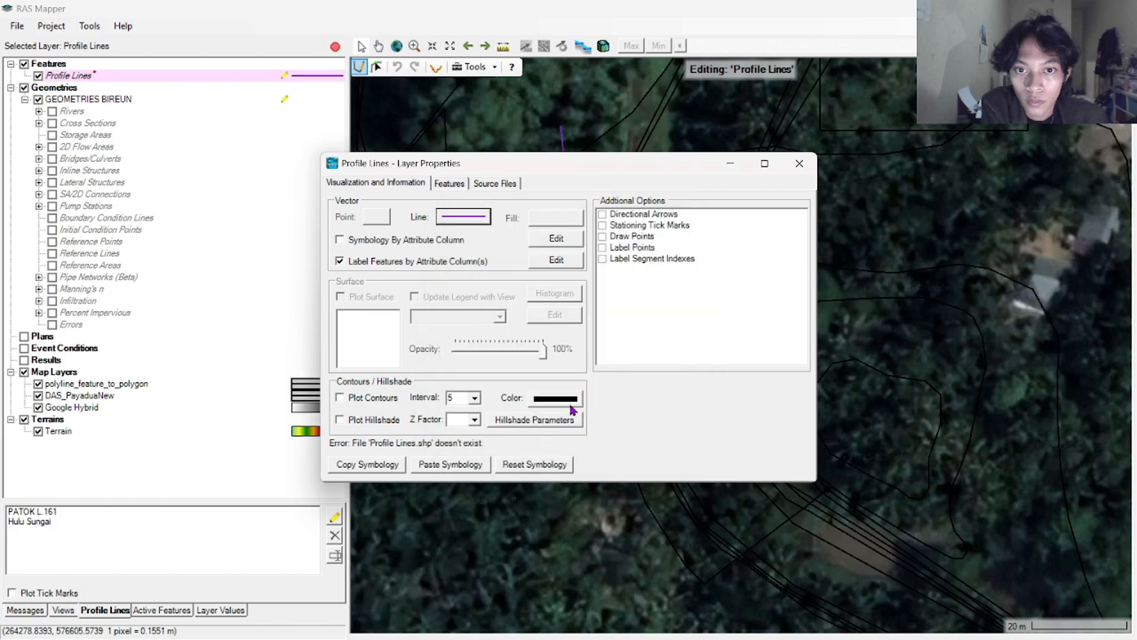
click(800, 164)
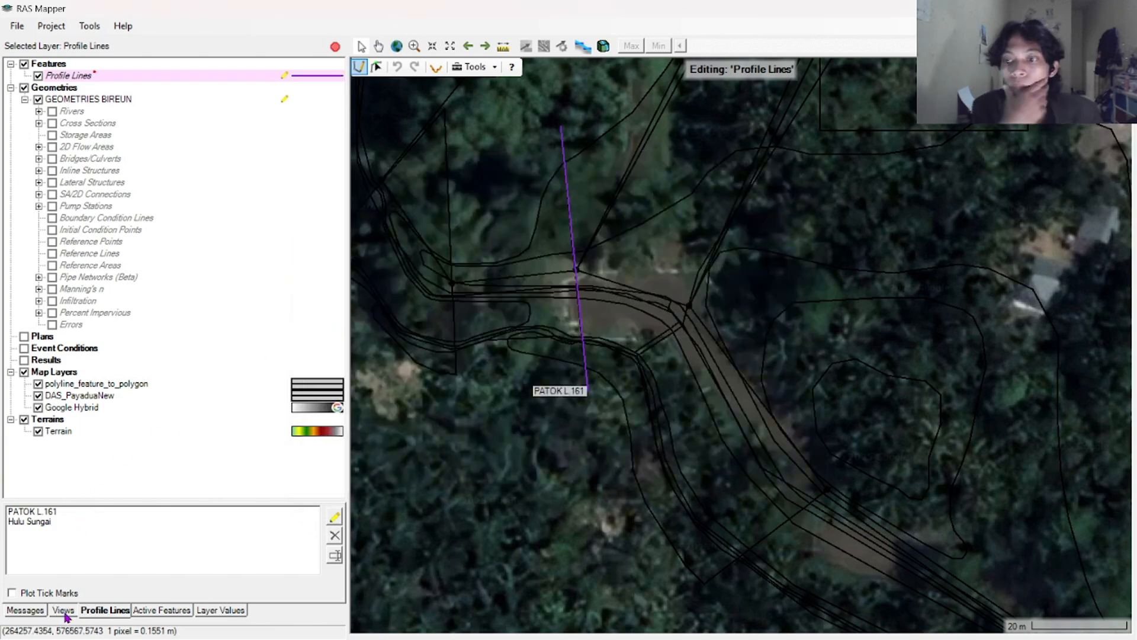
Measure about 1000 m downstream along the river channel, starting from the PATOK L.161 profile line and following its bends northward
click(504, 46)
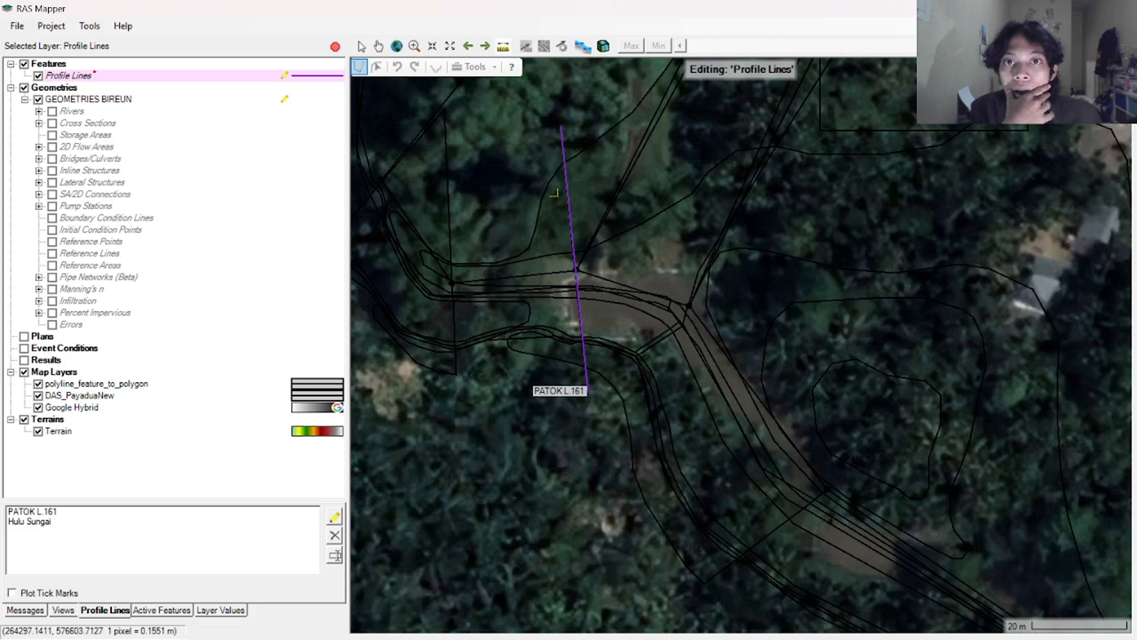
scroll(574, 317, up, 1)
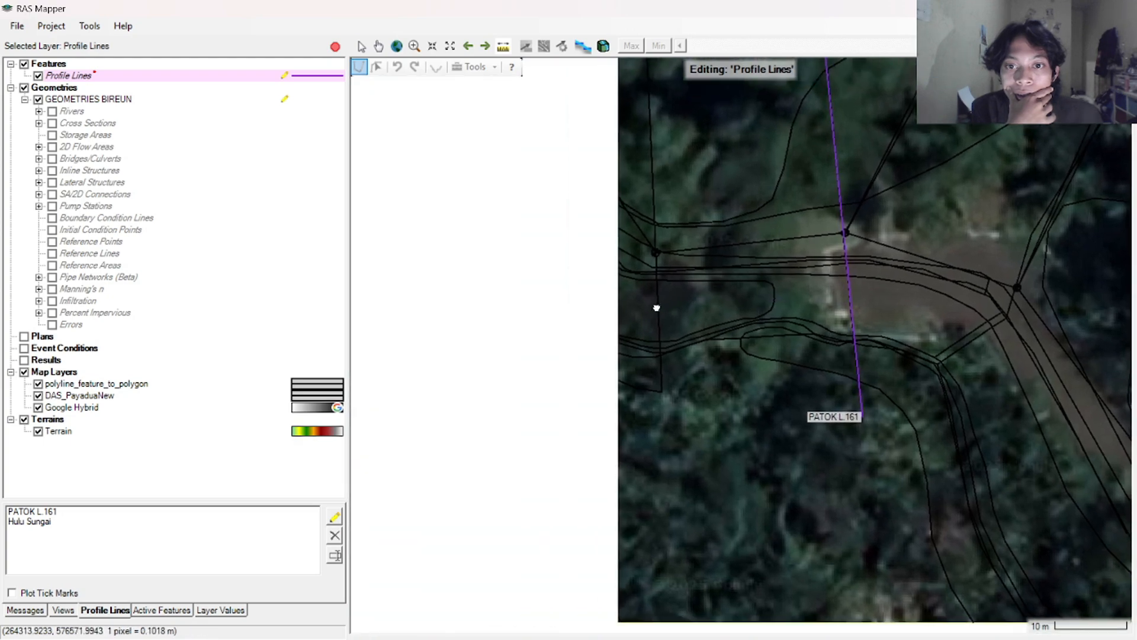
click(847, 302)
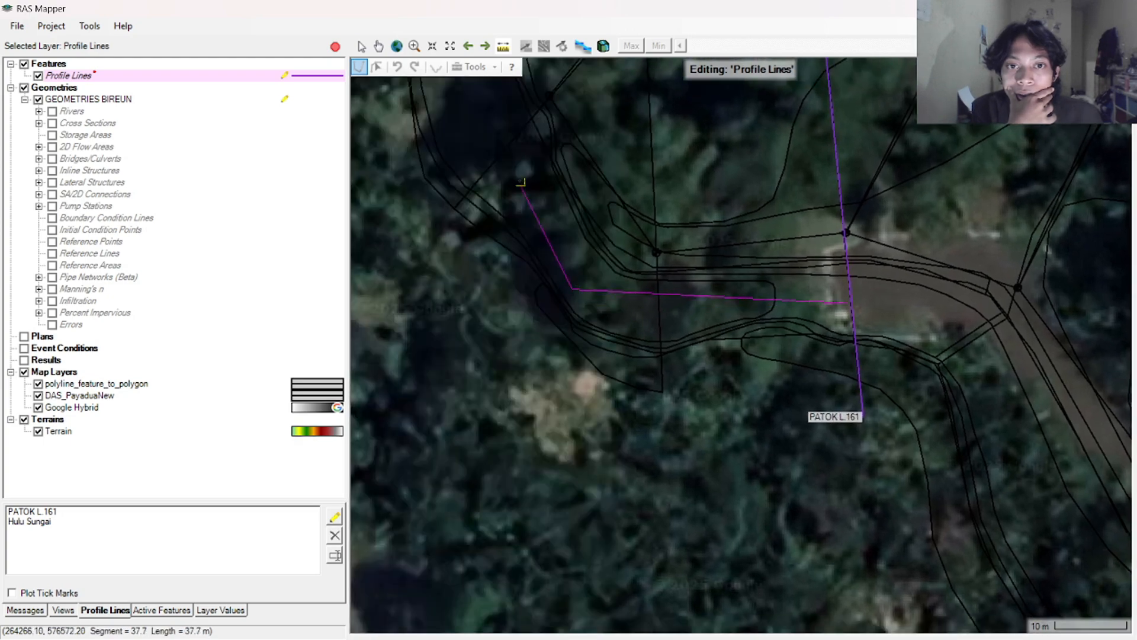
click(480, 103)
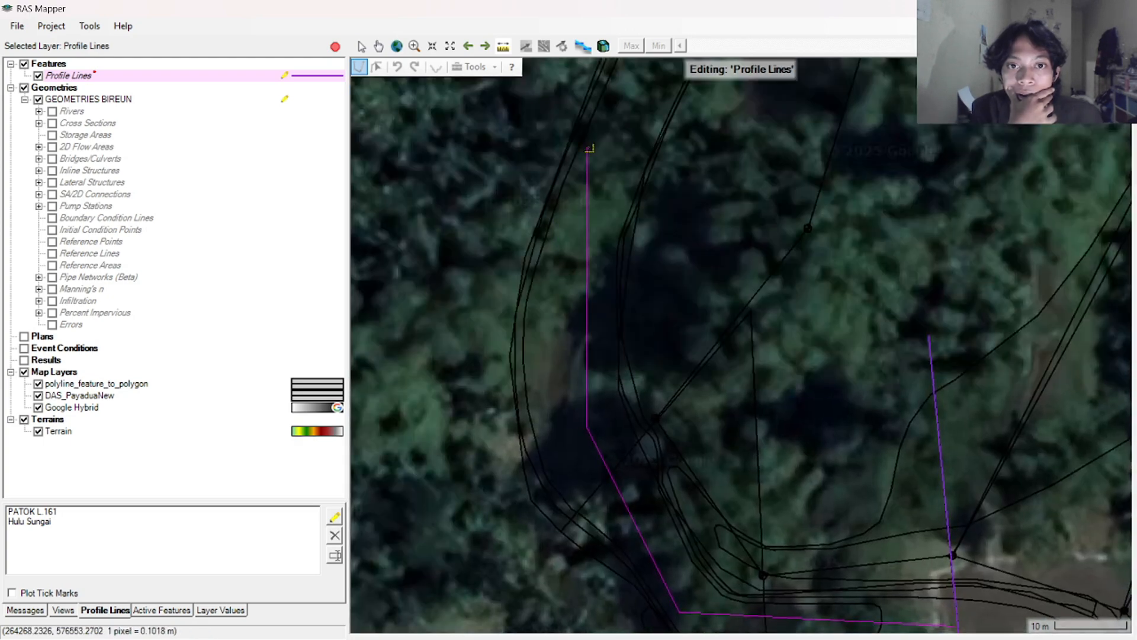
drag(630, 113, 518, 510)
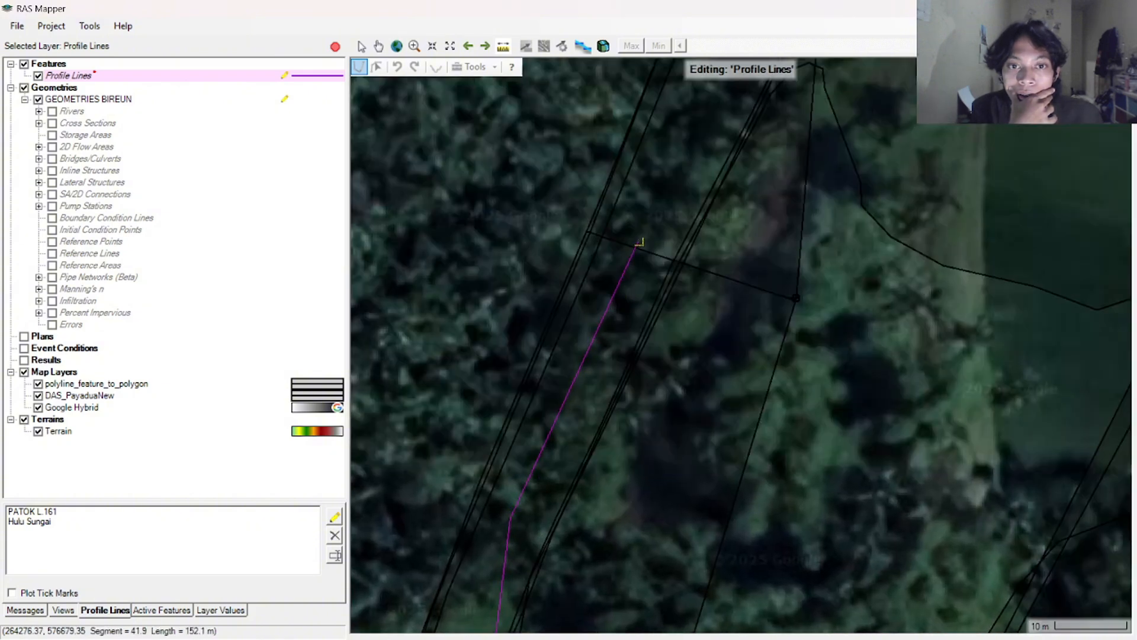
drag(637, 244, 556, 531)
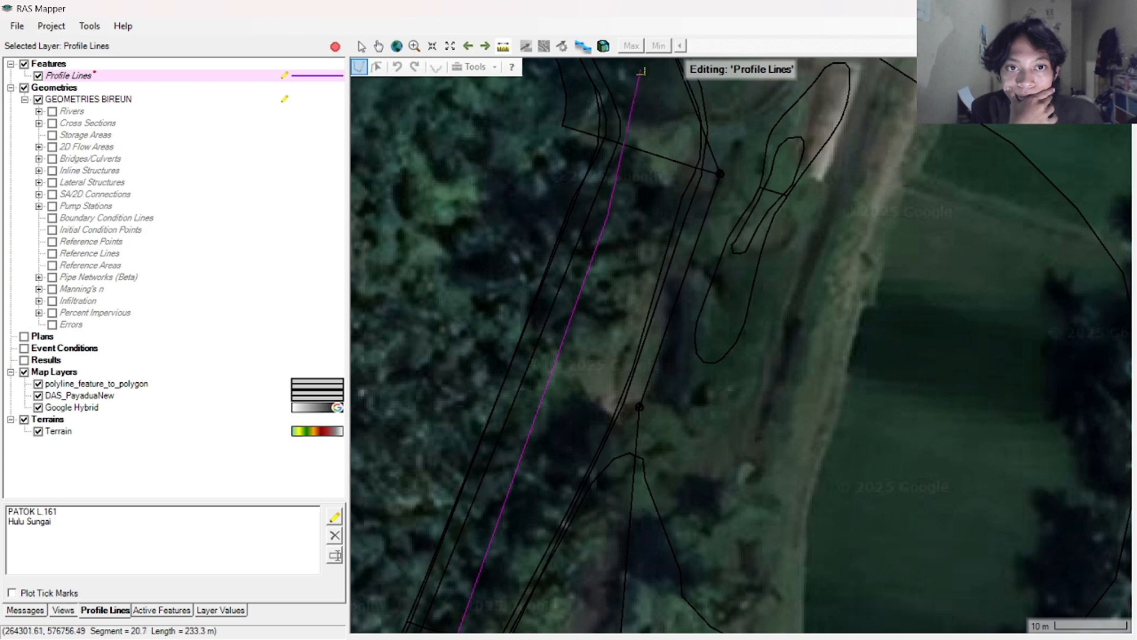
drag(642, 72, 612, 525)
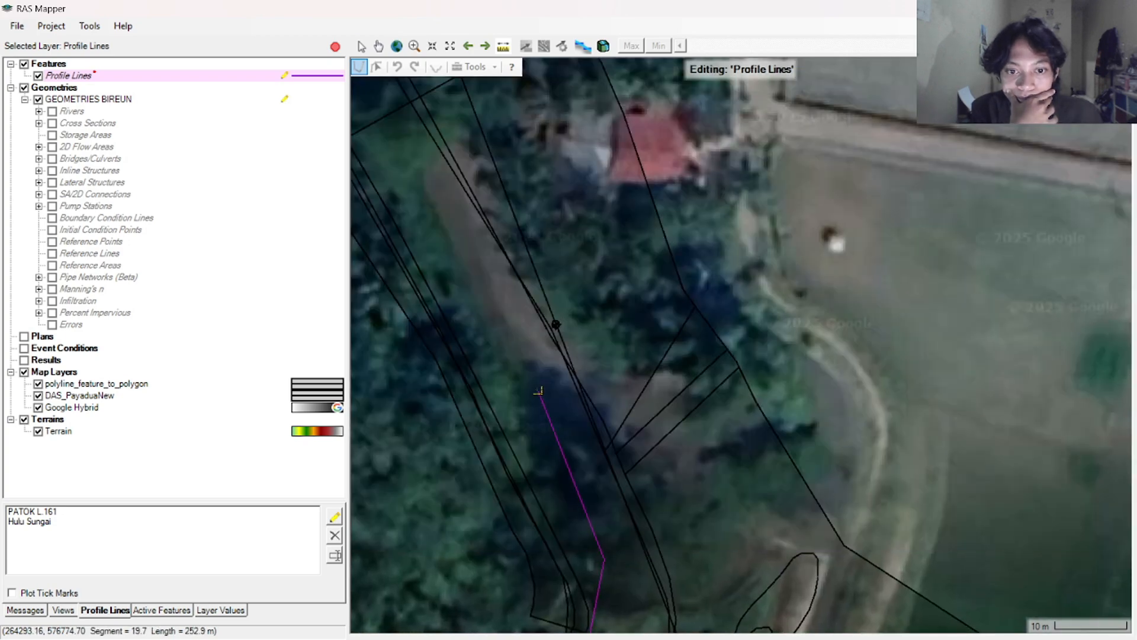
click(527, 371)
drag(393, 116, 610, 508)
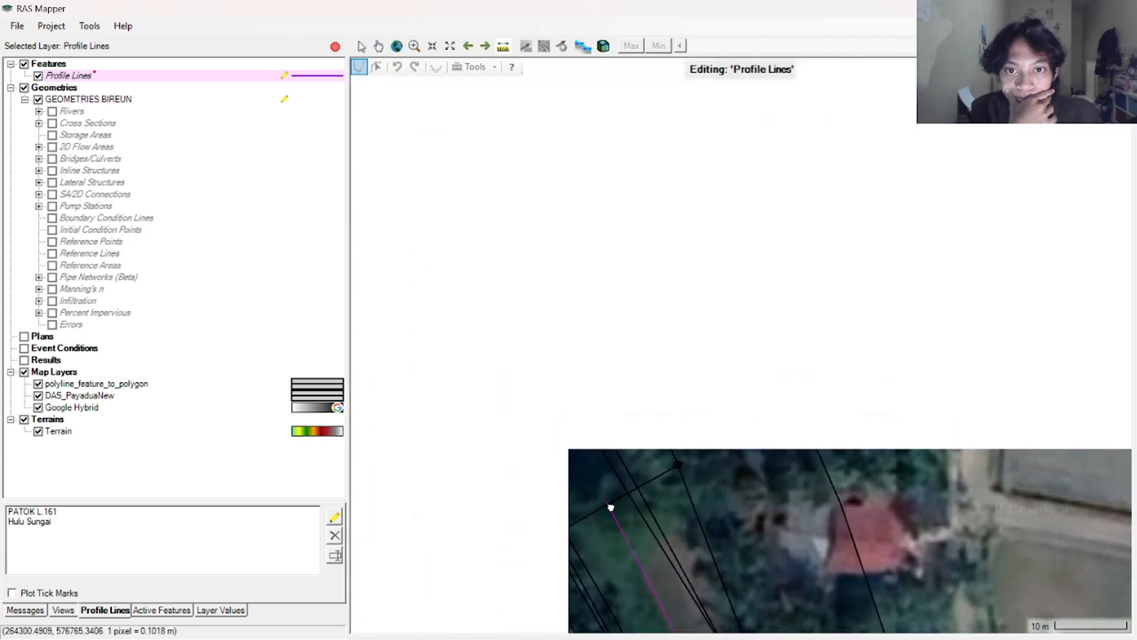
drag(444, 237, 525, 404)
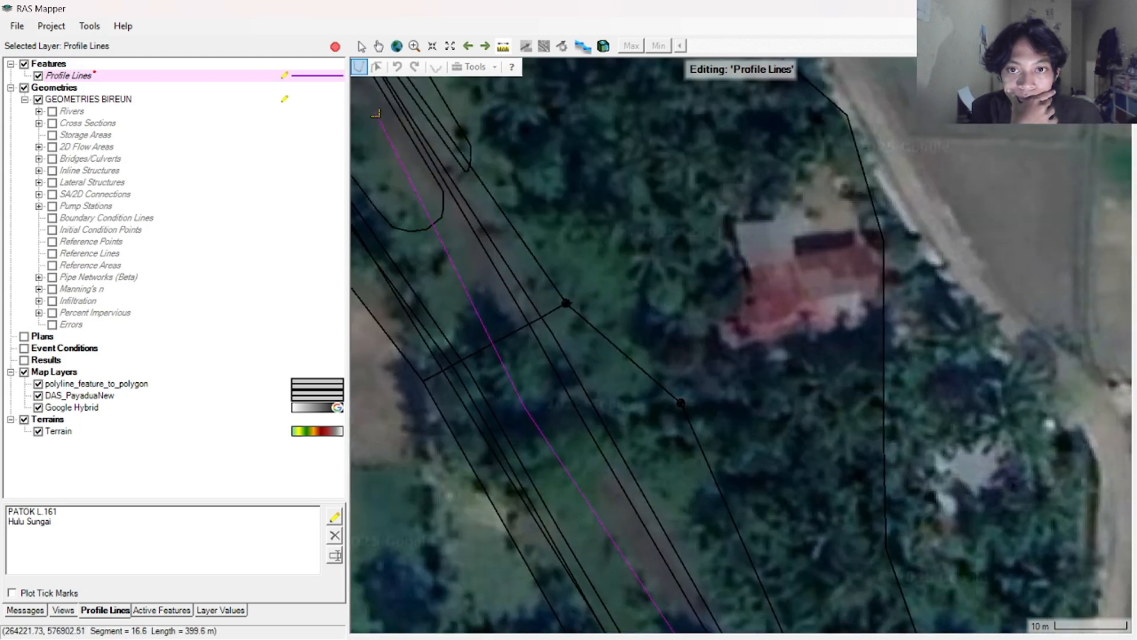
drag(426, 159, 557, 474)
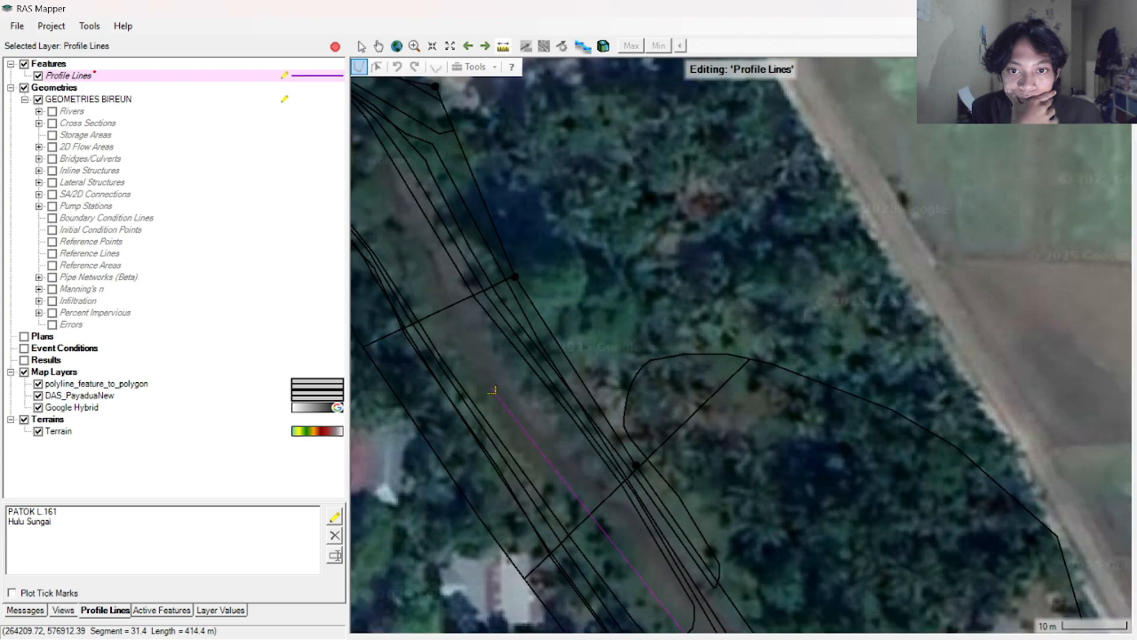
drag(367, 164, 607, 492)
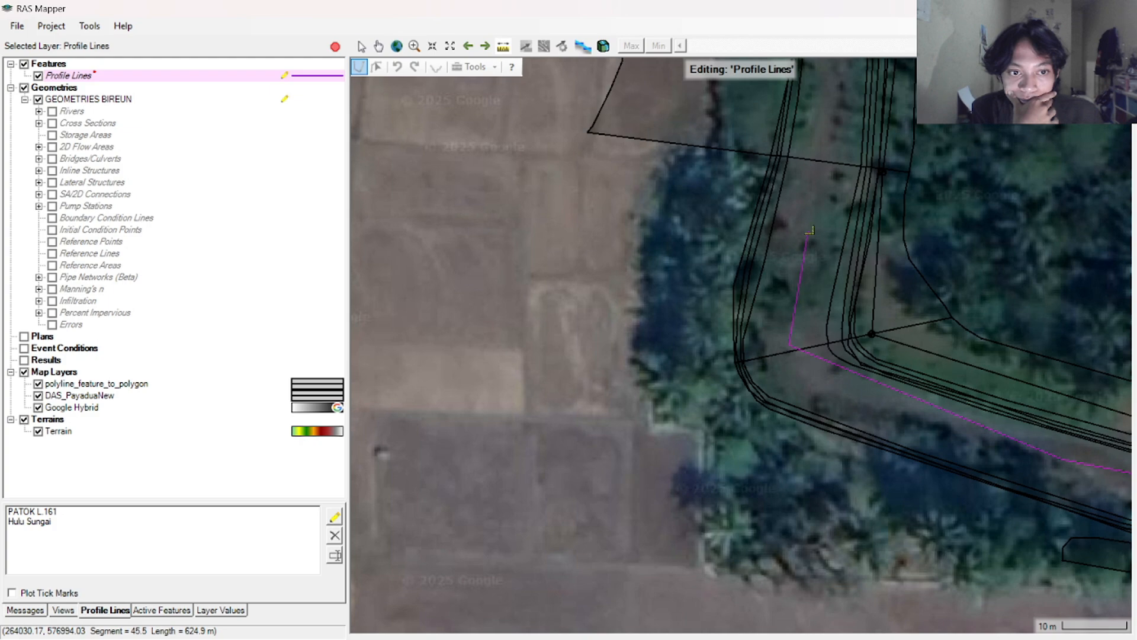
drag(857, 80, 604, 506)
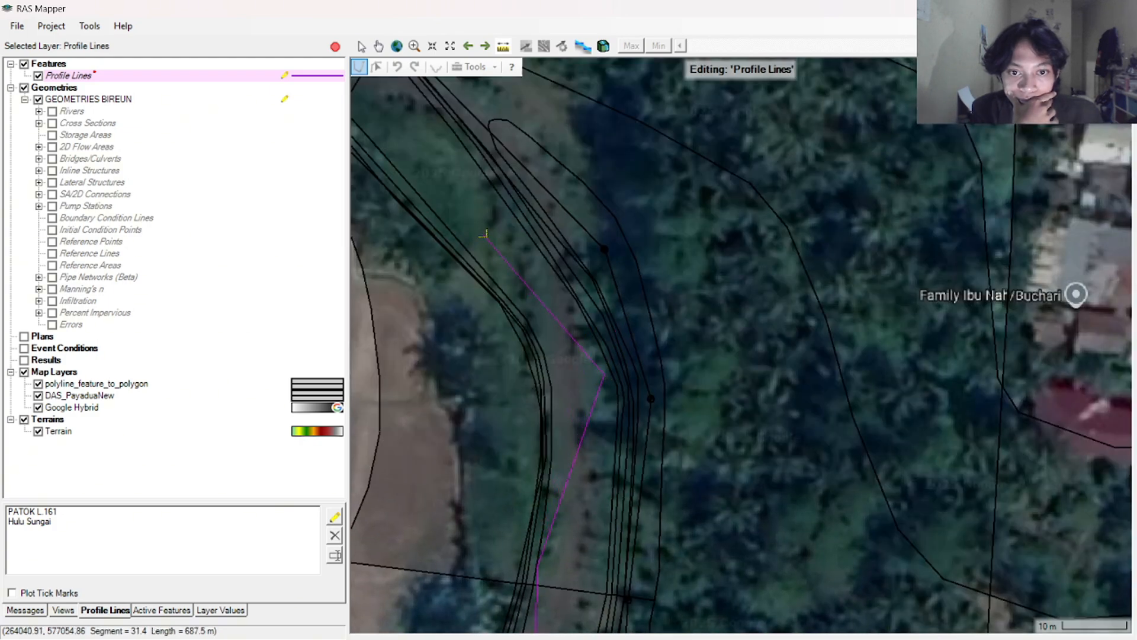
drag(431, 145, 711, 476)
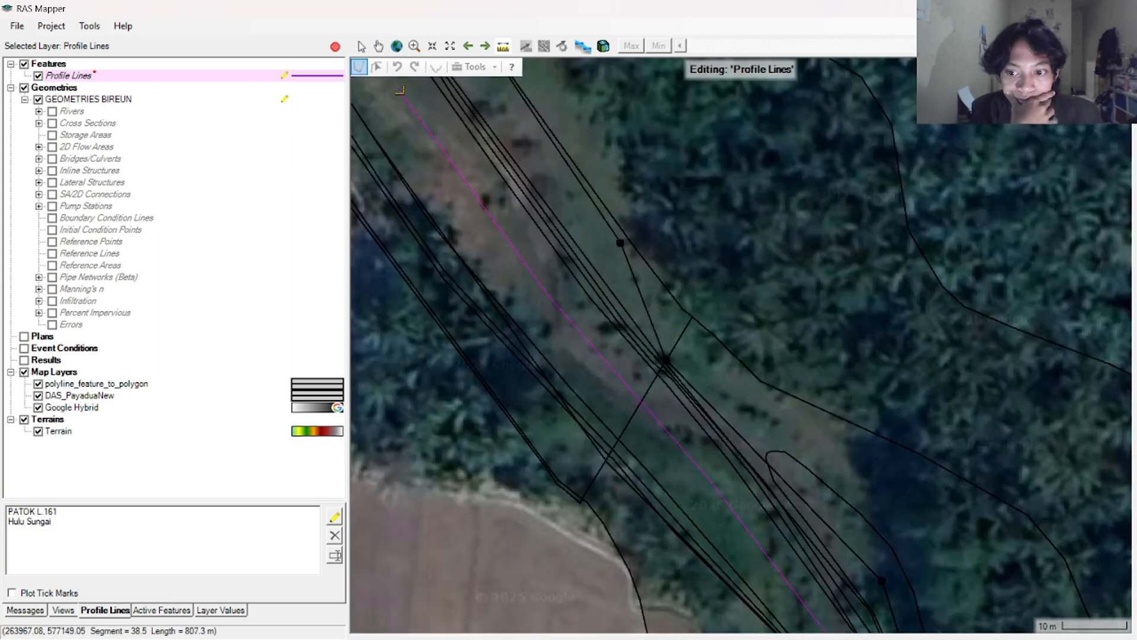
drag(401, 90, 683, 548)
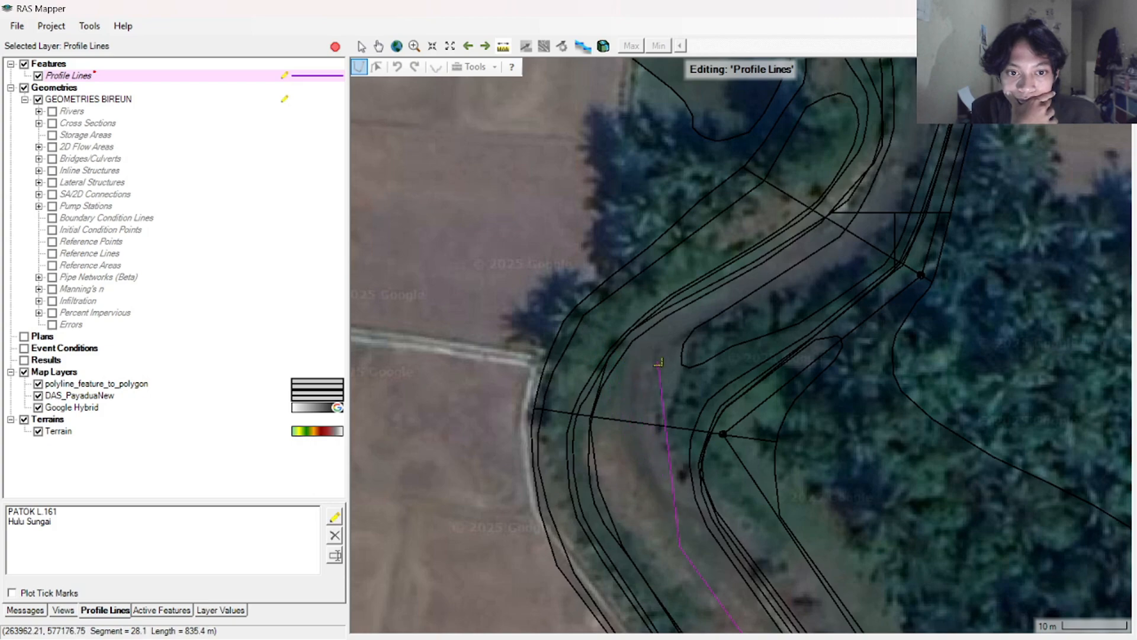
click(682, 346)
click(868, 225)
drag(894, 224, 655, 515)
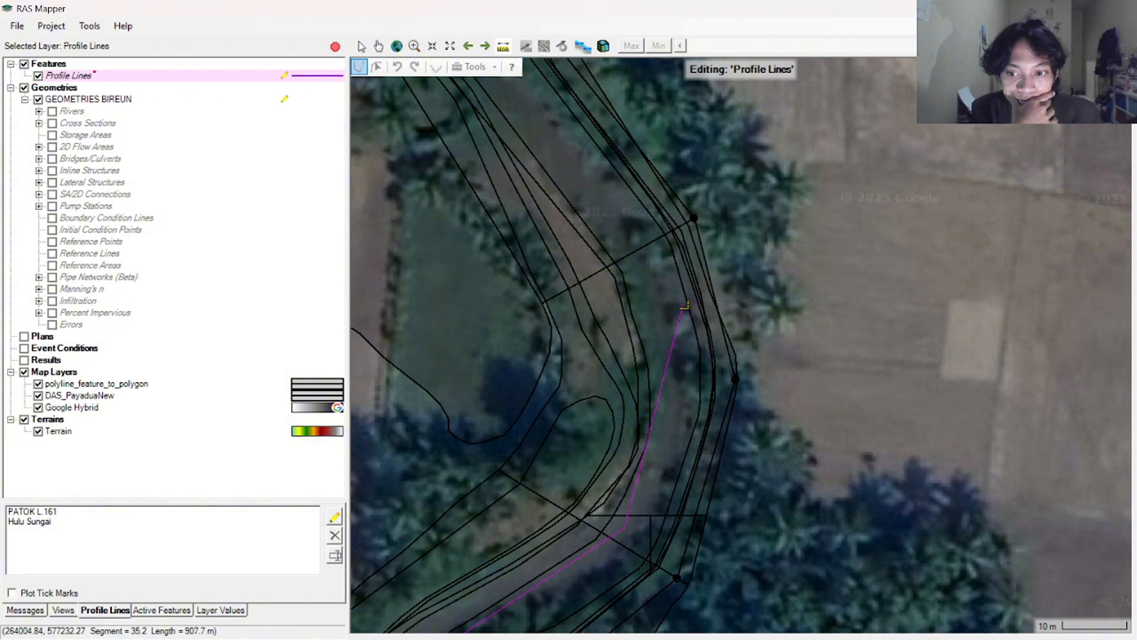
drag(559, 137, 659, 376)
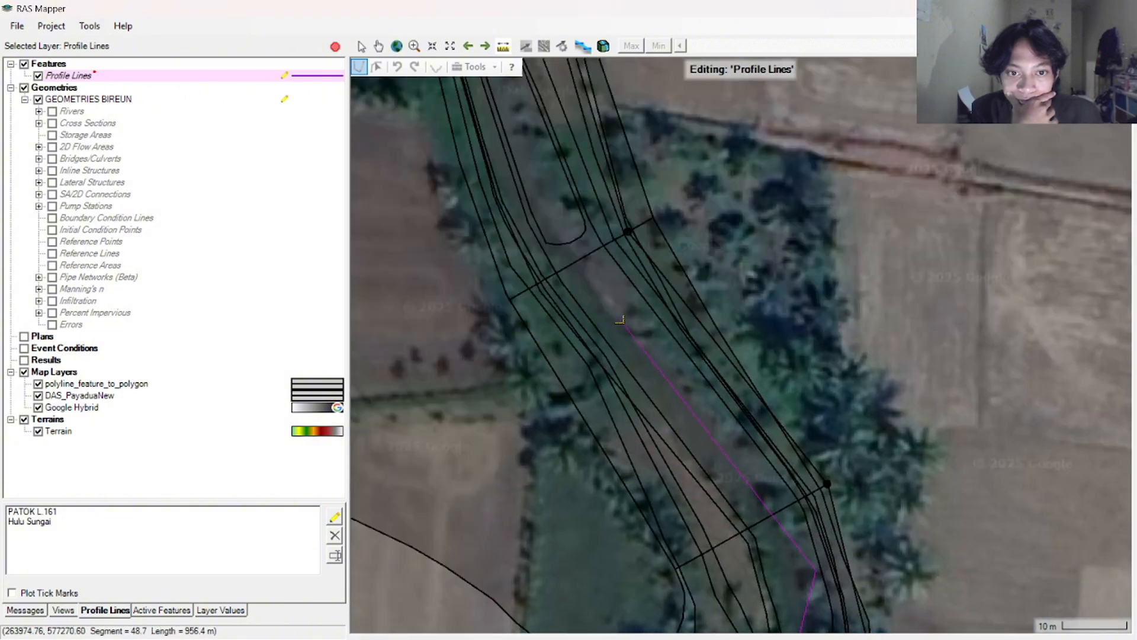
drag(597, 284, 698, 478)
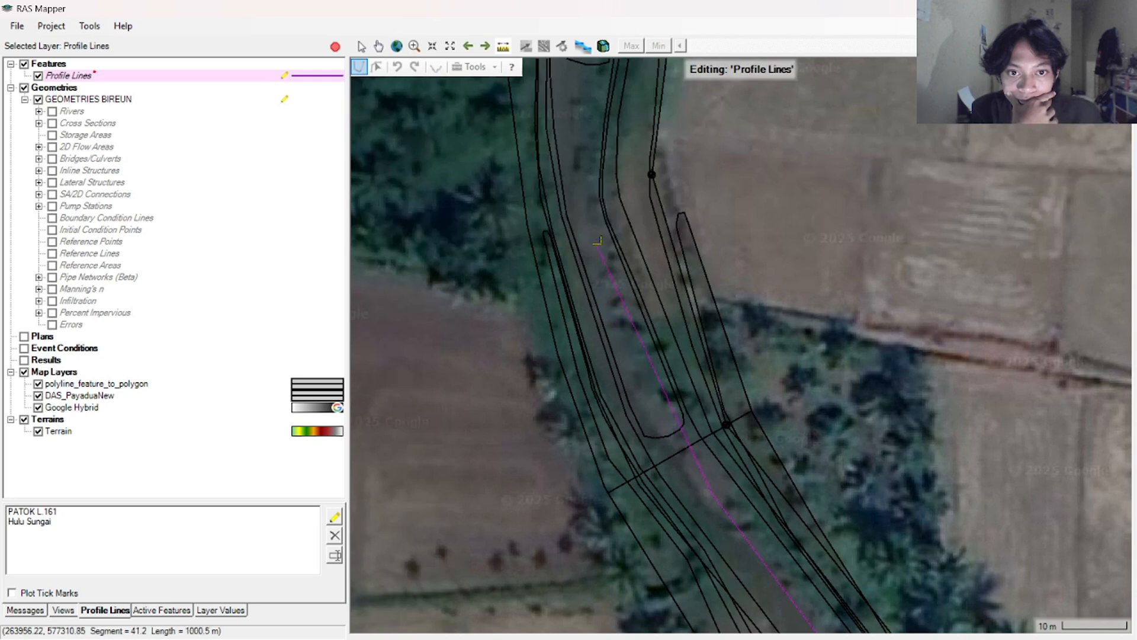
Measure downstream along the river and draw a profile line across the channel near the 1 km mark
drag(603, 264, 633, 404)
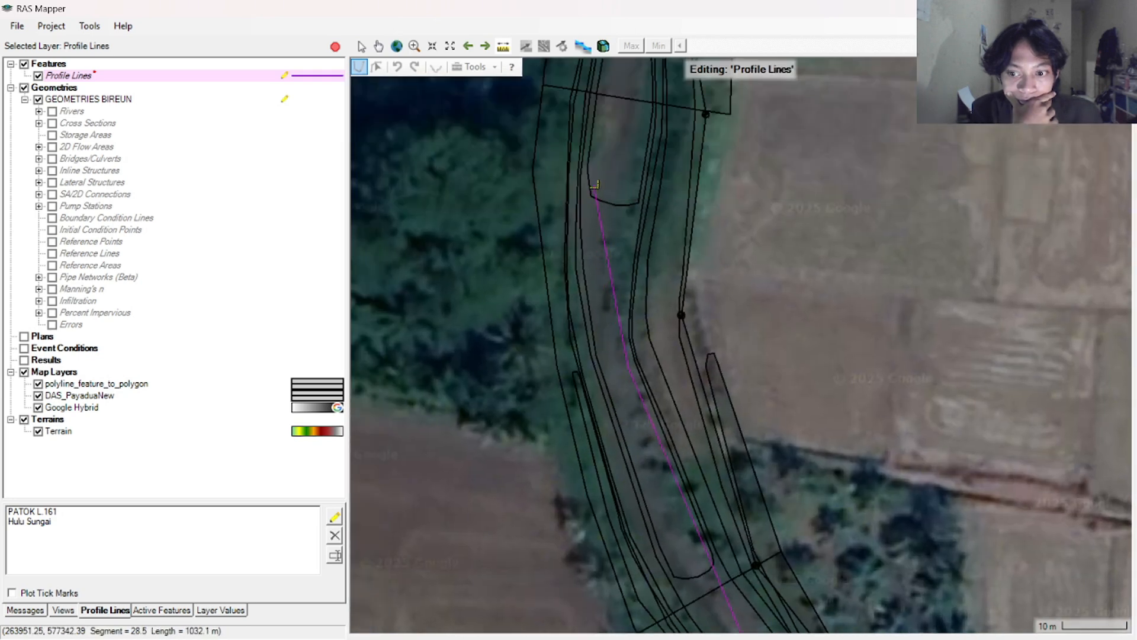
drag(637, 441, 521, 343)
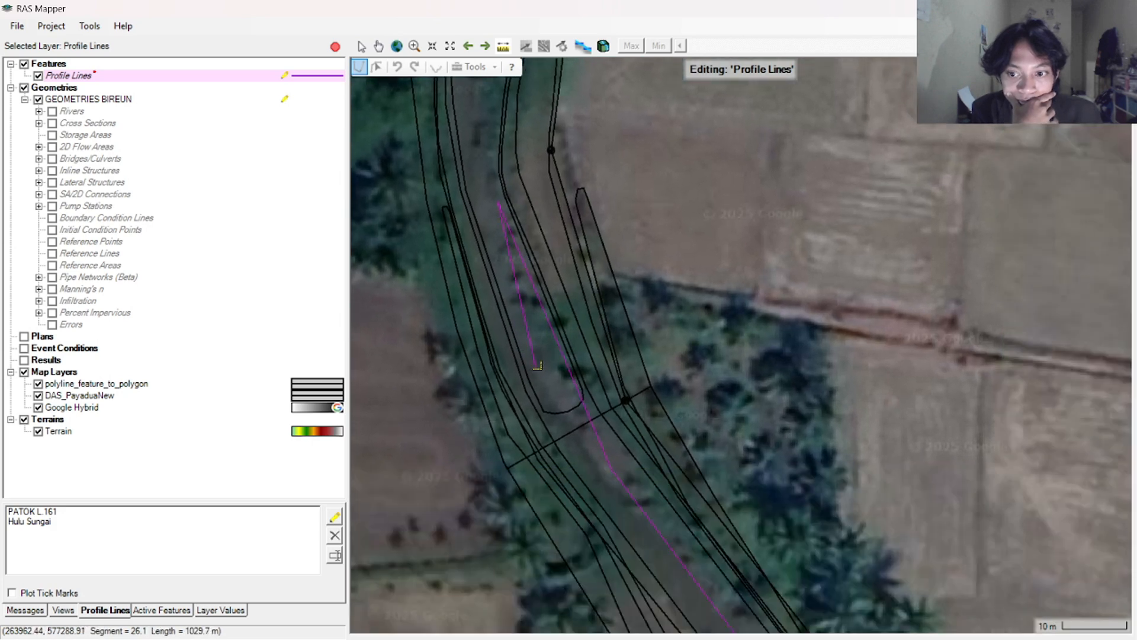
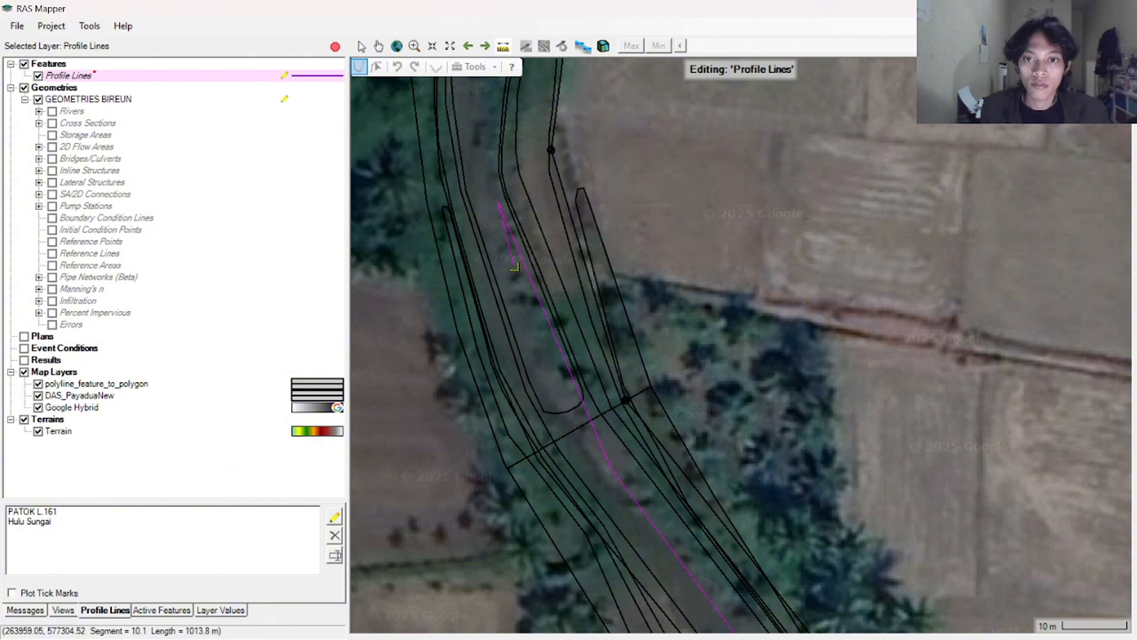
click(334, 519)
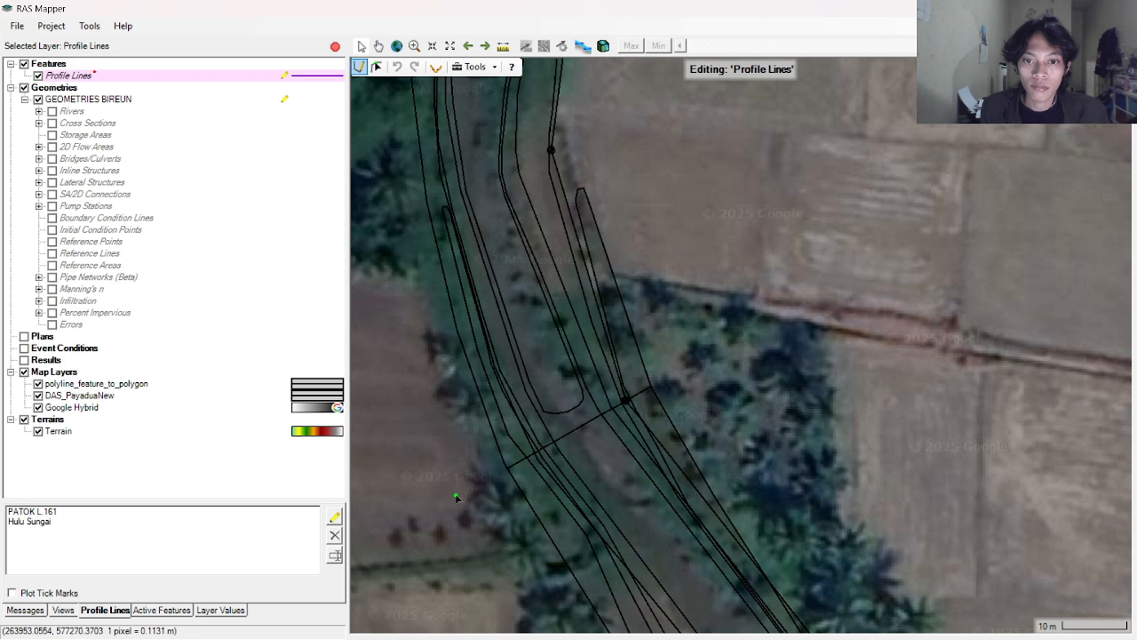
click(438, 505)
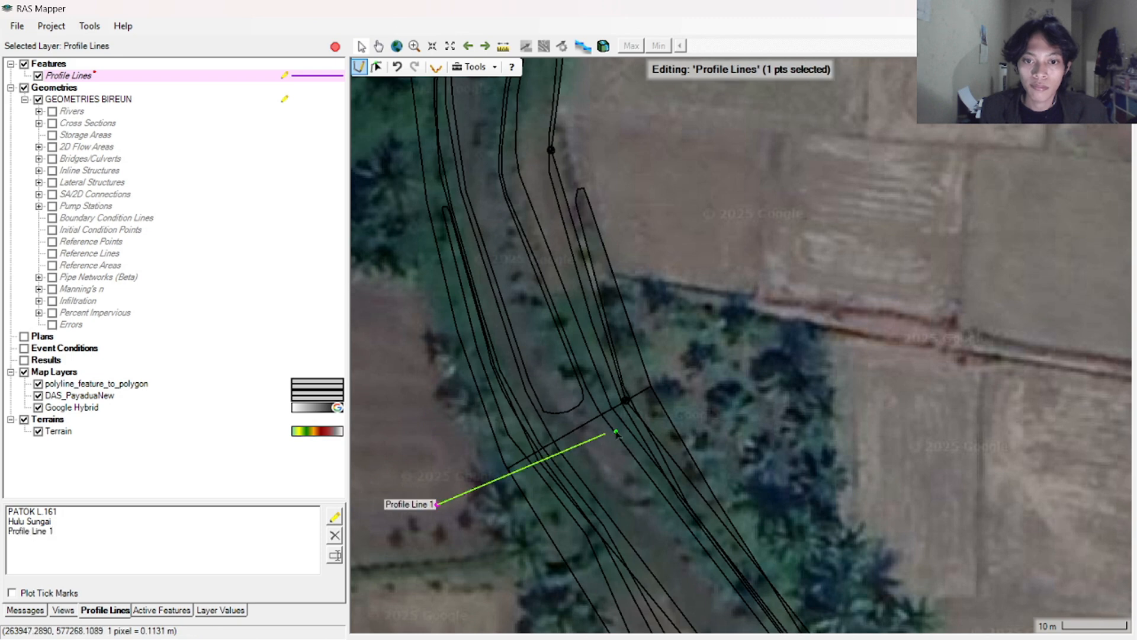
double_click(677, 377)
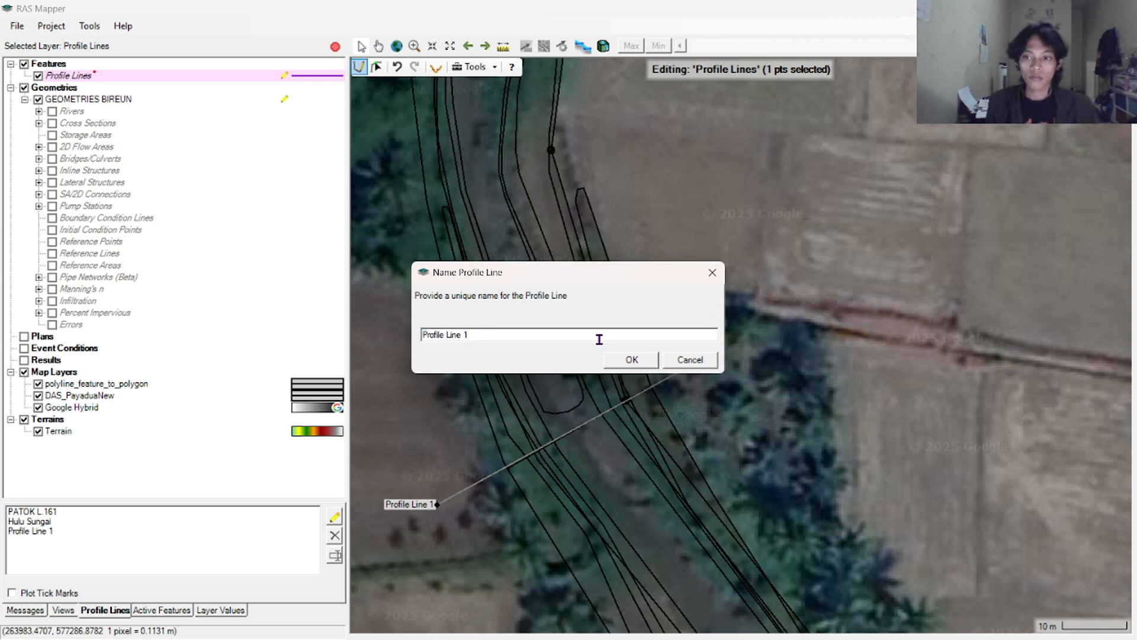
Name the new profile line Hilir Sungai
key(BackSpace)
key(BackSpace)
key(BackSpace)
key(BackSpace)
text(Hilir Sungai)
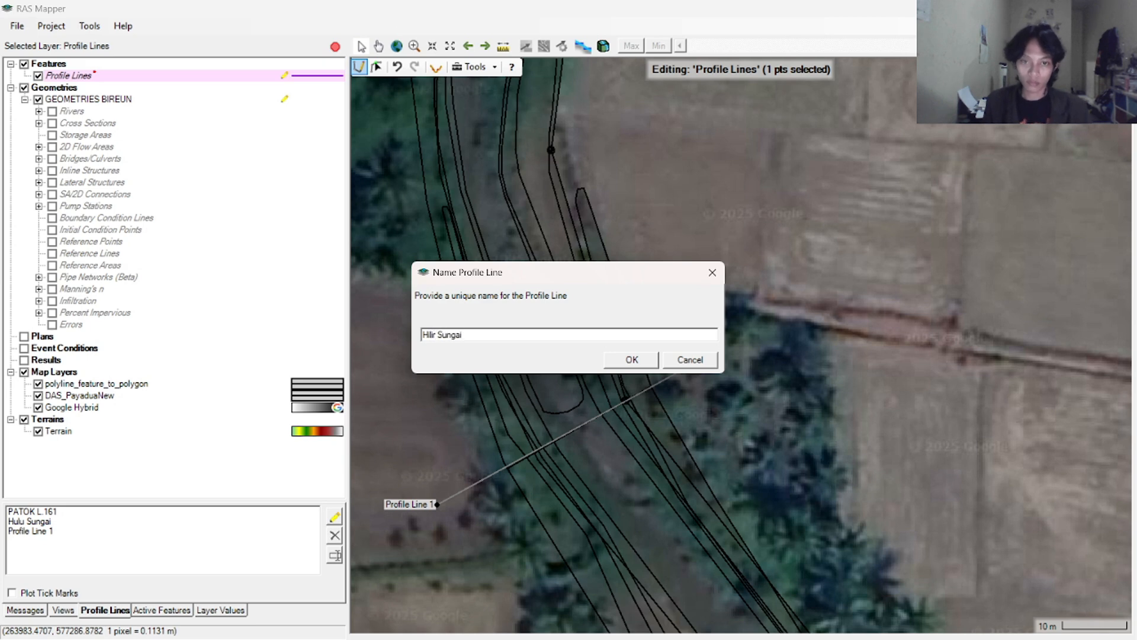
key(Return)
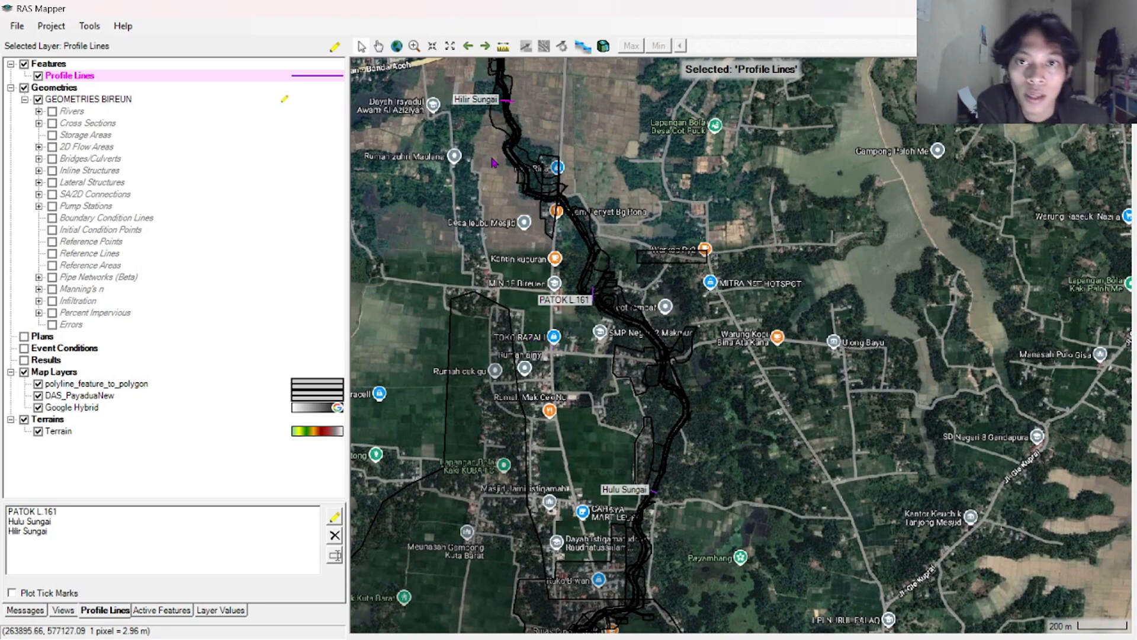
Turn on the Rivers layer of the GEOMETRIES BIREUN geometry and make it the layer being edited
scroll(474, 124, up, 2)
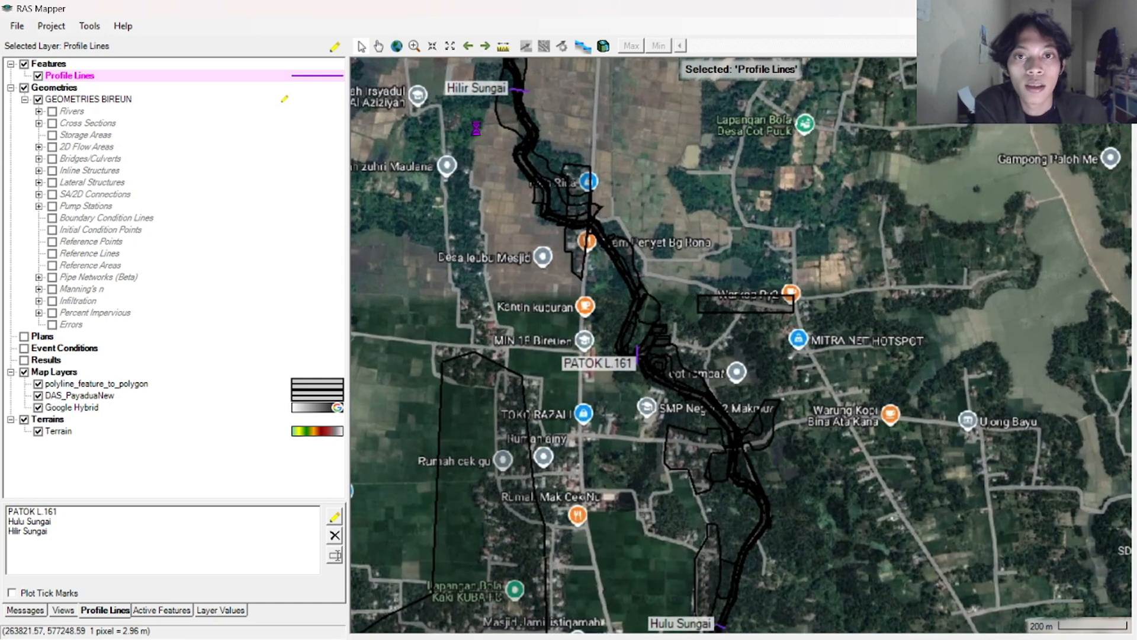
scroll(492, 128, up, 2)
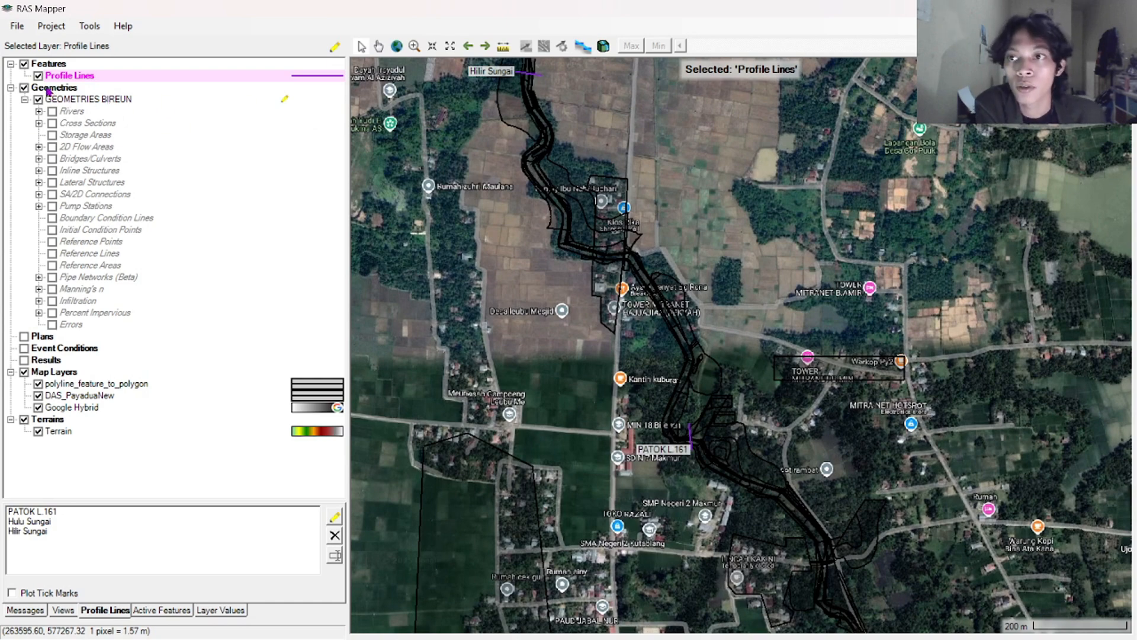
double_click(68, 101)
right_click(69, 103)
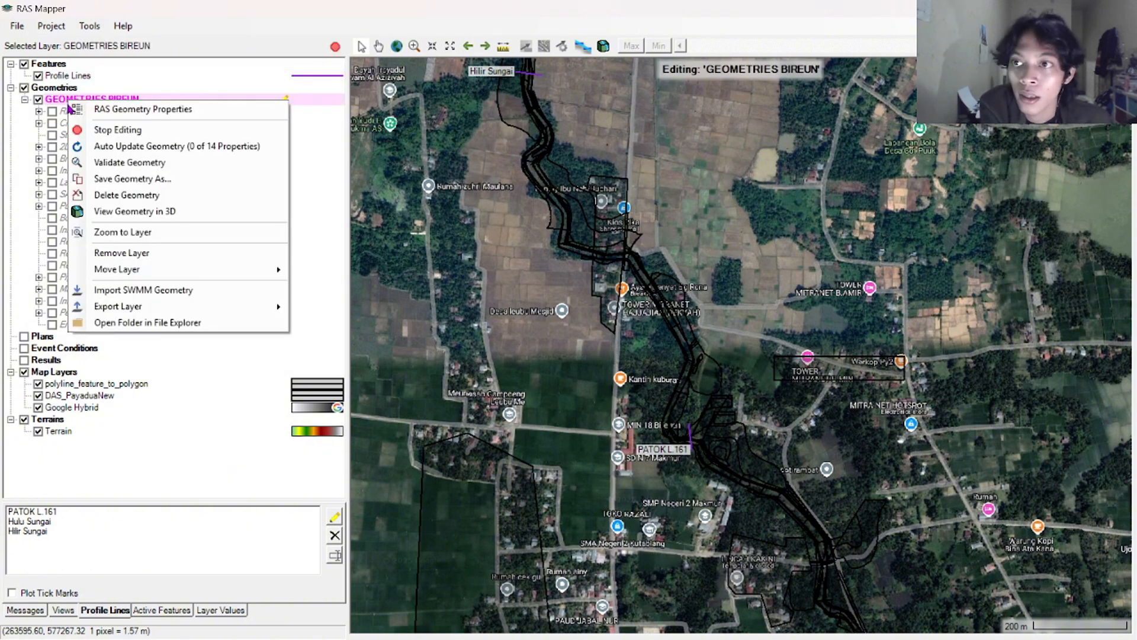
click(52, 104)
right_click(69, 102)
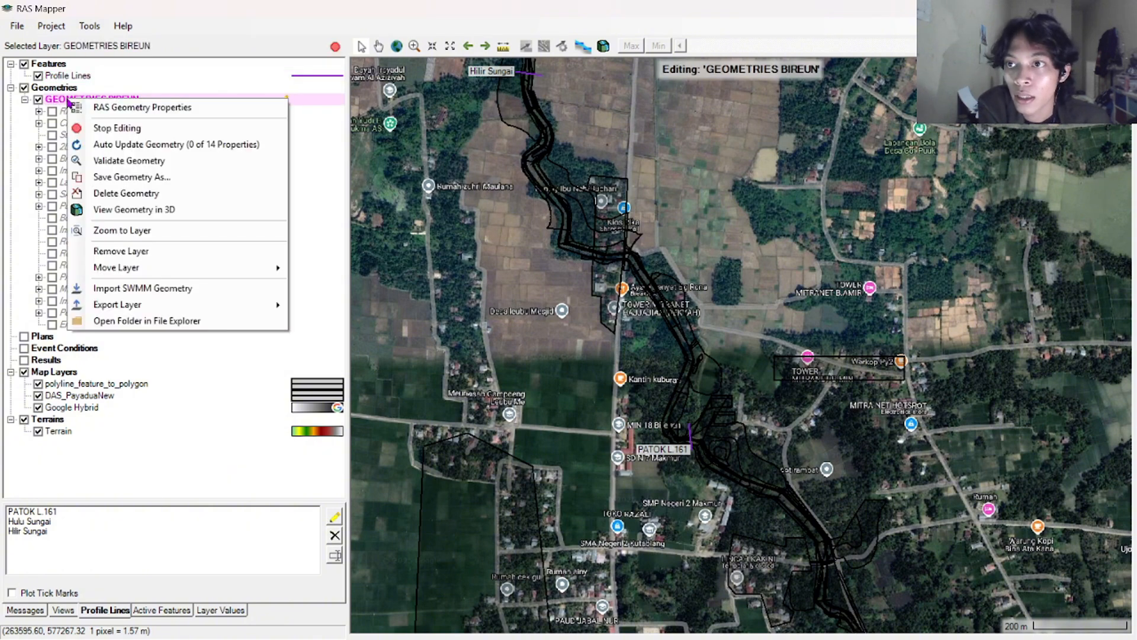
click(64, 108)
double_click(61, 112)
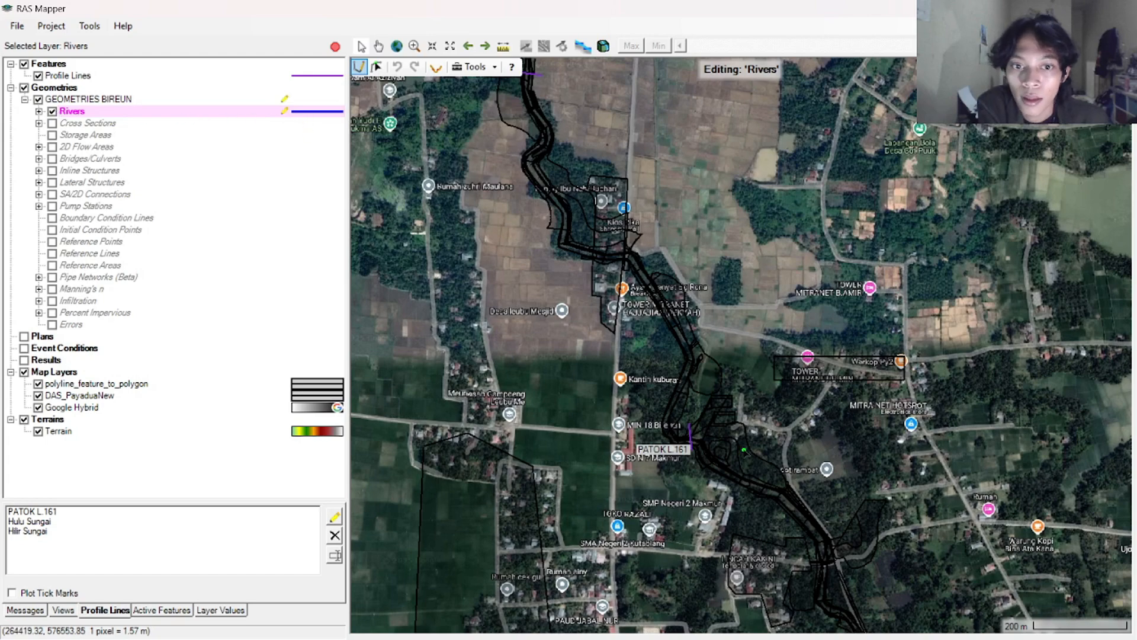
Start the river centreline at the Hulu Sungai profile line and trace it north-east along the middle of the channel
scroll(741, 471, up, 2)
scroll(675, 474, up, 2)
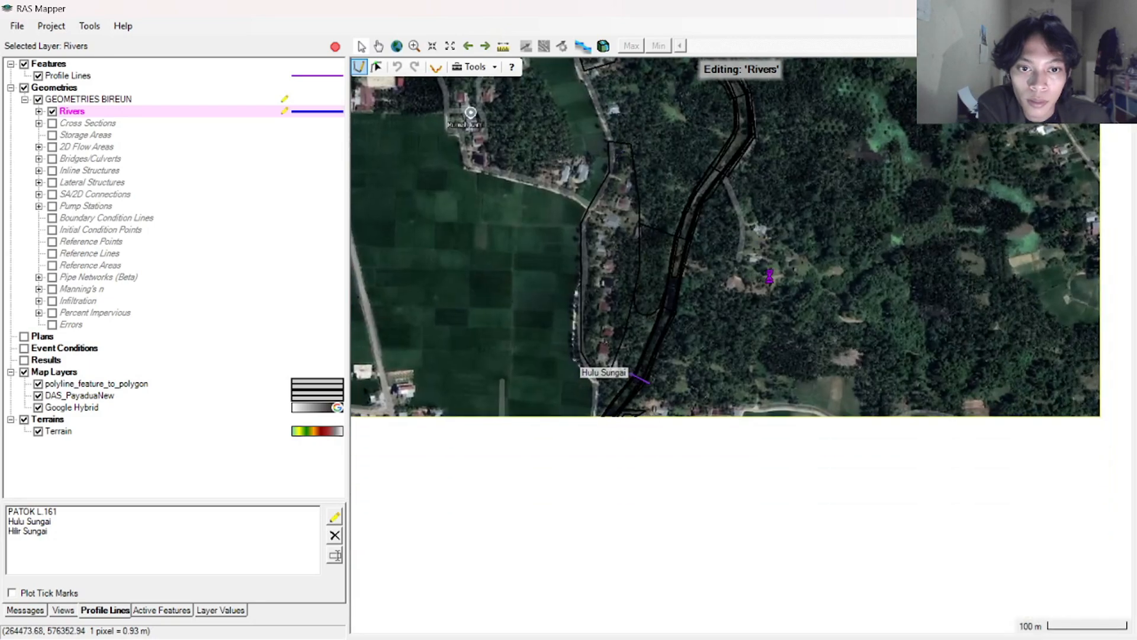
scroll(695, 383, up, 4)
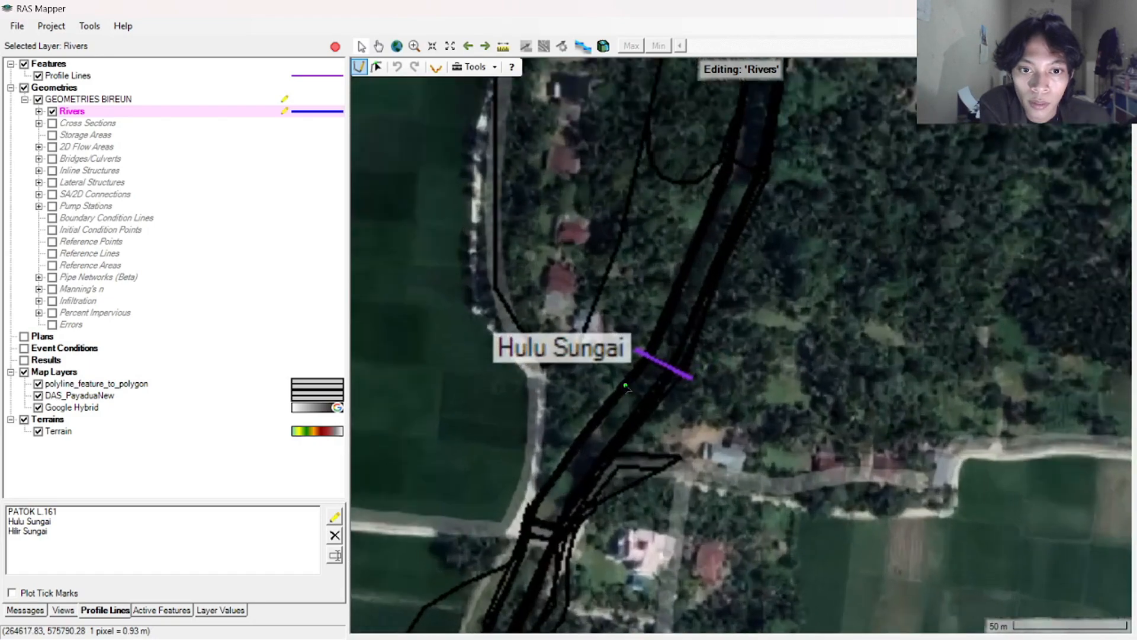
scroll(504, 394, up, 3)
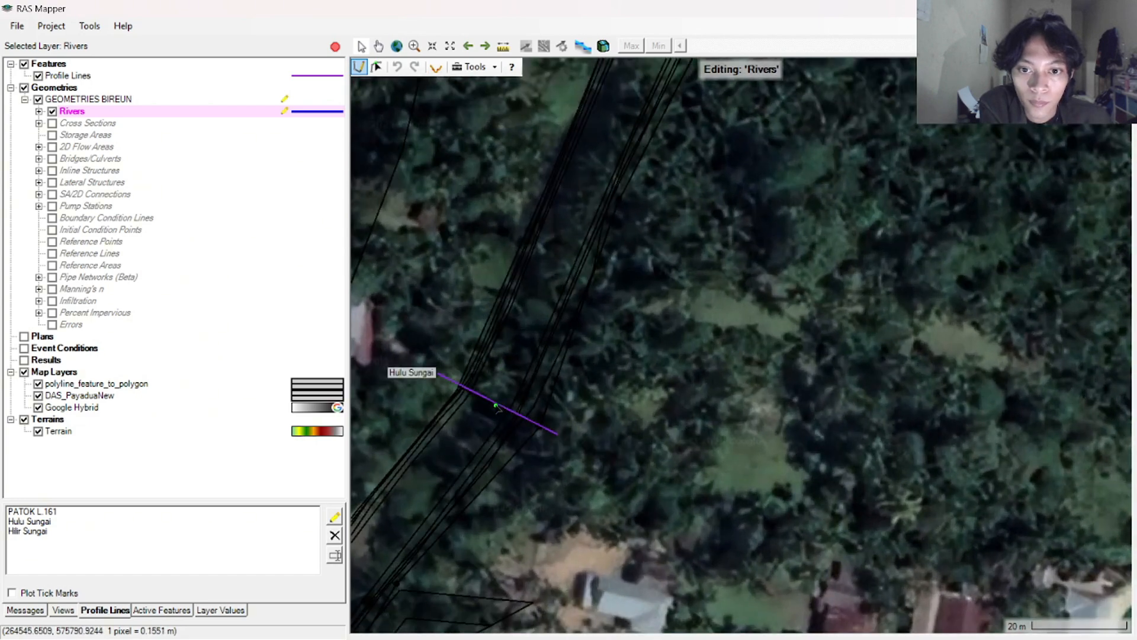
click(494, 409)
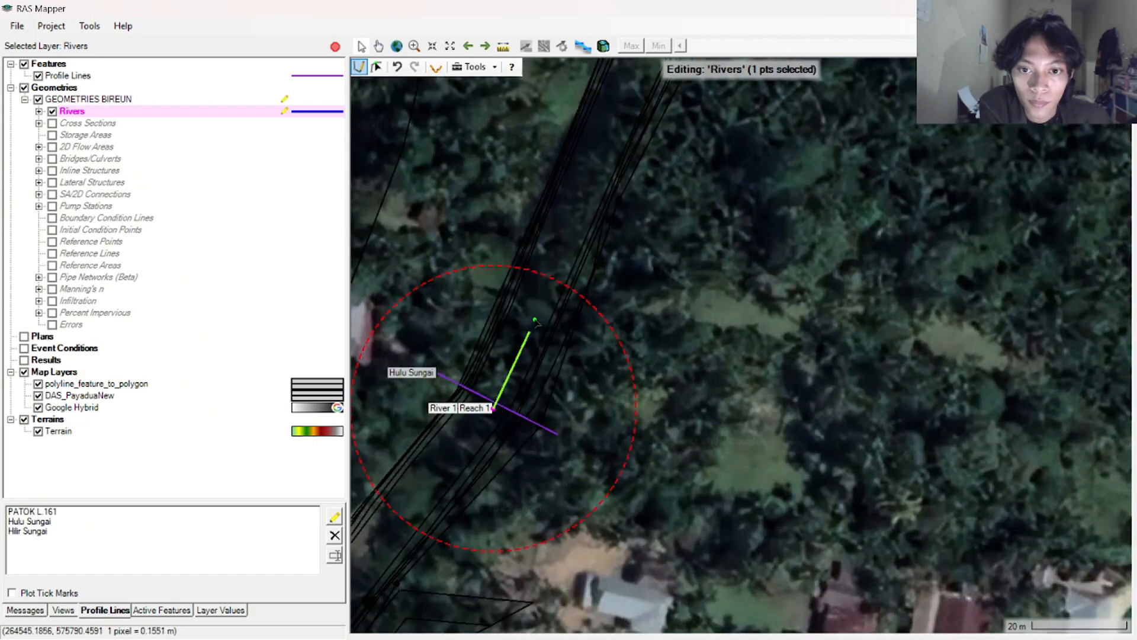
click(563, 254)
drag(619, 118, 521, 385)
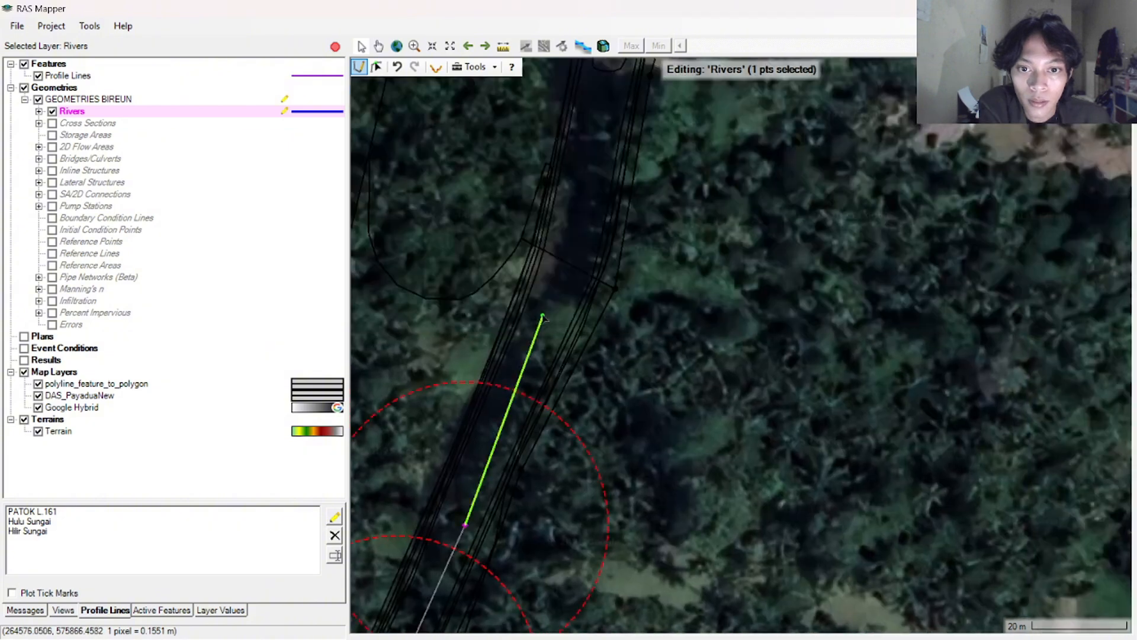
Extend the river centreline north up the straight reach and around the bend where the channel turns north-west
mouse_move(540, 317)
mouse_down()
mouse_move(633, 114)
mouse_move(591, 180)
mouse_move(543, 333)
mouse_up()
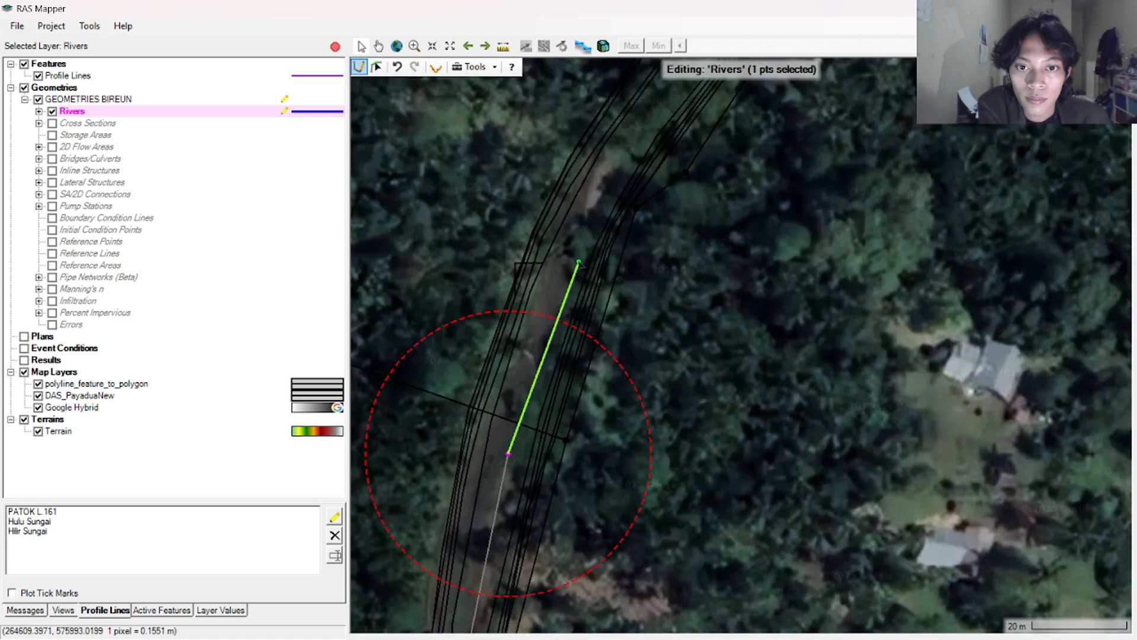
drag(630, 247, 599, 486)
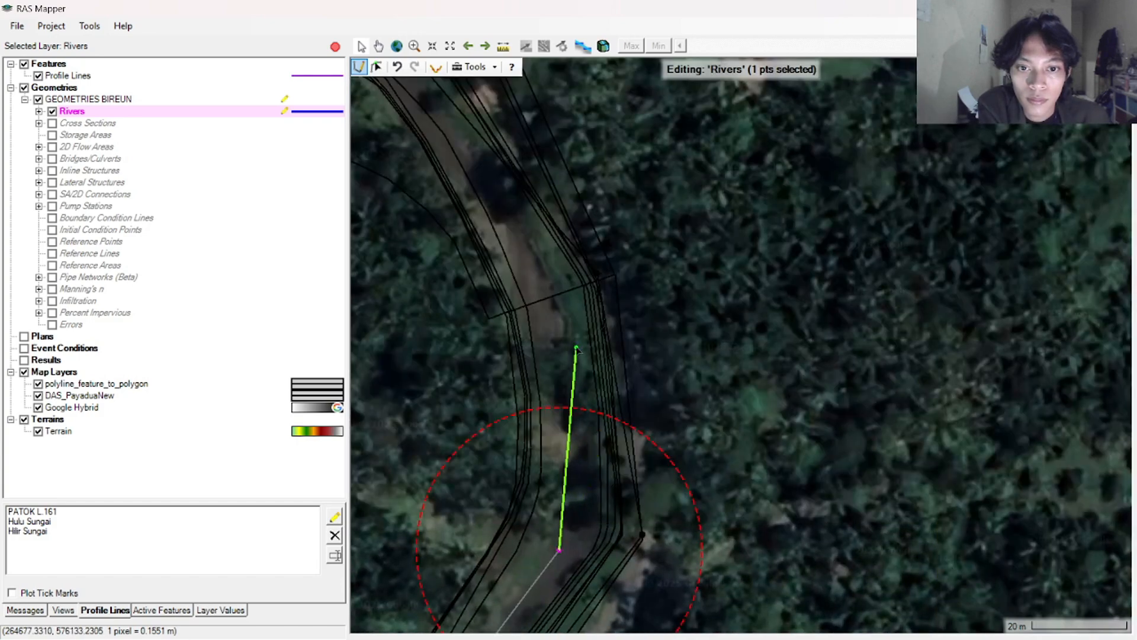
click(578, 335)
click(494, 171)
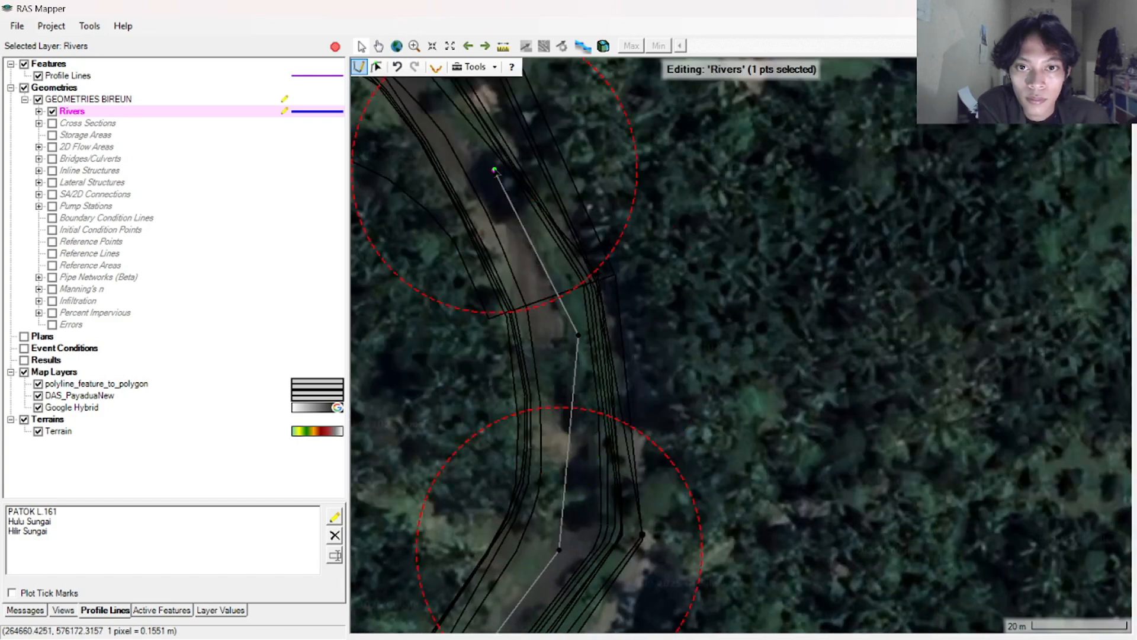
drag(495, 171, 609, 420)
click(517, 317)
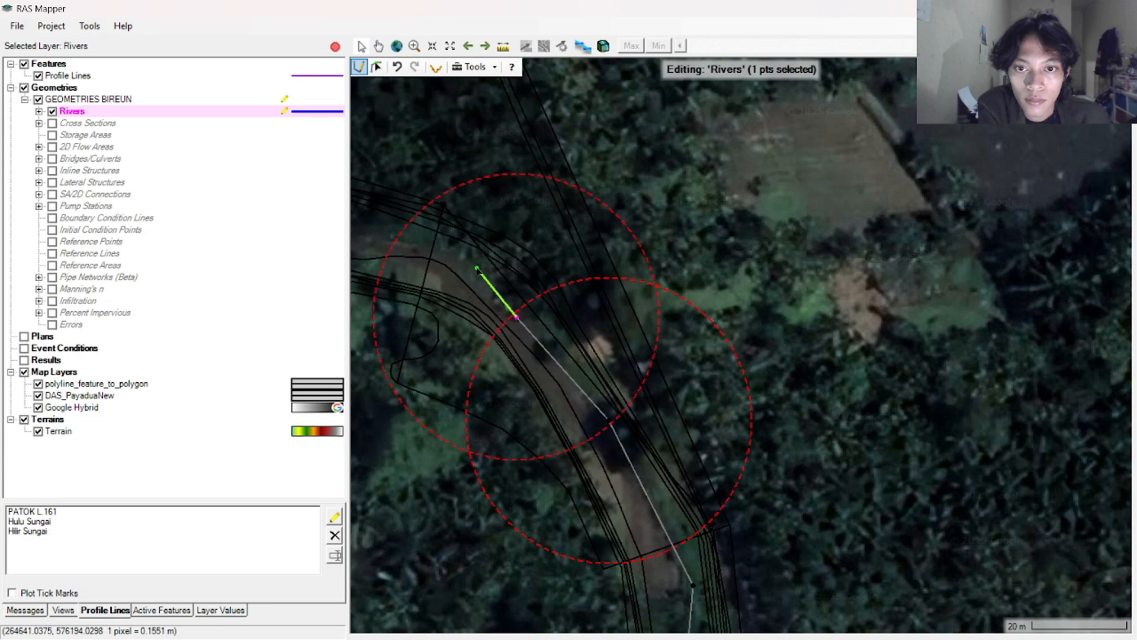
Continue the river centreline through the sharp bend back to the north and past the small bridge crossing
drag(361, 229, 758, 361)
click(633, 285)
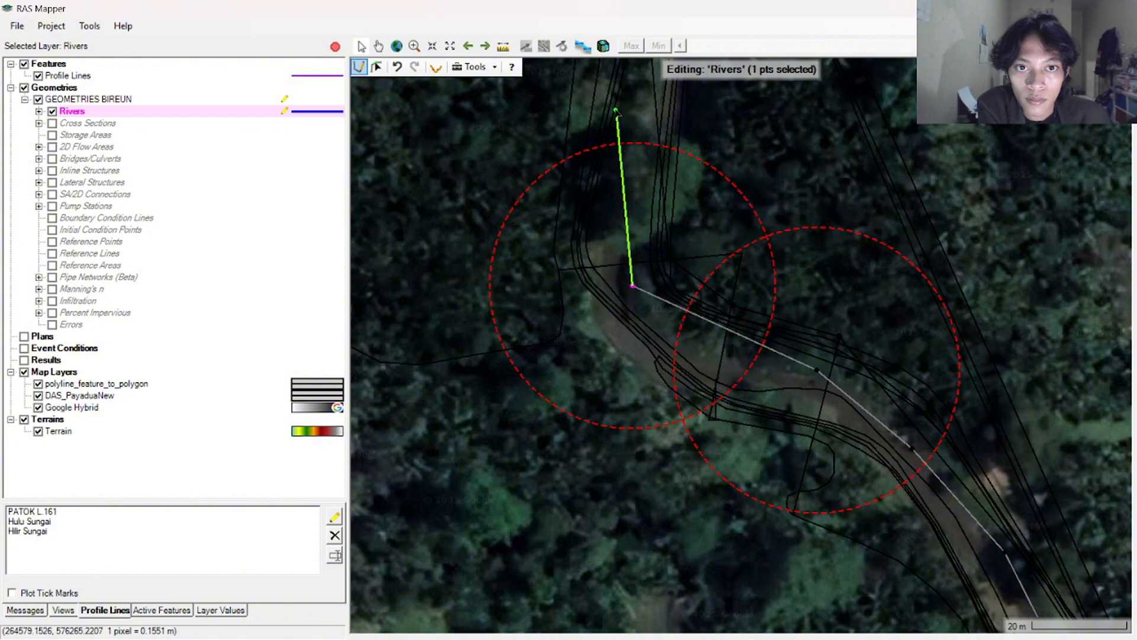
click(624, 168)
drag(639, 149, 571, 536)
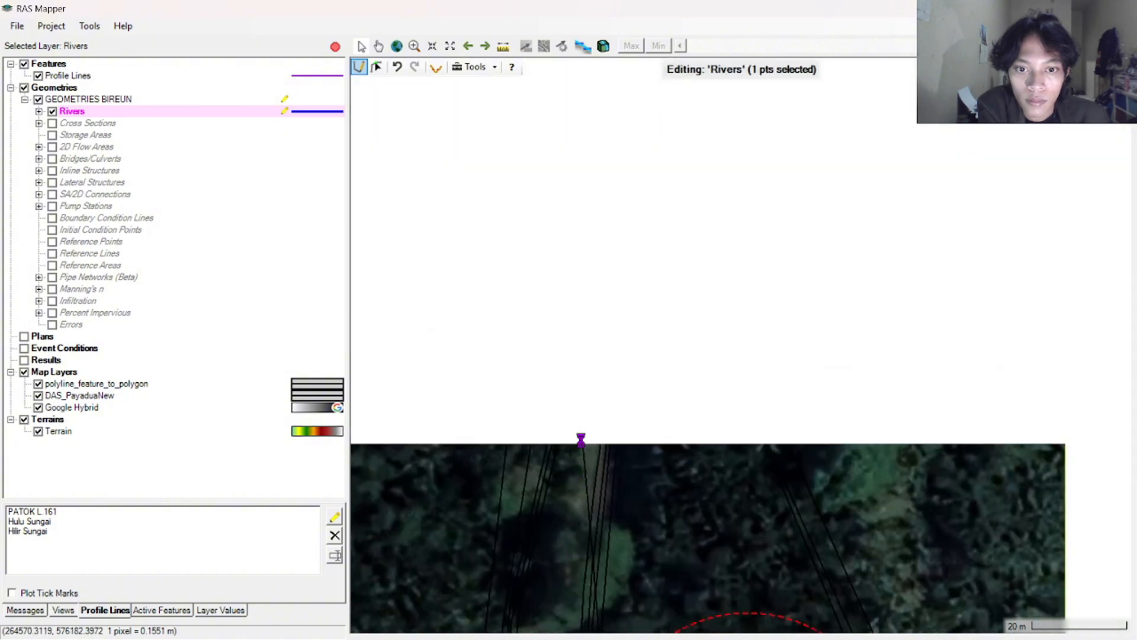
click(609, 249)
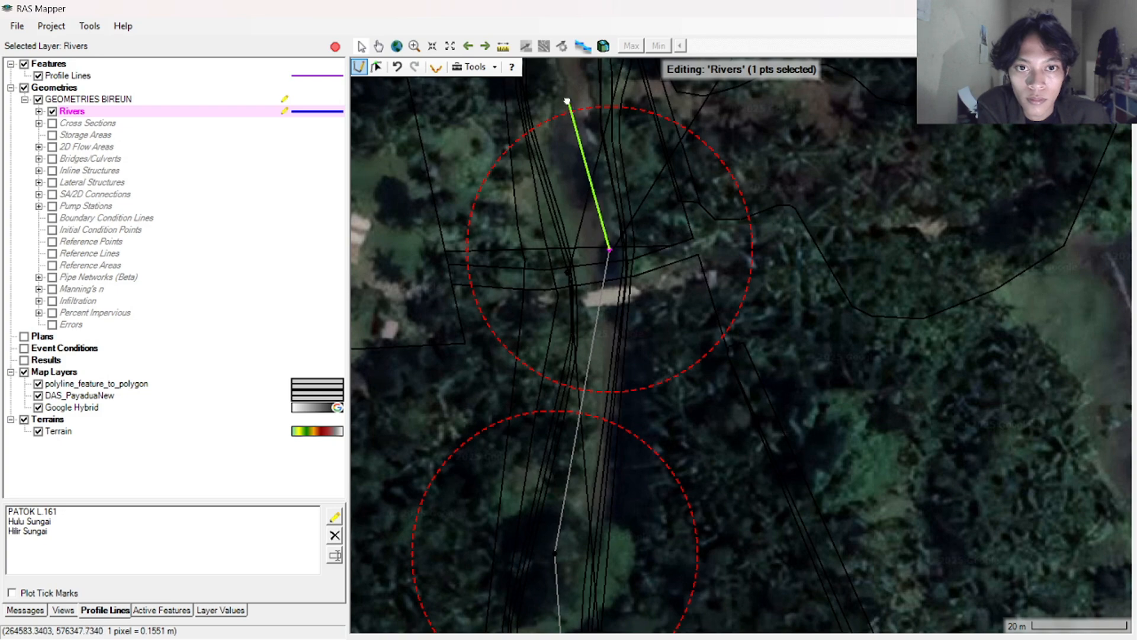
Trace the river centreline north-west along the channel up to the PATOK L.161 profile line
drag(569, 103, 652, 475)
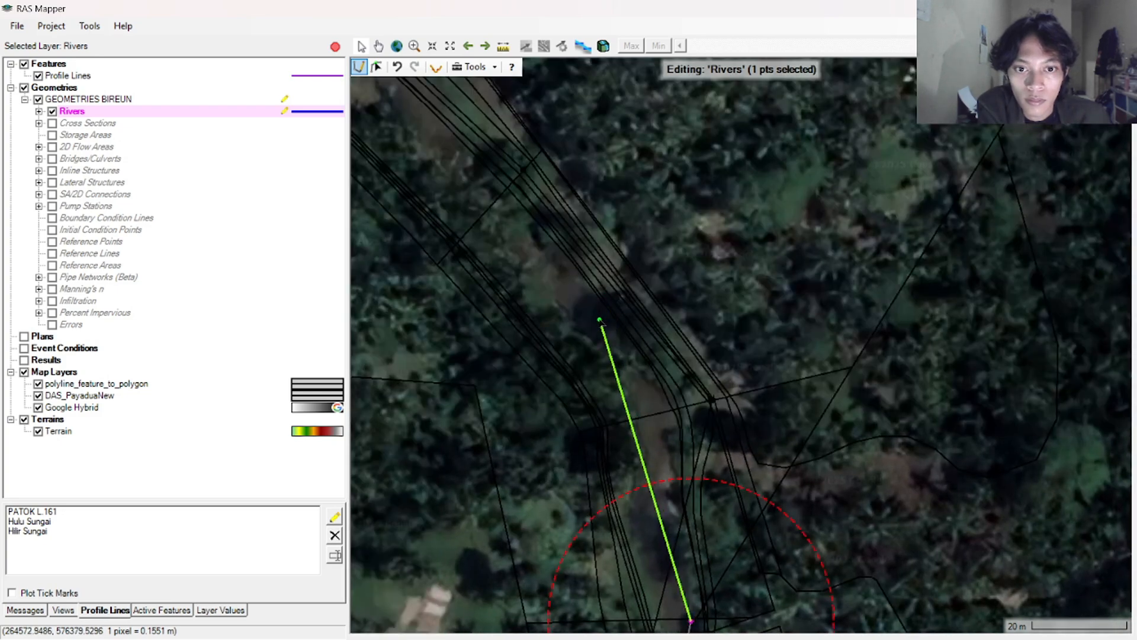
click(601, 321)
drag(452, 178, 513, 275)
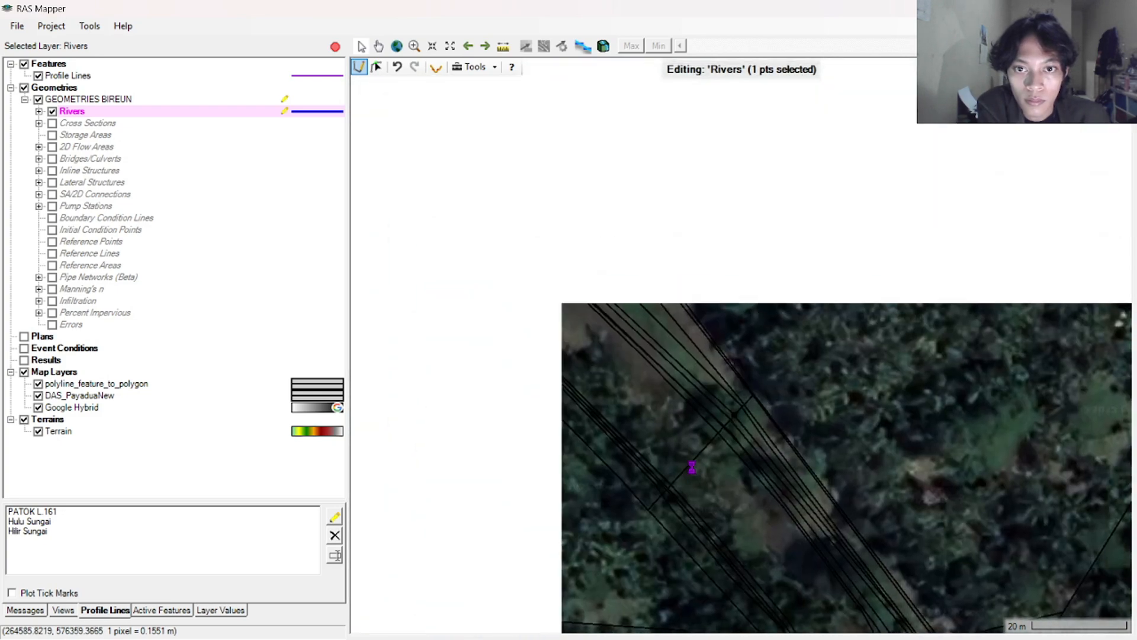
drag(458, 215, 596, 264)
click(486, 323)
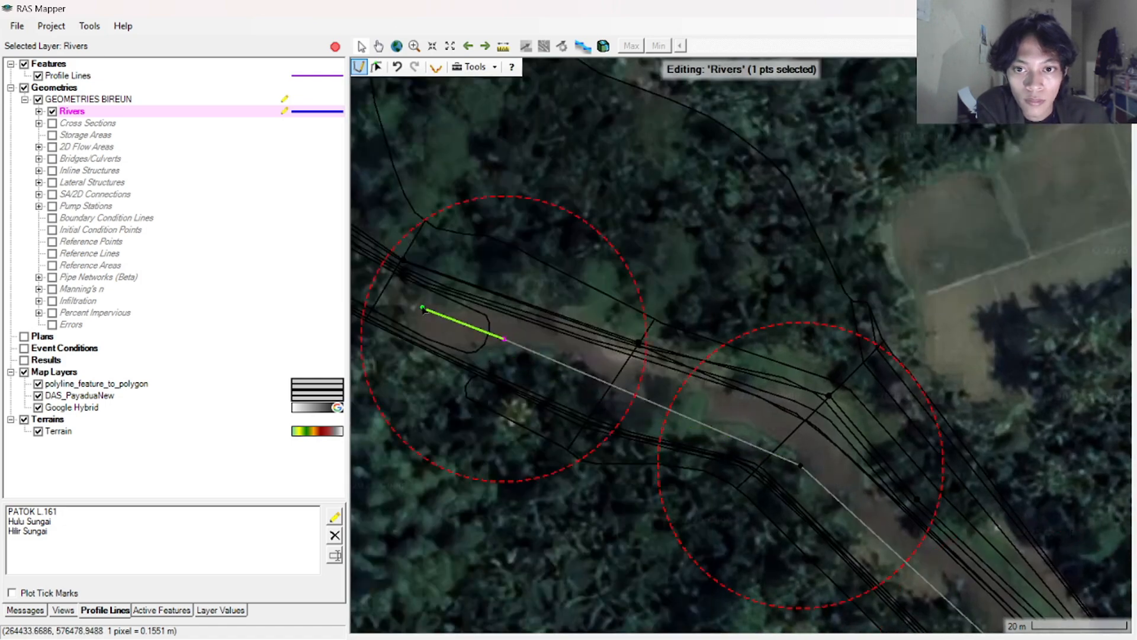
drag(385, 280, 664, 413)
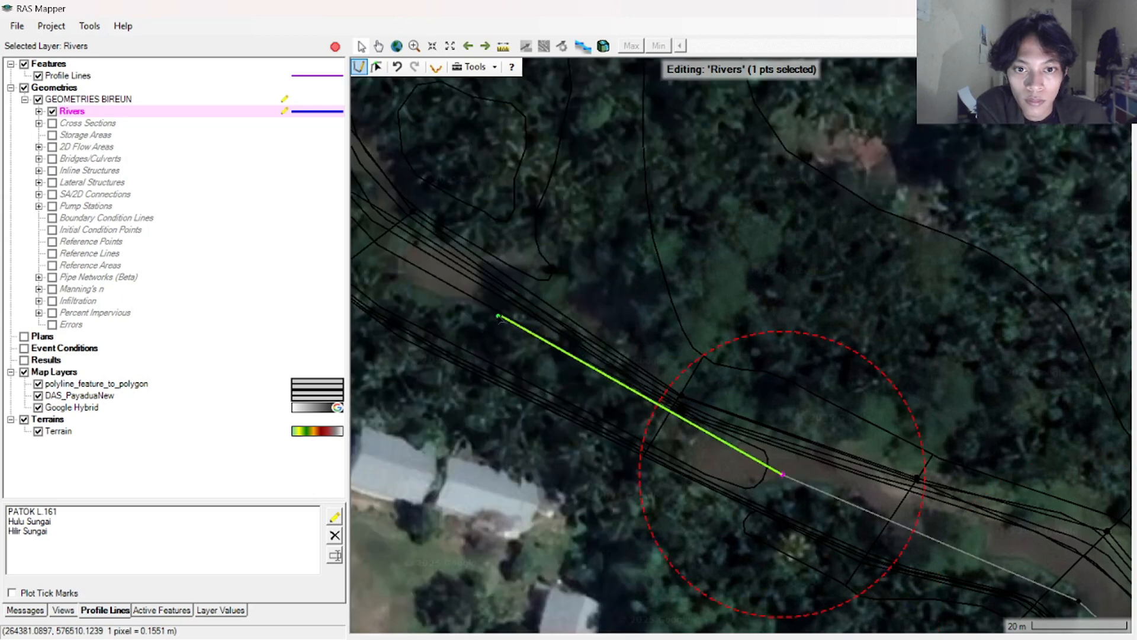
drag(436, 306, 701, 482)
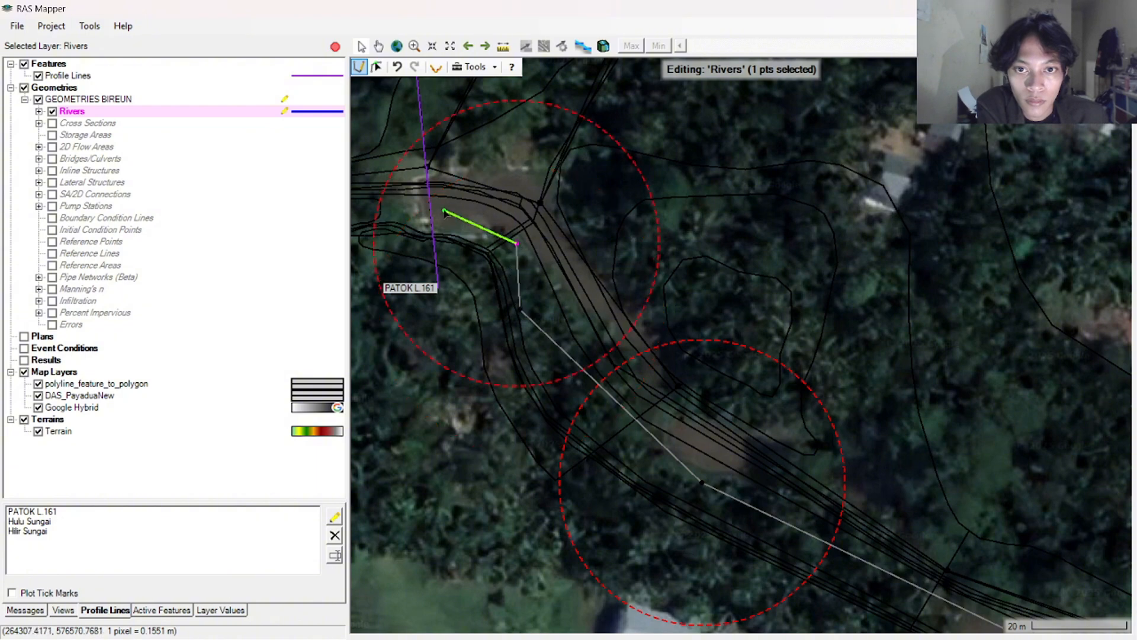
drag(443, 206, 737, 329)
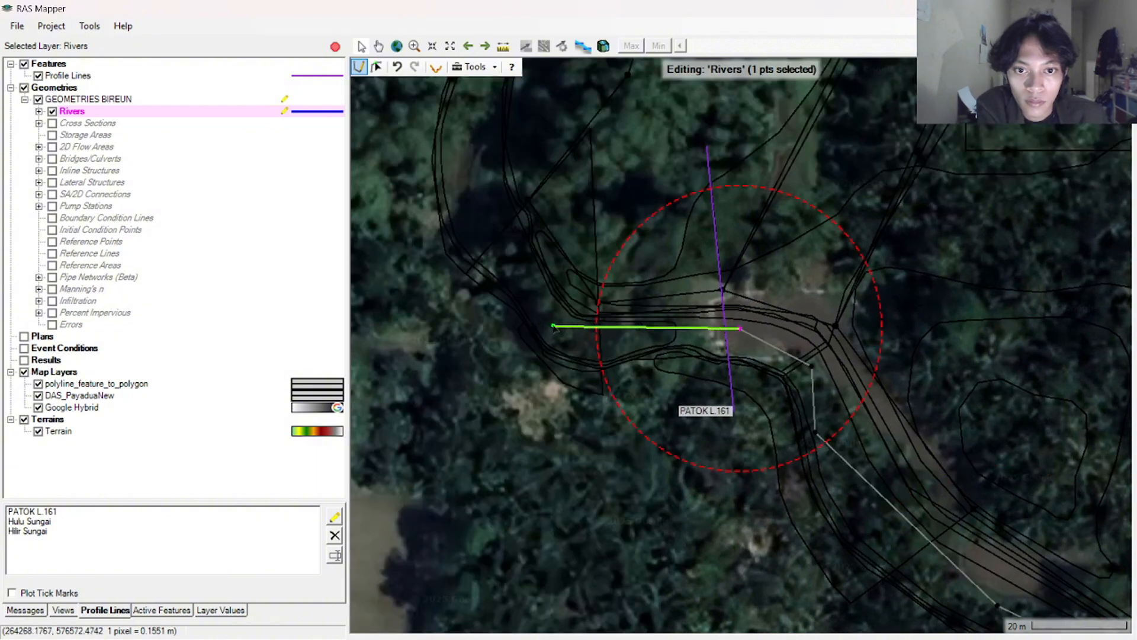
Continue the river centreline west past the PATOK L.161 profile line, around the bend and up the north-north-east reach
click(553, 326)
click(474, 178)
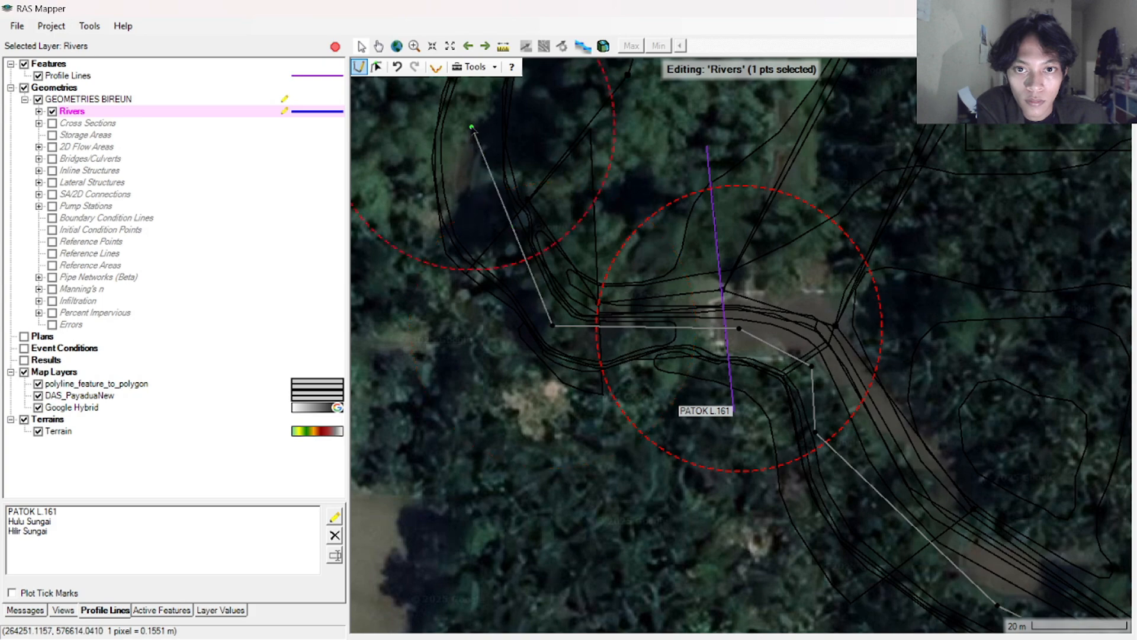
drag(476, 177, 487, 472)
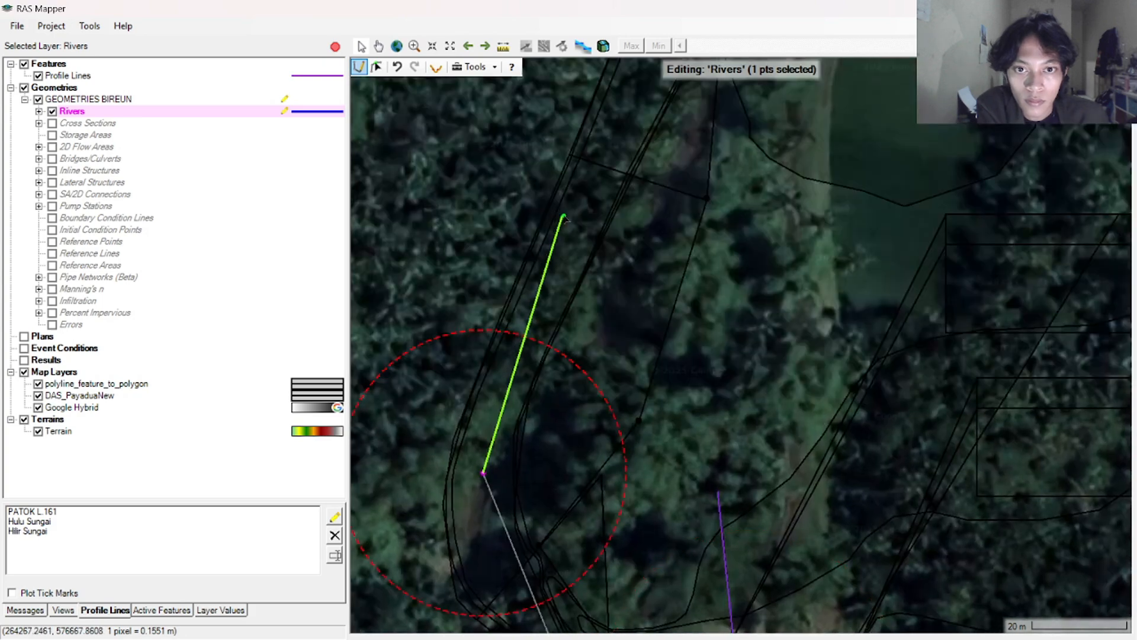
drag(558, 217, 529, 383)
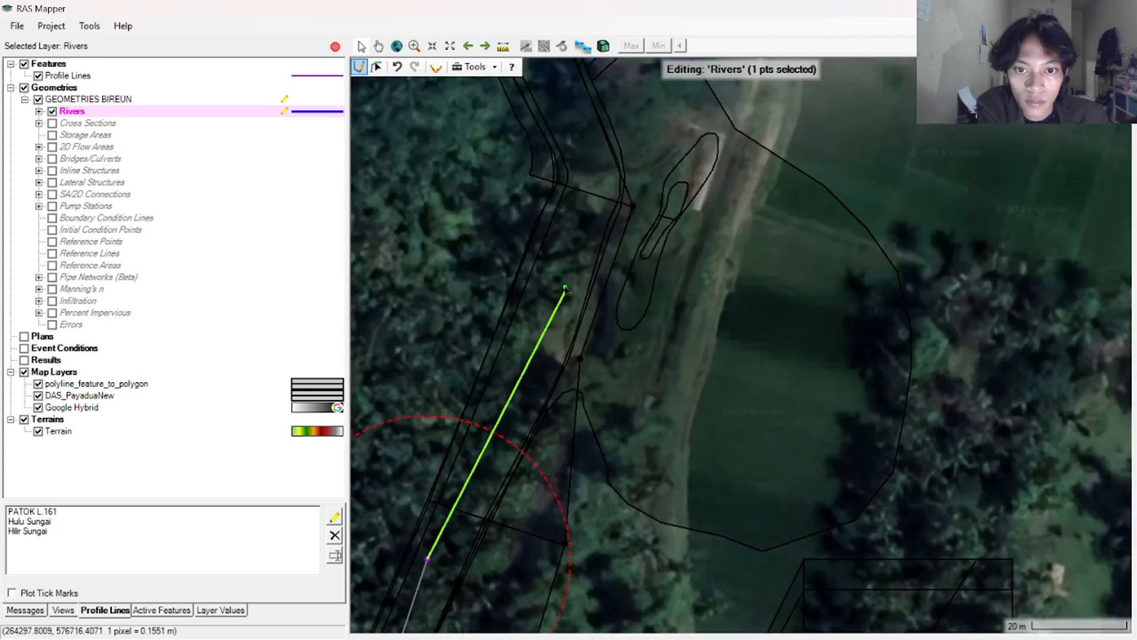
drag(577, 231, 513, 420)
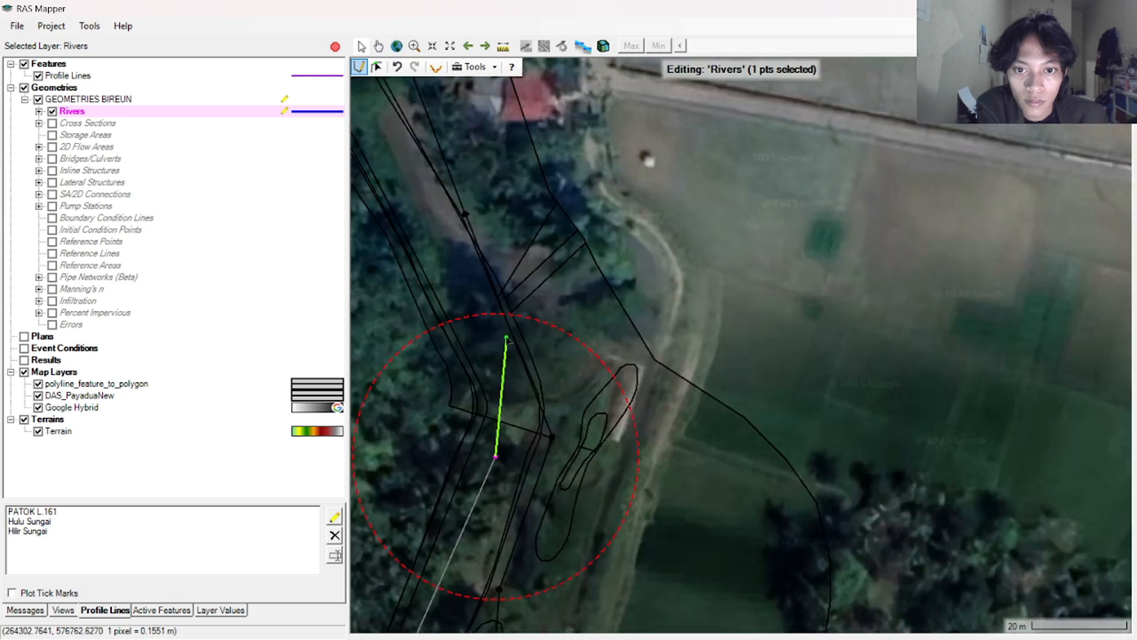
Trace the river centreline north-west along the middle of the long straight reach, approaching the road crossing
click(498, 333)
click(400, 158)
drag(400, 159, 634, 562)
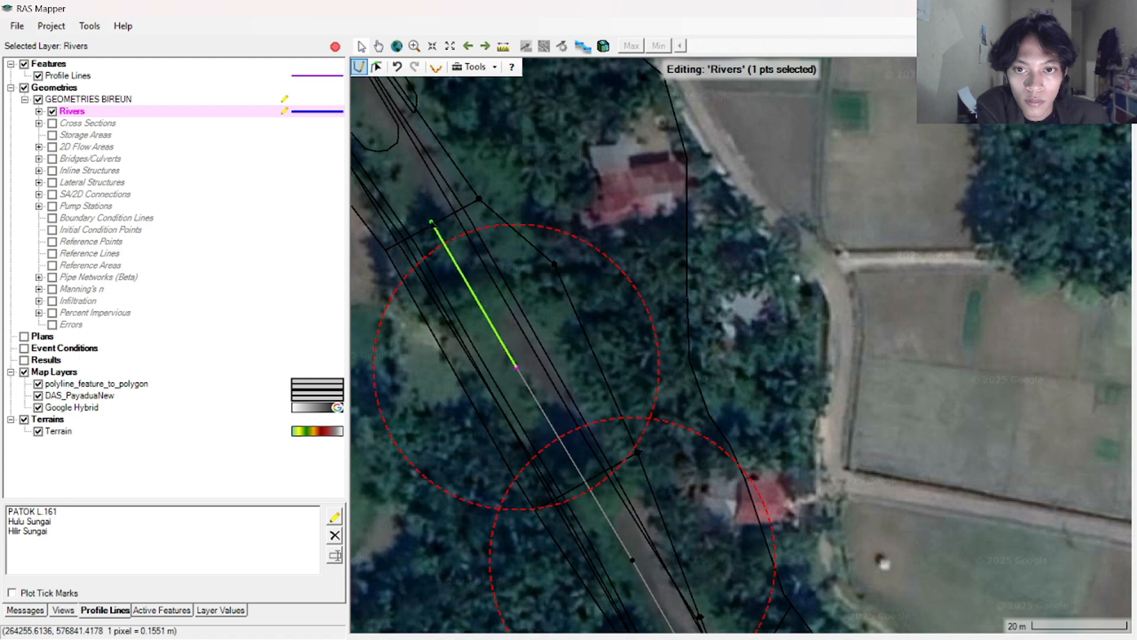
click(446, 243)
drag(446, 243, 641, 550)
click(524, 358)
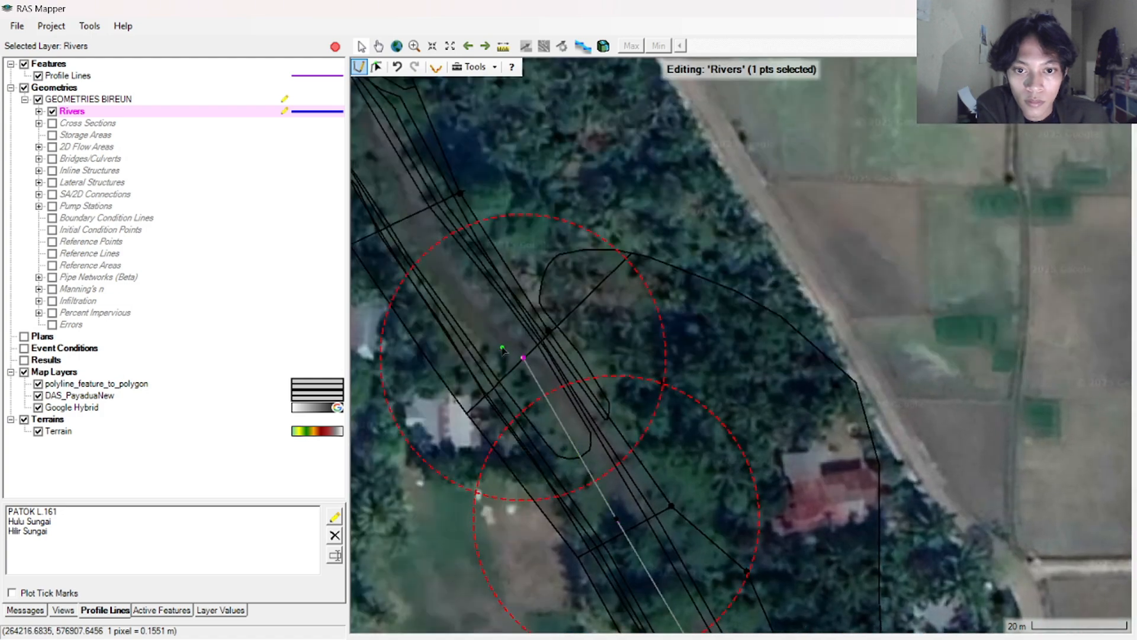
click(397, 186)
drag(396, 186, 654, 545)
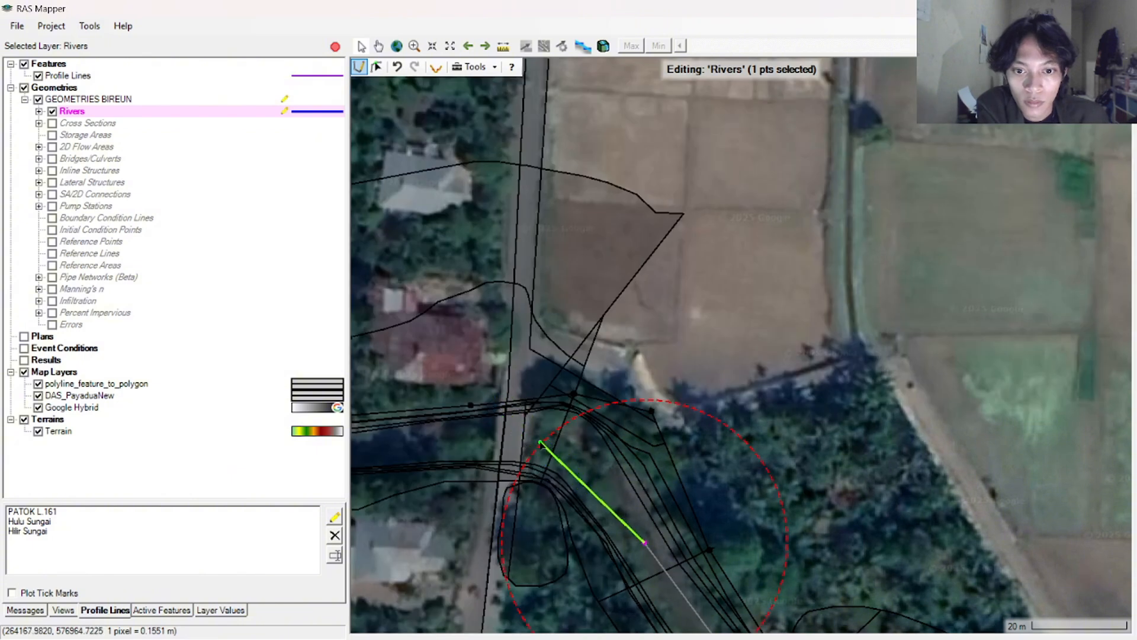
Extend the river centreline west across the road, along the channel and around the bend where it turns north
click(539, 442)
drag(407, 445, 713, 431)
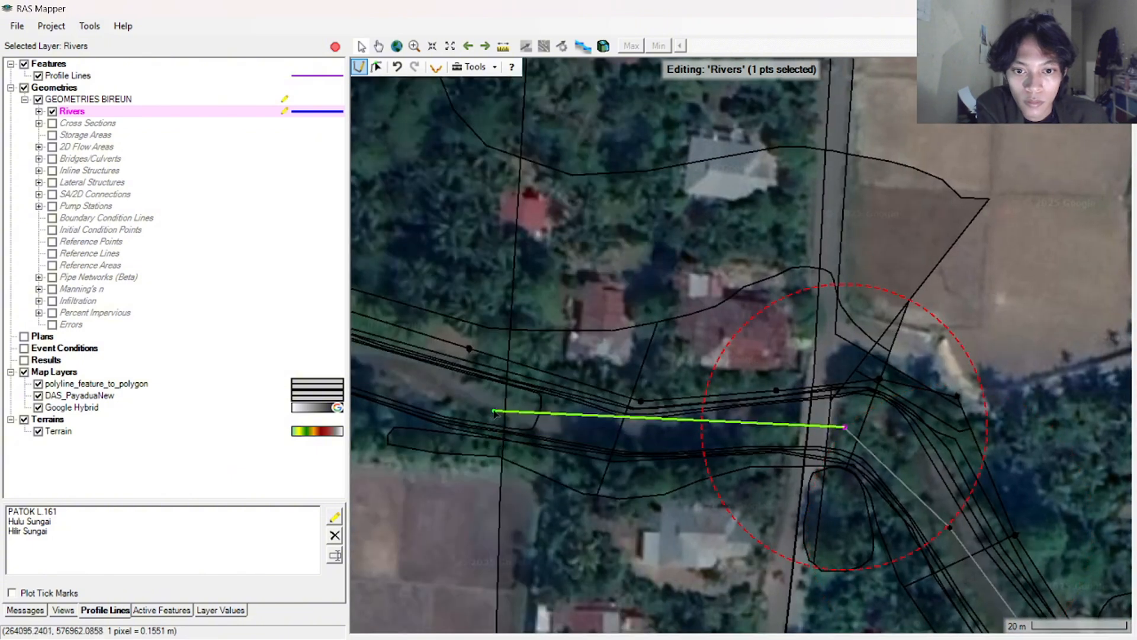
click(507, 412)
drag(374, 374, 689, 462)
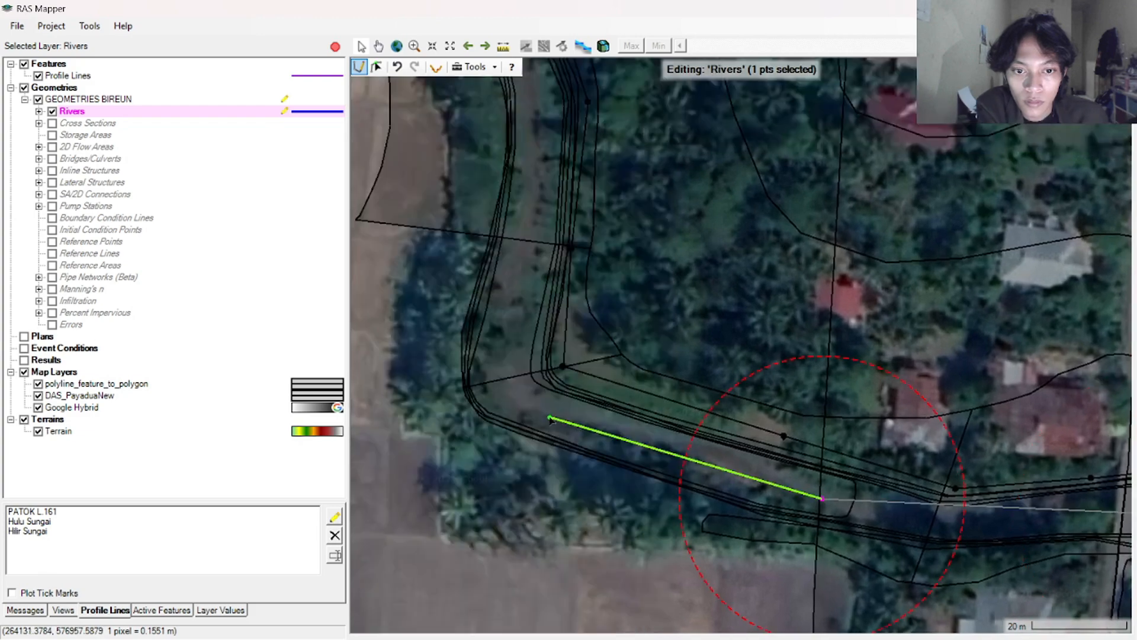
click(518, 391)
click(507, 293)
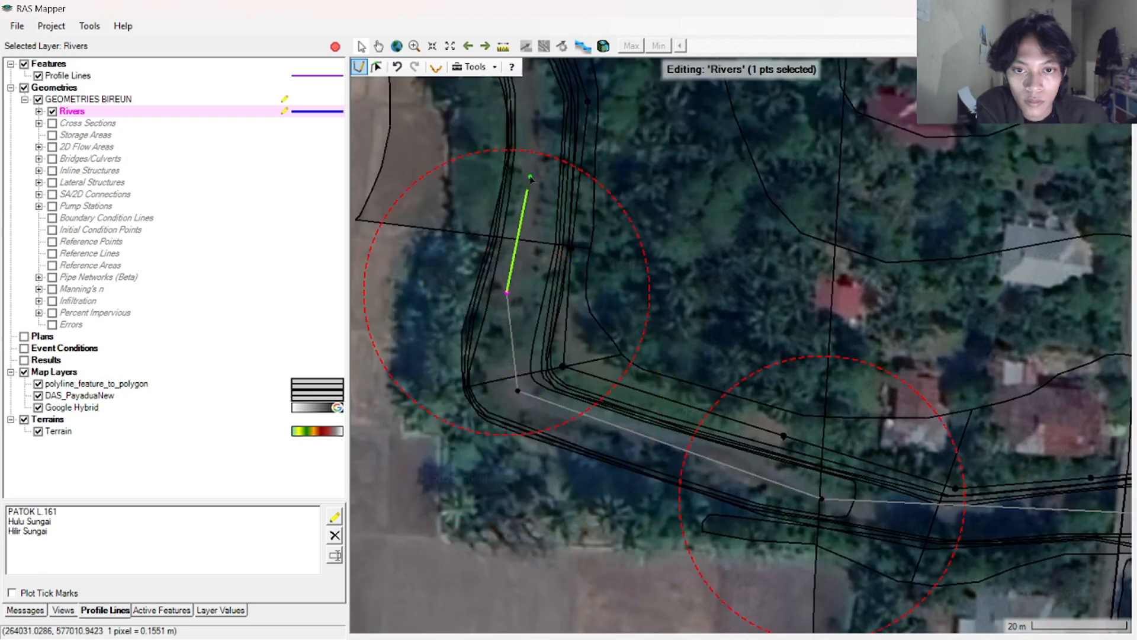
Continue the river centreline north-west up the channel and around the next bend to the north-east
drag(540, 108, 589, 304)
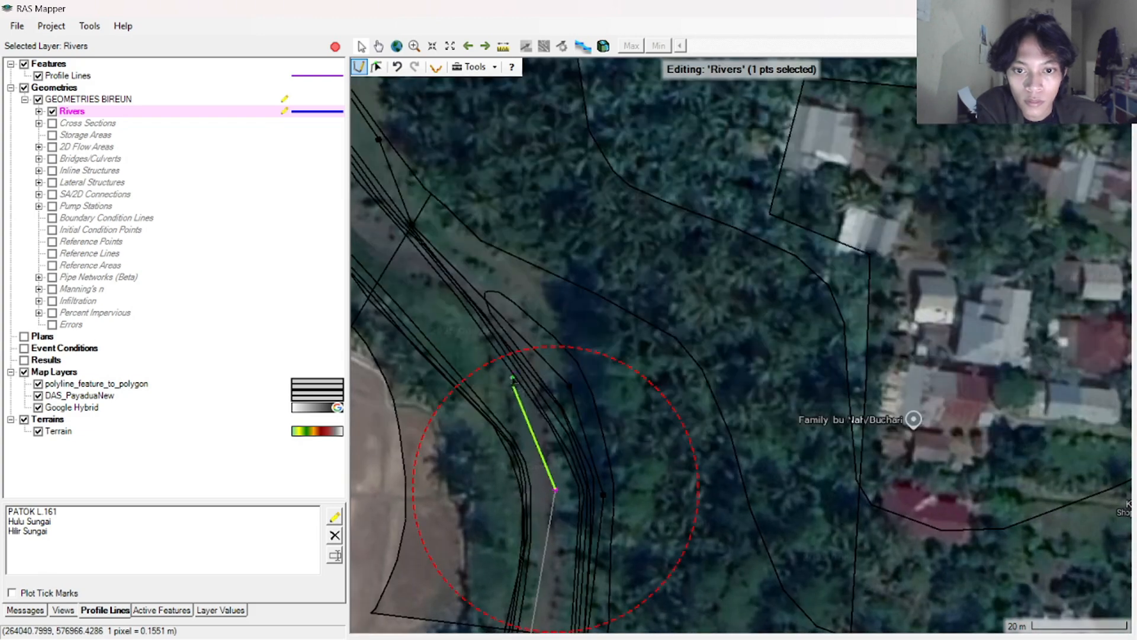
drag(392, 235, 560, 350)
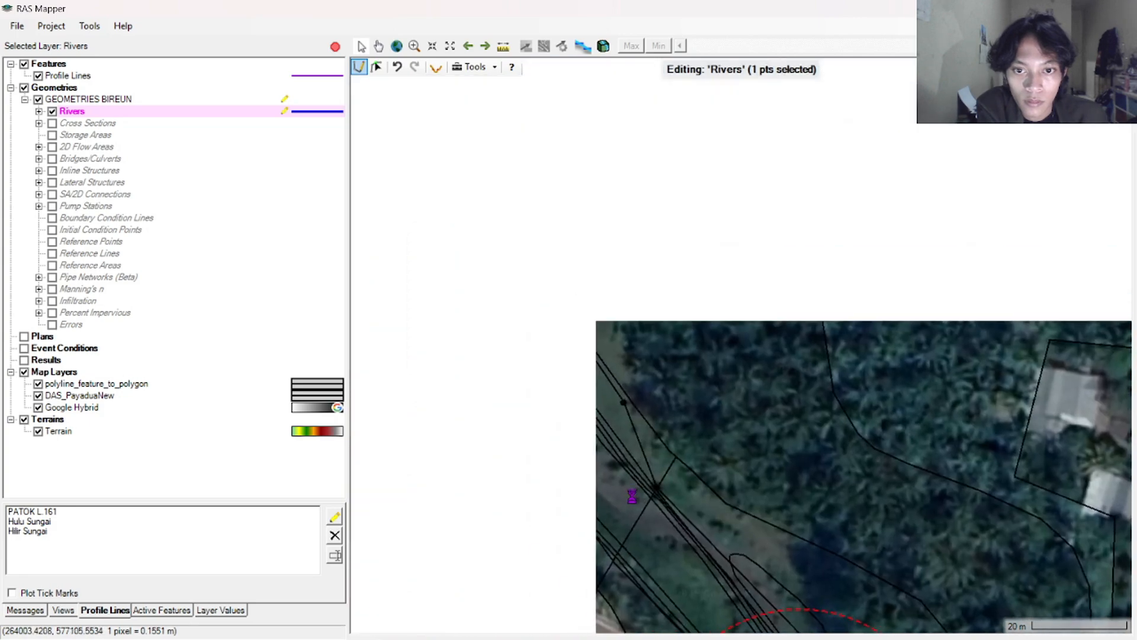
click(491, 325)
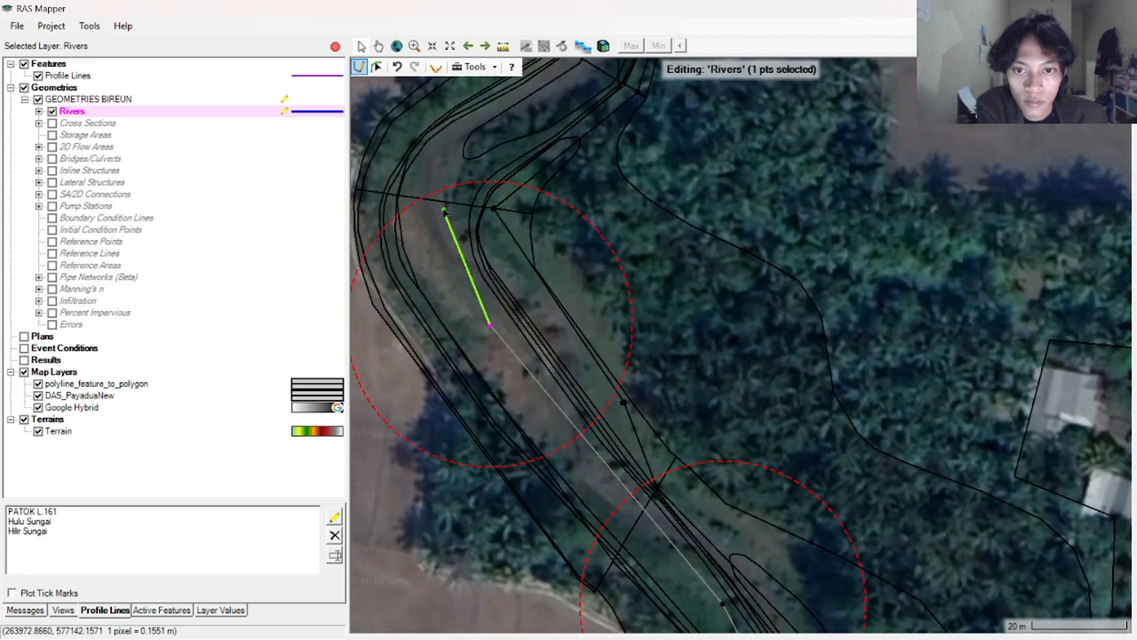
click(443, 160)
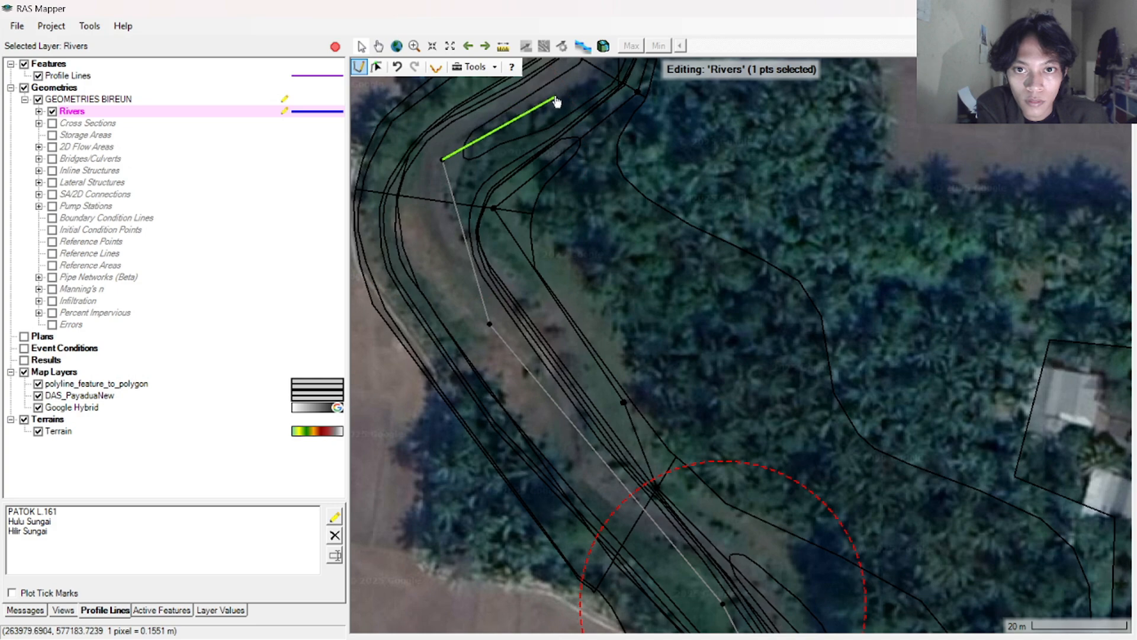
click(556, 95)
Trace the river centreline through the last bend back to the north-west and finish it just past the Hilir Sungai profile line
drag(578, 85, 476, 343)
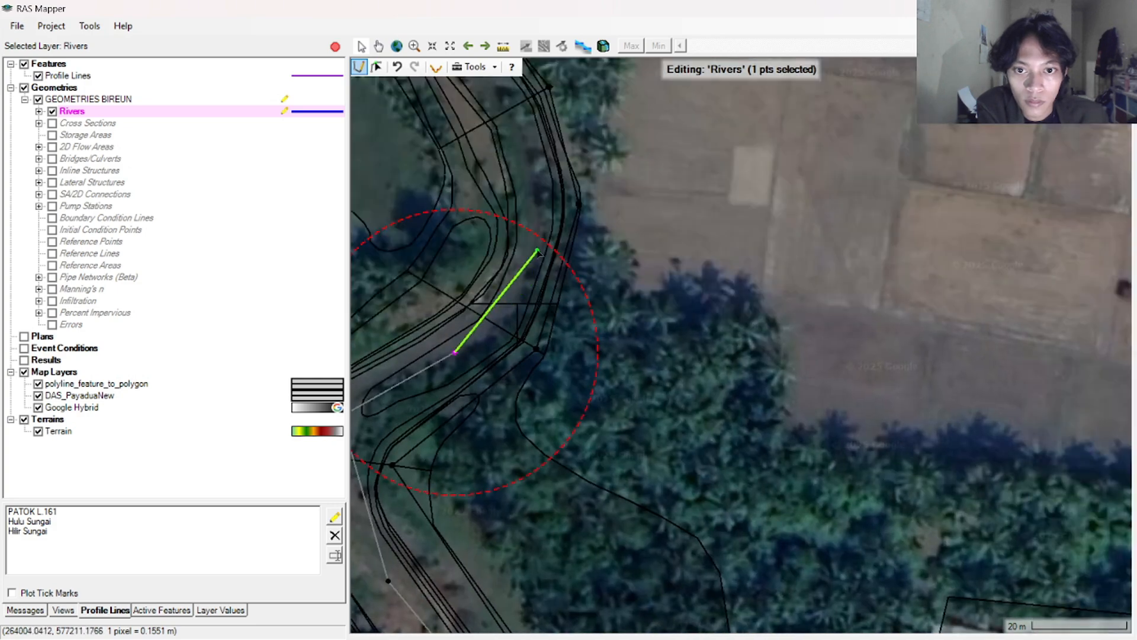
click(548, 243)
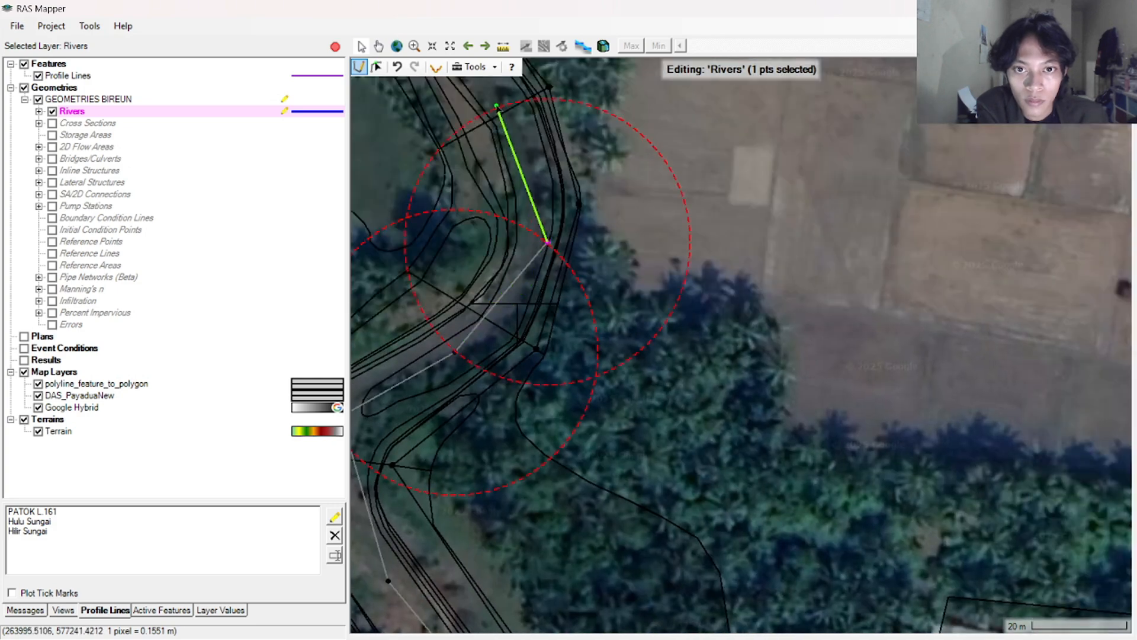
drag(492, 94, 537, 380)
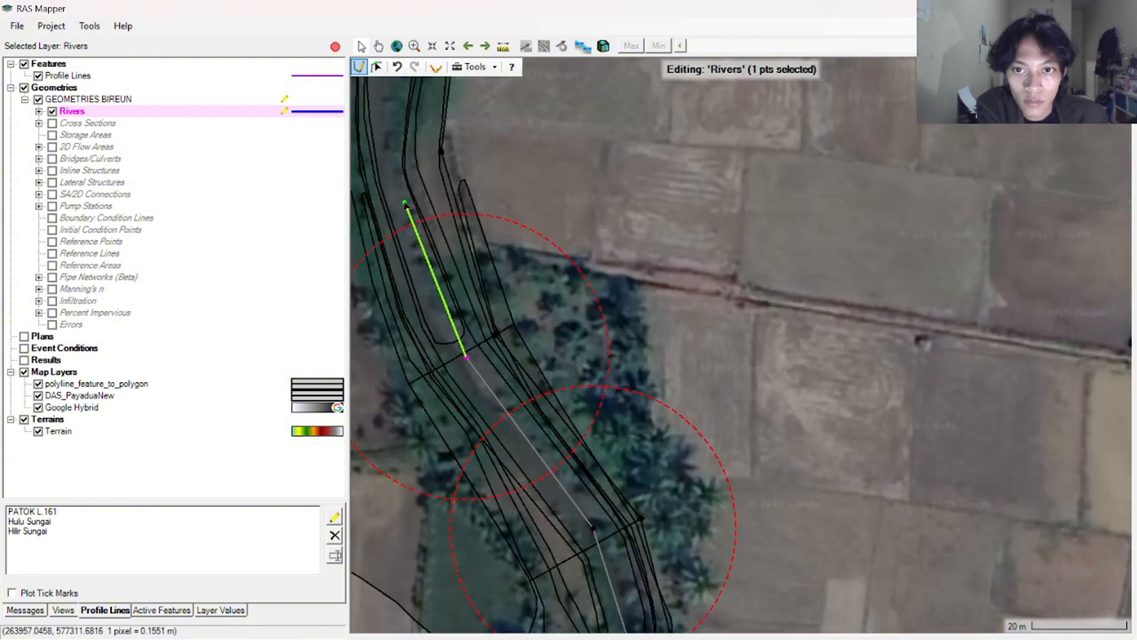
drag(413, 220, 545, 527)
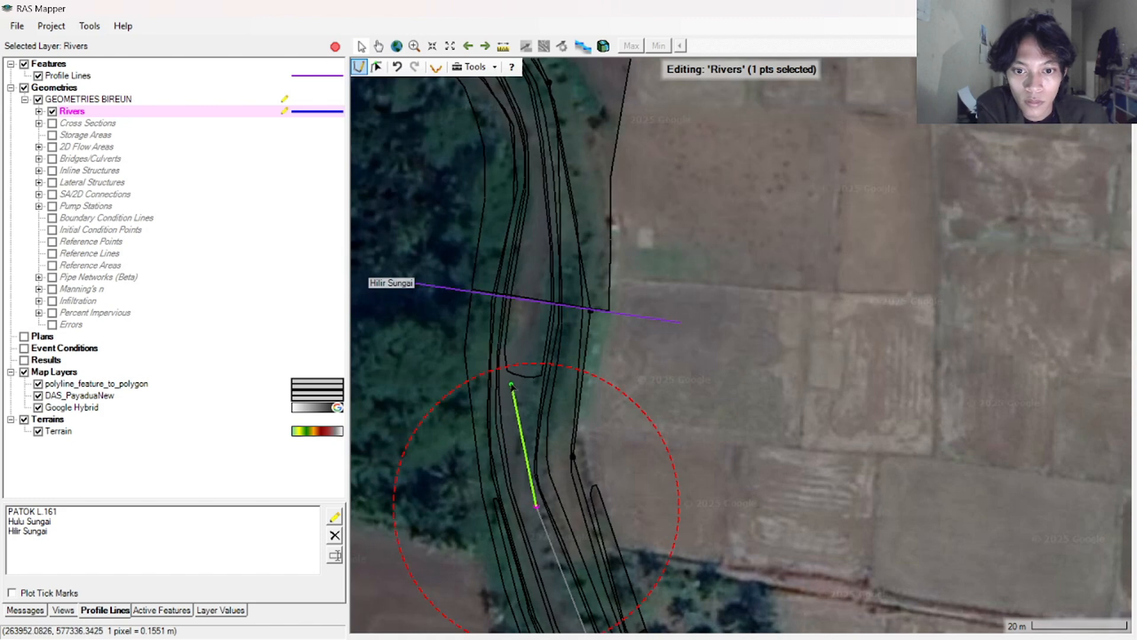
click(514, 366)
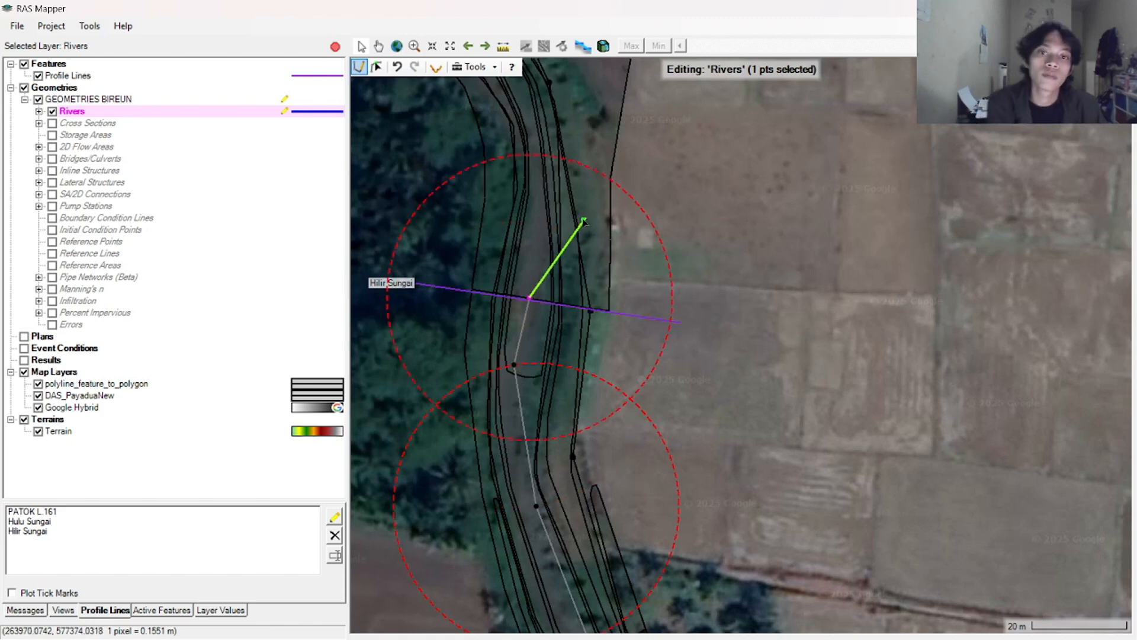
double_click(532, 282)
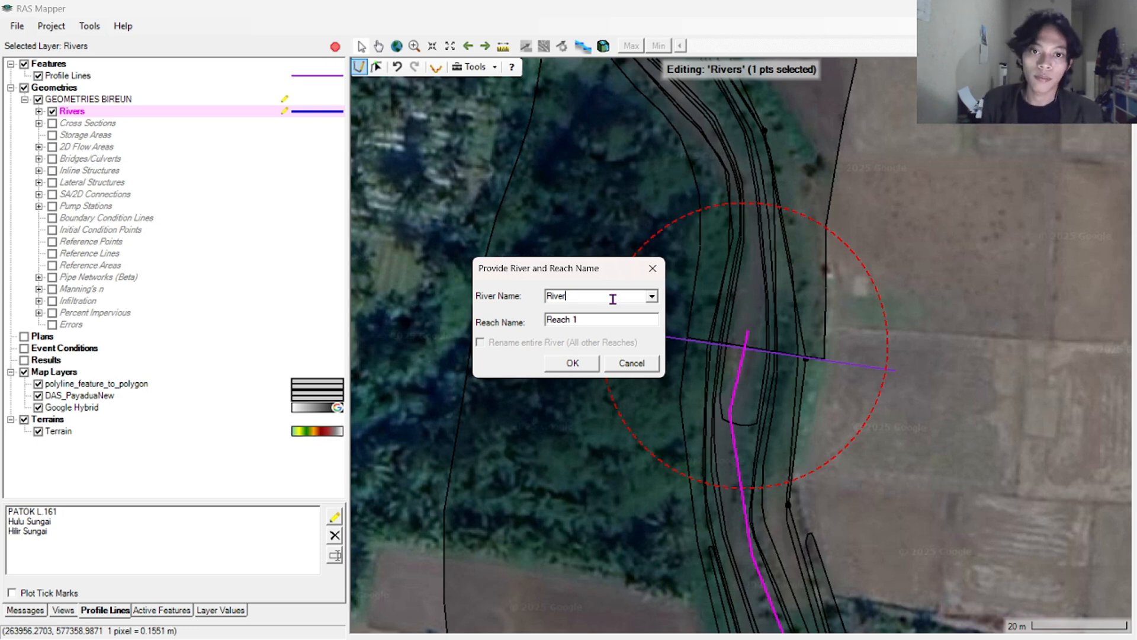
Enter Aliran Sungai as the river name for the new centreline
key(BackSpace)
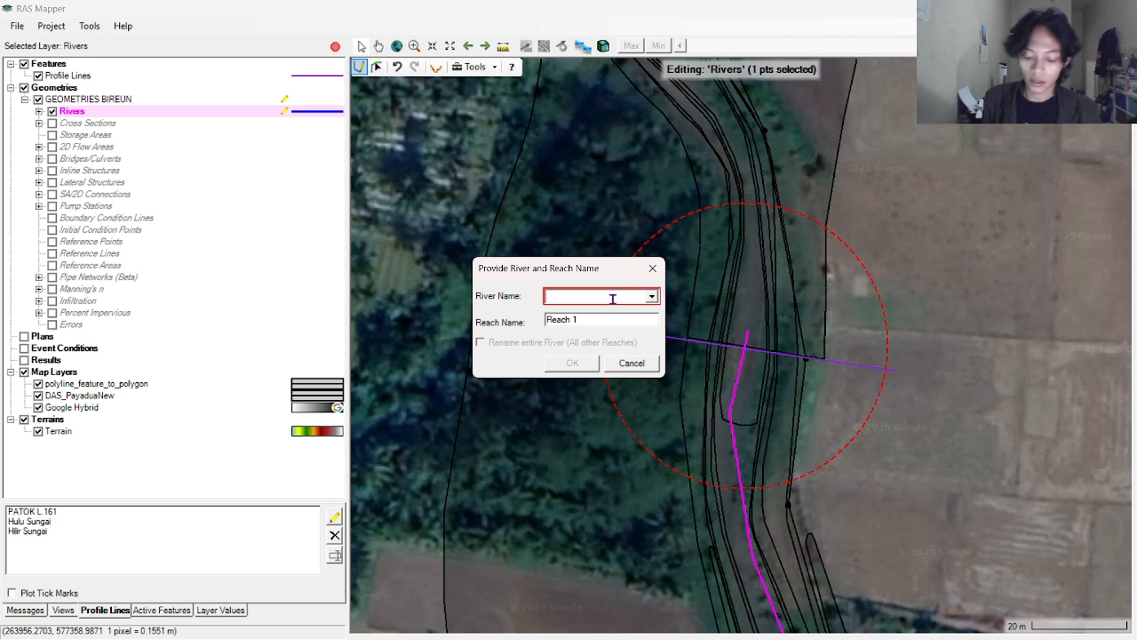
text(Ri)
key(BackSpace)
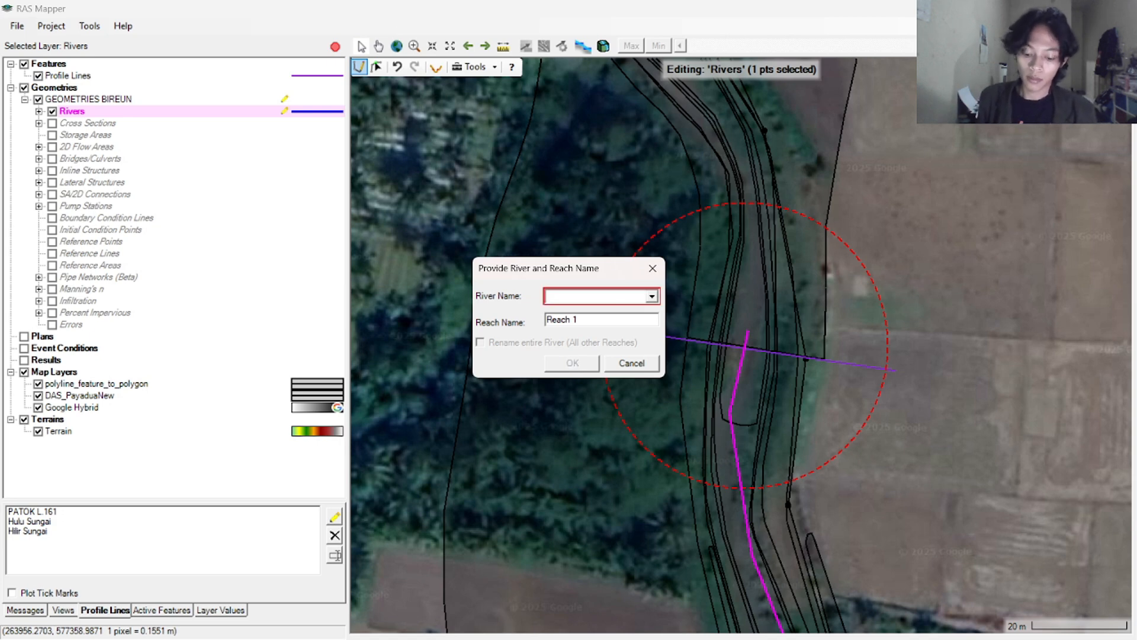
text(Alran Sungai)
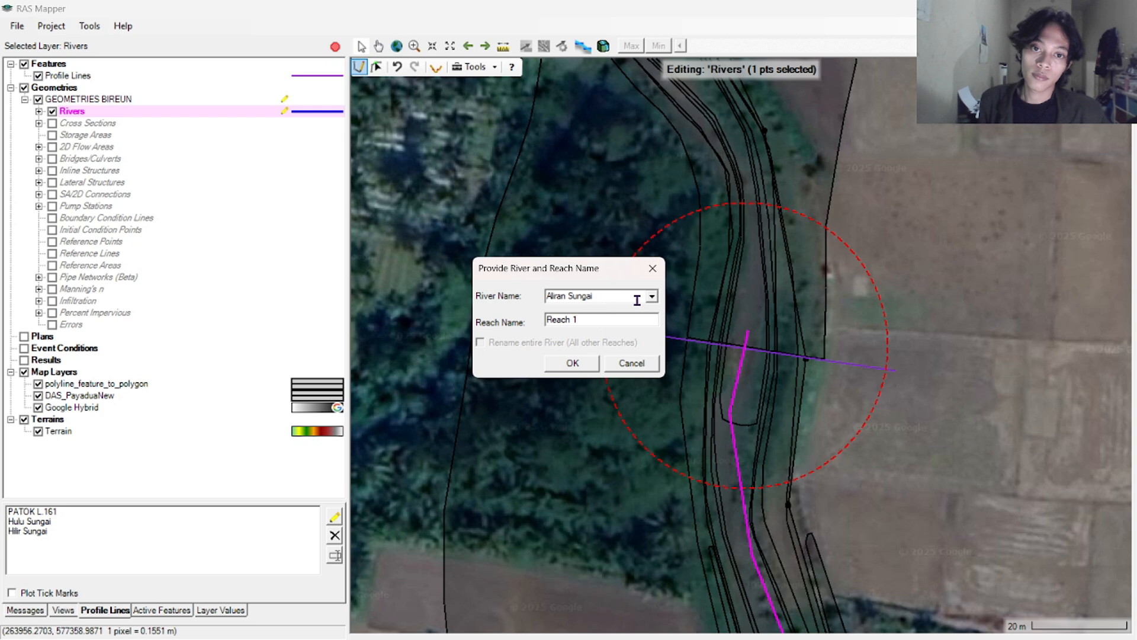
Name the river LP Libeu and its reach Aliran Sungai, and accept the names
click(609, 299)
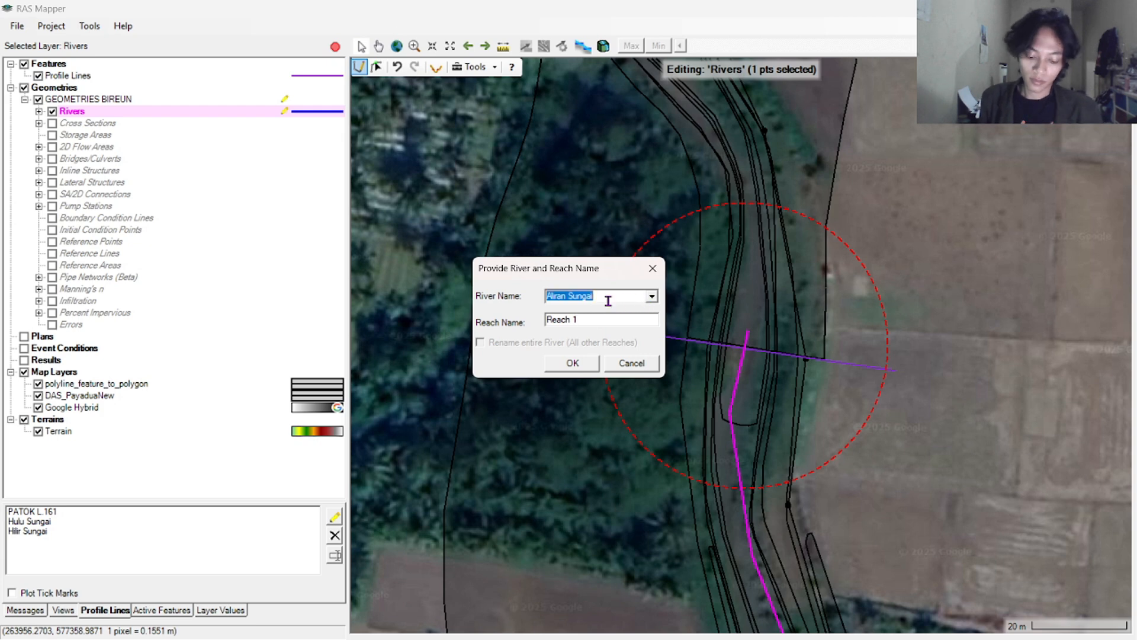
text(K)
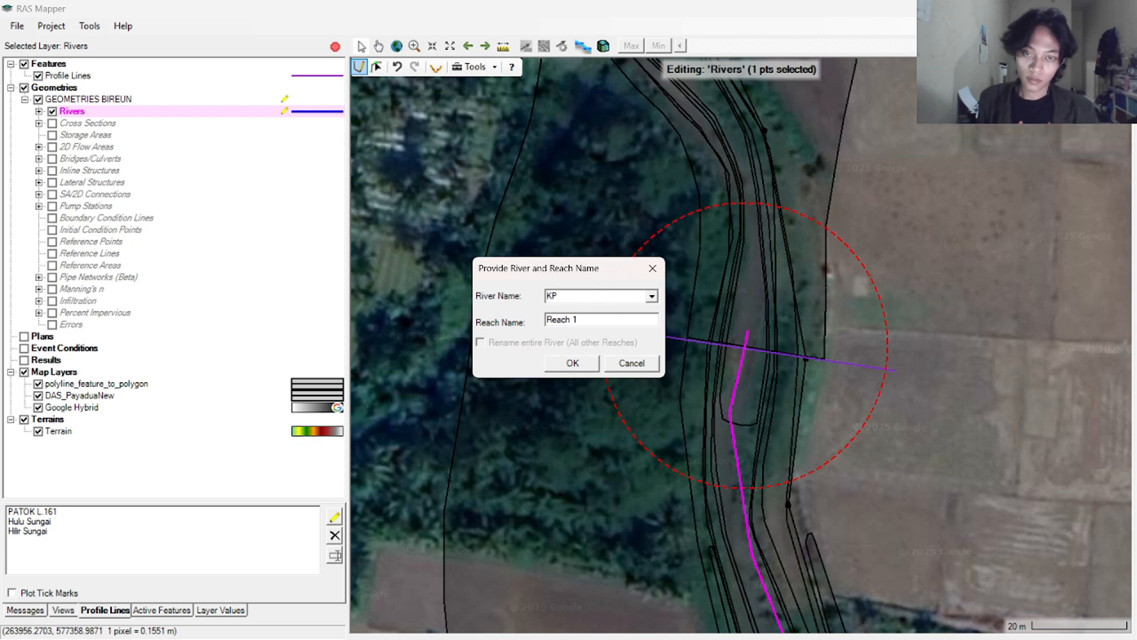
key(BackSpace)
text(LP Libeu)
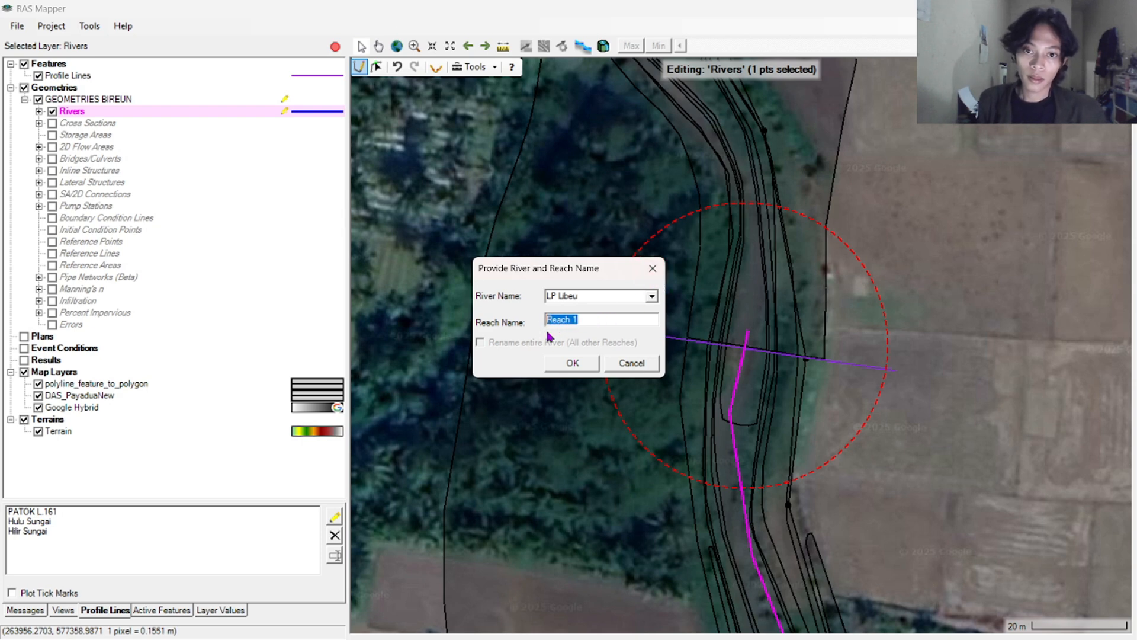
text(Alran Sungai)
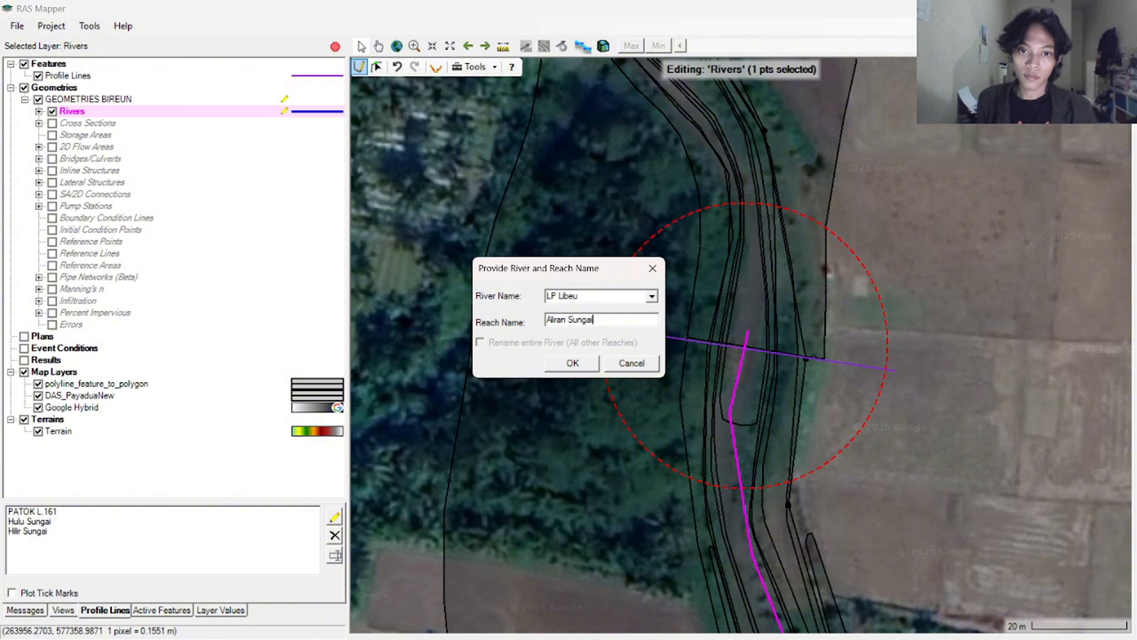
text(liran Sungai)
click(570, 363)
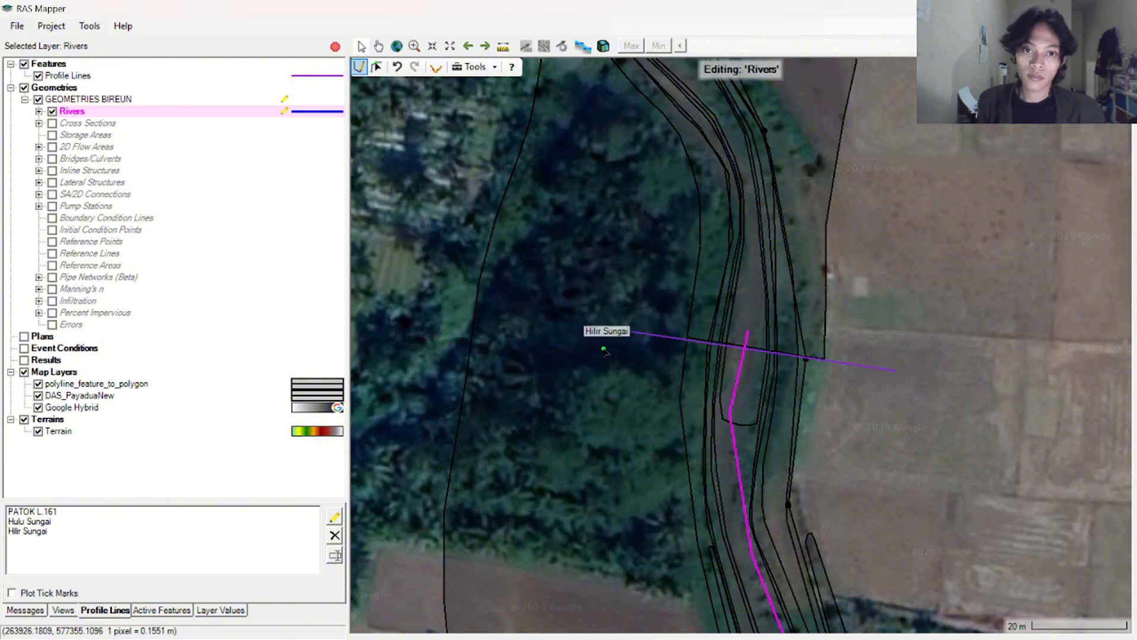
Display the Cross Sections layer of GEOMETRIES BIREUN and make it the layer being edited
scroll(670, 410, down, 1)
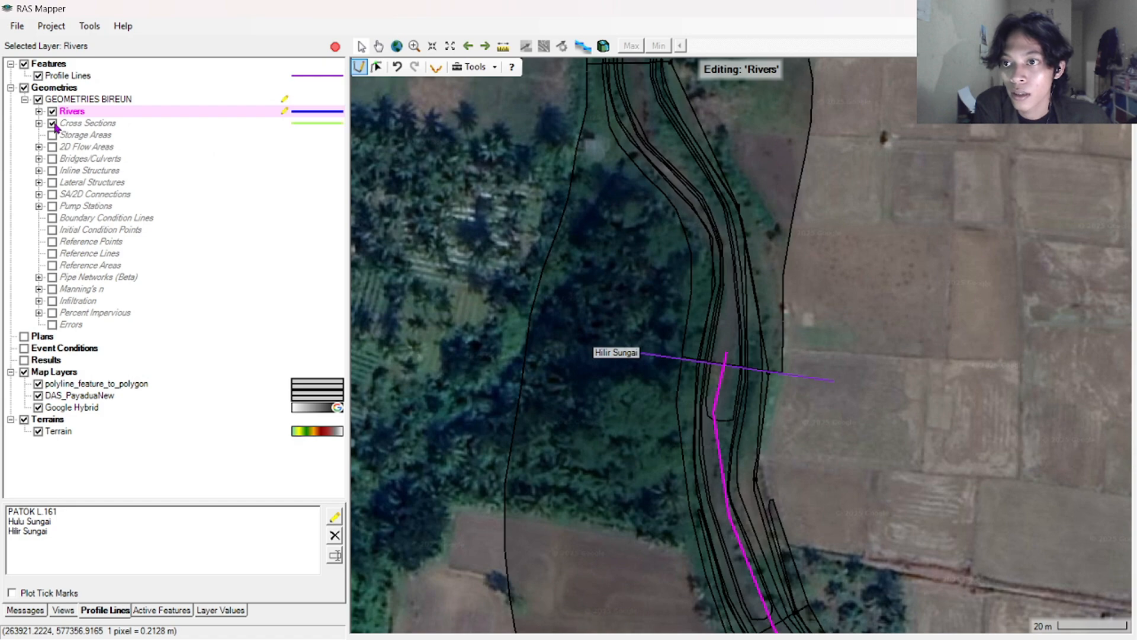
scroll(533, 313, down, 2)
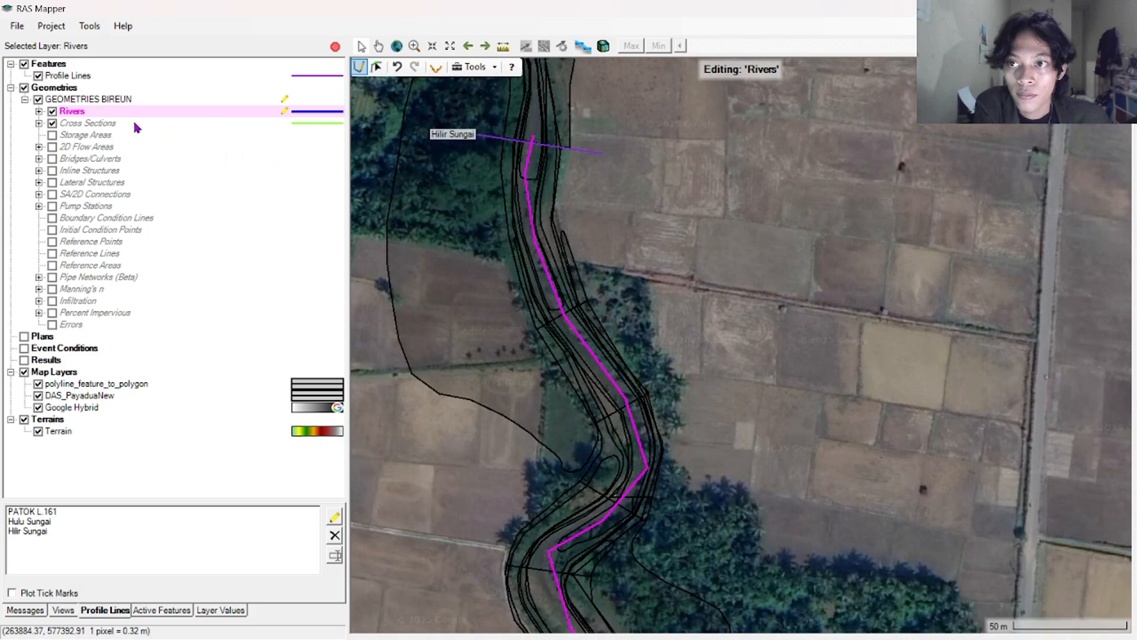
click(134, 122)
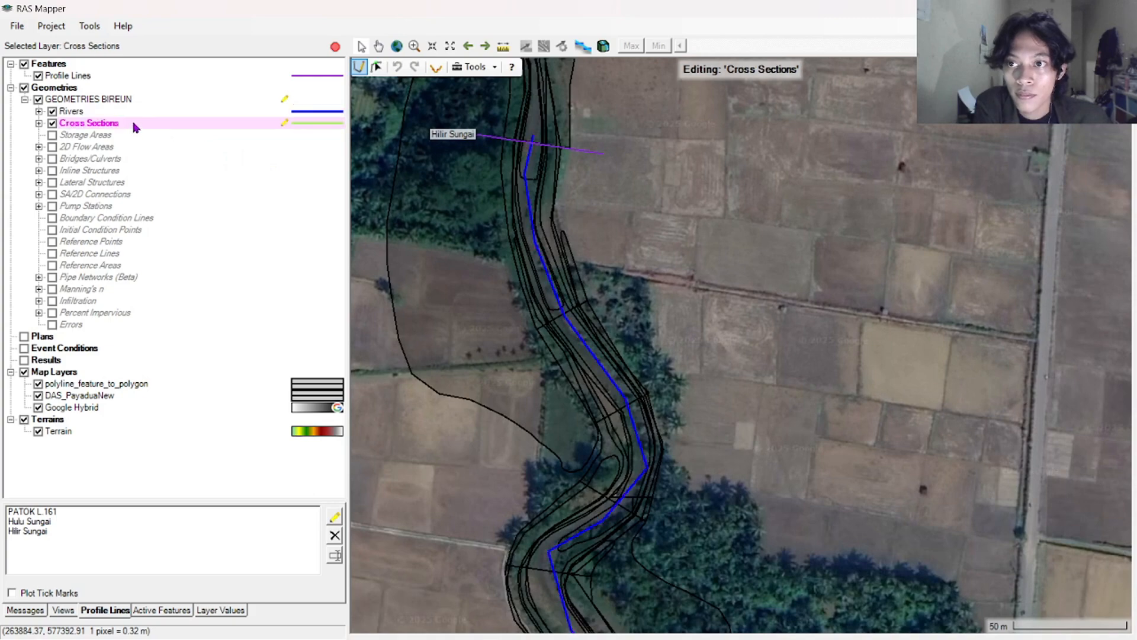
Draw the first cross section from the left to the right bank over the Hulu Sungai profile line, extending slightly past its east end
scroll(611, 410, down, 1)
drag(605, 580, 551, 324)
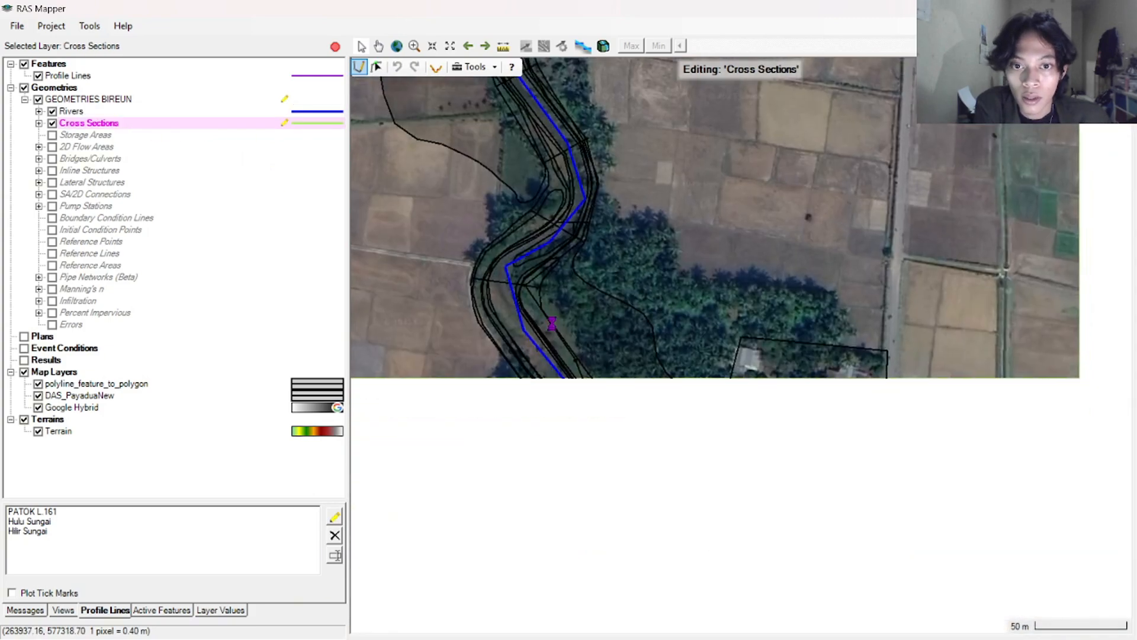
scroll(565, 403, down, 2)
scroll(569, 415, down, 1)
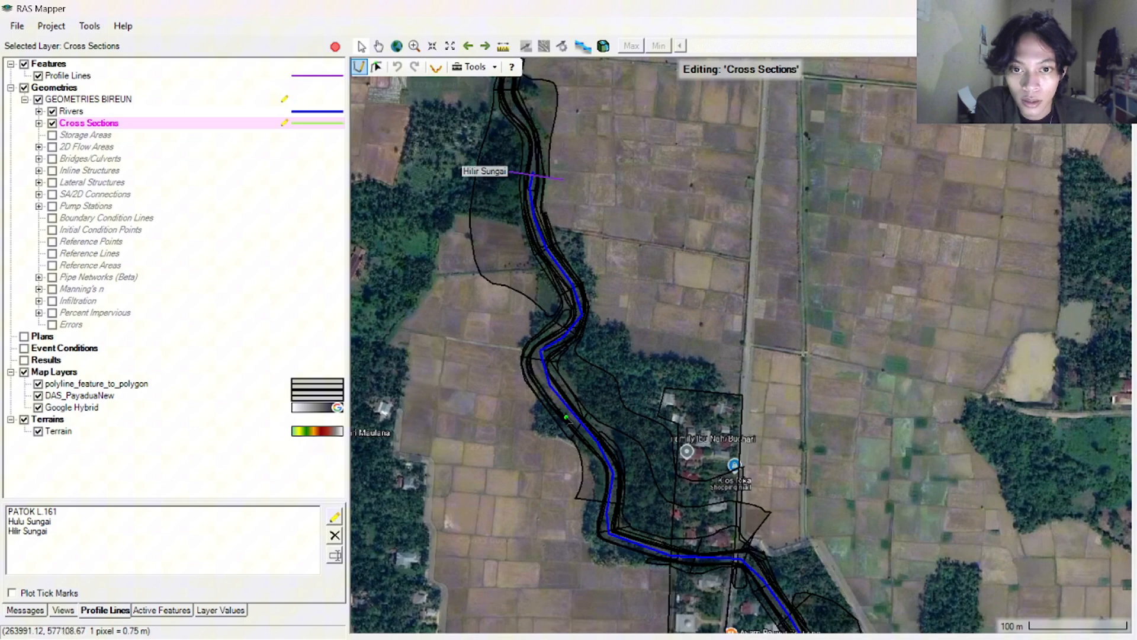
drag(570, 423, 469, 169)
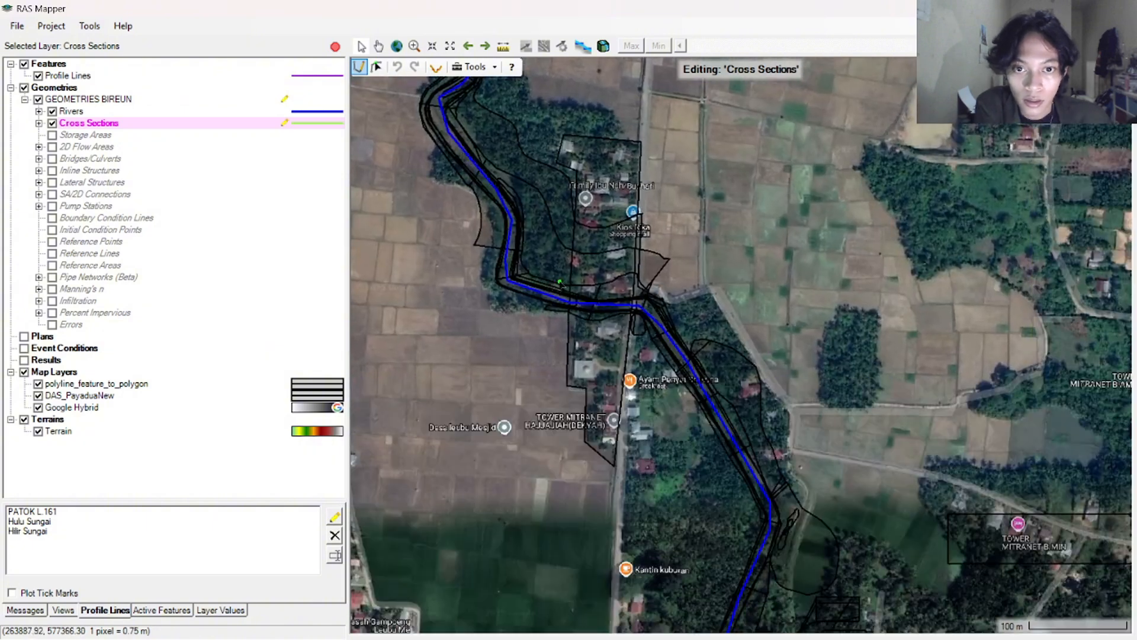
drag(656, 497, 578, 267)
drag(609, 414, 513, 203)
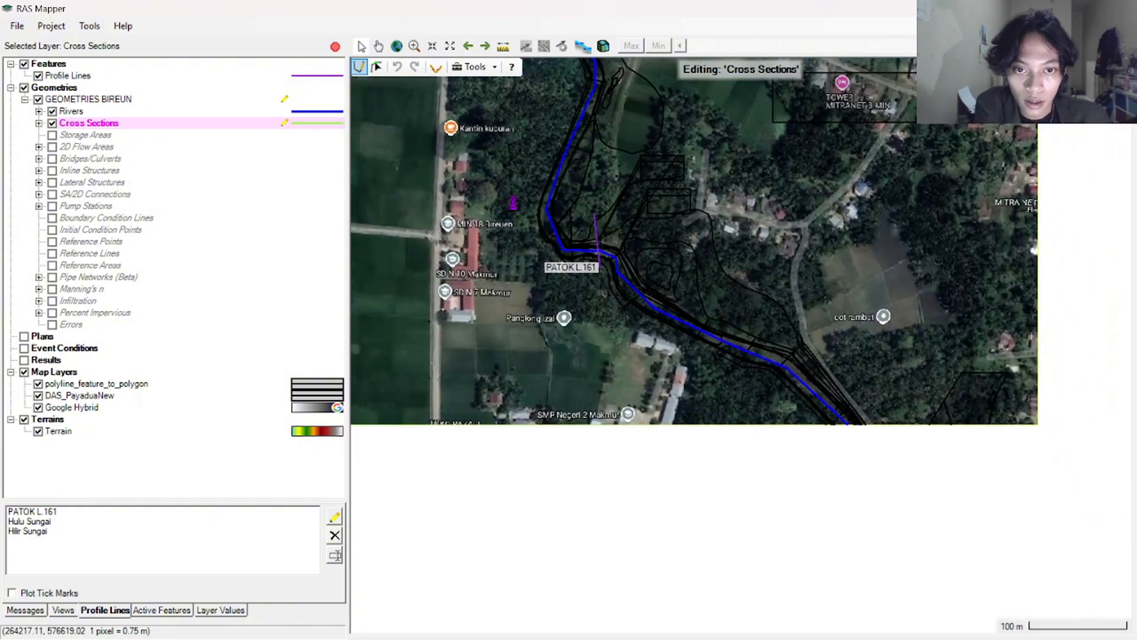
drag(901, 601, 569, 209)
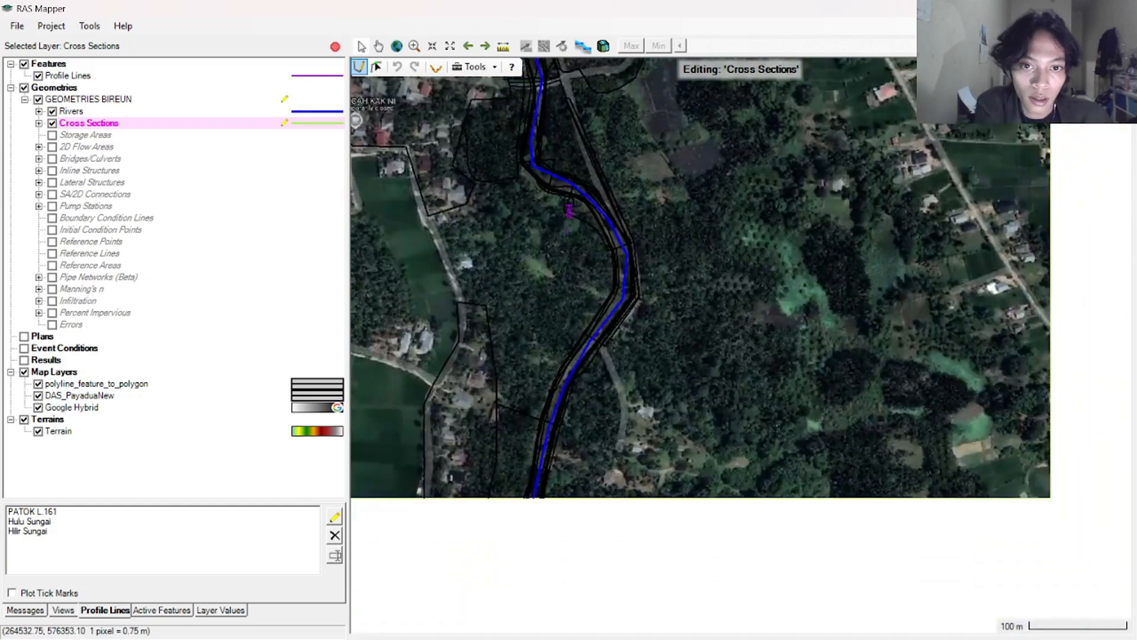
scroll(549, 425, up, 5)
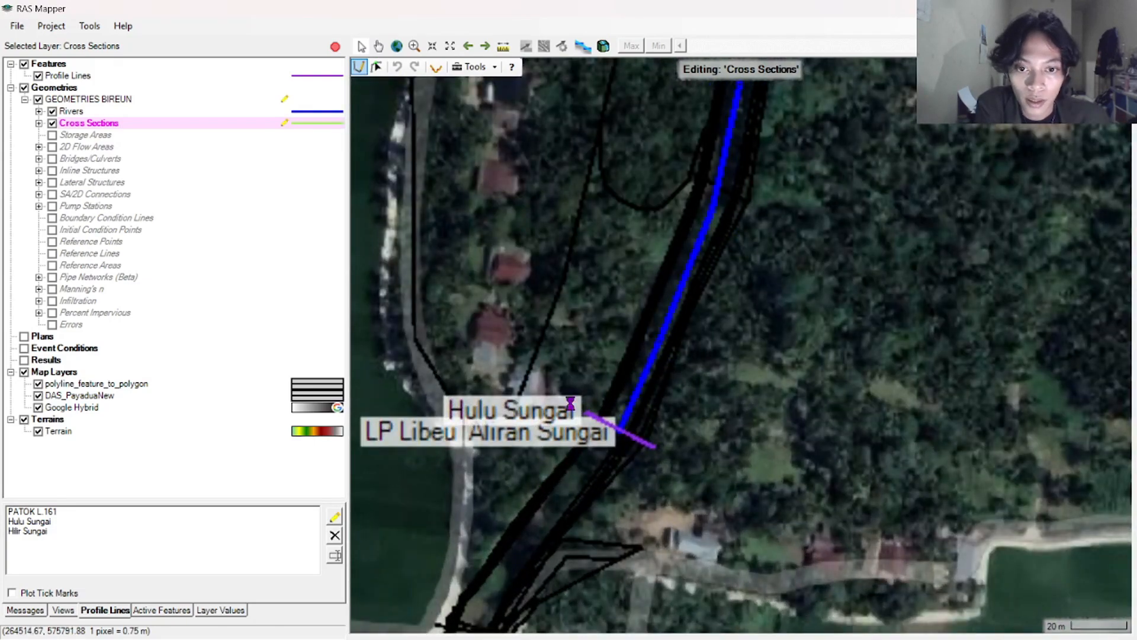
drag(570, 404, 541, 327)
scroll(611, 305, up, 3)
scroll(558, 322, up, 2)
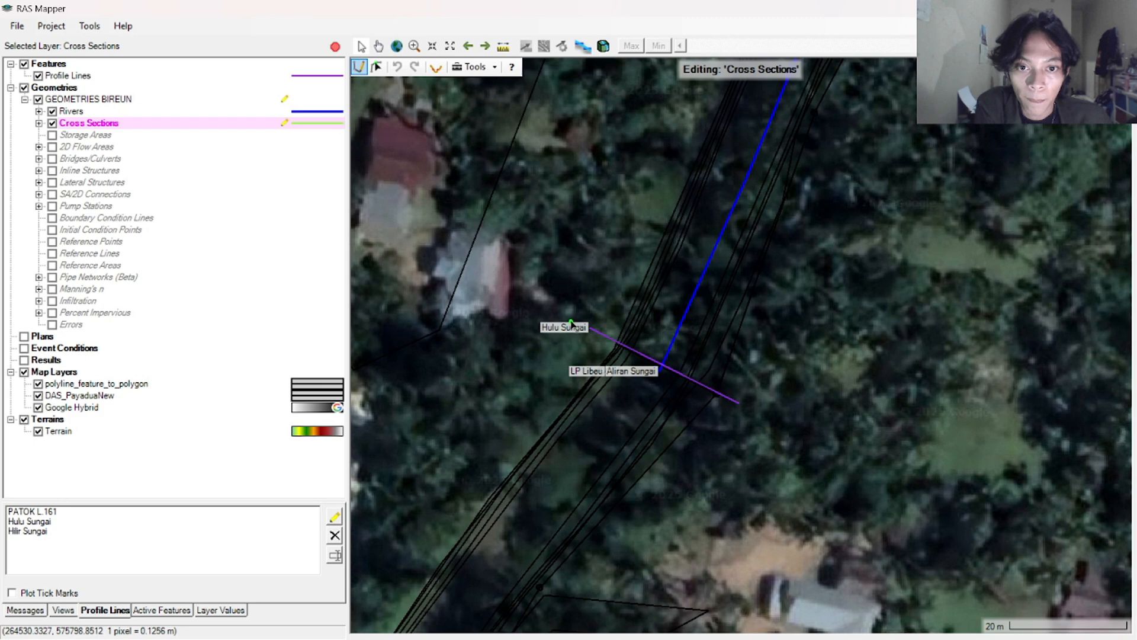
click(572, 323)
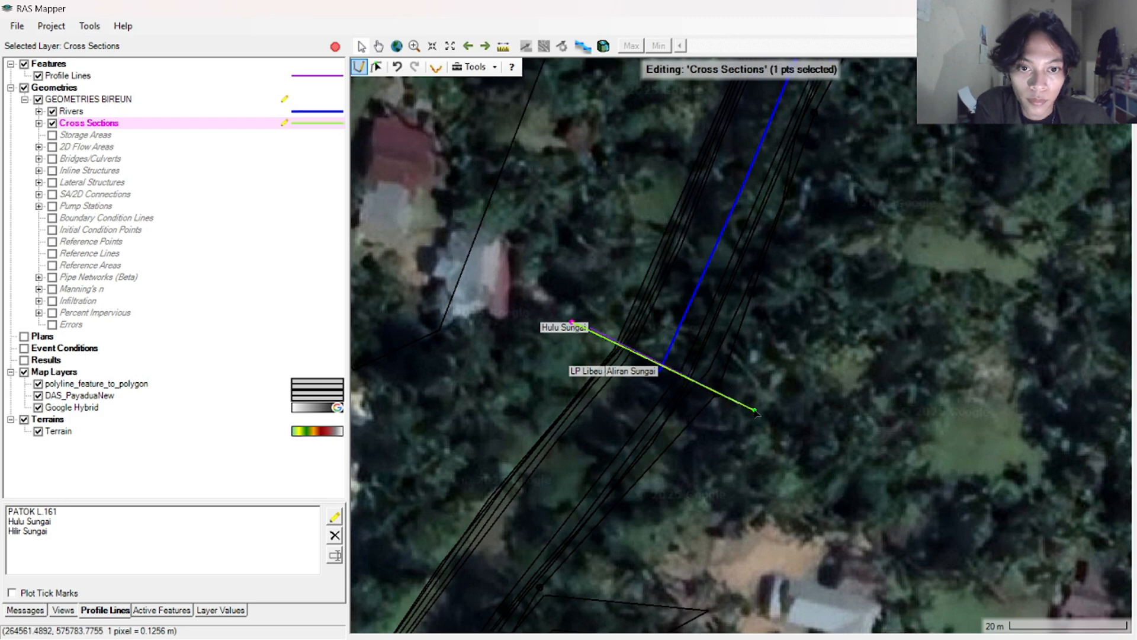
click(758, 411)
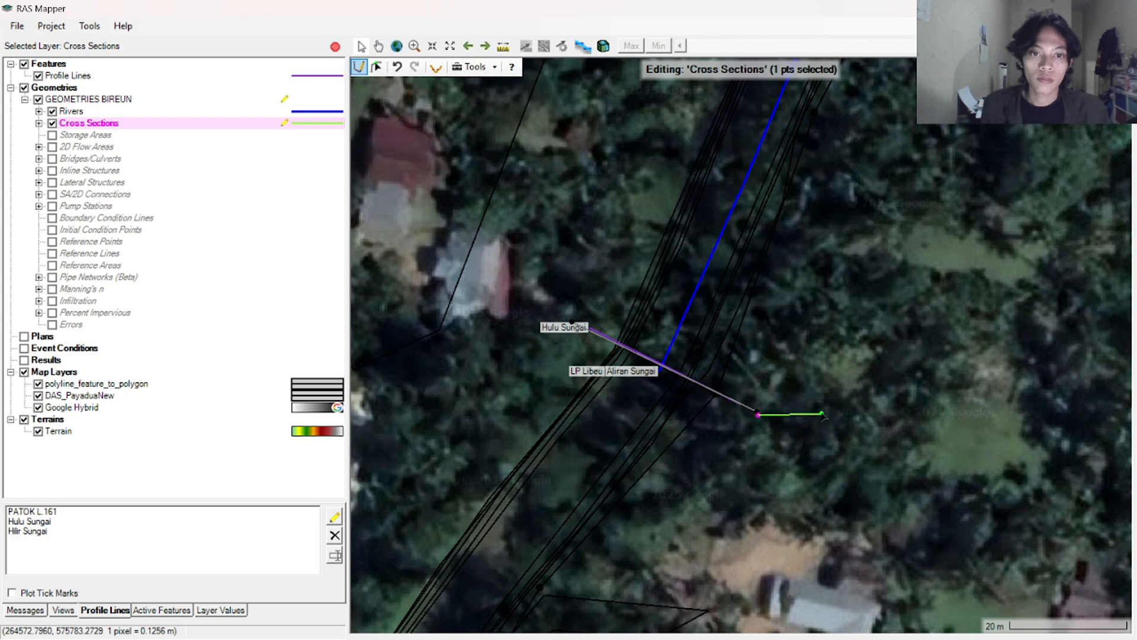
key(F2)
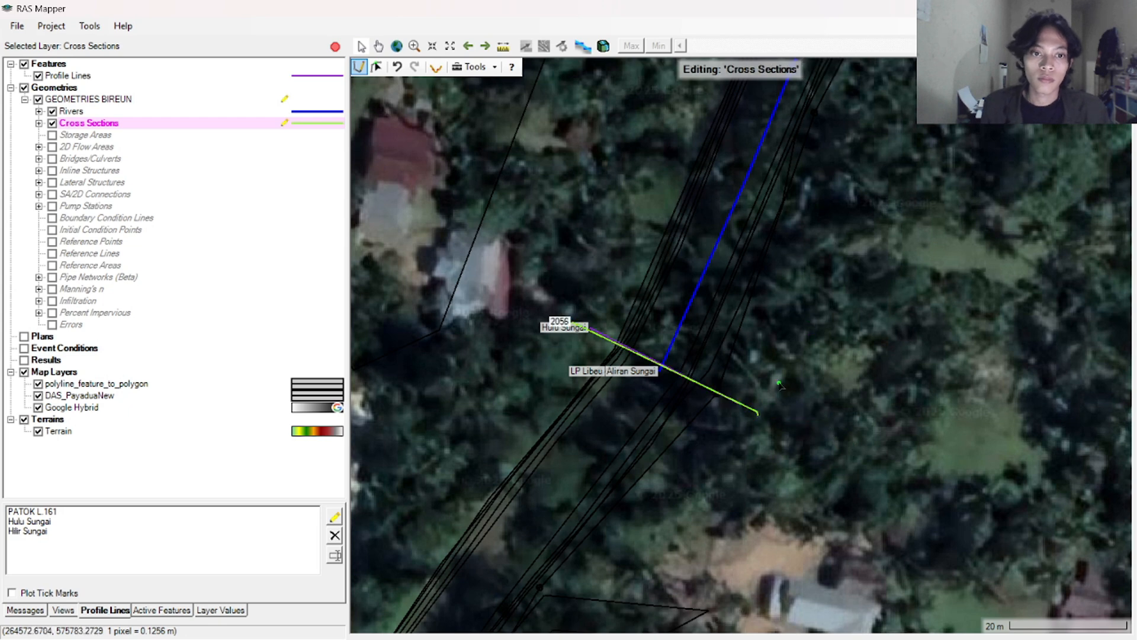
click(759, 414)
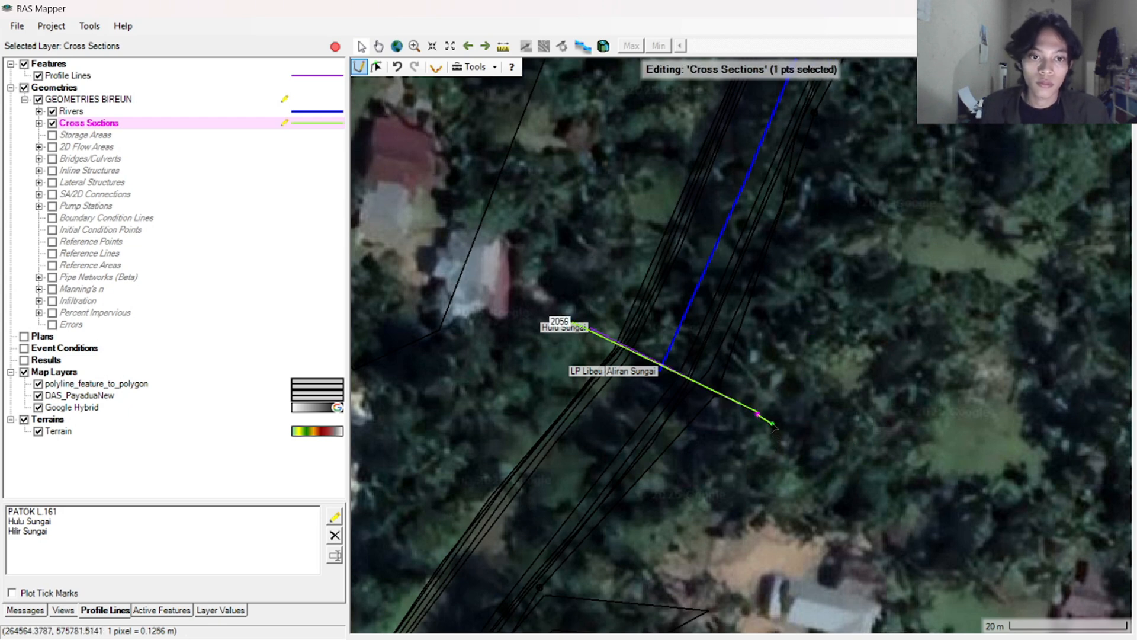
click(759, 413)
right_click(759, 416)
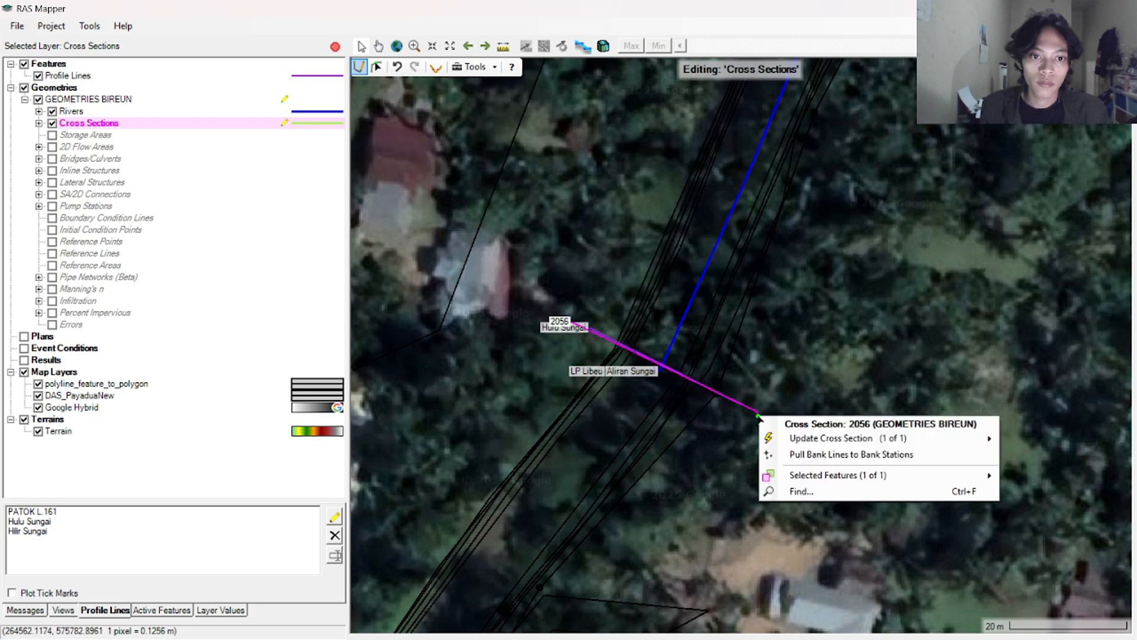
click(739, 403)
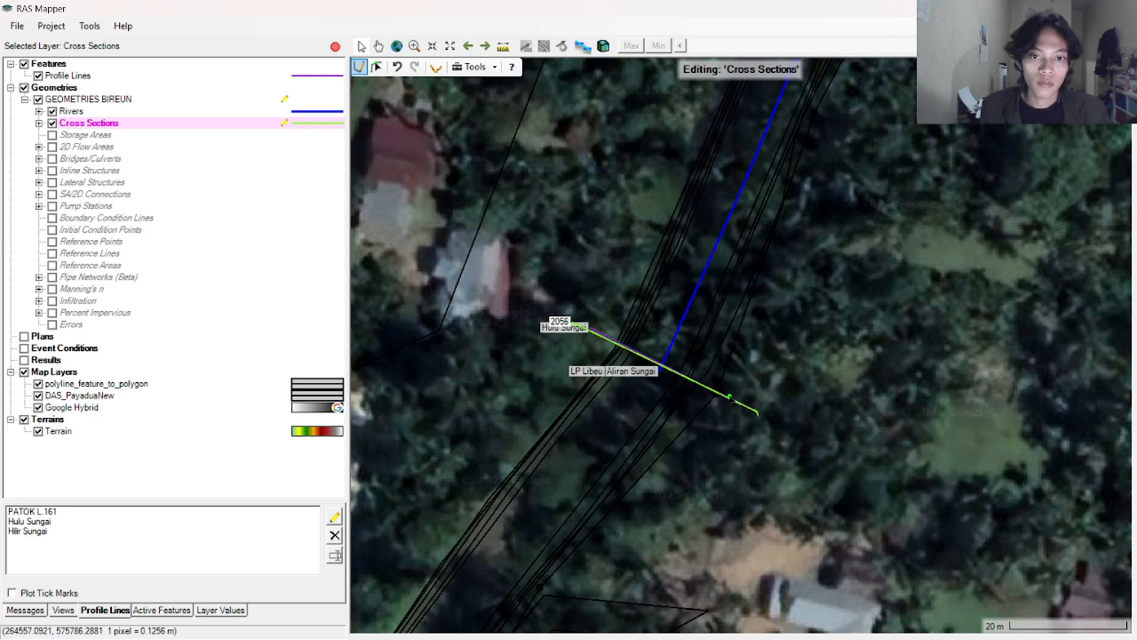
Draw a second cross section from left to right bank along the first surveyed line crossing the river downstream of Hulu Sungai
drag(835, 278, 721, 490)
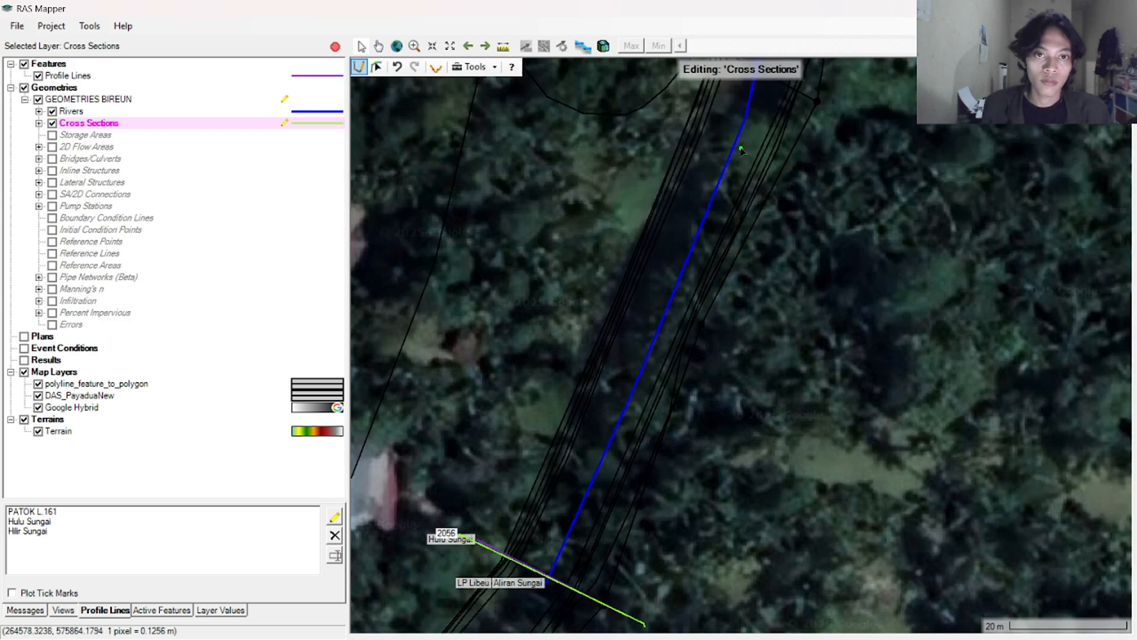
scroll(741, 150, down, 1)
scroll(797, 201, up, 1)
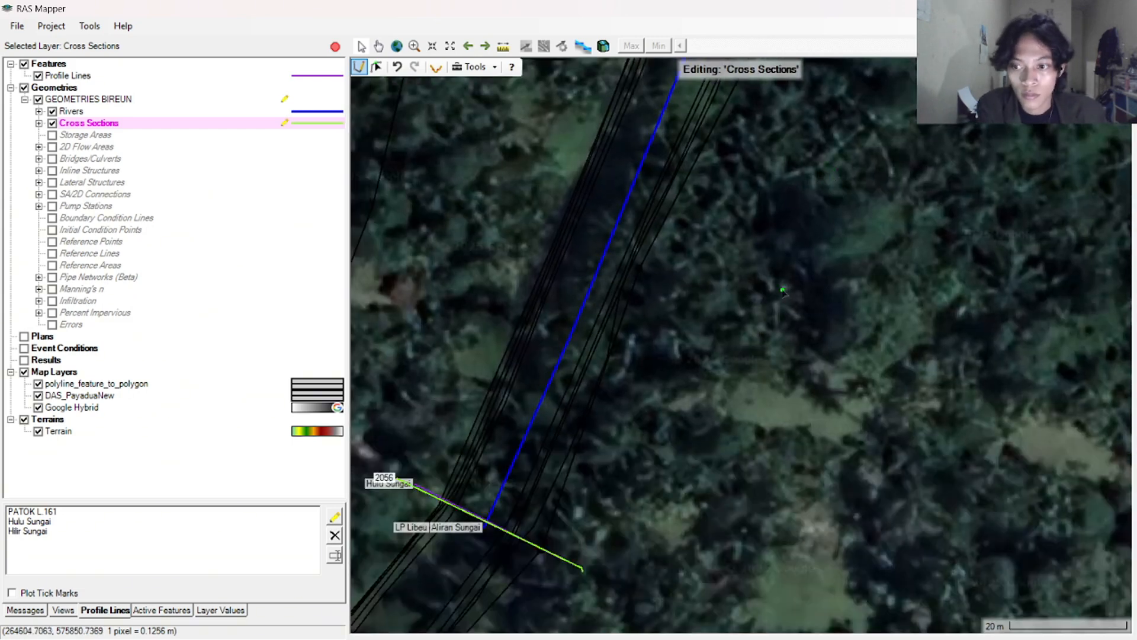
scroll(782, 291, down, 1)
scroll(745, 410, up, 1)
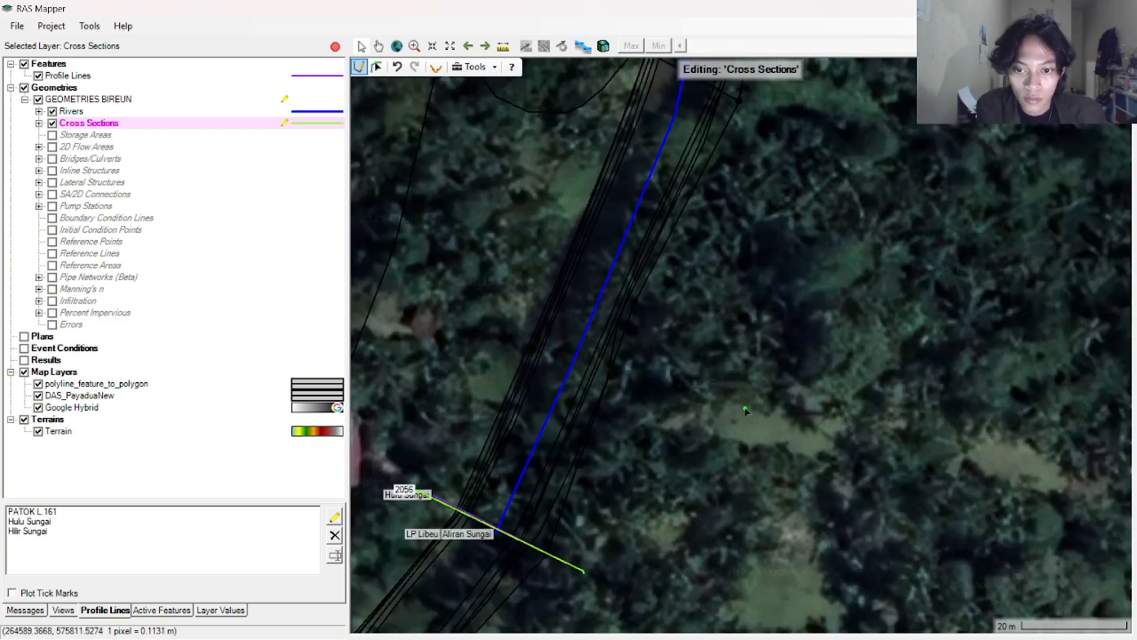
scroll(588, 441, up, 2)
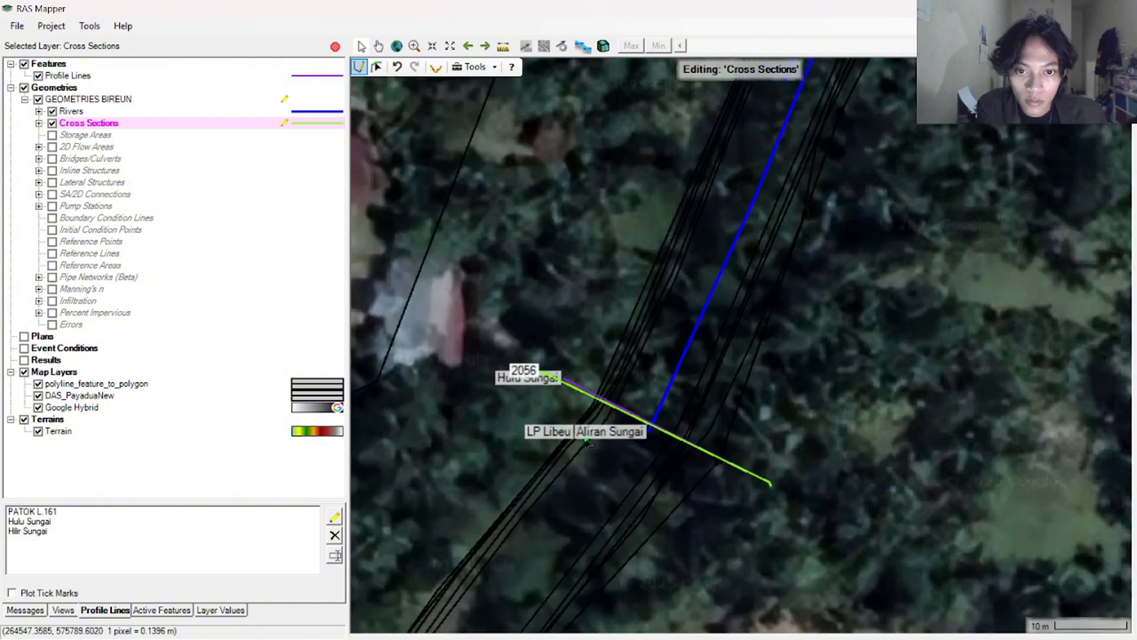
scroll(588, 441, up, 1)
scroll(737, 450, down, 1)
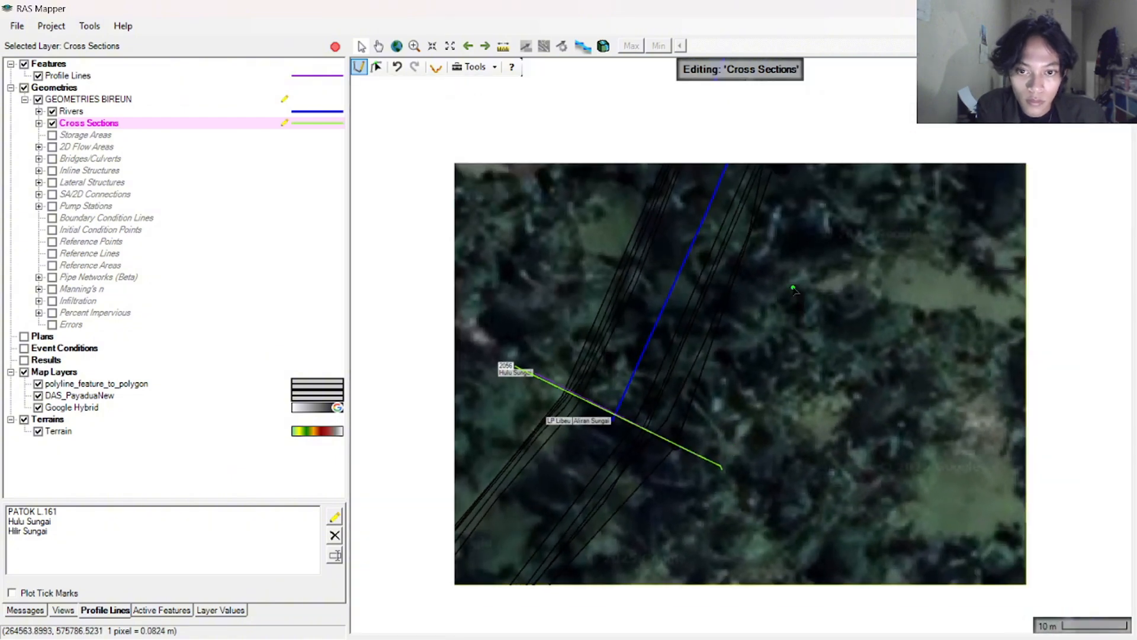
drag(771, 211, 664, 494)
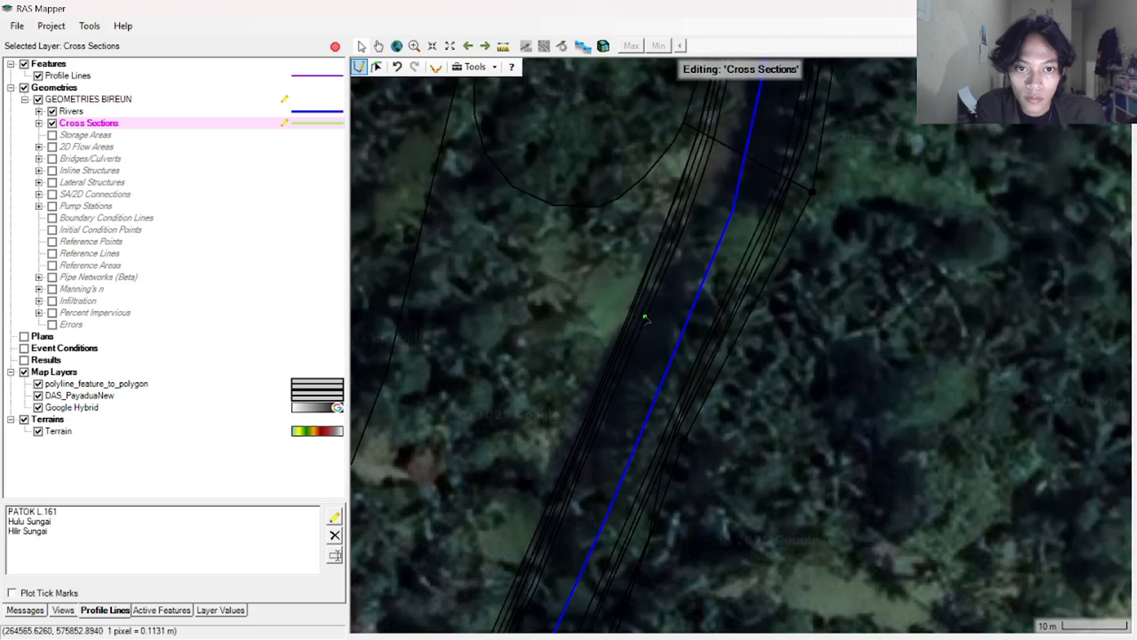
scroll(645, 318, down, 1)
scroll(623, 255, up, 1)
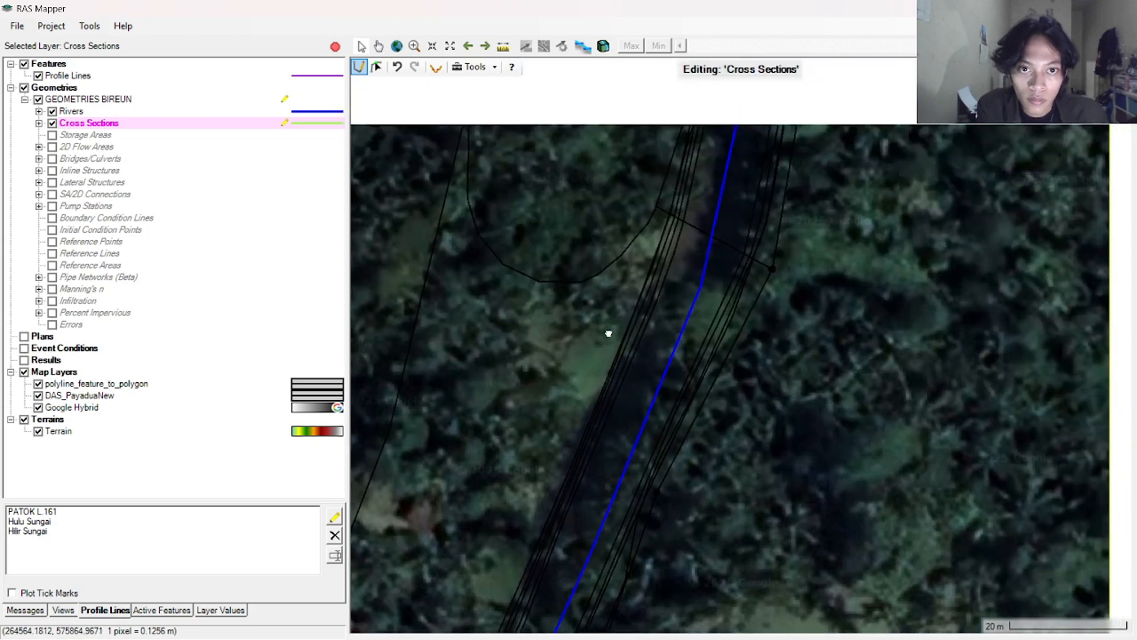
scroll(610, 330, down, 1)
click(587, 256)
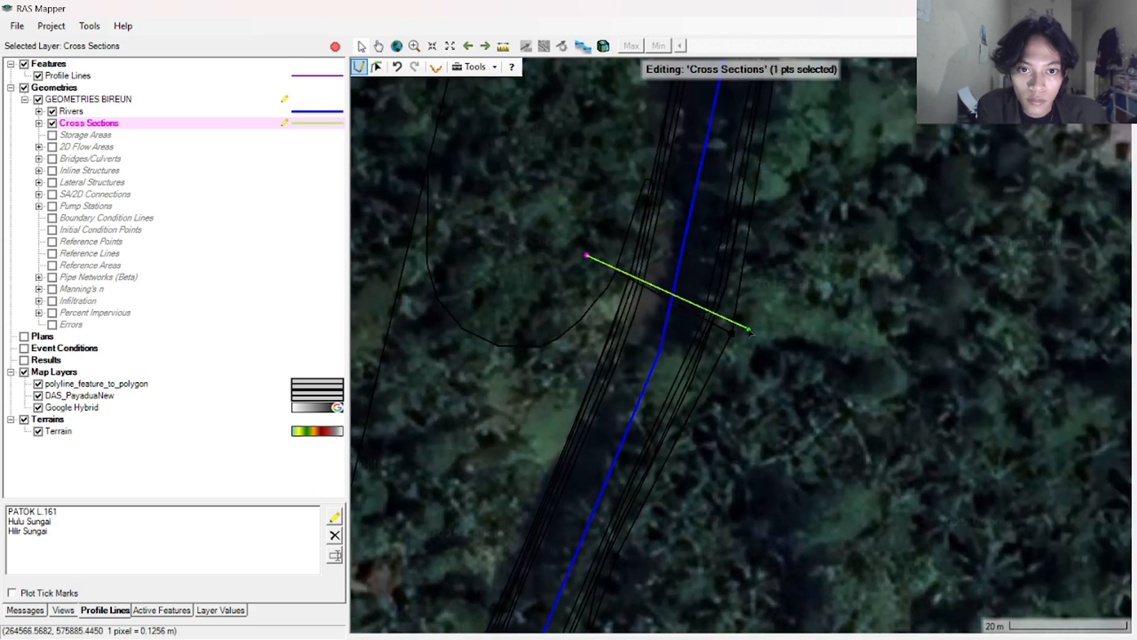
double_click(765, 351)
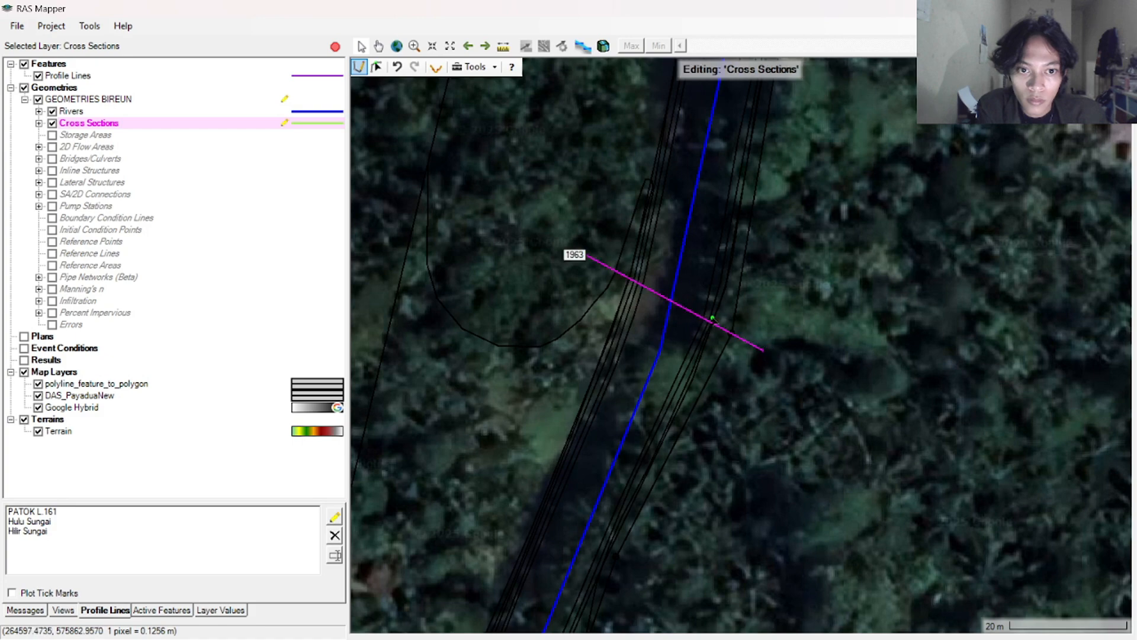
Draw a third cross section from left to right bank along the next surveyed crossing line further downstream
drag(704, 163, 593, 306)
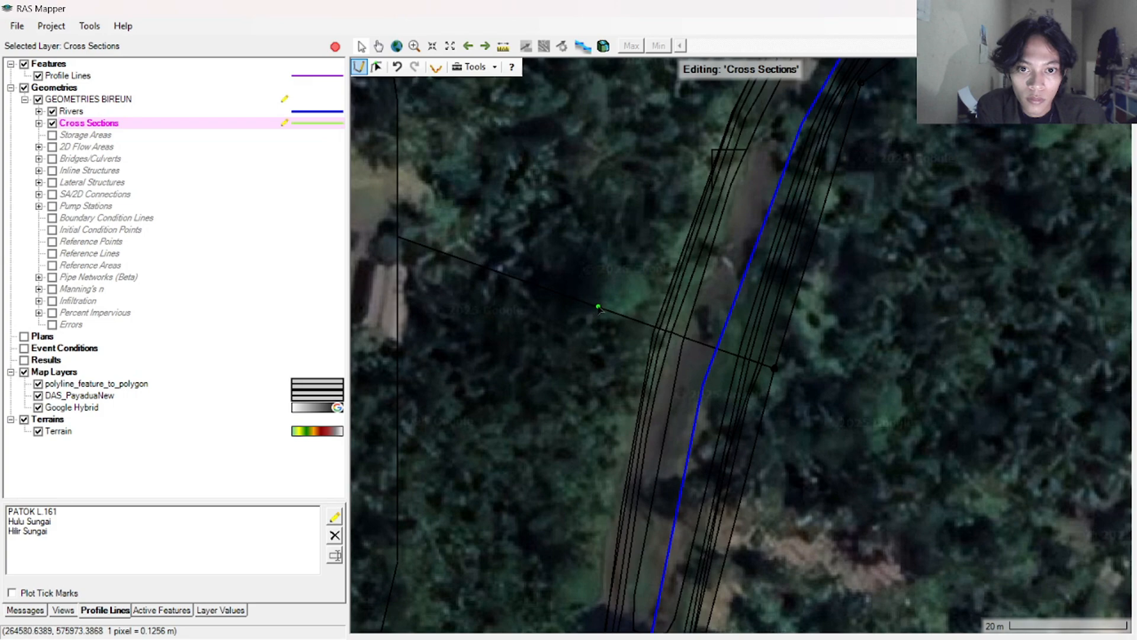
click(598, 308)
click(810, 380)
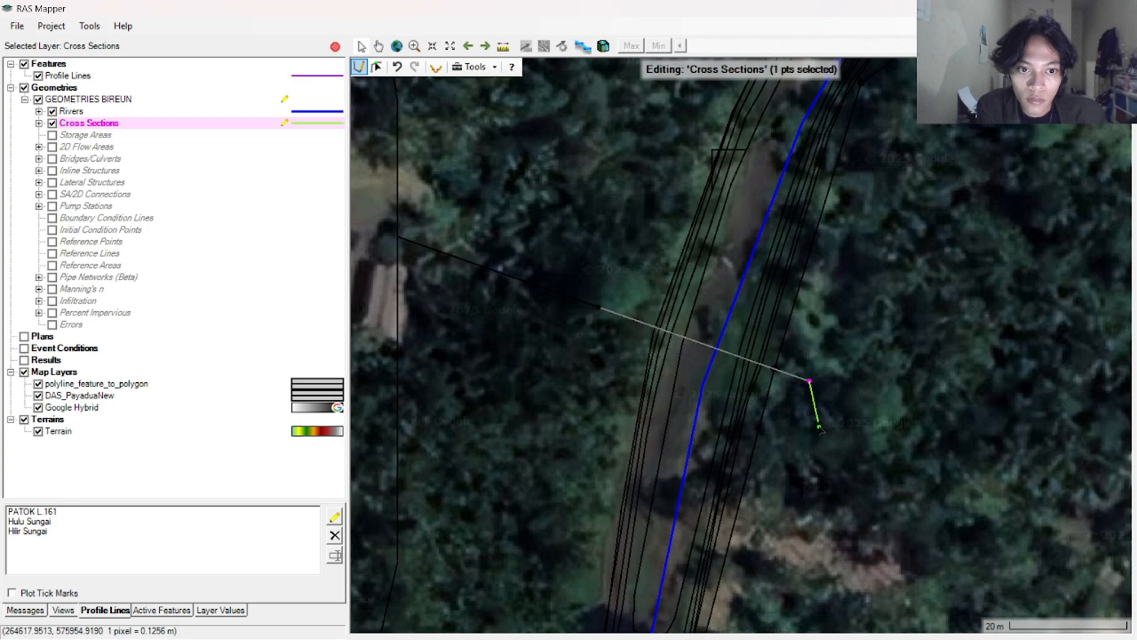
double_click(810, 381)
Review the drawn cross sections along the whole reach between the Hilir Sungai and Hulu Sungai profile lines
scroll(570, 268, down, 3)
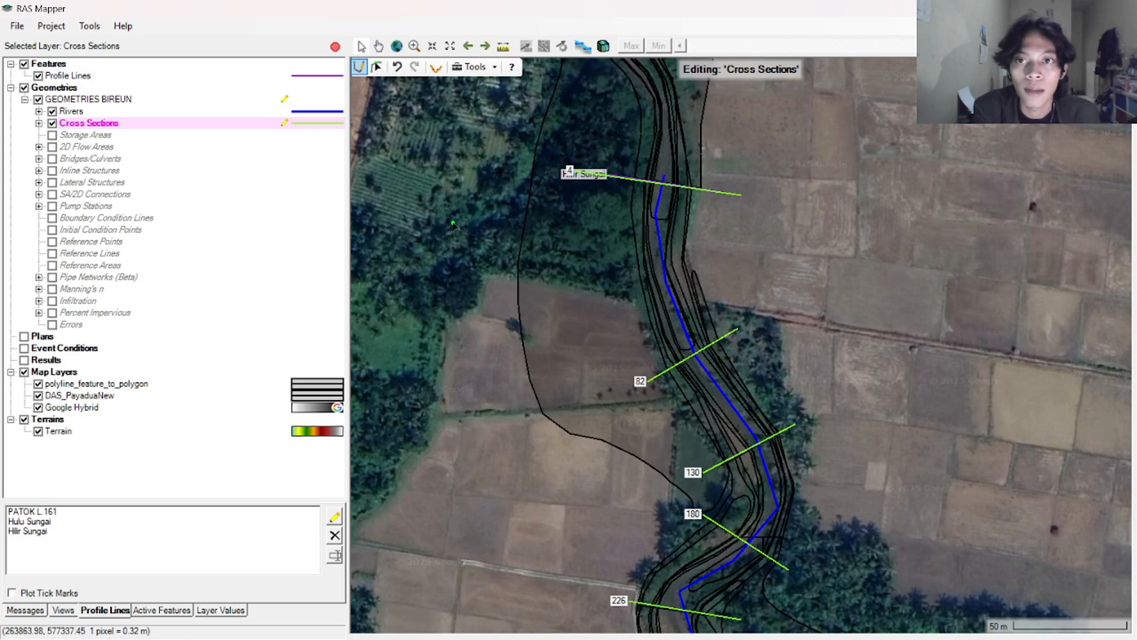
scroll(607, 384, down, 2)
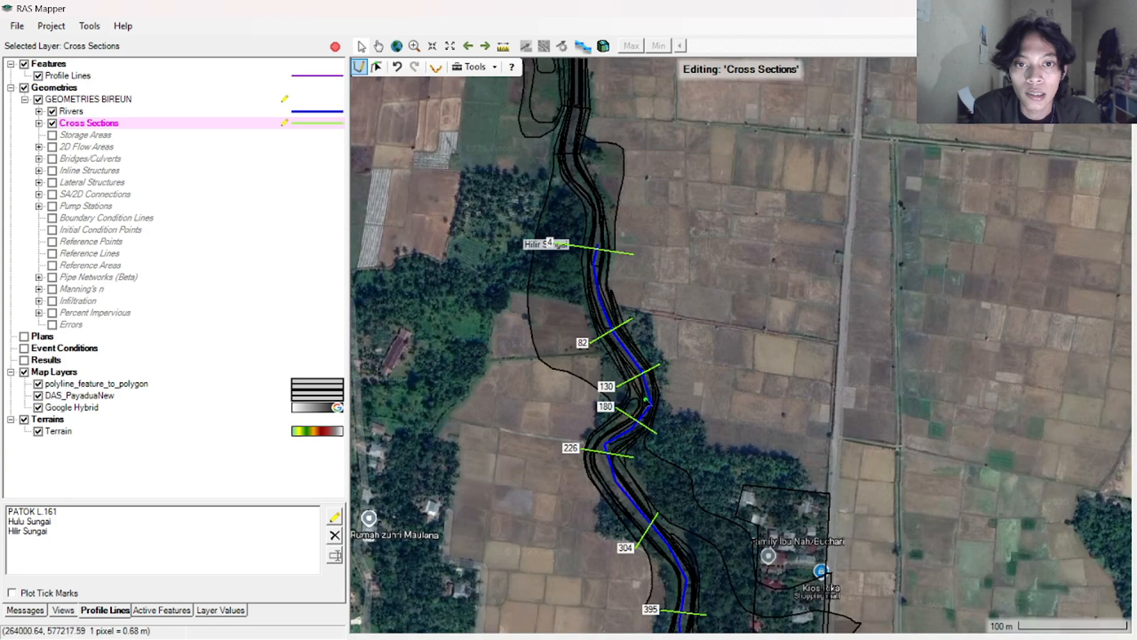
drag(651, 401, 525, 191)
scroll(604, 310, down, 8)
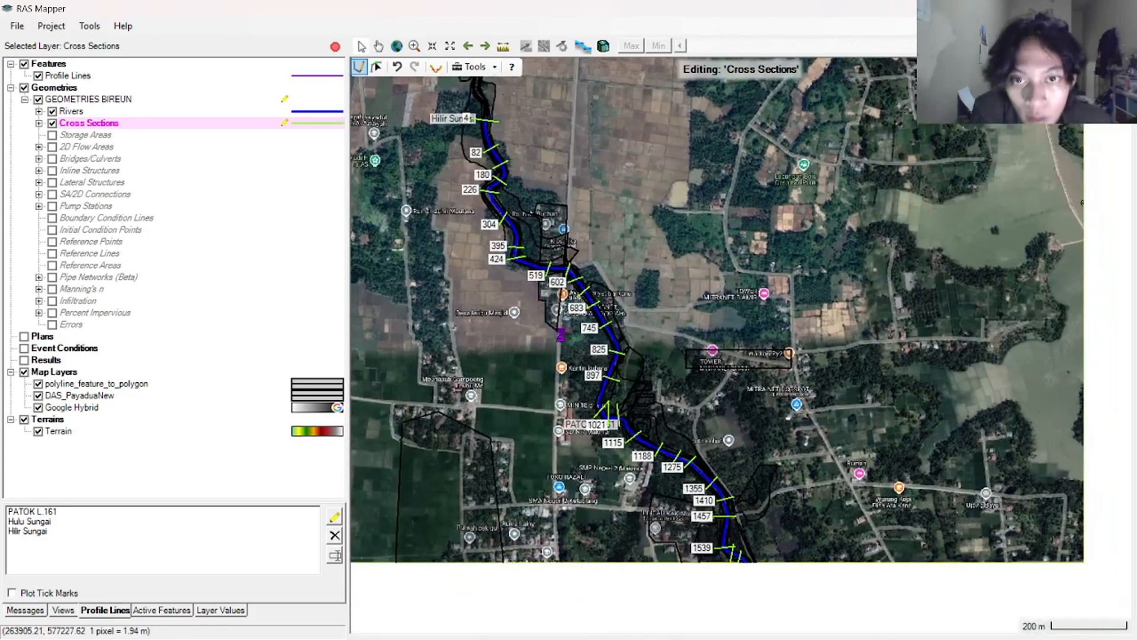
scroll(533, 276, down, 2)
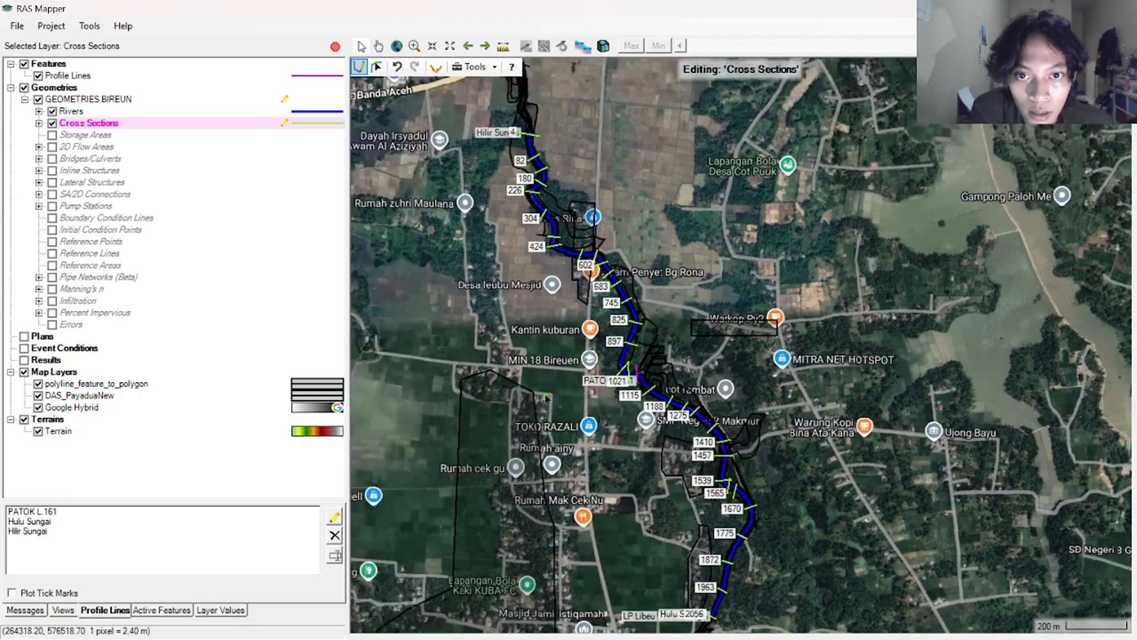
scroll(513, 322, down, 1)
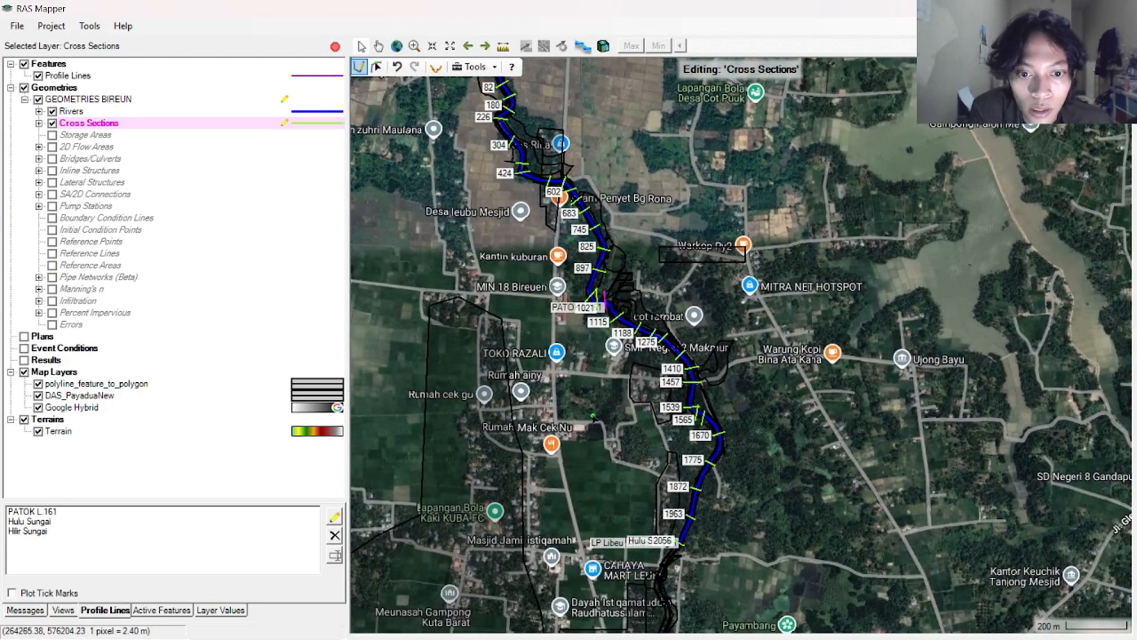
drag(591, 441, 639, 403)
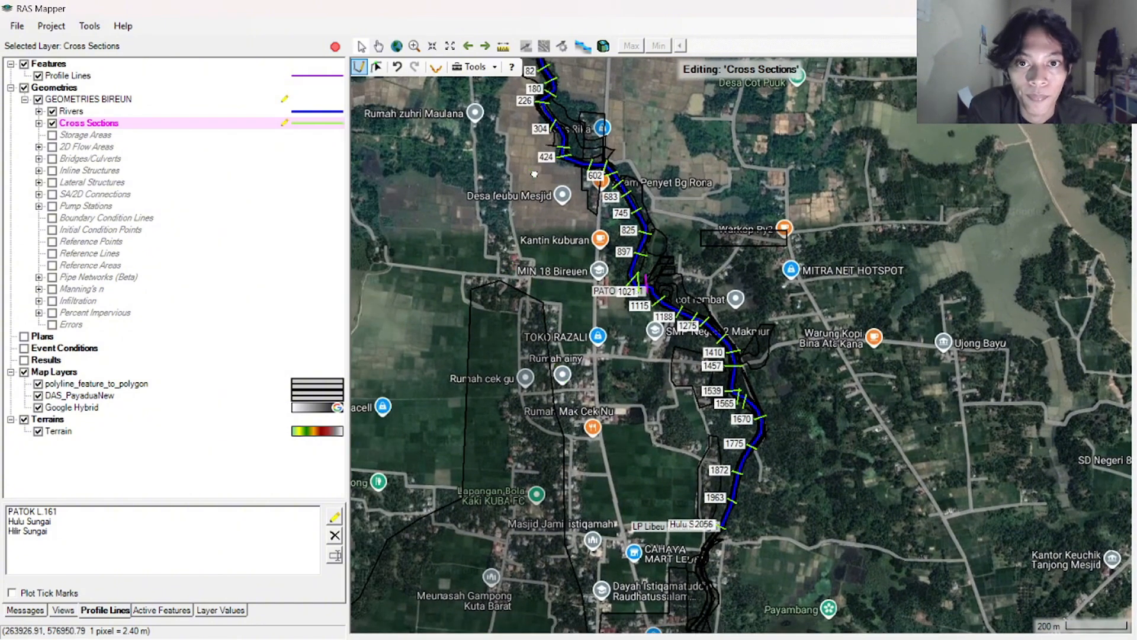
scroll(534, 174, down, 2)
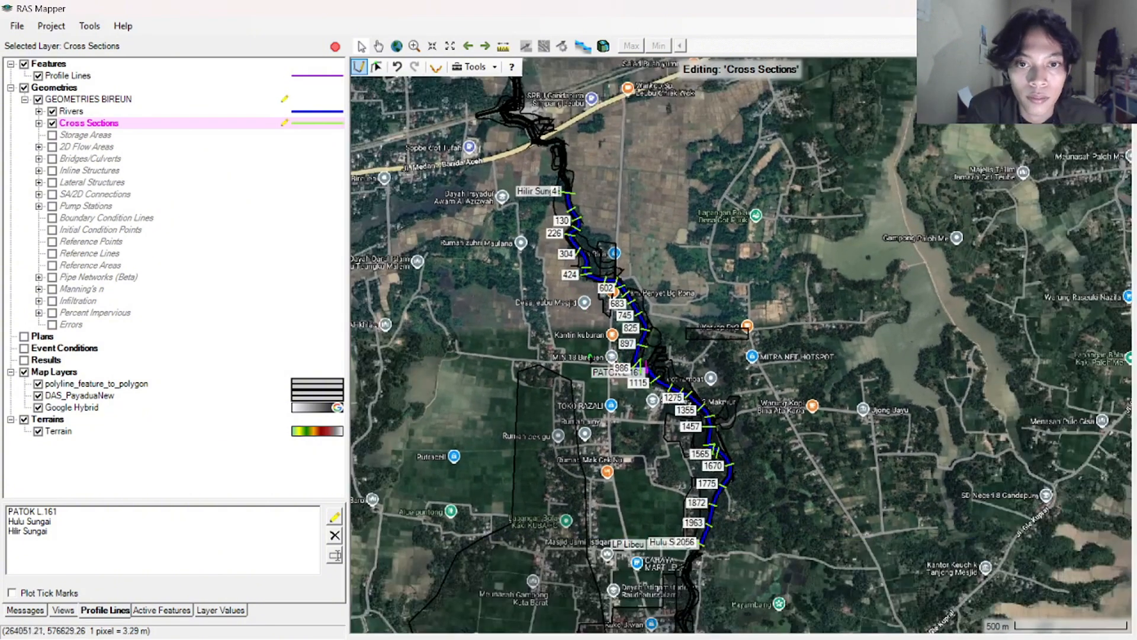
drag(639, 353, 605, 262)
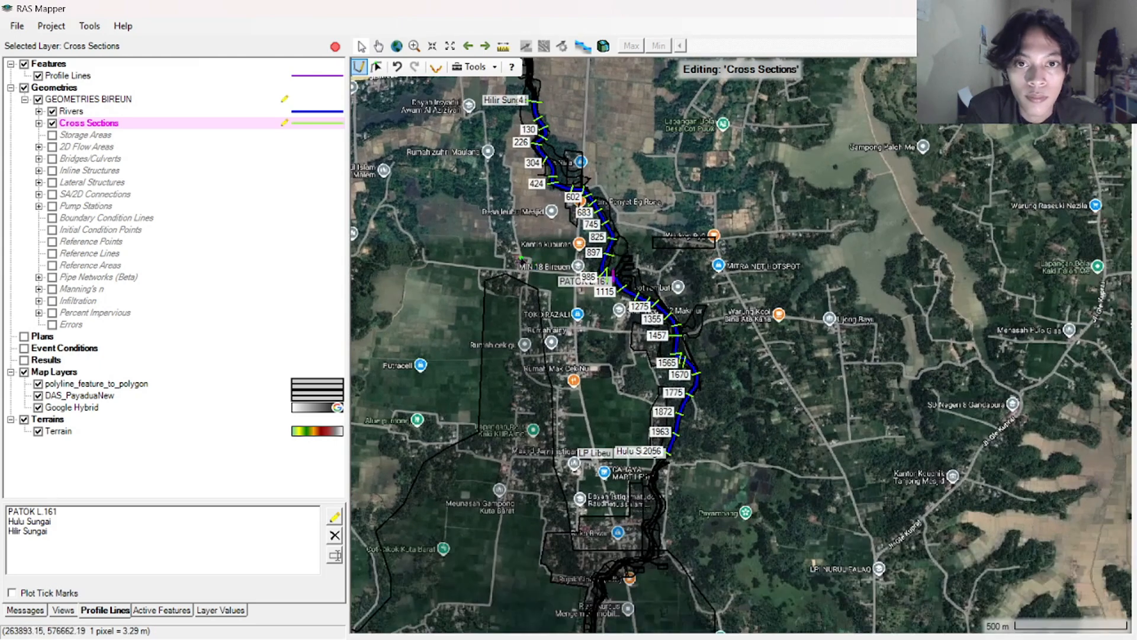
scroll(522, 260, up, 1)
drag(569, 245, 575, 270)
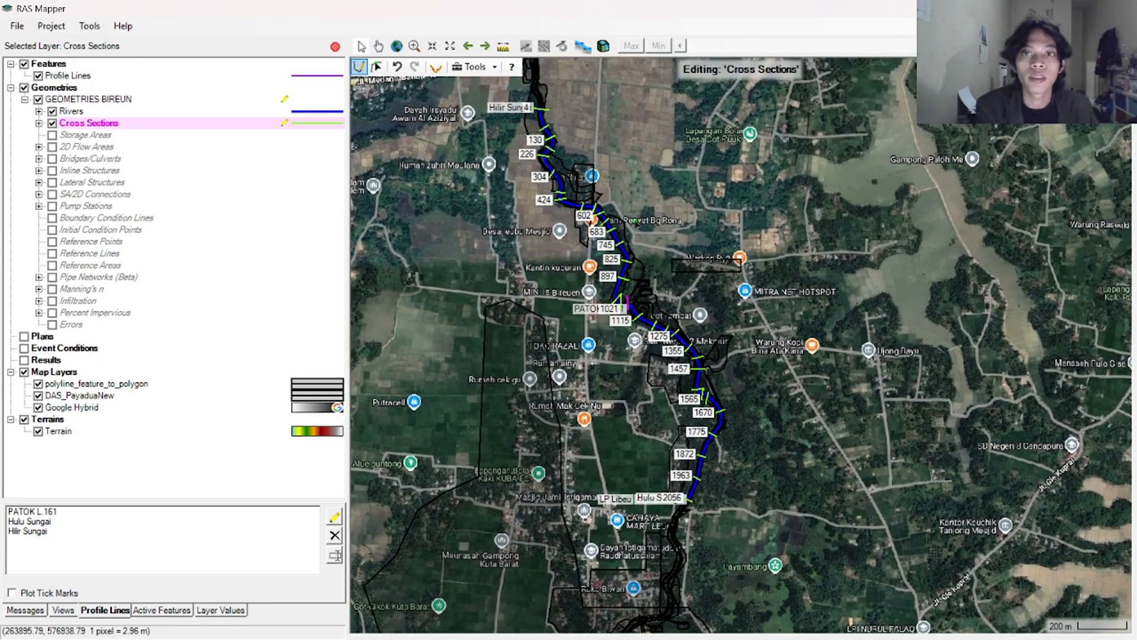
Save the RAS Mapper project with the river centreline and cross sections
click(16, 26)
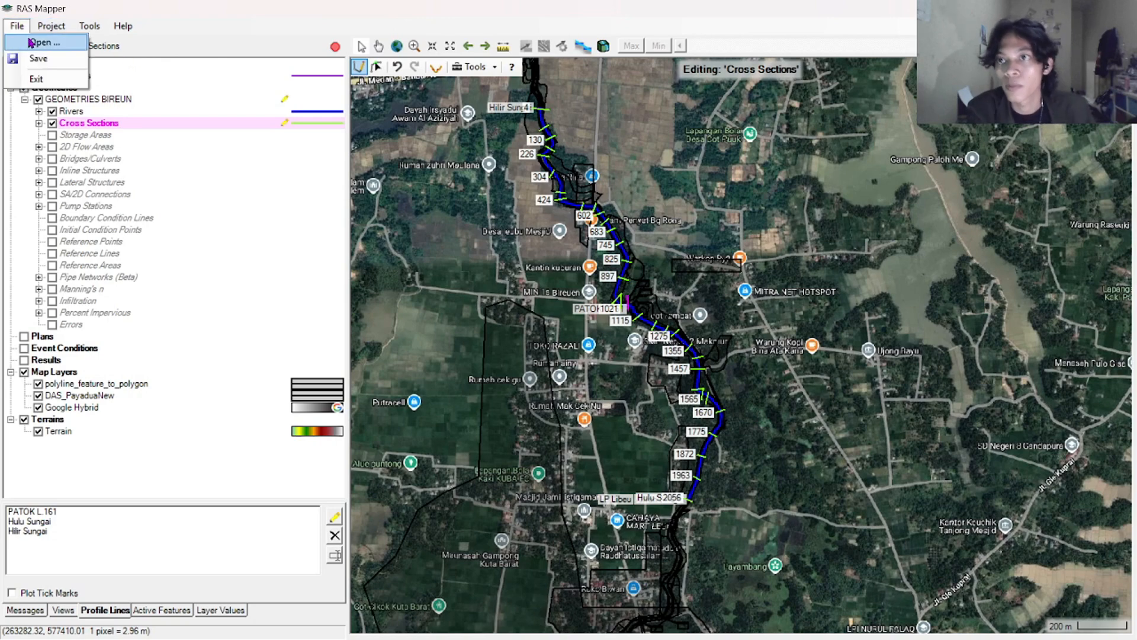
click(37, 59)
click(16, 26)
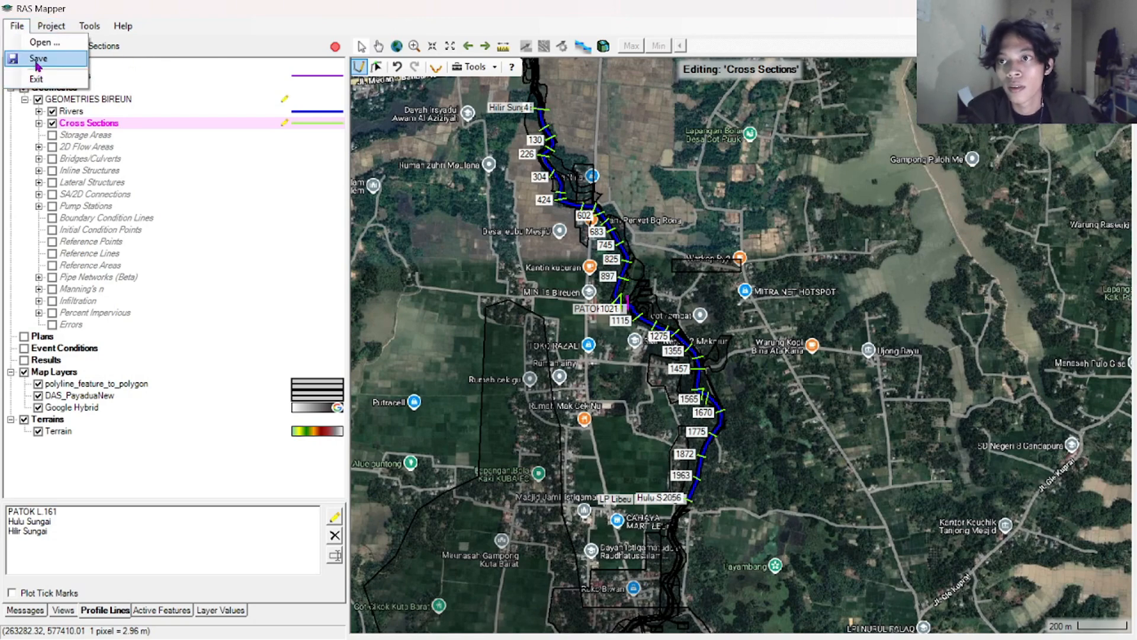
Save the RAS Mapper geometry edits once more
click(37, 62)
click(18, 27)
click(39, 59)
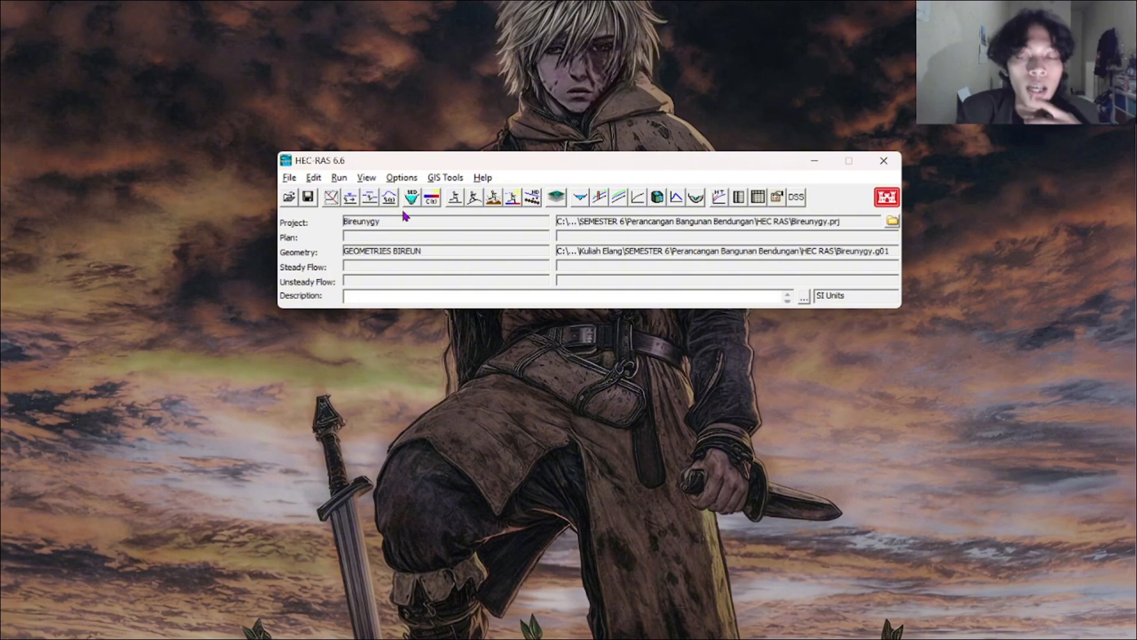
Open the Geometric Data editor in HEC-RAS and inspect the cross sections along the Aliran Sungai reach
click(332, 199)
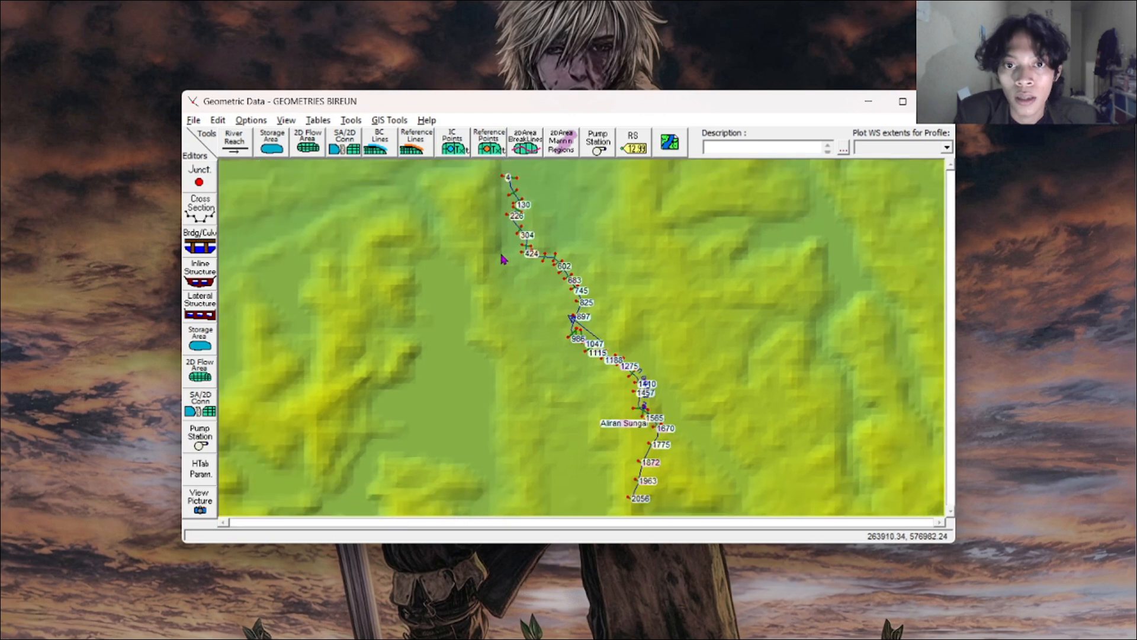
right_click(470, 310)
click(448, 246)
scroll(495, 220, up, 3)
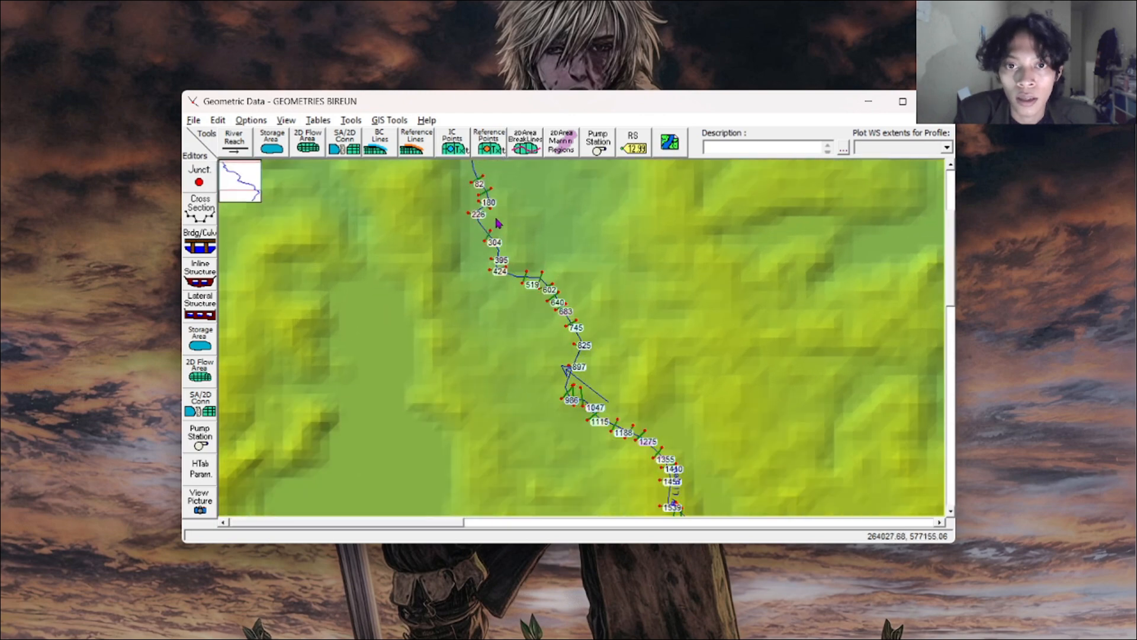
scroll(494, 204, down, 3)
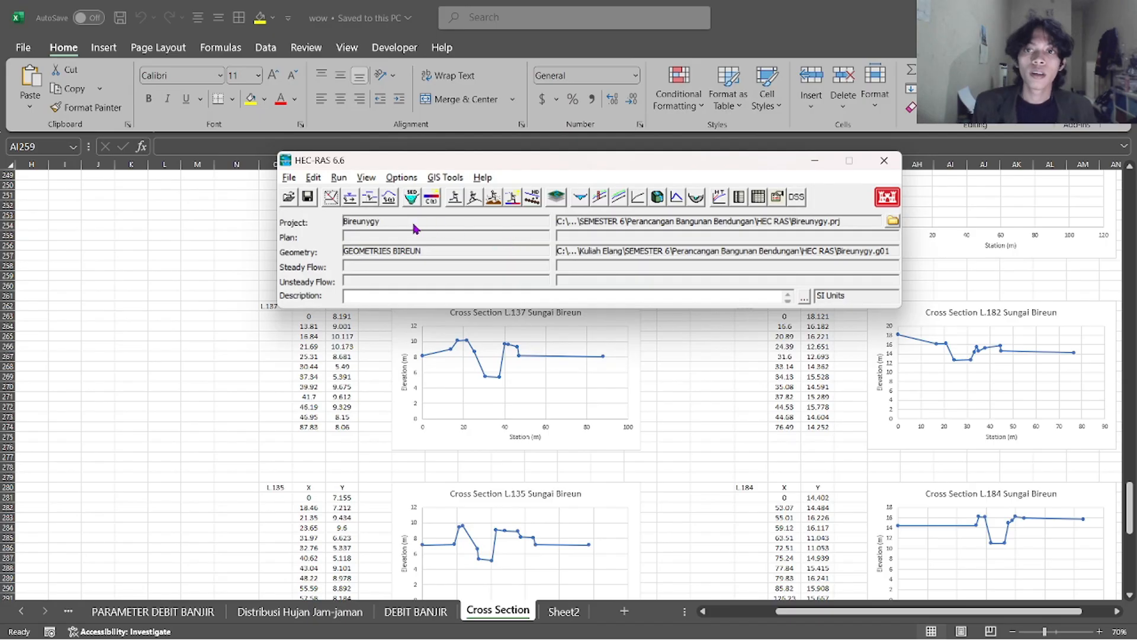
Open the cross section editor for GEOMETRIES BIREUN and go to river station 1963 on the LP Libeu river
drag(447, 170, 443, 191)
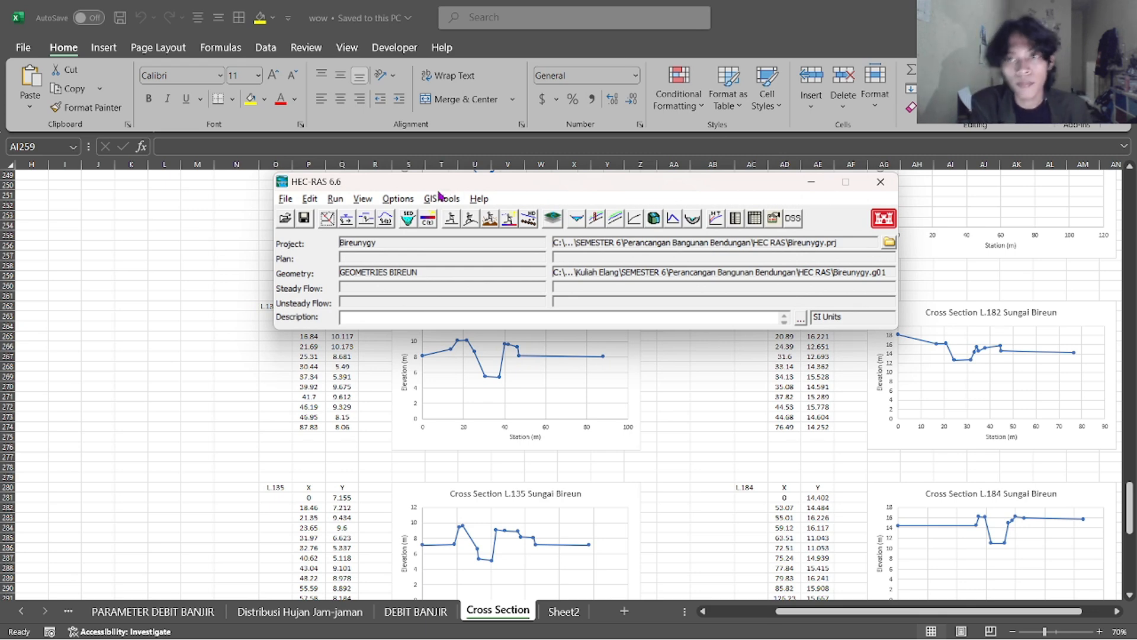
click(327, 220)
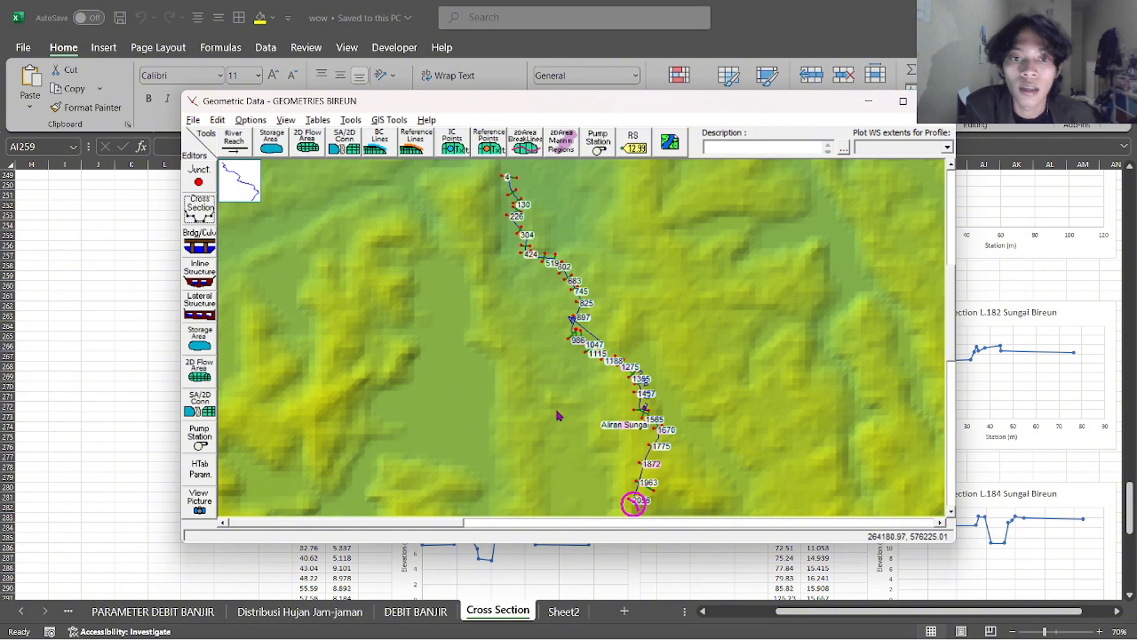
click(207, 217)
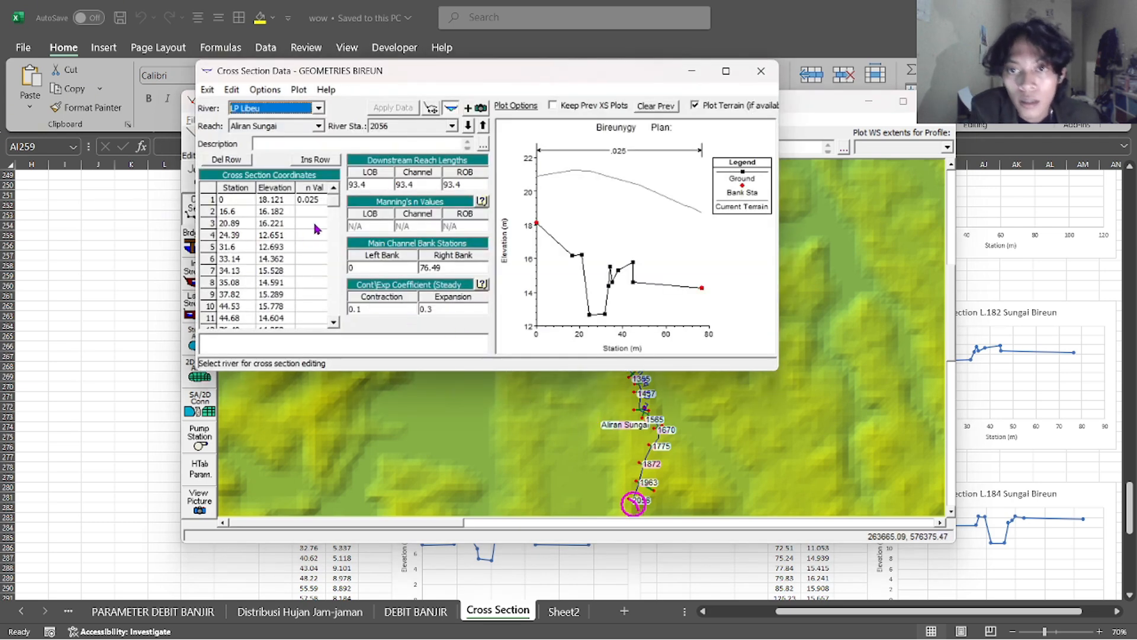
drag(496, 79, 558, 196)
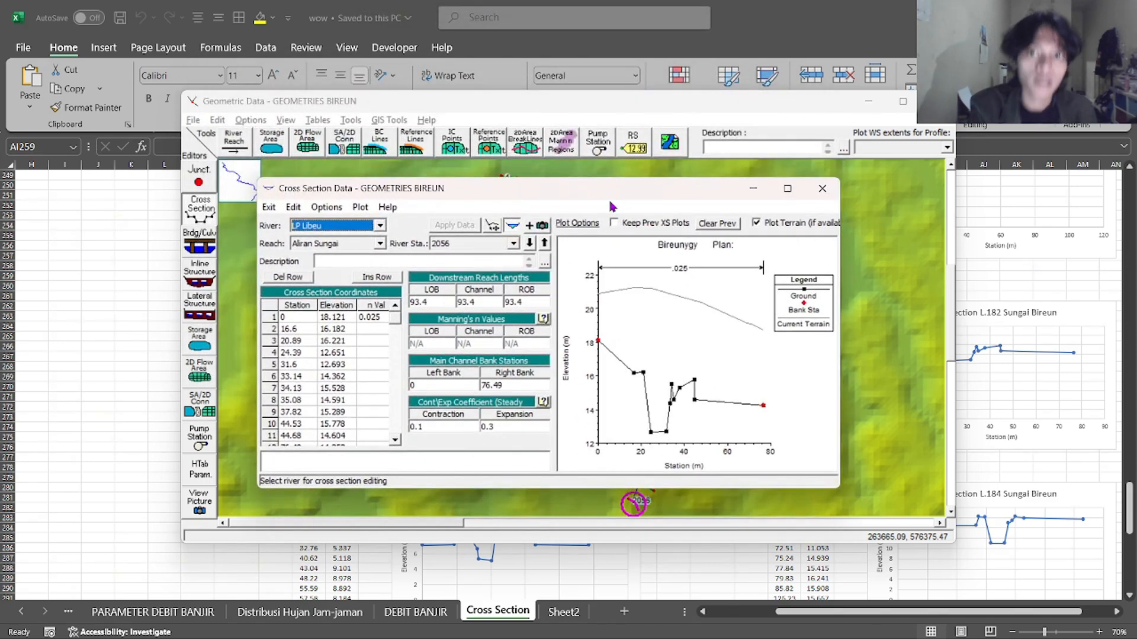
drag(579, 196, 529, 108)
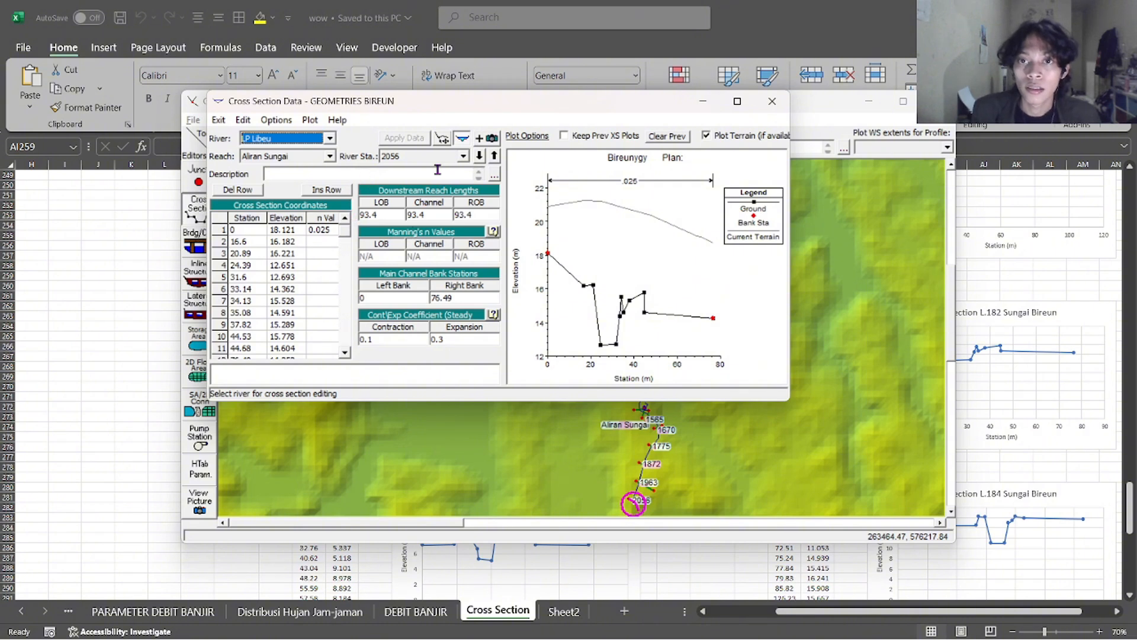
click(479, 157)
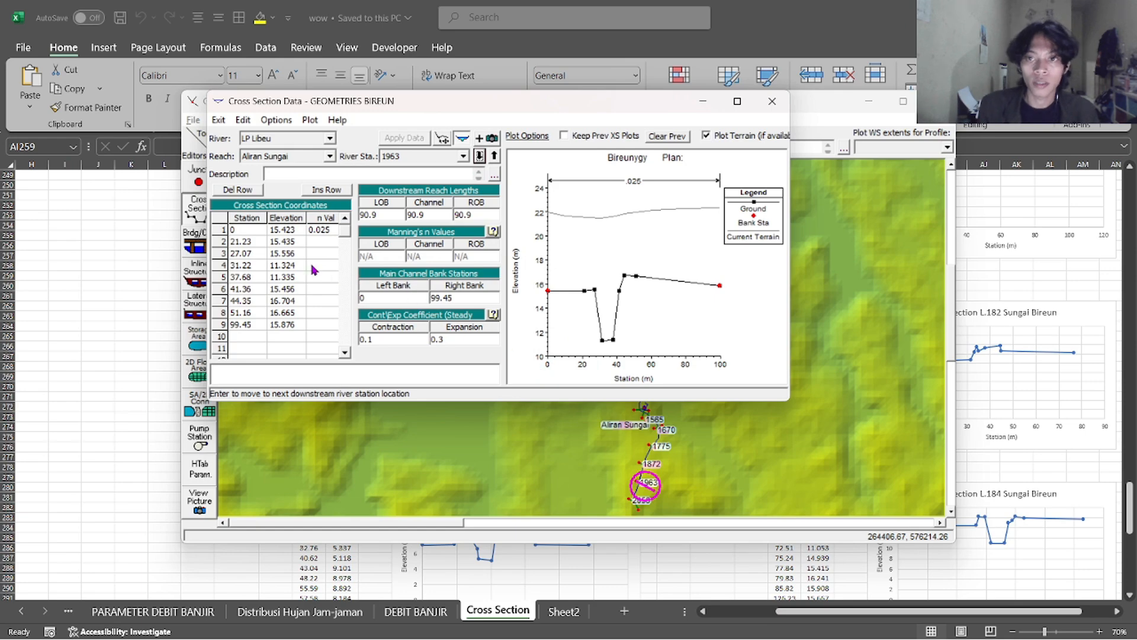
Switch to the Excel workbook and copy the X and Y values of cross section L.180 from the Cross Section sheet
key(alt+Tab)
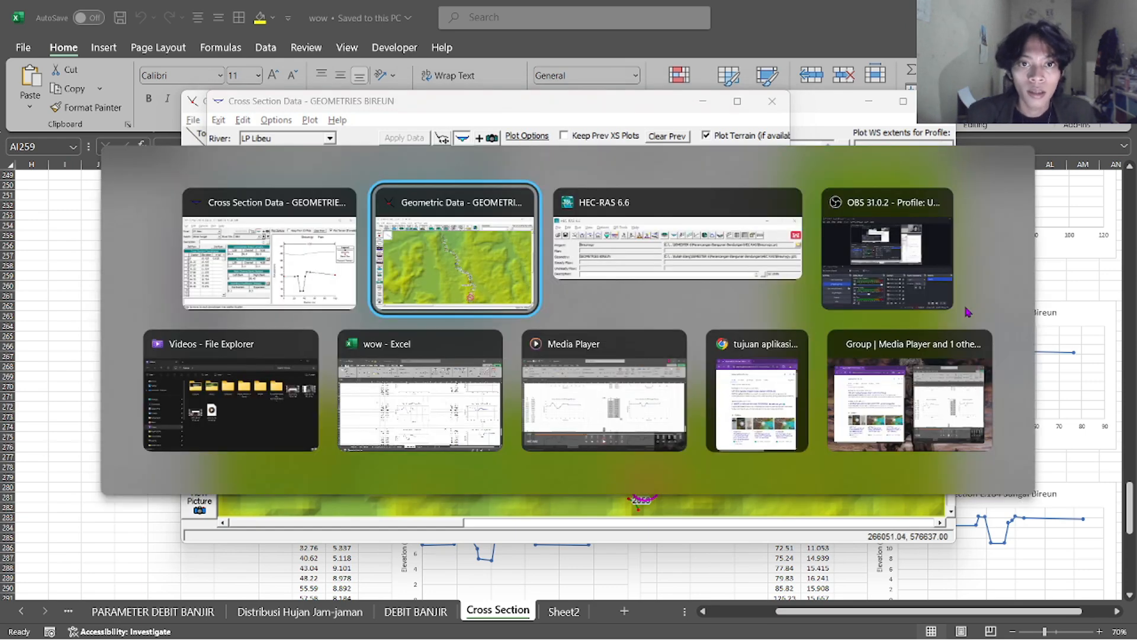
key(Tab)
key(Tab)
key(Tab)
key(Tab)
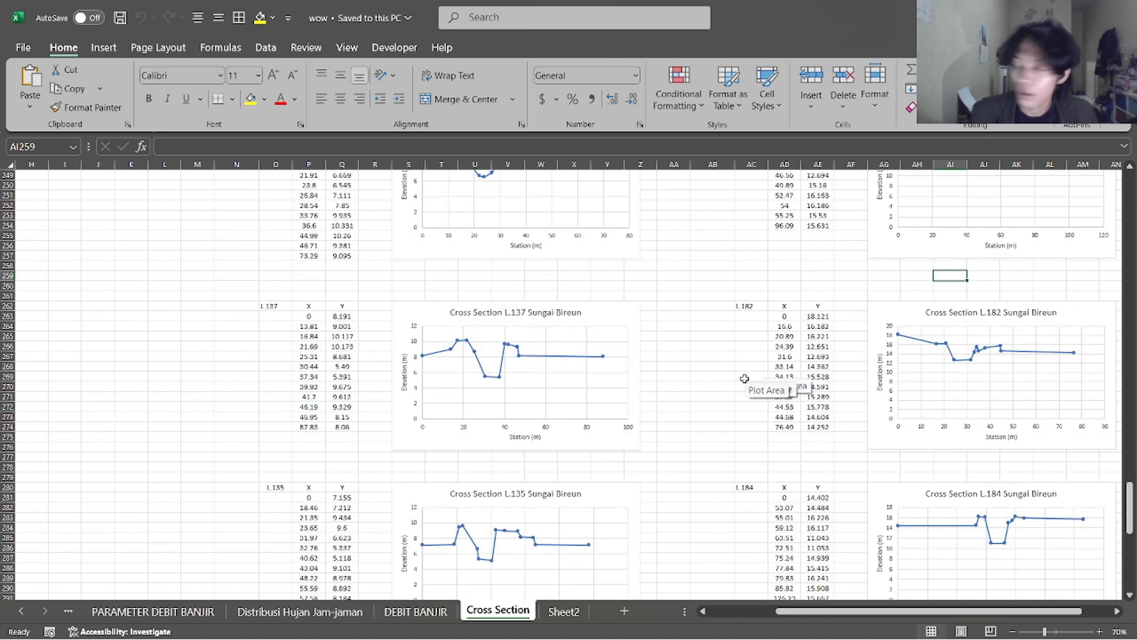
scroll(745, 379, down, 1)
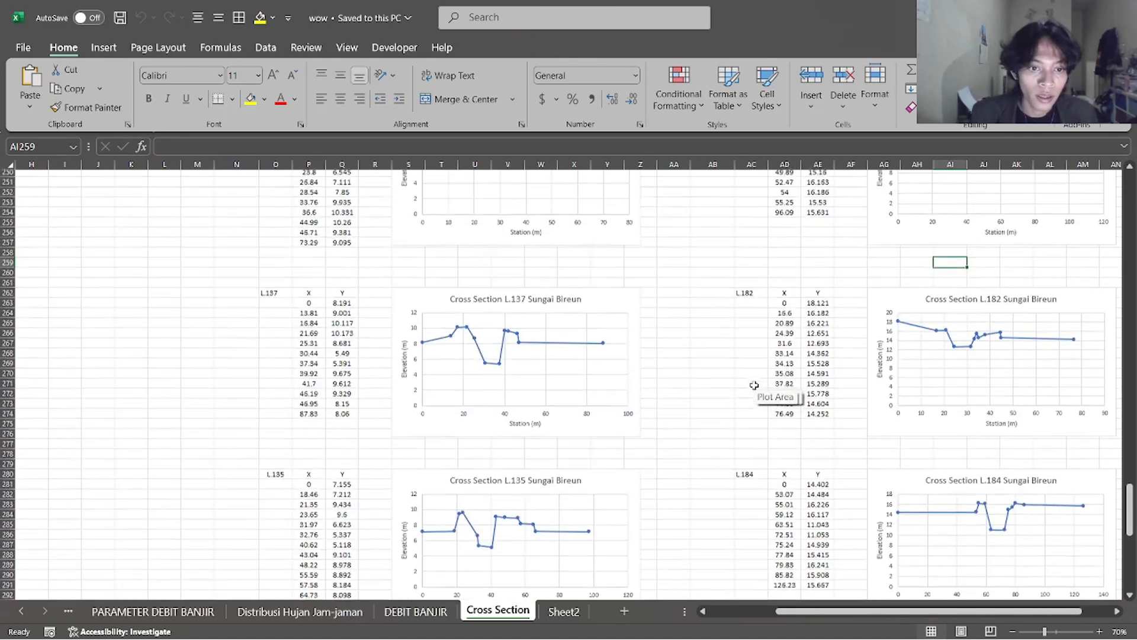
scroll(754, 385, up, 1)
scroll(780, 328, up, 6)
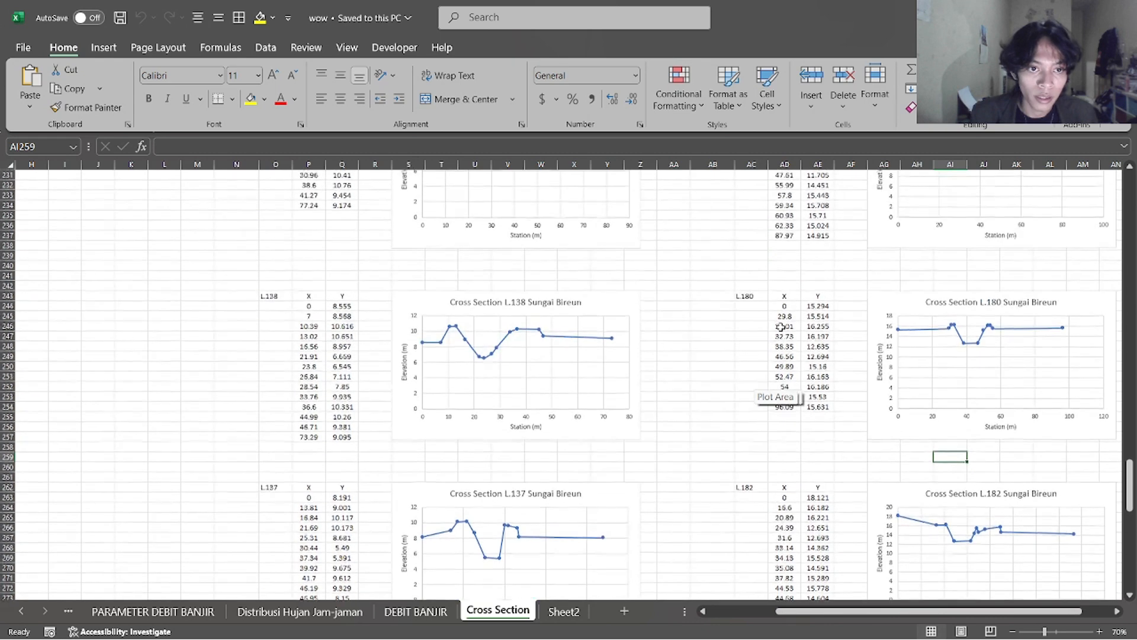
click(784, 306)
drag(784, 306, 818, 405)
key(ctrl+c)
Switch back to the HEC-RAS cross section editor and paste the L.180 values as station and elevation coordinates of river station 1963
key(alt+Tab)
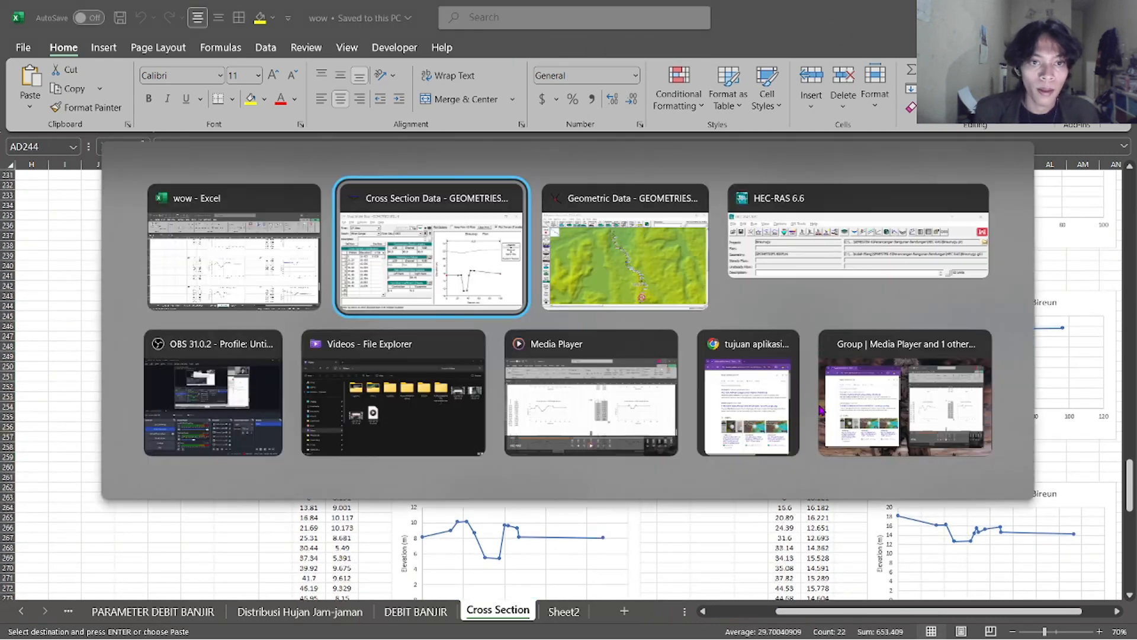
click(237, 230)
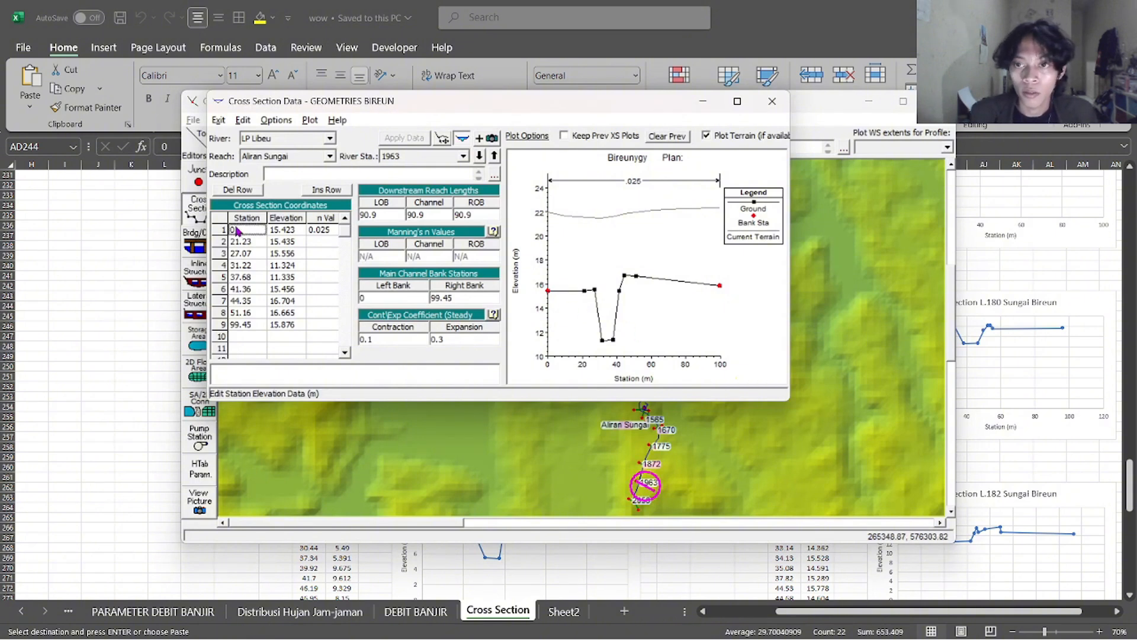
drag(244, 230, 276, 278)
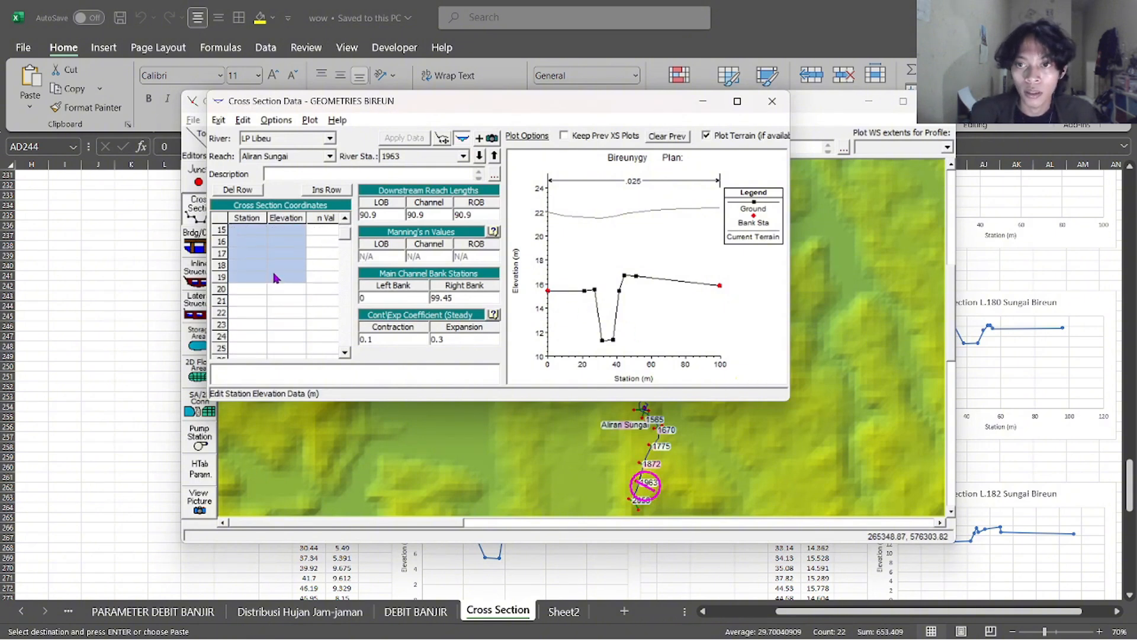
key(ctrl+v)
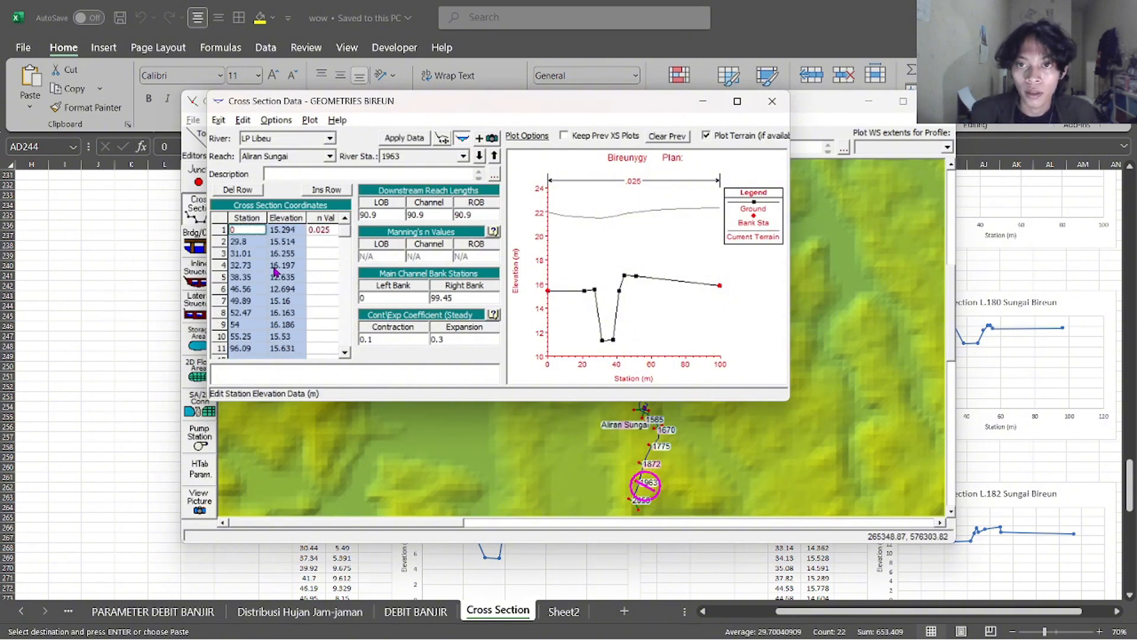
Set the right bank station of river station 1963 to 96.09 and apply the data, accepting the edits and adjusting the cut line
click(329, 231)
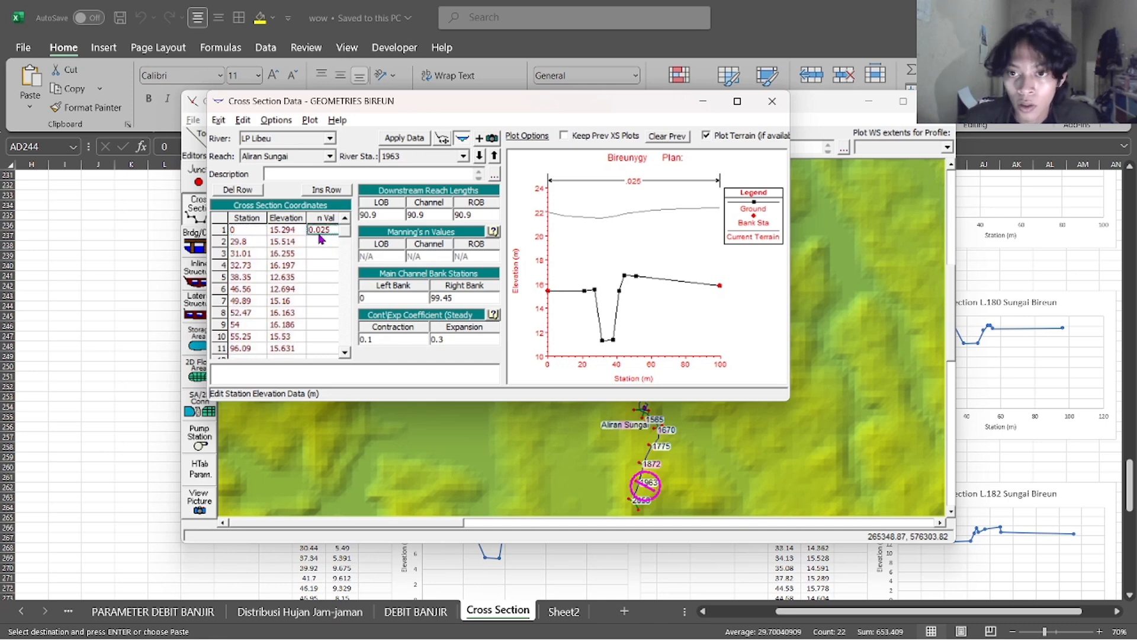
click(248, 348)
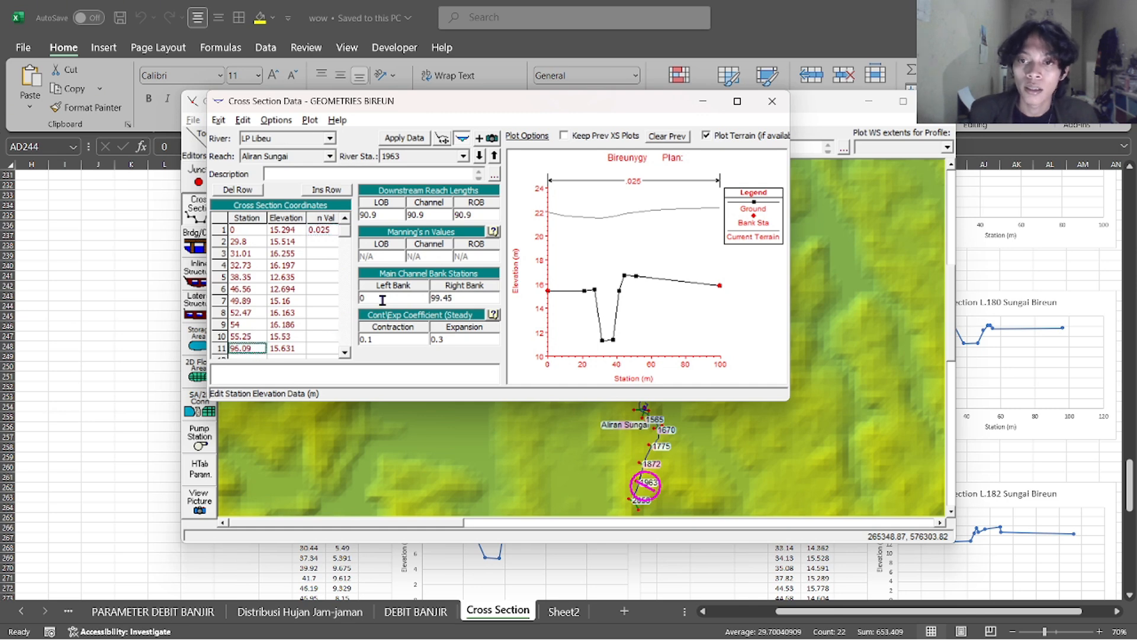
click(458, 297)
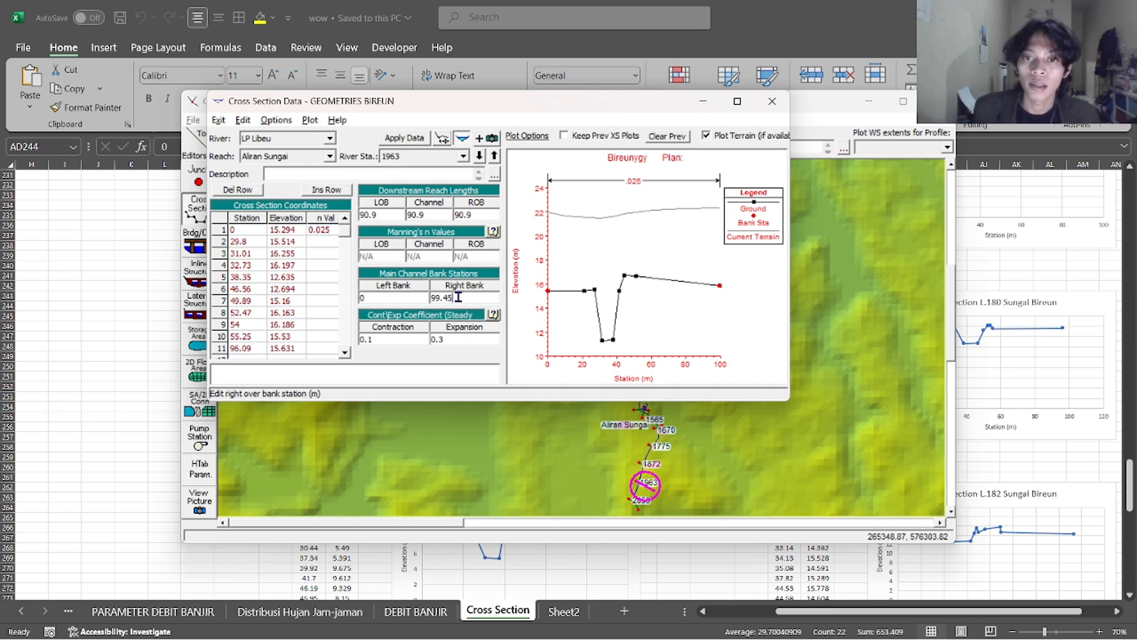
key(ctrl+v)
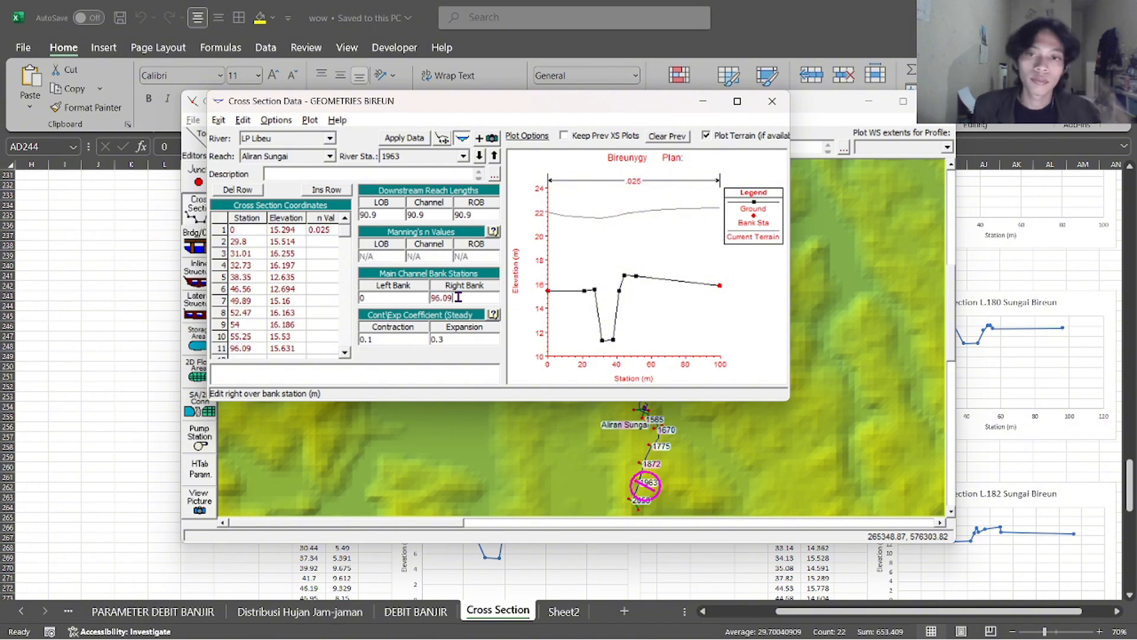
click(426, 138)
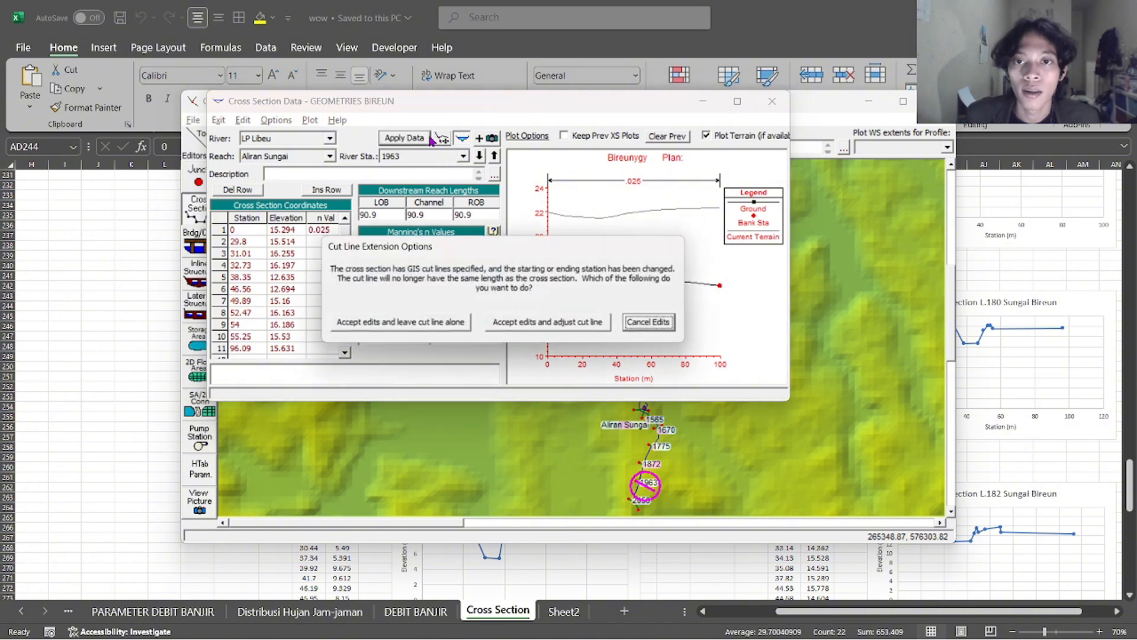
click(519, 323)
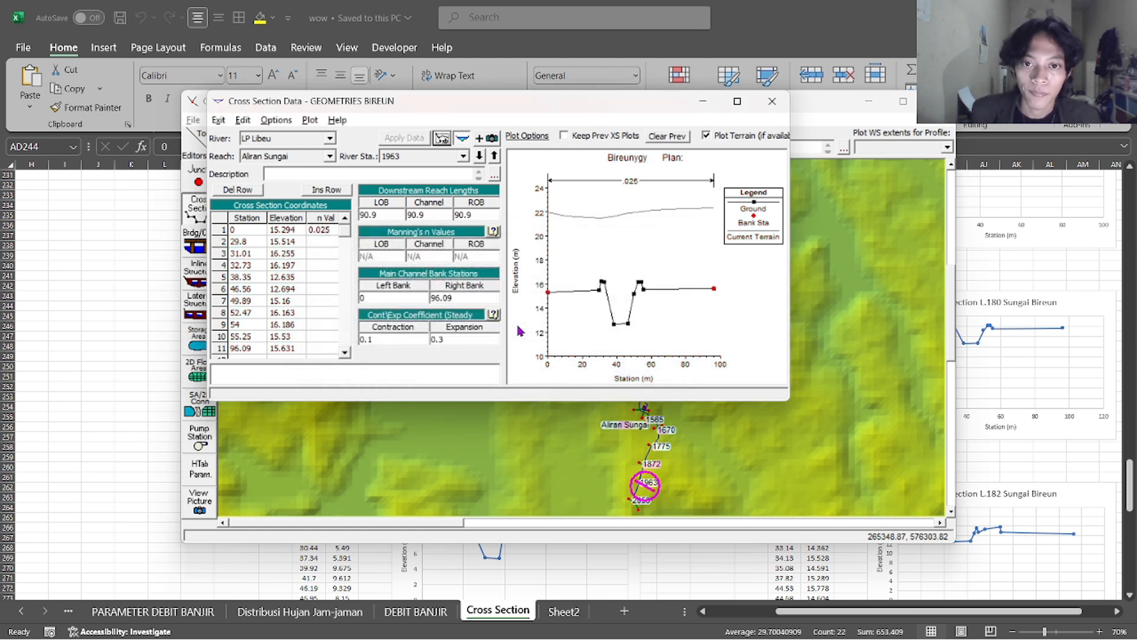
click(480, 156)
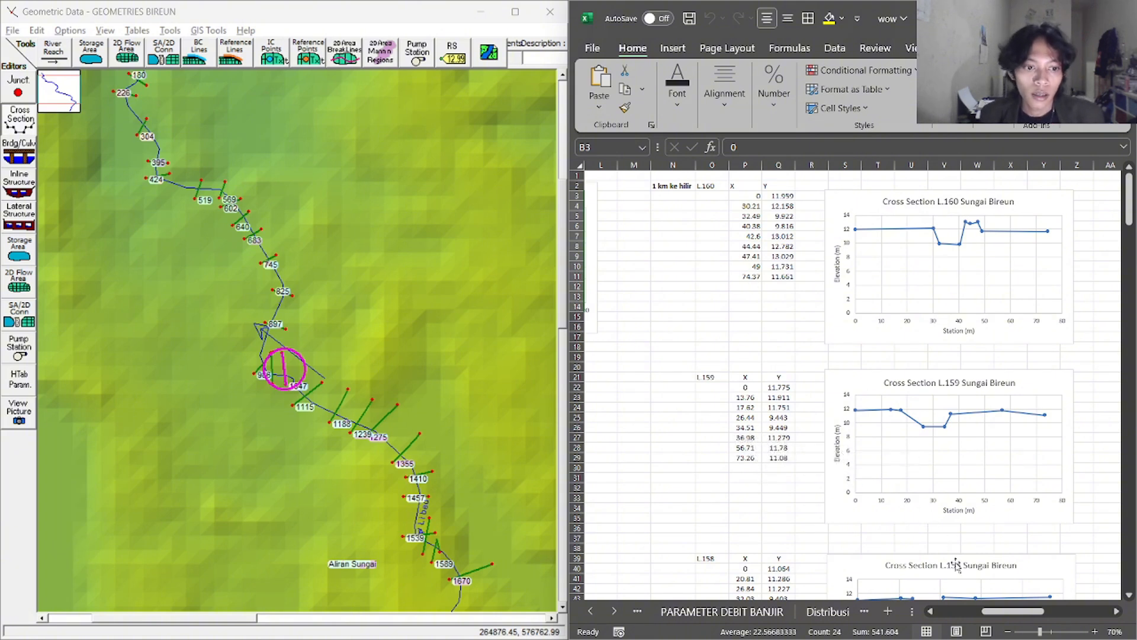
Examine where cross section 1047 lies relative to stations 1021, 986 and 1115 around the river bend
key(alt+Tab)
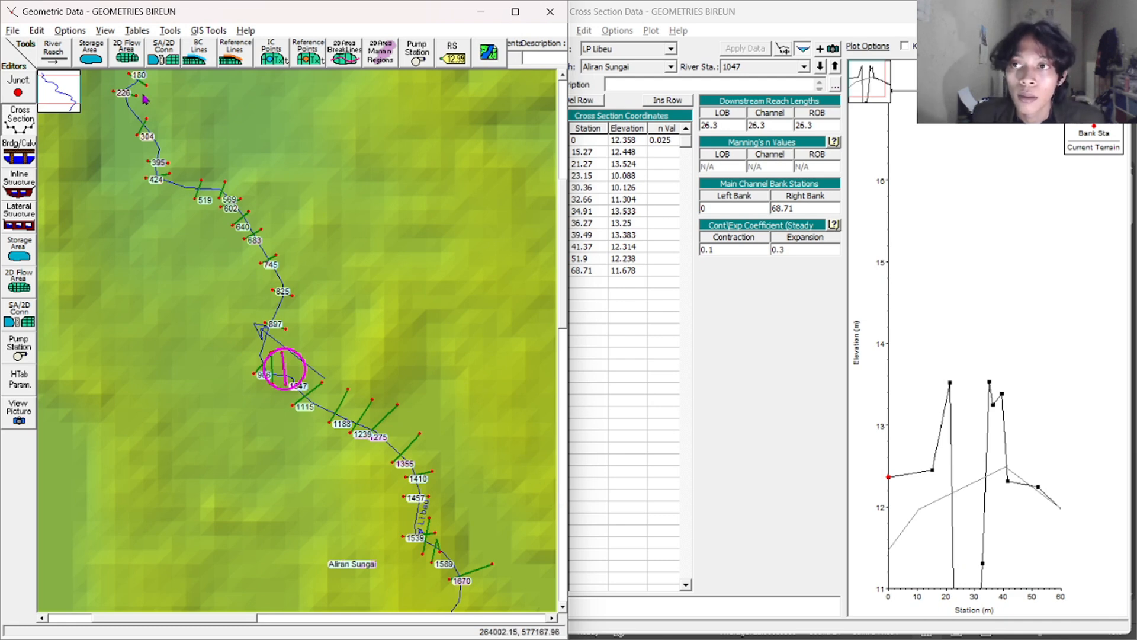
mouse_move(762, 635)
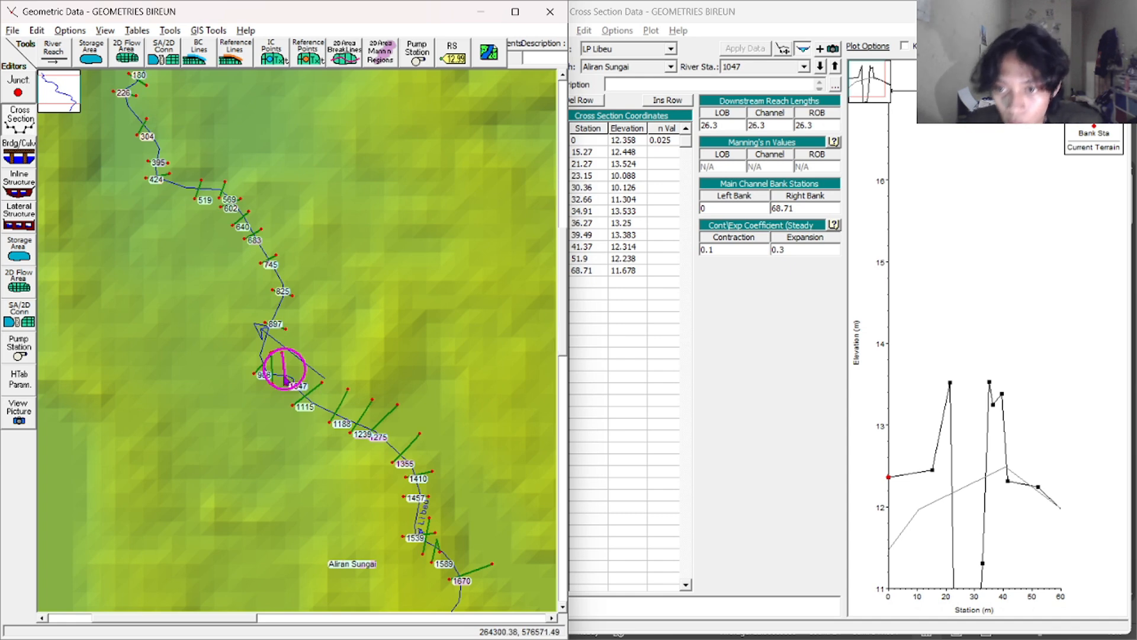
scroll(286, 380, up, 4)
scroll(287, 379, down, 2)
scroll(287, 379, down, 3)
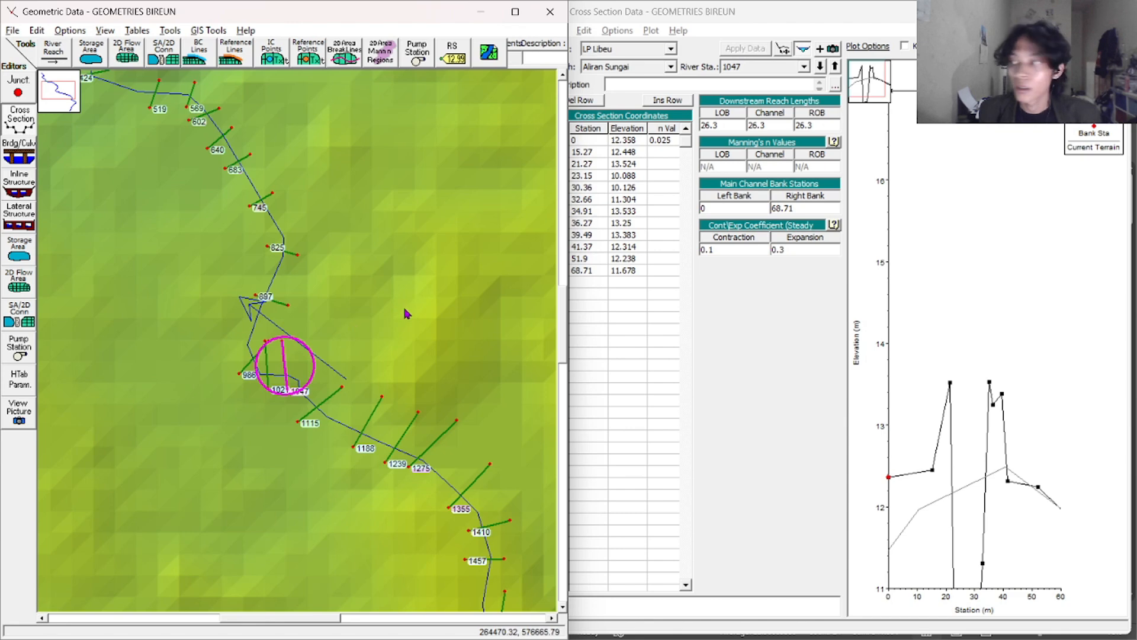
scroll(320, 372, down, 2)
scroll(320, 372, up, 1)
scroll(320, 372, up, 1)
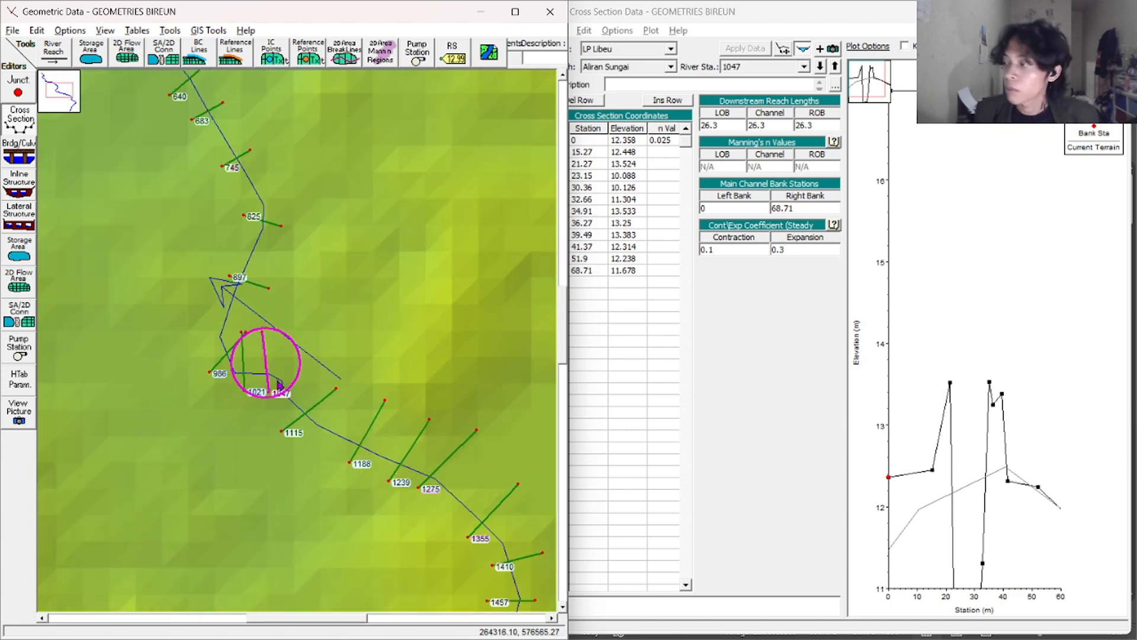
scroll(278, 382, down, 1)
scroll(283, 348, up, 1)
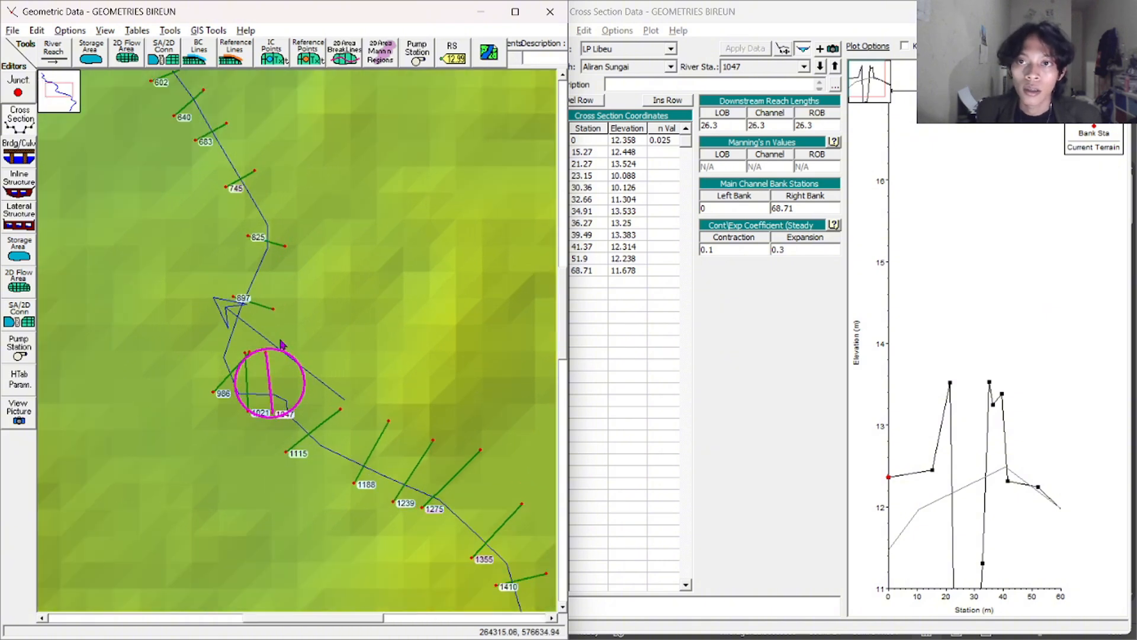
key(alt+Tab)
key(alt+Tab)
key(alt+Tab)
key(alt+Tab)
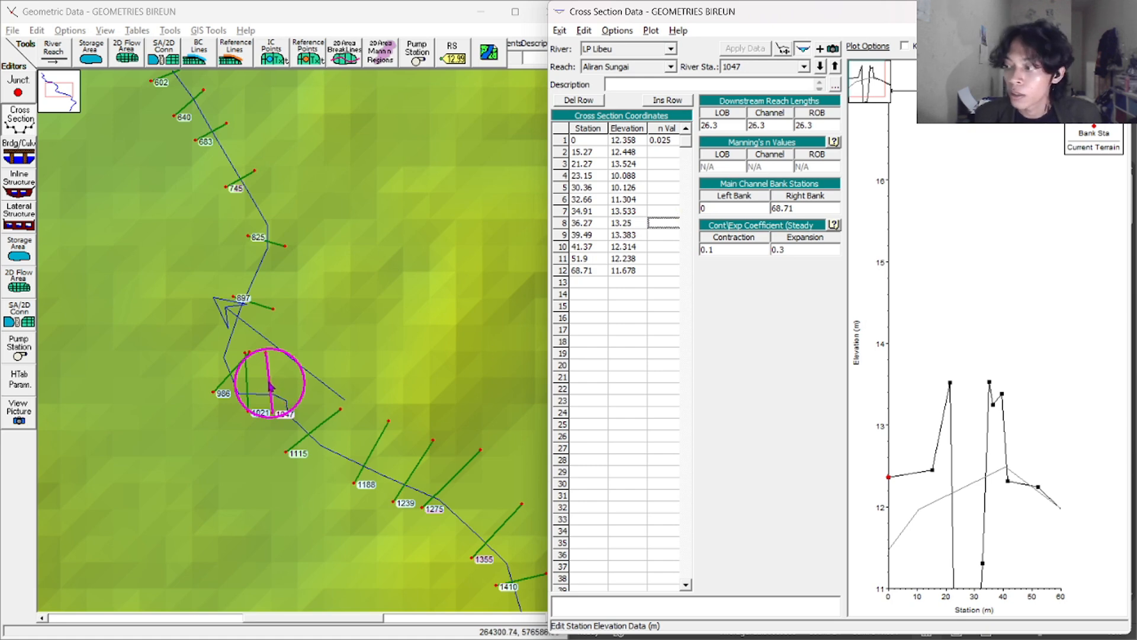
Move to river station 1021, then switch to the Excel workbook and copy the X and Y values of cross section L.160
click(820, 67)
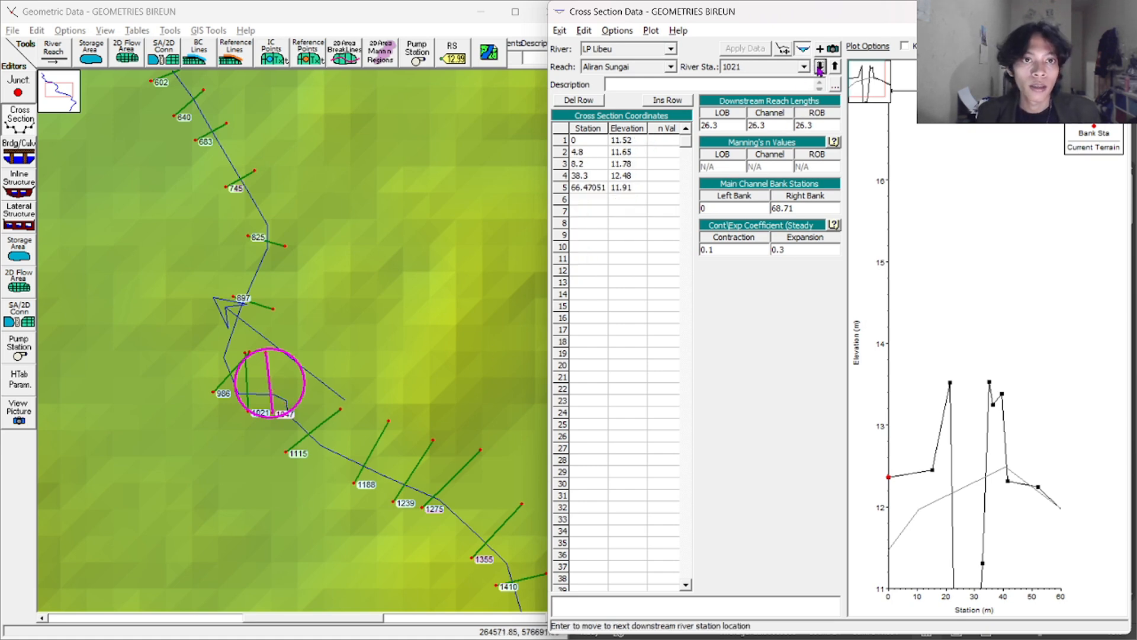
key(alt+Tab)
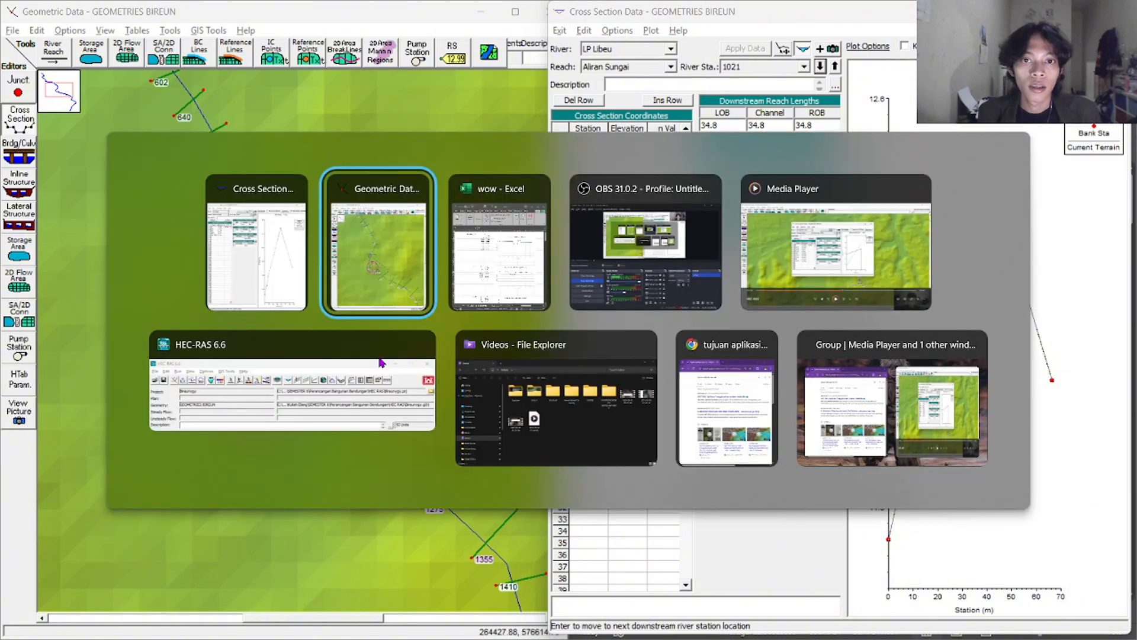
key(alt+Tab)
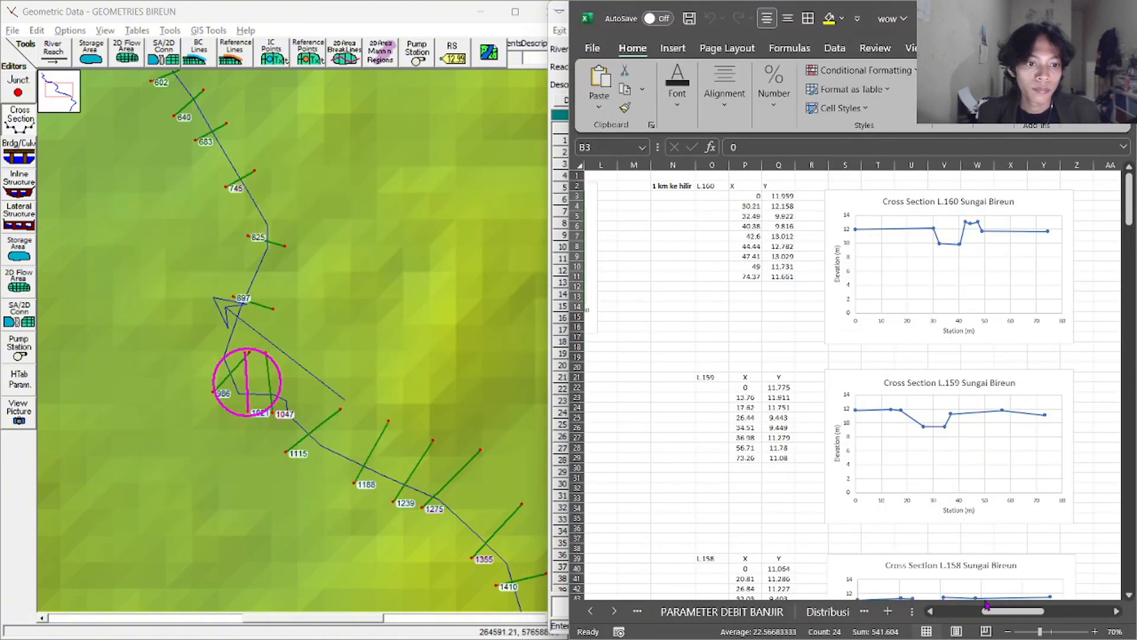
mouse_move(987, 605)
mouse_down()
mouse_move(976, 610)
mouse_move(999, 610)
mouse_up()
drag(818, 196, 851, 269)
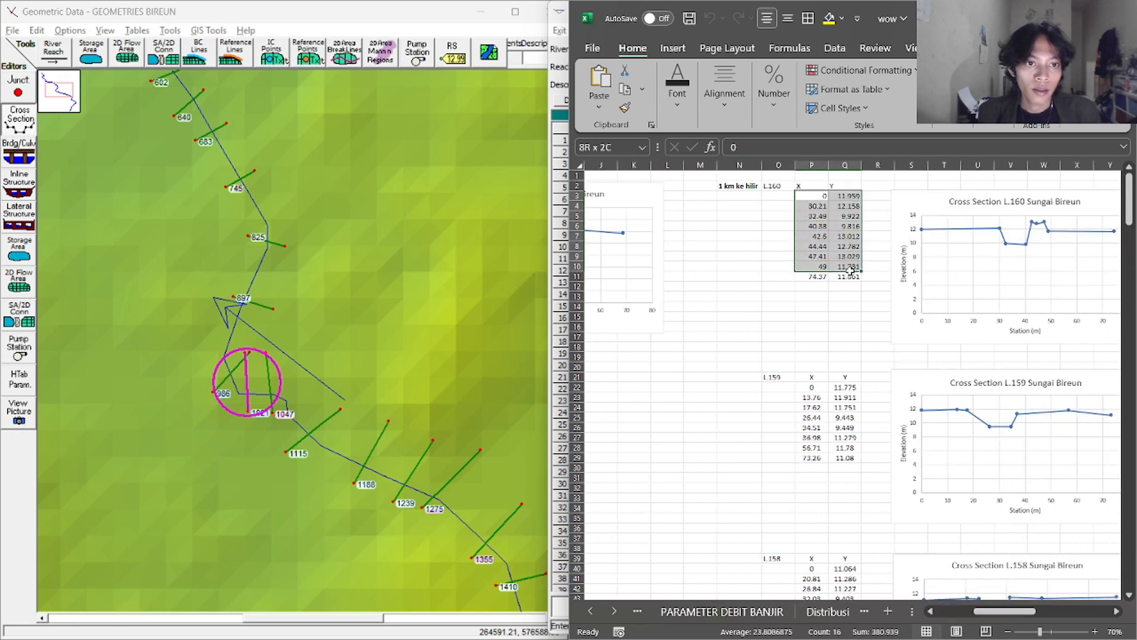
key(ctrl+c)
Back in HEC-RAS, paste the L.160 values as station-elevation coordinates of river station 1021 and set its n value to 0.025
key(alt+Tab)
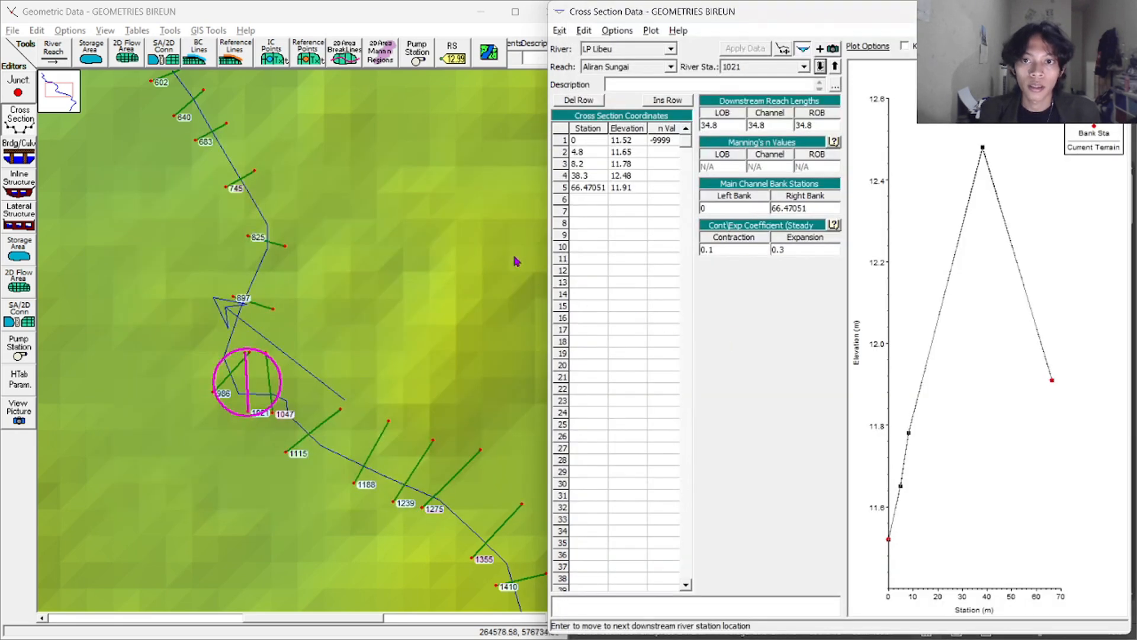
drag(600, 139, 685, 328)
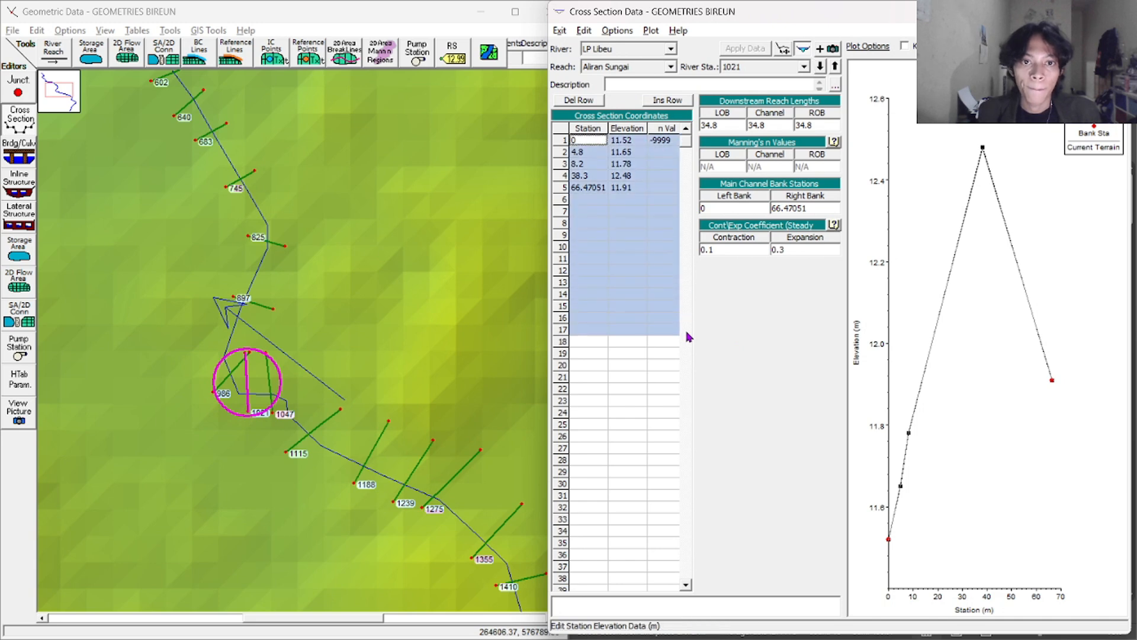
key(ctrl+v)
click(665, 142)
text(0.025)
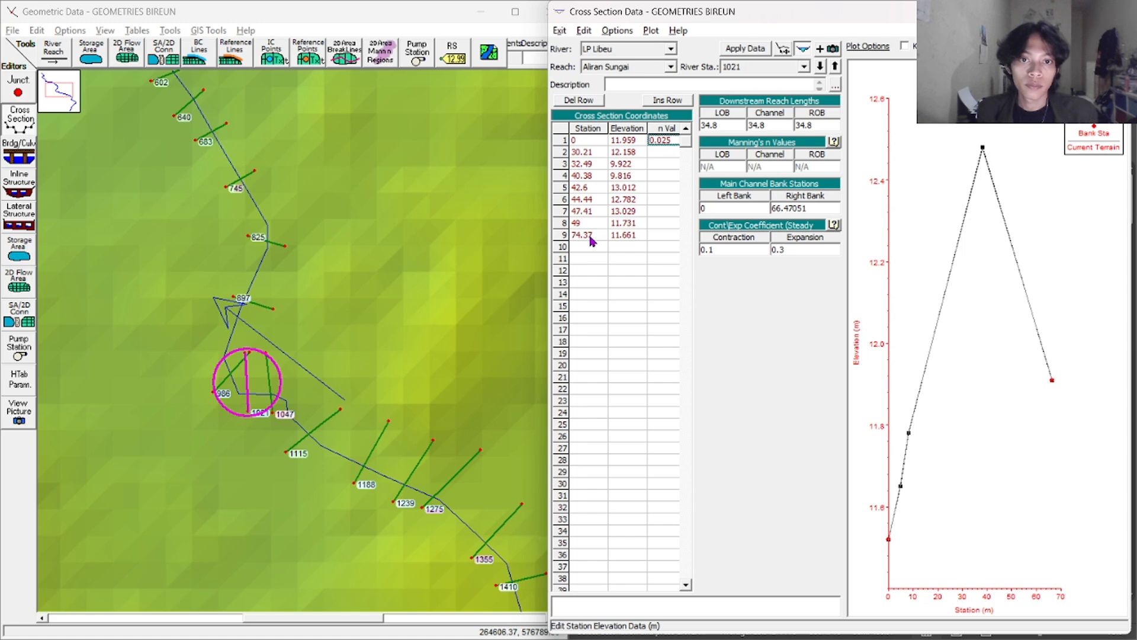
Set the right bank station of river station 1021 to 74.37 and apply the data, accepting the edits and adjusting the cut line
click(812, 211)
double_click(812, 211)
text(74.37)
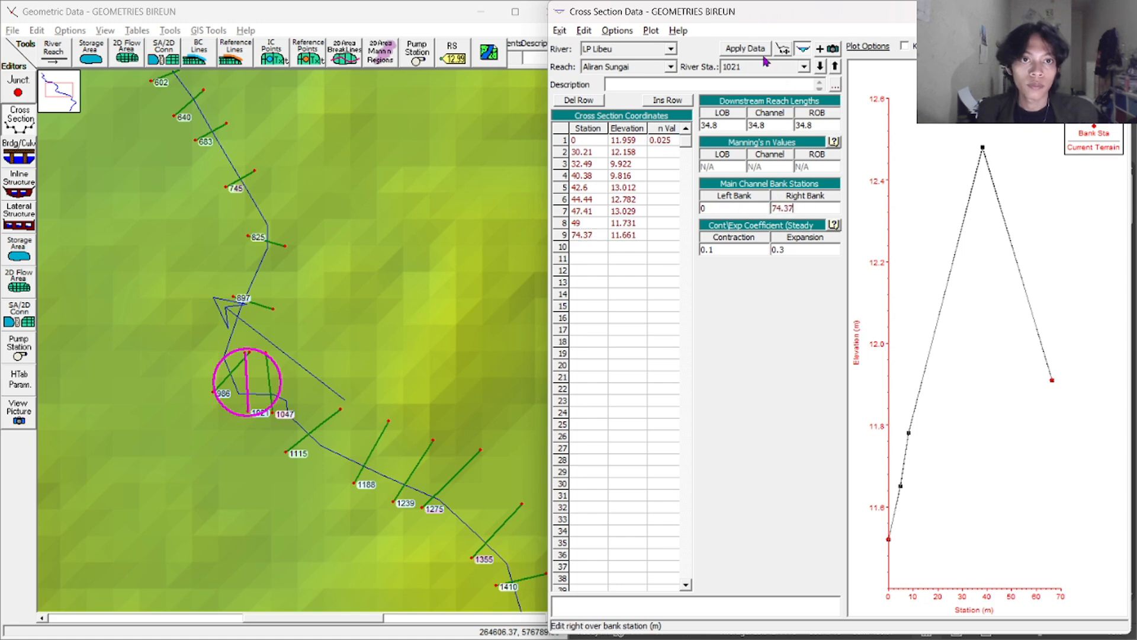
click(764, 50)
click(860, 403)
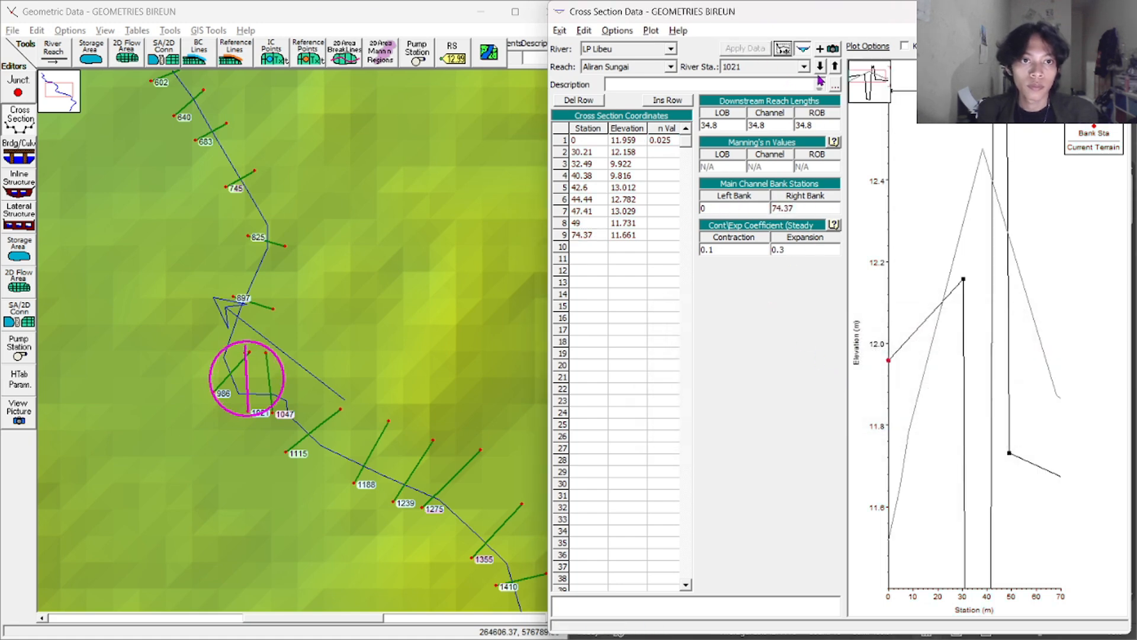
Move to river station 986, then switch to the Excel workbook and copy the X and Y values of cross section L.159
click(820, 66)
key(alt+Tab)
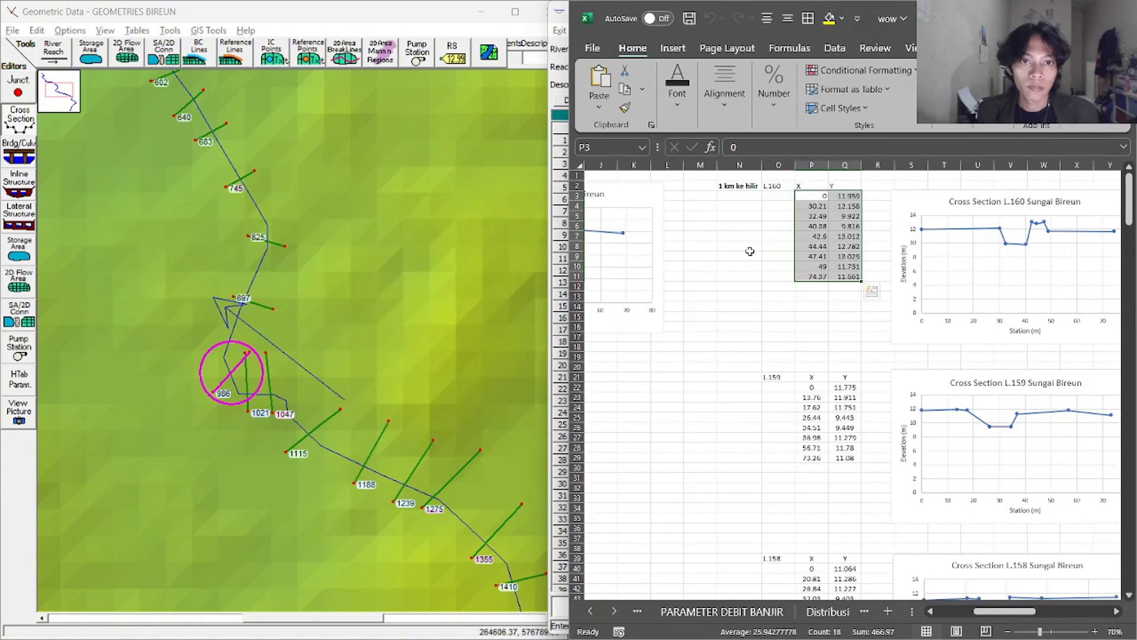
drag(819, 386, 848, 465)
Back in HEC-RAS, paste the L.159 values as station-elevation coordinates of river station 986 and set its n value to 0.025
key(alt+Tab)
drag(572, 141, 643, 323)
key(ctrl+v)
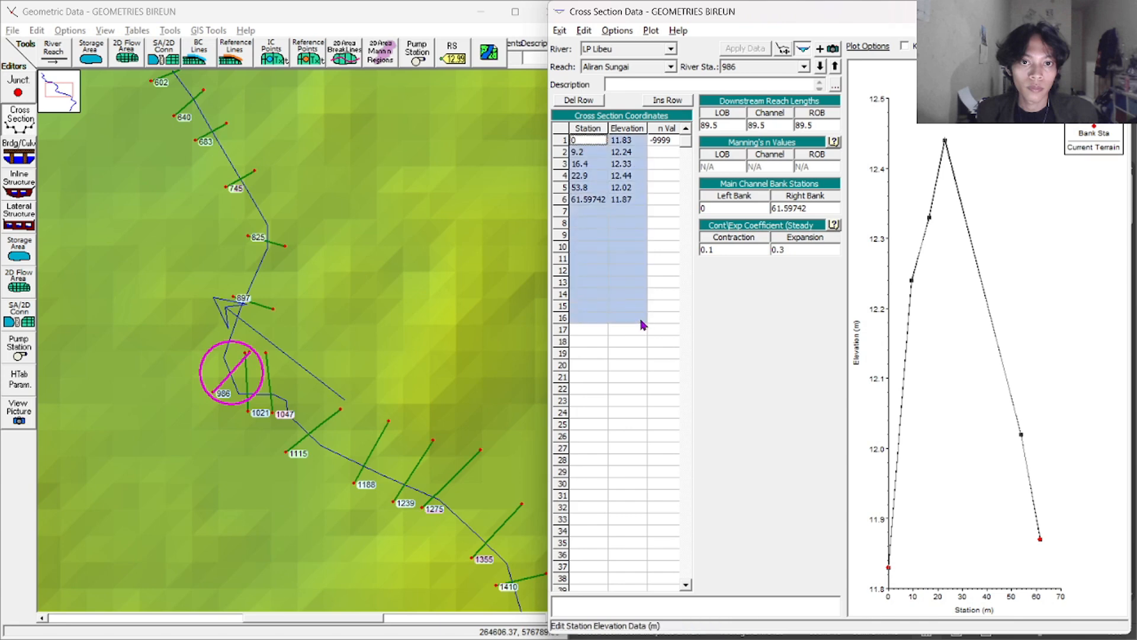
click(665, 141)
key(BackSpace)
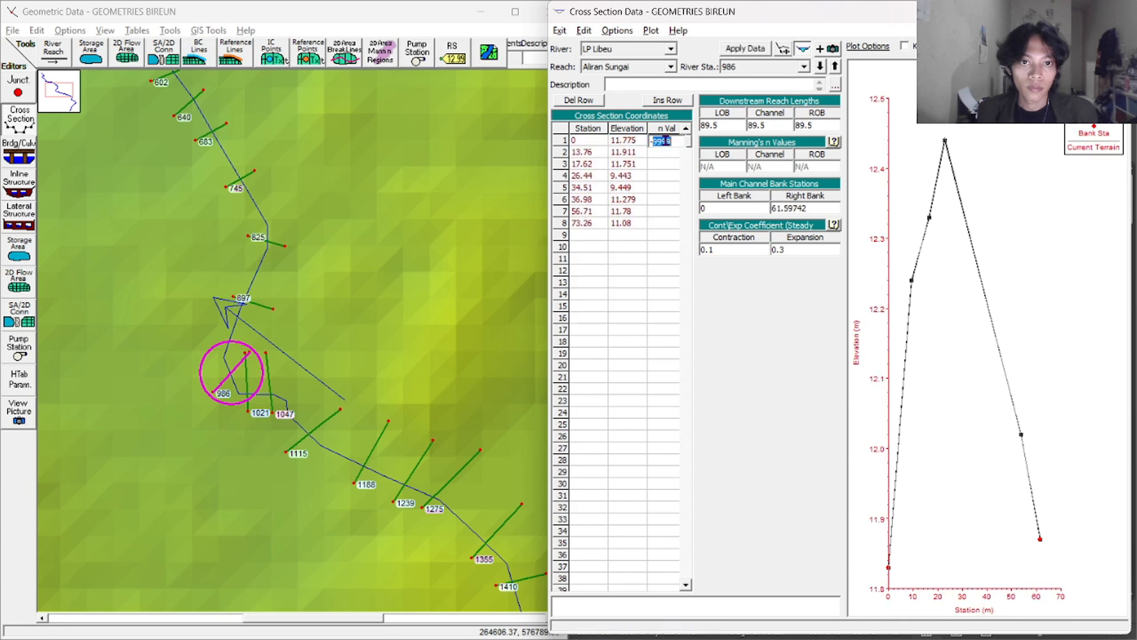
text(0.025)
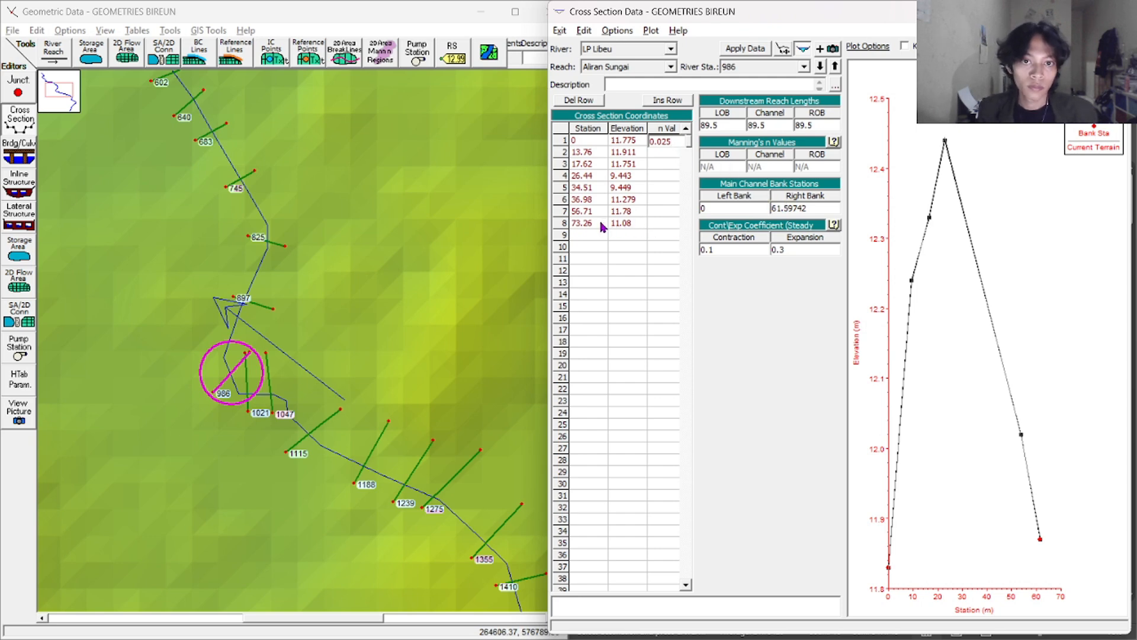
Set the right bank station of river station 986 to 73.26 and apply the data, accepting the edits and adjusting the cut line
click(815, 209)
double_click(814, 208)
text(73.26)
click(745, 49)
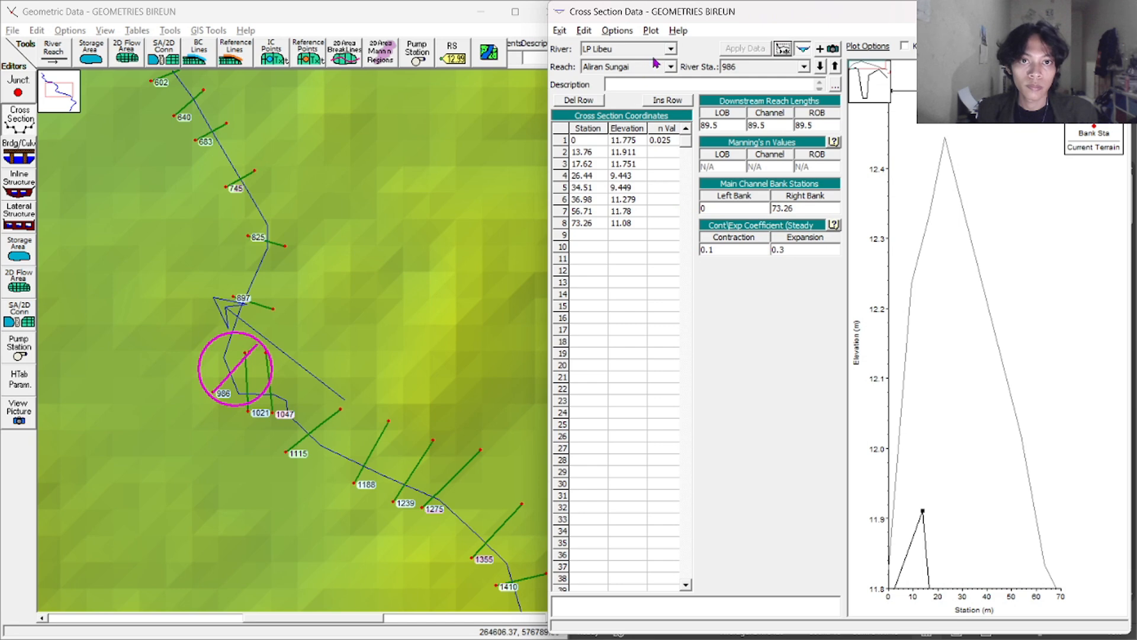
Move to river station 897, then switch to the Excel workbook and copy the X and Y values of cross section L.158
click(820, 67)
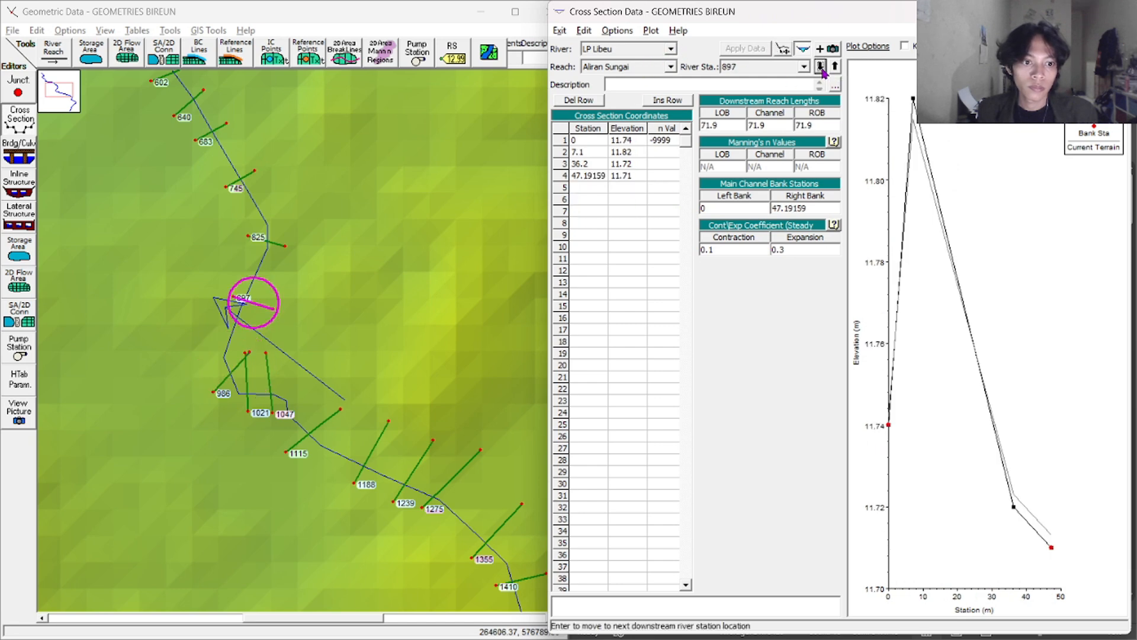
key(alt+Tab)
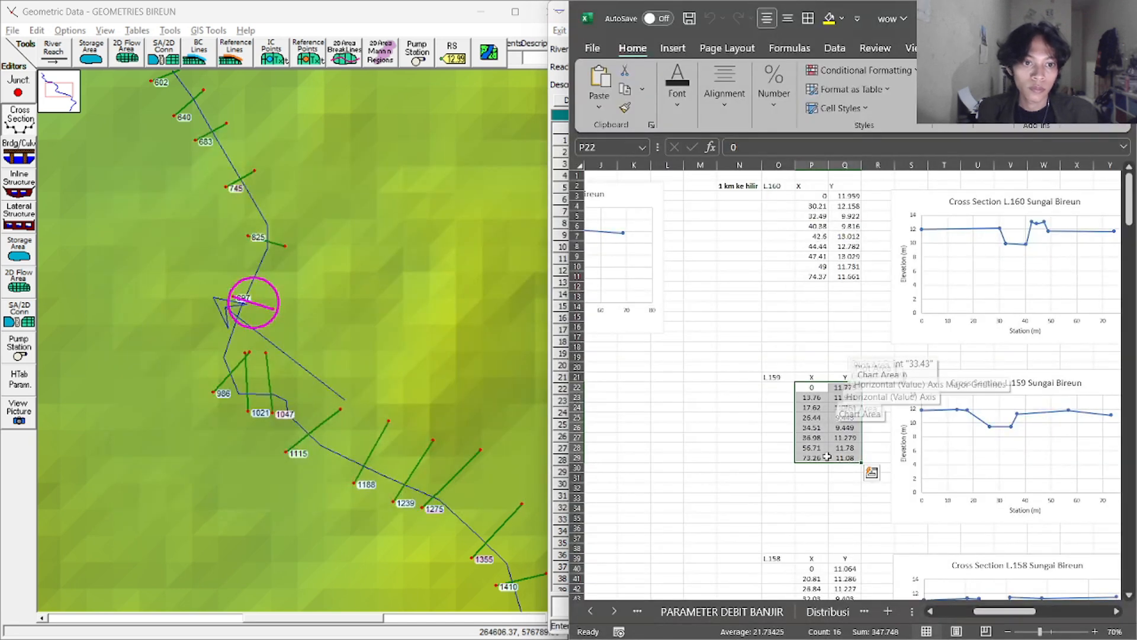
drag(812, 477, 844, 549)
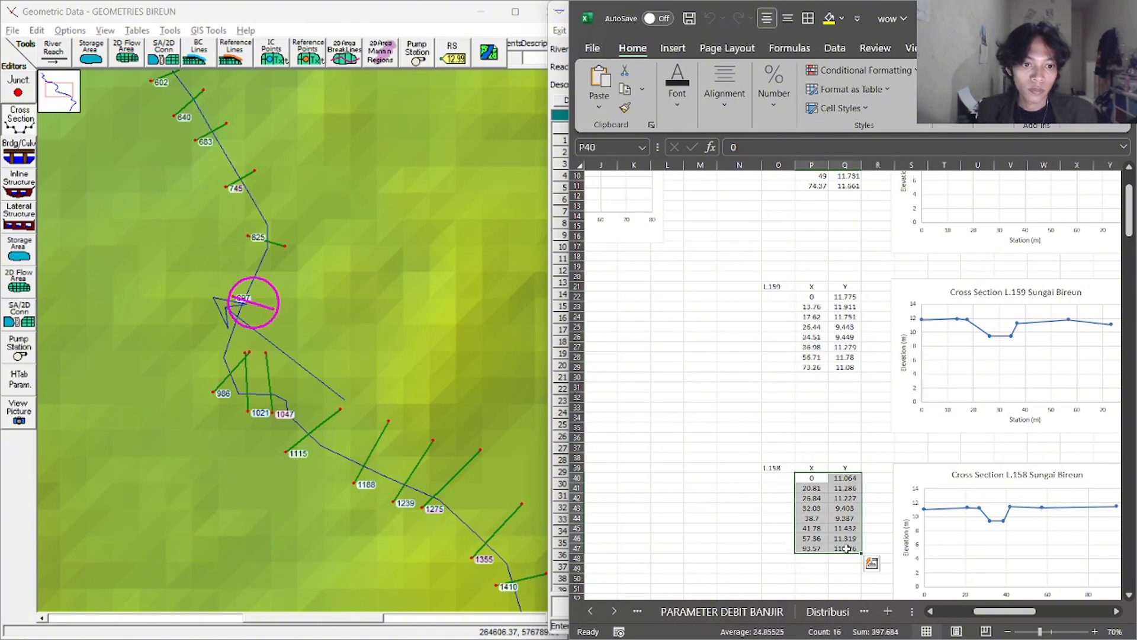
key(ctrl+c)
Back in HEC-RAS, paste the L.158 values as station-elevation coordinates of river station 897 and set its n value to 0.025
key(alt+Tab)
drag(588, 140, 638, 339)
key(ctrl+v)
click(676, 141)
text(0.)
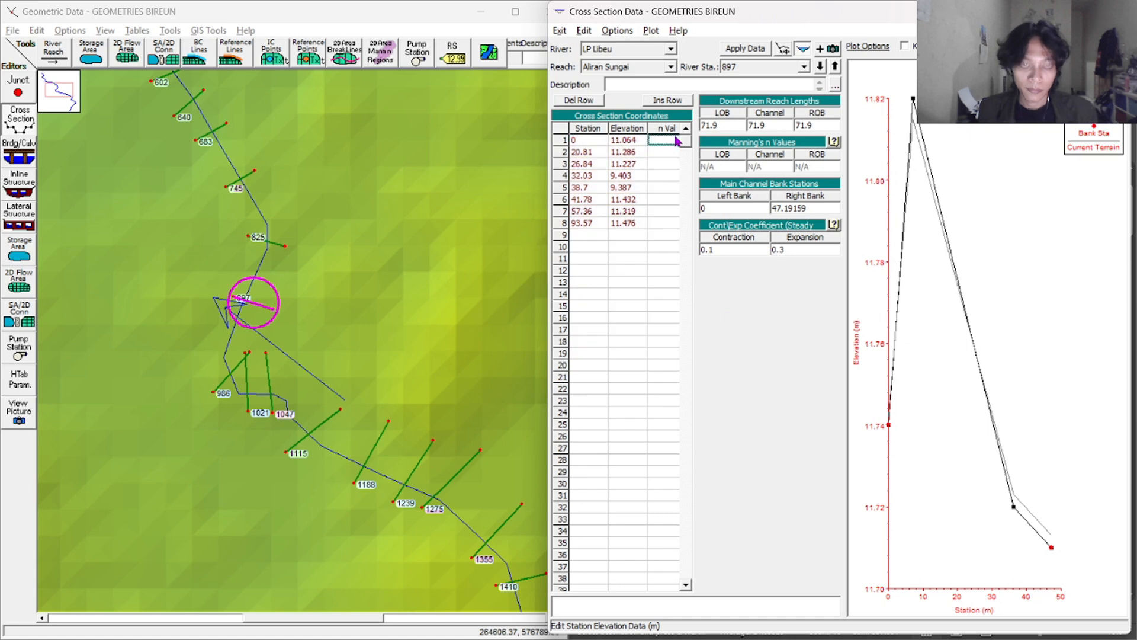
text(025)
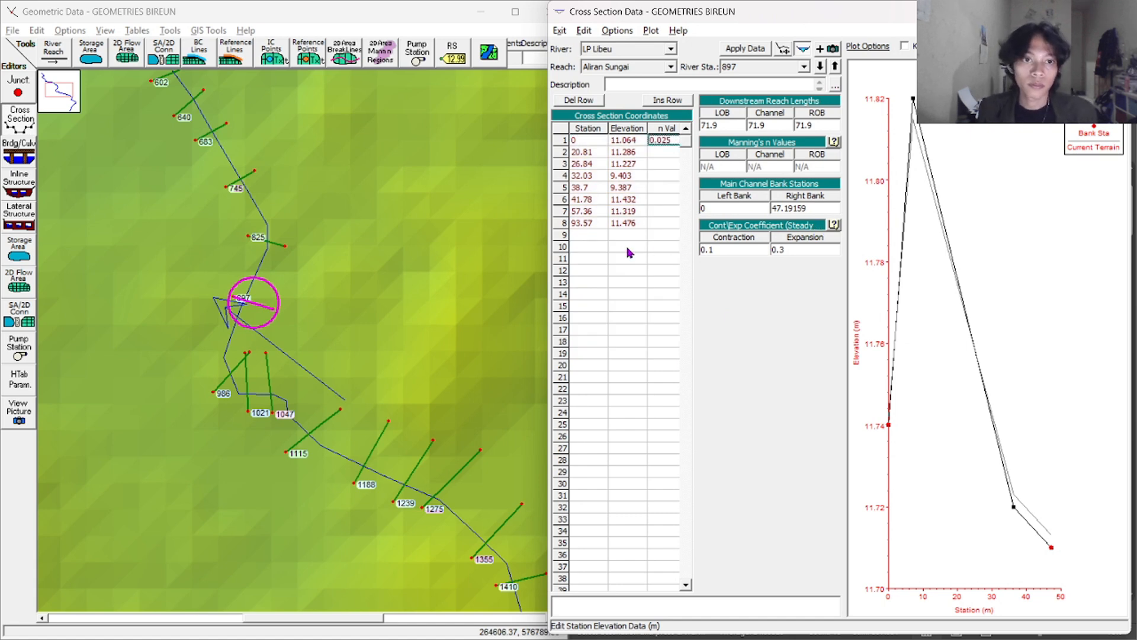
Set the right bank station of river station 897 to 93.57 and apply the data, accepting the edits and adjusting the cut line
click(585, 224)
click(793, 209)
double_click(791, 209)
text(93.57)
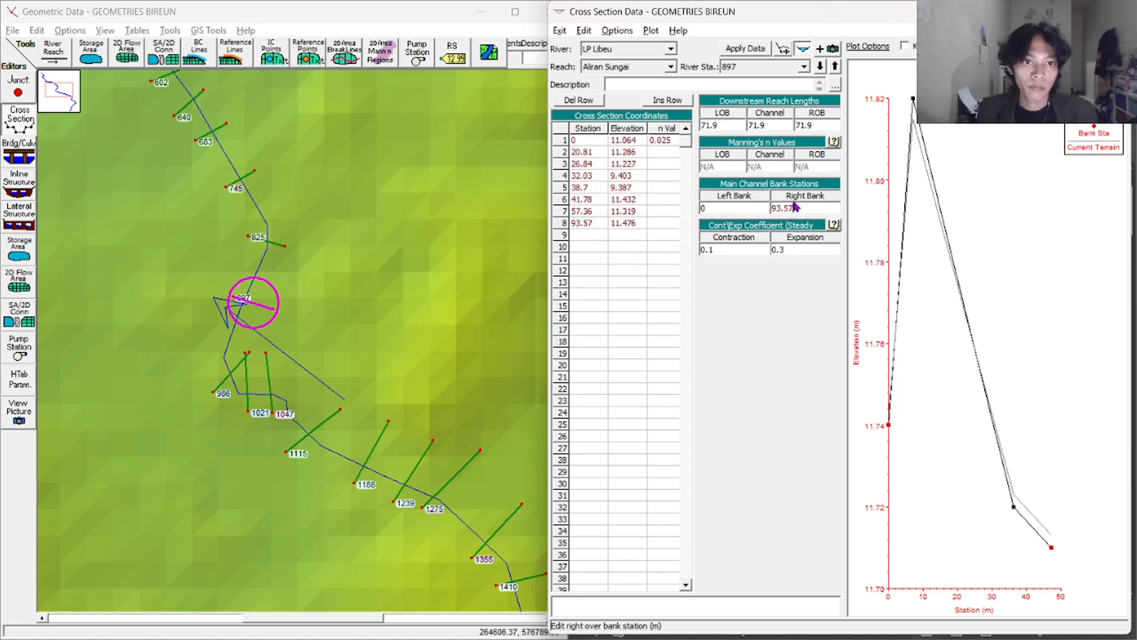
click(747, 49)
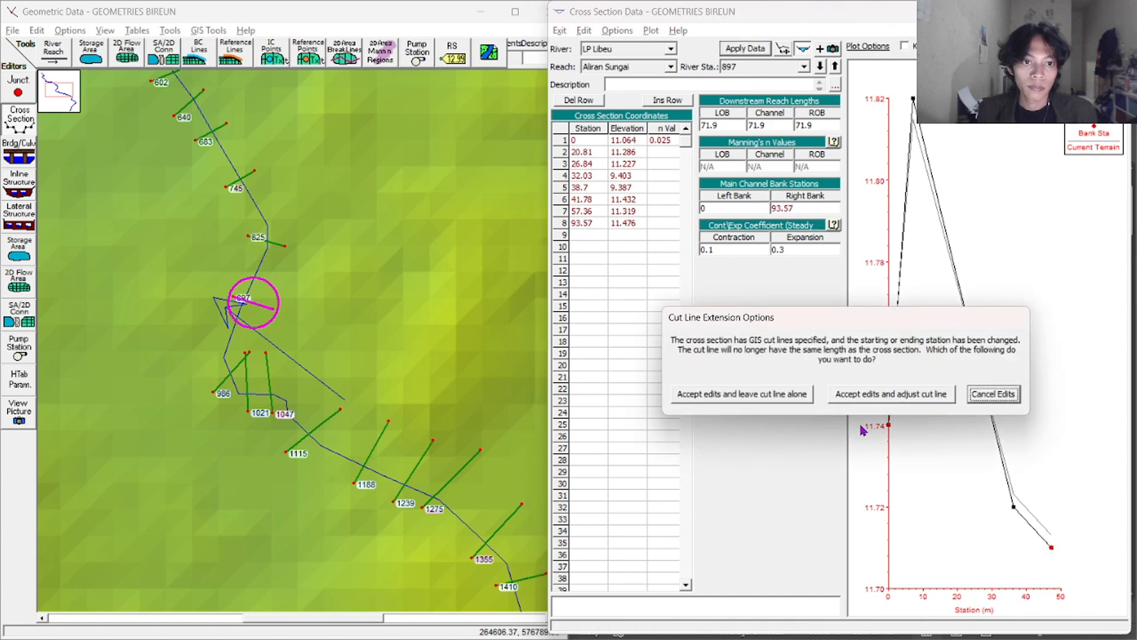
click(892, 395)
Switch to the Excel workbook and copy the X and Y values of cross section L.156
key(alt+Tab)
scroll(829, 385, down, 4)
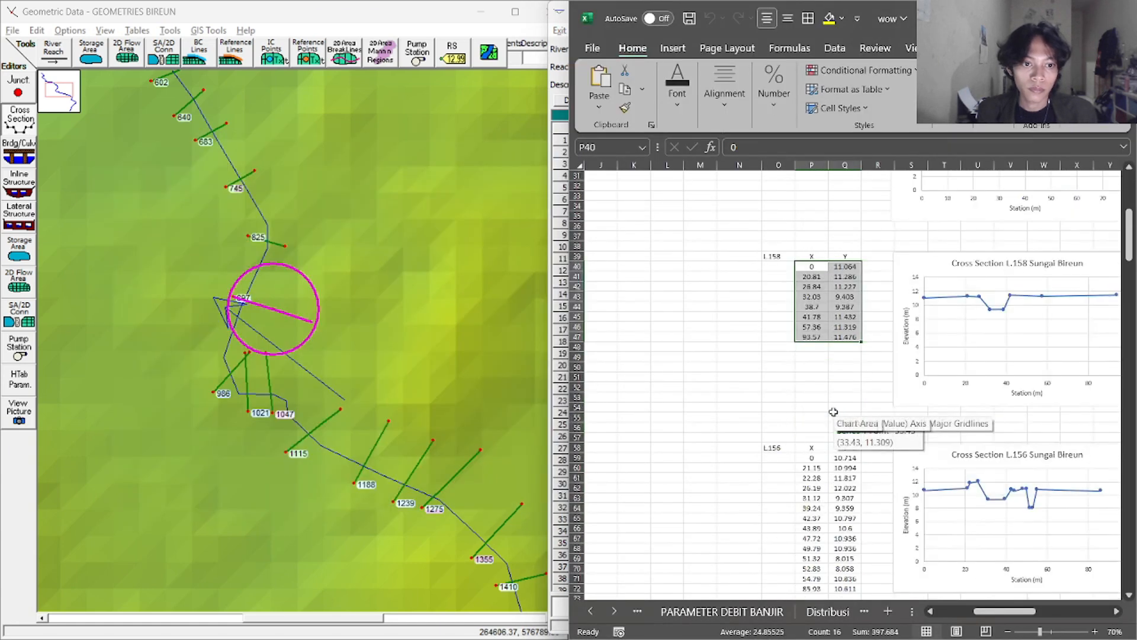
drag(811, 428, 847, 559)
key(ctrl+c)
Switch back to the HEC-RAS cross section editor and paste the L.156 values into the station-elevation coordinates table
key(alt+Tab)
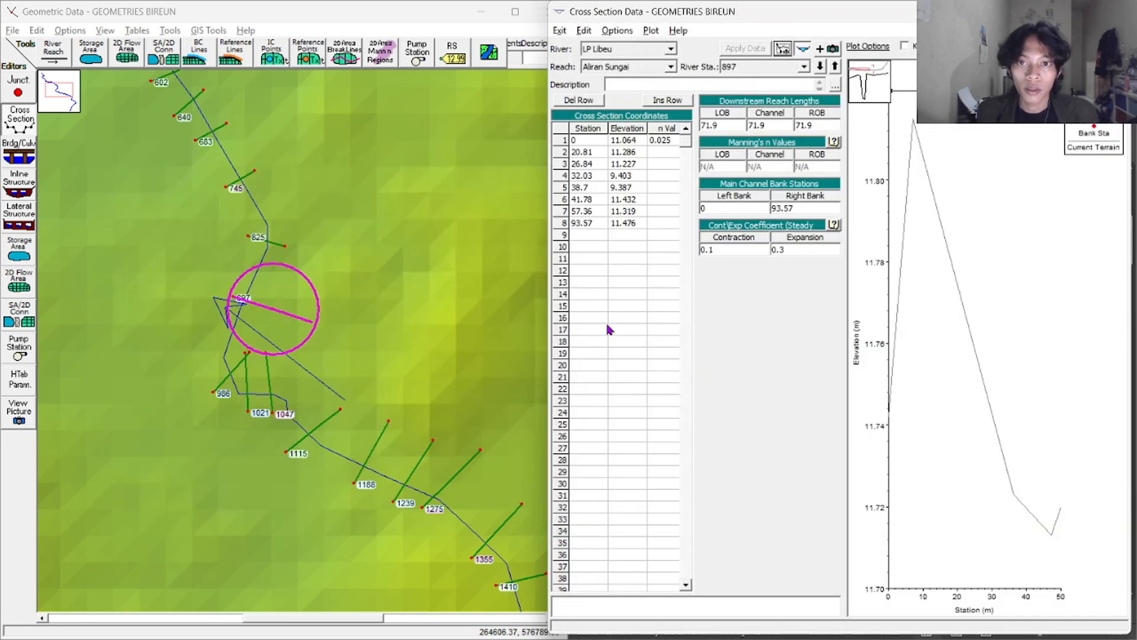
drag(580, 144, 673, 279)
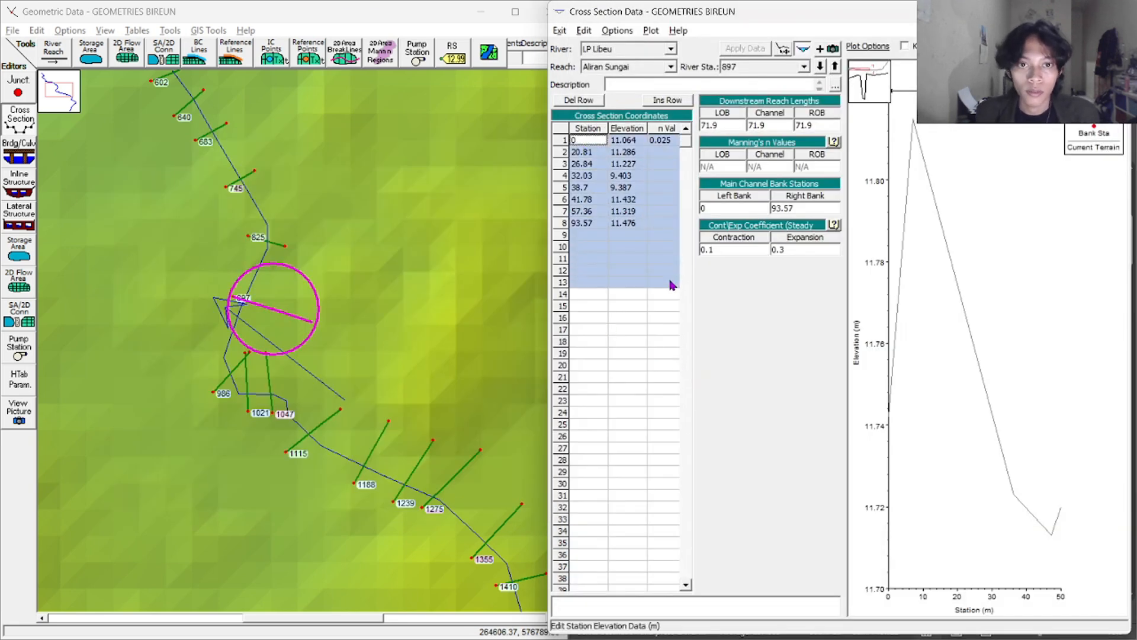
key(ctrl+v)
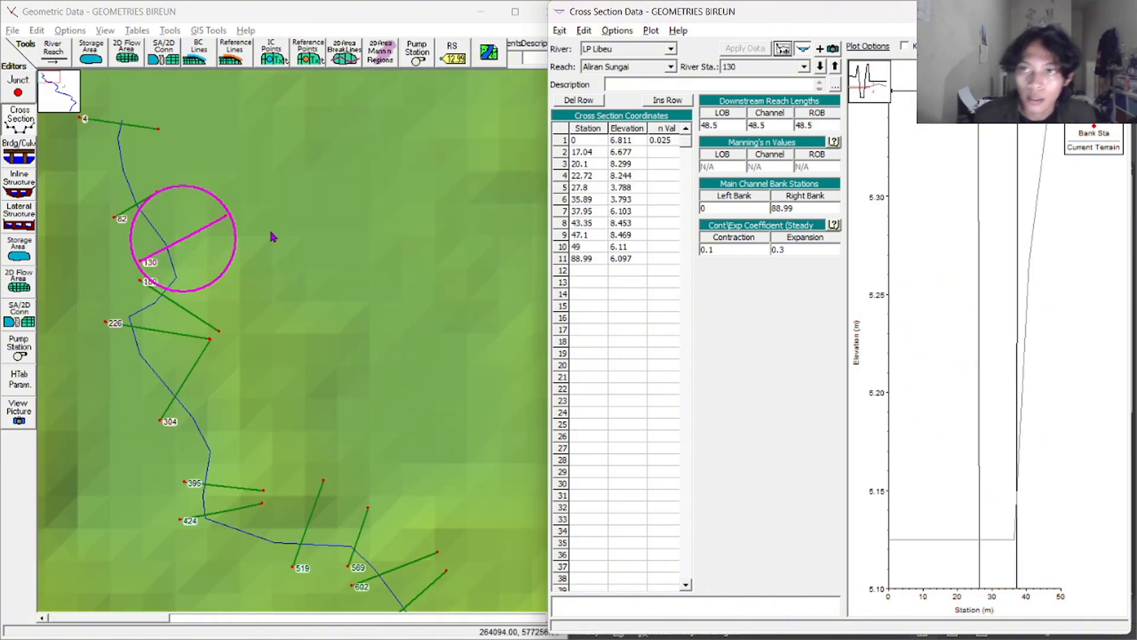
Save the geometry data of GEOMETRIES BIREUN and close both the cross section and geometric data editors
click(560, 32)
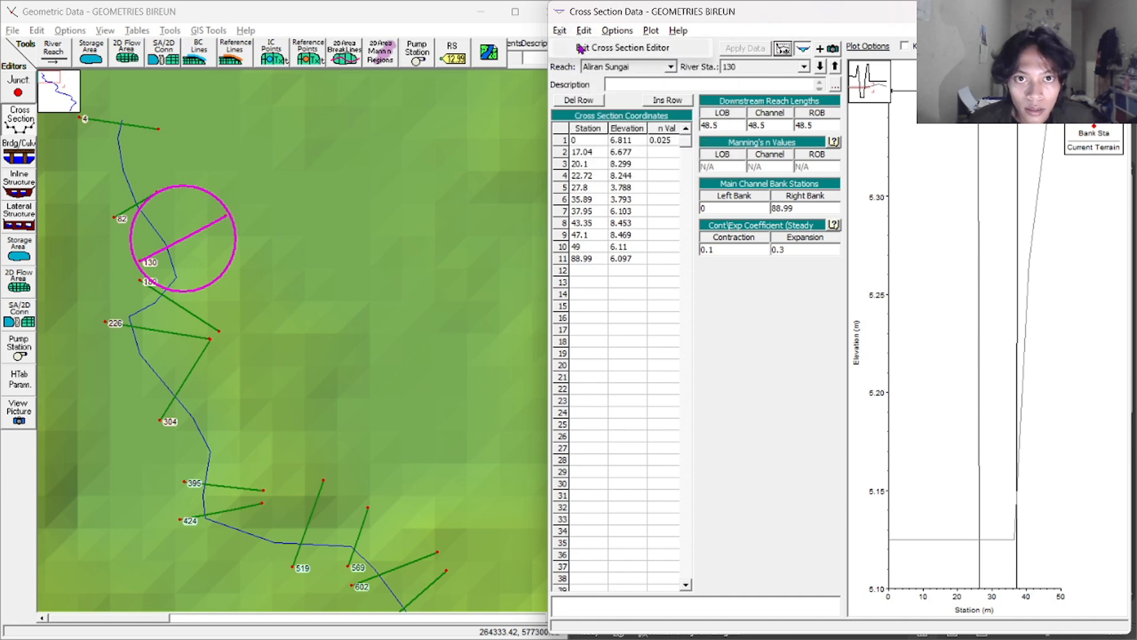
click(584, 49)
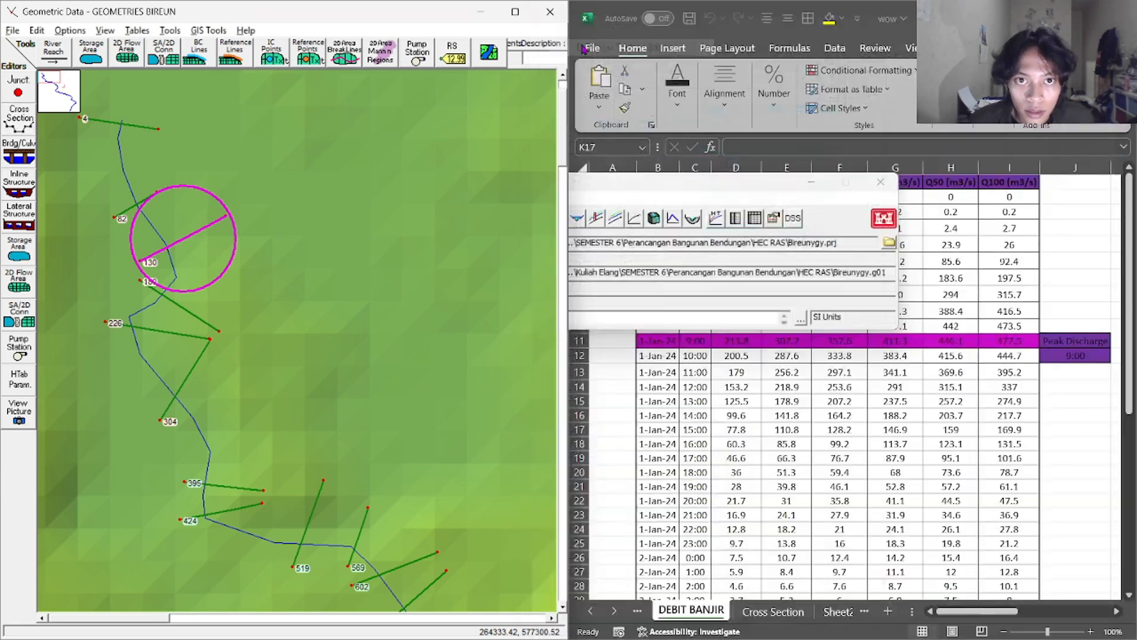
click(13, 30)
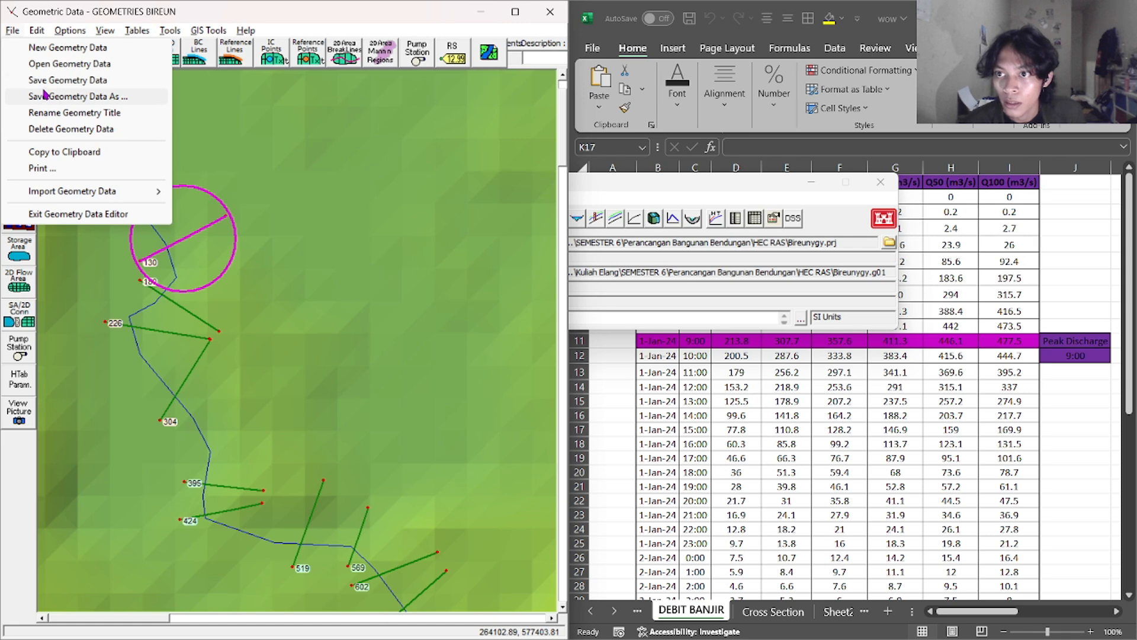
click(13, 30)
click(13, 30)
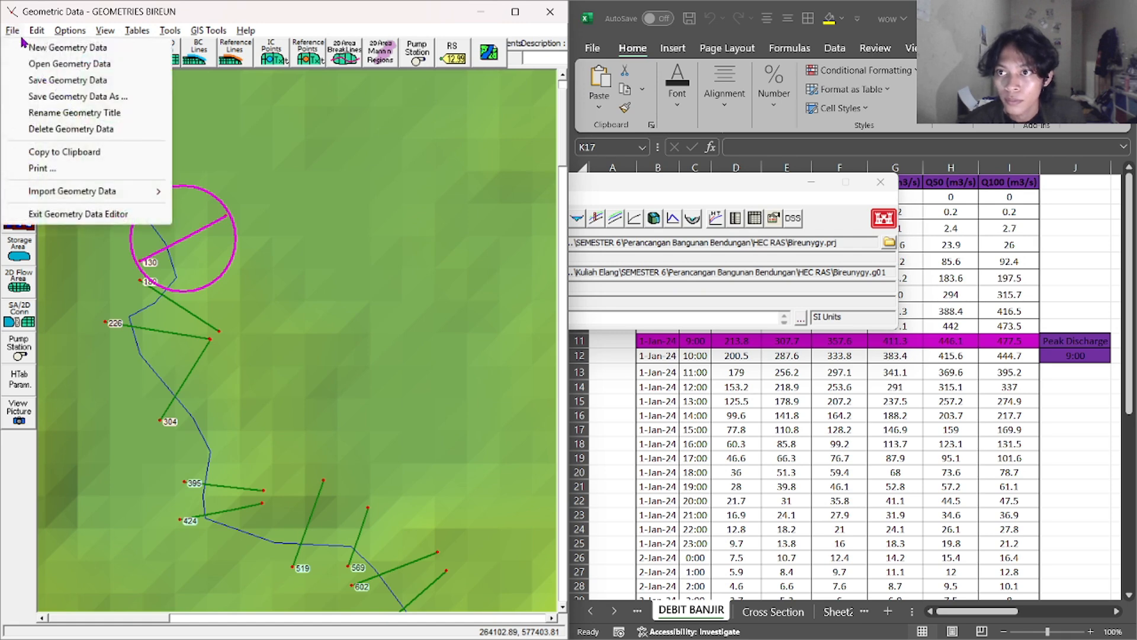
click(58, 82)
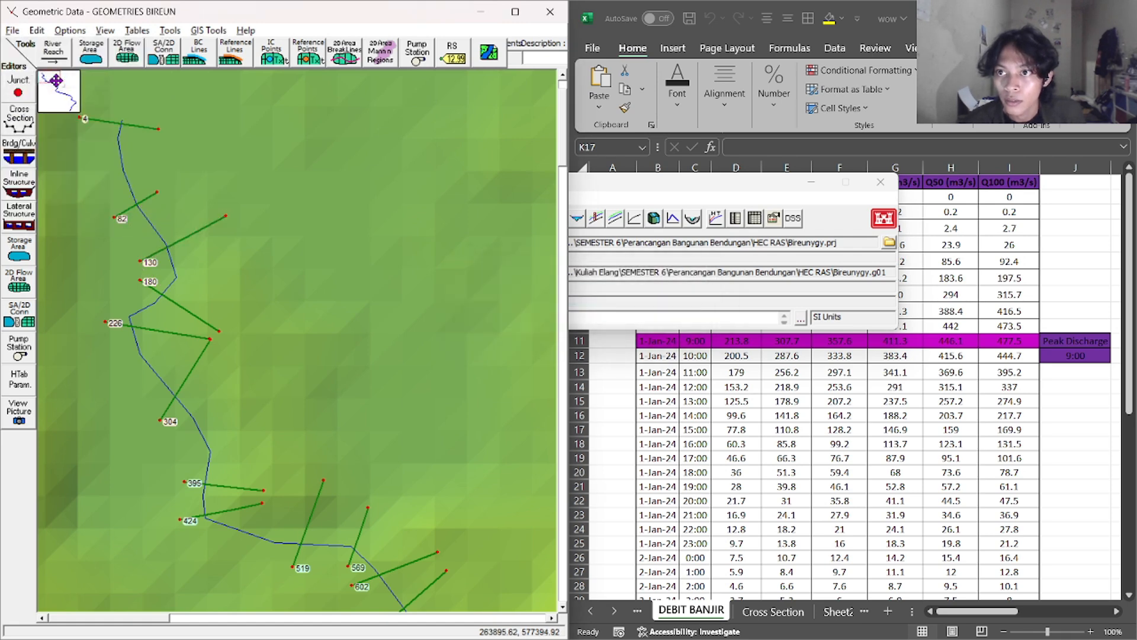
click(550, 12)
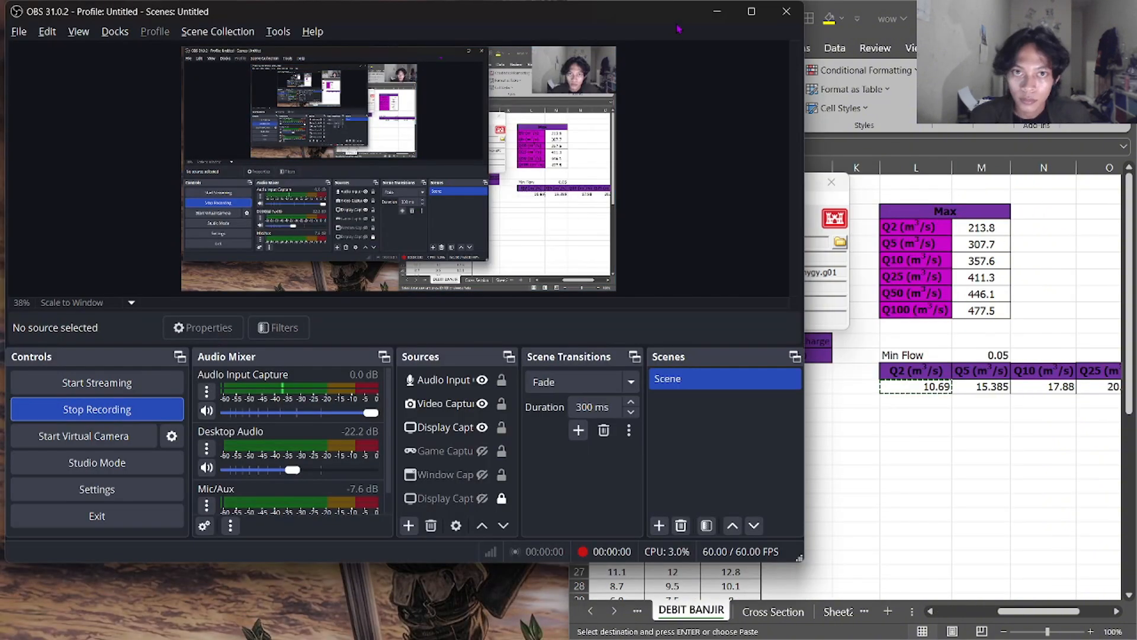
Open the unsteady flow data editor and start a flow hydrograph boundary condition for river station 2056.489
click(717, 11)
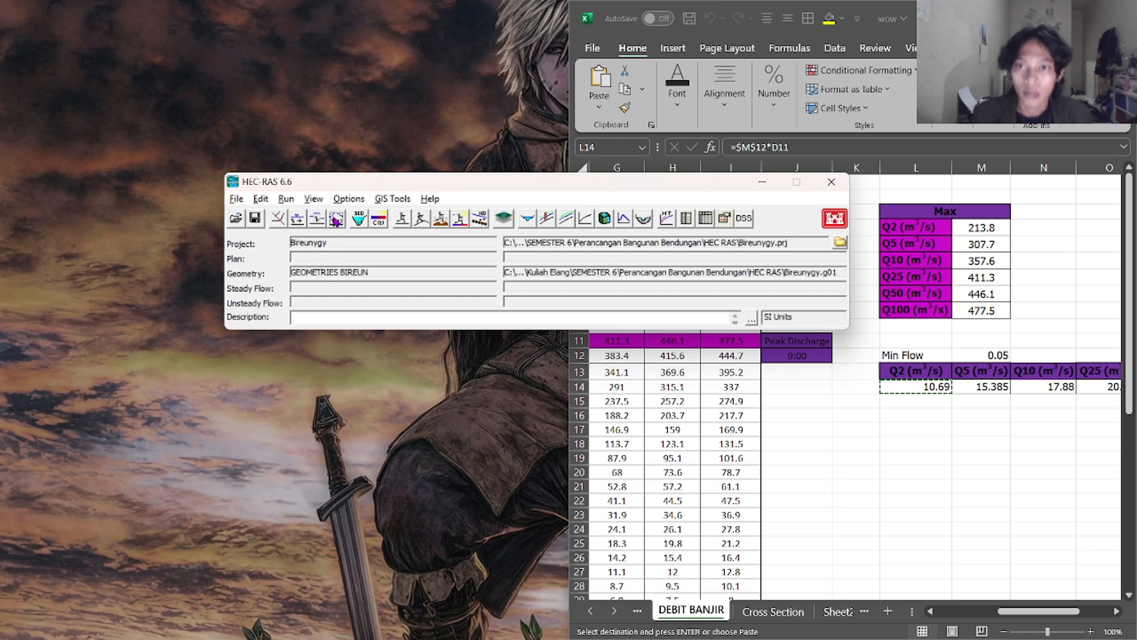
click(337, 219)
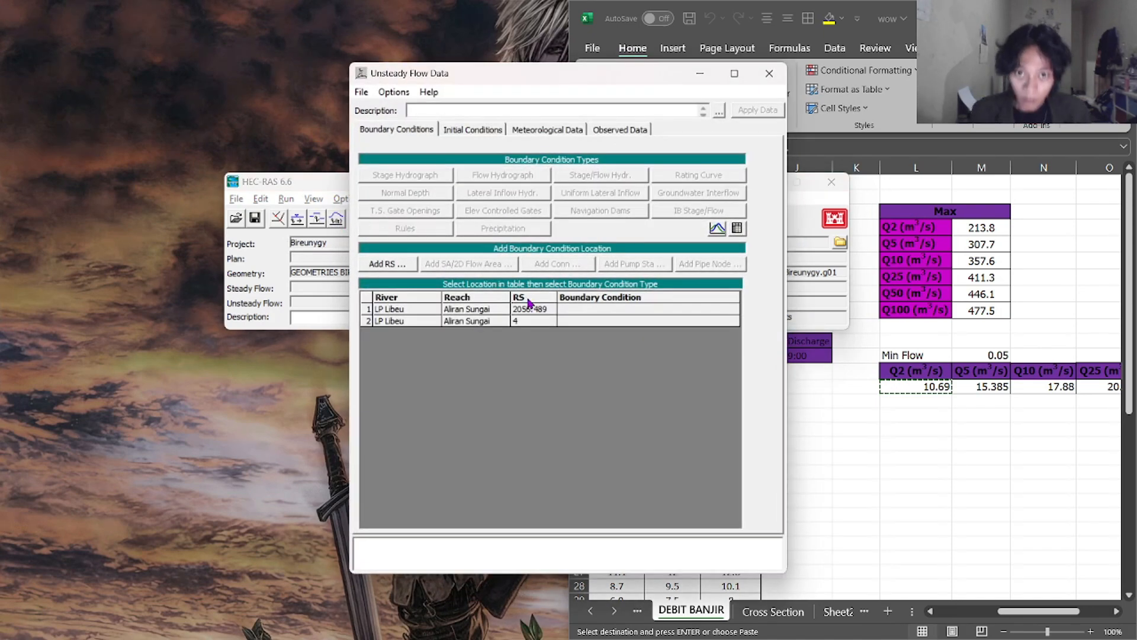
click(574, 310)
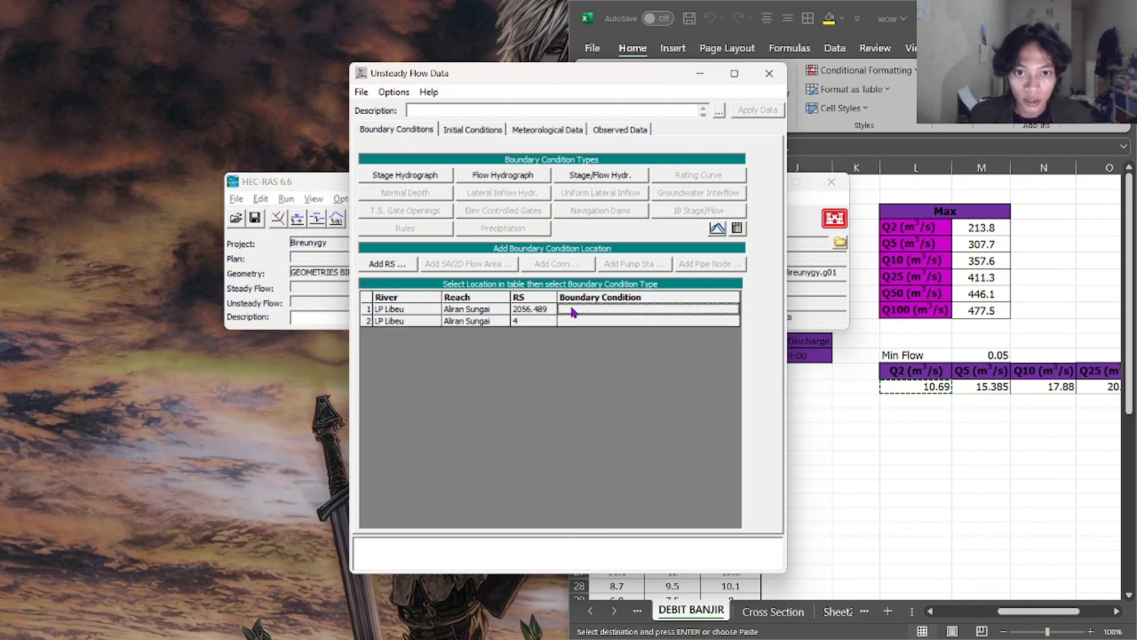
click(496, 176)
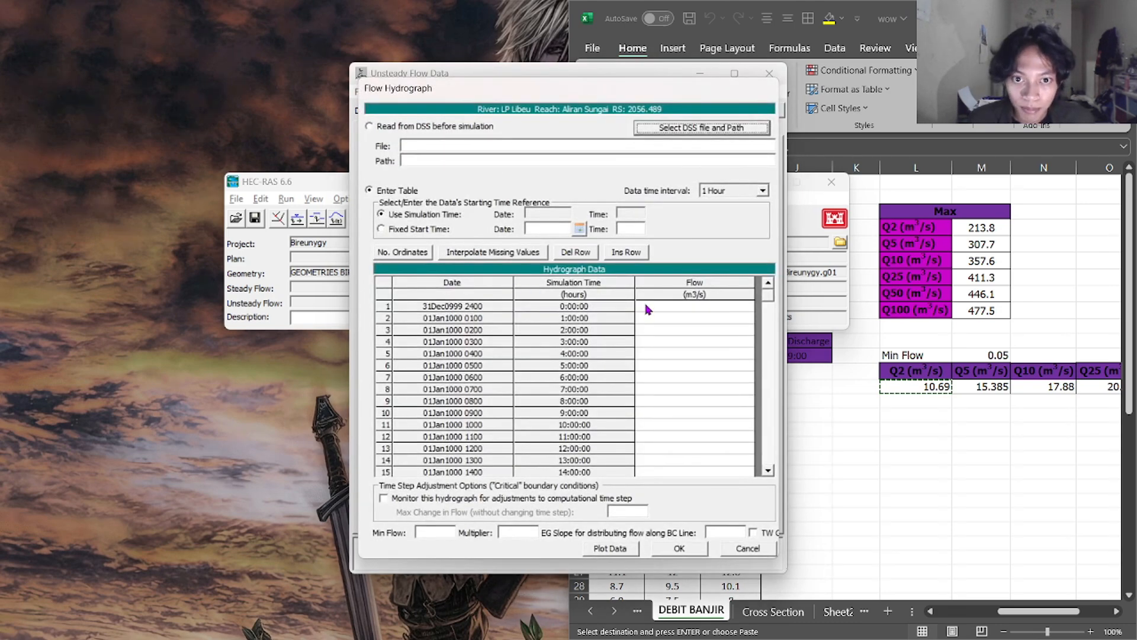
Set the hydrograph to a fixed start time of 01JAN2005 at 0000
click(381, 229)
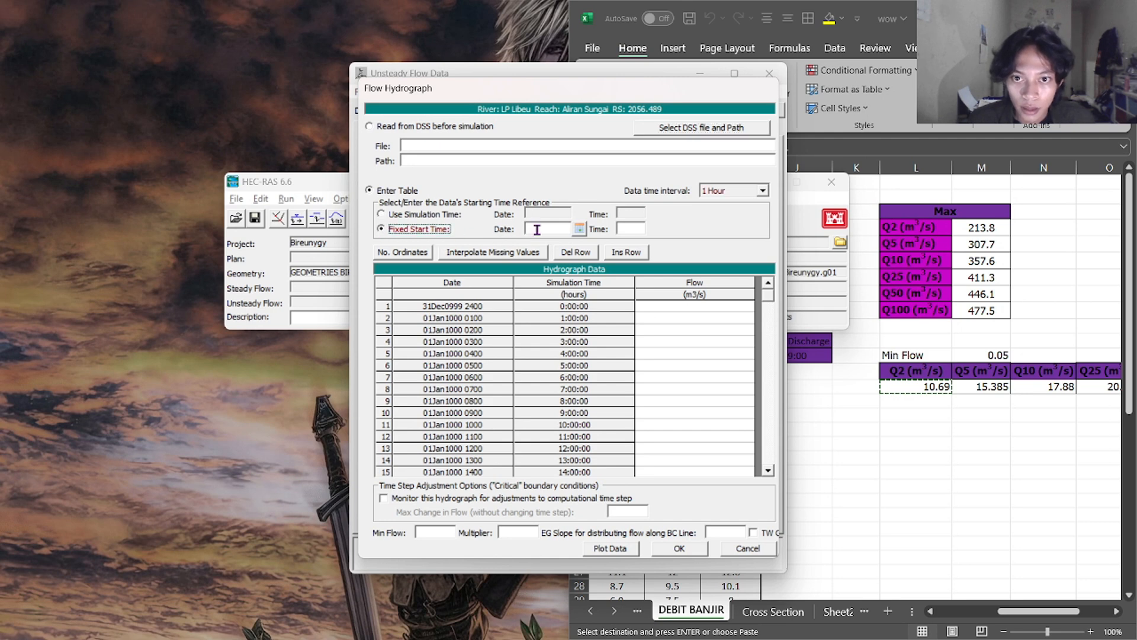
click(579, 229)
click(572, 297)
click(573, 296)
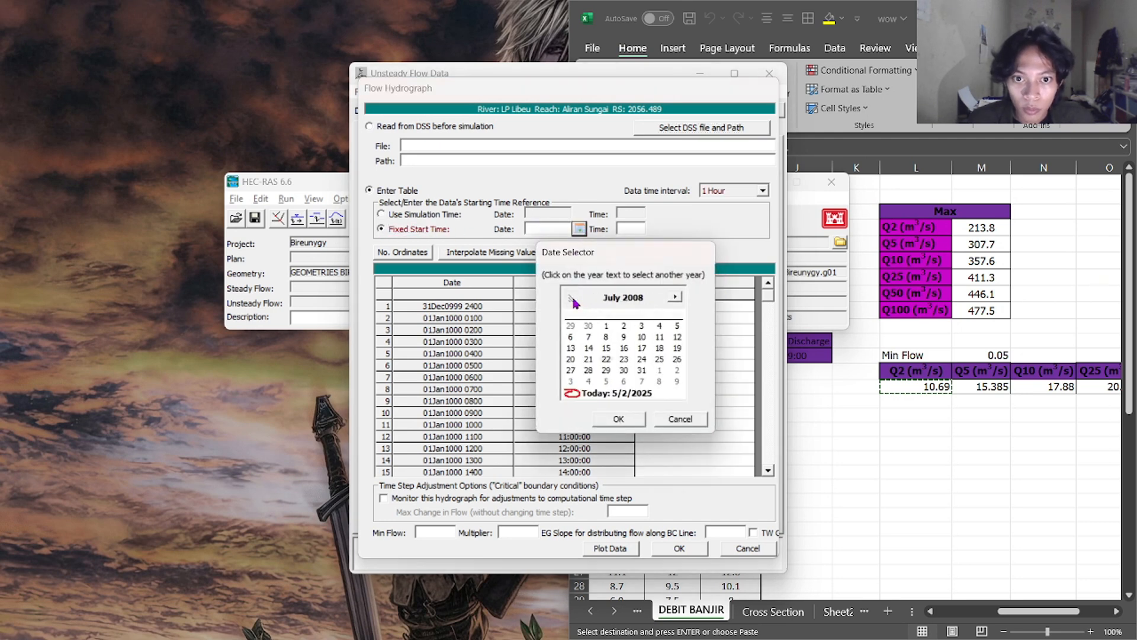
click(572, 298)
click(572, 297)
click(573, 297)
click(572, 298)
click(572, 297)
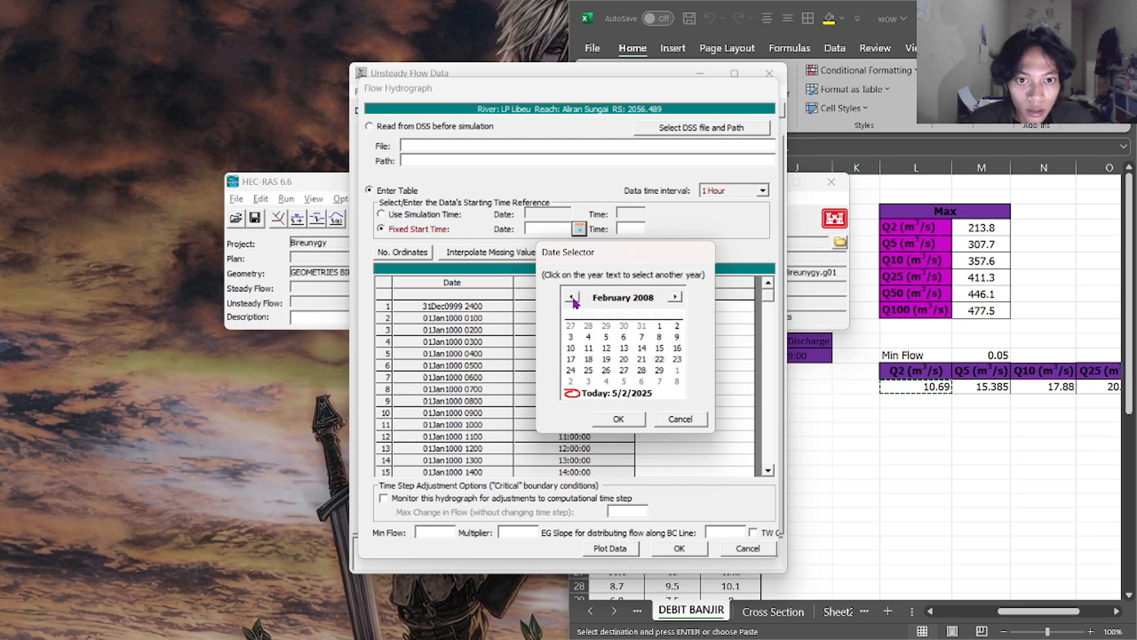
click(572, 298)
click(675, 297)
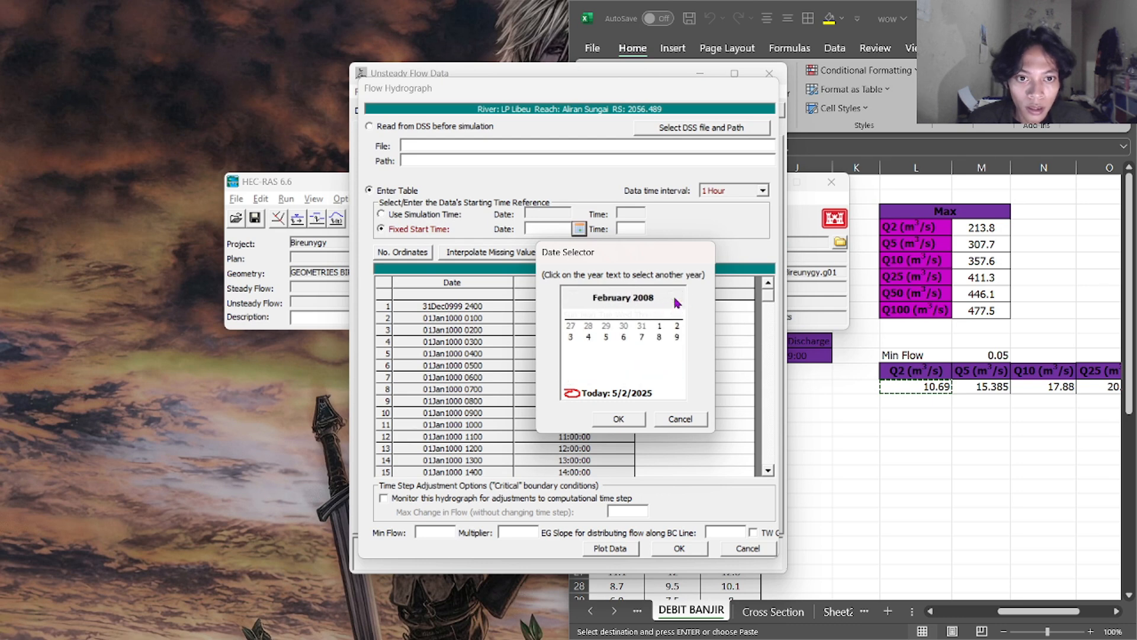
click(572, 297)
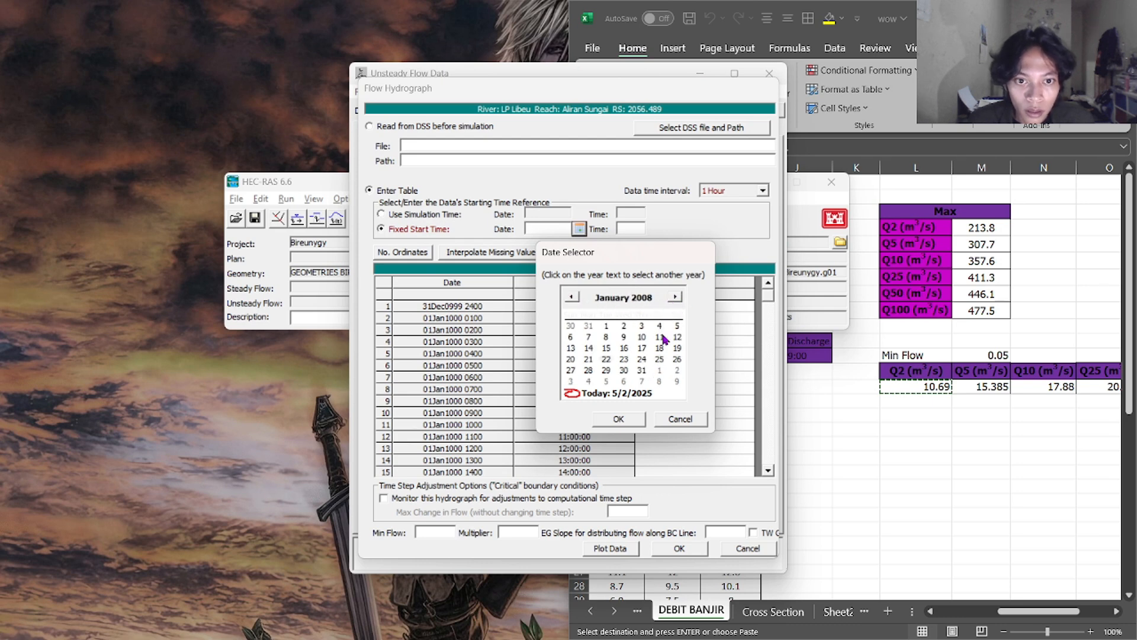
click(663, 297)
click(662, 303)
click(662, 304)
click(661, 304)
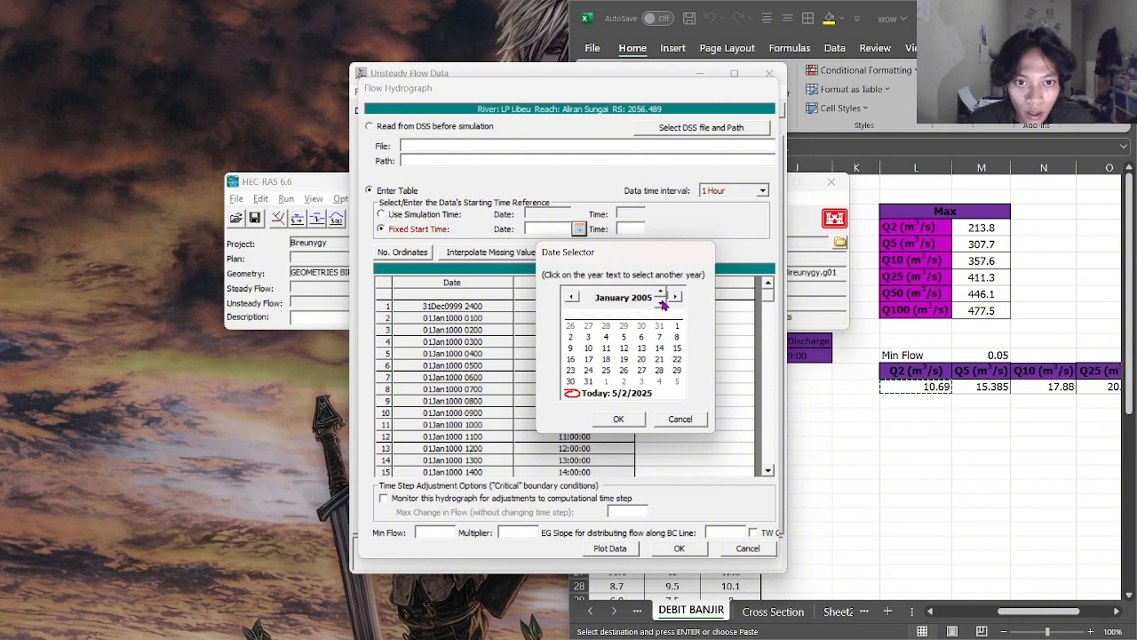
click(675, 328)
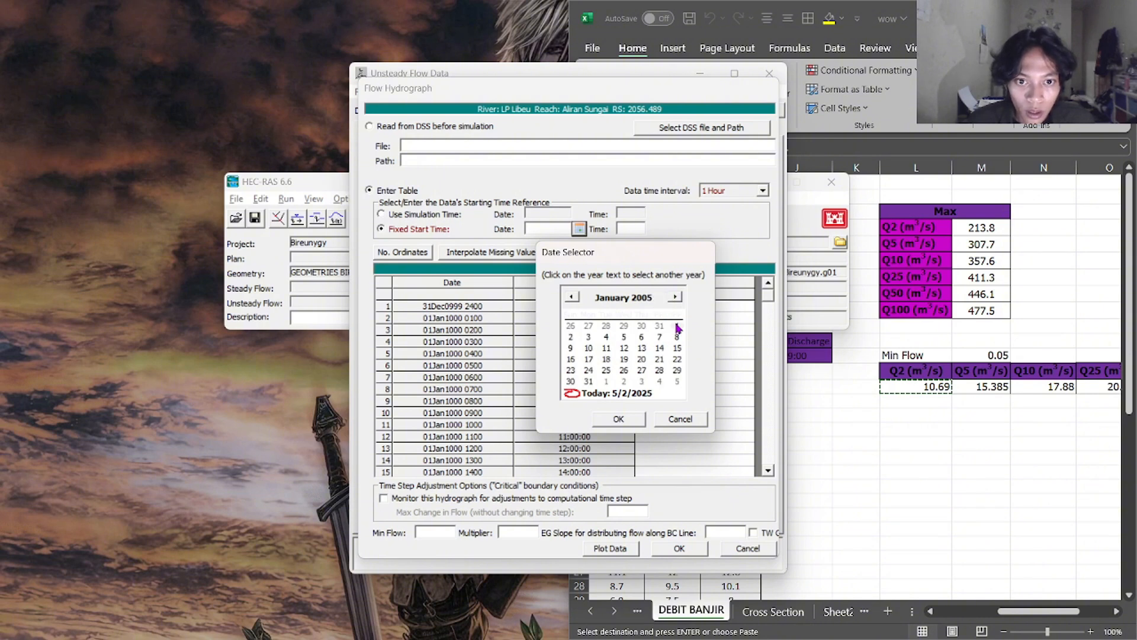
click(635, 420)
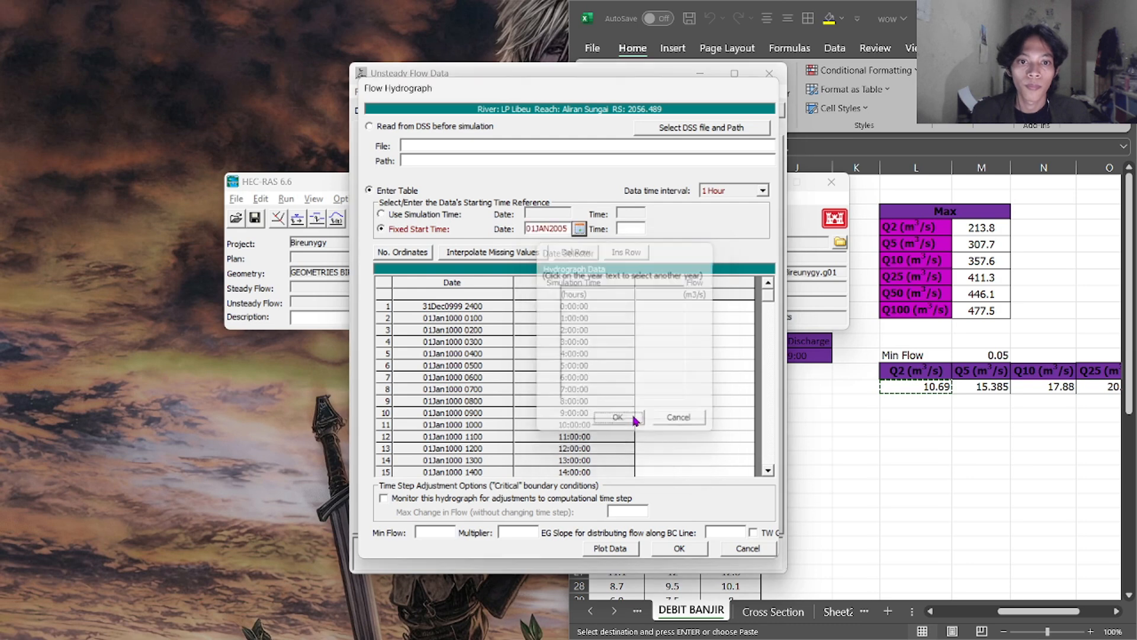
click(623, 231)
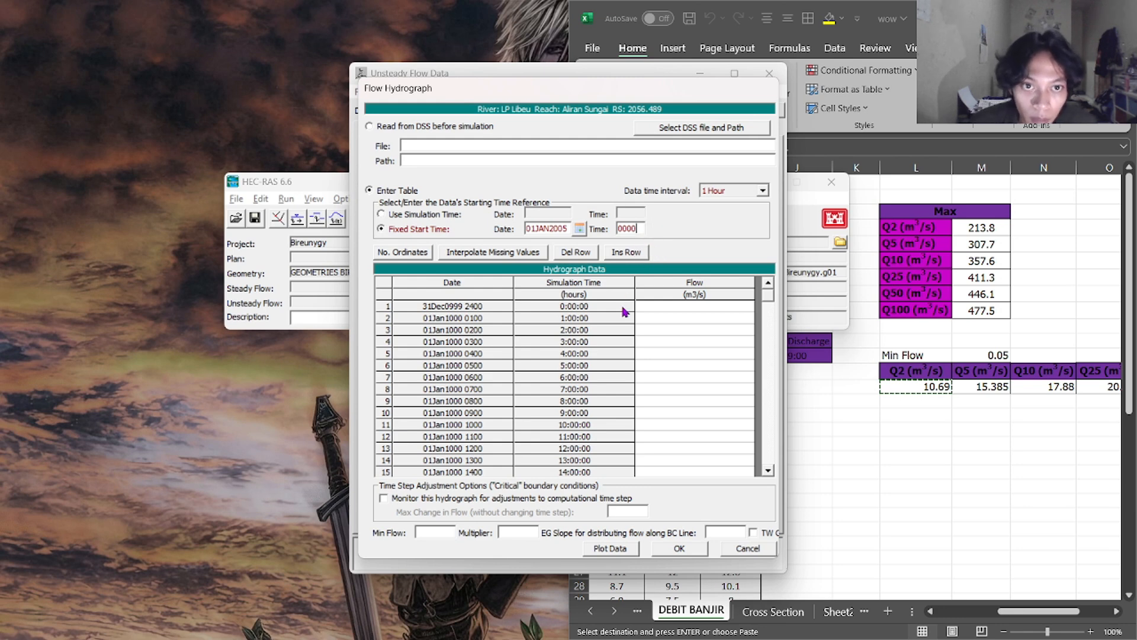
click(693, 308)
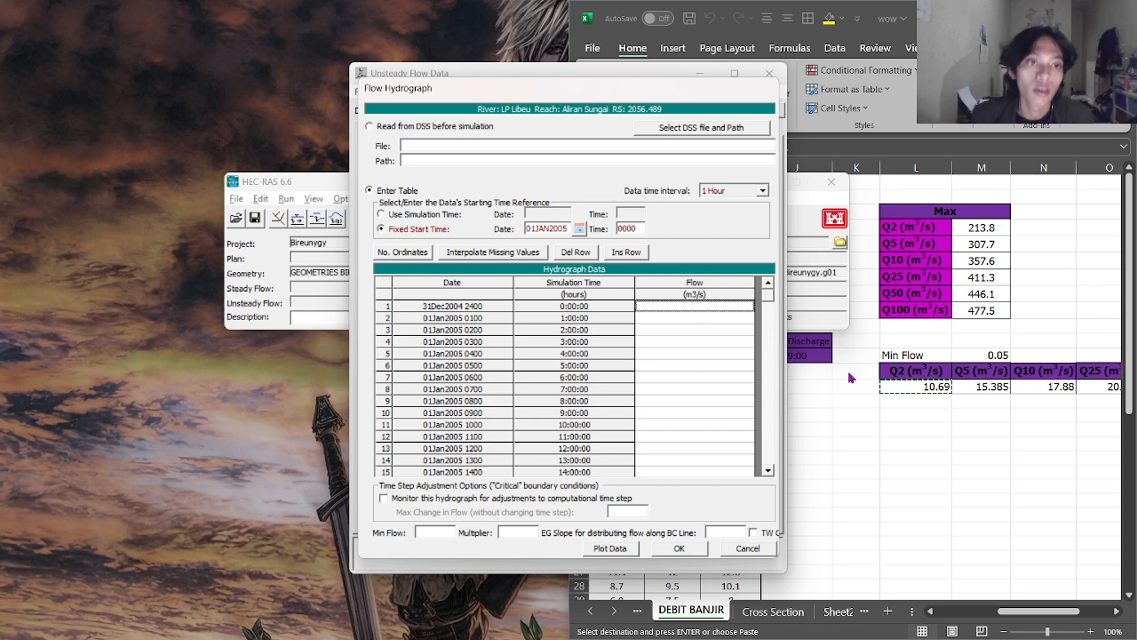
Switch to the Excel workbook and copy the Q2 discharge values in D2:D50 of the DEBIT BANJIR sheet
click(839, 391)
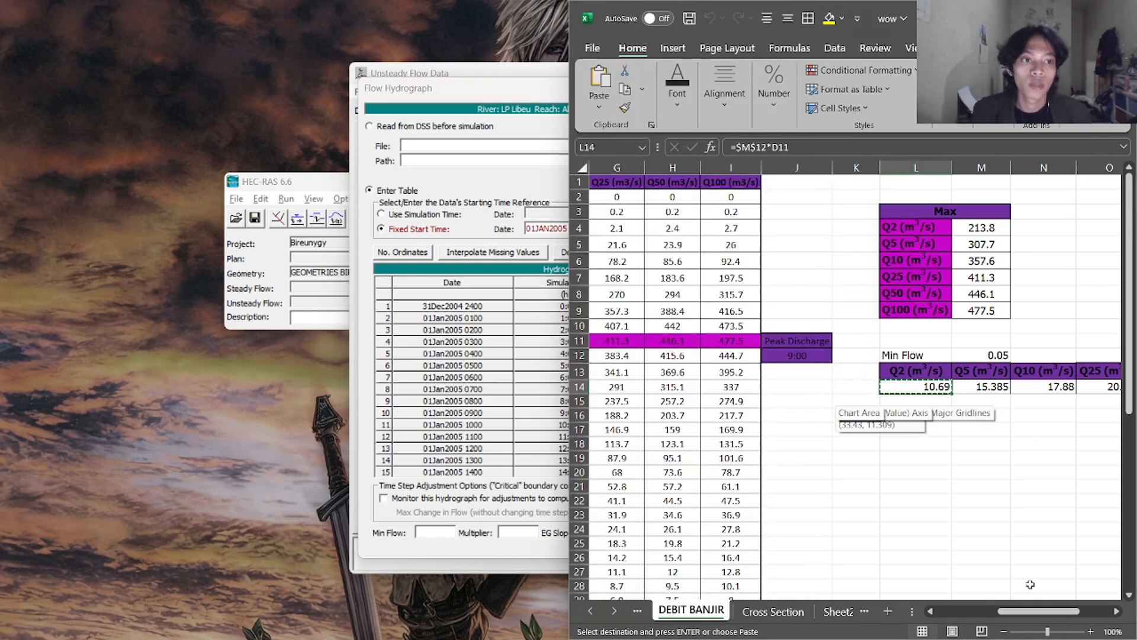
drag(1038, 611, 975, 610)
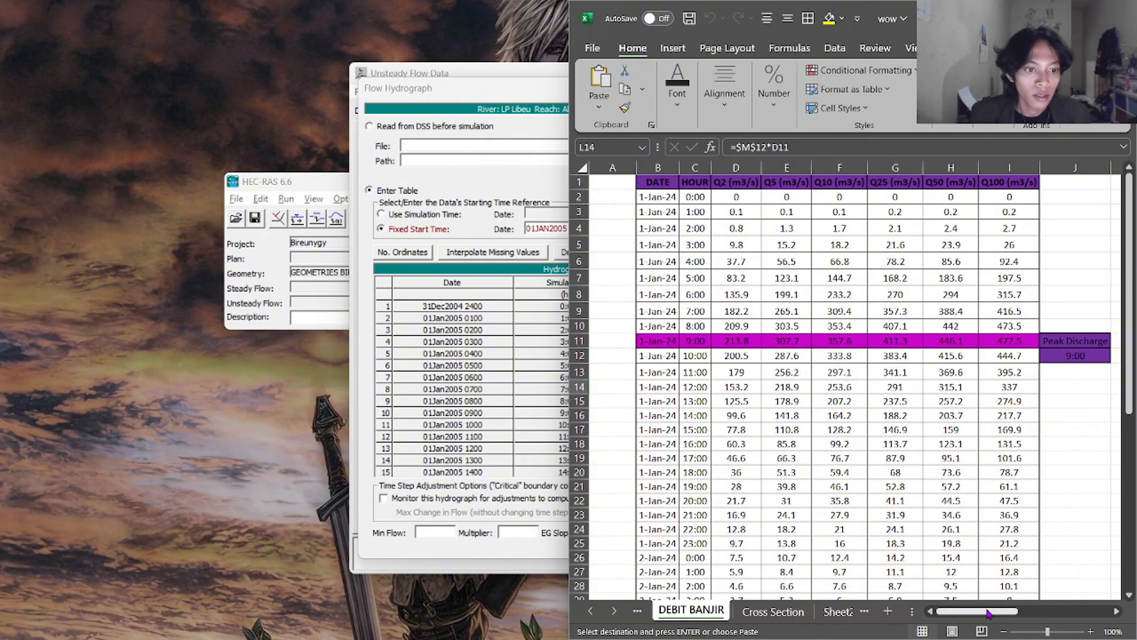
click(734, 199)
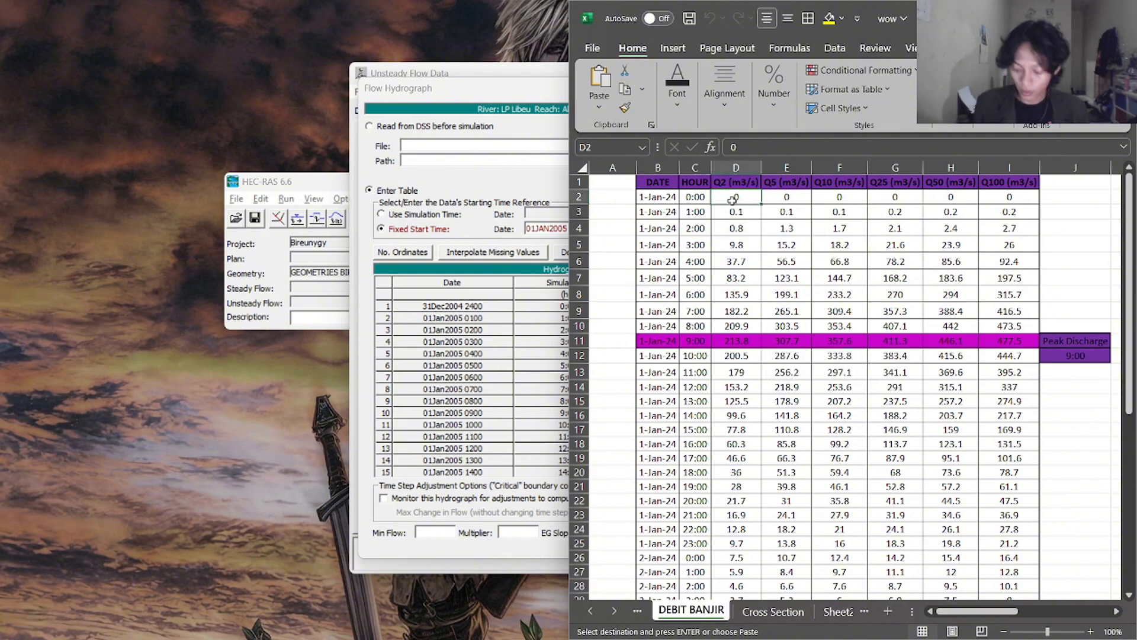
key(ctrl+shift+Down)
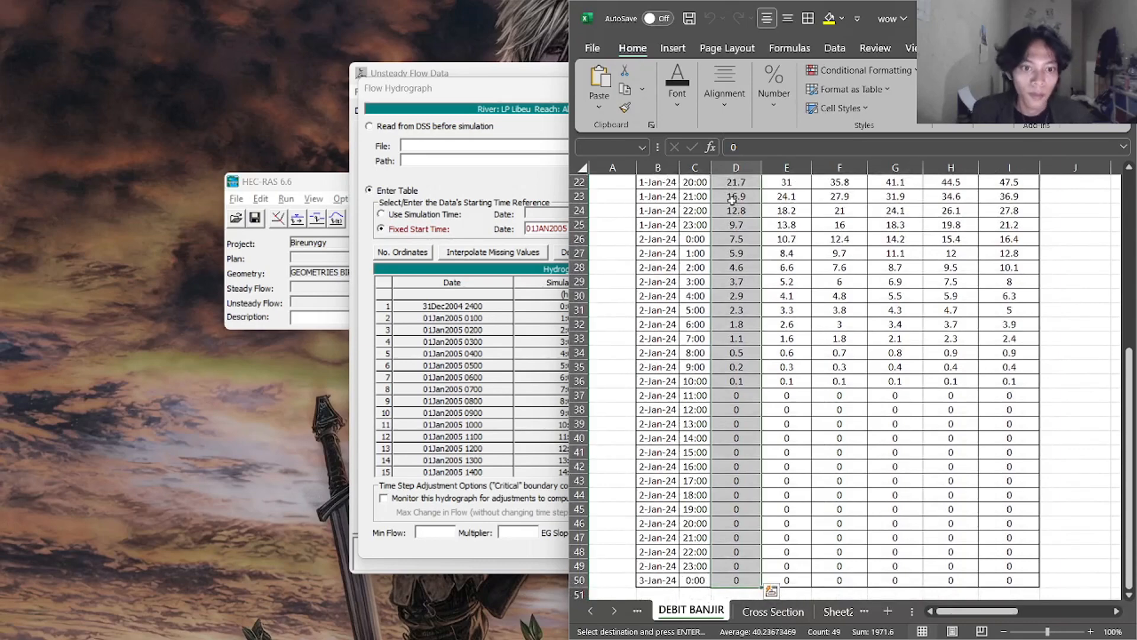
key(ctrl+c)
Switch back to the HEC-RAS flow hydrograph and paste the Q2 discharges into the Flow column from the first row
key(alt+Tab)
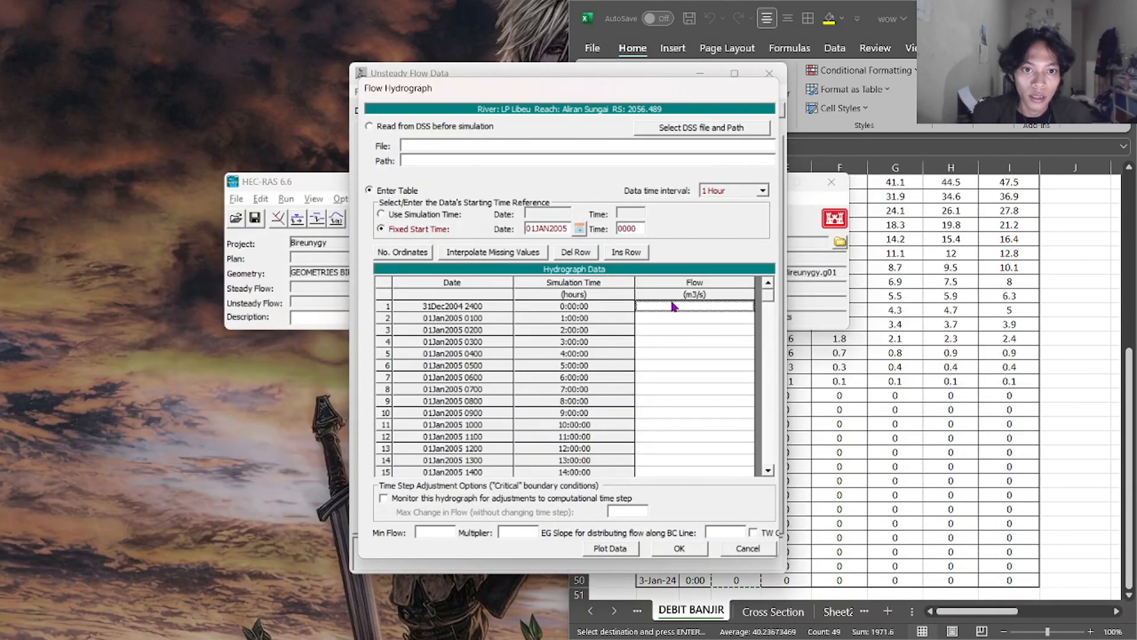
drag(673, 306, 659, 462)
key(ctrl+v)
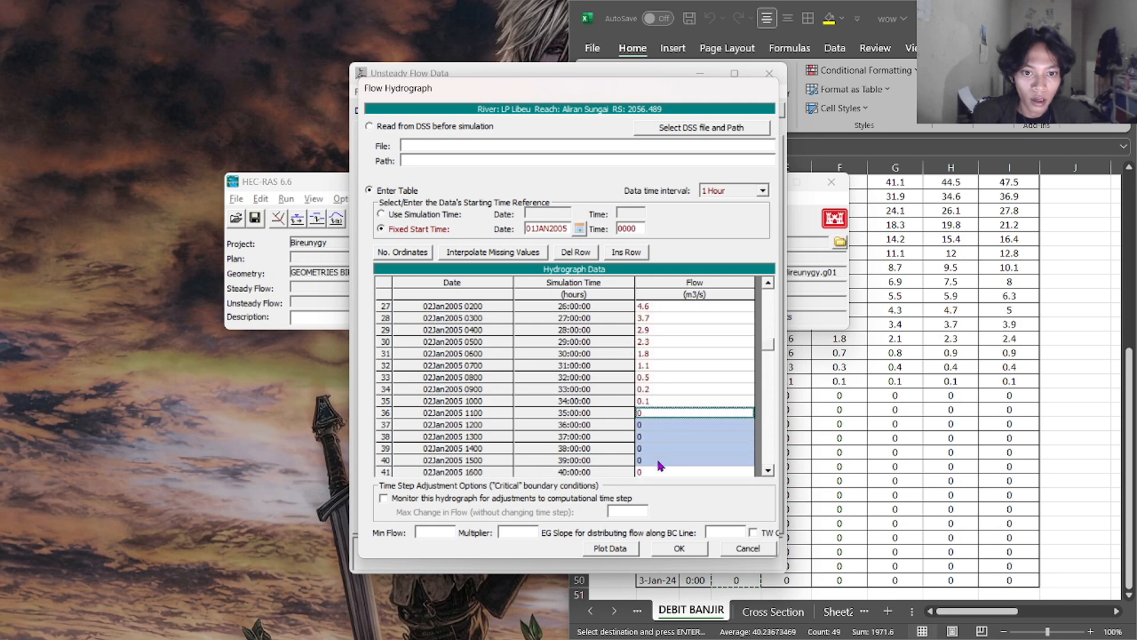
Fill the remaining Flow rows of the hydrograph, from row 50 to row 100, with copied 0 values
scroll(673, 364, down, 4)
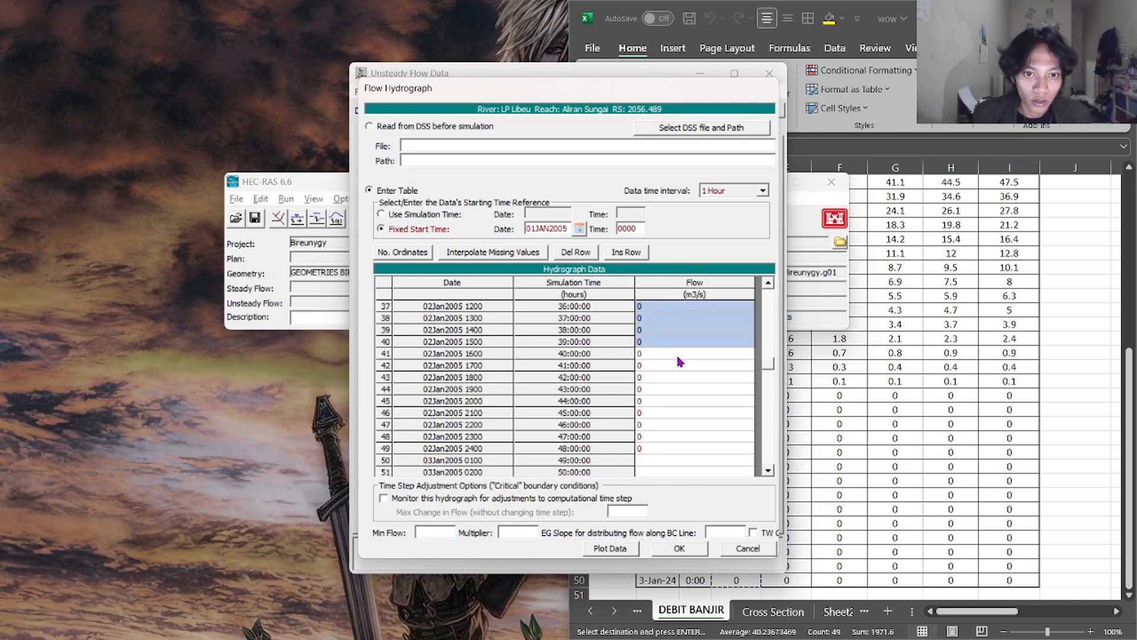
shift+click(673, 449)
key(ctrl+c)
scroll(653, 435, down, 4)
scroll(646, 355, up, 2)
click(653, 364)
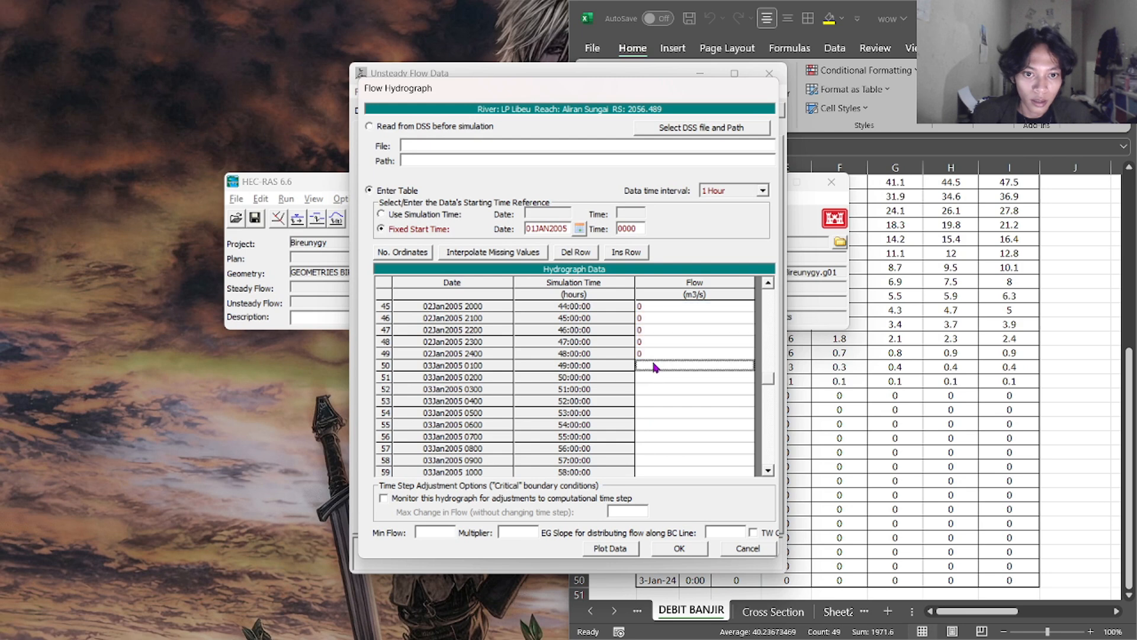
drag(655, 368, 680, 514)
scroll(657, 379, up, 13)
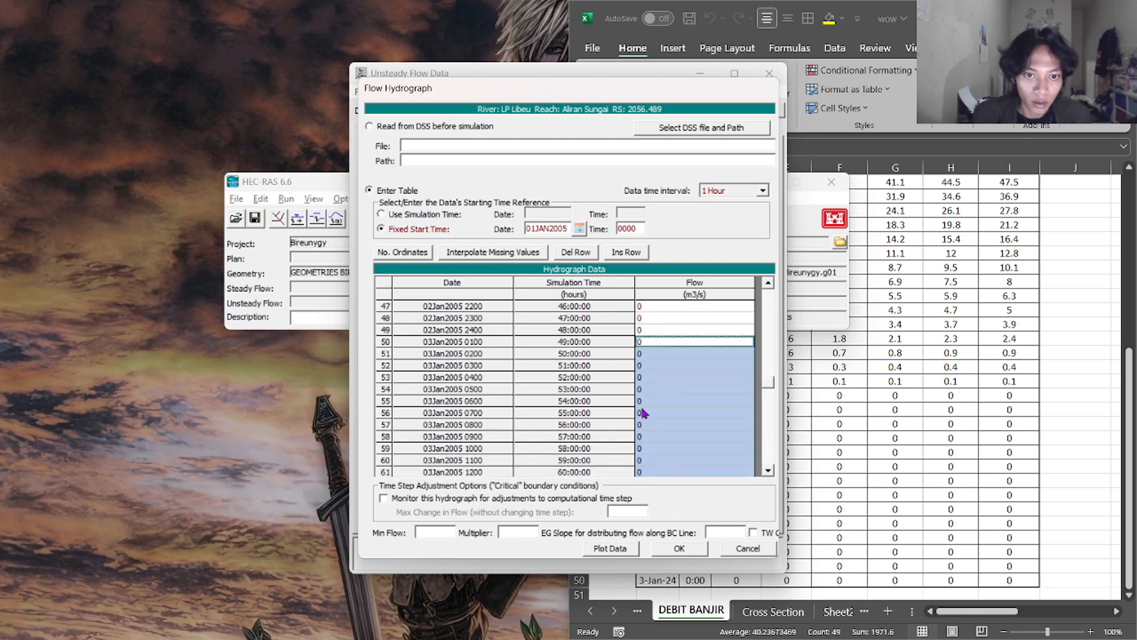
scroll(643, 386, down, 4)
click(648, 366)
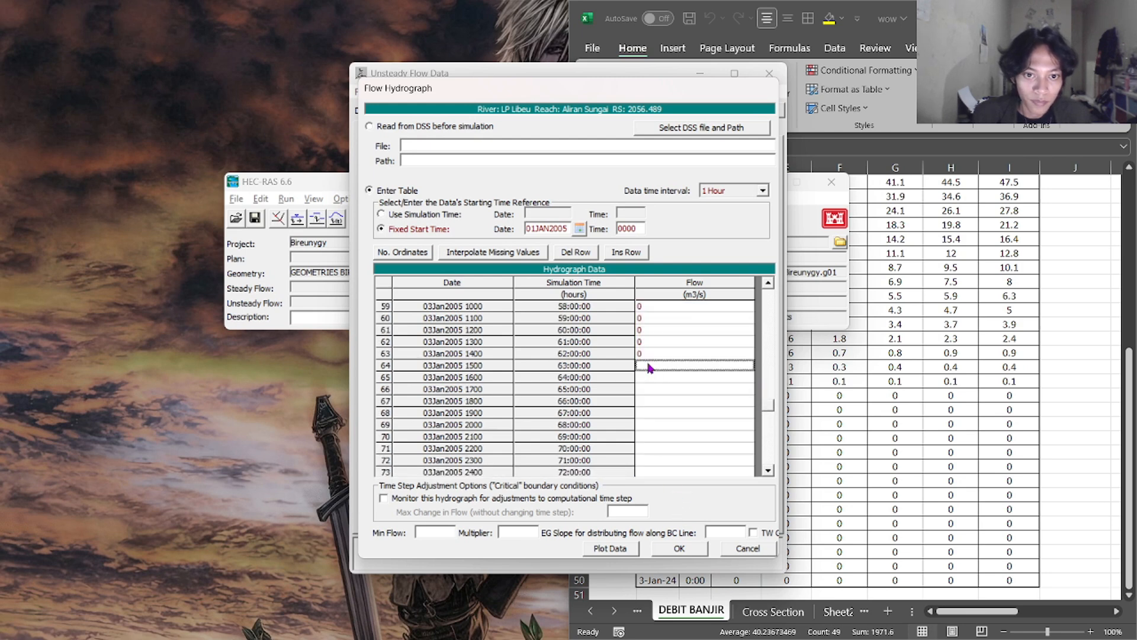
drag(649, 368, 668, 425)
drag(645, 347, 654, 434)
drag(655, 372, 664, 438)
drag(657, 332, 669, 468)
scroll(667, 455, up, 15)
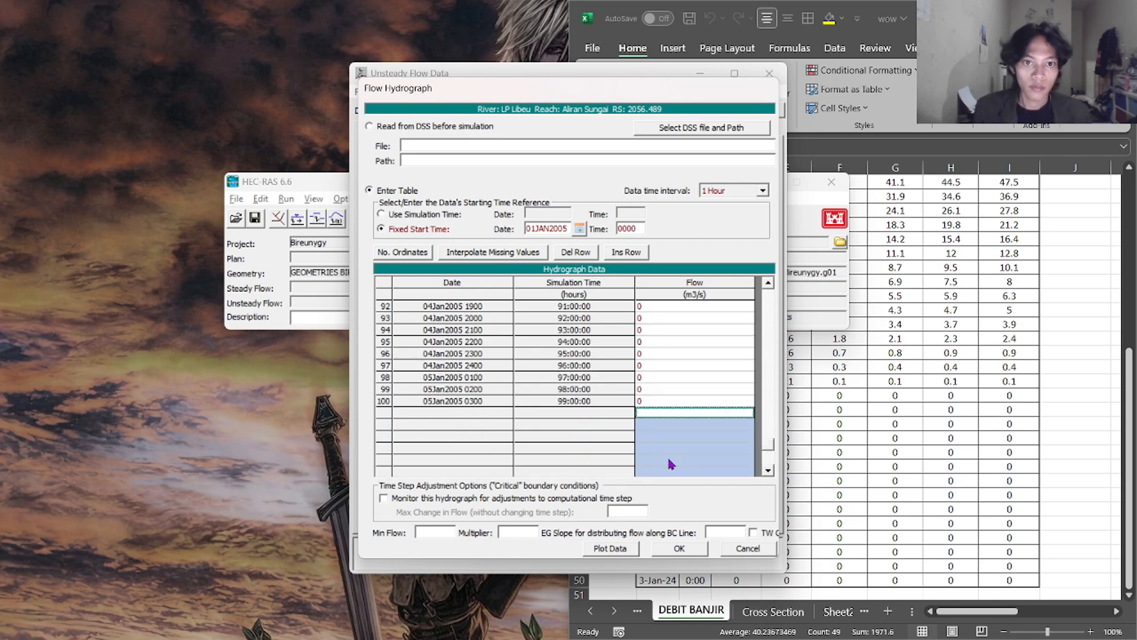
scroll(663, 431, up, 4)
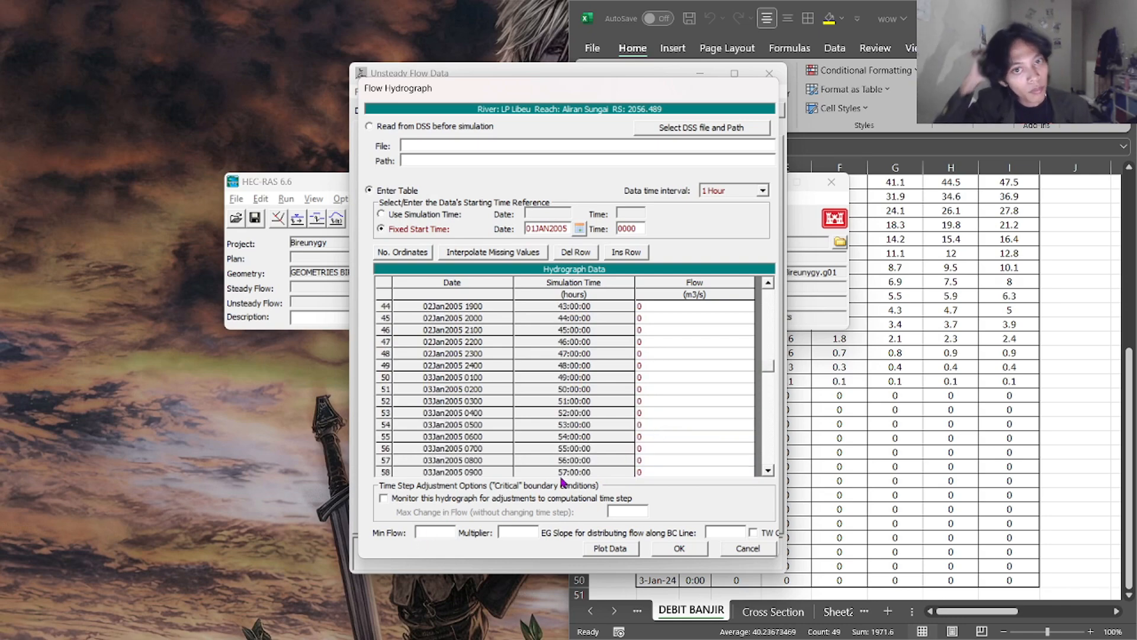
Switch to the Excel workbook, review the Q2 minimum flow formula in L14 with its referenced cells, and copy L14
click(1045, 296)
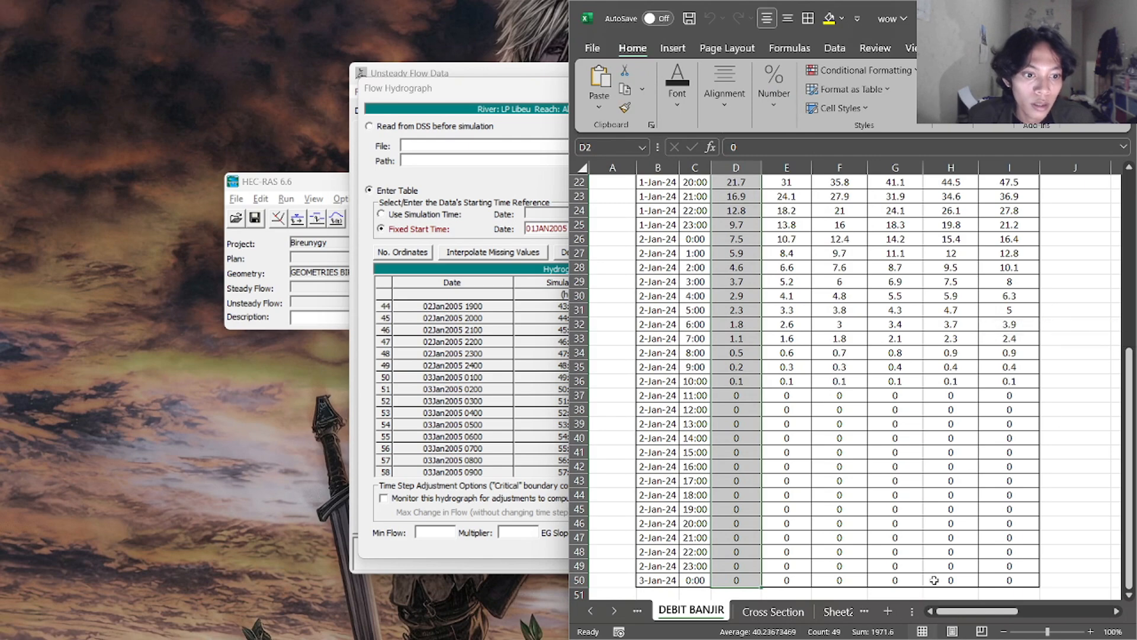
drag(978, 611, 1029, 611)
scroll(940, 435, up, 5)
scroll(940, 435, up, 2)
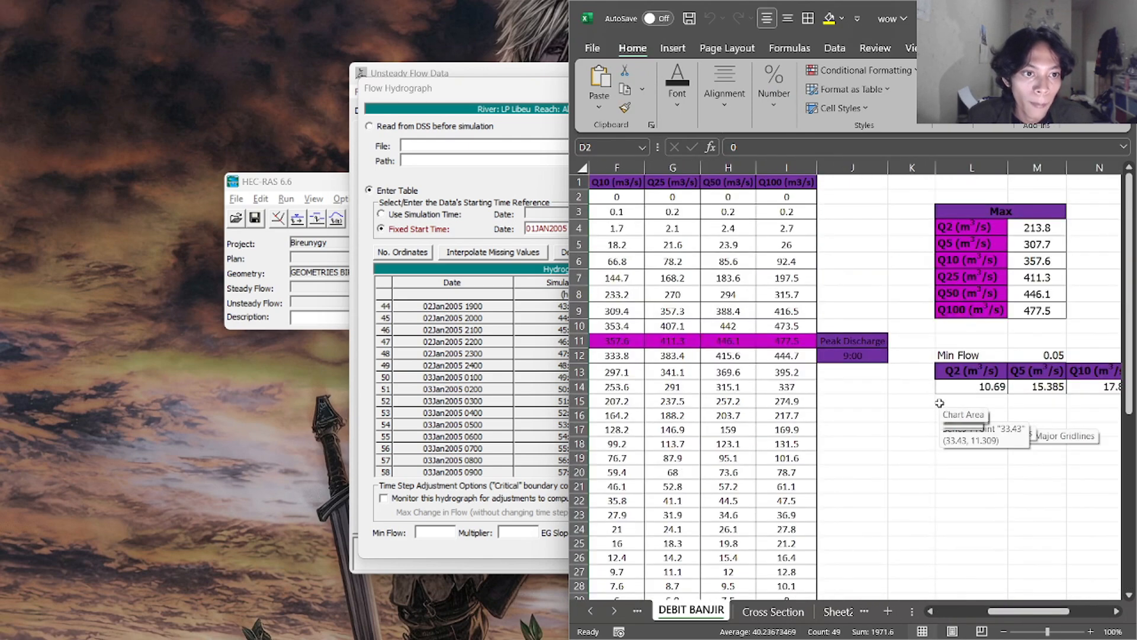
click(980, 386)
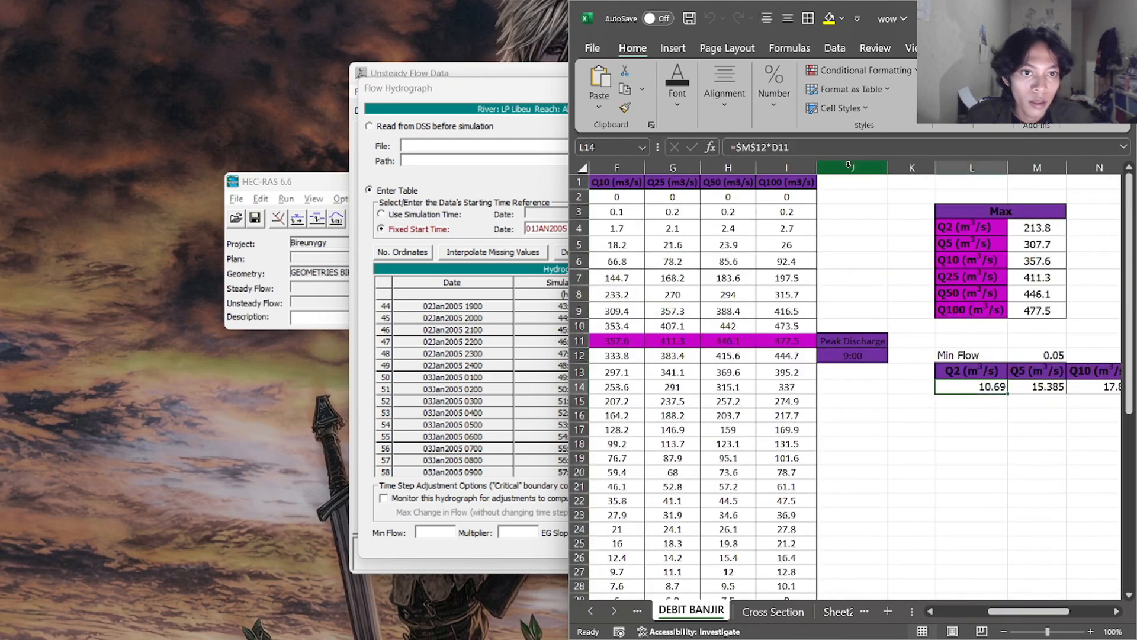
click(806, 146)
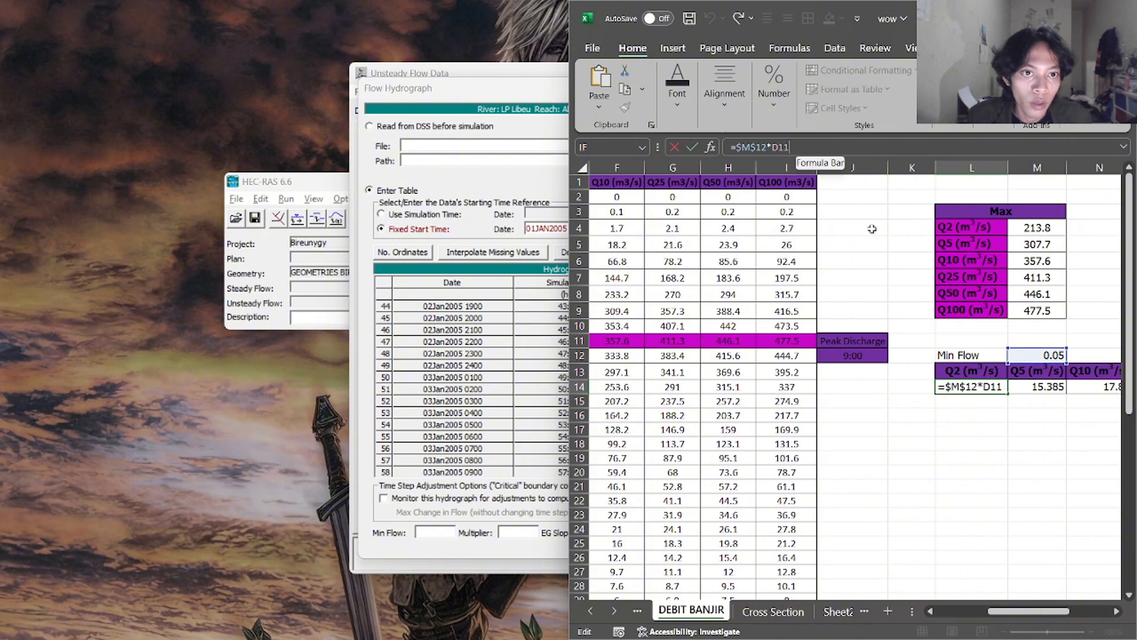
drag(1029, 611, 971, 597)
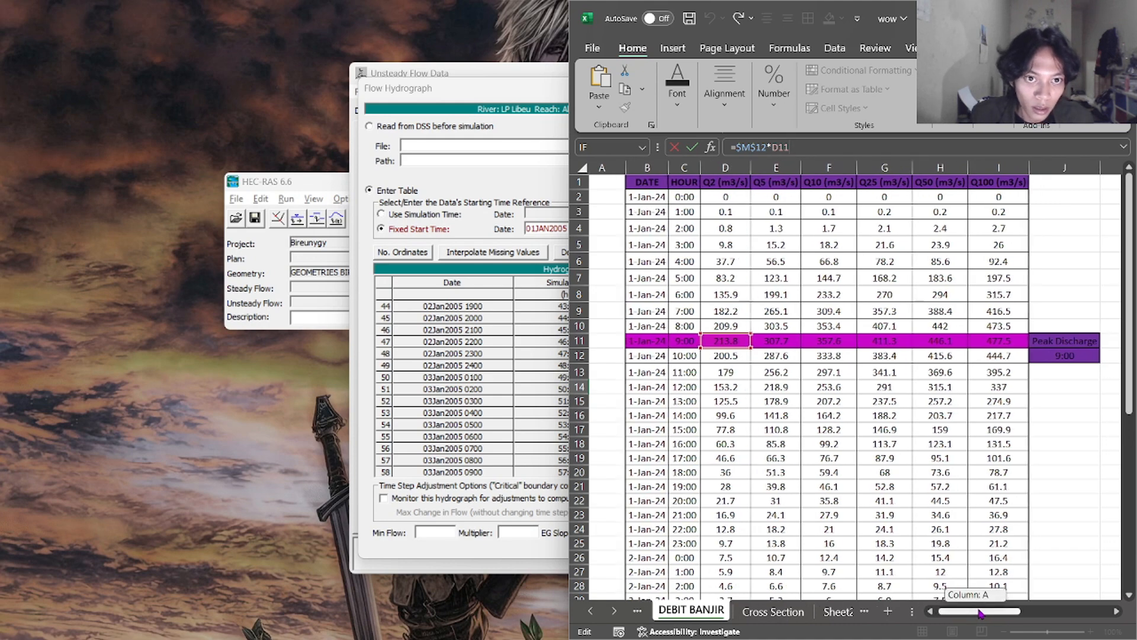
drag(978, 615, 1037, 613)
key(ctrl+Return)
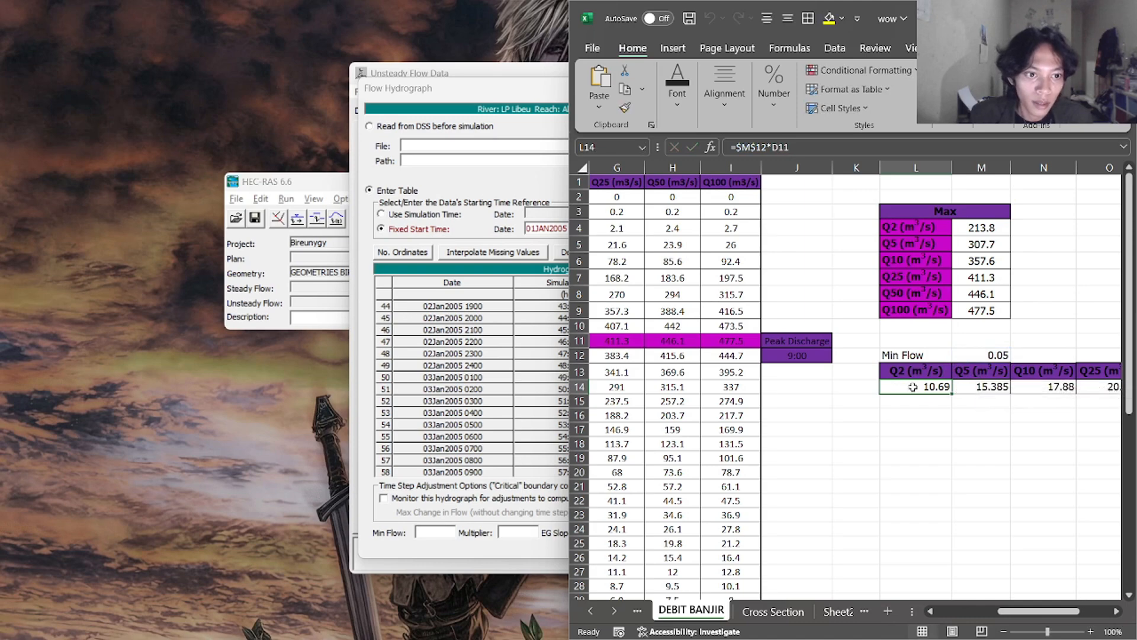
key(ctrl+c)
Switch back to HEC-RAS, set the hydrograph's minimum flow to 10.69 and accept the flow hydrograph
click(443, 530)
key(ctrl+v)
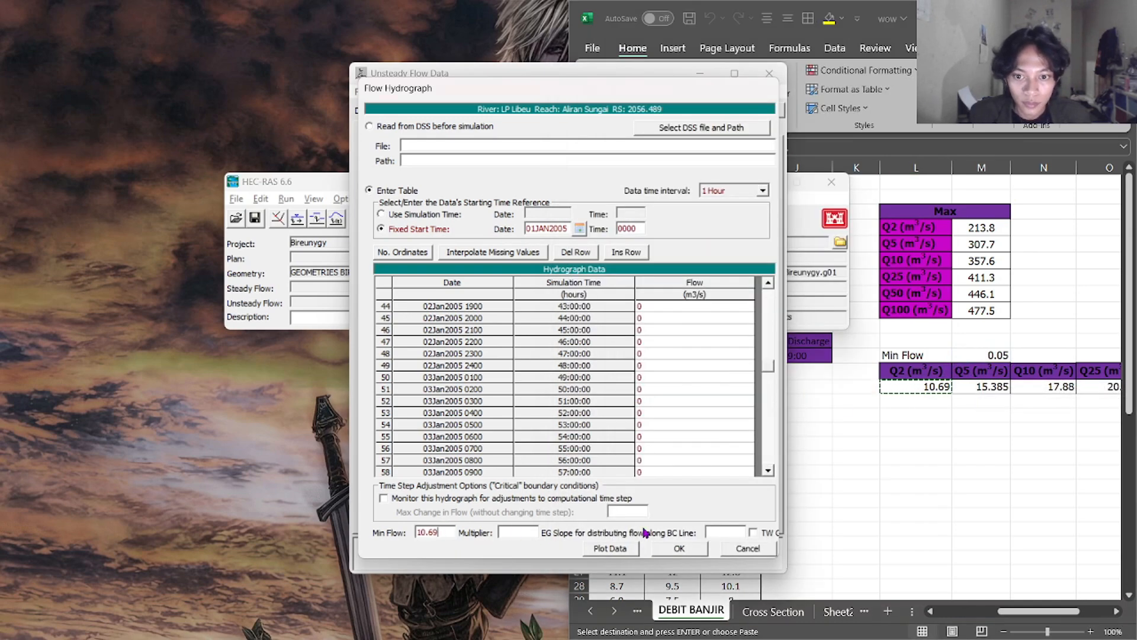
click(677, 549)
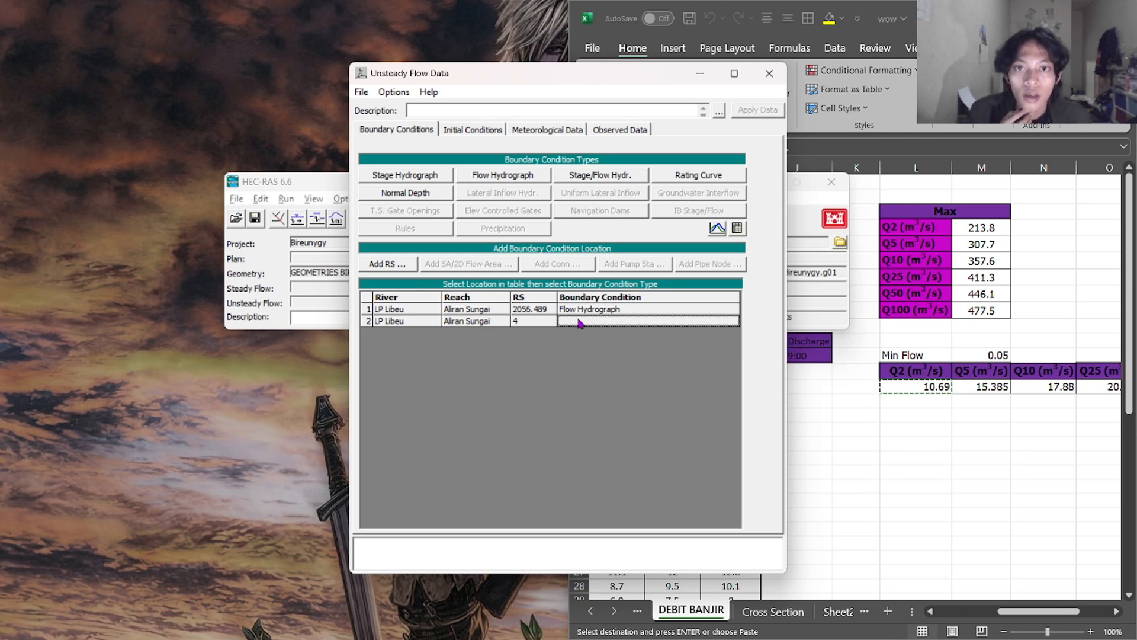
Assign a Normal Depth boundary condition with a friction slope of 0.01 to river station 4
click(431, 195)
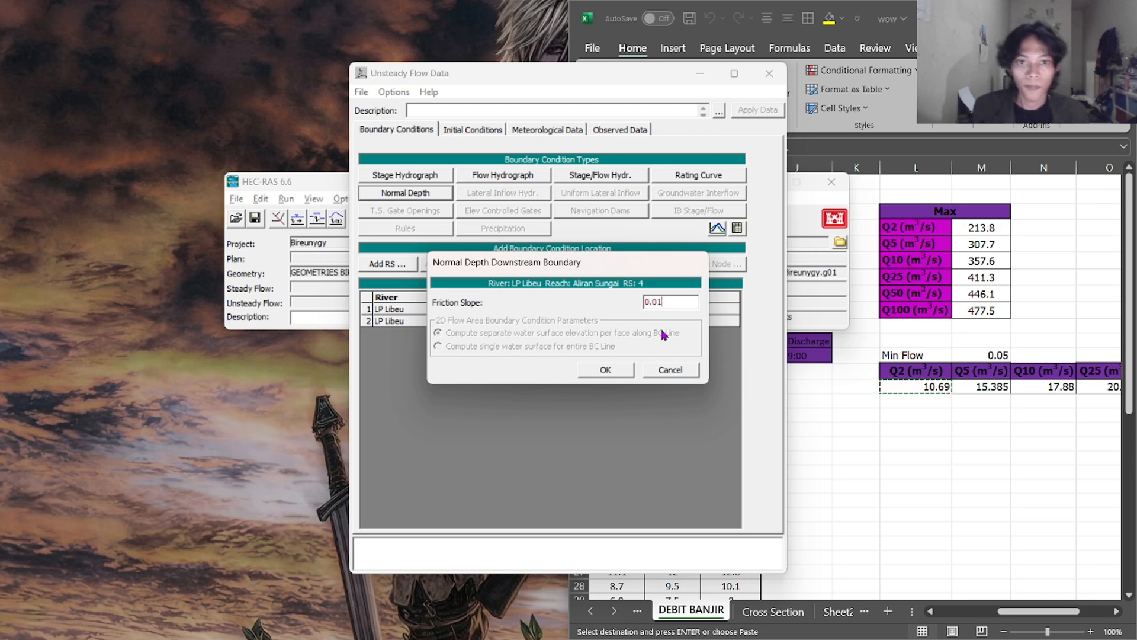
click(622, 368)
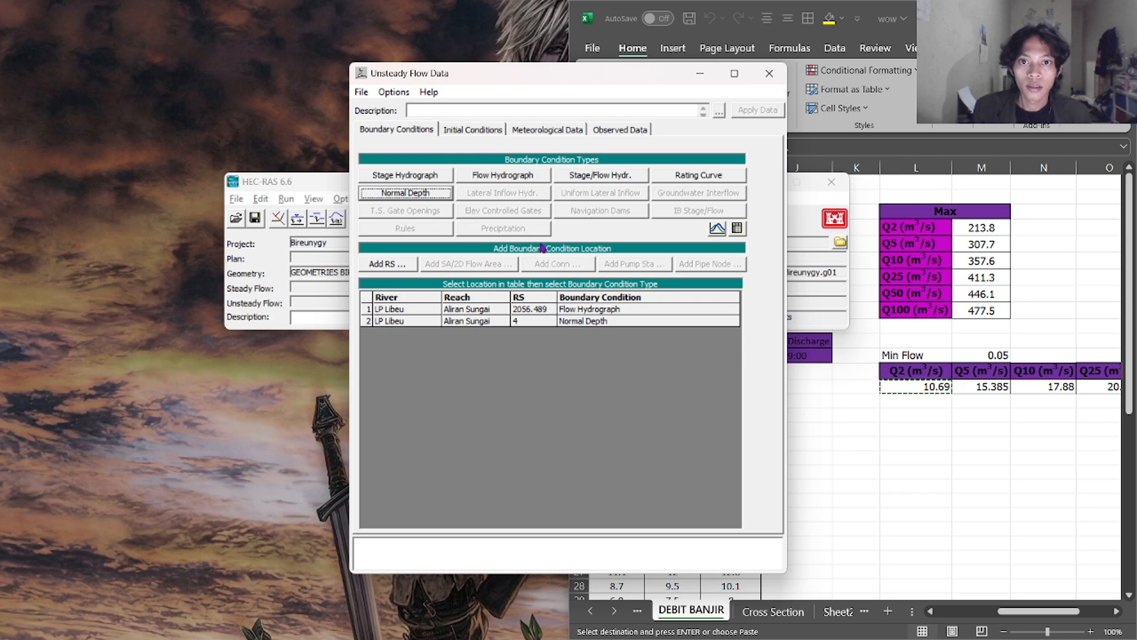
Save the unsteady flow data as a new file titled Q2 in the HEC RAS project folder
drag(562, 87, 559, 161)
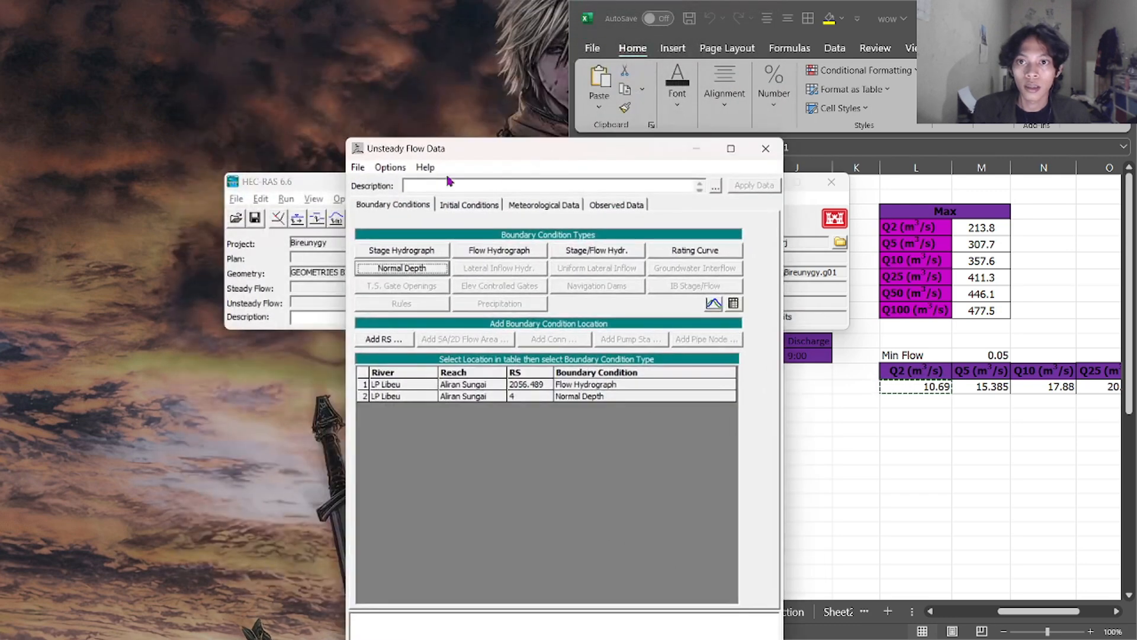
drag(430, 150, 386, 68)
click(312, 84)
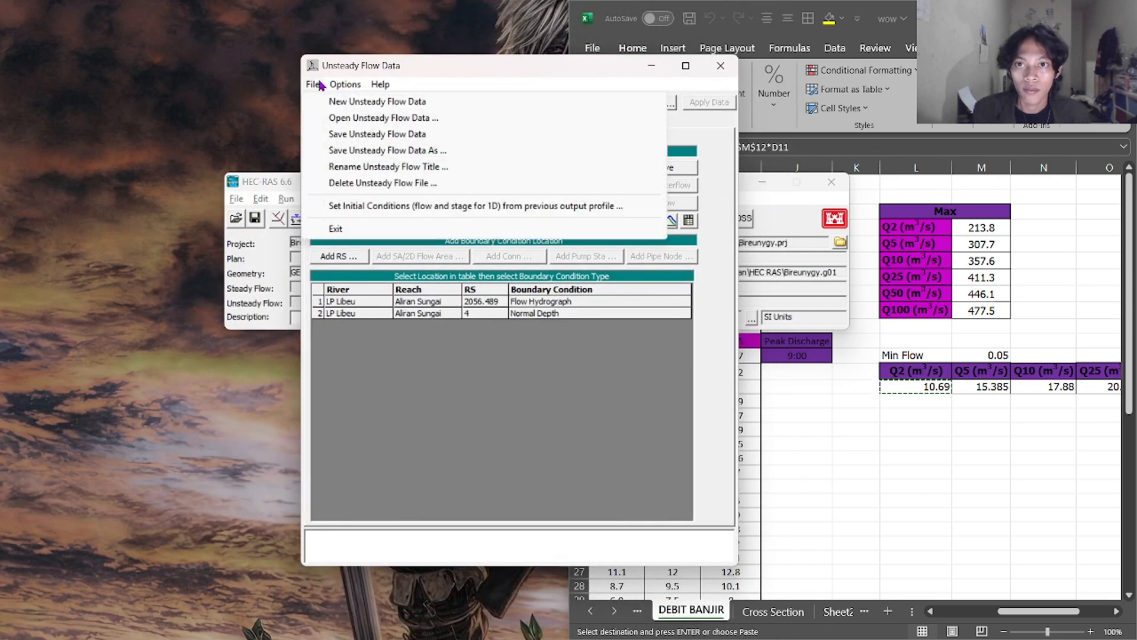
mouse_move(345, 84)
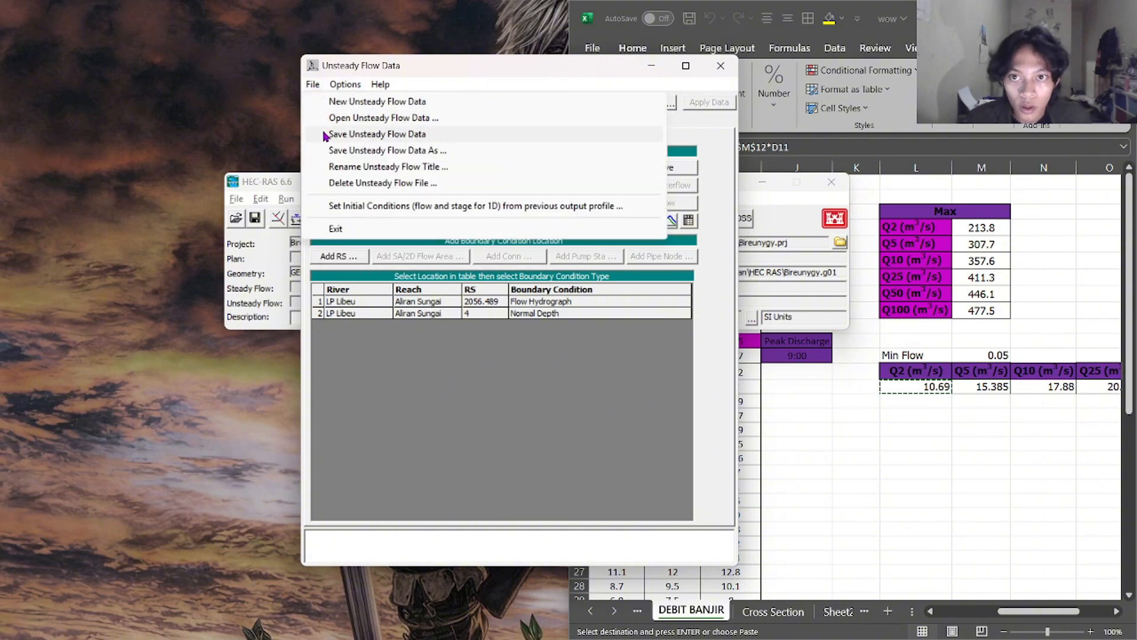
click(380, 152)
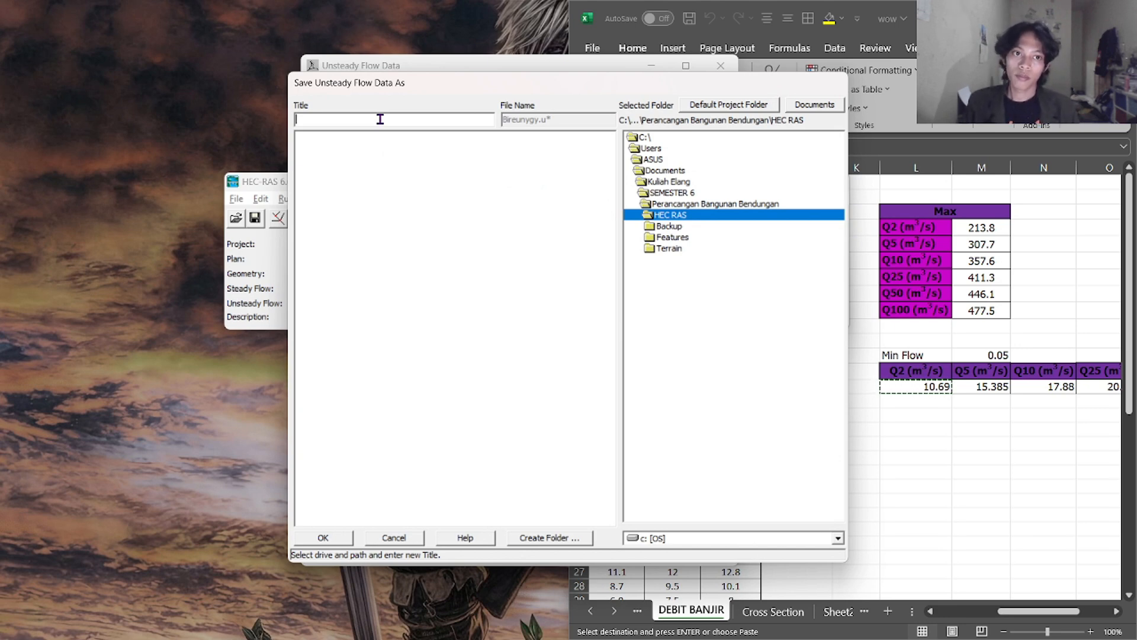
text(Q2)
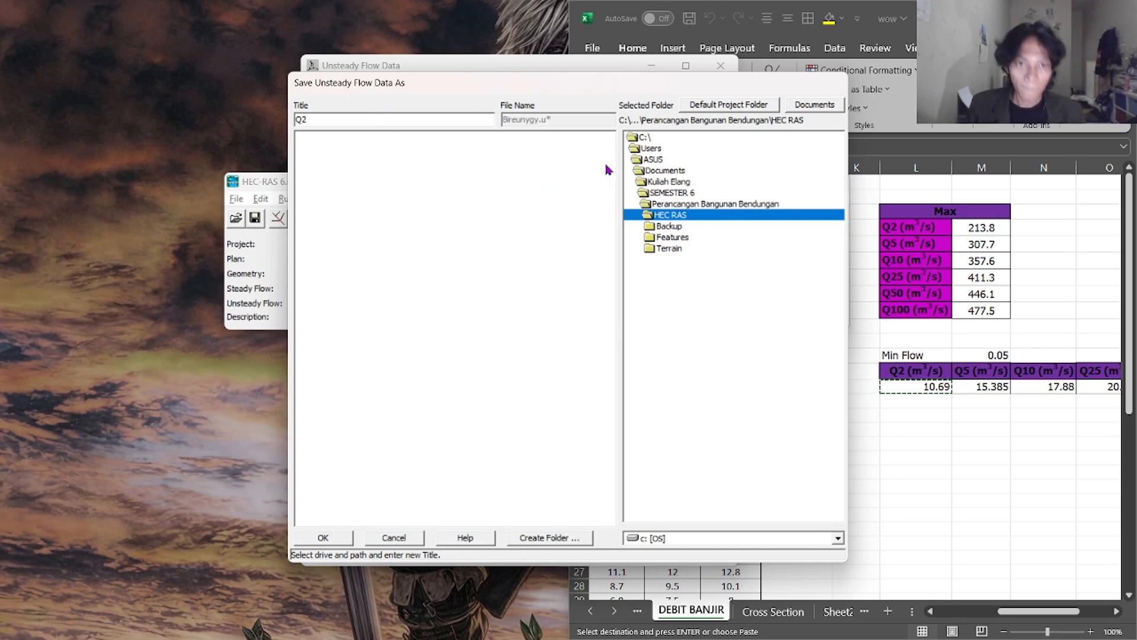
click(323, 538)
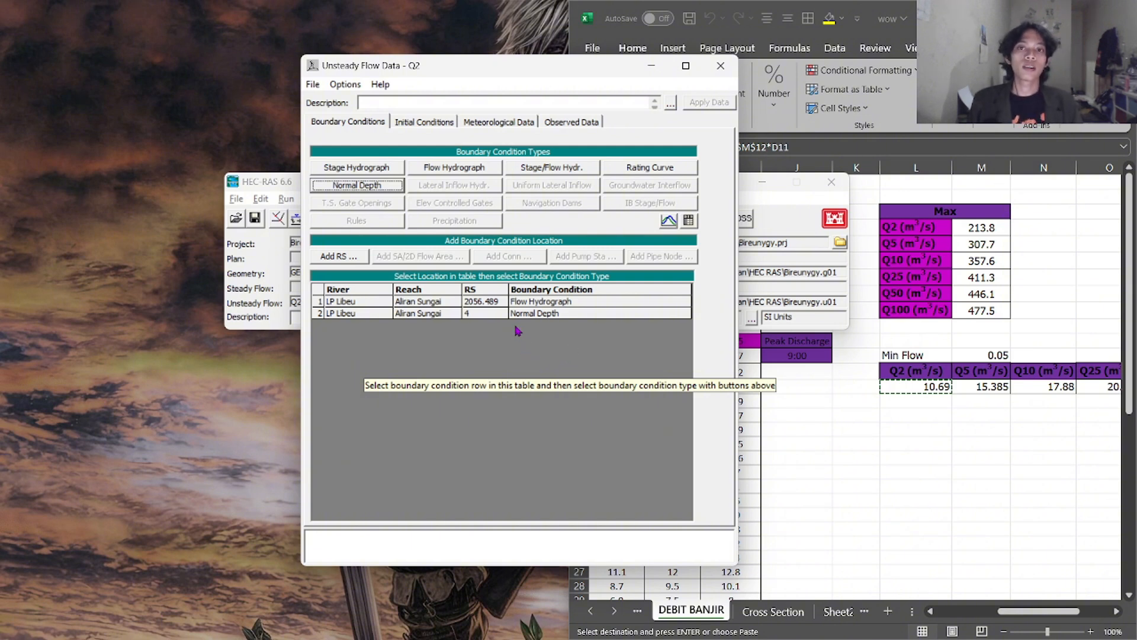
Open the flow hydrograph of river station 2056.489 in the Q100 unsteady flow data
click(473, 370)
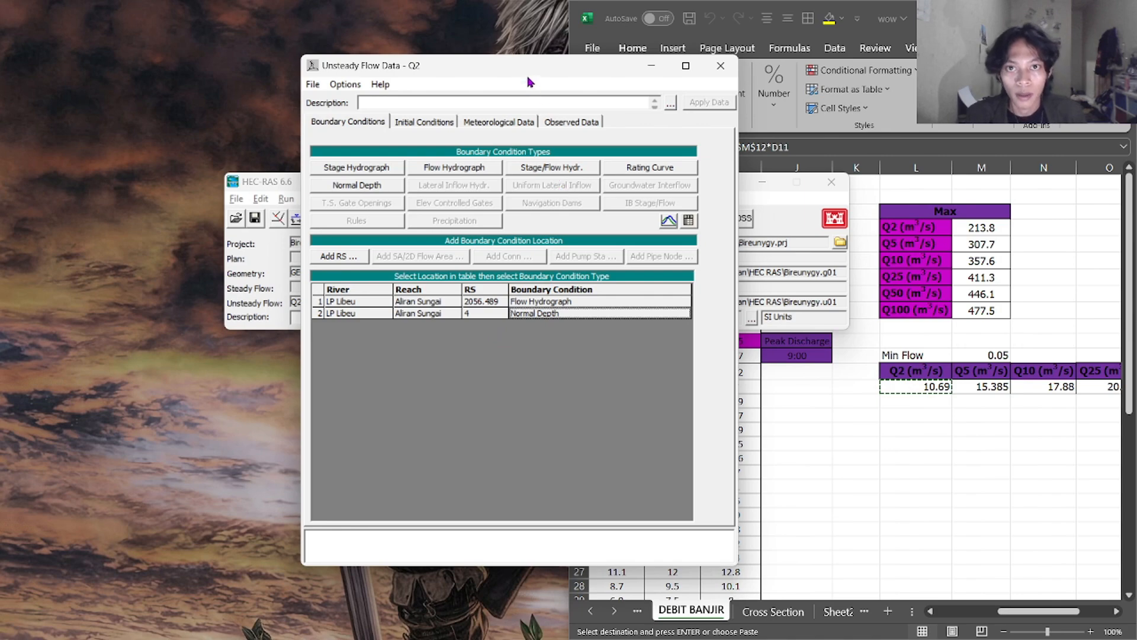
drag(514, 65, 339, 82)
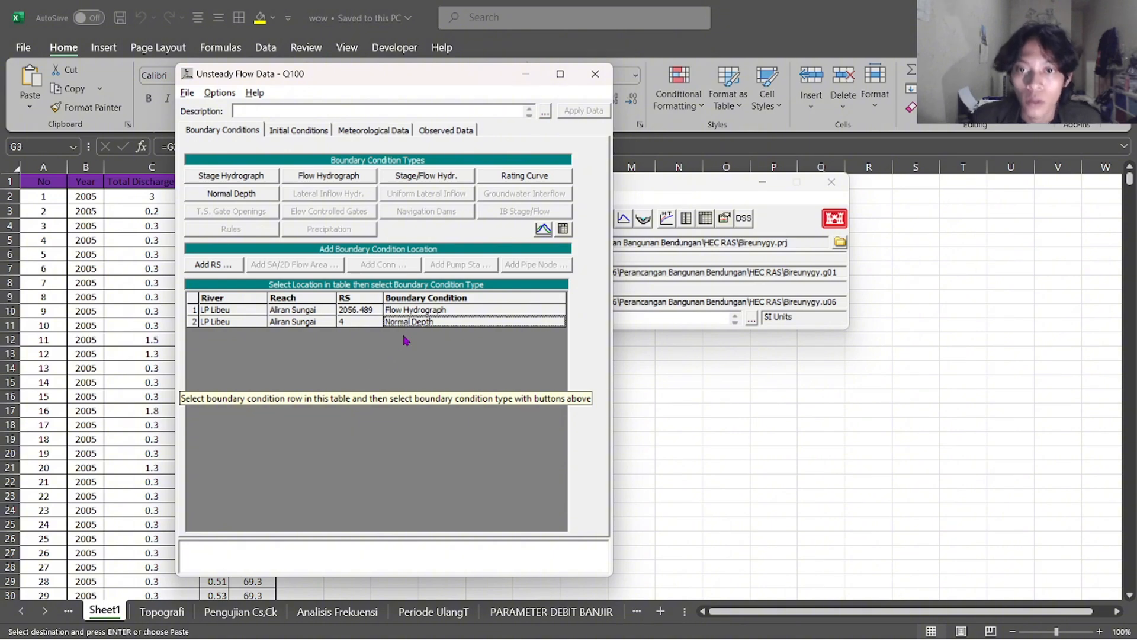
click(652, 370)
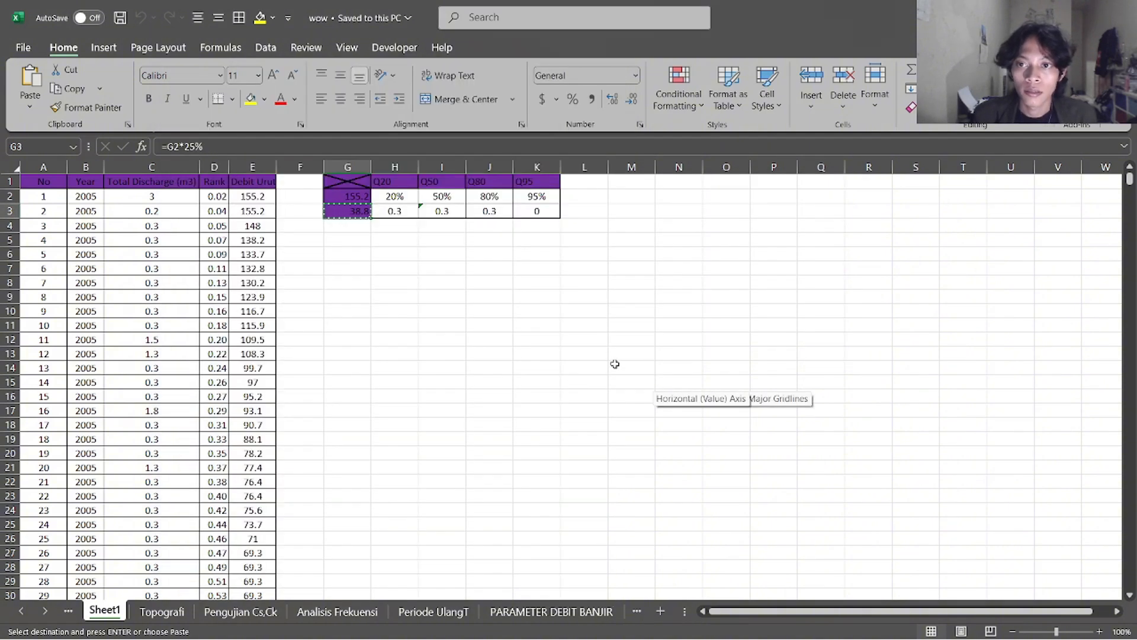
key(alt+Tab)
click(460, 313)
double_click(461, 313)
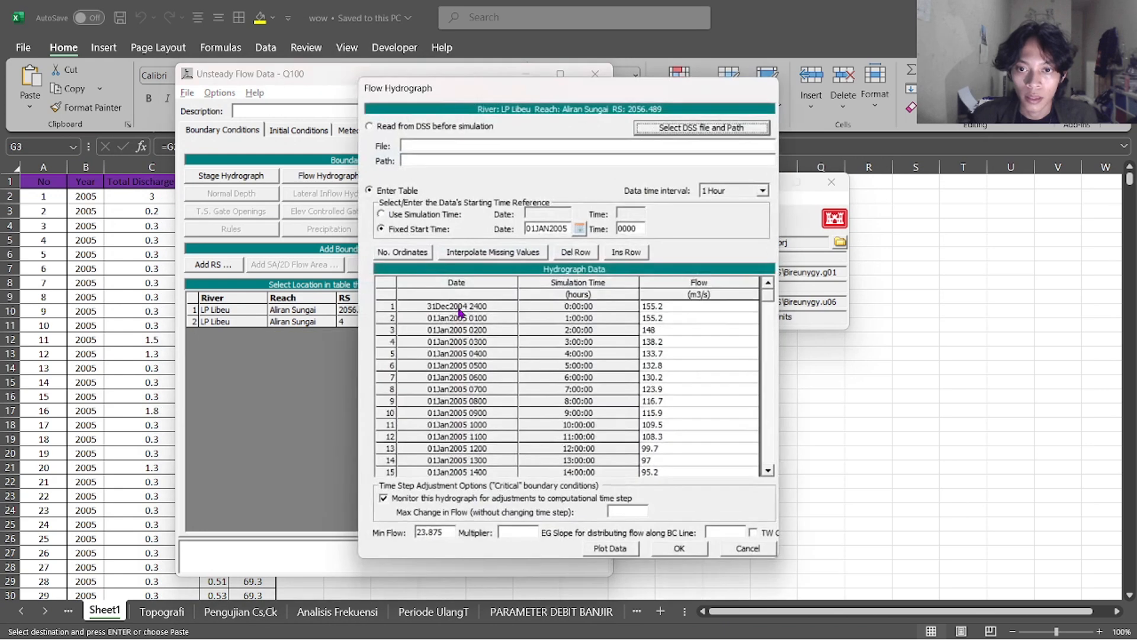
Switch to the Excel workbook and copy the sorted discharges on Sheet1 from E2 down to the last row
click(788, 356)
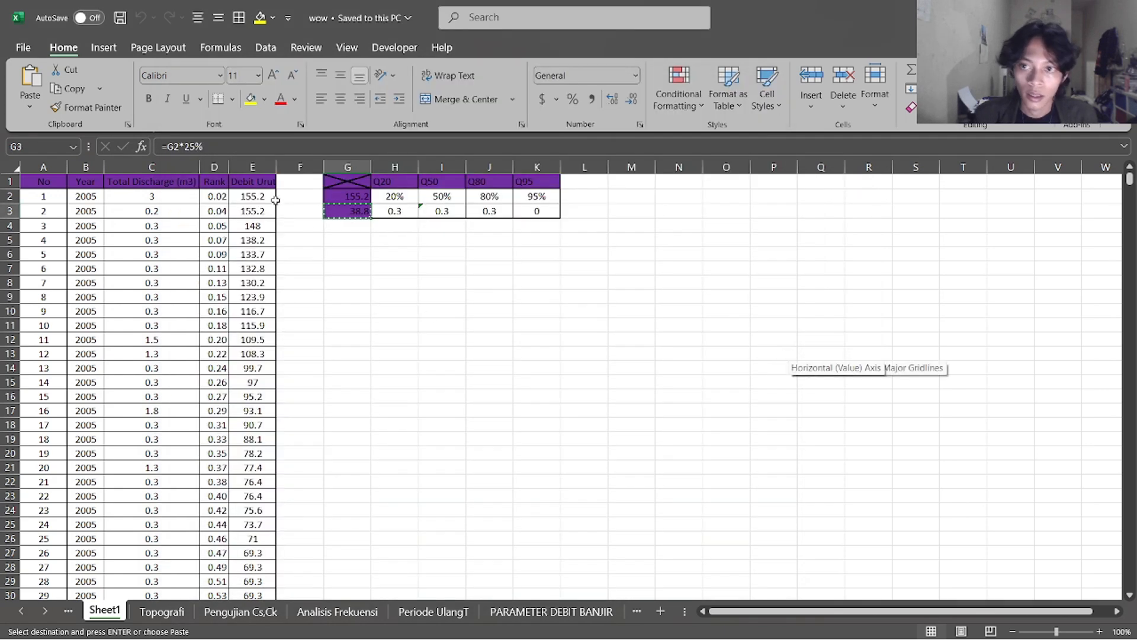
click(253, 197)
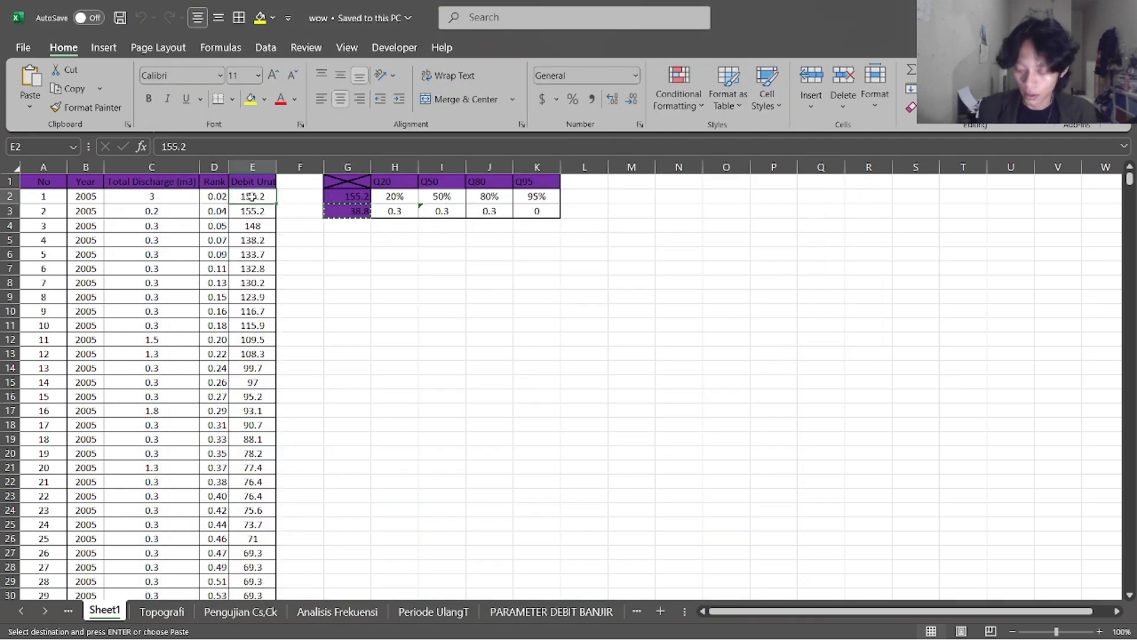
key(ctrl+shift+Down)
key(ctrl+c)
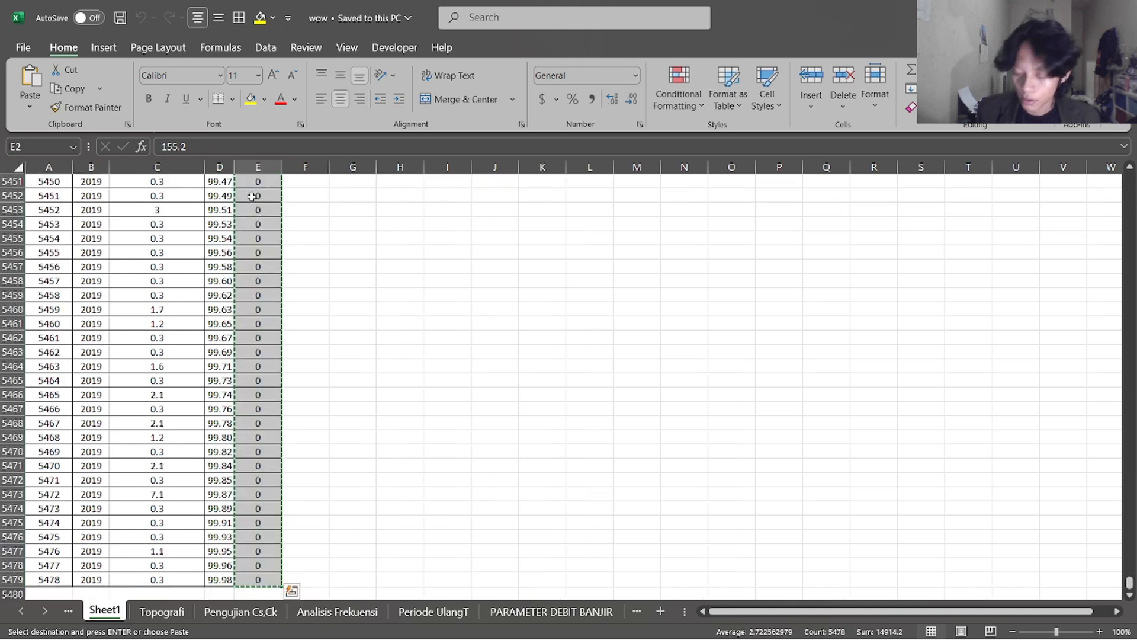
Switch back to the HEC-RAS flow hydrograph and paste the sorted discharges into the Flow column from the first row
key(alt+Tab)
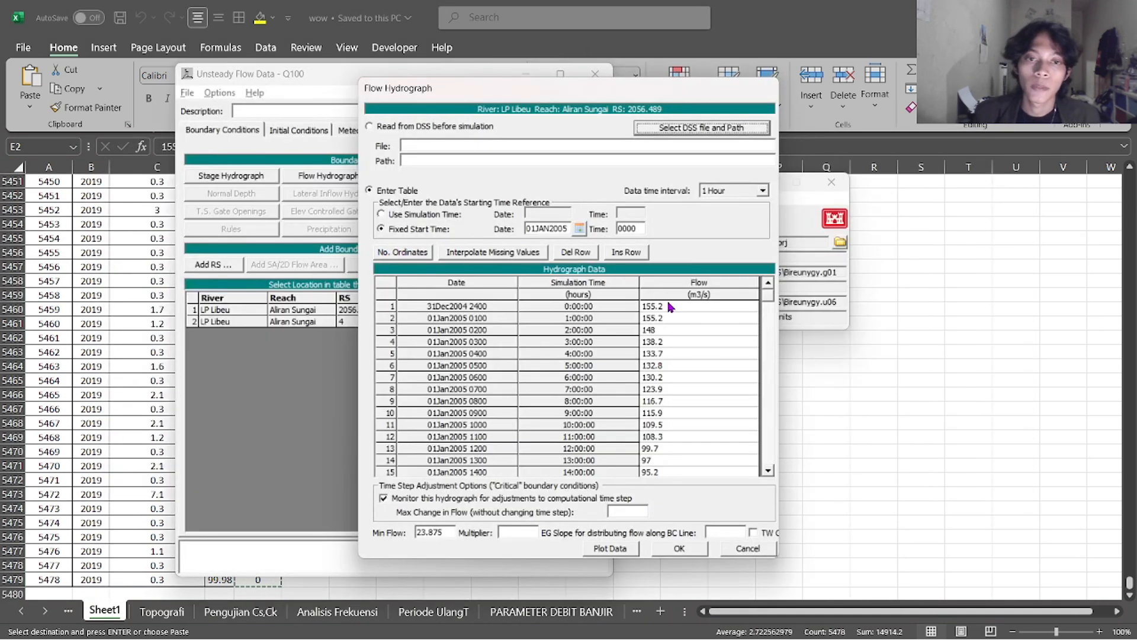
click(676, 307)
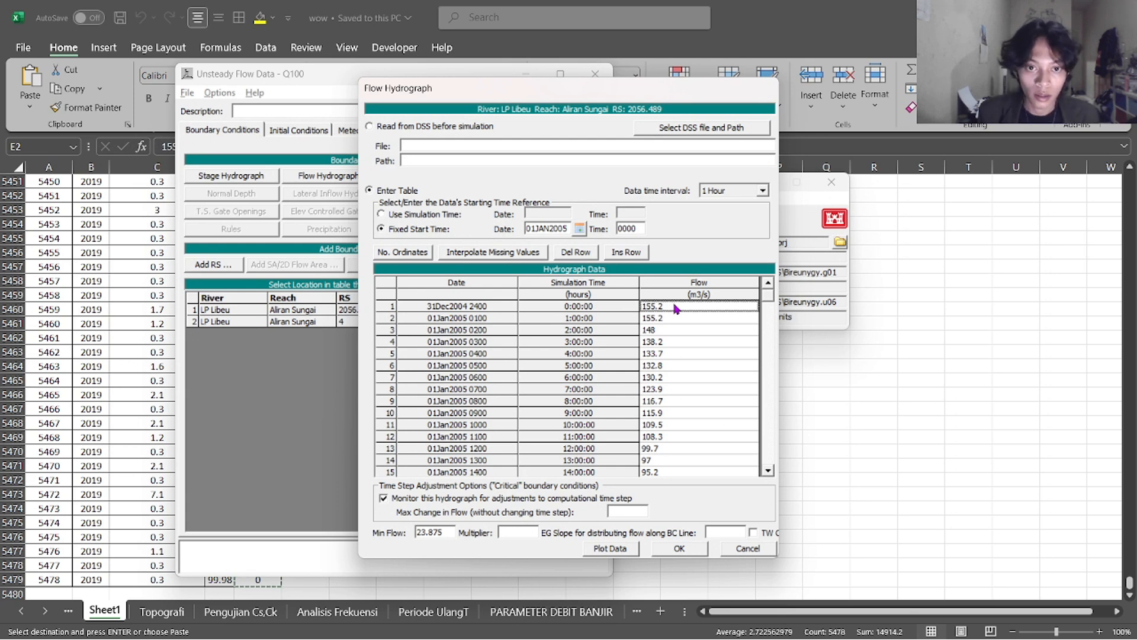
key(ctrl+v)
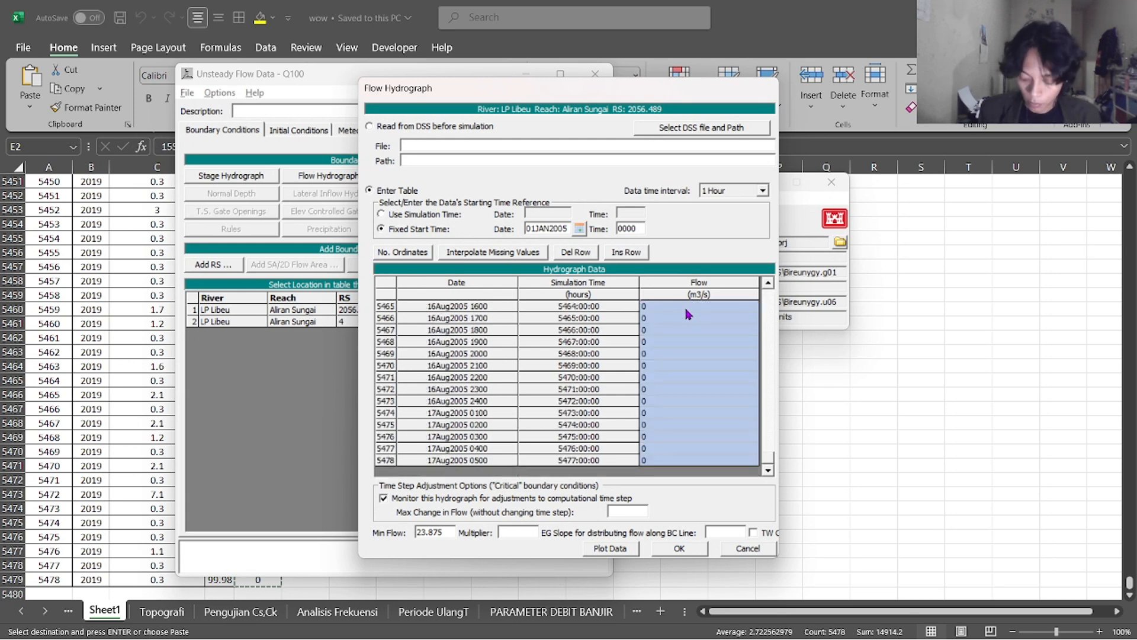
drag(773, 453, 768, 293)
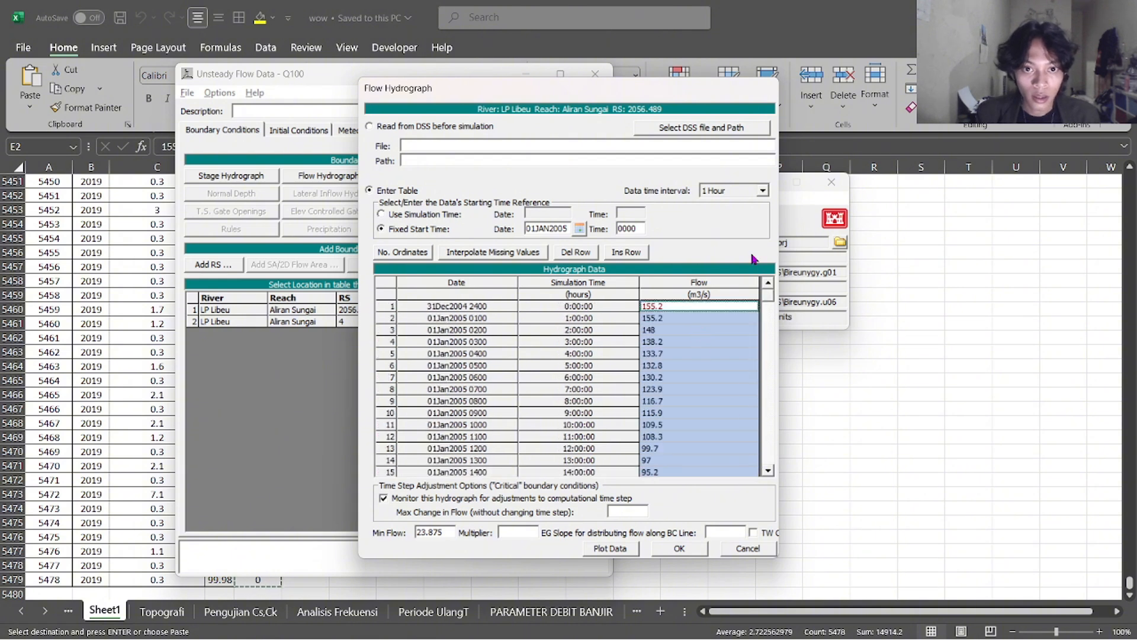
Set the hydrograph's data time interval to 1 Day and check the dates through to the last row
click(763, 190)
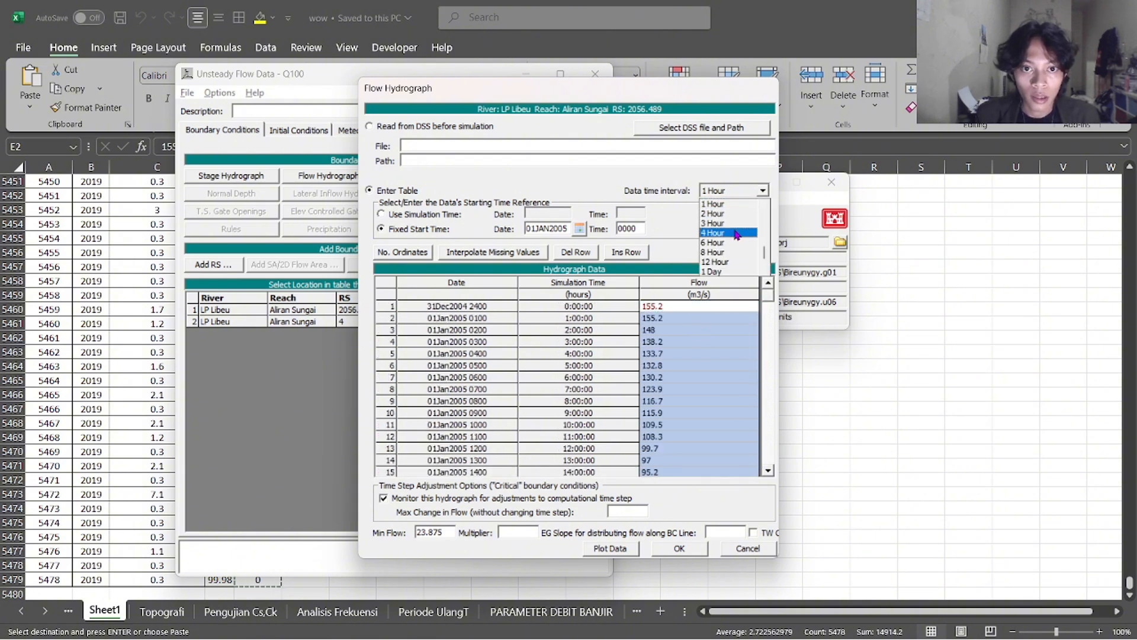
click(735, 271)
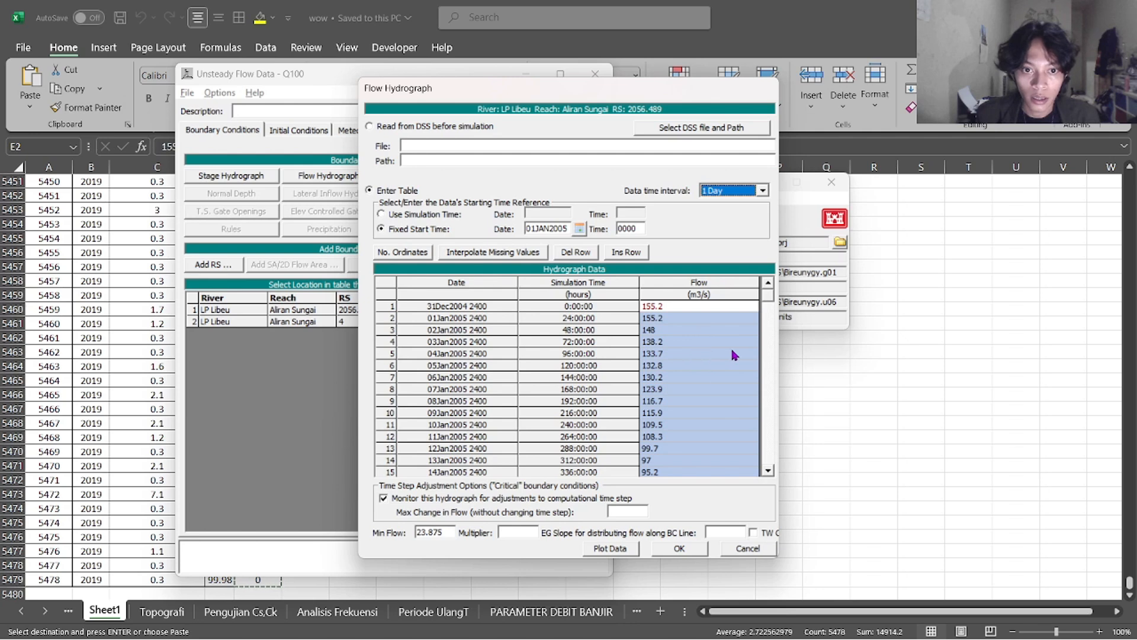
drag(769, 296, 761, 266)
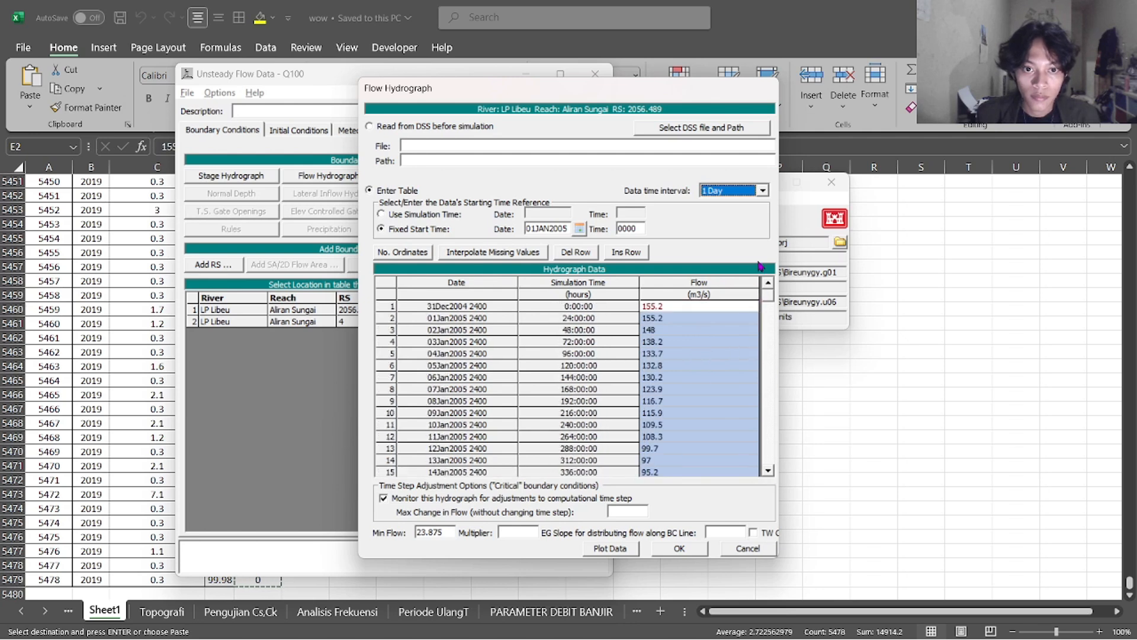
drag(686, 304, 756, 301)
key(ctrl+shift+Down)
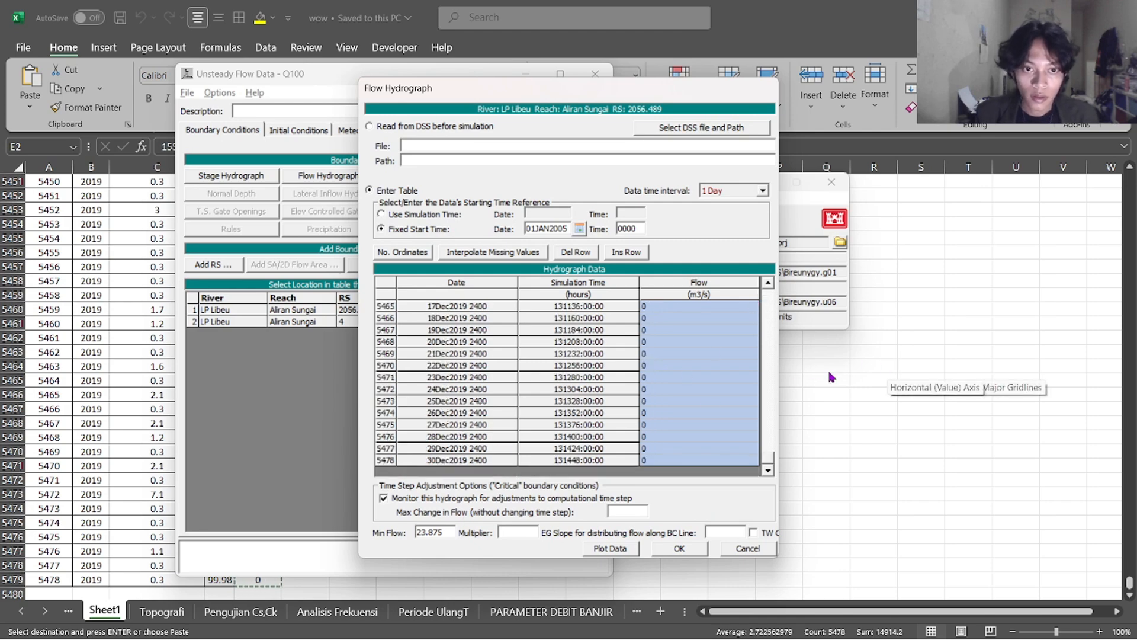
Switch to the Excel workbook, review the end of the discharge list, and copy the 25% flow value in G3
click(922, 381)
scroll(673, 304, up, 4)
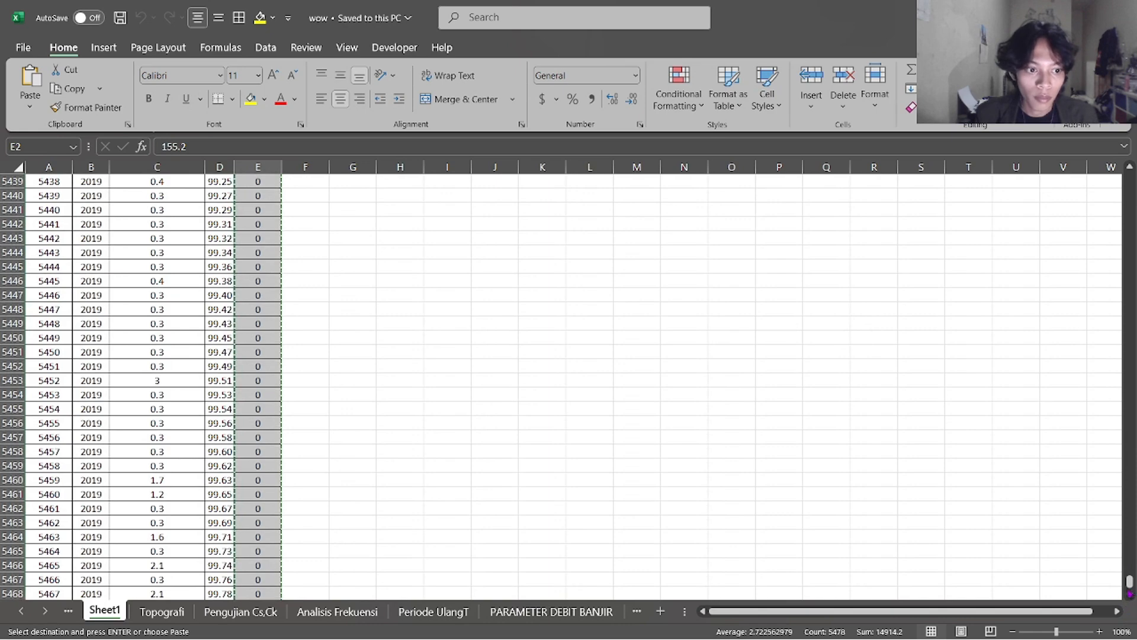
scroll(1129, 592, down, 10)
scroll(1131, 568, up, 10)
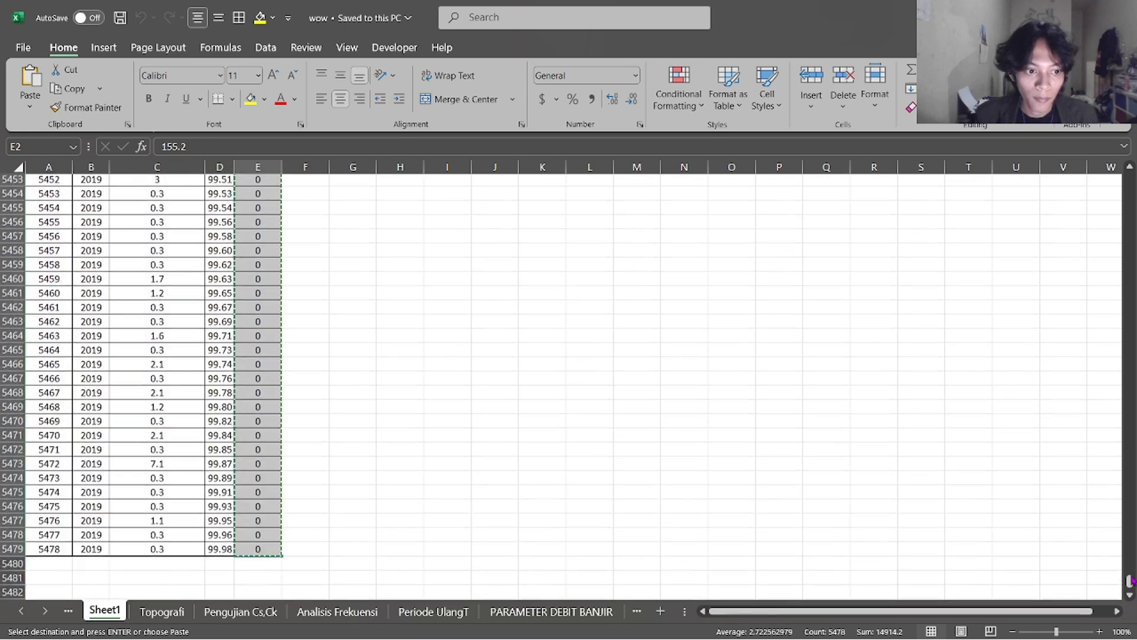
drag(1129, 586, 1129, 177)
click(356, 211)
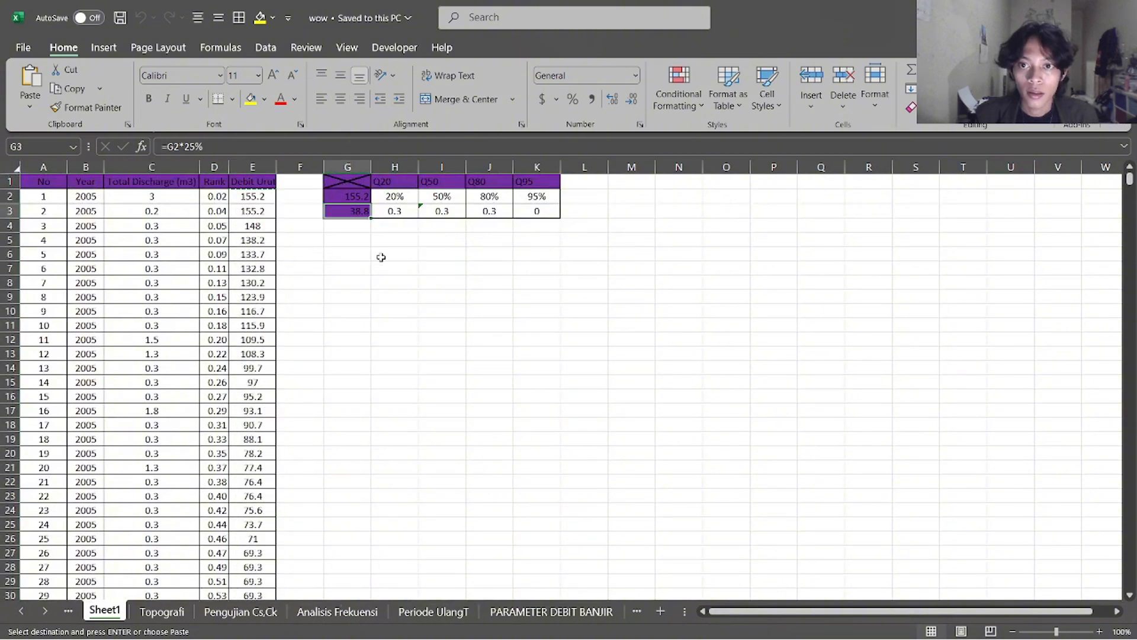
Switch back to HEC-RAS, replace the hydrograph's minimum flow with the copied G3 value of 38.8, and accept the hydrograph
key(alt+Tab)
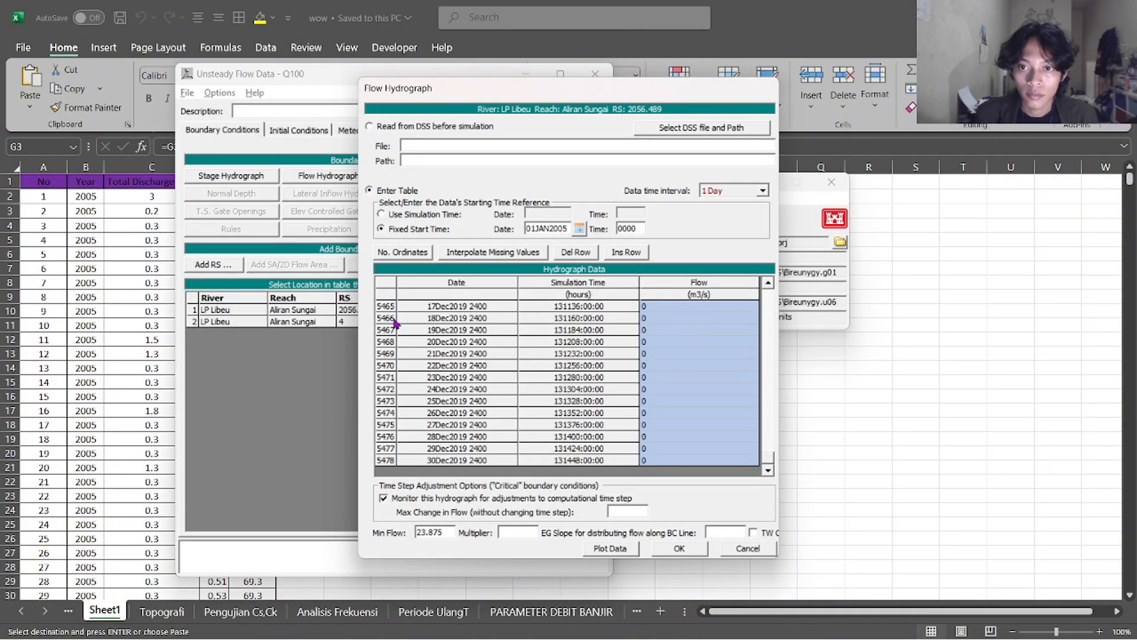
key(alt+Tab)
key(alt+Tab)
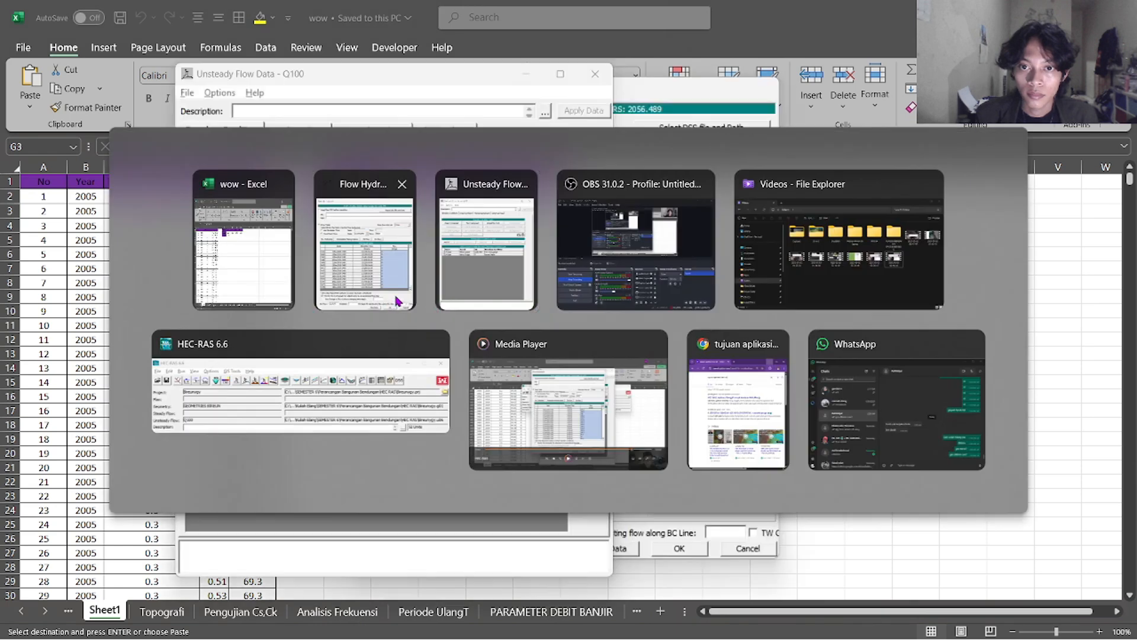
key(alt+Tab)
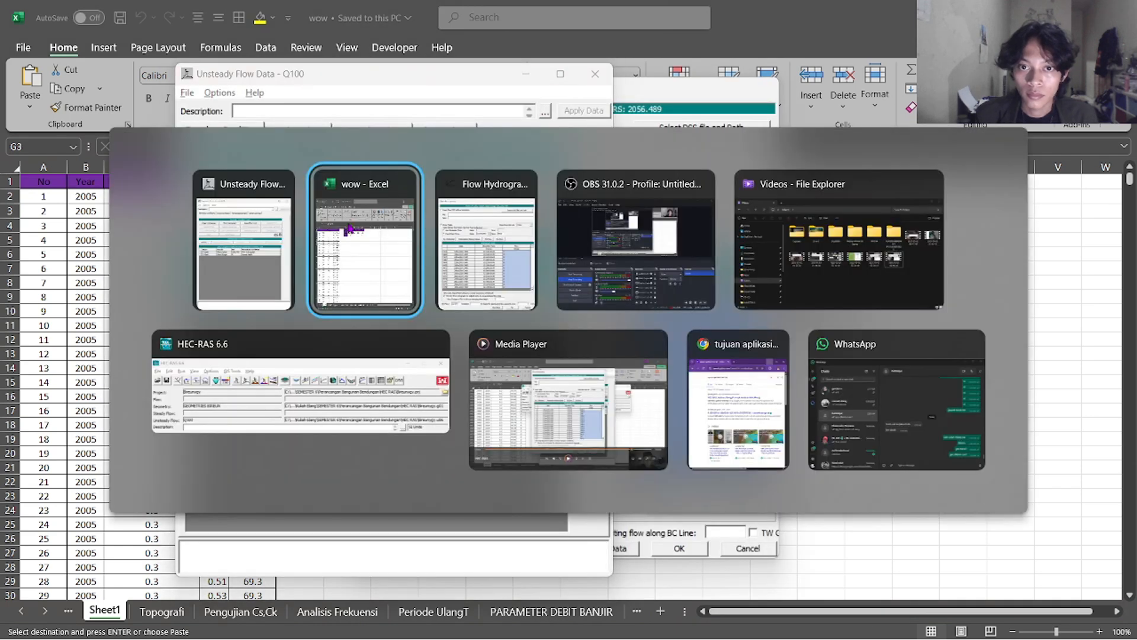
double_click(440, 532)
key(ctrl+v)
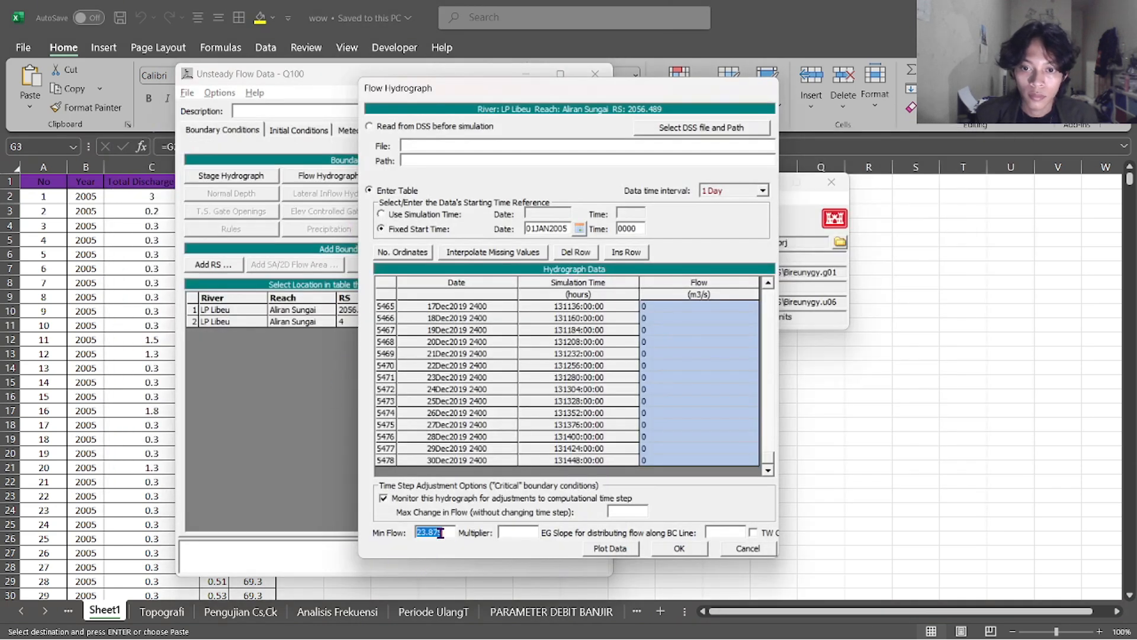
click(669, 553)
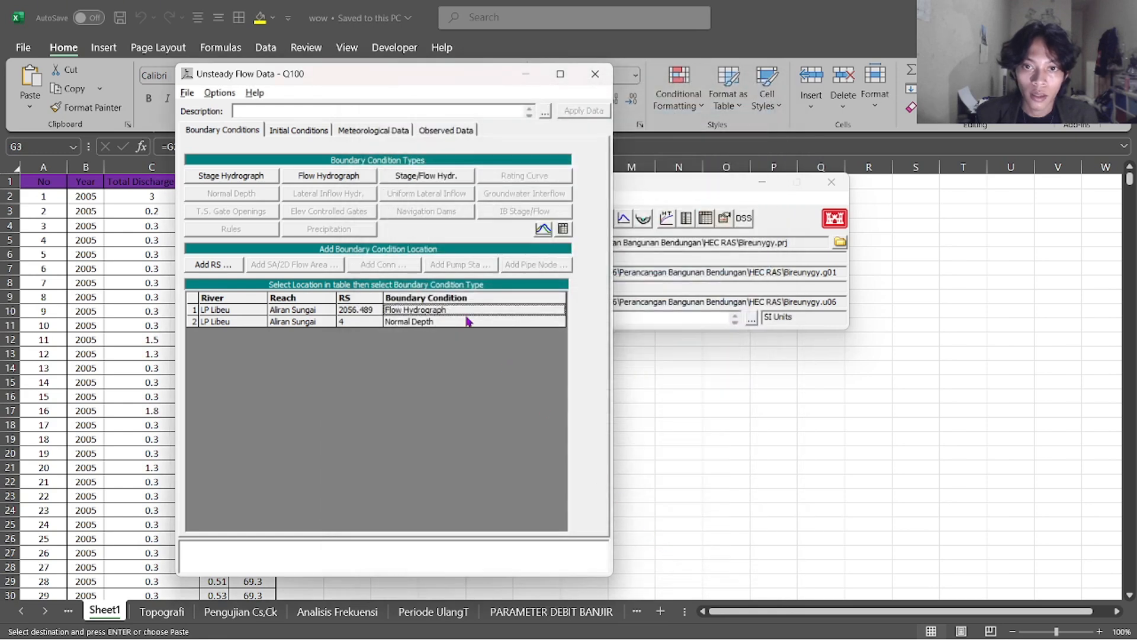
Save the modified unsteady flow data as a new file titled QSteadyFlow
click(187, 93)
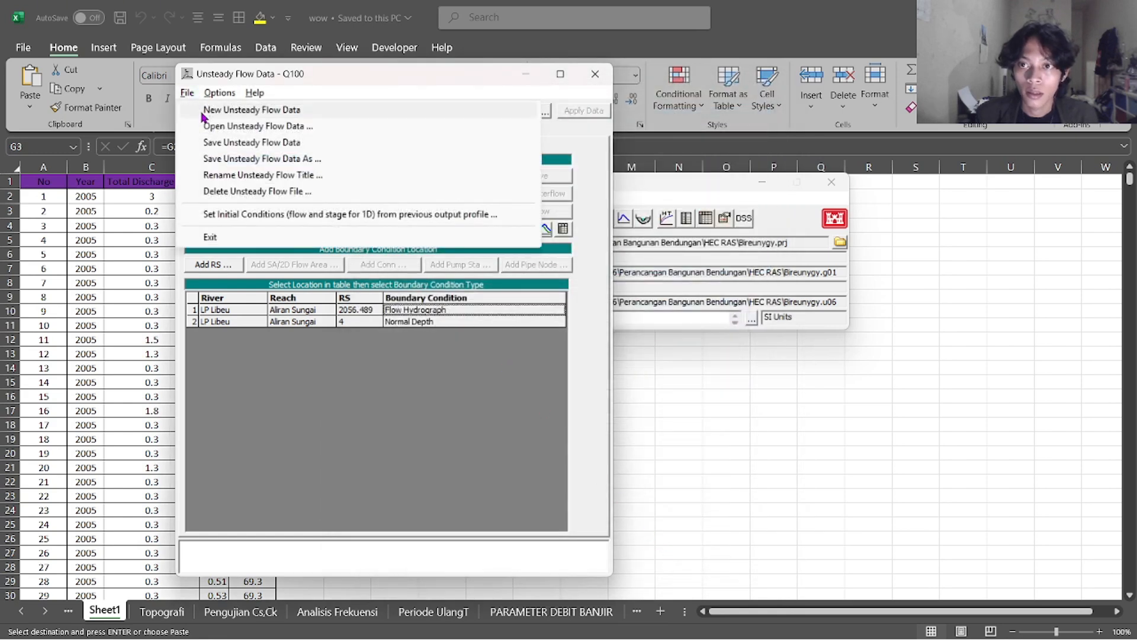
click(224, 158)
double_click(333, 119)
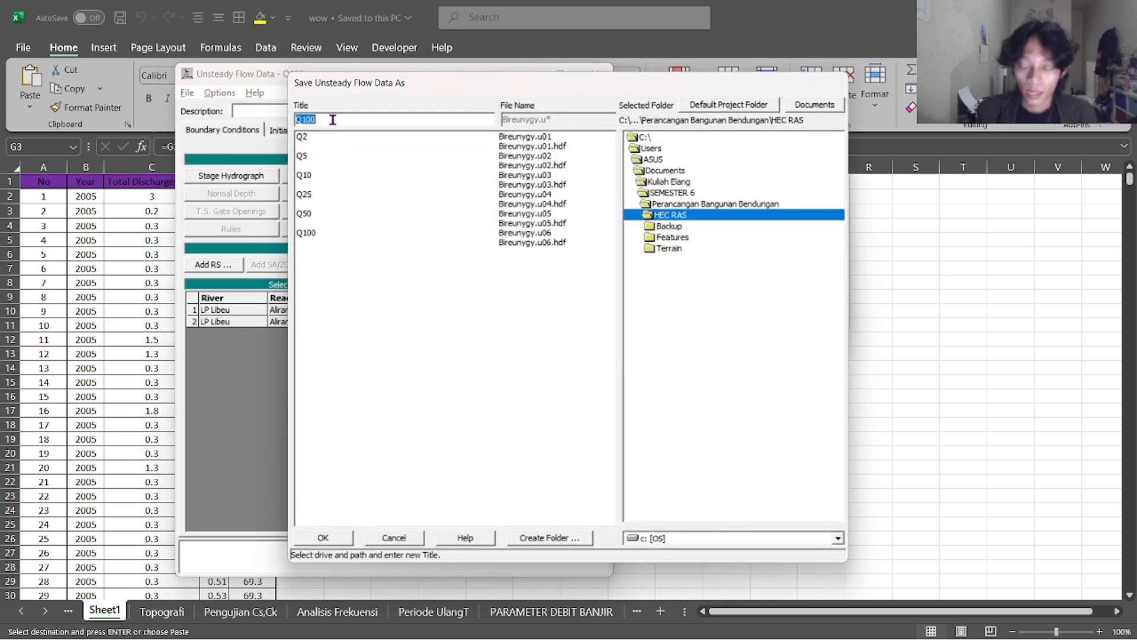
text(QSteadyFlow)
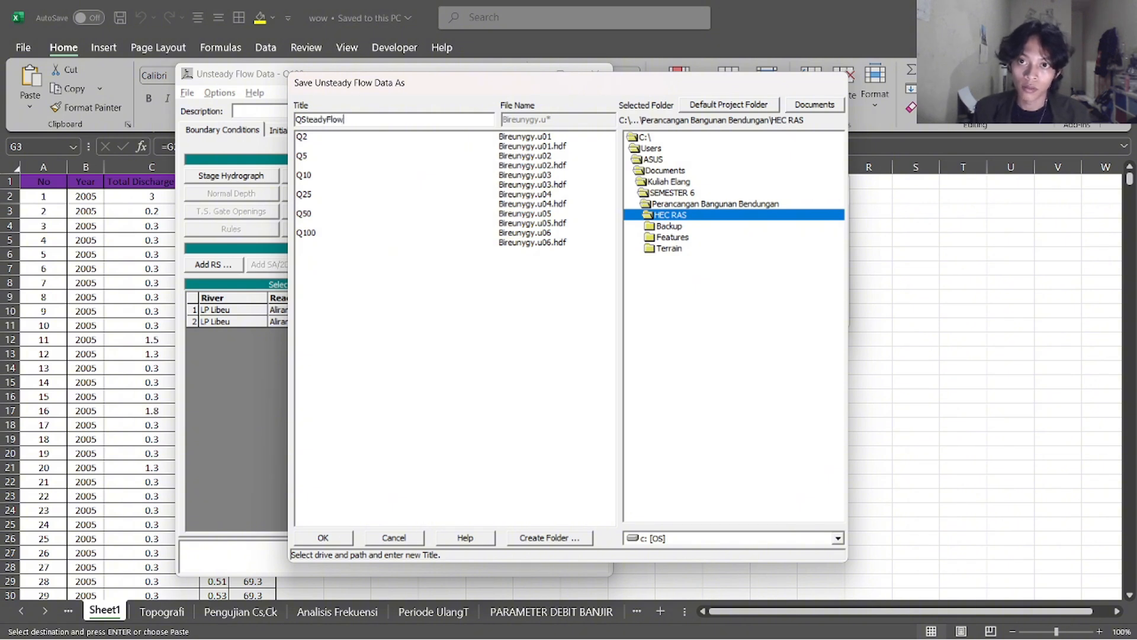
click(325, 537)
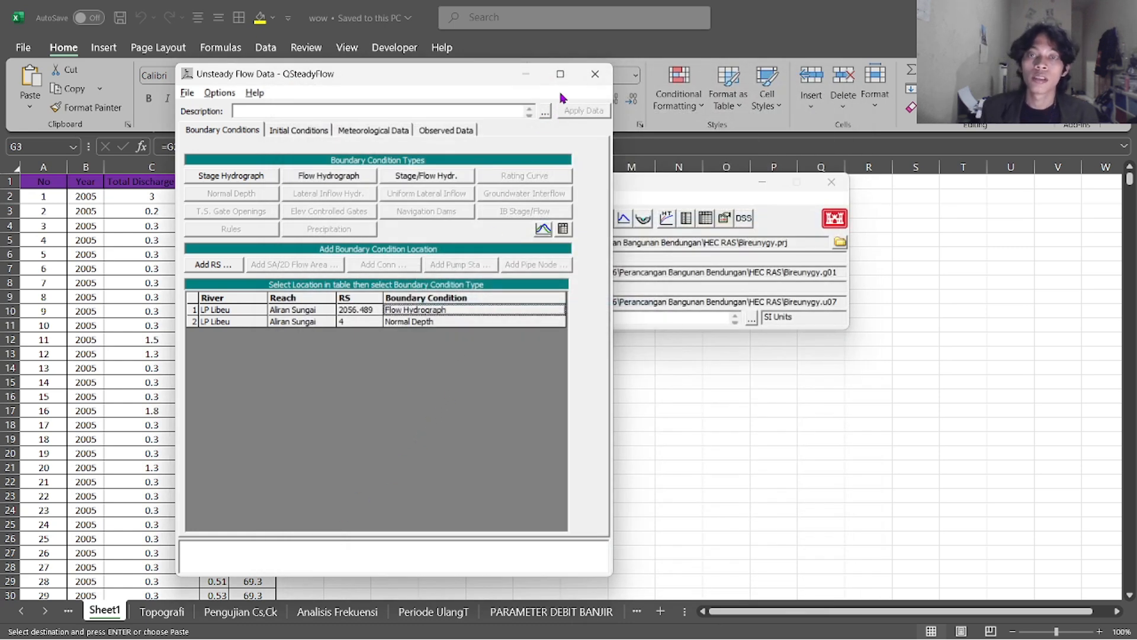
Close the unsteady flow data, open the steady flow data editor, and set the number of profiles to 3
click(594, 75)
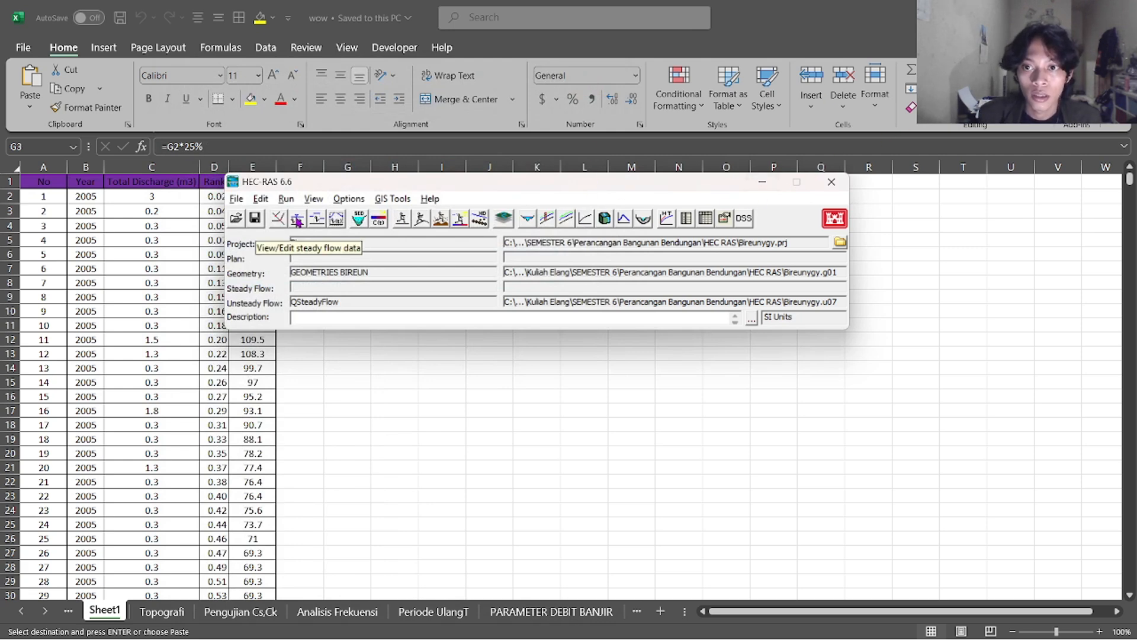
click(297, 220)
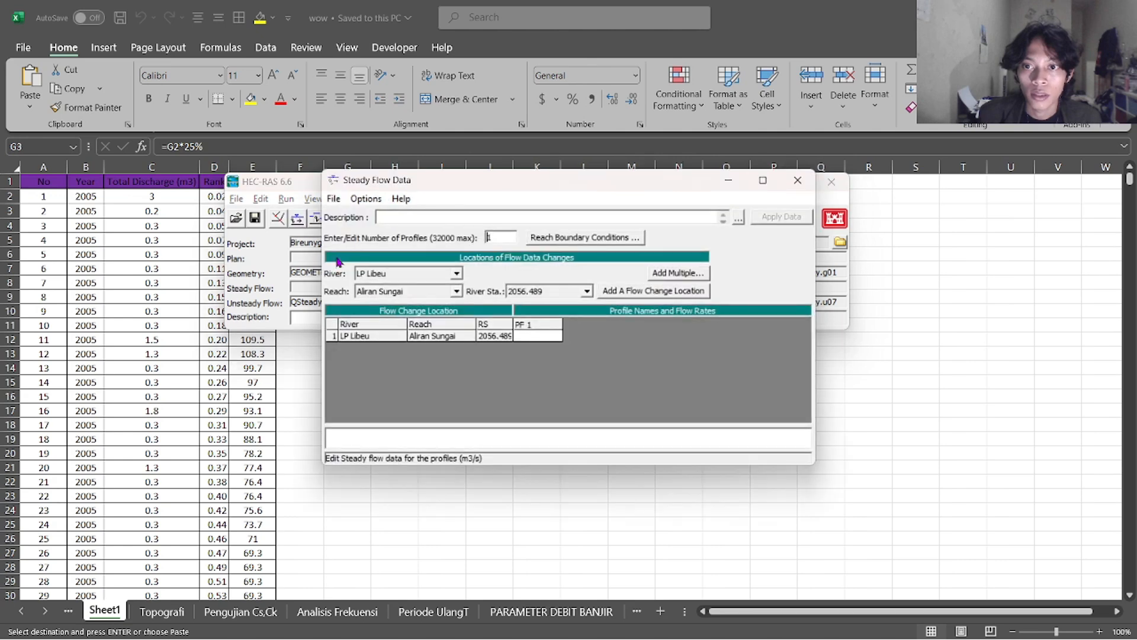
click(496, 239)
key(BackSpace)
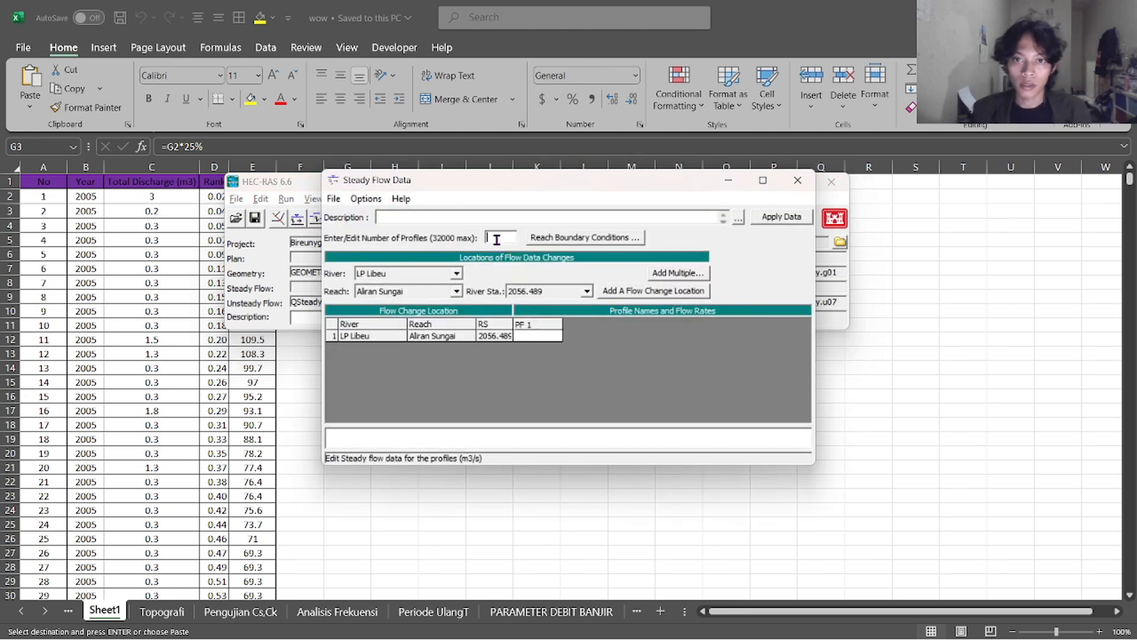
Set the reach boundary conditions for all profiles to Critical Depth upstream and Normal Depth with slope 0.01 downstream, and accept them
click(557, 238)
click(593, 316)
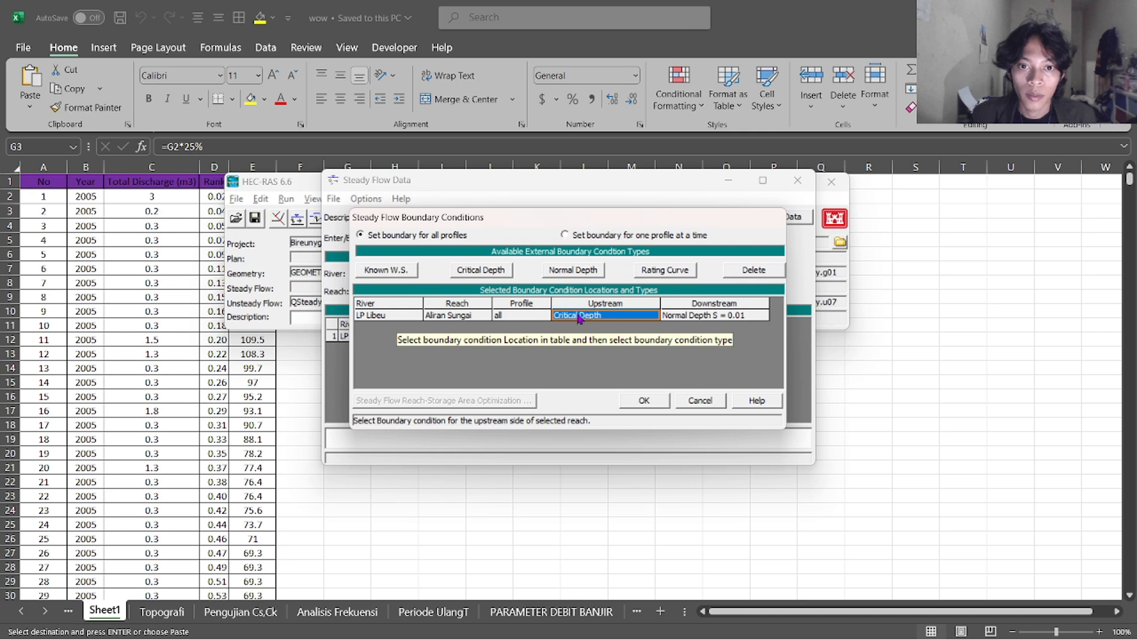
click(498, 271)
click(709, 317)
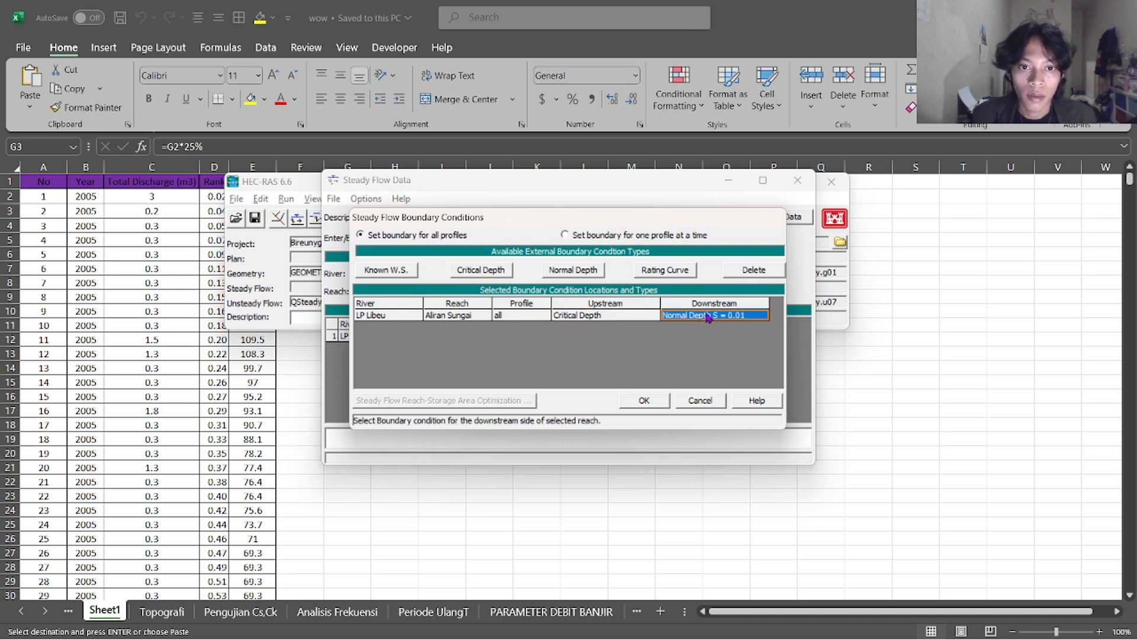
click(566, 272)
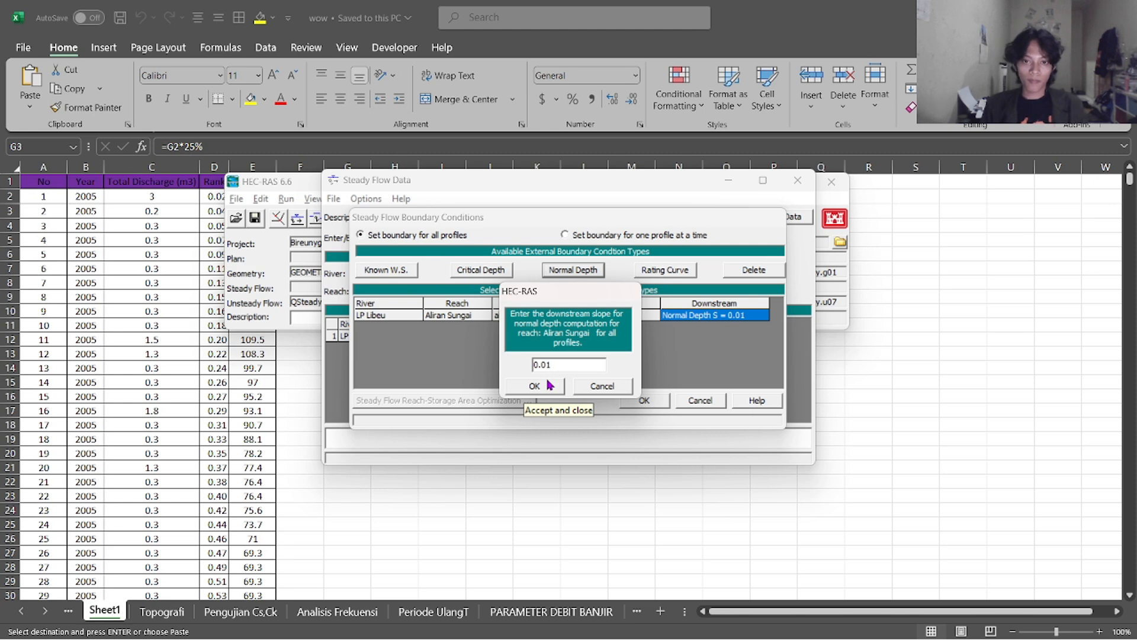
click(548, 385)
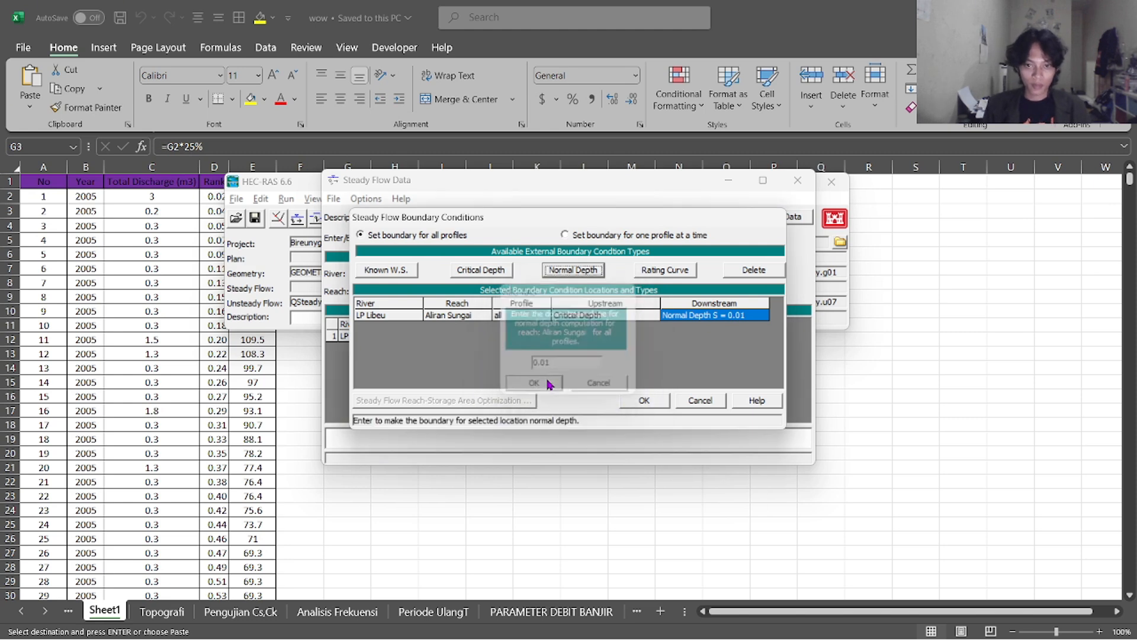
click(647, 402)
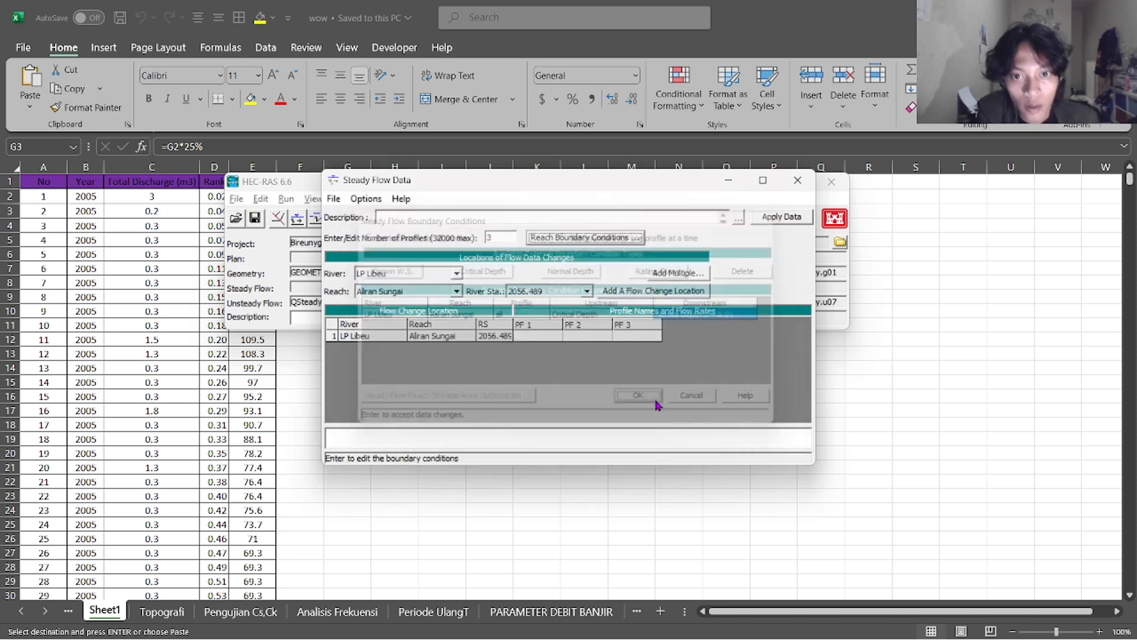
Rename the three flow profiles Q20, Q50 and Q80, and accept the names
click(536, 336)
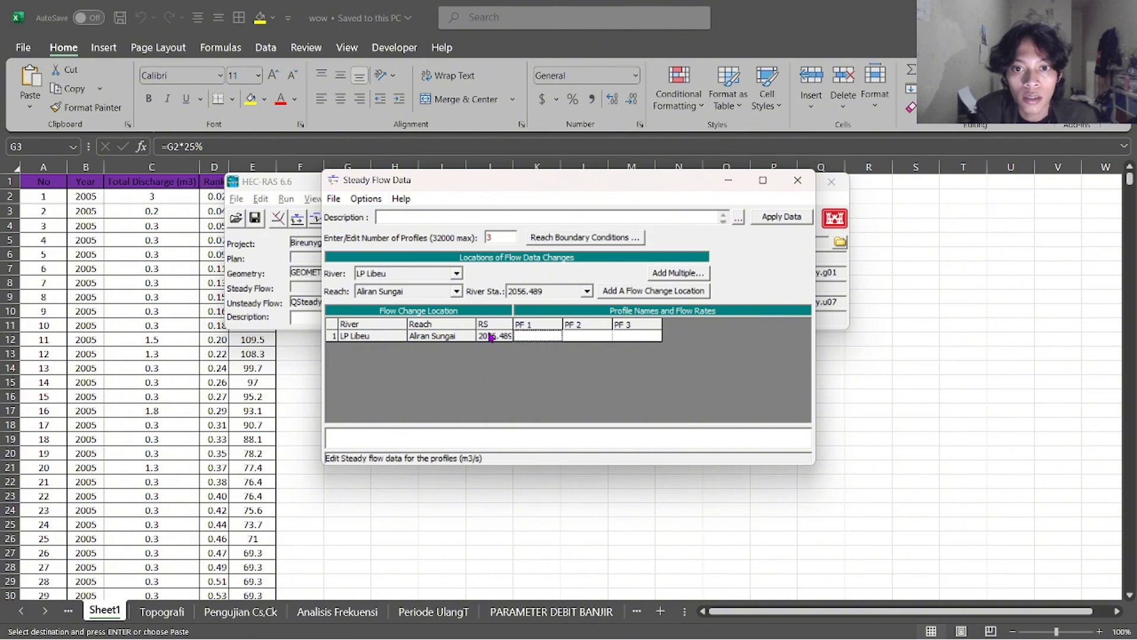
click(334, 199)
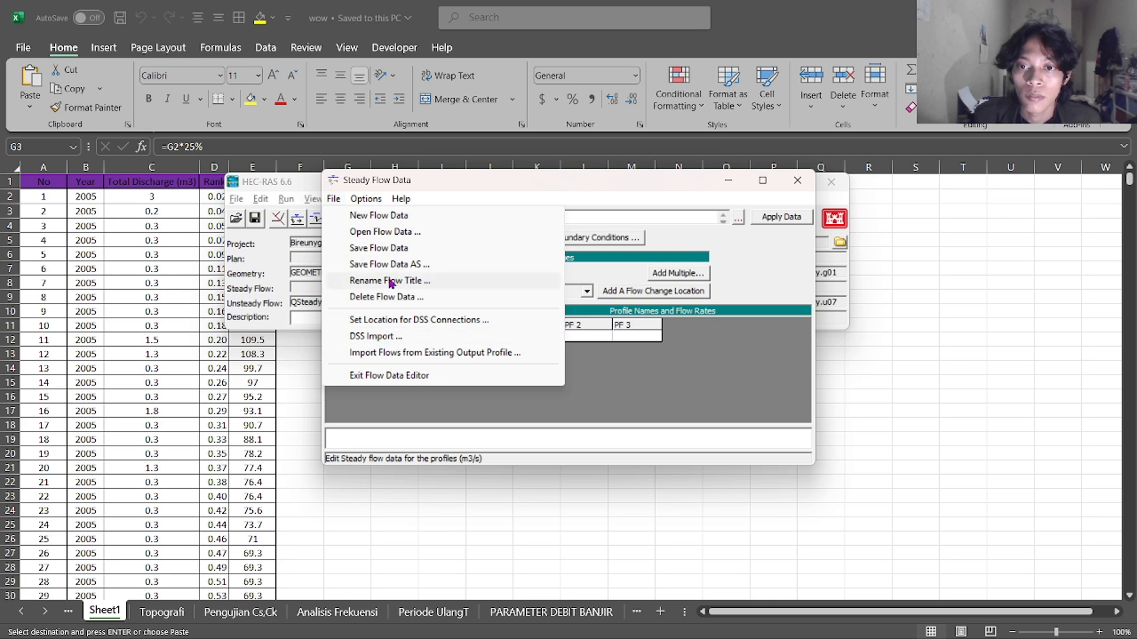
click(398, 323)
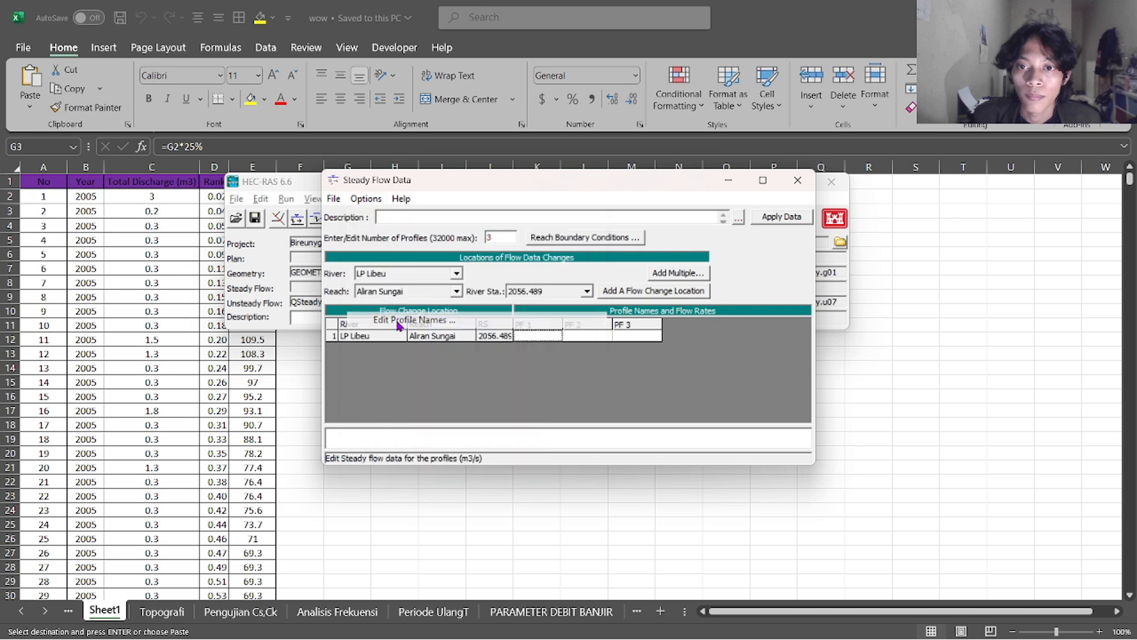
click(351, 134)
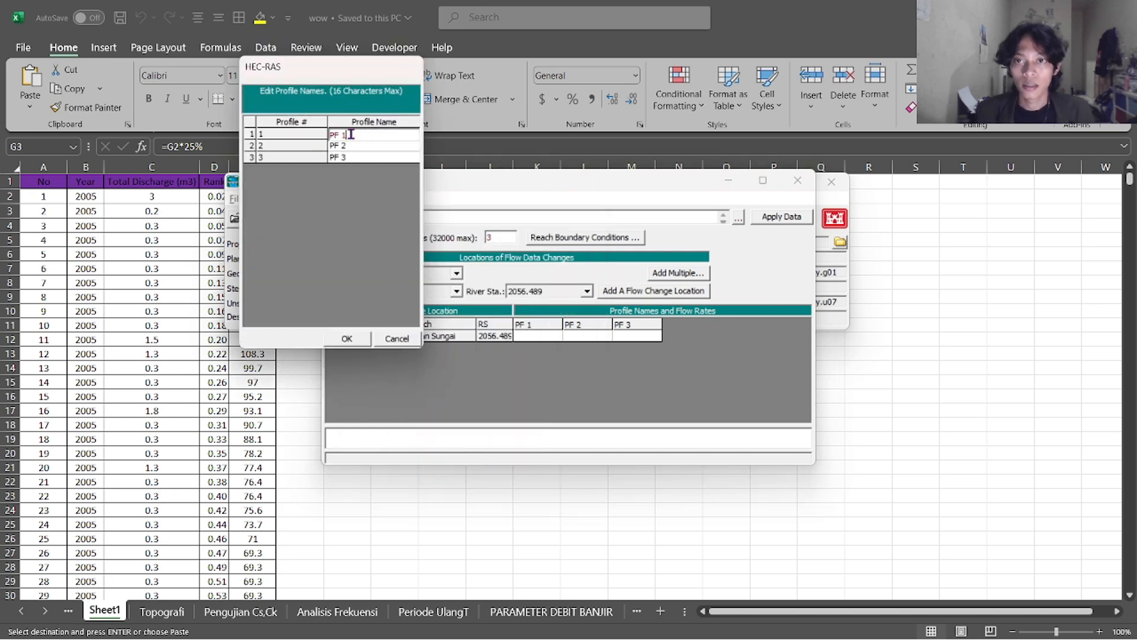
text(Q20)
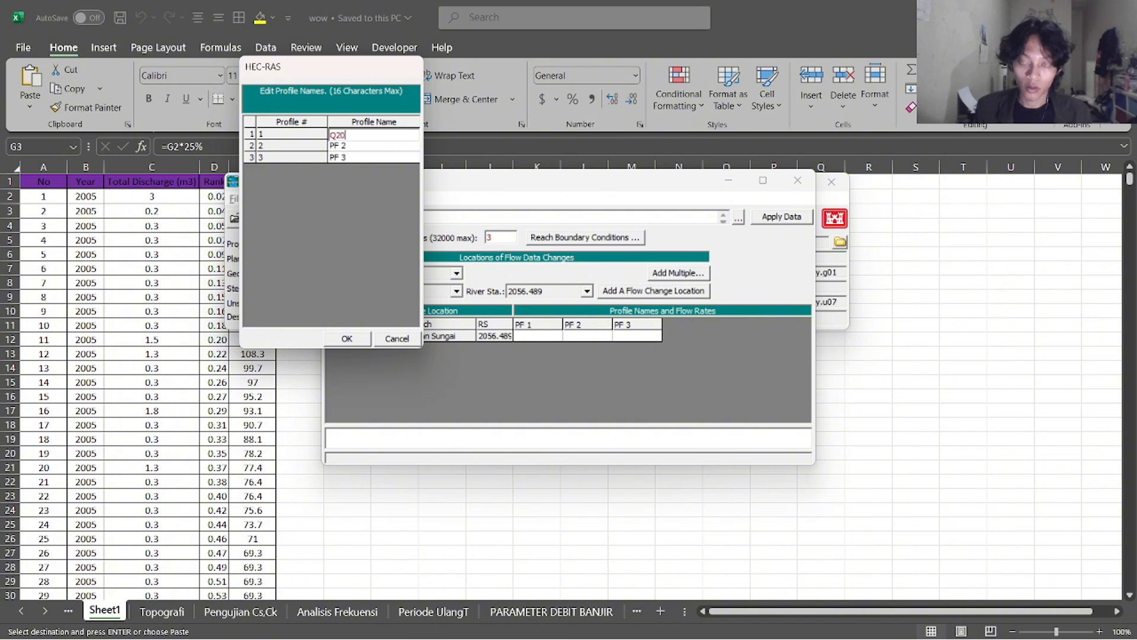
click(354, 138)
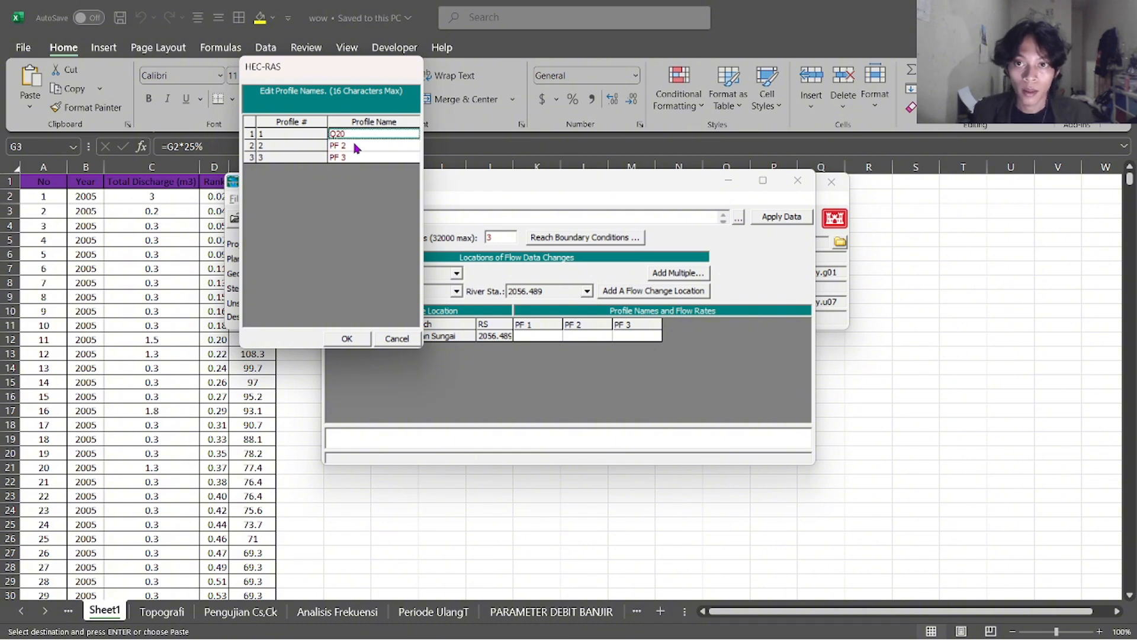
click(356, 147)
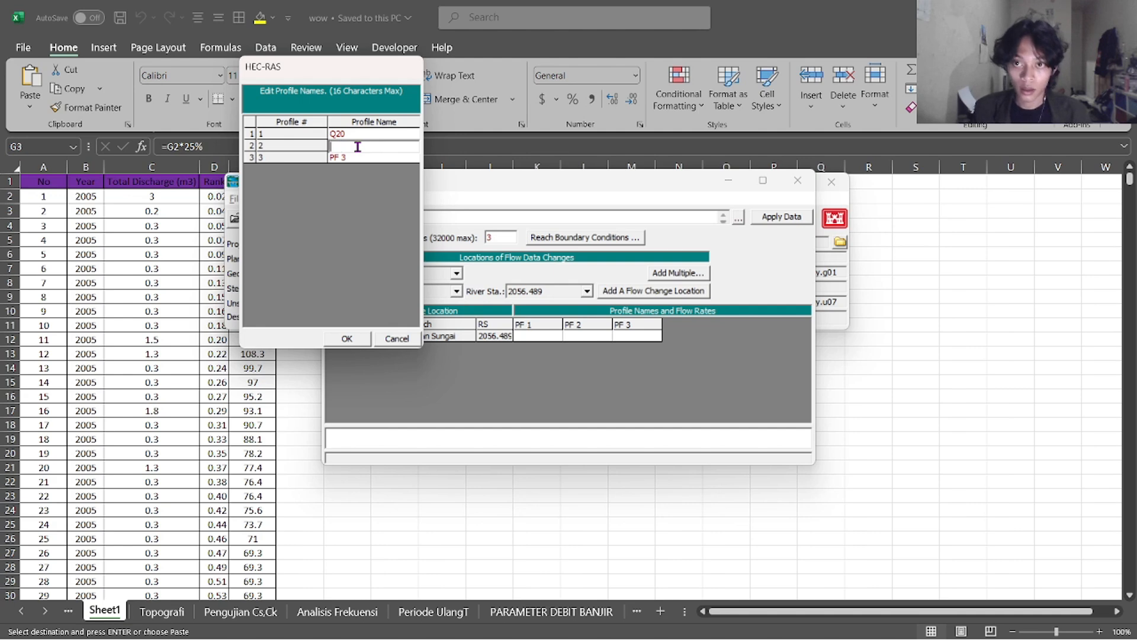
text(Q50)
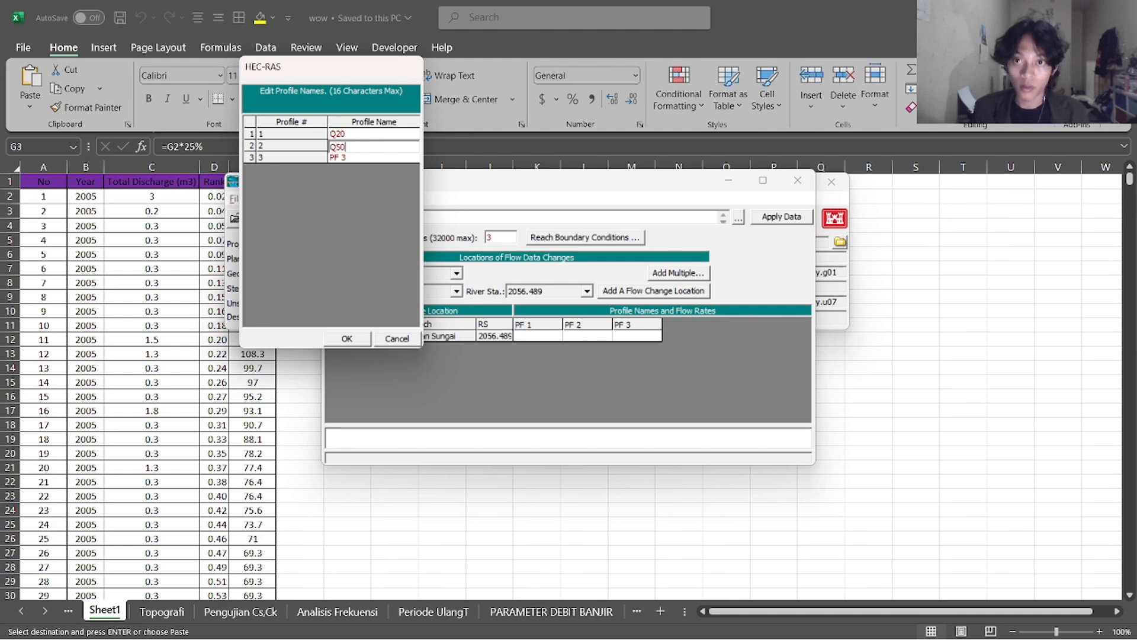
click(377, 155)
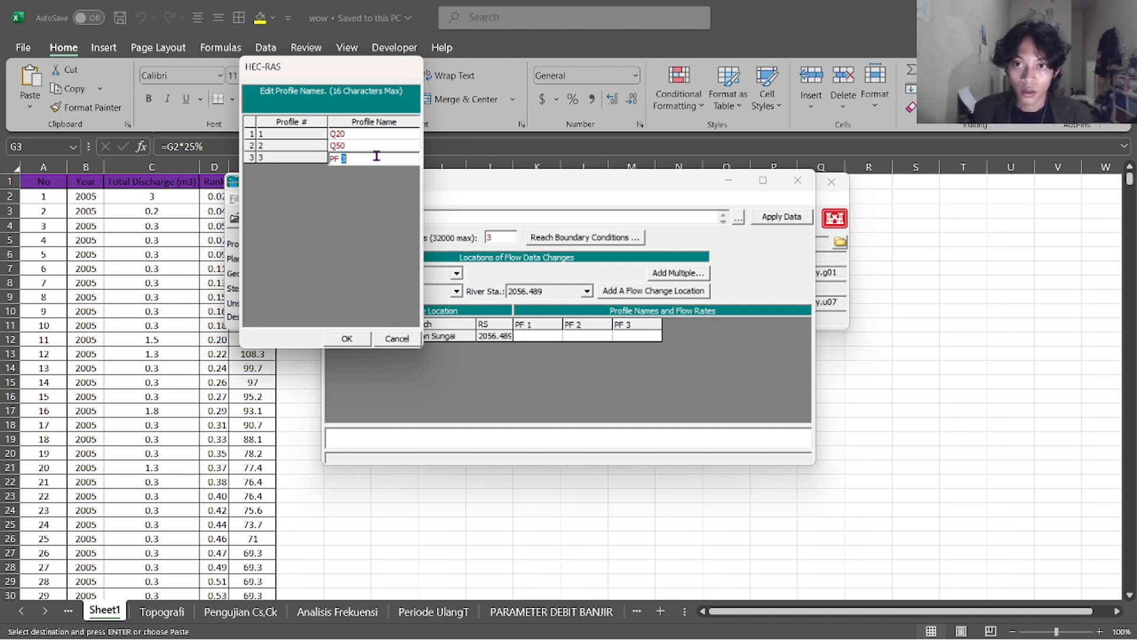
drag(377, 156, 317, 161)
text(Q80)
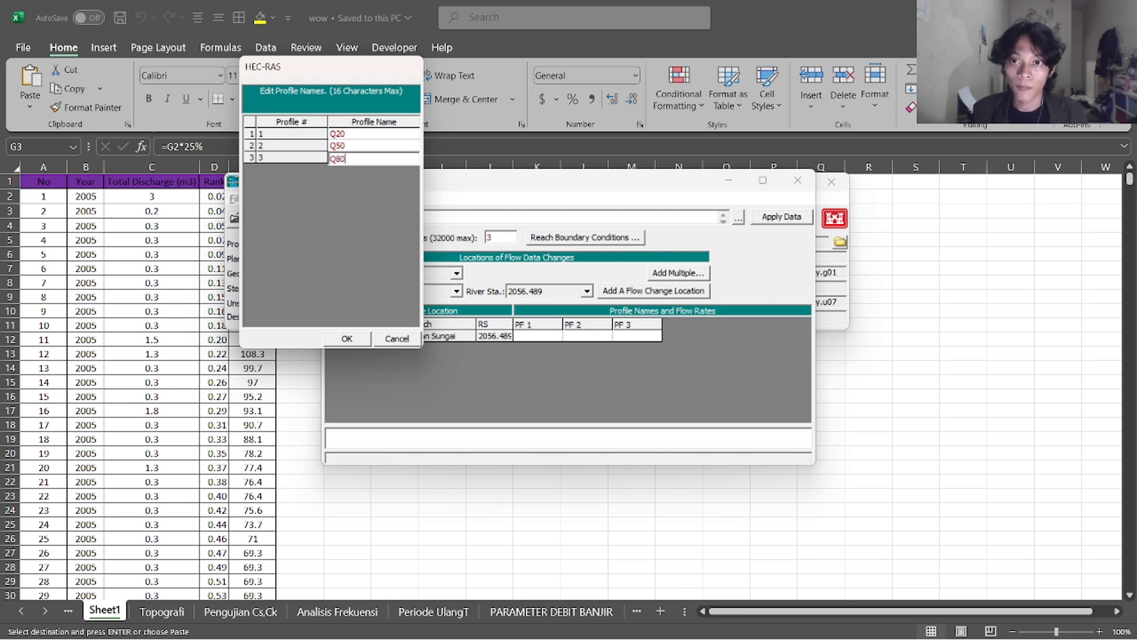
key(Return)
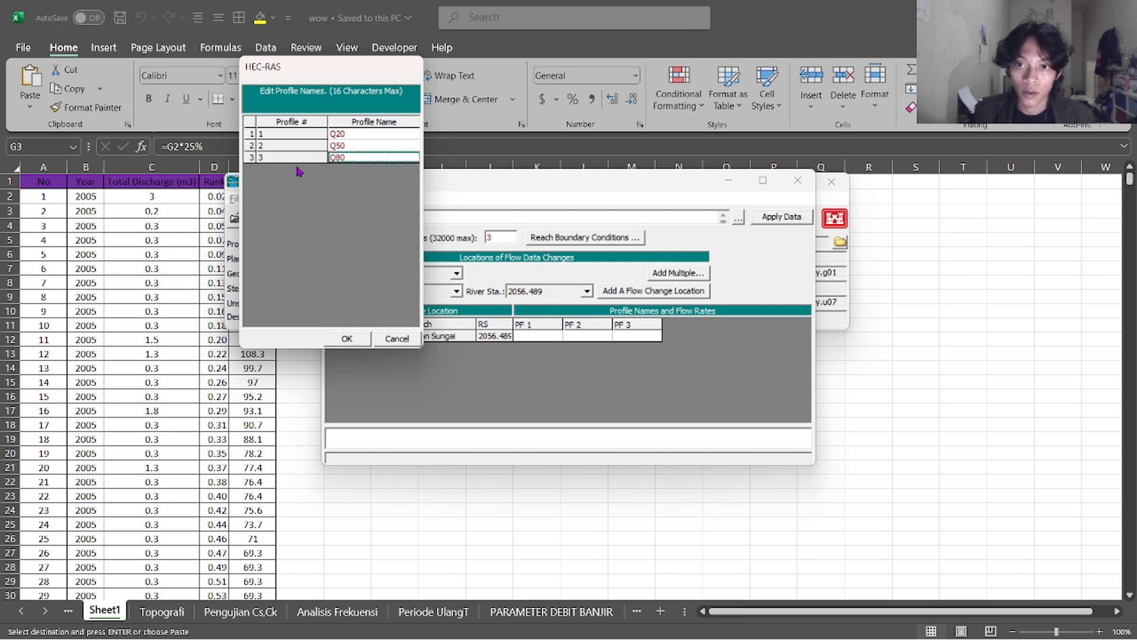
click(357, 338)
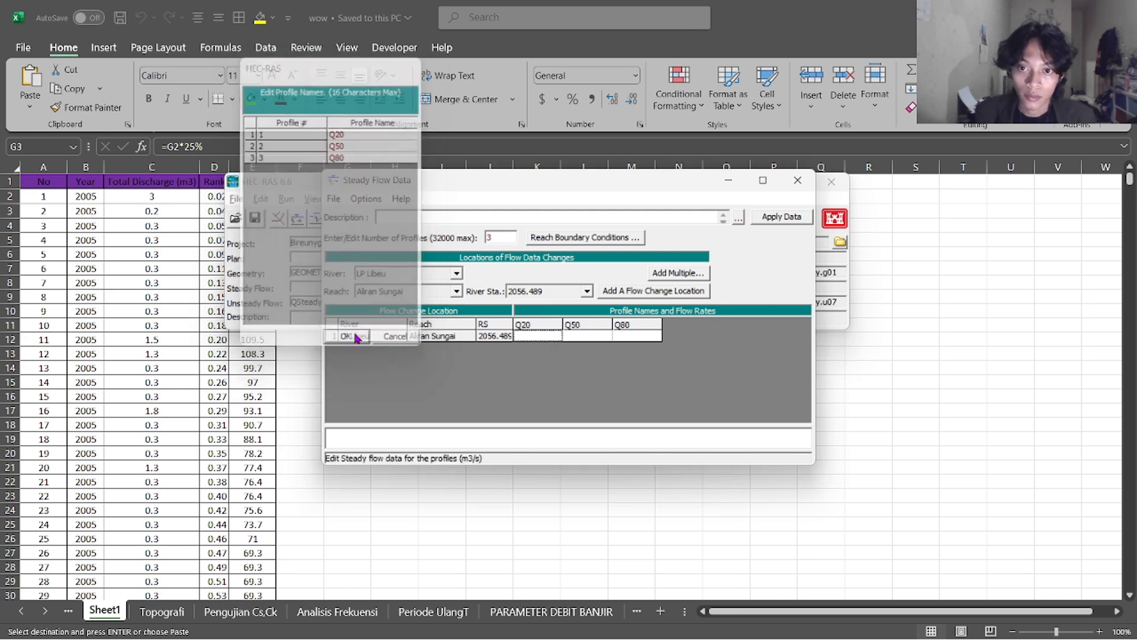
Switch to Excel, copy the Q20 discharge in H3, and paste 0.3 as the Q20 flow rate in HEC-RAS
click(730, 181)
click(748, 176)
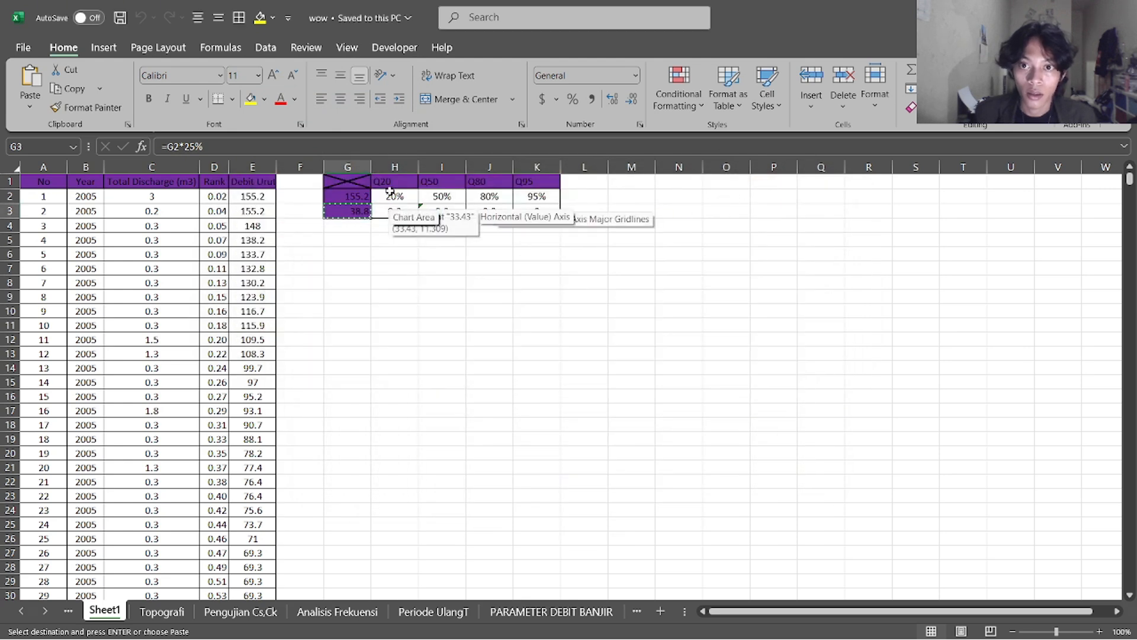
click(396, 212)
key(Escape)
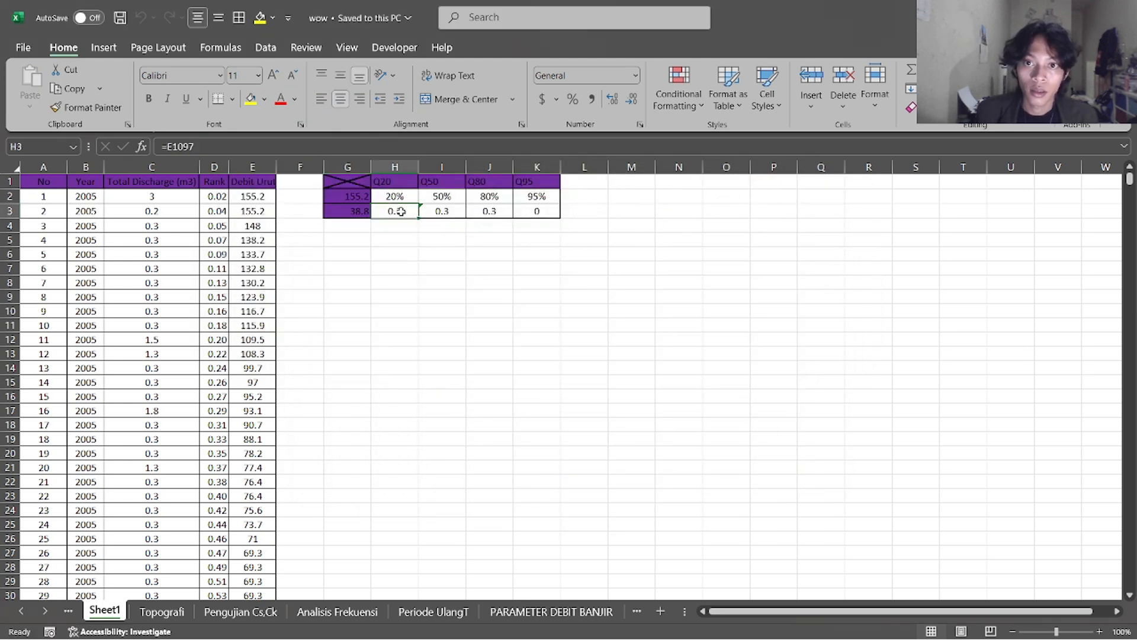
key(ctrl+c)
key(alt+Tab)
key(alt+Tab)
key(Tab)
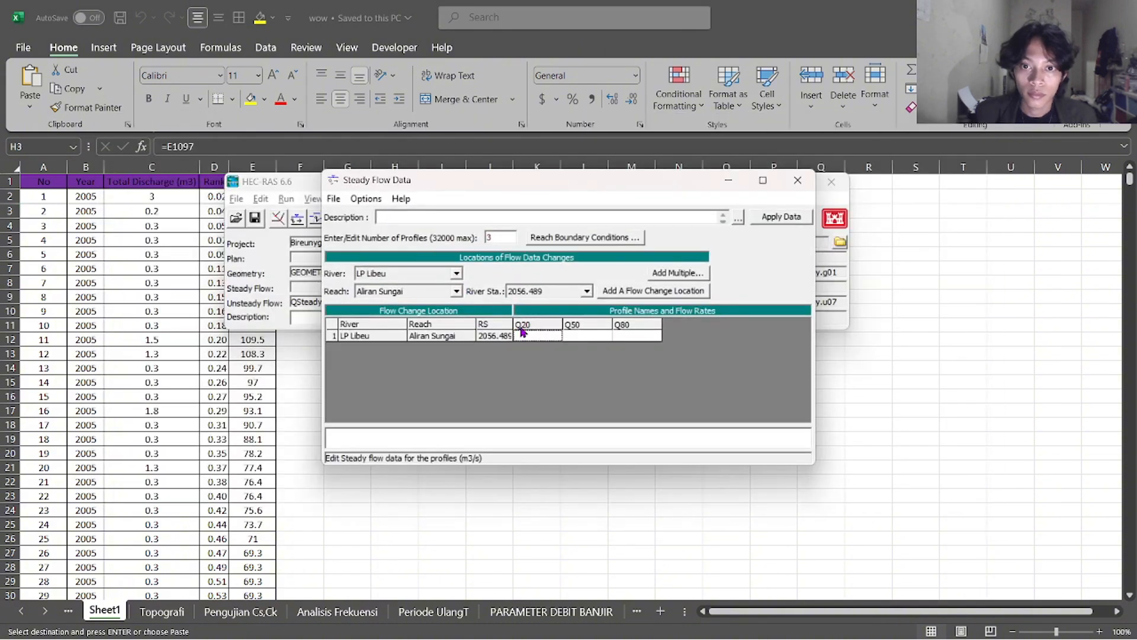
click(533, 336)
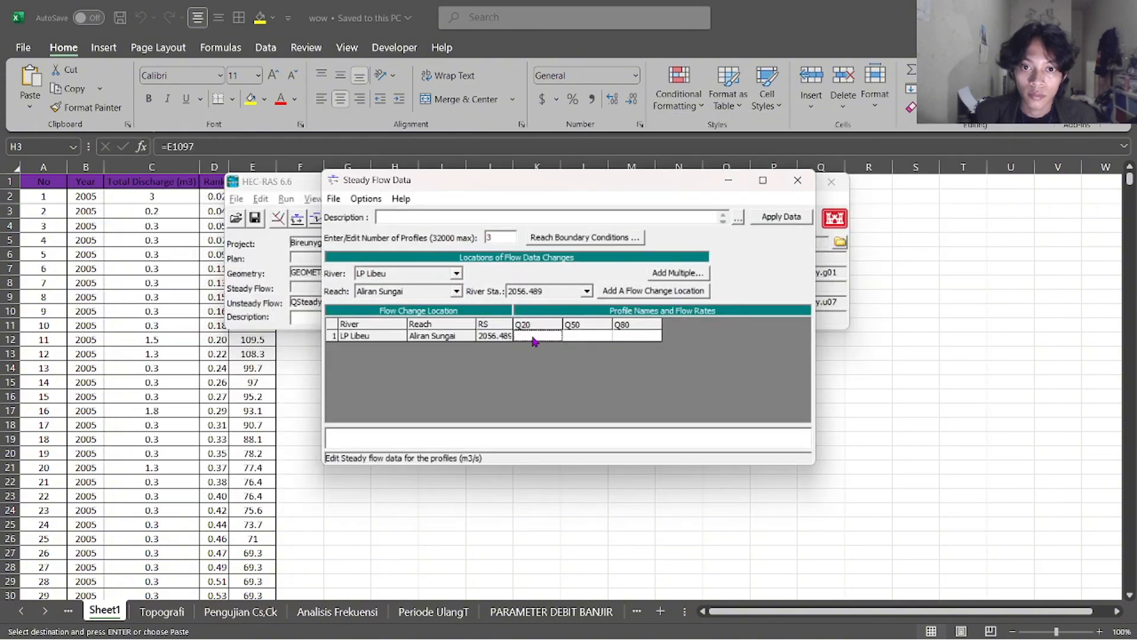
key(ctrl+v)
Switch to Excel, copy the Q50 discharge in I3, and paste 0.3 as the Q50 flow rate in HEC-RAS
key(alt+Tab)
key(Right)
key(ctrl+c)
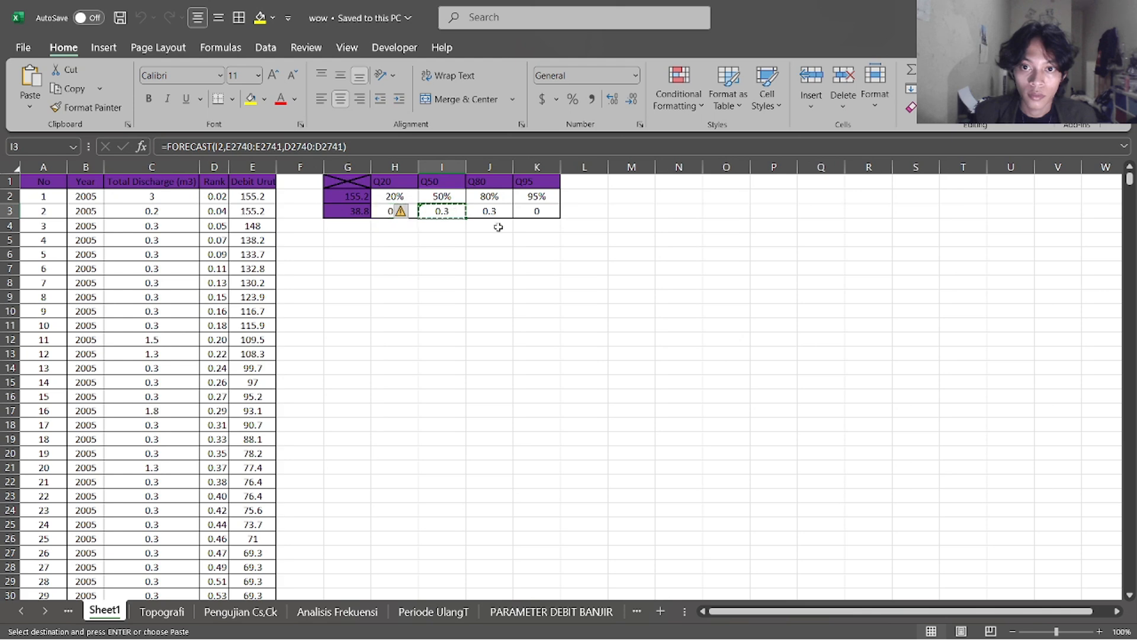
key(alt+Tab)
click(576, 336)
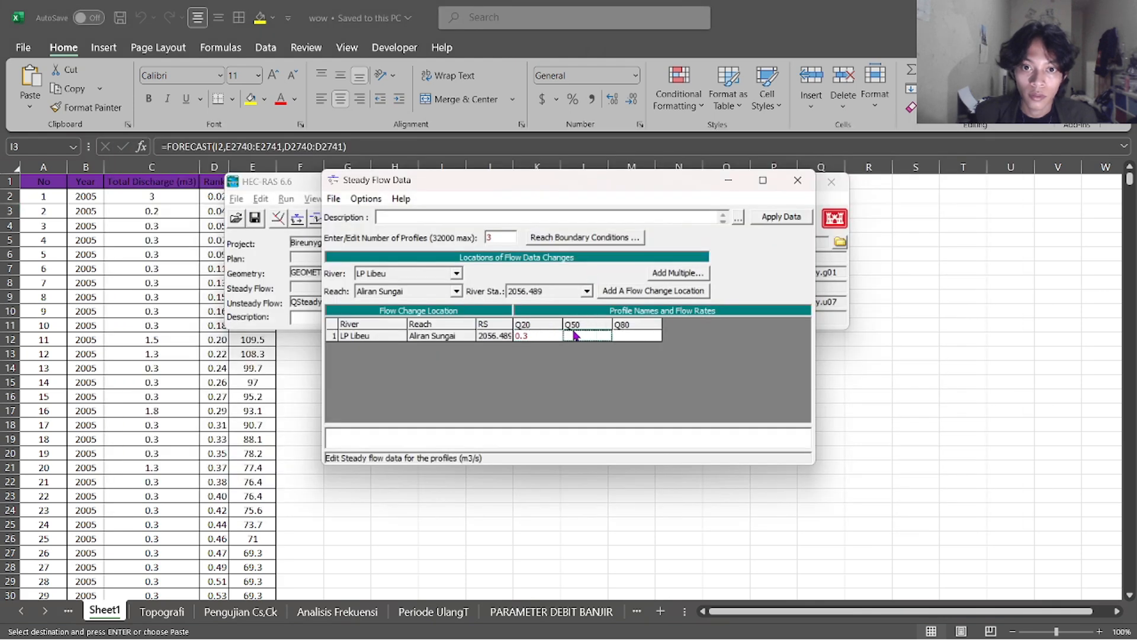
key(ctrl+v)
Copy the Q80 discharge in J3 from Excel, paste 0.3 as the Q80 flow rate in HEC-RAS, and apply the data
key(alt+Tab)
key(Right)
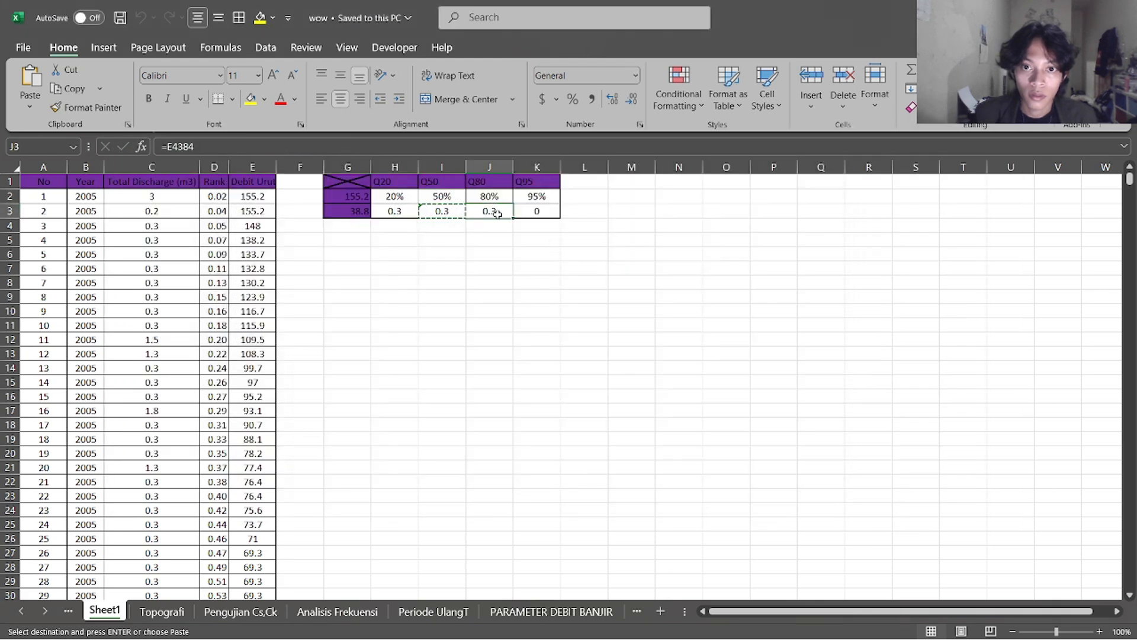
key(ctrl+c)
key(alt+Tab)
click(629, 336)
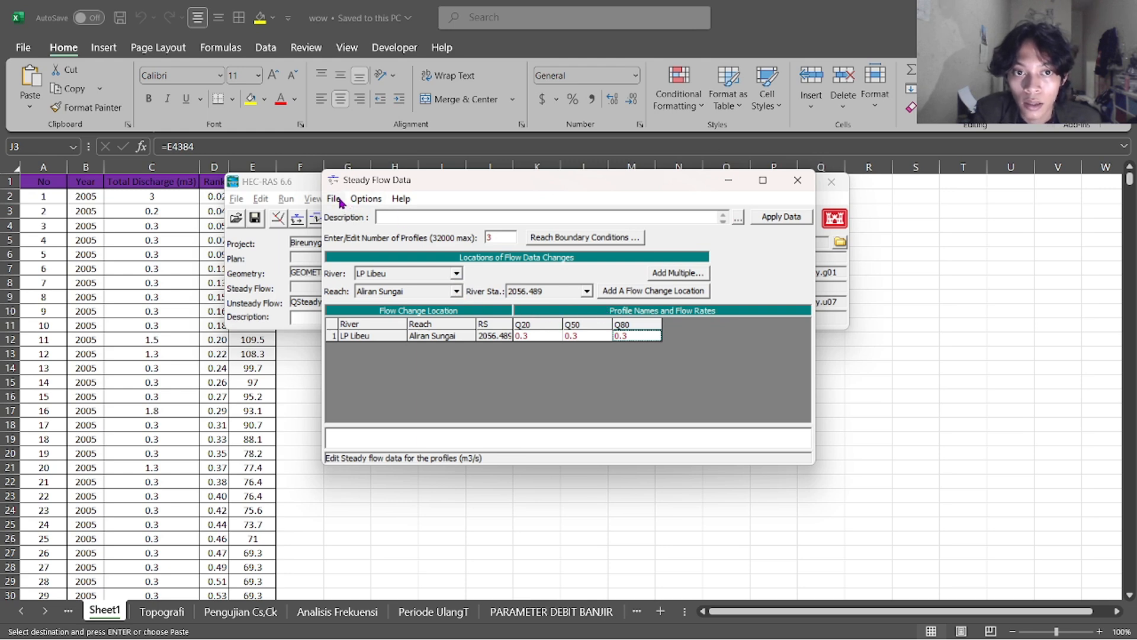
click(763, 219)
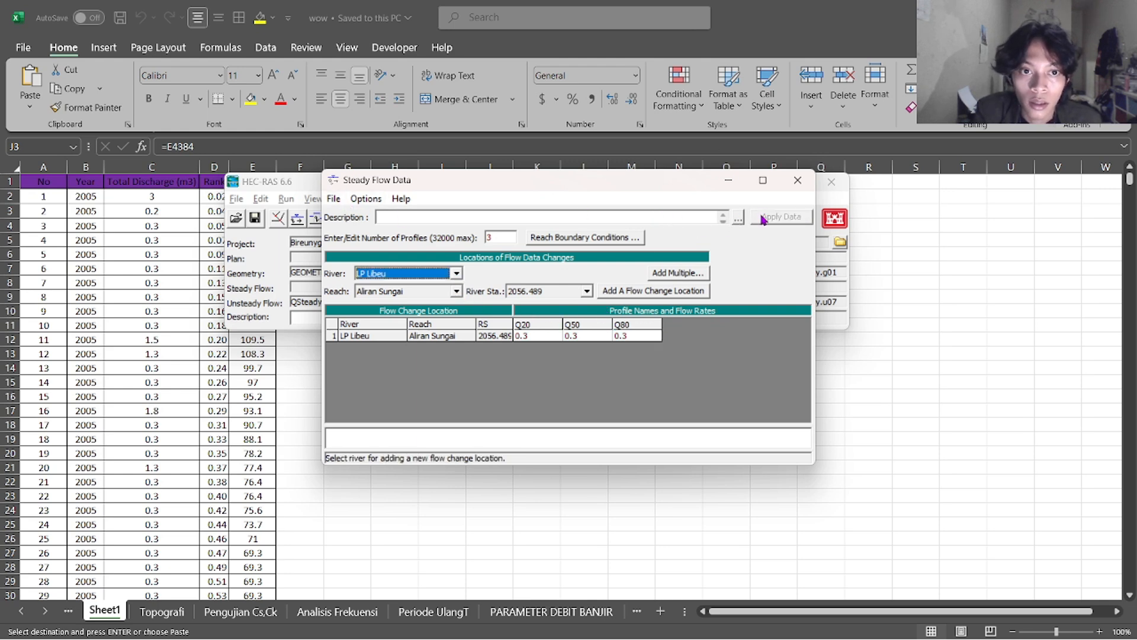
Save the steady flow data under the title DataSteadyFlow in the HEC RAS folder and close the editor
click(334, 198)
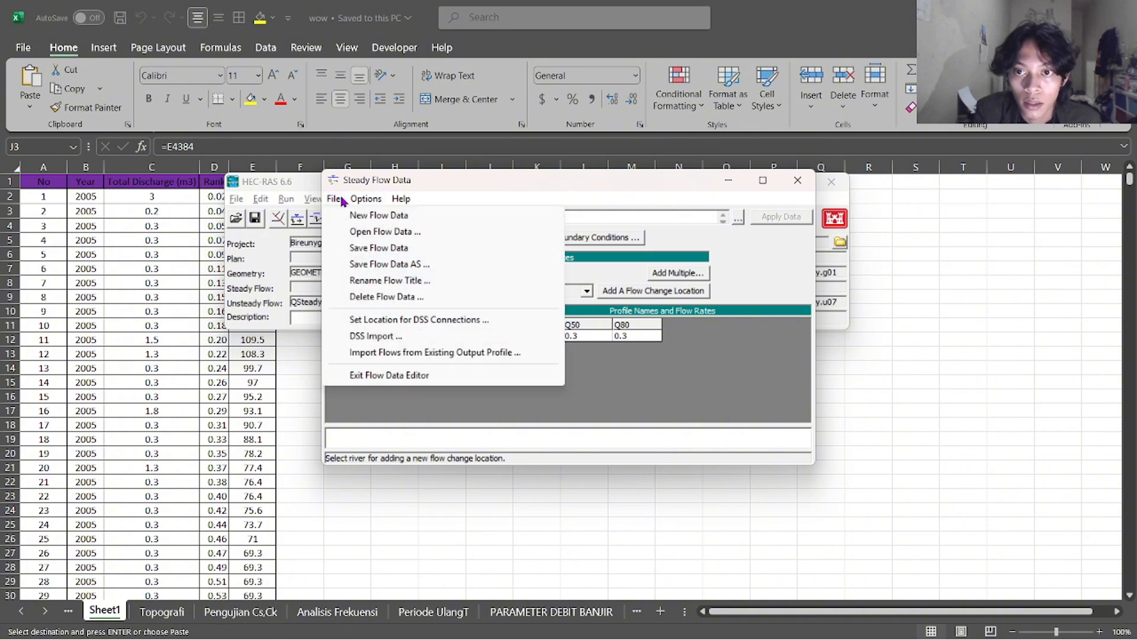
click(366, 198)
click(358, 199)
click(334, 200)
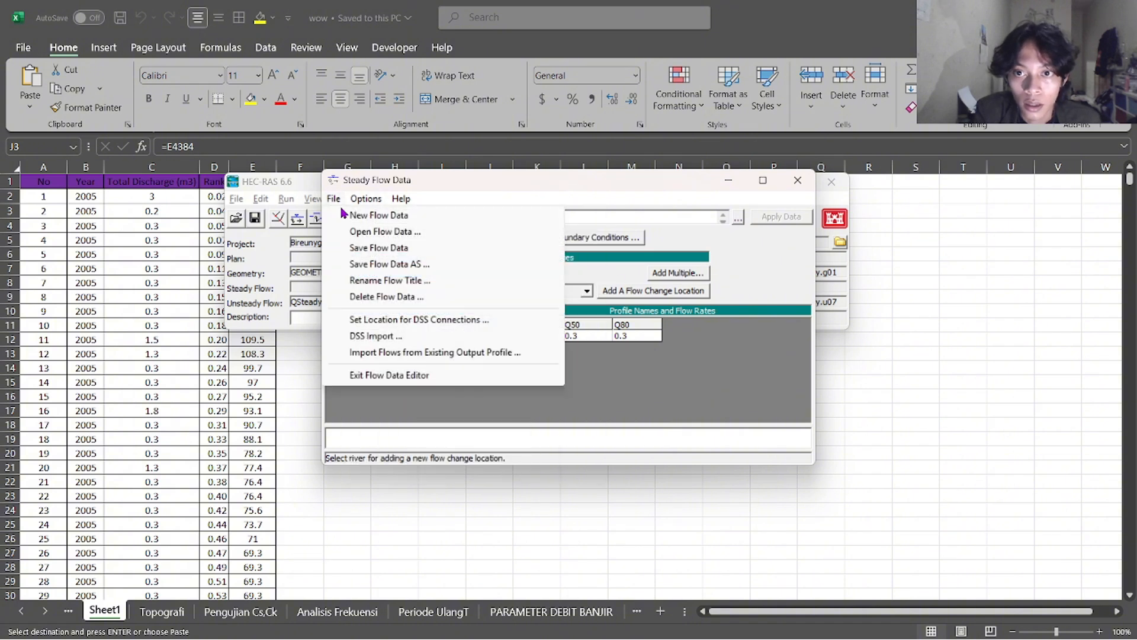
click(384, 264)
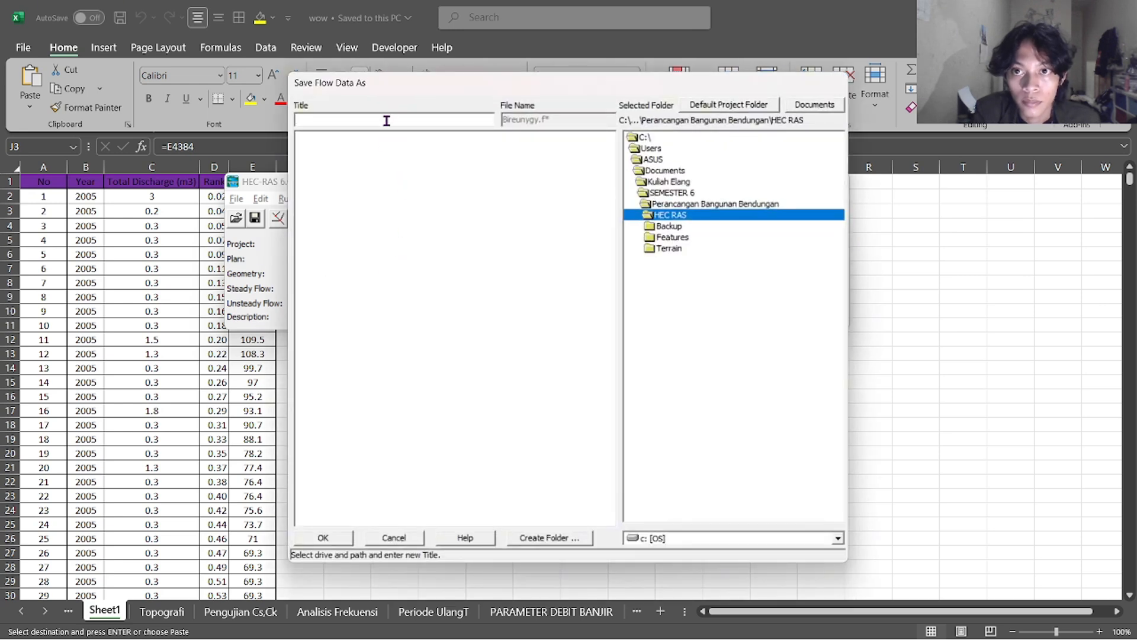
drag(416, 86, 614, 95)
text(DataSteadyFlow)
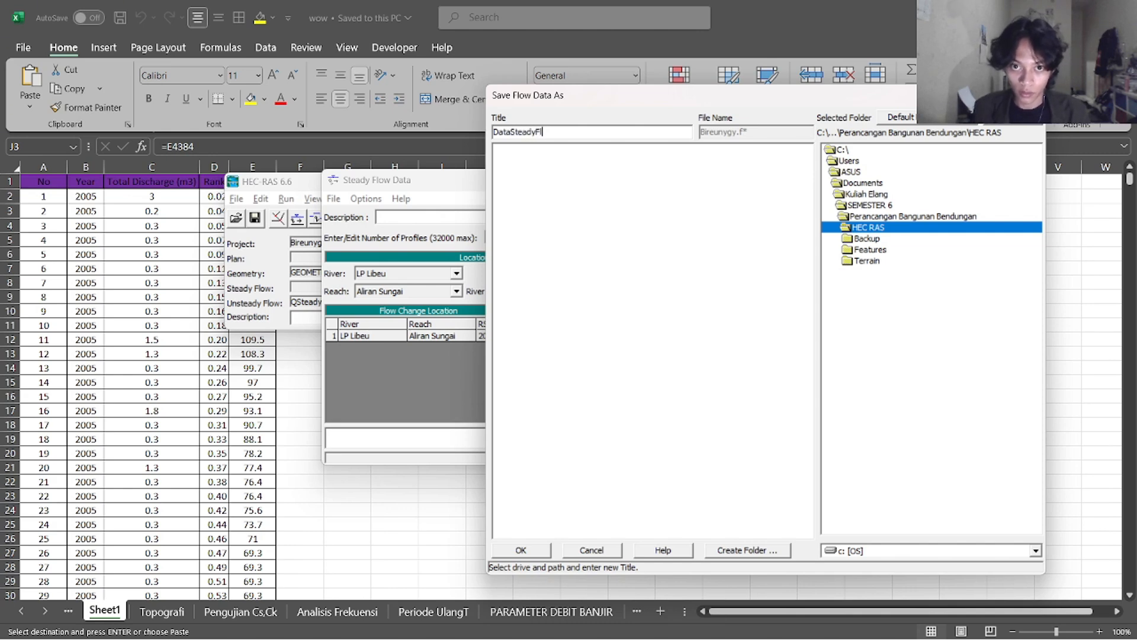
click(534, 545)
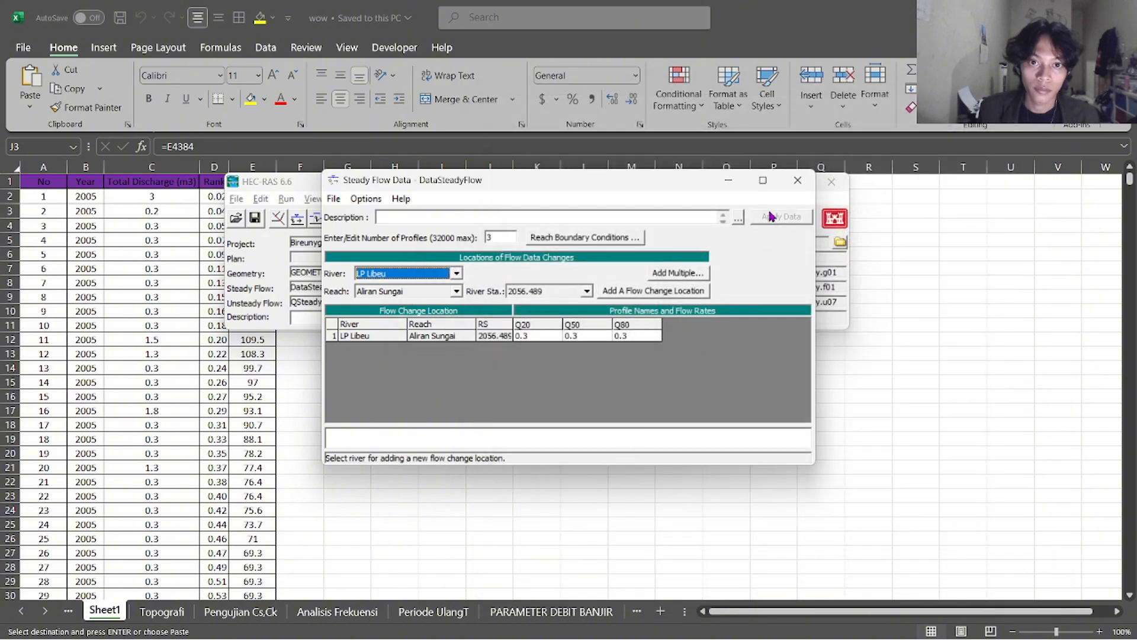
click(798, 180)
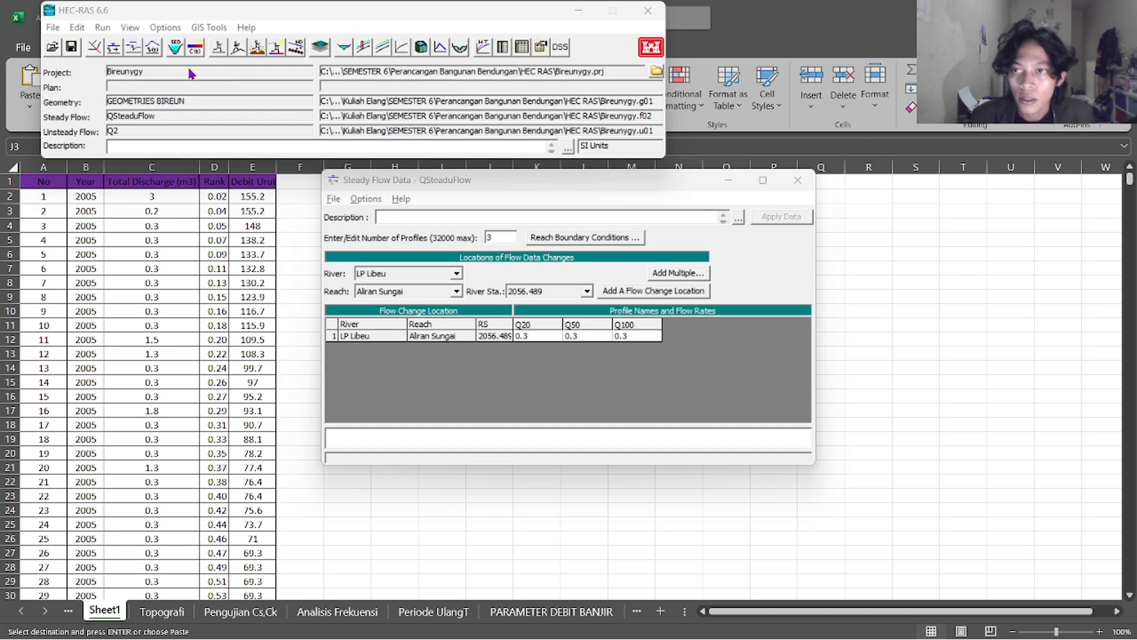
Set up a steady flow analysis with geometry GEOMETRIES BIREUN, flow file QSteaduFlow, and short ID RUN S
click(219, 49)
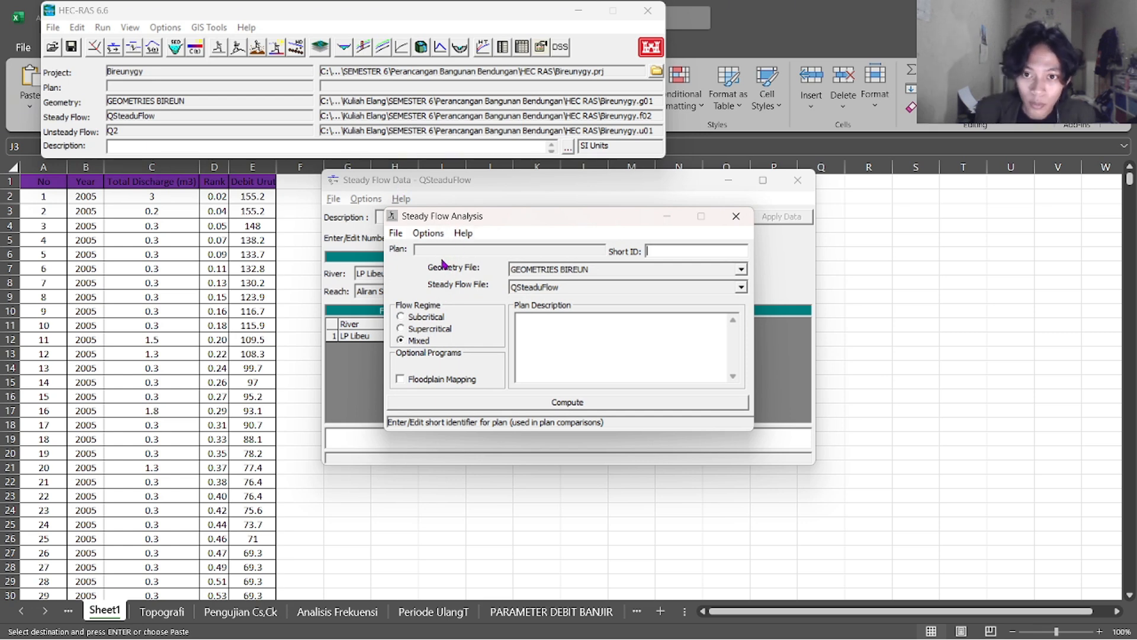
click(617, 270)
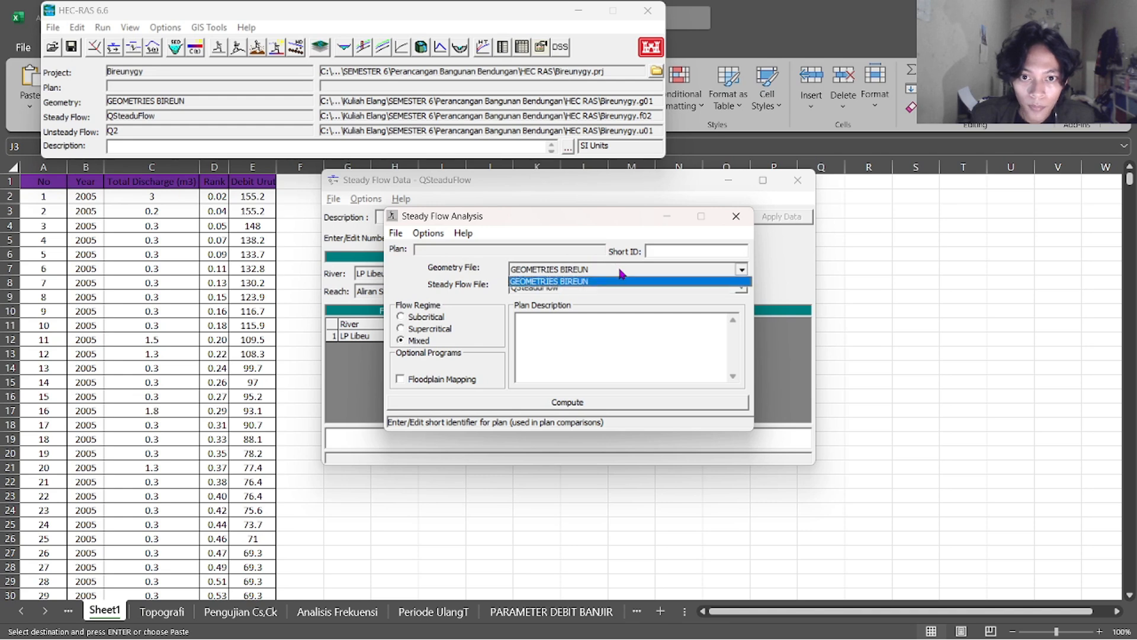
click(608, 280)
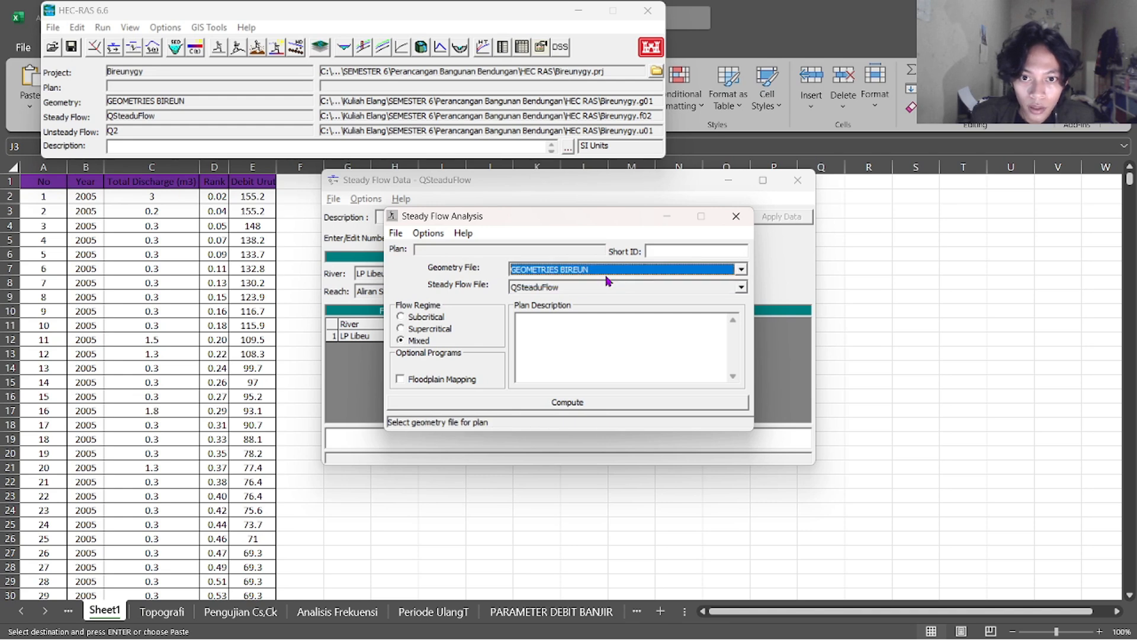
click(545, 287)
click(559, 301)
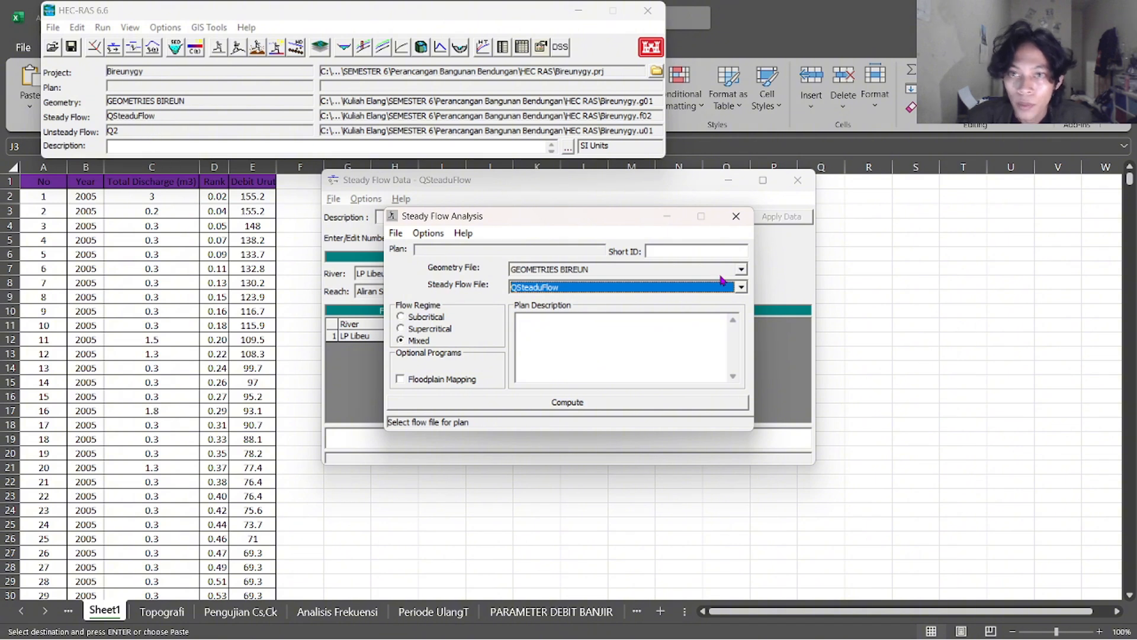
click(682, 249)
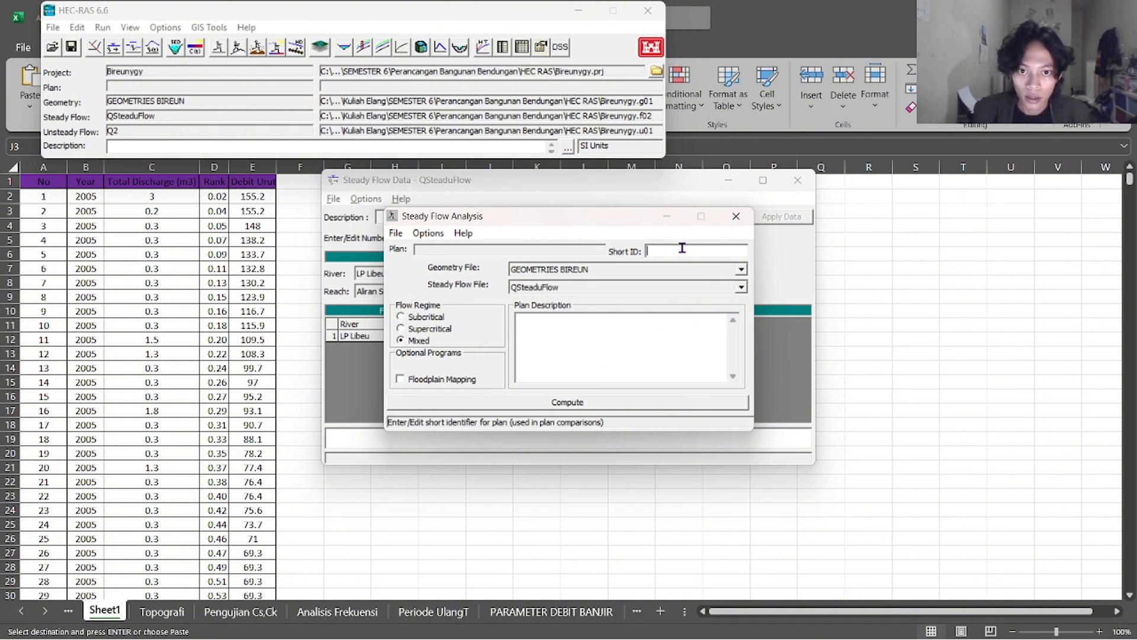
text(RUN S)
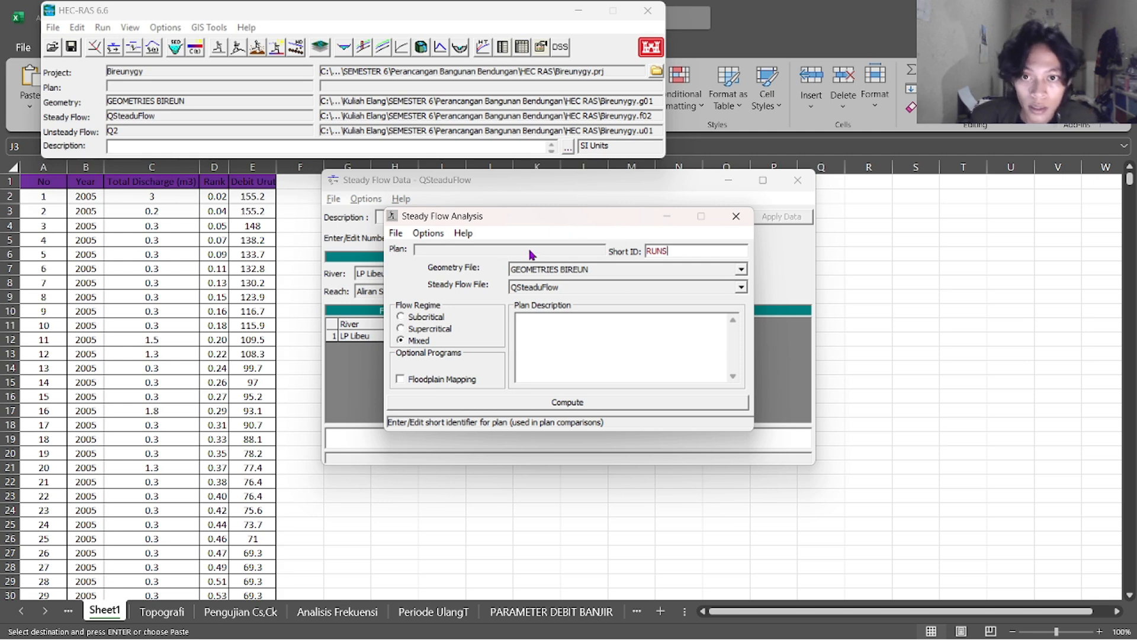
Save the plan under the title RUN S in the HEC RAS folder and accept its short identifier
click(396, 233)
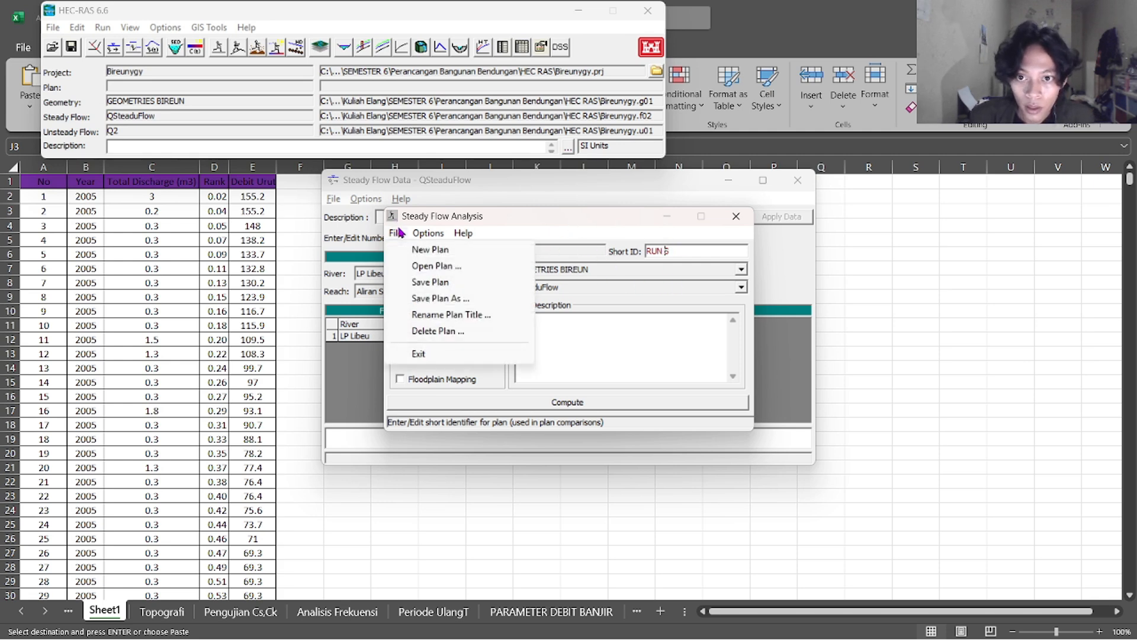
click(447, 298)
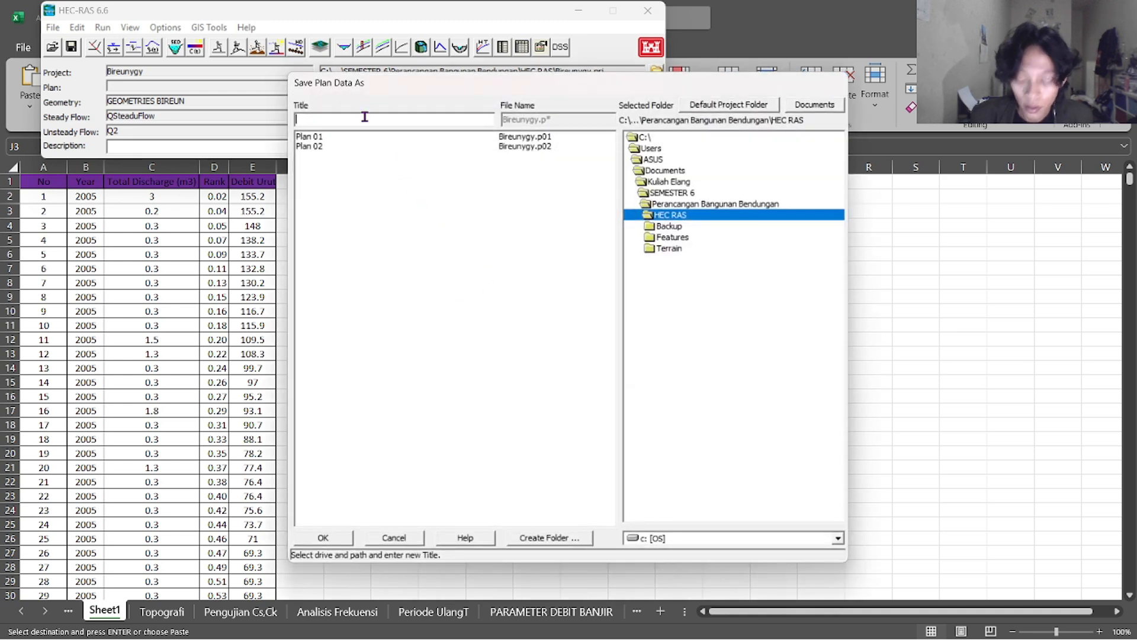
text(RUN S)
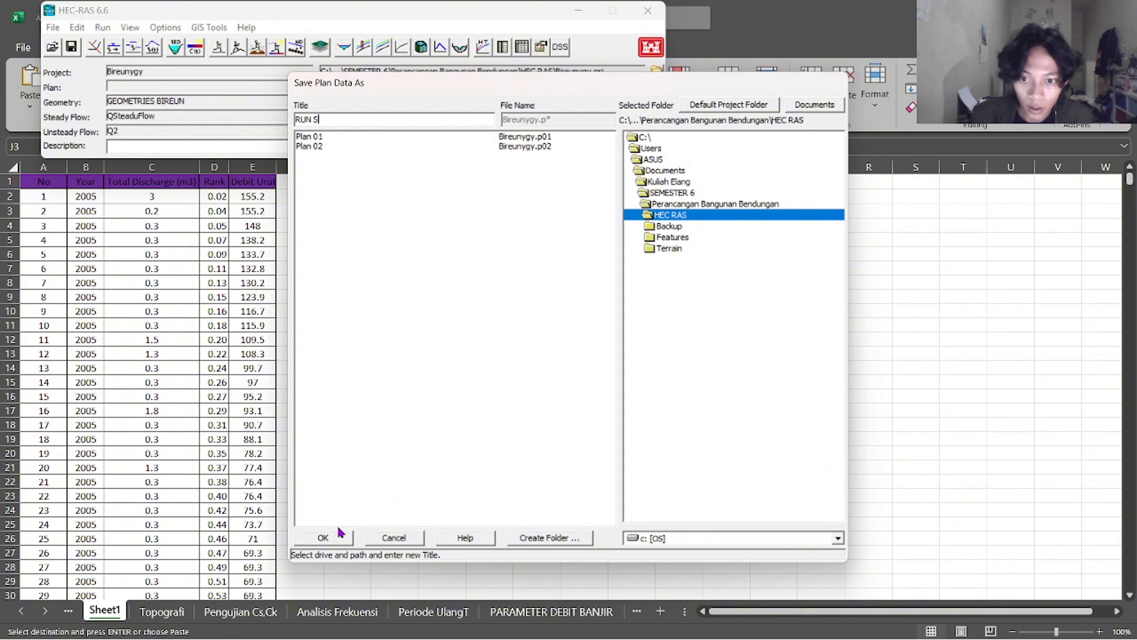
click(323, 537)
click(559, 362)
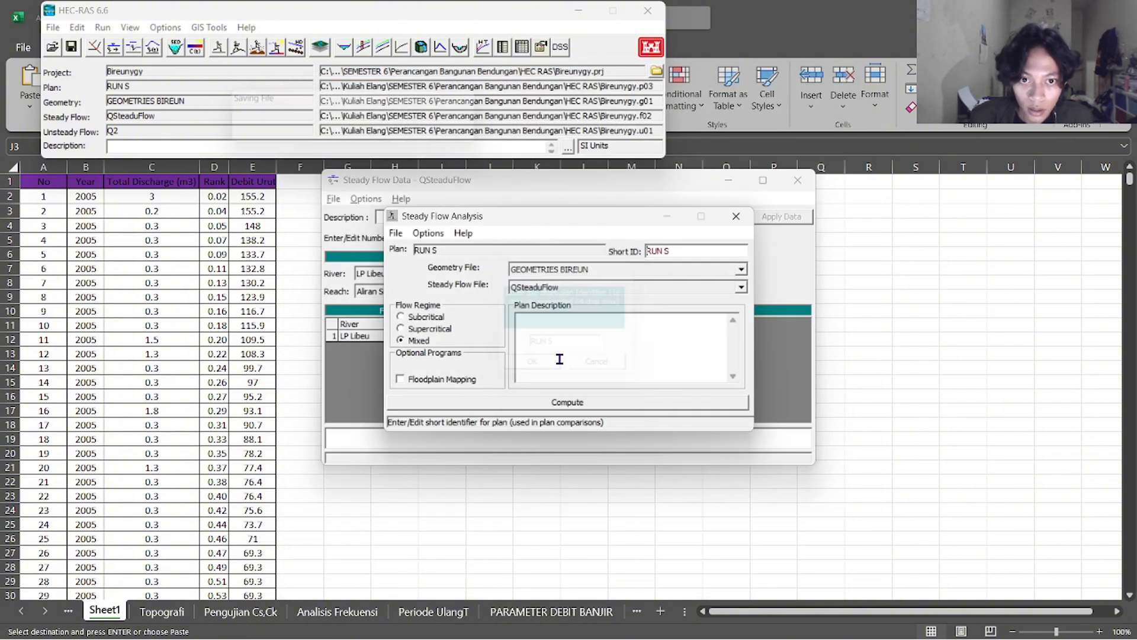
Compute the RUN S plan with the Mixed flow regime and dismiss the report
click(419, 341)
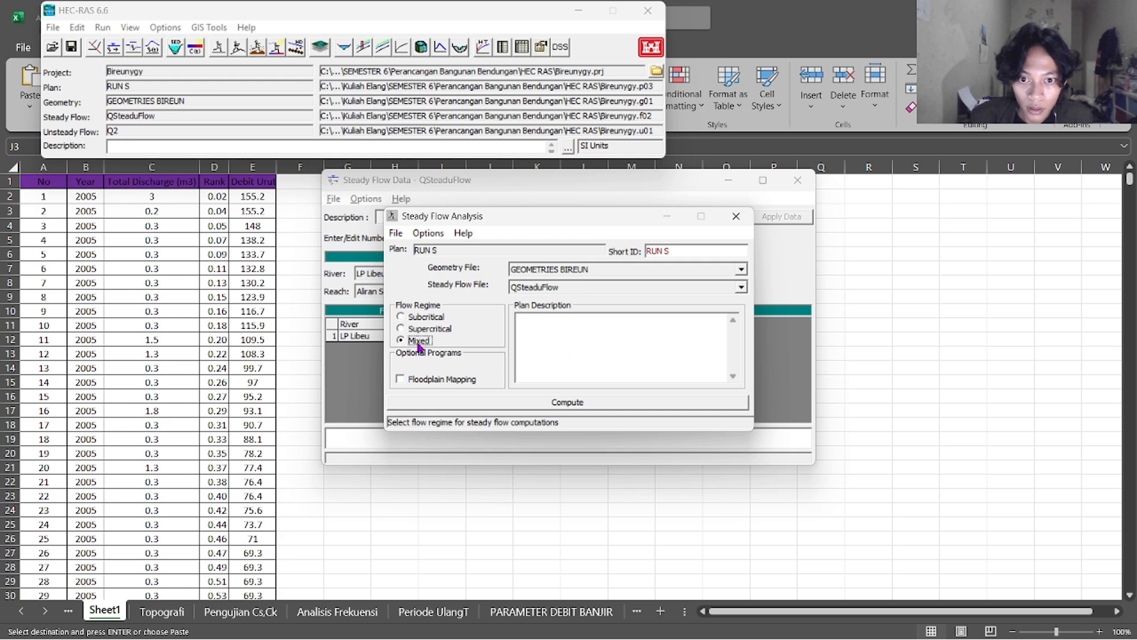
click(515, 402)
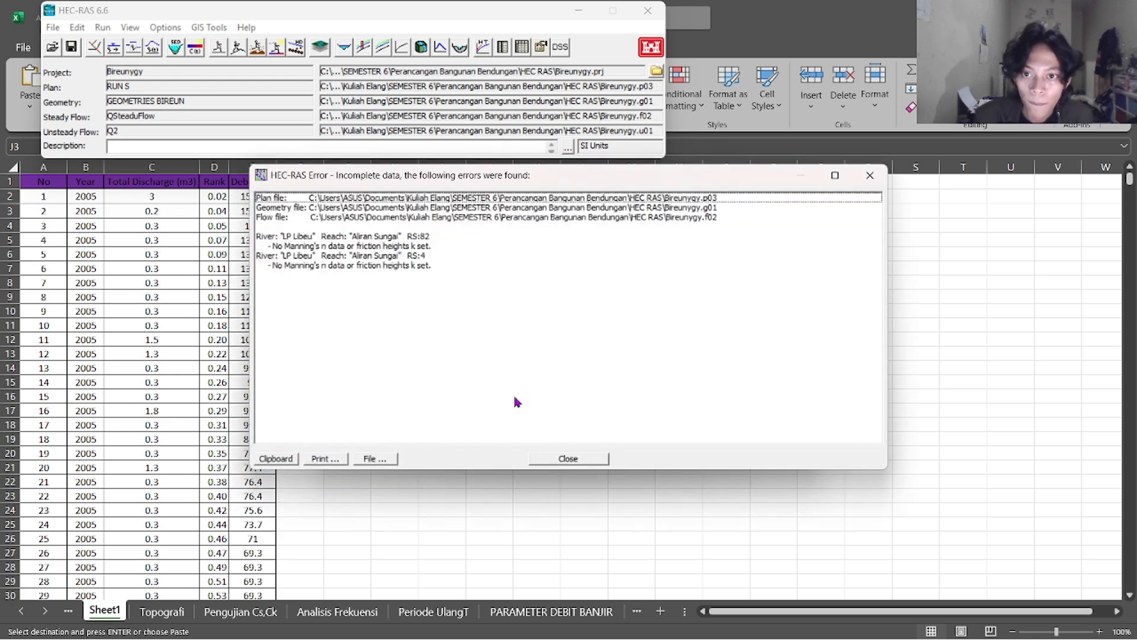
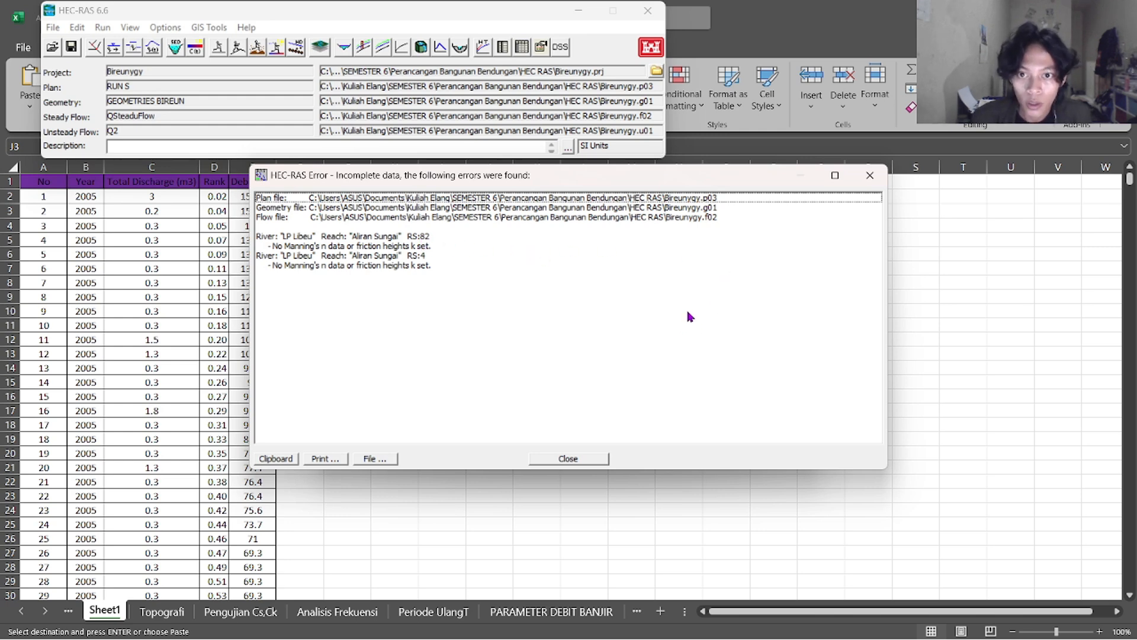
click(570, 458)
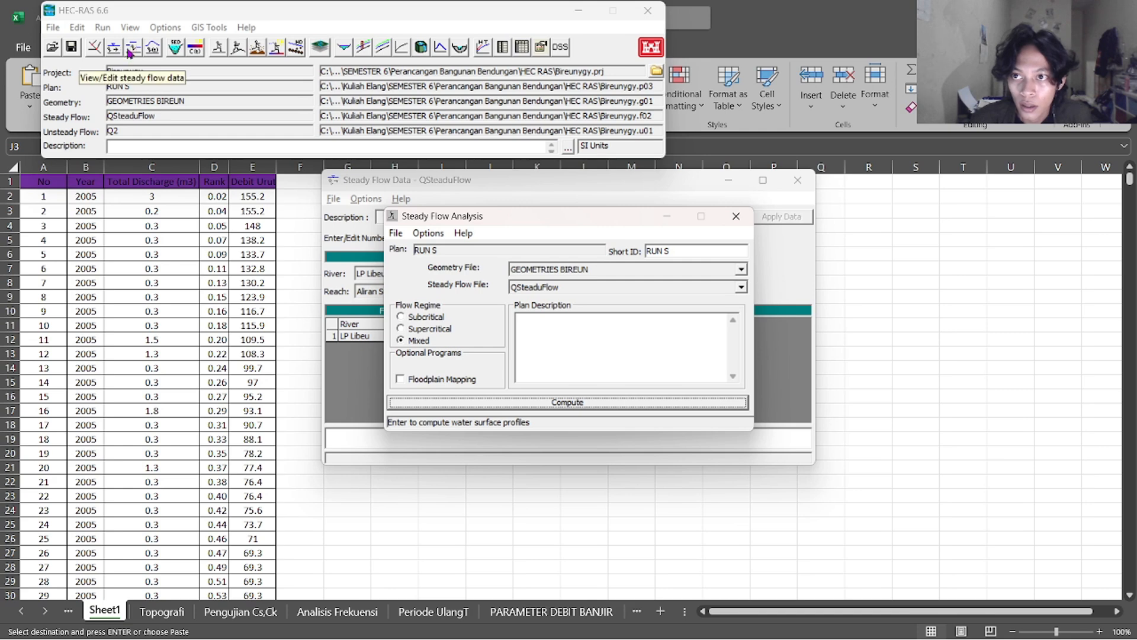
Close the steady flow analysis and show the cross section data for river station 82 in the geometry
click(726, 223)
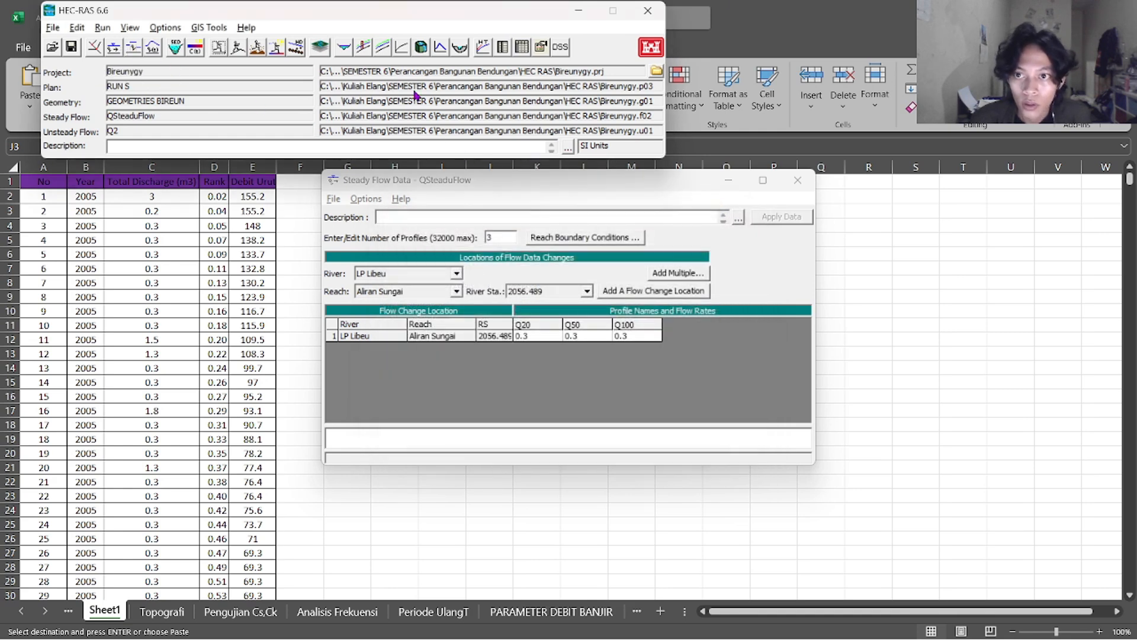
key(alt+Tab)
key(alt+Tab)
key(alt+Tab)
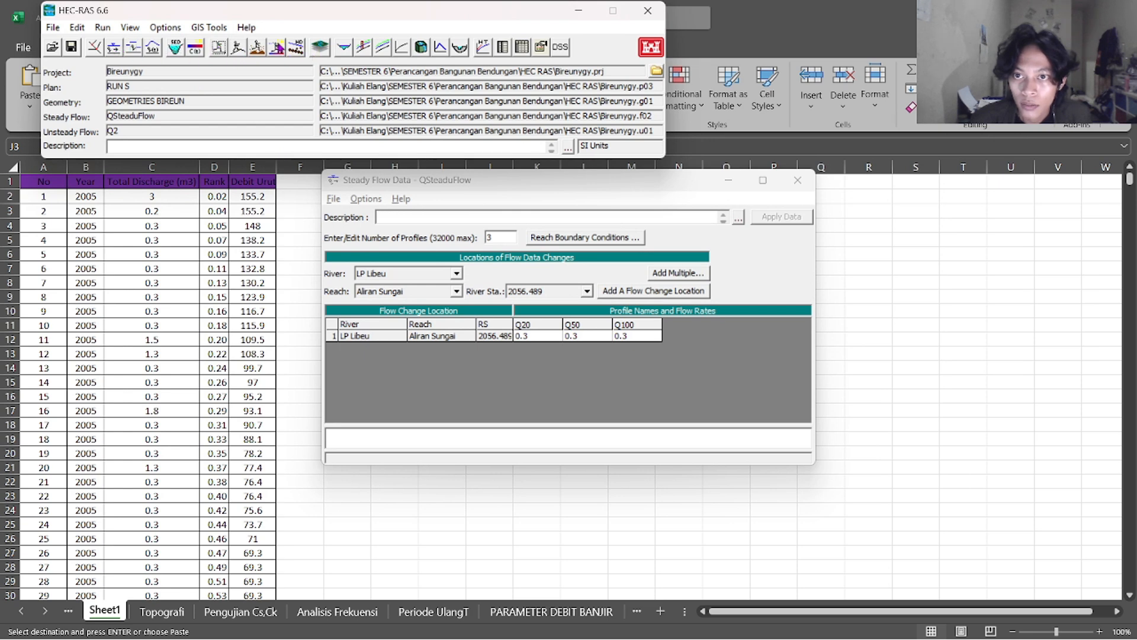
click(99, 51)
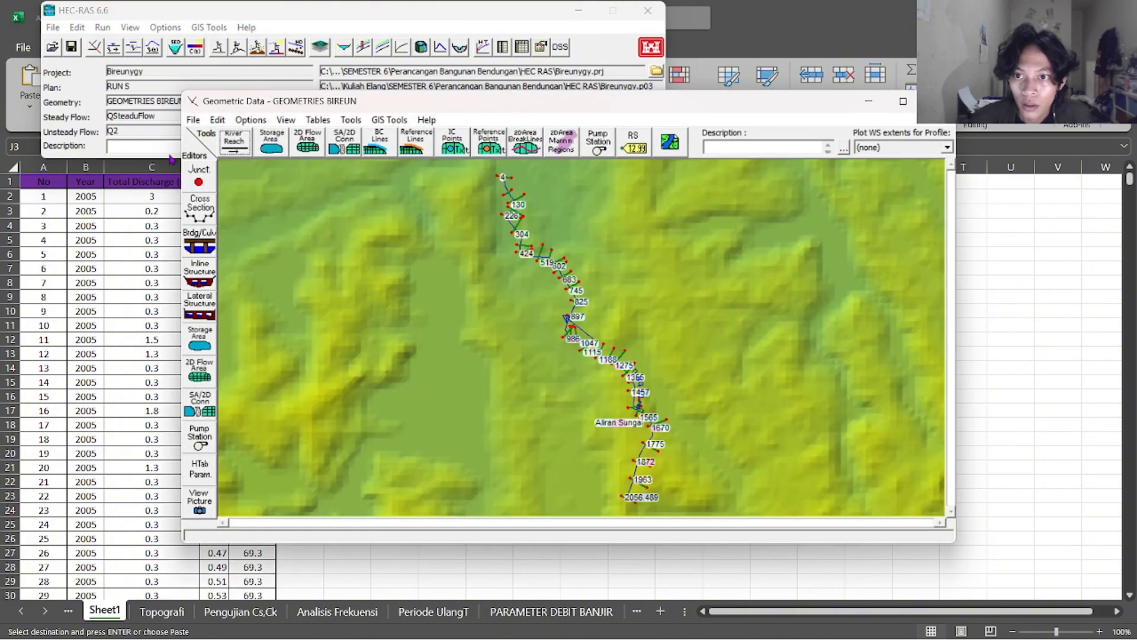
click(207, 218)
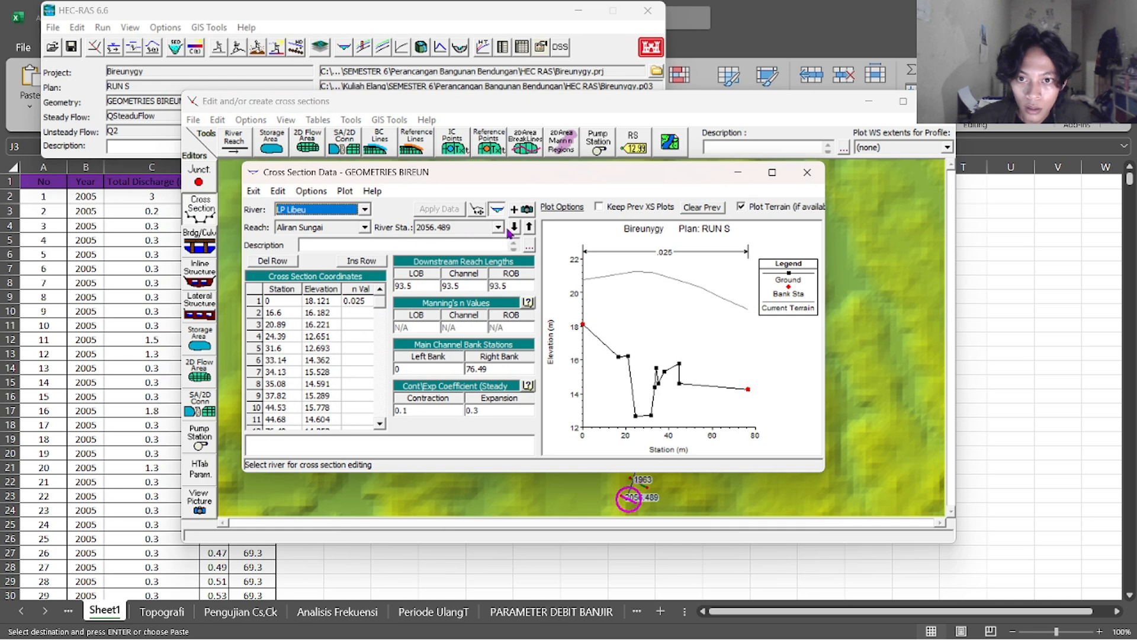
click(527, 228)
click(527, 228)
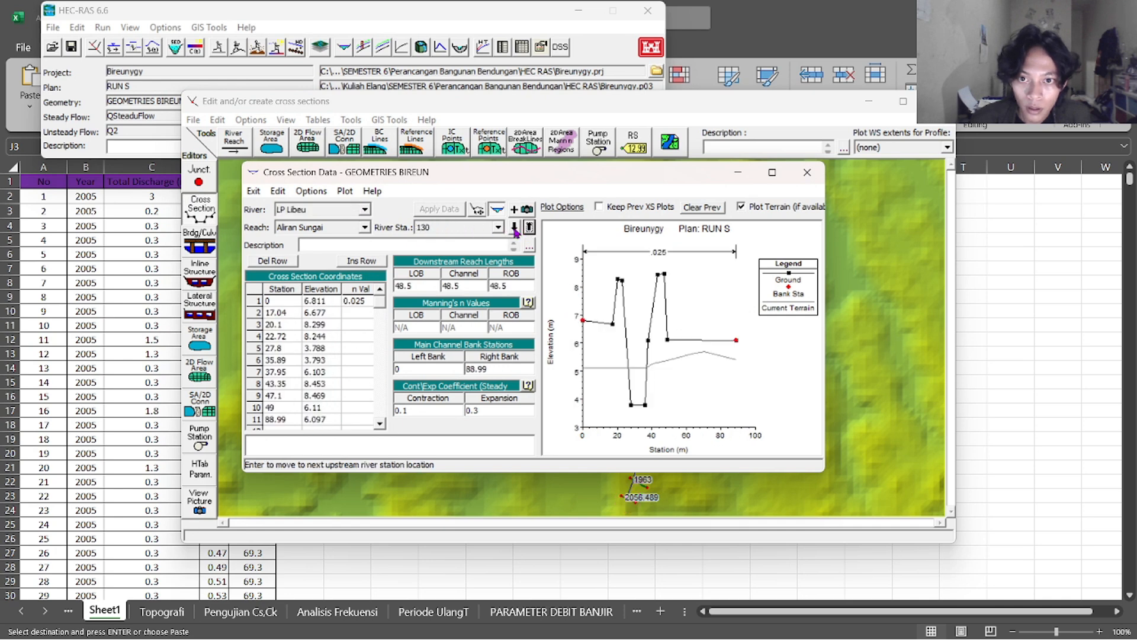
click(514, 230)
click(514, 229)
click(526, 229)
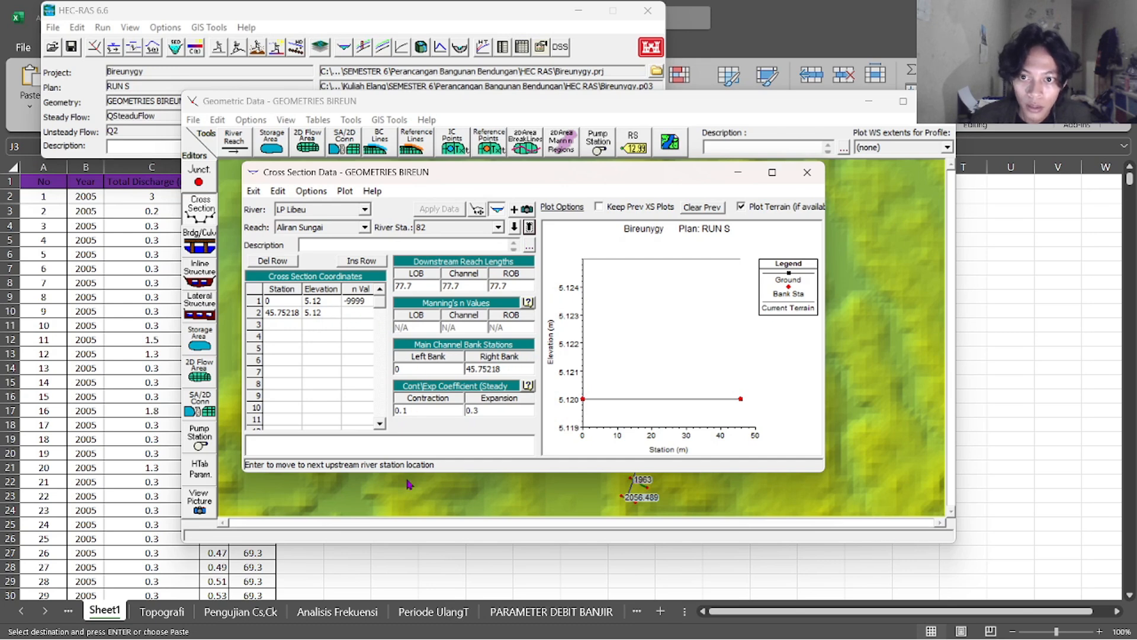
Switch to Excel and go to the Cross Section sheet
click(396, 561)
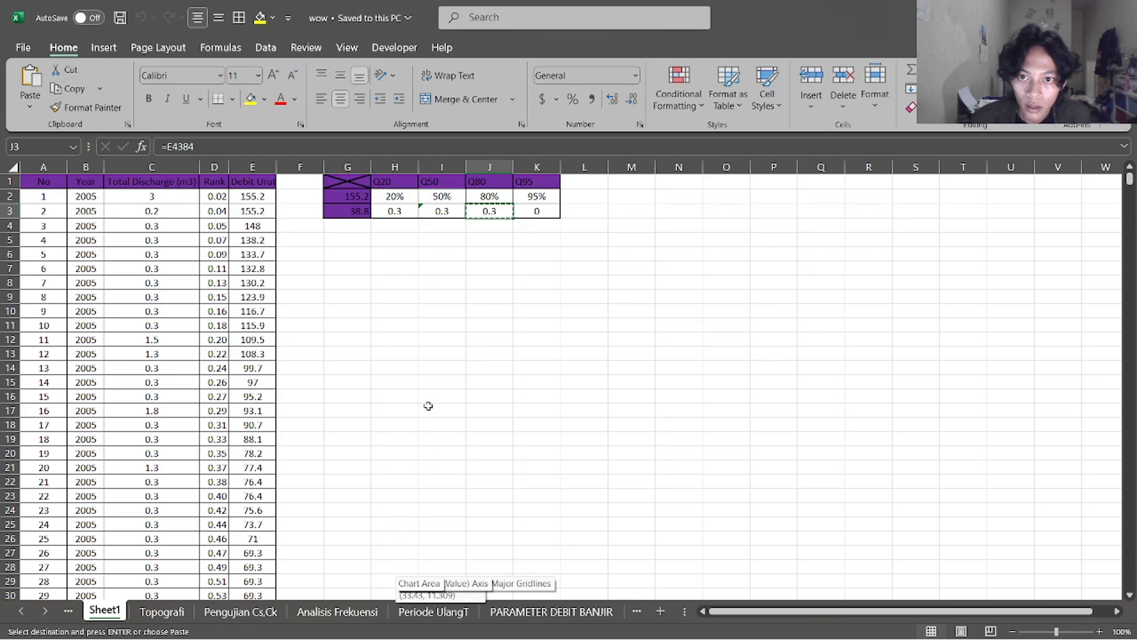
click(451, 613)
click(533, 616)
click(626, 616)
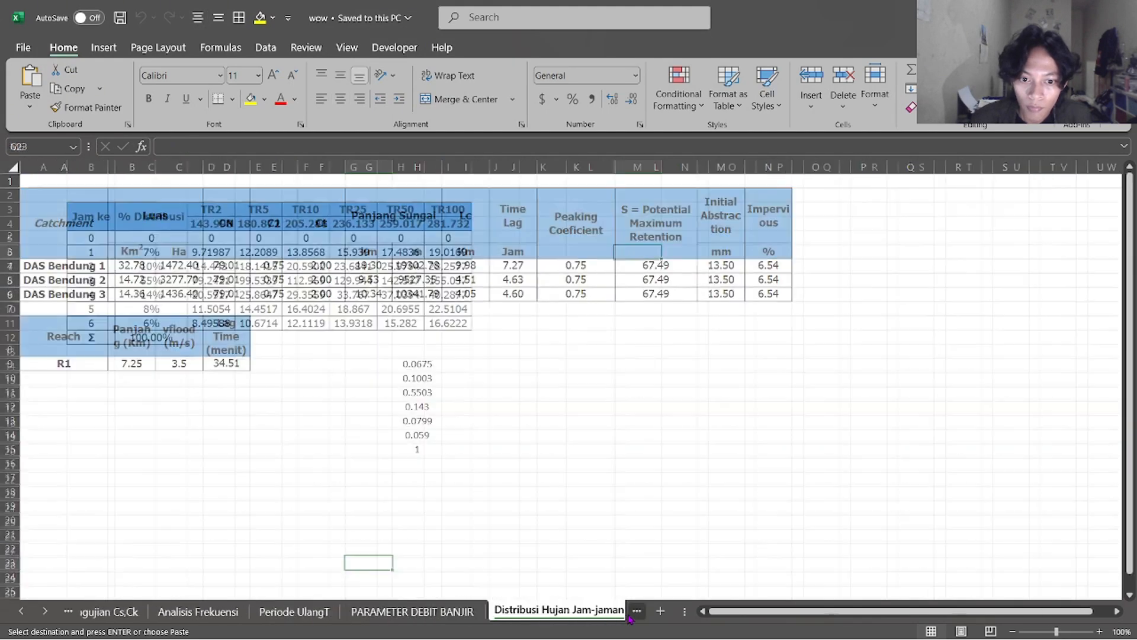
click(631, 616)
click(634, 616)
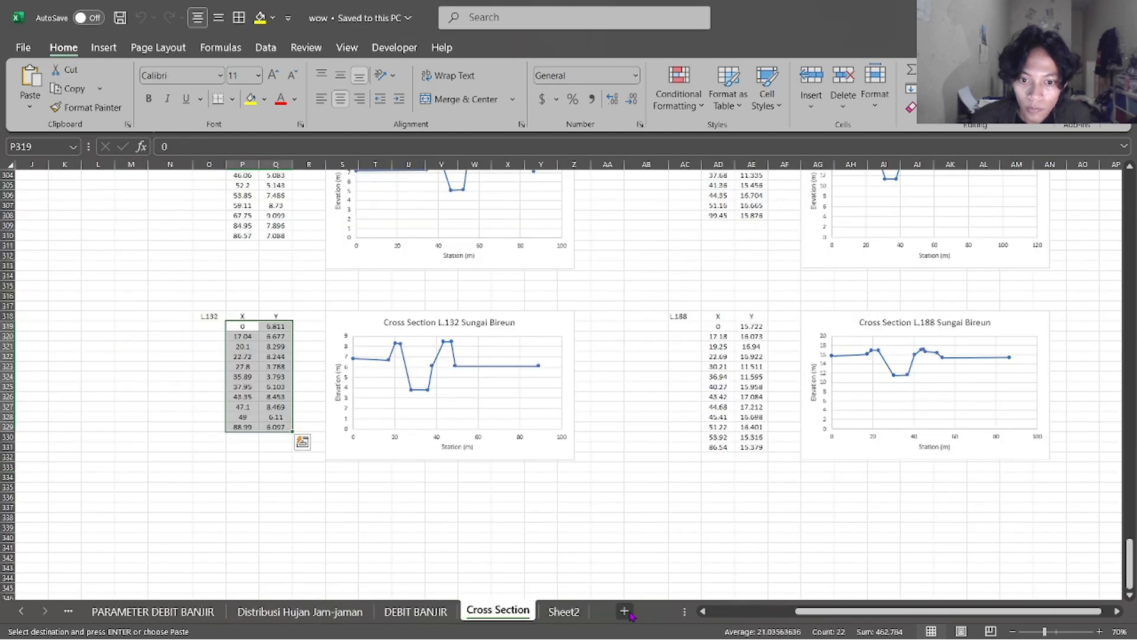
click(633, 616)
click(635, 615)
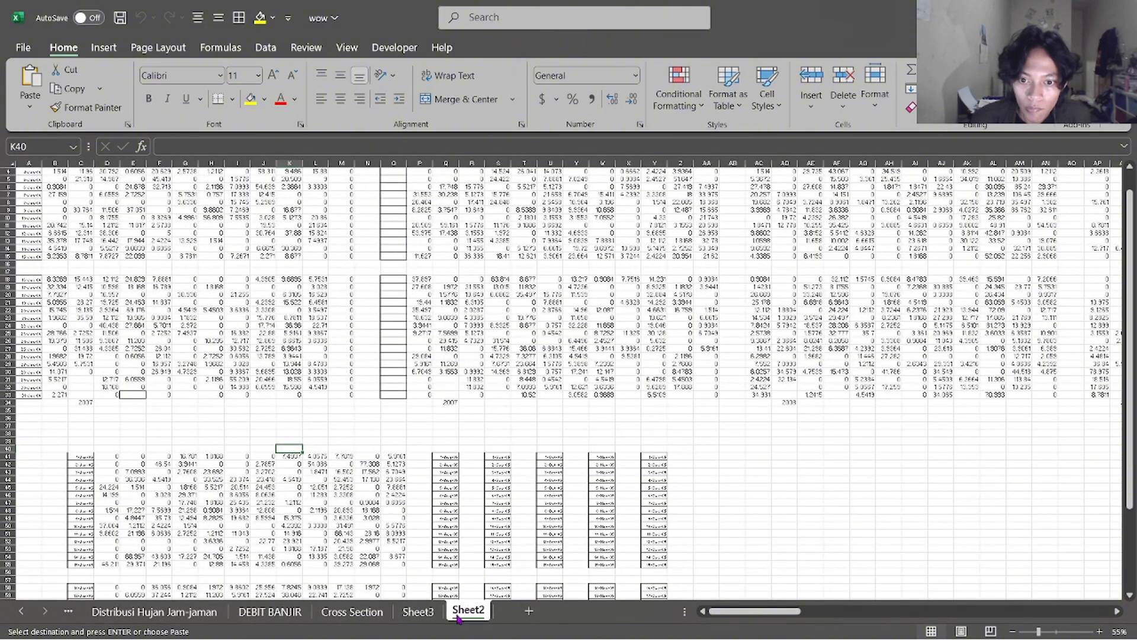
click(419, 612)
click(379, 615)
Copy the X and Y coordinates of cross section L.132 and return to the HEC-RAS cross section editor
scroll(463, 458, up, 5)
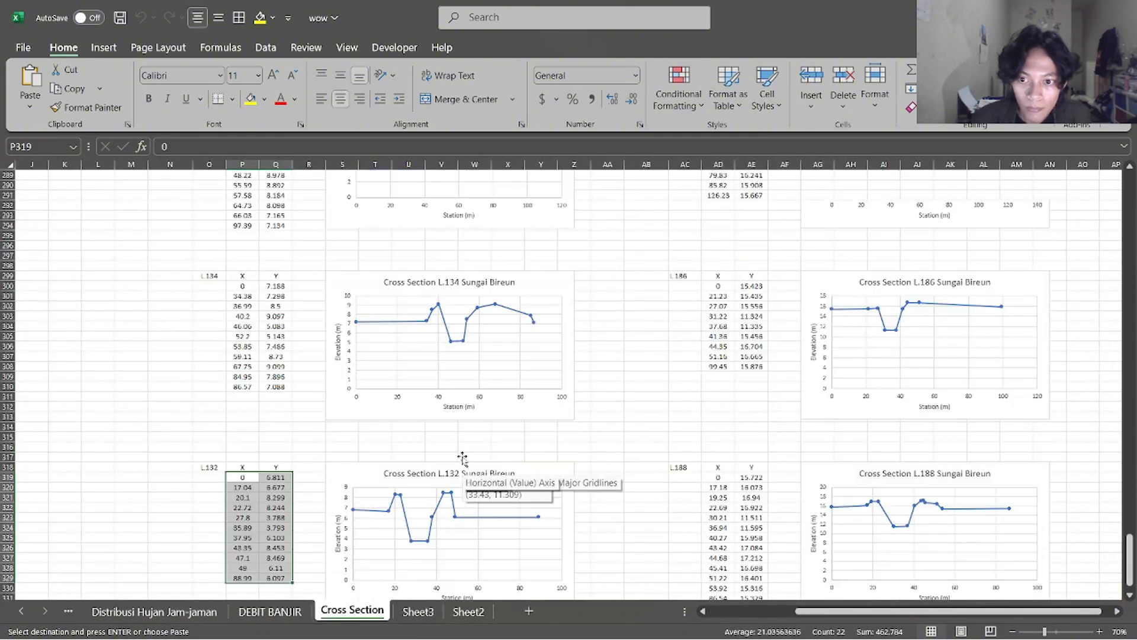
scroll(463, 459, up, 1)
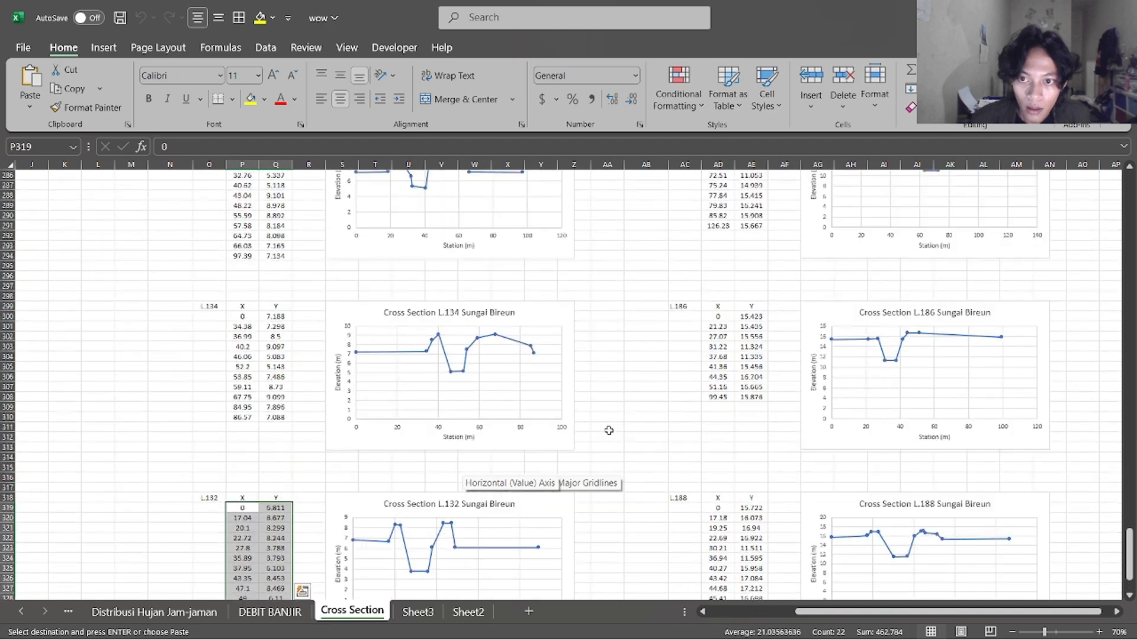
scroll(609, 430, down, 1)
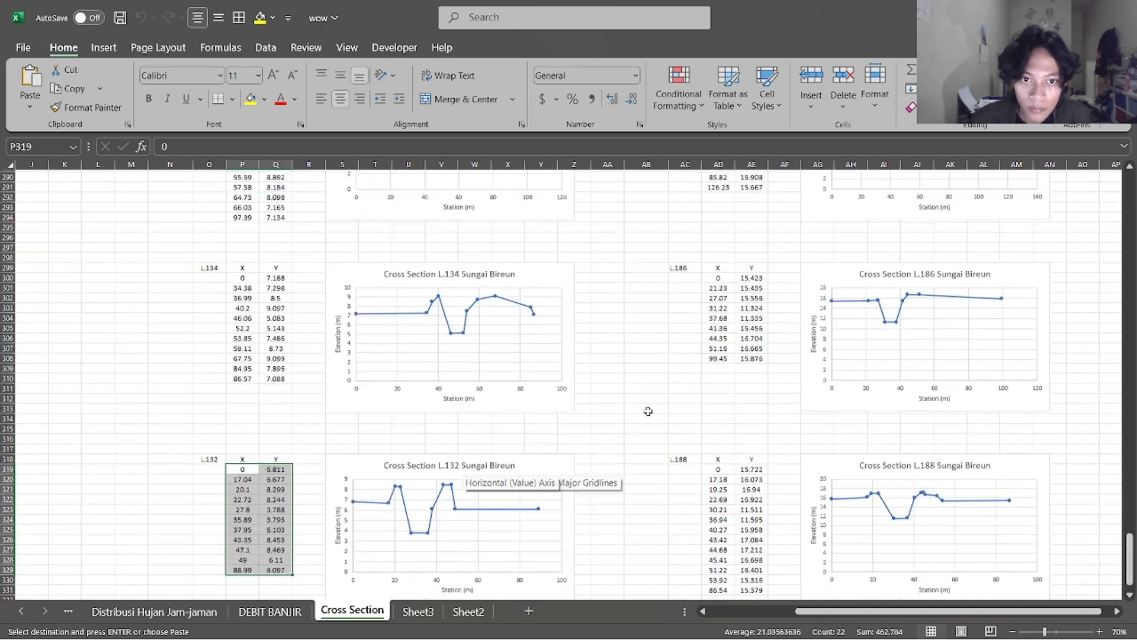
scroll(632, 422, up, 1)
scroll(632, 421, down, 3)
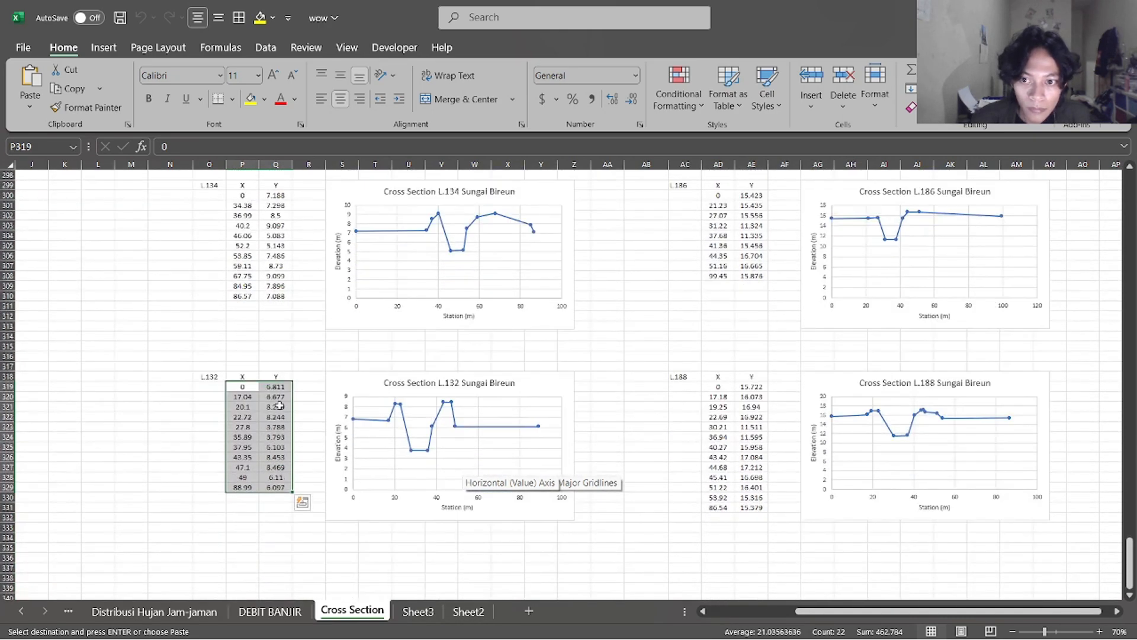
scroll(244, 388, up, 8)
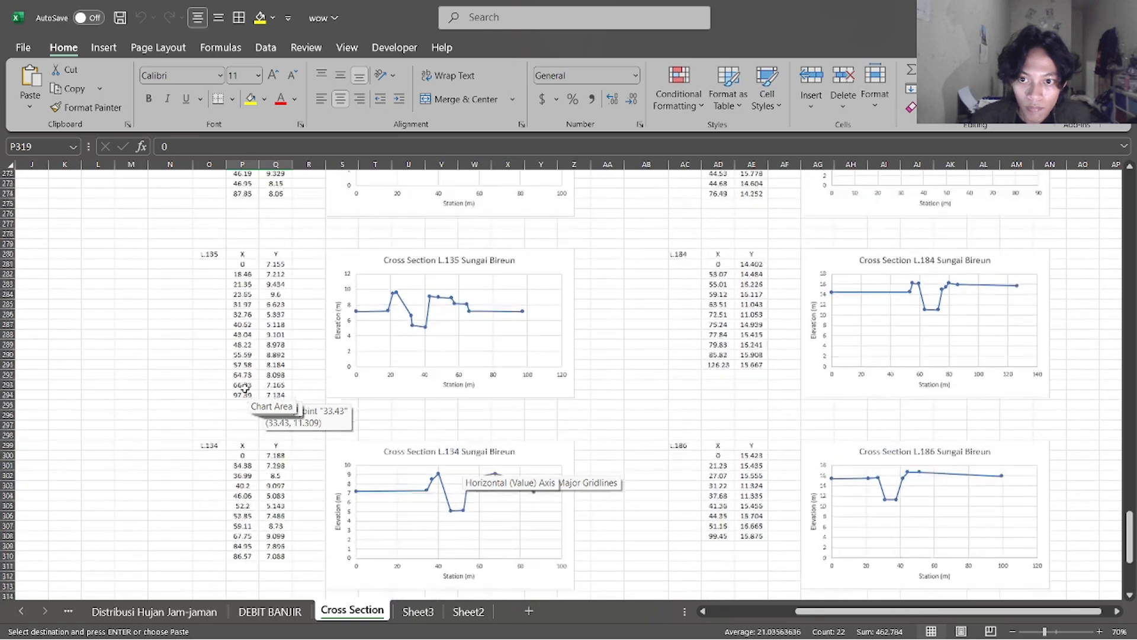
scroll(244, 388, down, 8)
drag(242, 417, 273, 517)
key(ctrl+c)
key(alt+Tab)
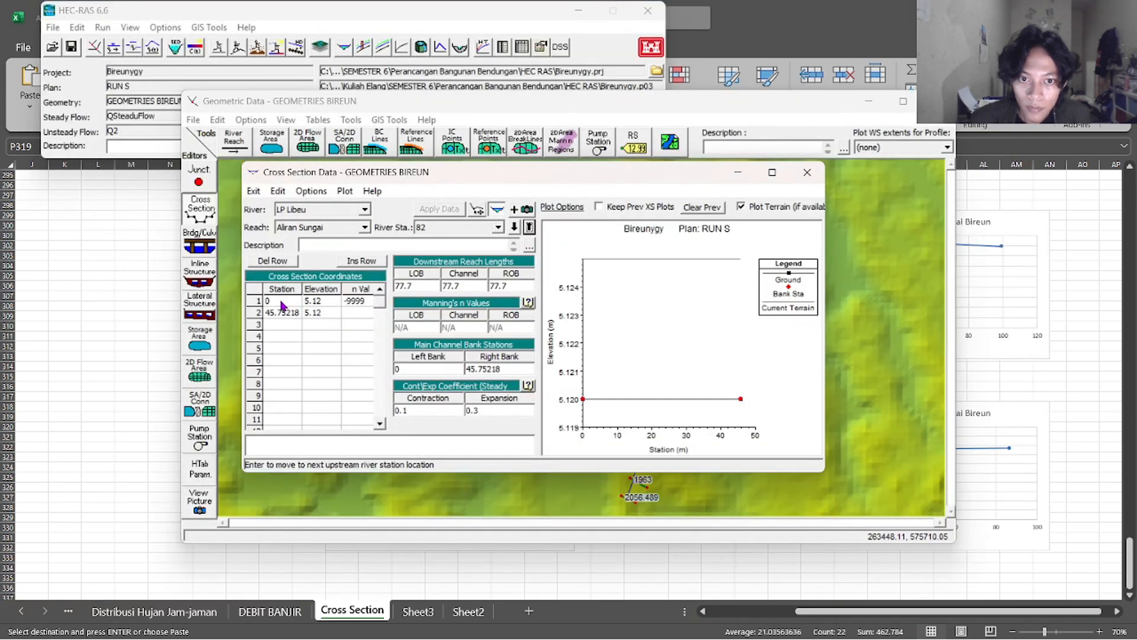
Paste the copied L.132 coordinates into the station and elevation table of river station 4
click(514, 227)
click(283, 301)
key(ctrl+v)
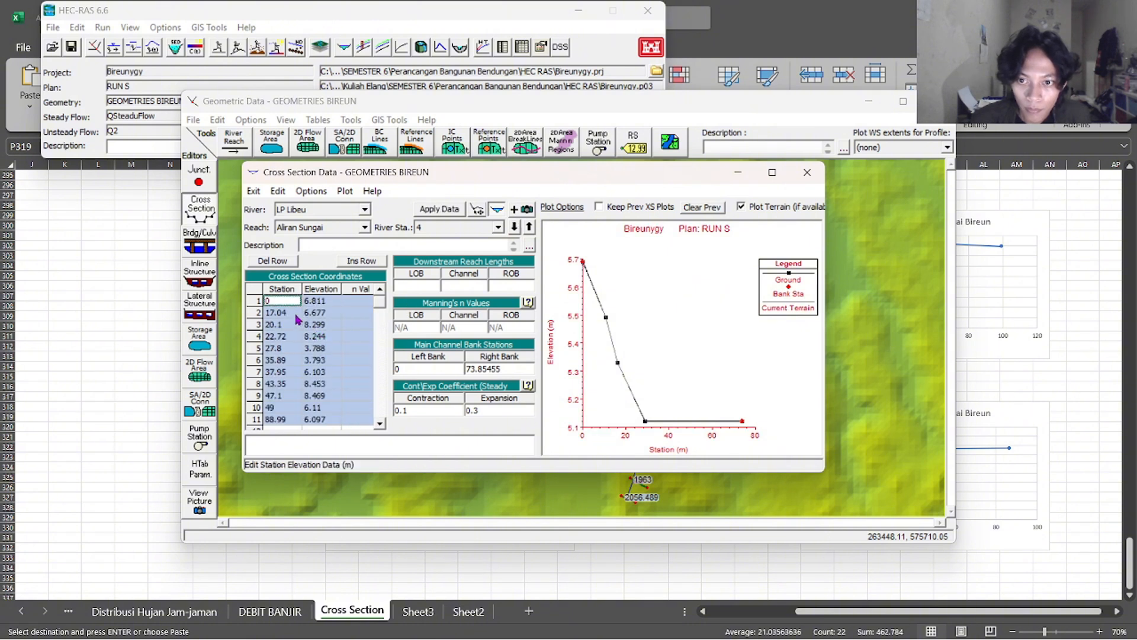
Clear the coordinate table of river station 4 and paste the L.132 station and elevation values in again
drag(287, 307, 352, 403)
key(alt+Tab)
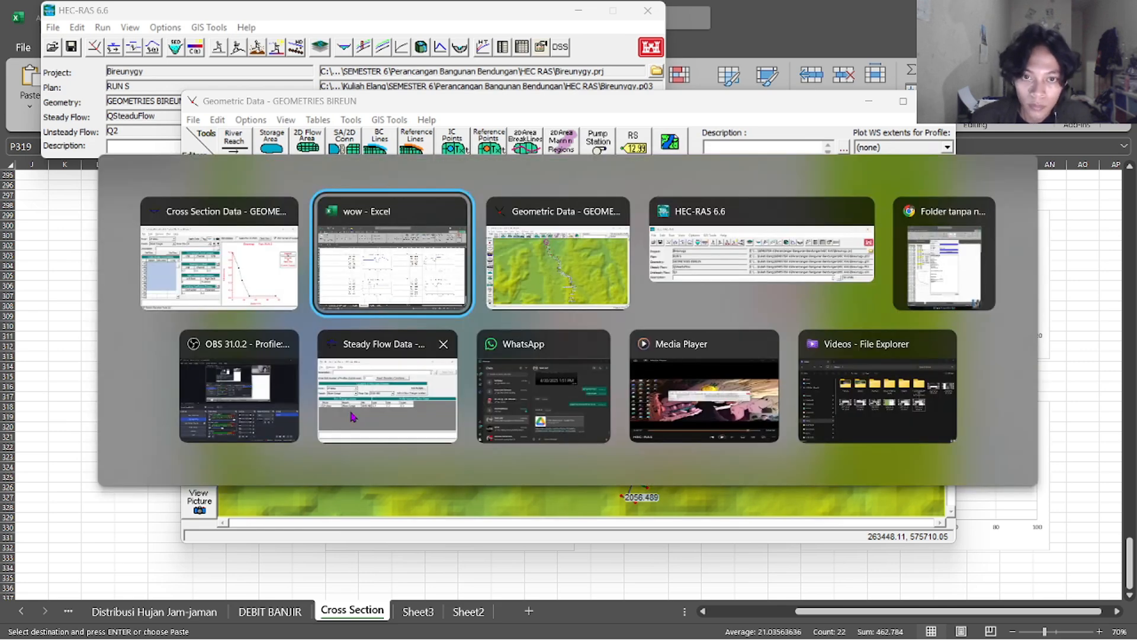
key(alt+Tab)
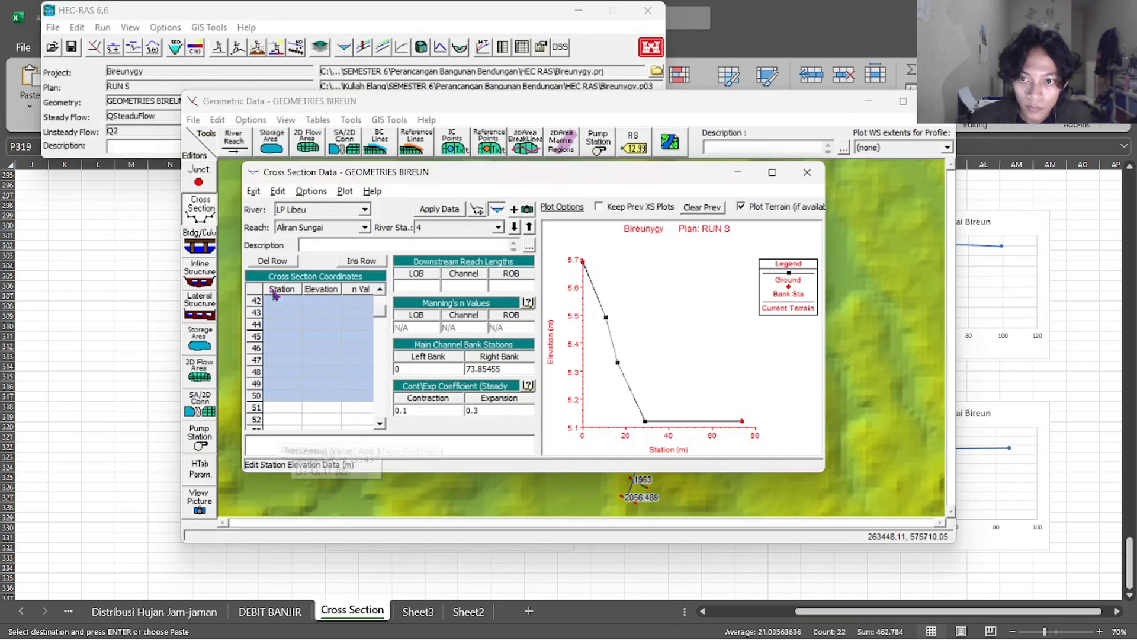
drag(377, 305, 374, 284)
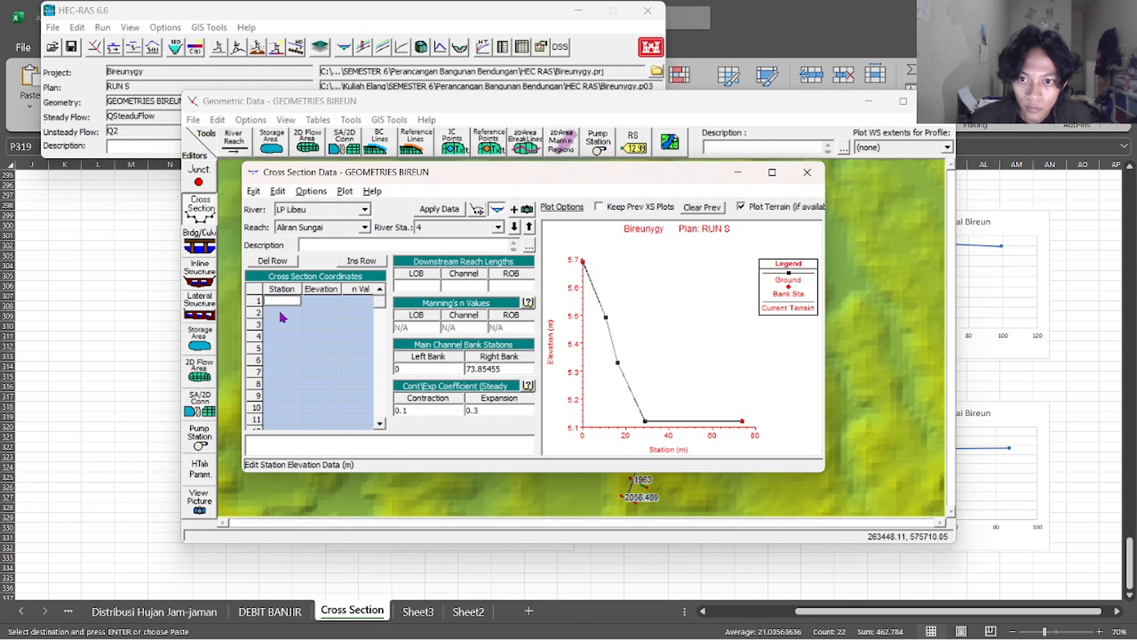
drag(279, 304, 362, 424)
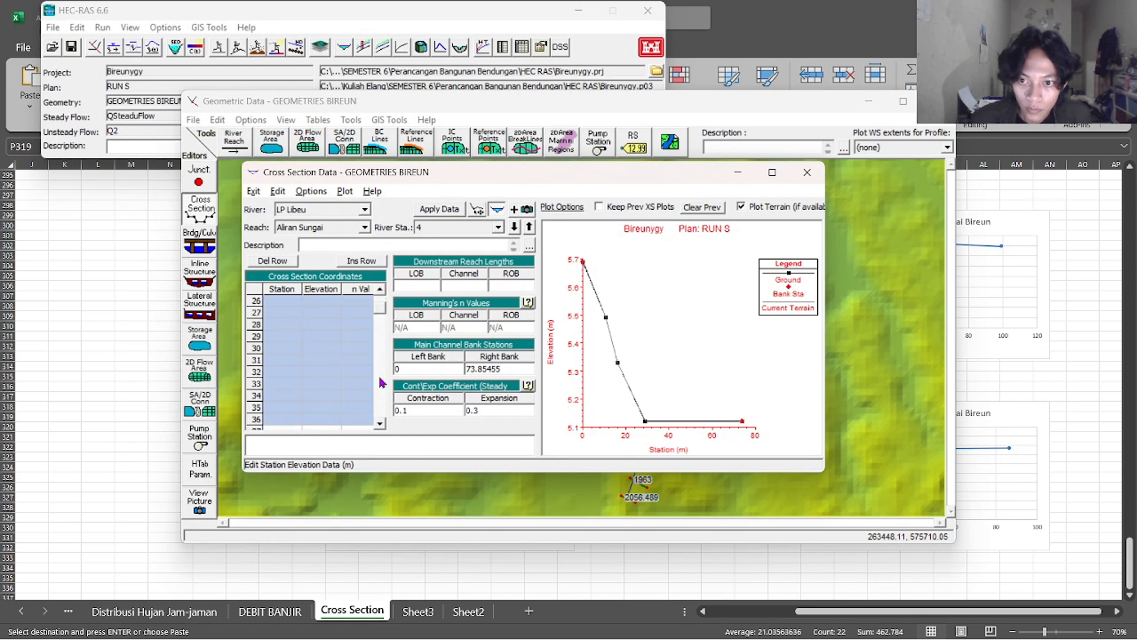
key(ctrl+v)
Set river station 4's first n value to 0.025, match its right bank to the last station, and apply with the cut line adjusted
click(363, 303)
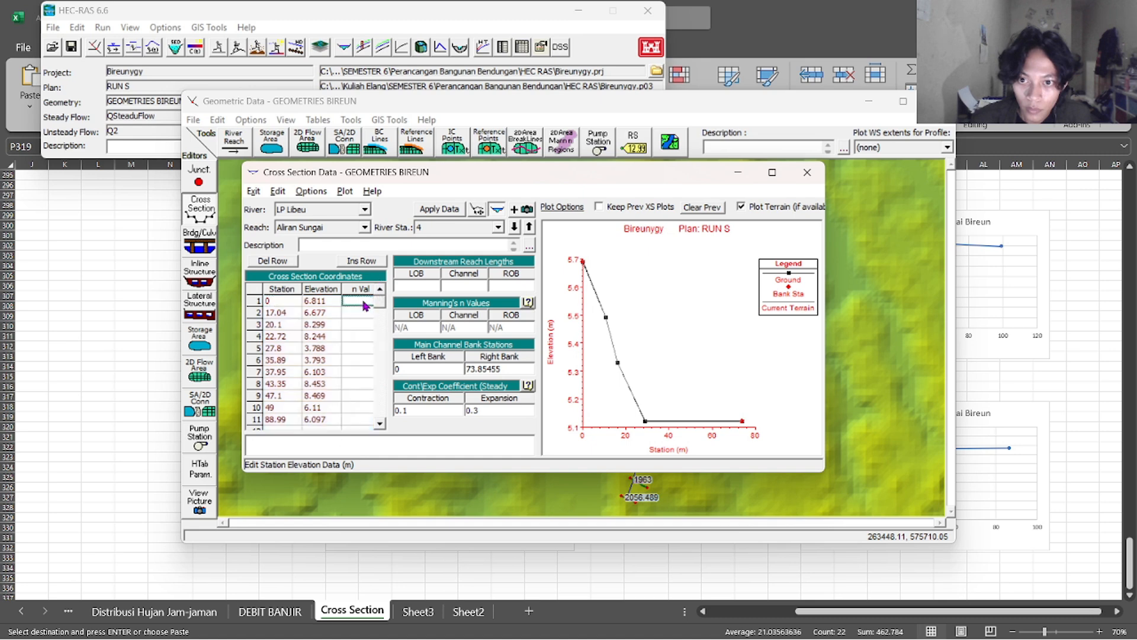
text(0.025)
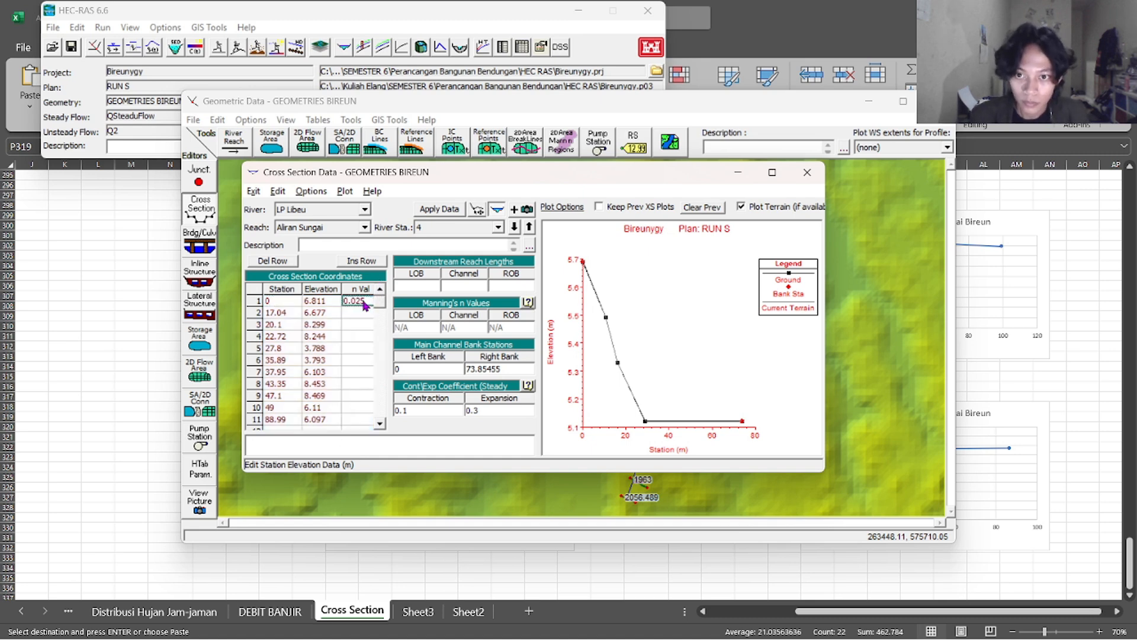
scroll(281, 388, down, 1)
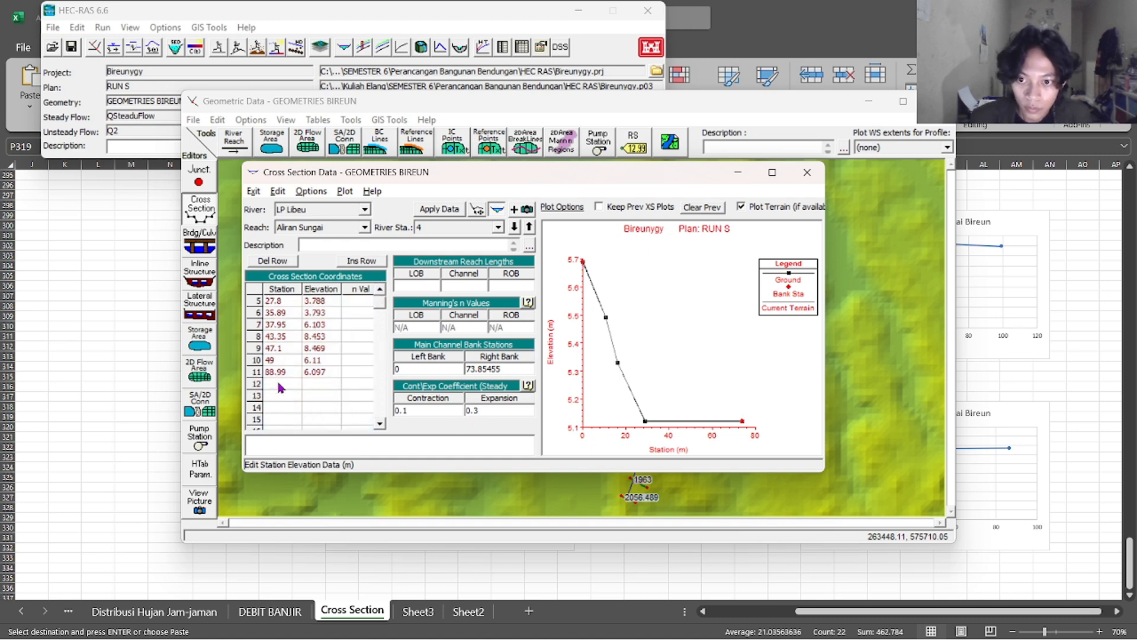
double_click(499, 369)
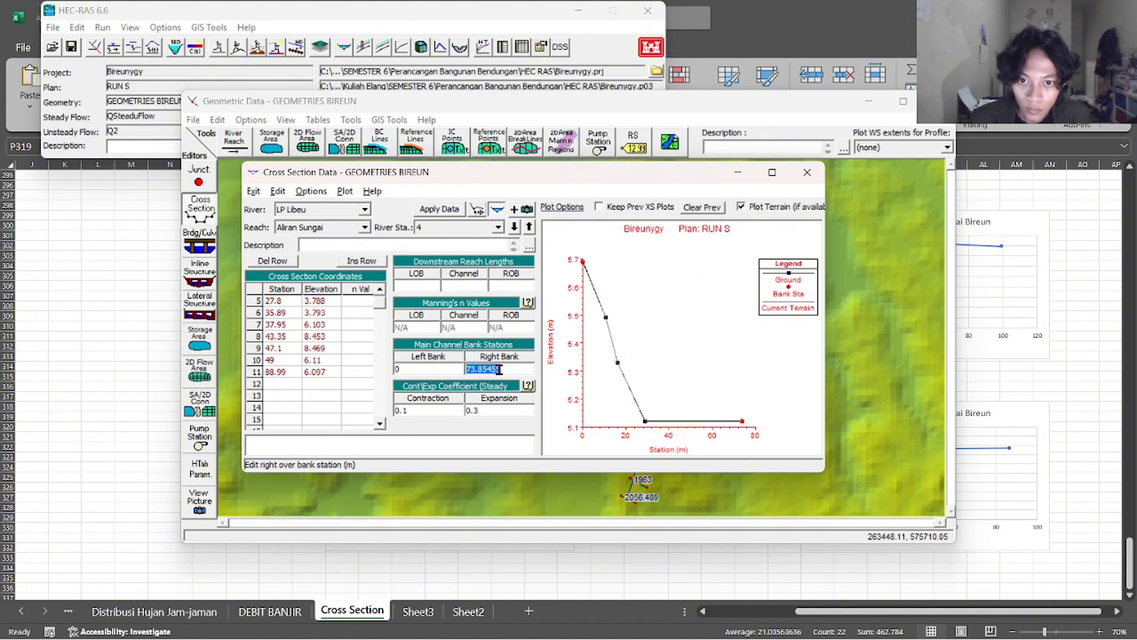
click(439, 209)
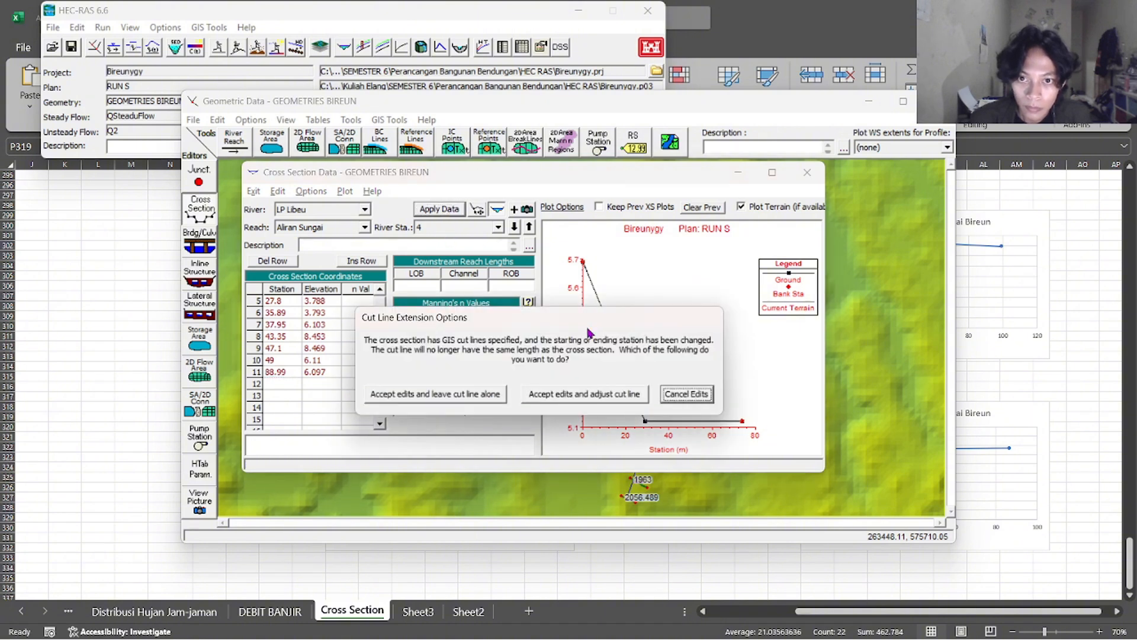
click(599, 394)
Copy the L.134 X and Y coordinates from Excel into the station and elevation table of river station 82
click(516, 228)
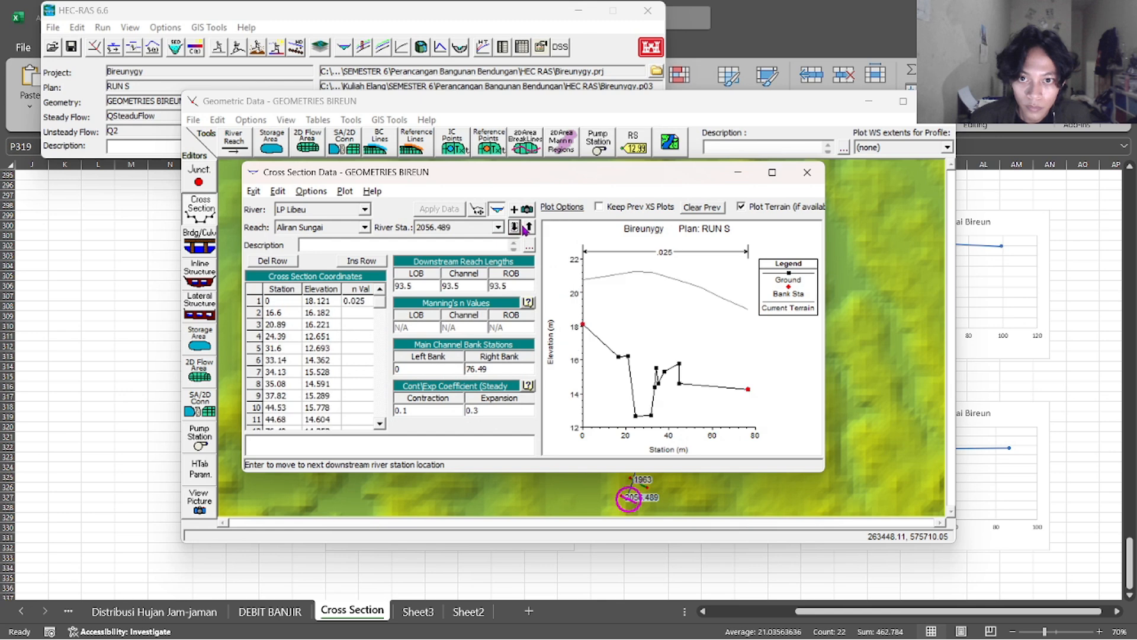
click(528, 228)
click(528, 228)
click(127, 280)
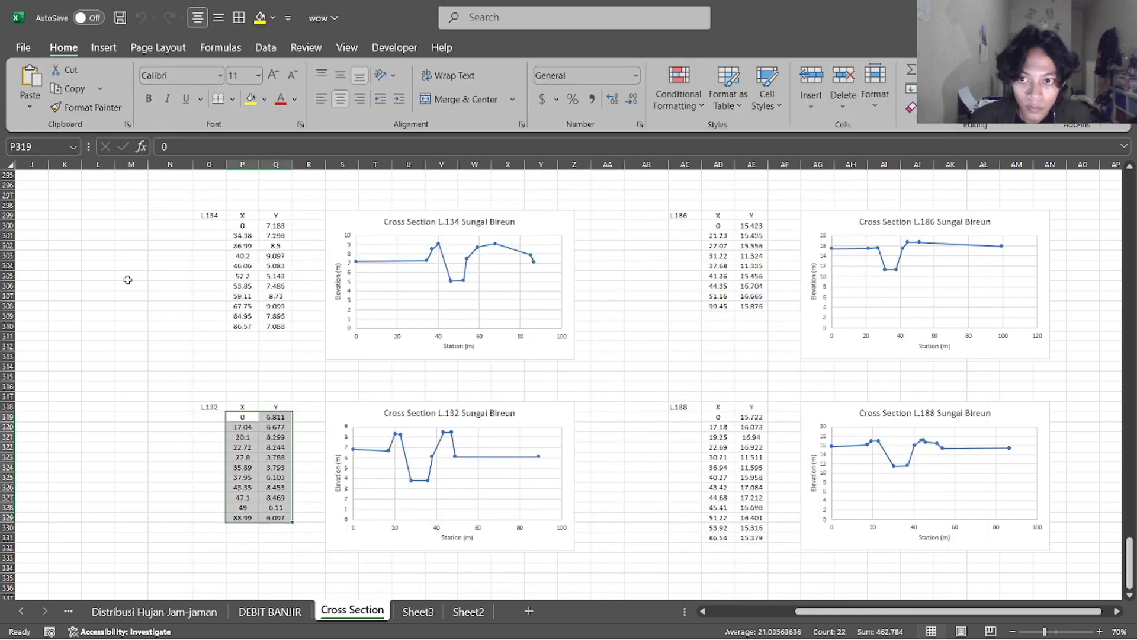
drag(242, 226, 350, 386)
key(ctrl+c)
key(alt+Tab)
key(ctrl+v)
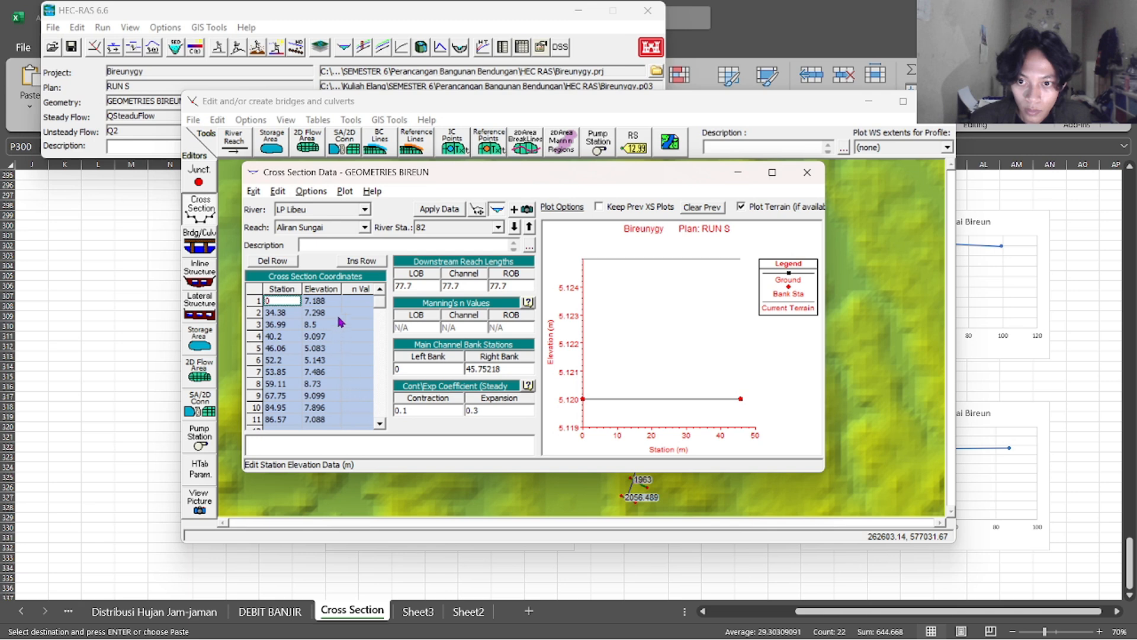
Set river station 82's first n value to 0.025 and right bank to 86.57, then apply the edits with the cut line adjusted
click(348, 302)
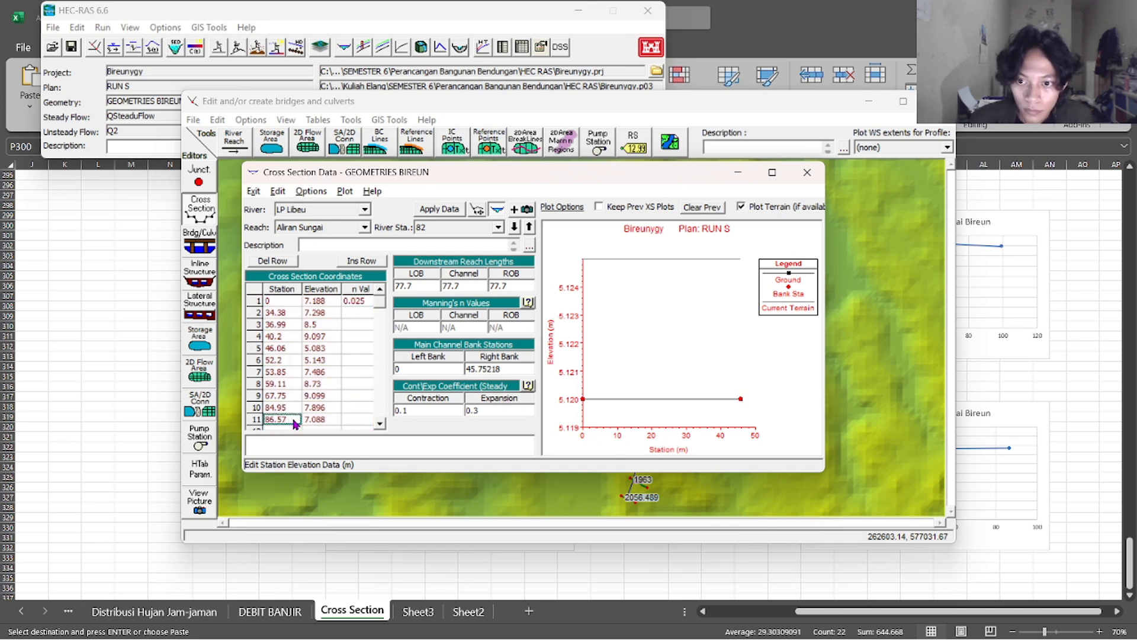
click(510, 366)
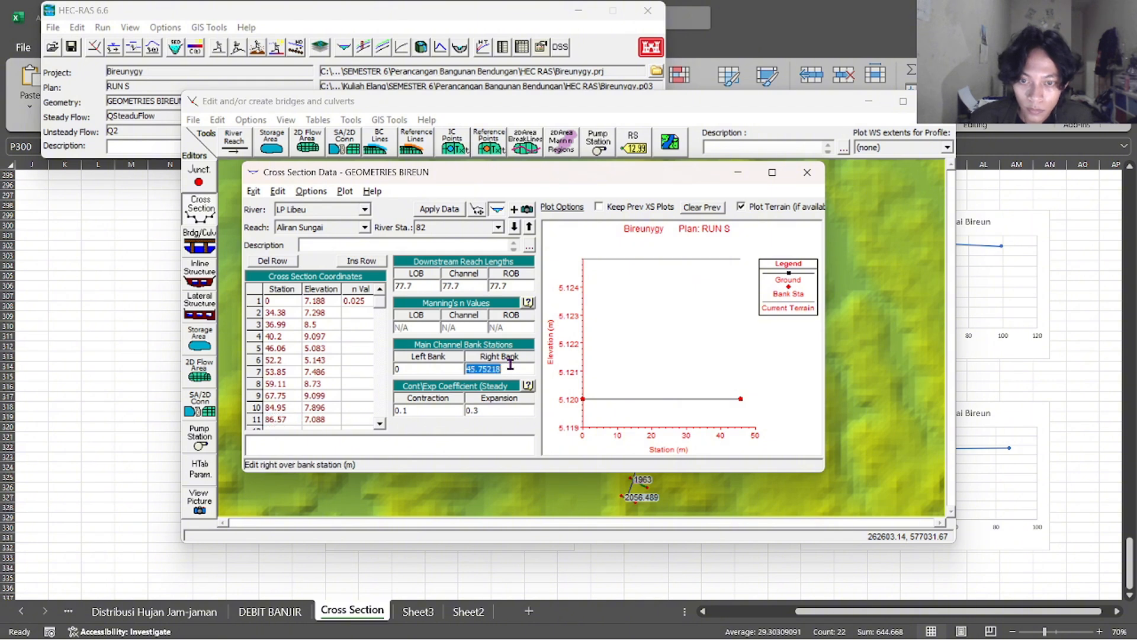
click(439, 209)
click(580, 396)
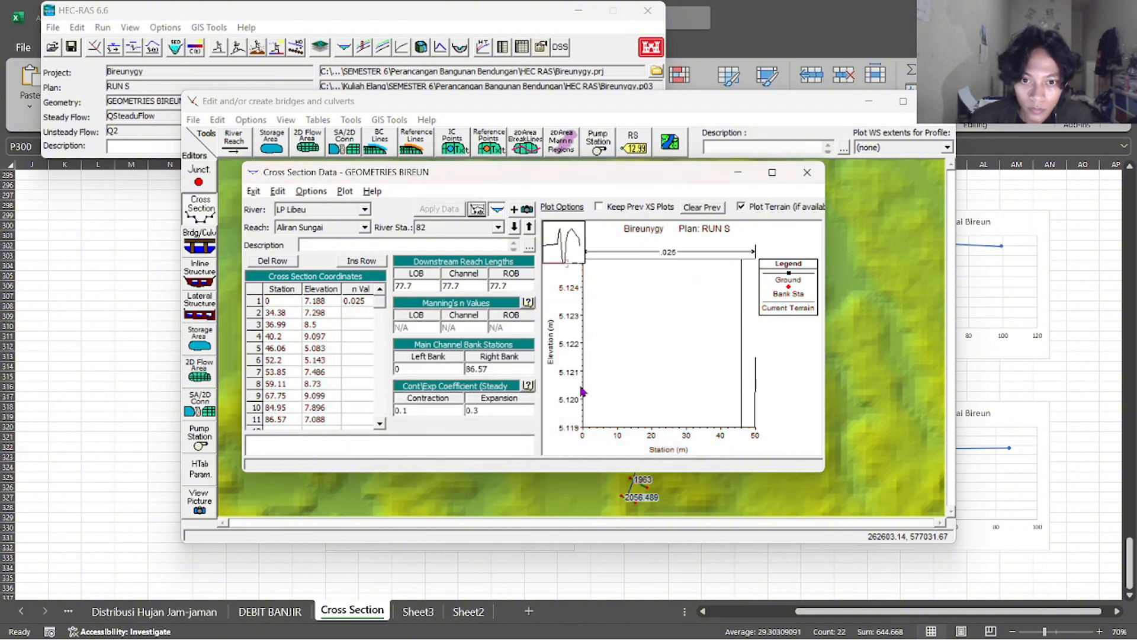
Close the cross section editor, save the geometry data and close the geometry editor
click(807, 173)
click(194, 120)
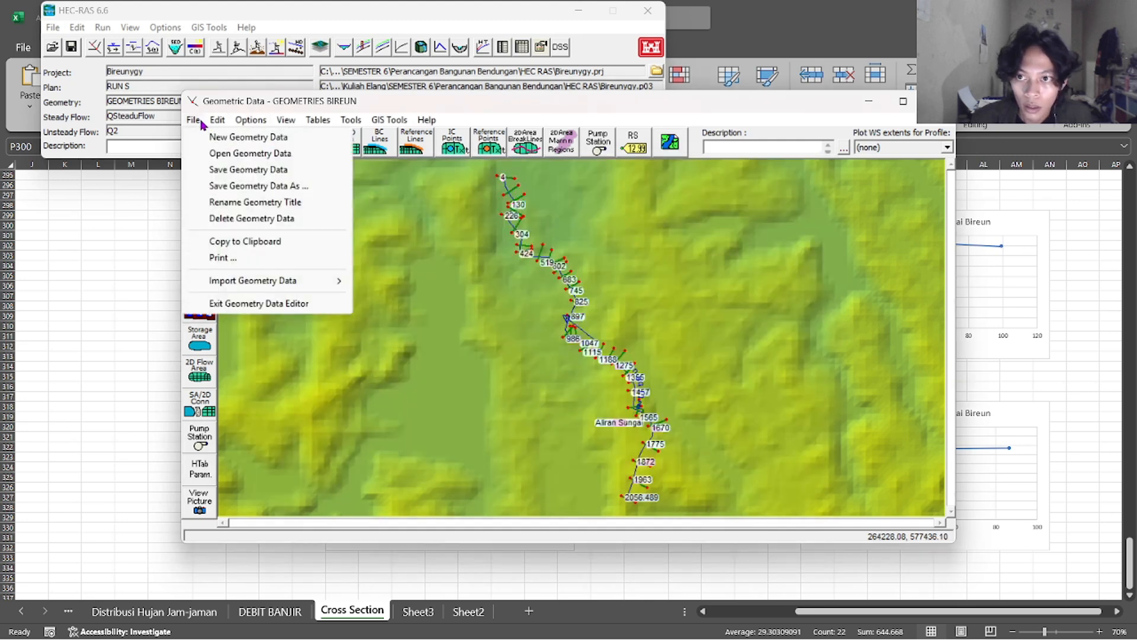
click(249, 170)
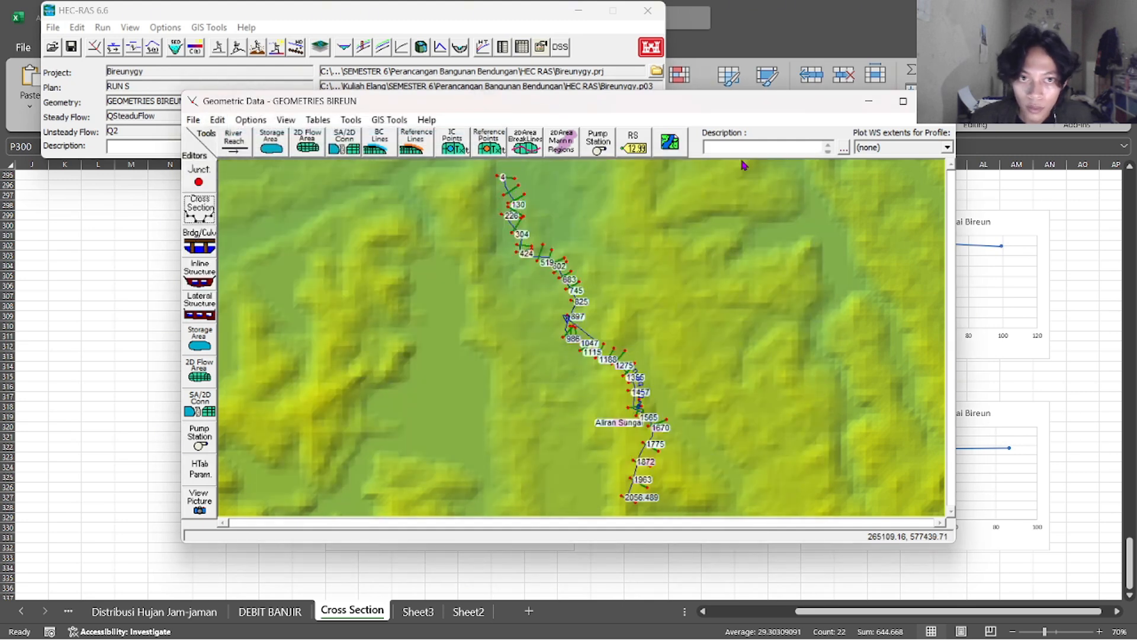
click(937, 101)
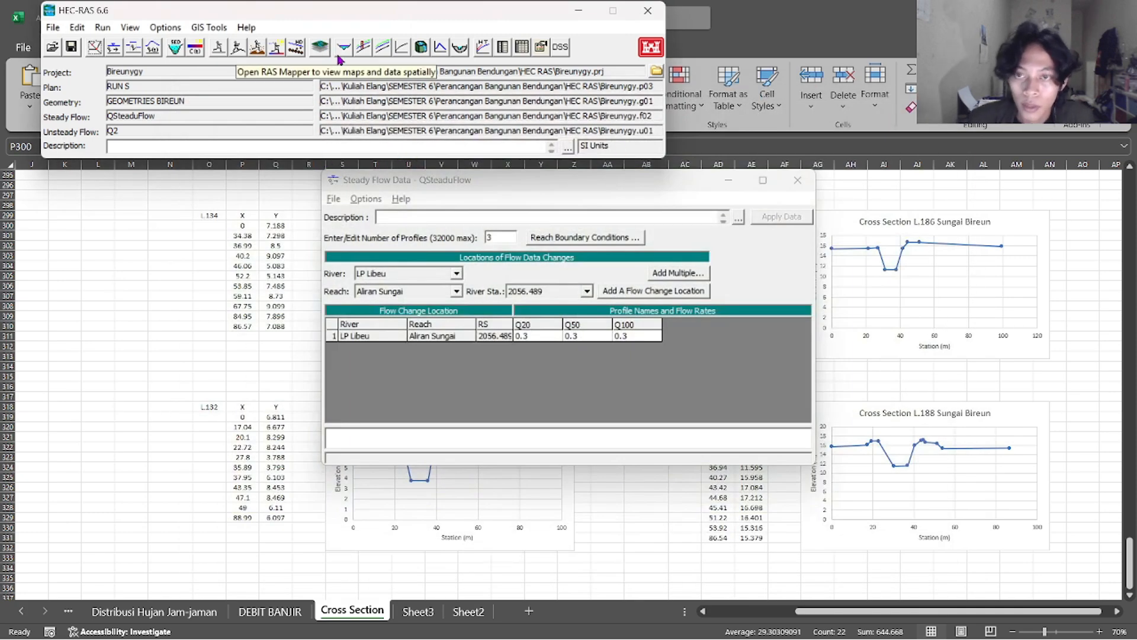
Compute the steady flow analysis of plan RUN S with GEOMETRIES BIREUN and QSteaduFlow, and close the analysis
drag(336, 12, 462, 236)
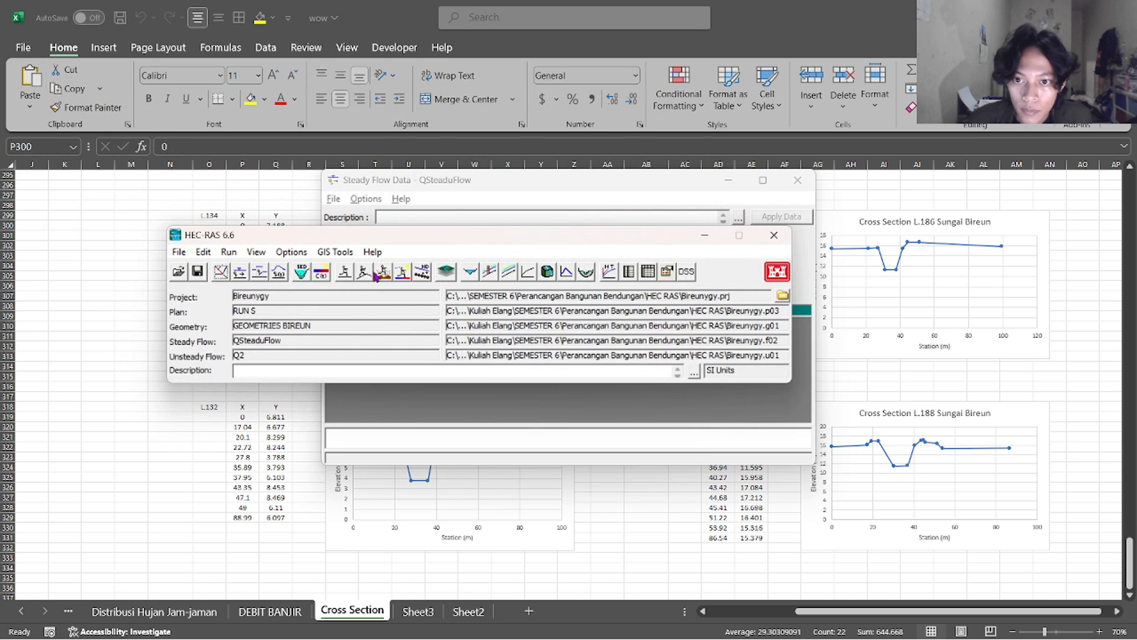
click(351, 271)
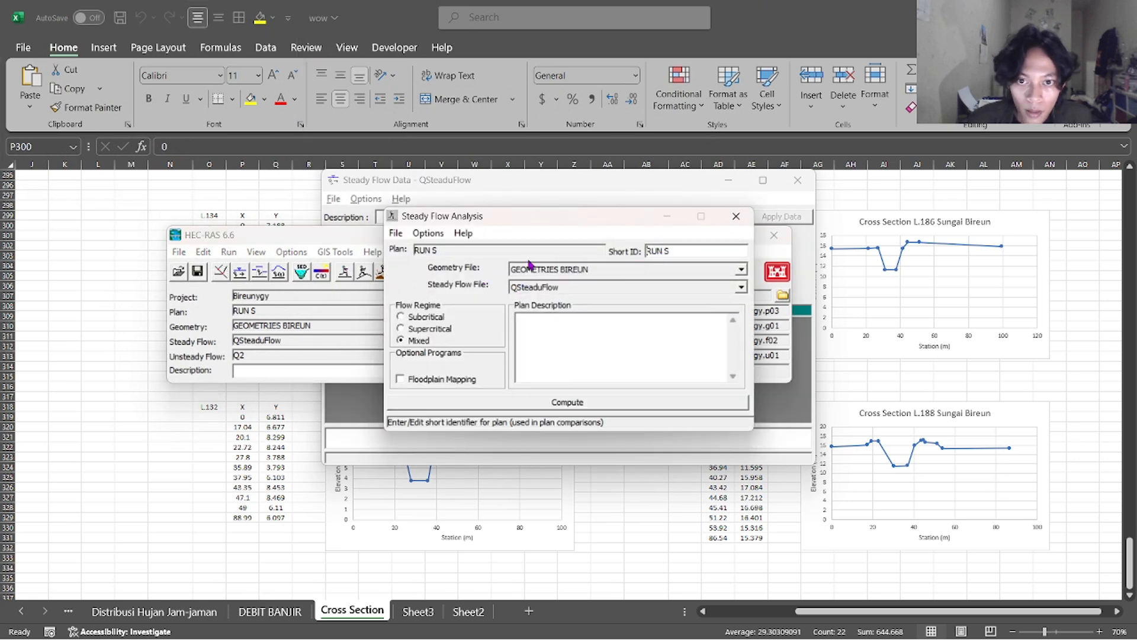
click(545, 288)
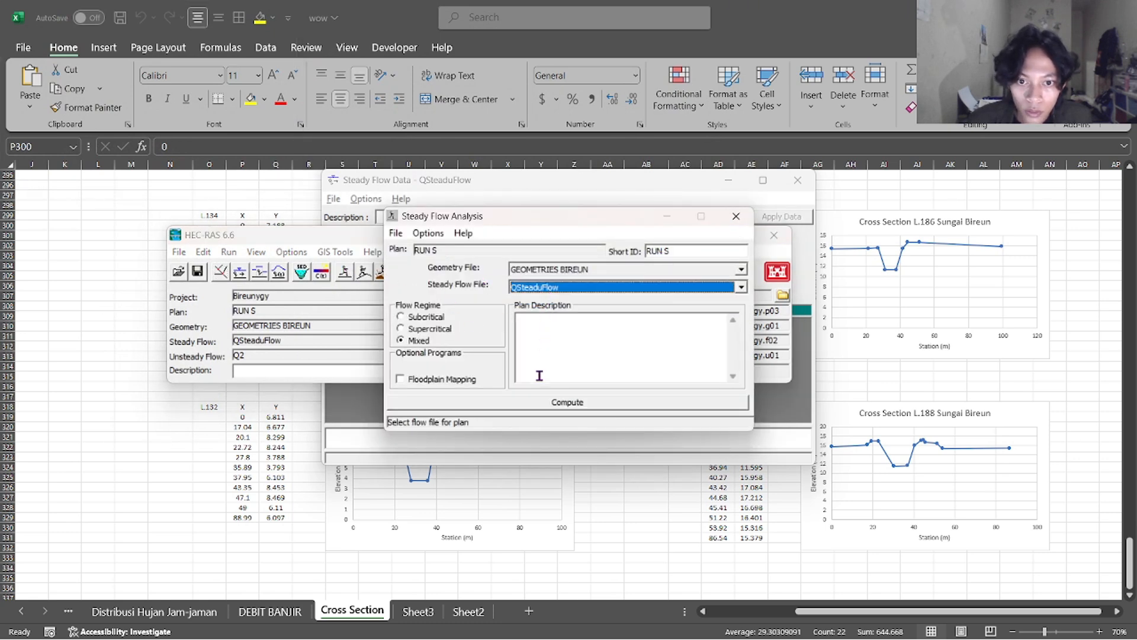
click(460, 404)
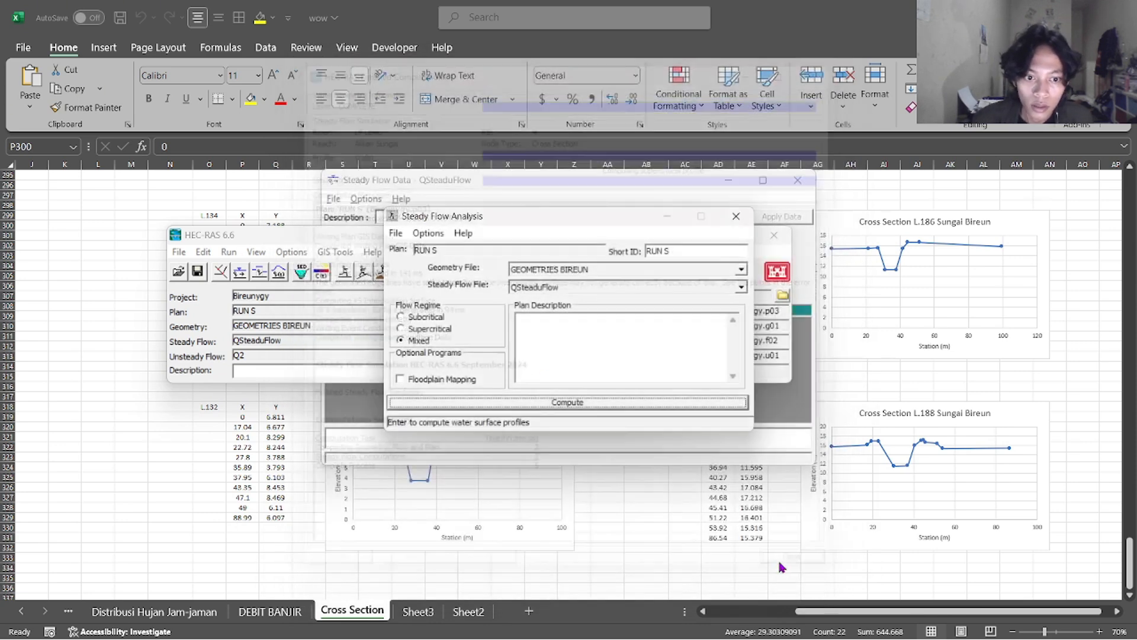
click(791, 571)
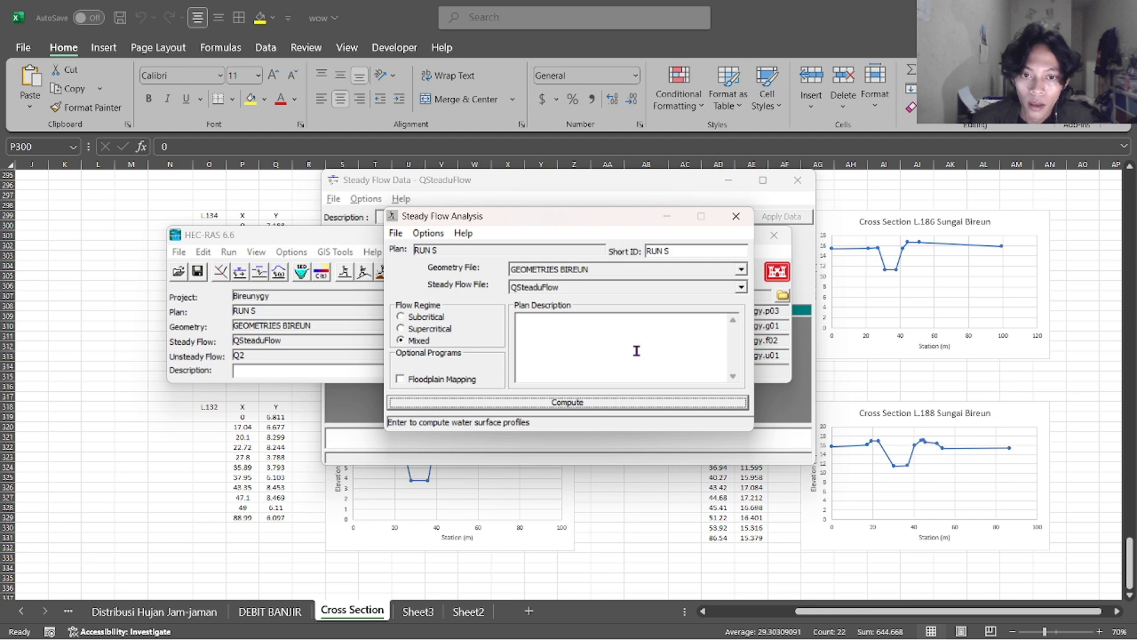
click(735, 217)
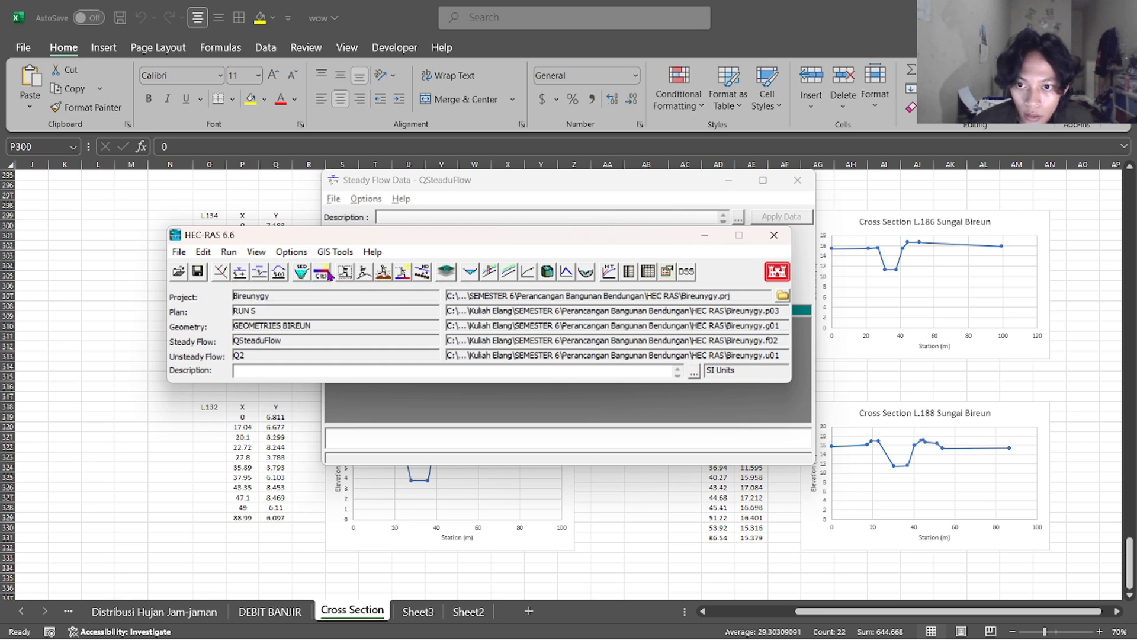
Open the unsteady flow analysis and change the plan's short ID to RUN US
click(364, 271)
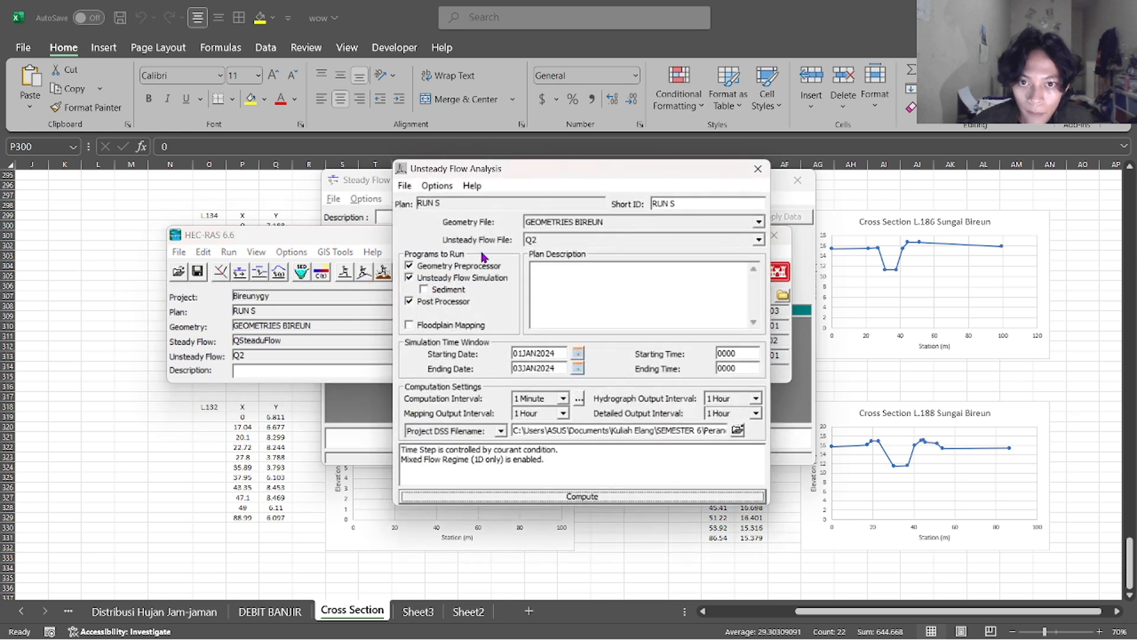
click(684, 200)
drag(672, 204, 666, 202)
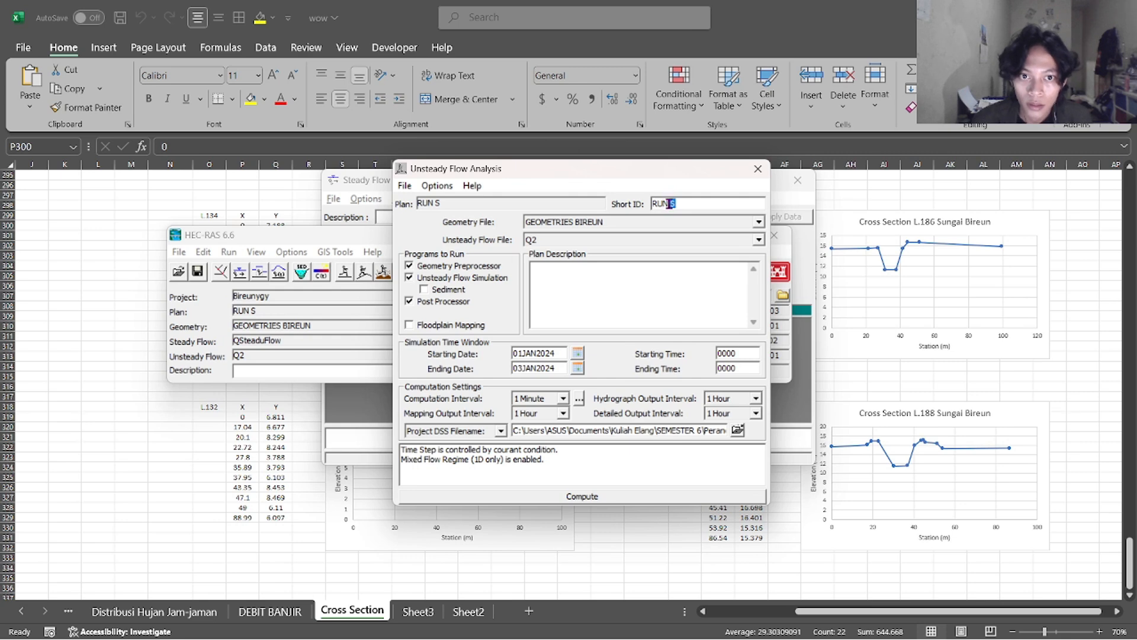
text(US)
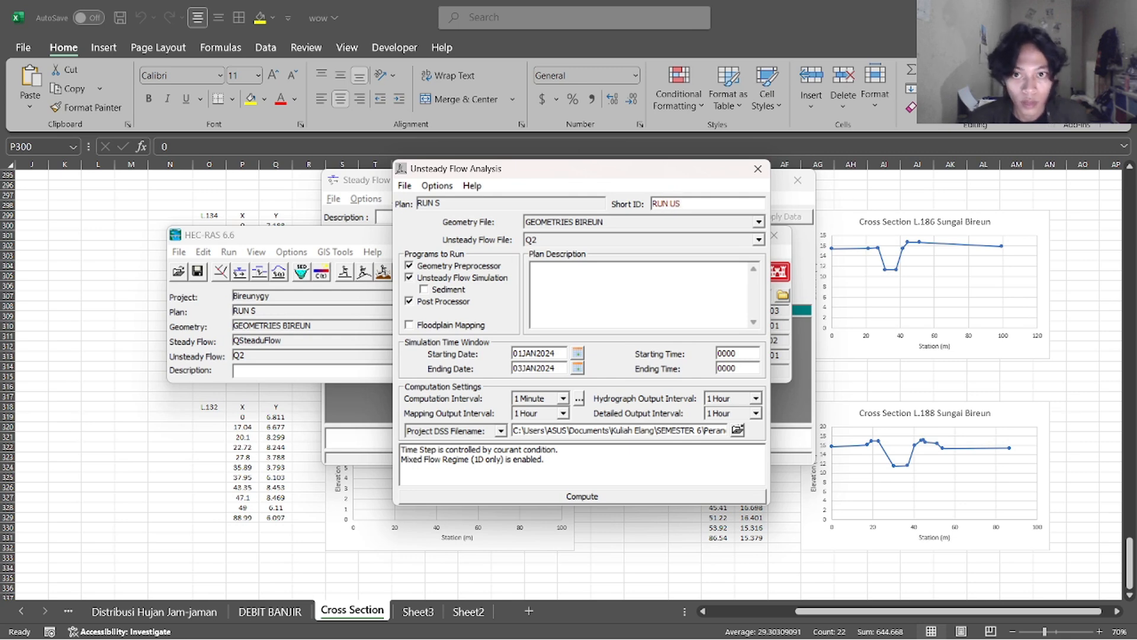
Save the plan as a new plan titled RUN US with the short identifier RUN US
click(405, 186)
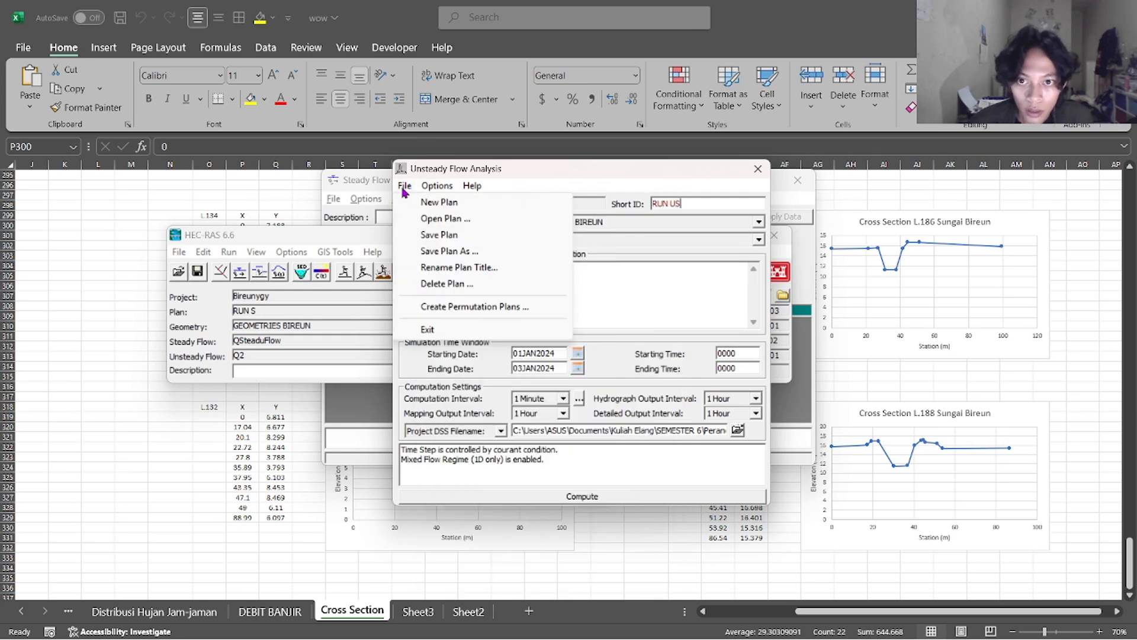
click(439, 250)
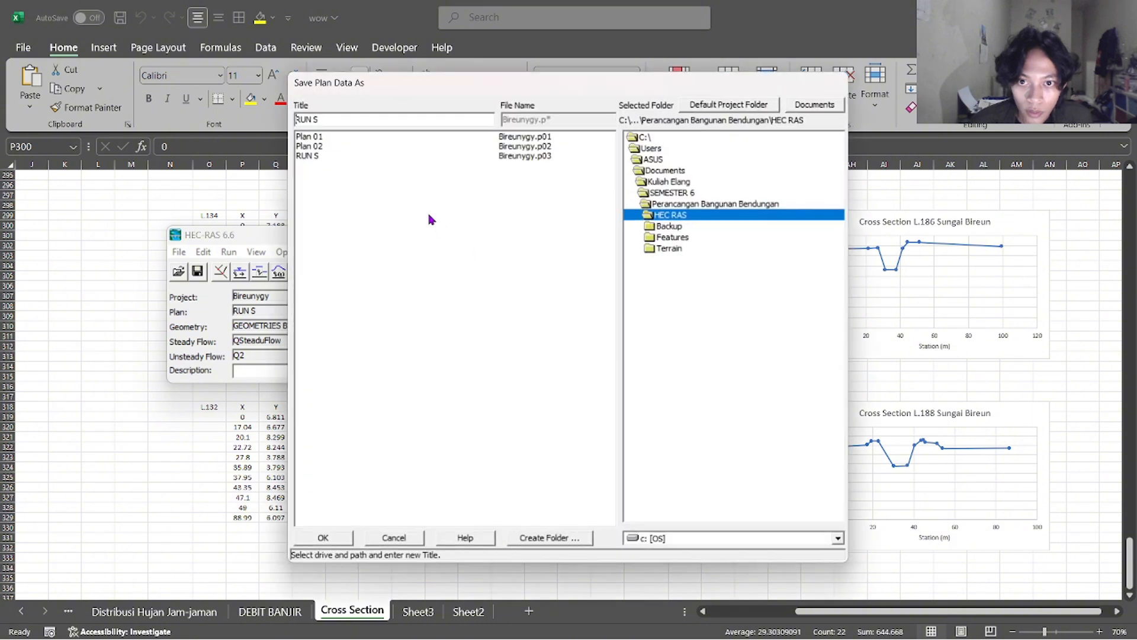
drag(317, 121, 313, 121)
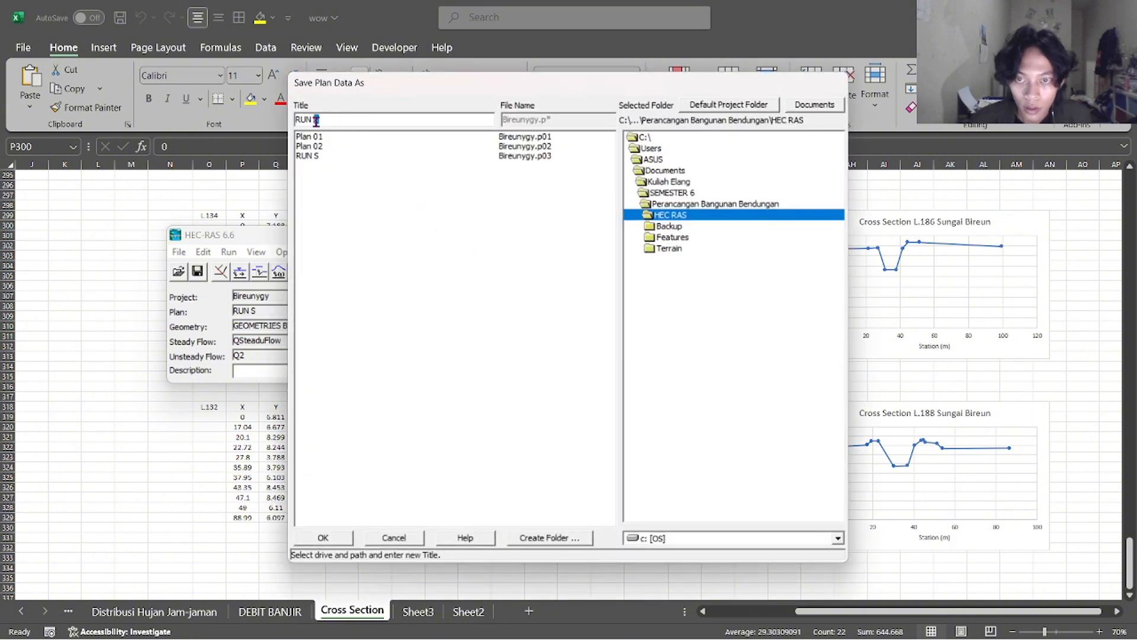
text(US)
click(320, 539)
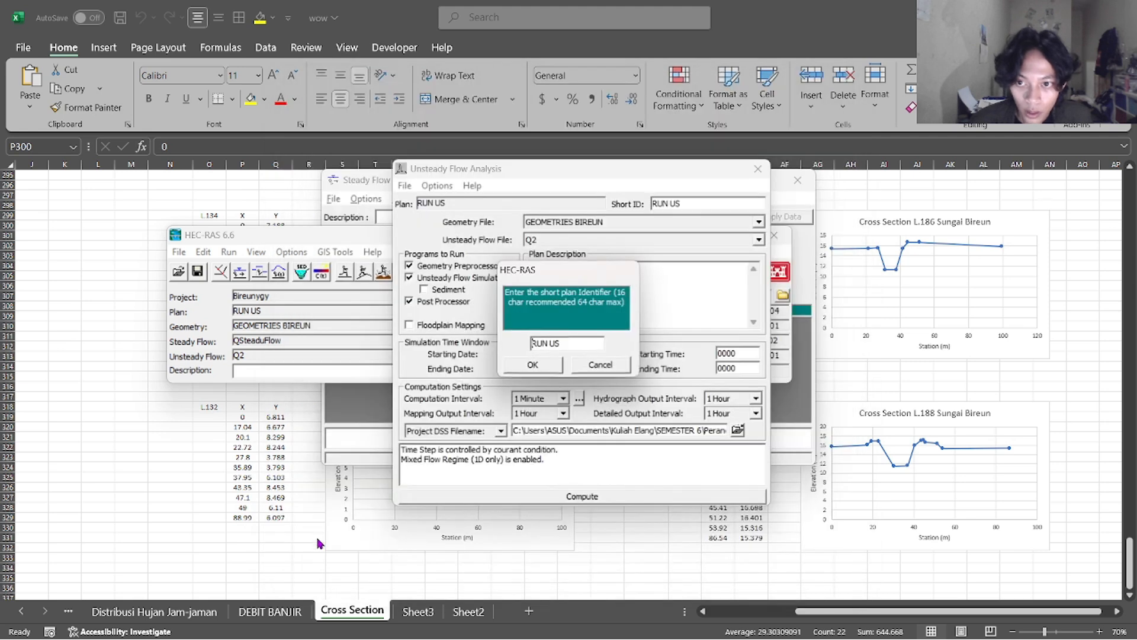
click(533, 364)
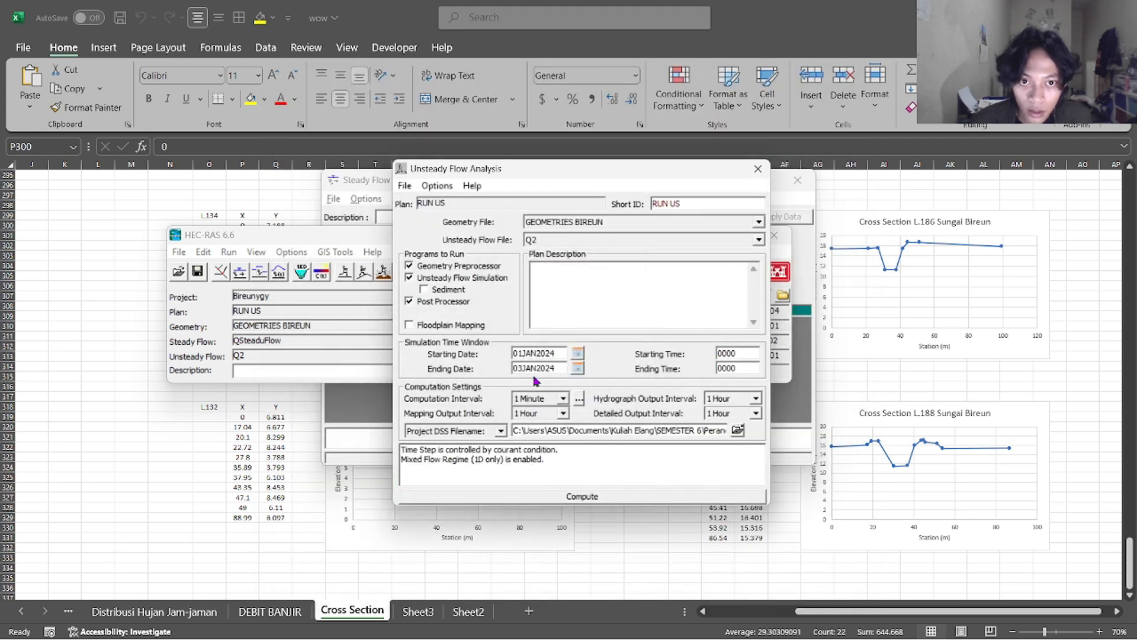
Keep Q2 as the unsteady flow file and review the plan's Courant-based time step control and 1D mixed flow computation options
click(552, 241)
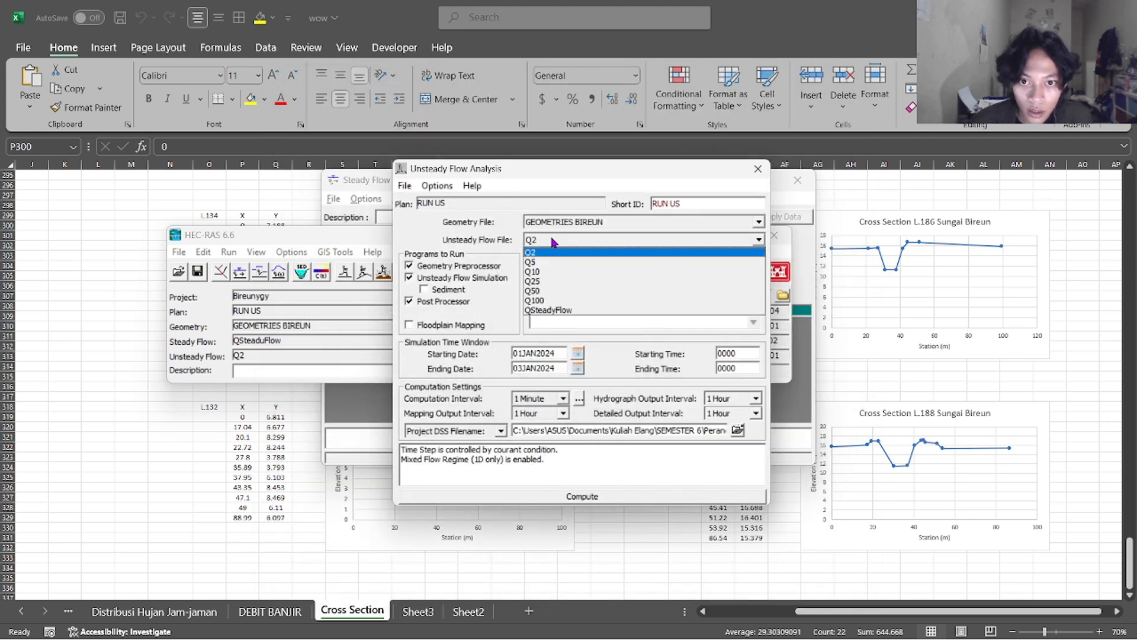
click(553, 241)
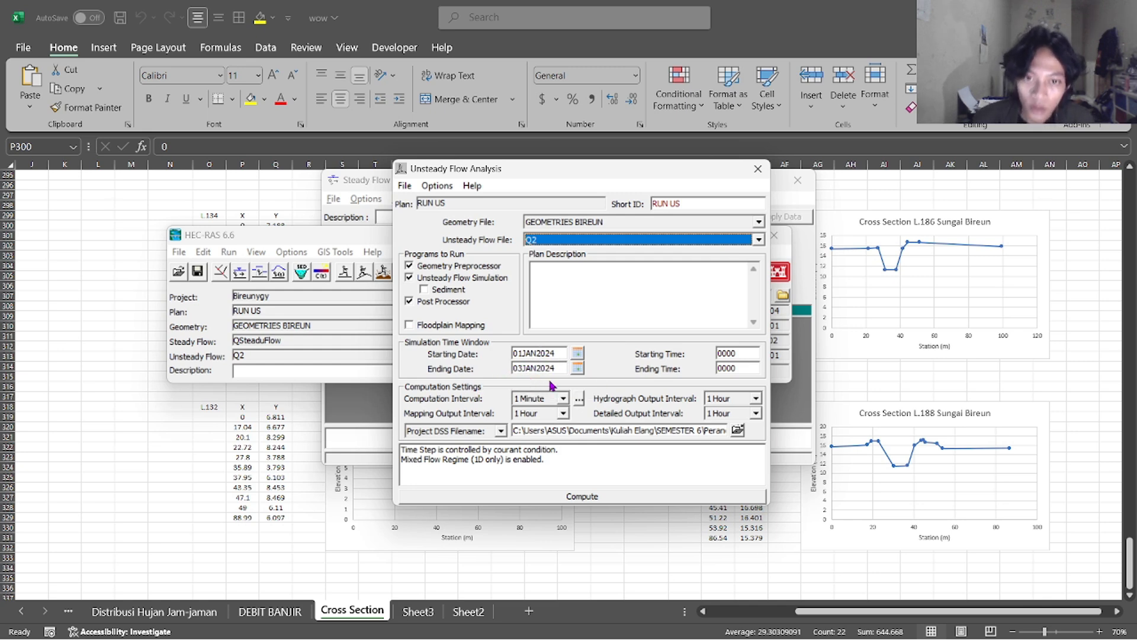
click(578, 399)
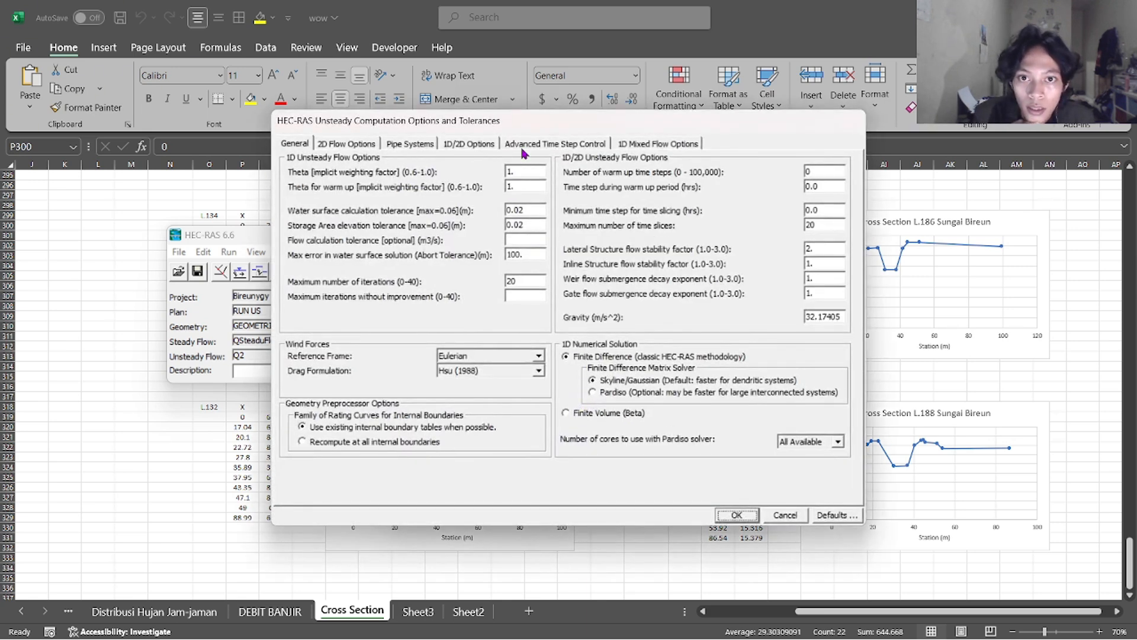
click(523, 148)
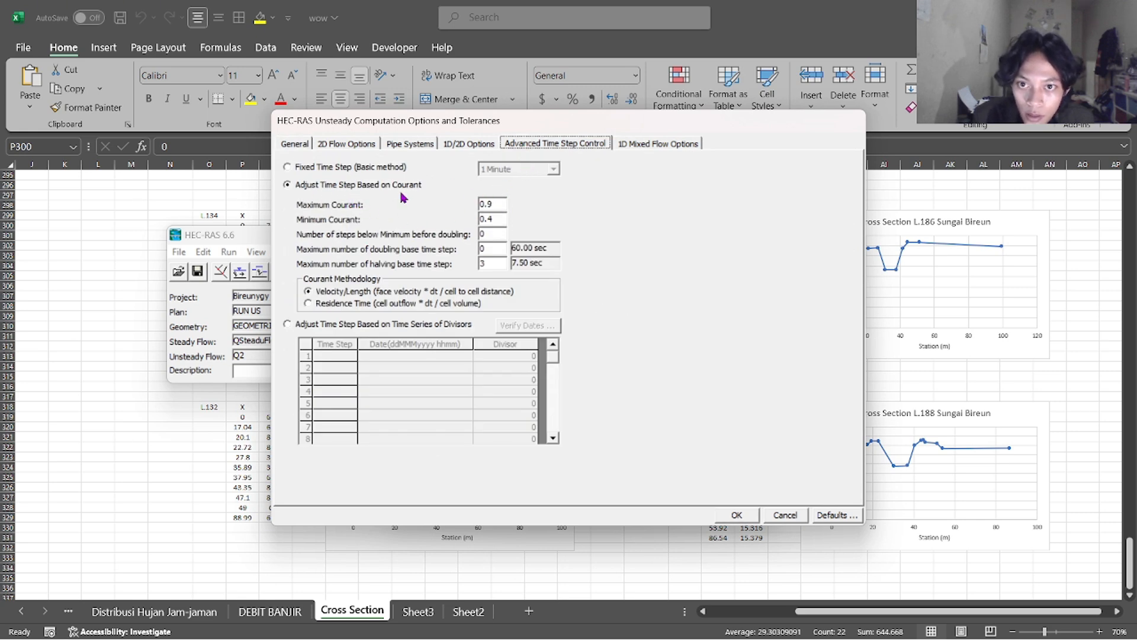
click(496, 205)
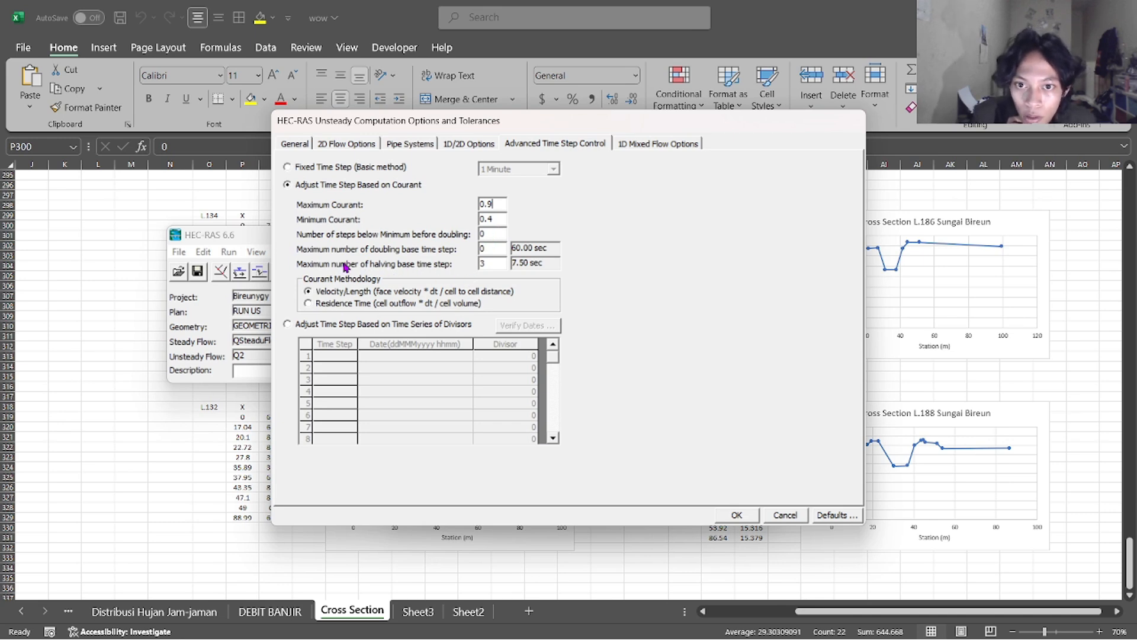
click(491, 263)
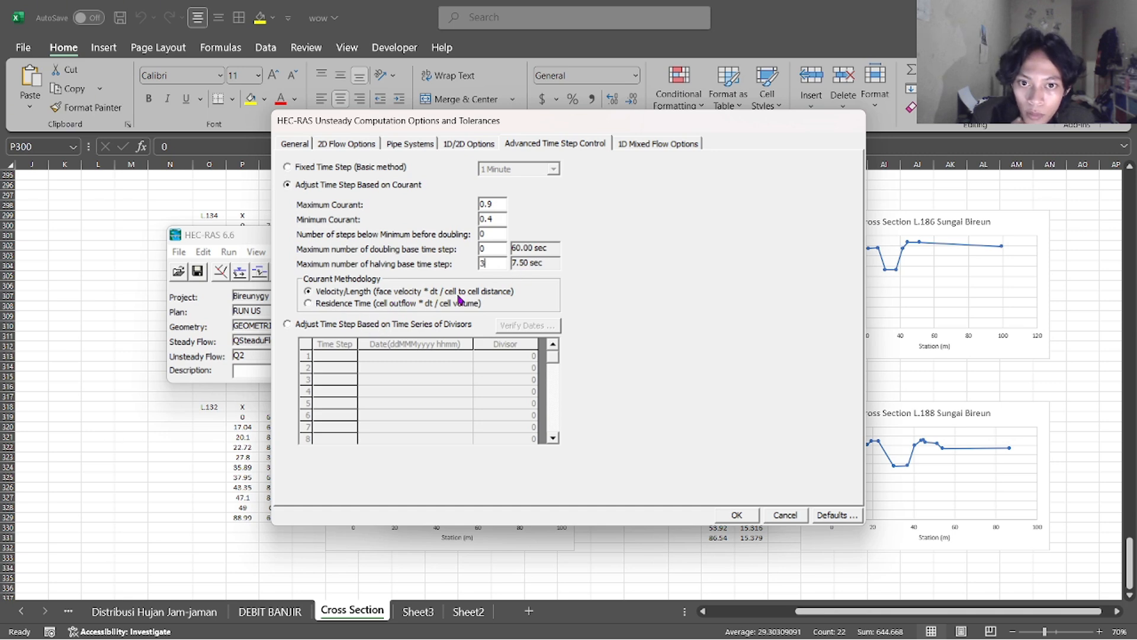
click(647, 148)
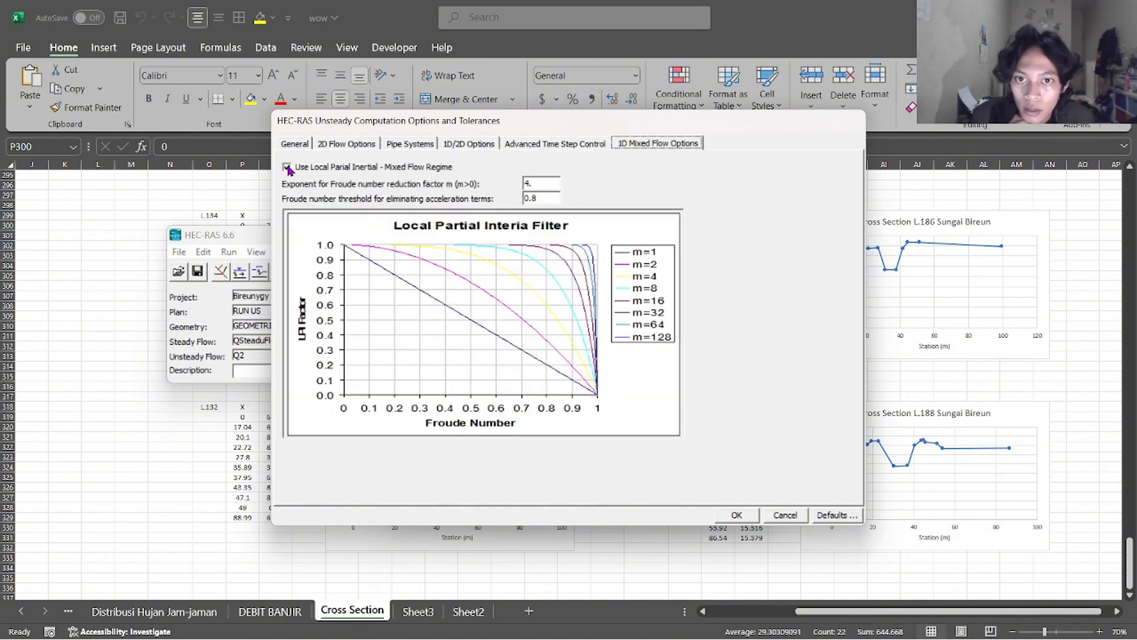
click(737, 515)
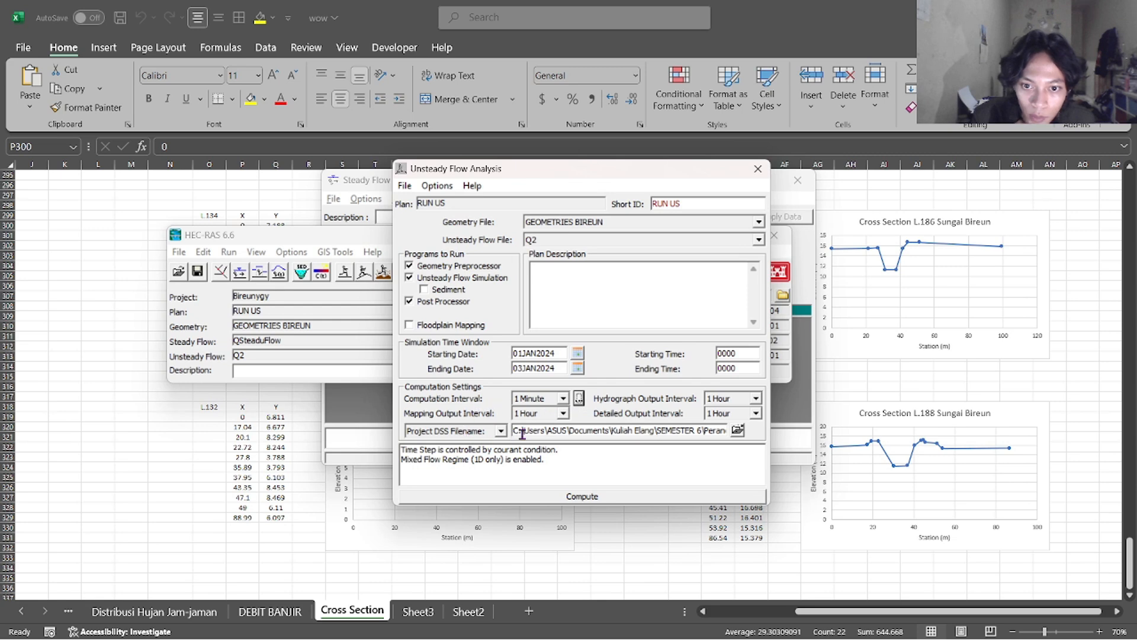
Try to compute the unsteady flow analysis of plan RUN US with GEOMETRIES BIREUN and Q2, and close the report
click(572, 495)
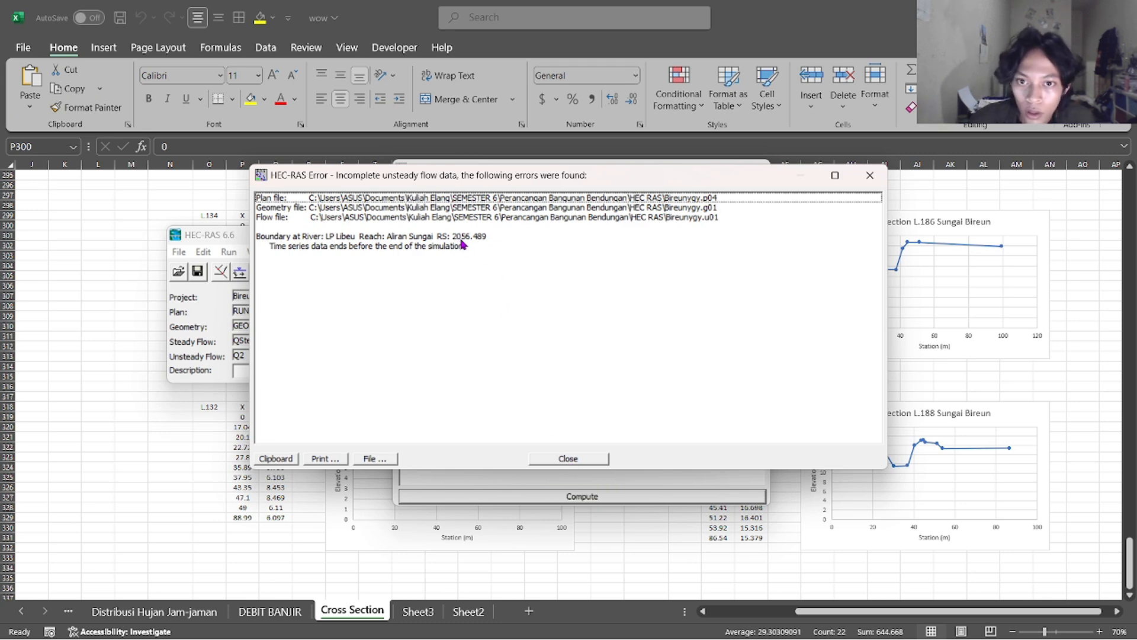
click(584, 460)
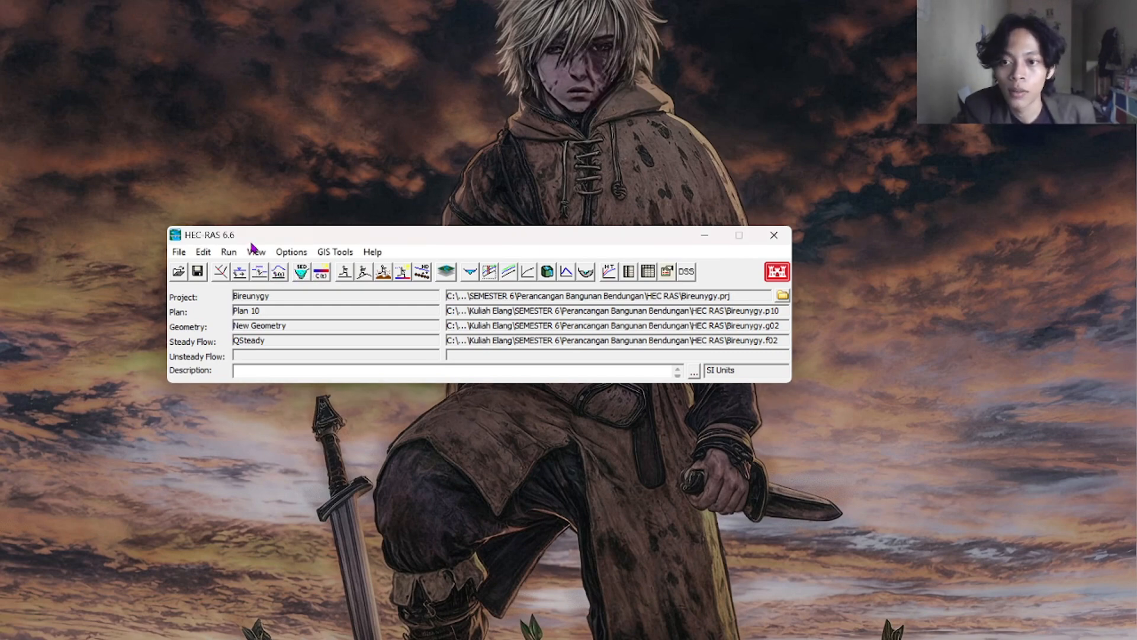
Open the geometric data of New Geometry and examine the cross sections along the KP Lebeu reach
drag(255, 237, 296, 181)
click(263, 213)
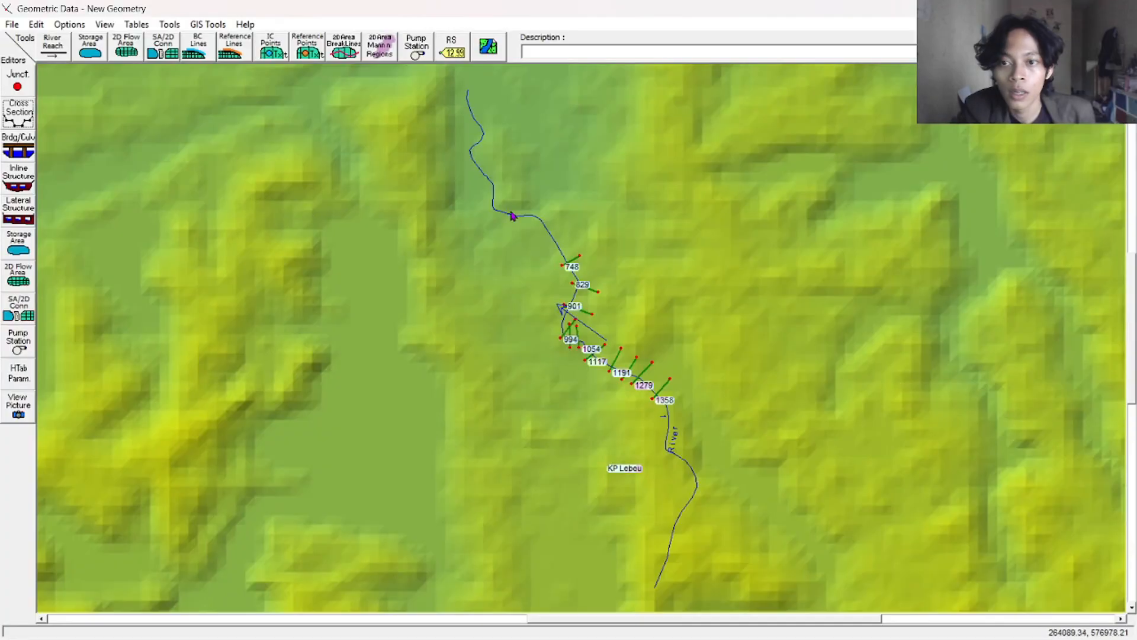
scroll(503, 307, up, 2)
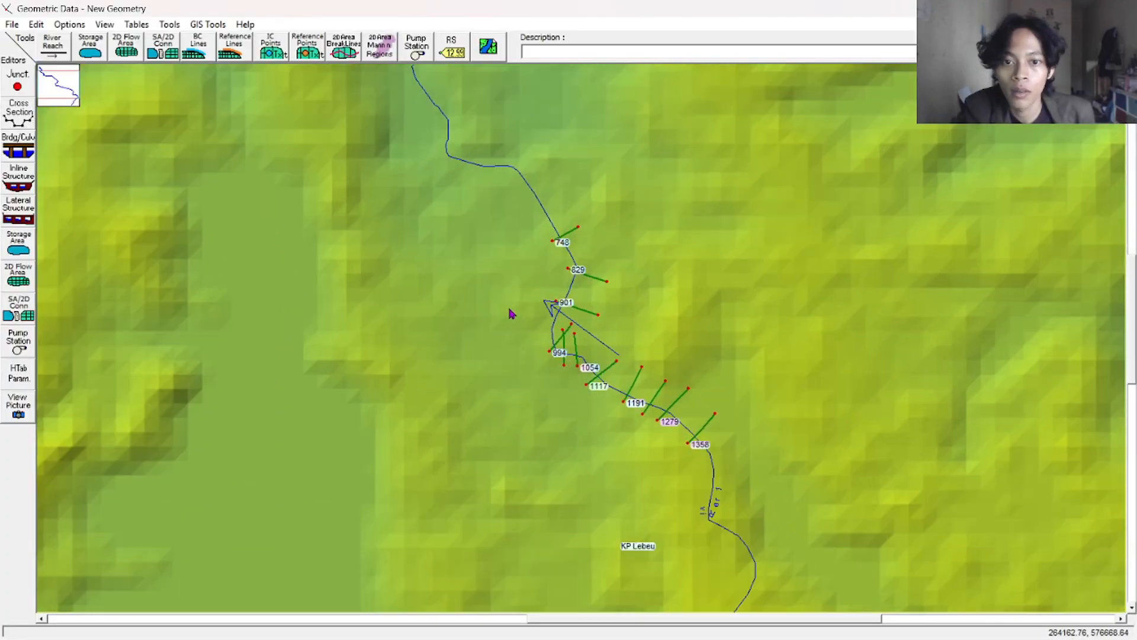
scroll(464, 314, up, 1)
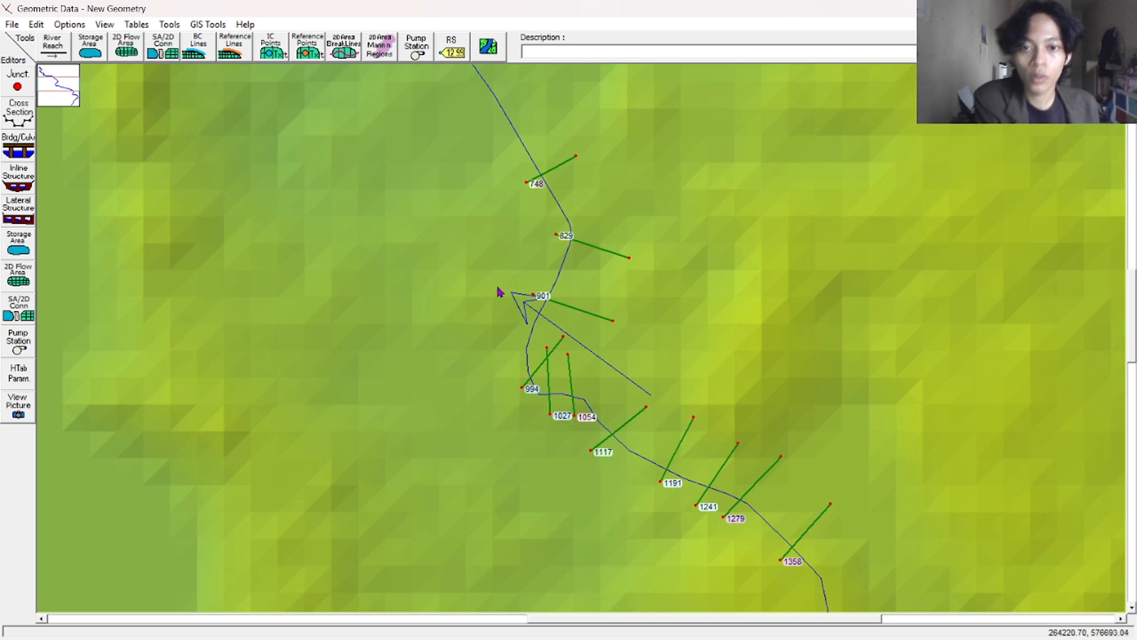
right_click(455, 266)
click(444, 277)
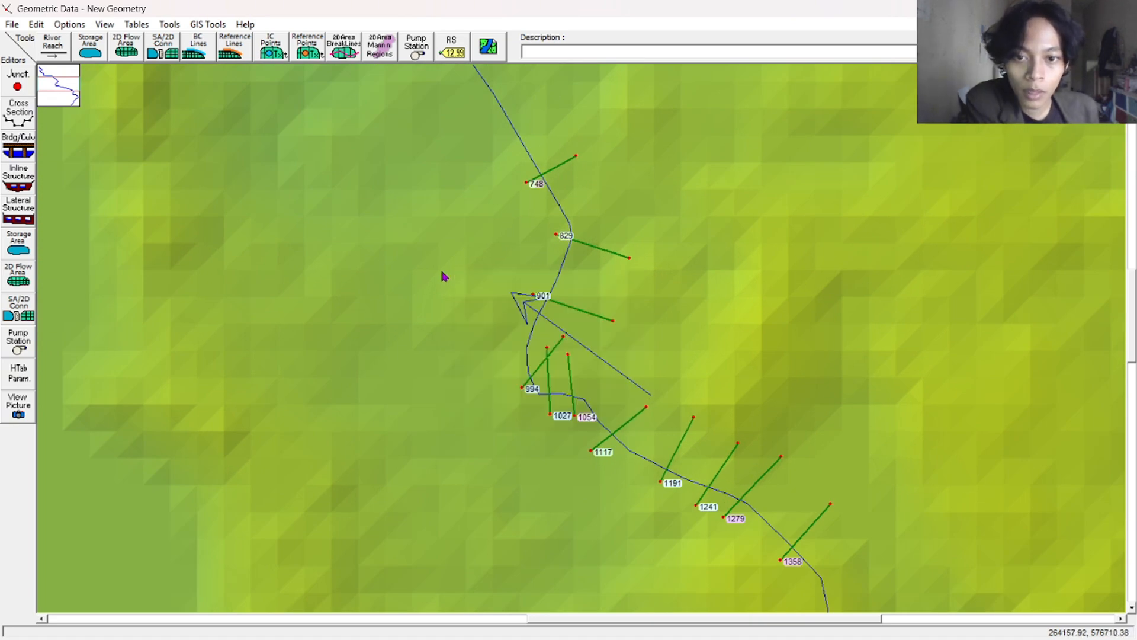
Review the coordinates and profile of cross section 1358 on River 1, and close the cross section and geometry editors
click(23, 115)
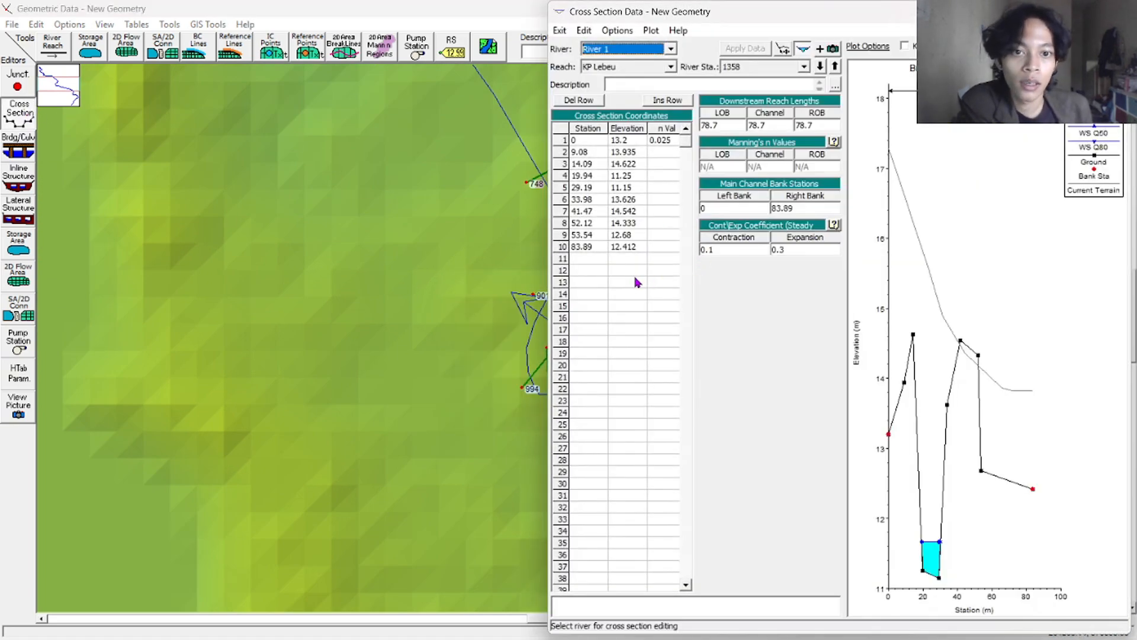
click(635, 275)
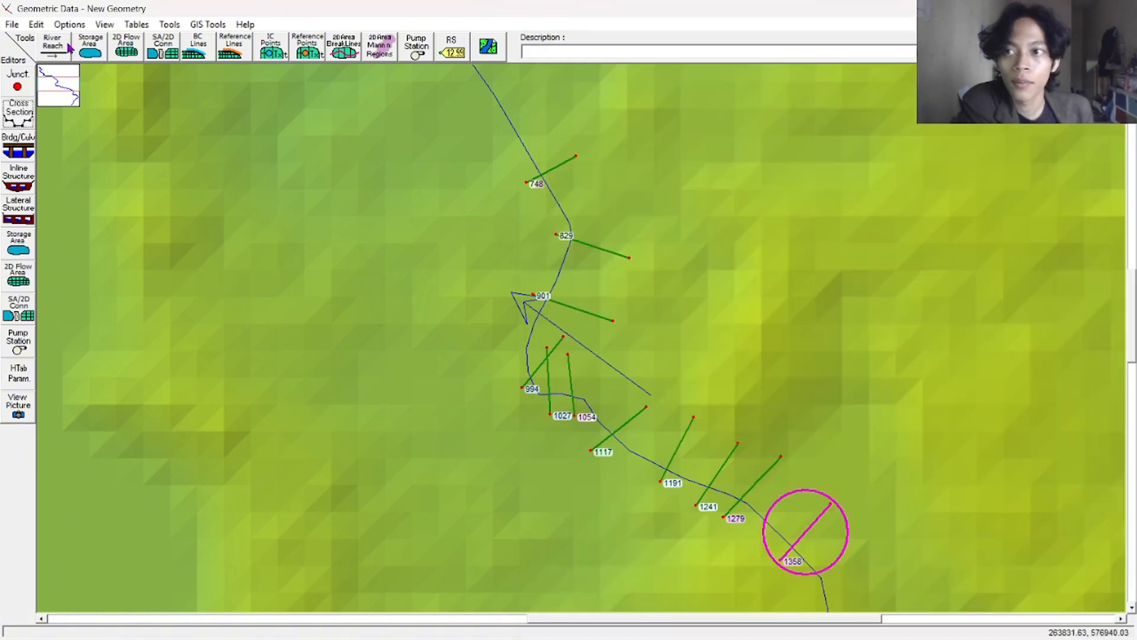
click(12, 24)
mouse_move(36, 24)
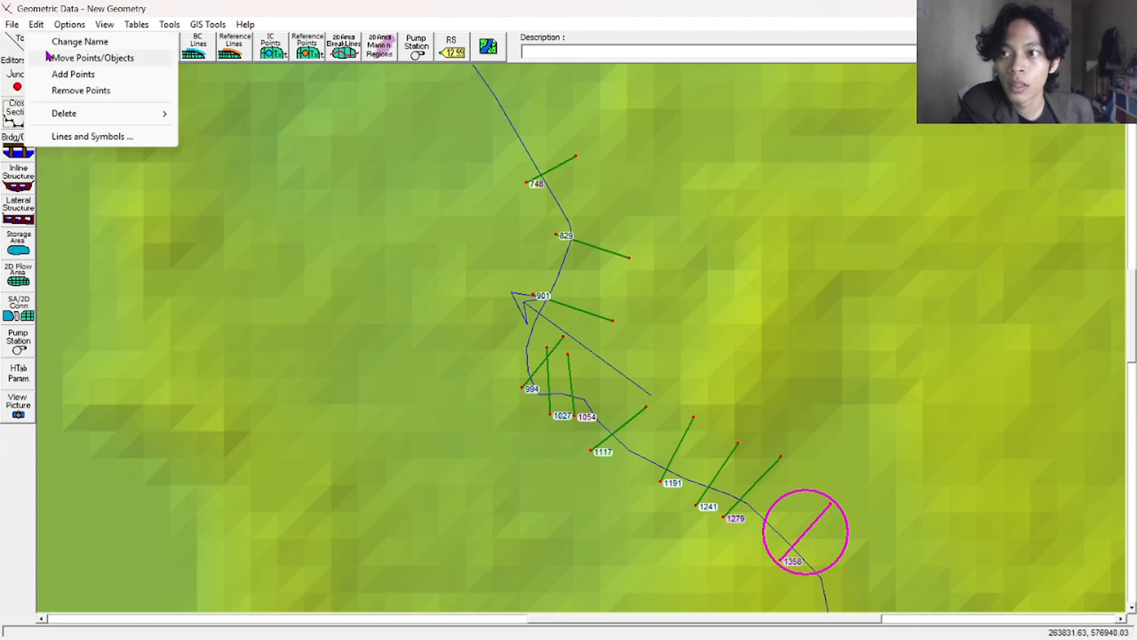
click(111, 22)
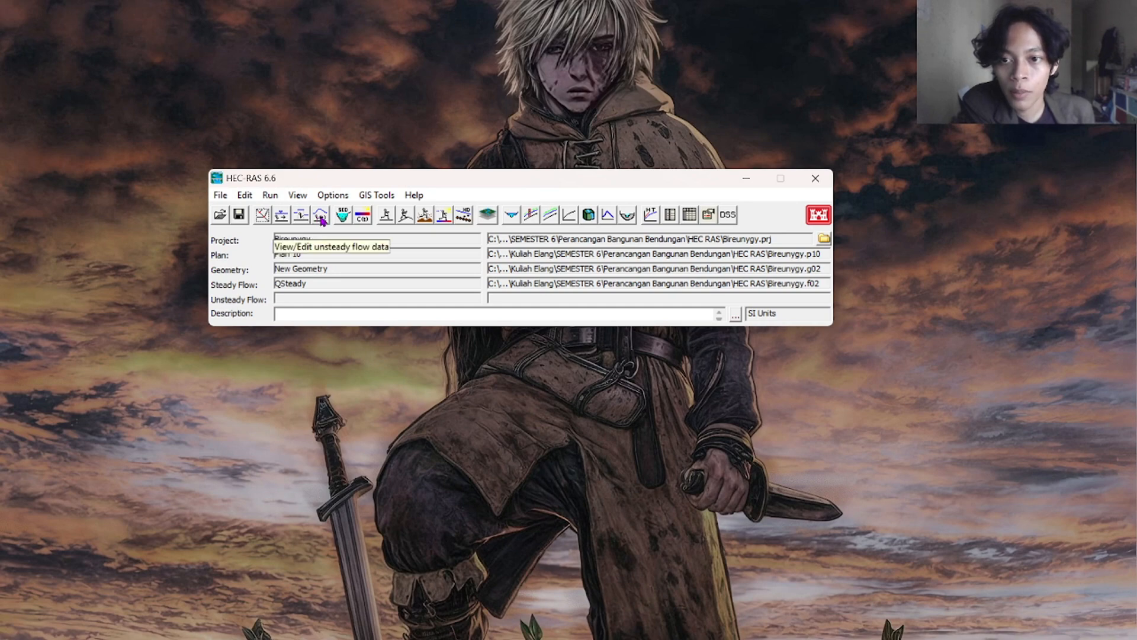
Open the unsteady flow data file Q2 New in the unsteady flow data editor
click(320, 216)
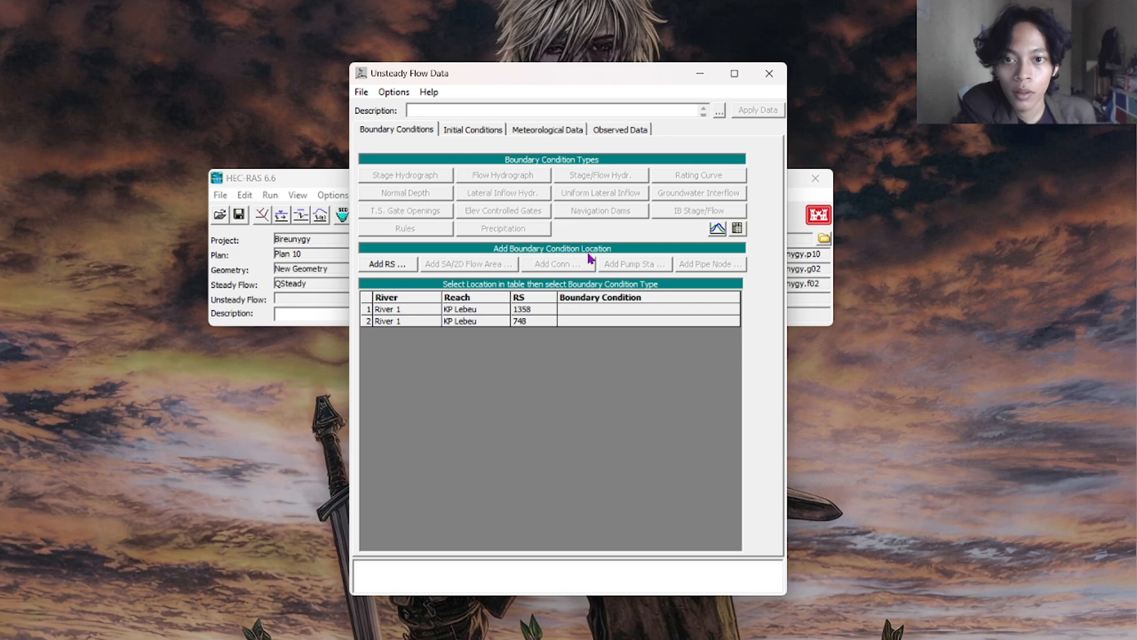
click(362, 93)
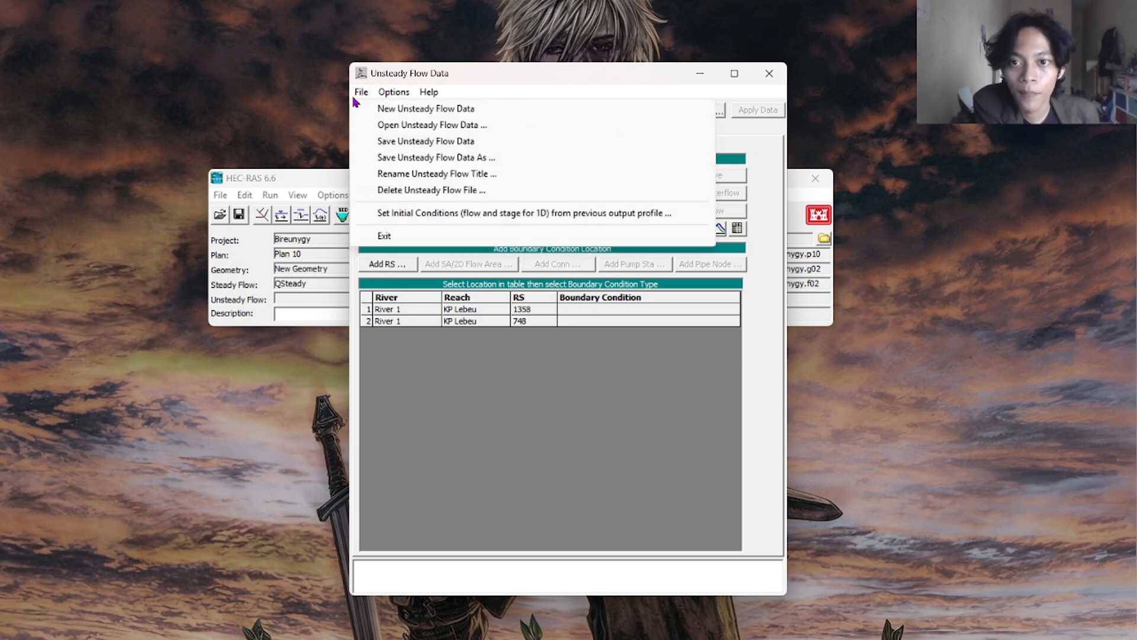
click(402, 127)
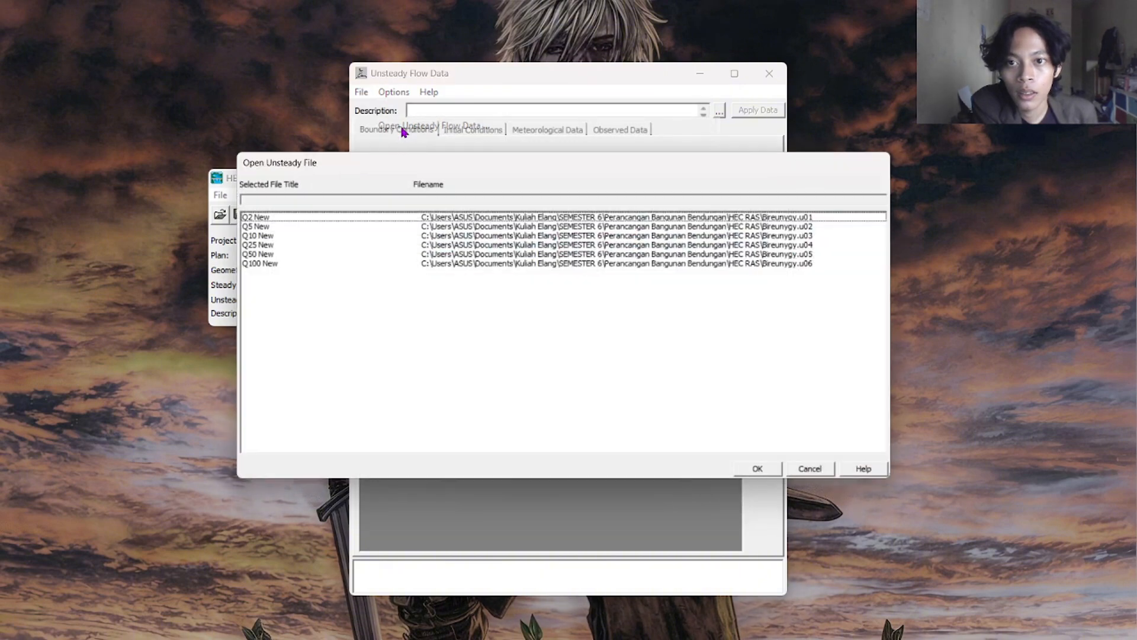
click(299, 217)
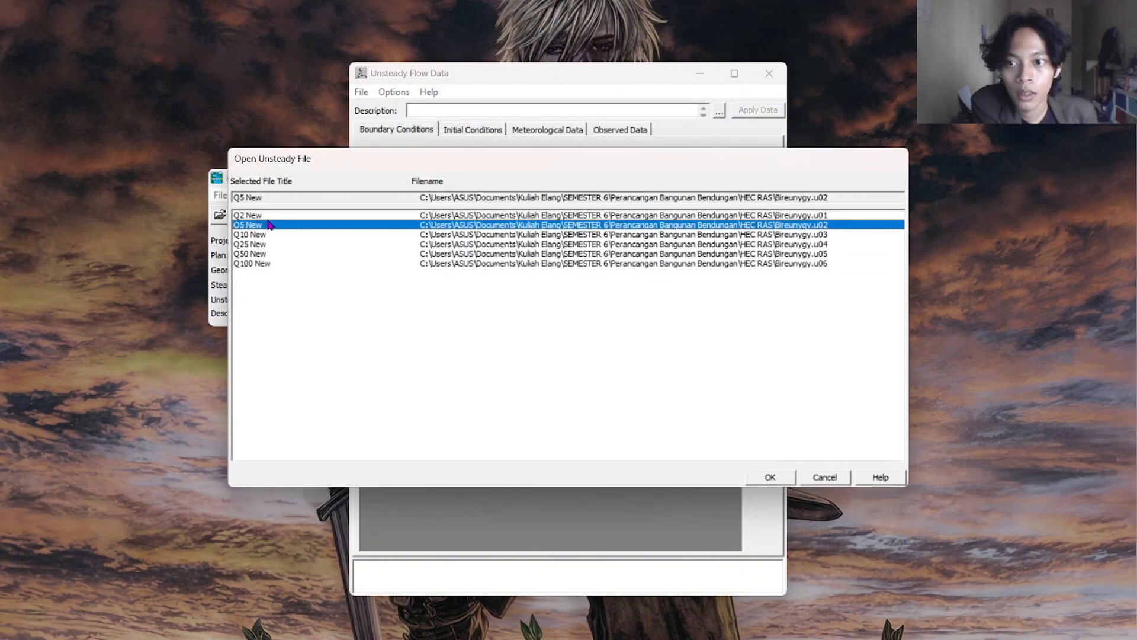
click(778, 479)
Review the flow hydrograph and its EG slope for river station 1358, and close the unsteady flow data
double_click(615, 313)
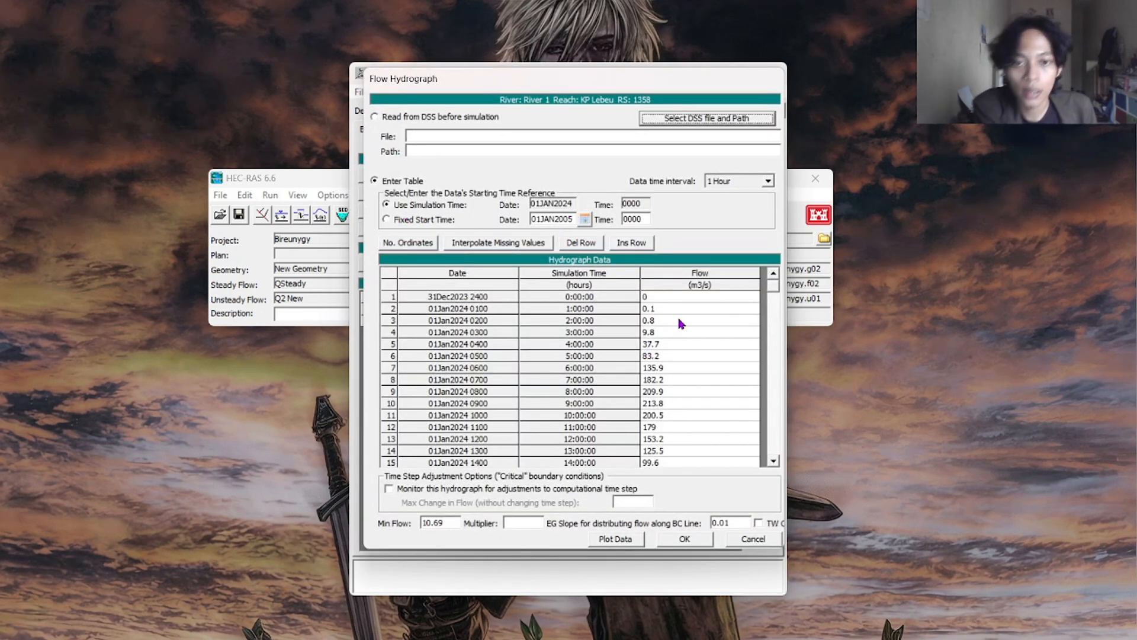
click(716, 523)
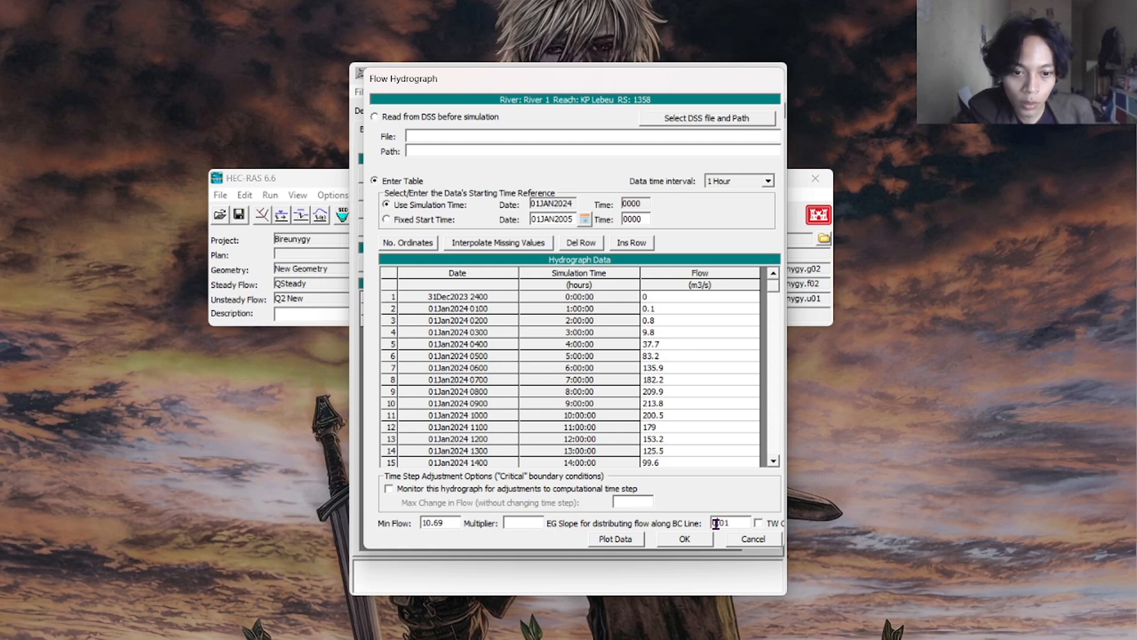
click(678, 540)
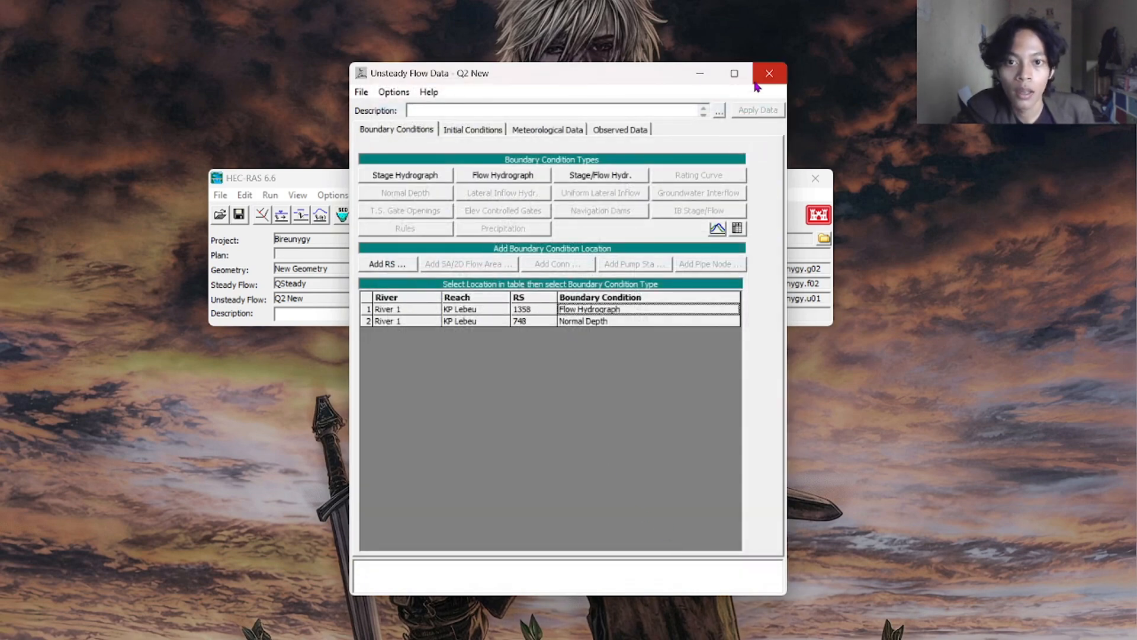
click(758, 80)
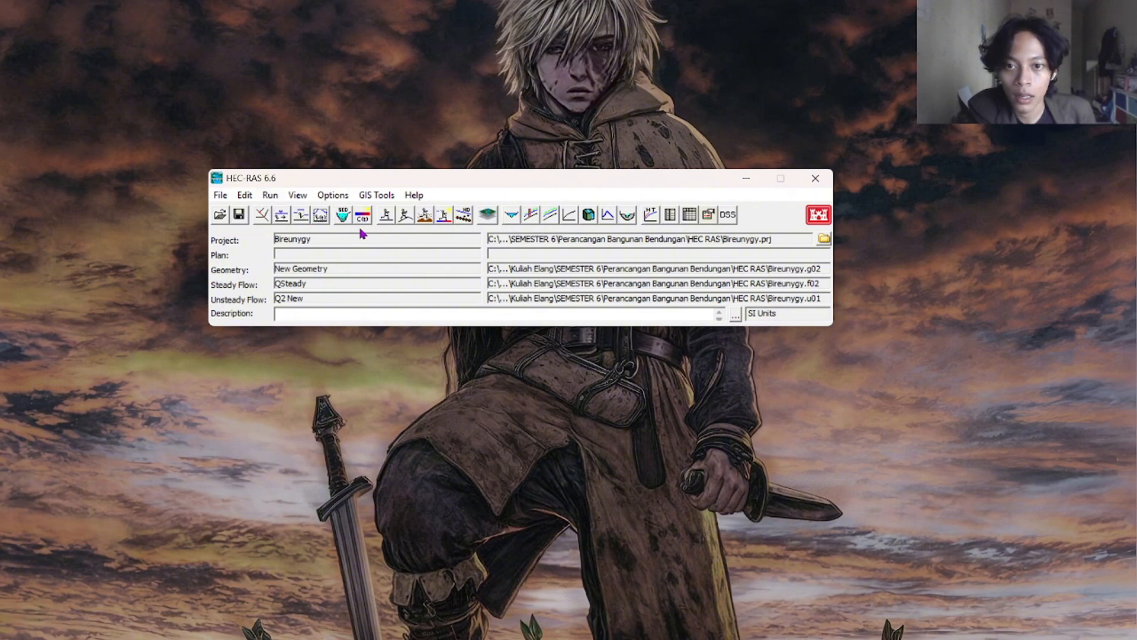
click(302, 218)
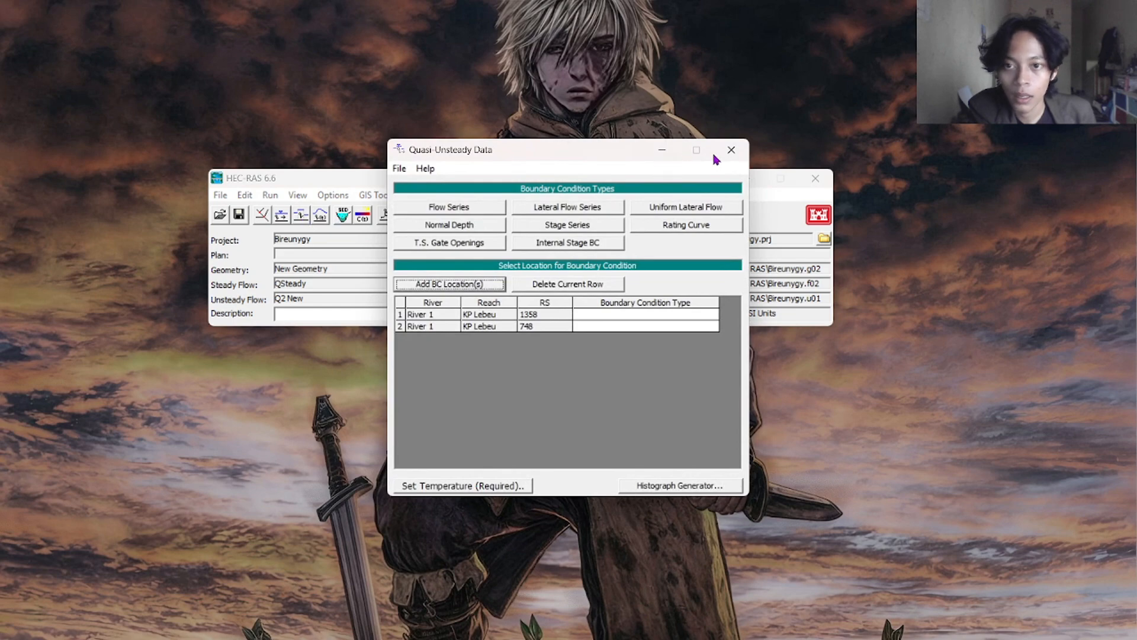
click(731, 150)
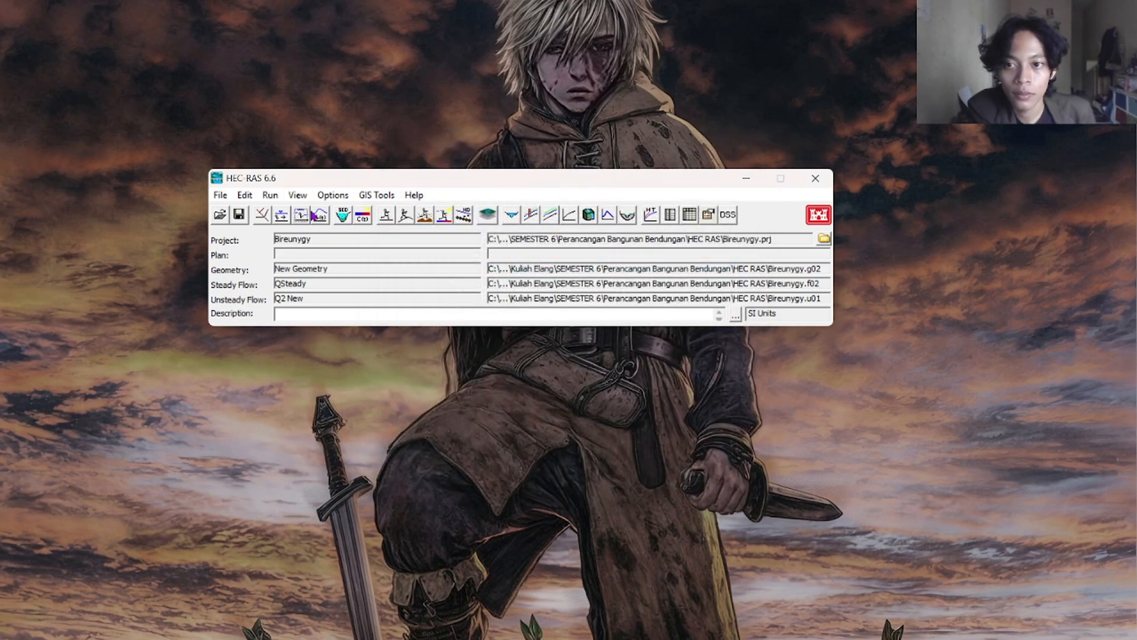
Open the unsteady flow analysis and load the plan Plan 09 without saving the existing plan data
click(405, 215)
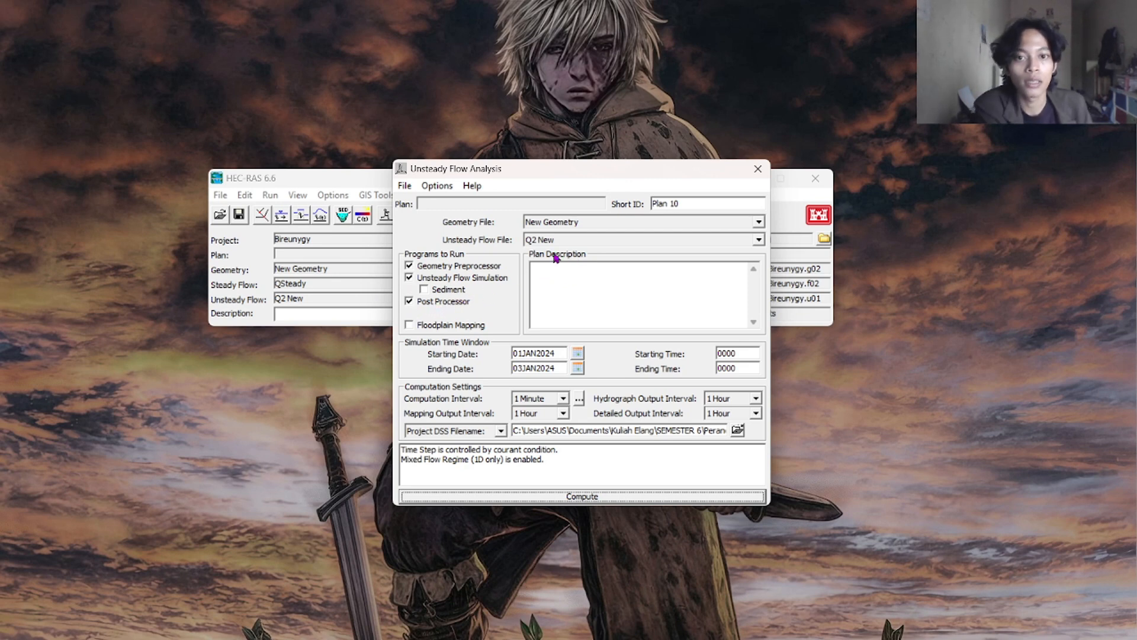
click(405, 186)
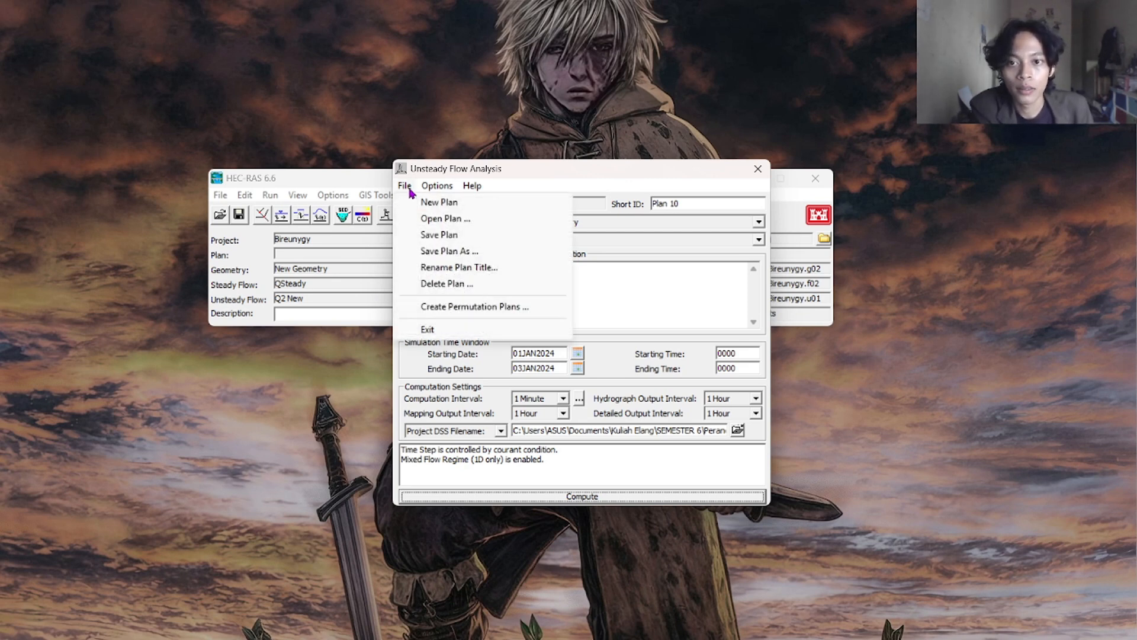
click(432, 220)
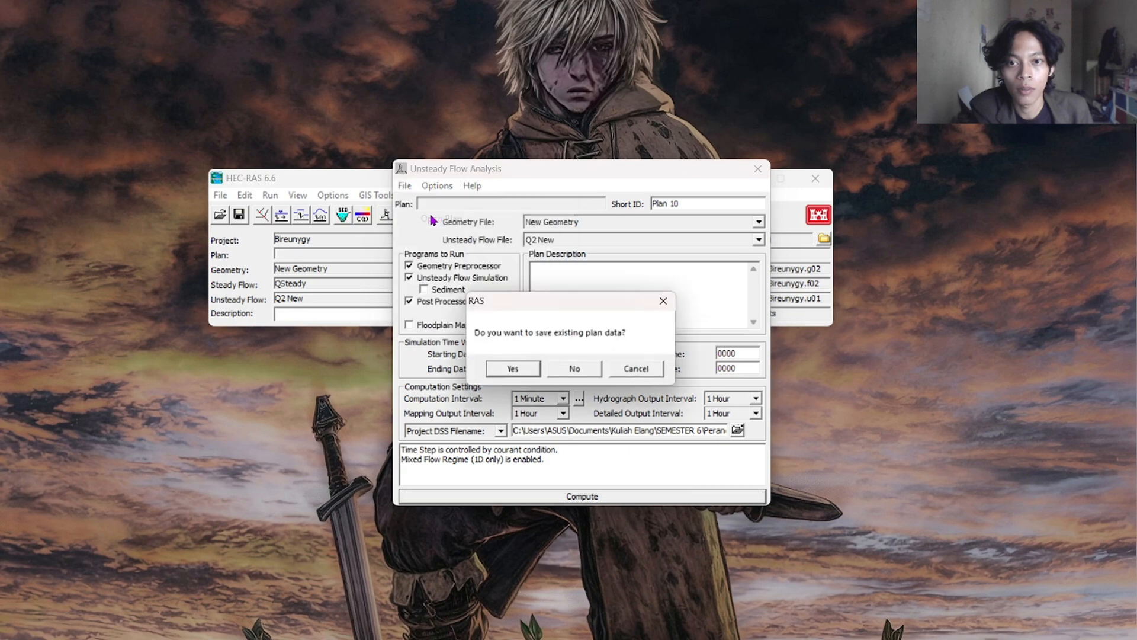
click(578, 369)
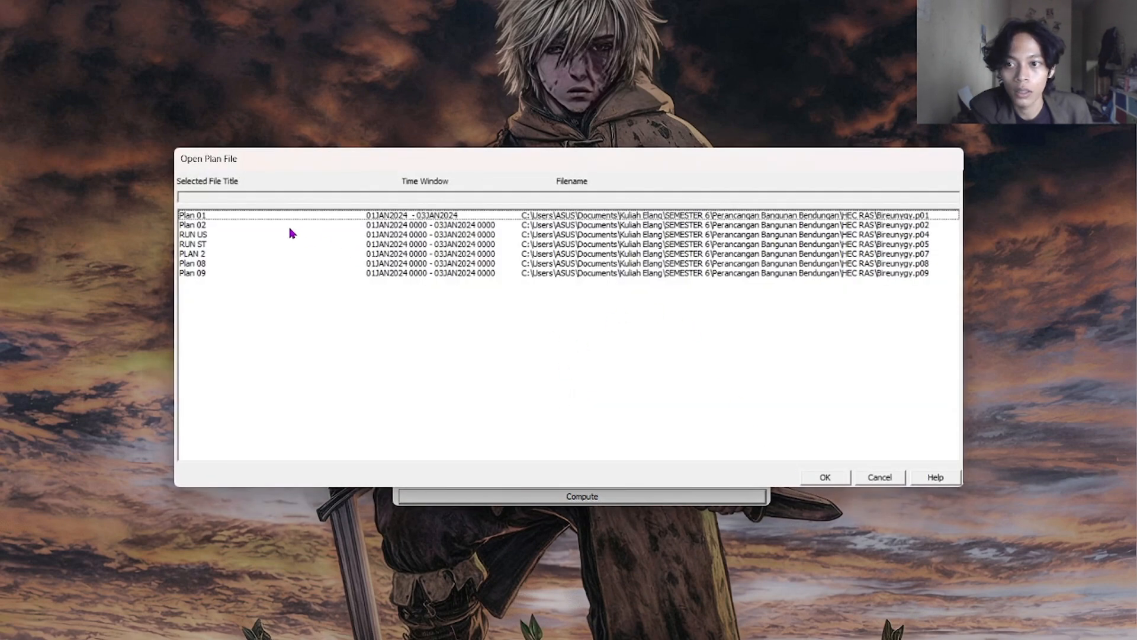
drag(245, 257, 231, 274)
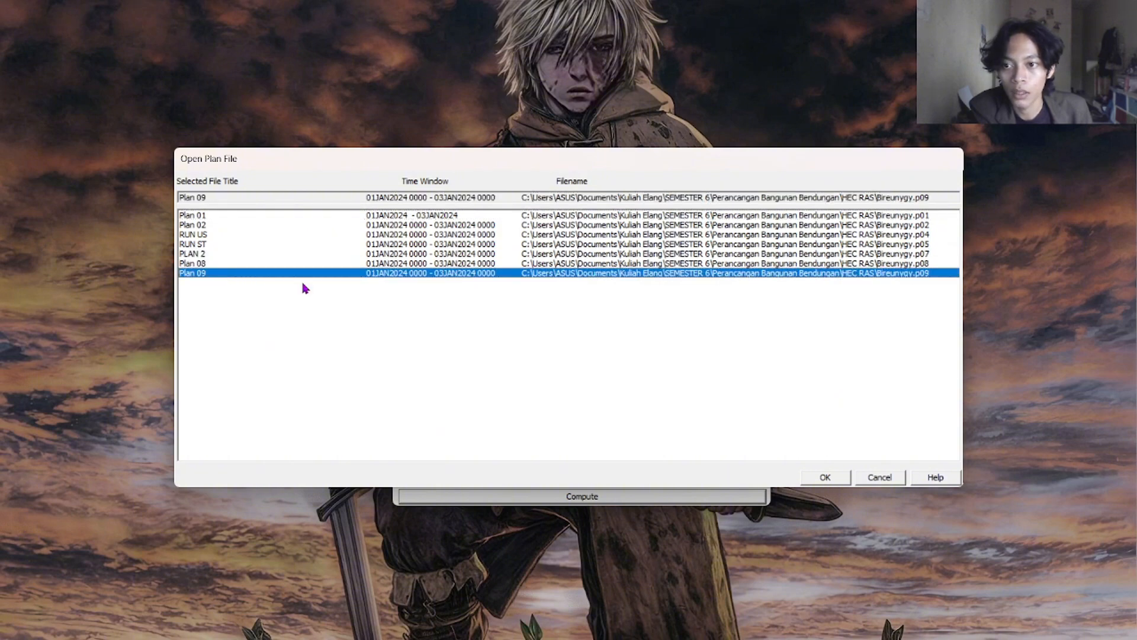
click(827, 481)
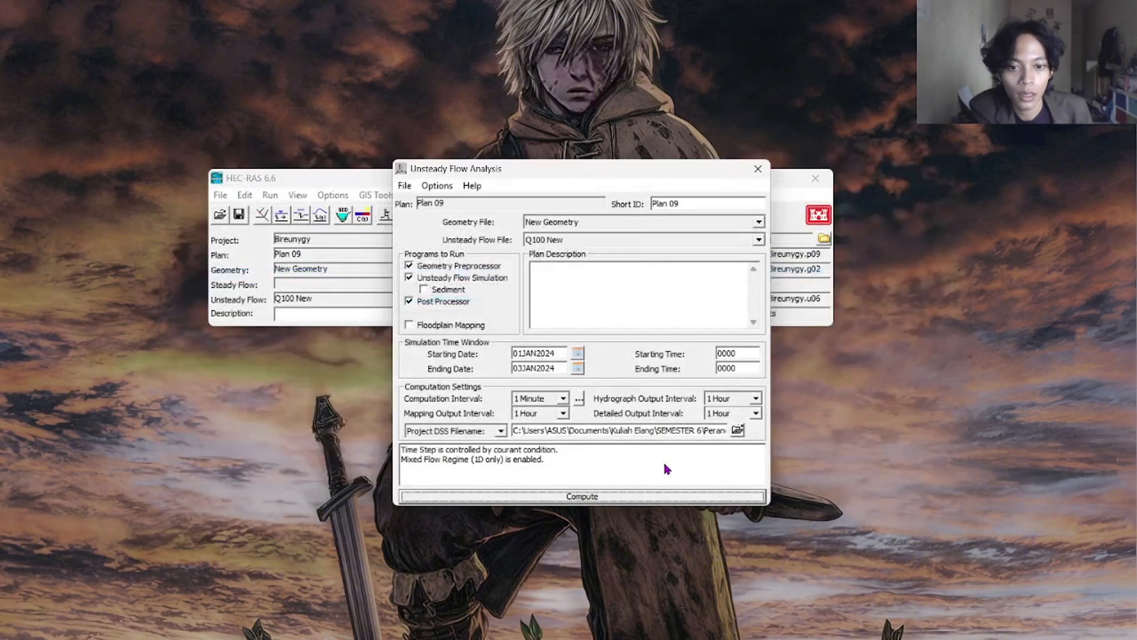
Review the unsteady computation options for Courant-based time step control and 1D mixed flow regime, and accept them
click(580, 399)
click(511, 152)
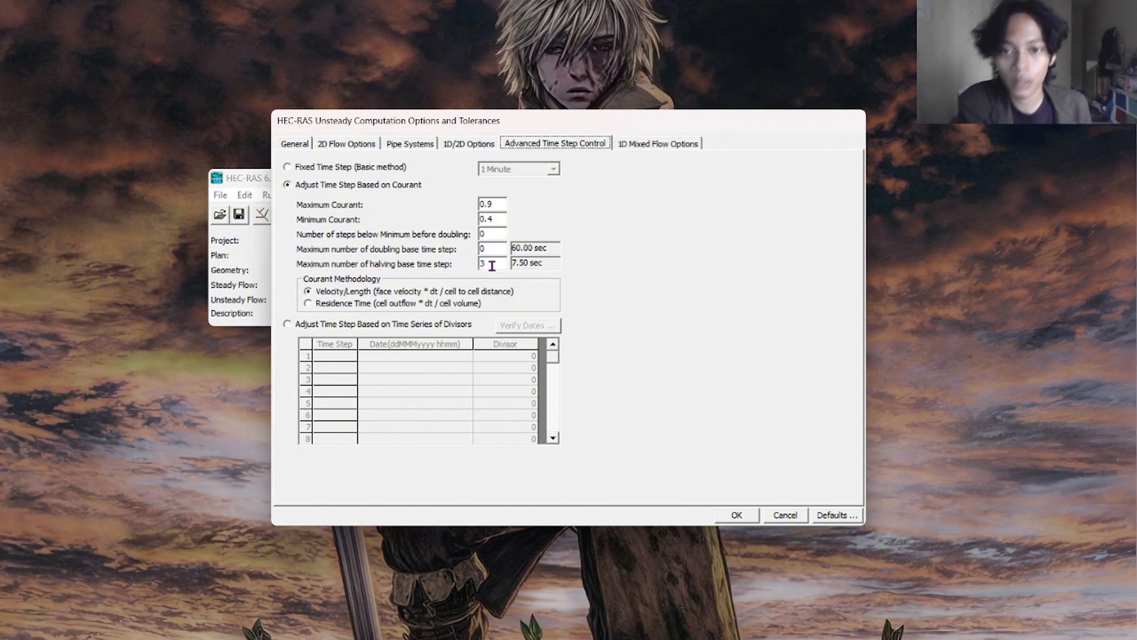
click(637, 142)
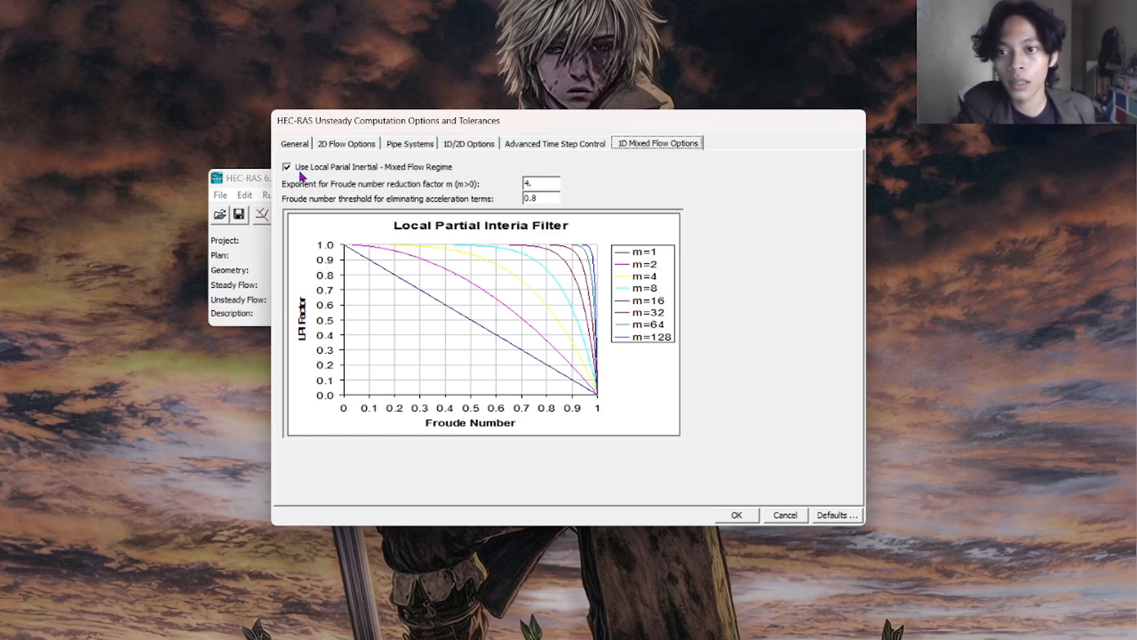
click(740, 516)
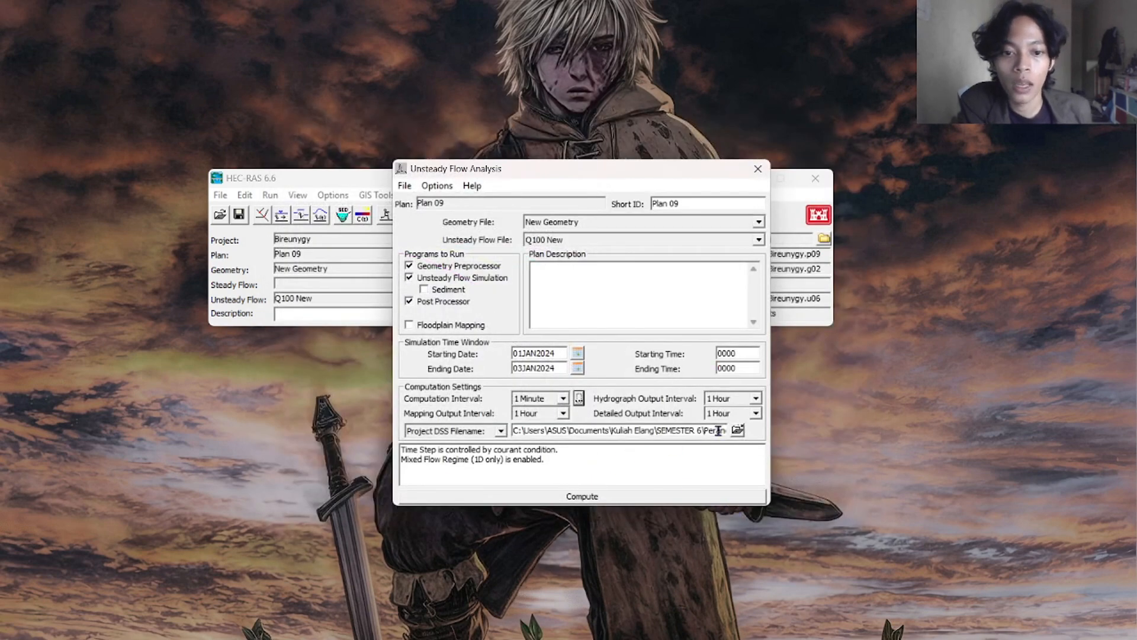
Compute the unsteady flow simulation for Plan 09 with Q100 New, and review the computation messages before closing the analysis
click(583, 496)
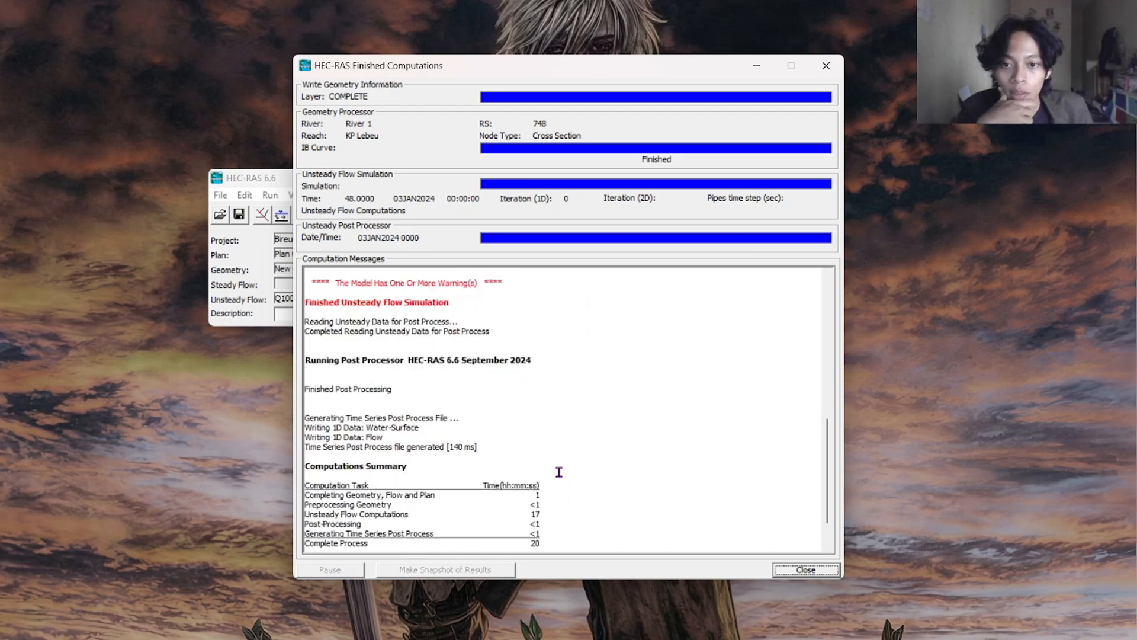
scroll(559, 472, up, 2)
scroll(559, 471, down, 3)
scroll(558, 471, up, 6)
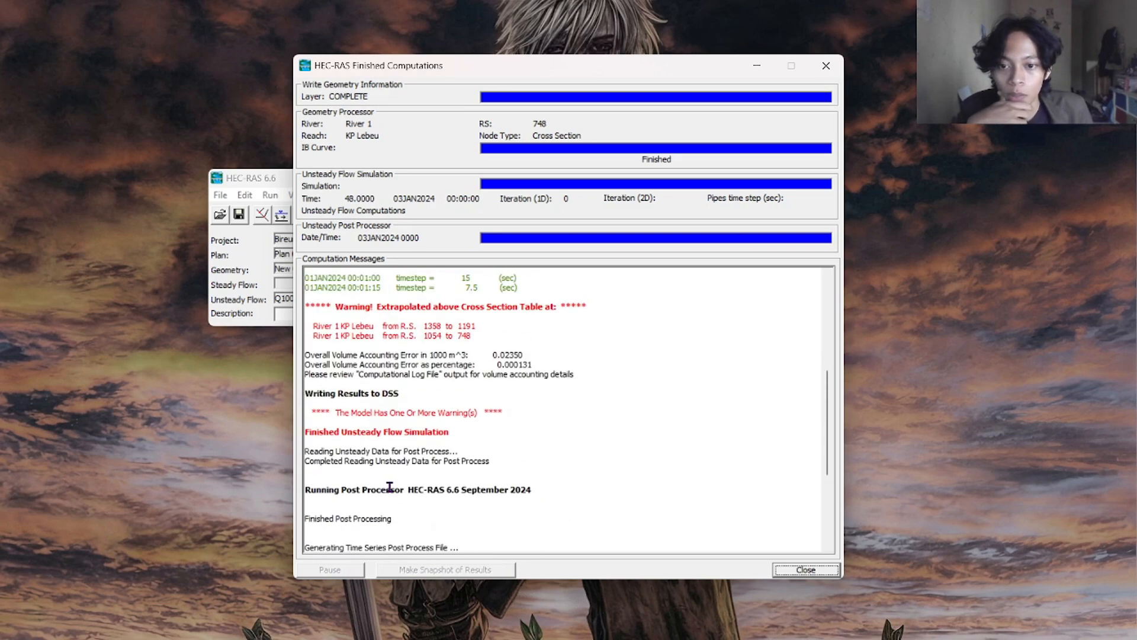
drag(309, 520, 365, 521)
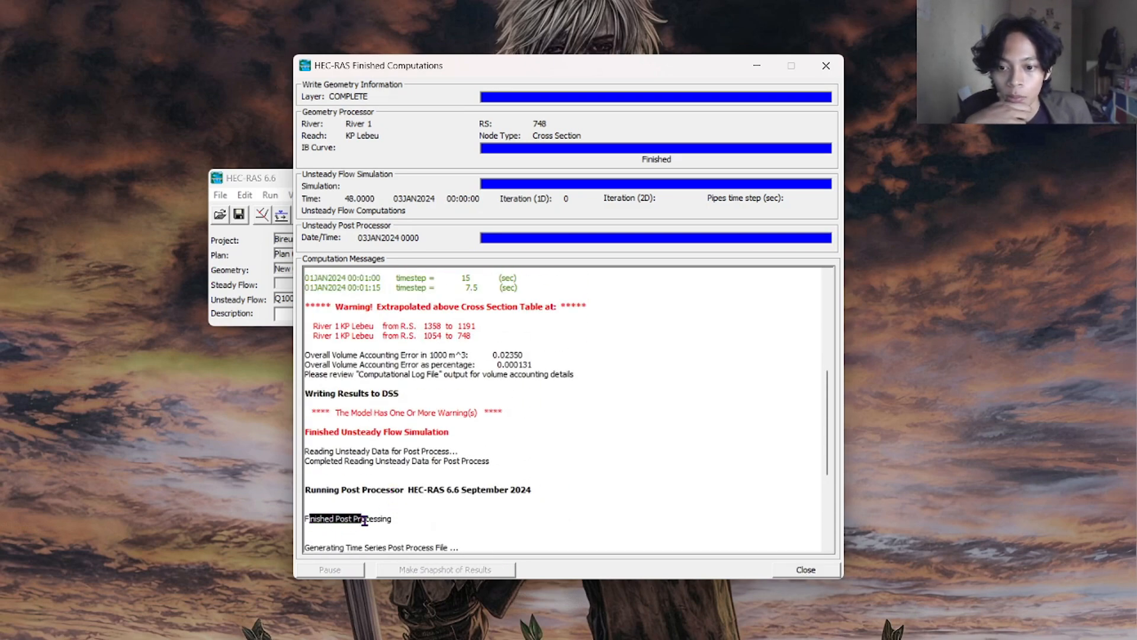
click(466, 483)
scroll(466, 483, up, 5)
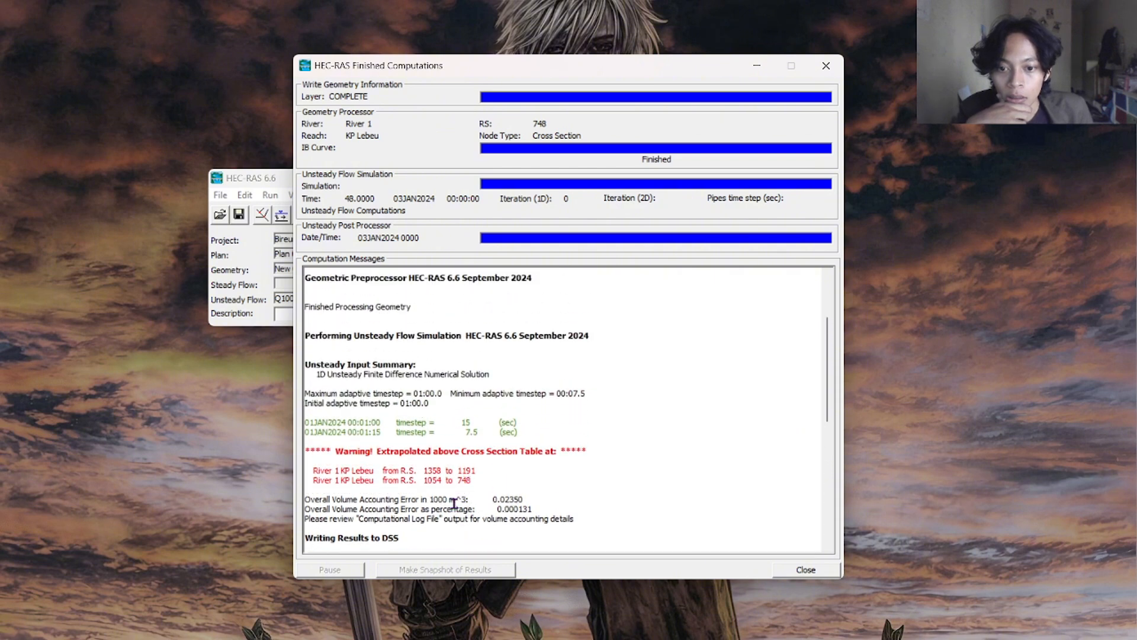
scroll(454, 504, down, 1)
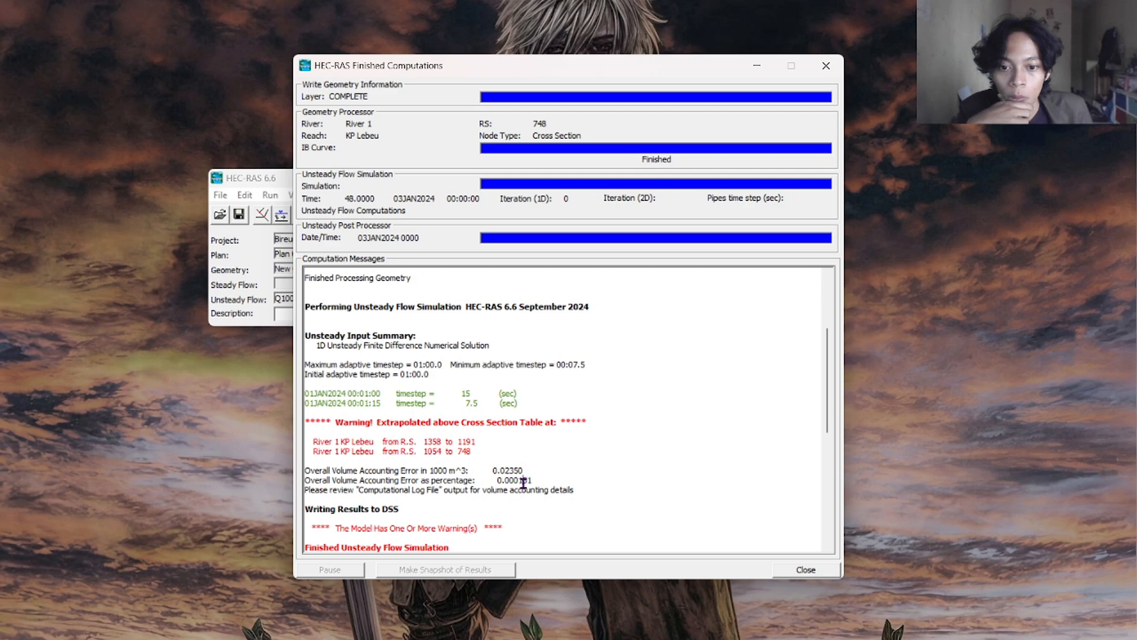
scroll(532, 484, down, 4)
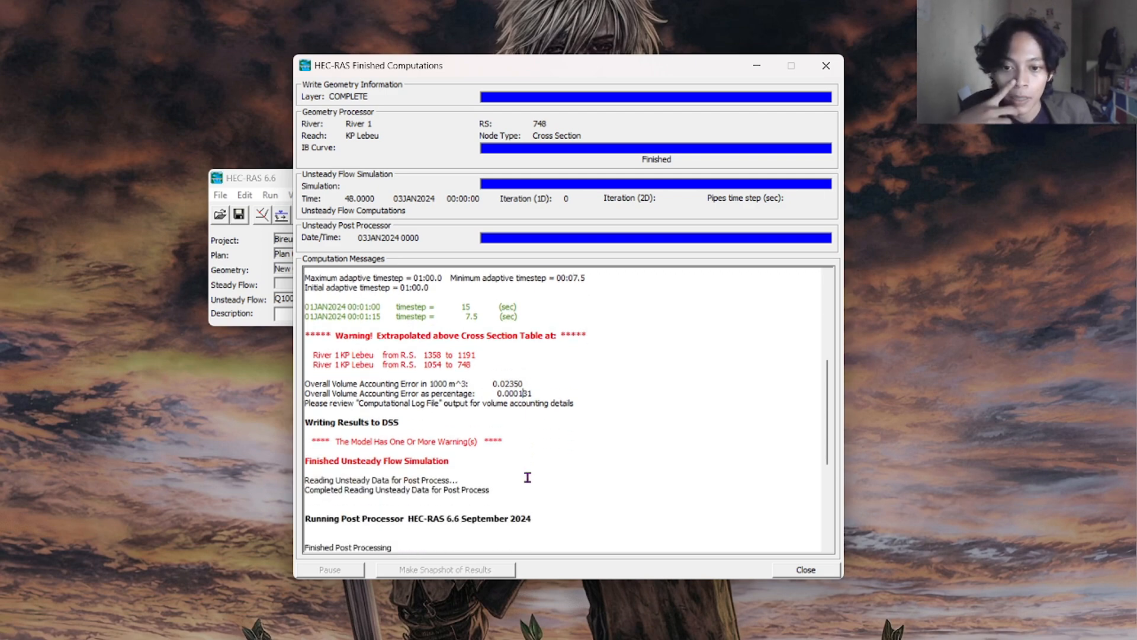
click(803, 570)
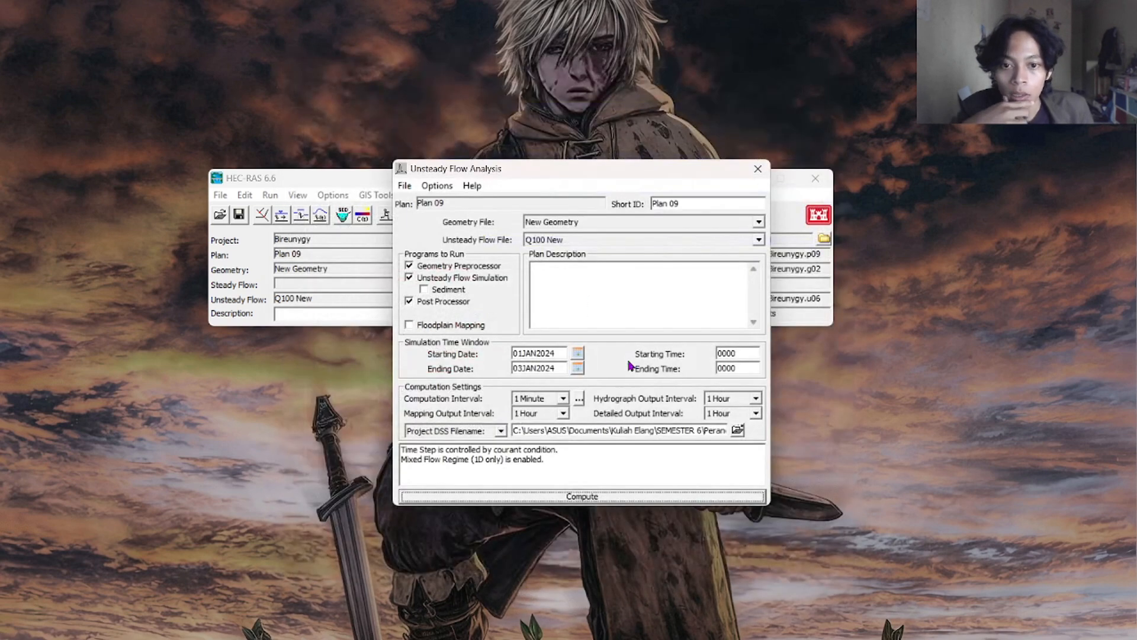
click(759, 170)
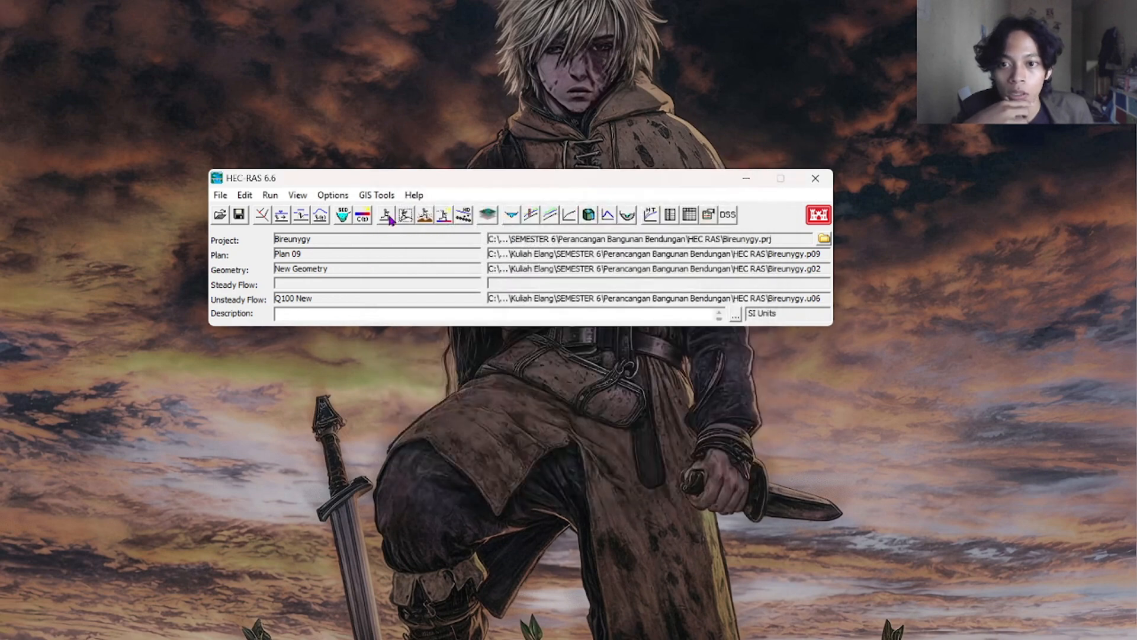
Examine the unsteady water surface profile plot of River 1 KP Lebeu for Plan 09, and close the plot
click(533, 217)
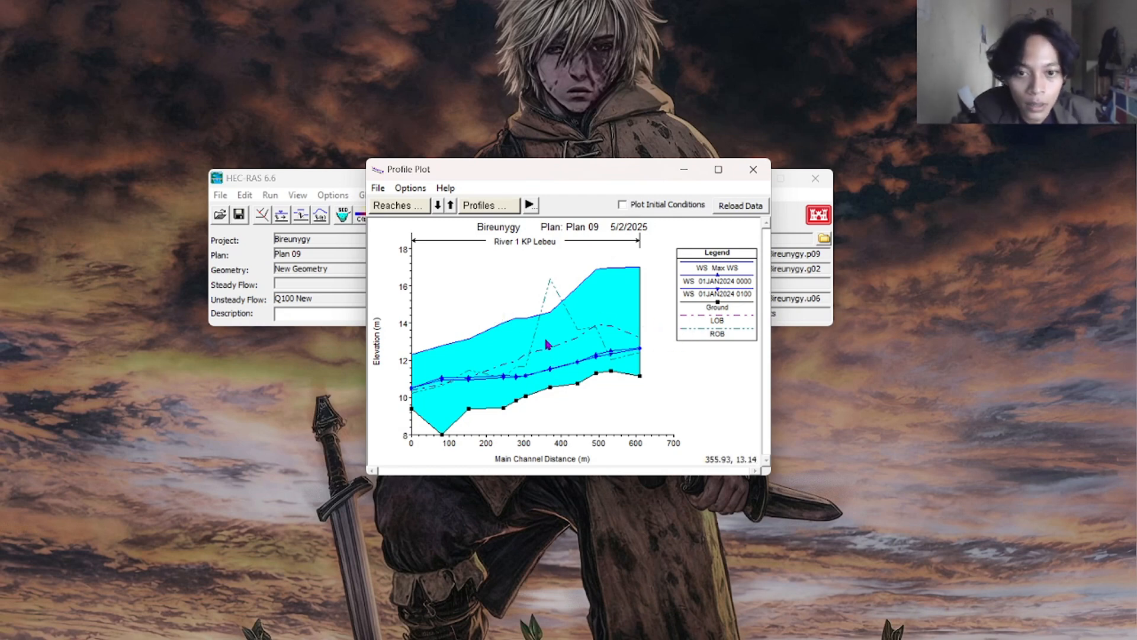
scroll(483, 308, up, 2)
scroll(520, 330, down, 4)
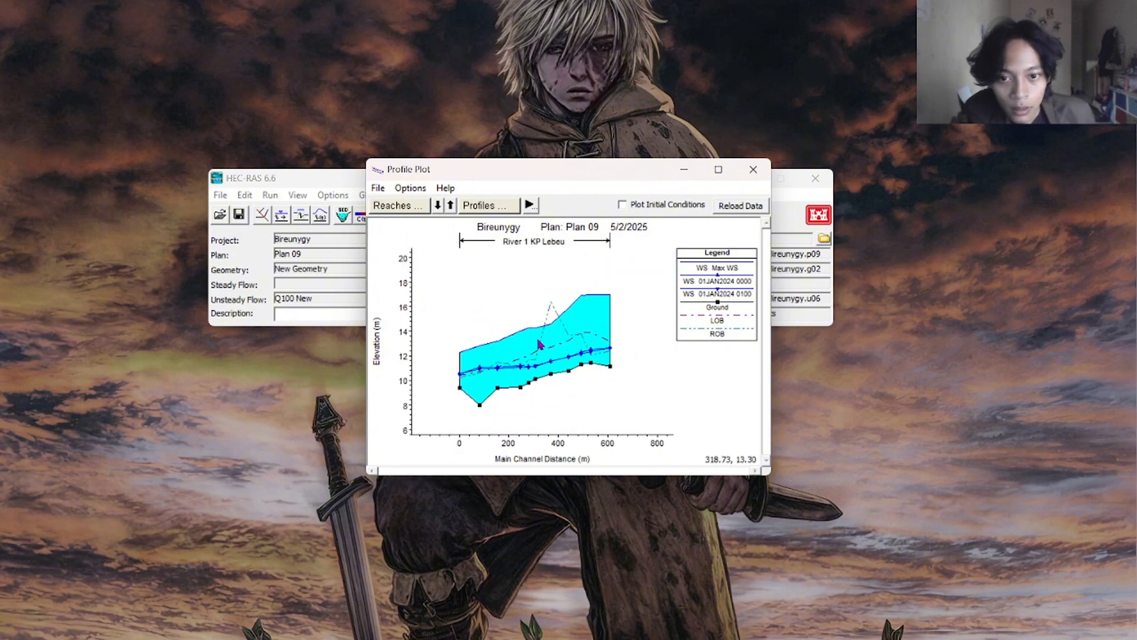
scroll(541, 310, up, 2)
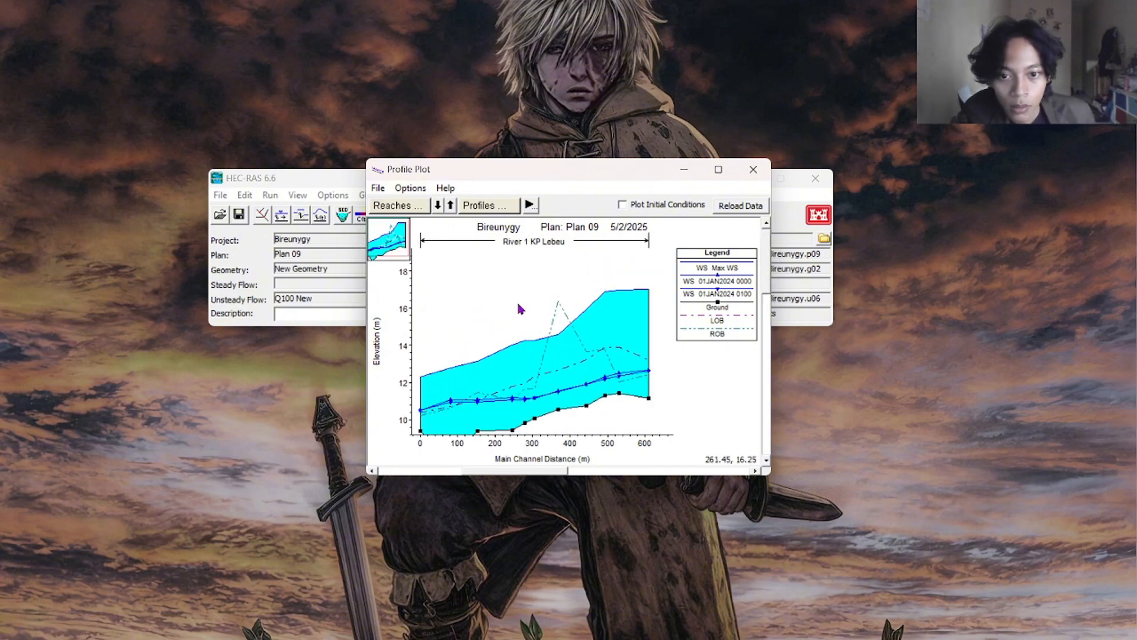
right_click(505, 305)
click(481, 329)
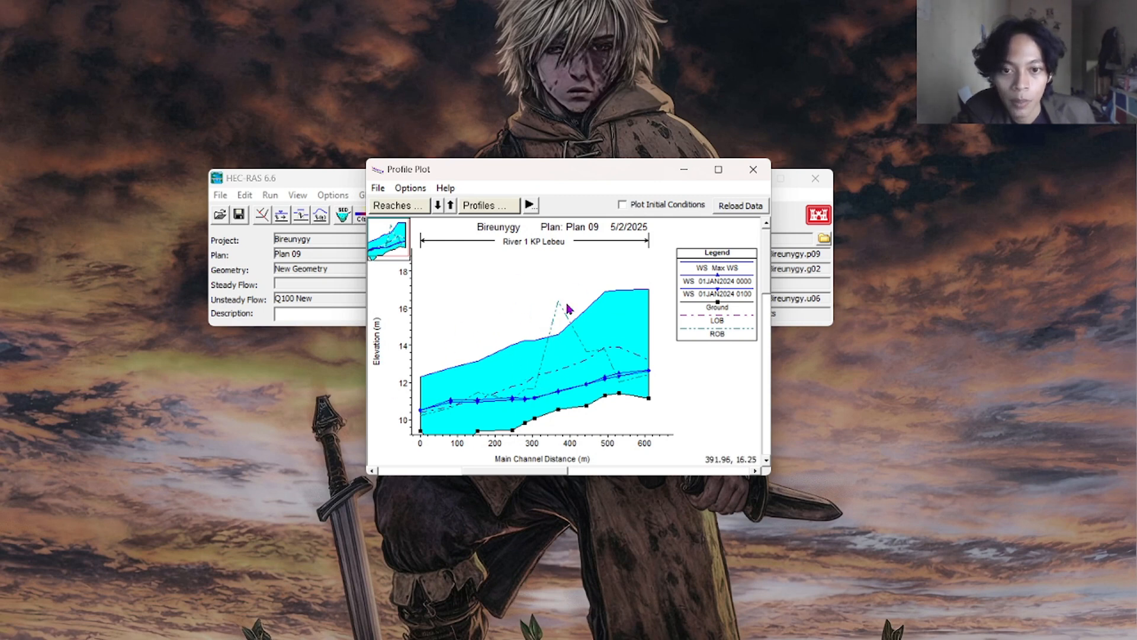
scroll(563, 311, down, 4)
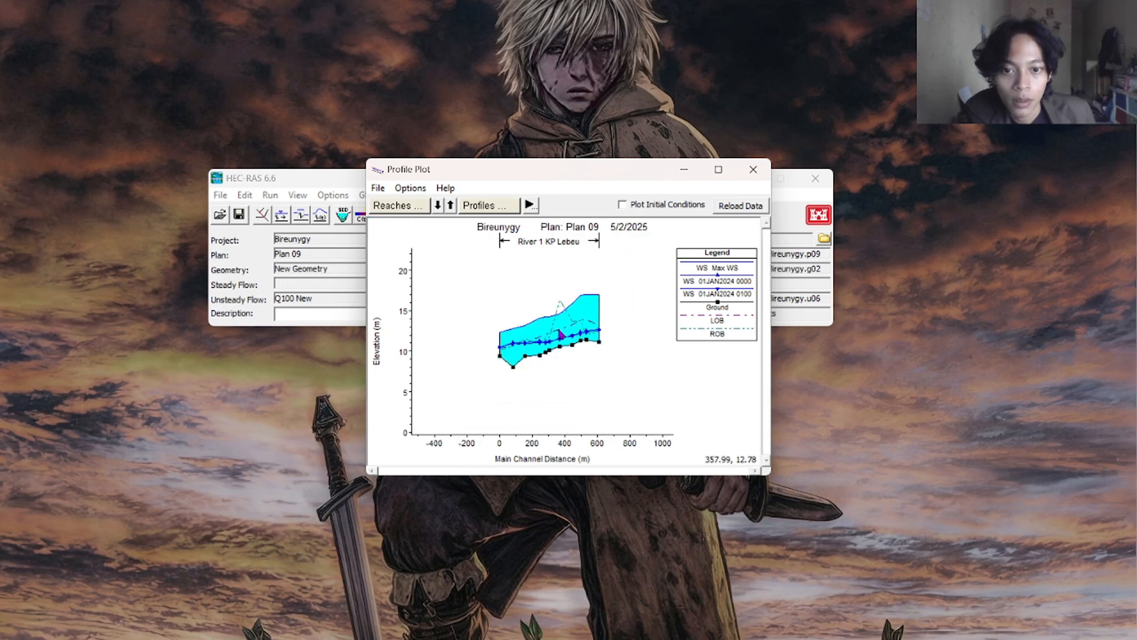
scroll(560, 344, up, 4)
scroll(561, 354, up, 1)
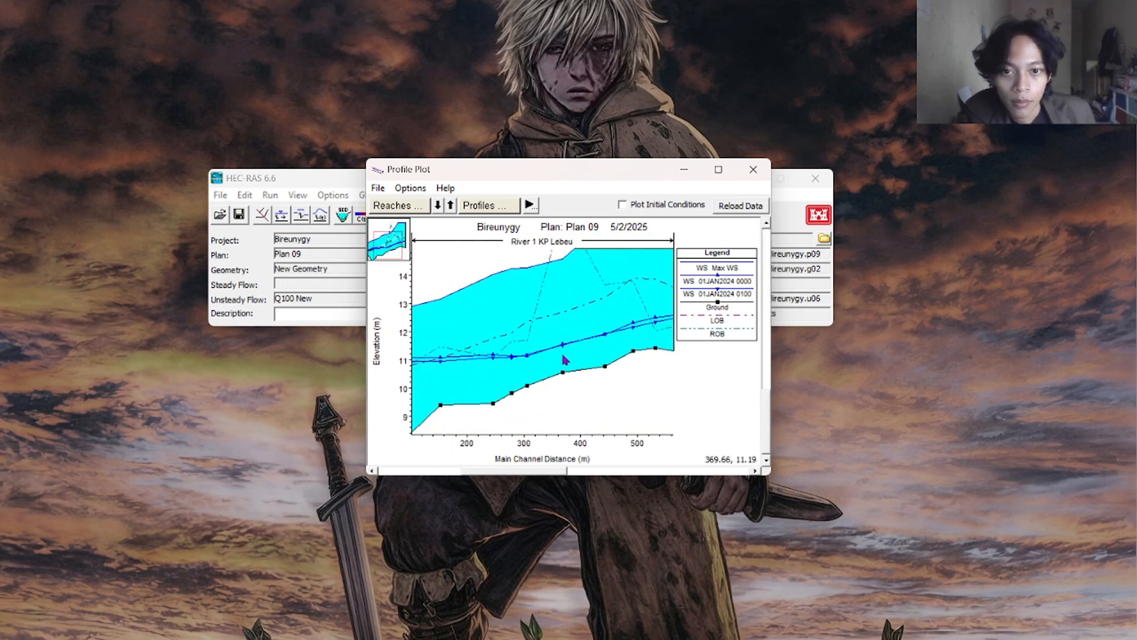
click(753, 170)
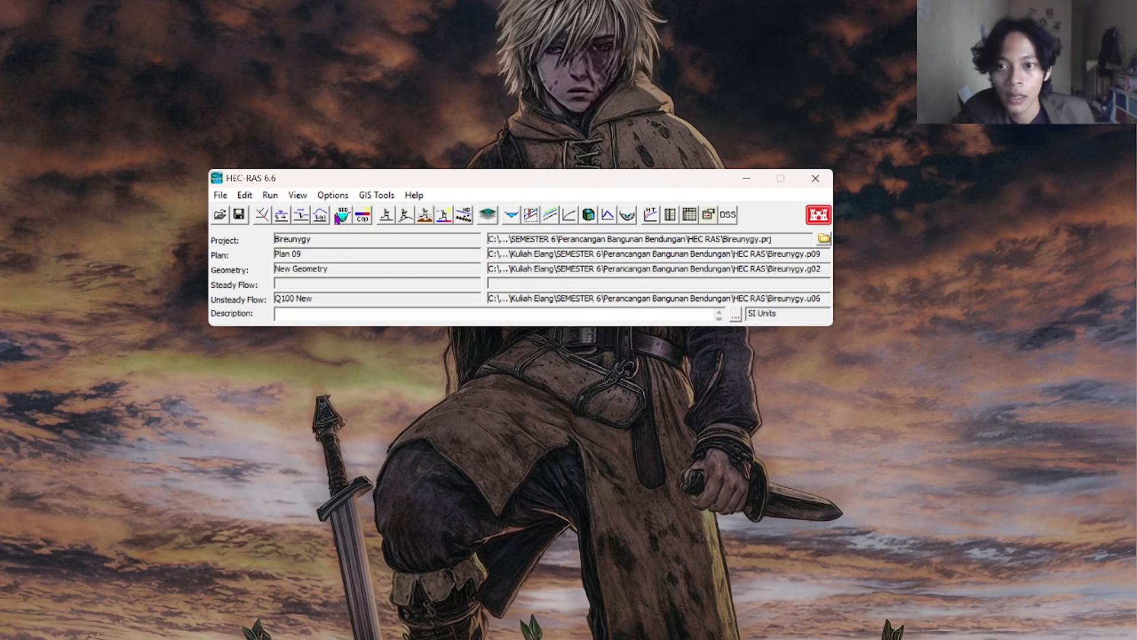
Run the steady flow analysis for Plan 09 with geometry New Geometry and steady flow file QSteady, and close the analysis
click(385, 214)
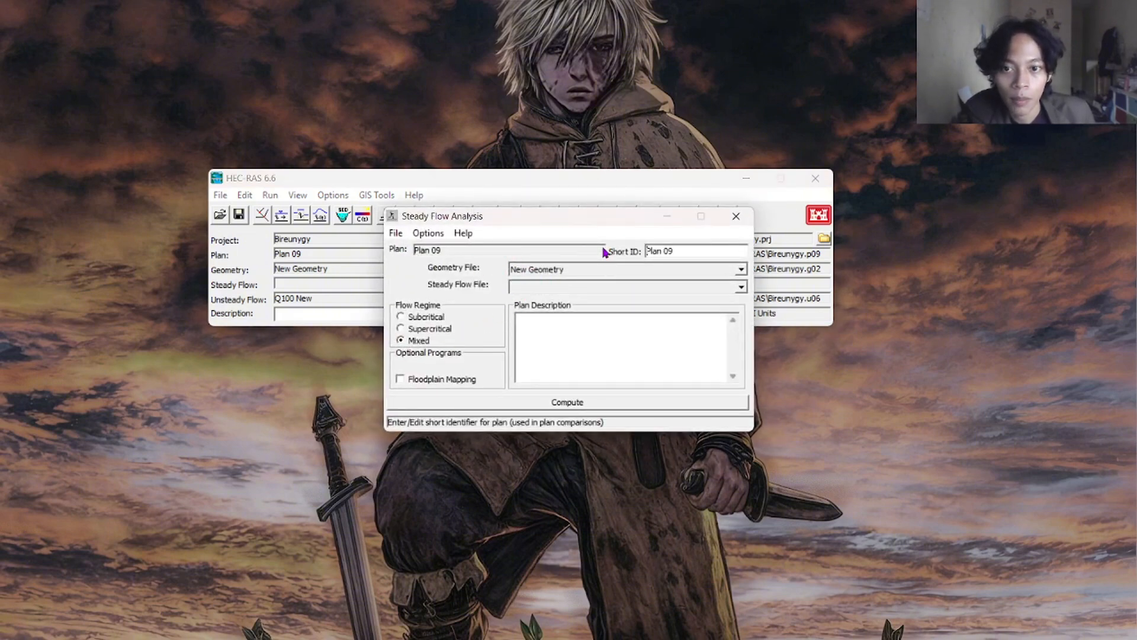
click(595, 271)
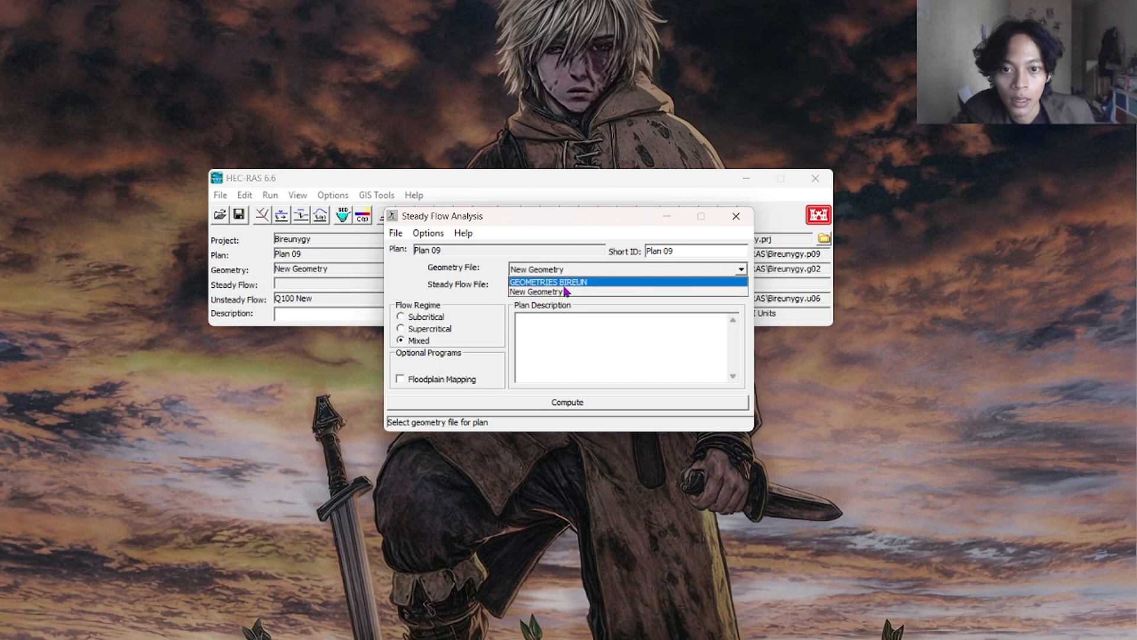
click(565, 291)
click(545, 288)
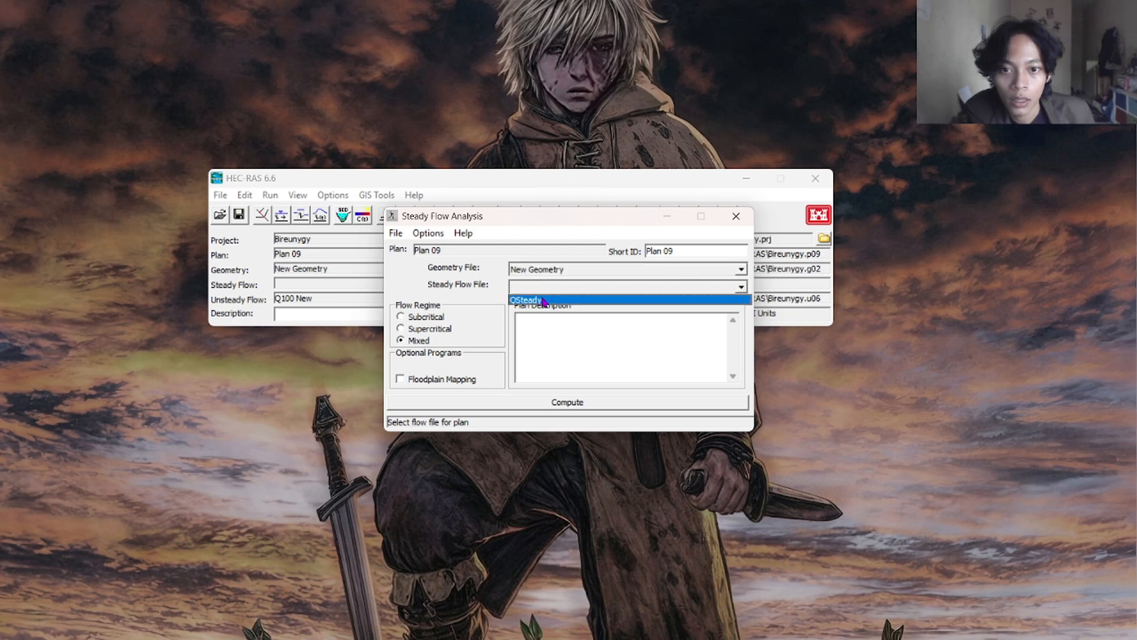
click(543, 301)
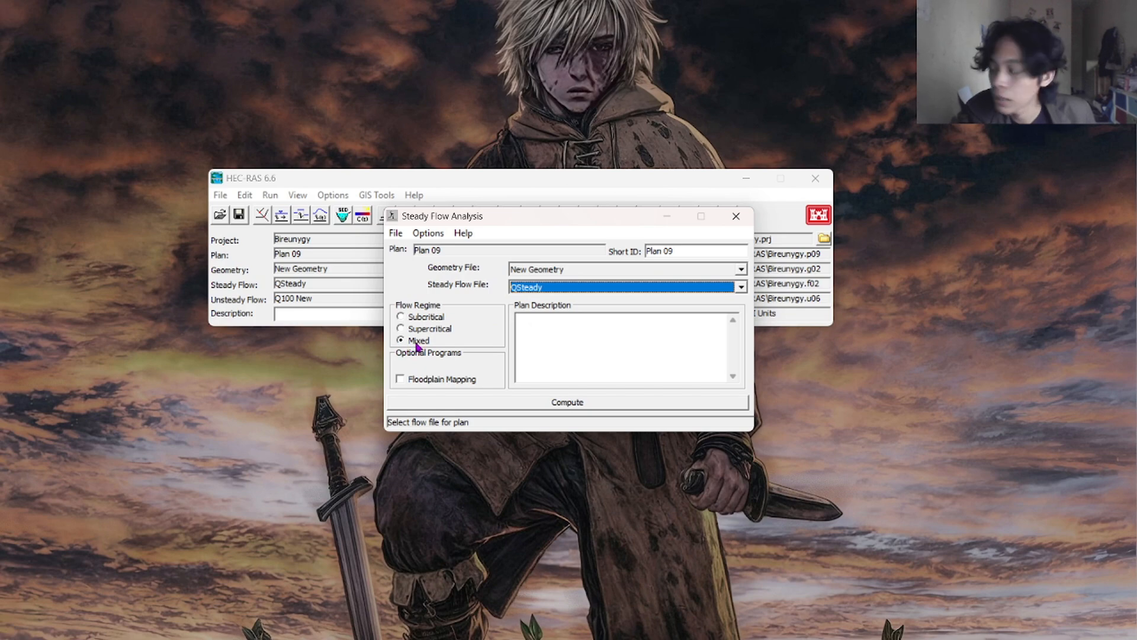
click(515, 403)
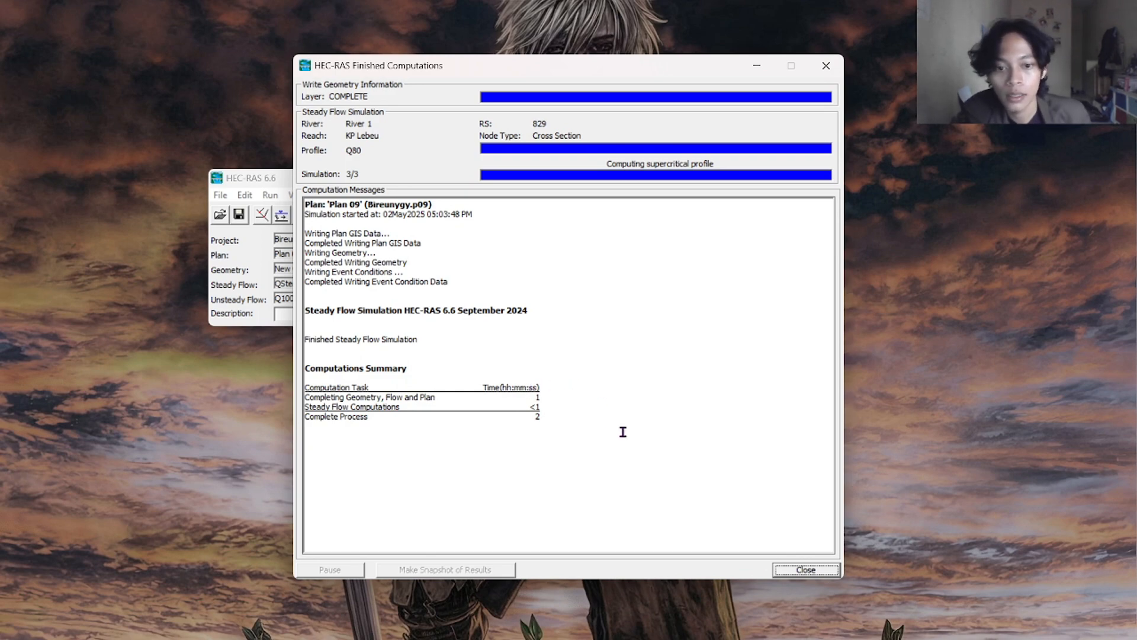
click(795, 573)
click(736, 215)
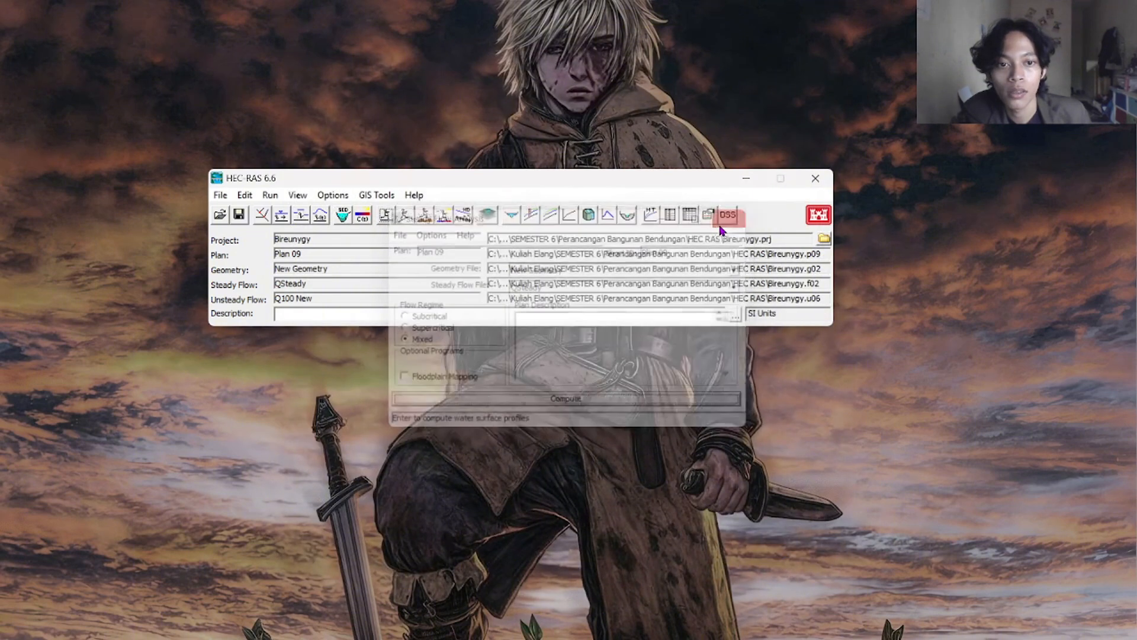
Examine the steady flow profile plot of River 1 KP Lebeu with the Q20, Q50 and Q80 water surfaces, and close it
click(538, 220)
scroll(540, 395, up, 2)
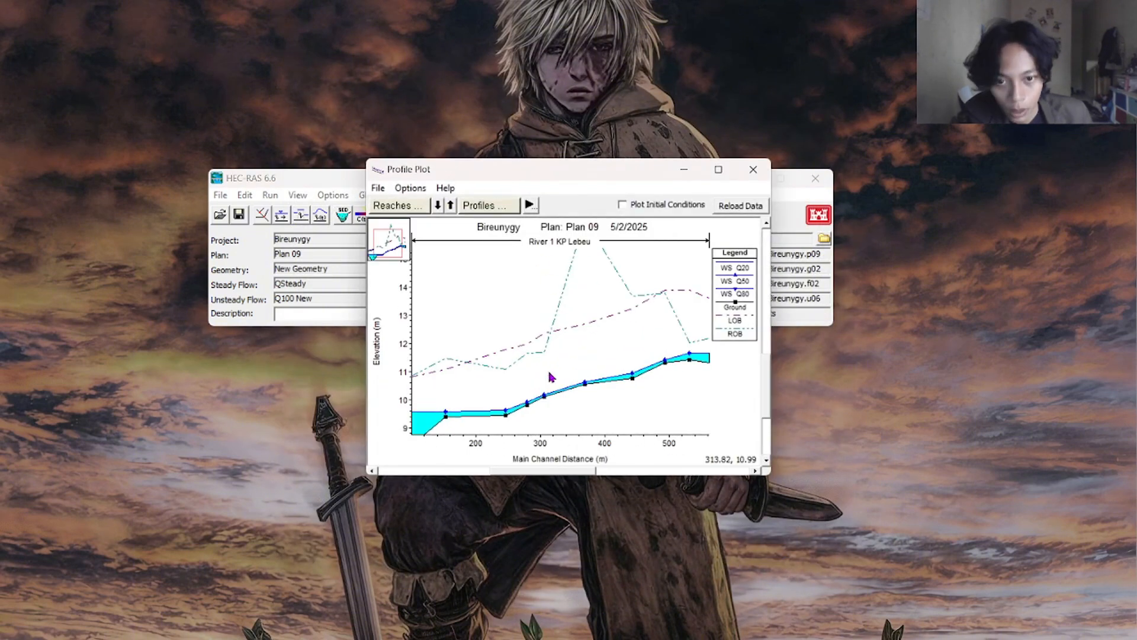
scroll(579, 396, down, 3)
scroll(546, 397, up, 1)
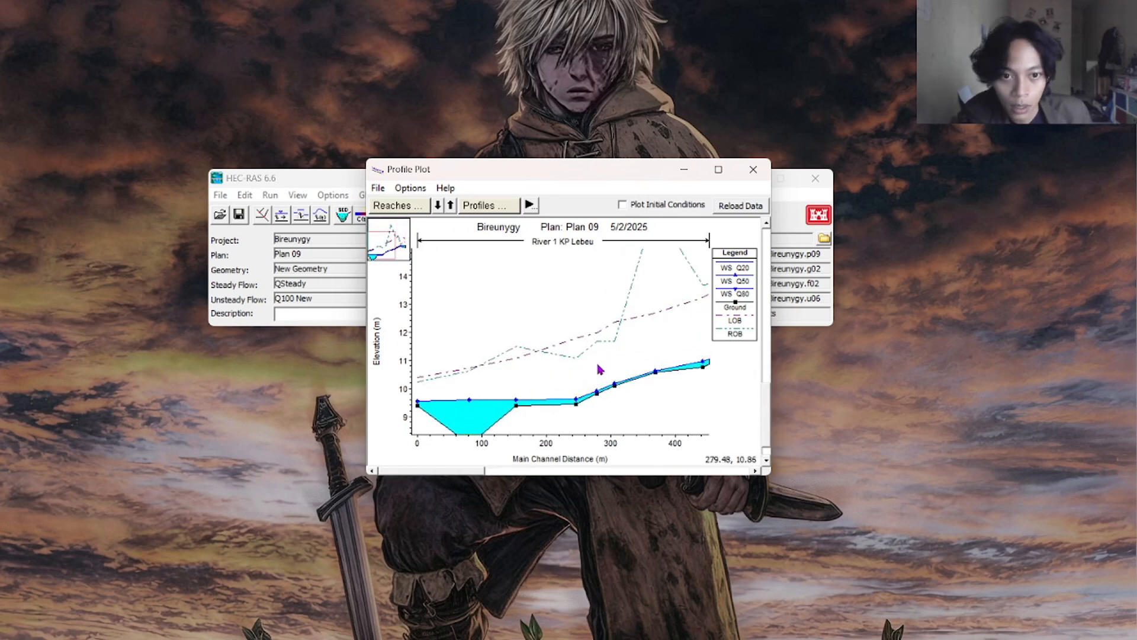
scroll(599, 370, down, 2)
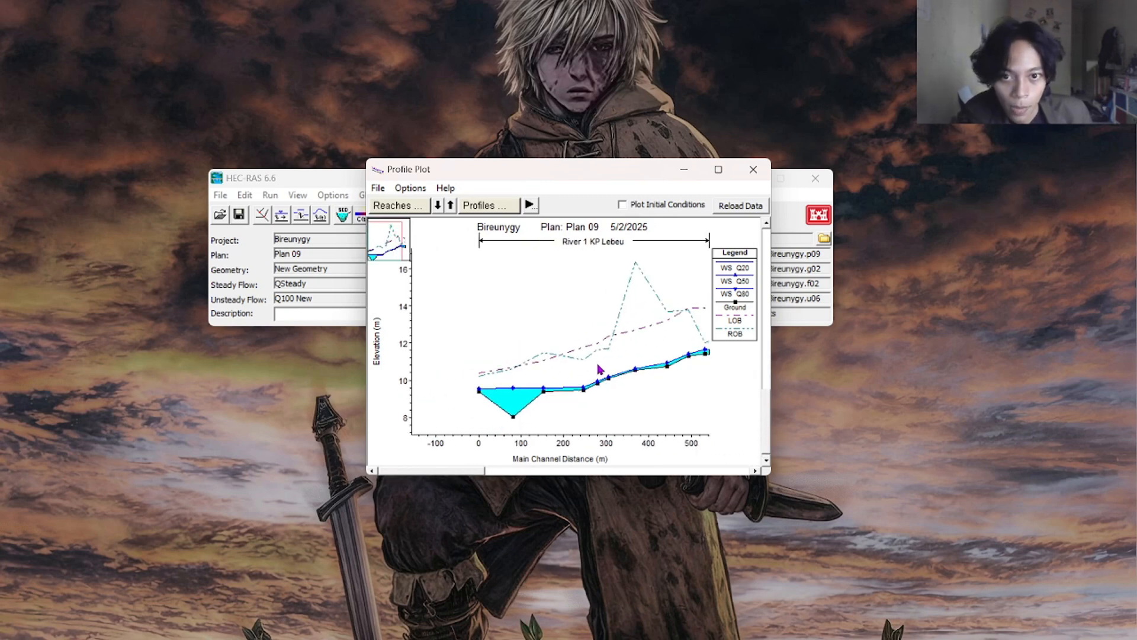
click(742, 173)
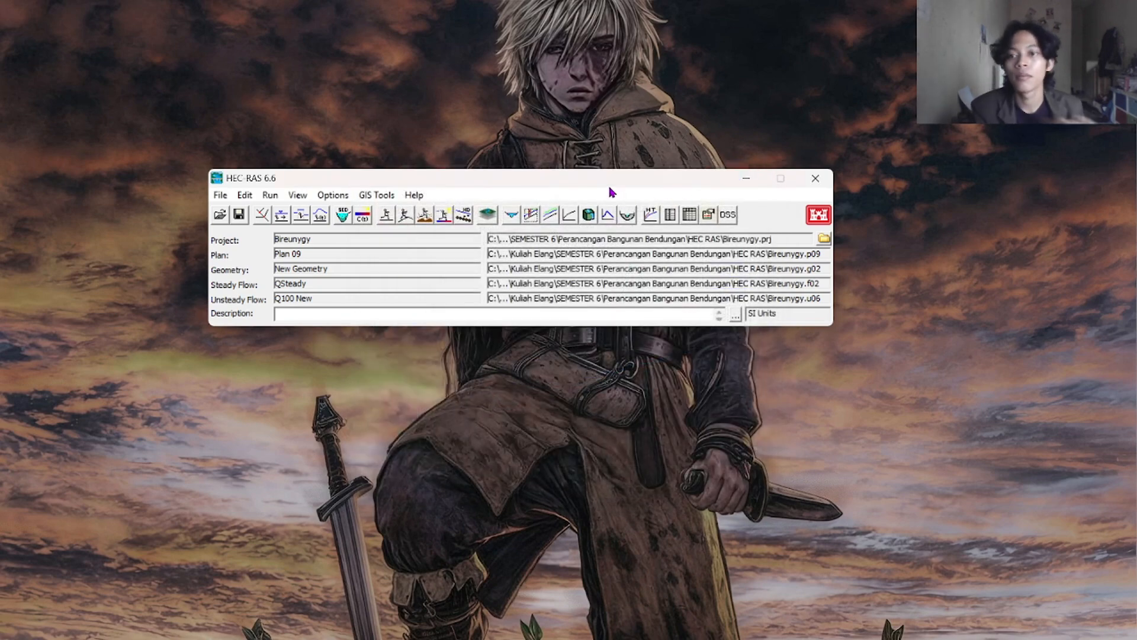